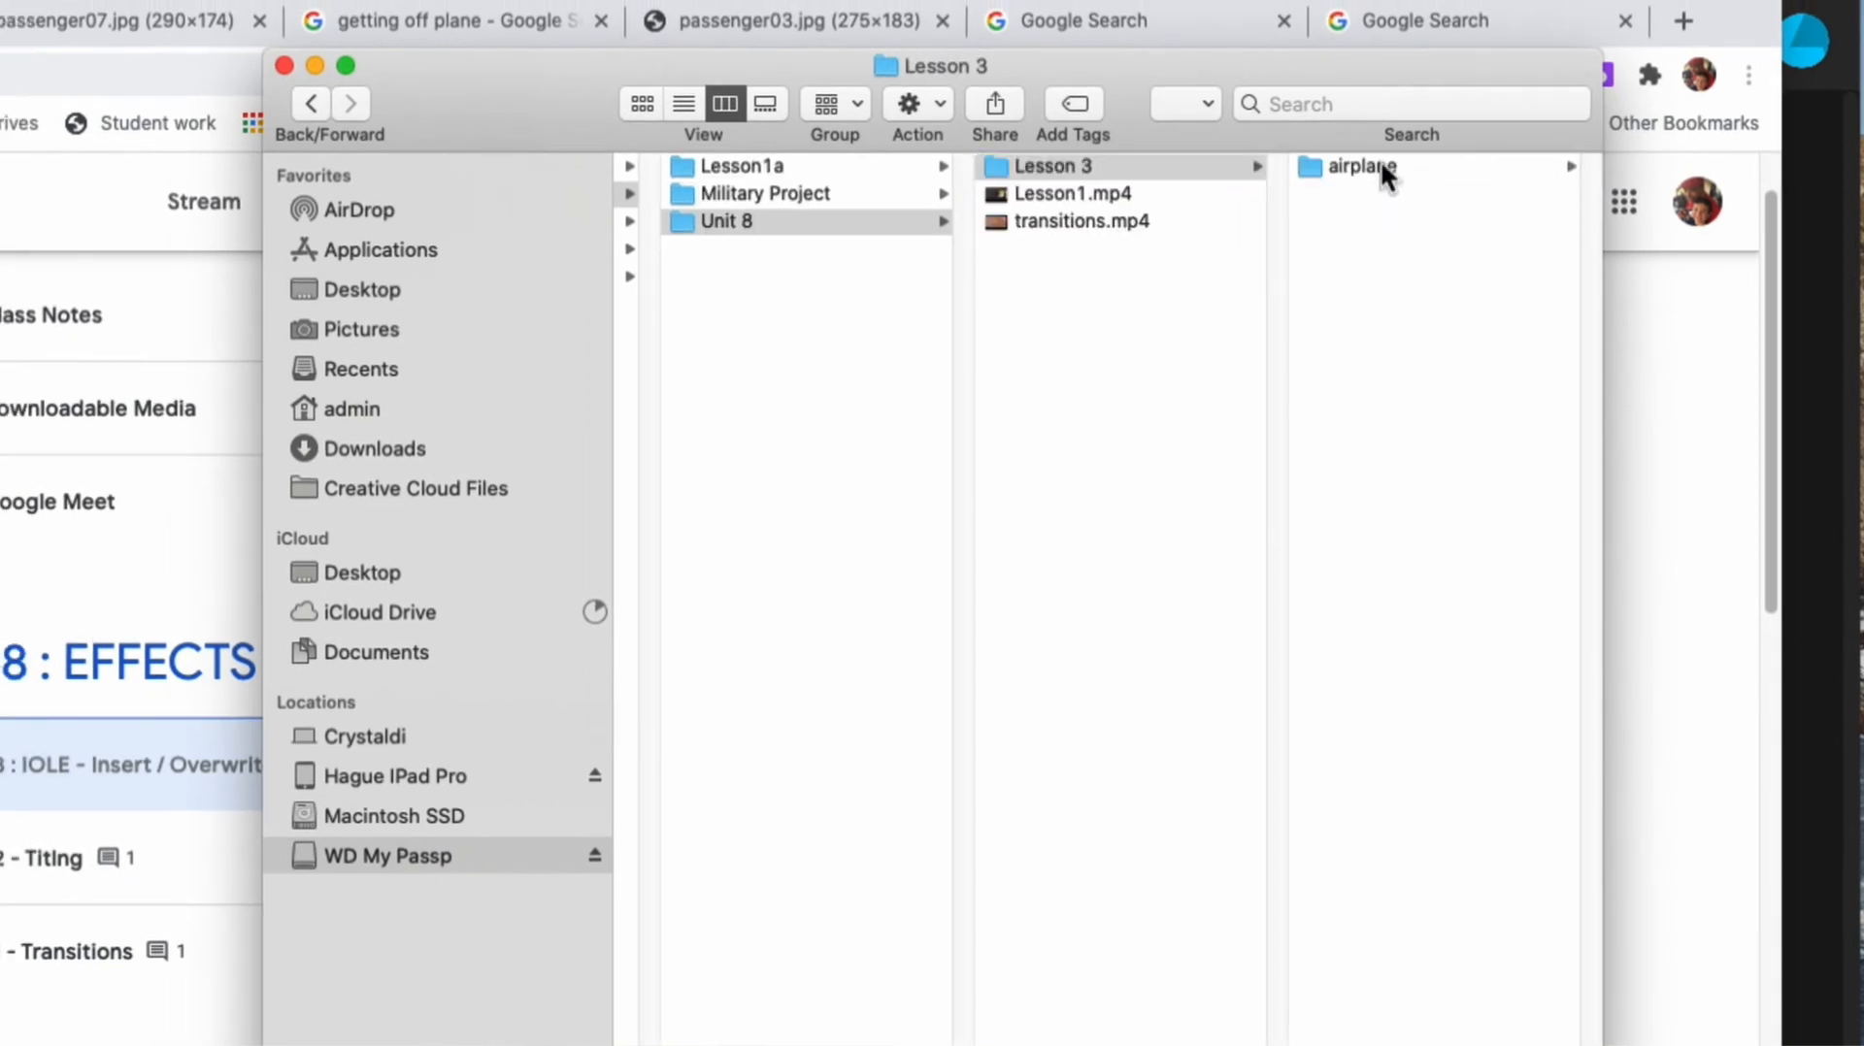
Step: Review the contents of the numbered scene folders inside Lesson 3's airplane folder
click(1380, 167)
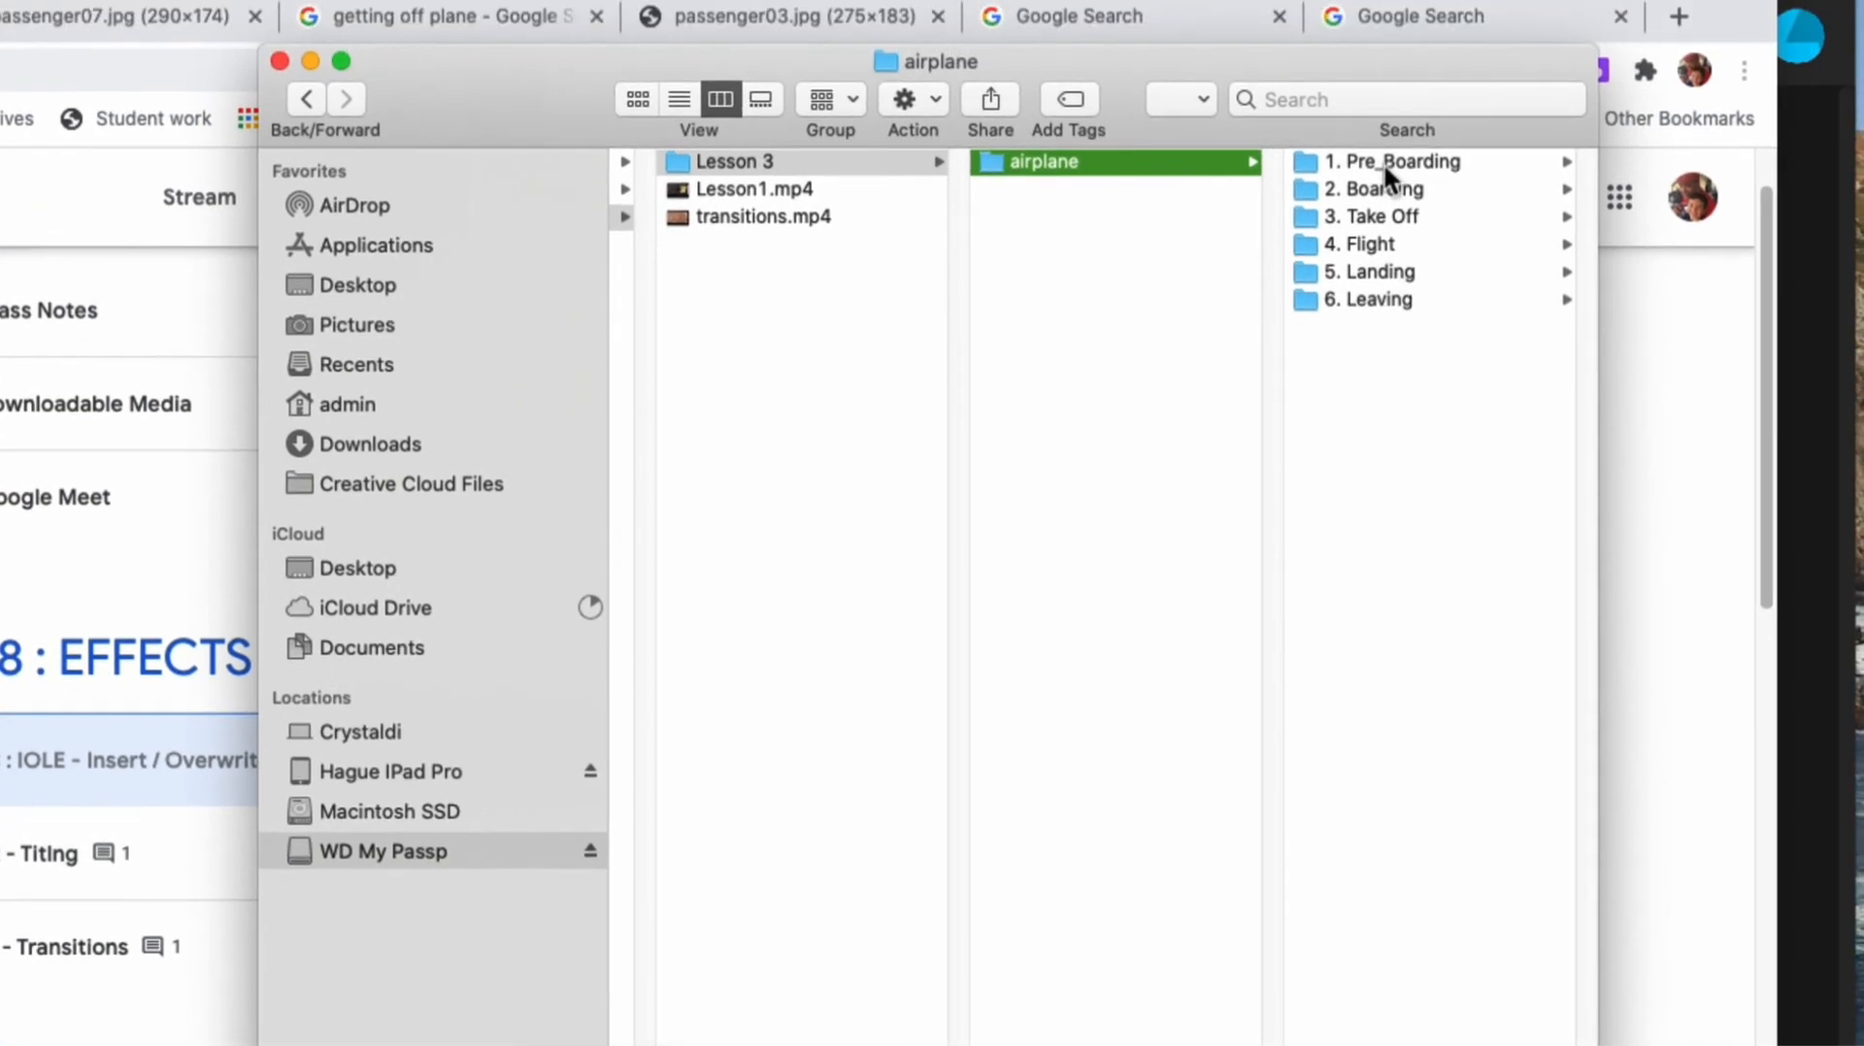
click(1383, 161)
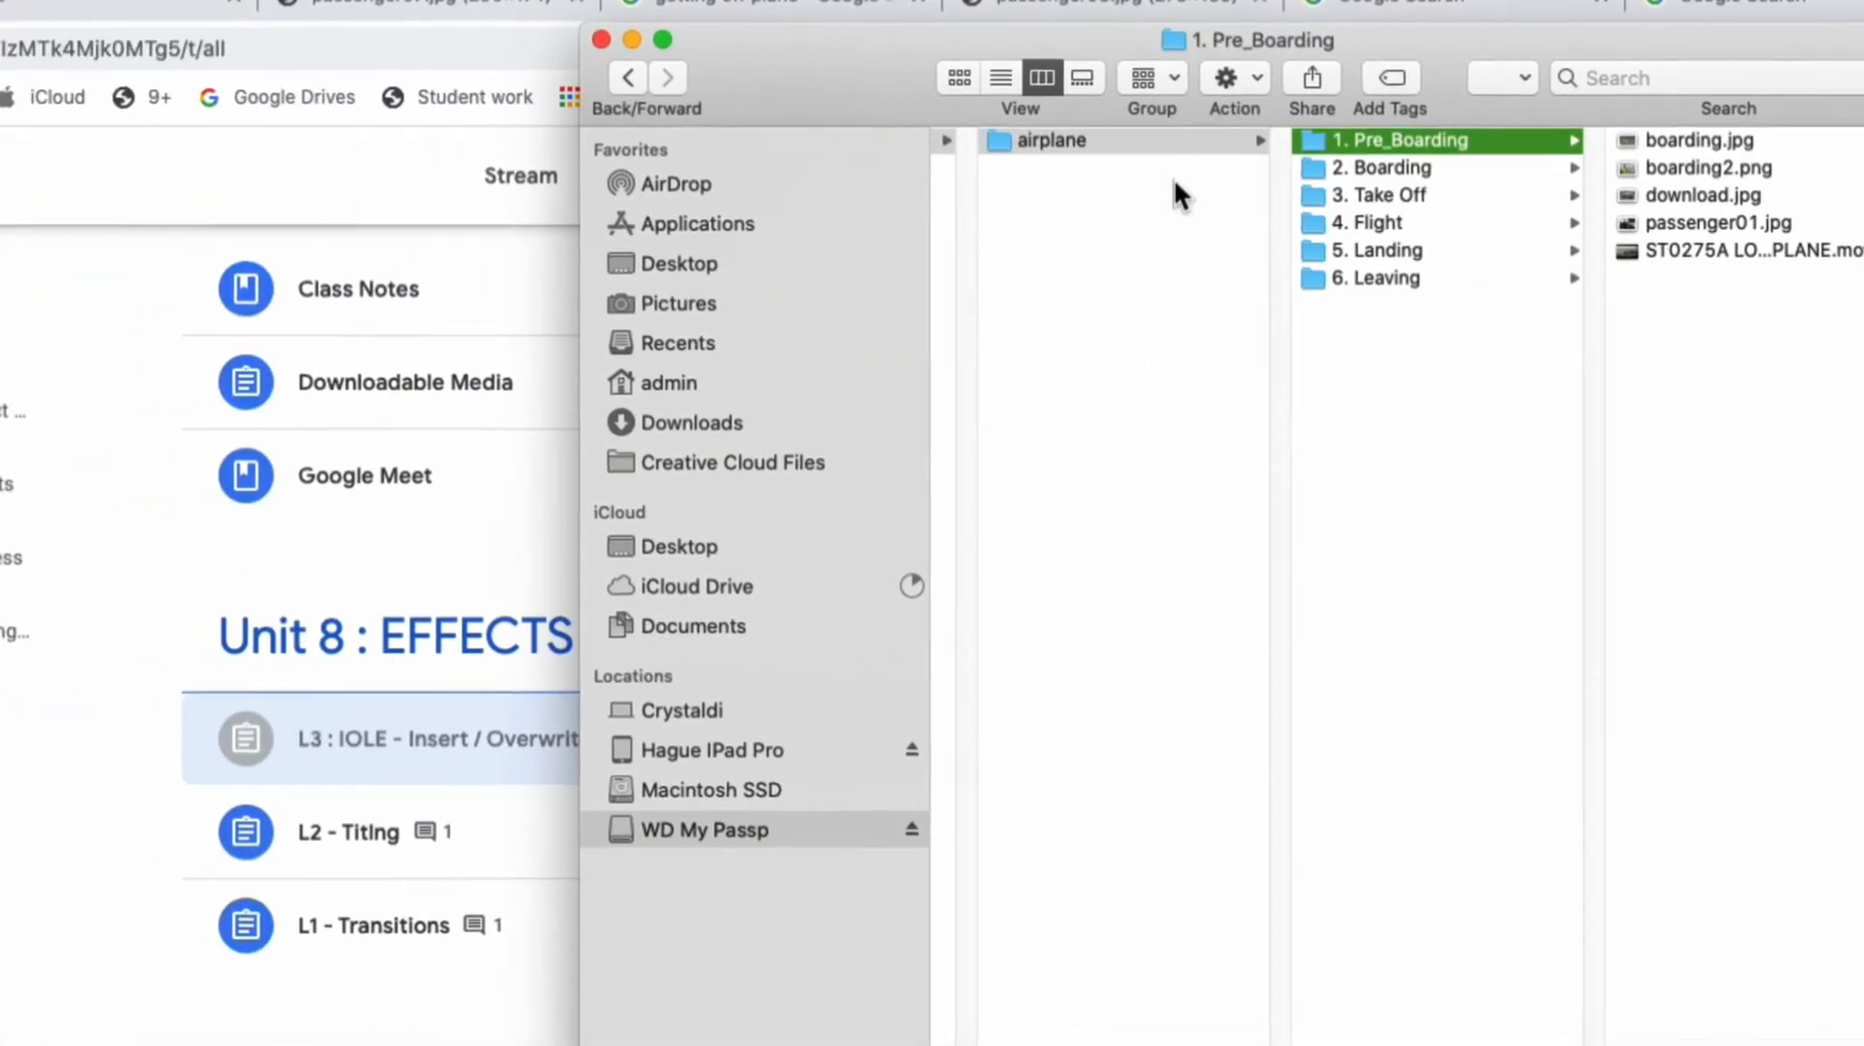
click(1364, 170)
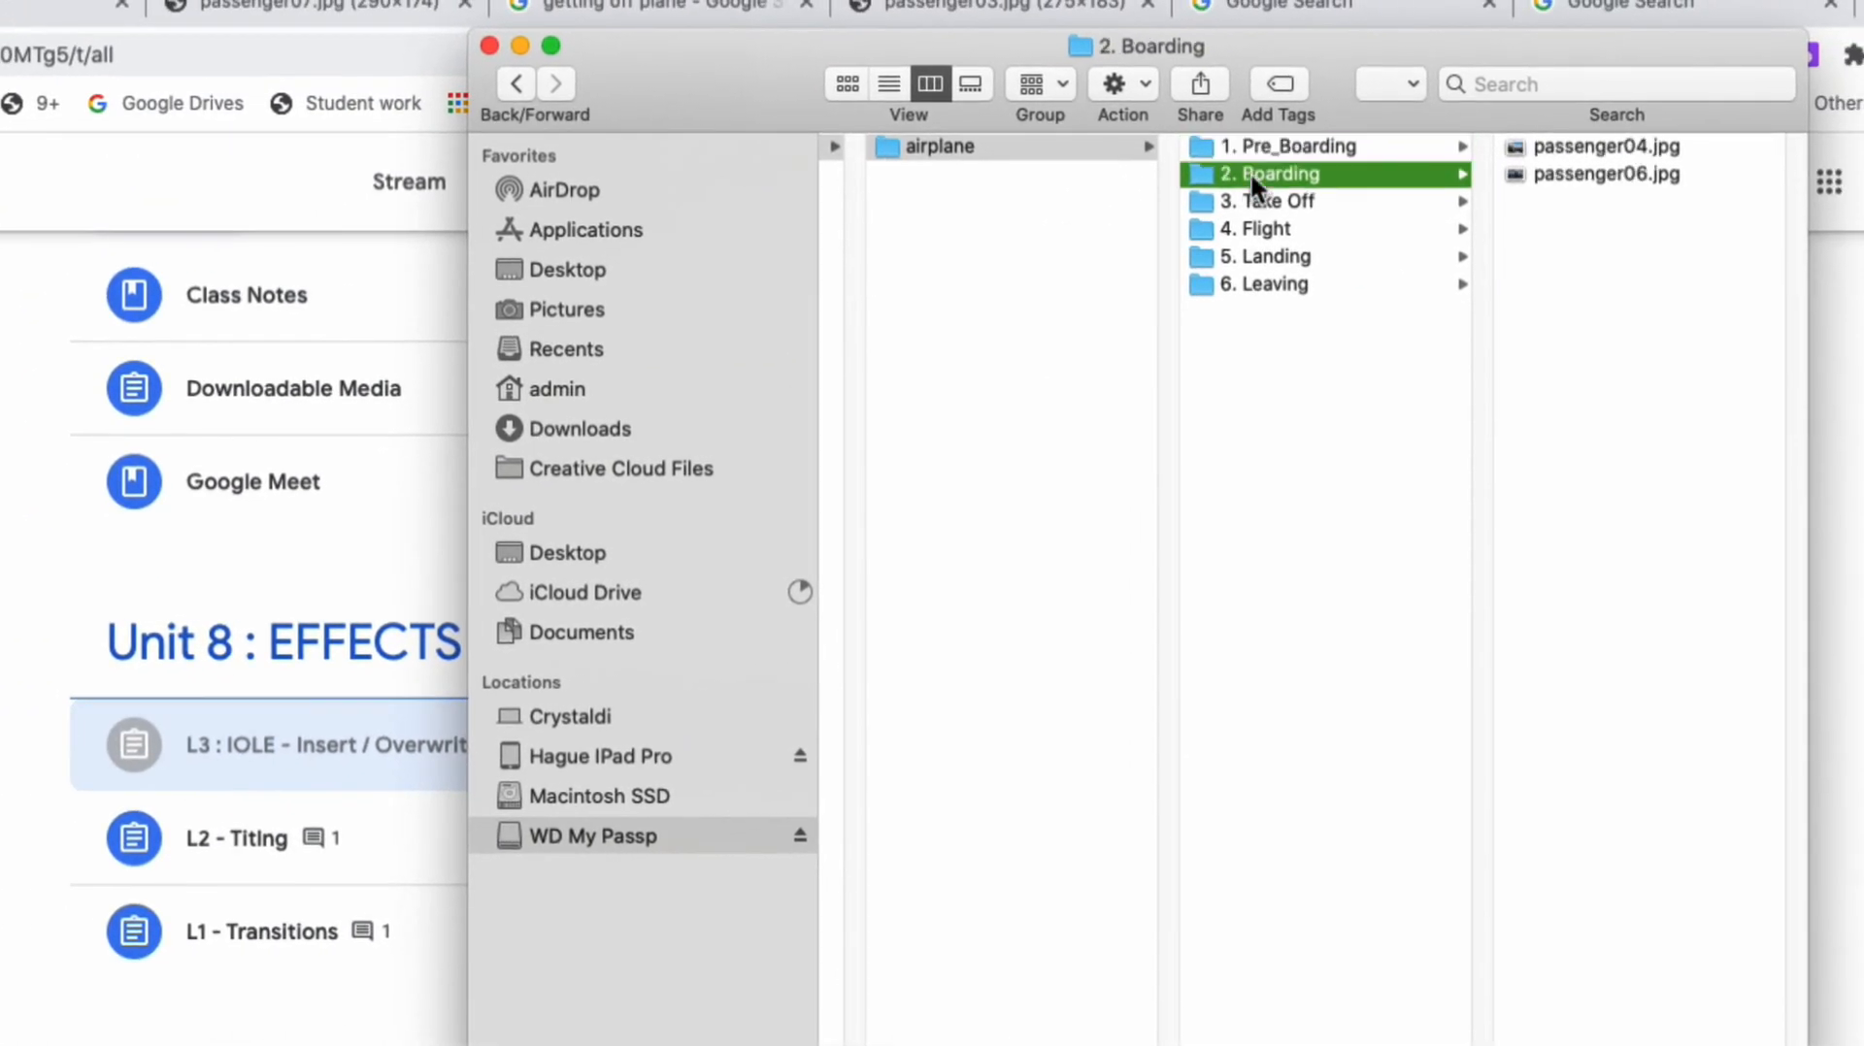
click(1255, 194)
click(1265, 231)
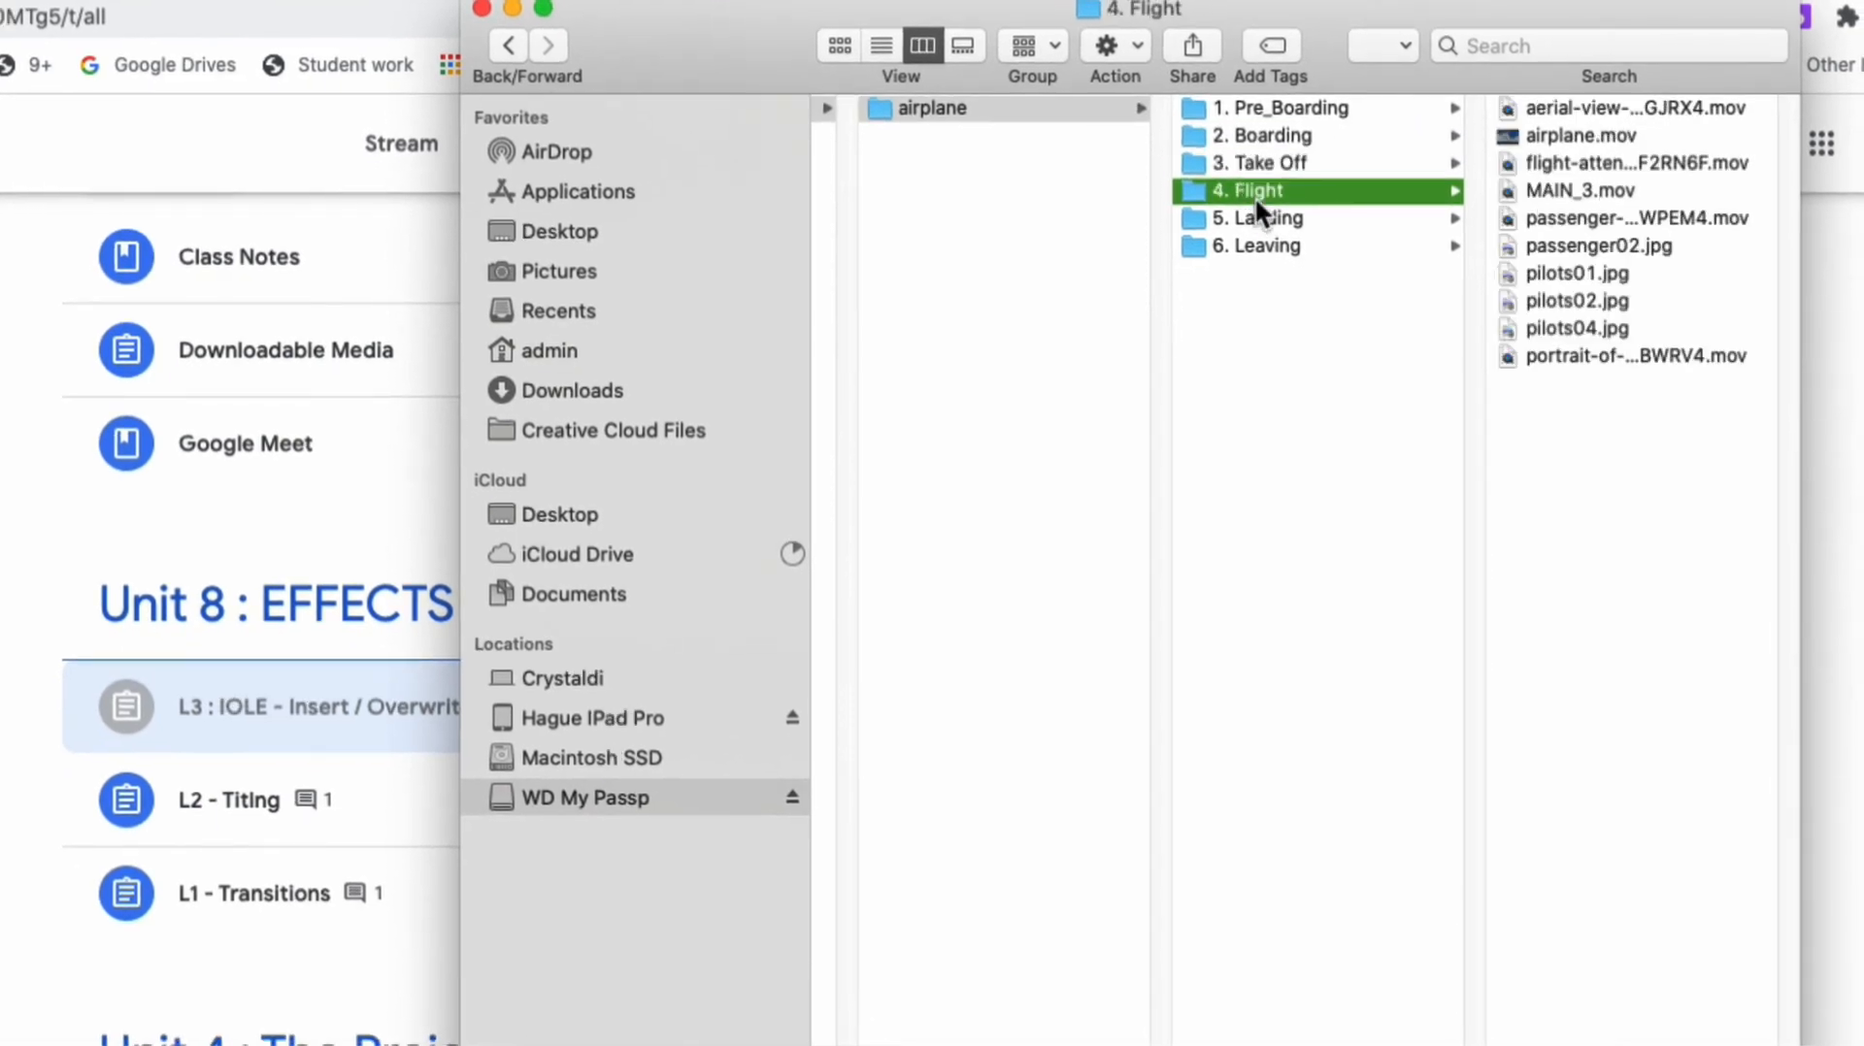
click(1258, 218)
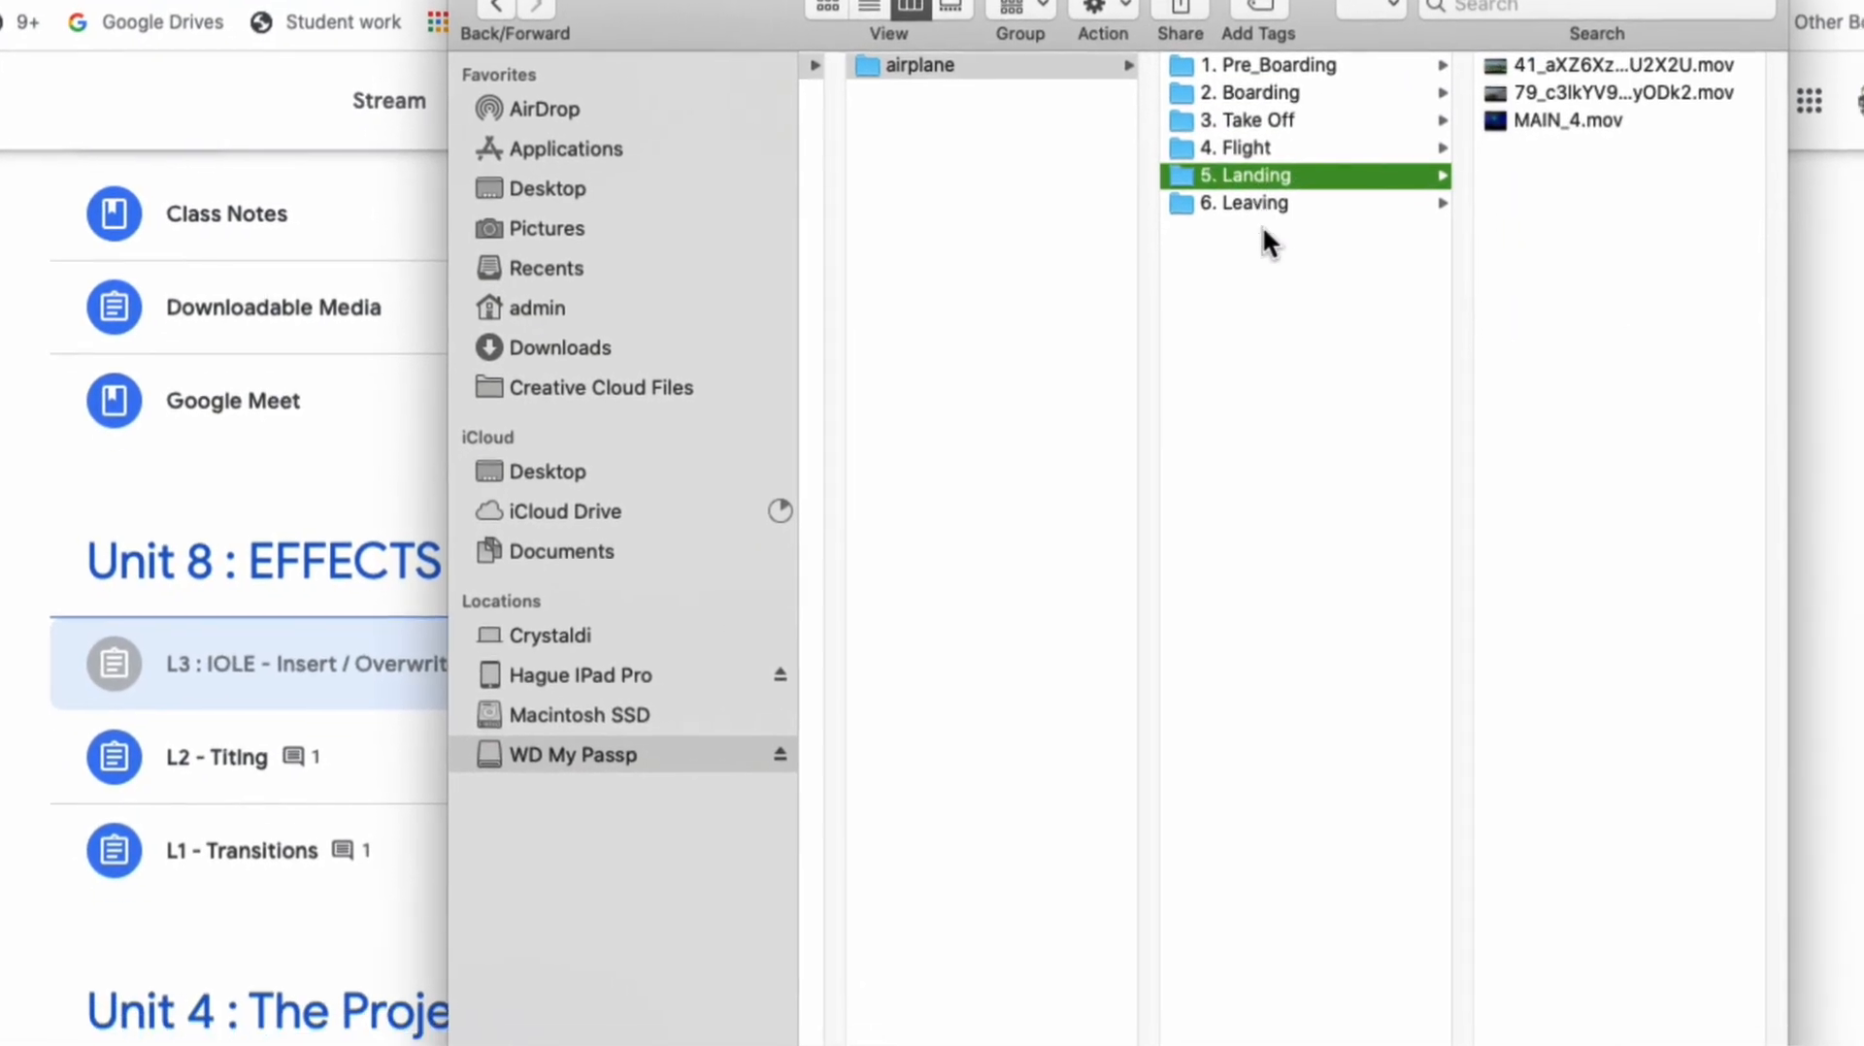
Step: Rename the "6. Leaving" folder in the airplane folder to "6. Arrival"
click(1262, 219)
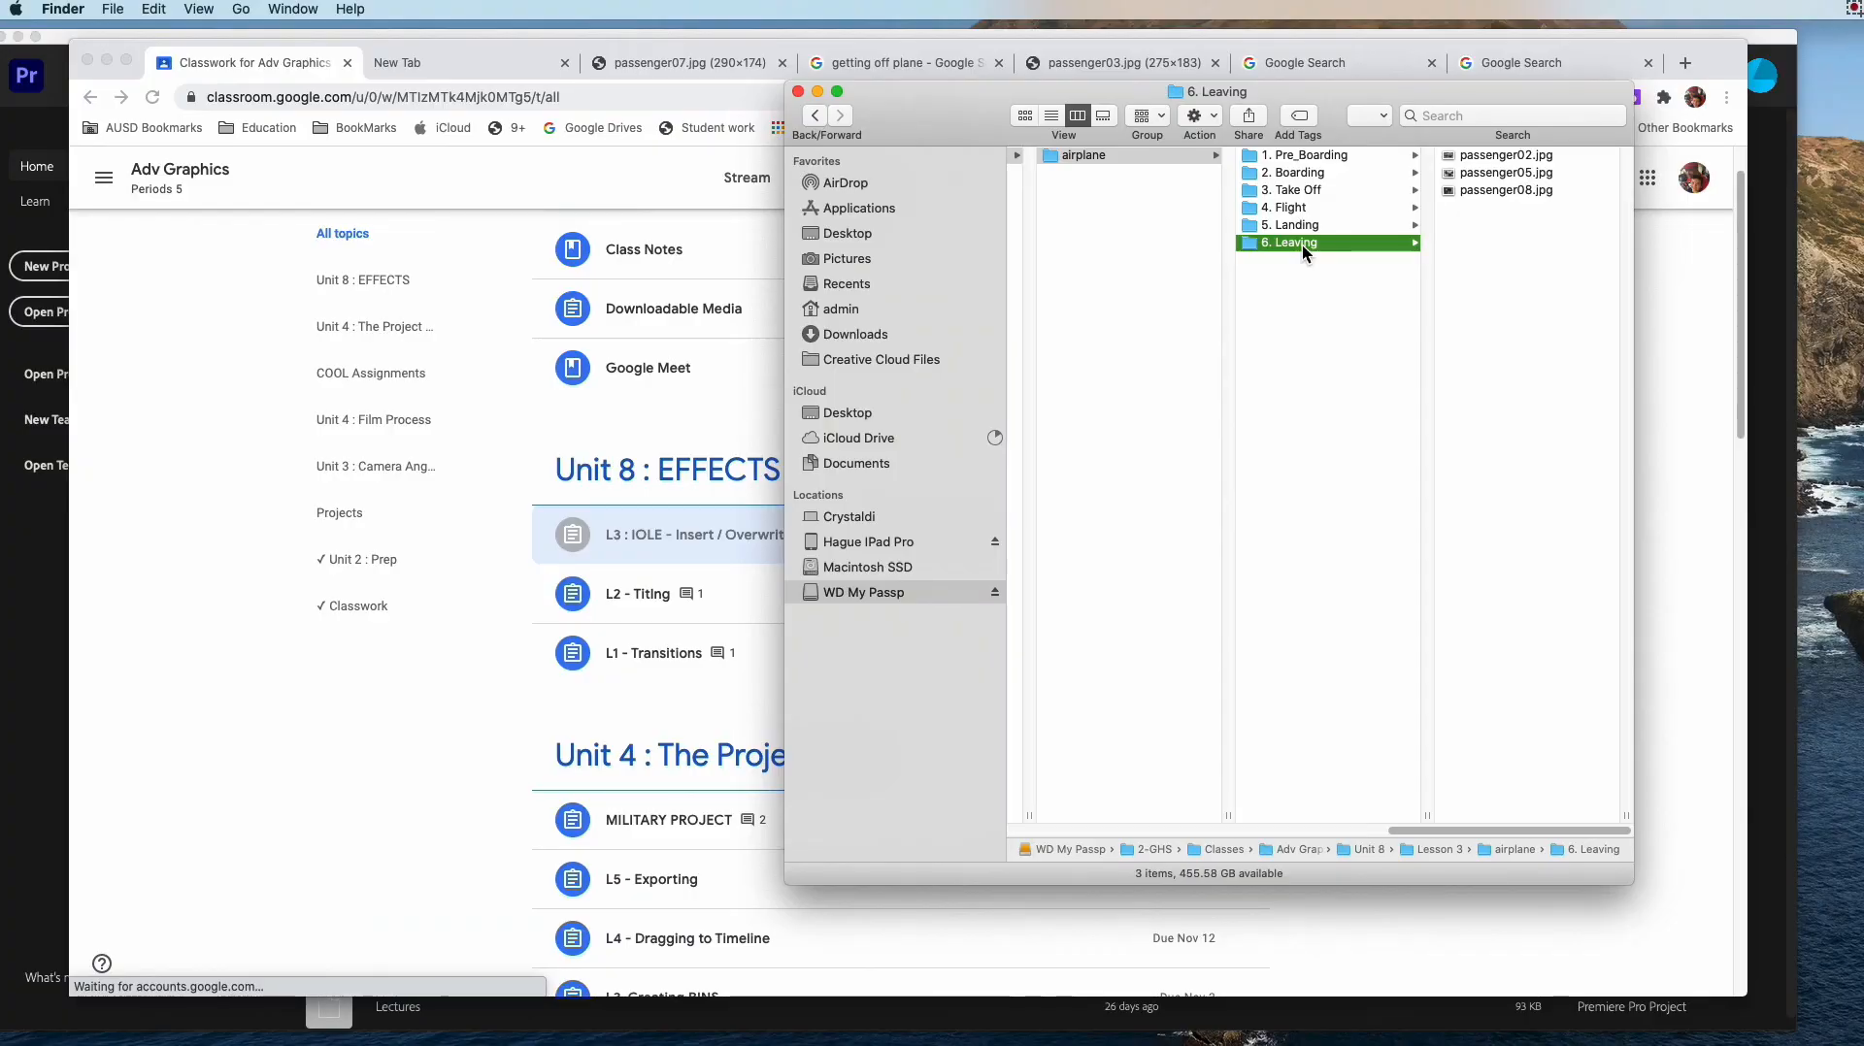
key(Return)
key(shift+Left)
key(shift+Left)
text(Depa)
text(r)
key(BackSpace)
key(BackSpace)
key(BackSpace)
key(BackSpace)
key(BackSpace)
text(Arrival)
key(Return)
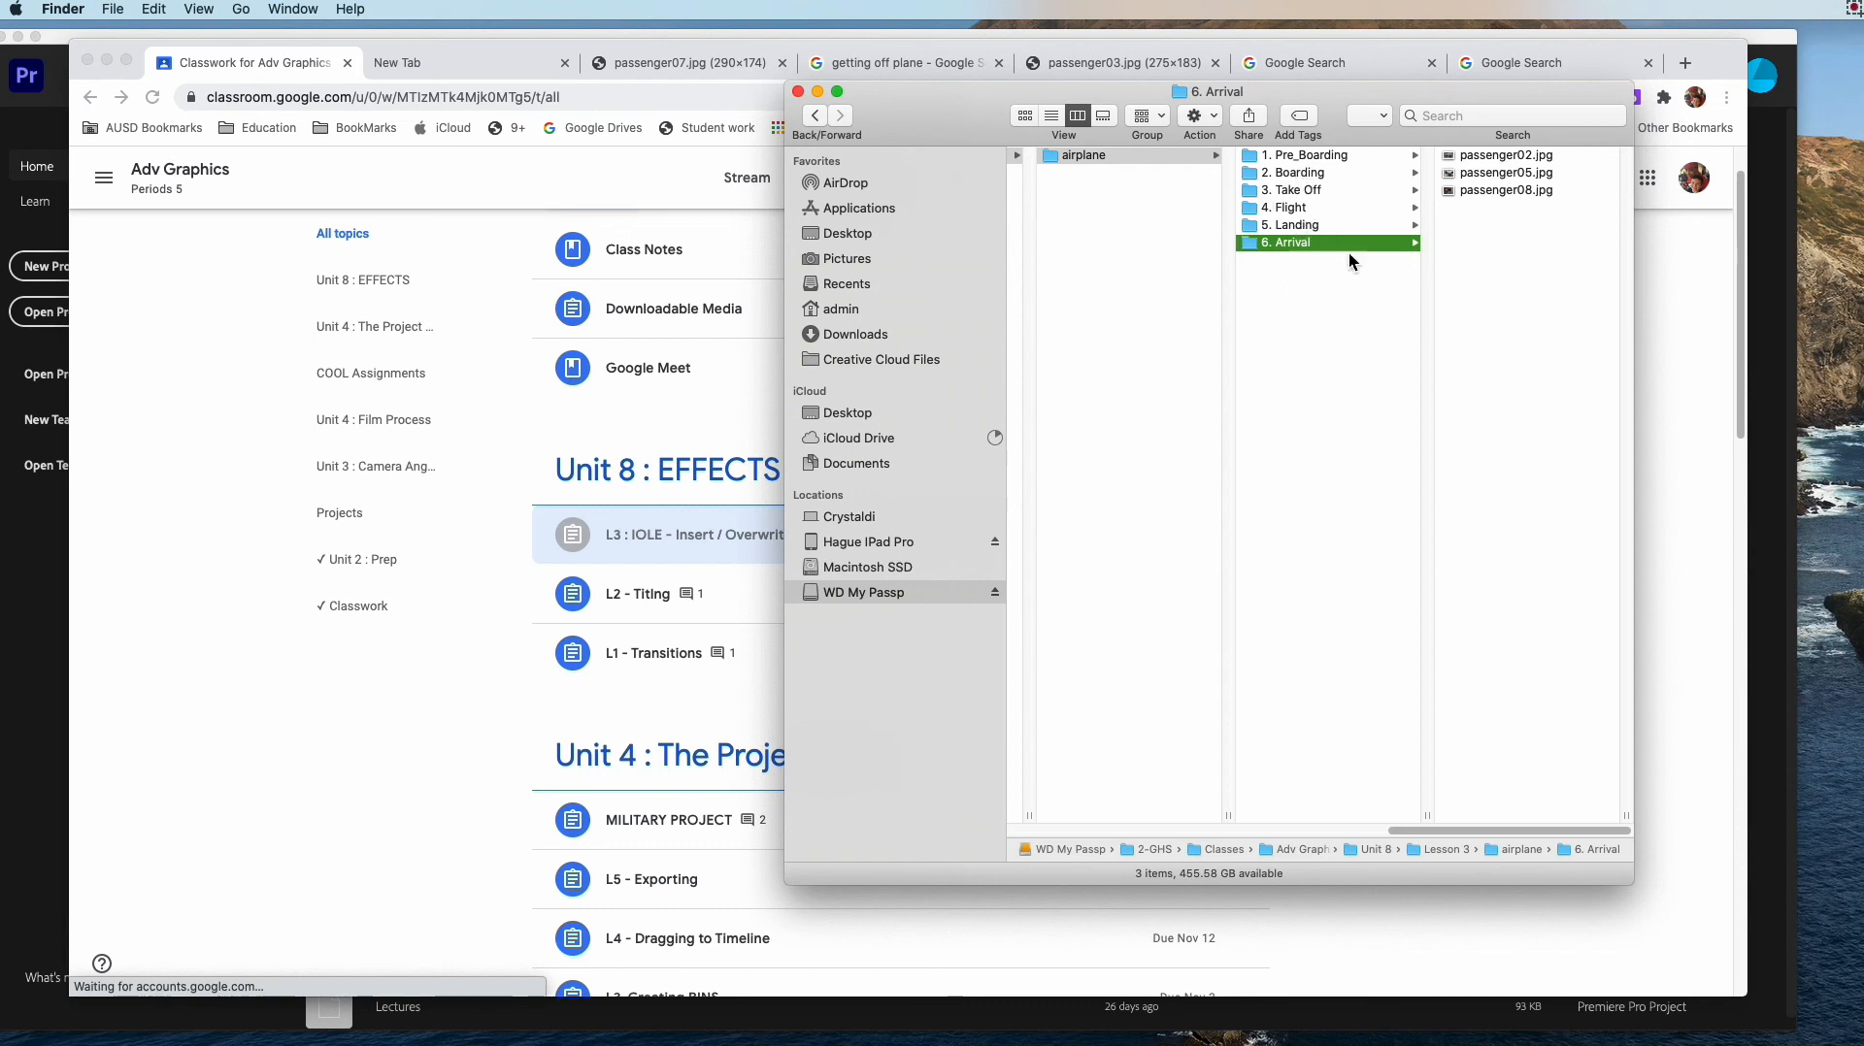
Step: Move the Finder and browser windows out of the way and switch to the Premiere Pro home window
drag(915, 111, 1837, 151)
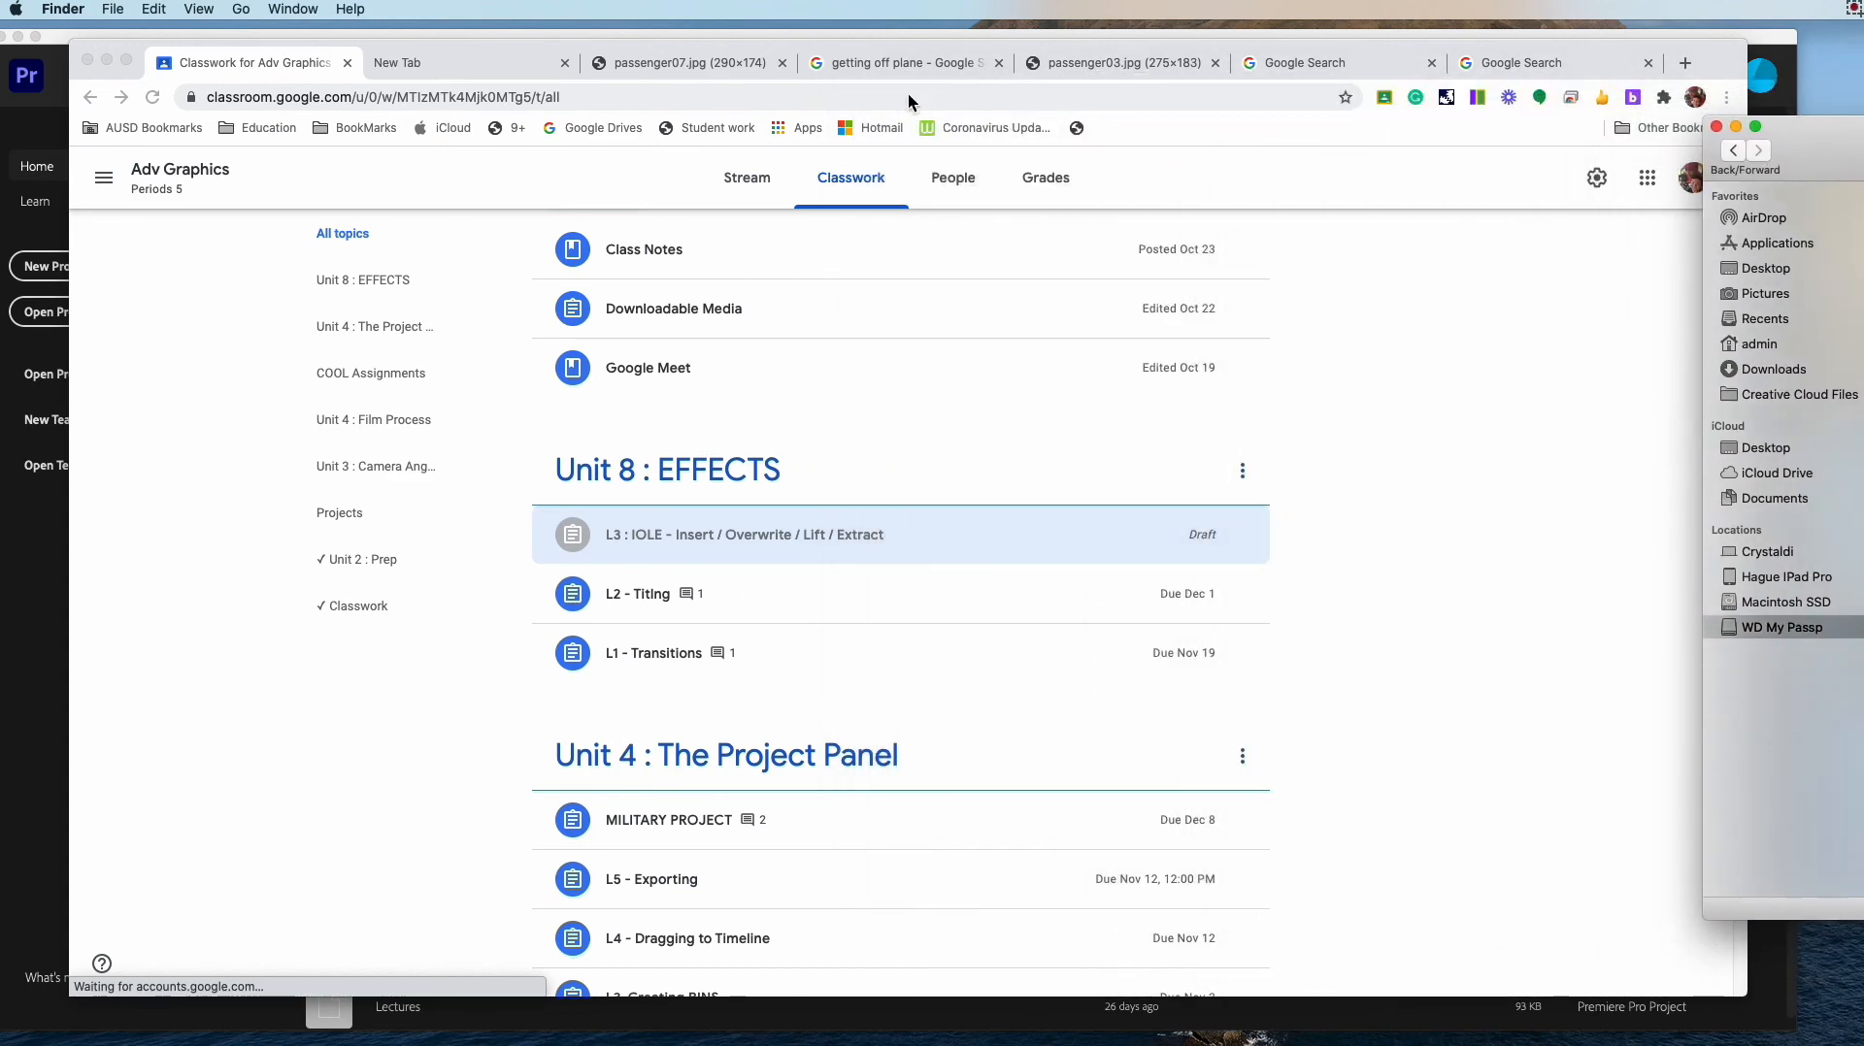
click(108, 58)
mouse_move(370, 36)
mouse_down()
mouse_move(446, 21)
mouse_move(353, 13)
mouse_move(405, 8)
mouse_move(381, 8)
mouse_up()
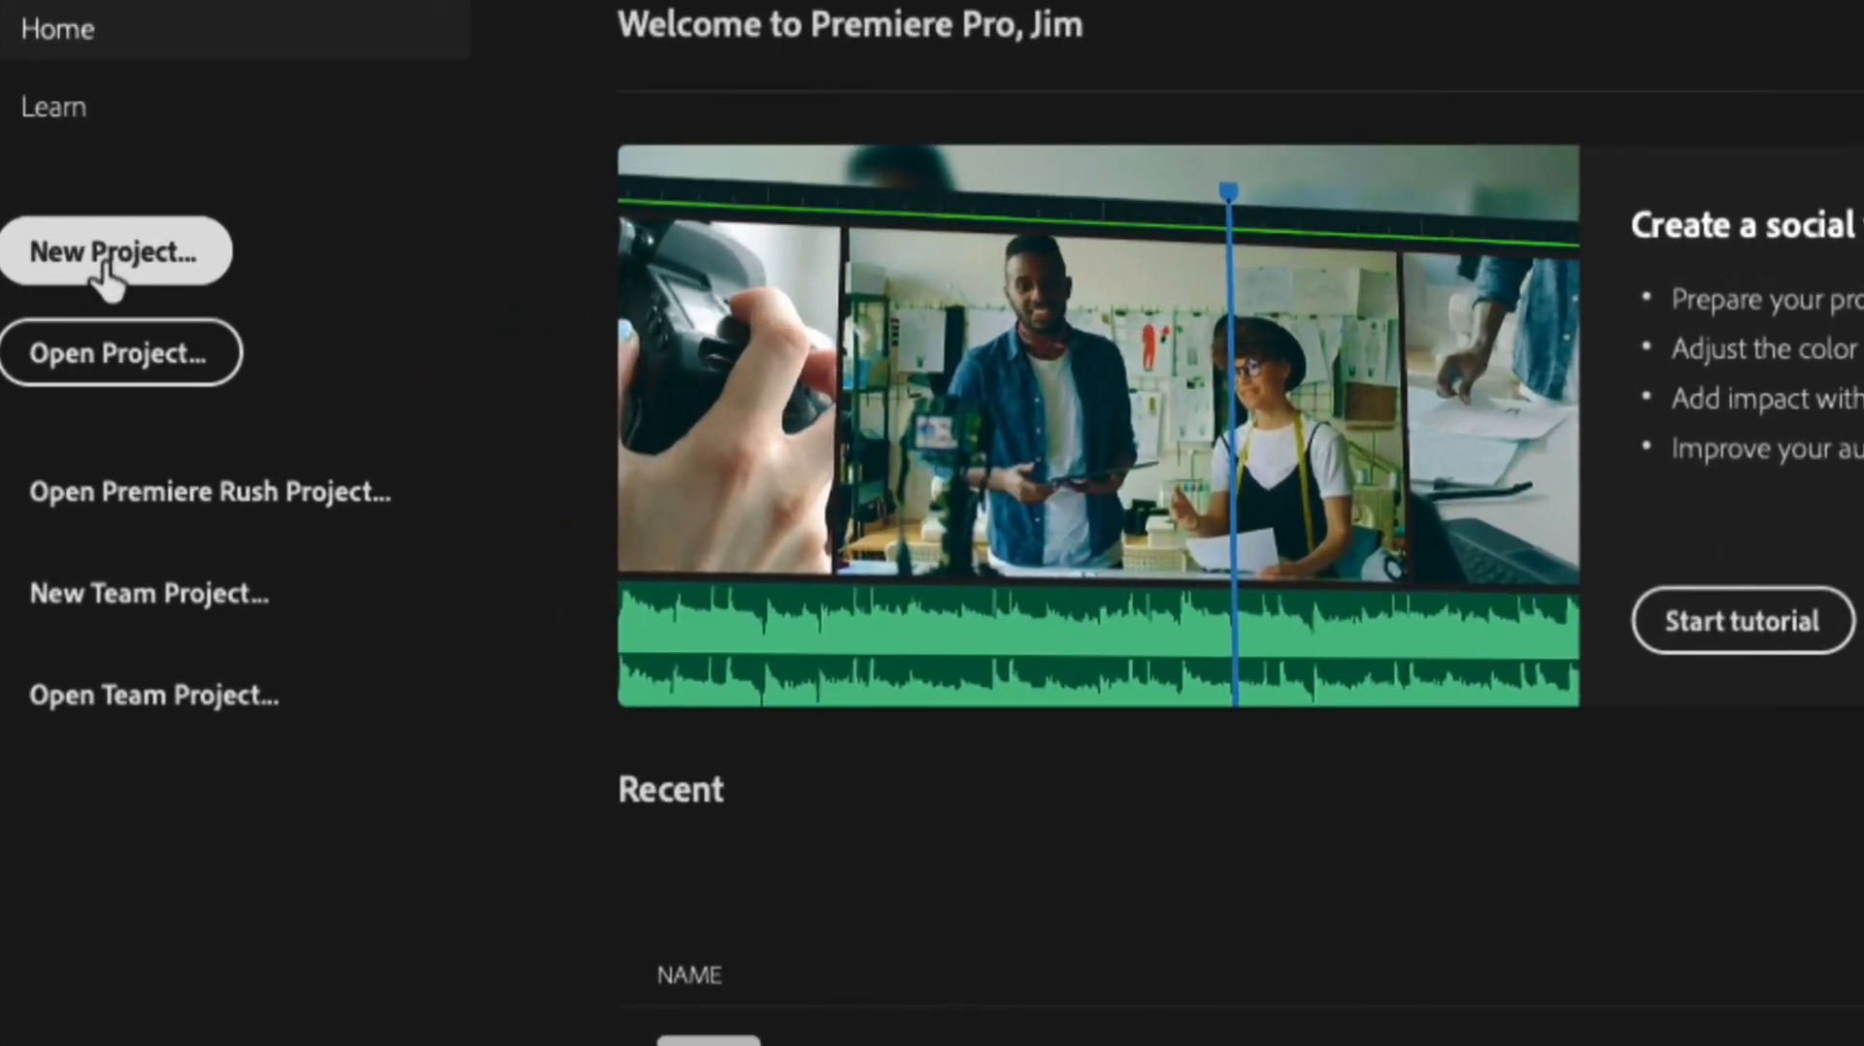
Step: Start a new project and name it "Airplanes"
click(107, 275)
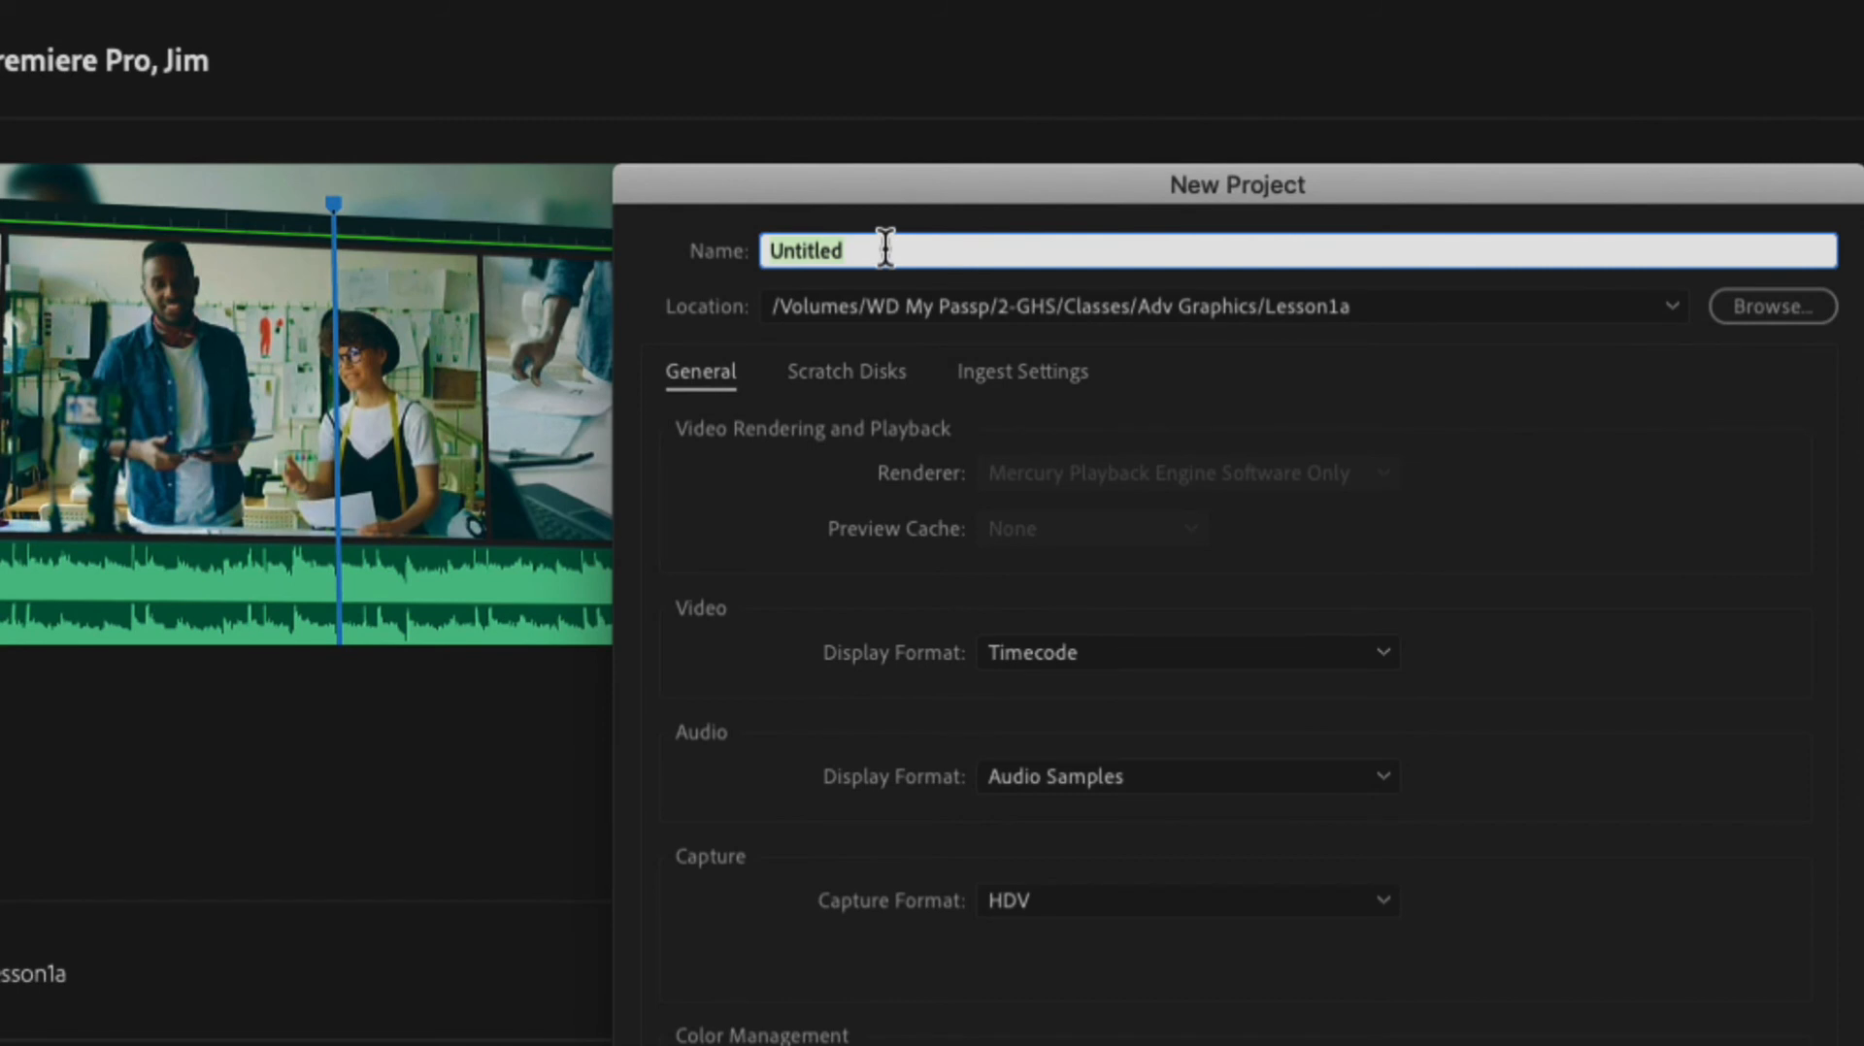
text(Airple)
text(nes)
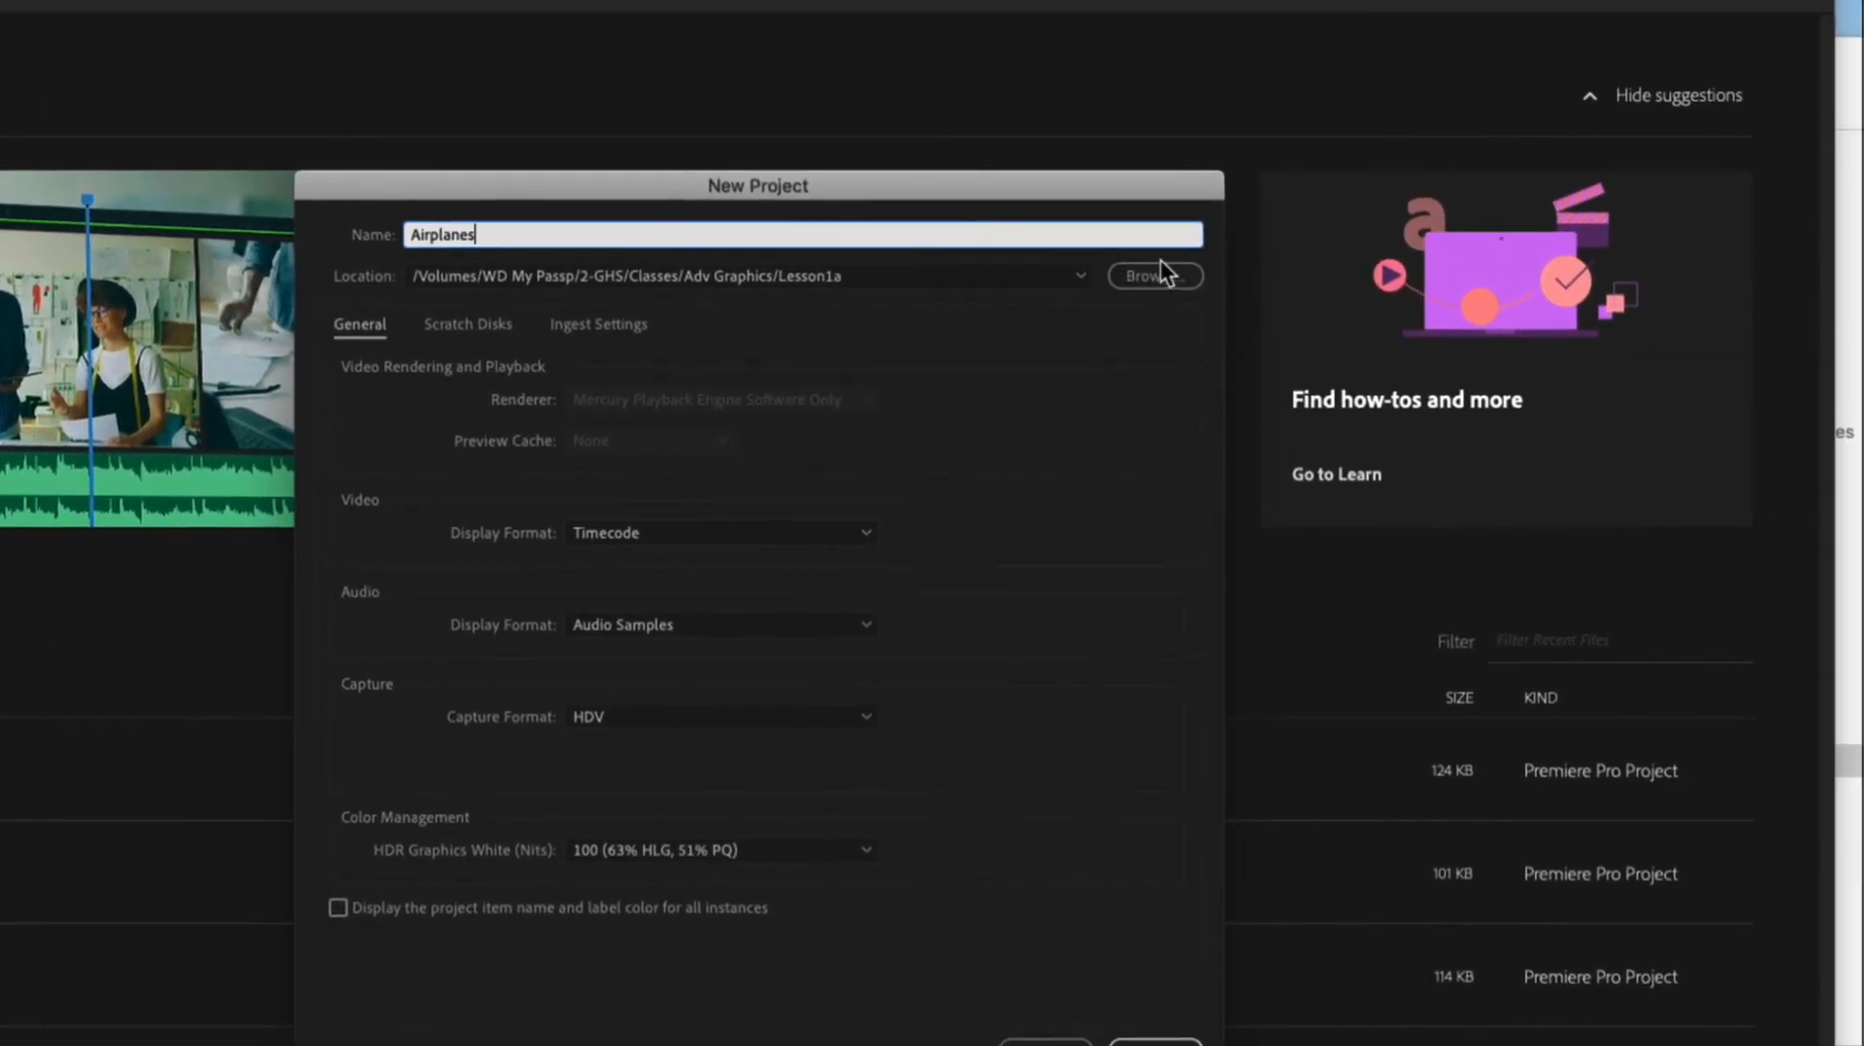
Step: Set the project location to Unit 8/Lesson 3 in Adv Graphics, create the project and move its window fully into view
click(1155, 278)
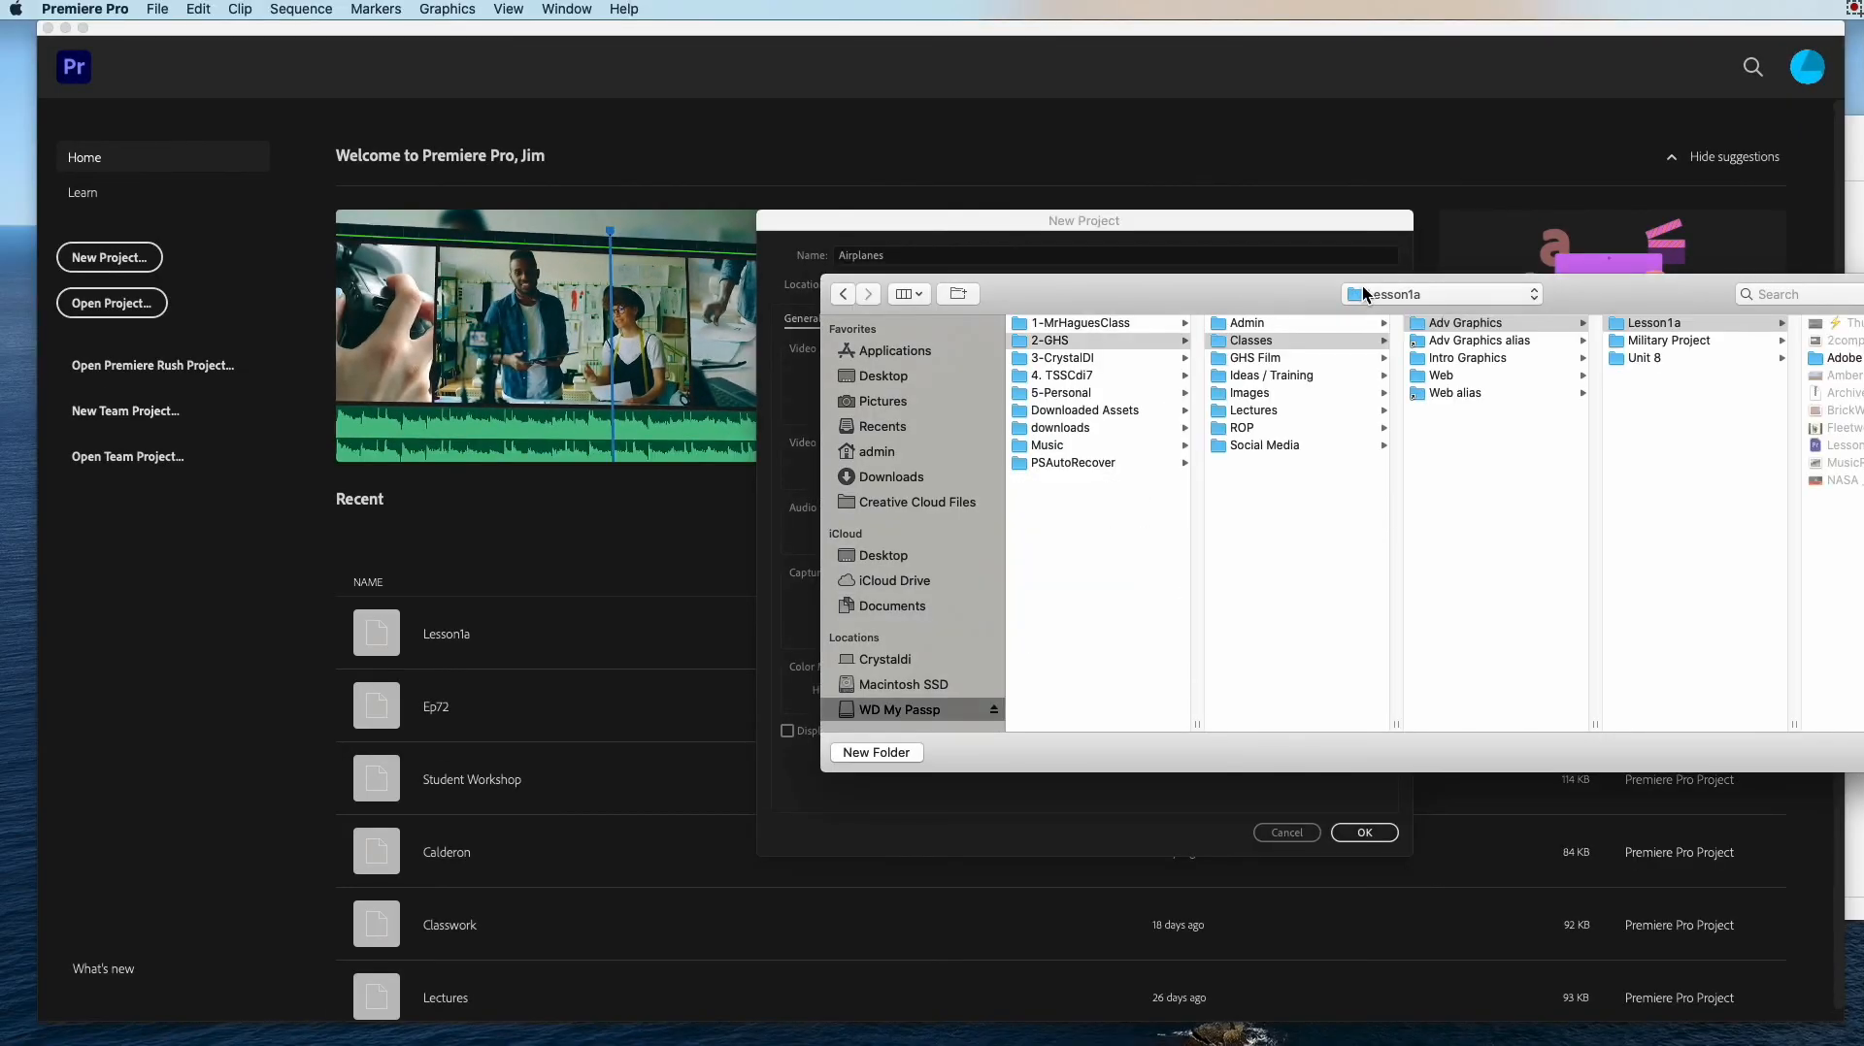
drag(1282, 288, 790, 213)
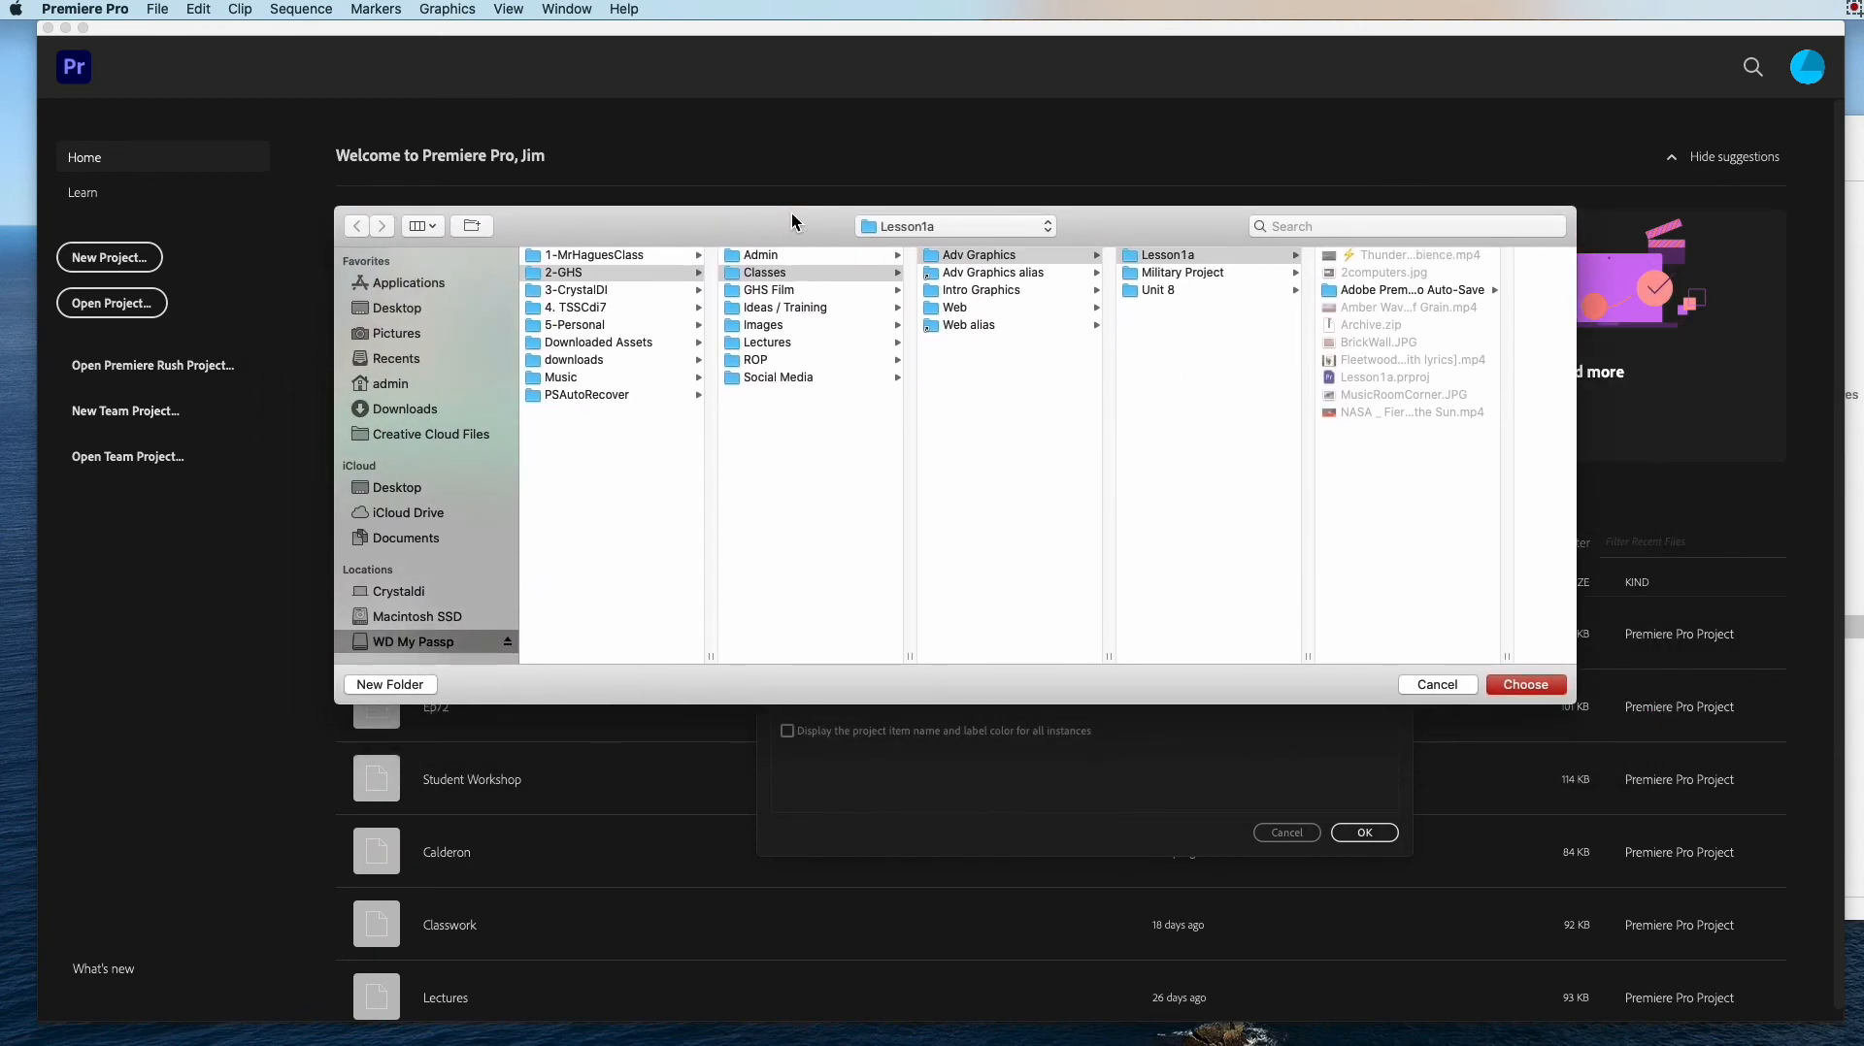
click(1167, 289)
click(1352, 255)
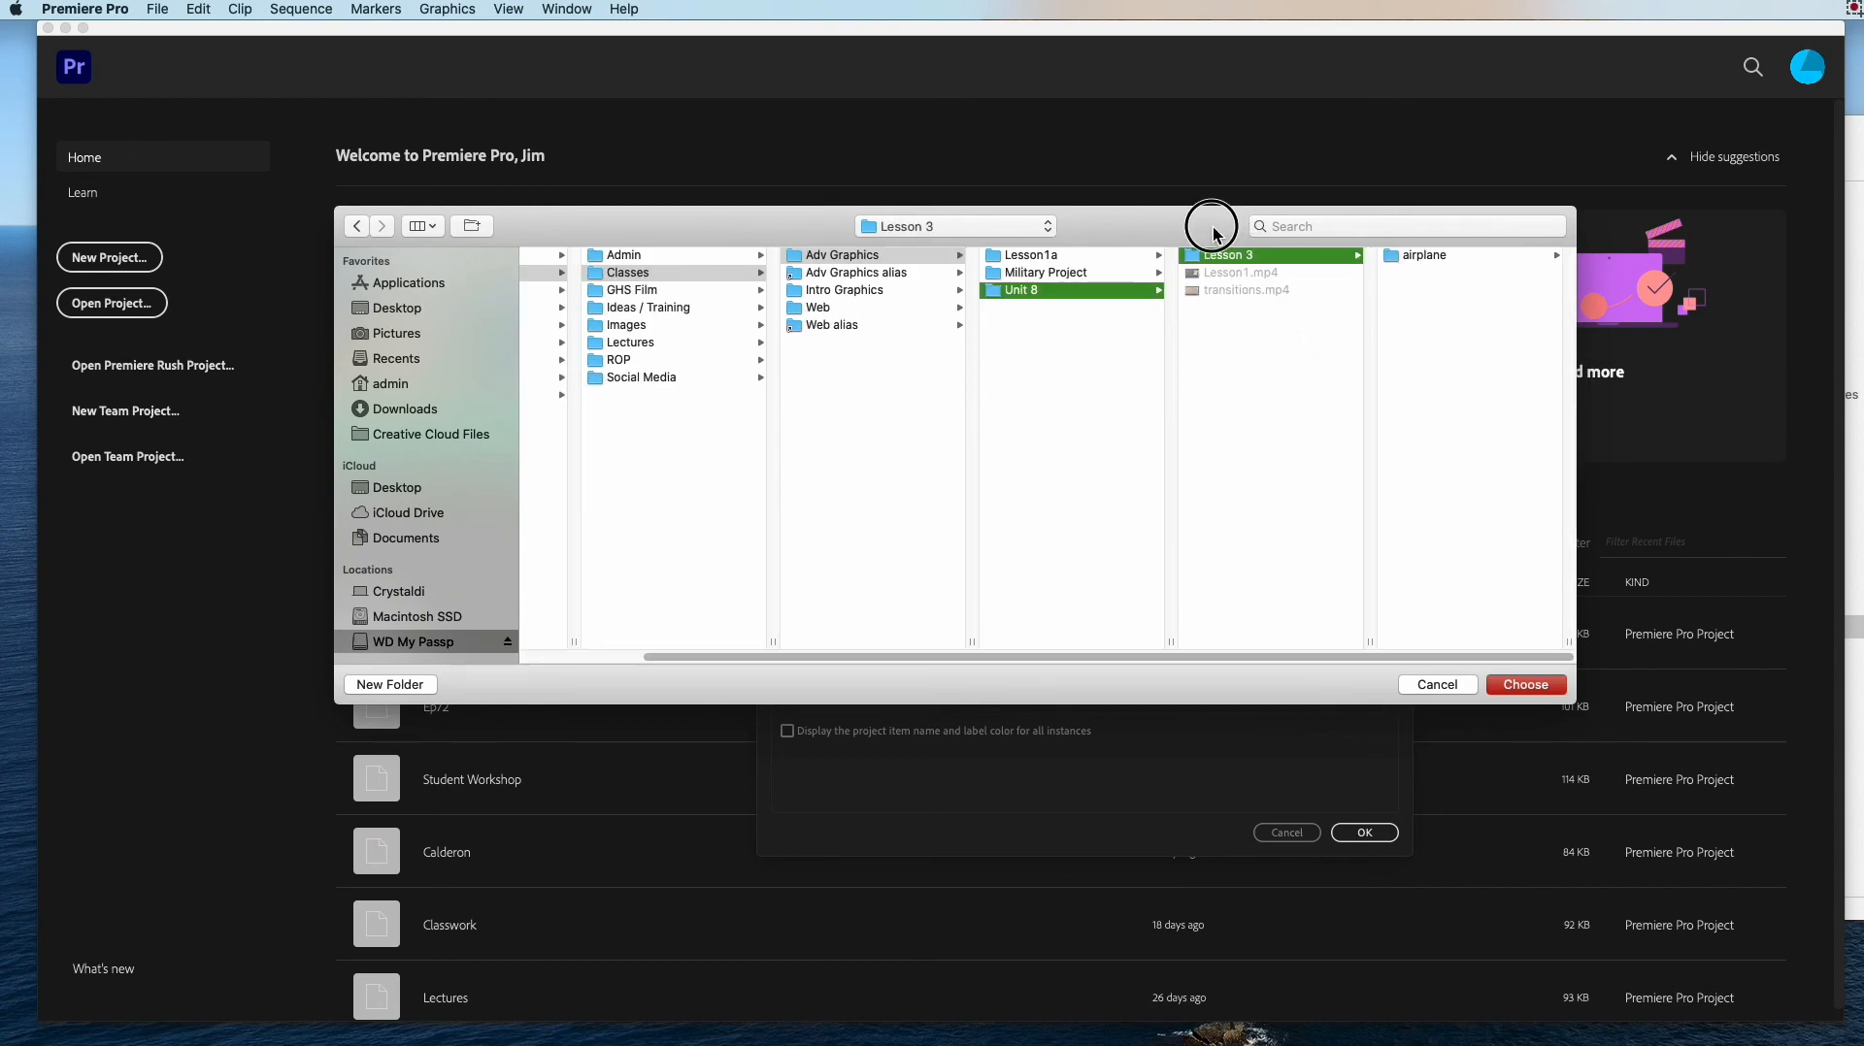
drag(1215, 229, 1143, 201)
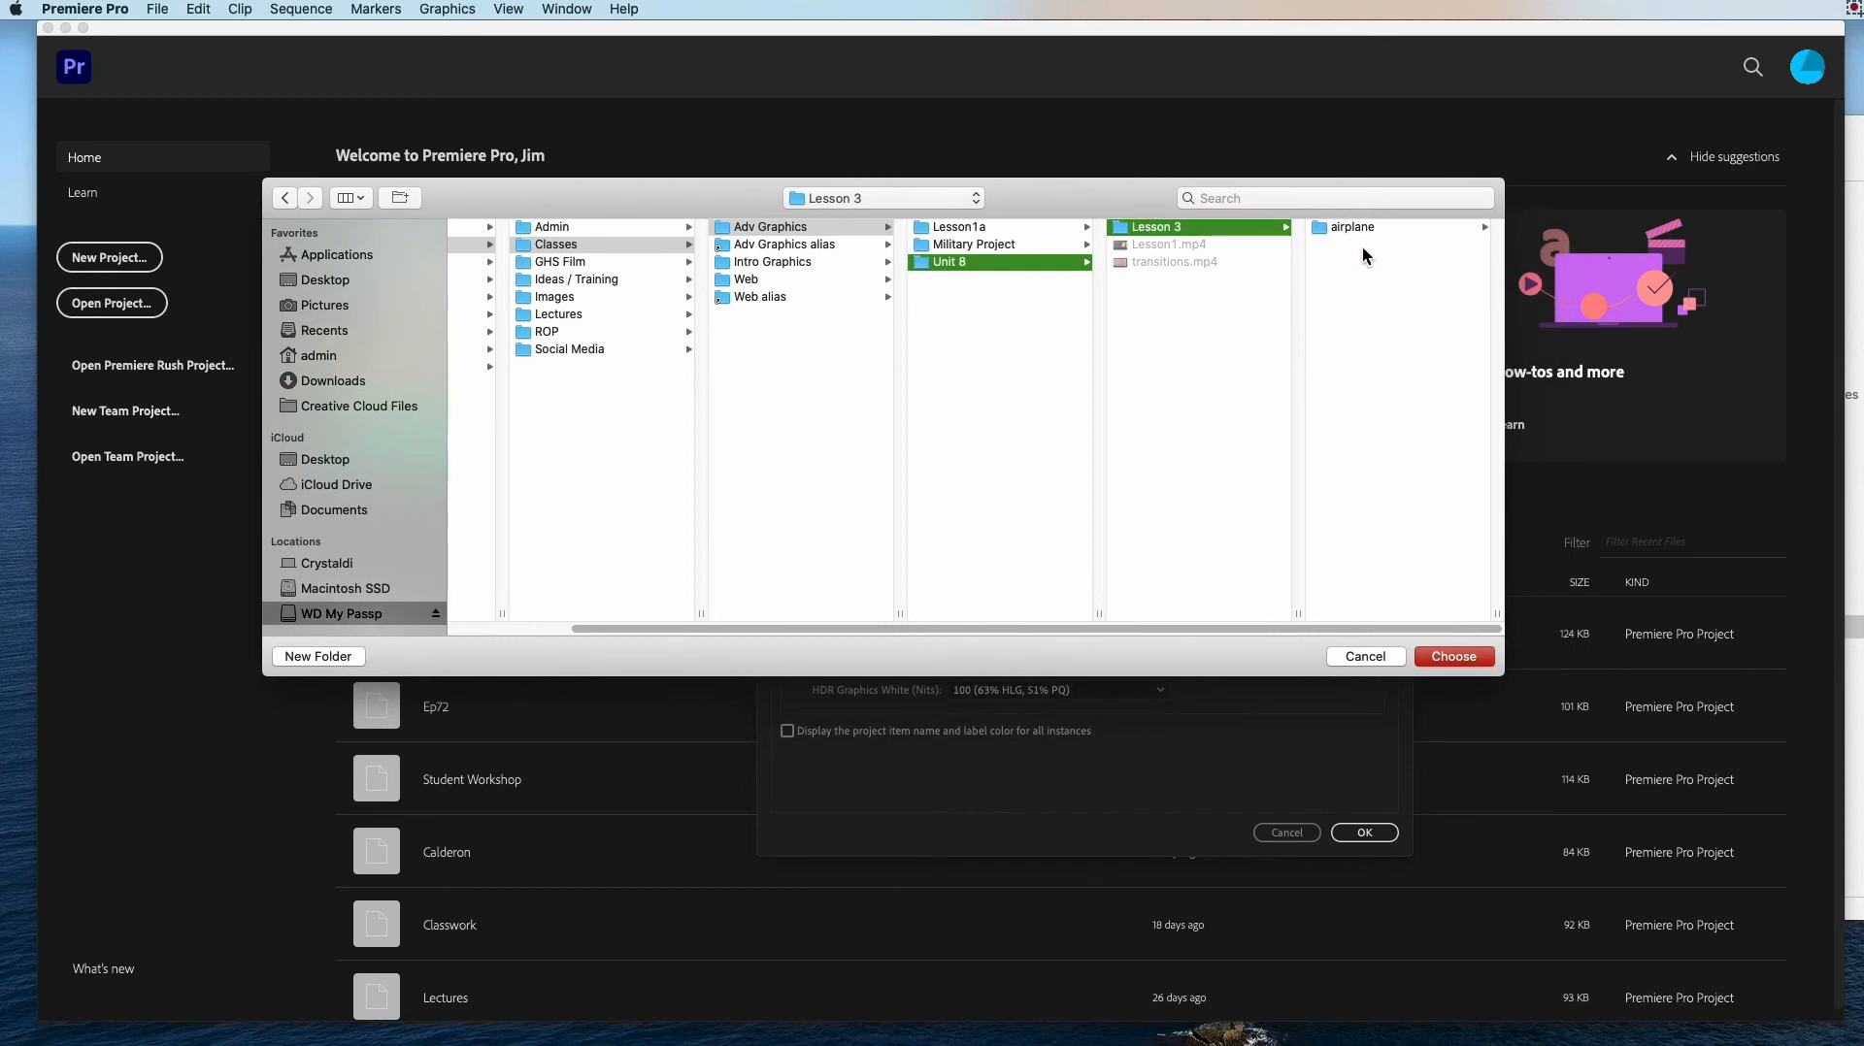
click(1452, 656)
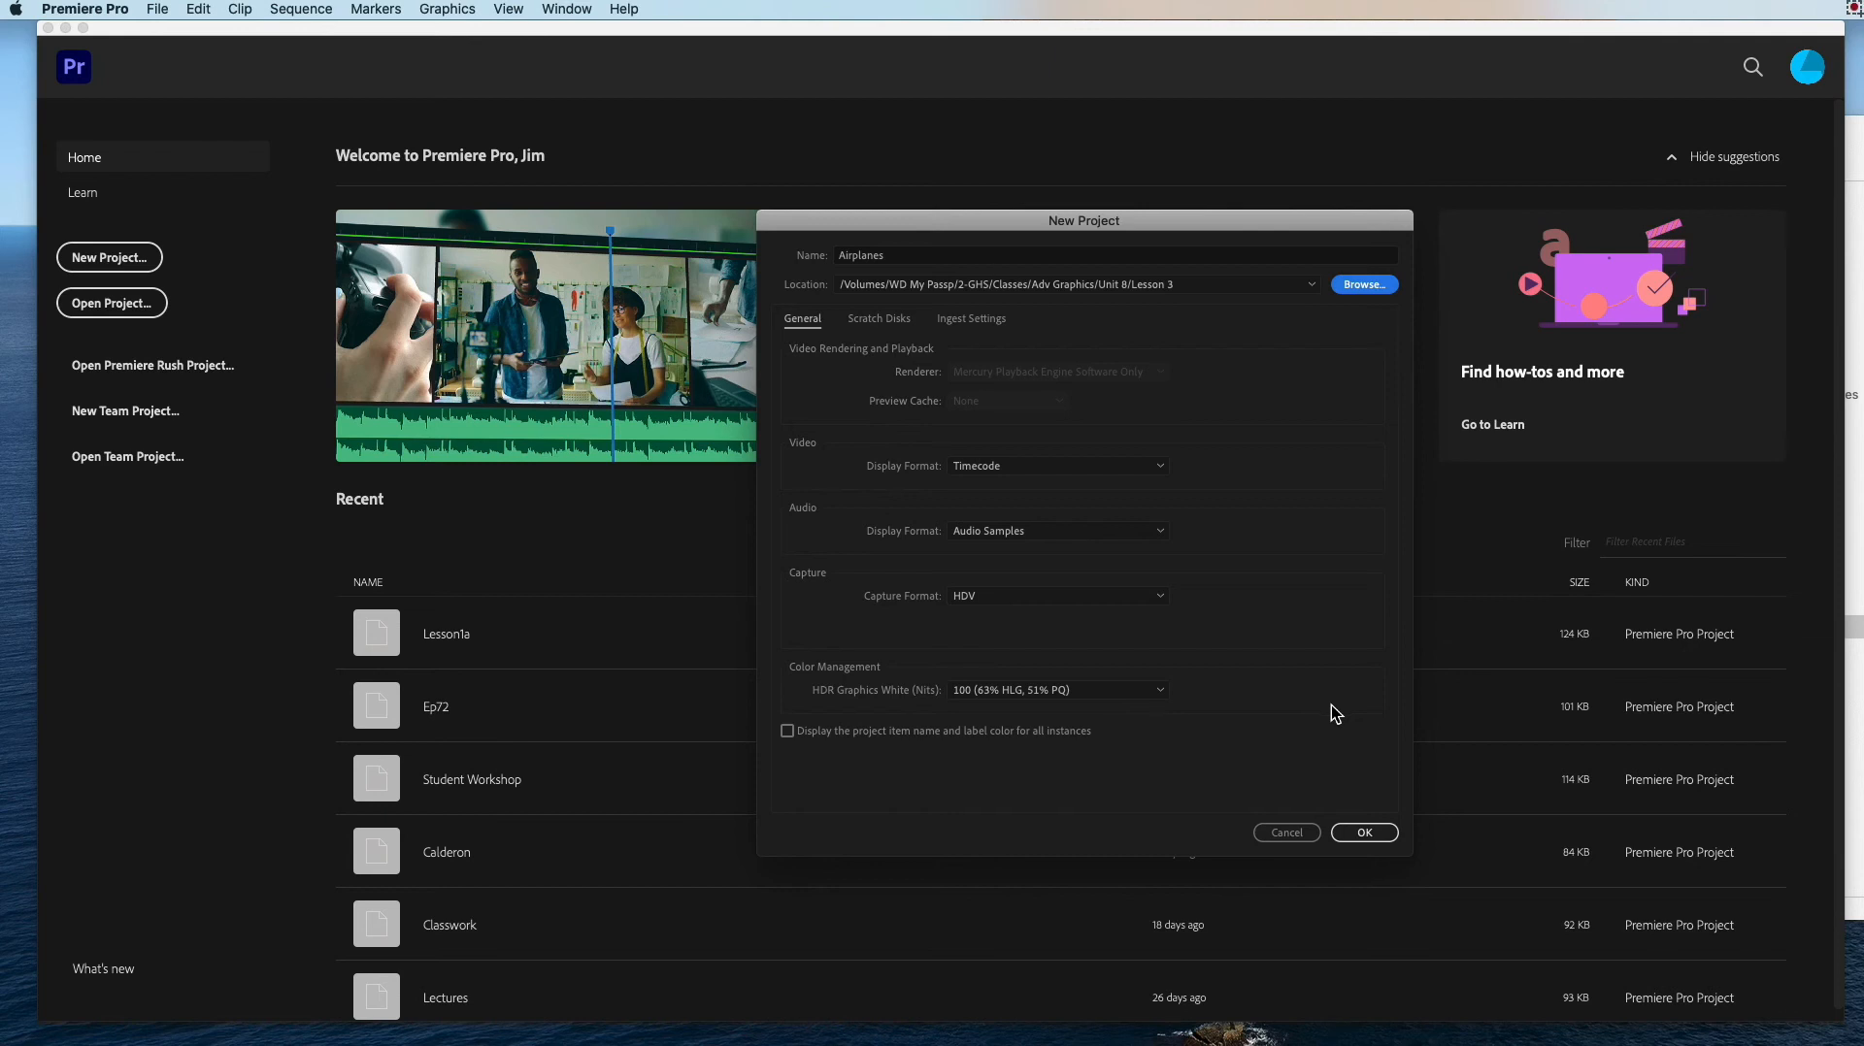
click(1367, 832)
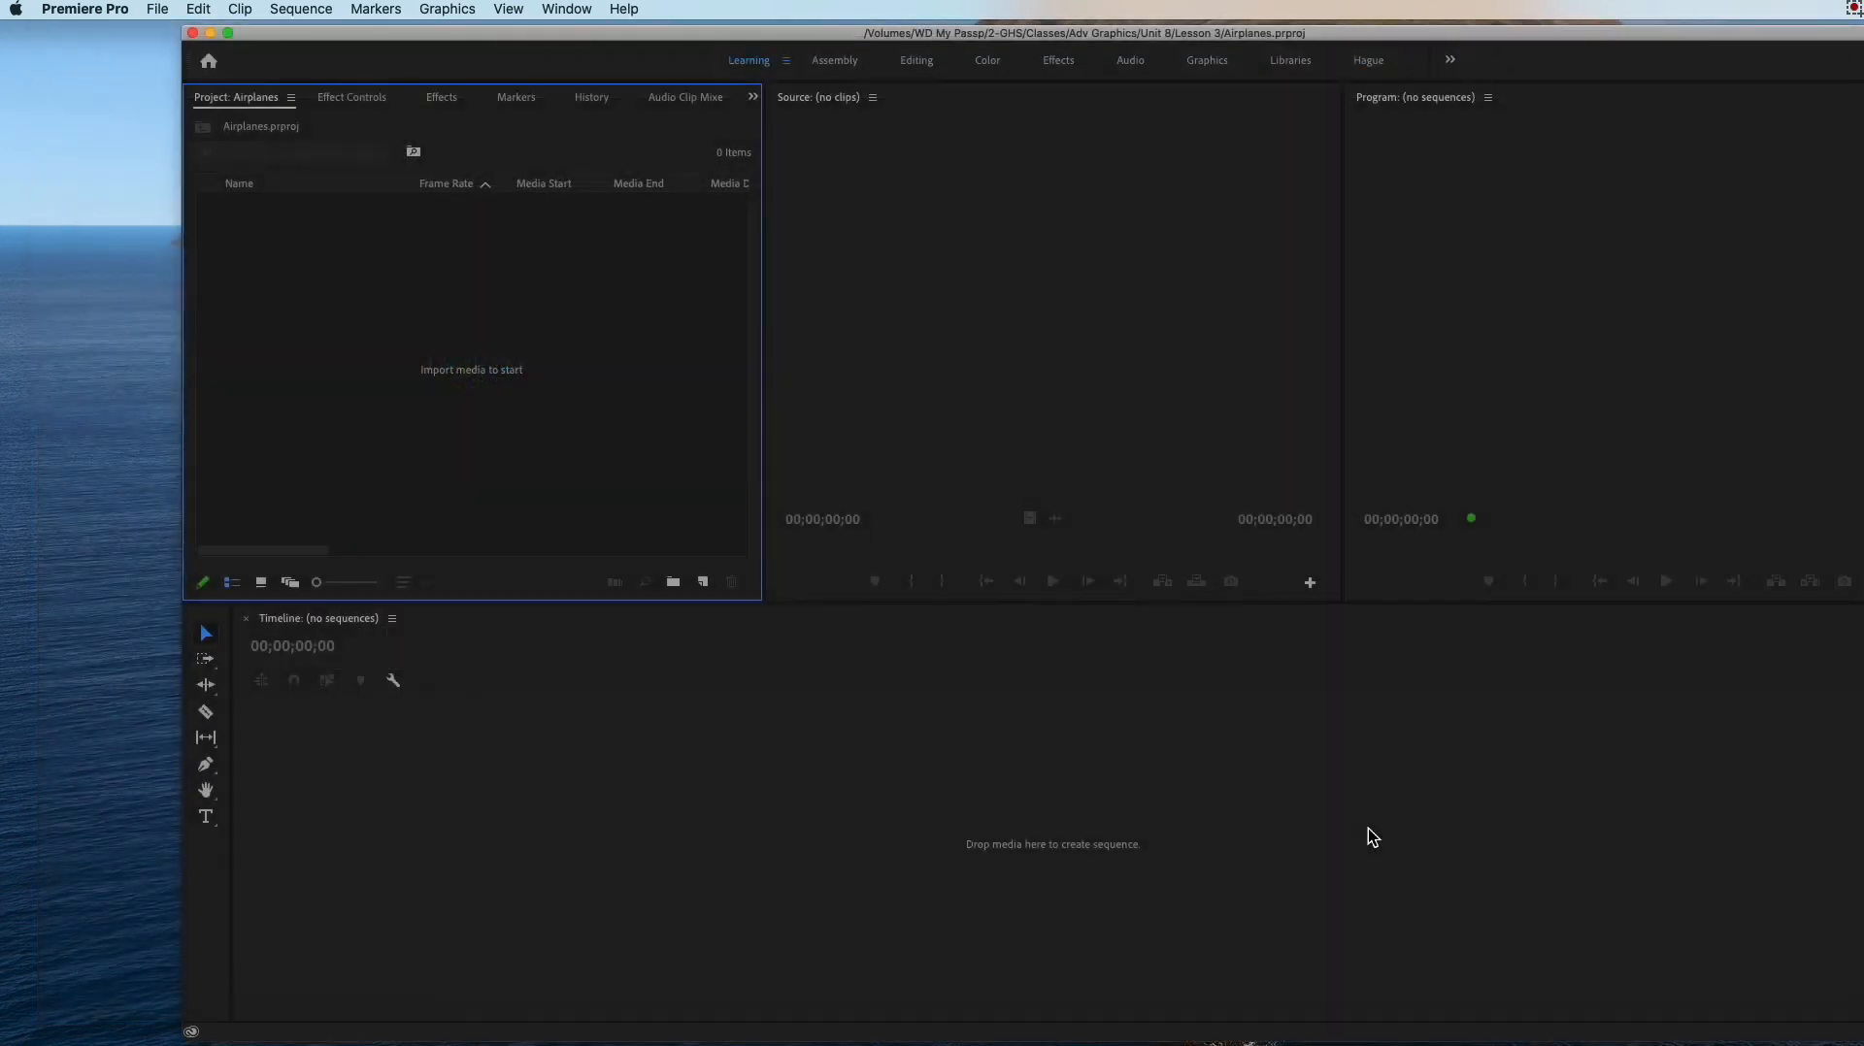
click(655, 41)
drag(656, 41, 497, 31)
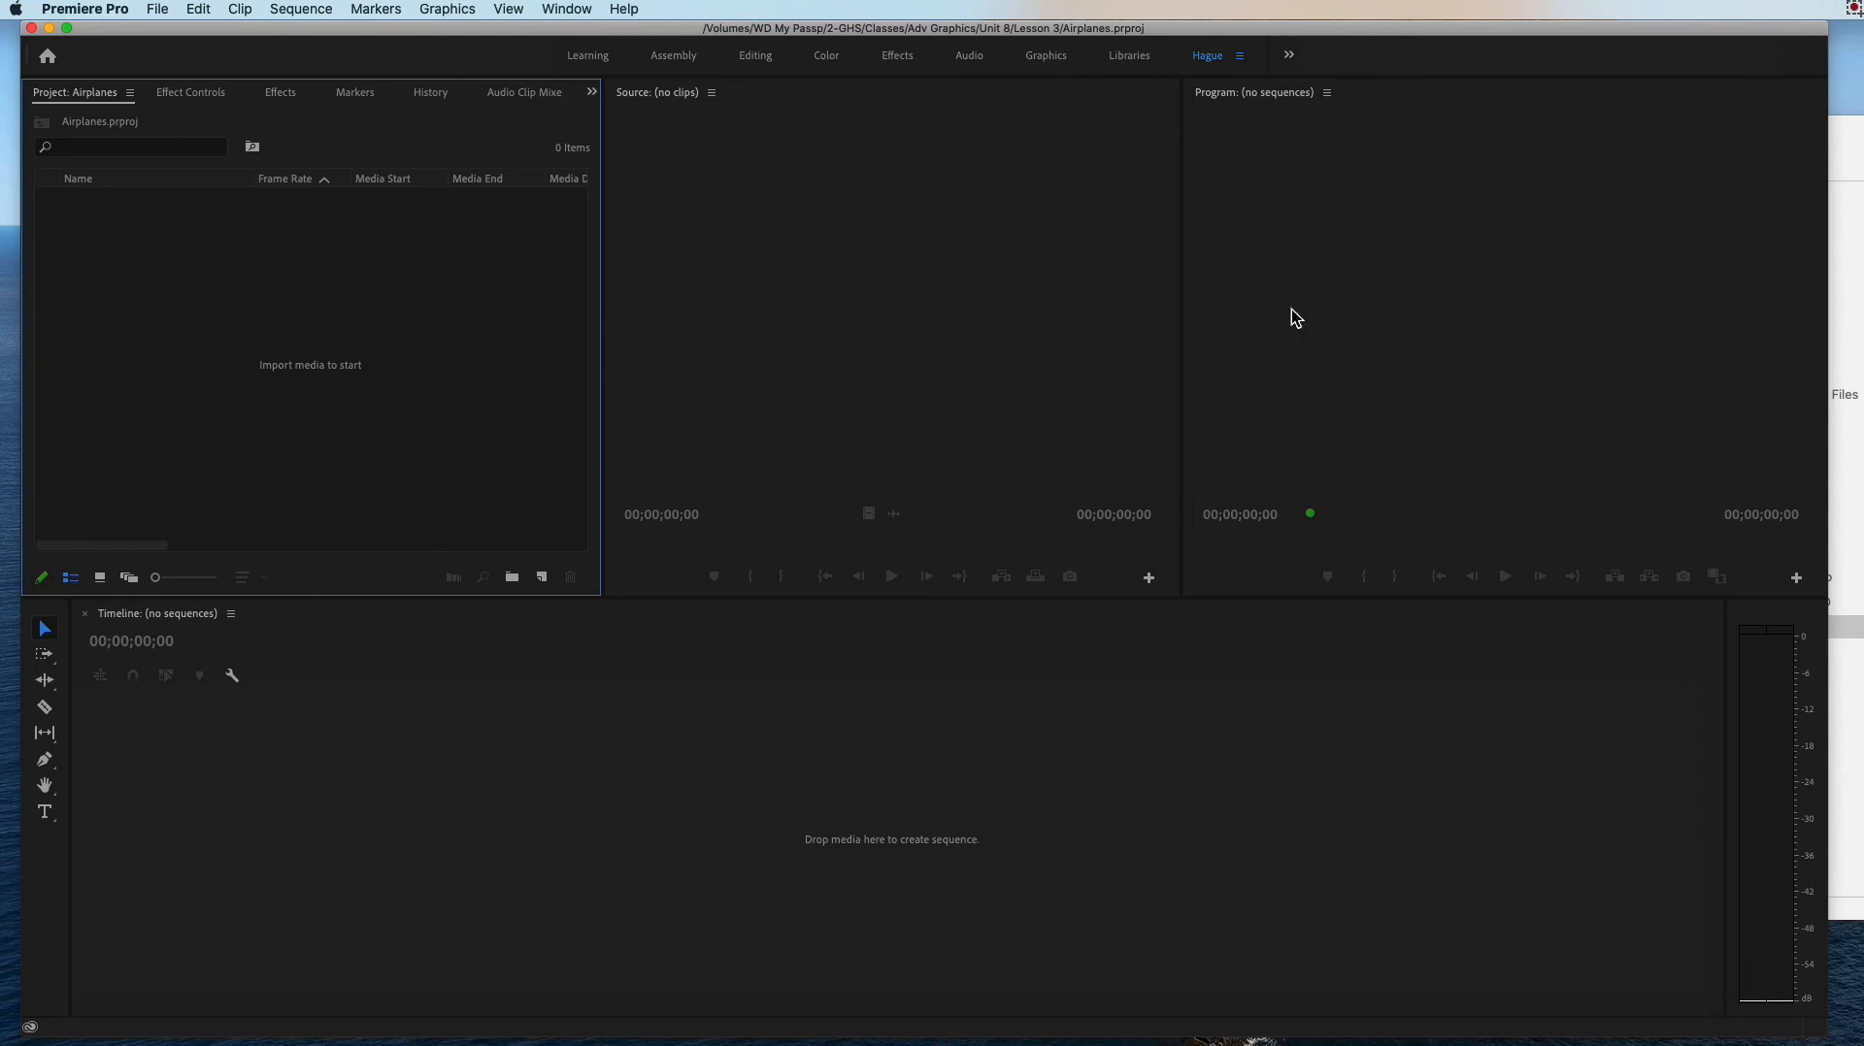
click(910, 235)
click(1264, 229)
click(958, 262)
click(423, 292)
click(534, 743)
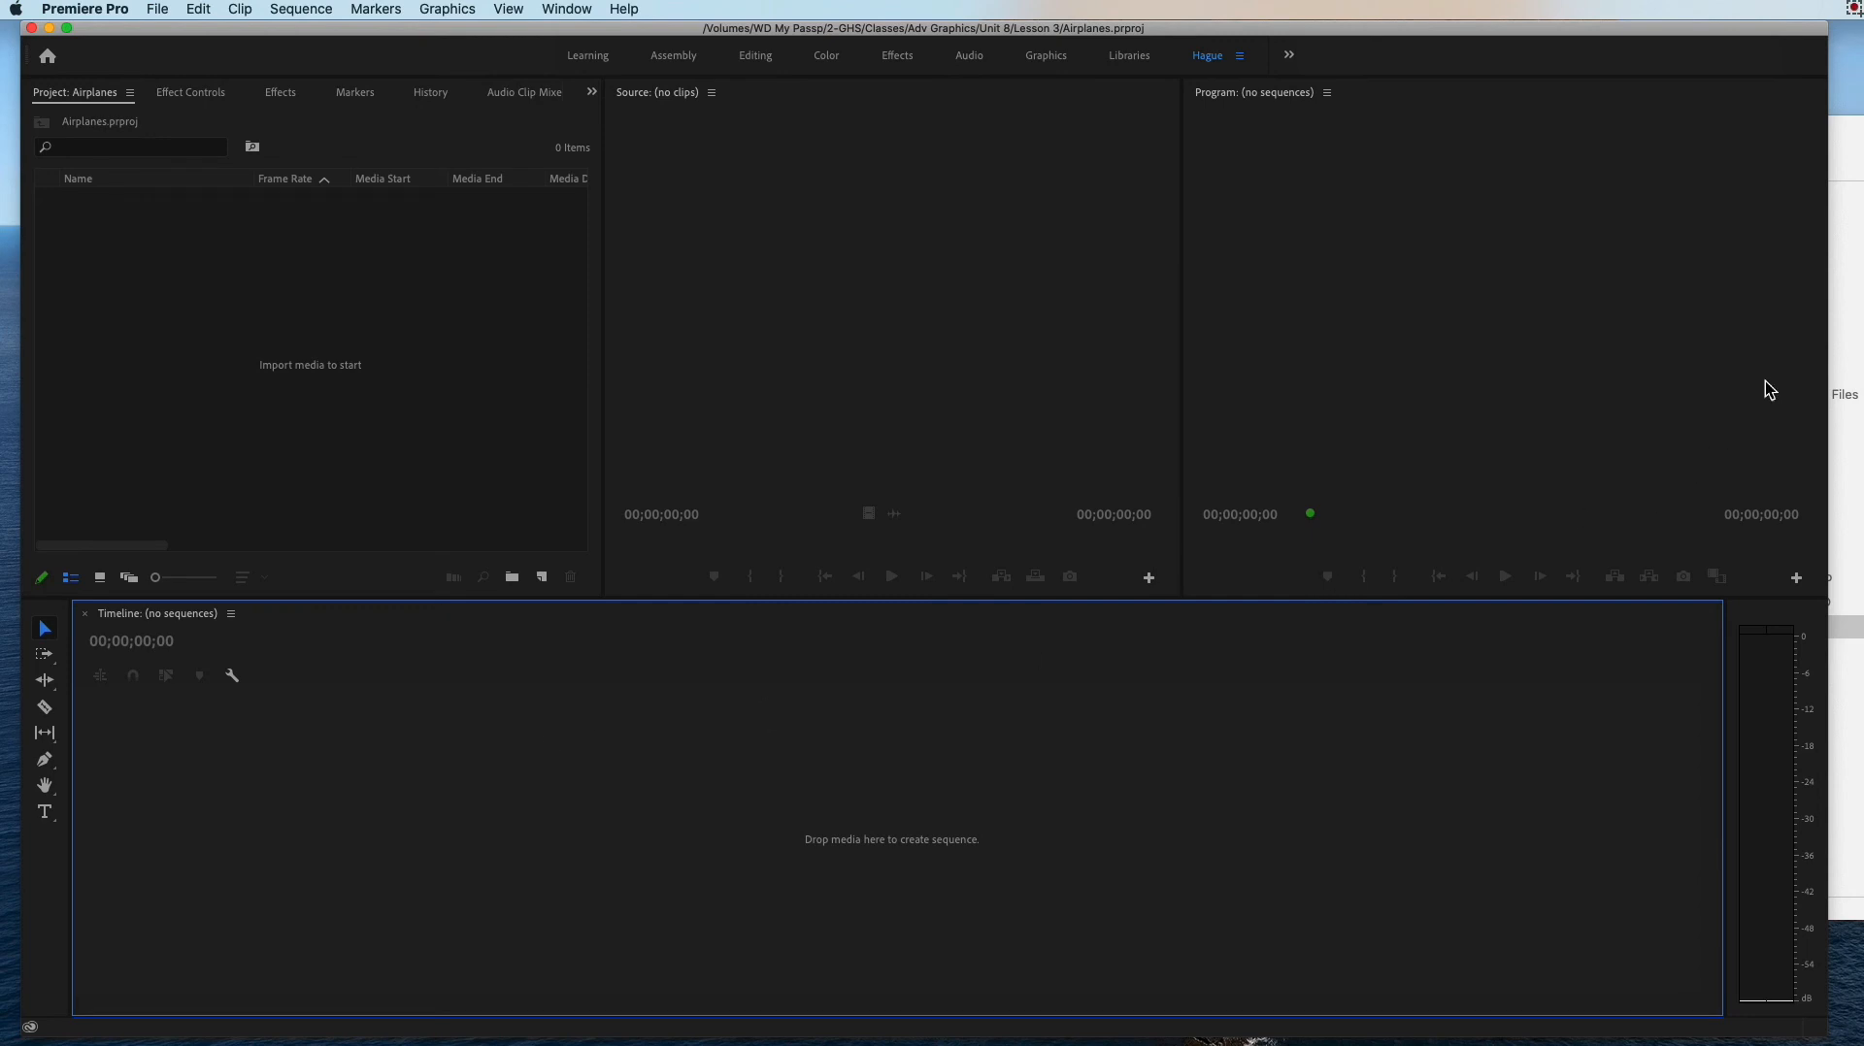
Step: Switch to Finder, select the six numbered folders inside the airplane folder, and return to the empty Premiere Pro project
click(1844, 388)
drag(1849, 146, 1045, 137)
drag(1399, 335, 1384, 224)
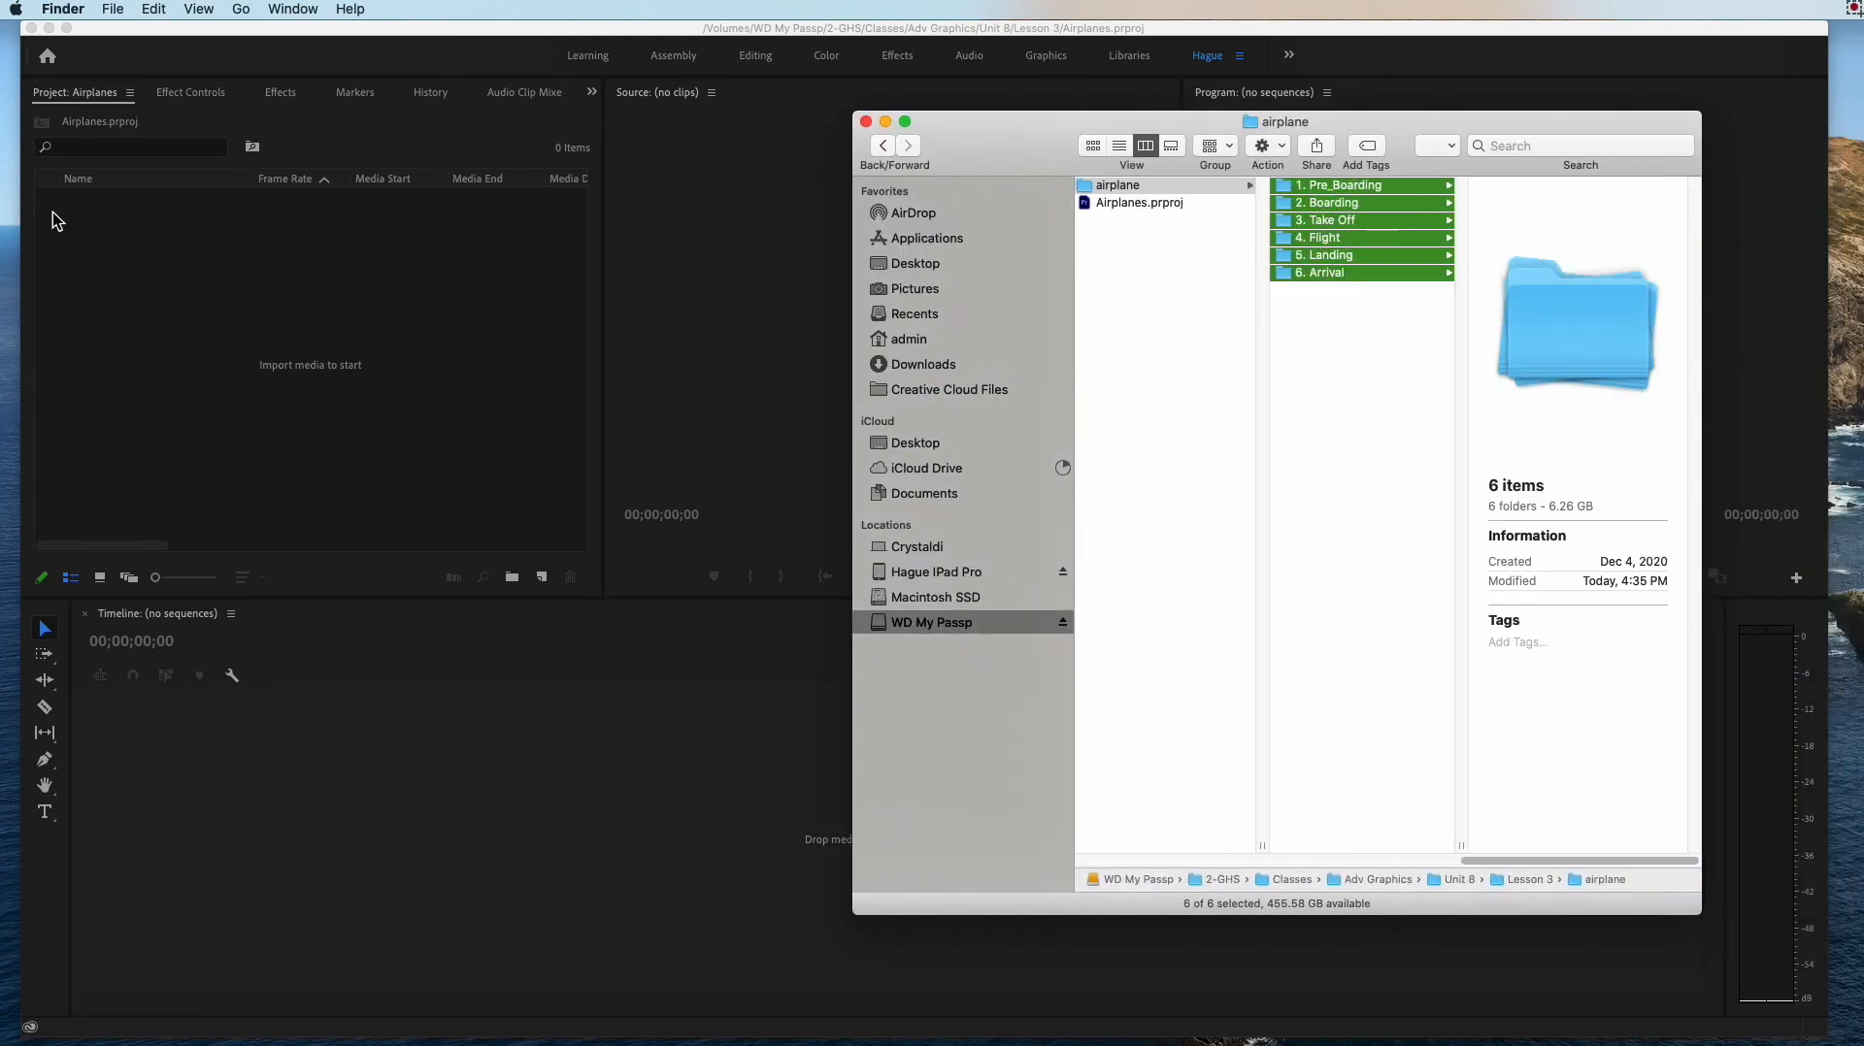
click(162, 251)
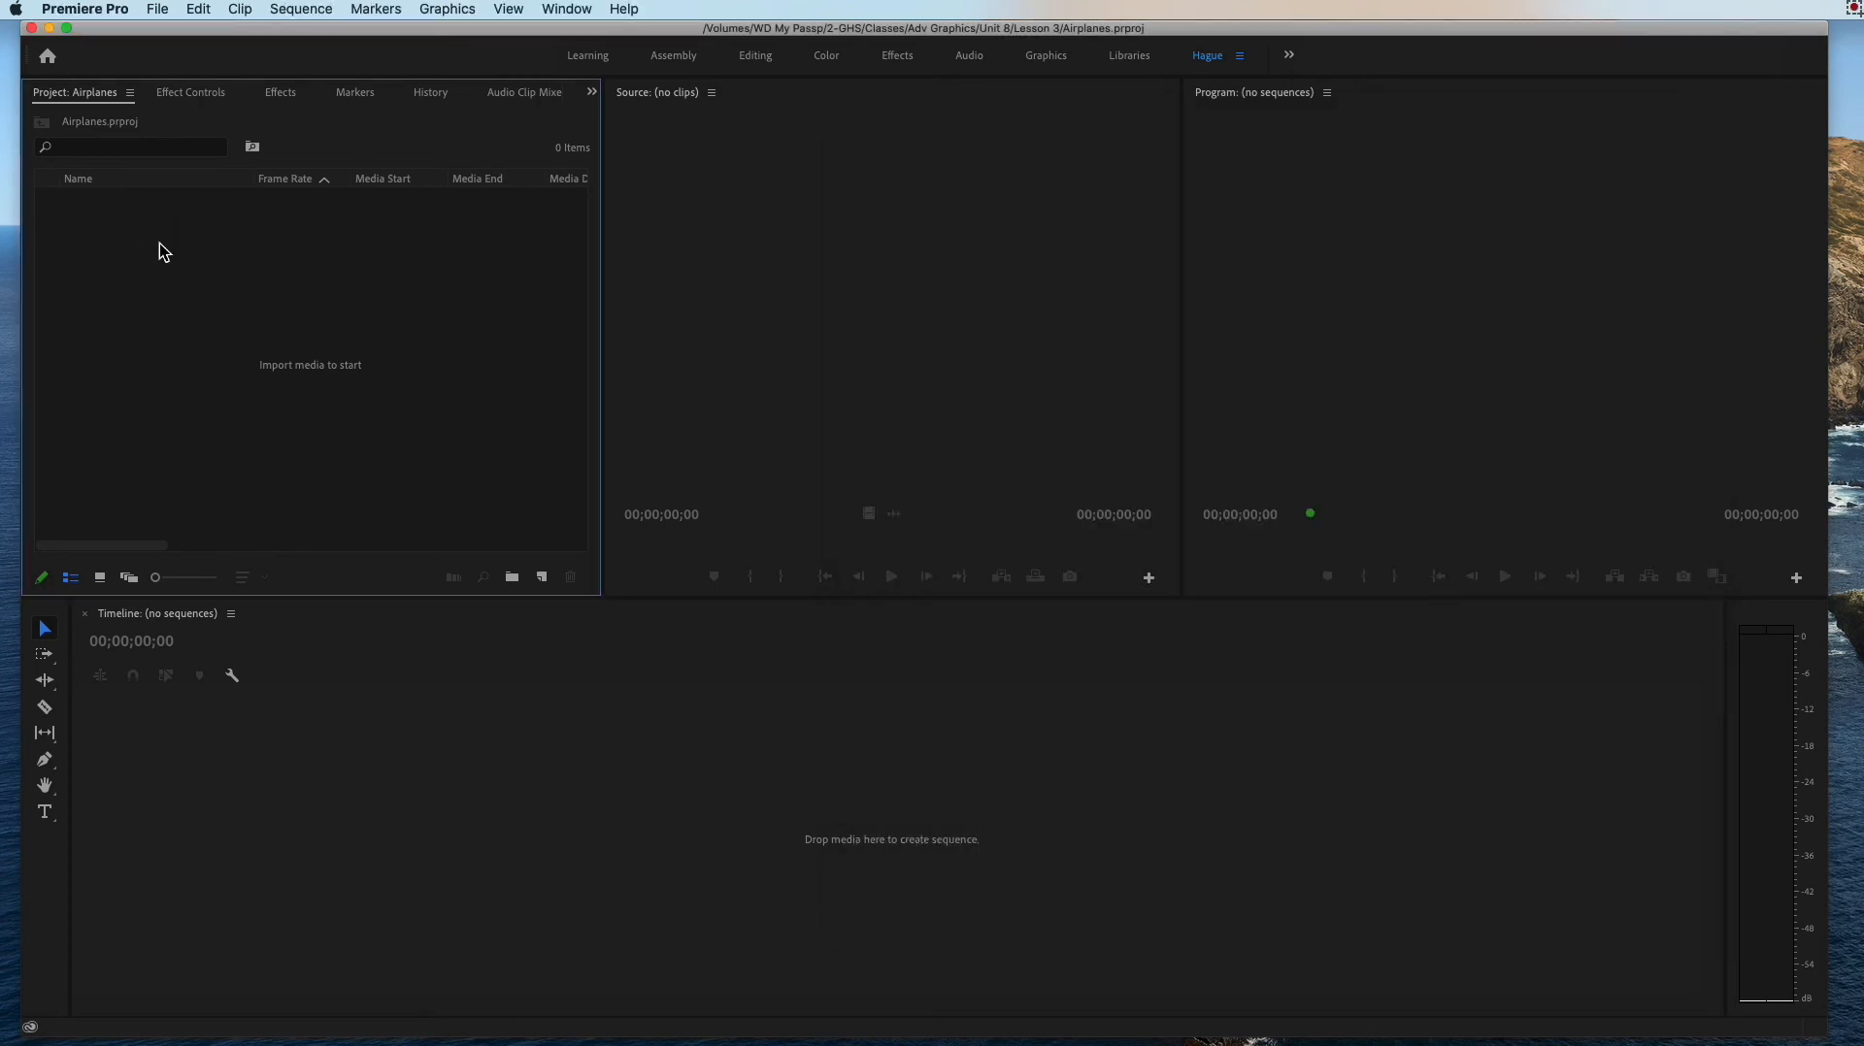
double_click(208, 283)
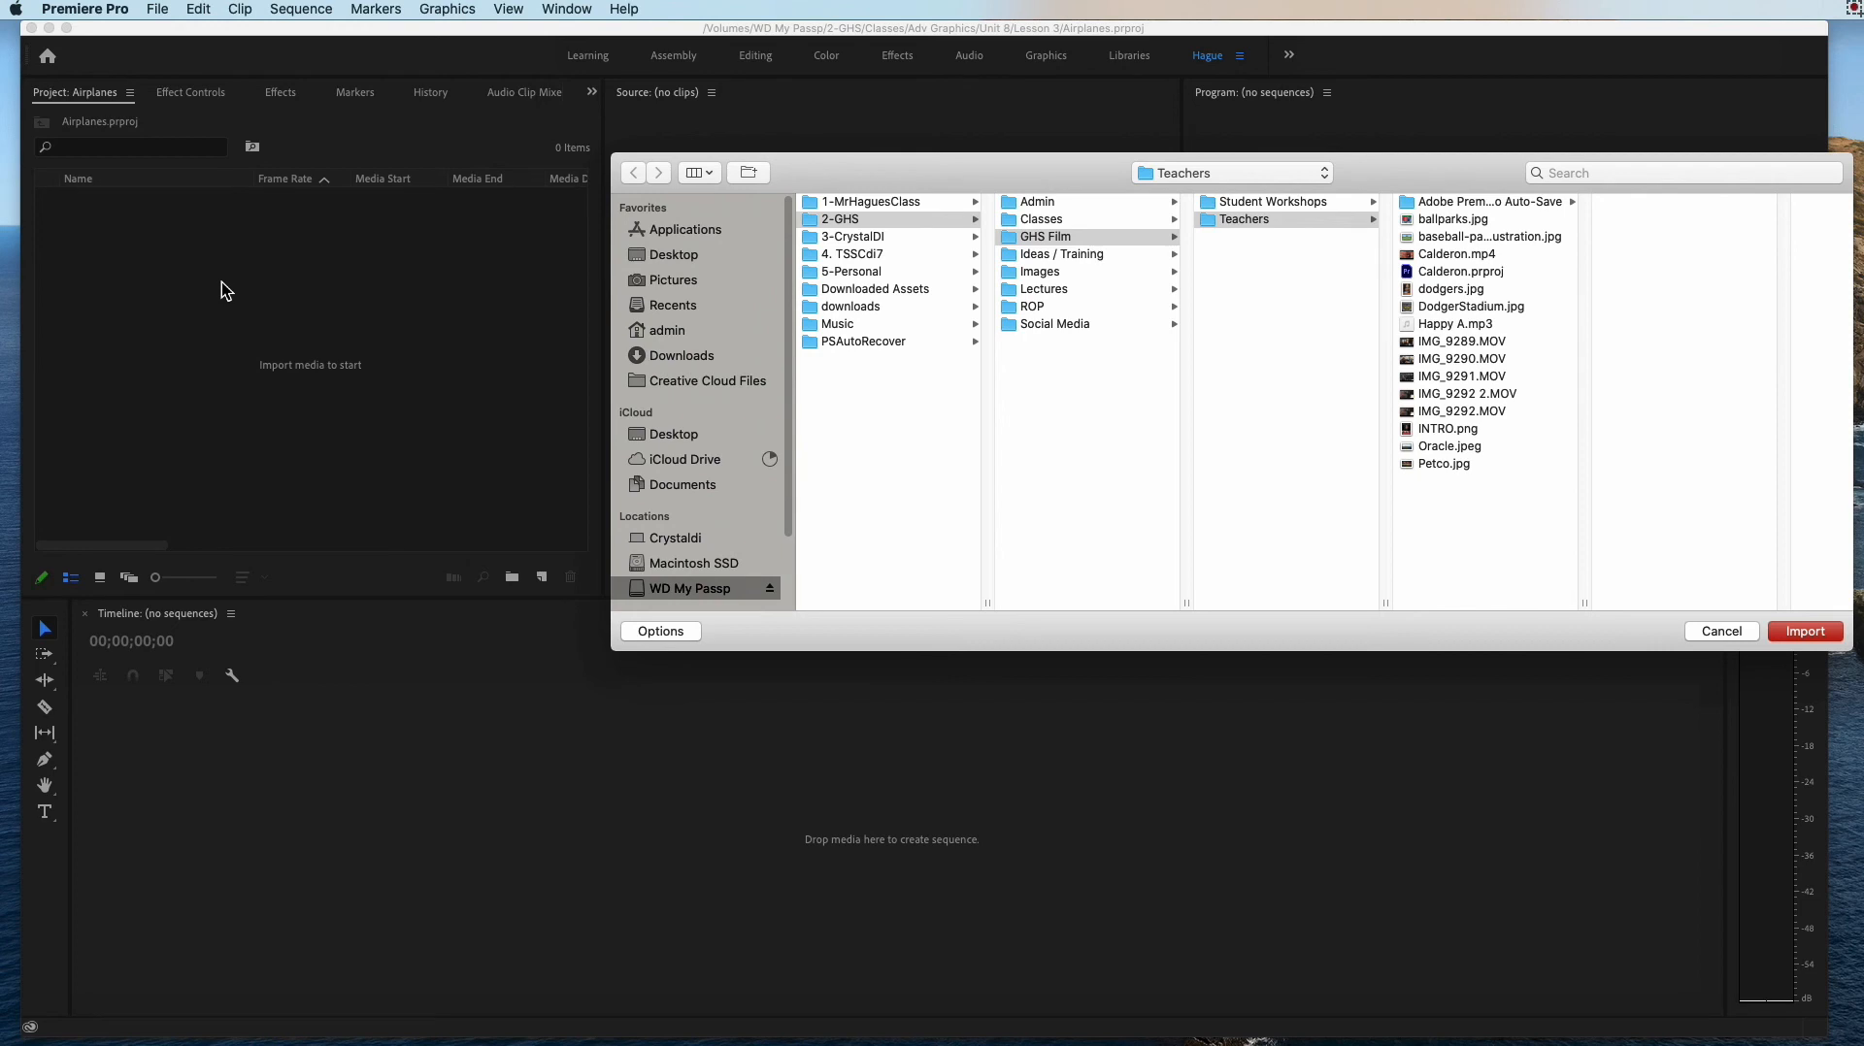
click(1738, 631)
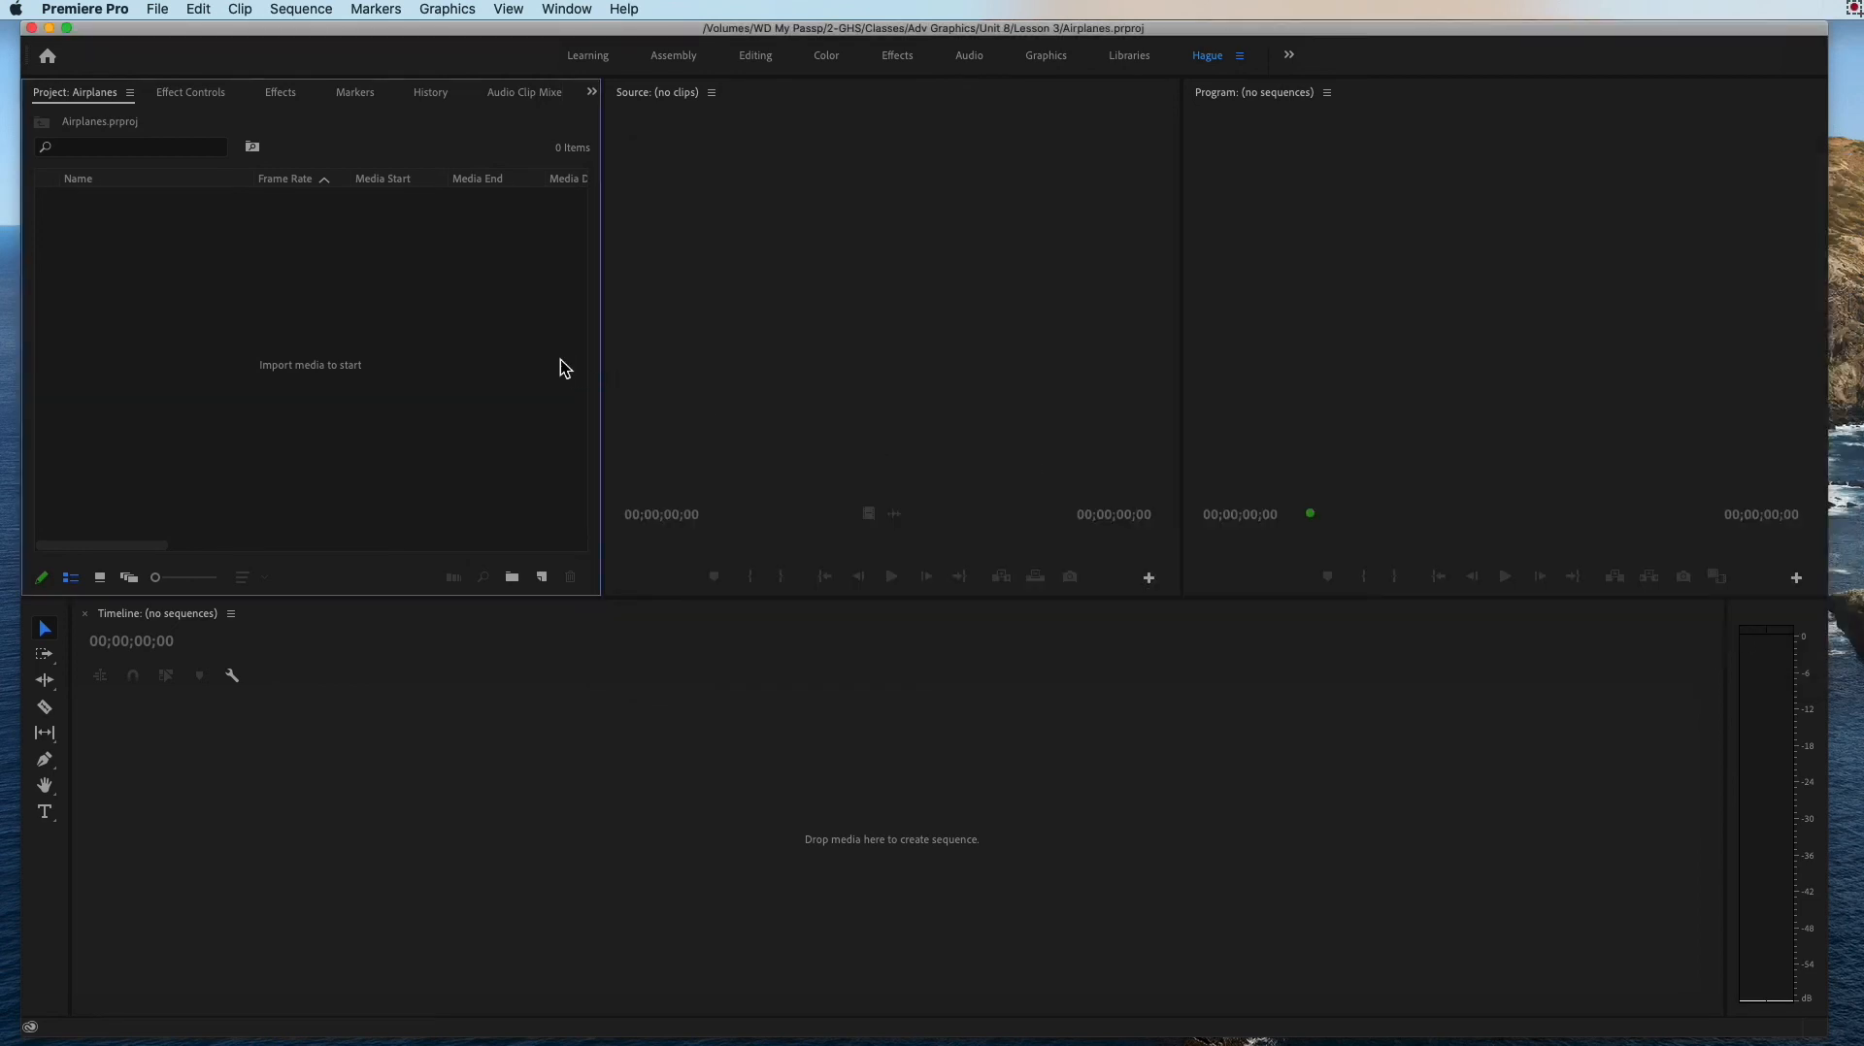
double_click(221, 191)
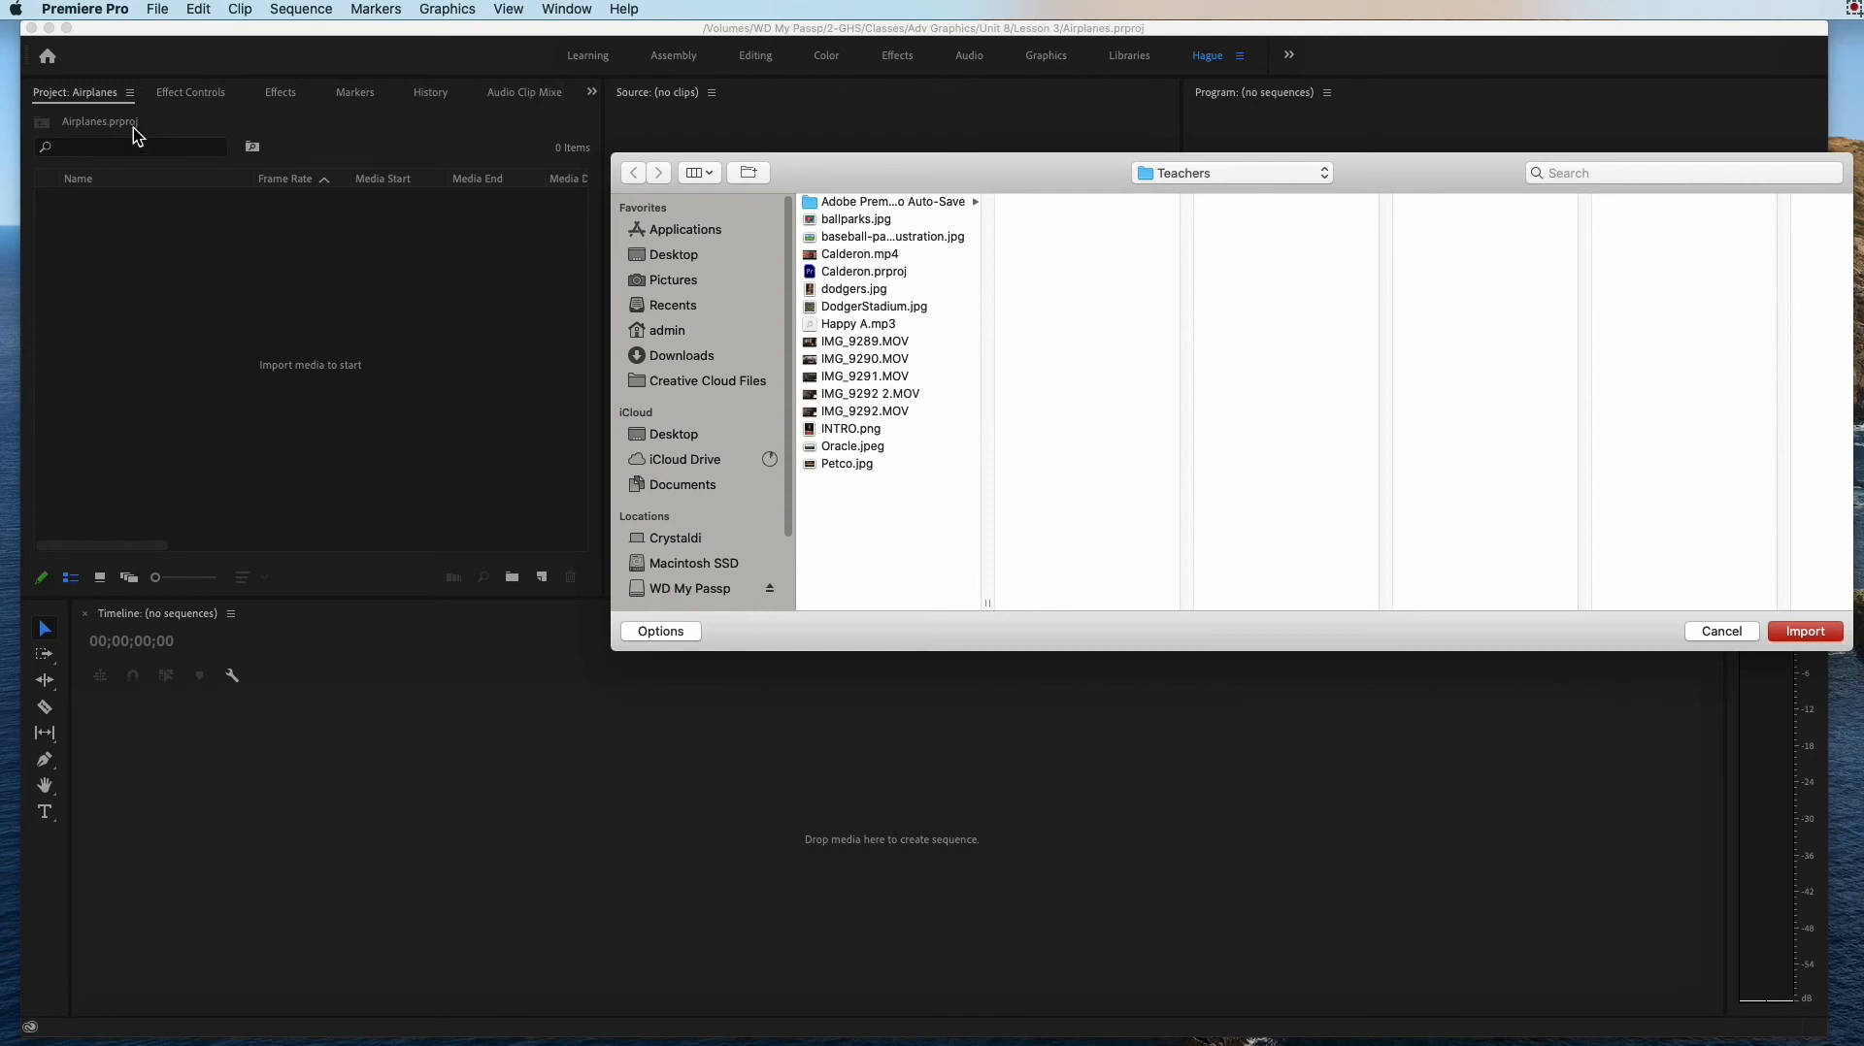
click(1718, 631)
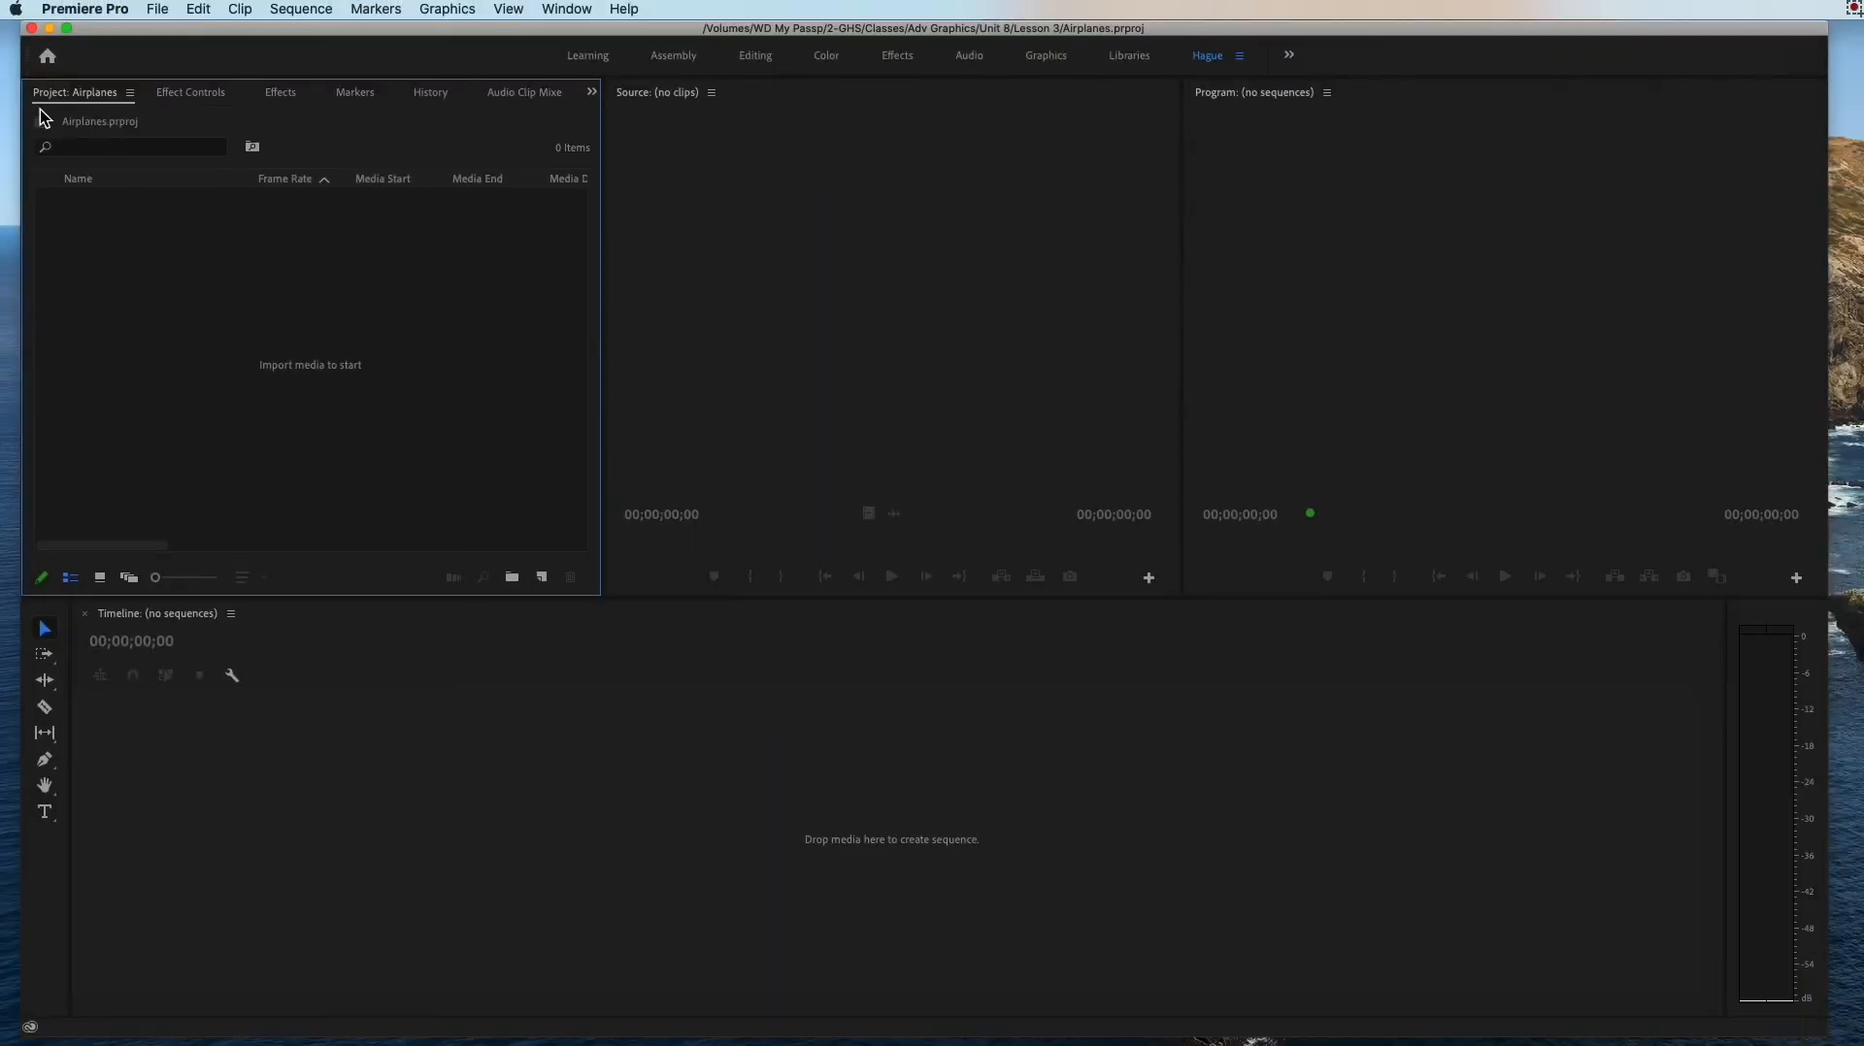
Step: Import the six folders "1. Pre_Boarding" through "6. Arrival" from Adv Graphics/Unit 8/Lesson 3/airplane on the WD My Passp drive
click(167, 243)
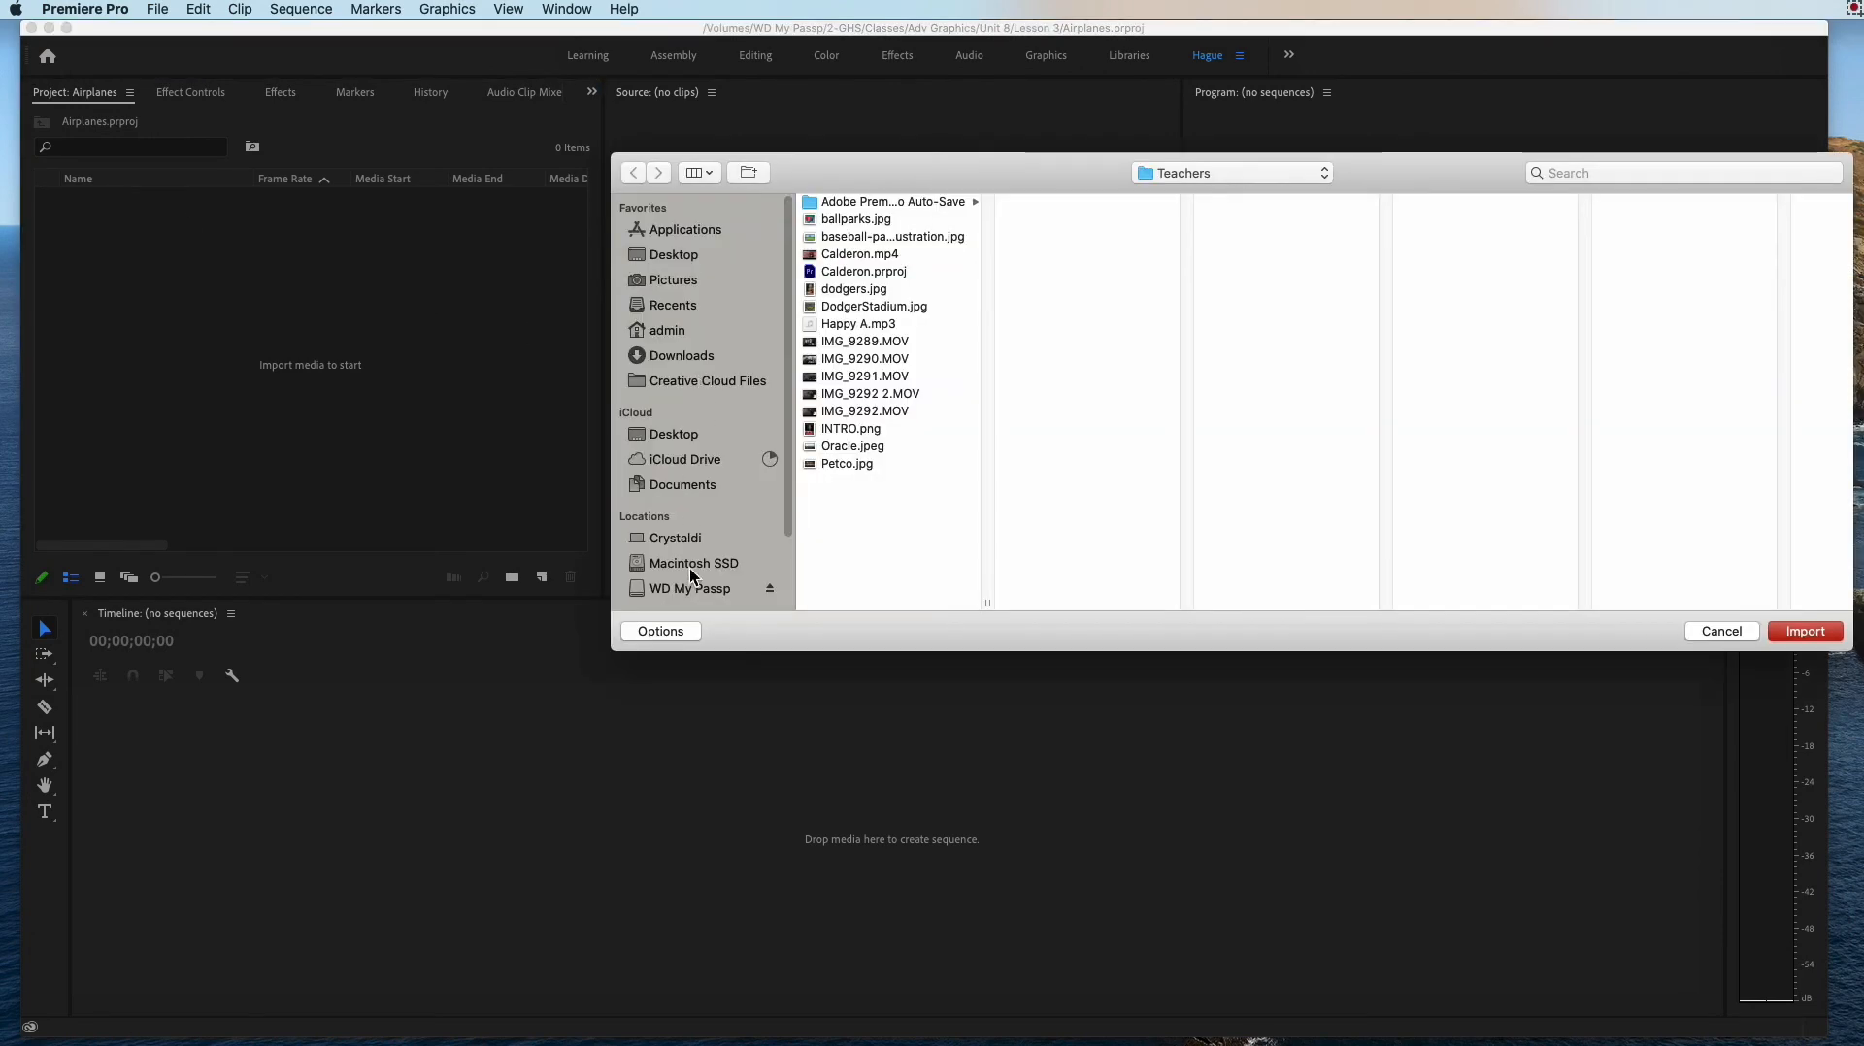
click(693, 586)
click(841, 222)
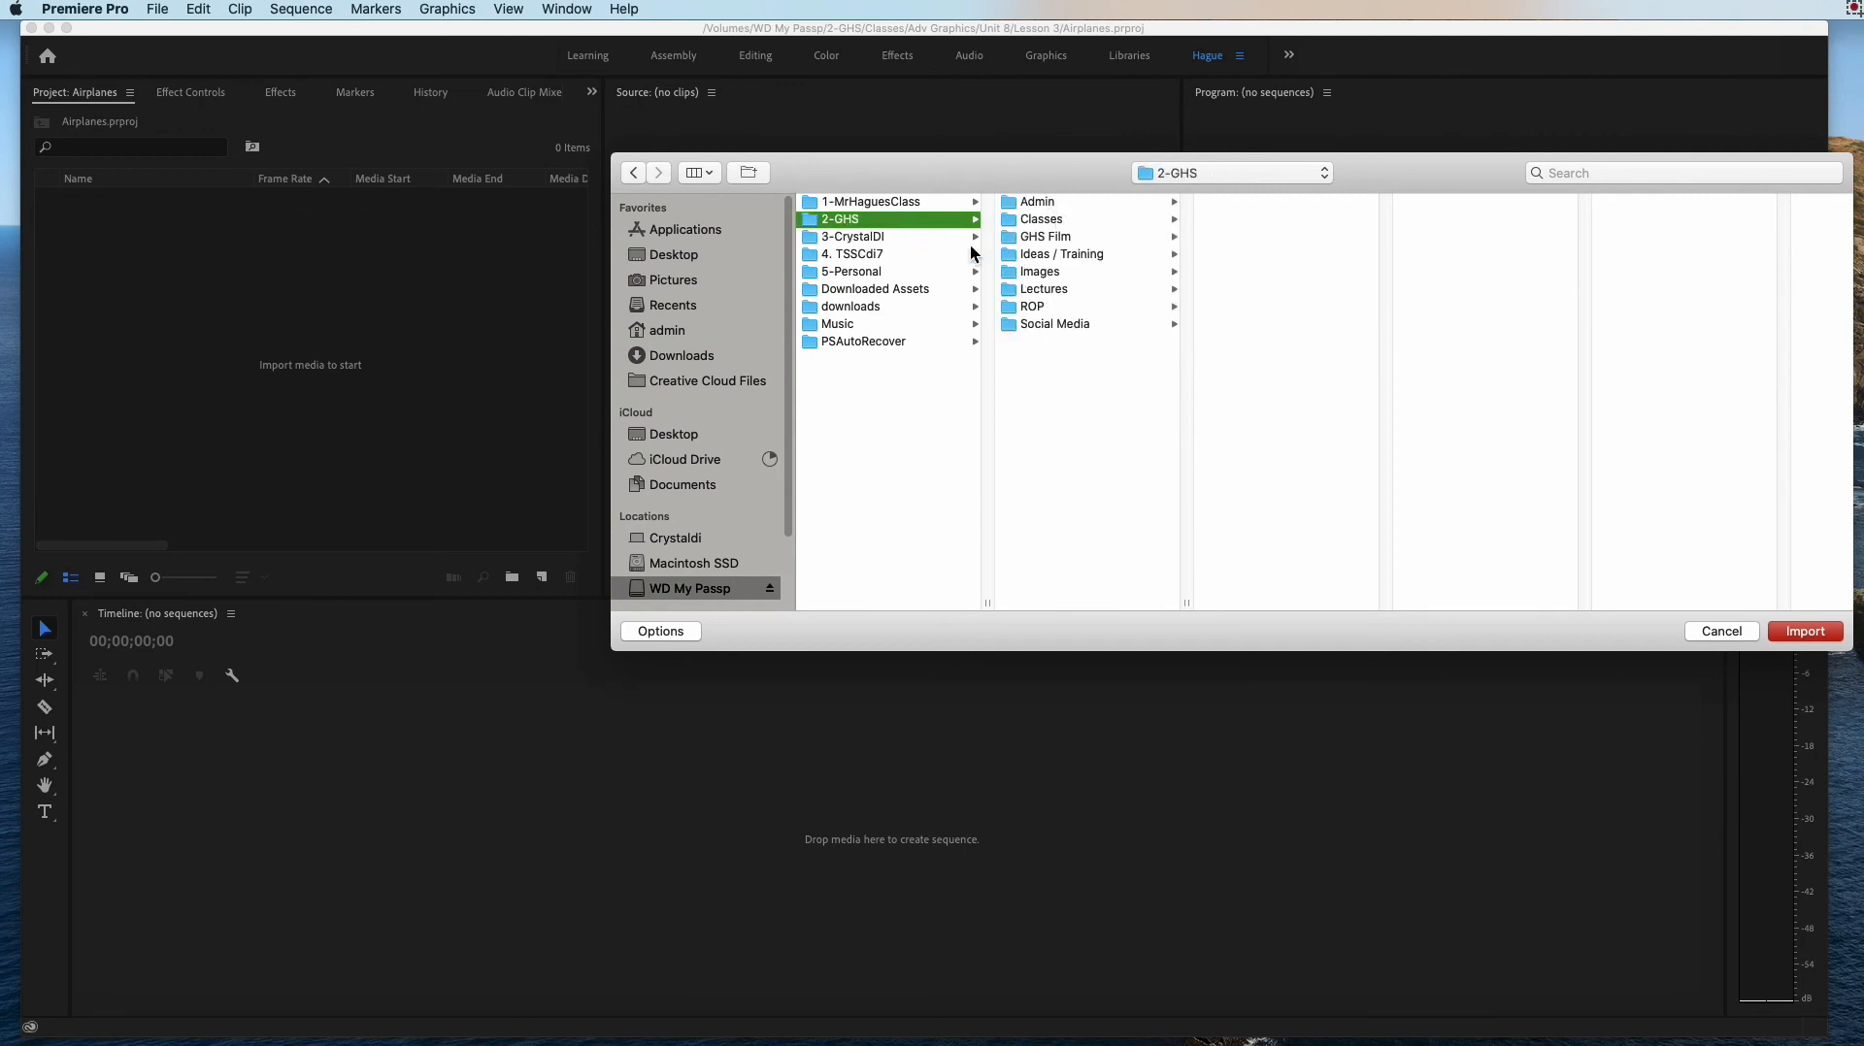
click(1033, 220)
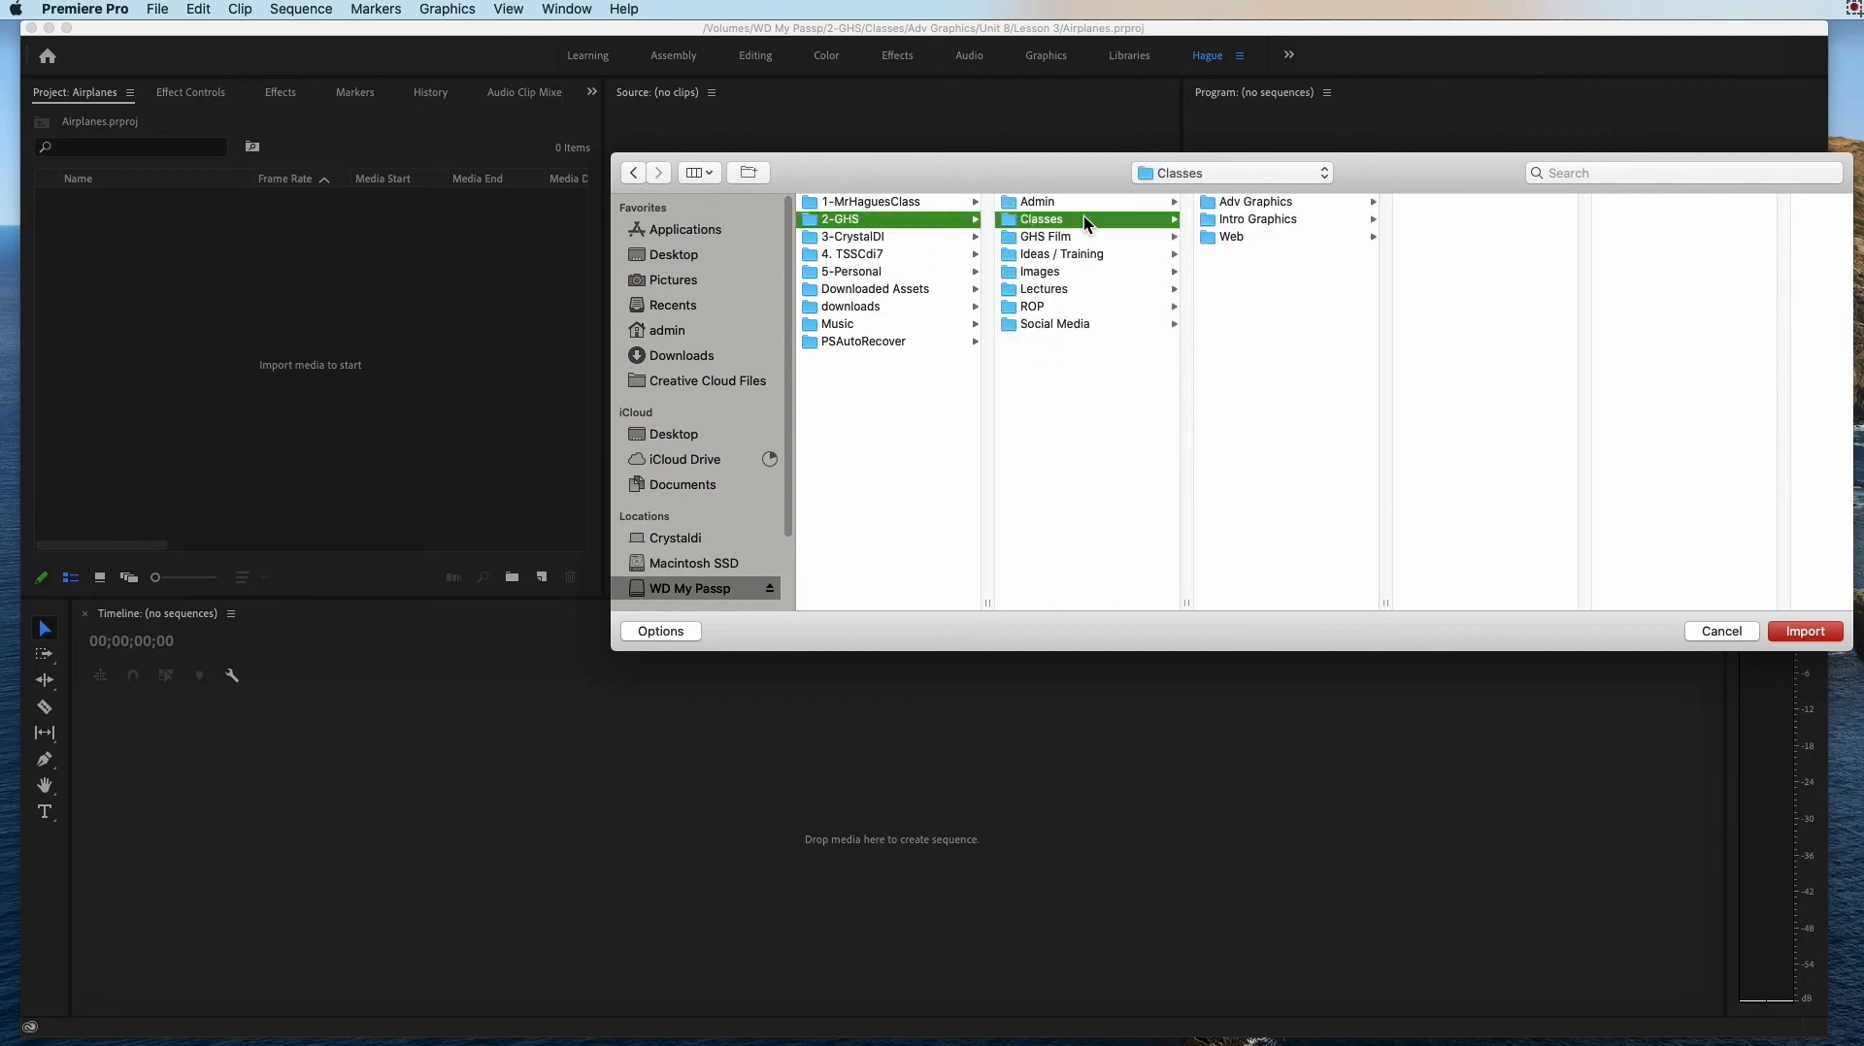
click(1252, 204)
click(1655, 204)
click(1705, 204)
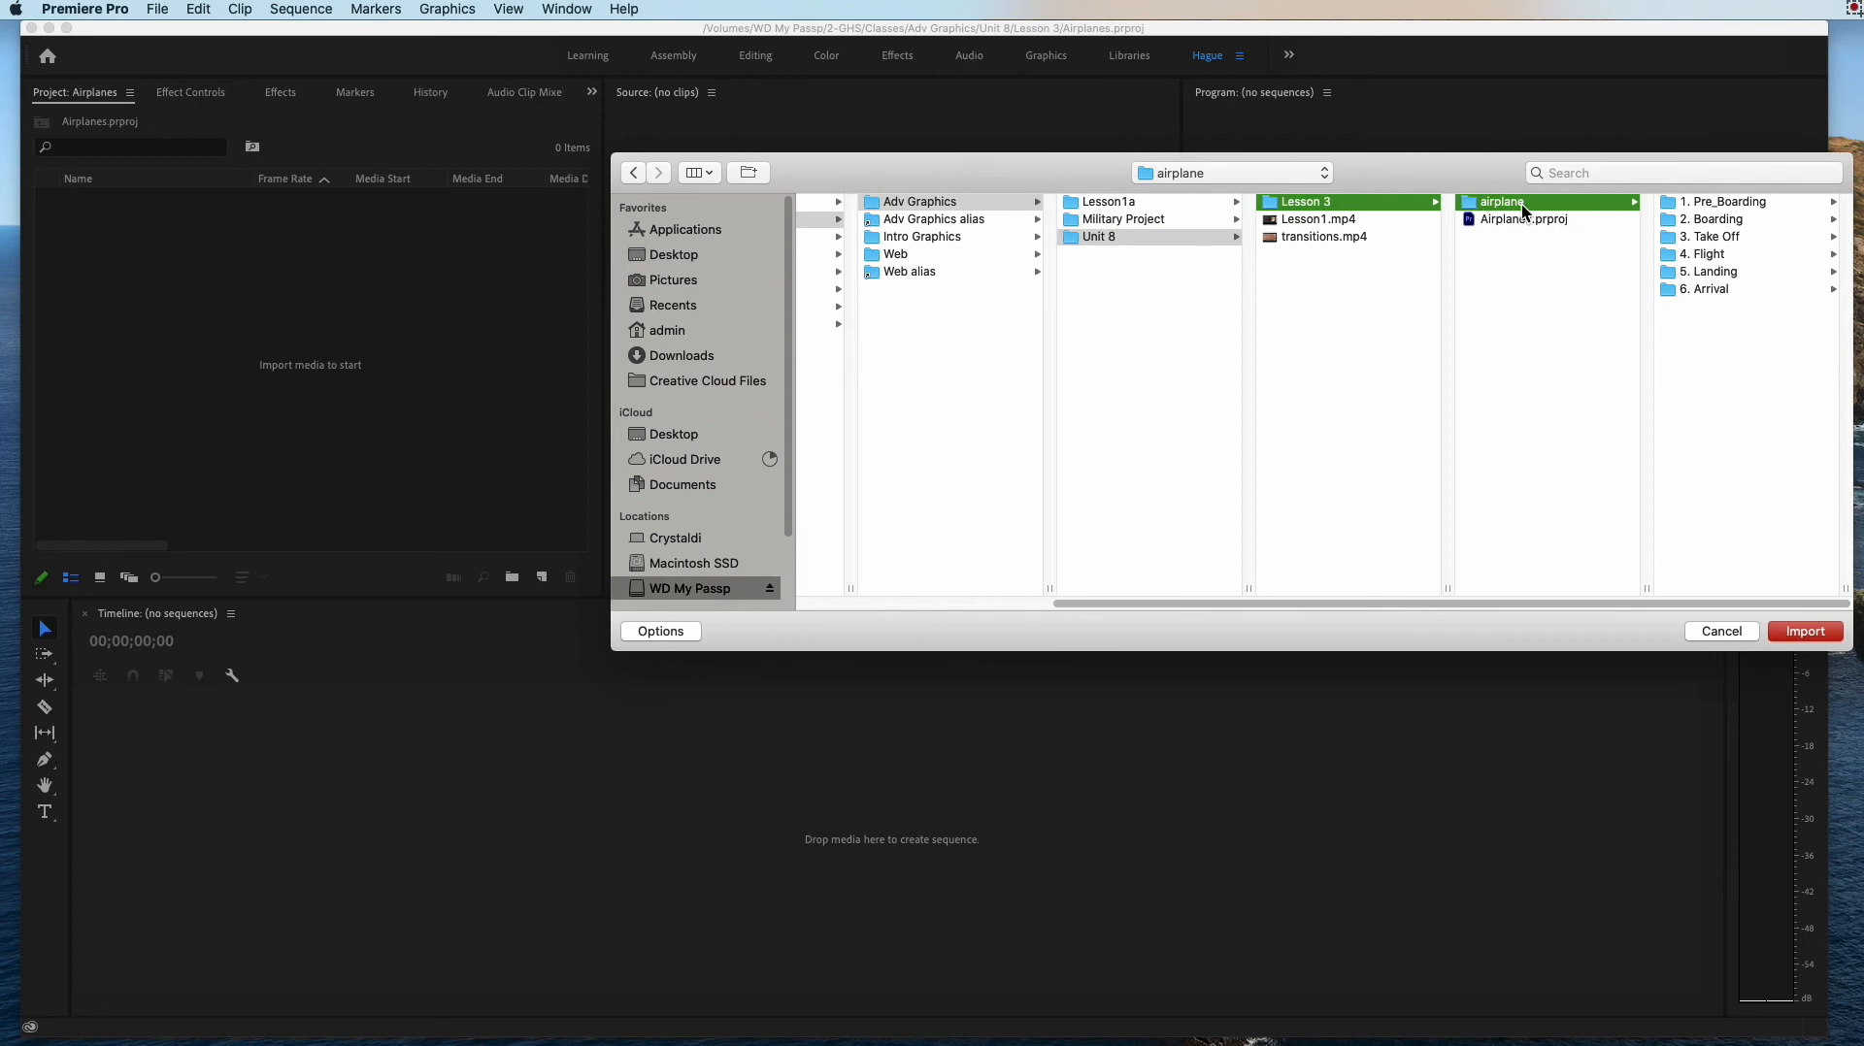
drag(1738, 350, 1706, 202)
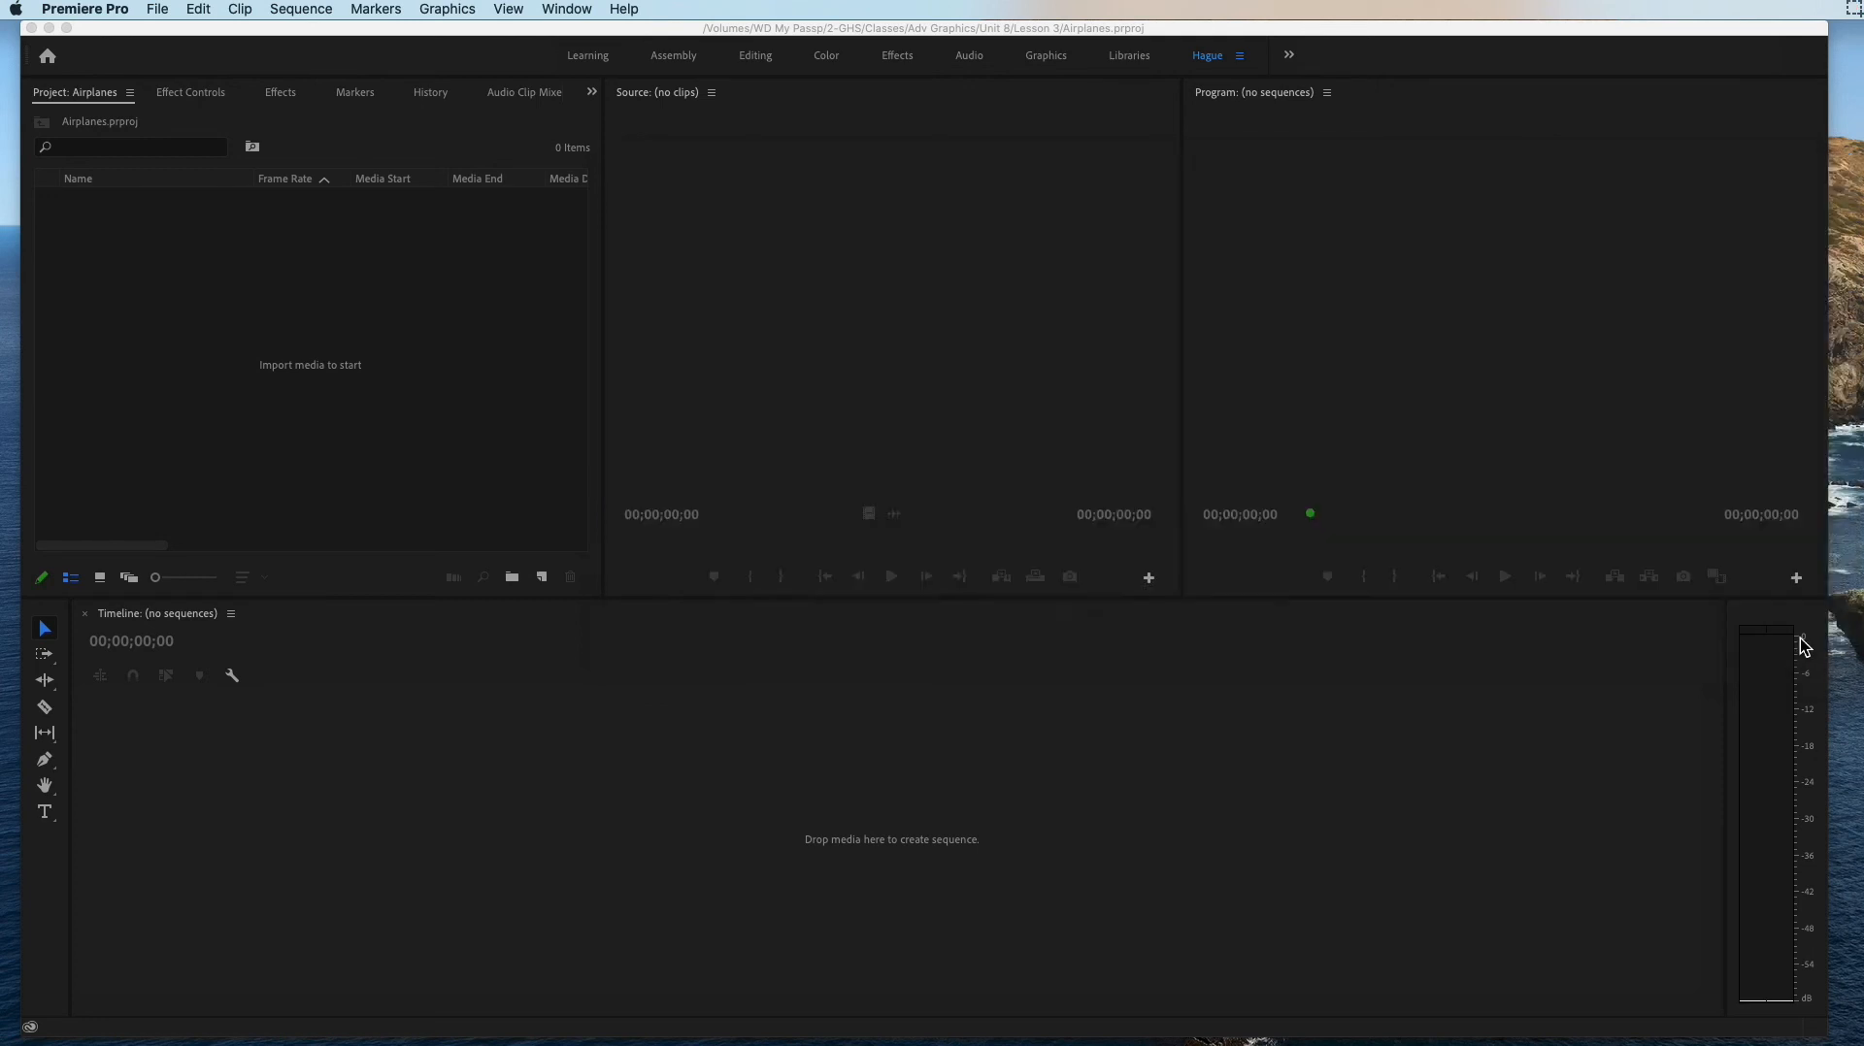
click(1804, 632)
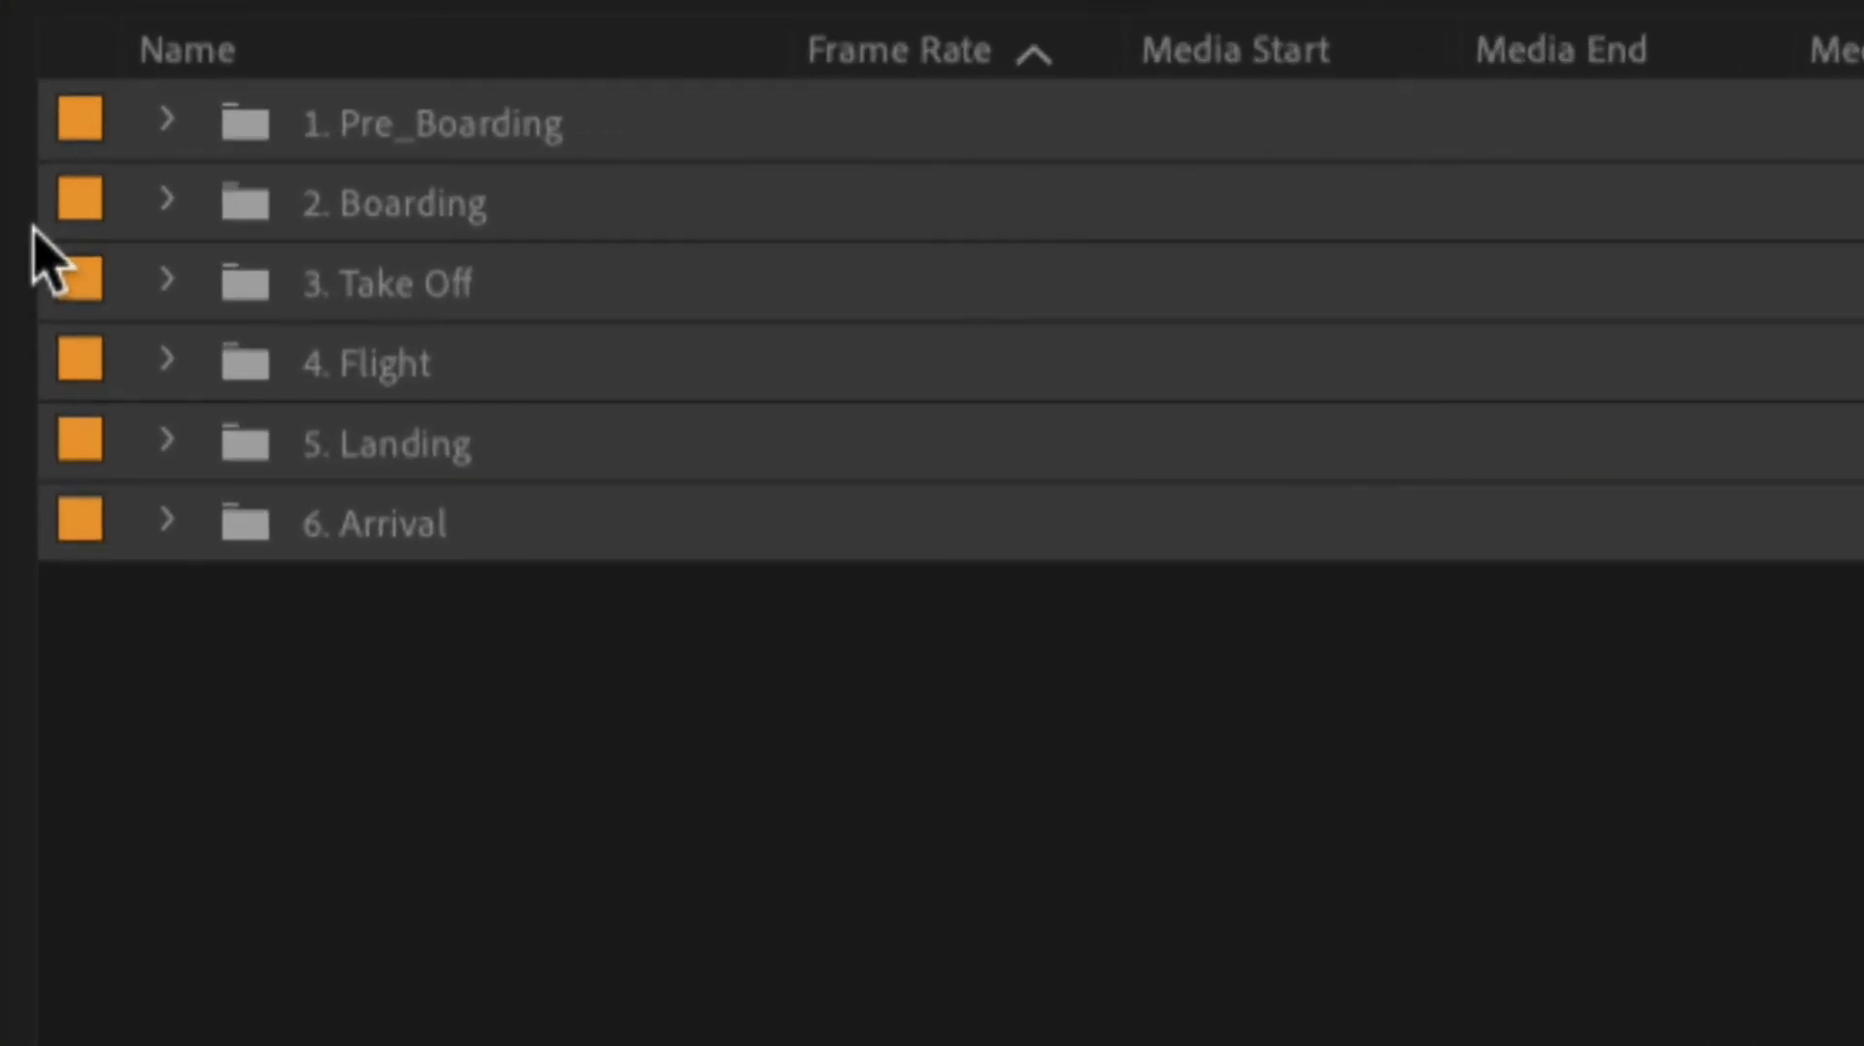
Step: Examine the contents of the "1. Pre_Boarding", "2. Boarding" and "3. Take Off" bins one at a time, collapsing each again
click(166, 119)
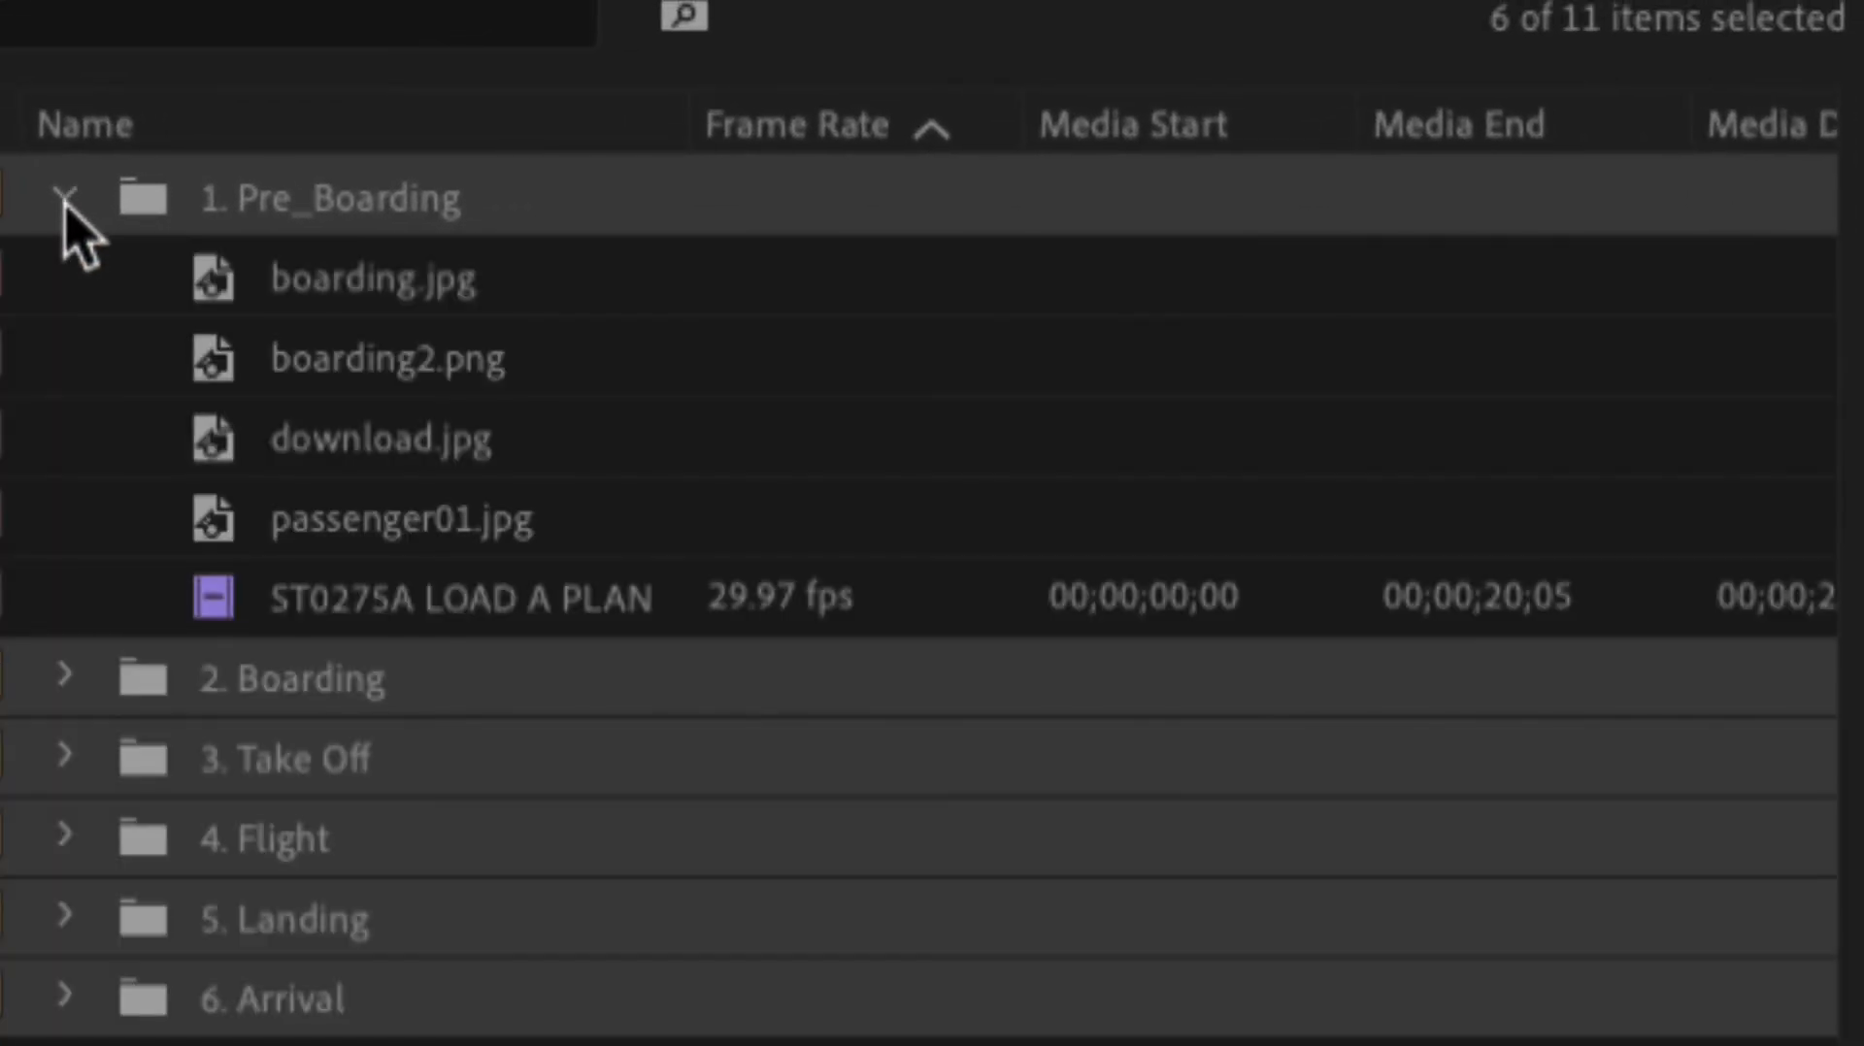
click(64, 199)
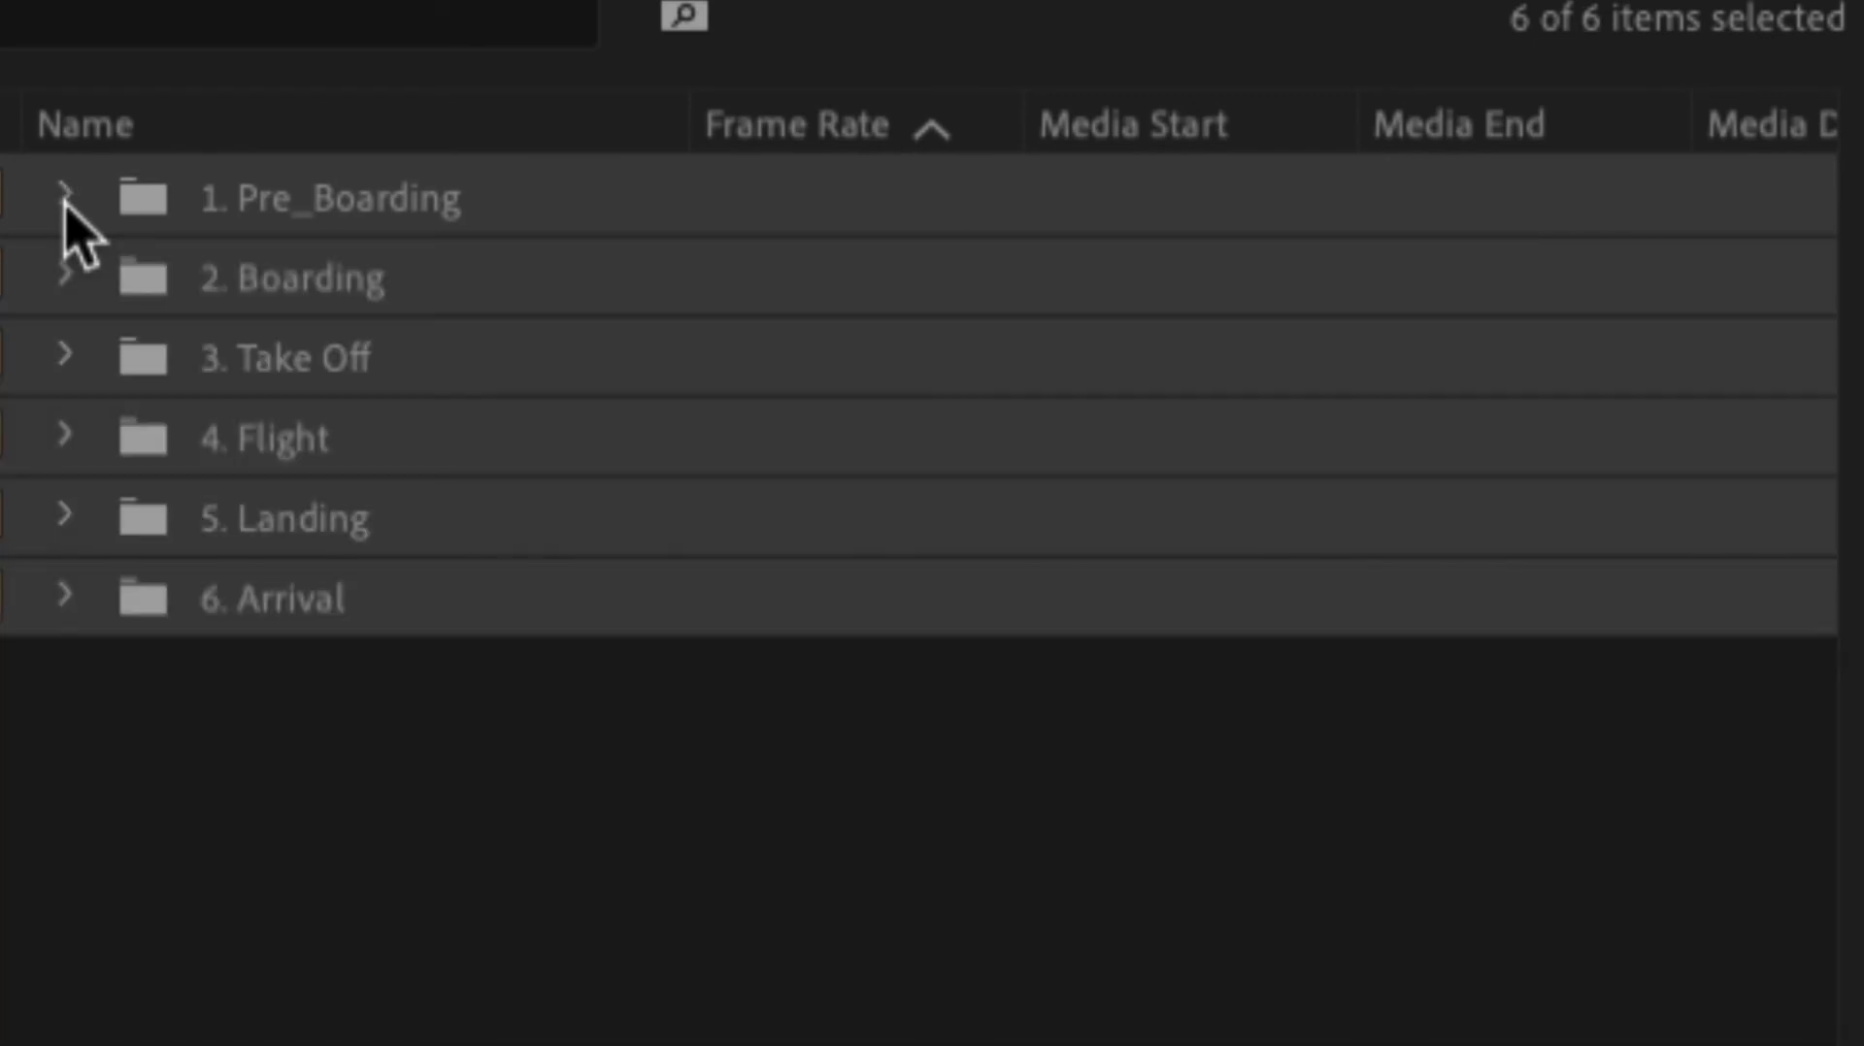
click(64, 279)
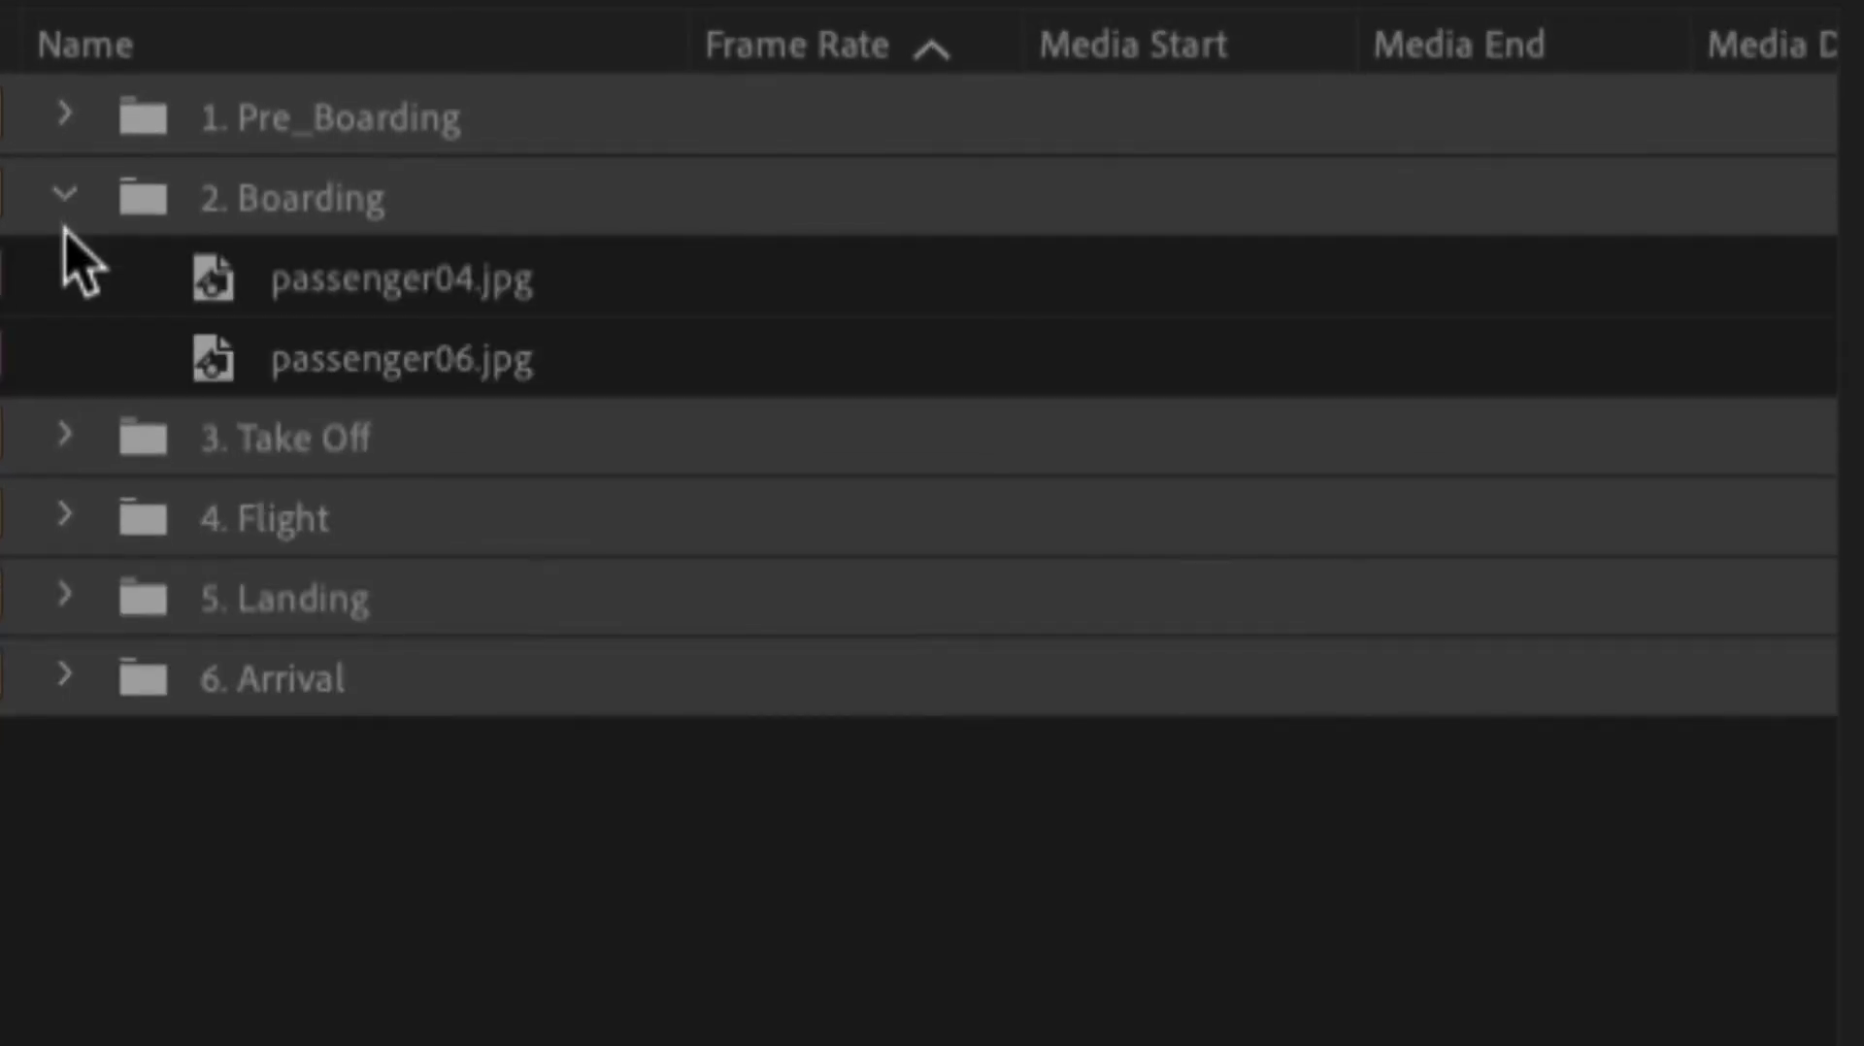
click(64, 209)
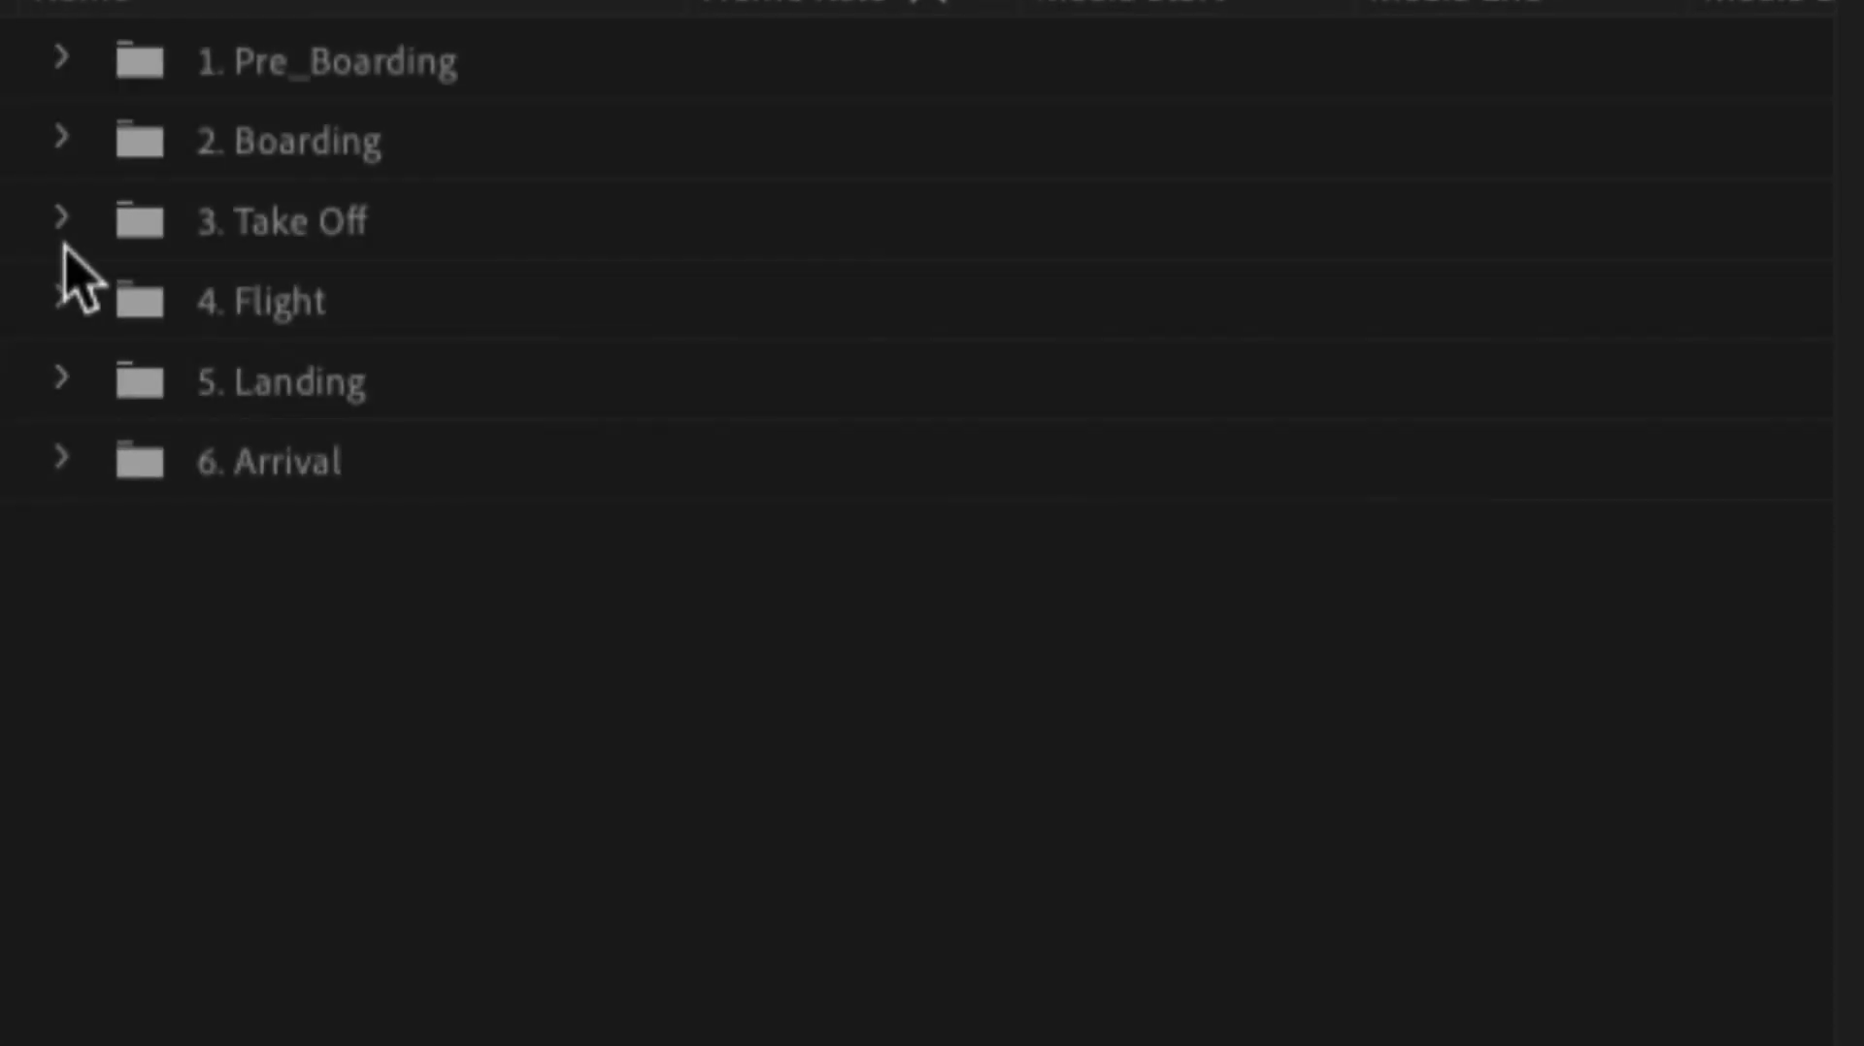
click(62, 226)
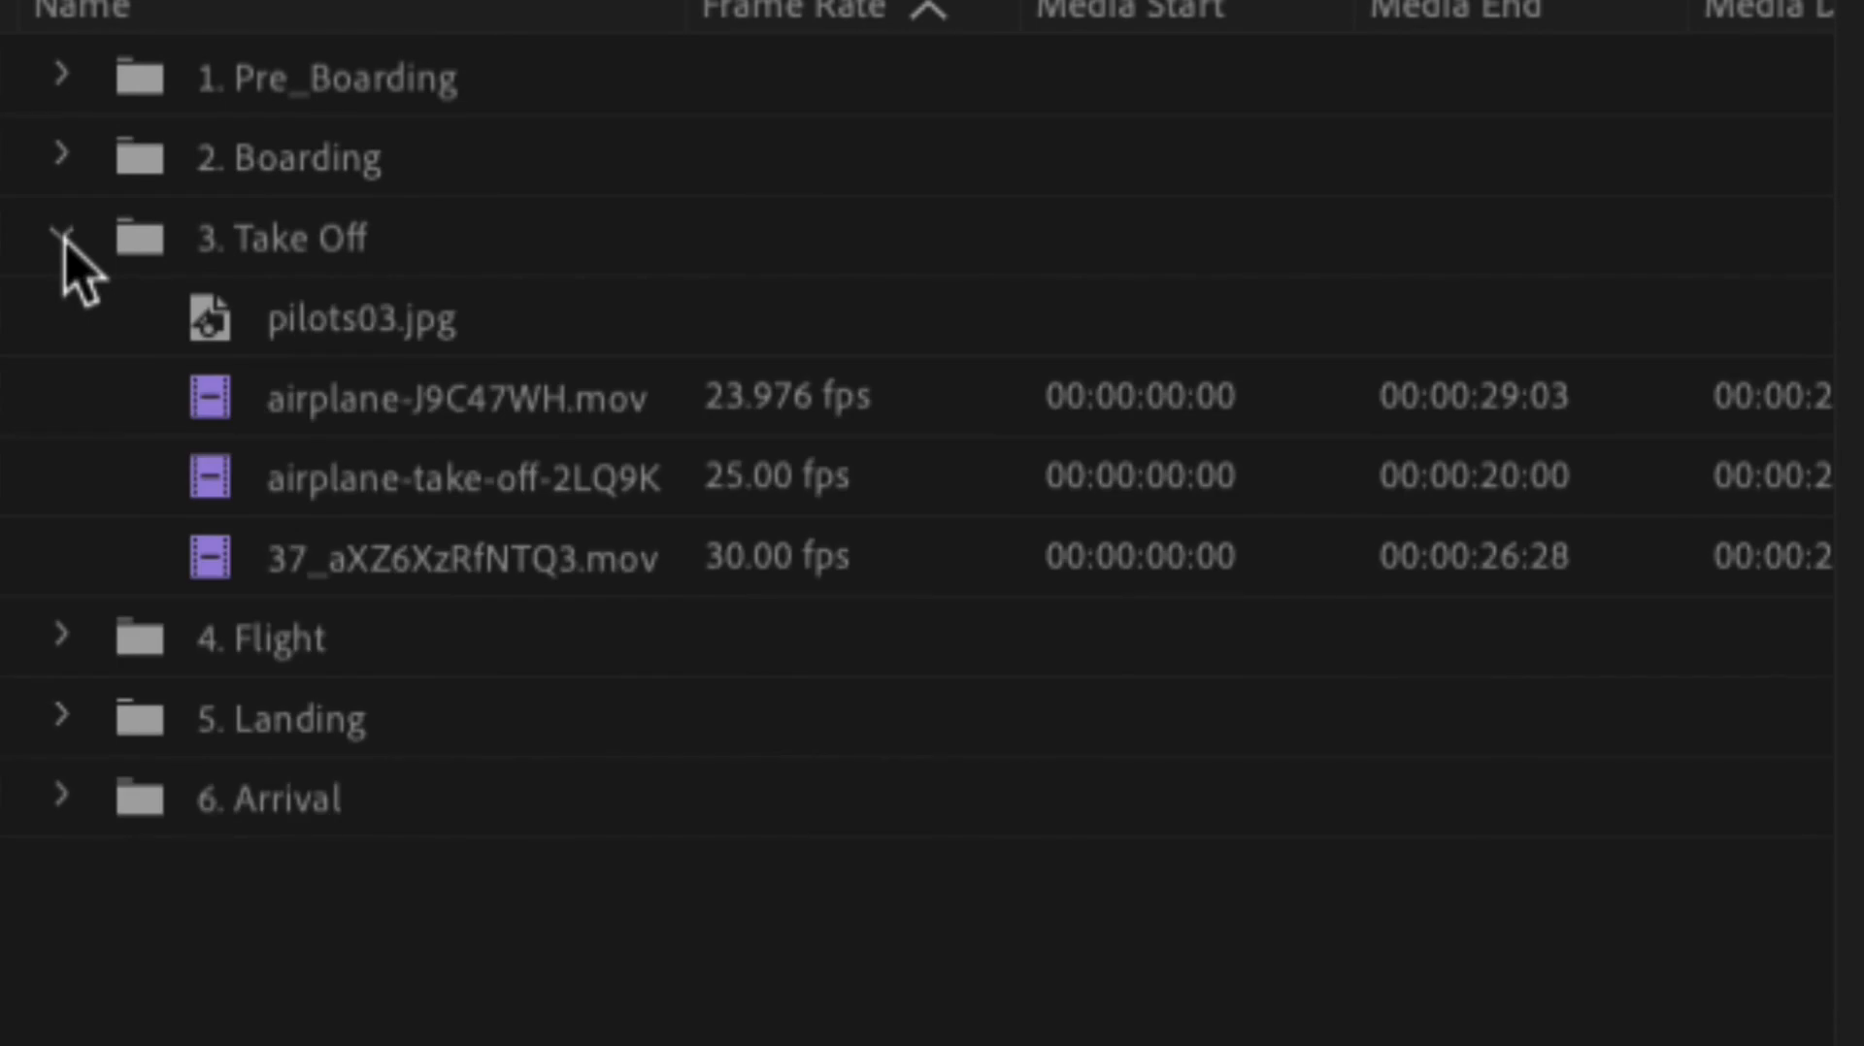
click(64, 238)
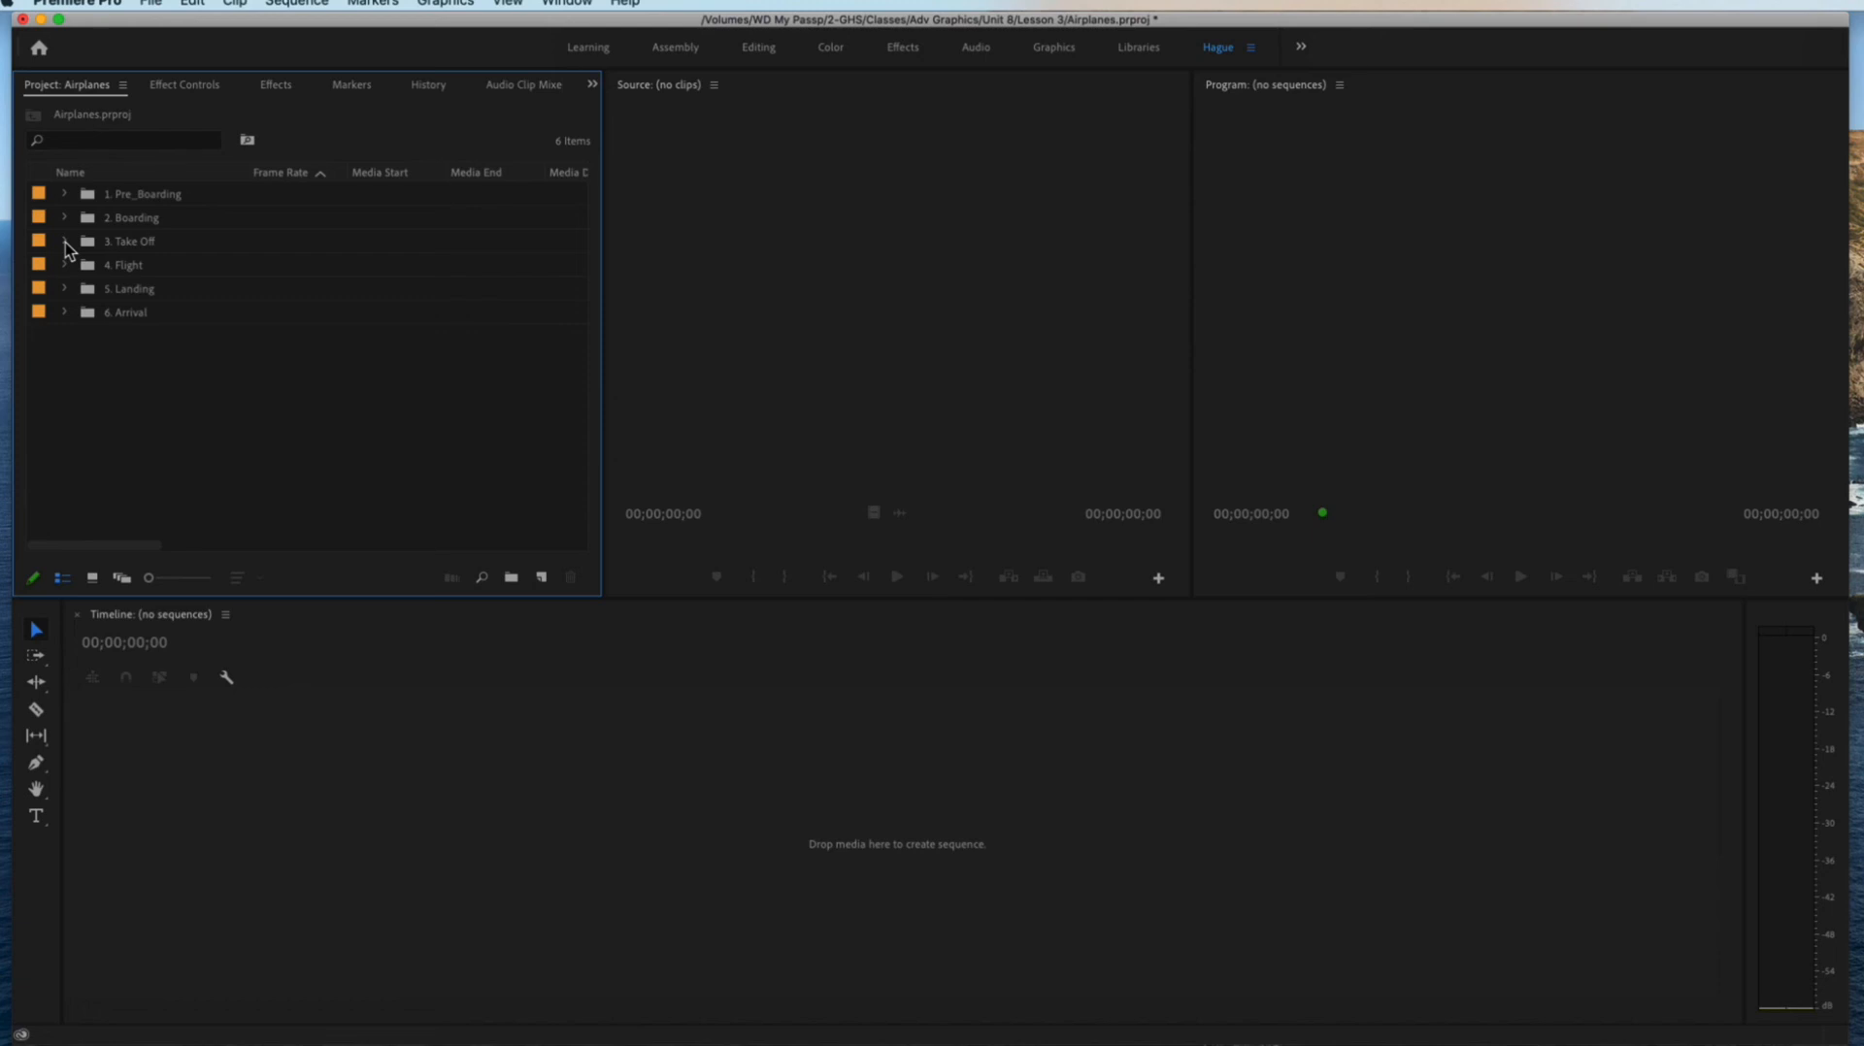
right_click(171, 408)
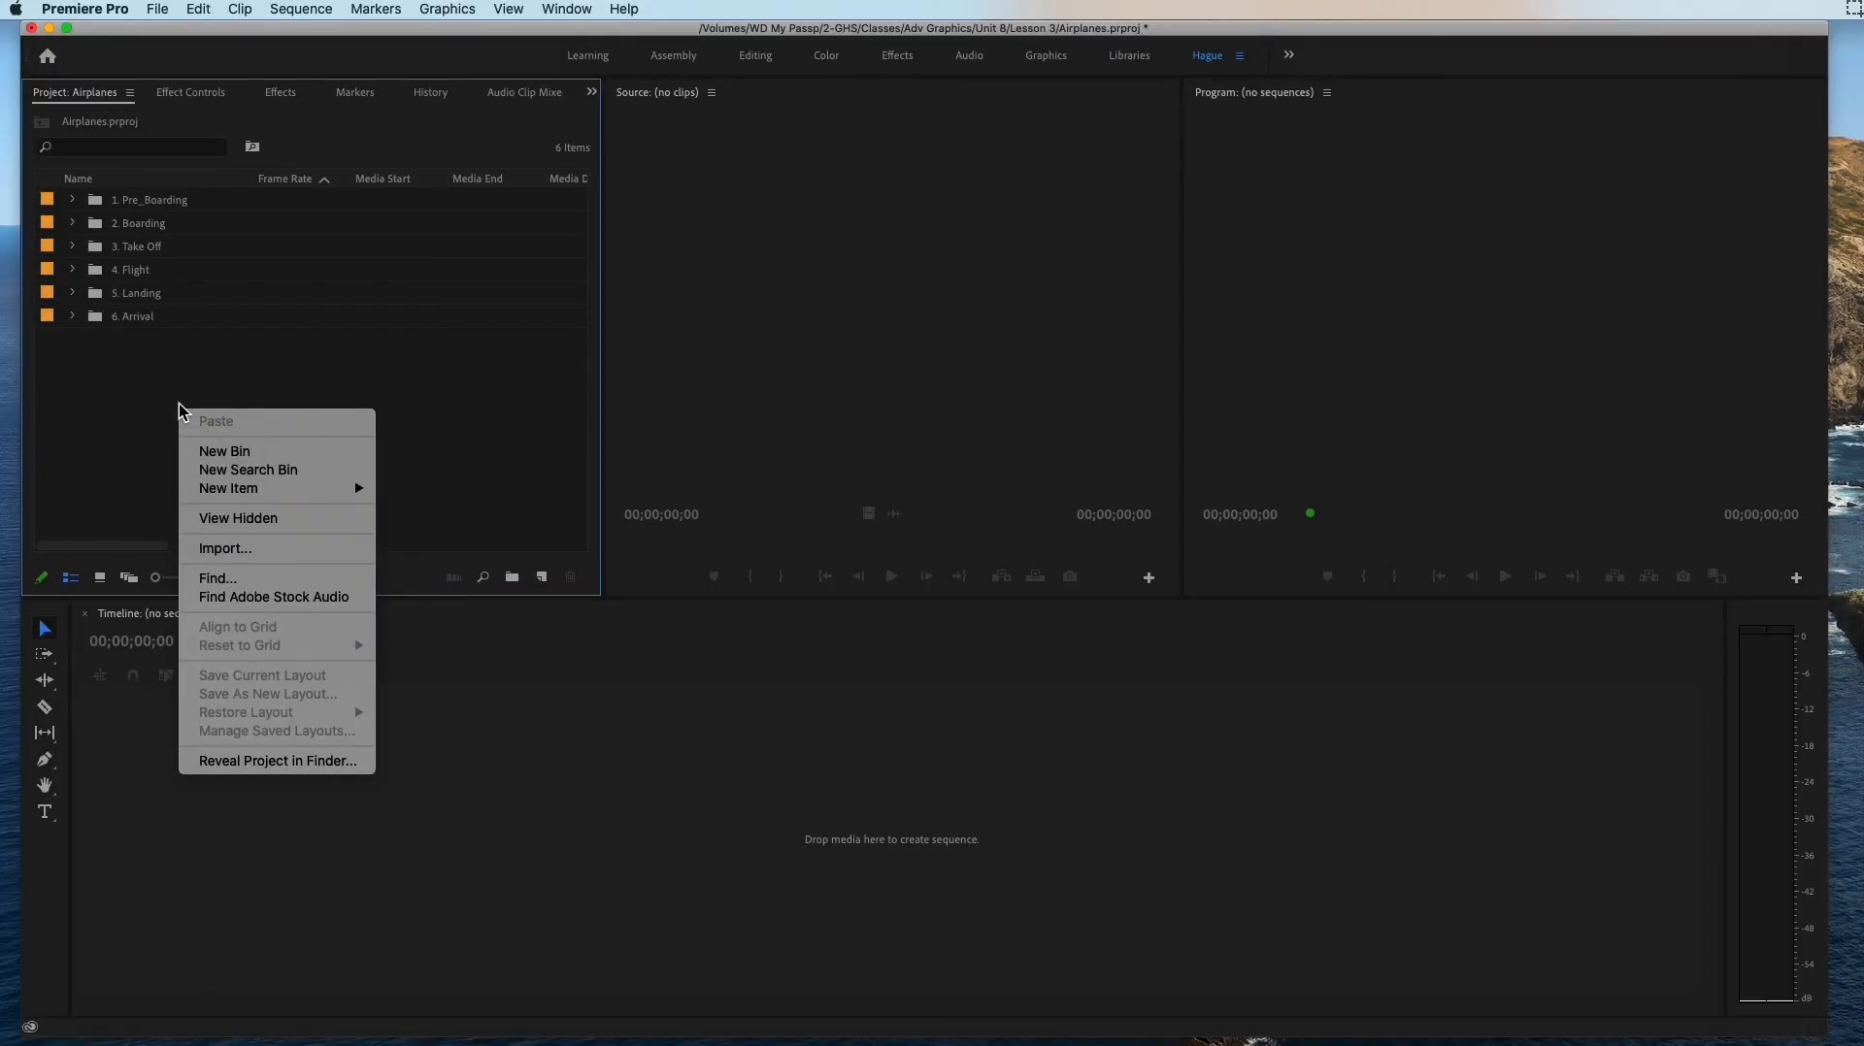
click(147, 403)
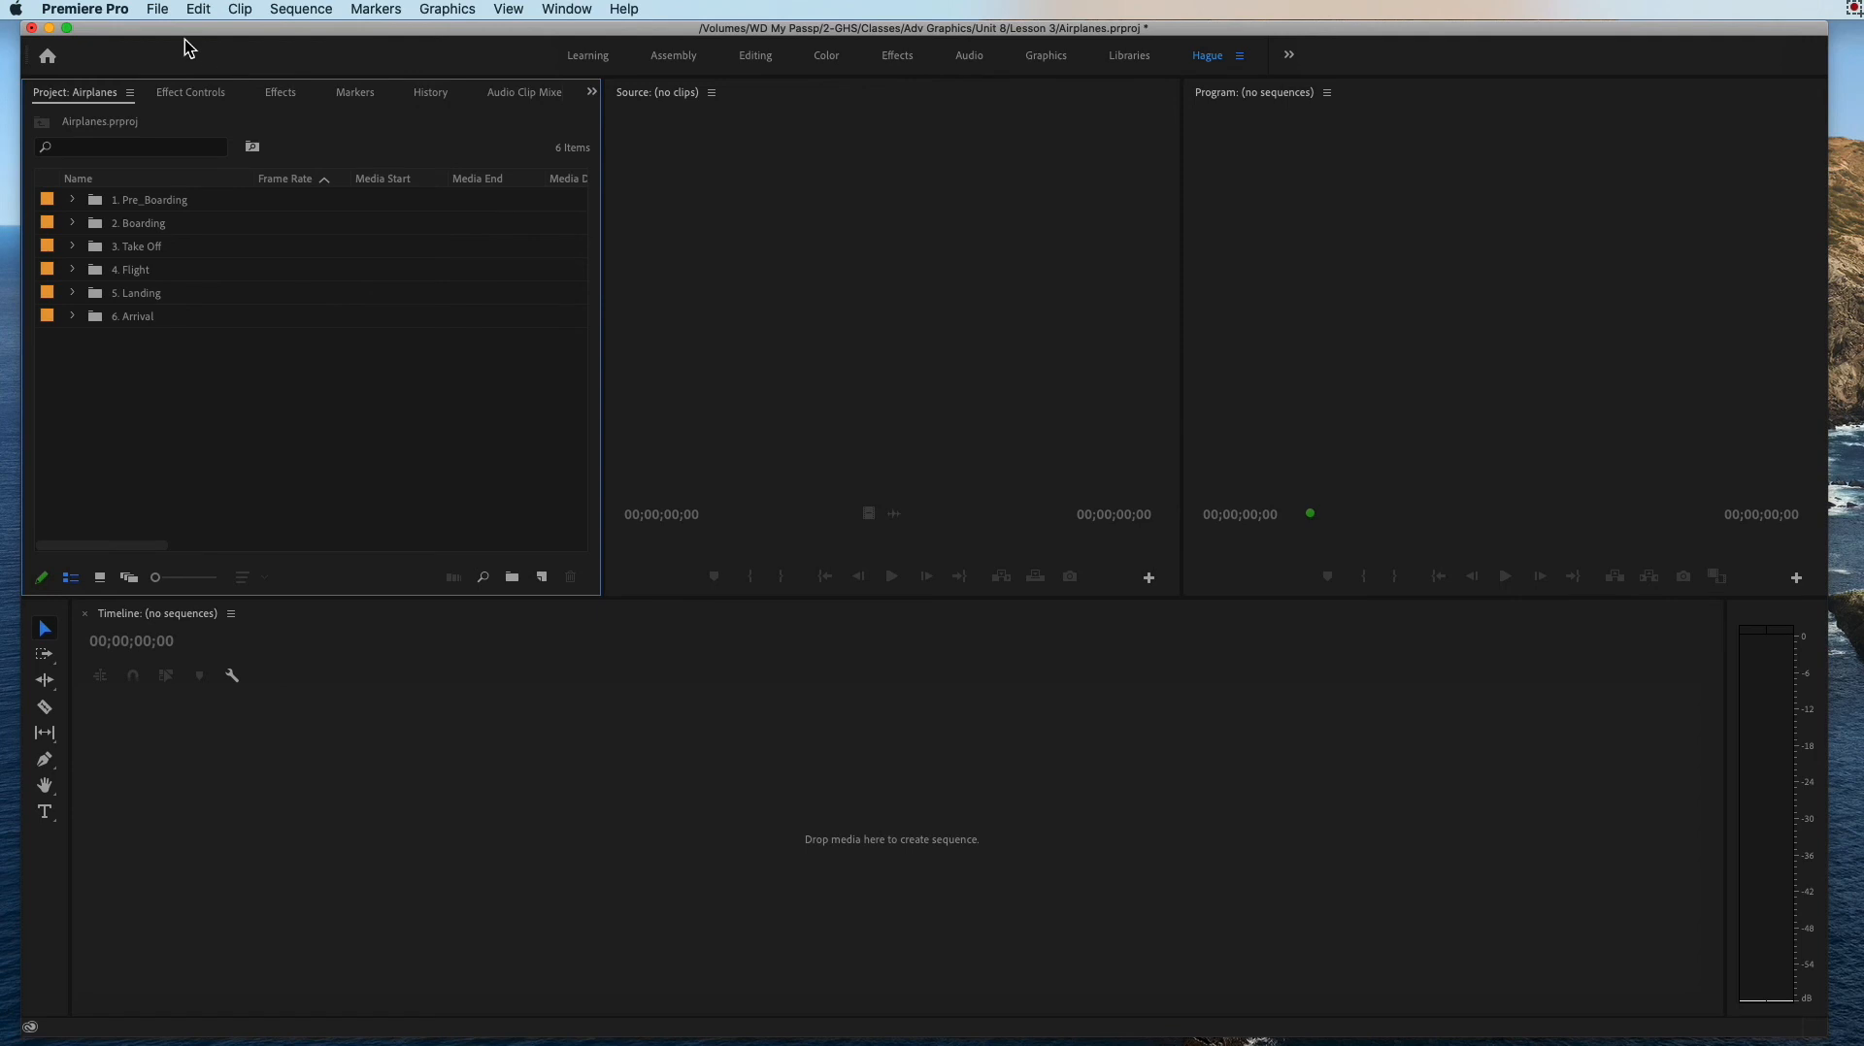
drag(182, 30, 172, 32)
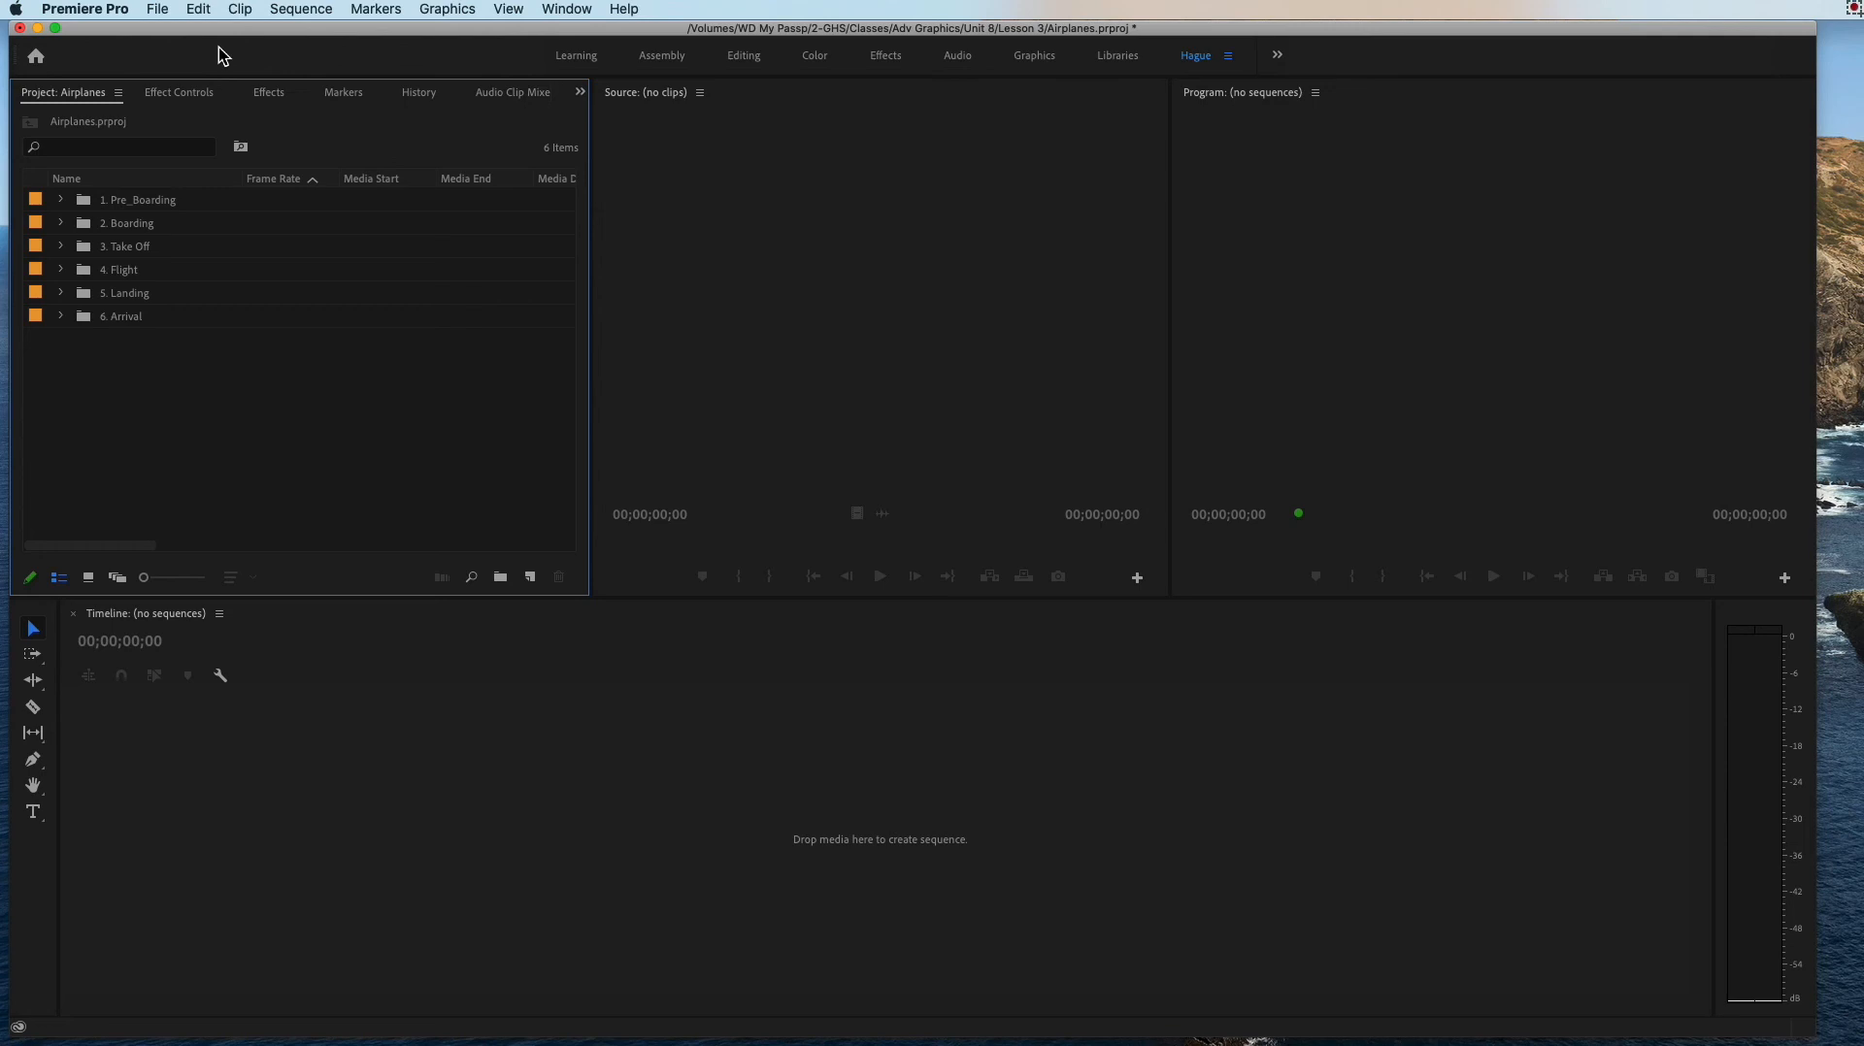
Step: Start a new sequence and choose the HDV 720p30 preset after comparing it with HDV 1080p30
click(158, 12)
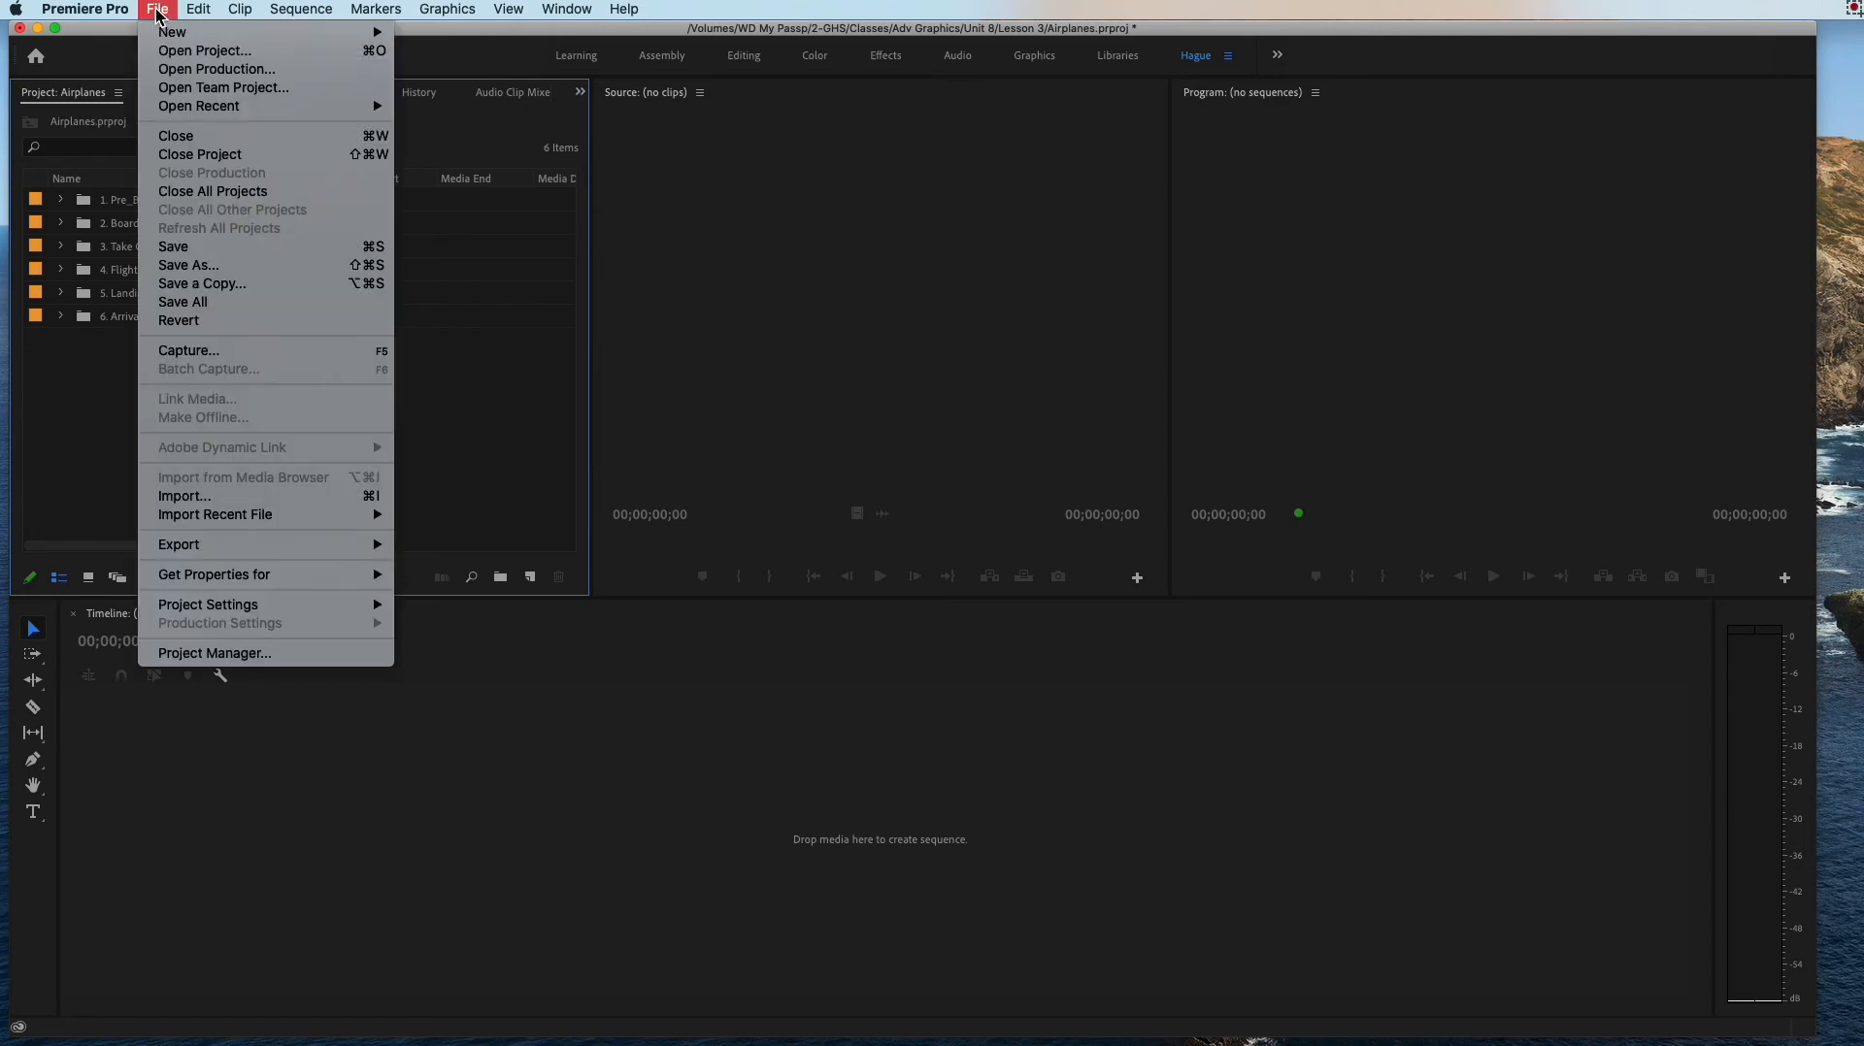
mouse_move(175, 32)
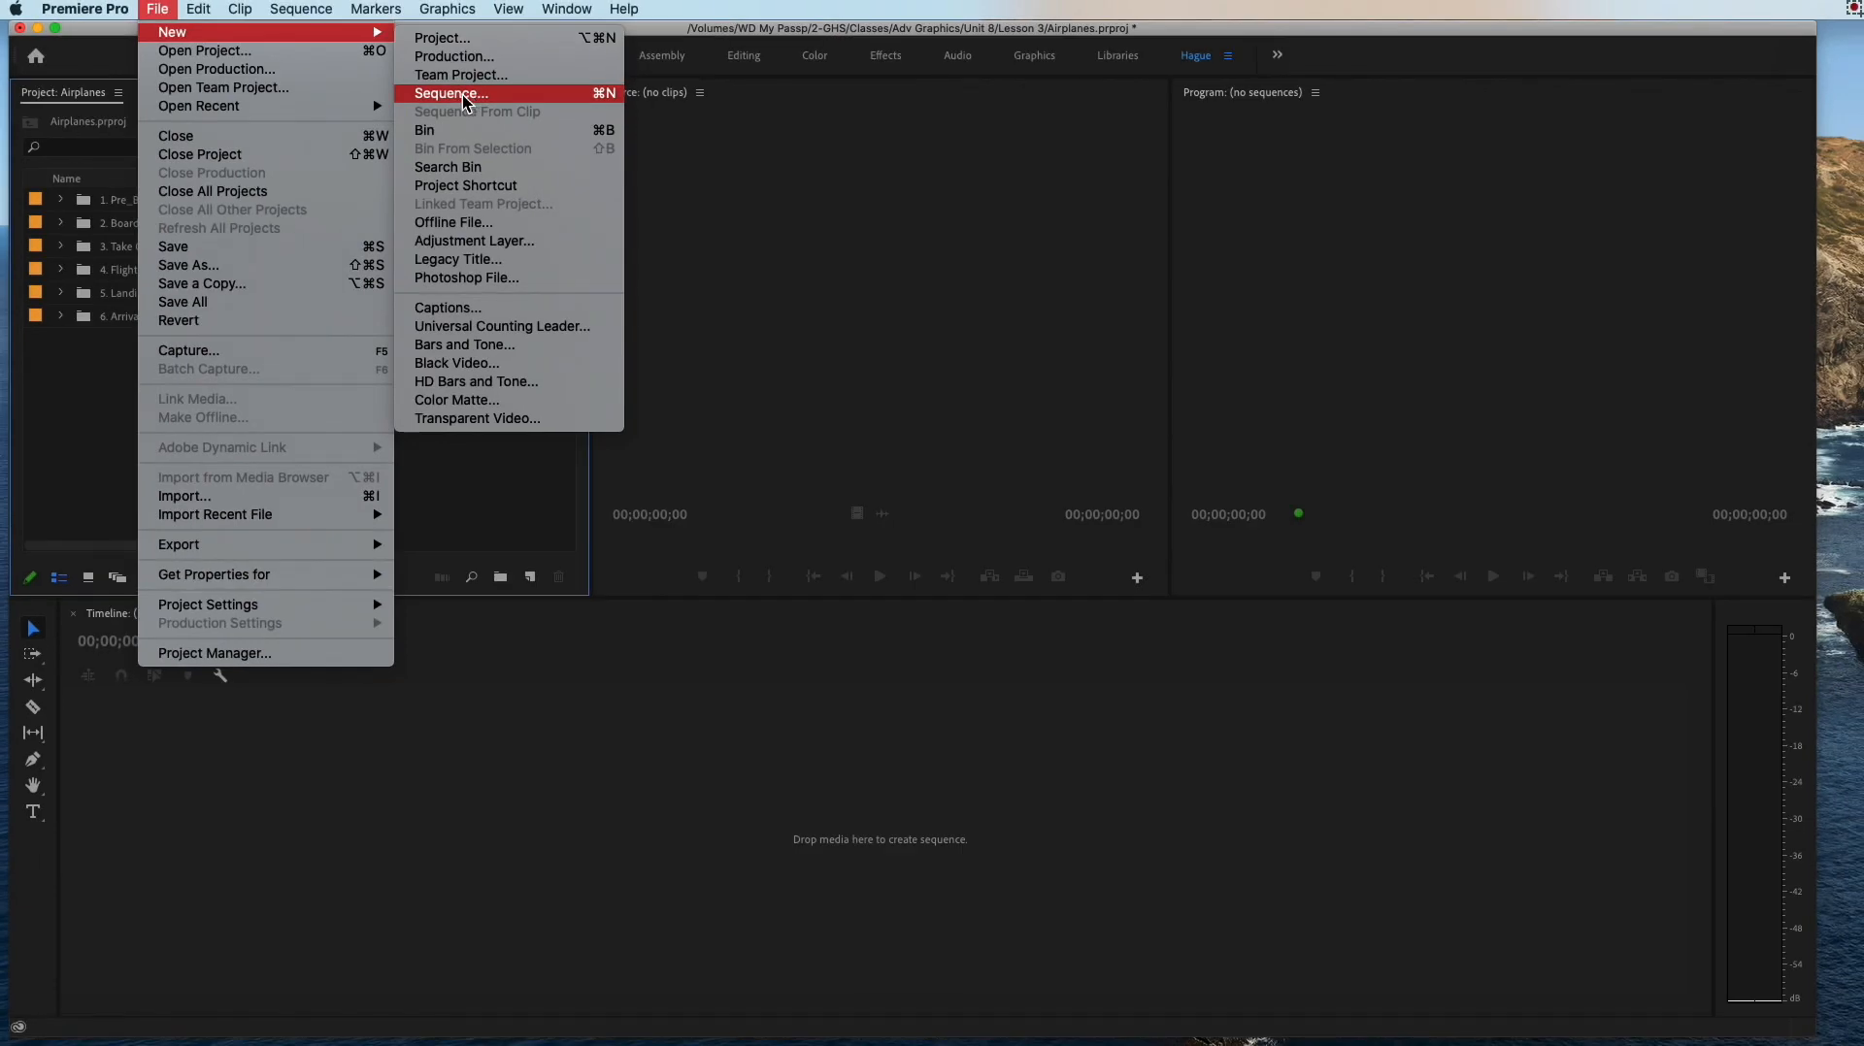
click(458, 93)
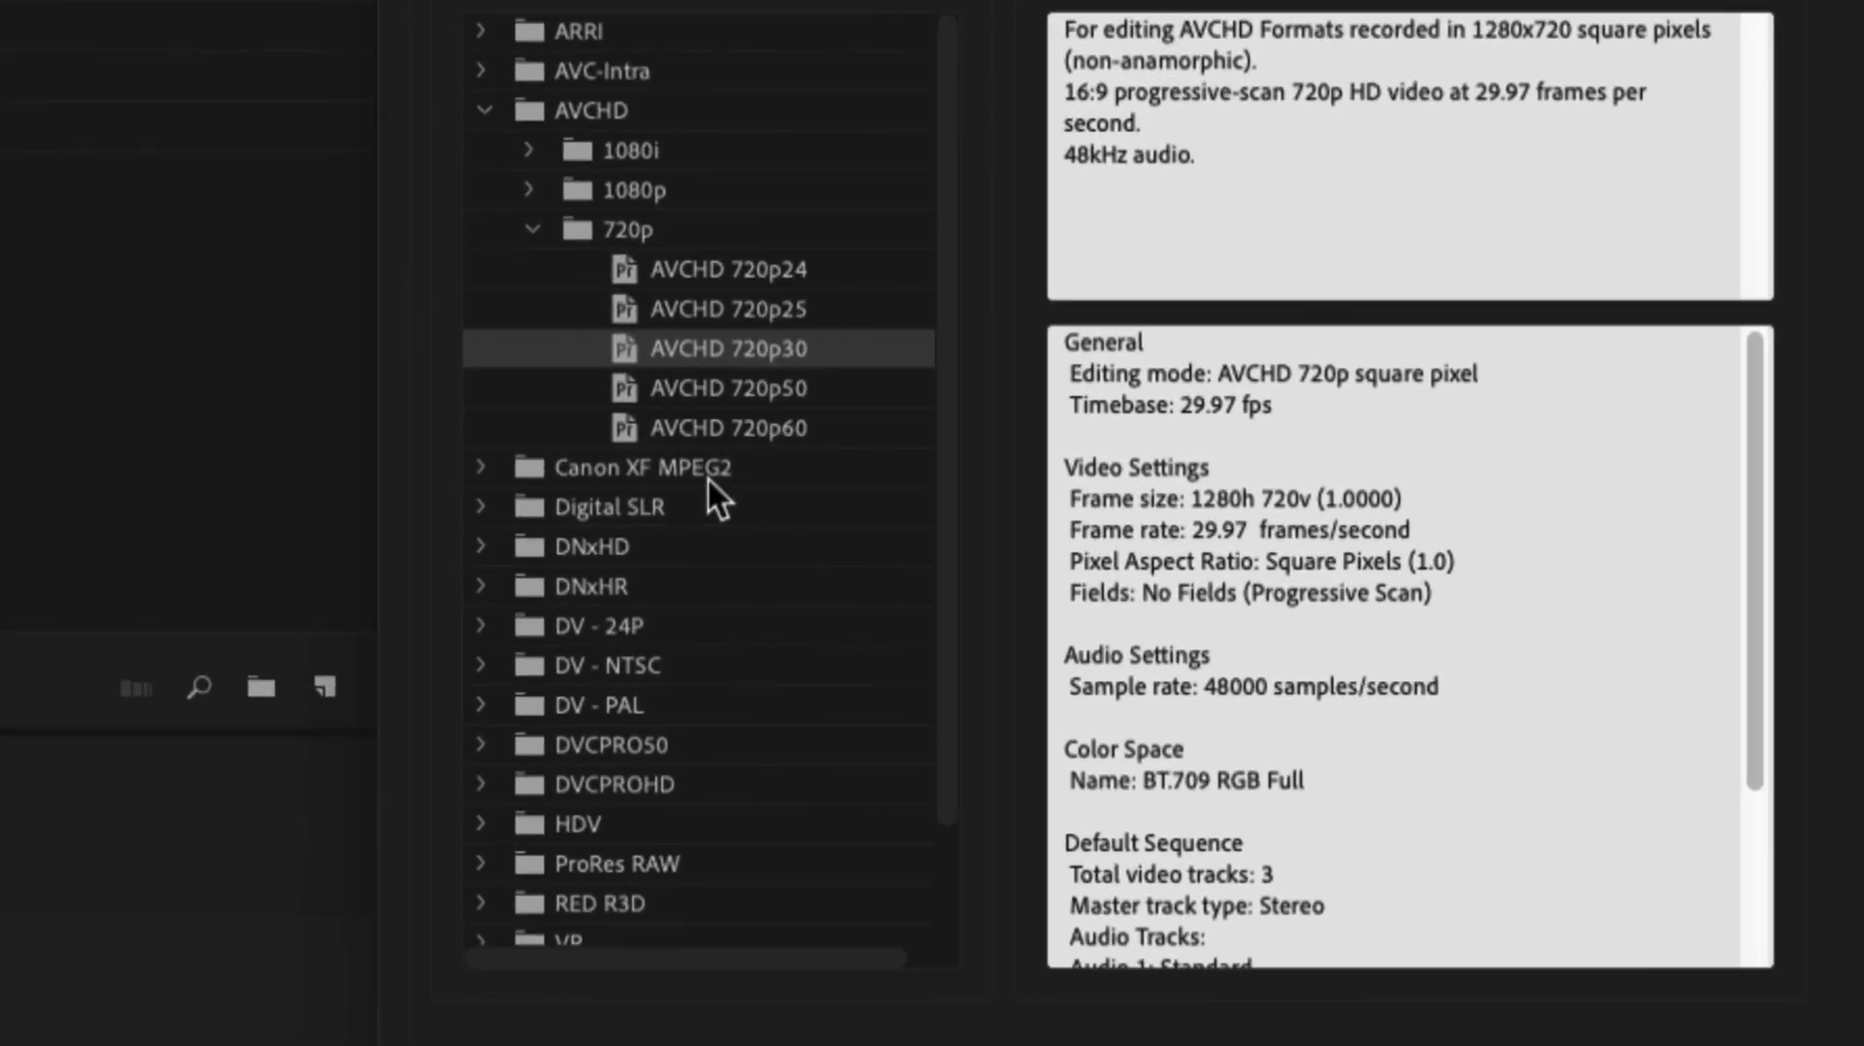
scroll(707, 476, down, 3)
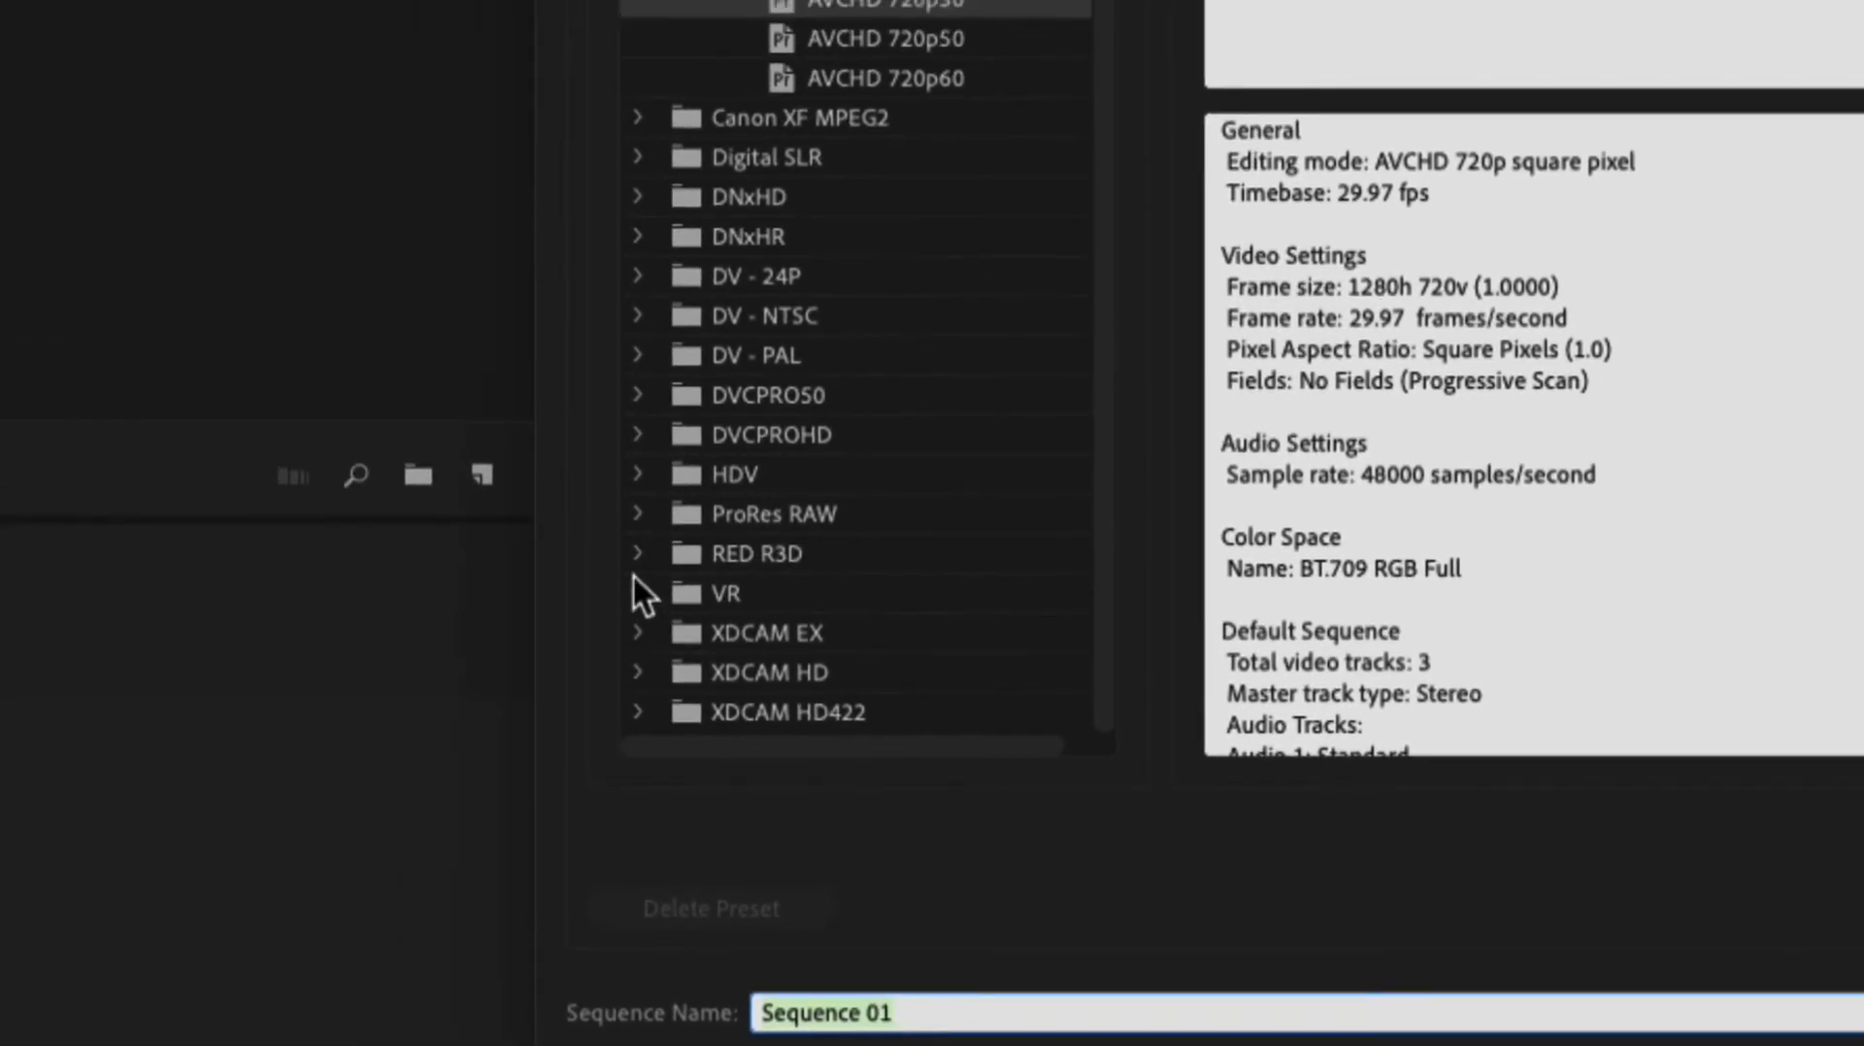
click(688, 397)
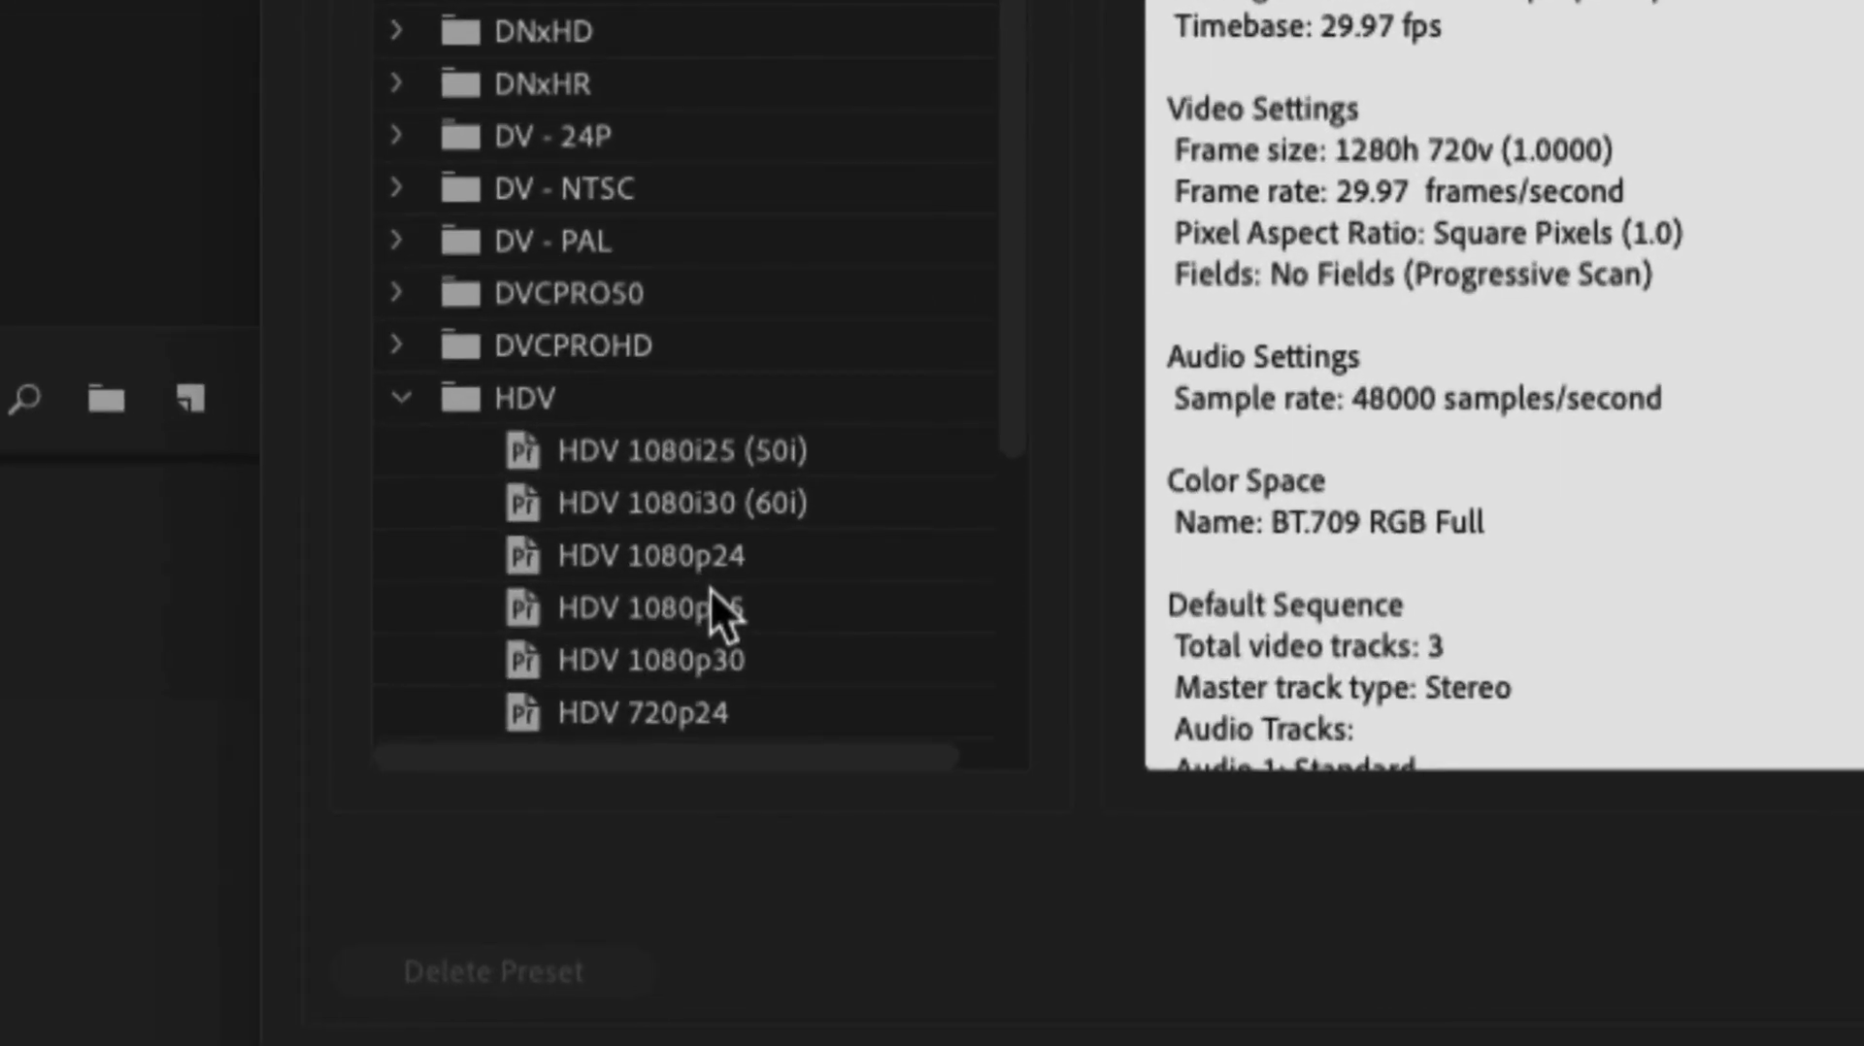
click(701, 671)
scroll(705, 610, down, 1)
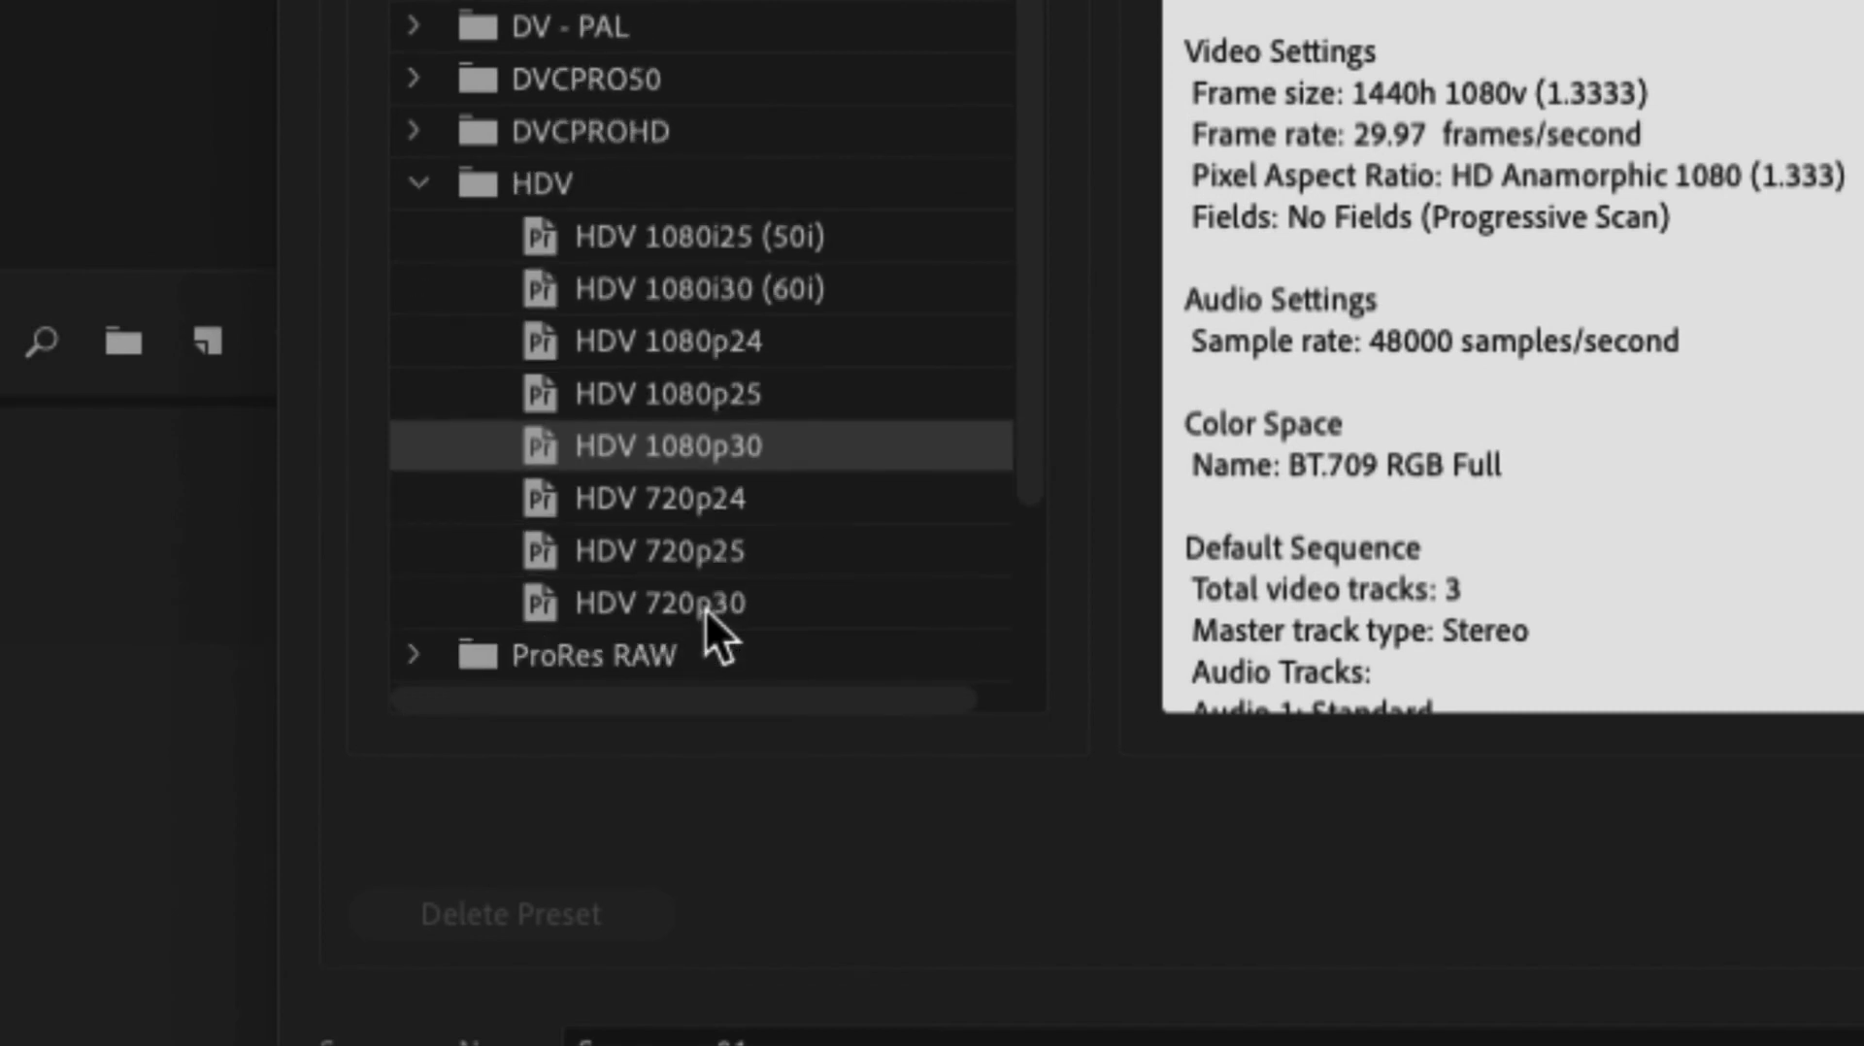
click(705, 603)
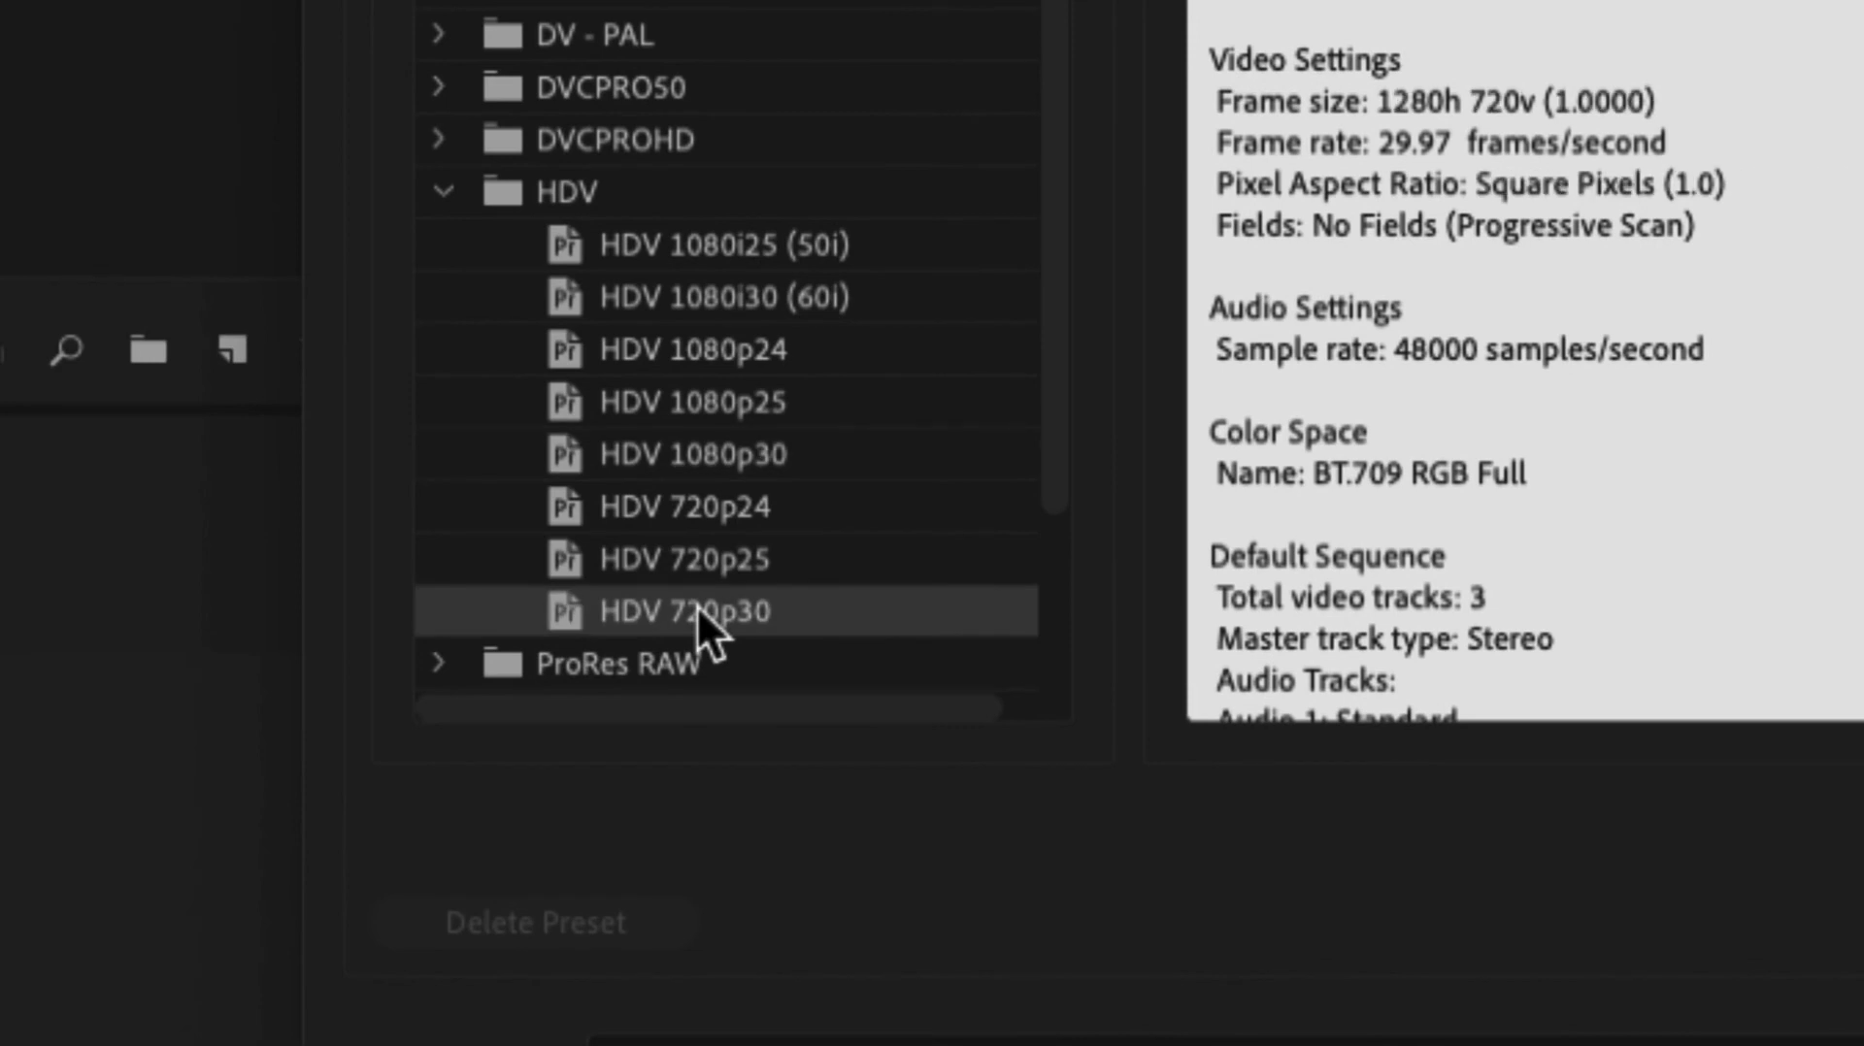
click(697, 464)
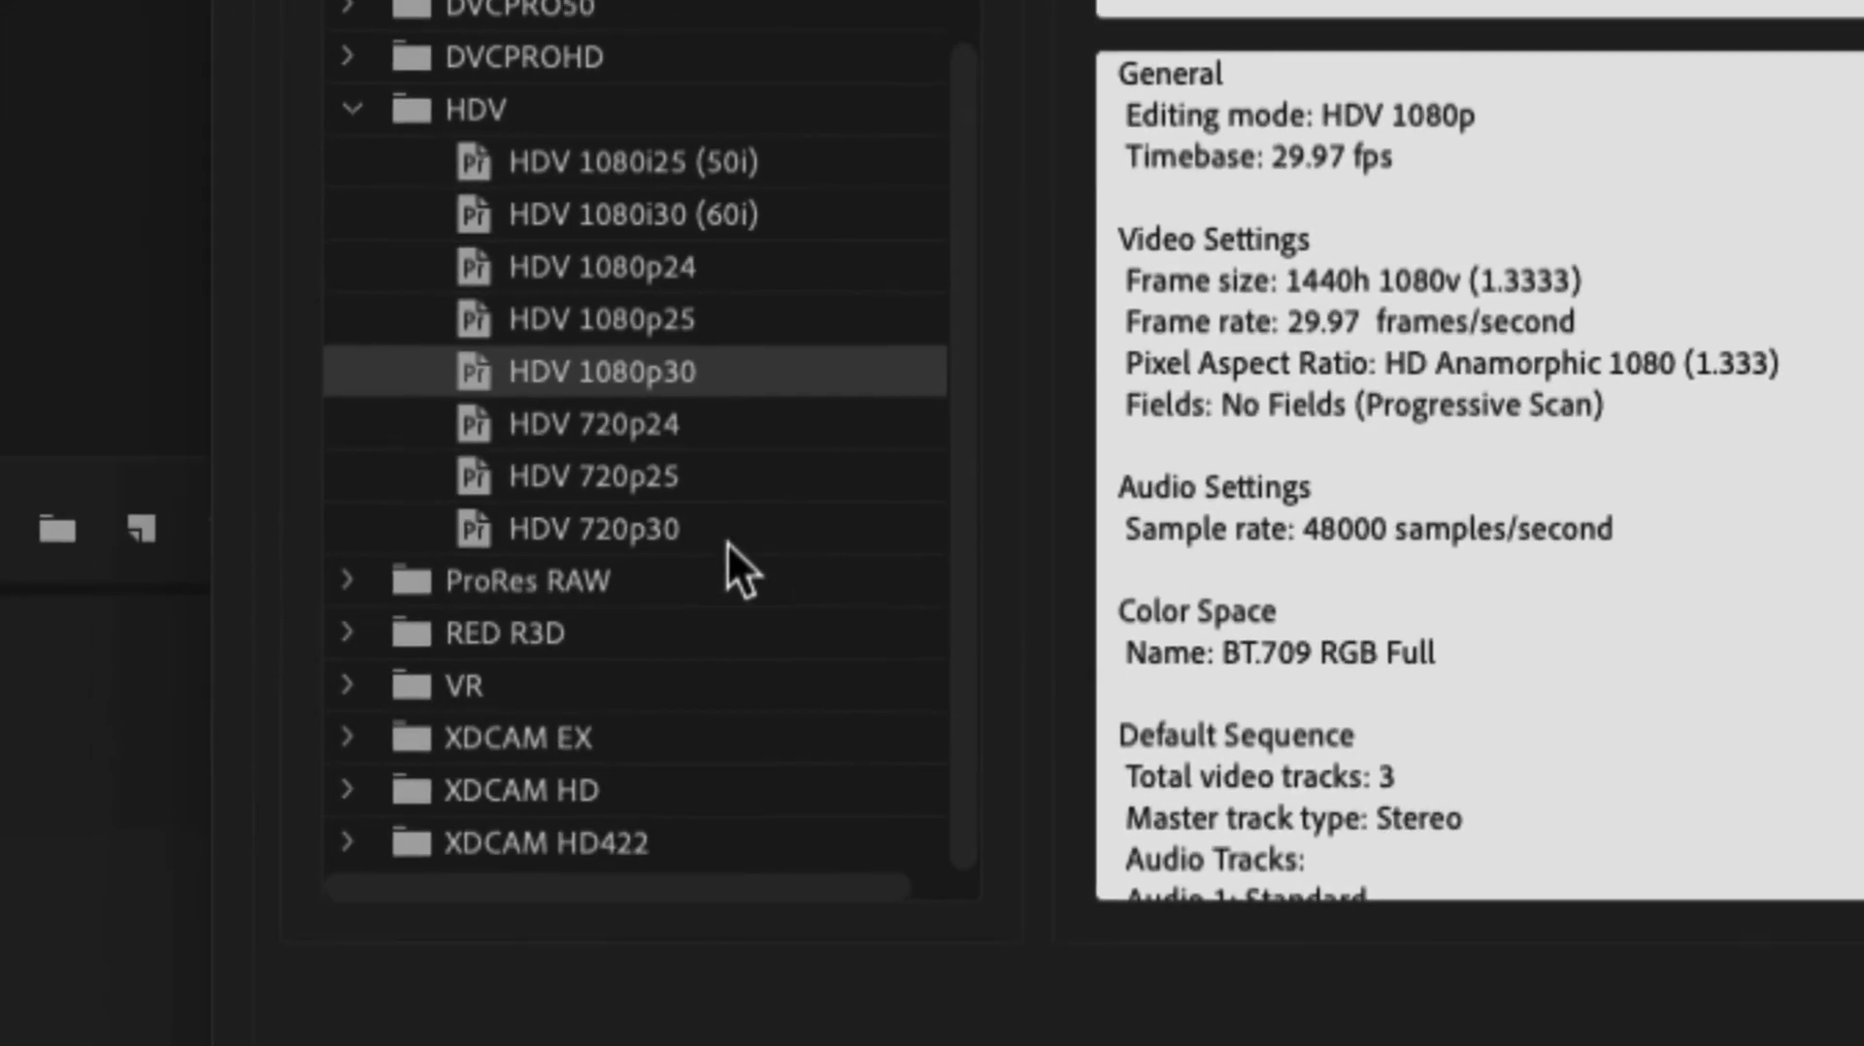
click(691, 540)
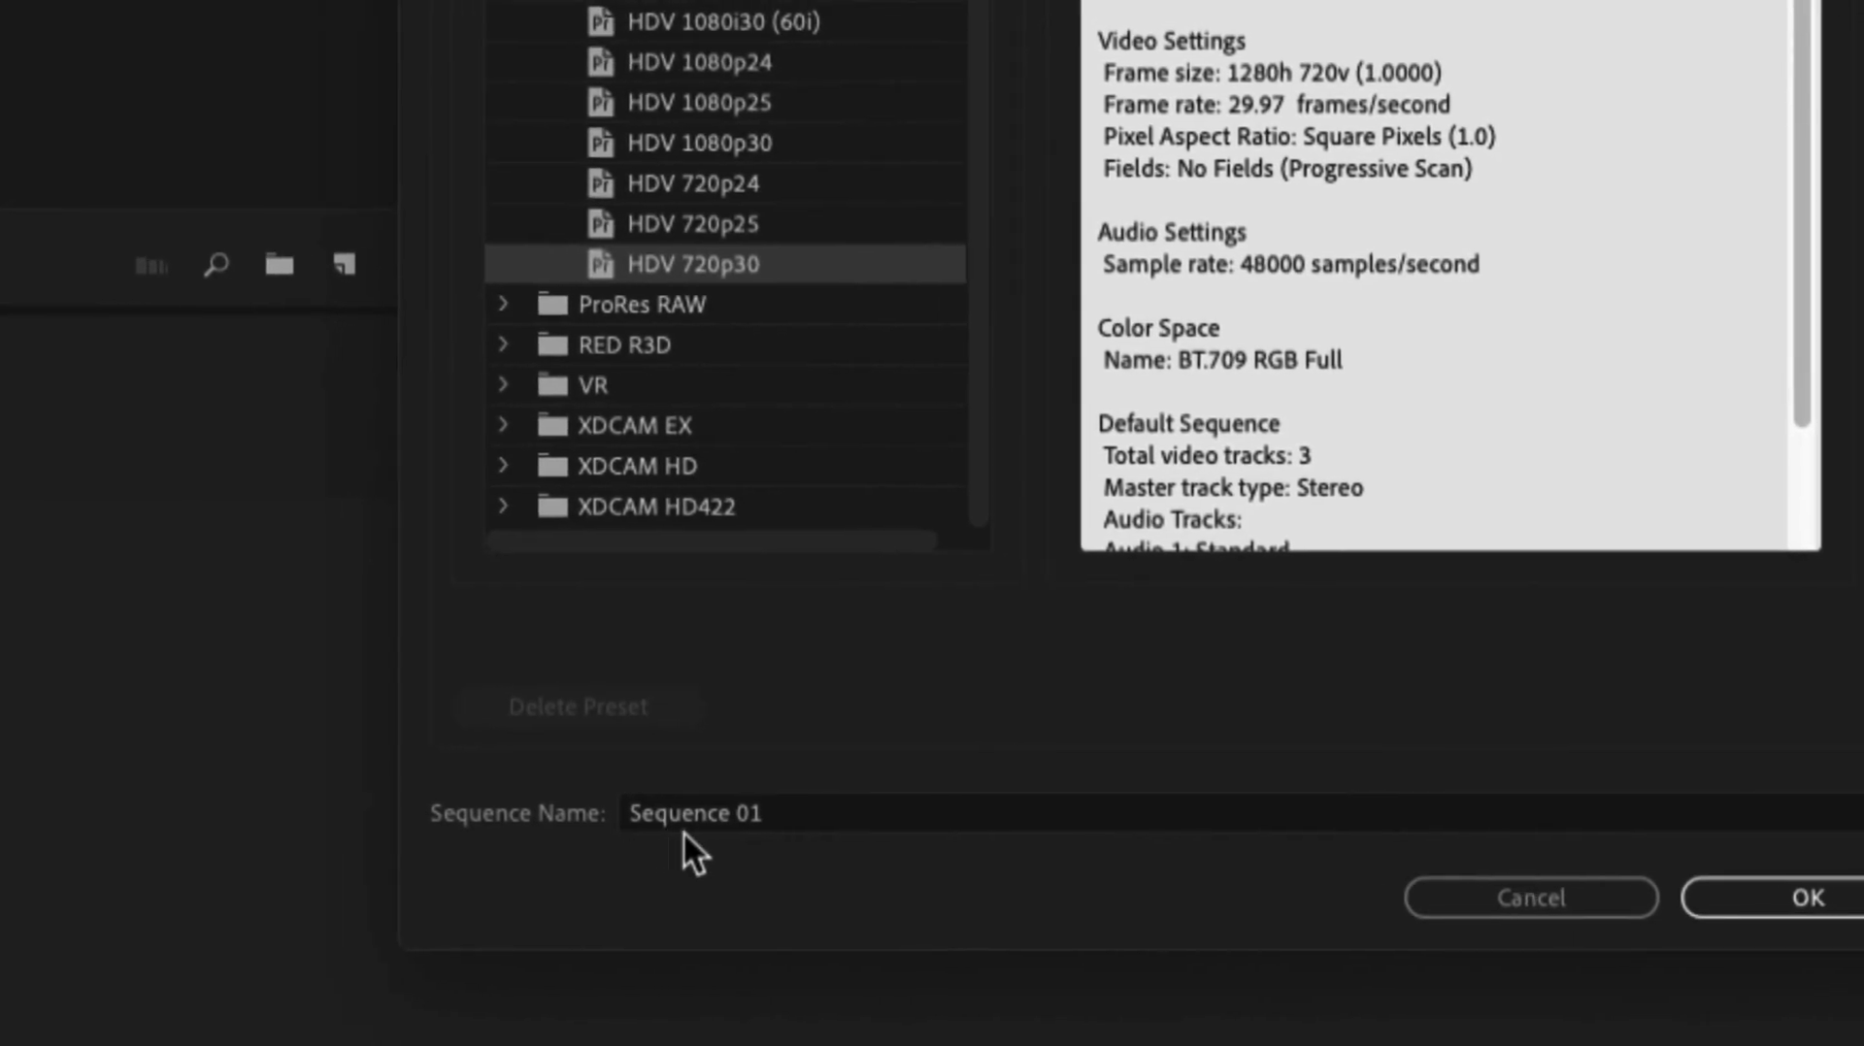
Step: Name the sequence "Airplane" and create it
click(718, 825)
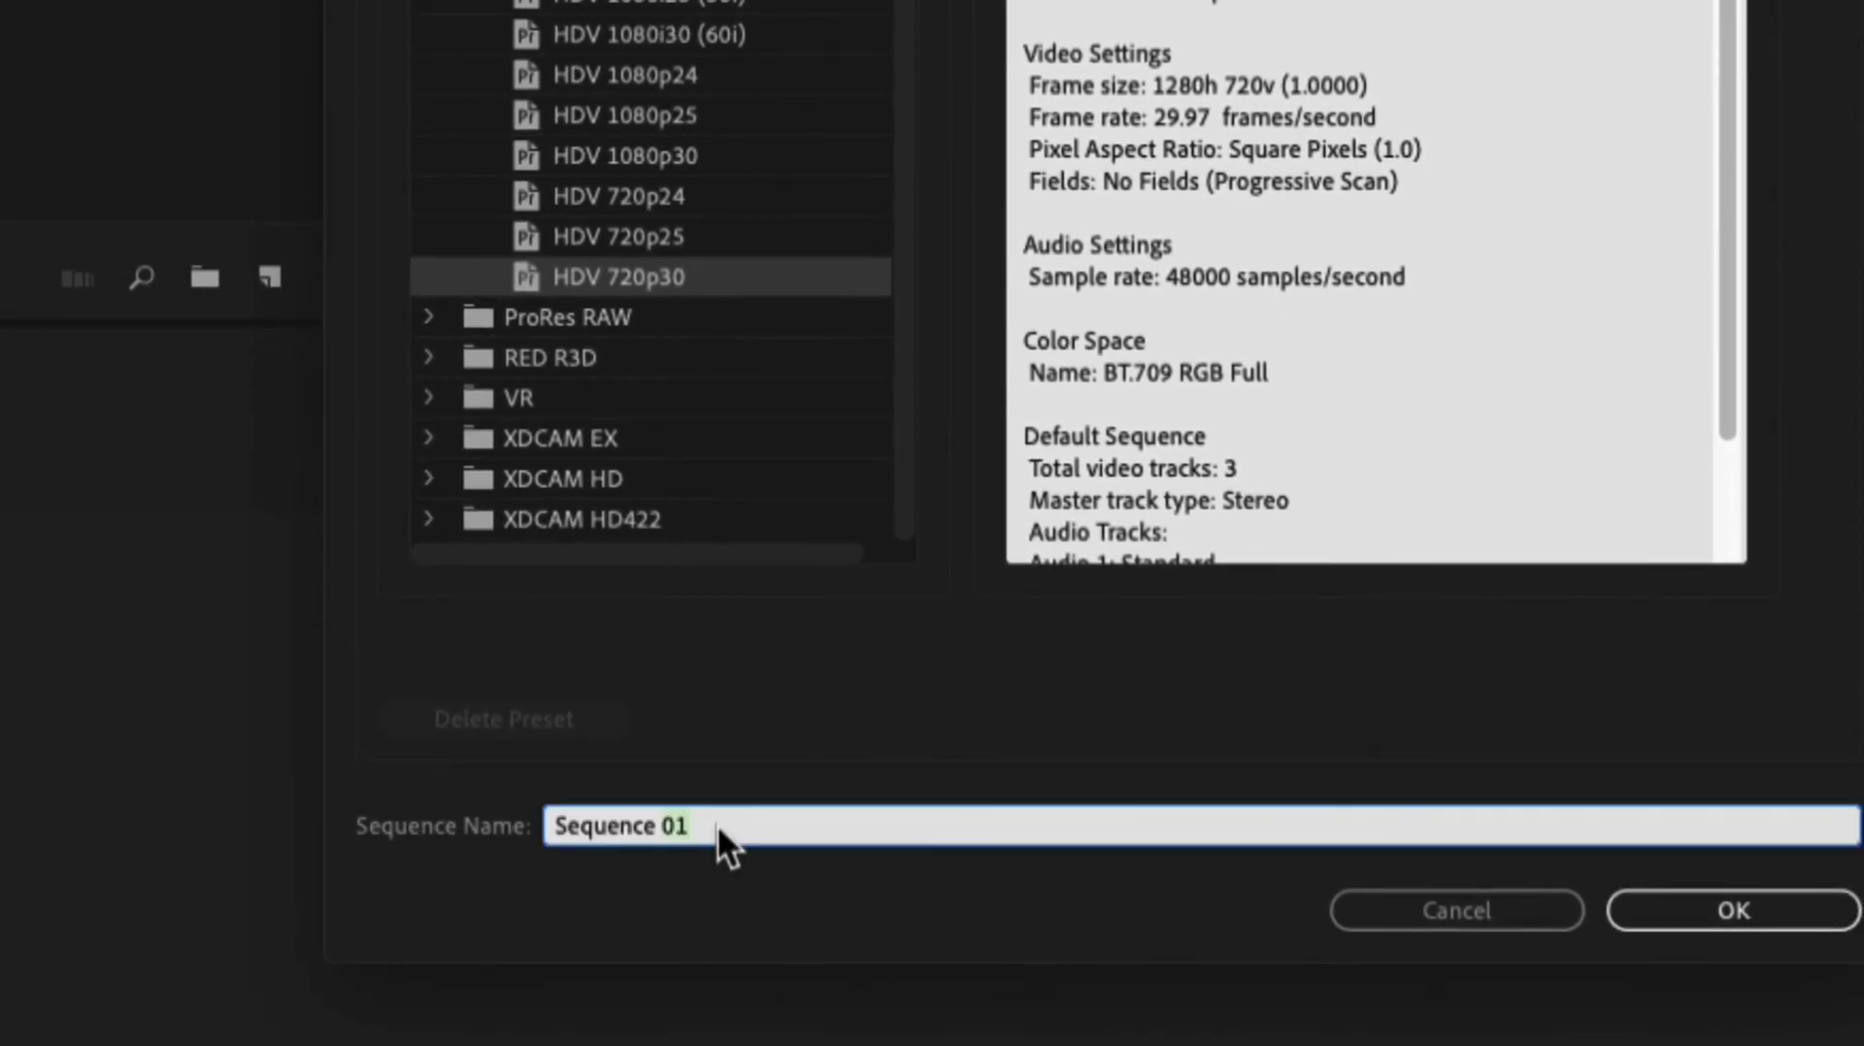
text(Airpla)
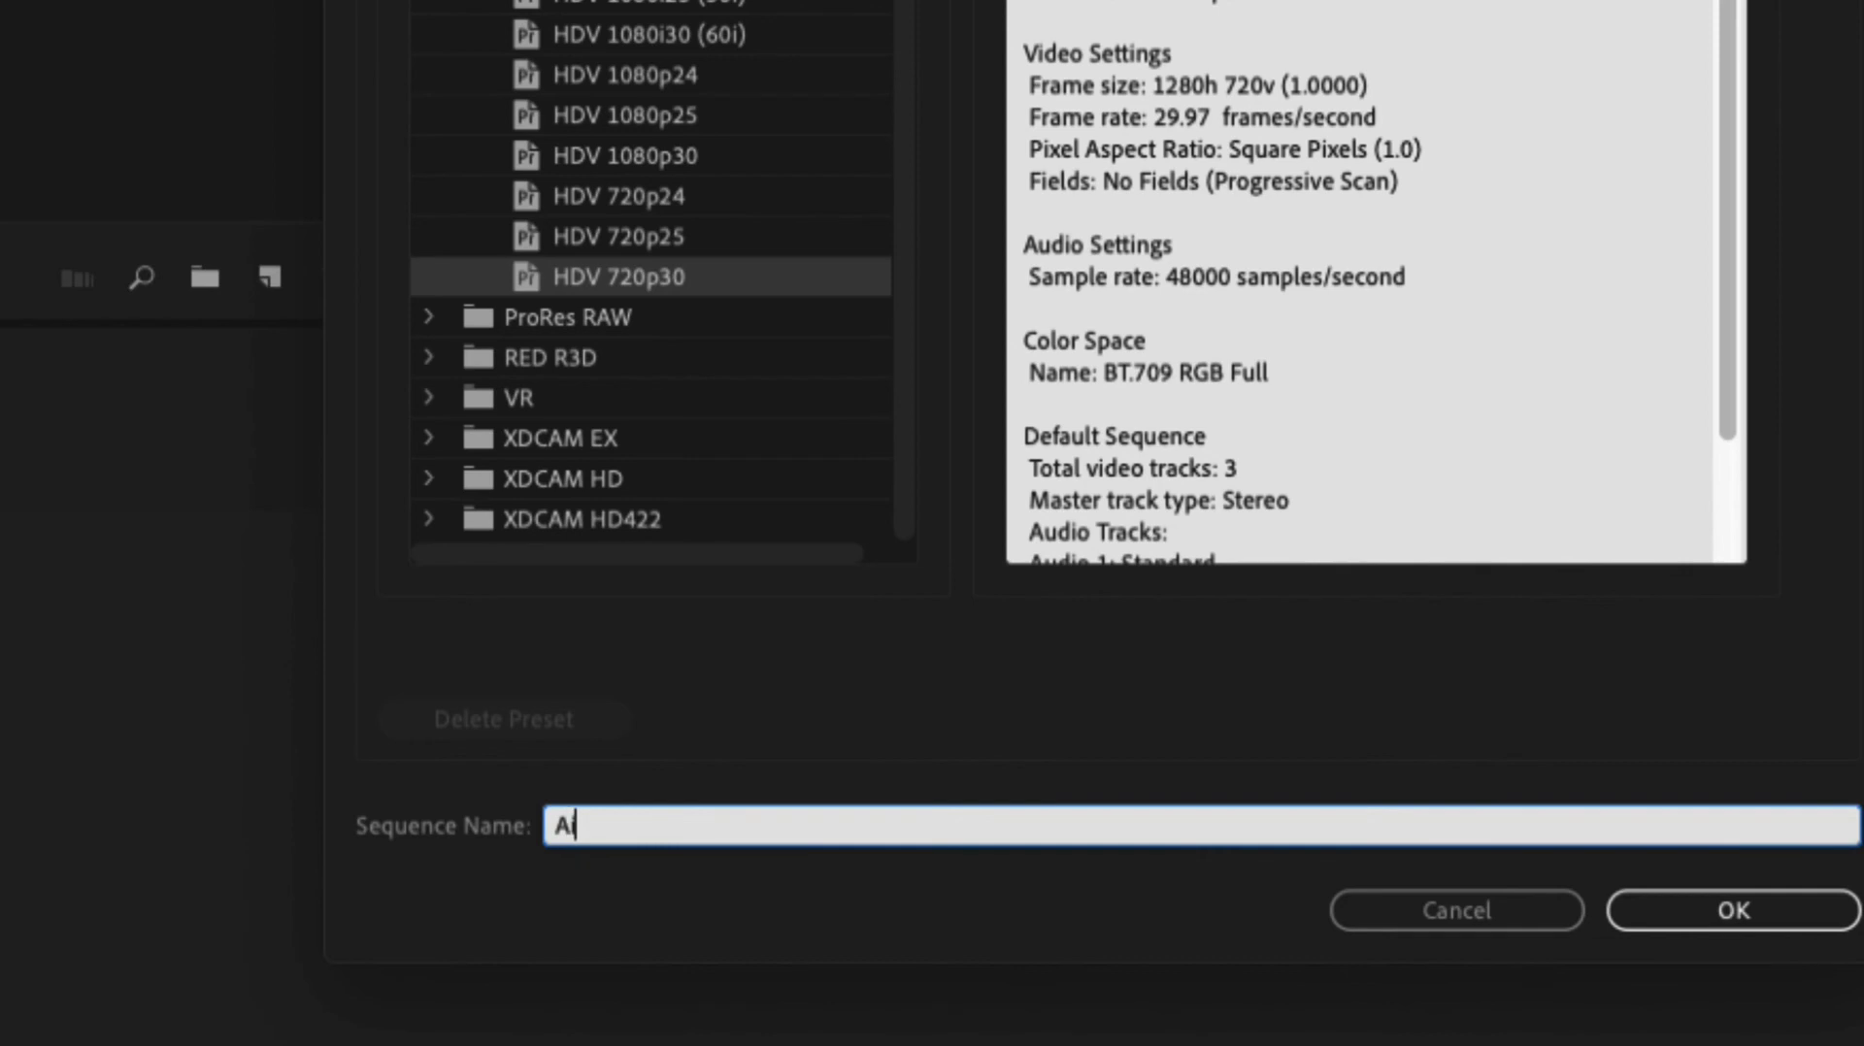
text(ne)
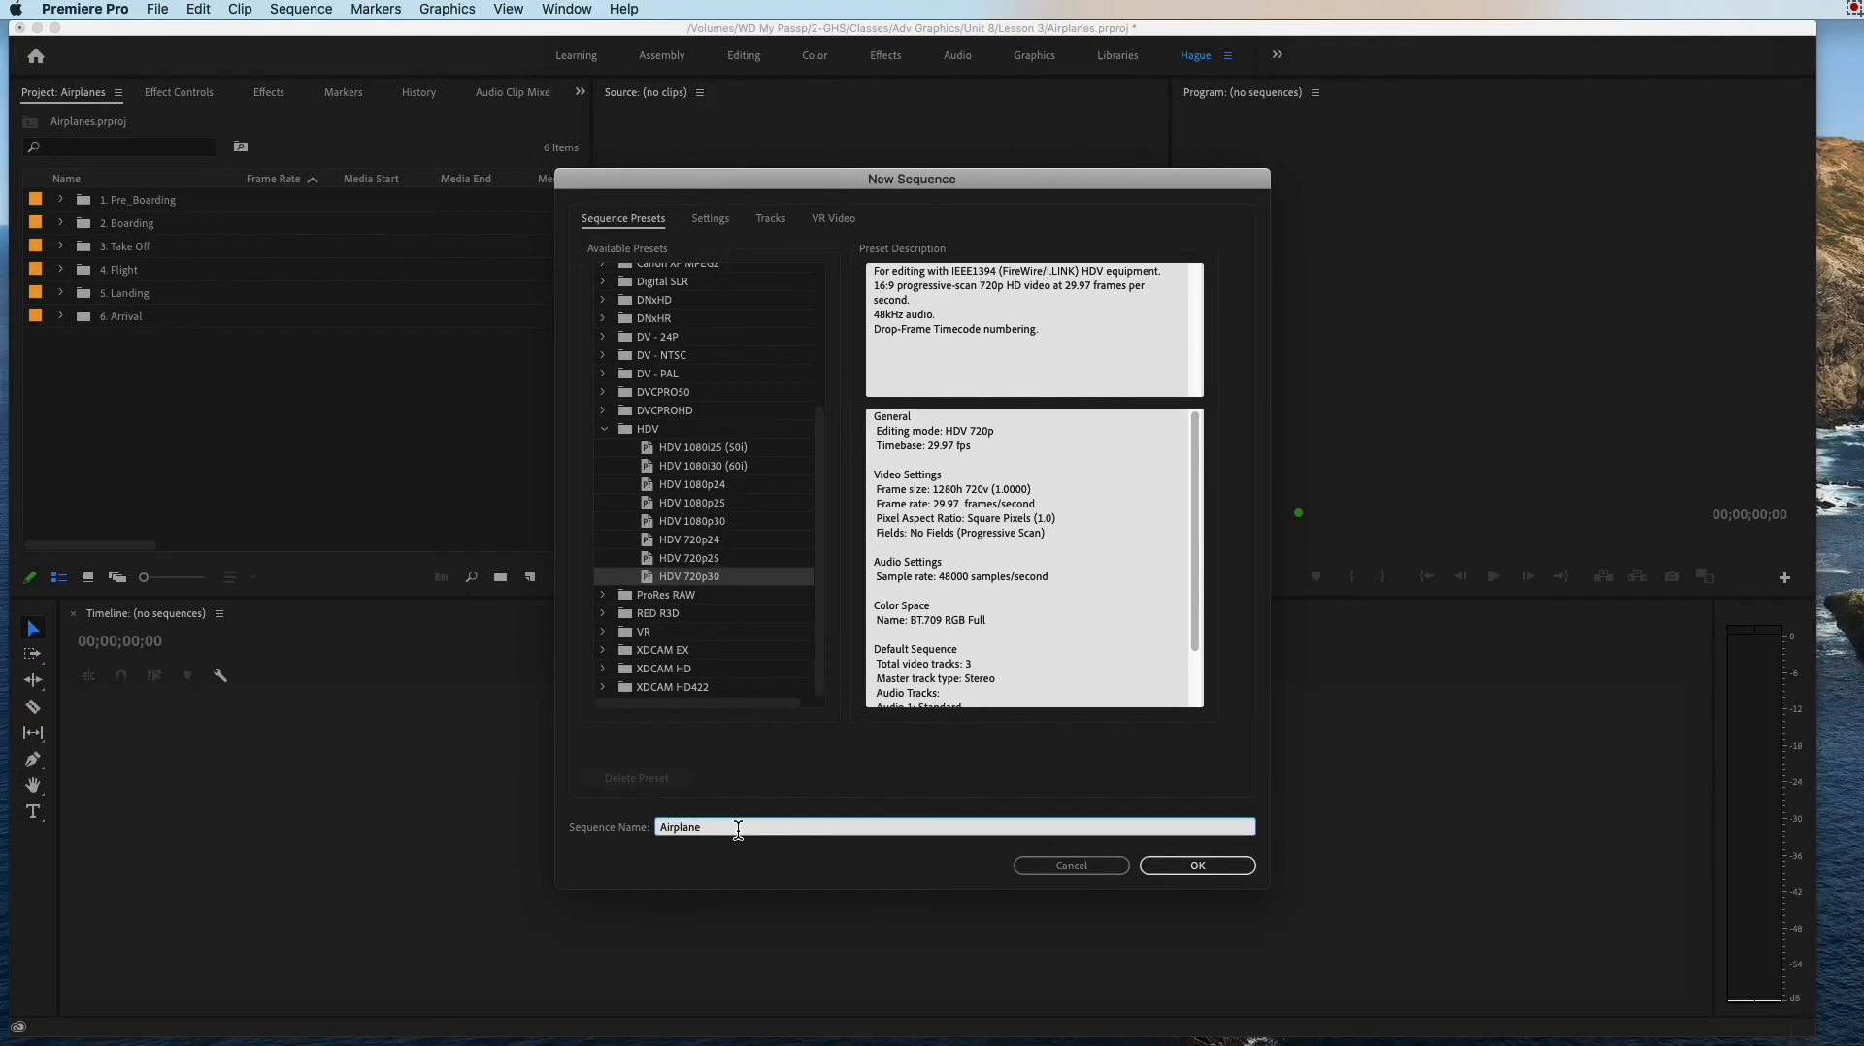
click(1172, 872)
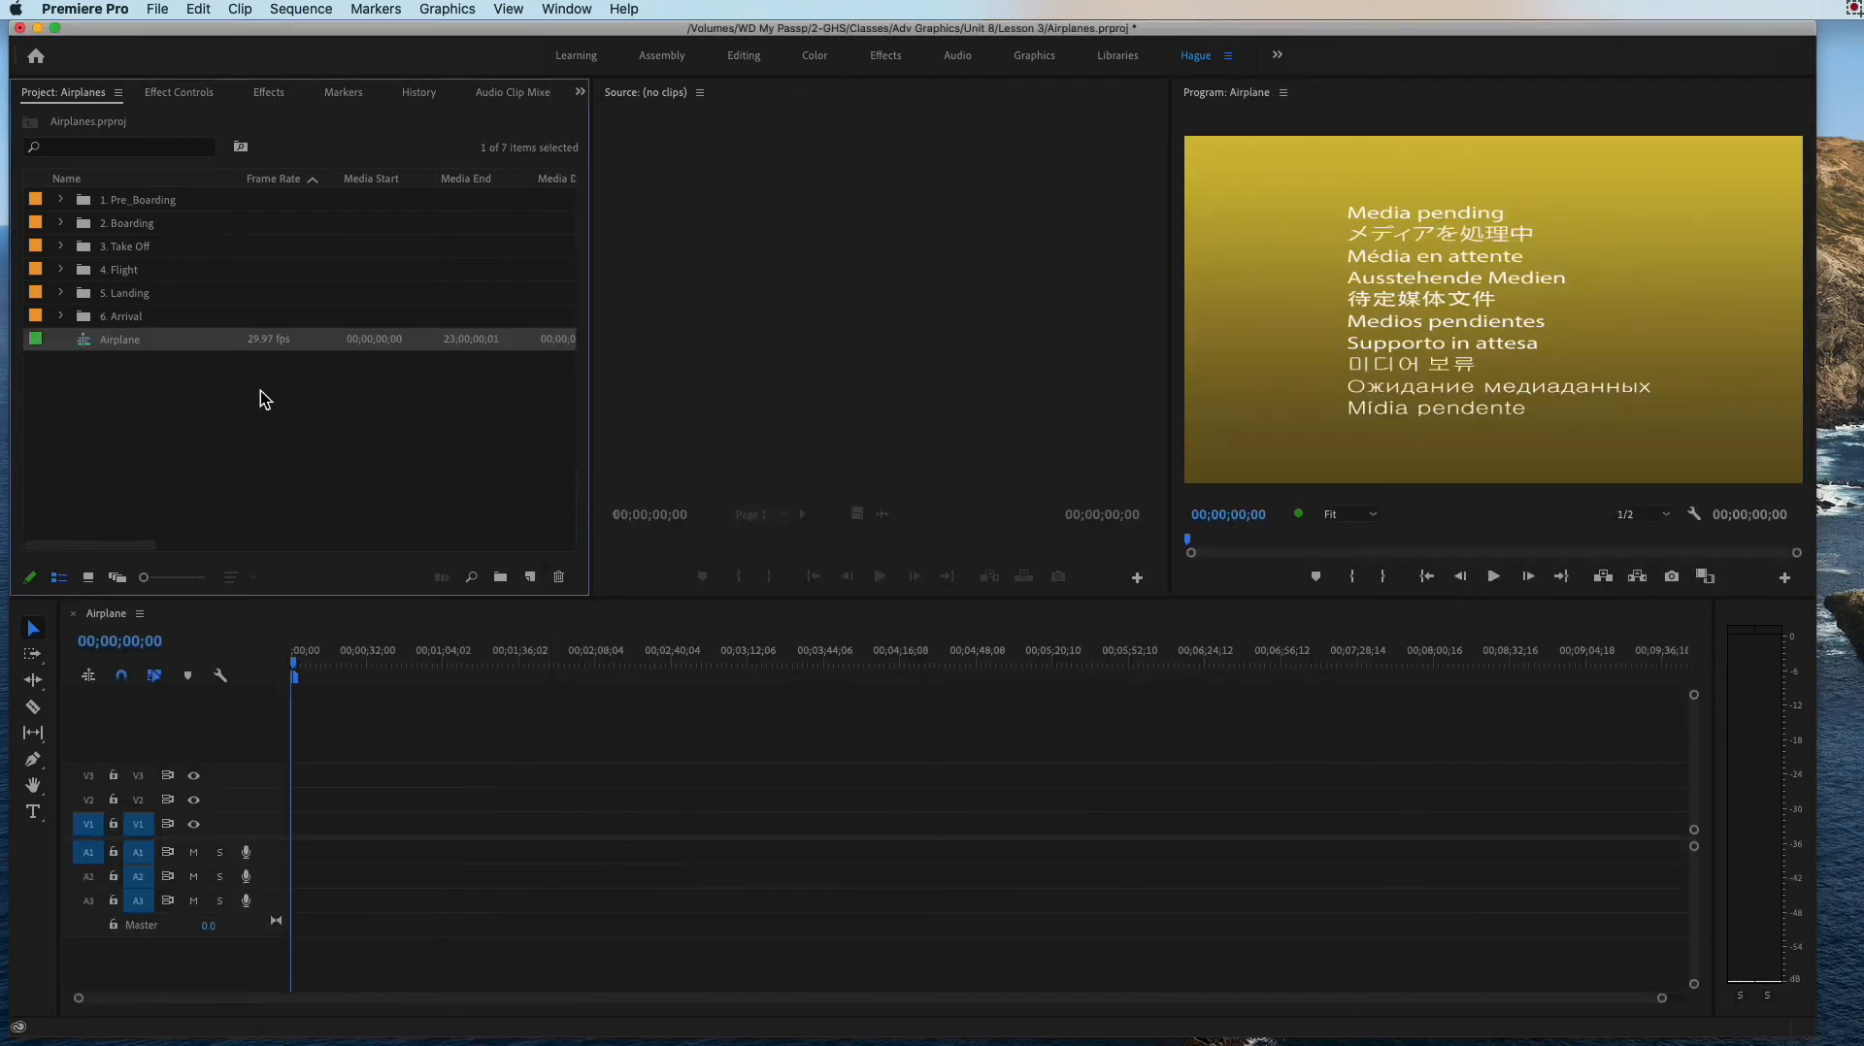
Step: Expand the "1. Pre_Boarding" bin, view boarding.jpg in the Source Monitor and leave the image selected
click(138, 200)
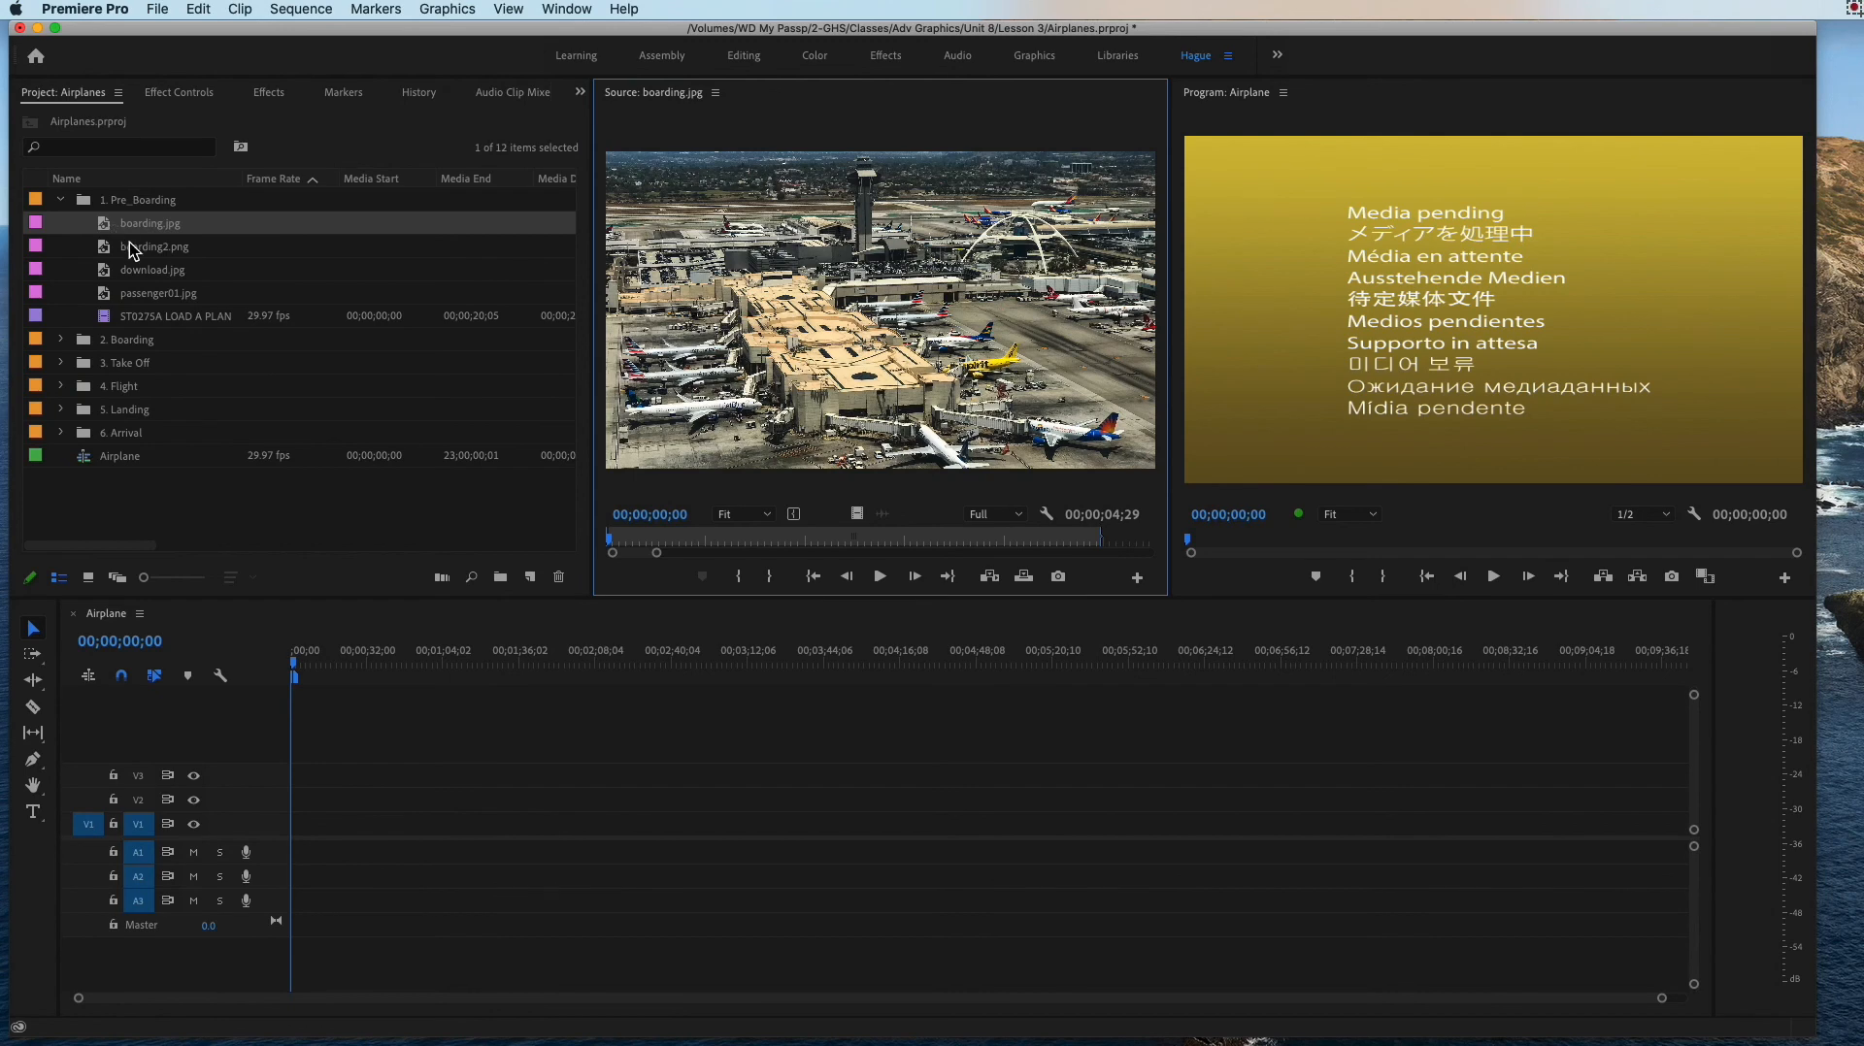
click(63, 201)
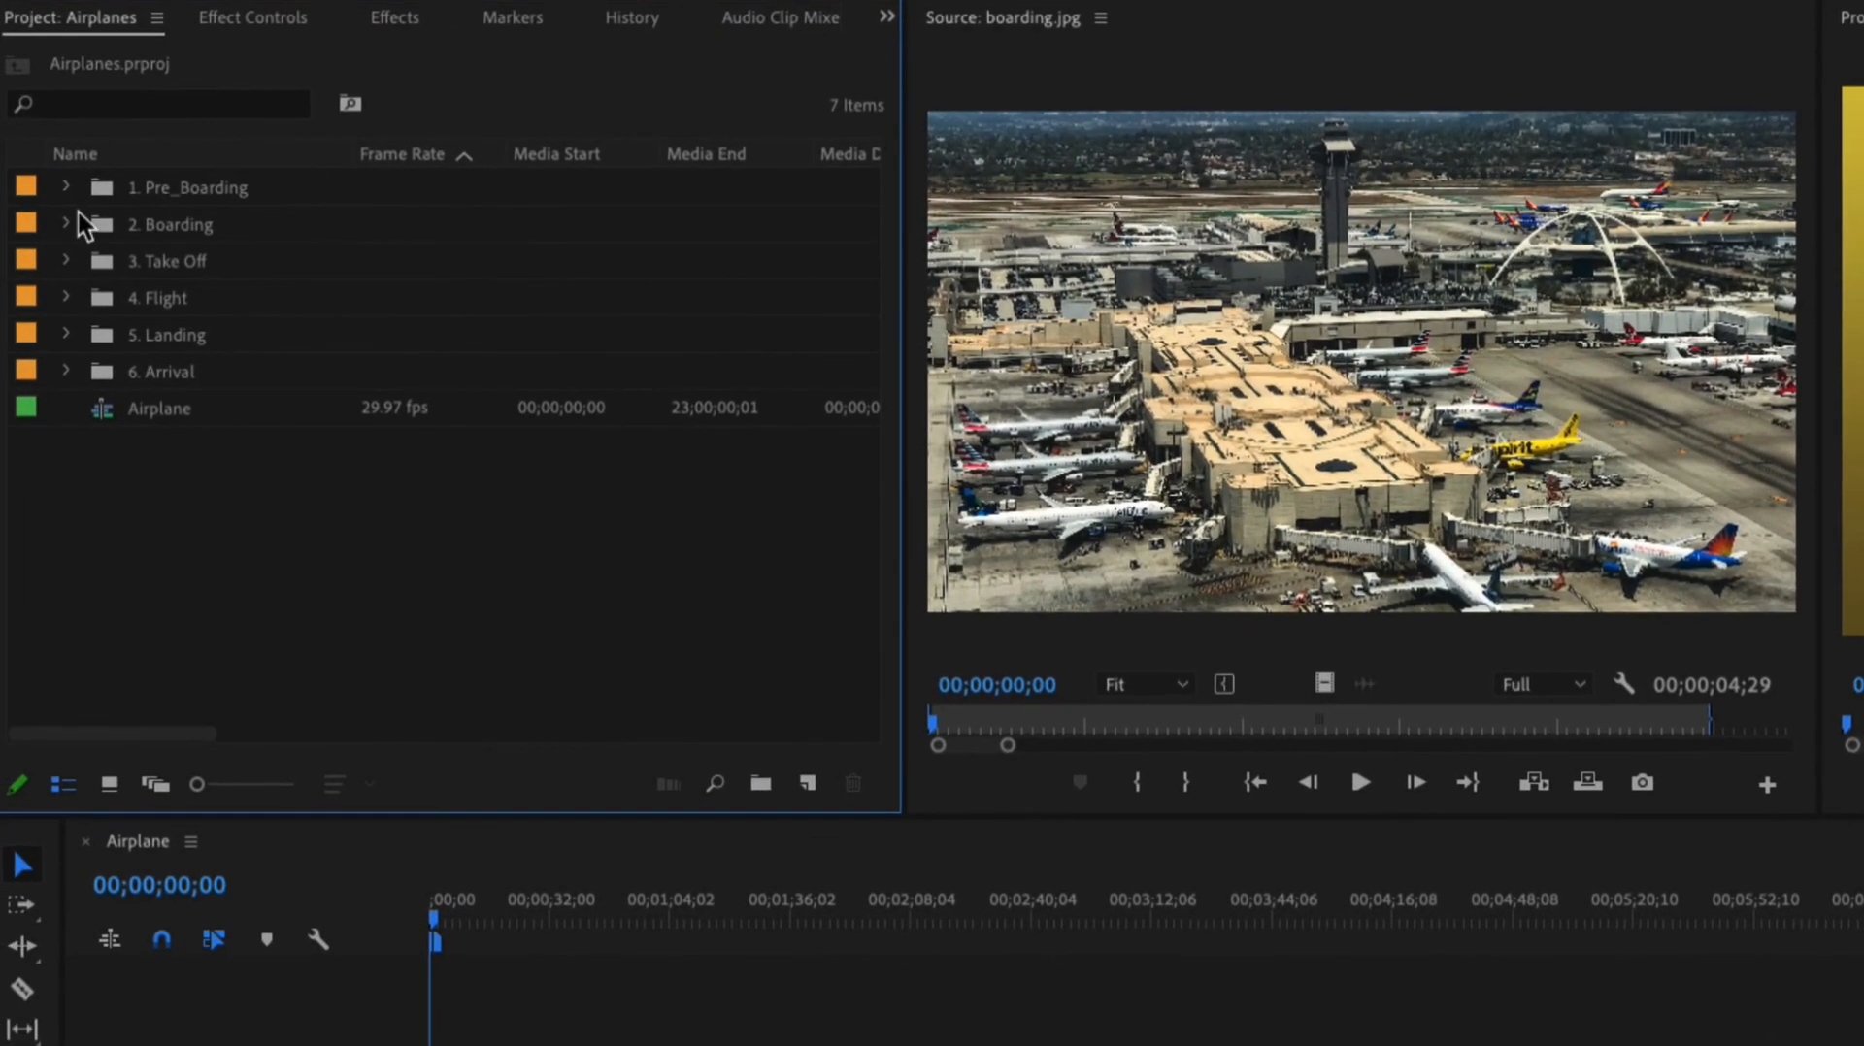
click(68, 192)
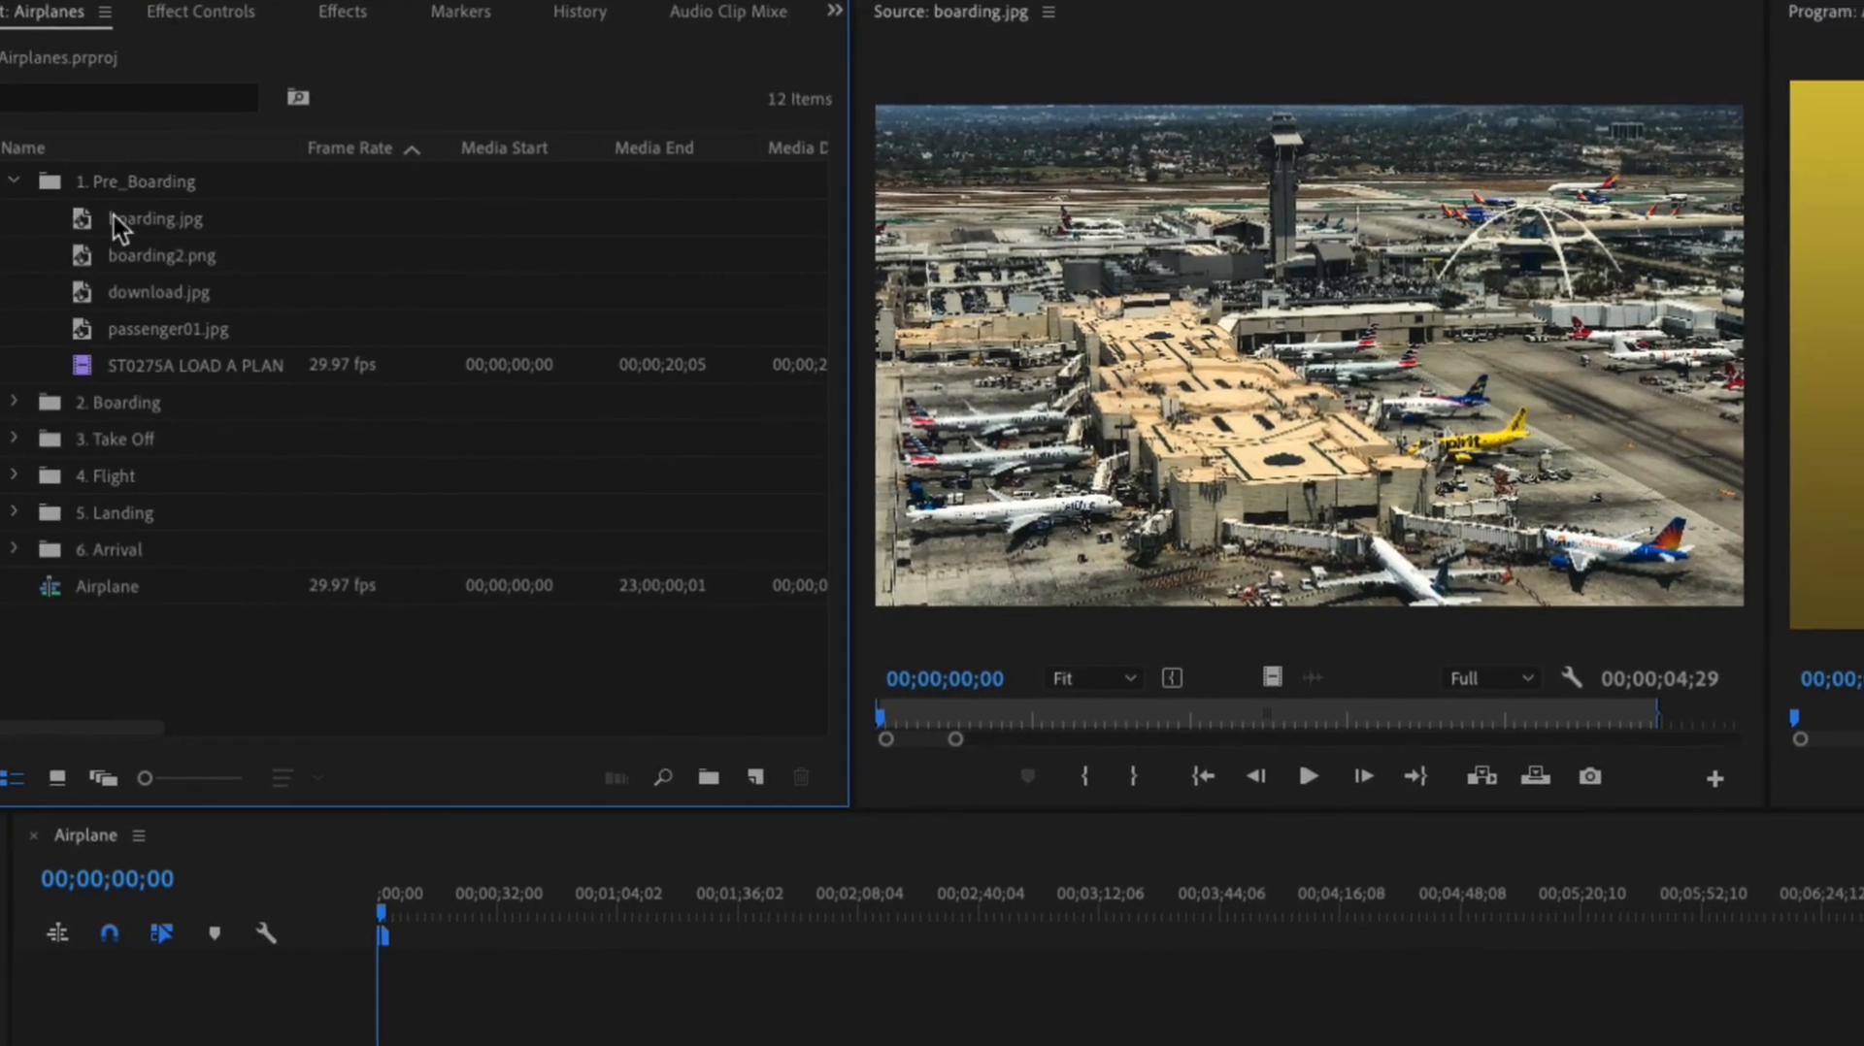
click(113, 216)
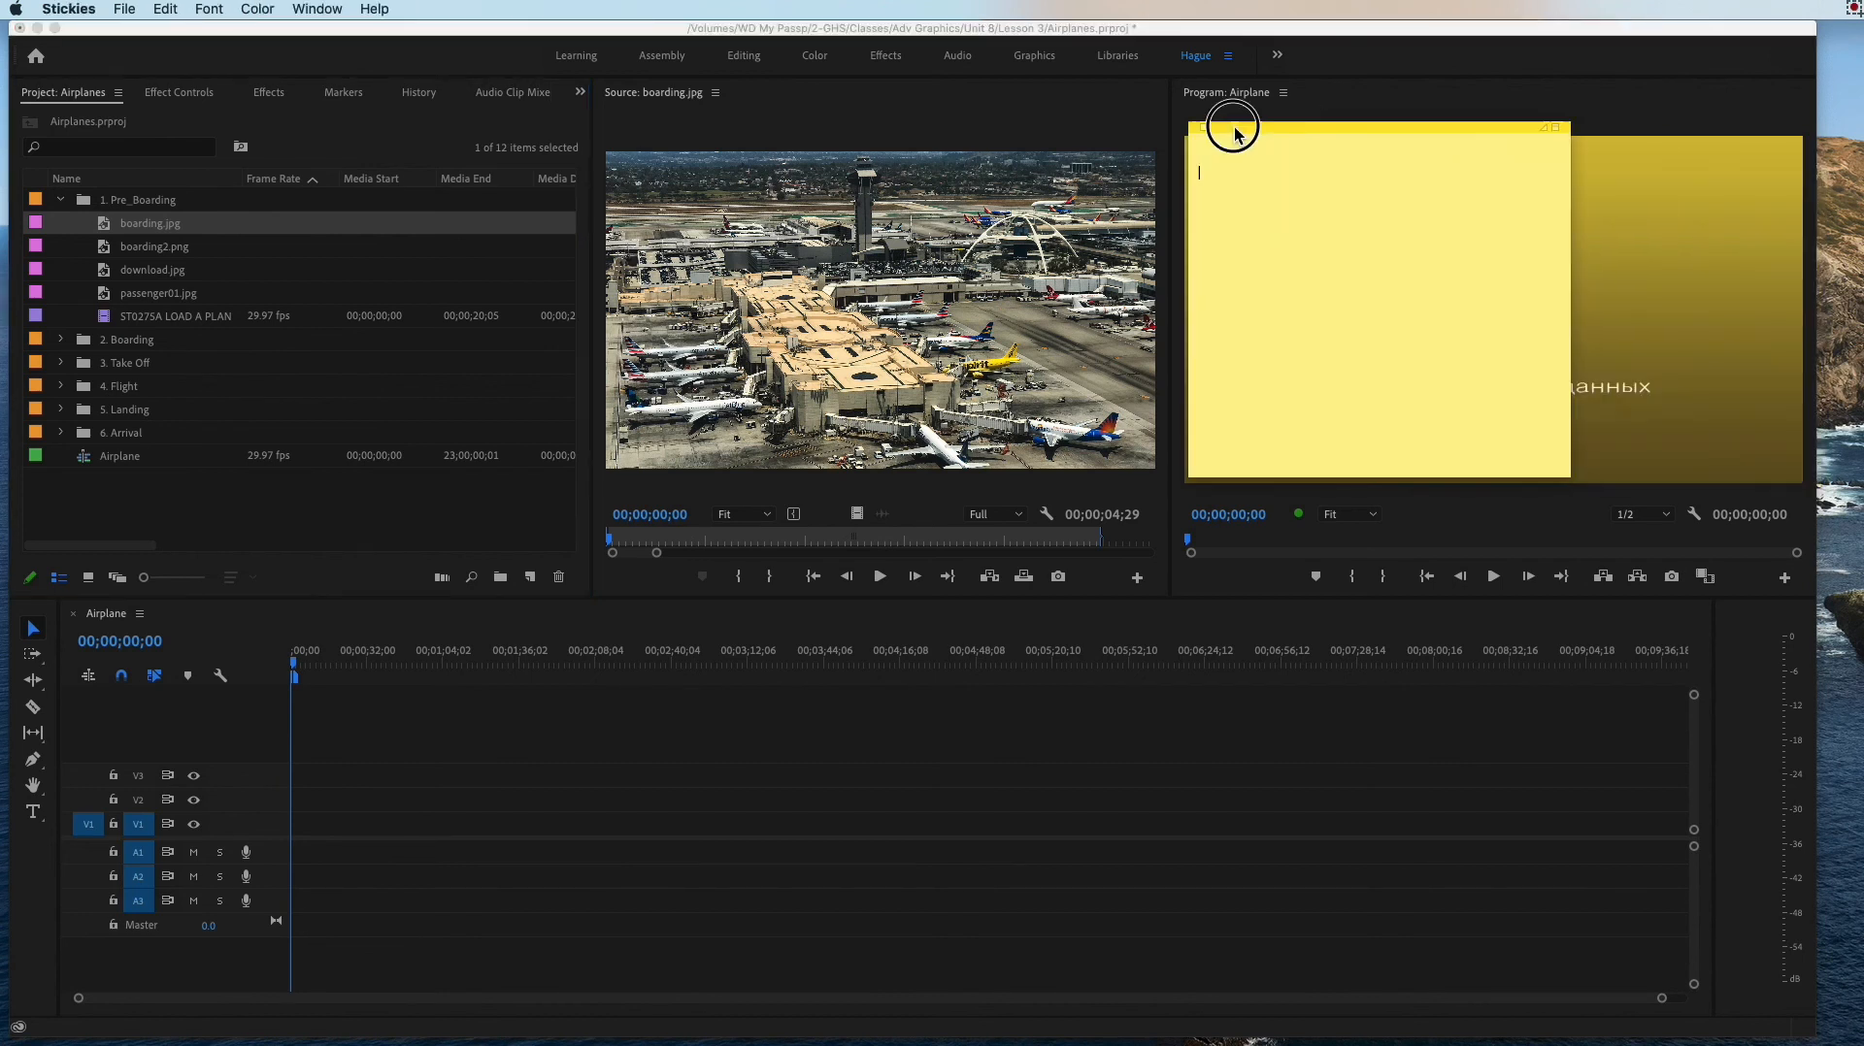
Step: In Stickies, move the blank note beside the project bins and write "1. Establish :" in enlarged text
drag(1231, 129, 921, 179)
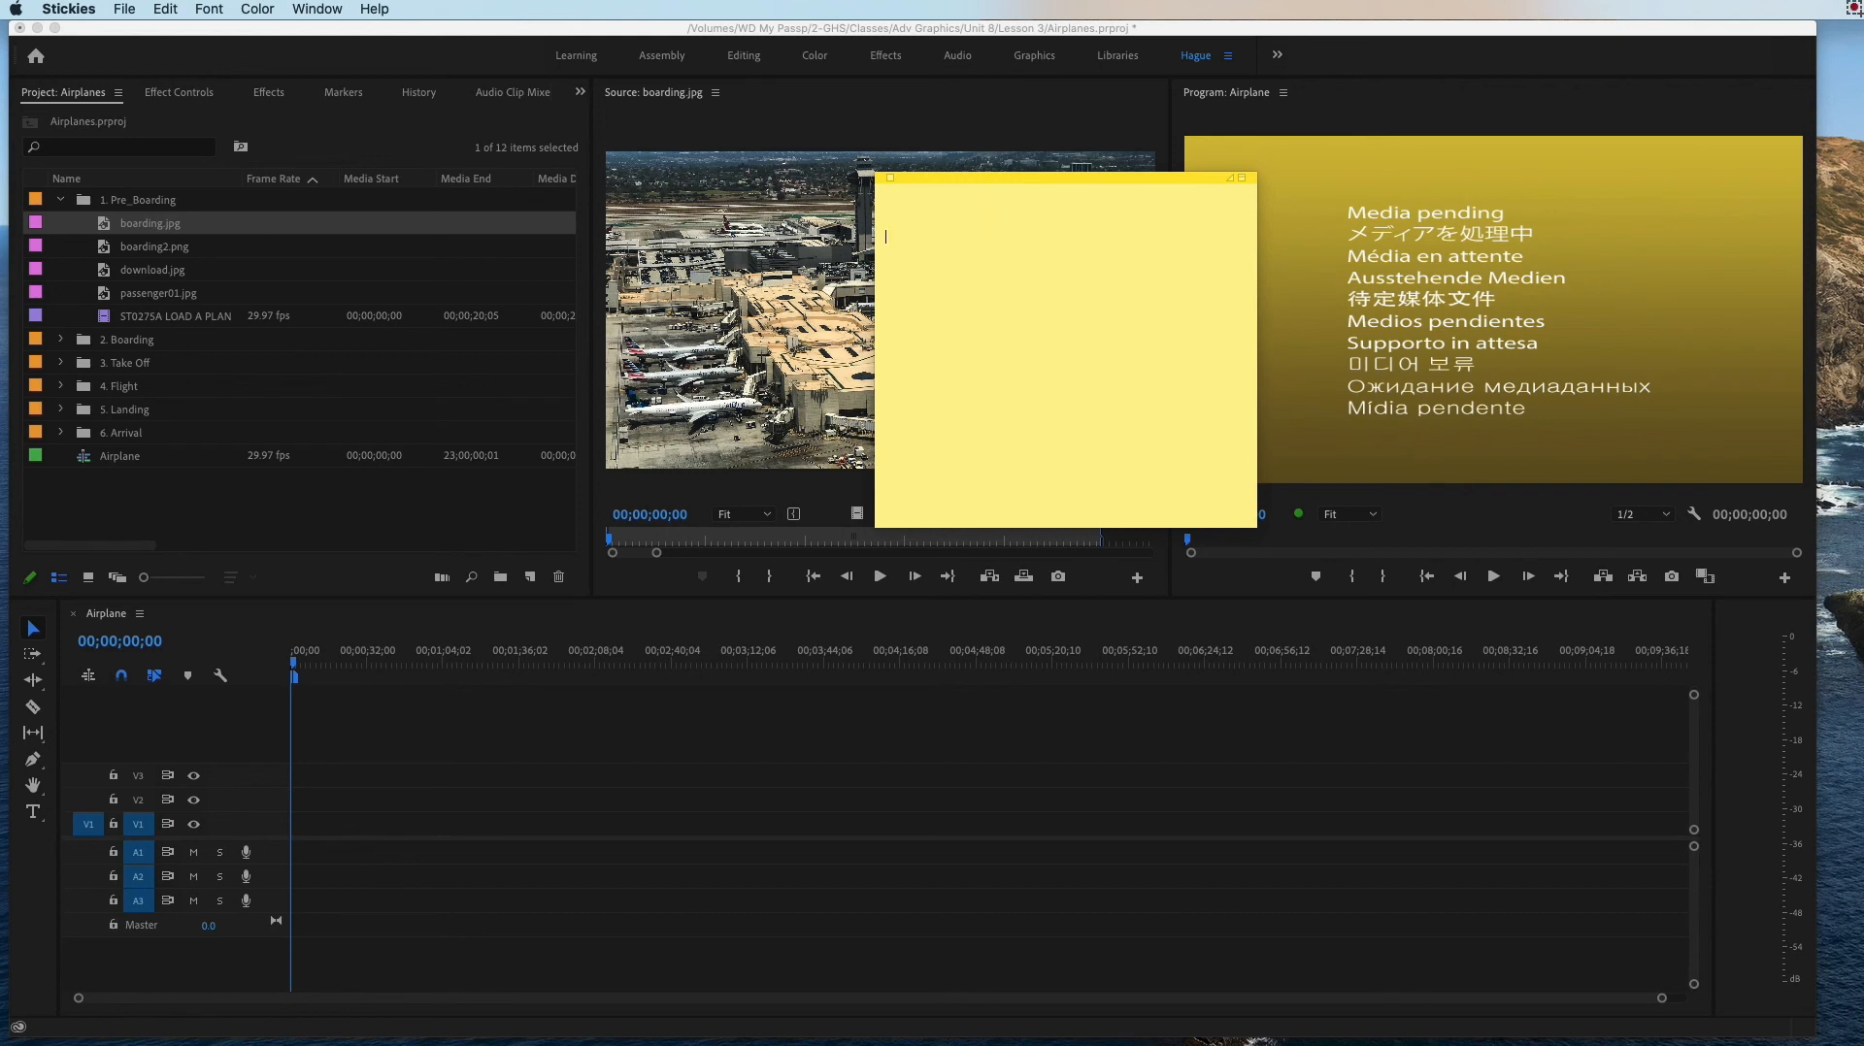
text(Est)
drag(1000, 192, 858, 199)
key(super+plus)
key(super+plus)
key(super+plus)
key(super+plus)
key(super+plus)
key(super+plus)
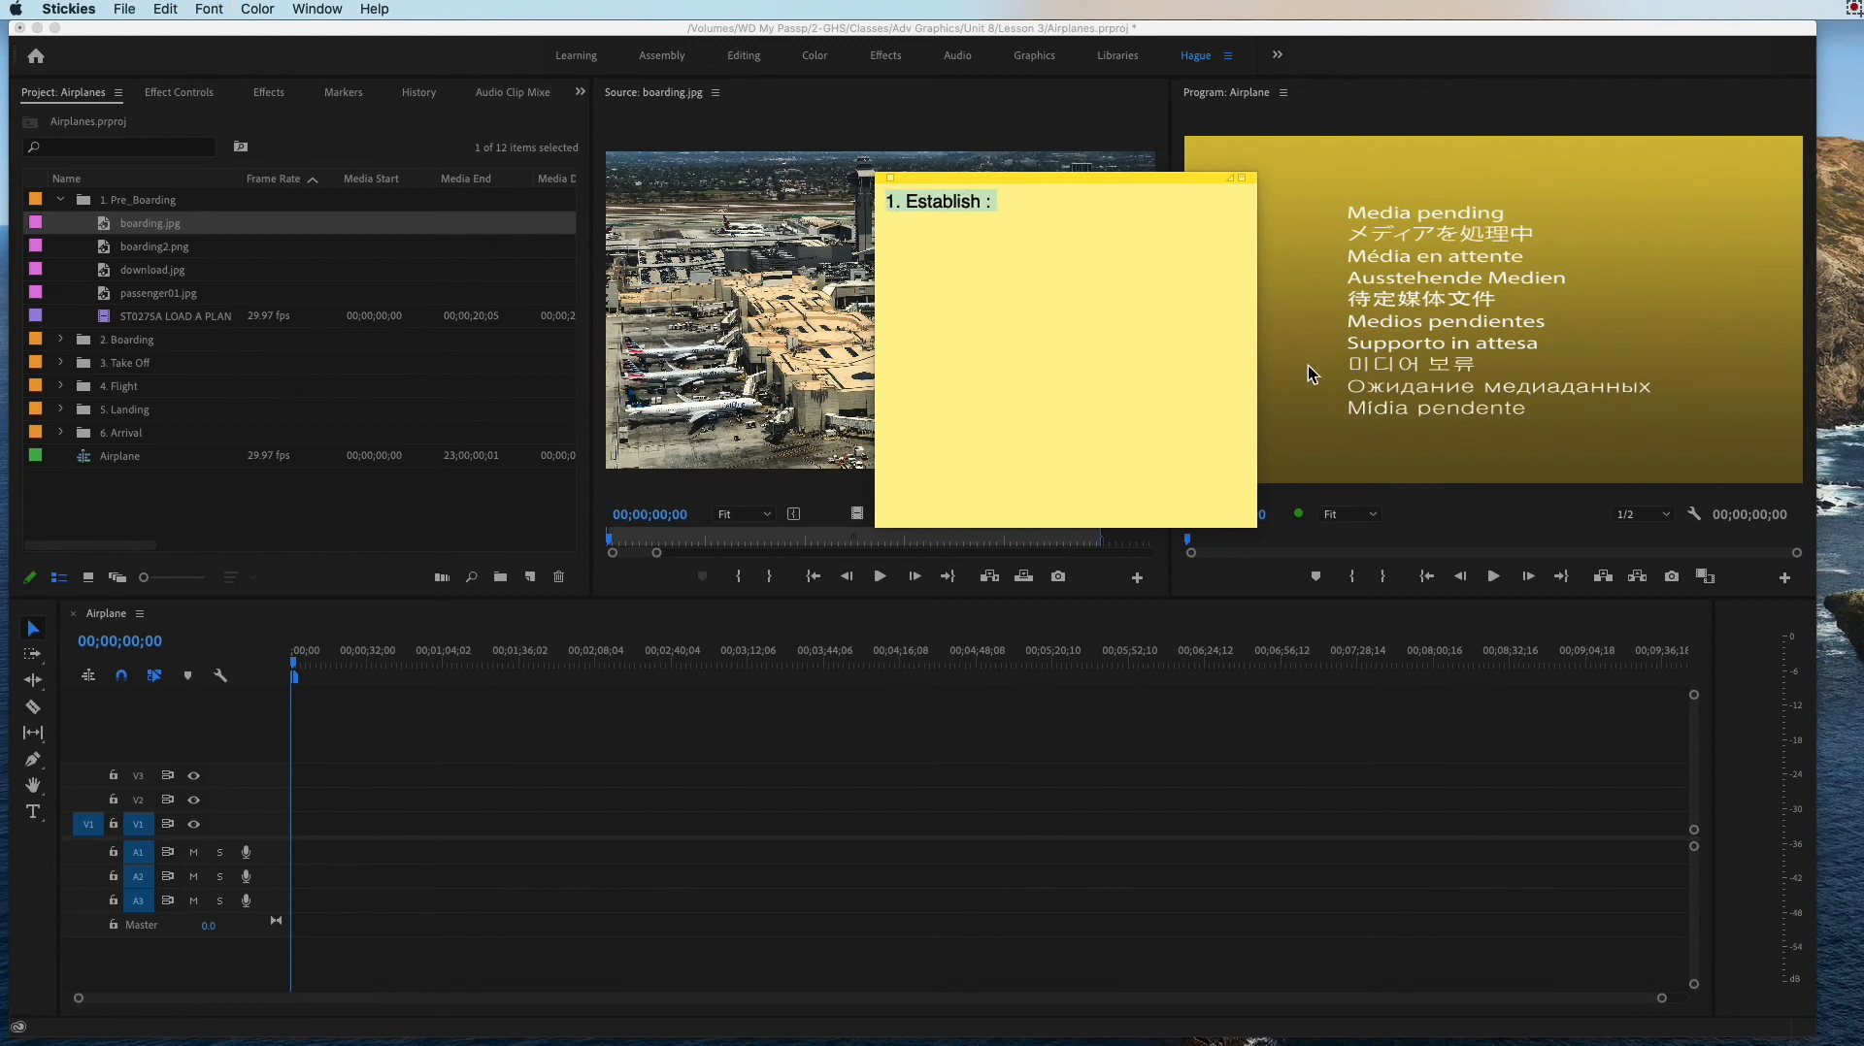
Step: Return to the sticky note and enlarge it so that it extends over the Program Monitor
click(1271, 536)
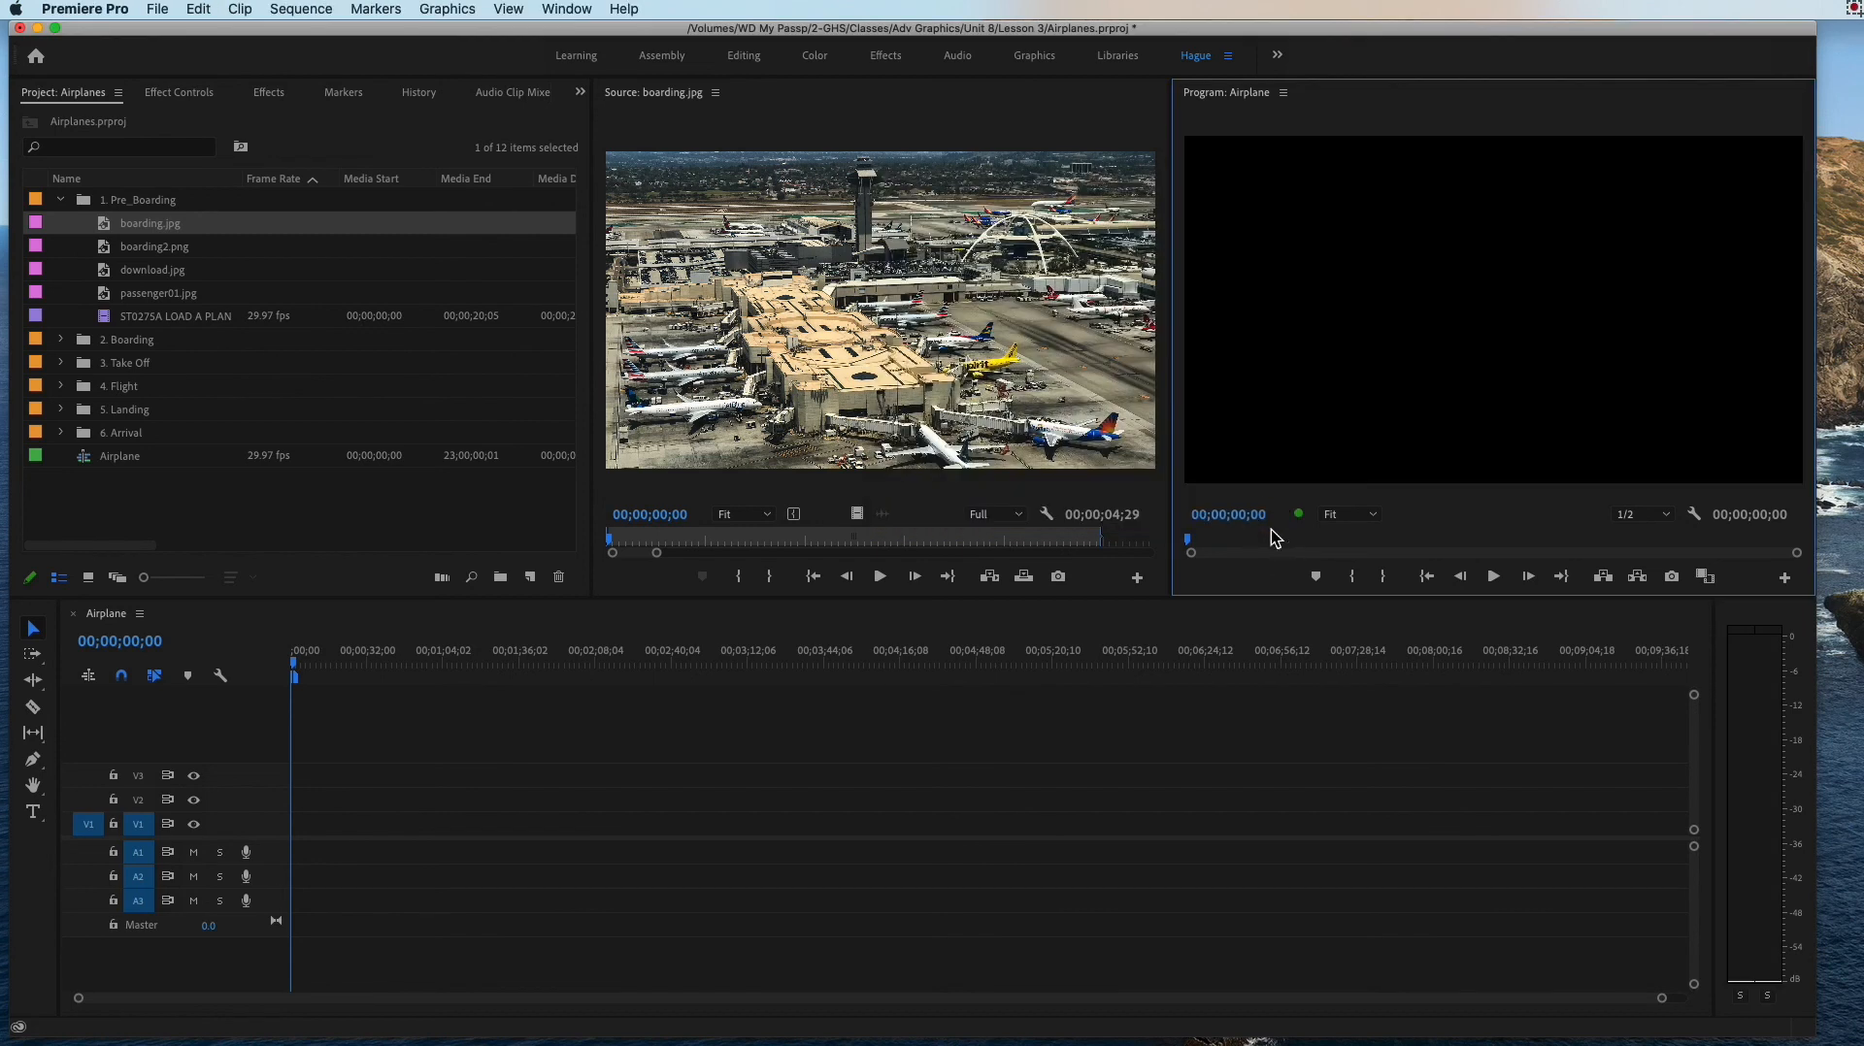
key(super+Tab)
click(1140, 487)
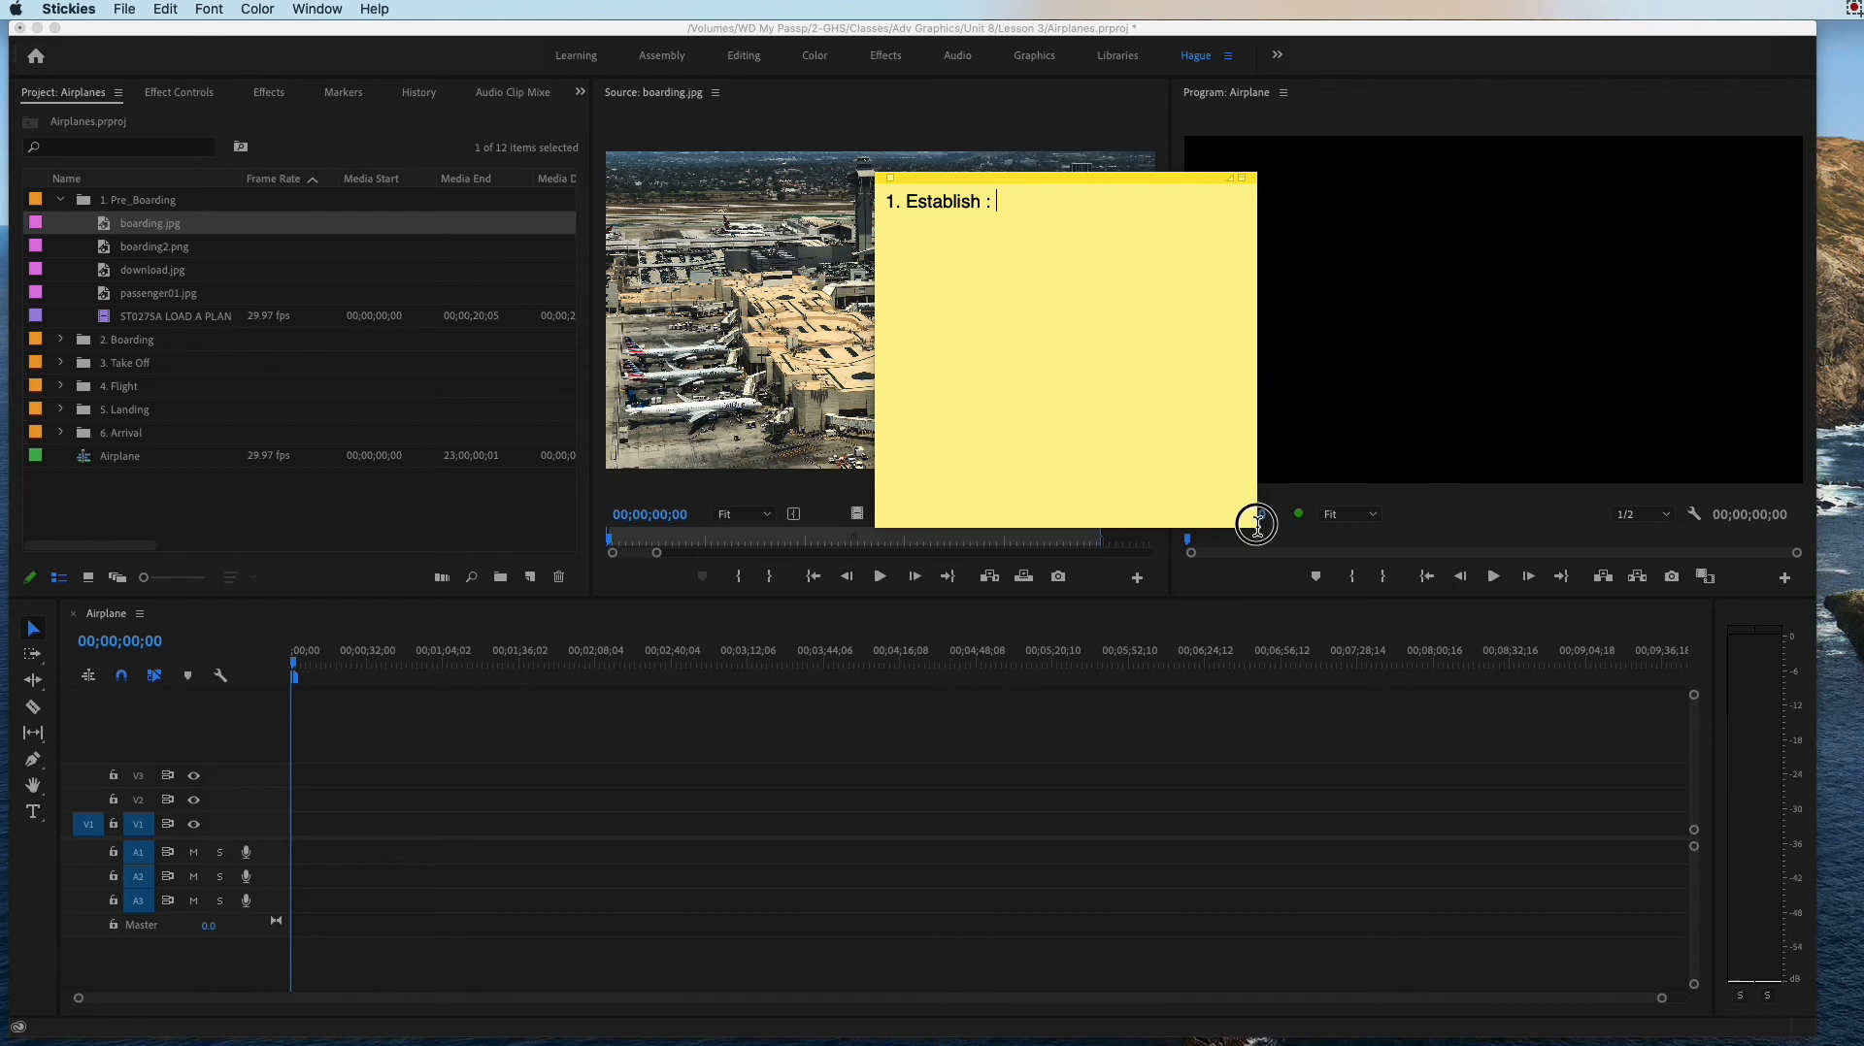
drag(1258, 527, 1660, 652)
Step: Complete the note's line as "1. Establishing Shot : Establishing the story" and move the note away from the Premiere Pro window
text(Establih)
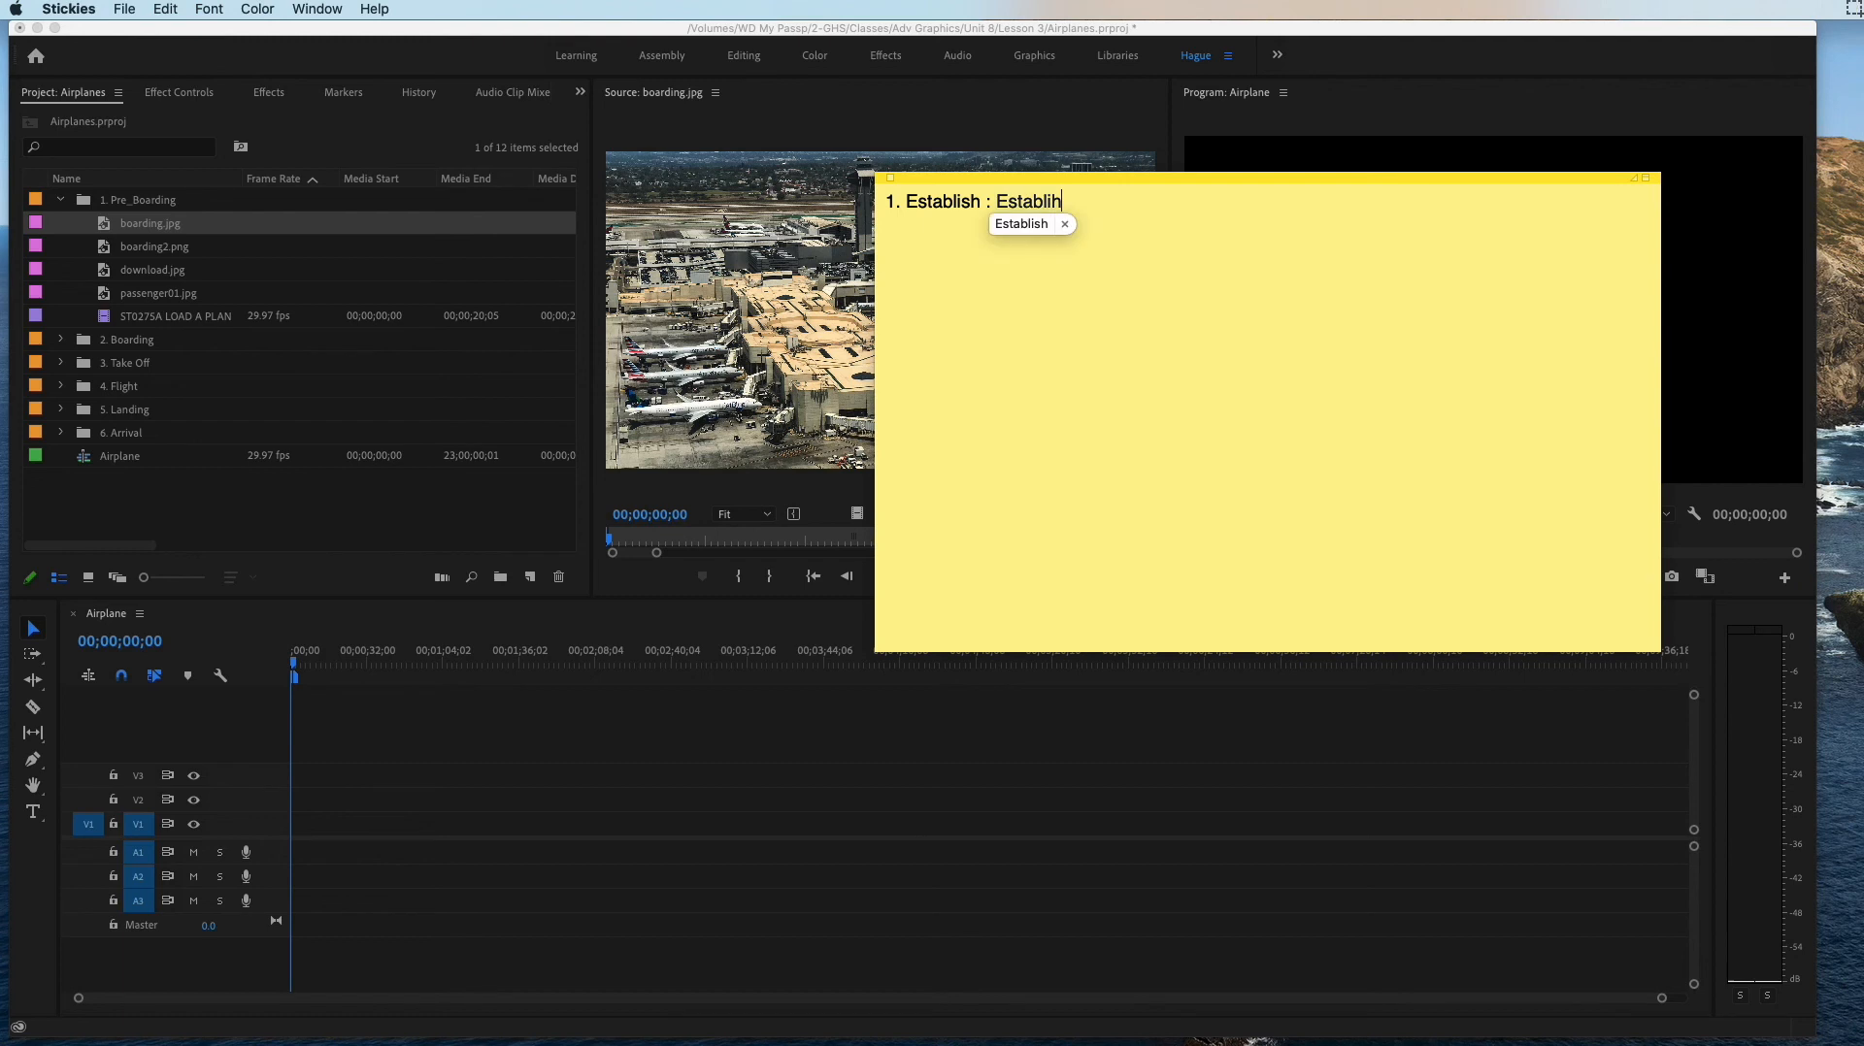
key(BackSpace)
text(shing the story)
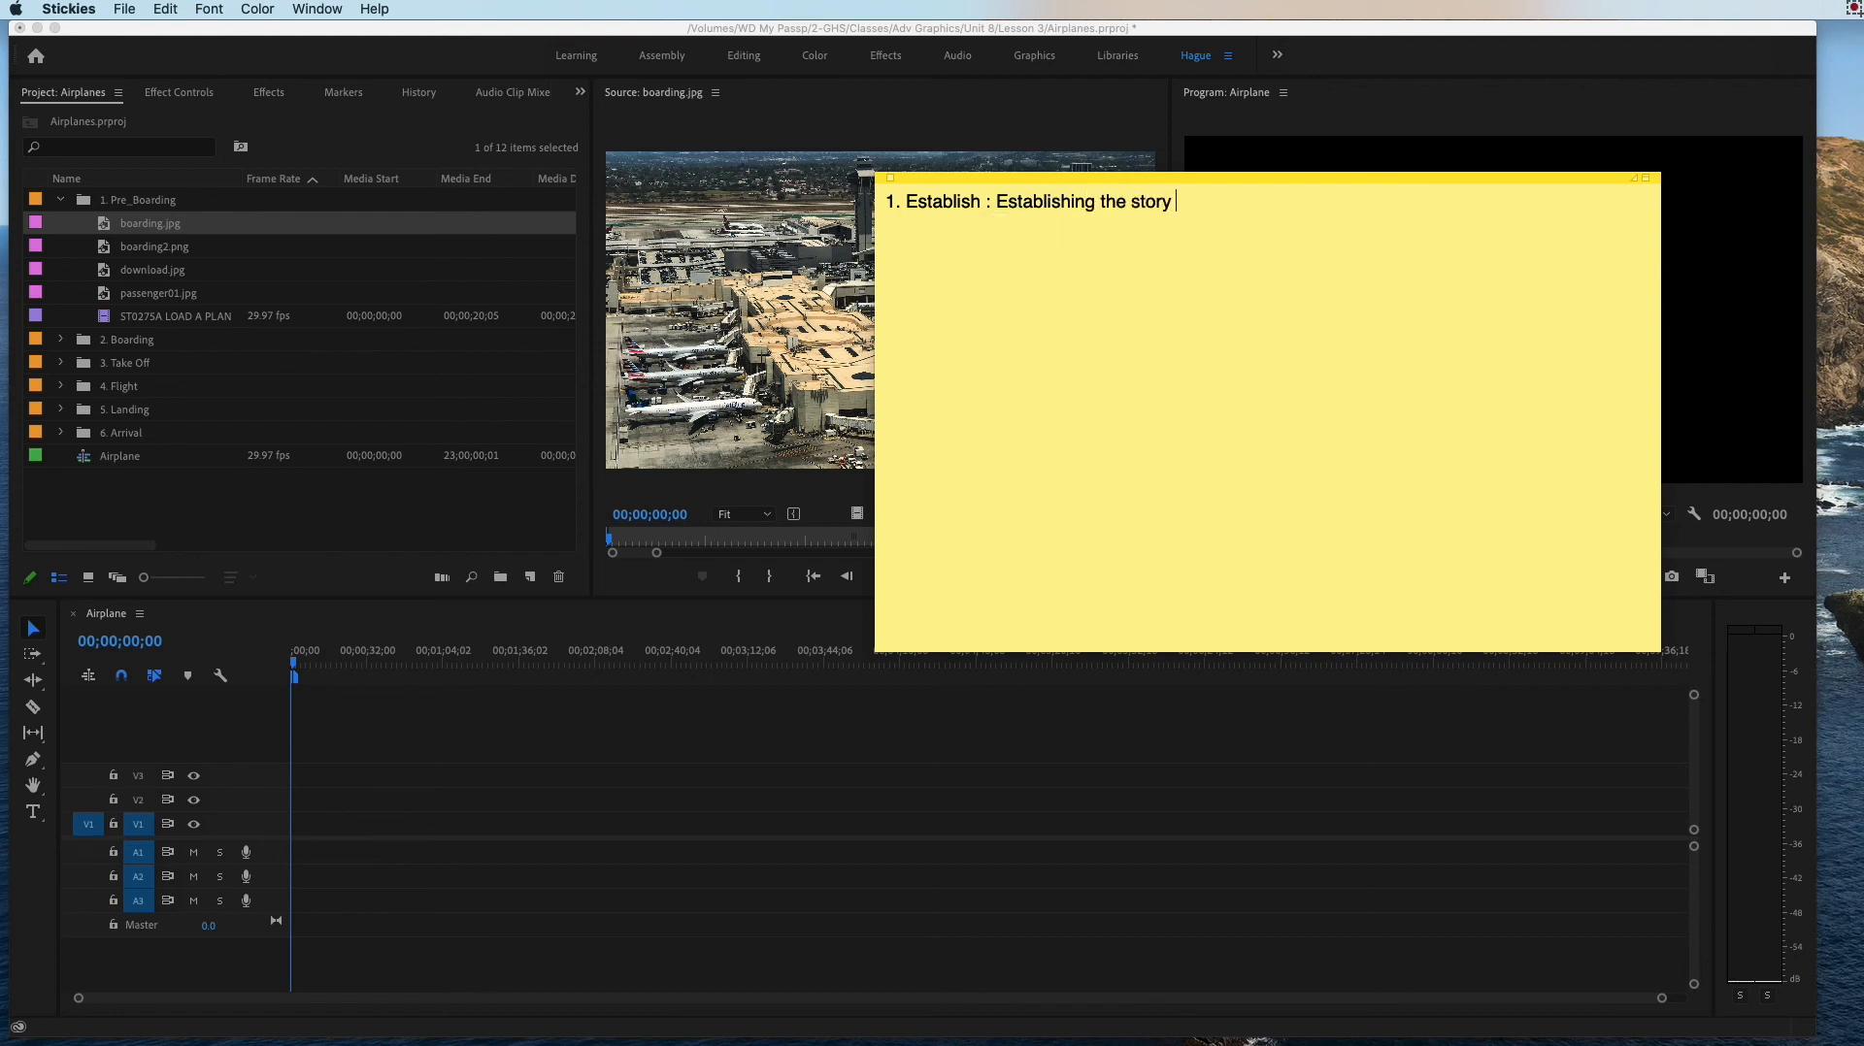
text(ing Shot)
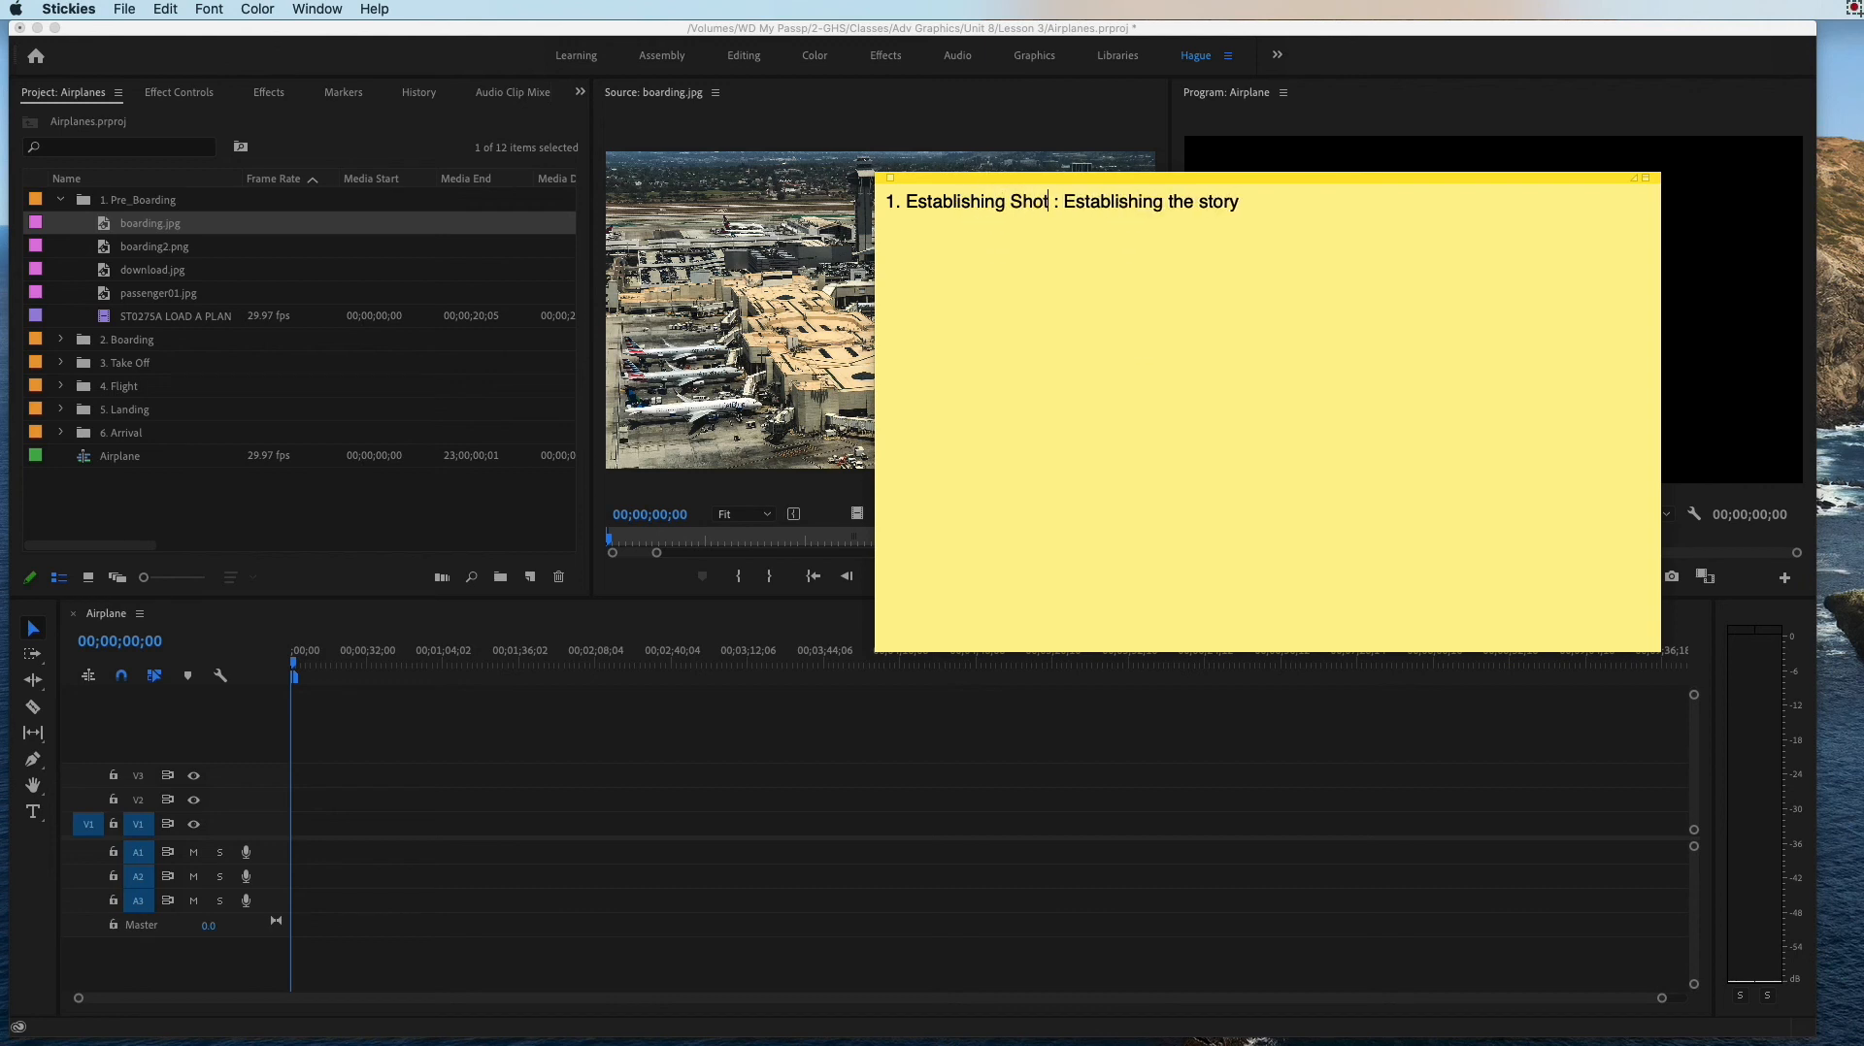
drag(1023, 178, 1862, 151)
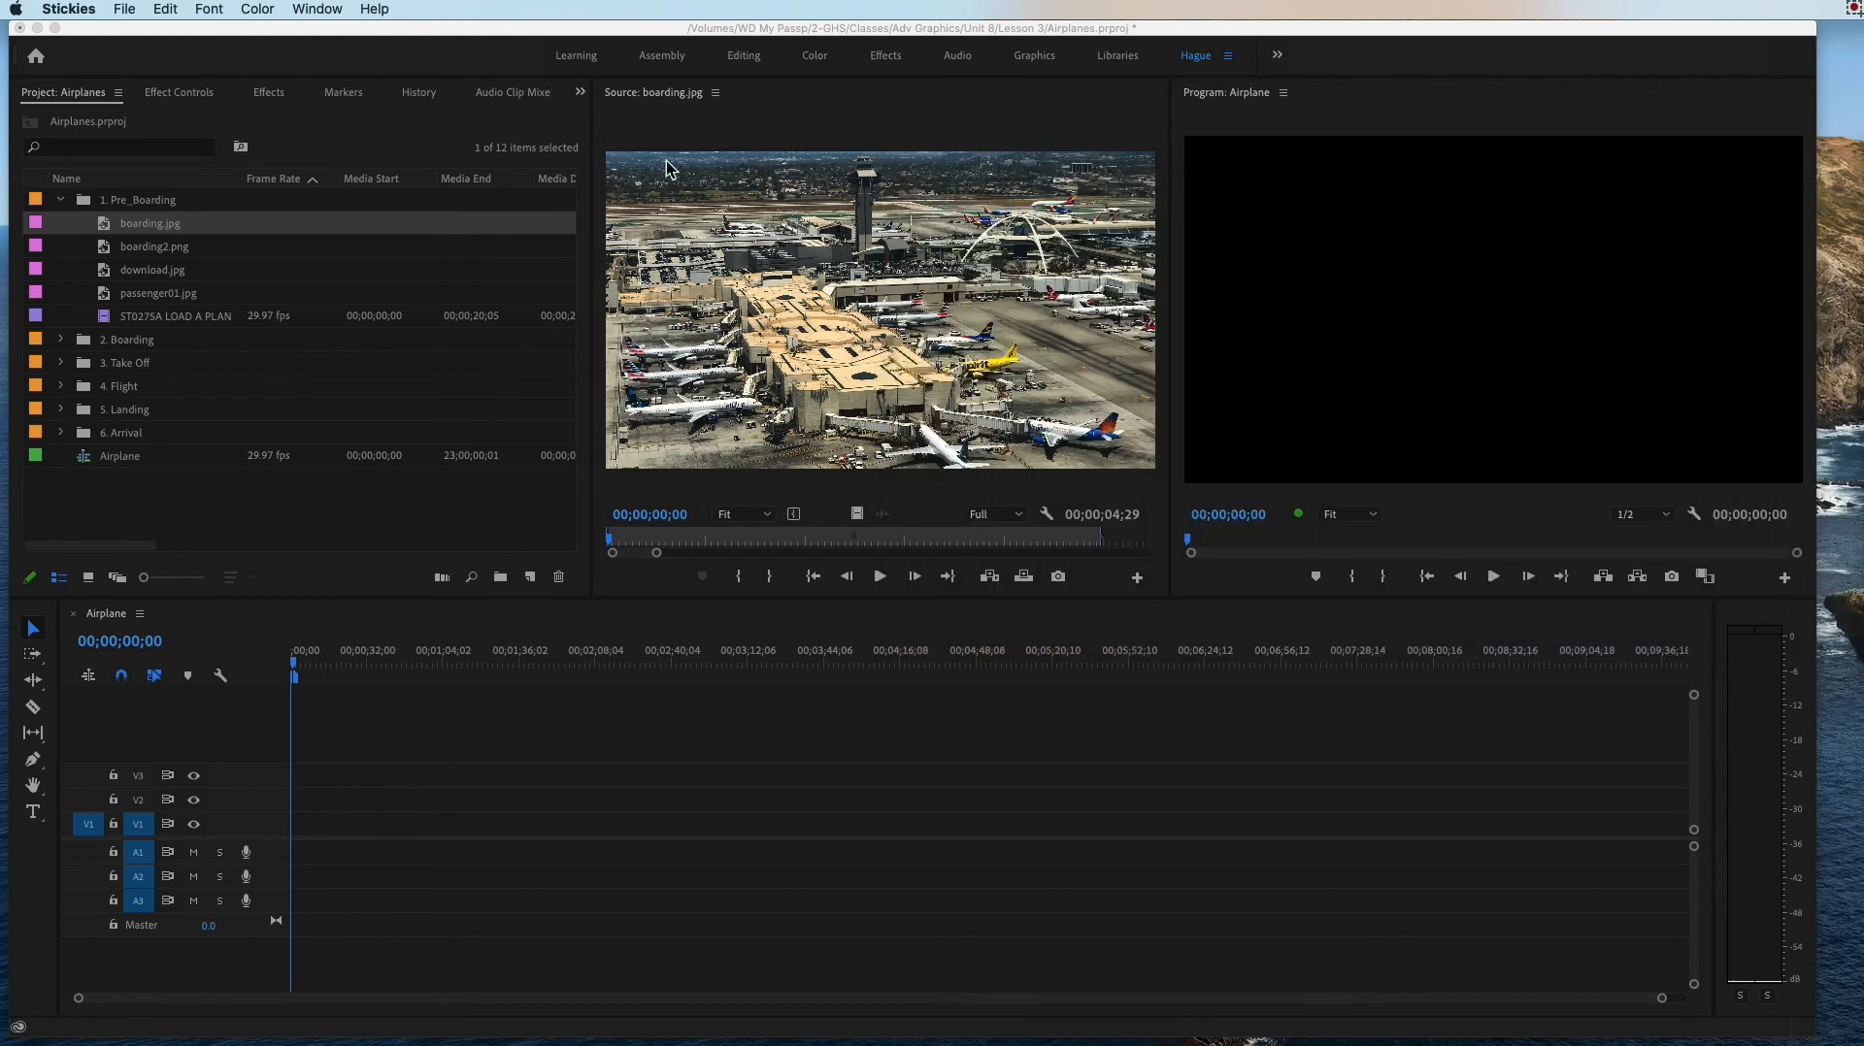
Step: Place boarding.jpg on video track V1 at the very start of the Airplane sequence
drag(142, 219, 325, 787)
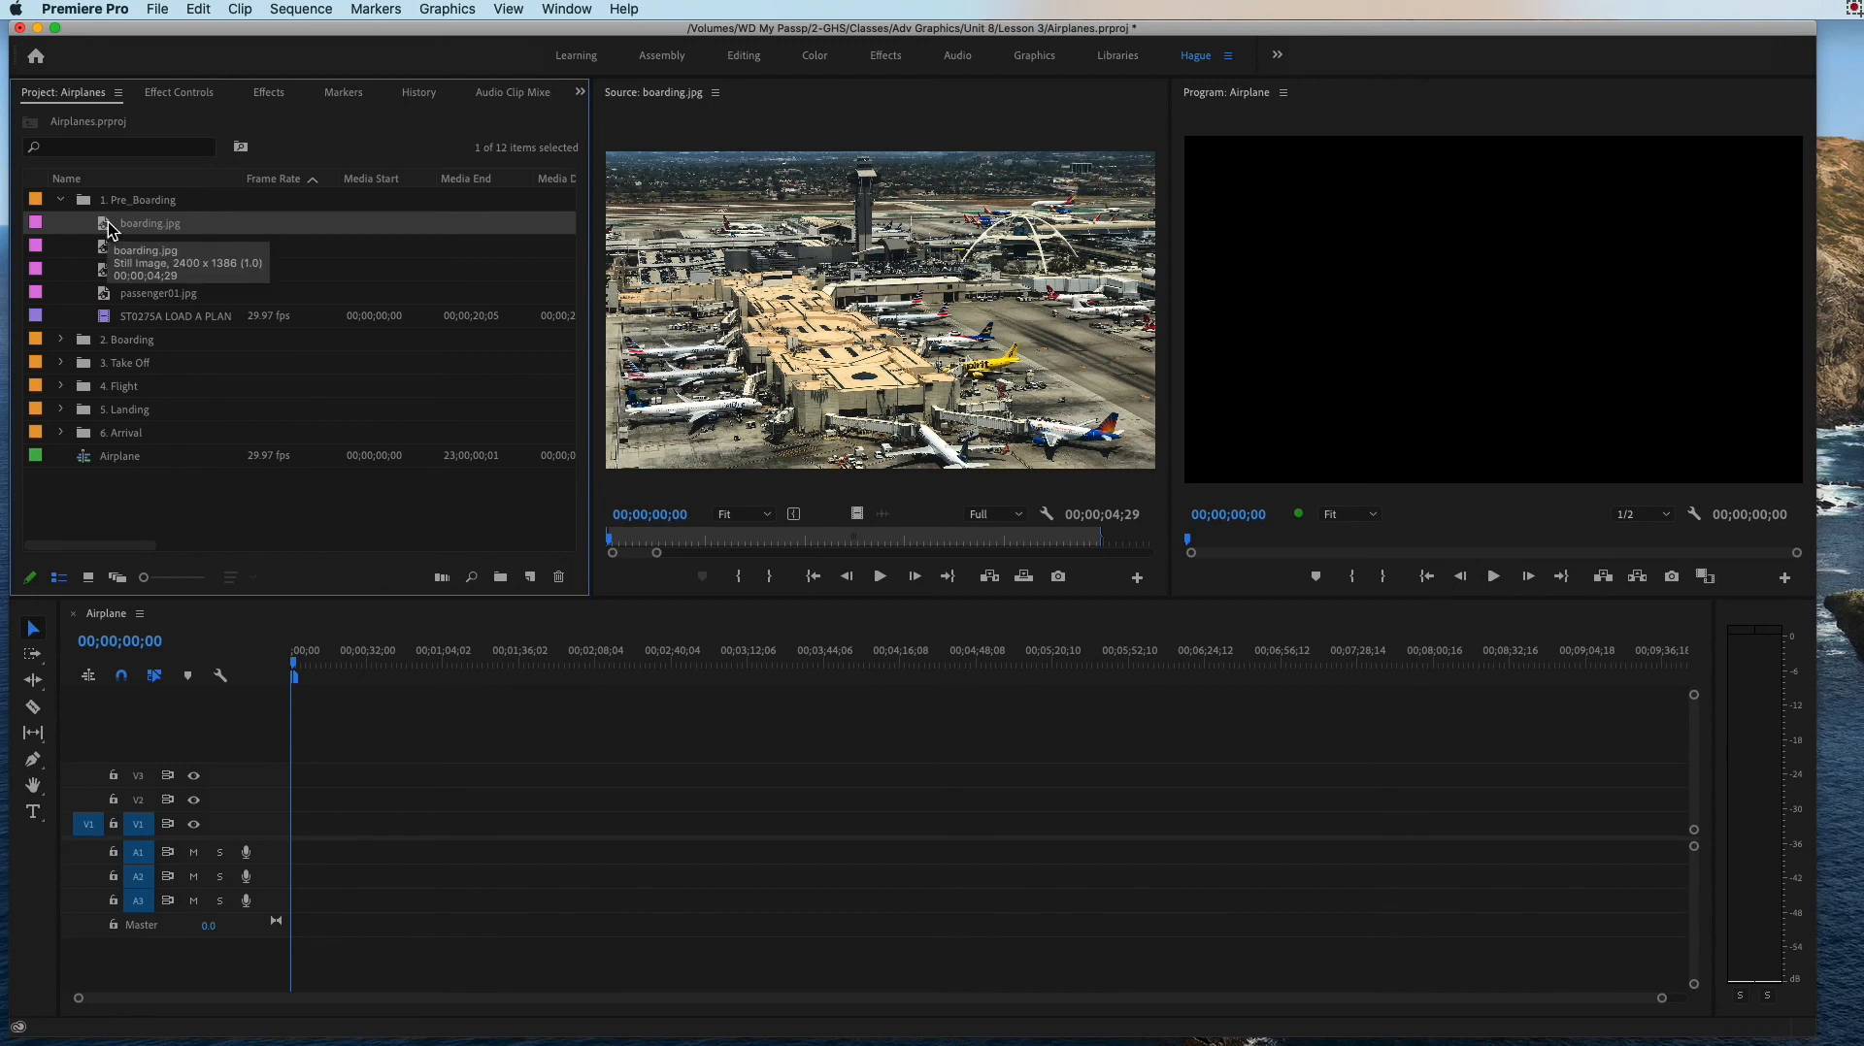
drag(111, 231, 289, 830)
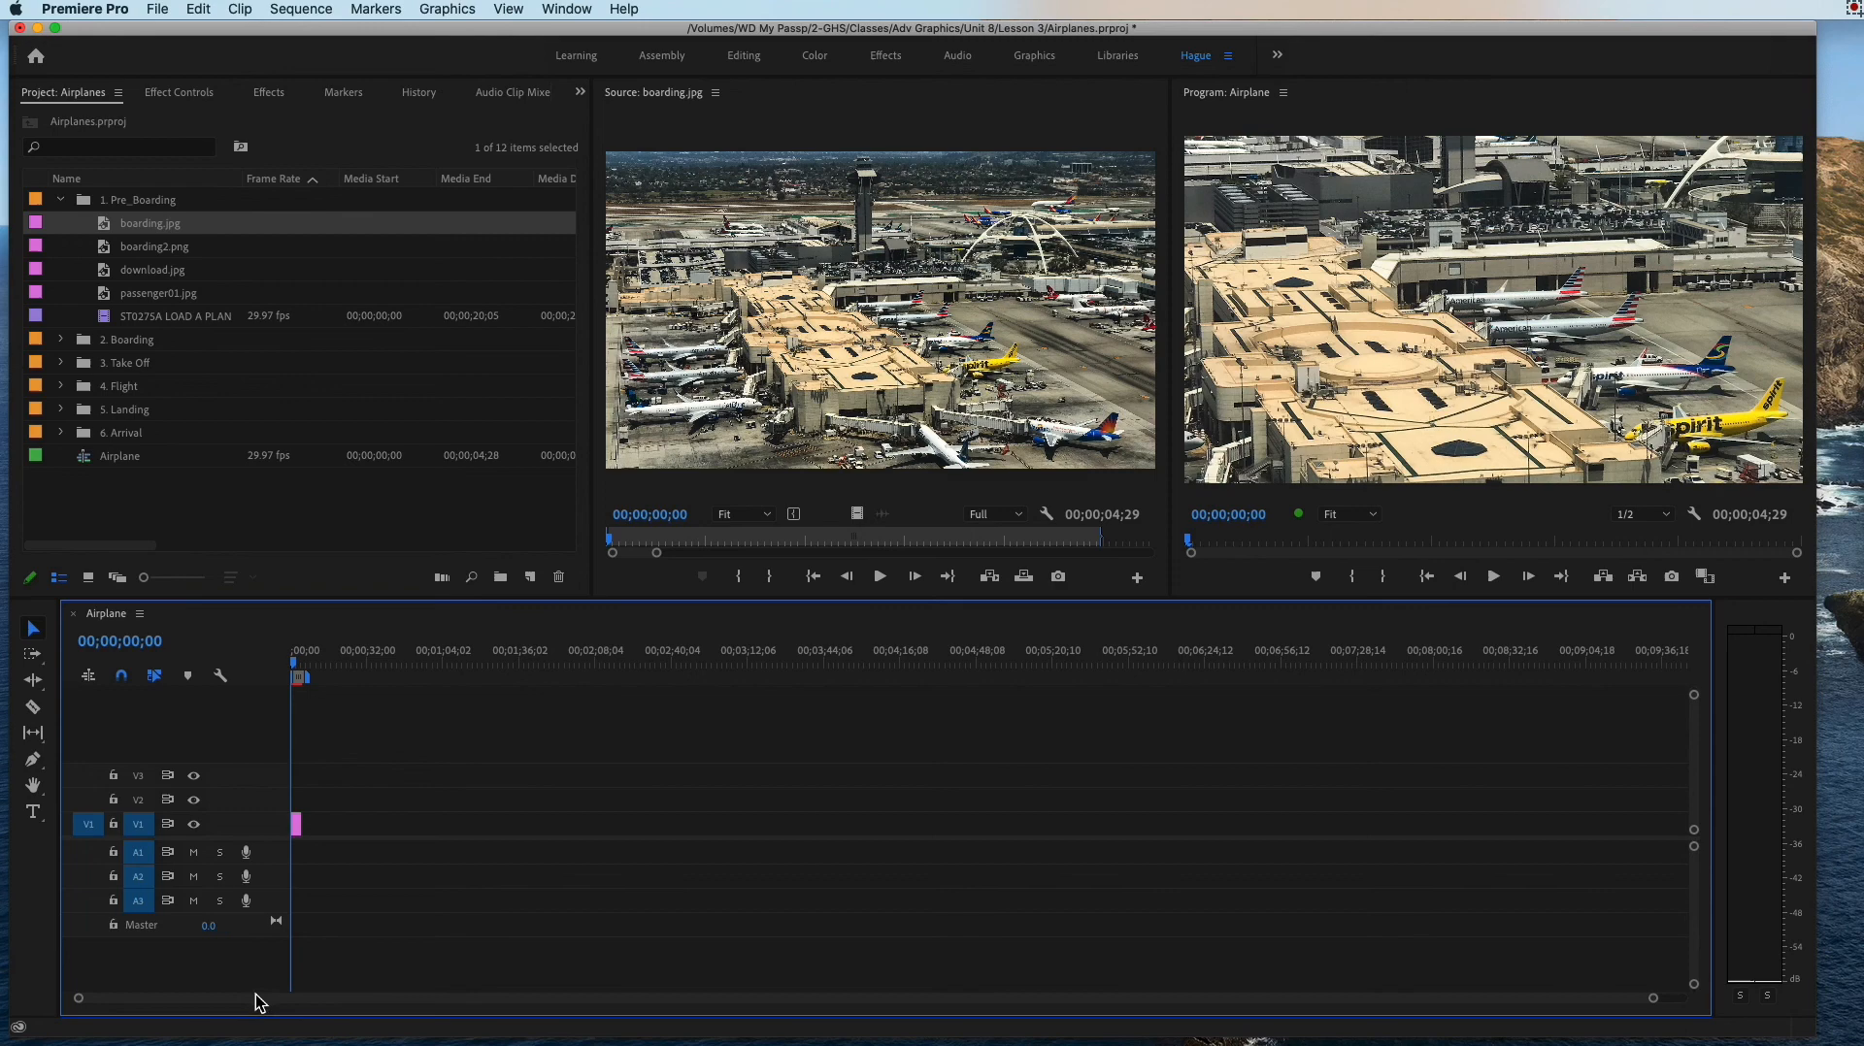
scroll(255, 994, up, 5)
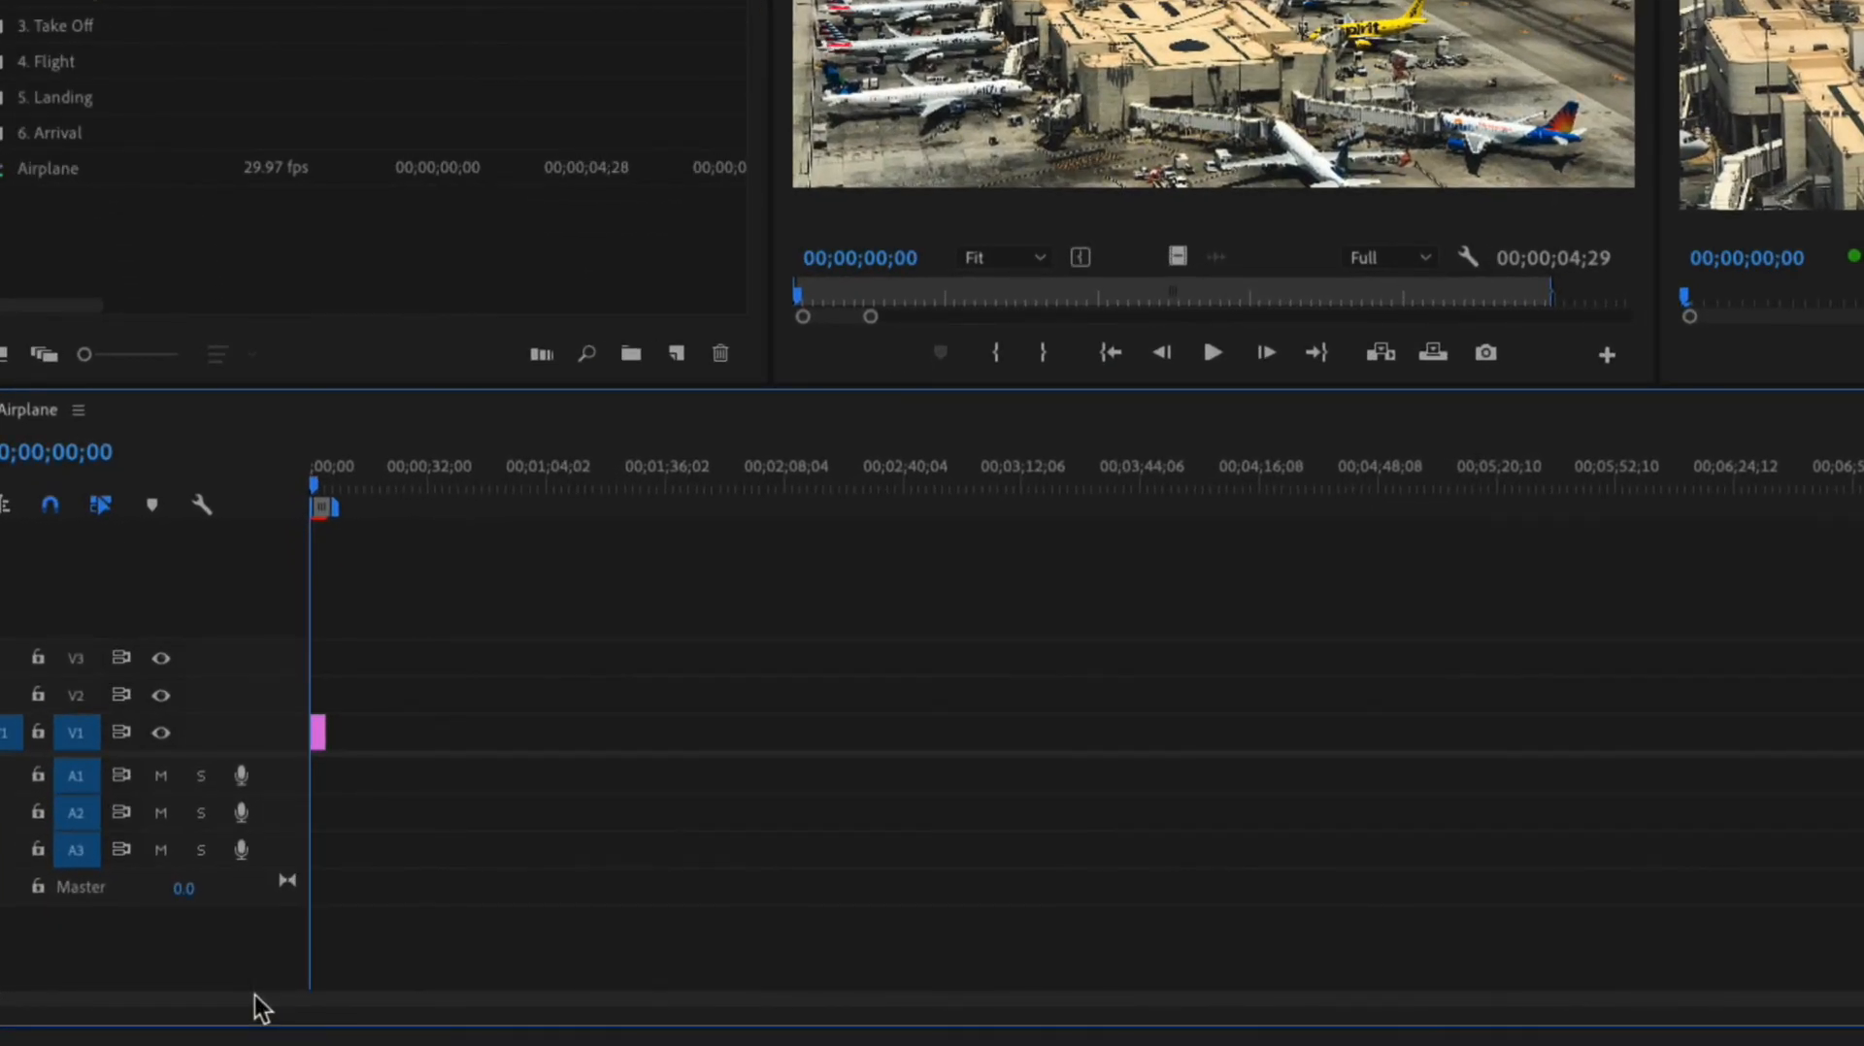
Step: Enlarge the Airplane timeline's time scale around the boarding.jpg clip and examine the clip's duration
scroll(255, 994, down, 5)
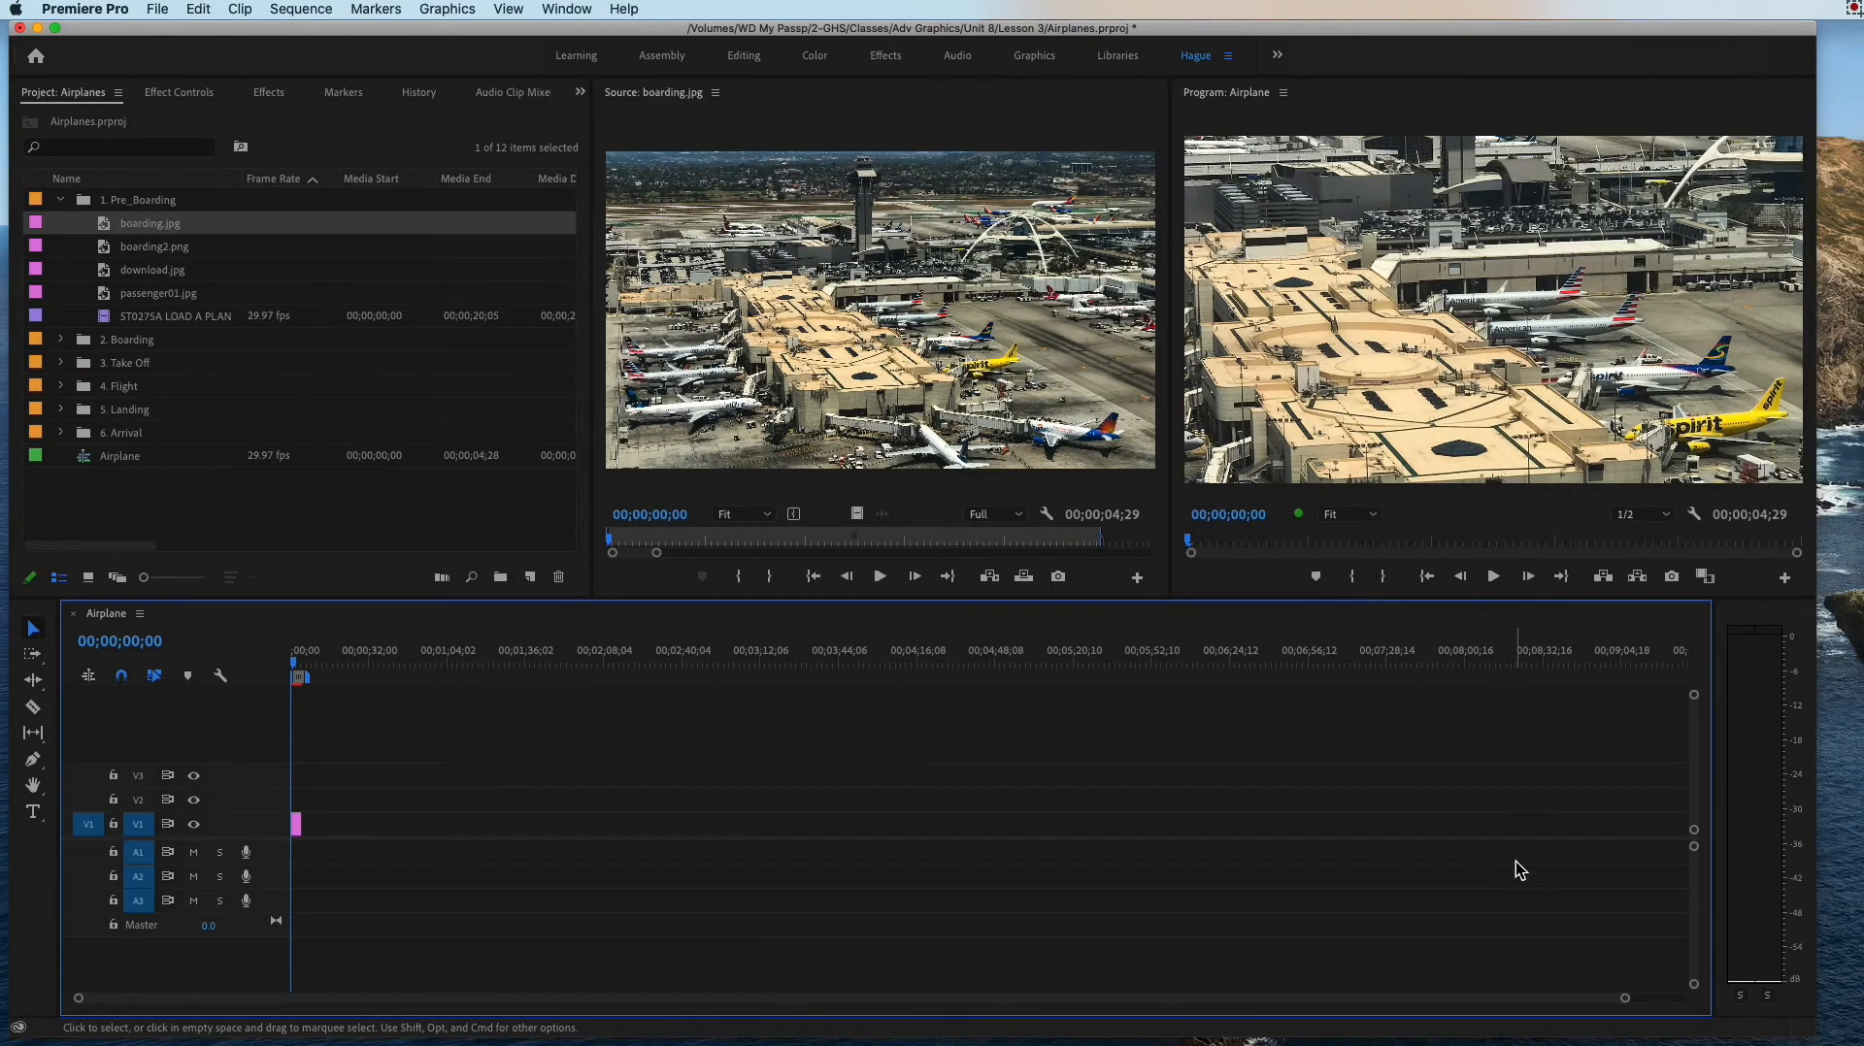
drag(1625, 998, 1252, 1010)
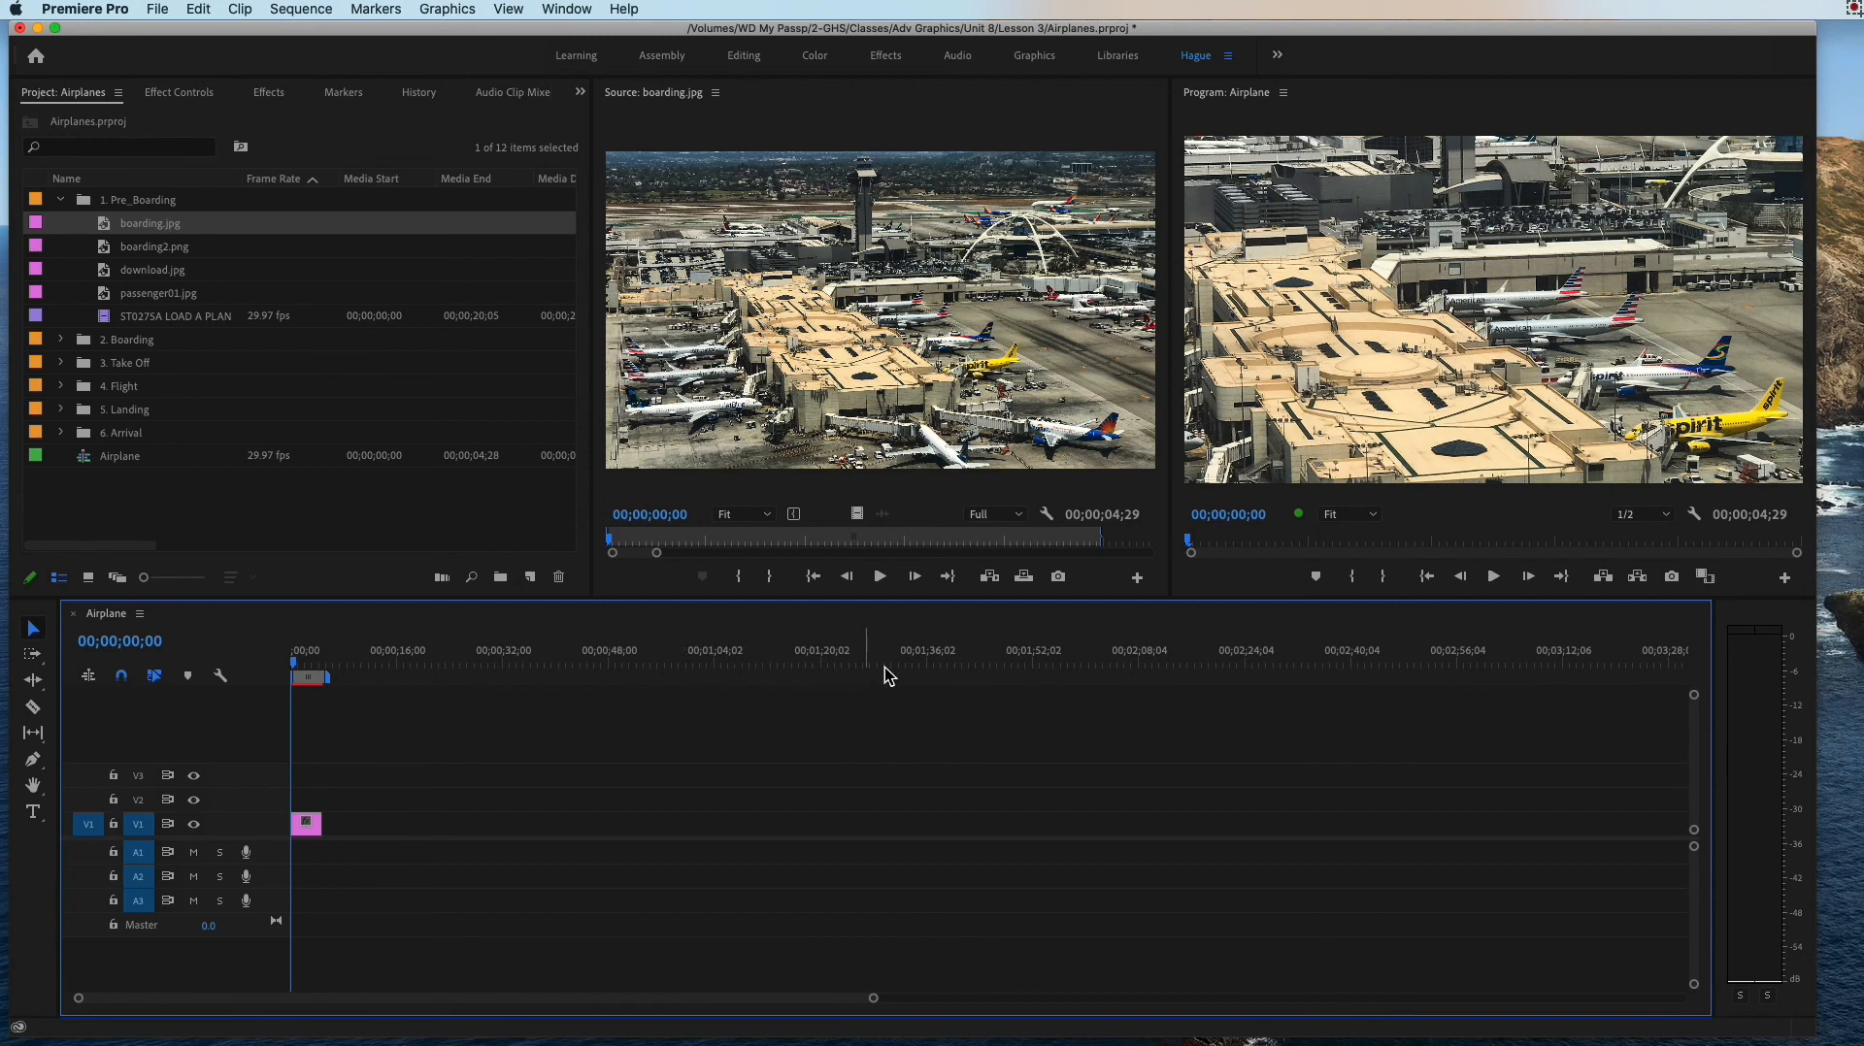
drag(874, 998, 424, 999)
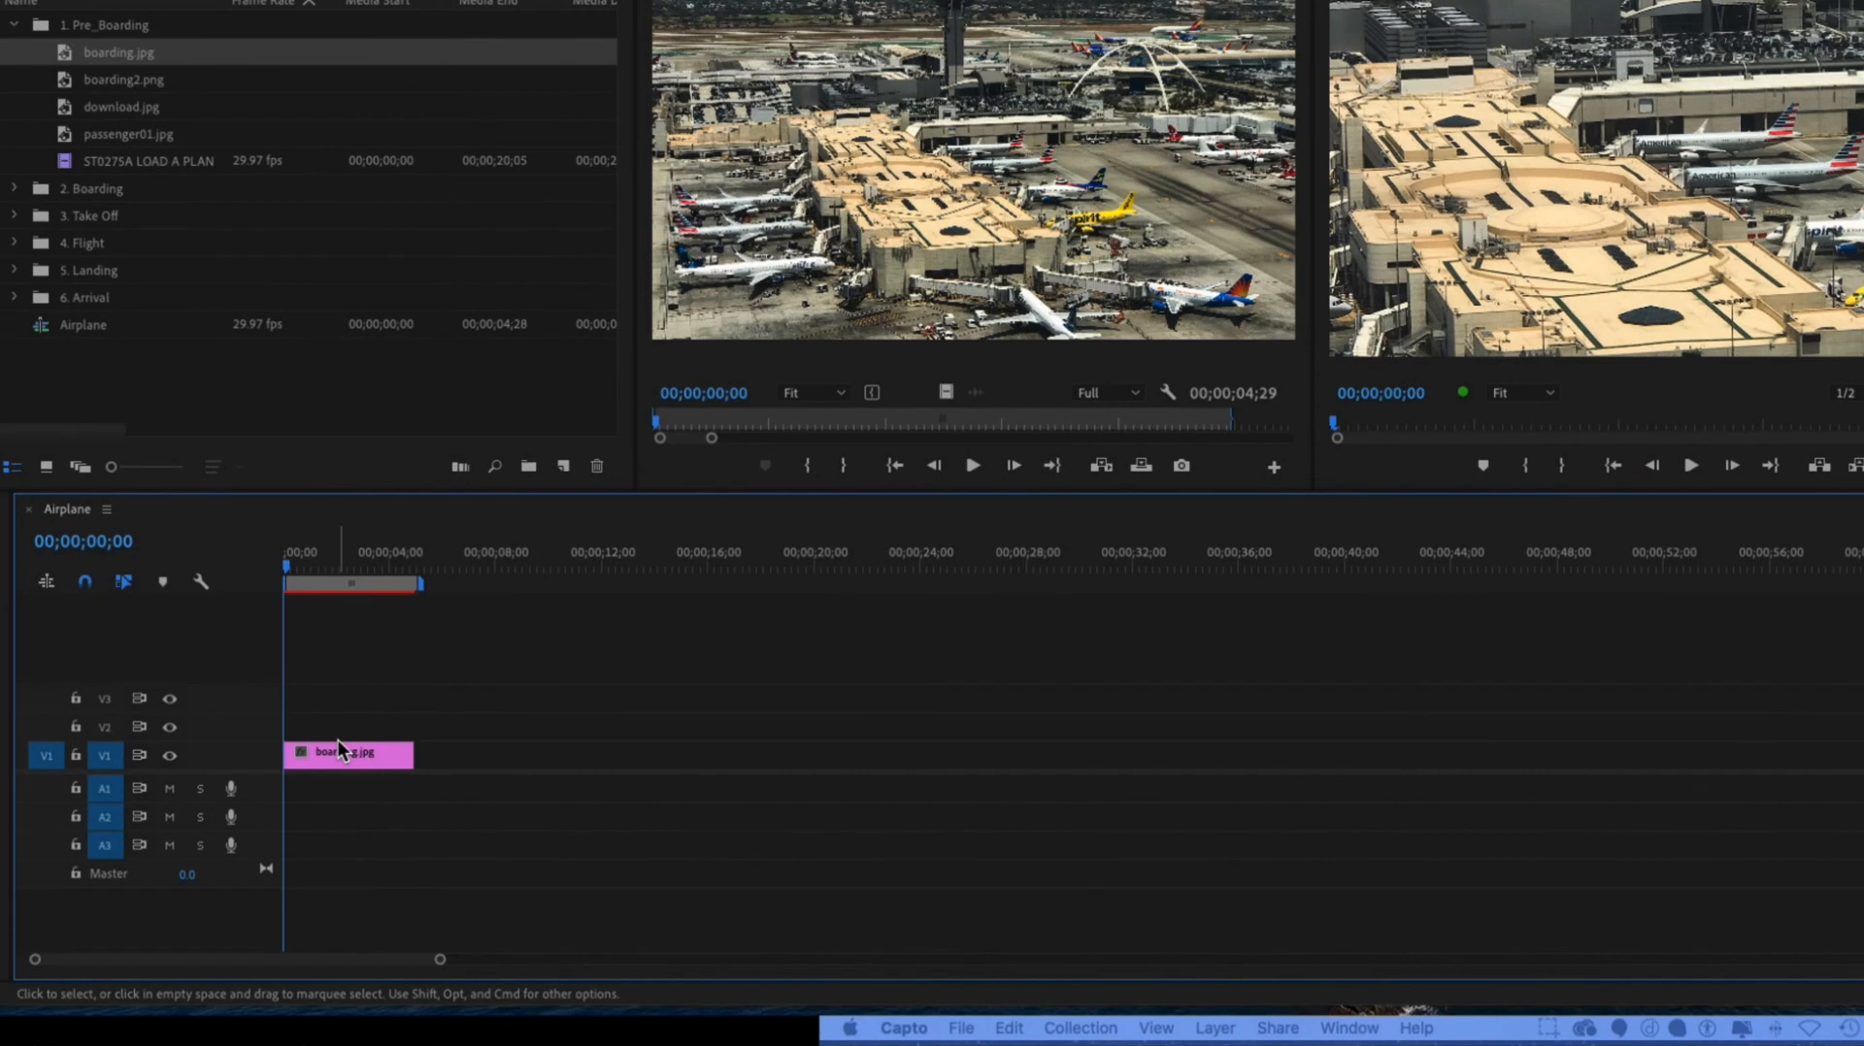
click(339, 746)
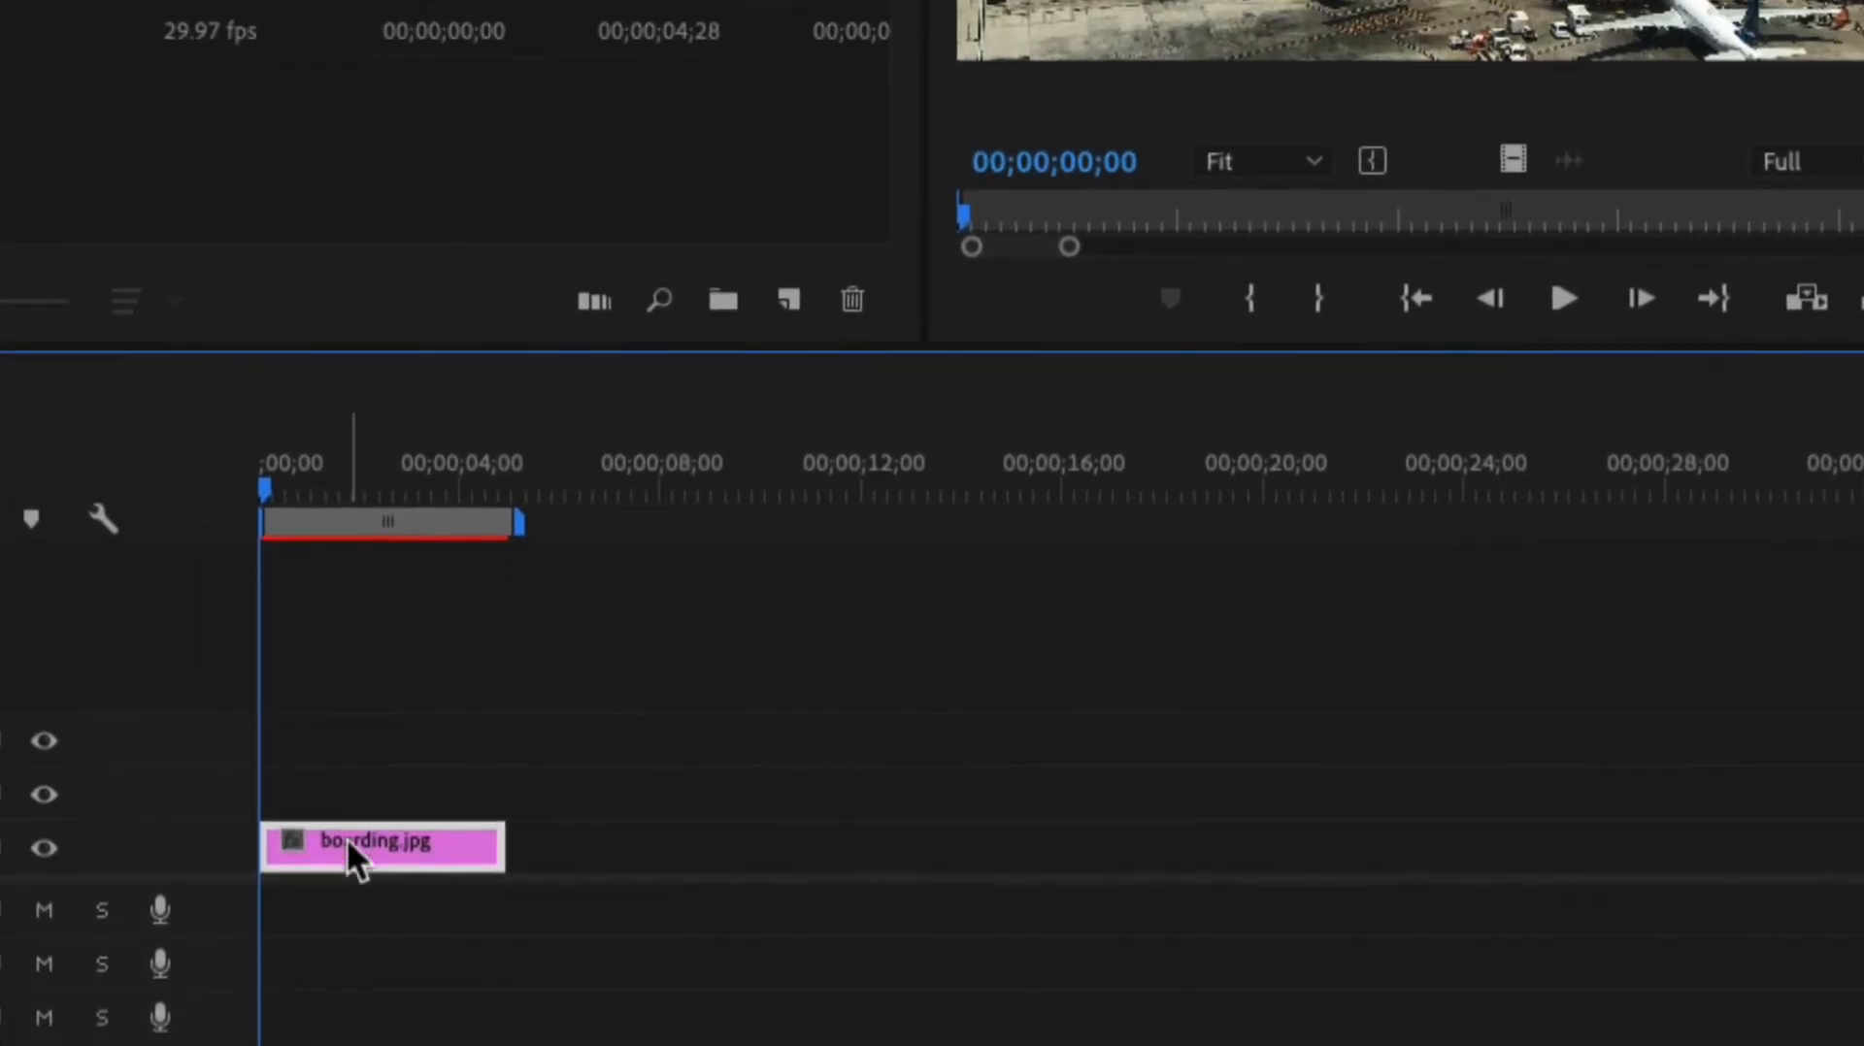
mouse_move(348, 841)
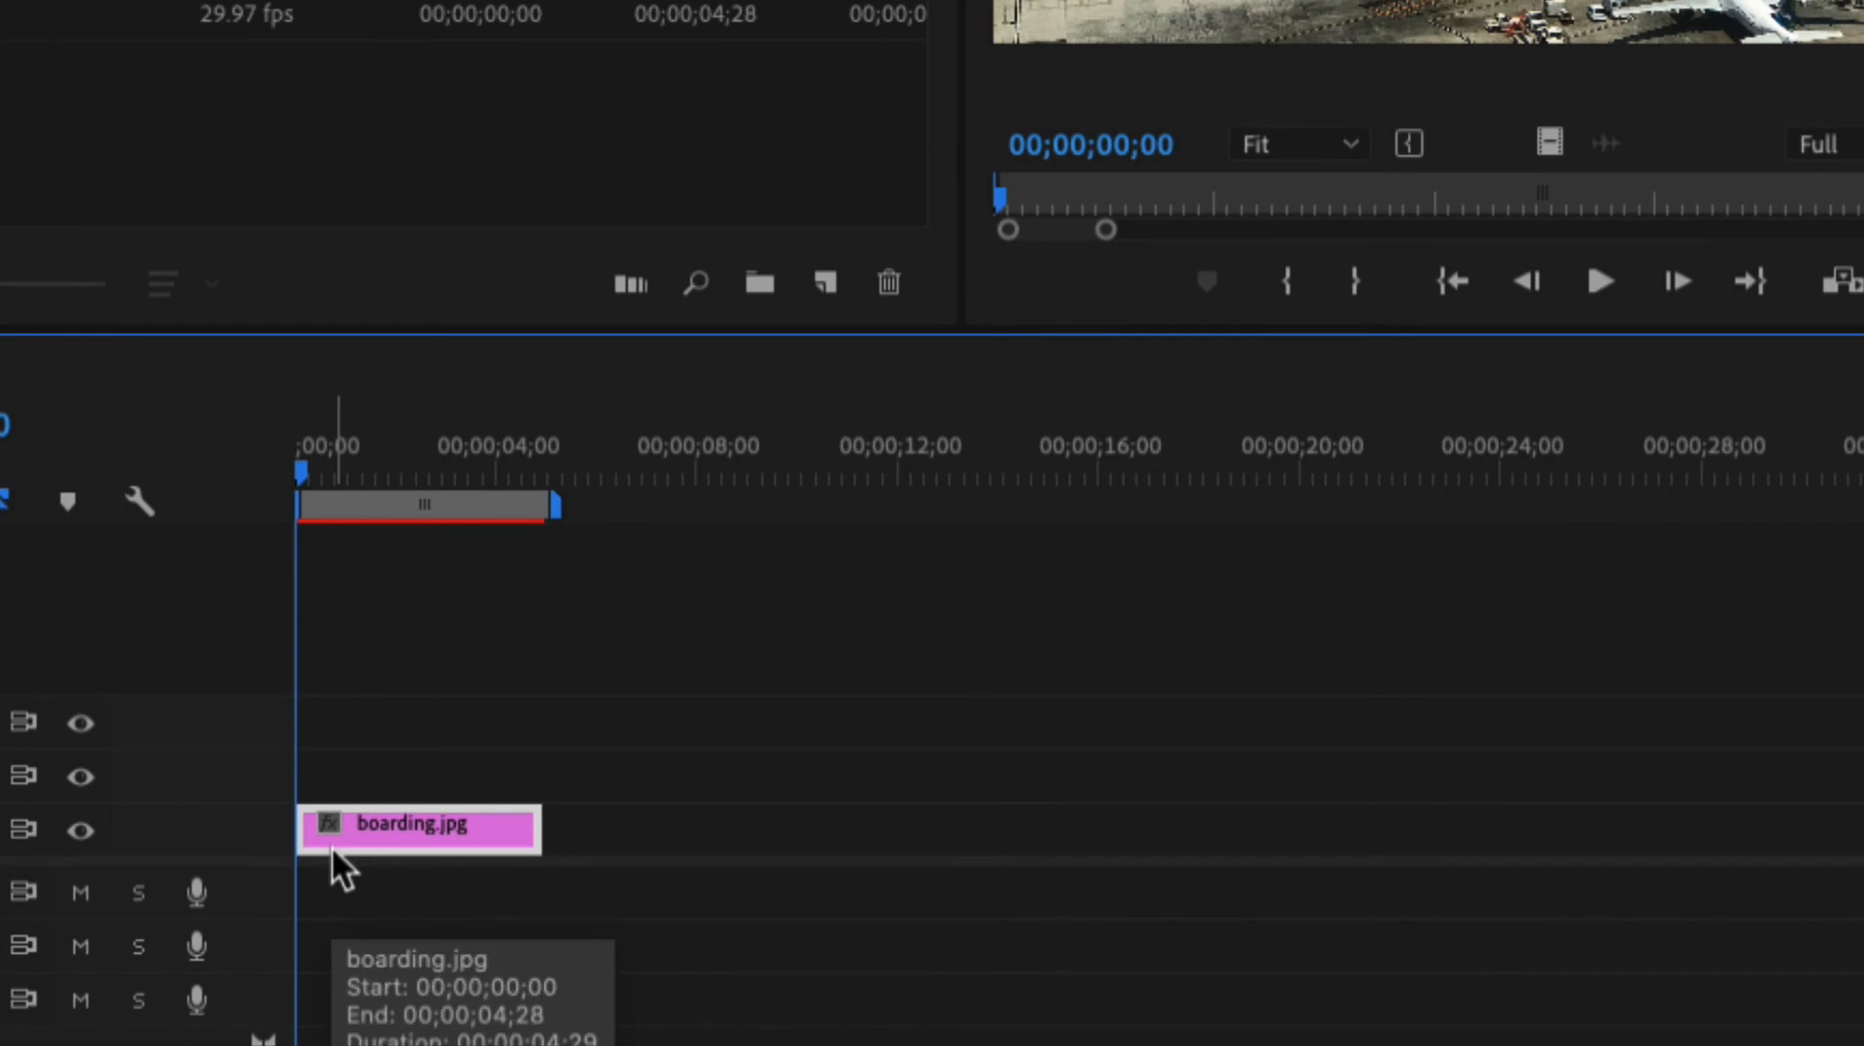
scroll(330, 847, right, 1)
scroll(330, 847, left, 1)
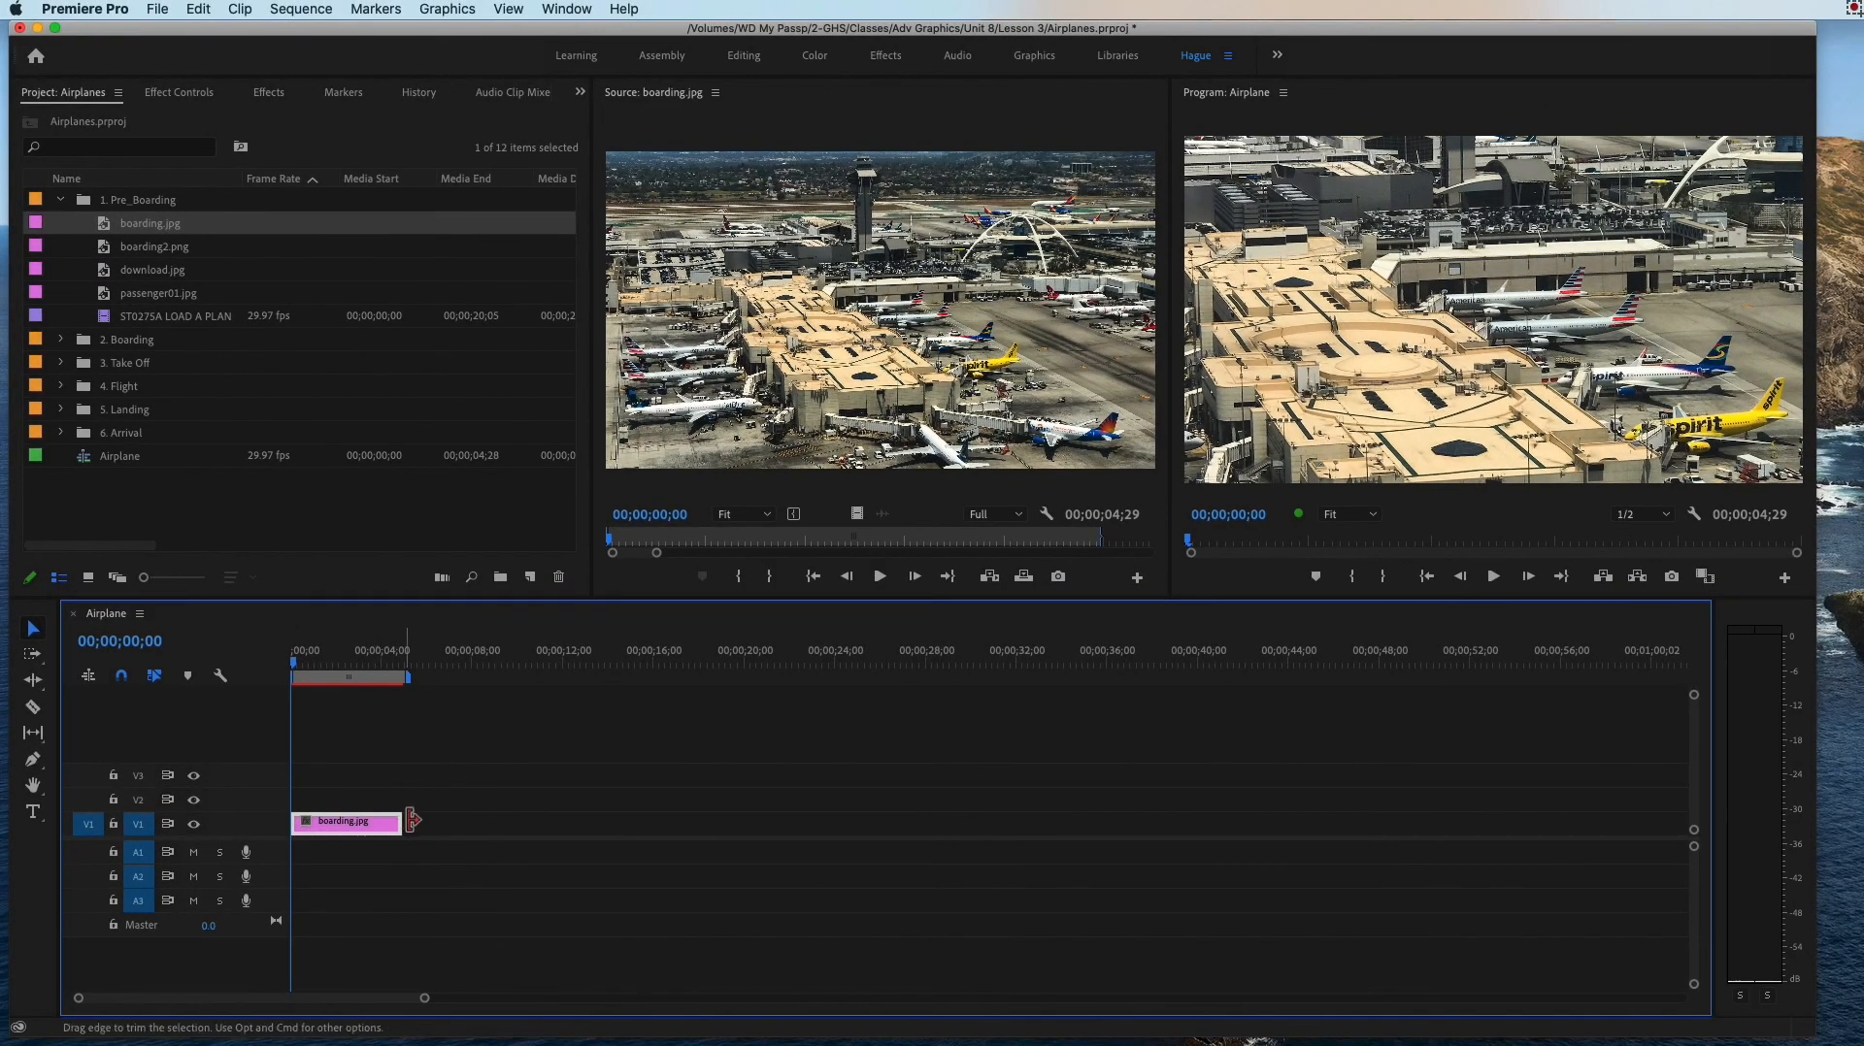
click(404, 816)
click(405, 823)
drag(405, 823, 428, 823)
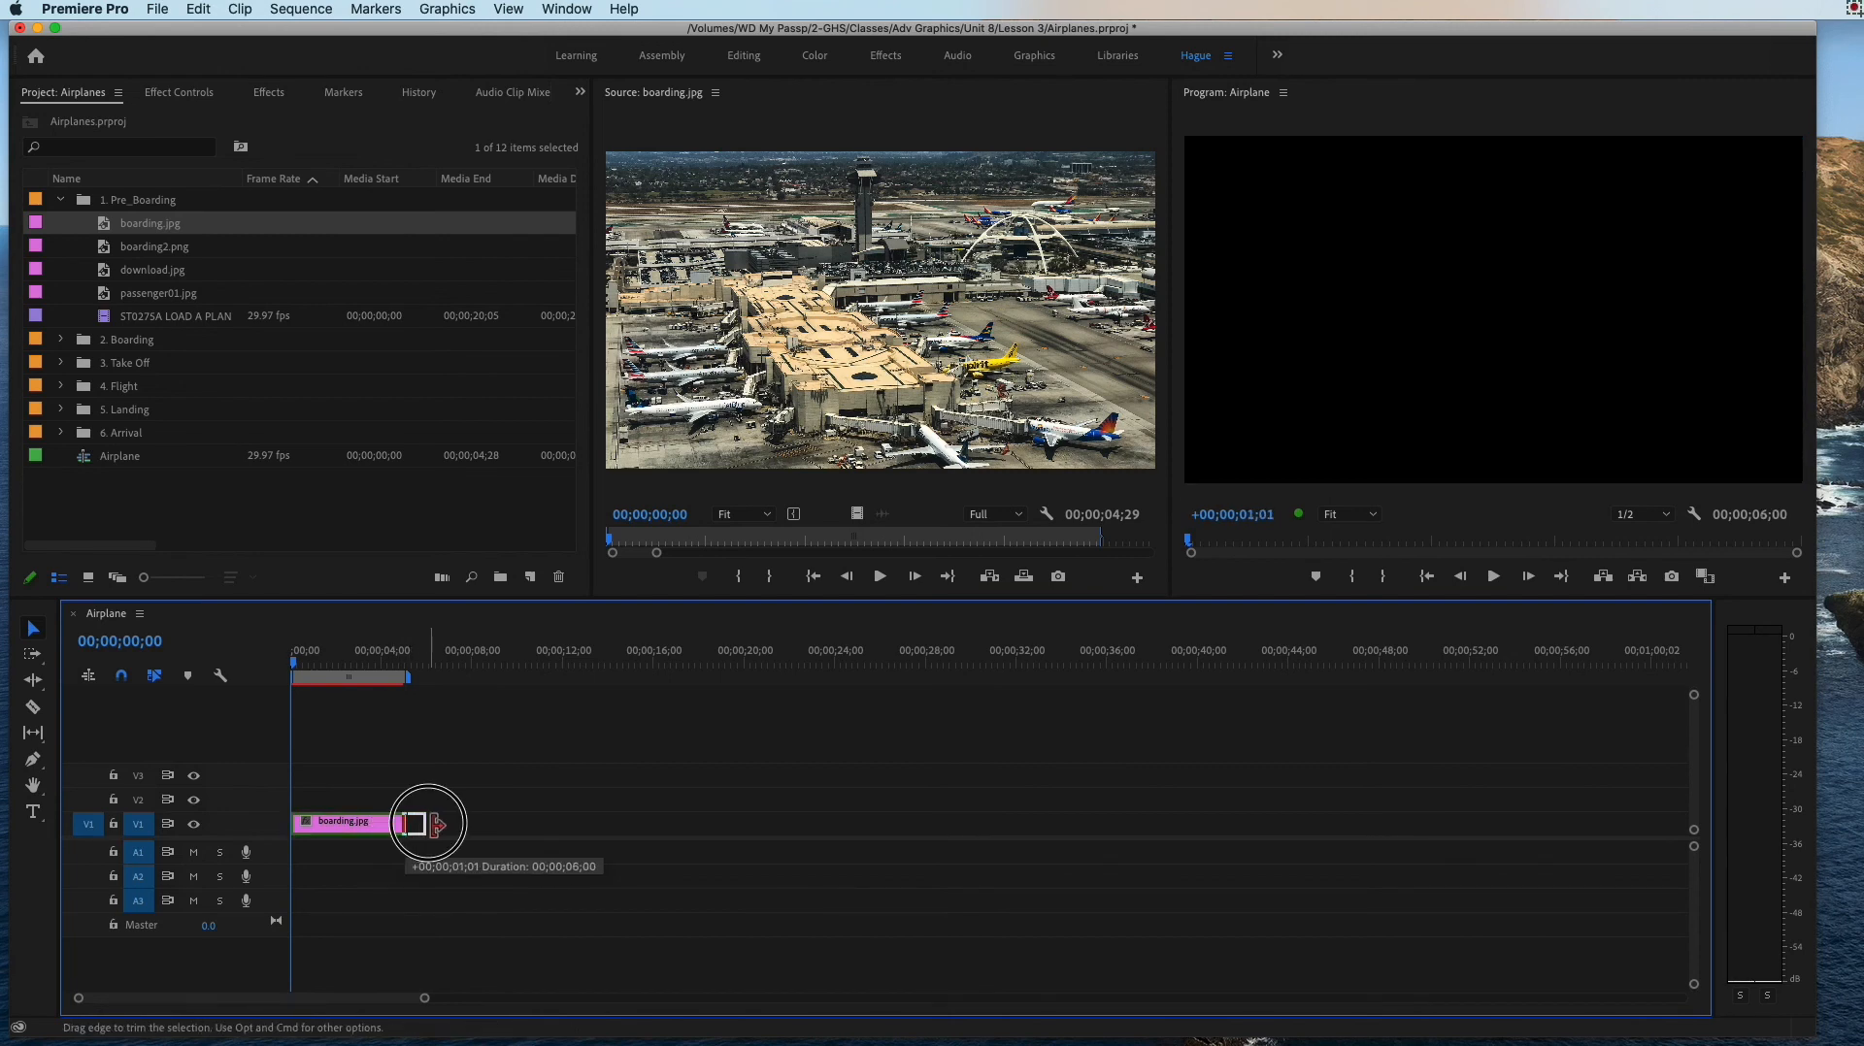
drag(428, 823, 442, 823)
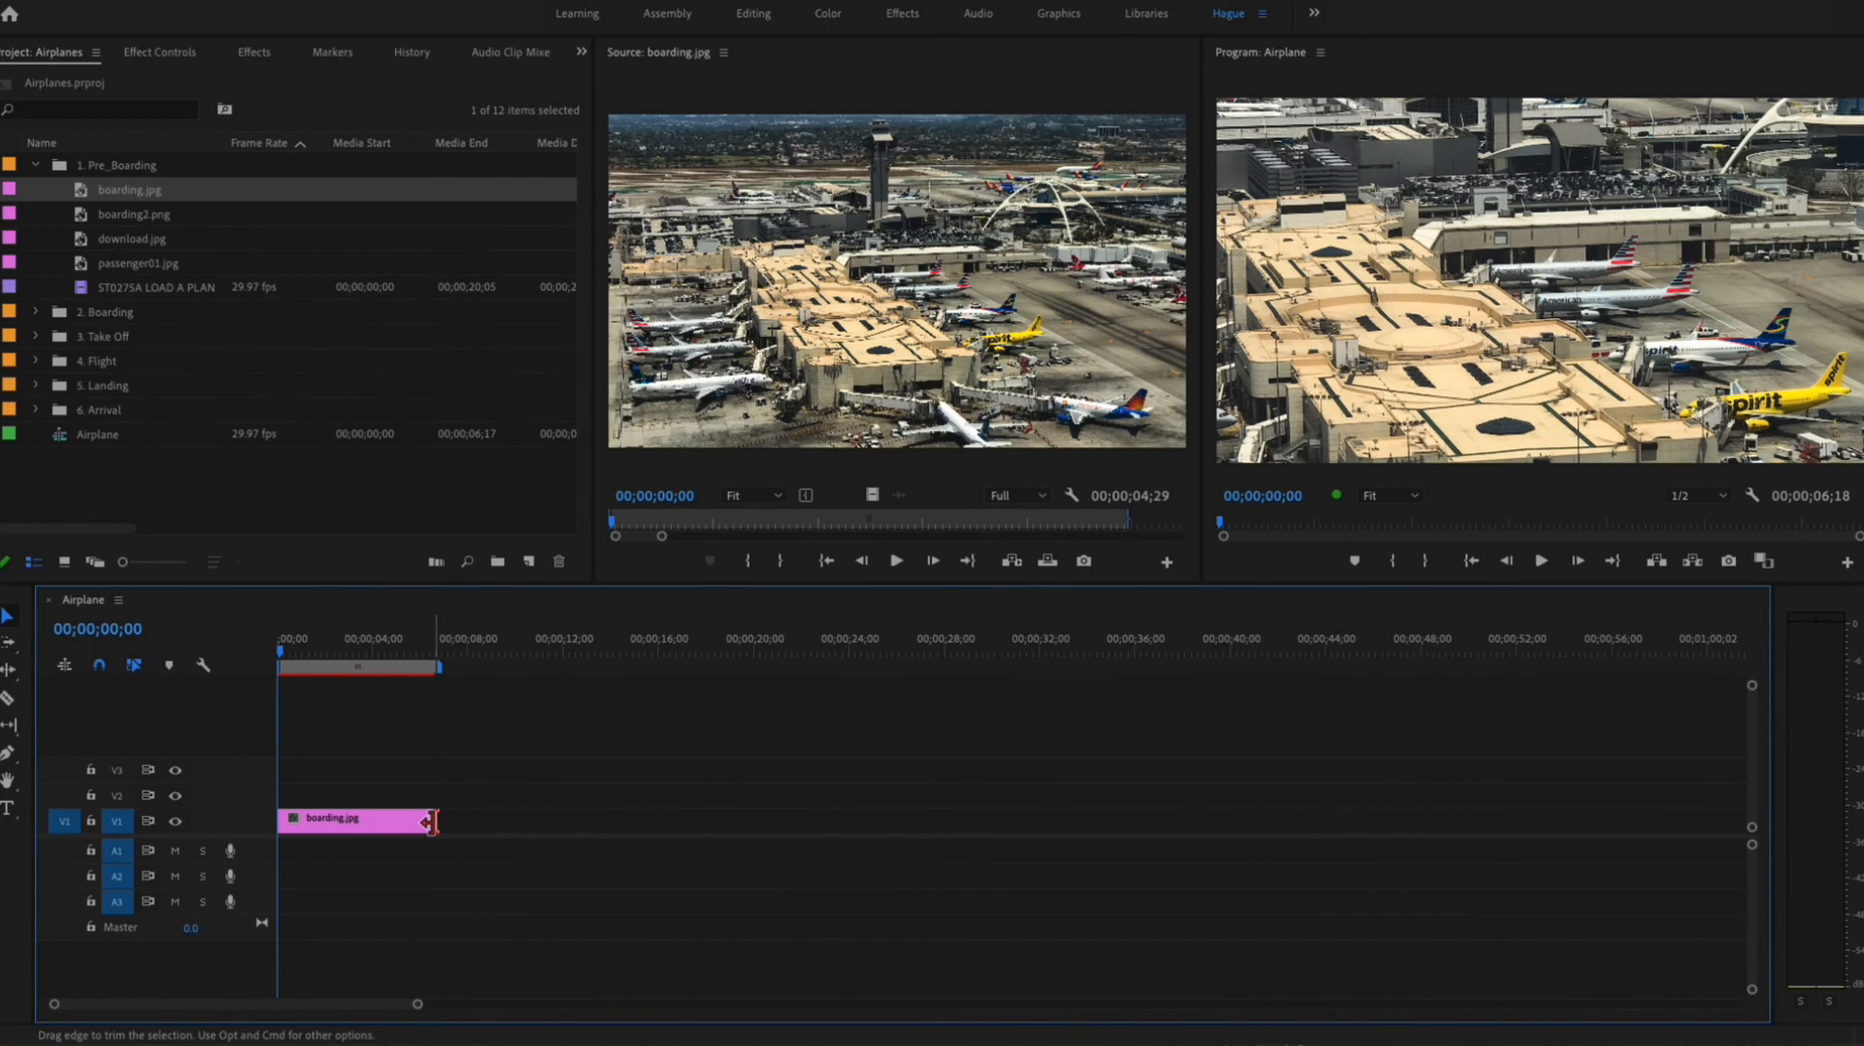
key(super+z)
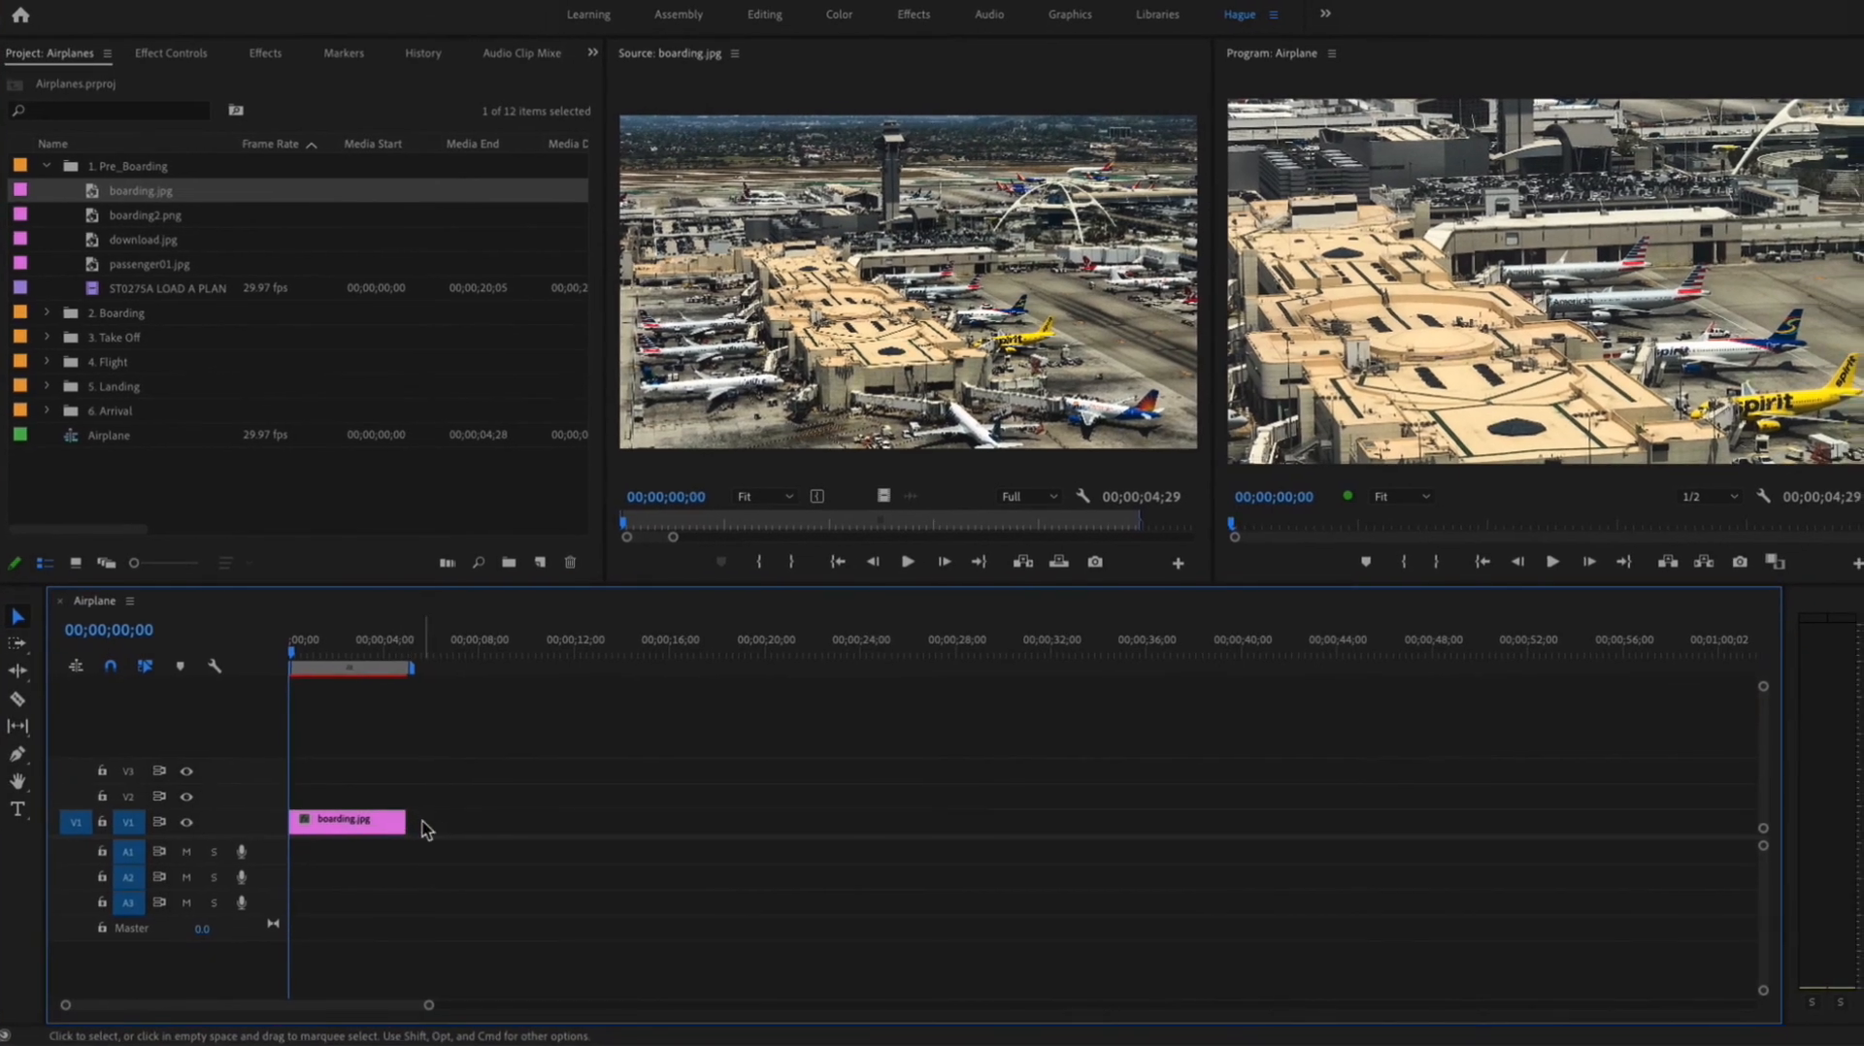
Step: Extend the end of the boarding.jpg clip on V1 to a duration of 00;00;06;00
mouse_move(407, 823)
mouse_down()
mouse_move(448, 823)
mouse_move(427, 821)
mouse_up()
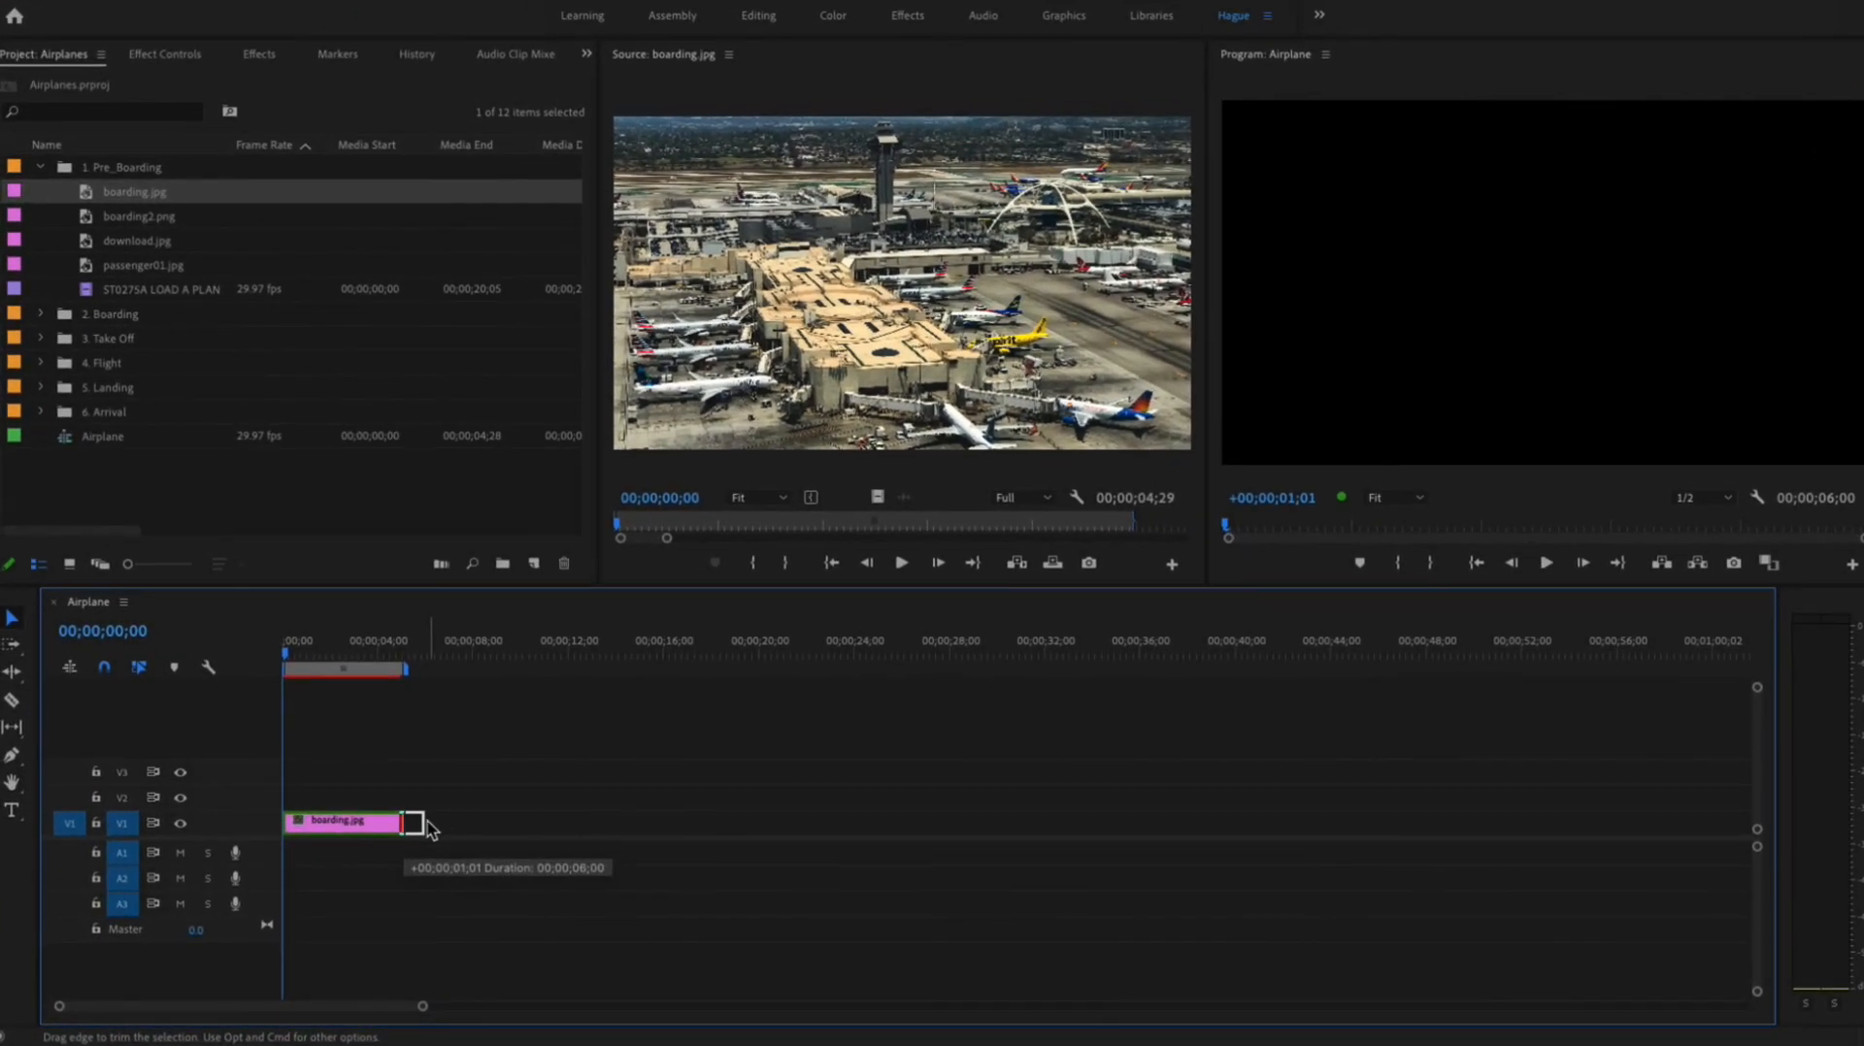
drag(428, 825, 427, 823)
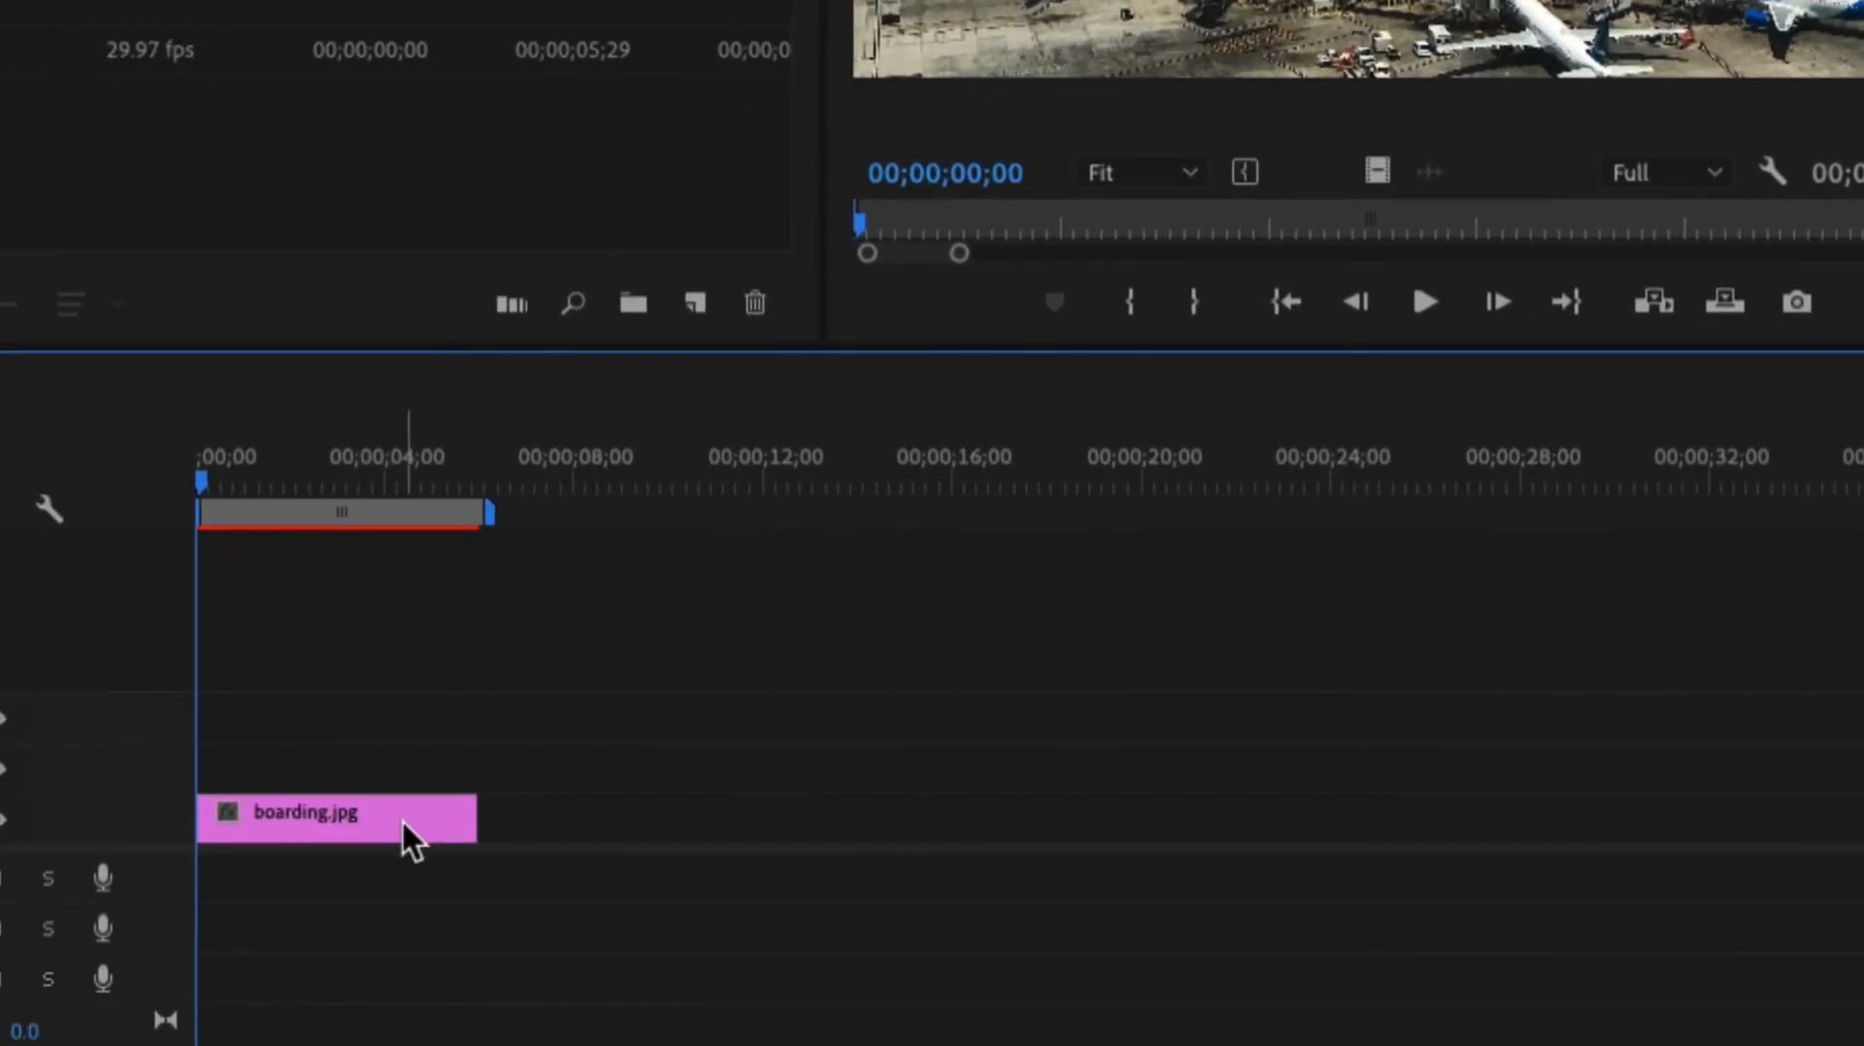
mouse_move(402, 821)
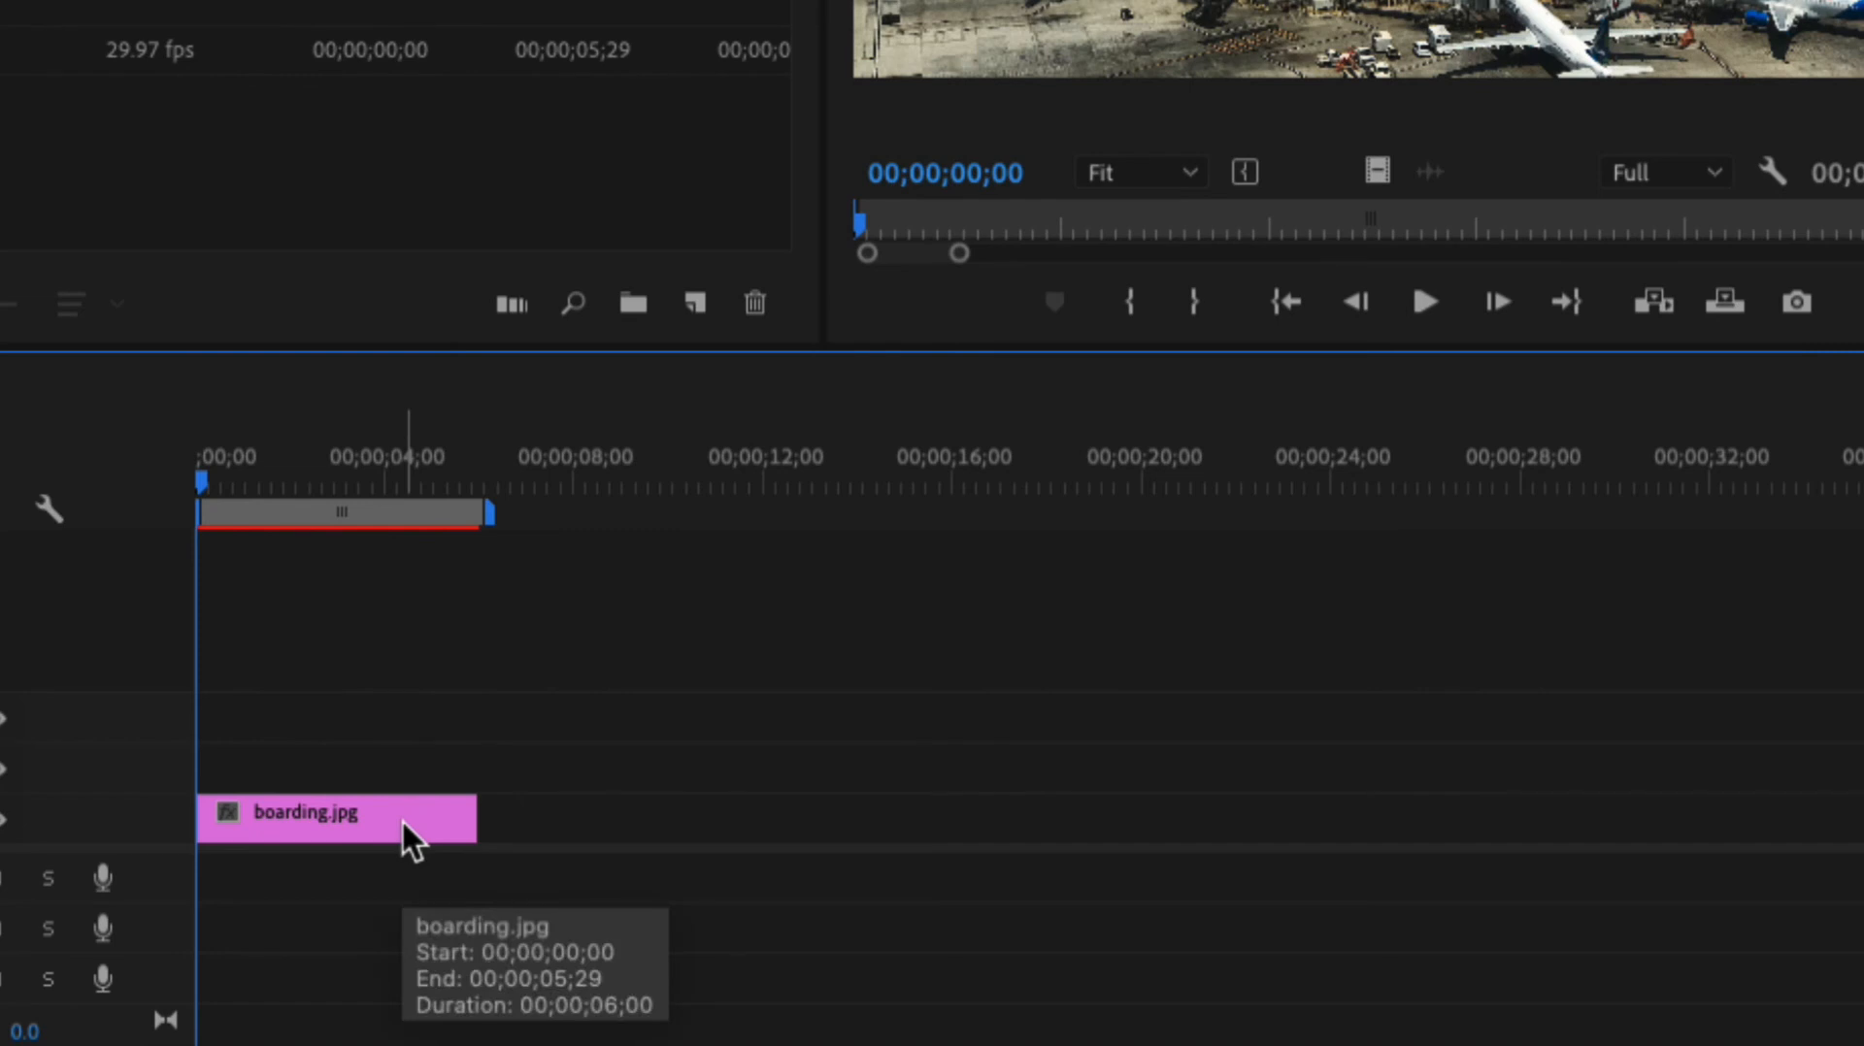
mouse_move(476, 820)
mouse_down()
mouse_move(505, 823)
mouse_move(440, 823)
mouse_up()
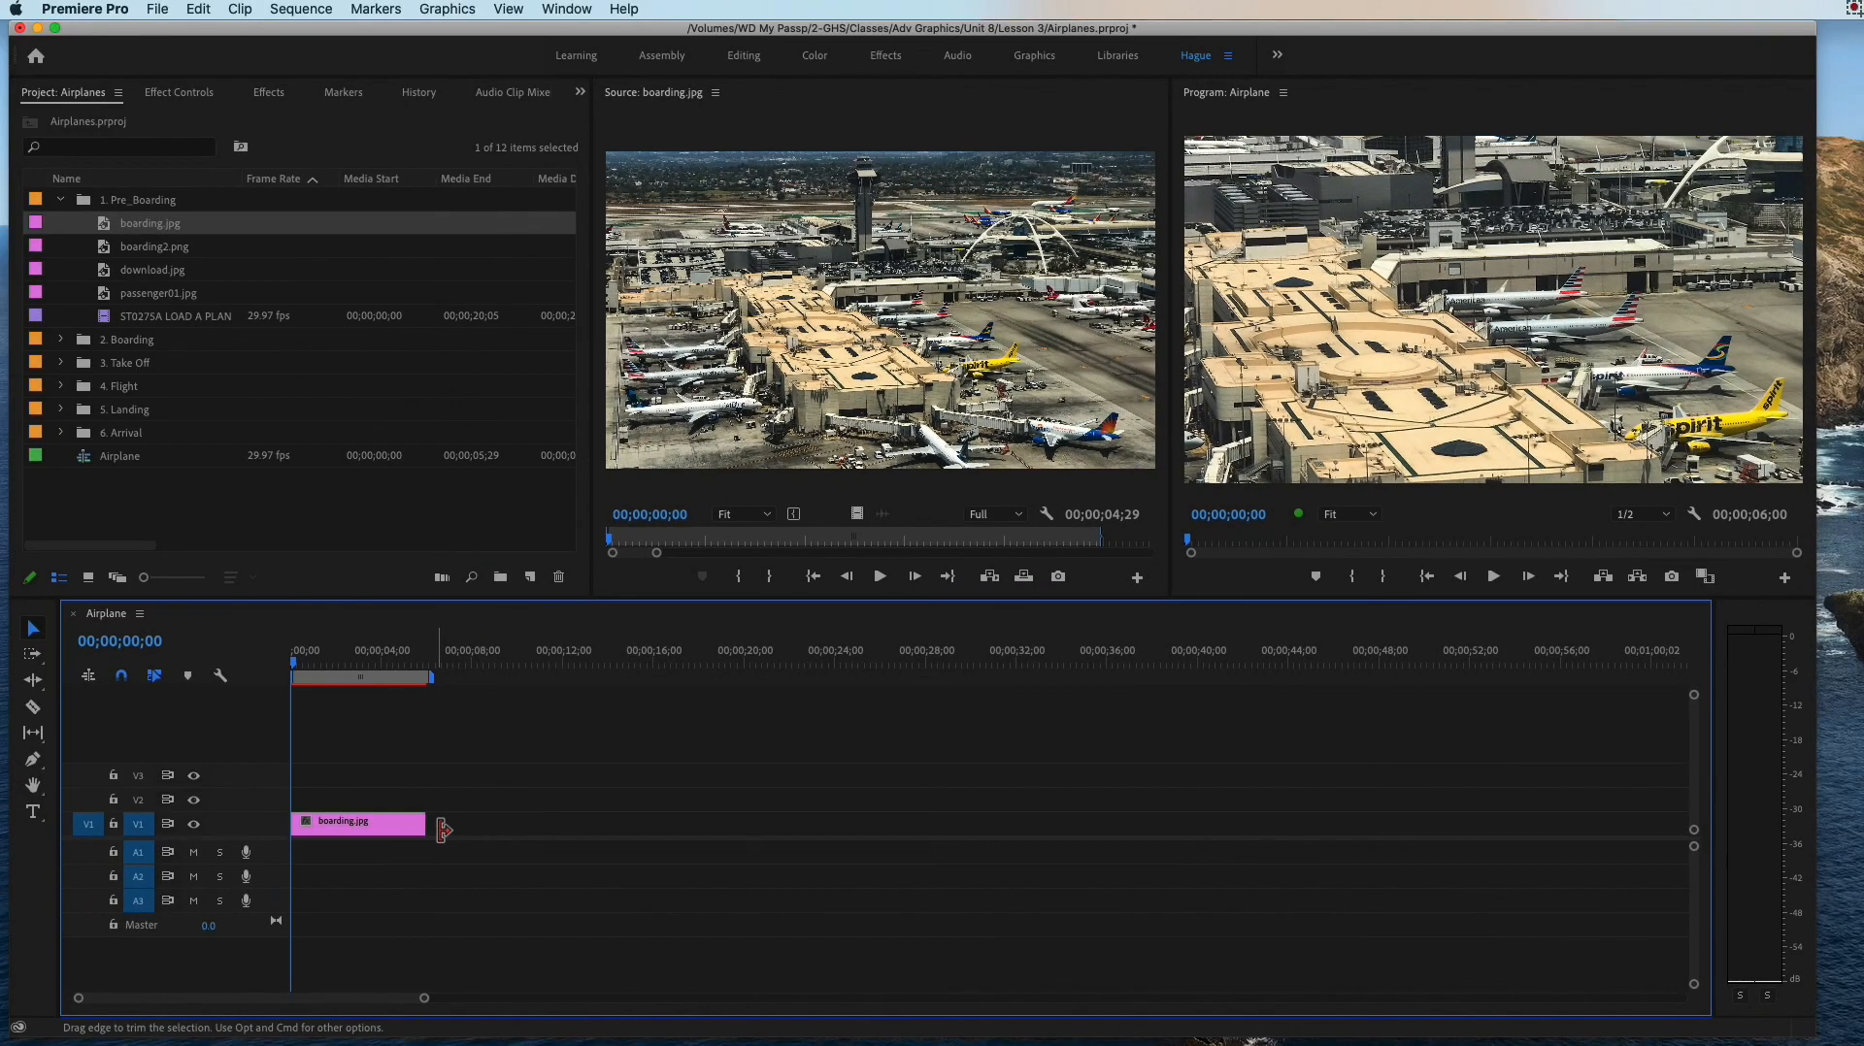
Step: Compare the boarding.jpg timeline clip with its original from the 1. Pre_Boarding bin in the Source Monitor, with the sequence playhead at 00;00;04;12
double_click(438, 825)
click(390, 663)
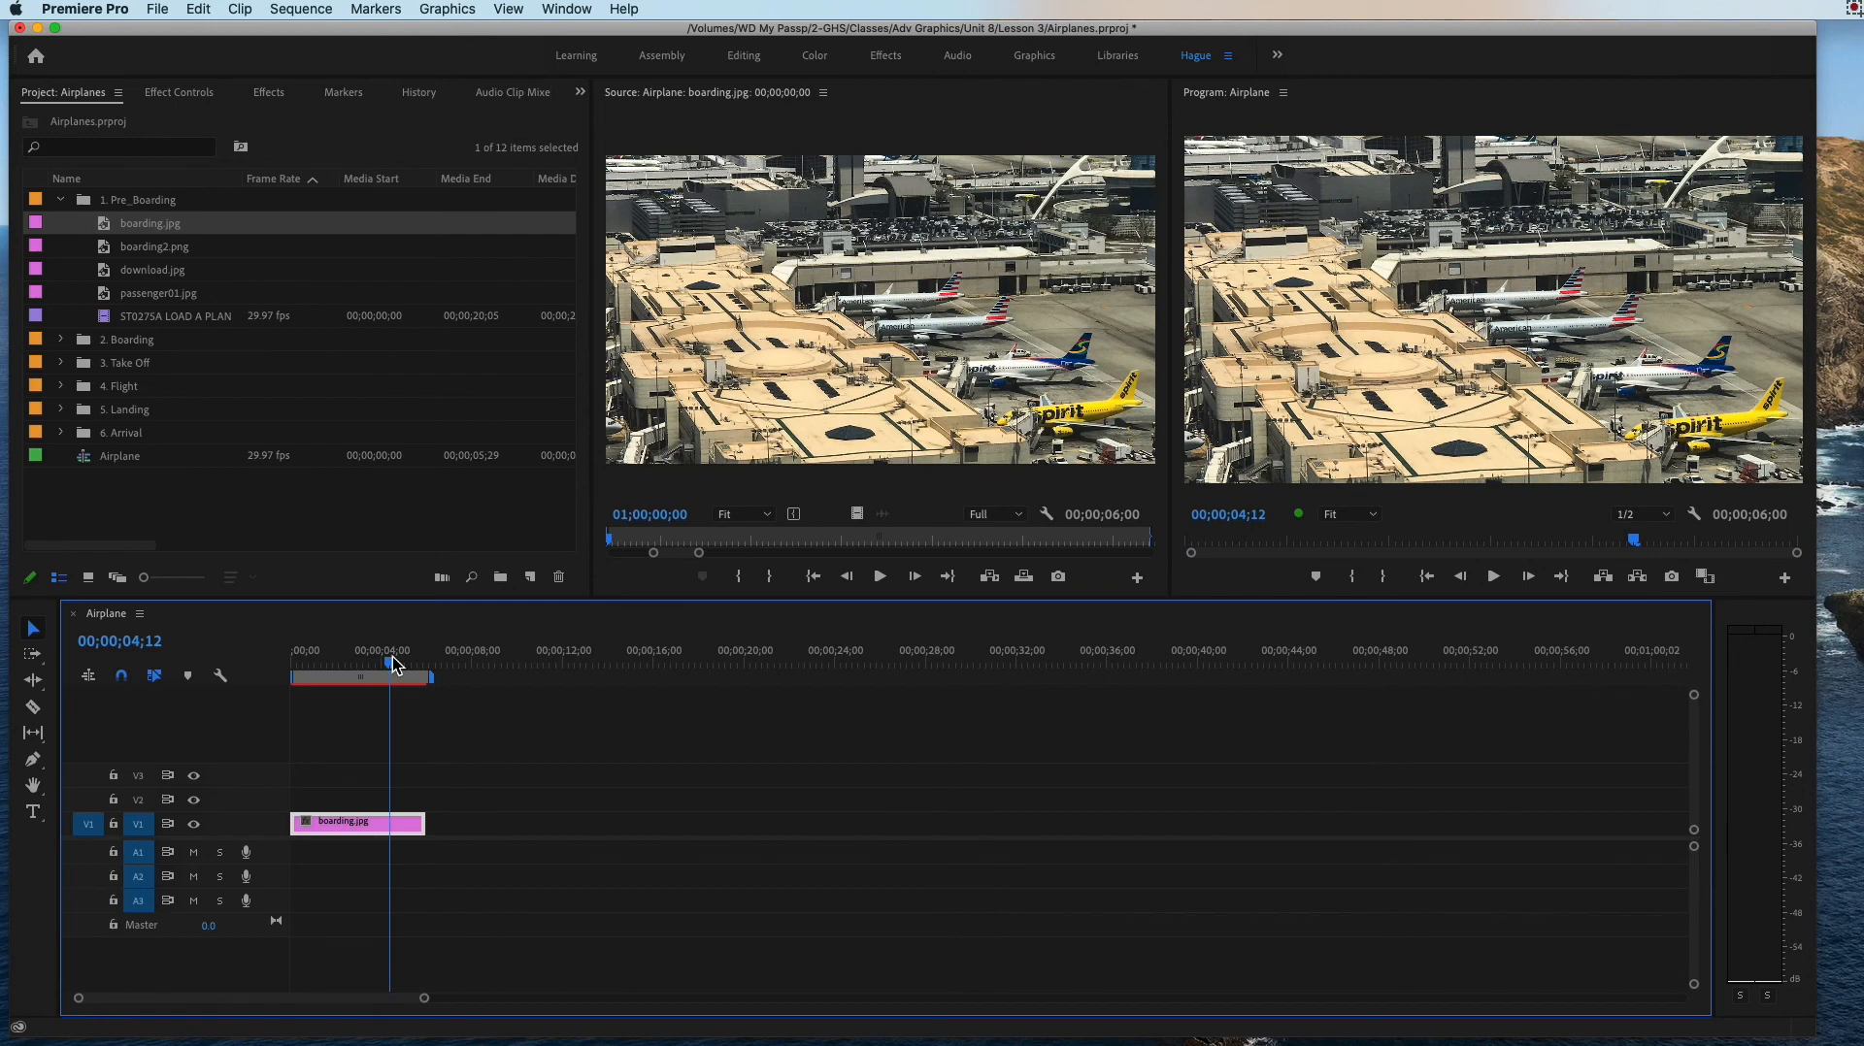
double_click(314, 823)
double_click(111, 231)
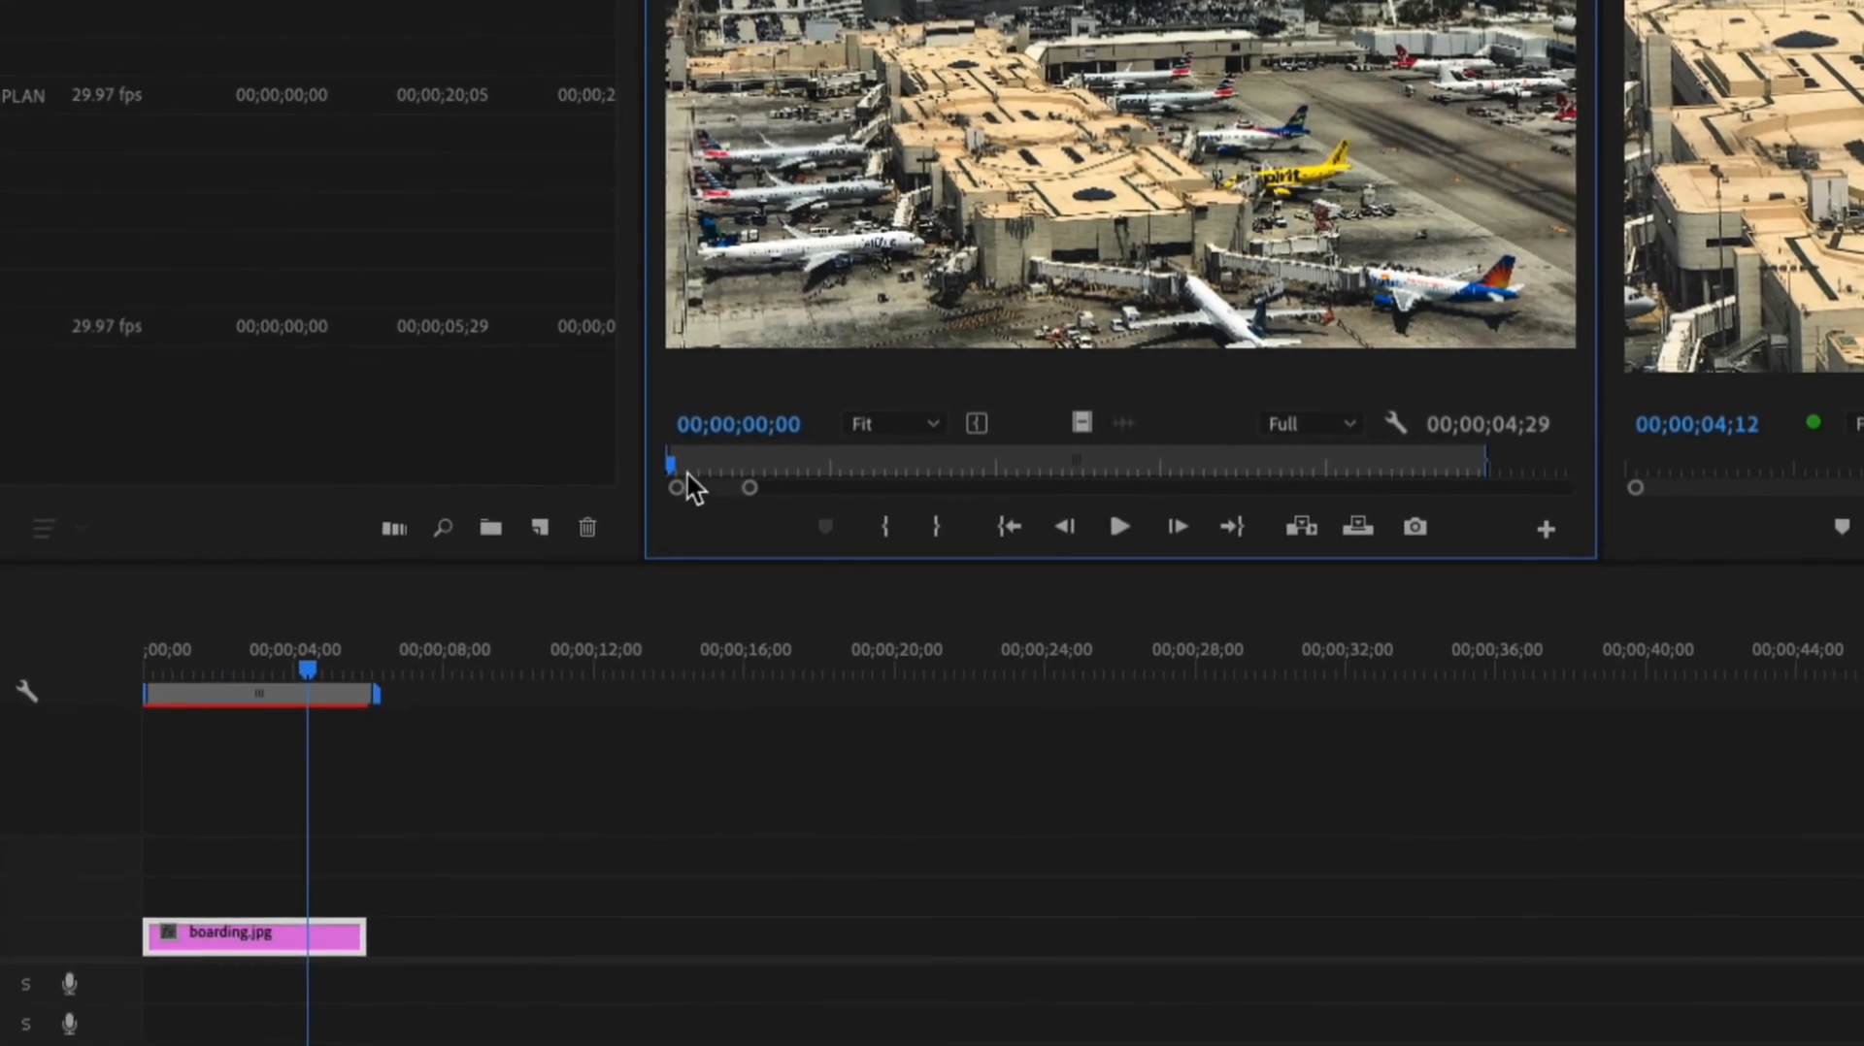
Step: Scrub the boarding.jpg source still back and forth, from its start to its very end
drag(685, 470, 1622, 502)
drag(1040, 485, 1040, 486)
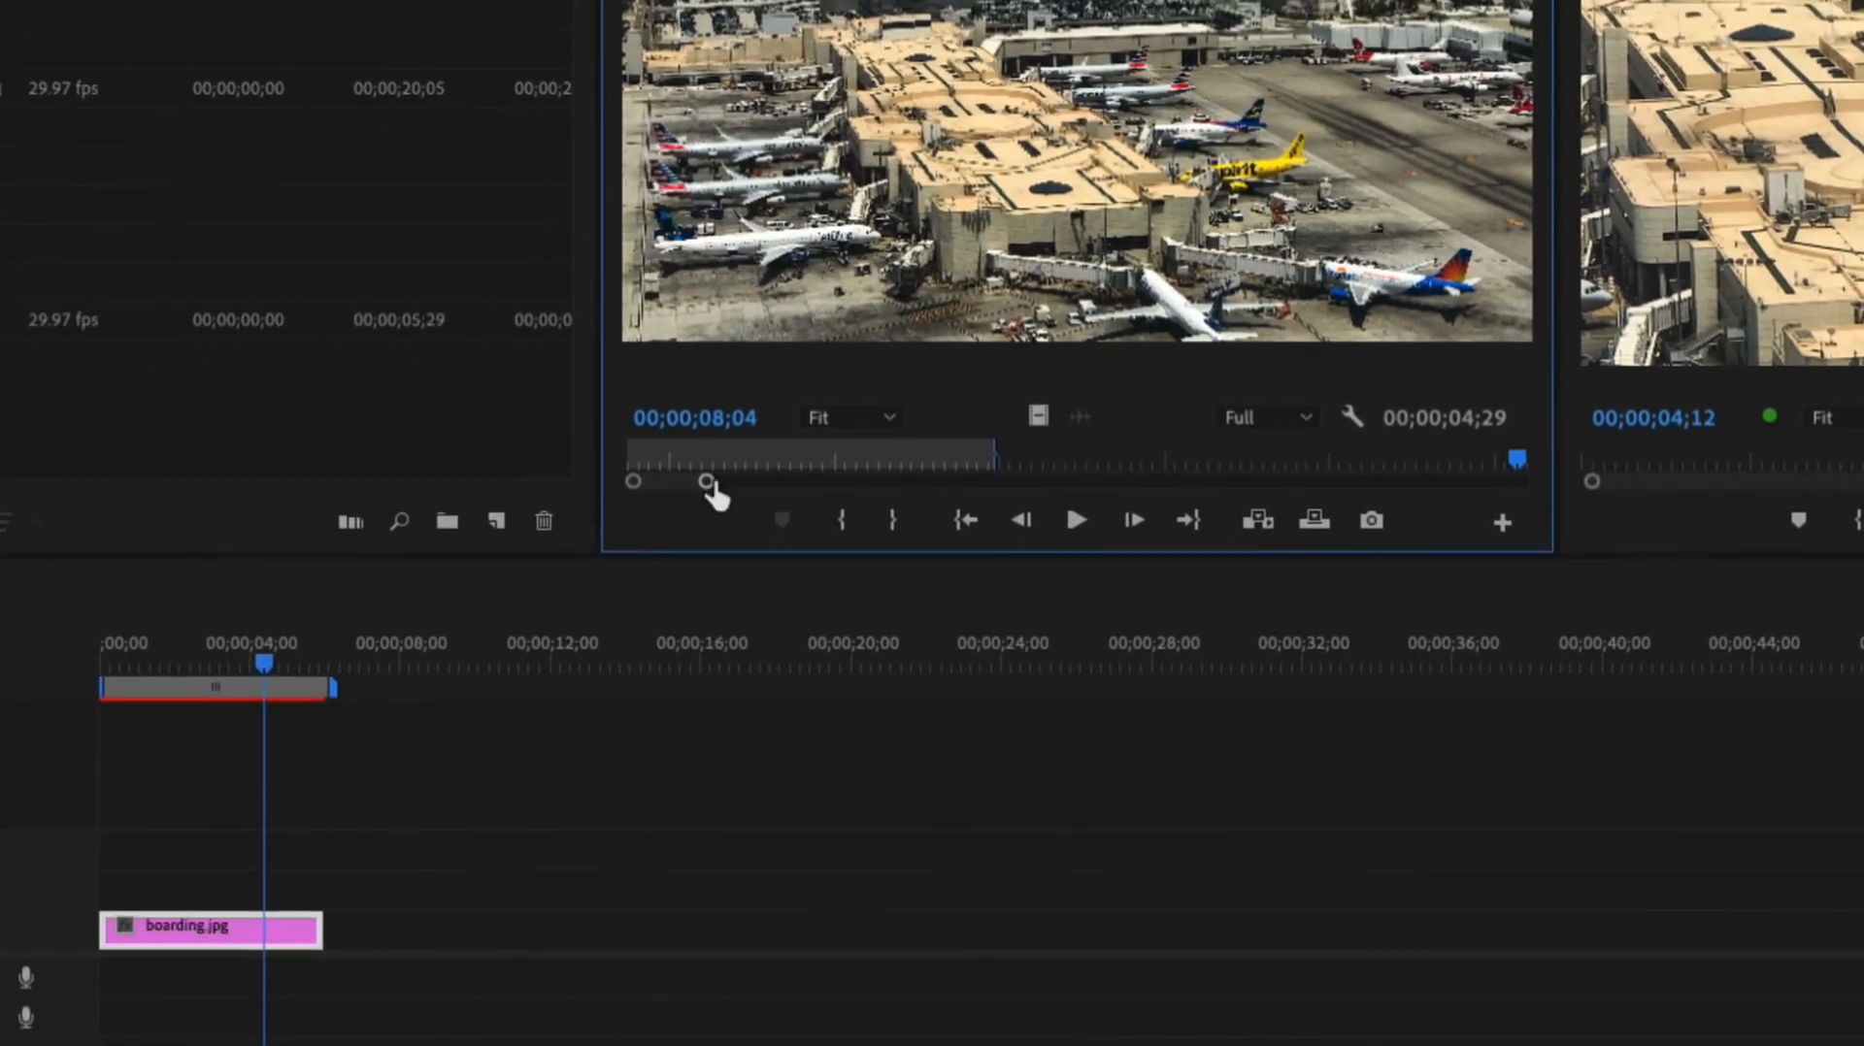
drag(709, 482, 1529, 483)
click(1009, 460)
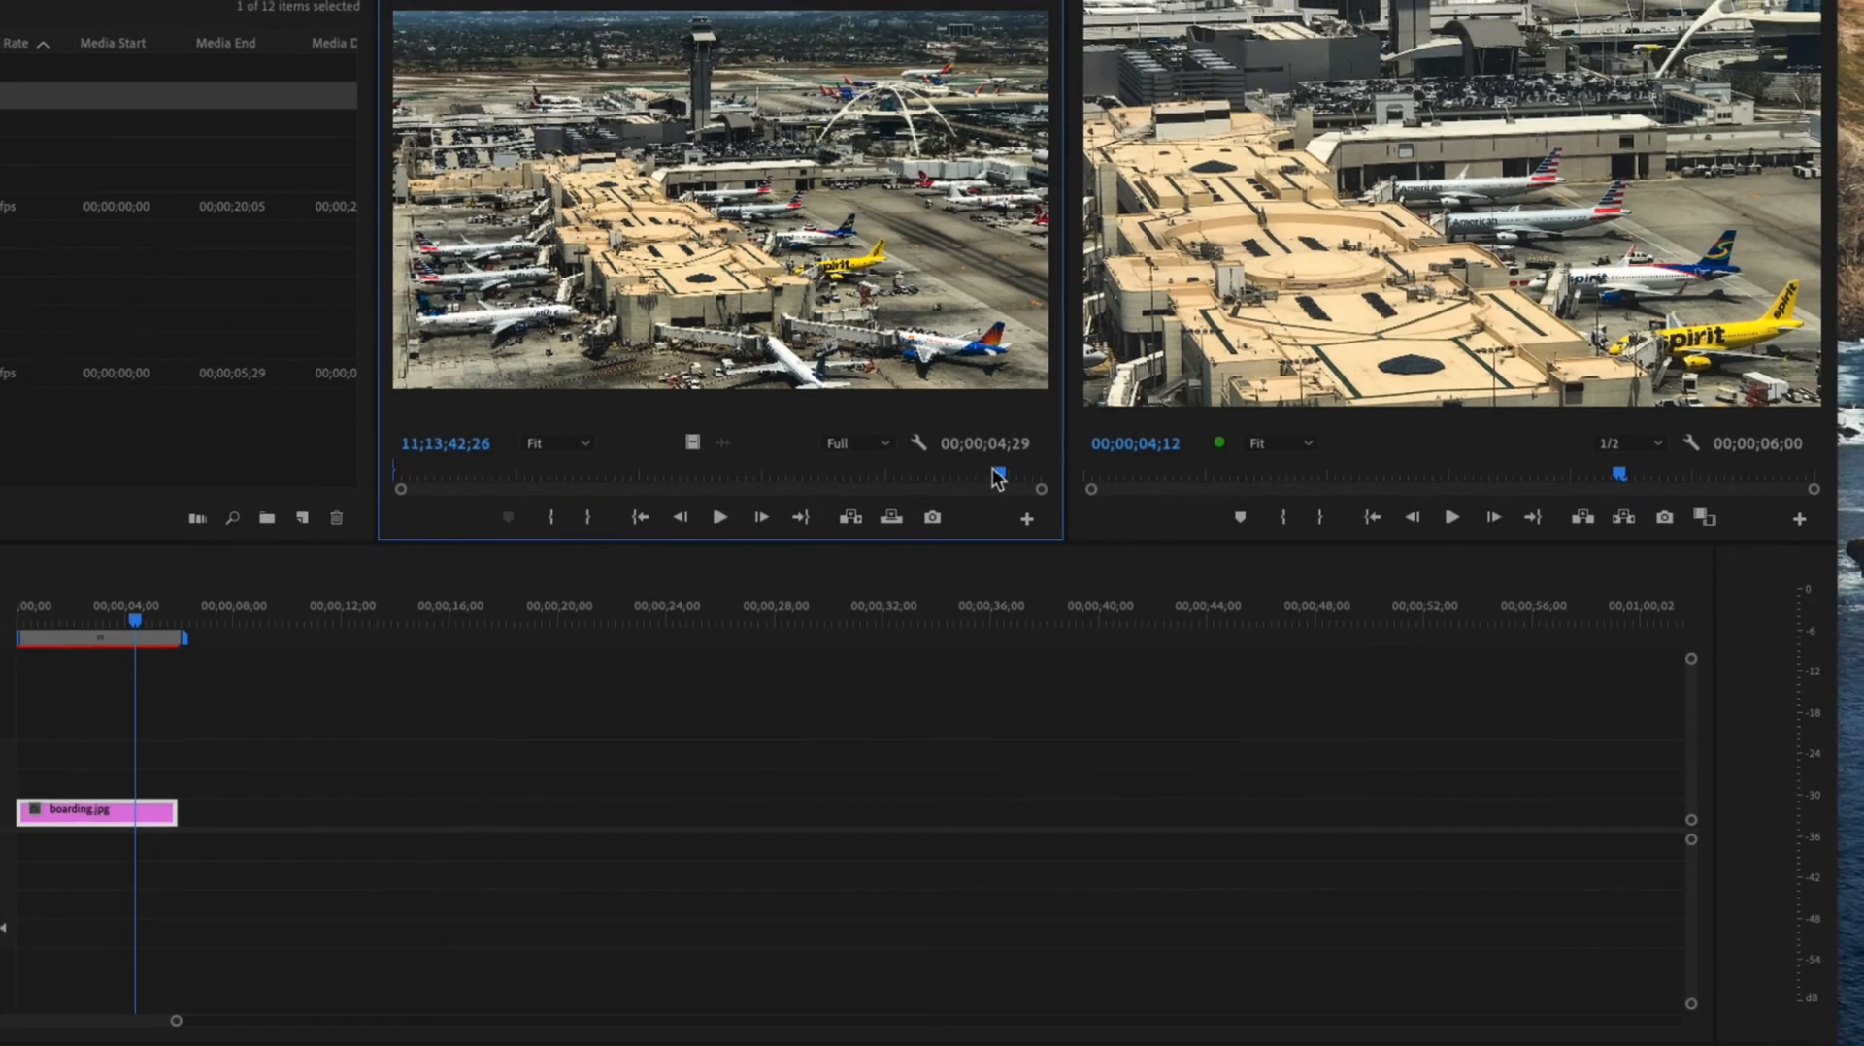
drag(996, 475, 335, 478)
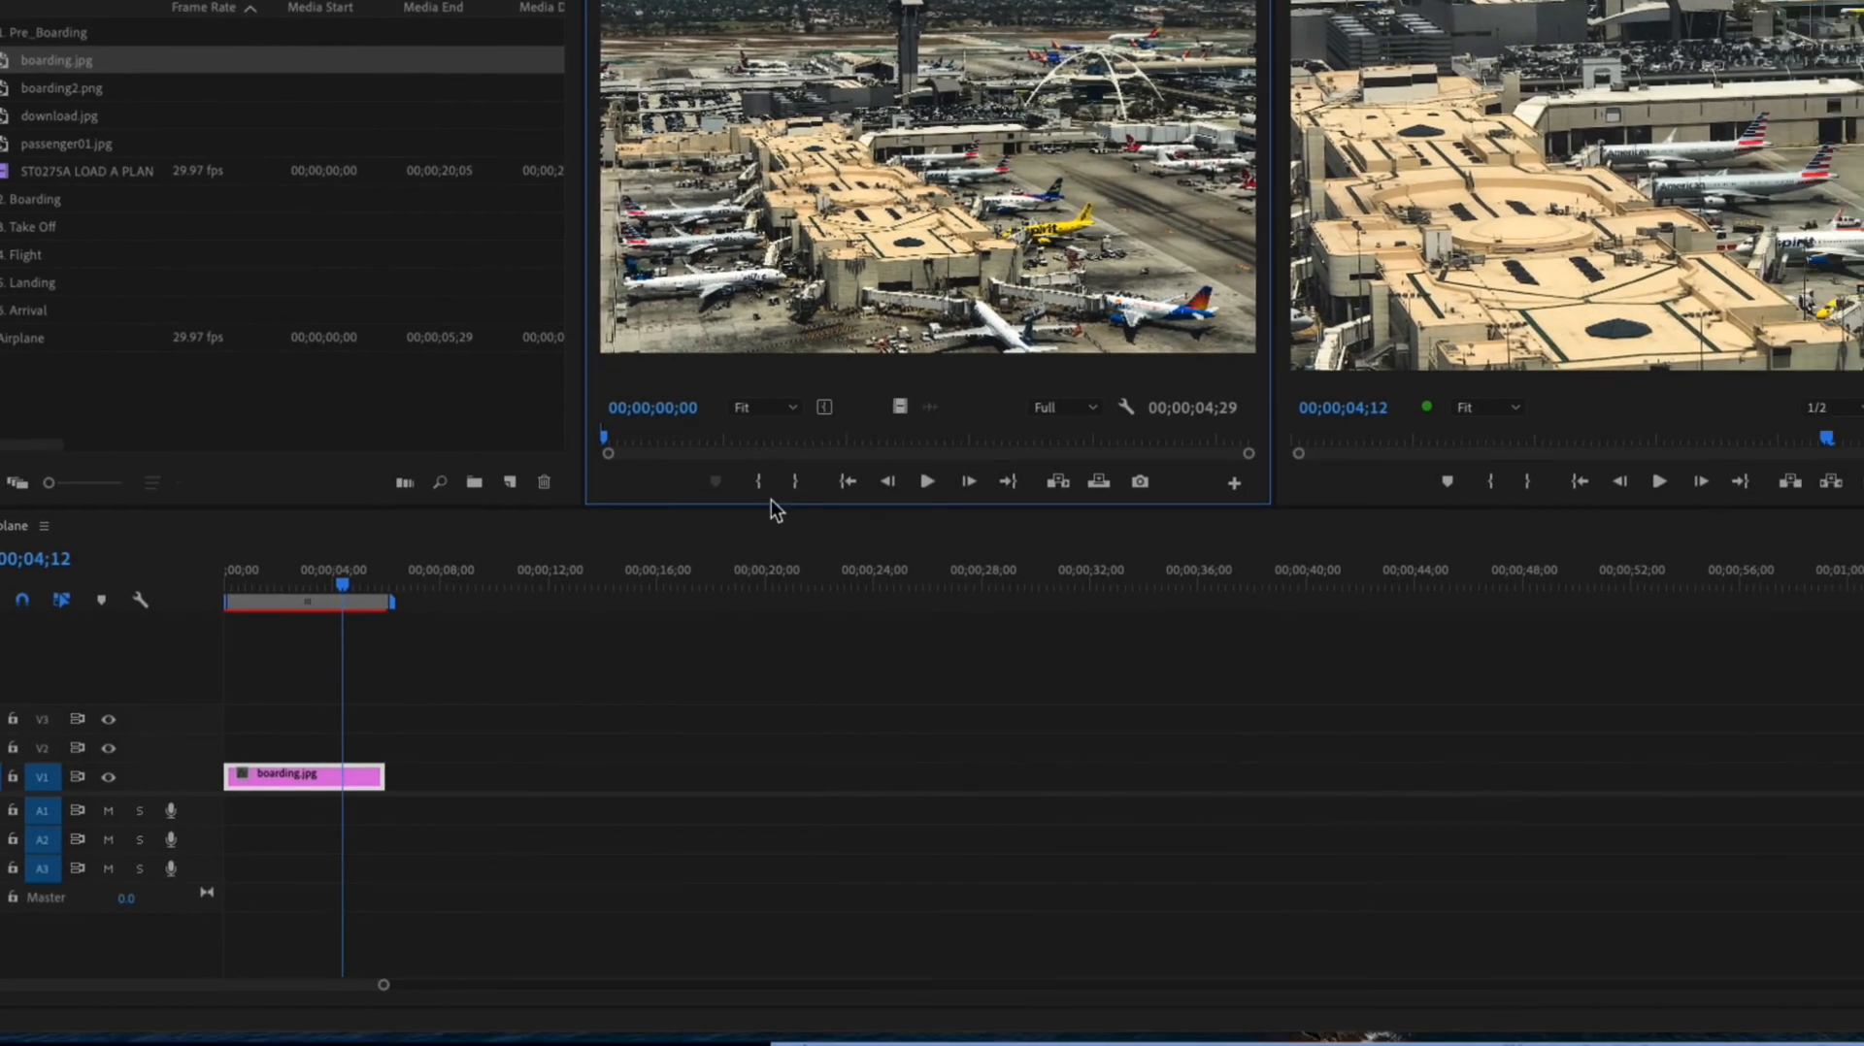
drag(777, 511, 1302, 486)
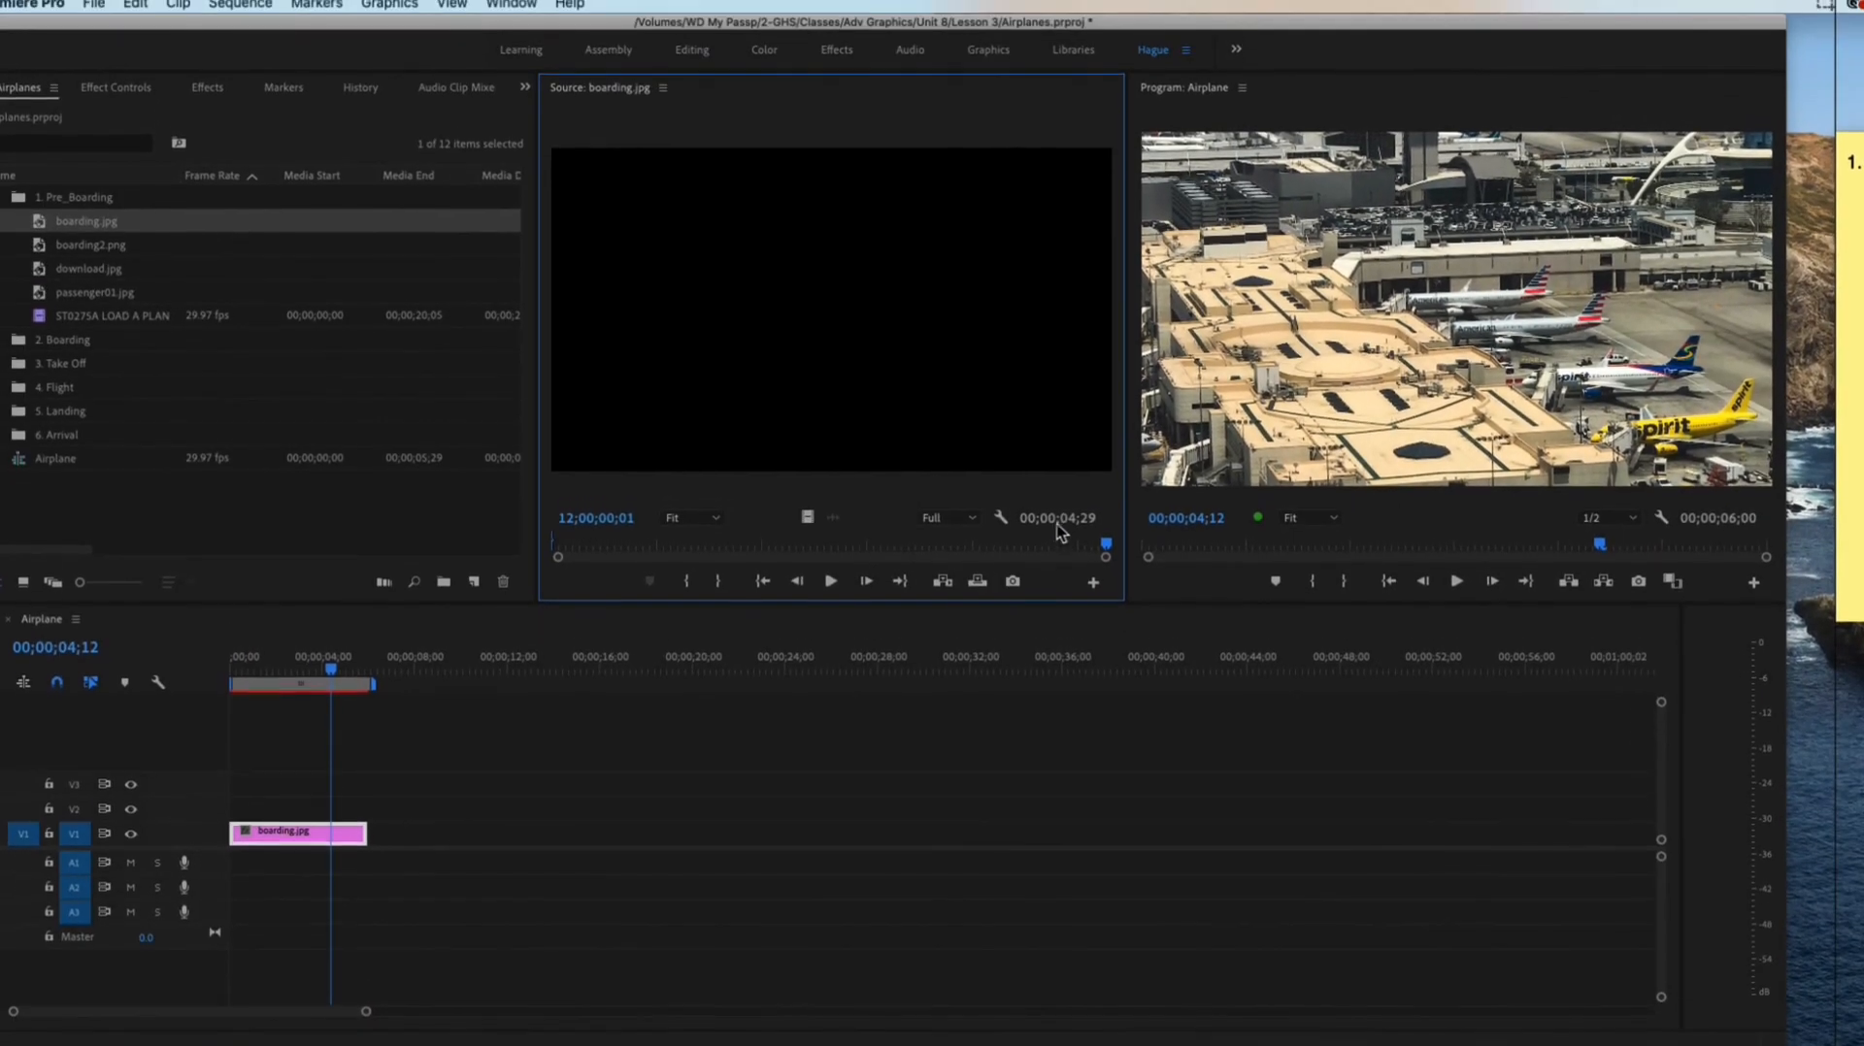
Step: Mark an In point at 04;02;59;29 and an Out point at 06;15;25;22 on the boarding.jpg source still
drag(1108, 540, 787, 550)
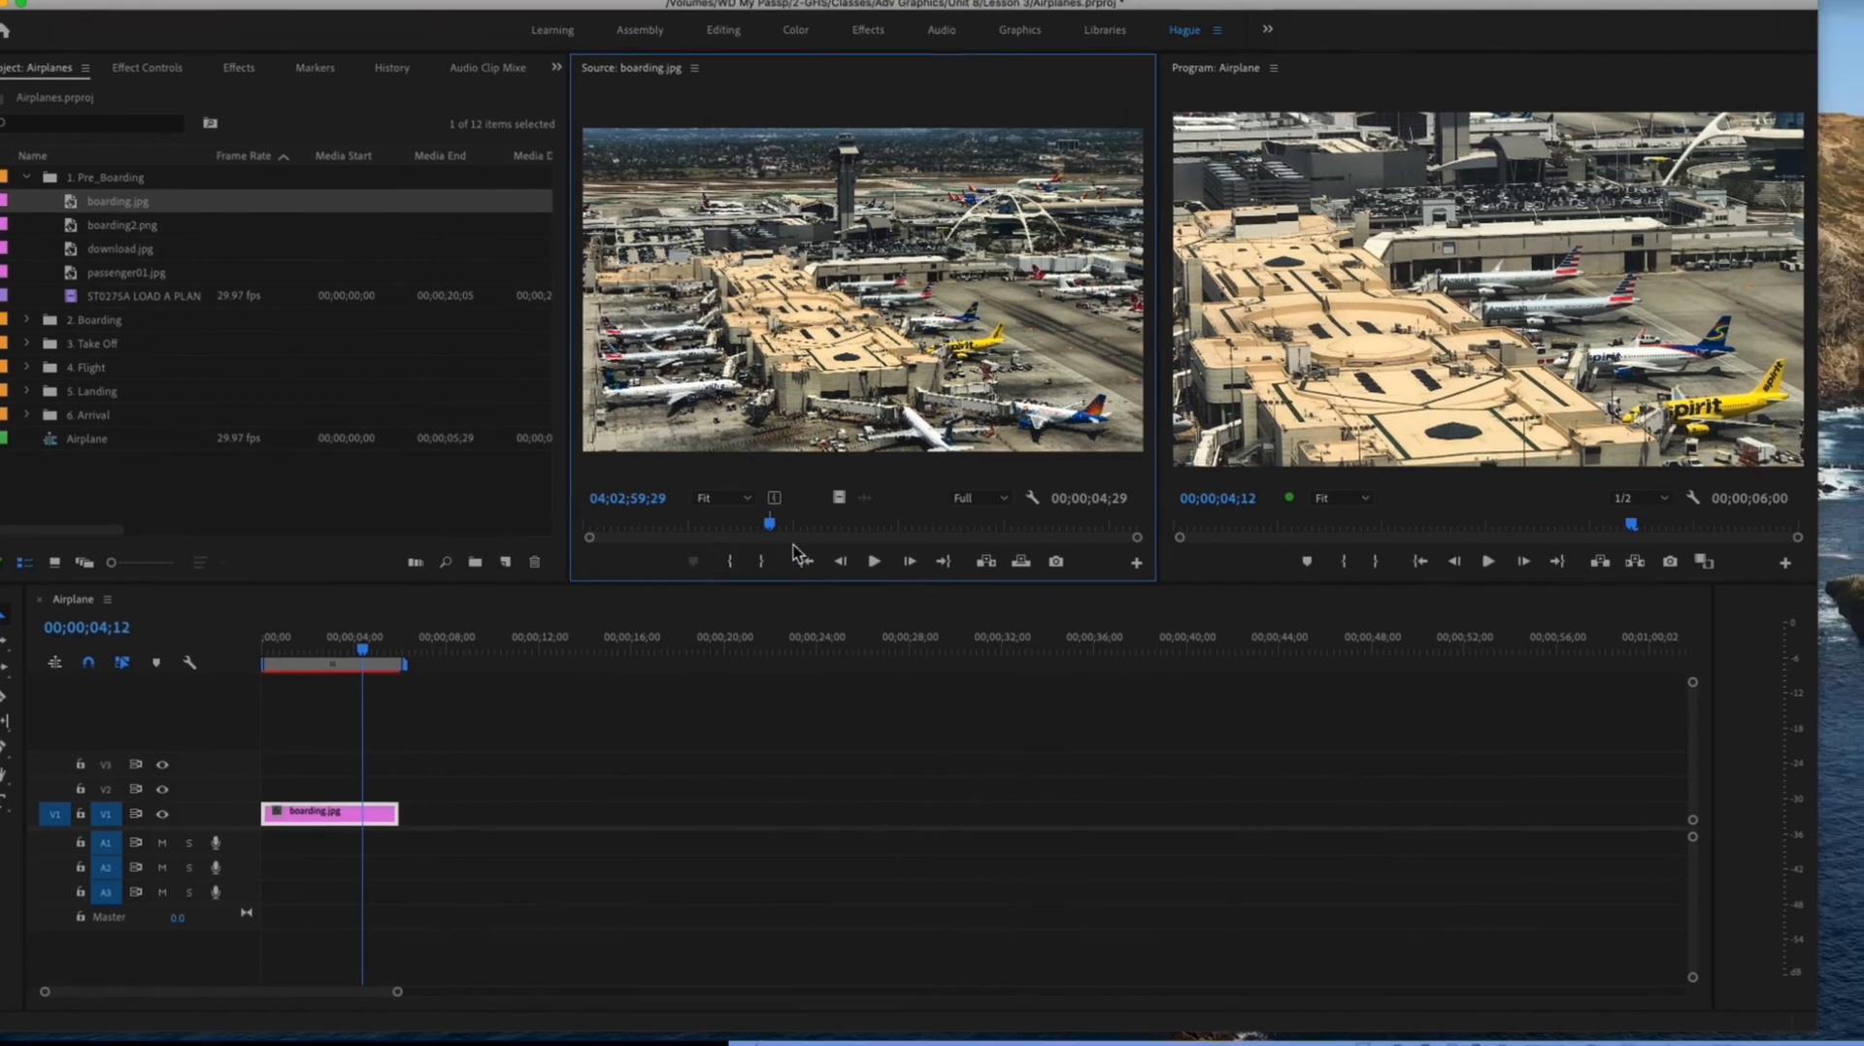
drag(771, 528, 872, 531)
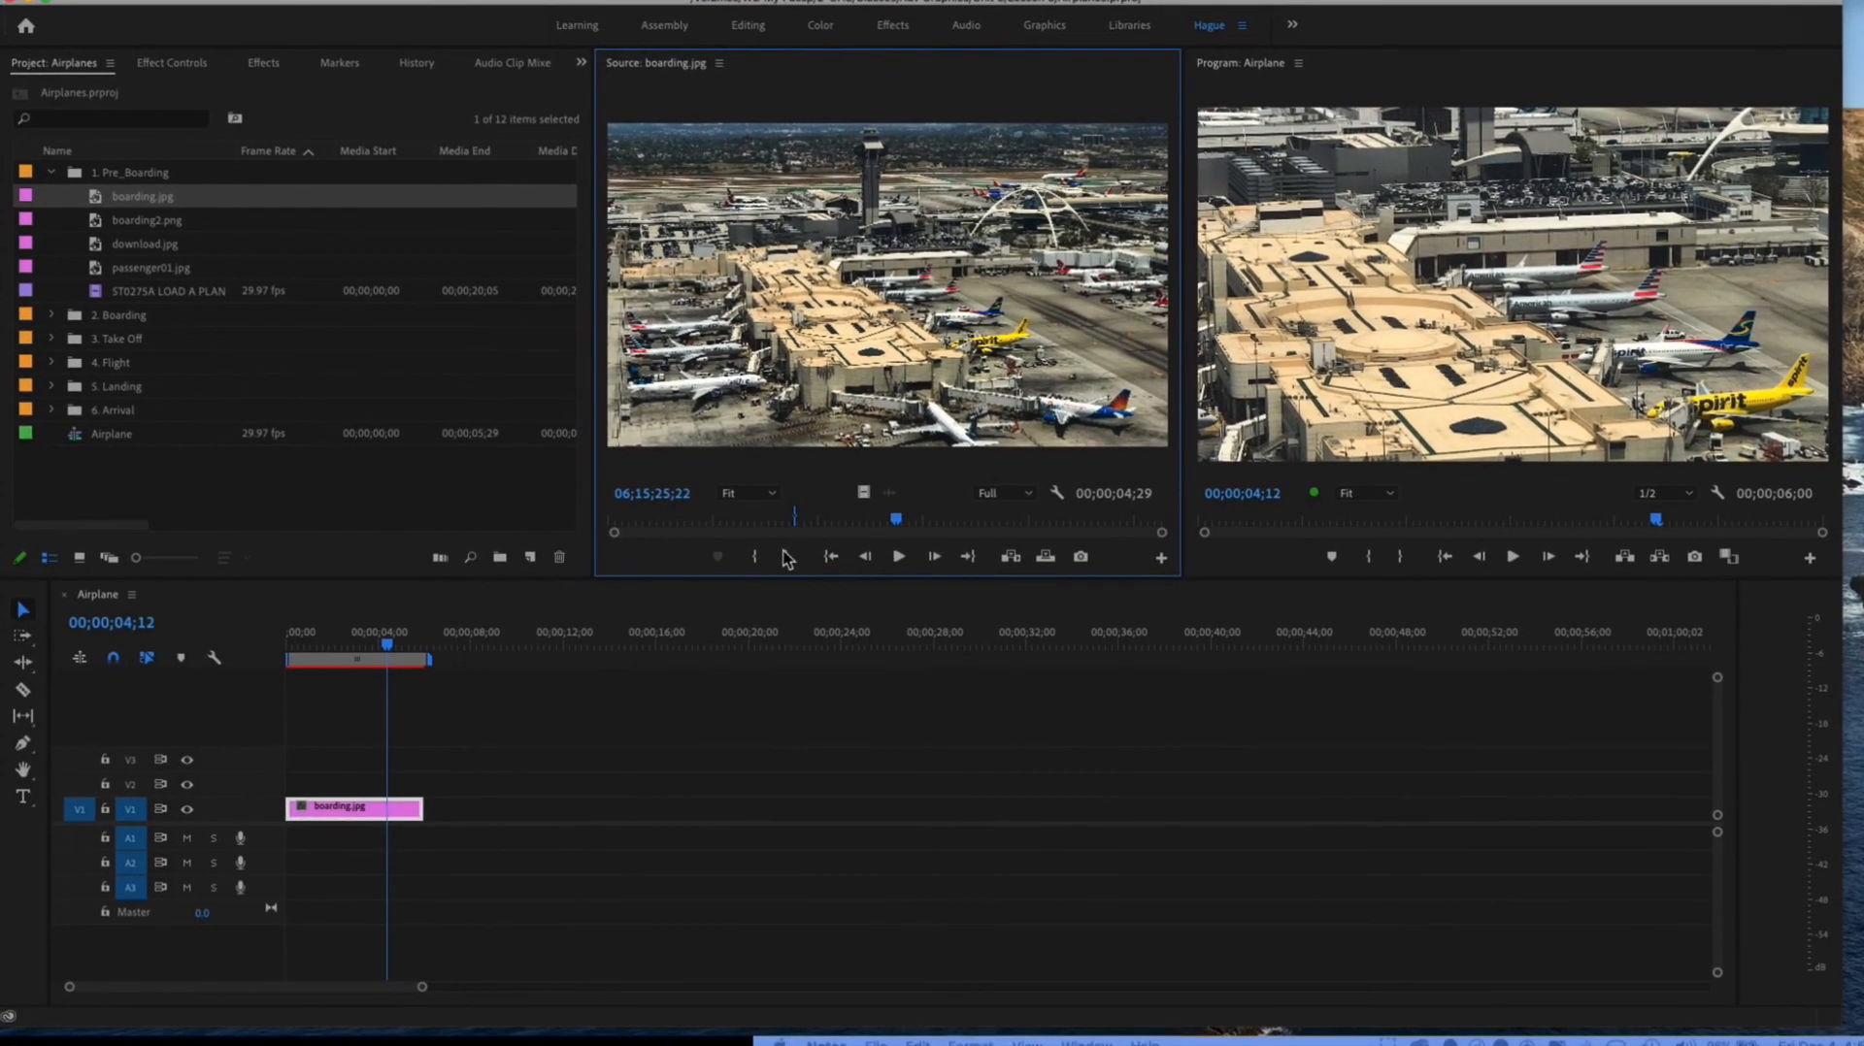
click(786, 560)
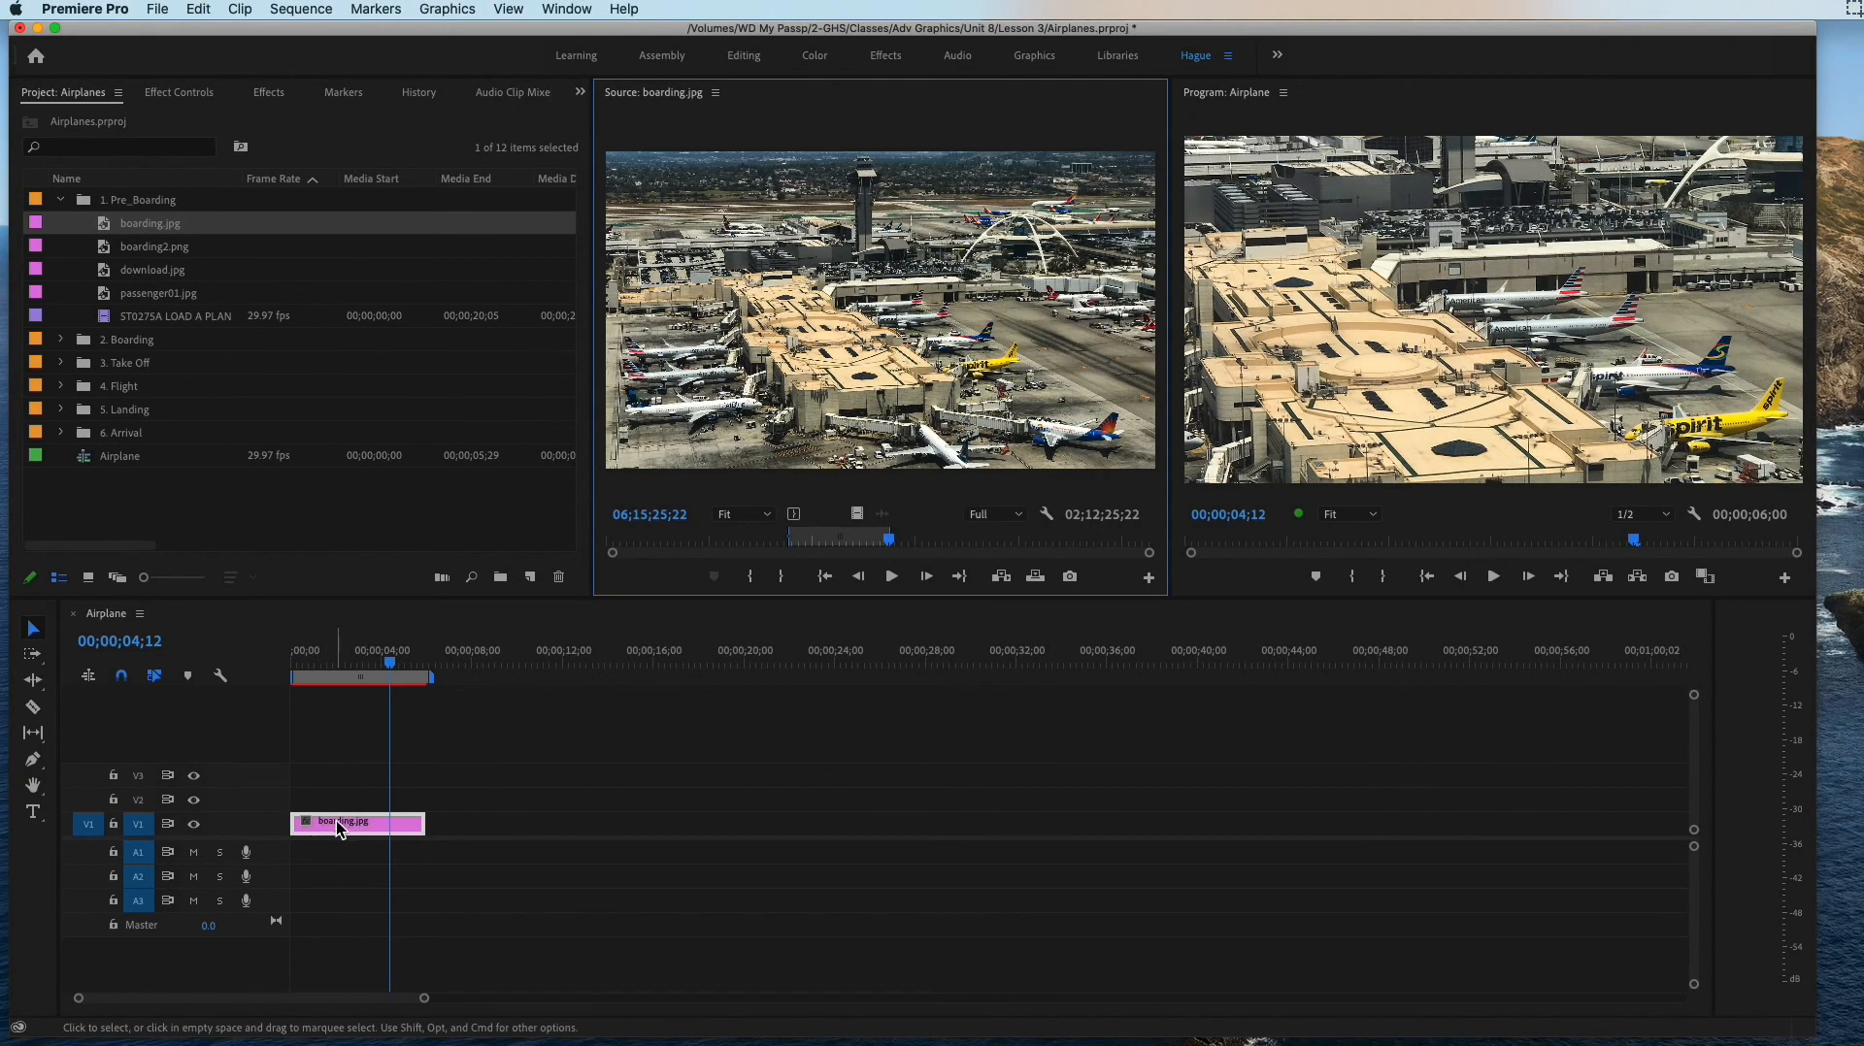
Step: Set the Scale of the boarding.jpg timeline clip to 52 and move the playhead to 00;00;03;27
double_click(336, 823)
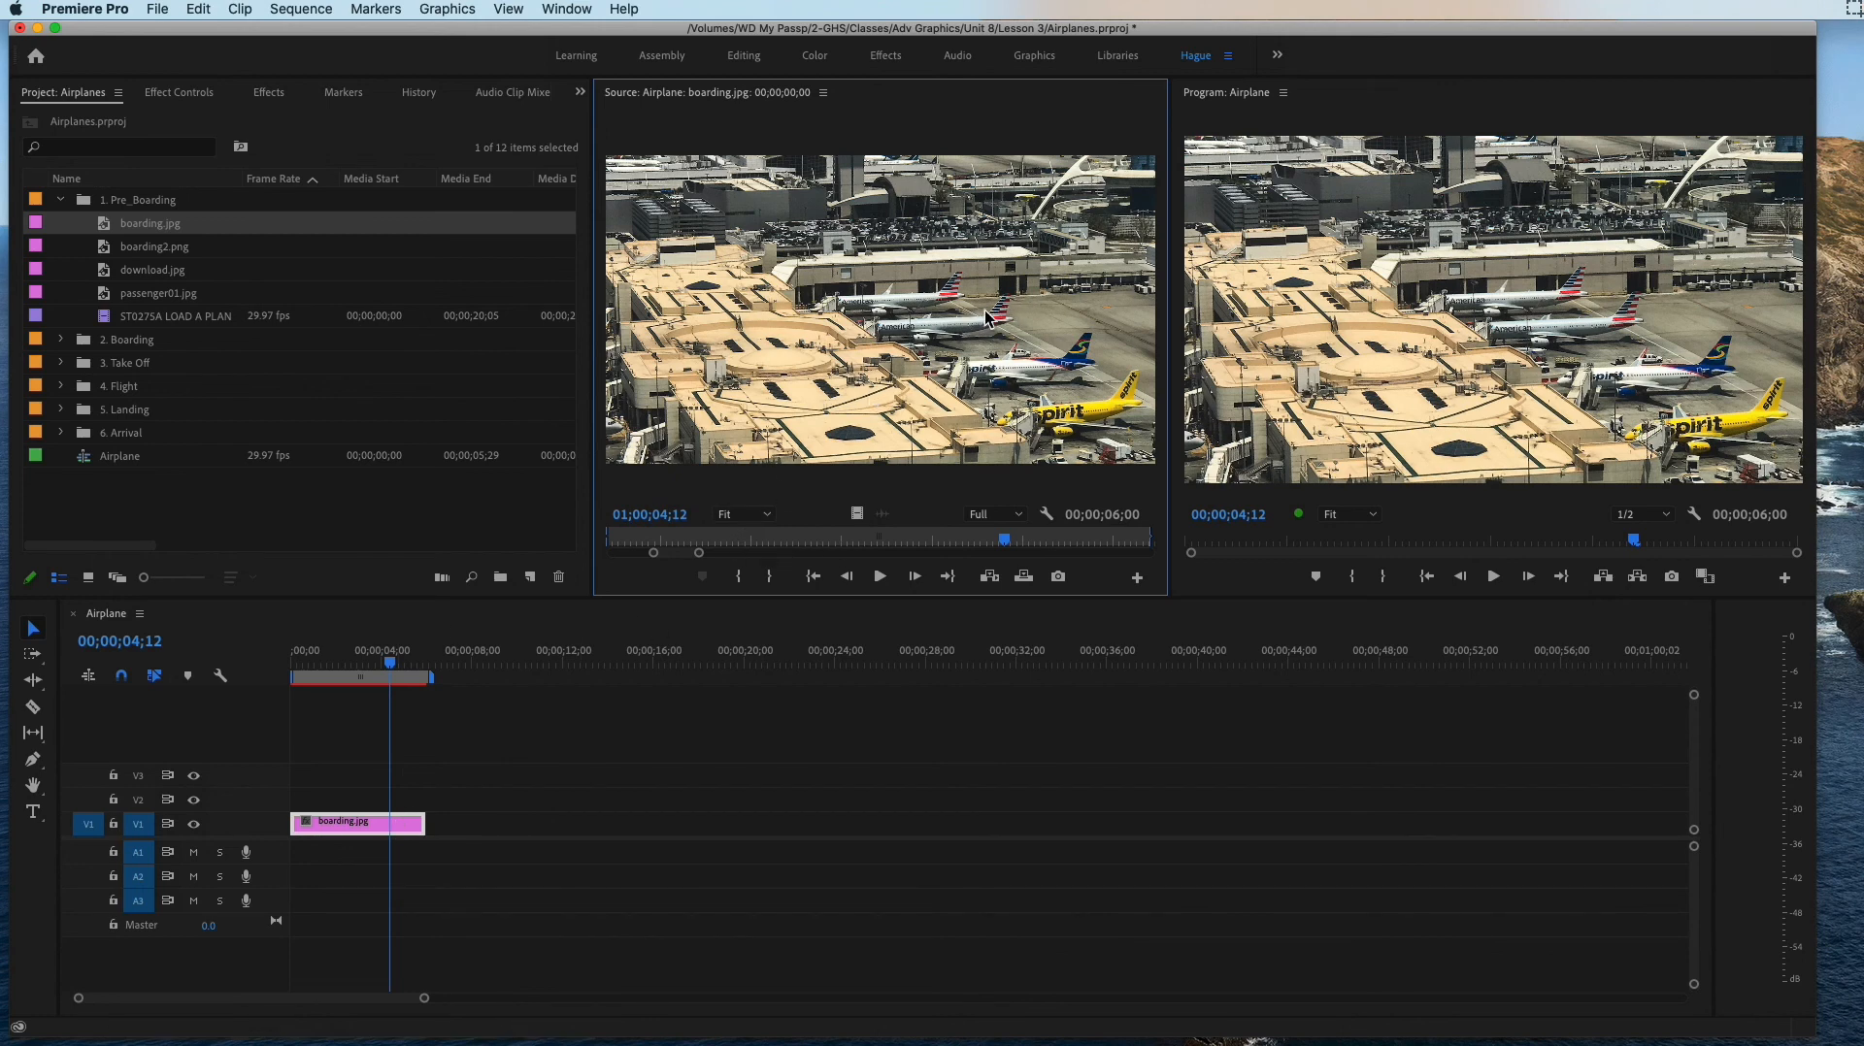
click(346, 832)
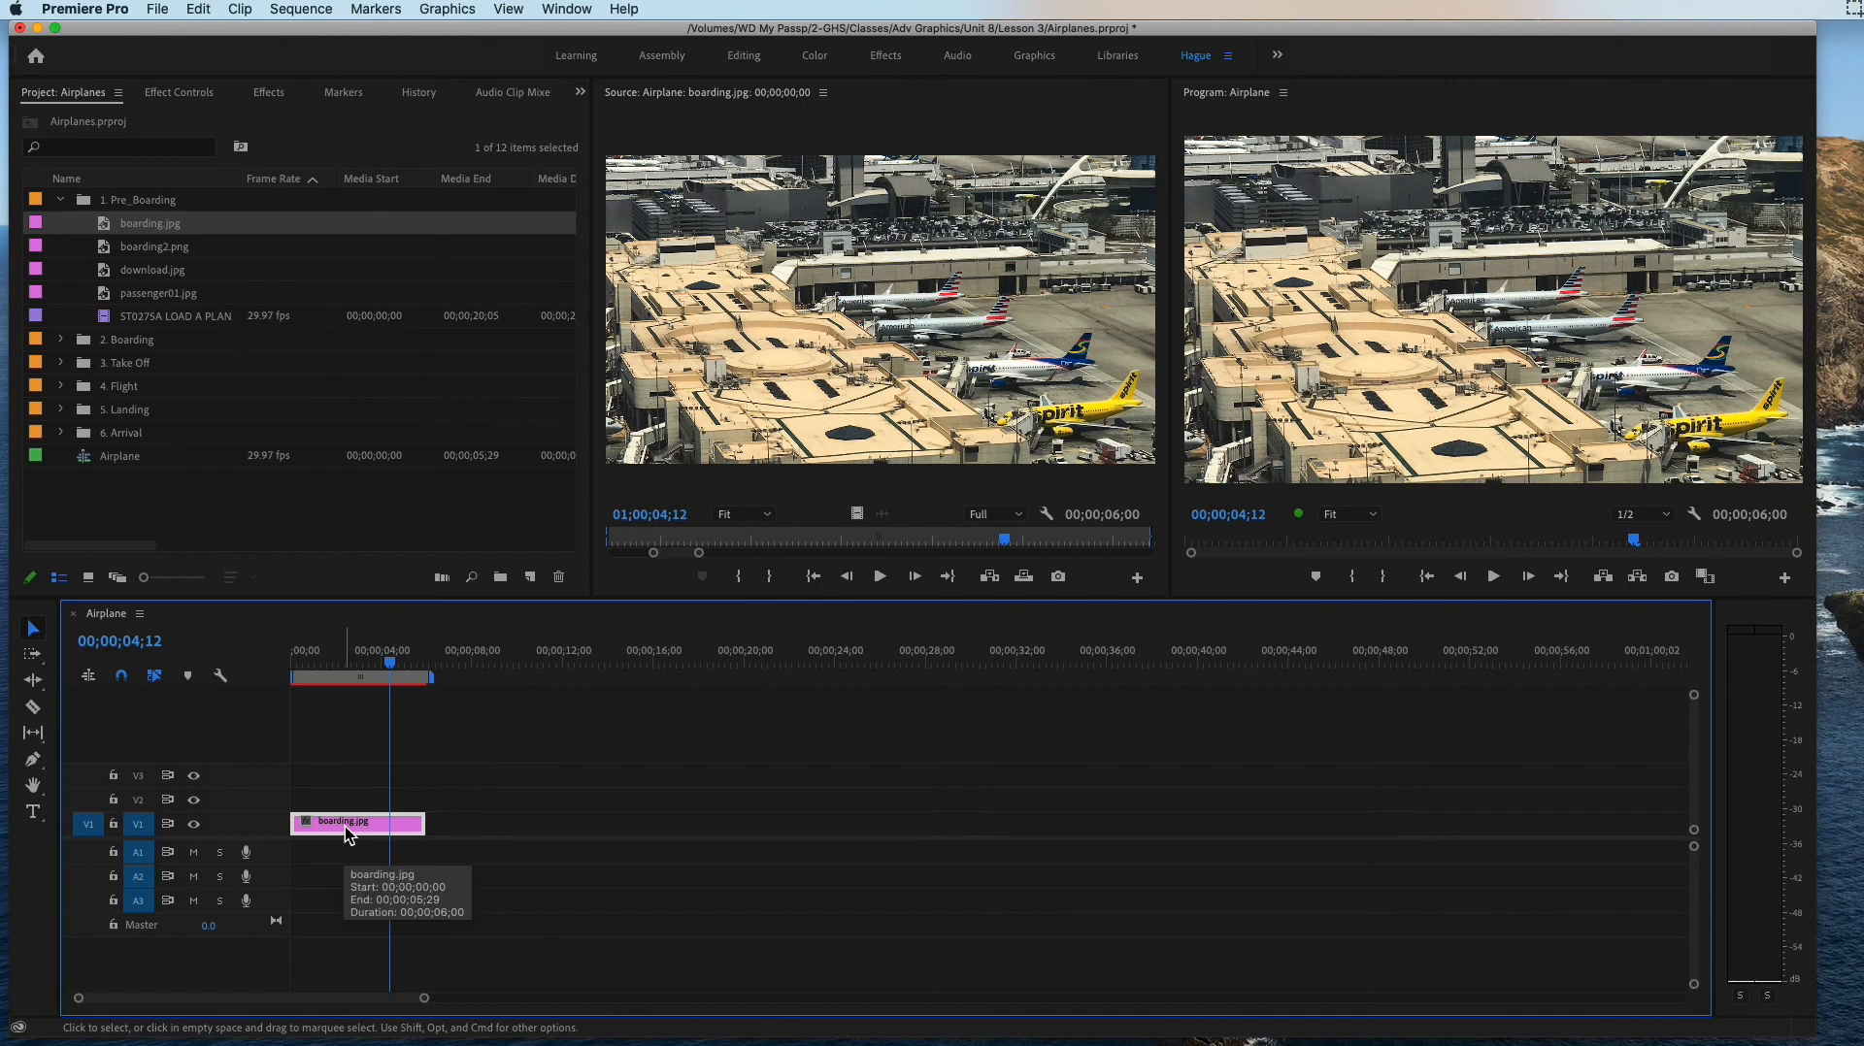
click(186, 93)
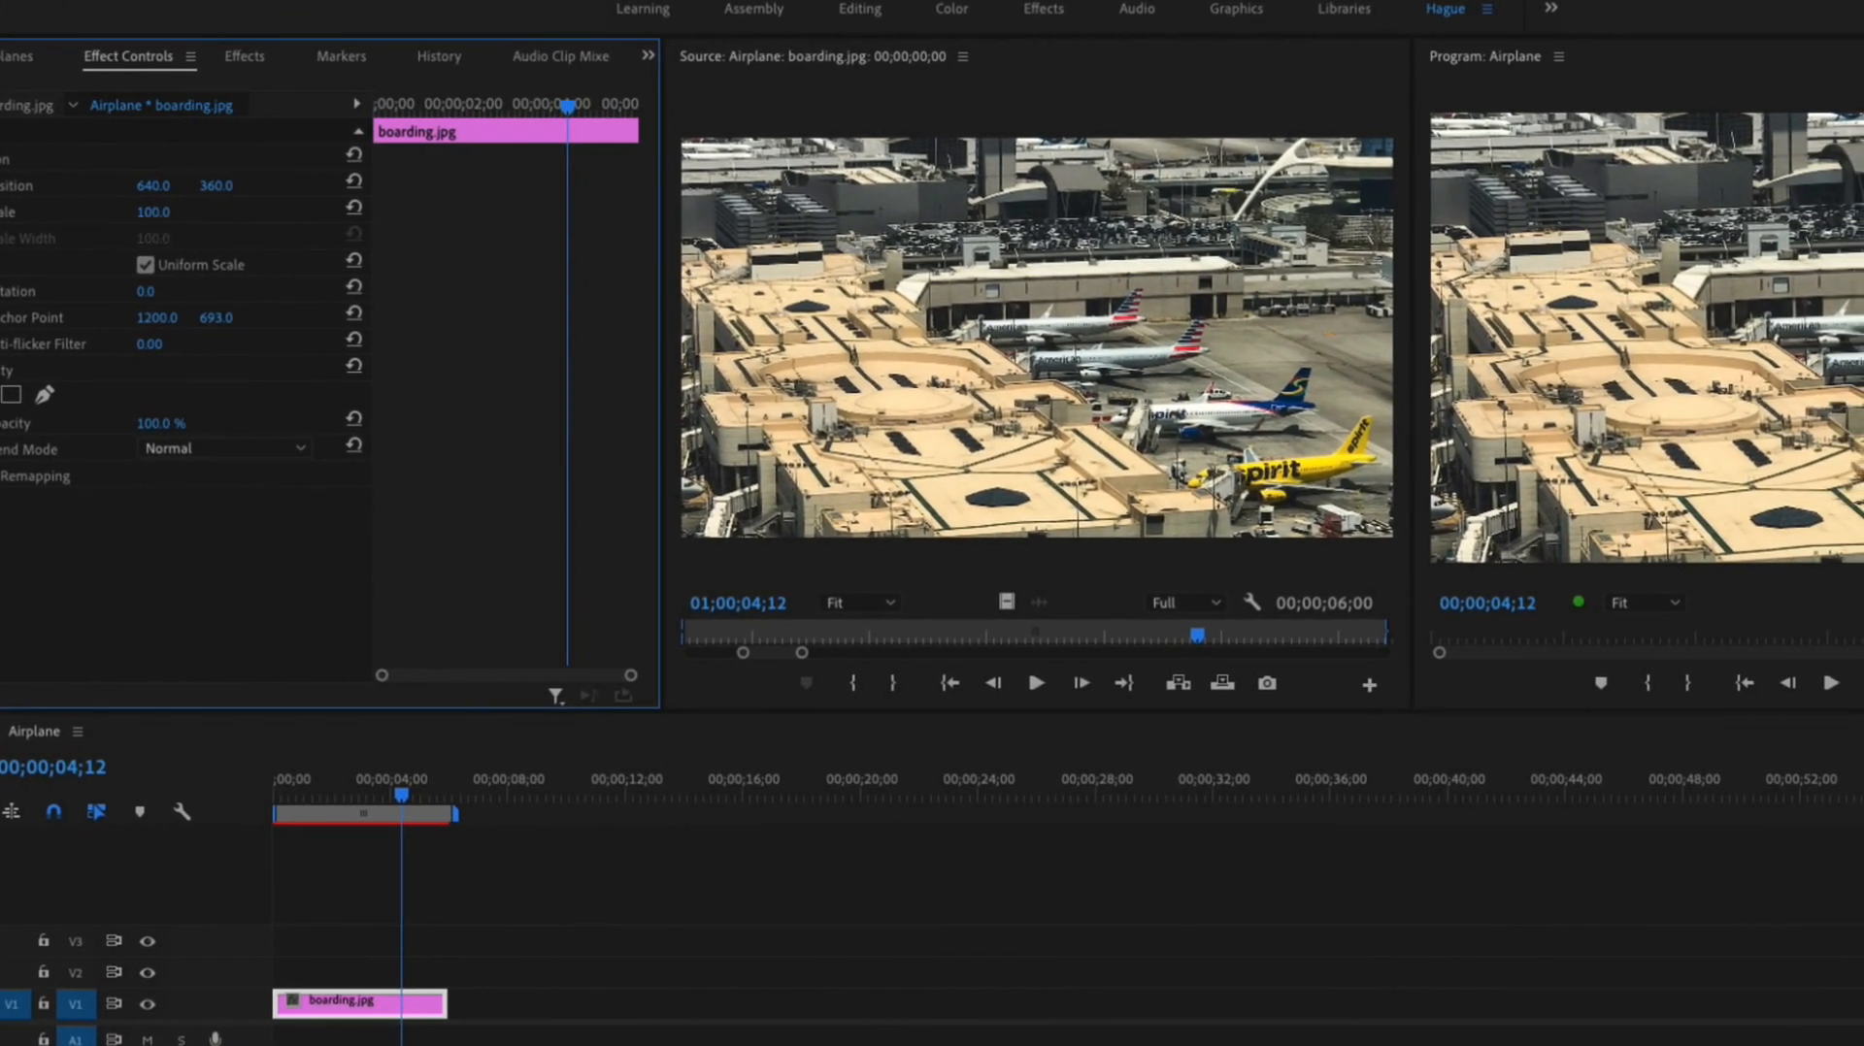
drag(169, 212, 116, 212)
drag(261, 215, 260, 215)
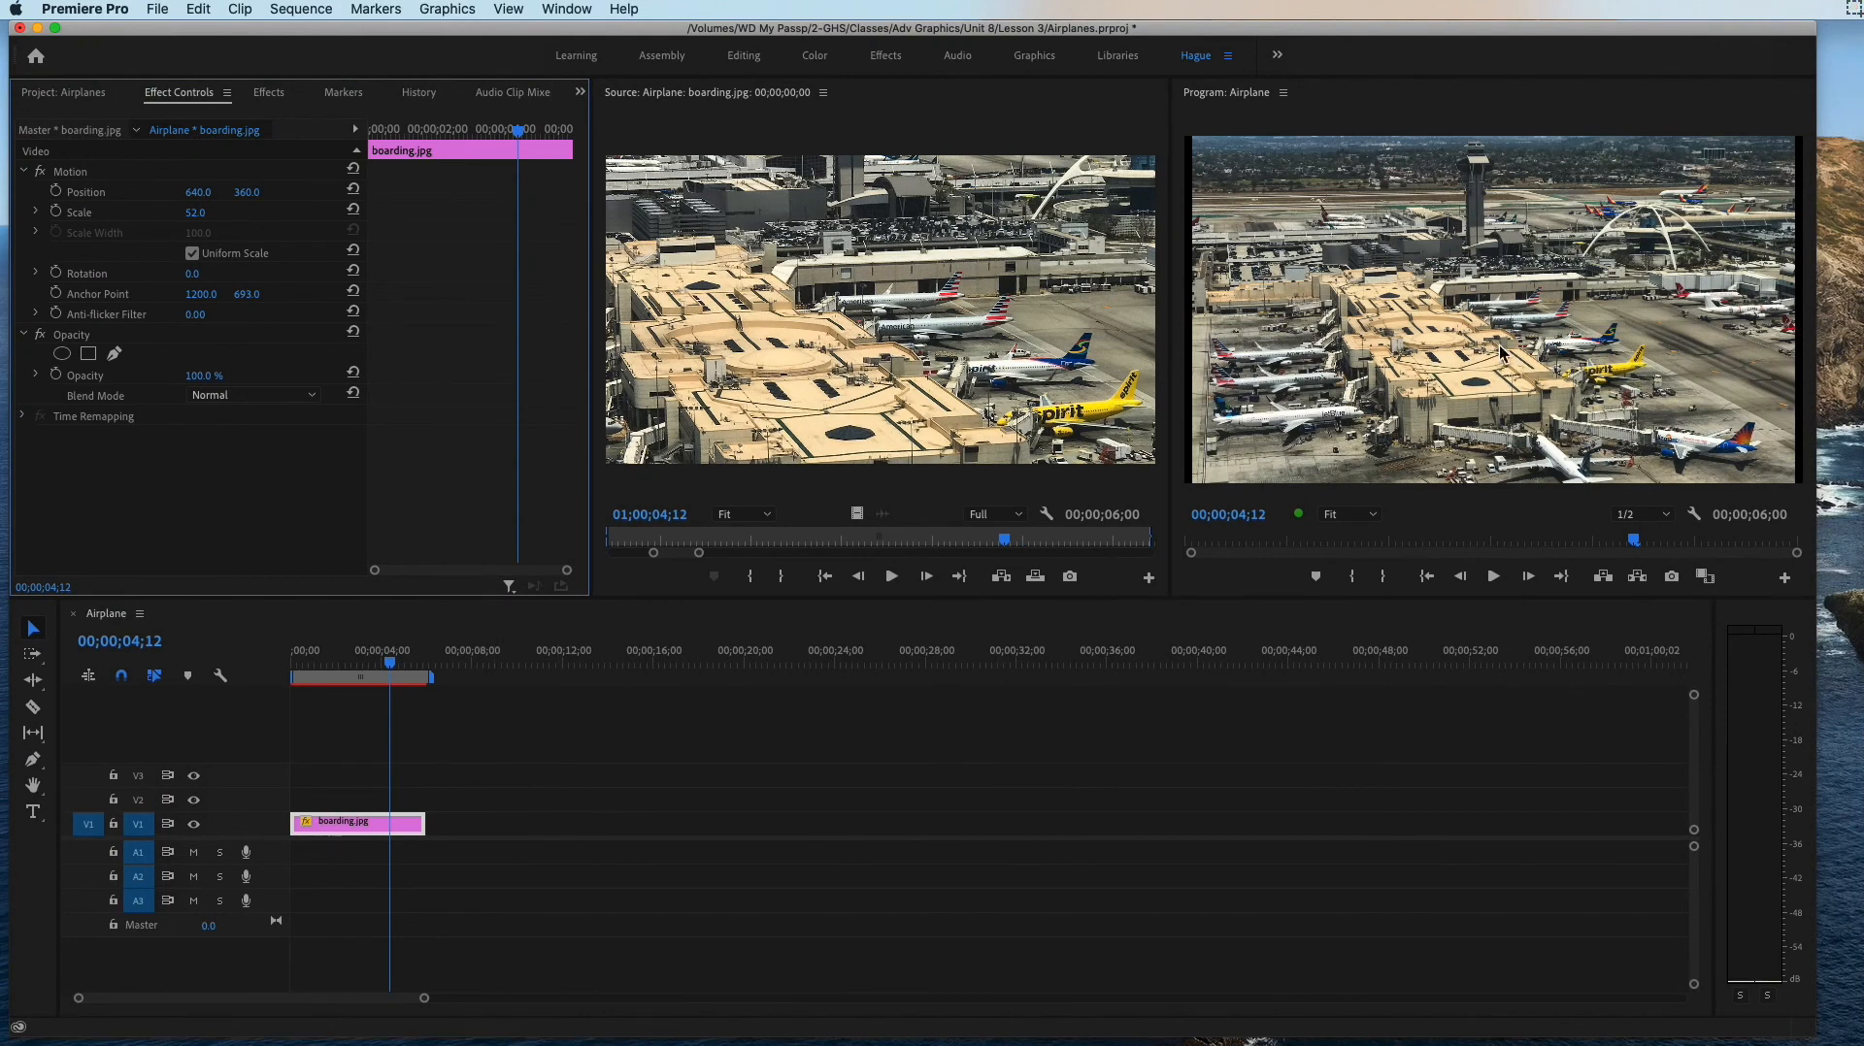
drag(388, 660, 386, 669)
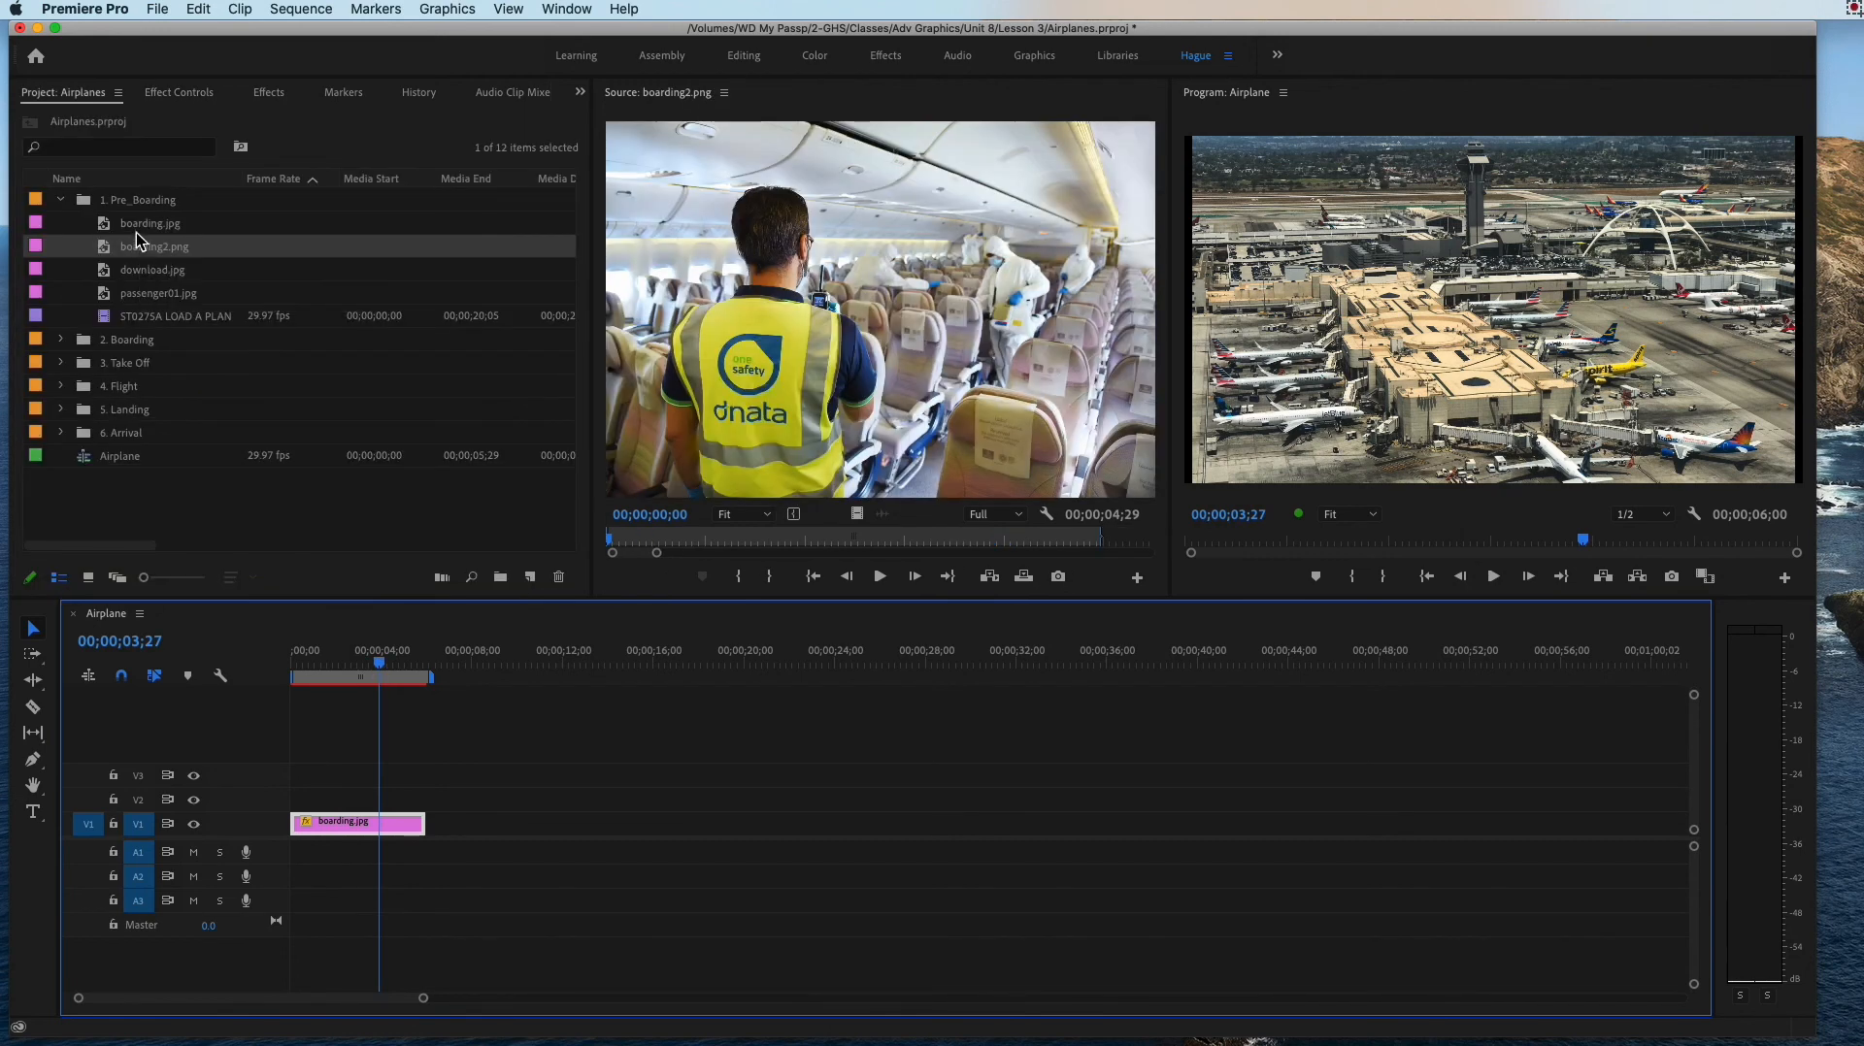
Step: Preview boarding.jpg and boarding2.png from the 1. Pre_Boarding bin in the Source Monitor
click(137, 229)
click(102, 250)
double_click(124, 227)
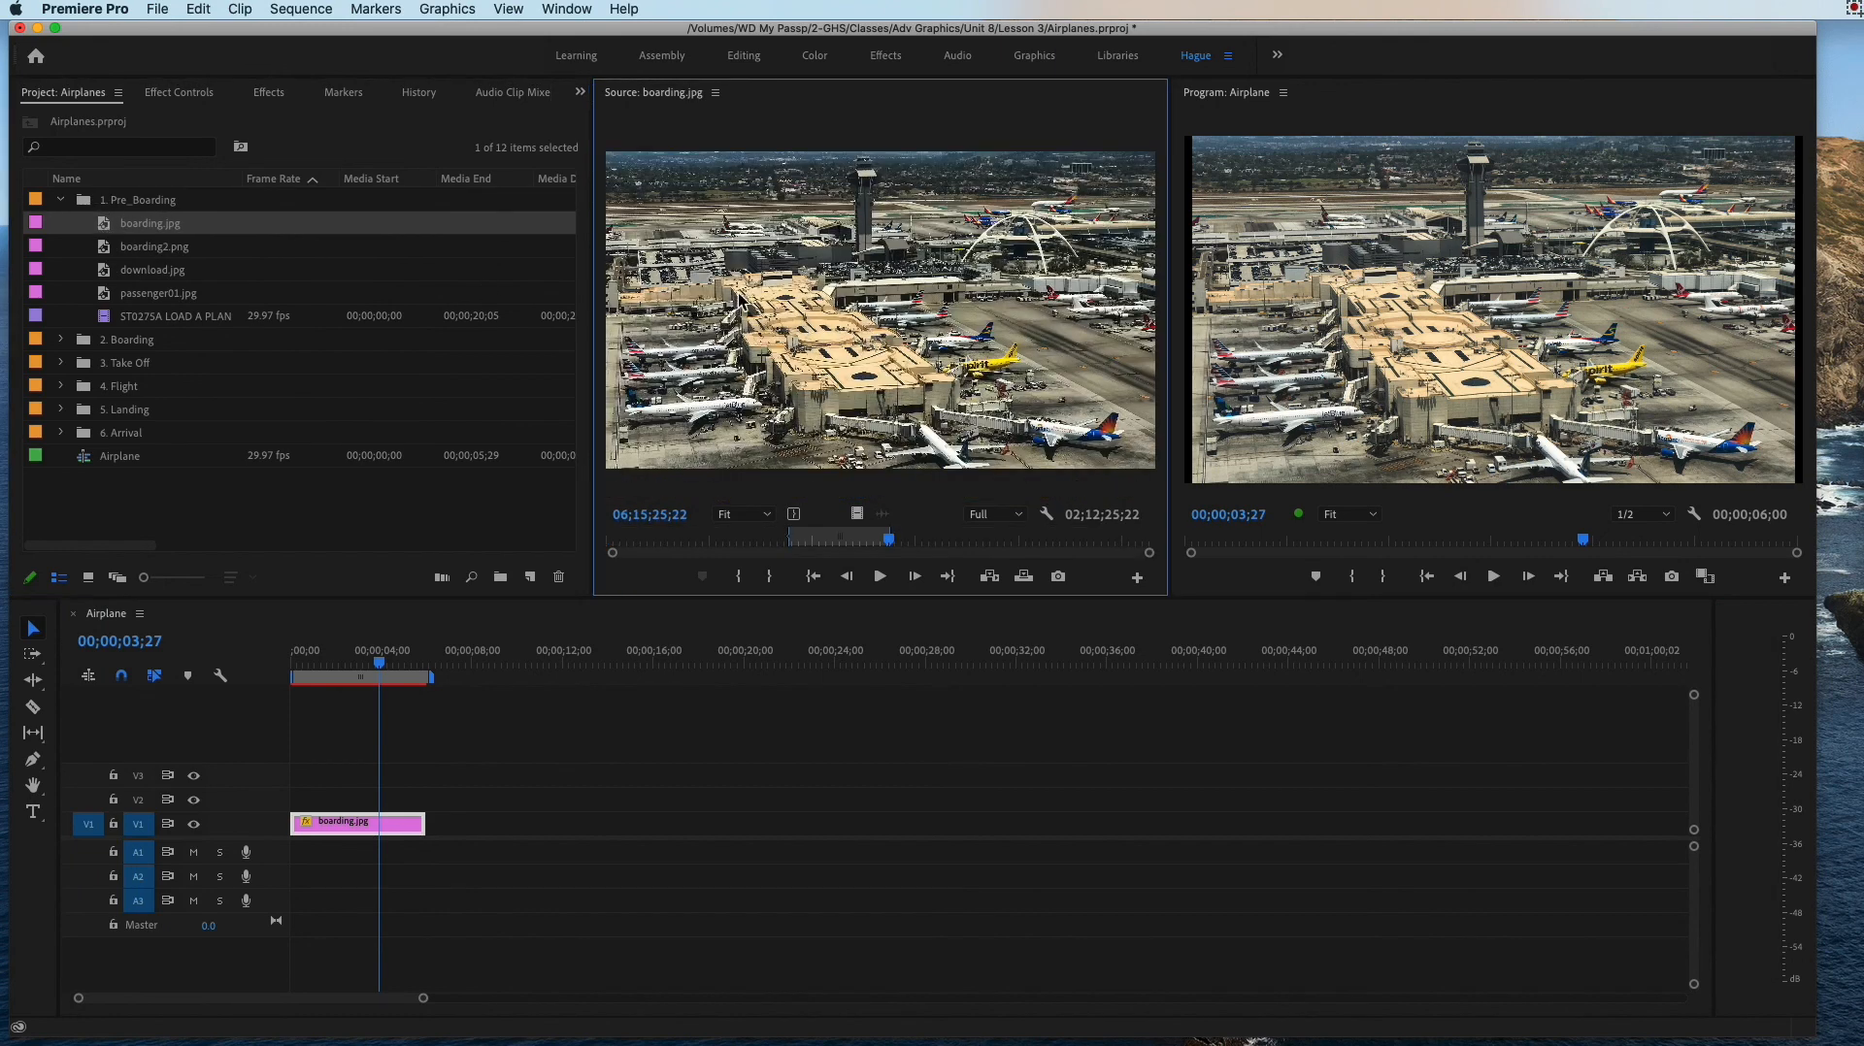
double_click(105, 250)
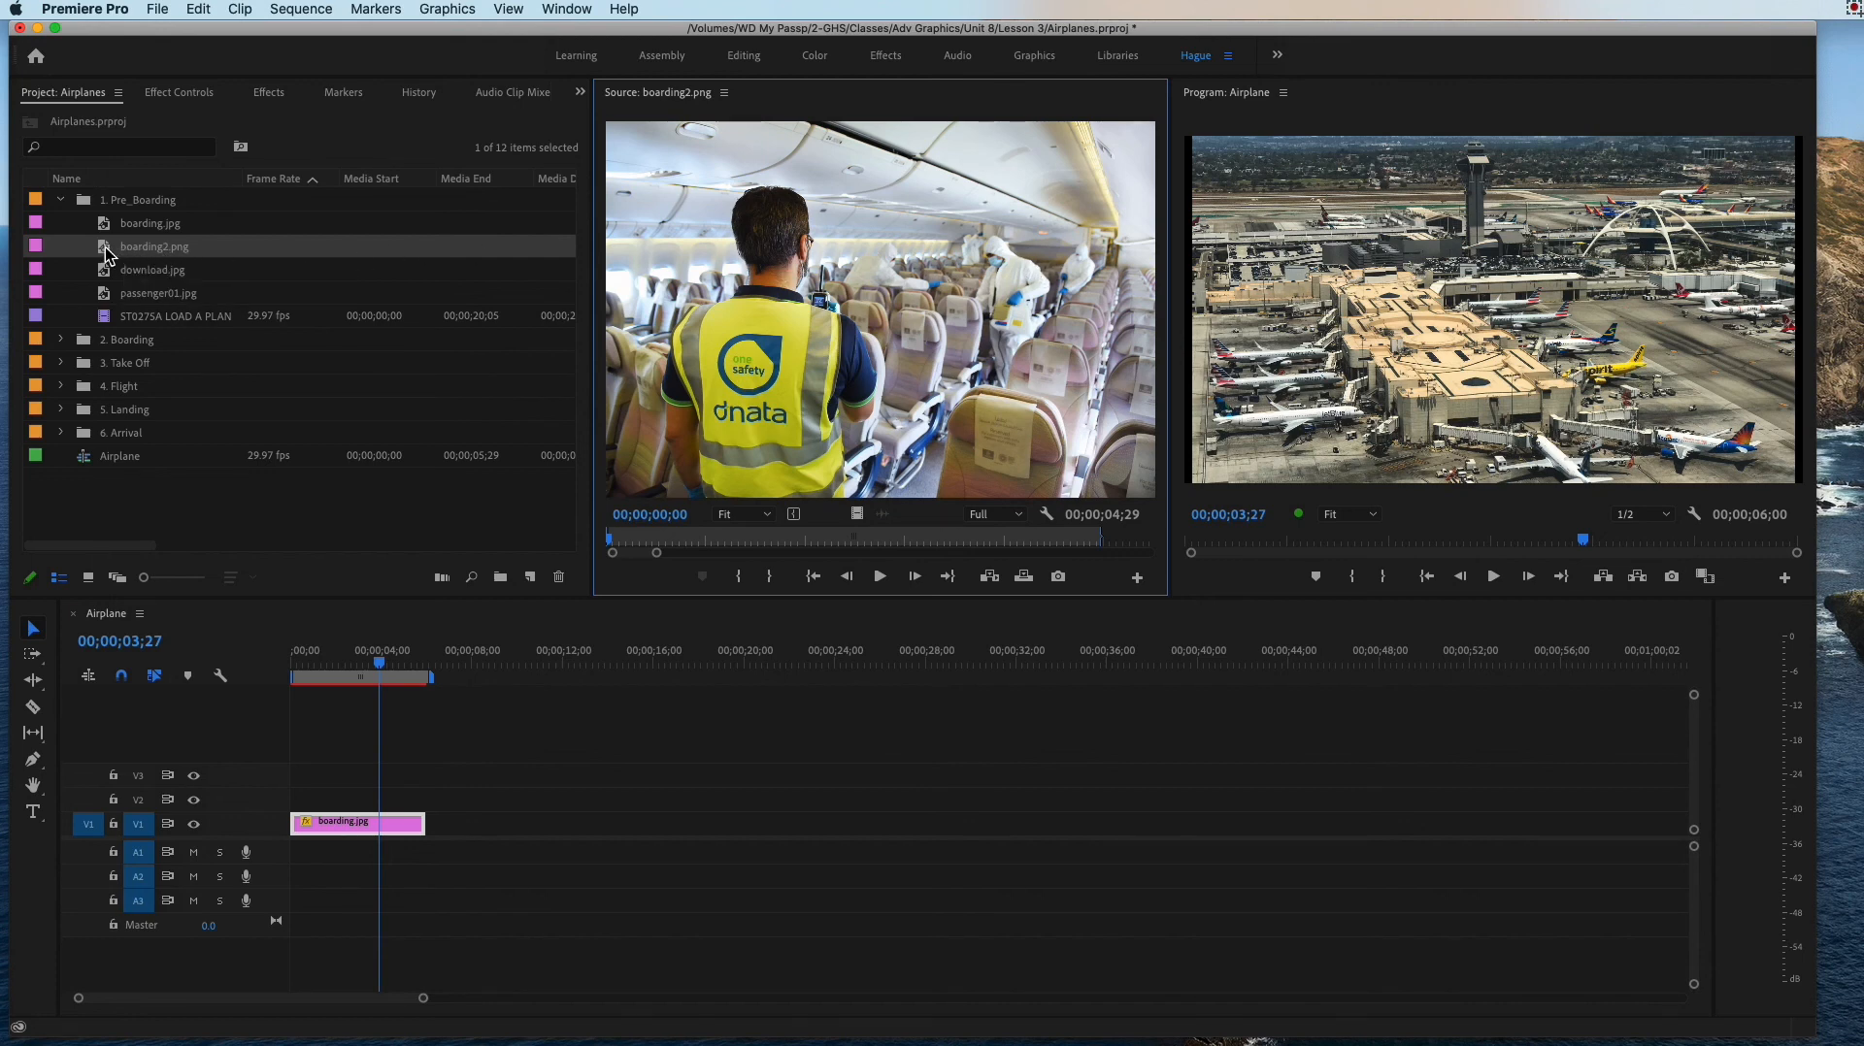
drag(921, 237, 830, 424)
Step: Place boarding2.png on V1 directly after the boarding.jpg clip and try lengthening it to 00;00;06;02
drag(155, 245, 485, 821)
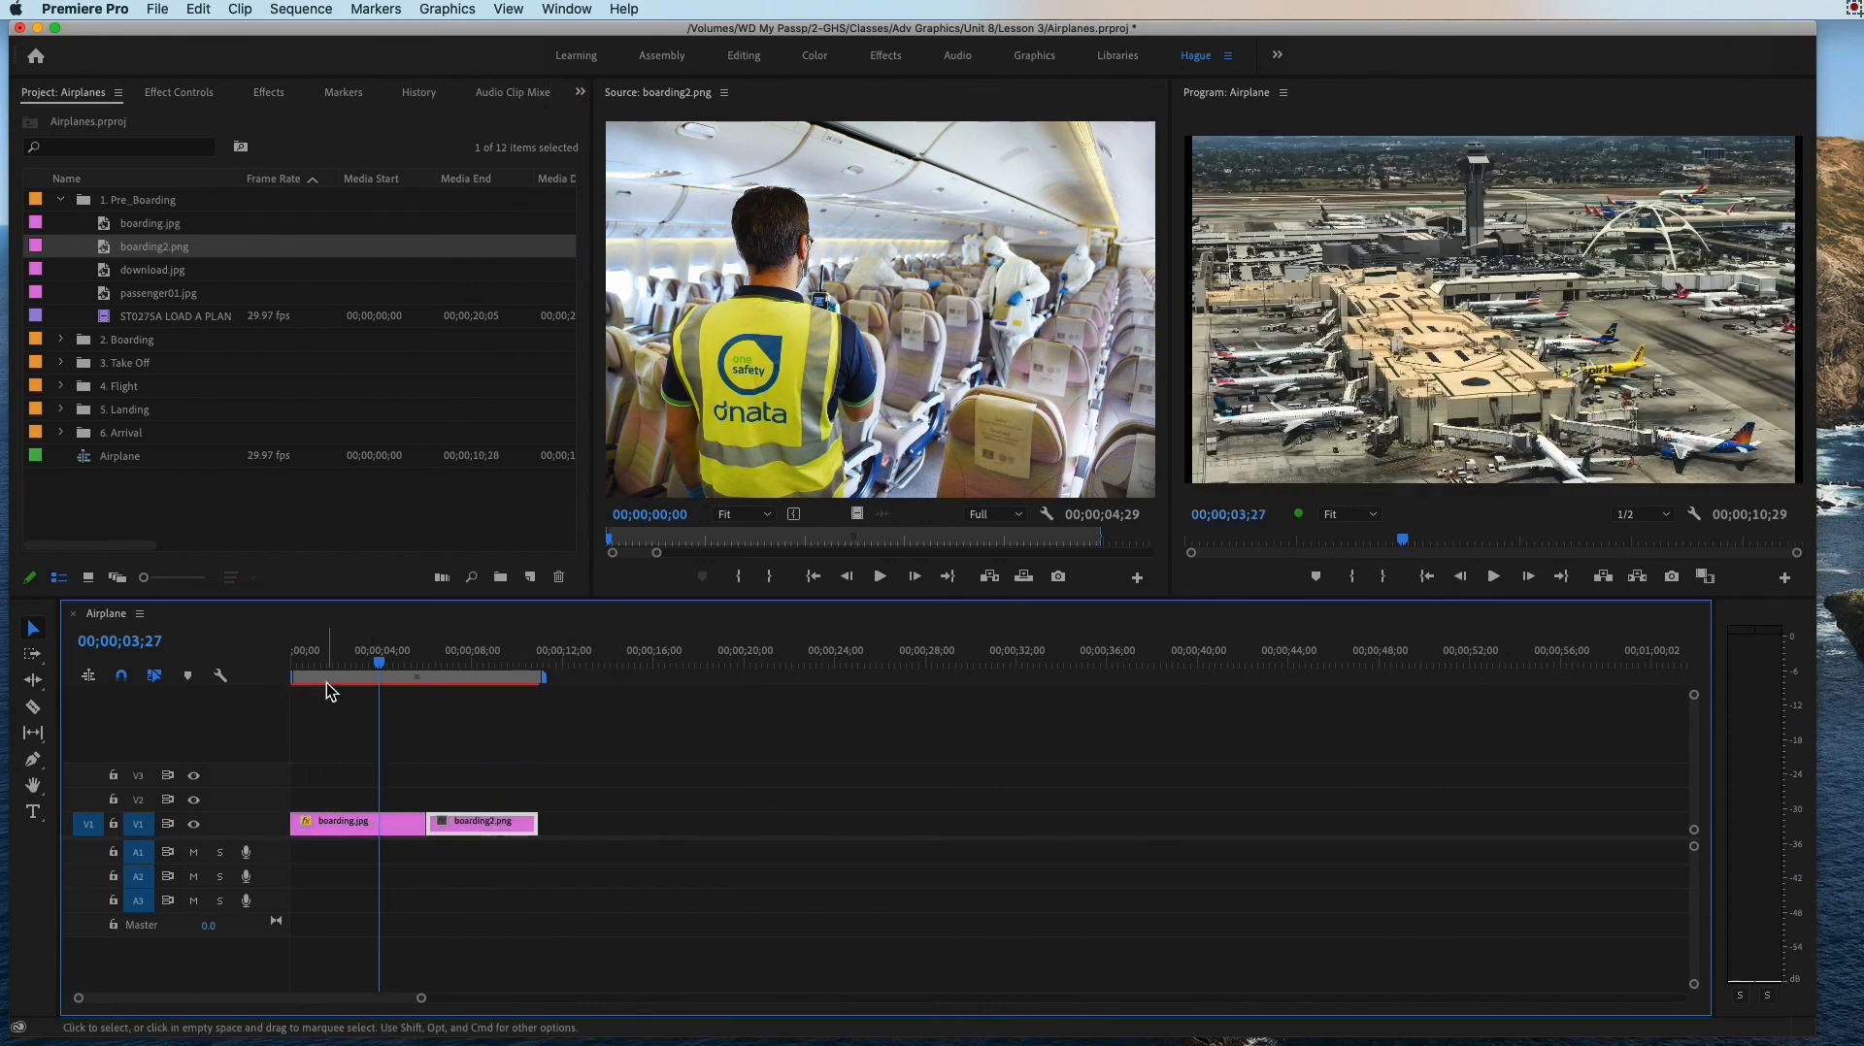
click(378, 666)
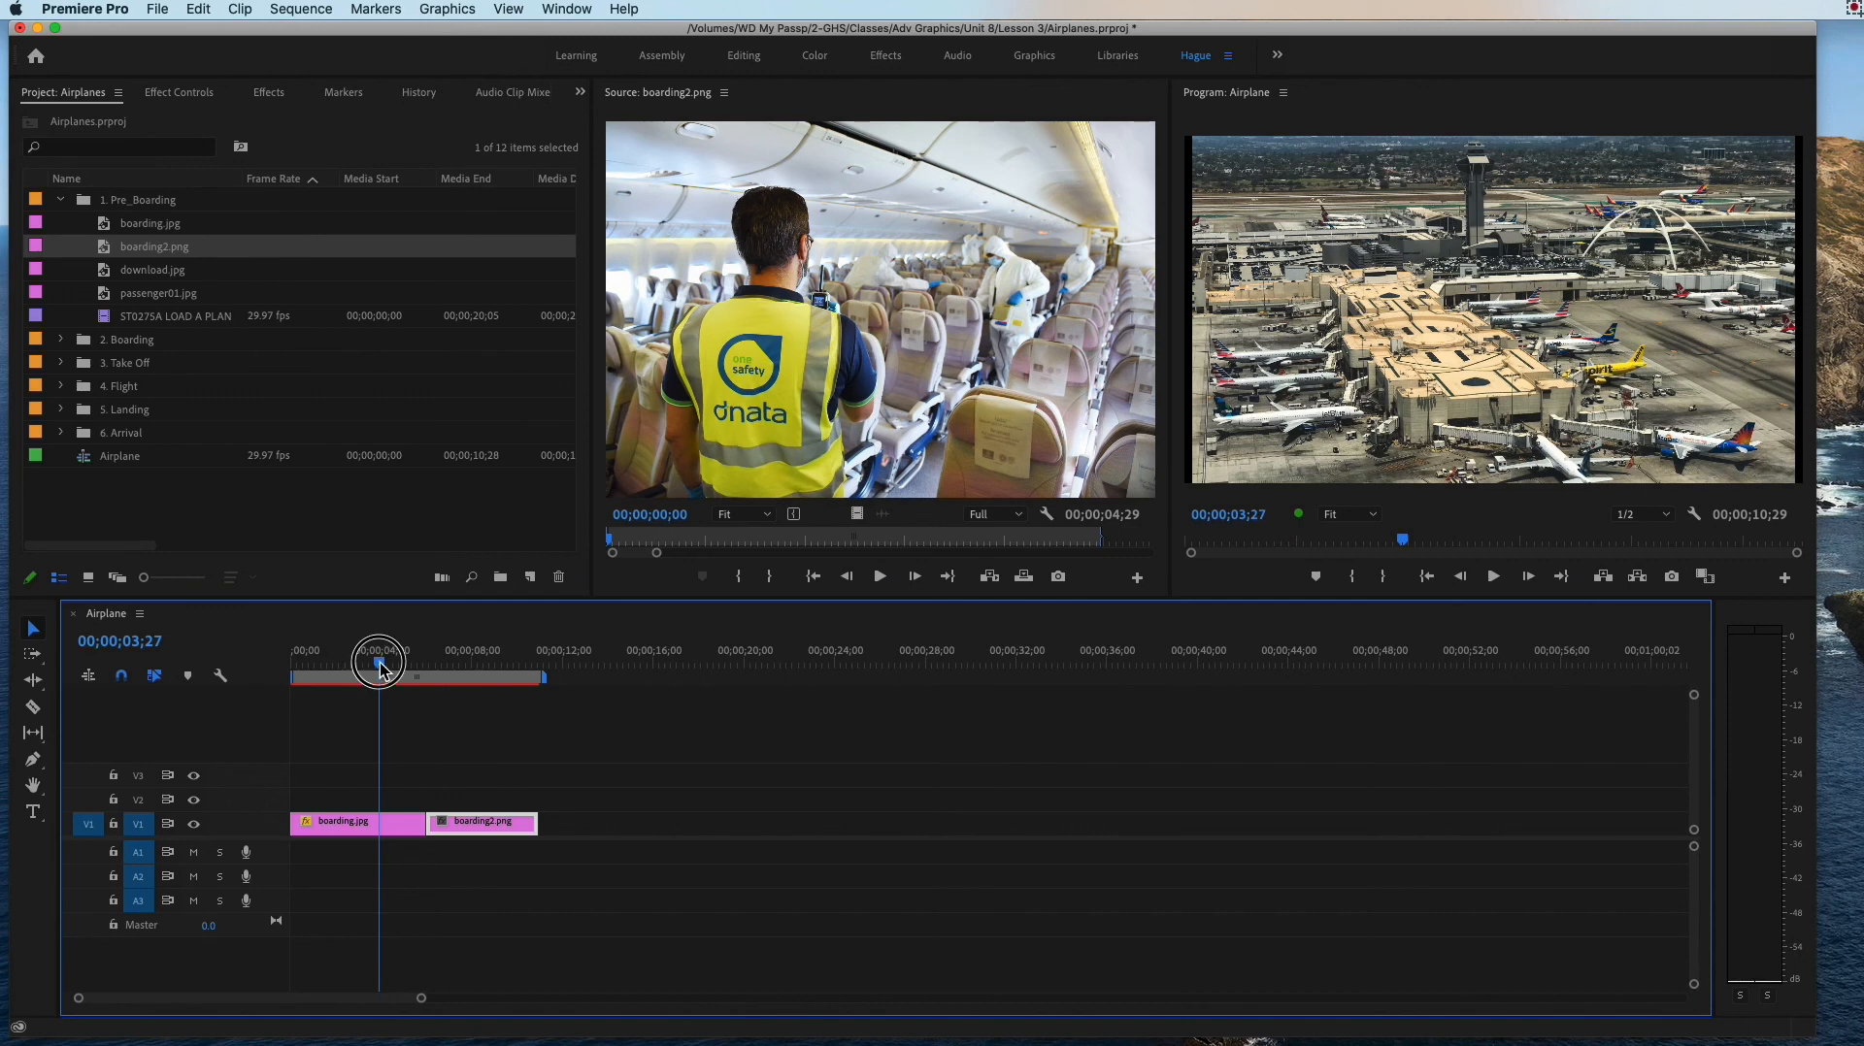
click(484, 823)
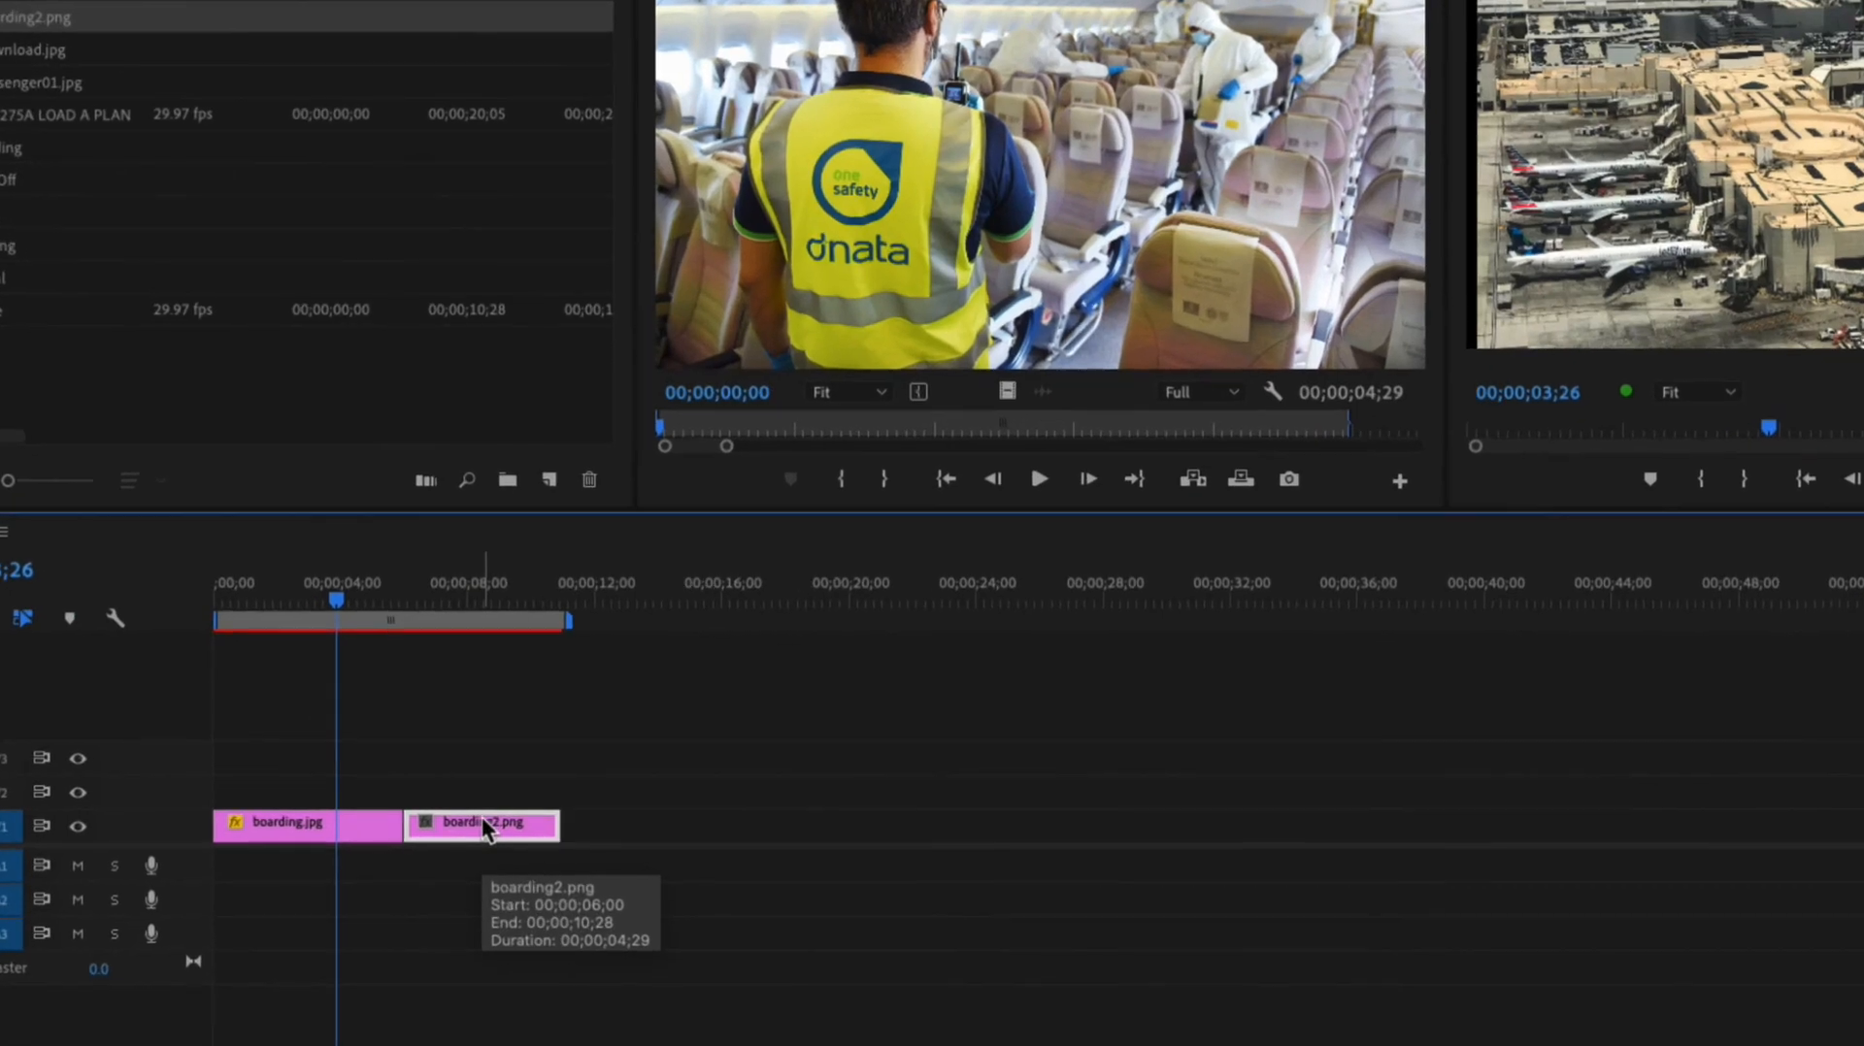
drag(524, 820, 543, 824)
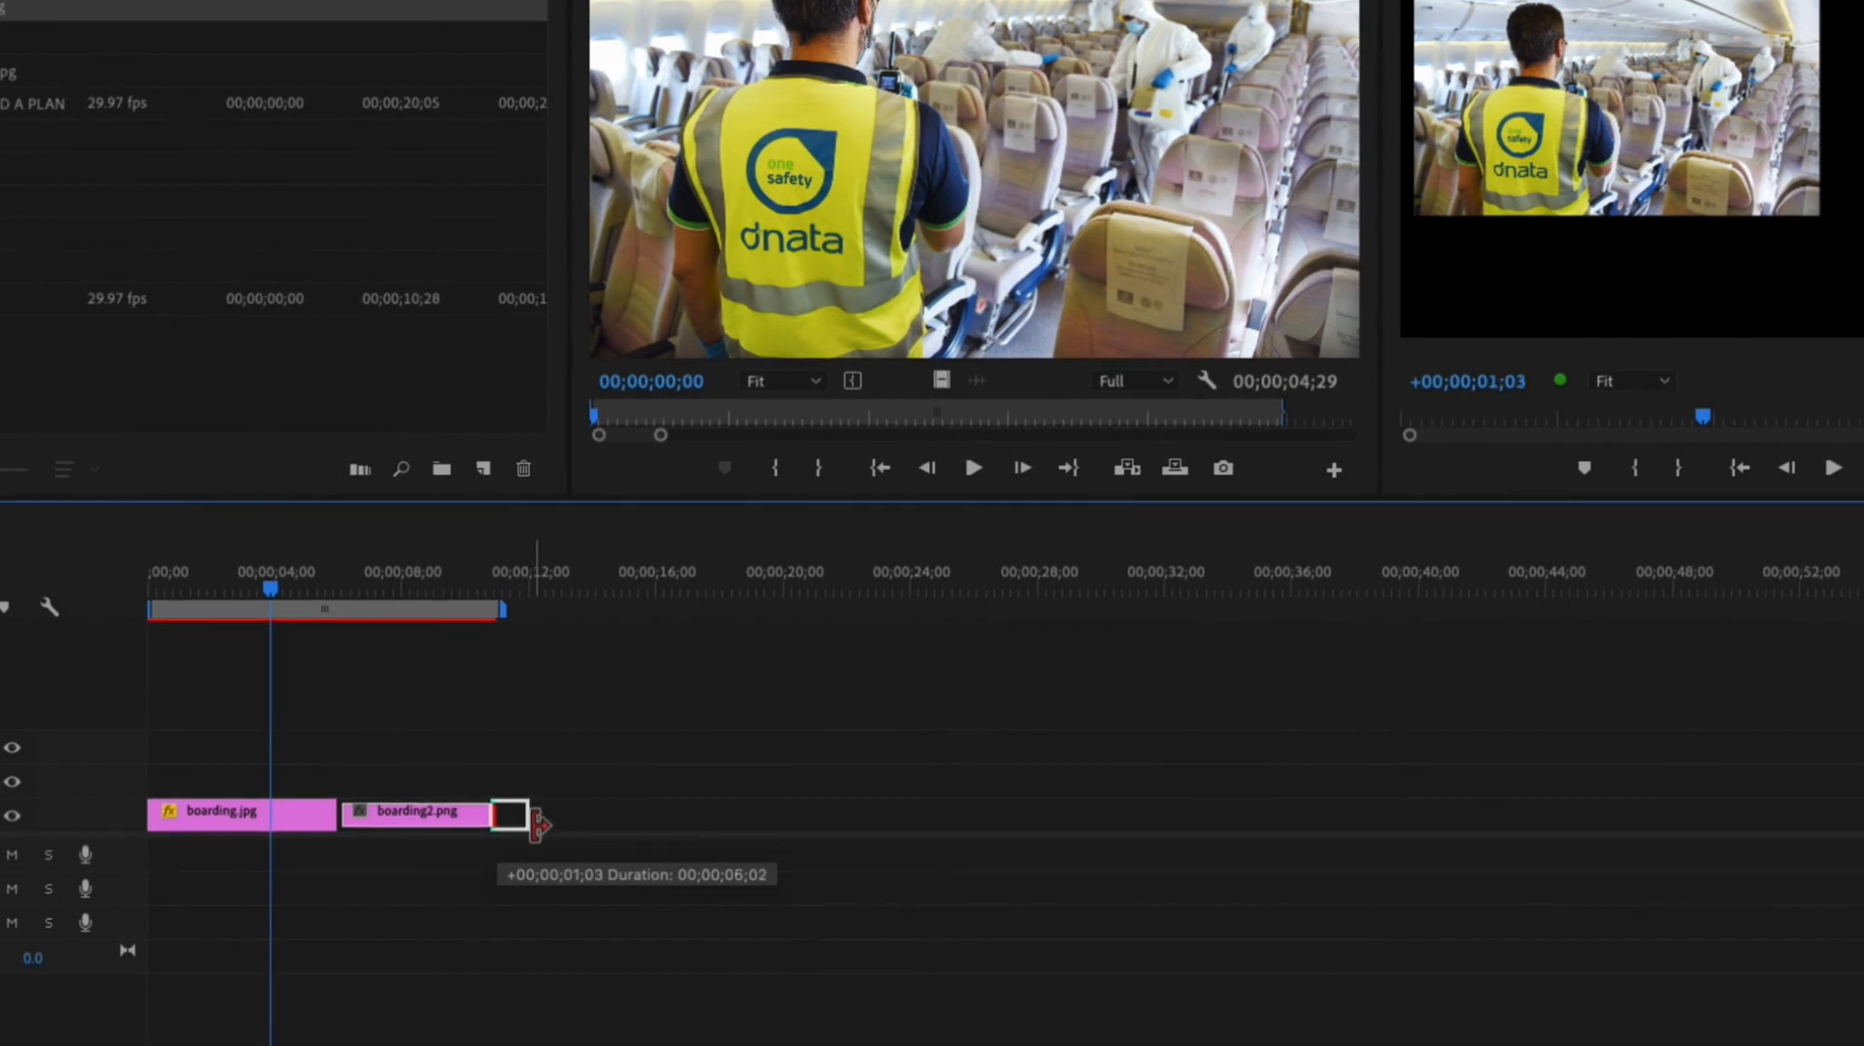
Step: Move the boarding2.png clip to V2 above boarding.jpg at the sequence start and extend its end to match the clip below
drag(537, 826, 323, 798)
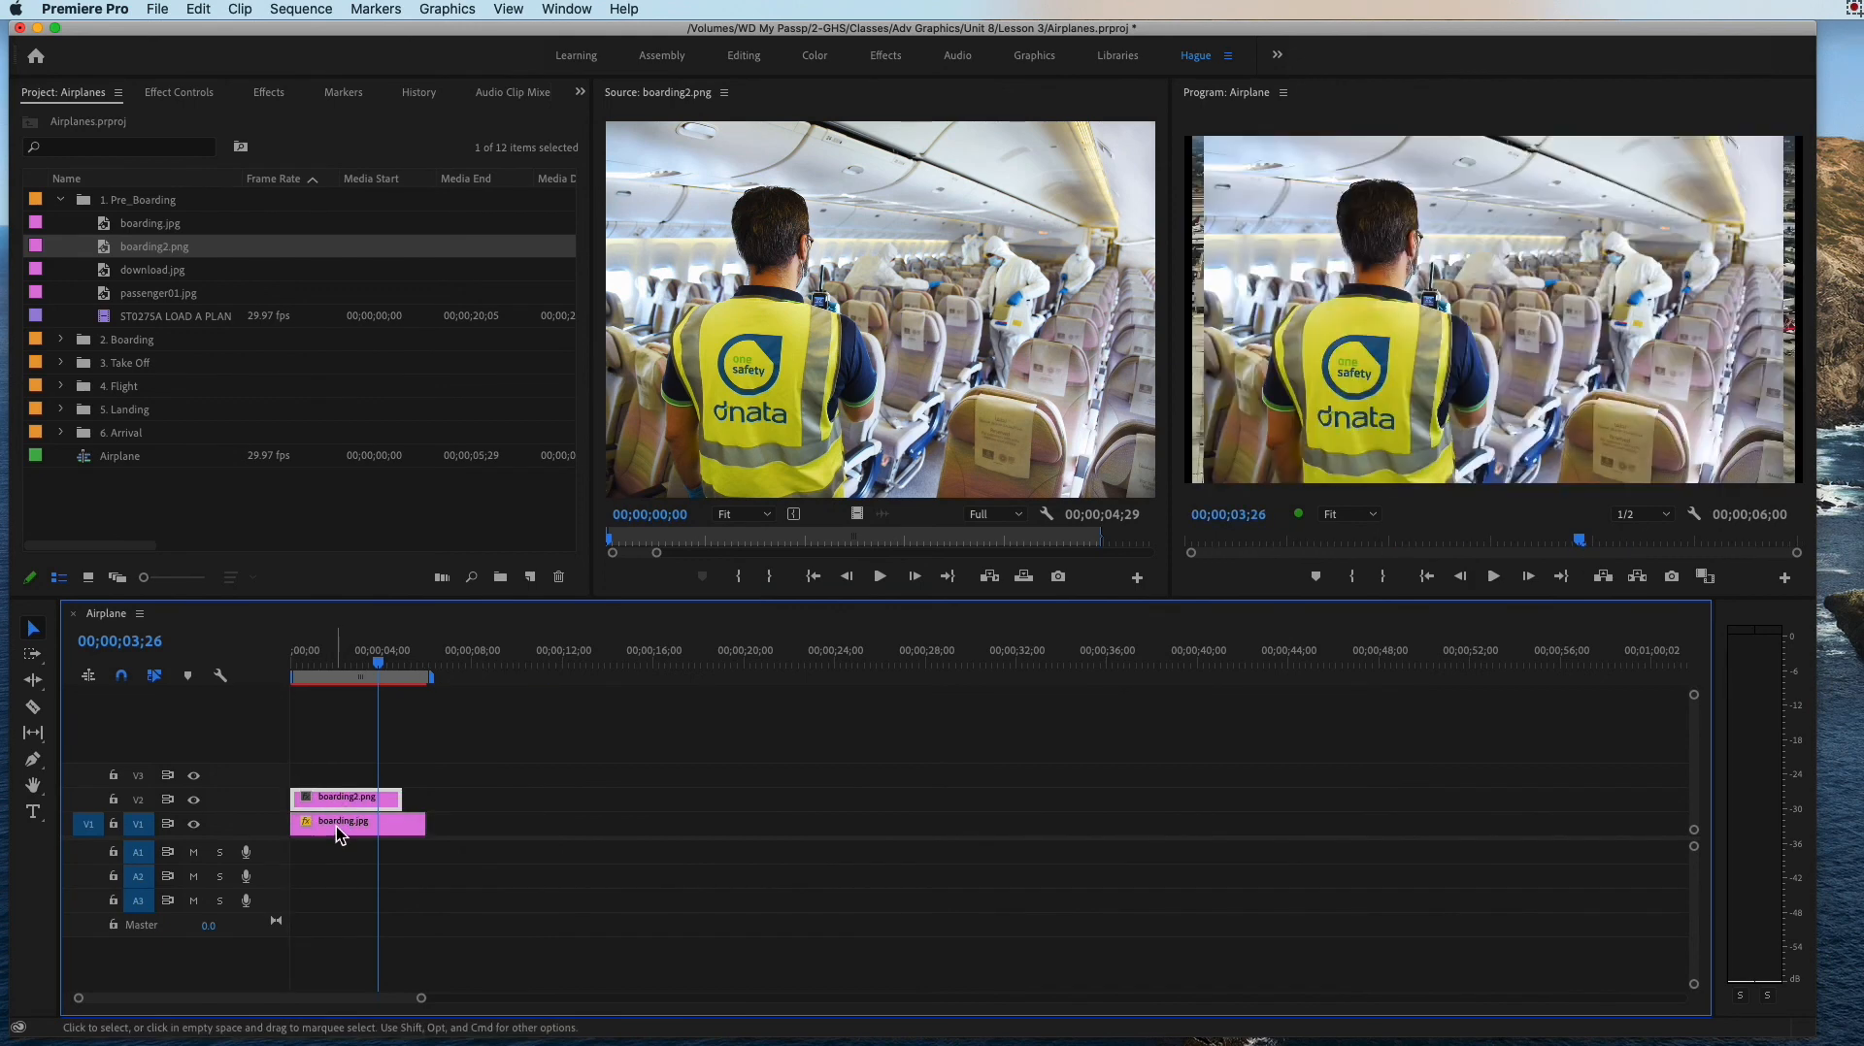
click(336, 827)
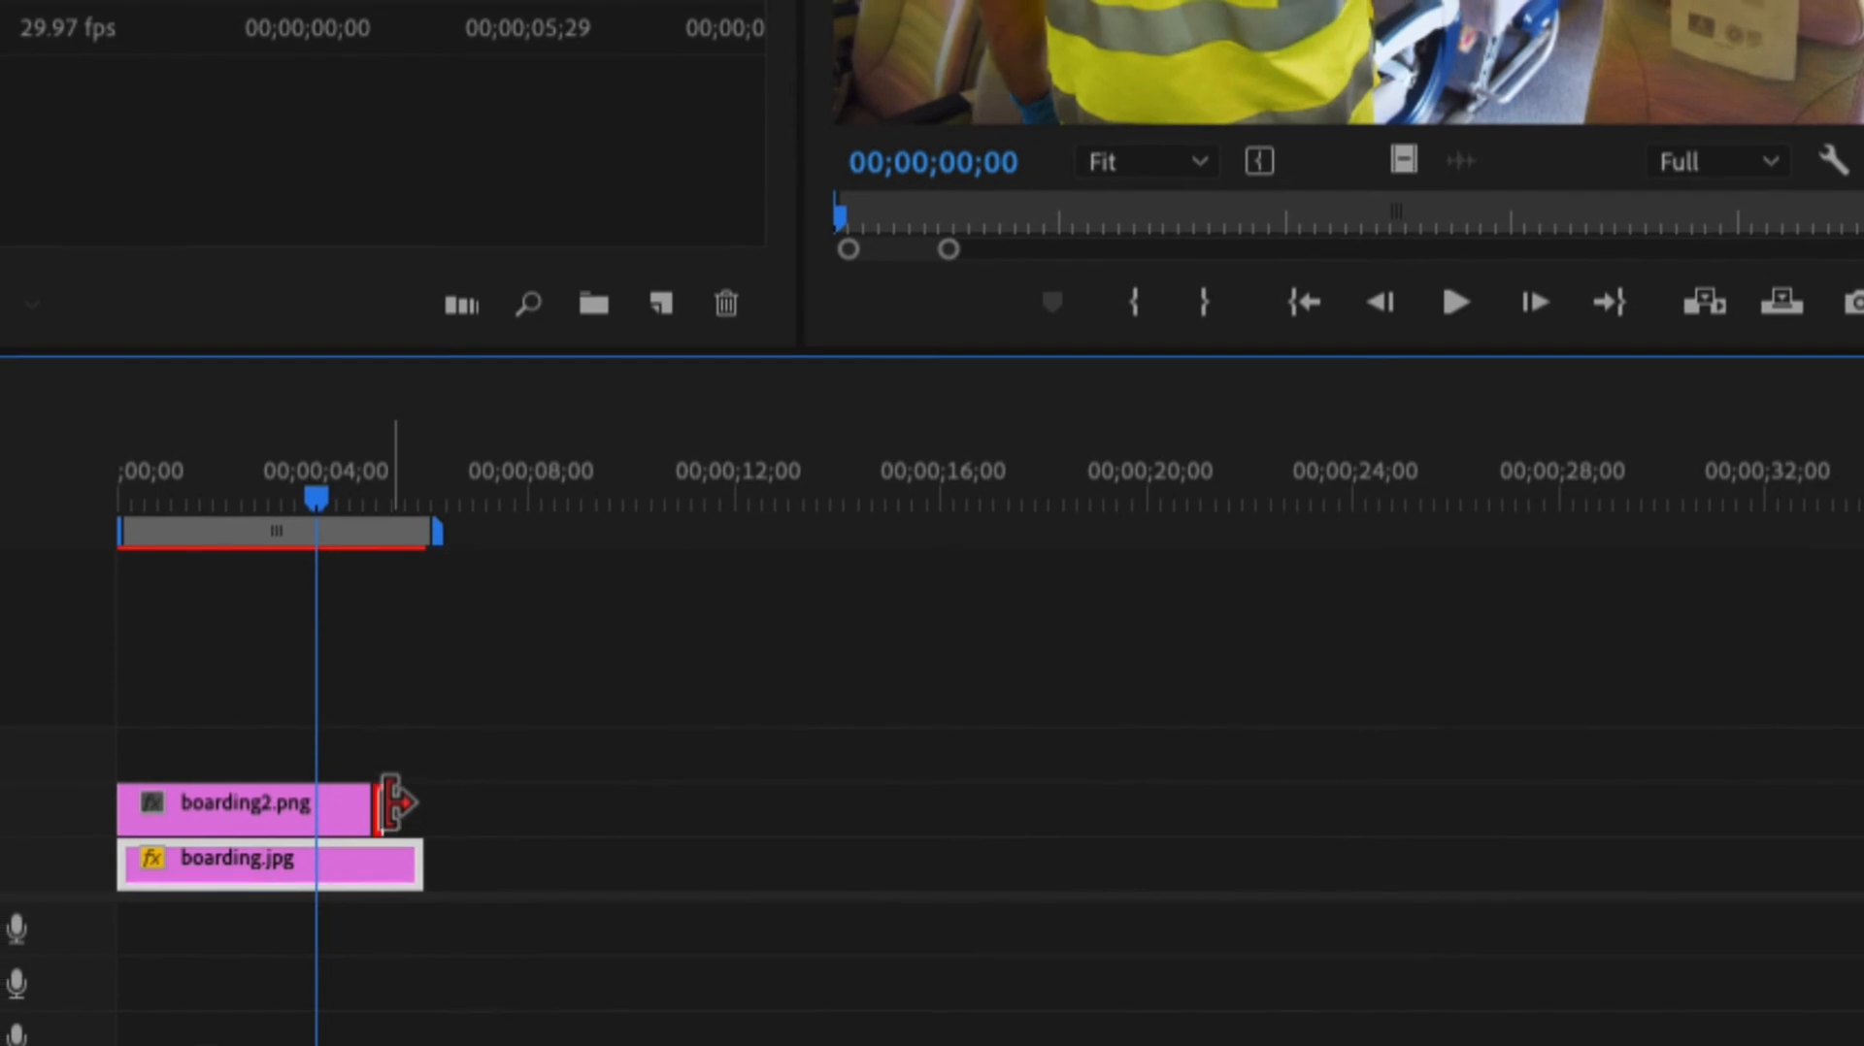
mouse_move(393, 803)
mouse_down()
mouse_move(444, 805)
mouse_move(416, 804)
mouse_up()
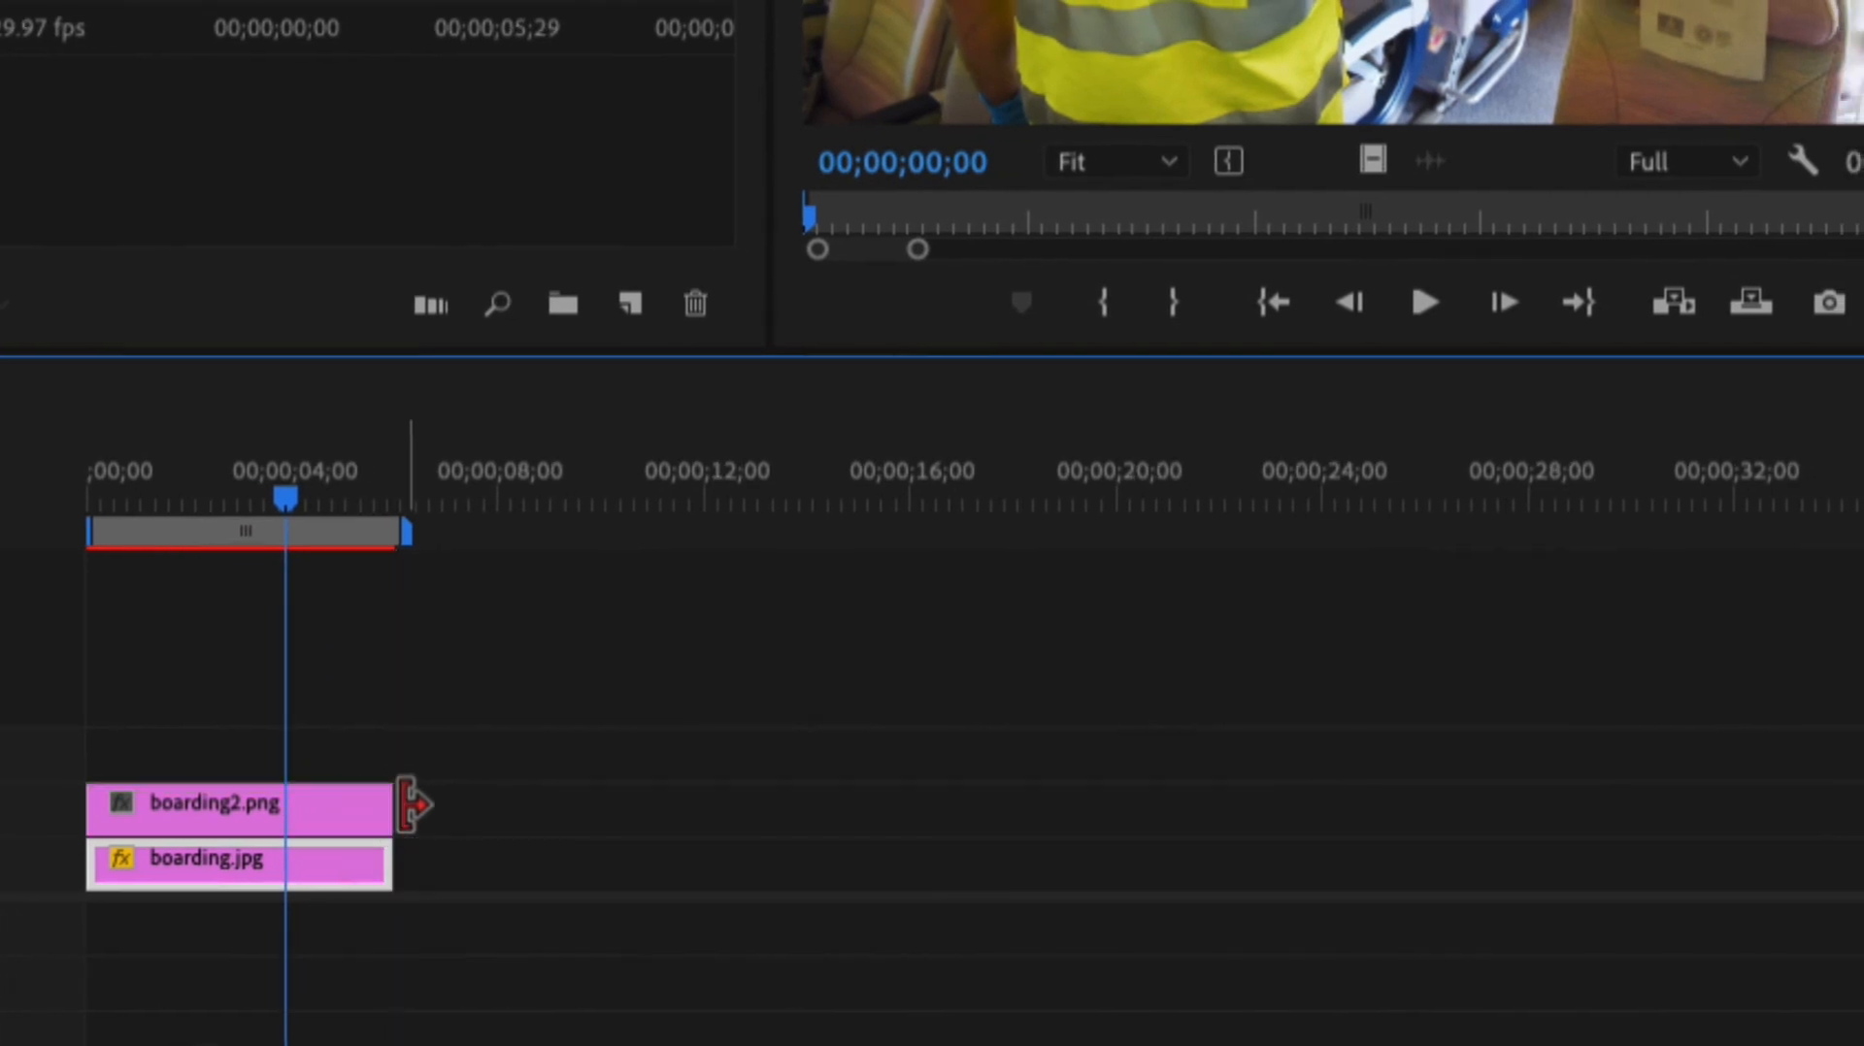
click(267, 802)
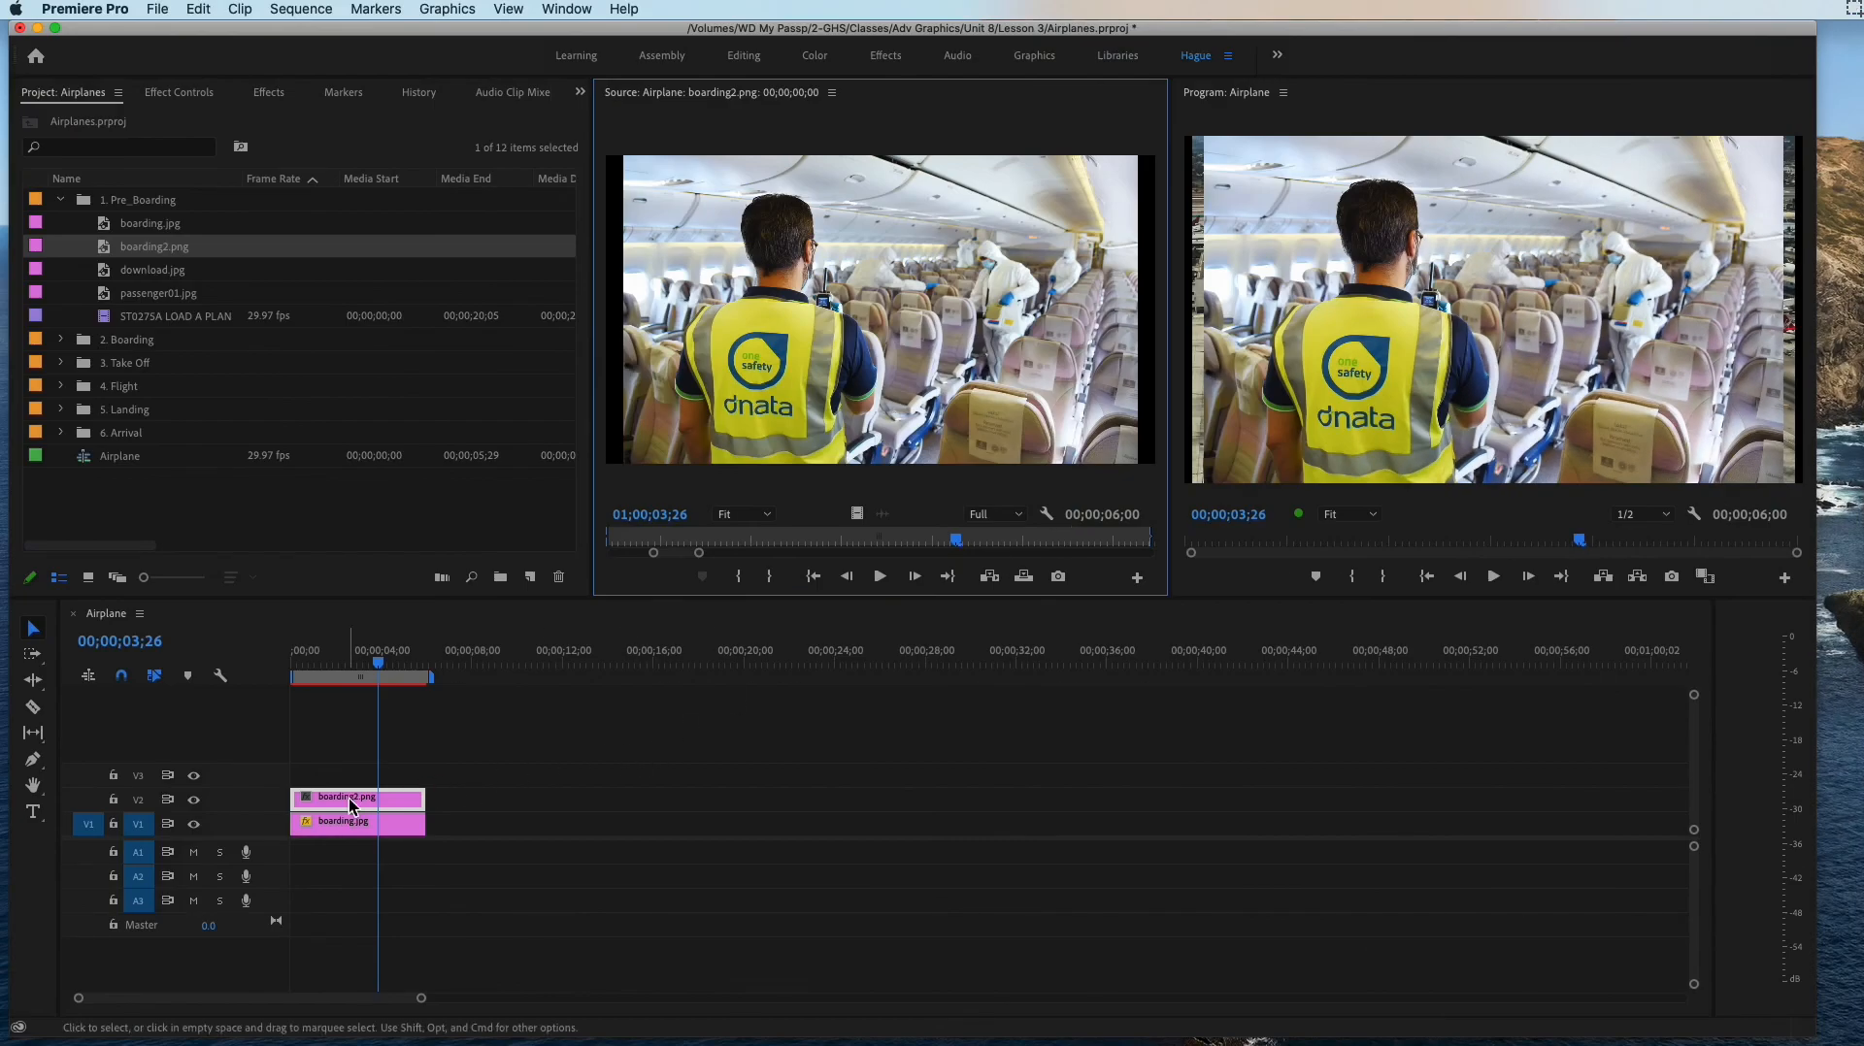
Step: Move boarding2.png to V1 right after boarding.jpg and add download.jpg and passenger01.jpg end to end behind it
drag(348, 798, 491, 824)
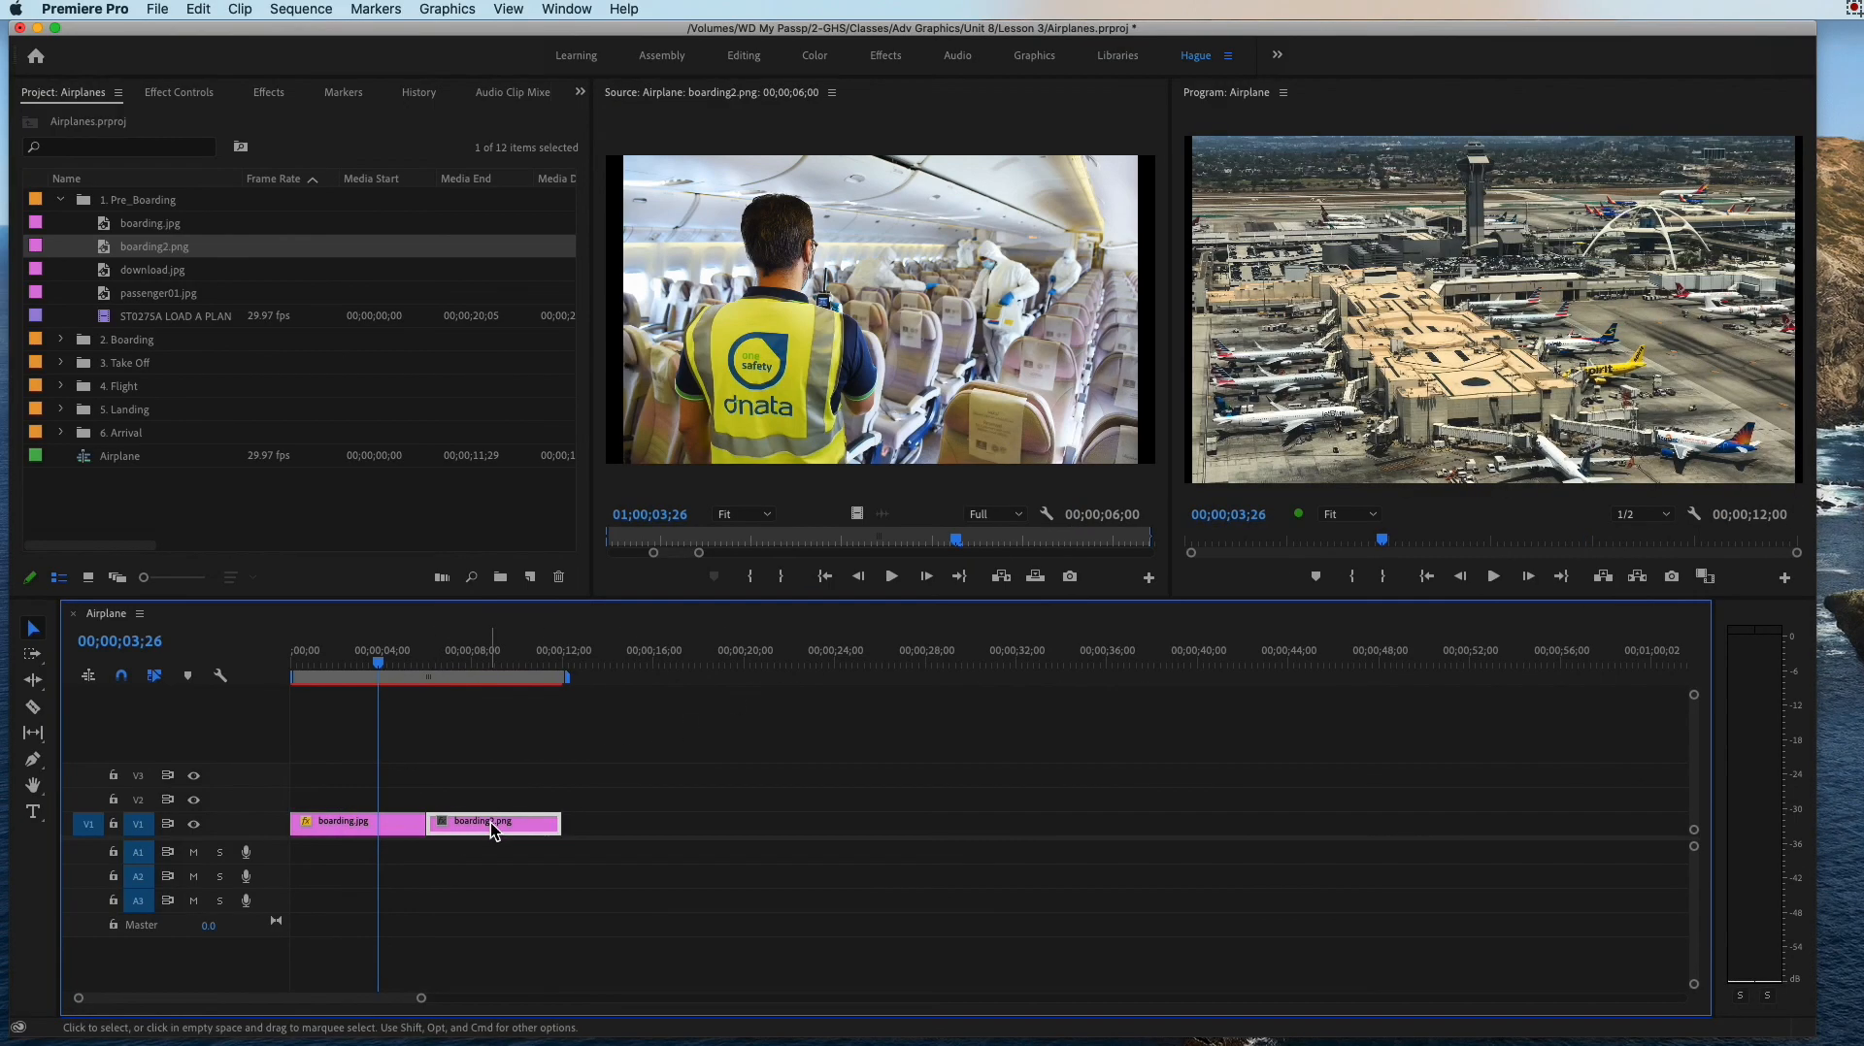
double_click(160, 273)
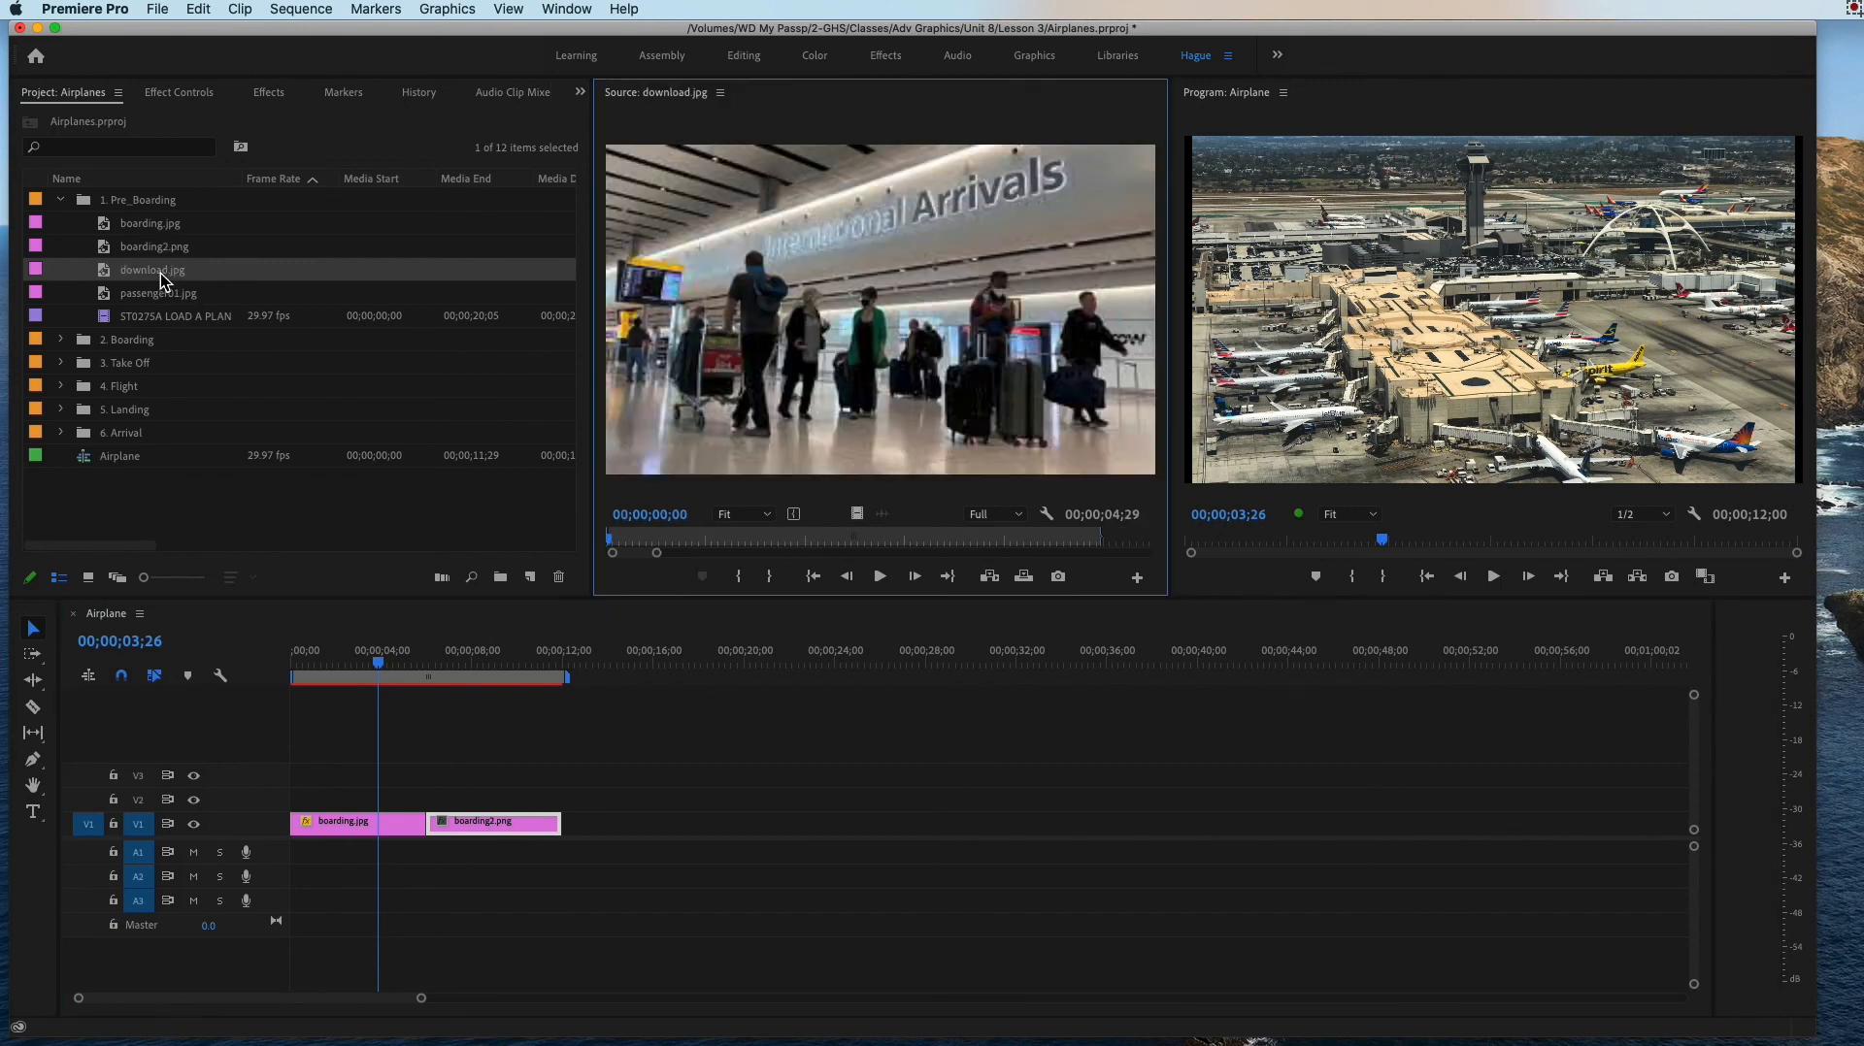
drag(129, 280, 633, 822)
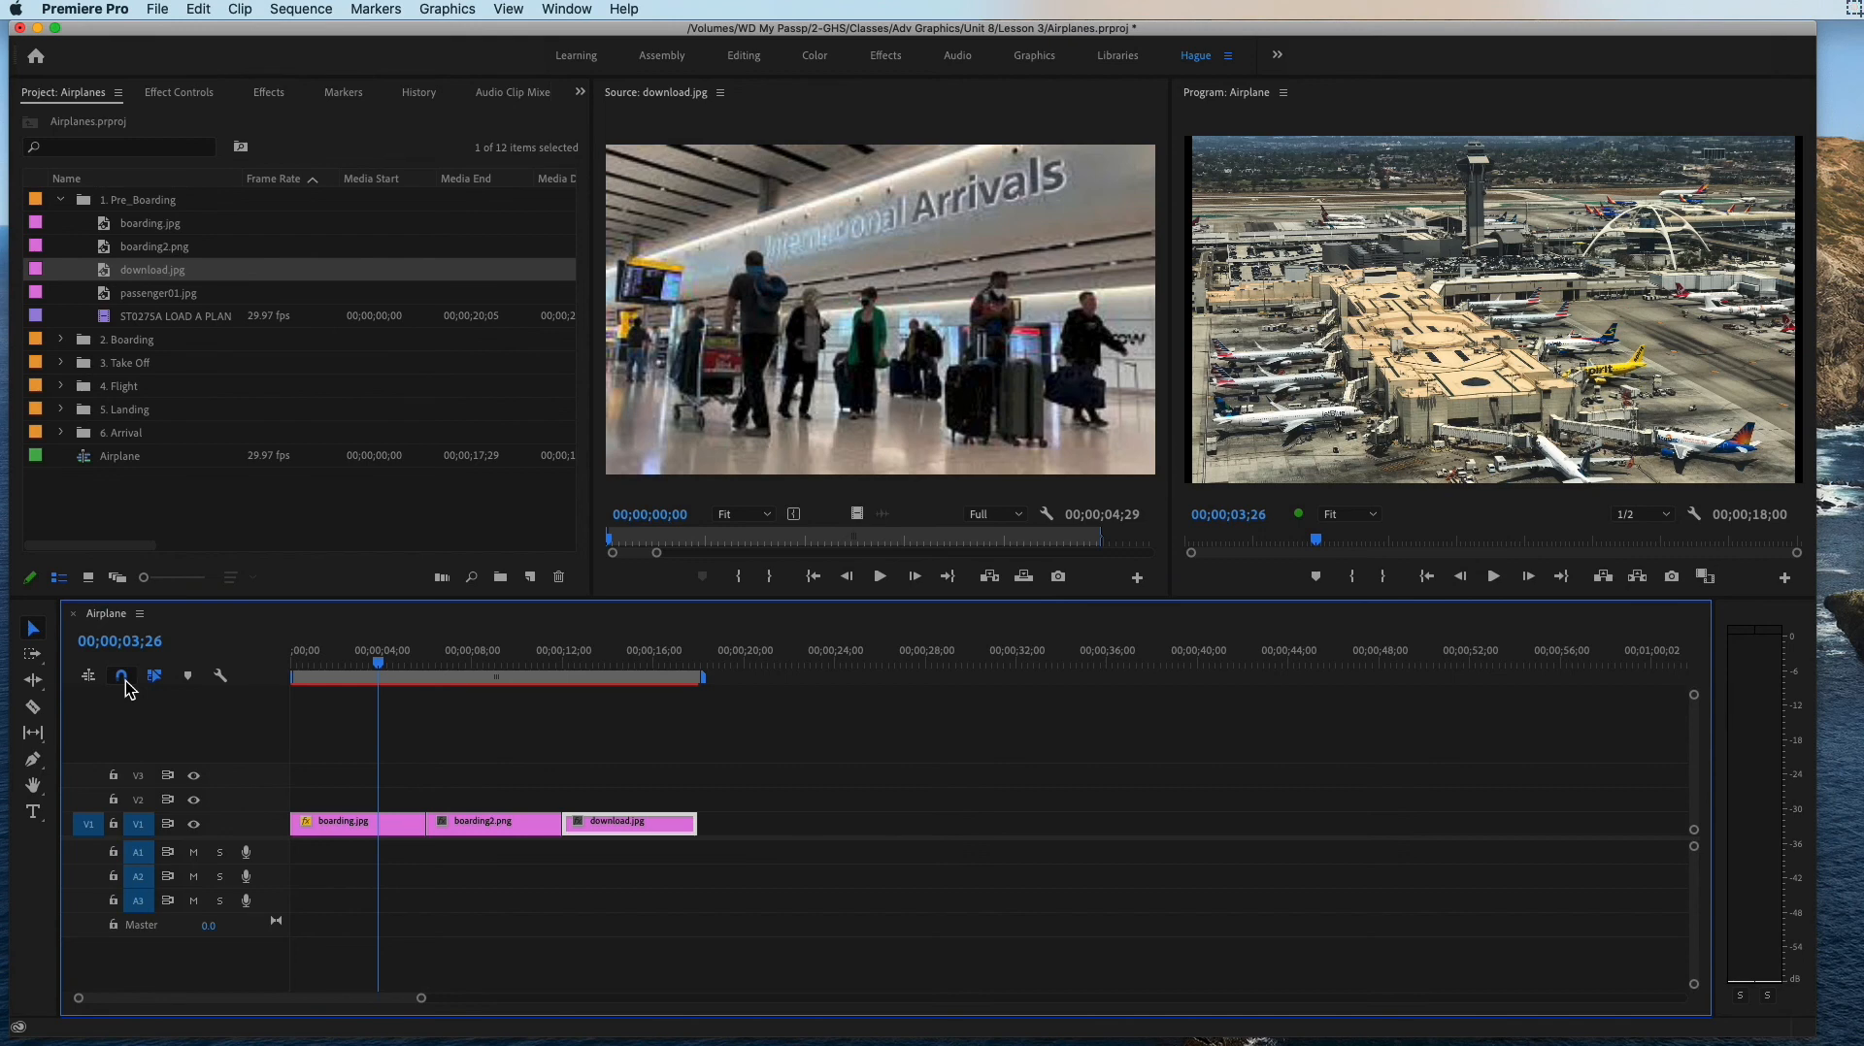
double_click(113, 297)
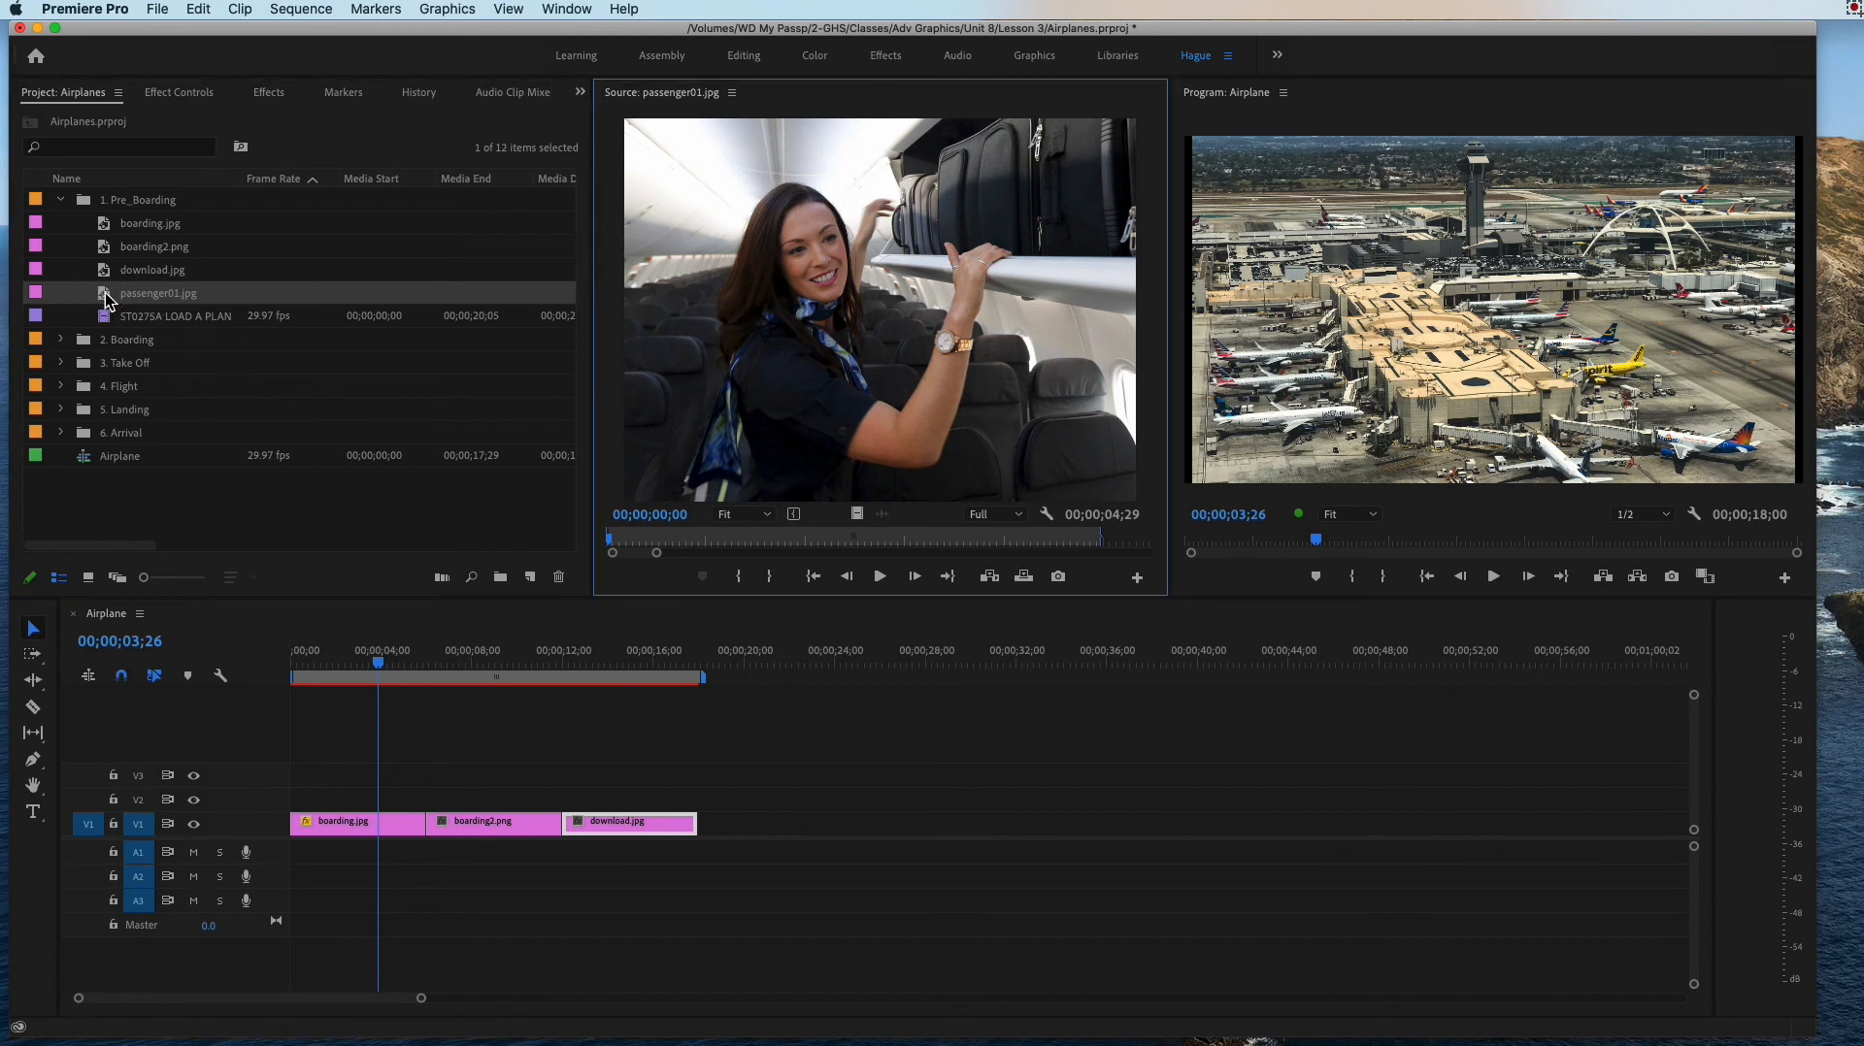
drag(126, 294, 778, 823)
Step: Set the Scale of the passenger01.jpg timeline clip to 111 with the playhead over it at 00;00;20;24
click(764, 665)
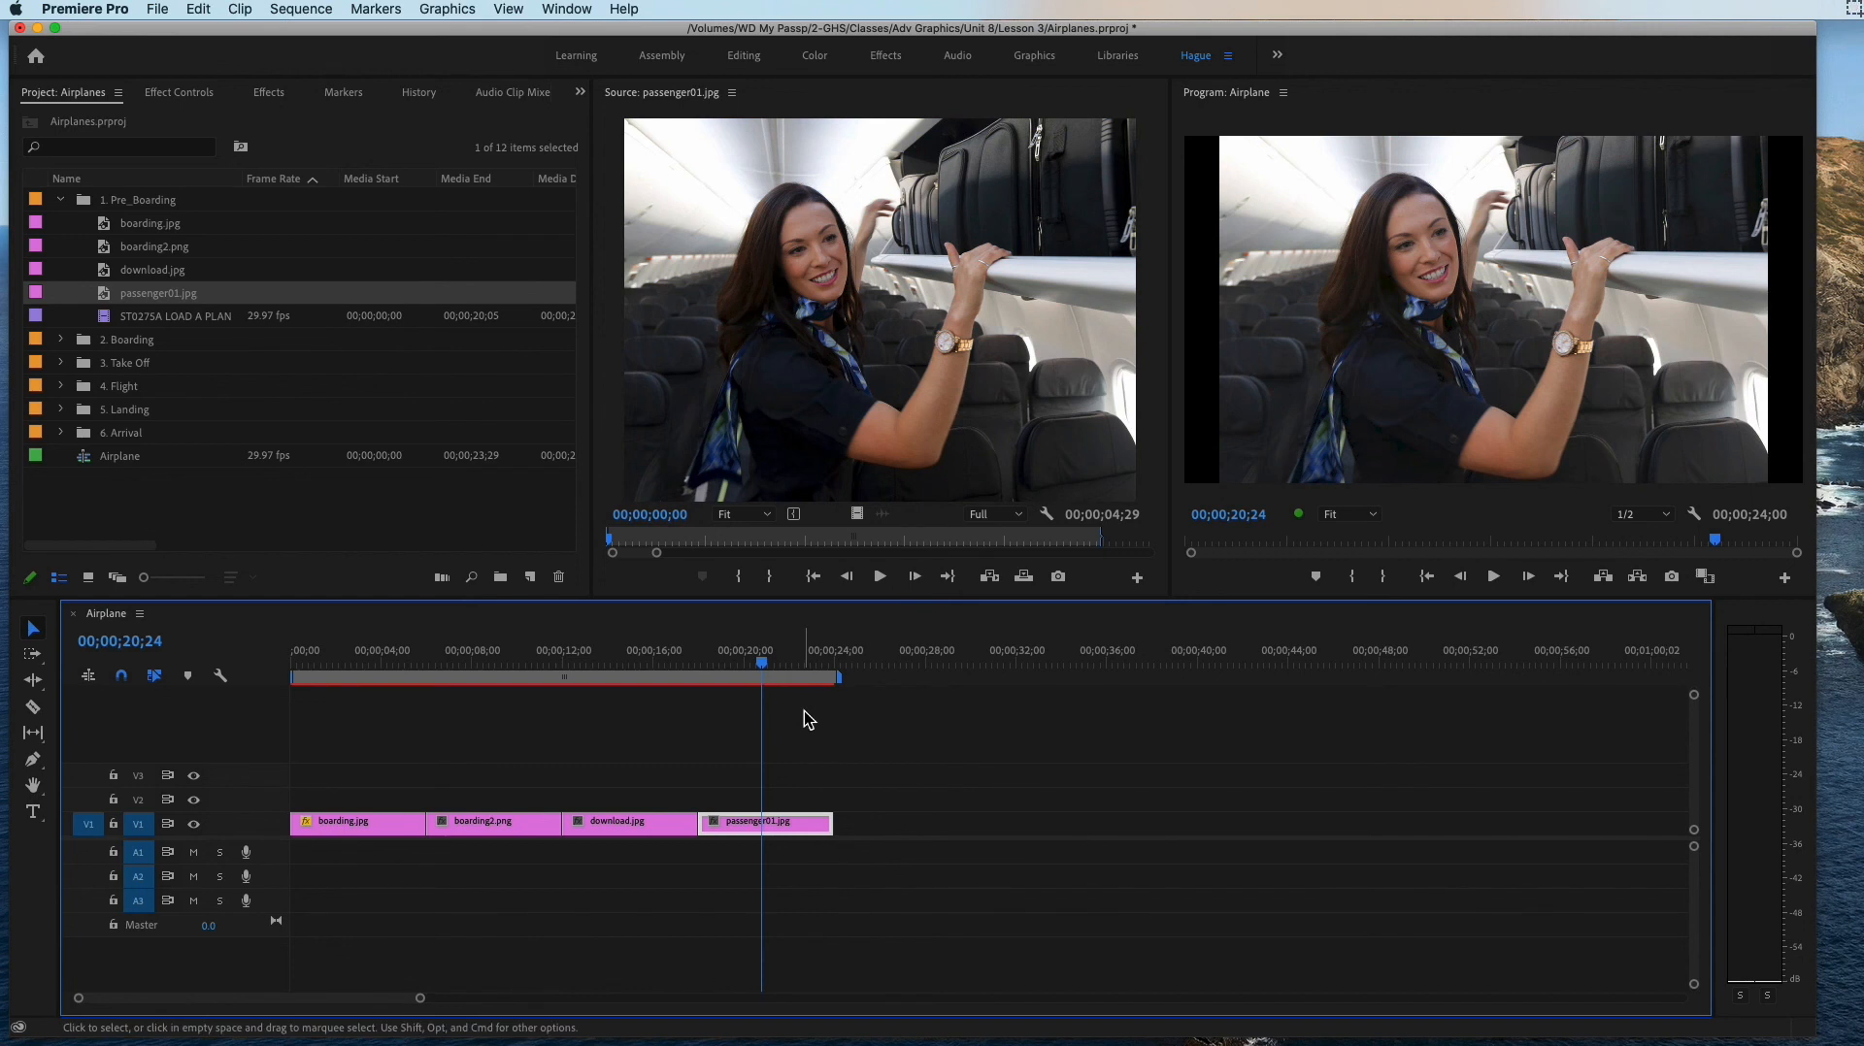
click(785, 830)
click(174, 97)
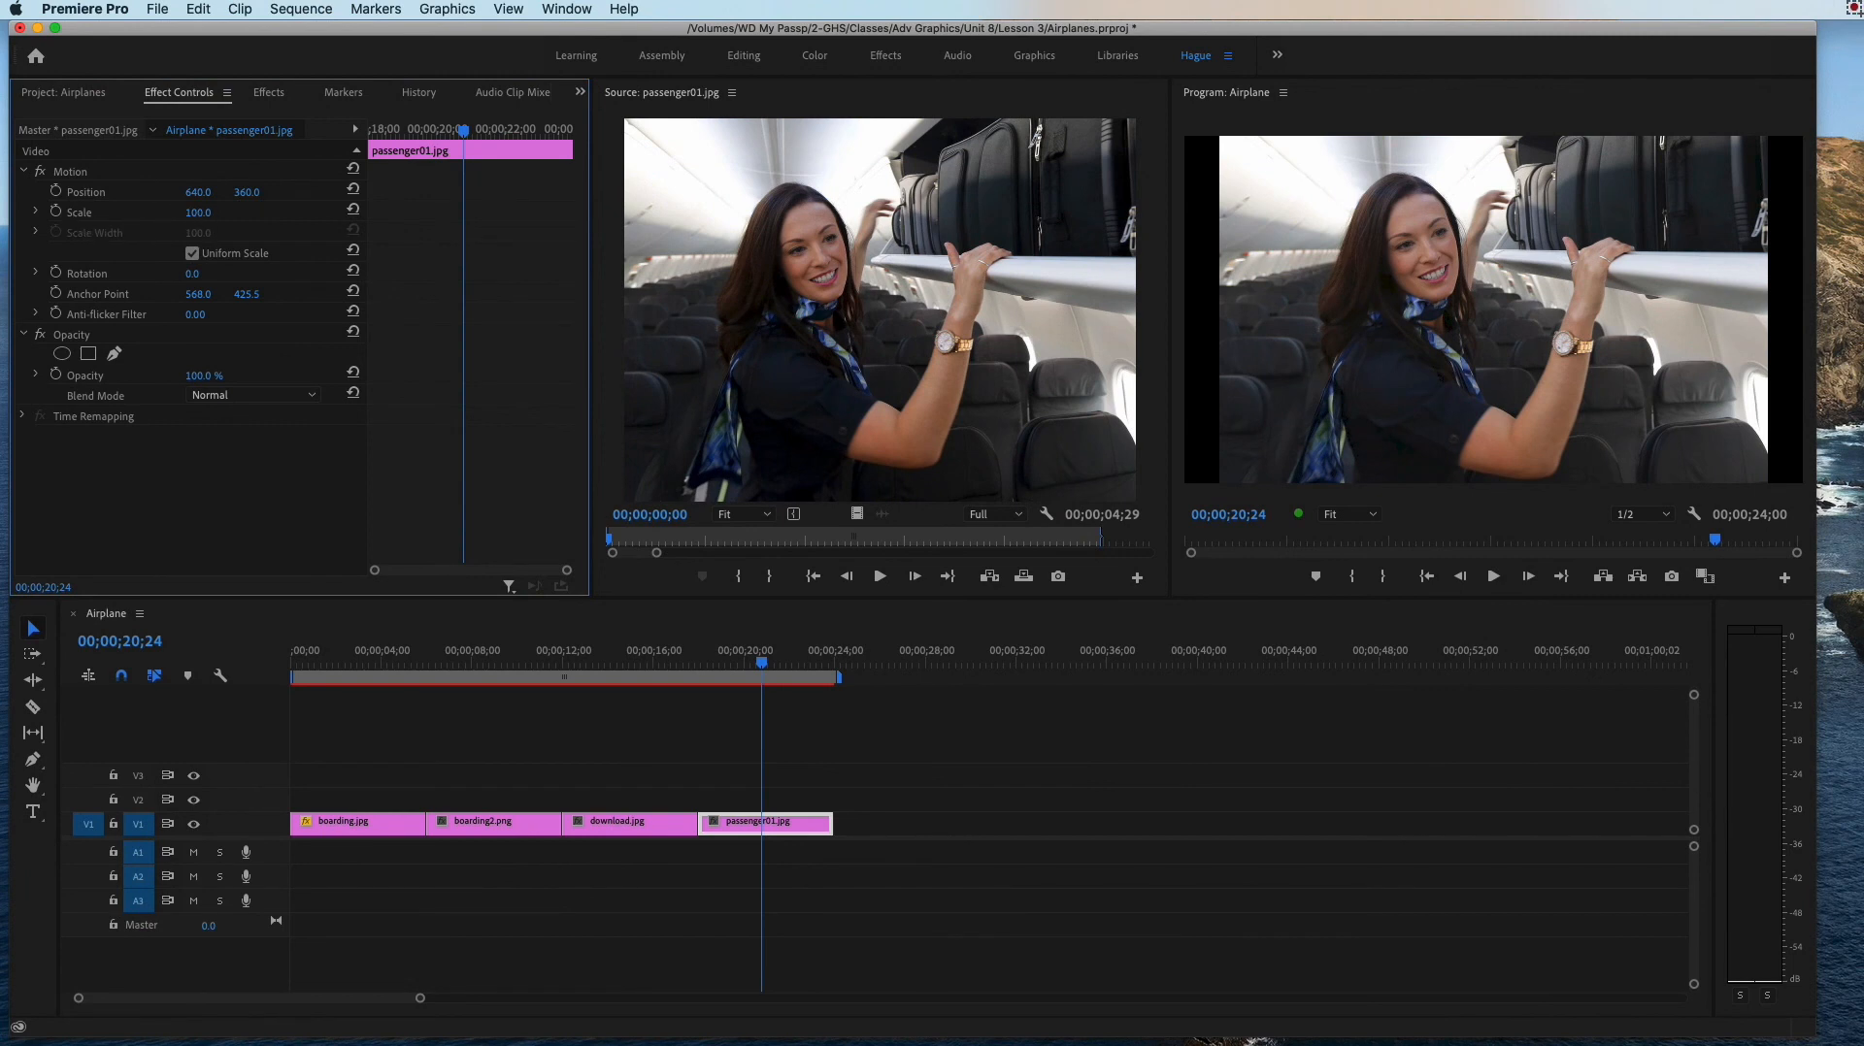
drag(198, 212, 214, 215)
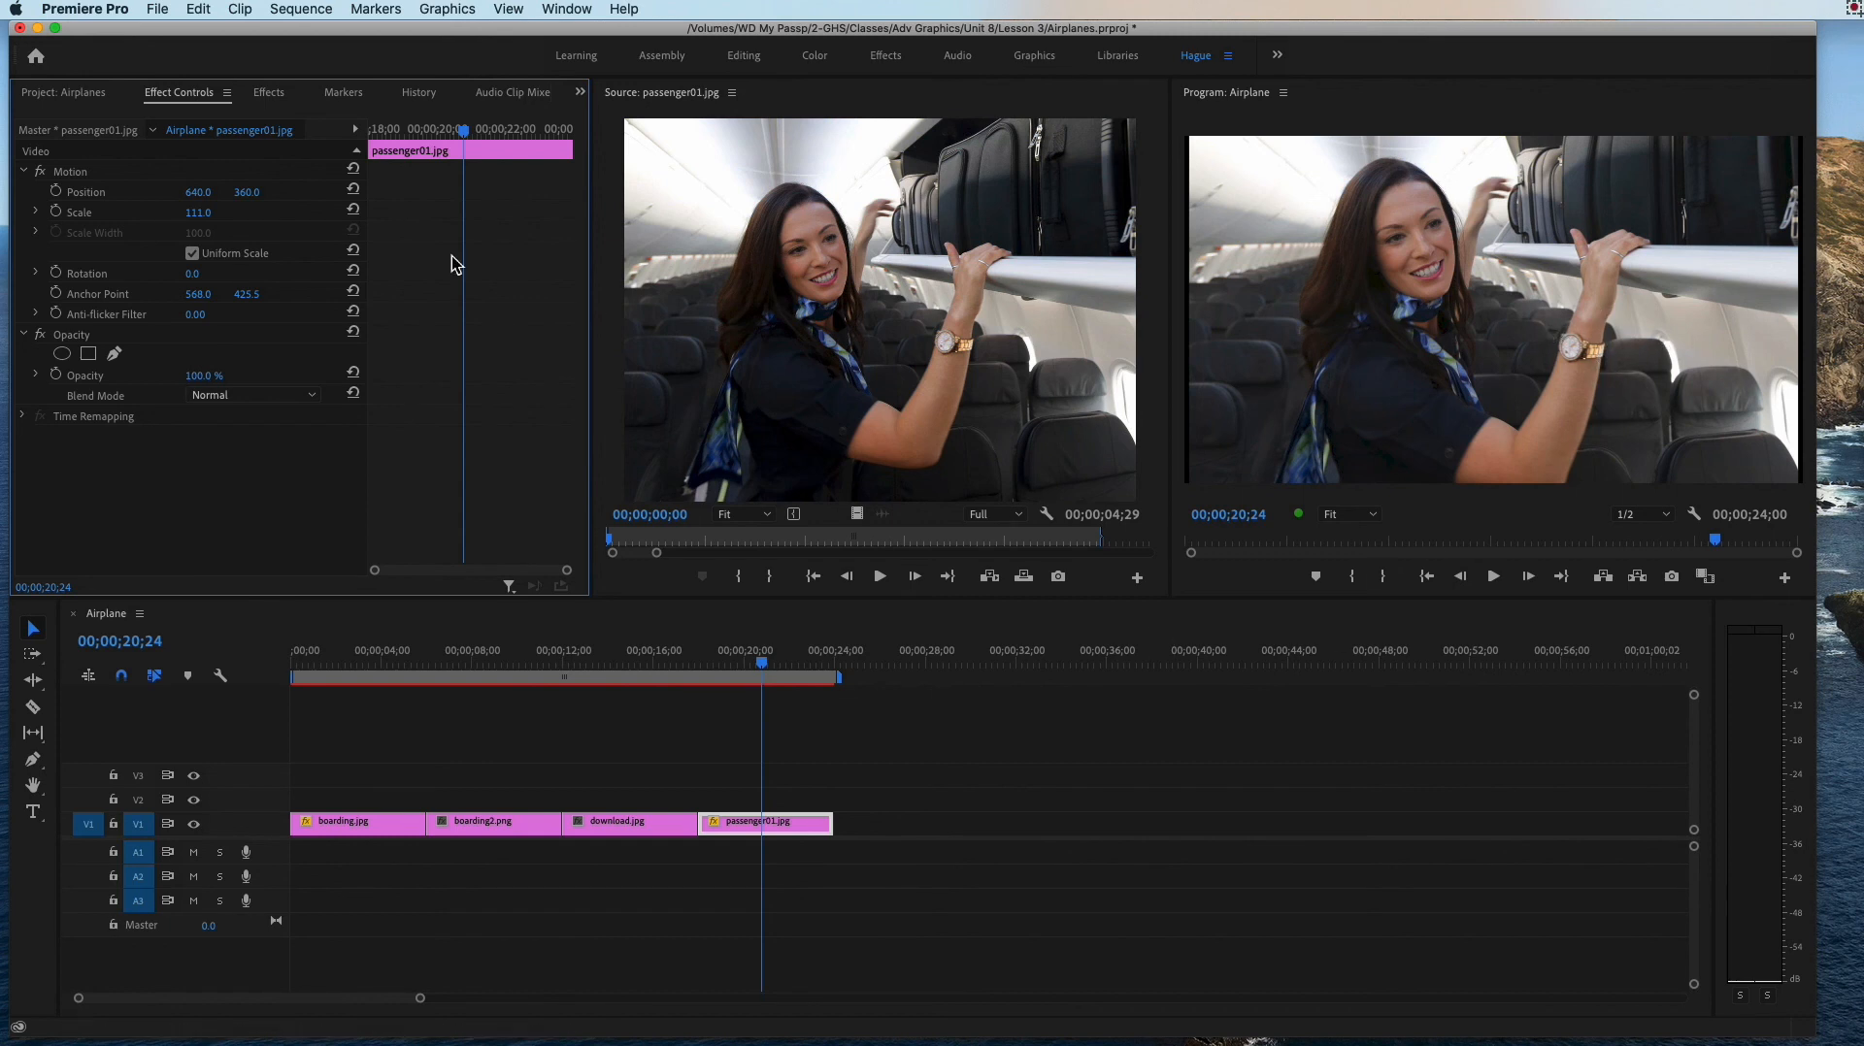
Step: Preview ST0275A LOAD A PLANE.mov from the 1. Pre_Boarding bin in the Source Monitor and mark its Out point at 00;00;11;10
click(60, 93)
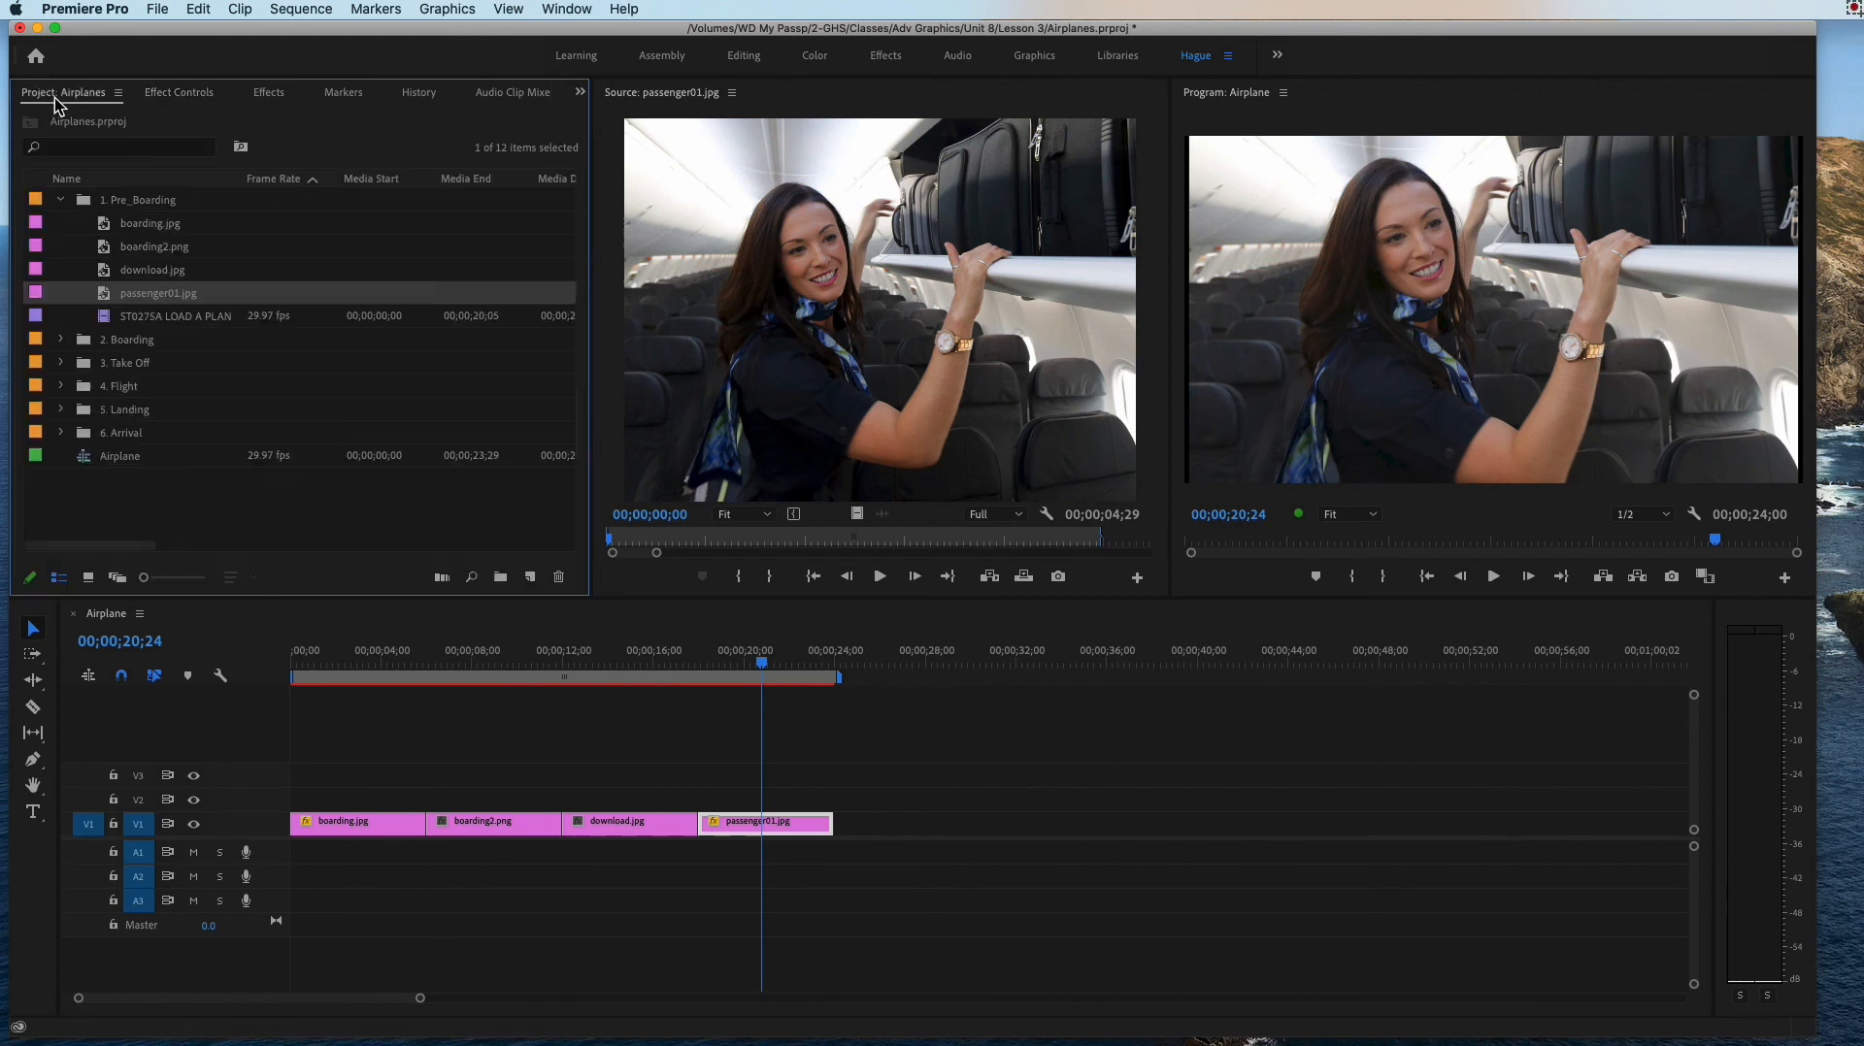
double_click(148, 318)
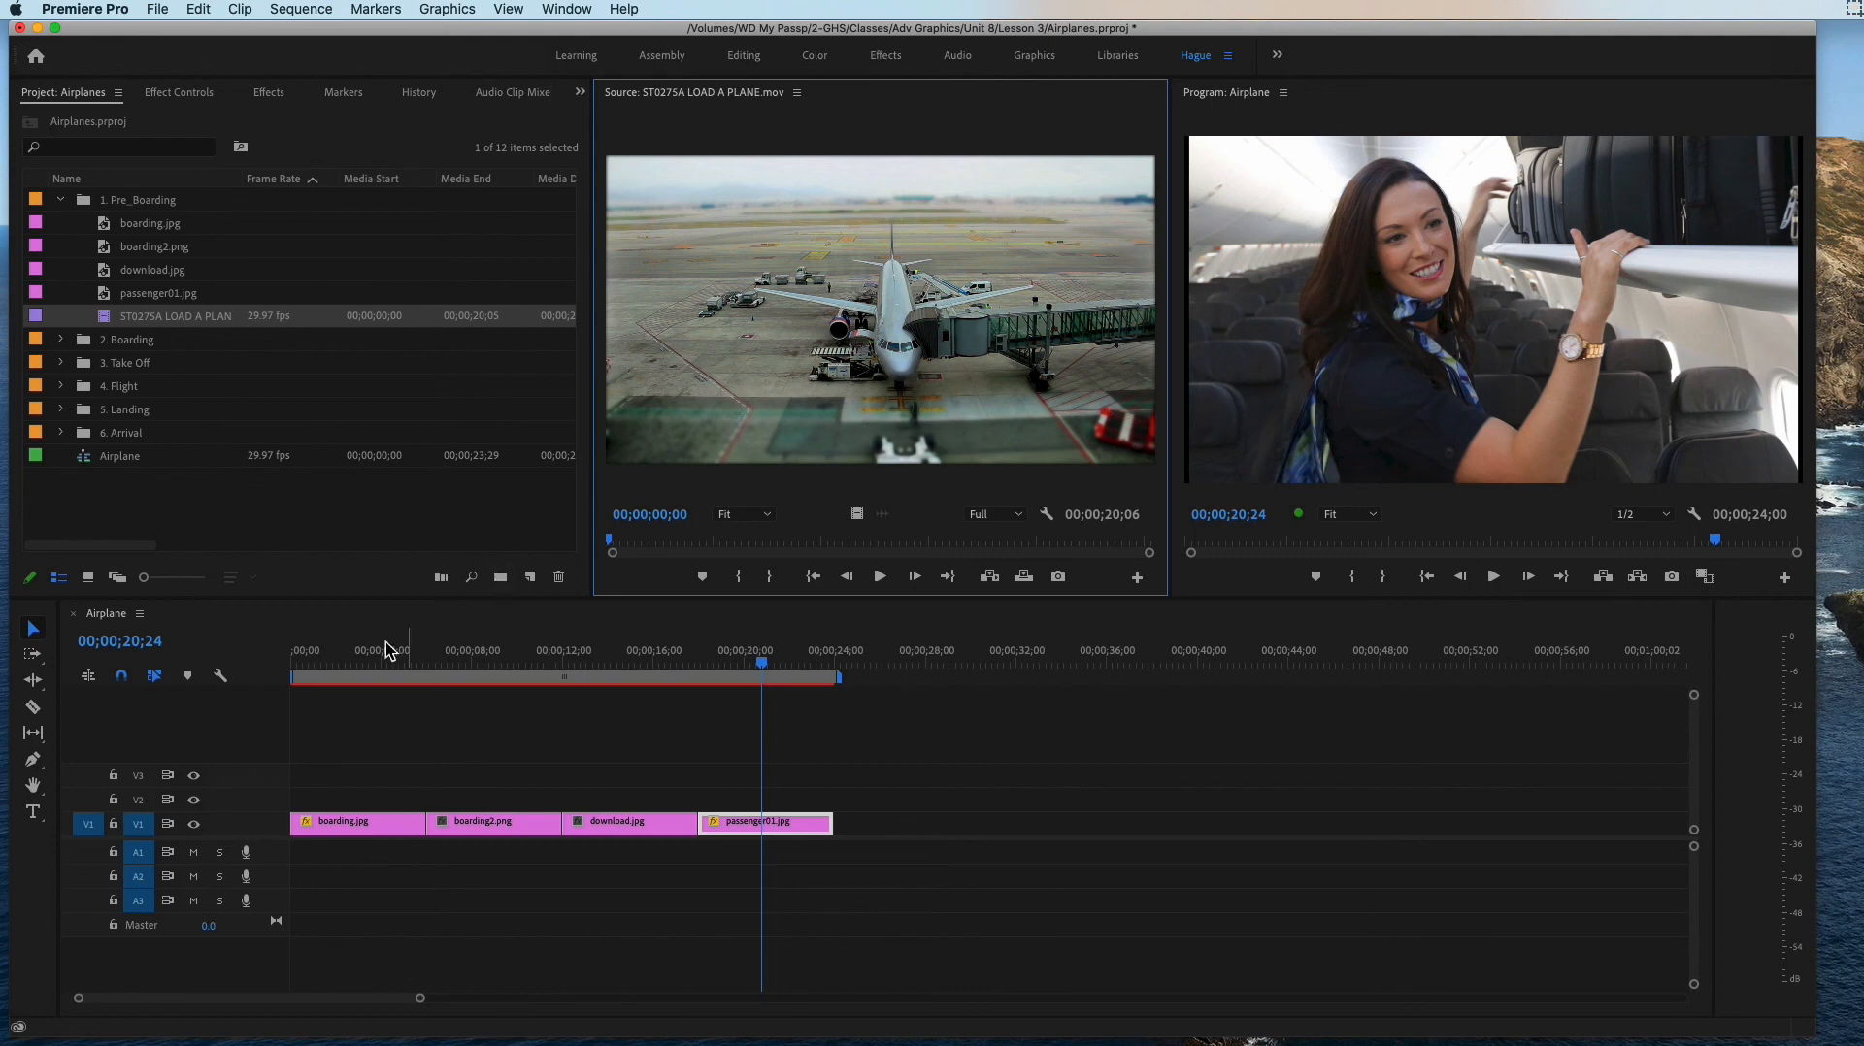
click(328, 652)
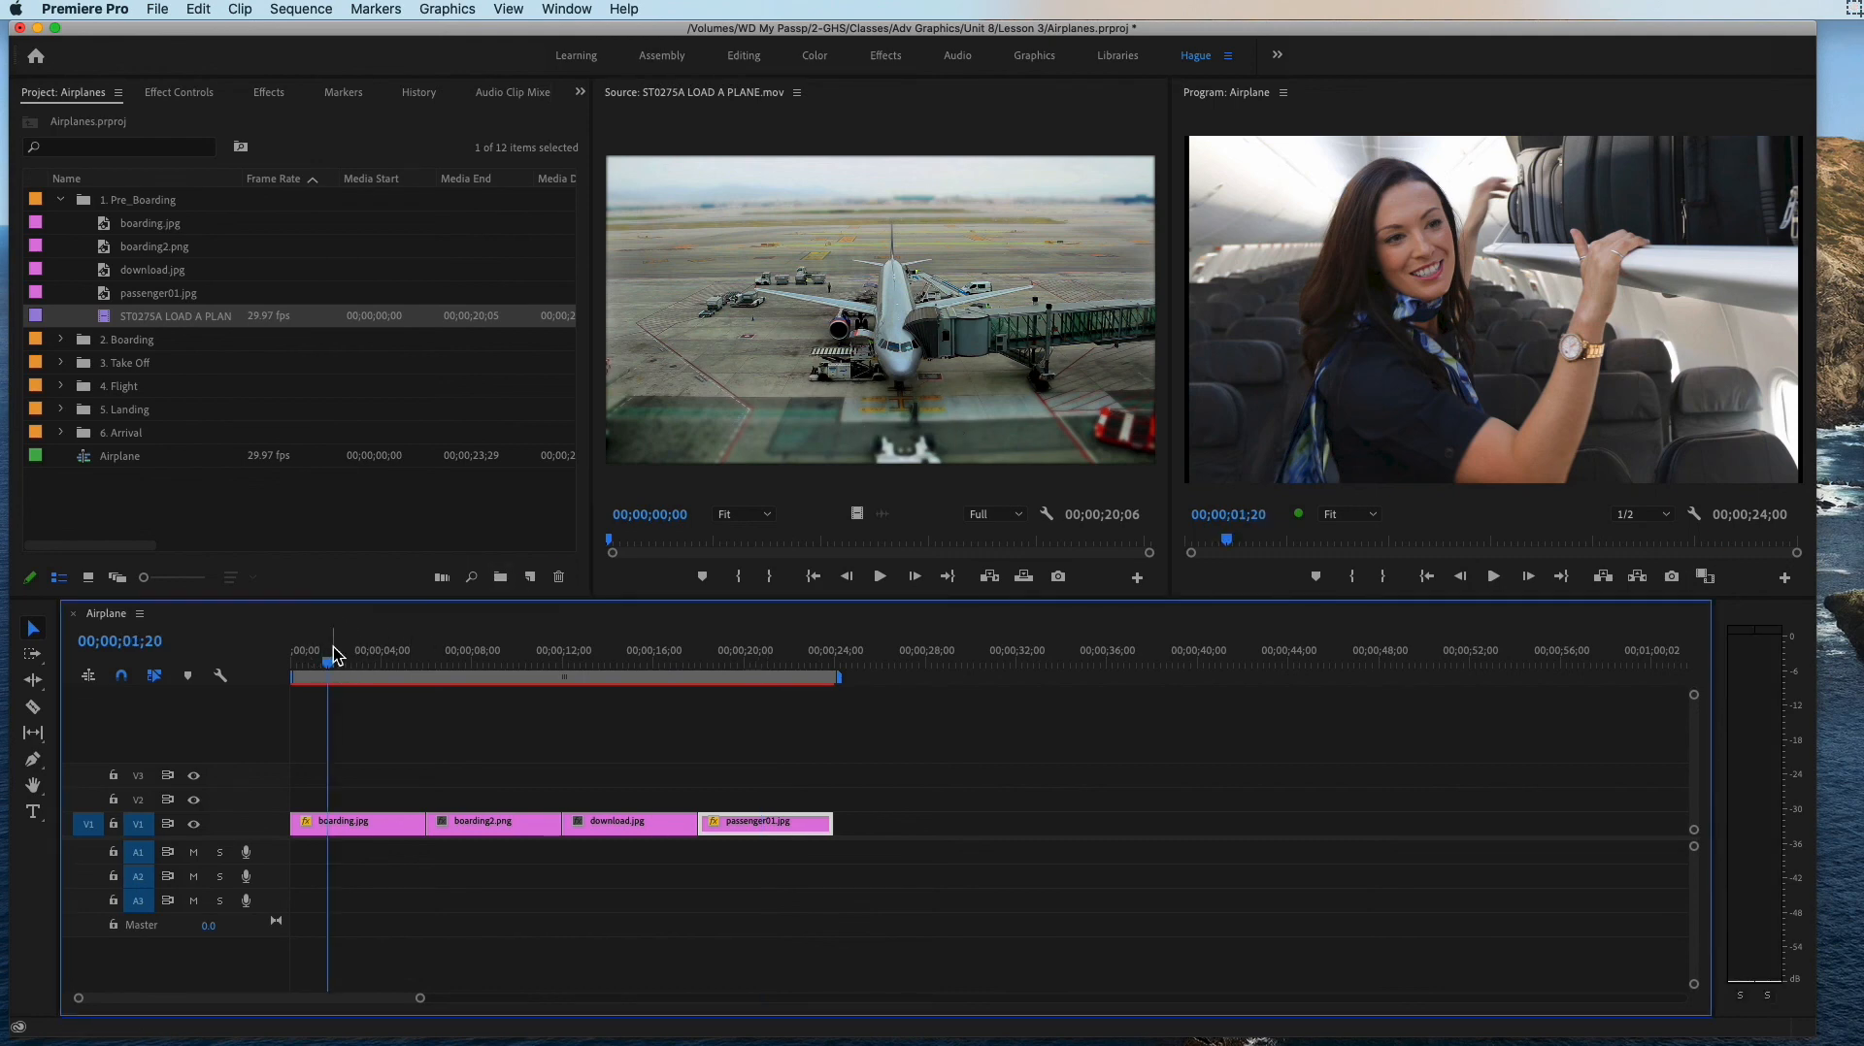
click(101, 320)
double_click(101, 321)
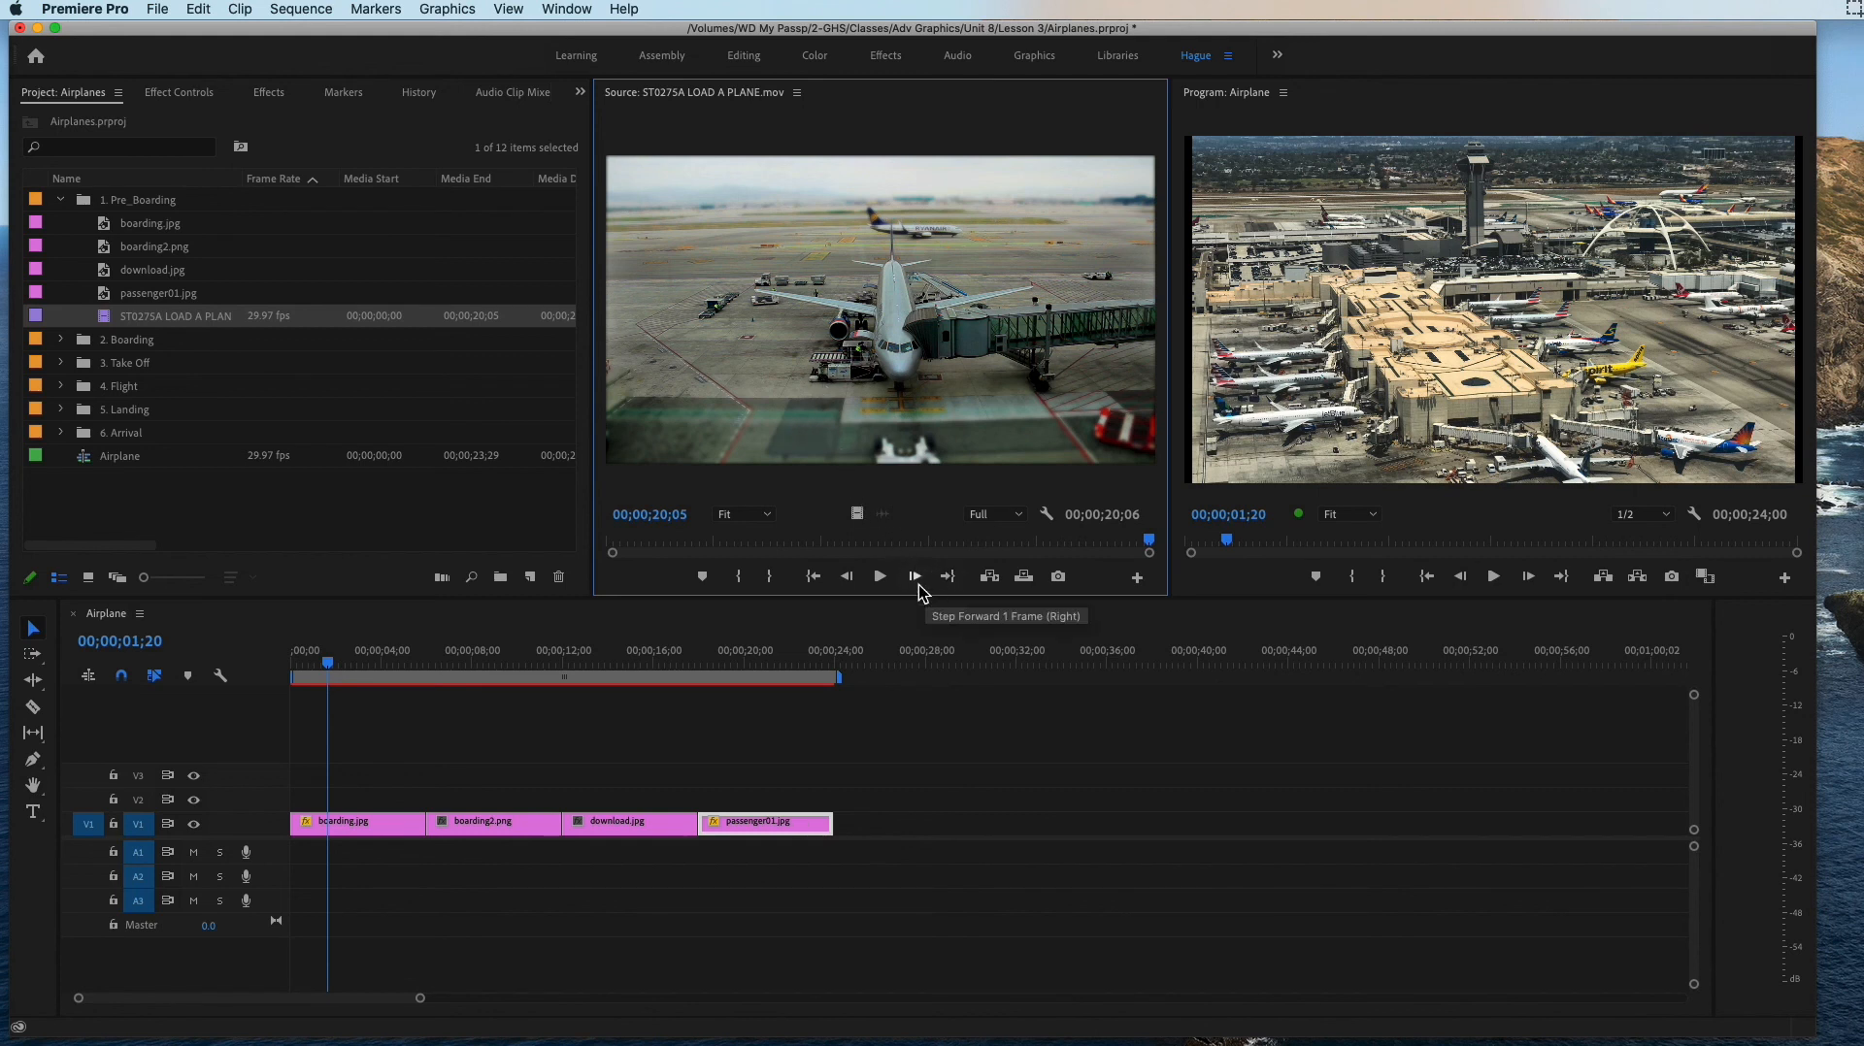
mouse_move(1148, 546)
mouse_down()
mouse_move(595, 544)
mouse_move(1178, 559)
mouse_up()
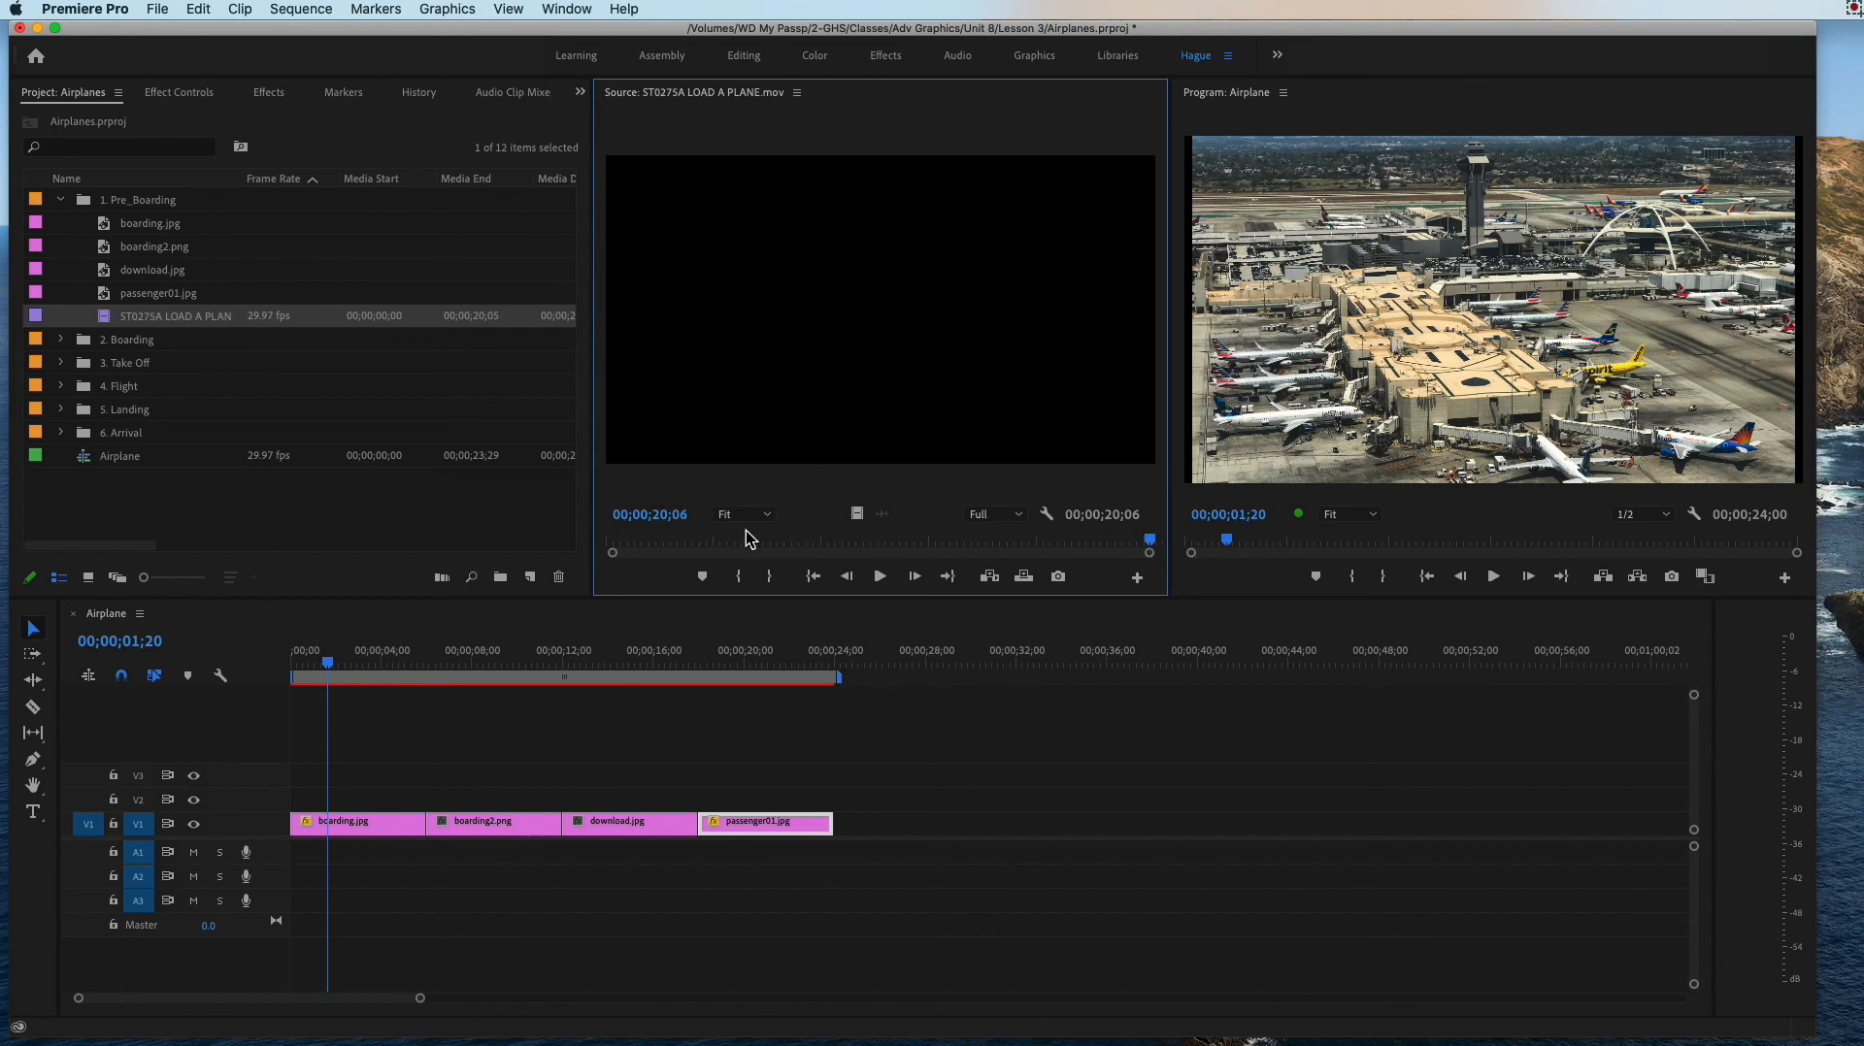
drag(1148, 541, 857, 546)
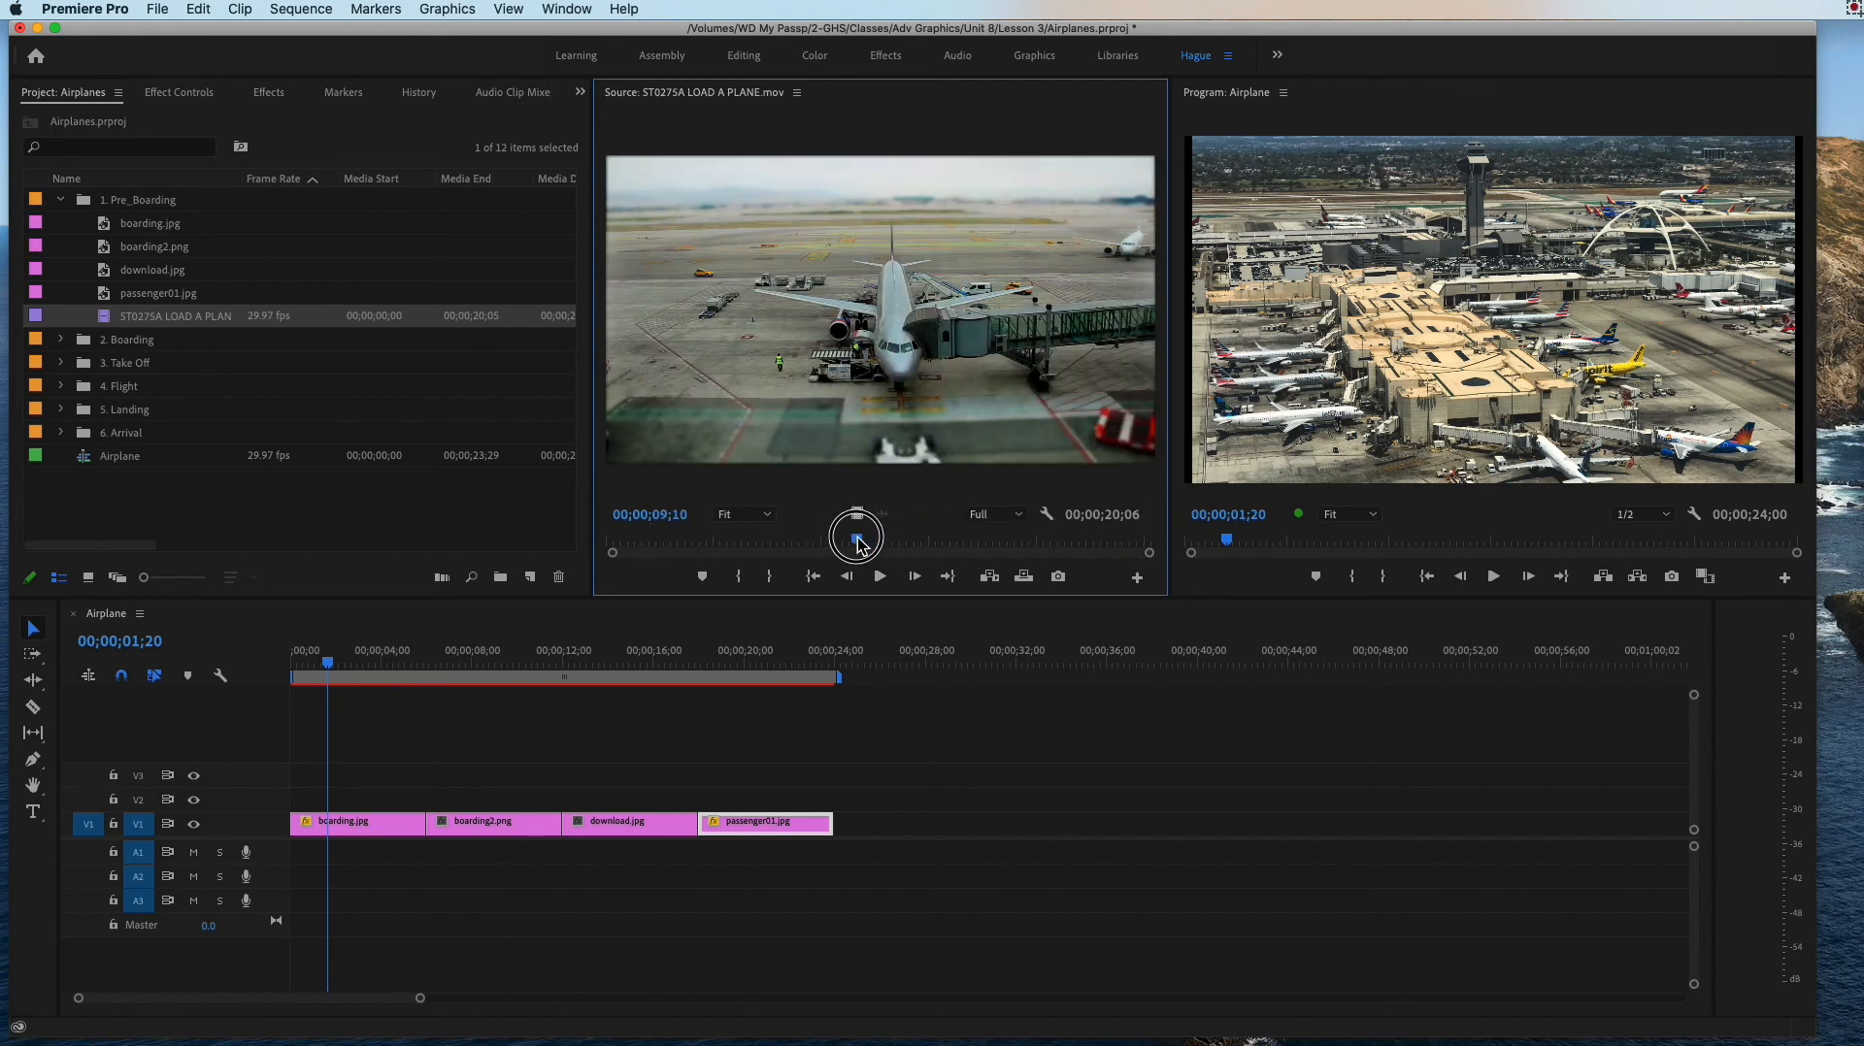
drag(859, 544, 918, 543)
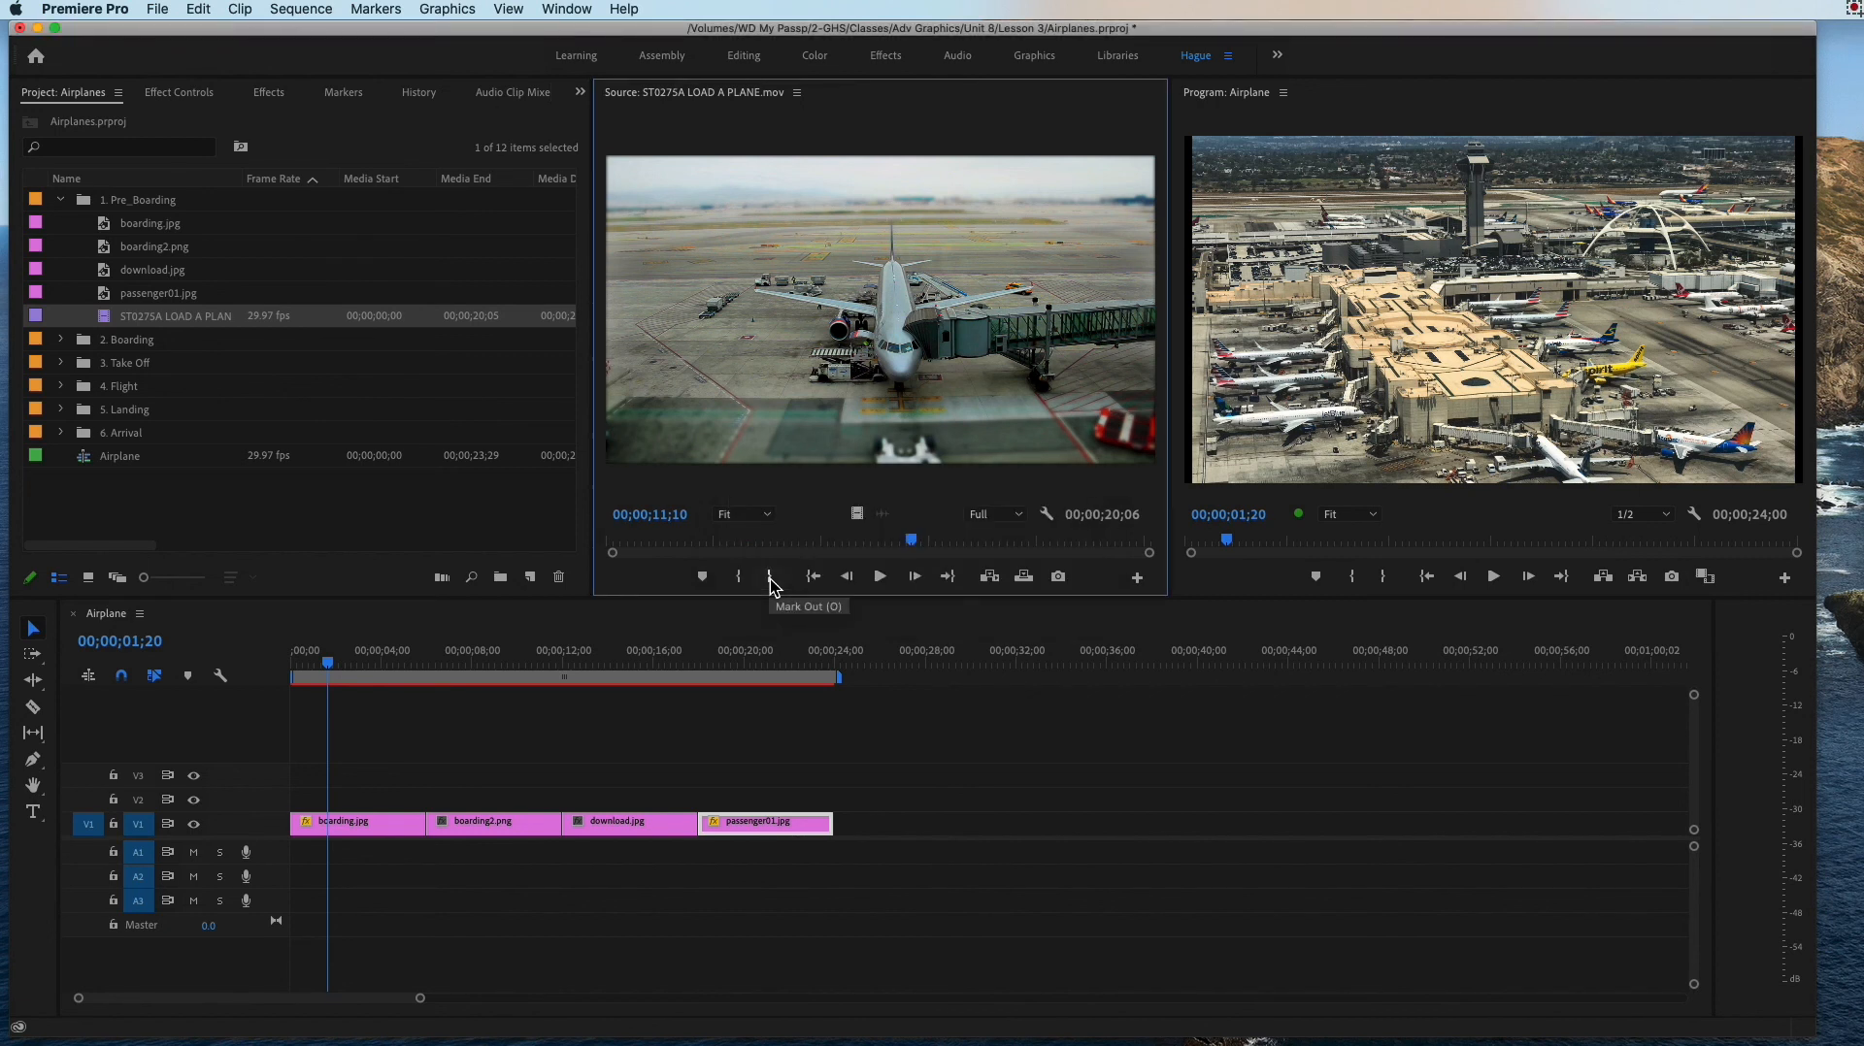
click(771, 579)
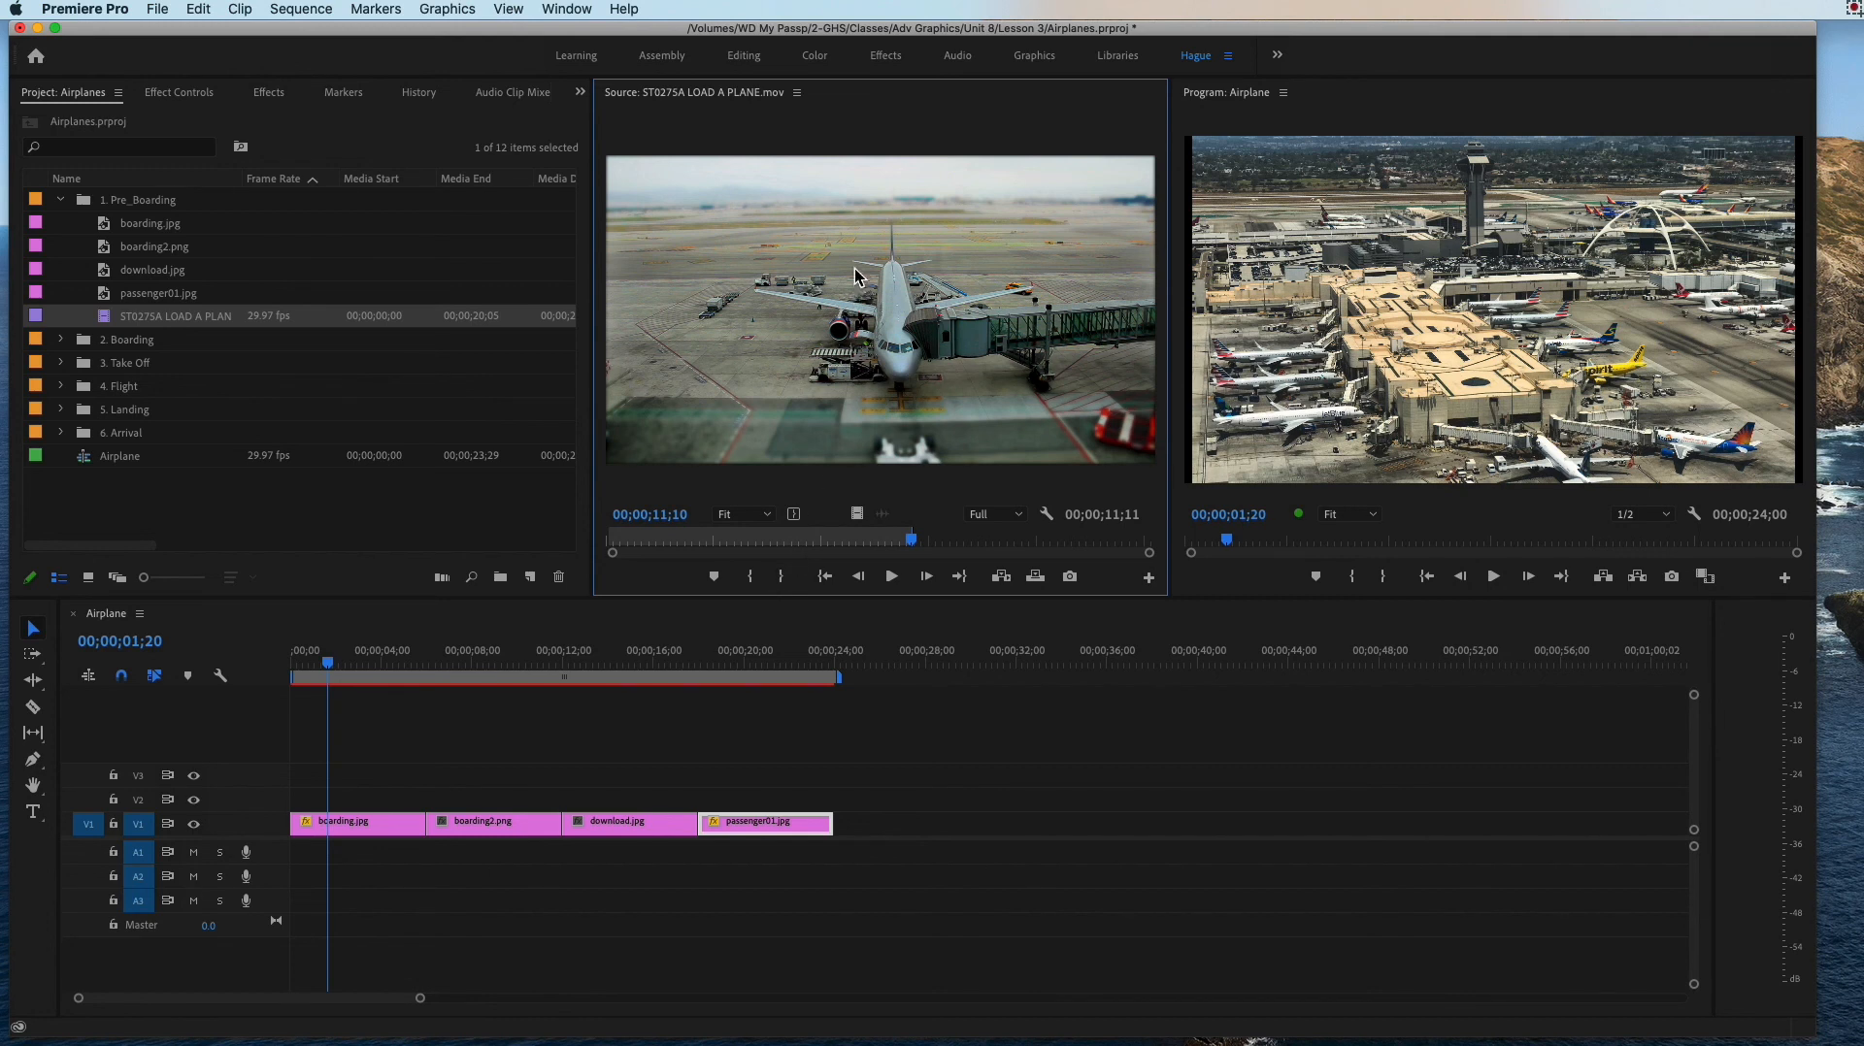
Step: Try inserting the marked portion of ST0275A LOAD A PLANE.mov into the sequence at 00;00;01;20 and undo the insertion
key(comma)
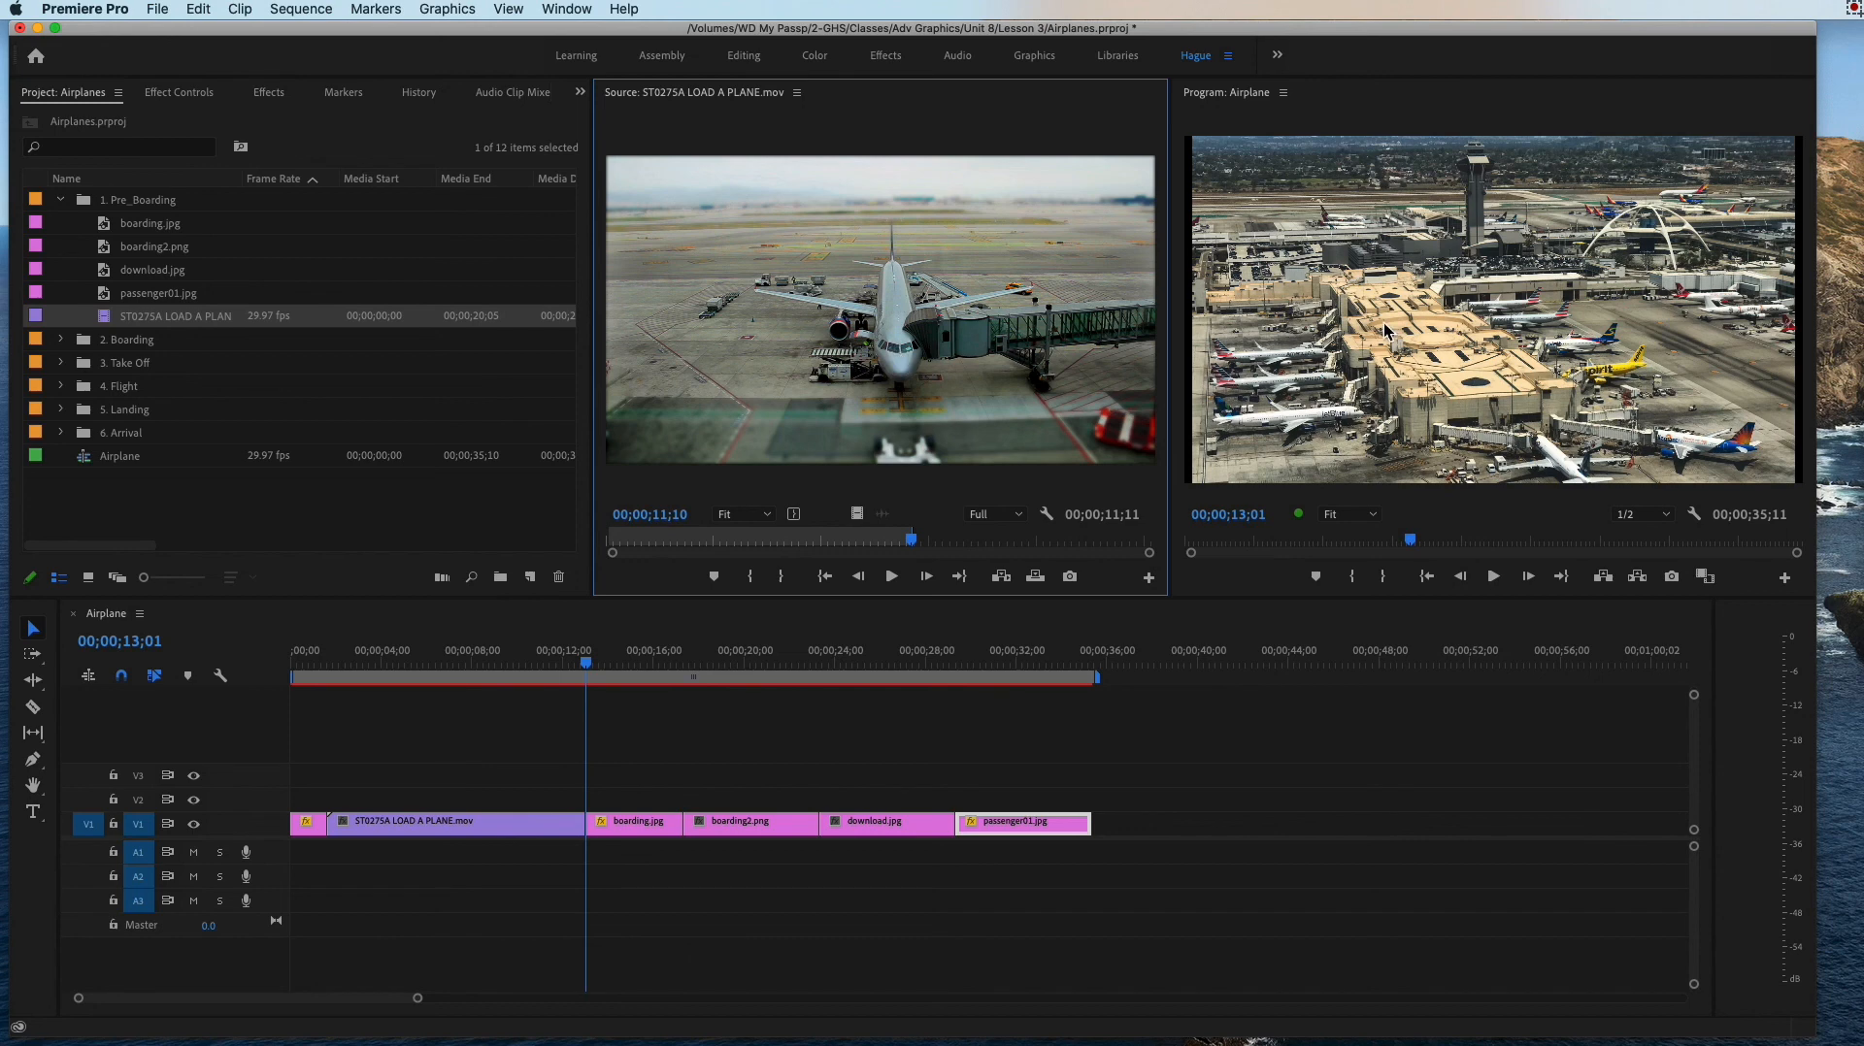
drag(558, 670, 394, 679)
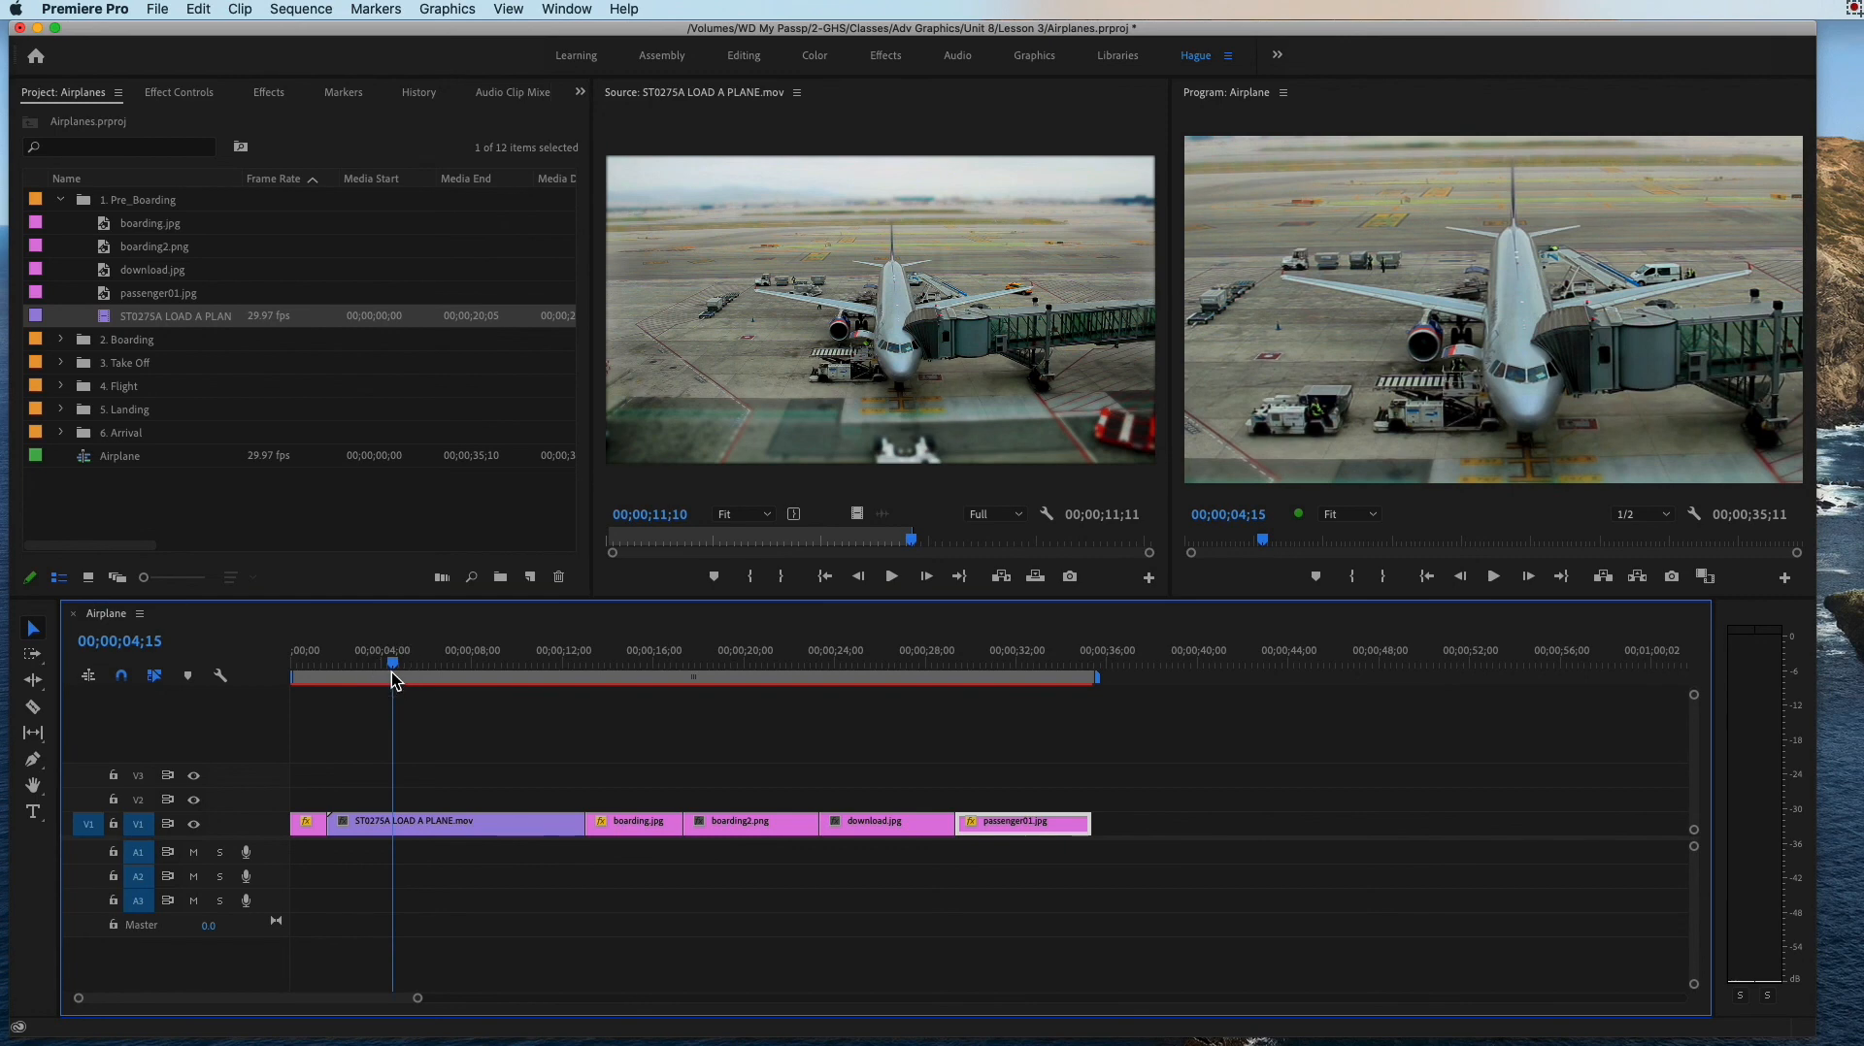
key(super+z)
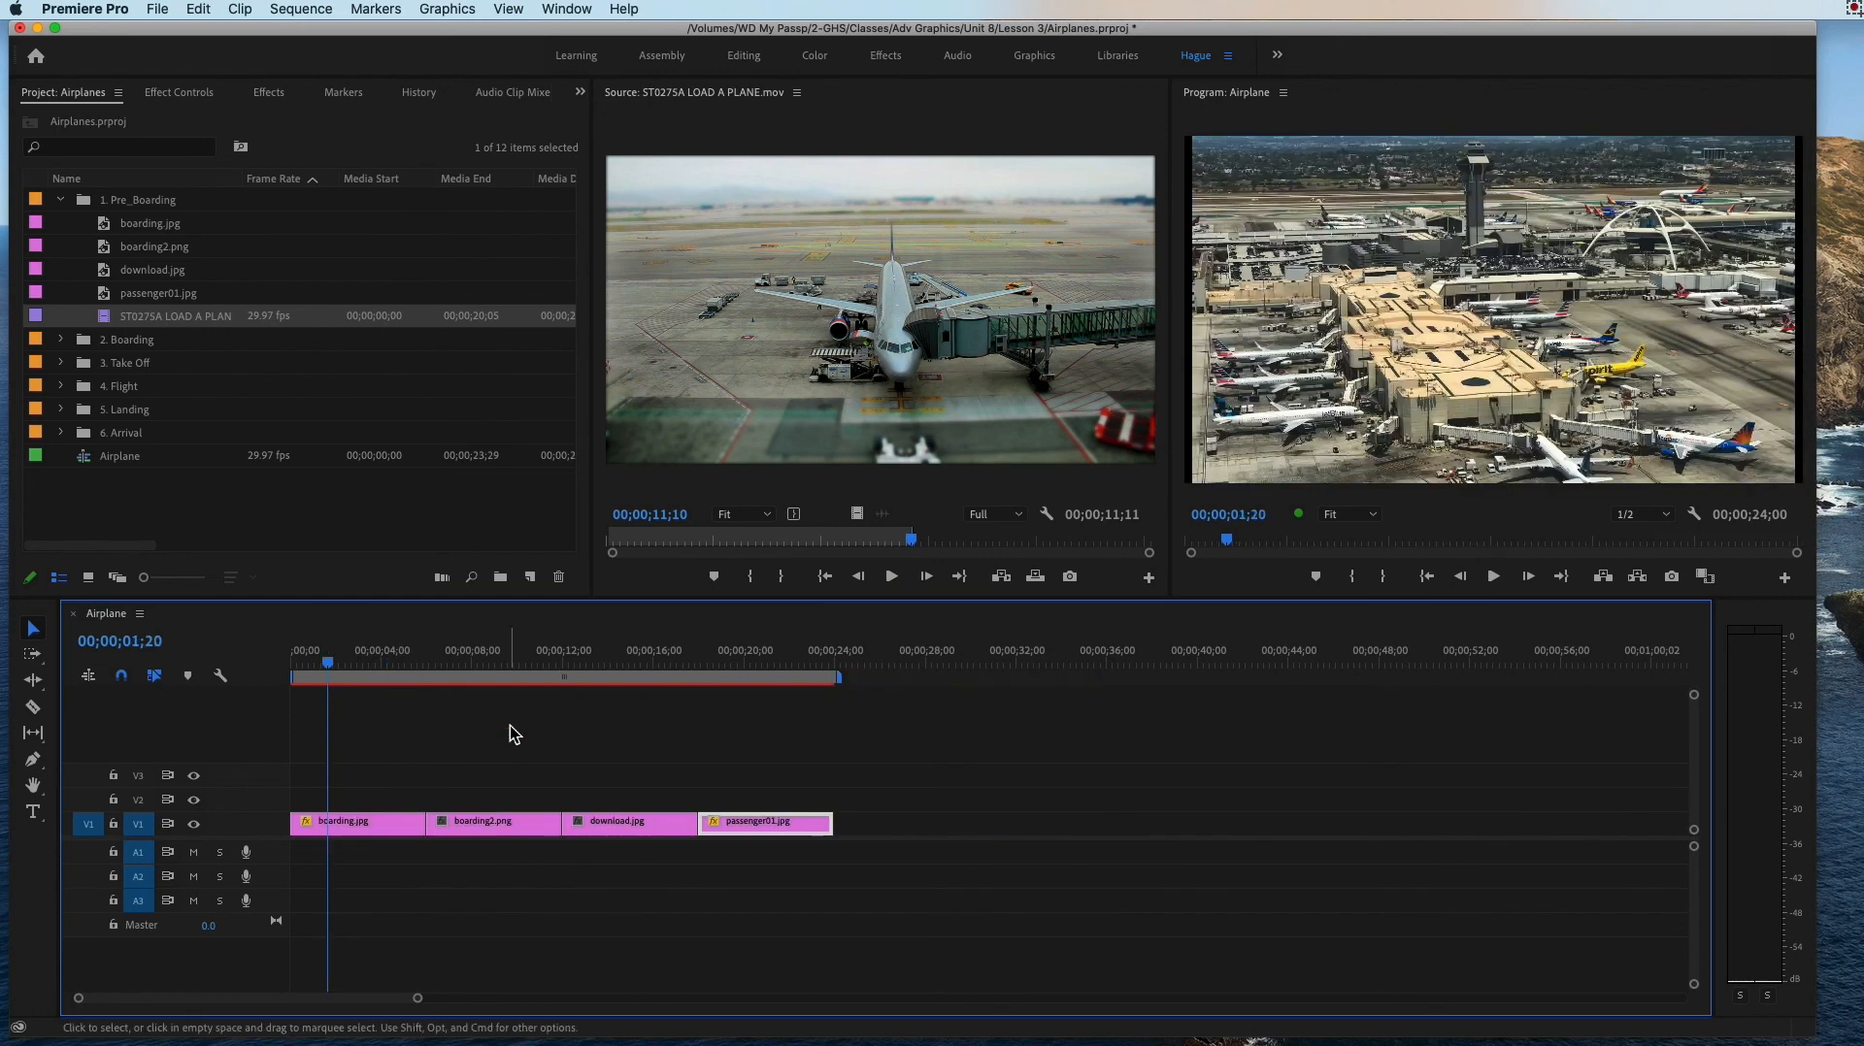
Step: Set the Scale of the download.jpg timeline clip to 472 and move the playhead to 00;00;02;07
click(328, 667)
drag(328, 669, 619, 689)
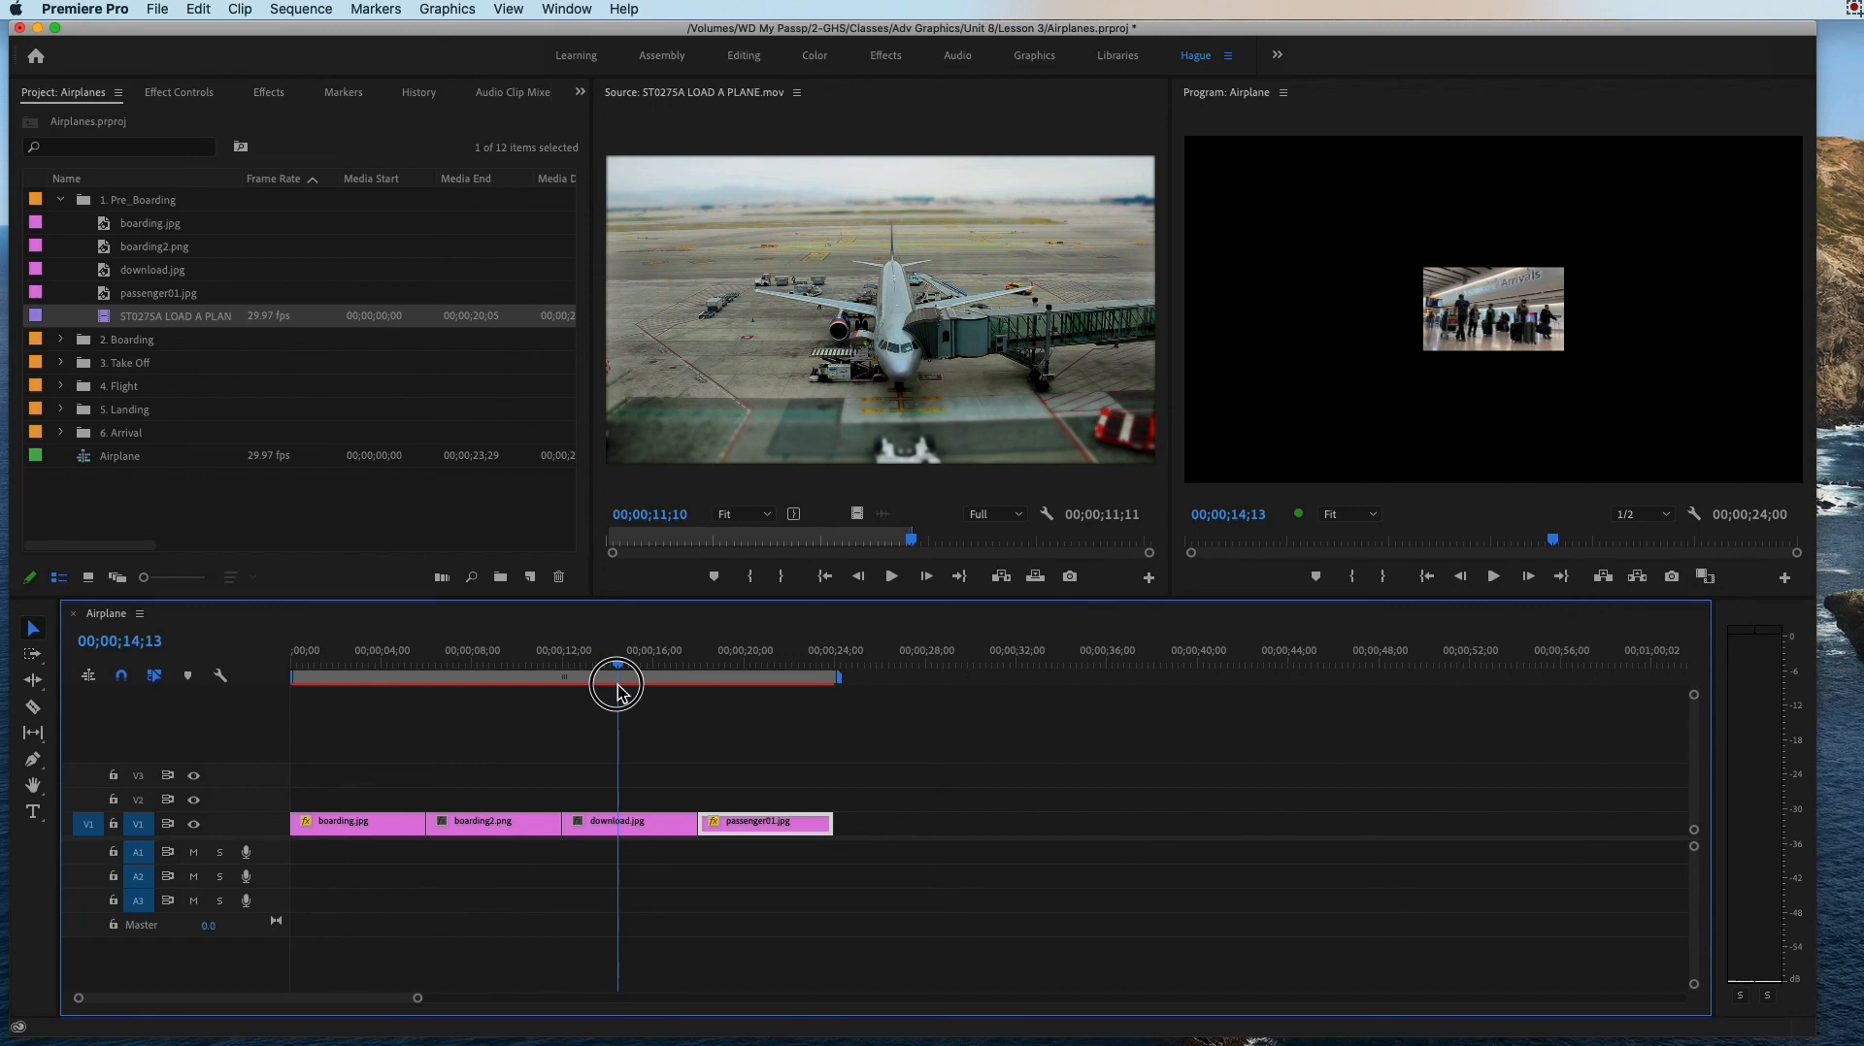
click(614, 827)
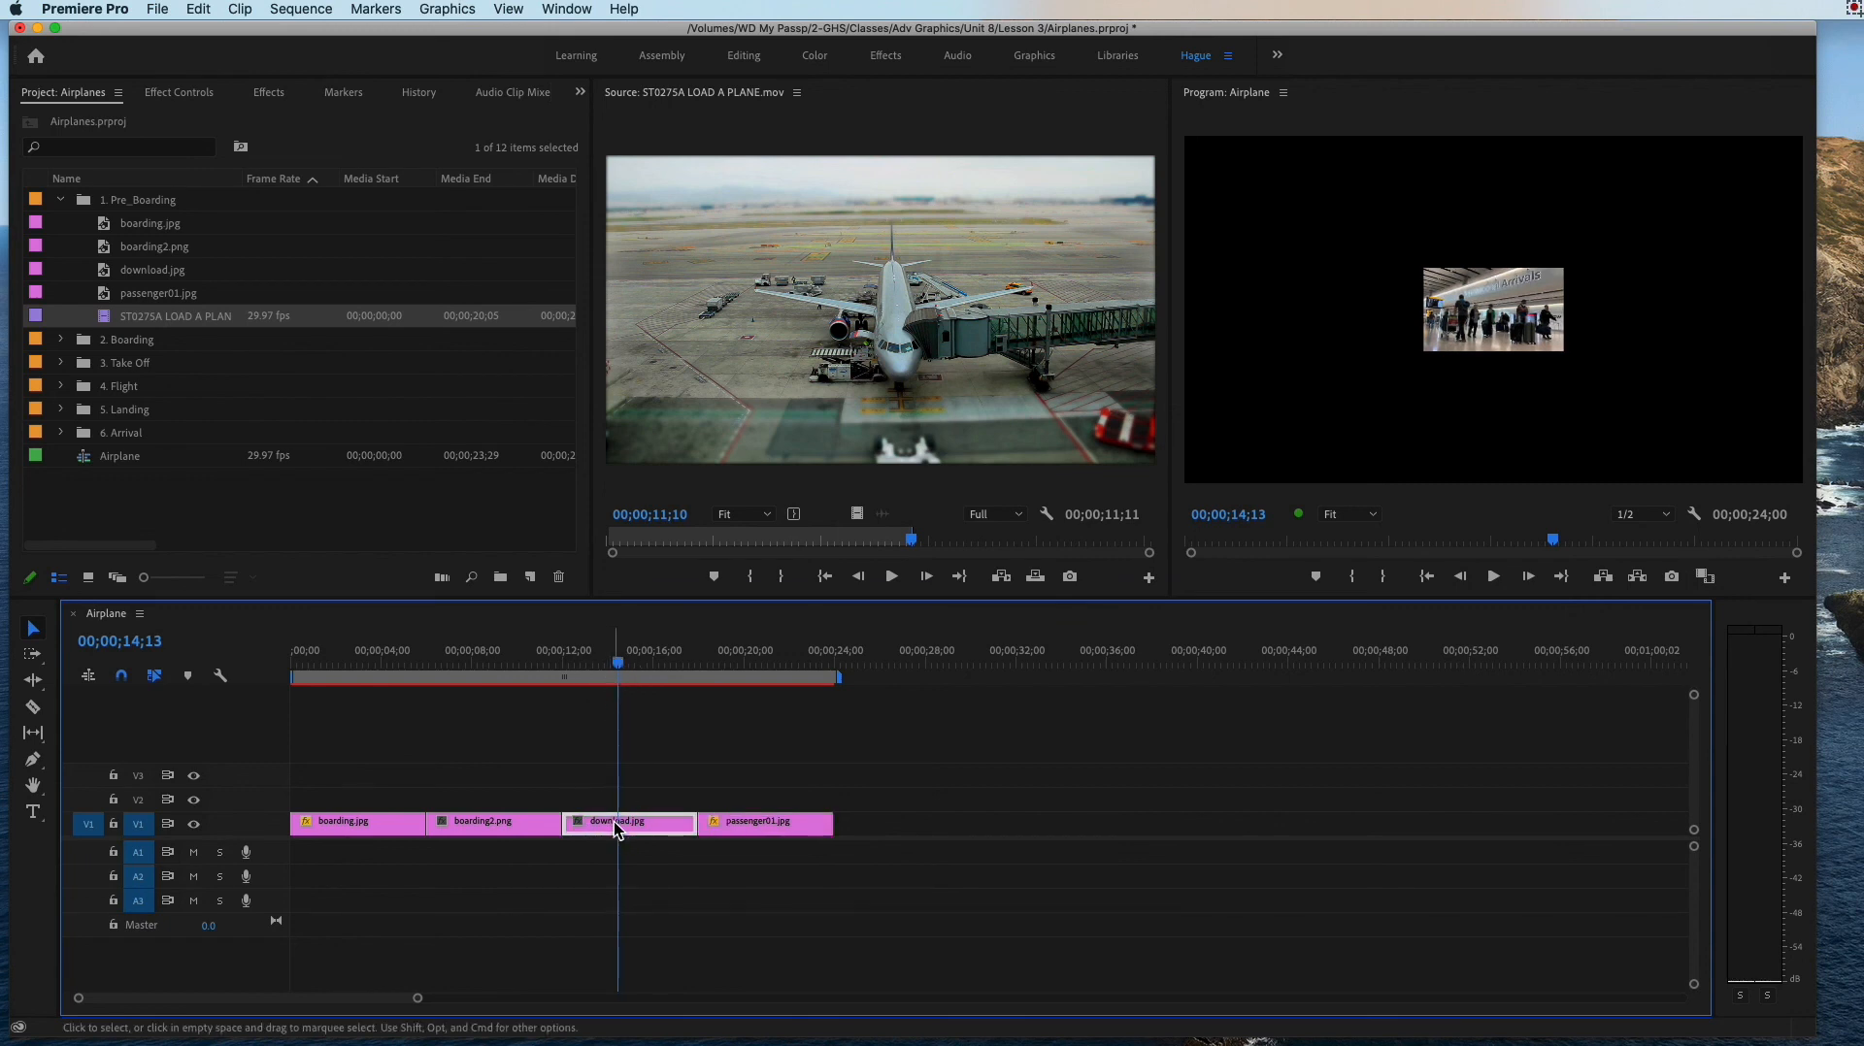
double_click(614, 827)
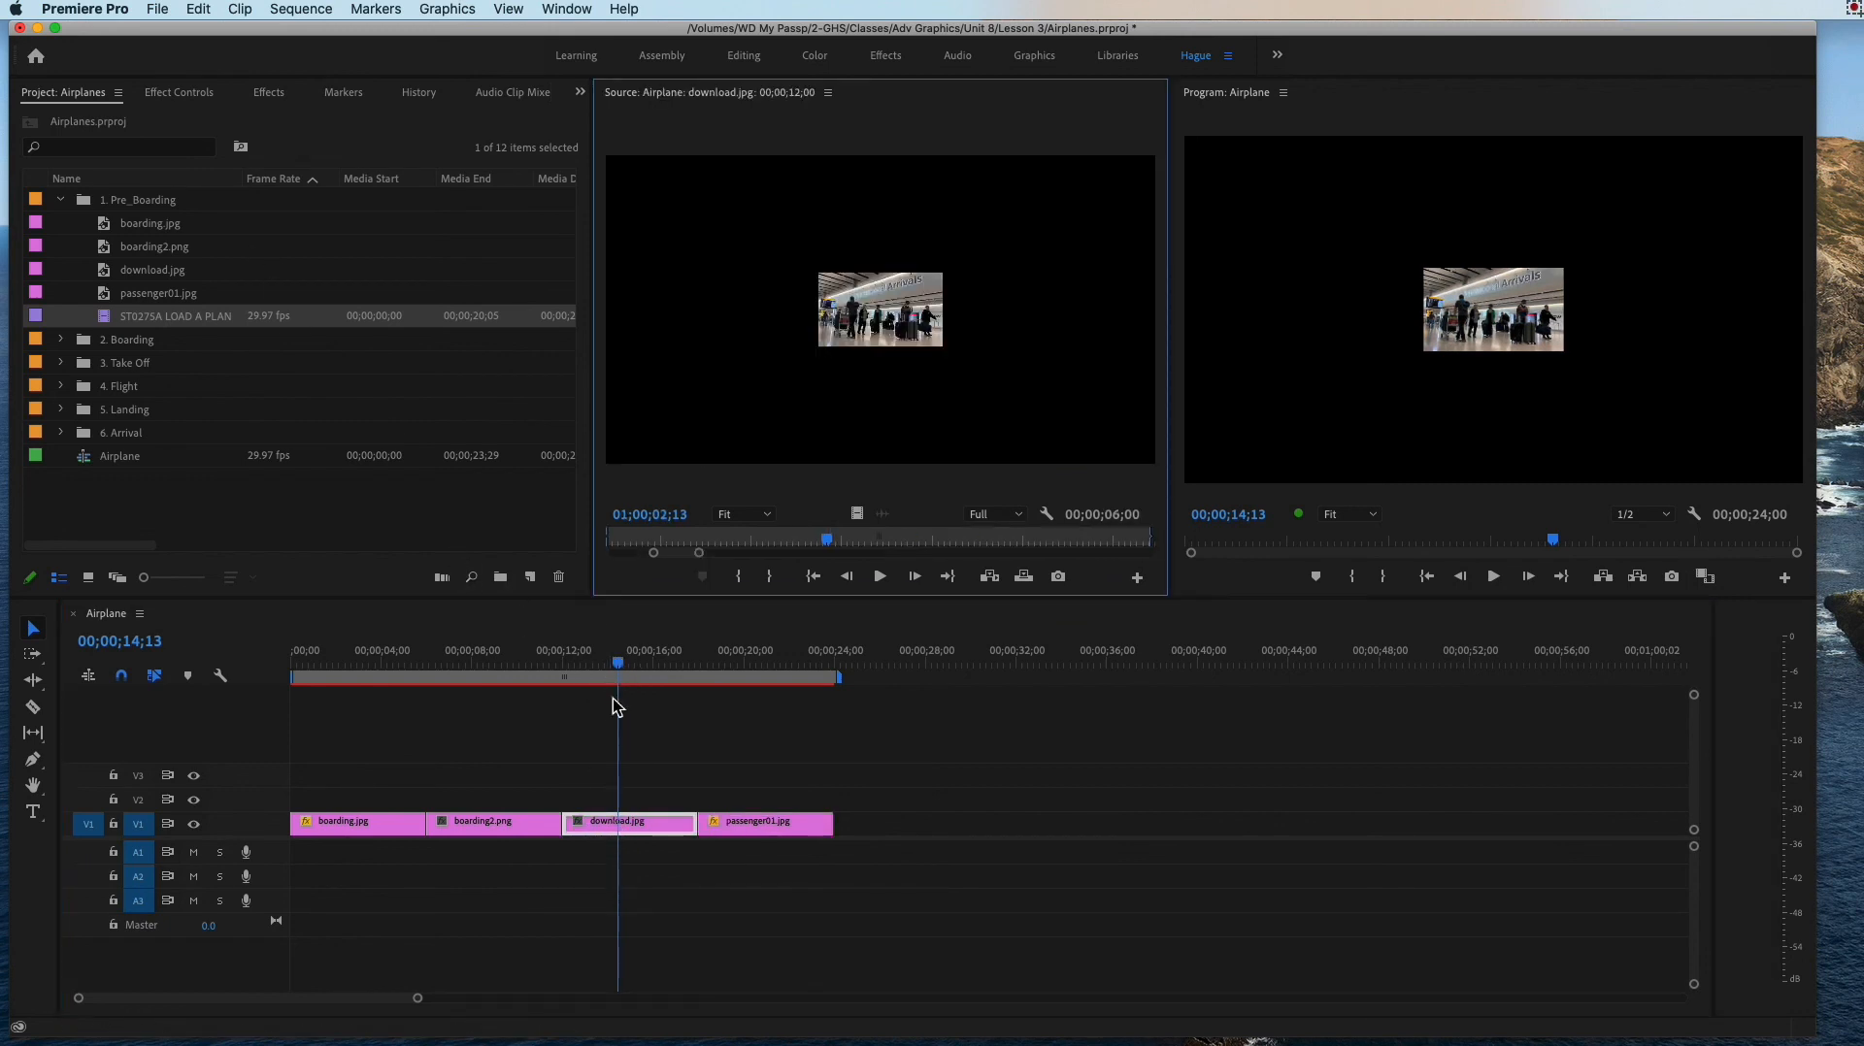
click(652, 823)
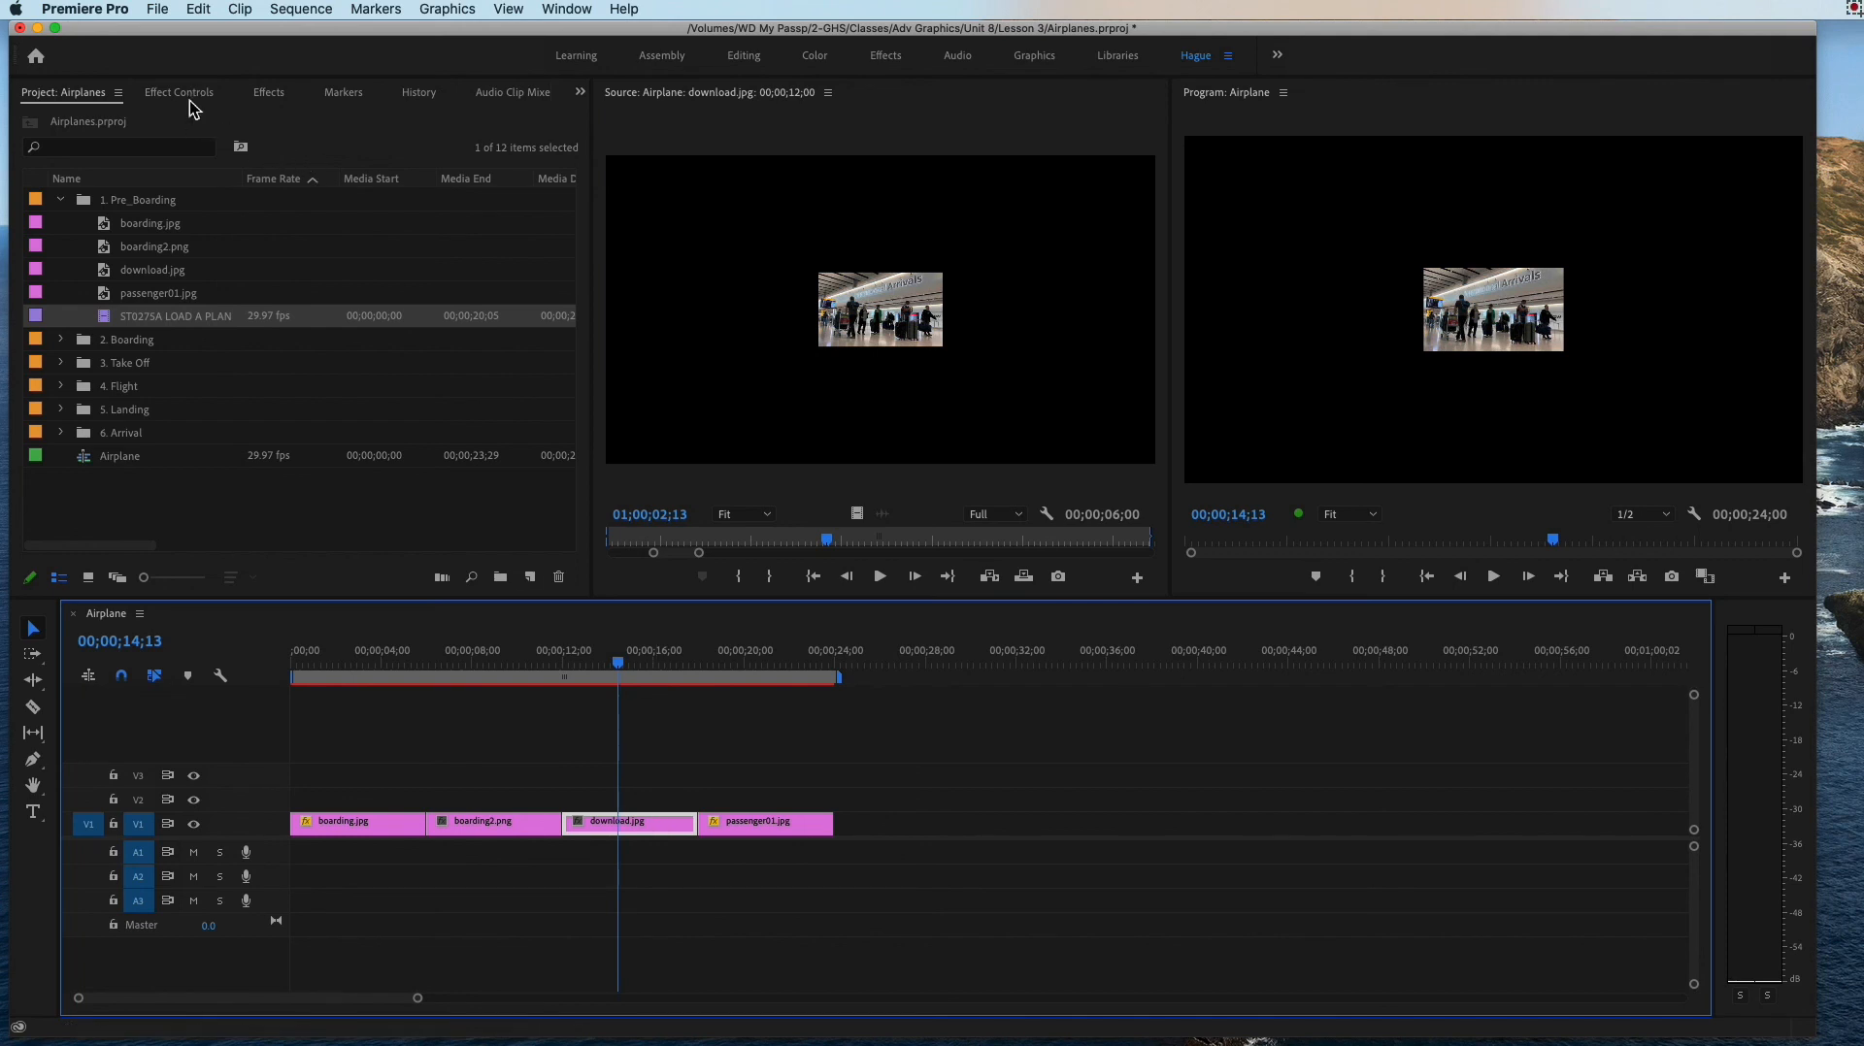
click(190, 97)
mouse_move(199, 213)
mouse_down()
mouse_move(353, 213)
mouse_move(215, 216)
mouse_up()
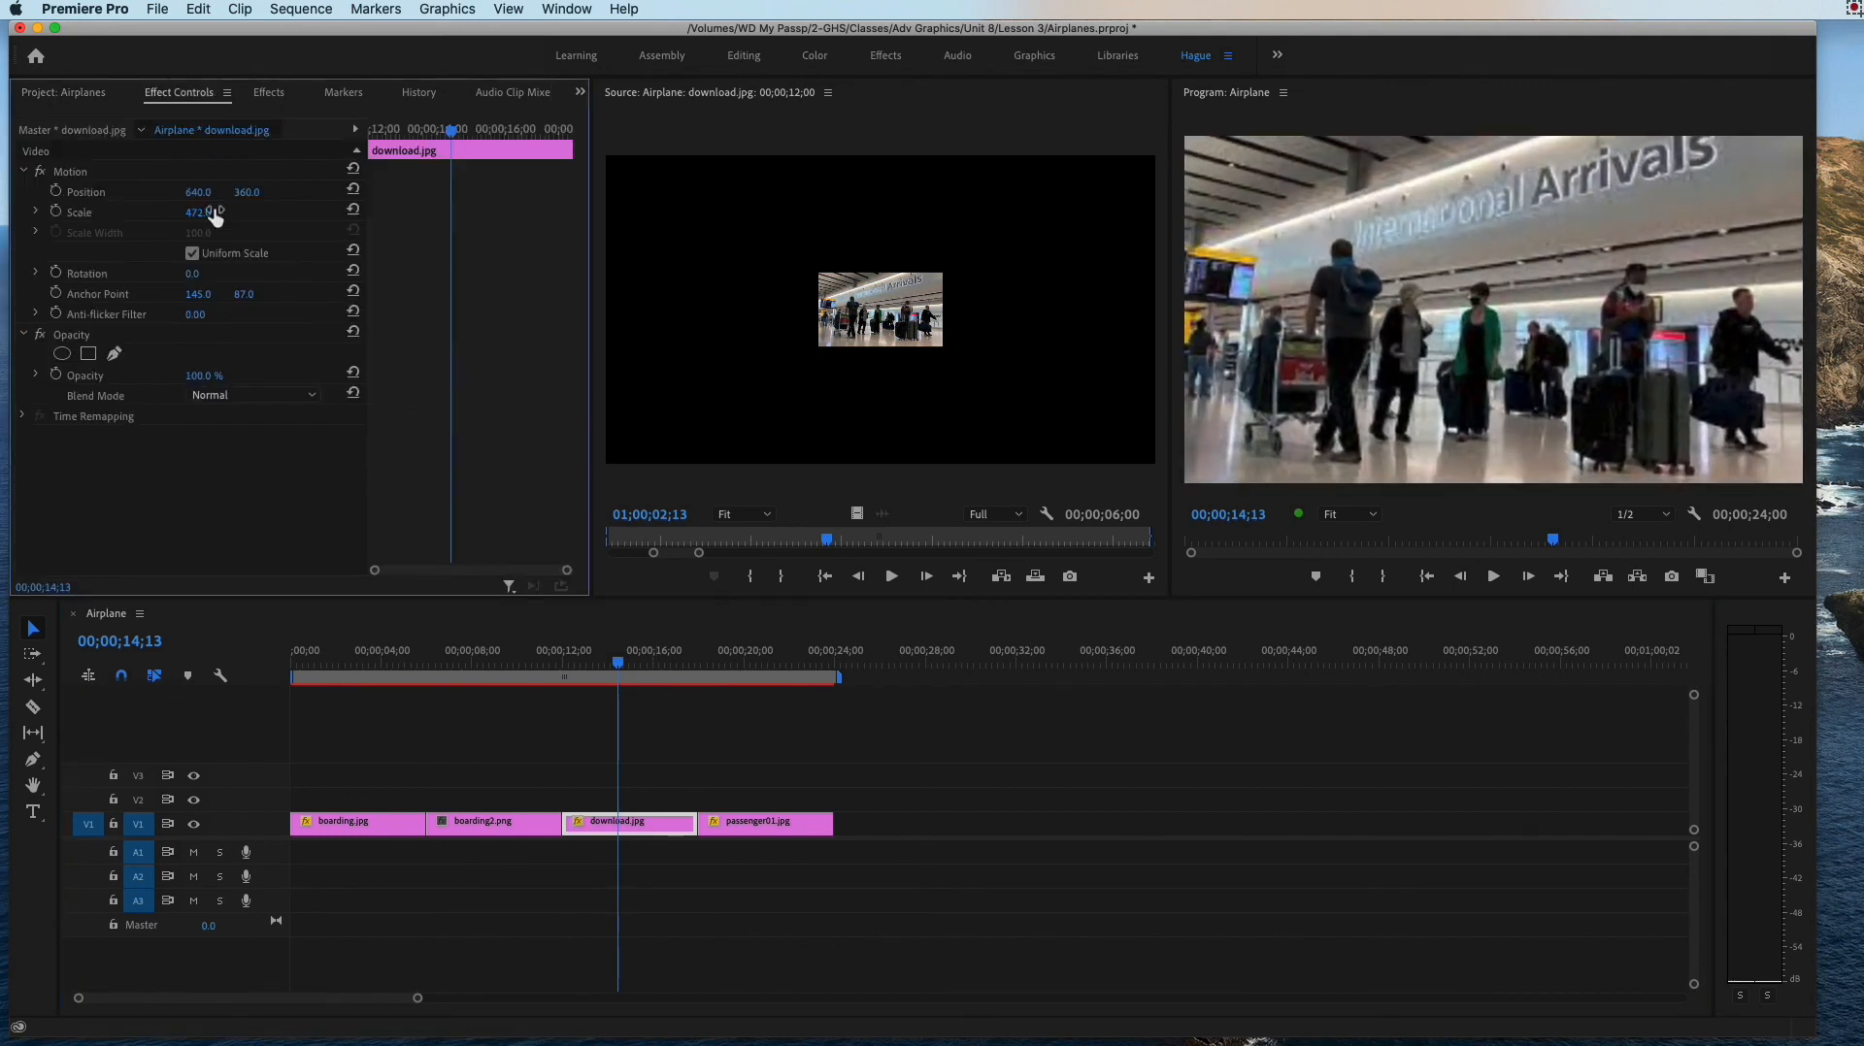
click(742, 651)
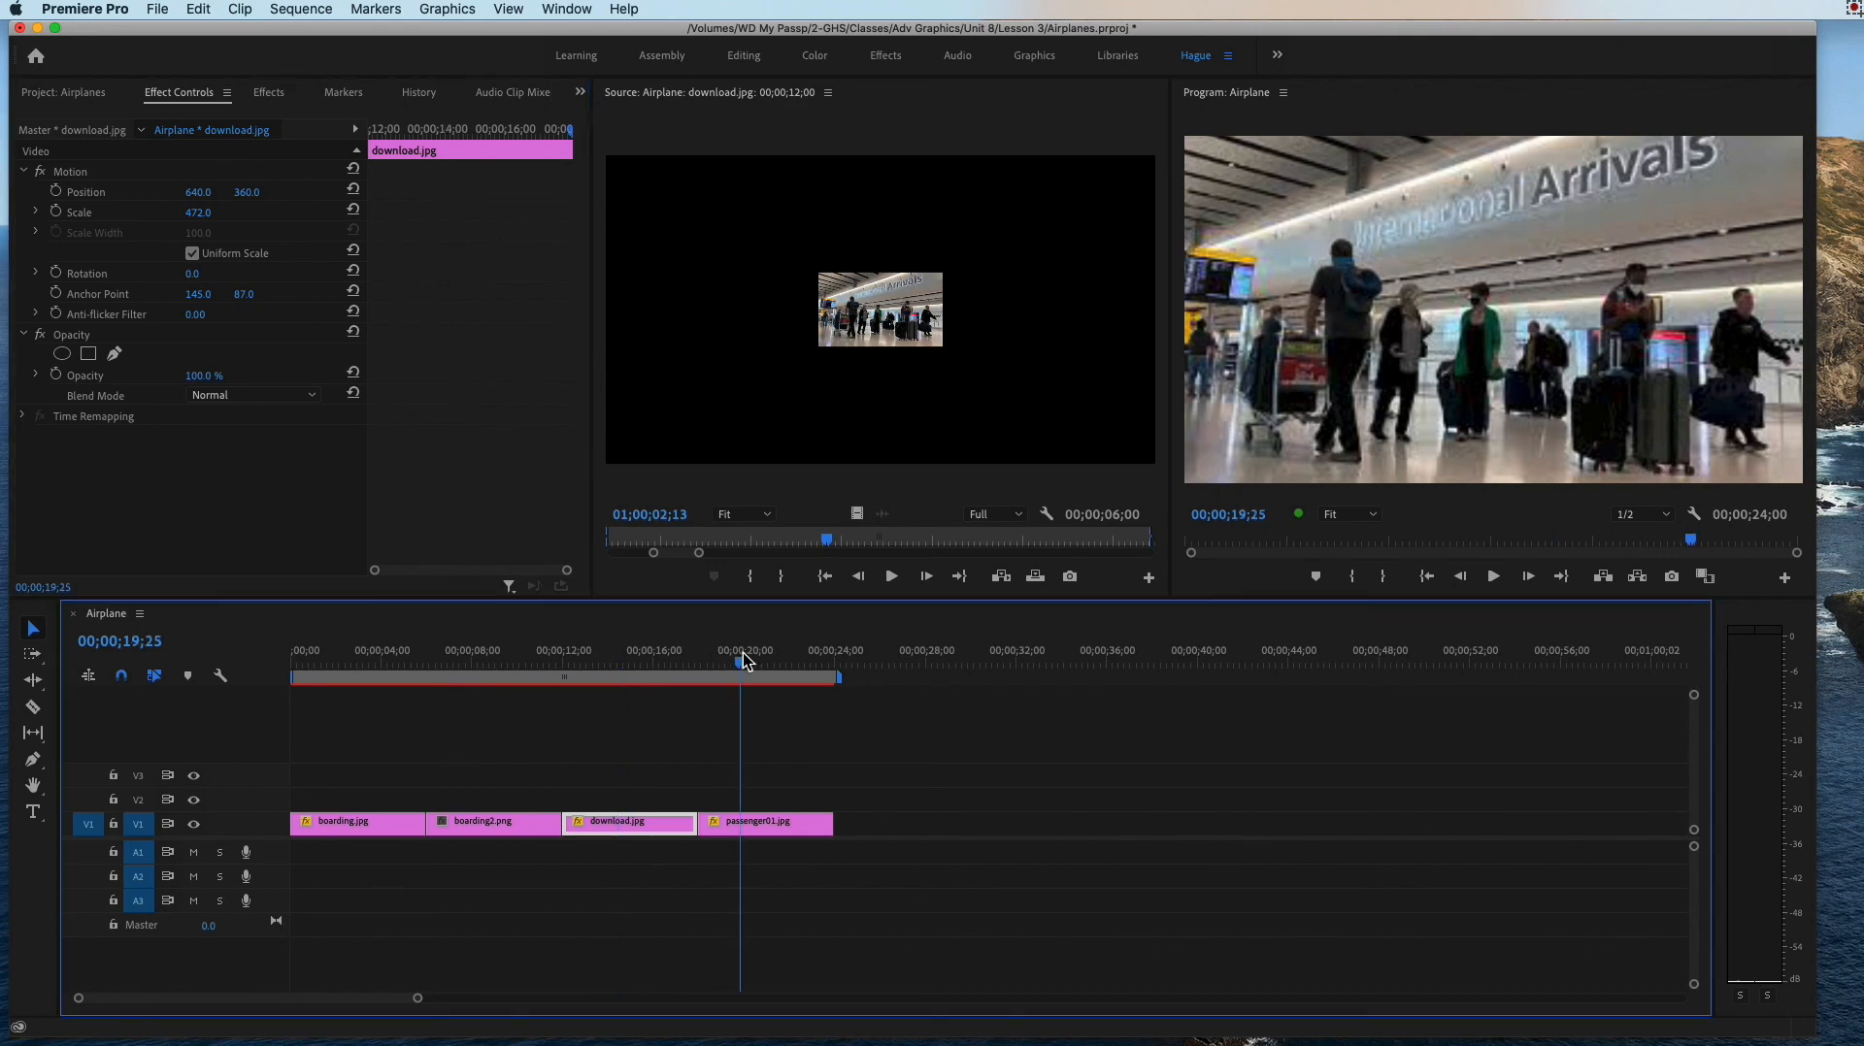
click(644, 657)
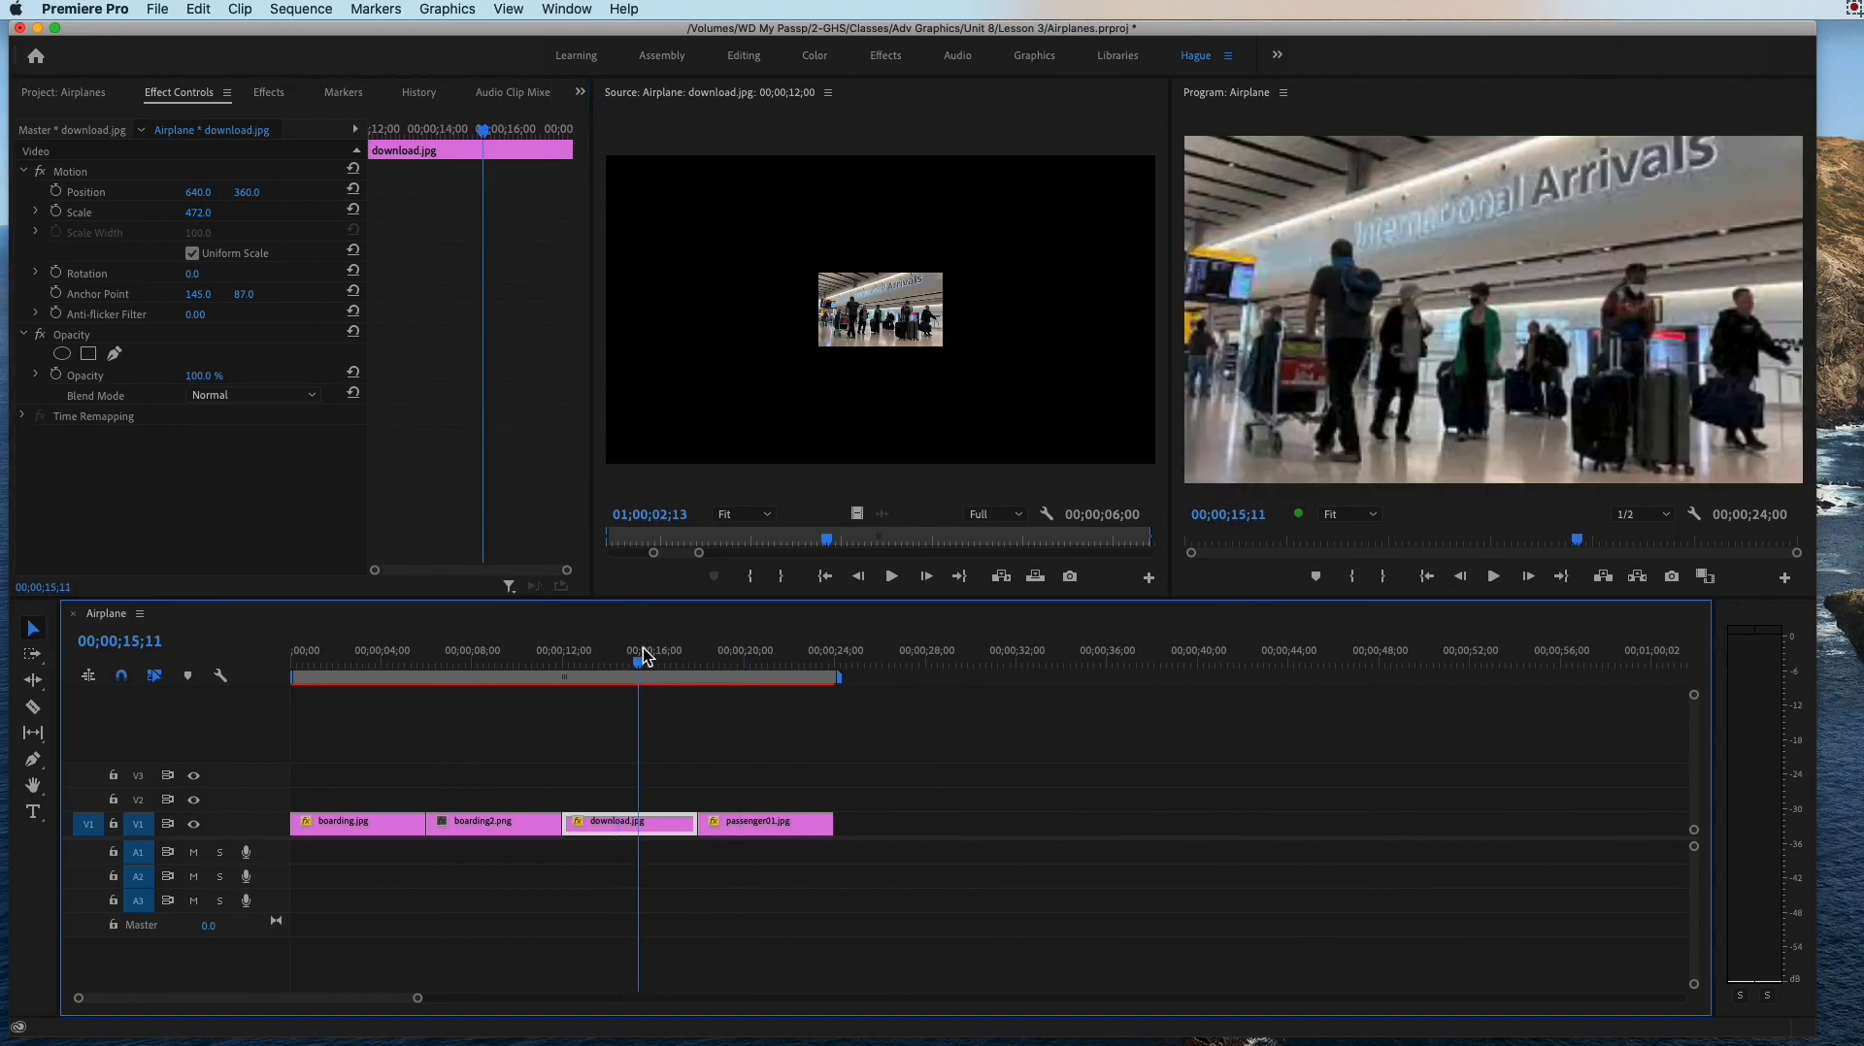
click(485, 649)
click(344, 656)
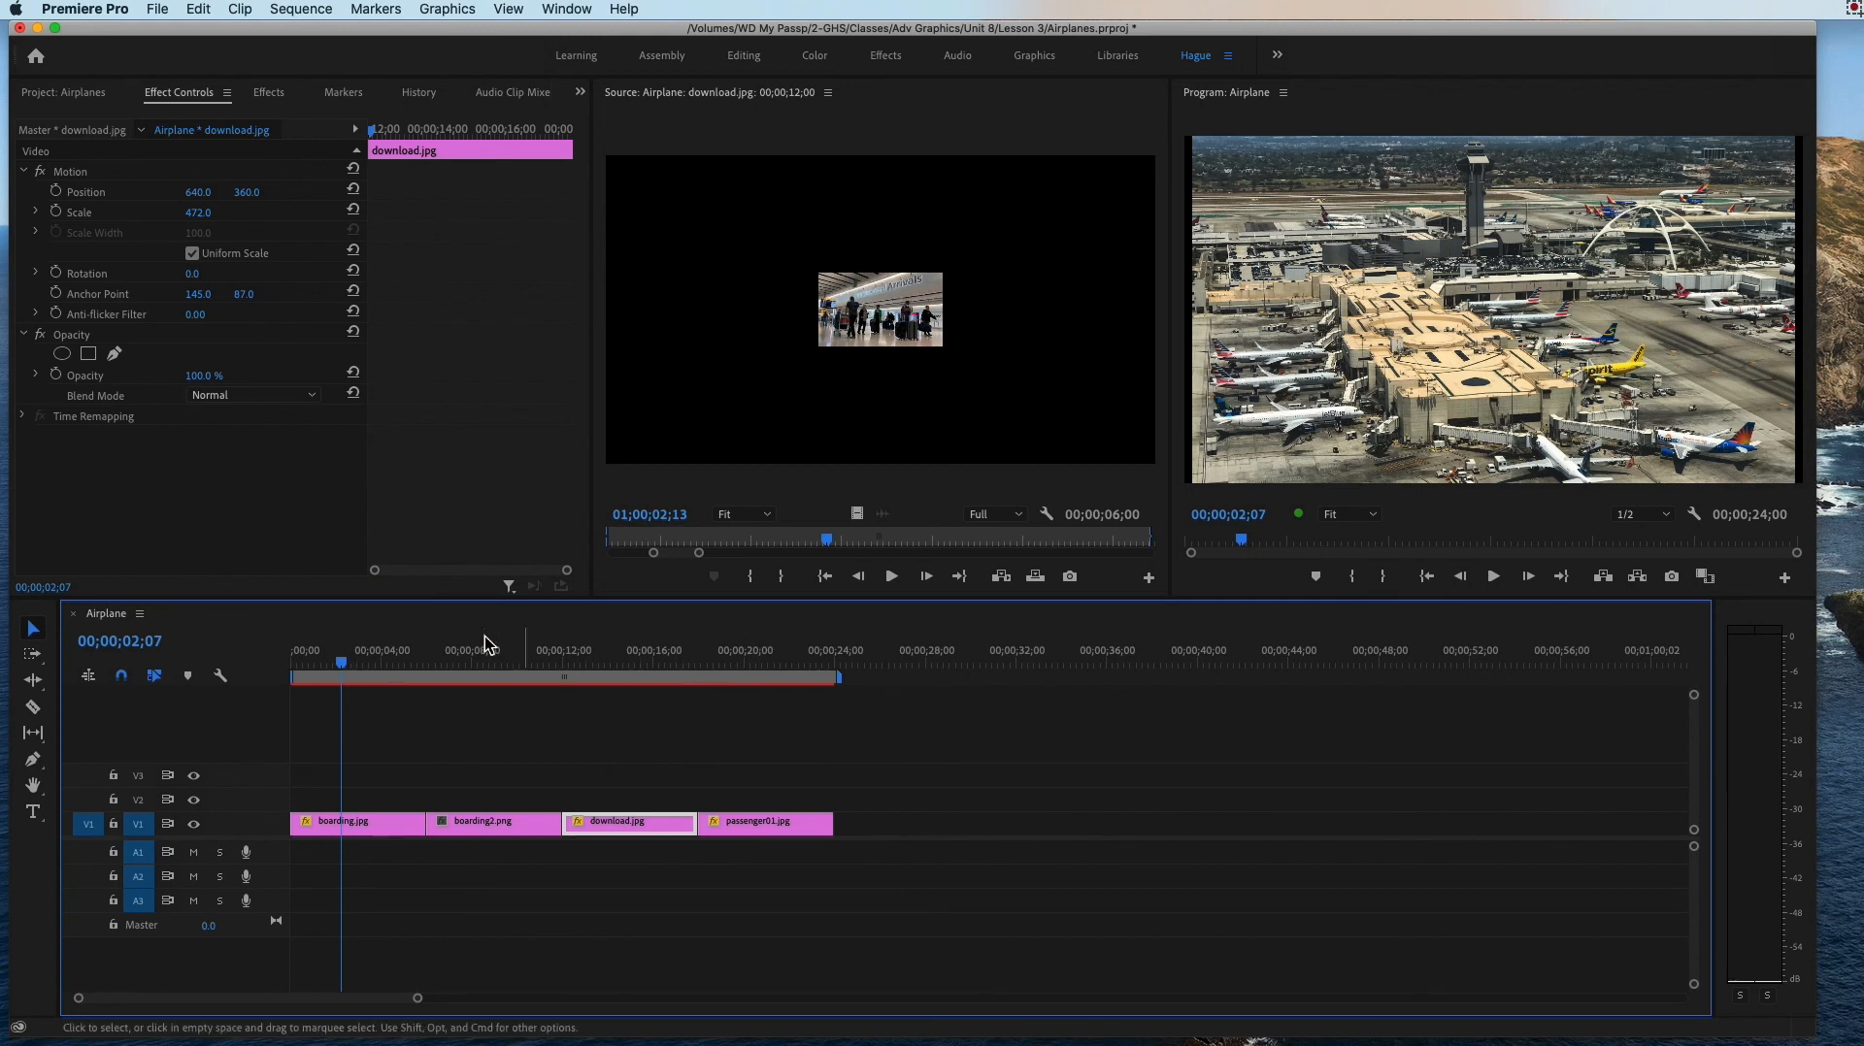
Step: Add the marked portion of ST0275A LOAD A PLANE.mov to the sequence and position it on V3, starting where boarding2.png begins
click(83, 94)
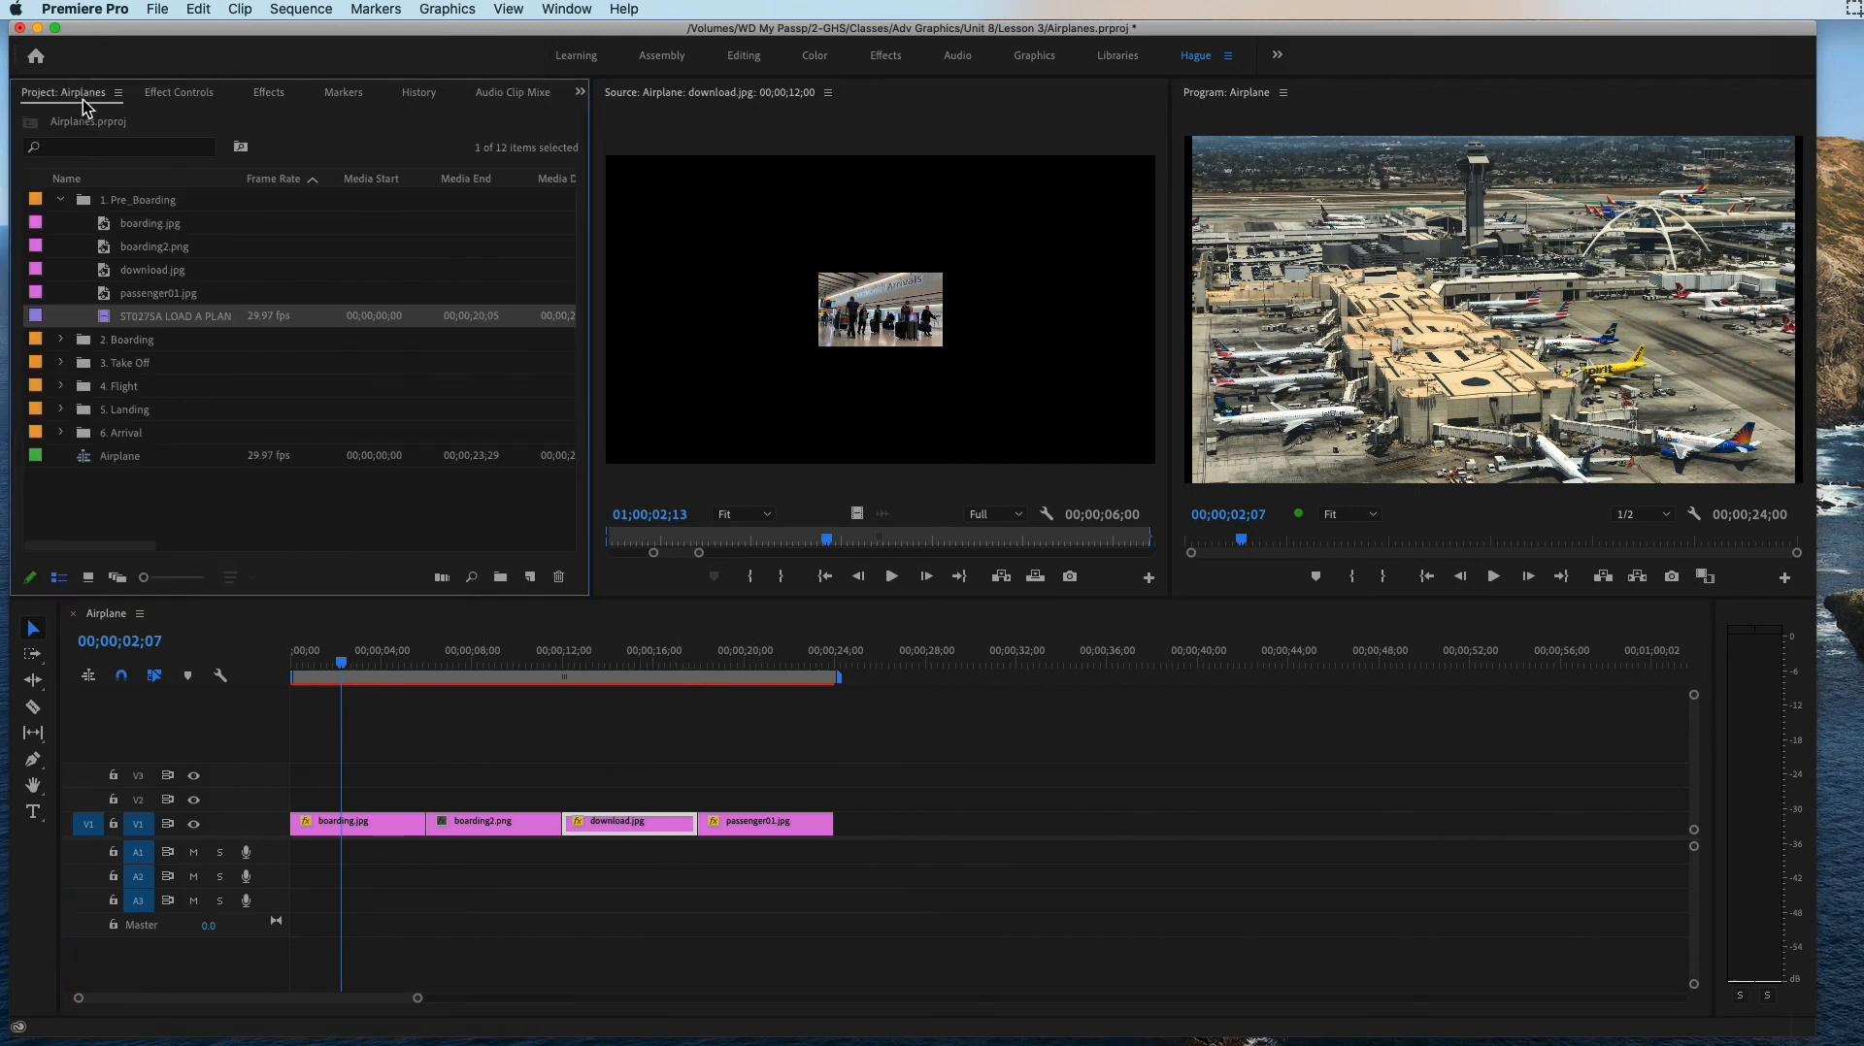
click(134, 316)
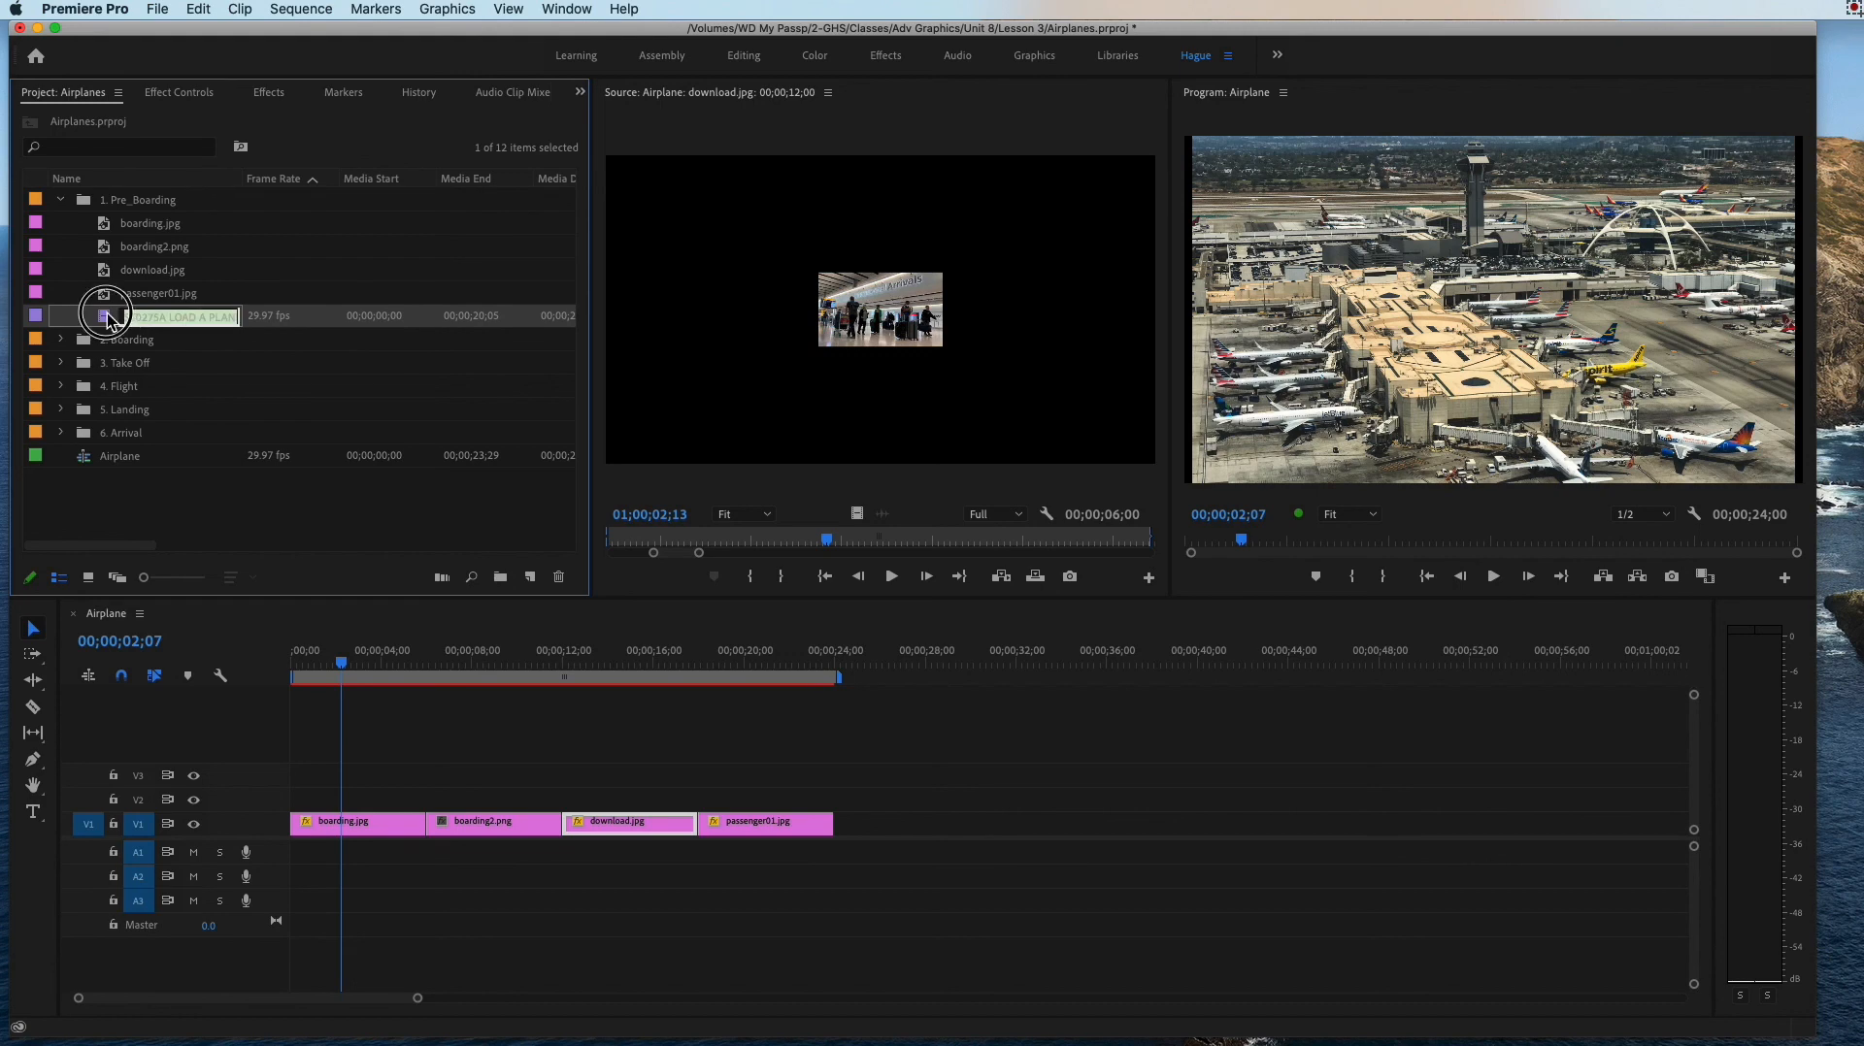
double_click(108, 319)
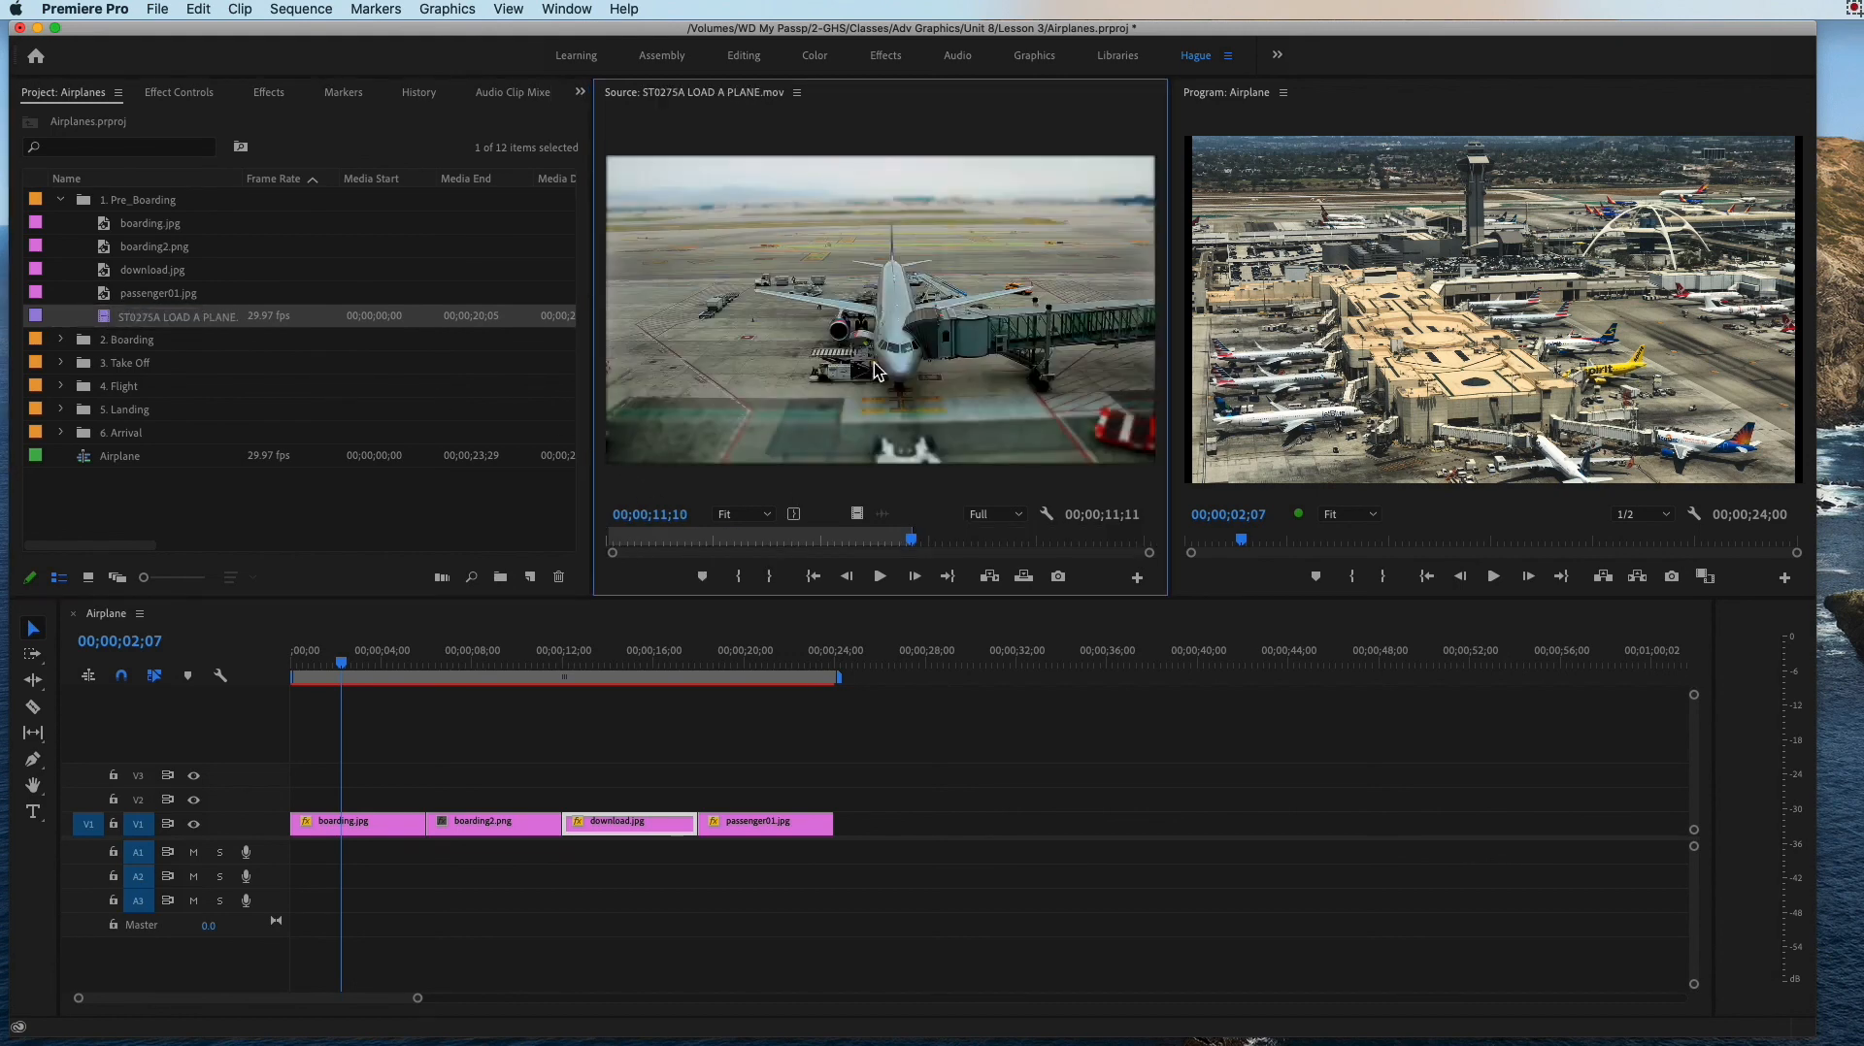
drag(878, 255, 848, 830)
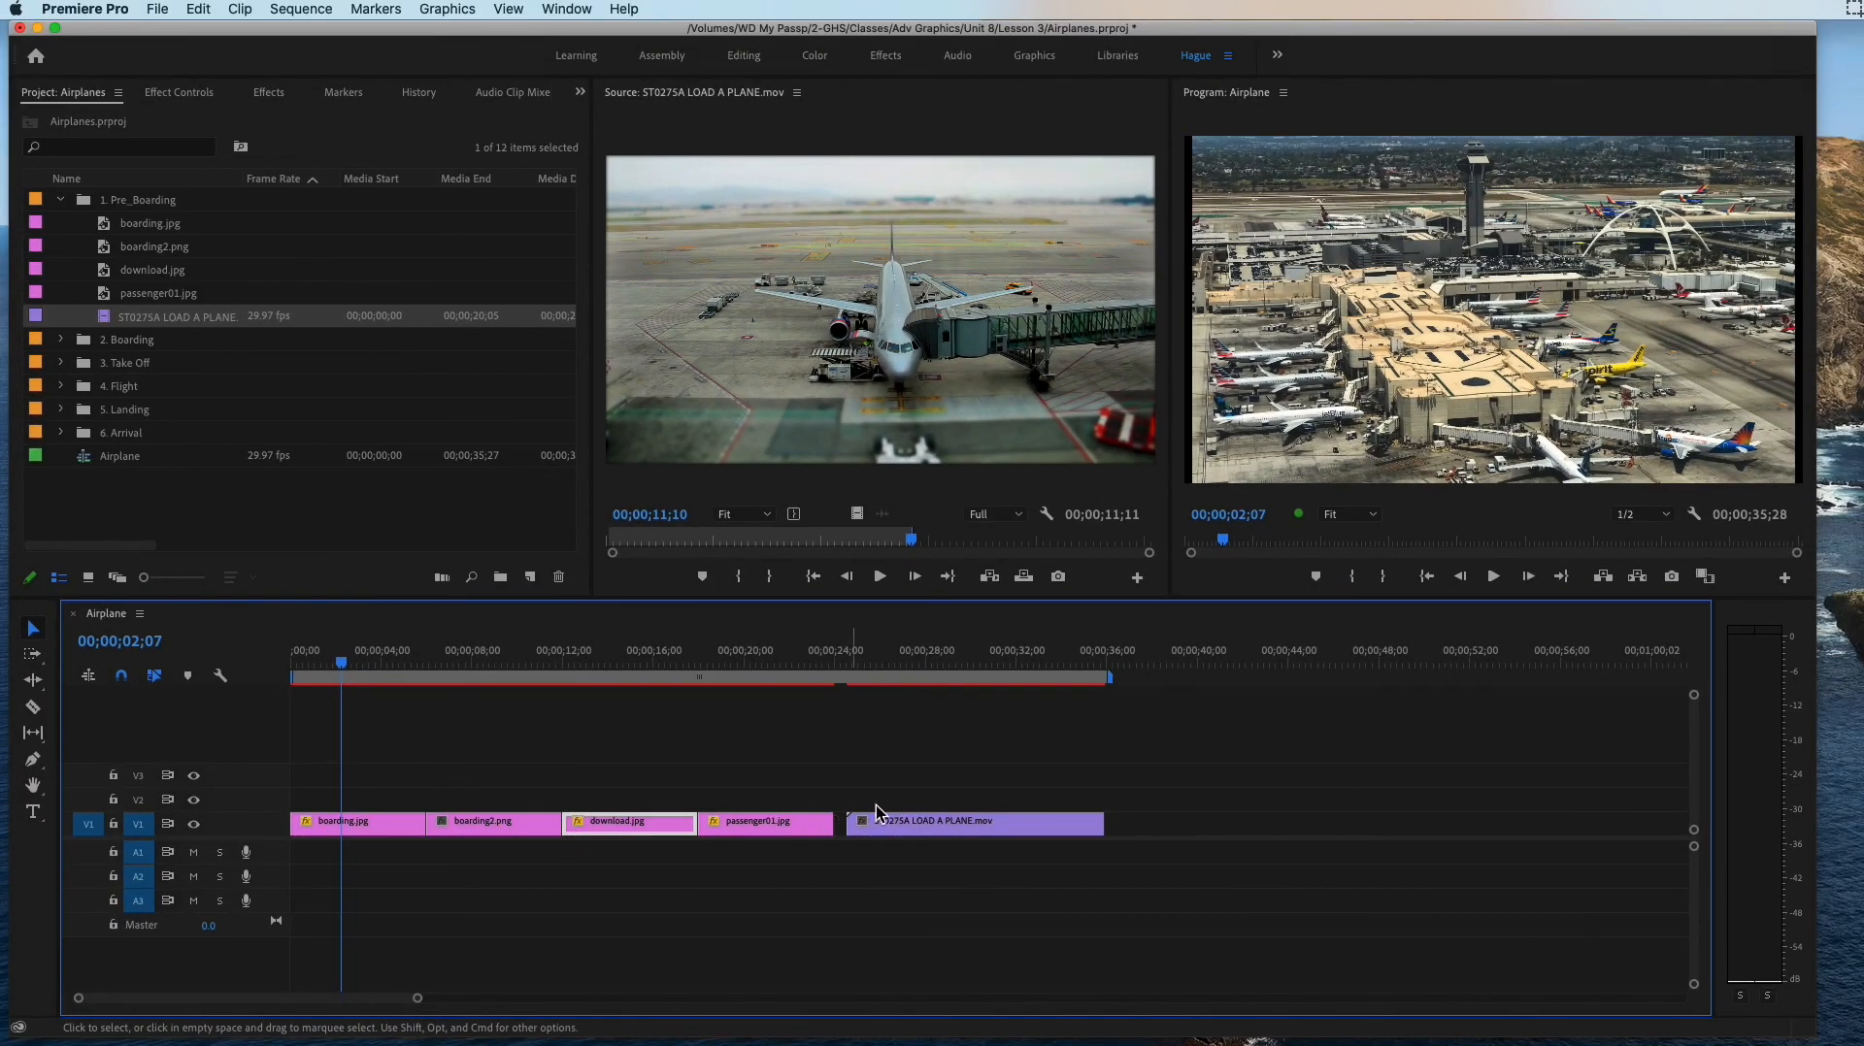
click(984, 807)
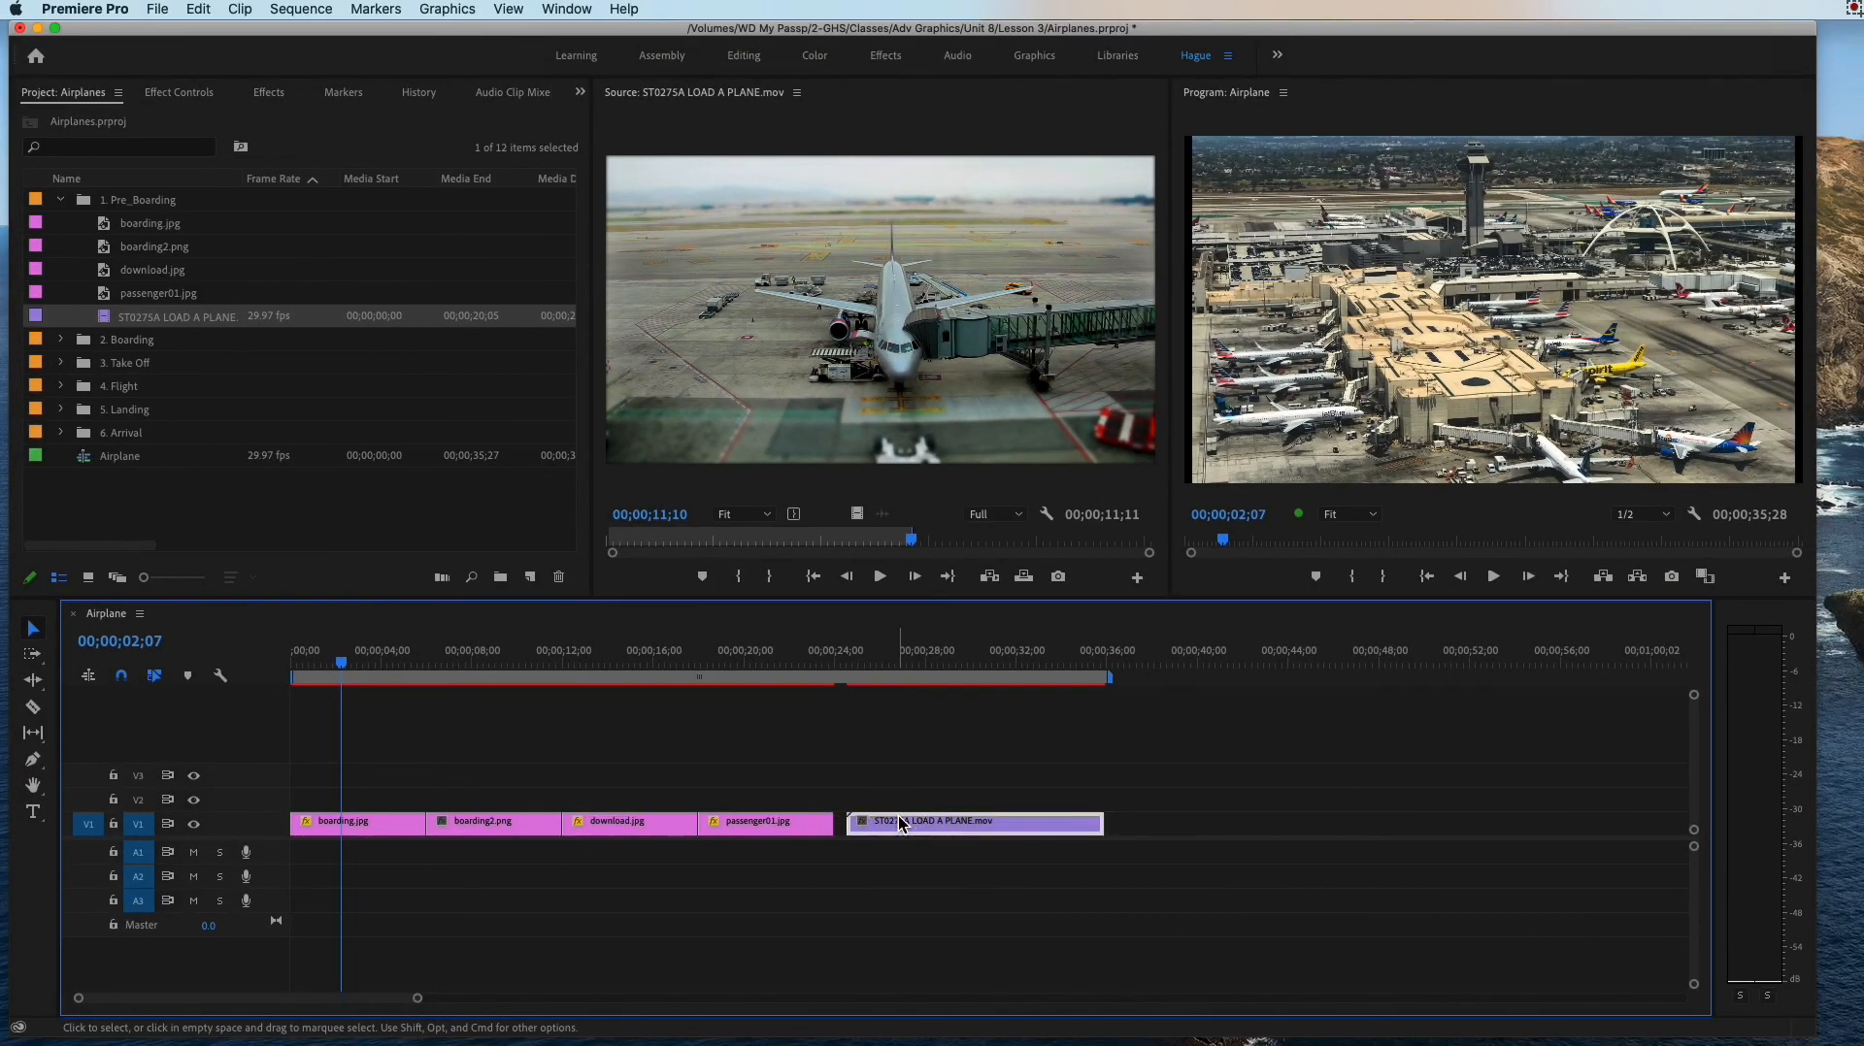
drag(936, 832, 508, 777)
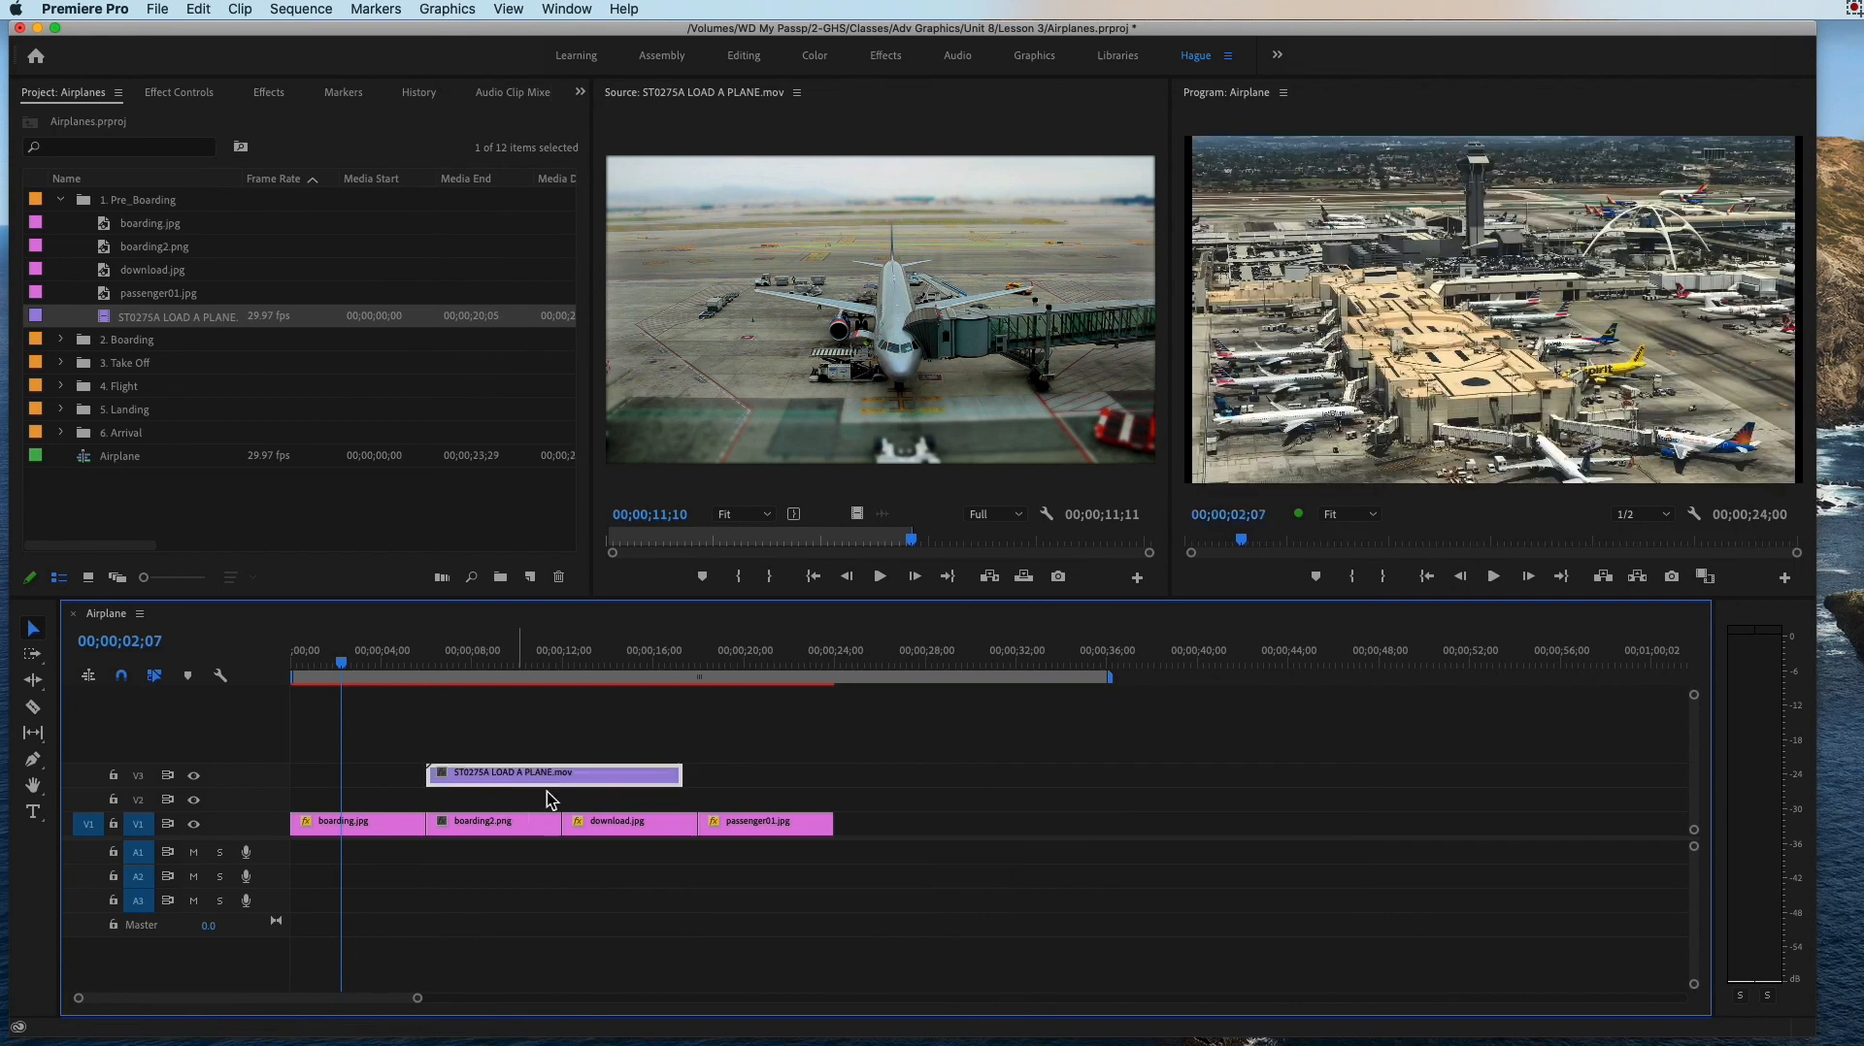
Step: Try moving boarding2.png, download.jpg and passenger01.jpg together on V1 to start where the V3 video ends, and undo the move
drag(904, 860, 425, 824)
click(425, 824)
drag(911, 844, 483, 816)
drag(860, 804, 512, 854)
drag(492, 824, 755, 832)
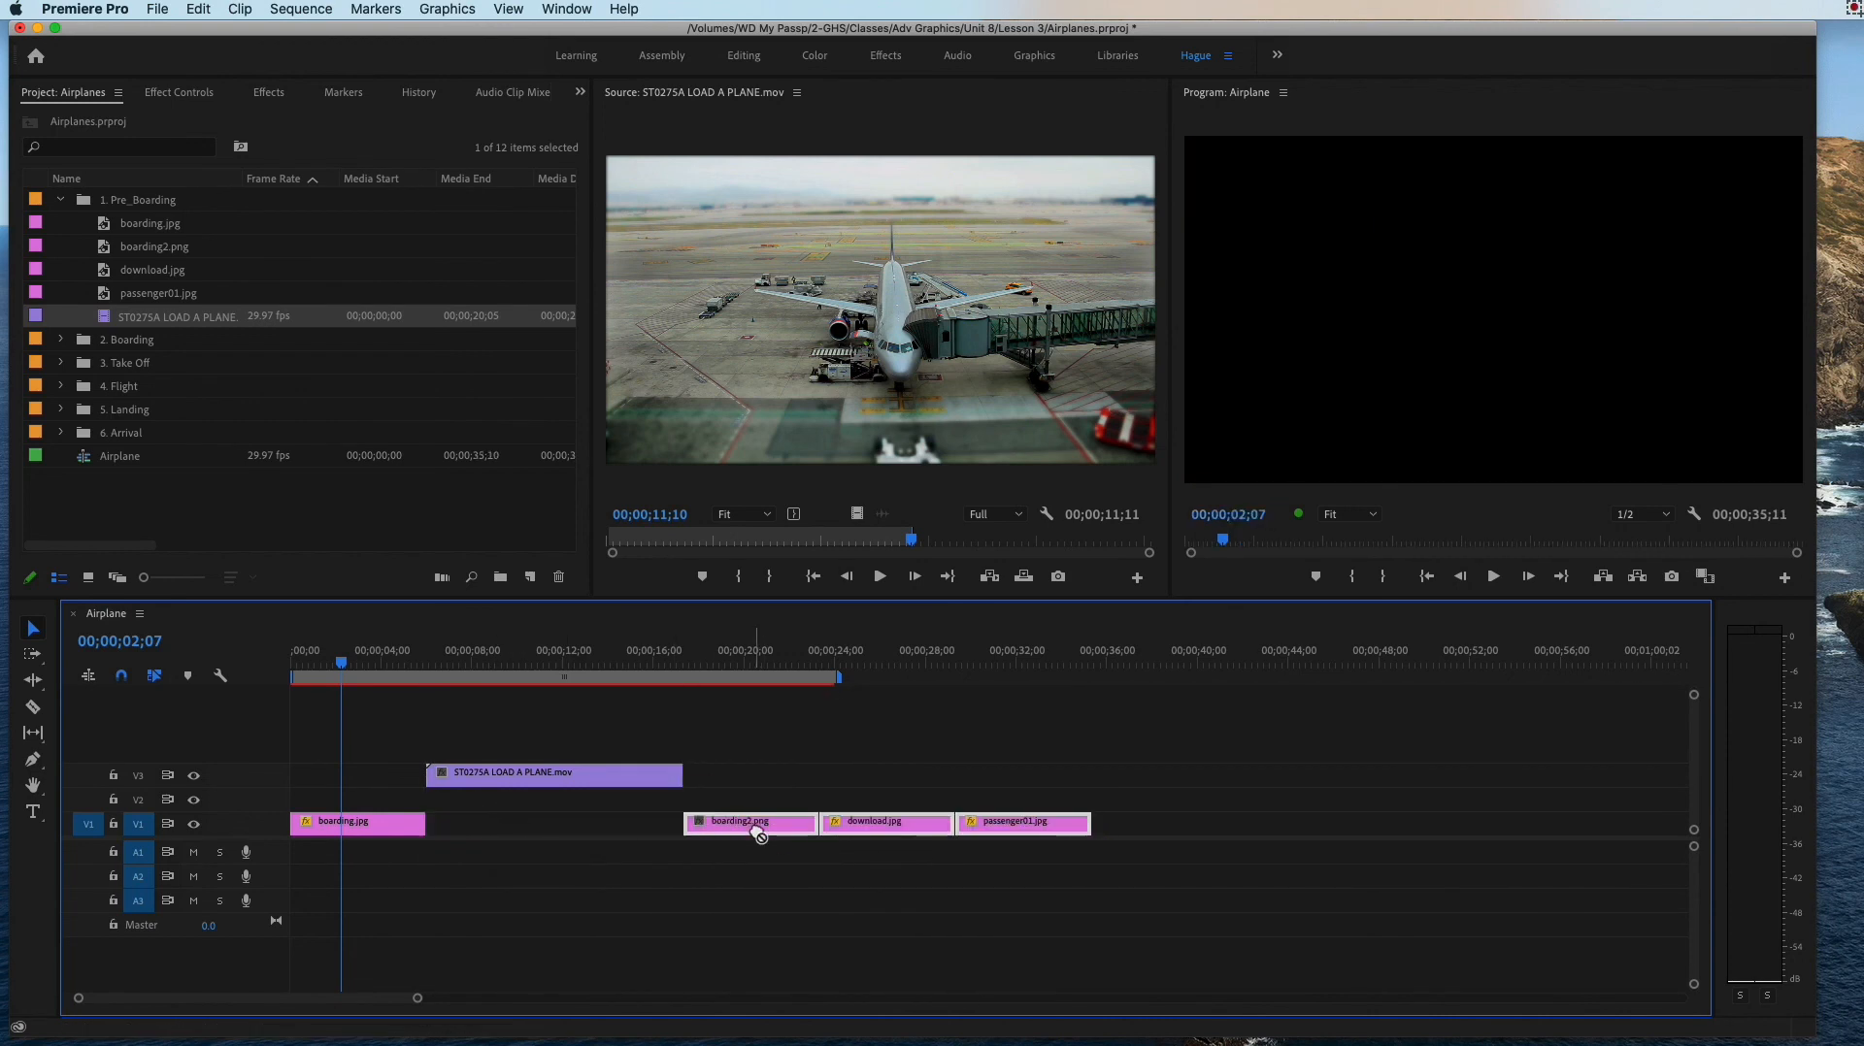
key(super+z)
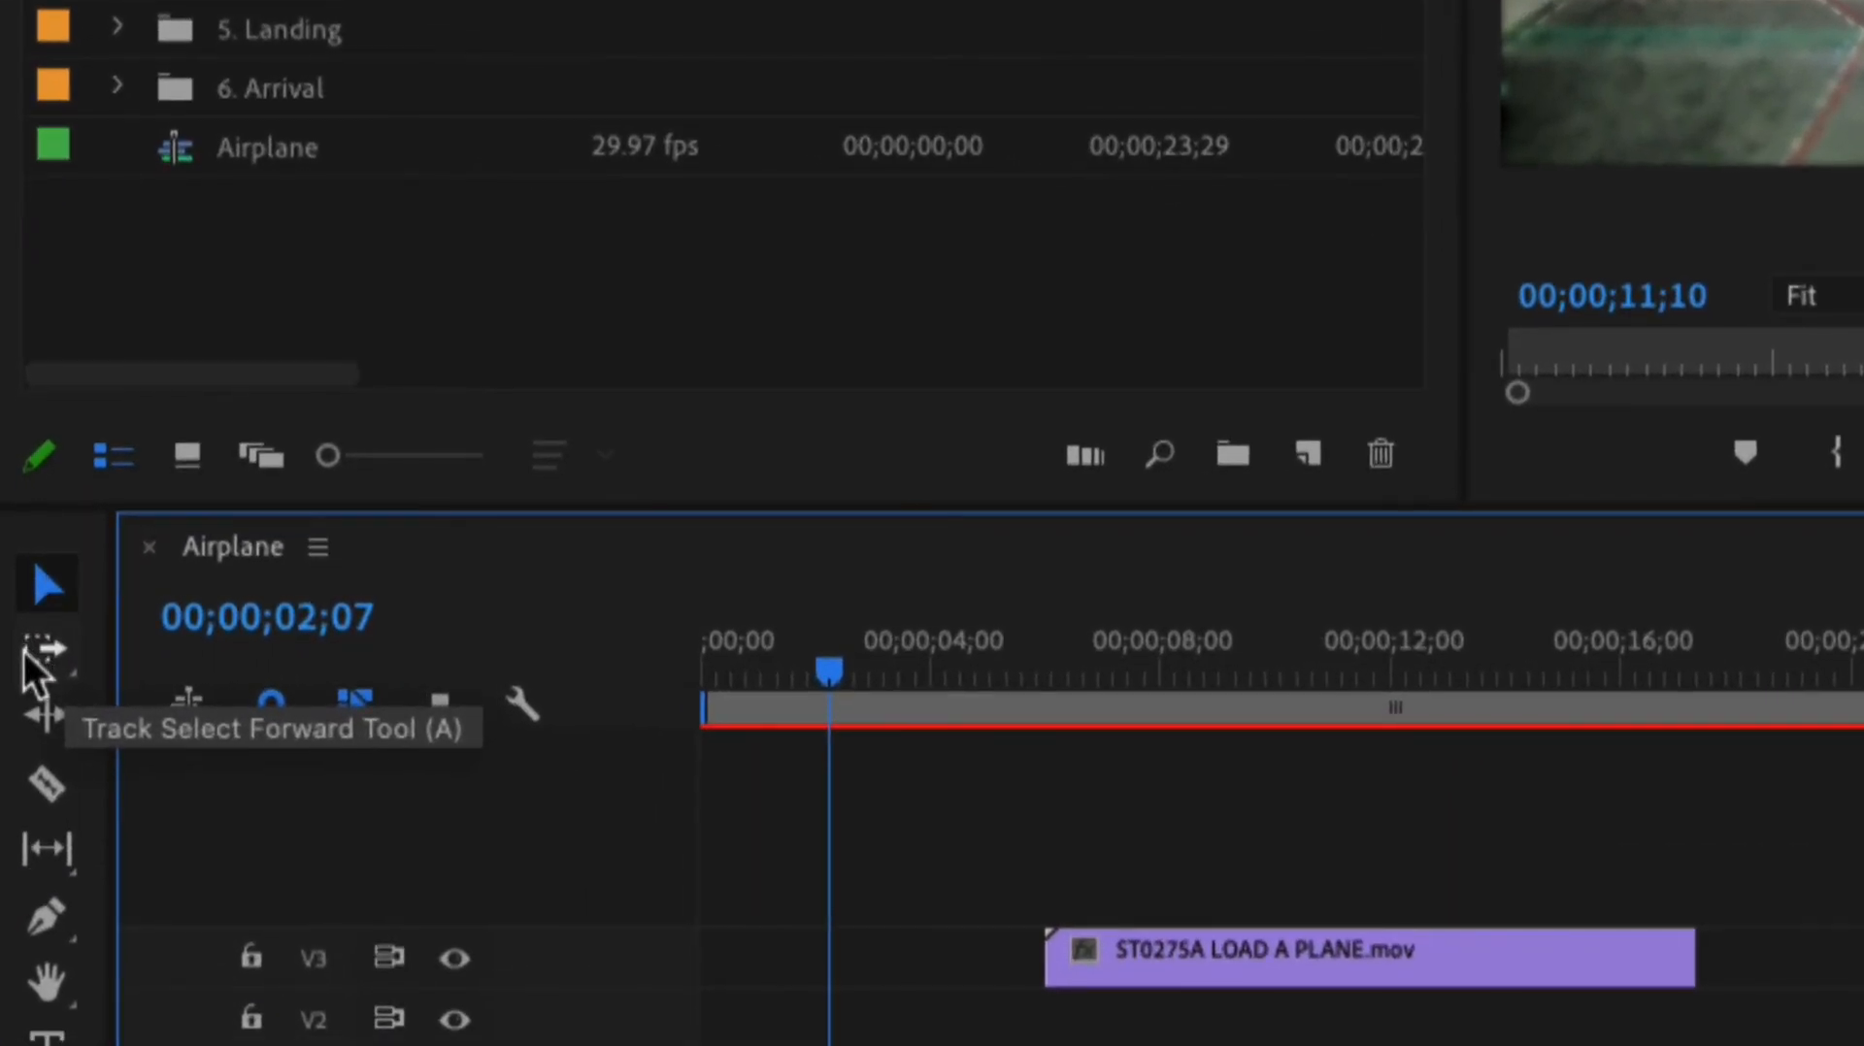
Step: Try moving all clips after boarding.jpg further along the timeline with the Track Select Forward tool, and undo the move
click(29, 652)
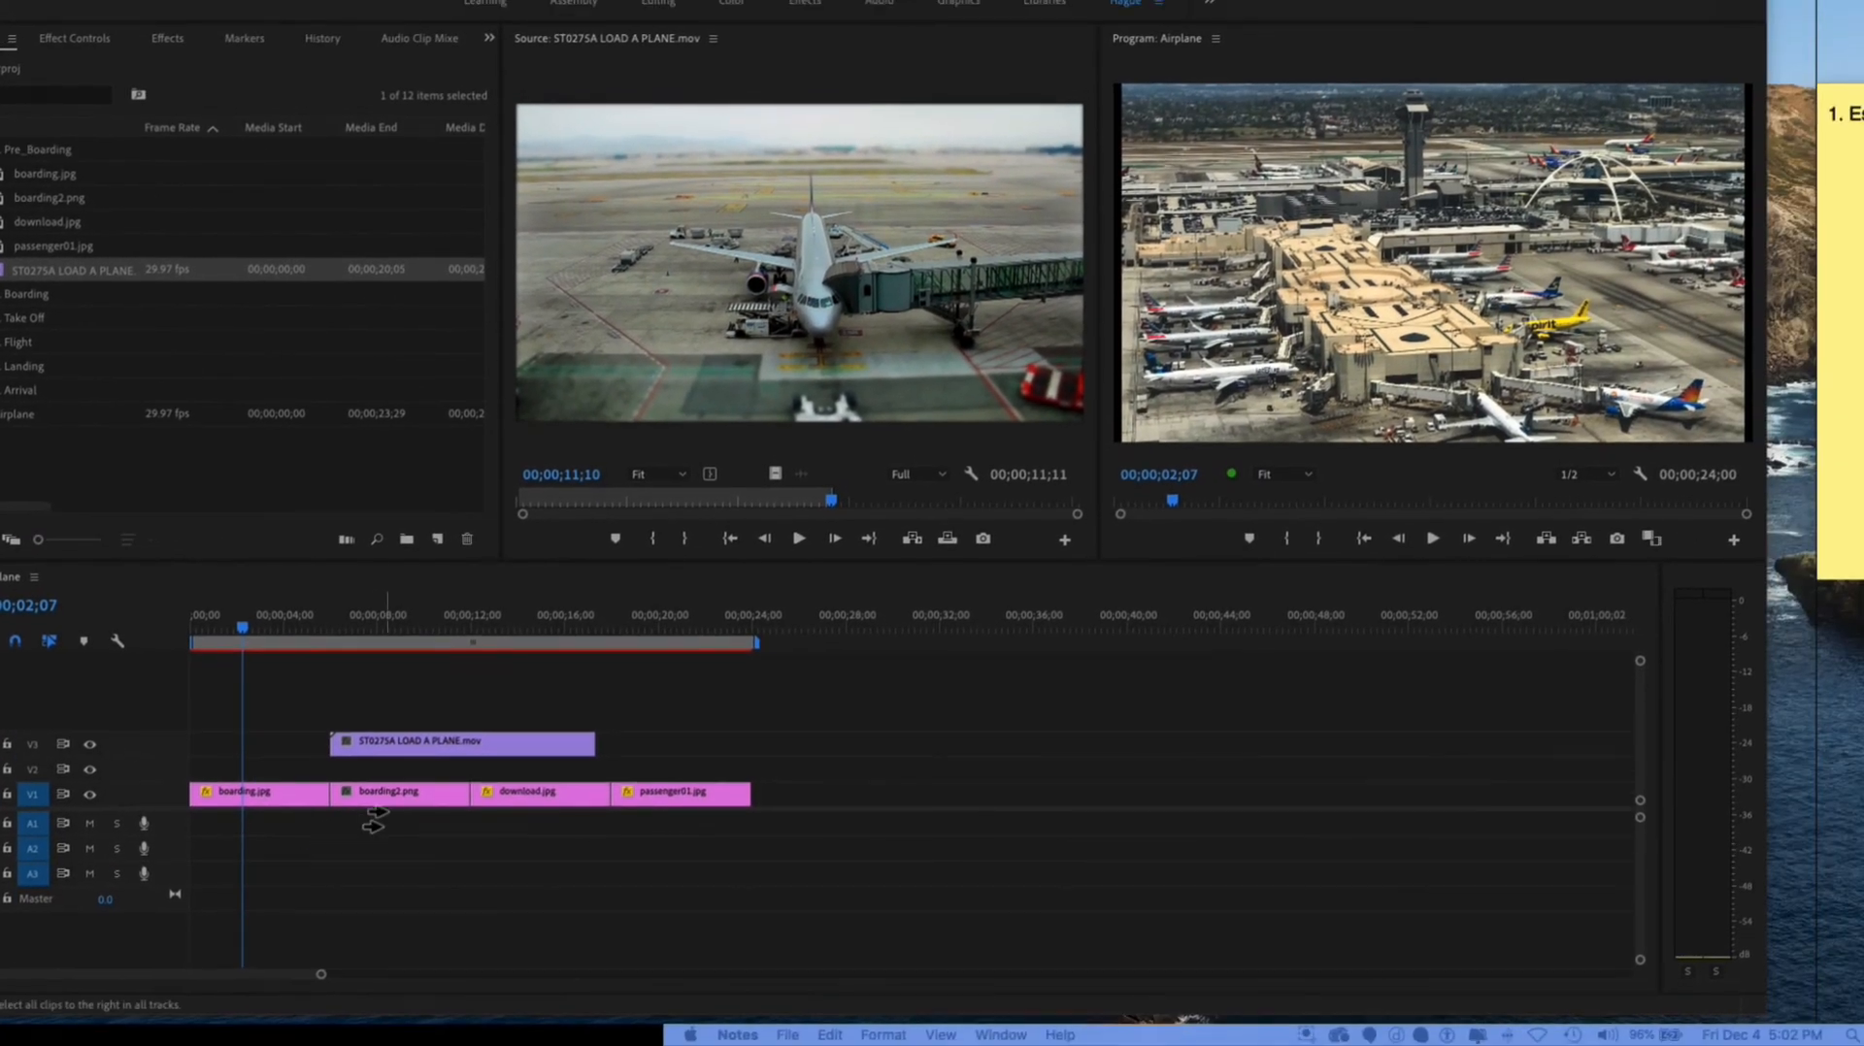
click(560, 858)
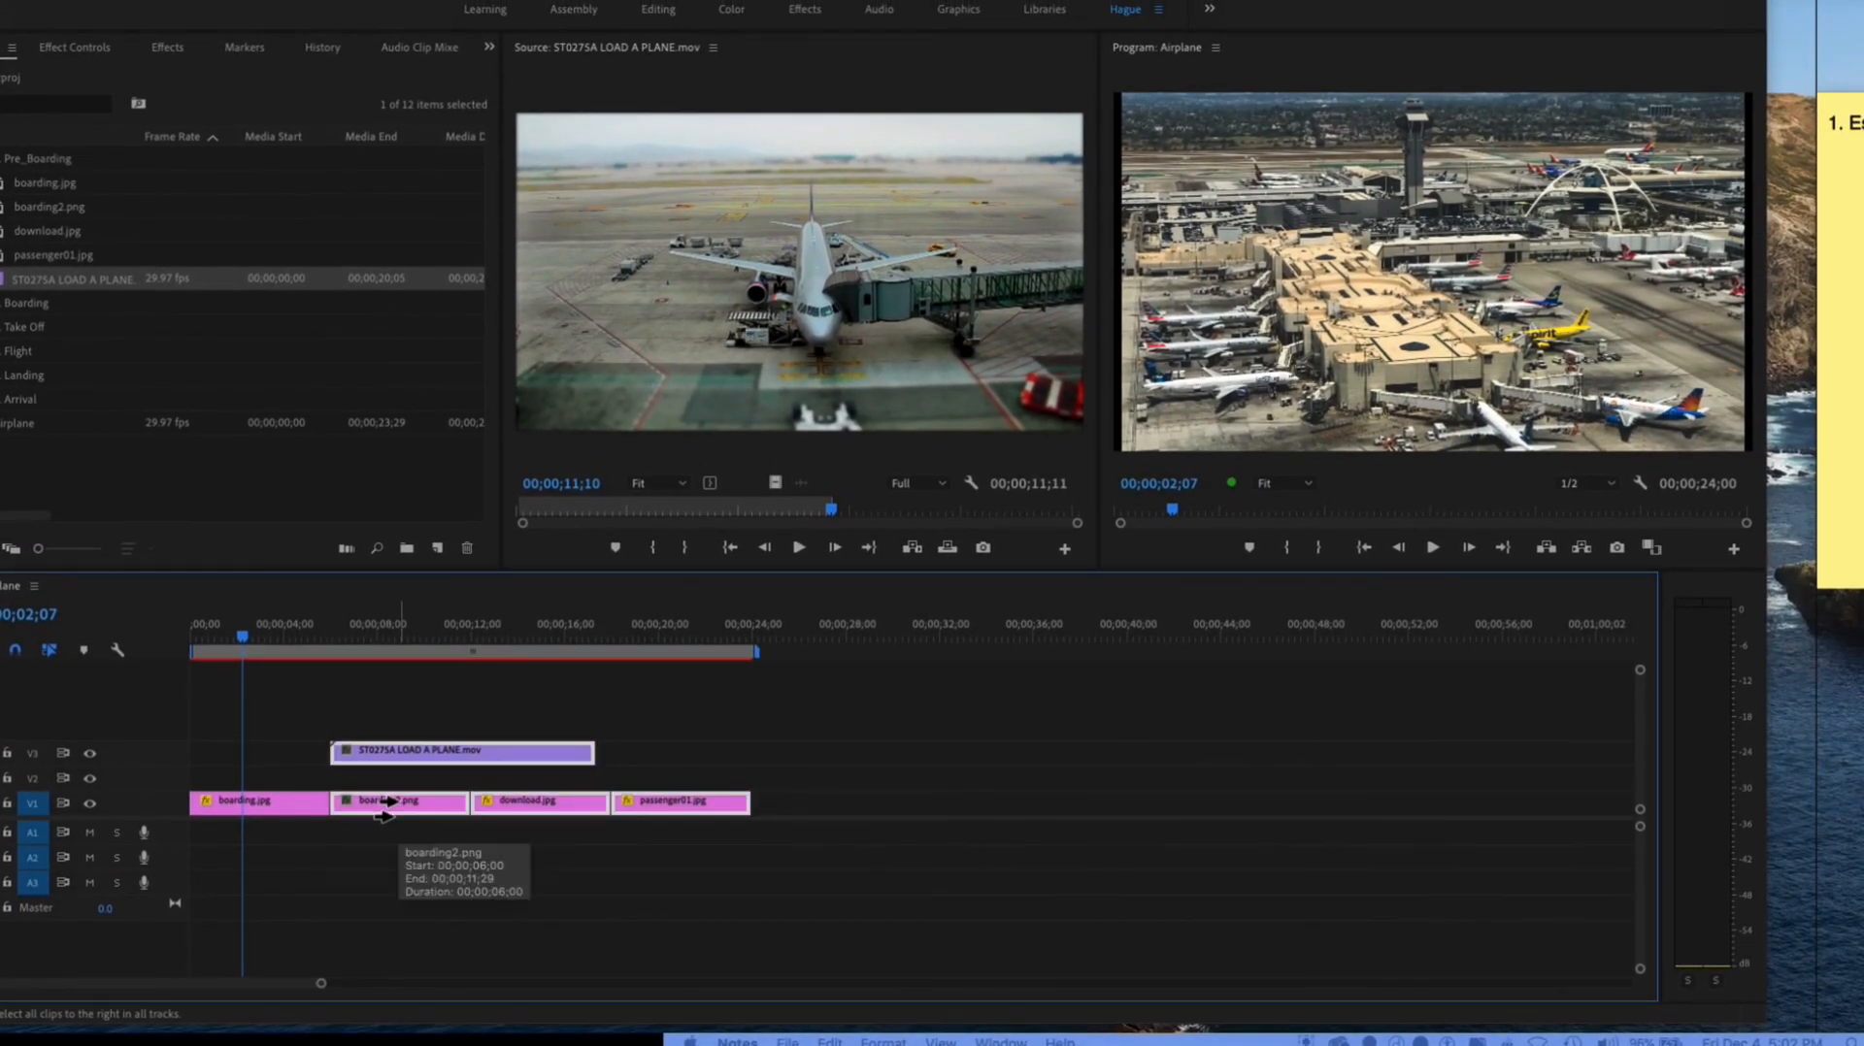
drag(408, 804, 624, 807)
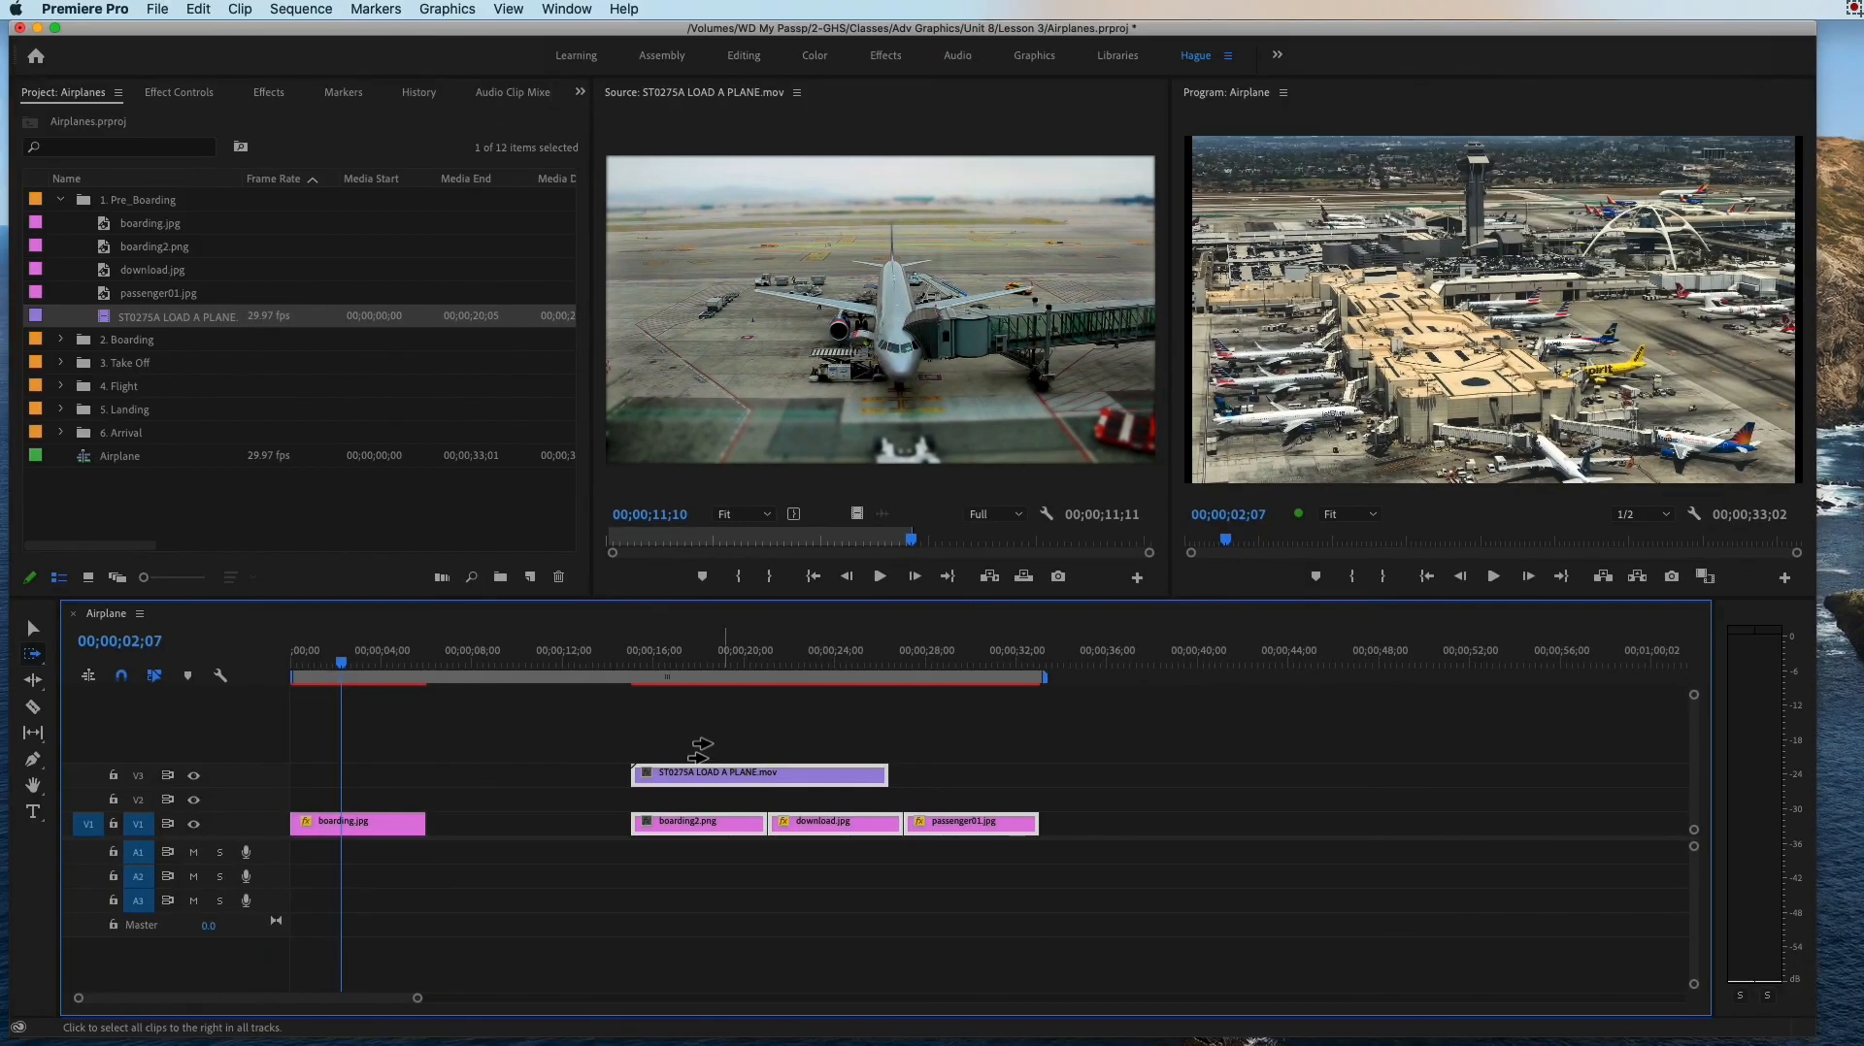
key(super+z)
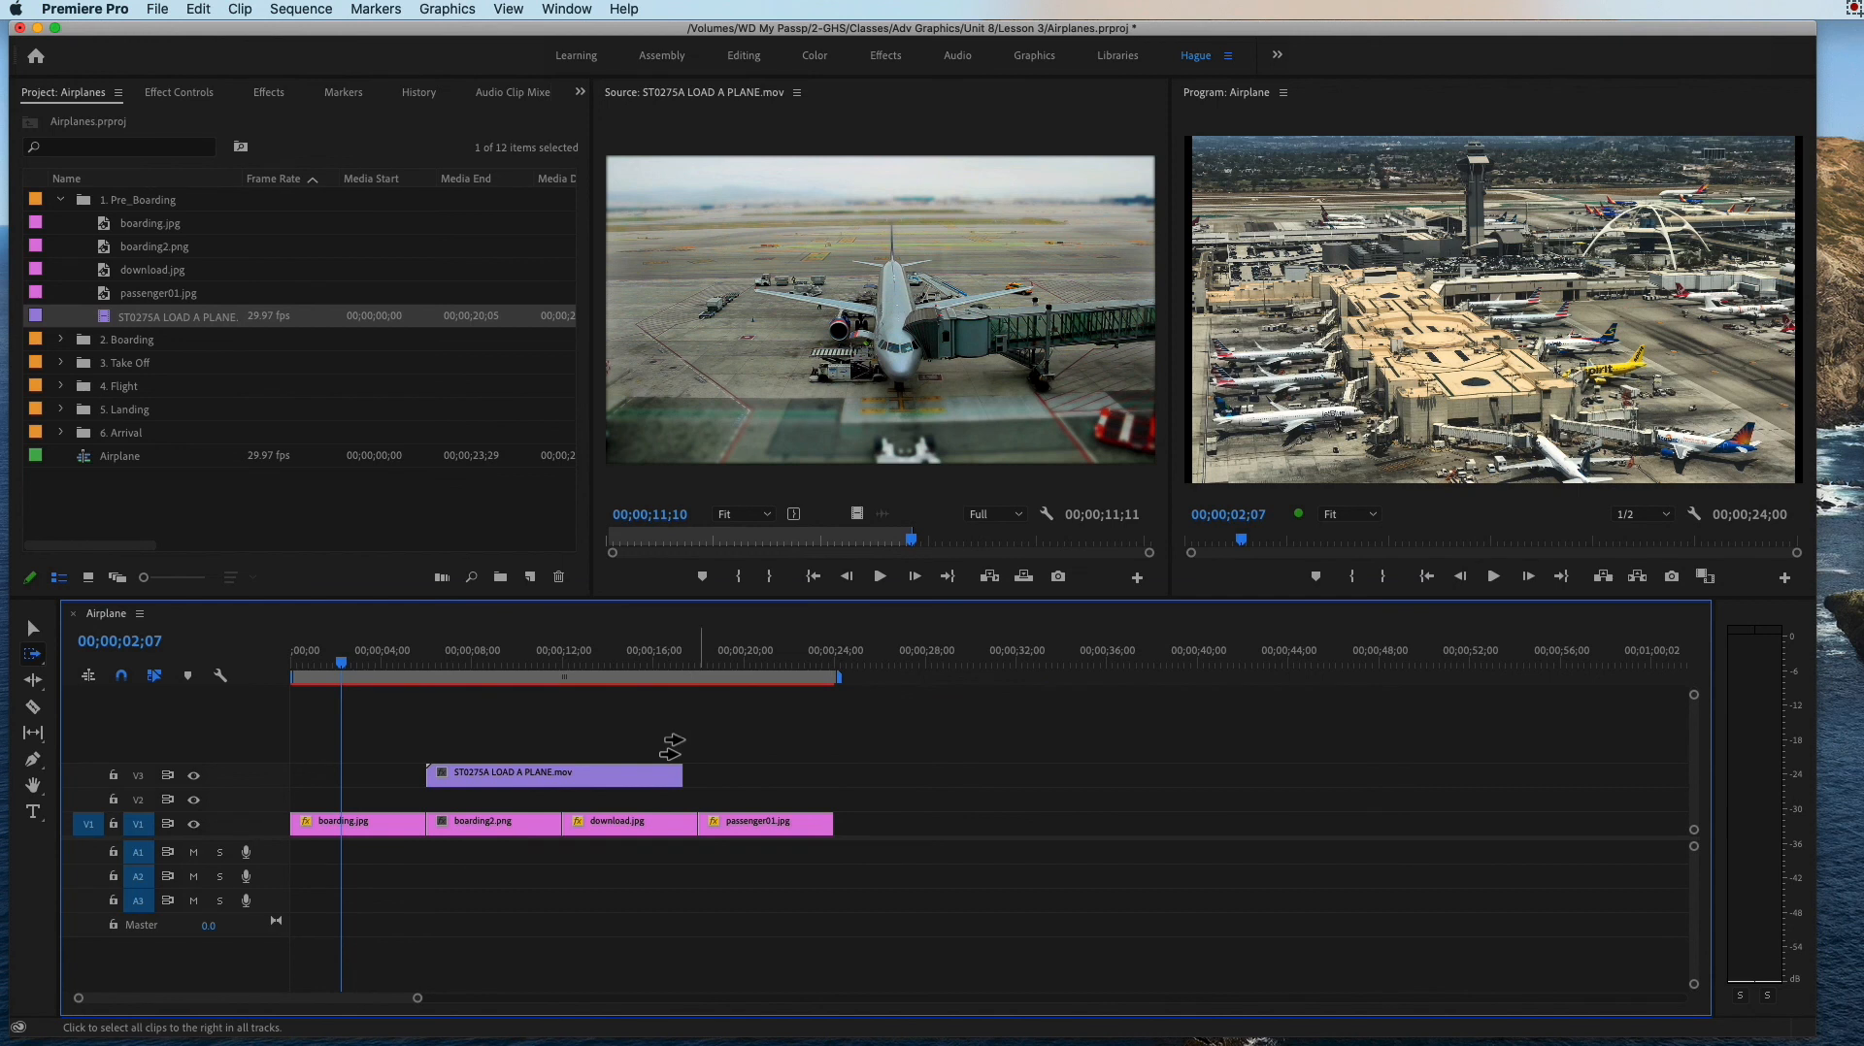
Step: Delete the ST0275A LOAD A PLANE.mov clip from V3 and move the playhead to 00;00;03;00
click(29, 628)
click(486, 781)
key(Delete)
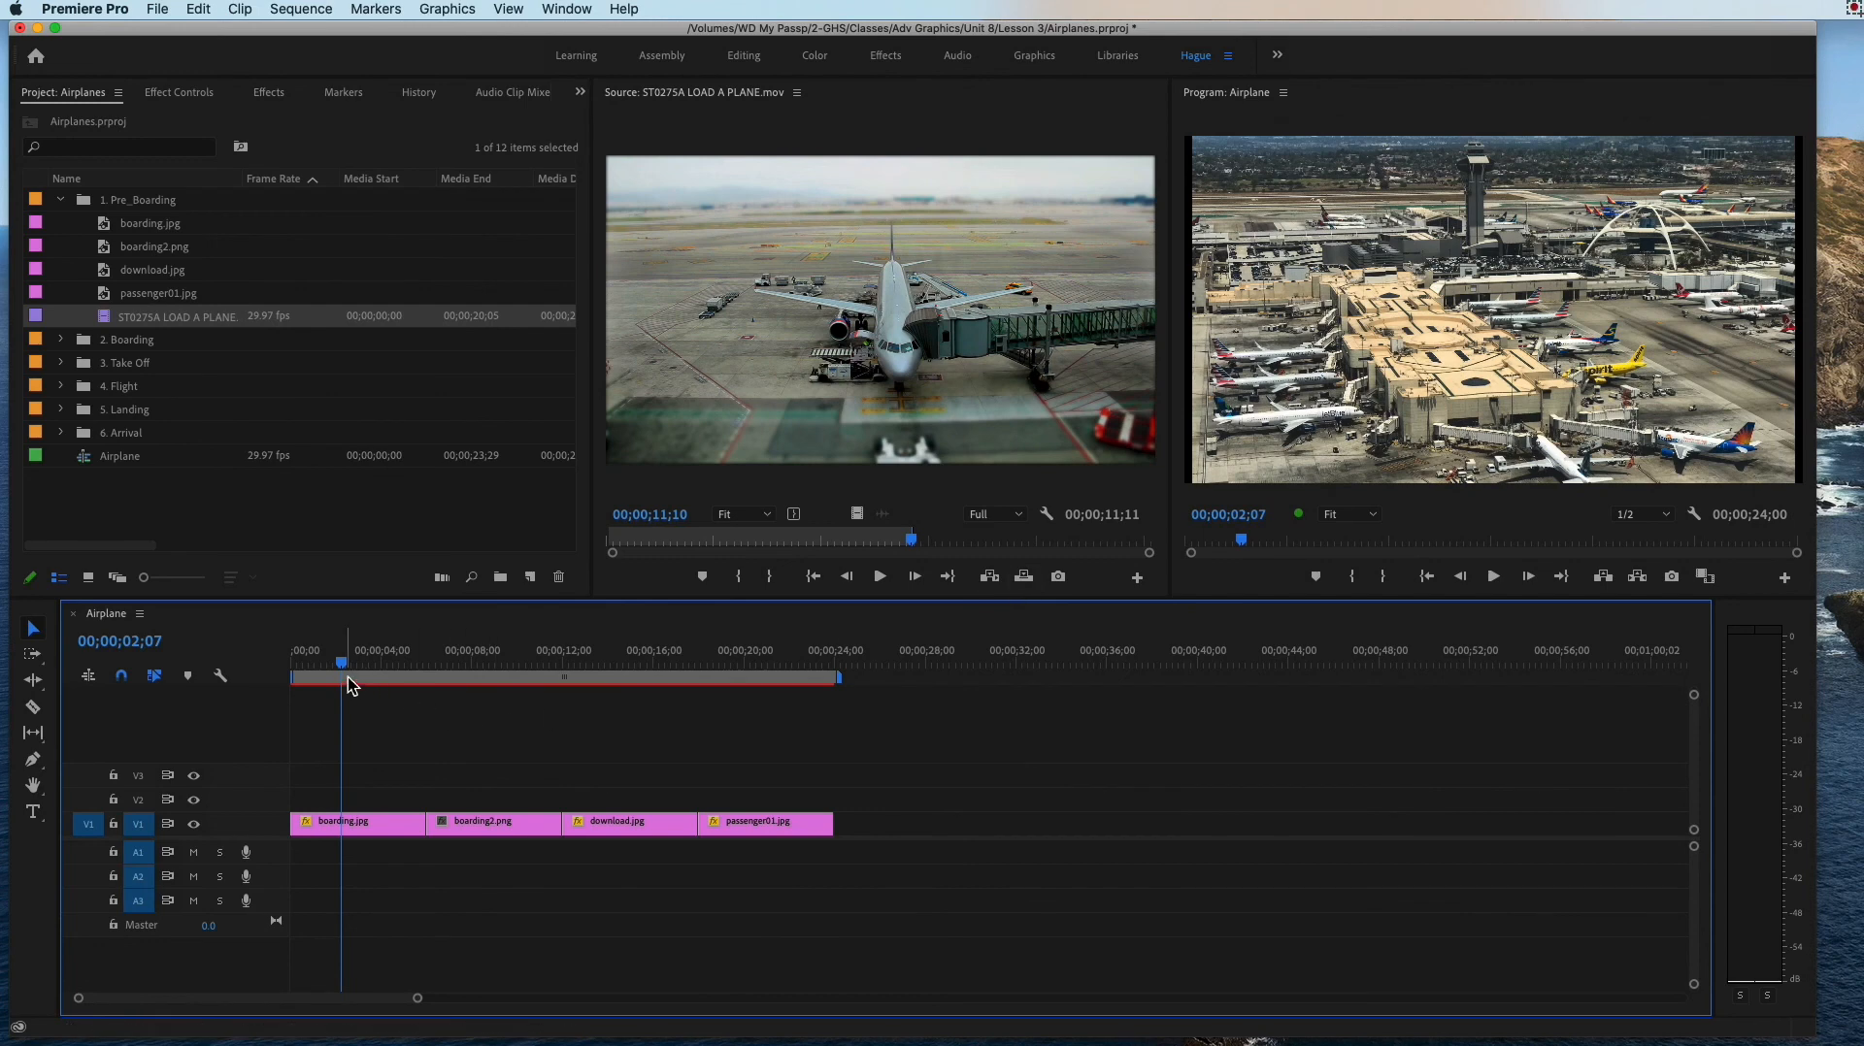
mouse_move(348, 664)
mouse_down()
mouse_move(389, 672)
mouse_move(360, 670)
mouse_up()
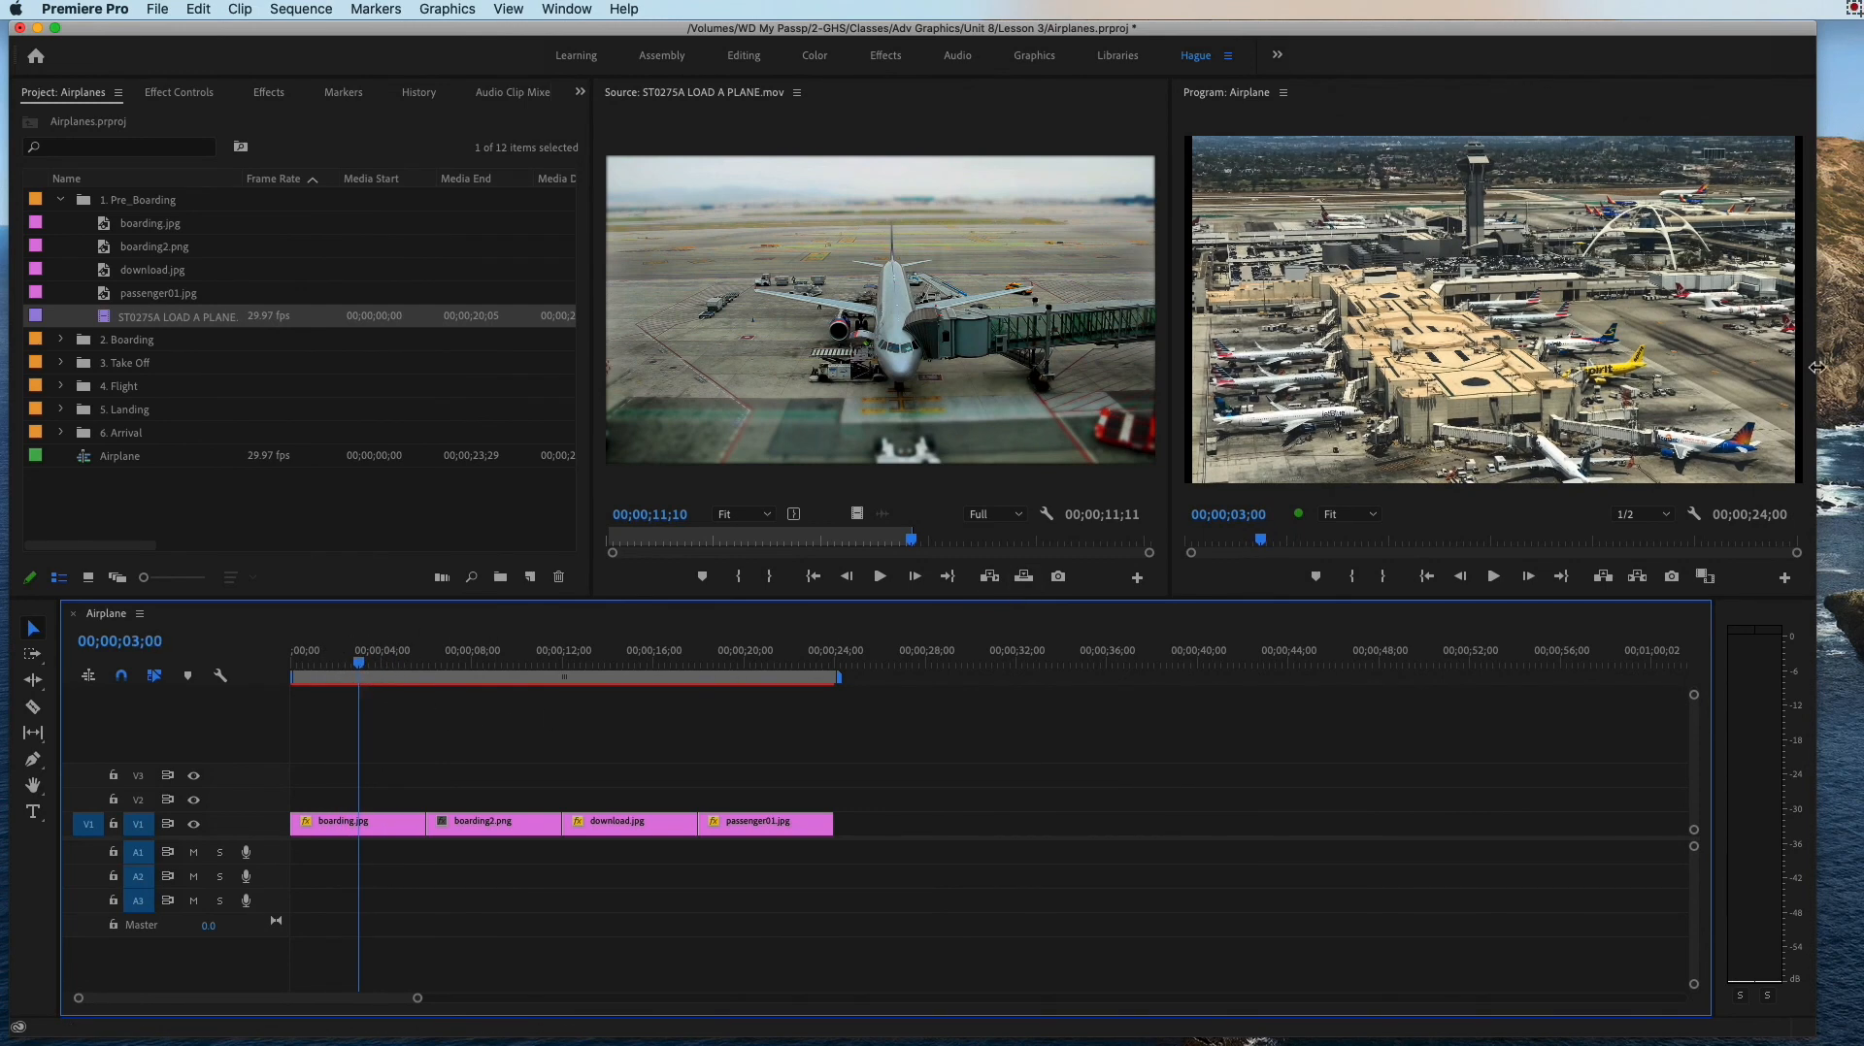
Step: Switch to the Stickies note, add item 2 about pressing and holding SHIFT to snap, and move the note back out of the way
drag(1863, 133, 924, 134)
click(1247, 152)
key(Return)
key(Return)
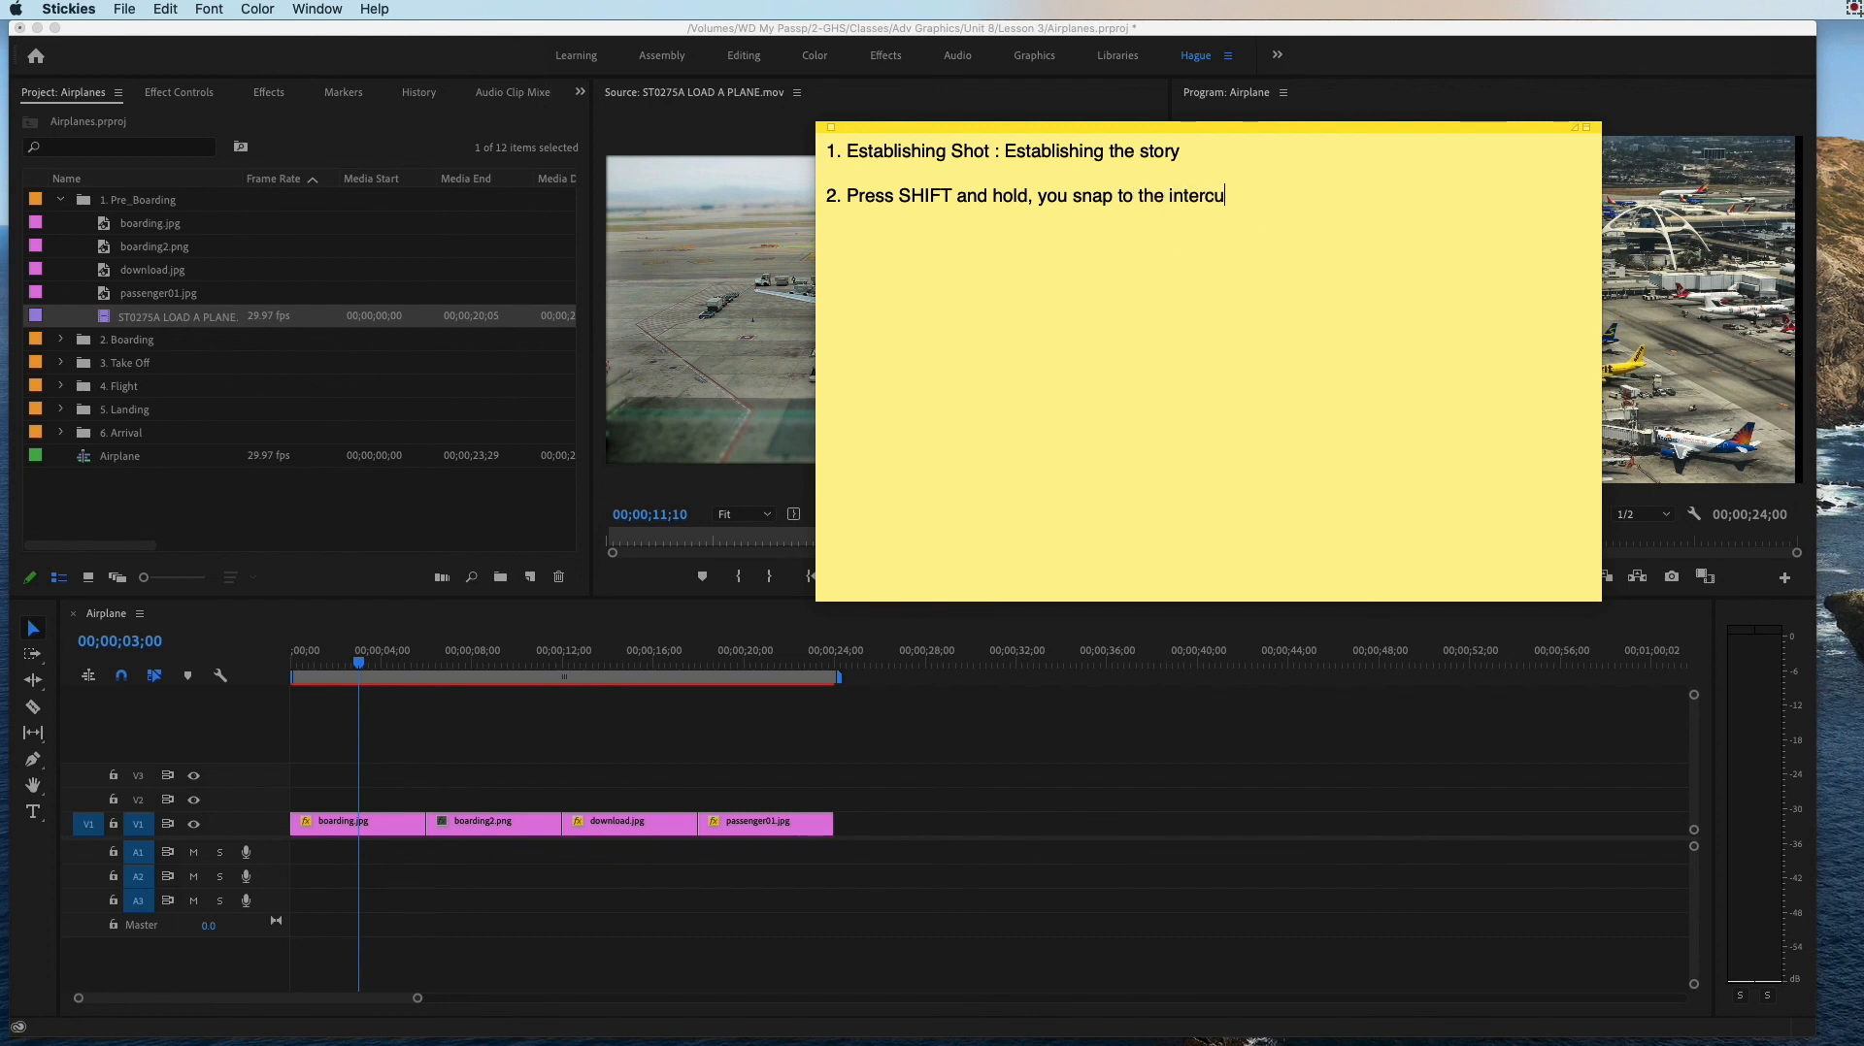
drag(1197, 128, 1862, 126)
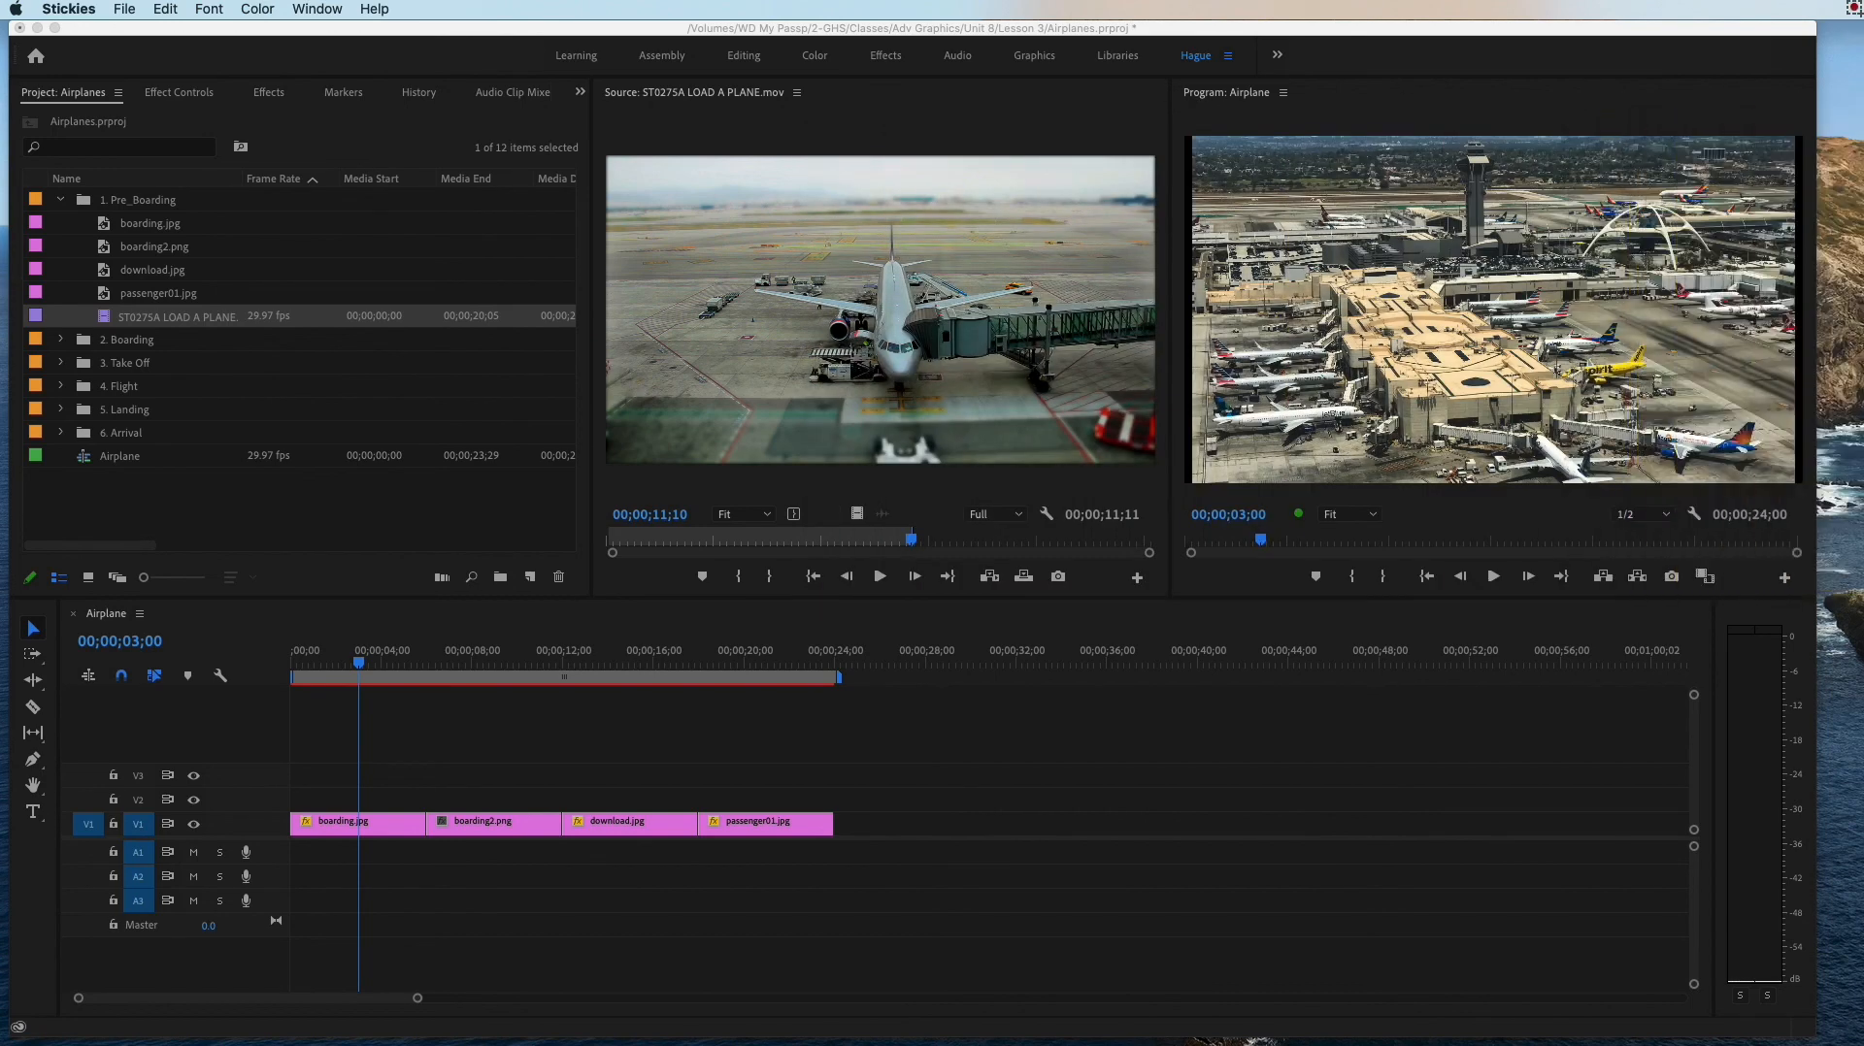
Step: Snap the playhead to the cut between boarding.jpg and boarding2.png at 00;00;06;00
click(367, 670)
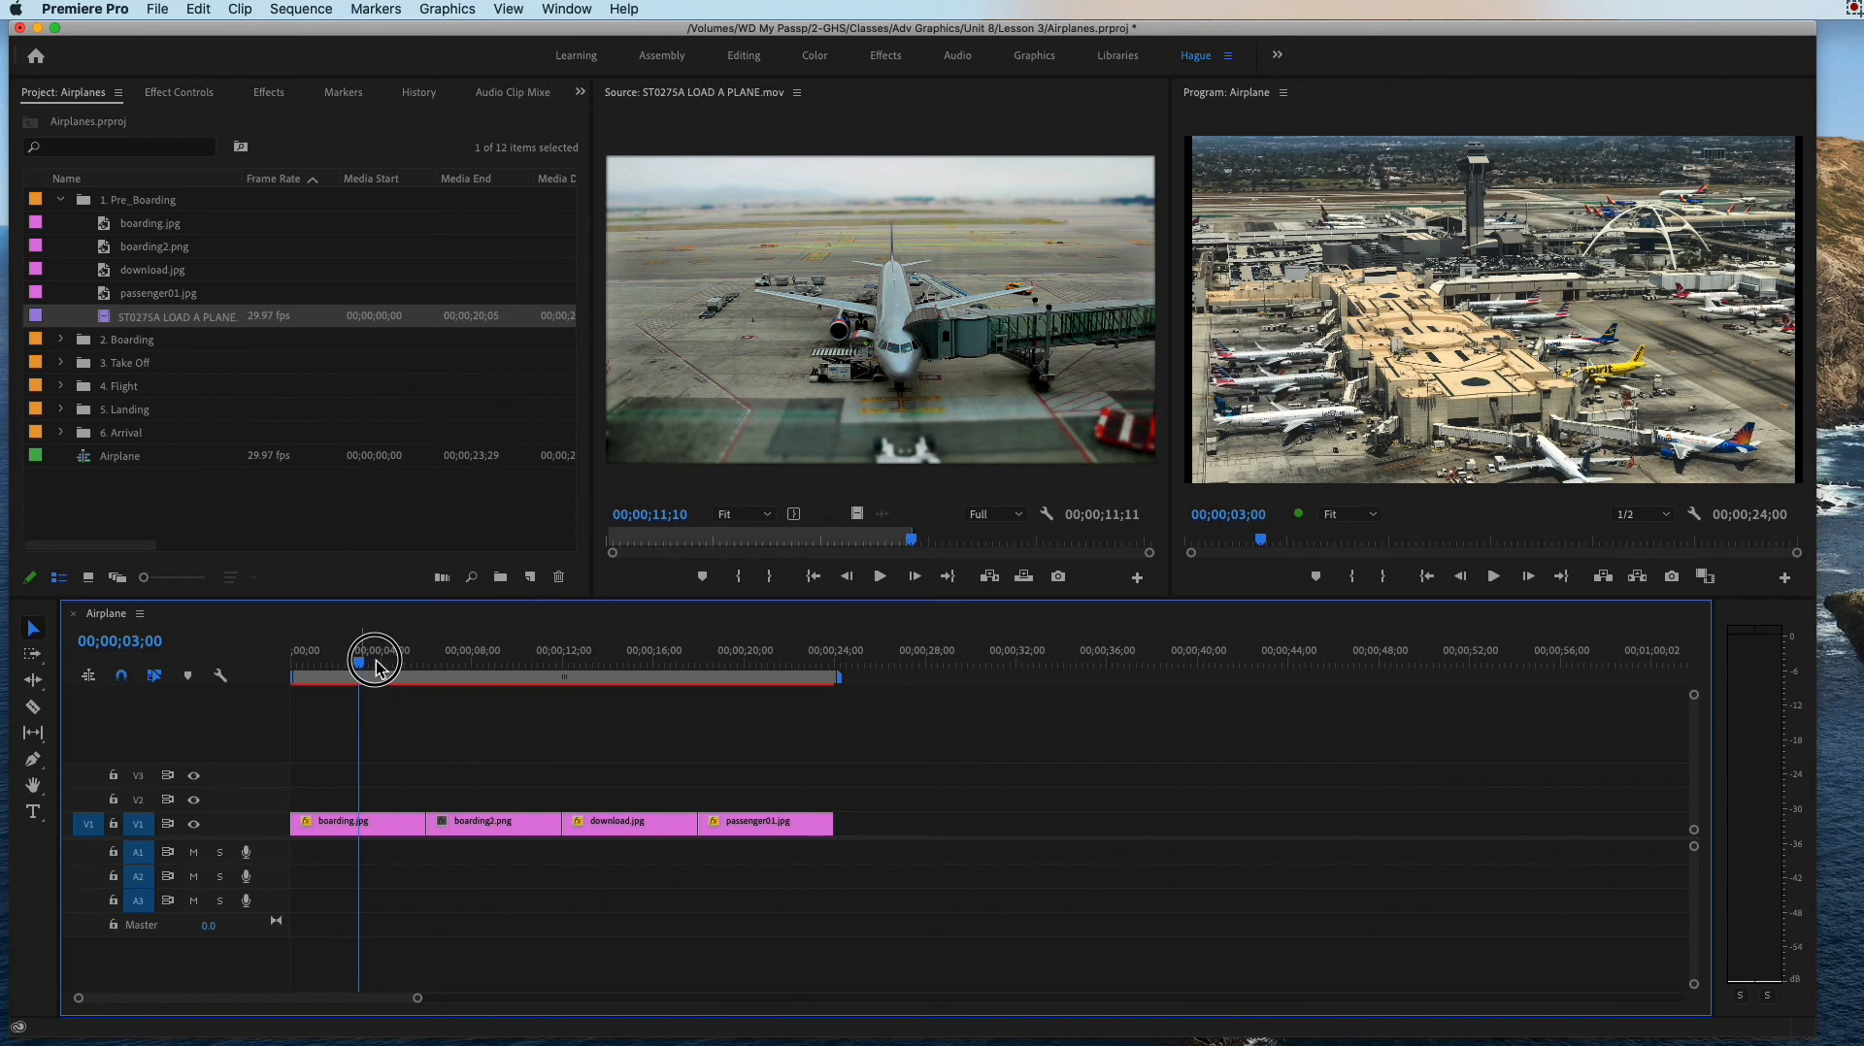
drag(361, 670, 423, 678)
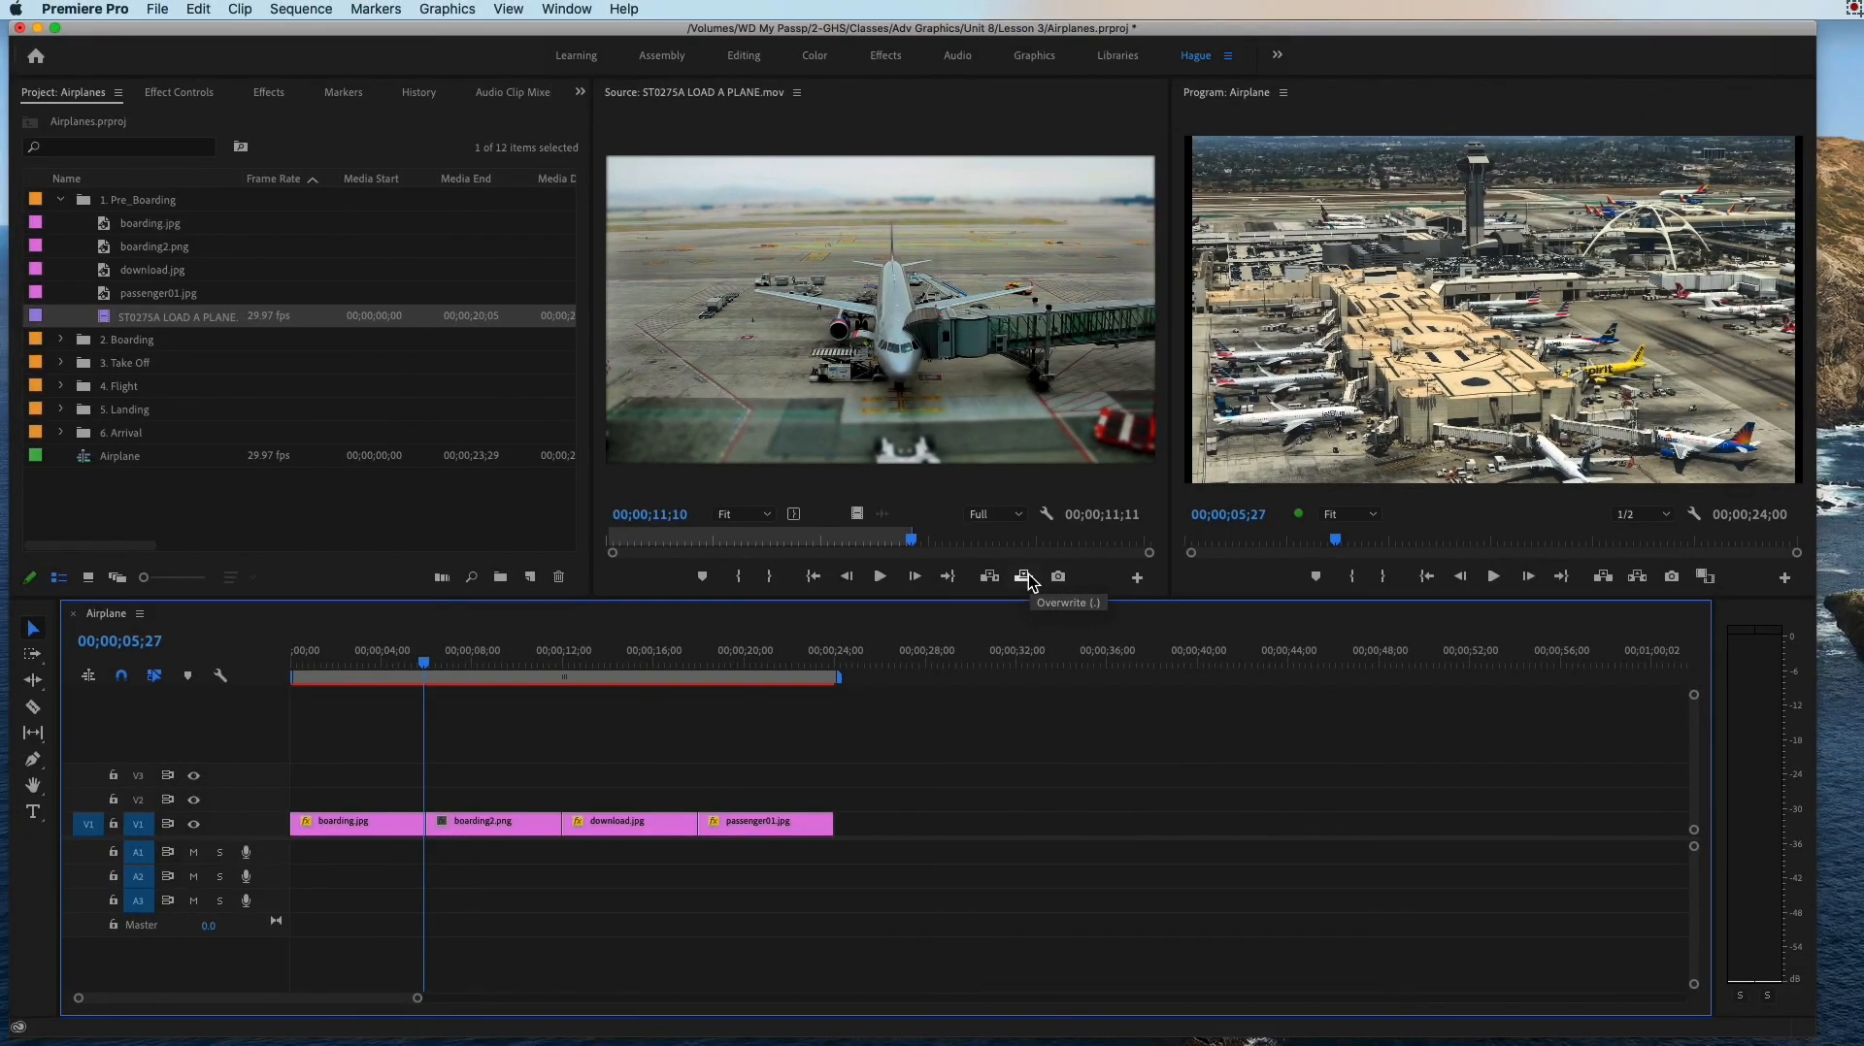
click(365, 664)
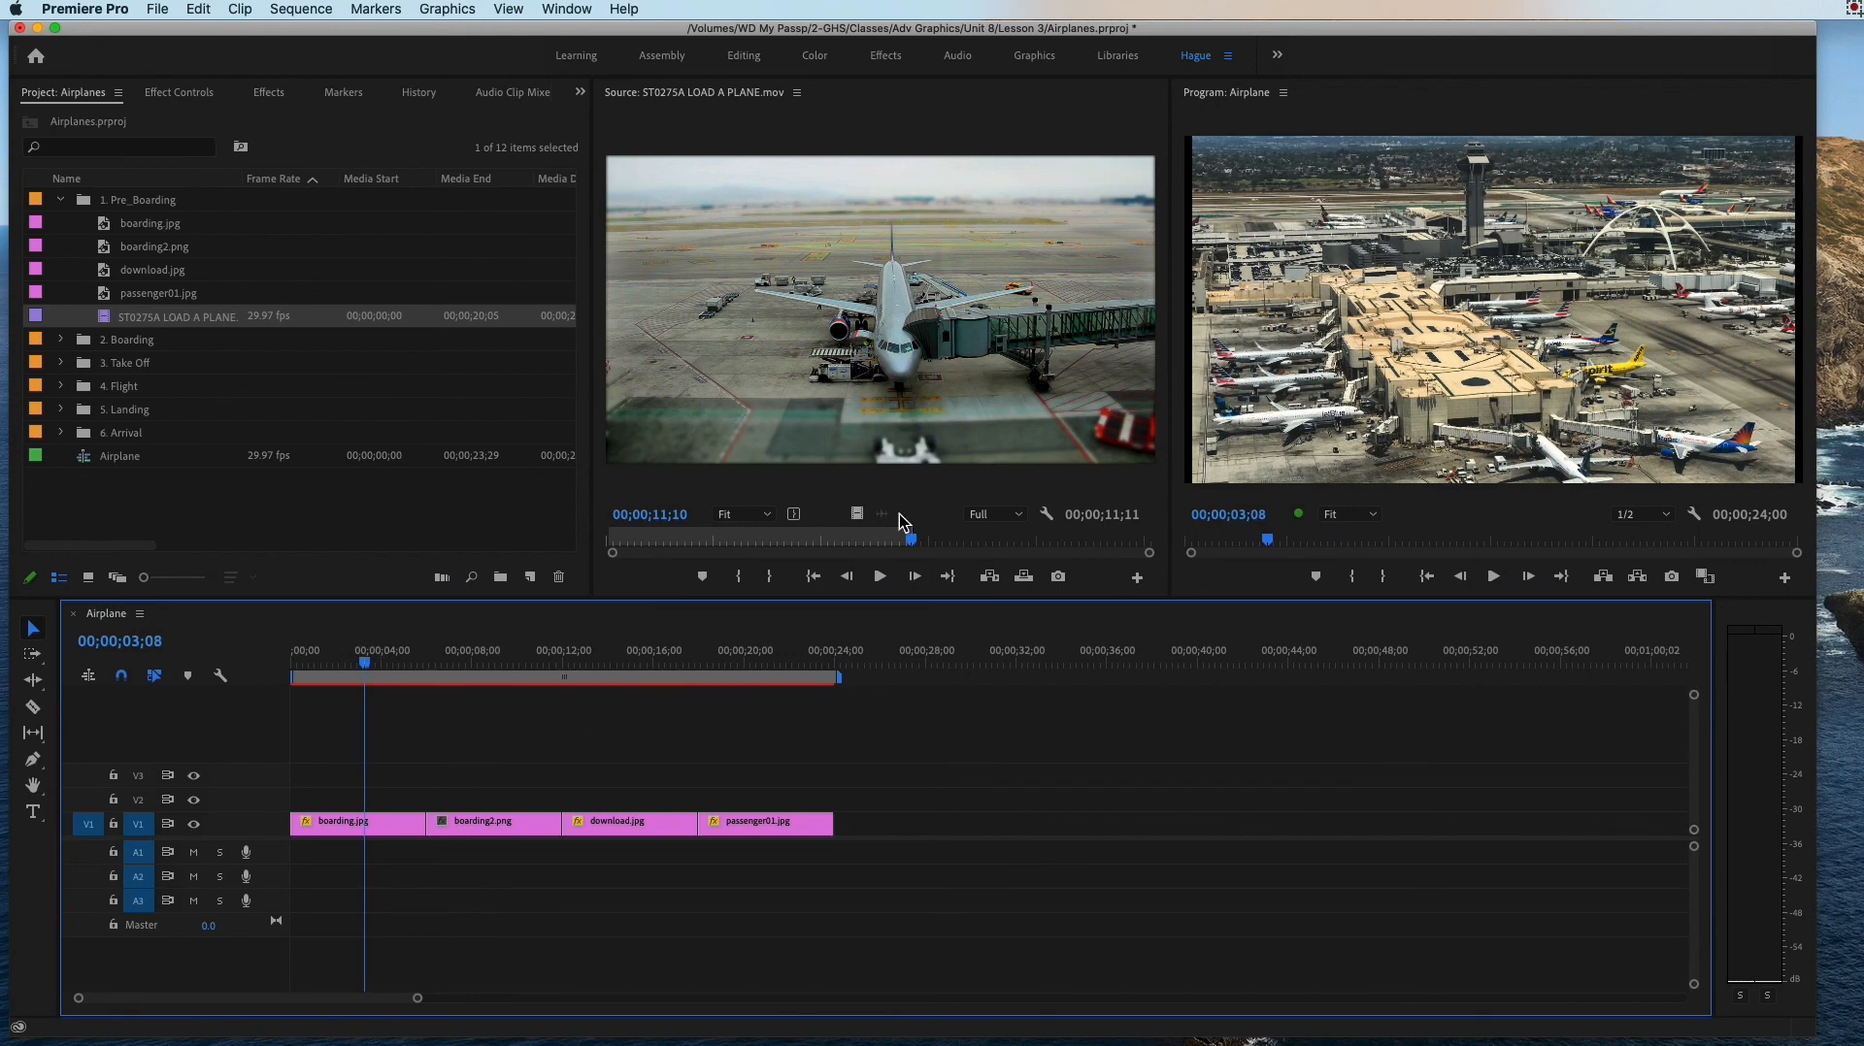
drag(375, 664, 425, 711)
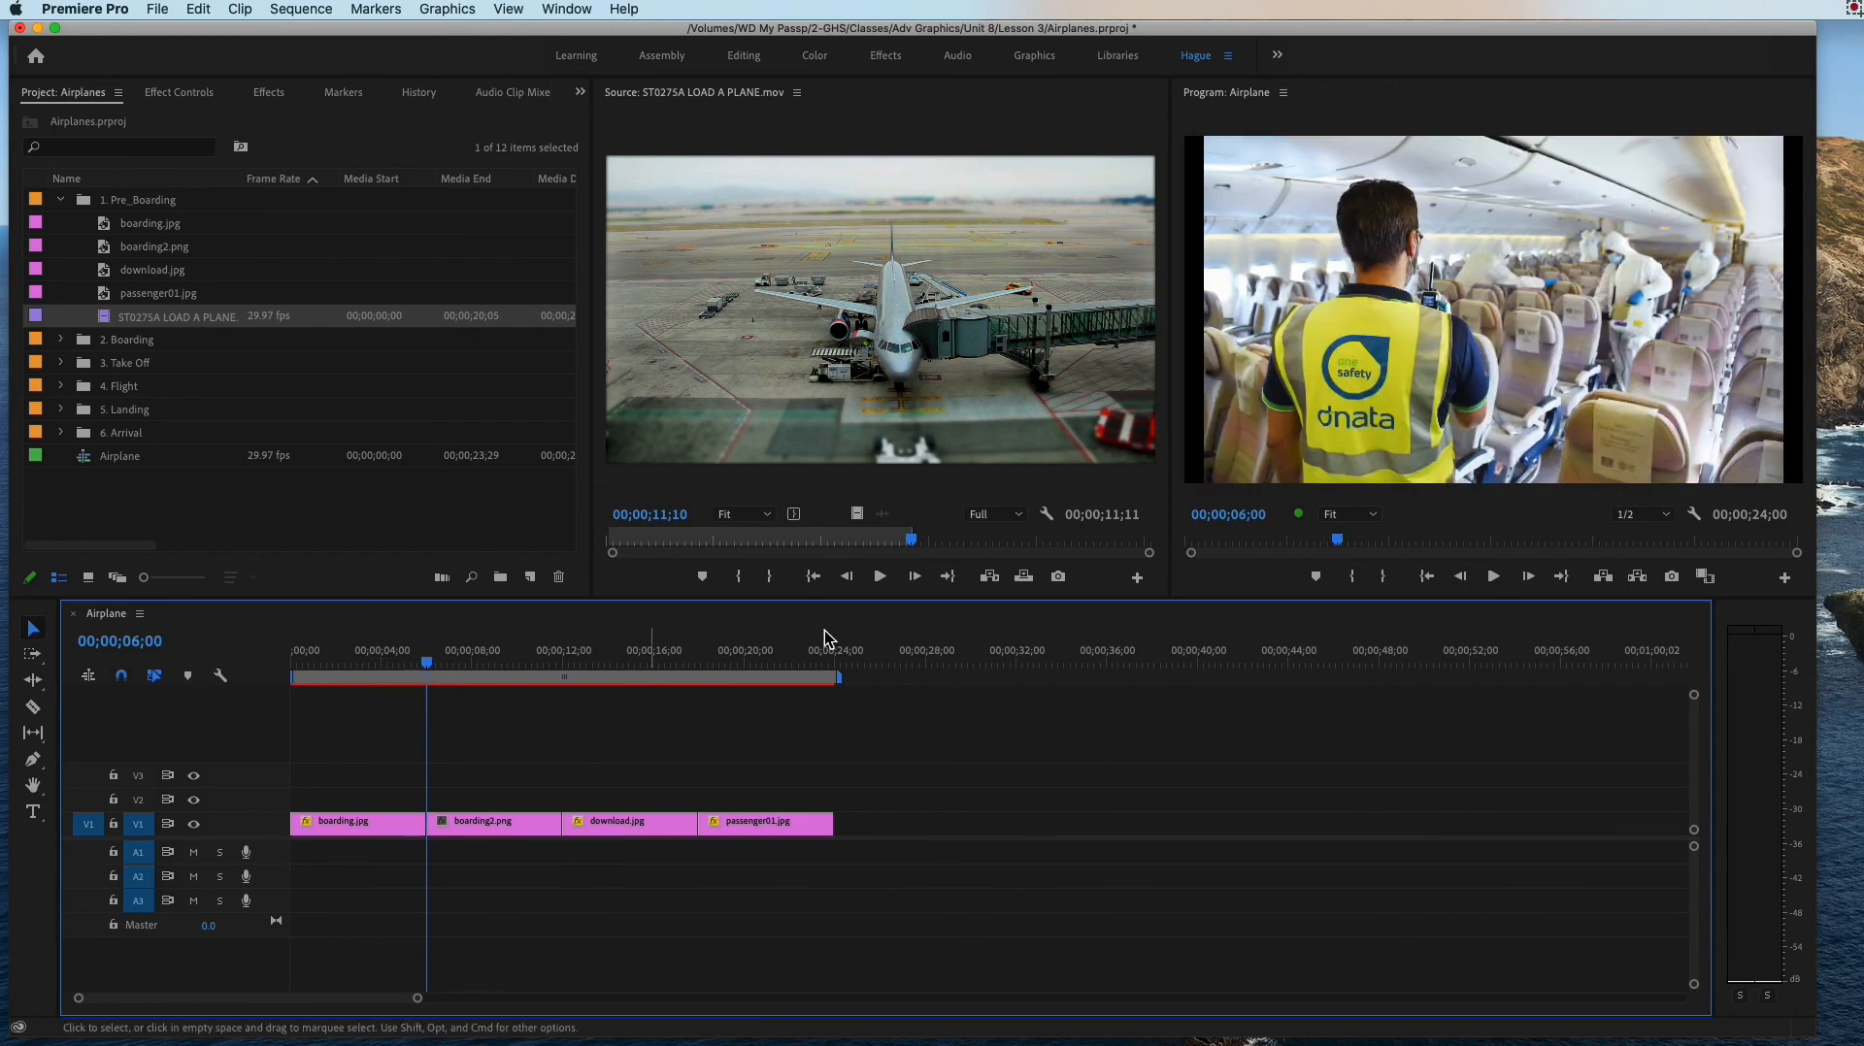
Step: Try overwriting V1 at 00;00;06;00 with the marked portion of ST0275A LOAD A PLANE.mov, scrub the sequence, and undo the overwrite
click(1023, 577)
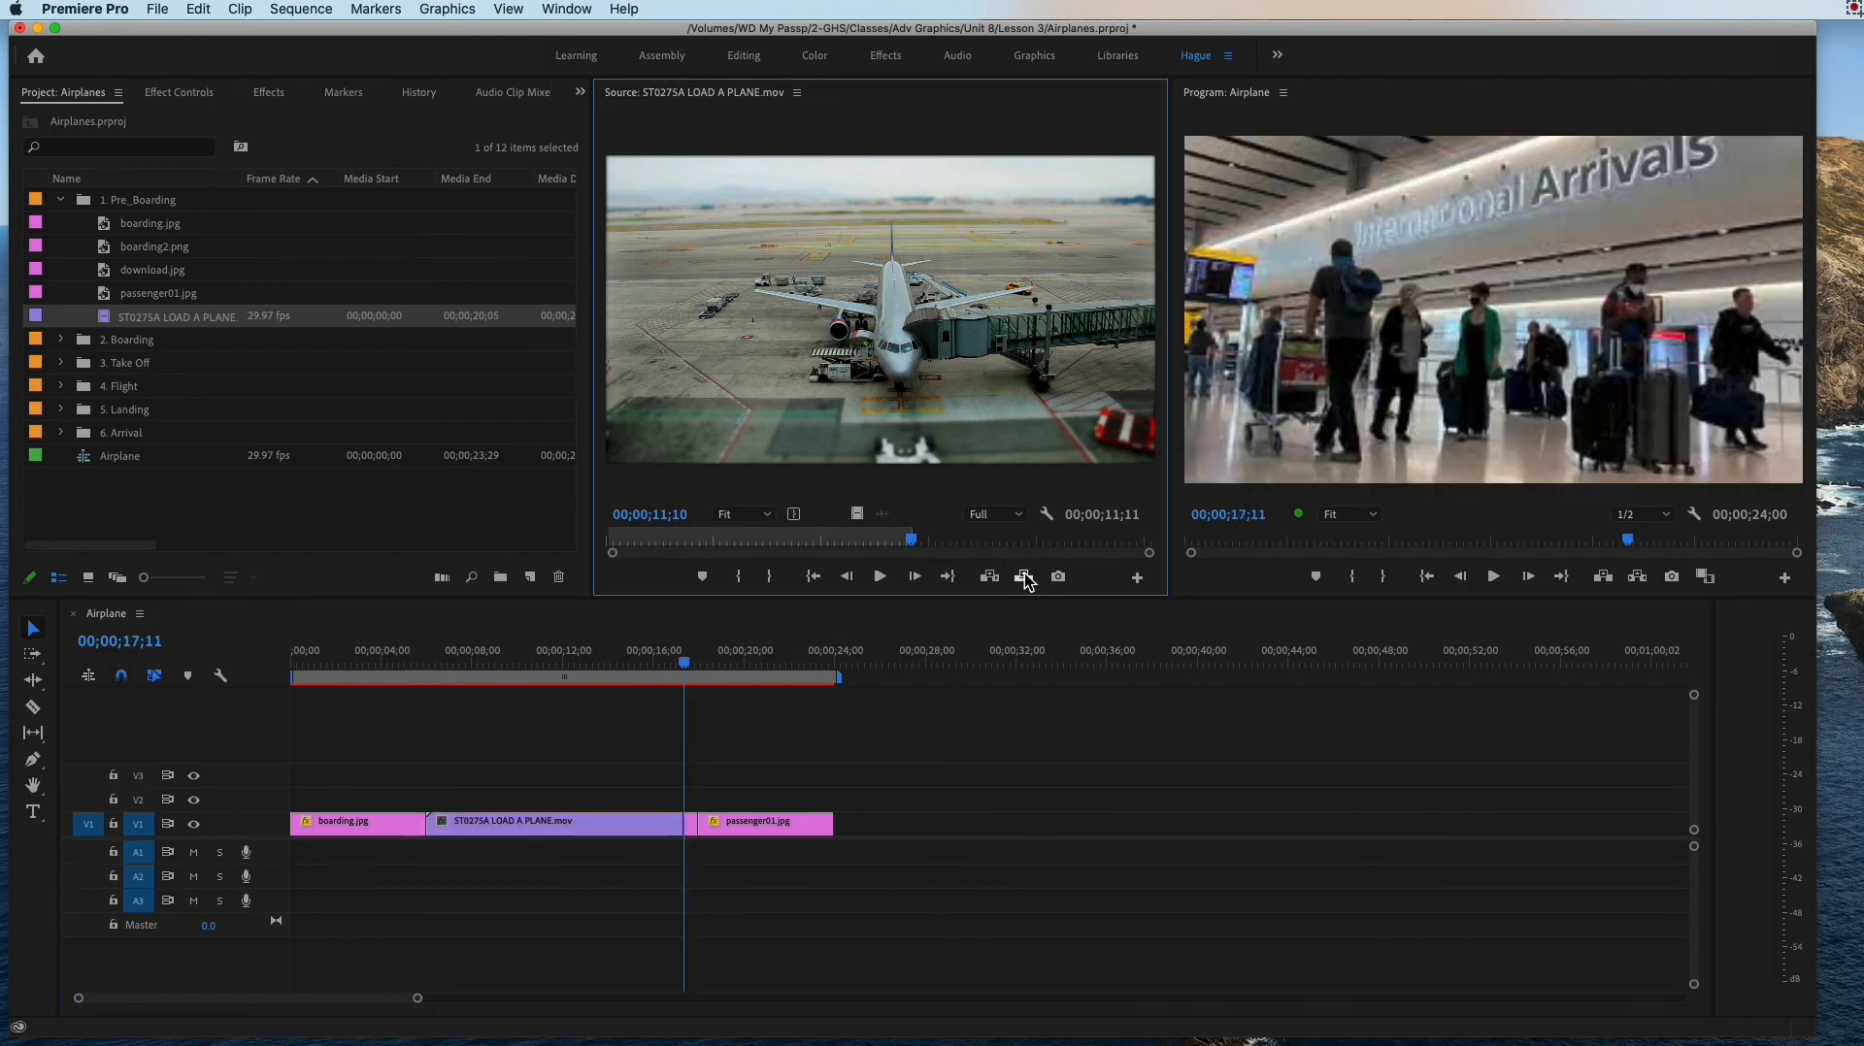
drag(364, 649, 730, 670)
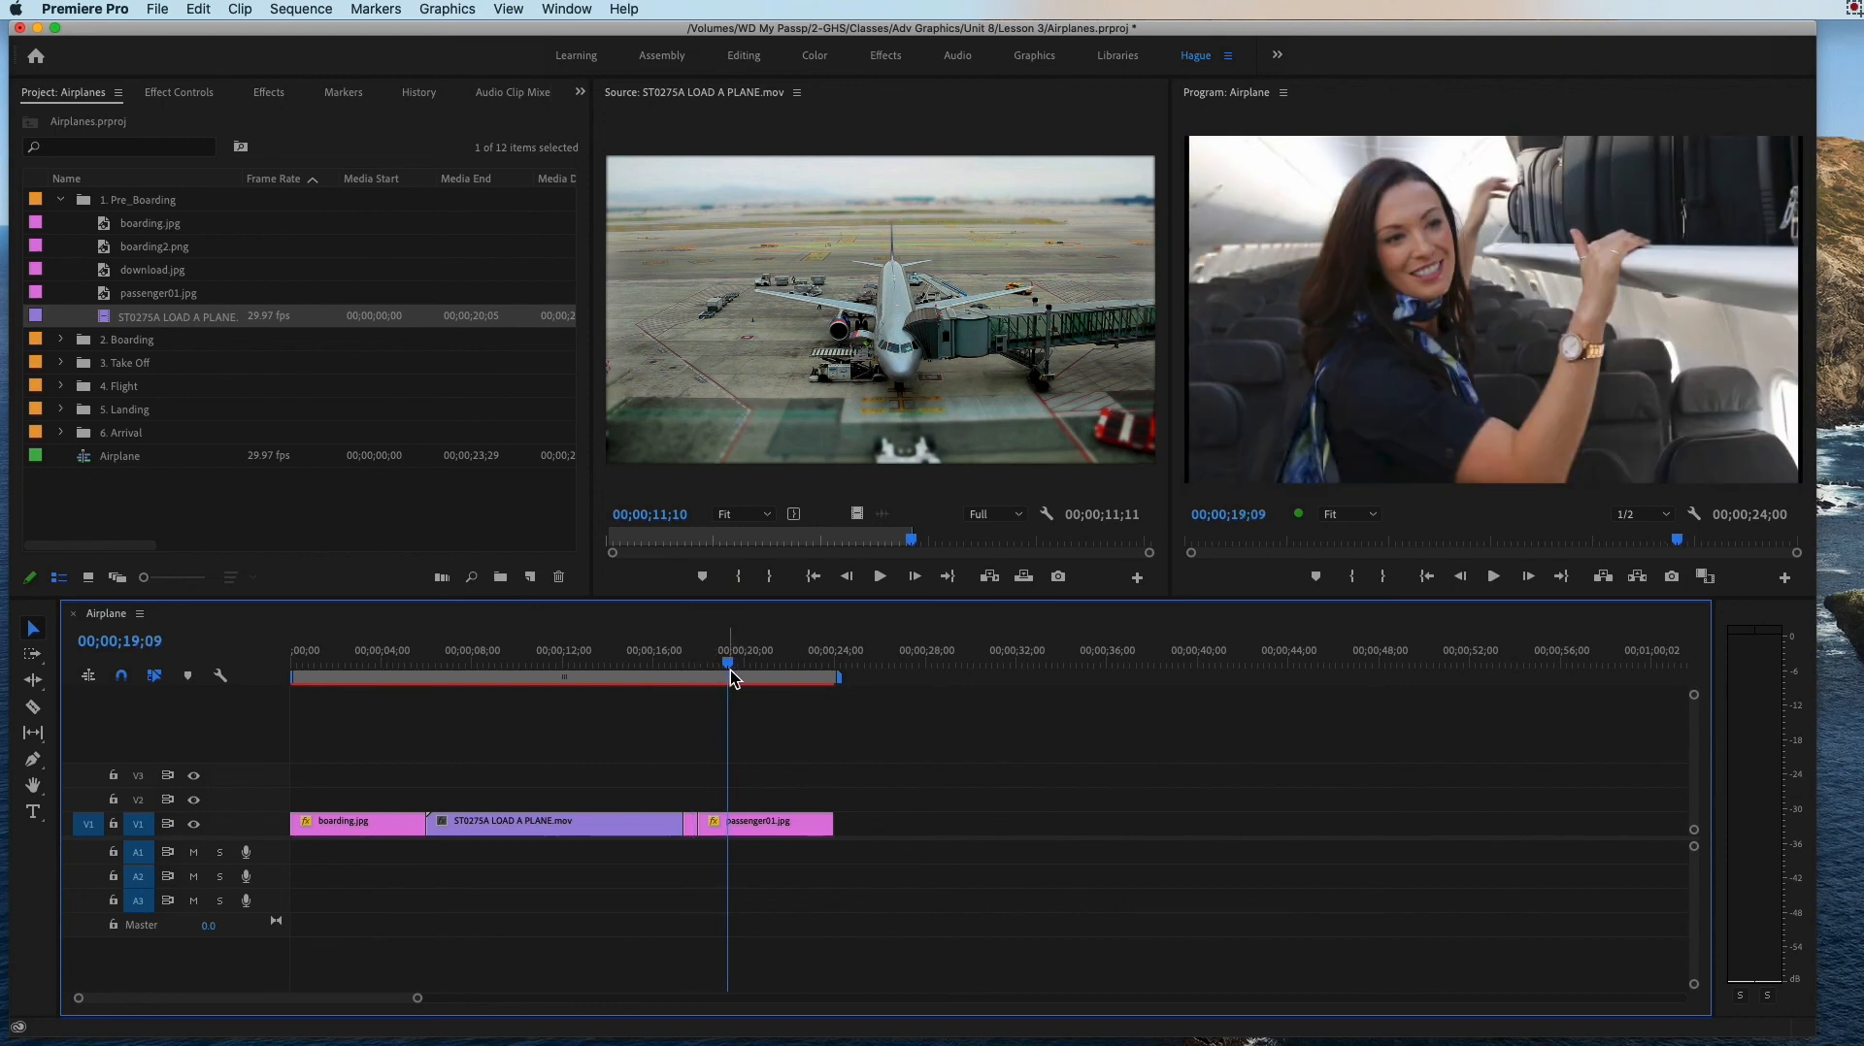
key(super+z)
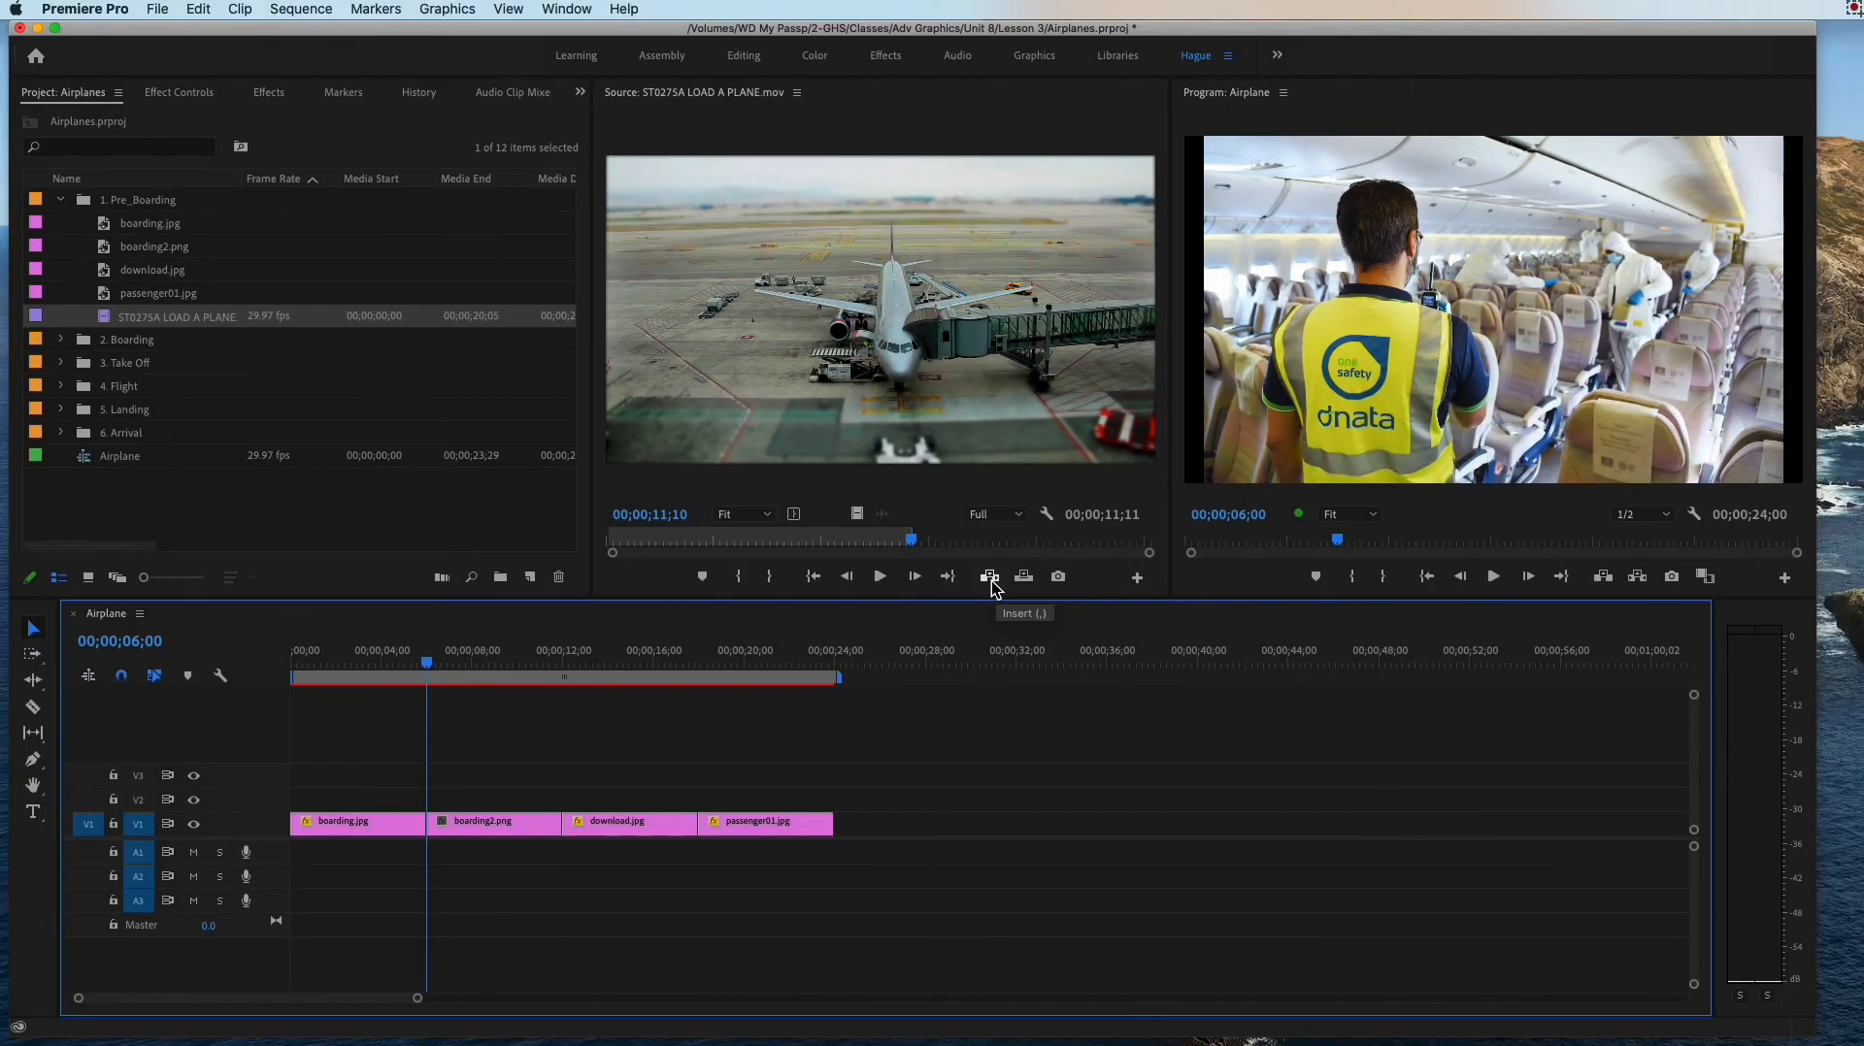
Step: Insert the marked portion of ST0275A LOAD A PLANE.mov at 00;00;06;00, preview the sequence, and return the playhead to 00;00;00;00
click(991, 578)
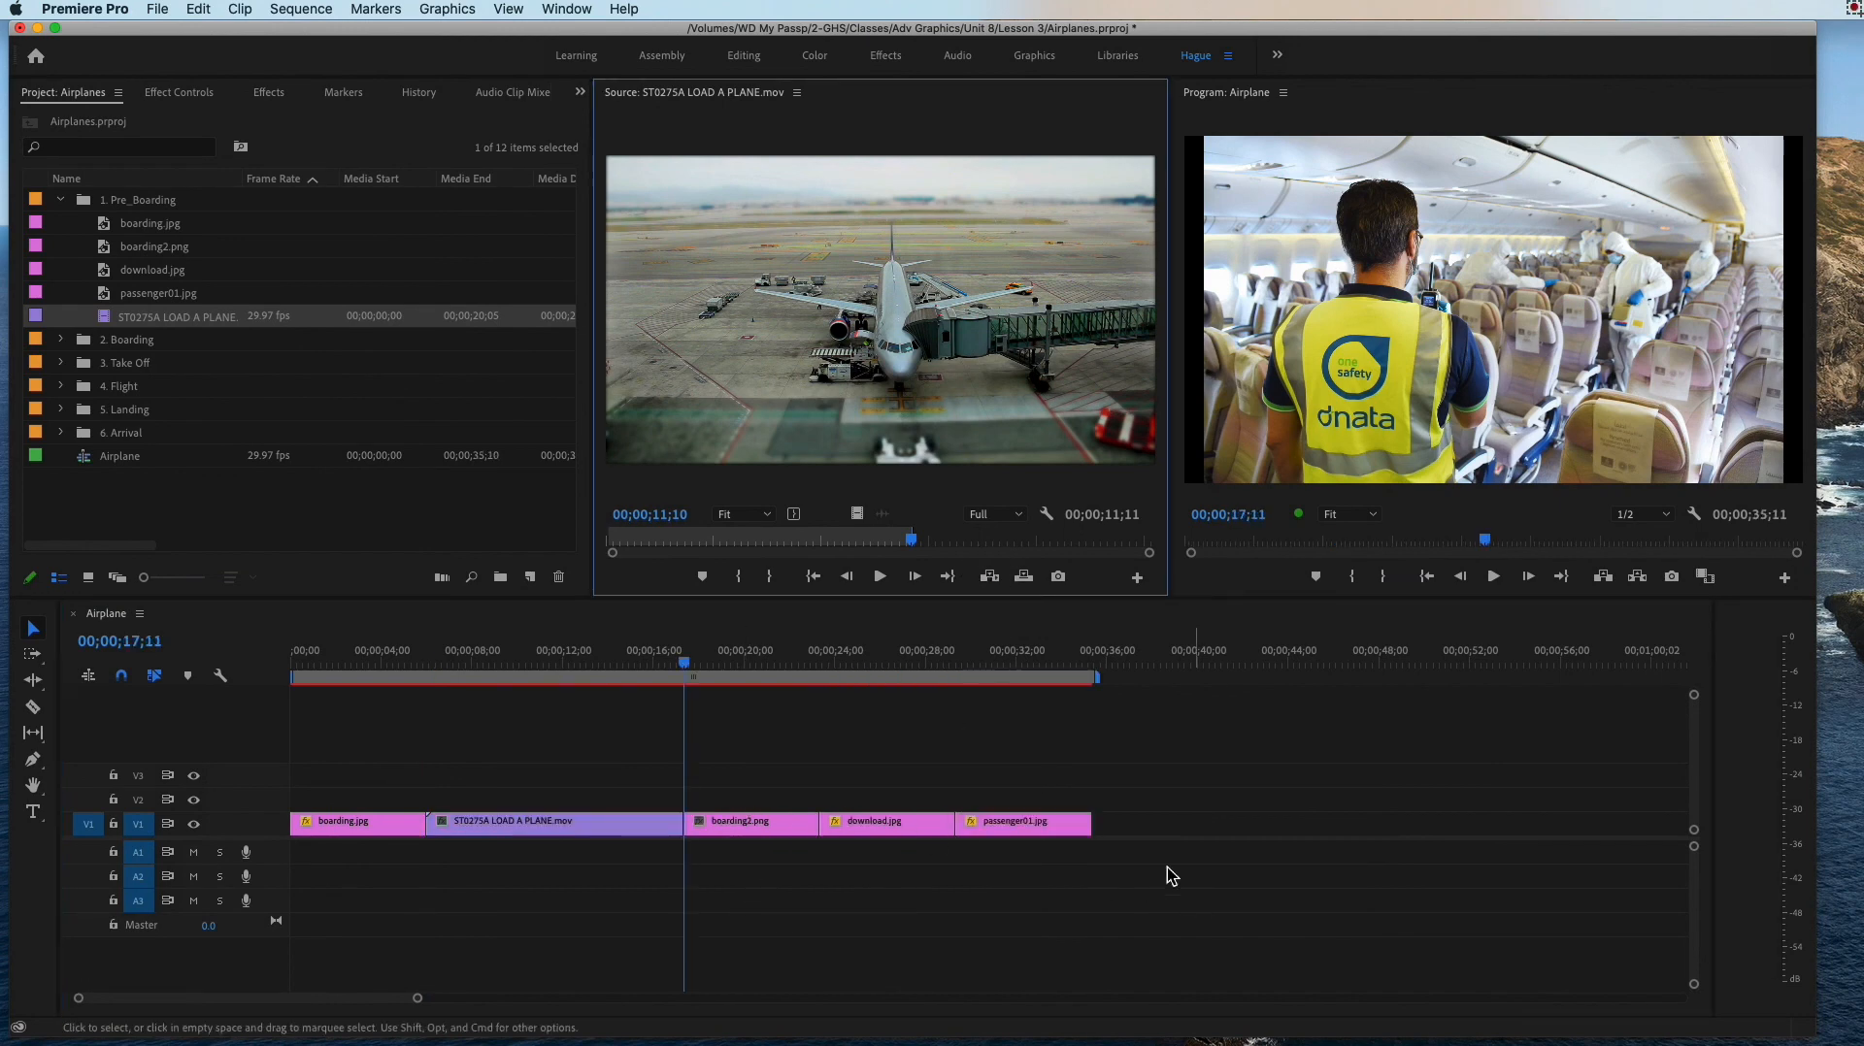
click(354, 660)
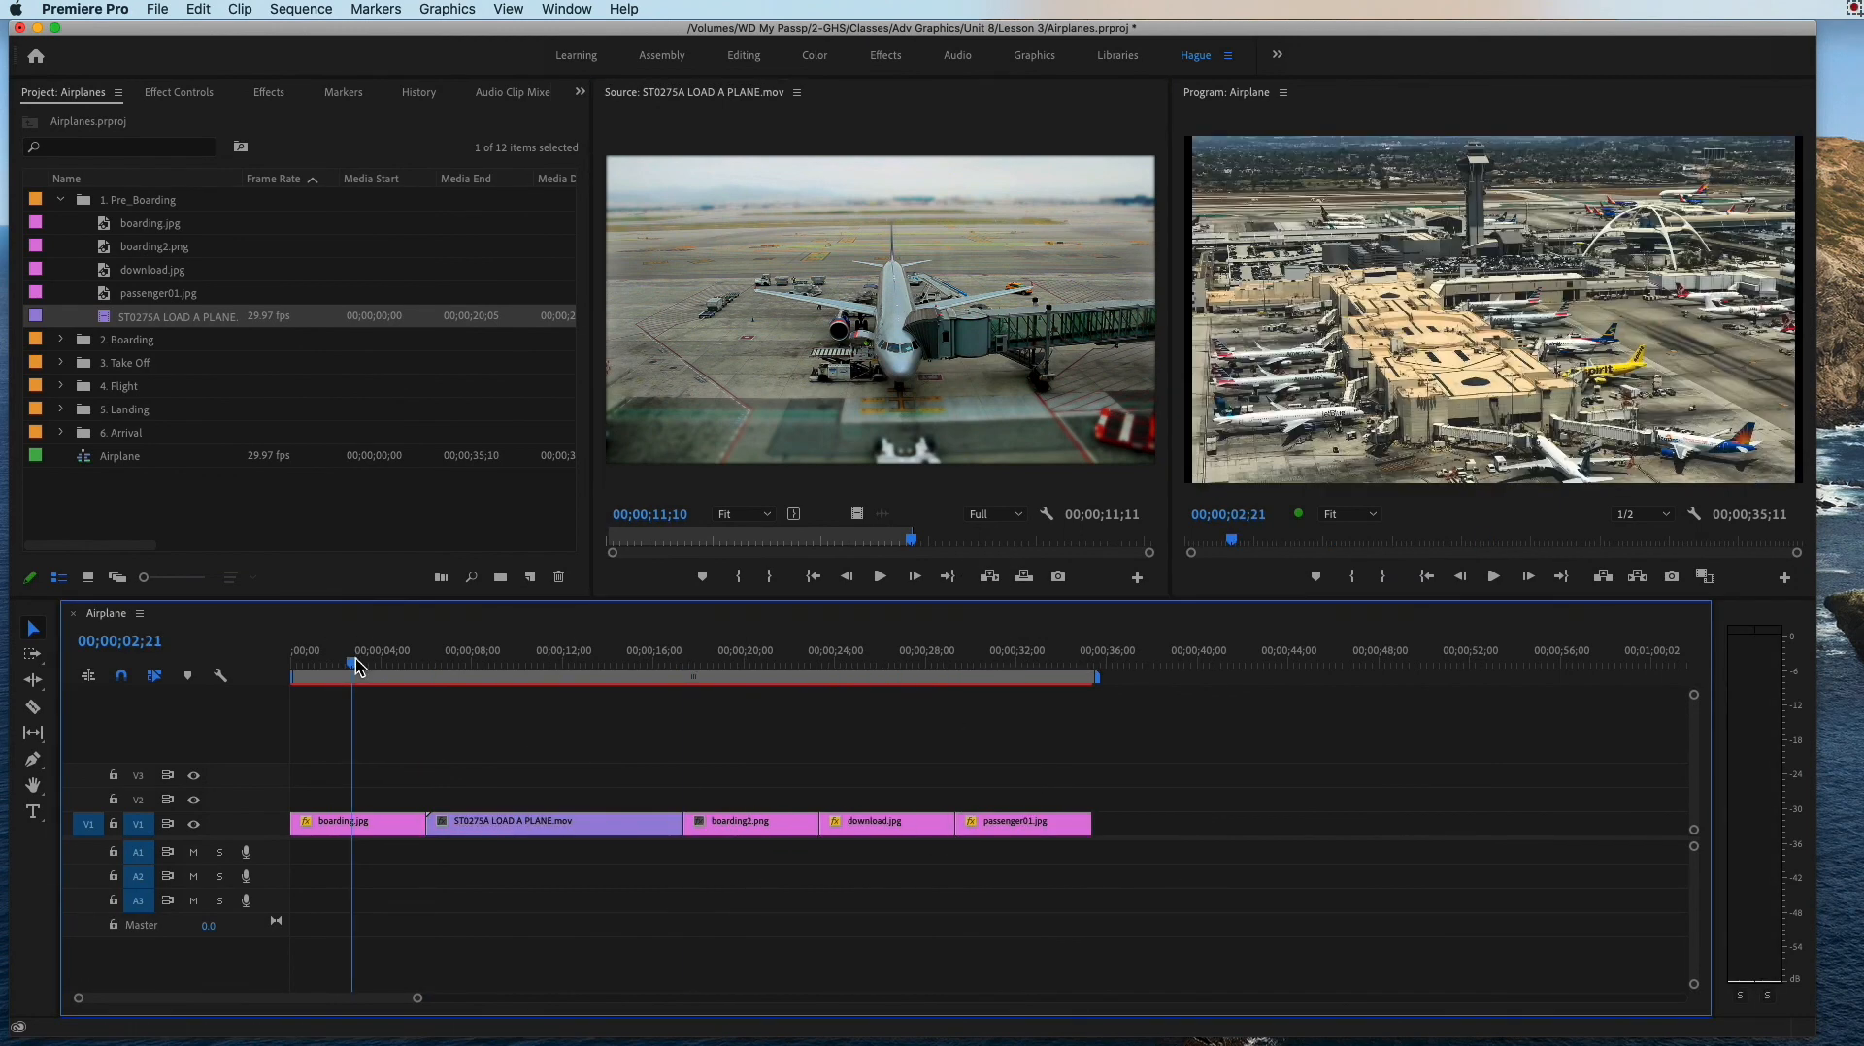
key(space)
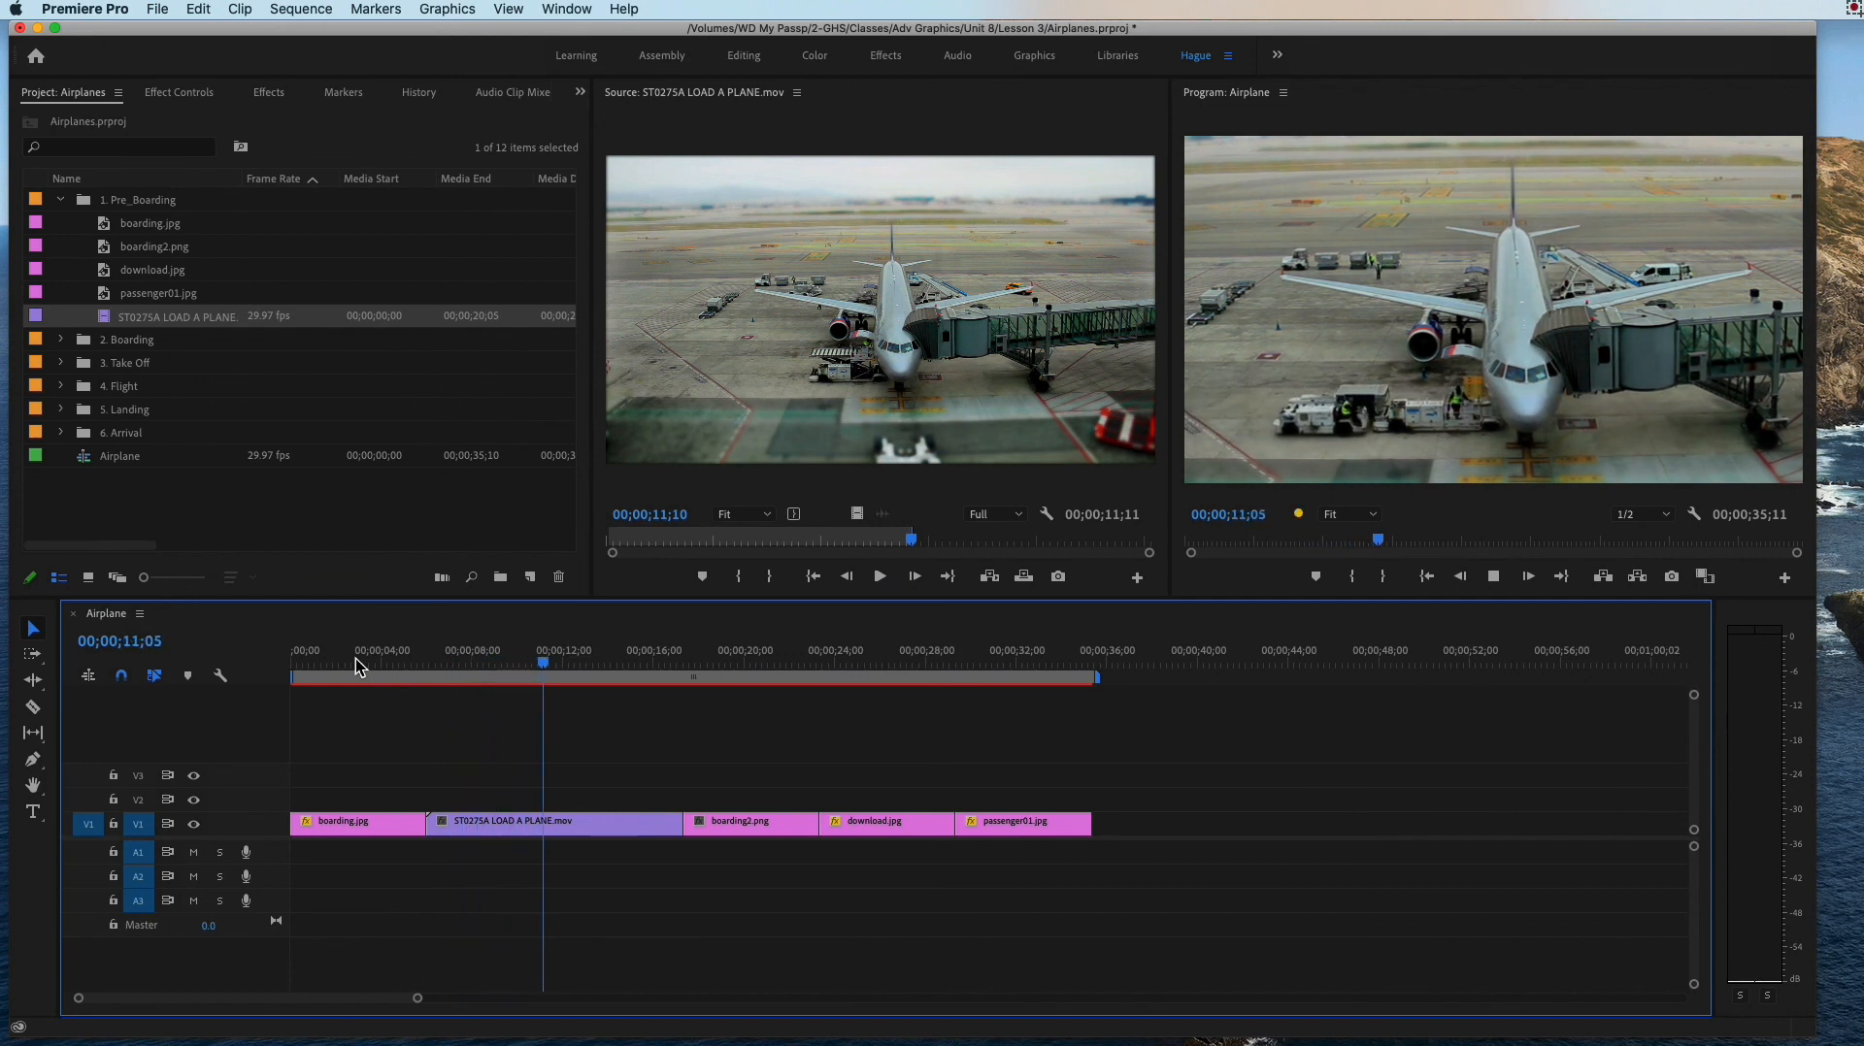
drag(588, 662, 784, 687)
drag(802, 691, 237, 638)
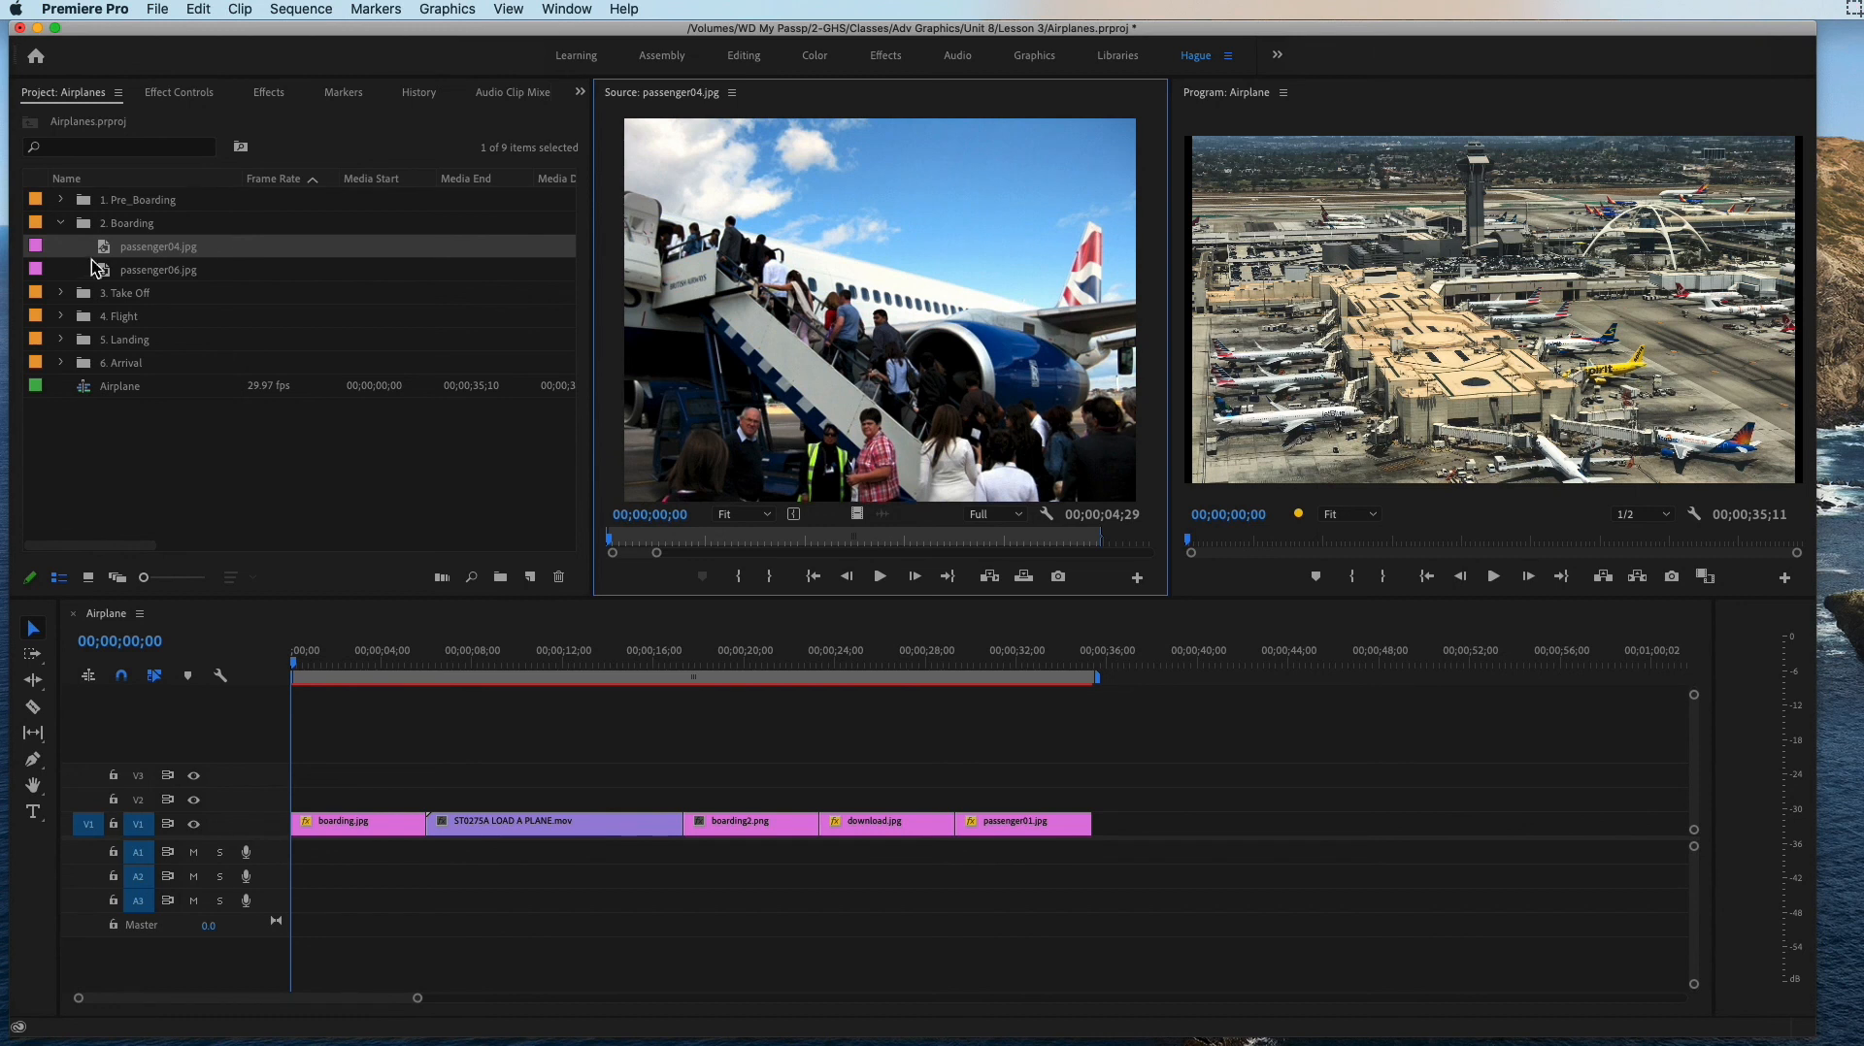
Step: Collapse the 2. Boarding bin and rename the Airplane sequence as Pre Boarding
drag(104, 255, 325, 258)
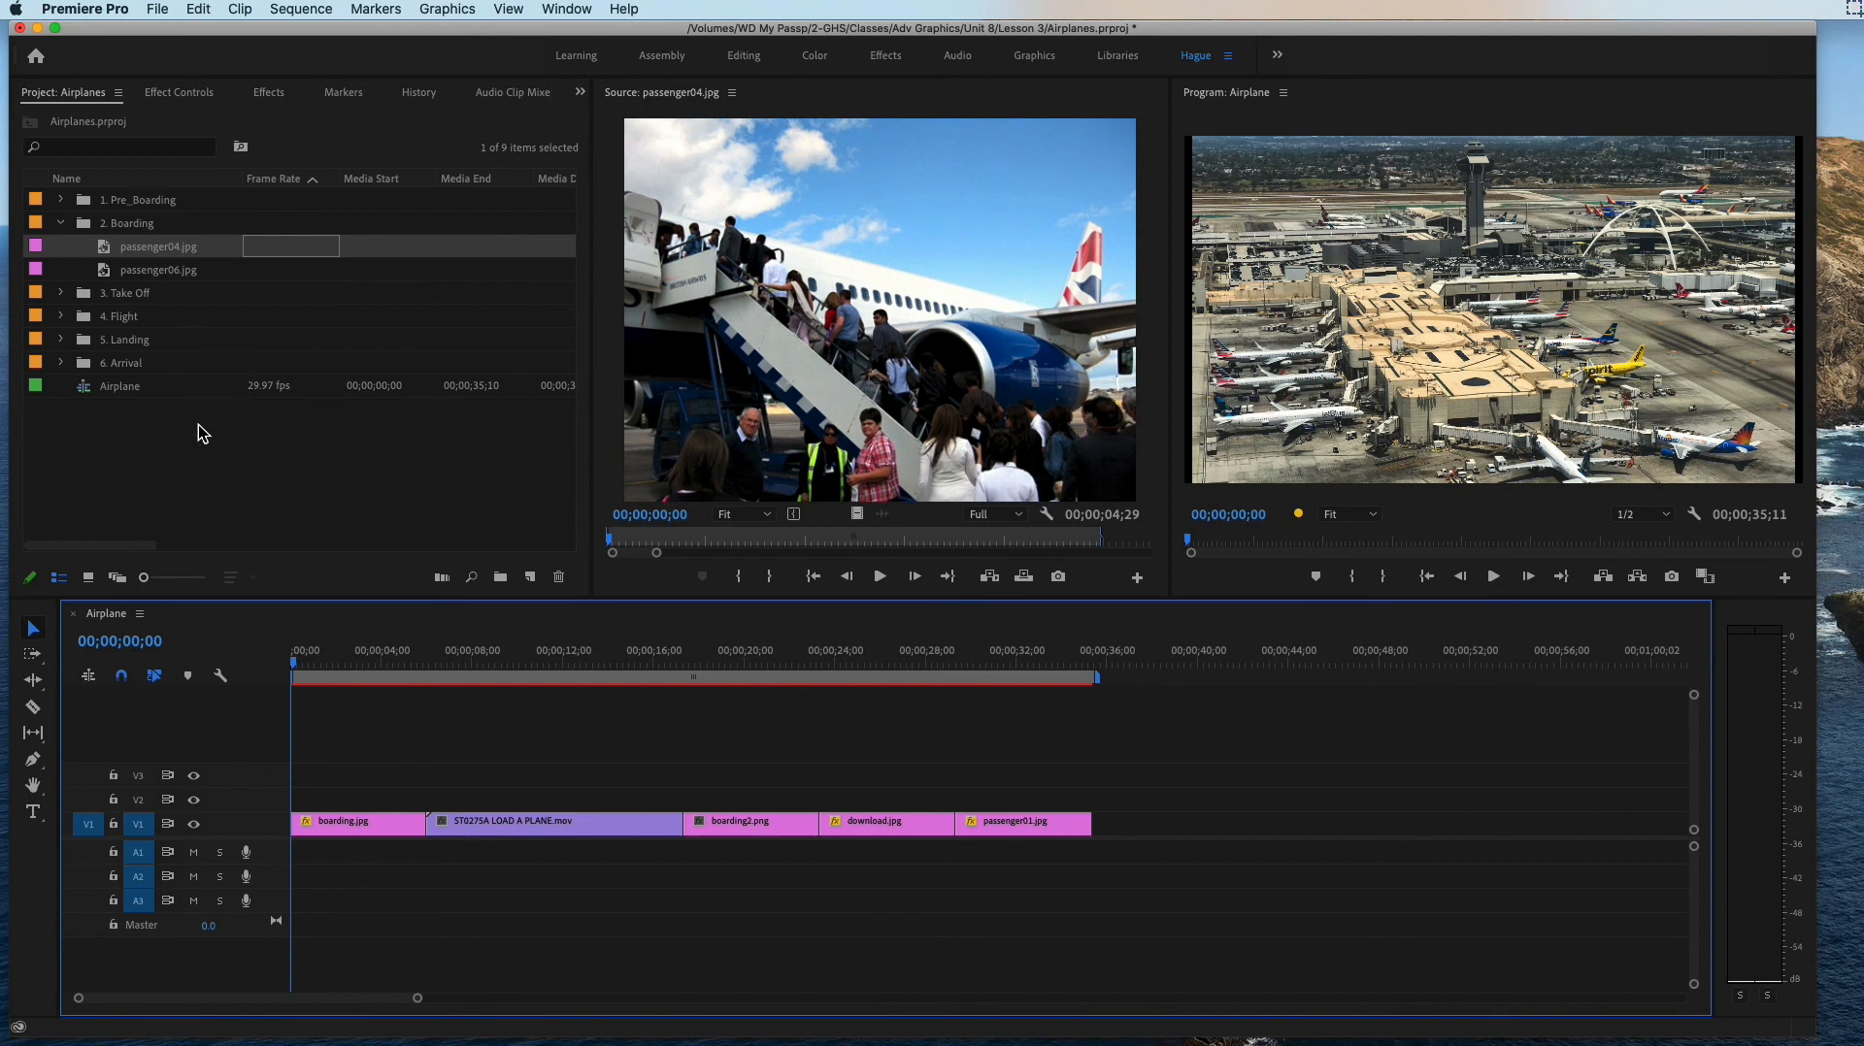
click(62, 223)
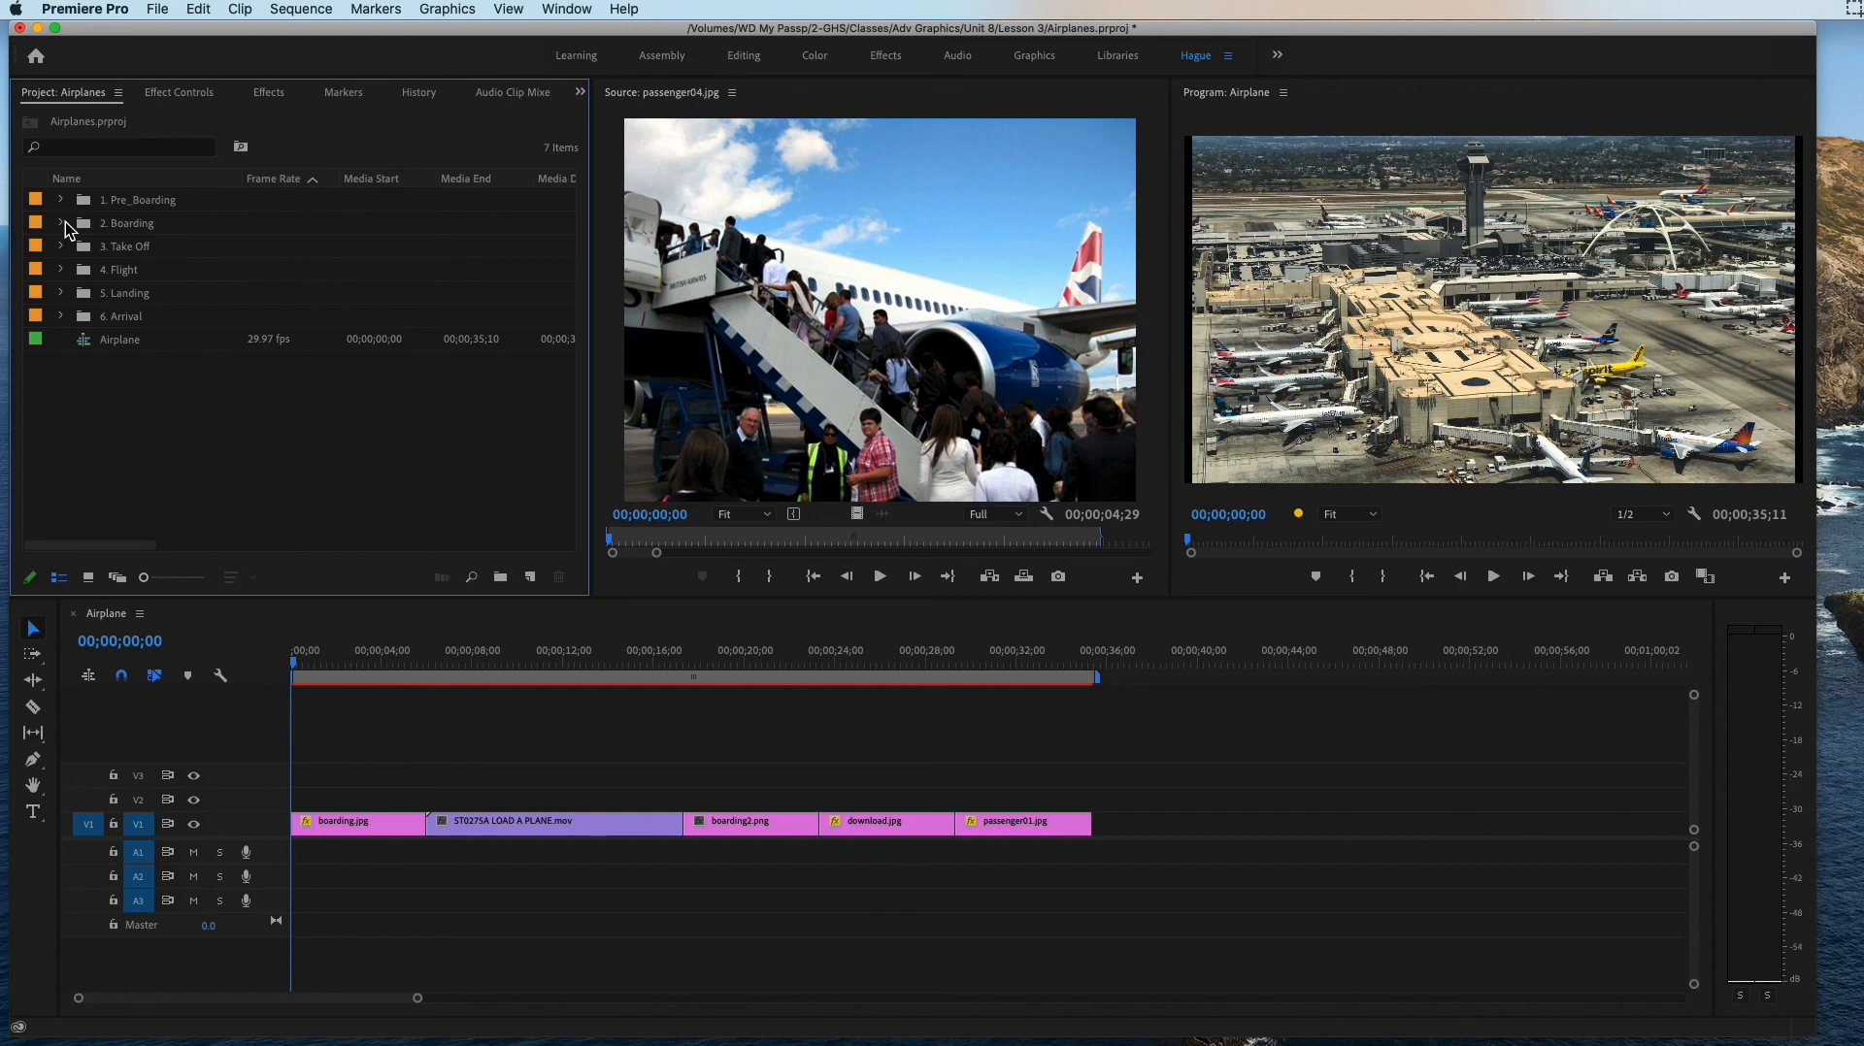
click(126, 341)
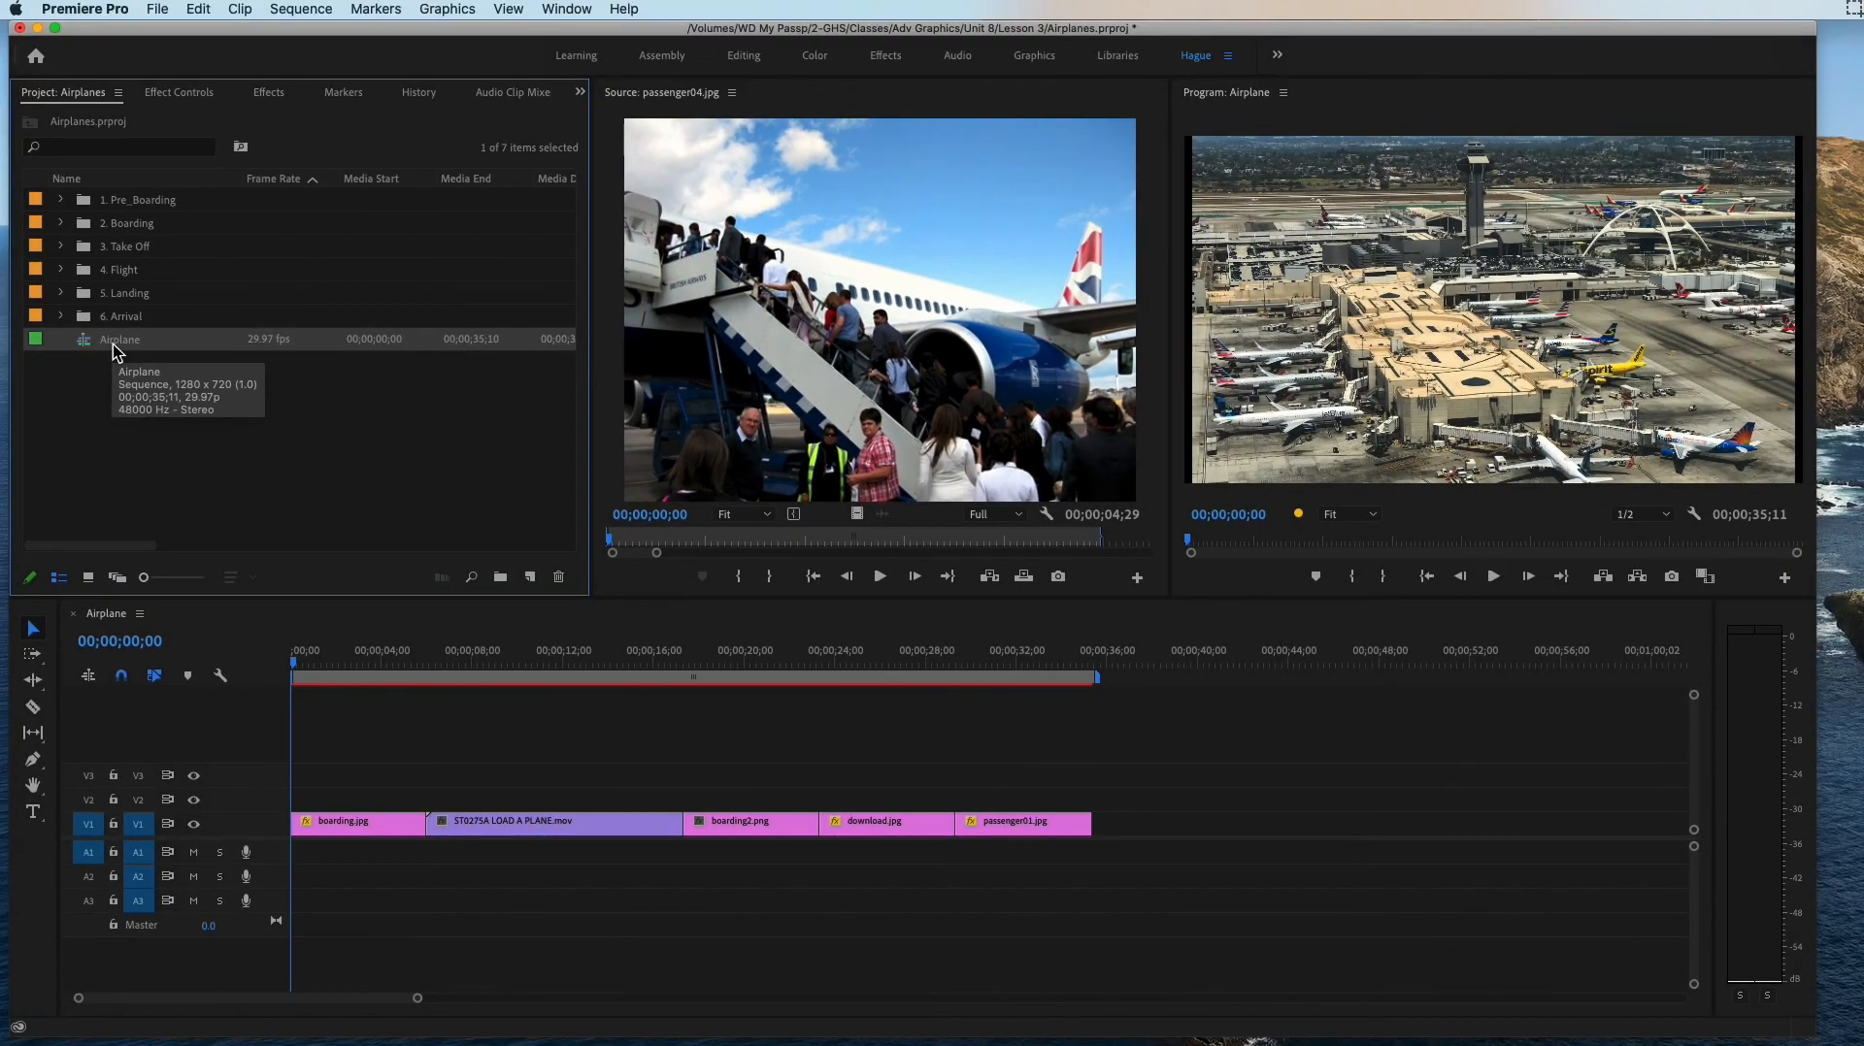
click(113, 342)
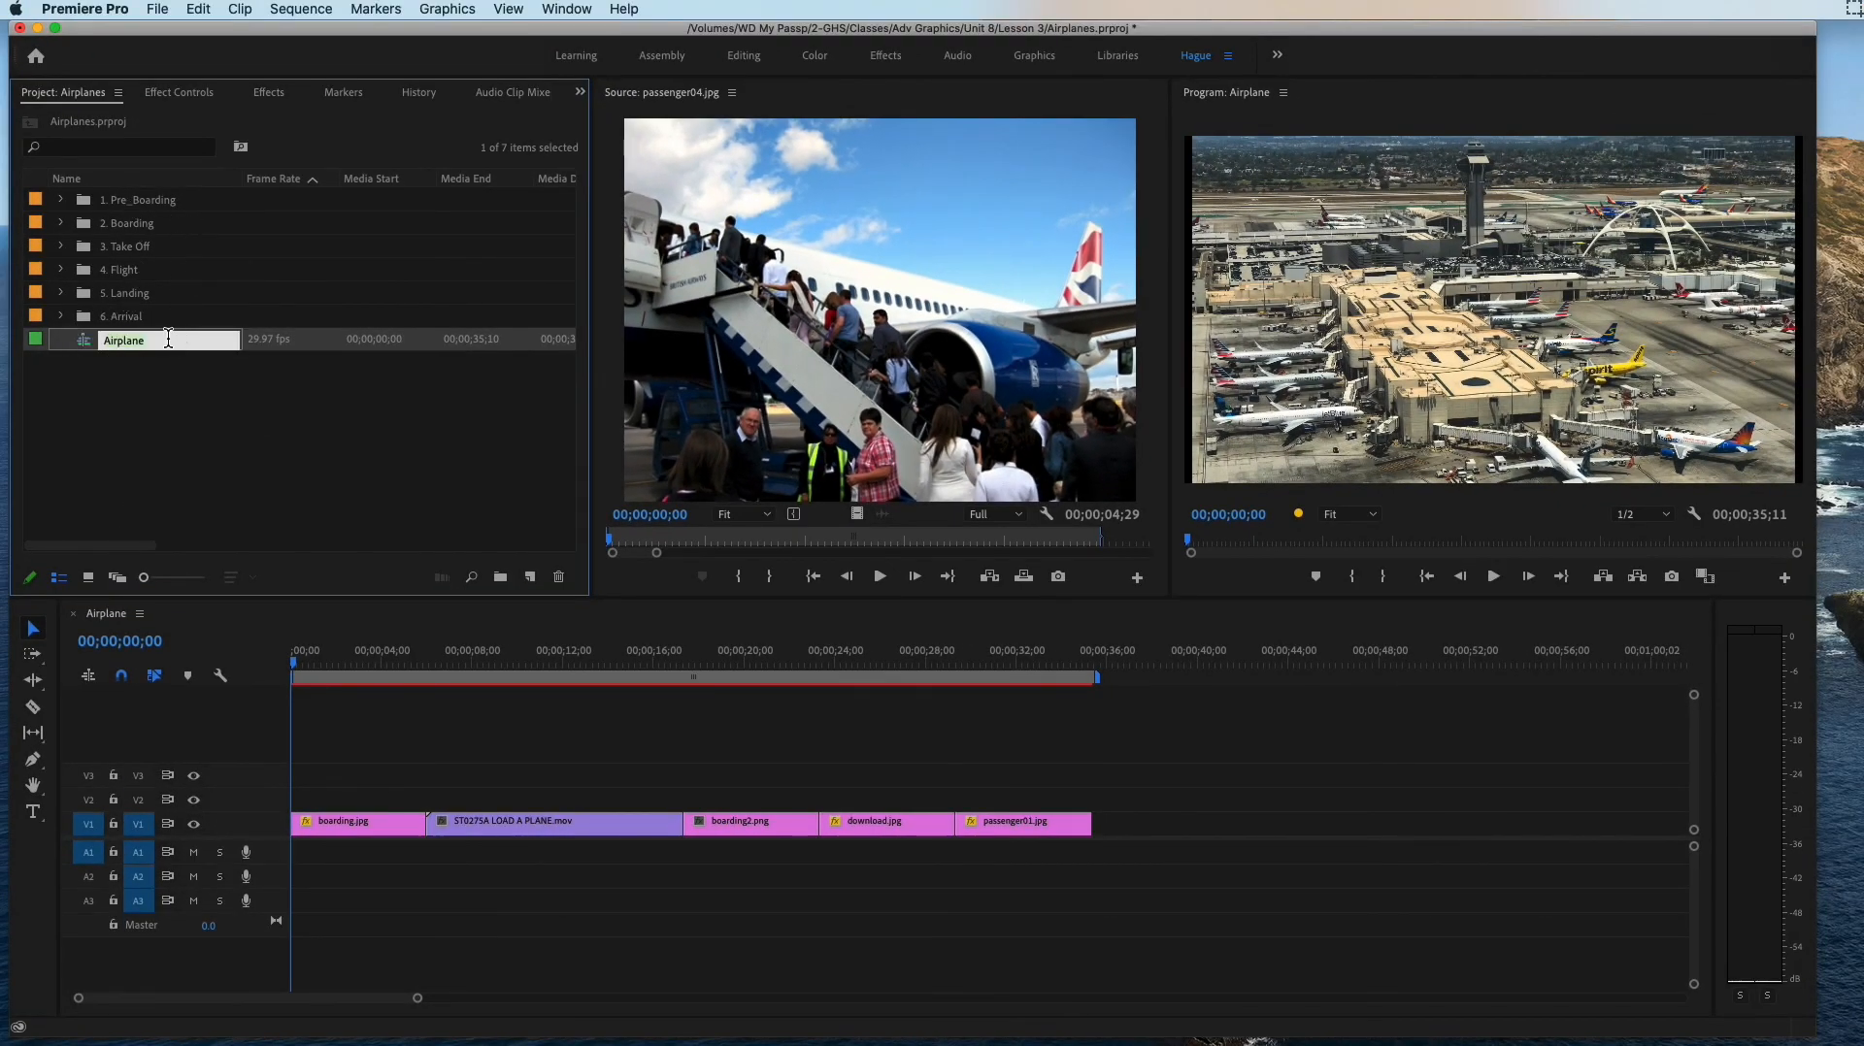
text(Pre Boarding)
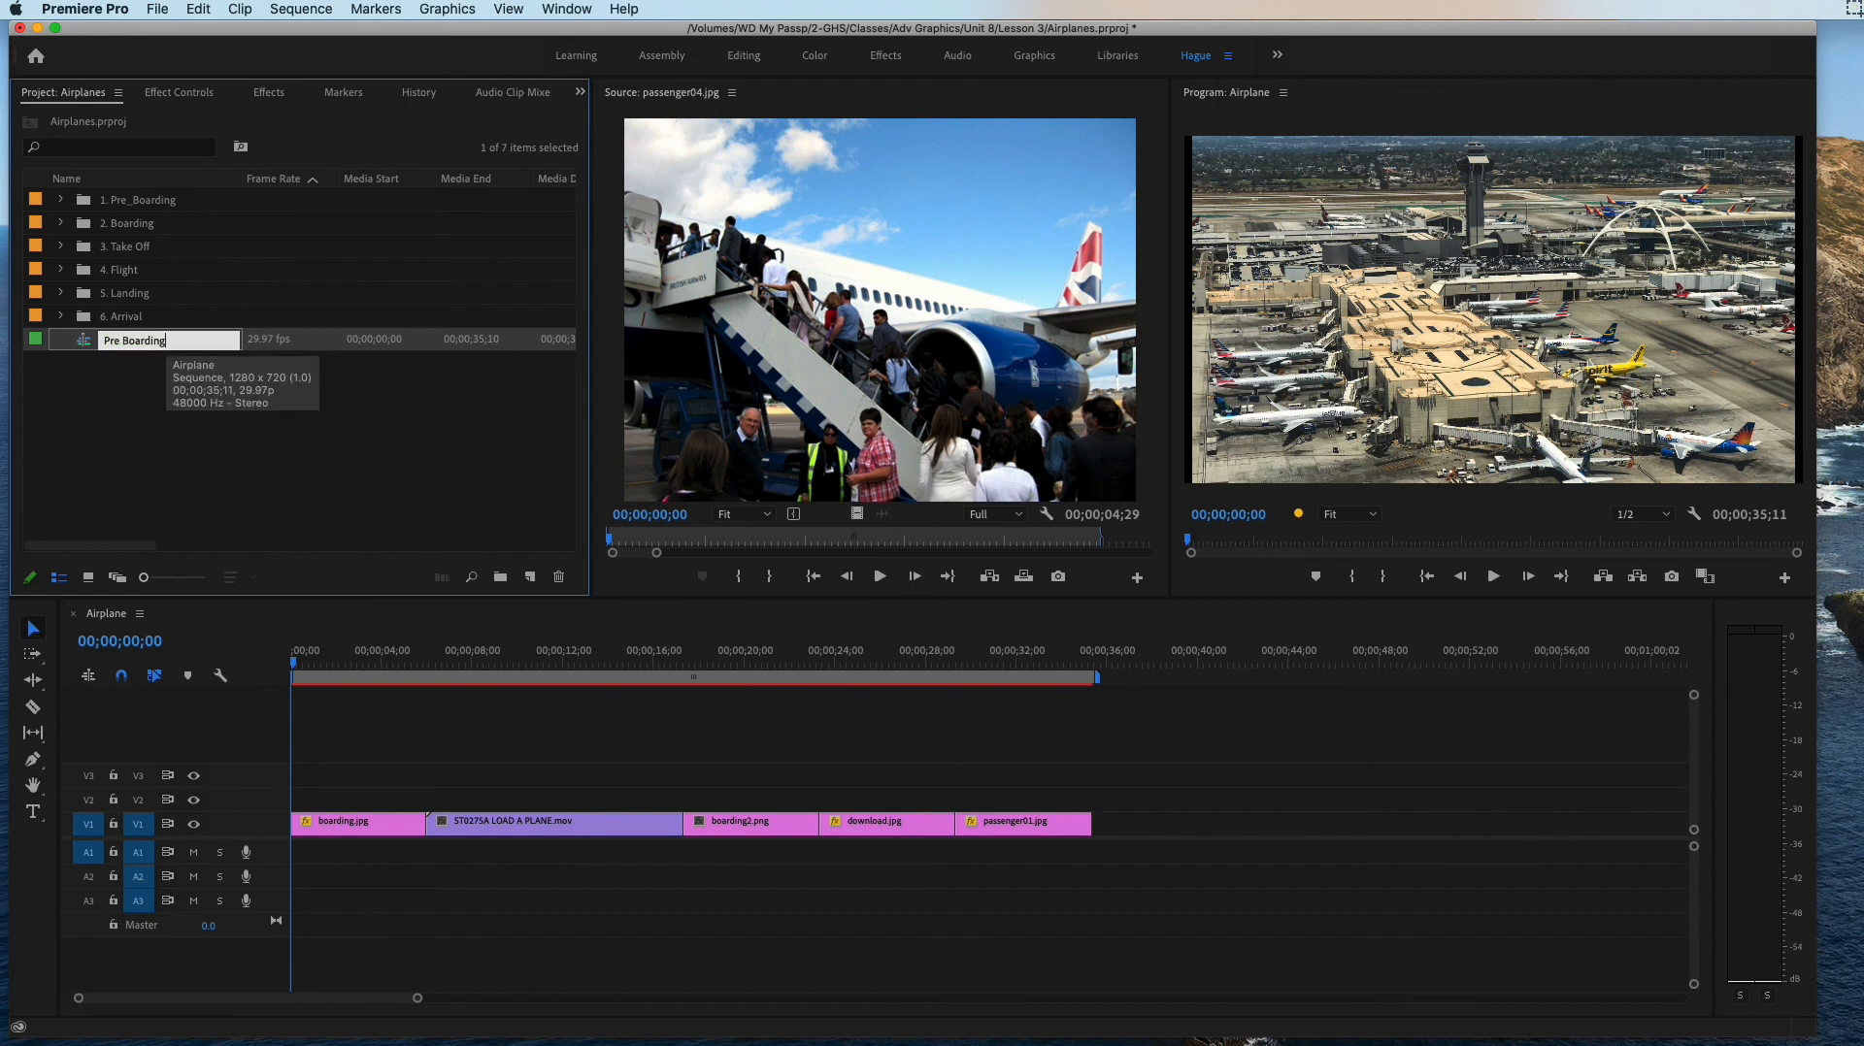
key(Return)
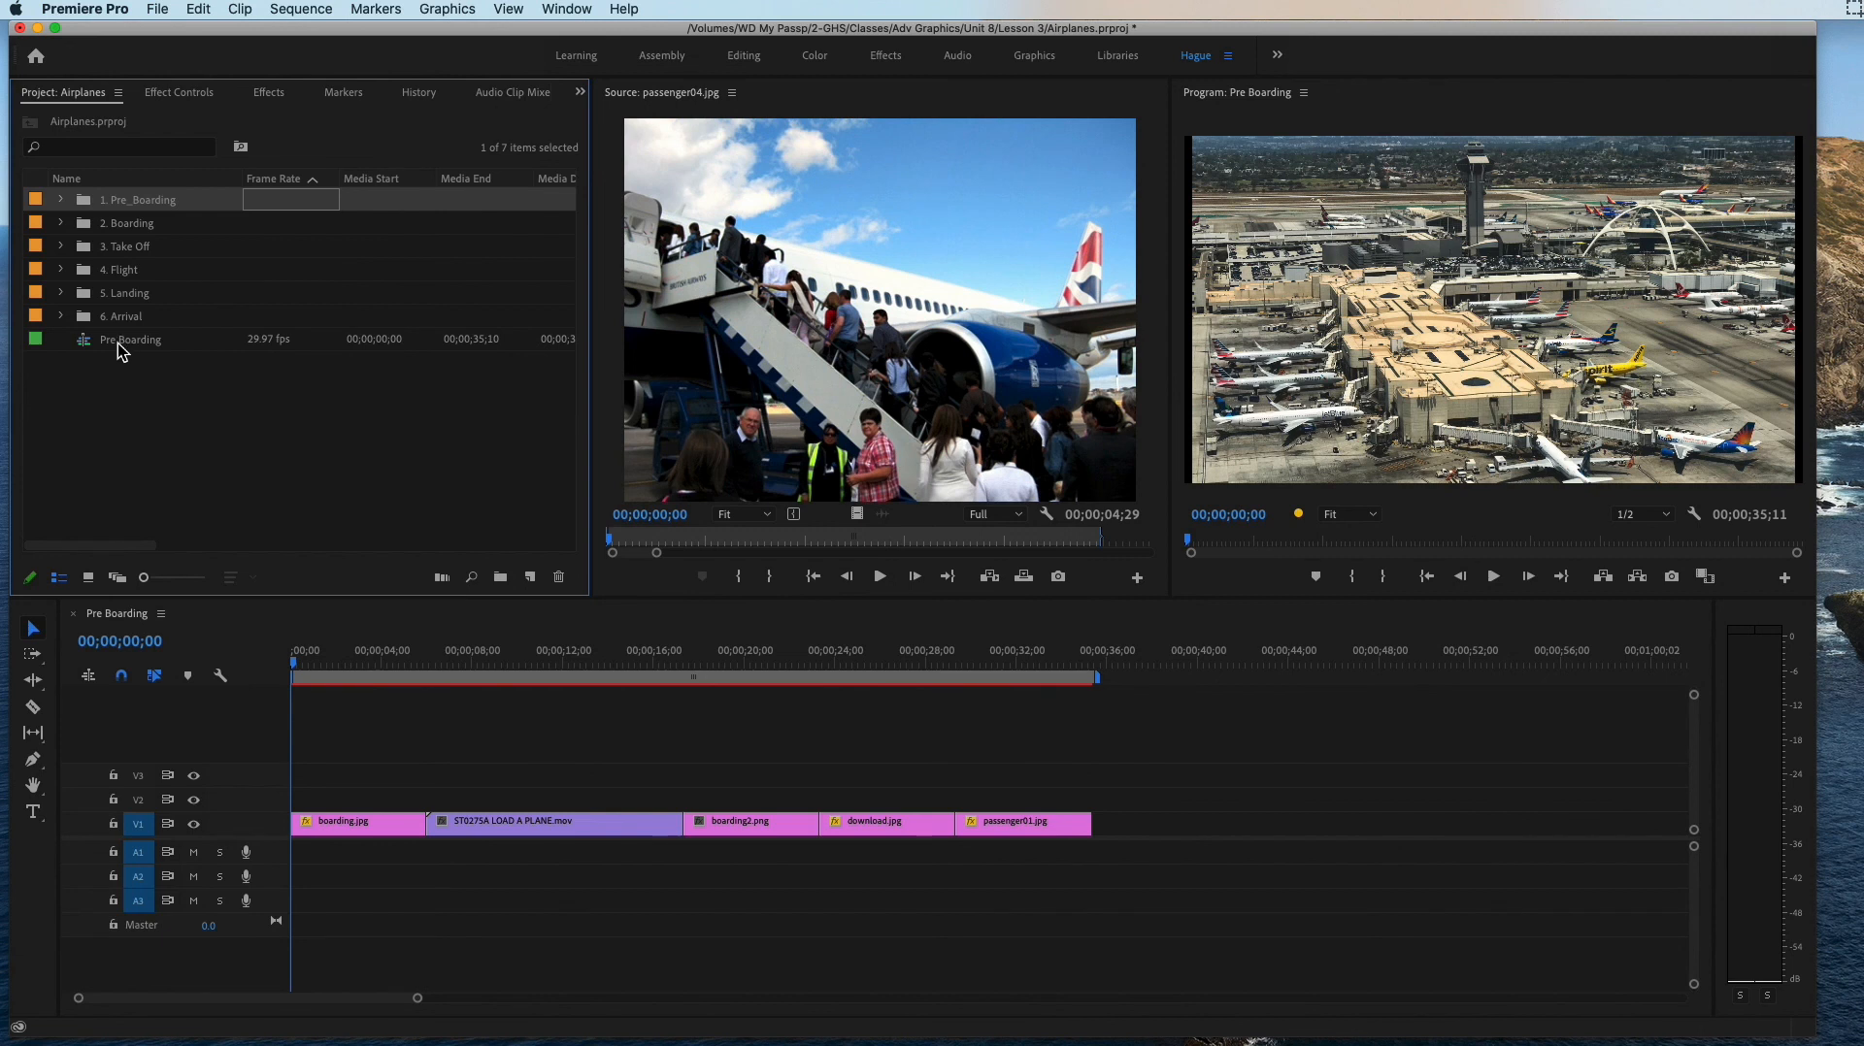
Step: Create a sequence named Boarding with the HDV 720p30 preset and move it out of the 2. Boarding bin to the project's root level
click(124, 229)
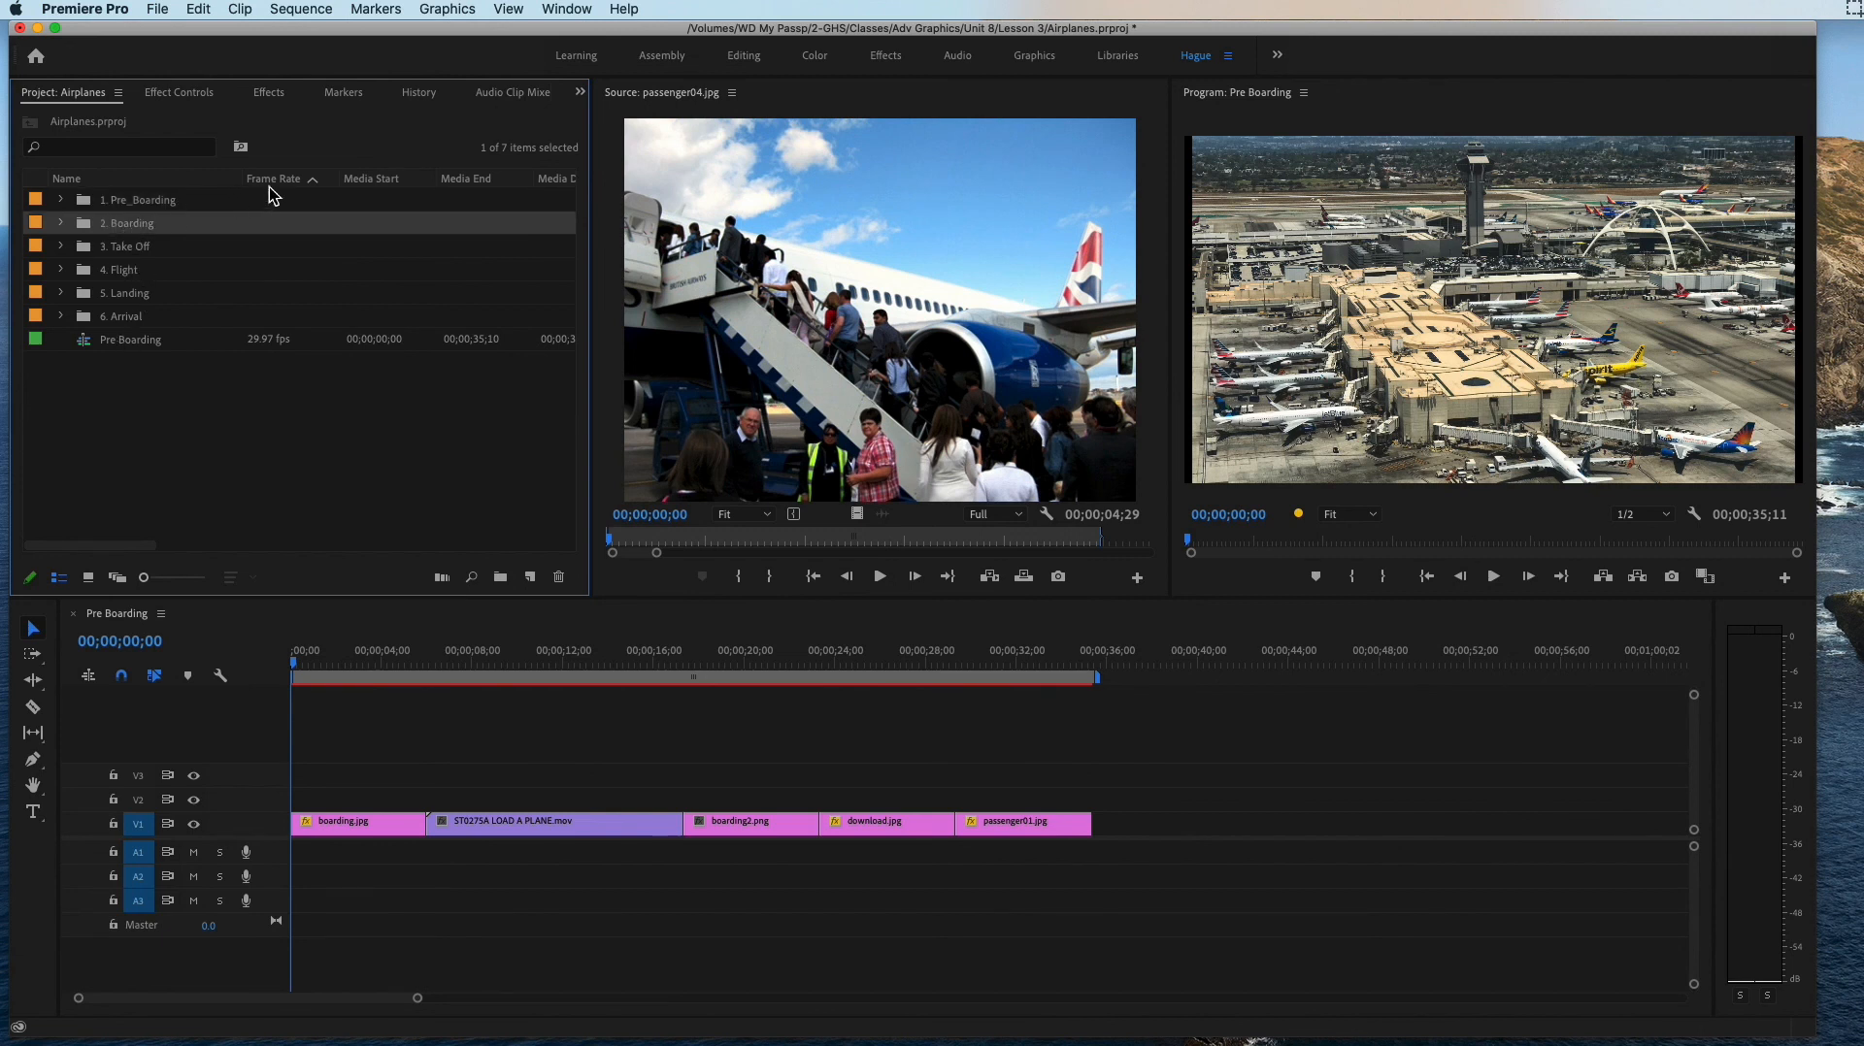
click(158, 11)
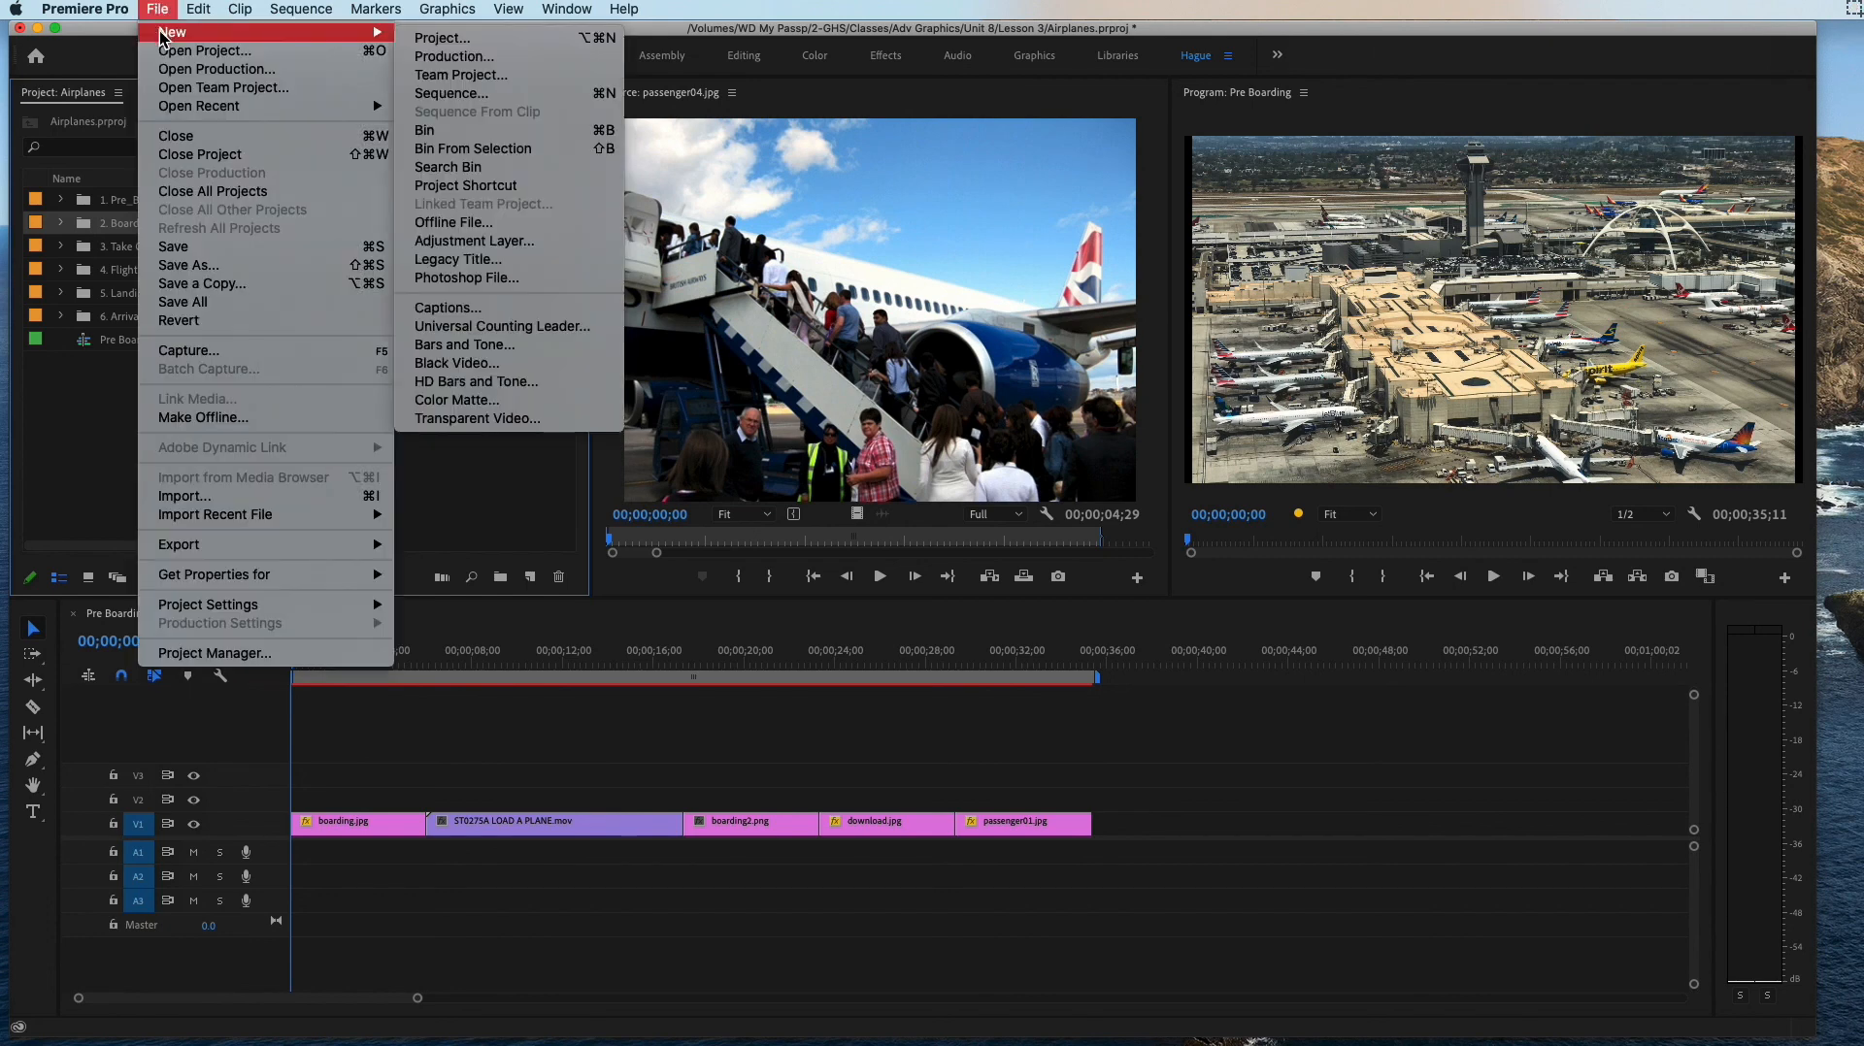
mouse_move(373, 34)
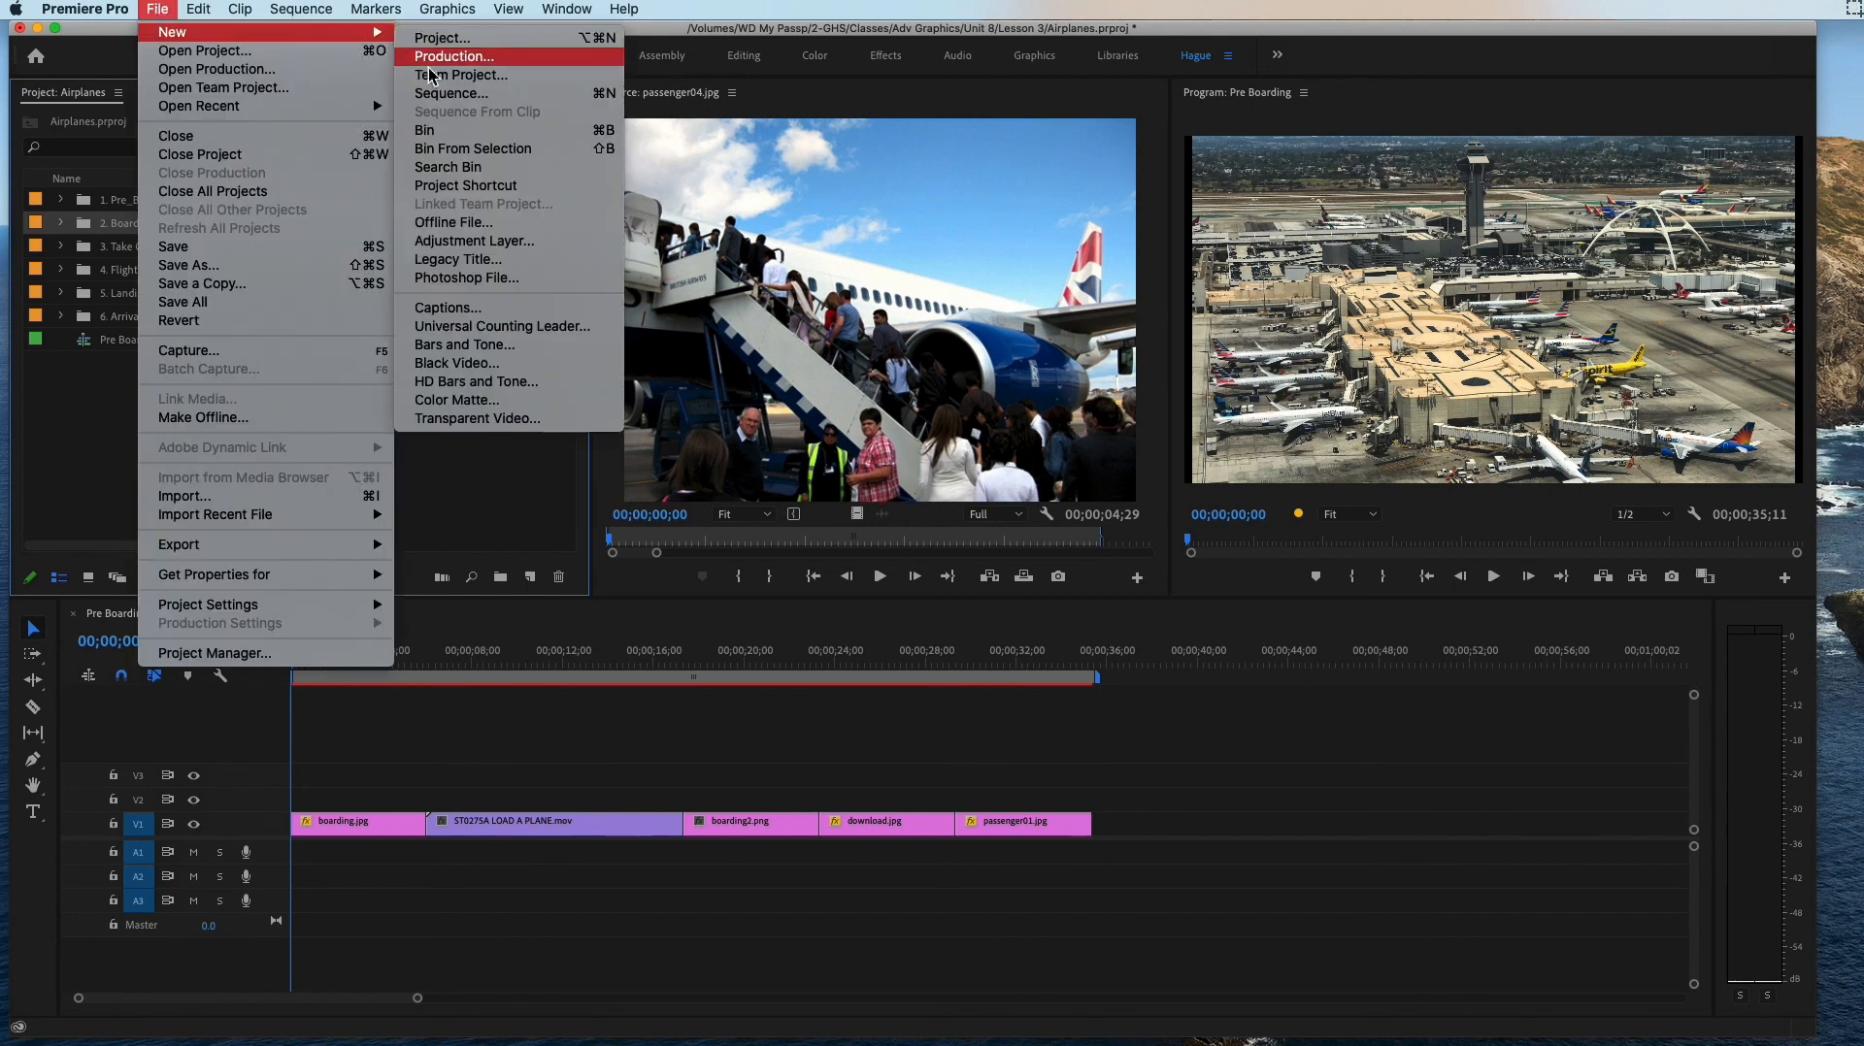
click(442, 89)
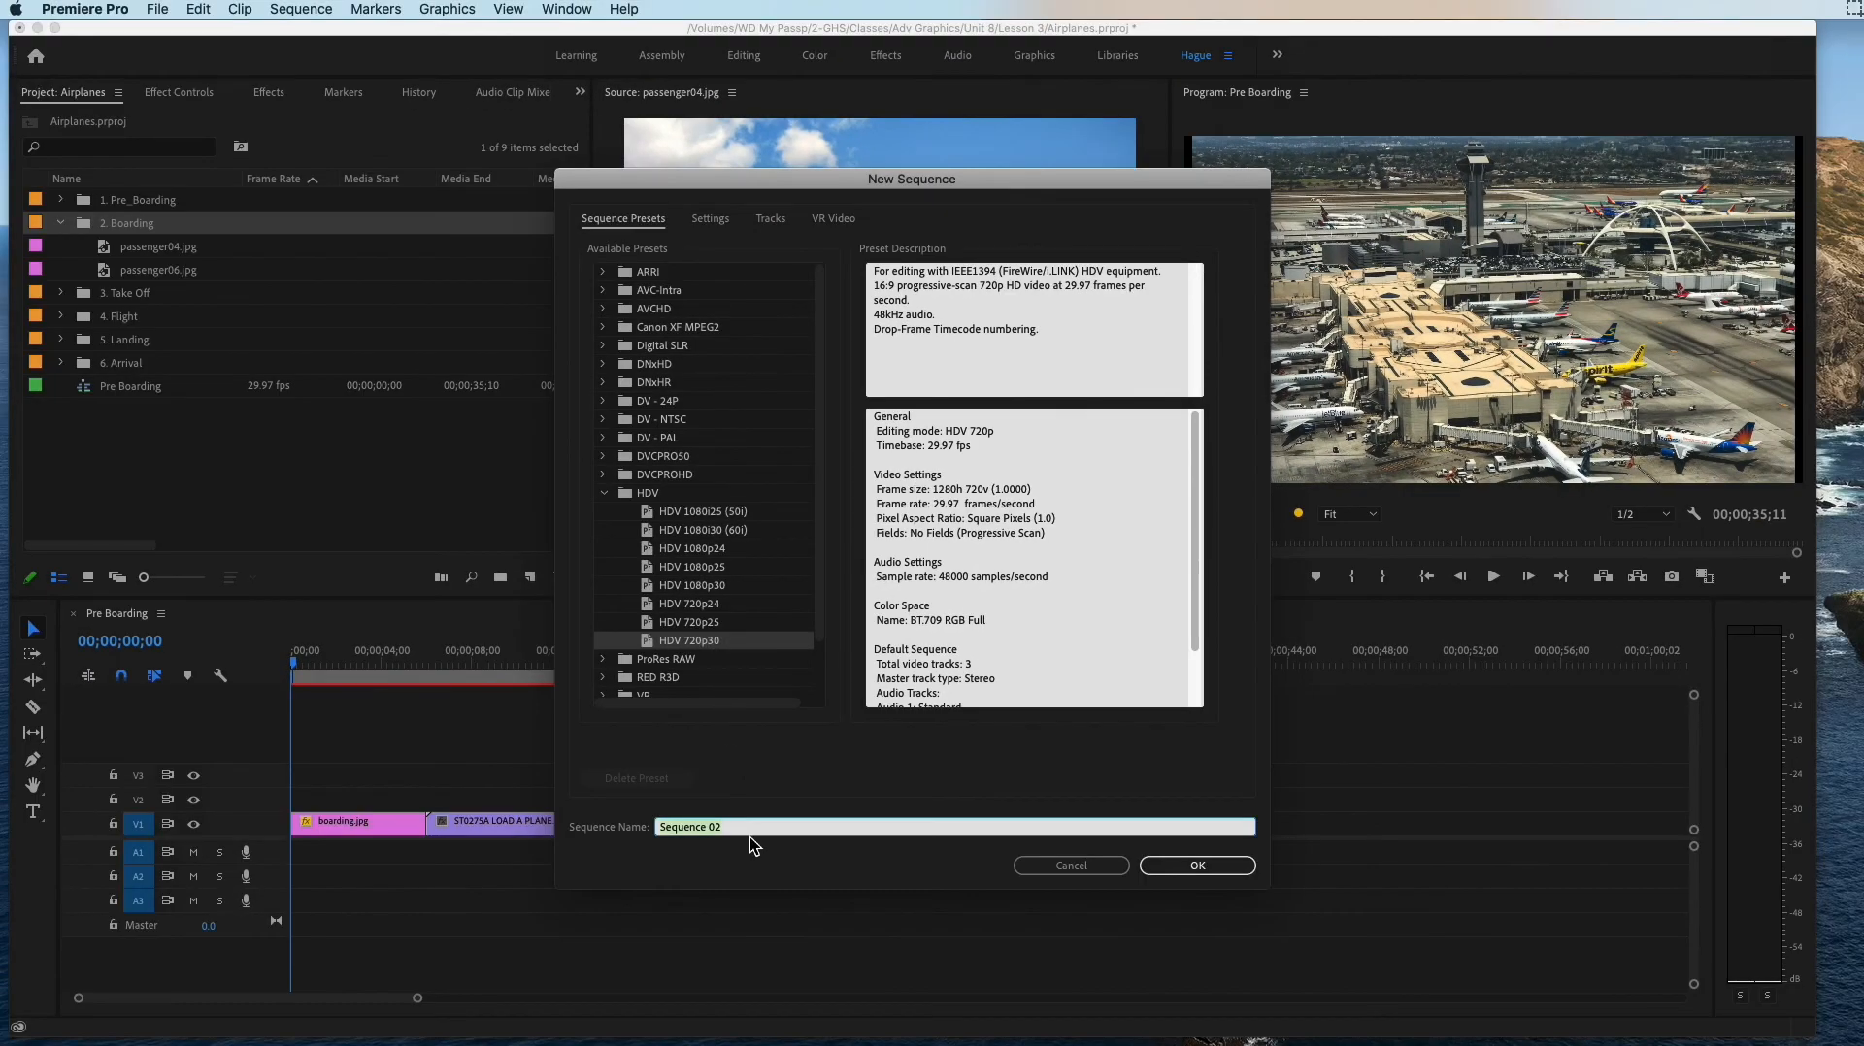
text(Boarding)
click(1194, 866)
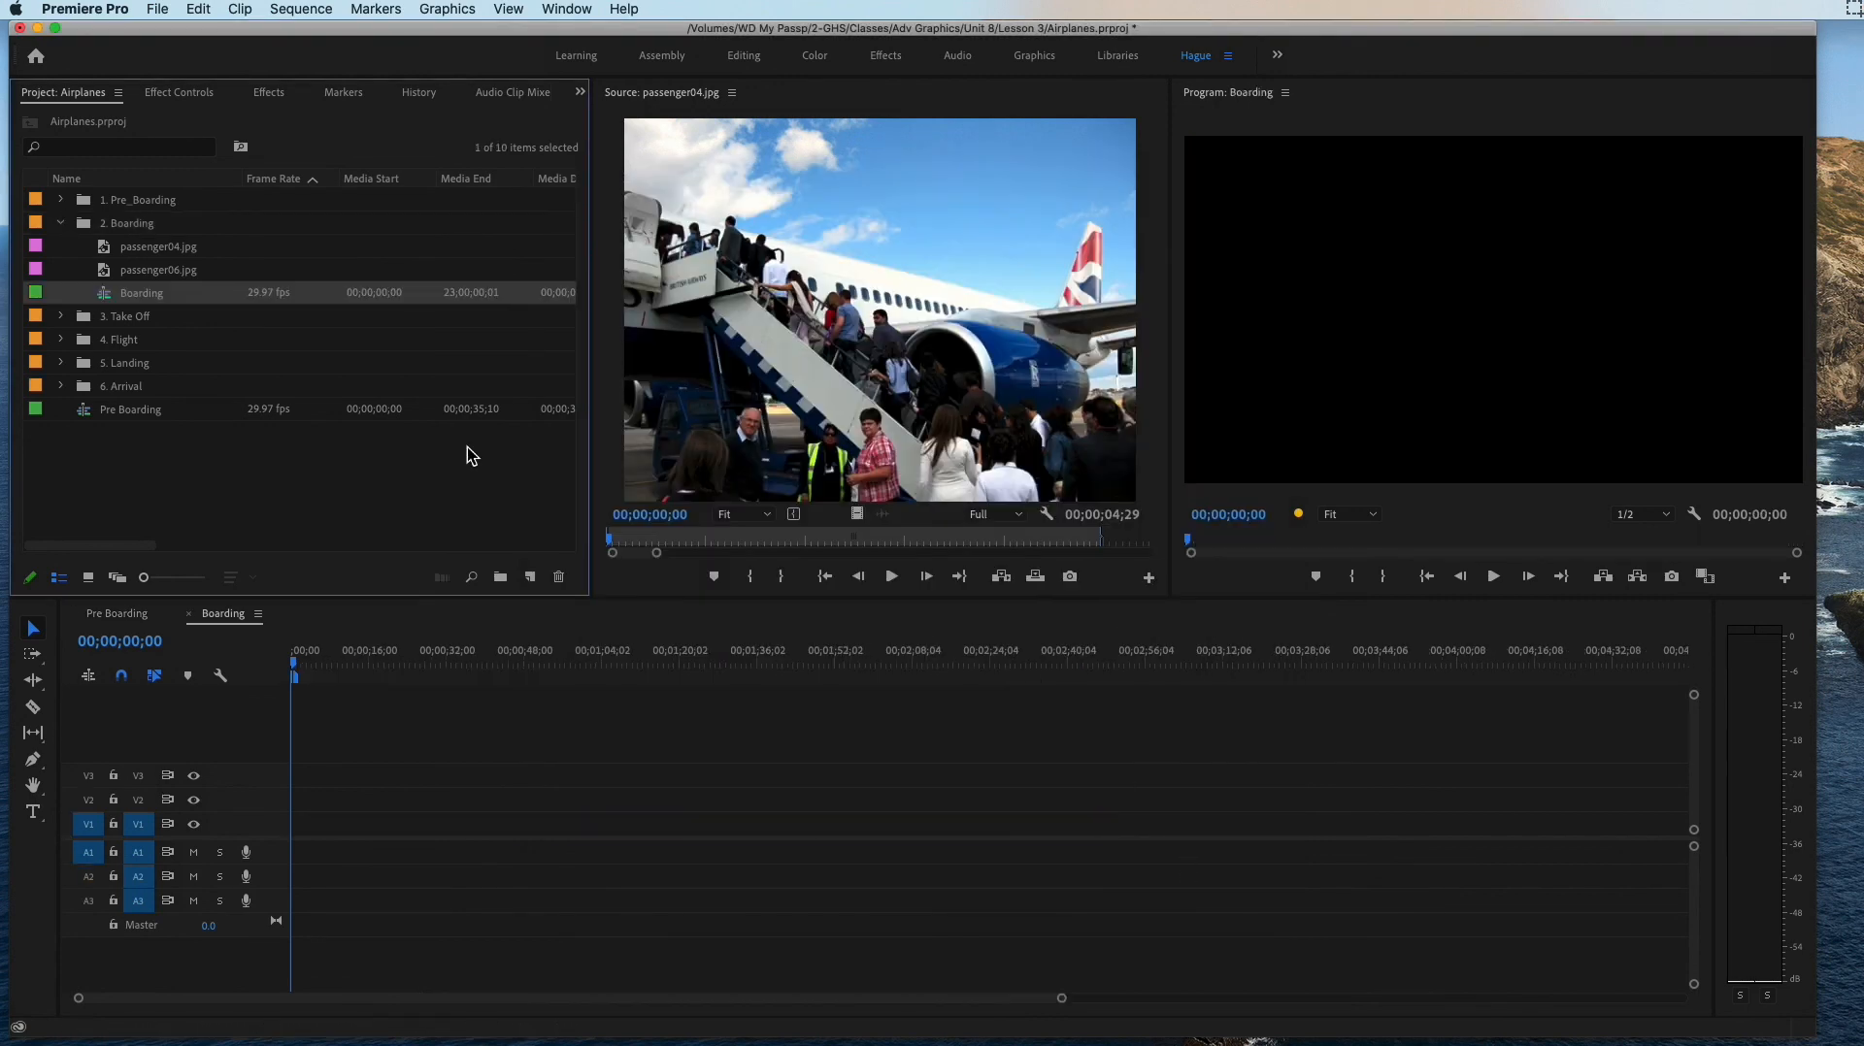
drag(138, 299, 133, 445)
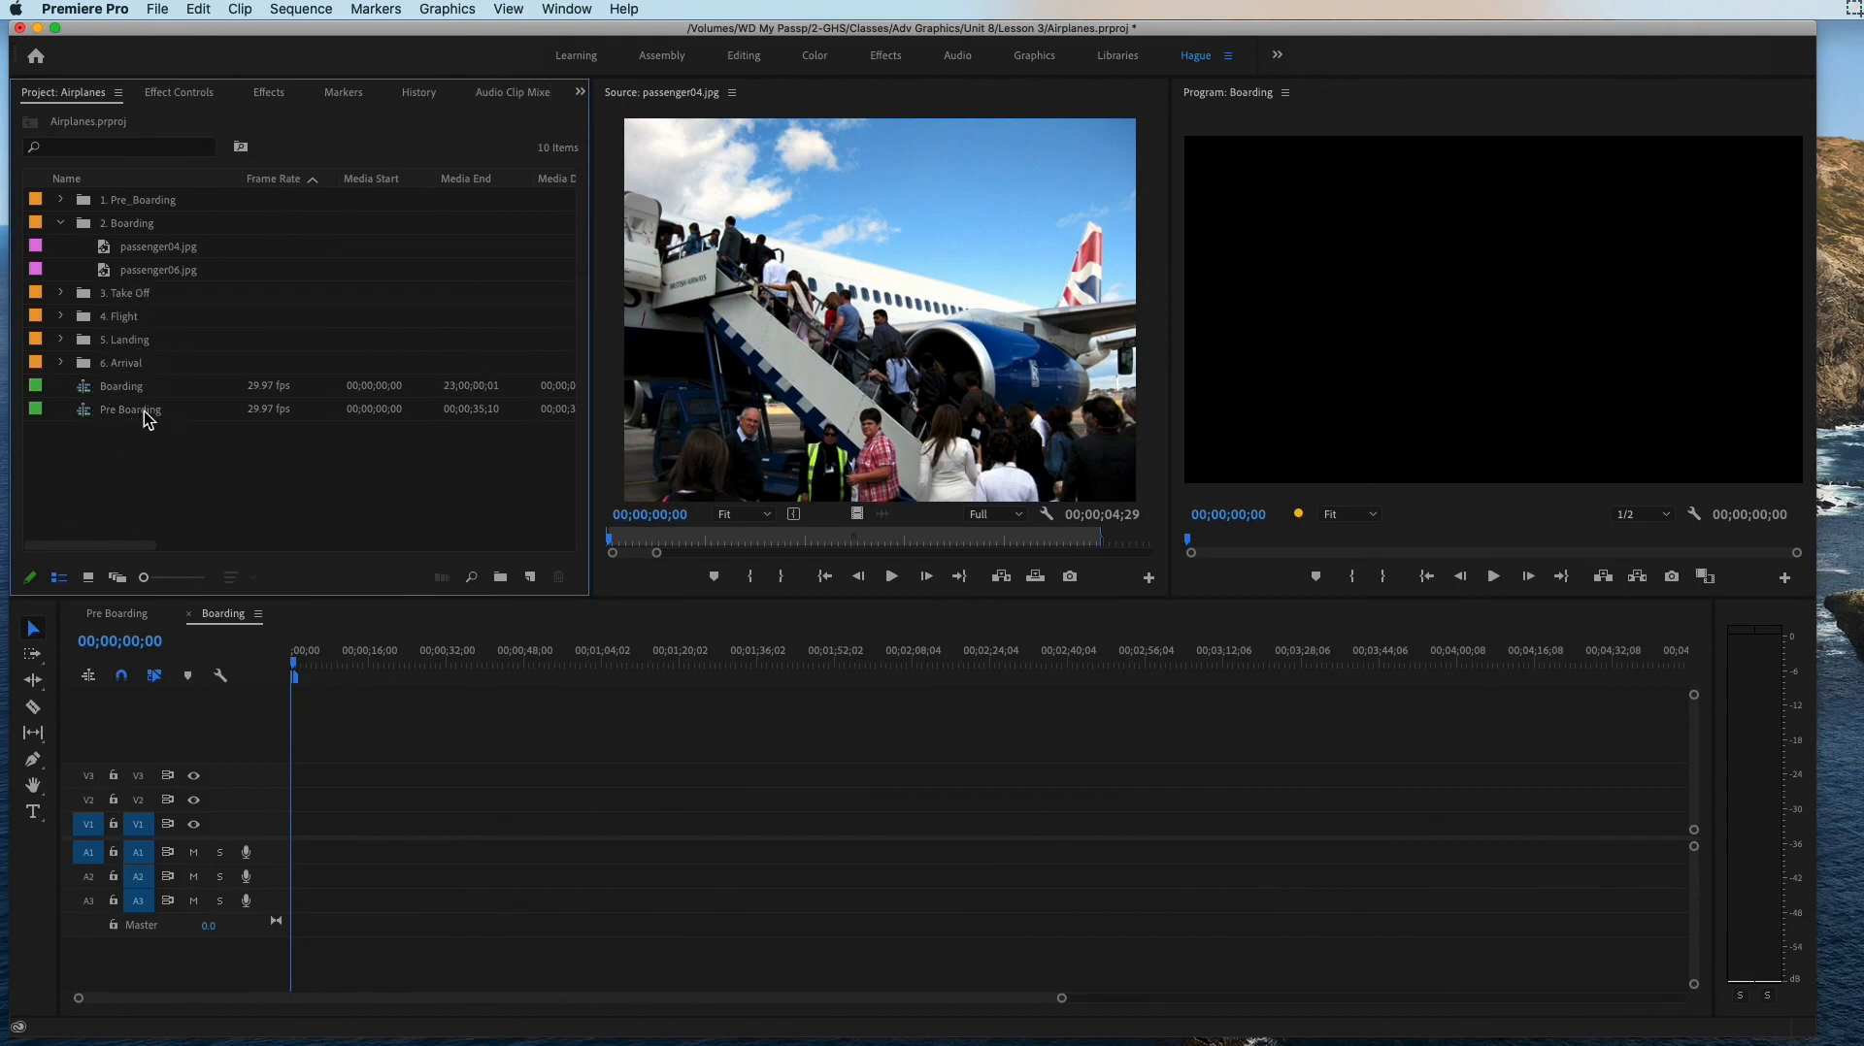
Step: Place passenger04.jpg at the start of V1 in the Boarding sequence and set its duration to 00;00;06;00 by trimming its end
click(149, 255)
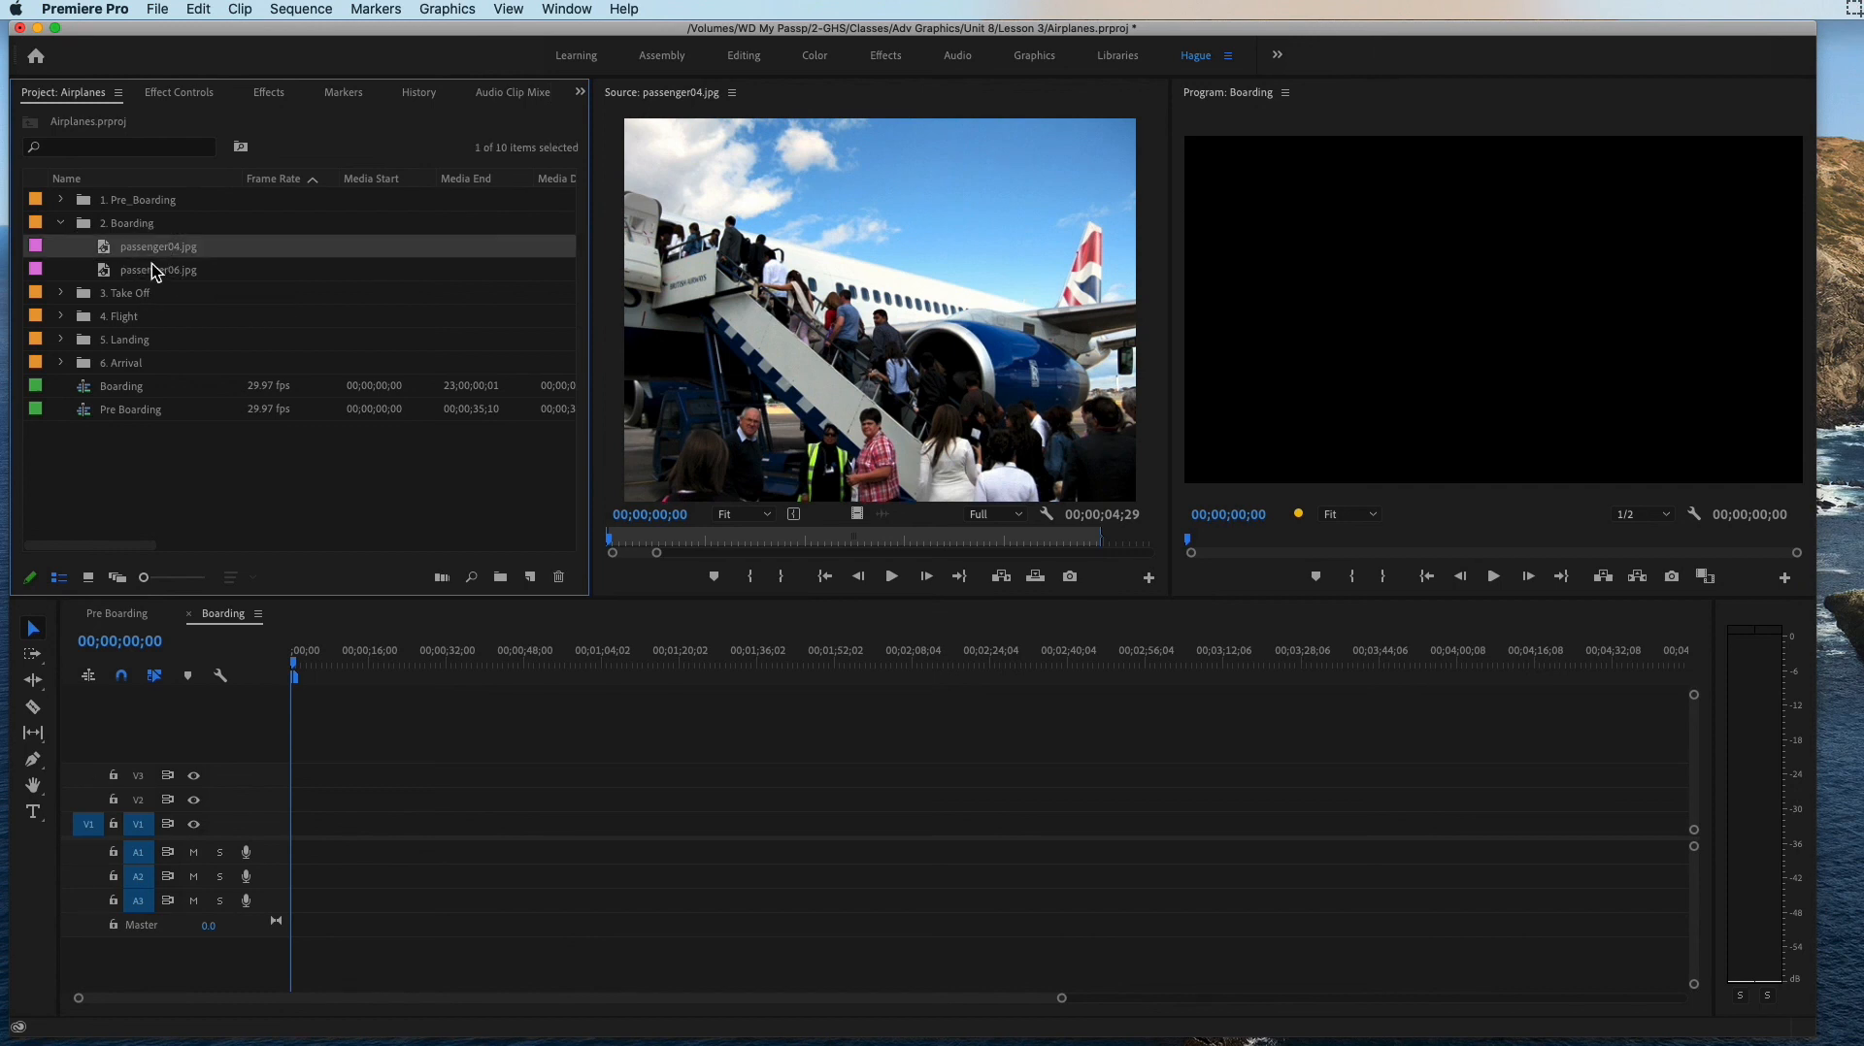
drag(122, 254, 303, 826)
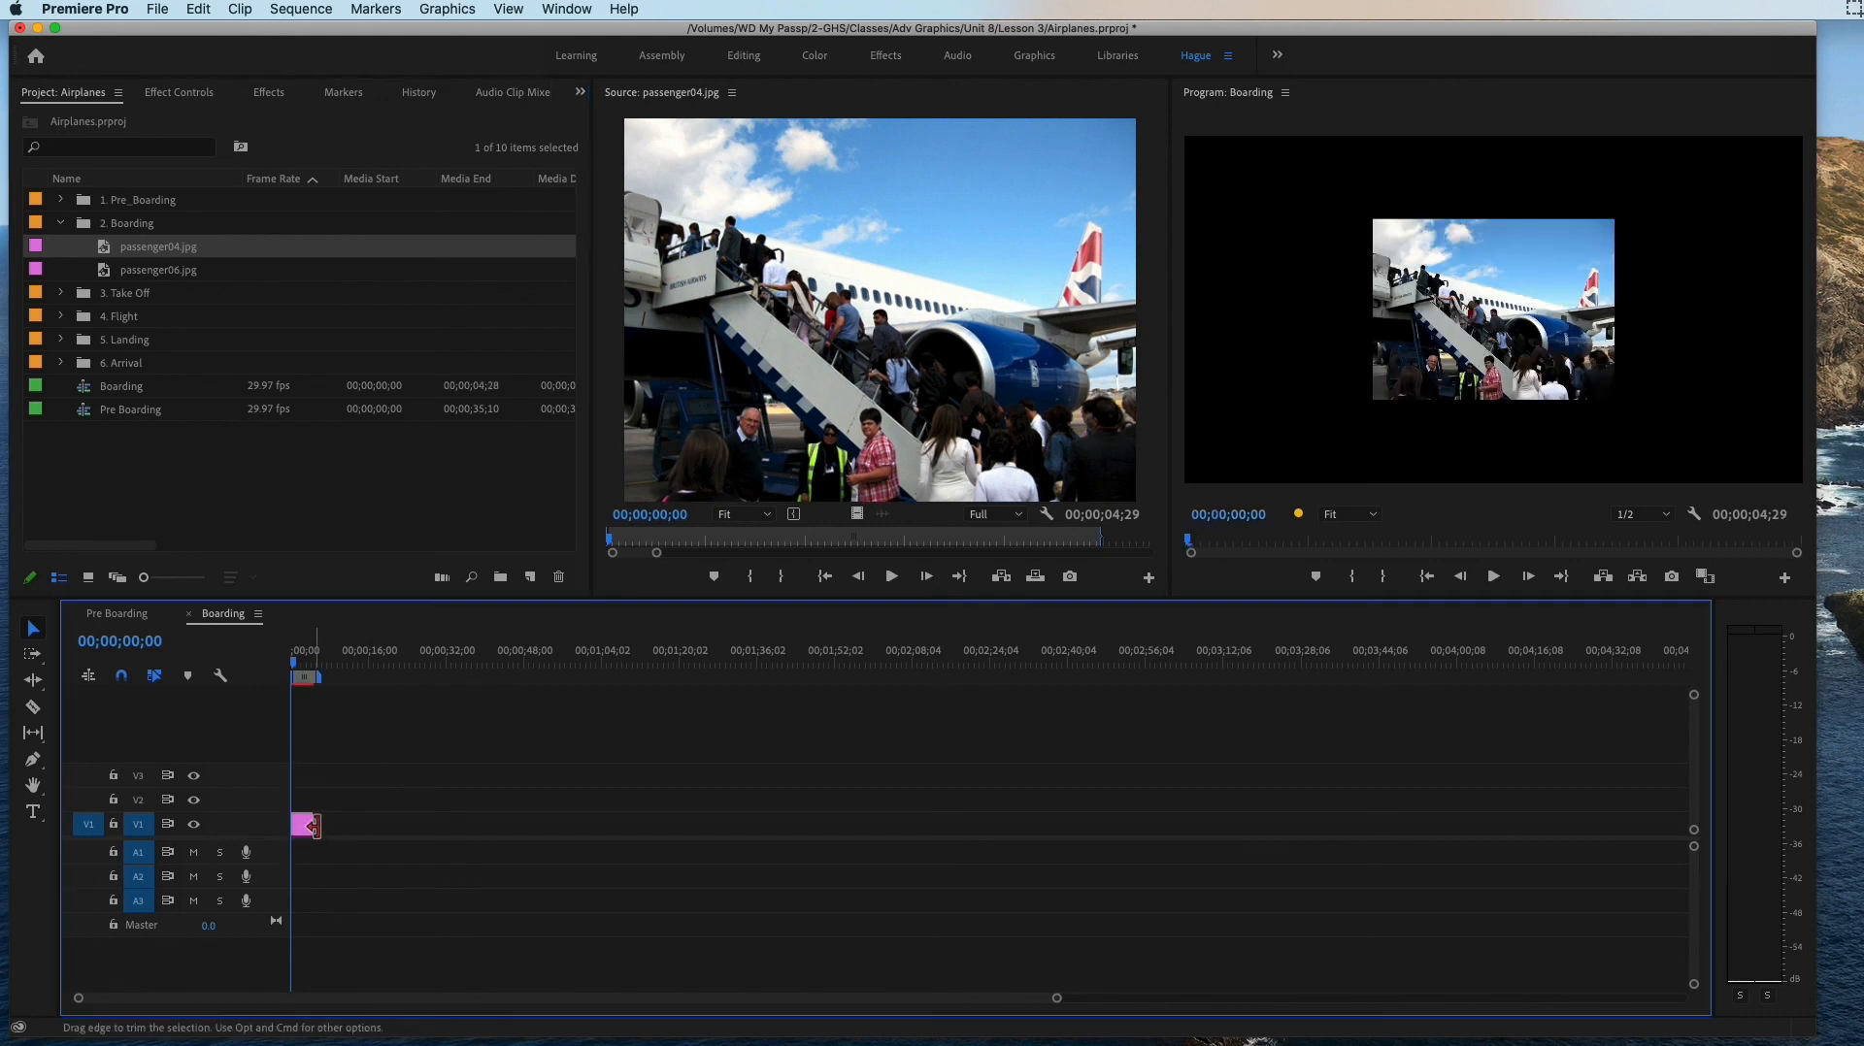
mouse_move(310, 825)
mouse_down()
mouse_move(349, 825)
mouse_move(331, 824)
mouse_up()
drag(1053, 998, 820, 985)
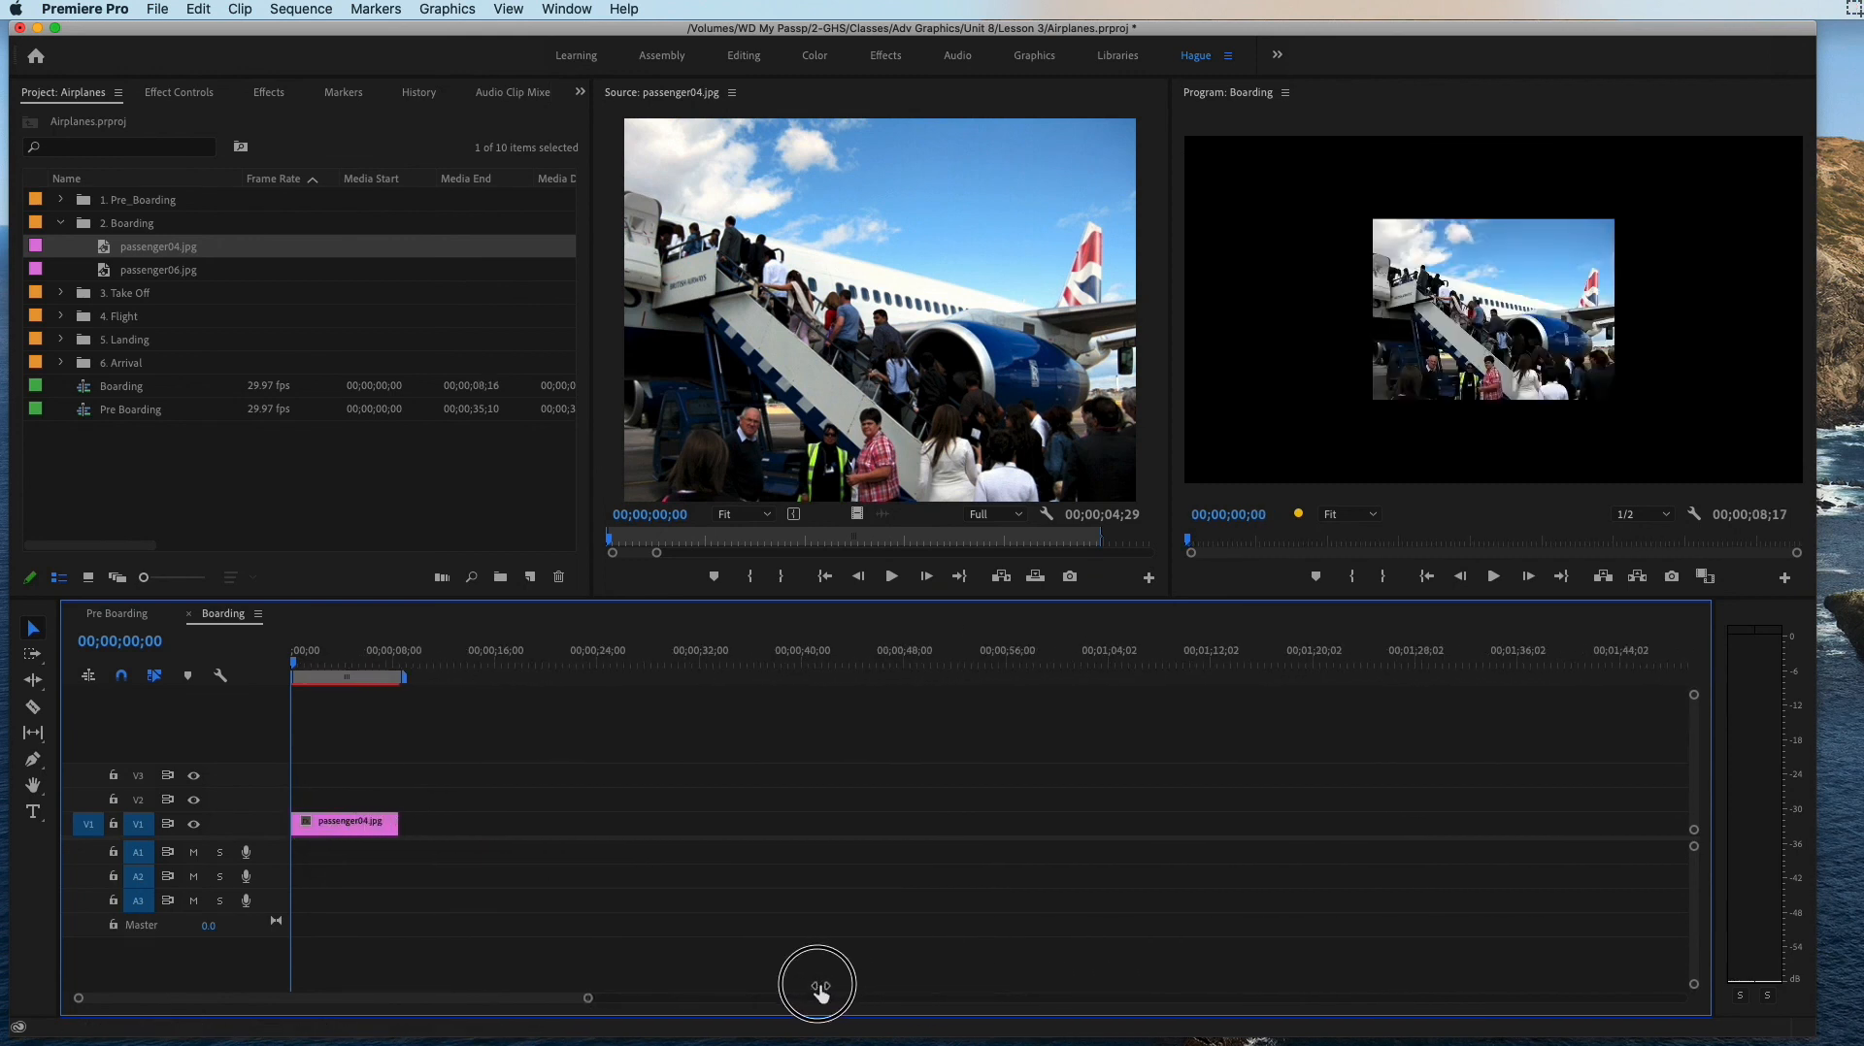
drag(399, 824, 374, 823)
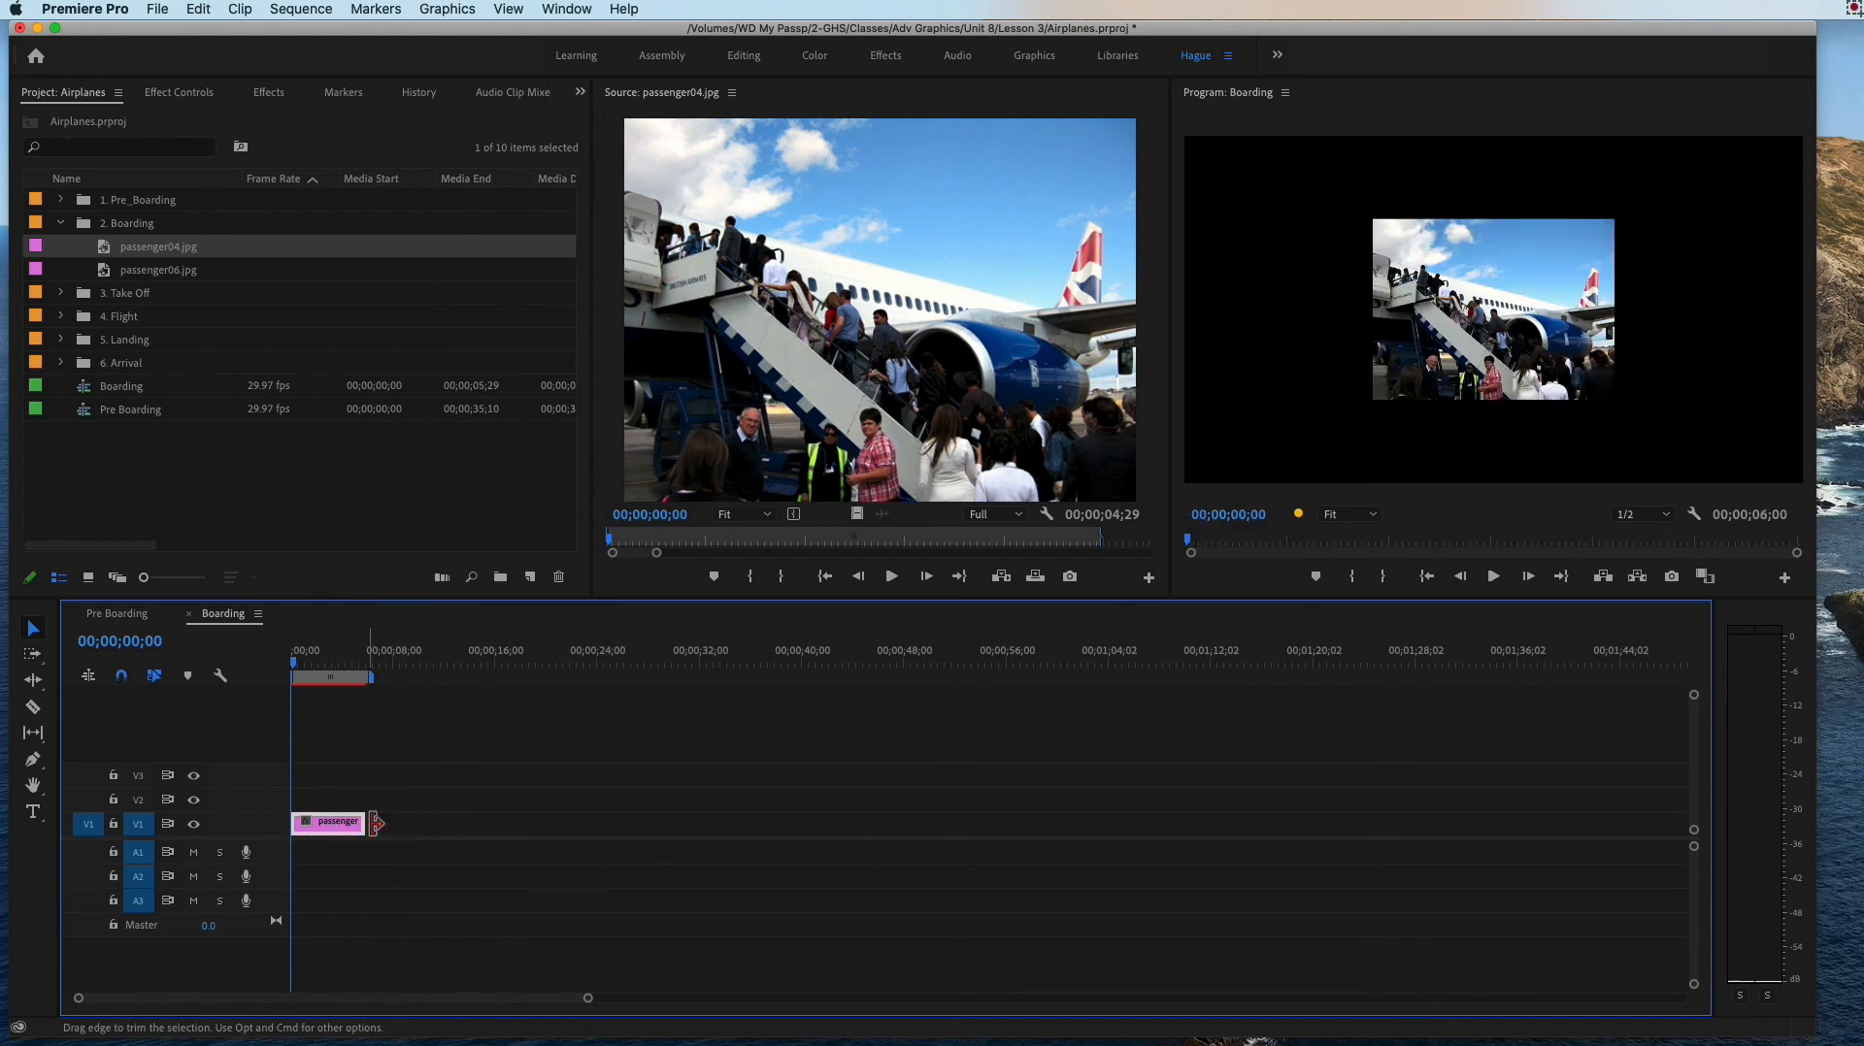
Step: Move the playhead to 00;00;03;26 and extend the end of passenger04.jpg on V1 to about 00;00;08;17
click(145, 277)
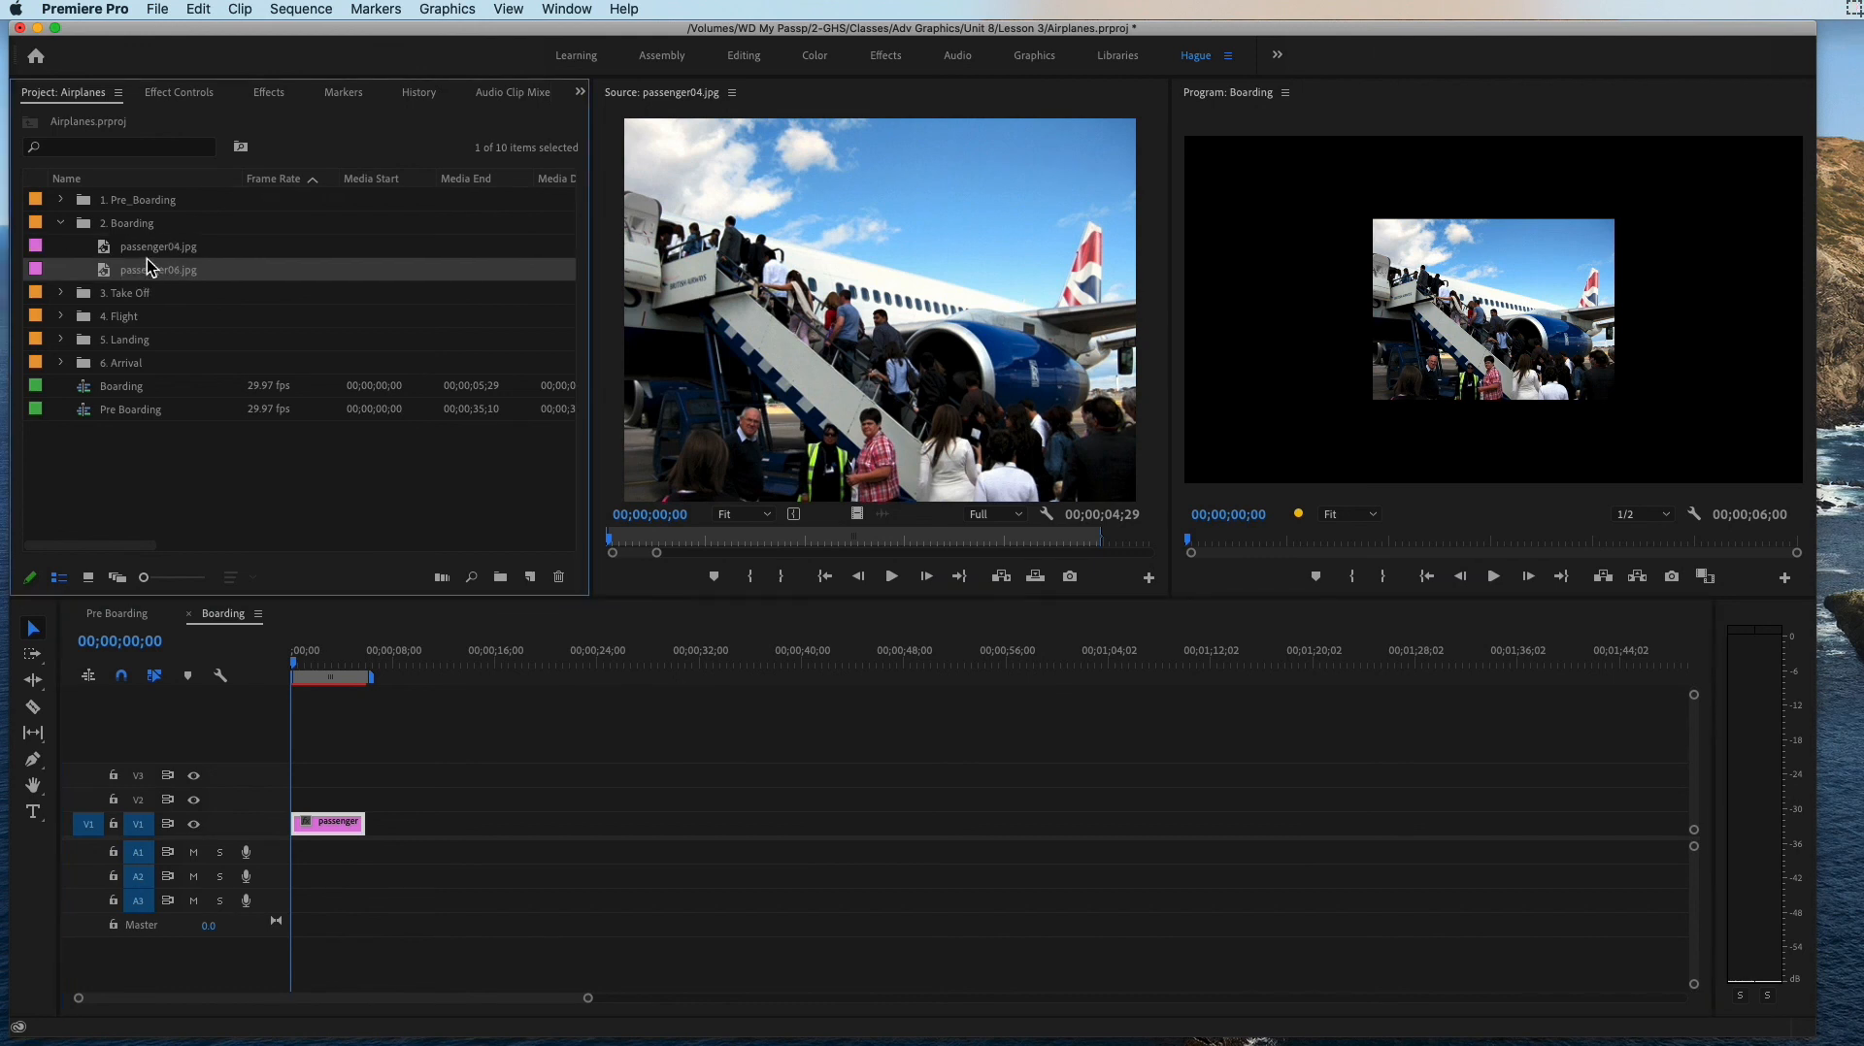
click(153, 254)
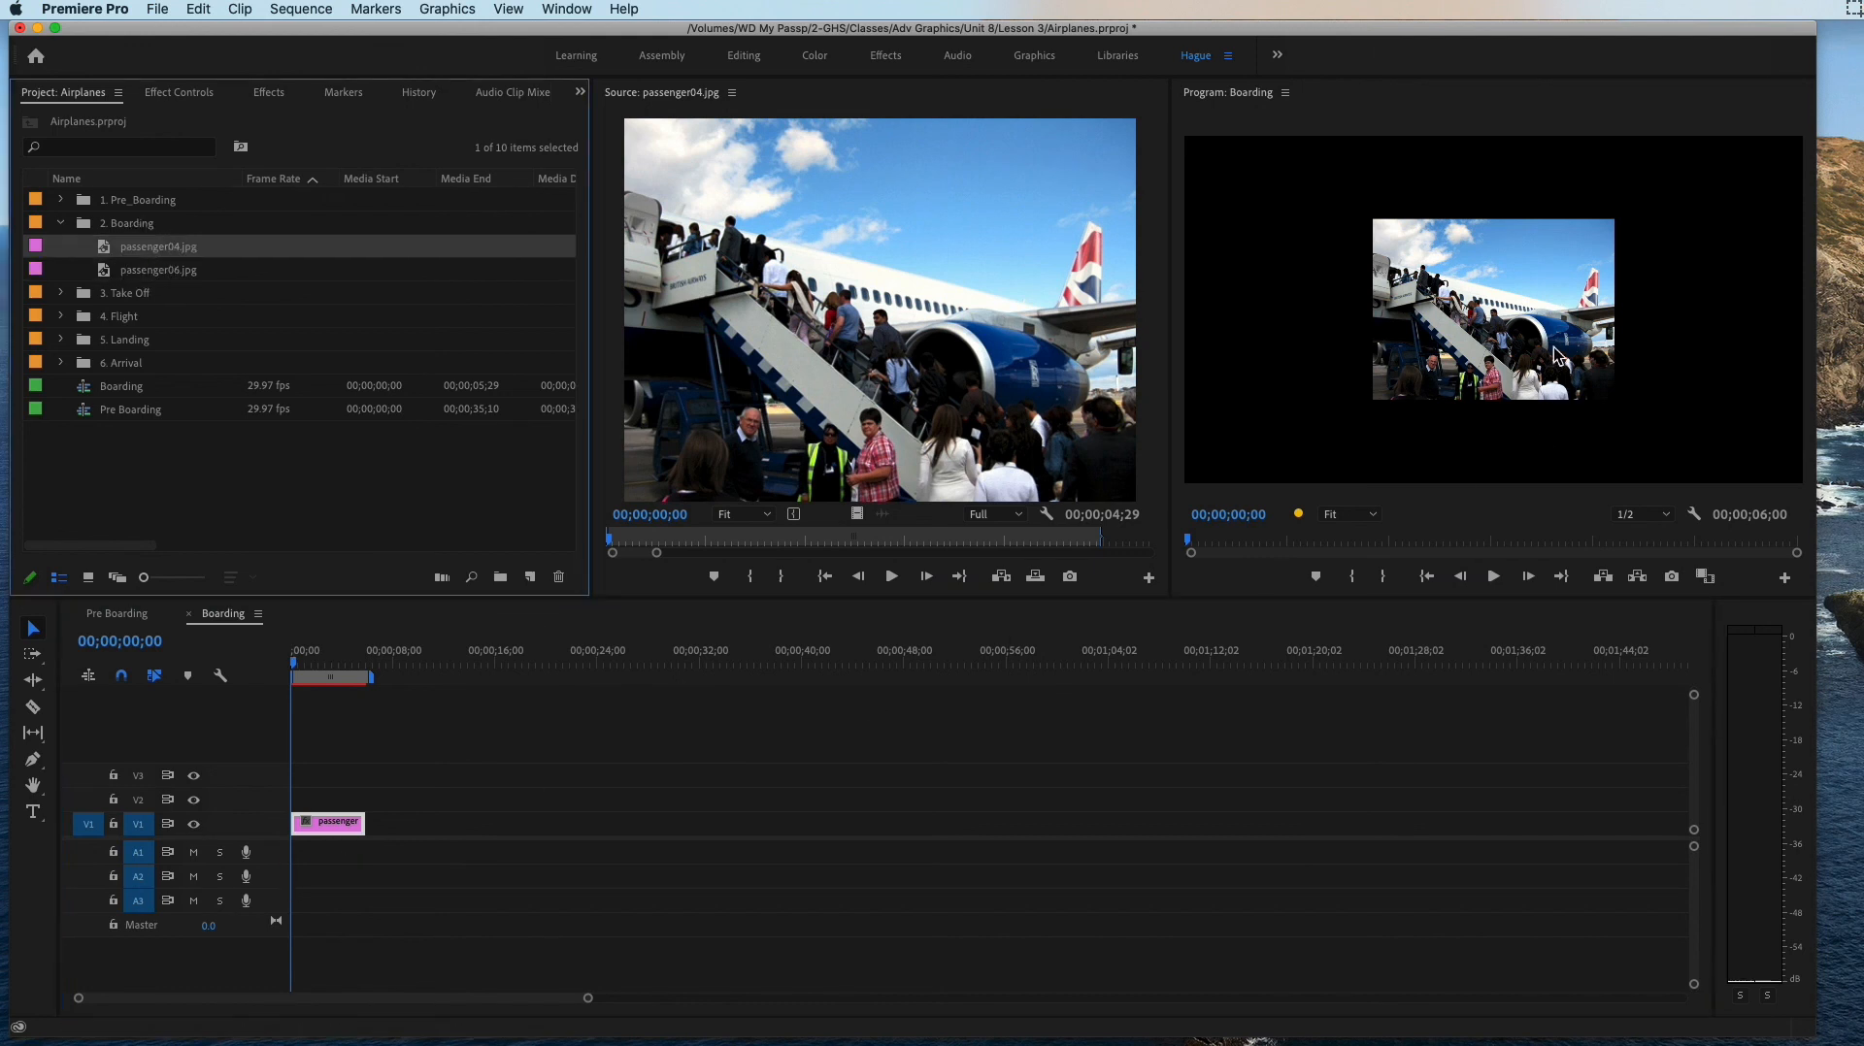
click(340, 663)
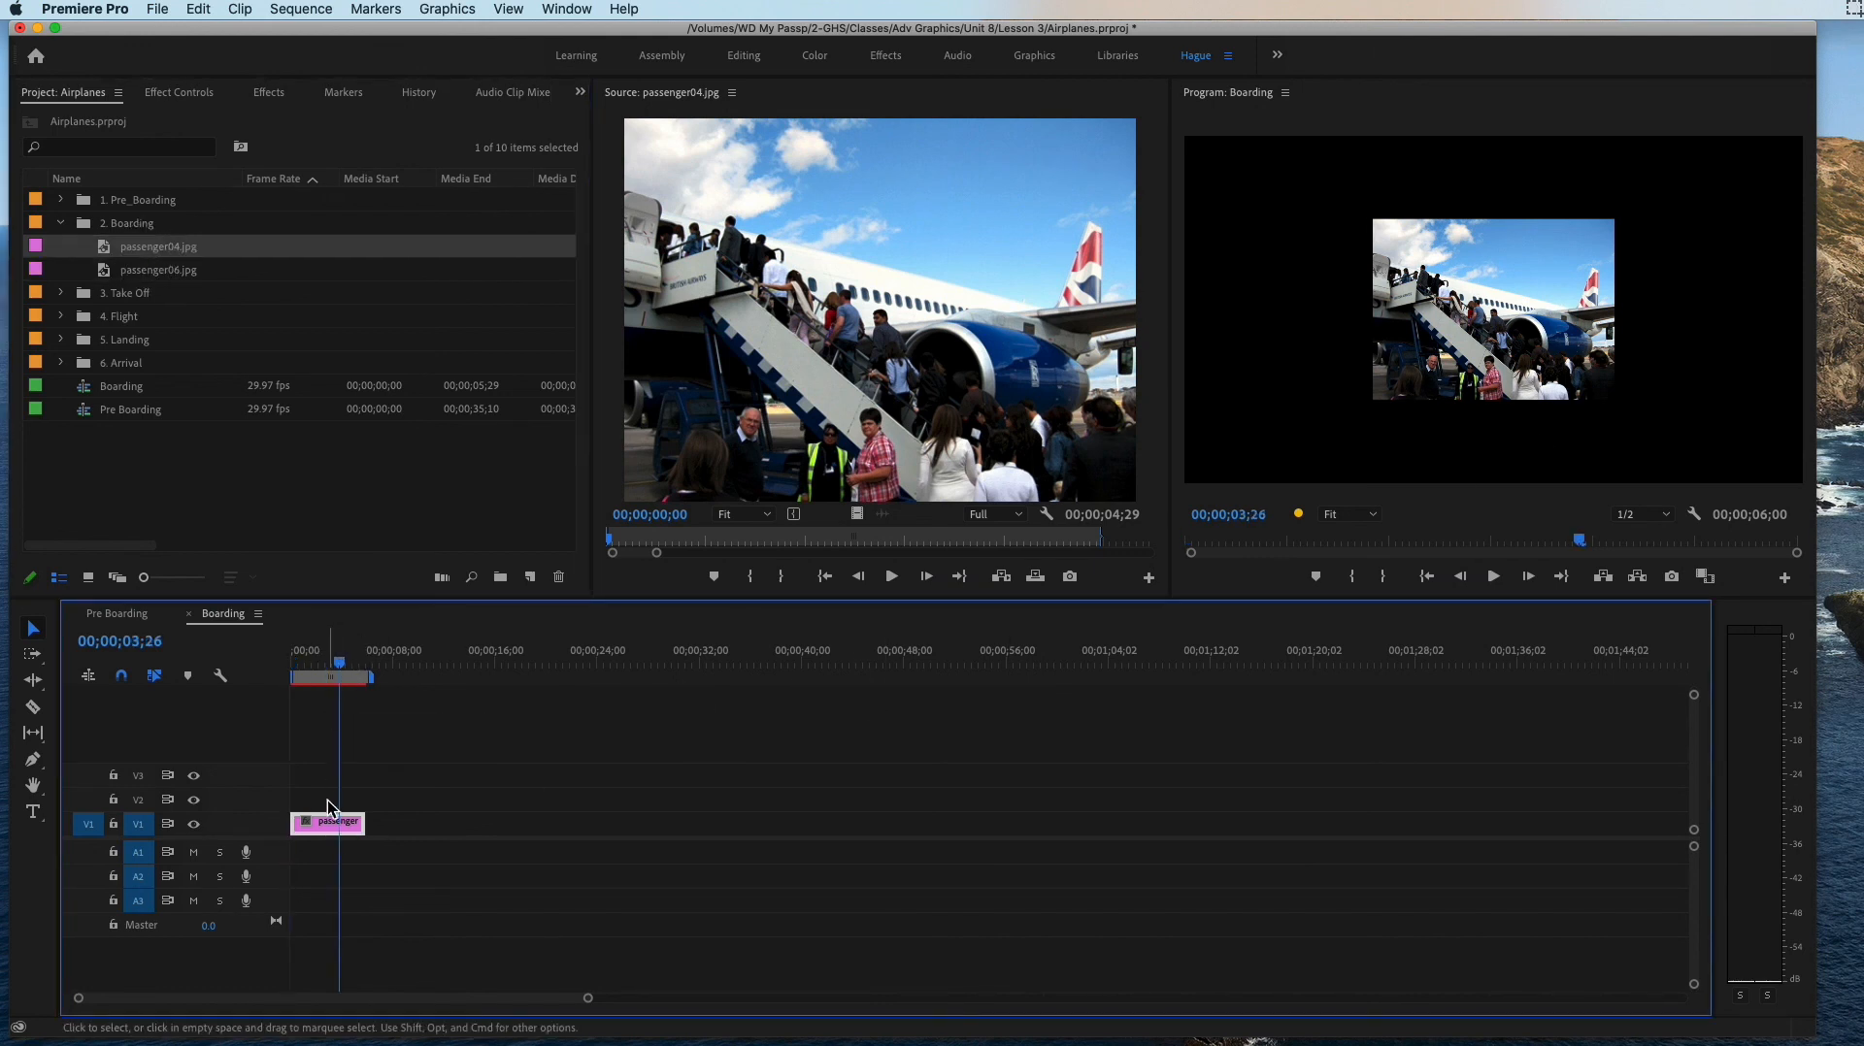
click(859, 360)
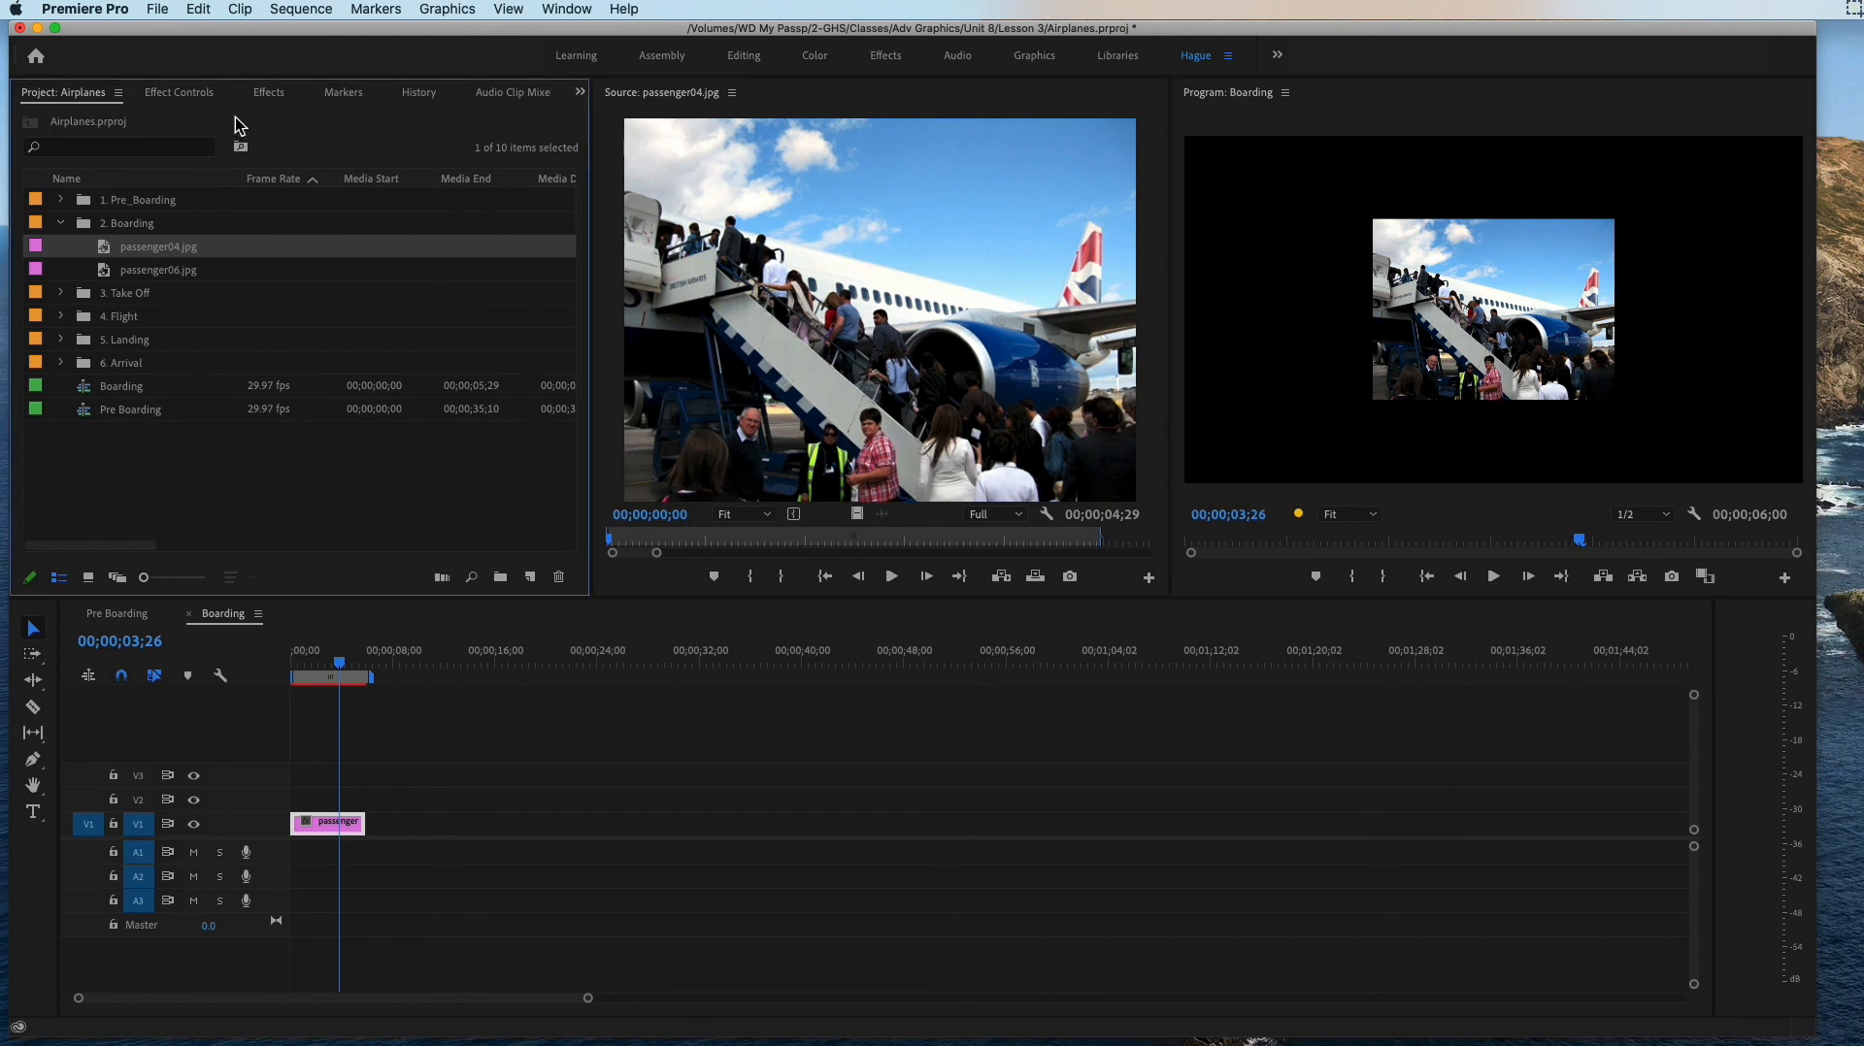
click(199, 100)
drag(201, 104, 326, 829)
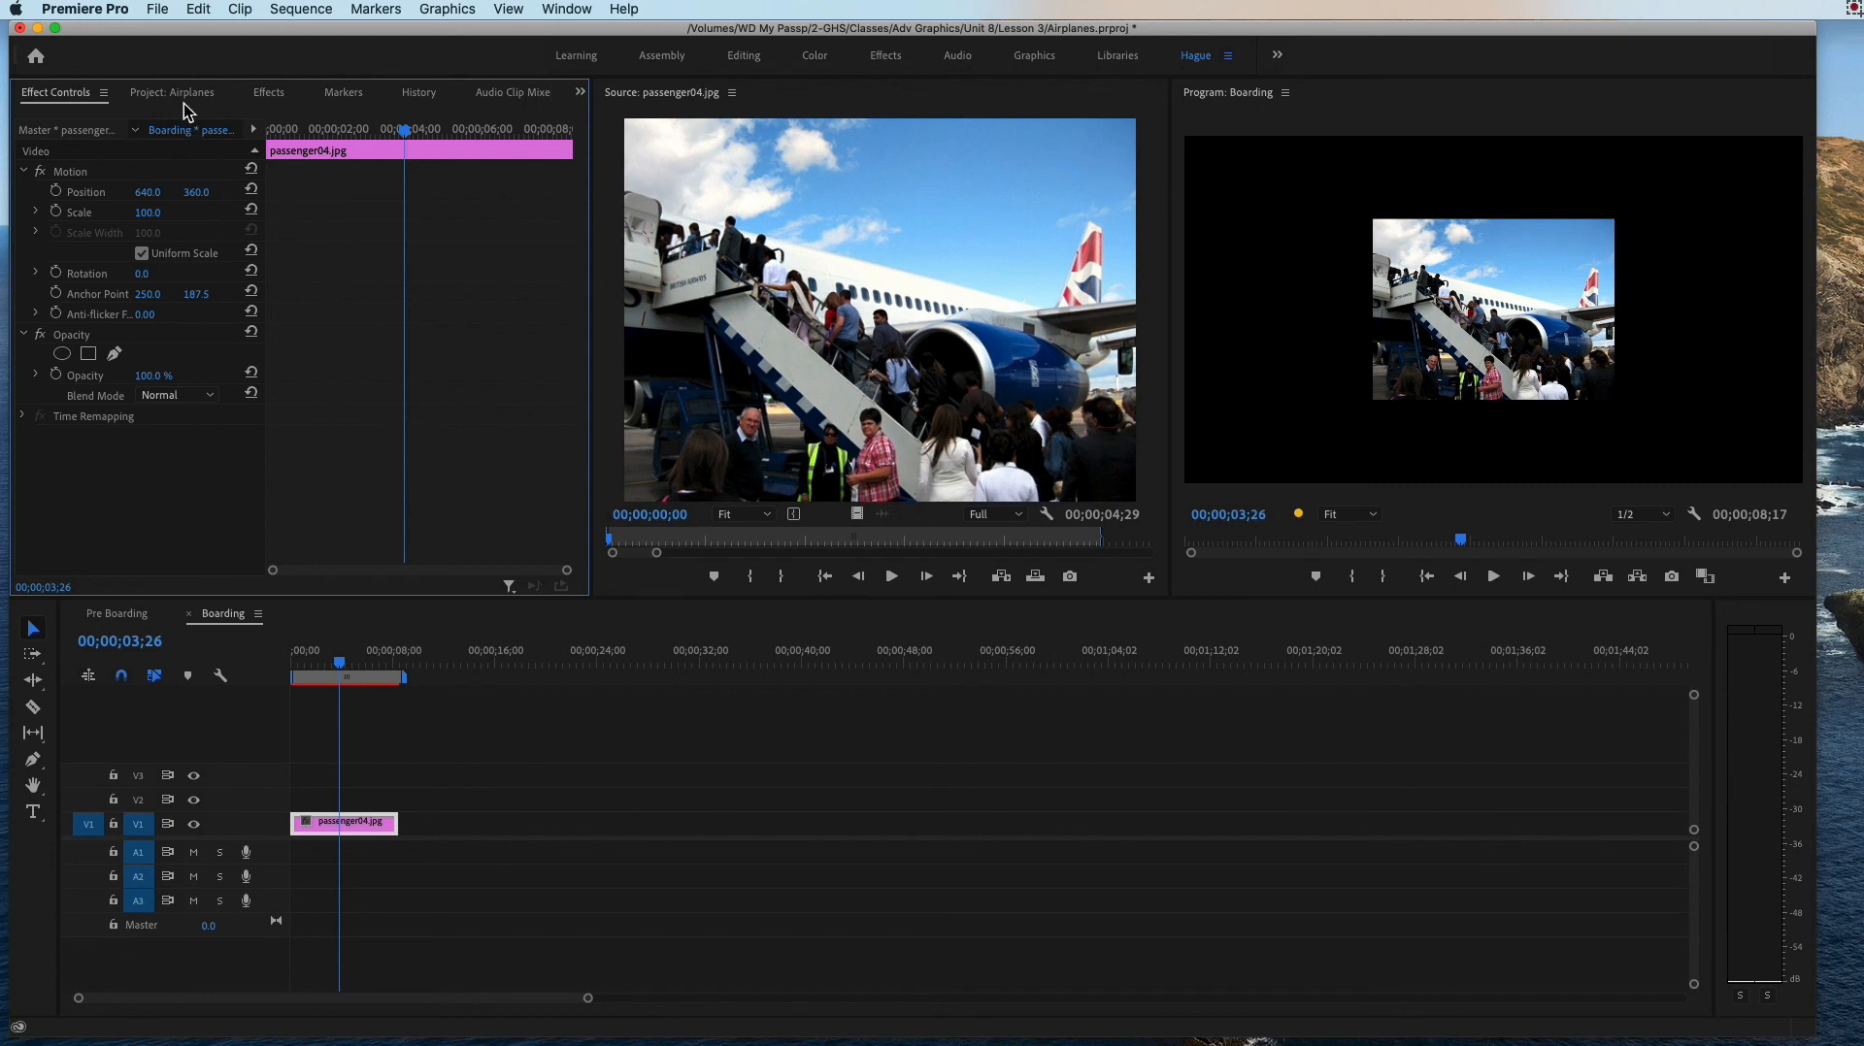
Step: Place passenger06.jpg from the 2. Boarding bin on V1 directly after passenger04.jpg in the Boarding sequence
click(180, 95)
drag(108, 95, 178, 99)
click(79, 91)
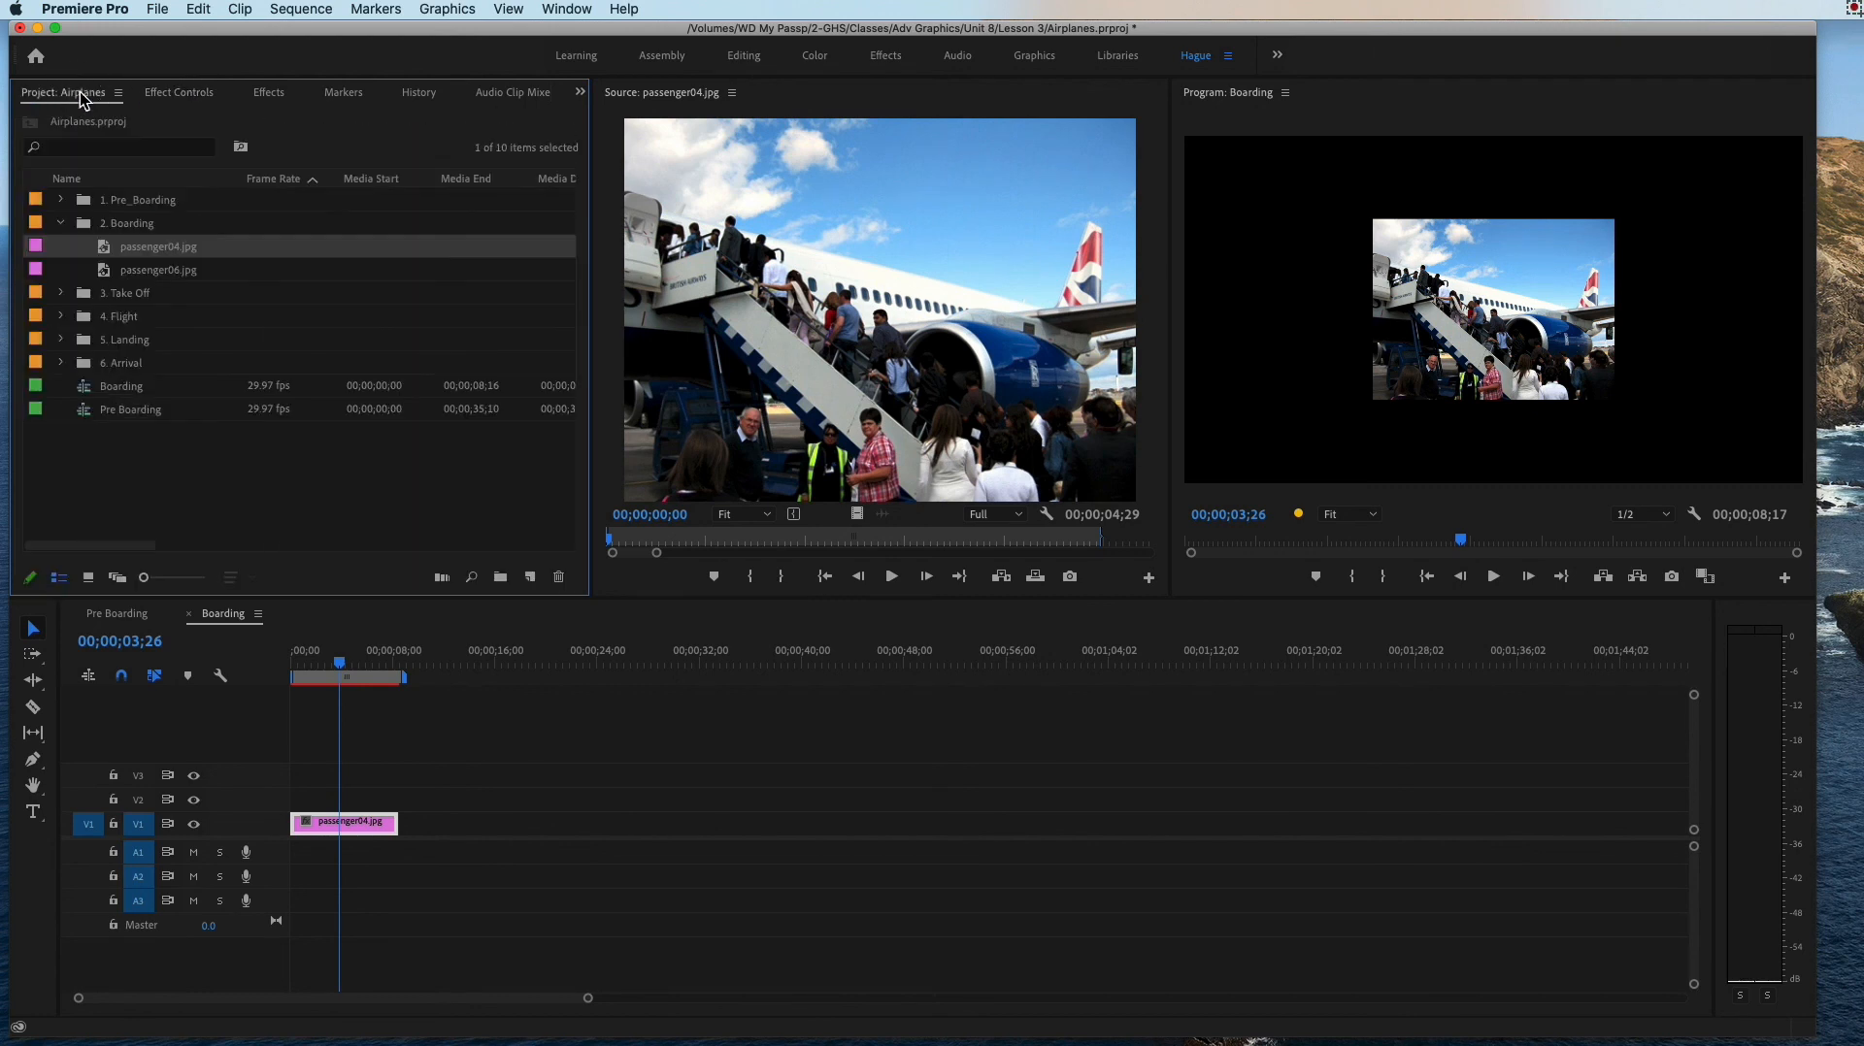
click(155, 276)
drag(162, 281, 444, 833)
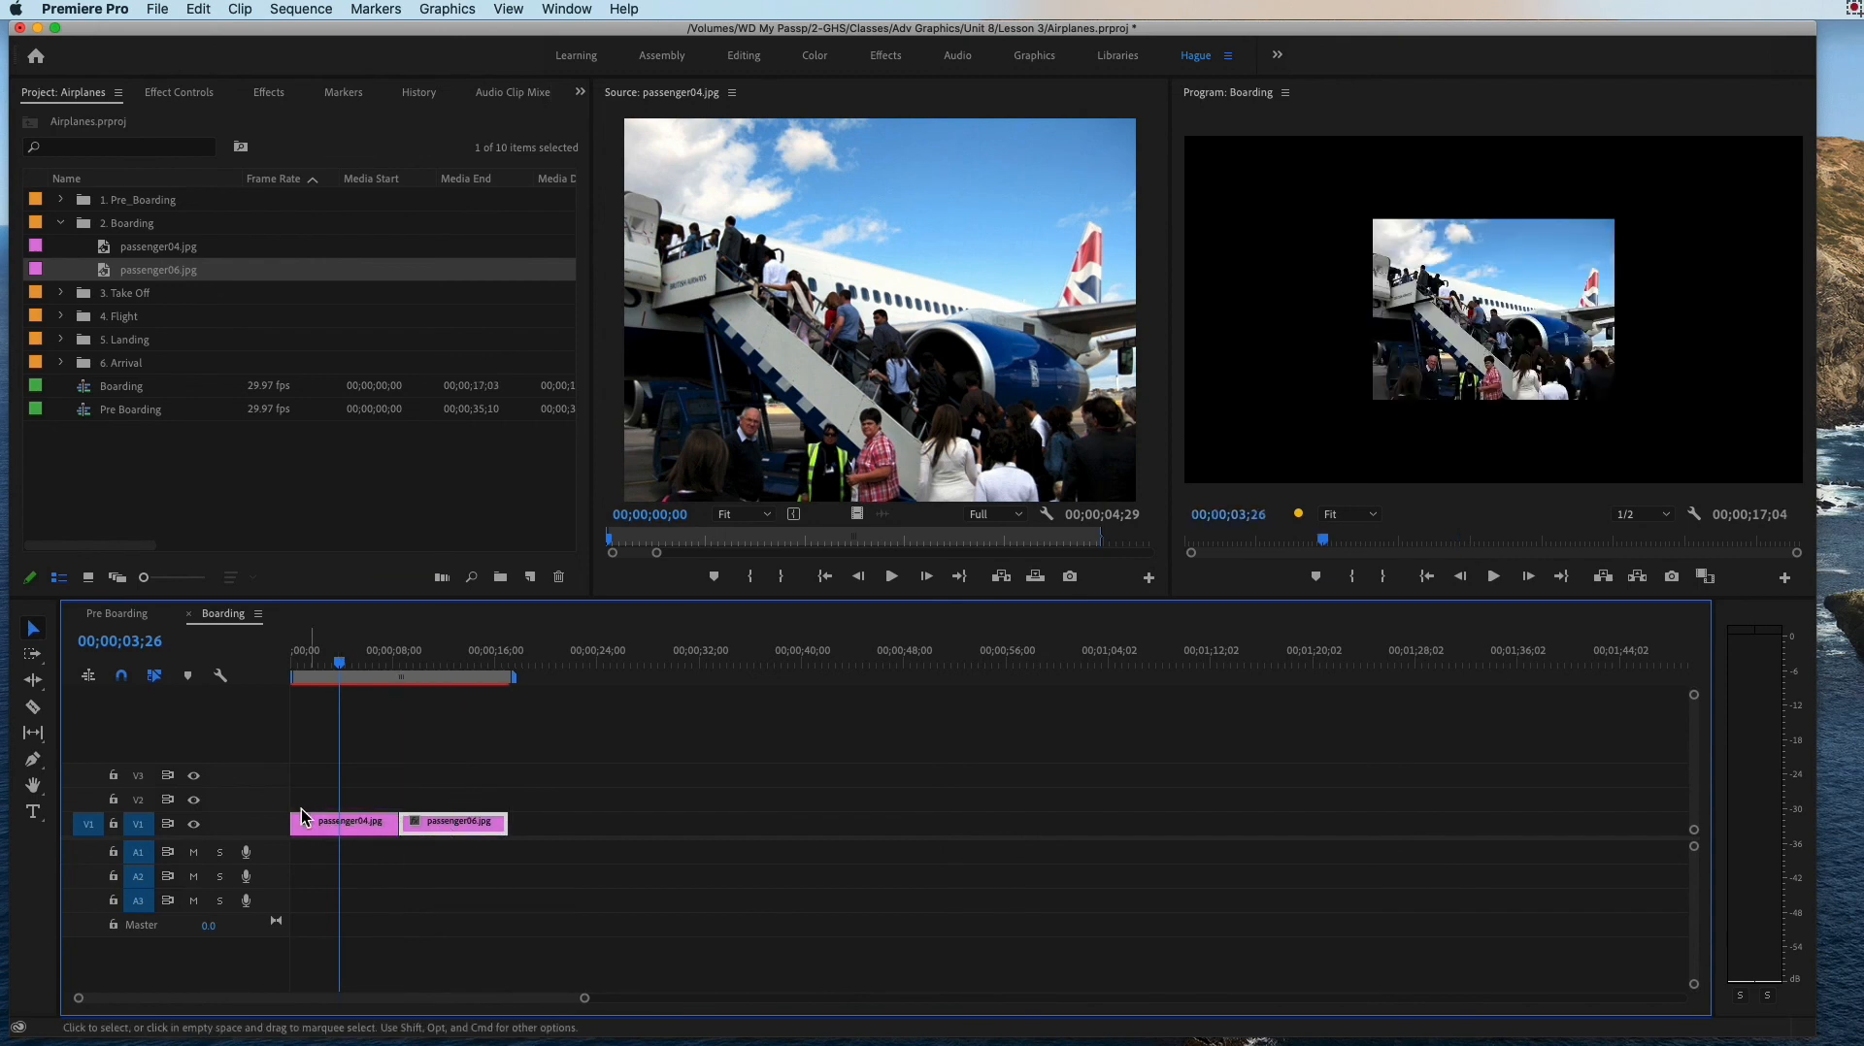
Step: Enlarge passenger04.jpg in the Boarding sequence to a Scale of 255 so it fills the frame width
click(359, 820)
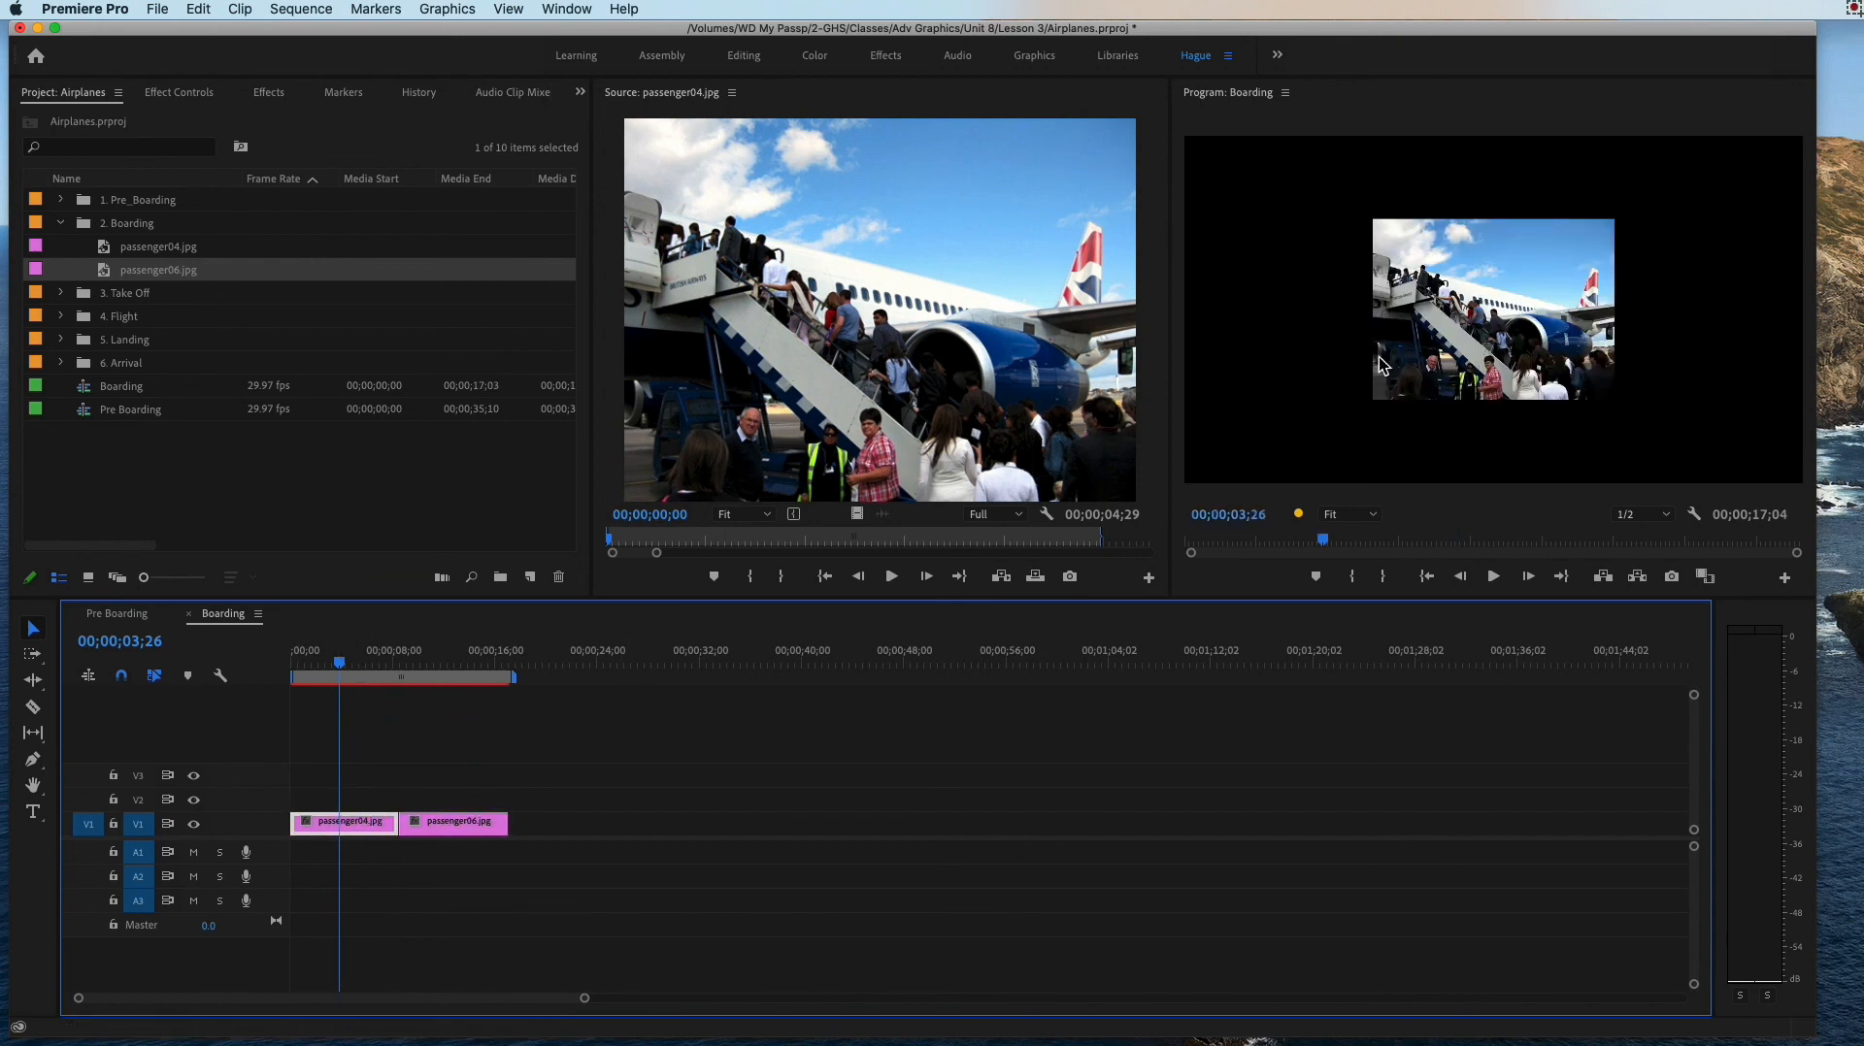
click(184, 92)
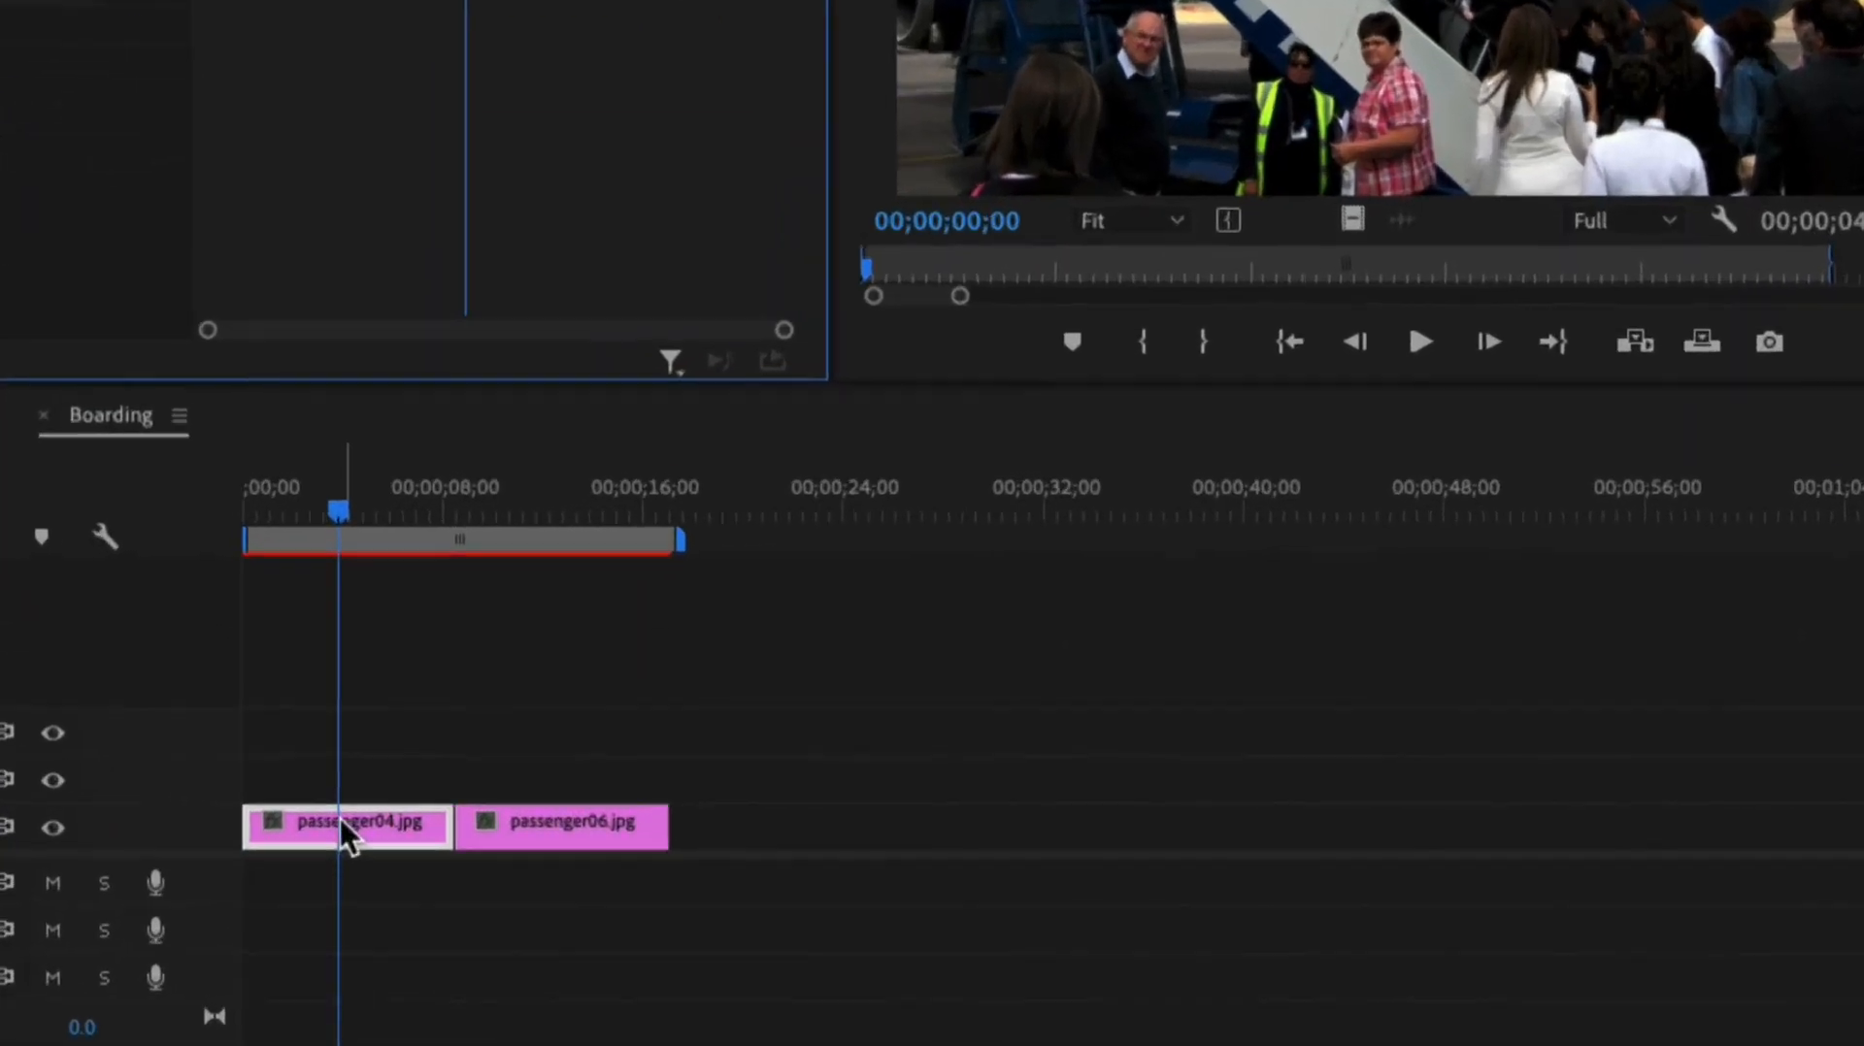
mouse_move(342, 824)
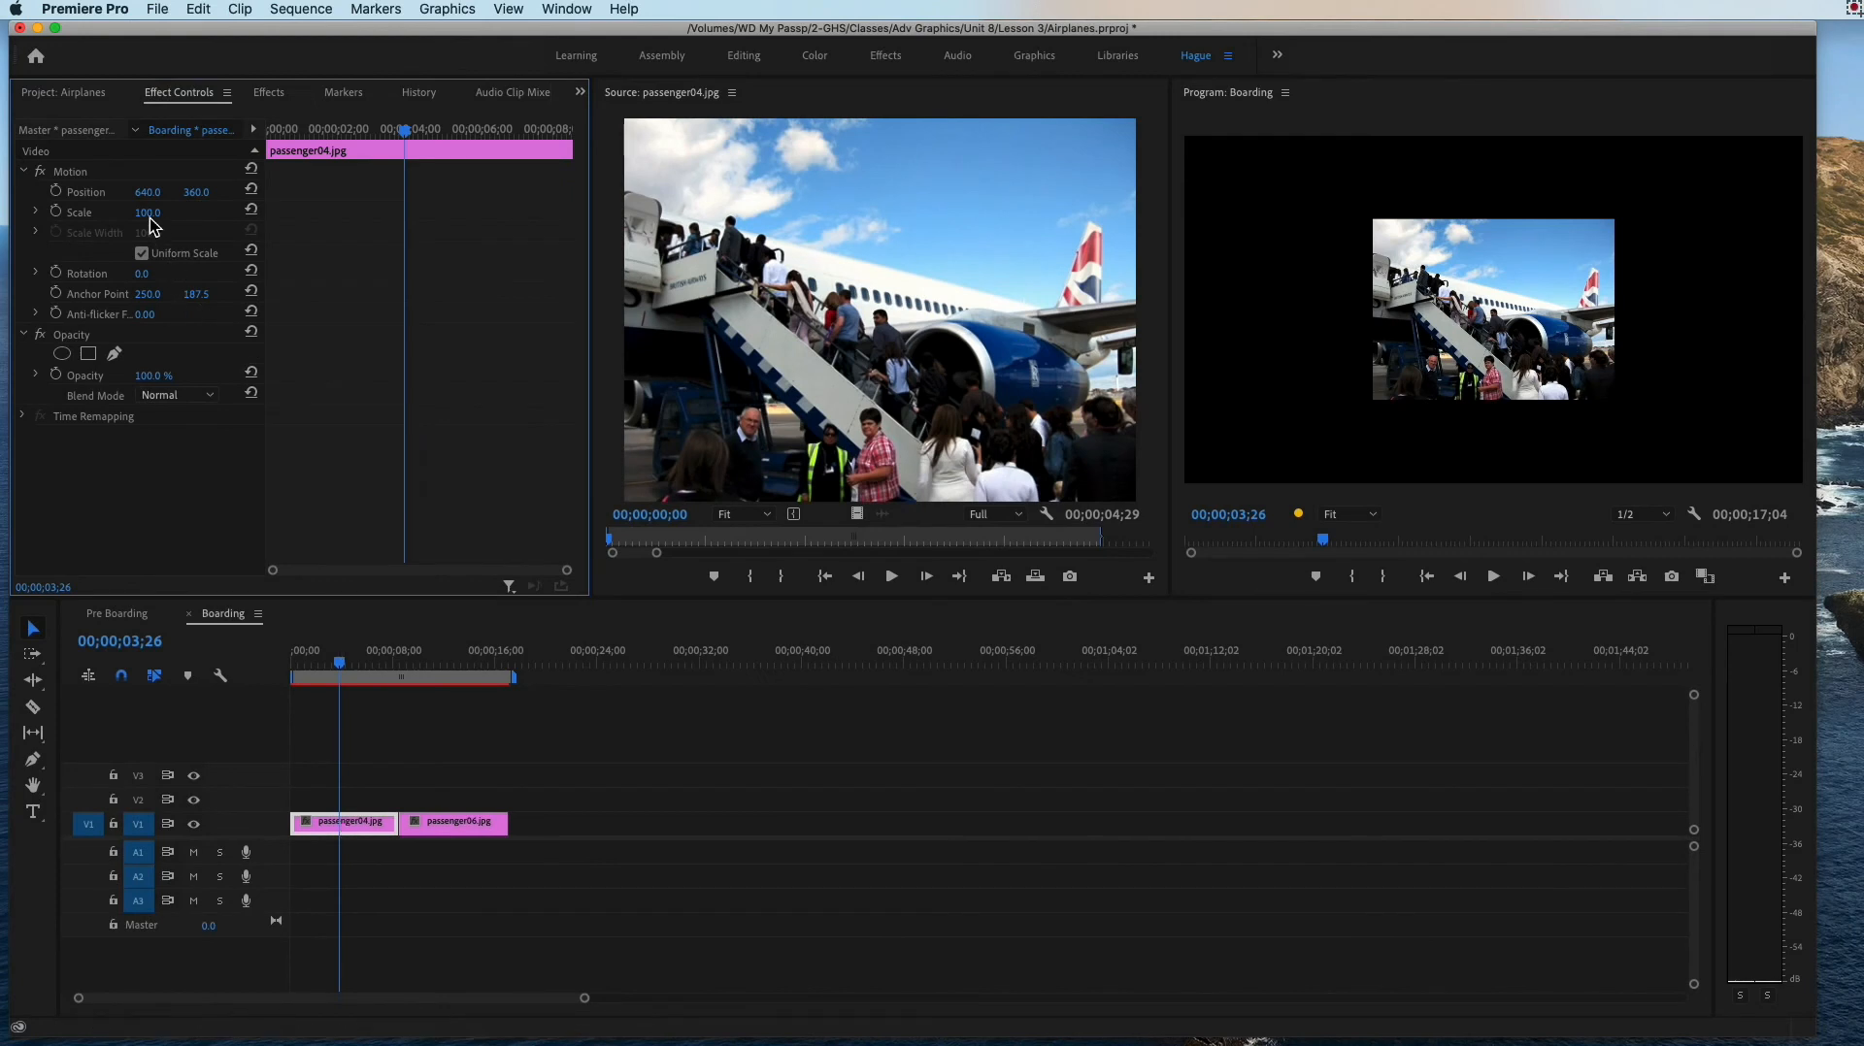
drag(148, 213, 277, 213)
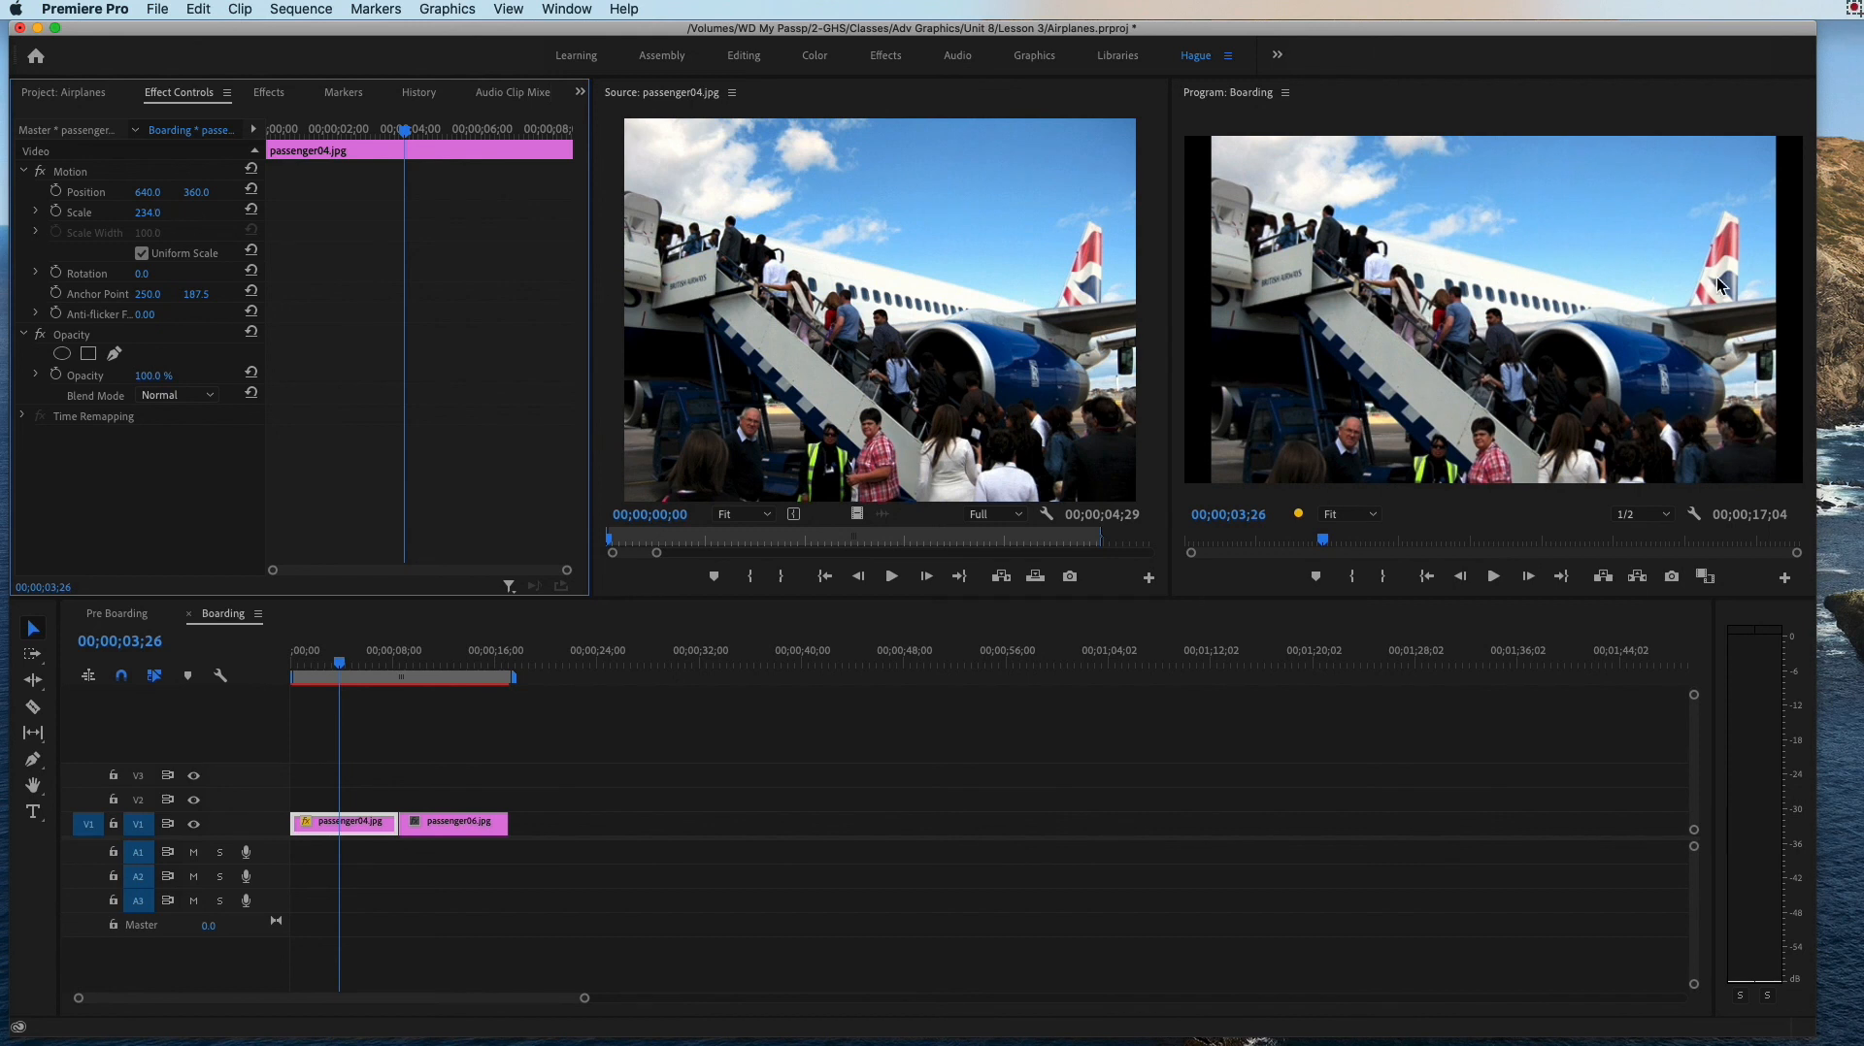
drag(155, 222, 165, 217)
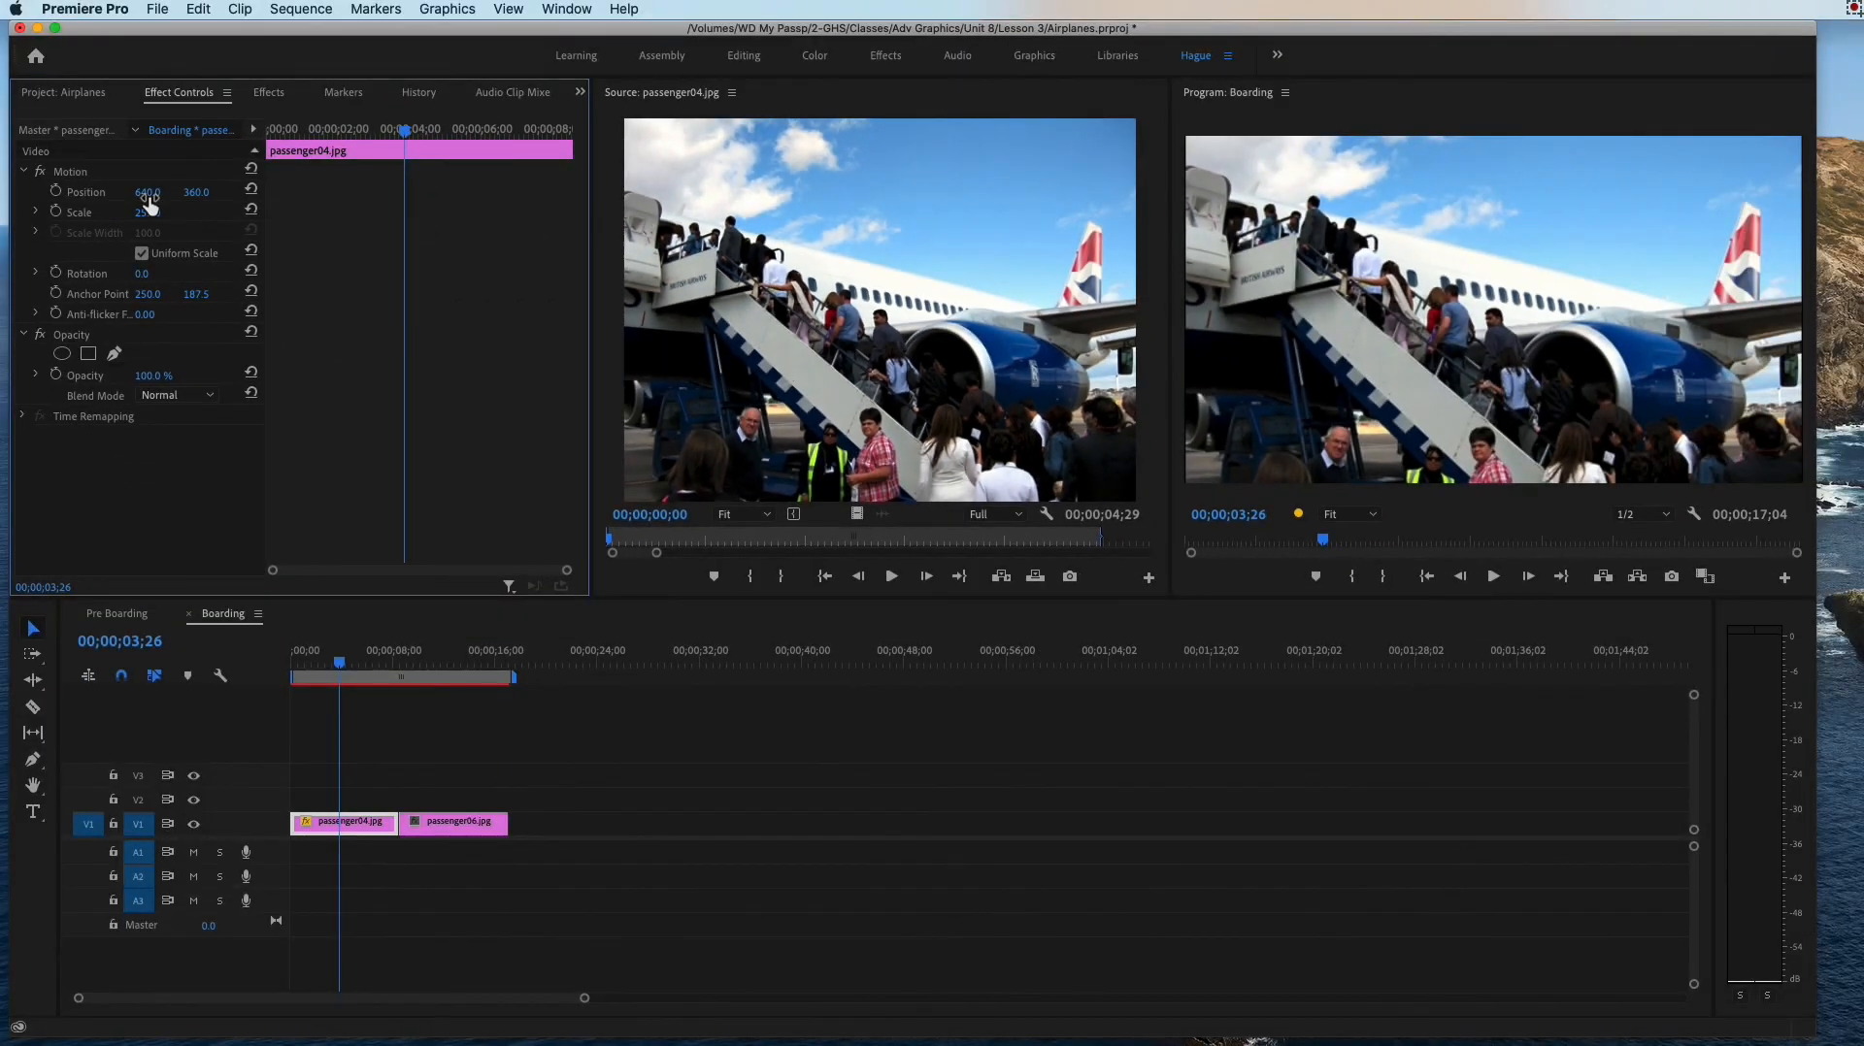
Step: Reposition passenger04.jpg in the frame, setting its horizontal Position to about 642 and adjusting its vertical Position
mouse_move(140, 192)
mouse_down()
mouse_move(330, 192)
mouse_move(146, 192)
mouse_up()
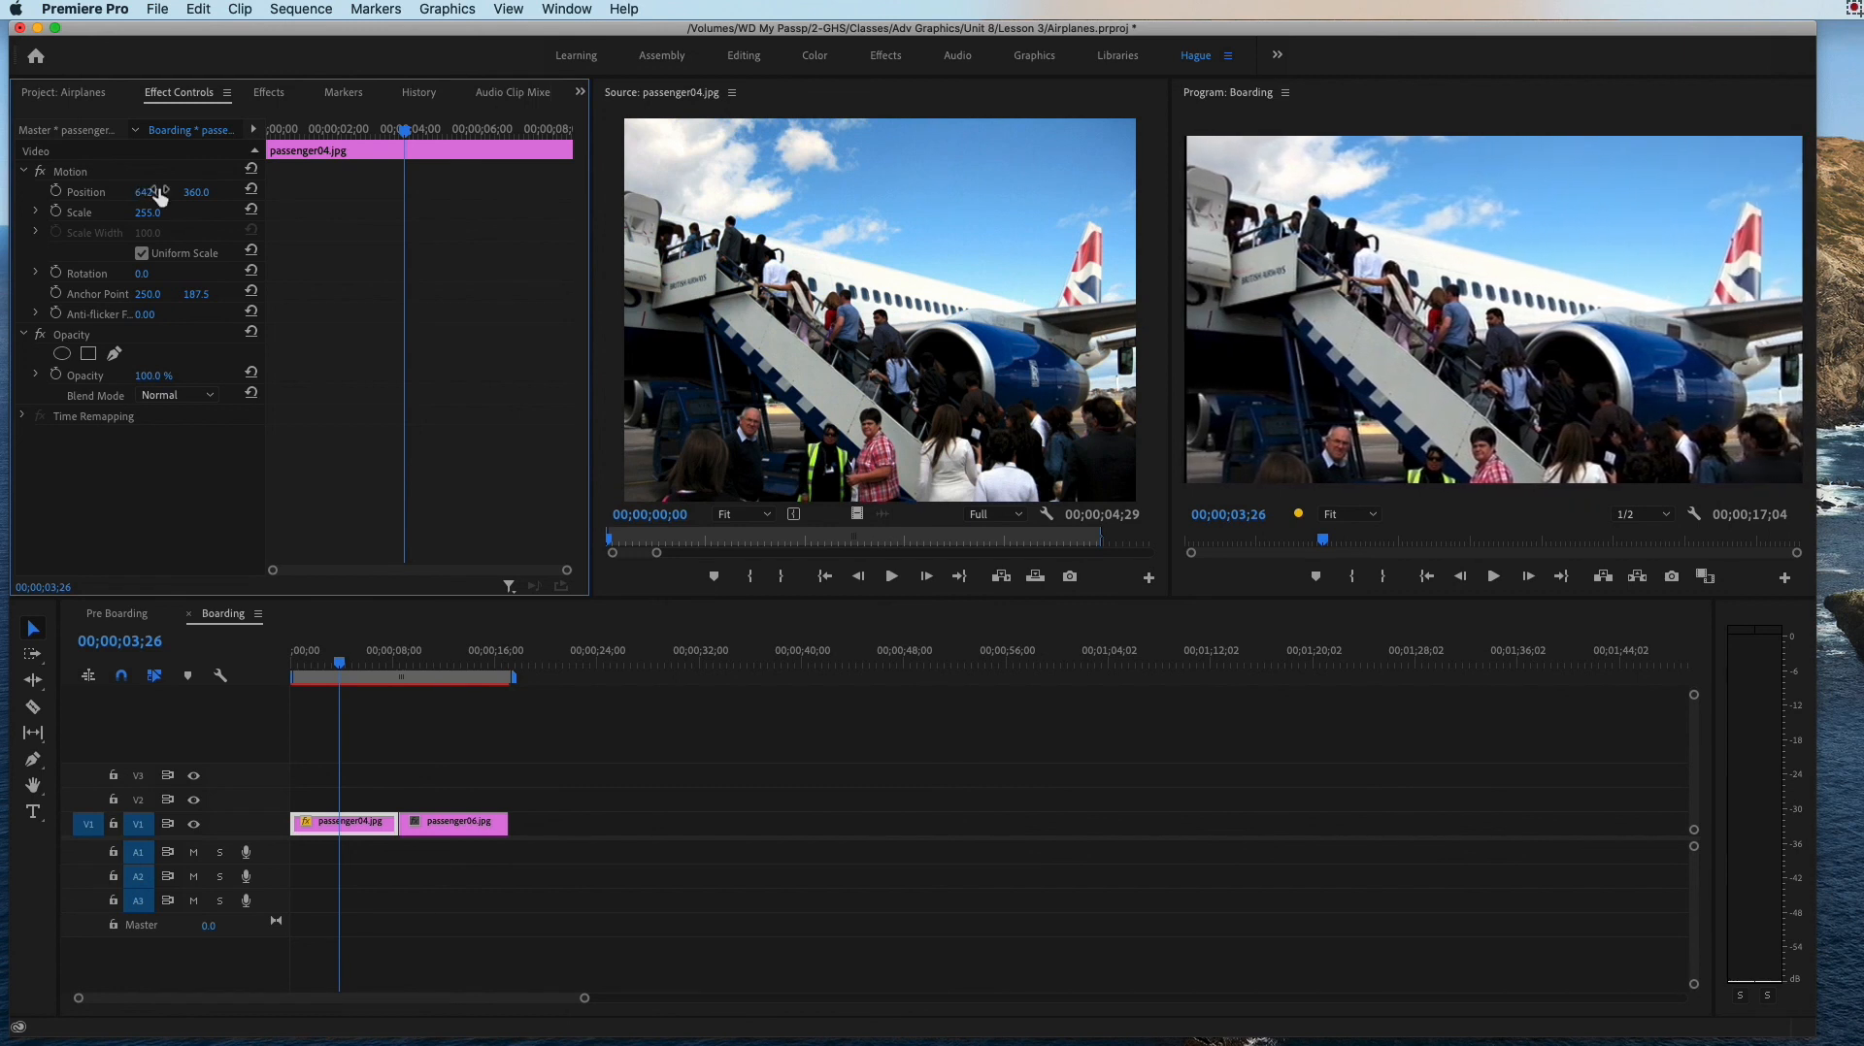
drag(197, 192, 68, 192)
drag(196, 192, 163, 192)
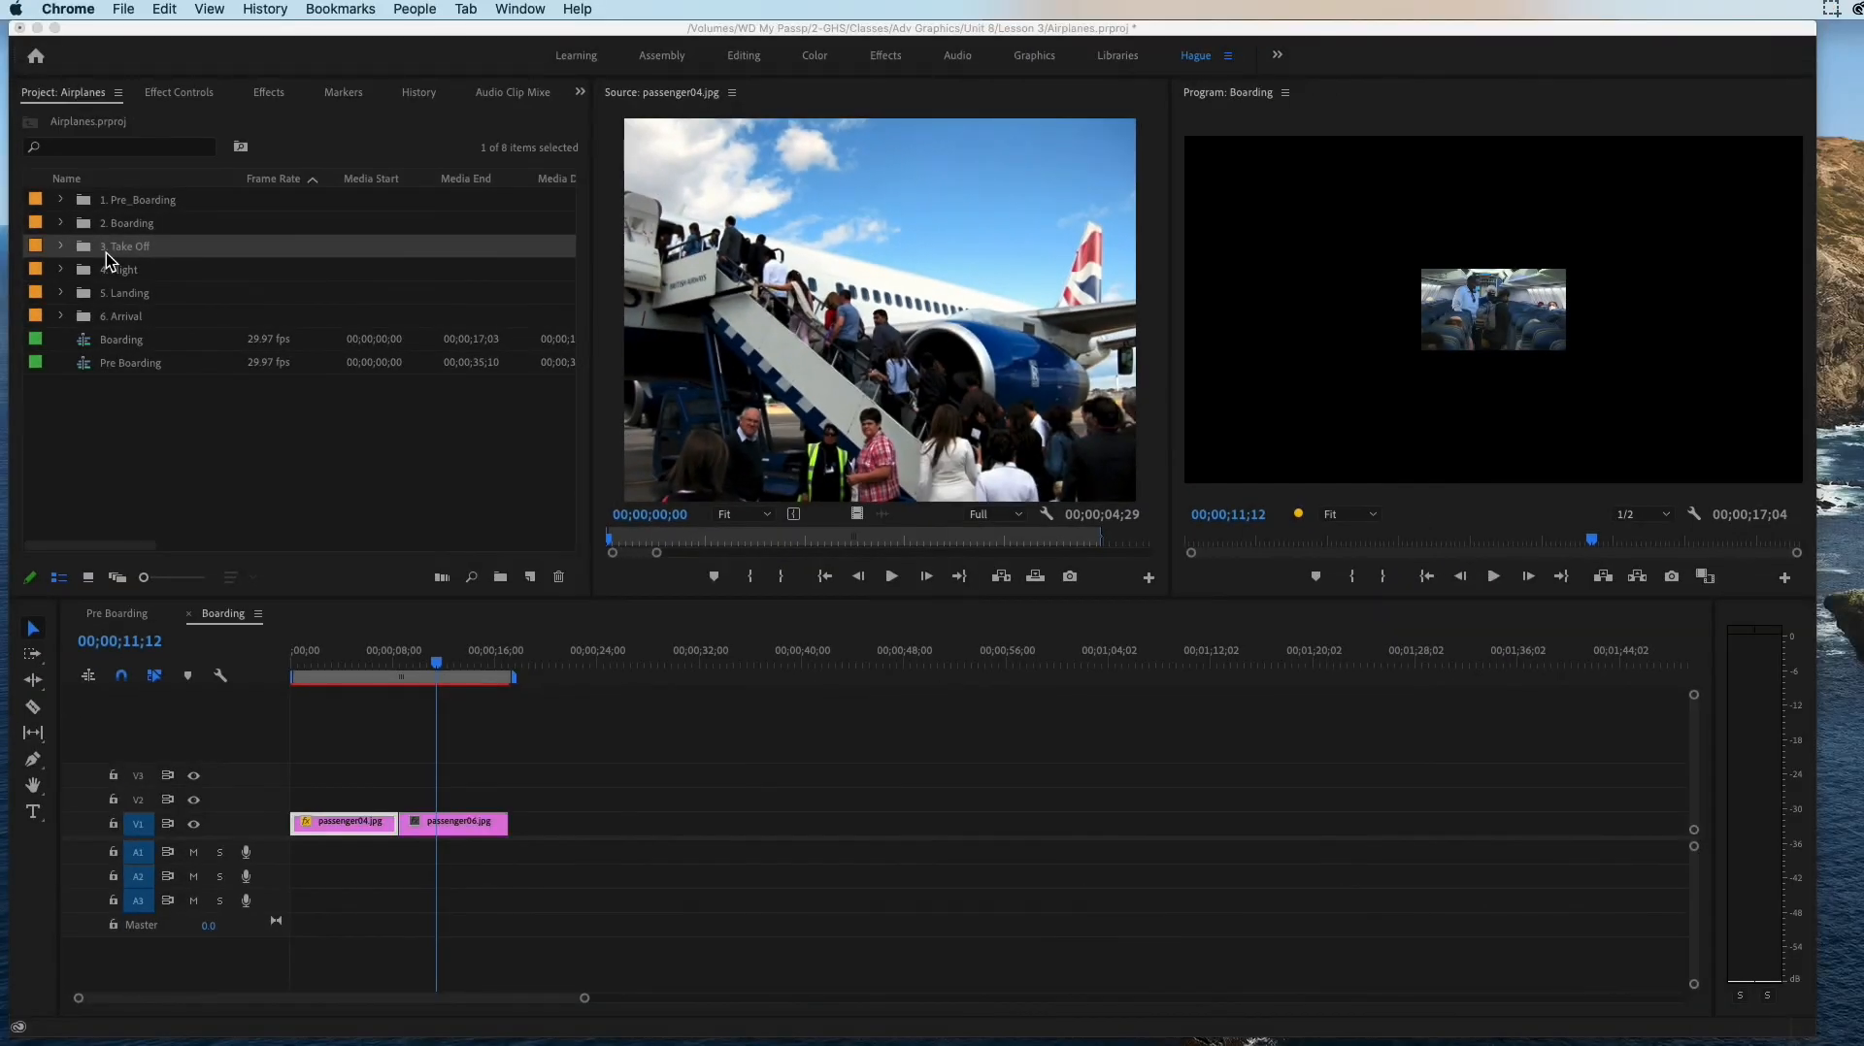
Step: Create a sequence named Take Off with the HDV 720p30 preset and move it out of the 3. Take Off bin to the project's root level
click(123, 9)
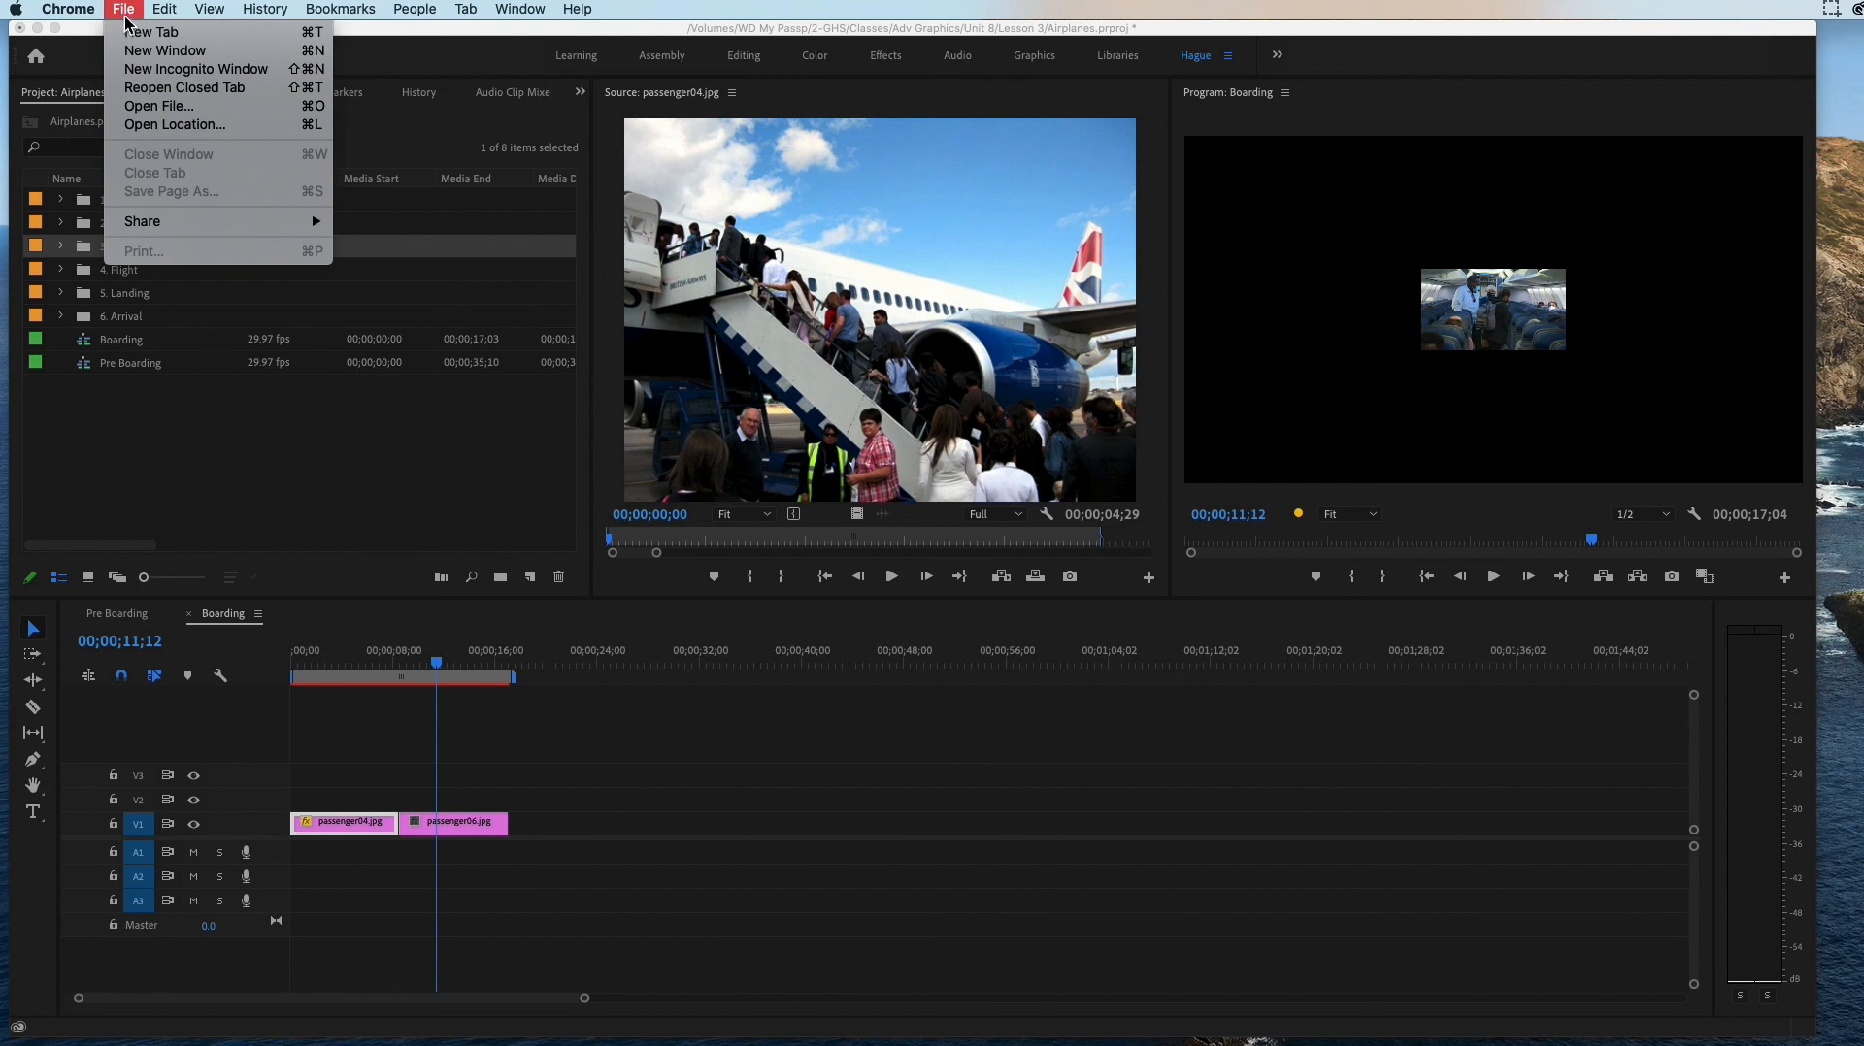
click(428, 29)
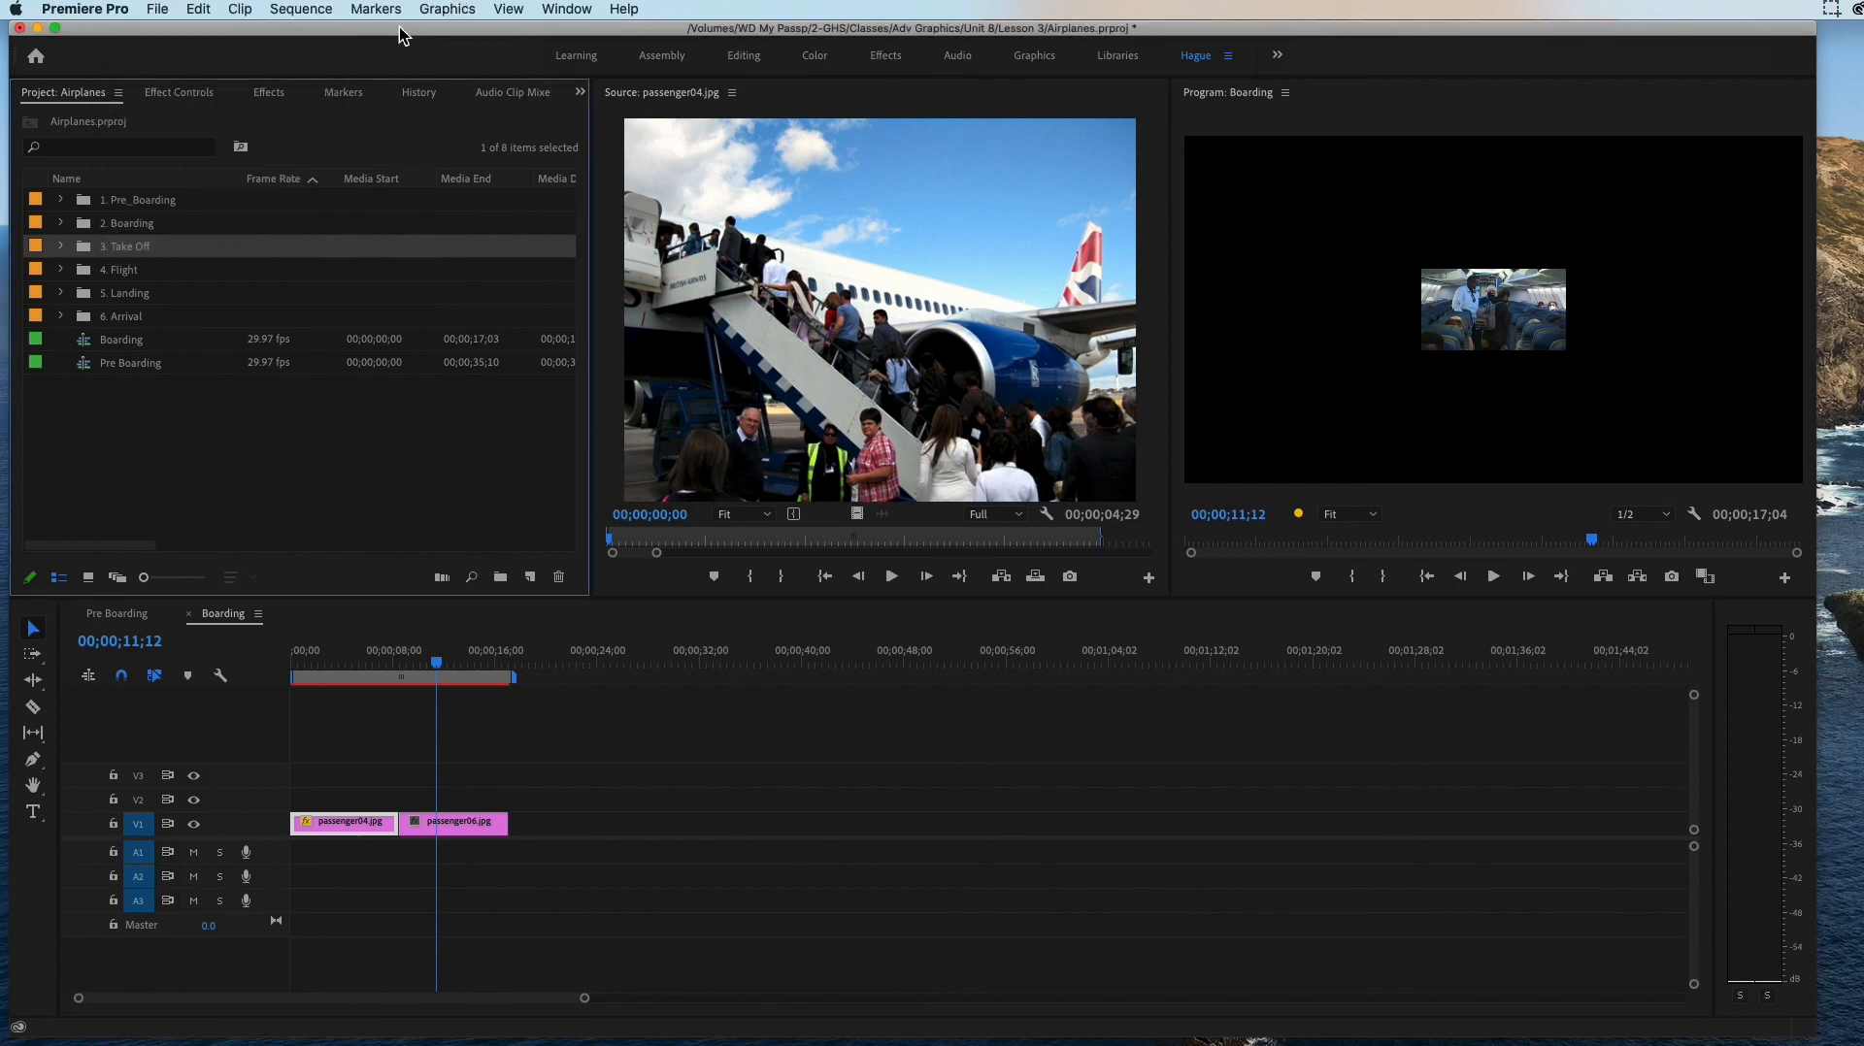
click(158, 10)
mouse_move(242, 32)
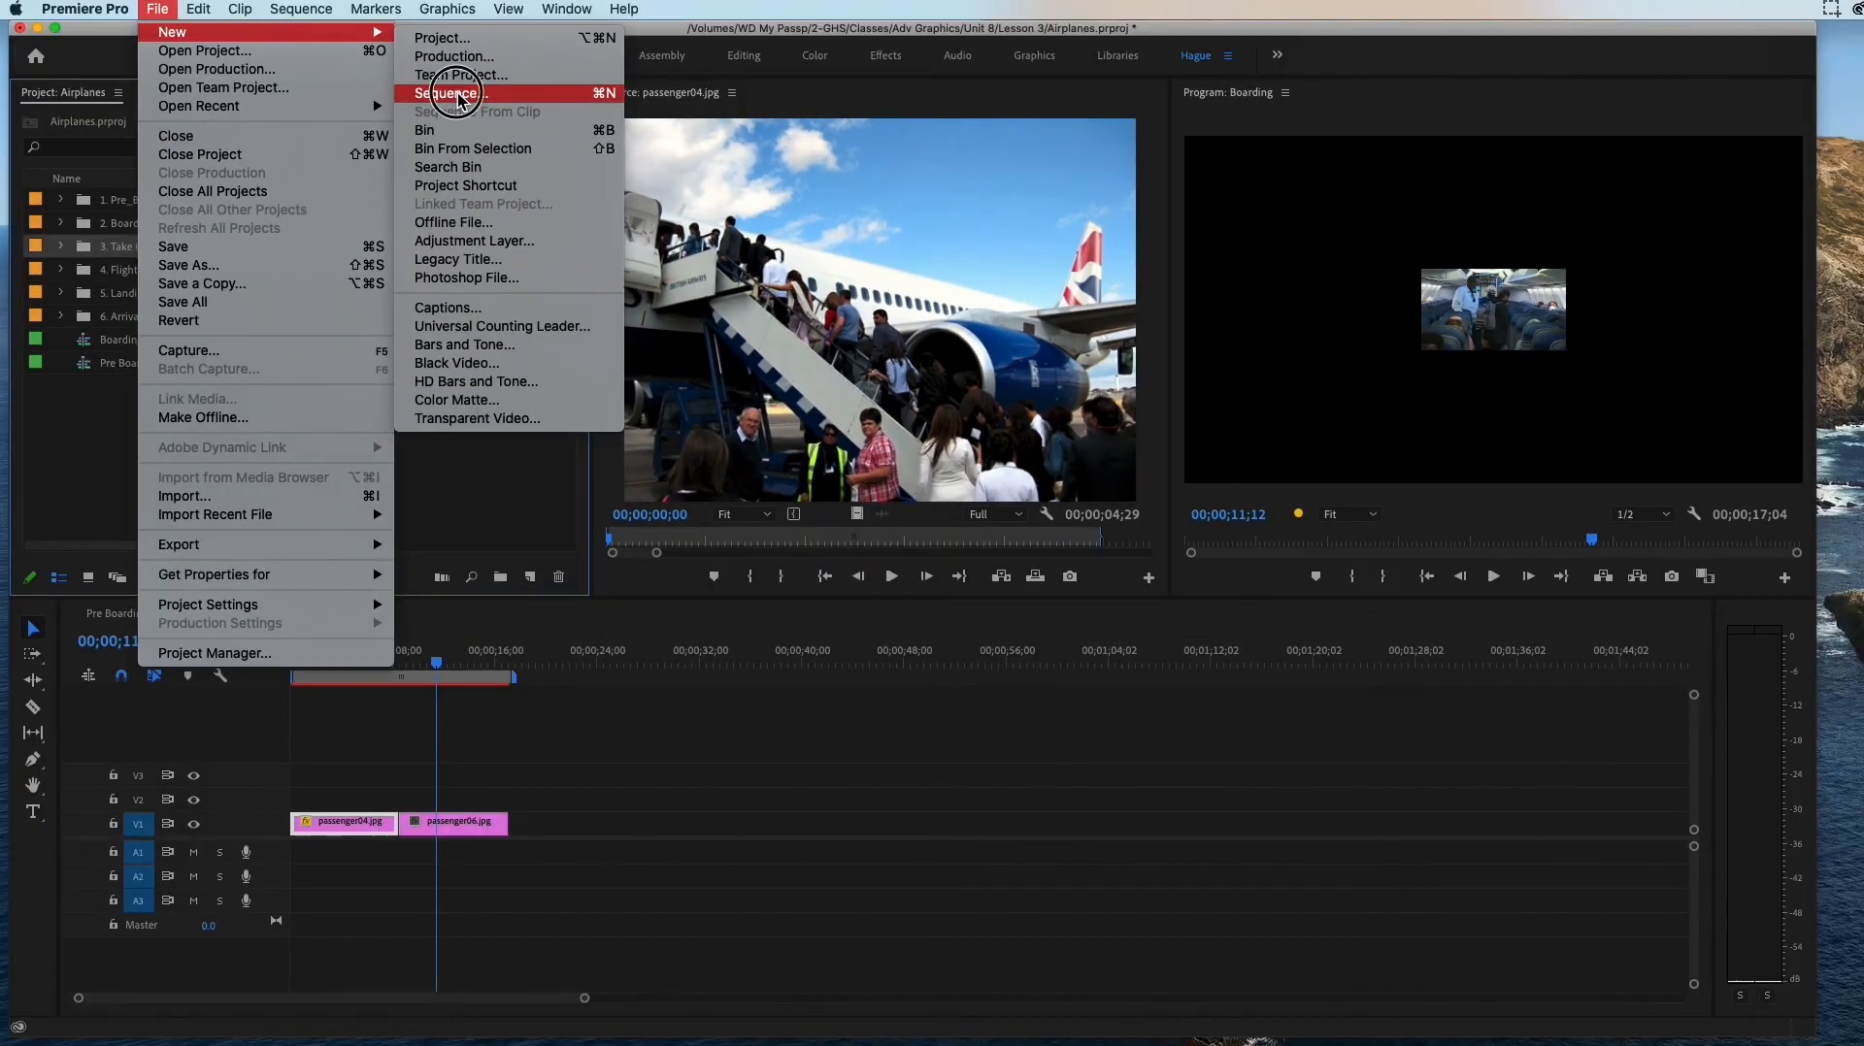
click(456, 93)
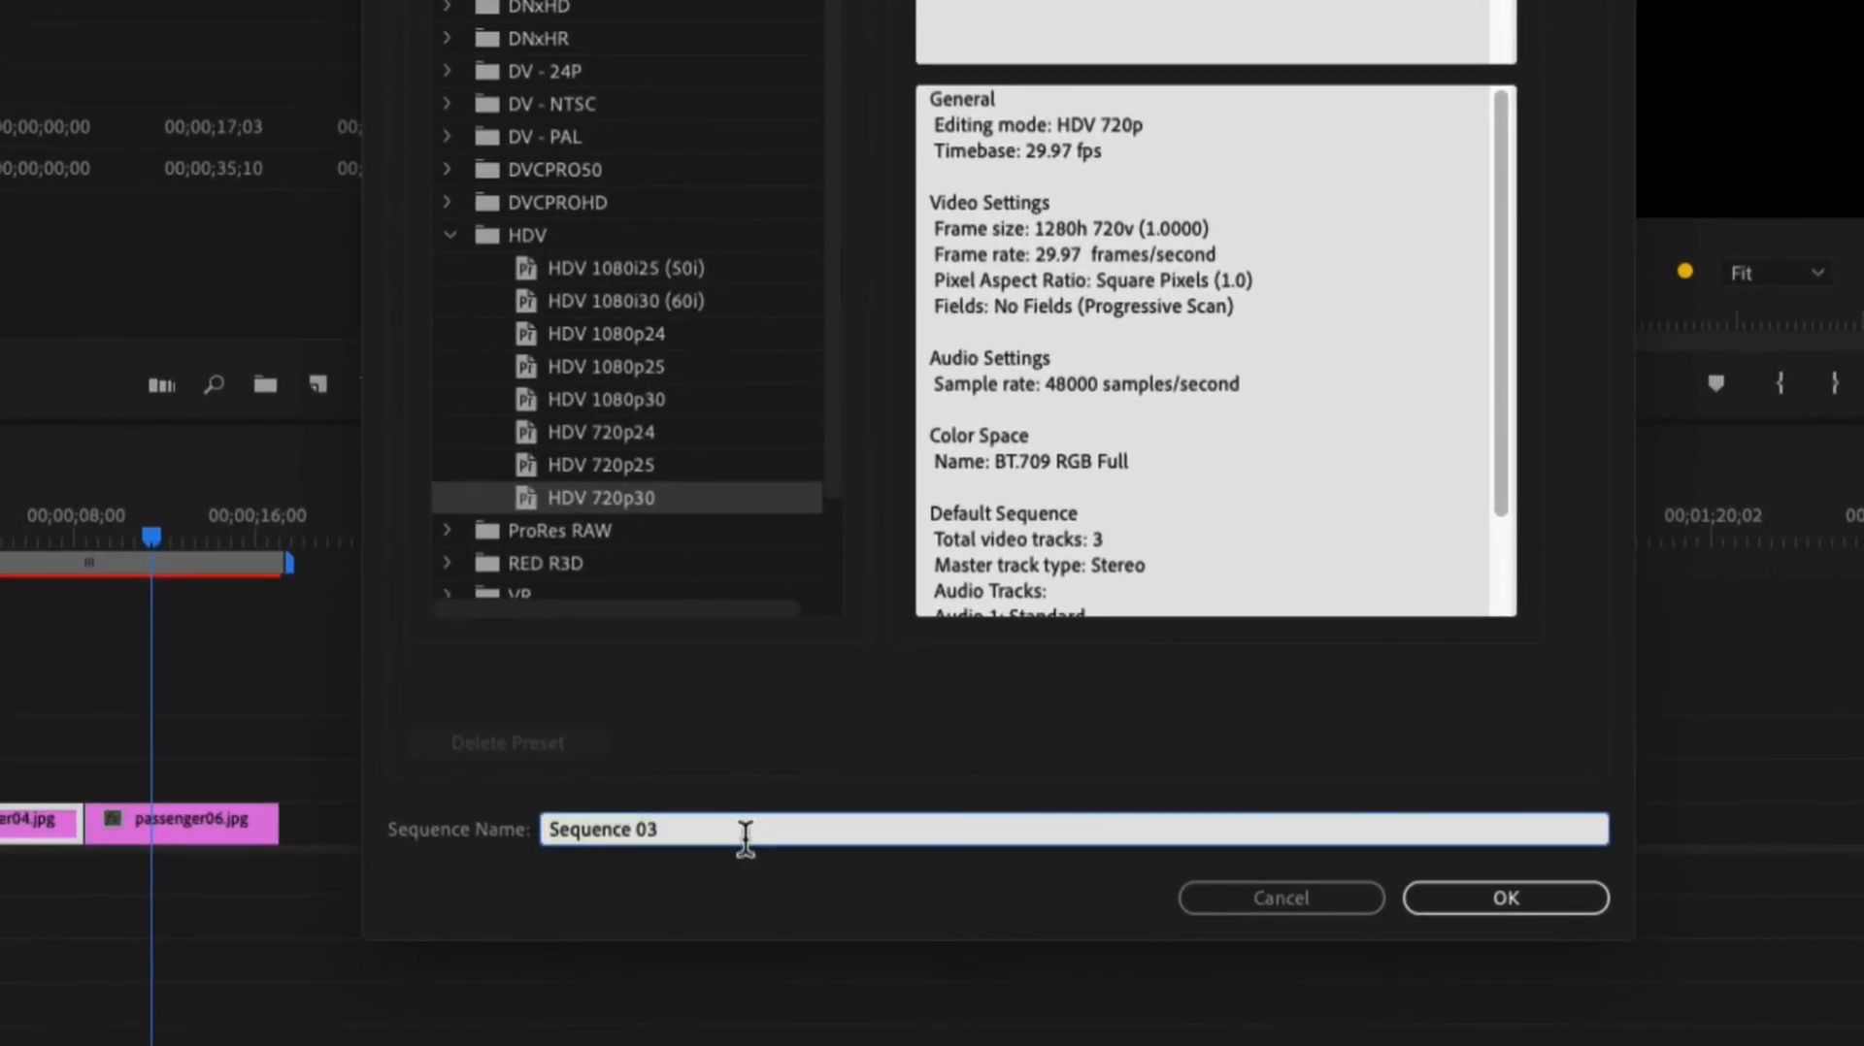
text(Take Off)
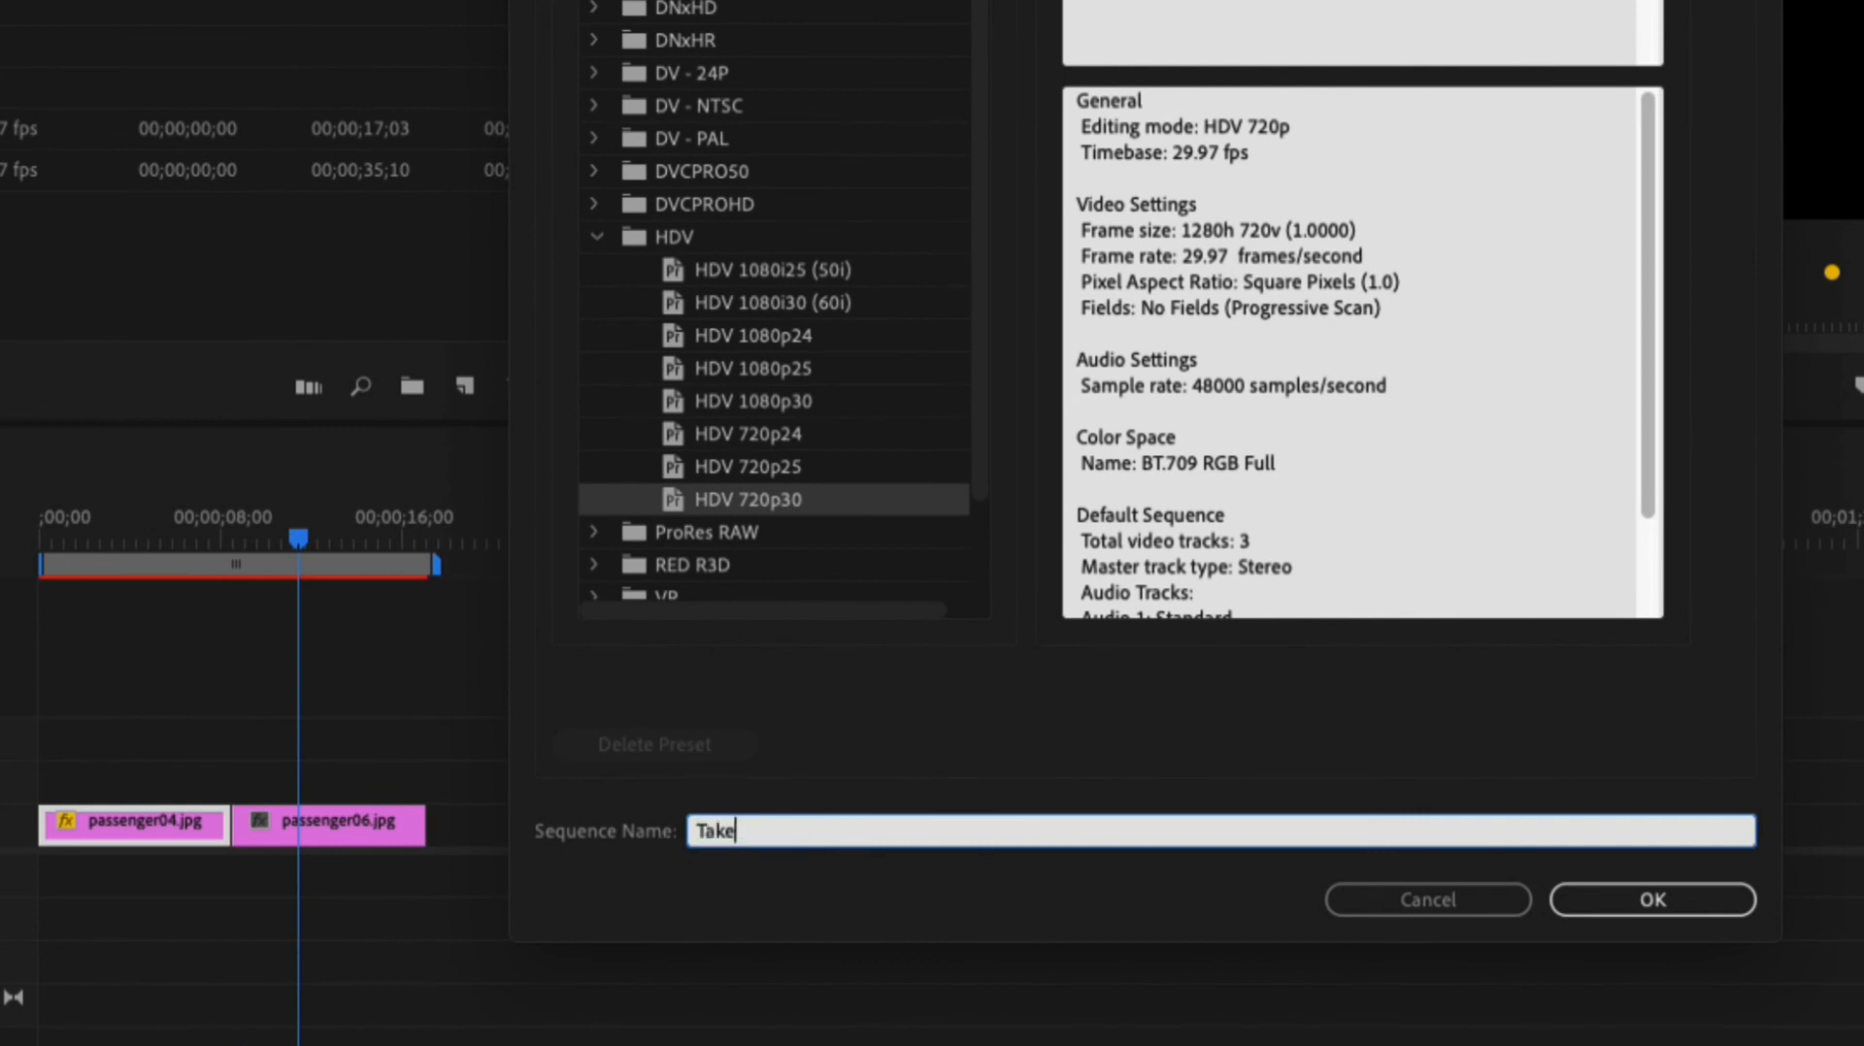
key(Return)
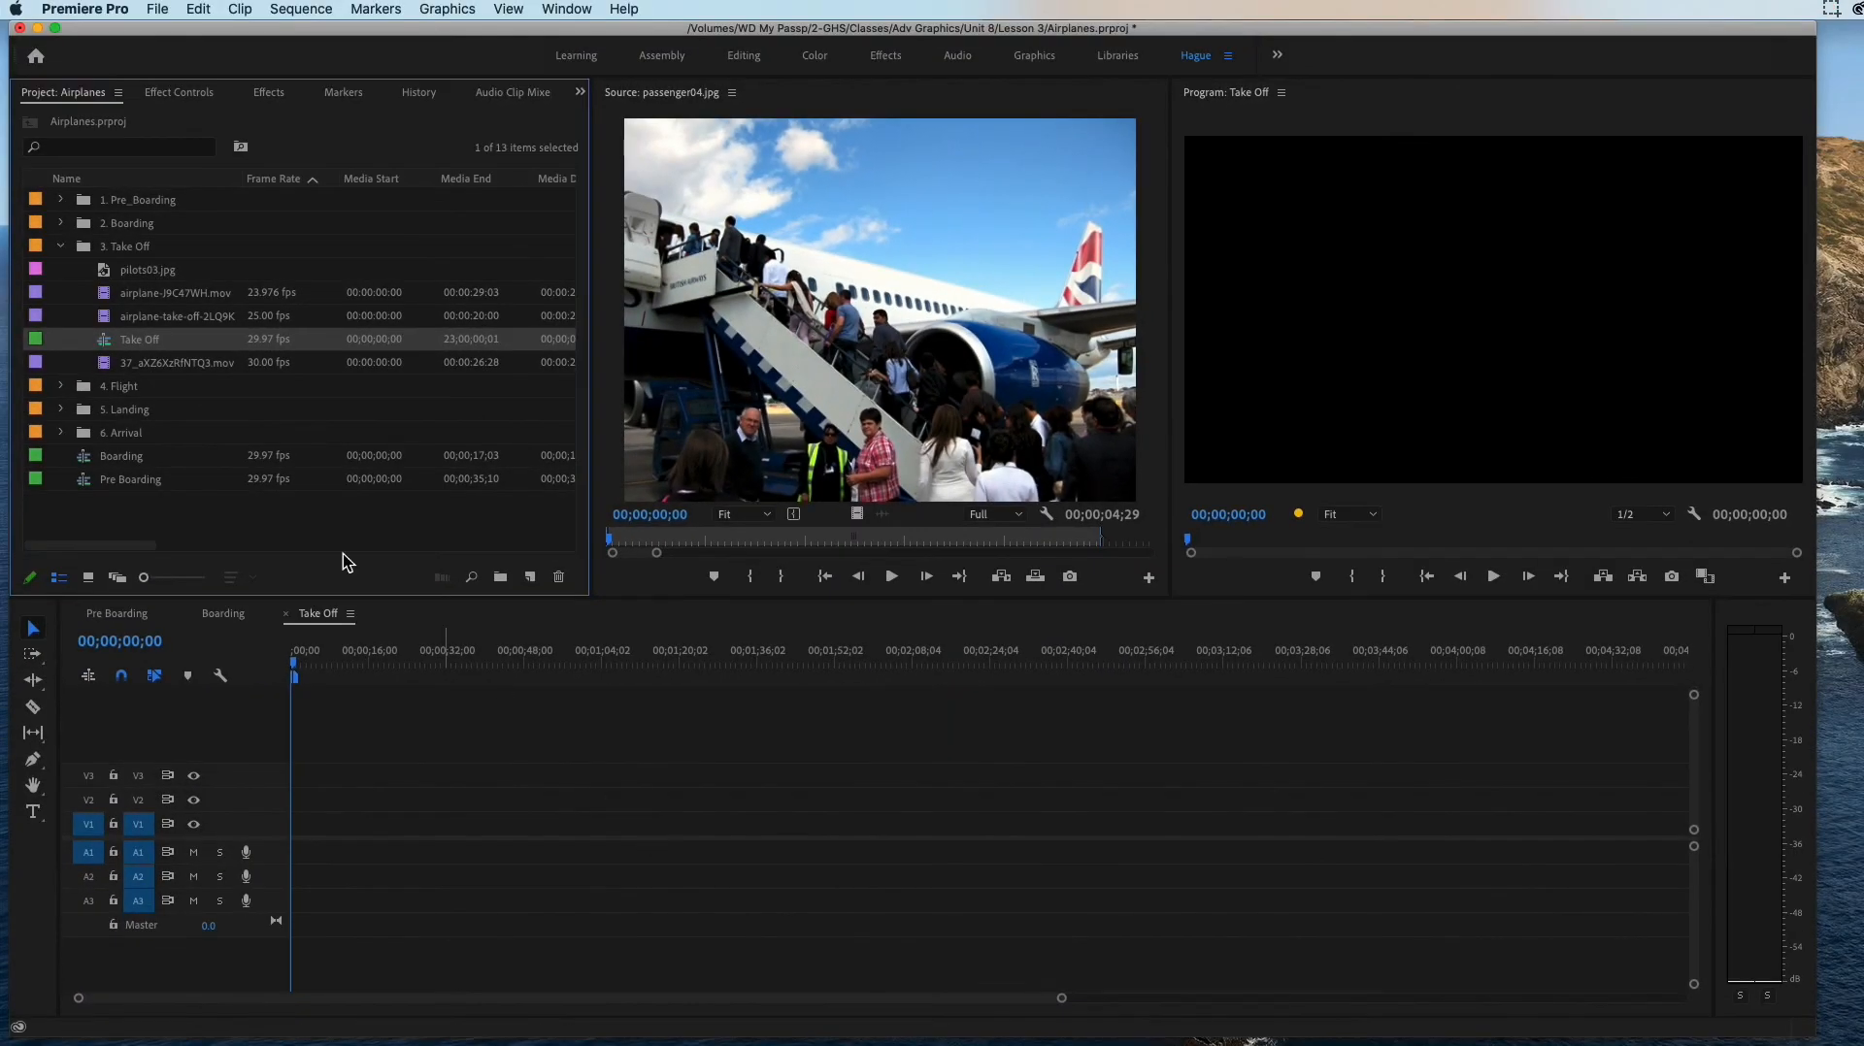
drag(130, 339, 134, 508)
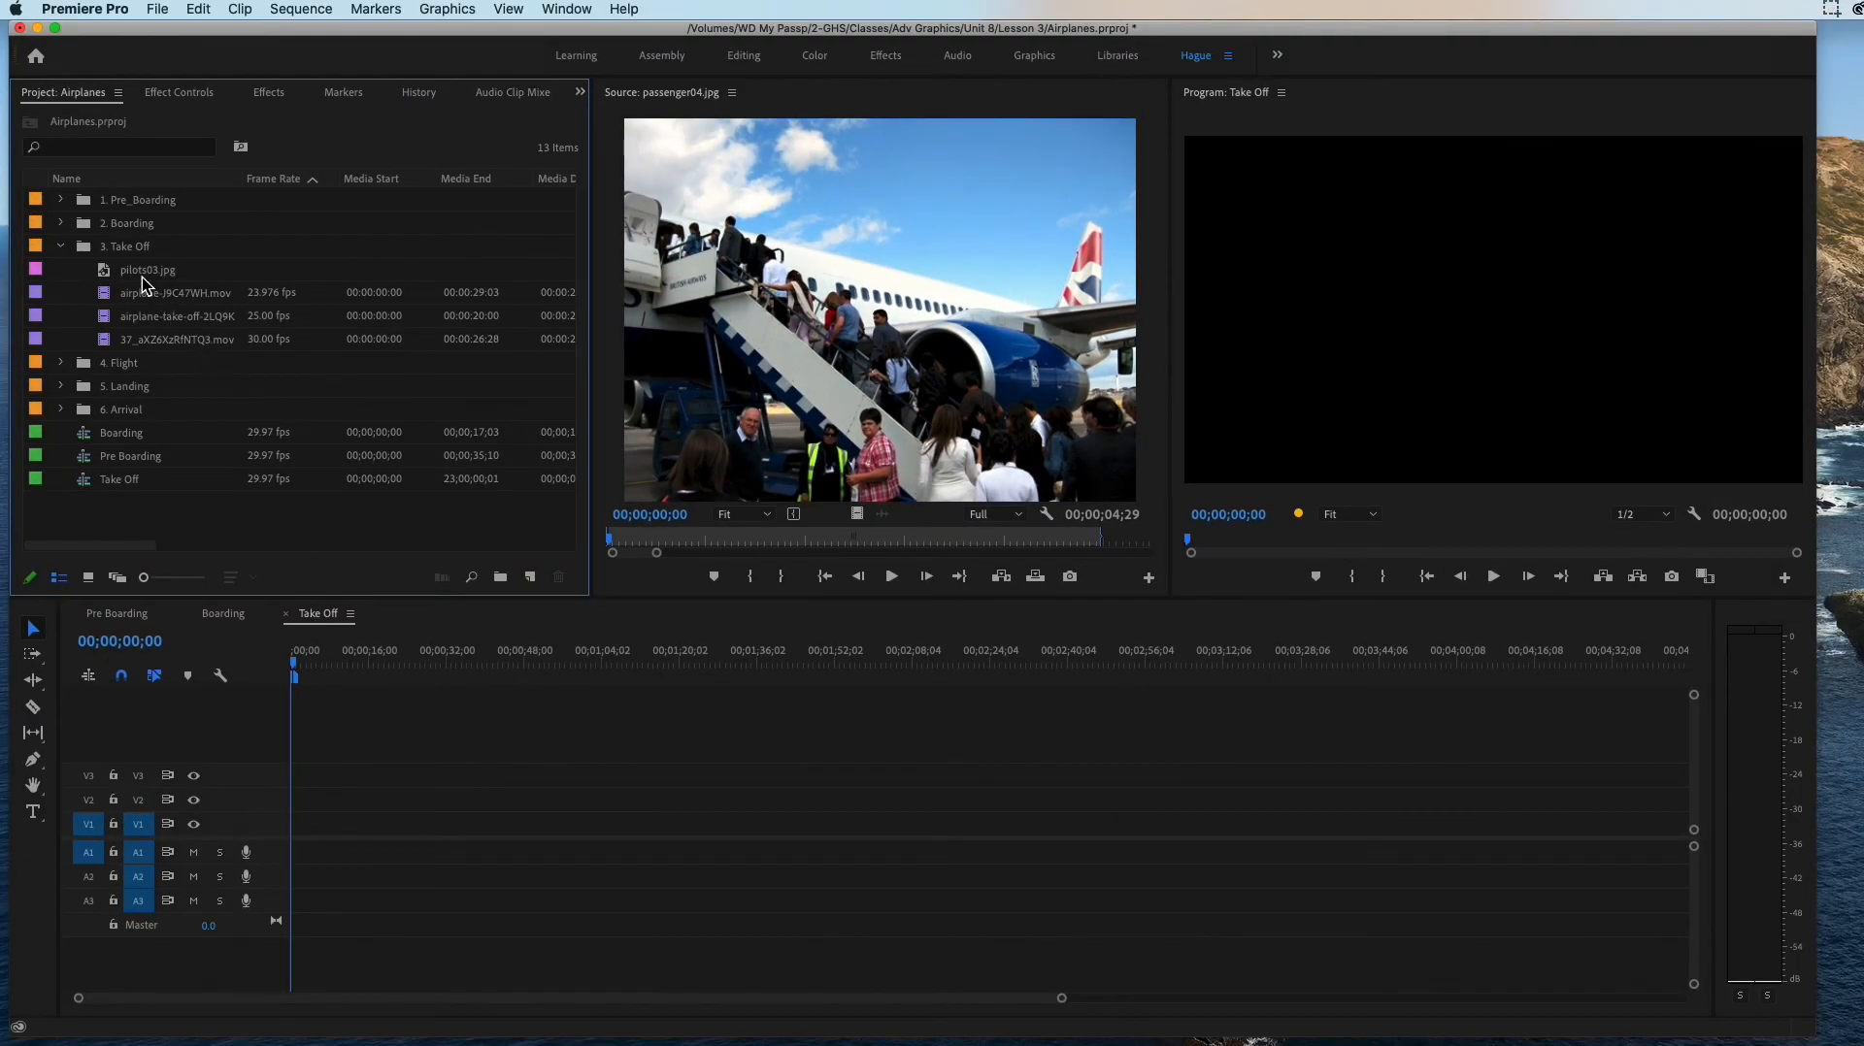
Step: View pilots03.jpg and the three video clips of the 3. Take Off bin one by one in the Source Monitor
double_click(141, 277)
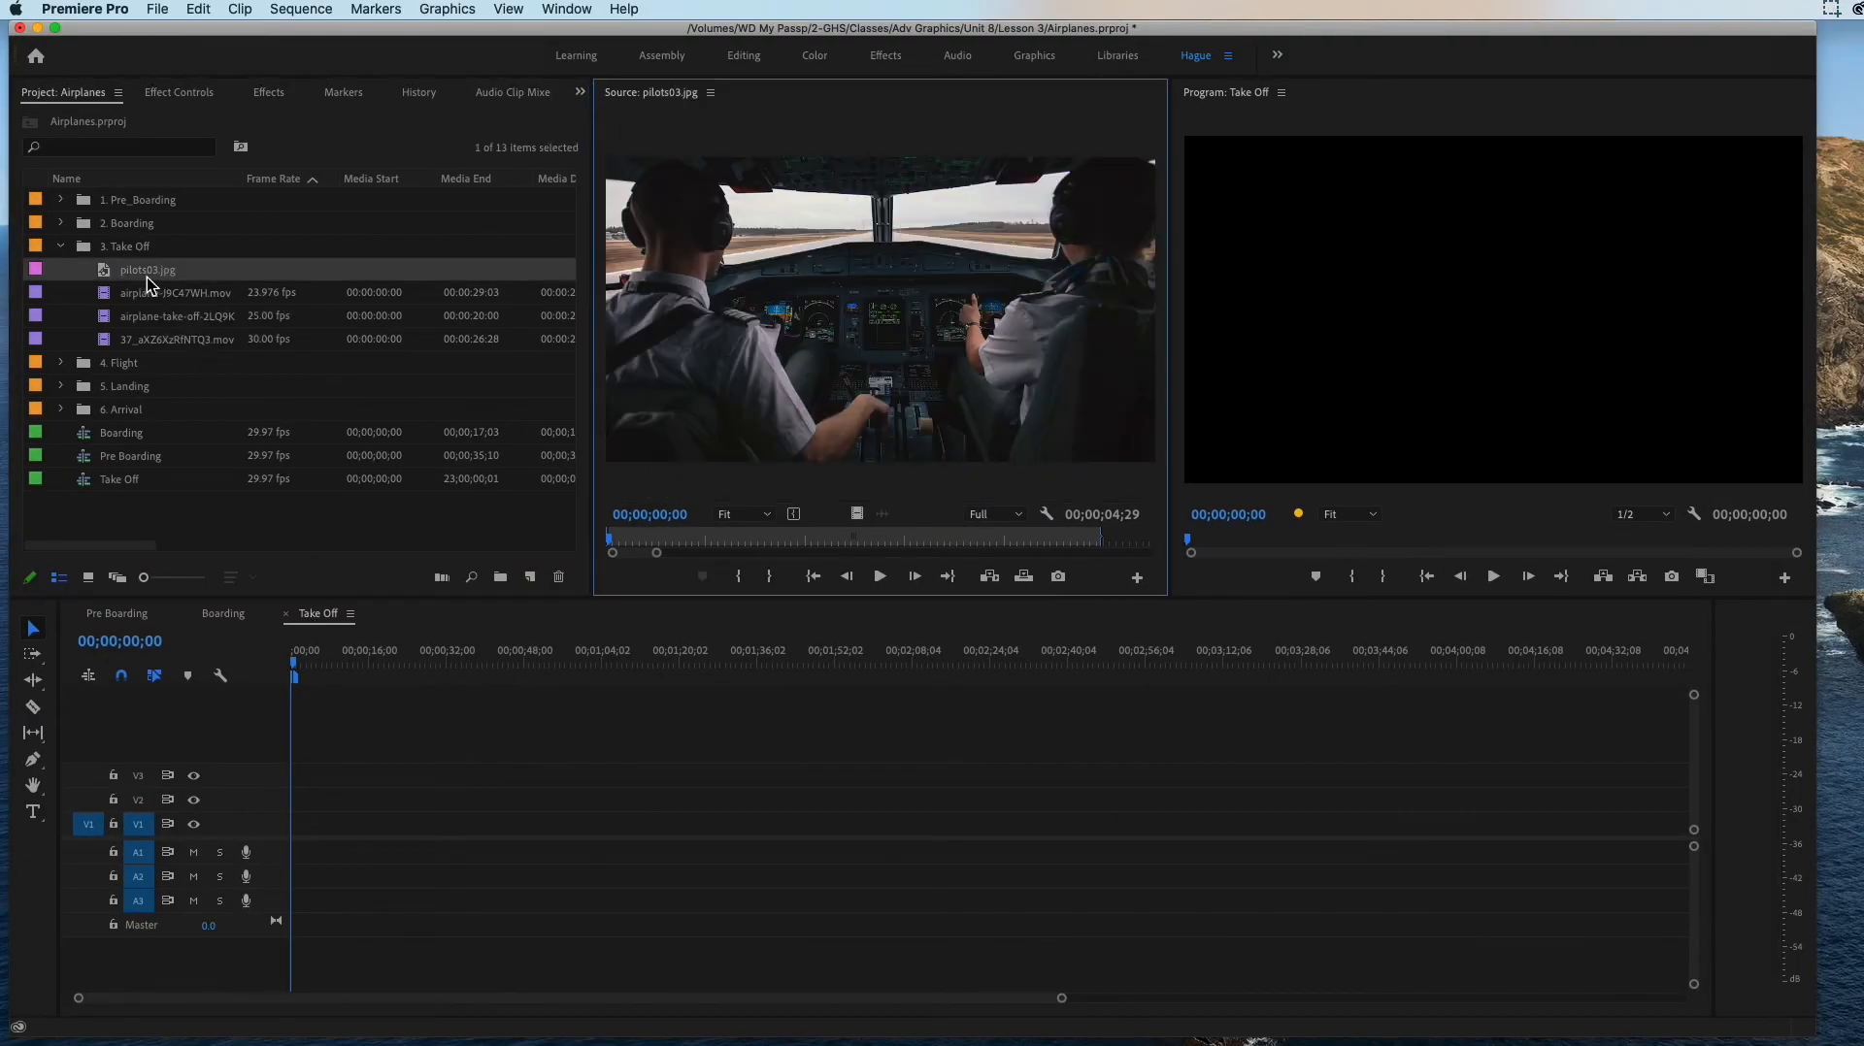
click(155, 293)
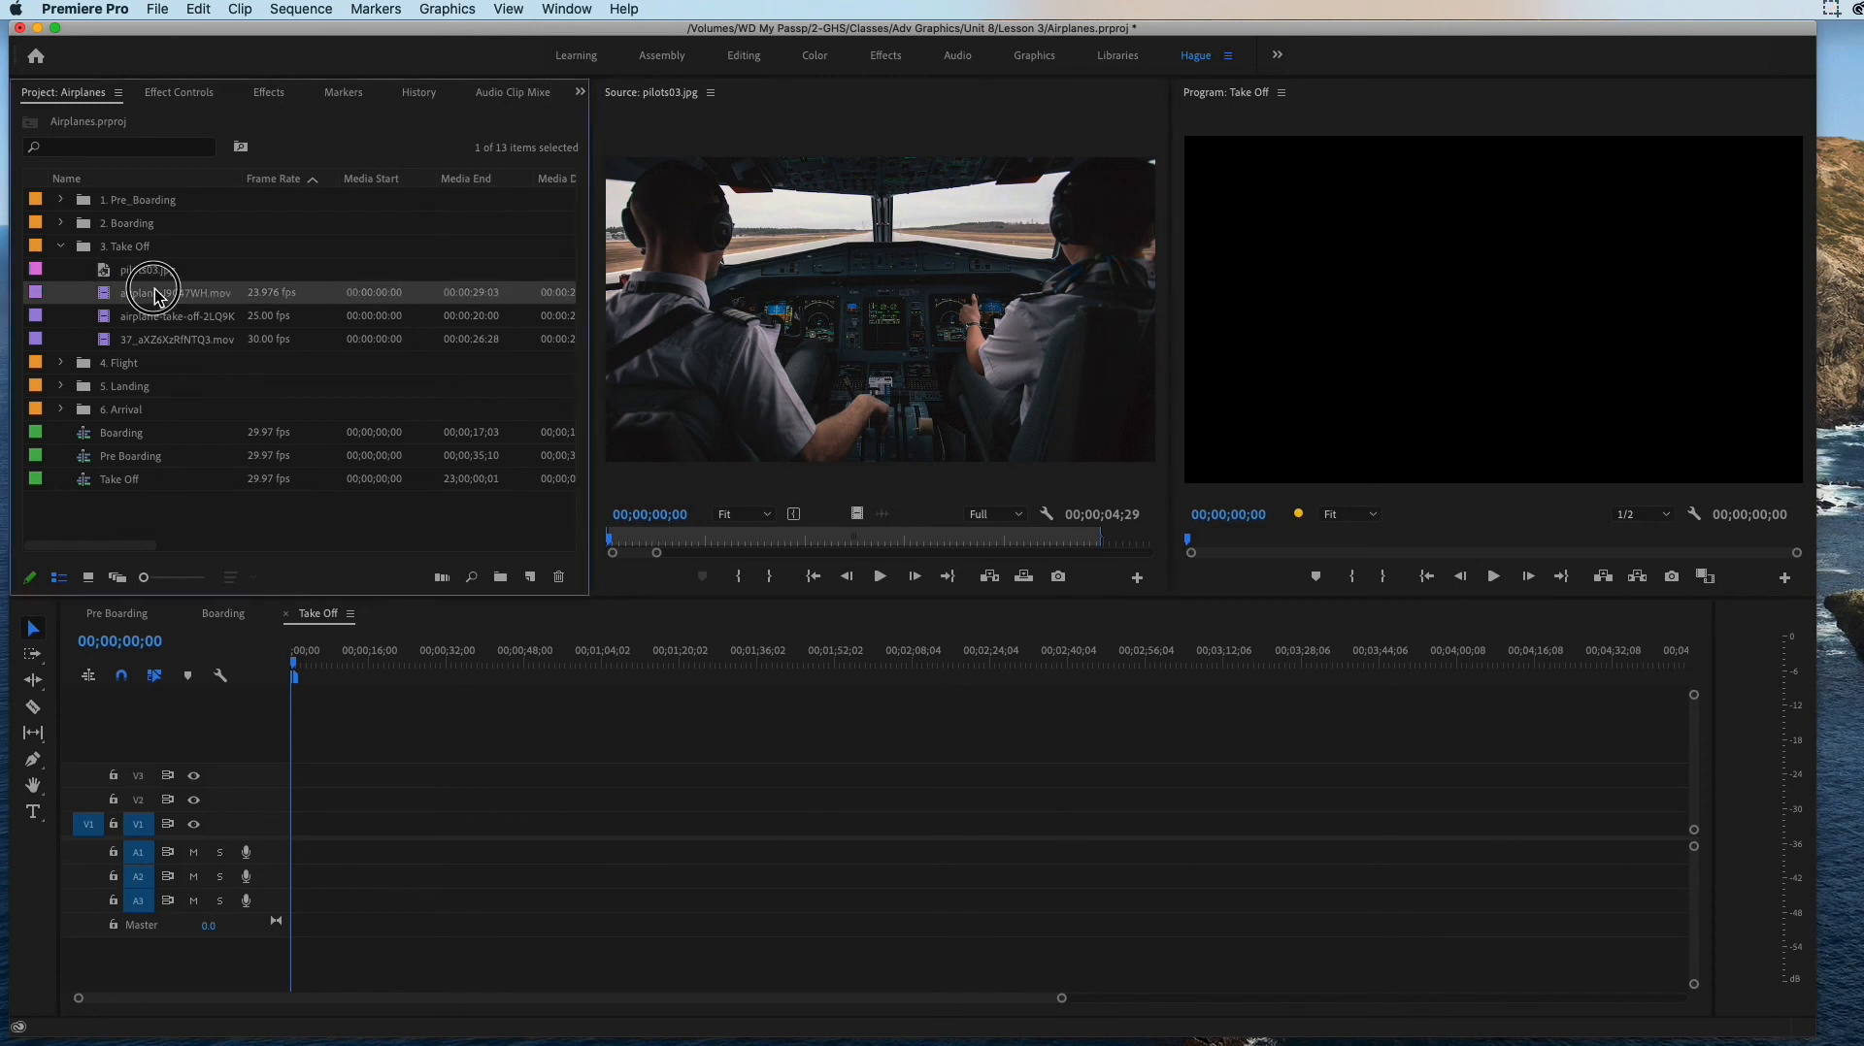
double_click(154, 292)
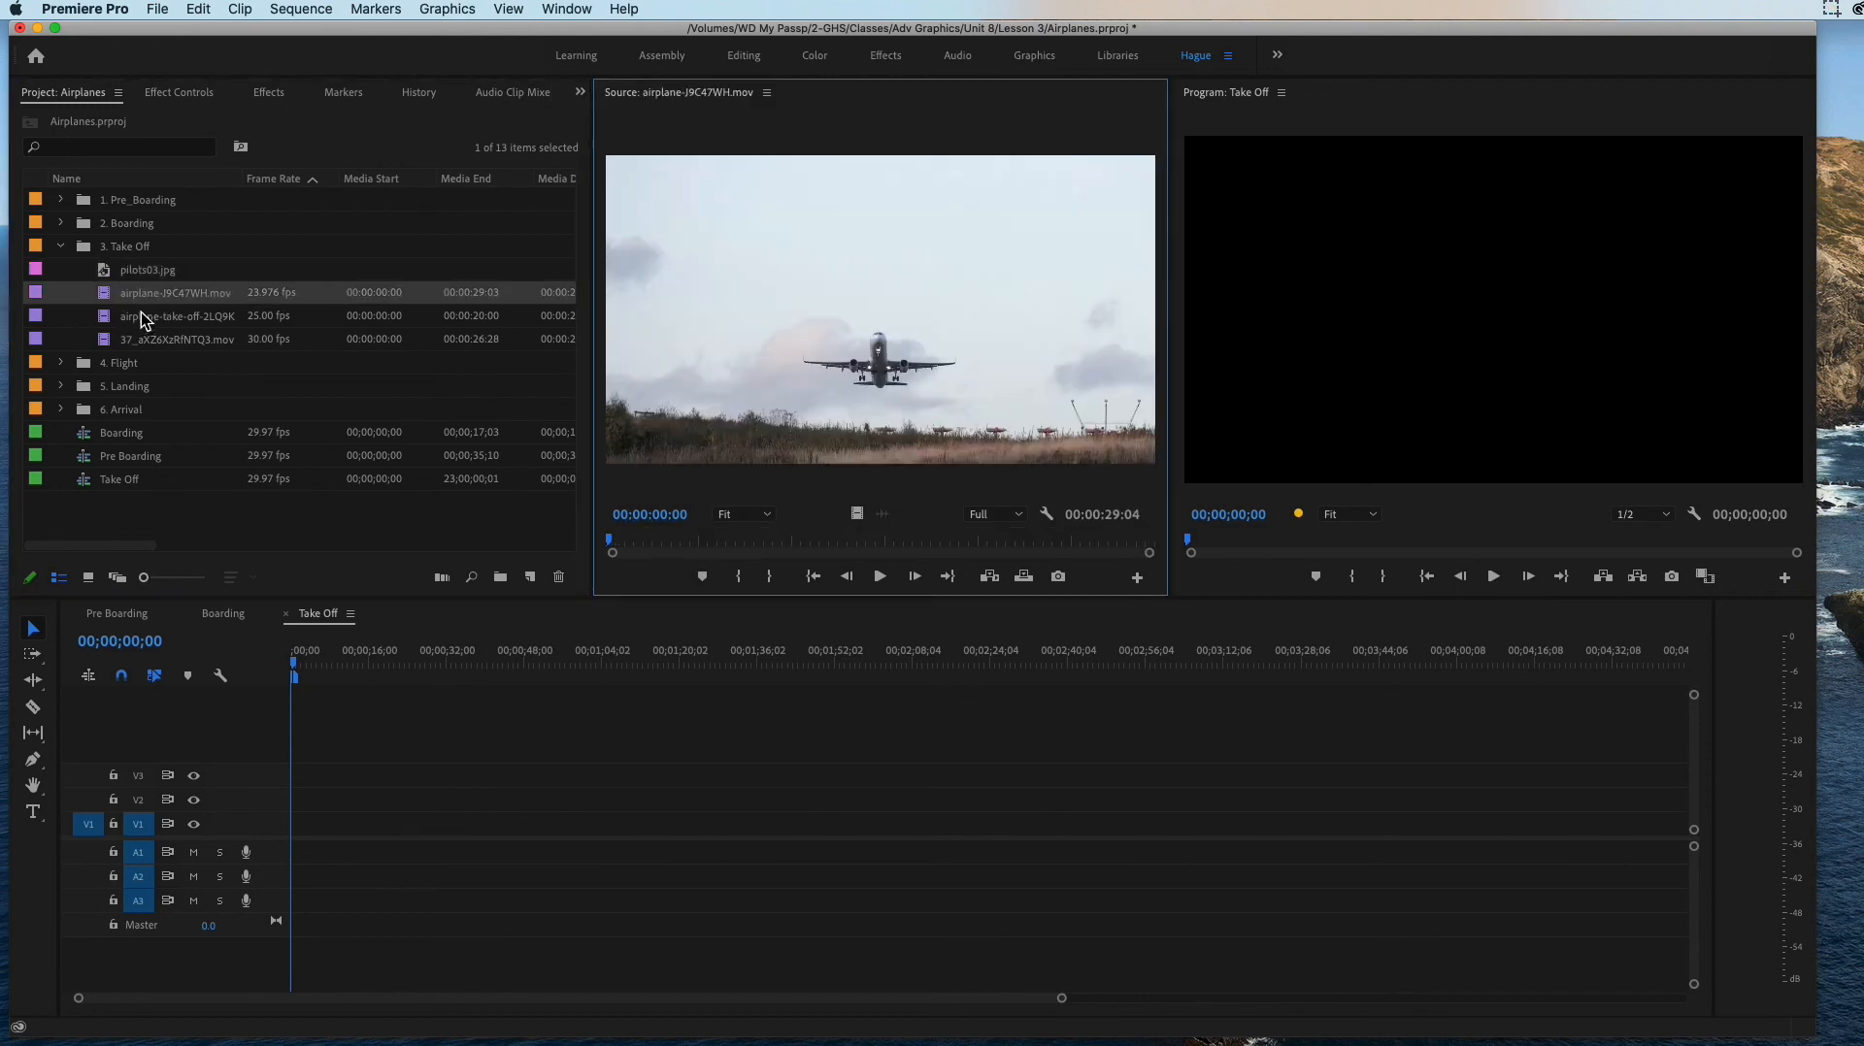
double_click(144, 317)
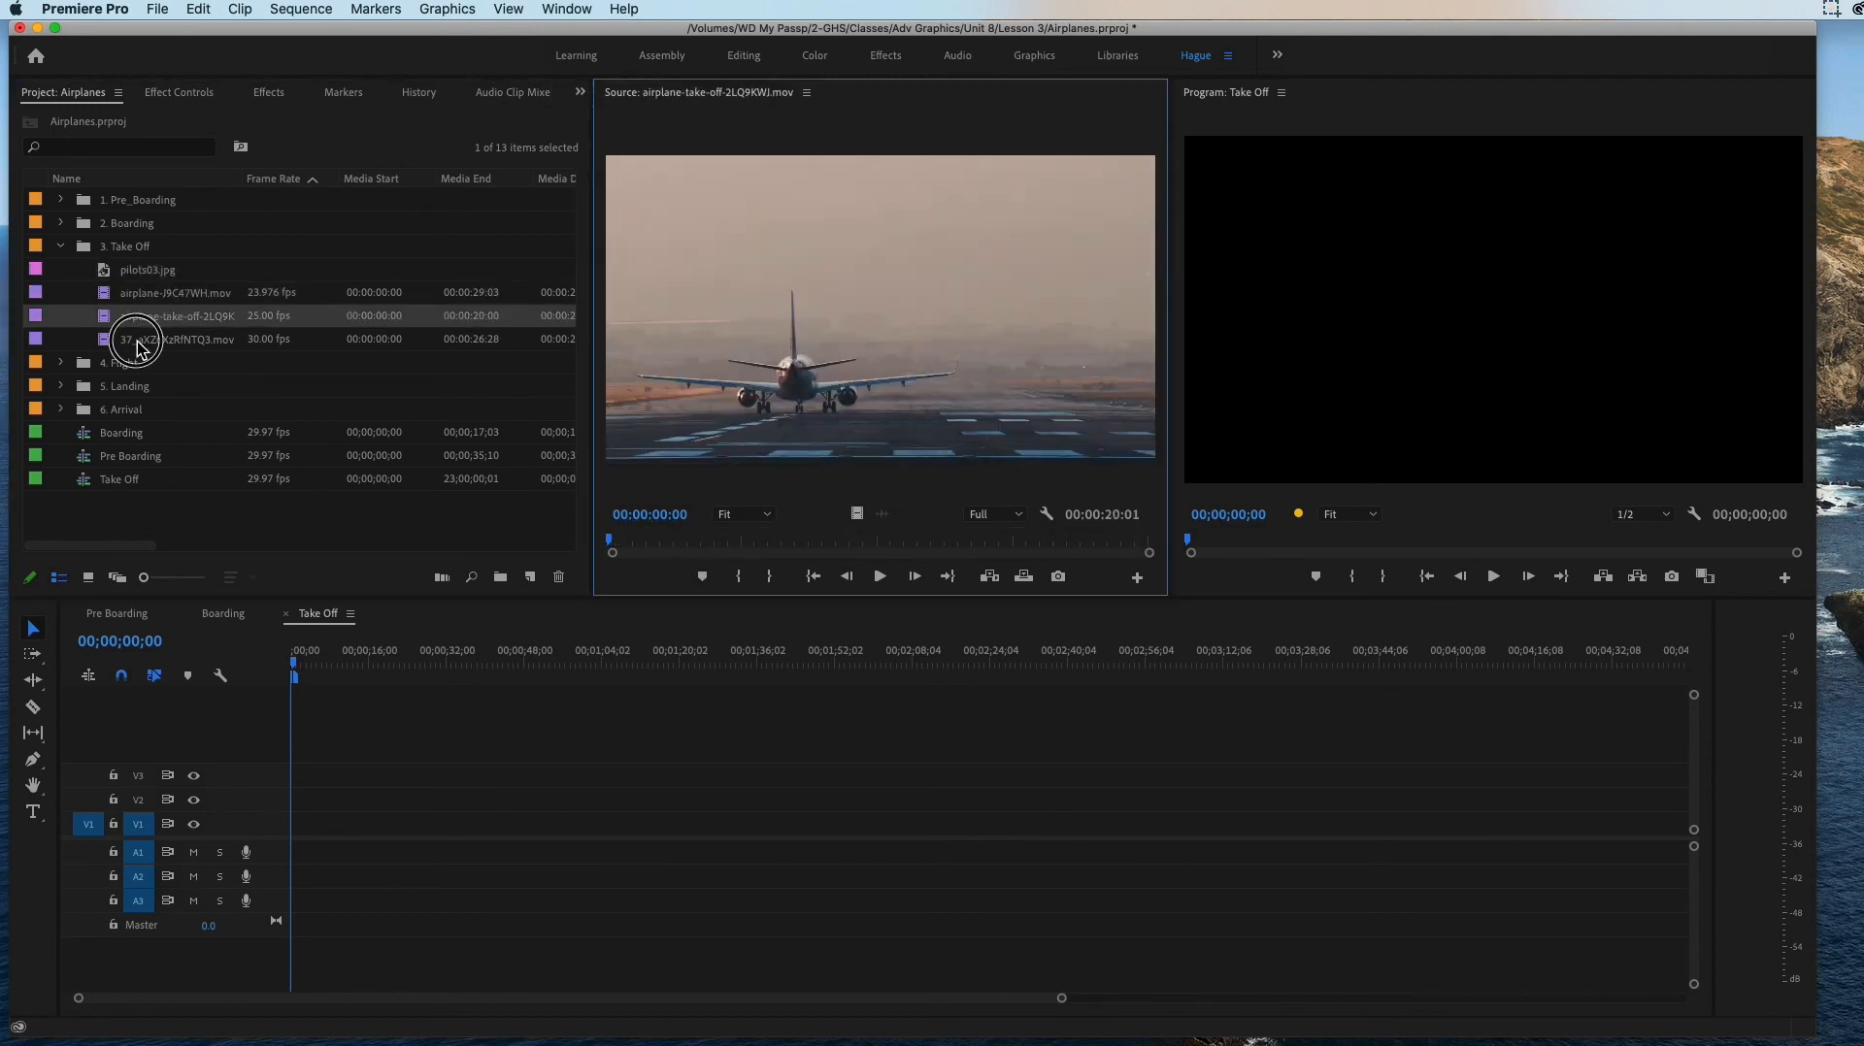
double_click(138, 341)
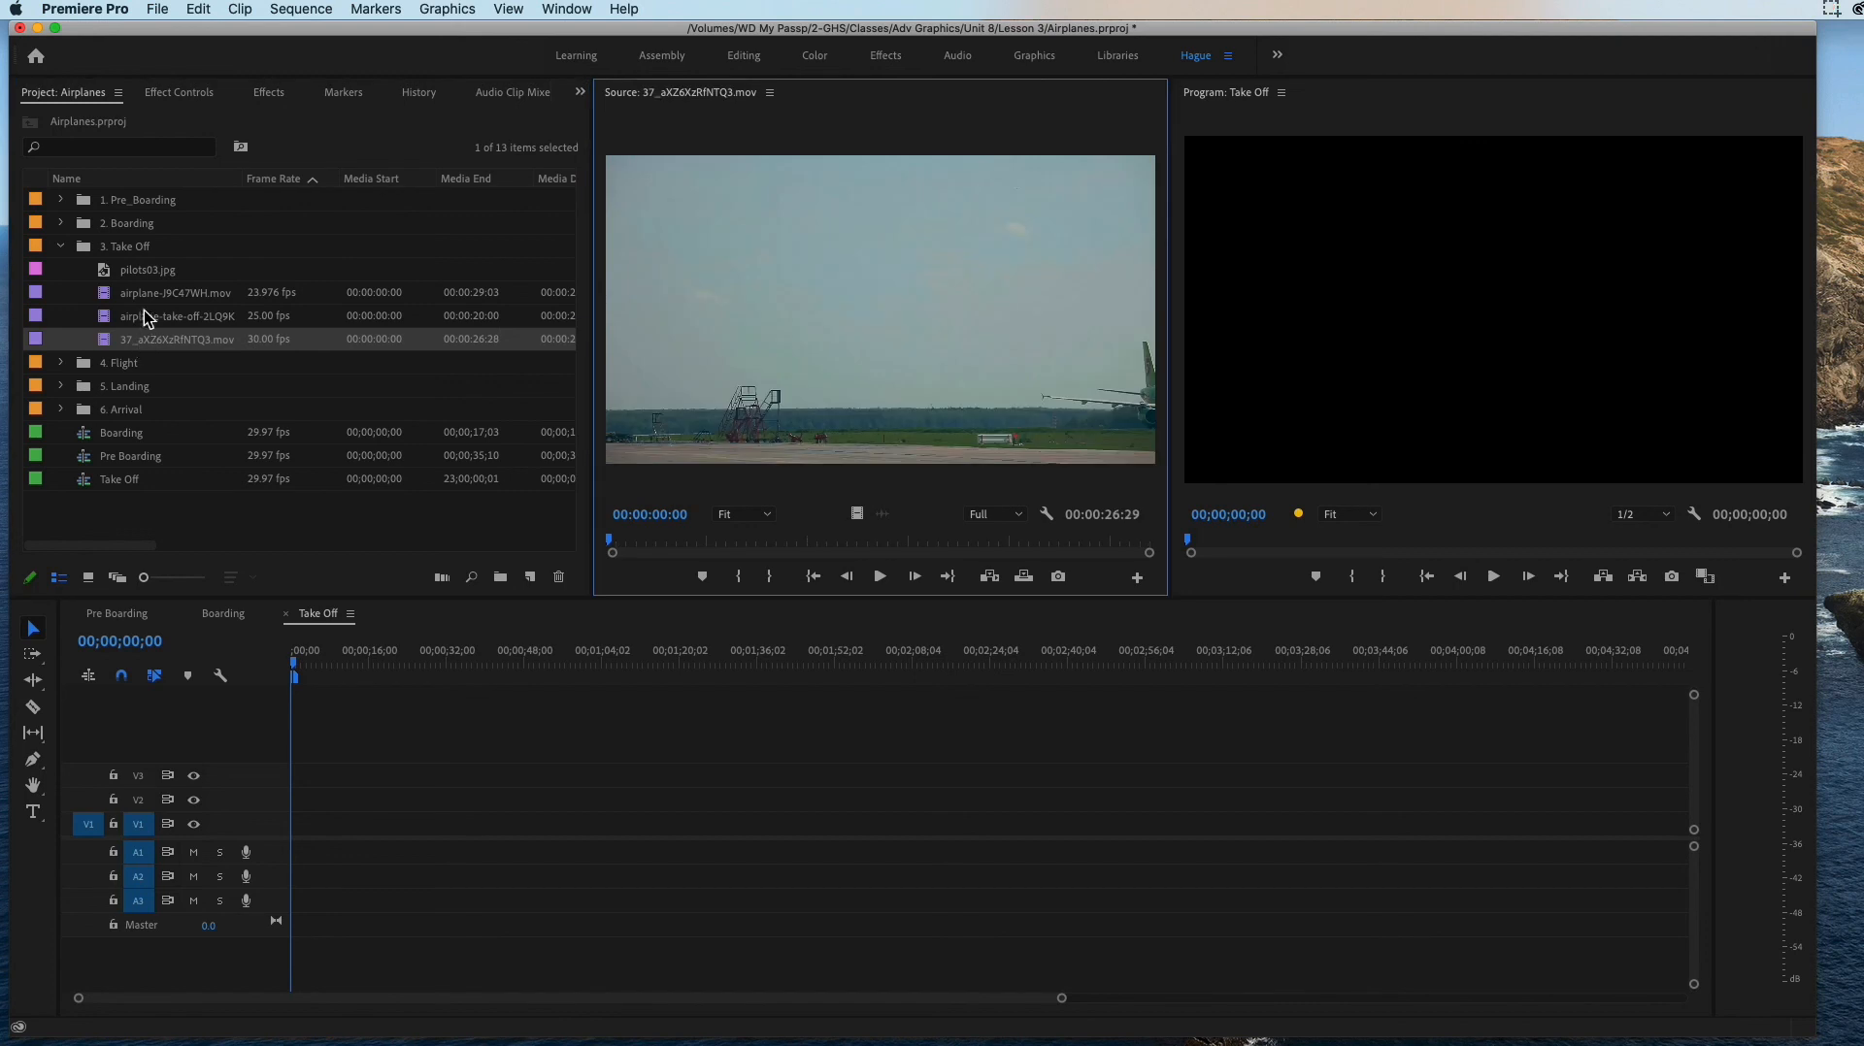
Step: Place pilots03.jpg at the start of V1 in the Take Off sequence and trim its end to about 00;00;06;02
drag(143, 264, 323, 824)
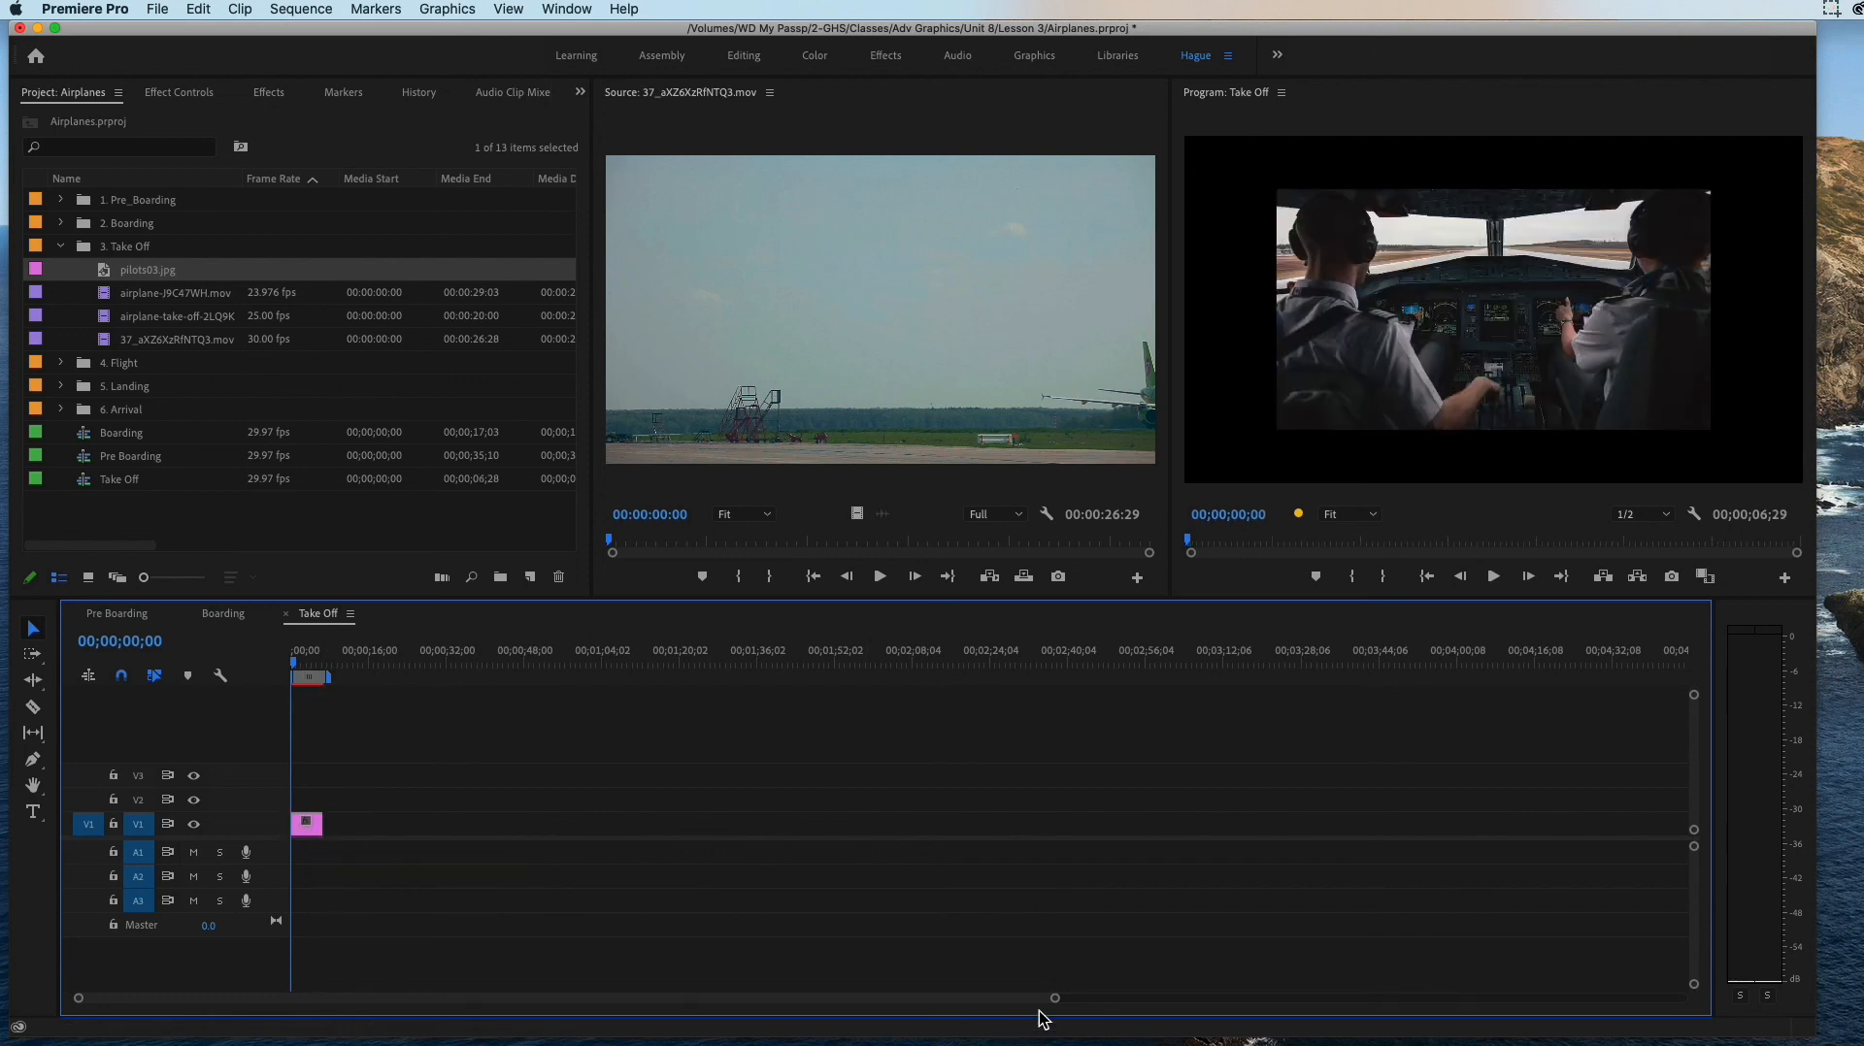
drag(1055, 998, 355, 998)
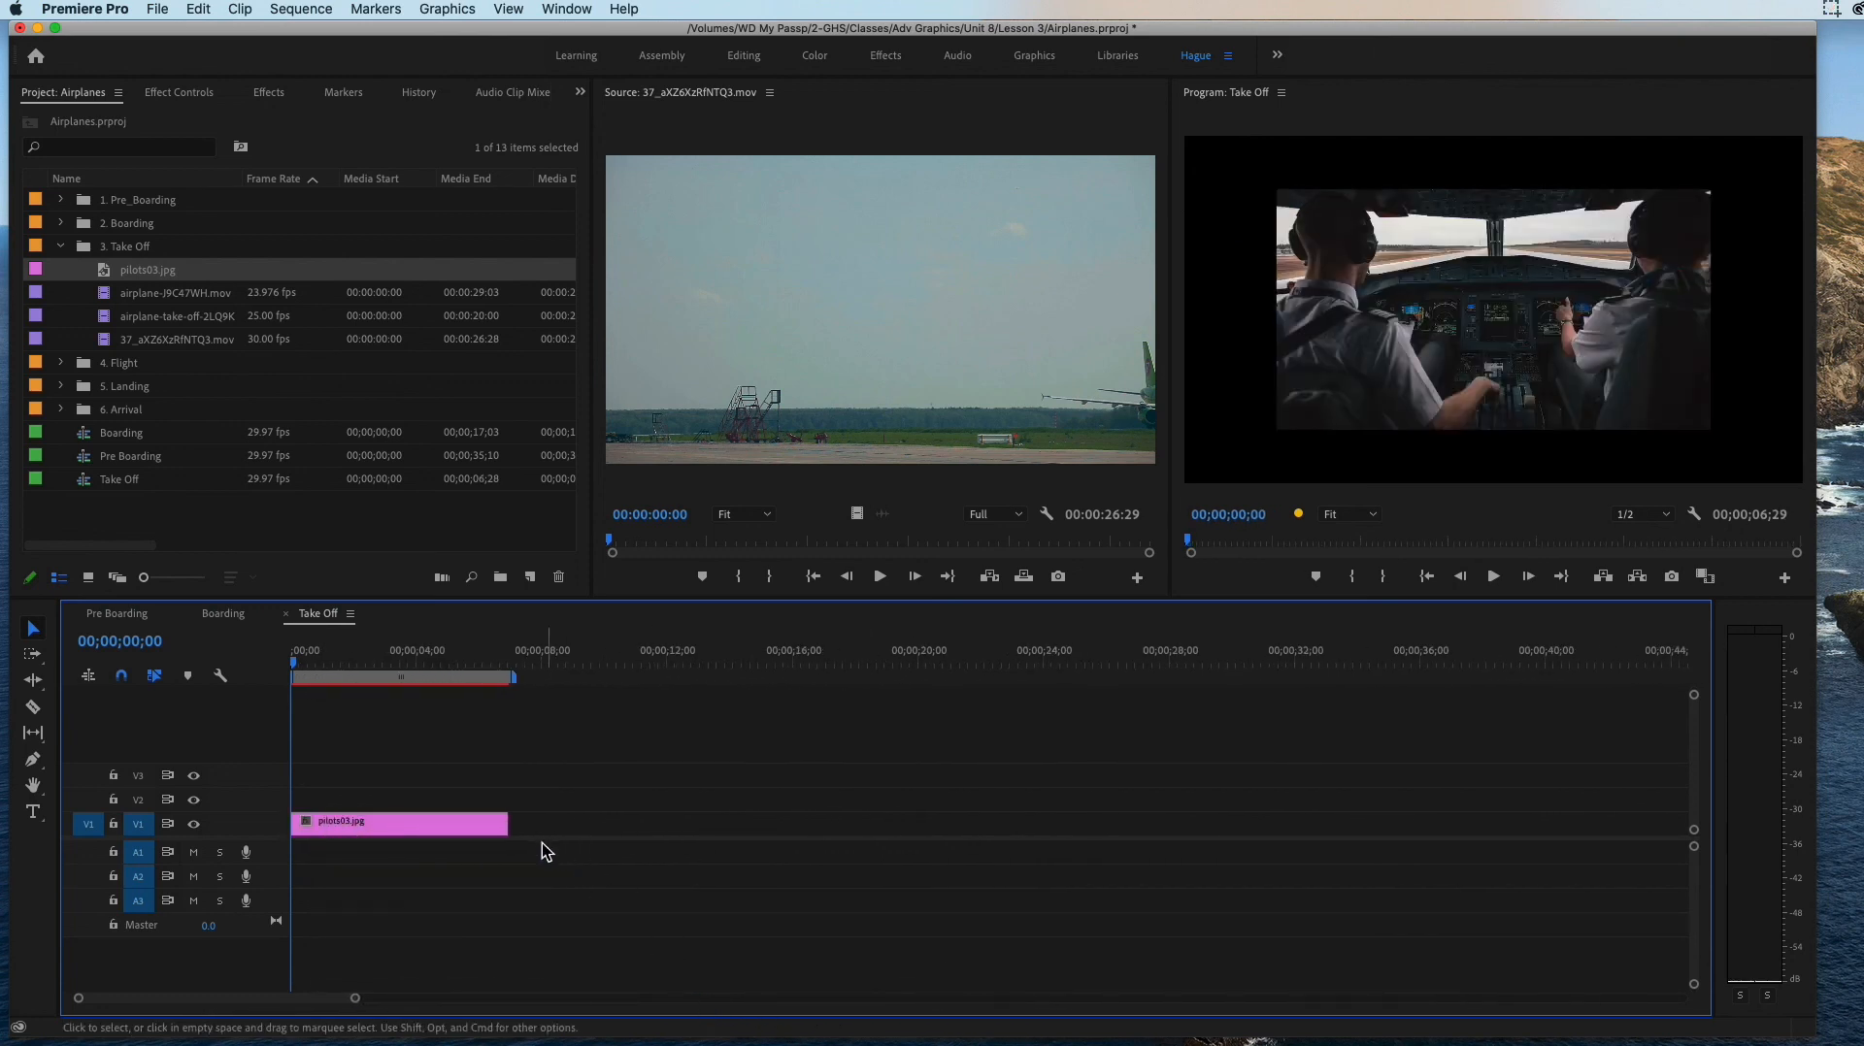
drag(507, 822, 479, 822)
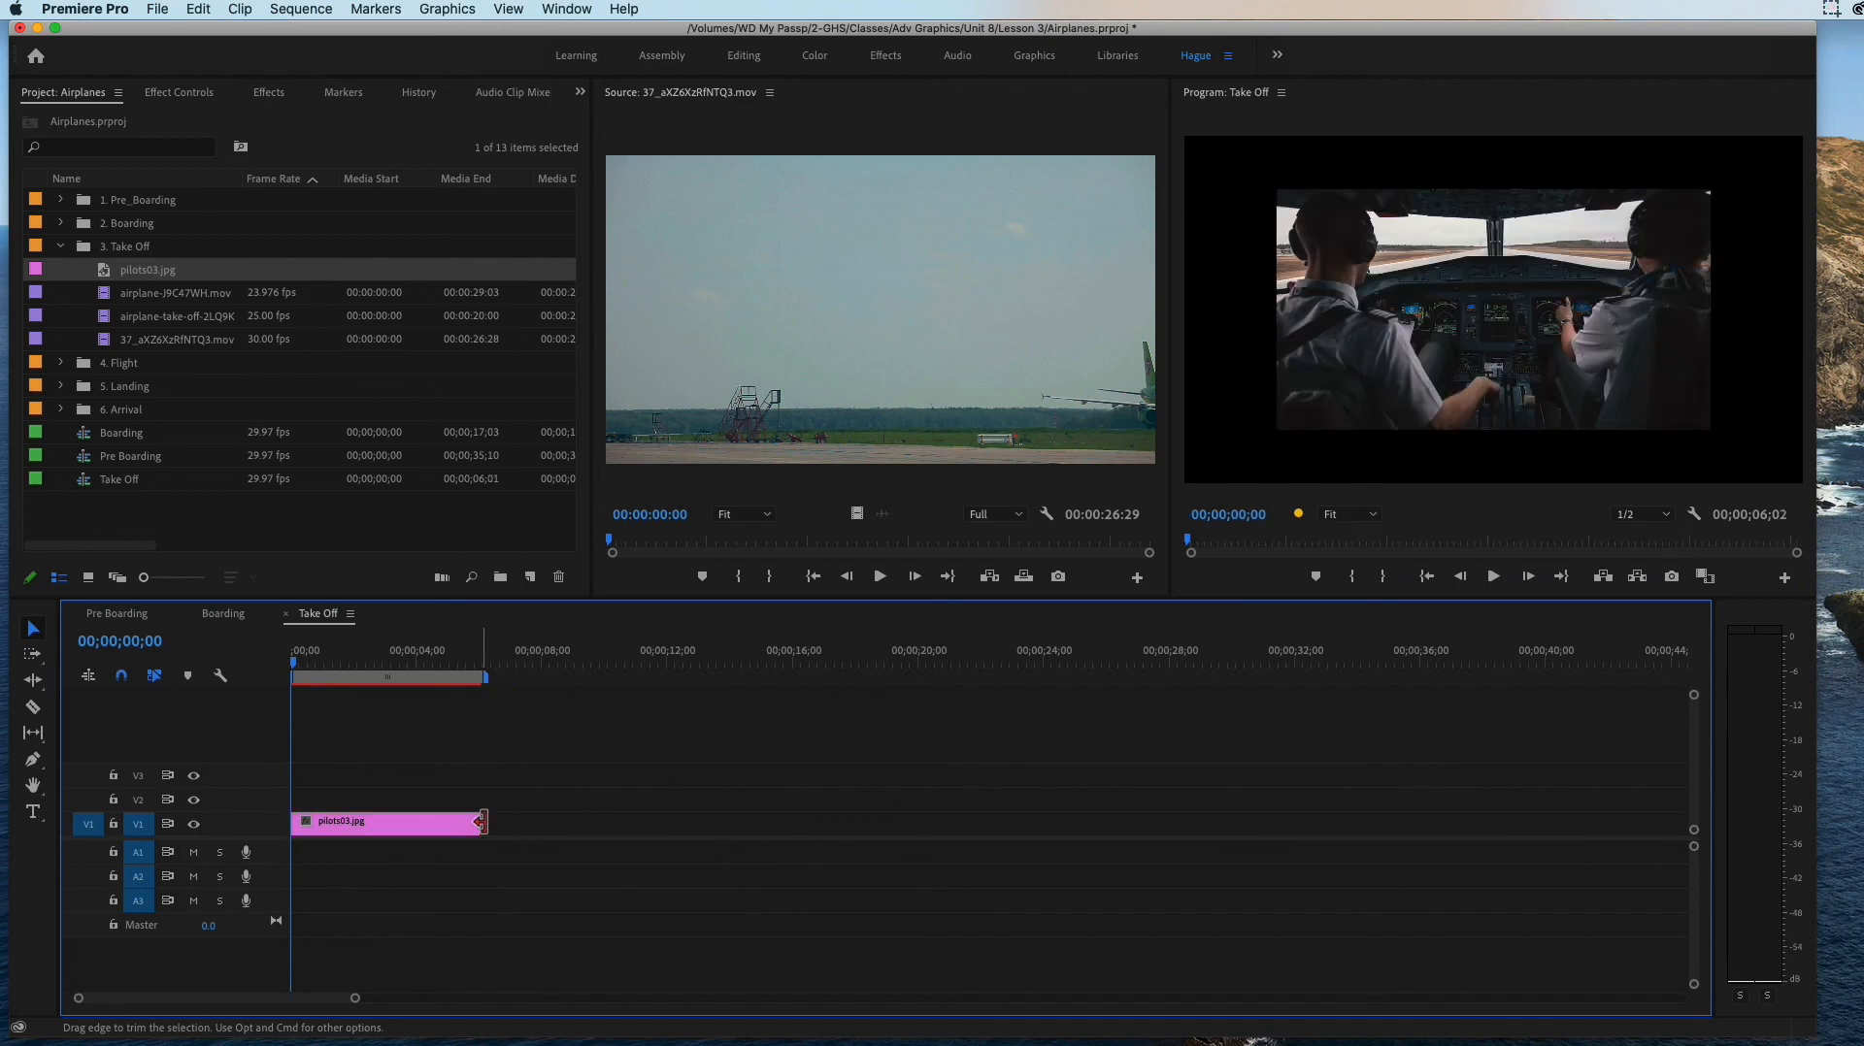
Step: Scrub through the three video clips of the 3. Take Off bin in the Source Monitor to compare their content and order
click(193, 300)
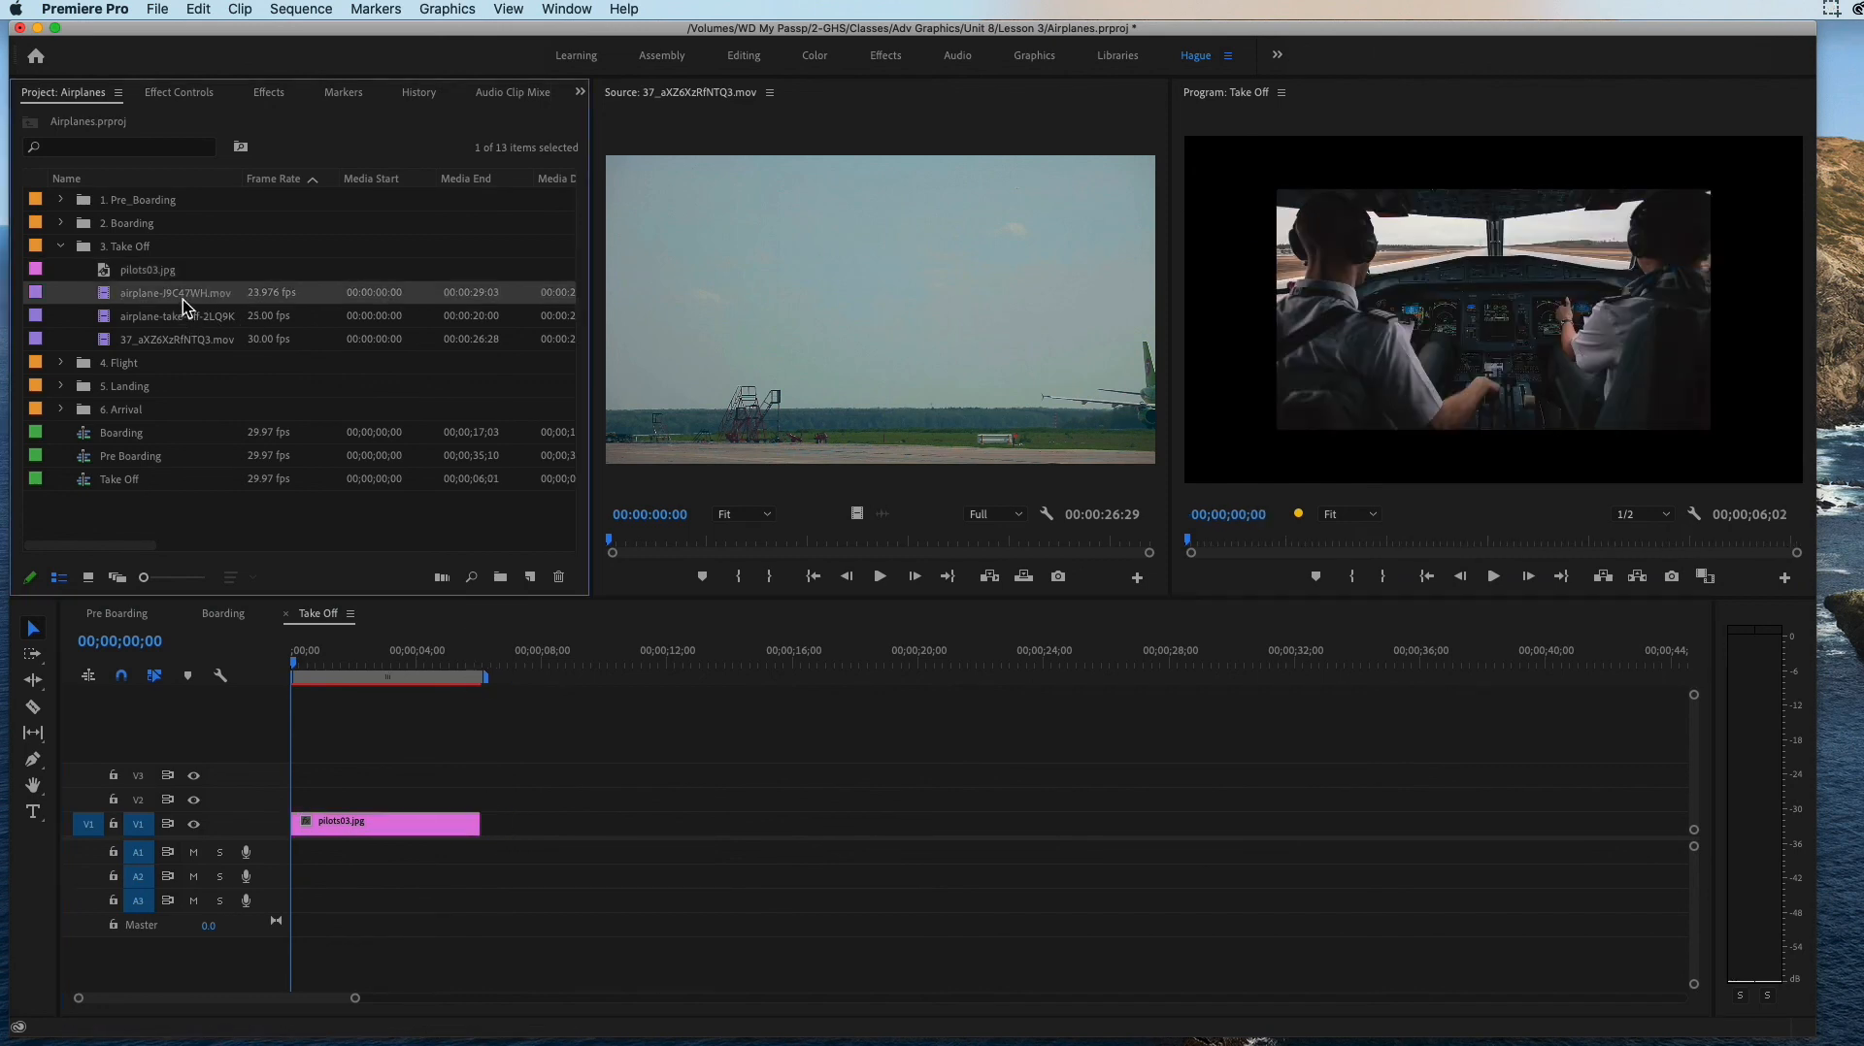
super+click(182, 316)
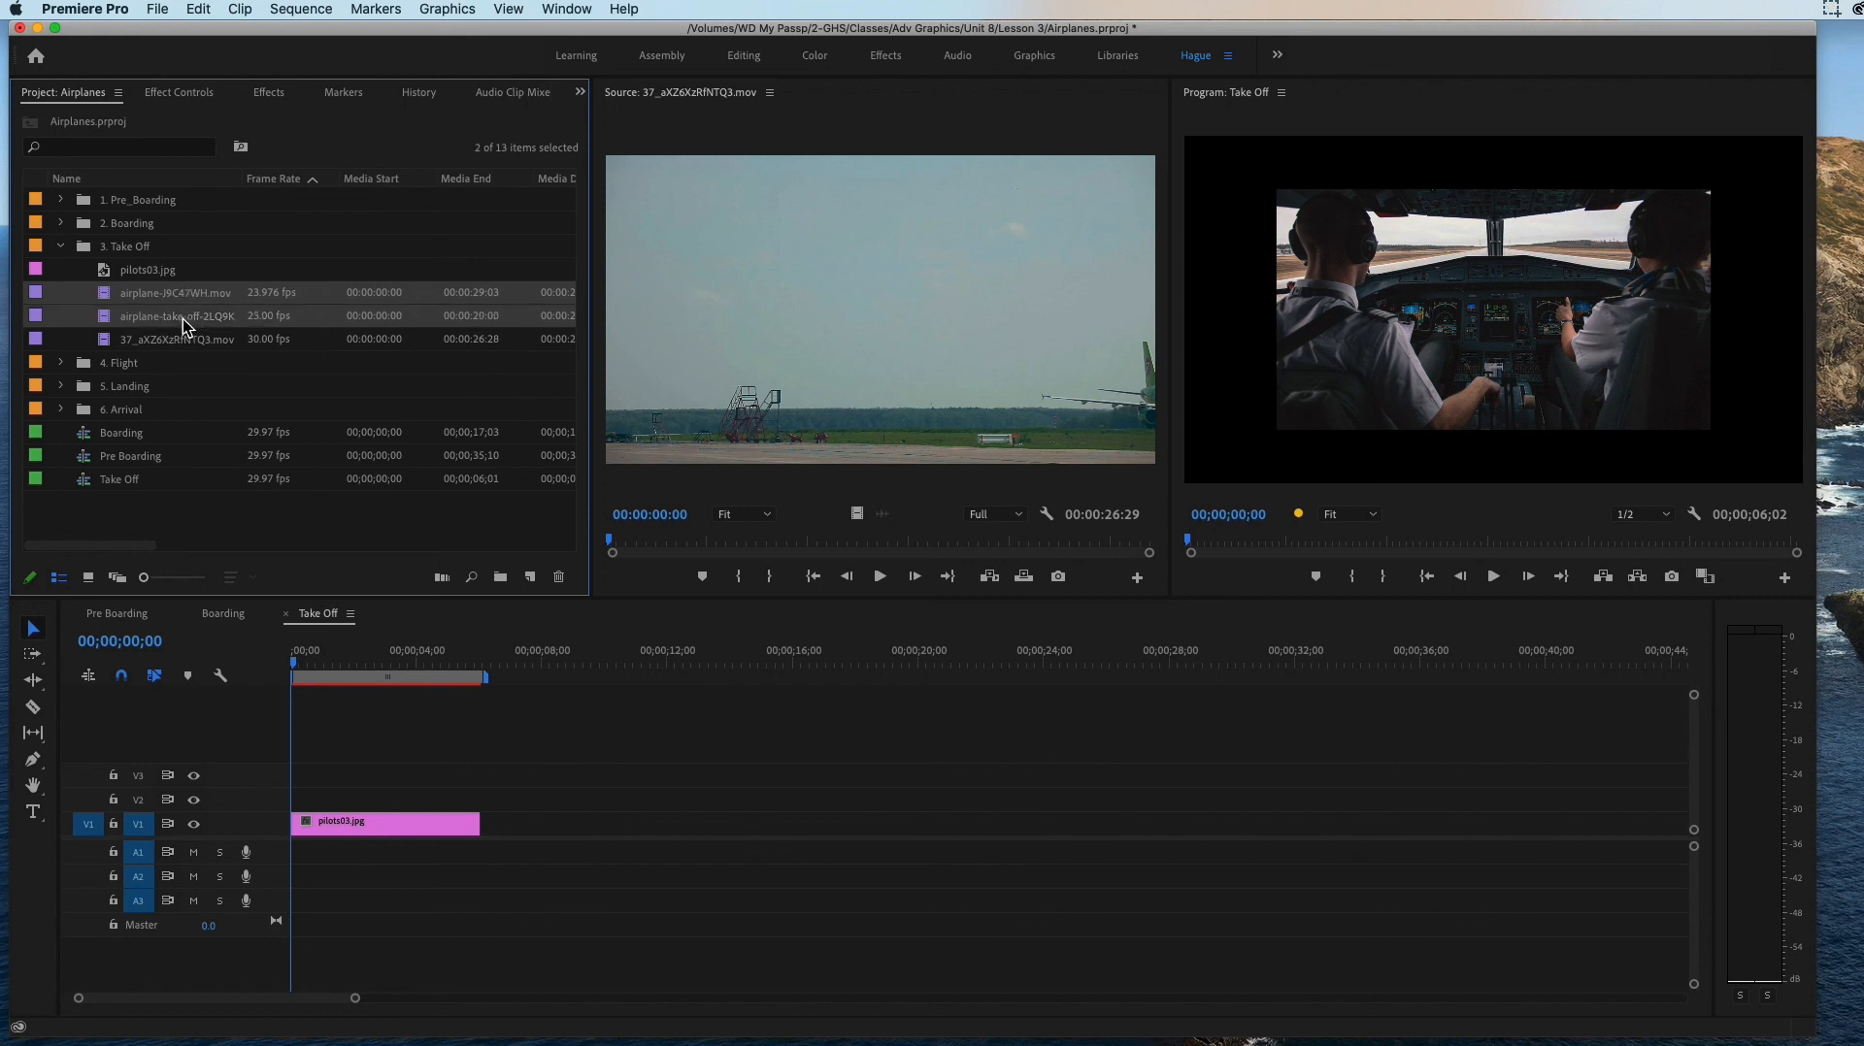
super+click(178, 339)
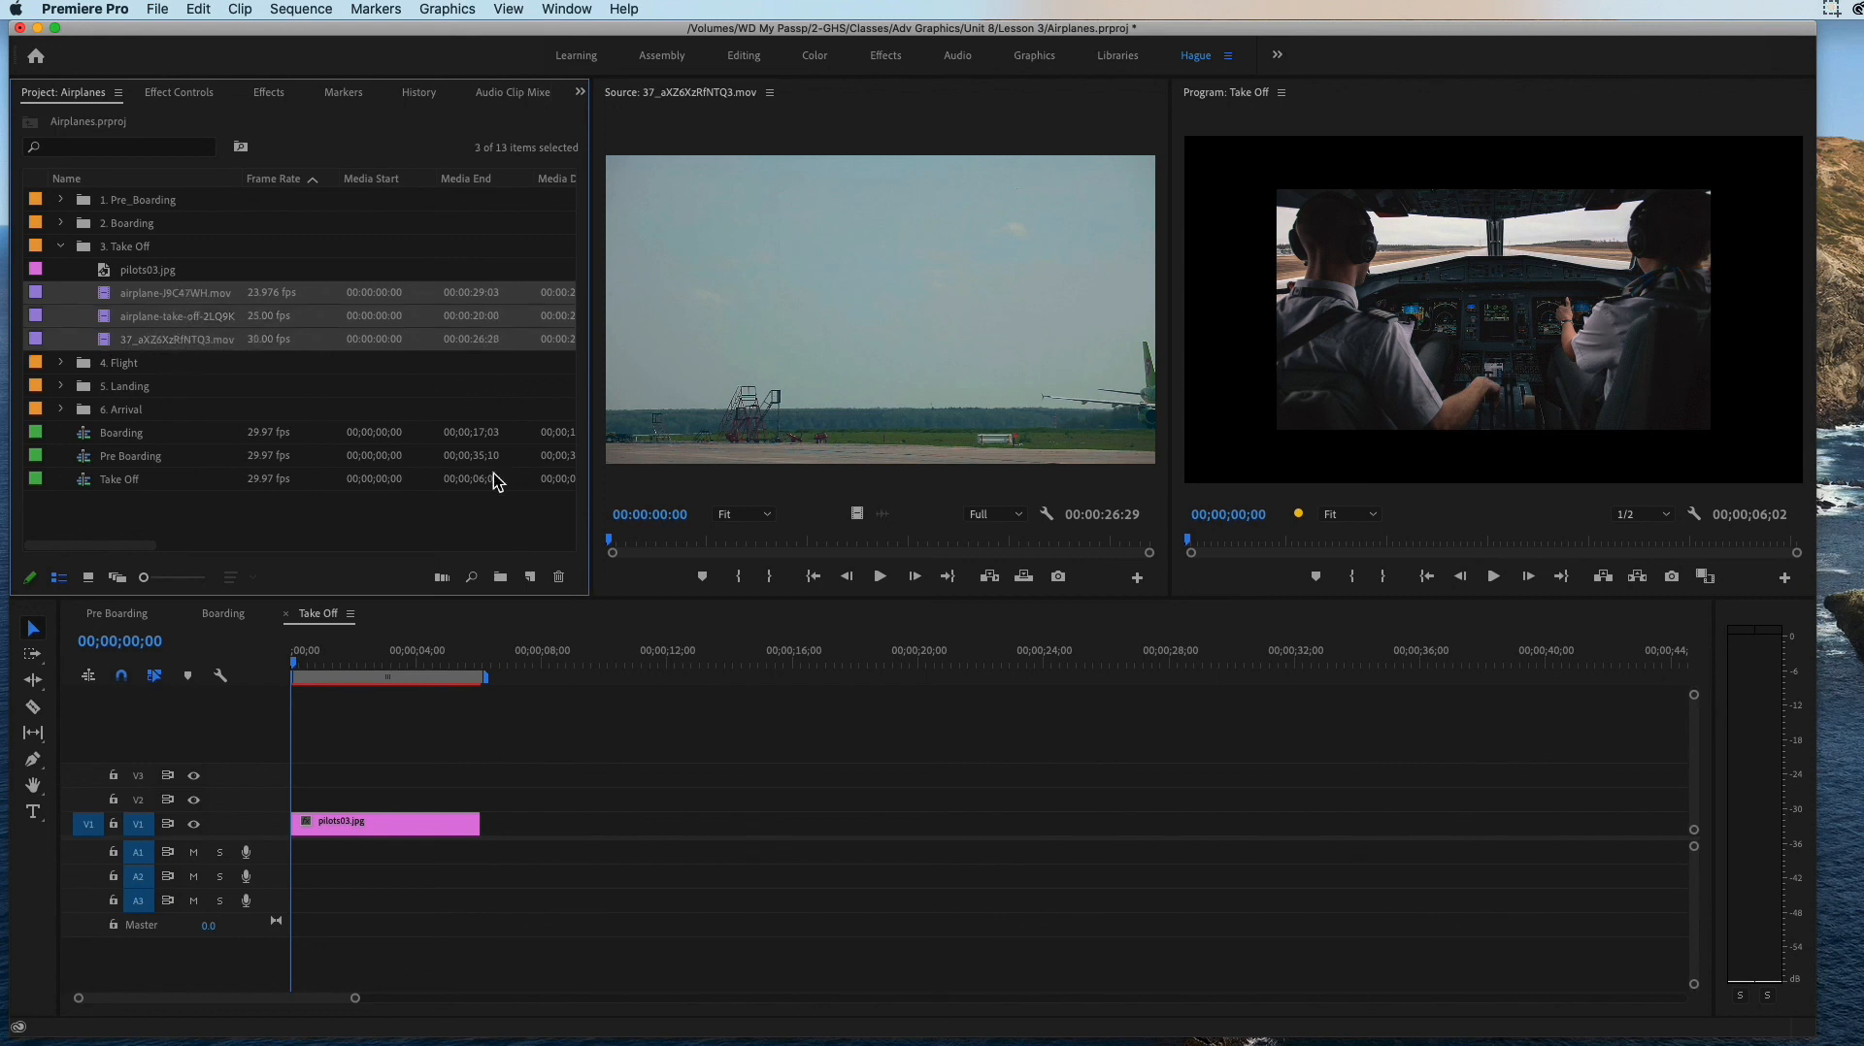
click(257, 364)
double_click(178, 295)
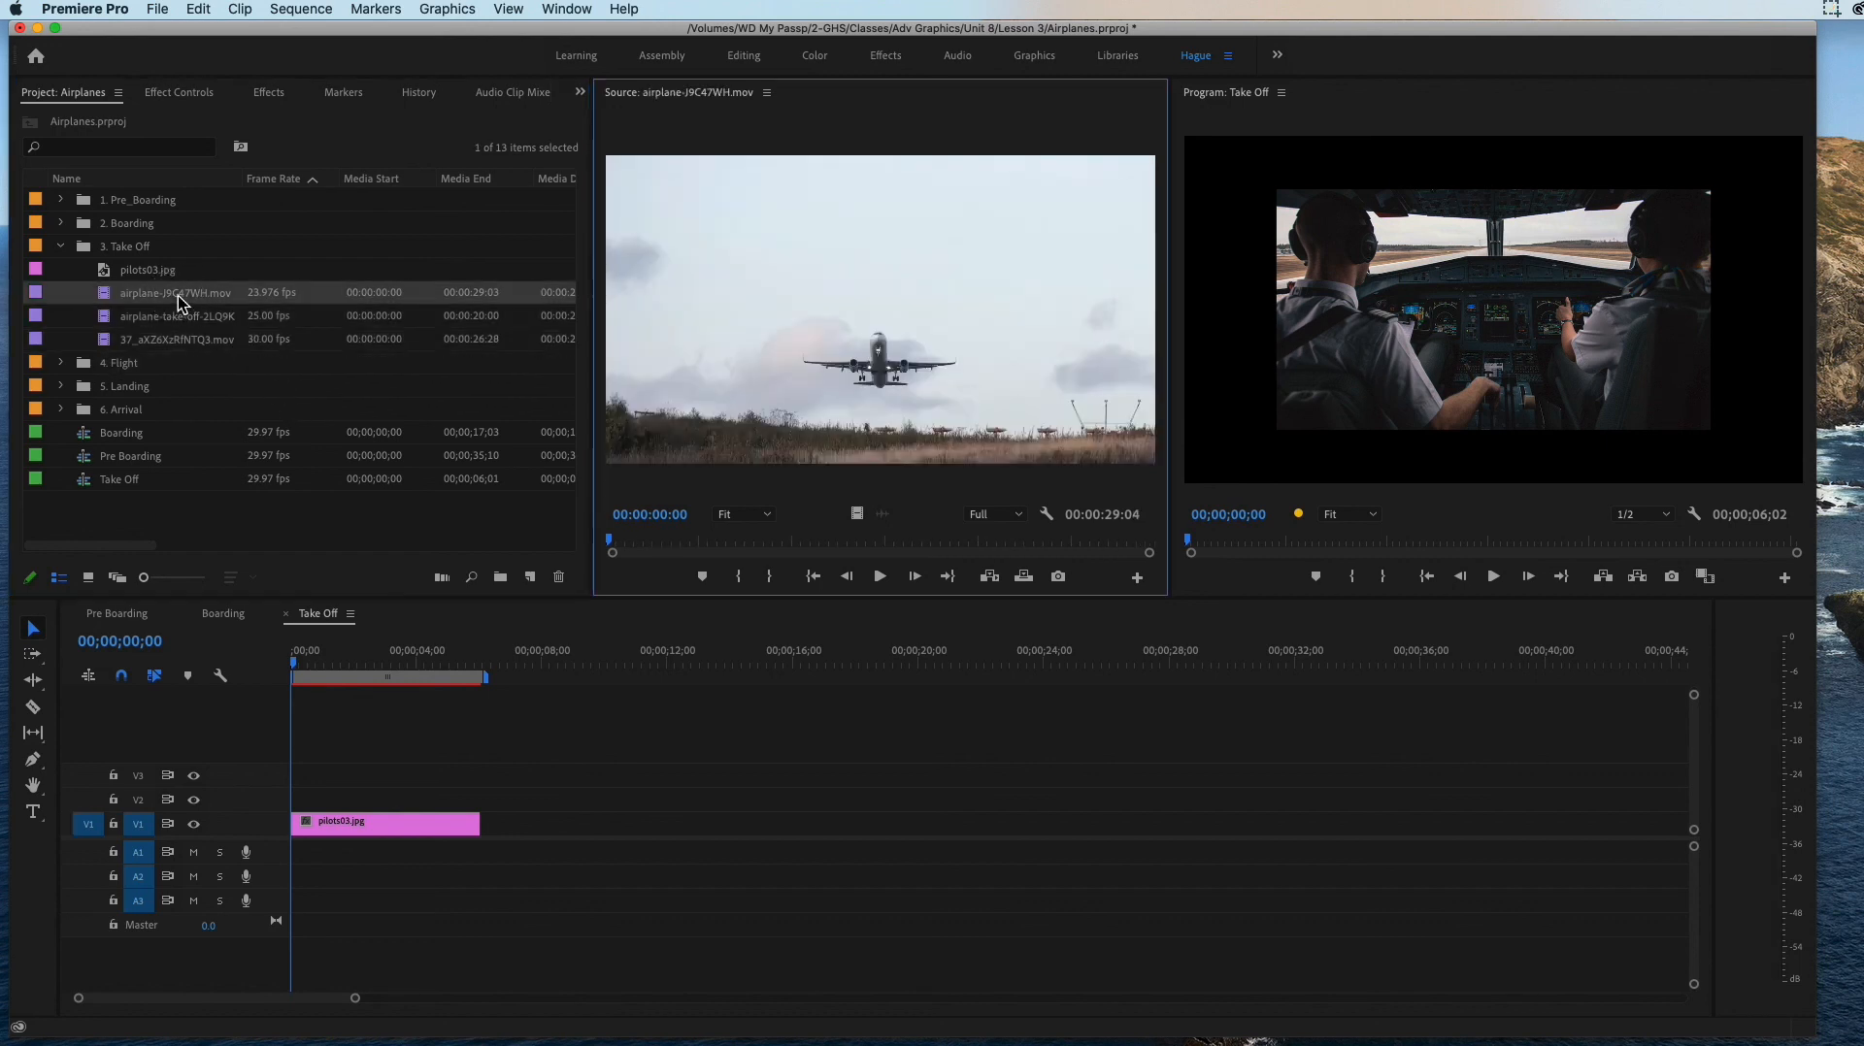
drag(613, 545, 389, 469)
double_click(138, 318)
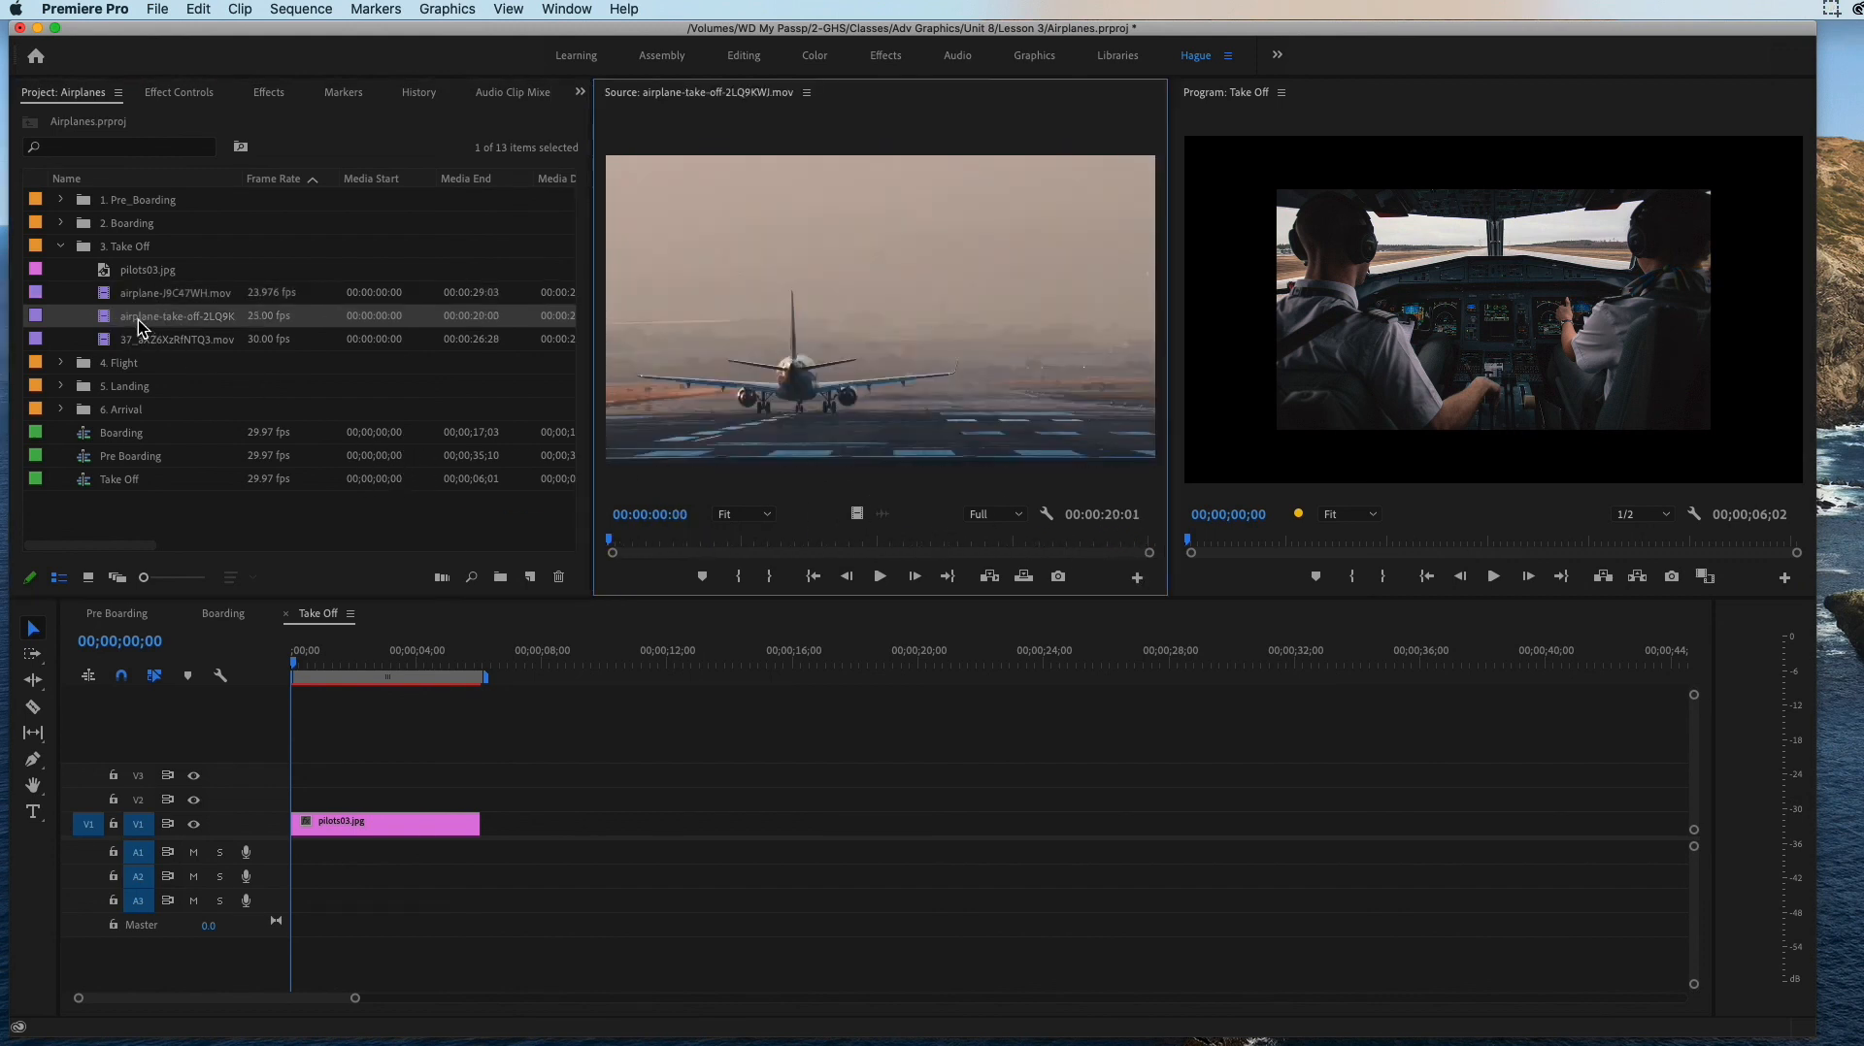
mouse_move(613, 531)
mouse_down()
mouse_move(1124, 545)
mouse_move(1121, 561)
mouse_move(610, 542)
mouse_up()
double_click(164, 342)
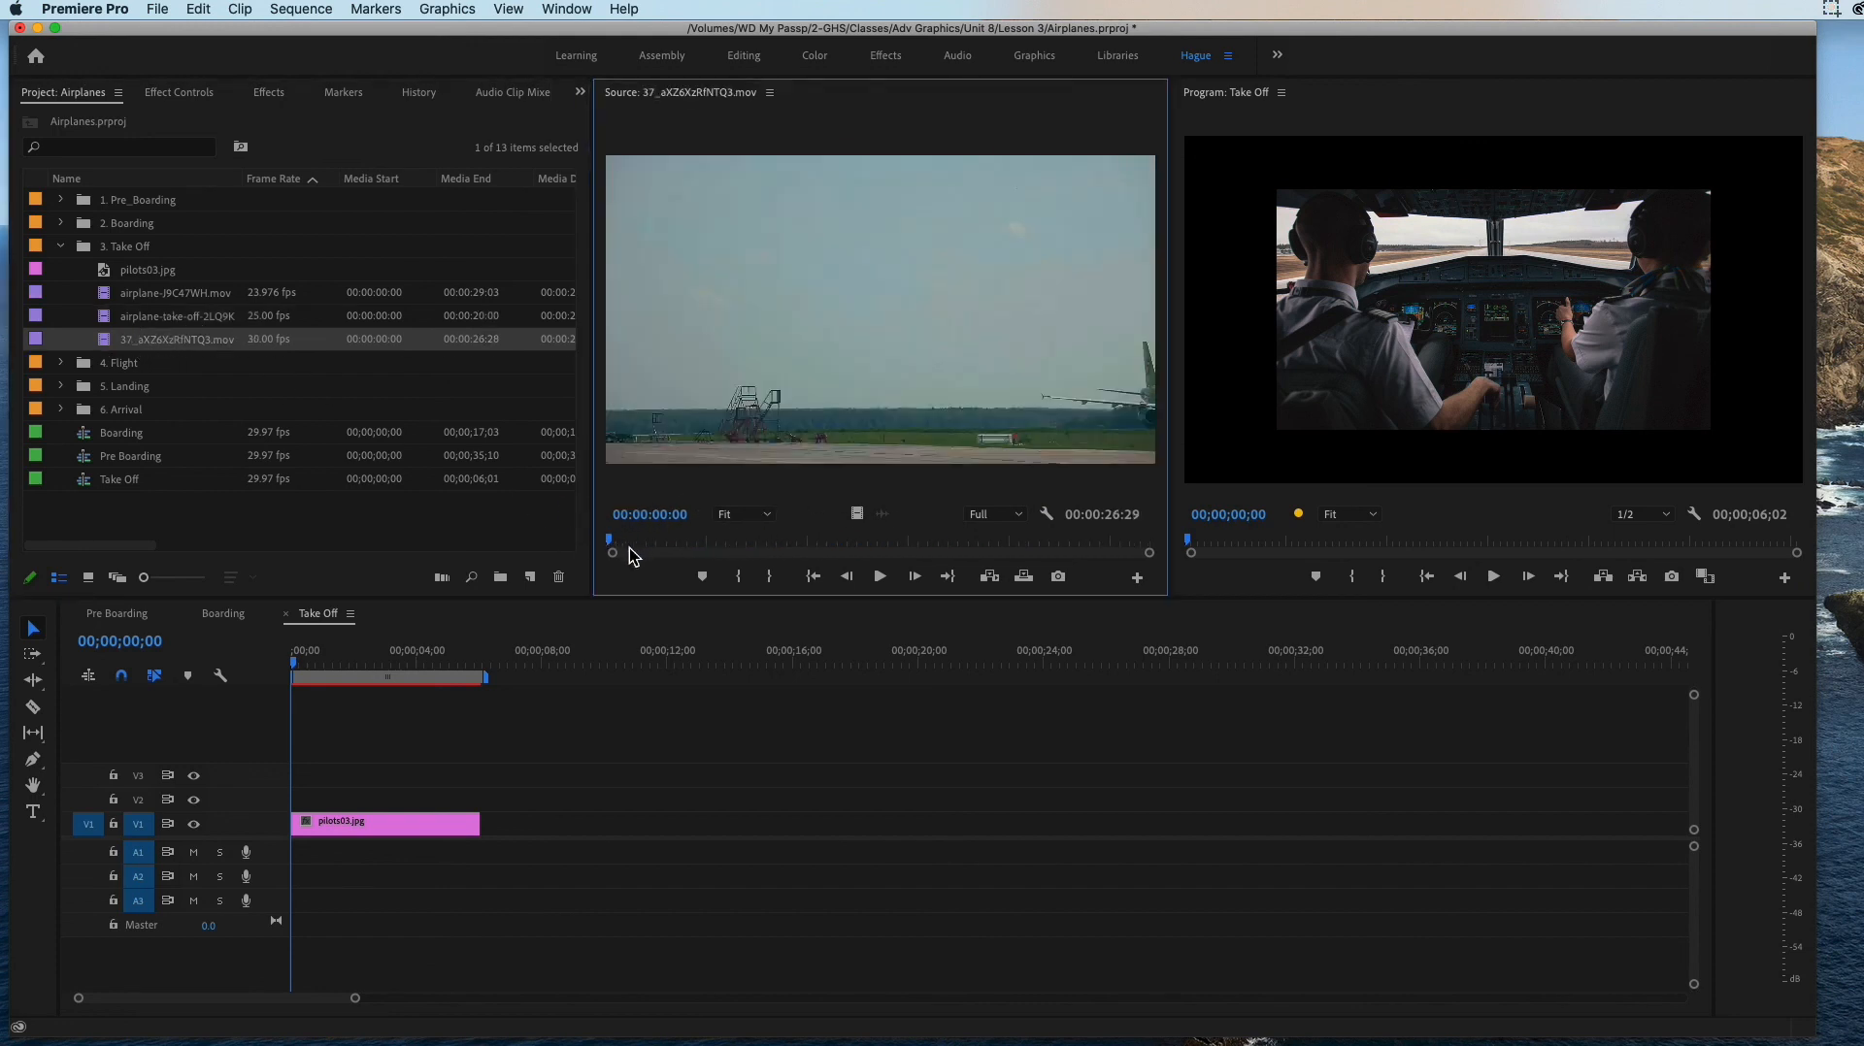
drag(621, 550, 576, 551)
Step: Mark the Out point of airplane-take-off-2LQ9KWJ.mov at 00:00:15:23 and place the clip on V1 directly after pilots03.jpg
double_click(114, 331)
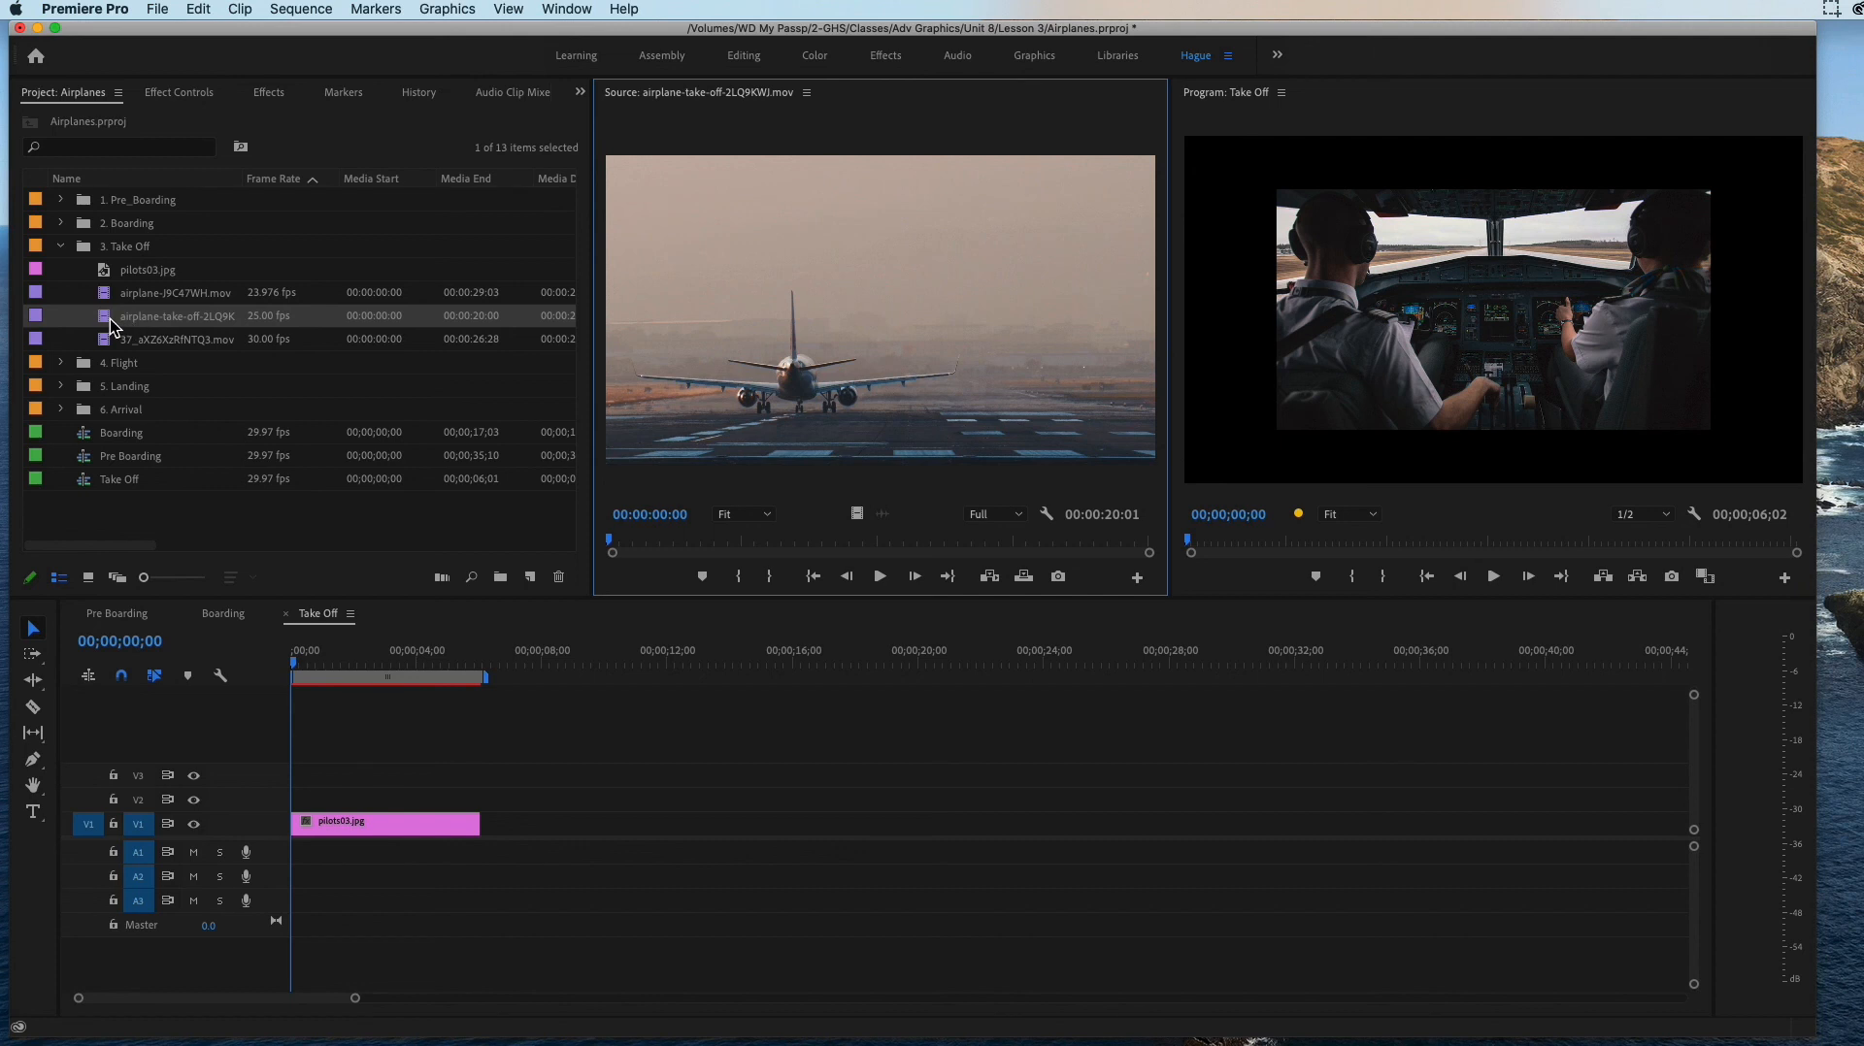
drag(626, 548, 587, 540)
drag(664, 541, 1041, 582)
click(783, 580)
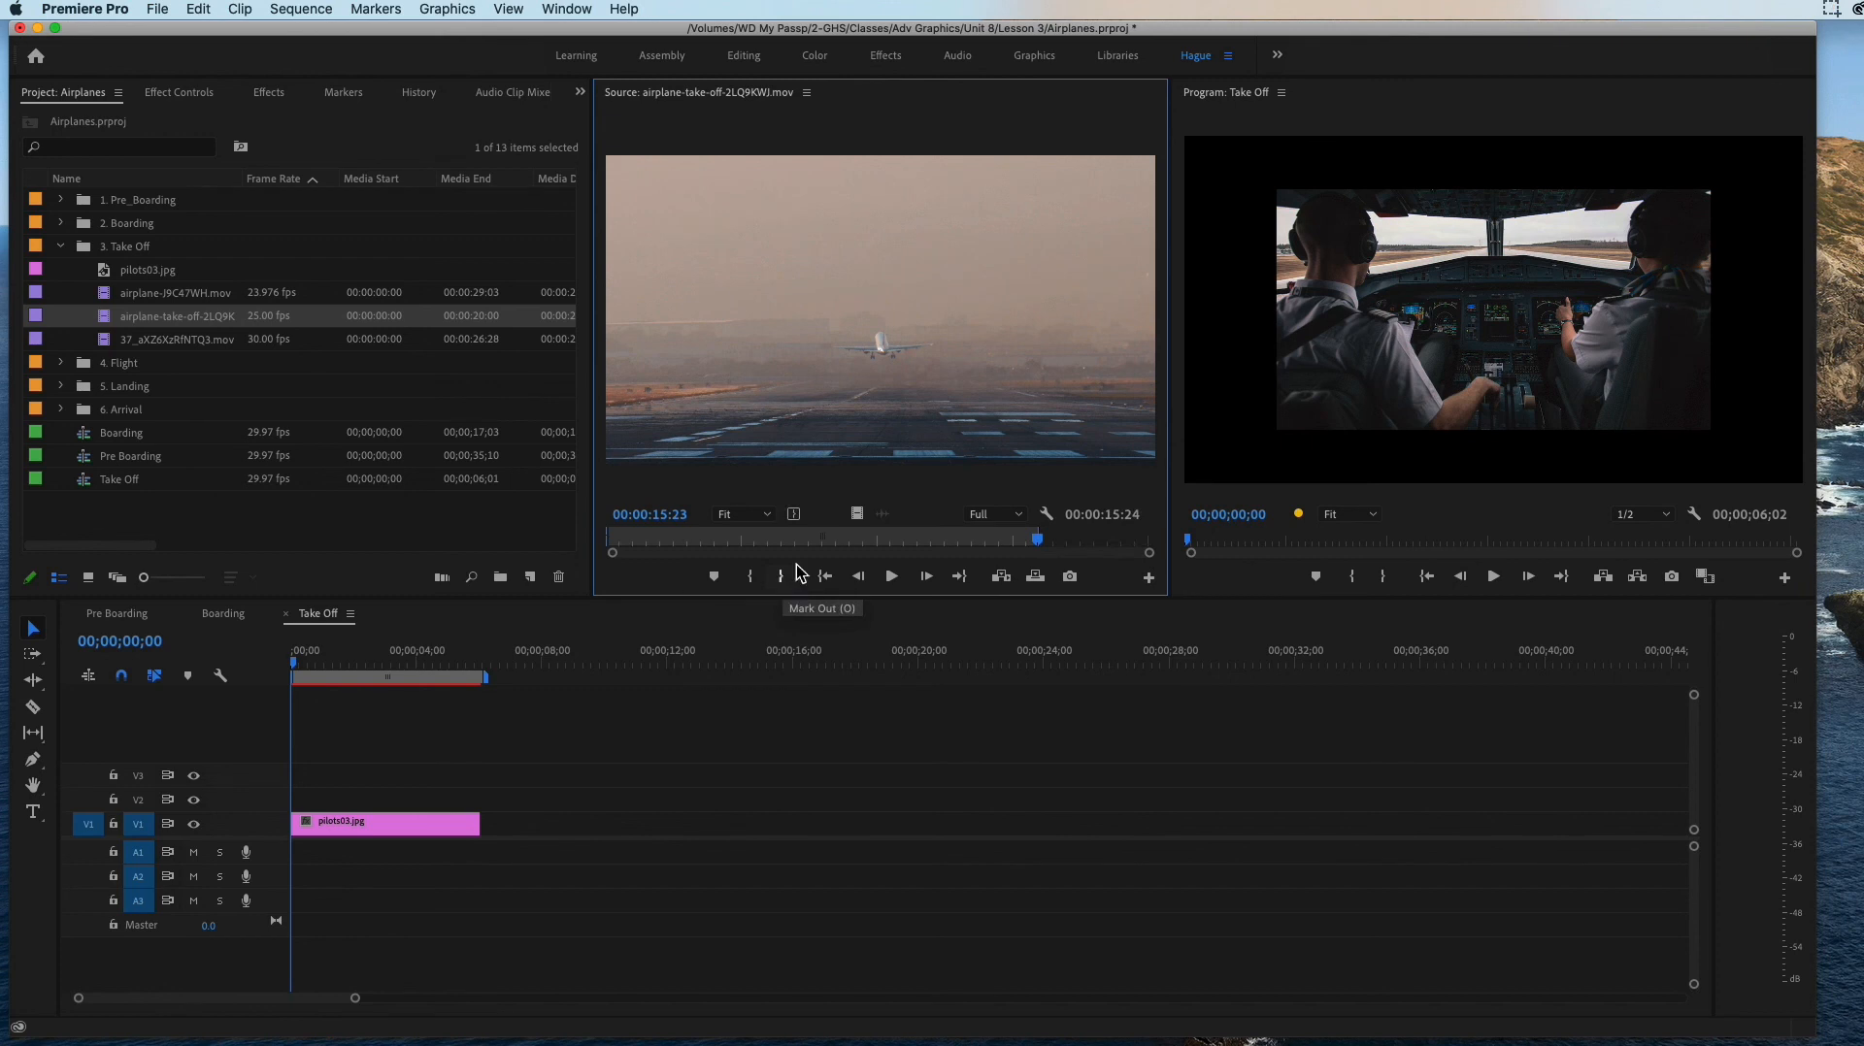
drag(870, 268, 487, 842)
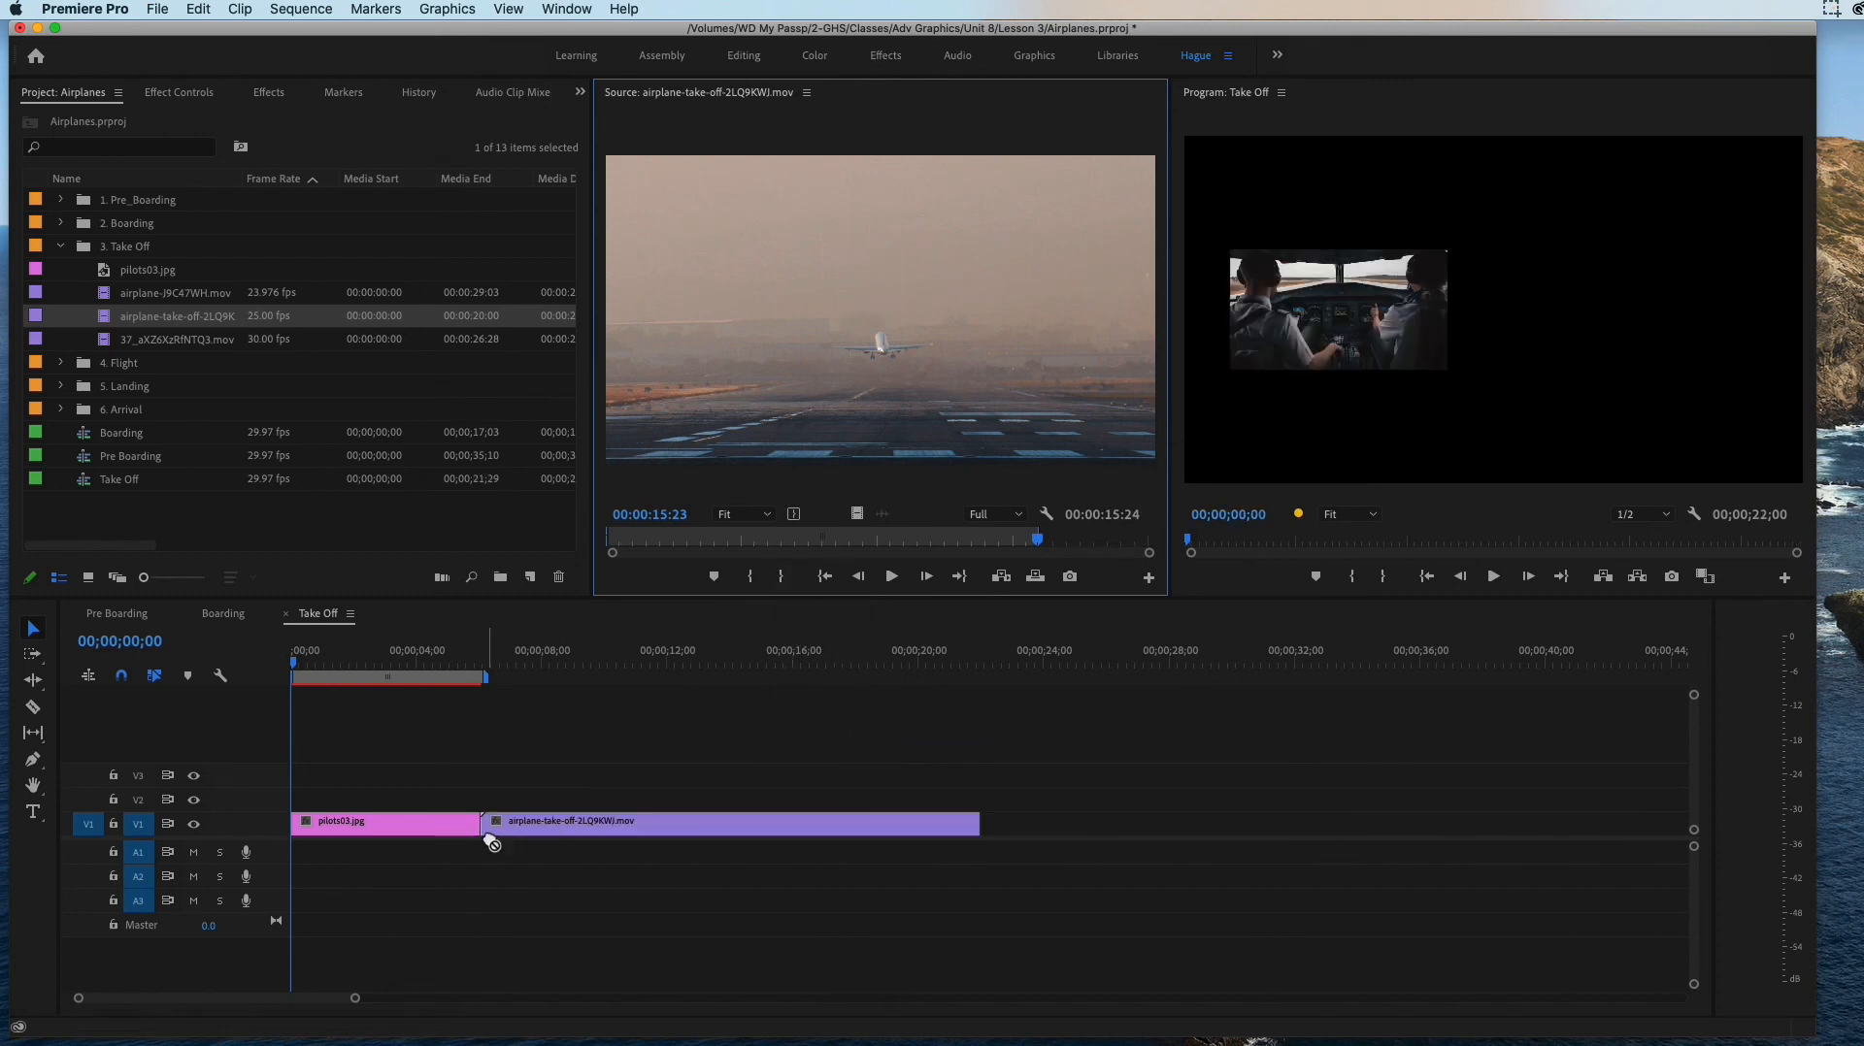
Step: Mark 37_aXZ6XzRfNTQ3.mov from 00:00:13:16 to 00:00:22:09 and place its video only on V1 directly after the airplane-take-off clip
double_click(173, 294)
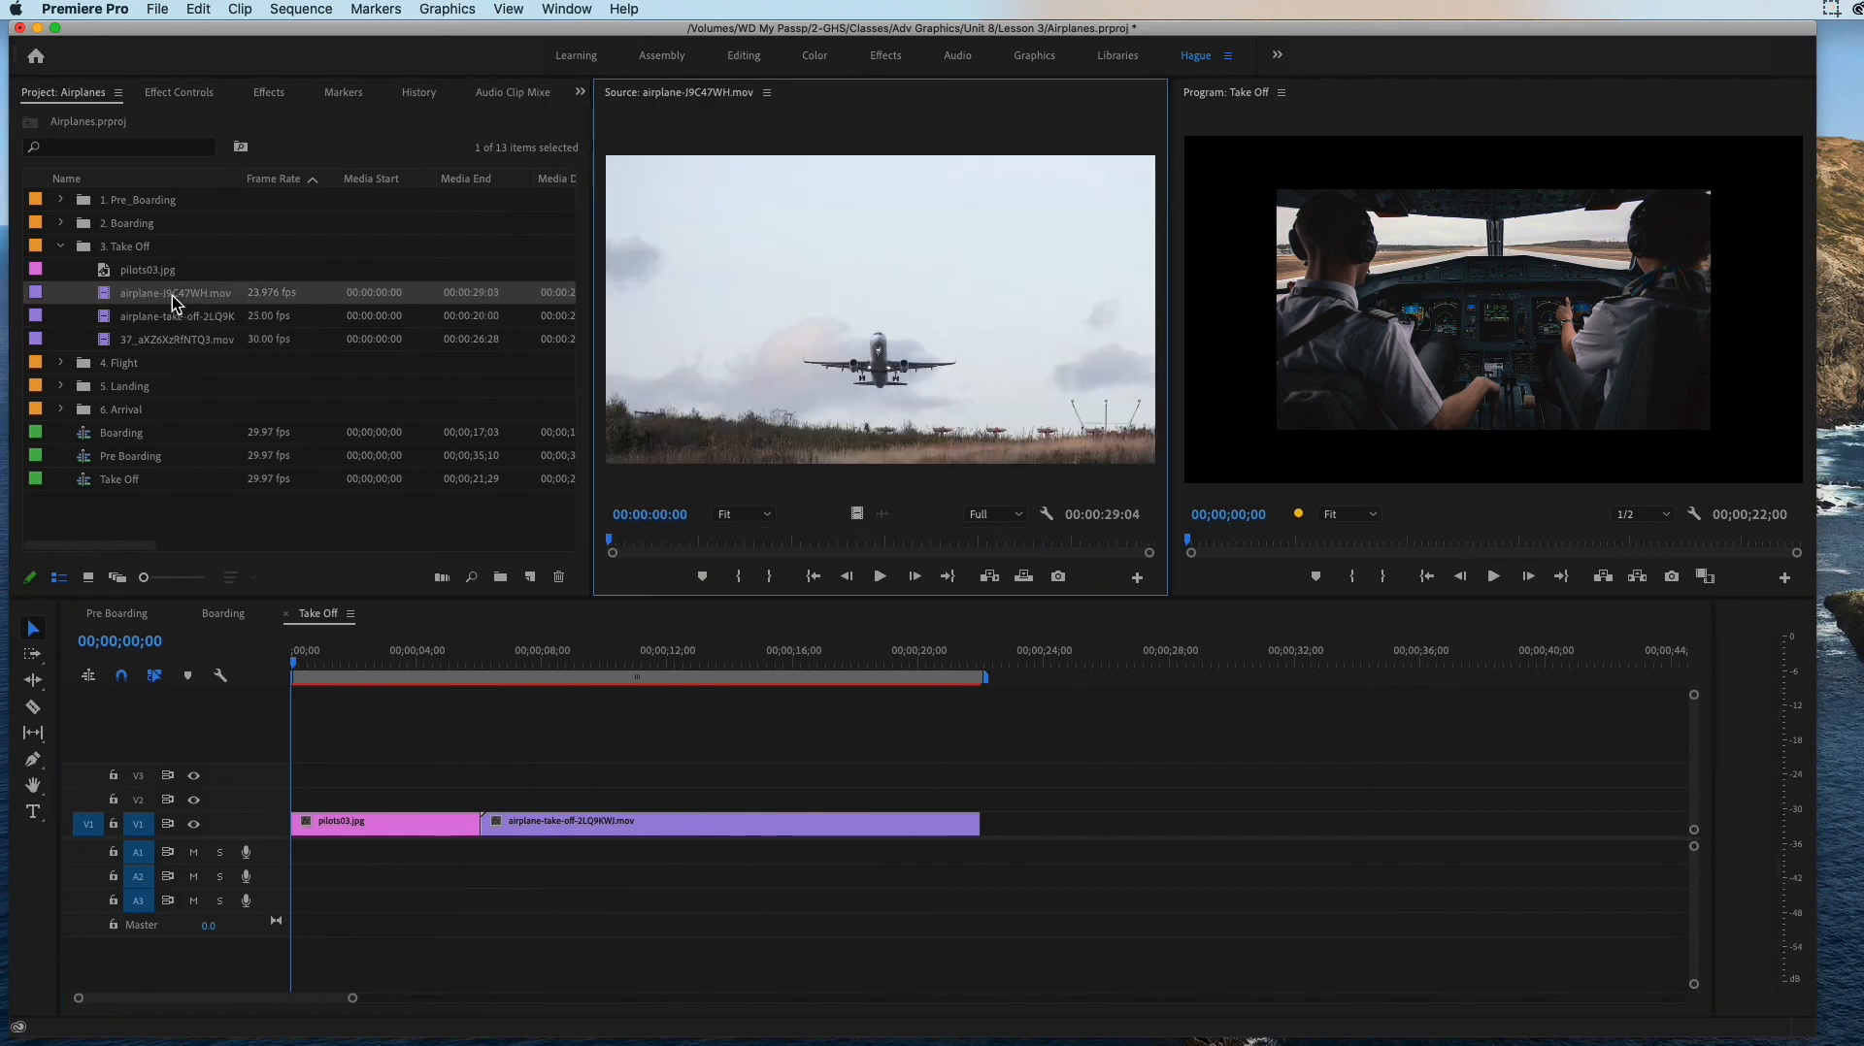
double_click(150, 340)
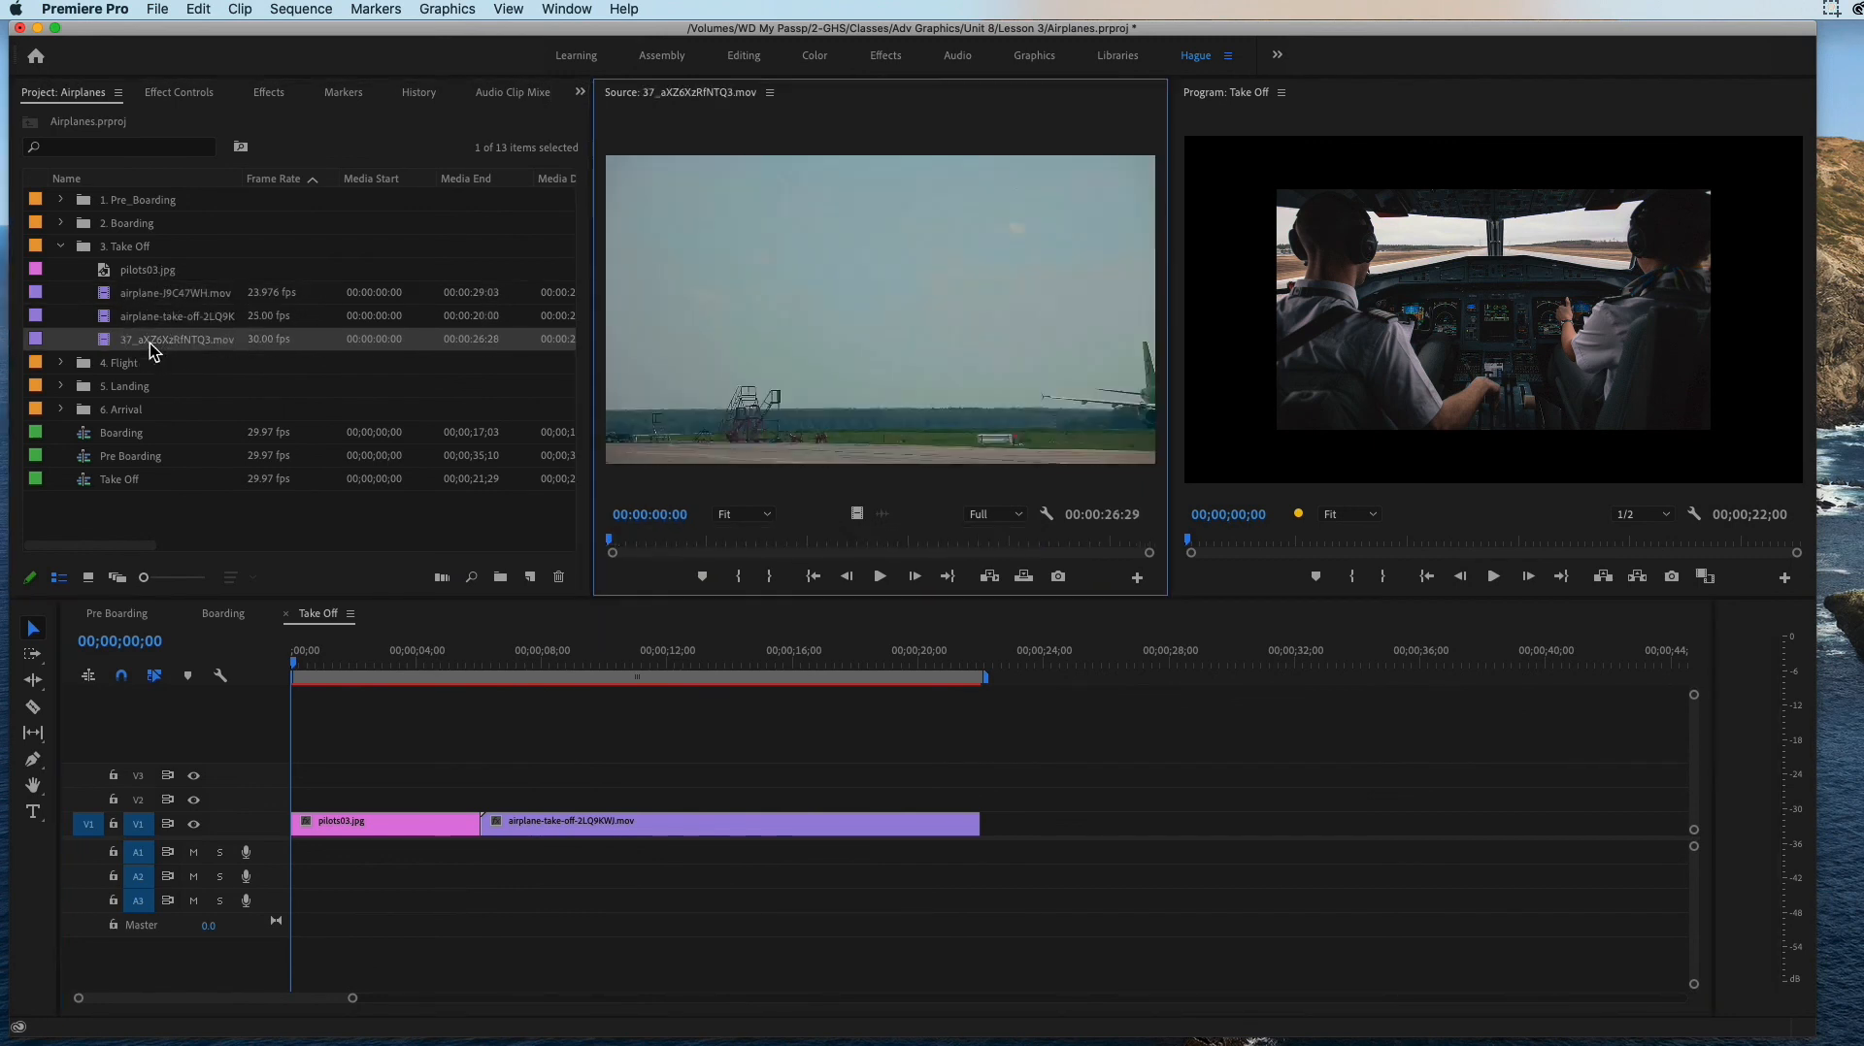
drag(609, 541, 886, 543)
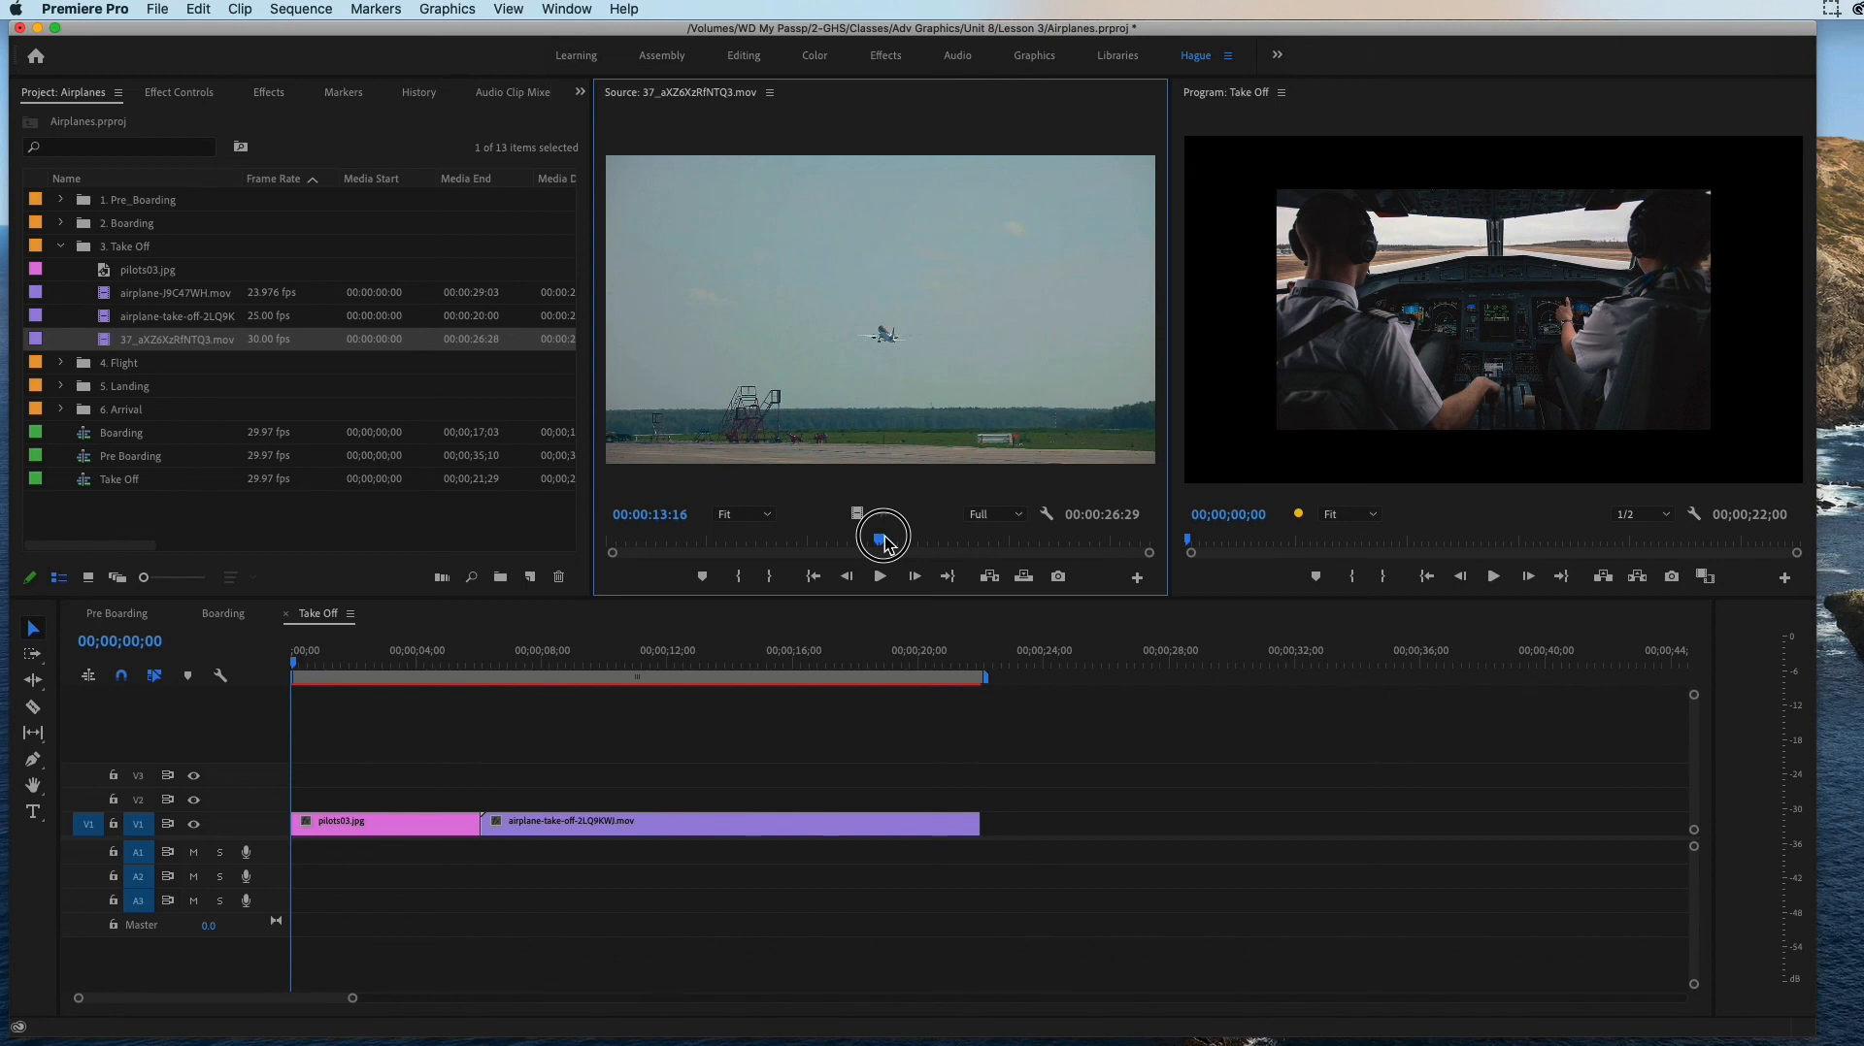
click(740, 575)
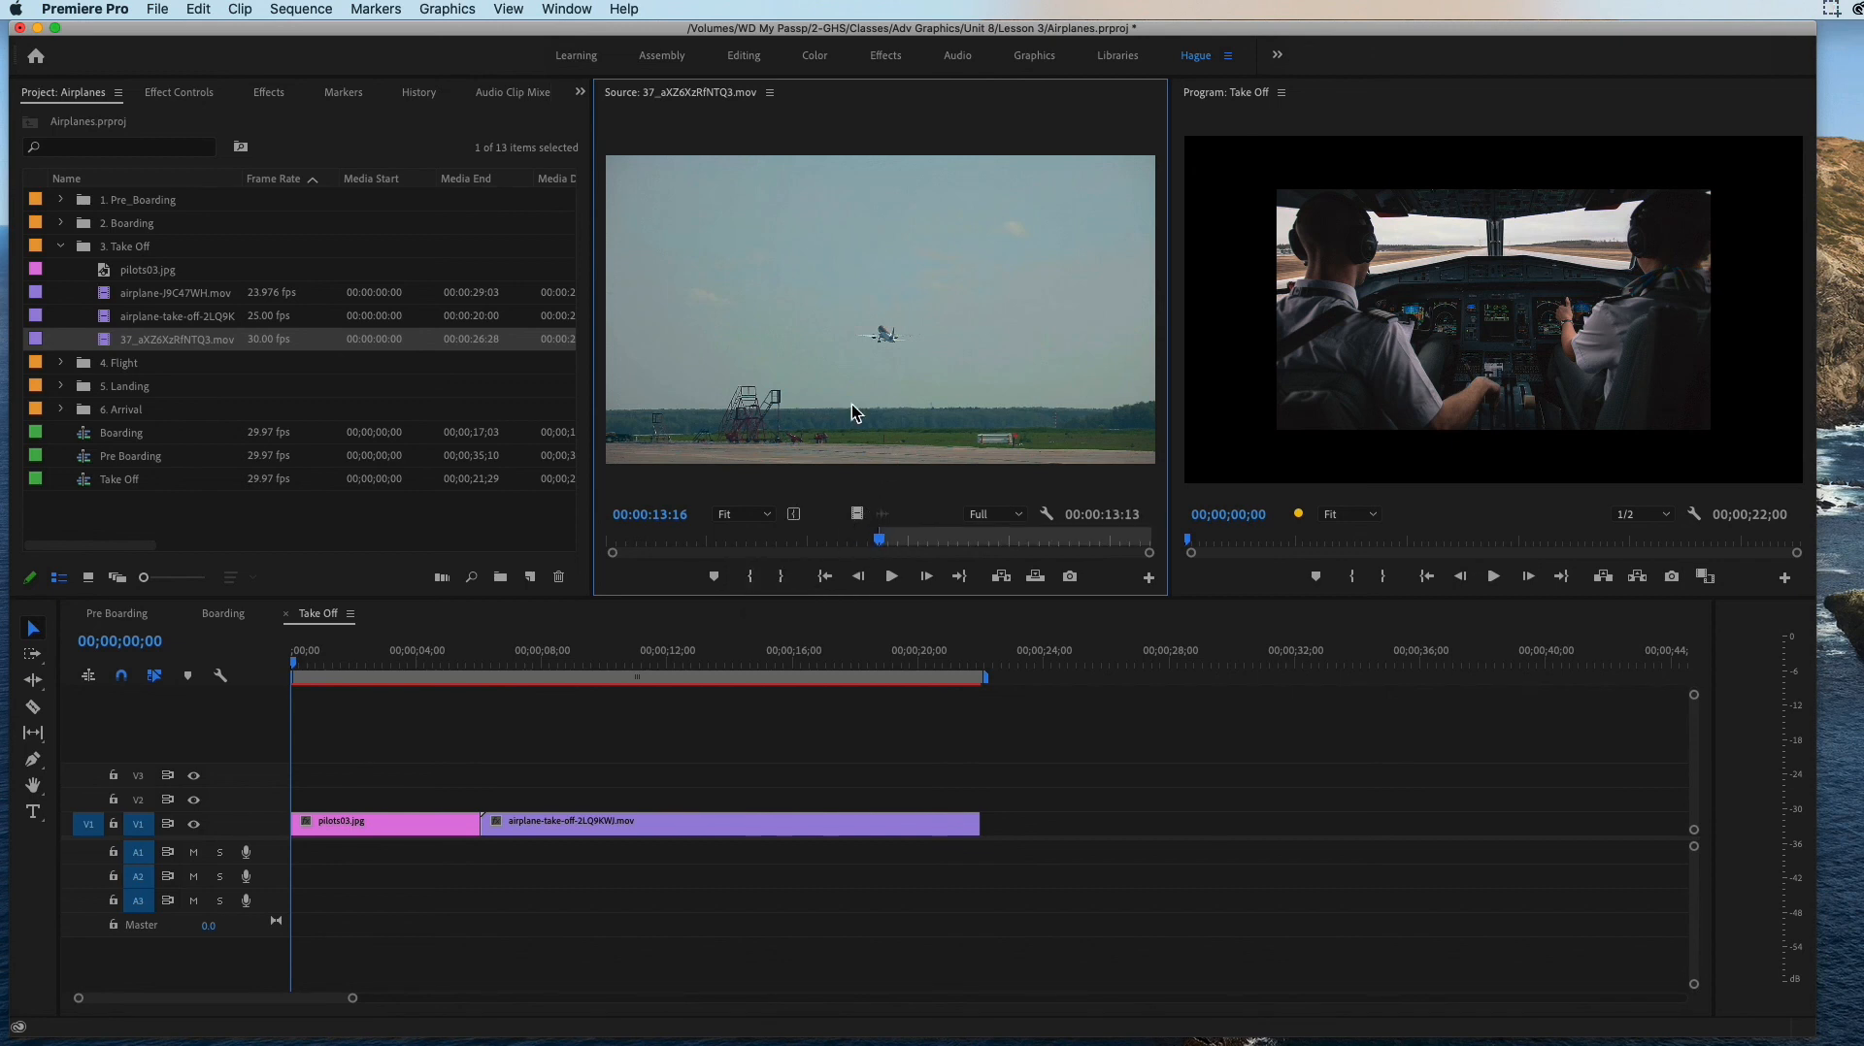
drag(886, 544, 1058, 541)
click(782, 580)
click(812, 271)
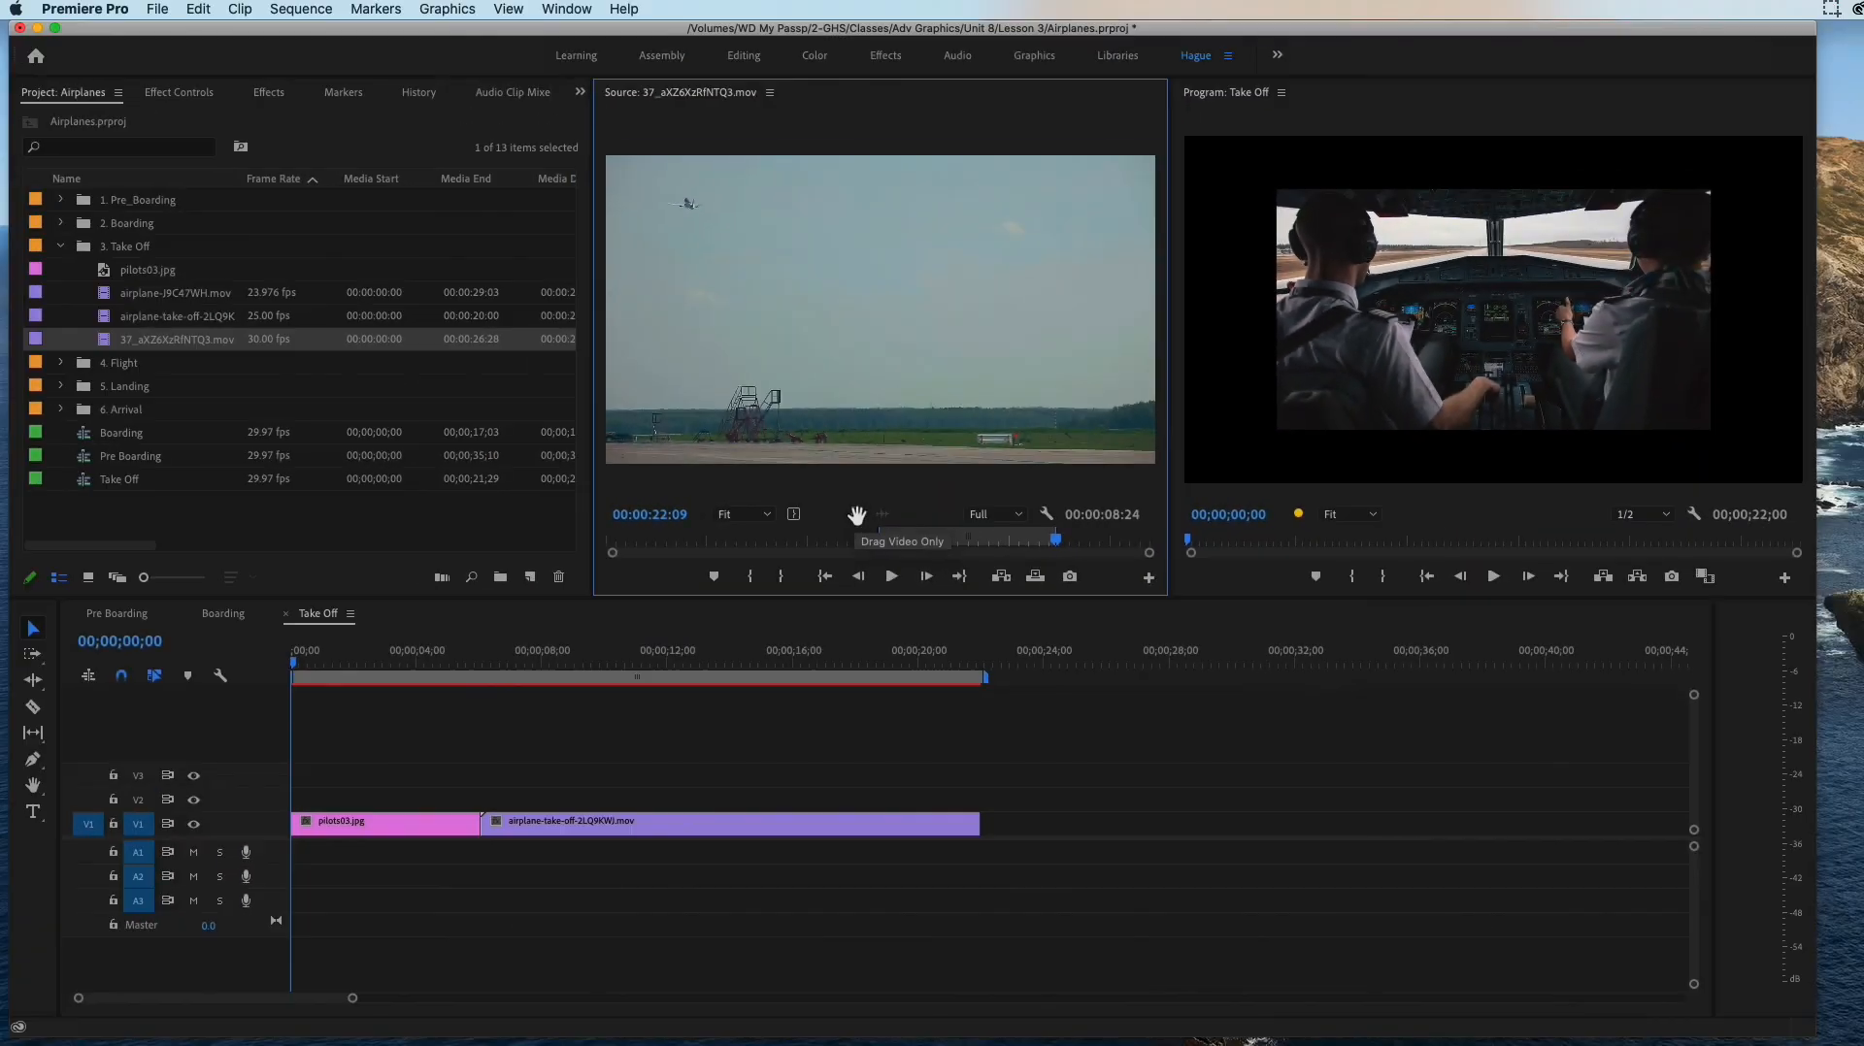
drag(858, 514, 985, 822)
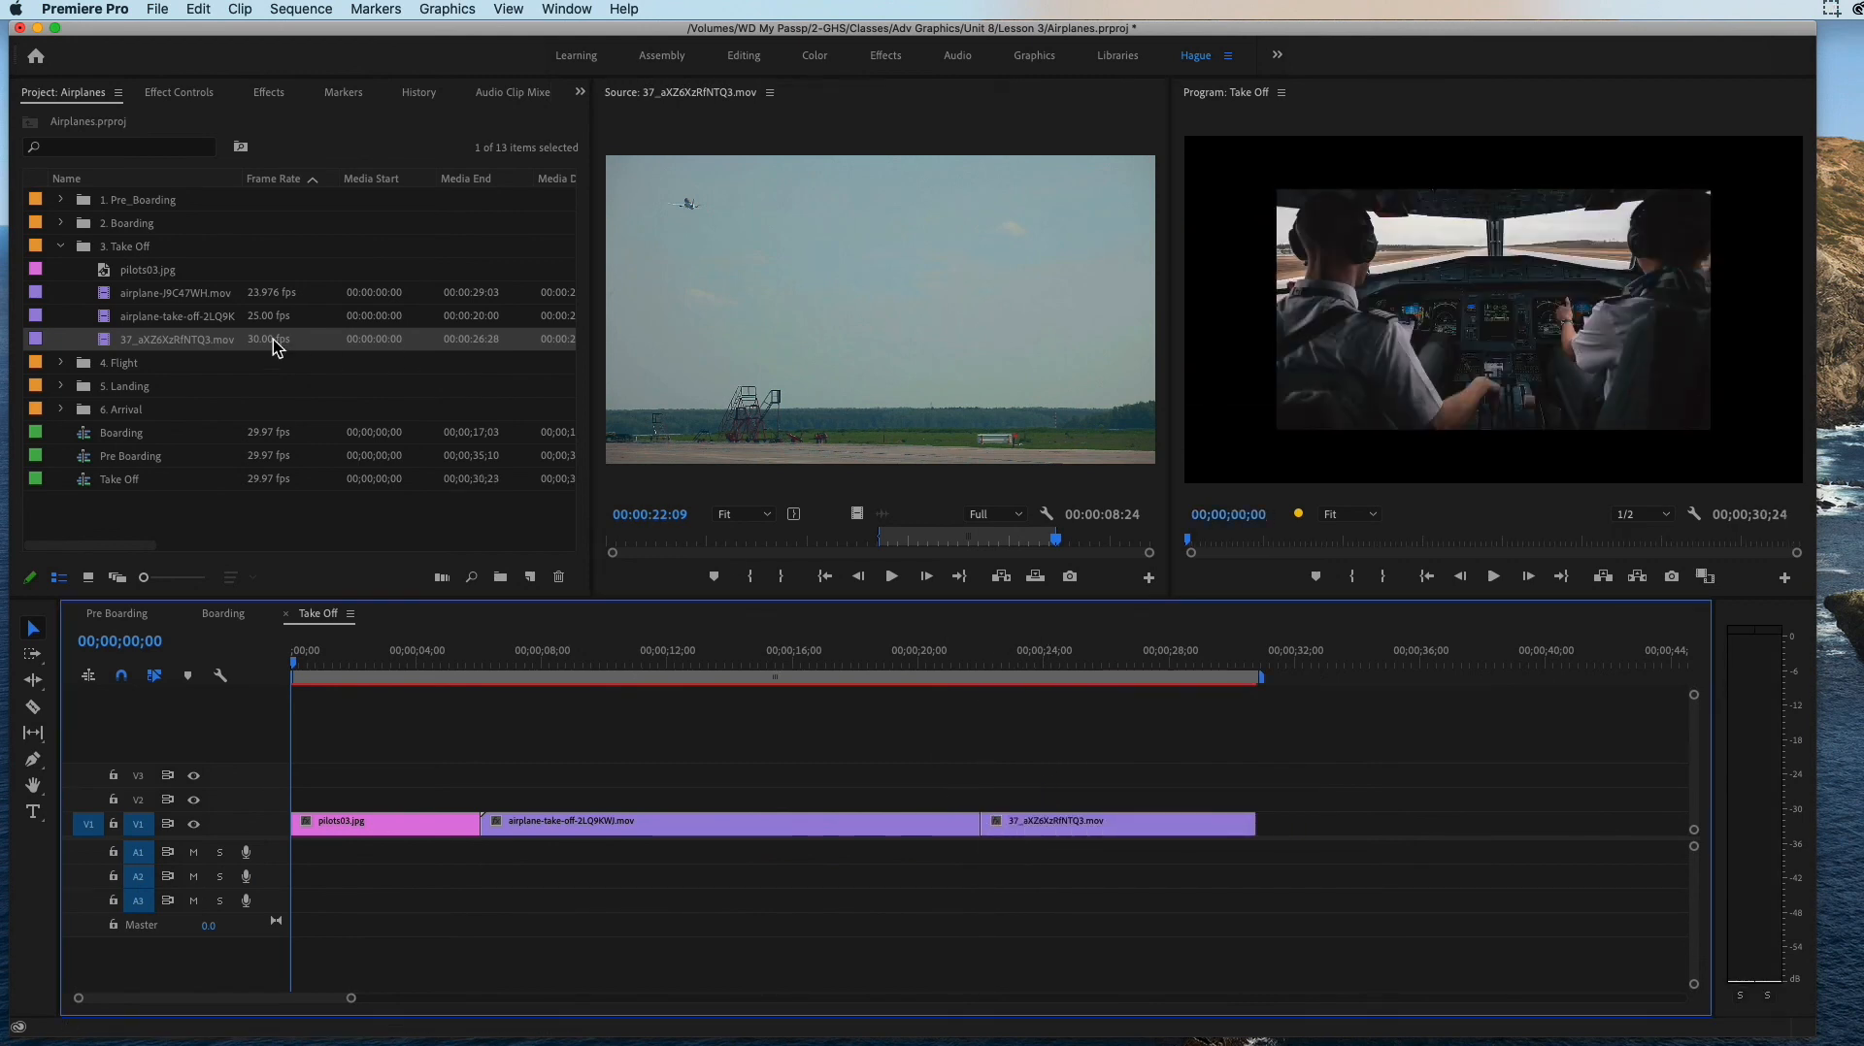
Step: Mark the full length of airplane-J9C47WH.mov and place it on V1 directly after 37_aXZ6XzRfNTQ3.mov
double_click(153, 300)
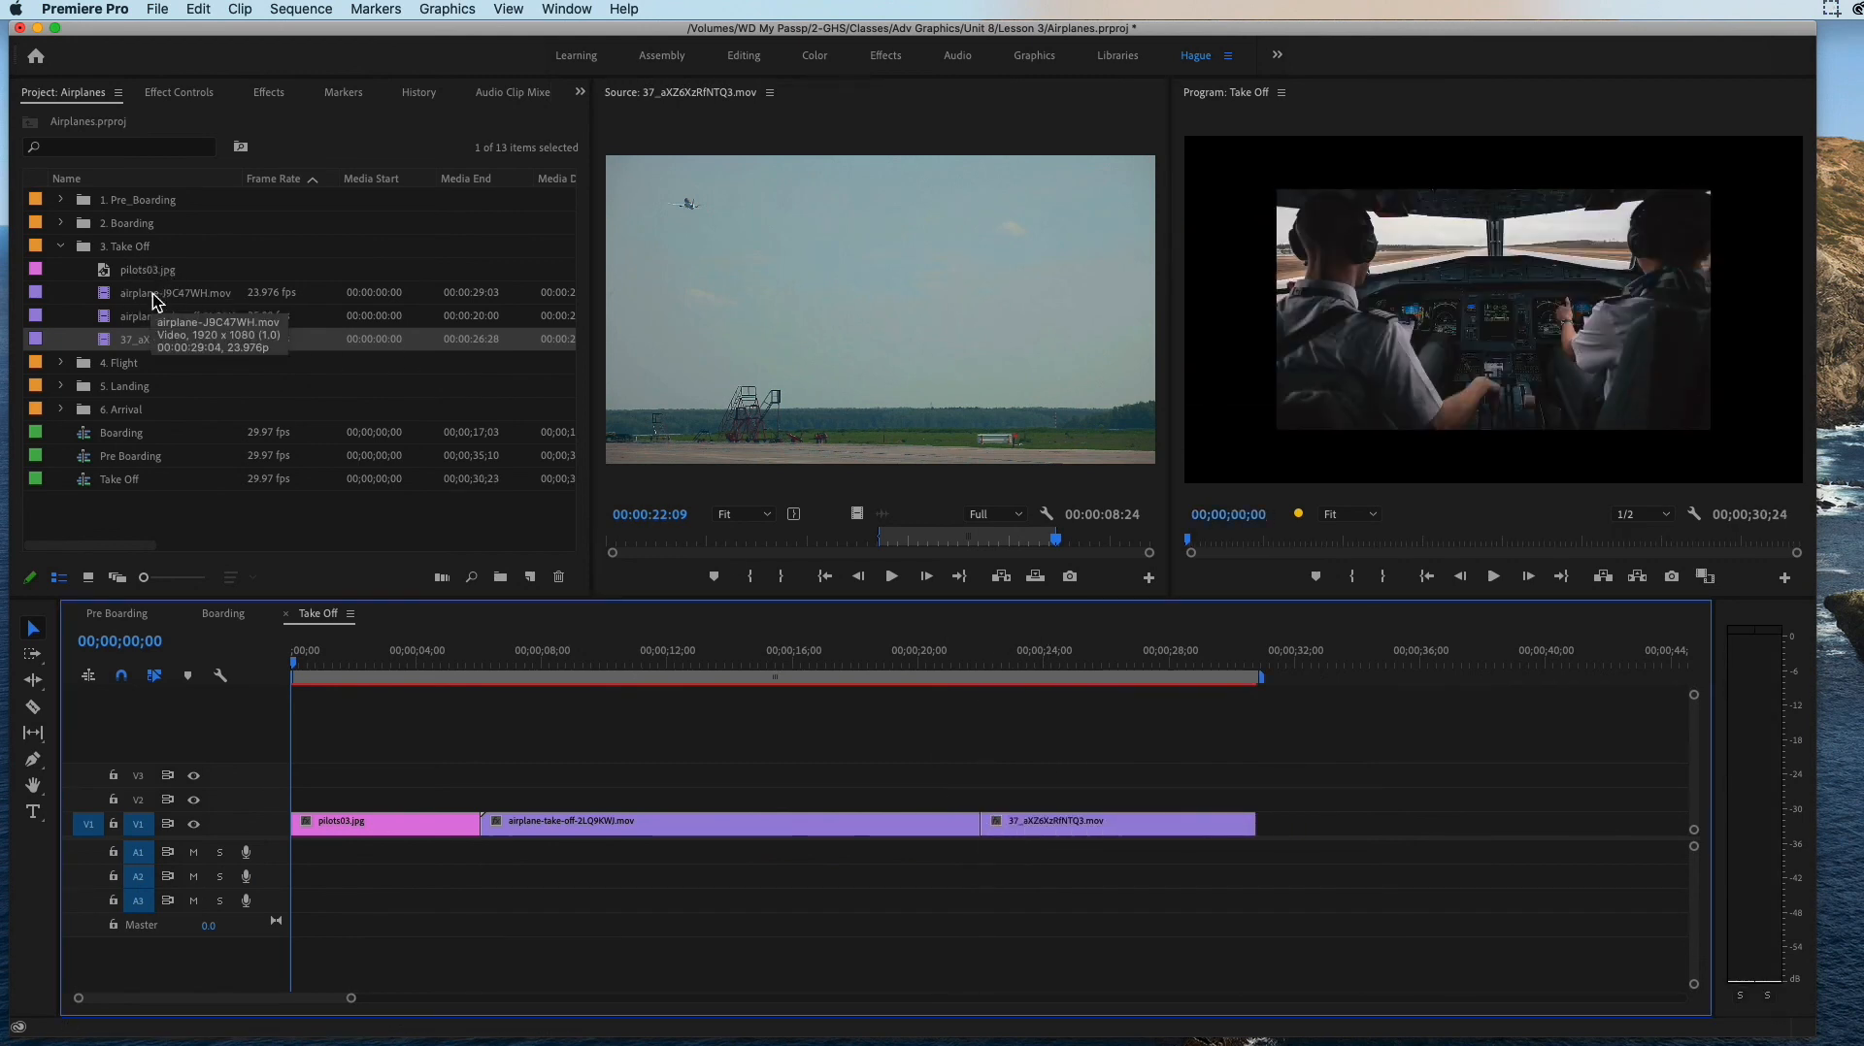
drag(613, 539, 1148, 563)
click(737, 582)
drag(869, 285, 1262, 823)
Step: Set the Scale of pilots03.jpg to 144 so it fills the frame, and play the opening of the Take Off sequence
key(space)
key(space)
click(386, 822)
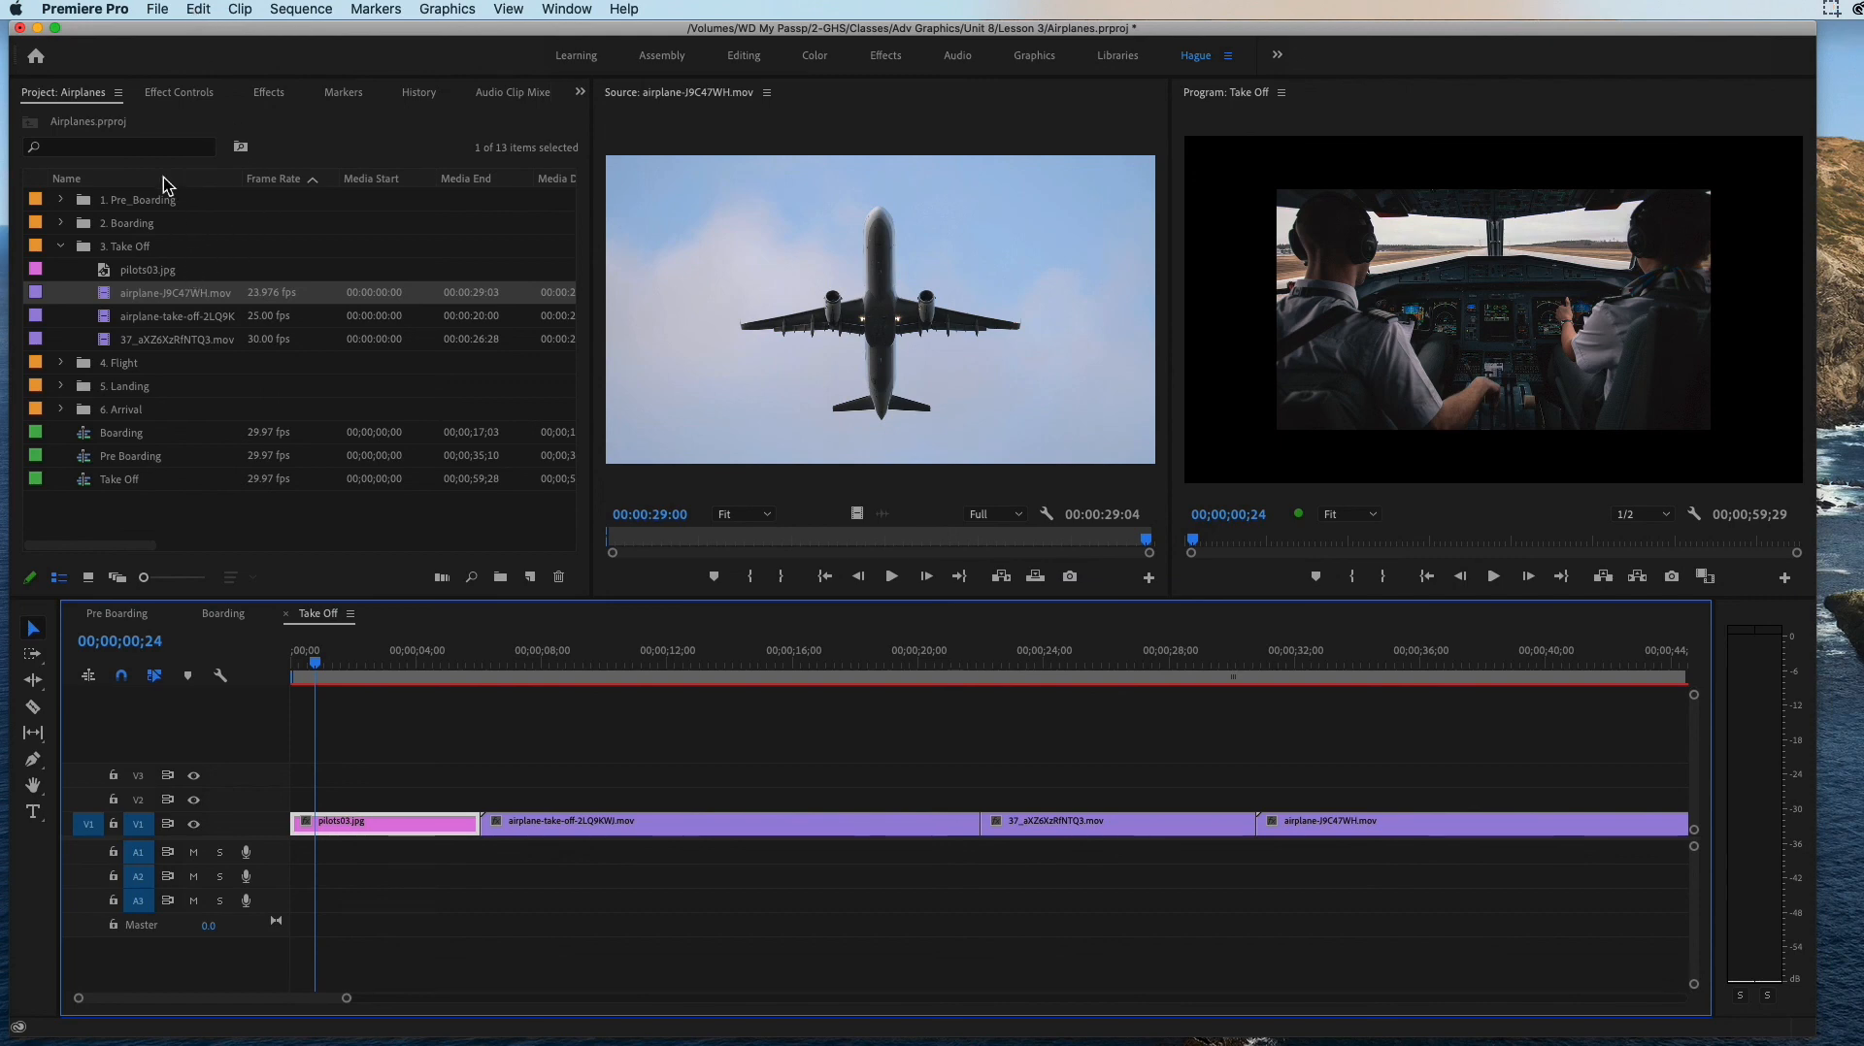
click(175, 94)
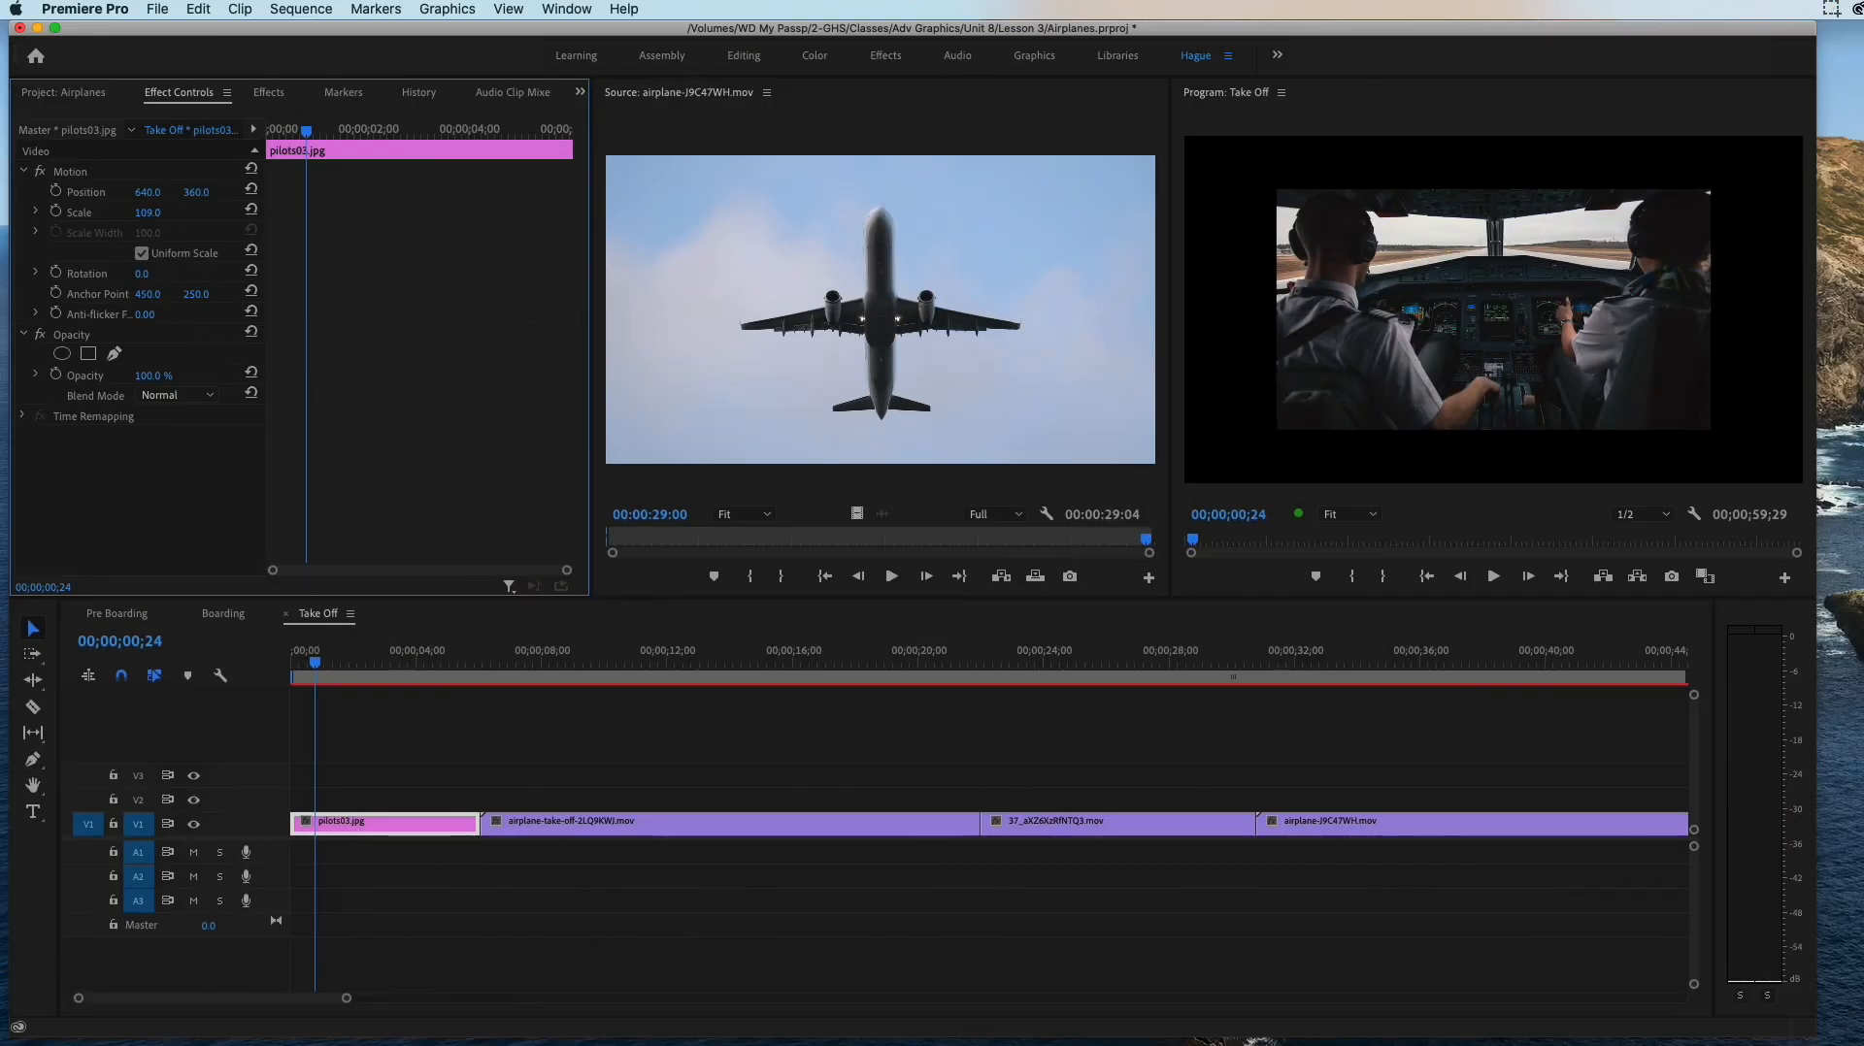
mouse_move(148, 213)
mouse_down()
mouse_move(186, 213)
mouse_move(165, 215)
mouse_up()
click(375, 632)
key(space)
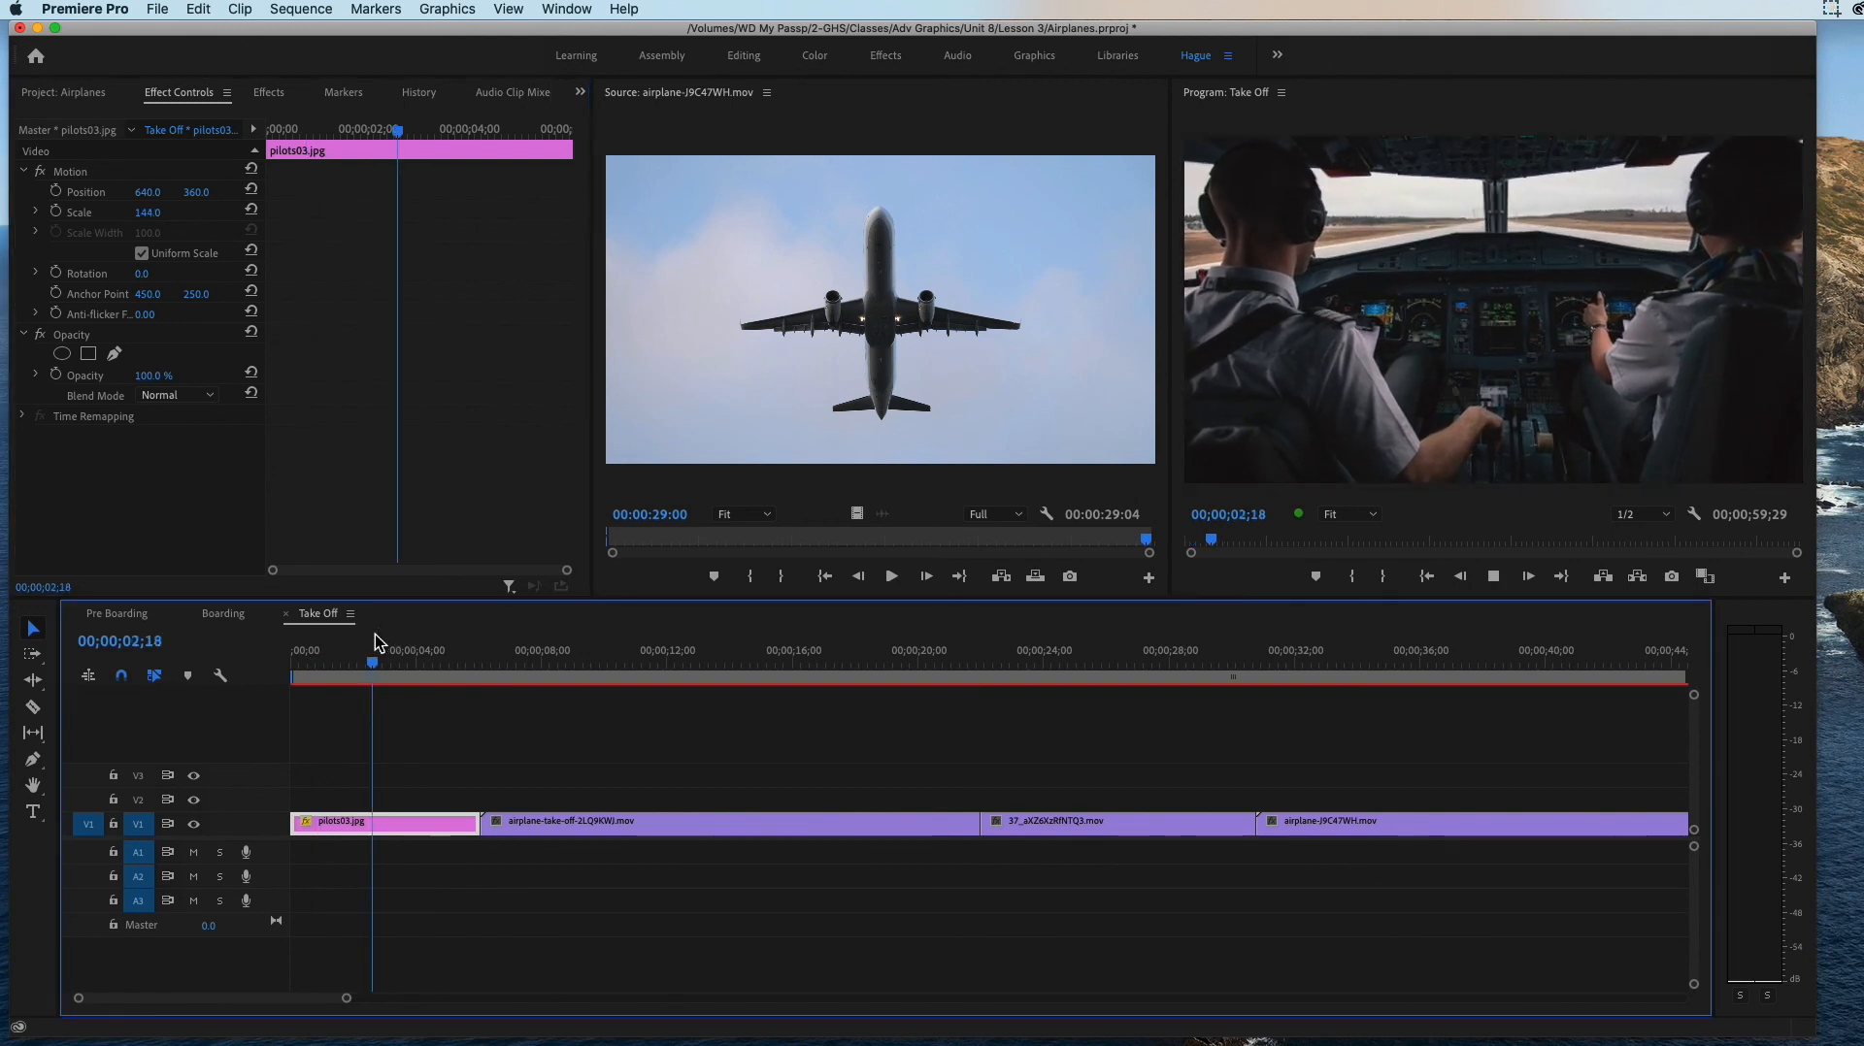
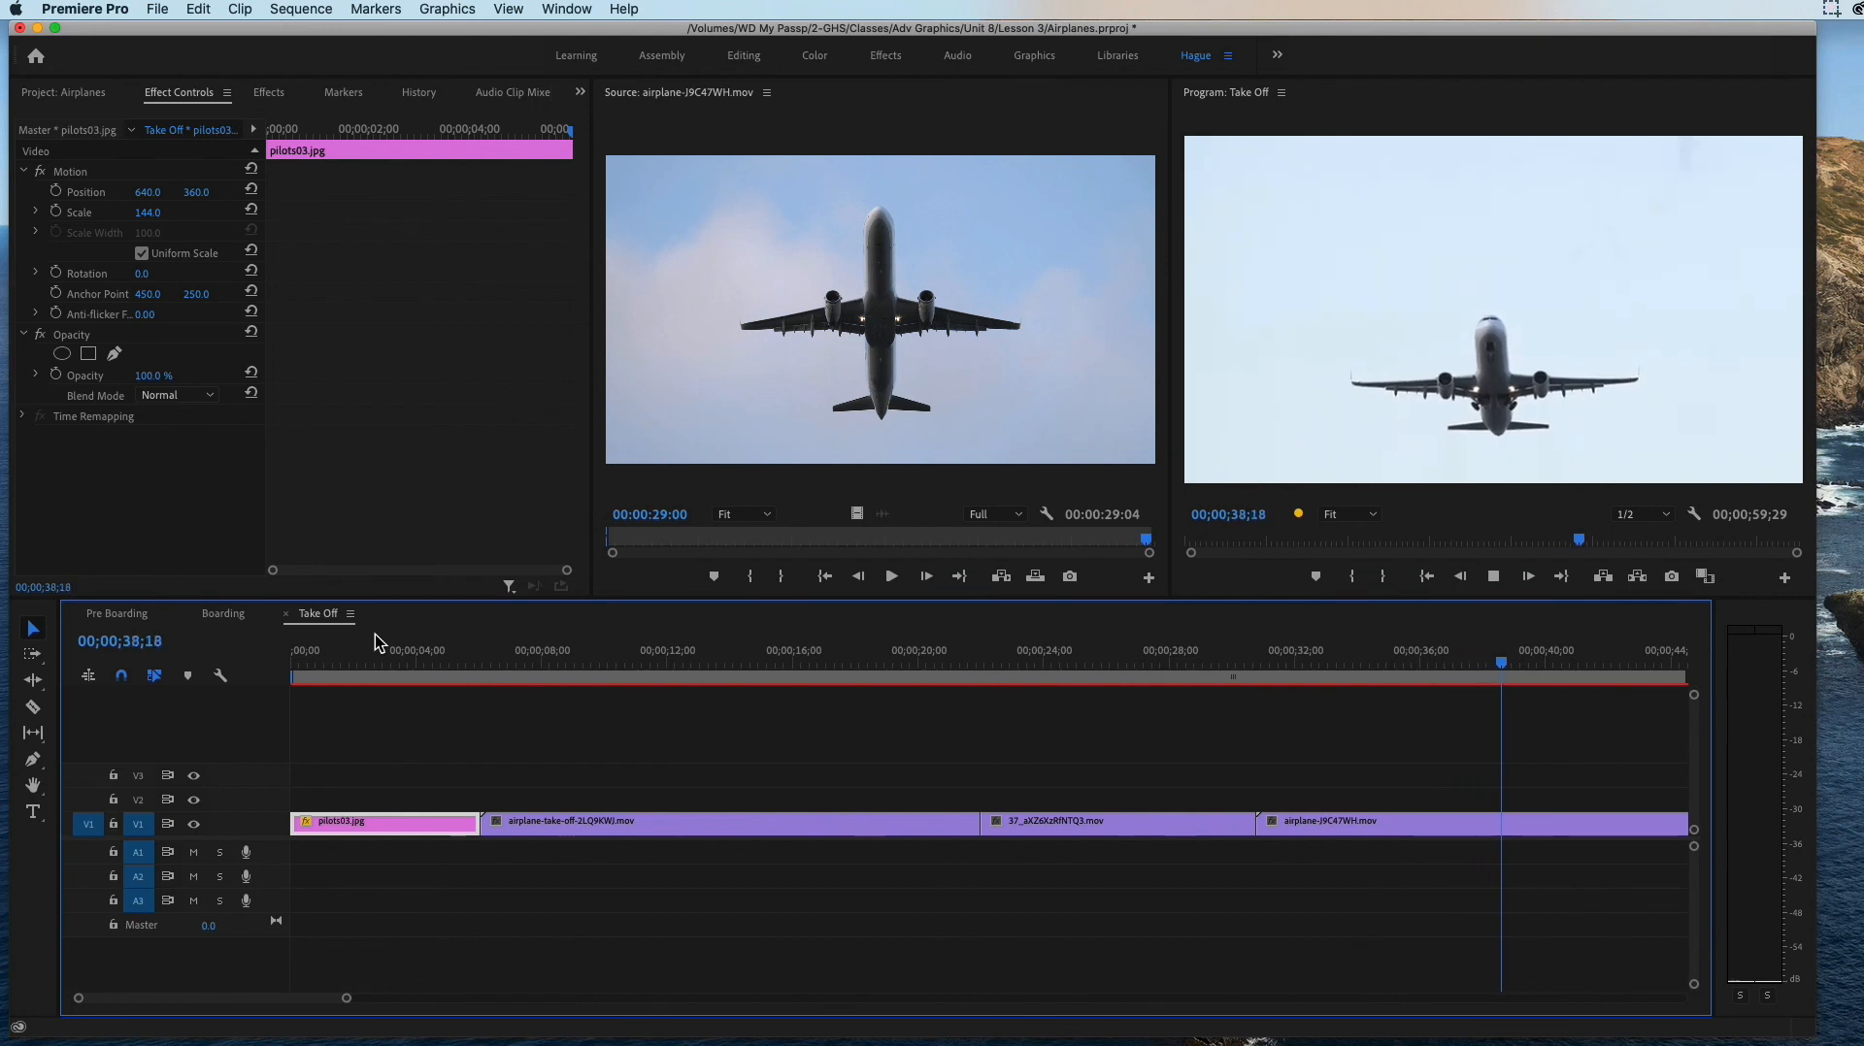
Step: Review the Take Off sequence, playing the final airplane-J9C47WH.mov clip and scrubbing back through the earlier footage
click(373, 648)
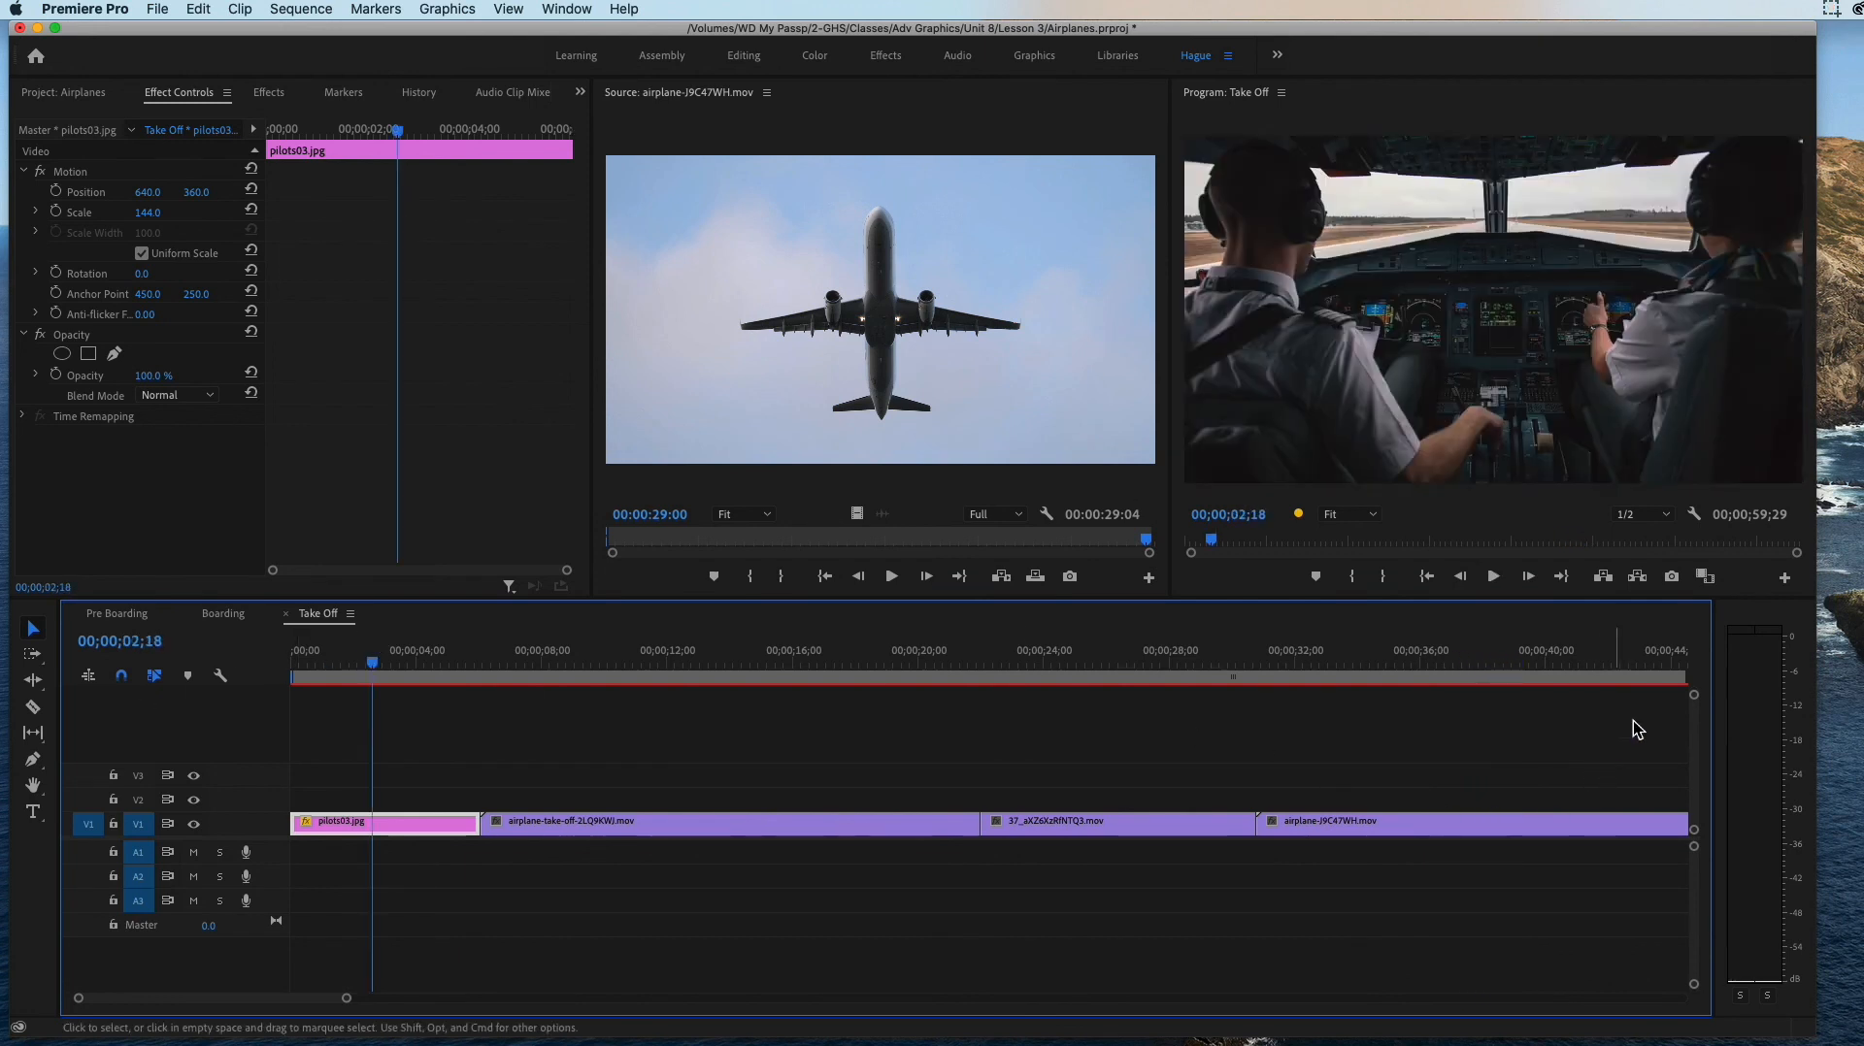
click(1627, 654)
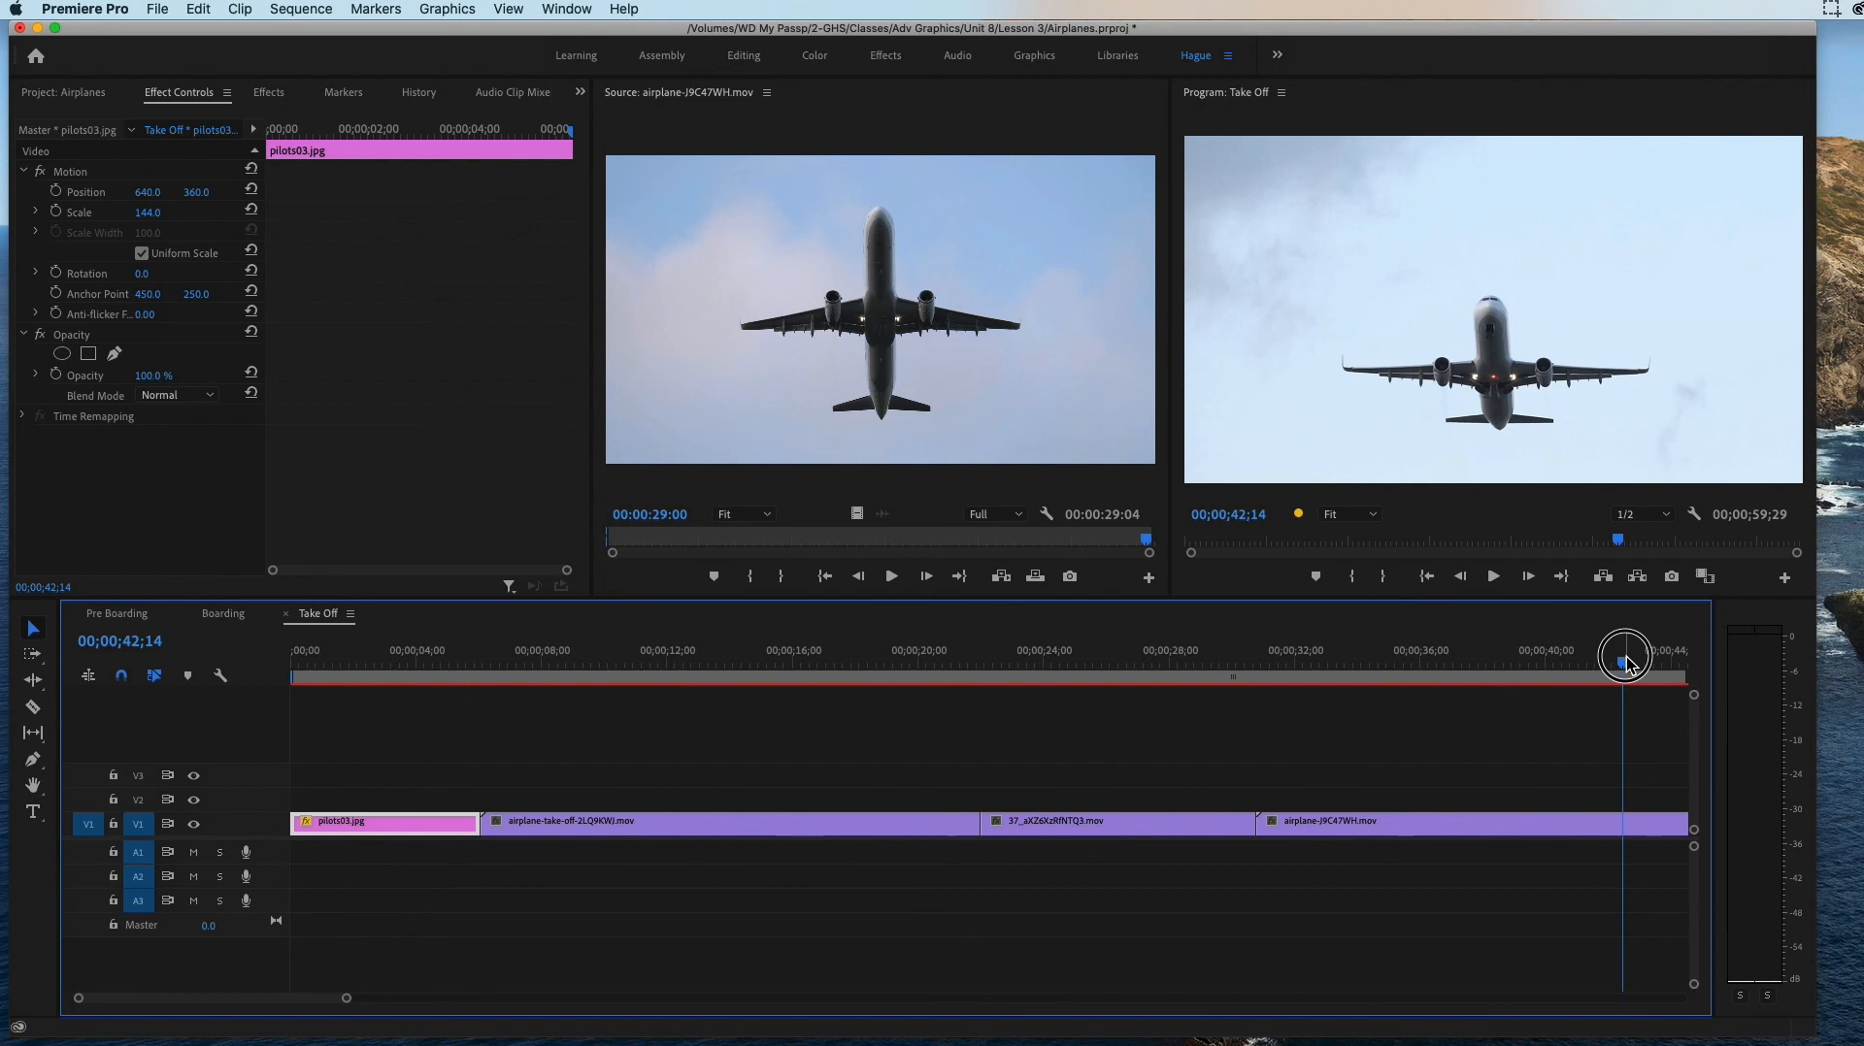
key(space)
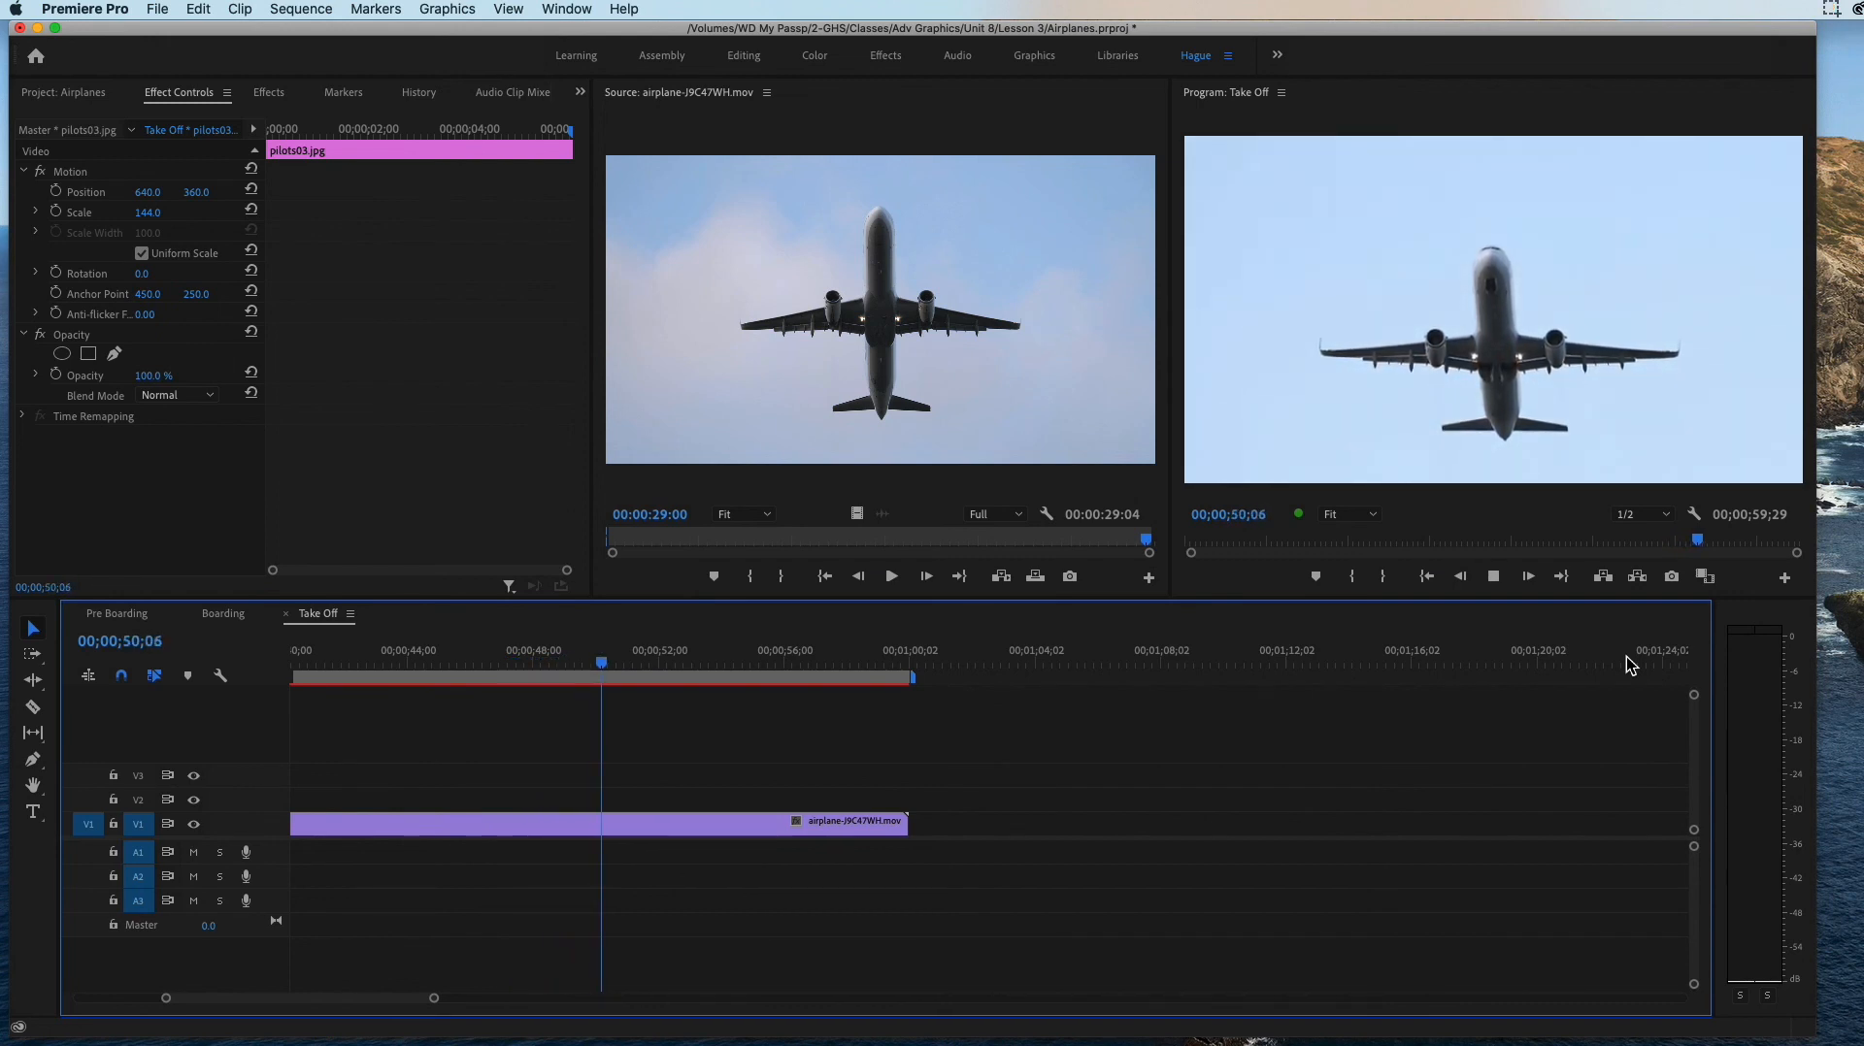
key(space)
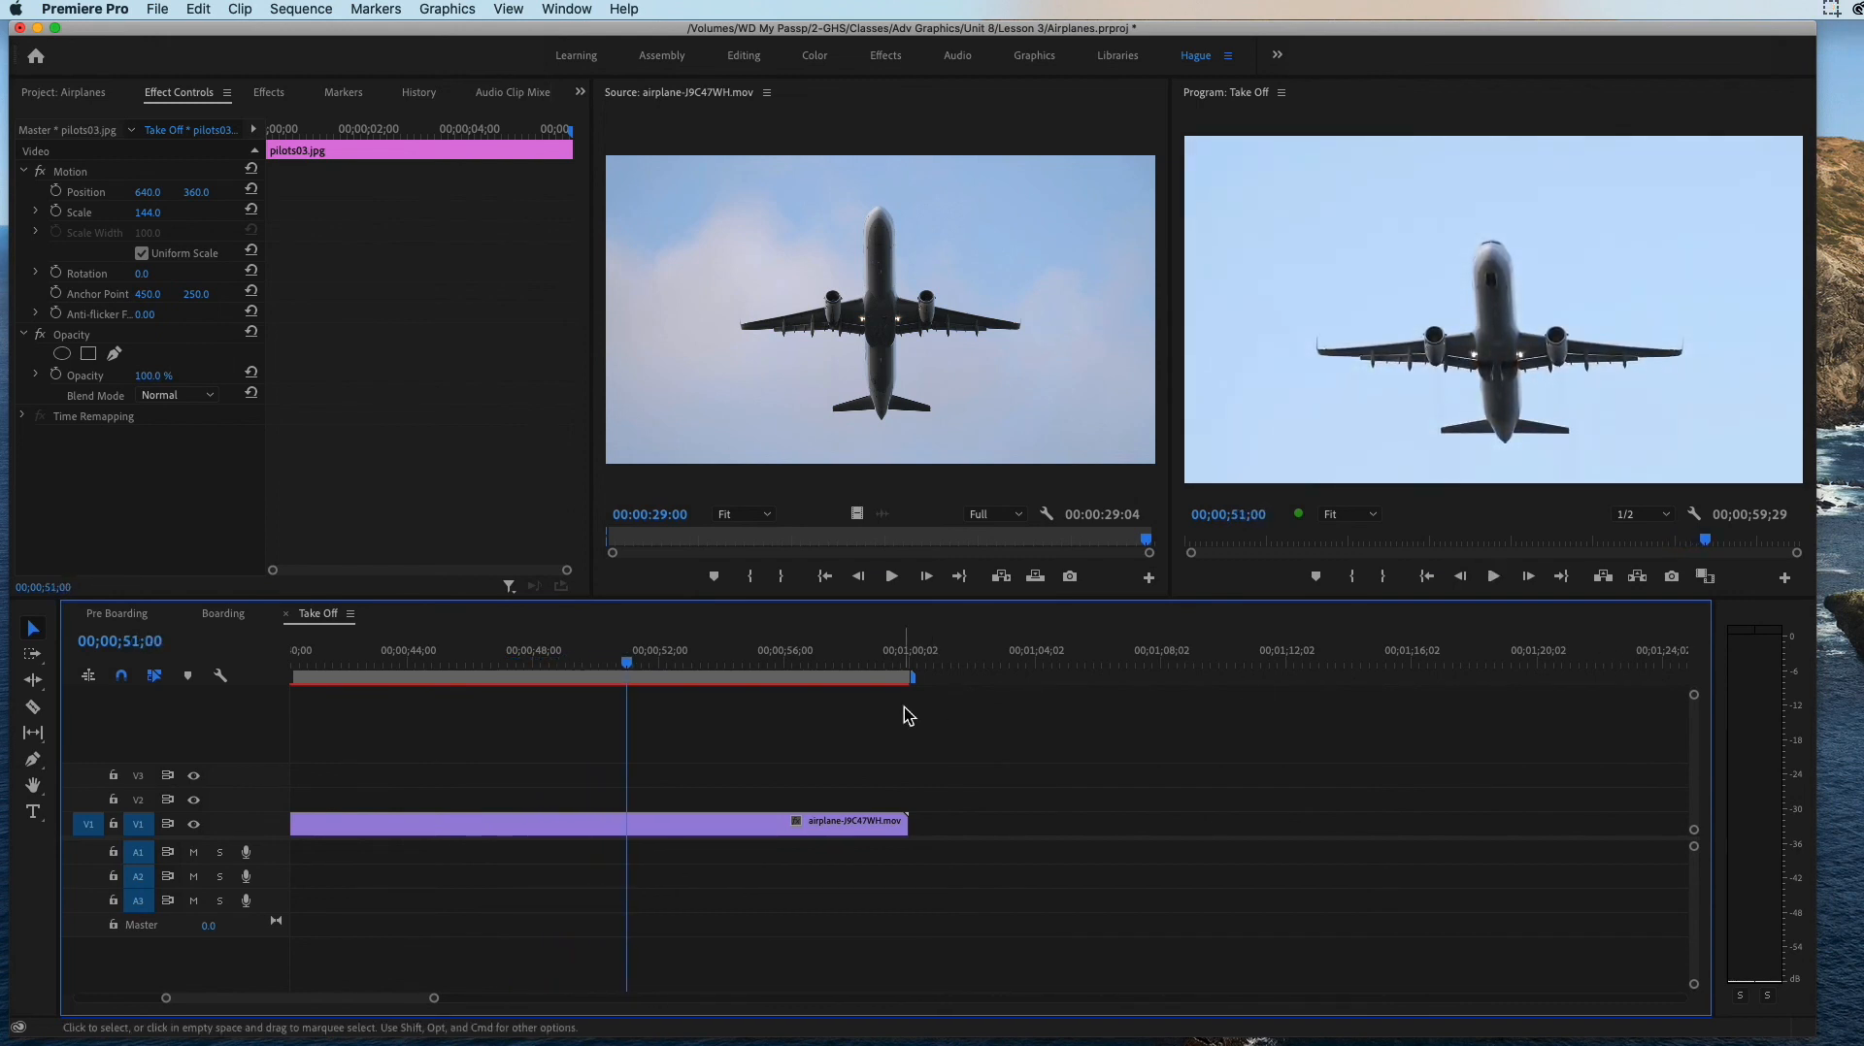
drag(628, 663, 155, 664)
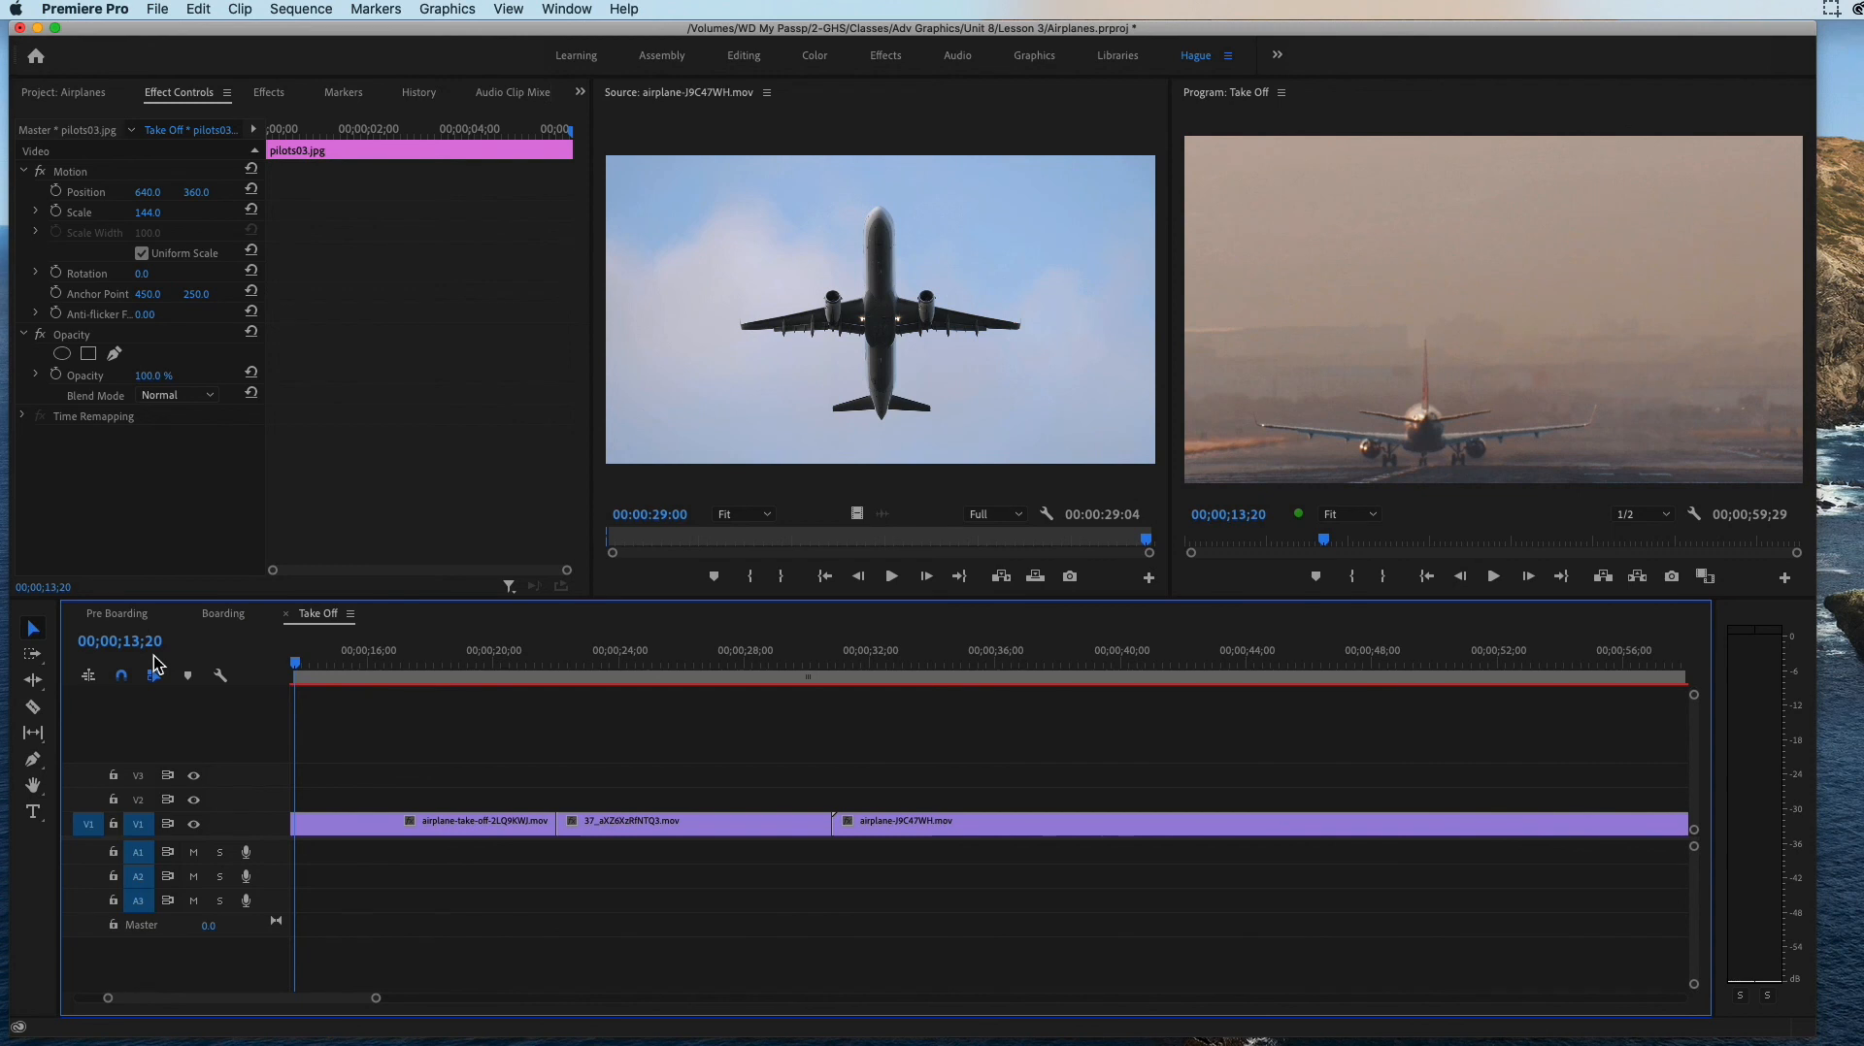
Step: Collapse the 3. Take Off bin, and create a new sequence named Flight with the 4. Flight bin expanded
click(55, 94)
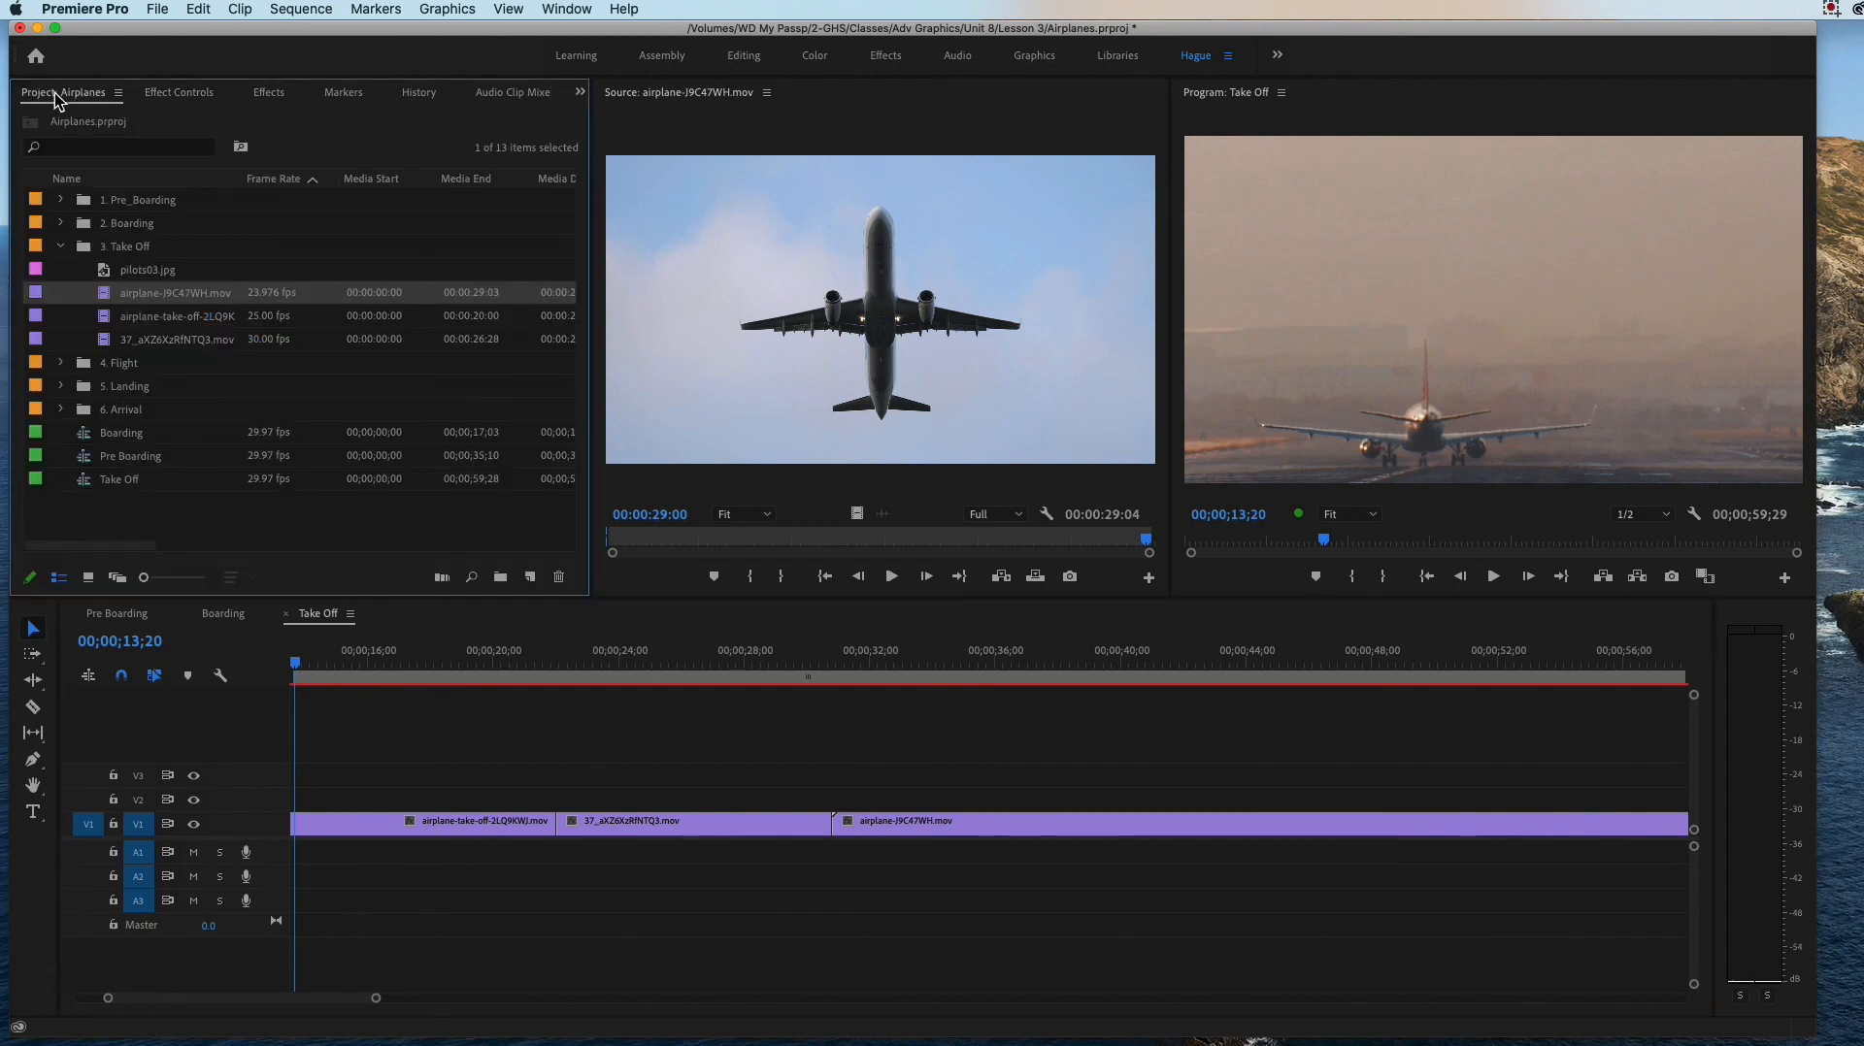
click(60, 247)
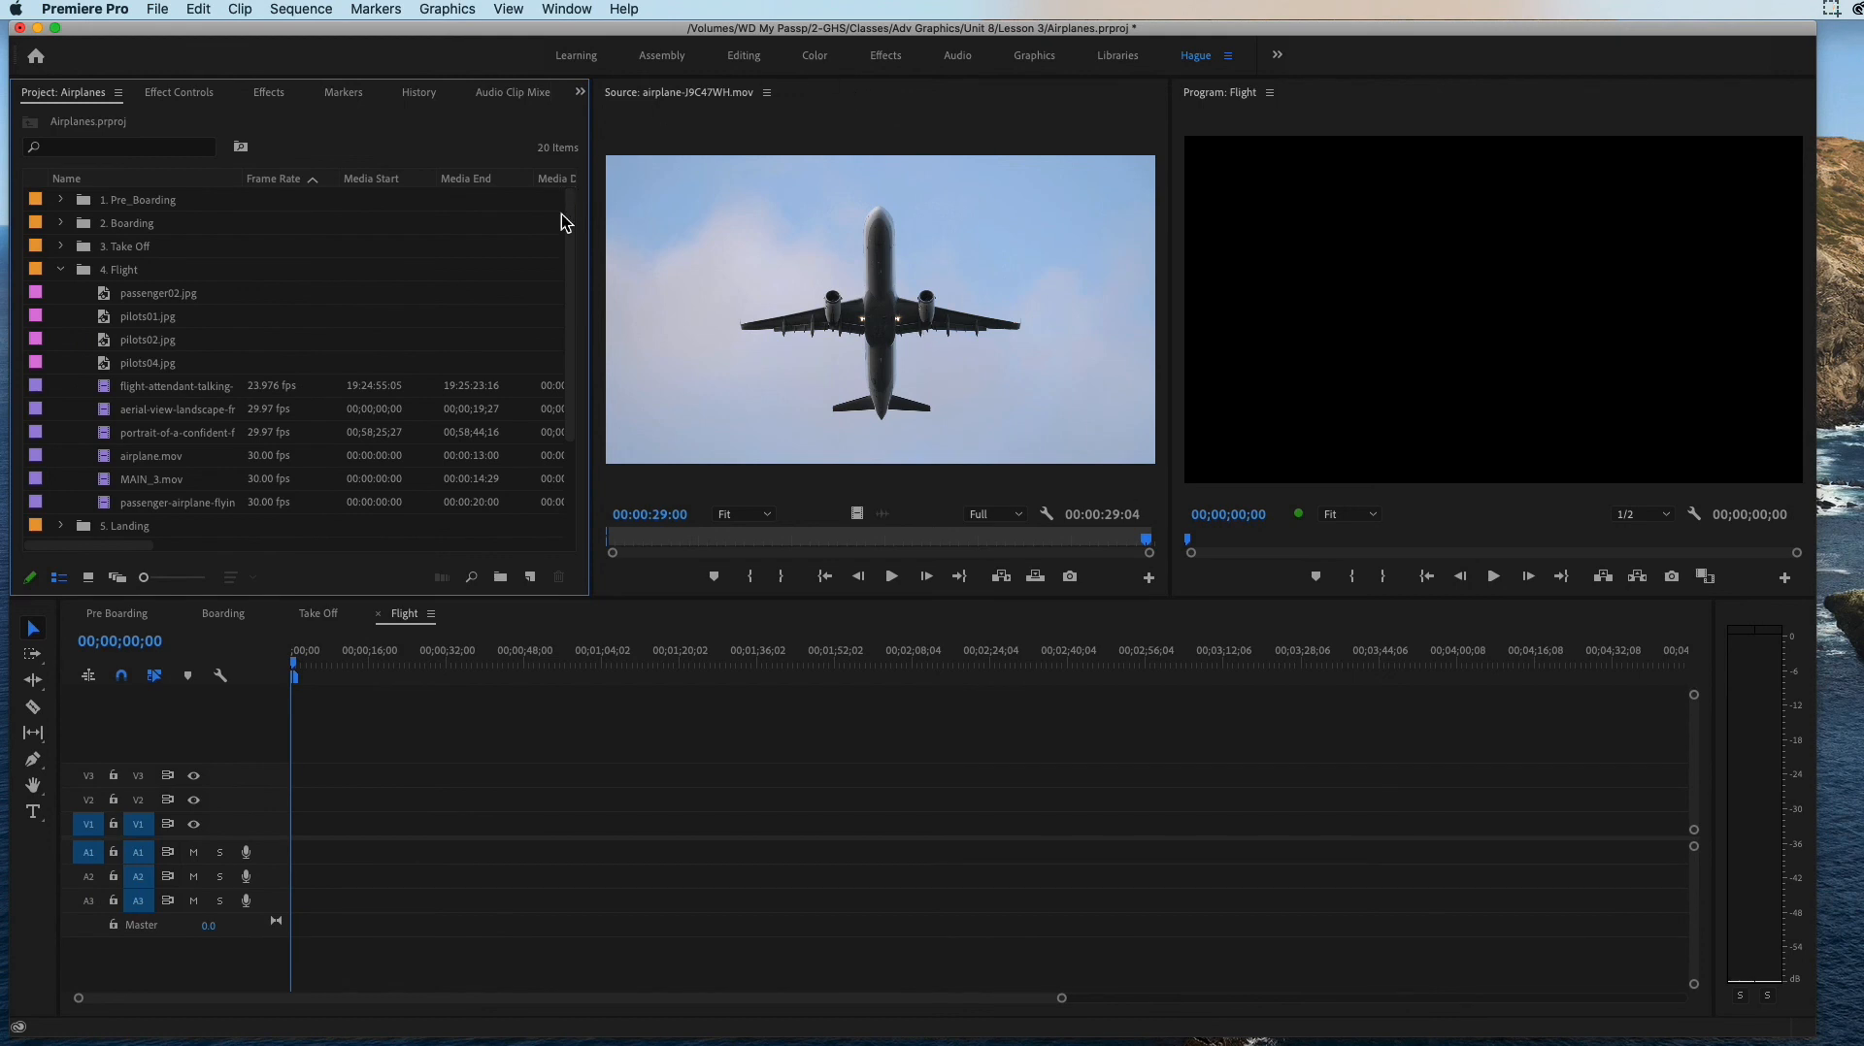
click(399, 621)
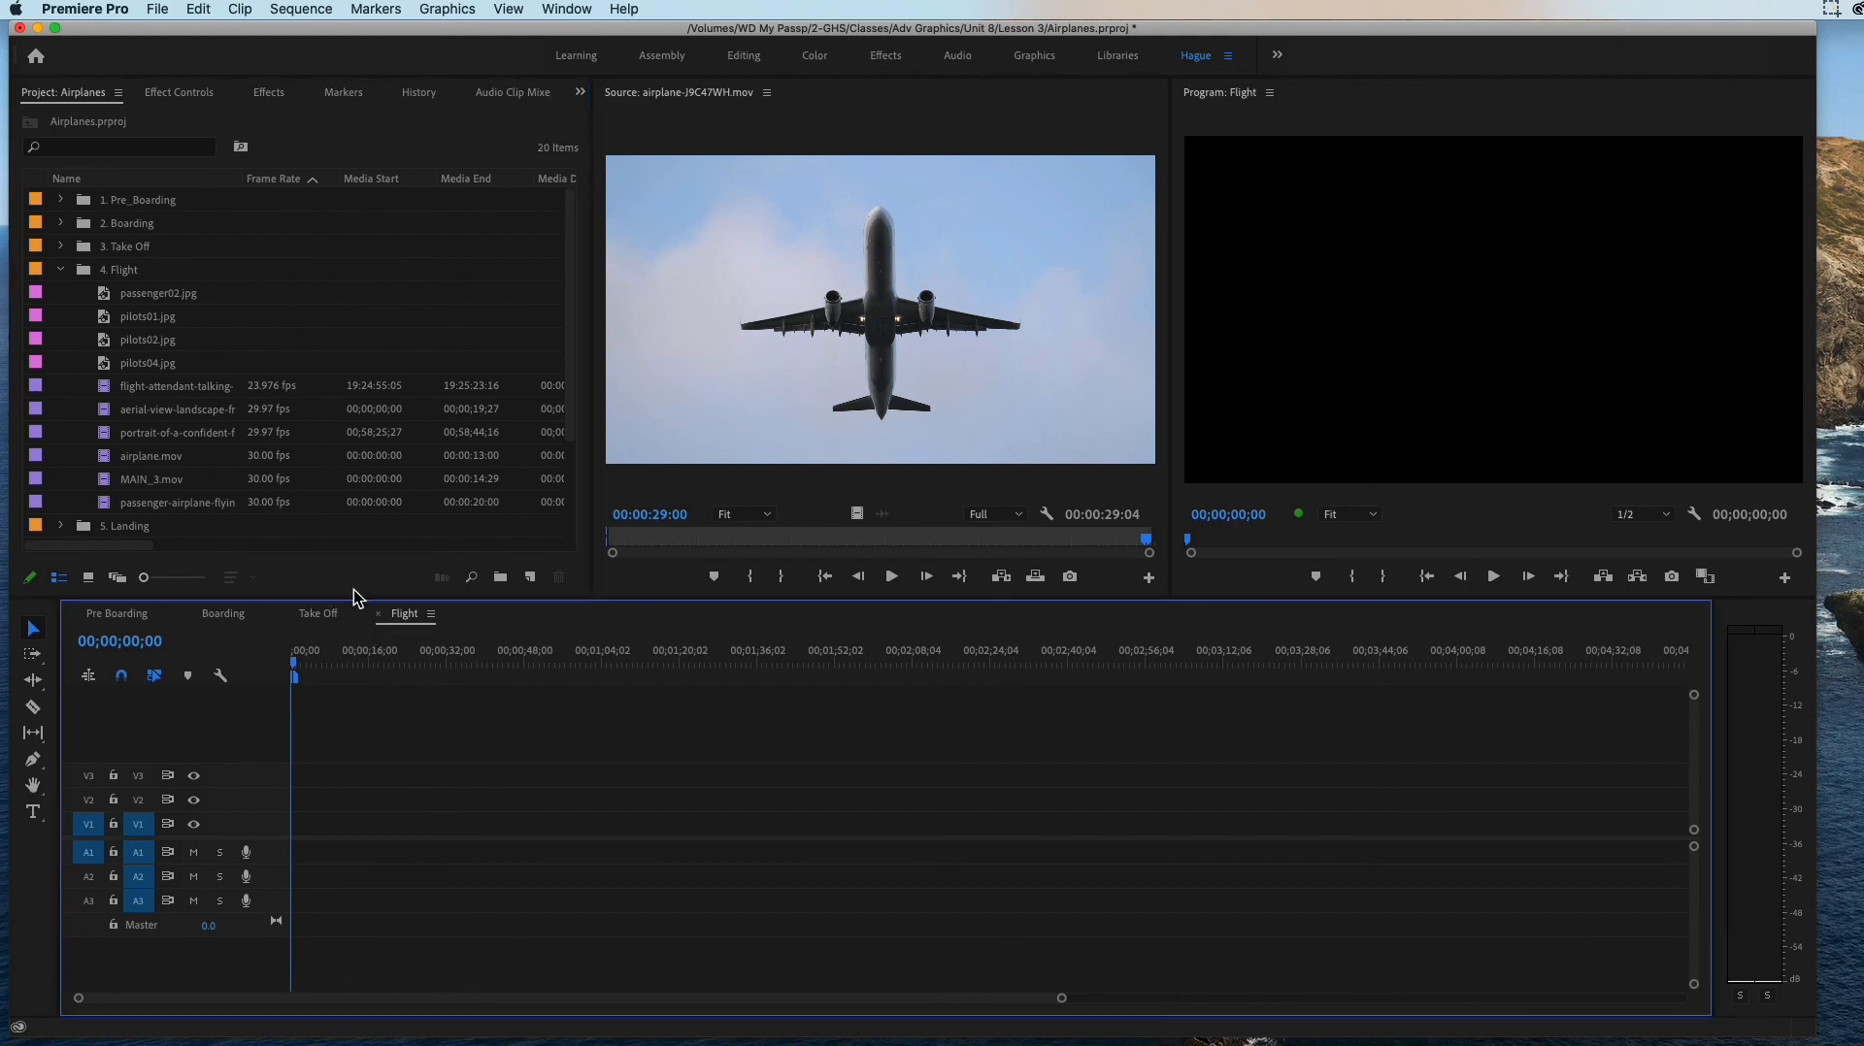
Step: Examine the stills and video clips of the 4. Flight bin one after another in the Source monitor, from passenger02.jpg to MAIN_3.mov
double_click(109, 301)
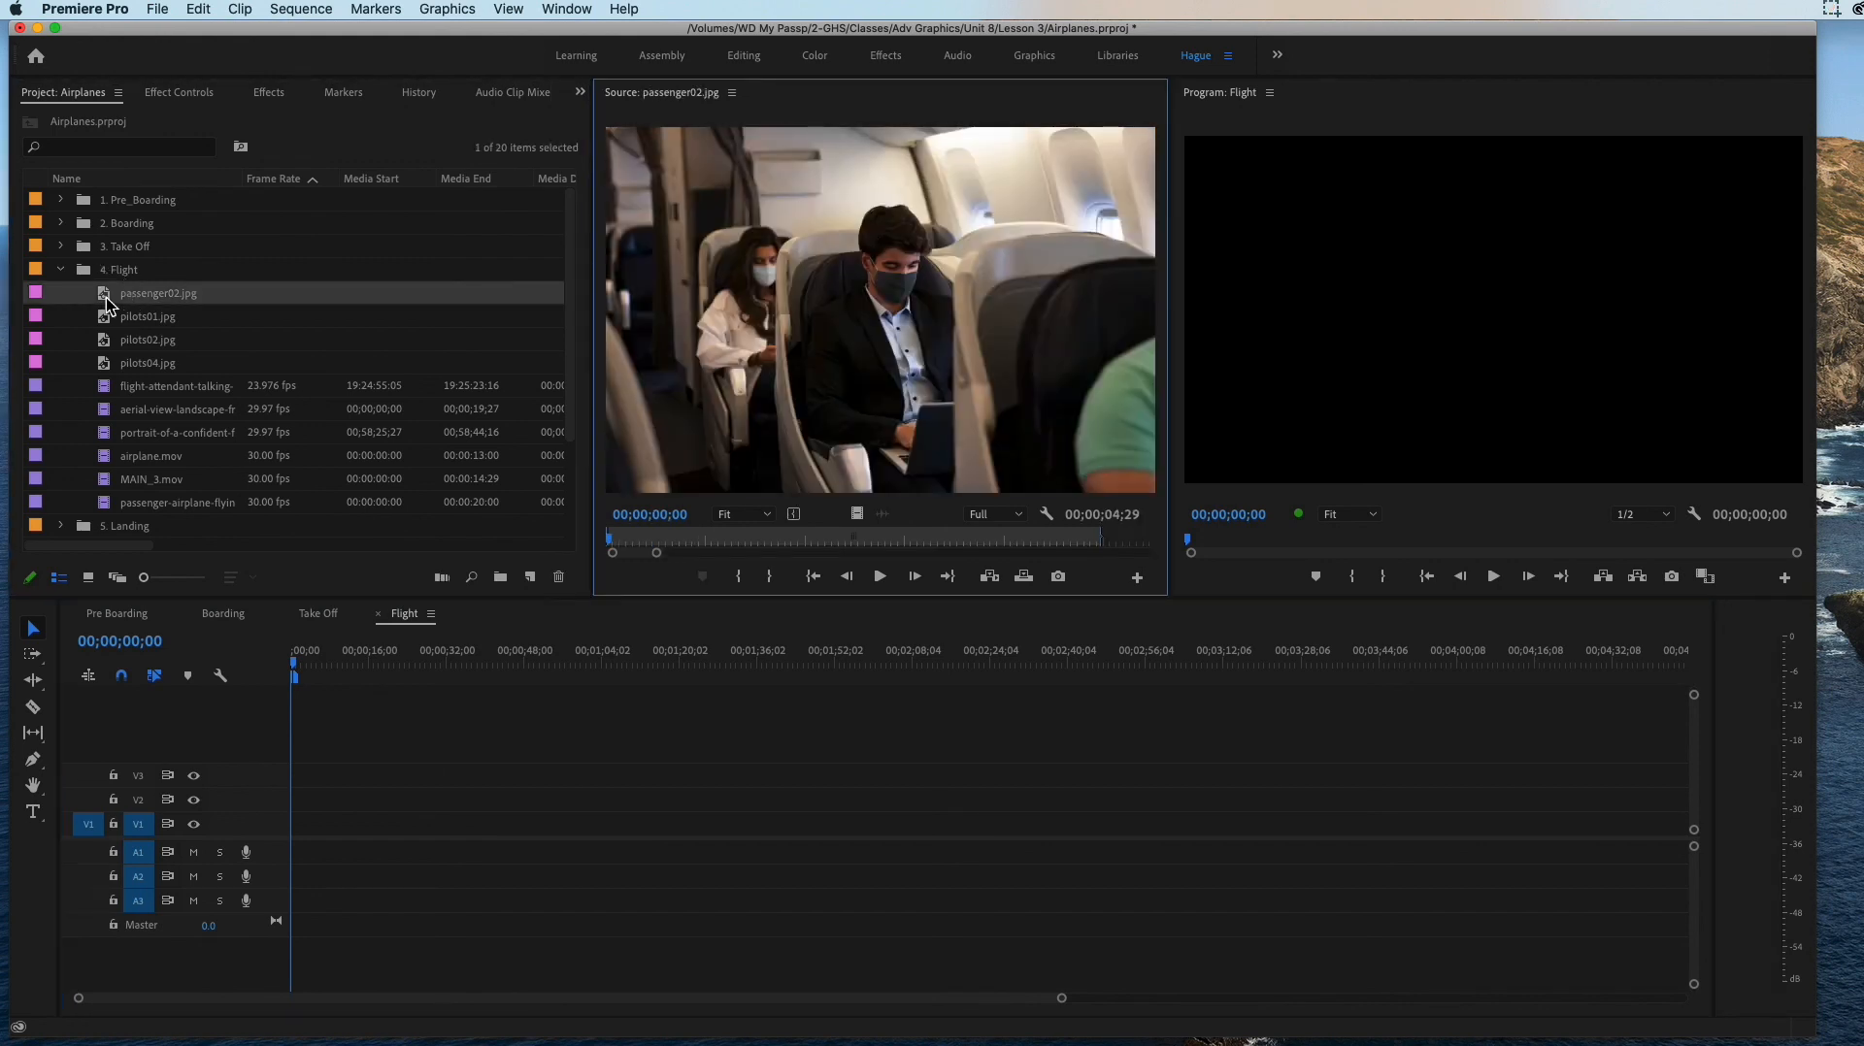
double_click(106, 320)
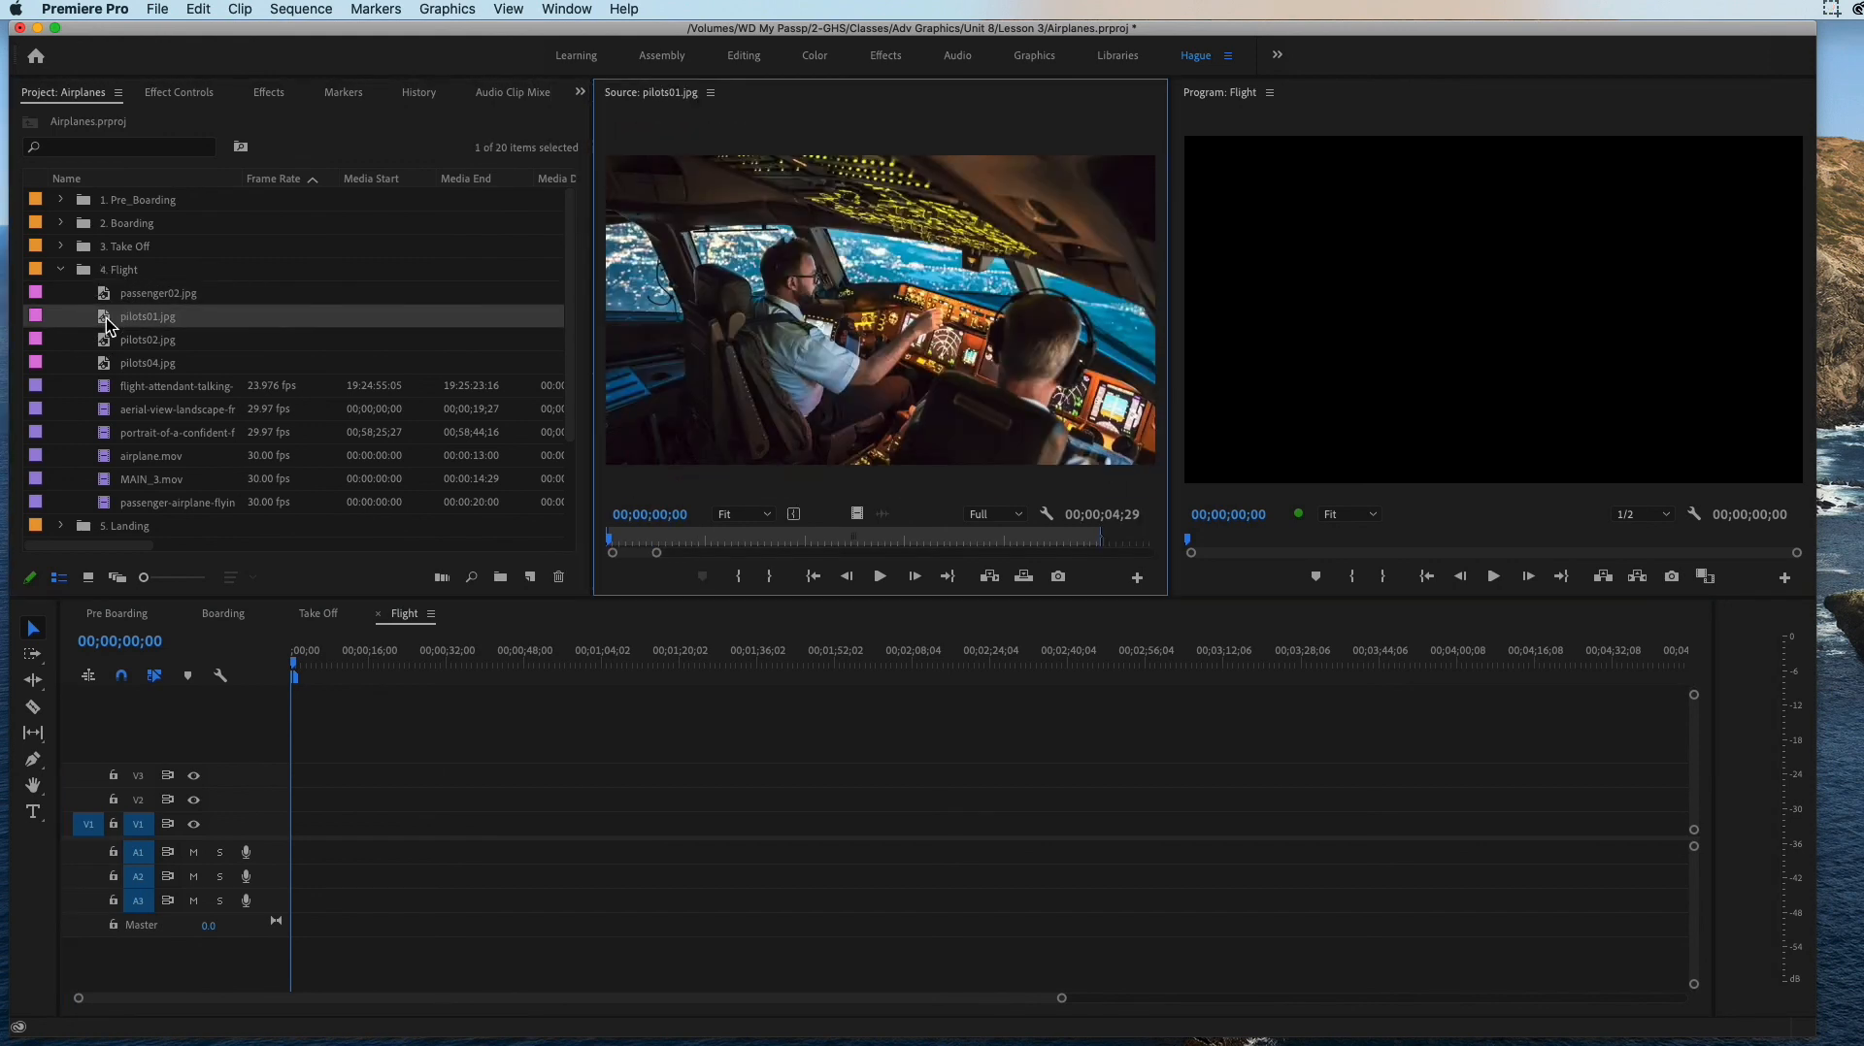
double_click(107, 341)
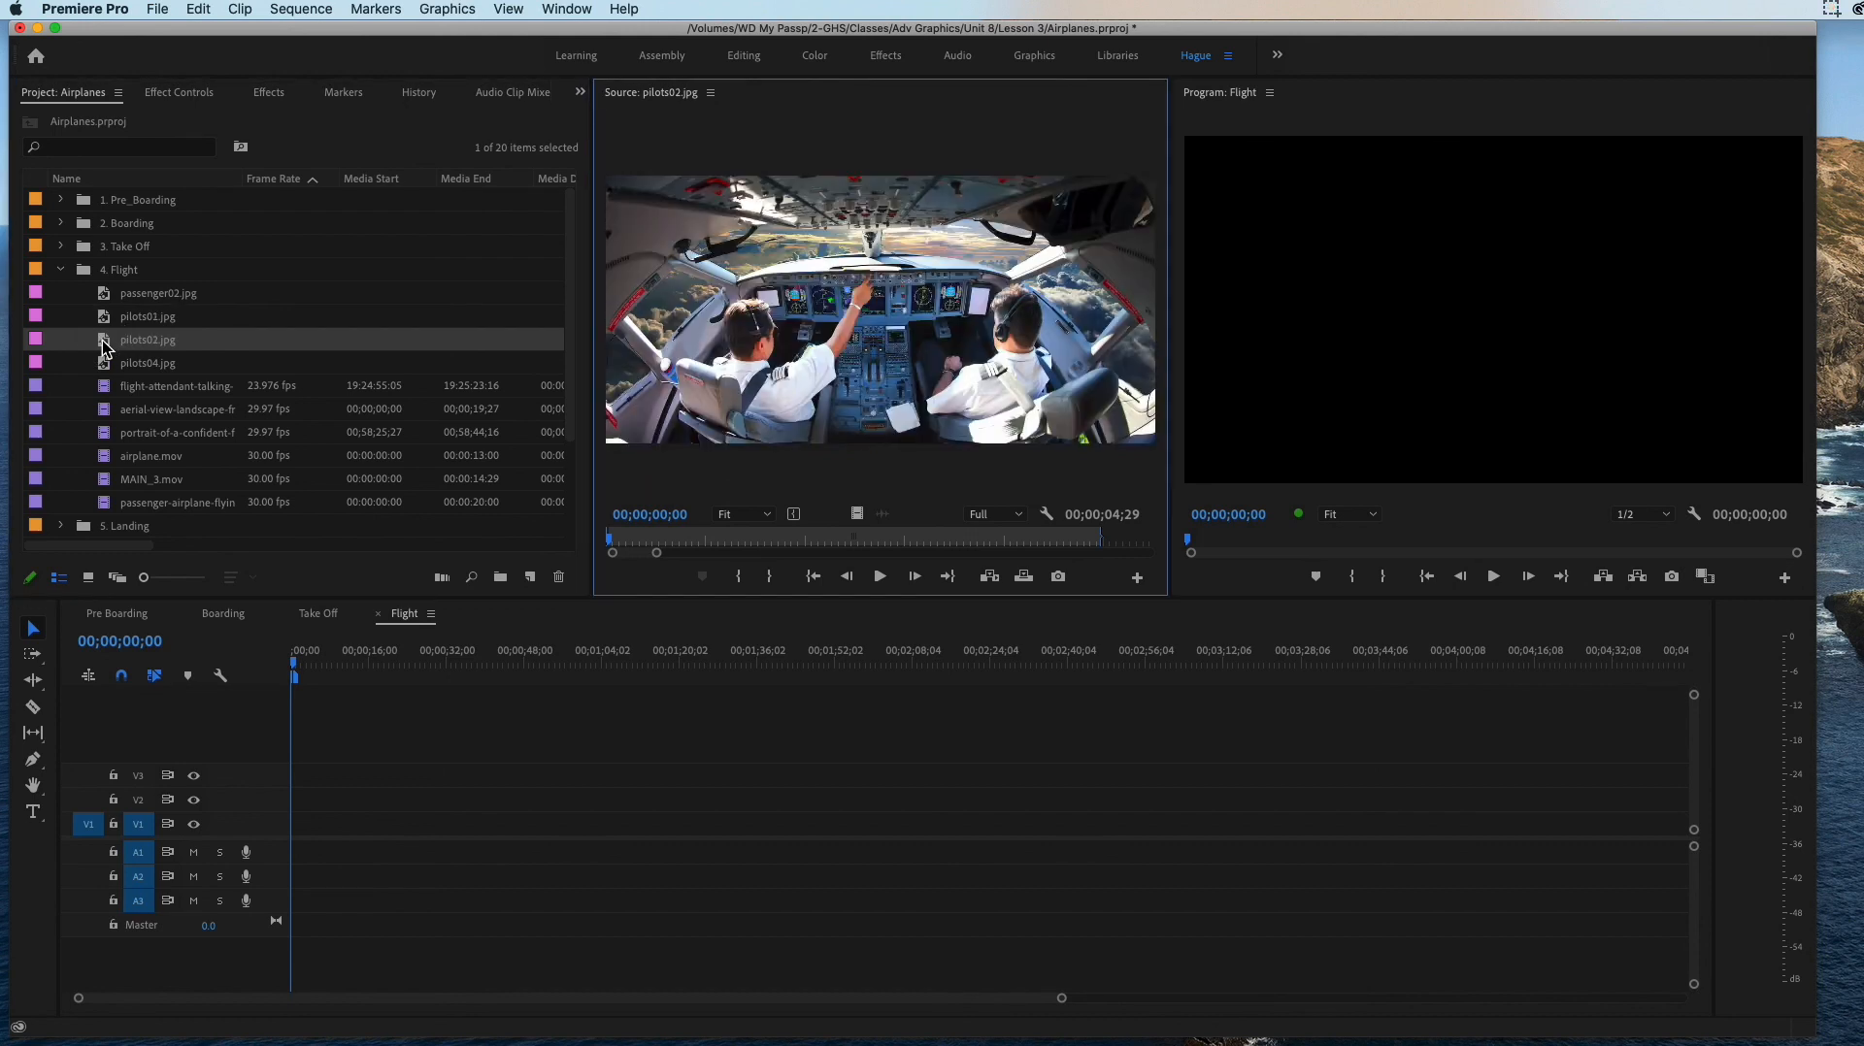
double_click(103, 366)
double_click(103, 389)
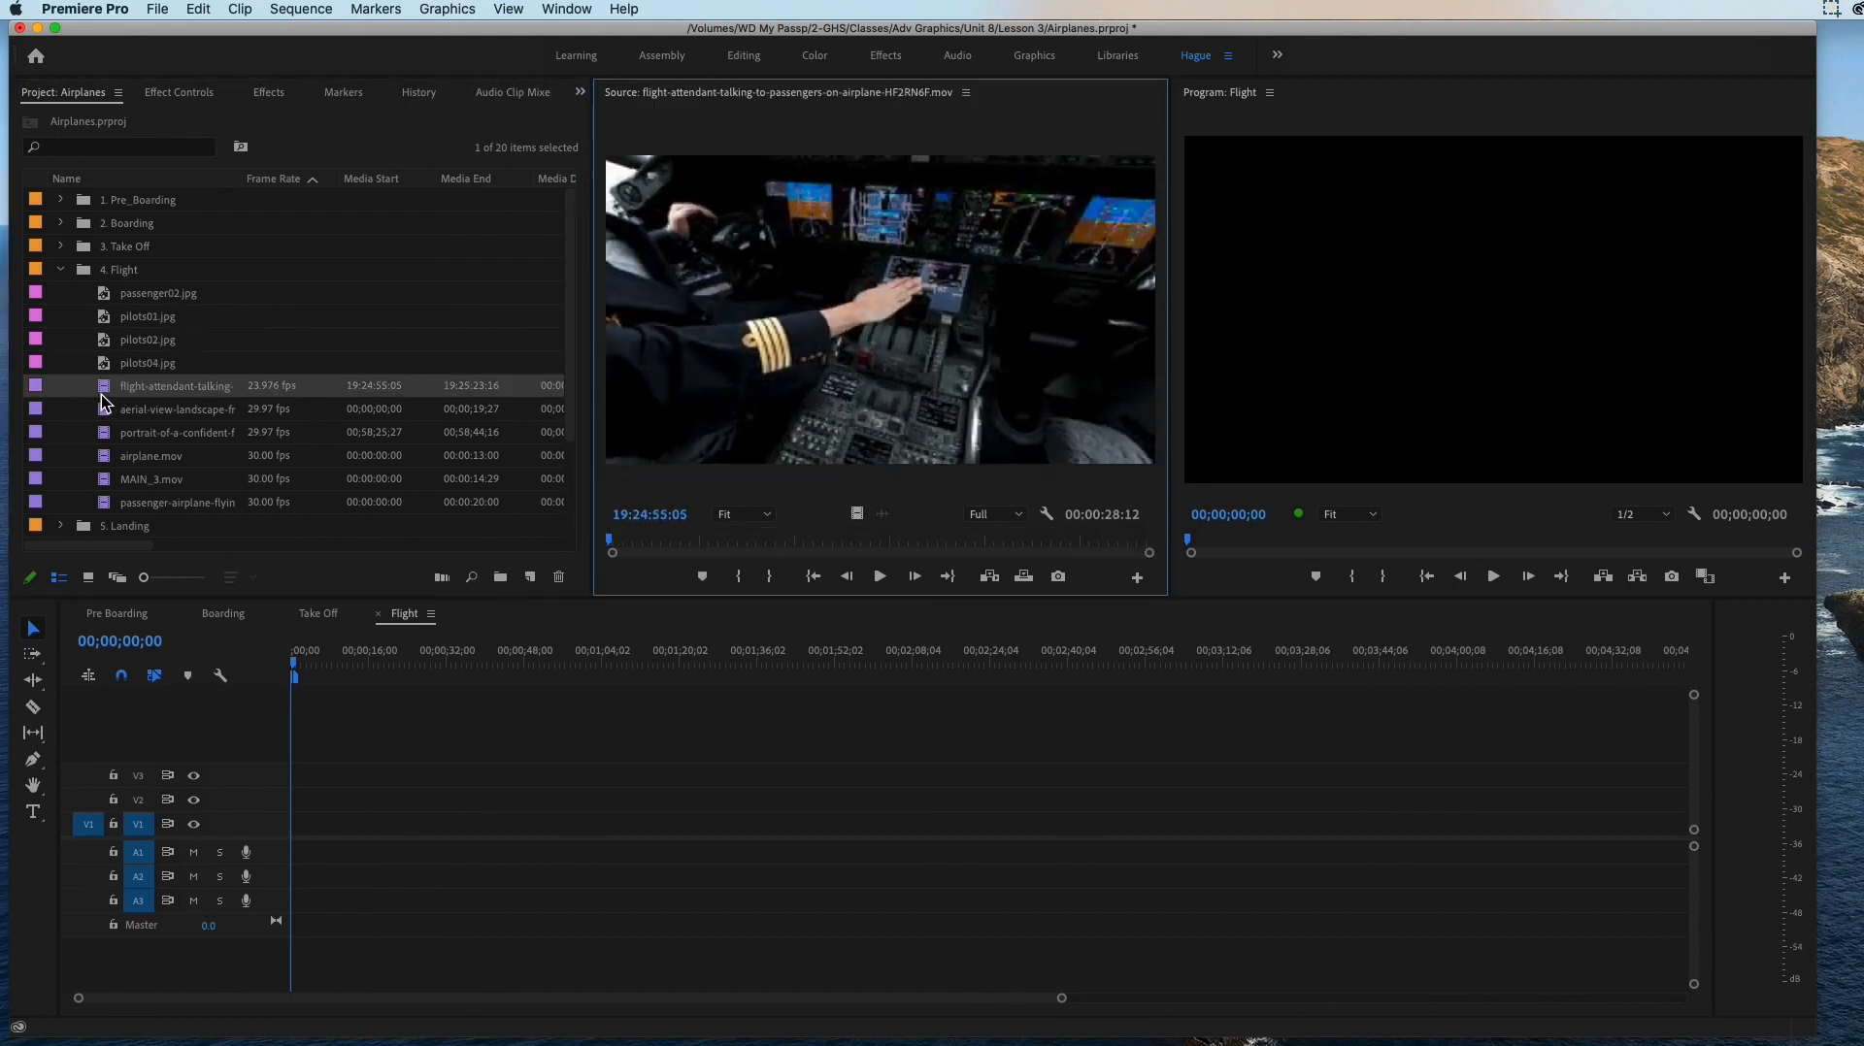
click(105, 433)
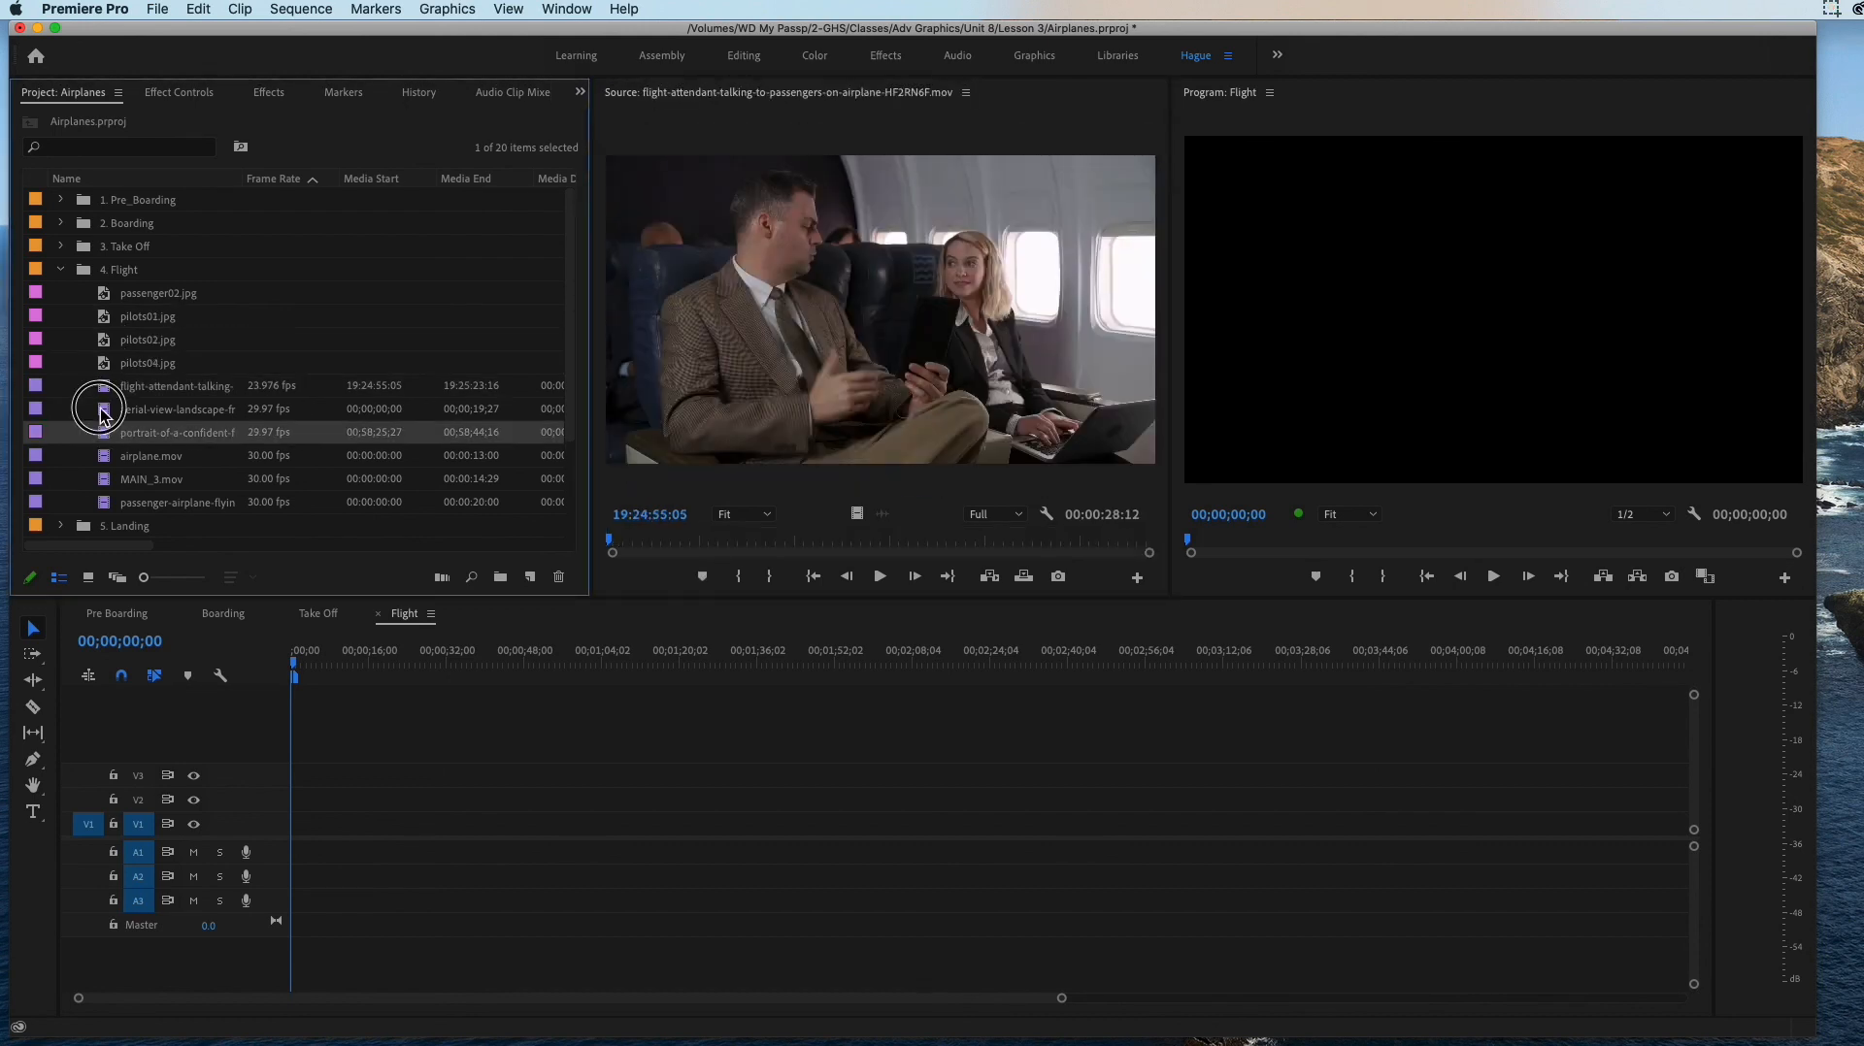
double_click(104, 411)
double_click(103, 433)
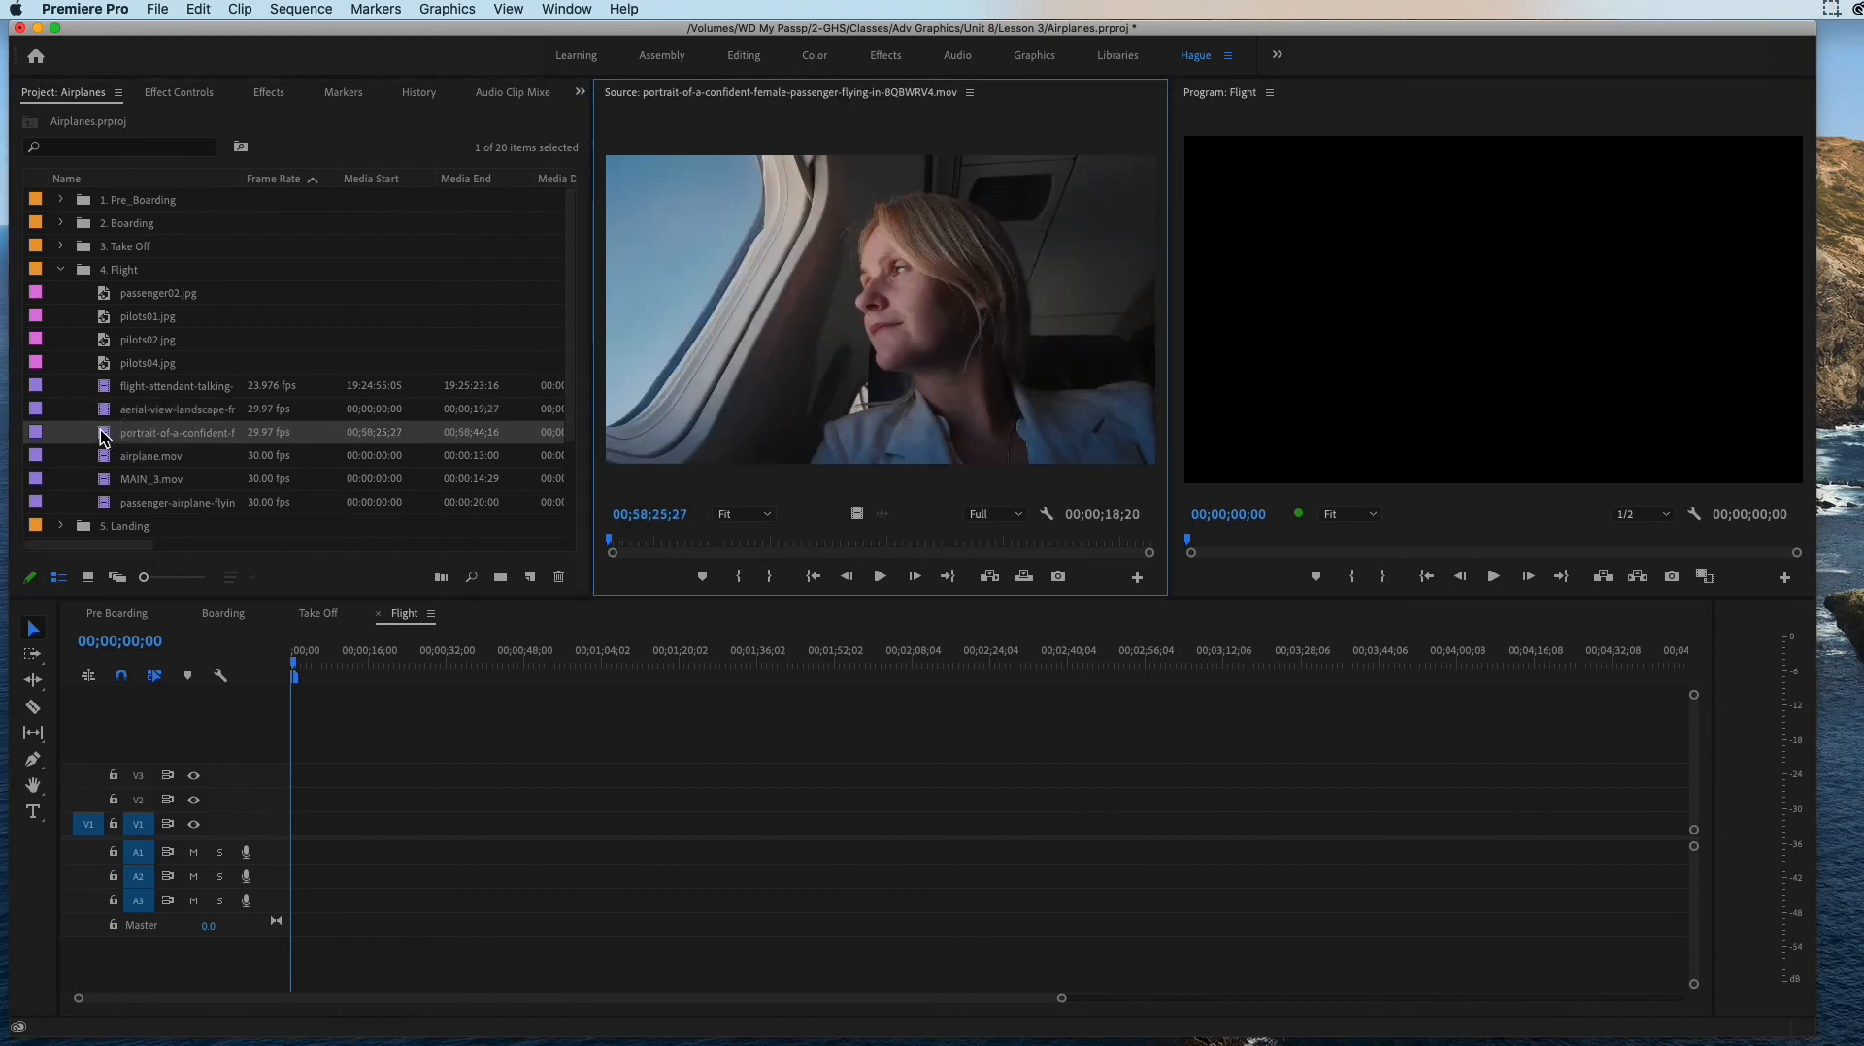
double_click(101, 462)
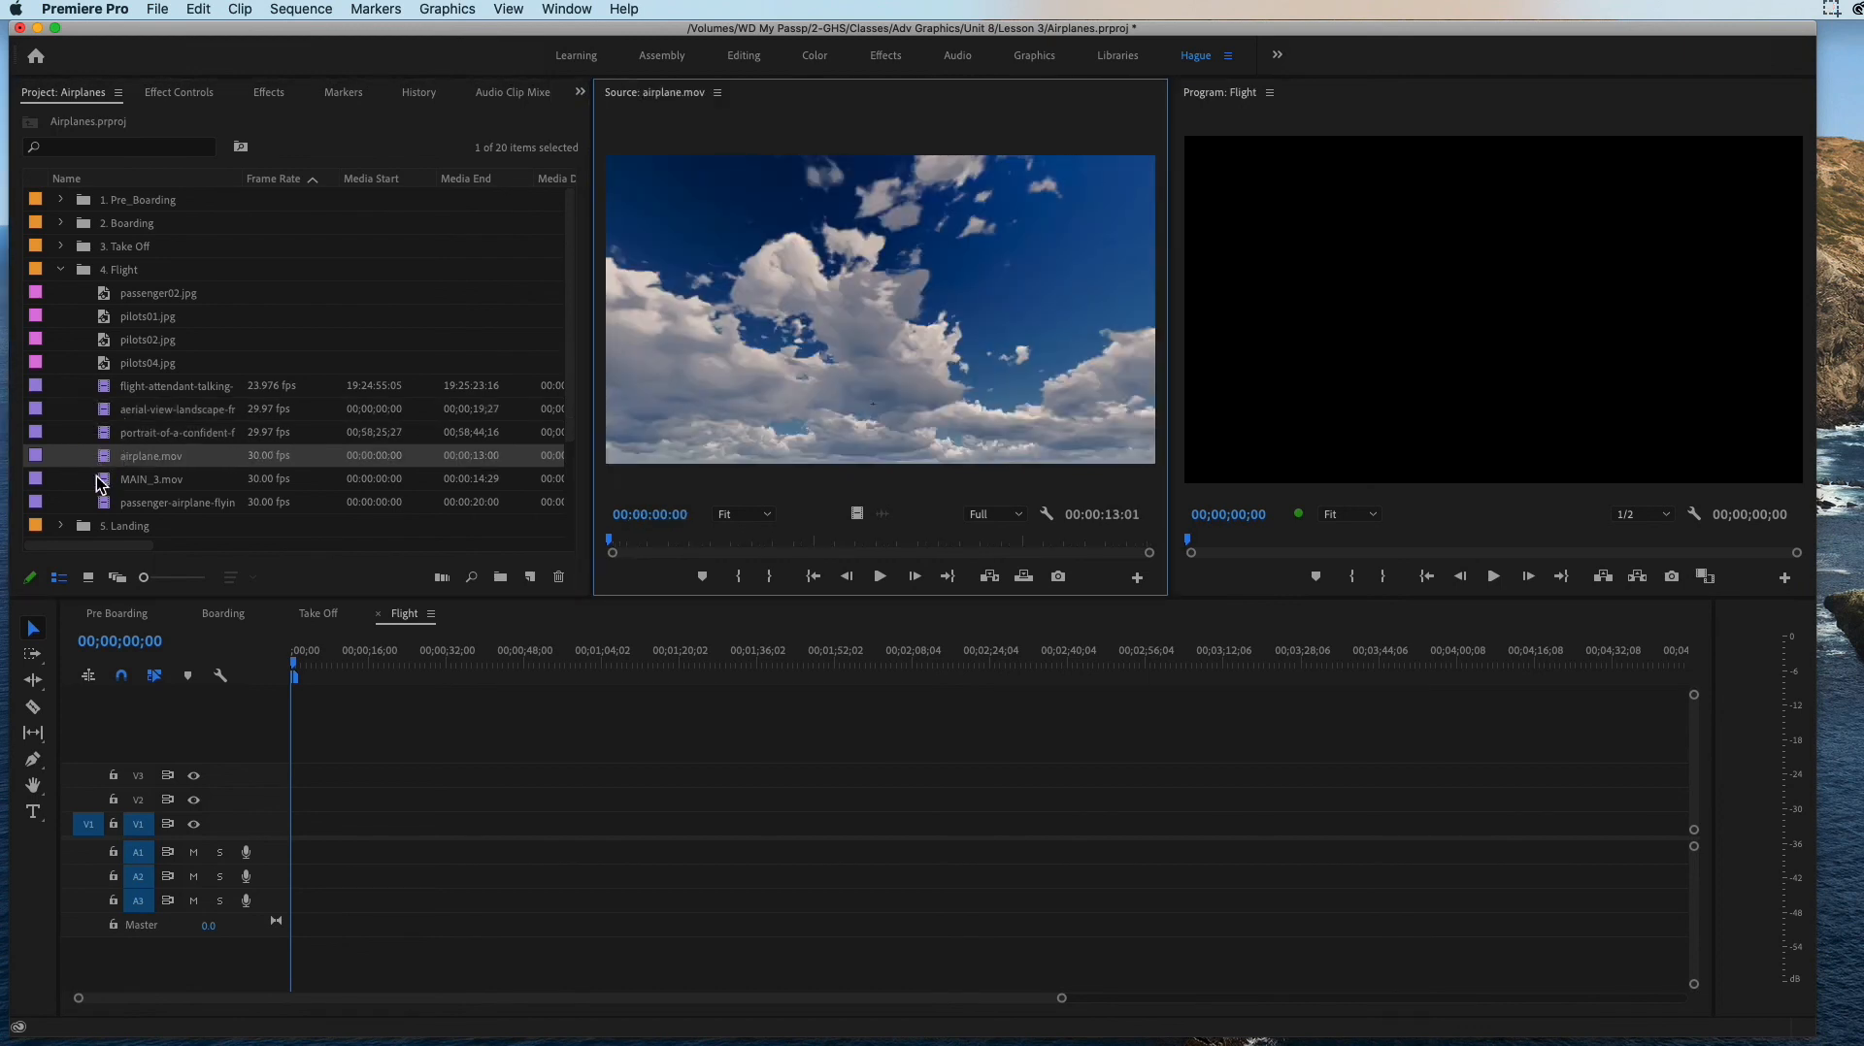
click(99, 485)
double_click(102, 492)
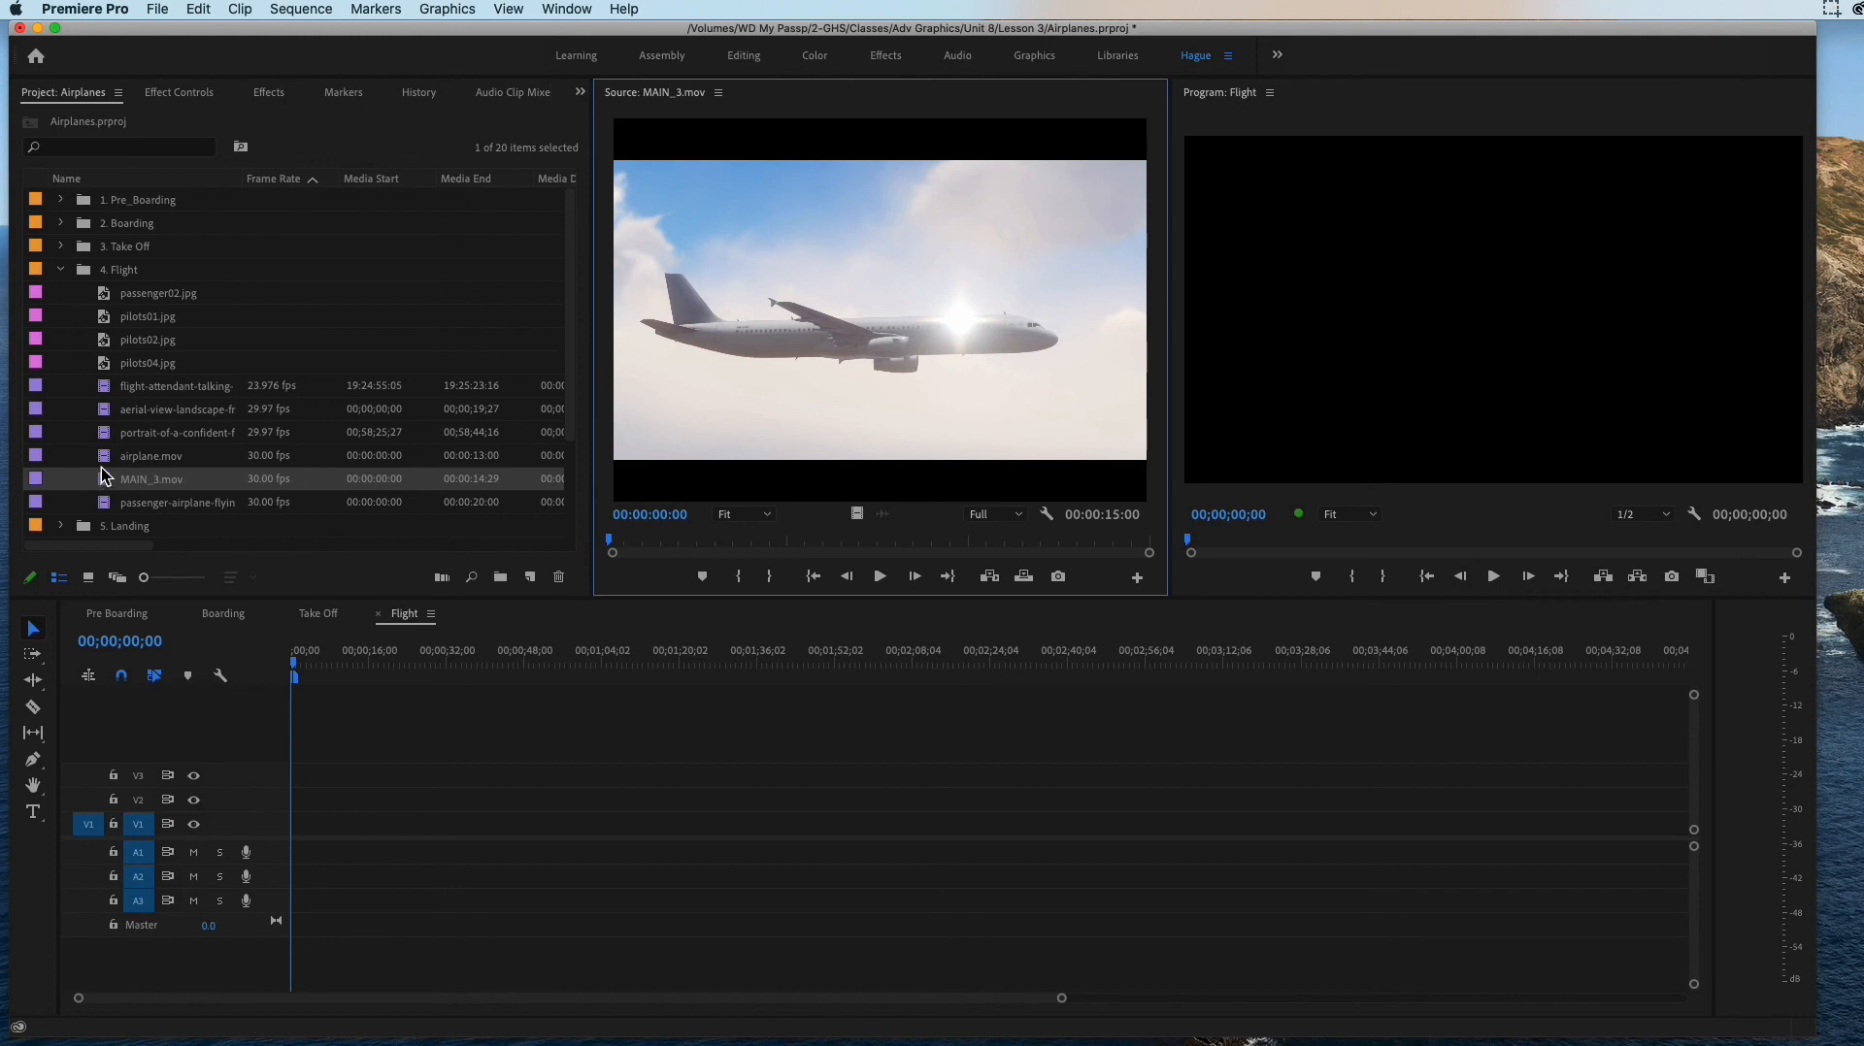
Step: Preview airplane.mov and place it at the start of V1 in the Flight sequence, keeping the existing sequence settings
double_click(102, 464)
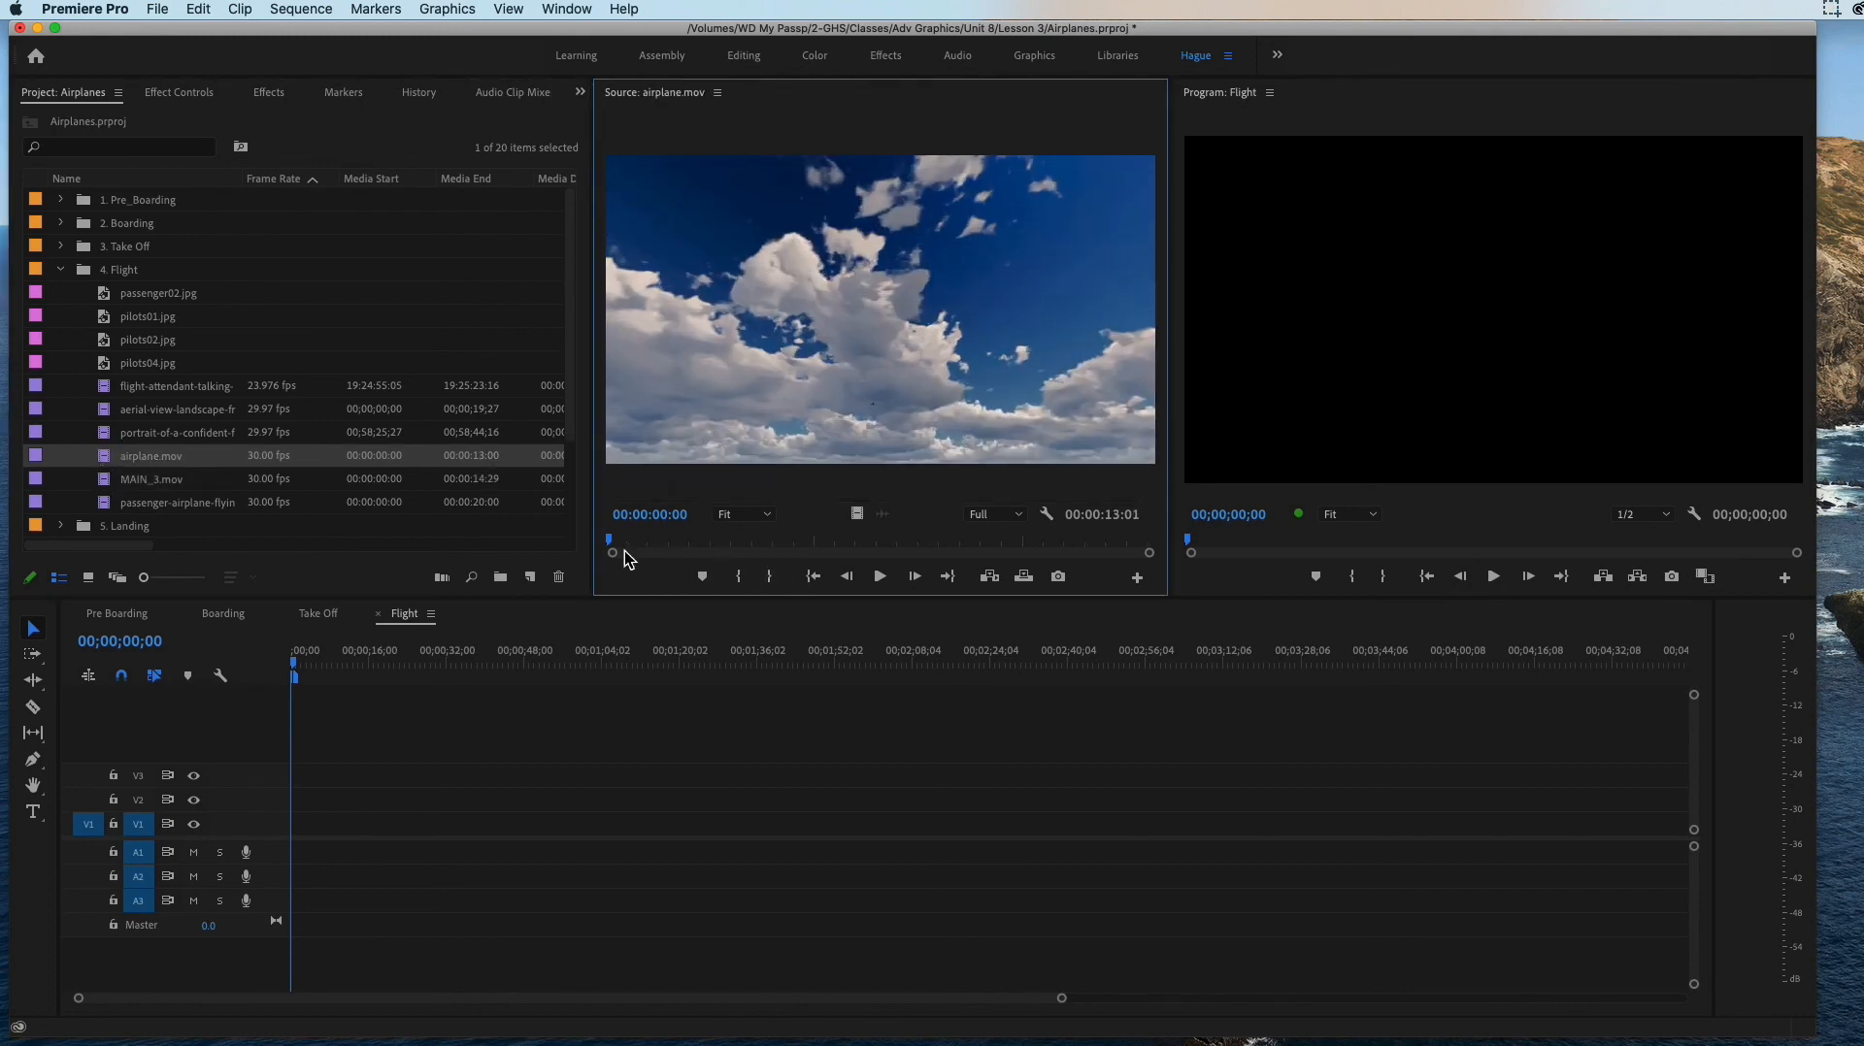
drag(625, 544, 682, 561)
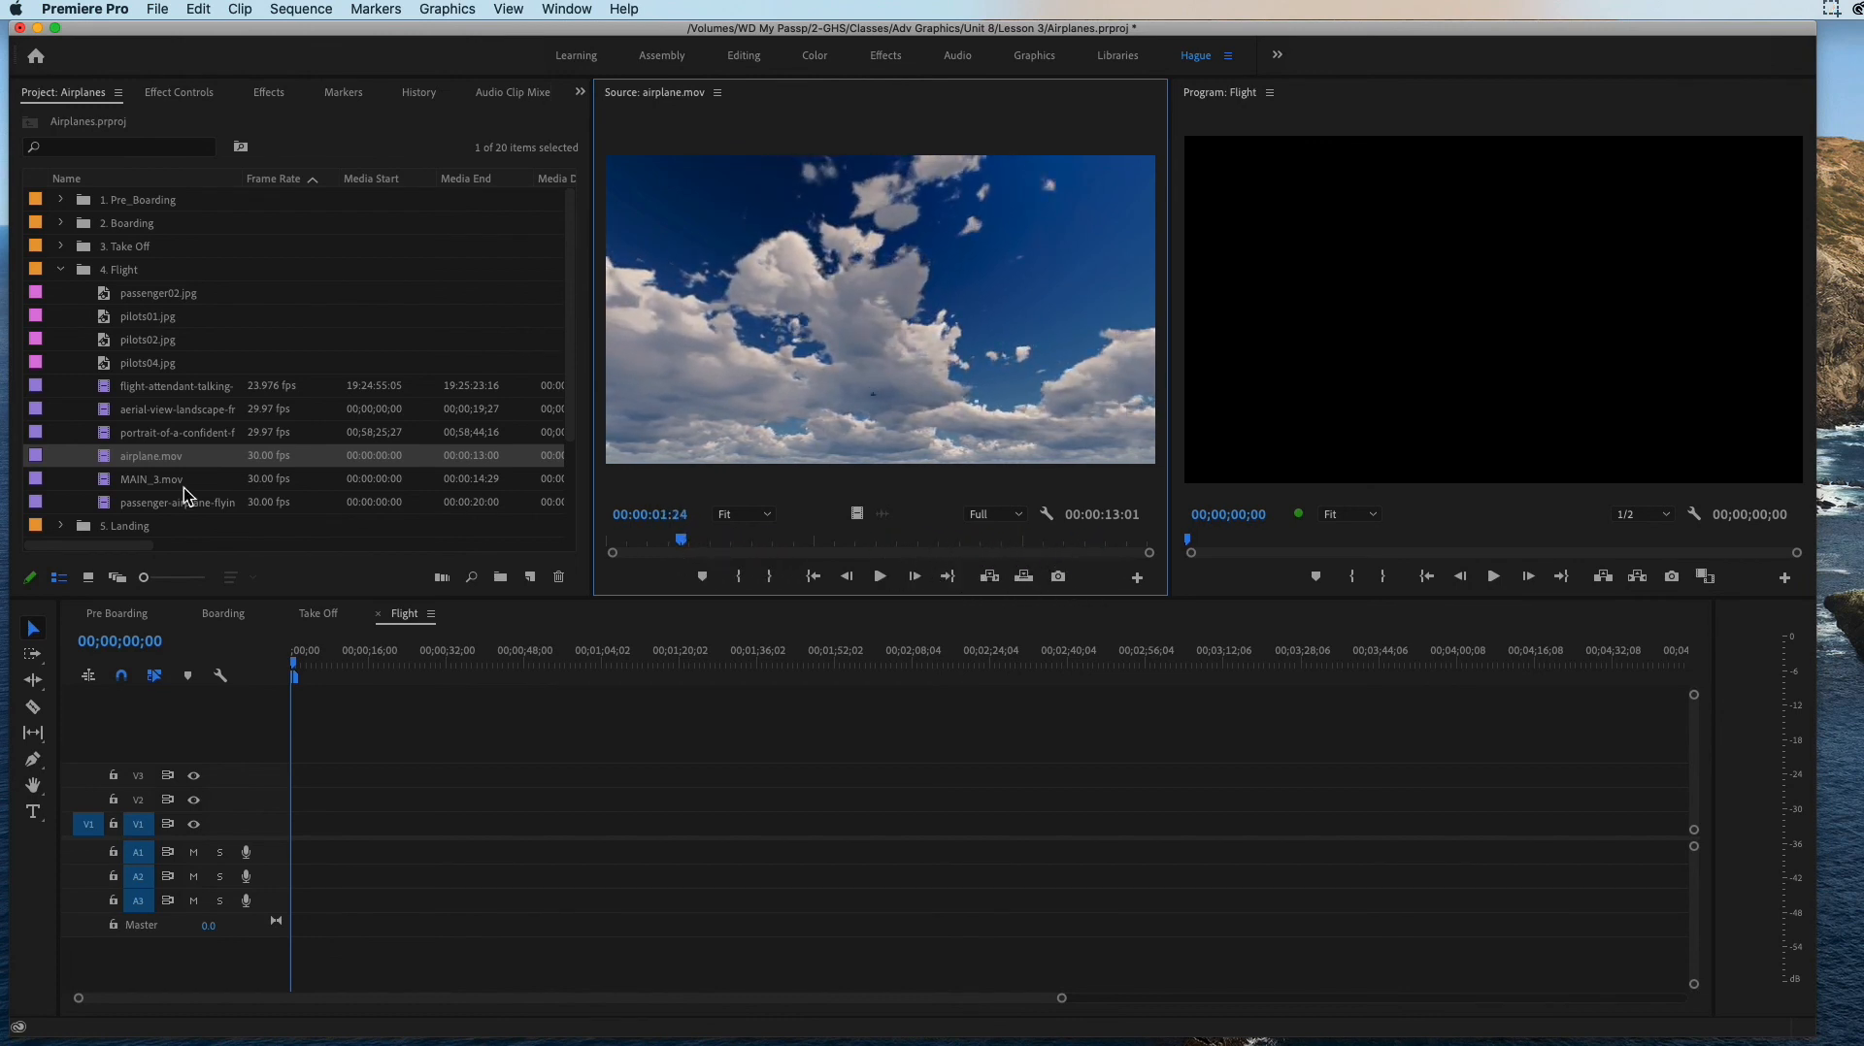
drag(106, 467, 299, 833)
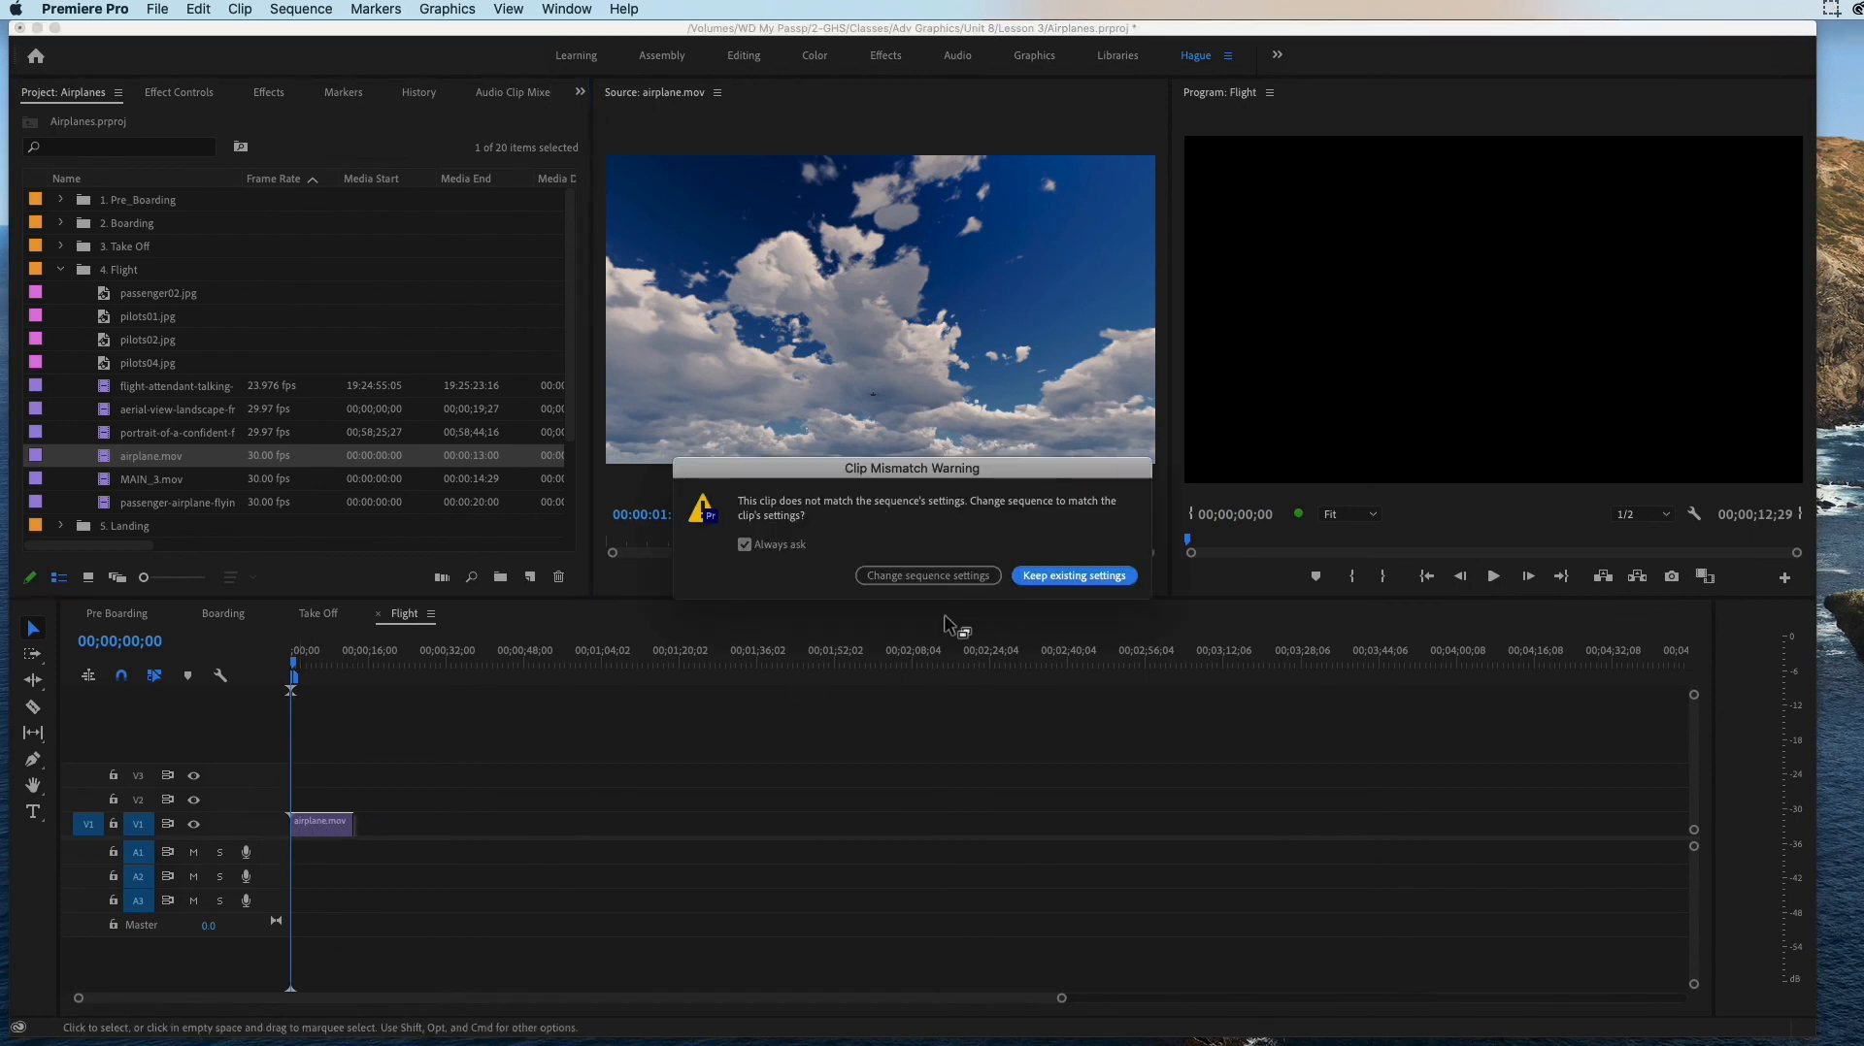
click(1077, 579)
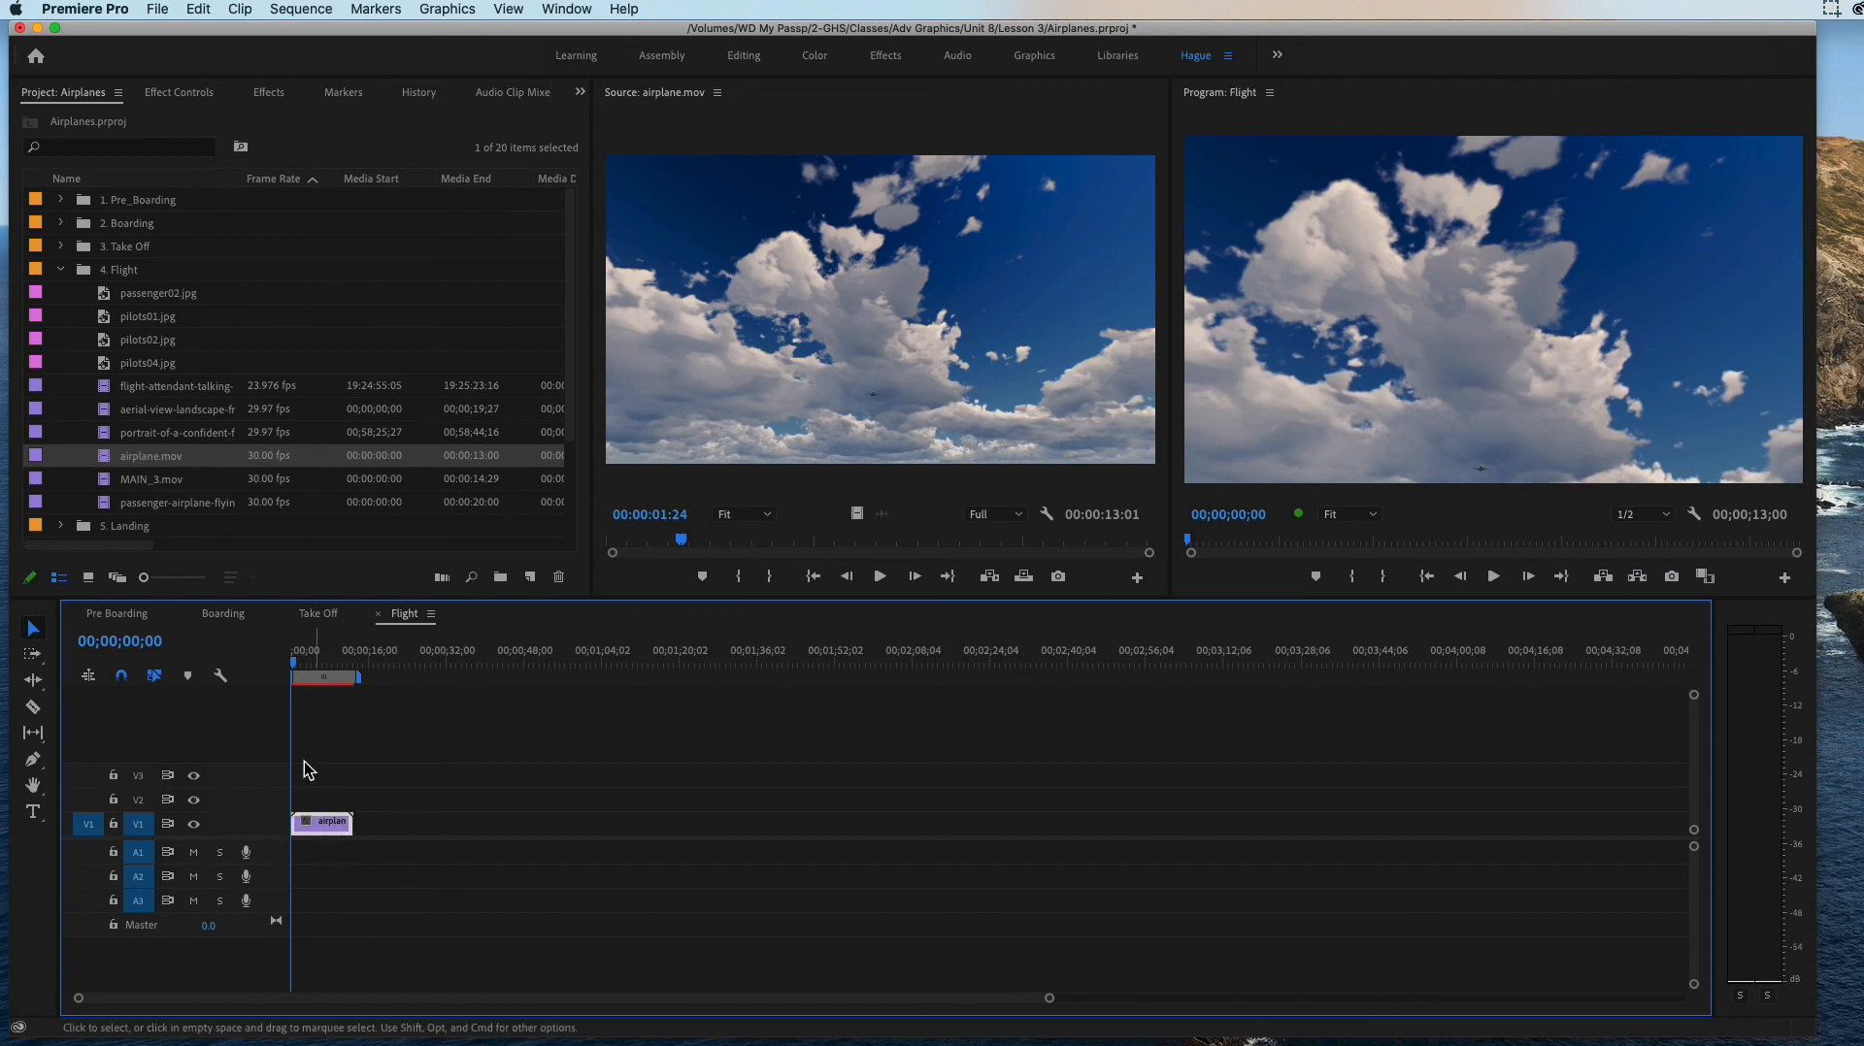
Step: Set the Scale of airplane.mov in the Flight sequence to 69 and check the framing further into the clip
drag(294, 668, 304, 666)
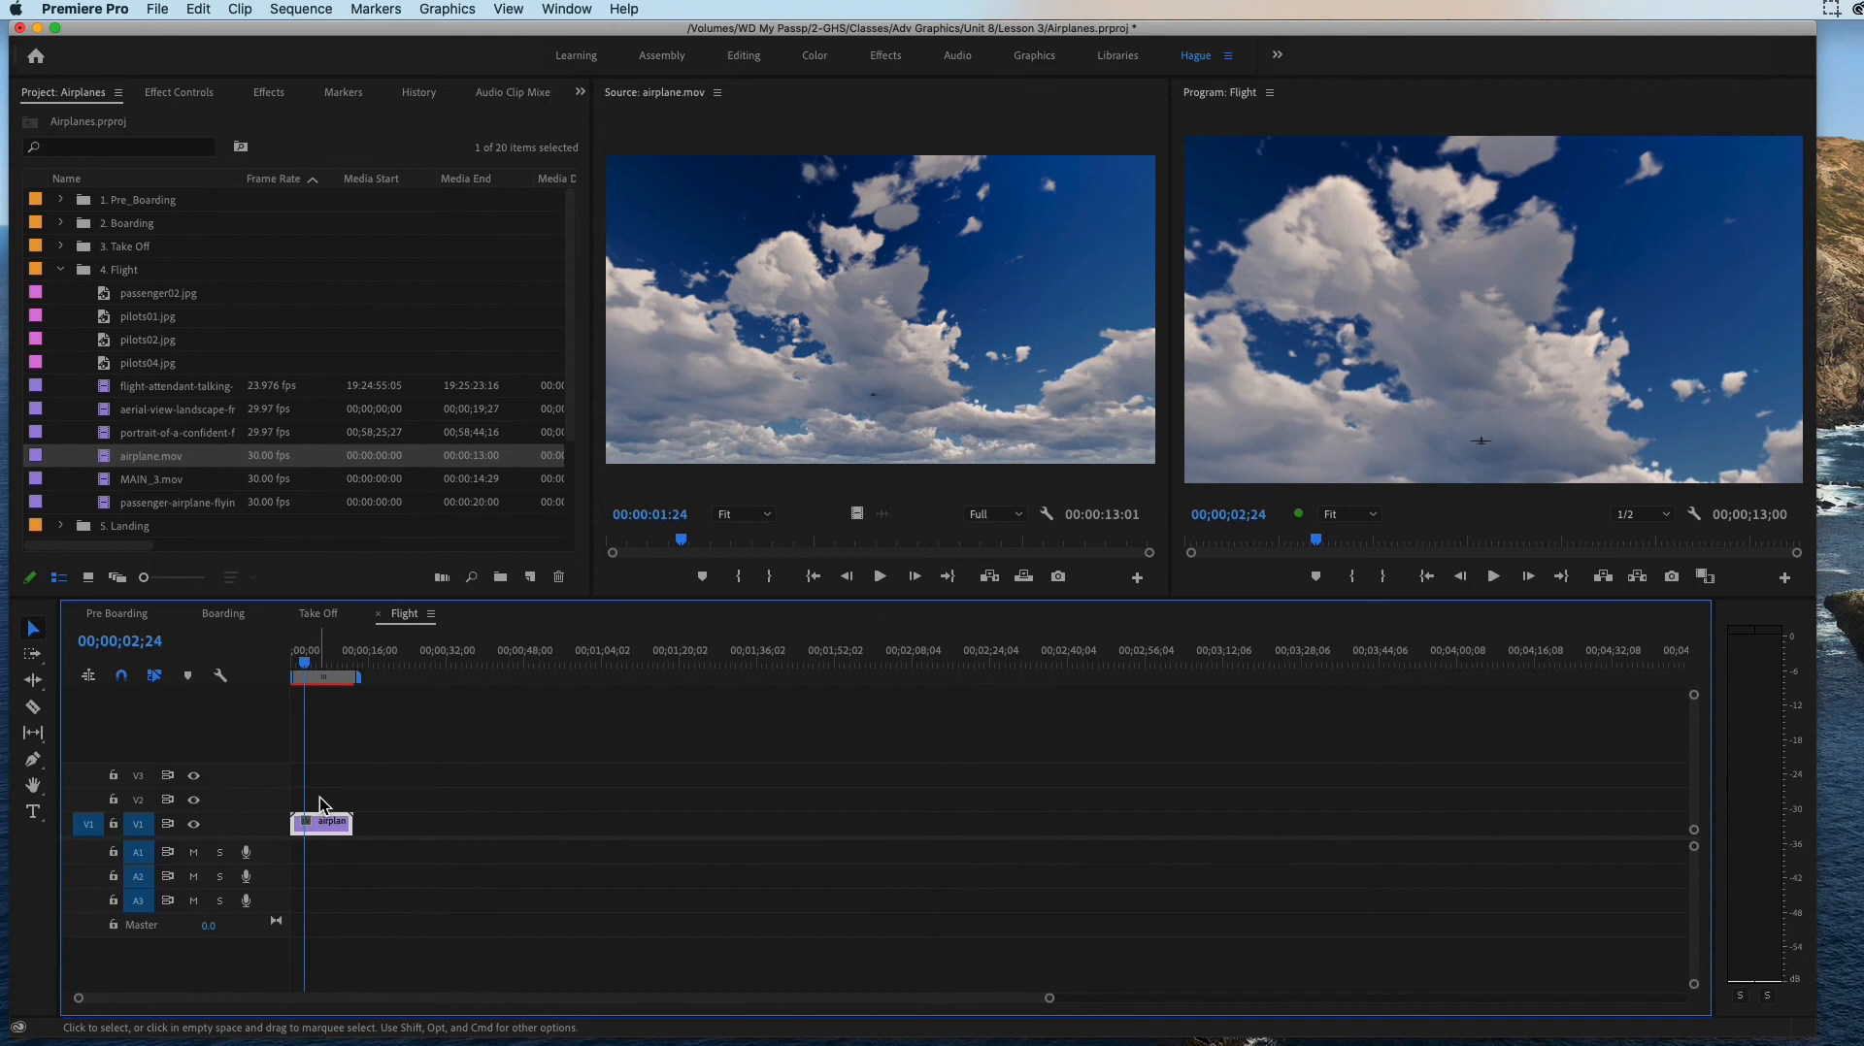
click(178, 94)
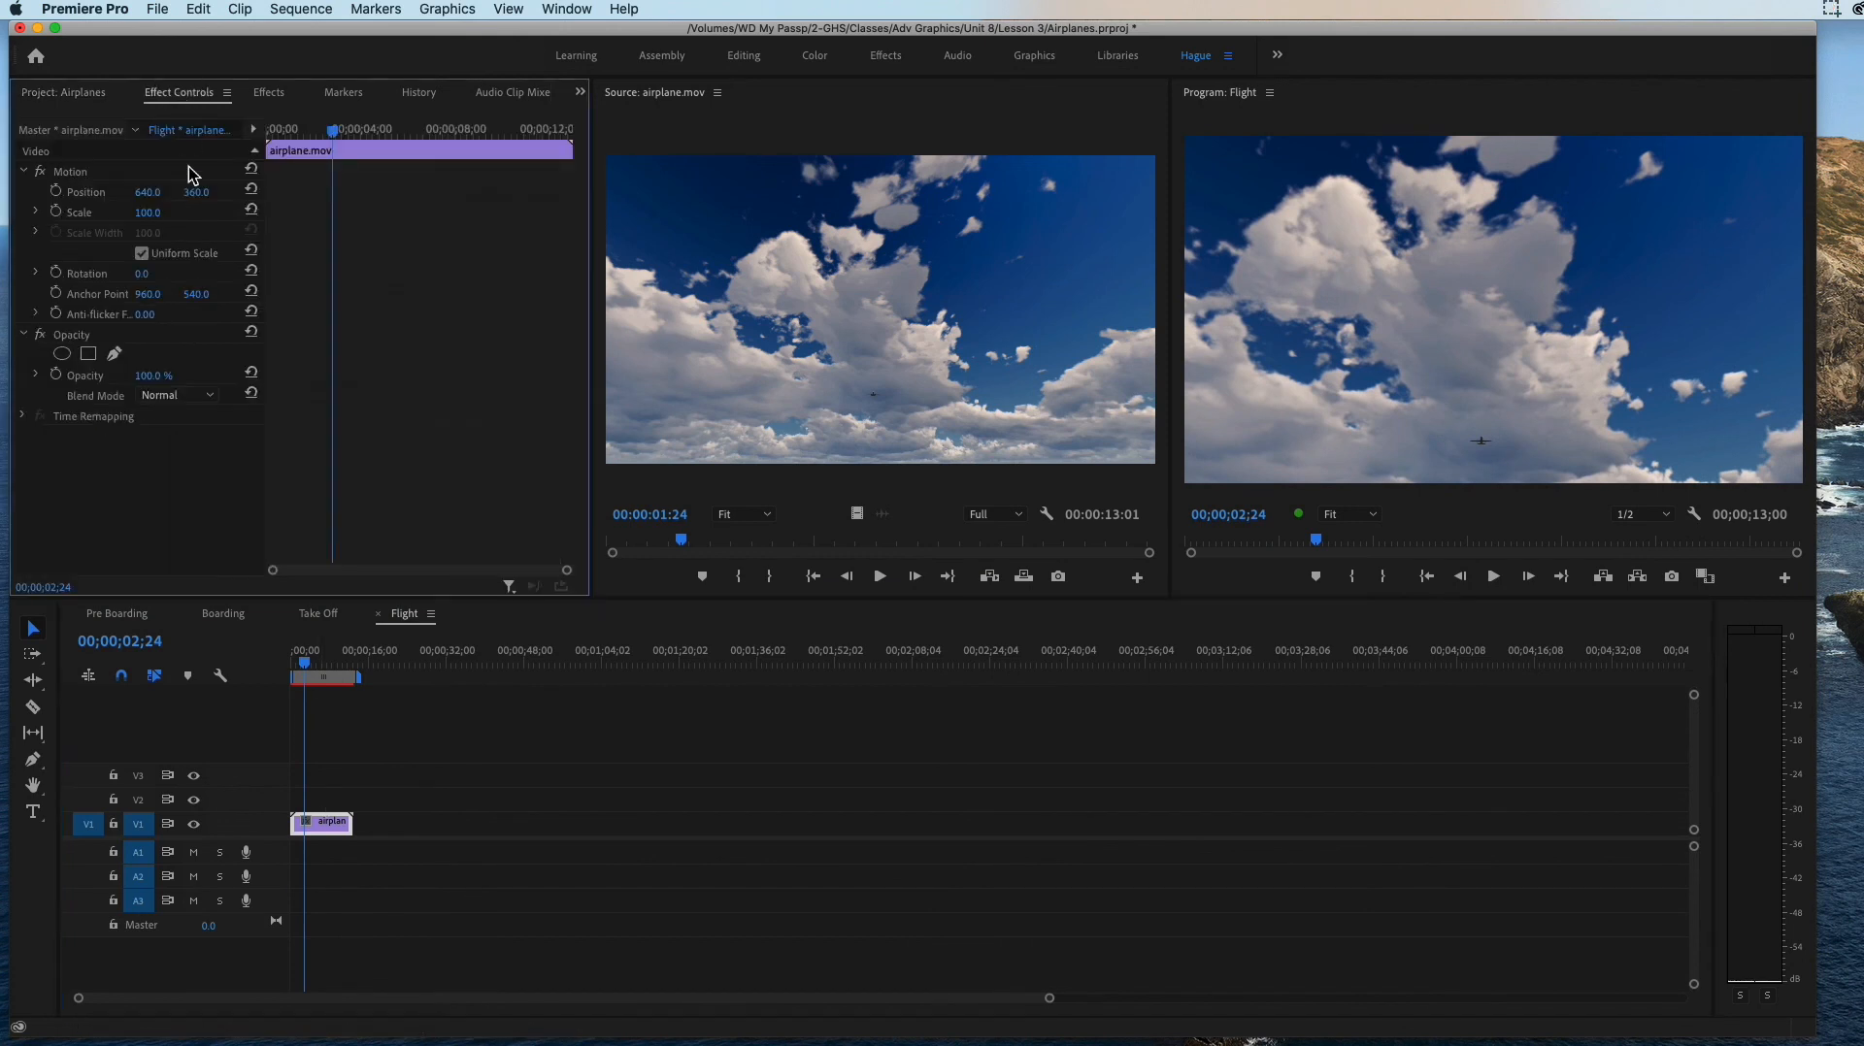
drag(148, 213, 117, 213)
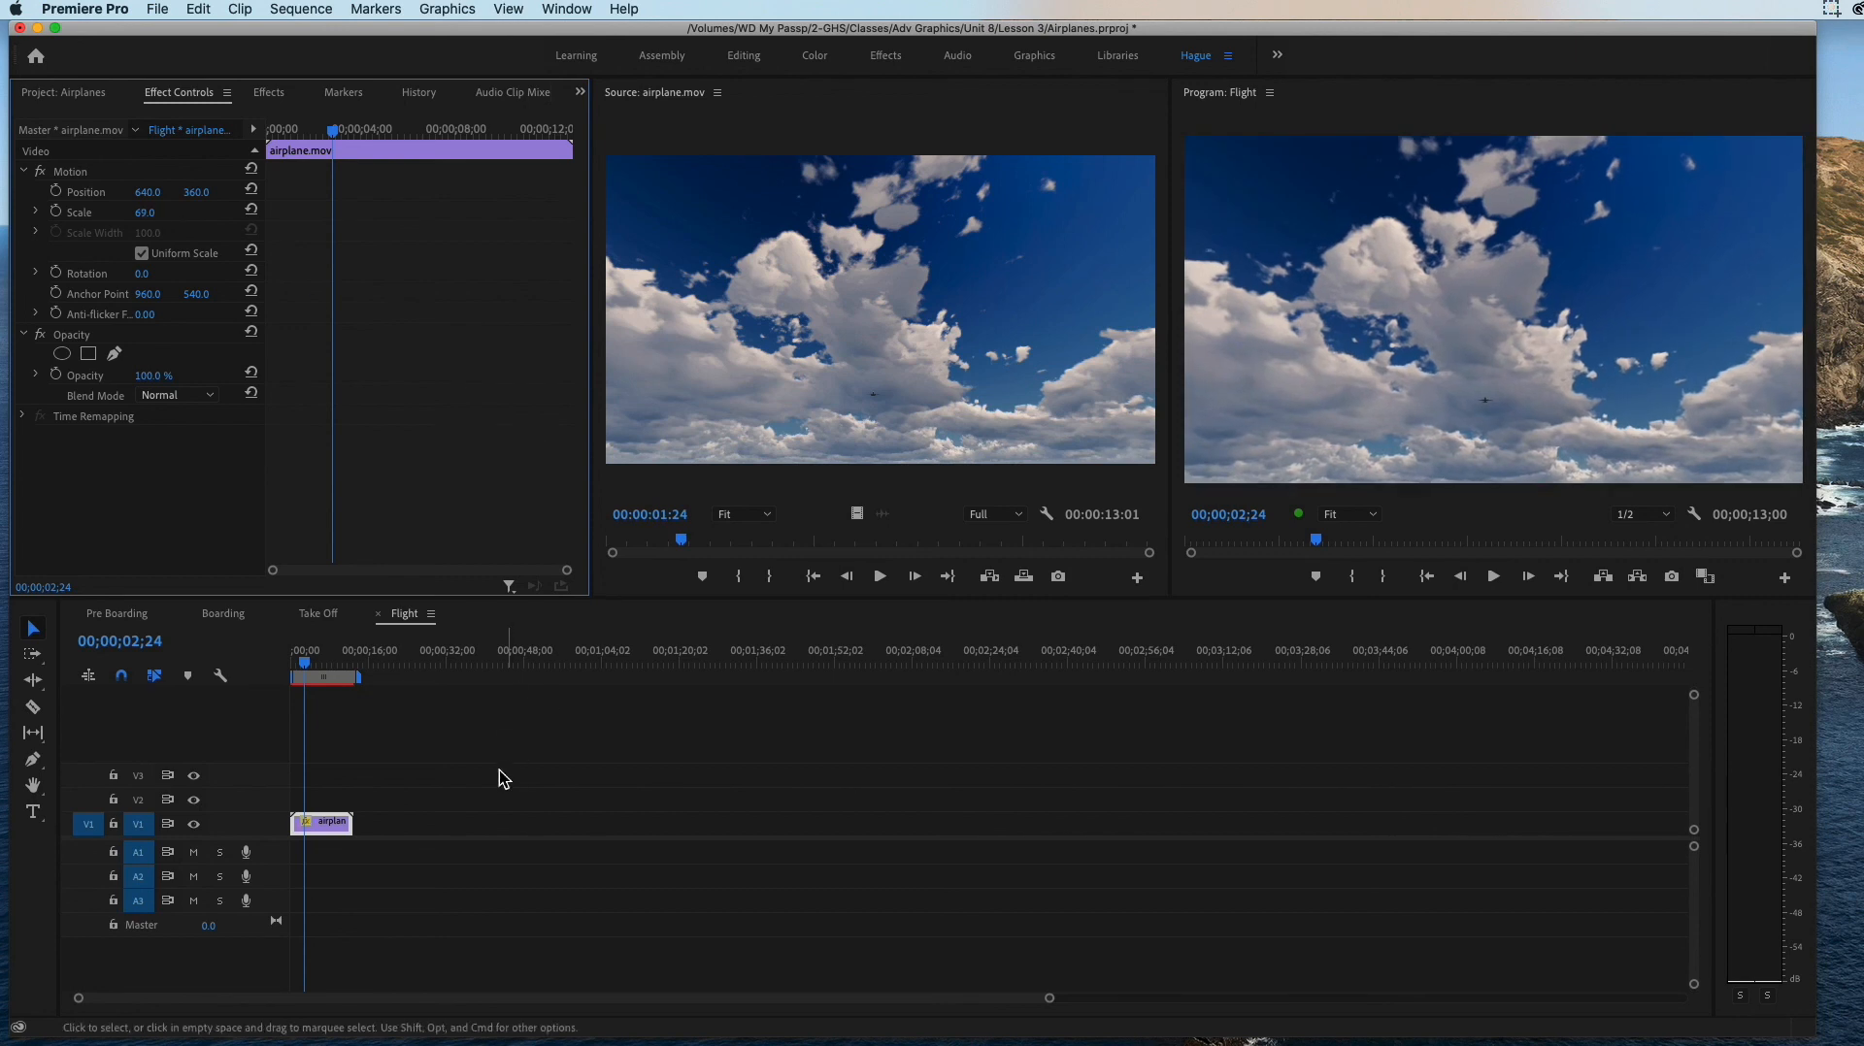
click(425, 803)
drag(358, 827, 430, 831)
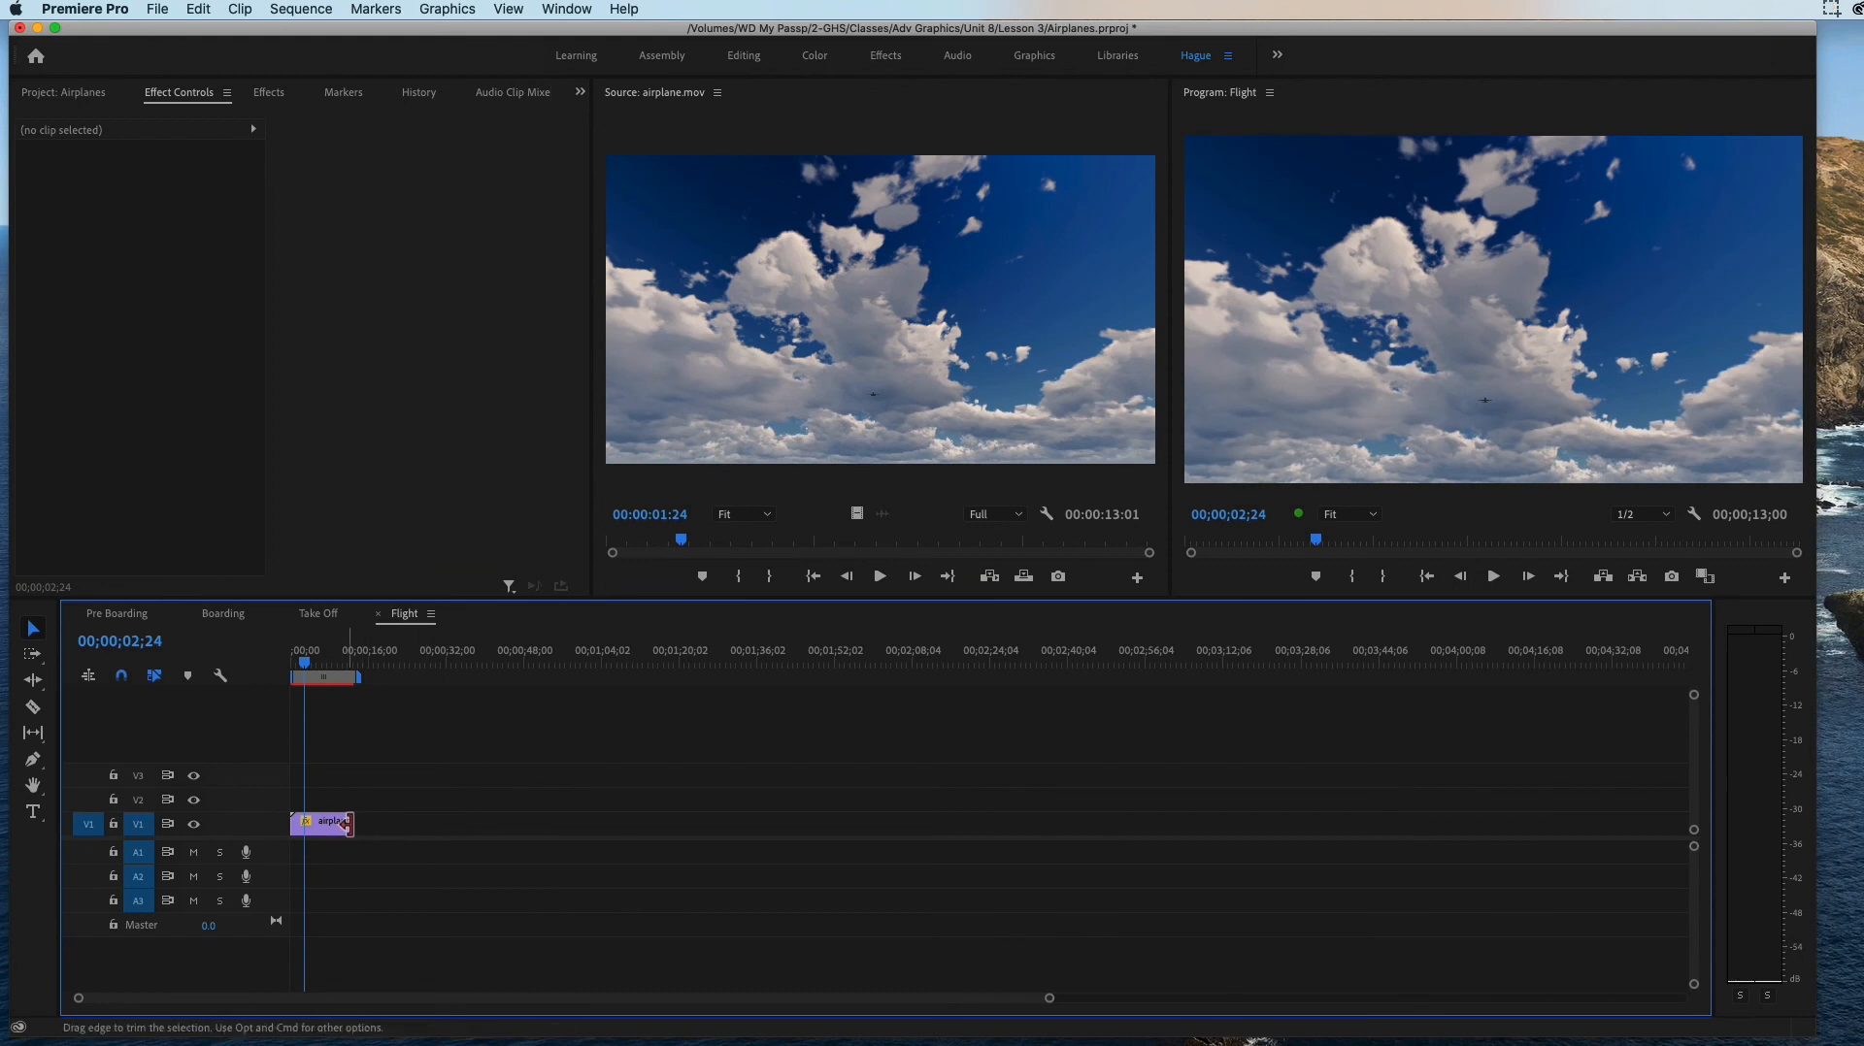
click(320, 657)
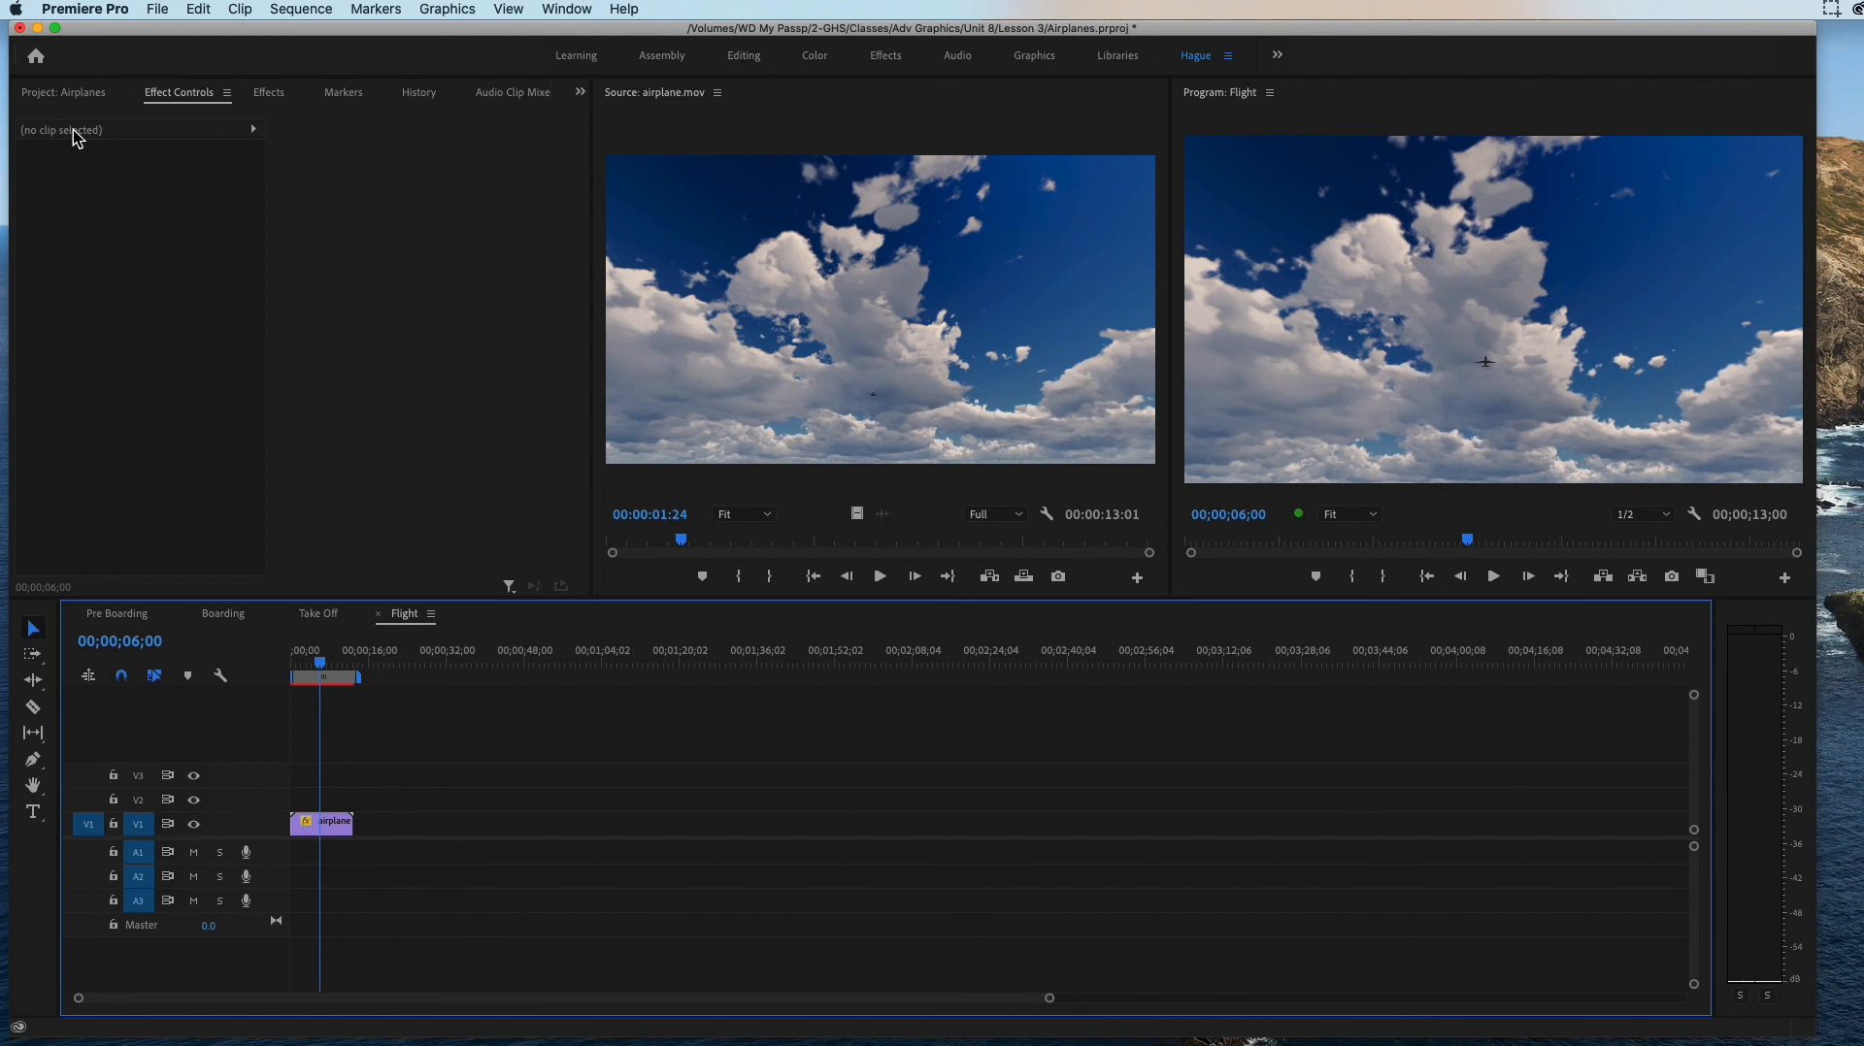
Step: Compare MAIN_3.mov with the passenger-airplane-flying-in-skies clip, and place MAIN_3.mov on V1 directly after airplane.mov
click(70, 94)
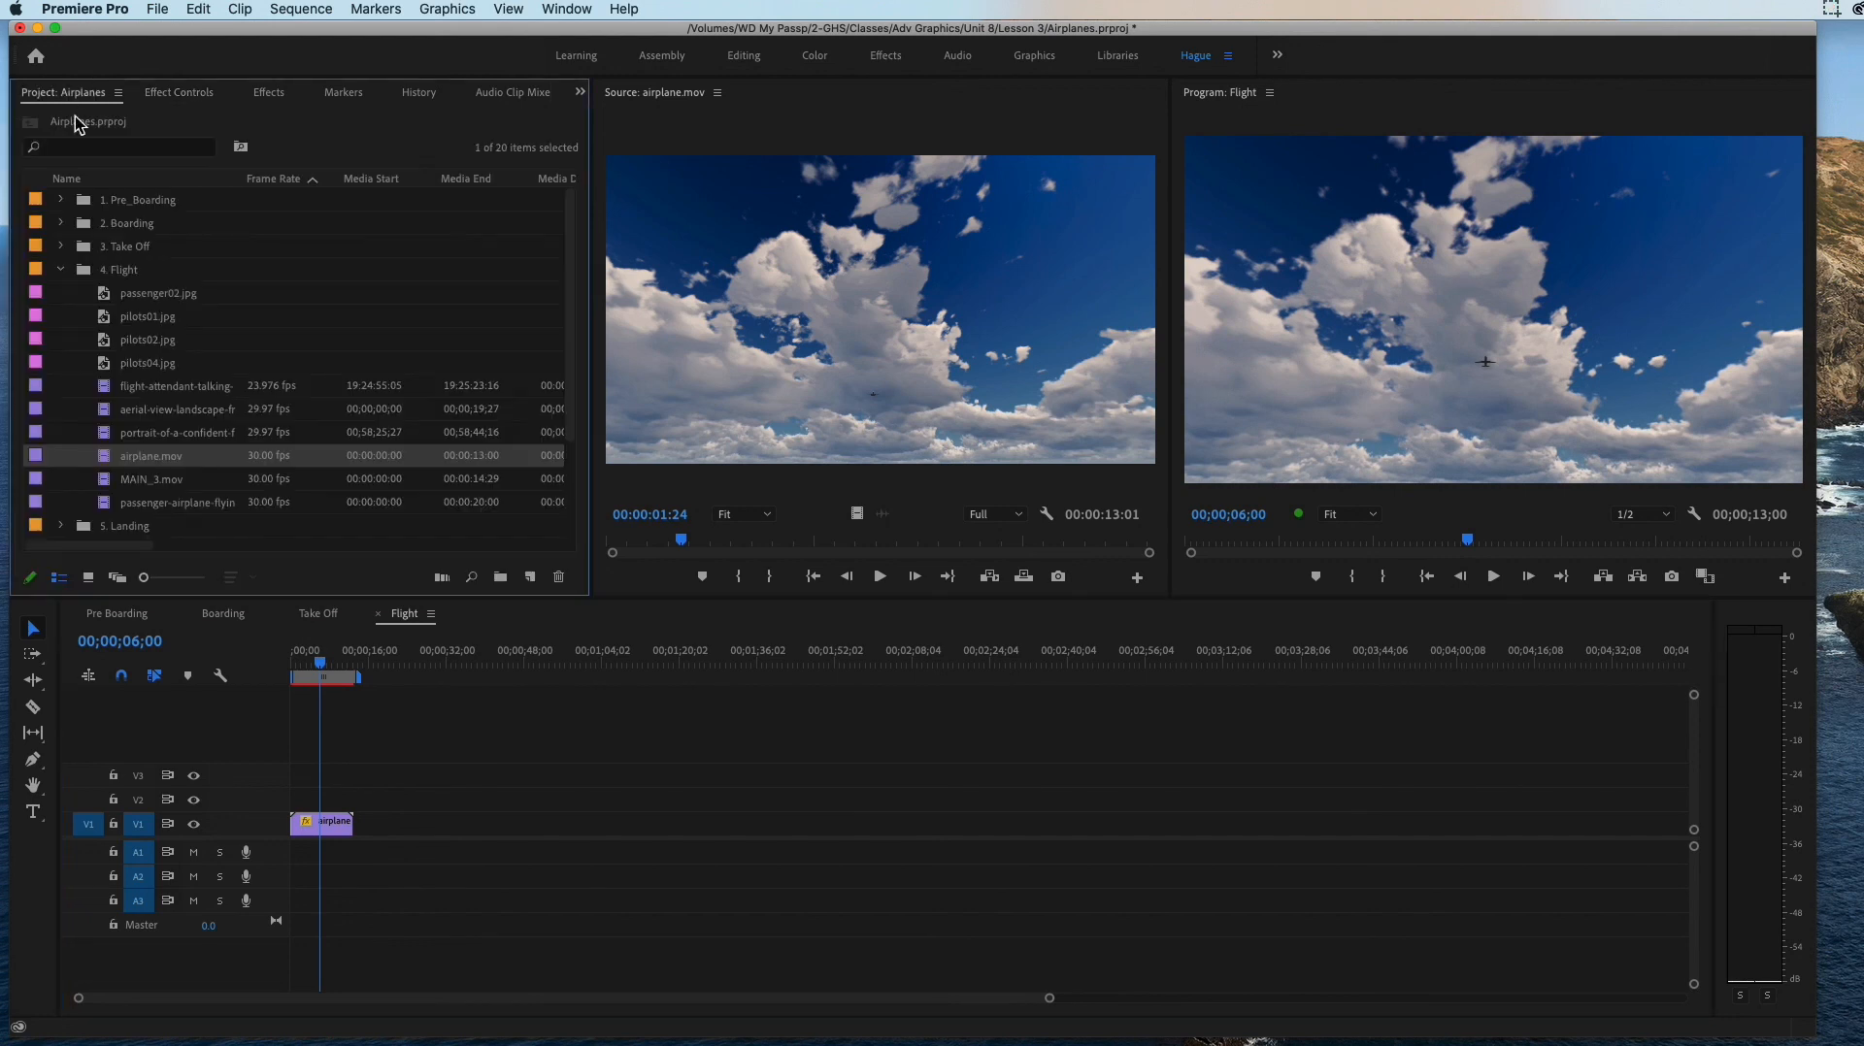
double_click(116, 481)
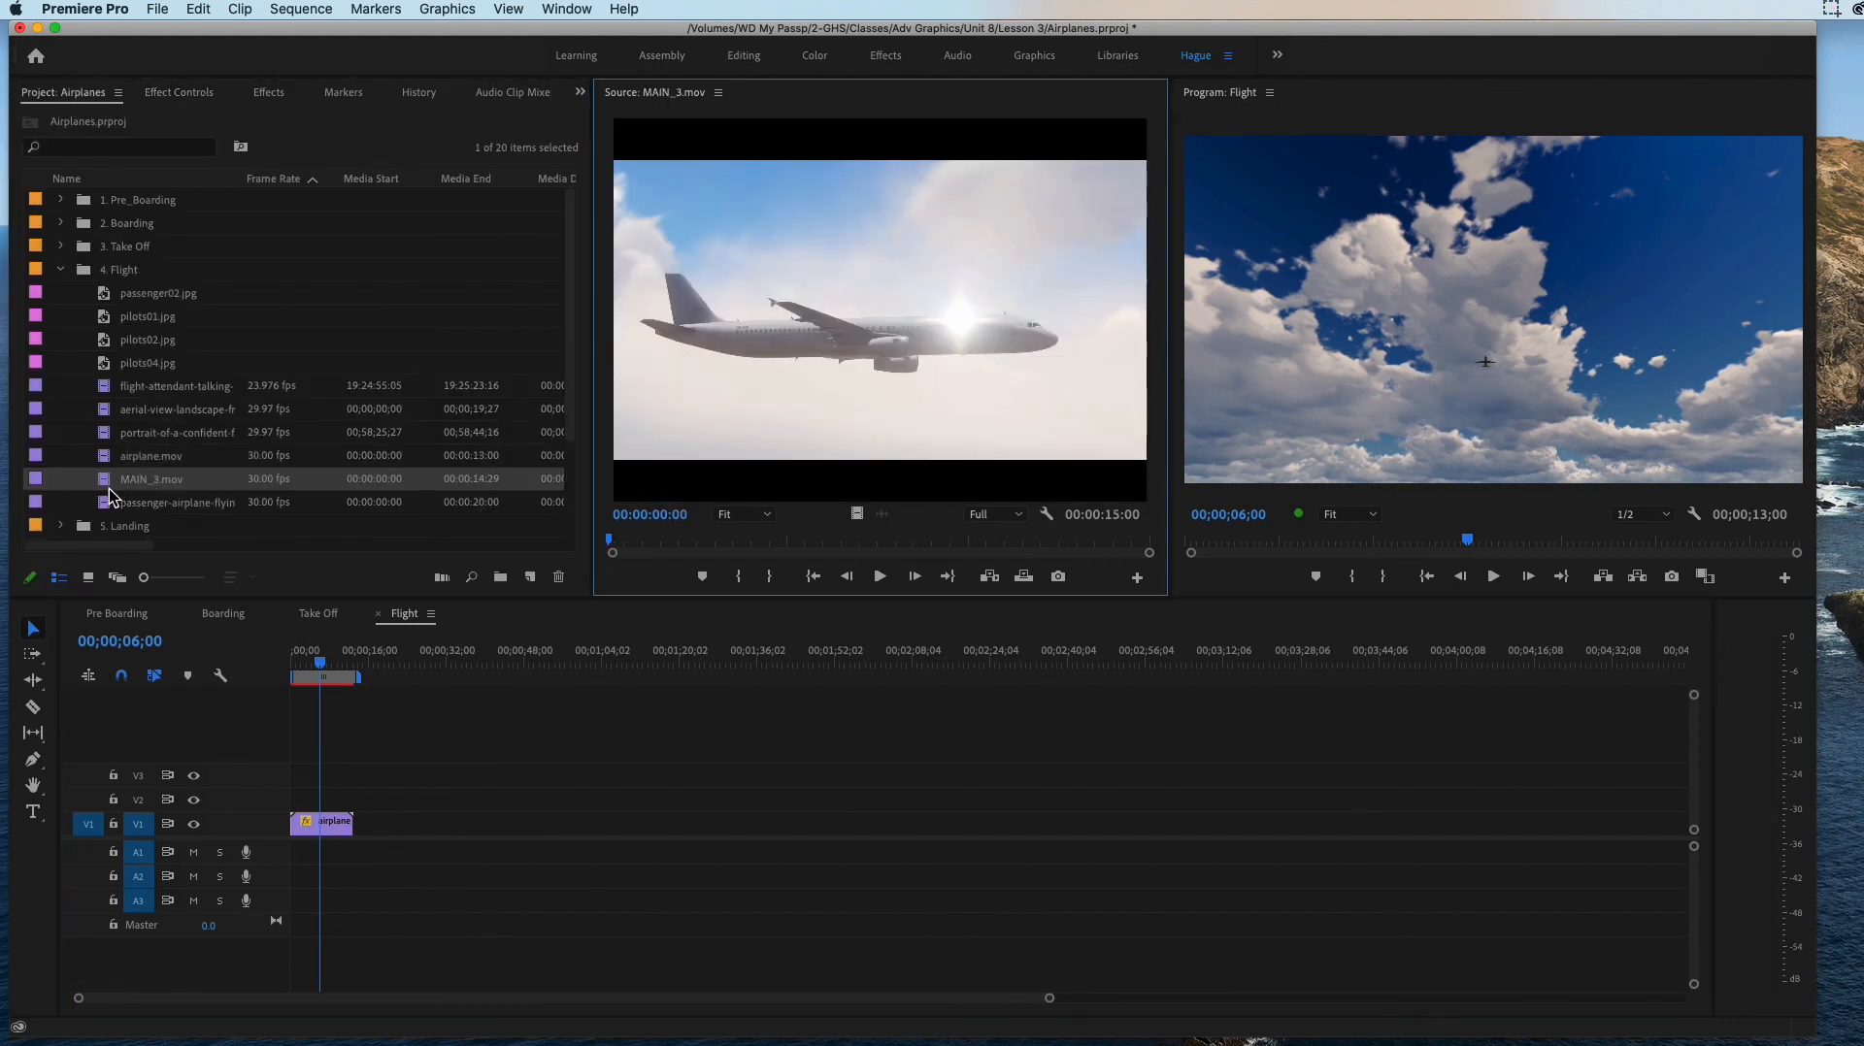
double_click(111, 503)
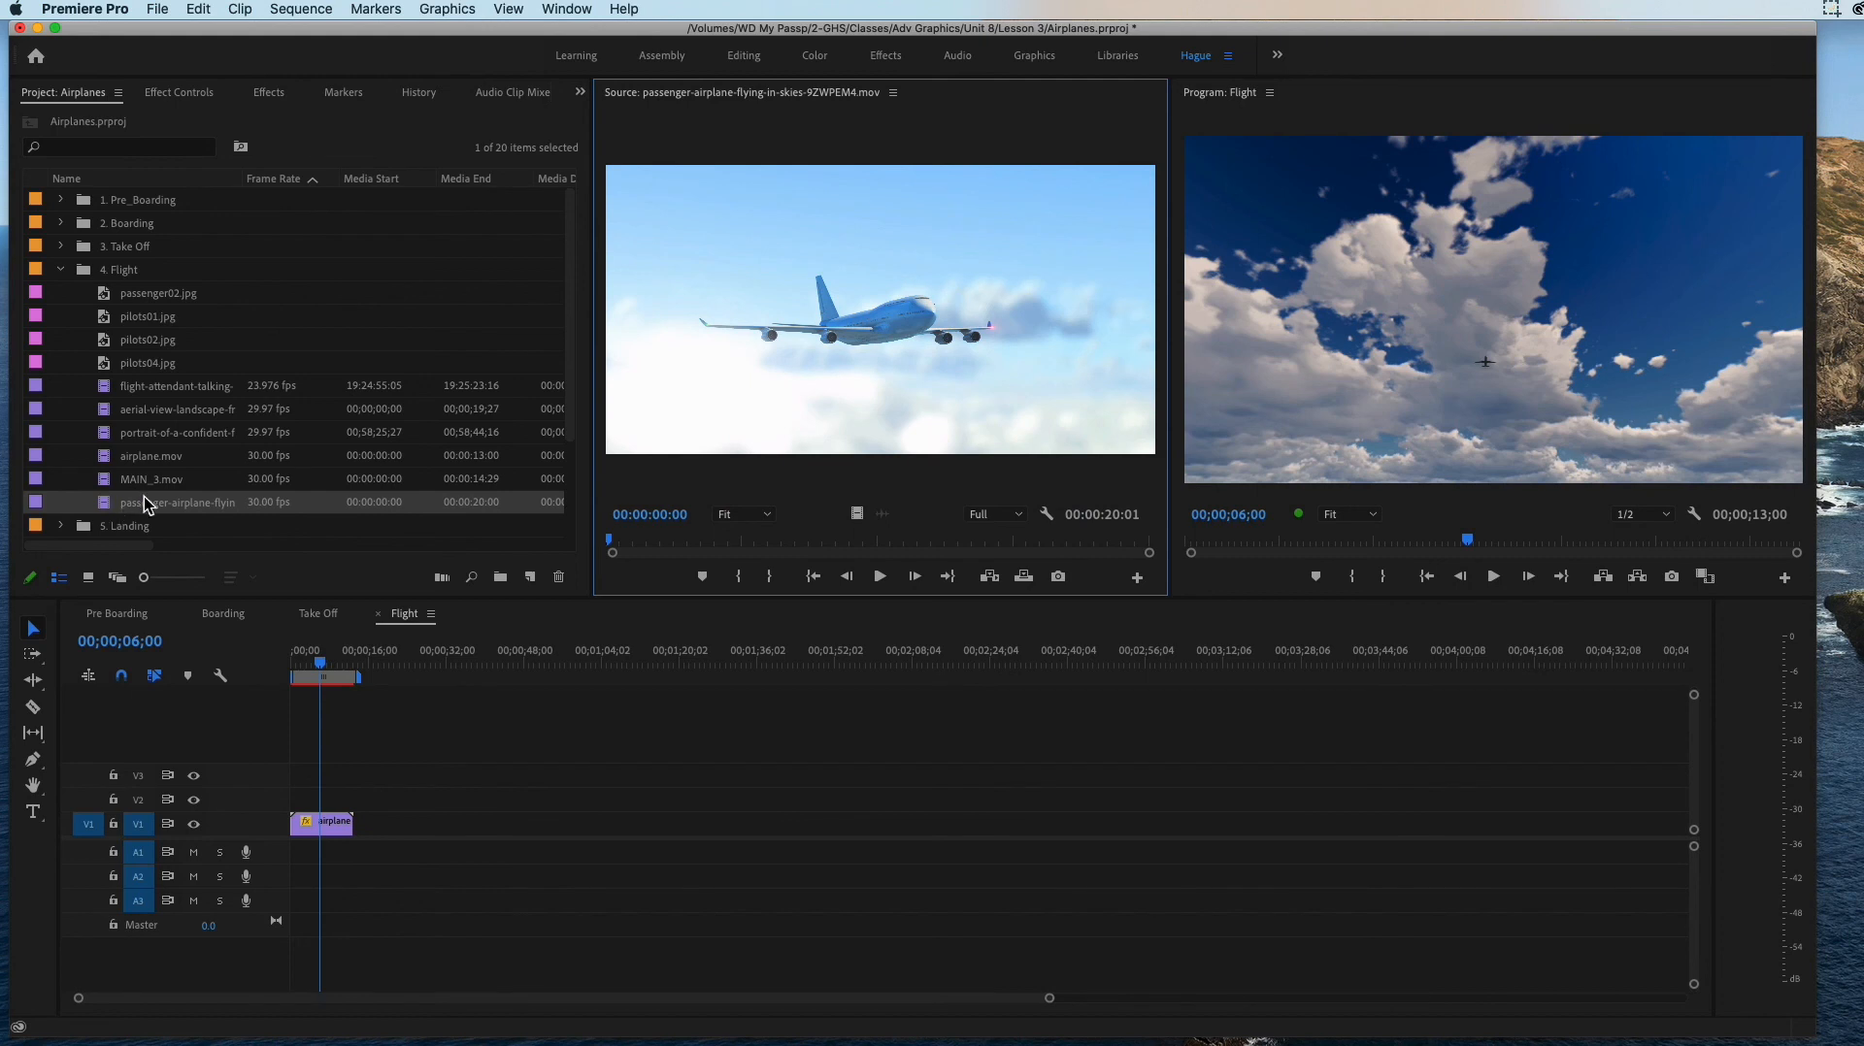
drag(613, 550, 524, 546)
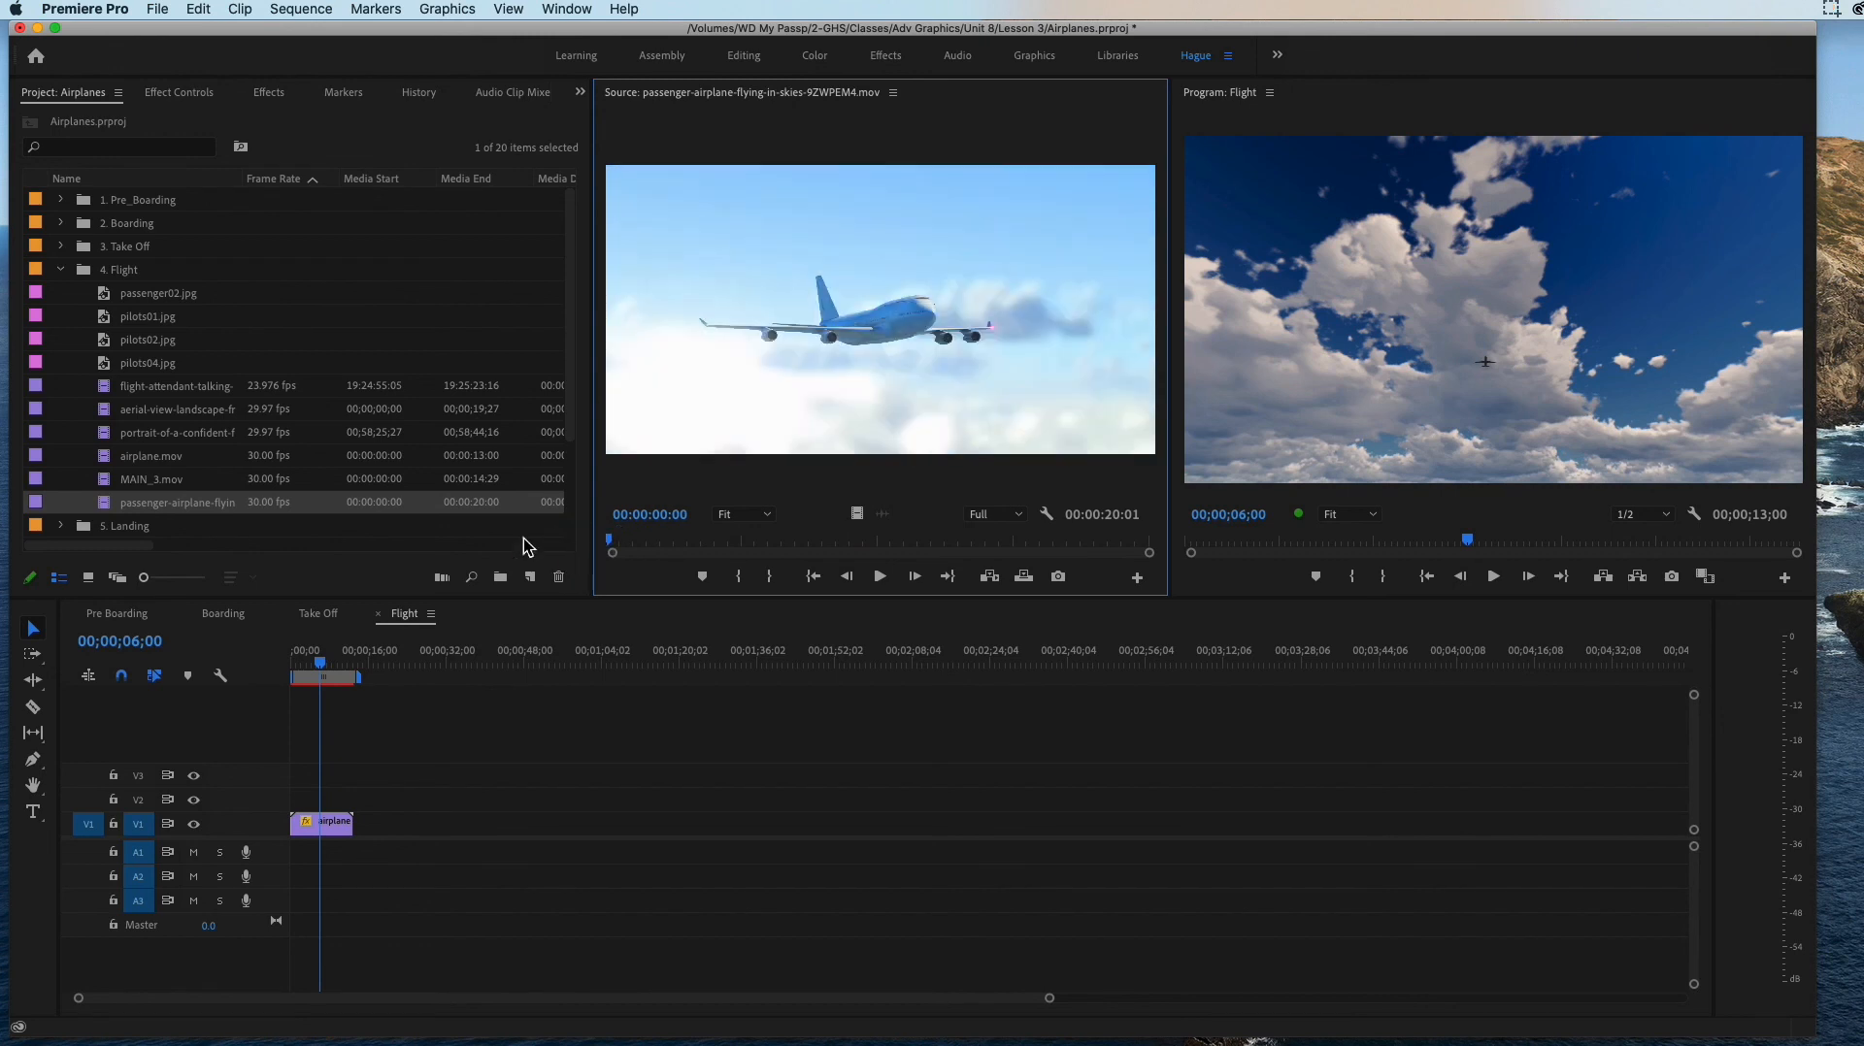
double_click(113, 480)
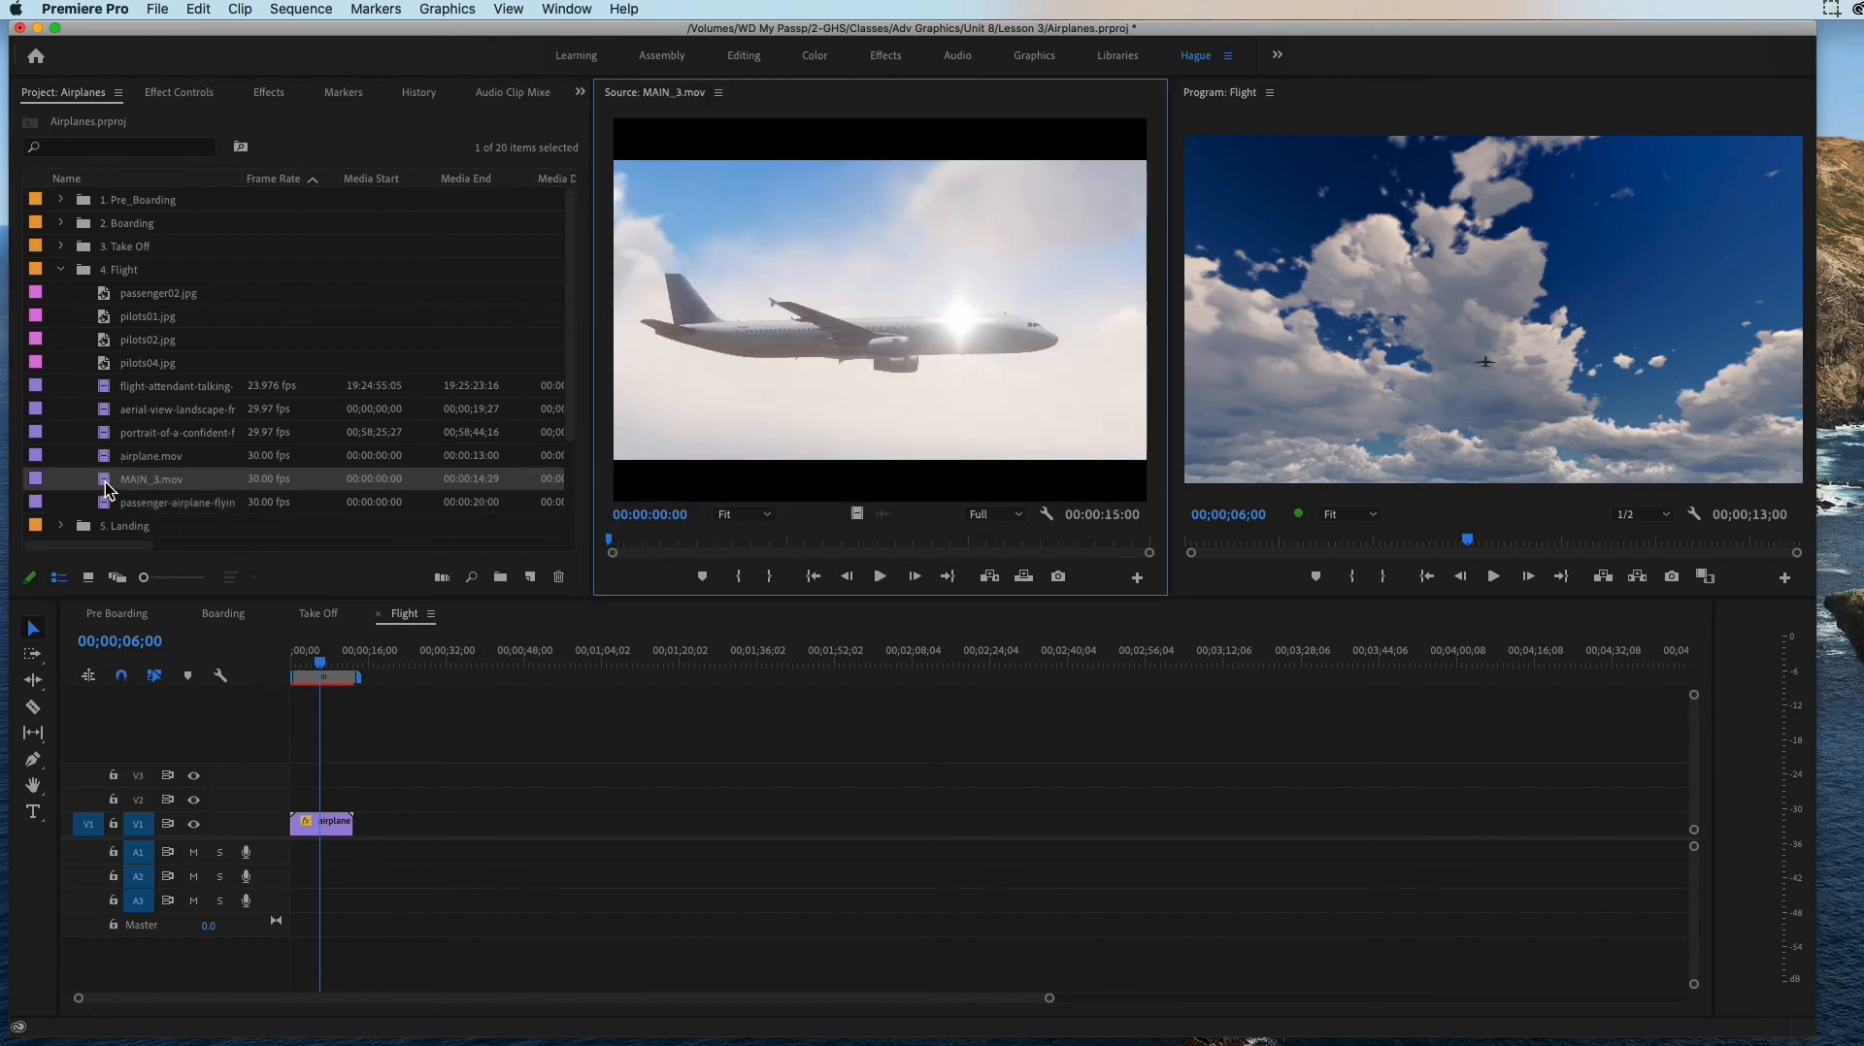
drag(112, 480, 366, 831)
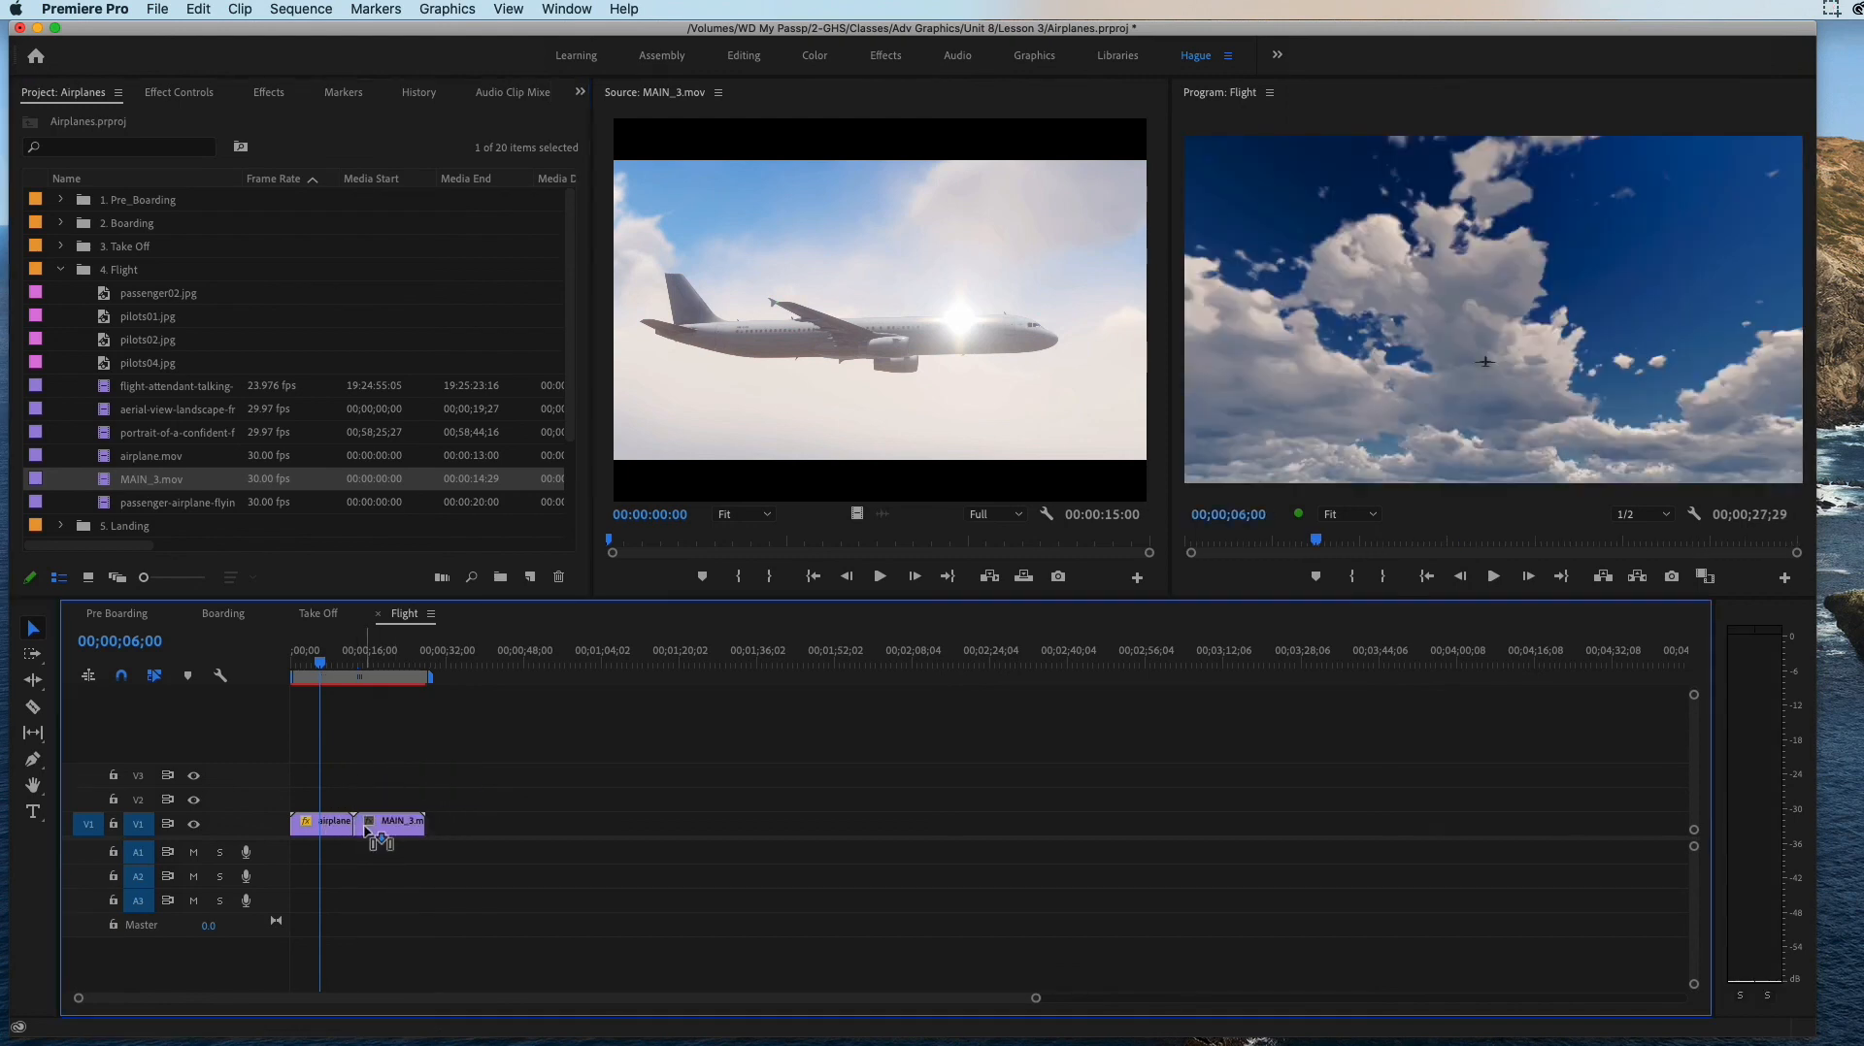
Step: Set the Scale of MAIN_3.mov in the Flight sequence to 69 and play the opening seconds of its source clip
click(377, 654)
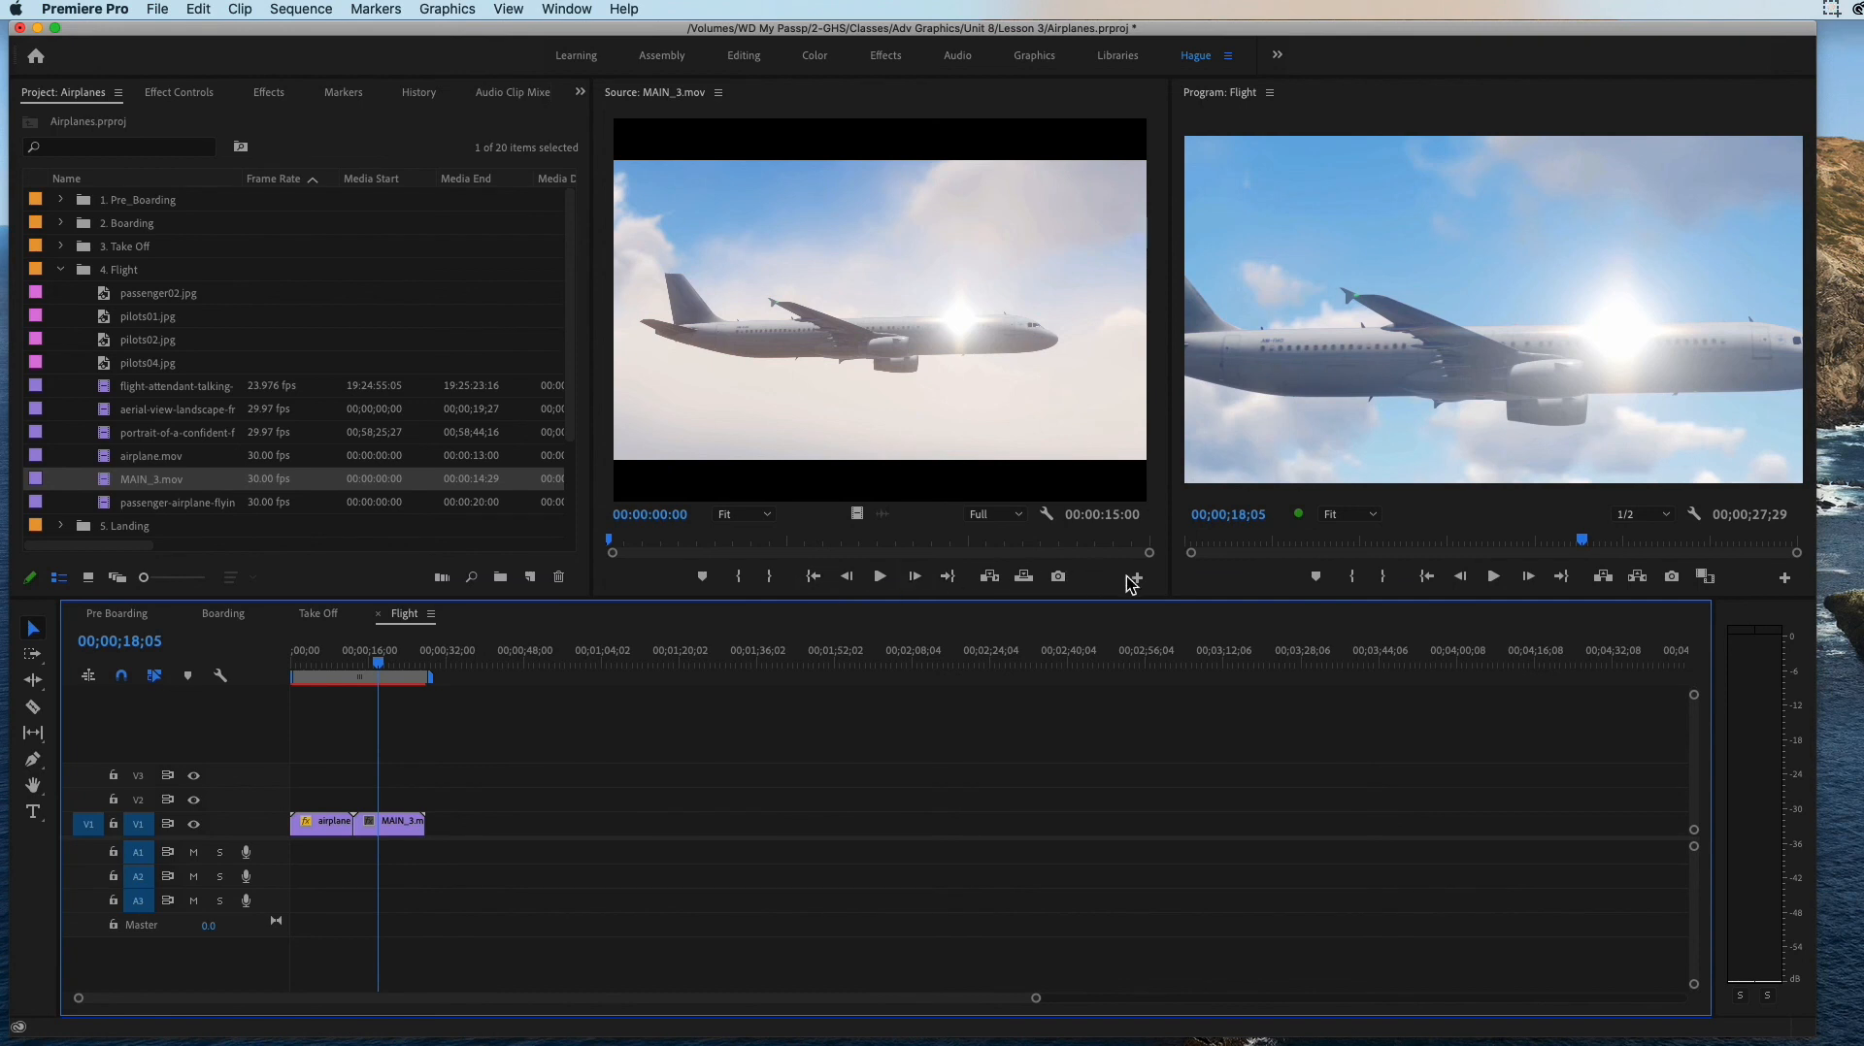
click(411, 828)
click(179, 92)
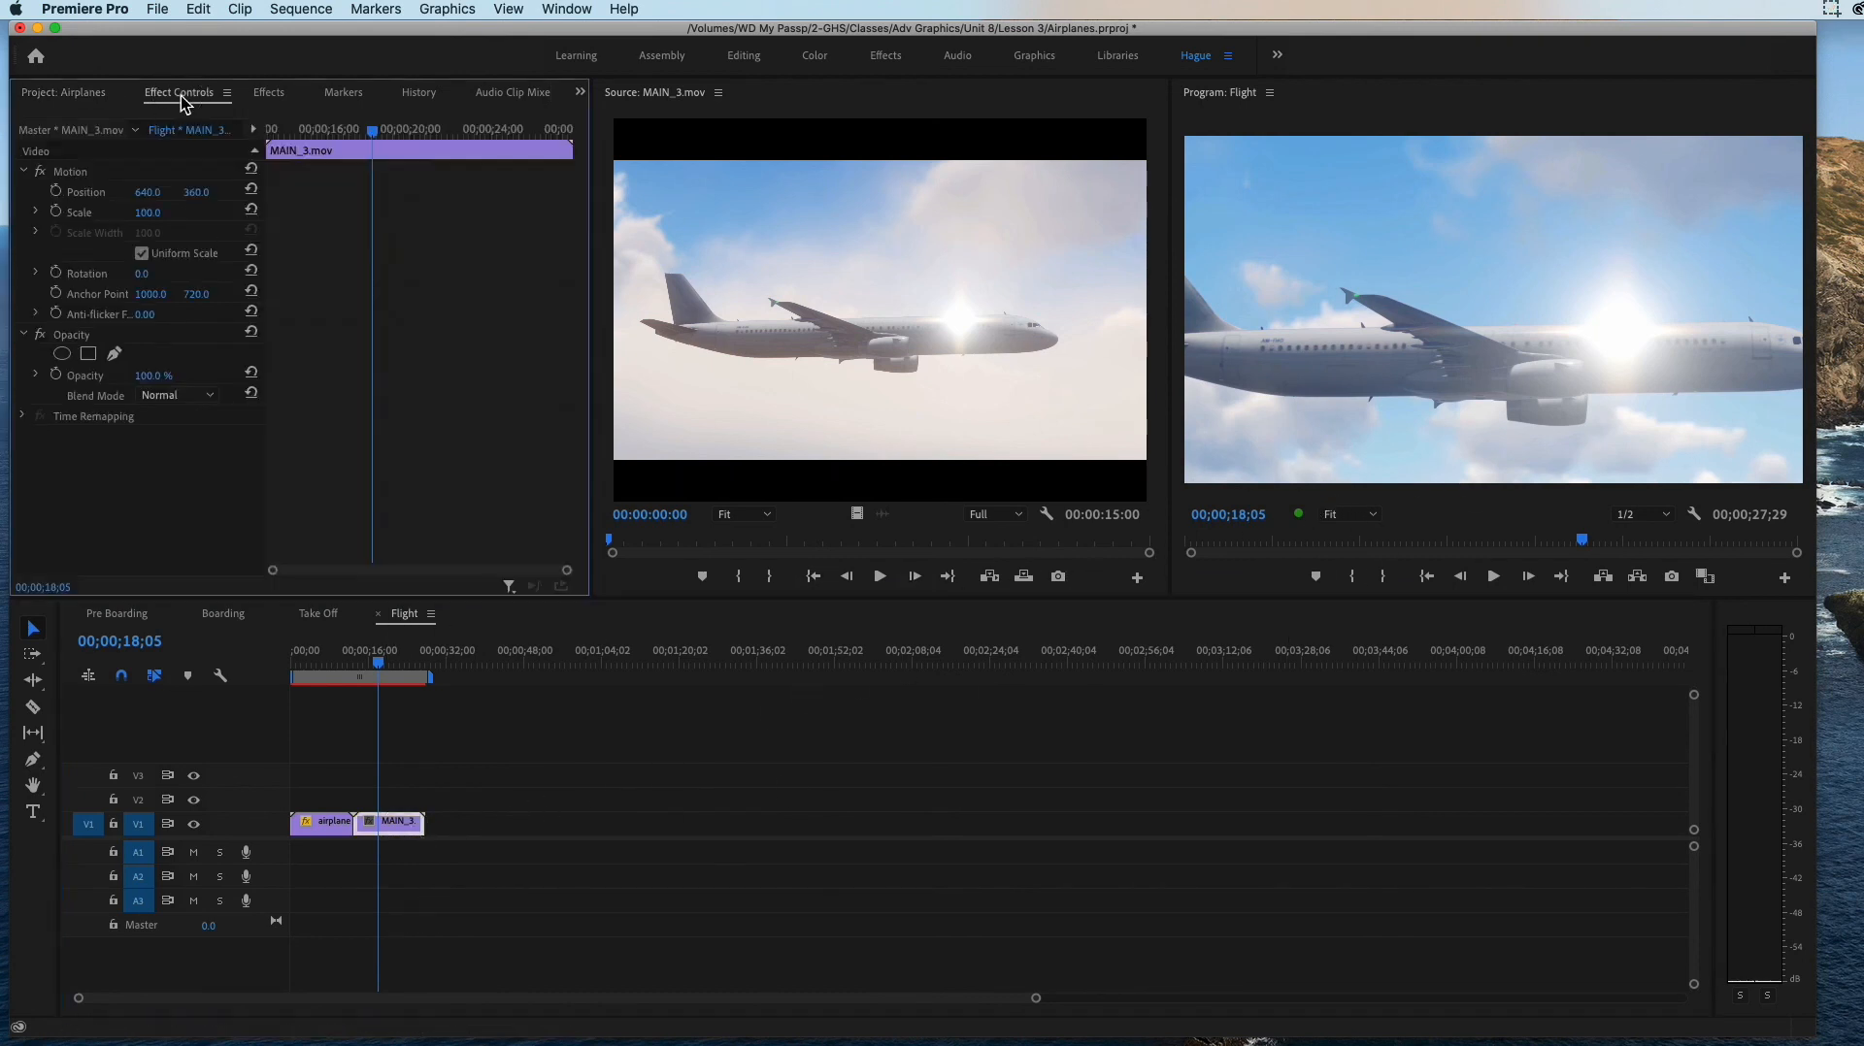
drag(148, 212, 117, 213)
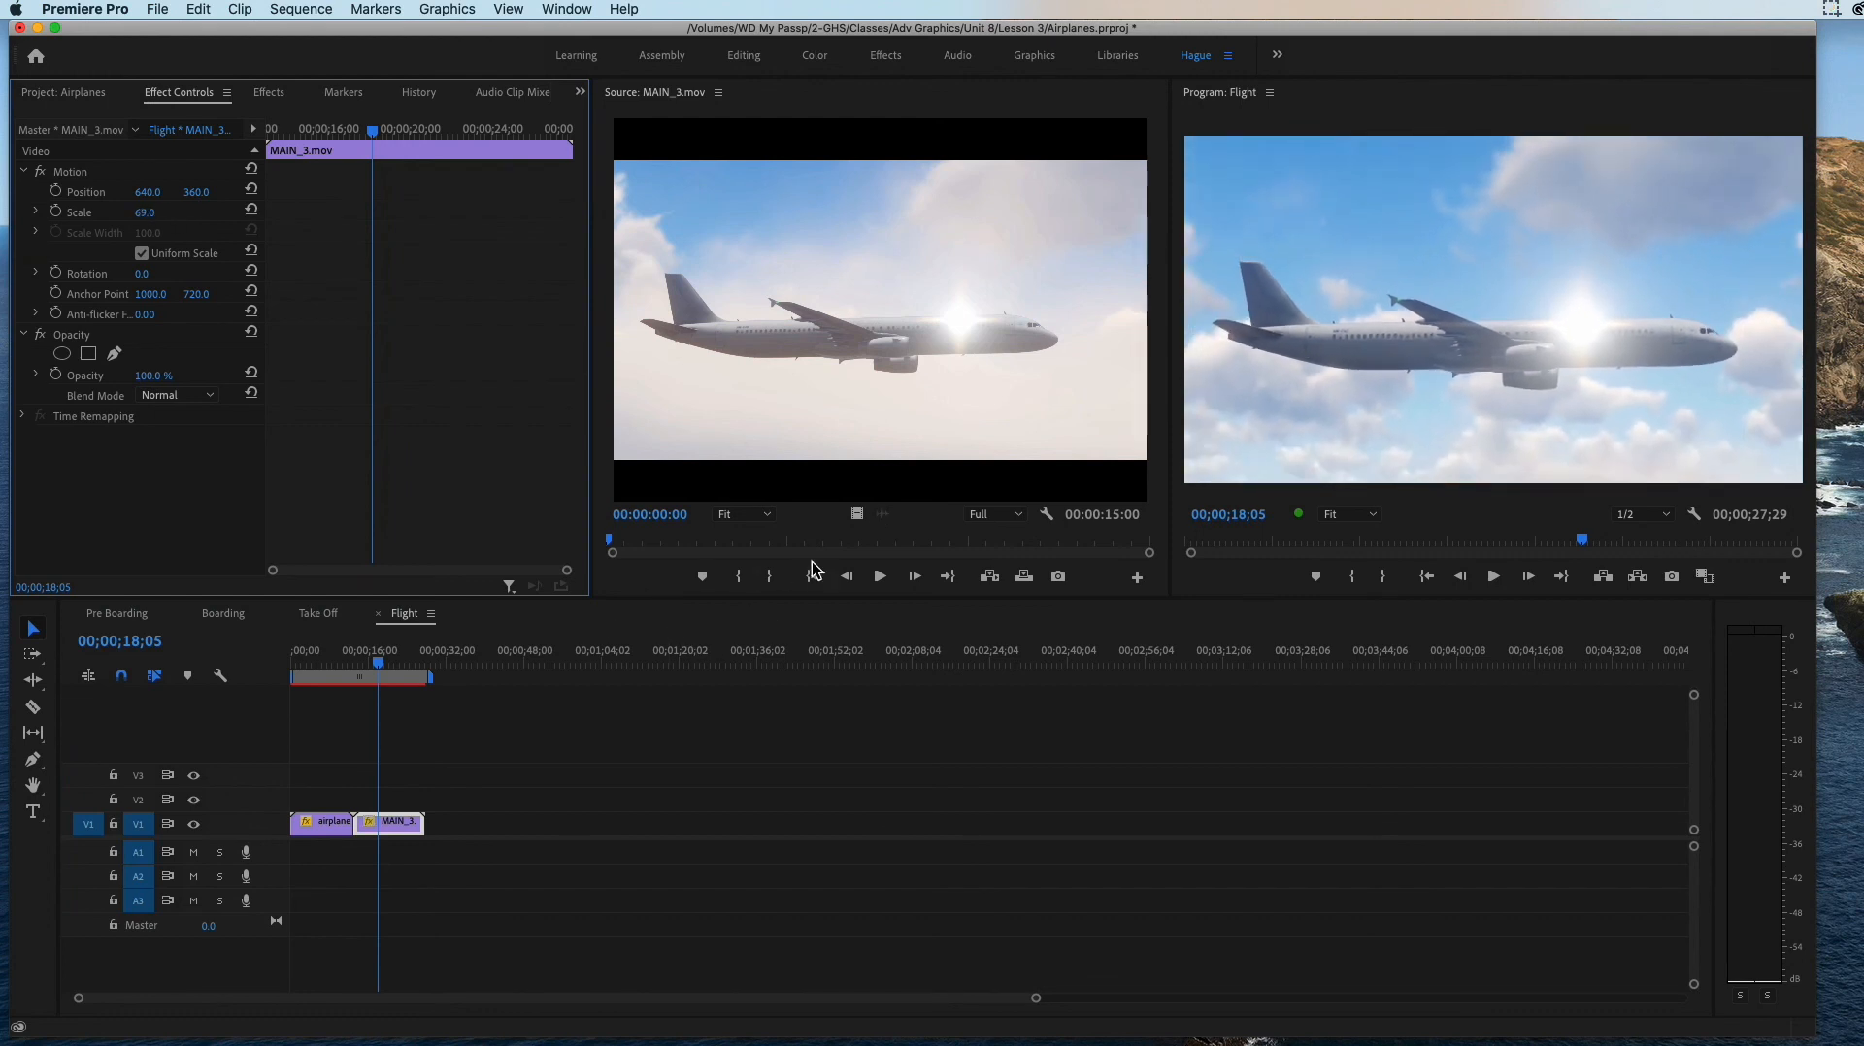
click(880, 576)
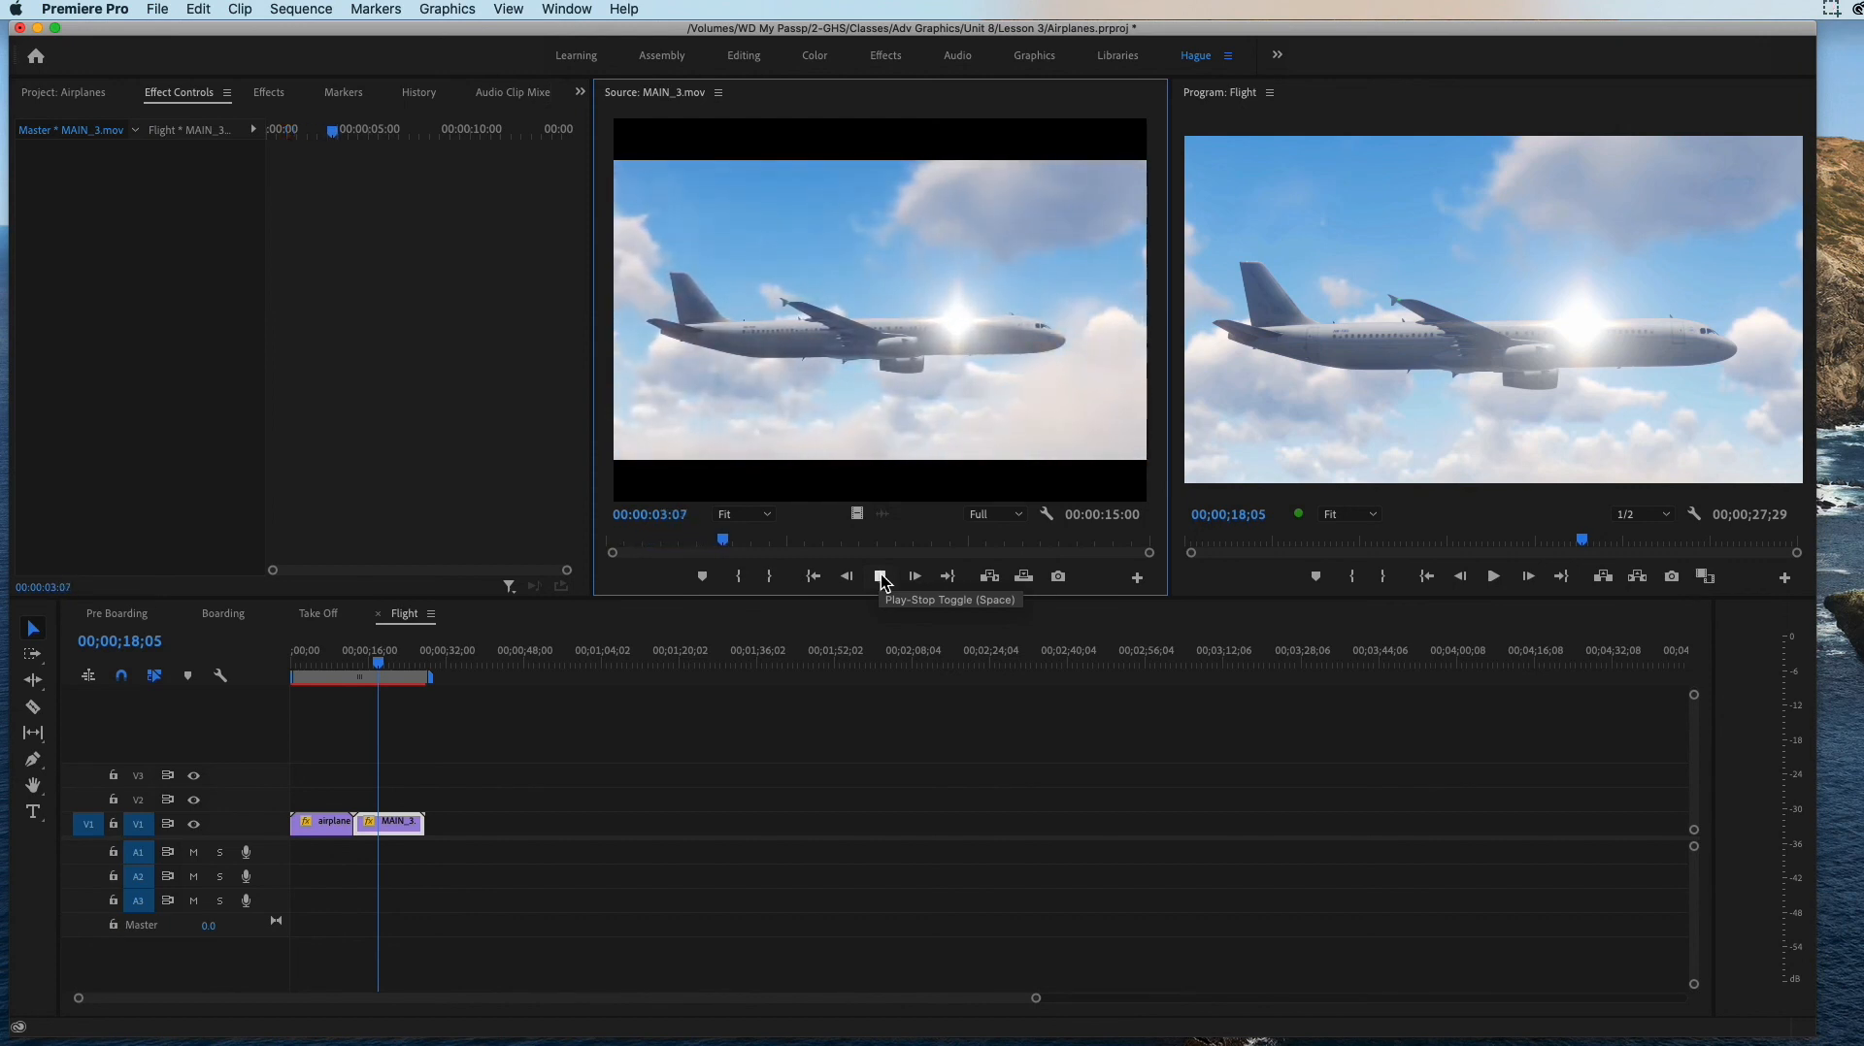
click(880, 577)
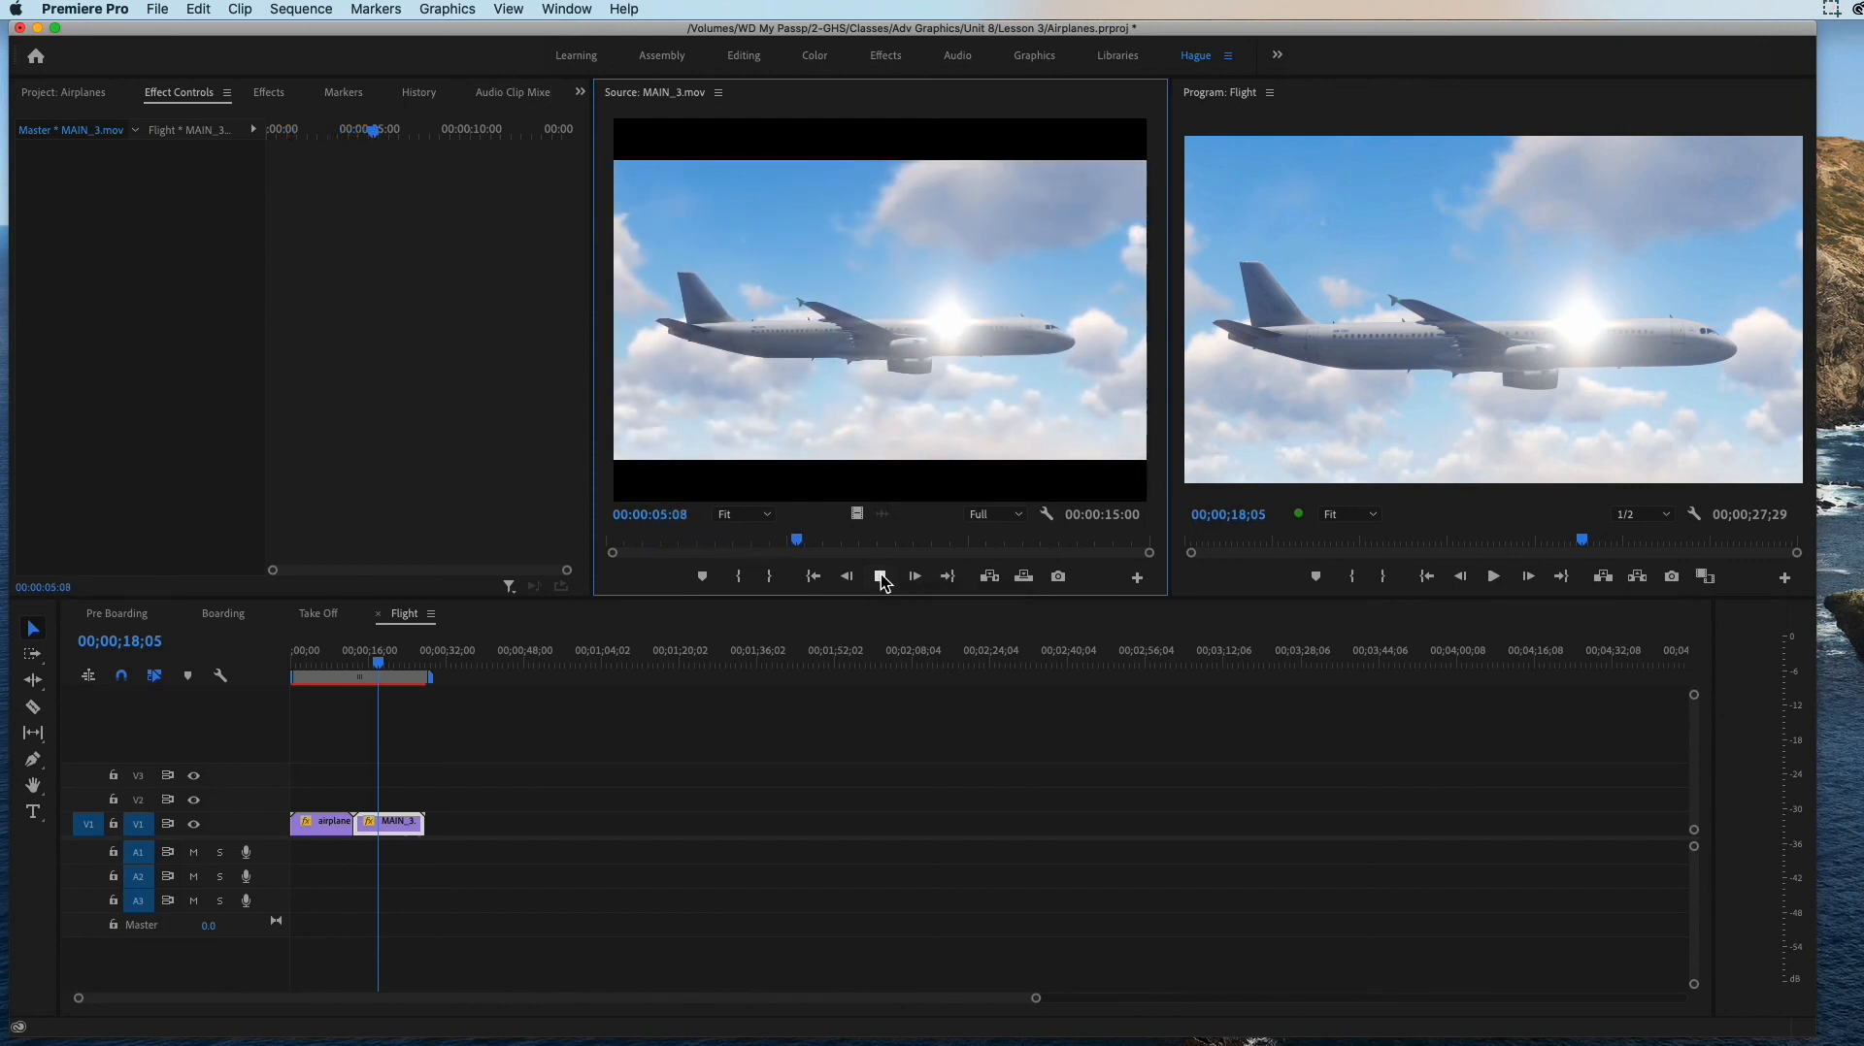
Step: Rename MAIN_3.mov in the 4. Flight bin as X_MAIN_3.mov to mark it as used
click(393, 822)
click(88, 97)
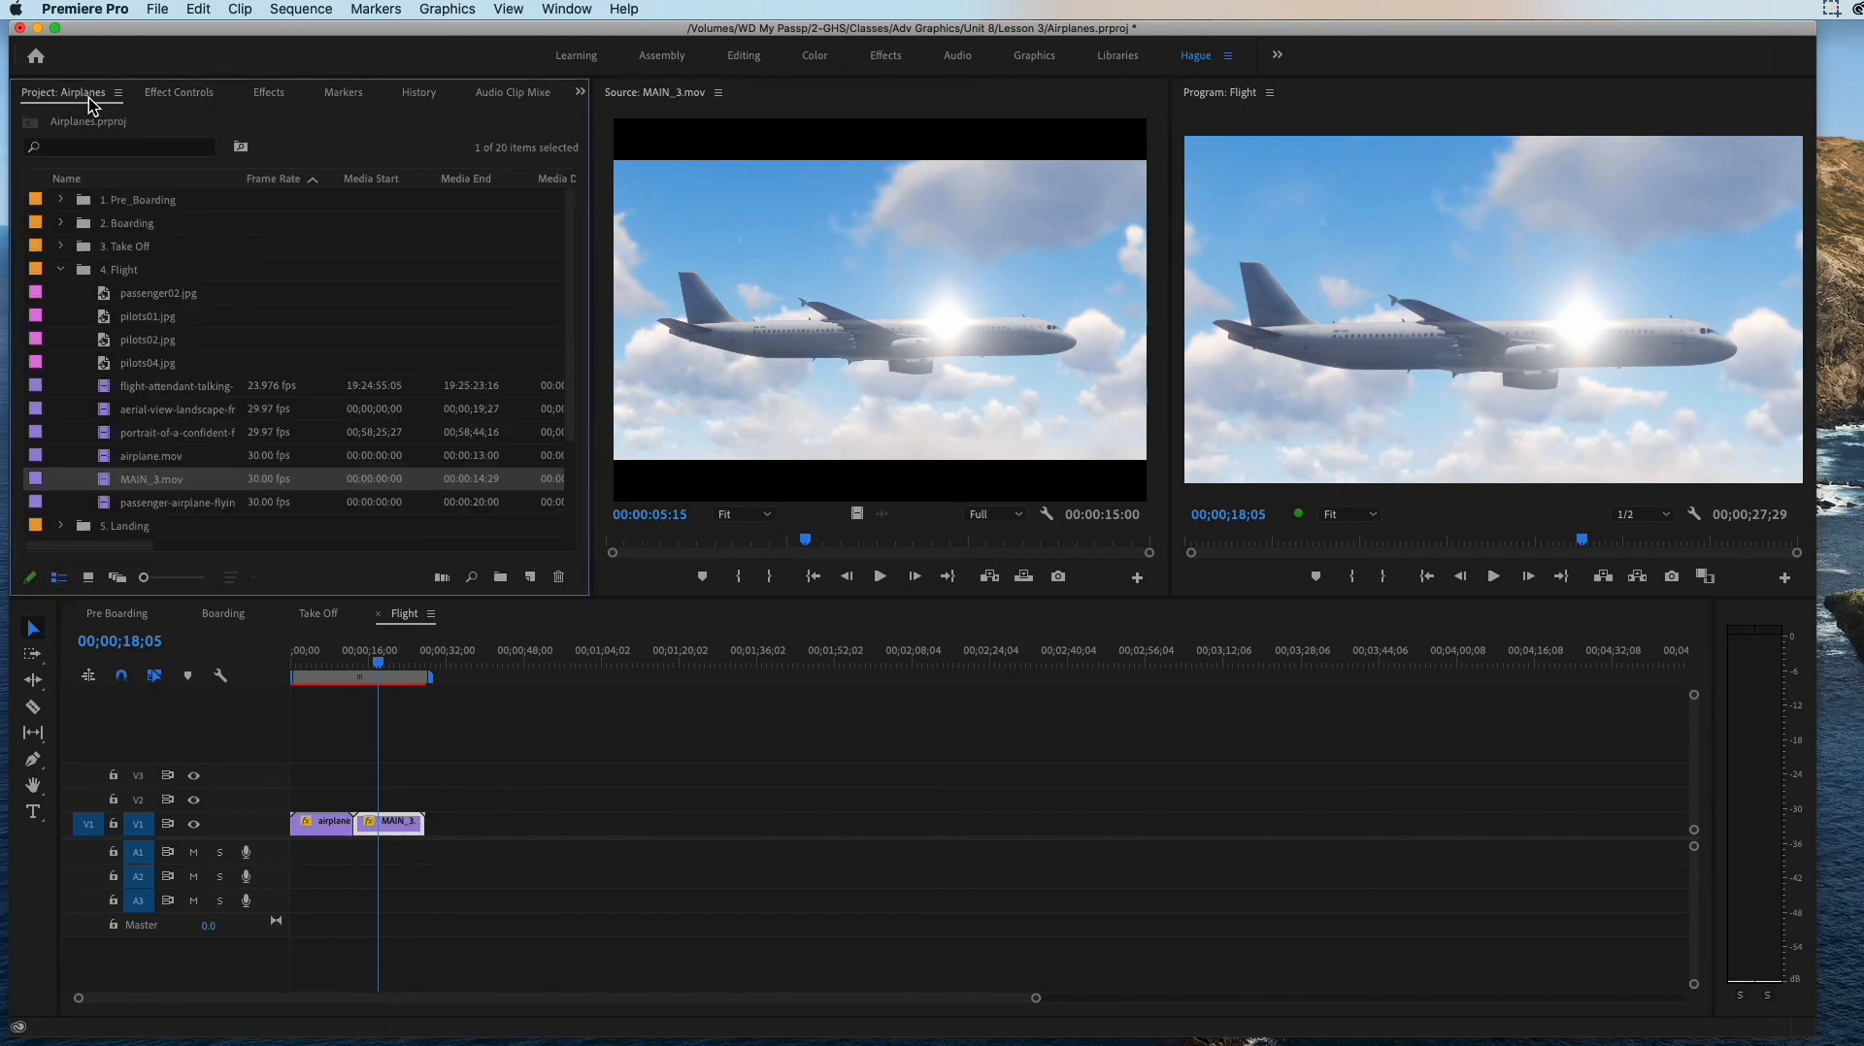
click(155, 462)
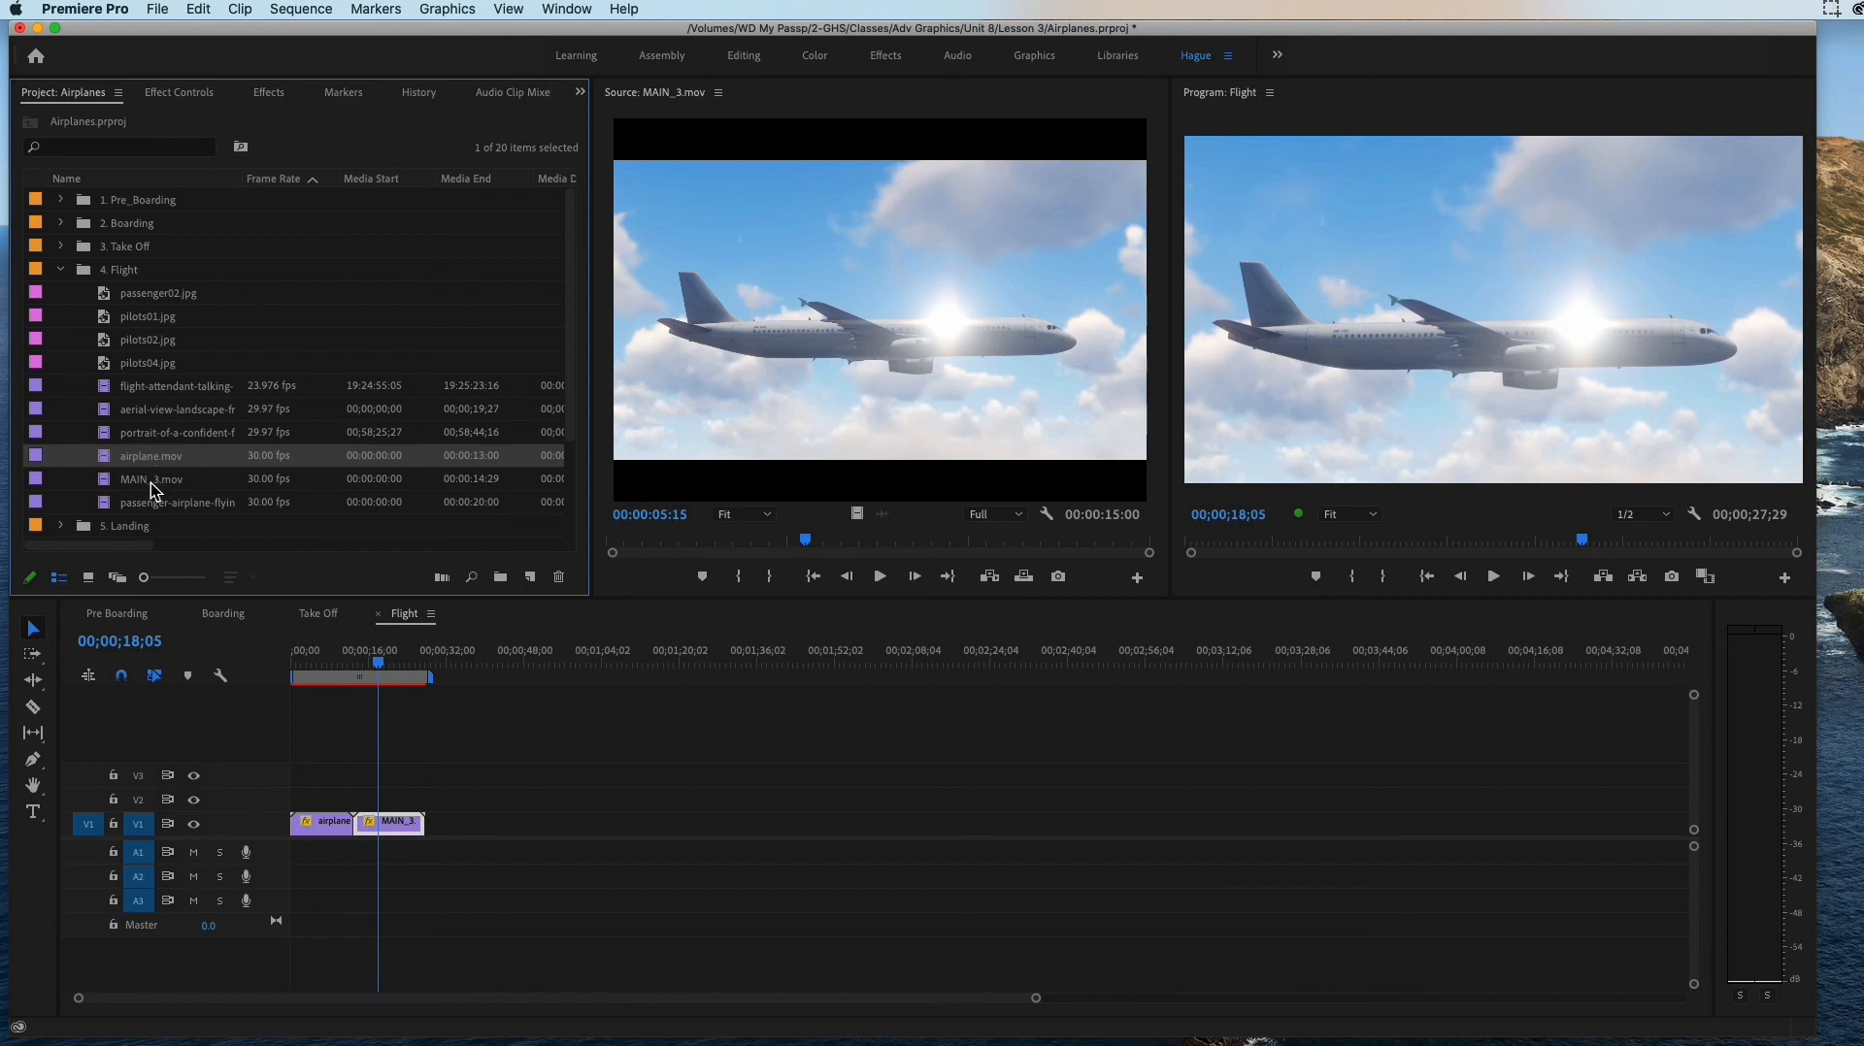
double_click(150, 482)
click(149, 482)
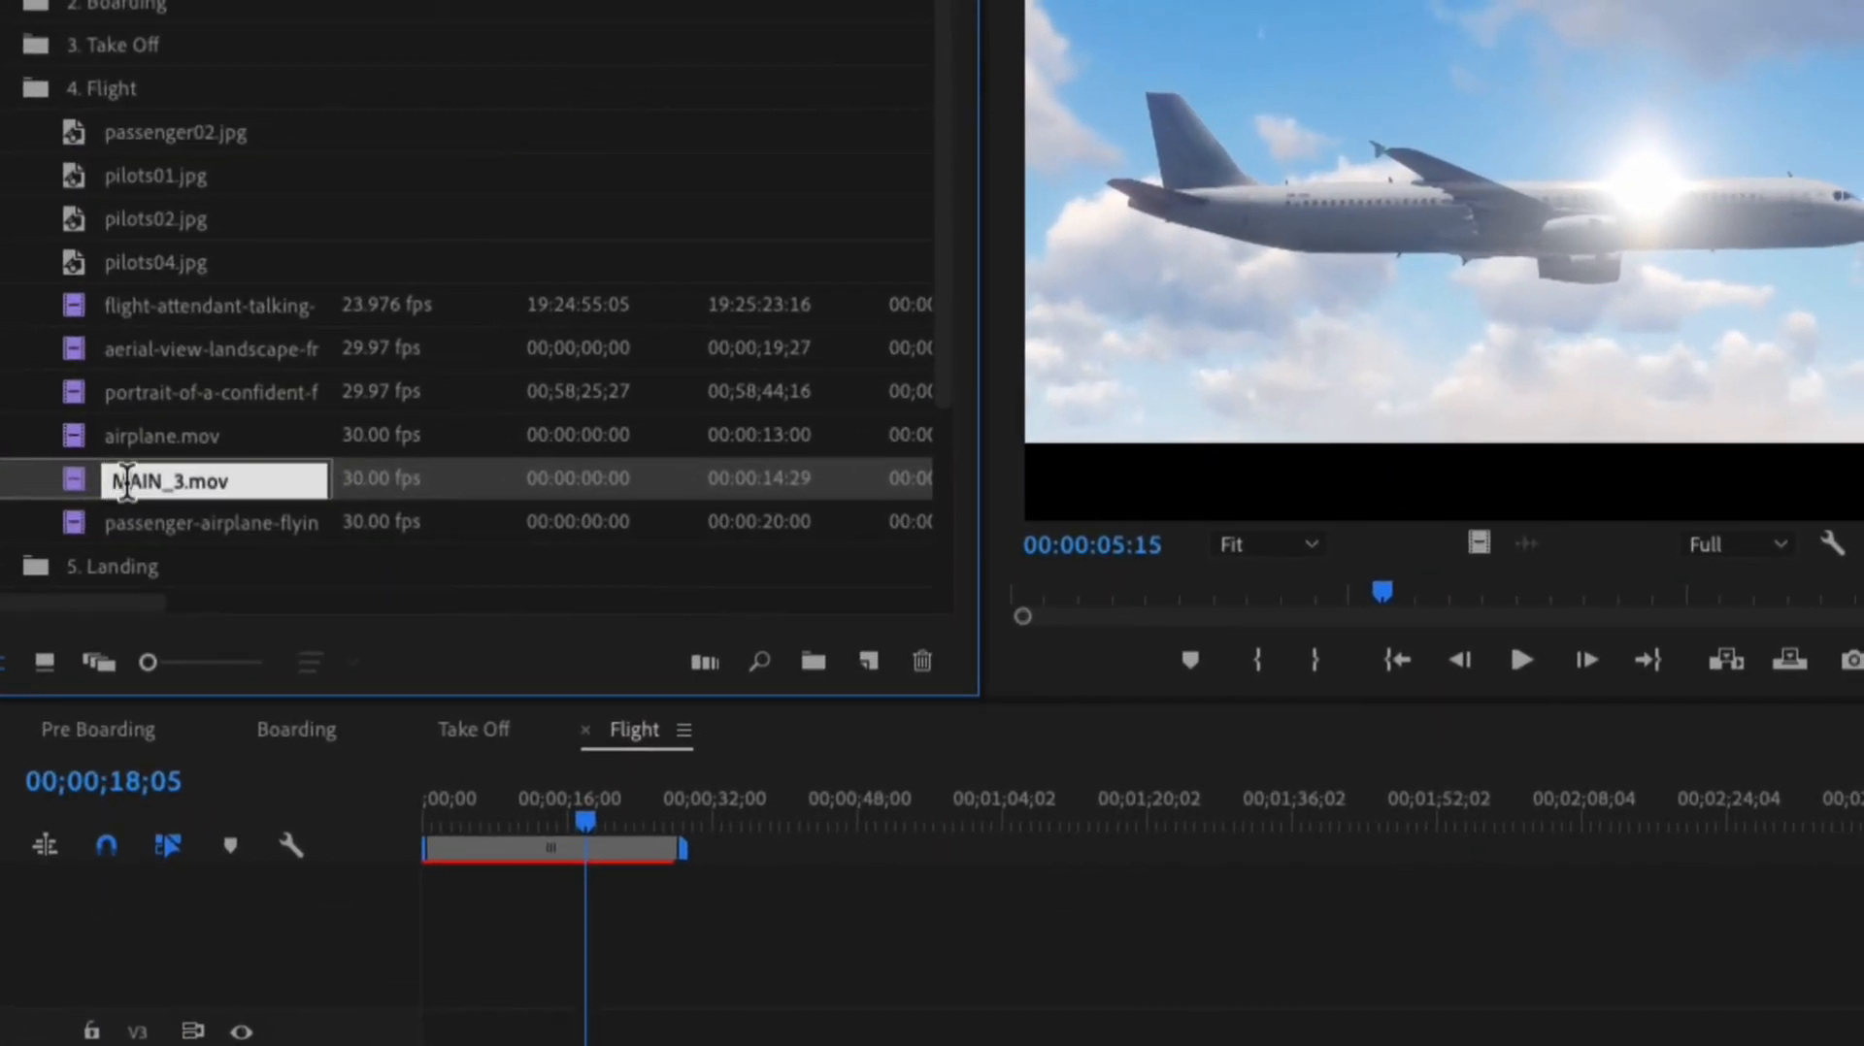
click(126, 482)
text(X_)
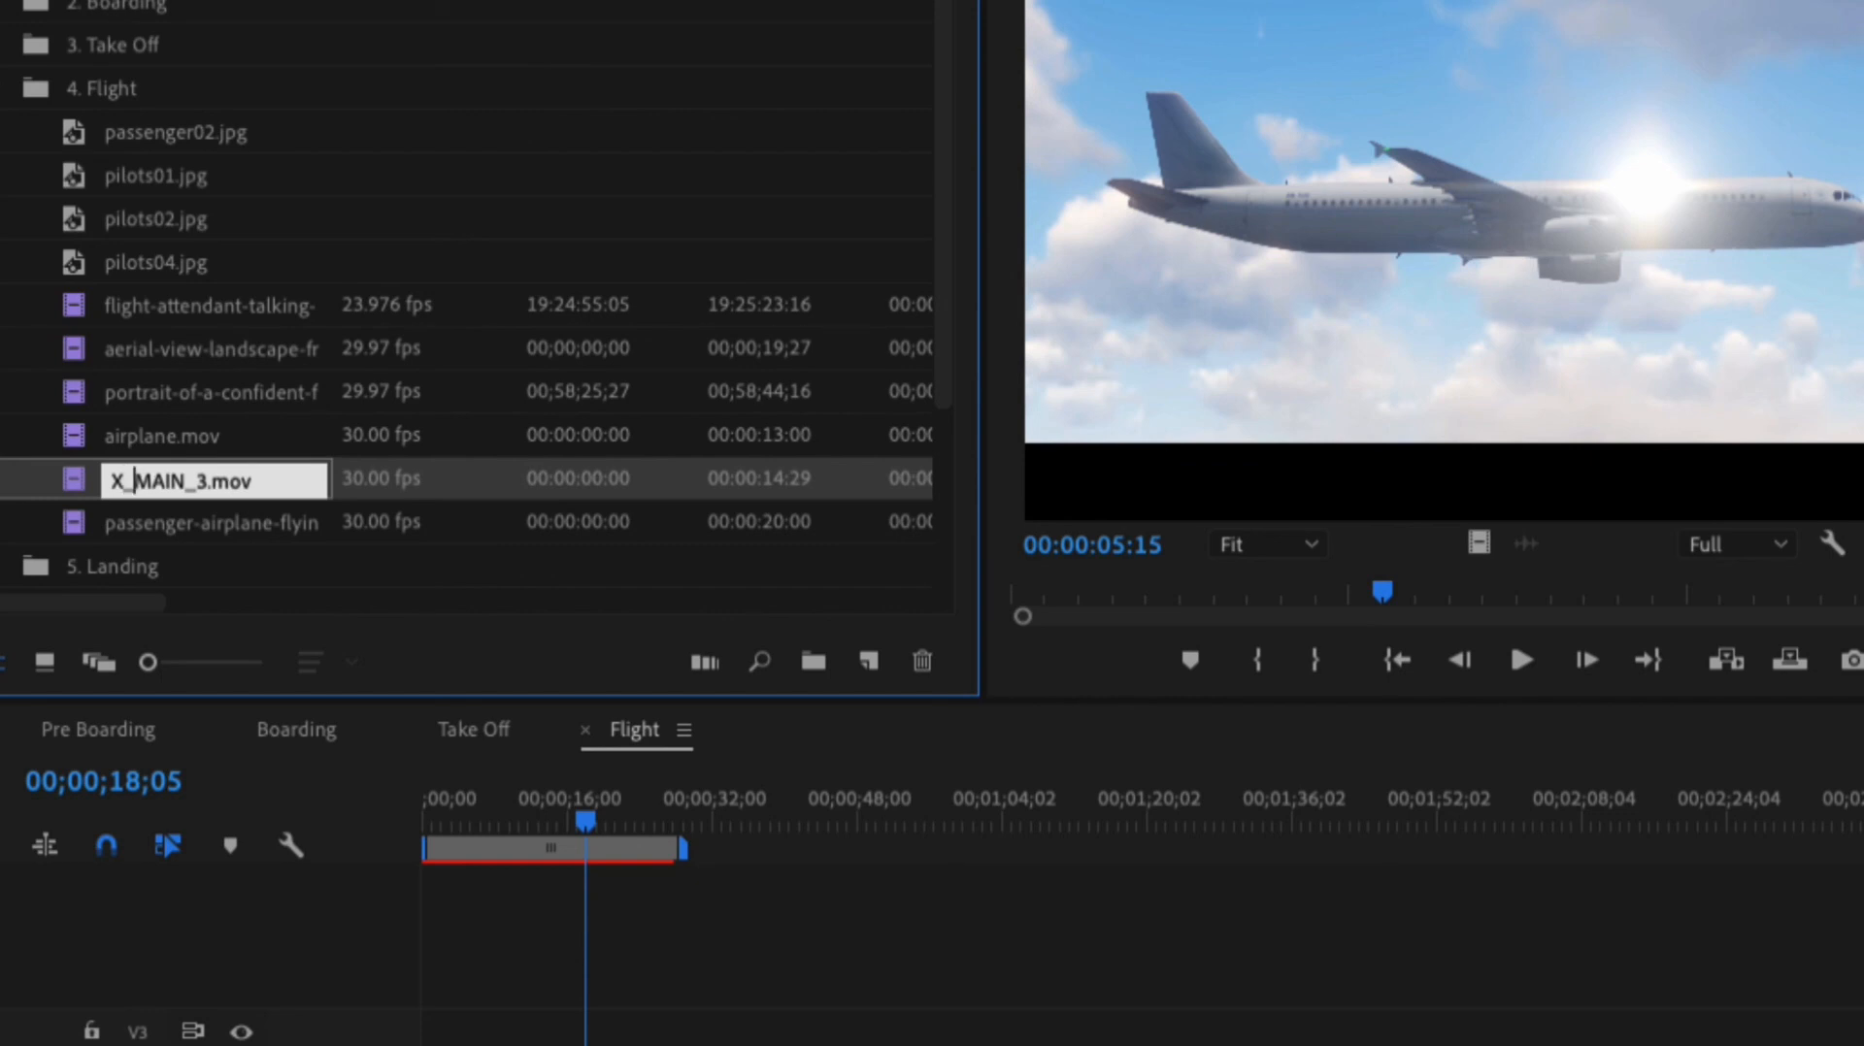
key(Tab)
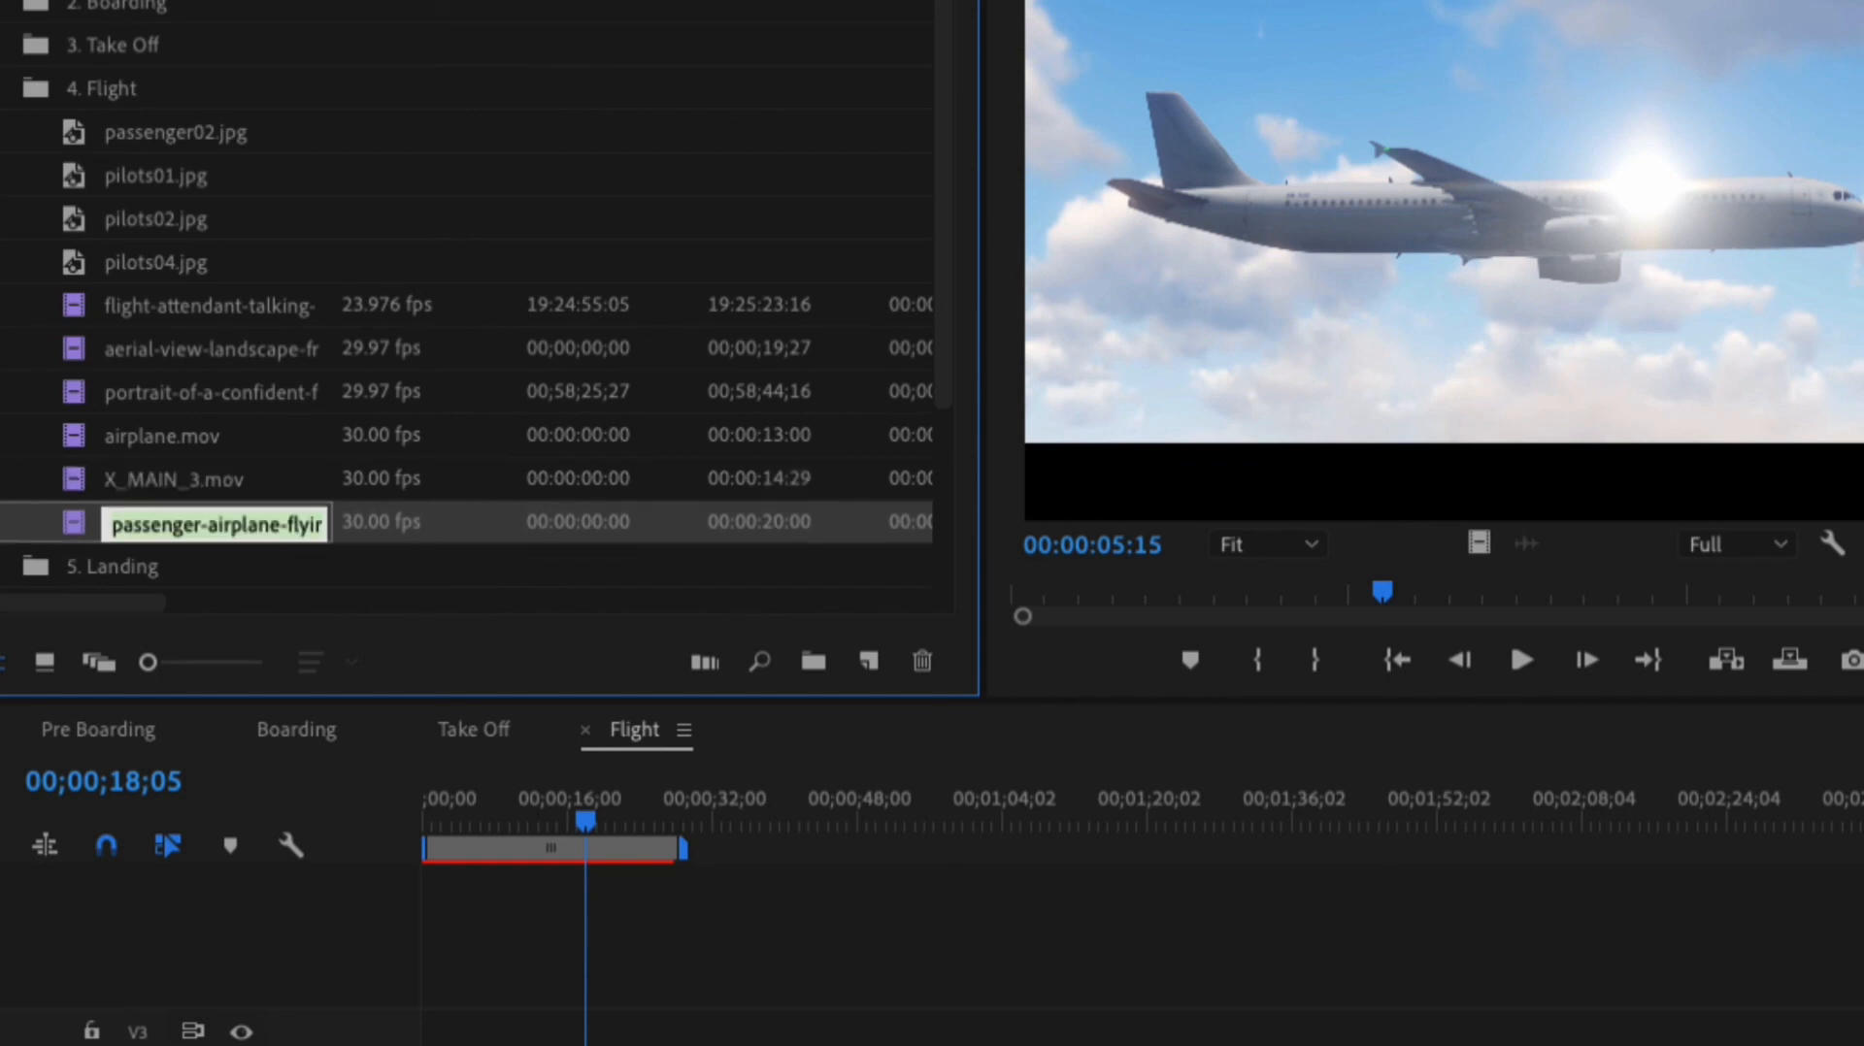
Step: Rename airplane.mov in the 4. Flight bin as X_airplane.mov
click(134, 444)
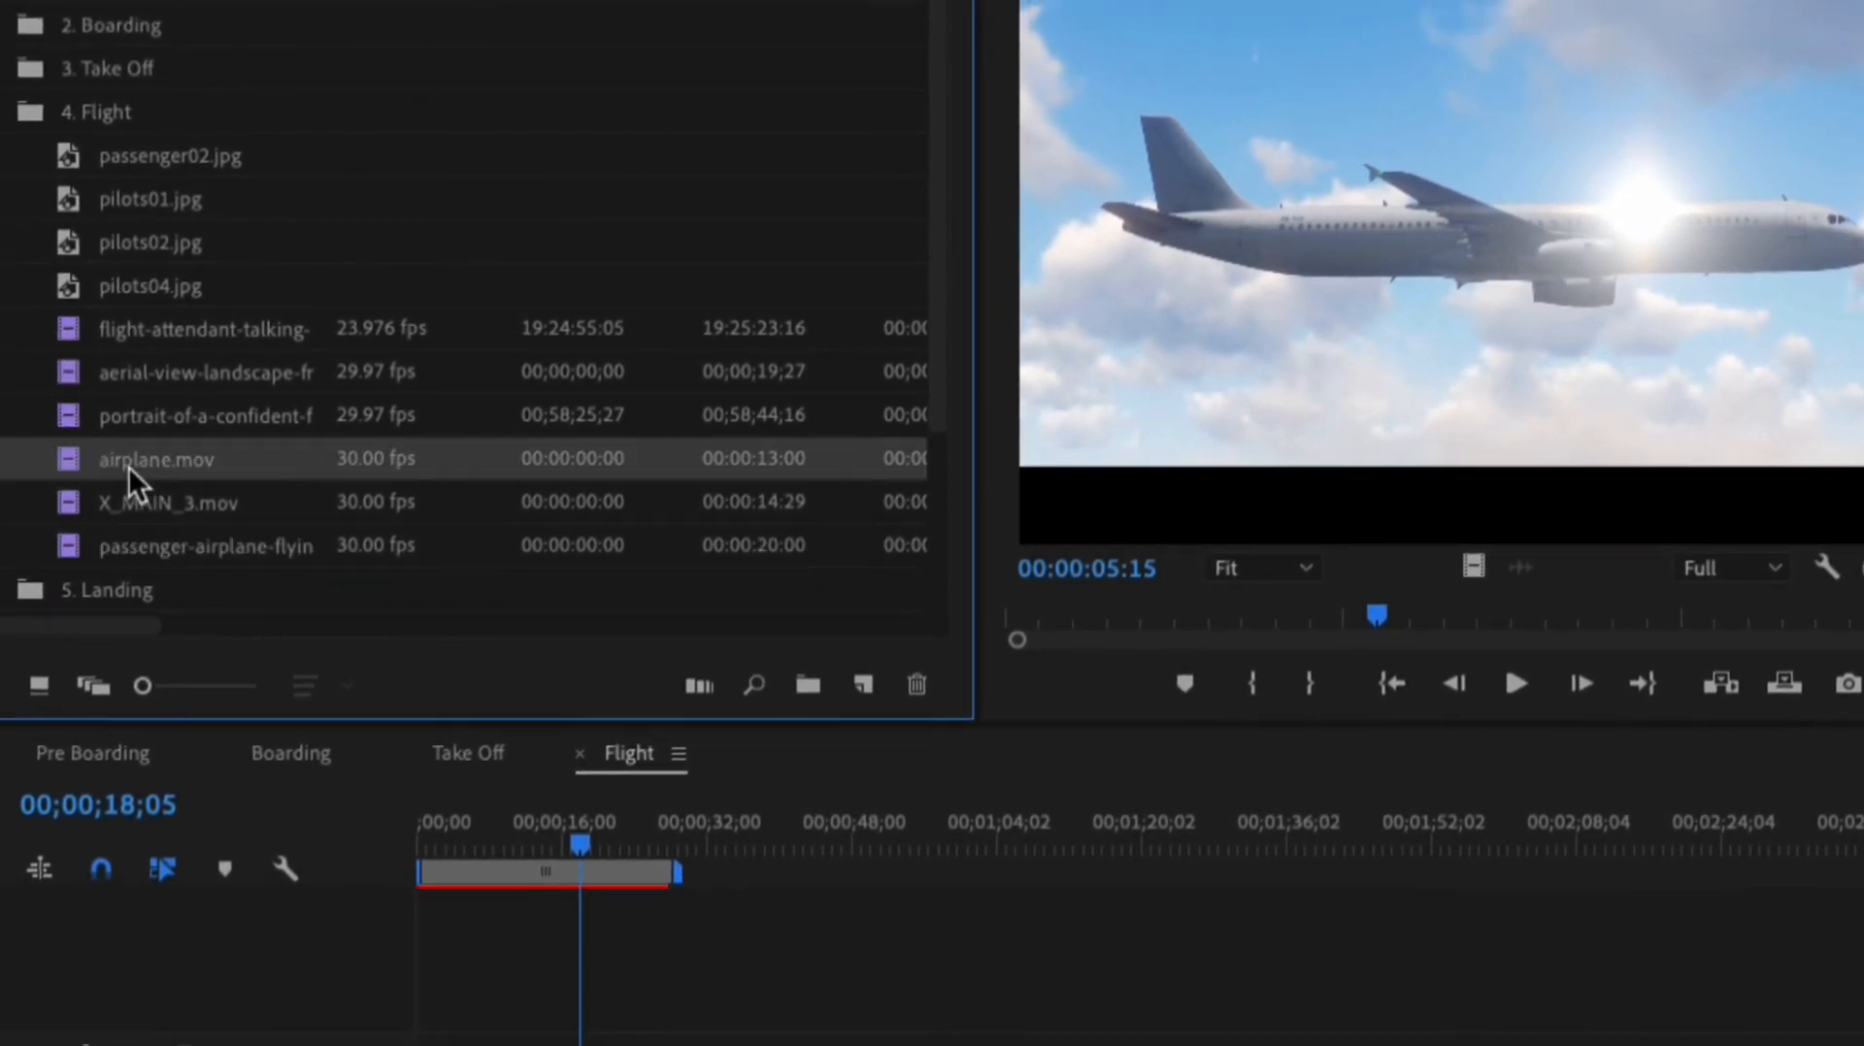
double_click(128, 468)
click(130, 465)
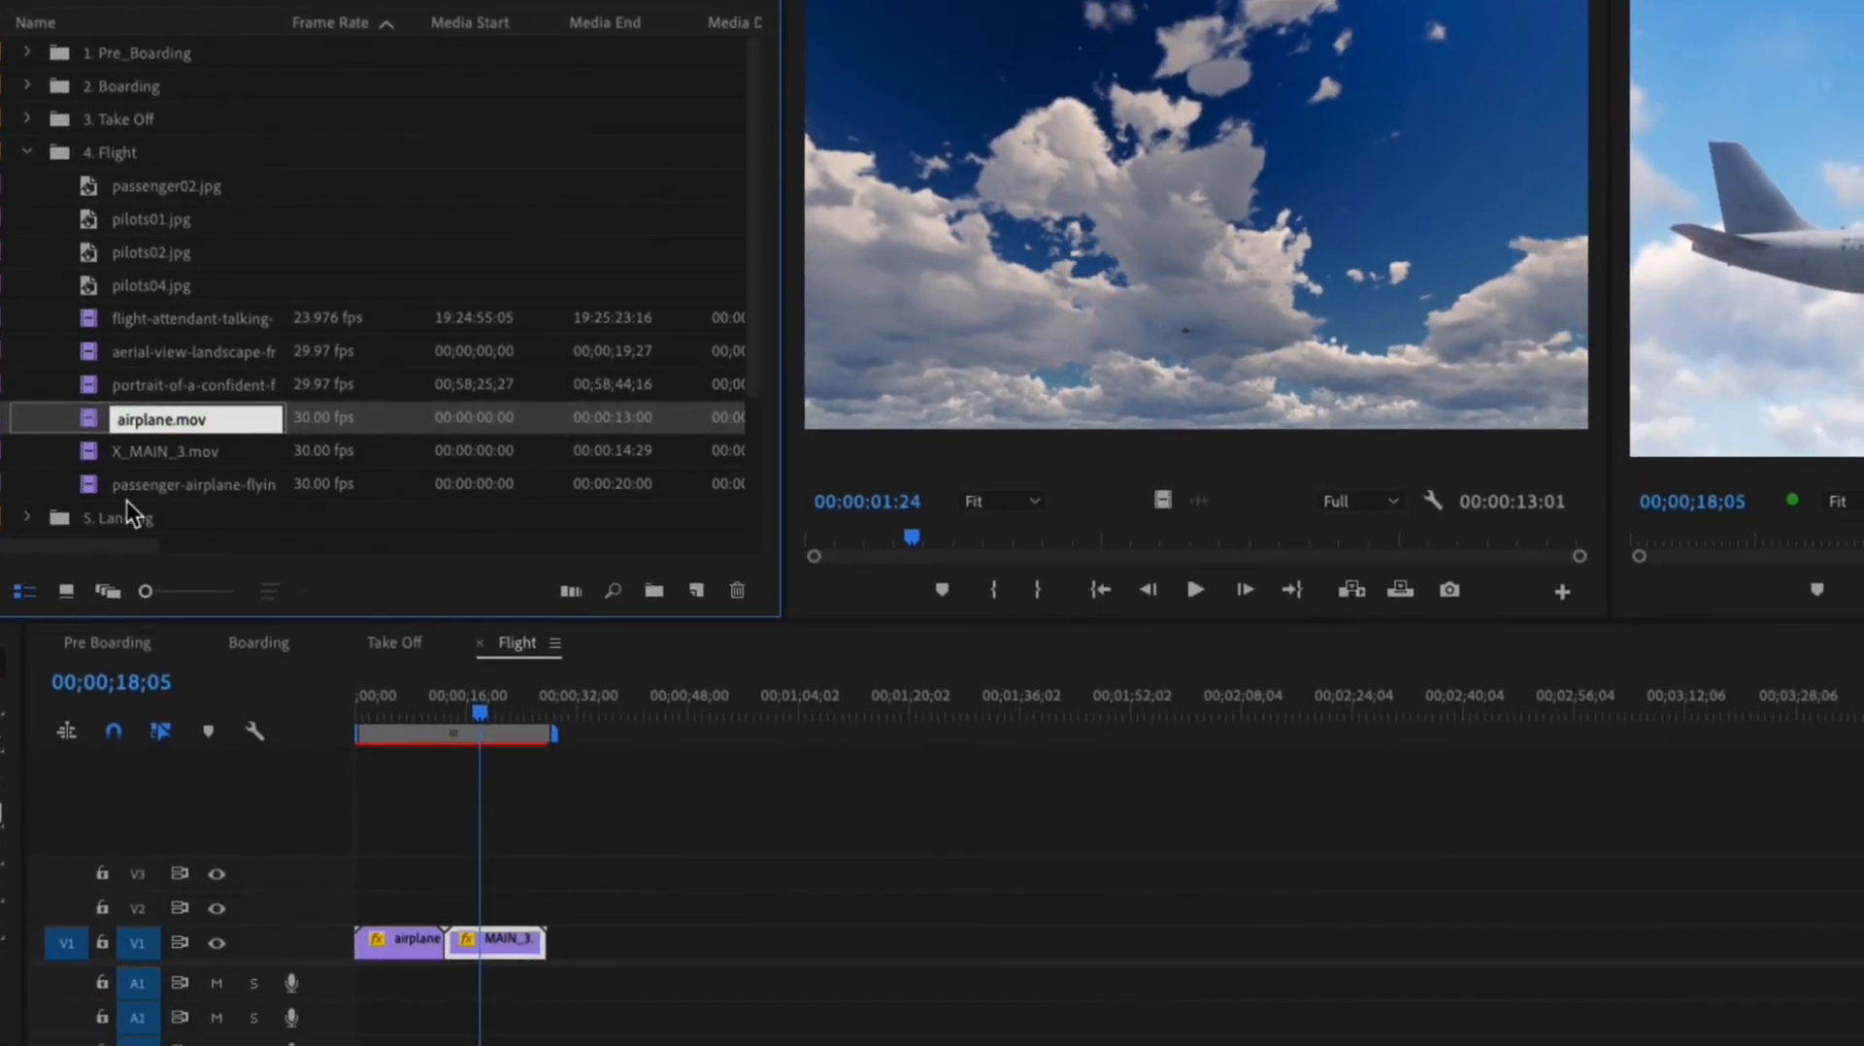
text(X+)
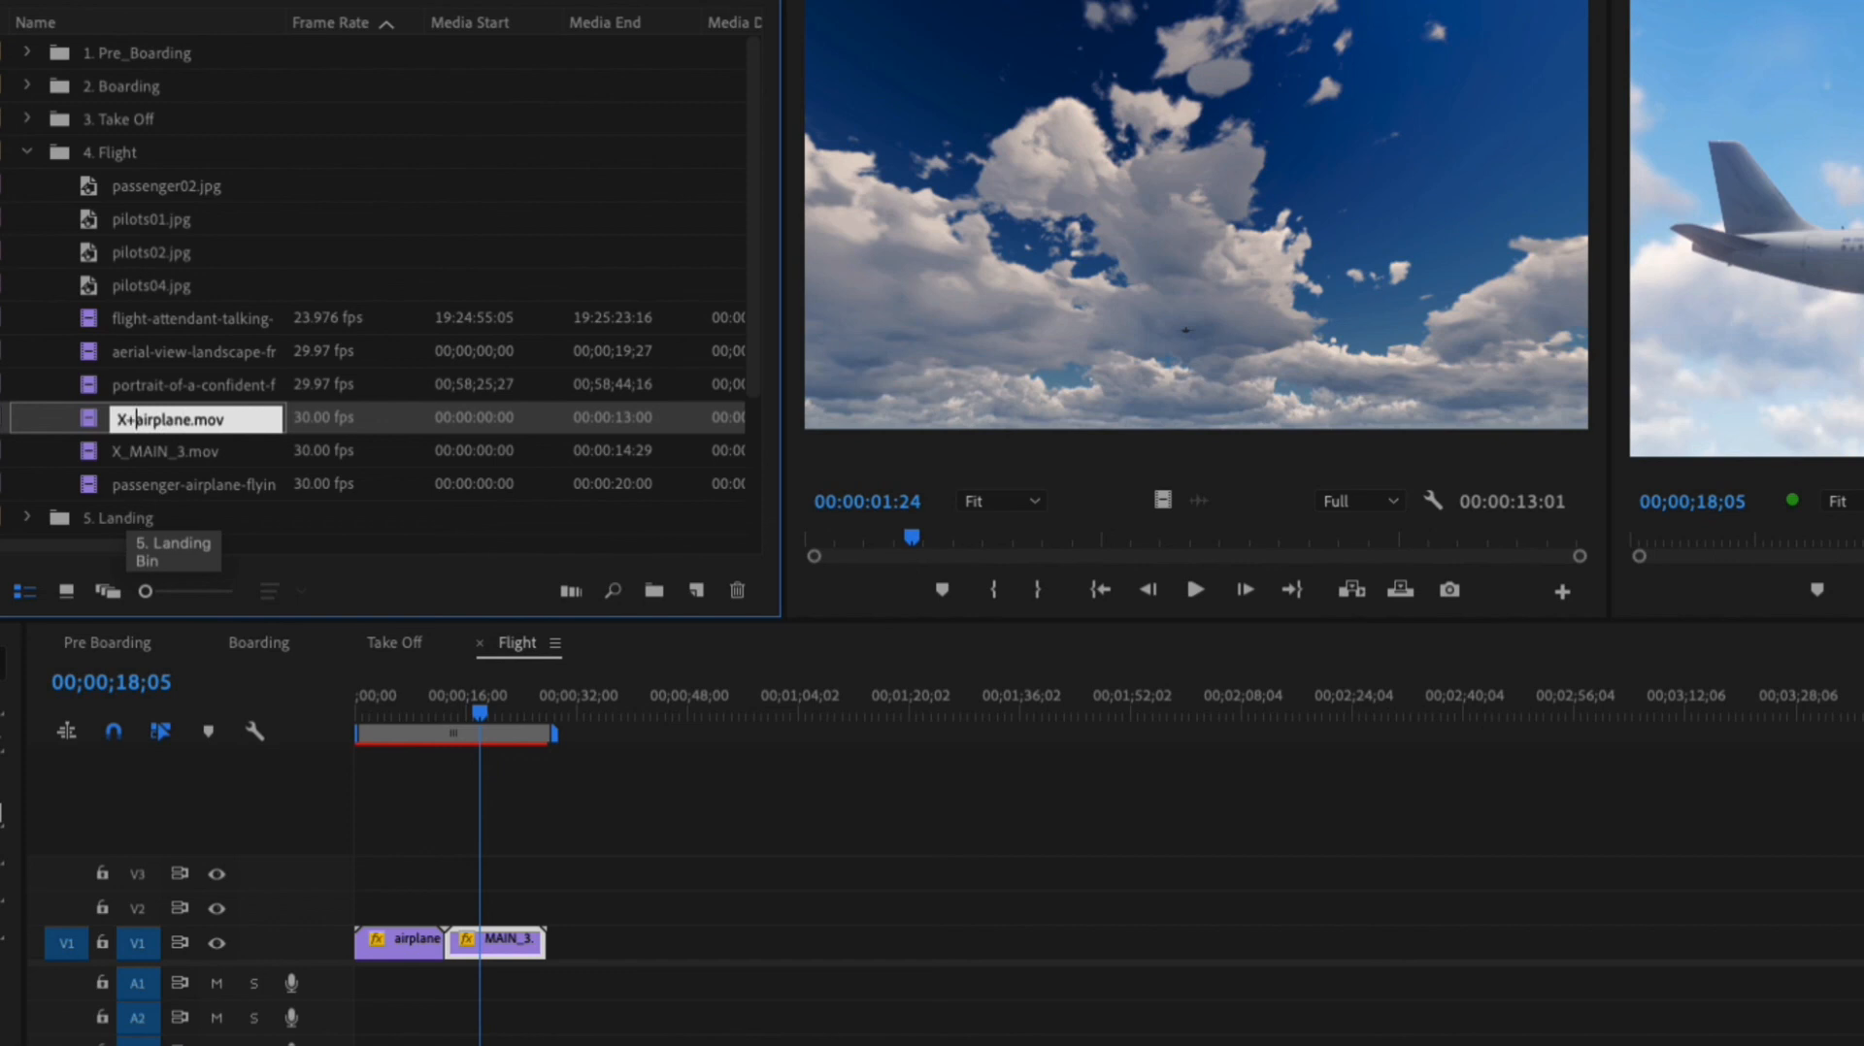
key(BackSpace)
text(_)
key(Tab)
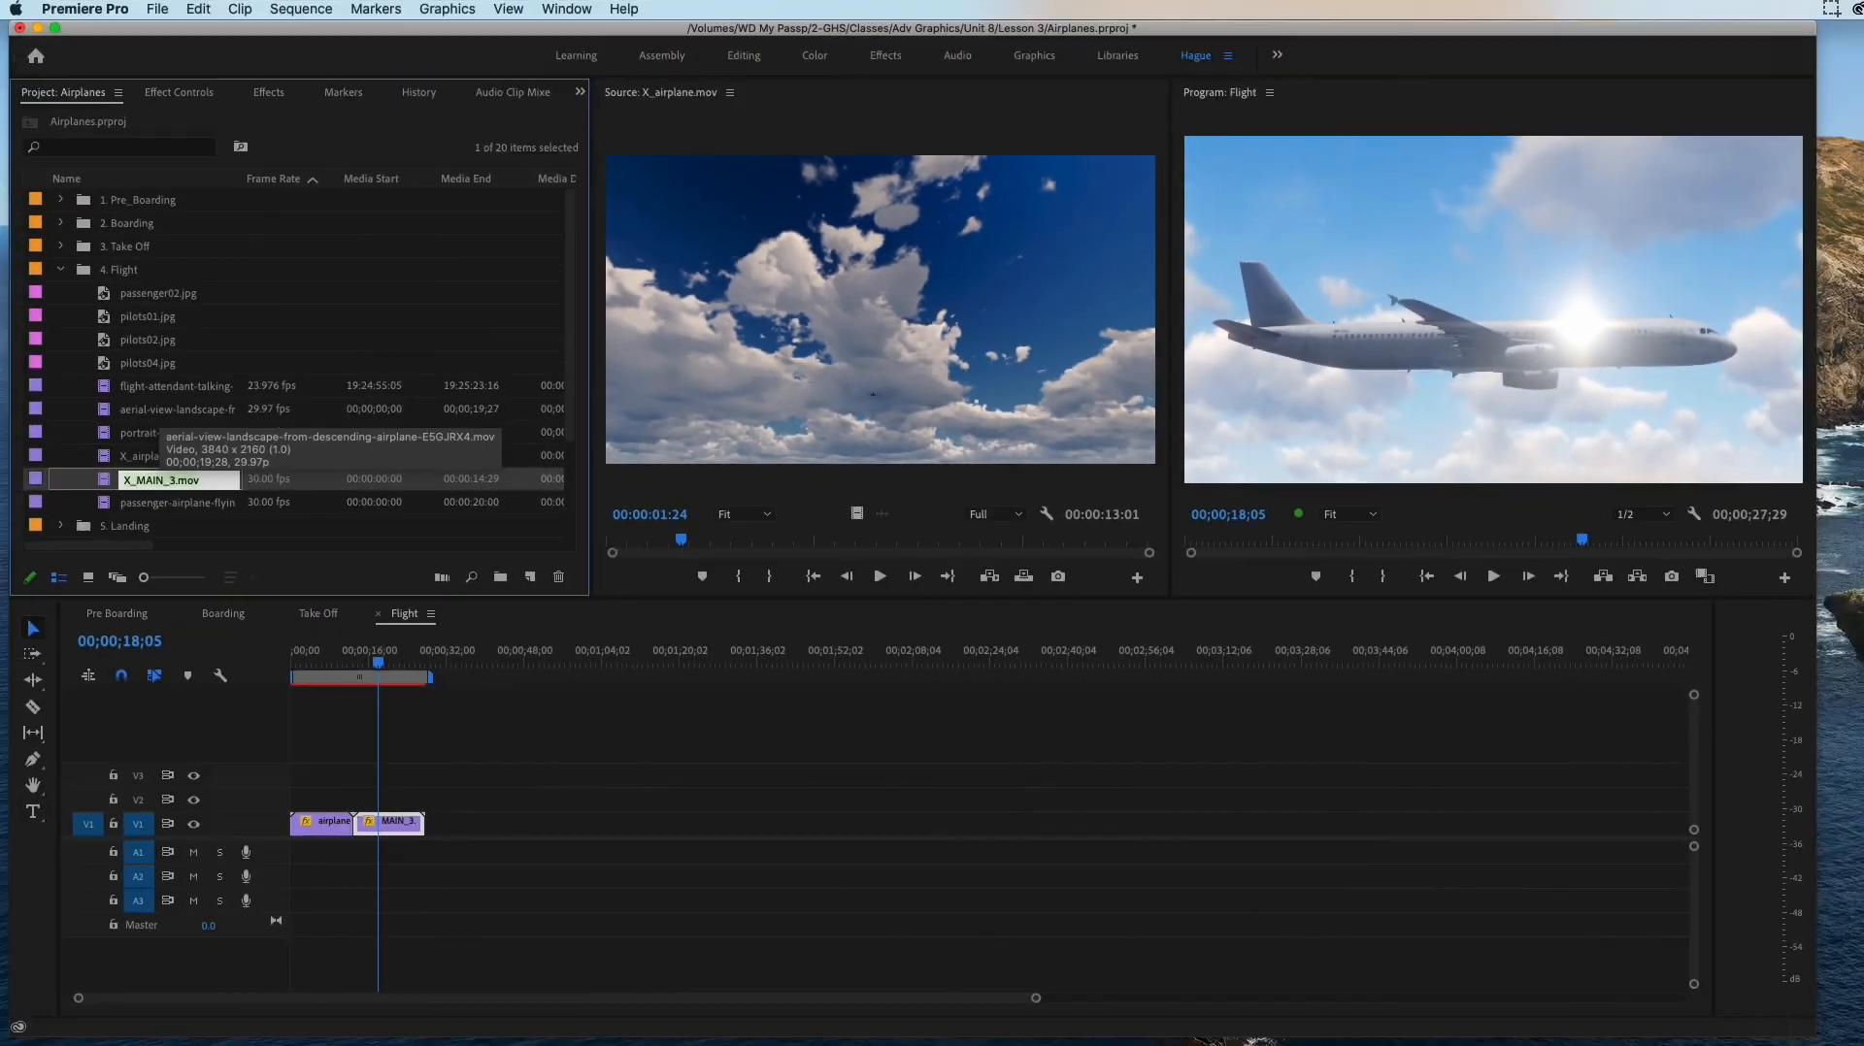
Step: Preview the confident-female-passenger portrait clip, passenger02.jpg and pilots01.jpg, and place pilots01.jpg on V1 directly after MAIN_3.mov
double_click(104, 433)
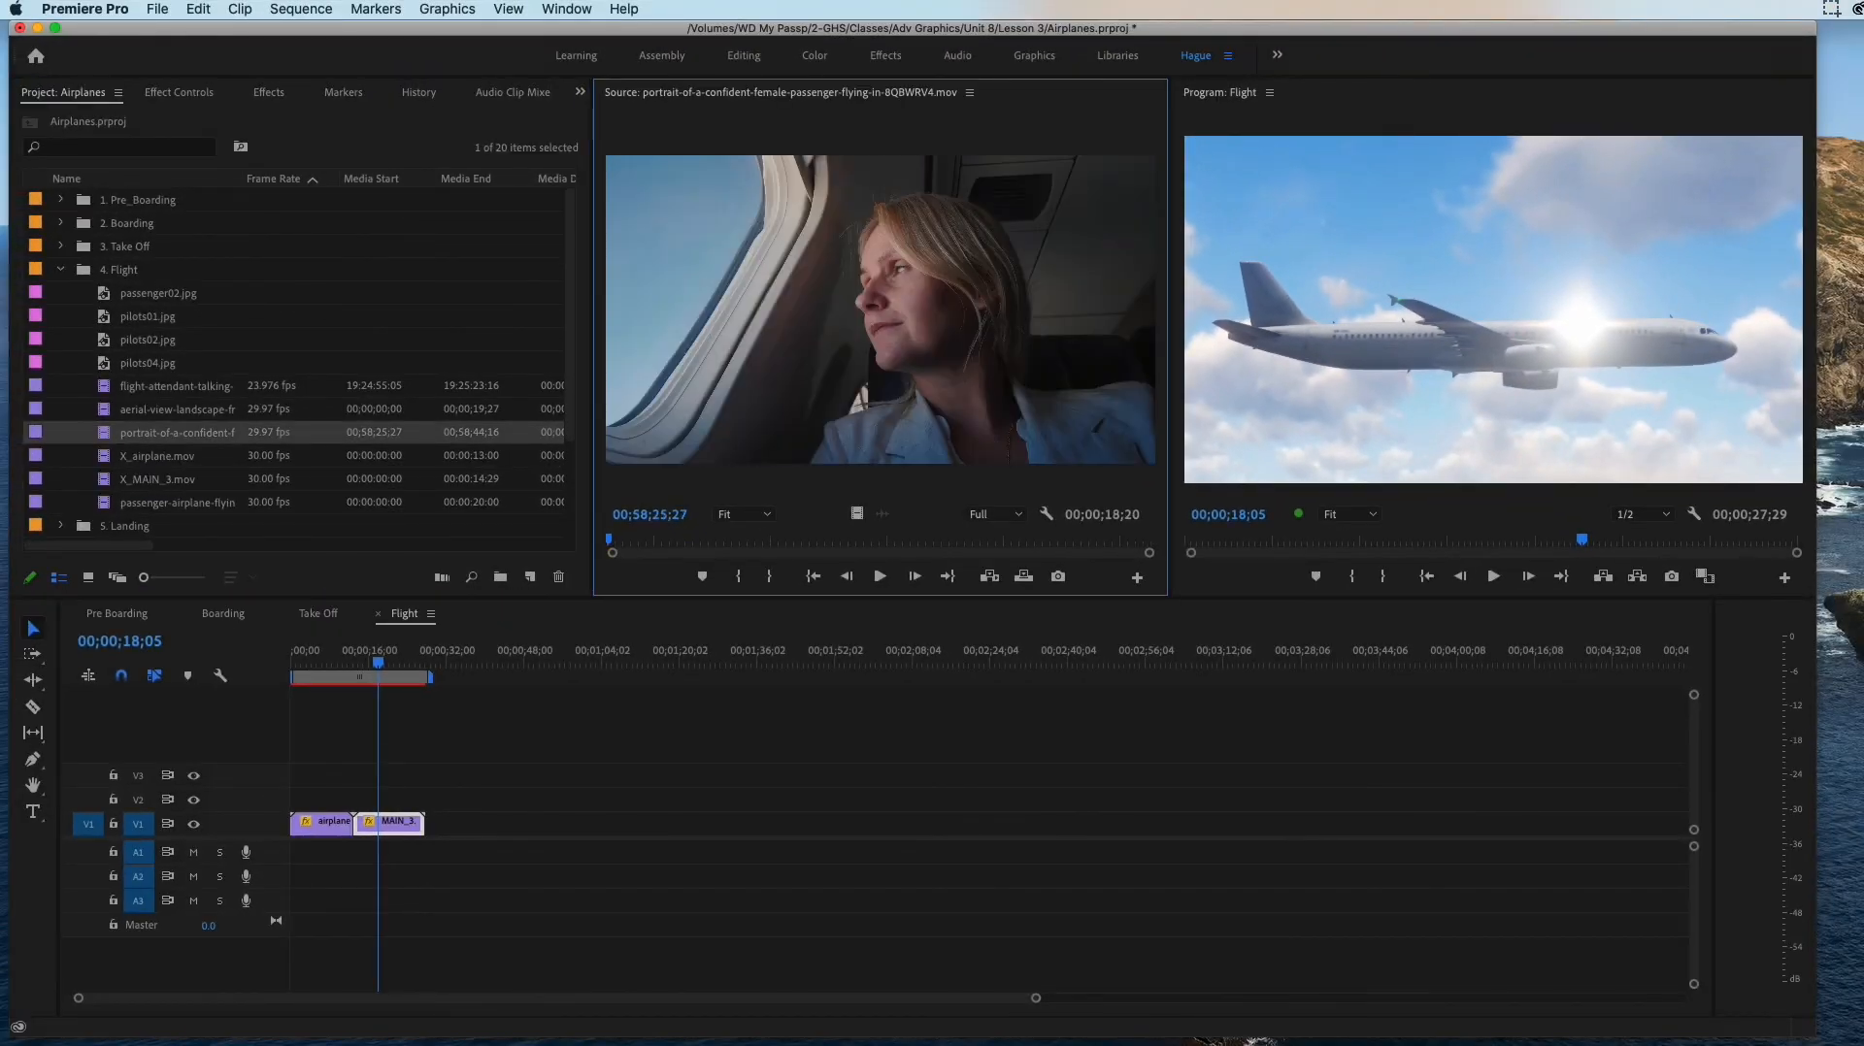
click(104, 410)
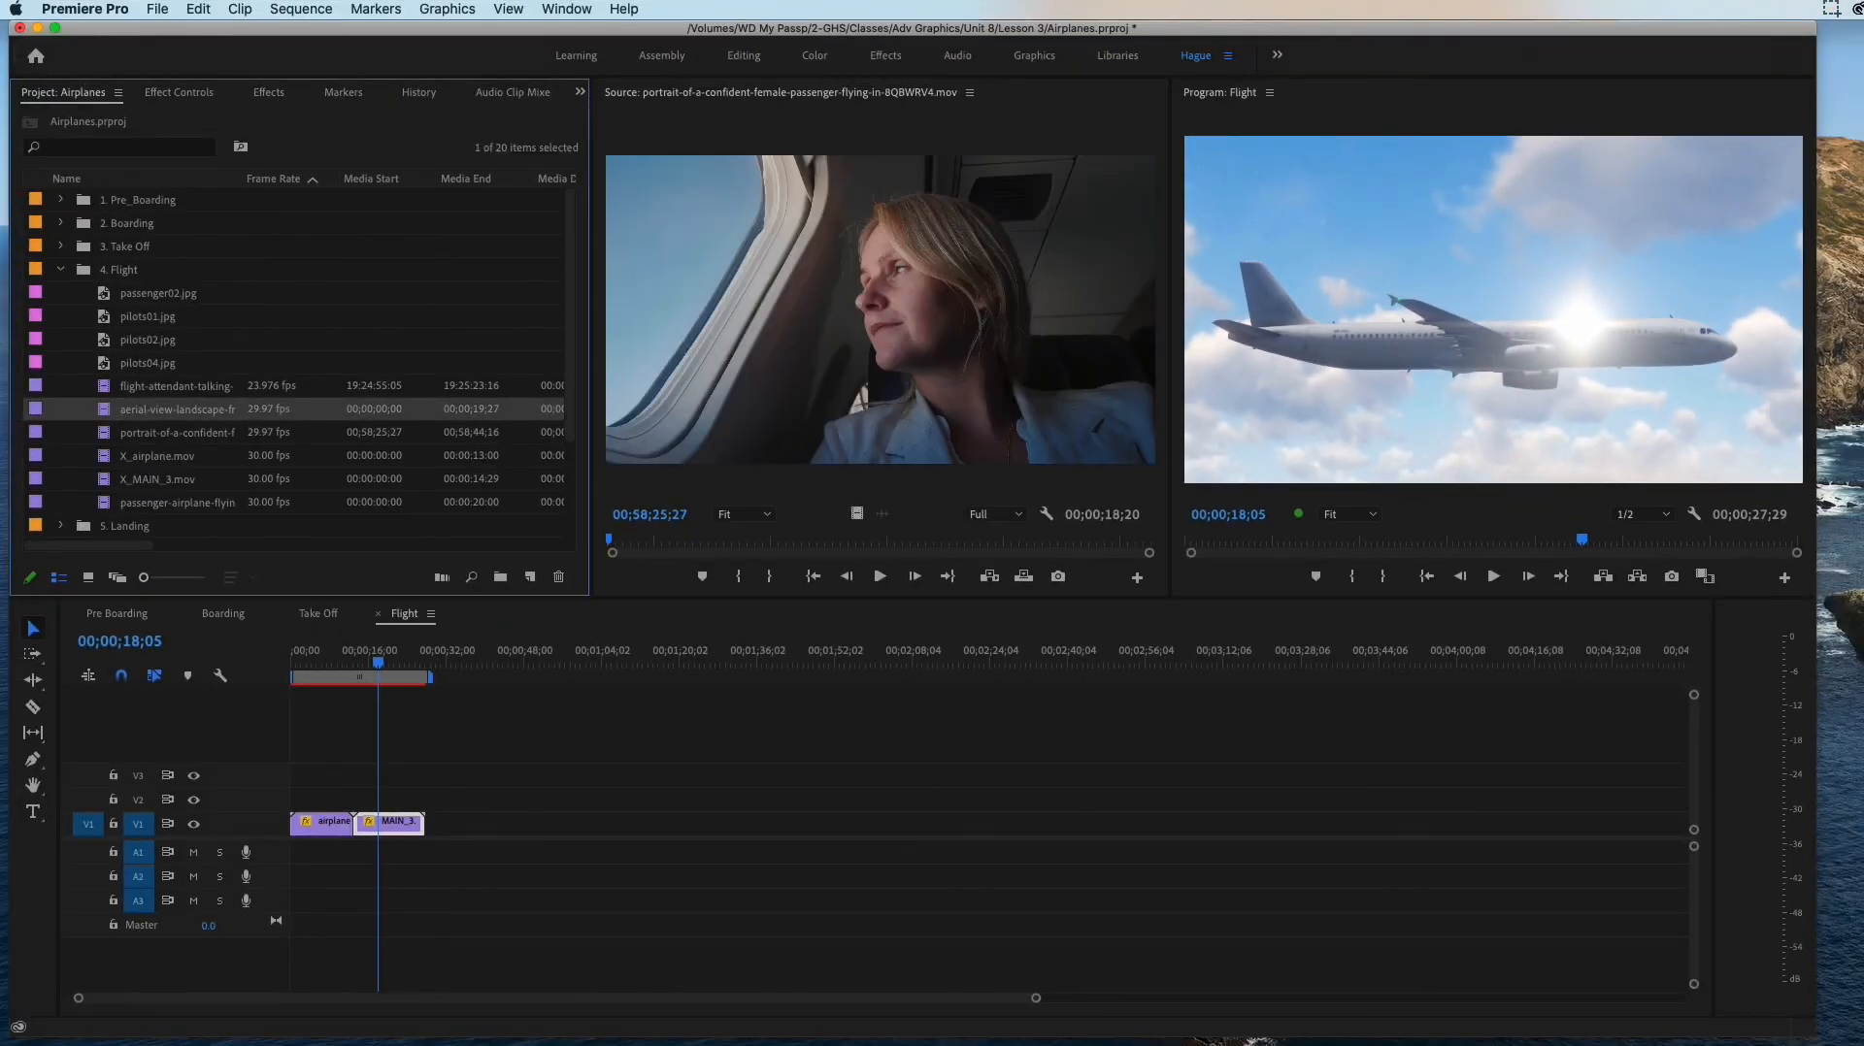
double_click(104, 293)
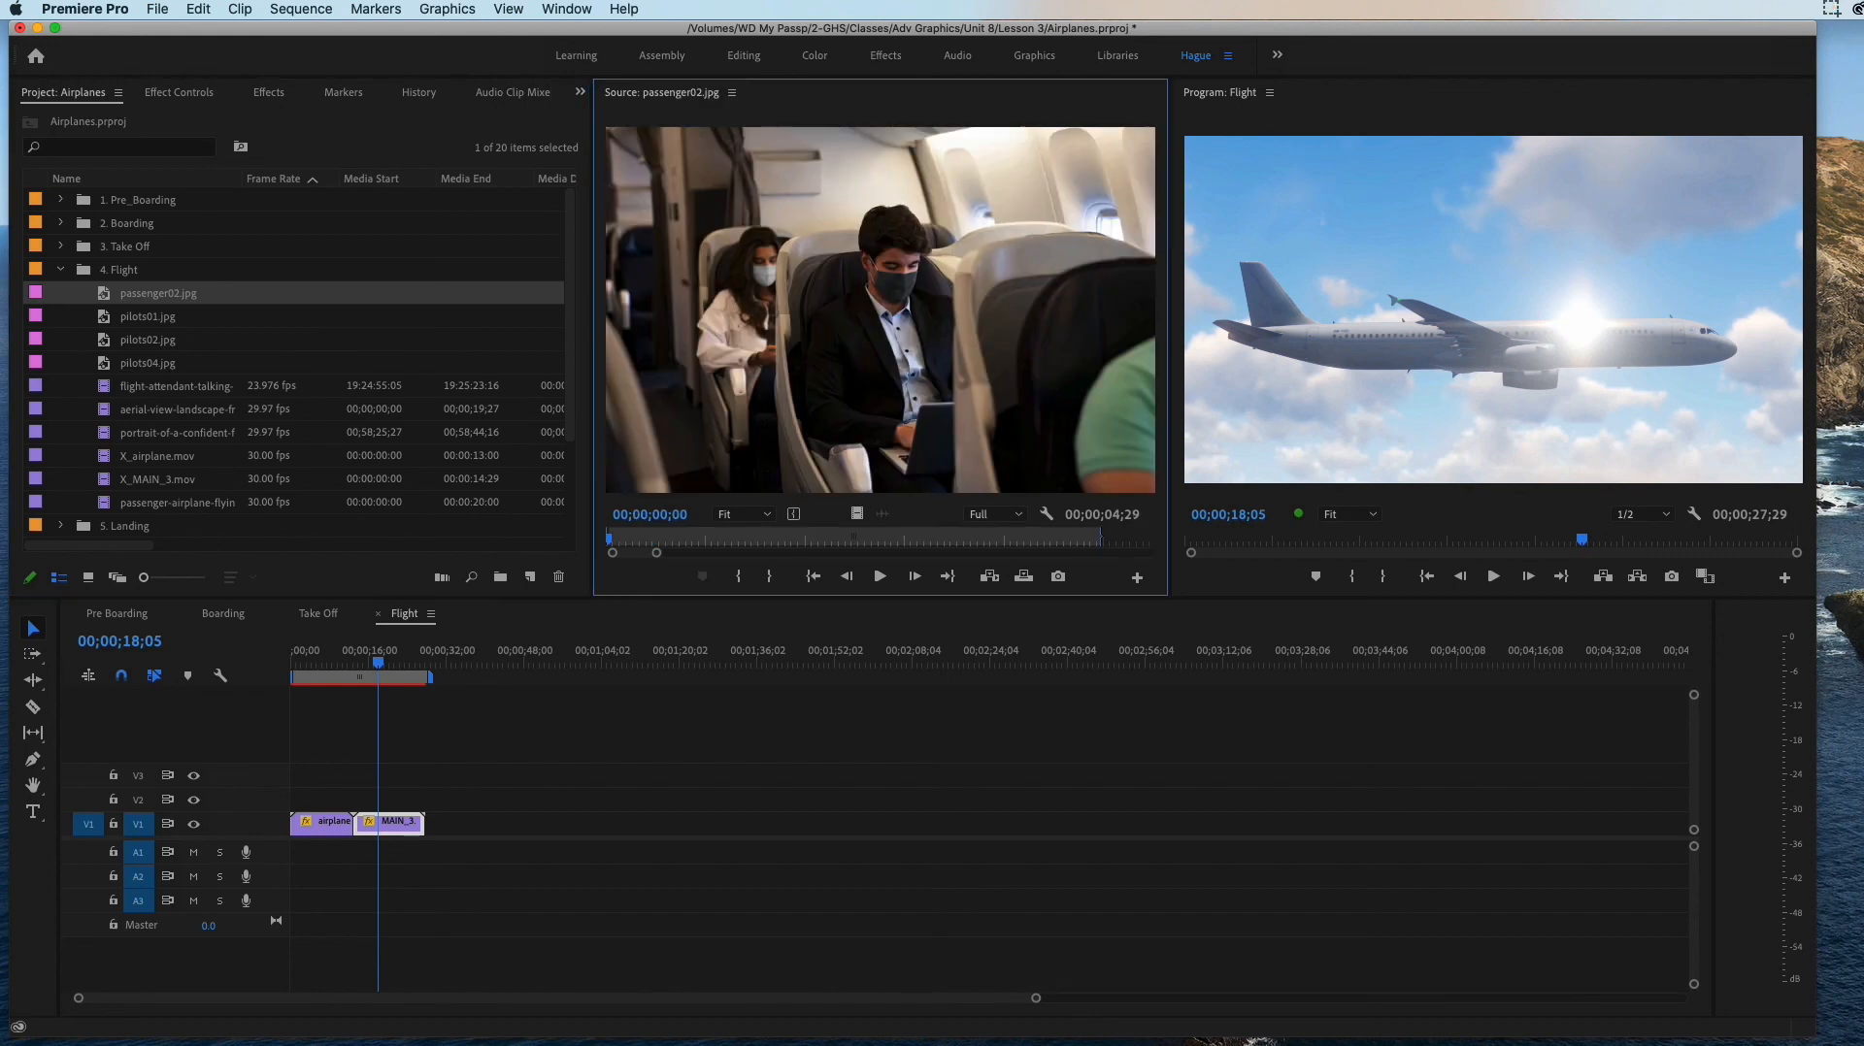
double_click(104, 317)
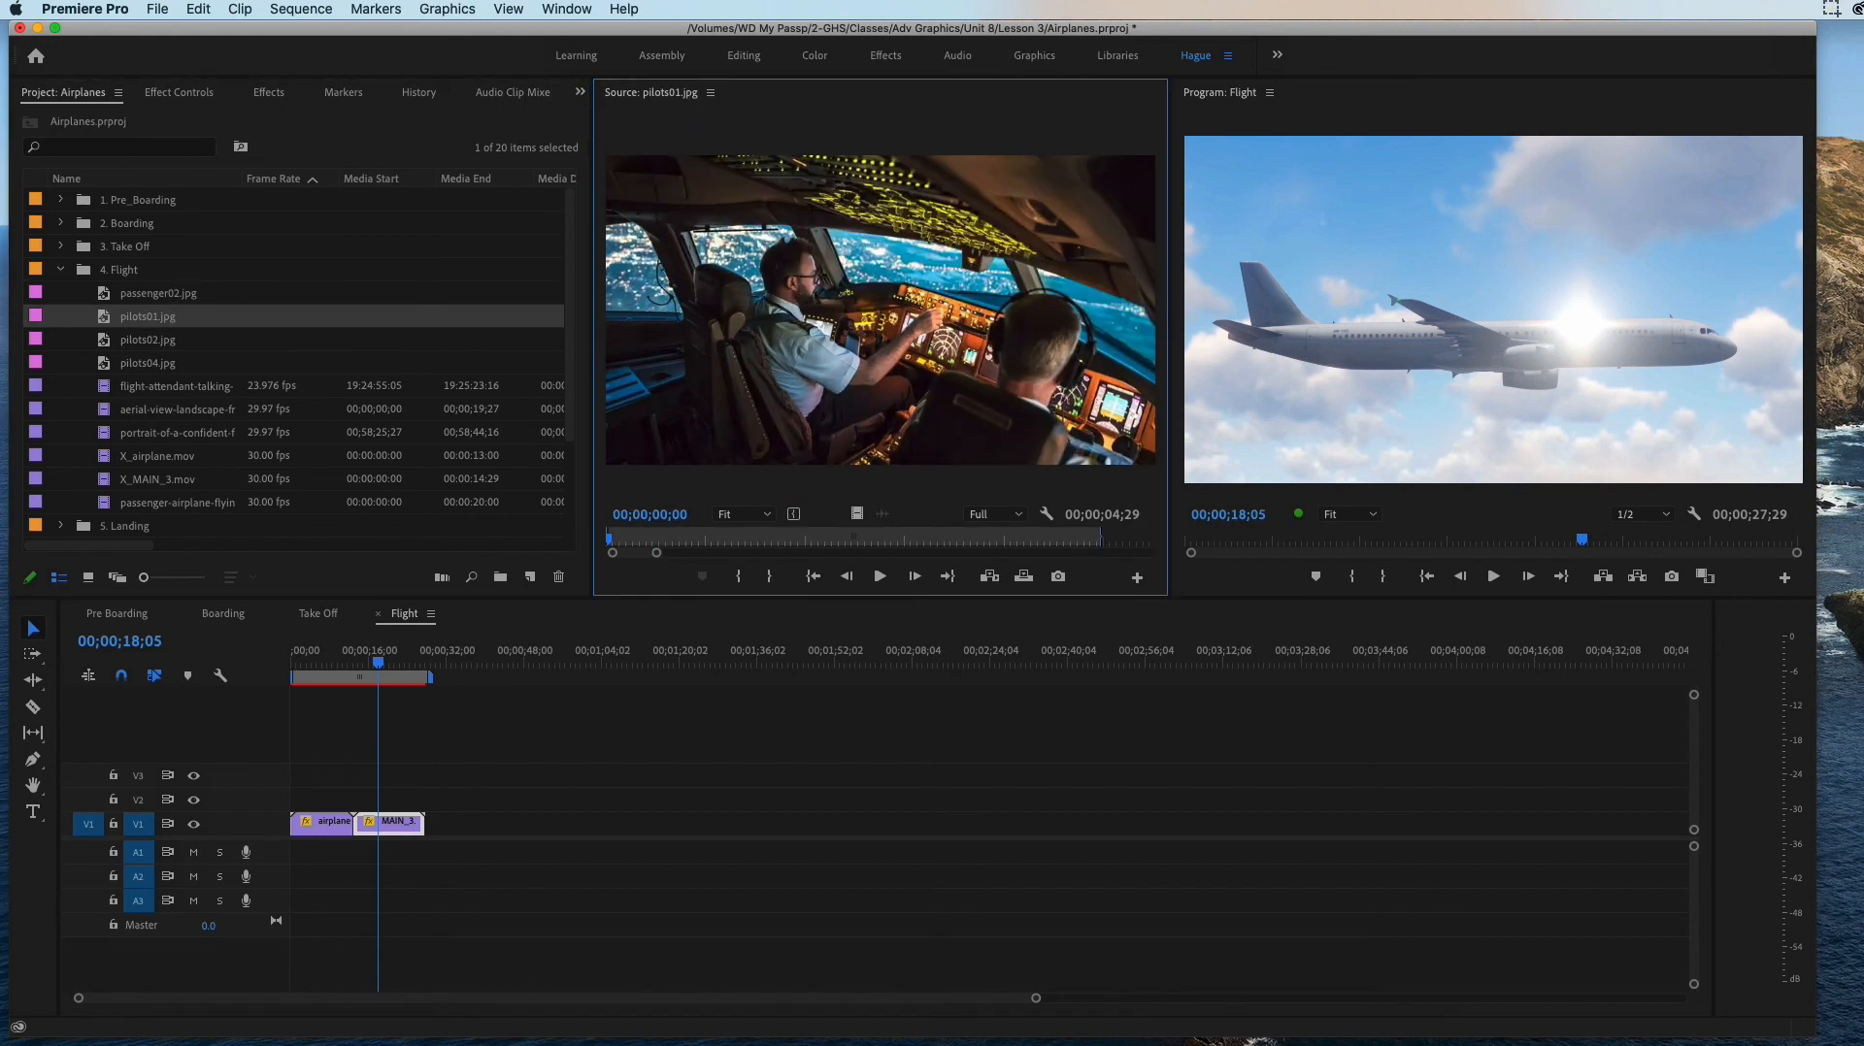
drag(104, 316, 439, 823)
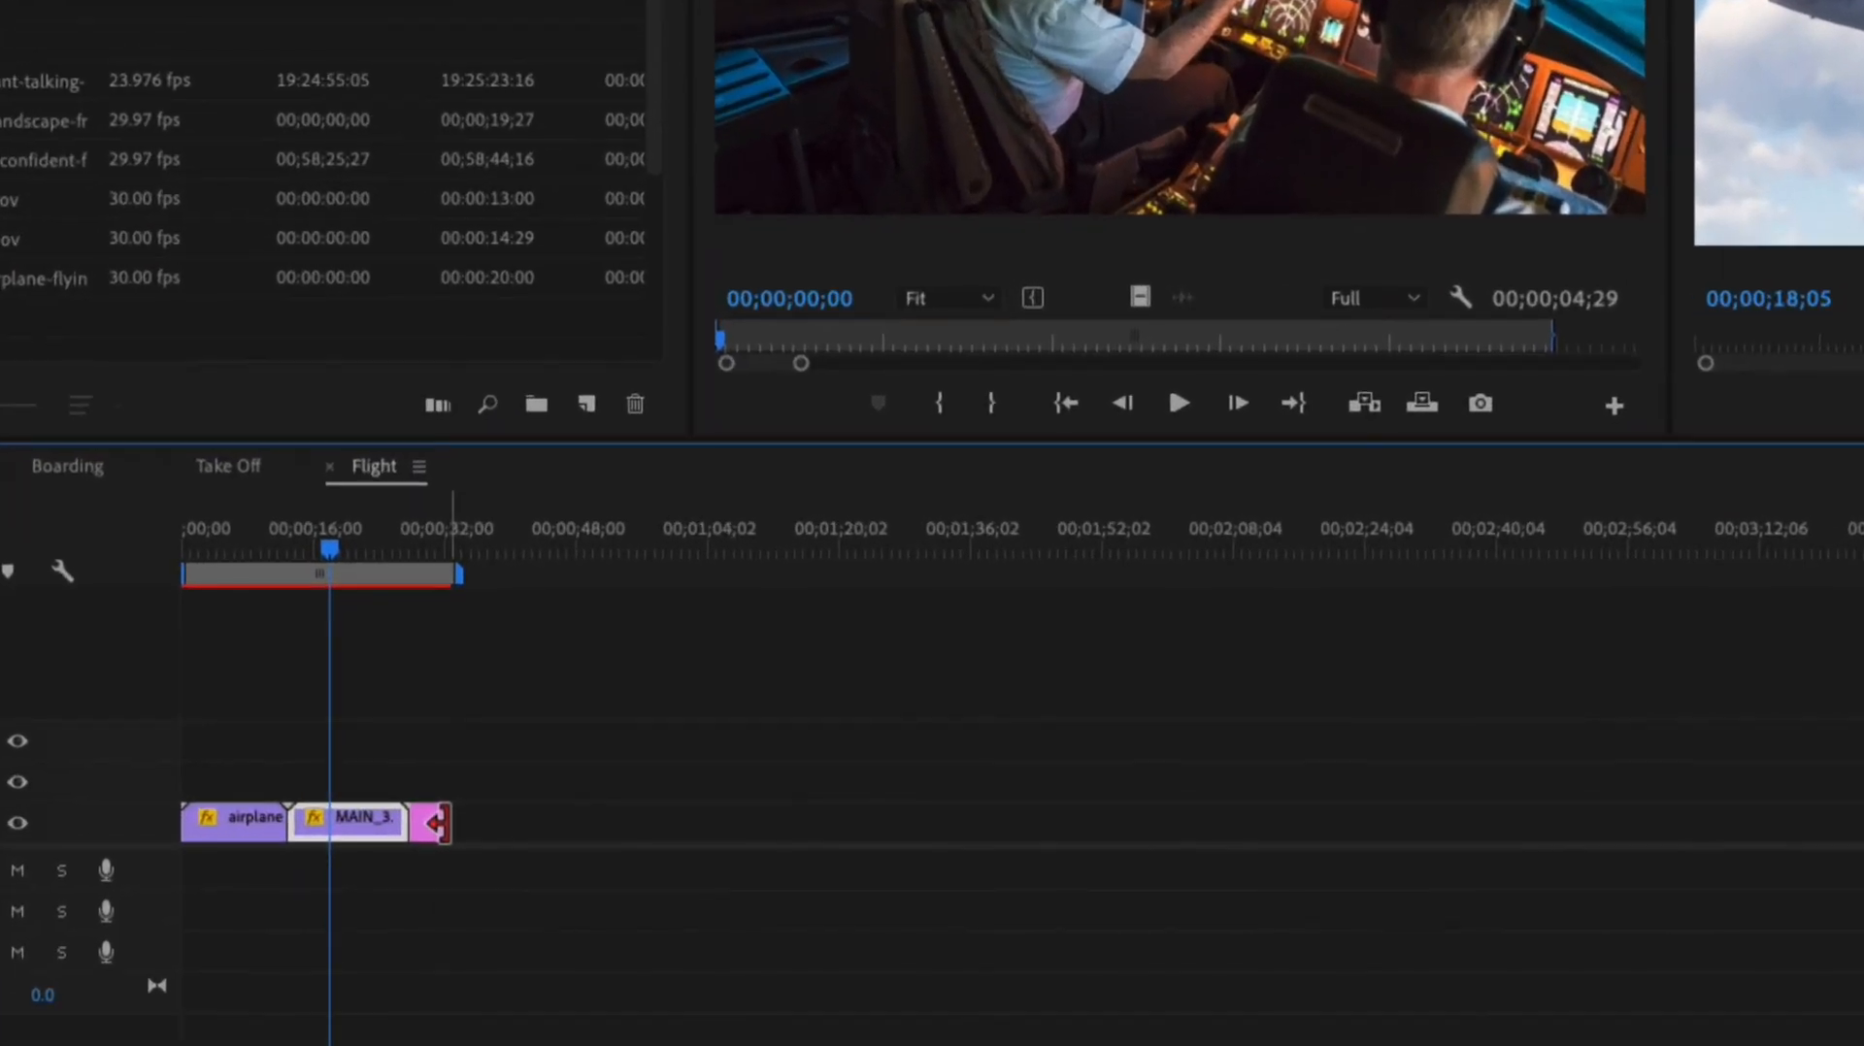
Step: Extend pilots01.jpg on V1 to a length of about 6 seconds
mouse_move(448, 824)
mouse_down()
mouse_move(488, 831)
mouse_move(420, 827)
mouse_move(449, 825)
mouse_up()
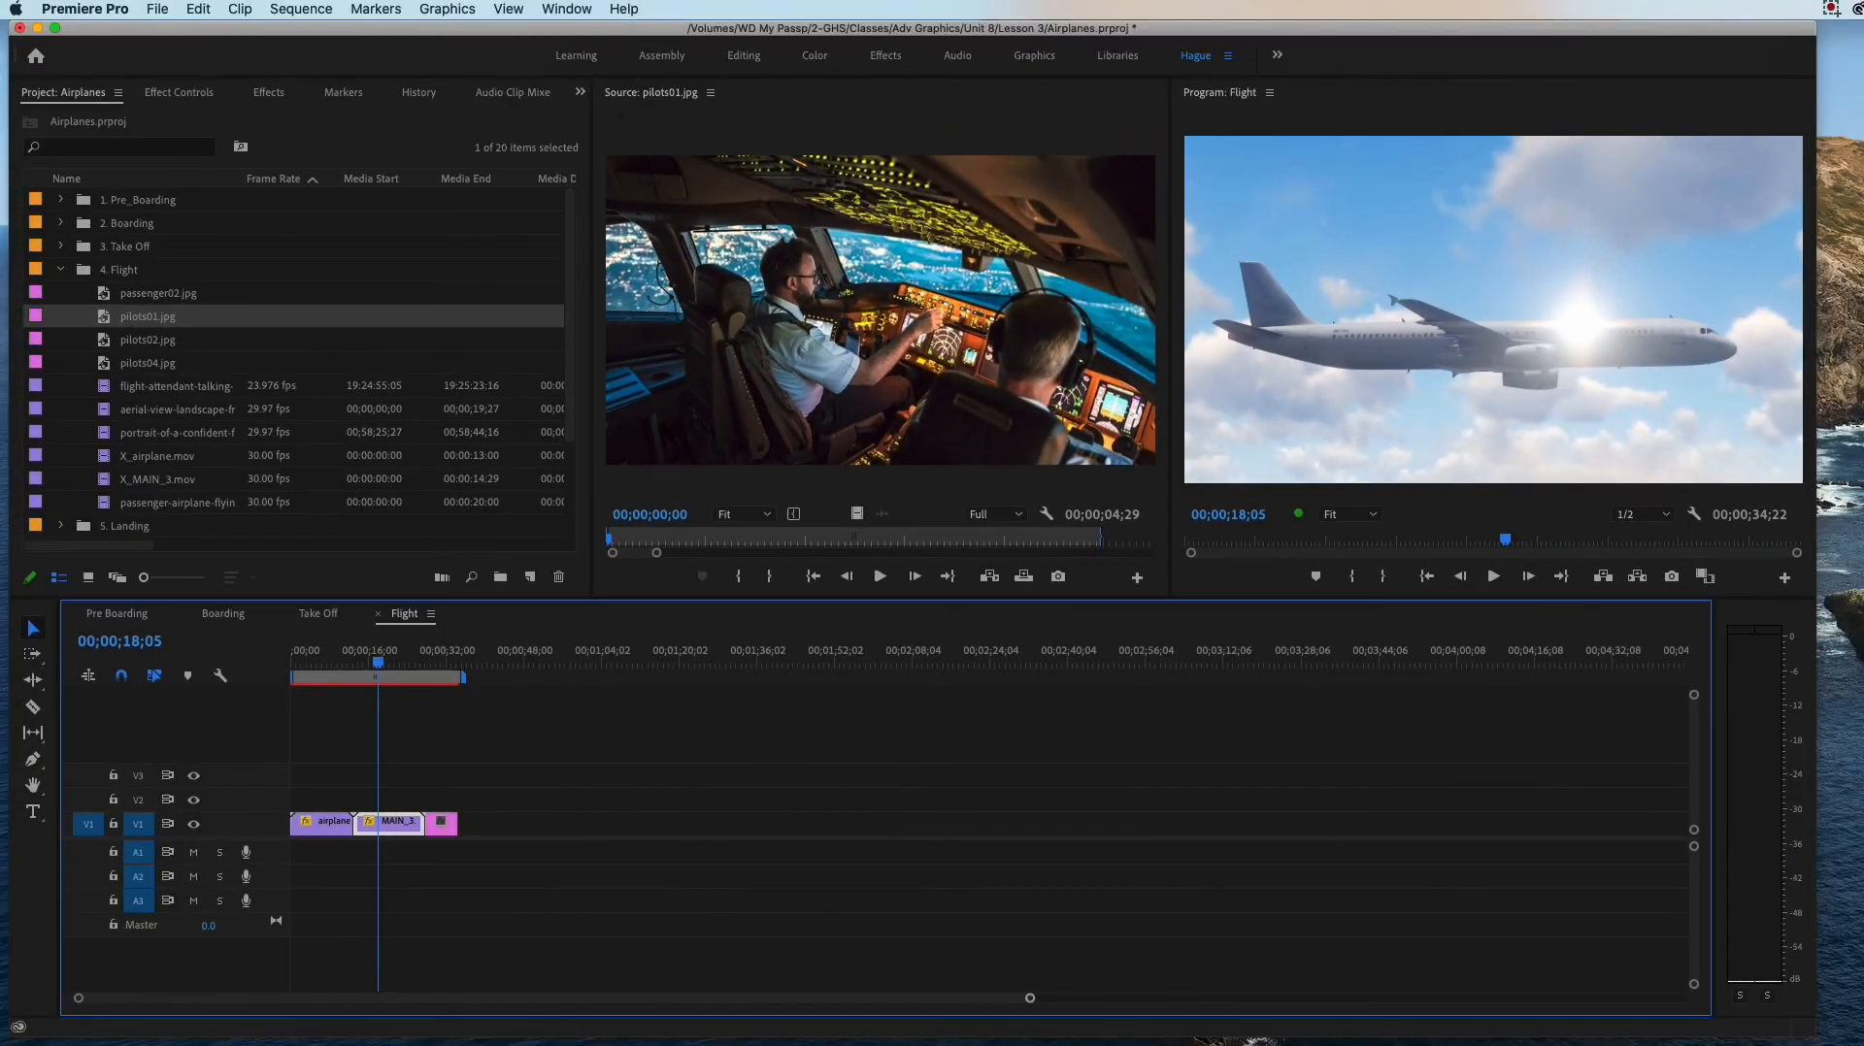
drag(1030, 998, 587, 998)
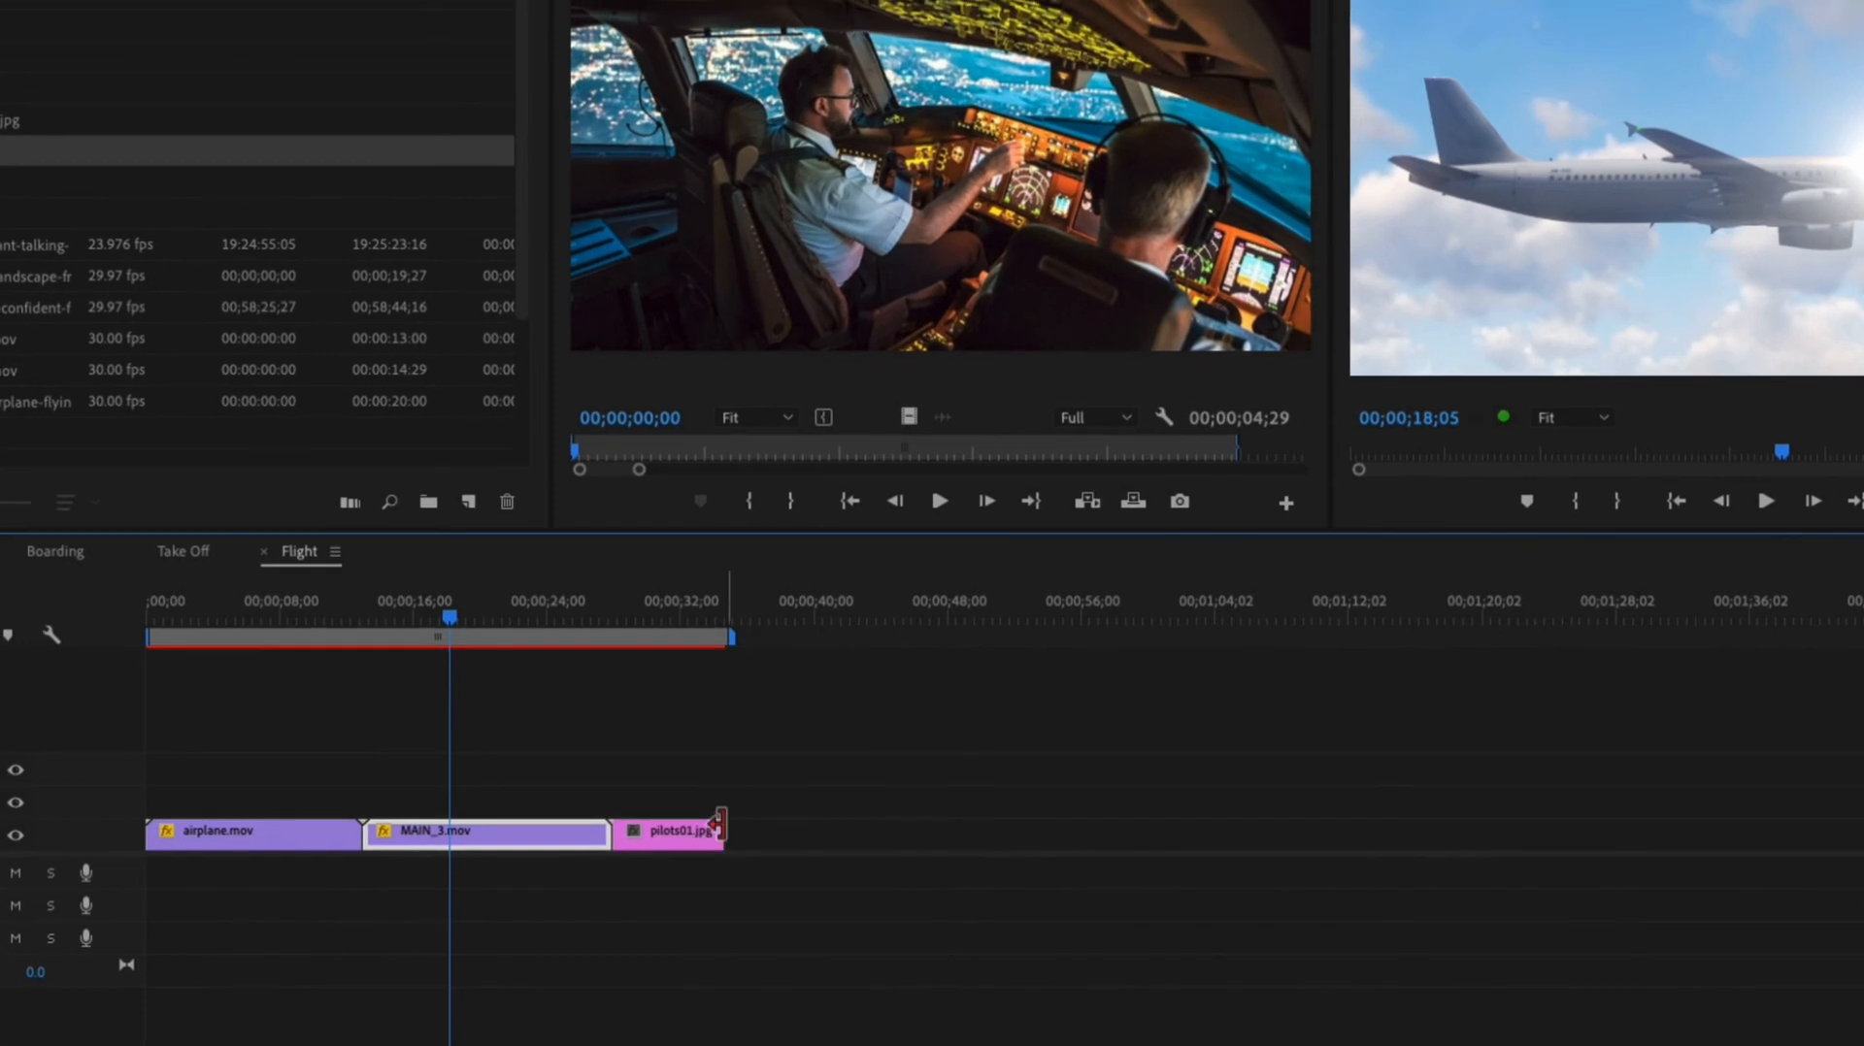
drag(719, 826, 715, 826)
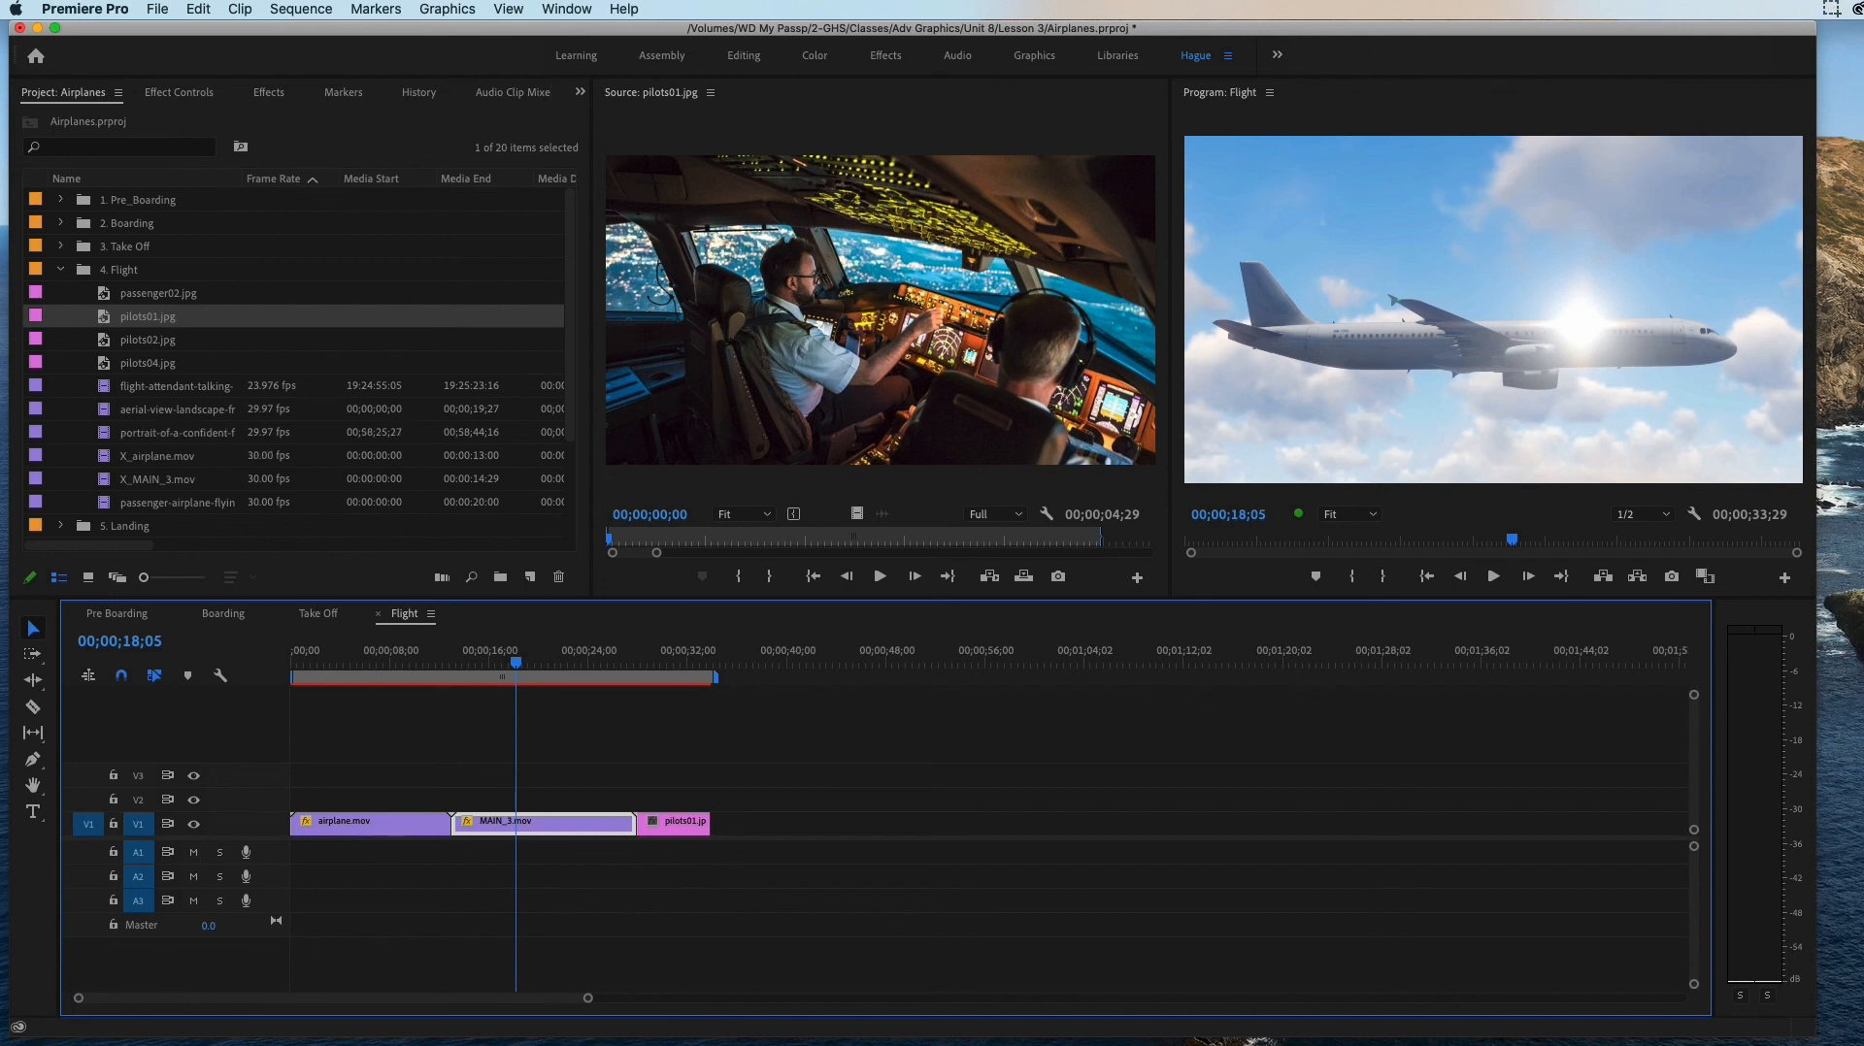
Step: Preview passenger02.jpg, place it on V1 directly after pilots01.jpg, and extend it to about 6 seconds
double_click(109, 293)
drag(145, 293, 758, 823)
click(879, 576)
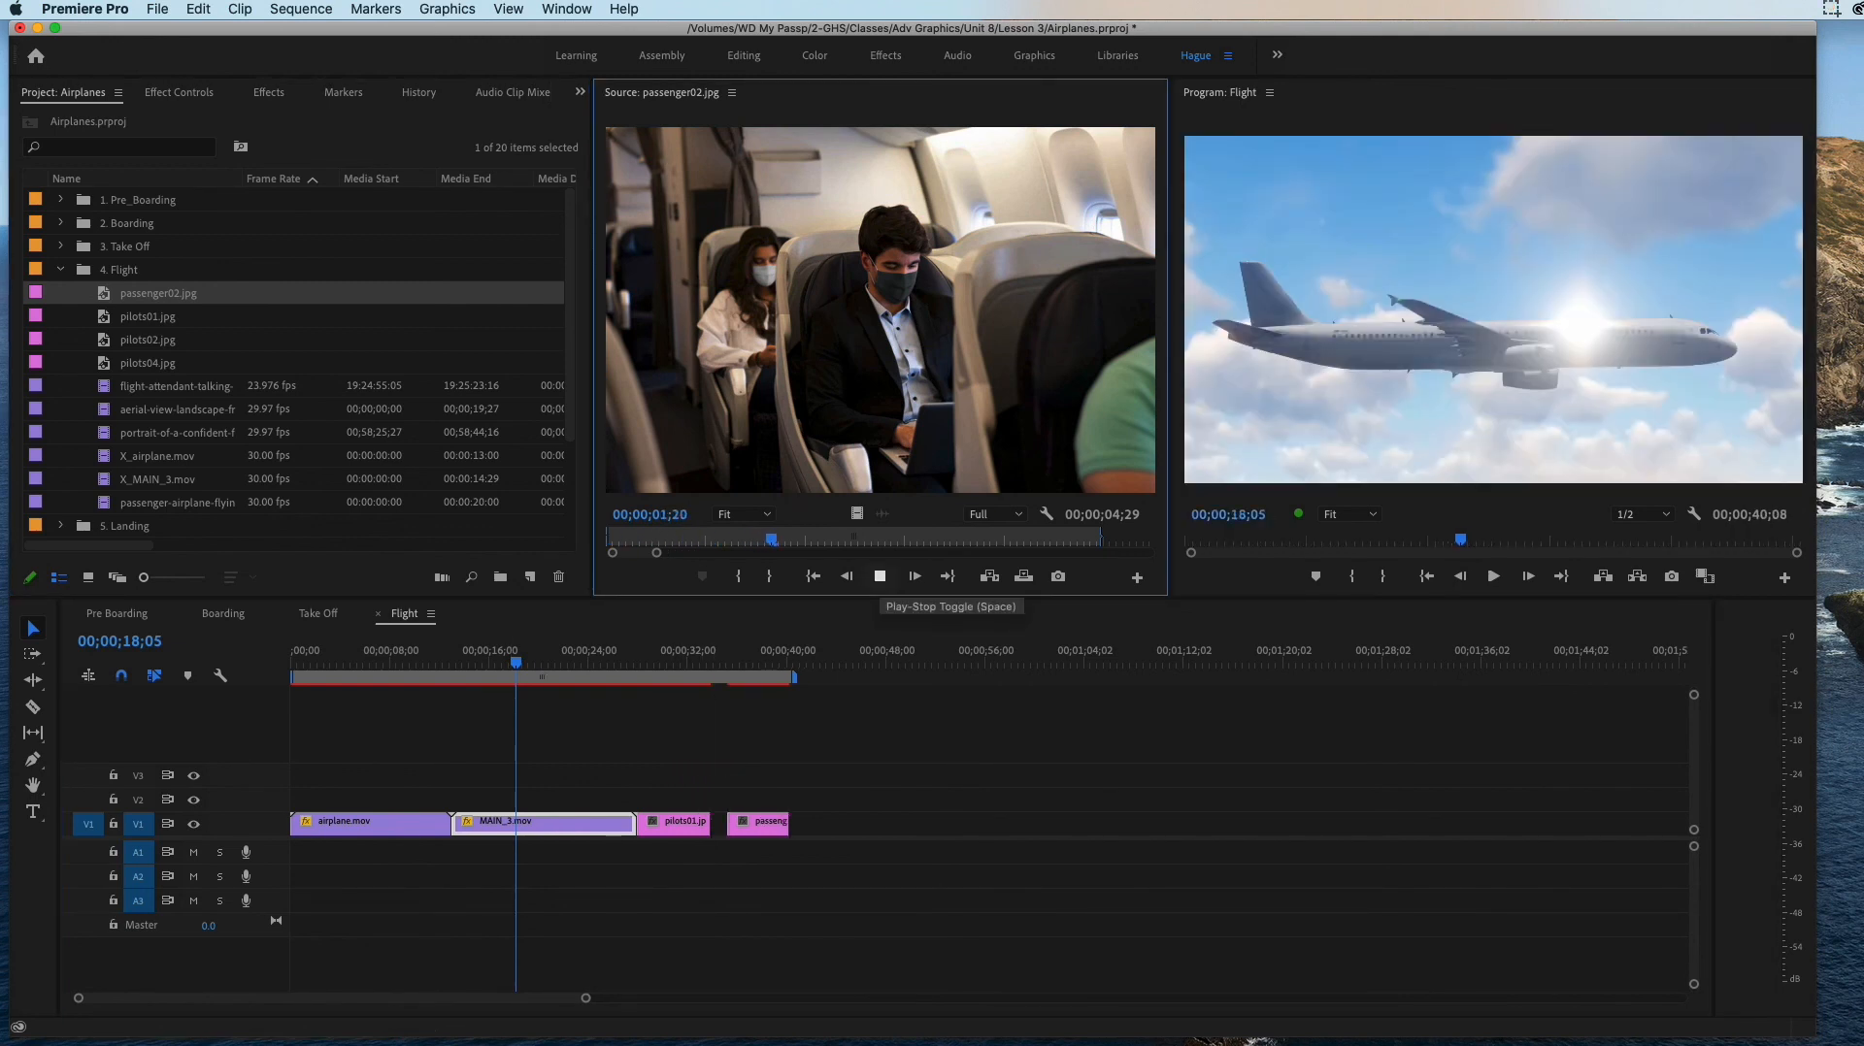
click(880, 576)
mouse_move(757, 822)
mouse_down()
mouse_move(667, 798)
mouse_move(754, 824)
mouse_up()
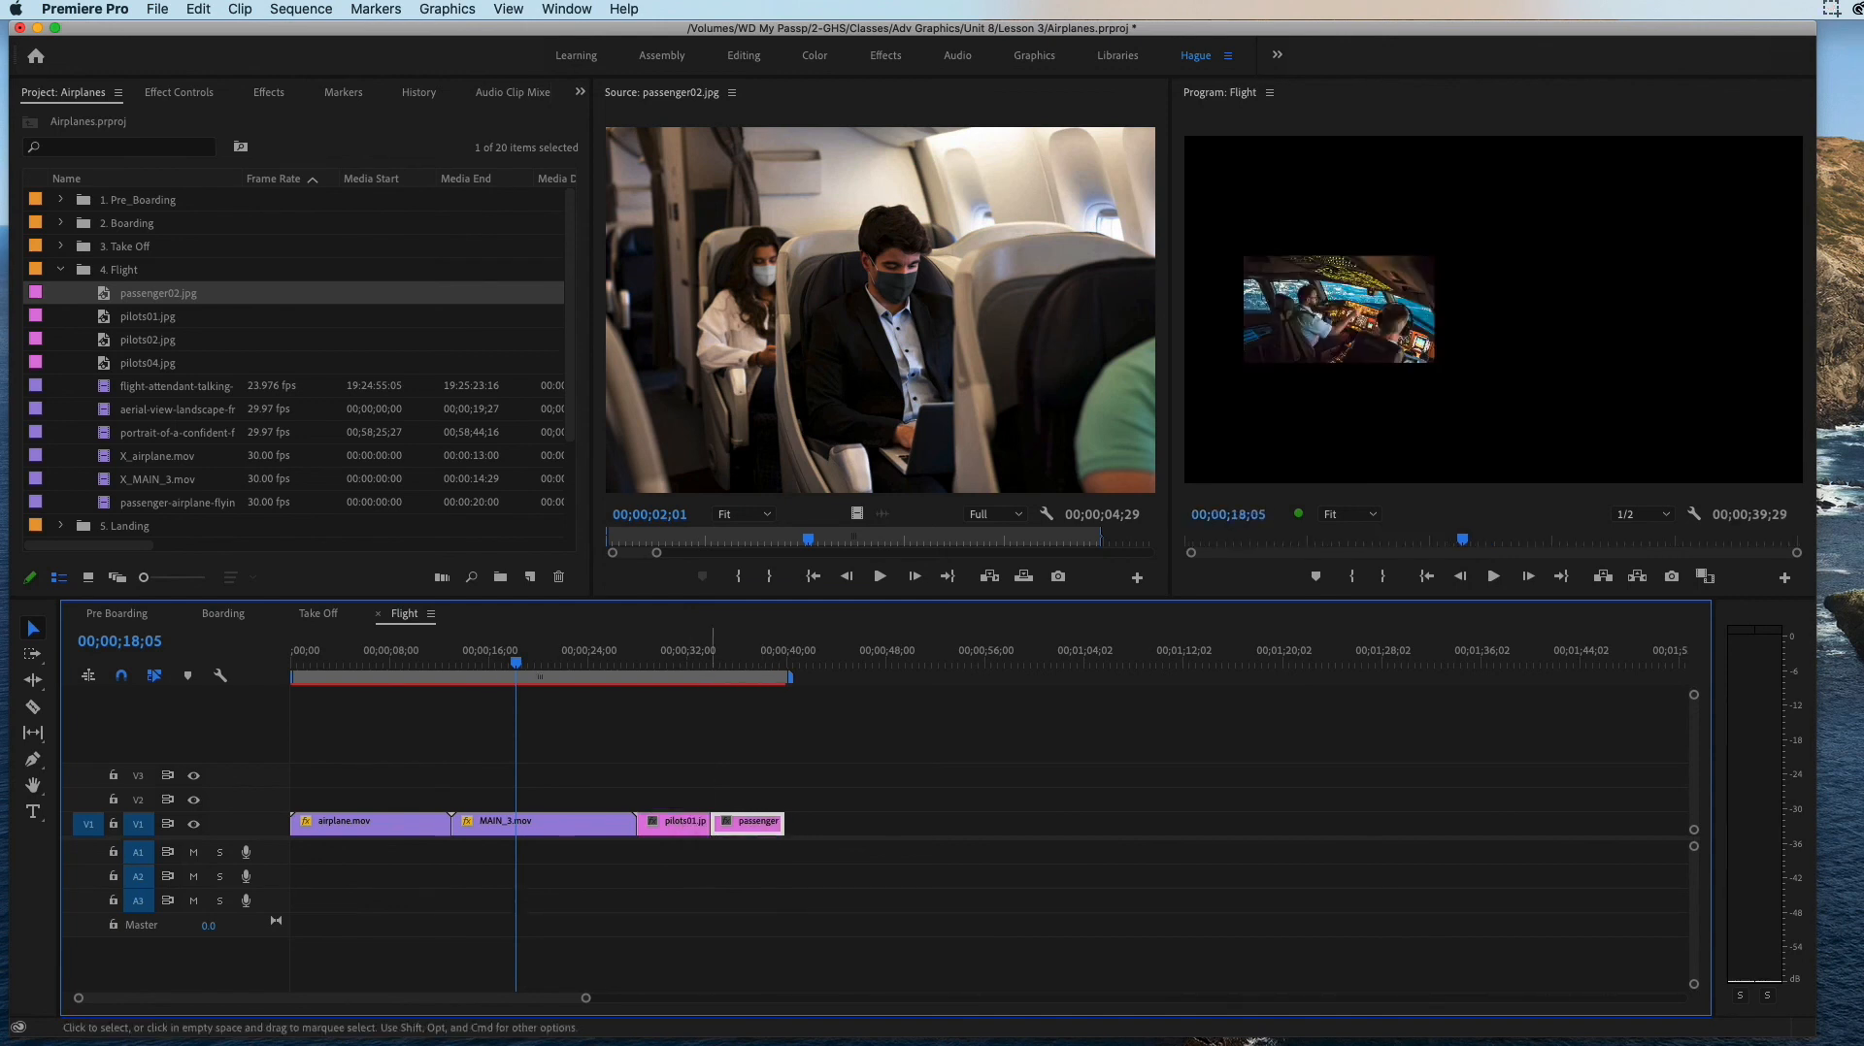
Step: Rename the used stills pilots01.jpg and passenger02.jpg in the 4. Flight bin as X_pilots01.jpg and X_passenger02.jpg
double_click(104, 316)
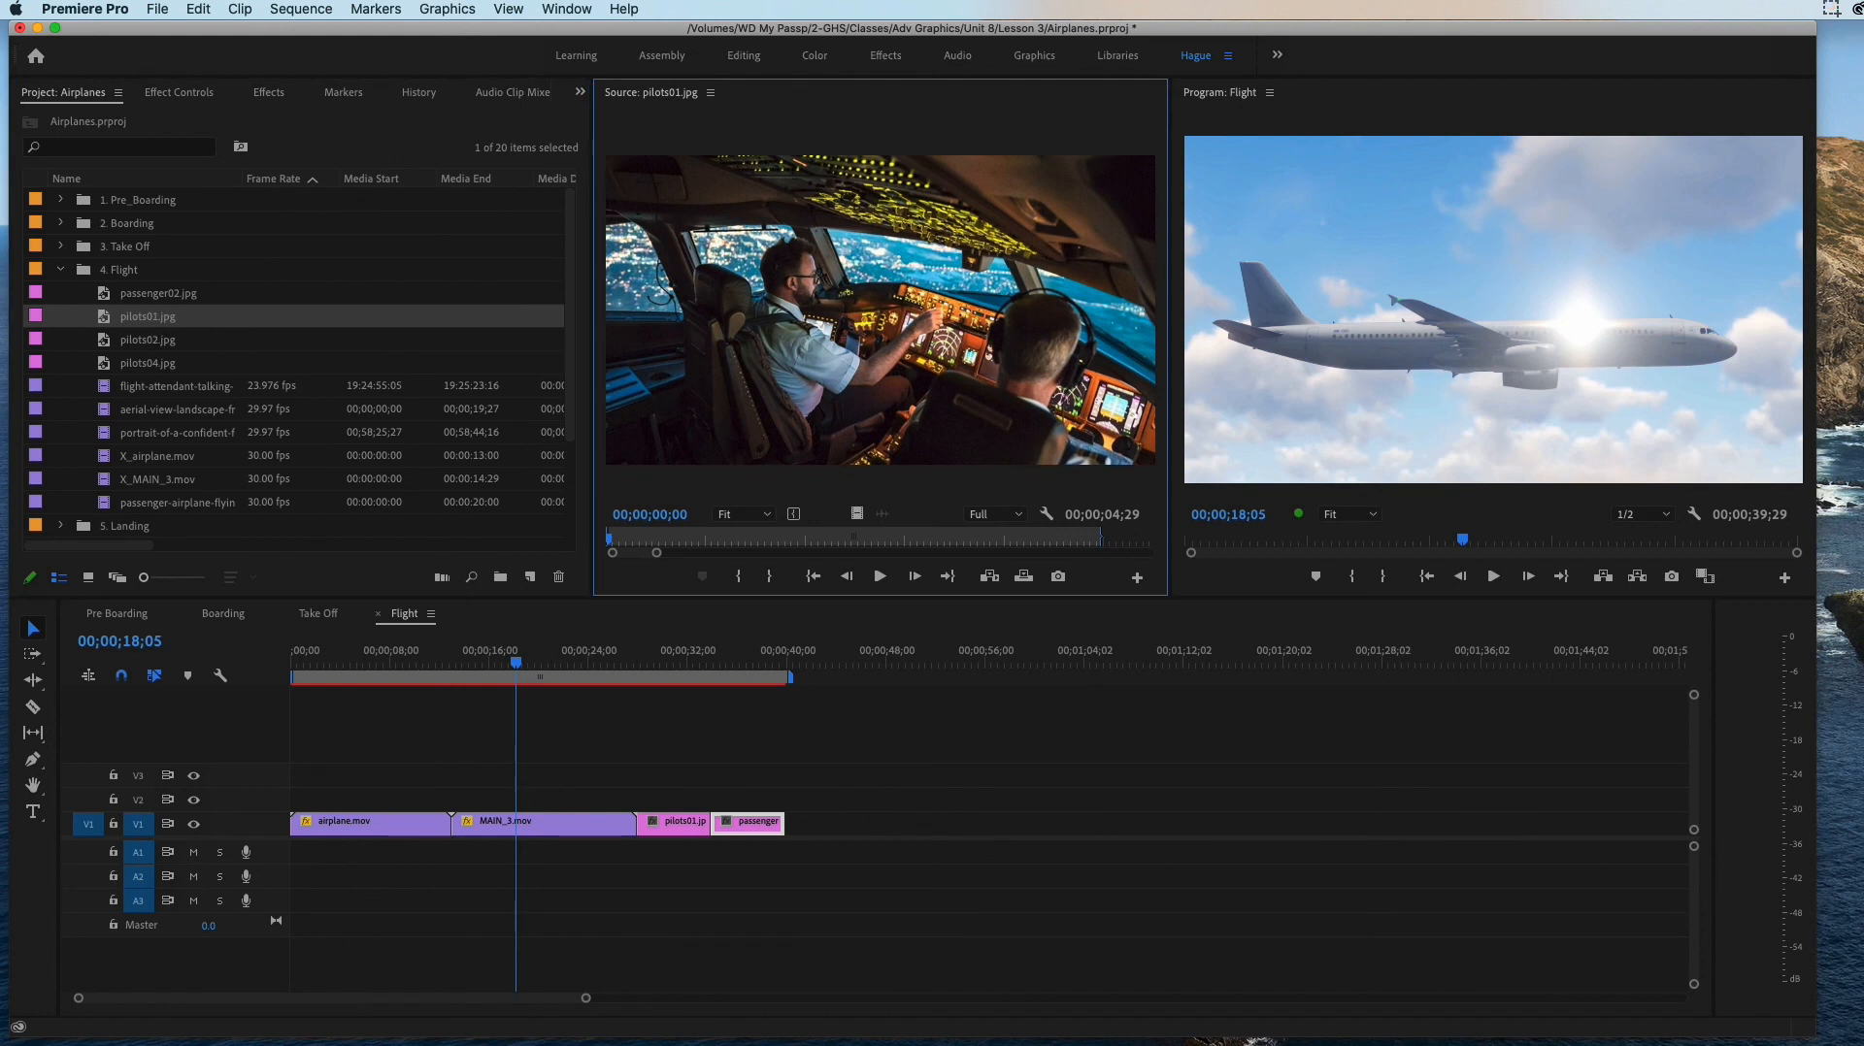
click(147, 317)
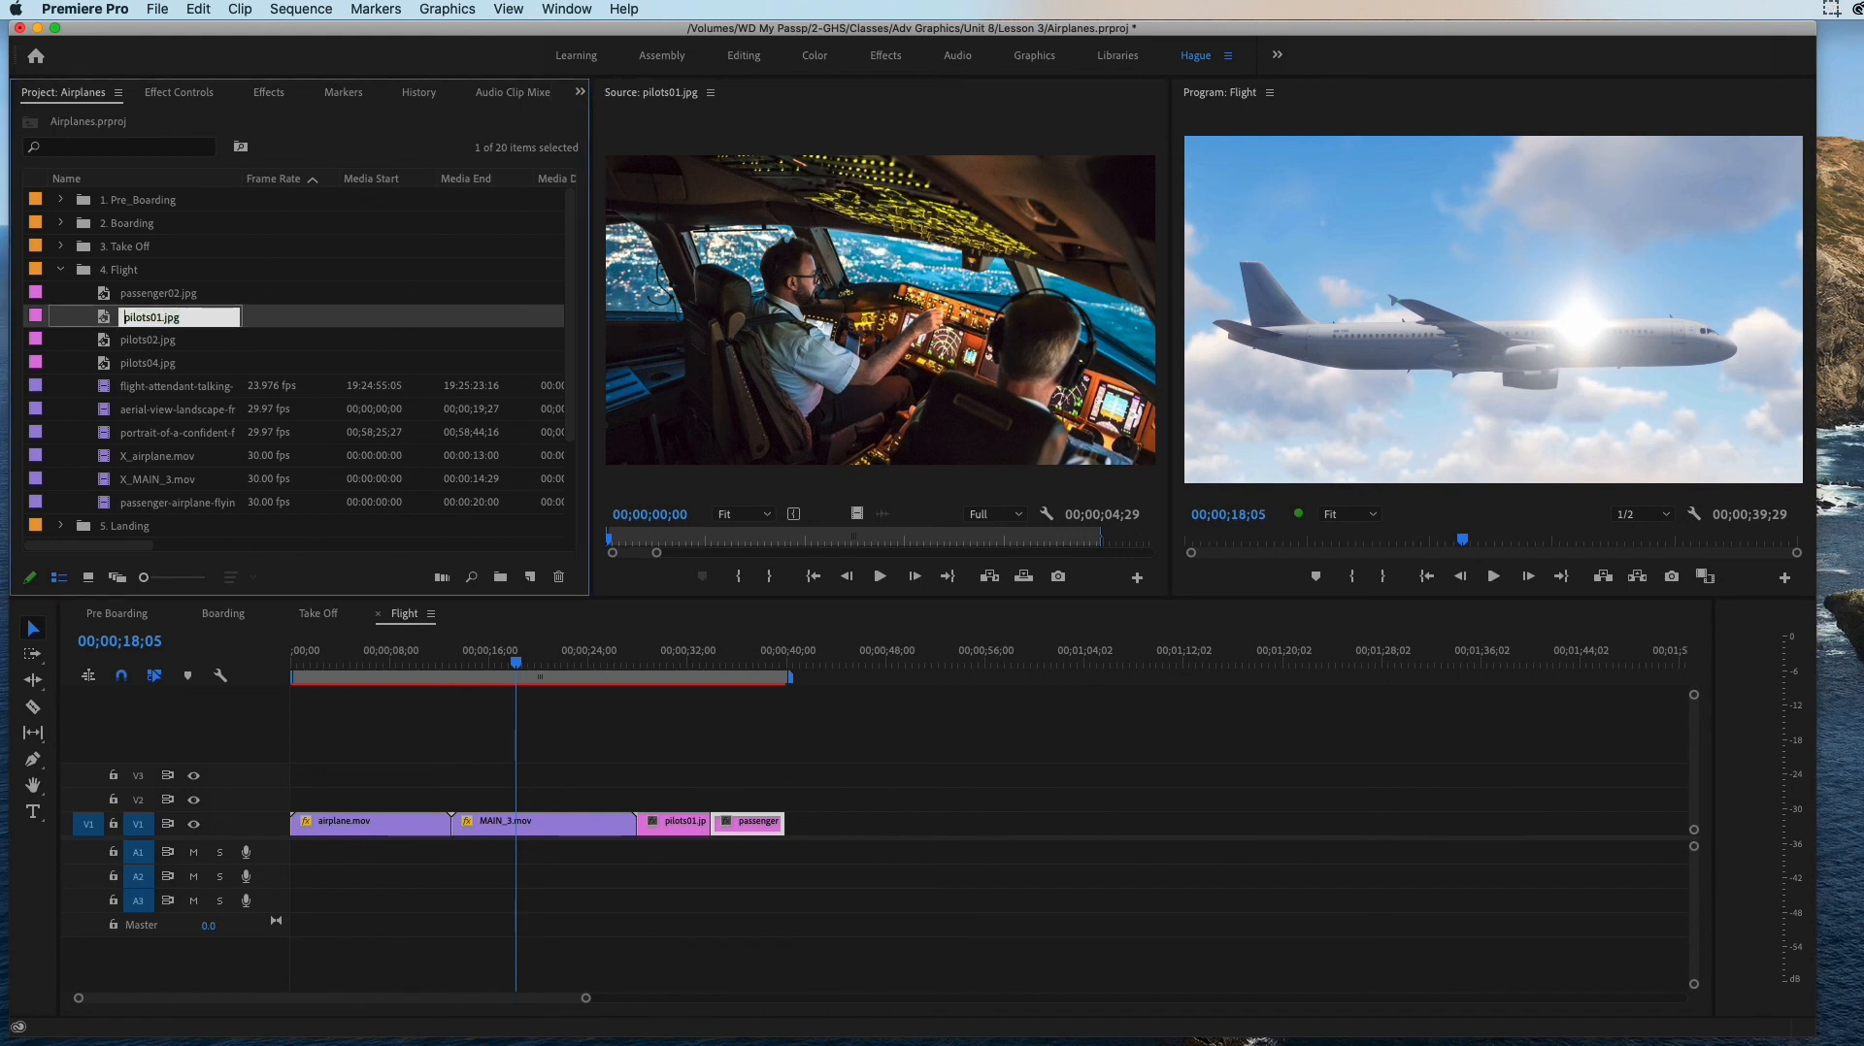
double_click(140, 294)
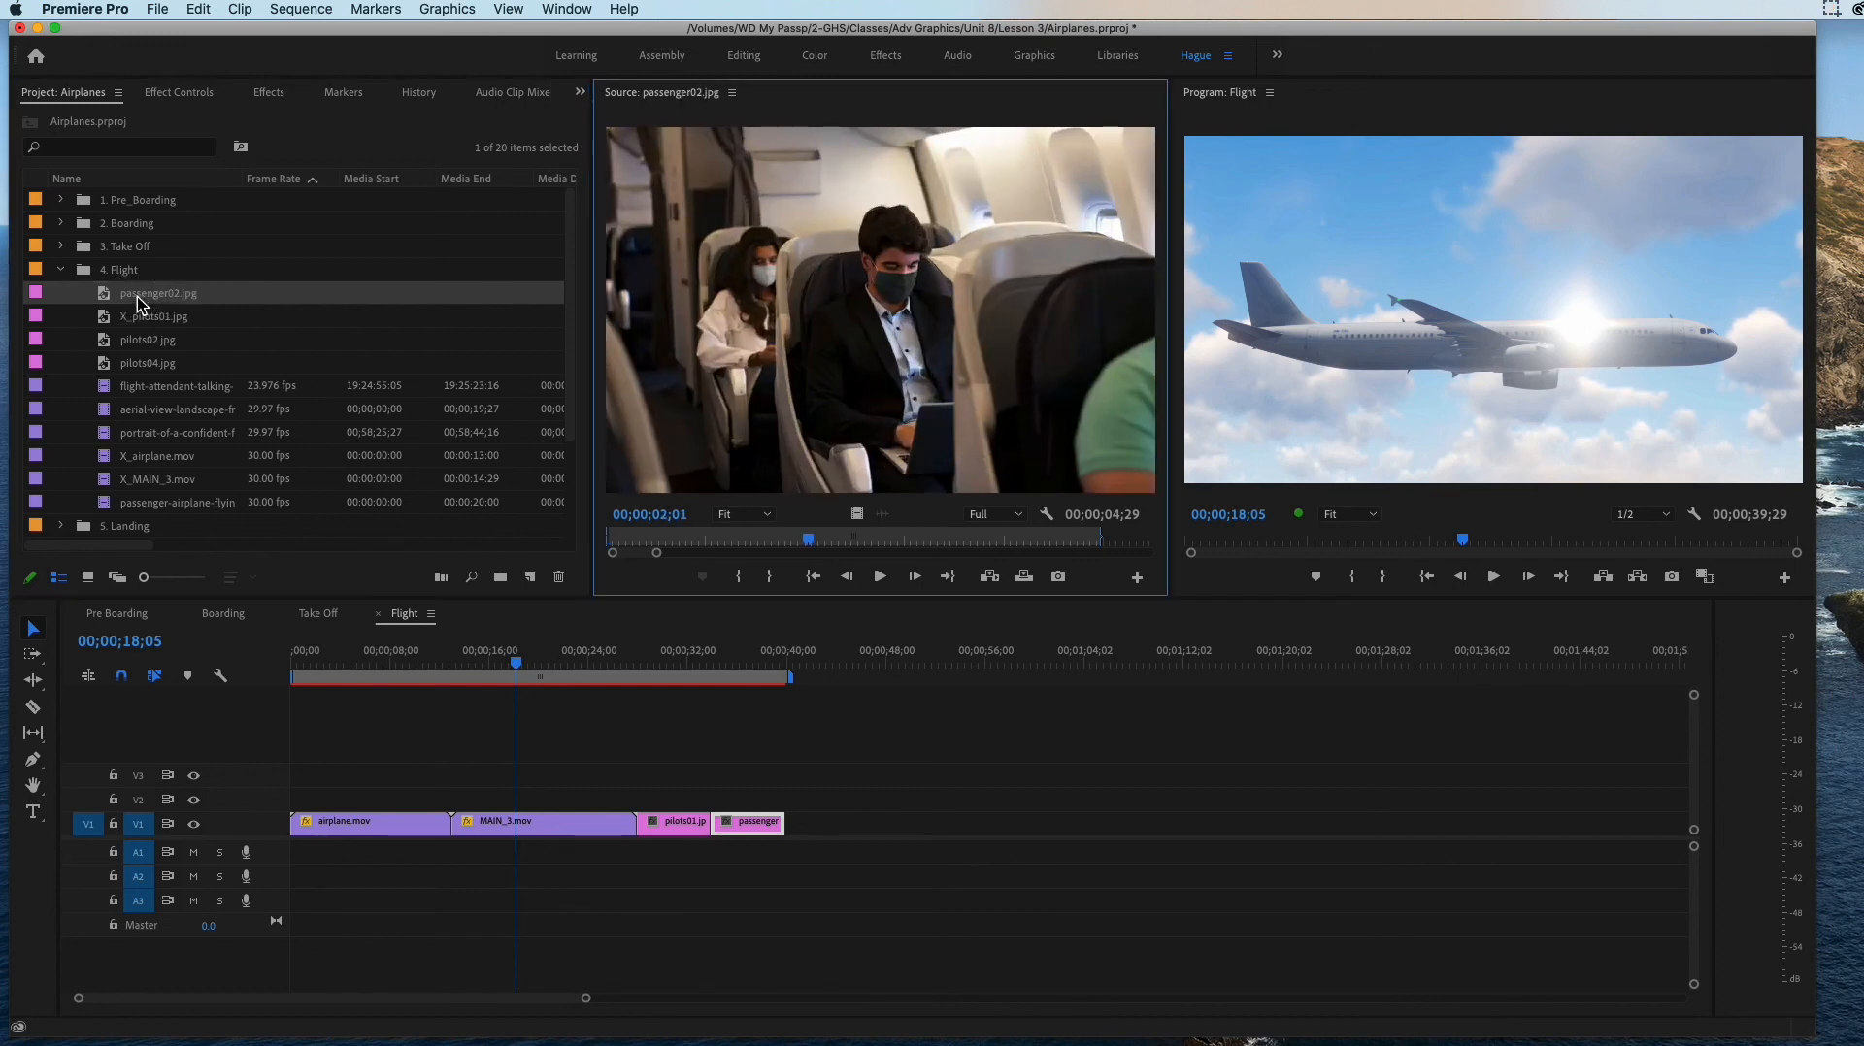
click(140, 294)
click(123, 294)
text(X_)
key(Return)
double_click(148, 340)
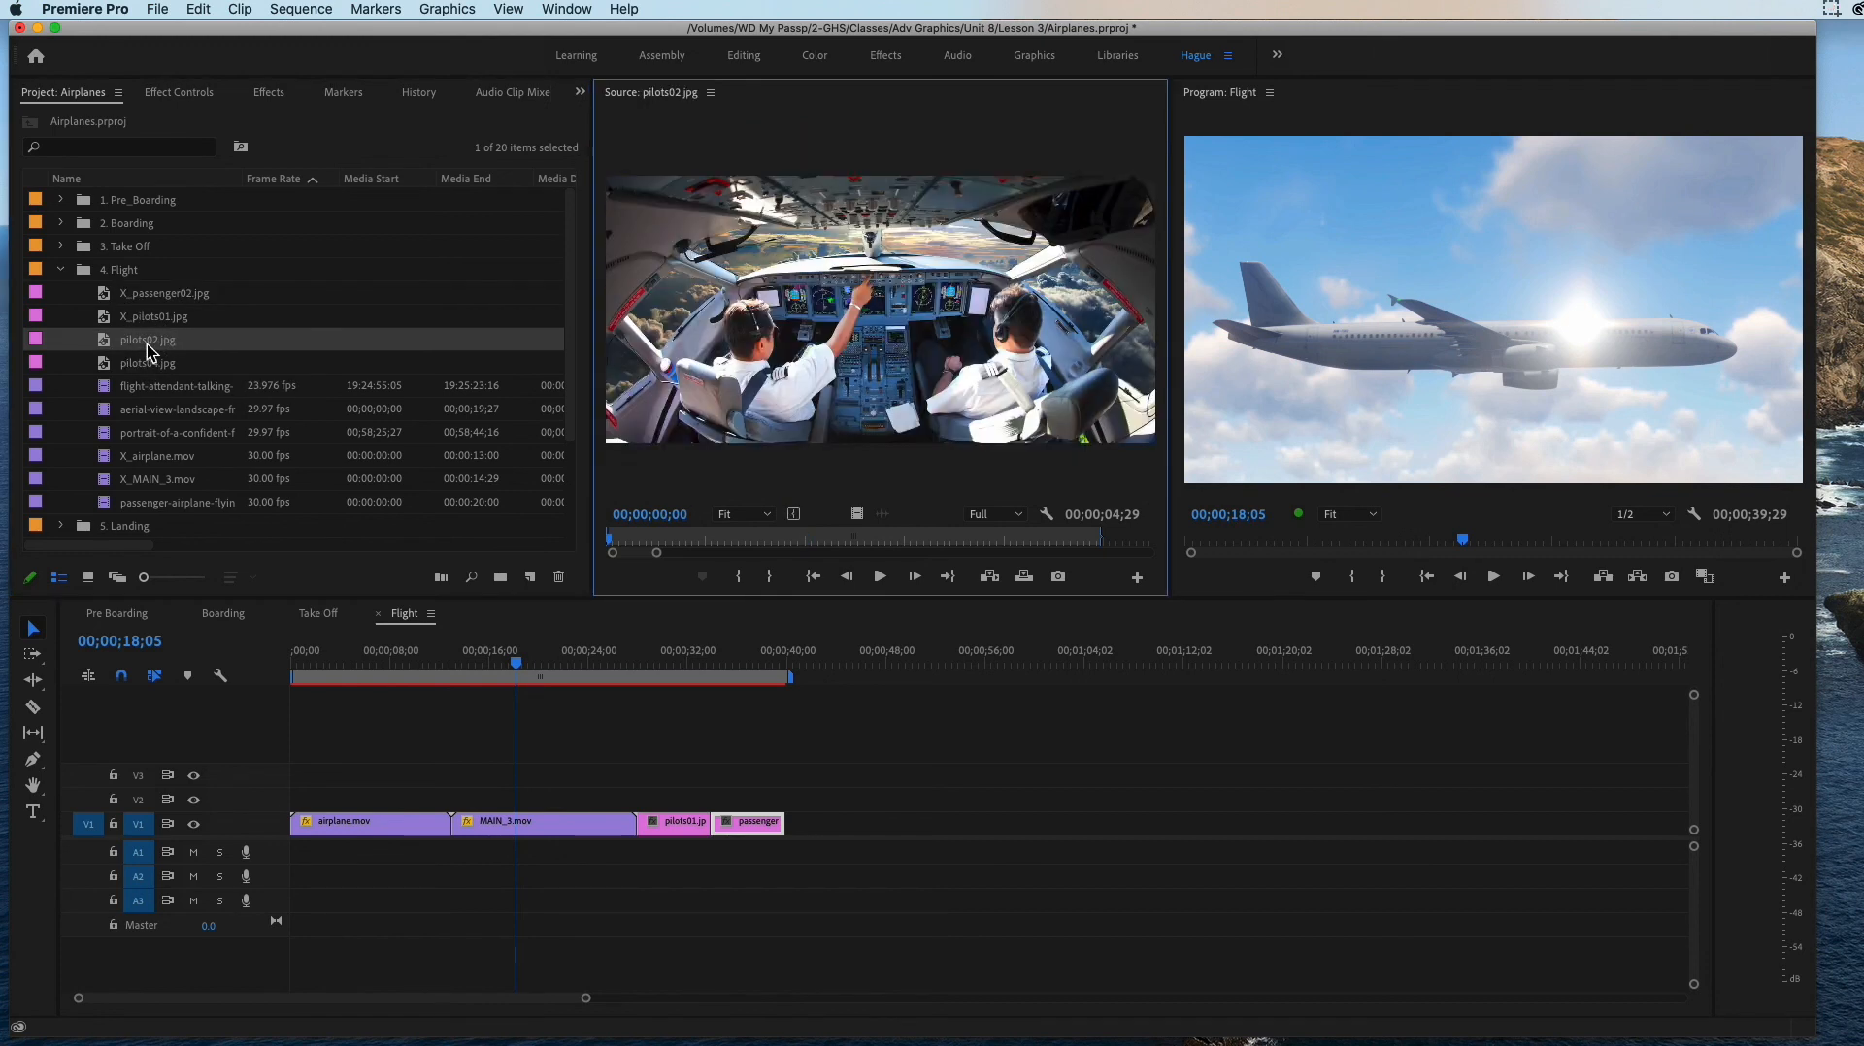
drag(124, 346, 765, 782)
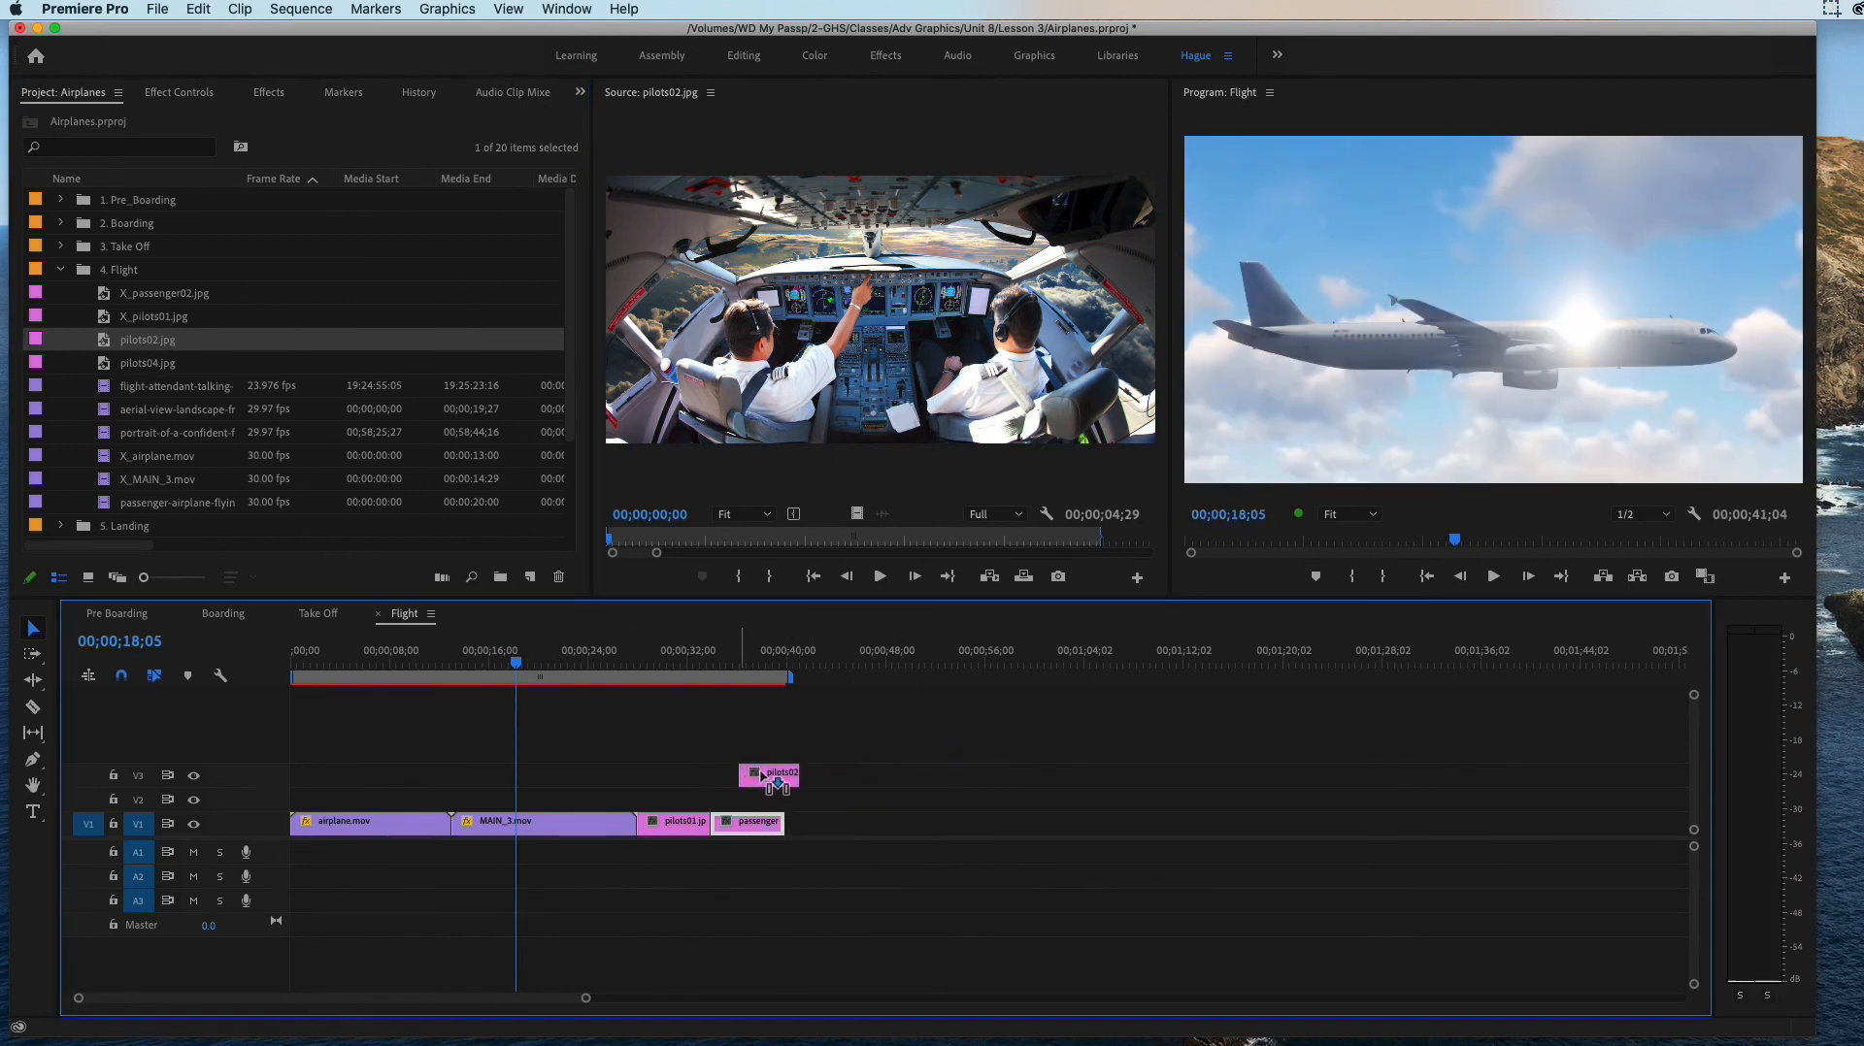
key(Delete)
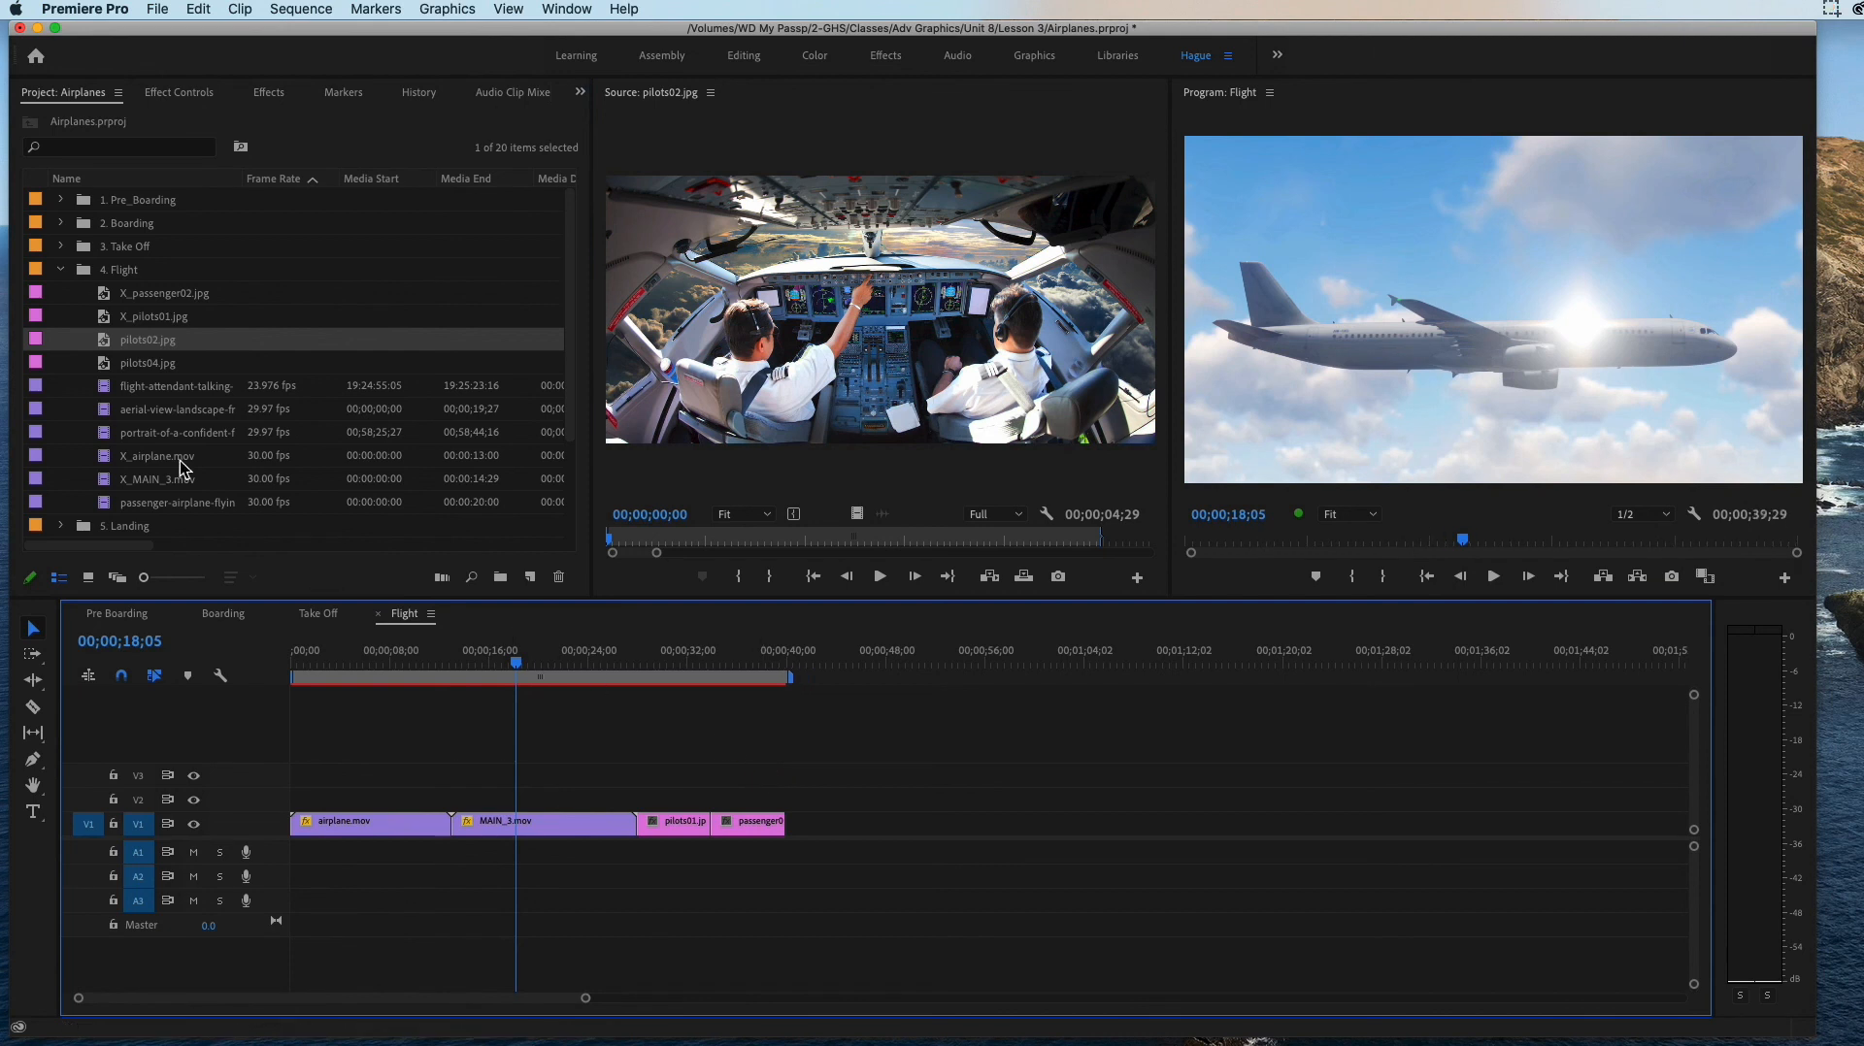
Step: Place the full flight-attendant-talking-to-passengers clip on V1 at 00;00;38;27, overwriting the end of passenger02.jpg, and delete it again
double_click(112, 365)
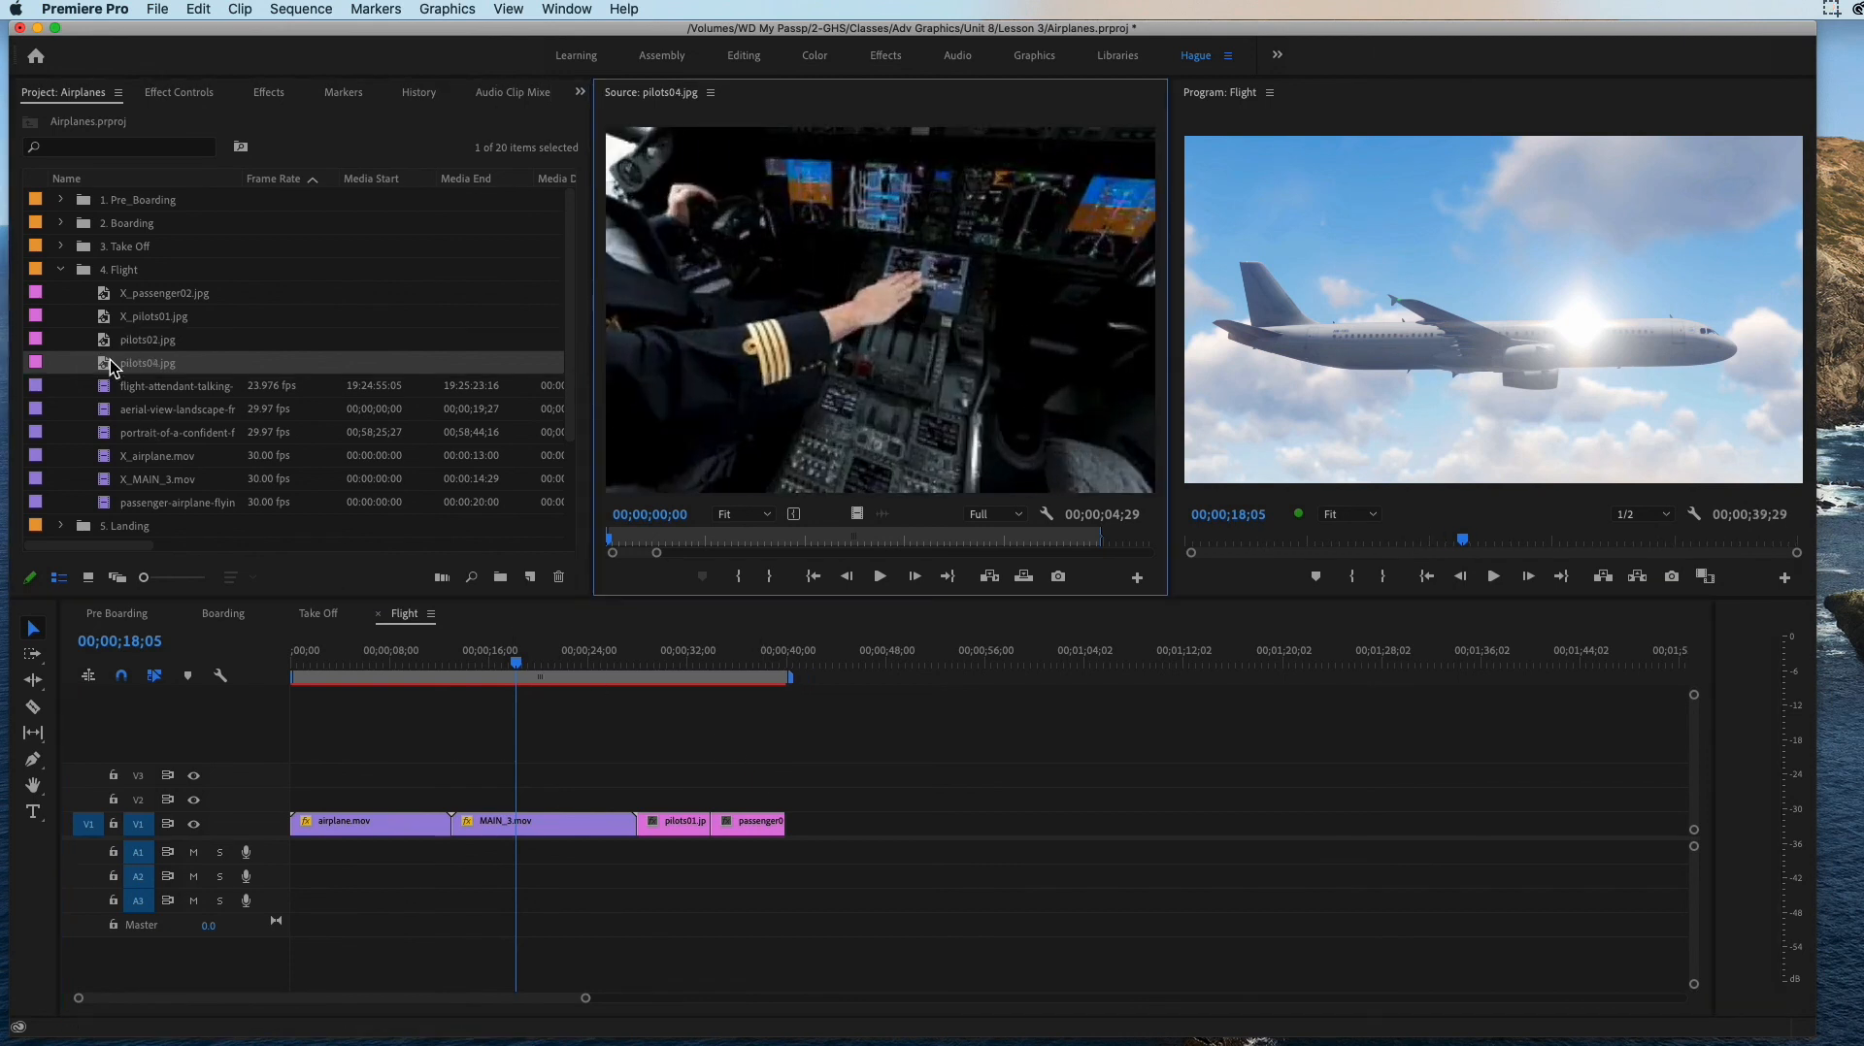
double_click(155, 393)
drag(114, 392, 757, 755)
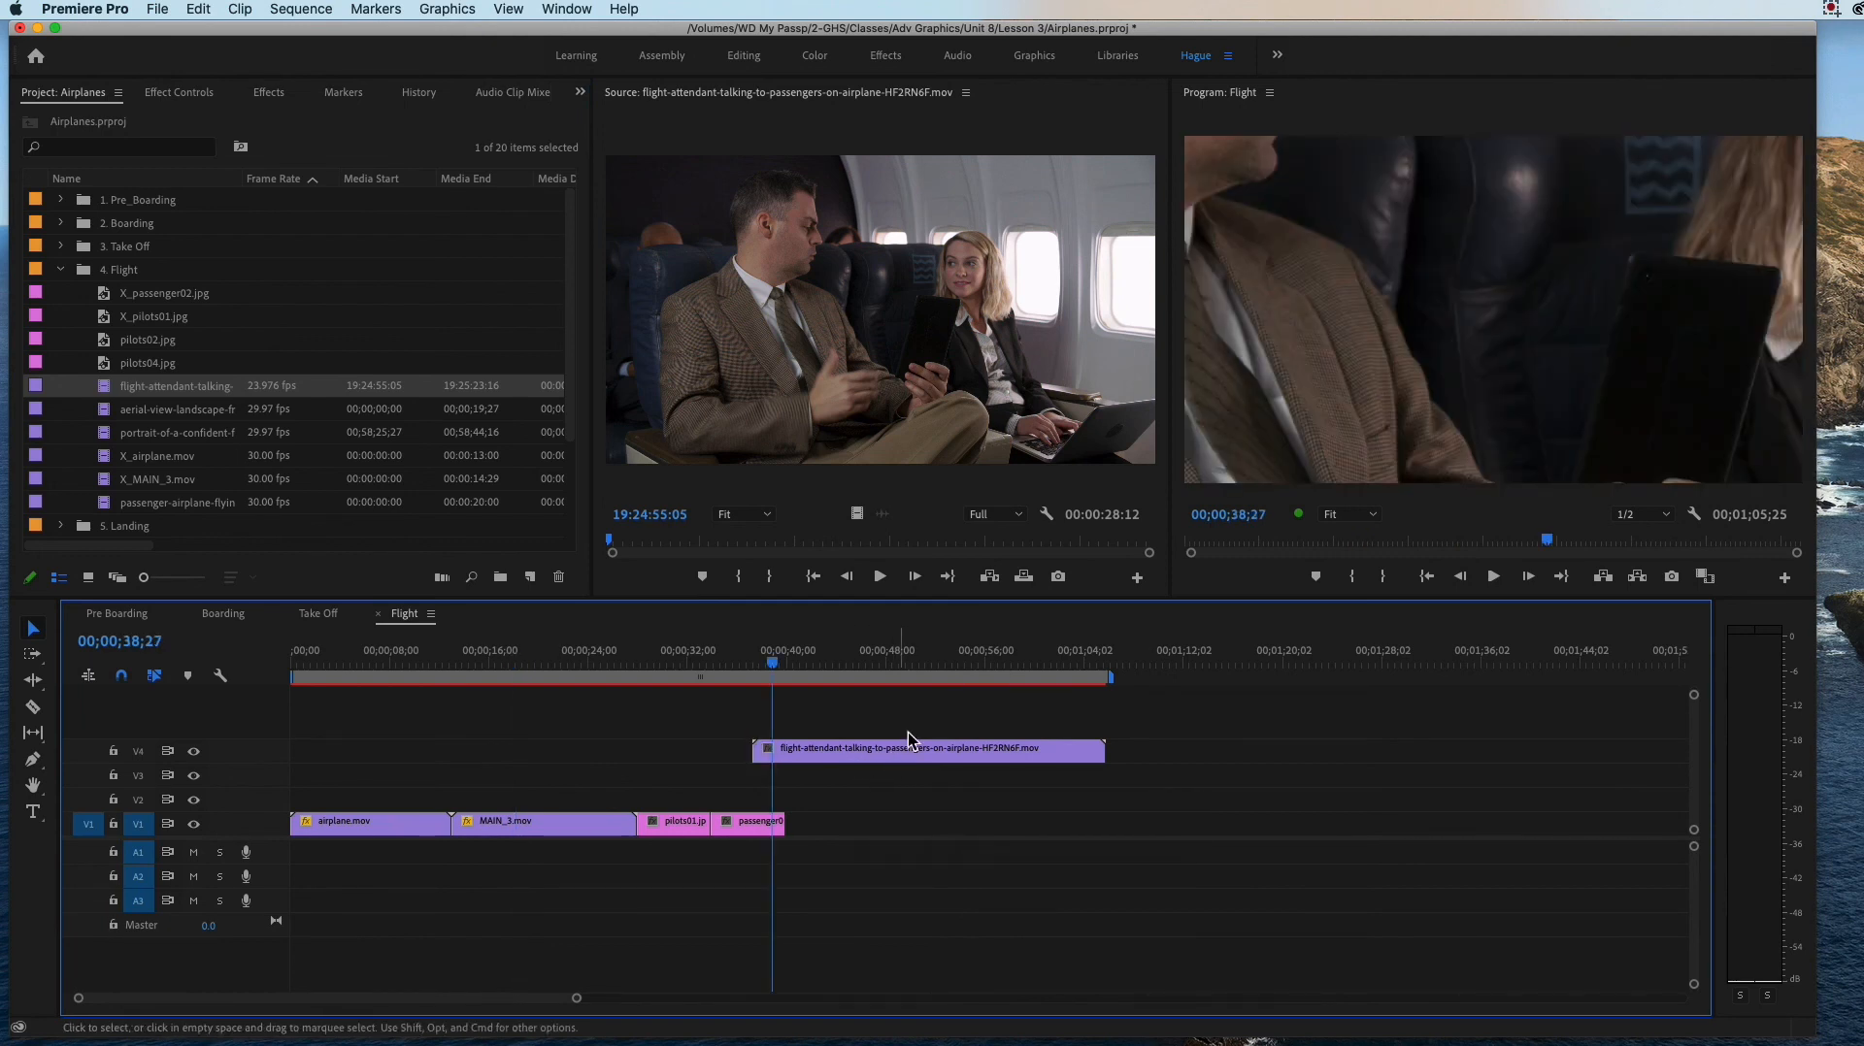
drag(848, 758, 881, 830)
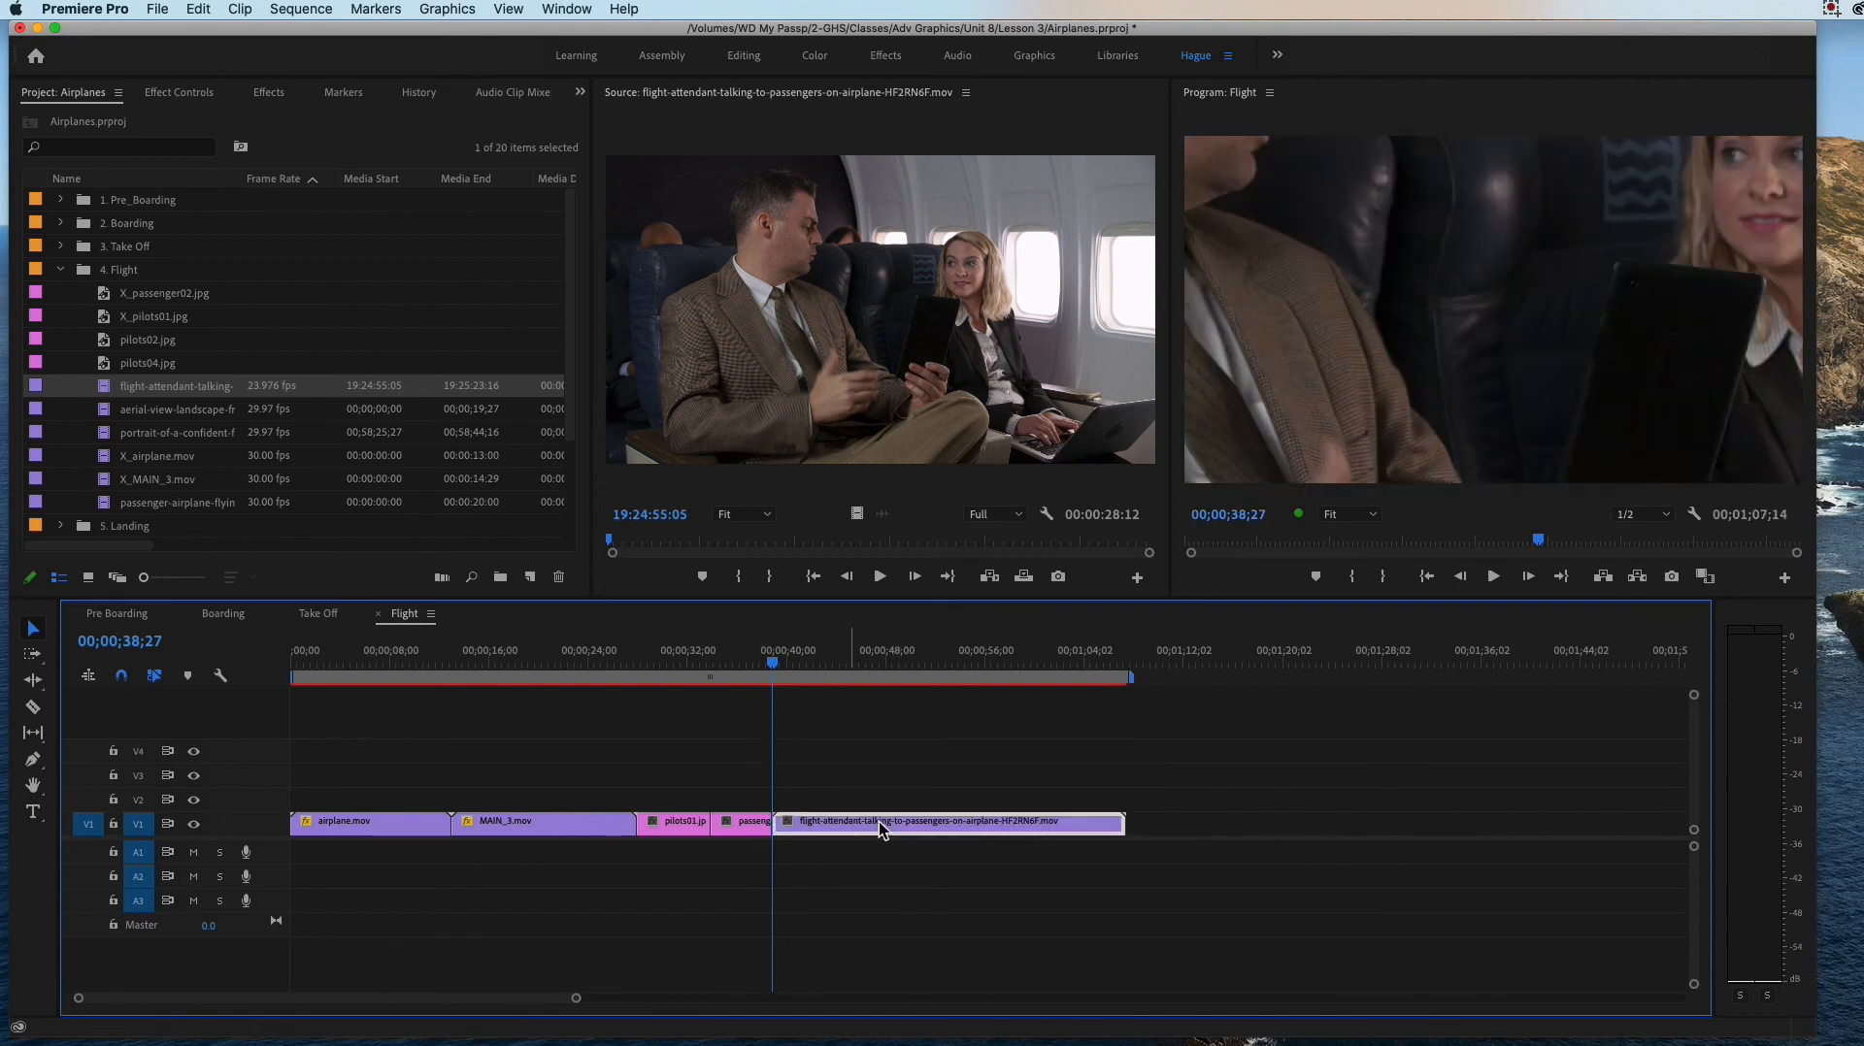
key(Delete)
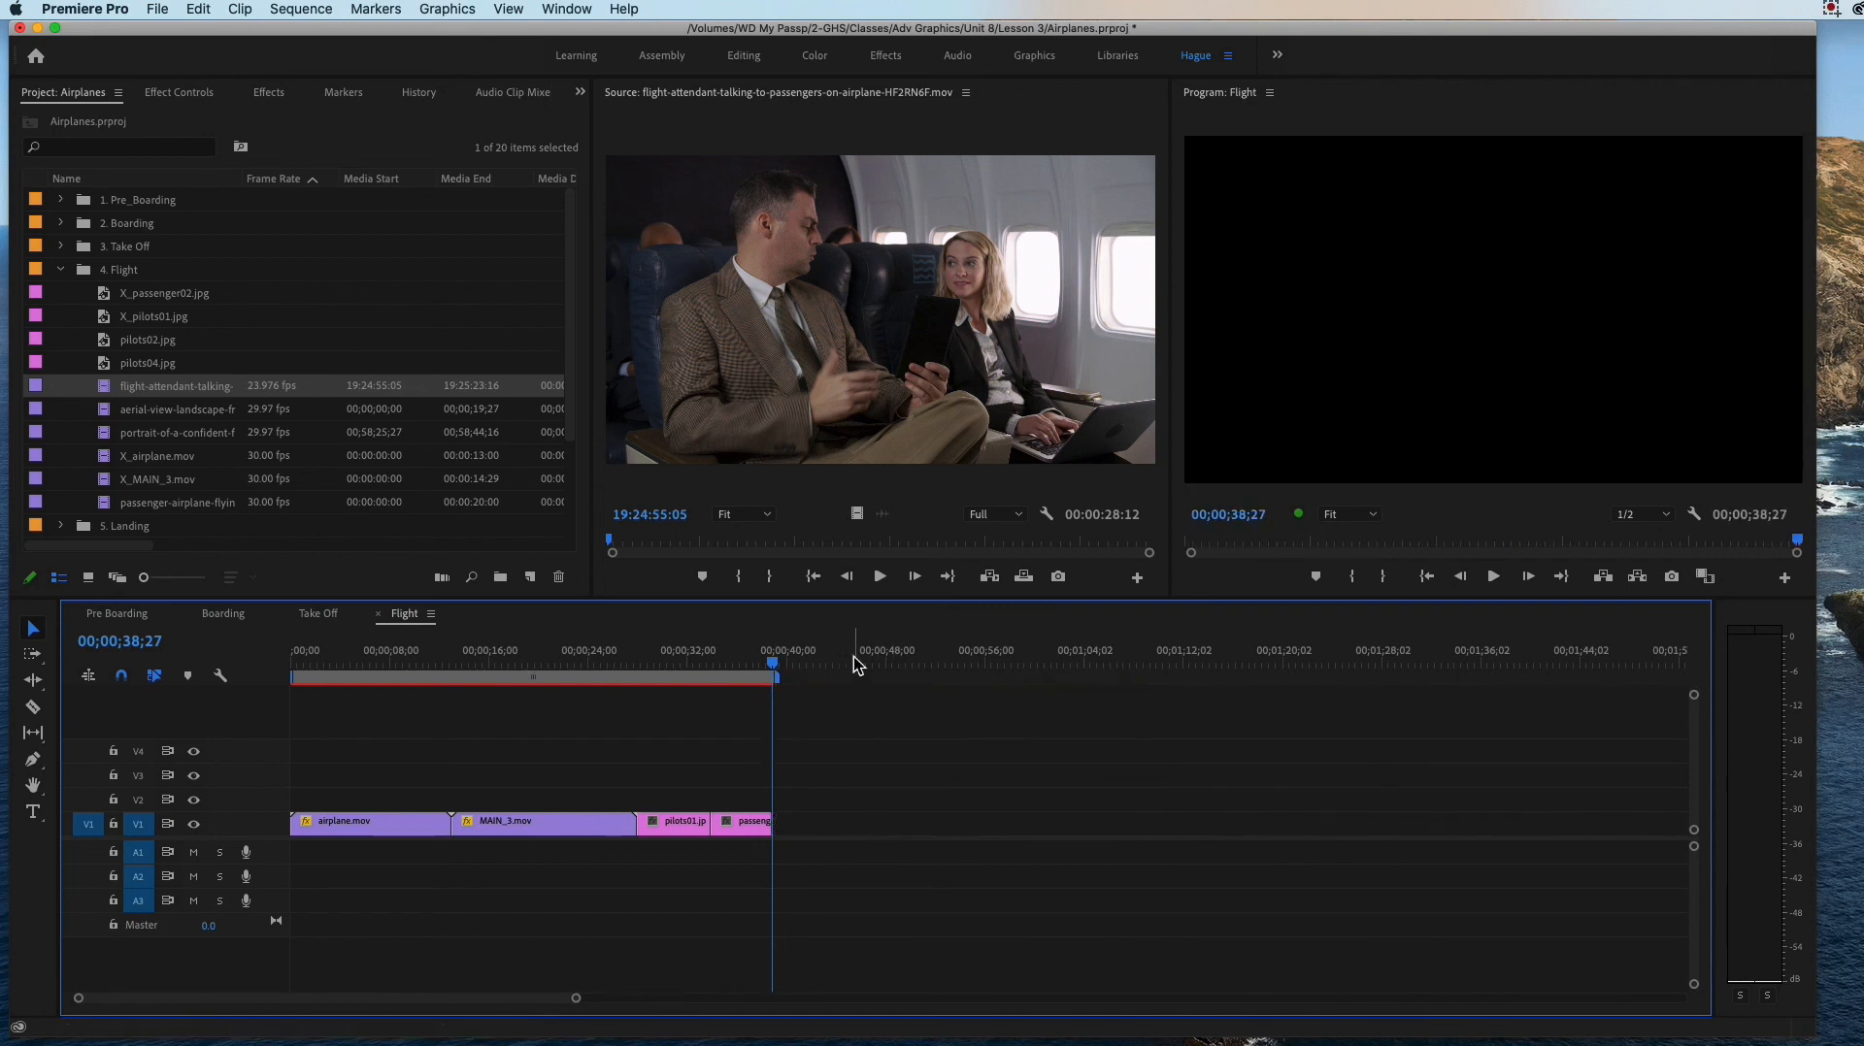
Step: Mark the flight-attendant source clip from 19:25:09:04 to 19:25:20:08 and place that portion on V1 directly after passenger02.jpg
drag(617, 539, 885, 574)
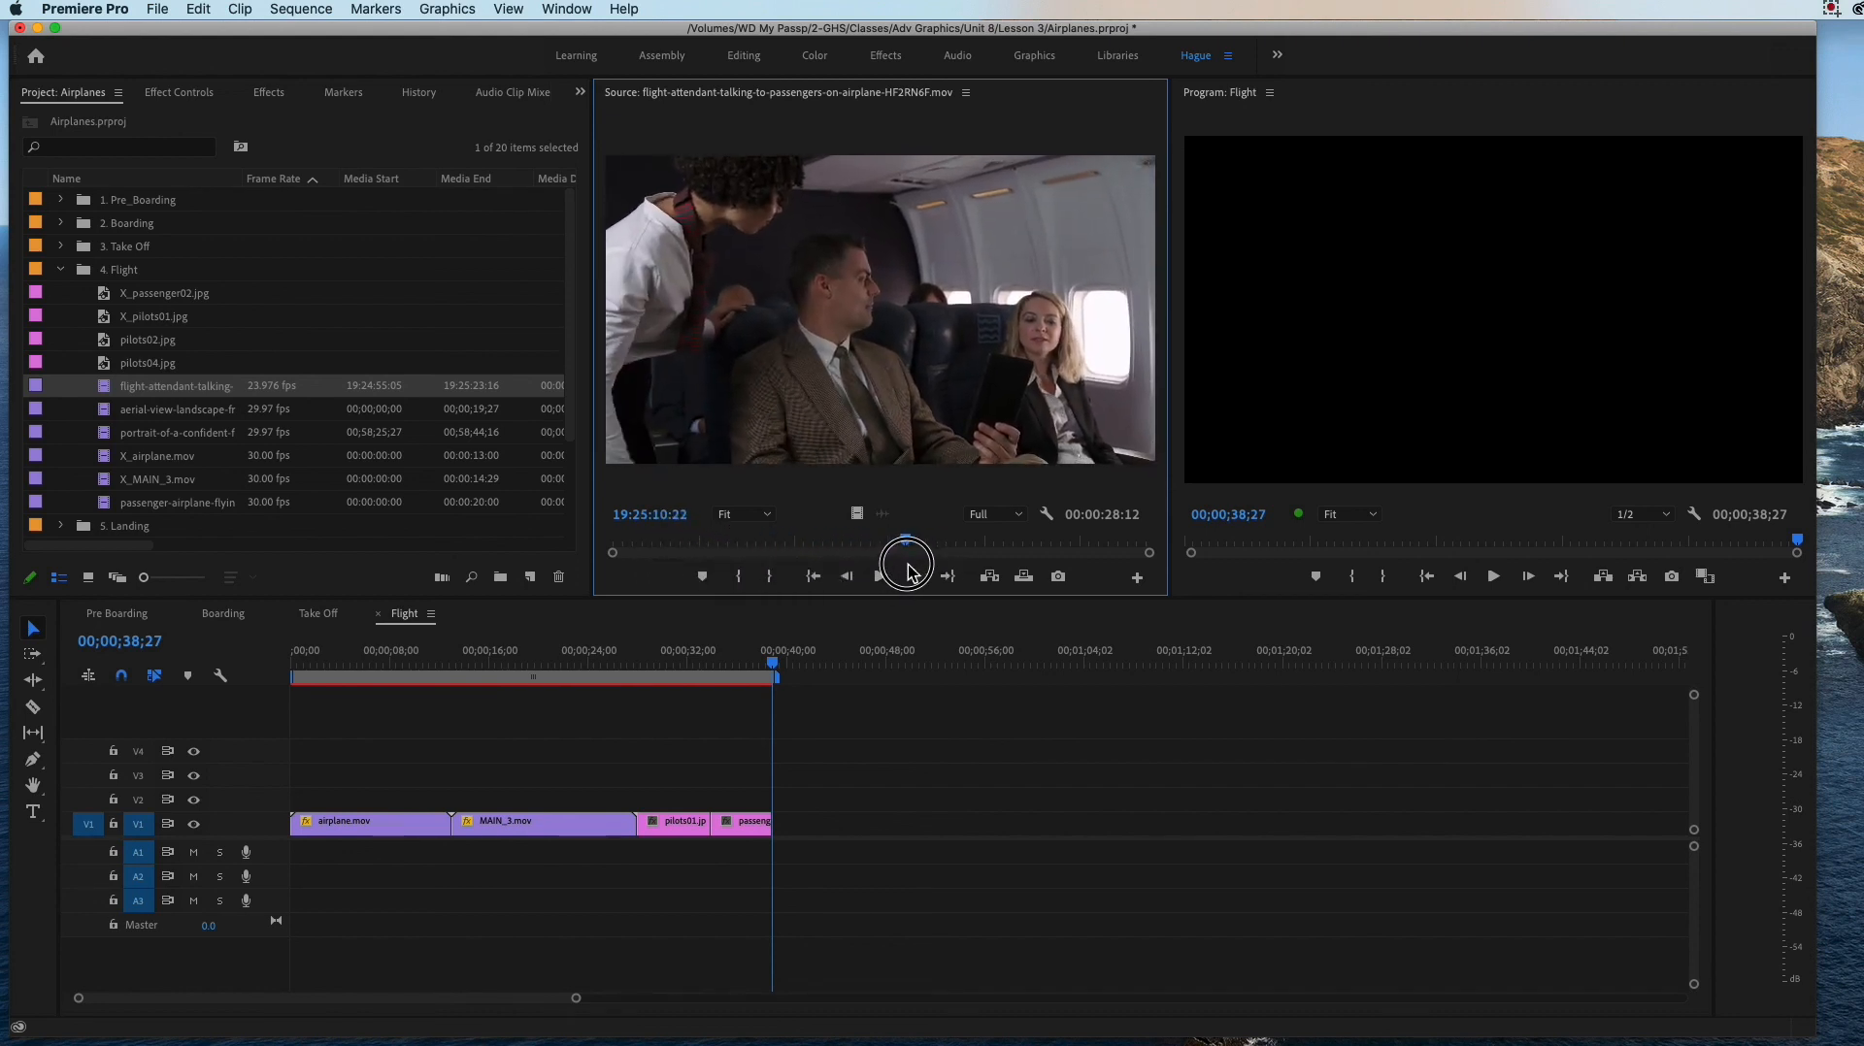
drag(925, 573, 877, 579)
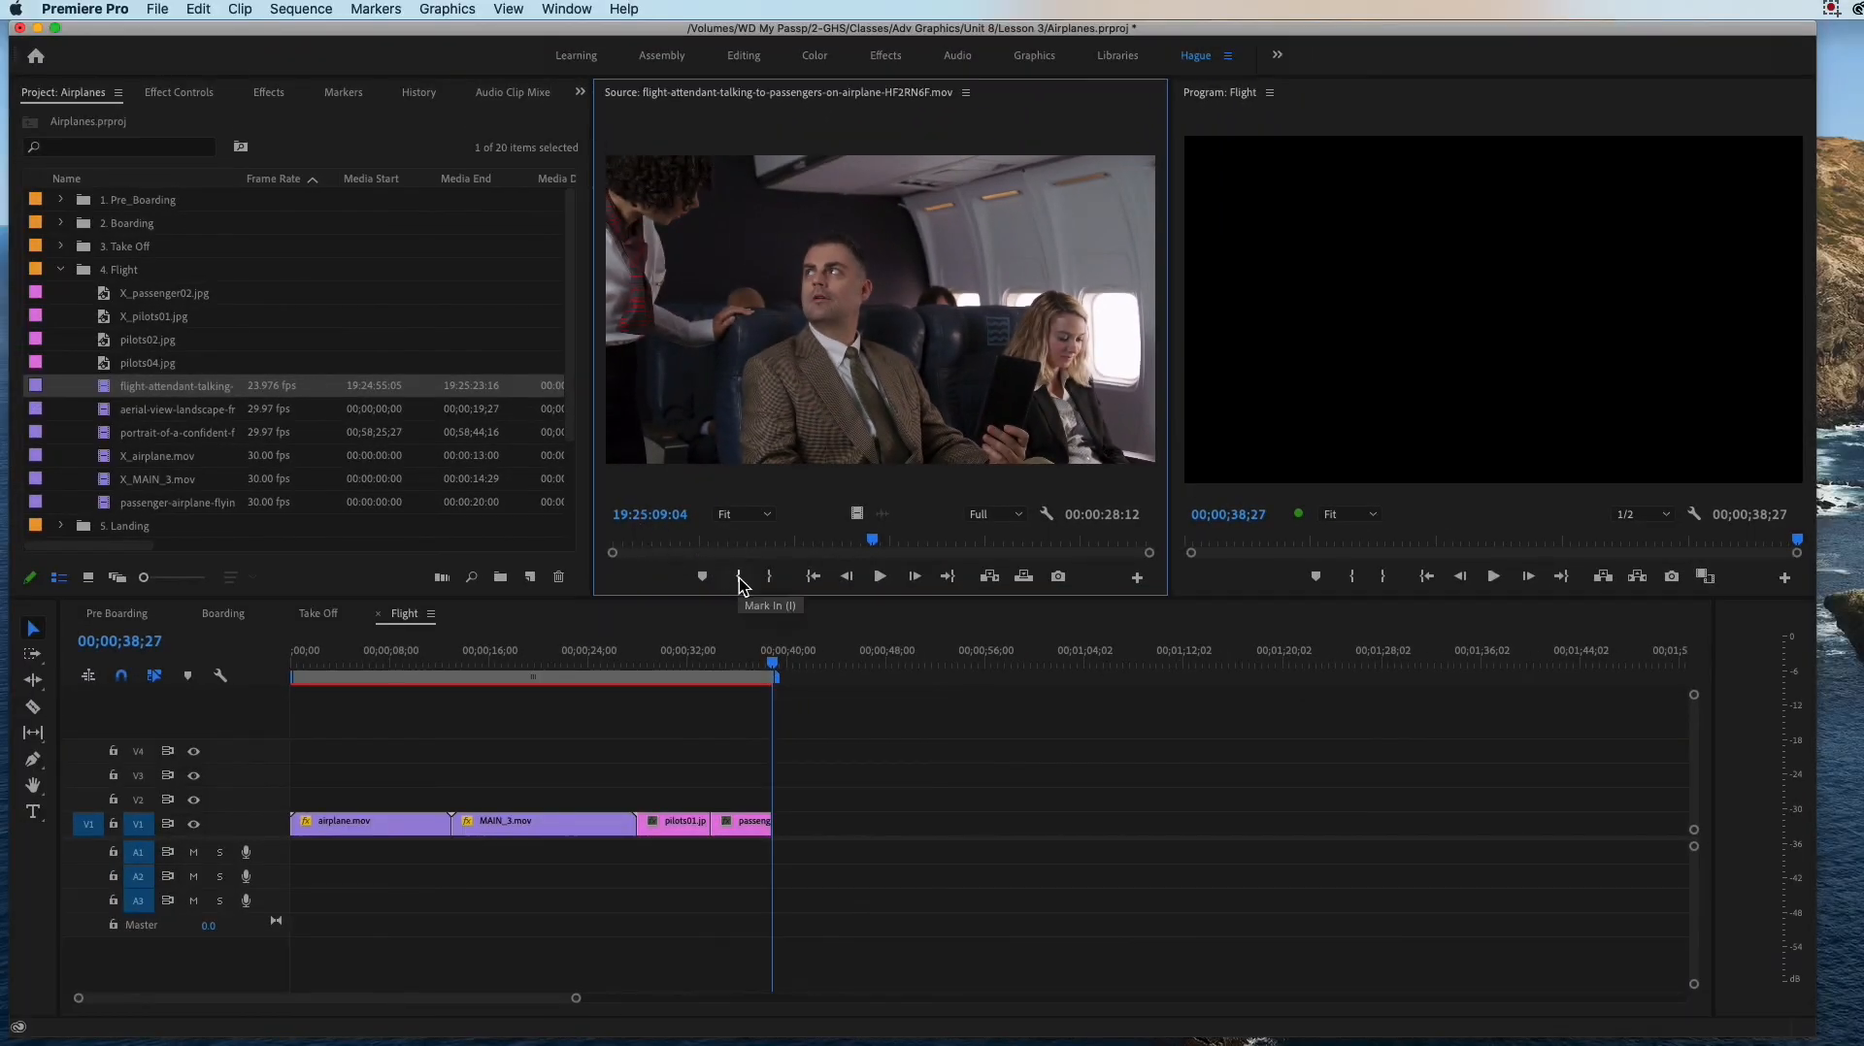
click(753, 589)
drag(873, 535, 1090, 541)
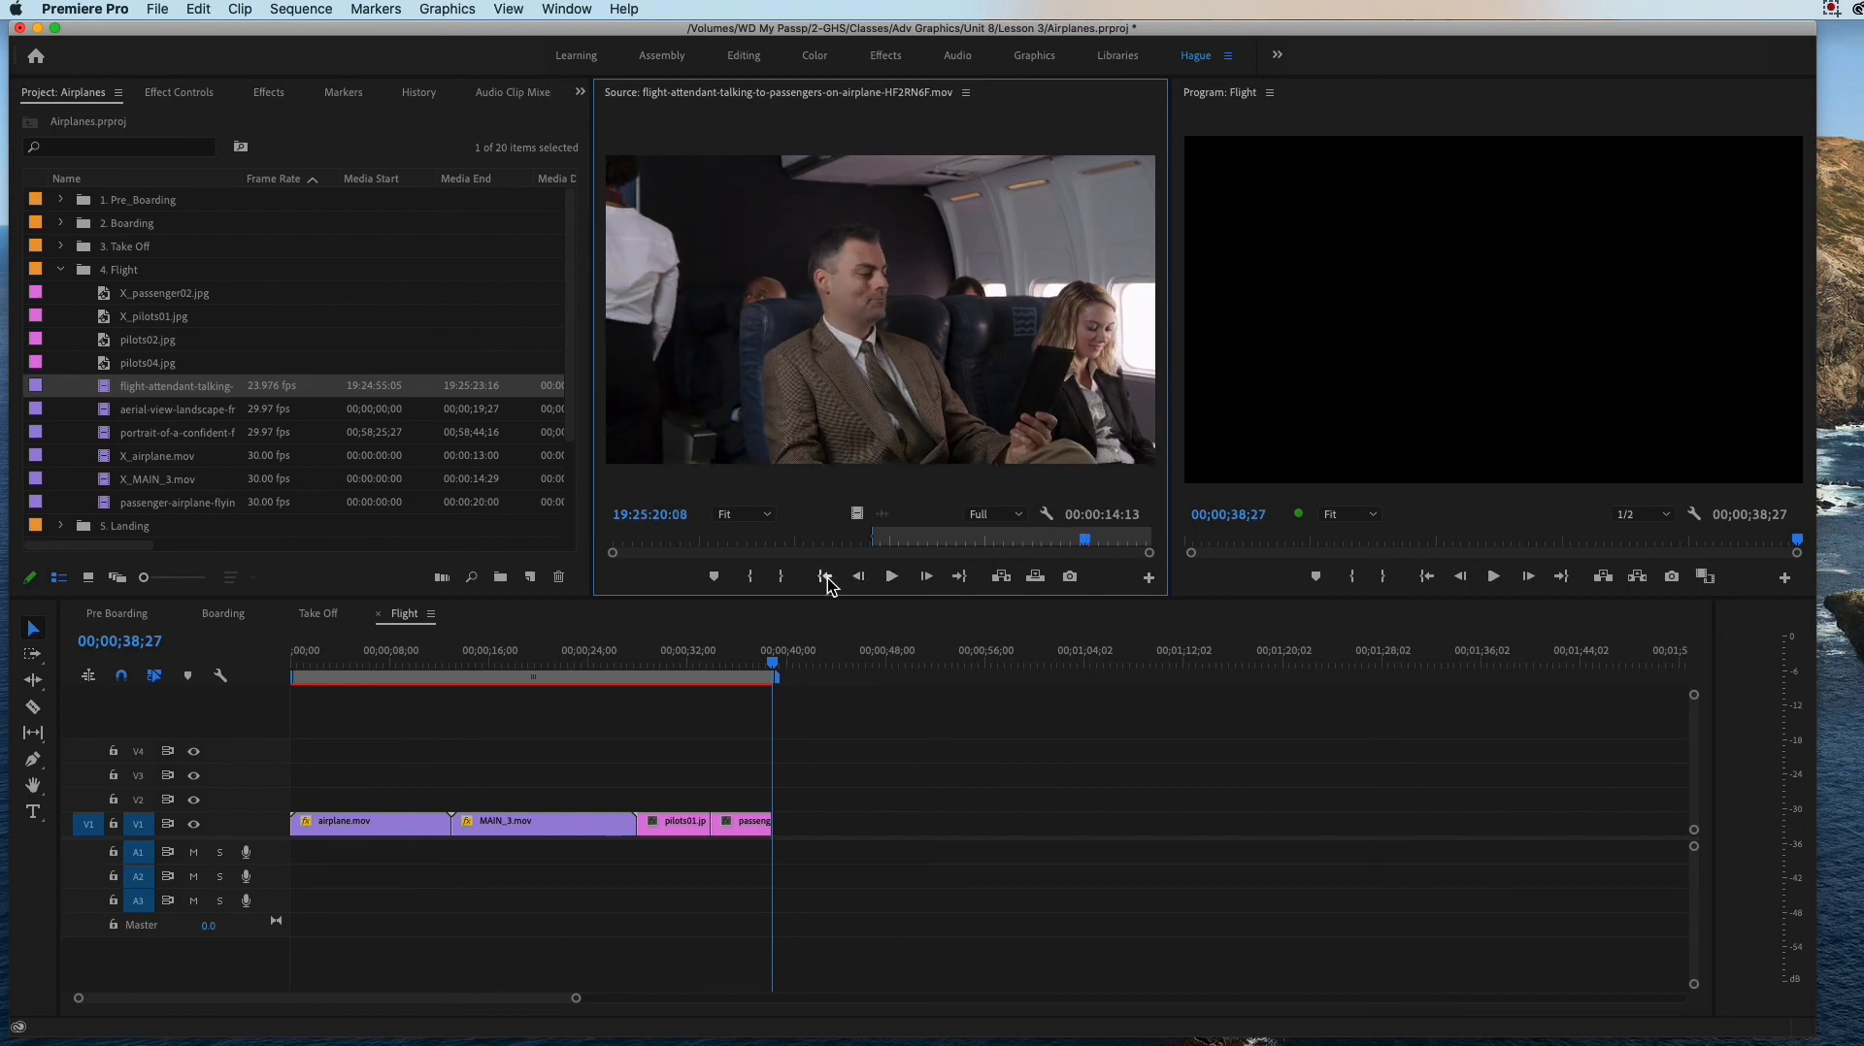
click(782, 578)
drag(866, 513, 780, 831)
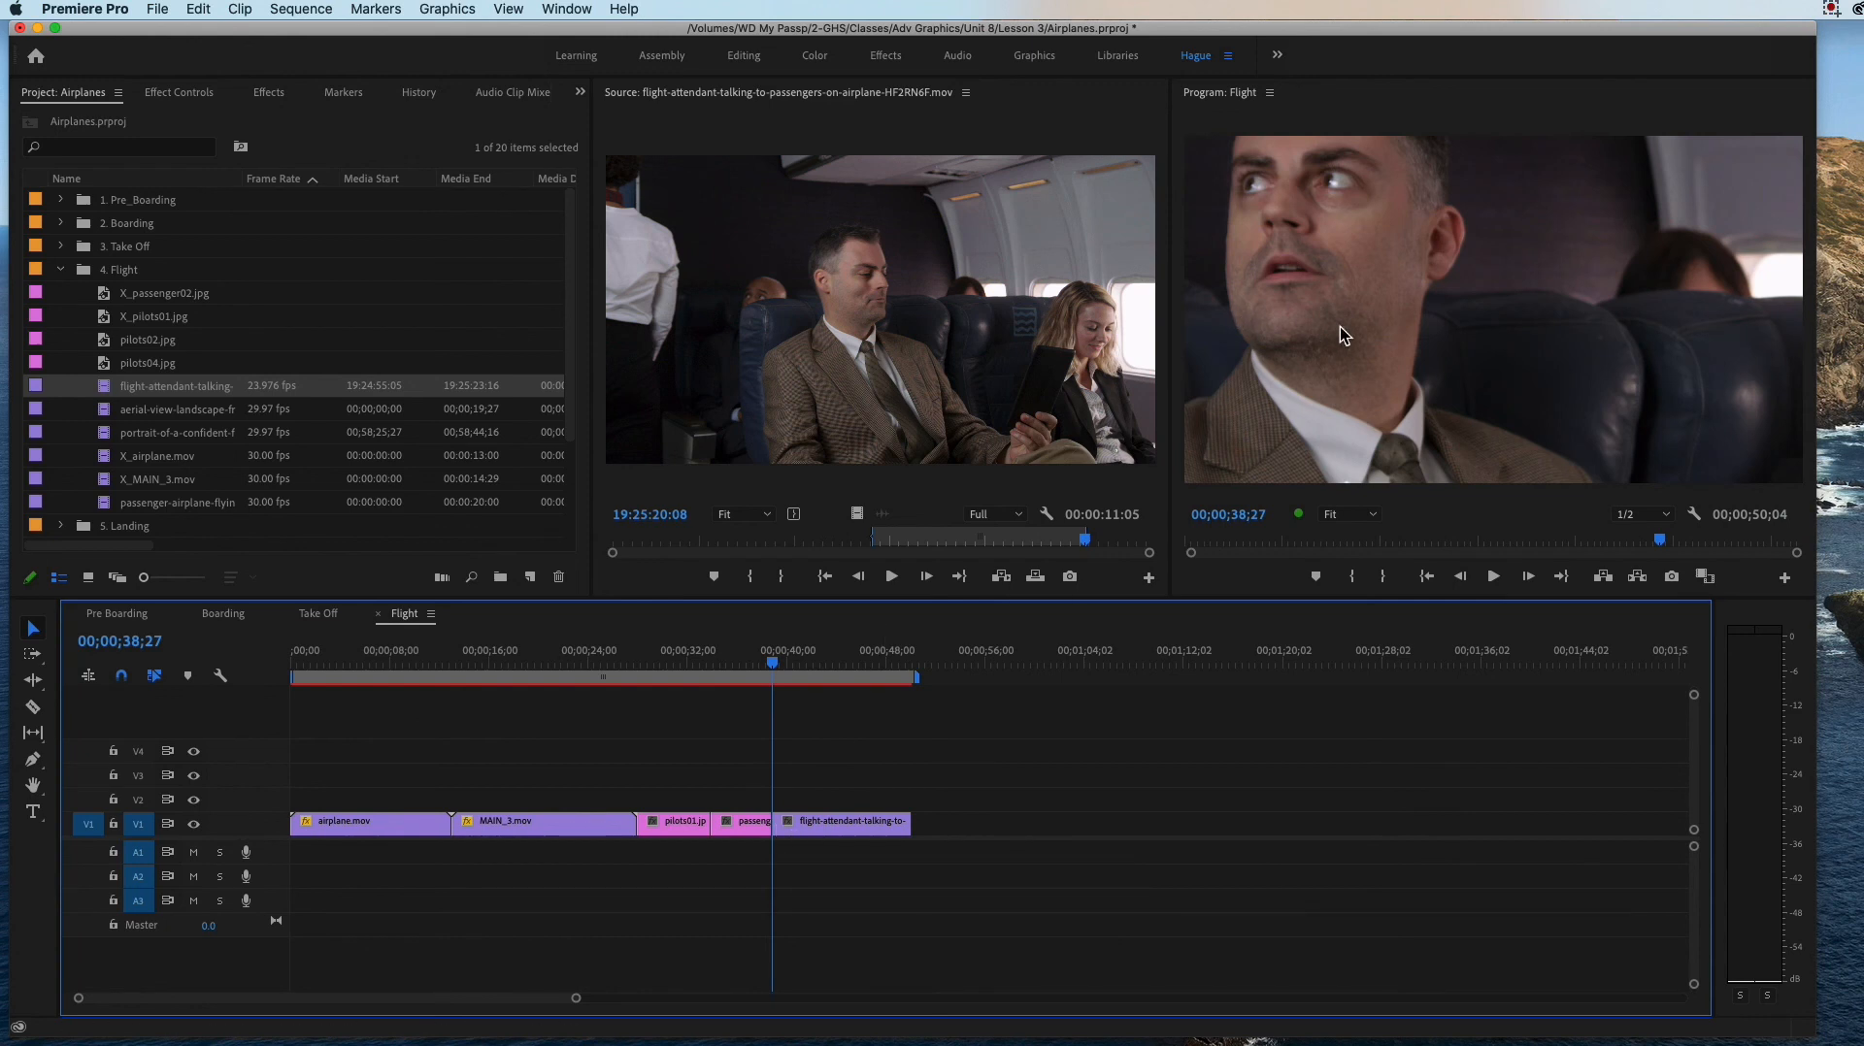
Step: Scale the flight-attendant clip on V1 down to 33.0 so the whole shot fits the frame
click(823, 650)
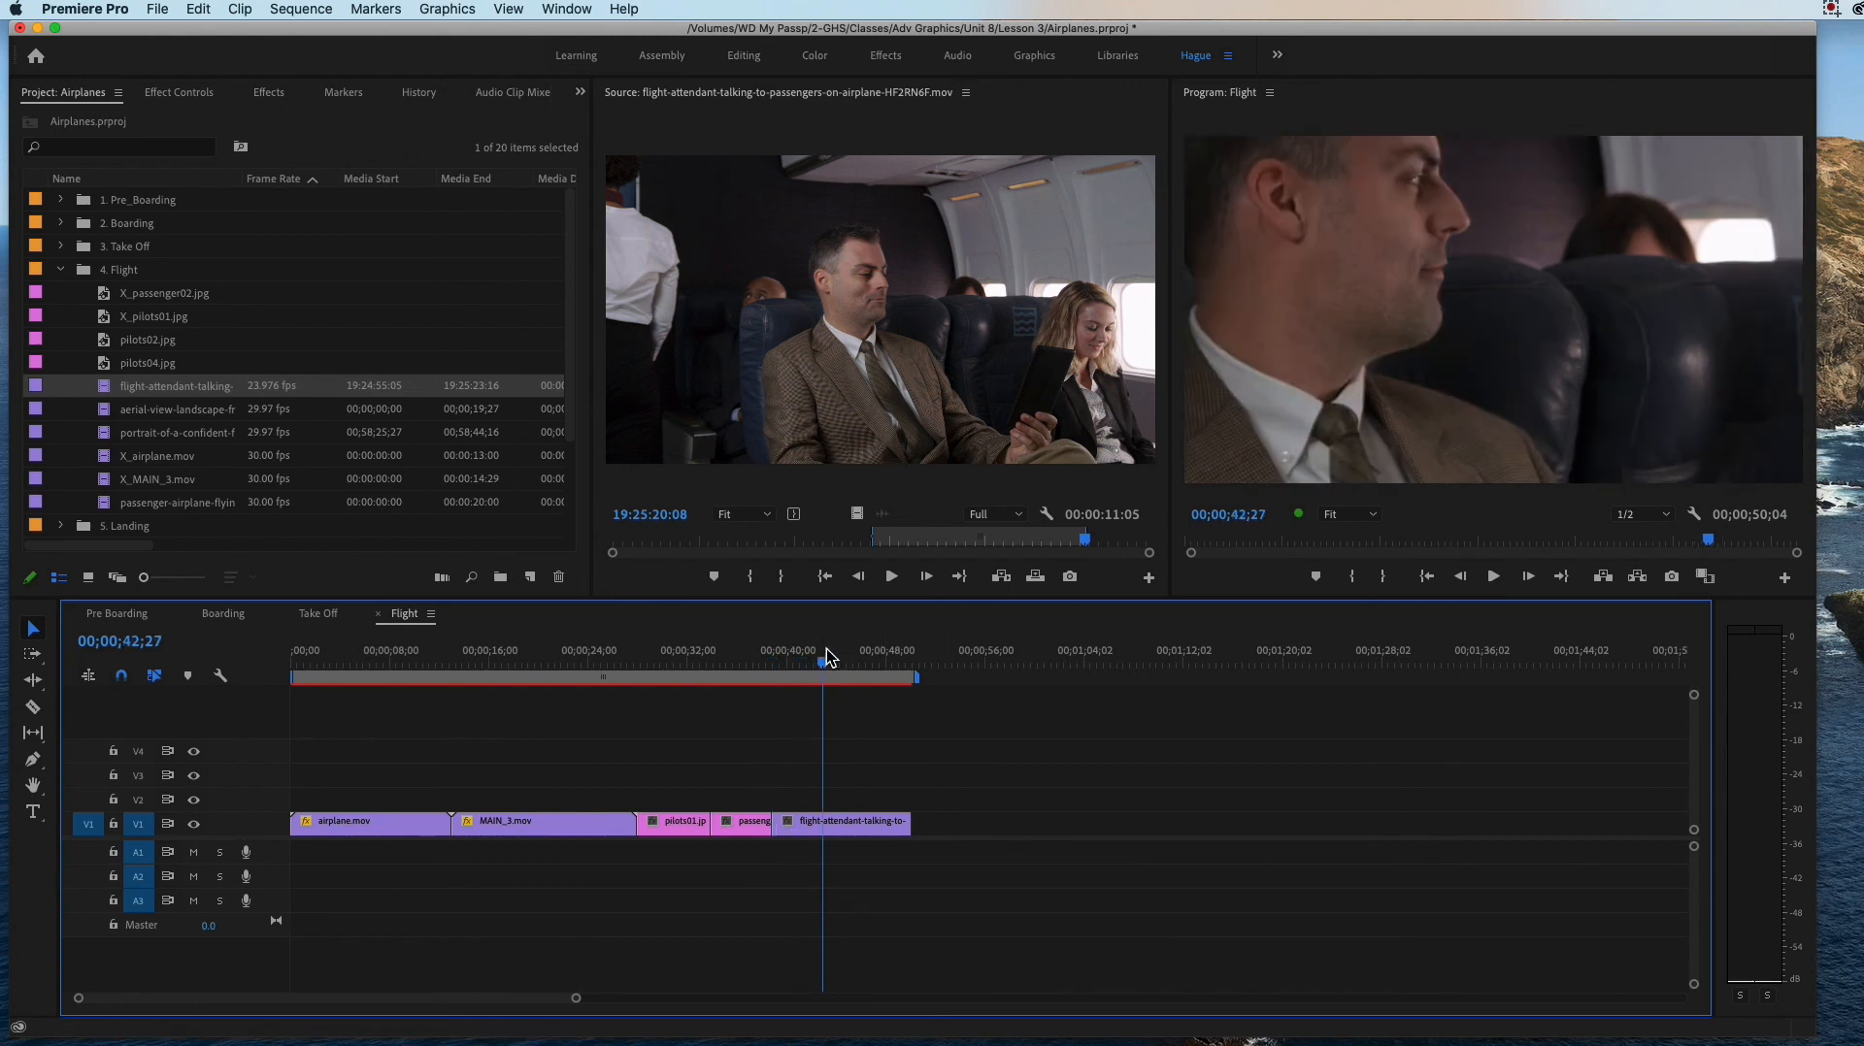
click(854, 824)
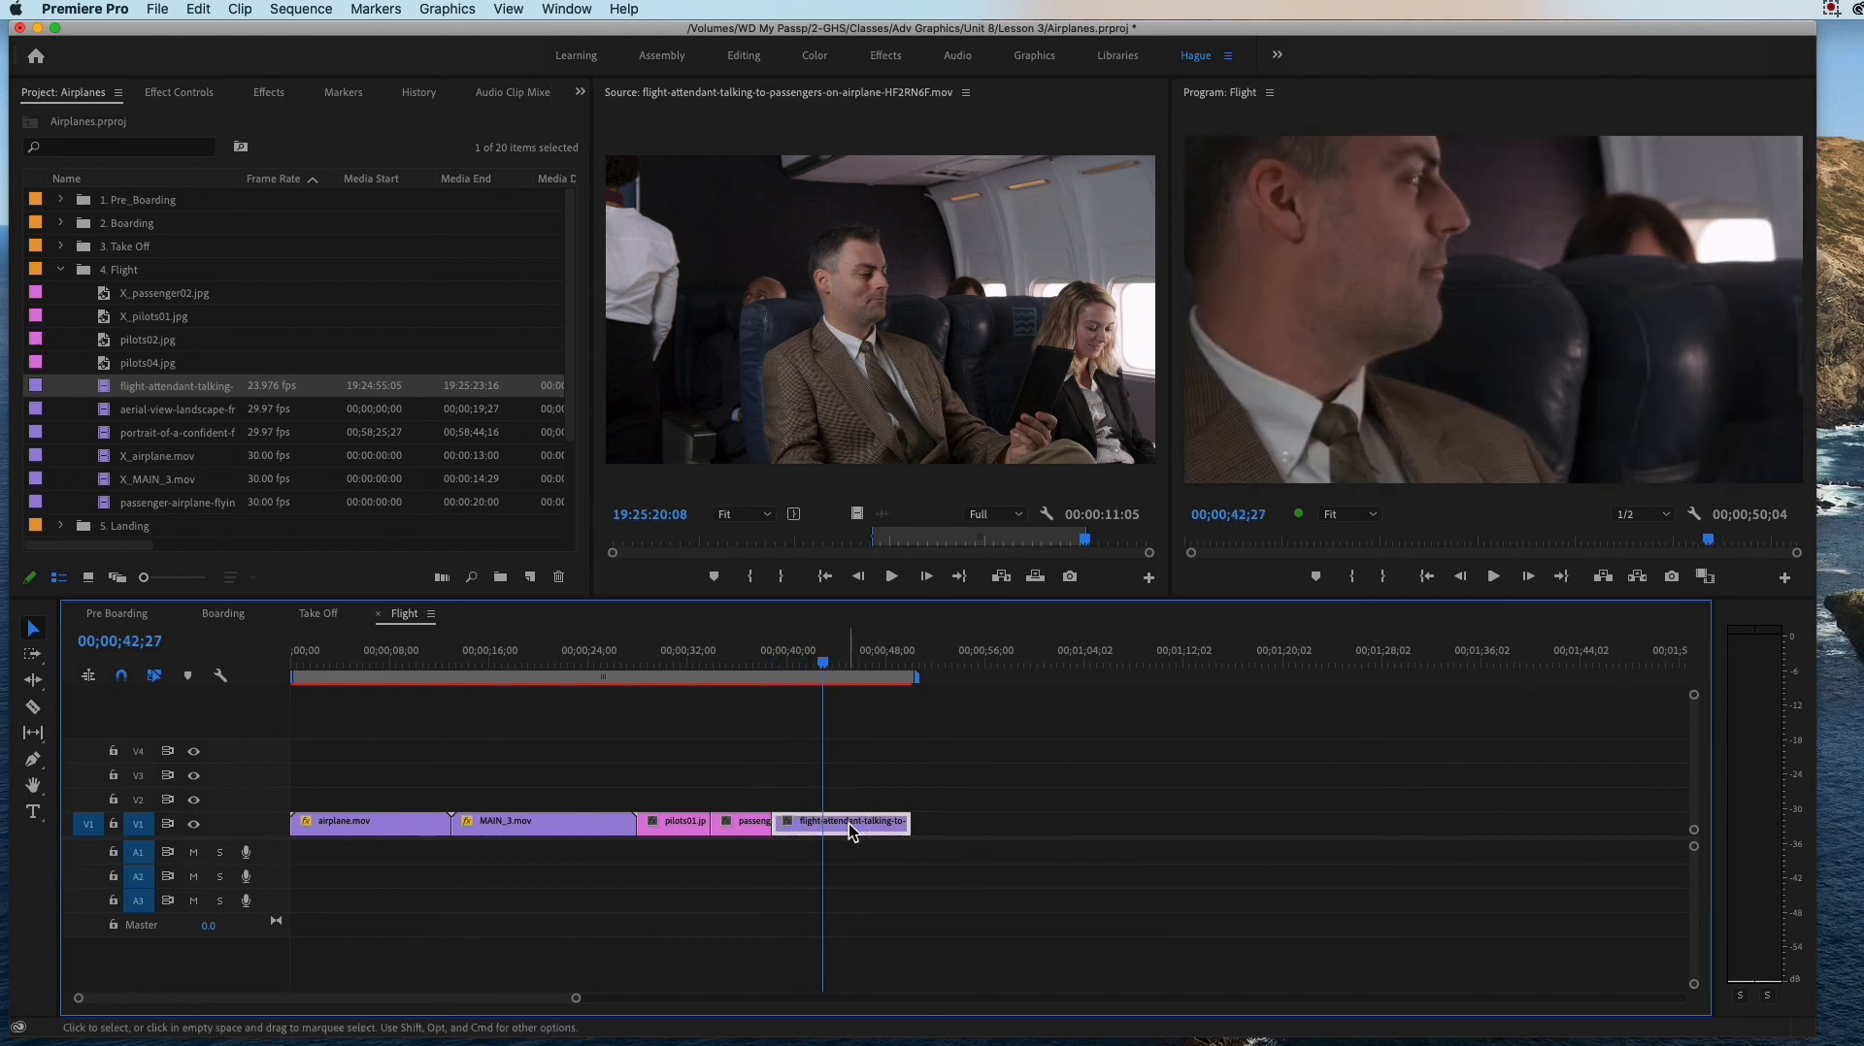
click(191, 104)
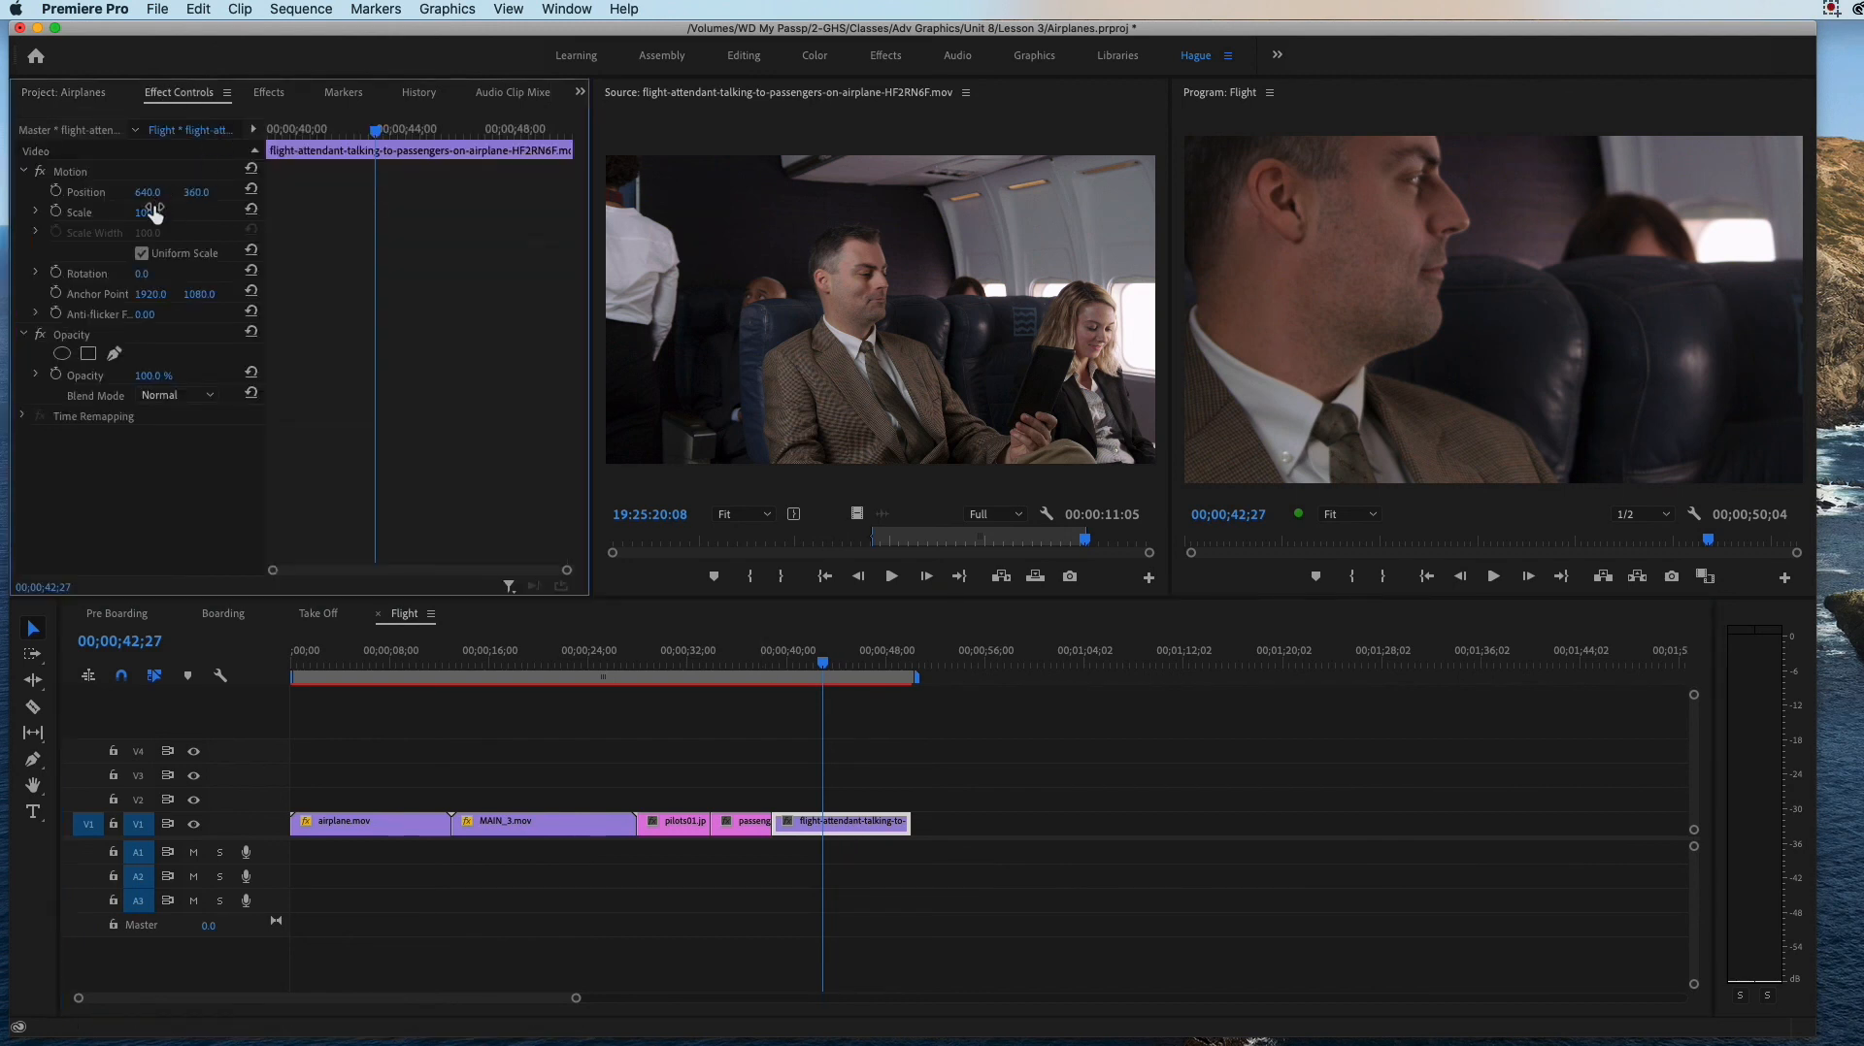
drag(148, 213, 84, 212)
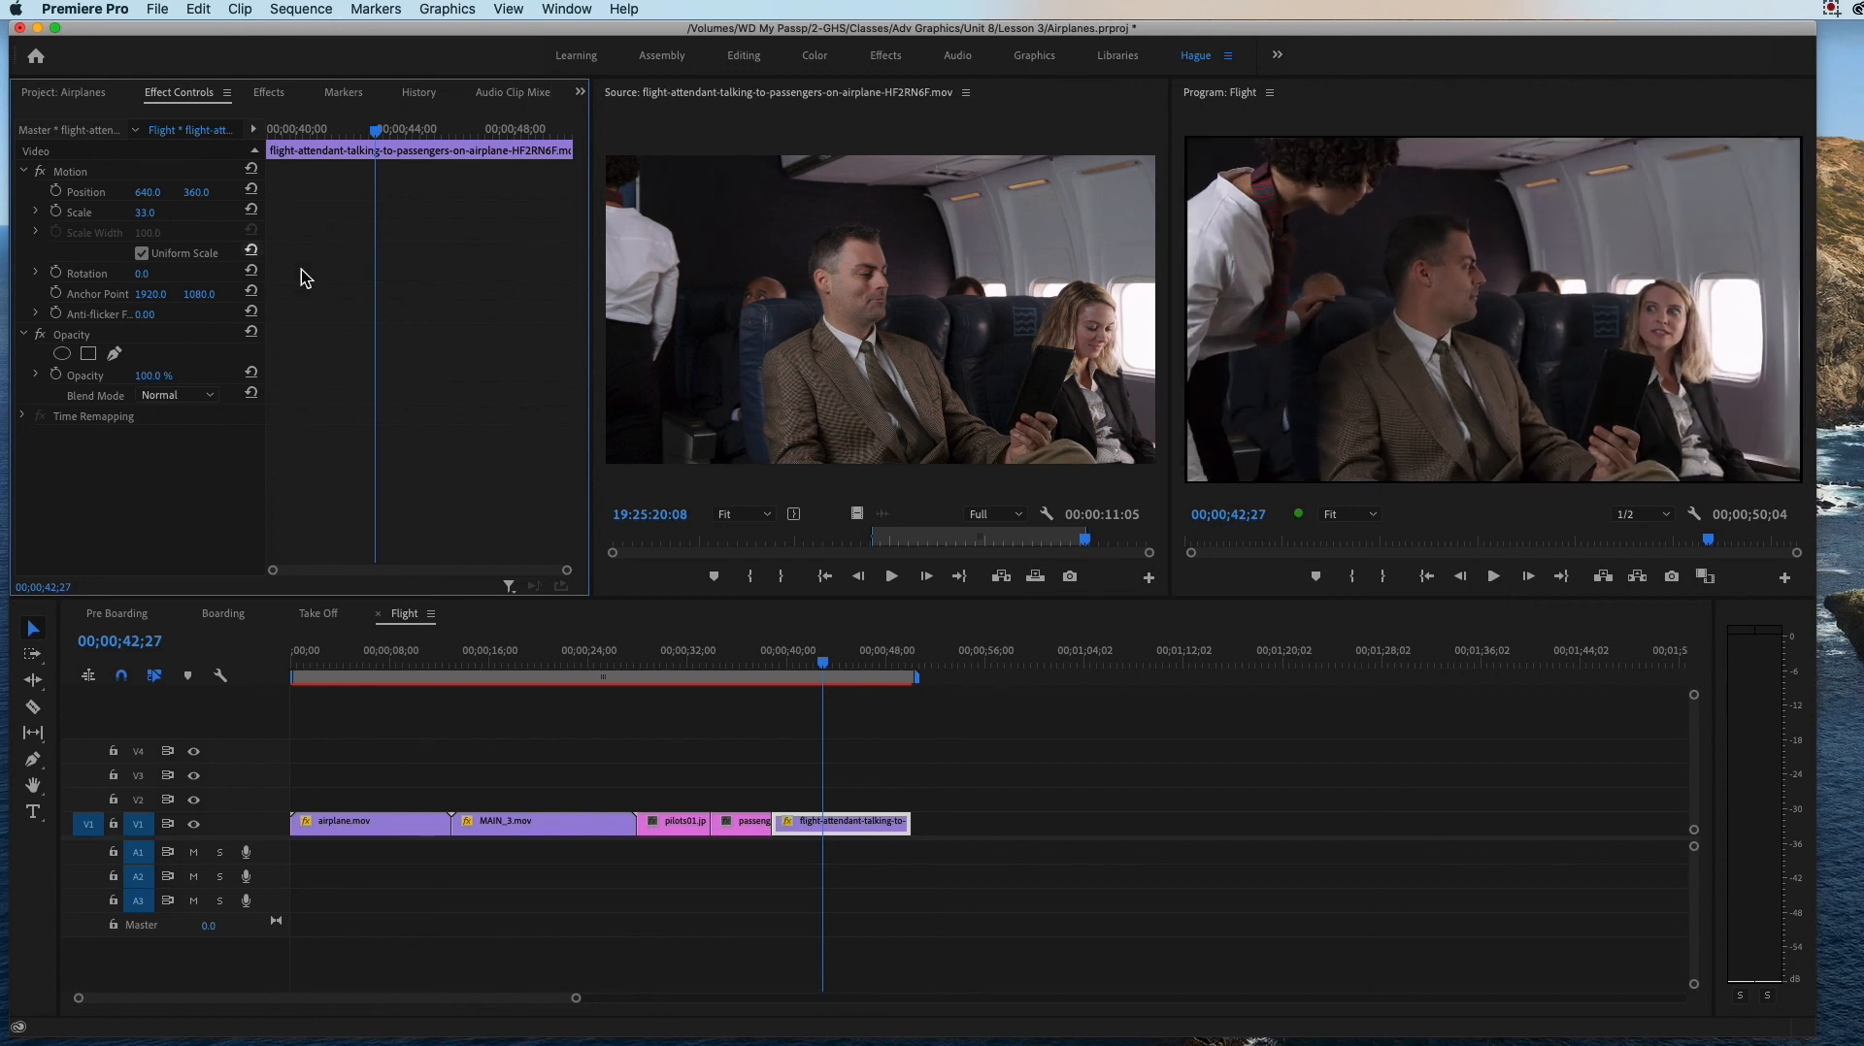
Step: Add the prefix X_ to the name of the flight-attendant-talking-to-passengers clip in the 4. Flight bin
click(64, 97)
click(129, 385)
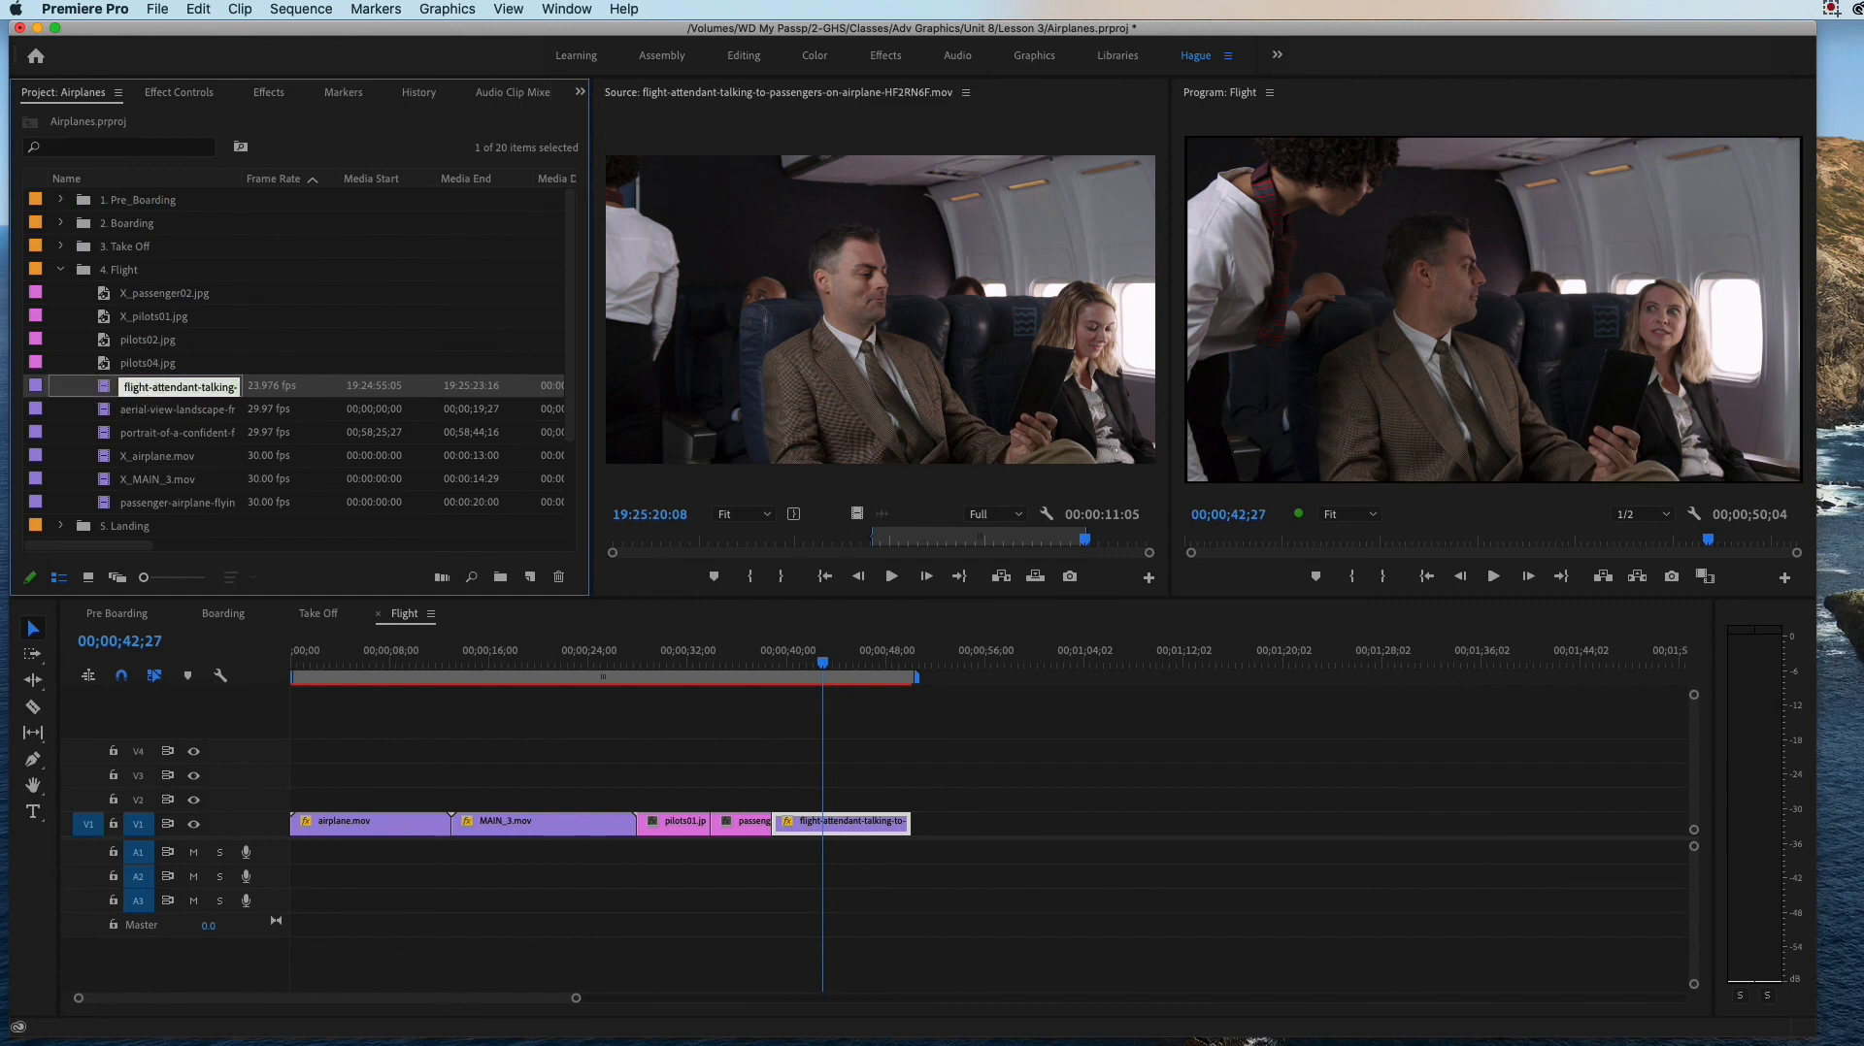
text(X_)
Step: Preview the aerial-view-landscape clip, place it in full on V1 after the flight-attendant clip, and undo the placement
double_click(146, 409)
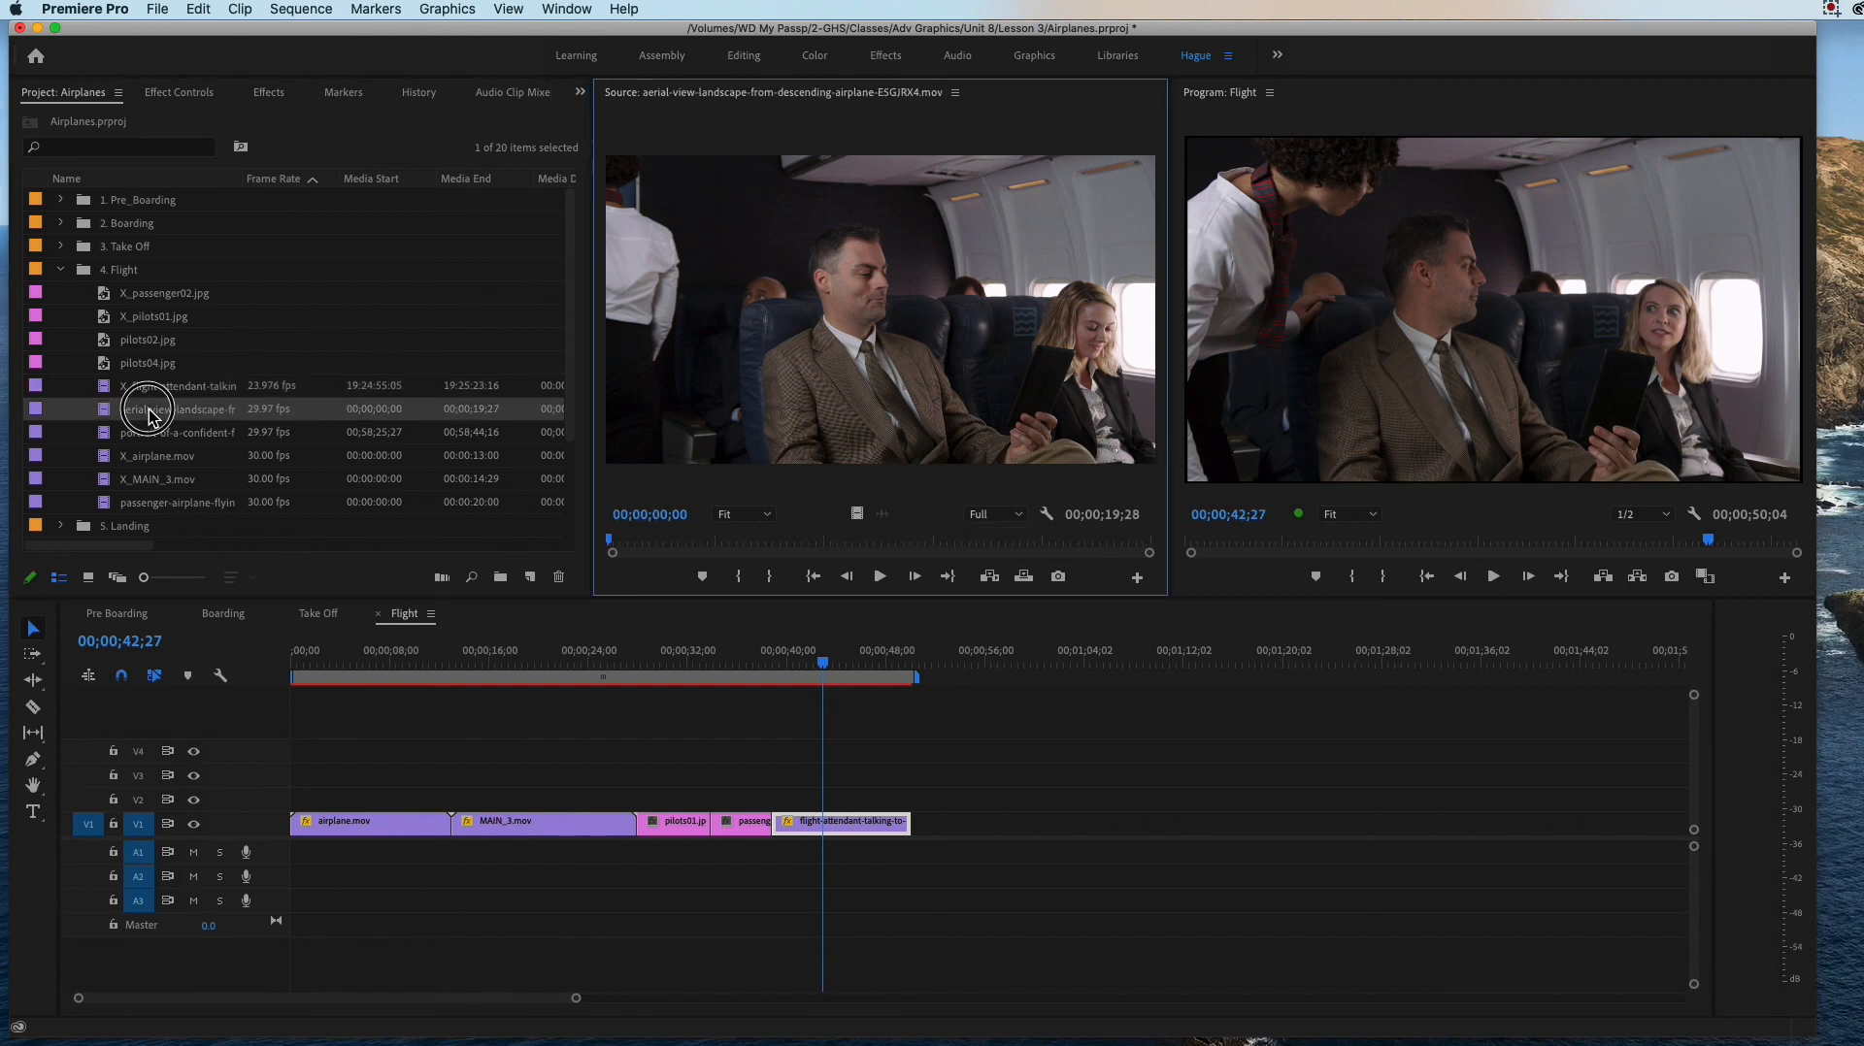
mouse_move(610, 541)
mouse_down()
mouse_move(1115, 552)
mouse_move(619, 564)
mouse_up()
drag(110, 423, 927, 825)
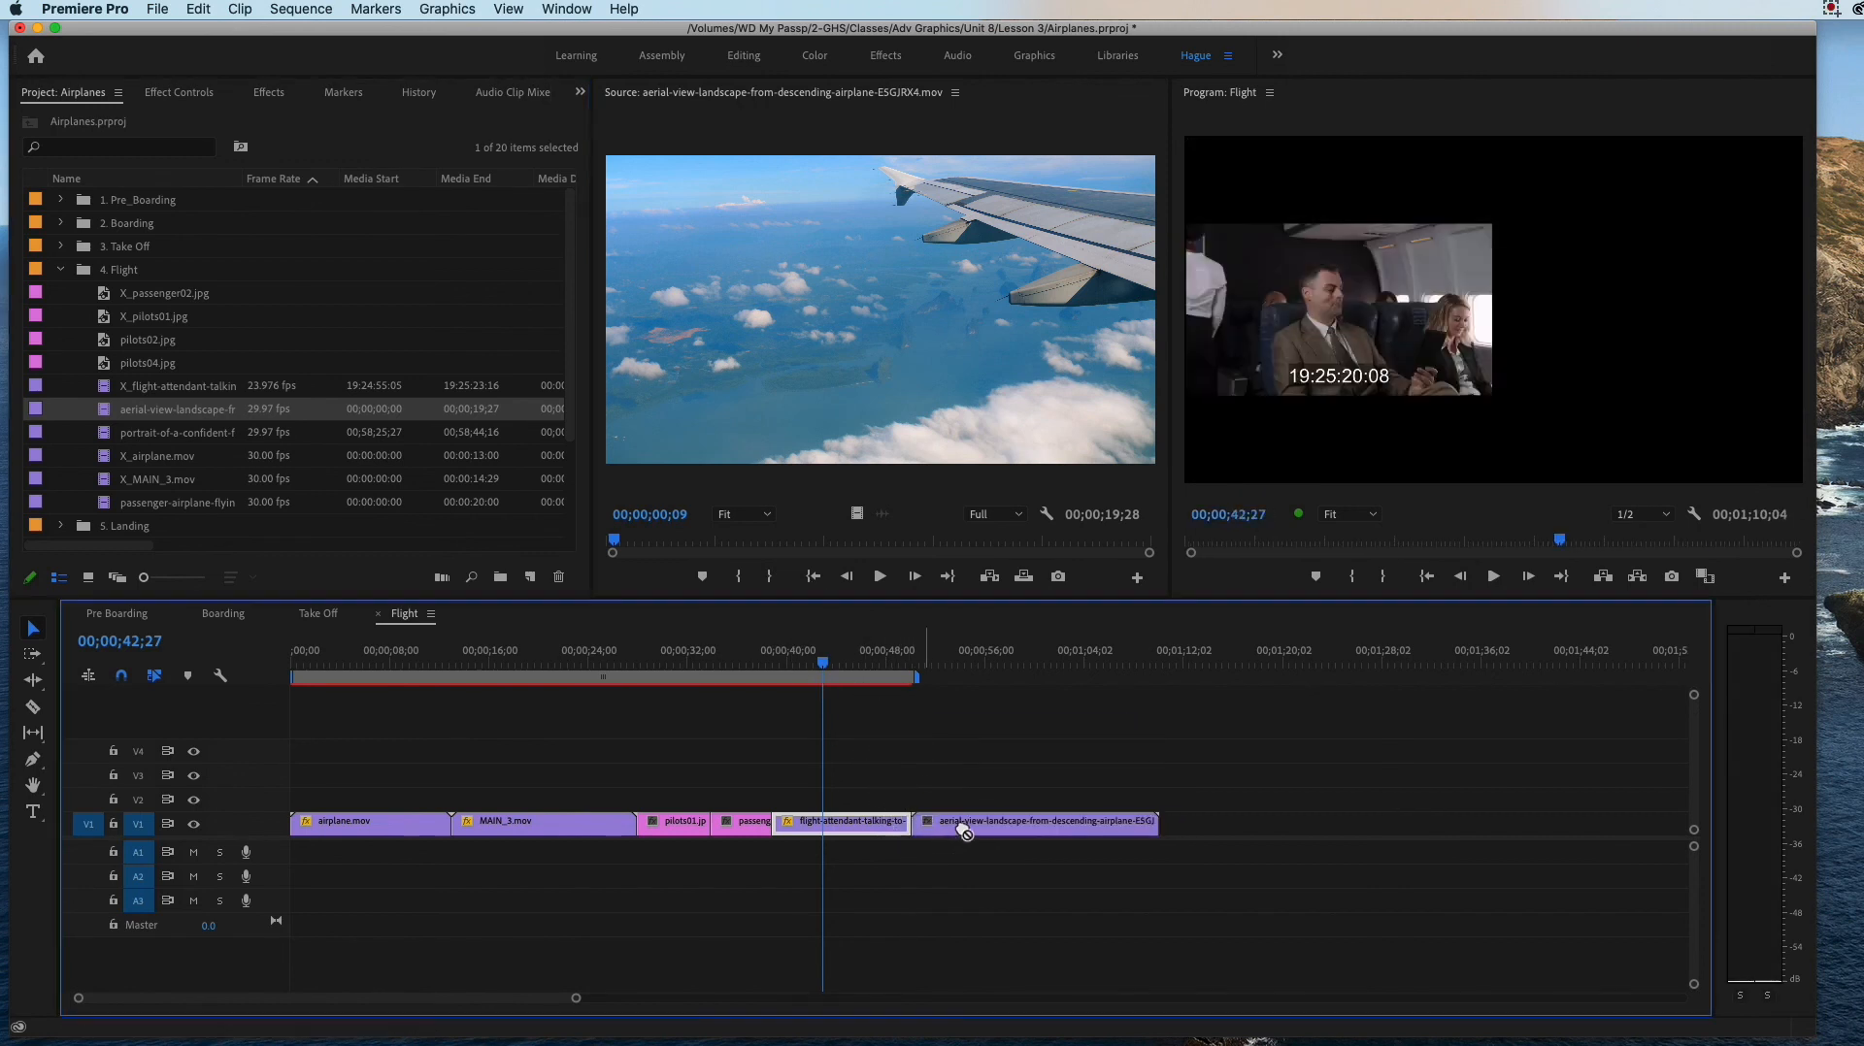
key(super+z)
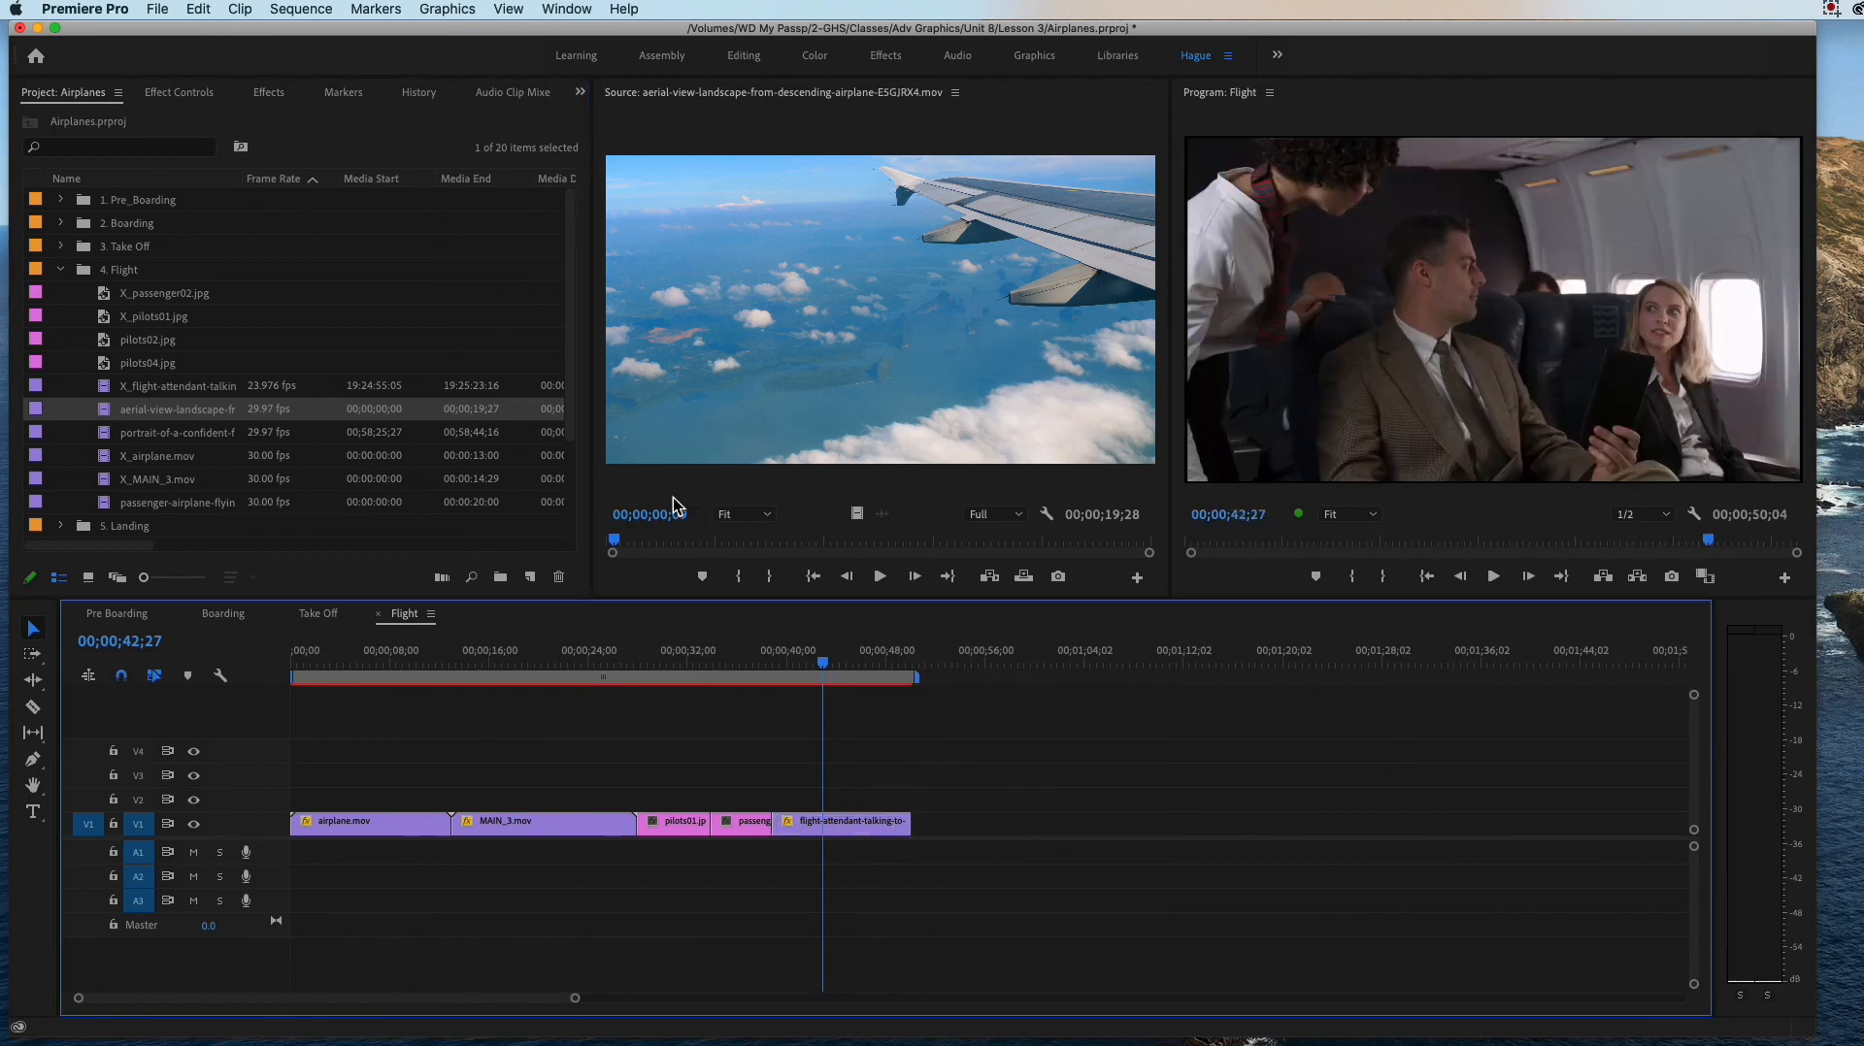
Step: Mark the aerial-view-landscape source clip from 00;00;04;24 to 00;00;11;06 and place that portion on V1 directly after the flight-attendant clip
drag(614, 540, 740, 546)
click(740, 575)
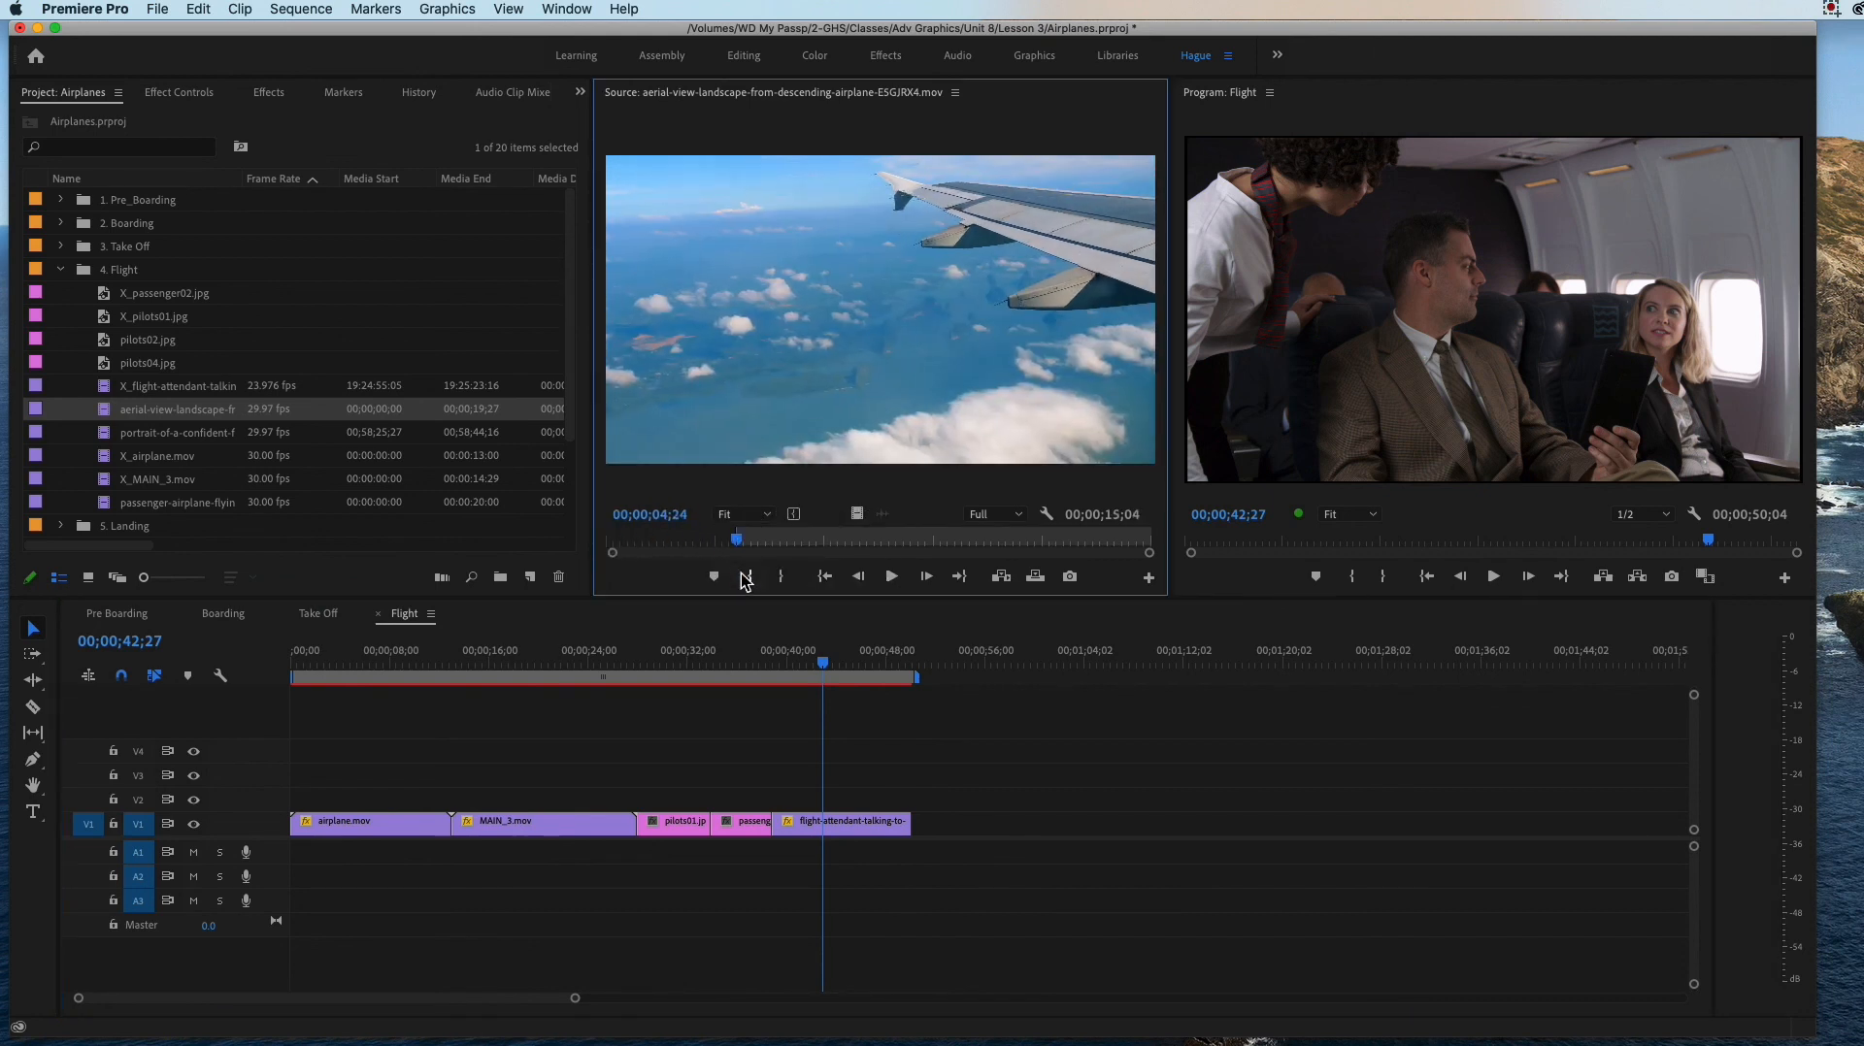
click(741, 542)
drag(740, 549, 911, 546)
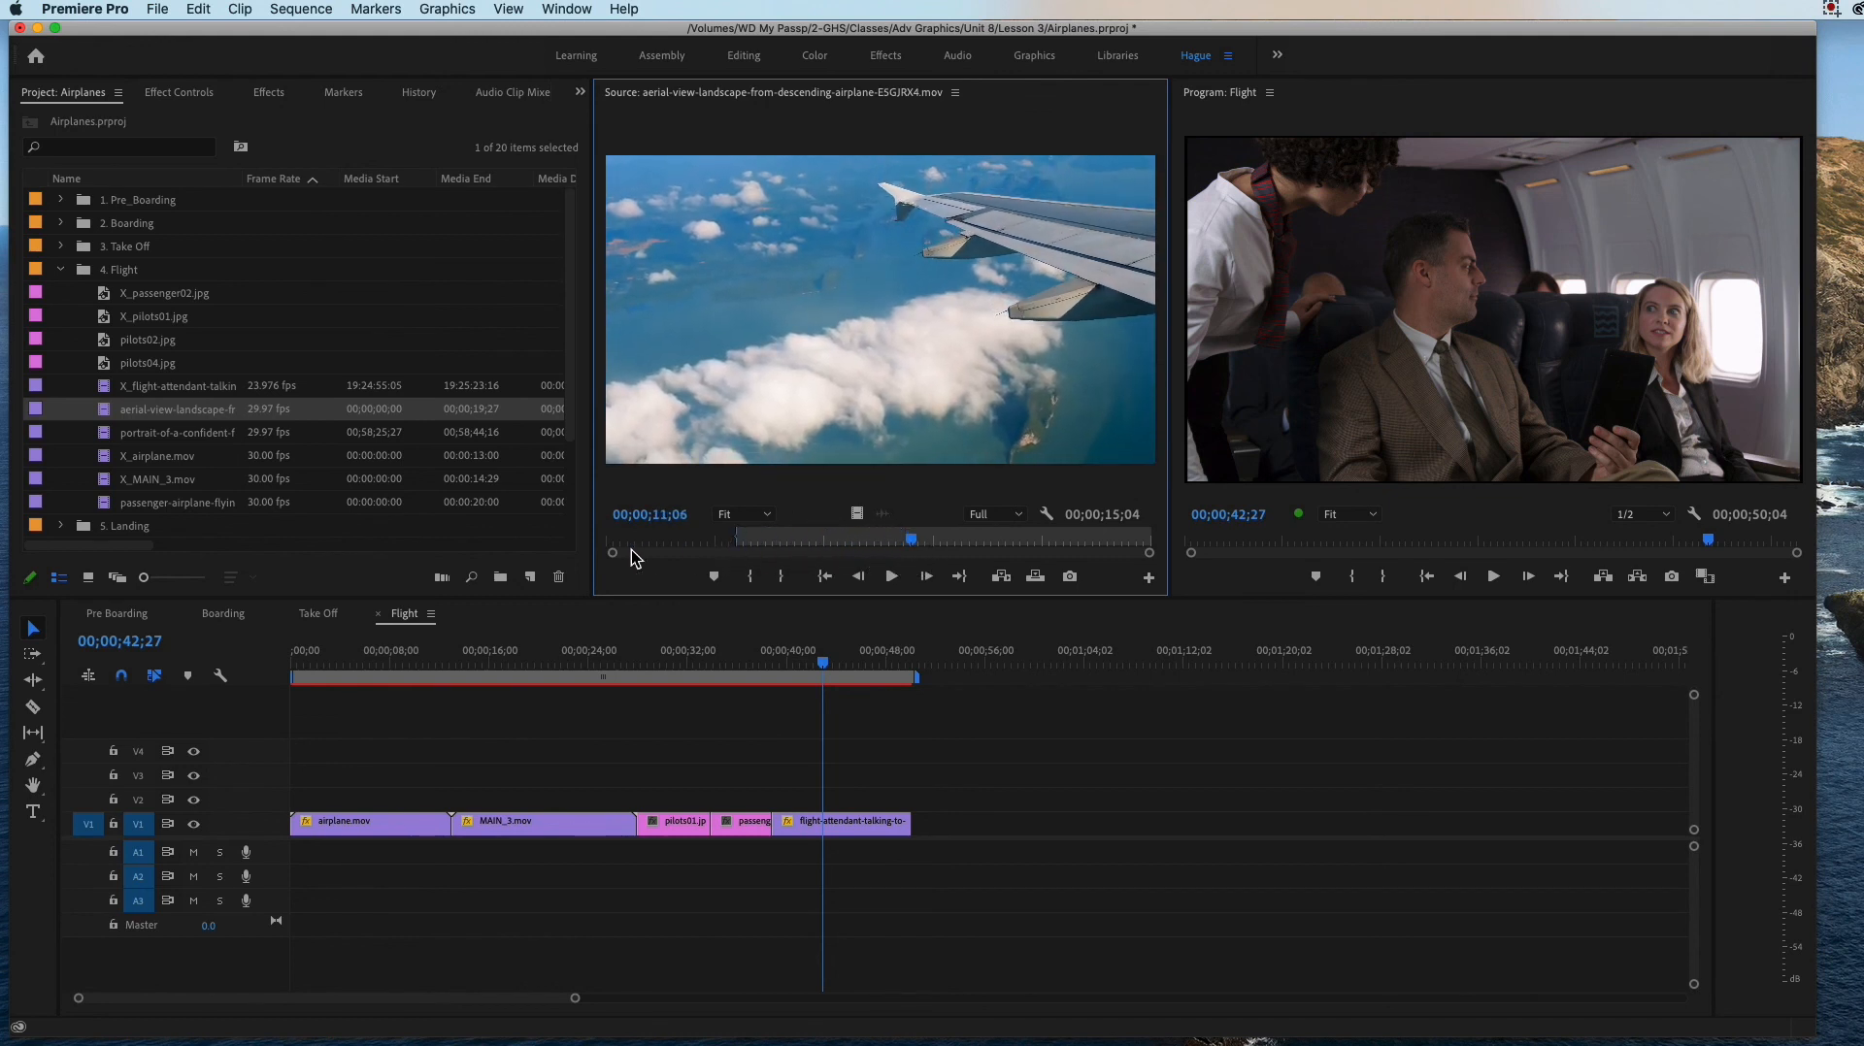
click(780, 577)
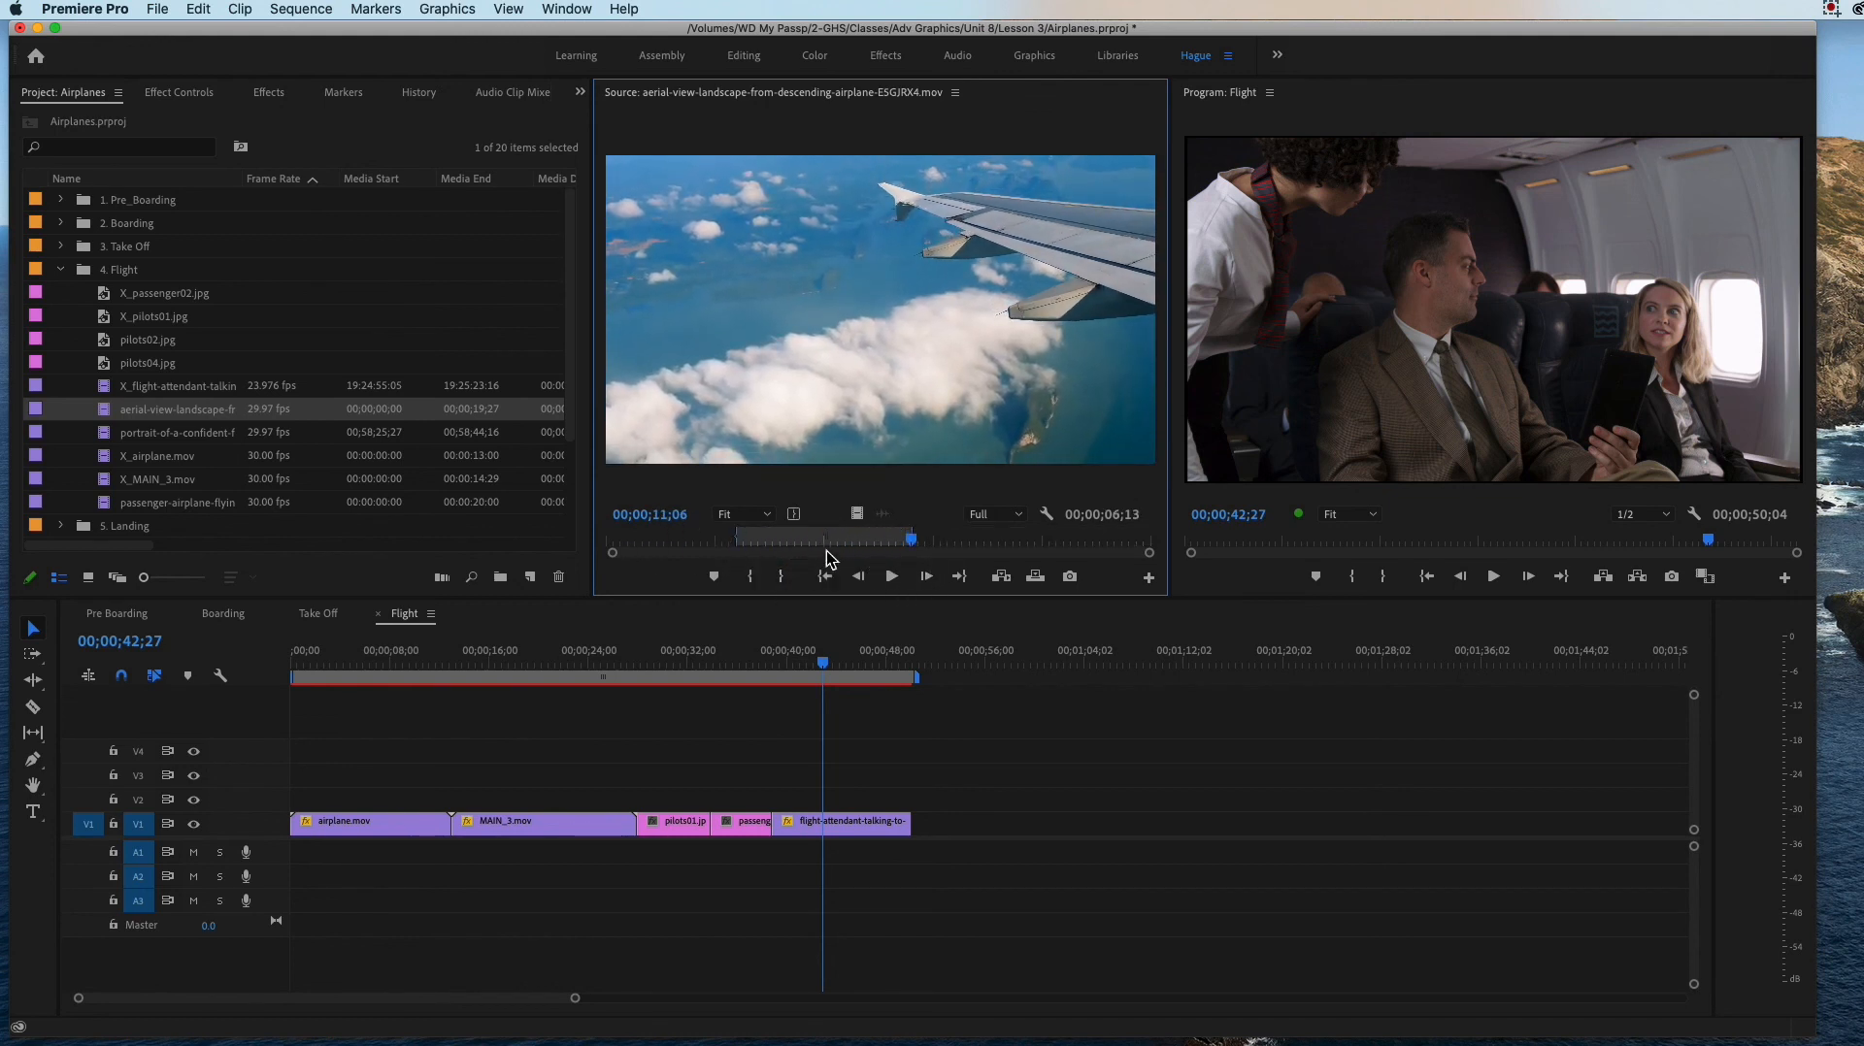
drag(853, 516, 924, 829)
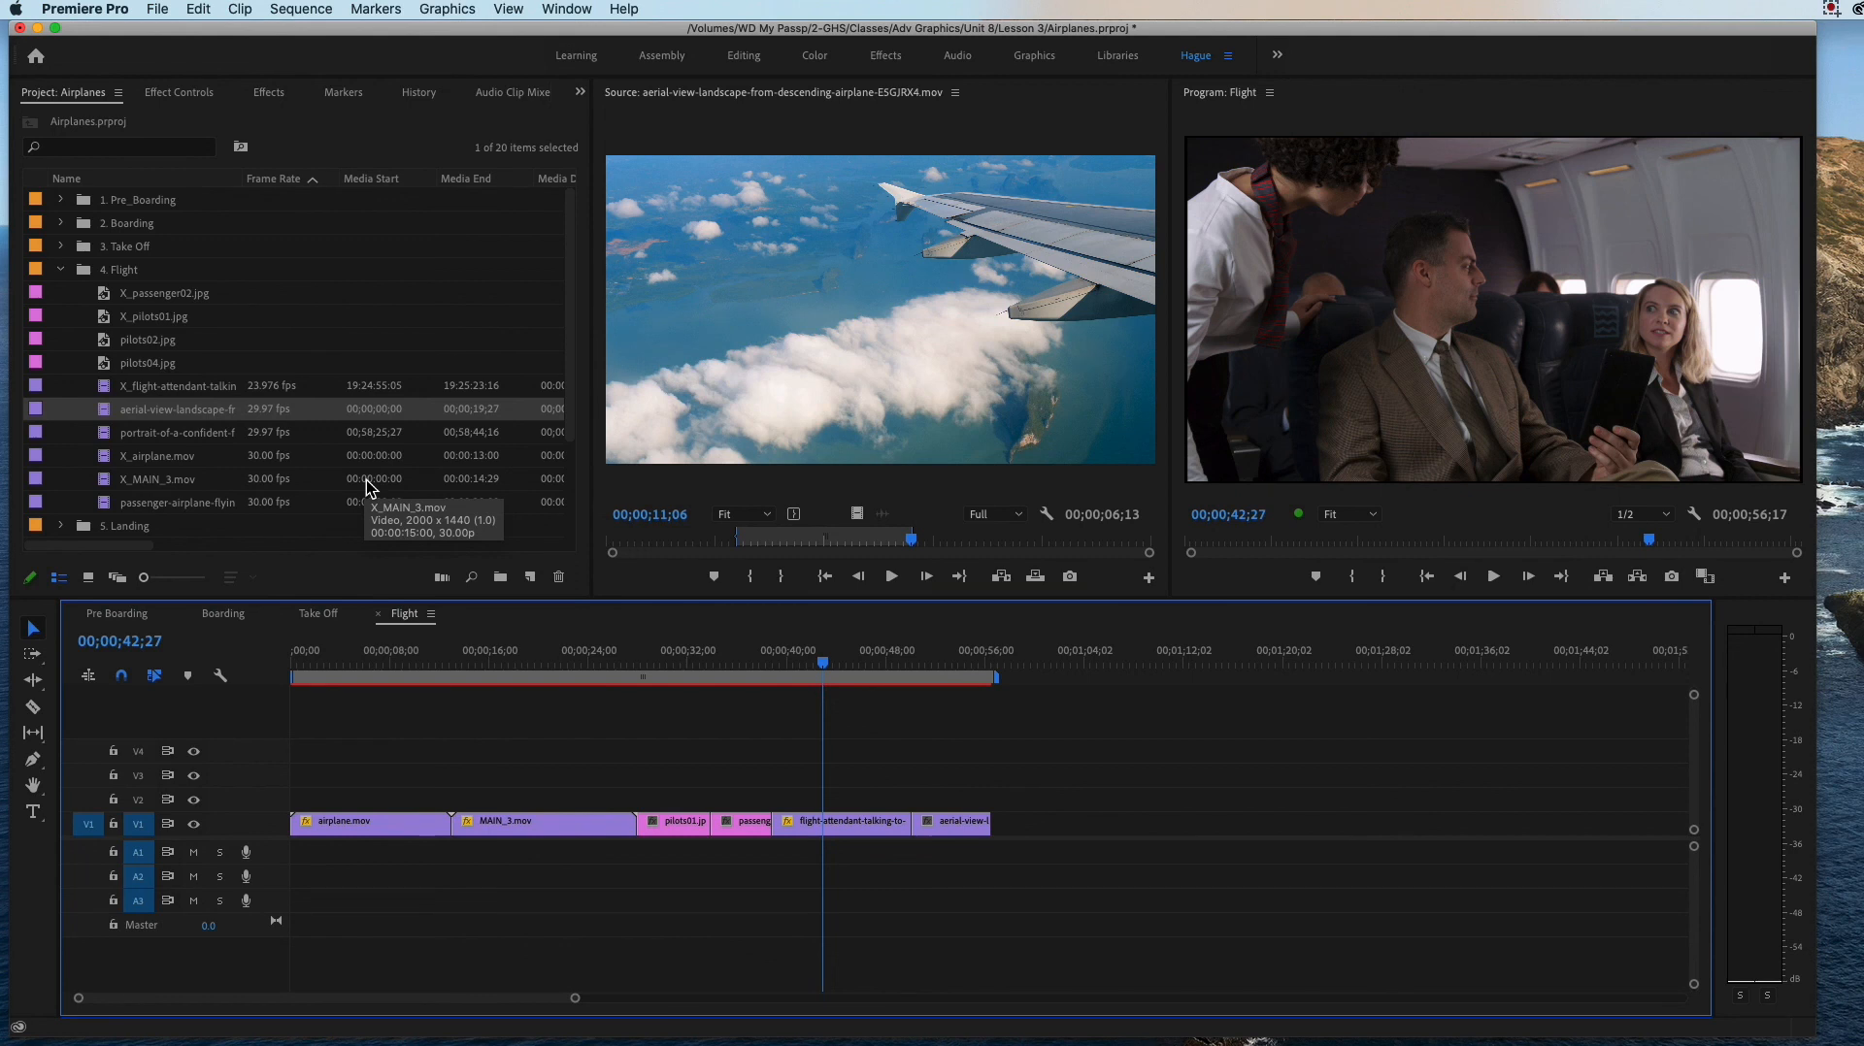
Step: Check the last two clips on V1 and delete the aerial-view clip from the sequence's end
click(866, 662)
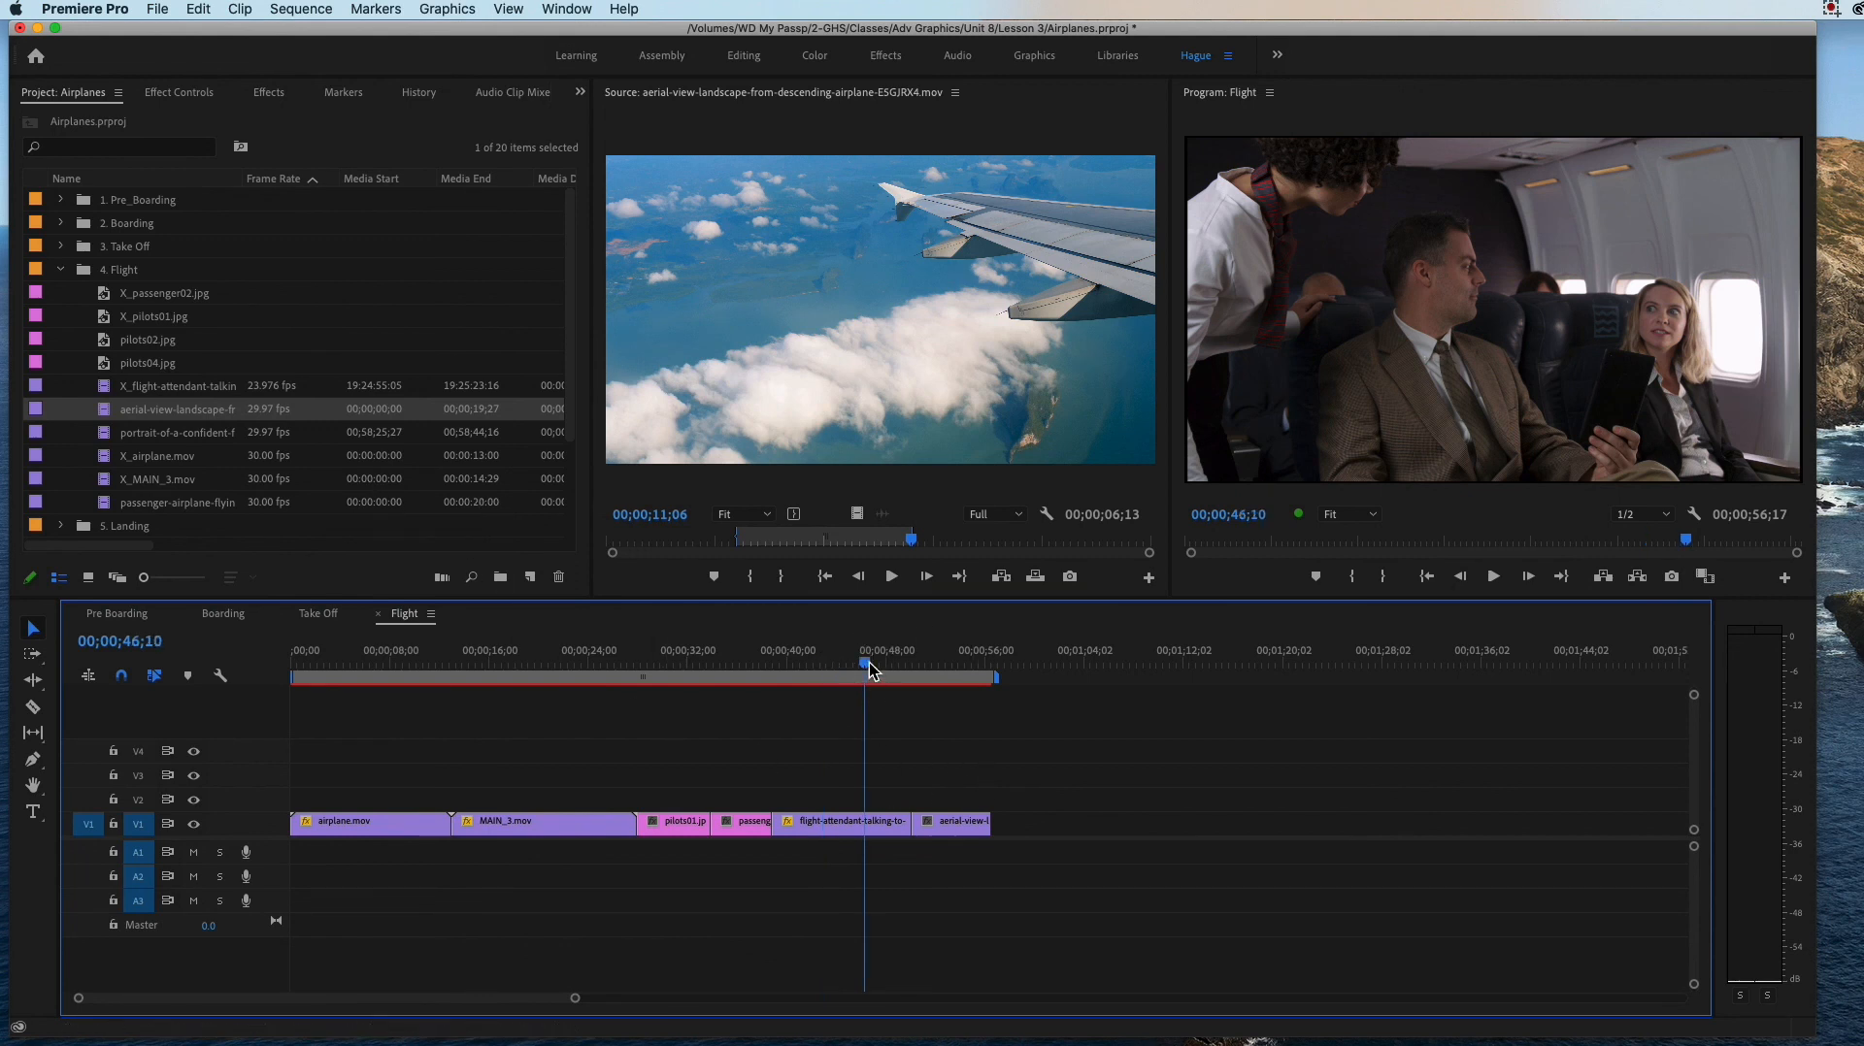
click(956, 661)
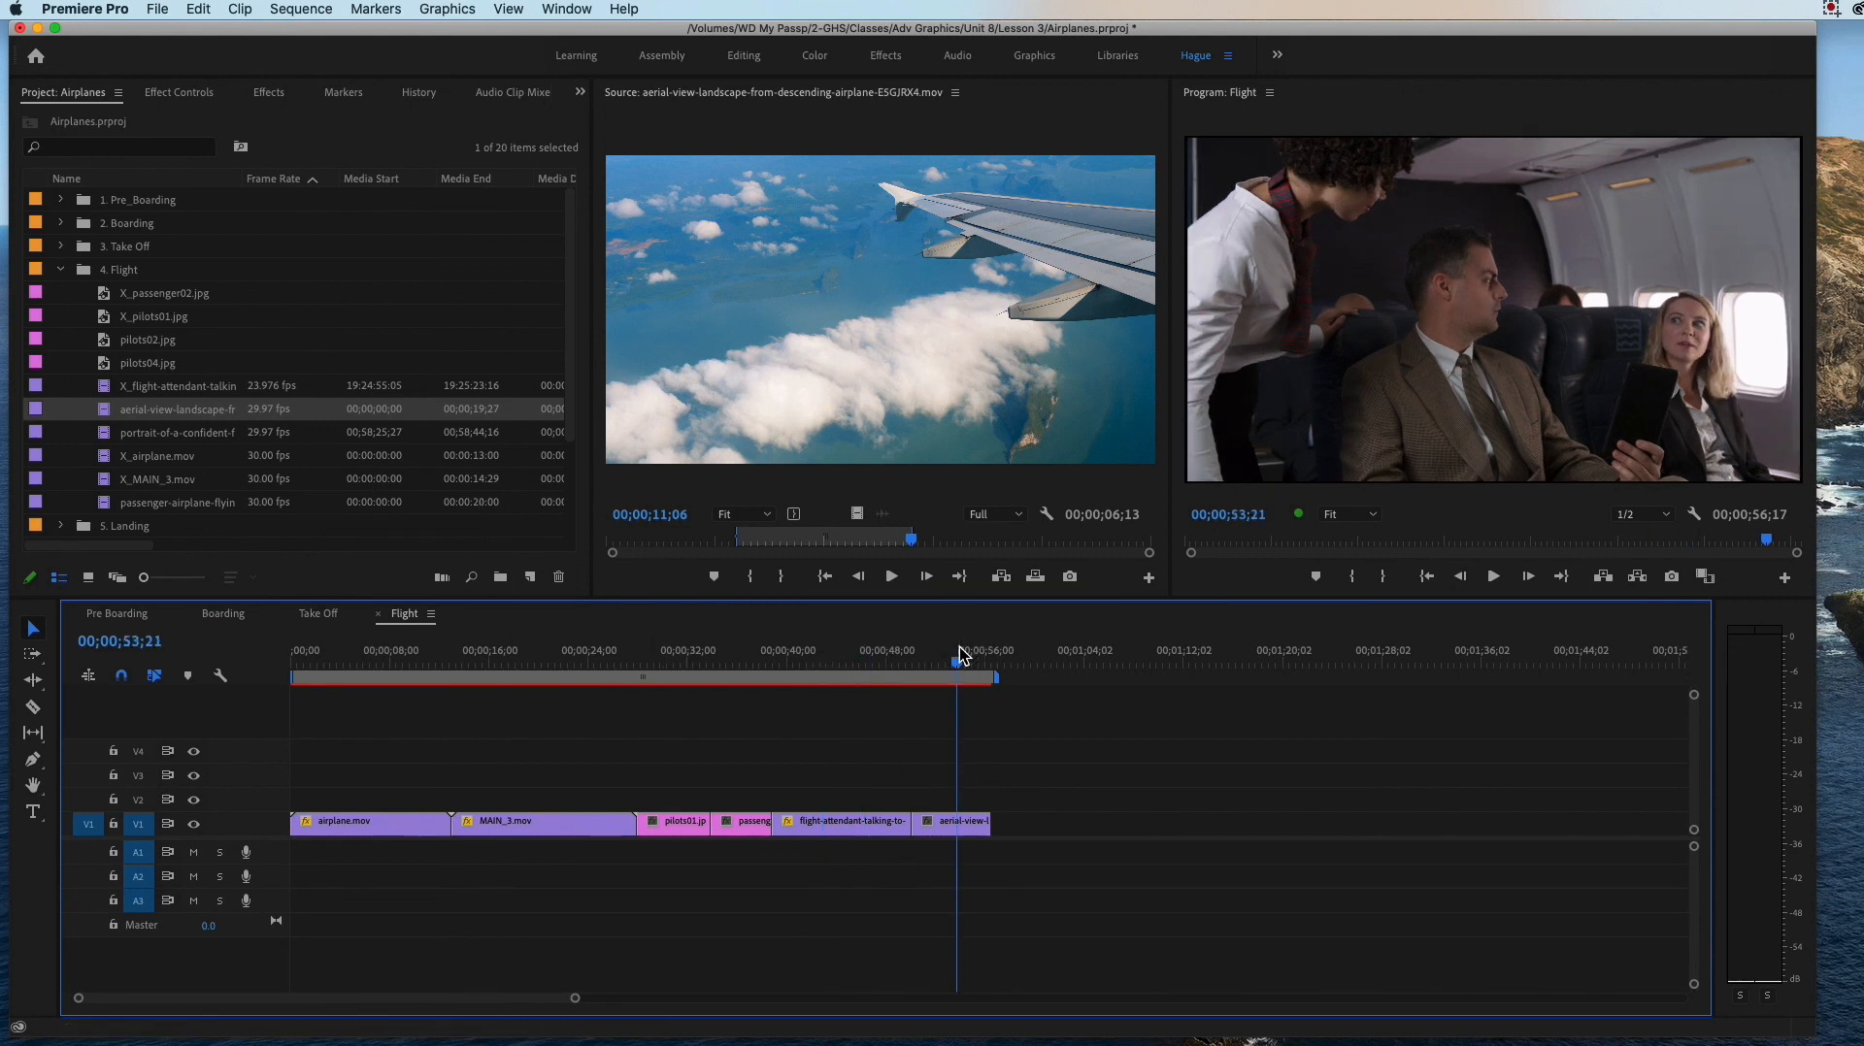
click(975, 823)
key(Delete)
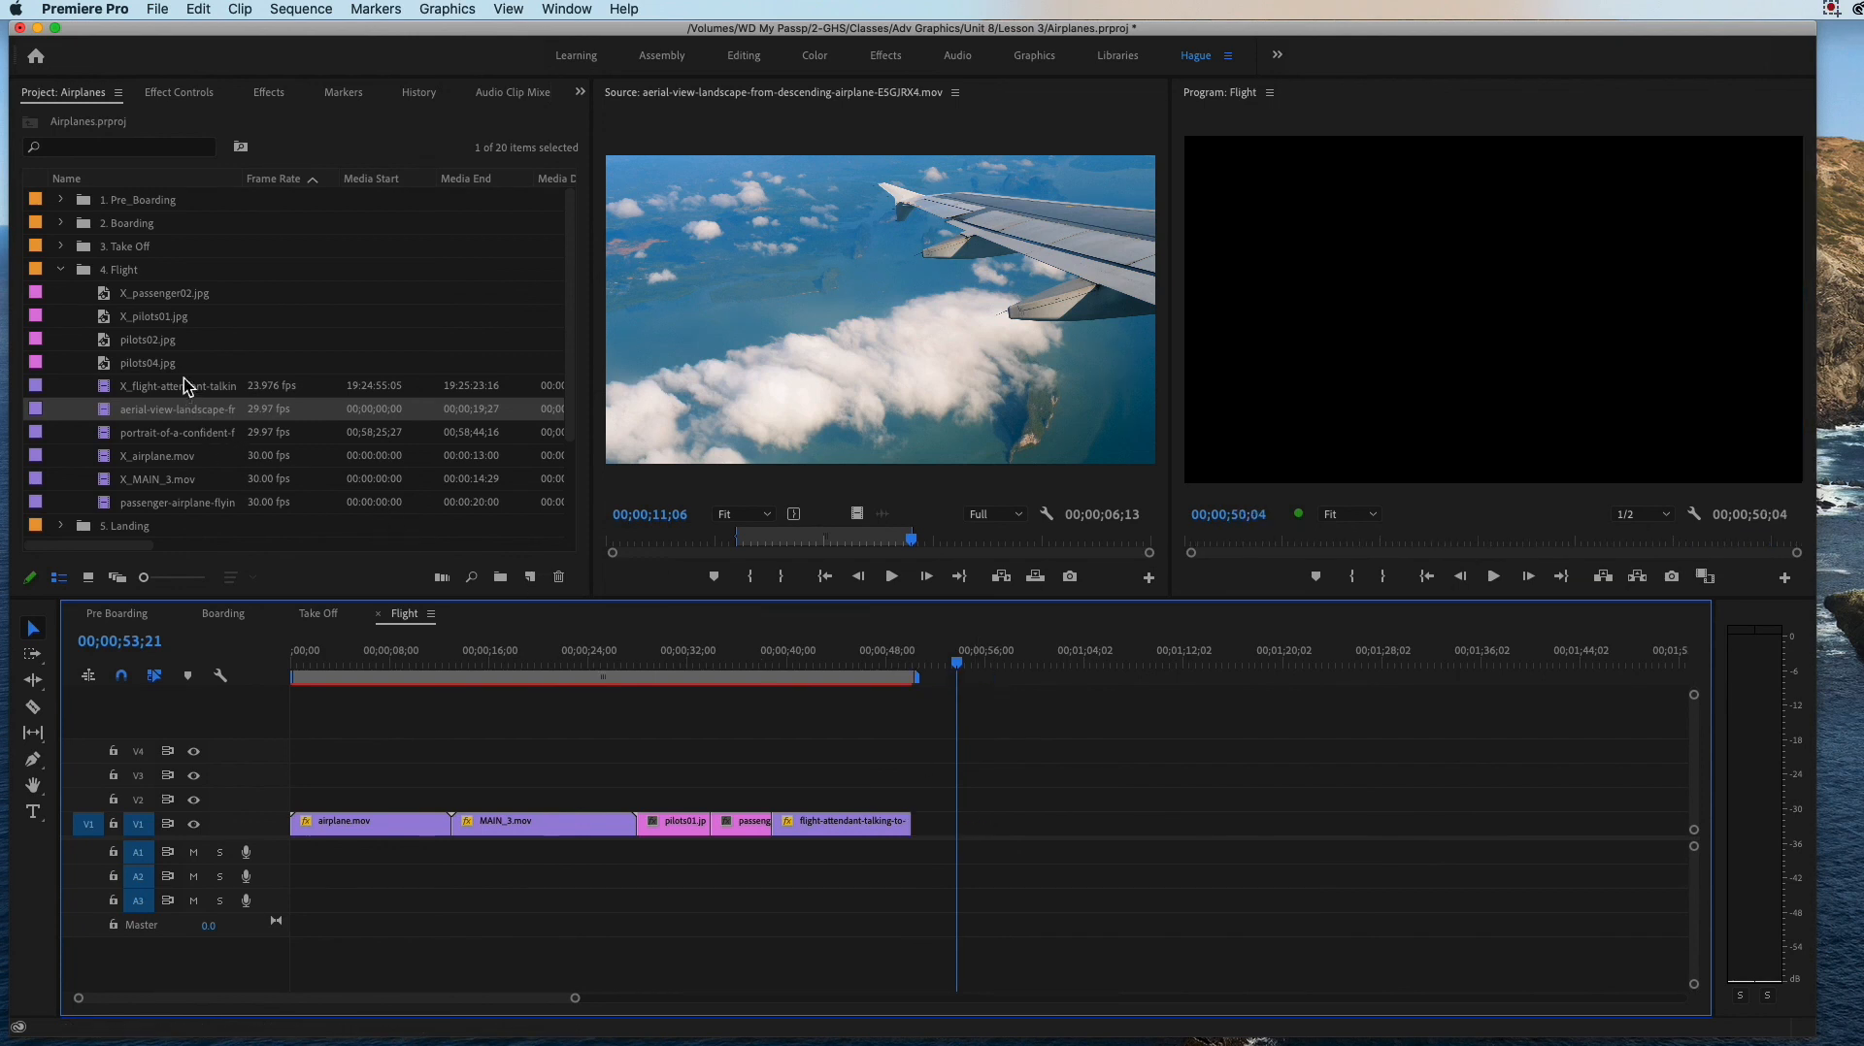
Step: Preview the passenger-airplane-flying-in-skies source clip, and open and play the portrait-of-a-confident-female-passenger clip
double_click(111, 500)
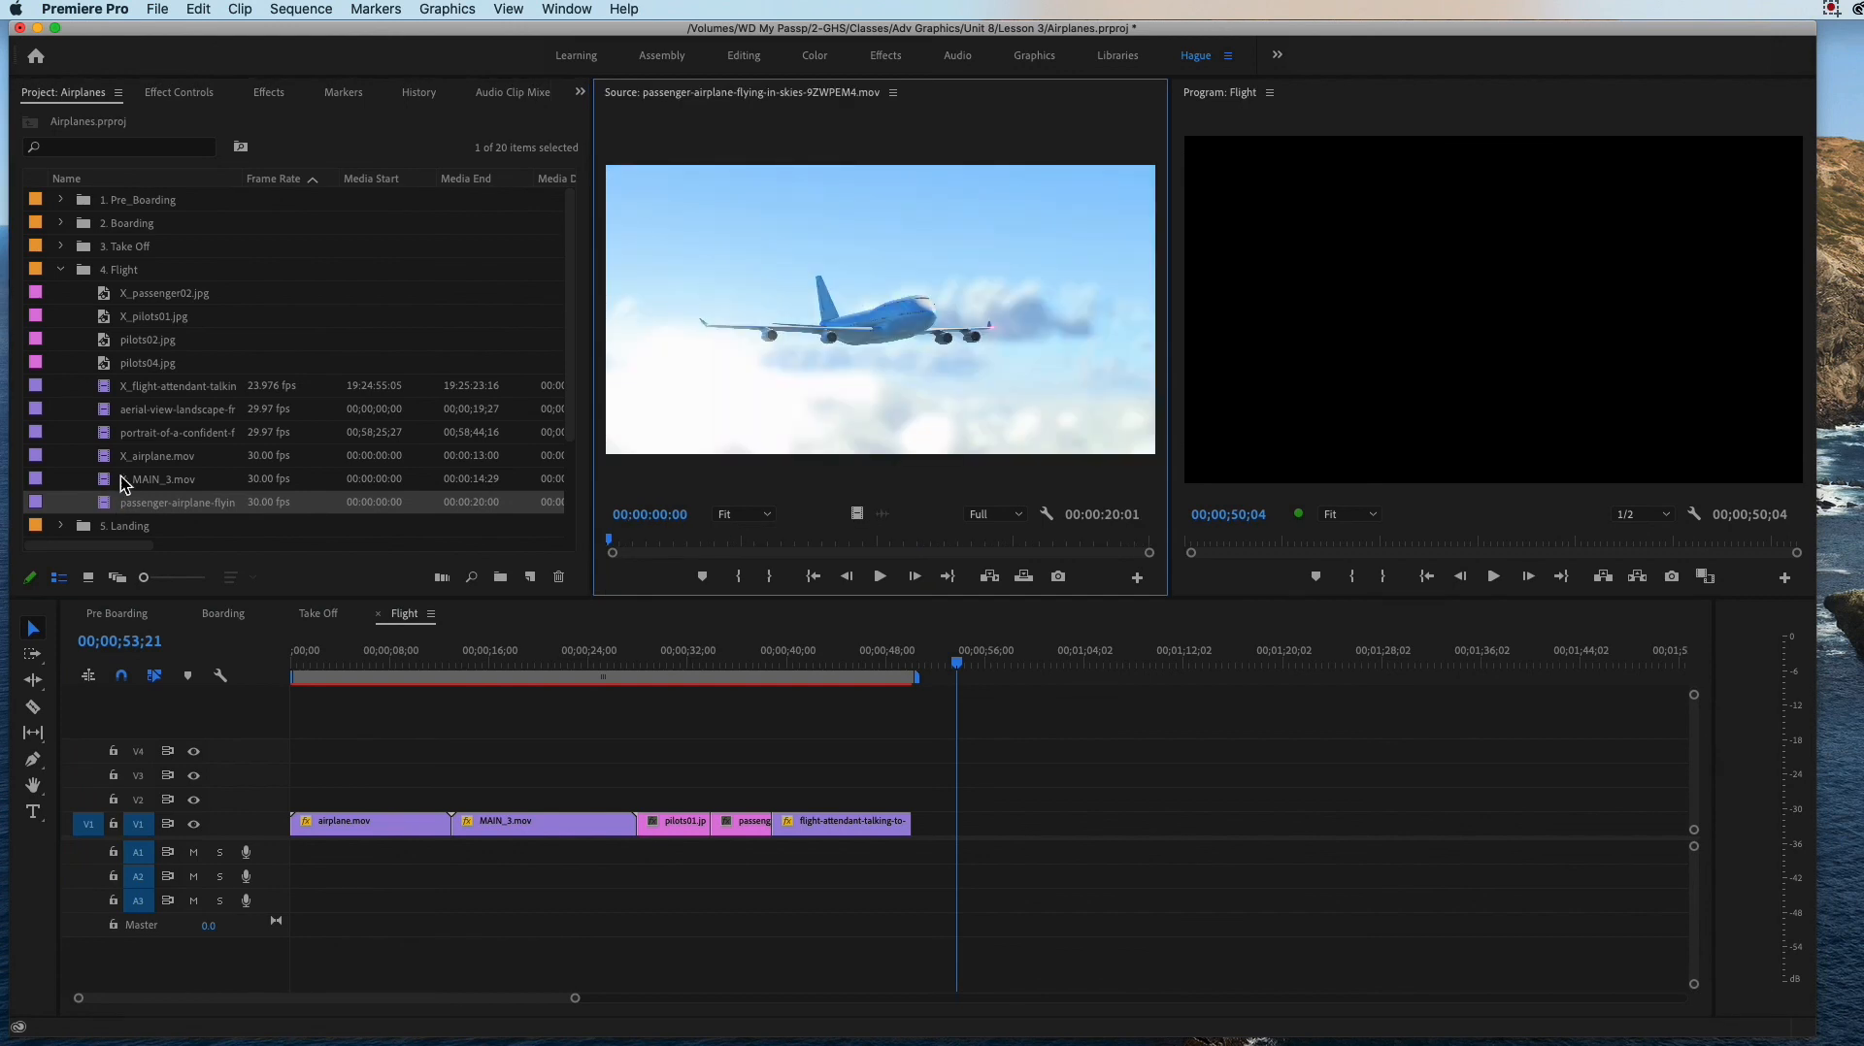
scroll(130, 467, down, 3)
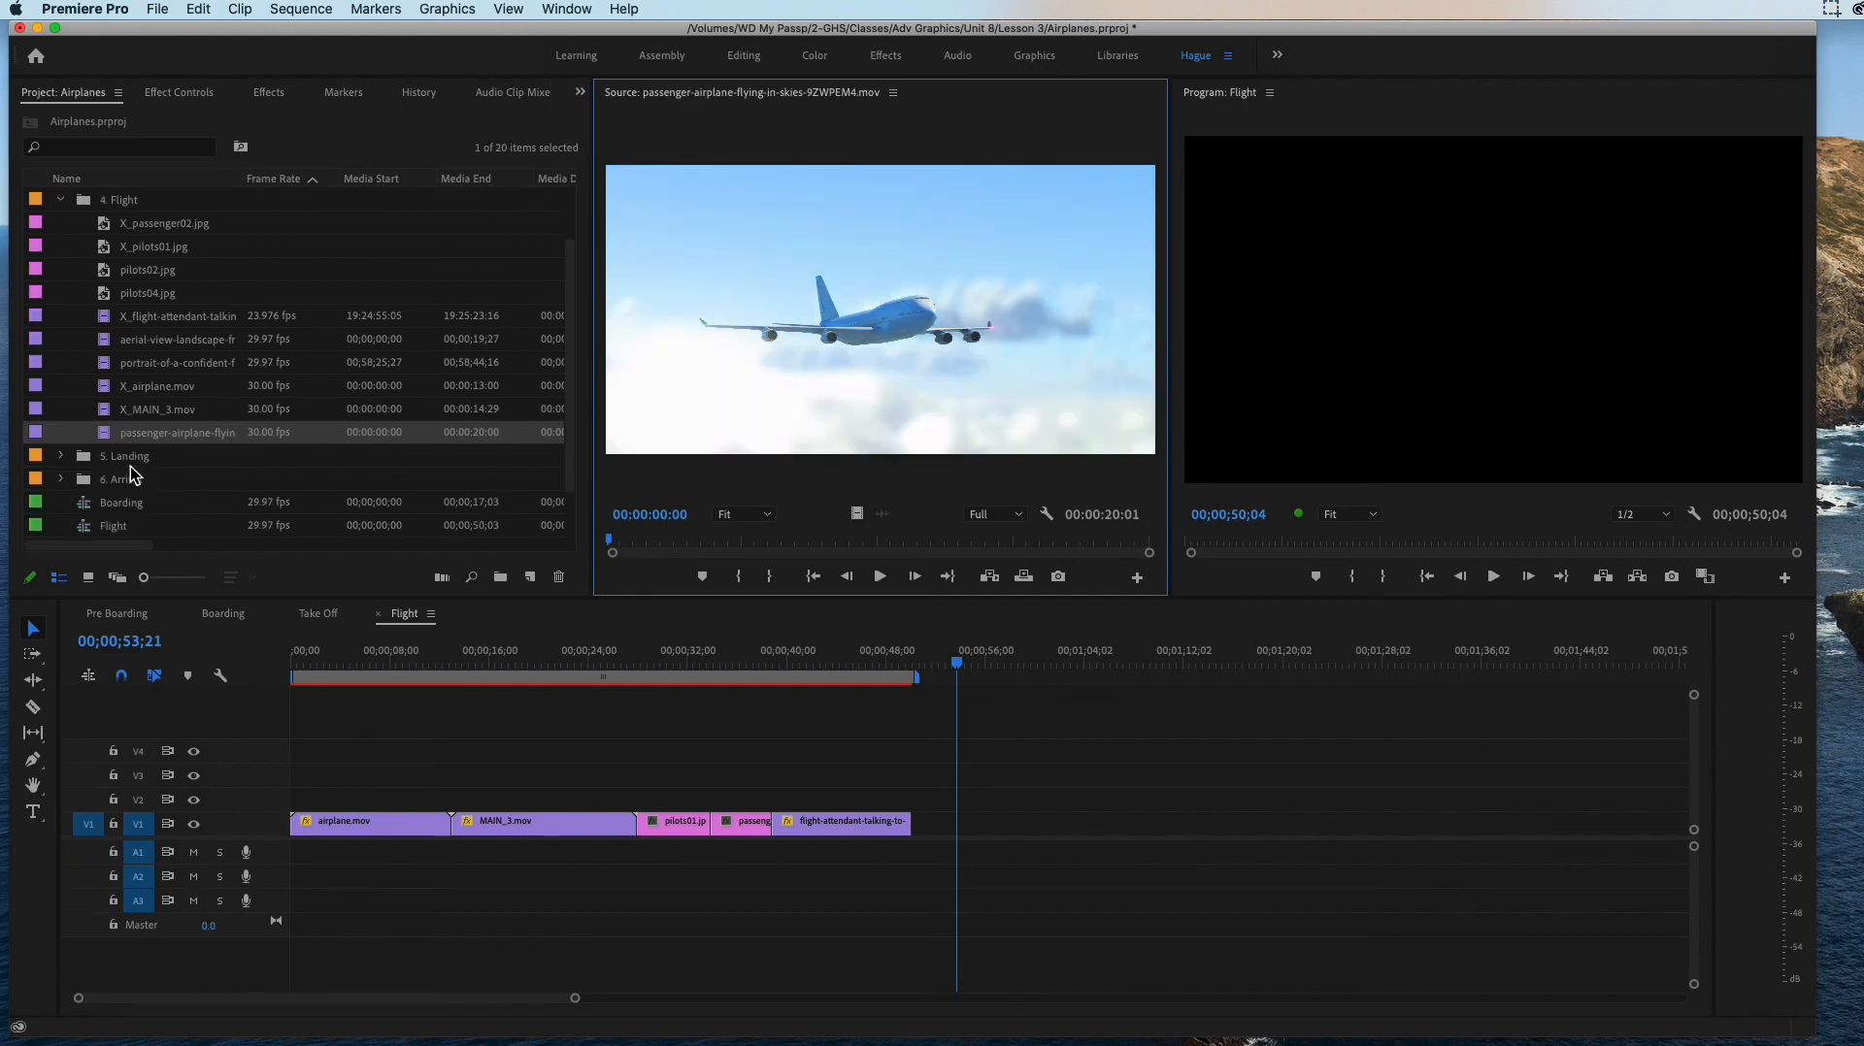
double_click(103, 369)
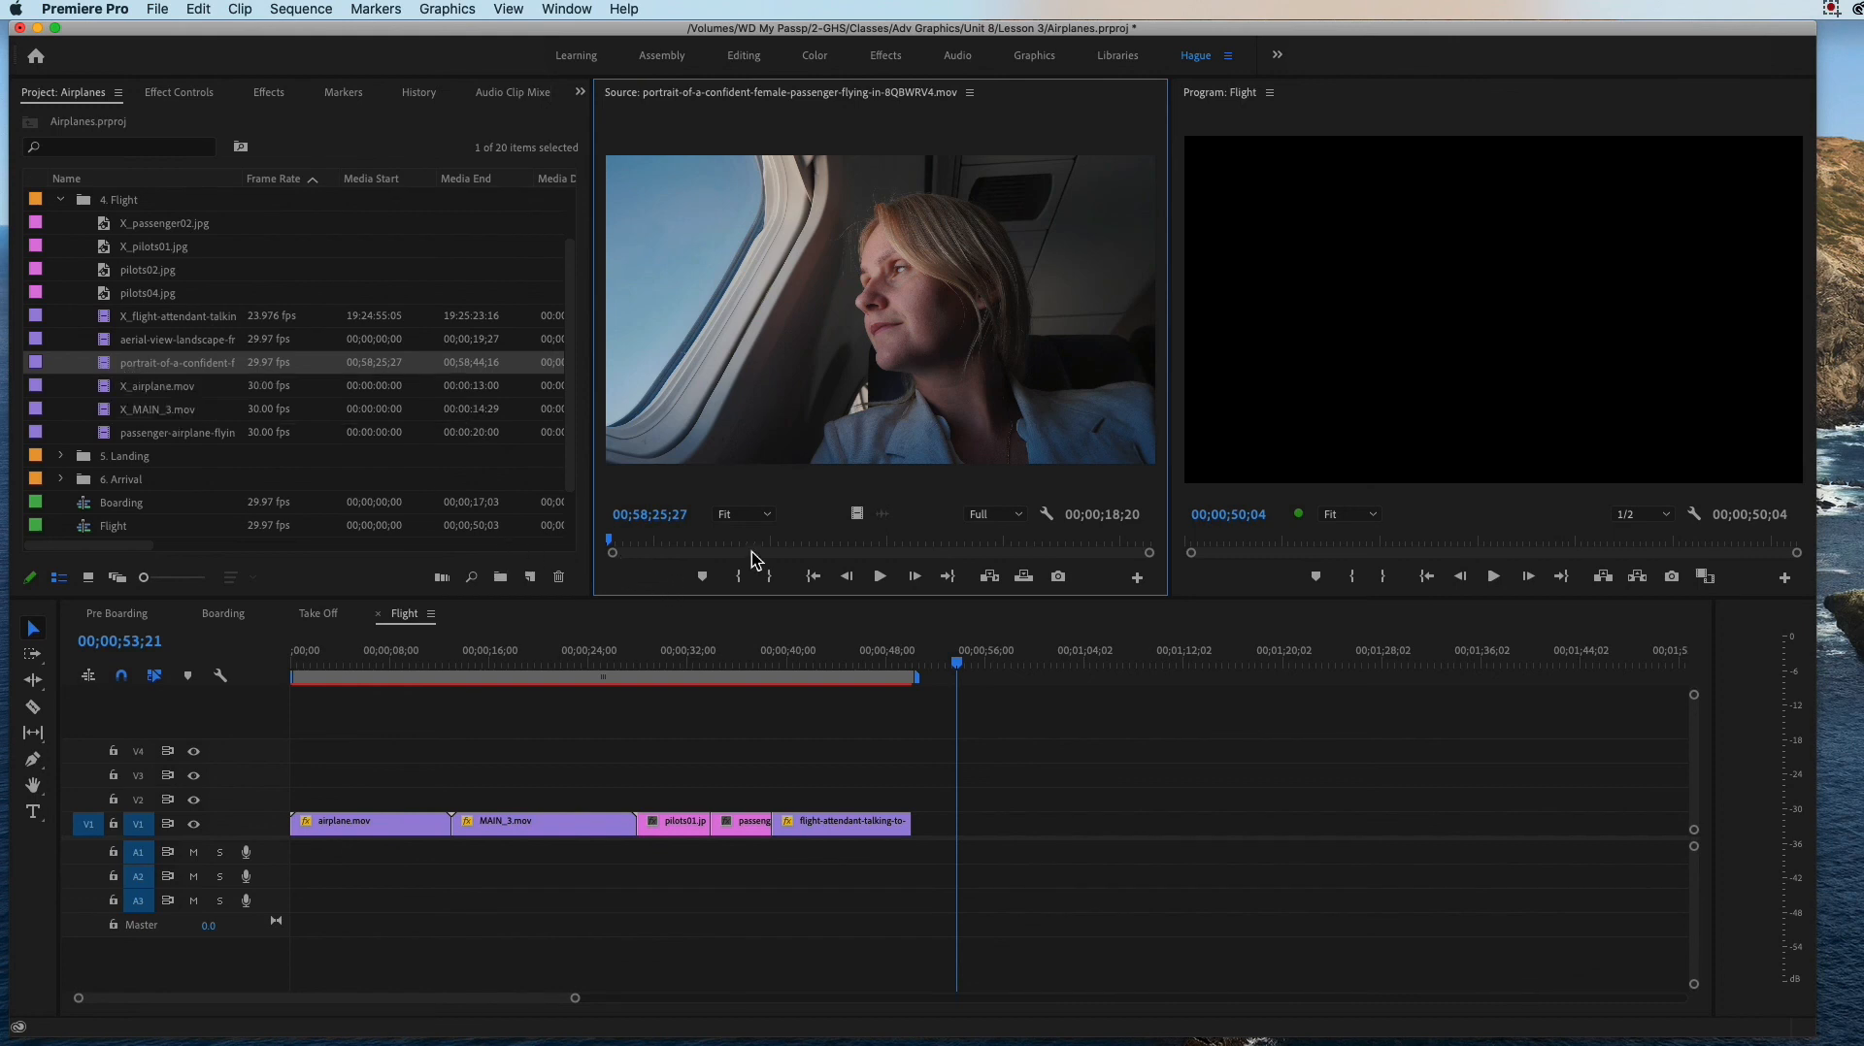
drag(615, 551, 717, 557)
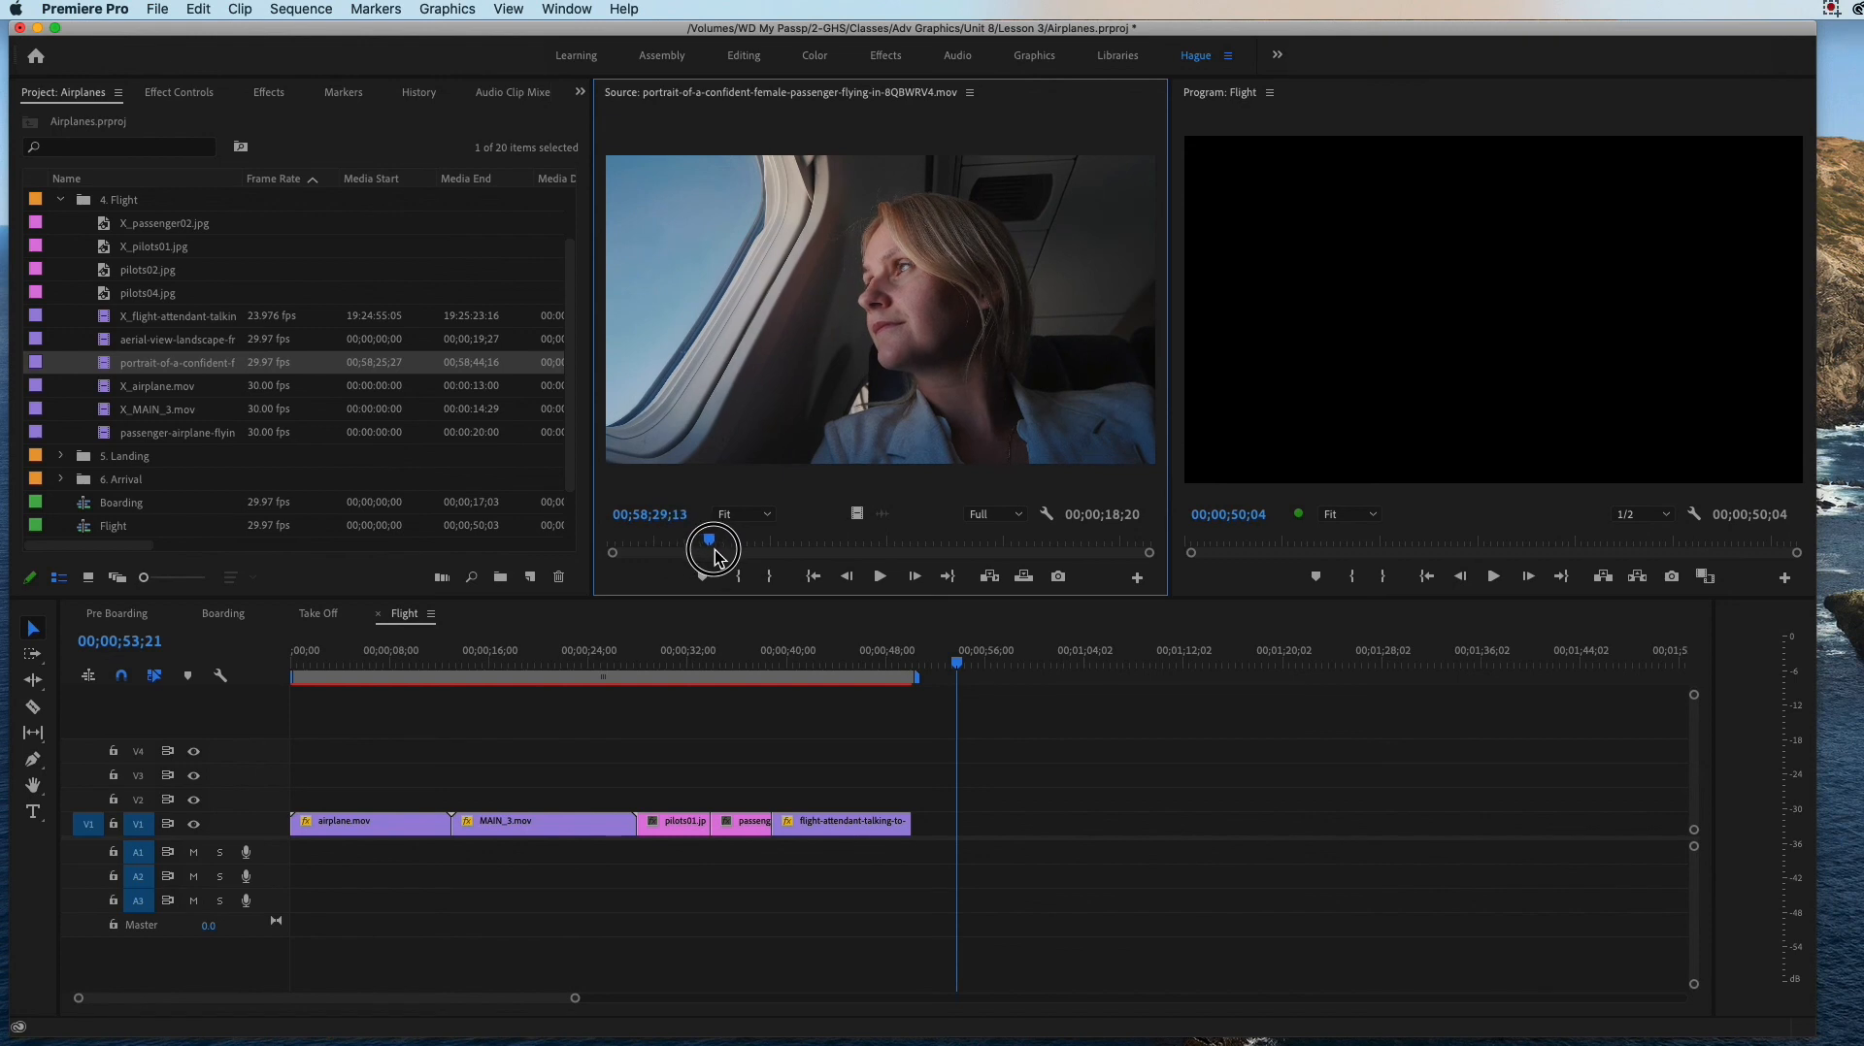
drag(716, 556, 719, 558)
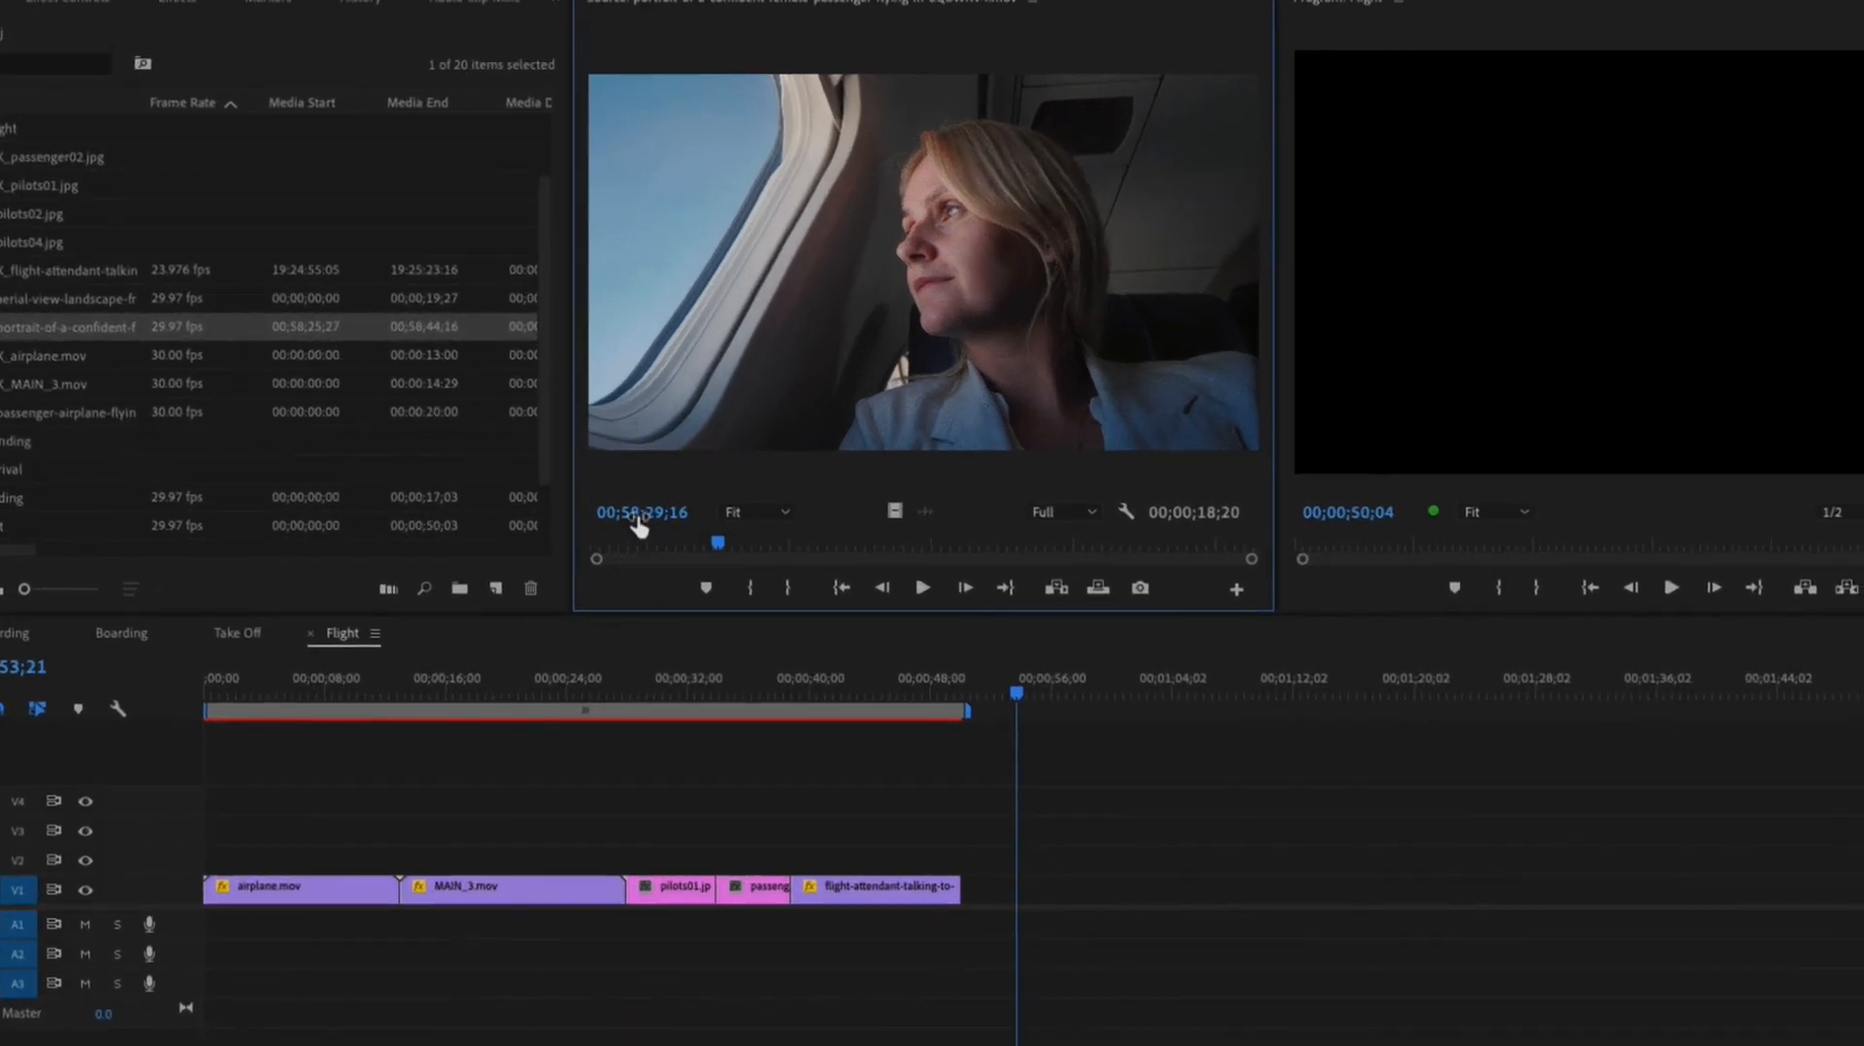
key(space)
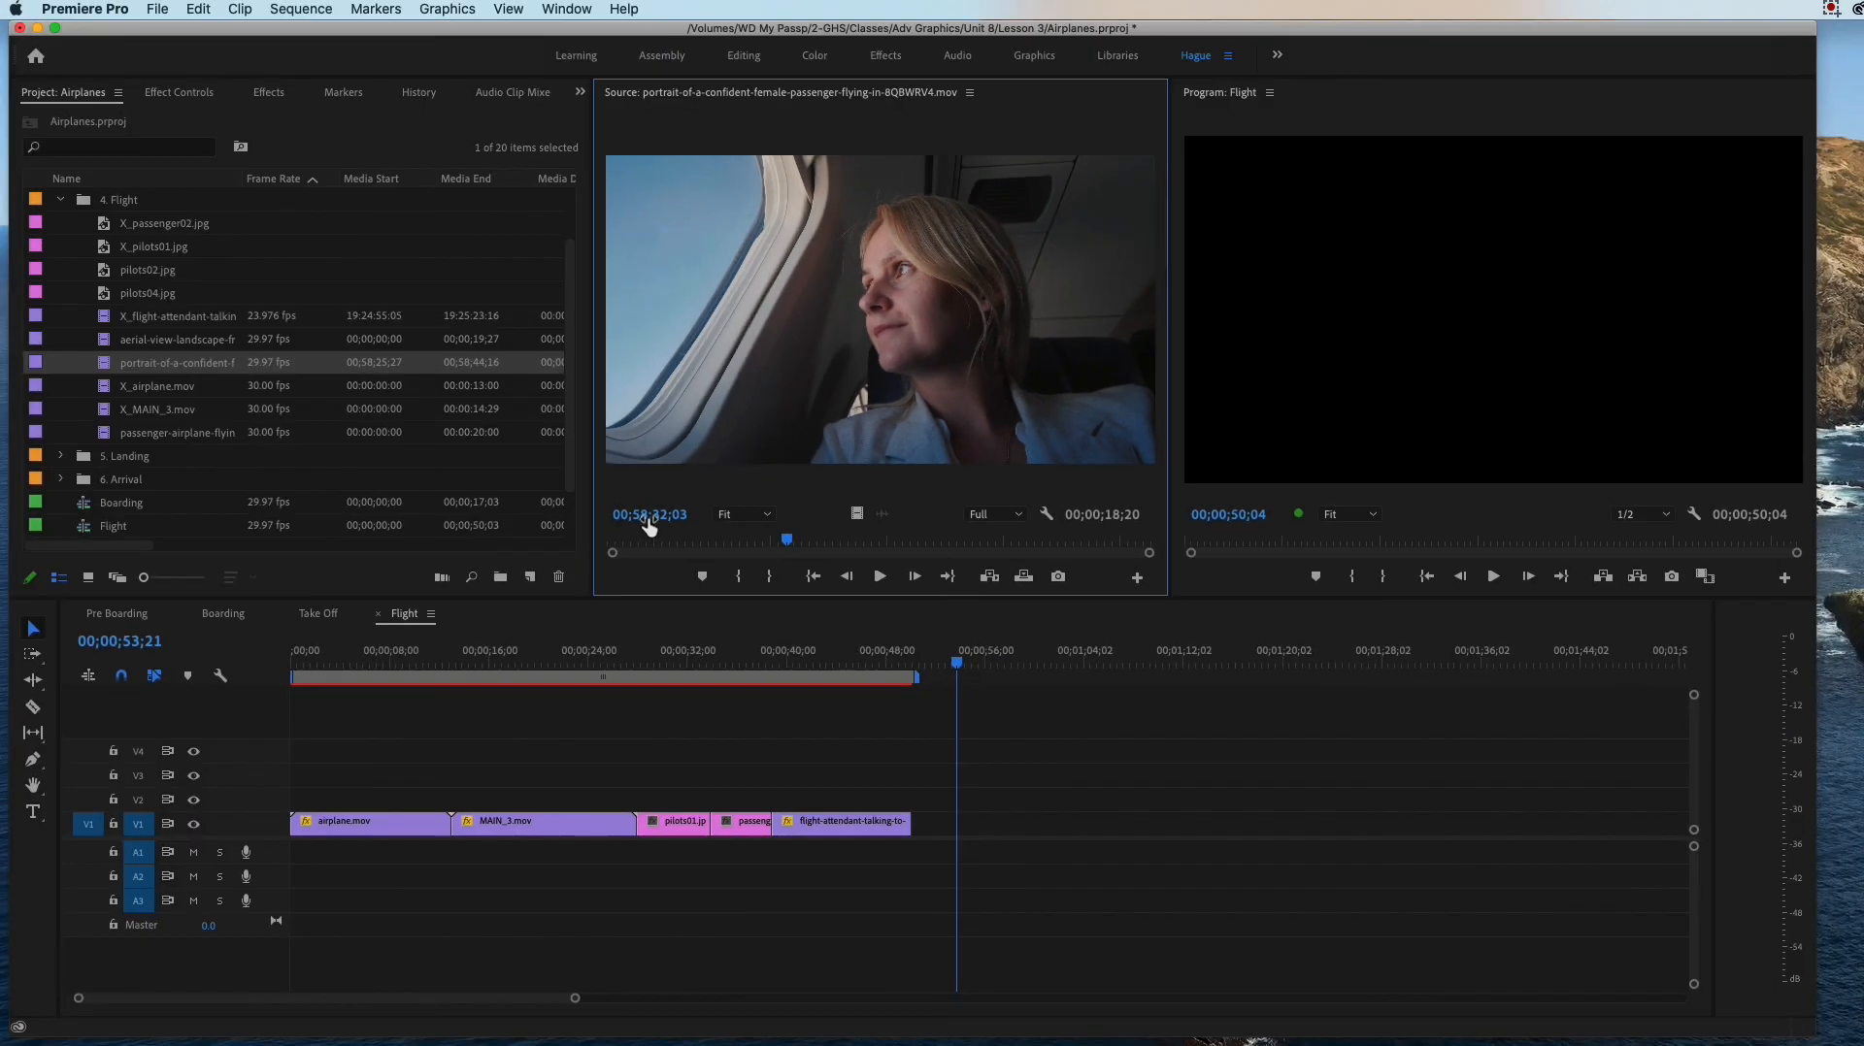
Step: Mark the female-passenger portrait source clip from 00;58;30;07 to 00;58;36;00 and place that portion on V1 directly after the flight-attendant clip
drag(787, 540, 737, 541)
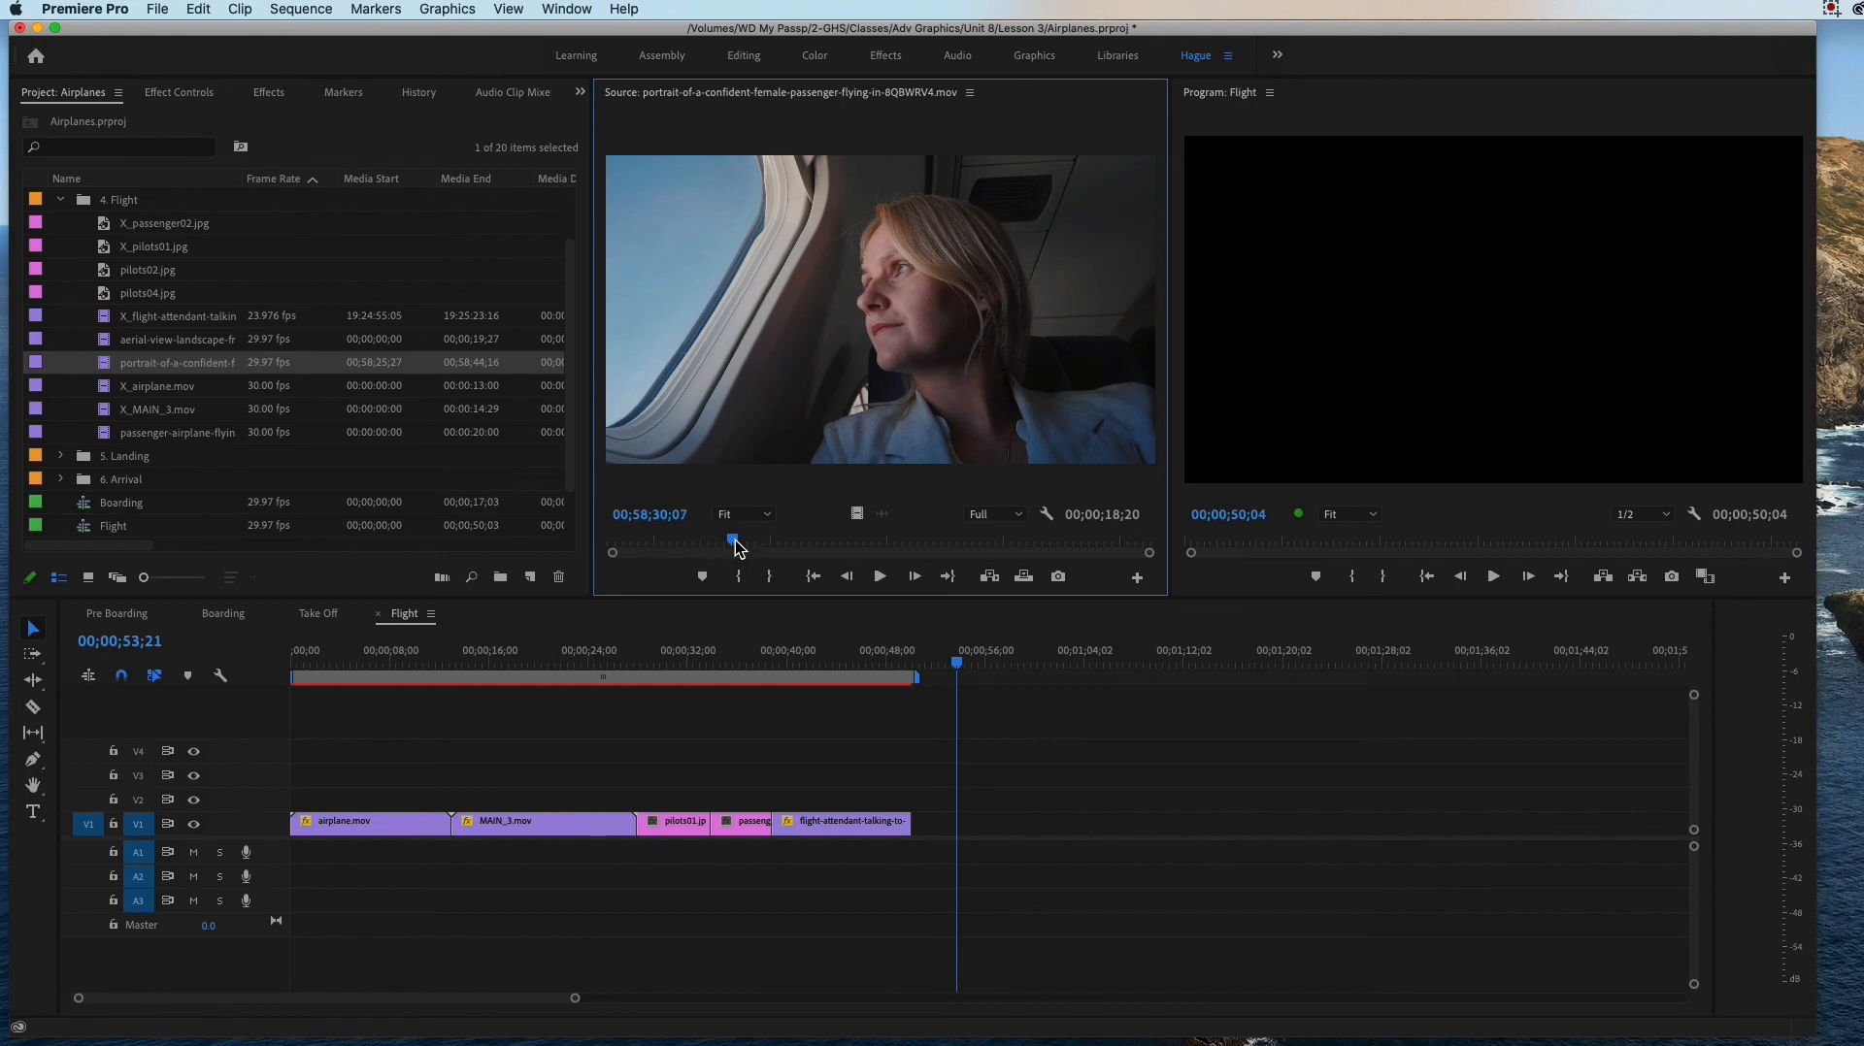
click(739, 576)
drag(734, 541, 903, 555)
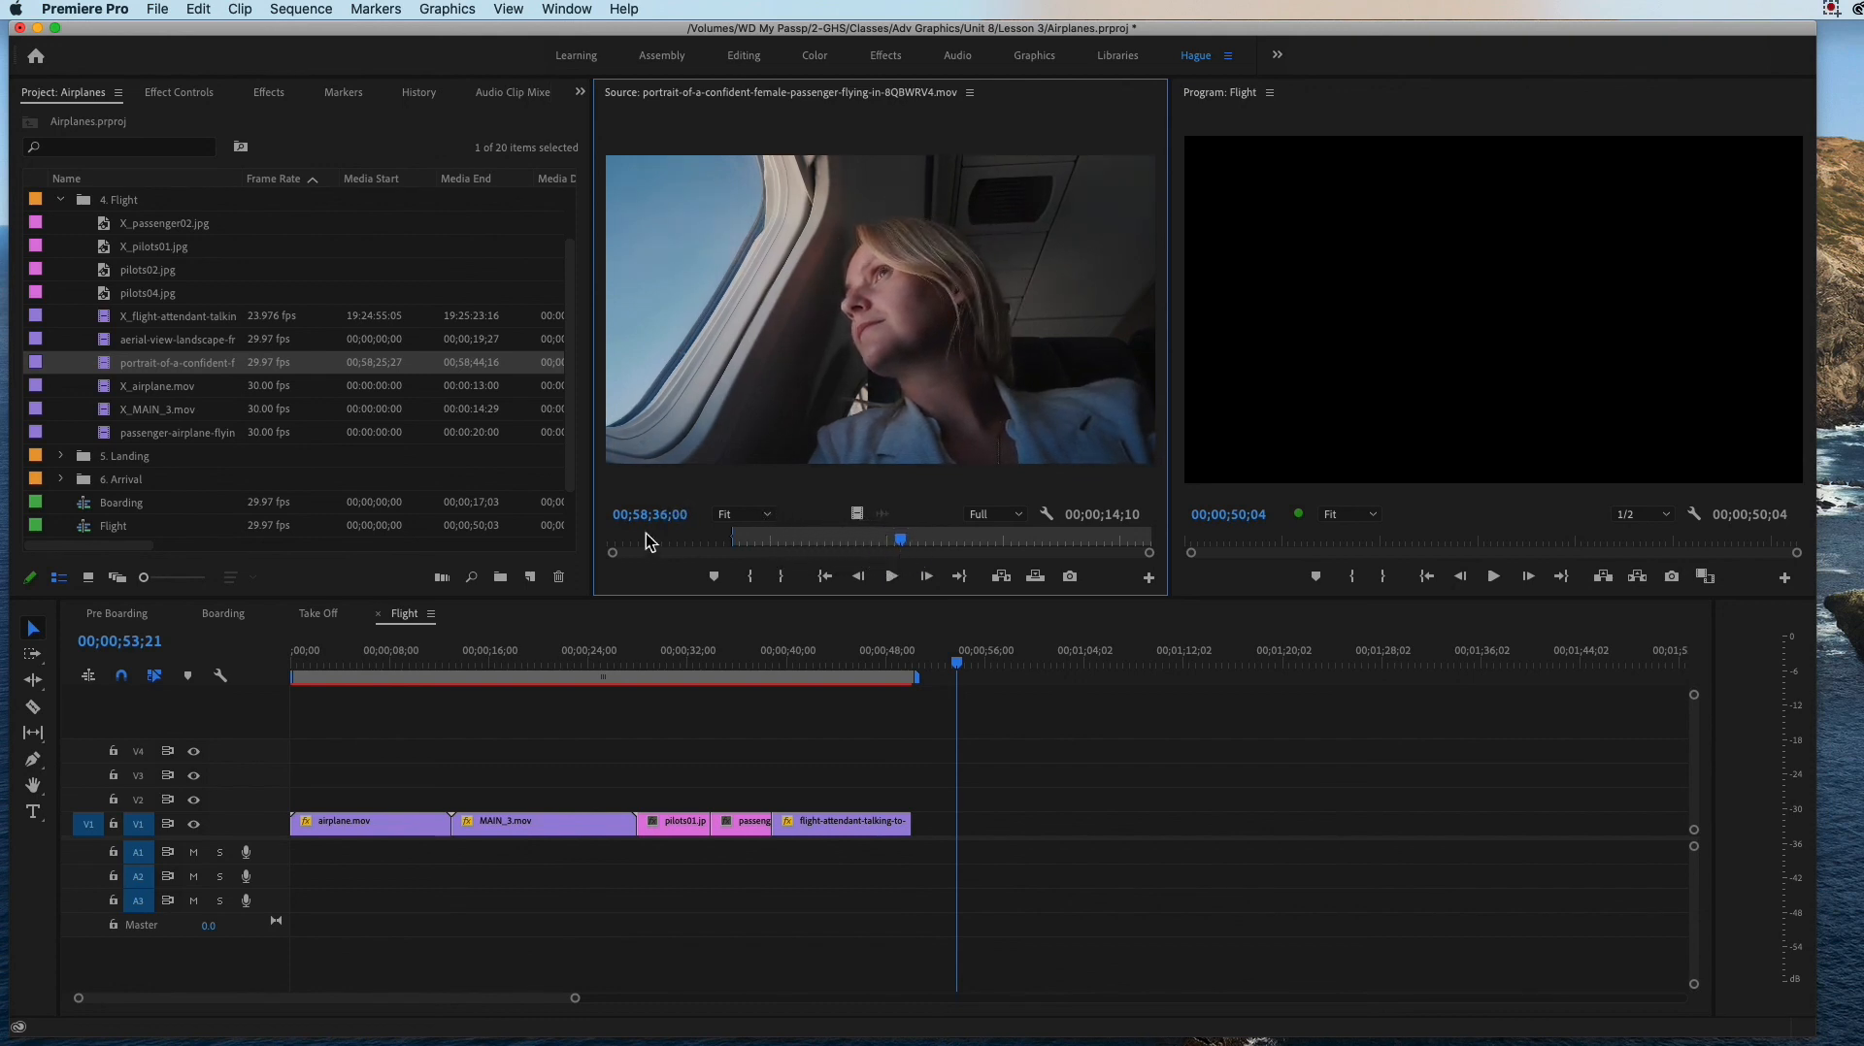
click(780, 577)
drag(858, 515, 909, 840)
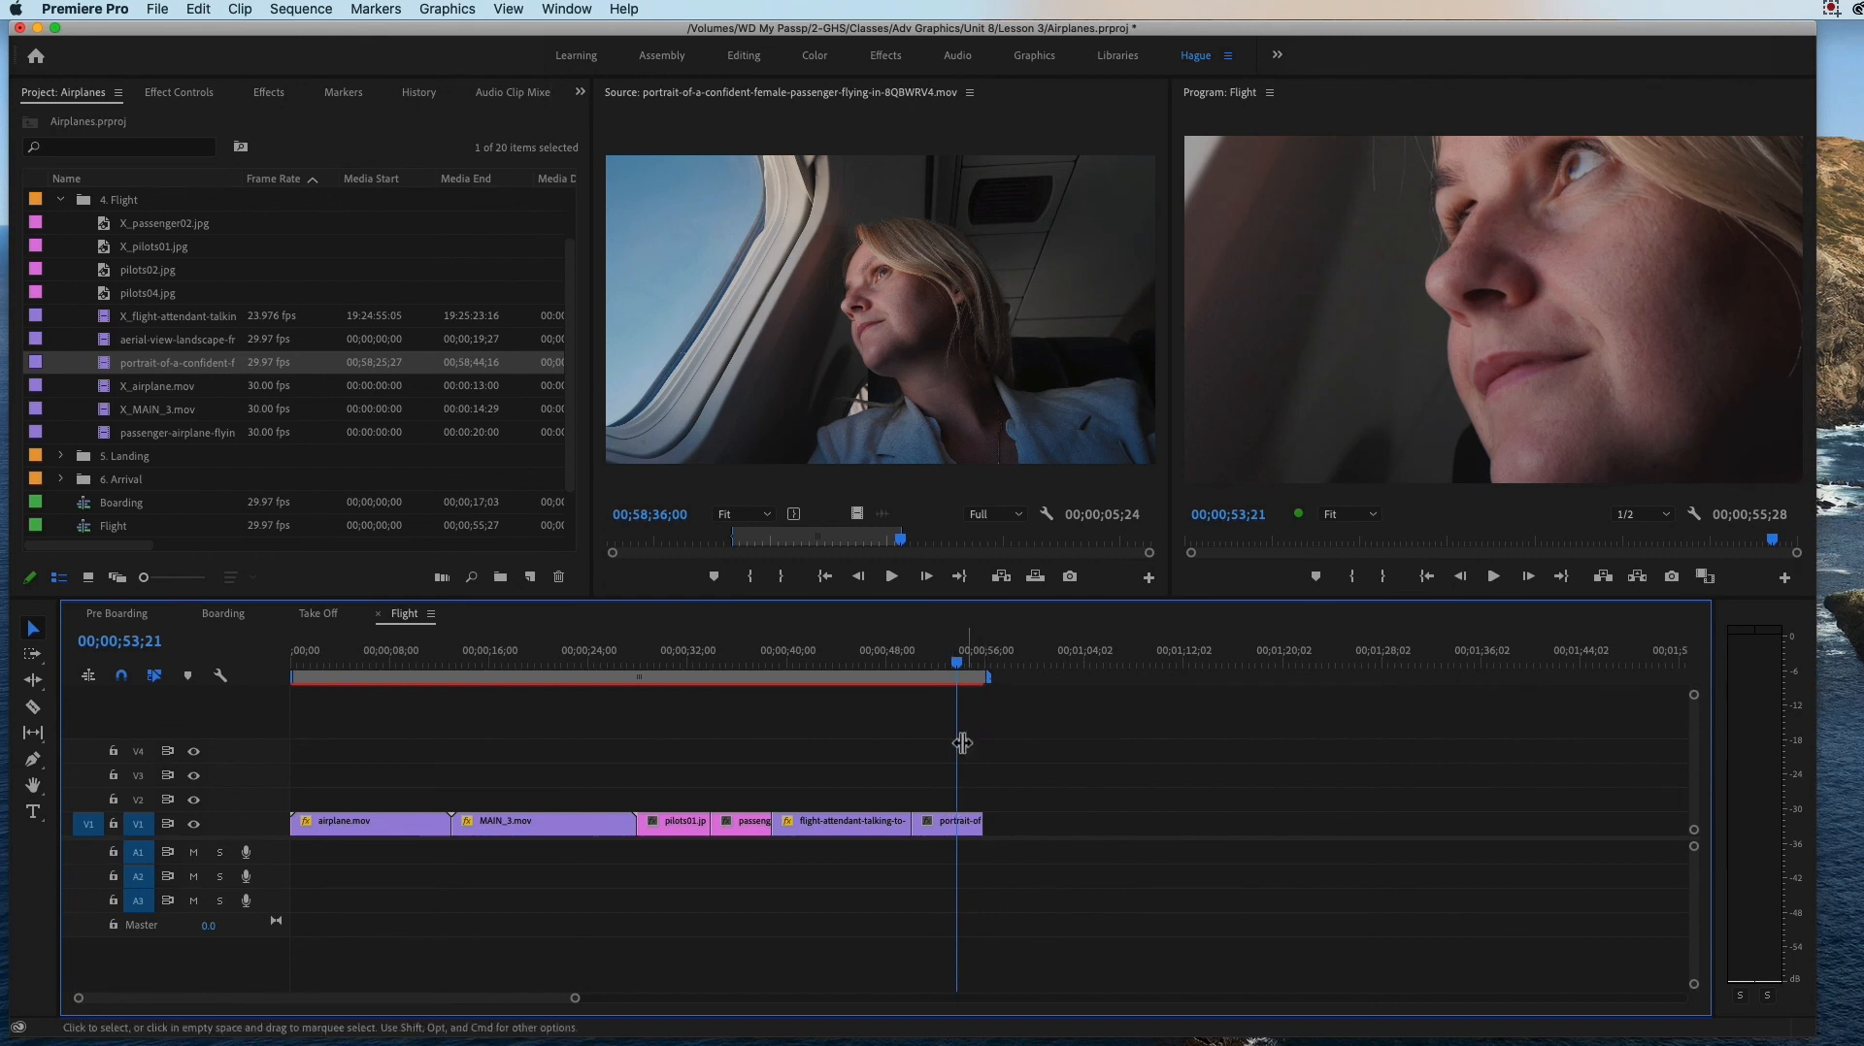
Step: Scale the female-passenger portrait clip on V1 down to 34.0
click(939, 823)
click(184, 94)
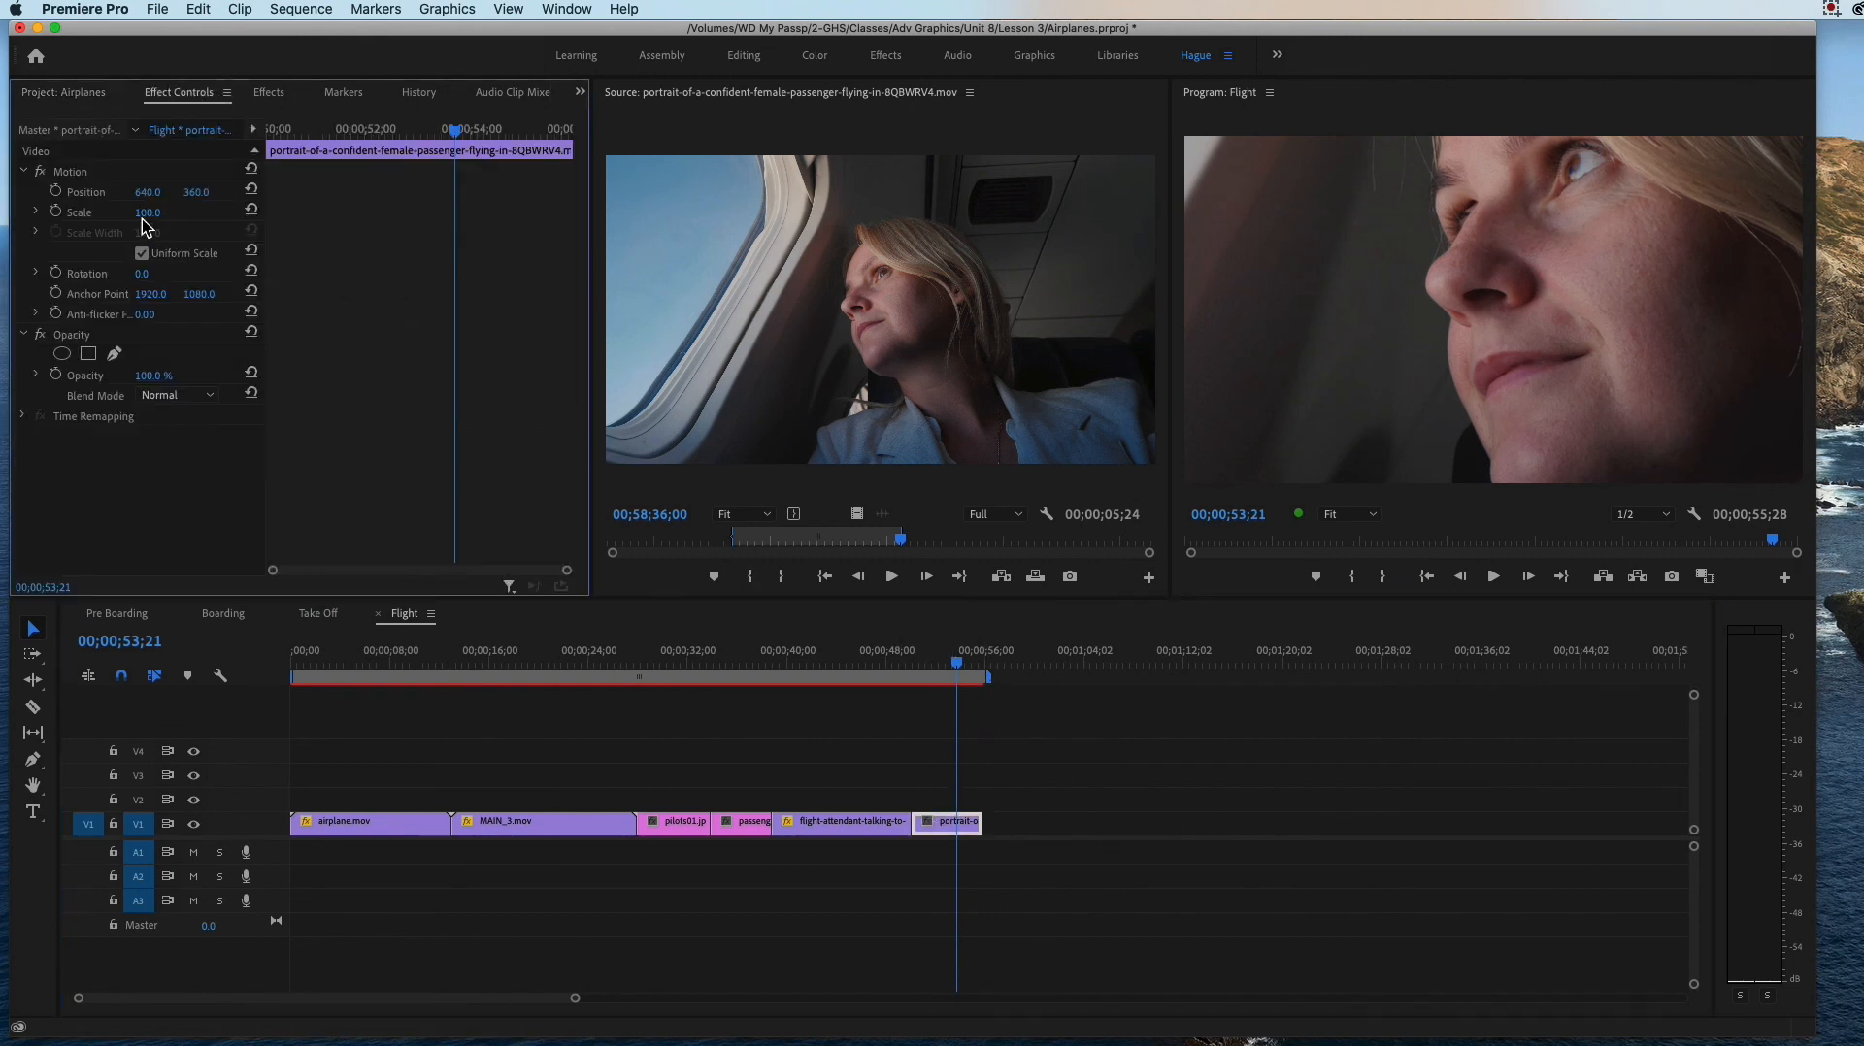
drag(147, 213, 83, 213)
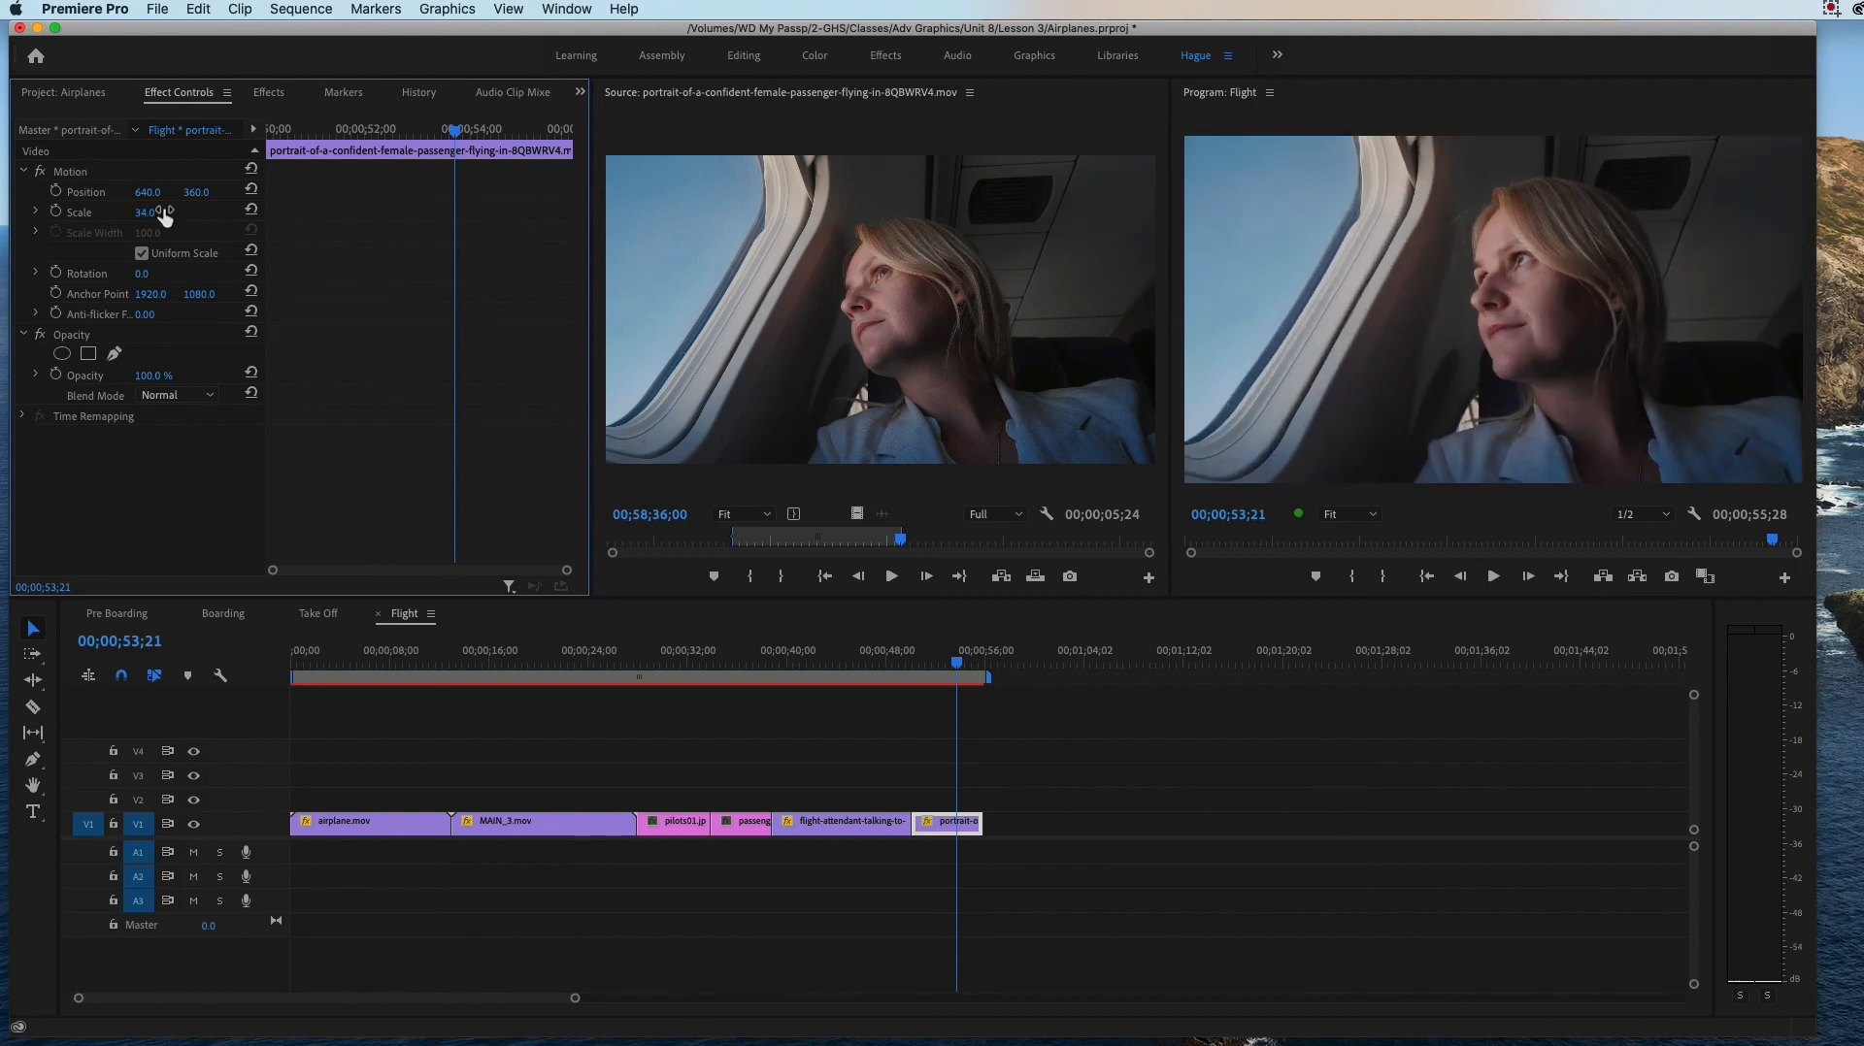
Step: Add the prefix X_ to the name of the portrait-of-a-confident-female-passenger clip in the 4. Flight bin
click(62, 92)
click(131, 372)
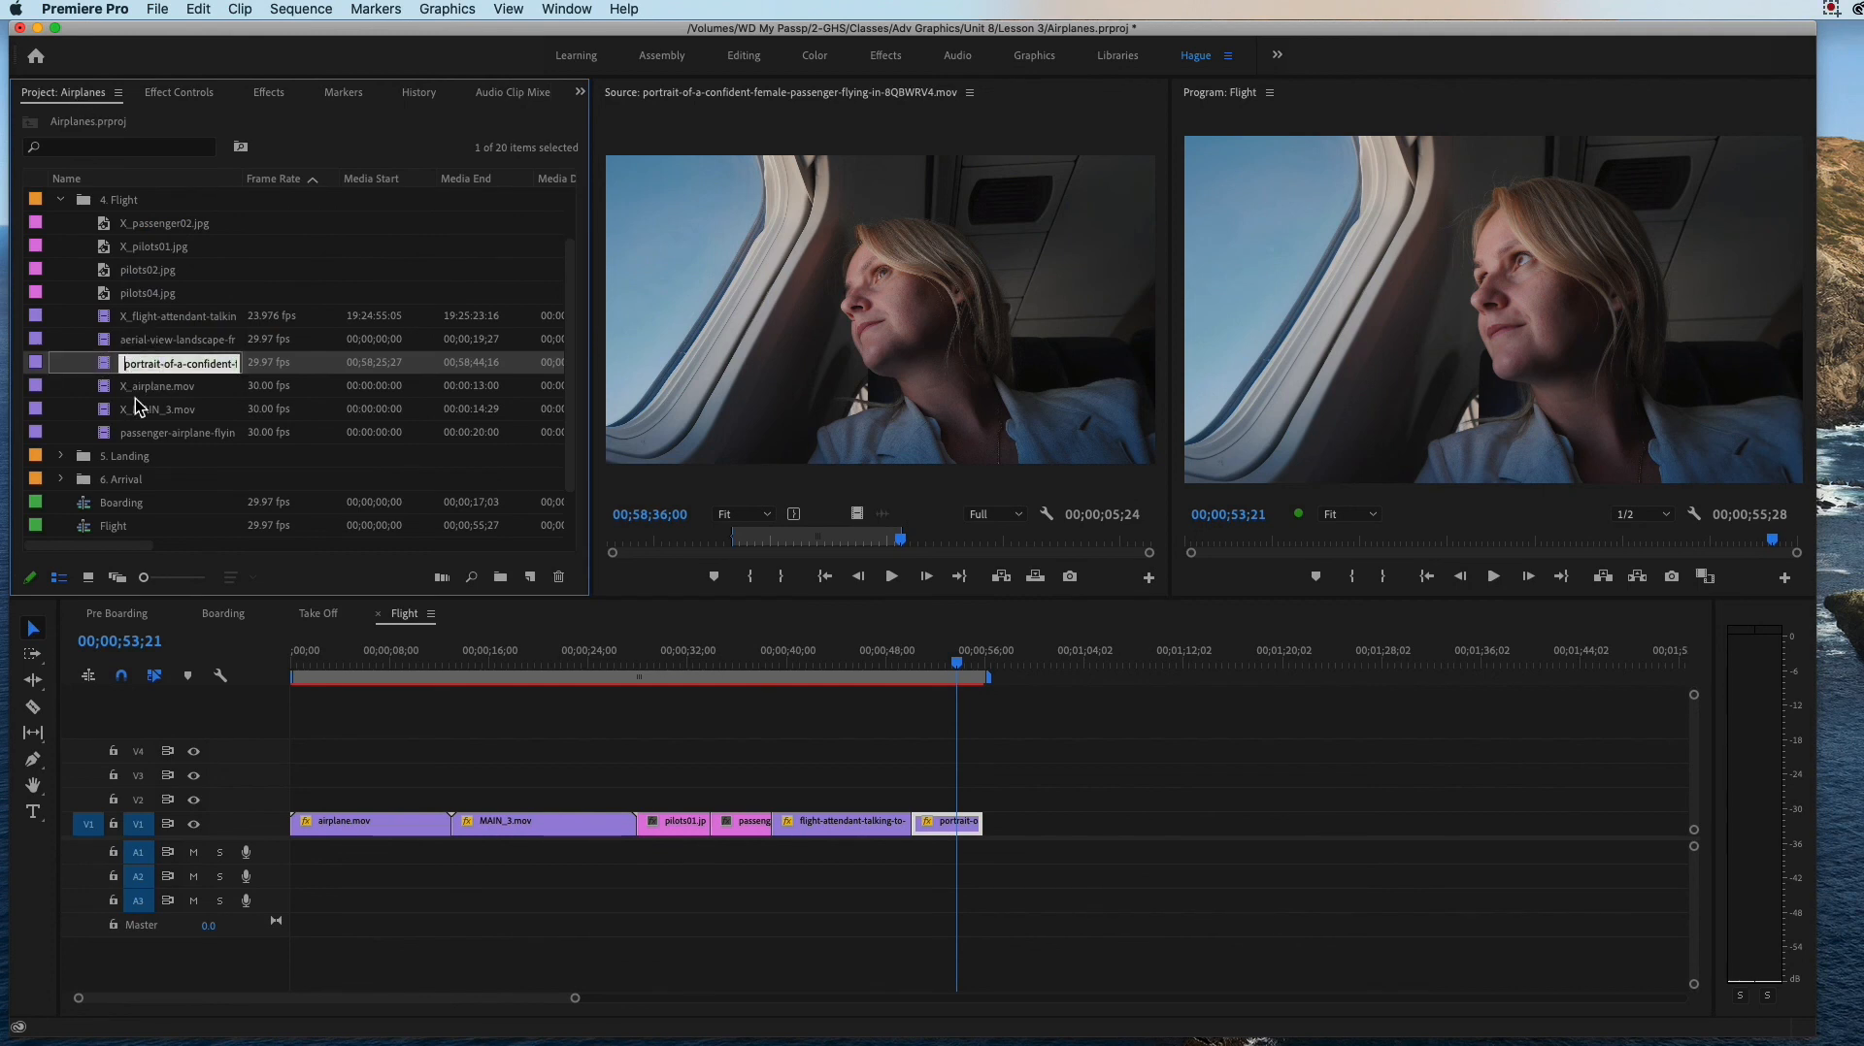
text(X_)
key(Tab)
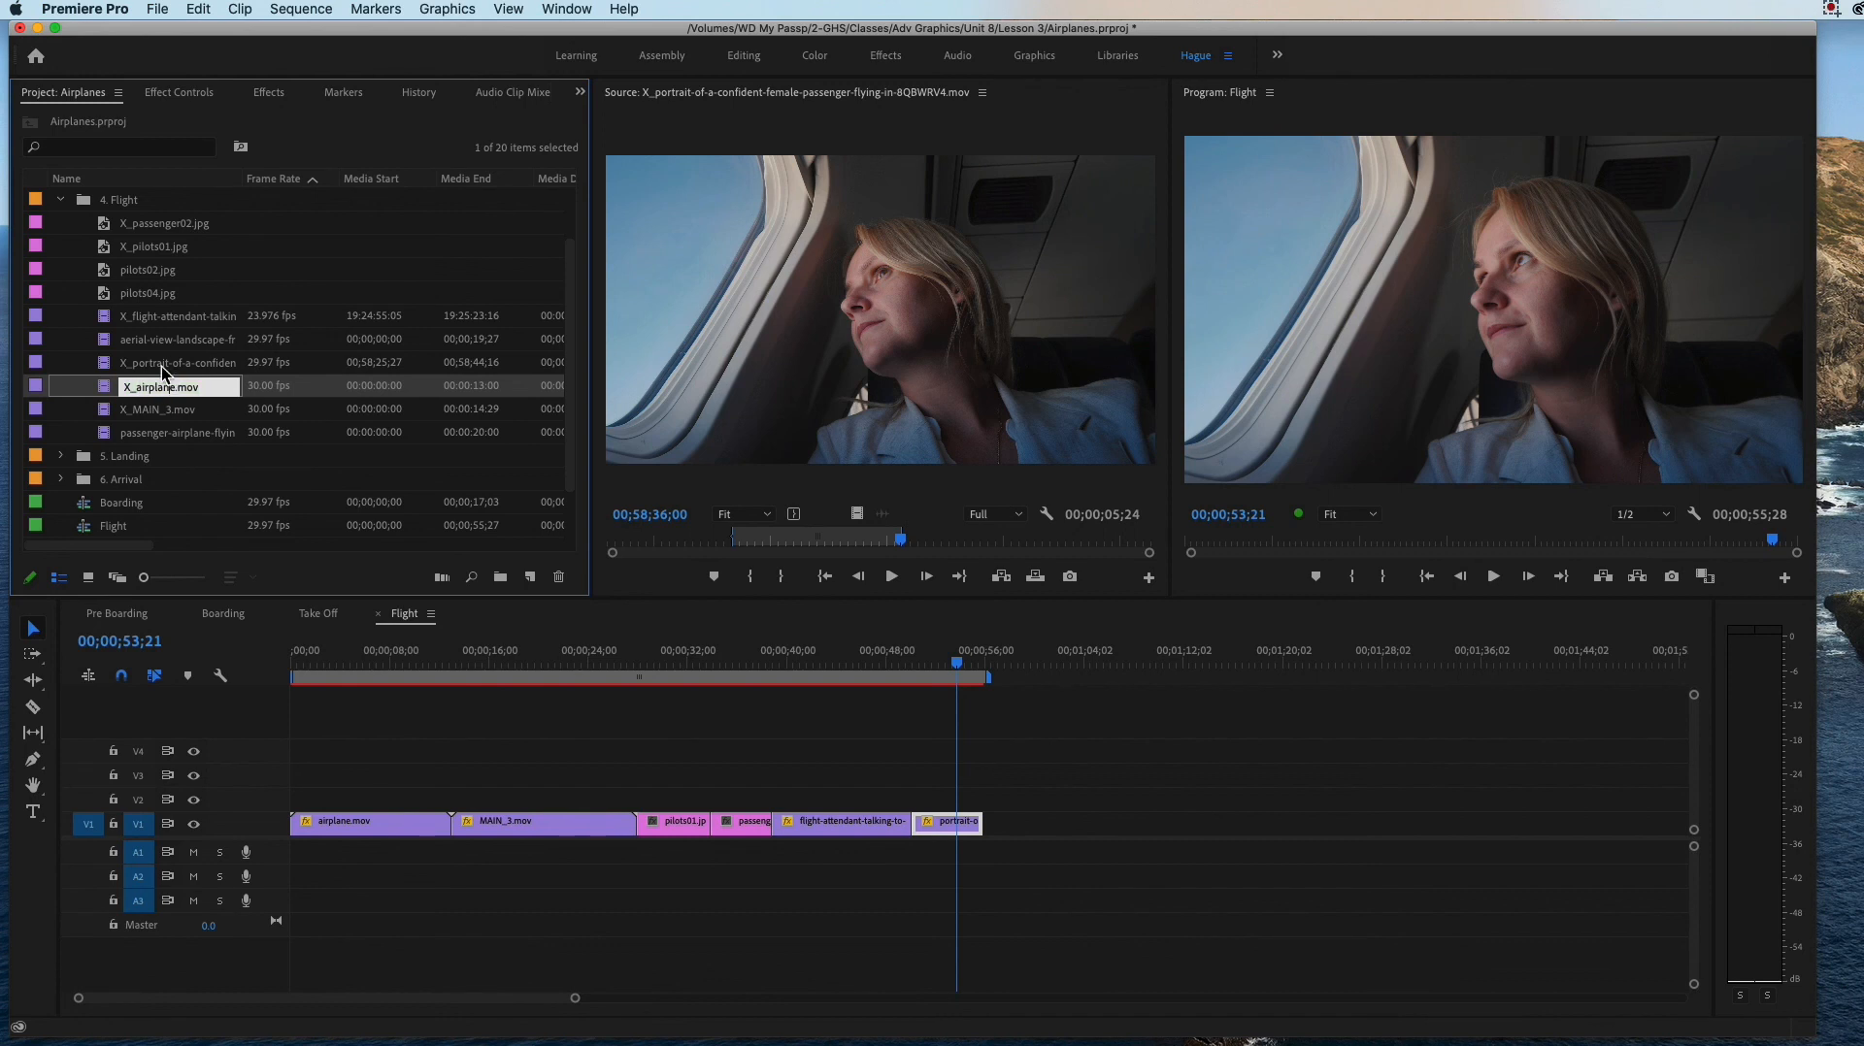
Step: Open the aerial-view-landscape clip as the source and clear both its In and Out points
double_click(113, 340)
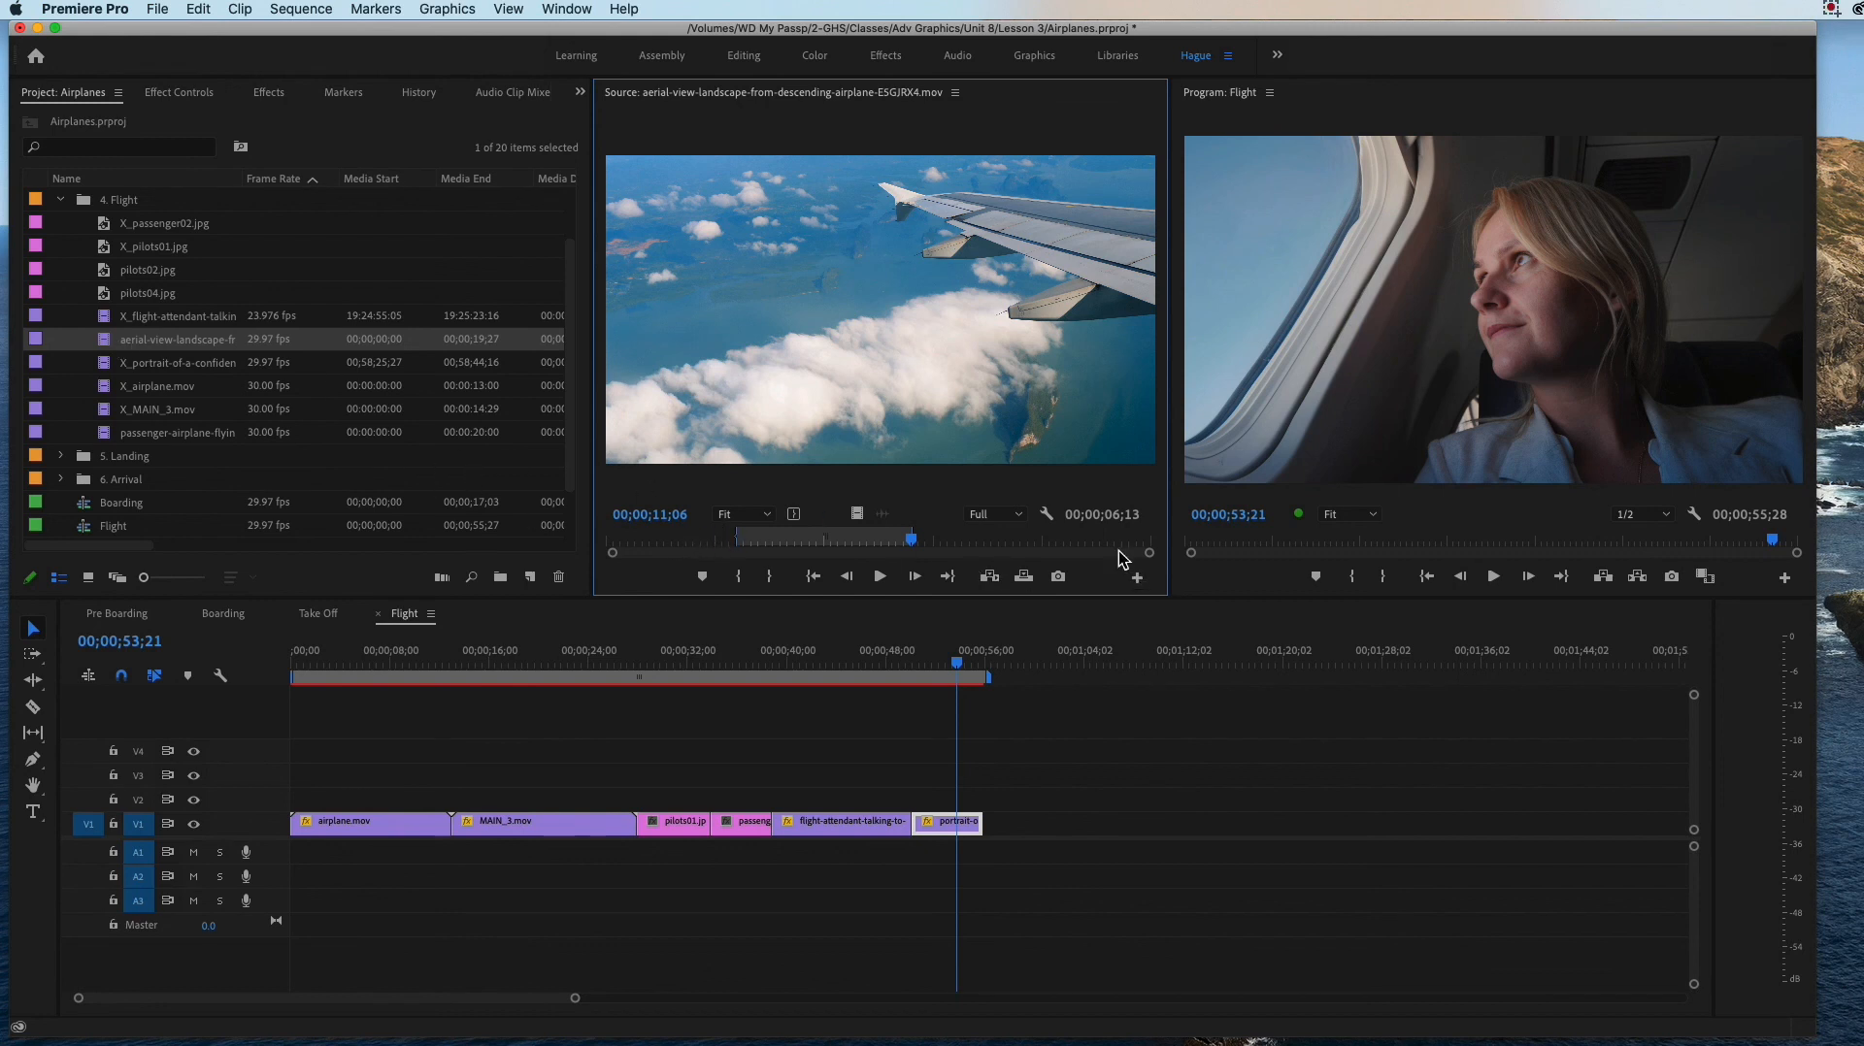
click(730, 541)
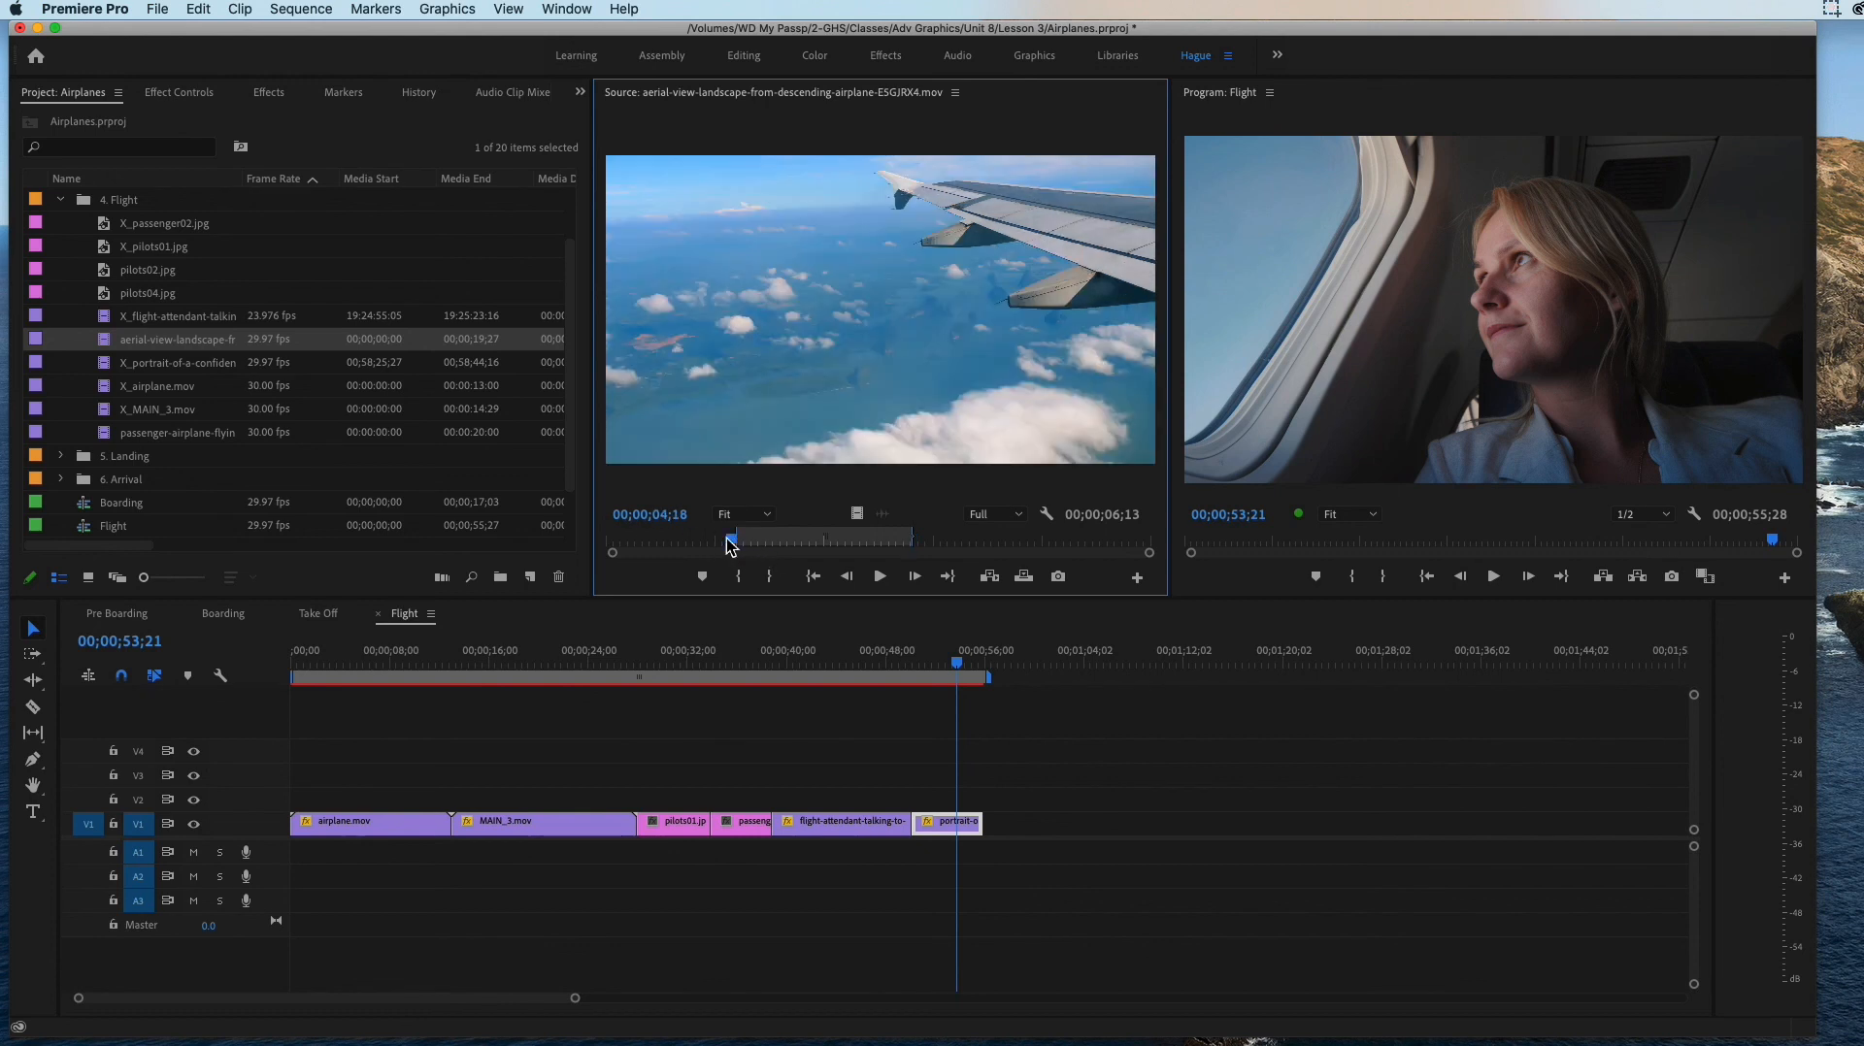
right_click(821, 546)
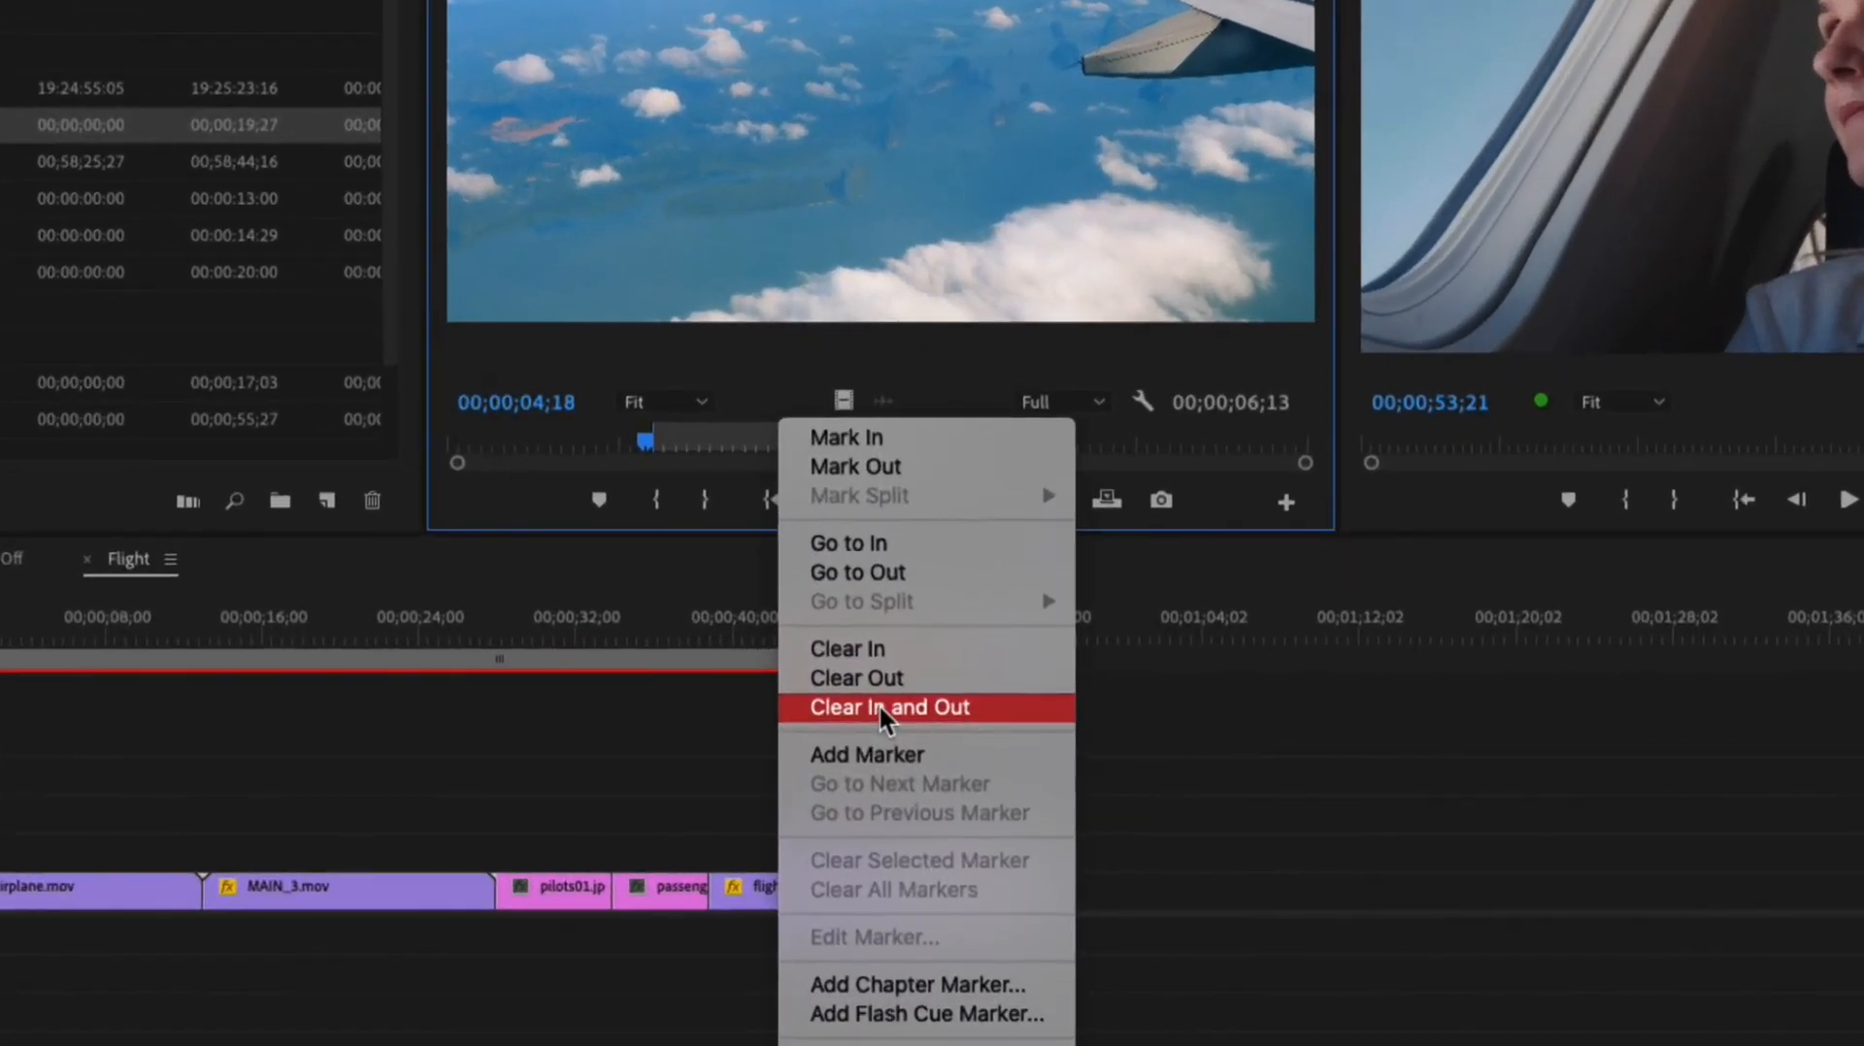
click(877, 703)
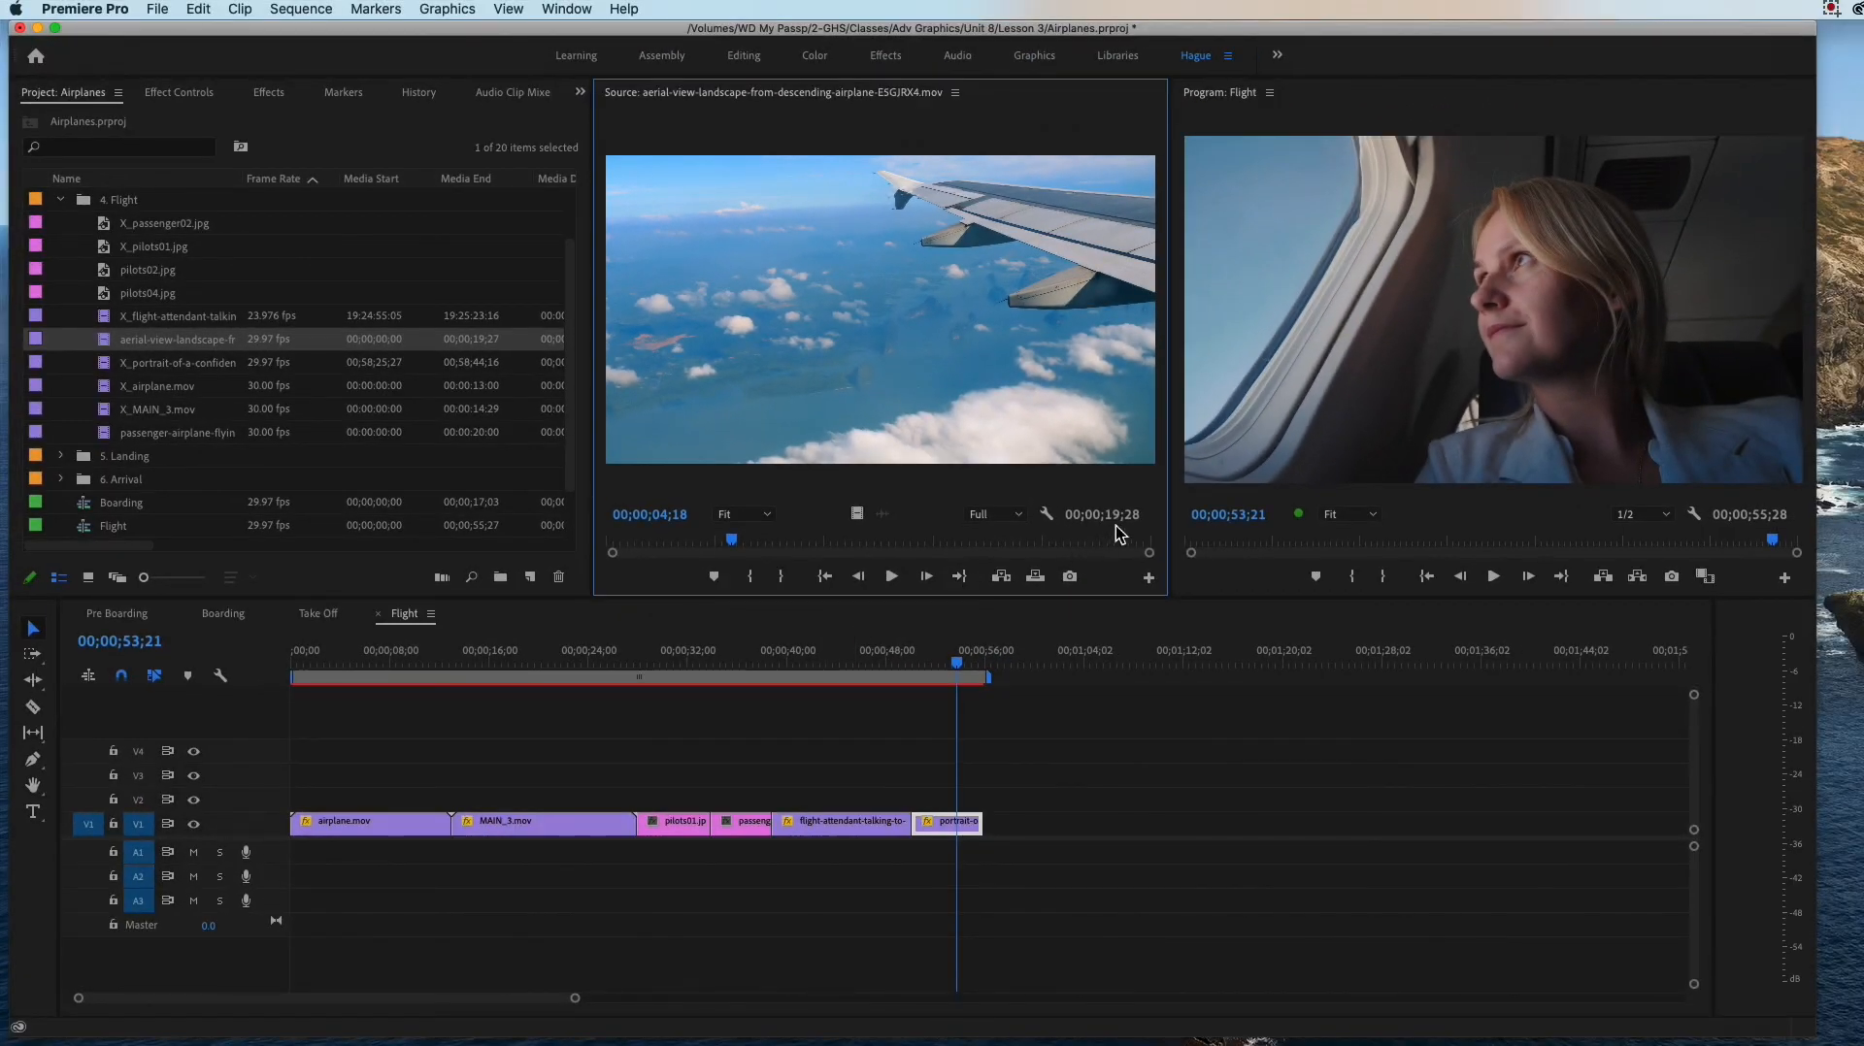
Step: Mark the aerial-view-landscape source clip from 00;00;05;00 to 00;00;12;02 and place that portion on V1 directly after the portrait clip
drag(732, 540, 742, 540)
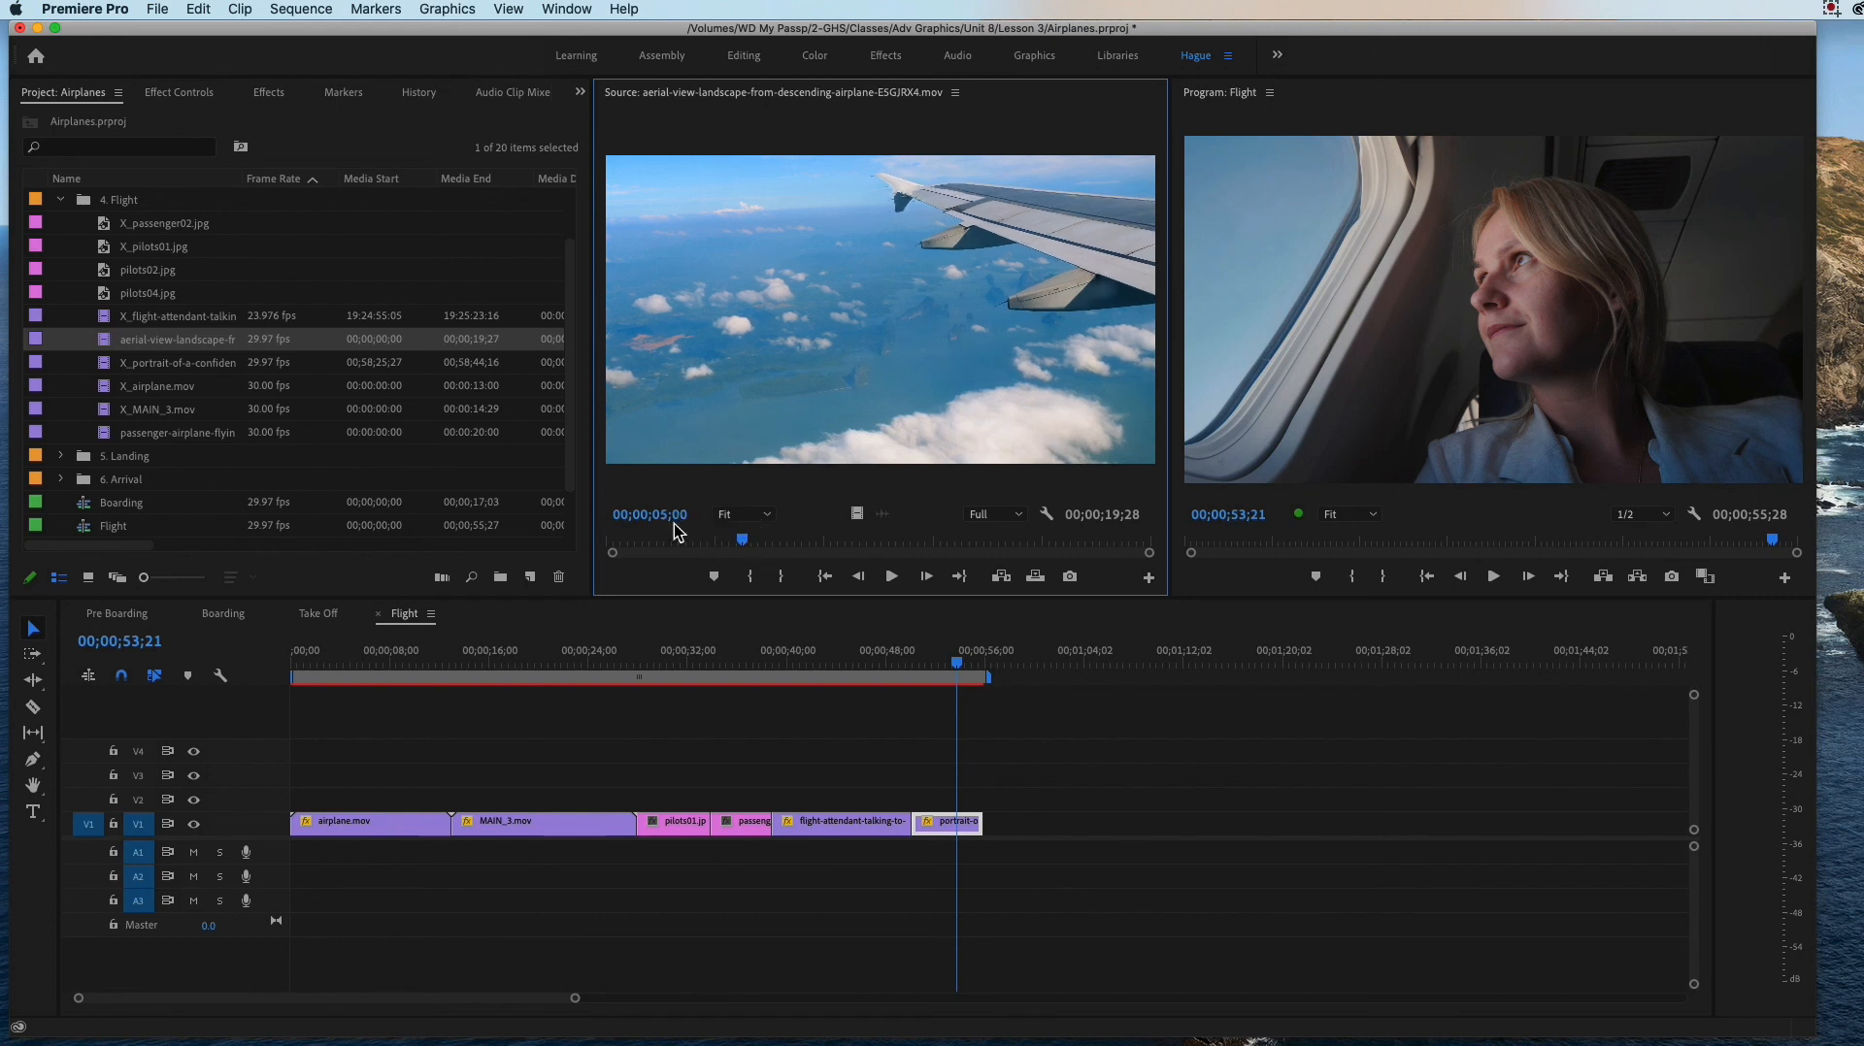
click(752, 577)
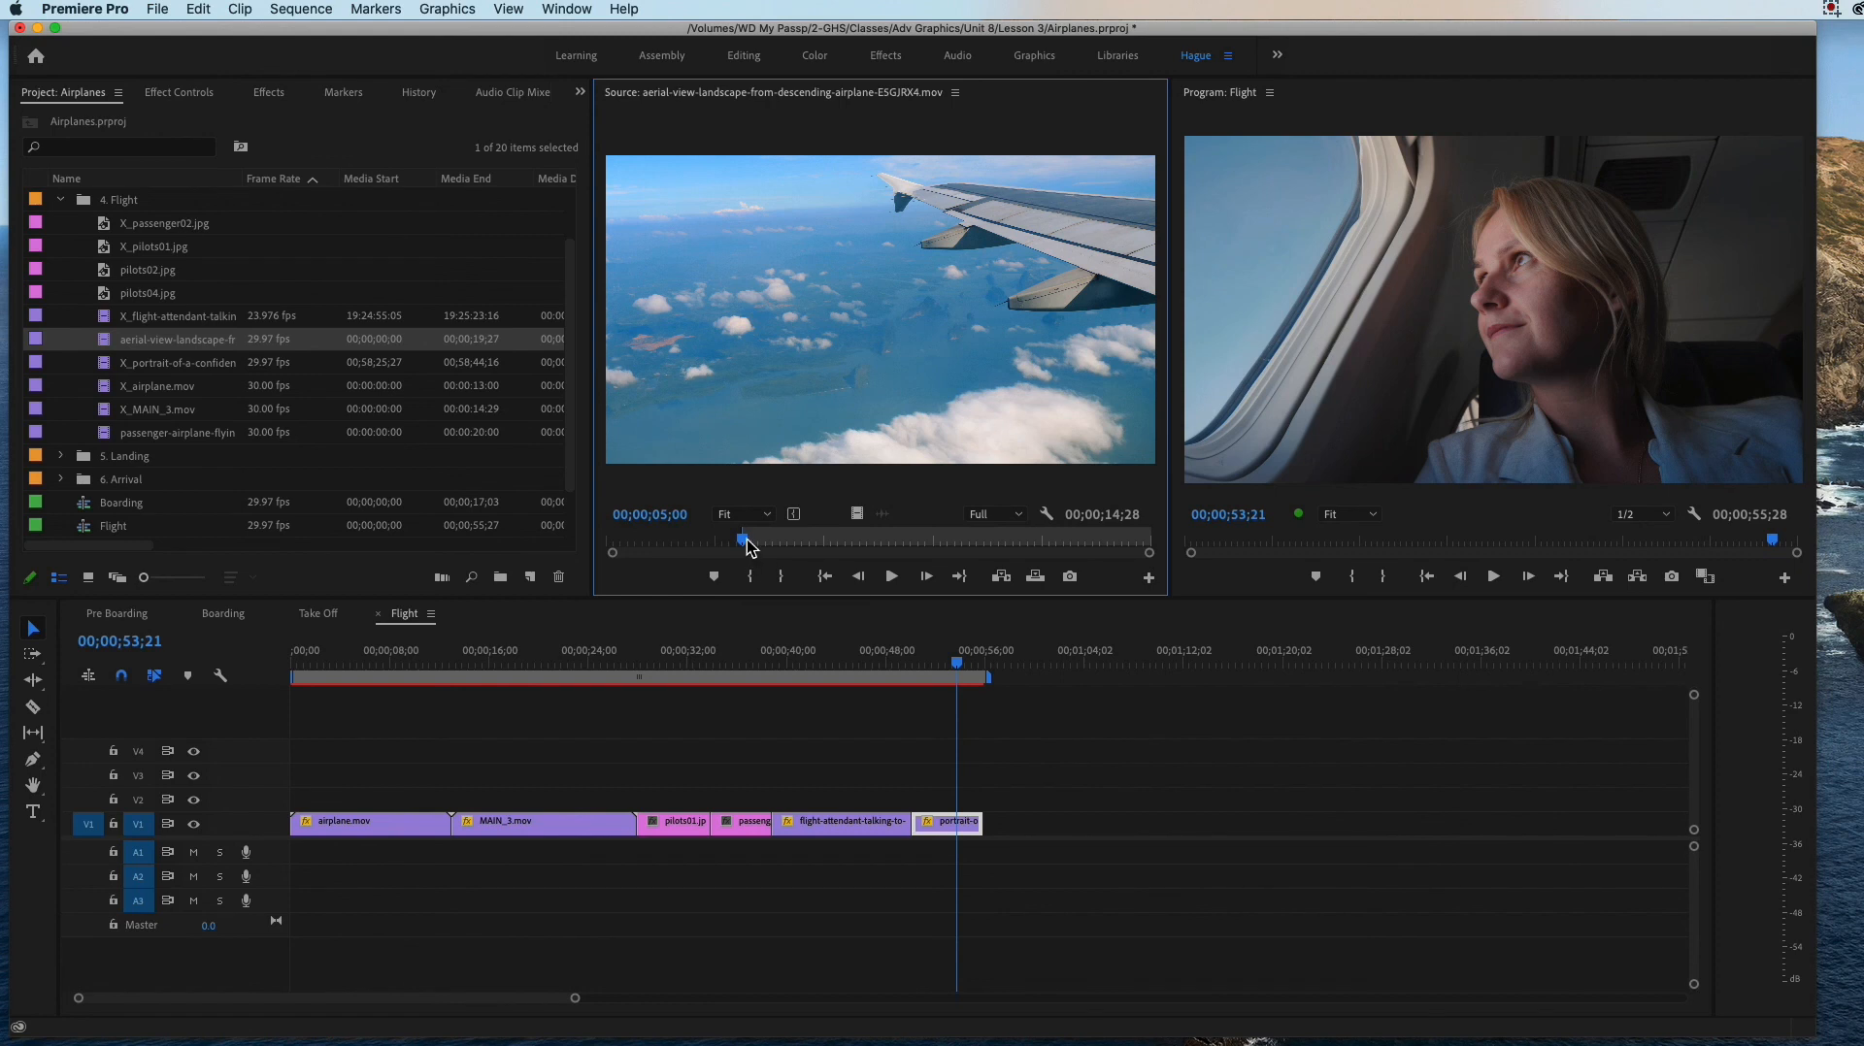
drag(748, 542, 939, 561)
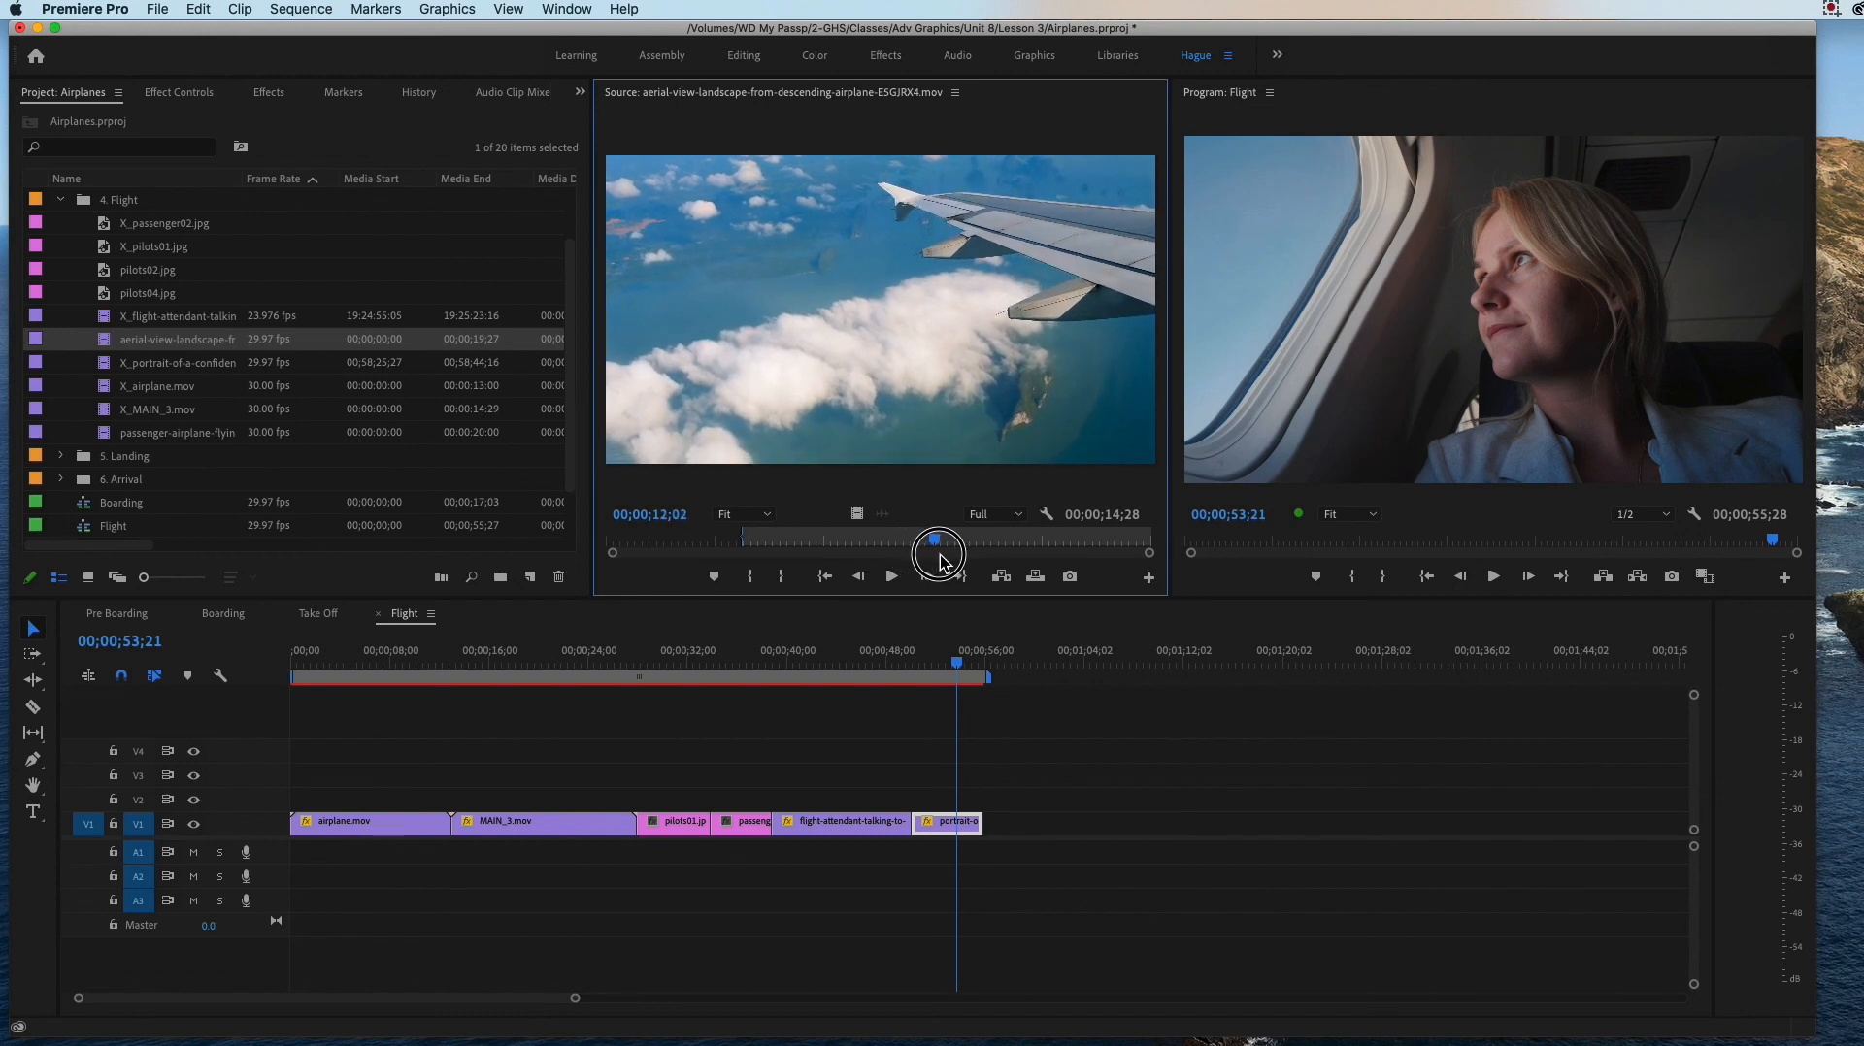
click(785, 578)
drag(862, 514, 1000, 831)
Step: Scale the aerial-view-landscape clip on V1 down to 34.0 and check its framing in the sequence
click(1035, 666)
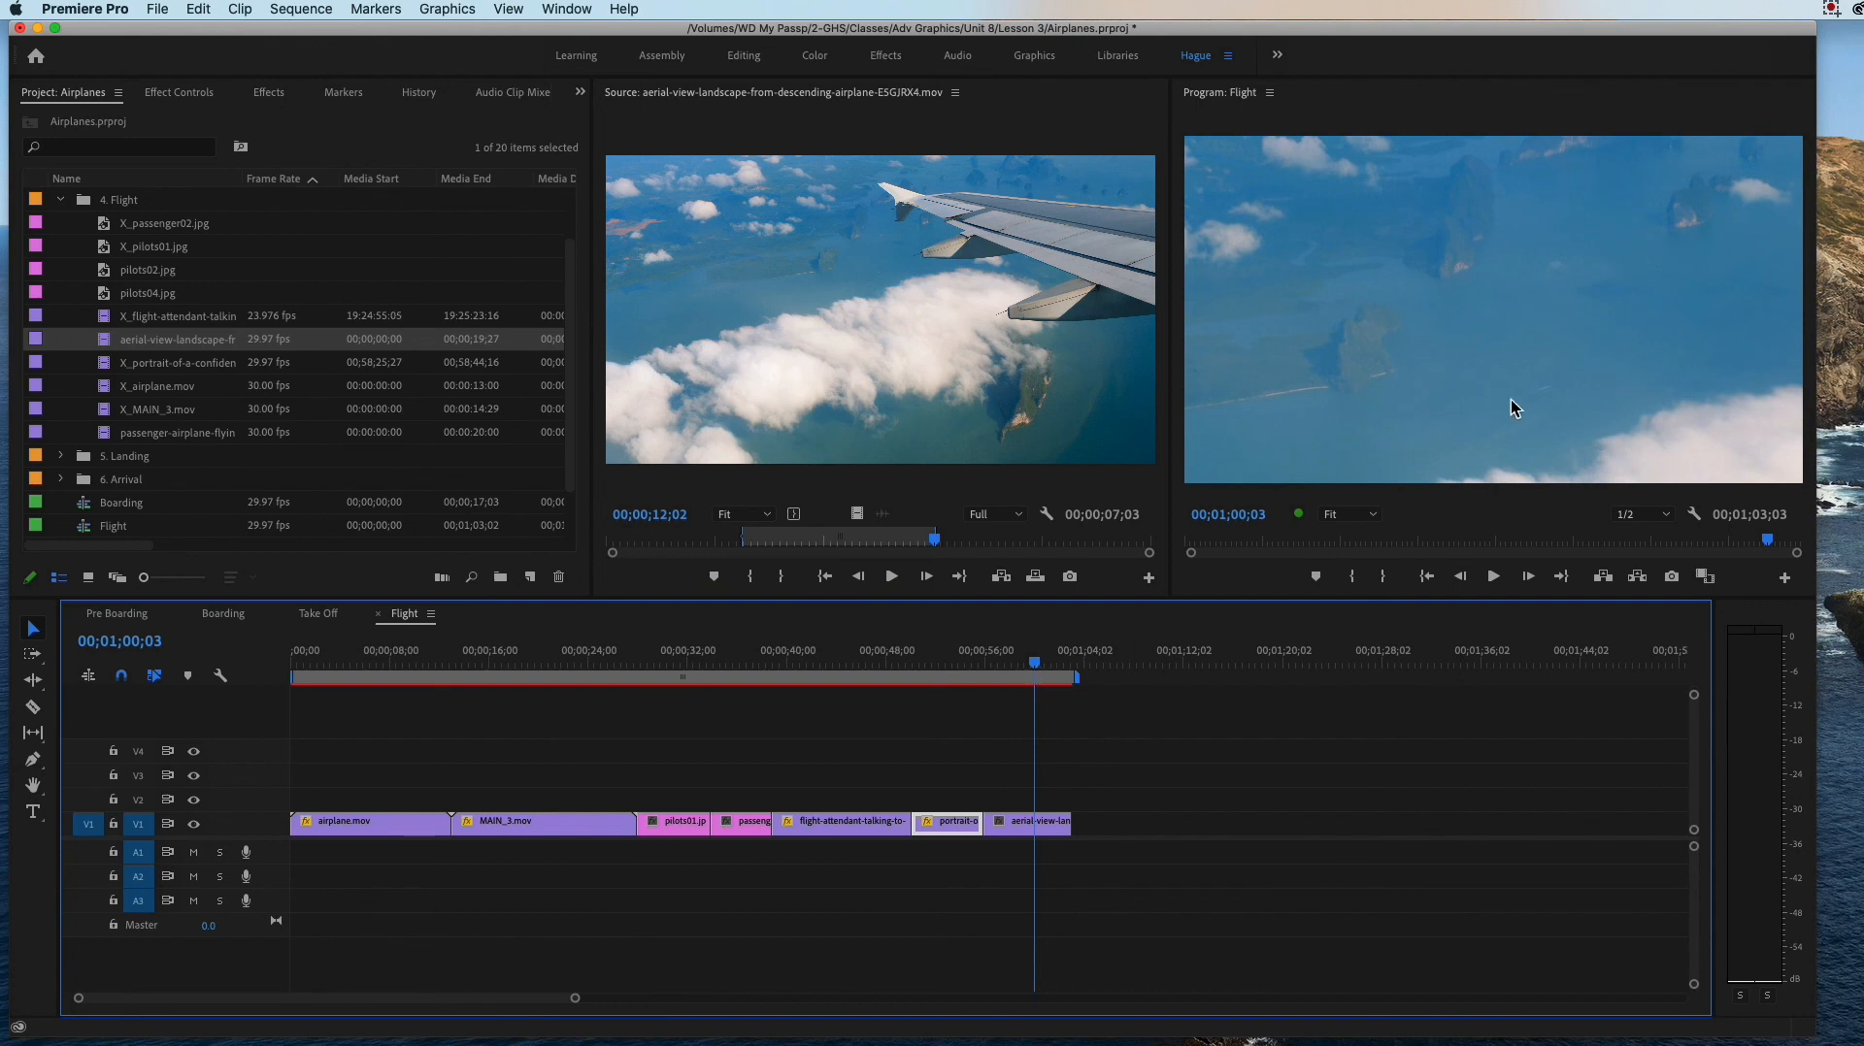
click(1022, 825)
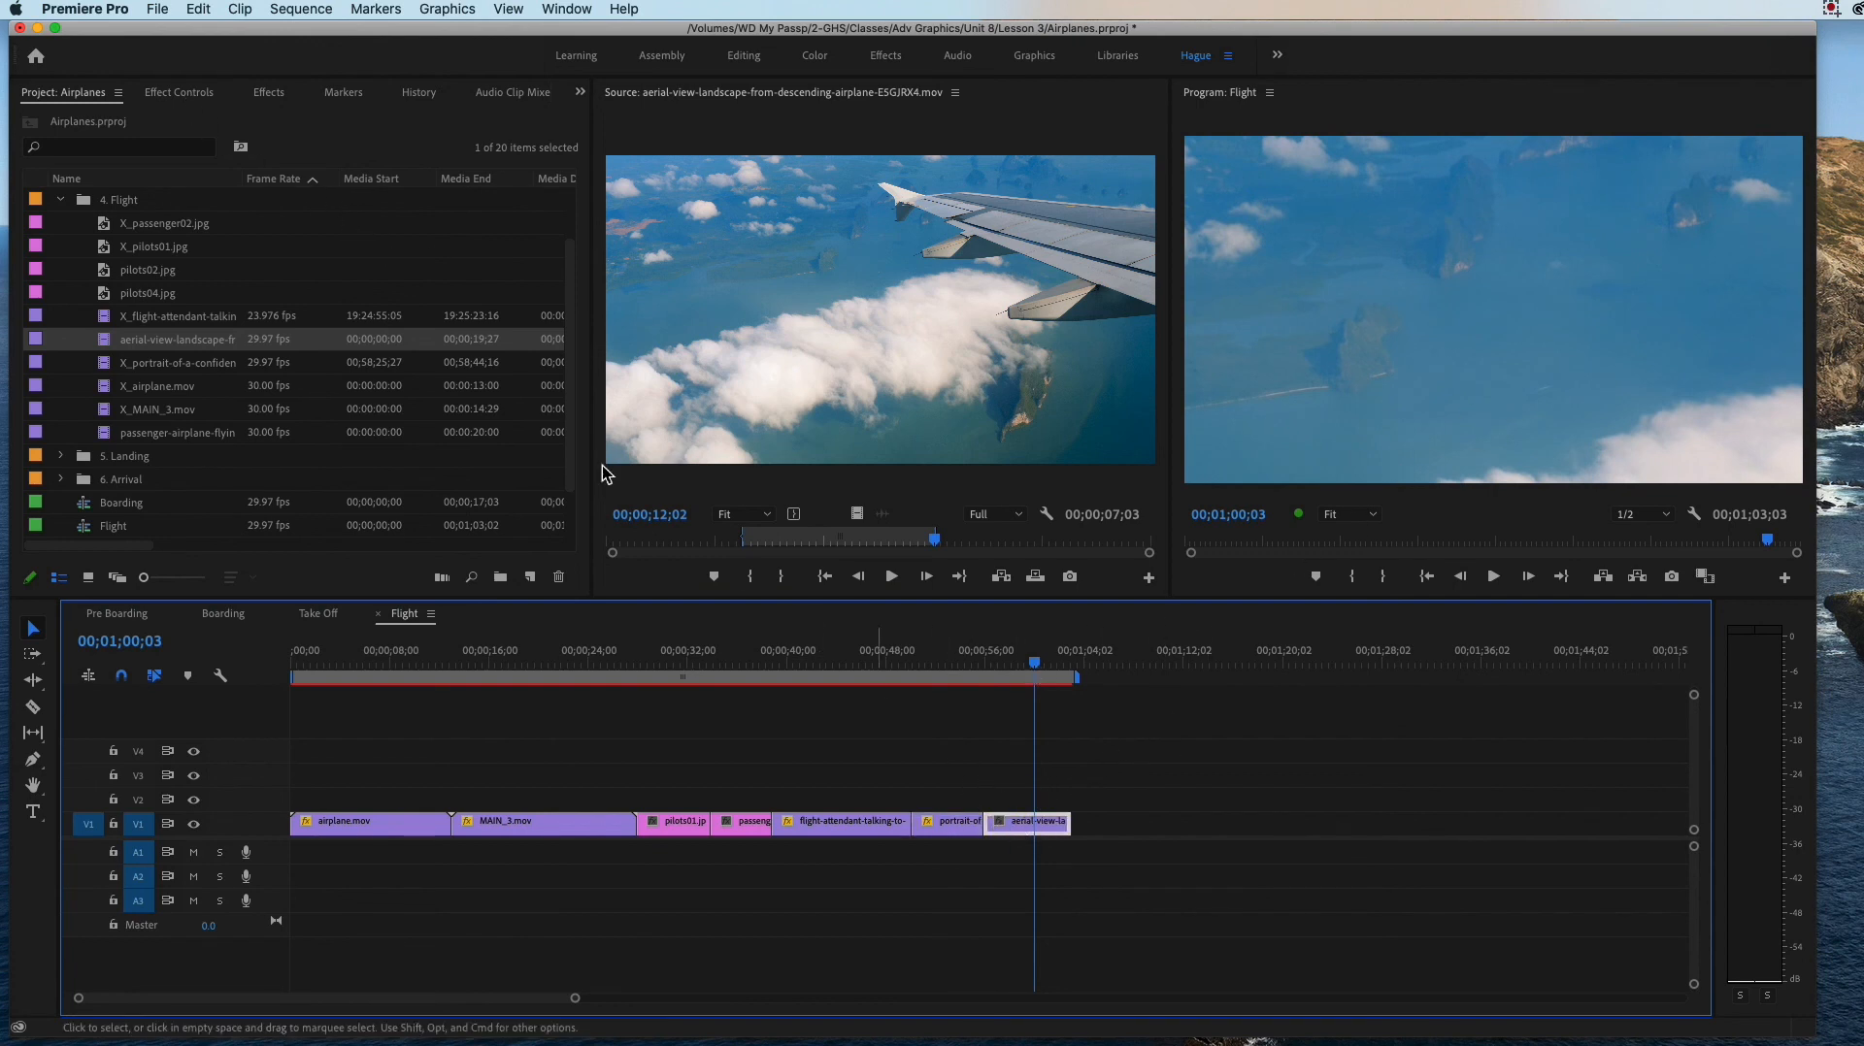
click(158, 94)
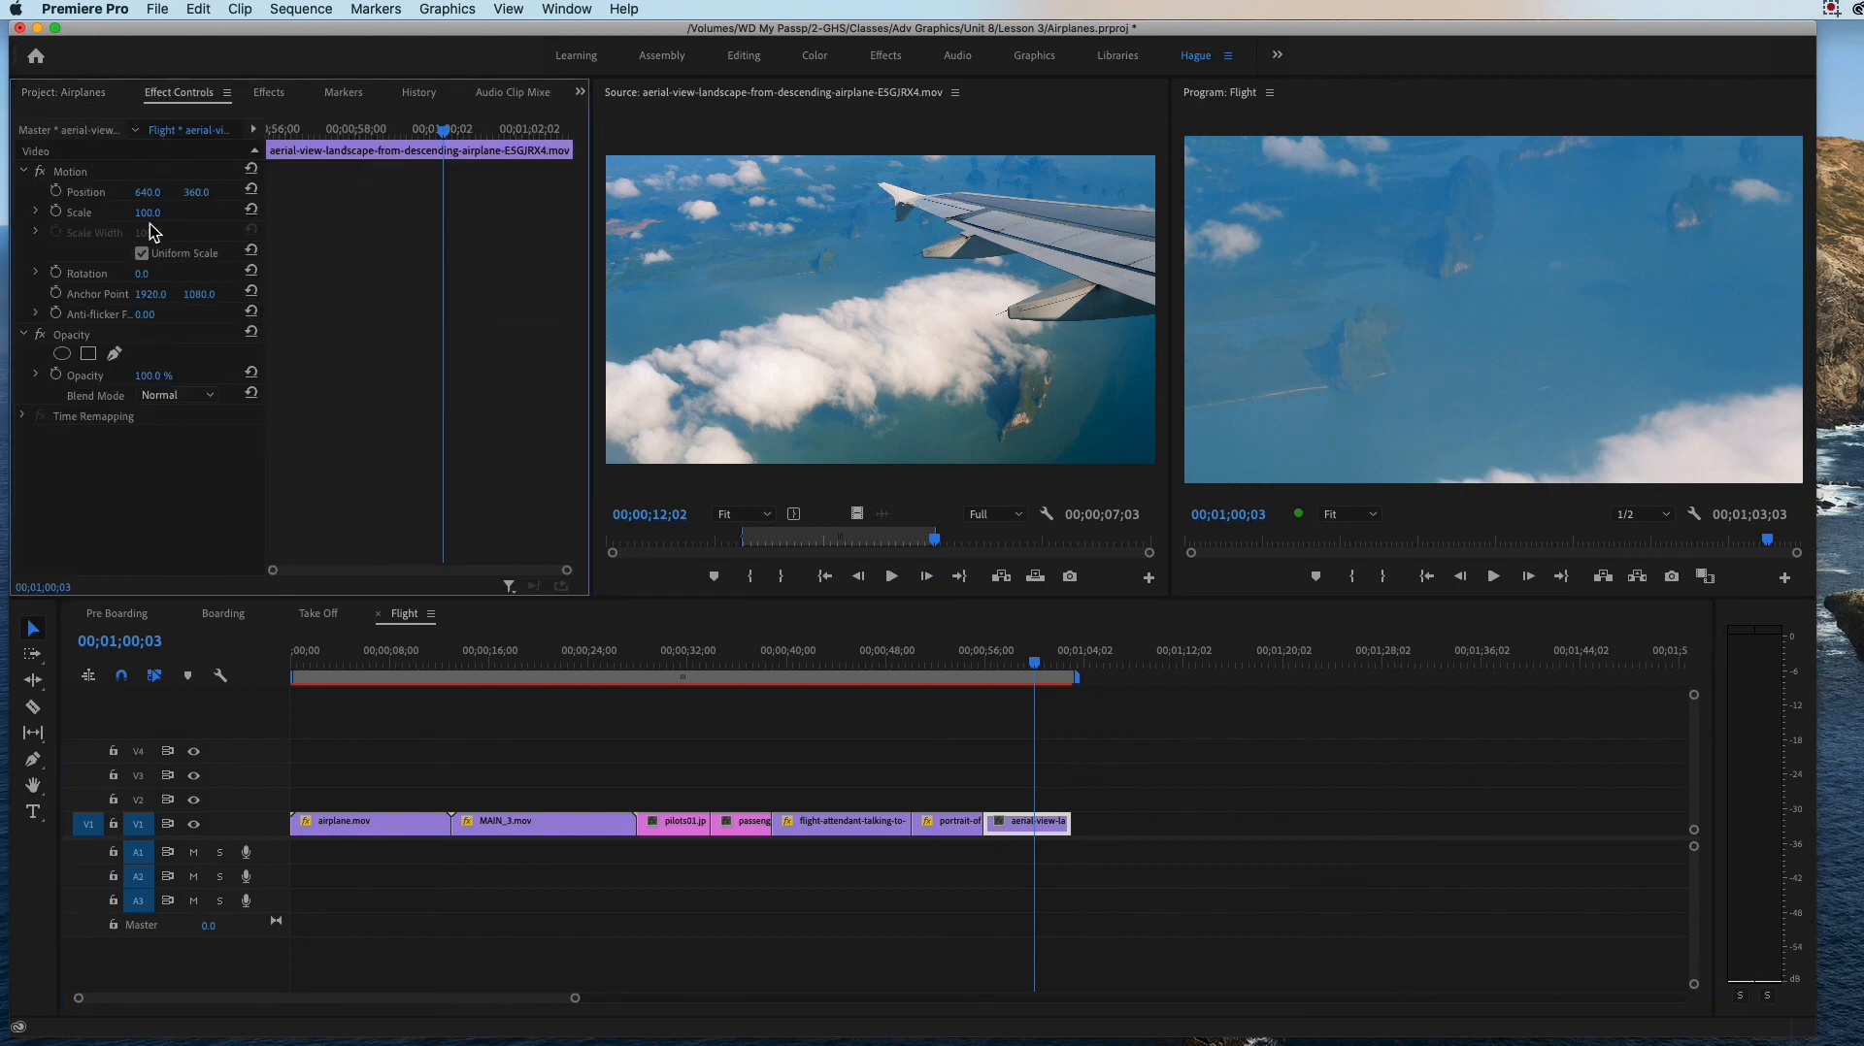
mouse_move(147, 213)
mouse_down()
mouse_move(77, 212)
mouse_move(164, 215)
mouse_up()
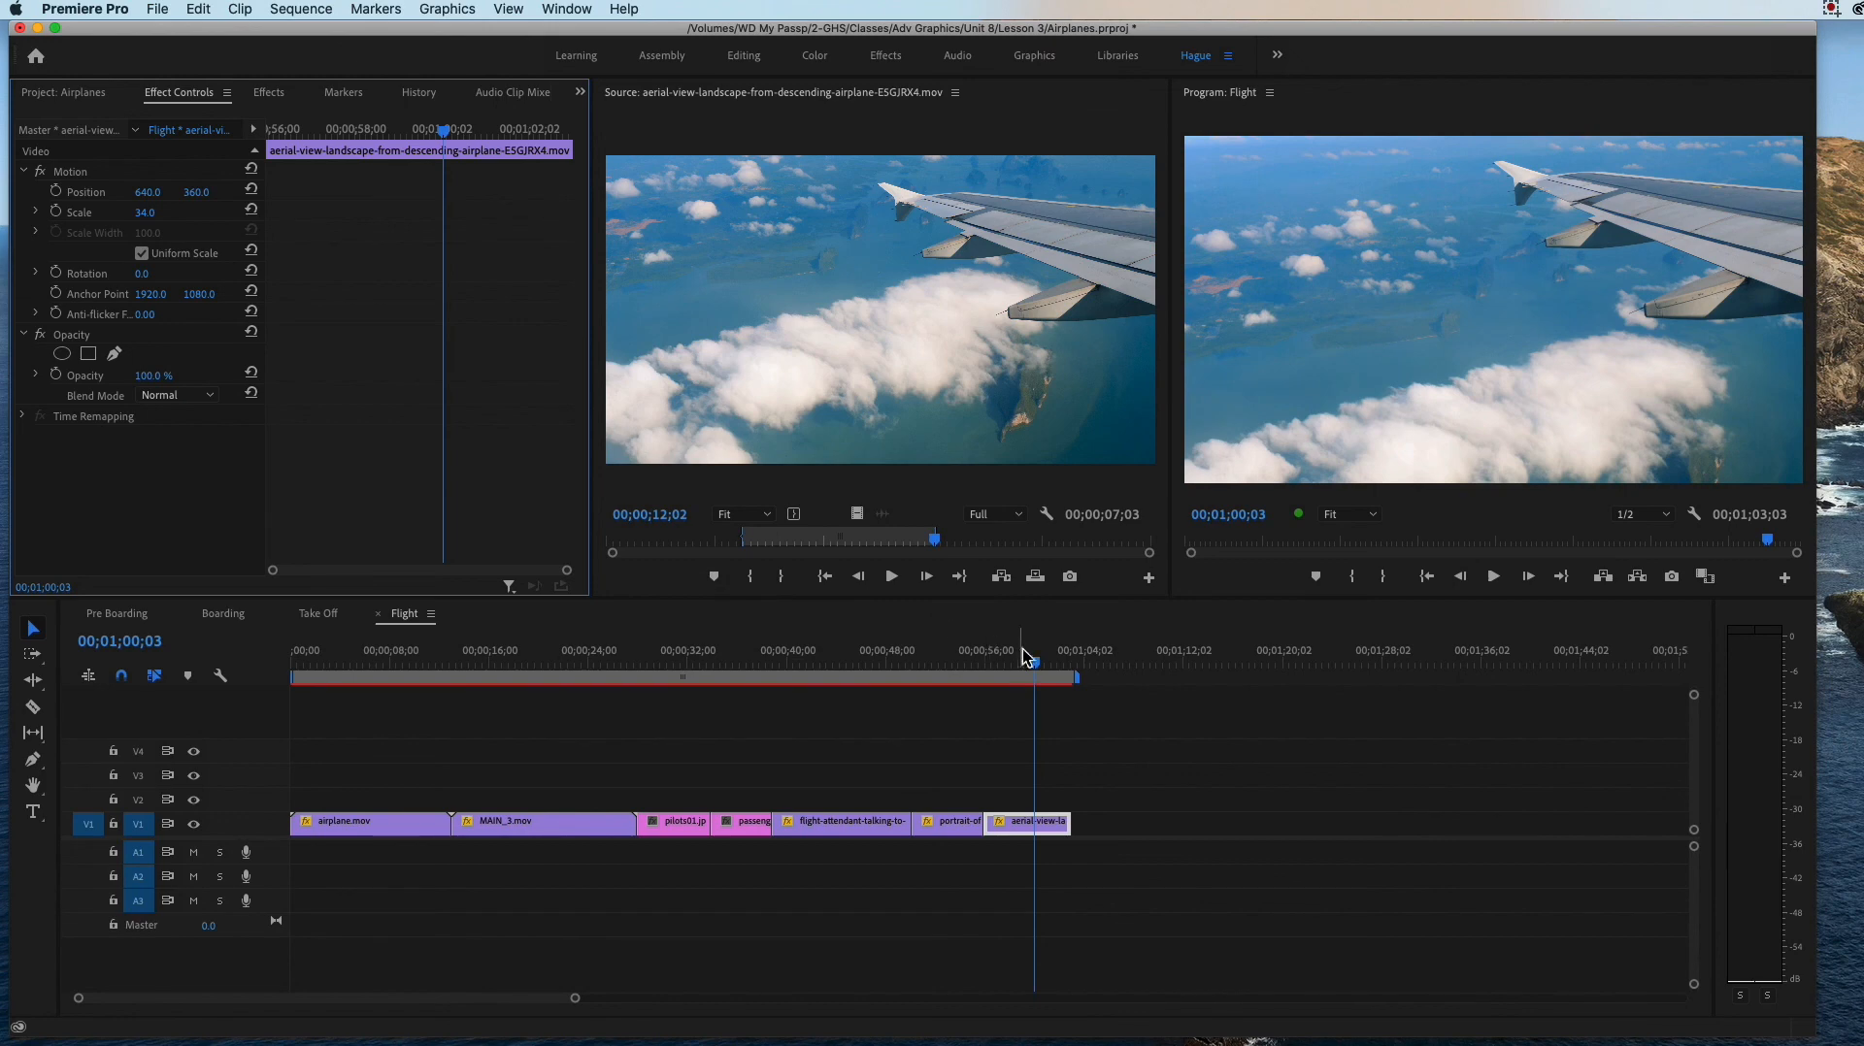
mouse_move(1031, 666)
mouse_down()
mouse_move(924, 666)
mouse_move(1045, 676)
mouse_up()
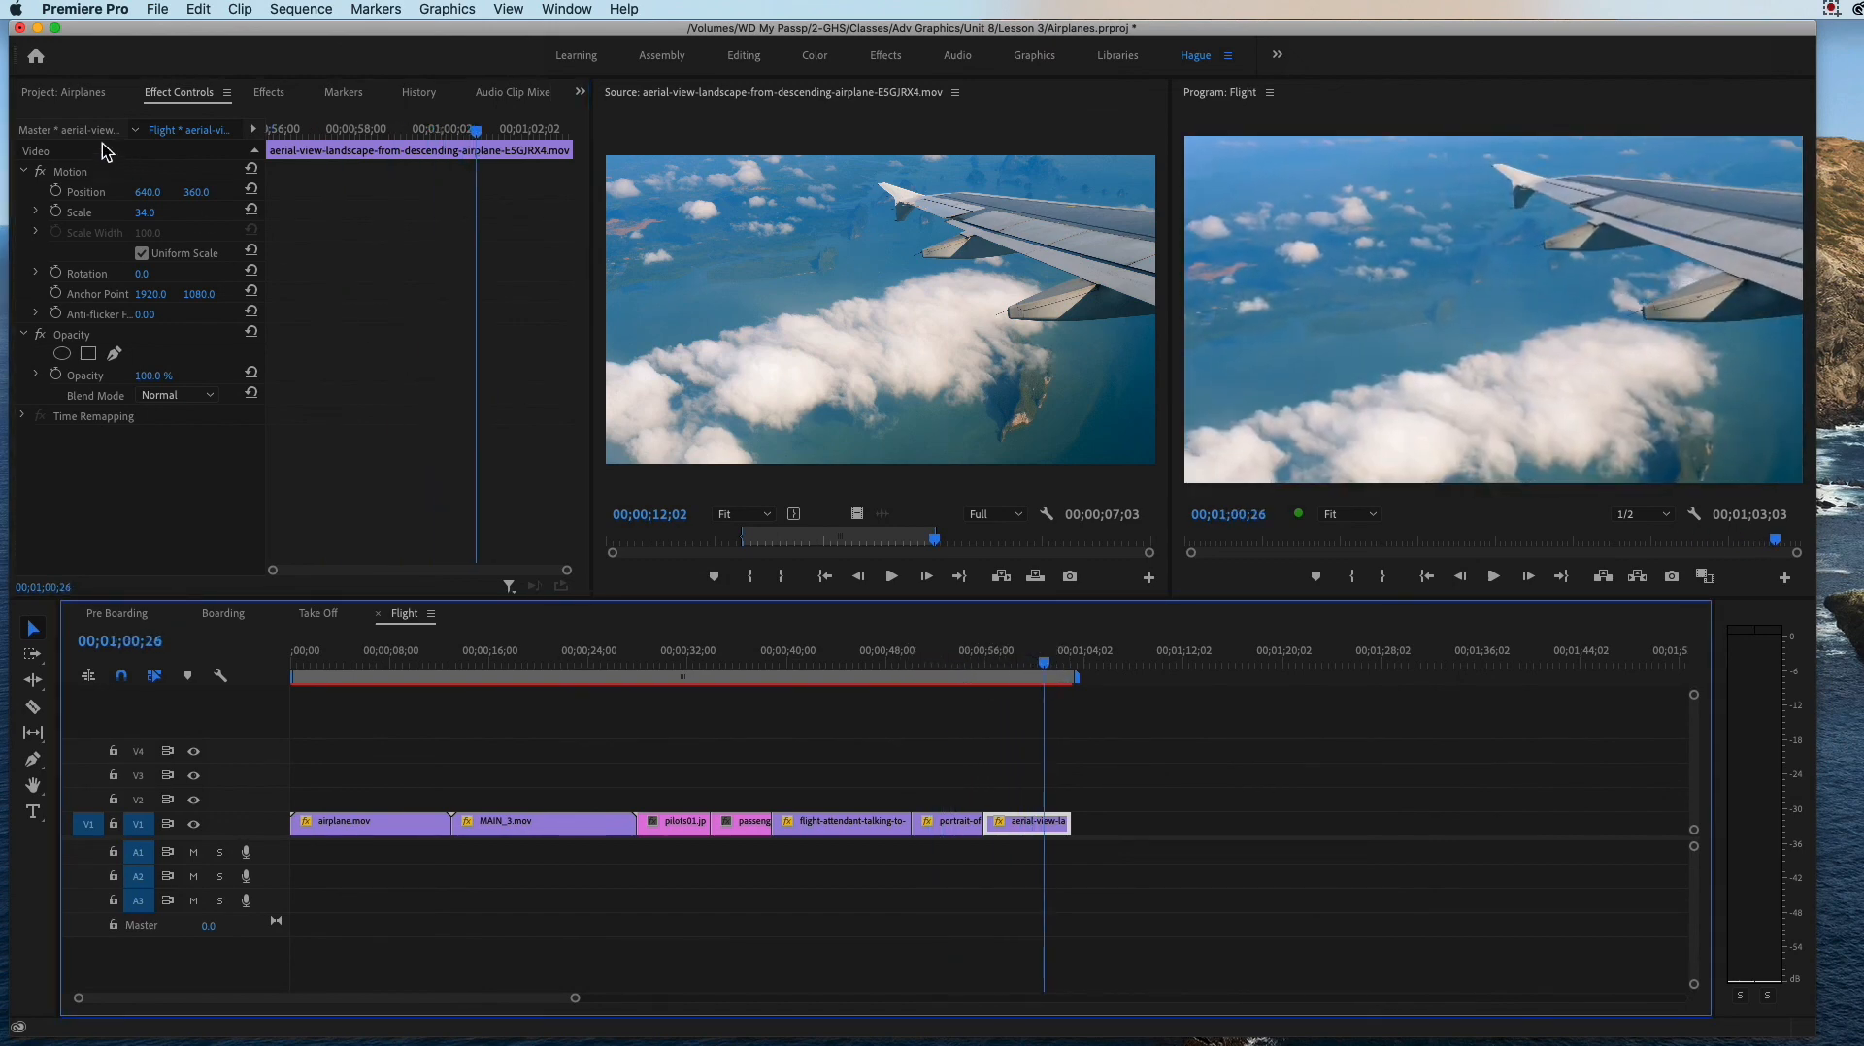
Step: Add the prefix X_ to the name of the aerial-view-landscape clip in the 4. Flight bin
click(78, 93)
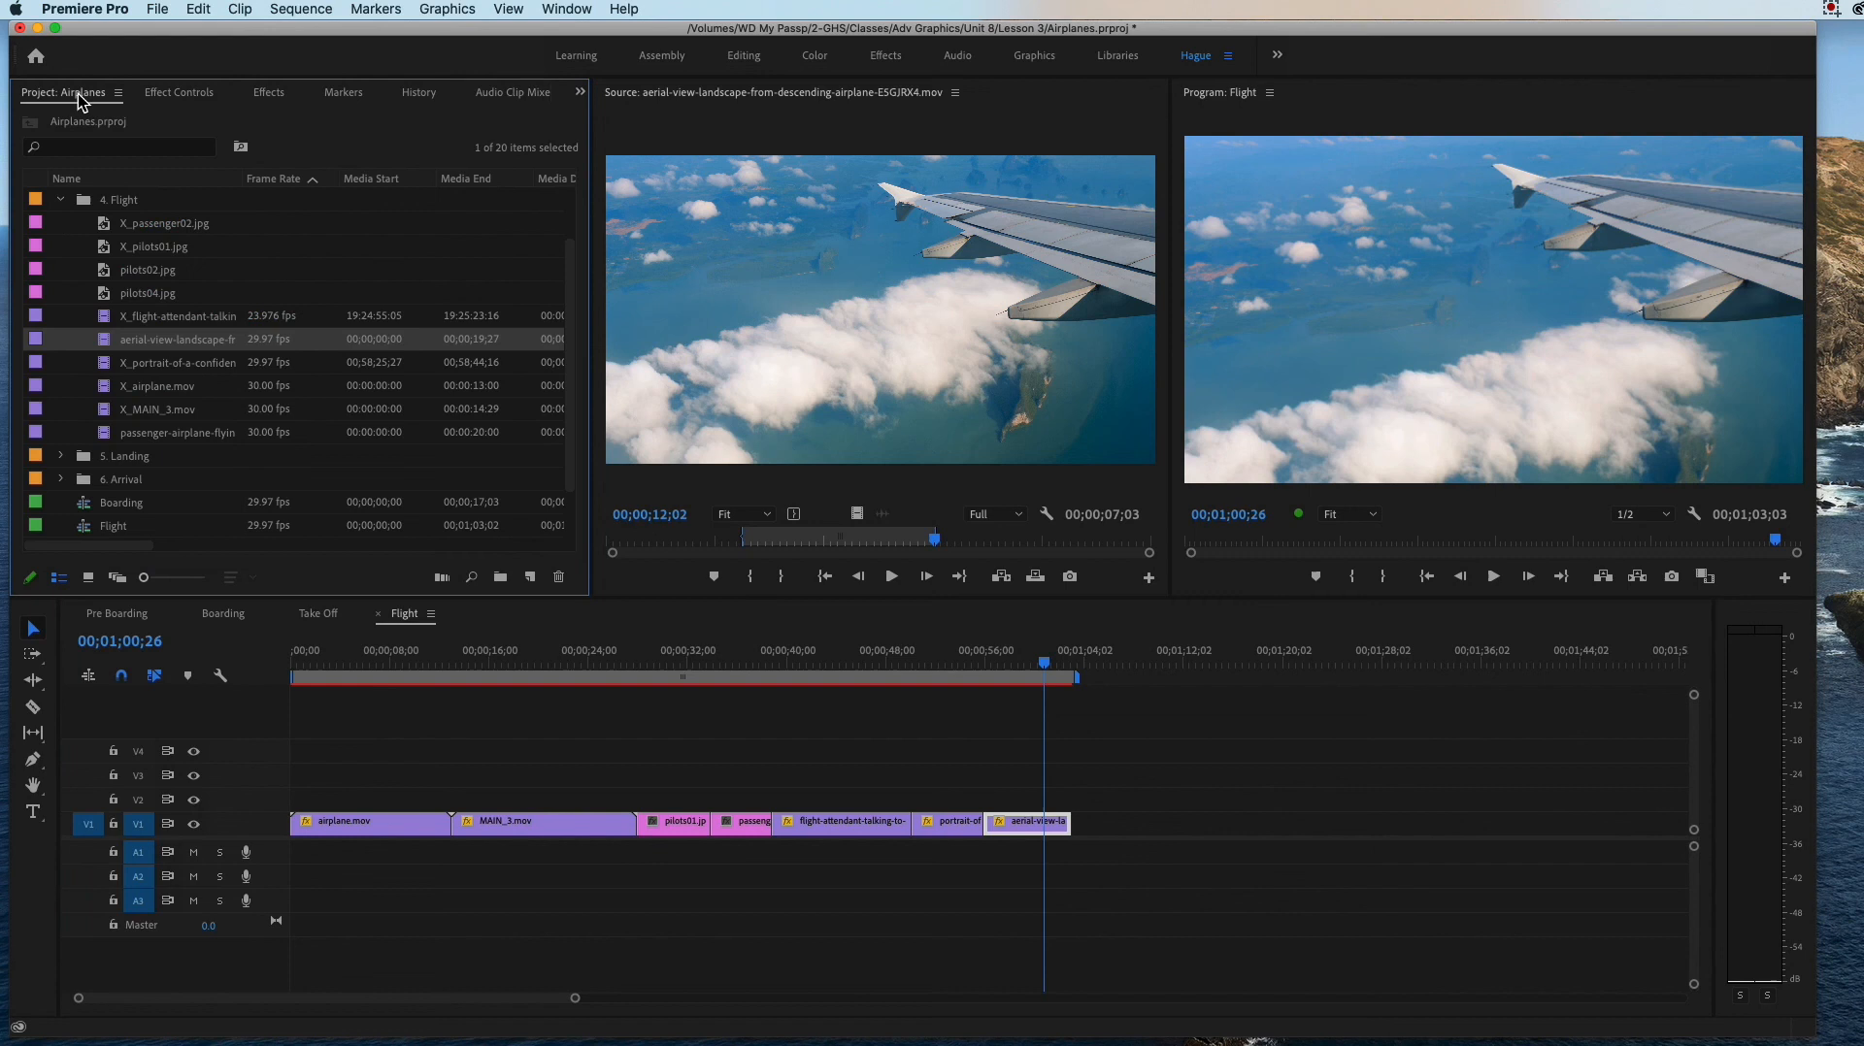
click(131, 340)
text(X_)
key(Tab)
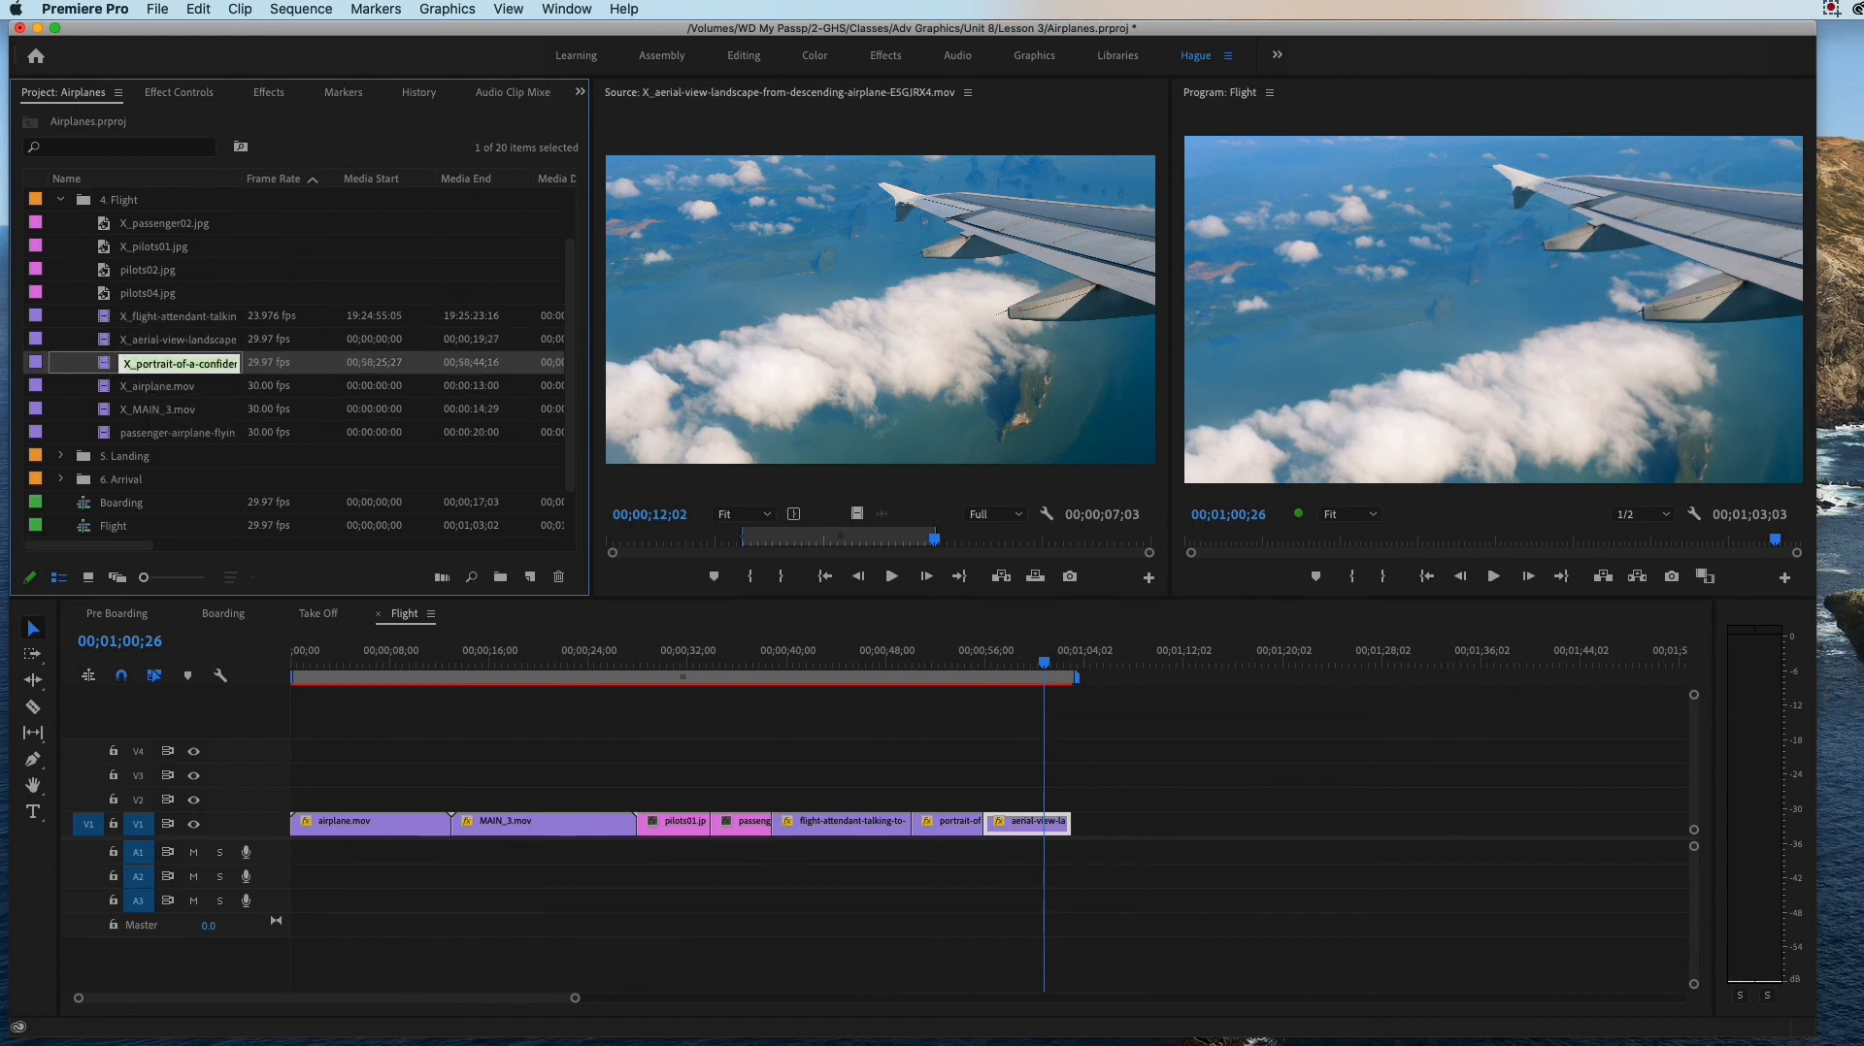
Step: Open pilots02.jpg as the source and place the still on V1 directly after the aerial-view clip
double_click(149, 433)
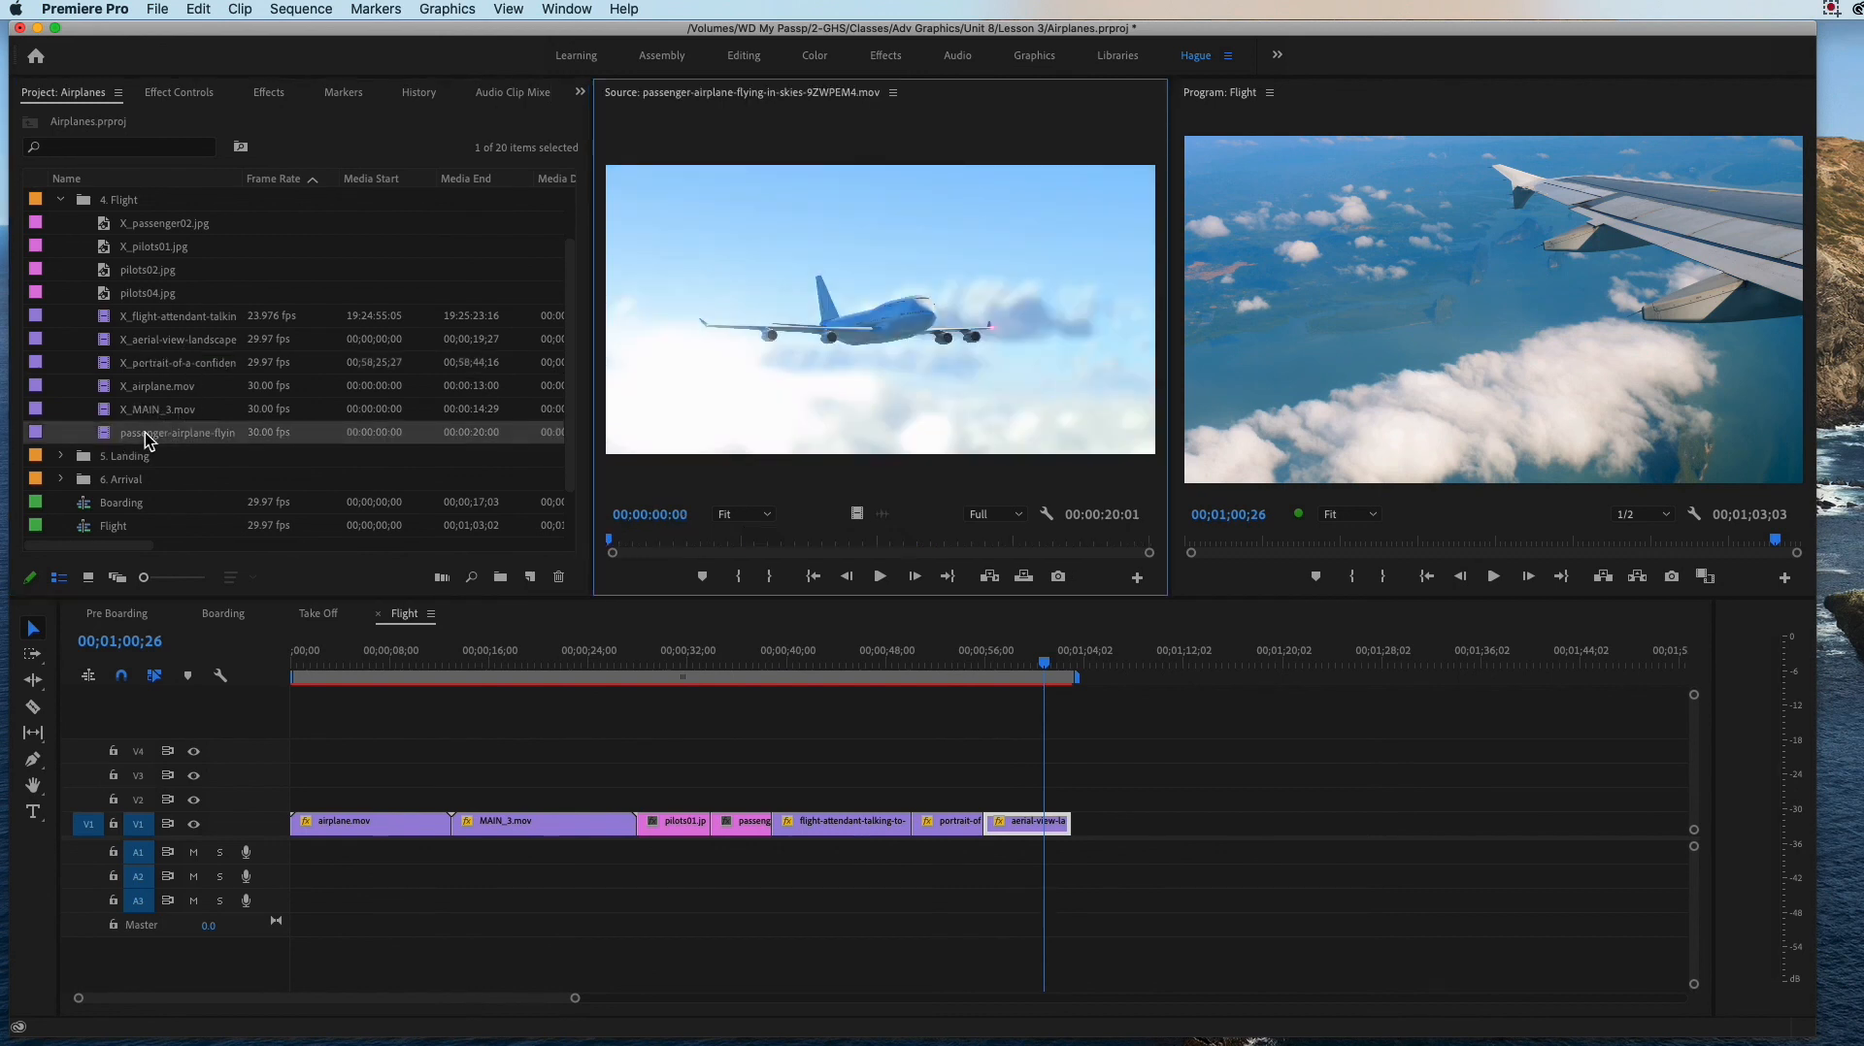
click(120, 272)
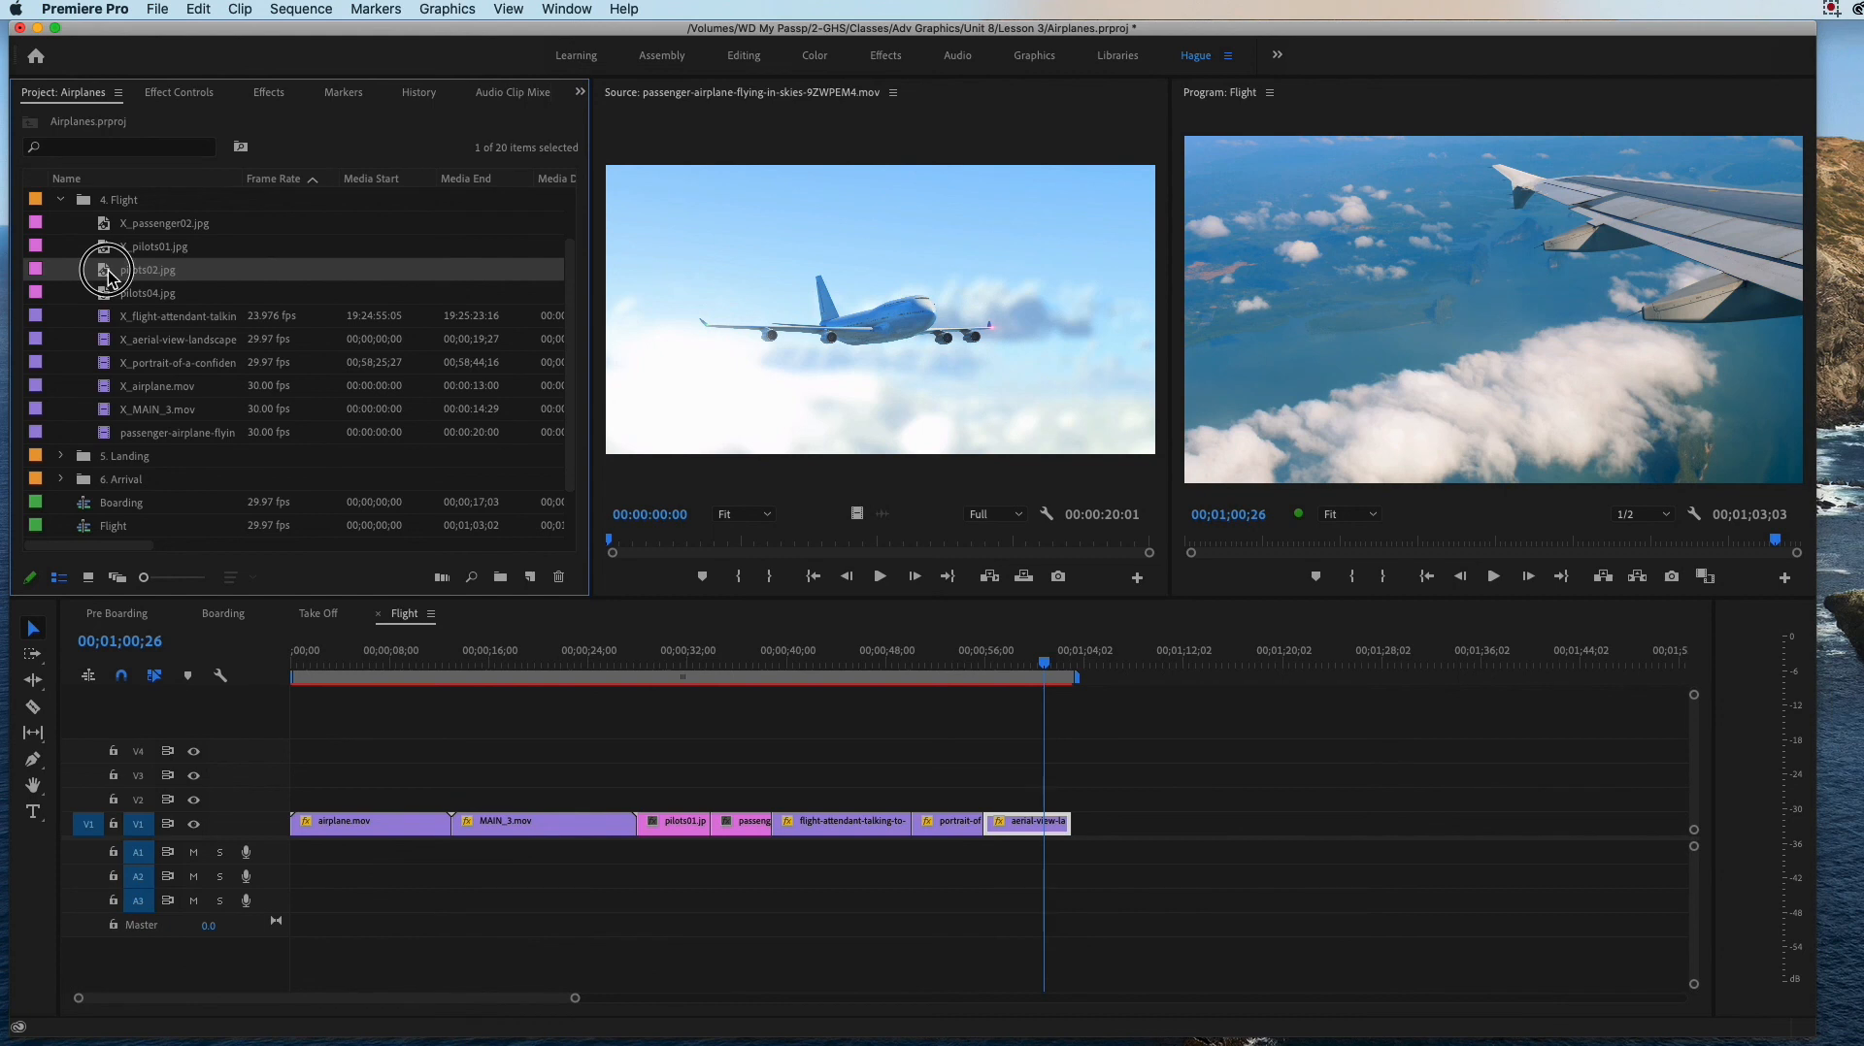
double_click(112, 277)
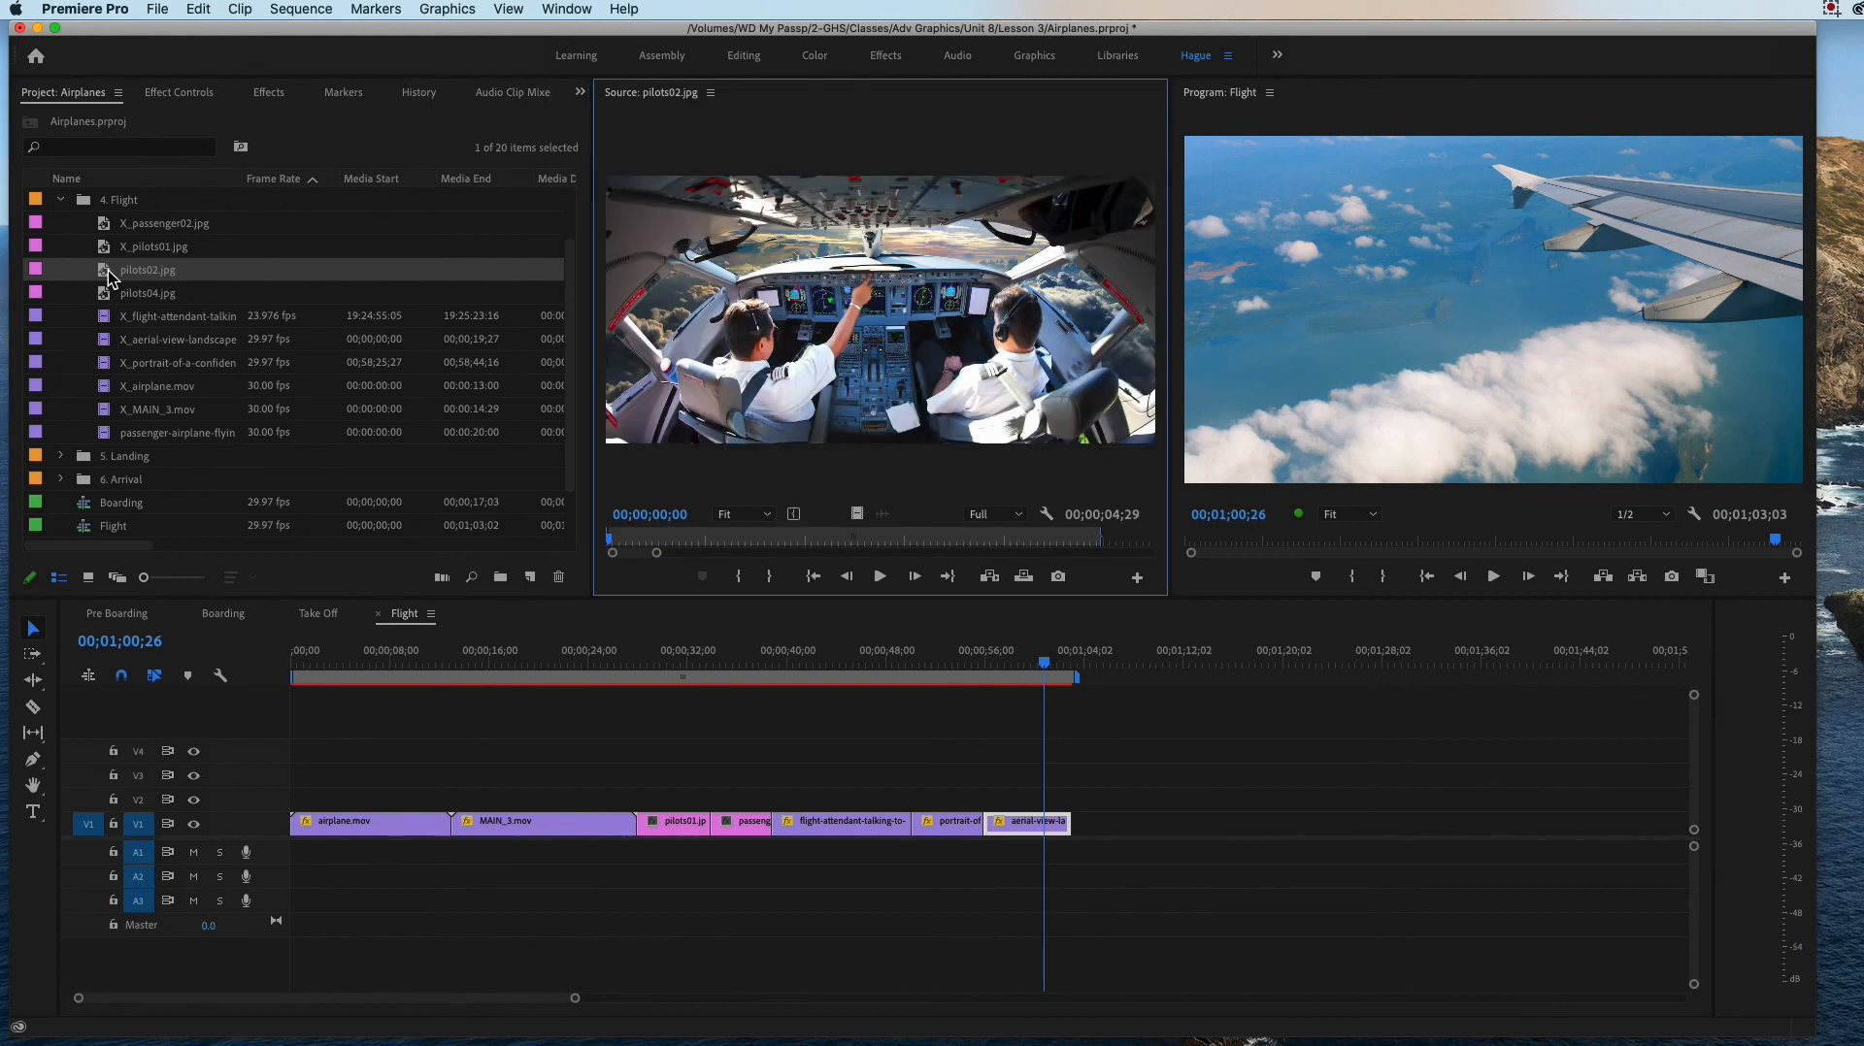
drag(127, 281, 1103, 825)
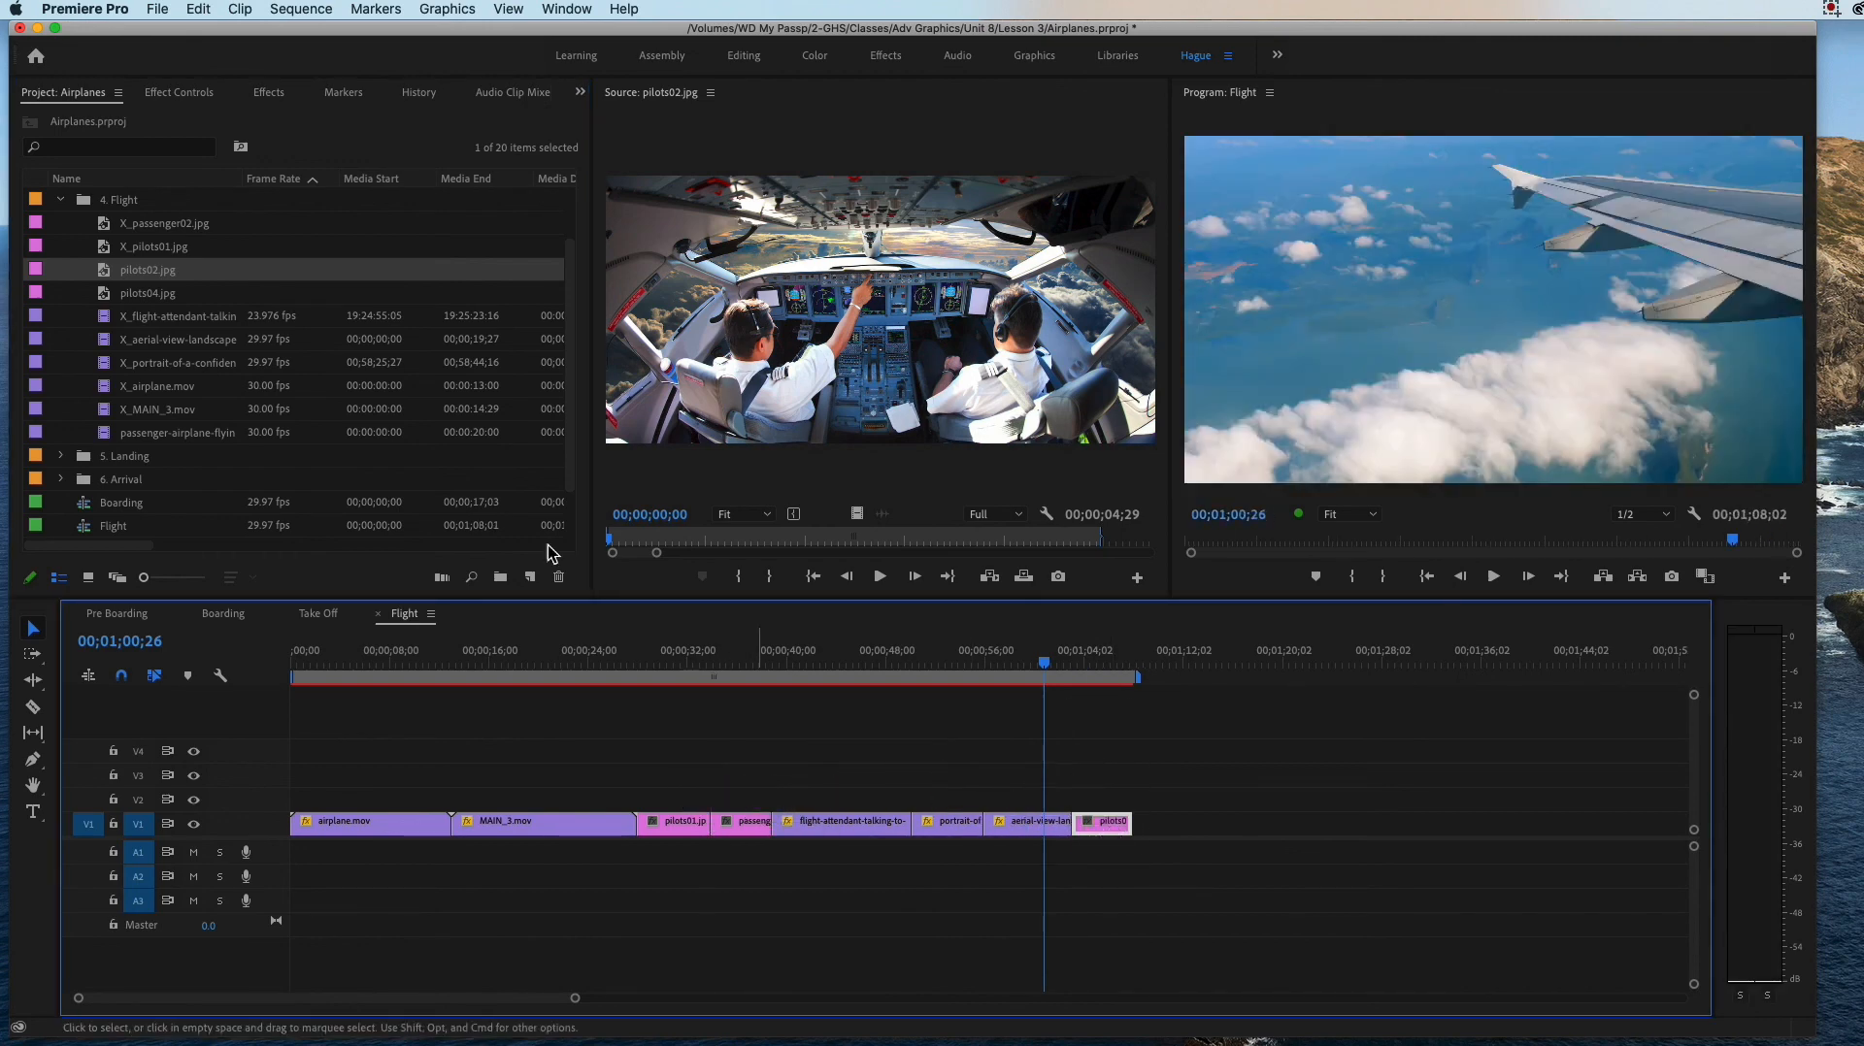
Step: Rename pilots02.jpg in the 4. Flight bin as X_pilots02.jpg
click(132, 274)
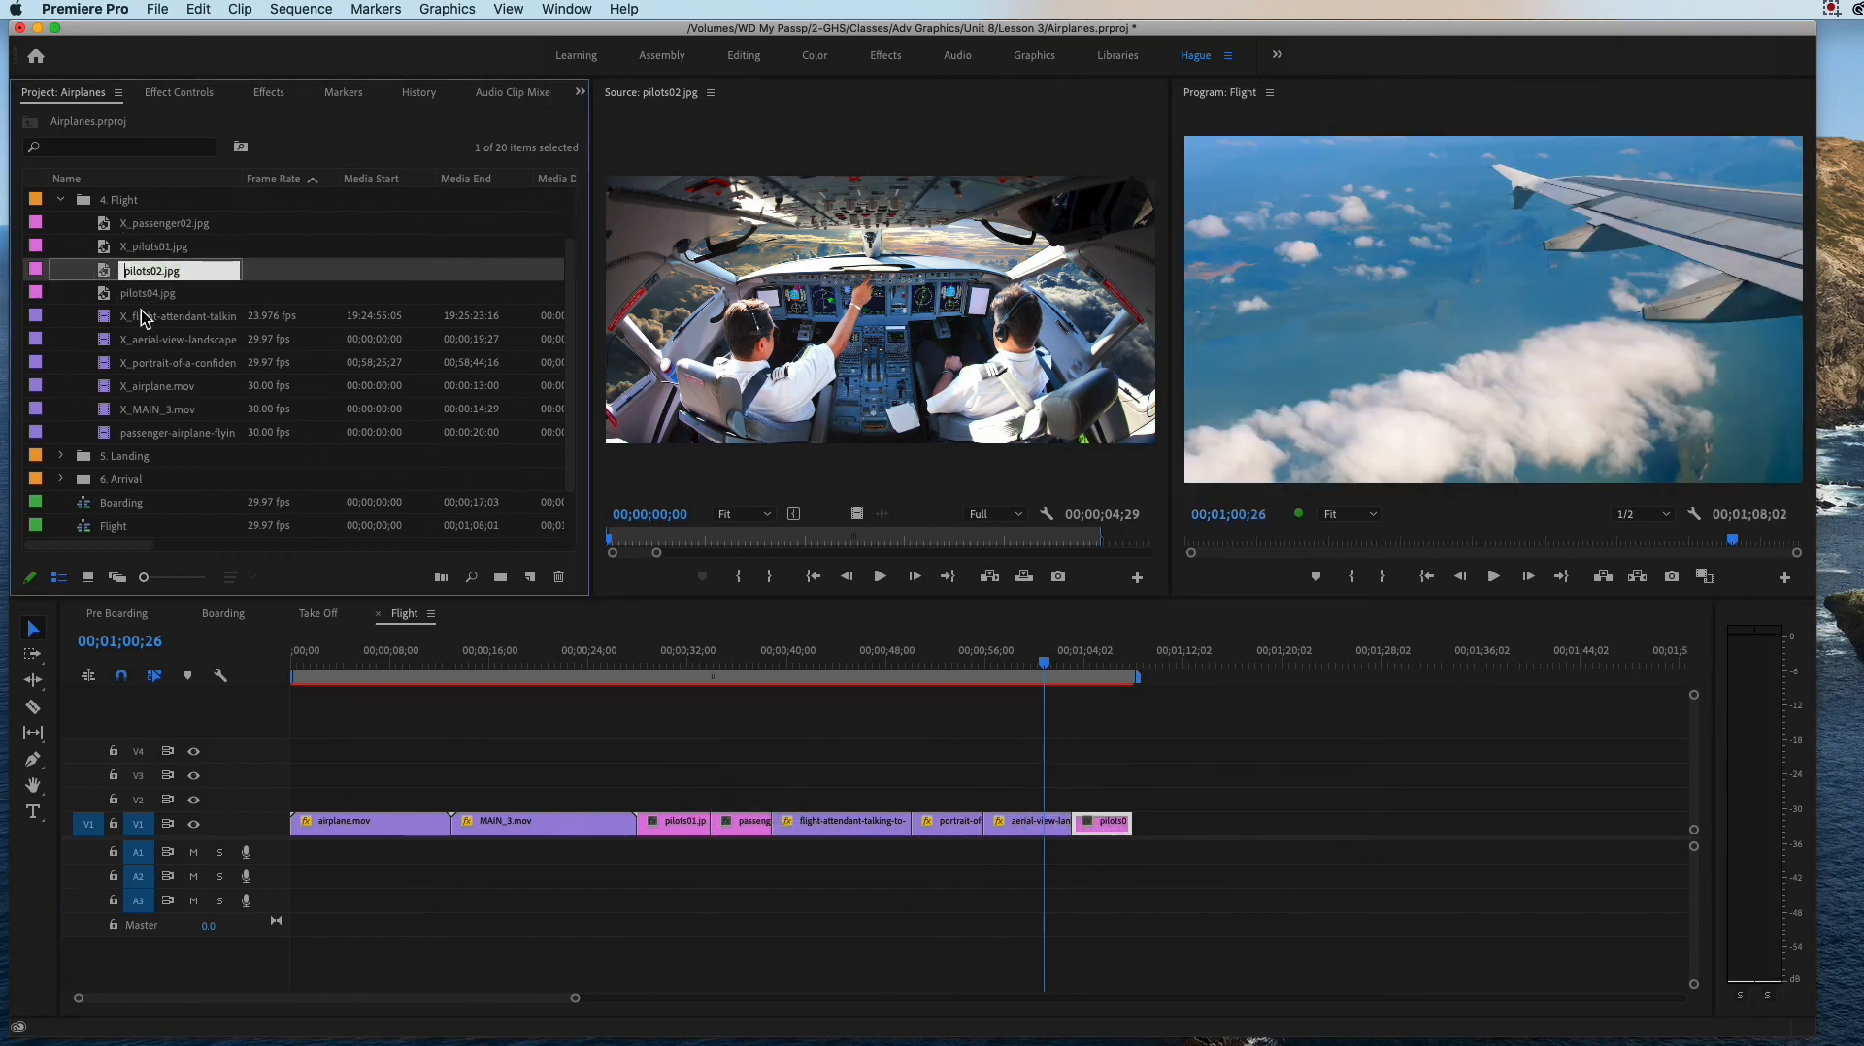
text(X_)
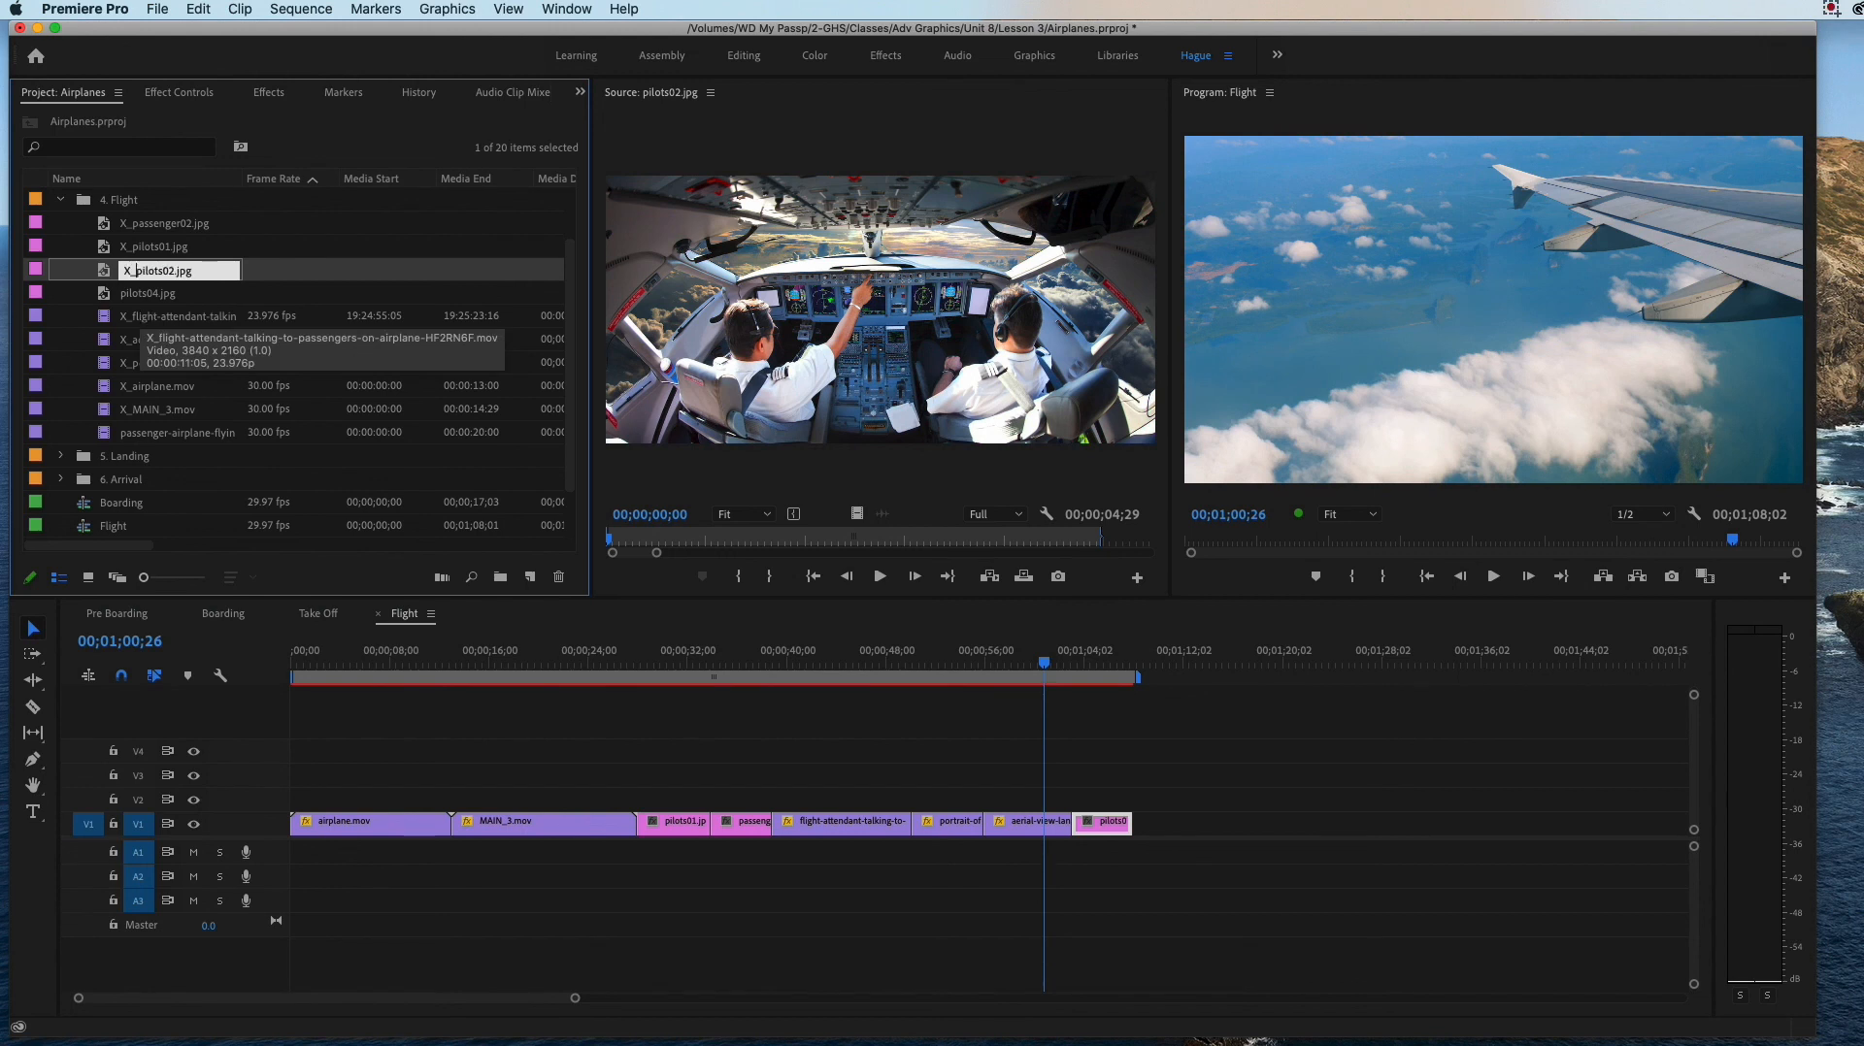
key(Tab)
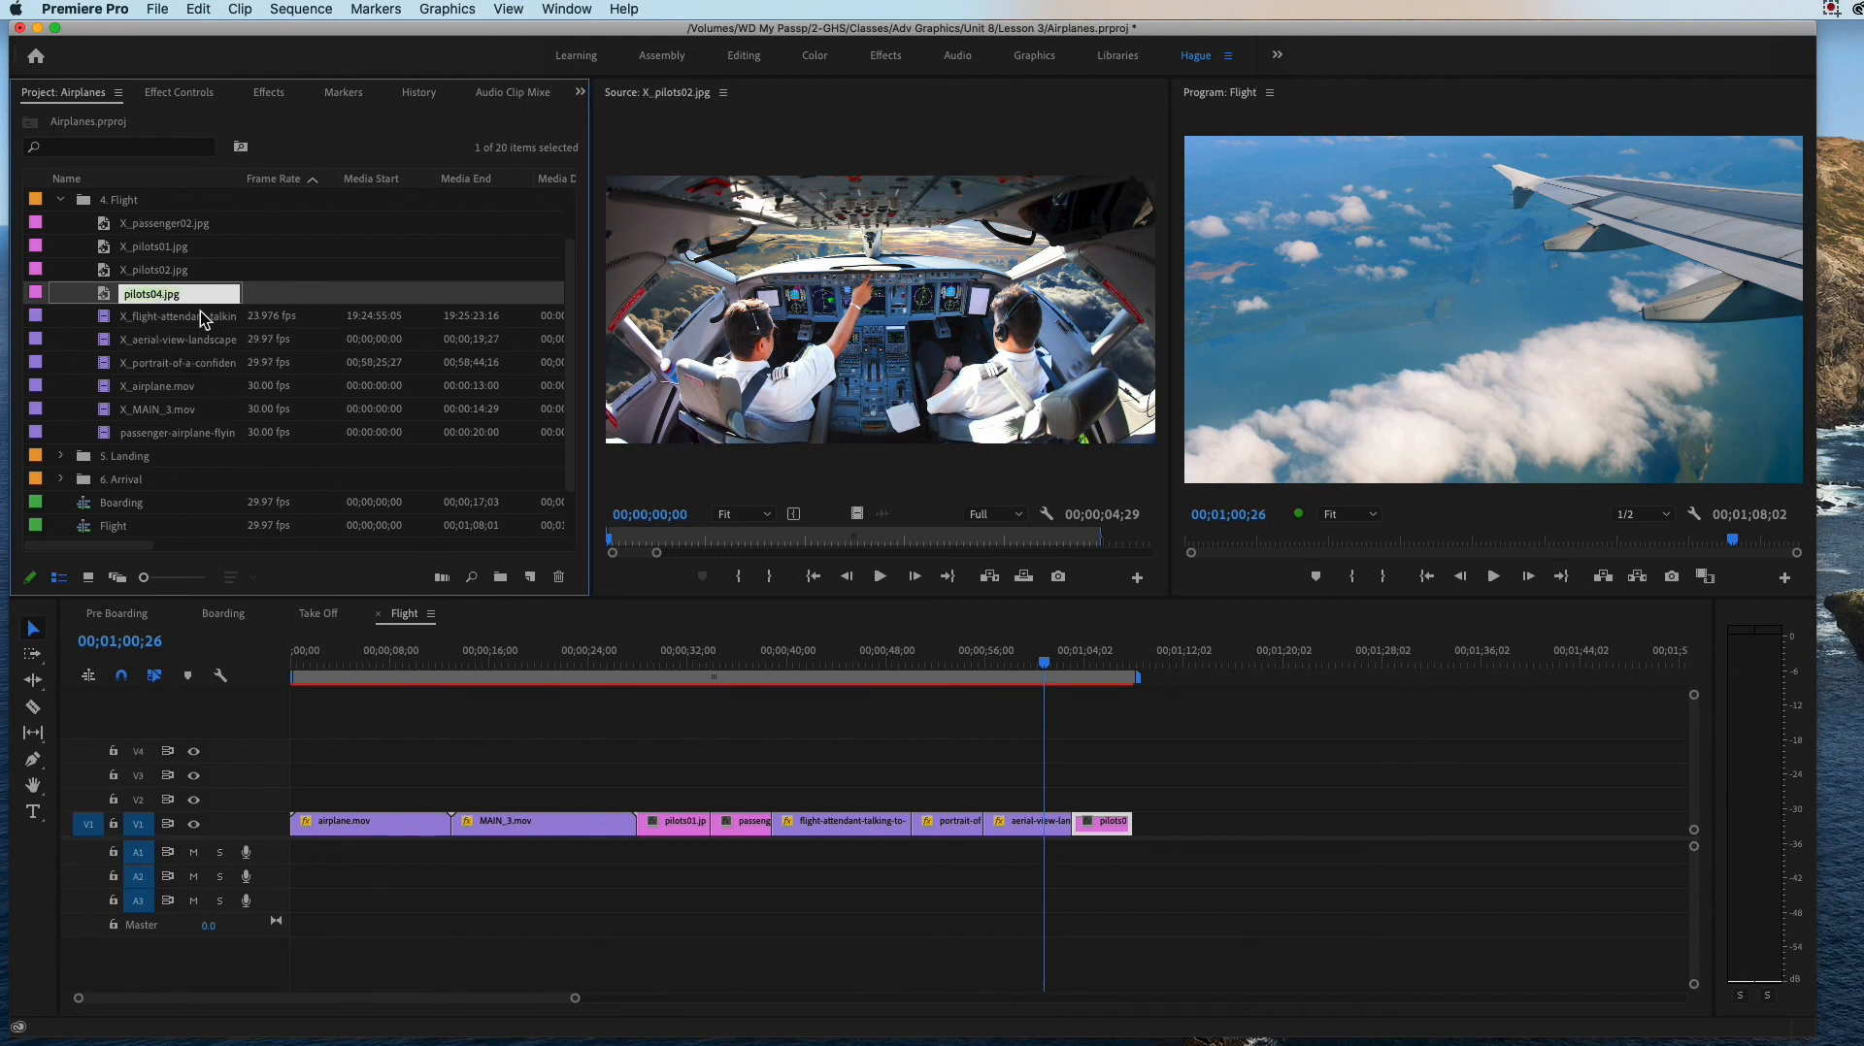
click(155, 314)
Step: Open pilots04.jpg as the source and place the still on V1 directly after pilots02.jpg
double_click(109, 294)
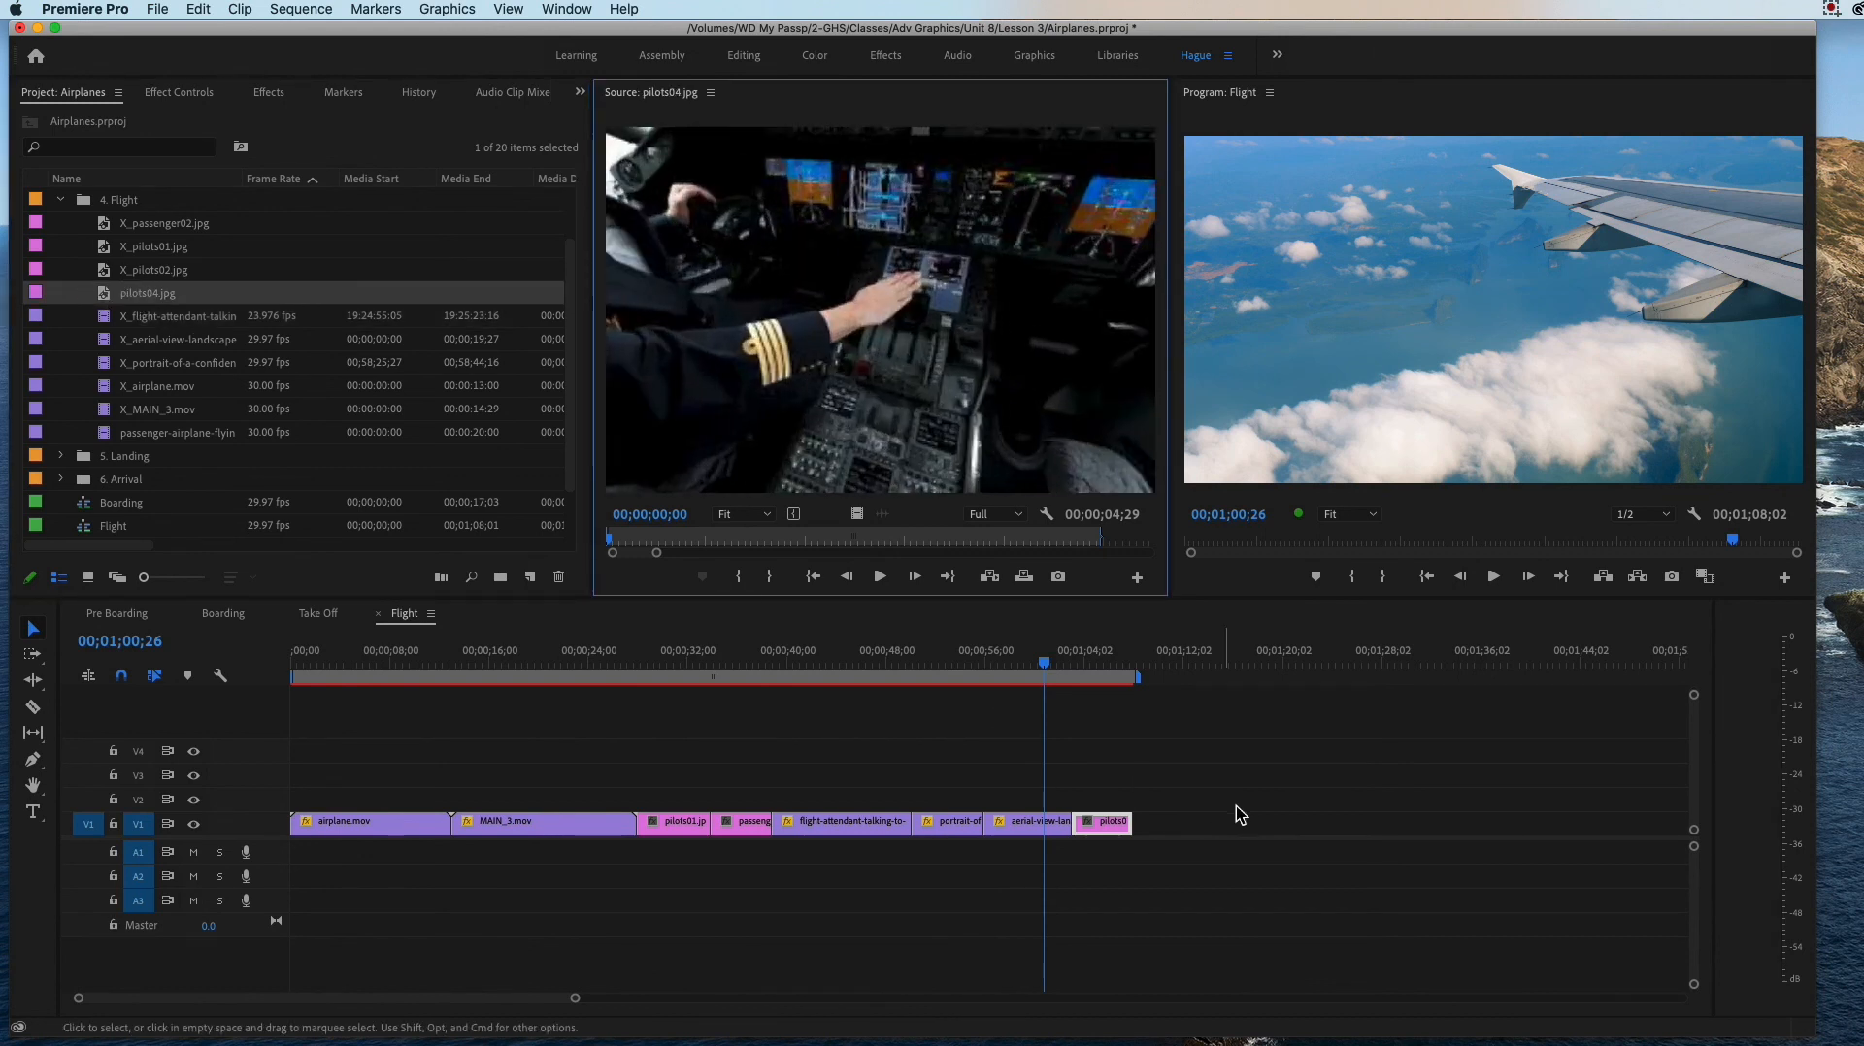
drag(110, 296, 1141, 821)
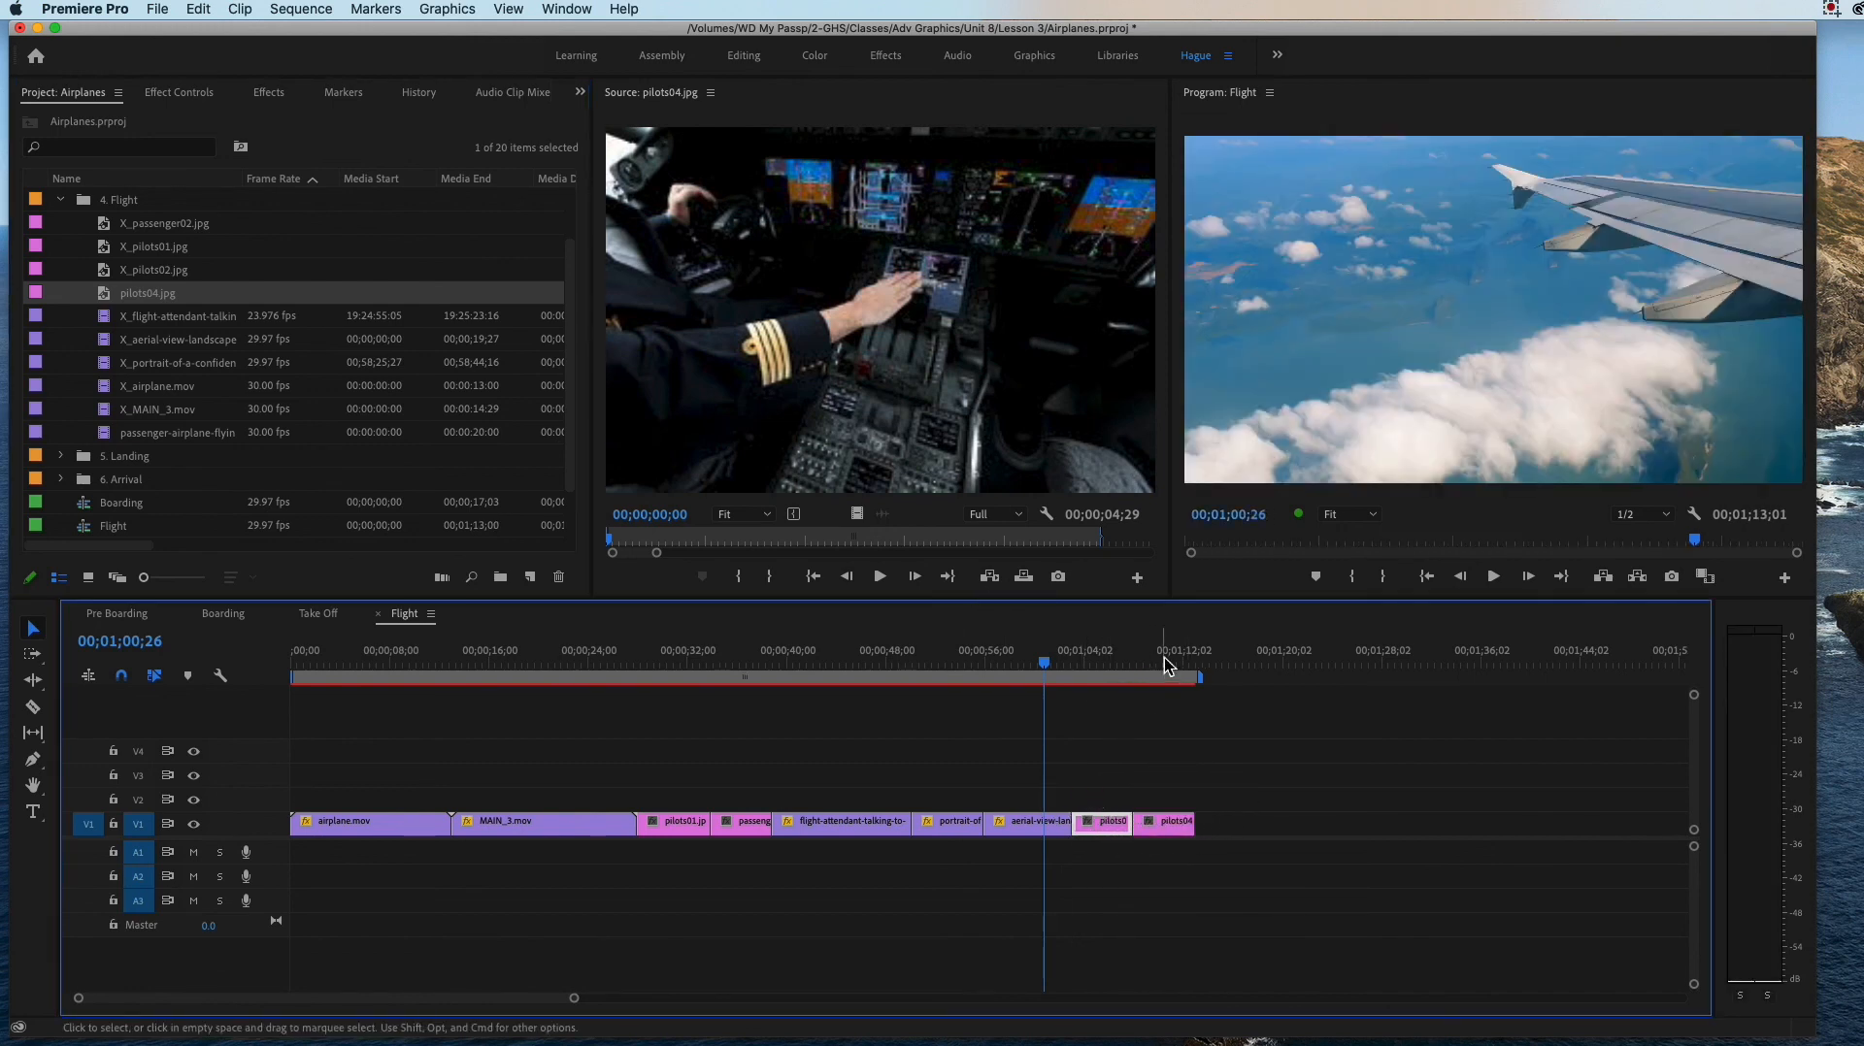
click(1161, 657)
Step: Scale the pilots02.jpg still on V1 up to 117.0 so it fills the frame
click(1098, 651)
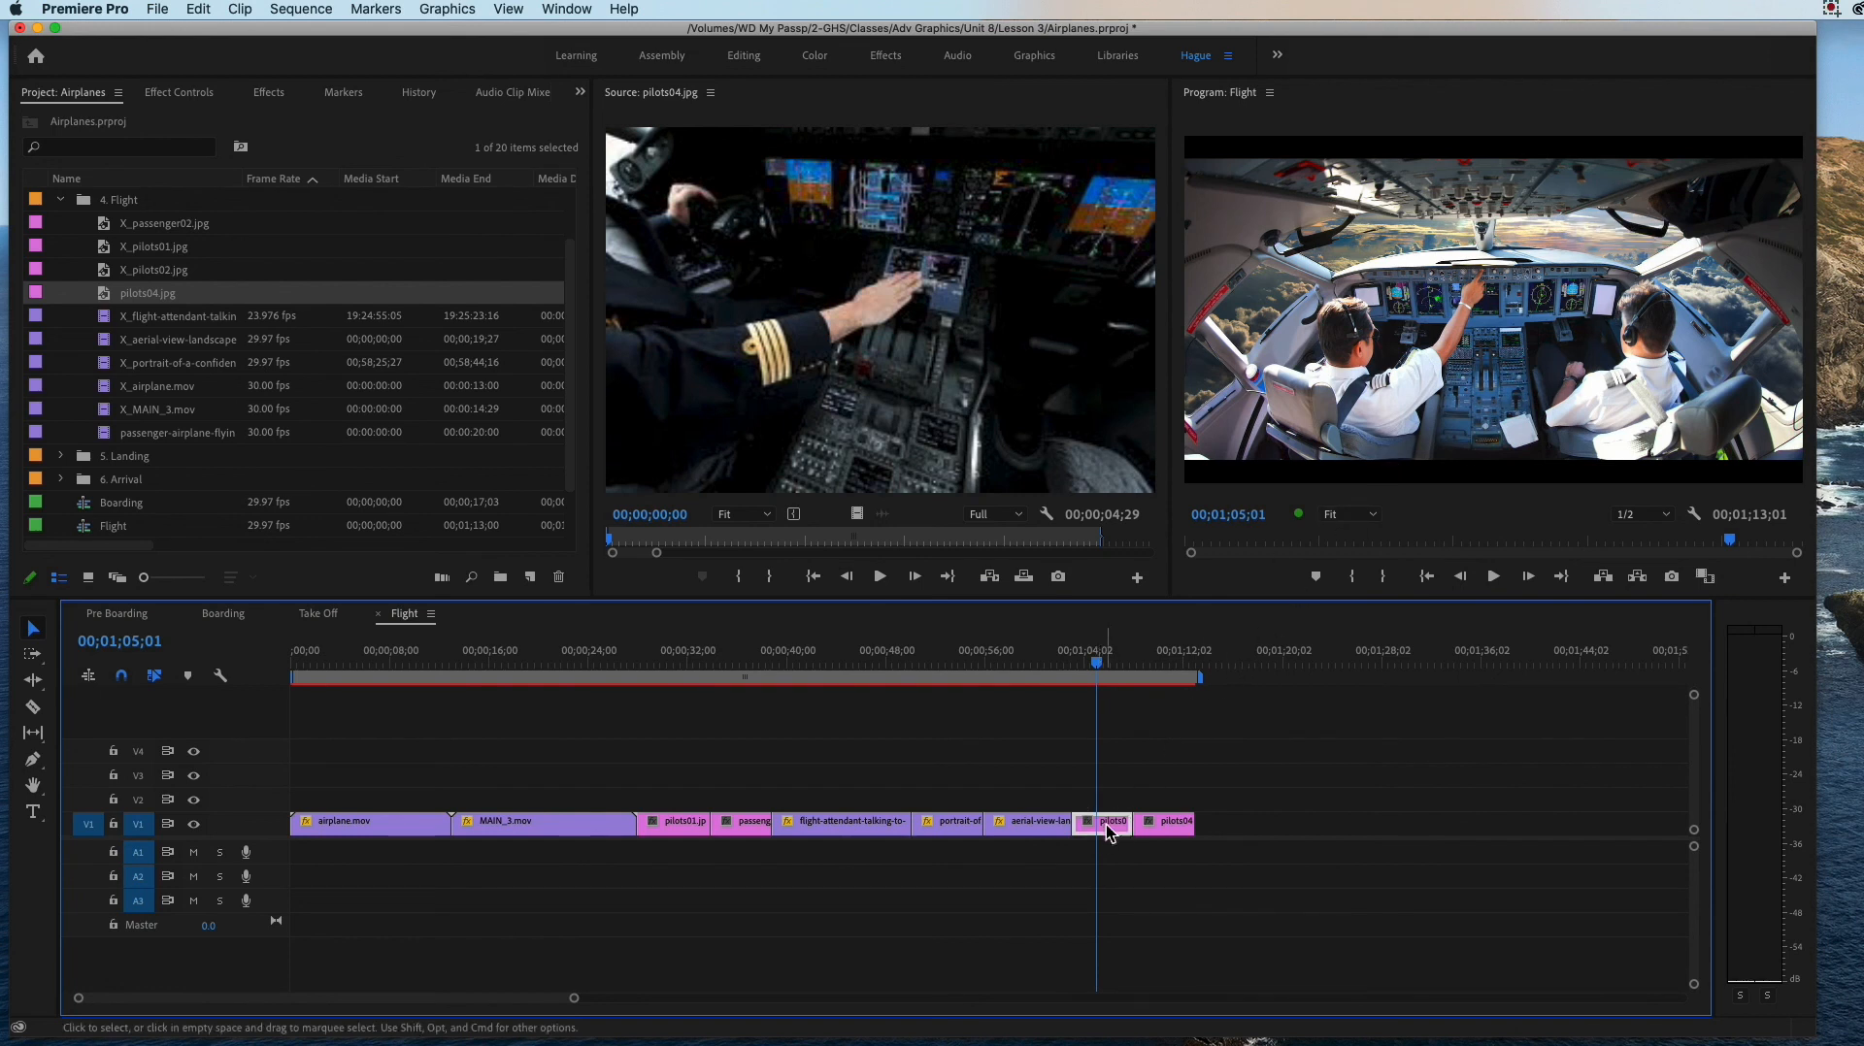
click(179, 93)
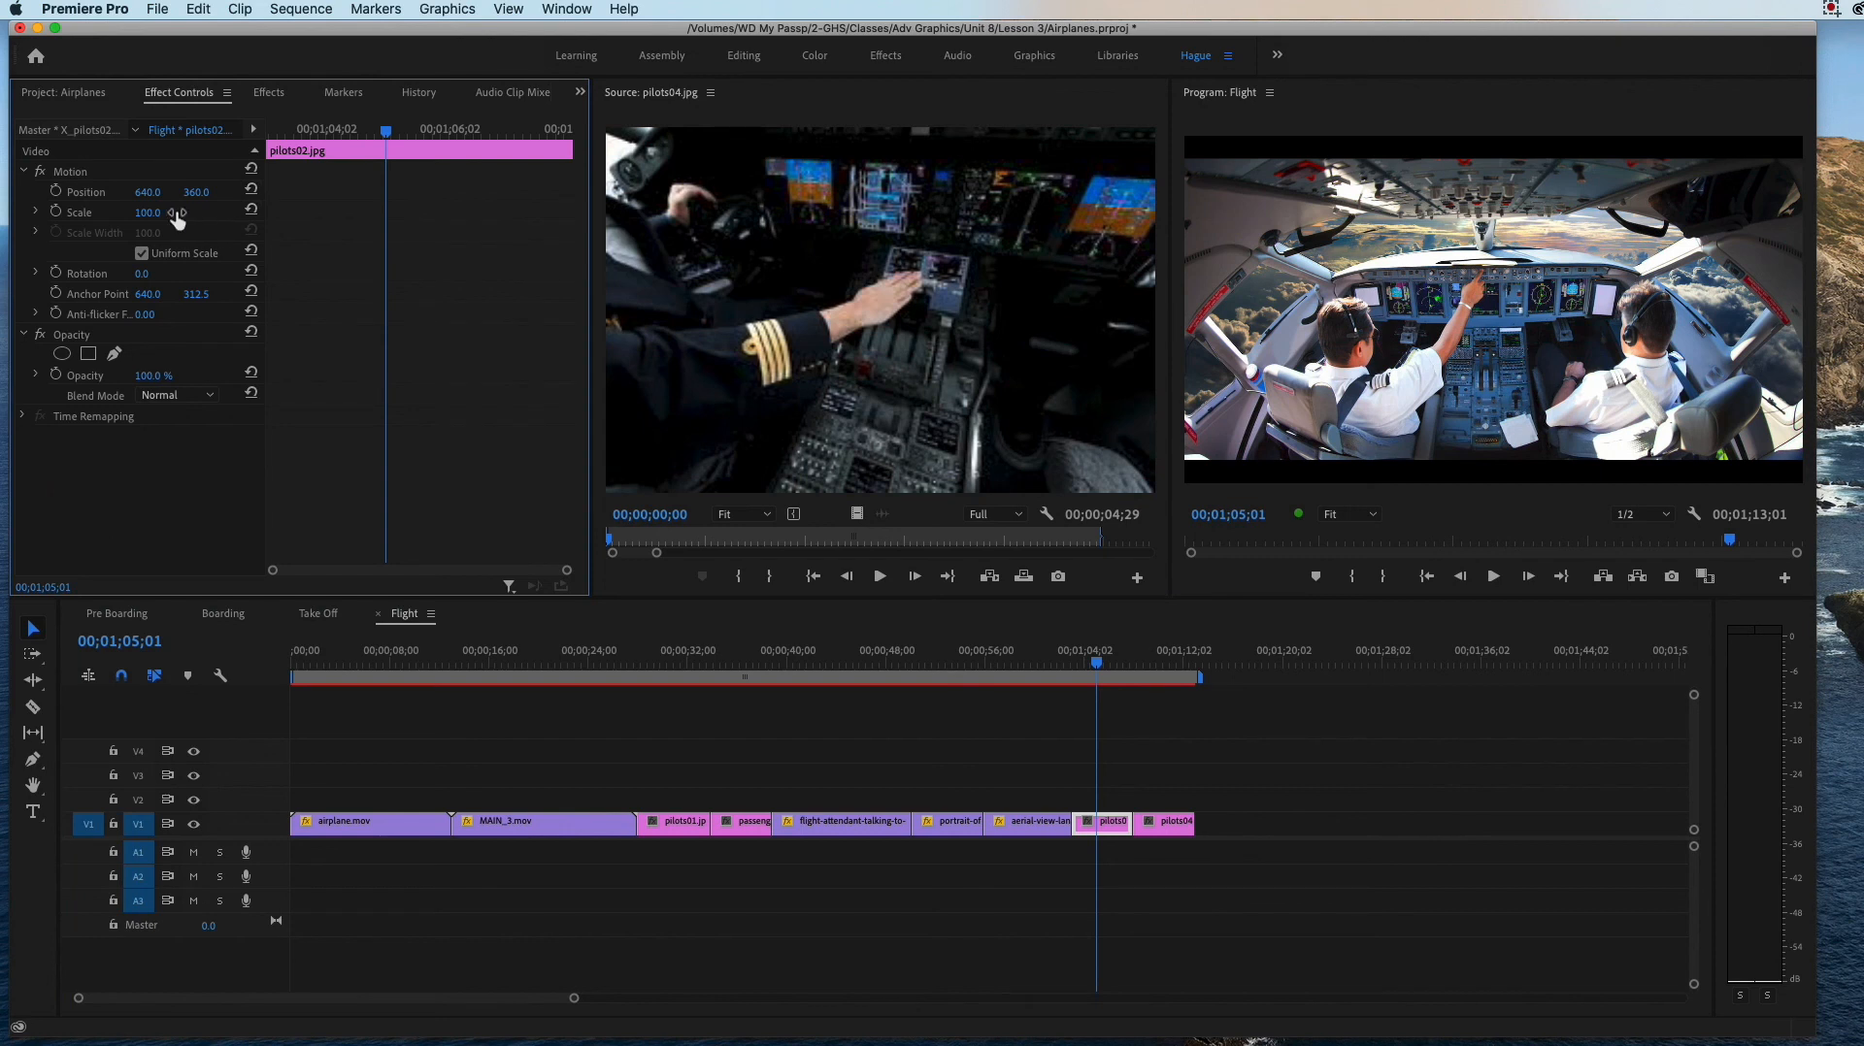
drag(148, 213, 164, 213)
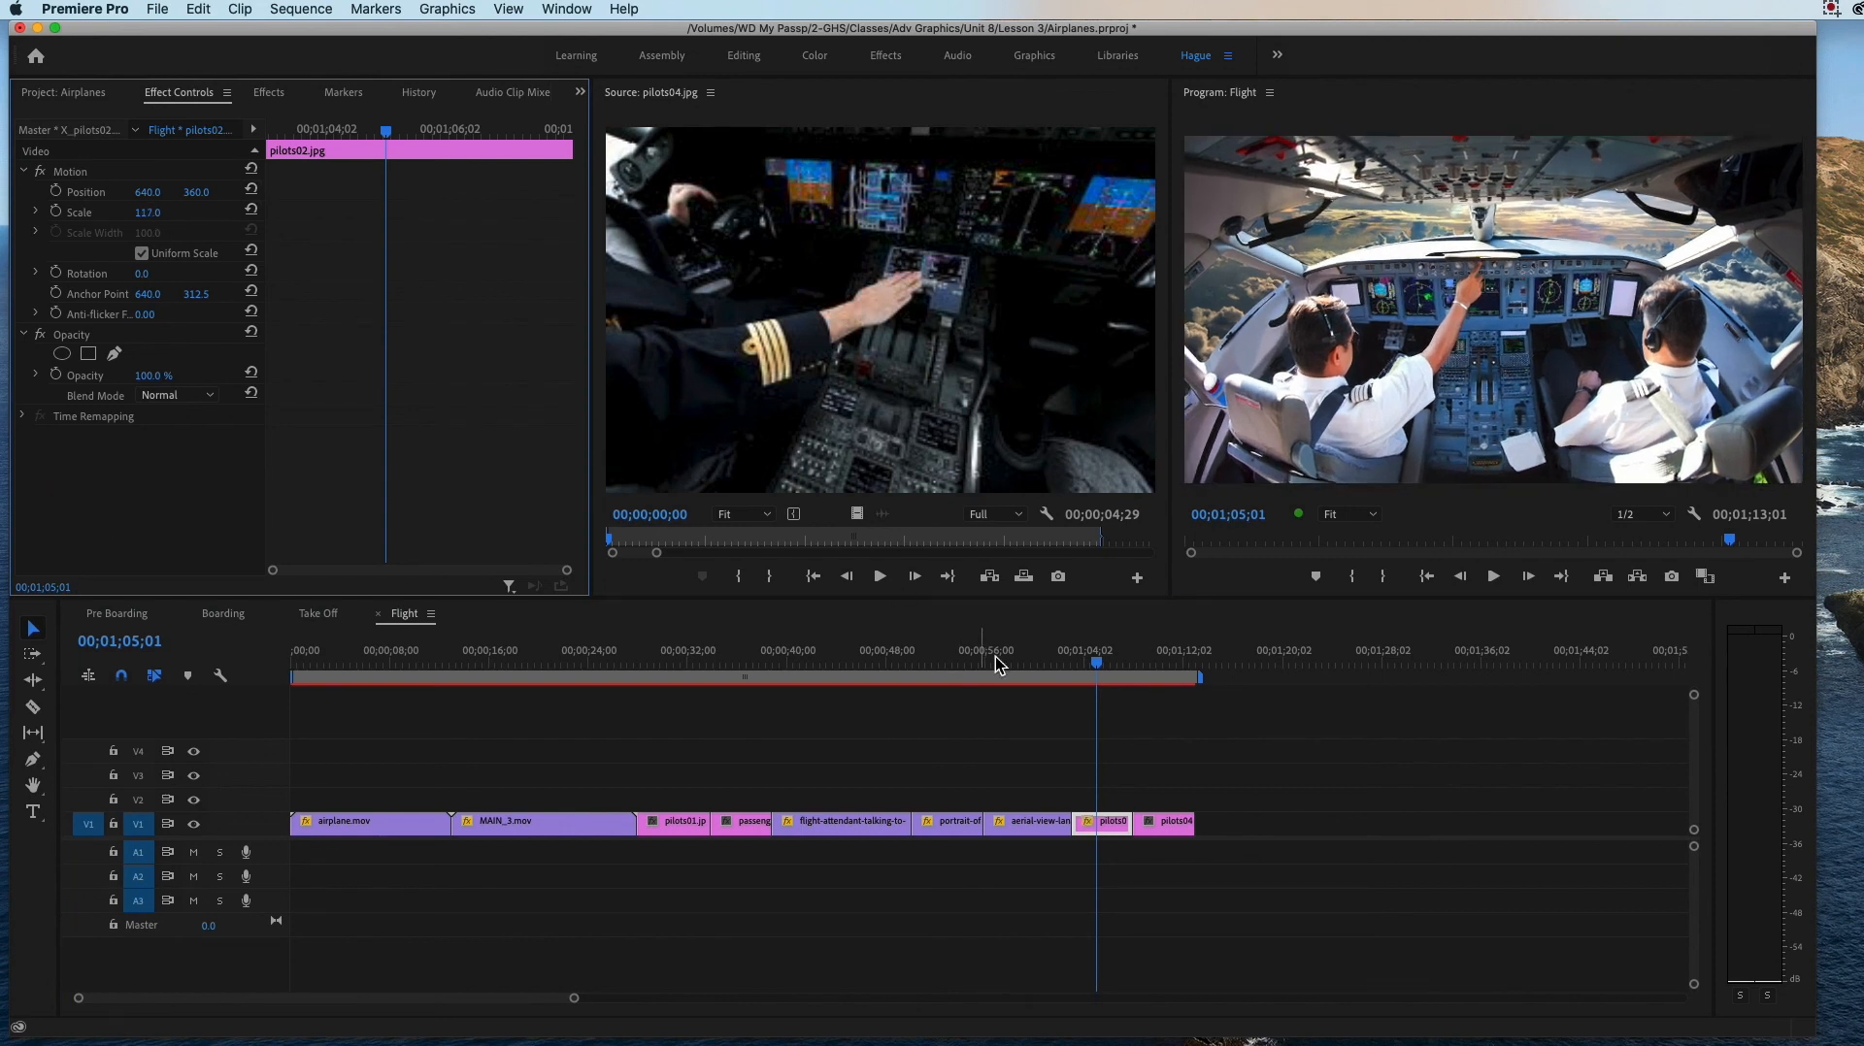
Step: Scale the pilots04.jpg still on V1 up to 482.0 so it fills the frame
click(1153, 662)
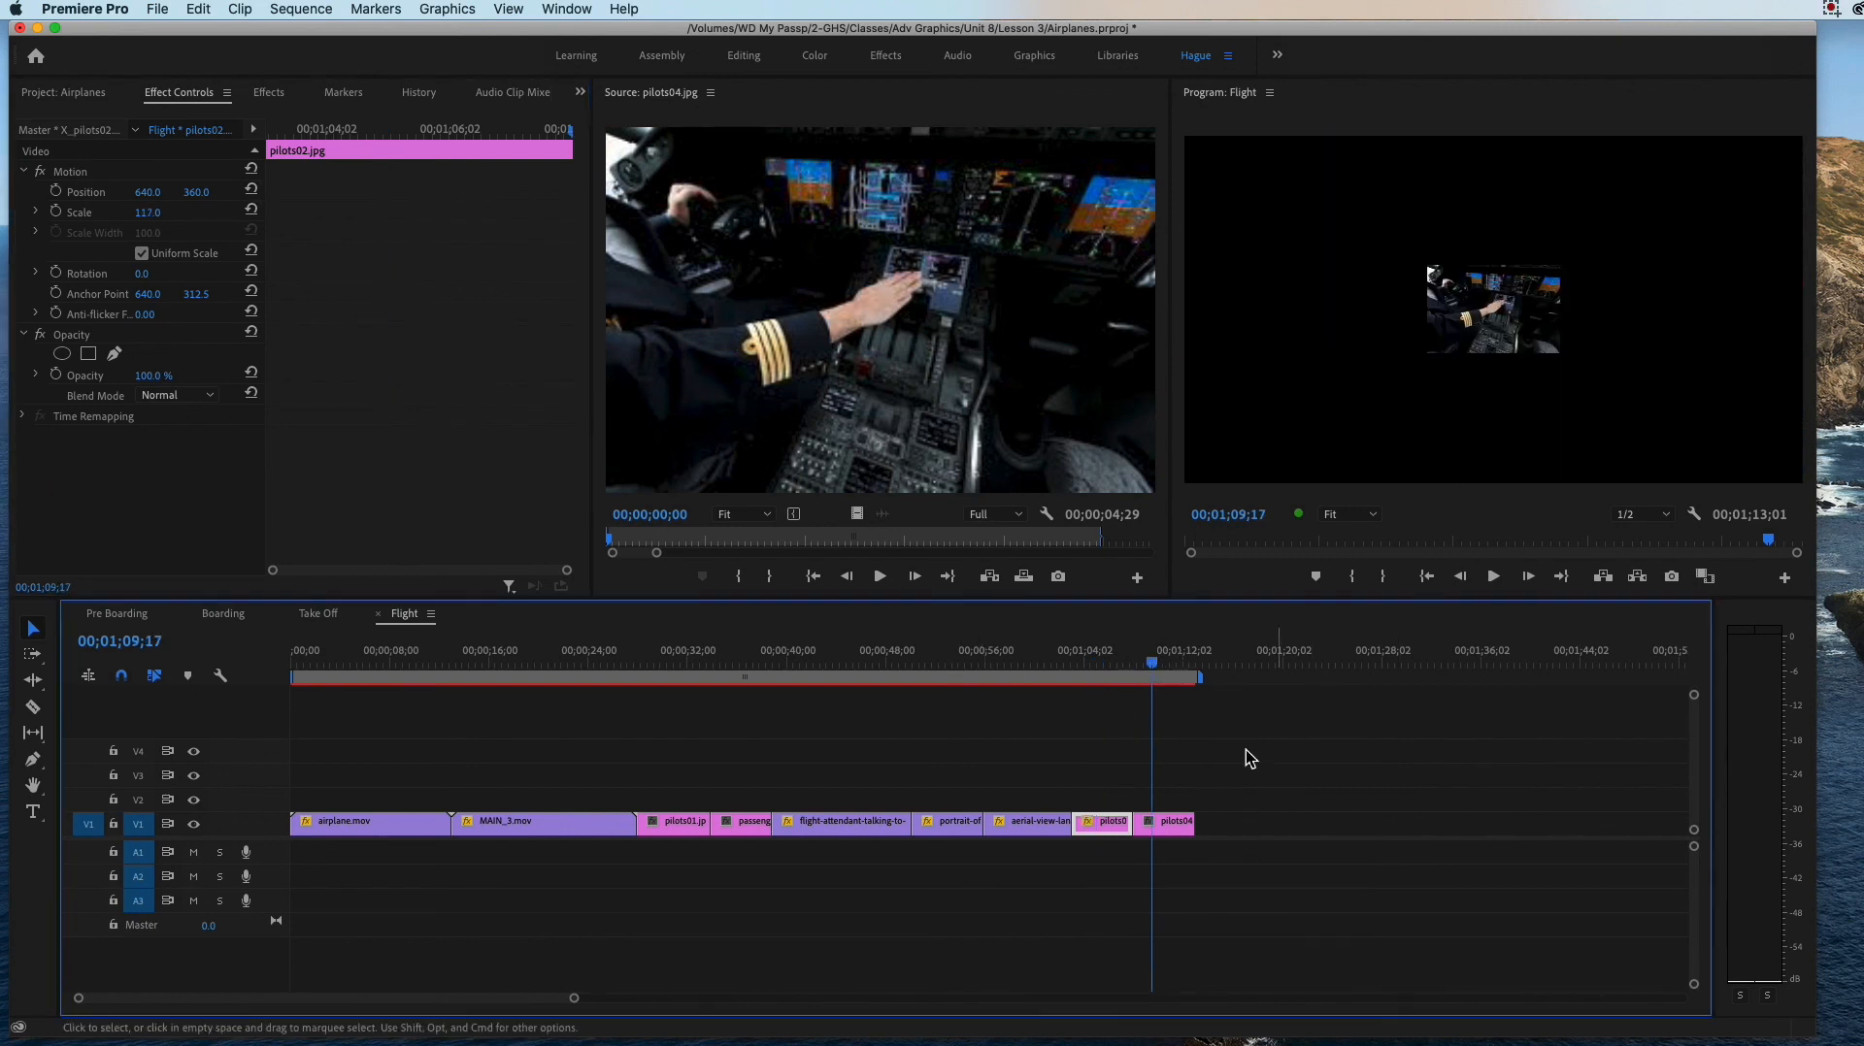
click(1175, 824)
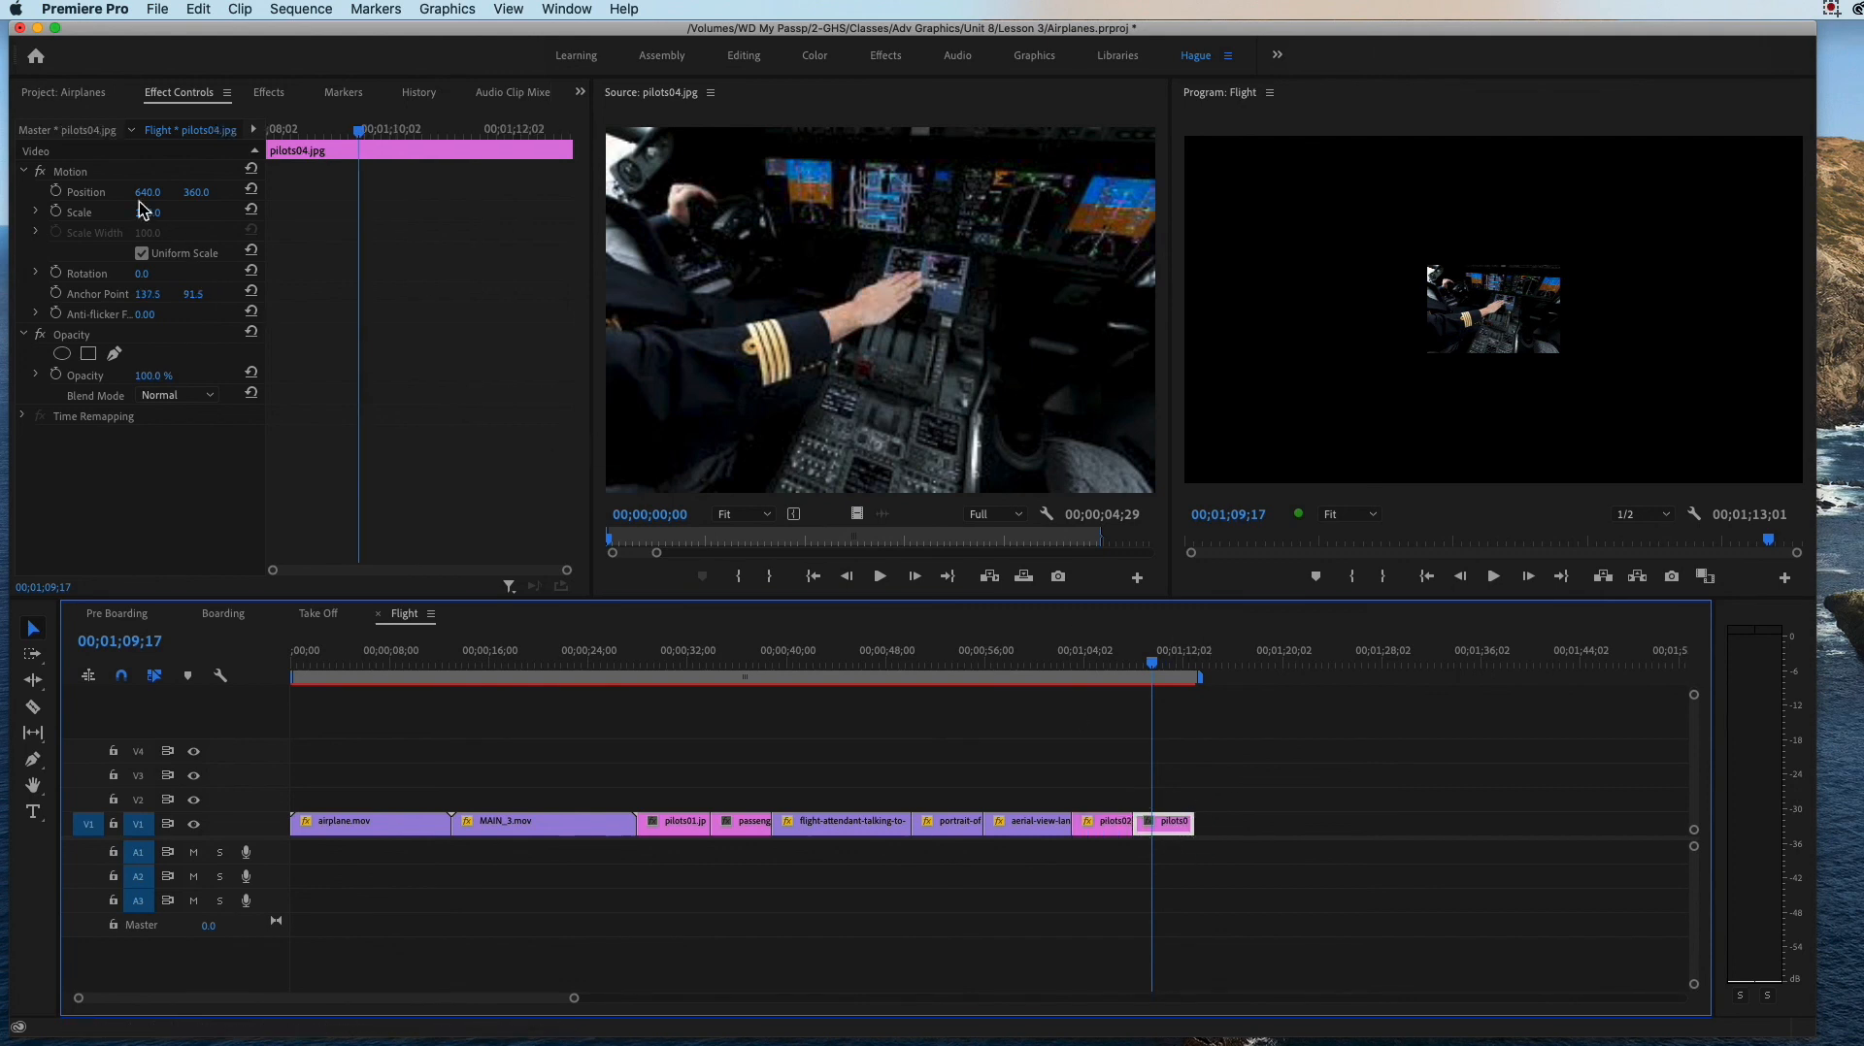
drag(151, 222, 530, 222)
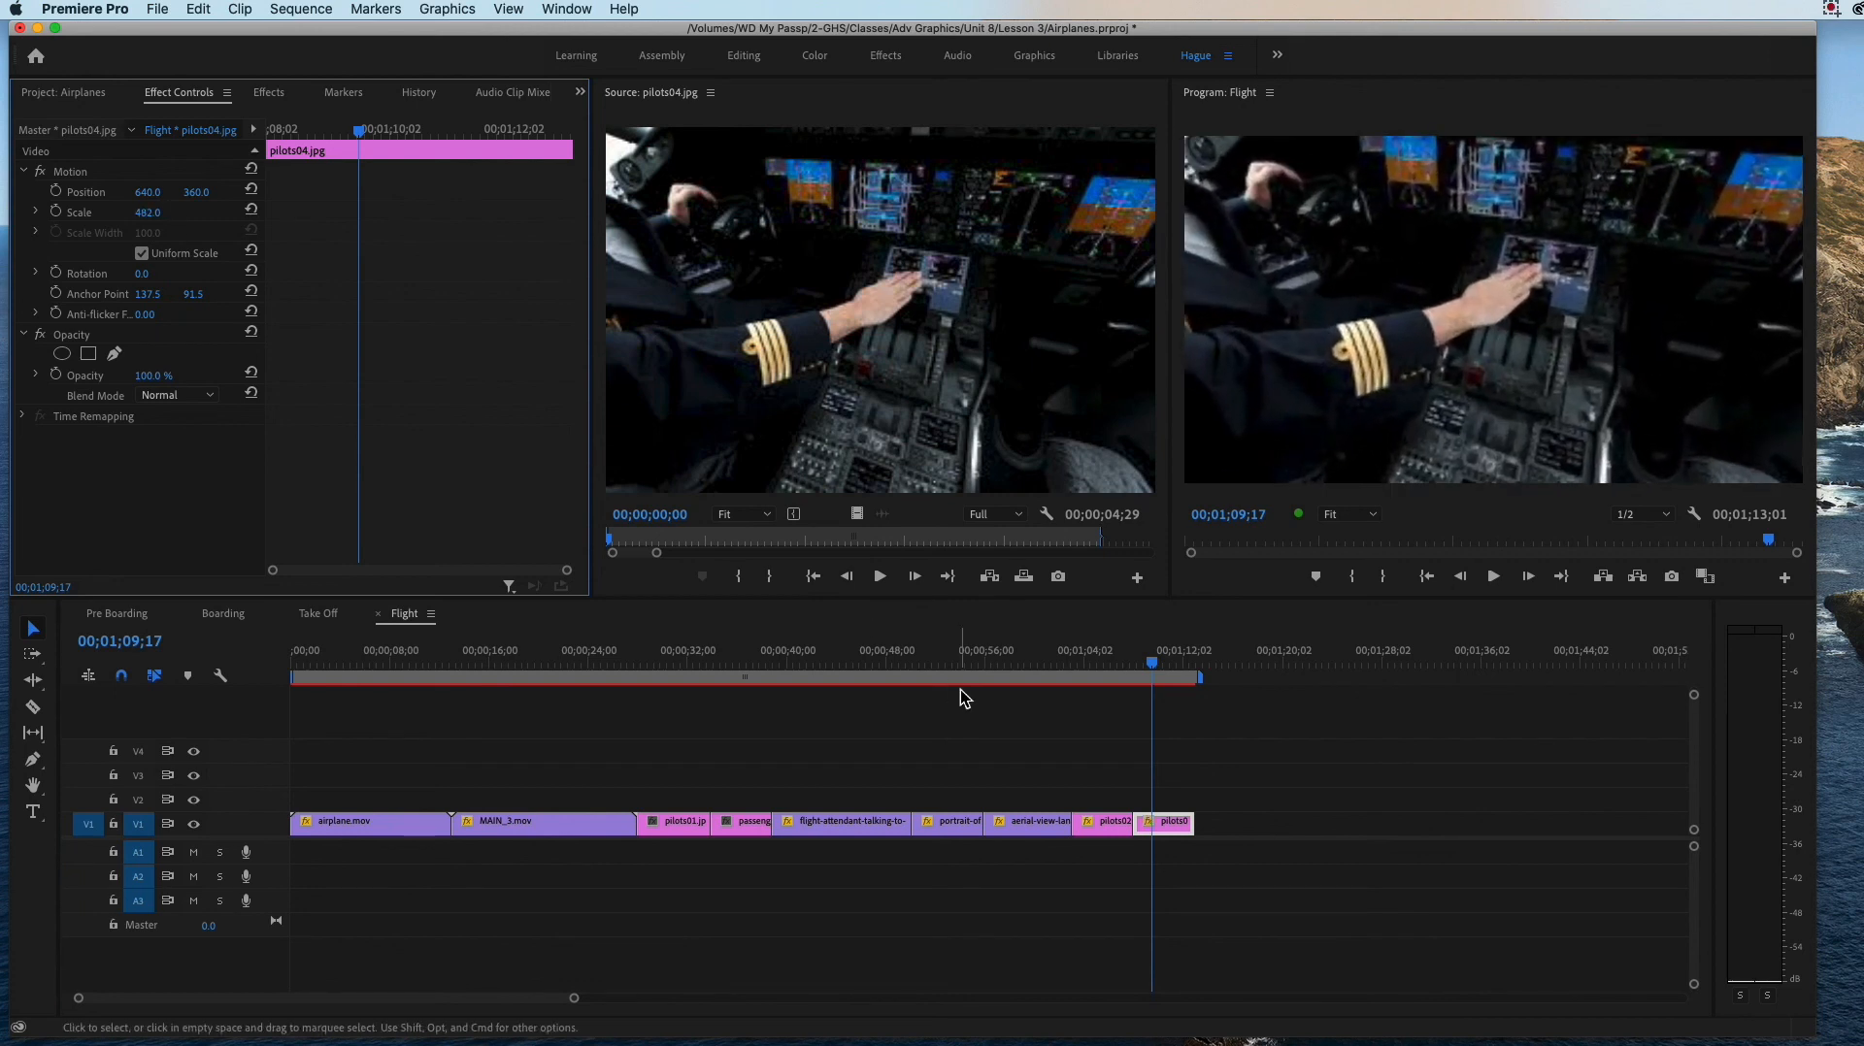
Step: Play back the pilots04.jpg and pilots02.jpg stills in the Flight sequence to compare their image quality
key(space)
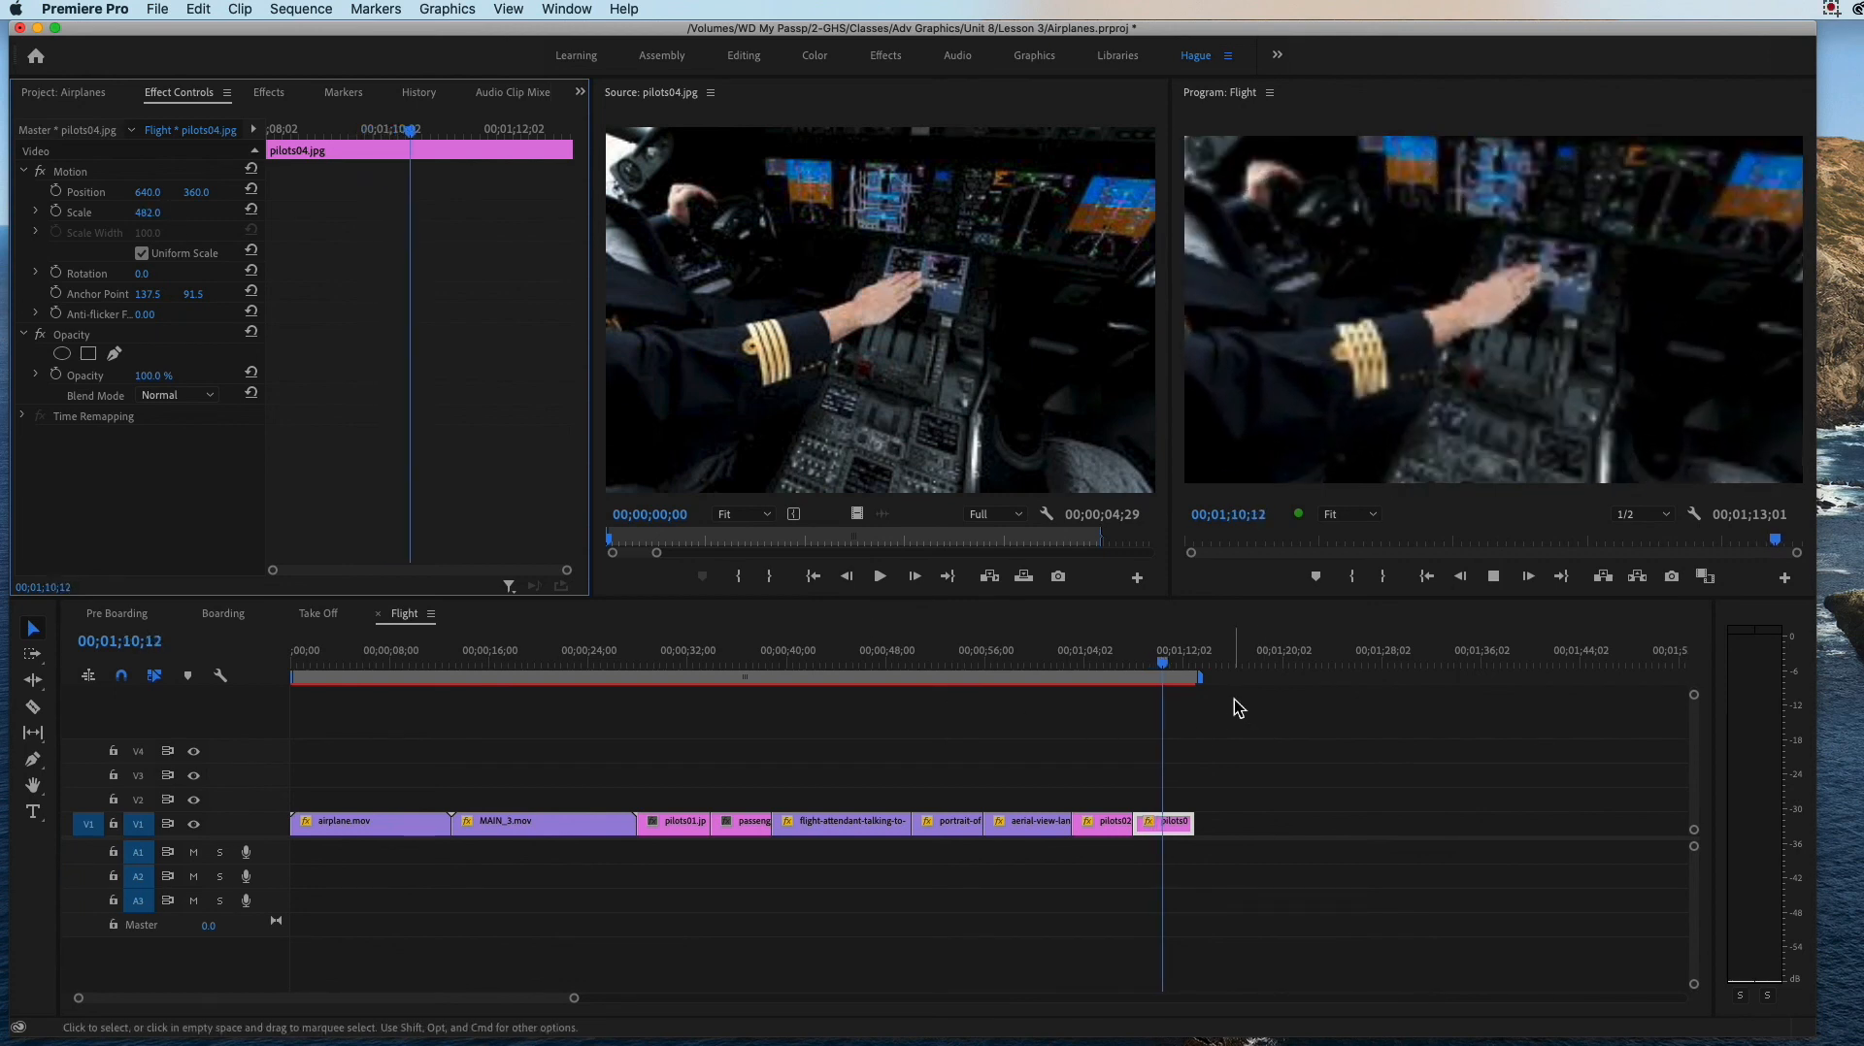
key(space)
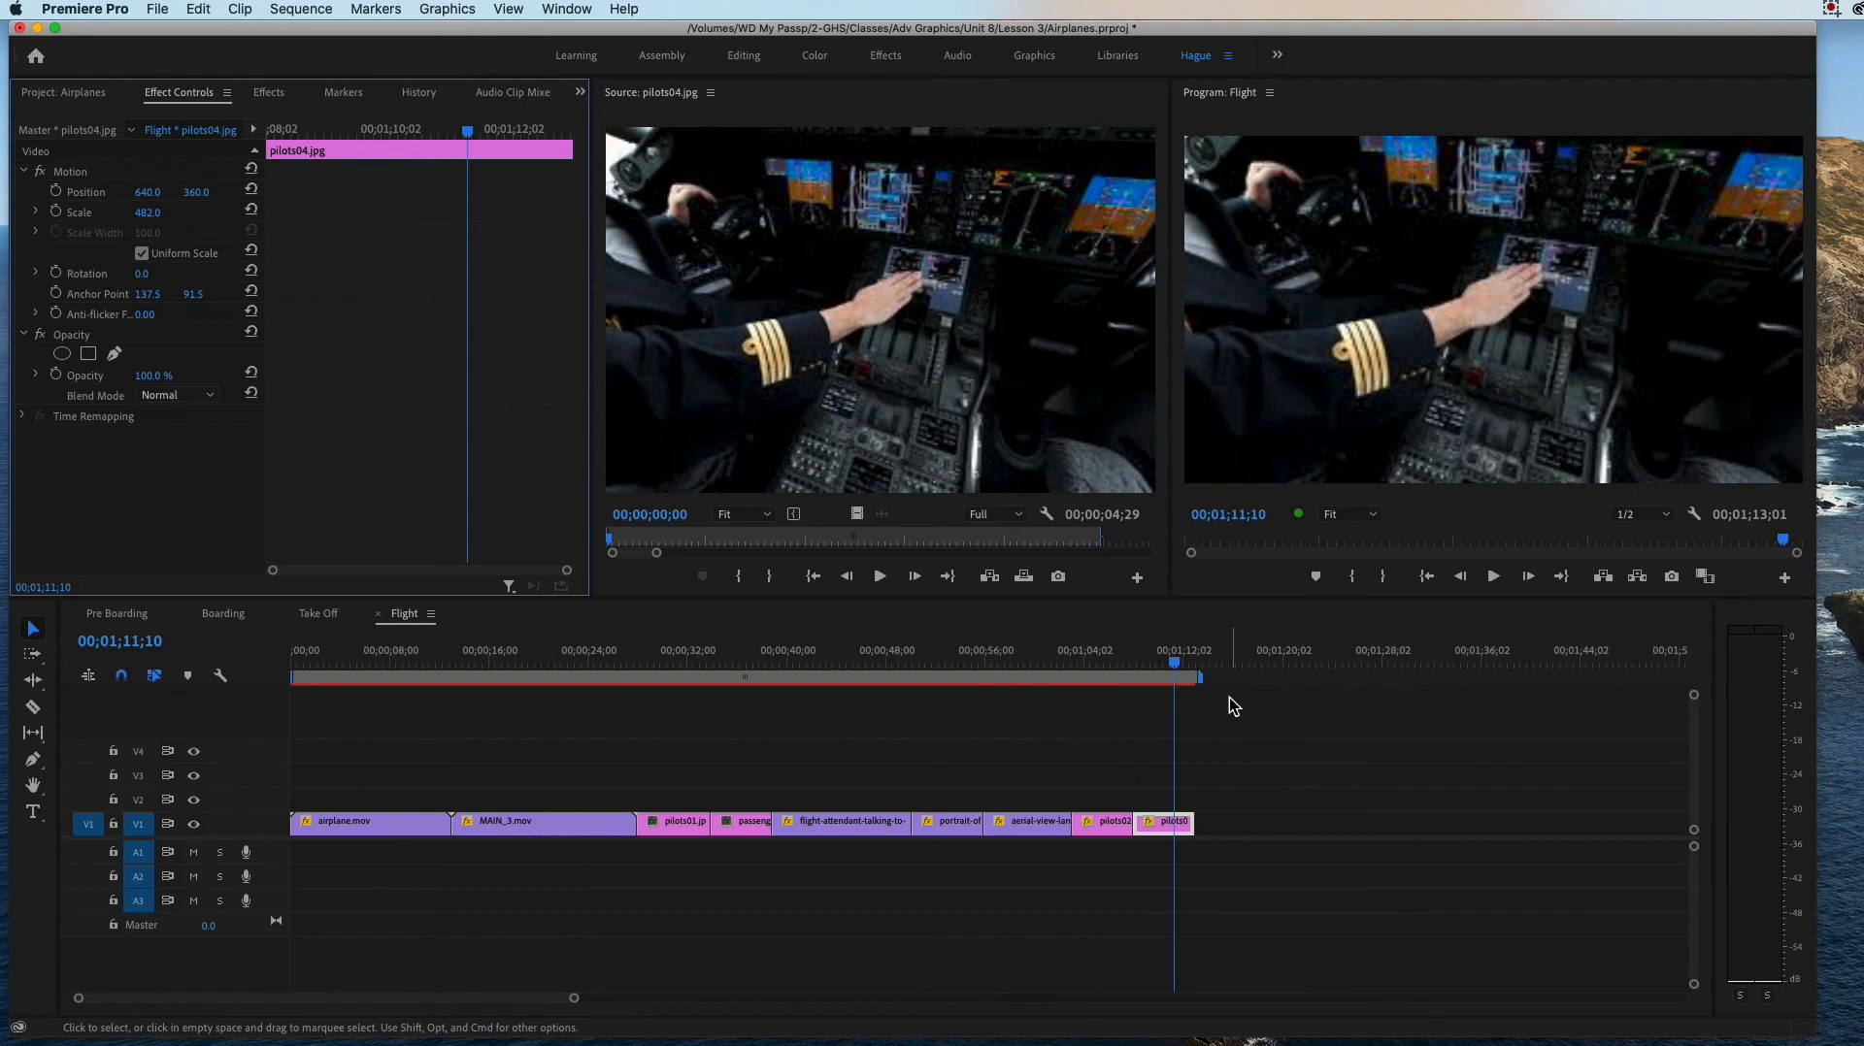
click(1096, 657)
key(space)
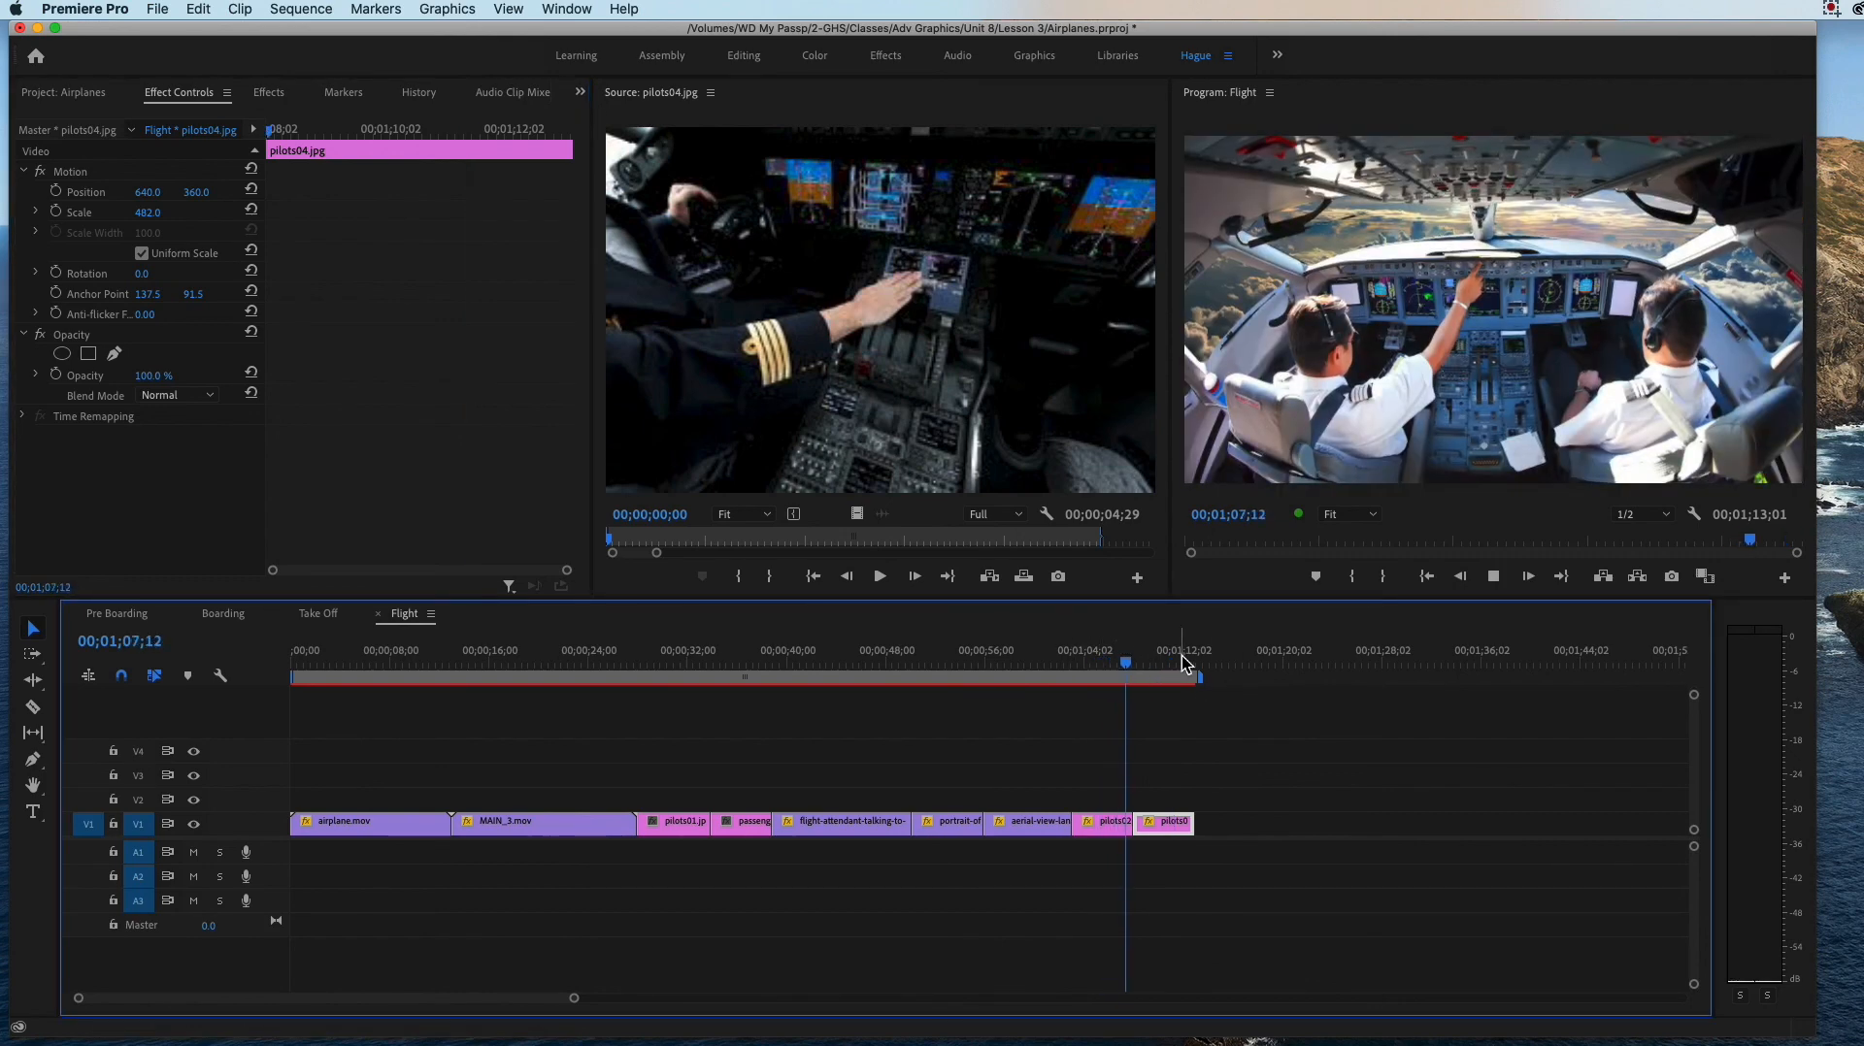
key(space)
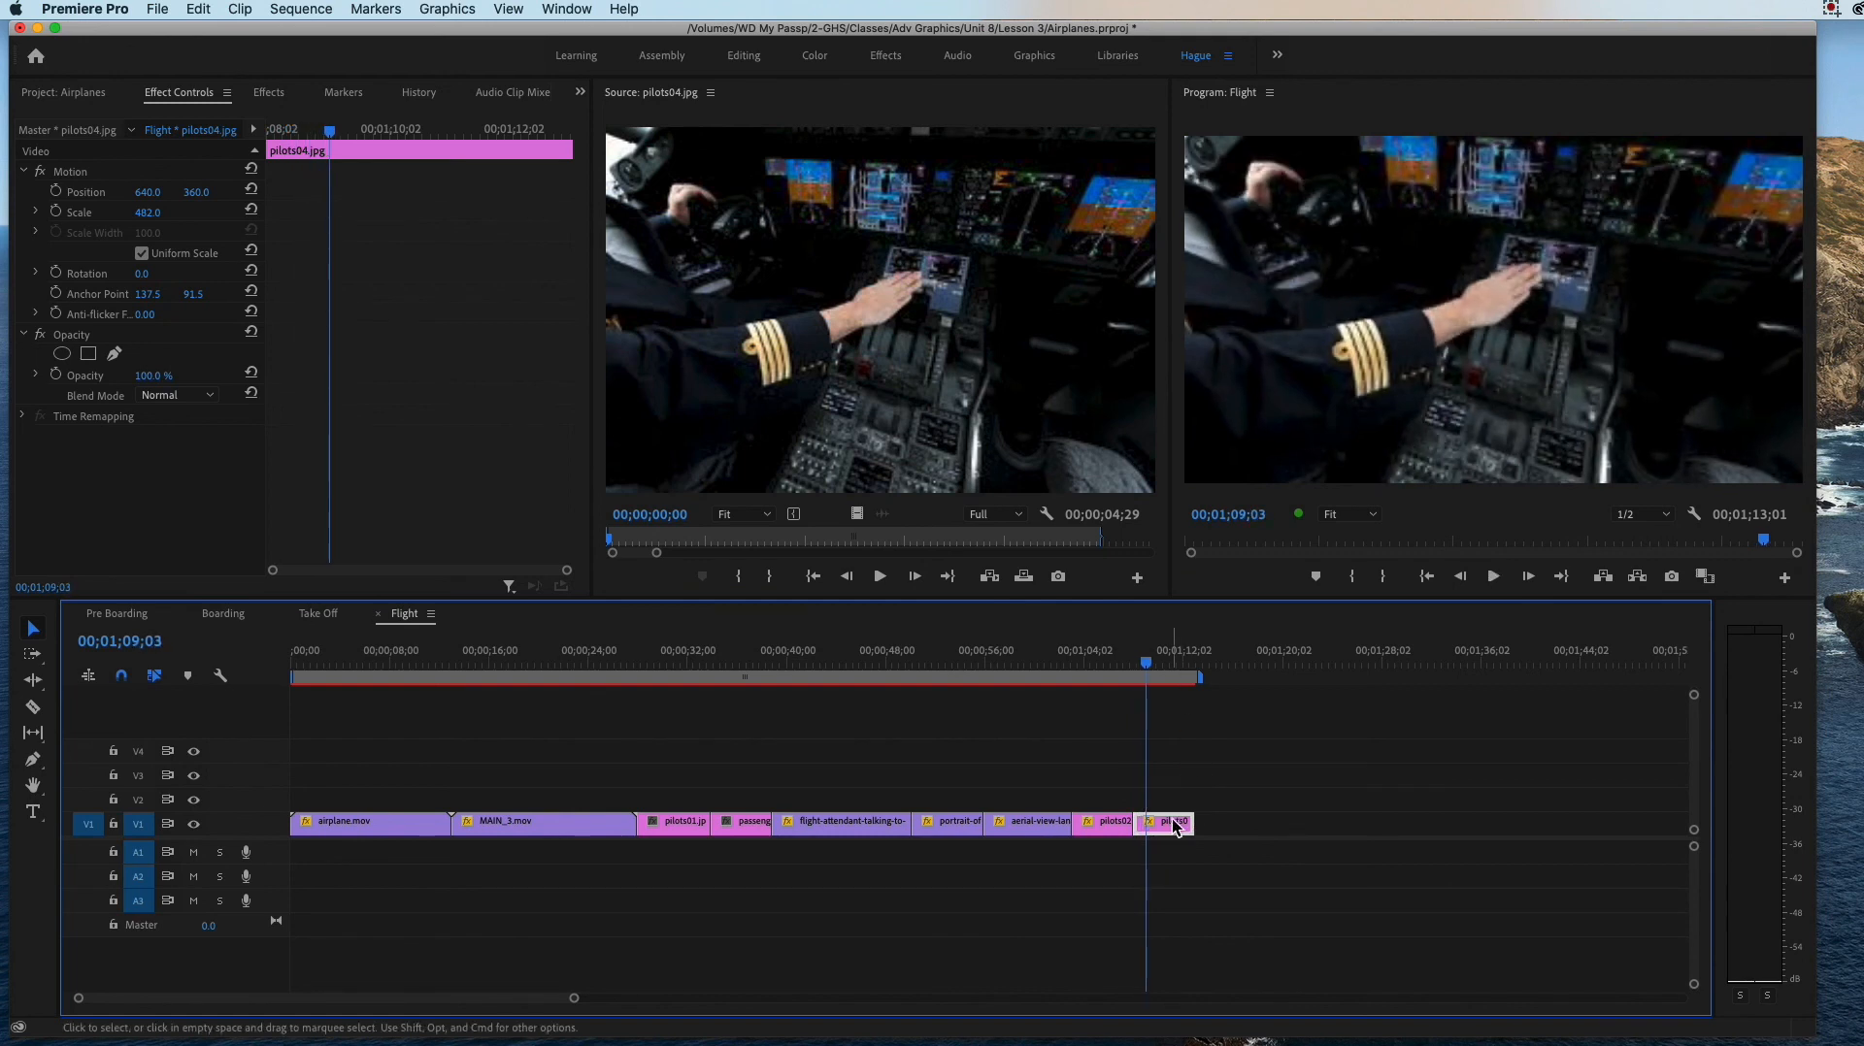
Step: Delete the pilots04.jpg still from V1 and remove the image from the 4. Flight bin
key(Delete)
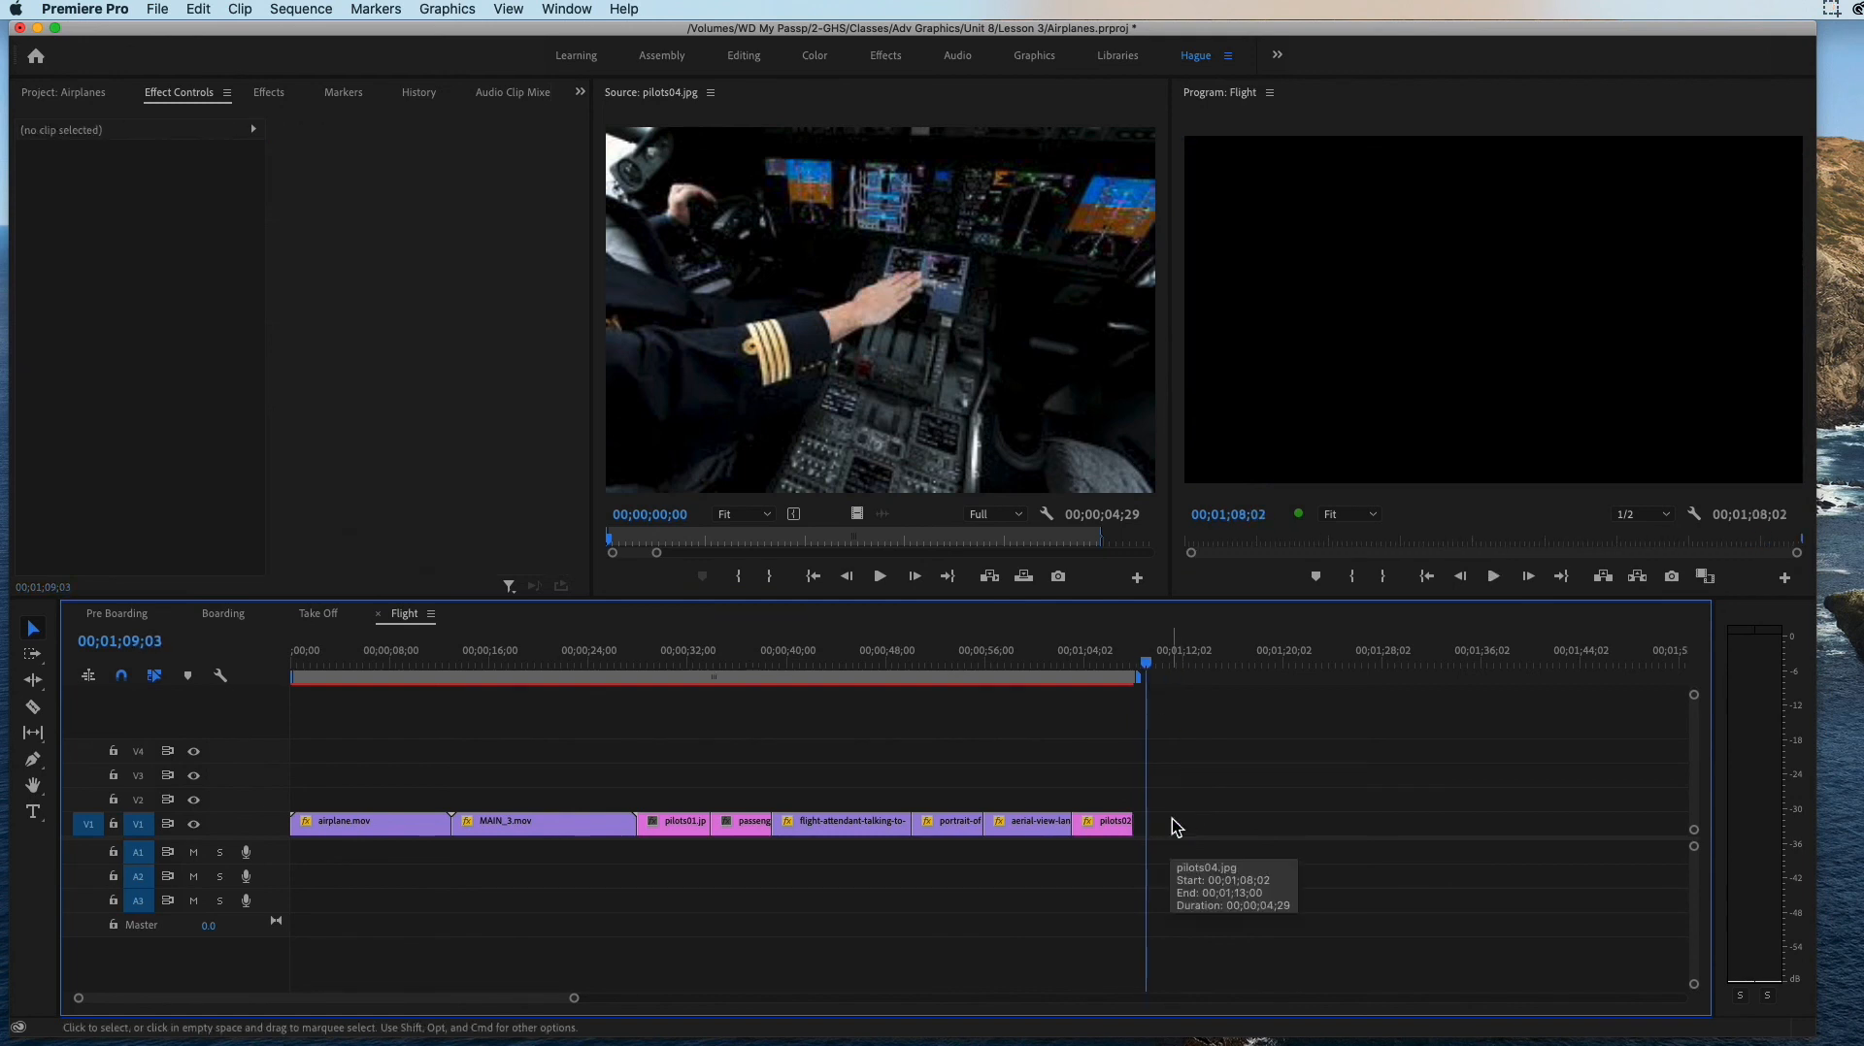
click(50, 97)
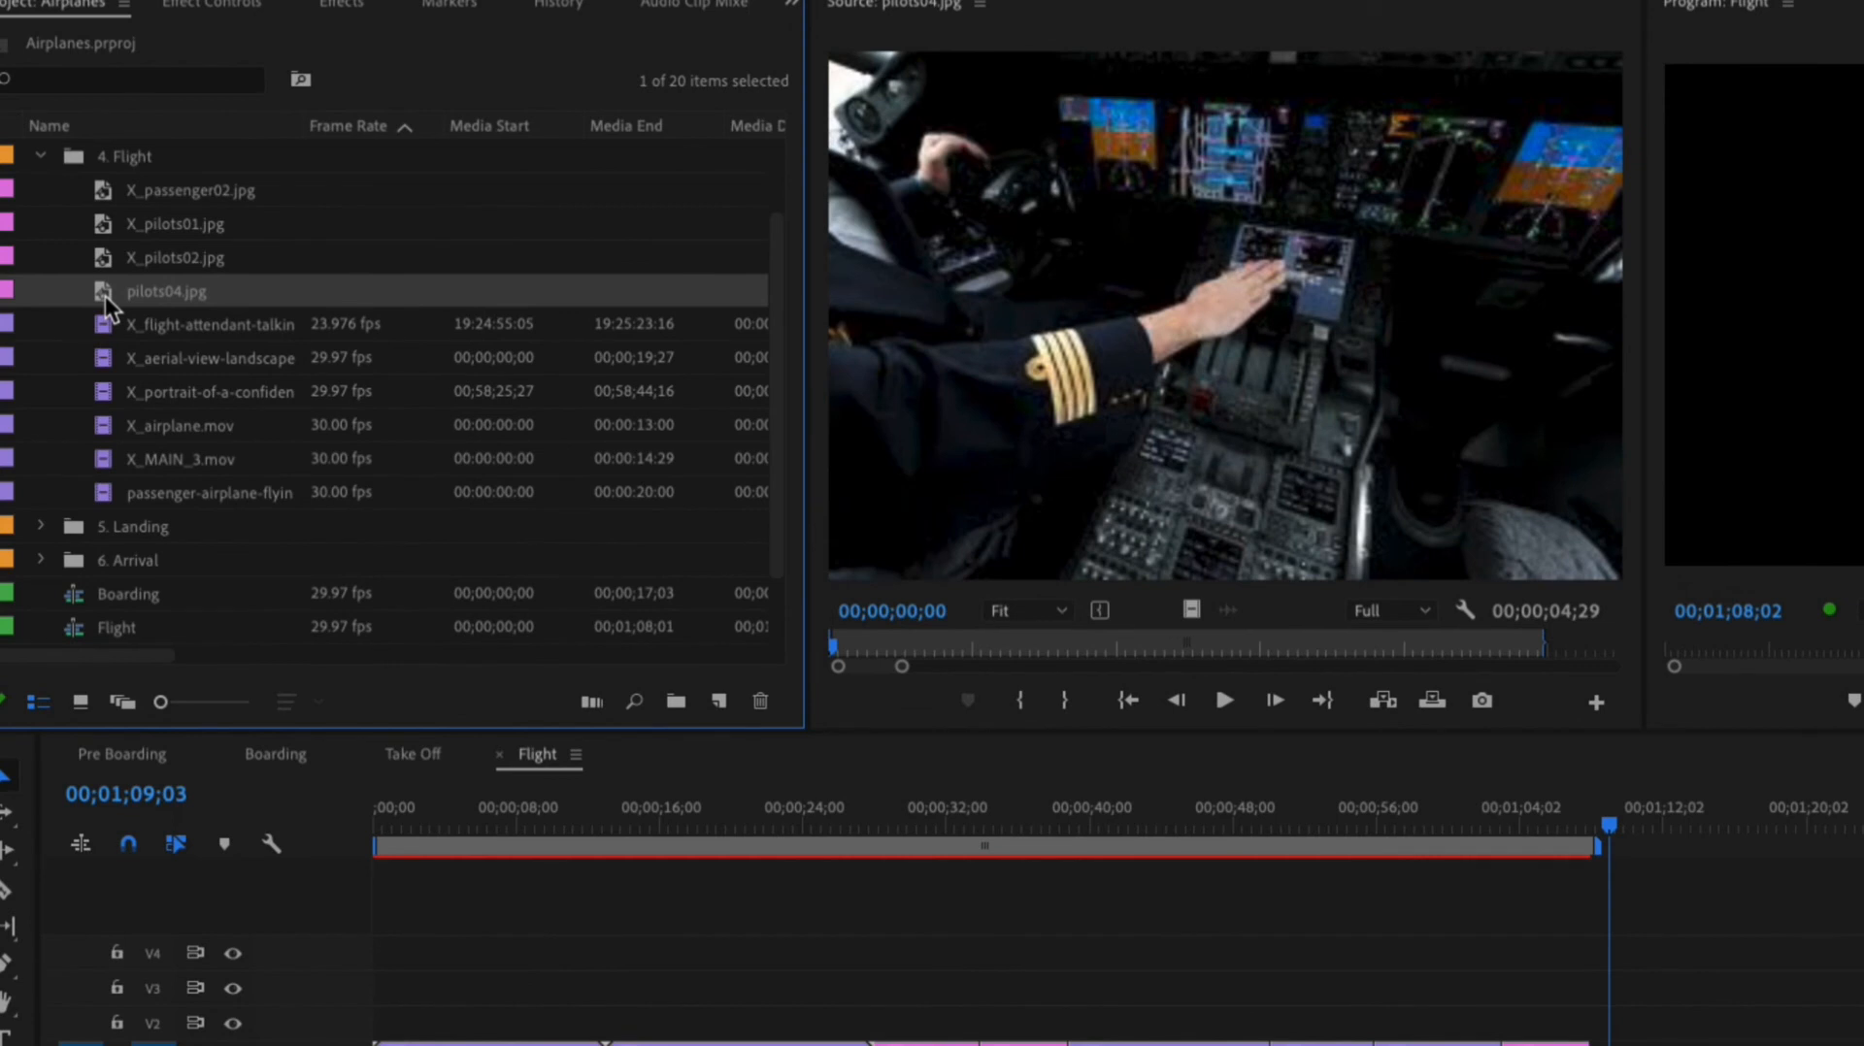
key(Delete)
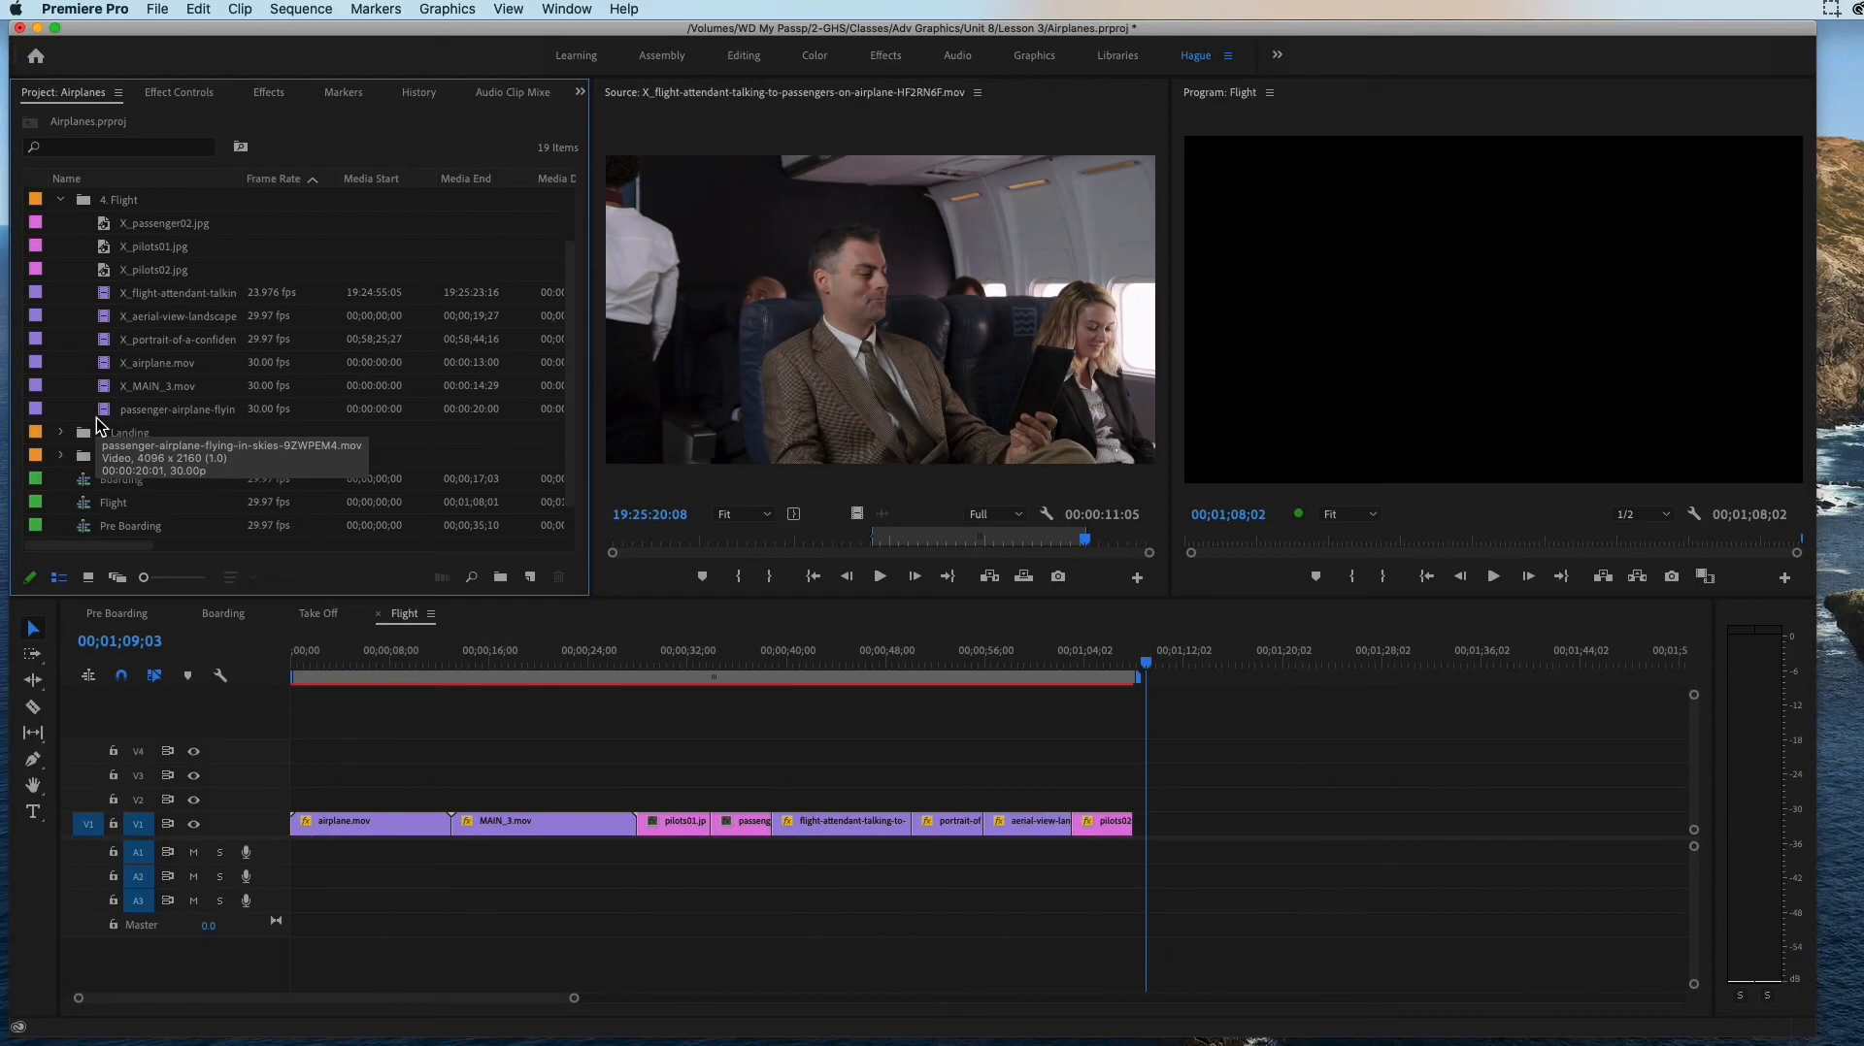
Step: Open the passenger-airplane-flying-in-skies clip from the 4. Flight bin in the Source monitor and mark its In point at 00:00:04:00
double_click(102, 412)
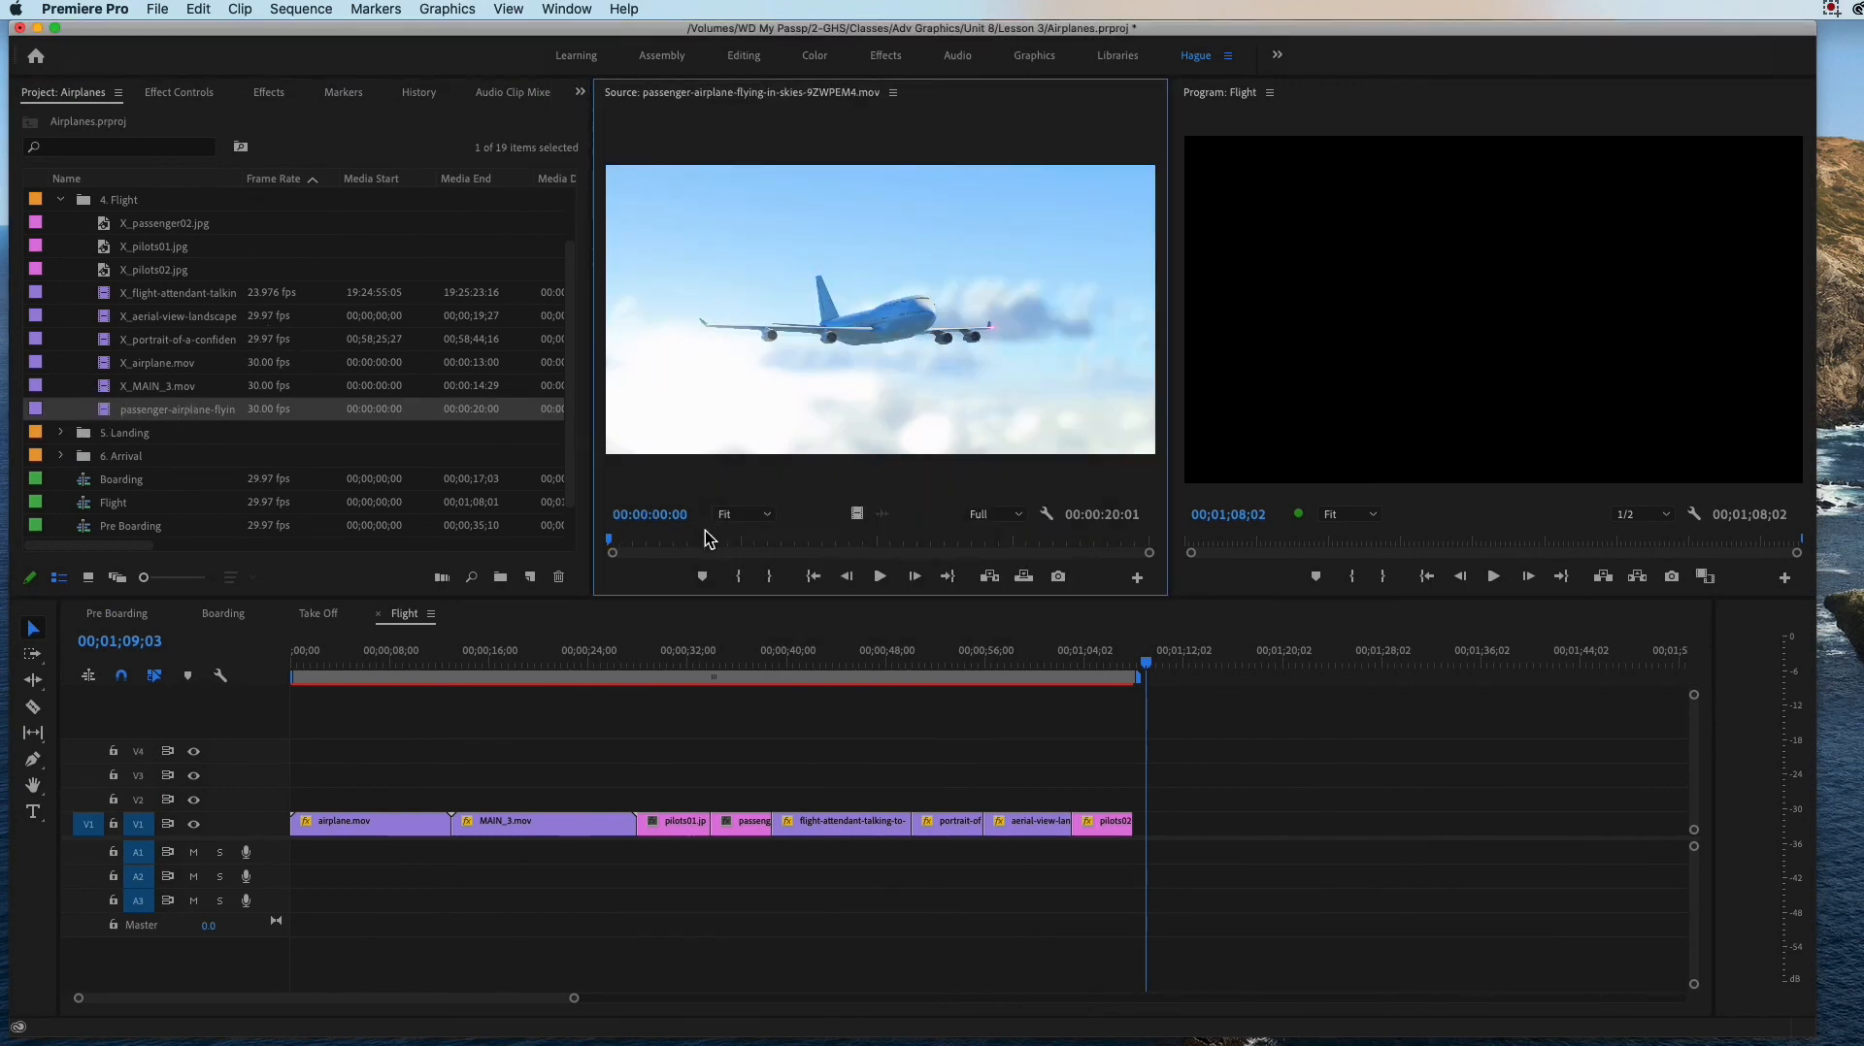
click(613, 544)
drag(613, 543, 719, 543)
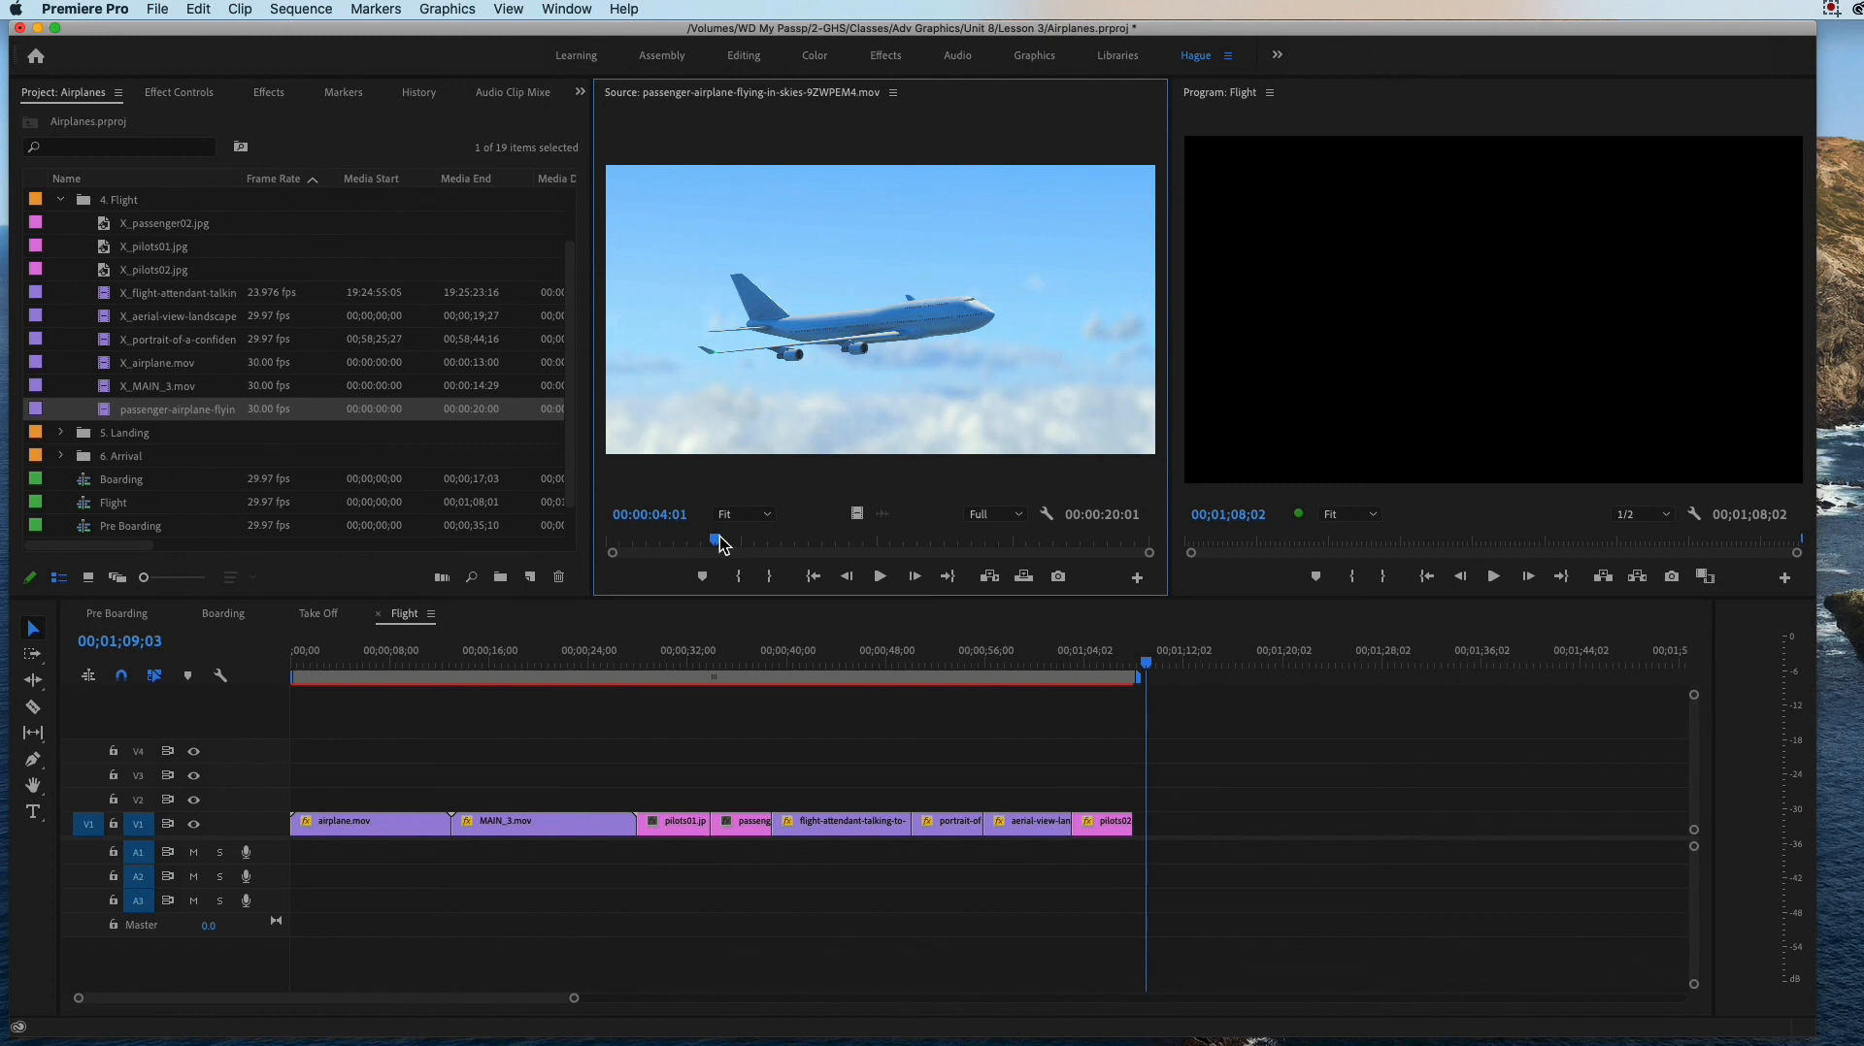
key(Left)
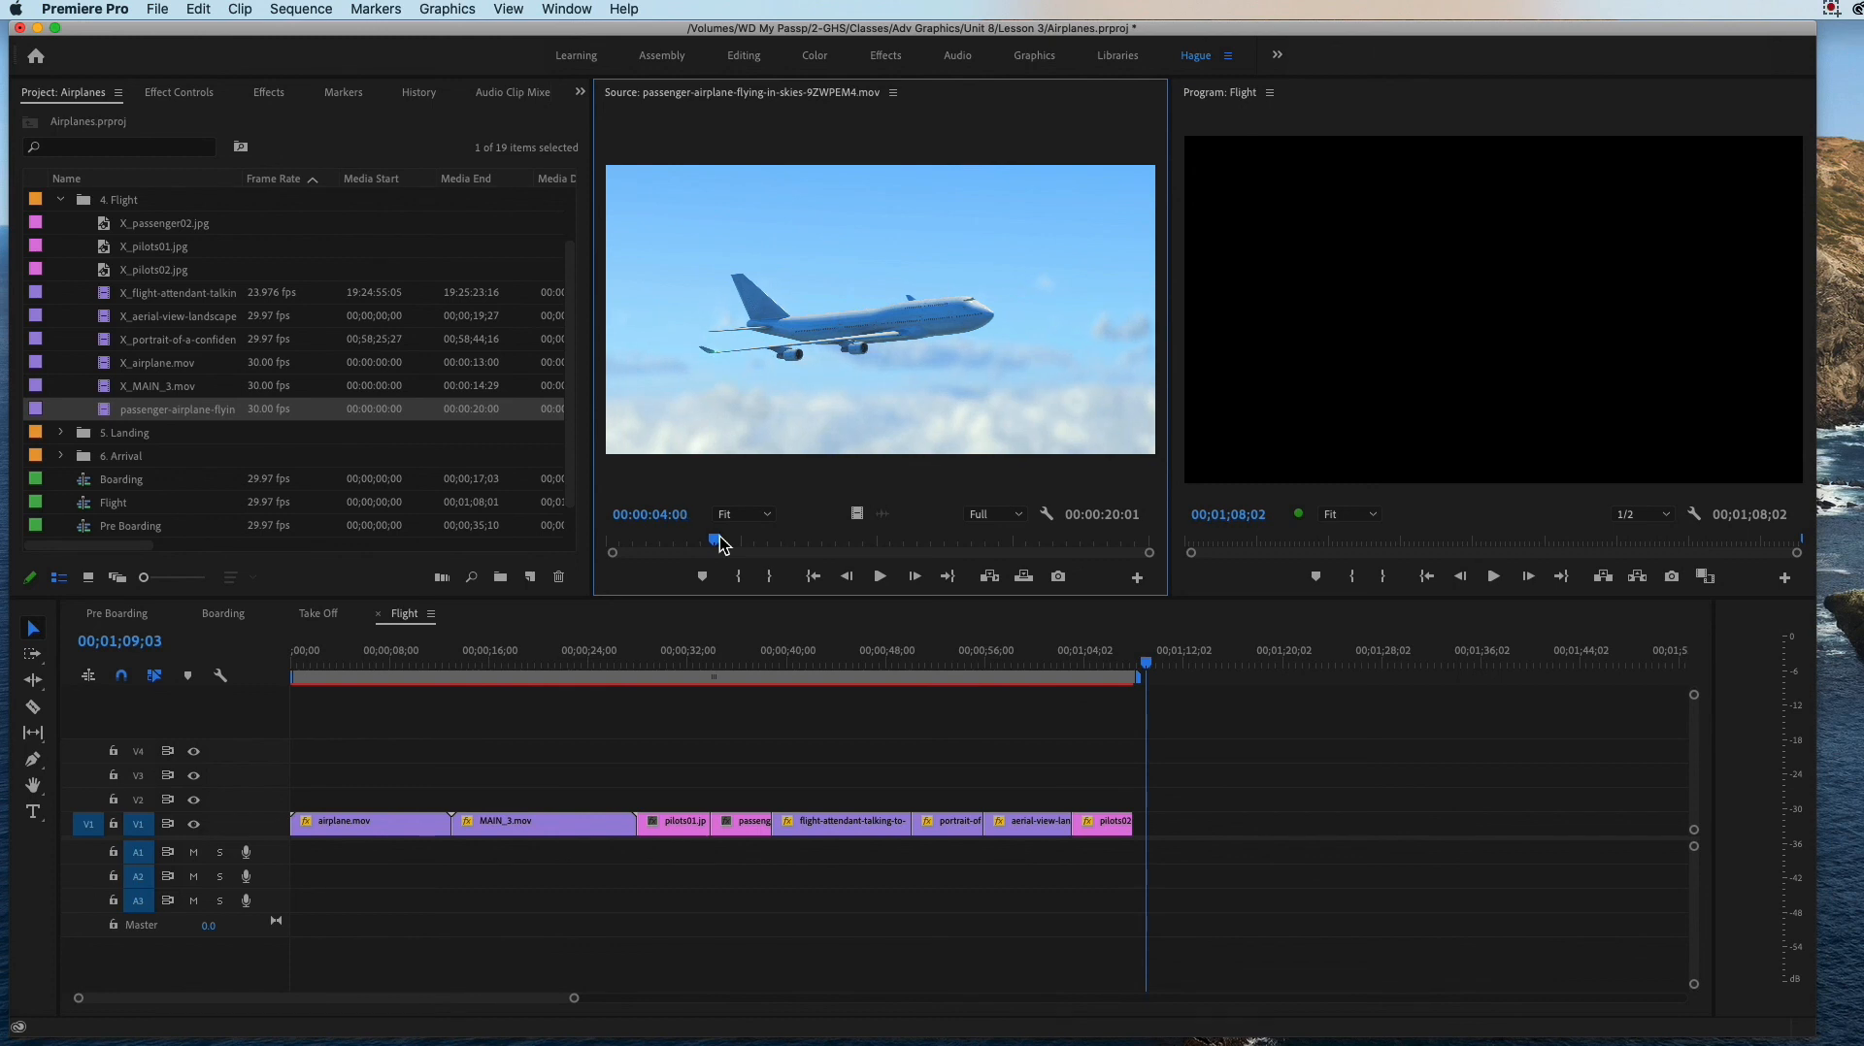
key(Right)
key(Right)
key(Right)
key(Right)
key(Right)
key(Right)
key(Right)
key(Right)
key(Right)
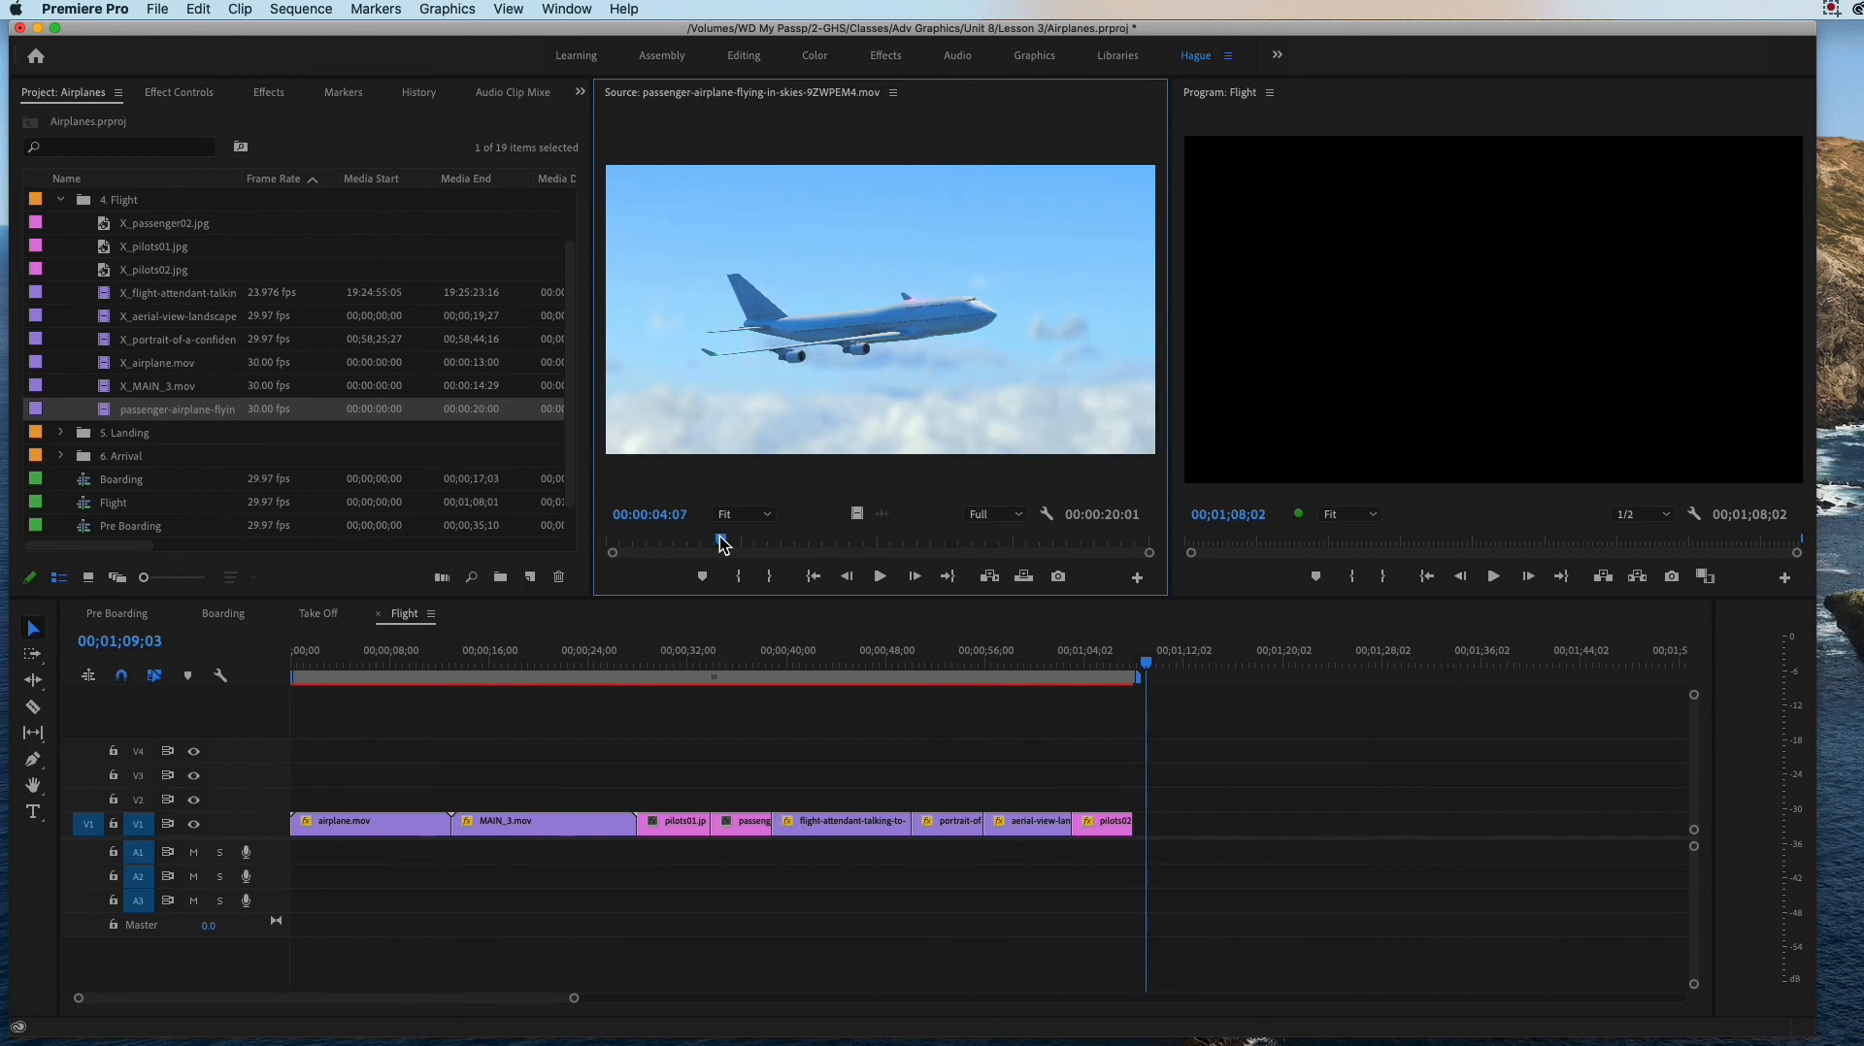
key(Left)
key(Left)
key(Left)
key(Left)
key(Left)
key(Left)
key(Left)
key(Left)
key(Left)
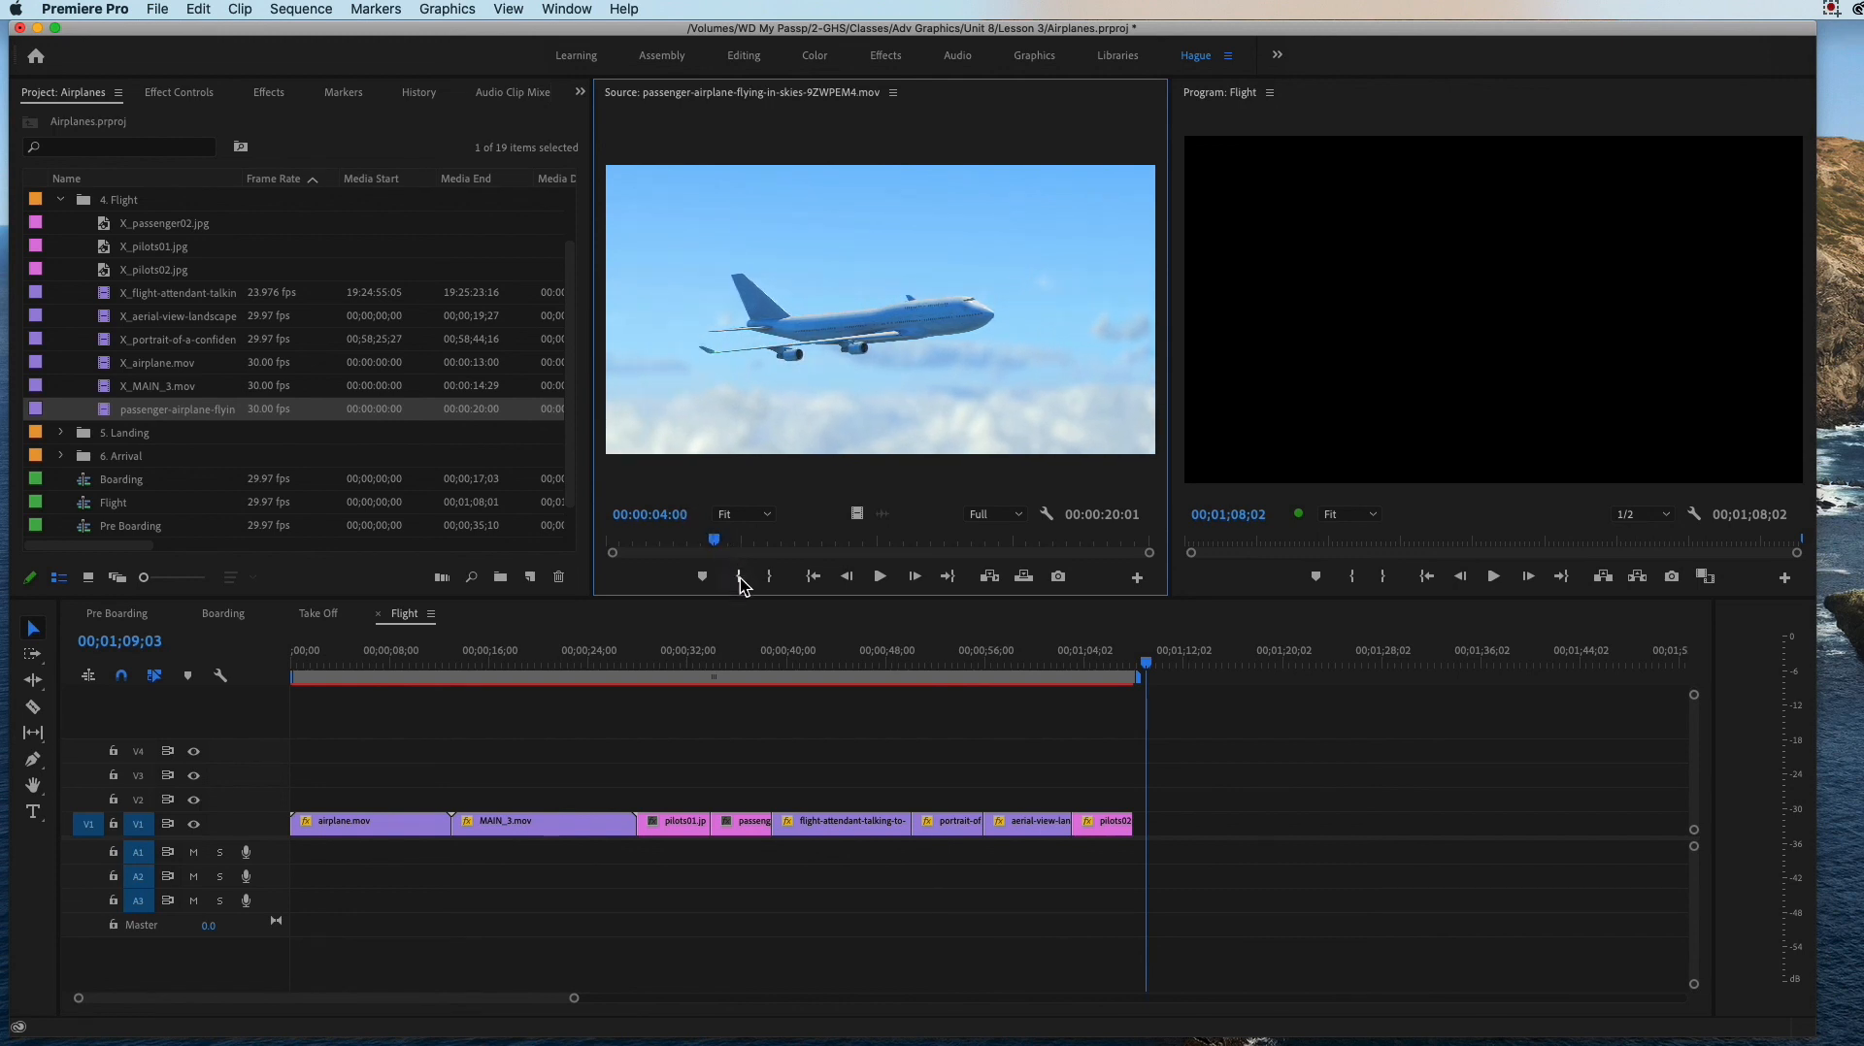
click(740, 577)
Step: Add only the marked clip's video after pilots02.jpg on V1 of the Flight sequence and scale it to 33.0
drag(714, 540, 912, 556)
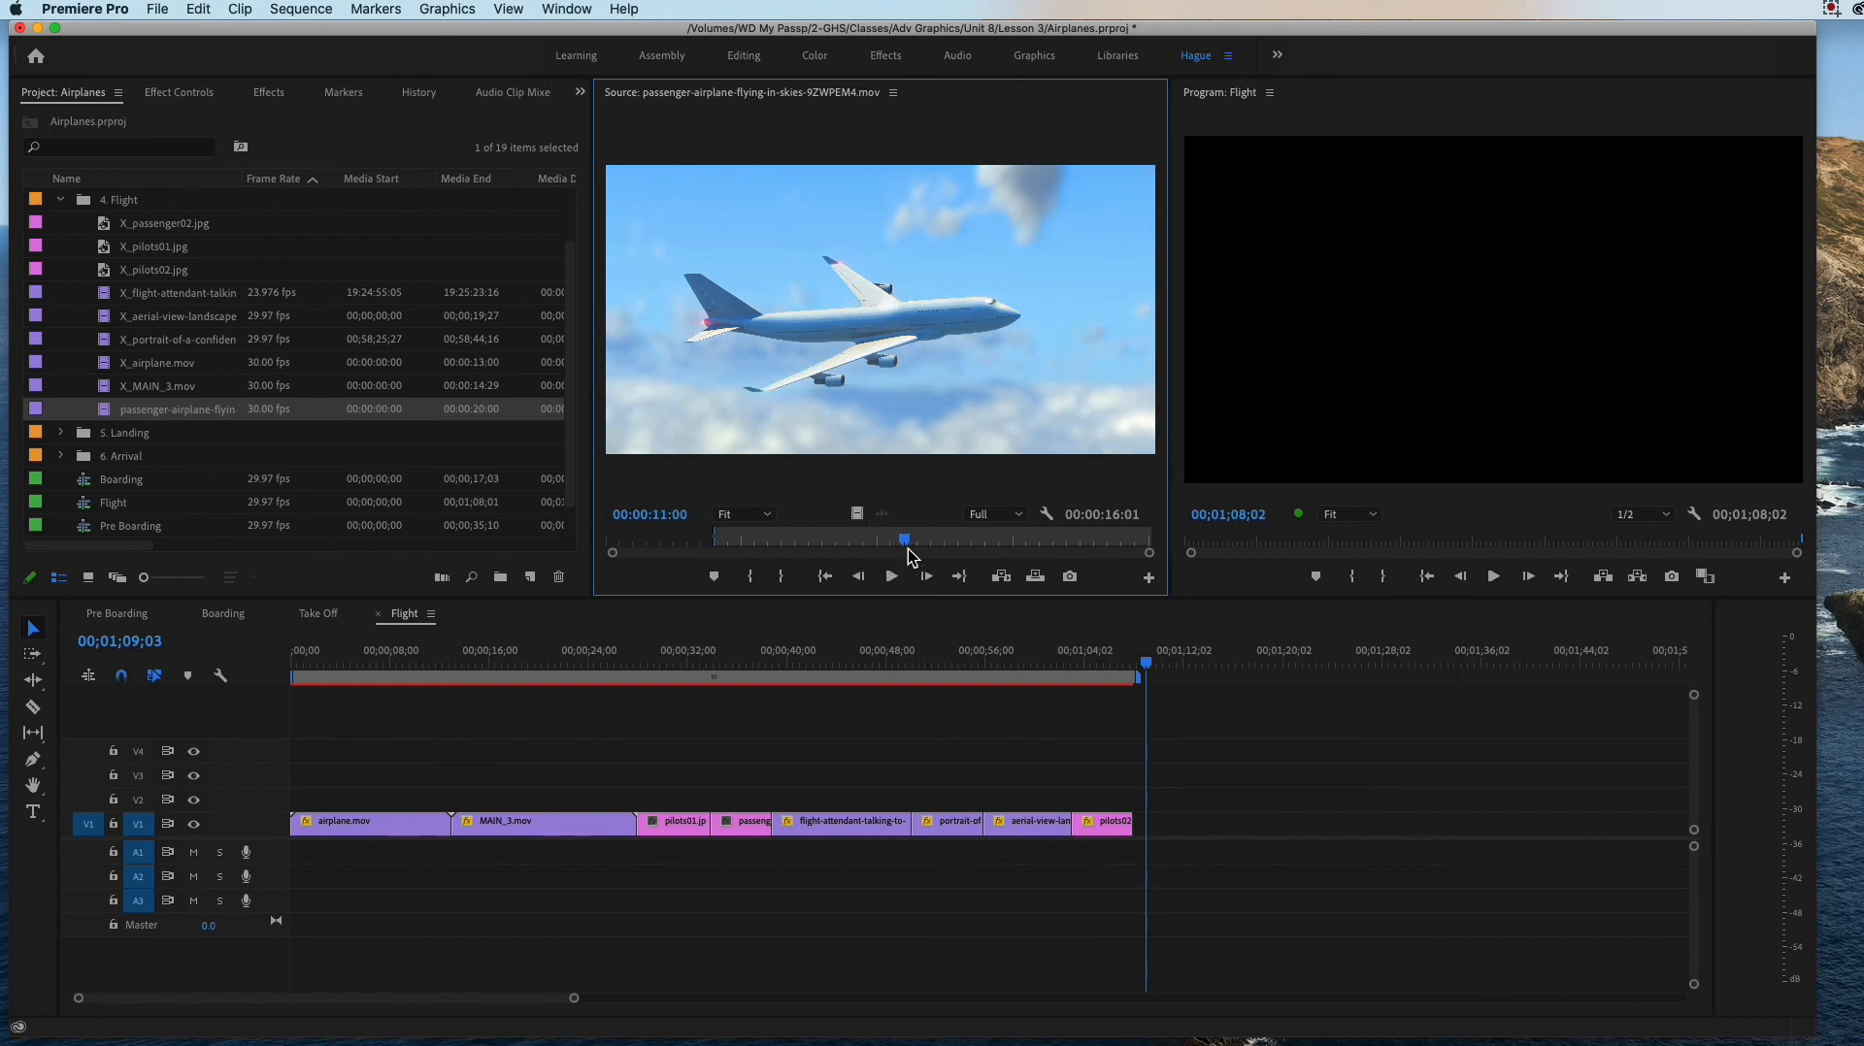
drag(857, 515, 1138, 825)
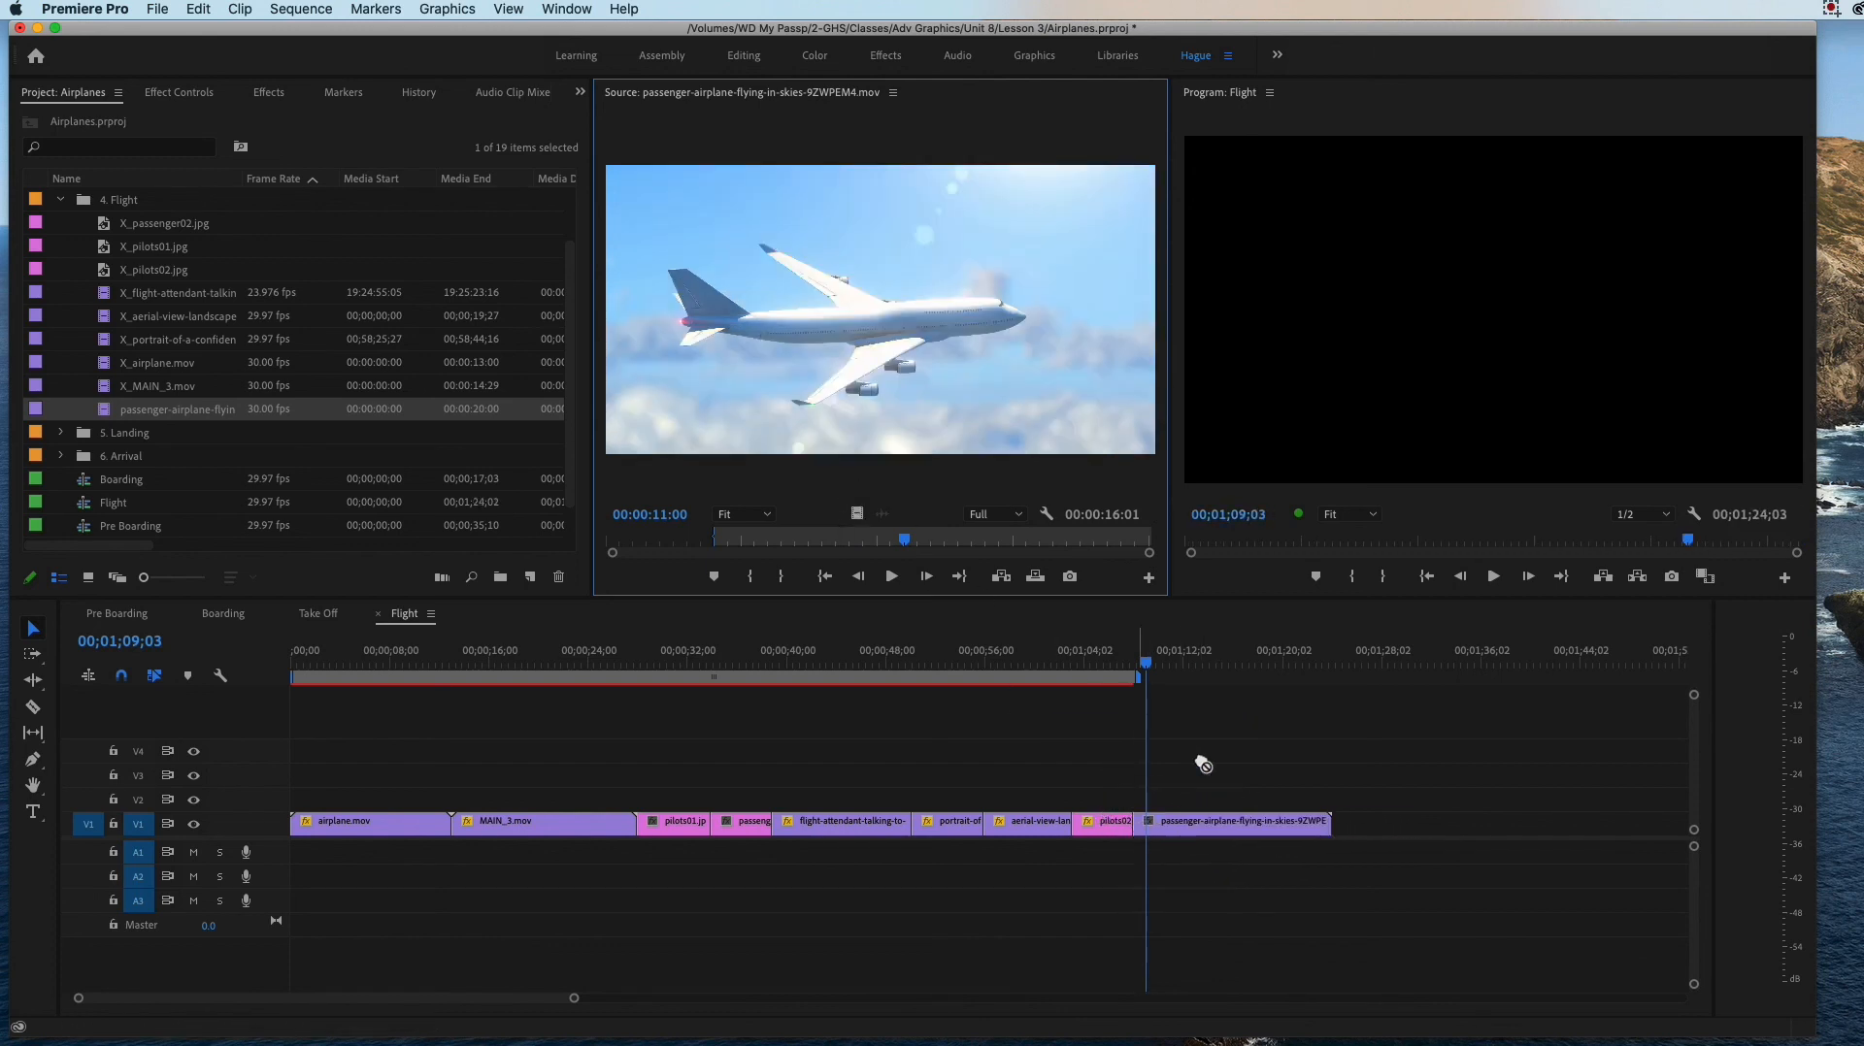
drag(1149, 663, 1279, 676)
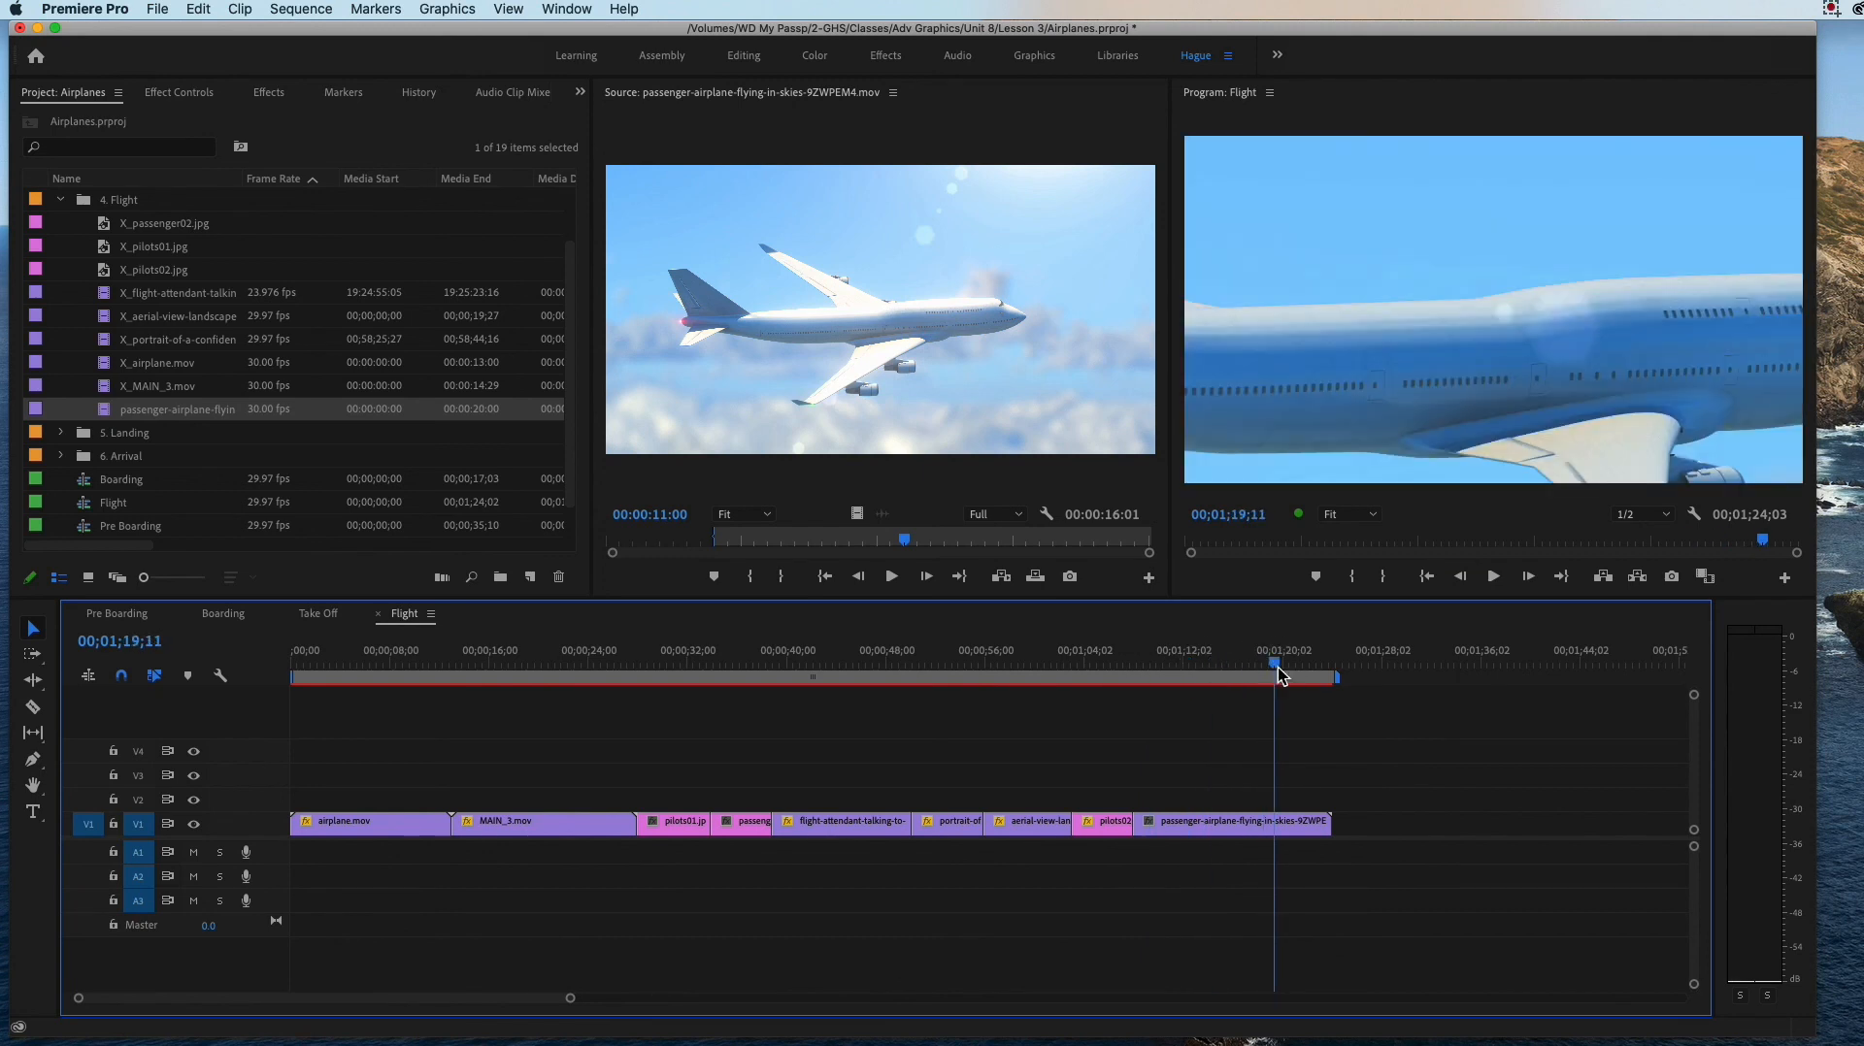
click(175, 101)
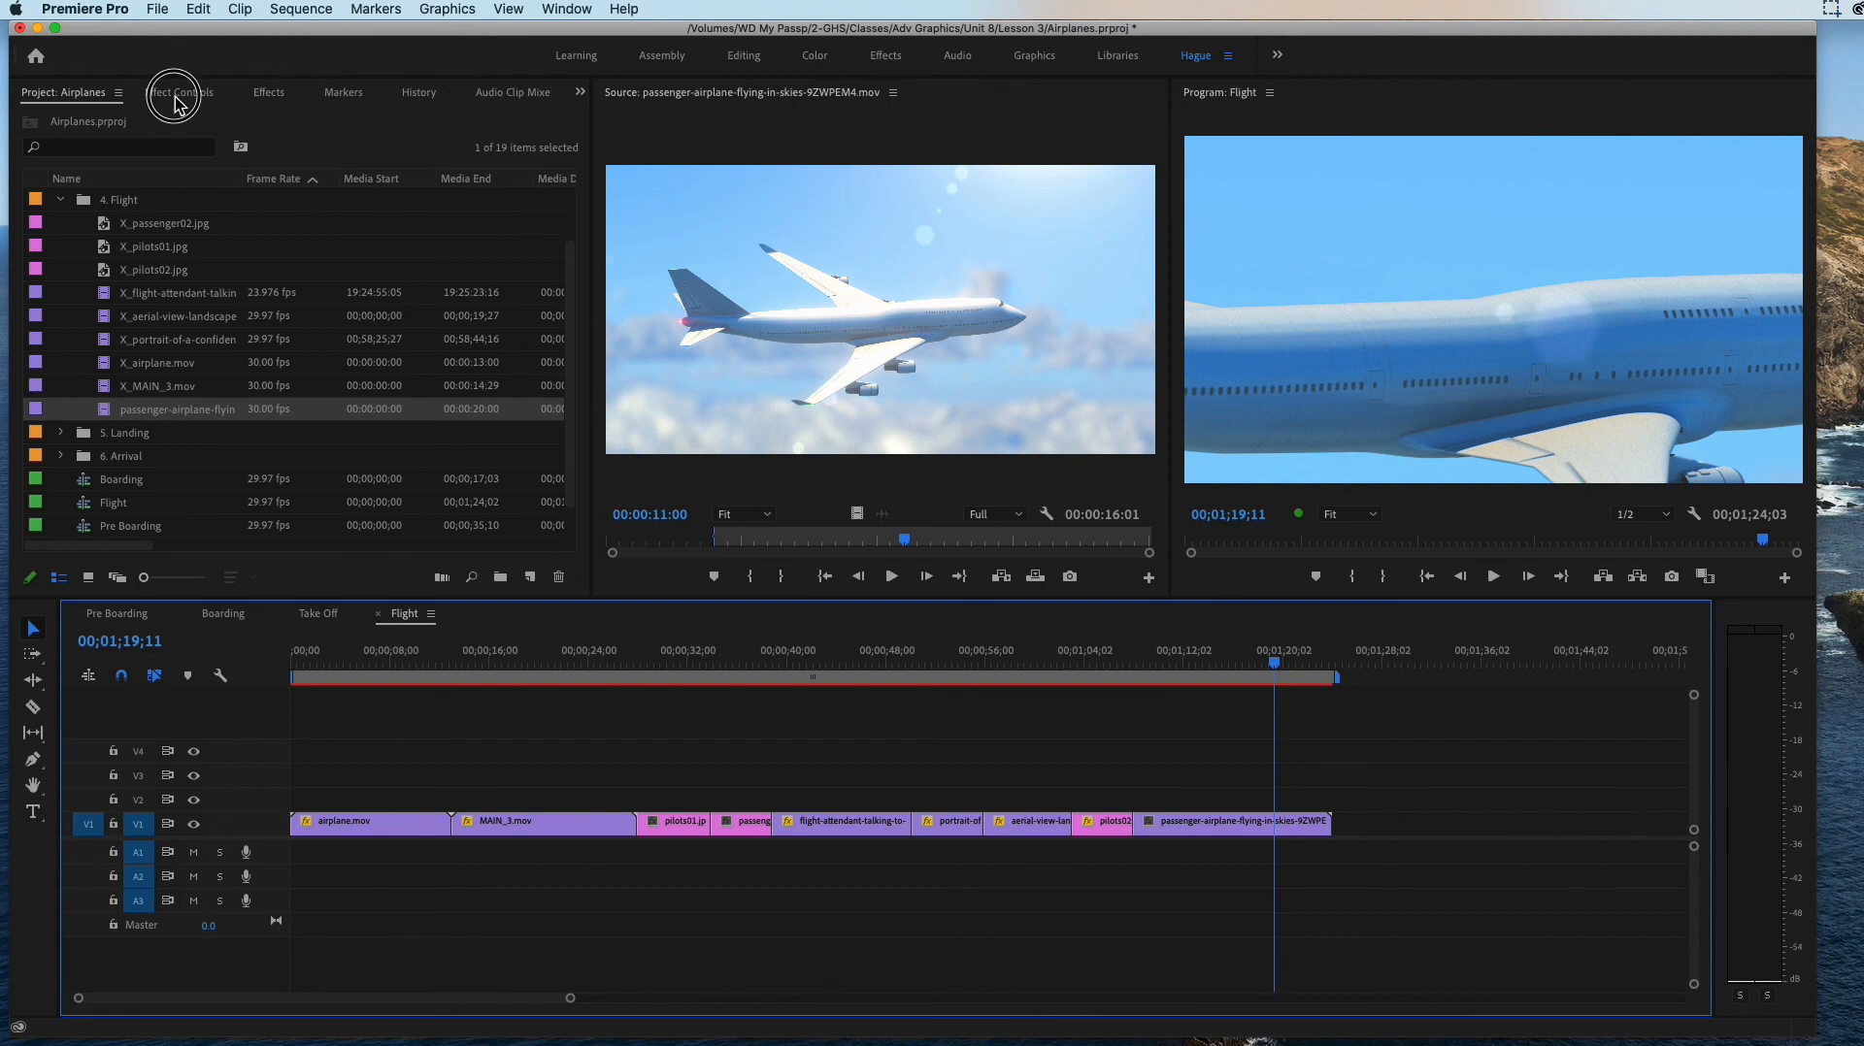
click(1215, 824)
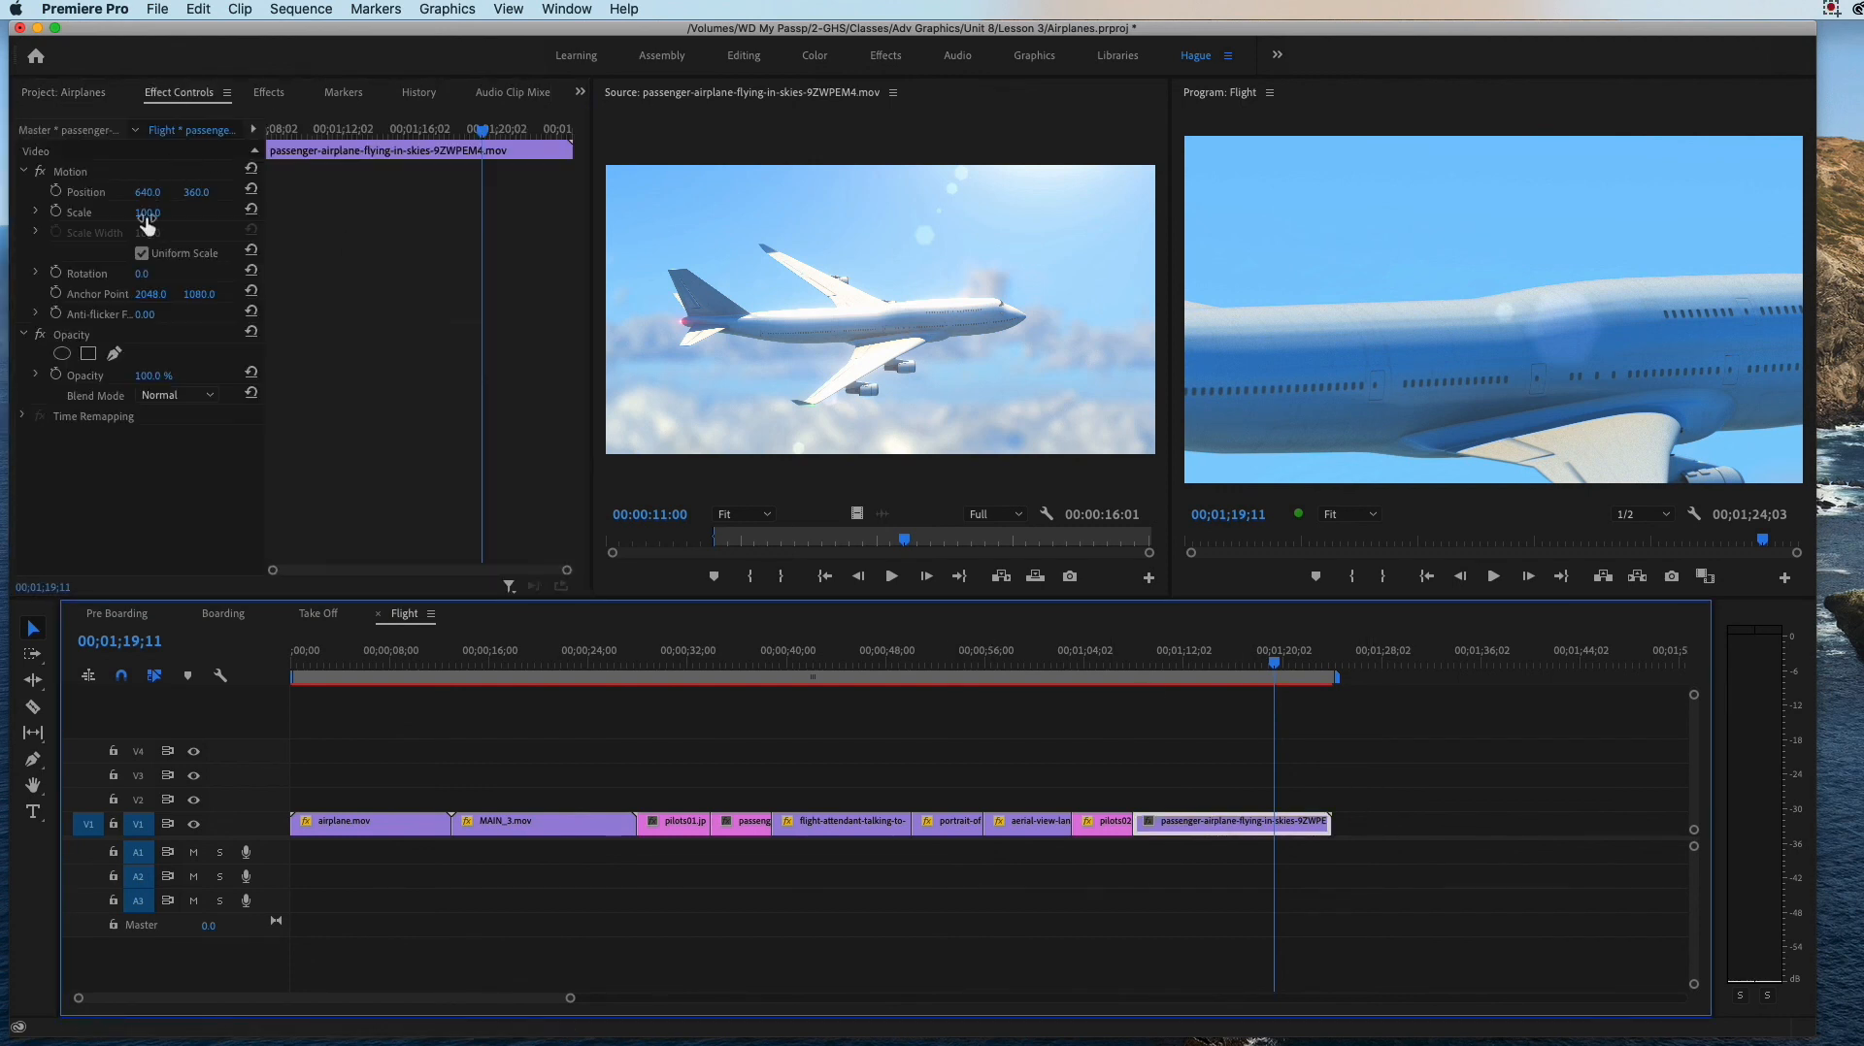
drag(147, 213, 82, 212)
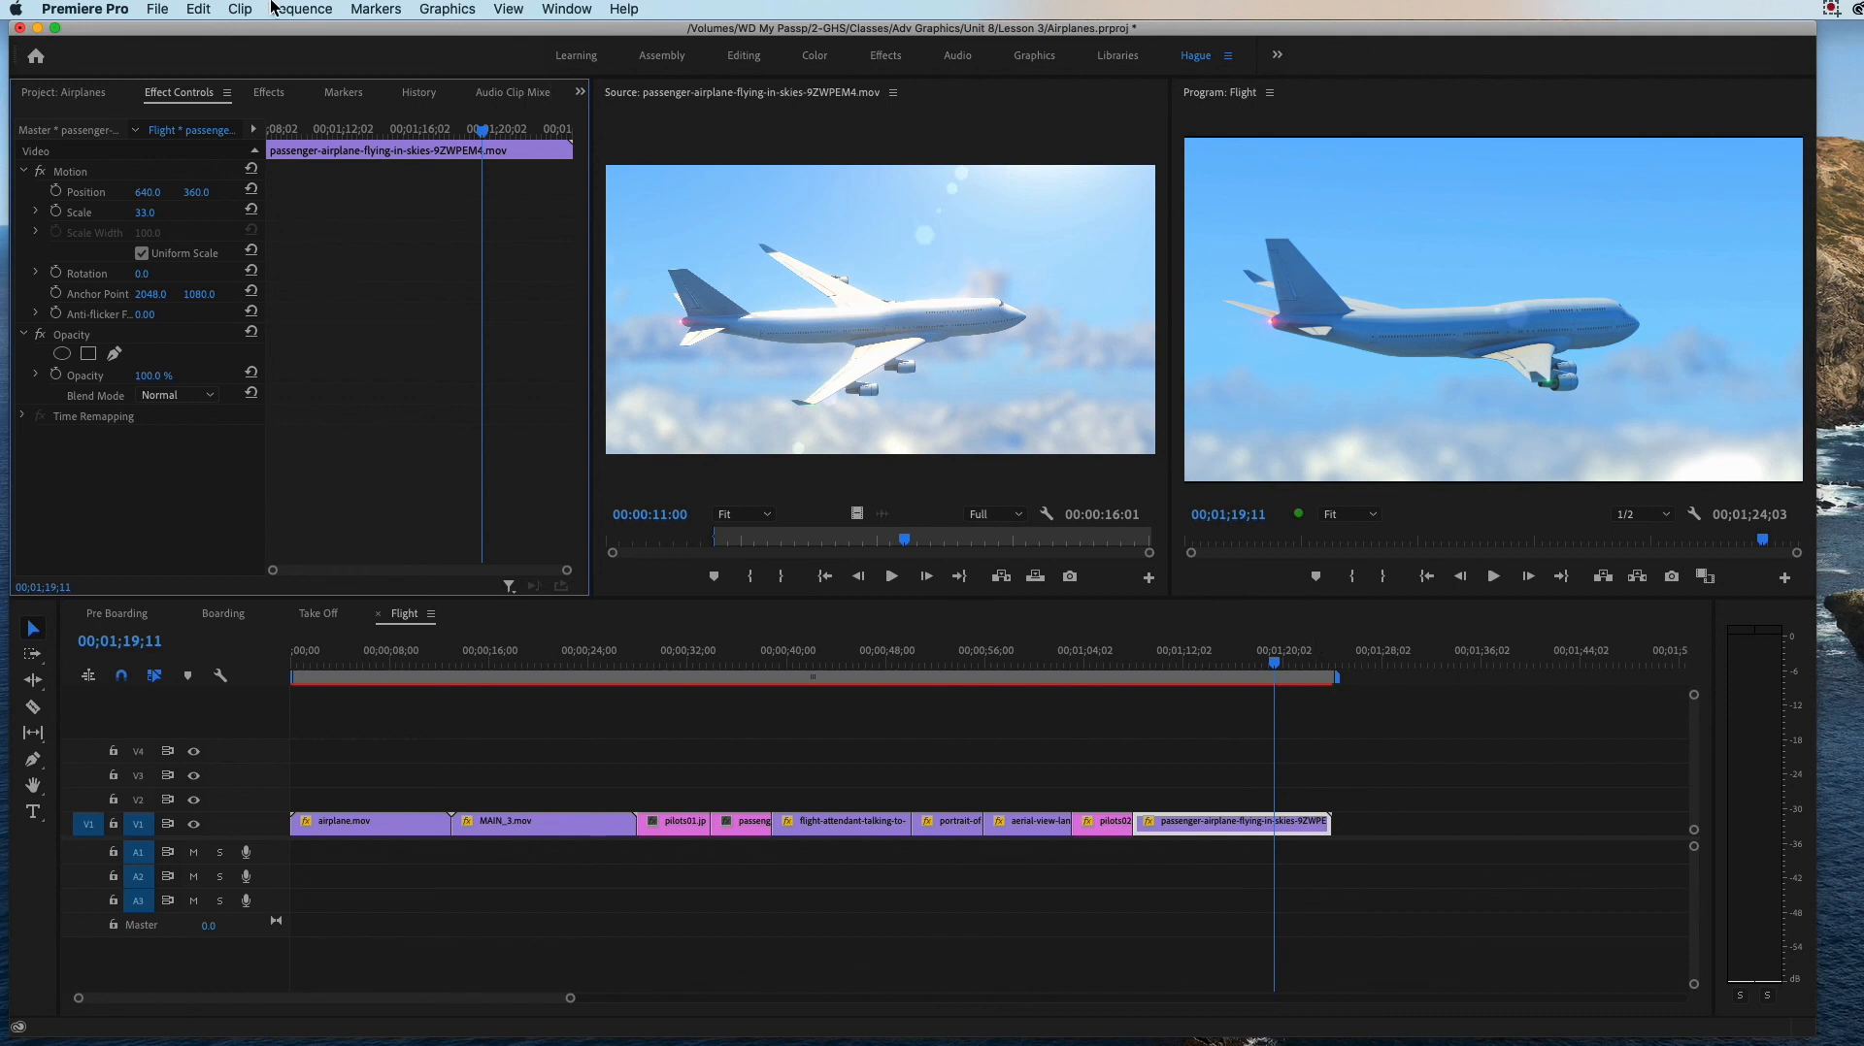
Step: Collapse the 4. Flight and 6. Arrival bins and scrub through the Landing sequence
click(60, 92)
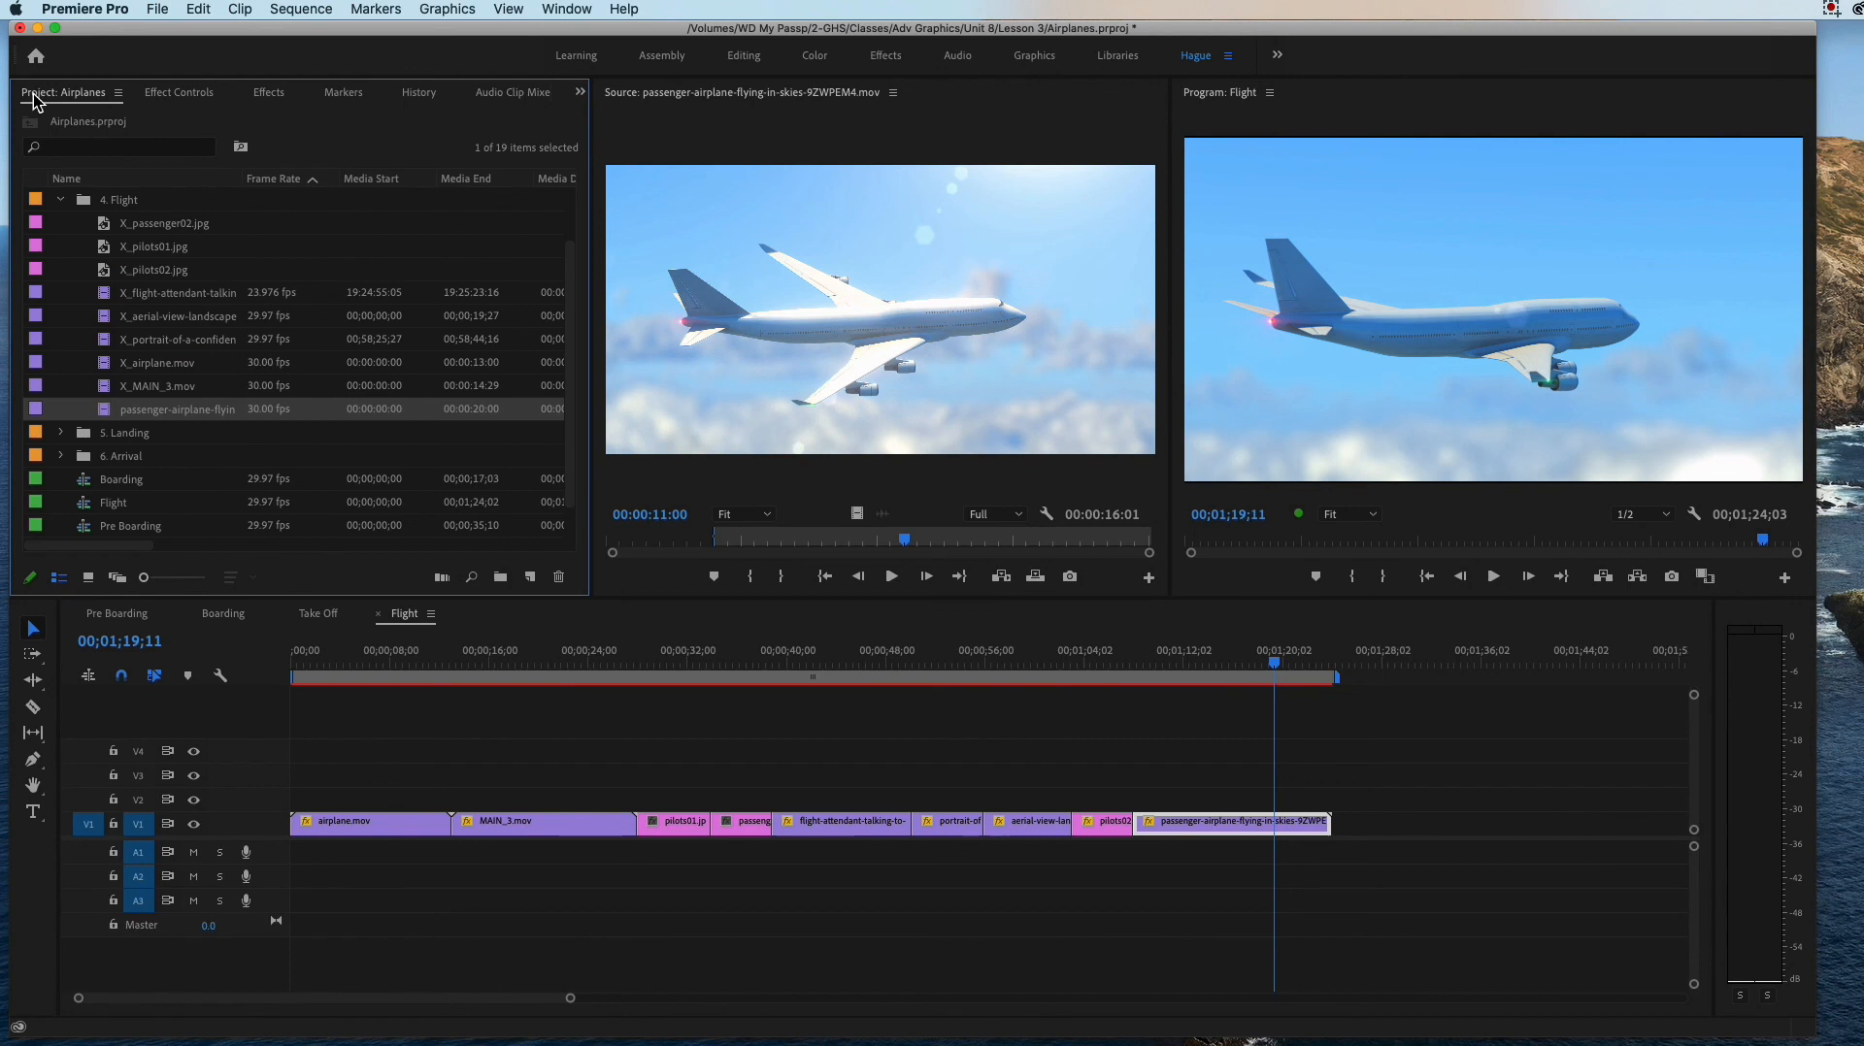
click(62, 200)
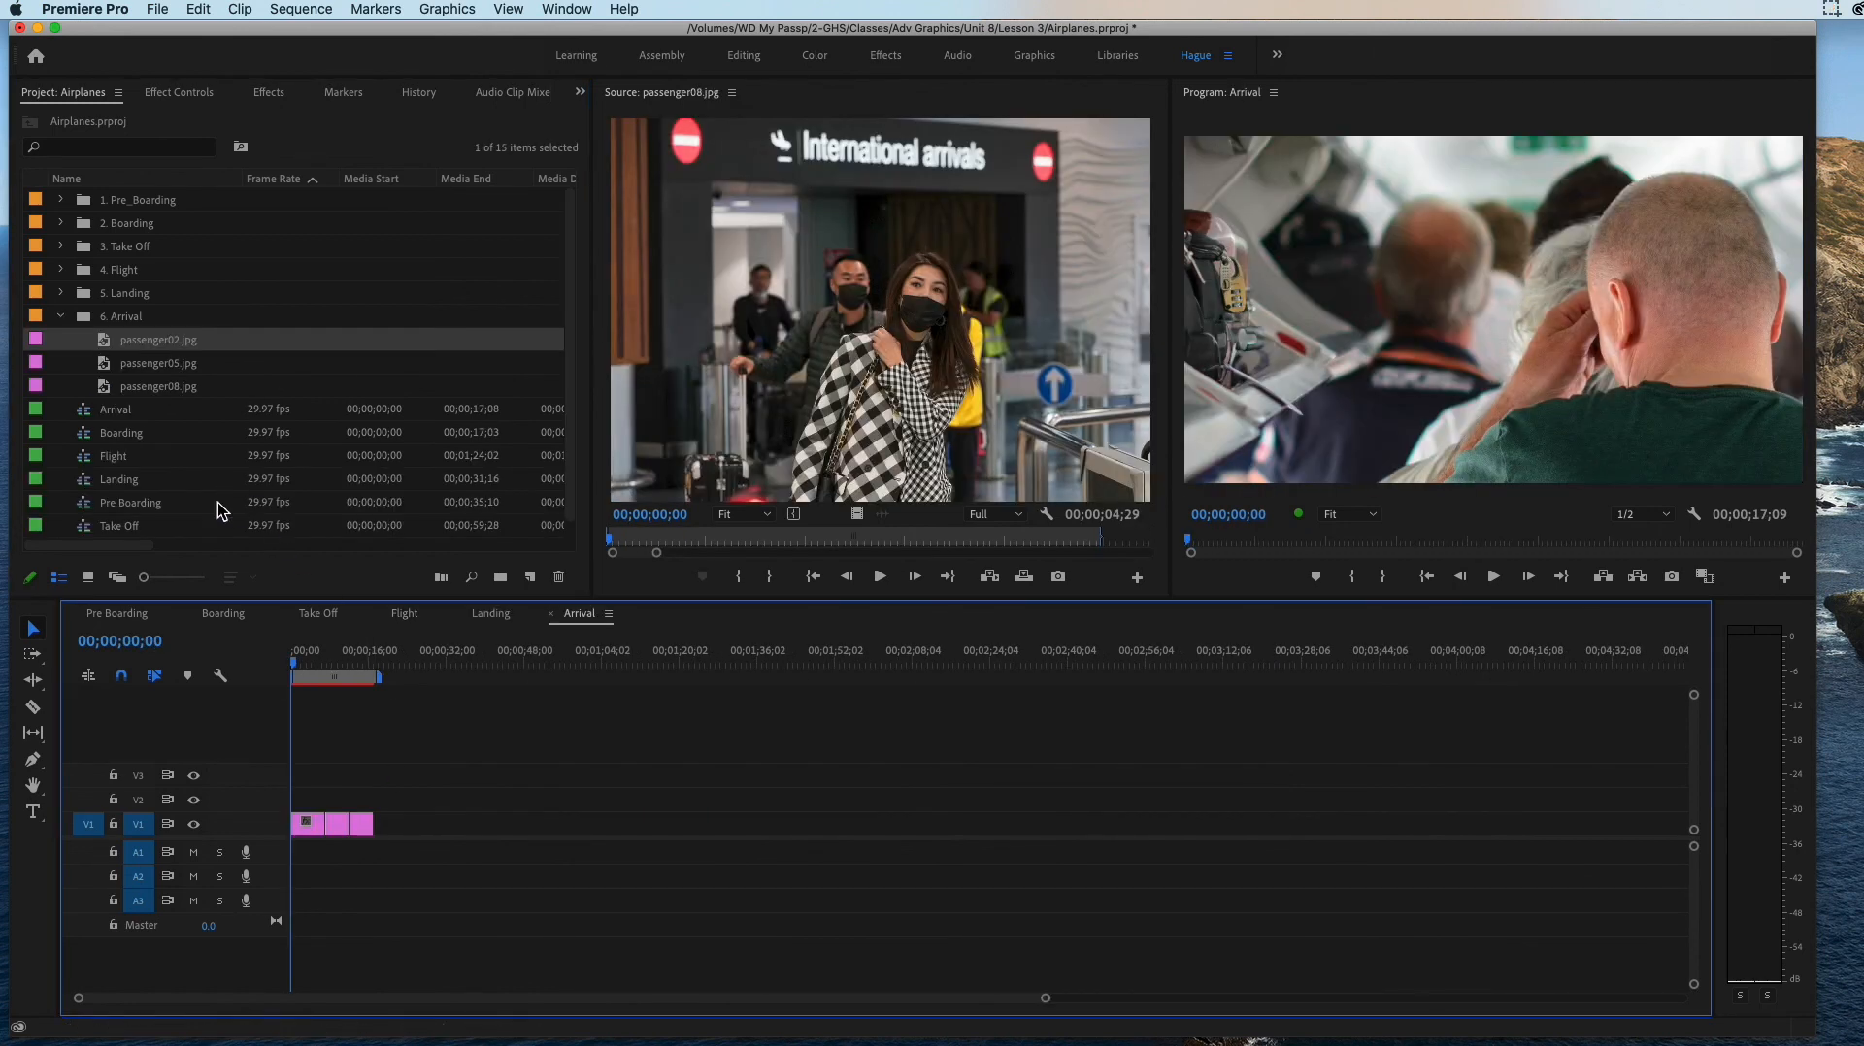
click(491, 614)
drag(295, 657, 455, 711)
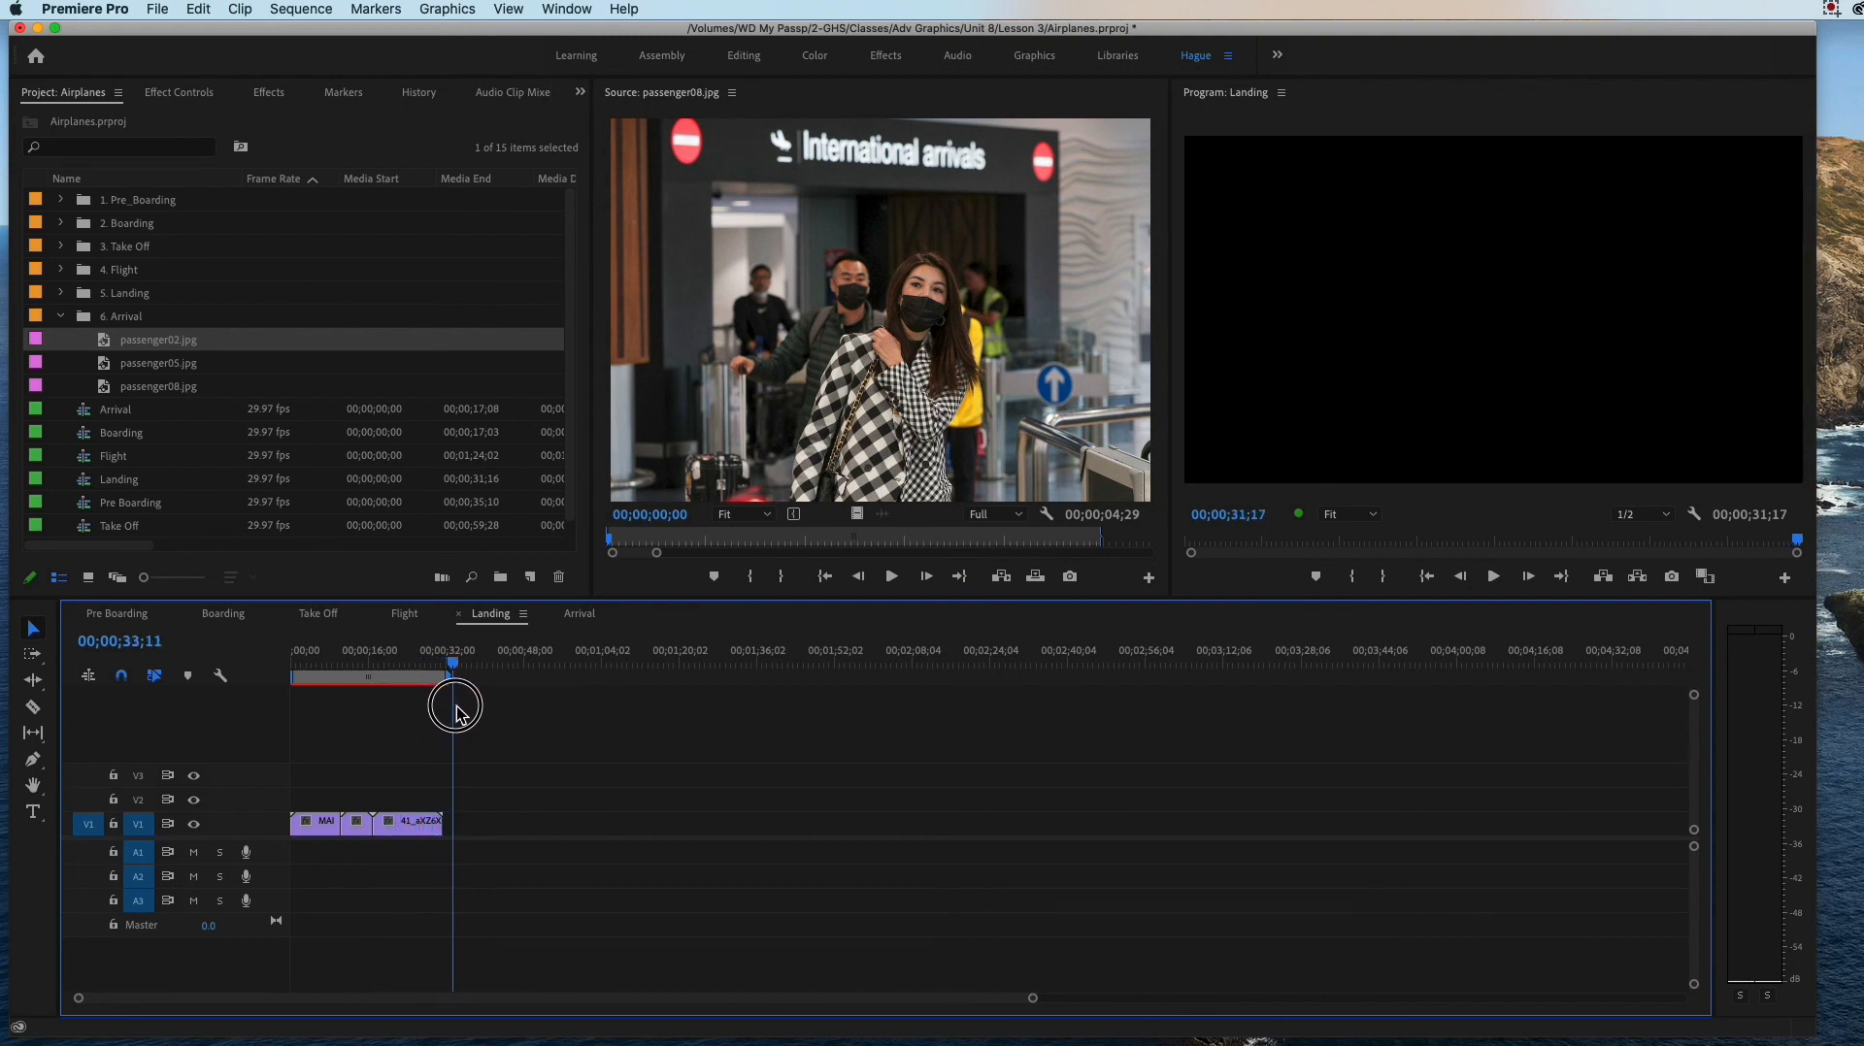
click(60, 316)
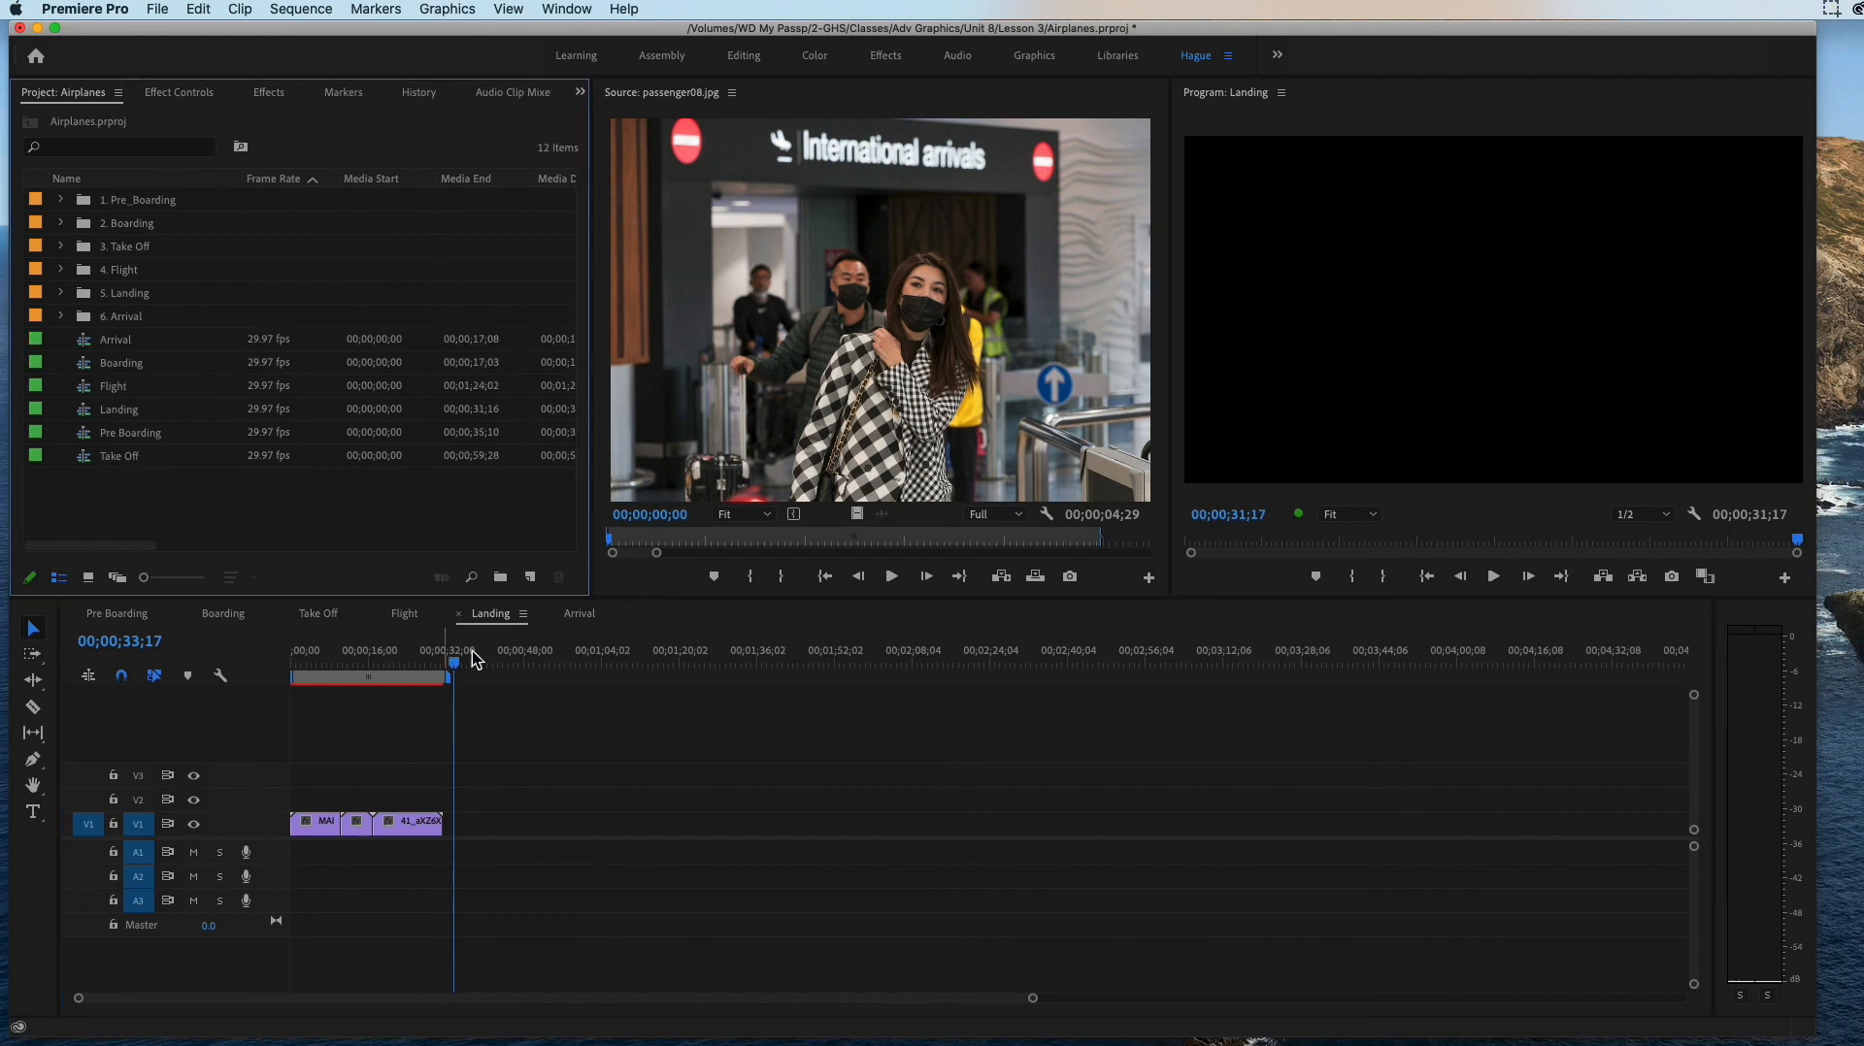
Step: Scale the passenger05.jpg still at the start of the Arrival sequence down to 39.0
click(582, 617)
click(293, 665)
click(291, 664)
click(309, 824)
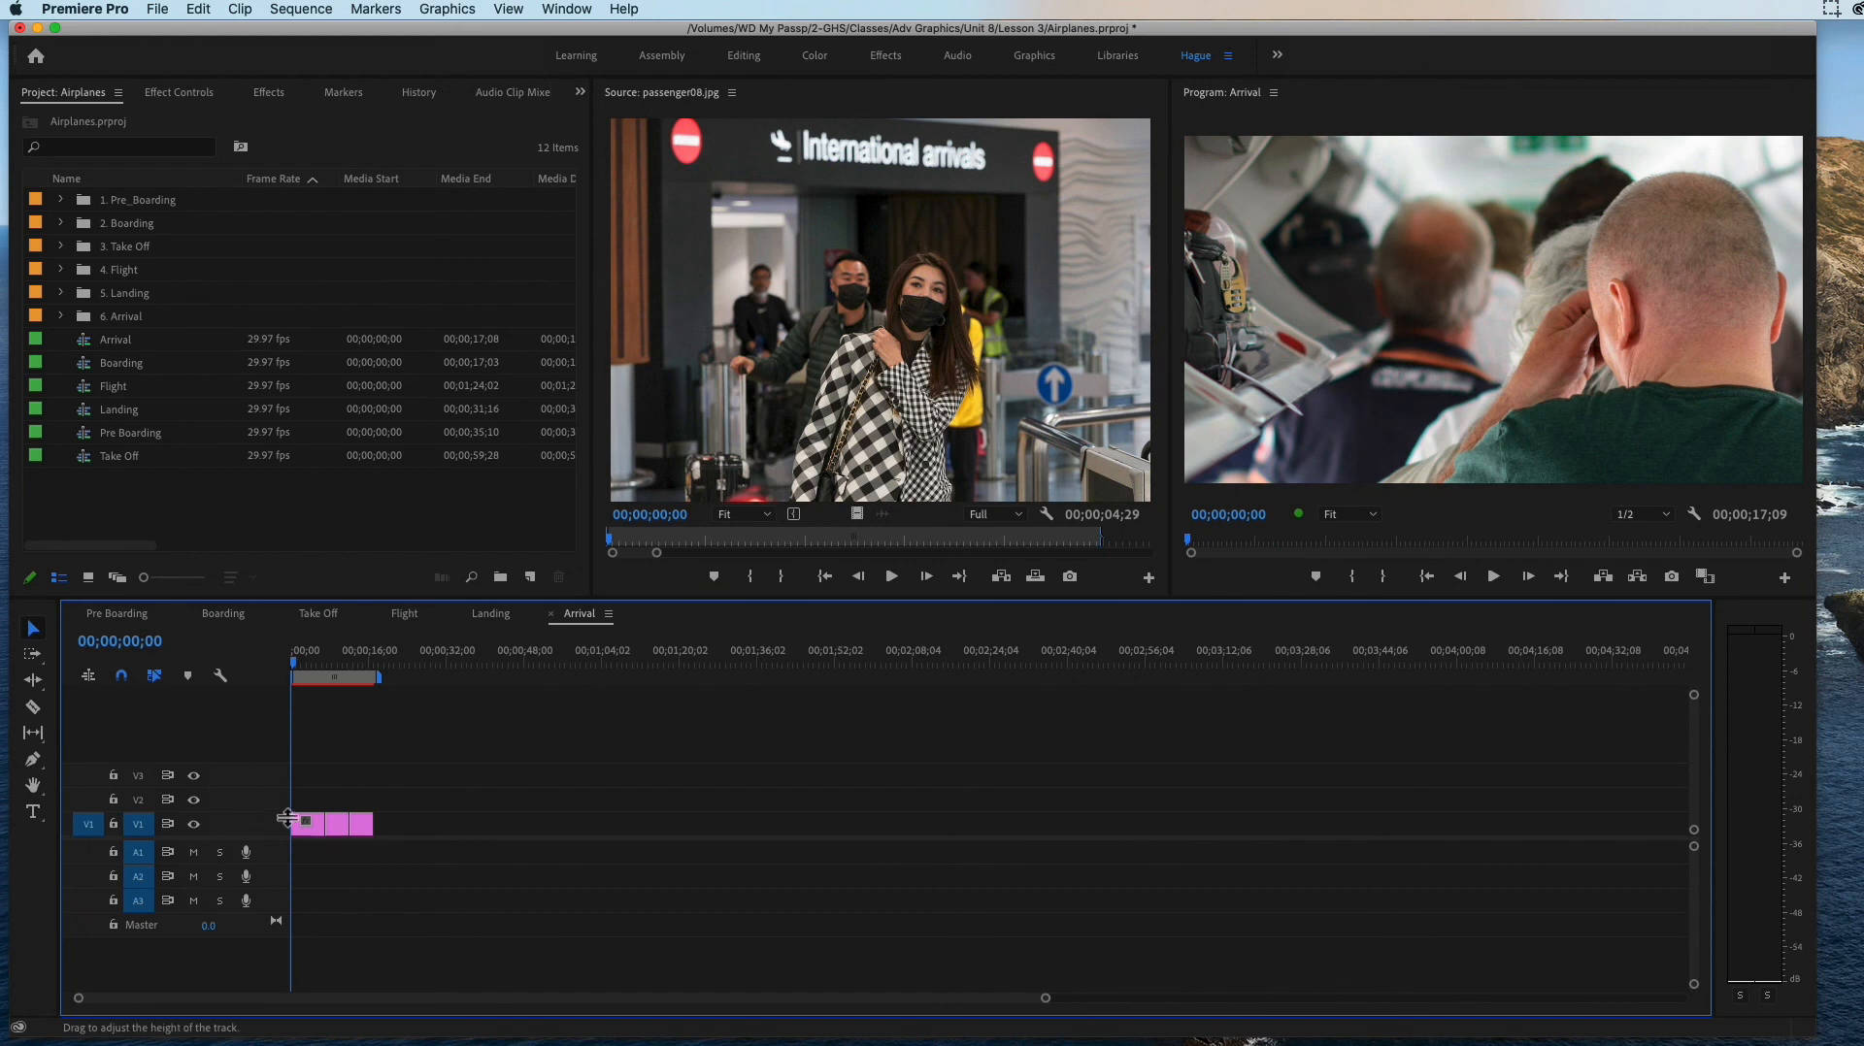
click(199, 98)
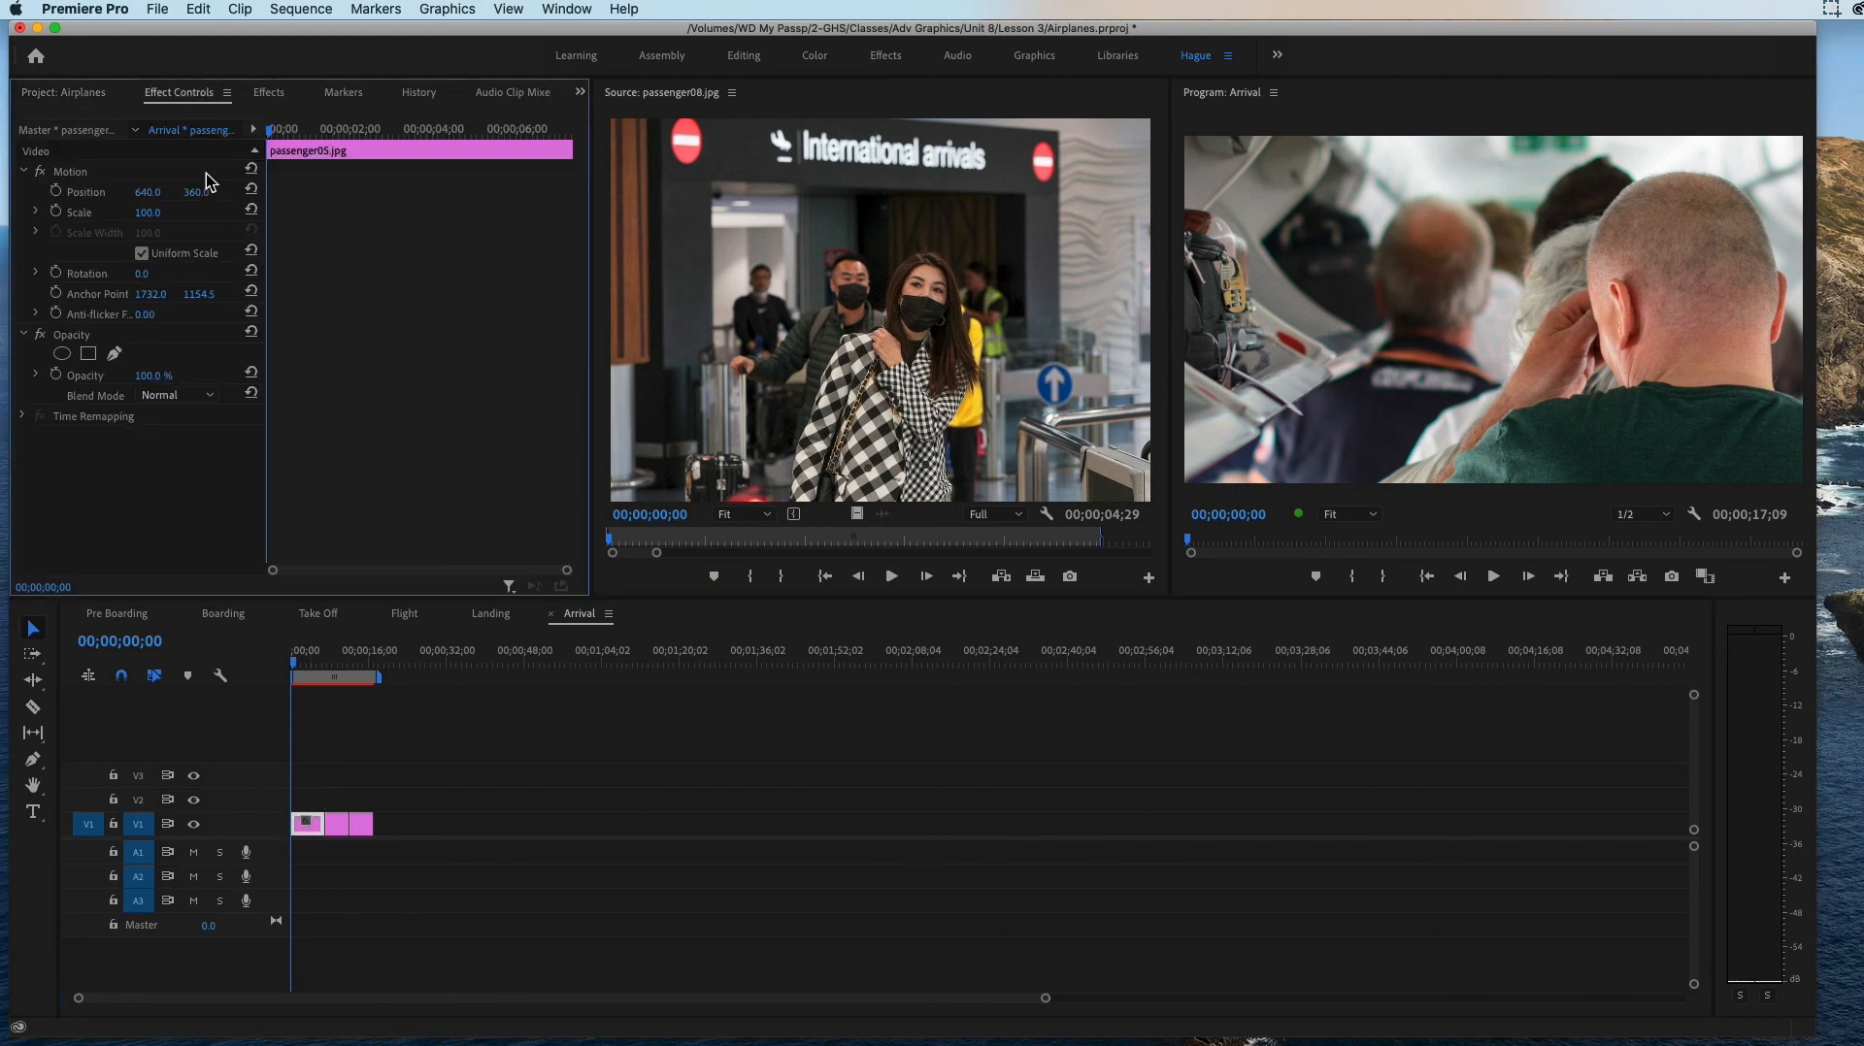
mouse_move(149, 213)
mouse_down()
mouse_move(80, 213)
mouse_move(165, 216)
mouse_up()
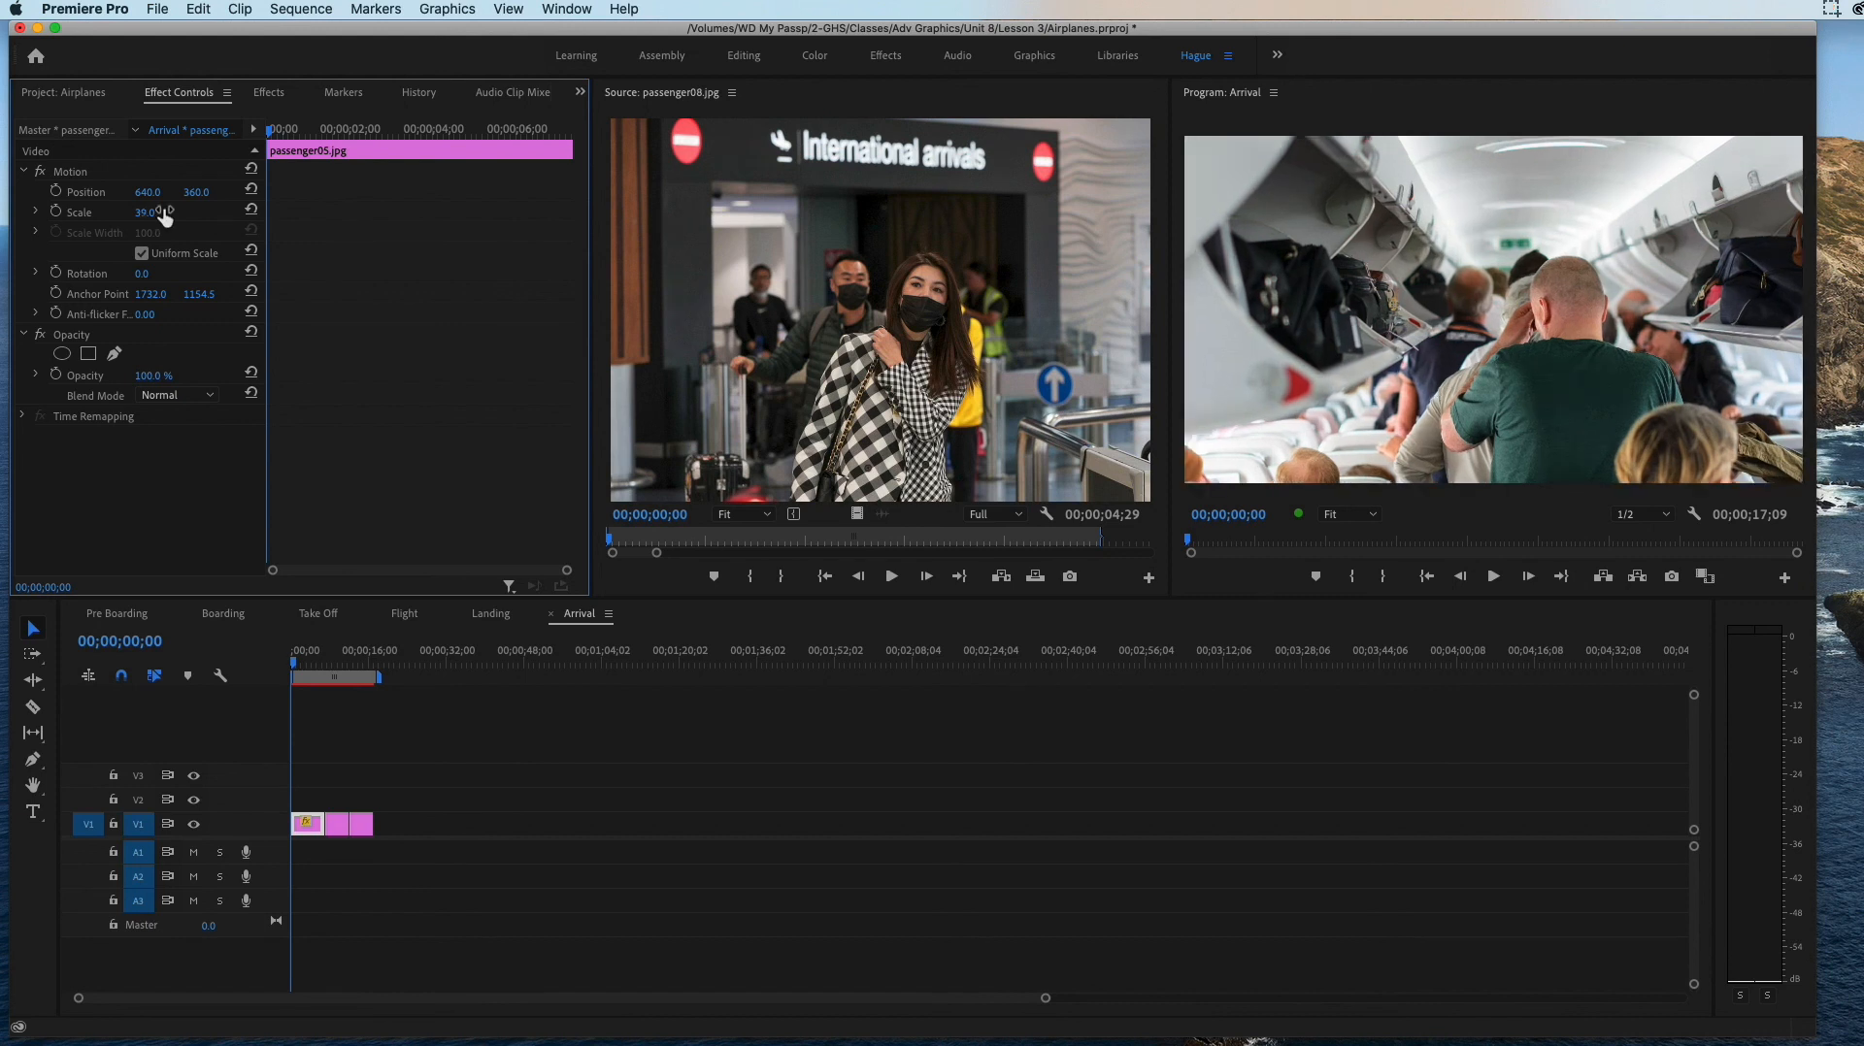
Step: Scale the passenger08.jpg still in the Arrival sequence to 137.0 and set its vertical position to 463.0
click(329, 662)
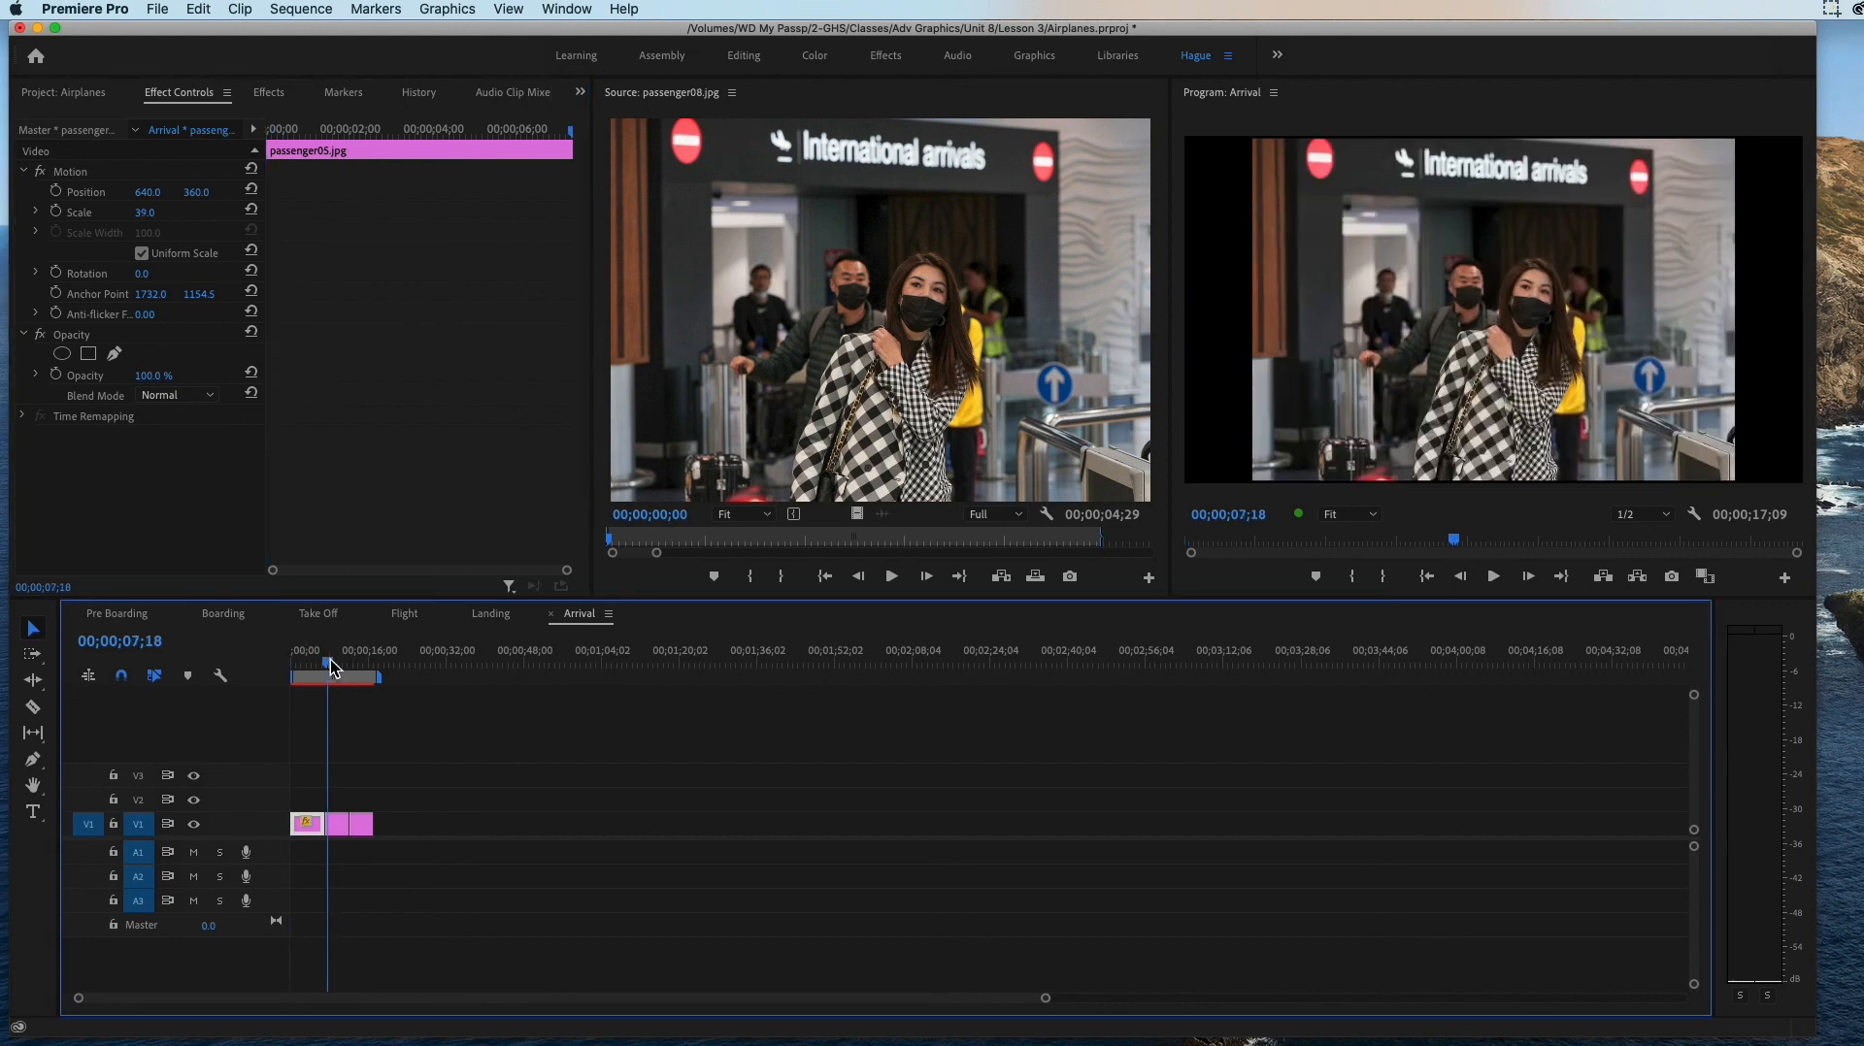
click(335, 823)
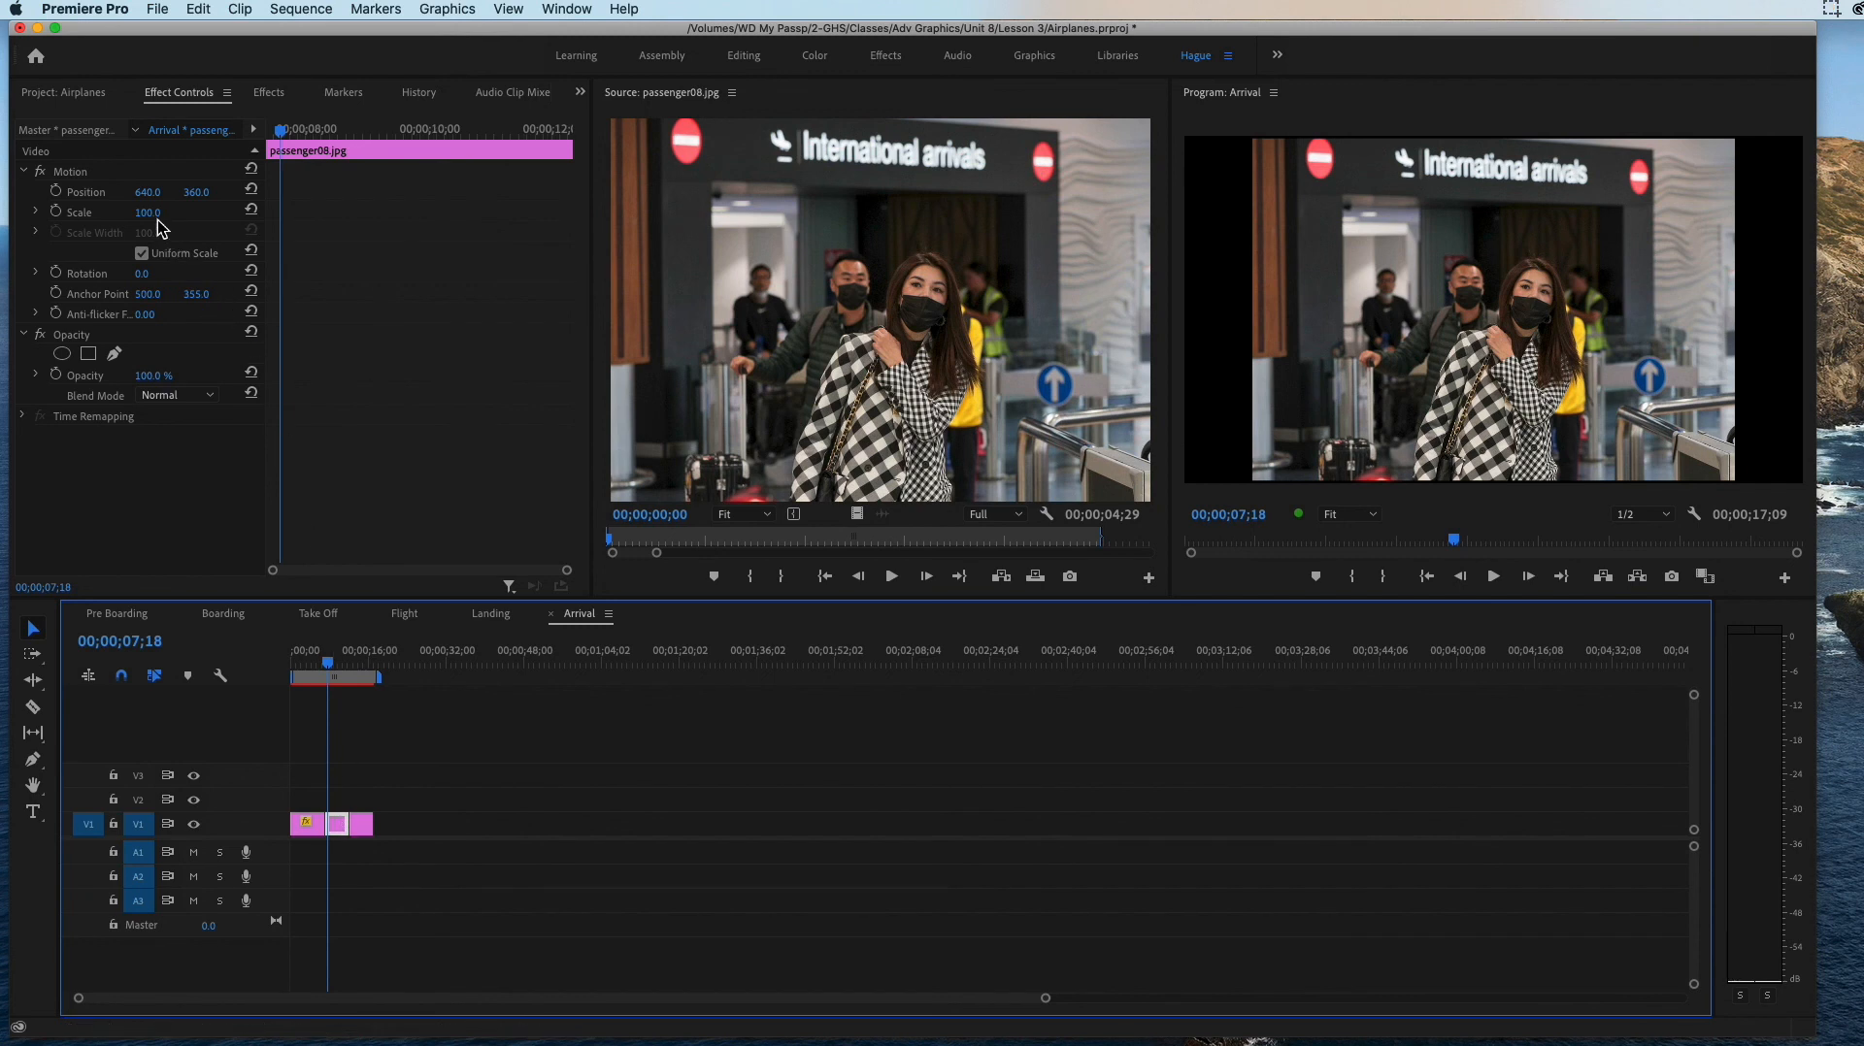
drag(148, 212, 184, 213)
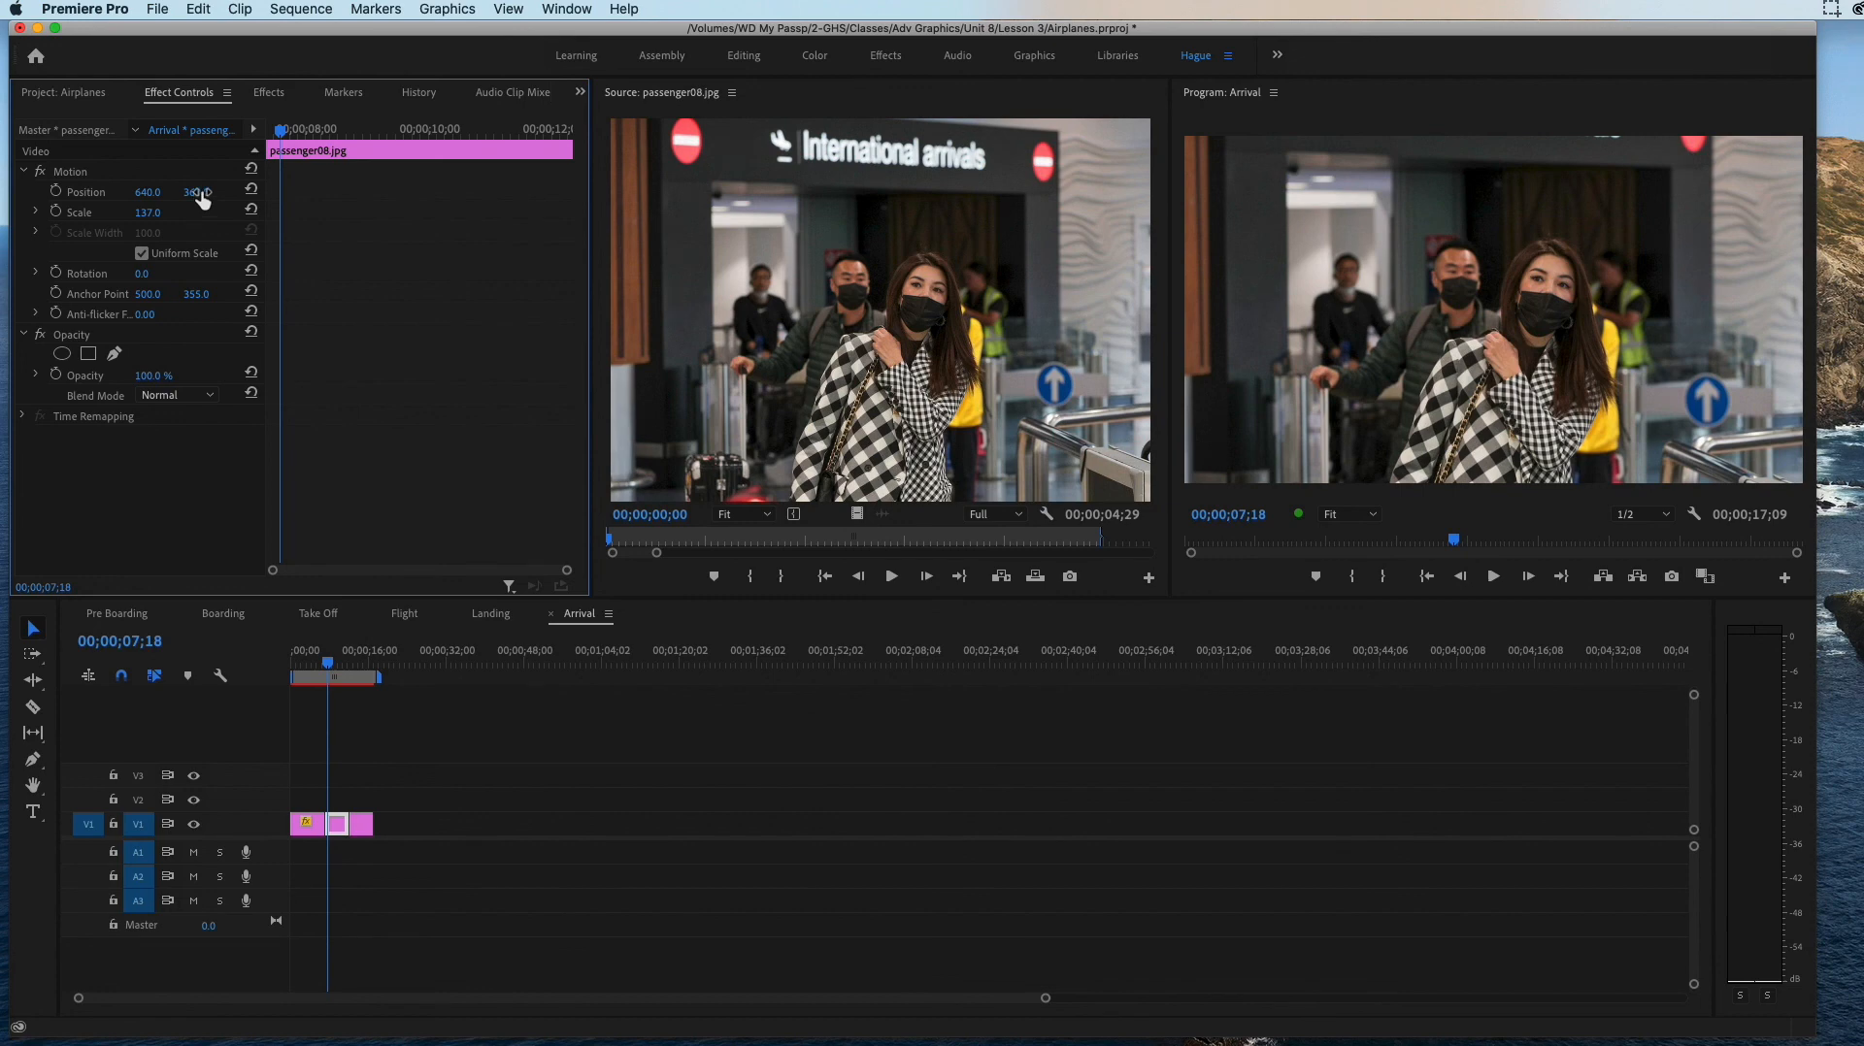
drag(196, 193, 231, 192)
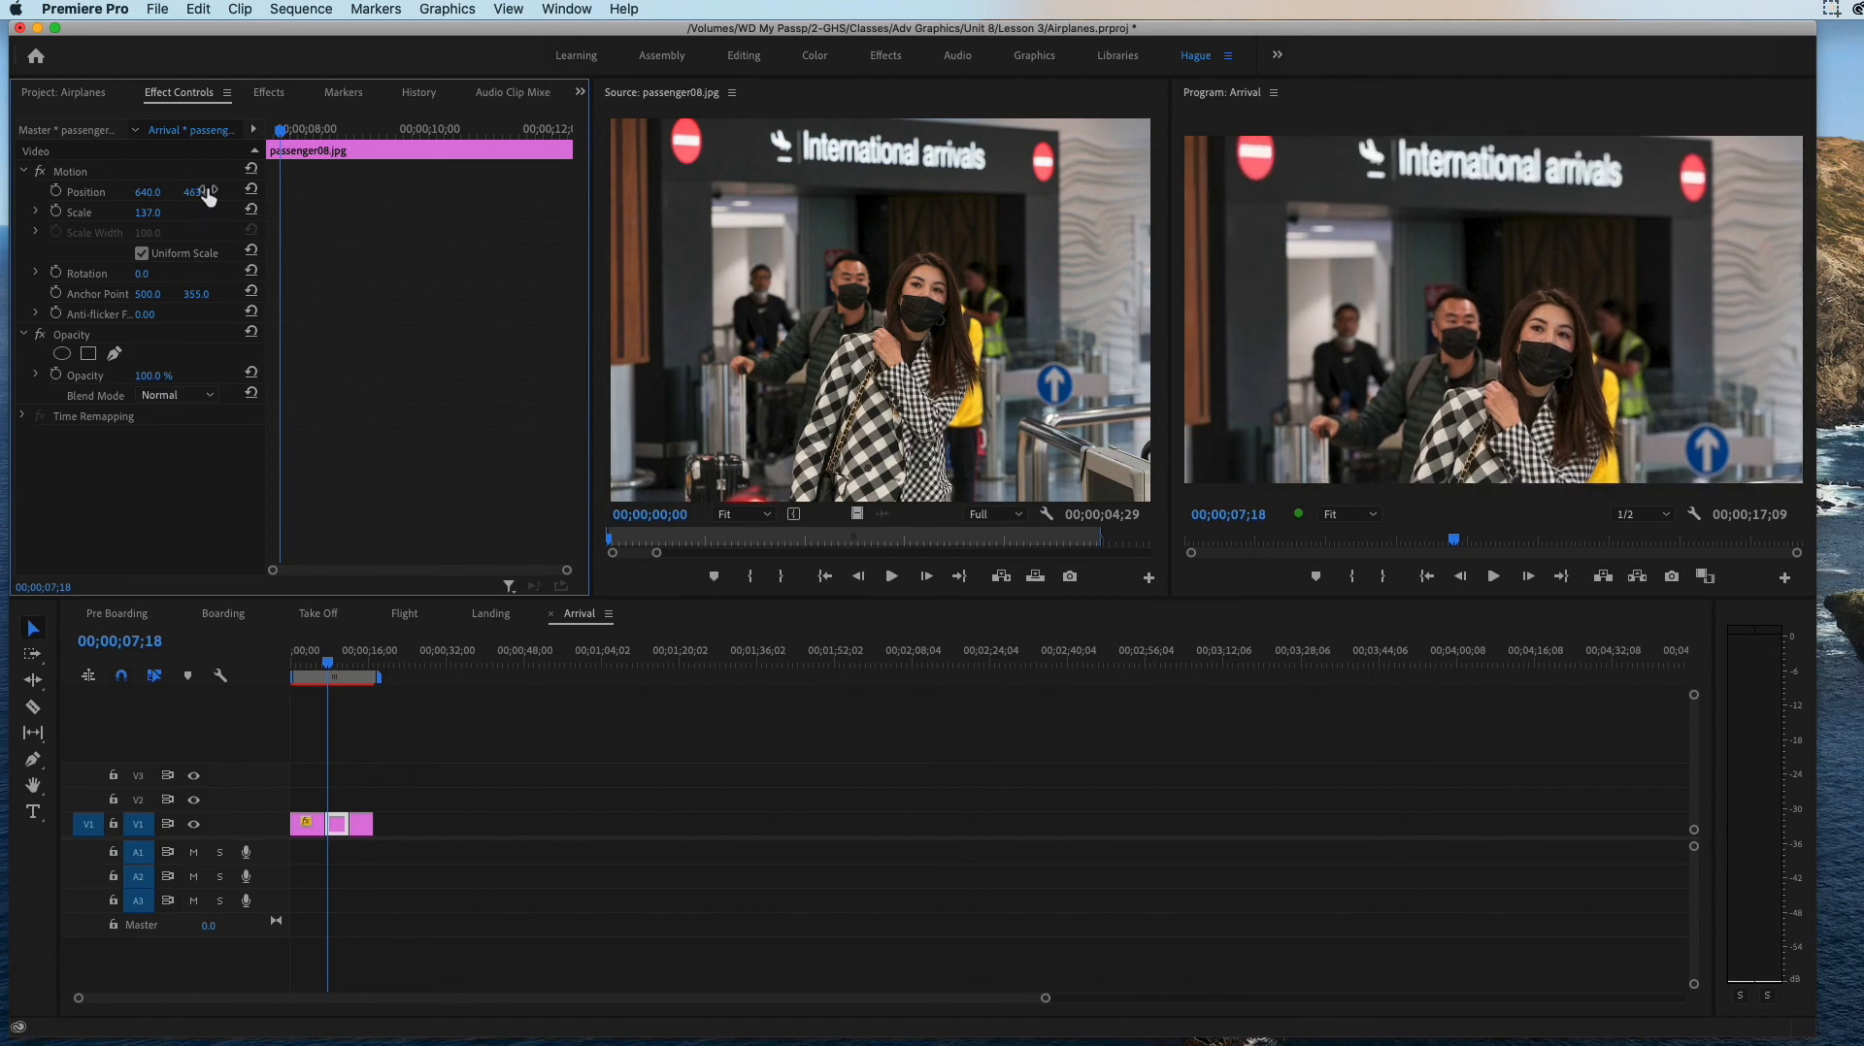
Step: Select the passenger02.jpg still in Arrival and look through the Pre Boarding, Boarding, Take Off, Flight and Landing sequences, returning to Arrival
drag(376, 661, 363, 660)
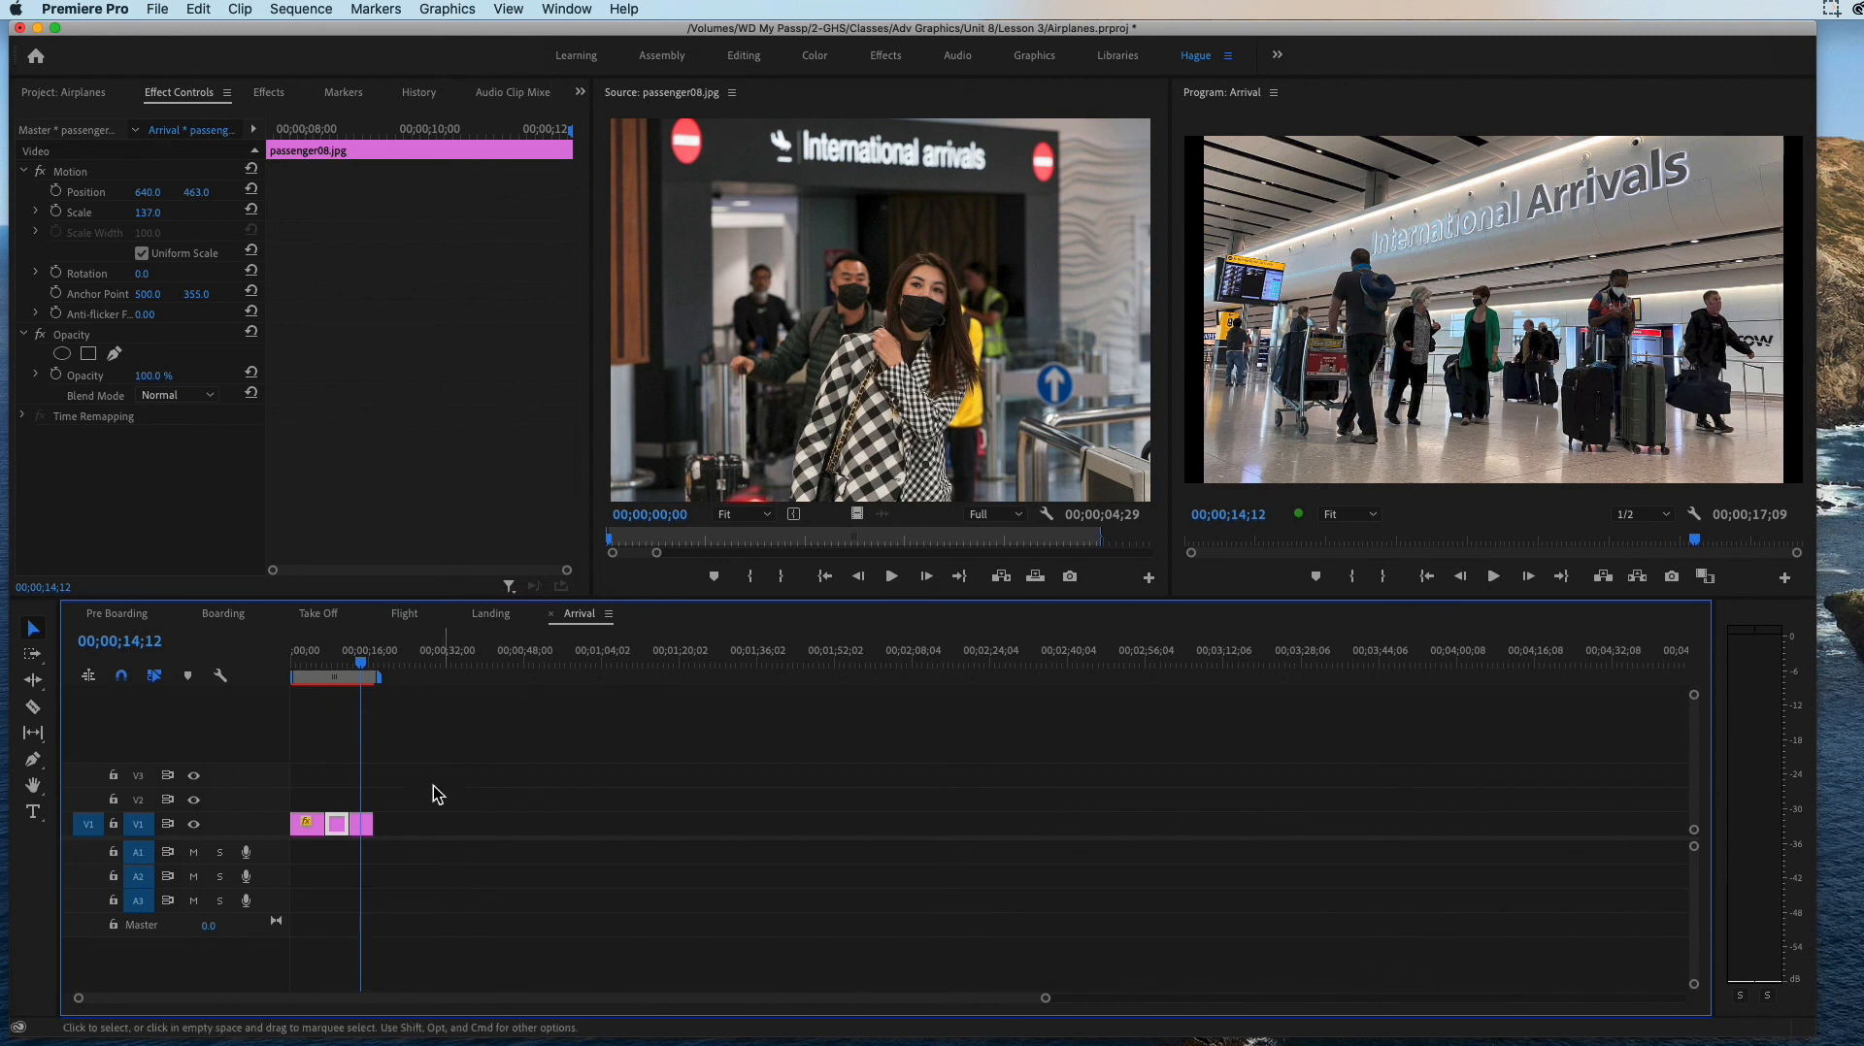
click(362, 826)
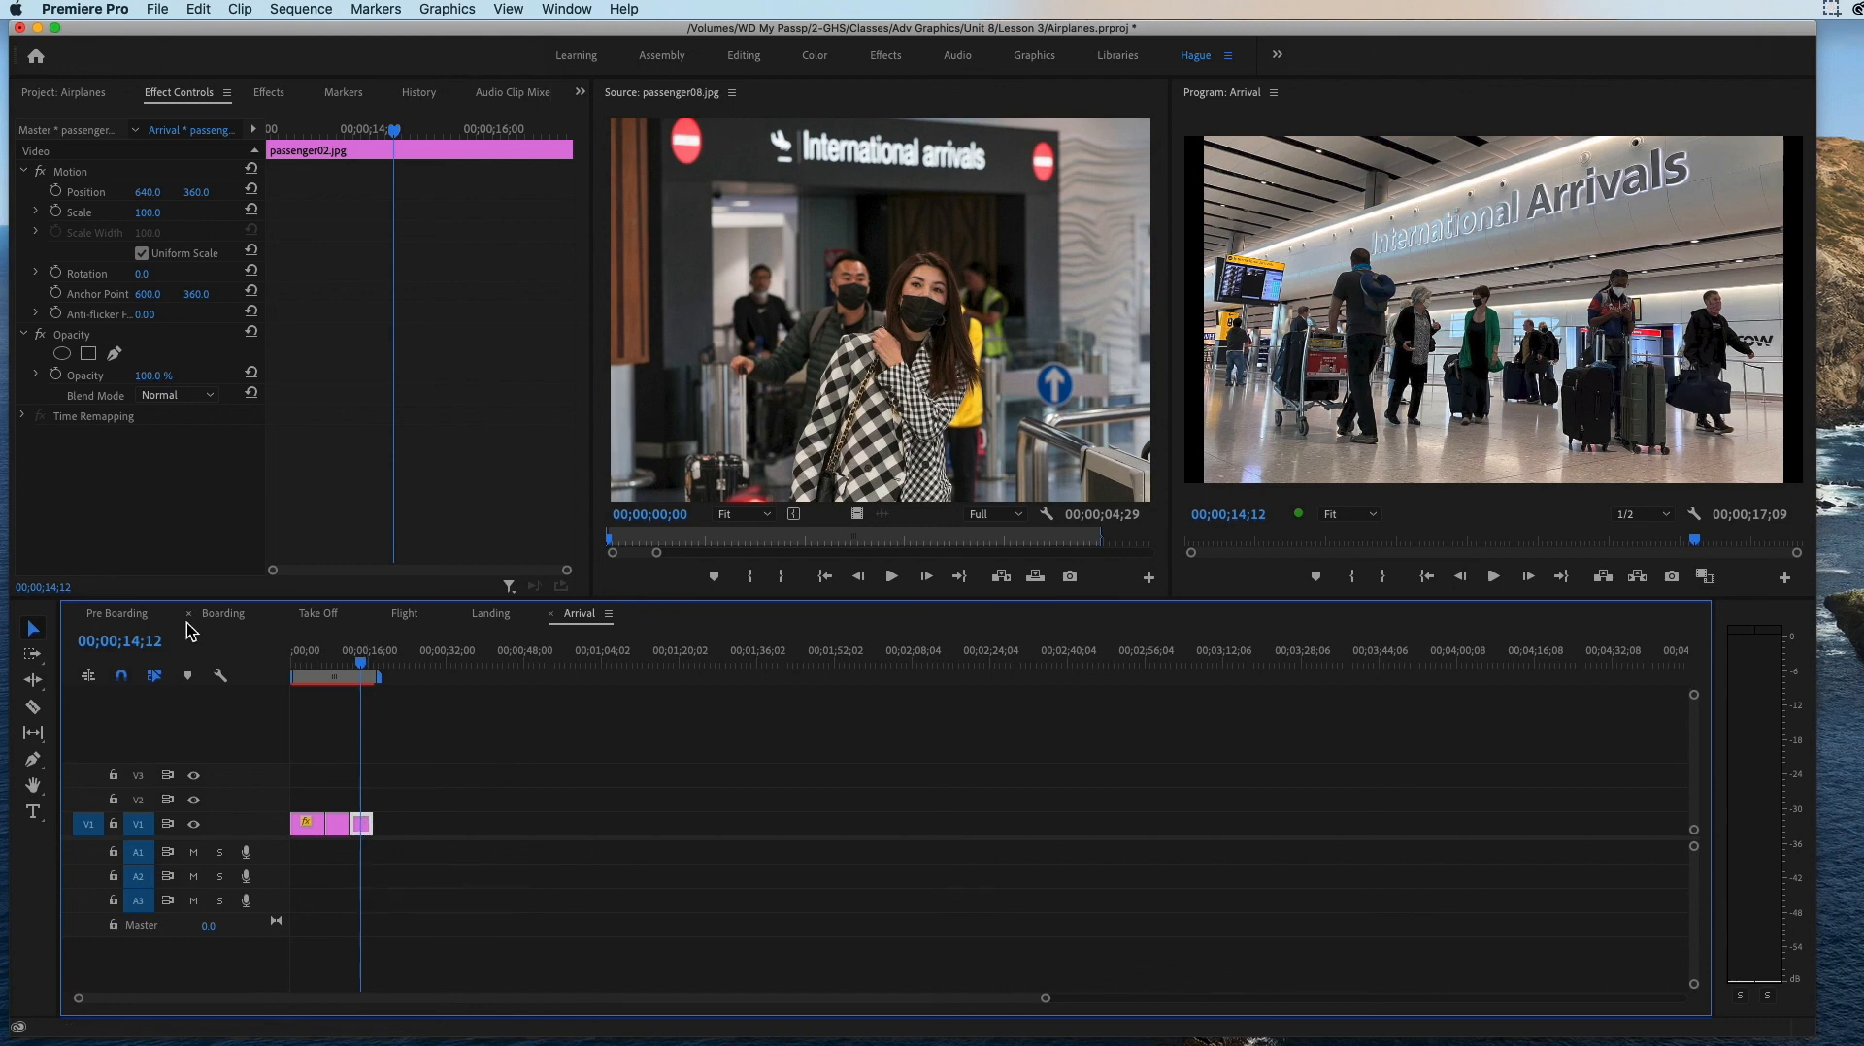
click(141, 615)
click(222, 626)
click(335, 617)
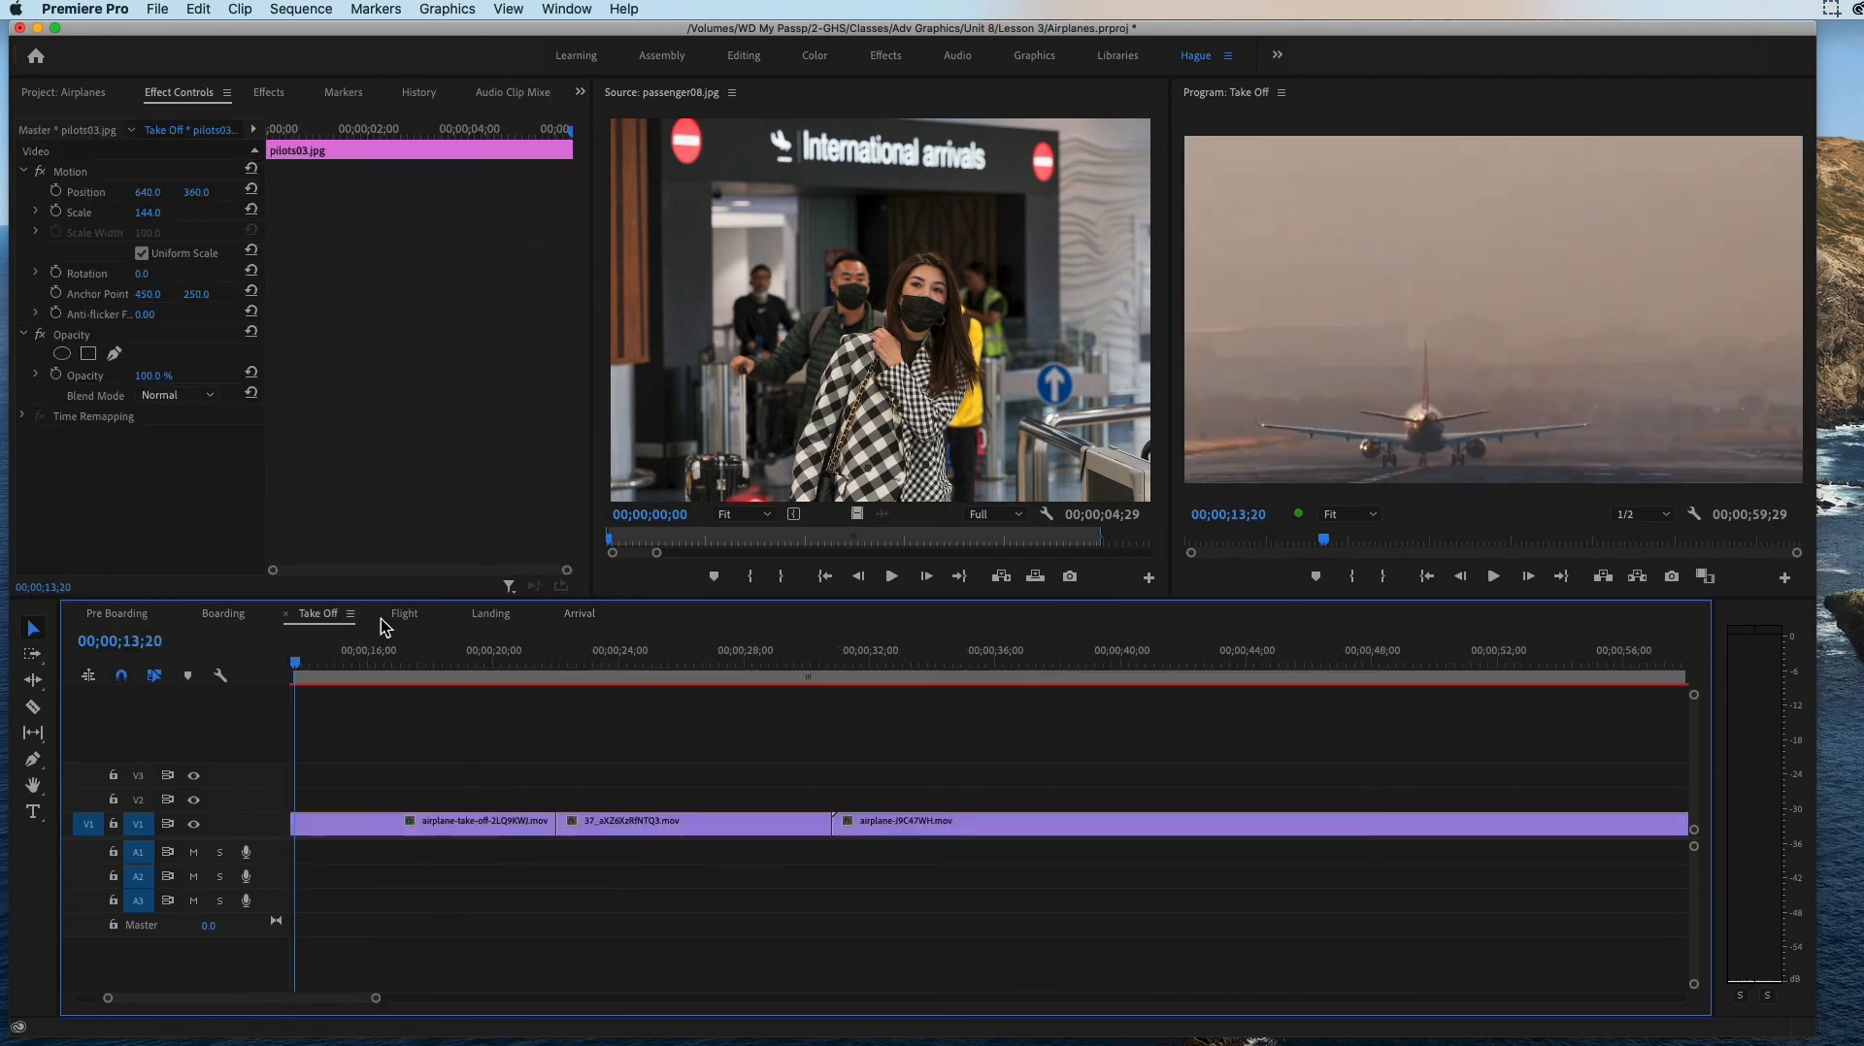
click(404, 619)
click(499, 619)
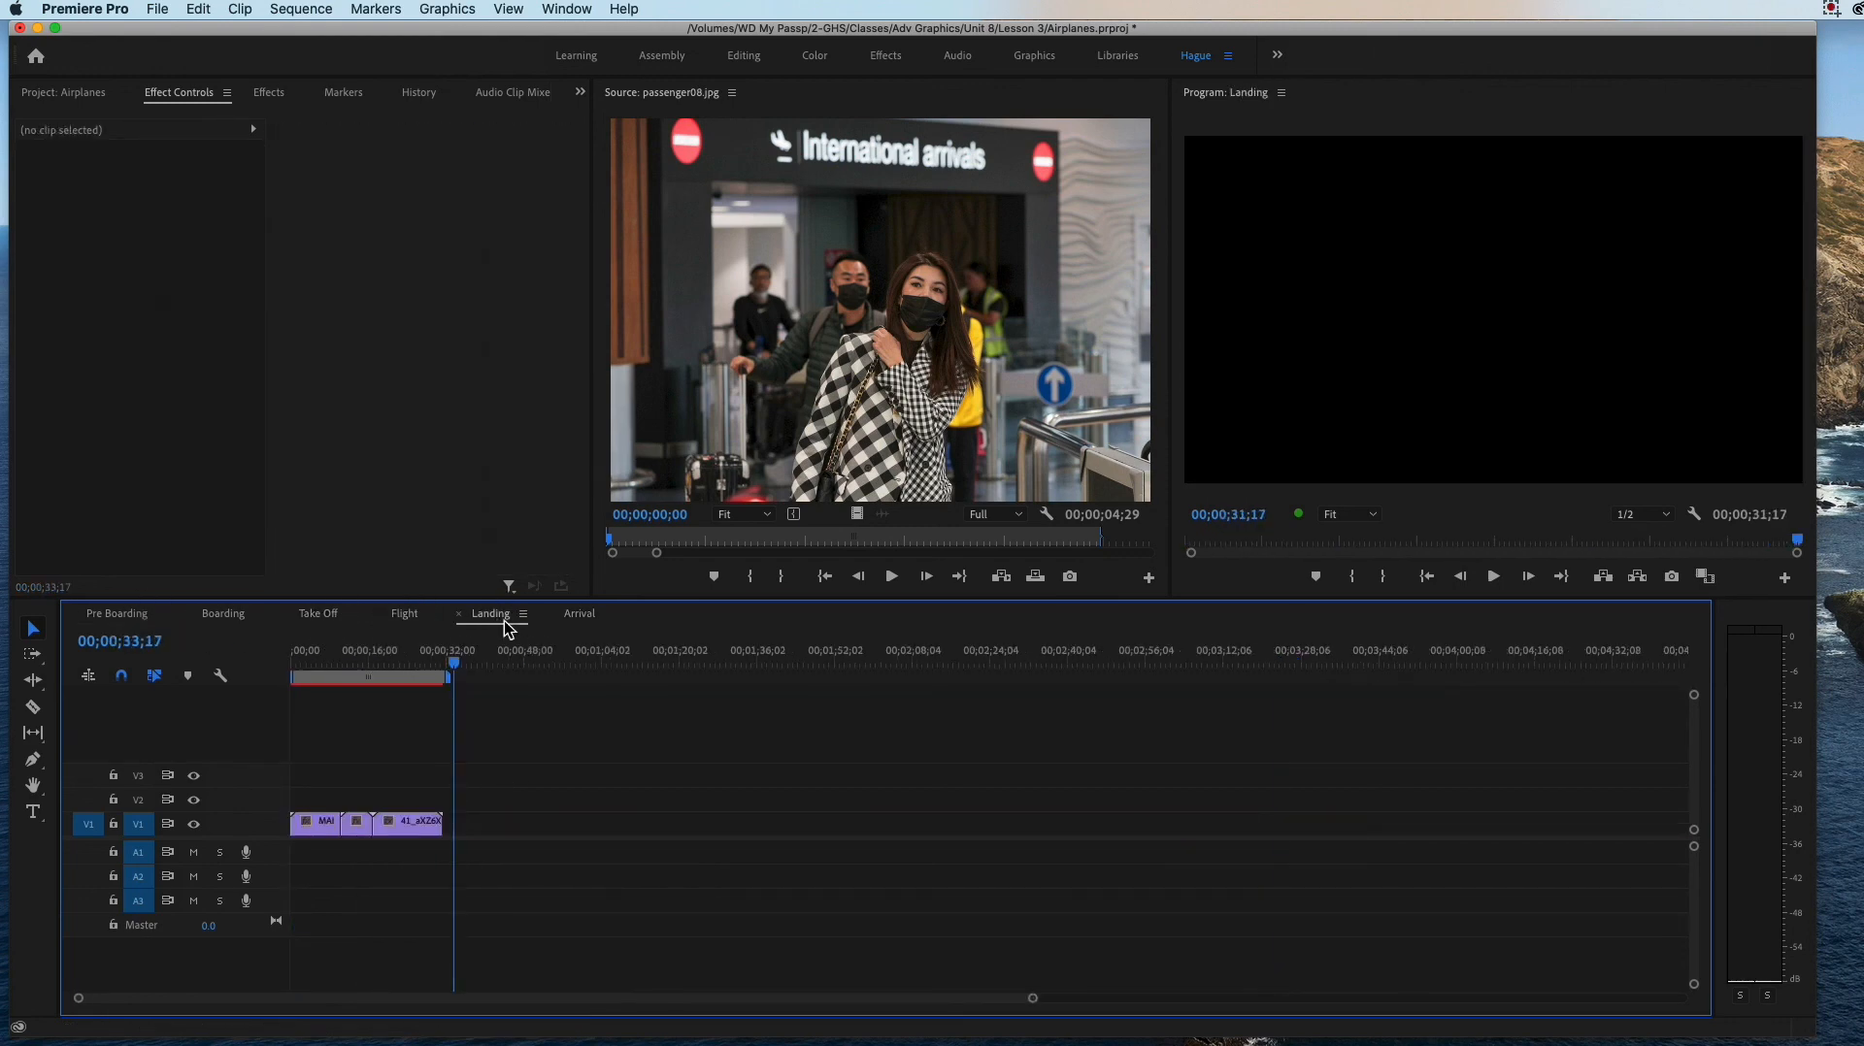
click(581, 616)
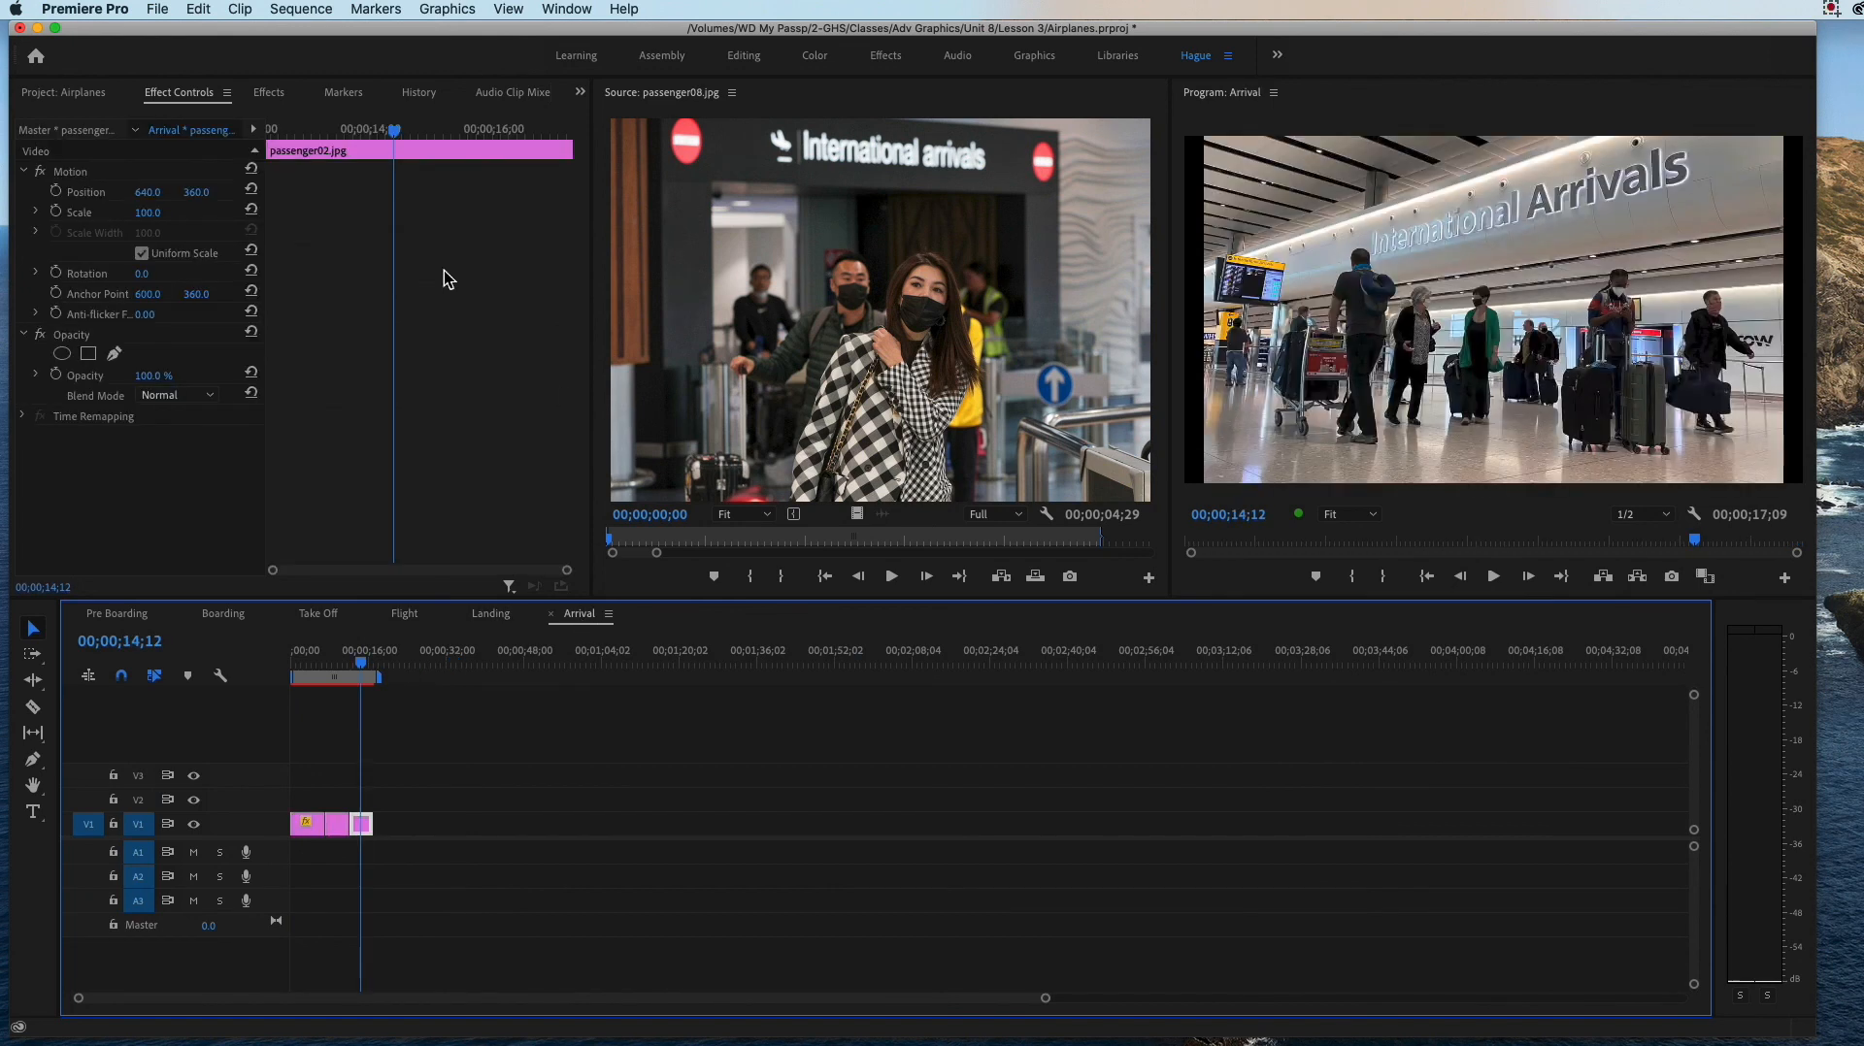
Step: Create a new sequence named PROJECT with the HDV 720p30 preset
click(158, 11)
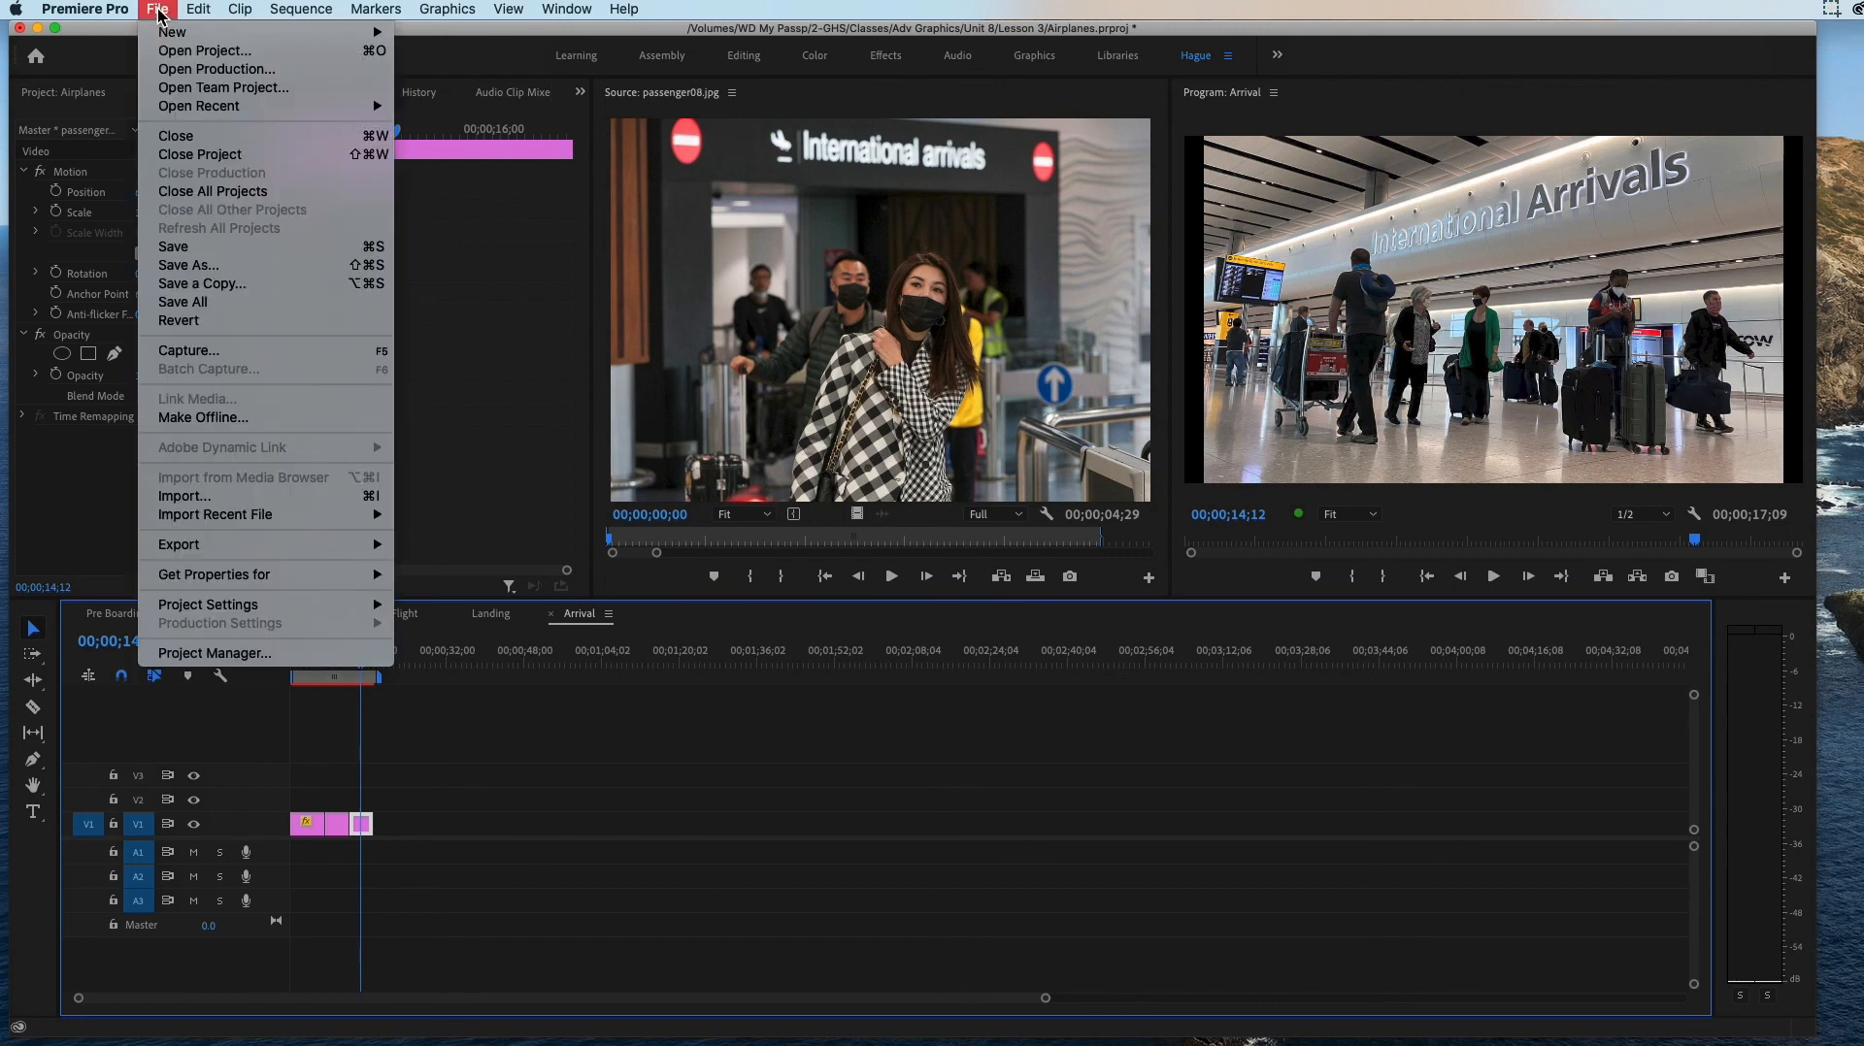
mouse_move(167, 35)
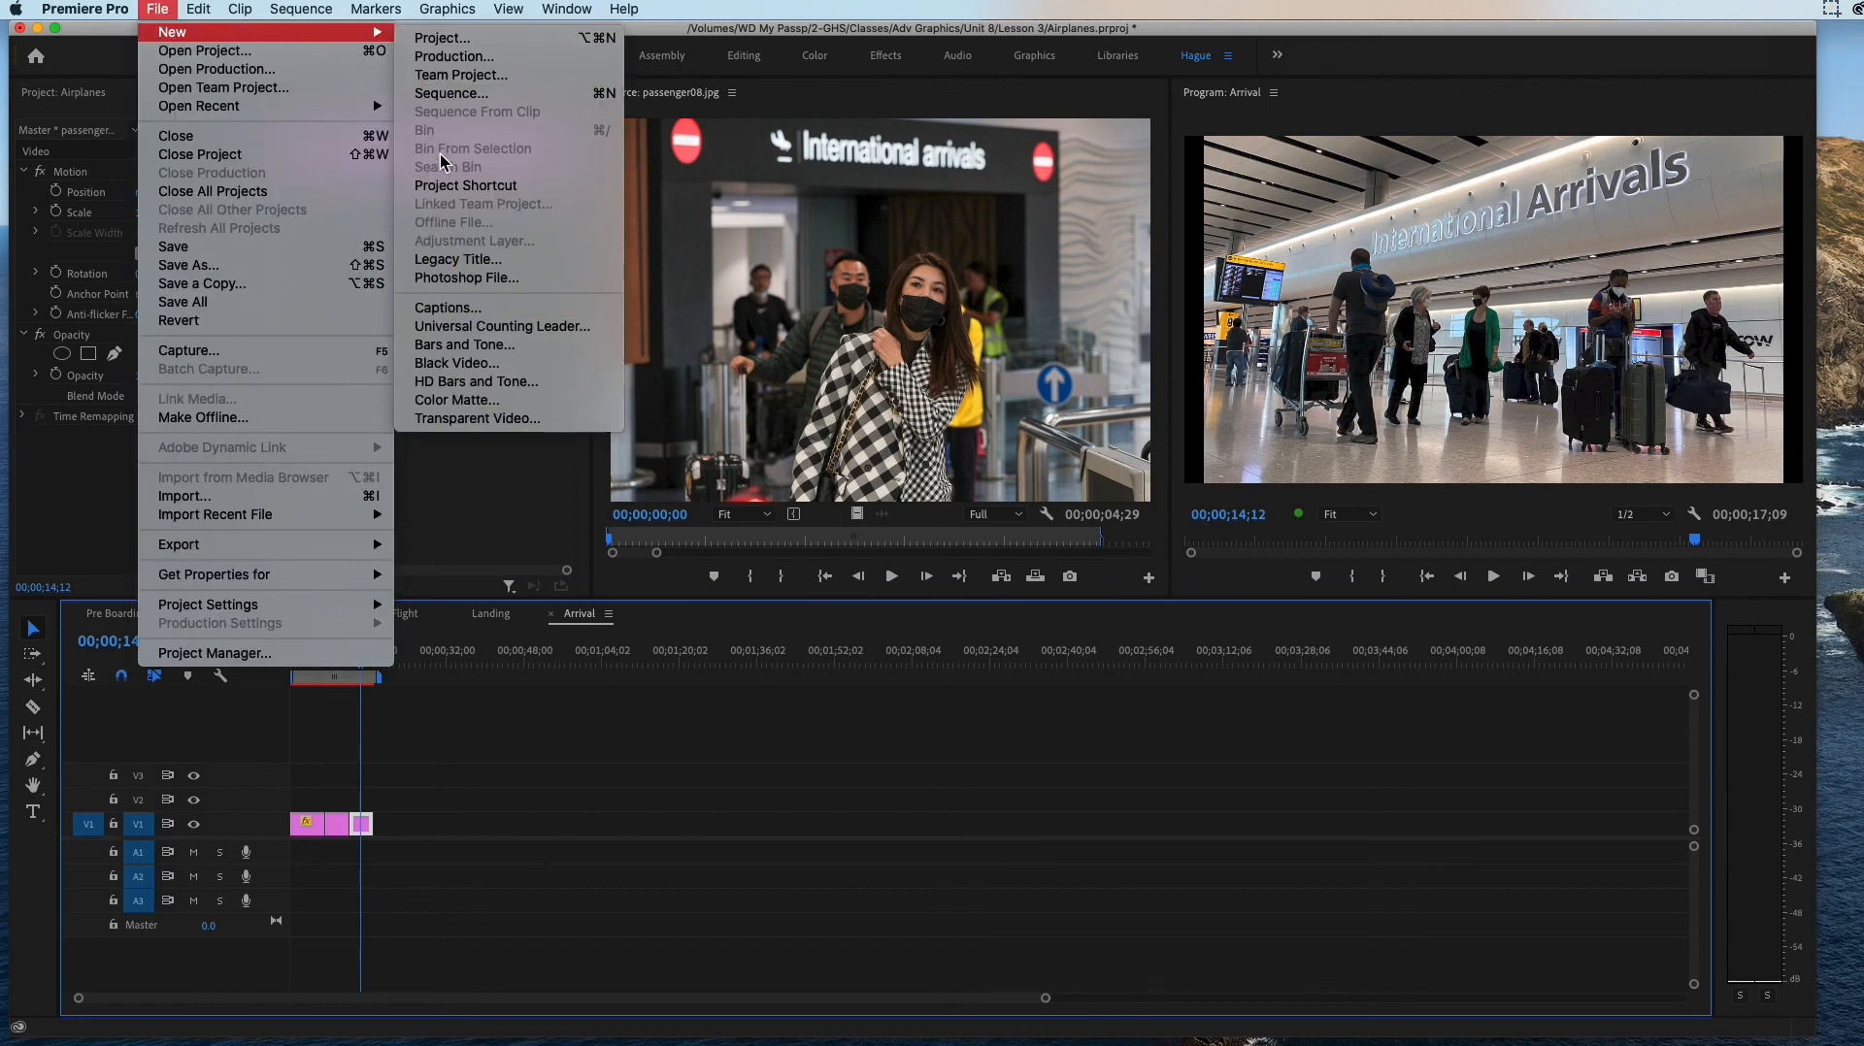
click(443, 94)
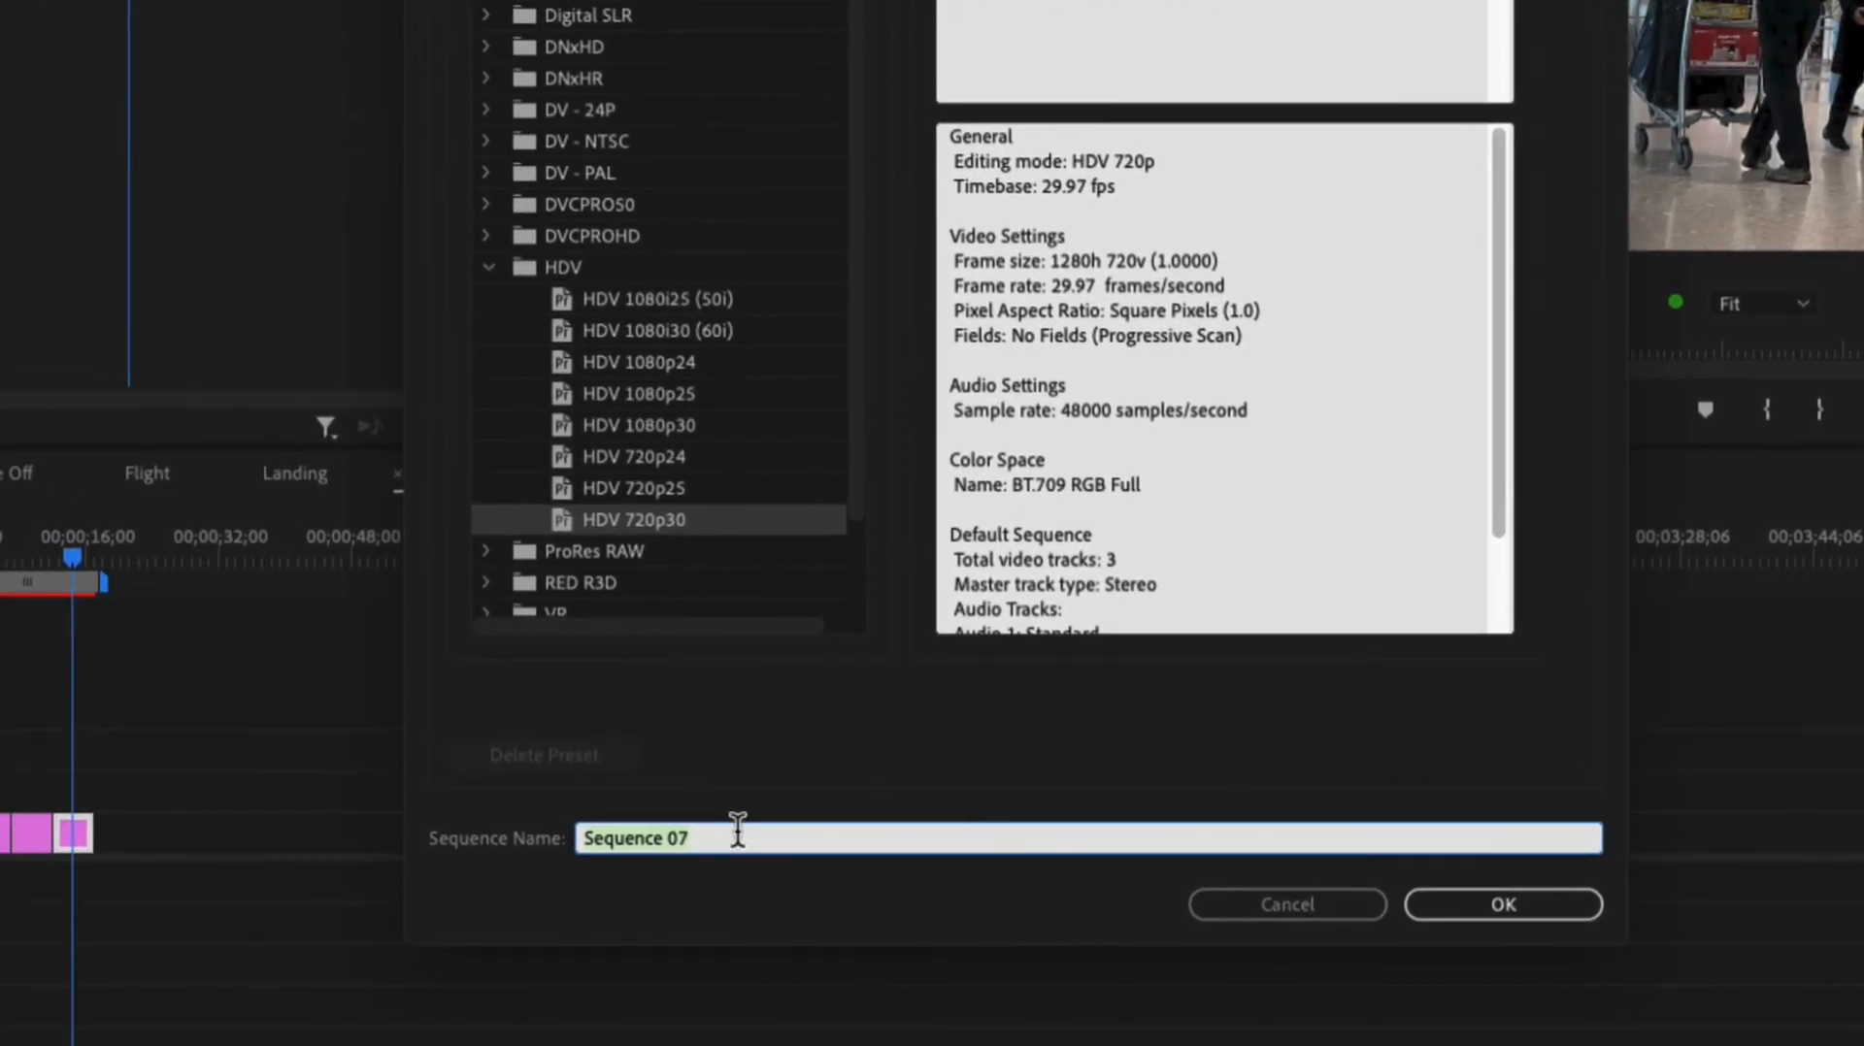
drag(784, 839, 496, 835)
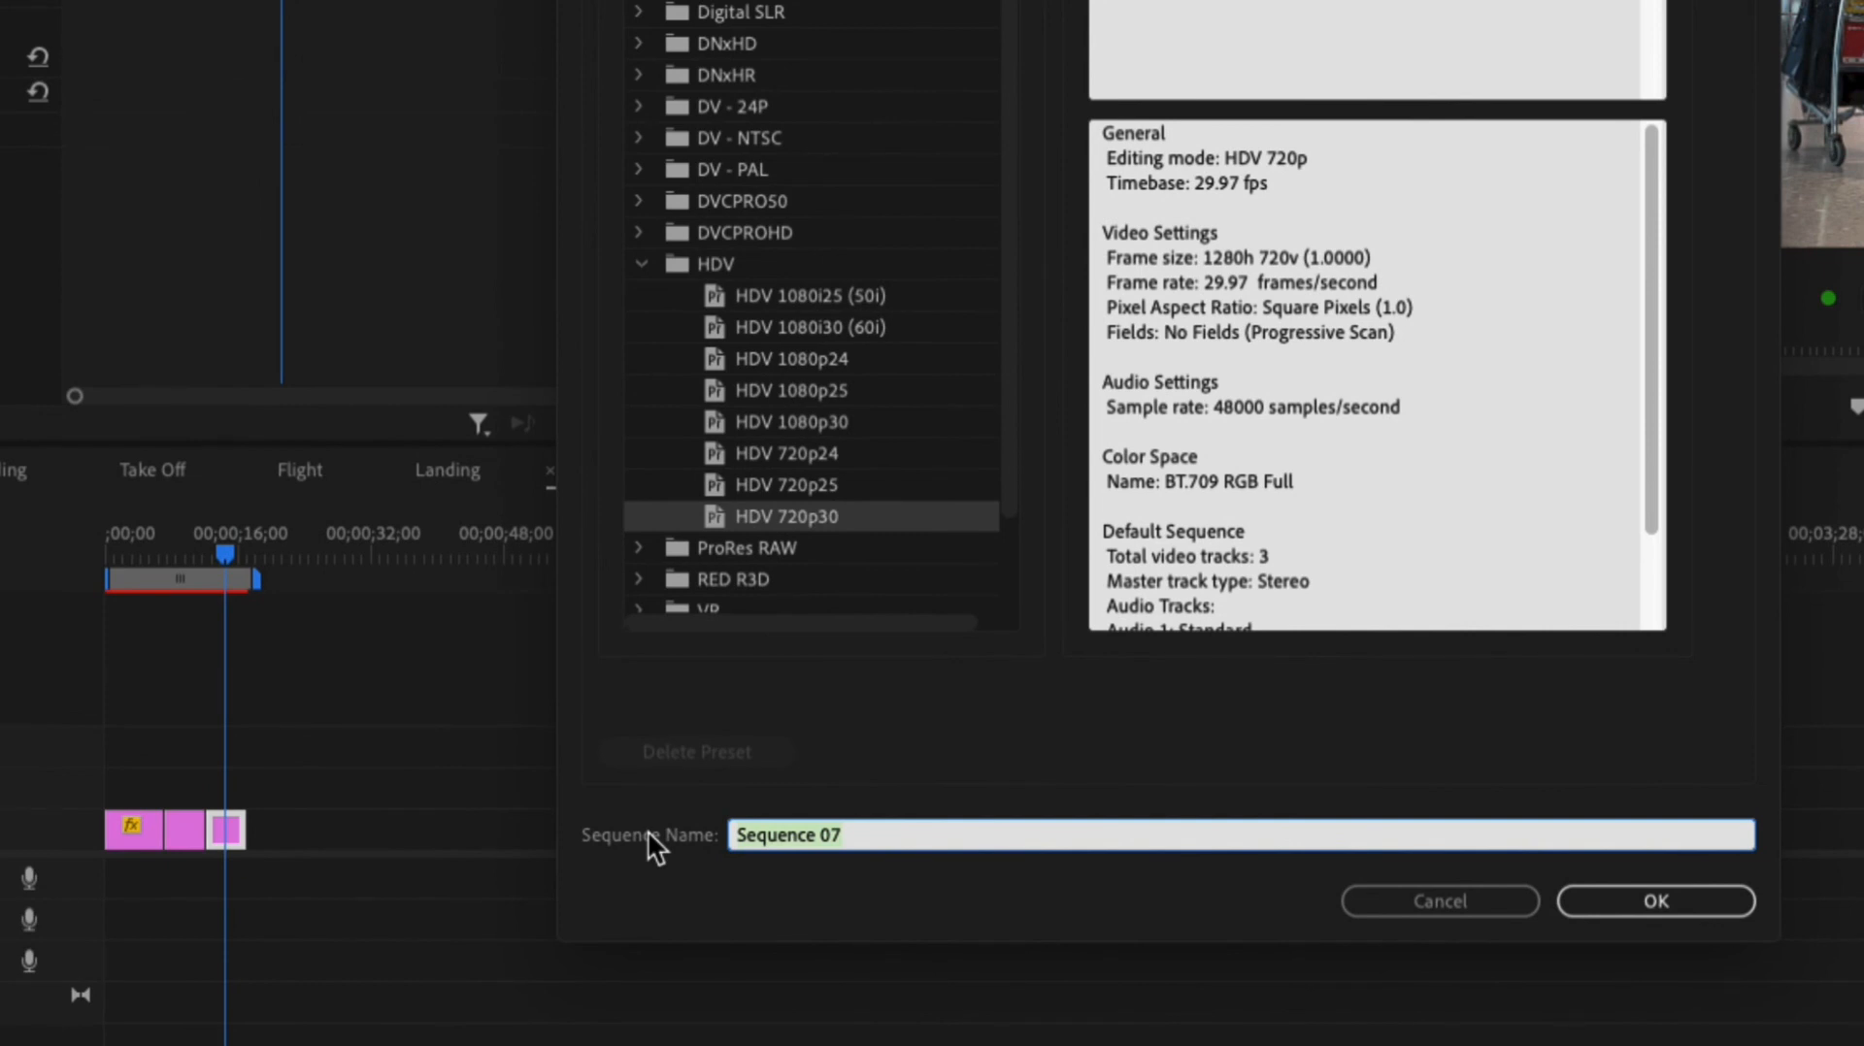
text(PROJ)
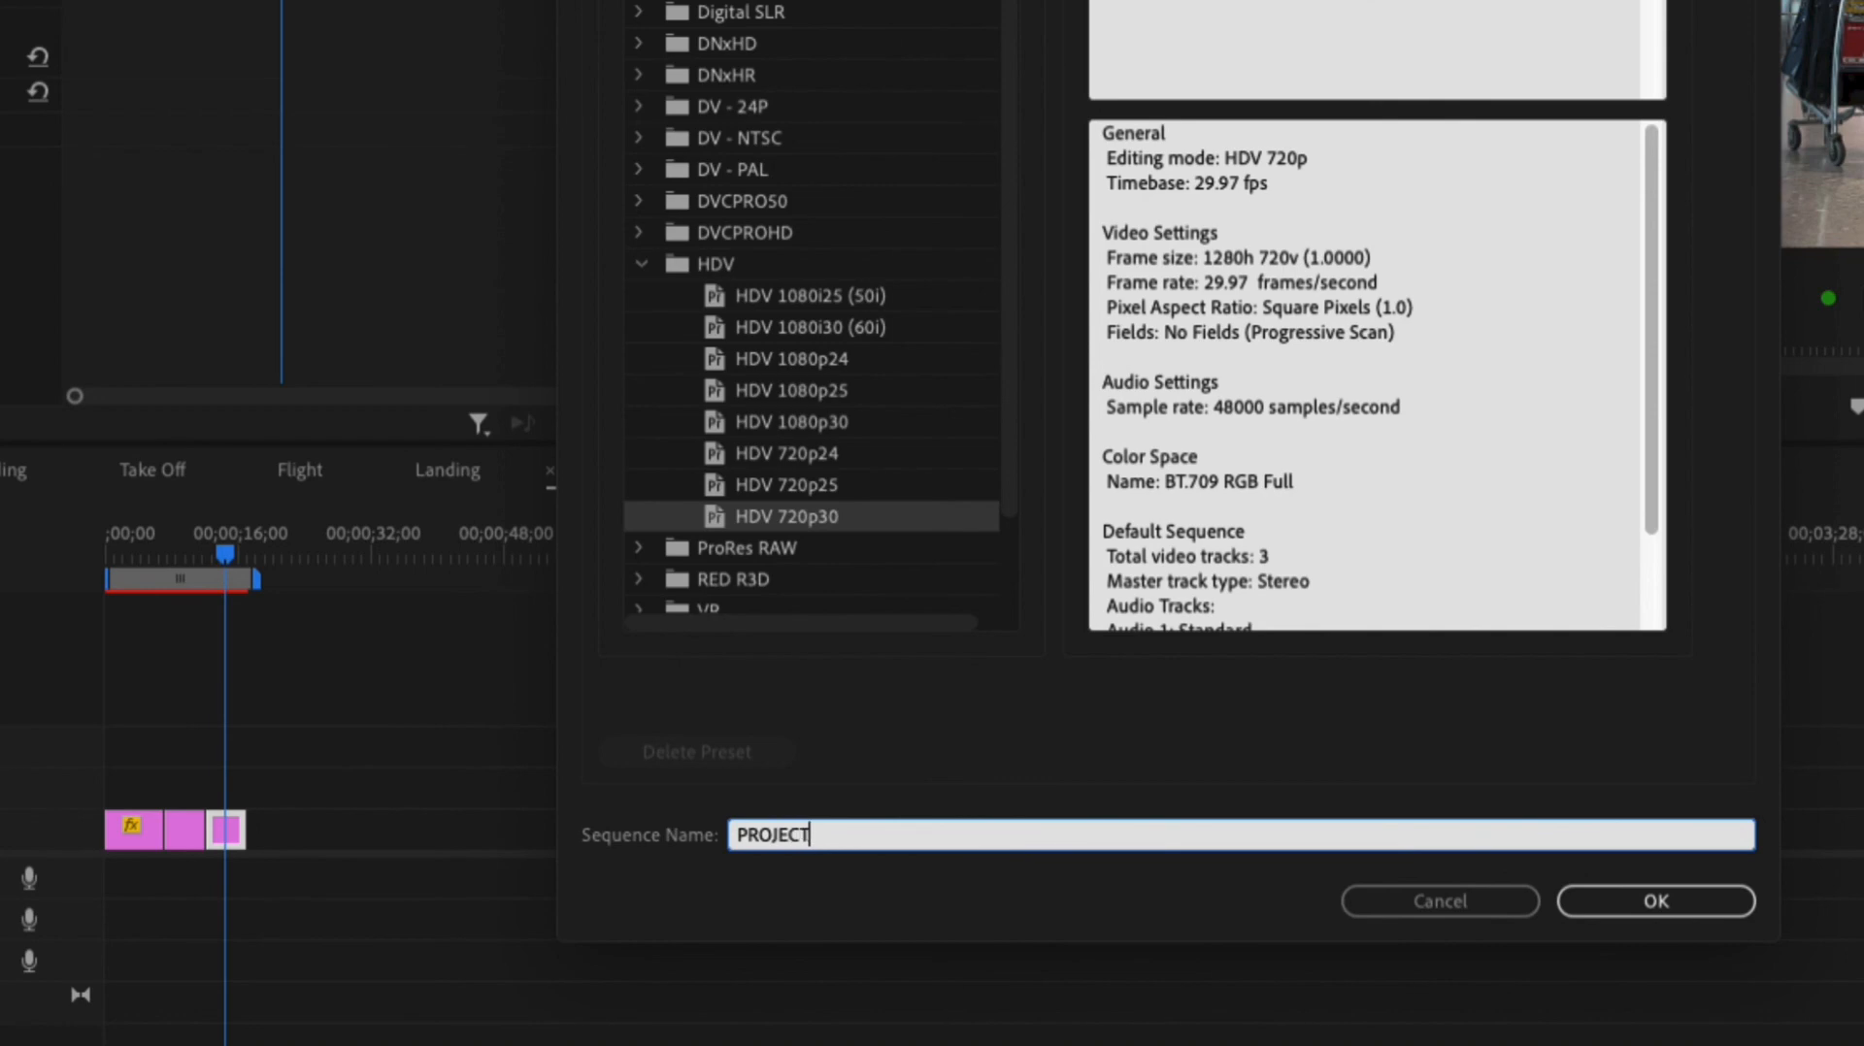
text(ECT)
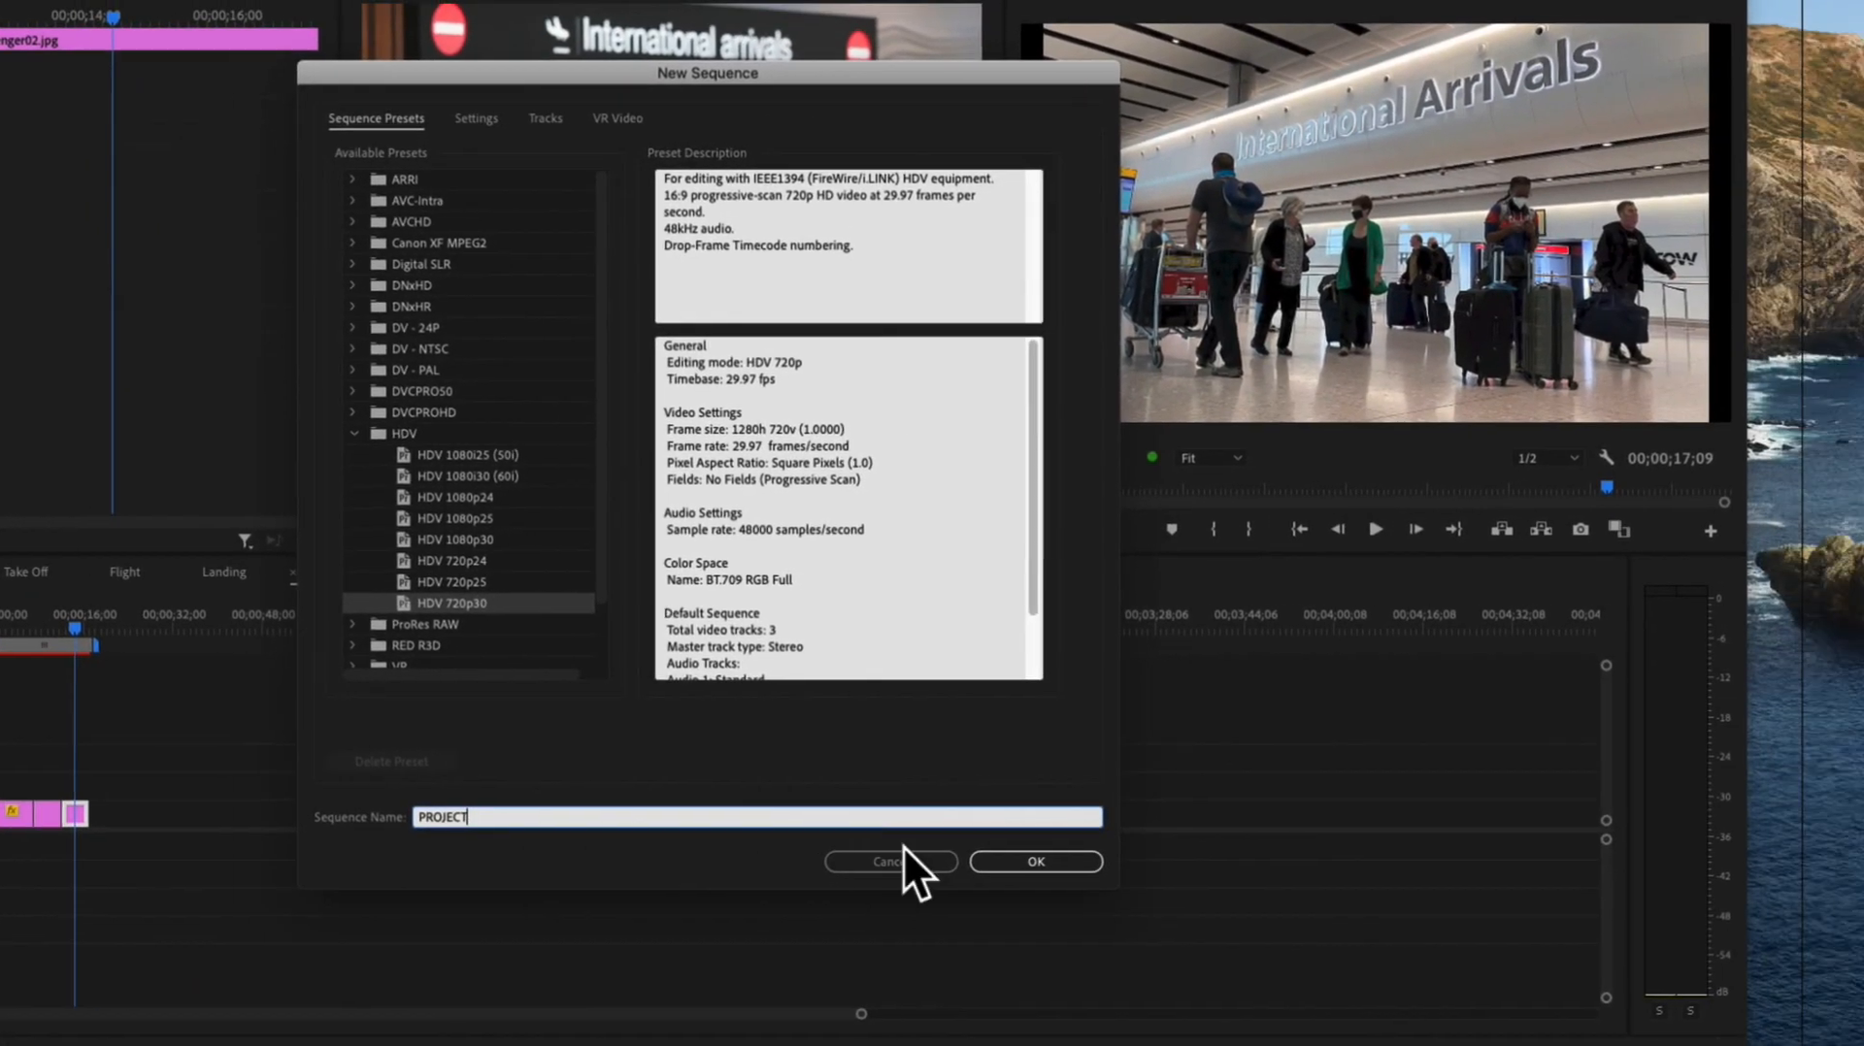
click(966, 856)
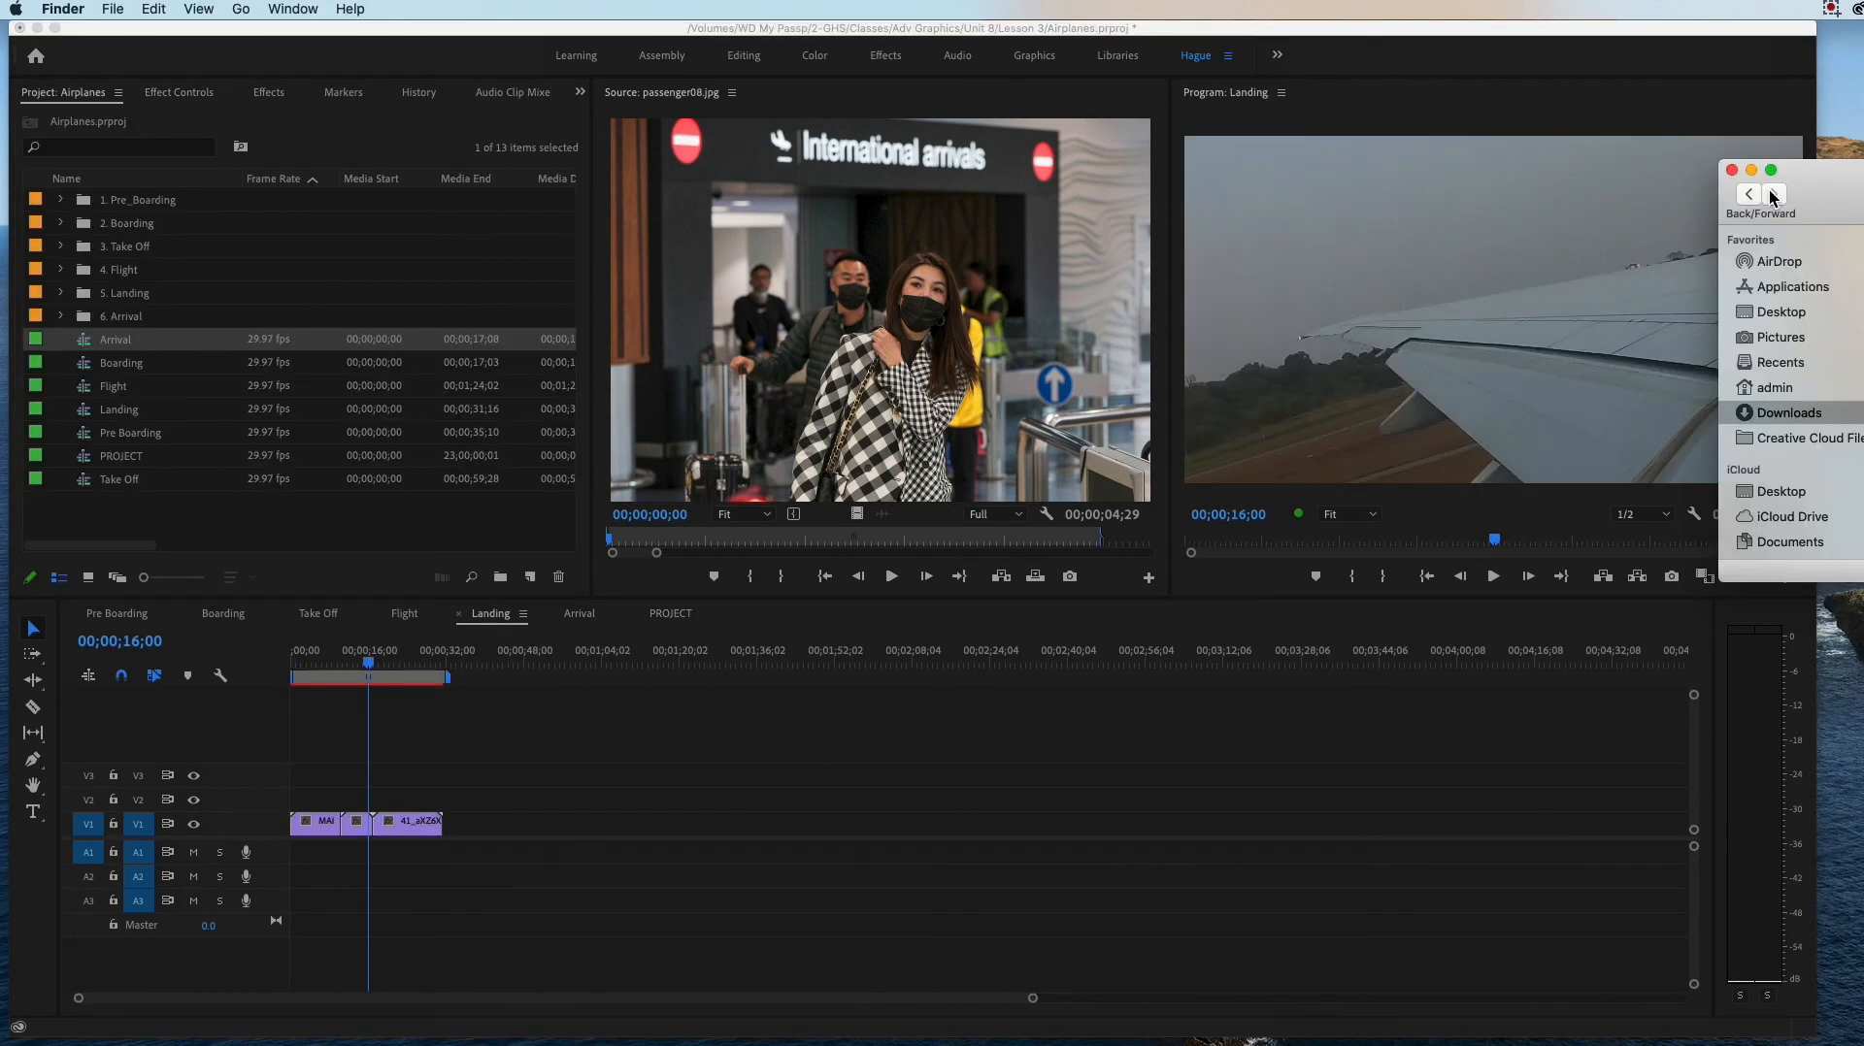
Step: Compare the Arrival and Landing sequences and scrub the Landing sequence to its last clip at 00;00;25;05
click(574, 625)
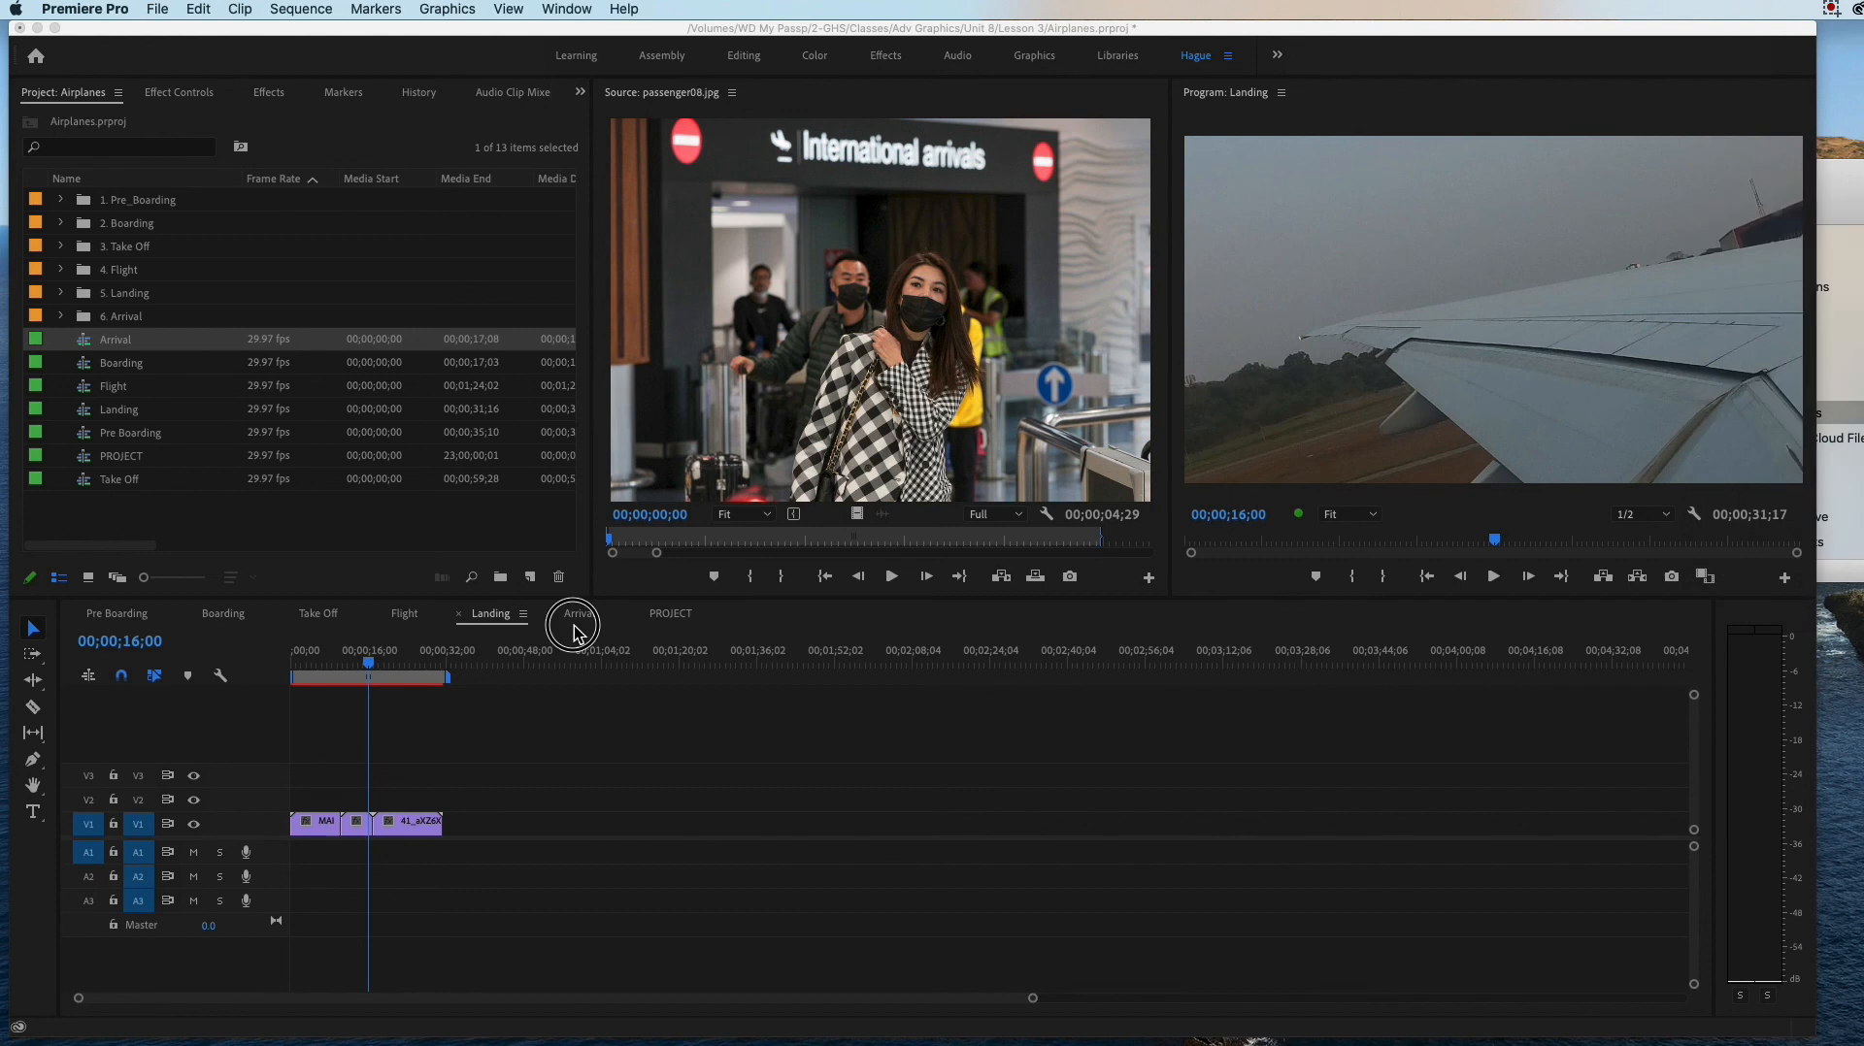
click(579, 614)
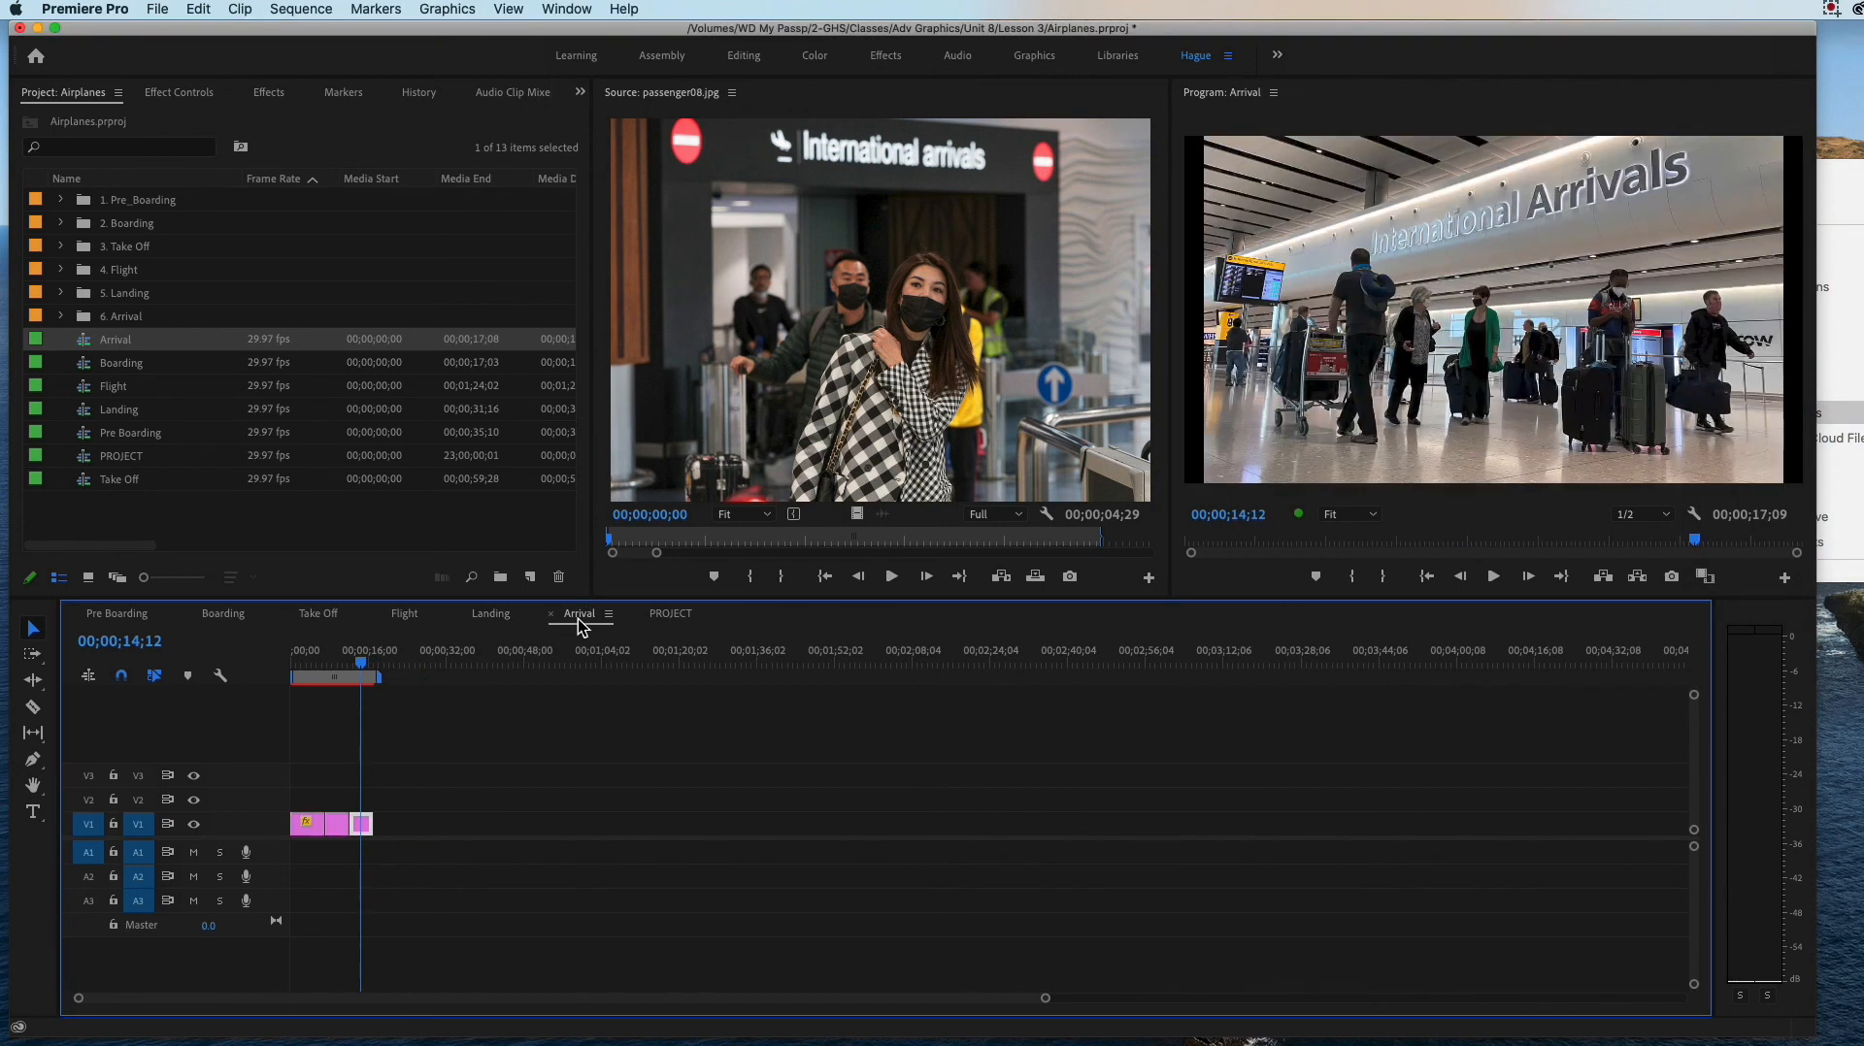
click(496, 621)
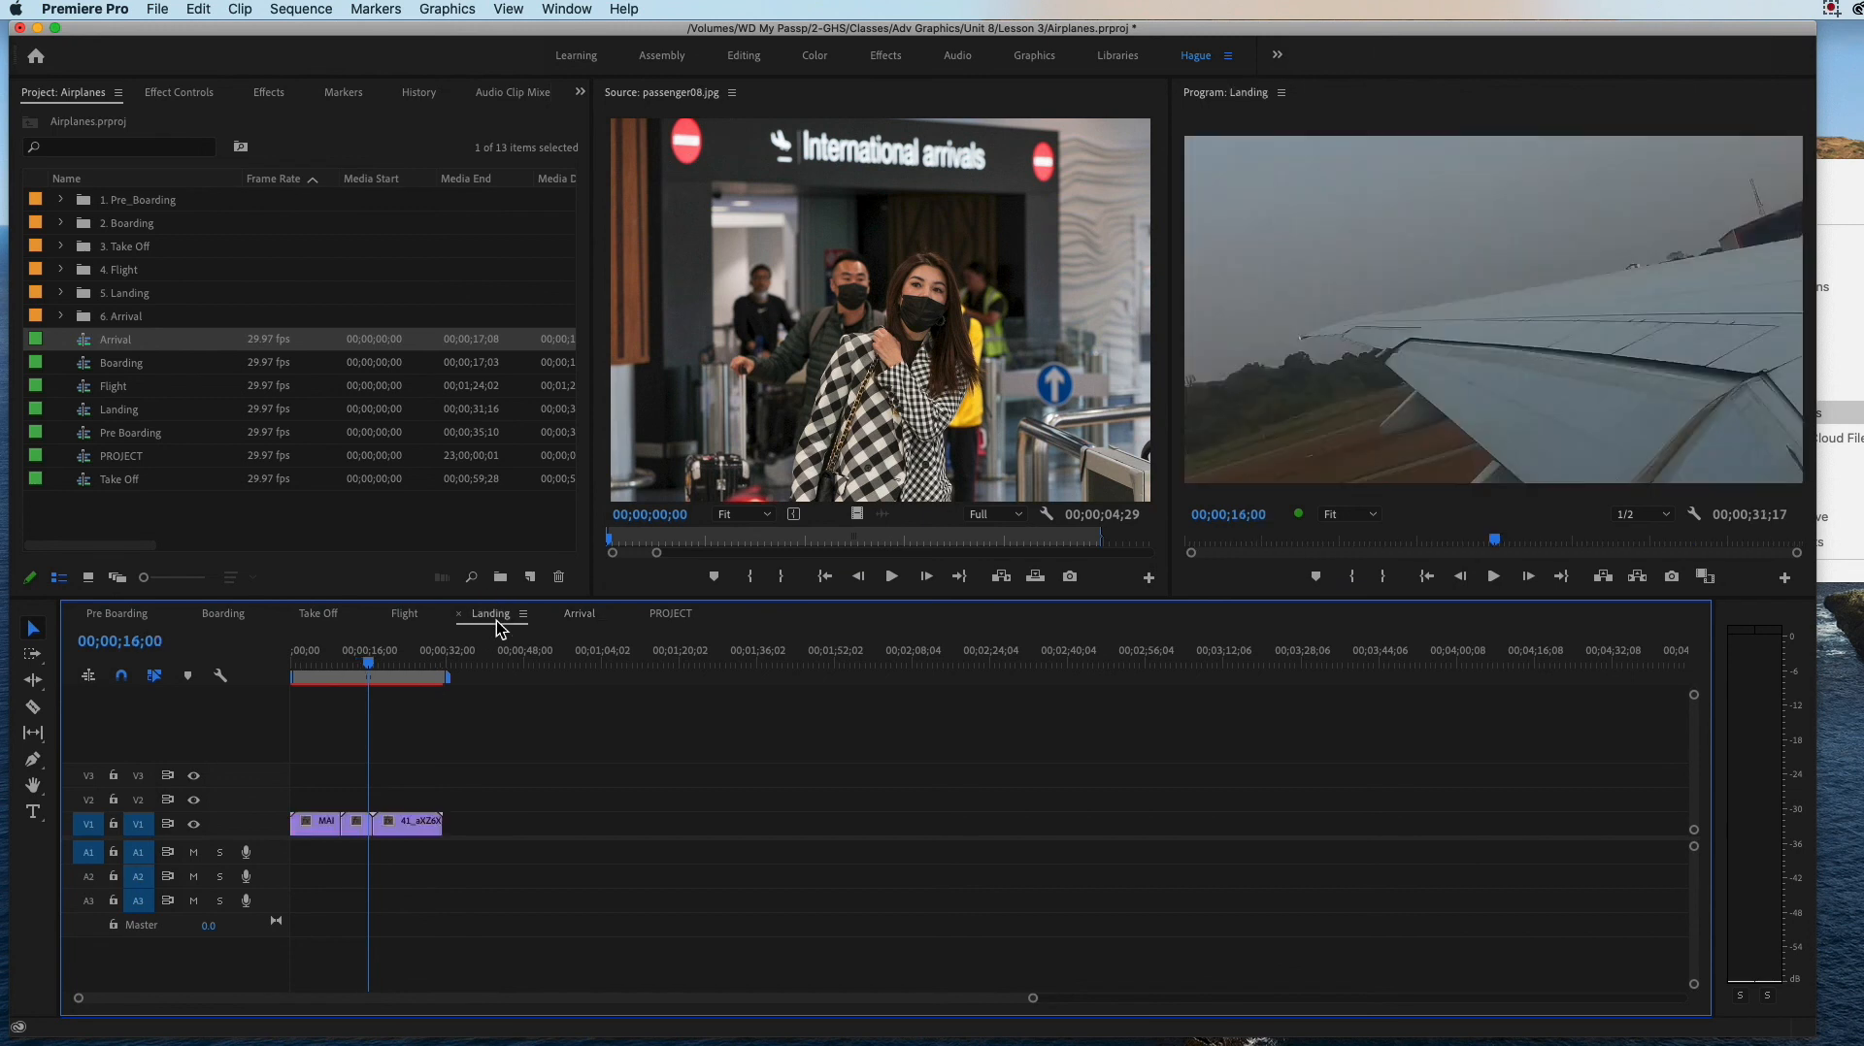
drag(368, 664, 419, 703)
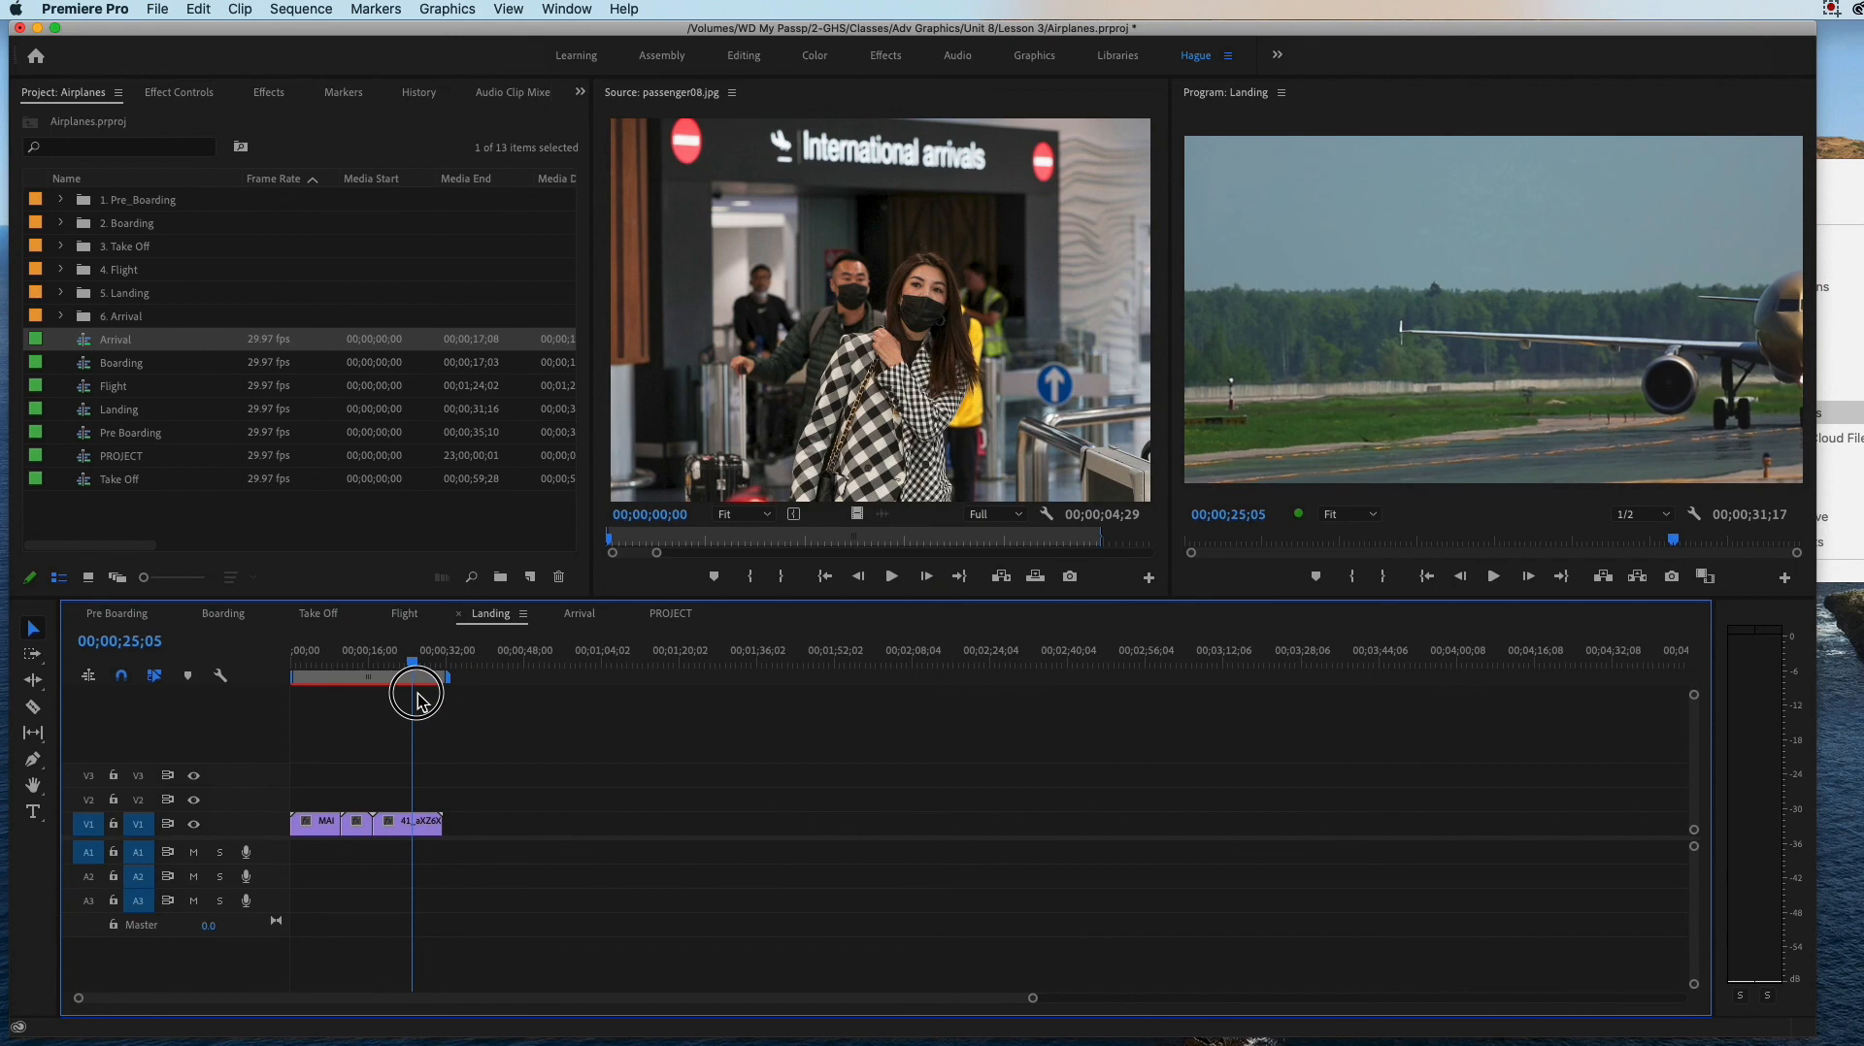
Step: Switch to Finder and browse from the Desktop through 3-GHS alias, Classes, Adv Graphics and airplane to the New folder
click(1860, 243)
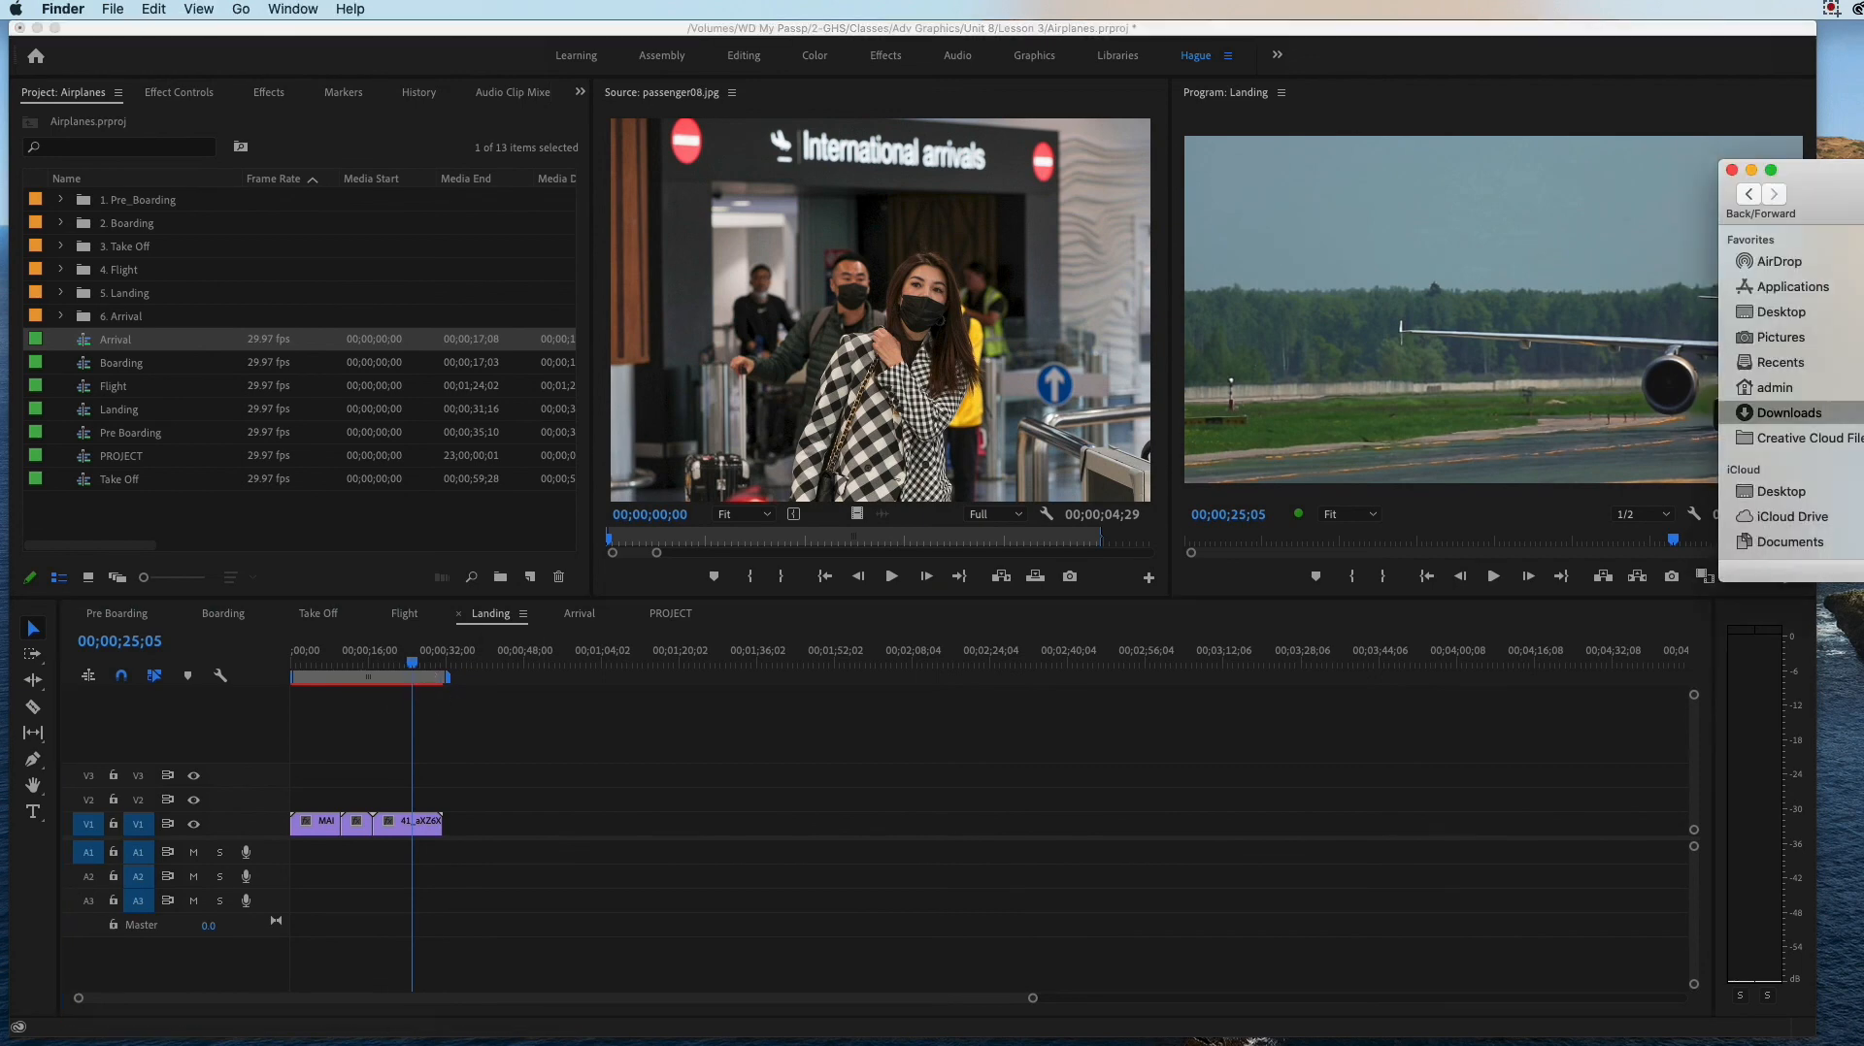
drag(1849, 183, 924, 192)
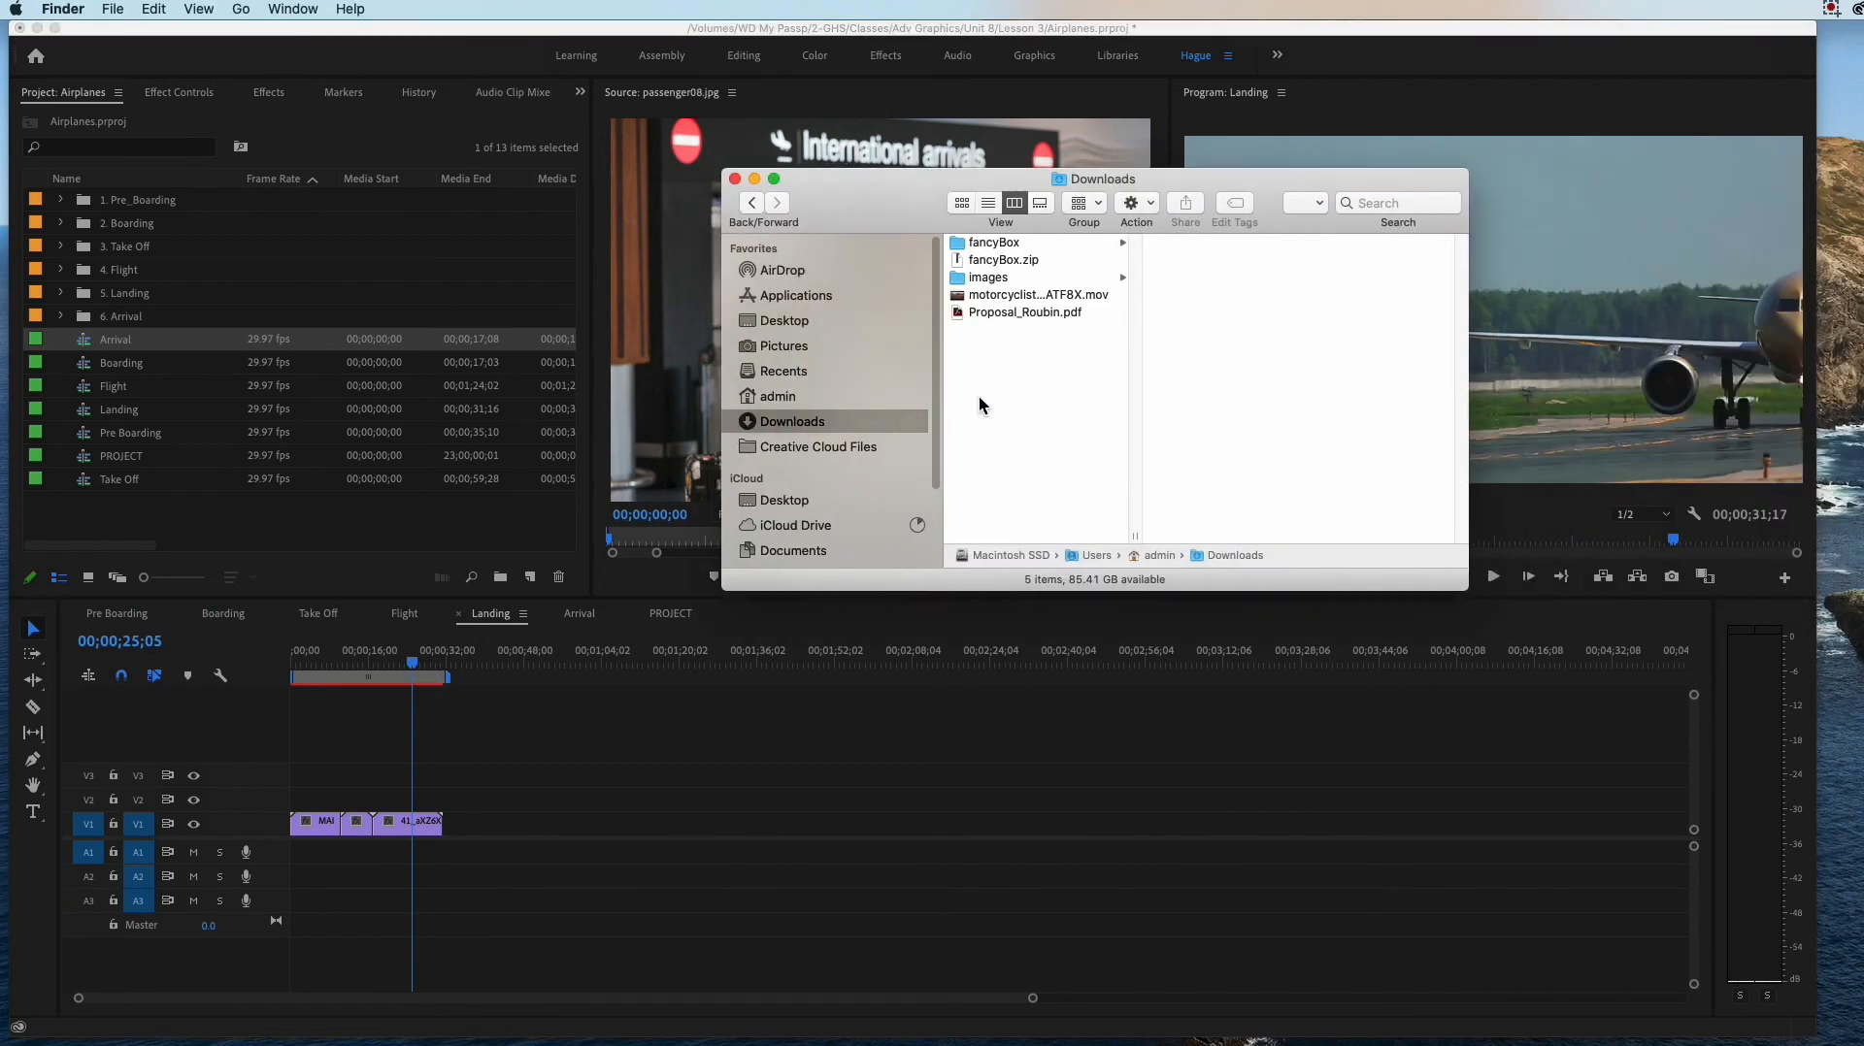
click(782, 295)
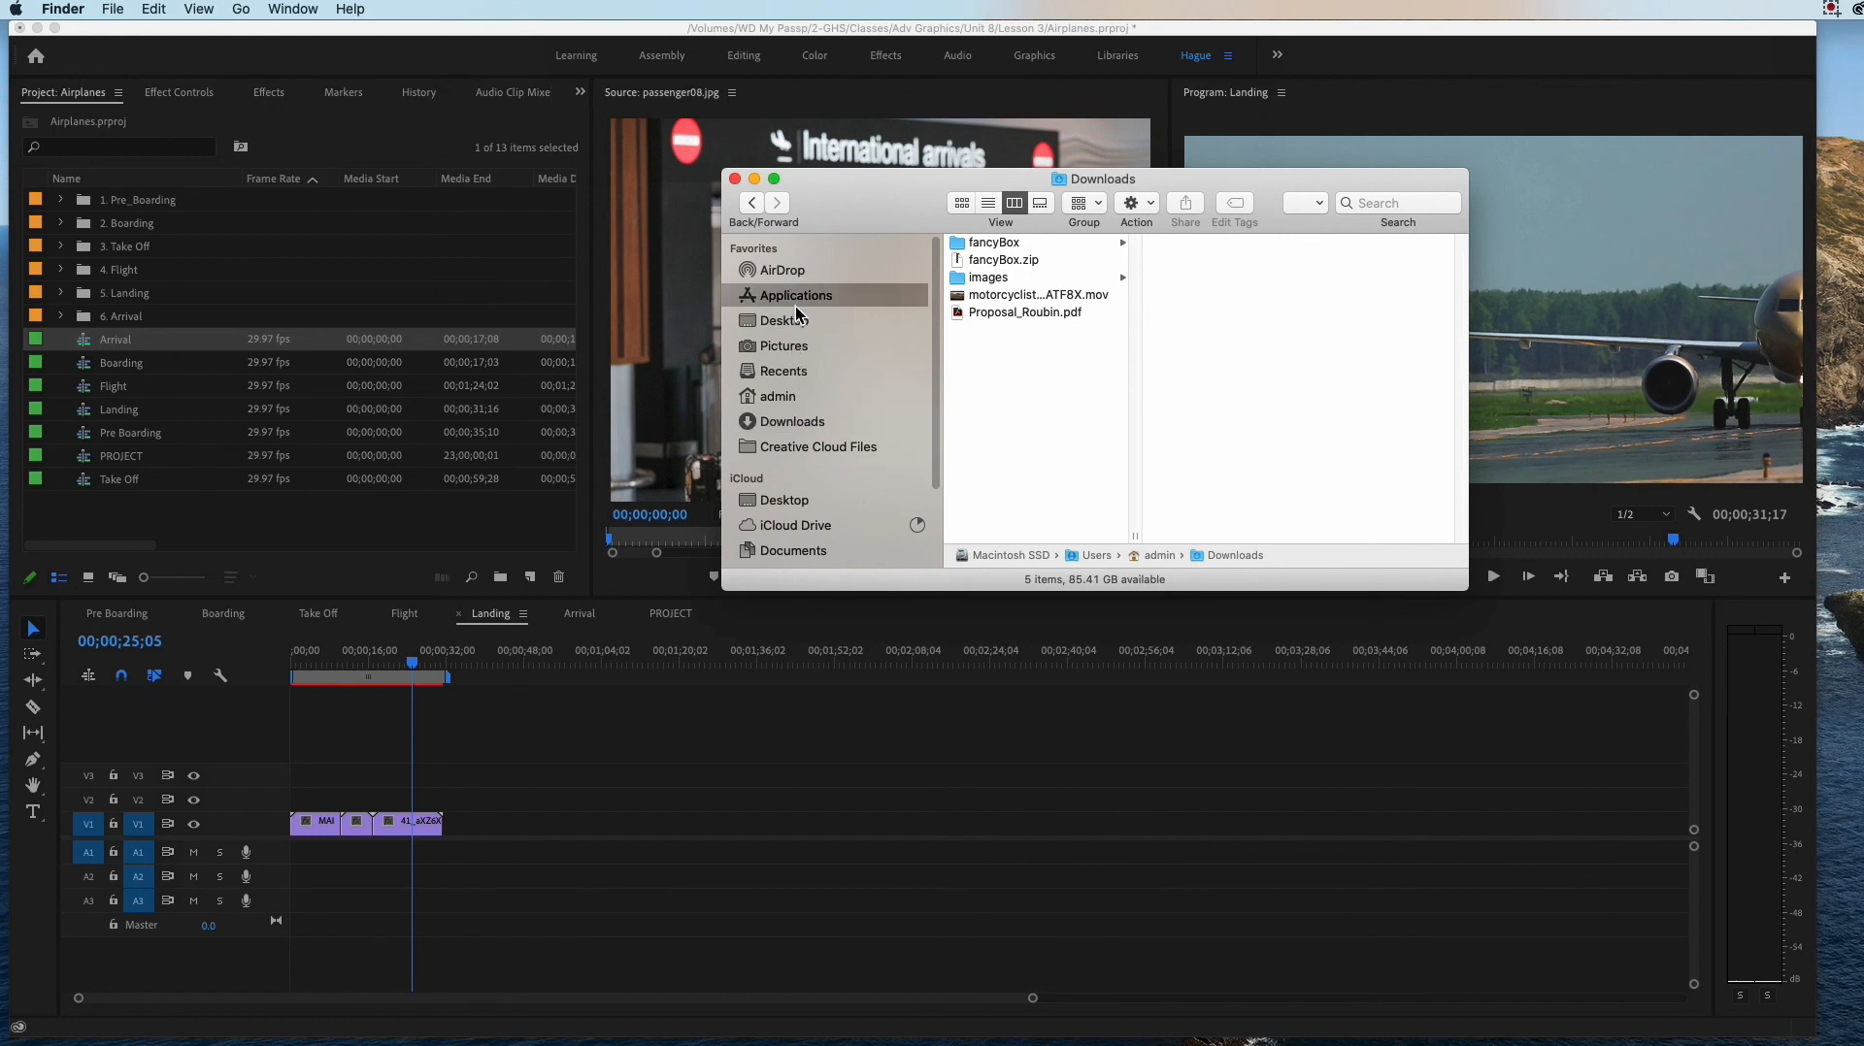
click(788, 324)
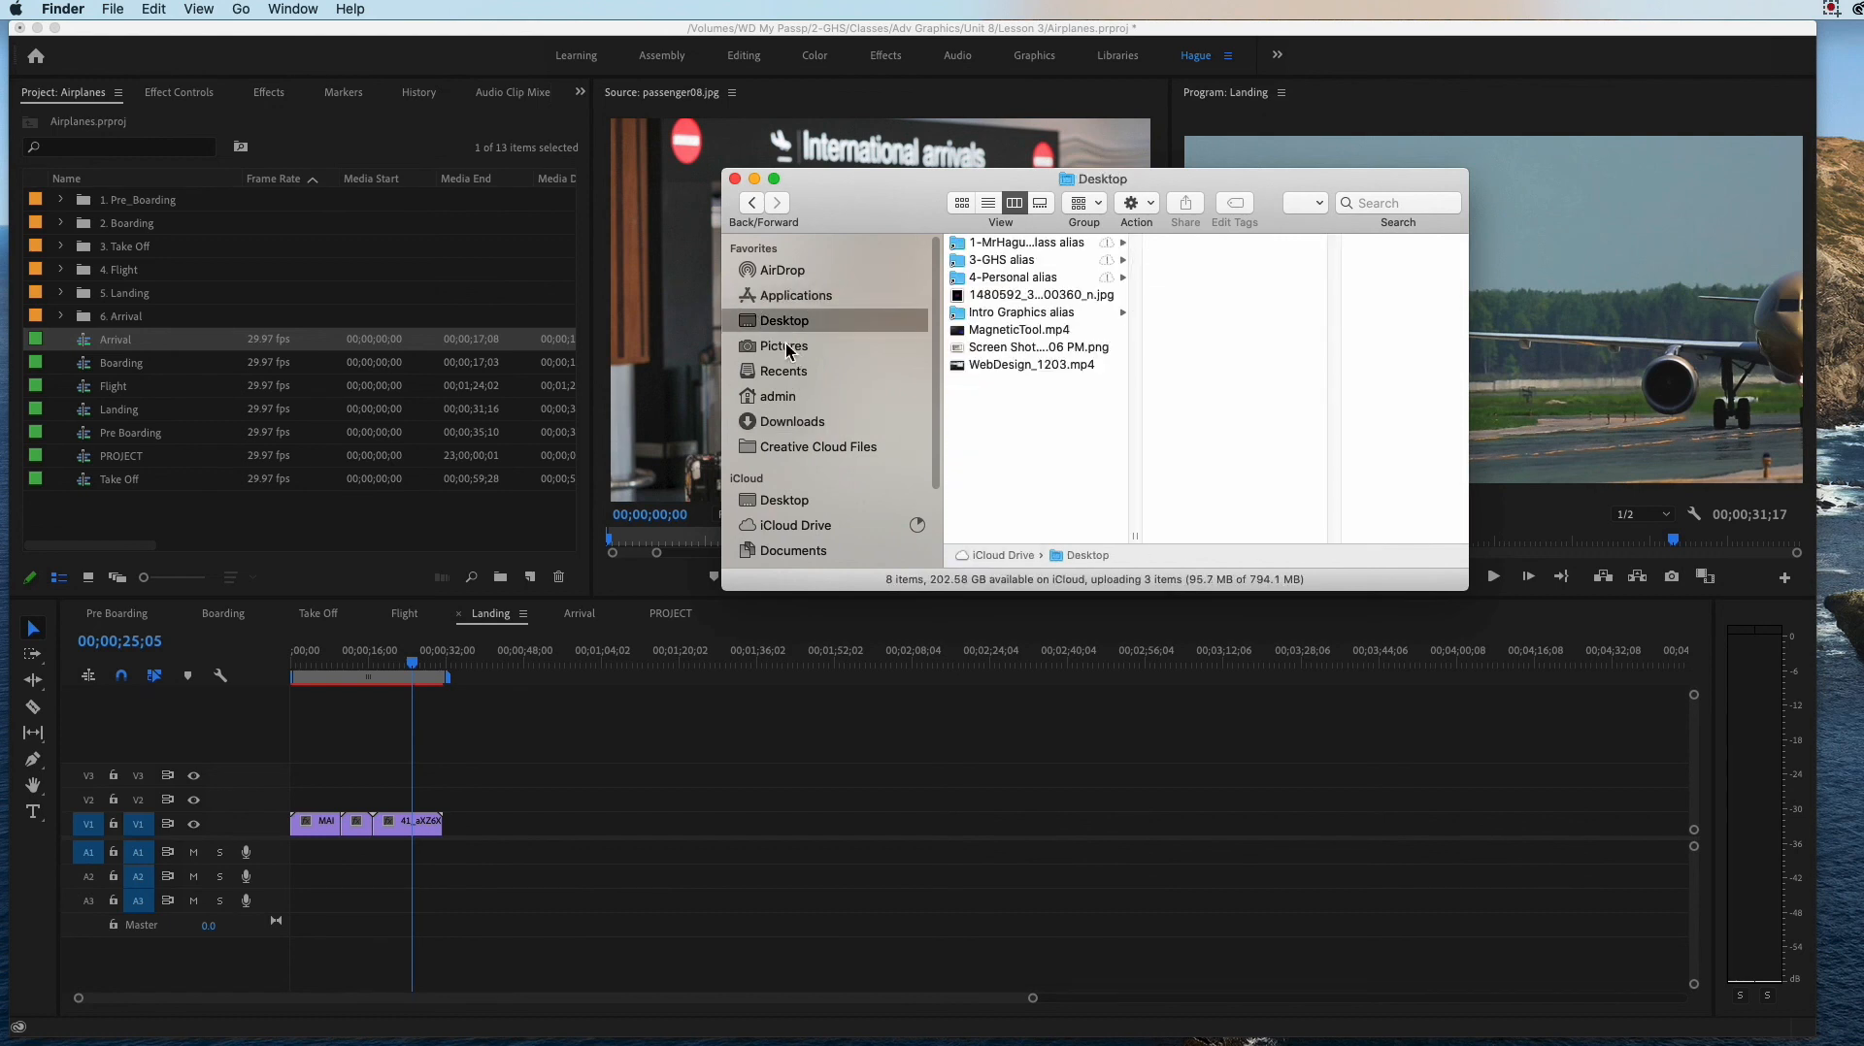
click(787, 350)
click(790, 330)
click(1004, 260)
drag(912, 195, 760, 190)
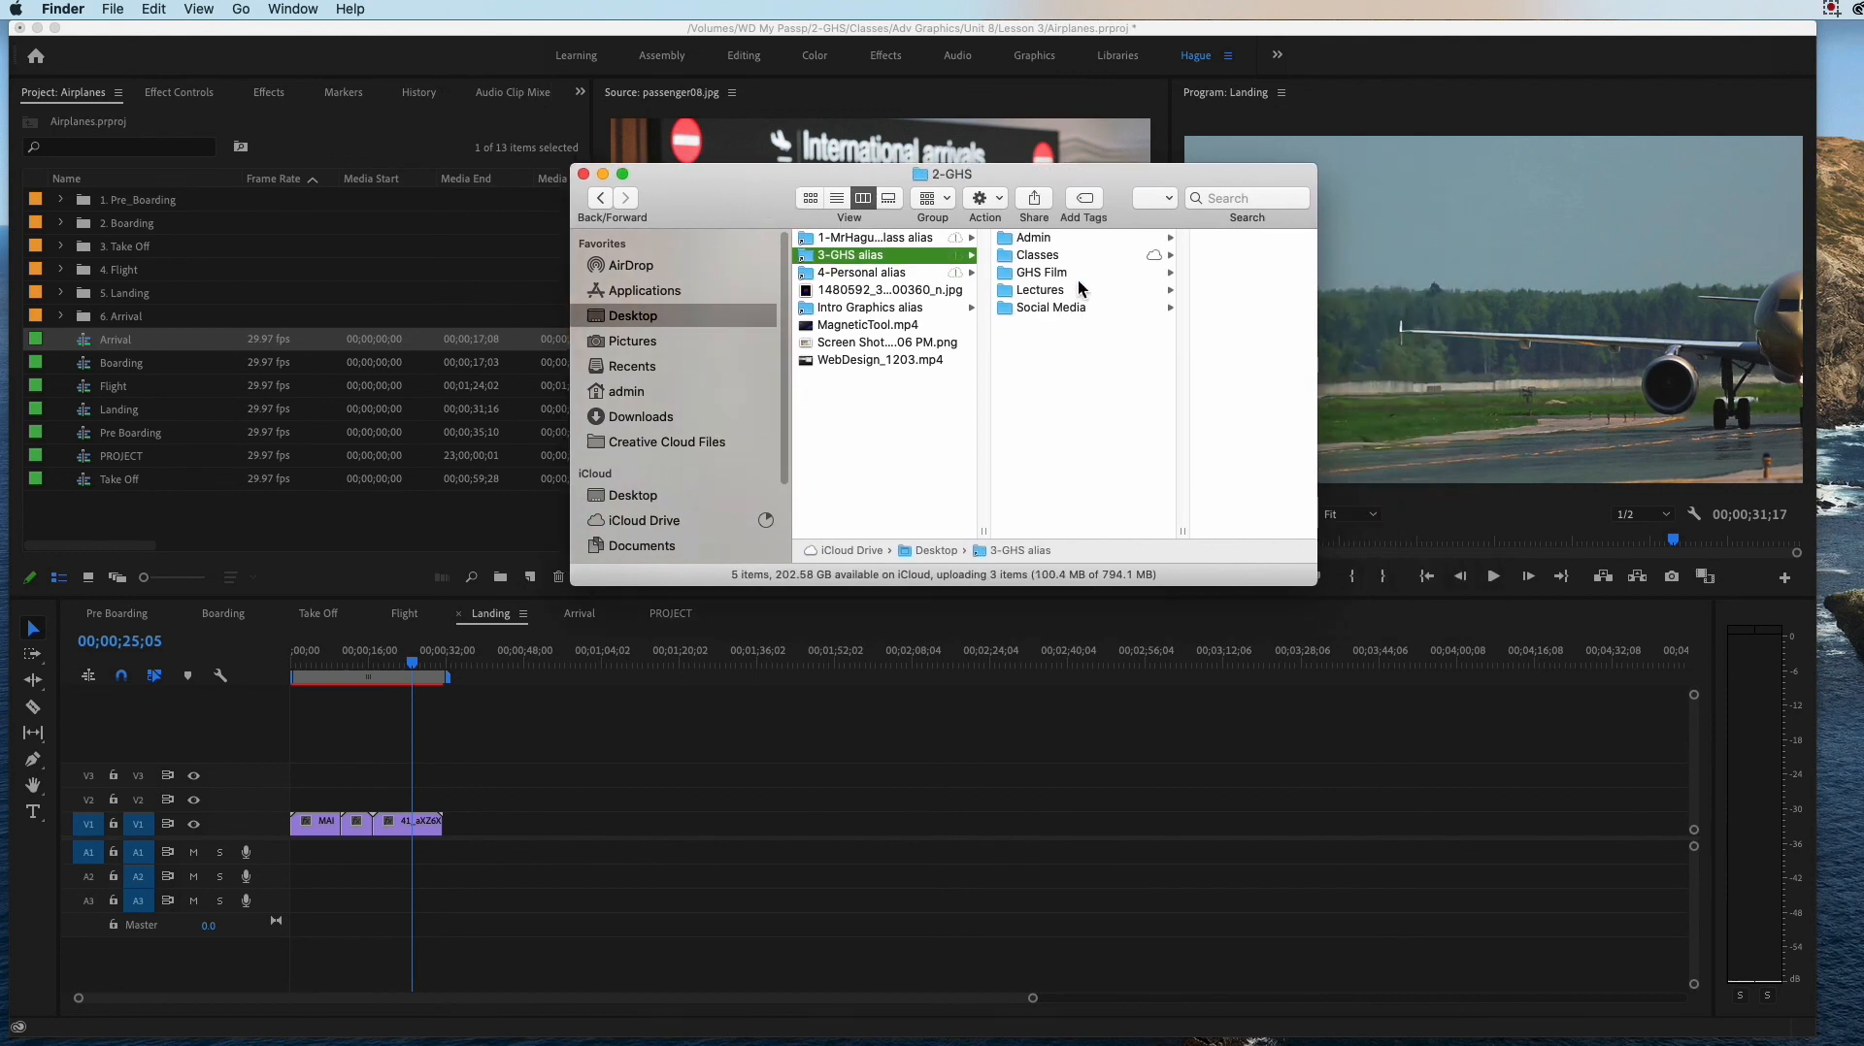
click(1046, 257)
click(1177, 238)
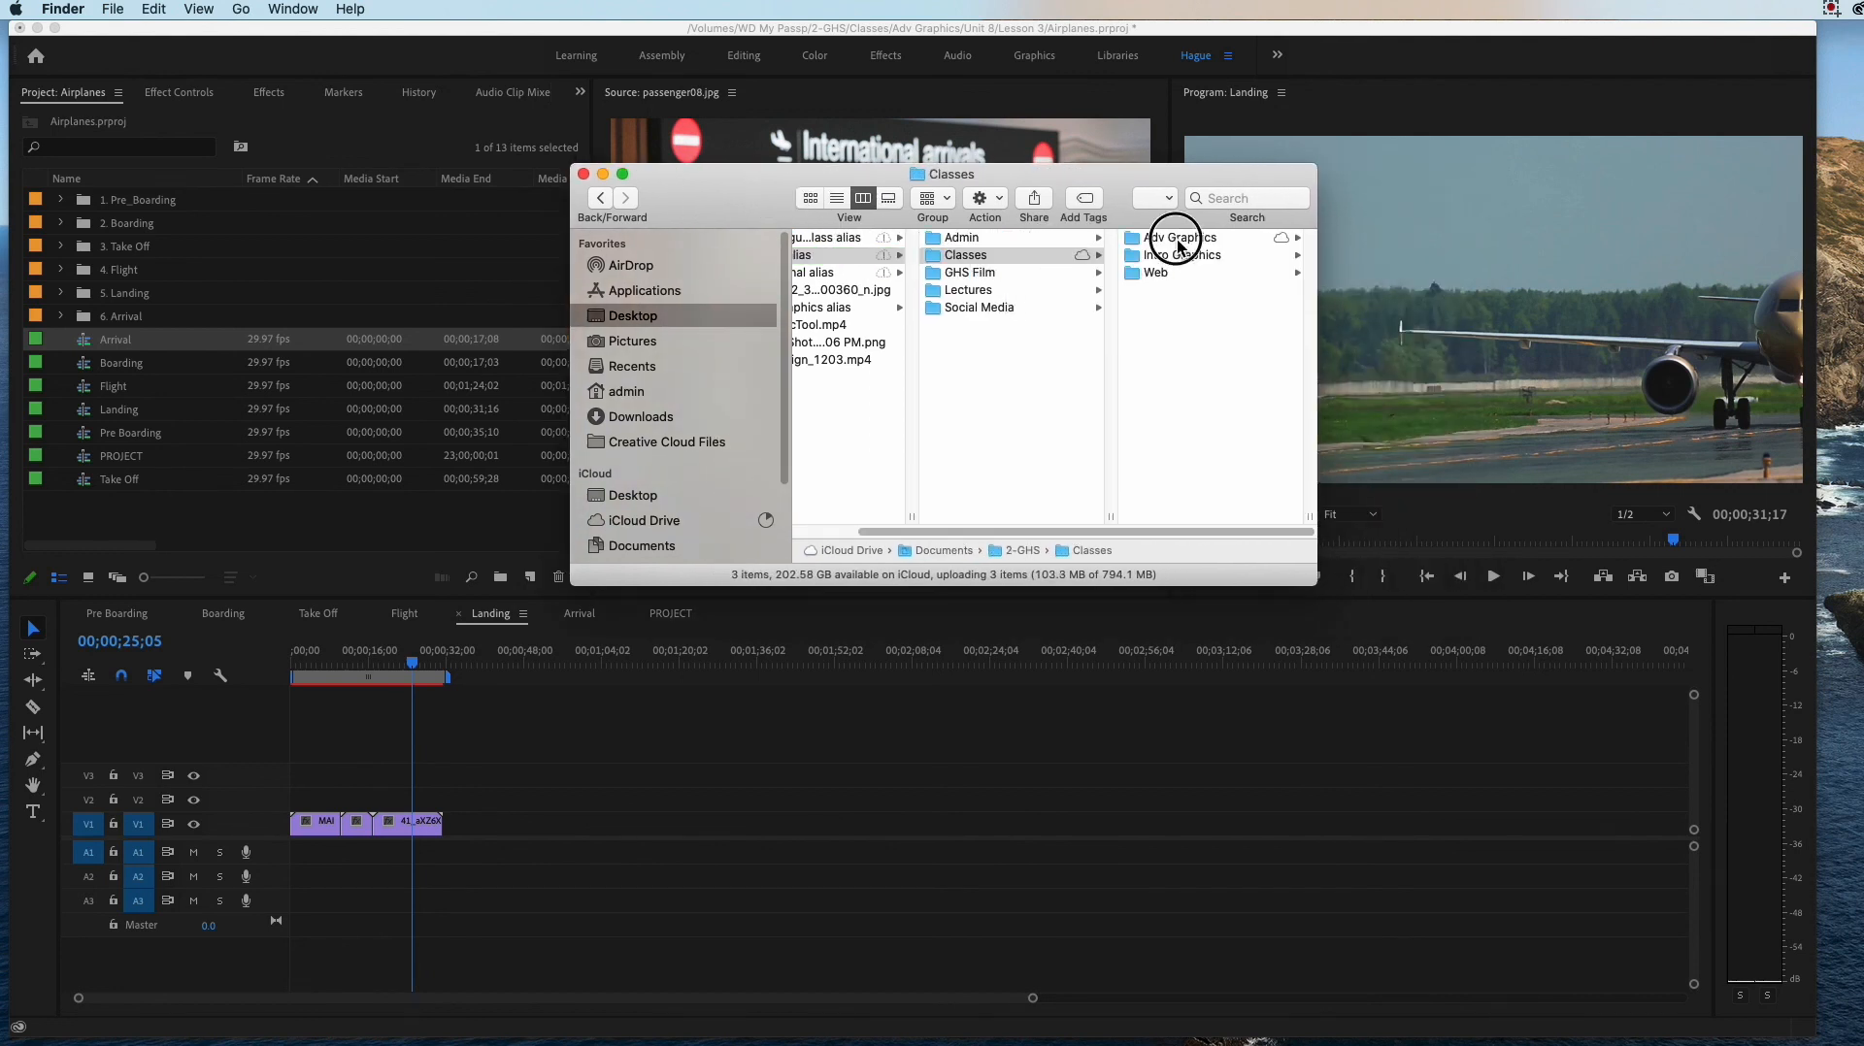
click(1166, 239)
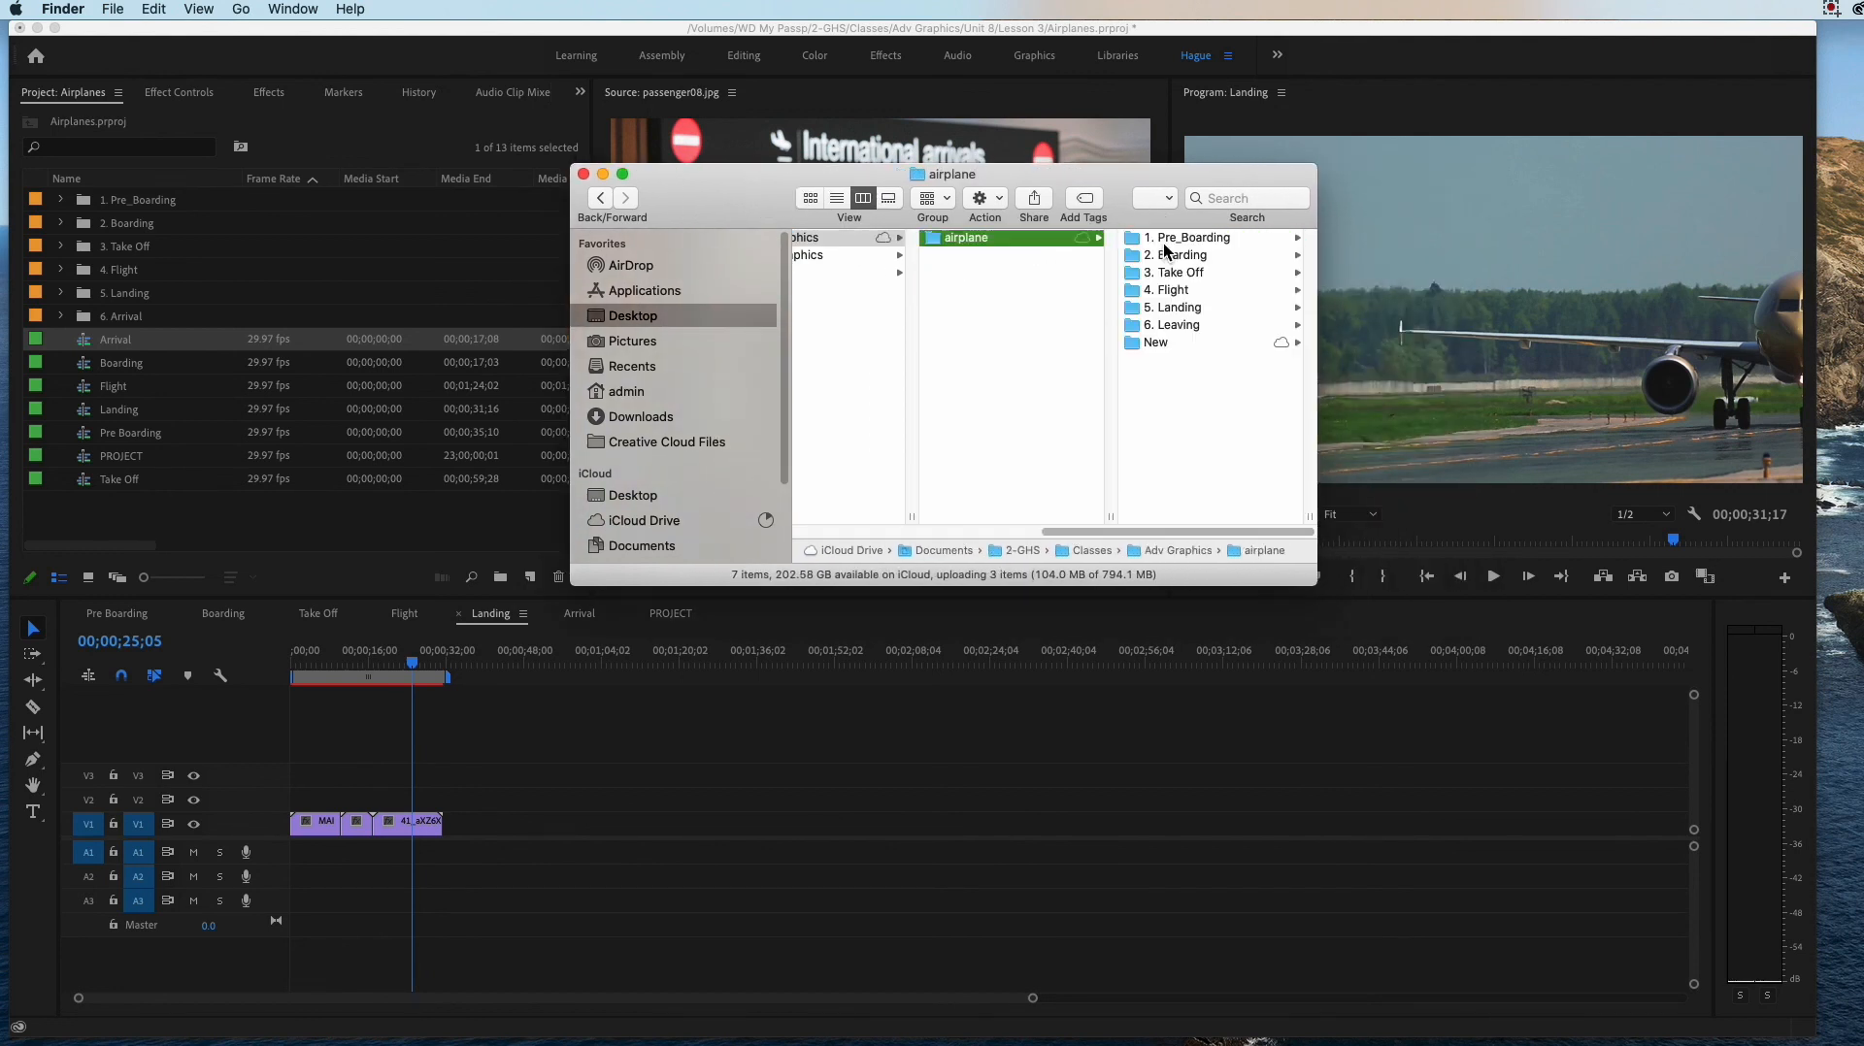
click(1155, 344)
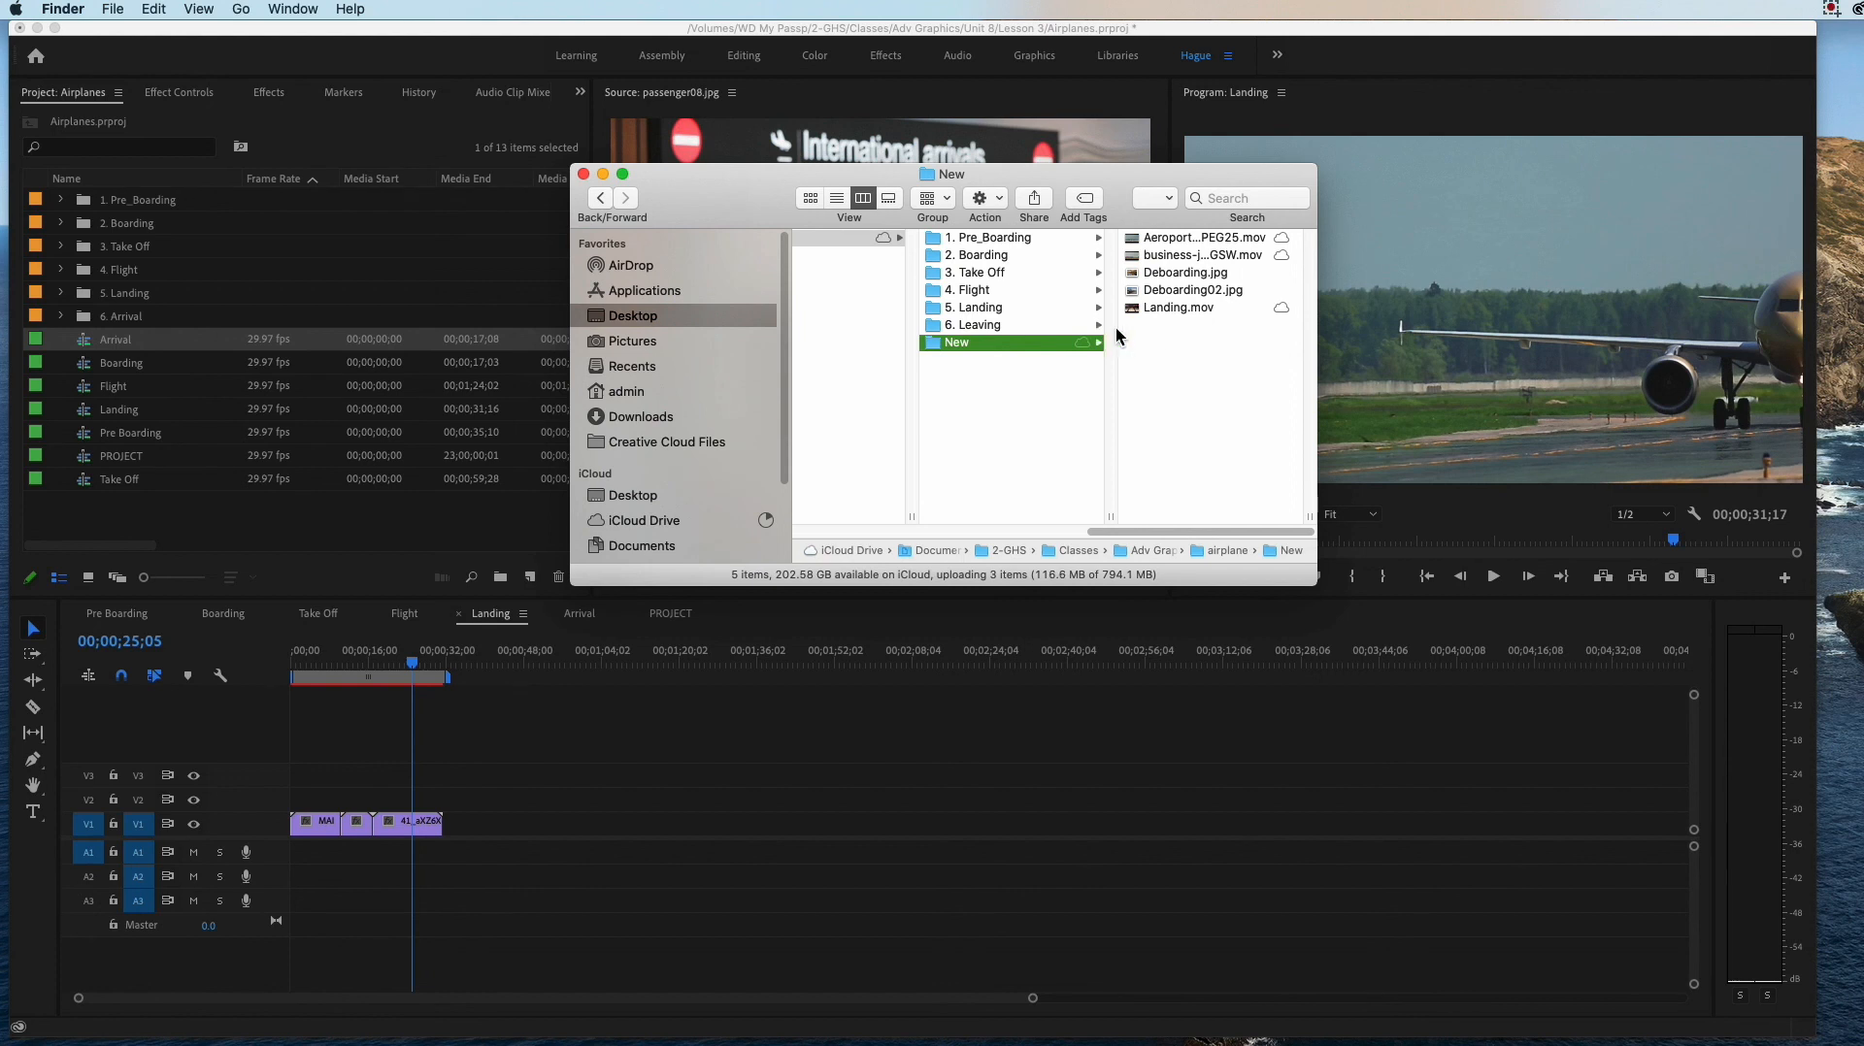
Step: Preview Aeroport BCN 09 Photo JPEG25.mov from the New folder and close the preview
click(1171, 239)
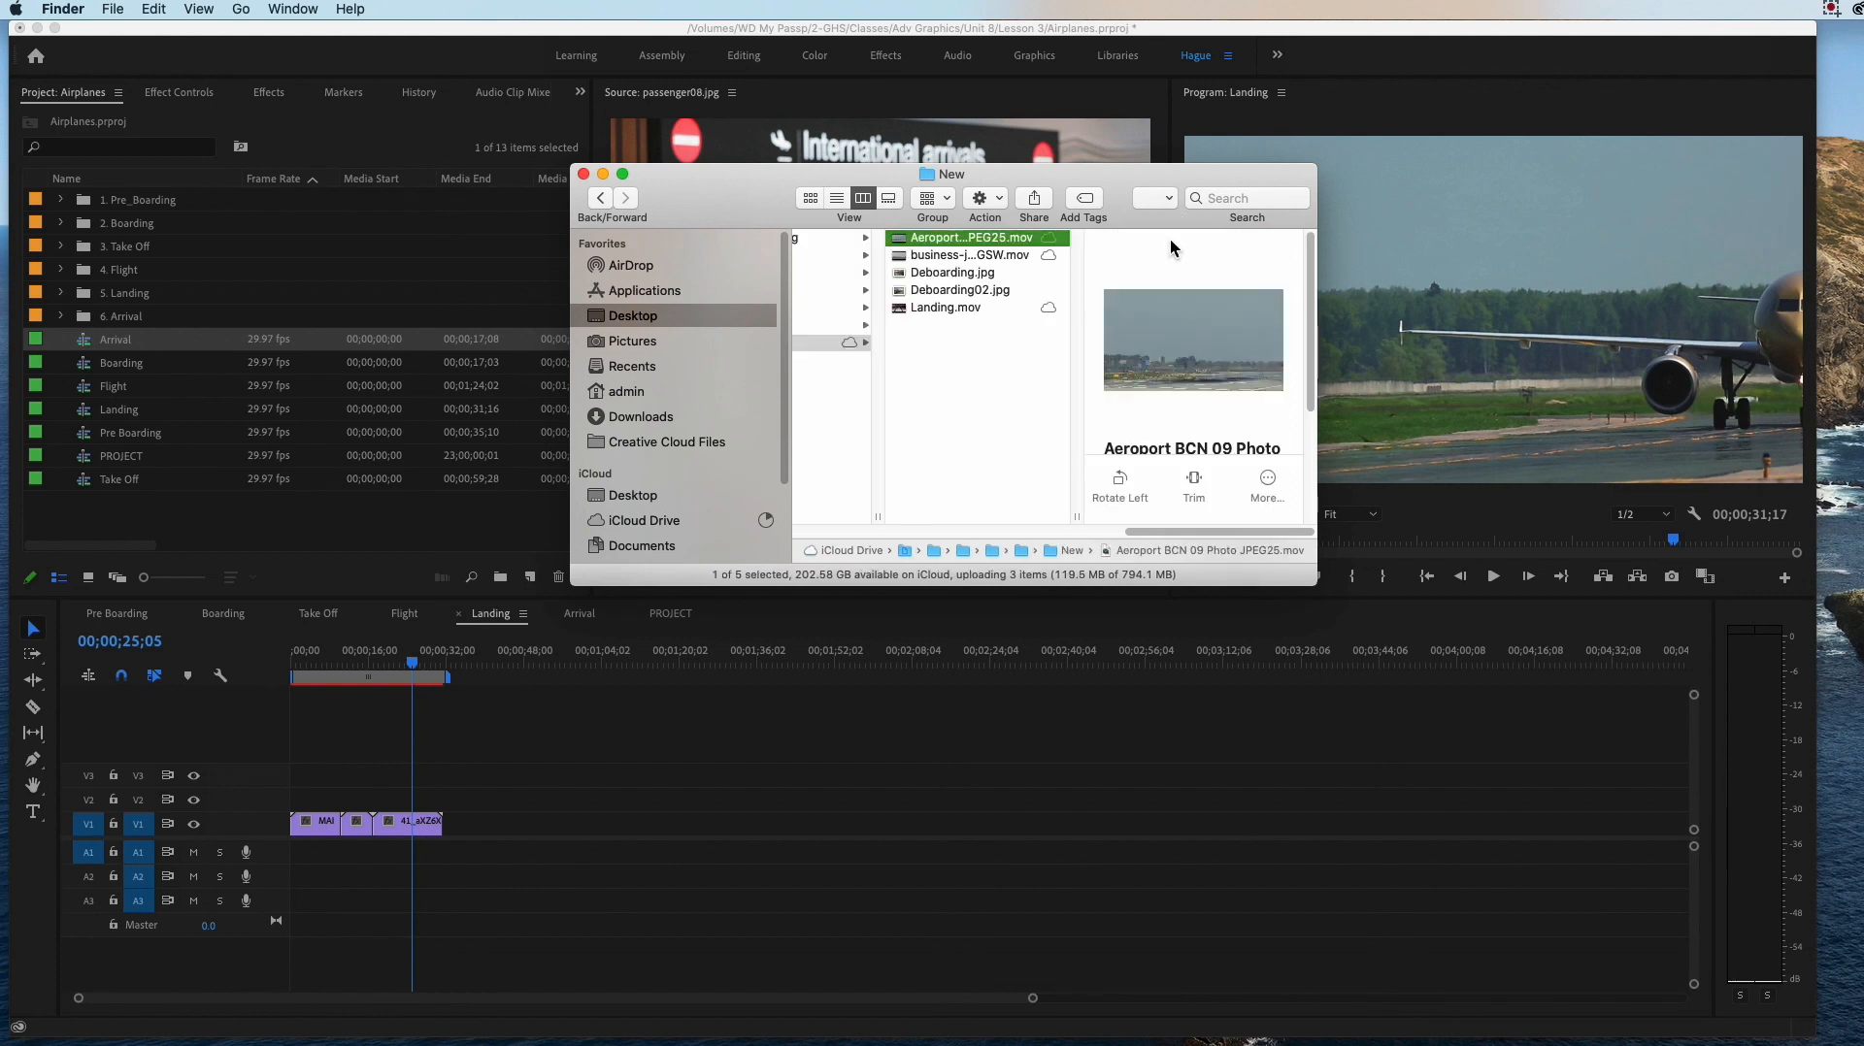
key(space)
key(space)
key(space)
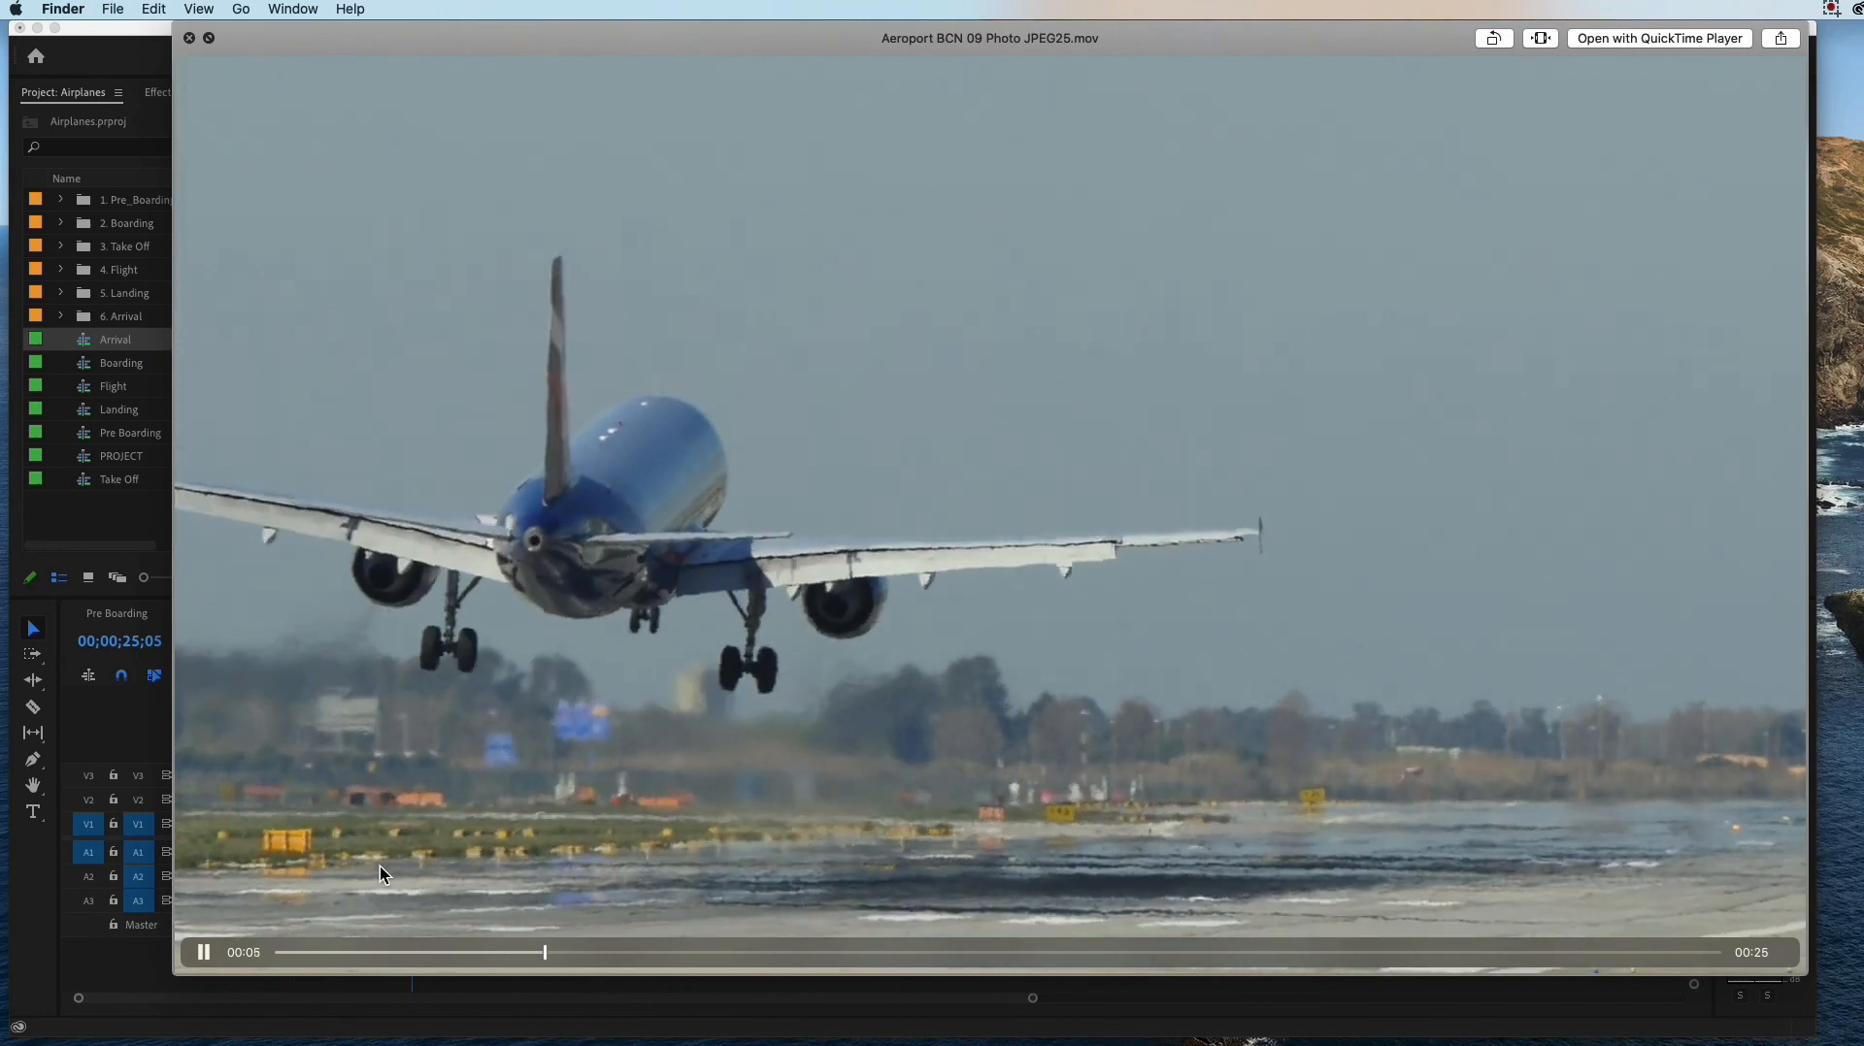
key(space)
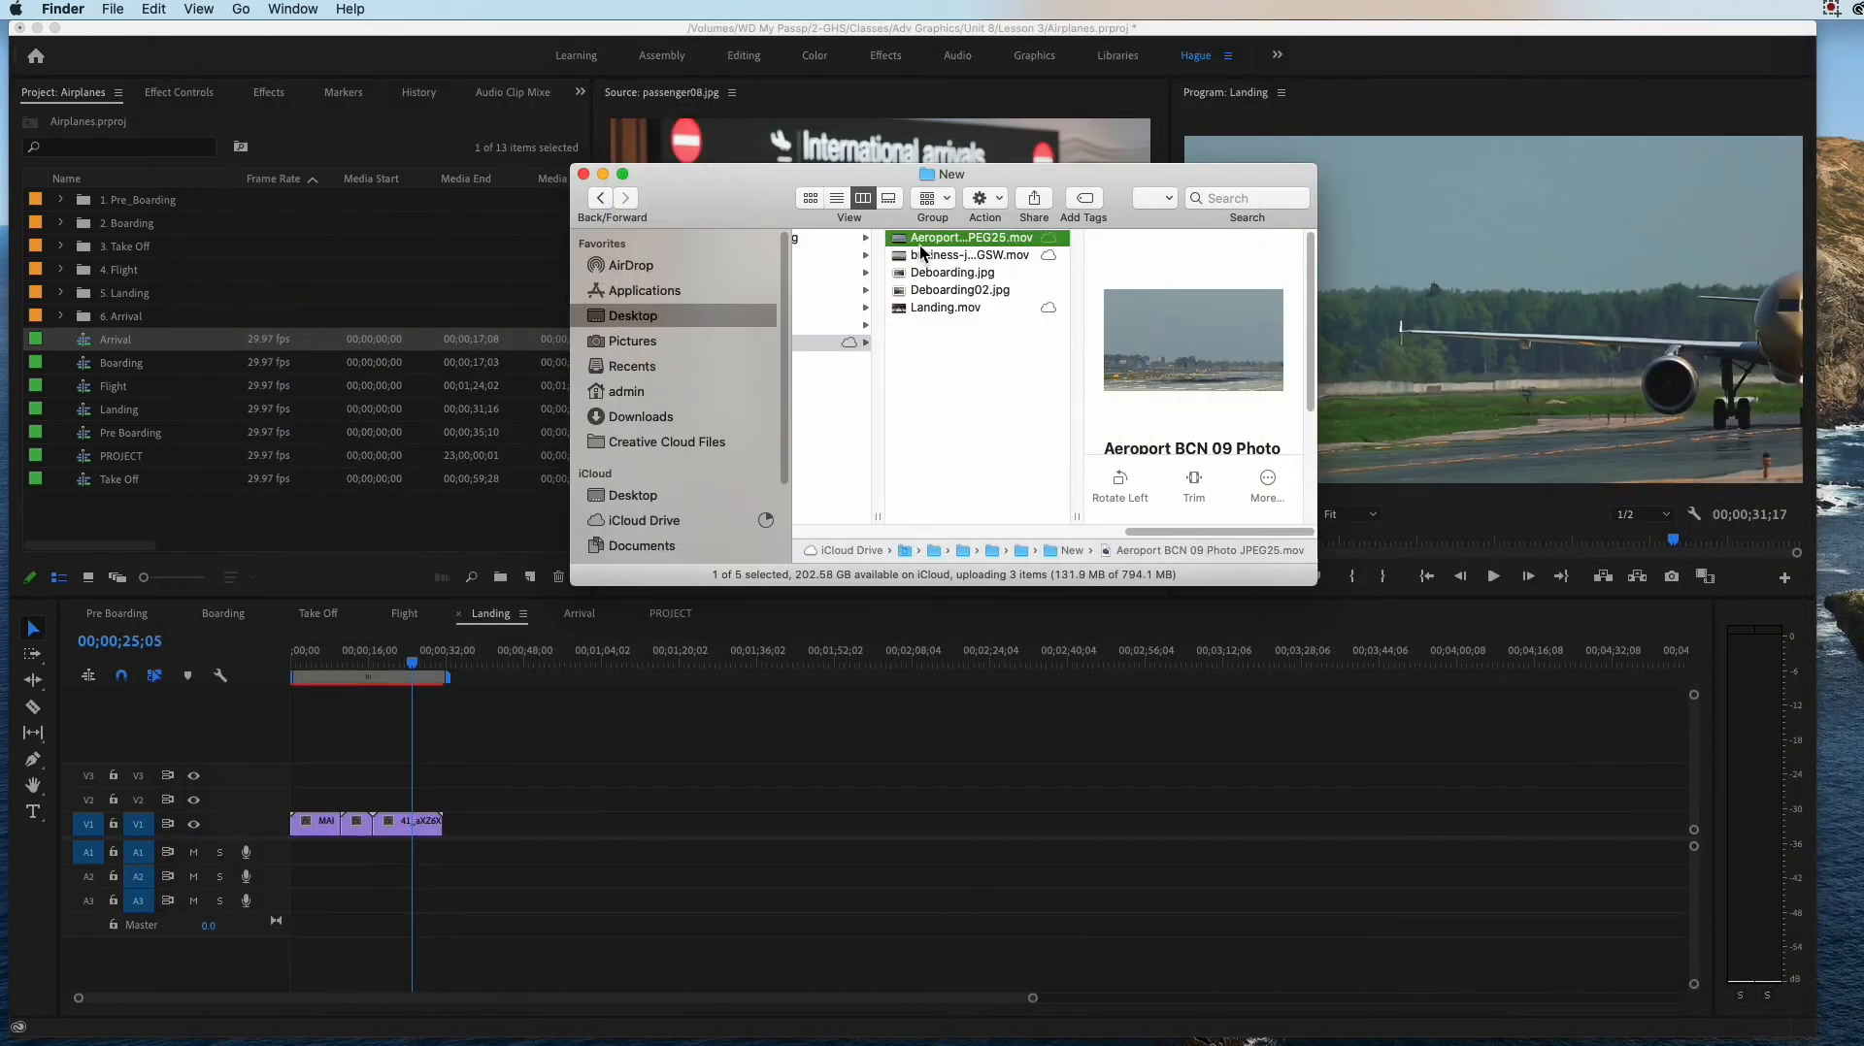
Step: Switch back to Premiere Pro, check the clips in the 5. Landing bin and begin a media import outside the bins
click(178, 314)
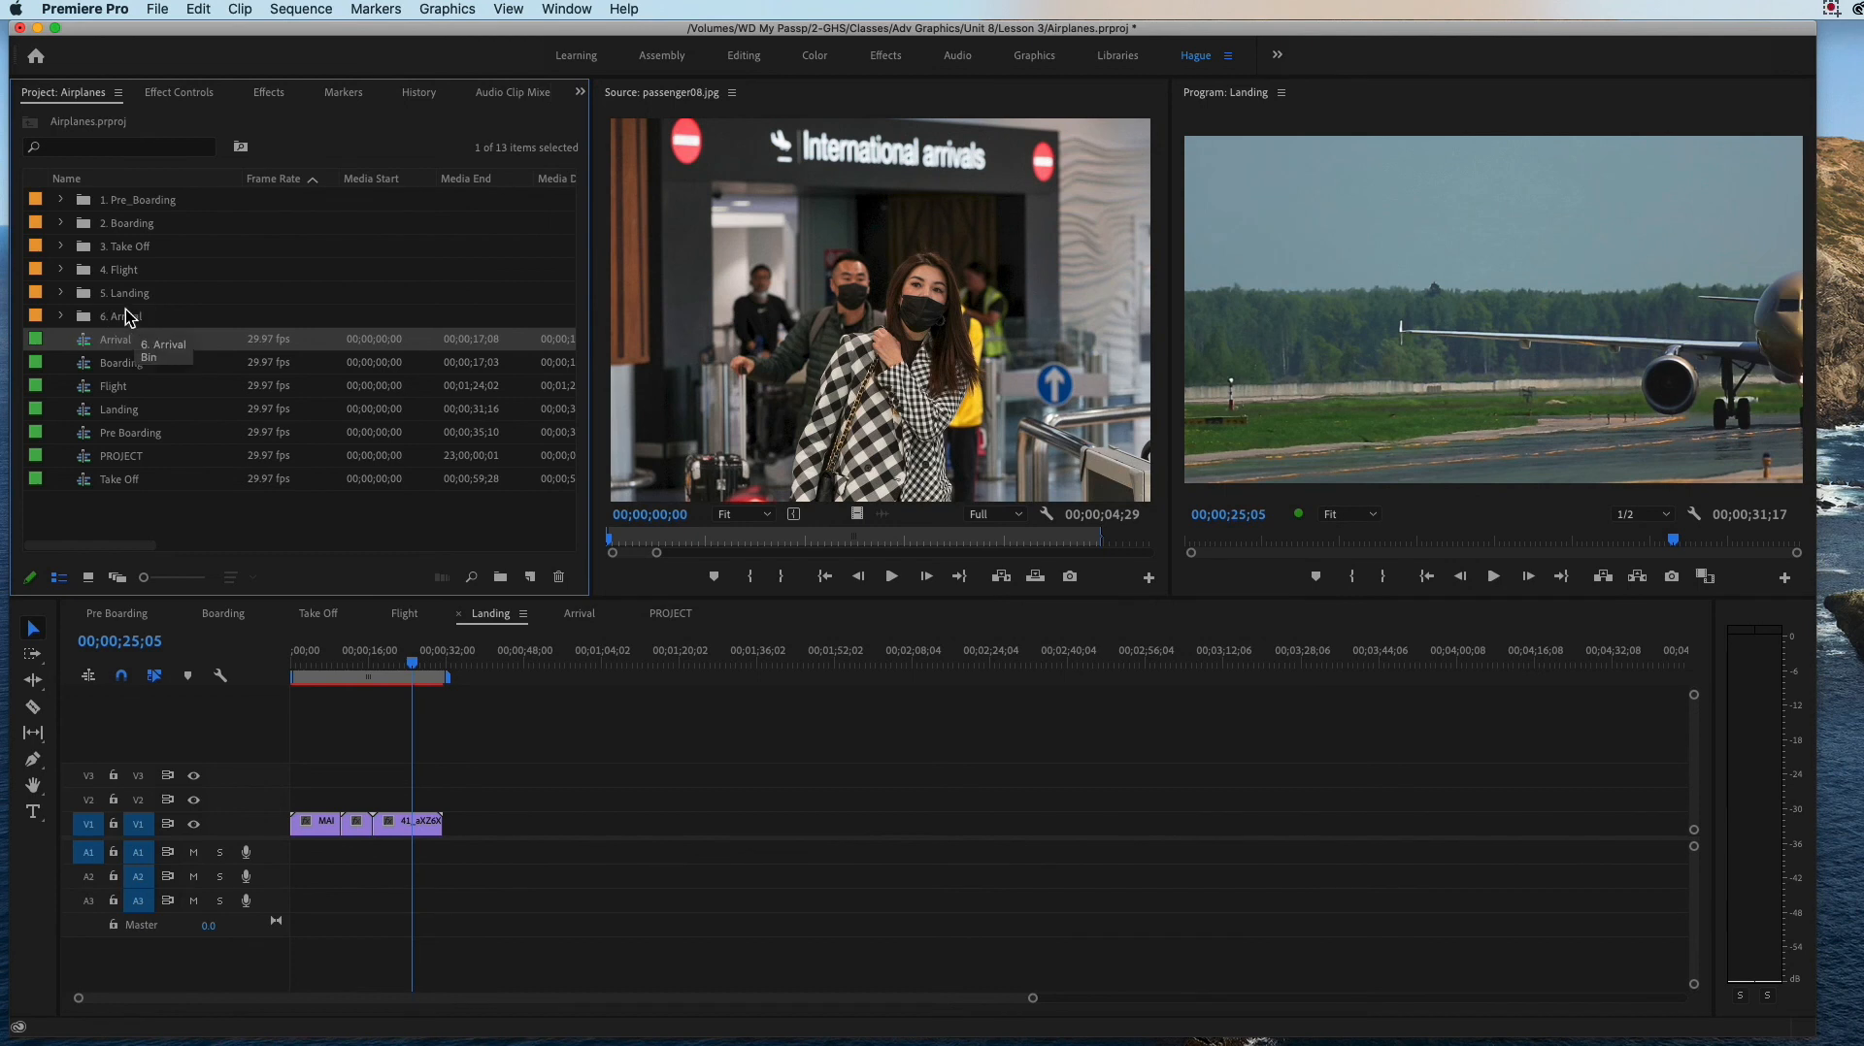
click(61, 295)
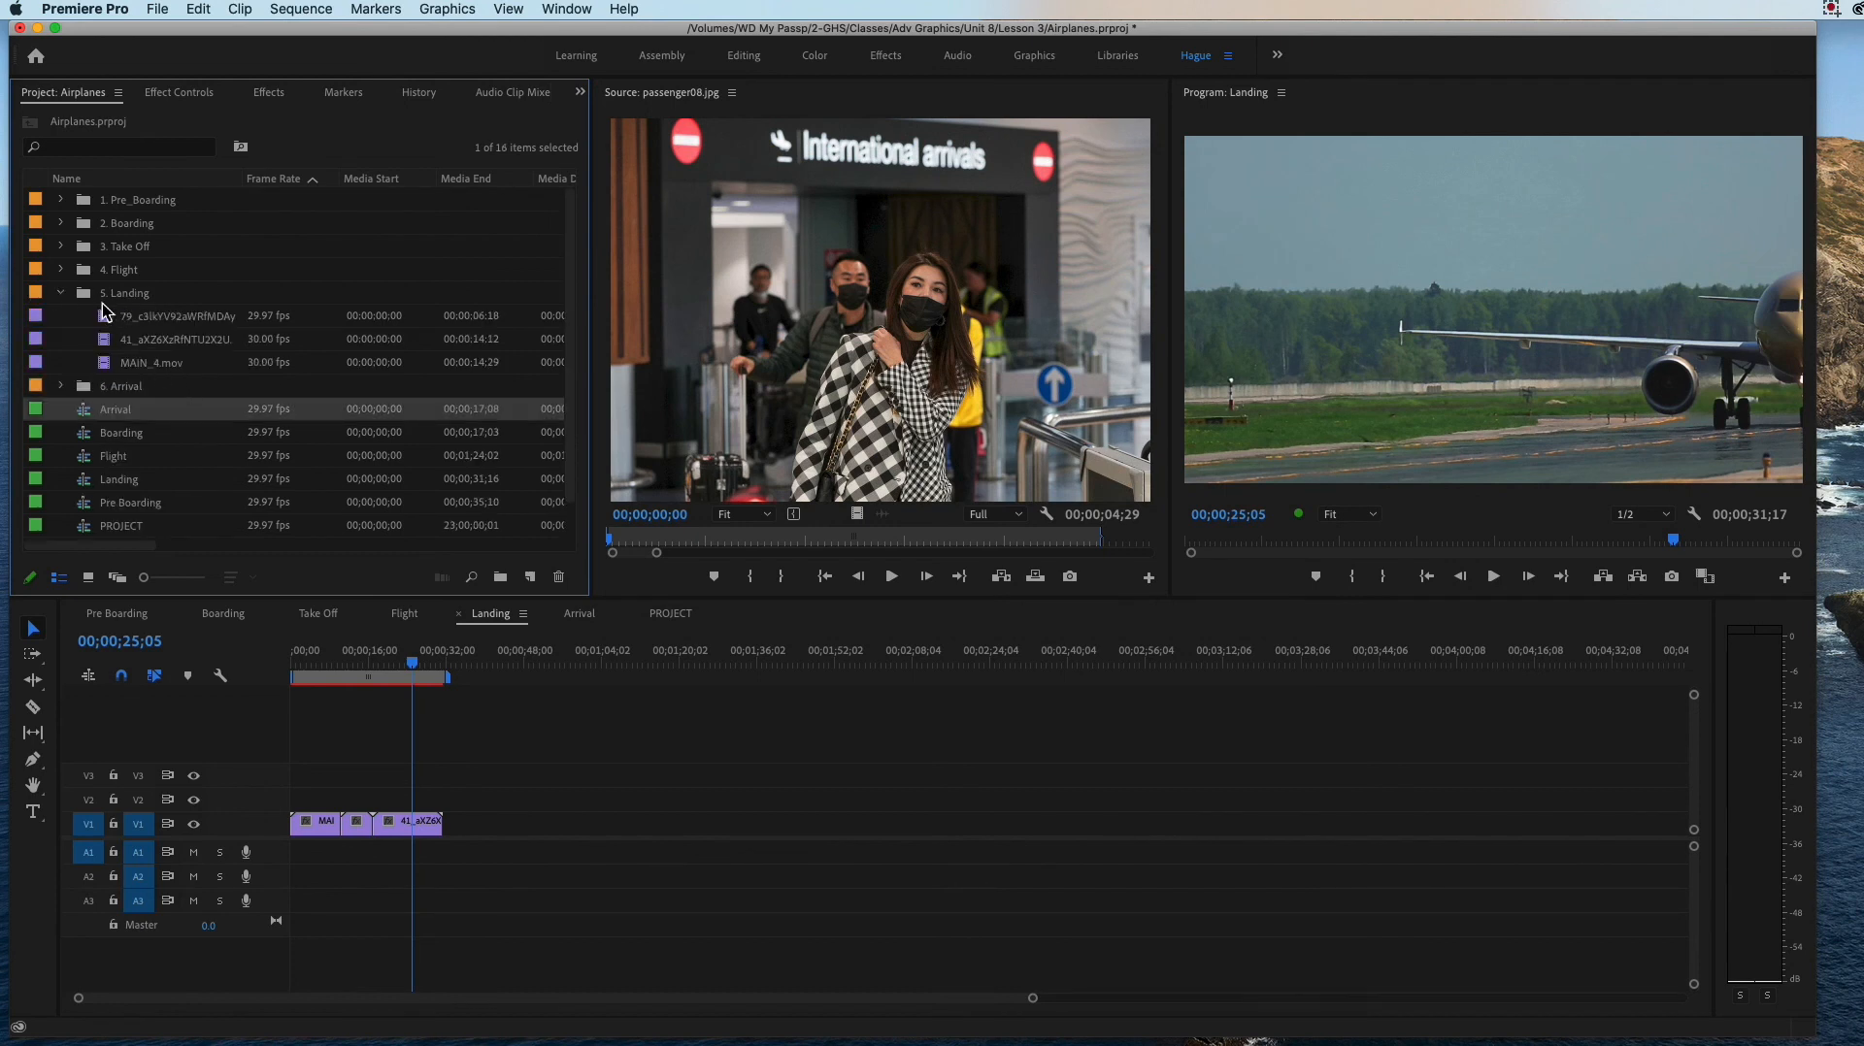
click(62, 294)
click(231, 514)
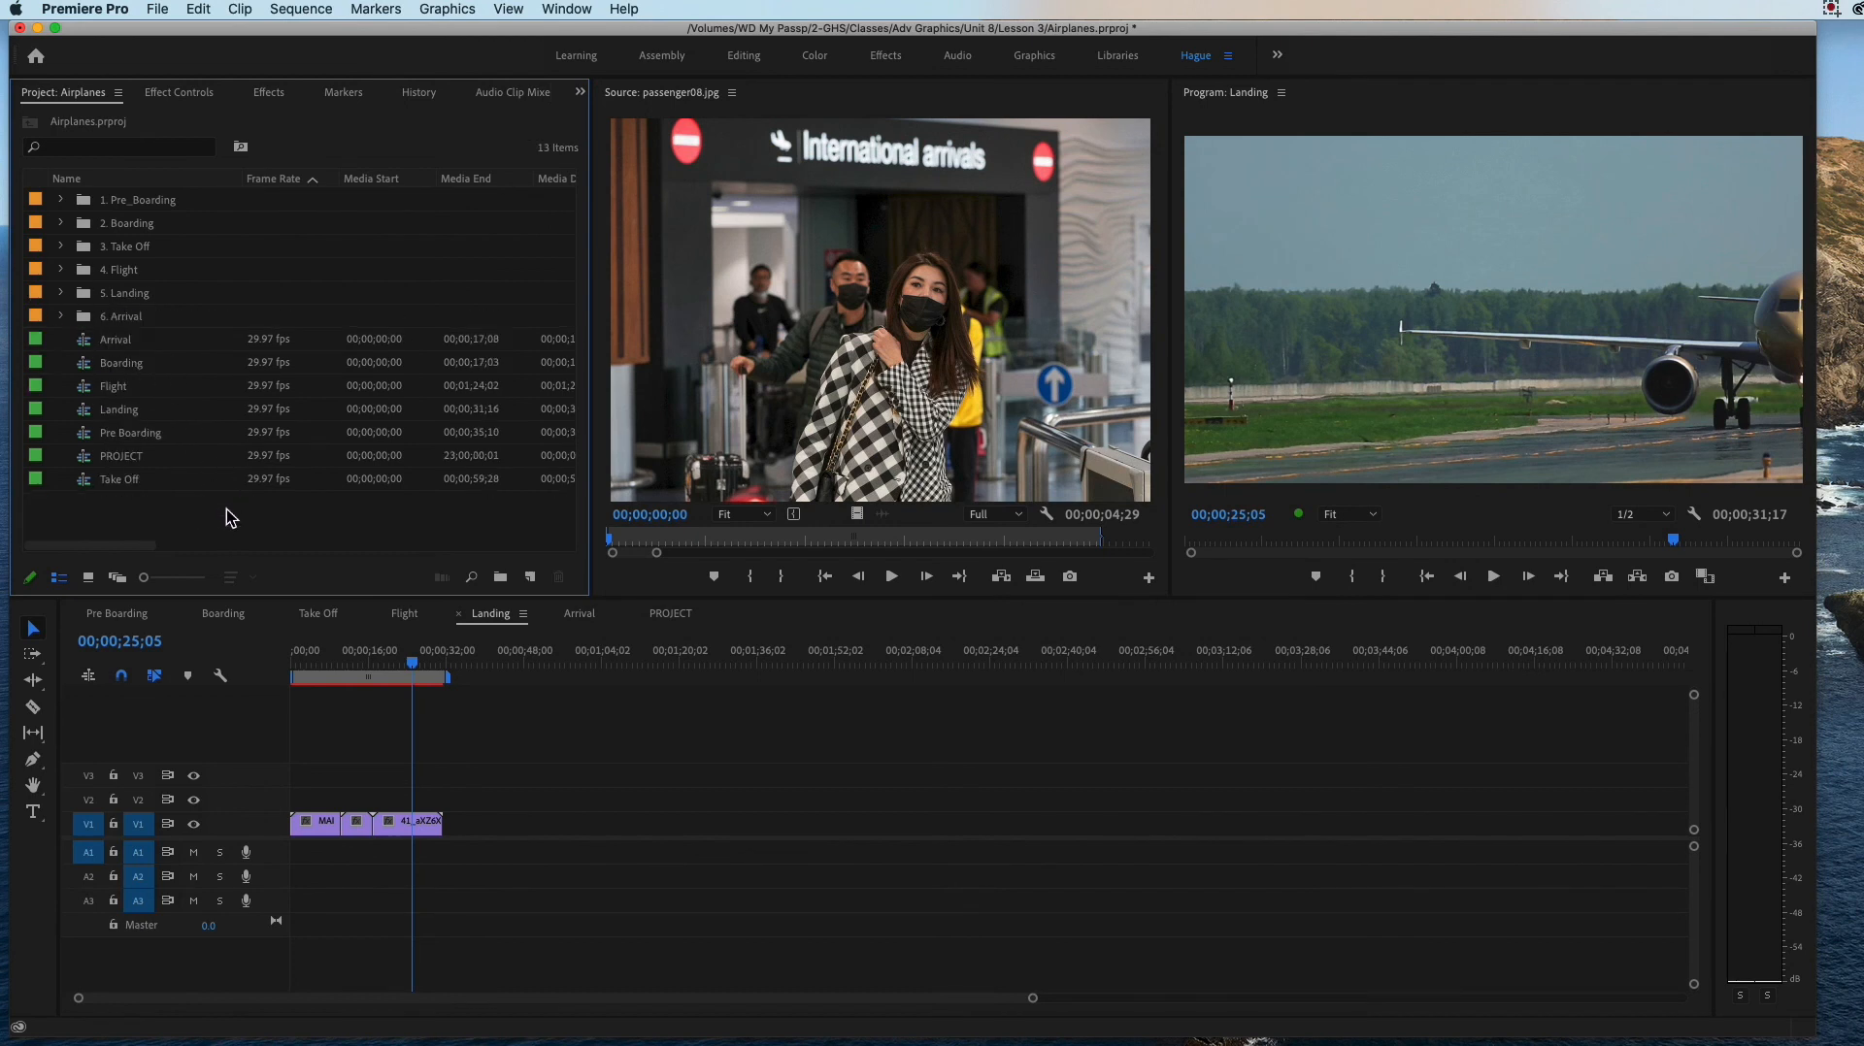
double_click(233, 518)
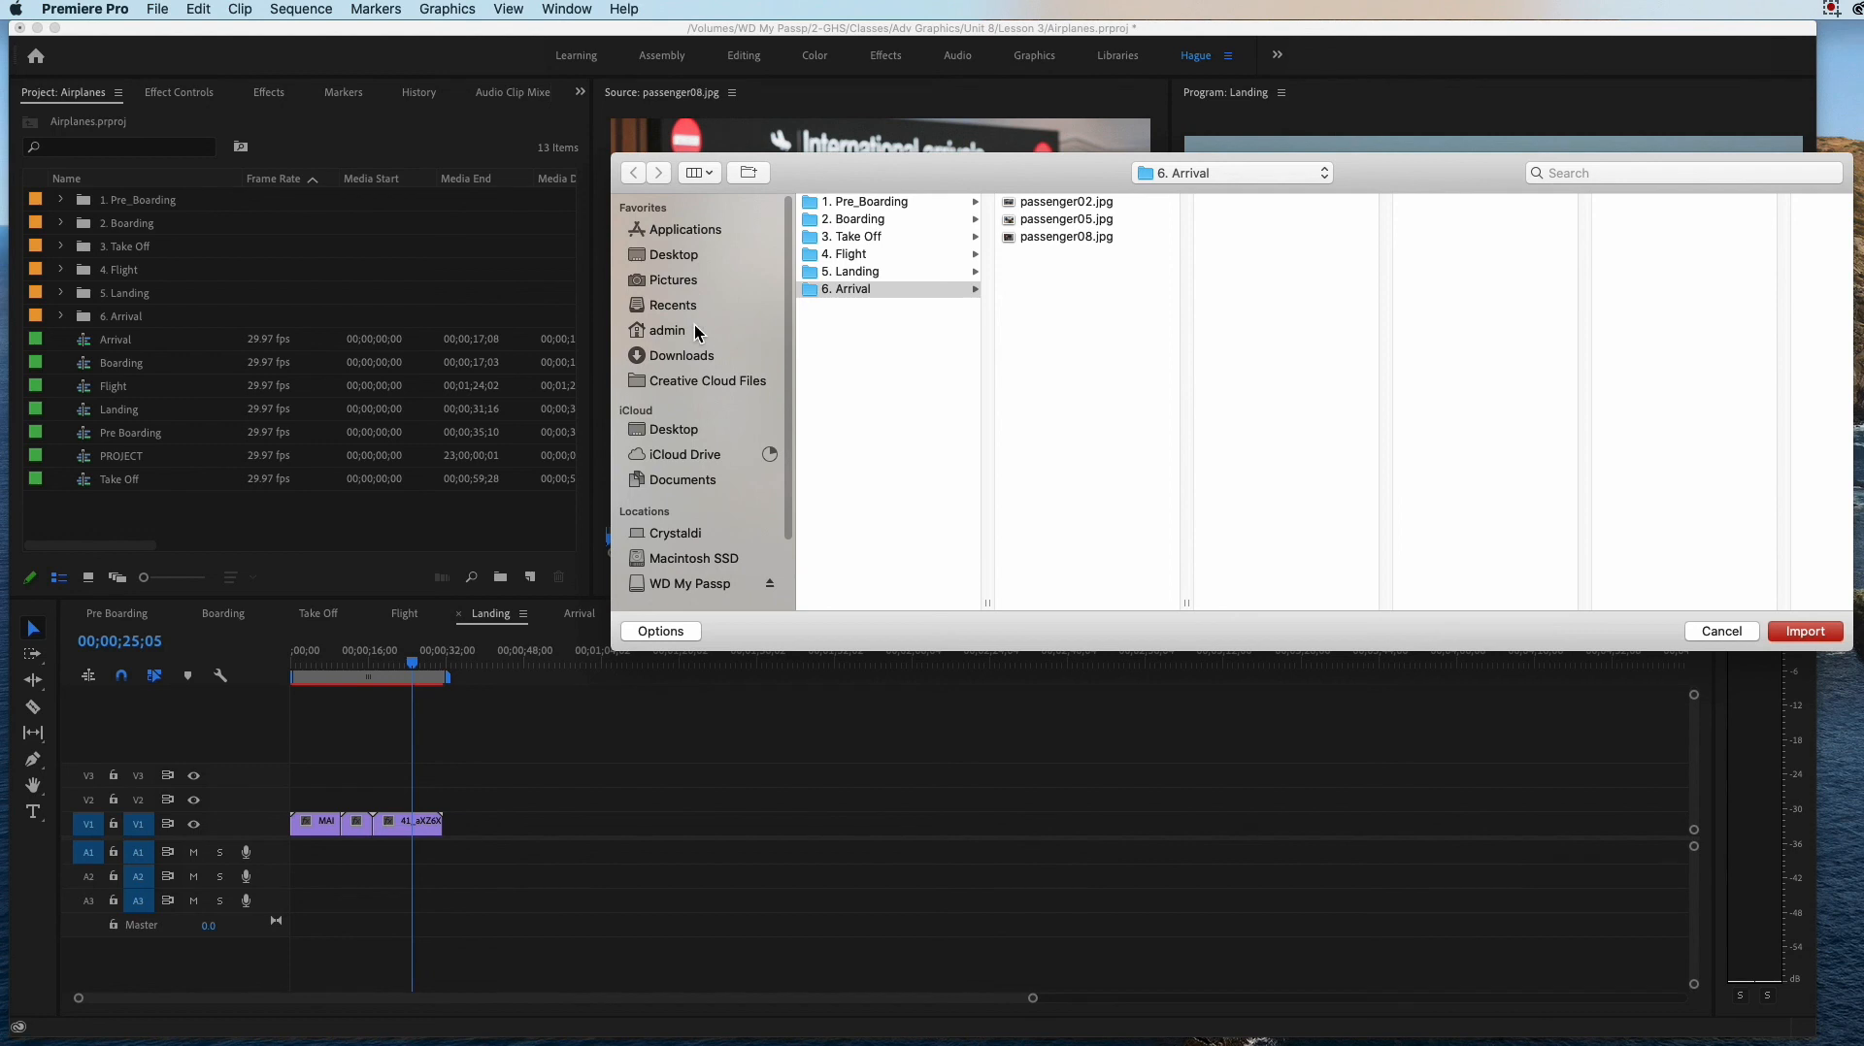
click(677, 256)
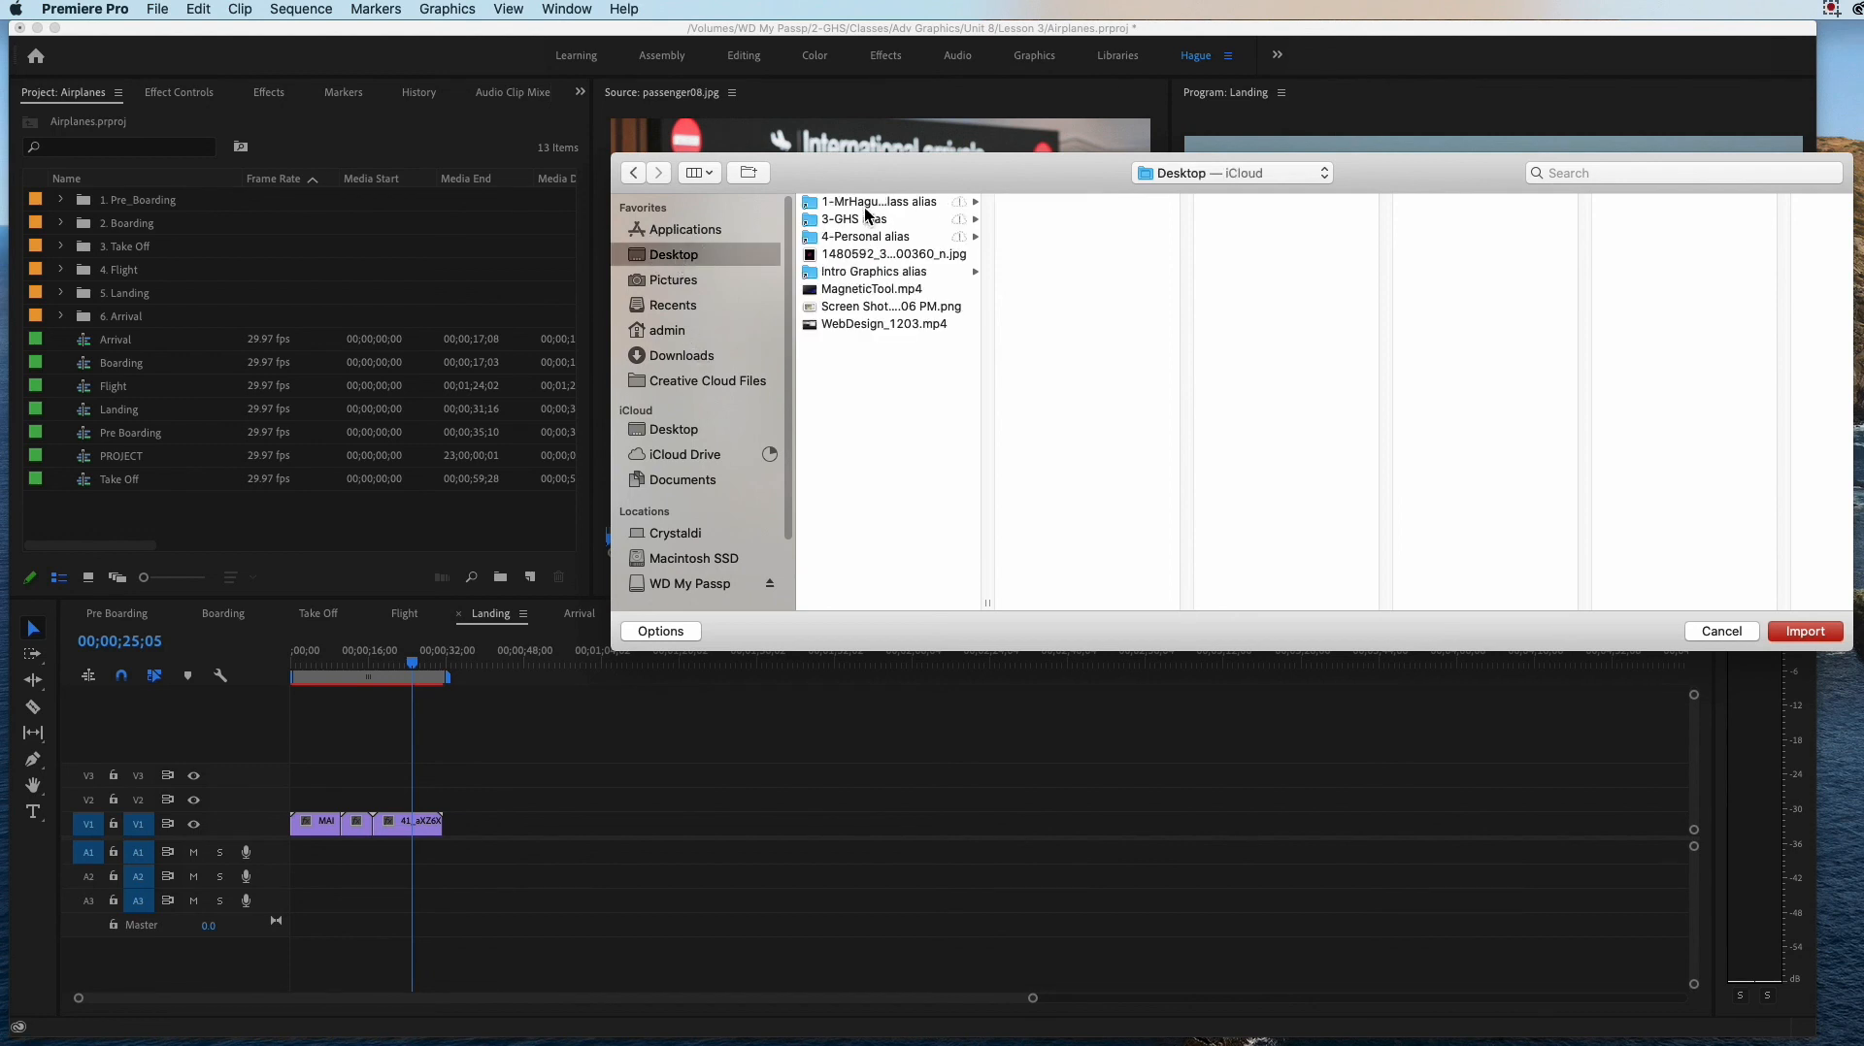
click(867, 222)
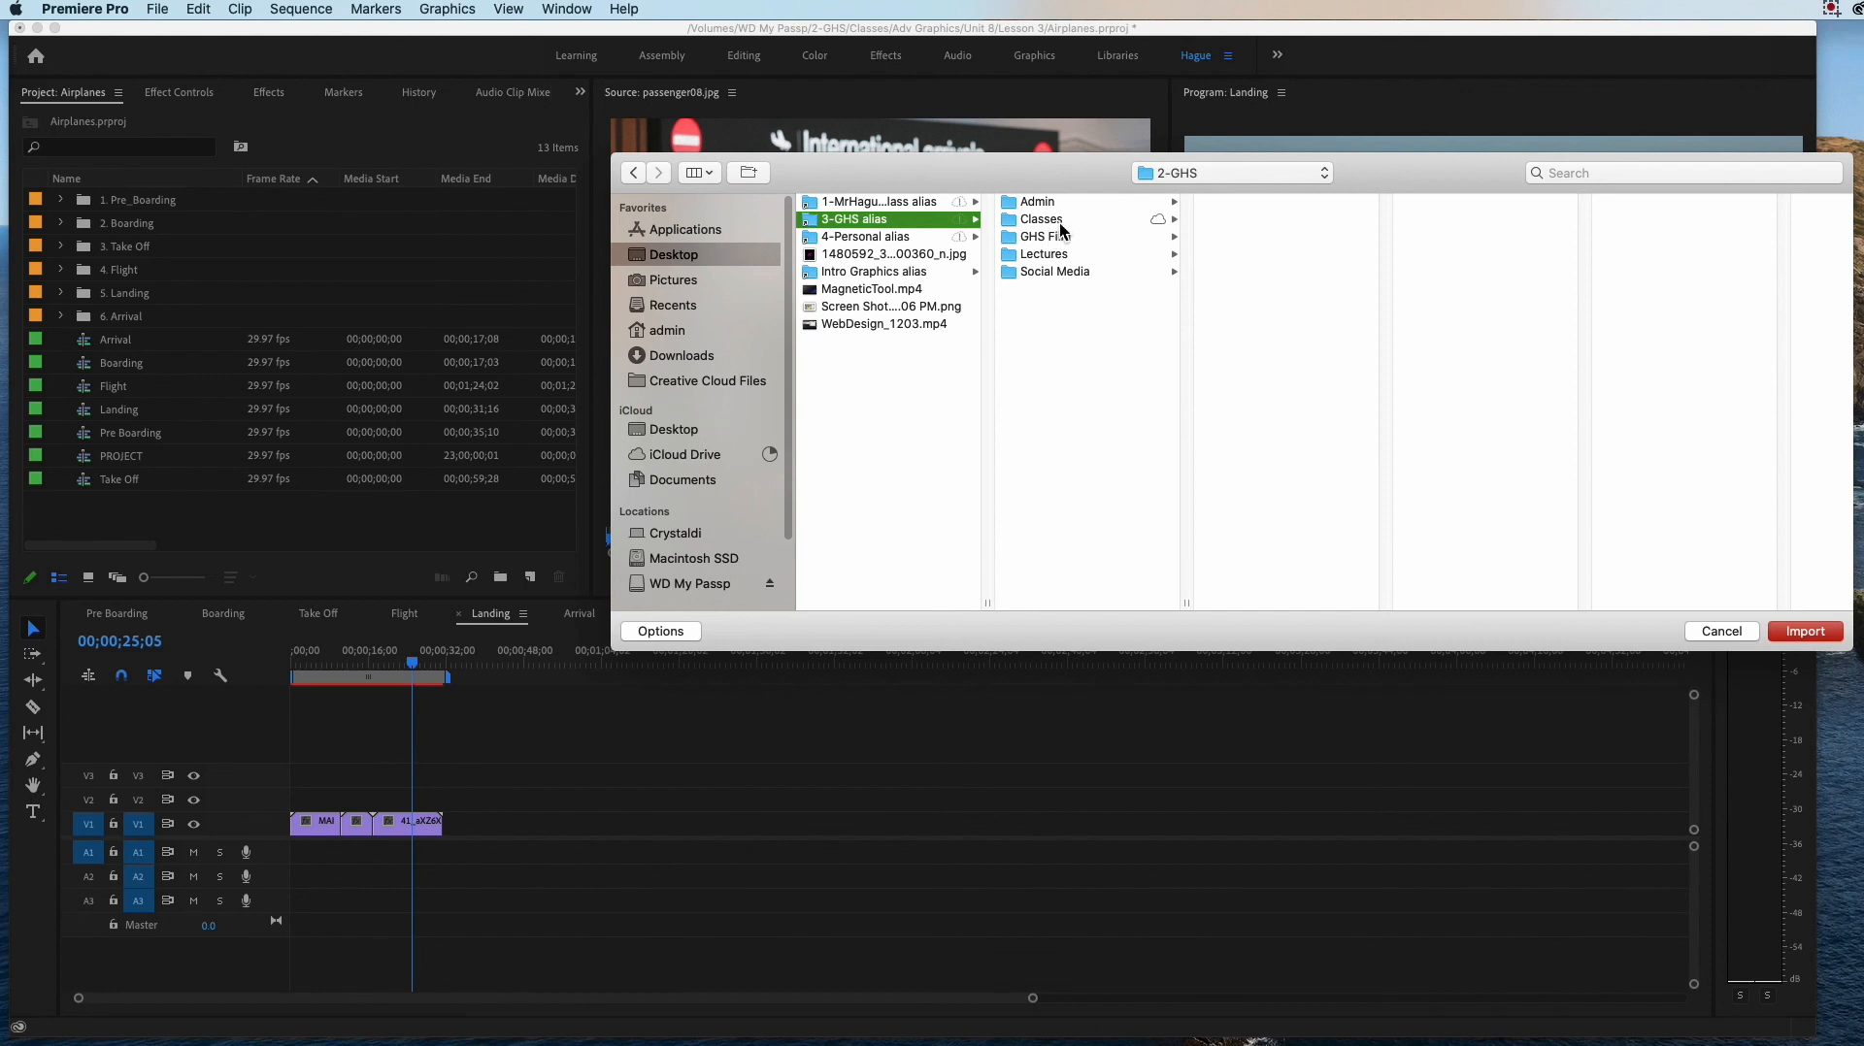
click(1056, 237)
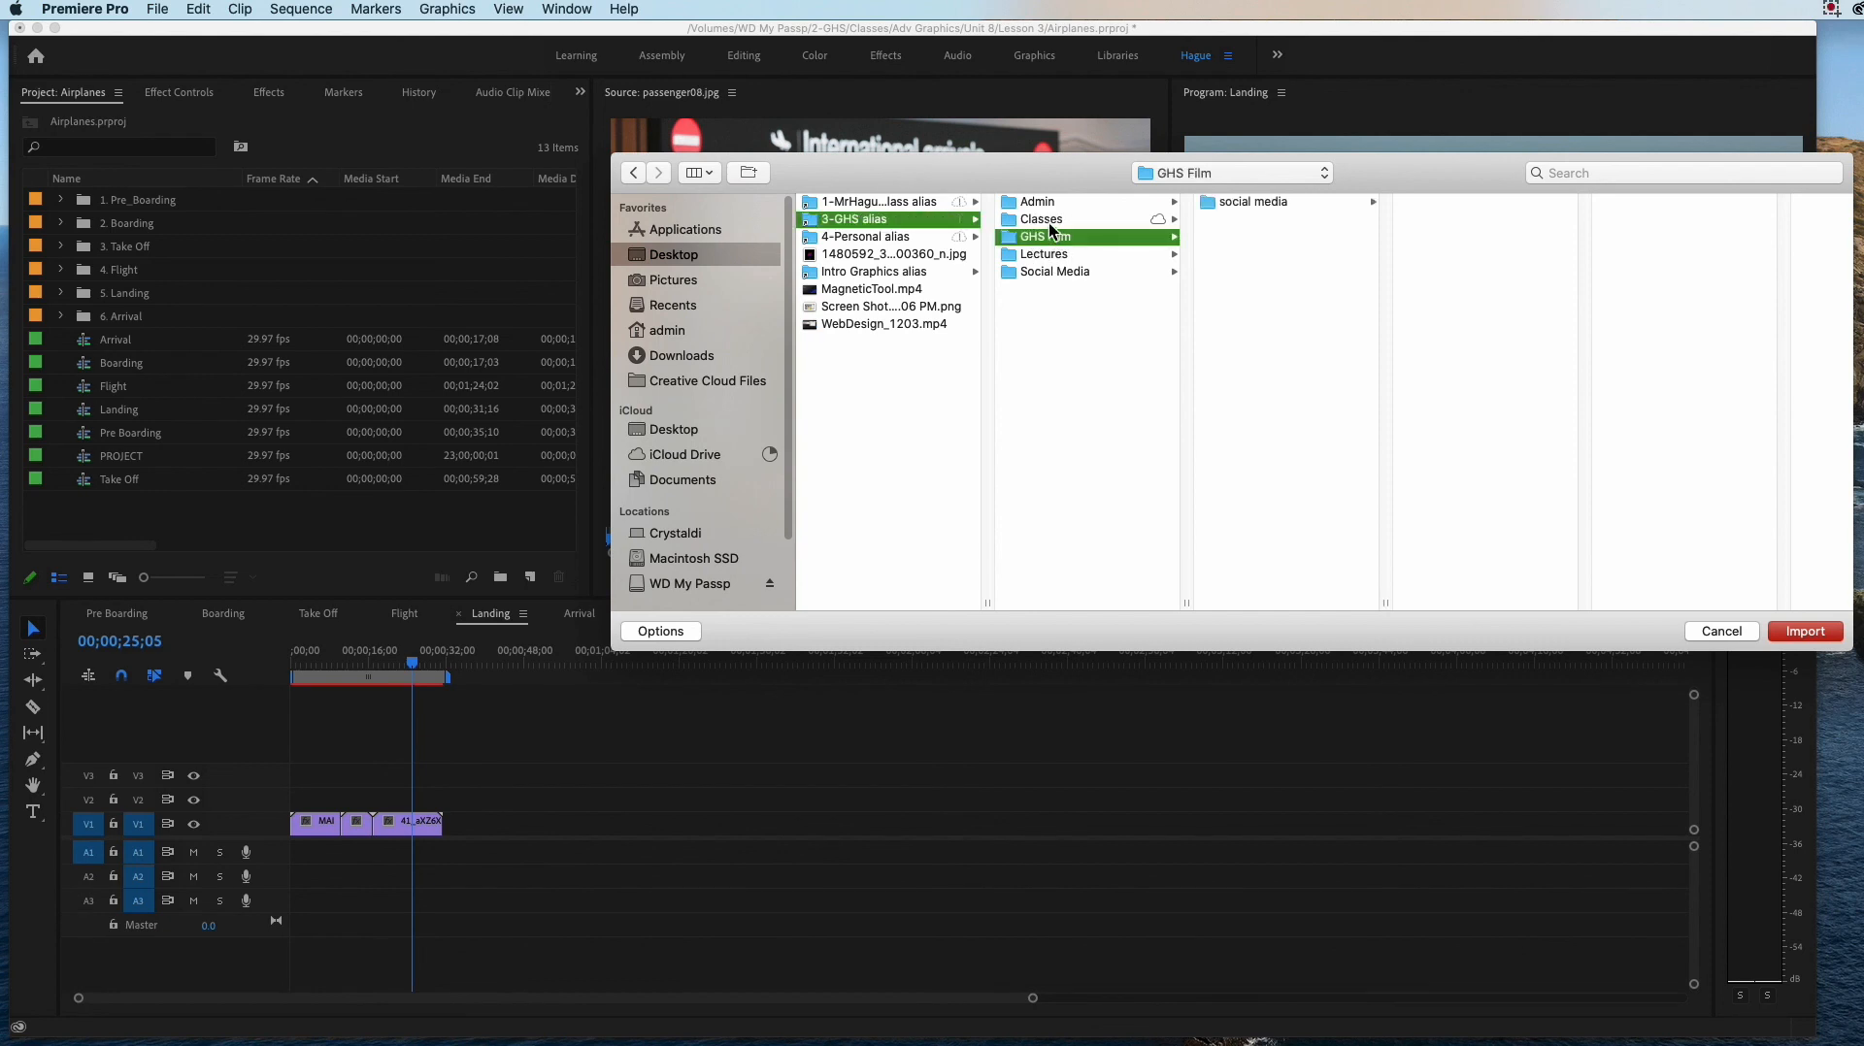
click(684, 353)
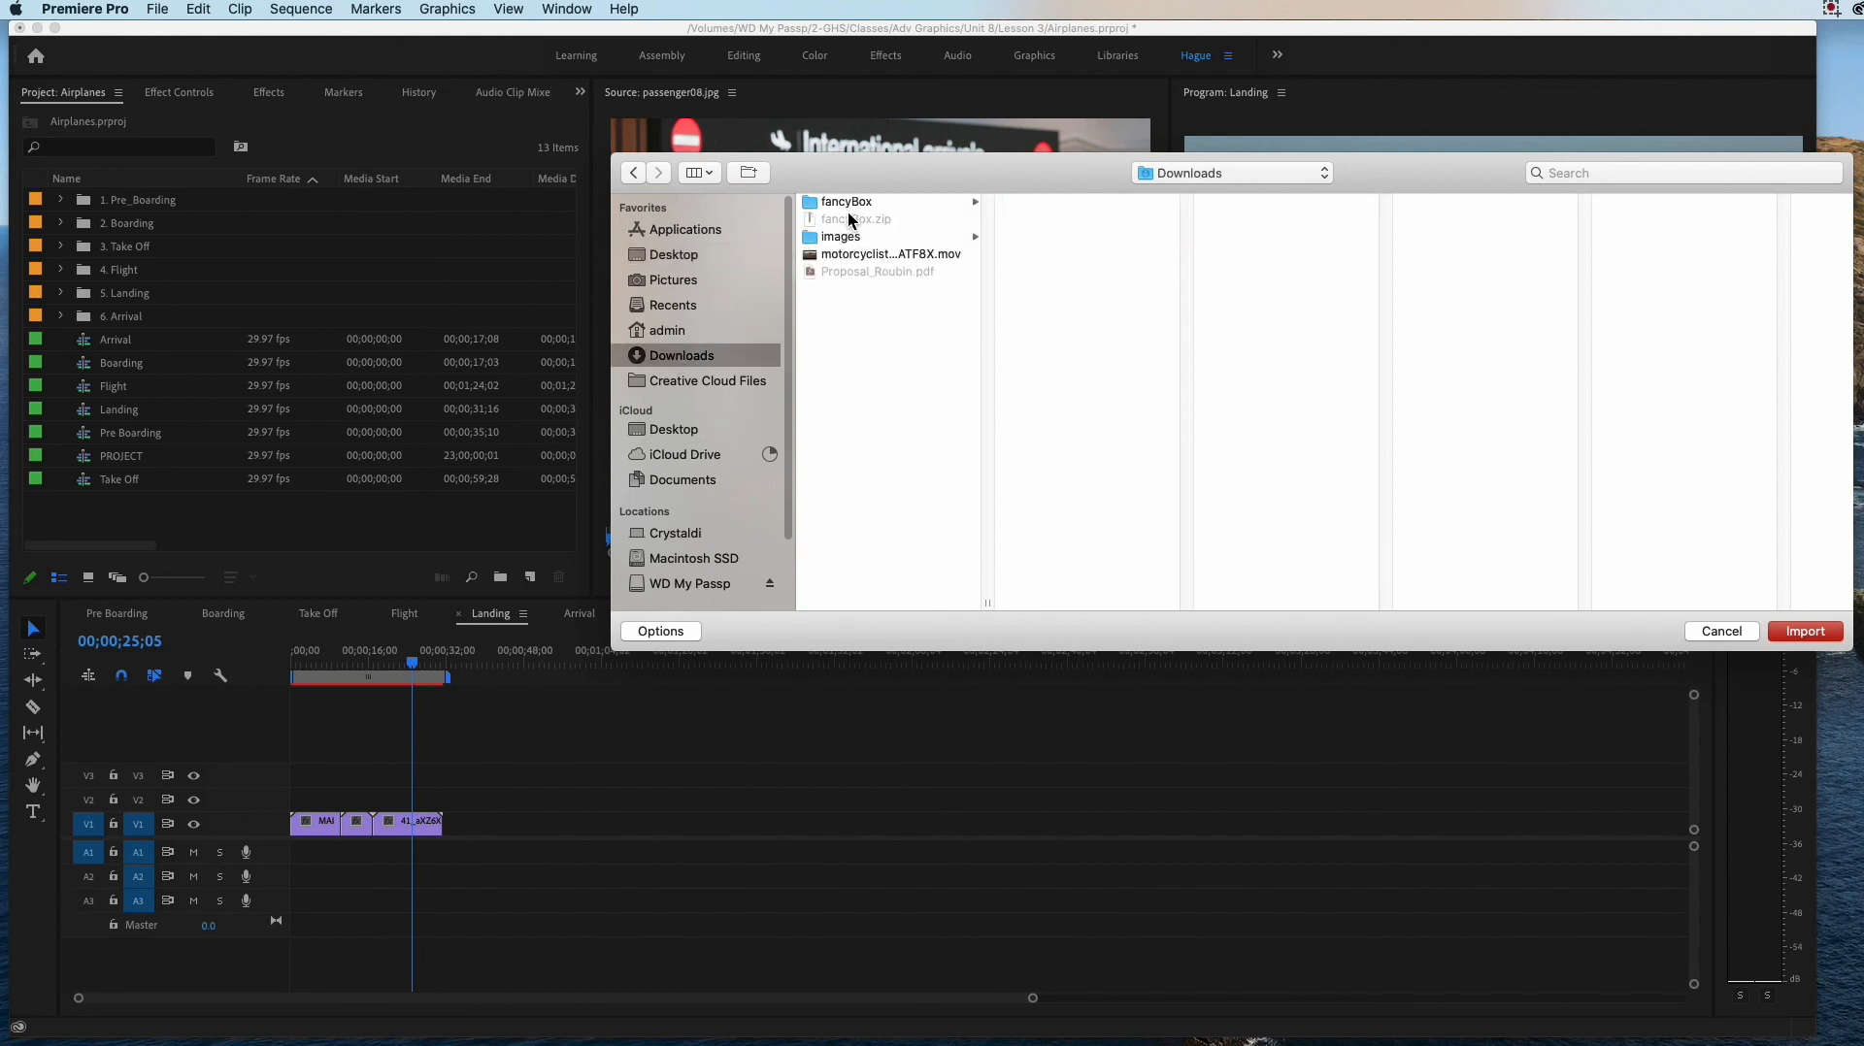
Step: Import Aeroport BCN 09 Photo JPEG25.mov from the New folder under Desktop, 3-GHS alias, Classes, Adv Graphics, airplane
click(673, 256)
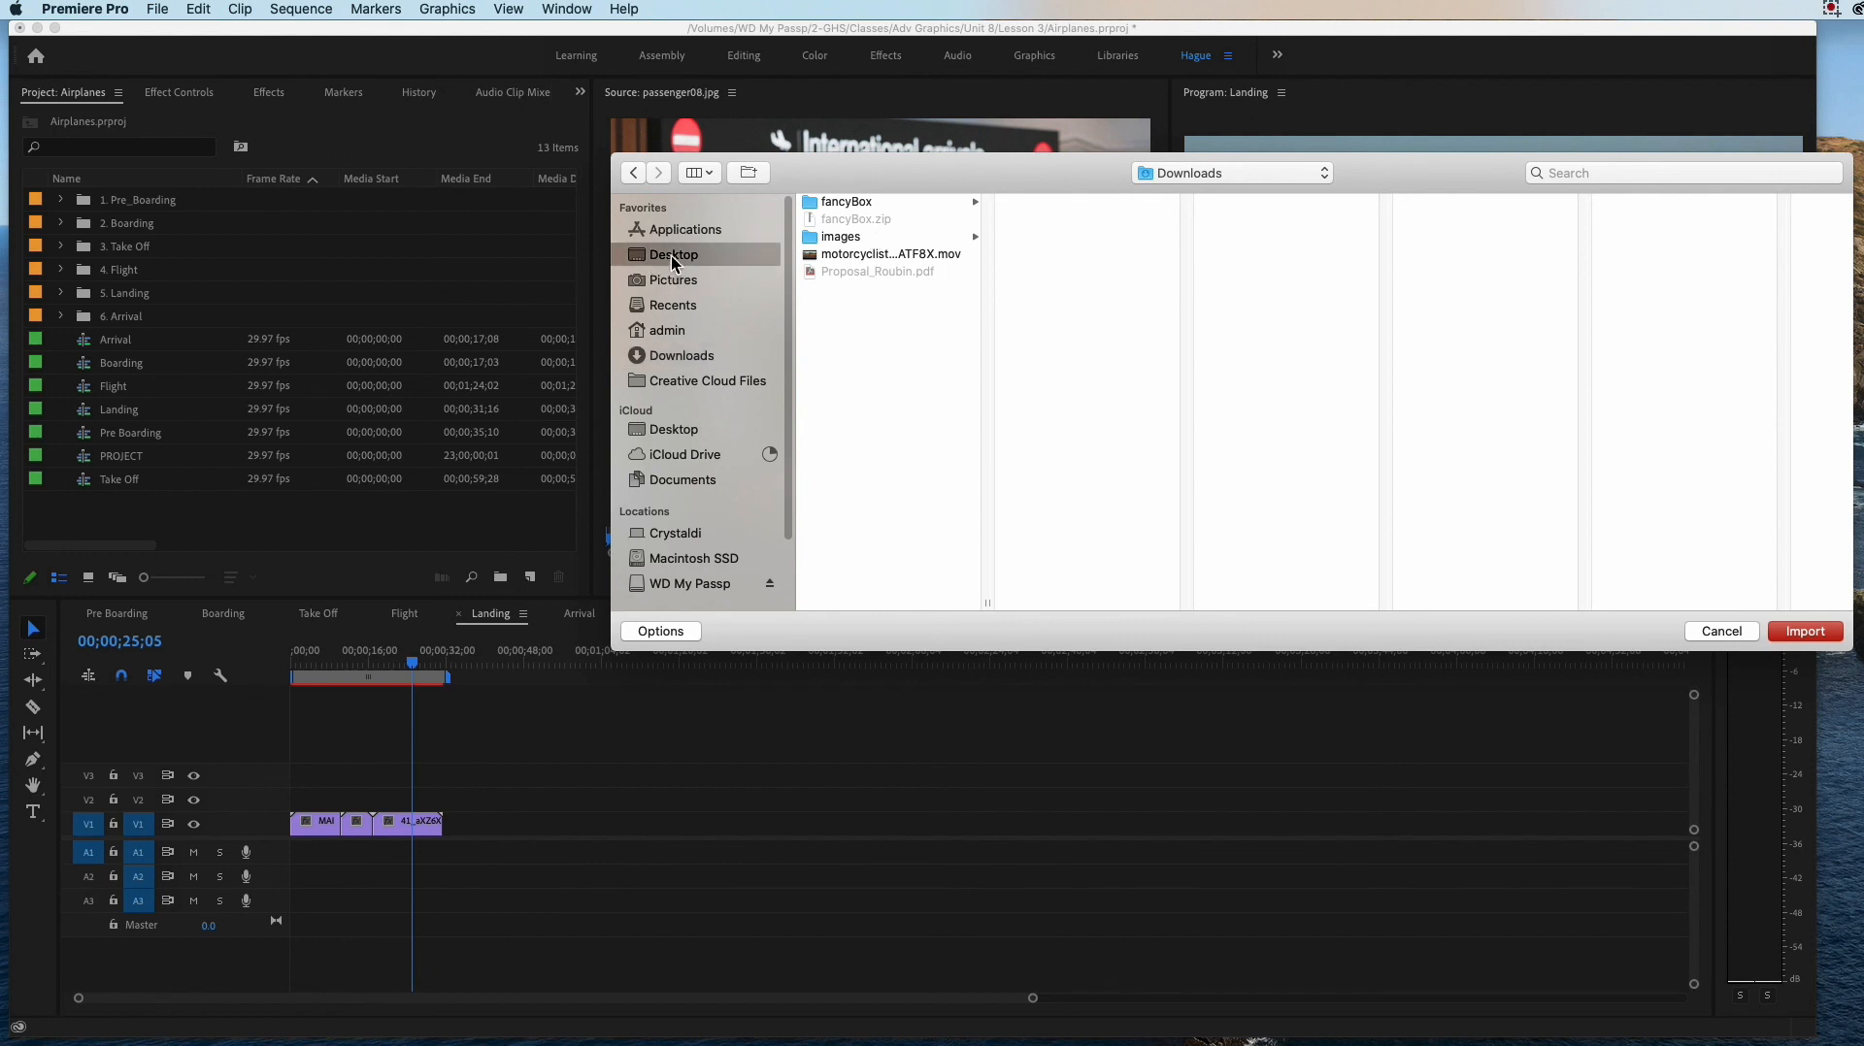
click(864, 219)
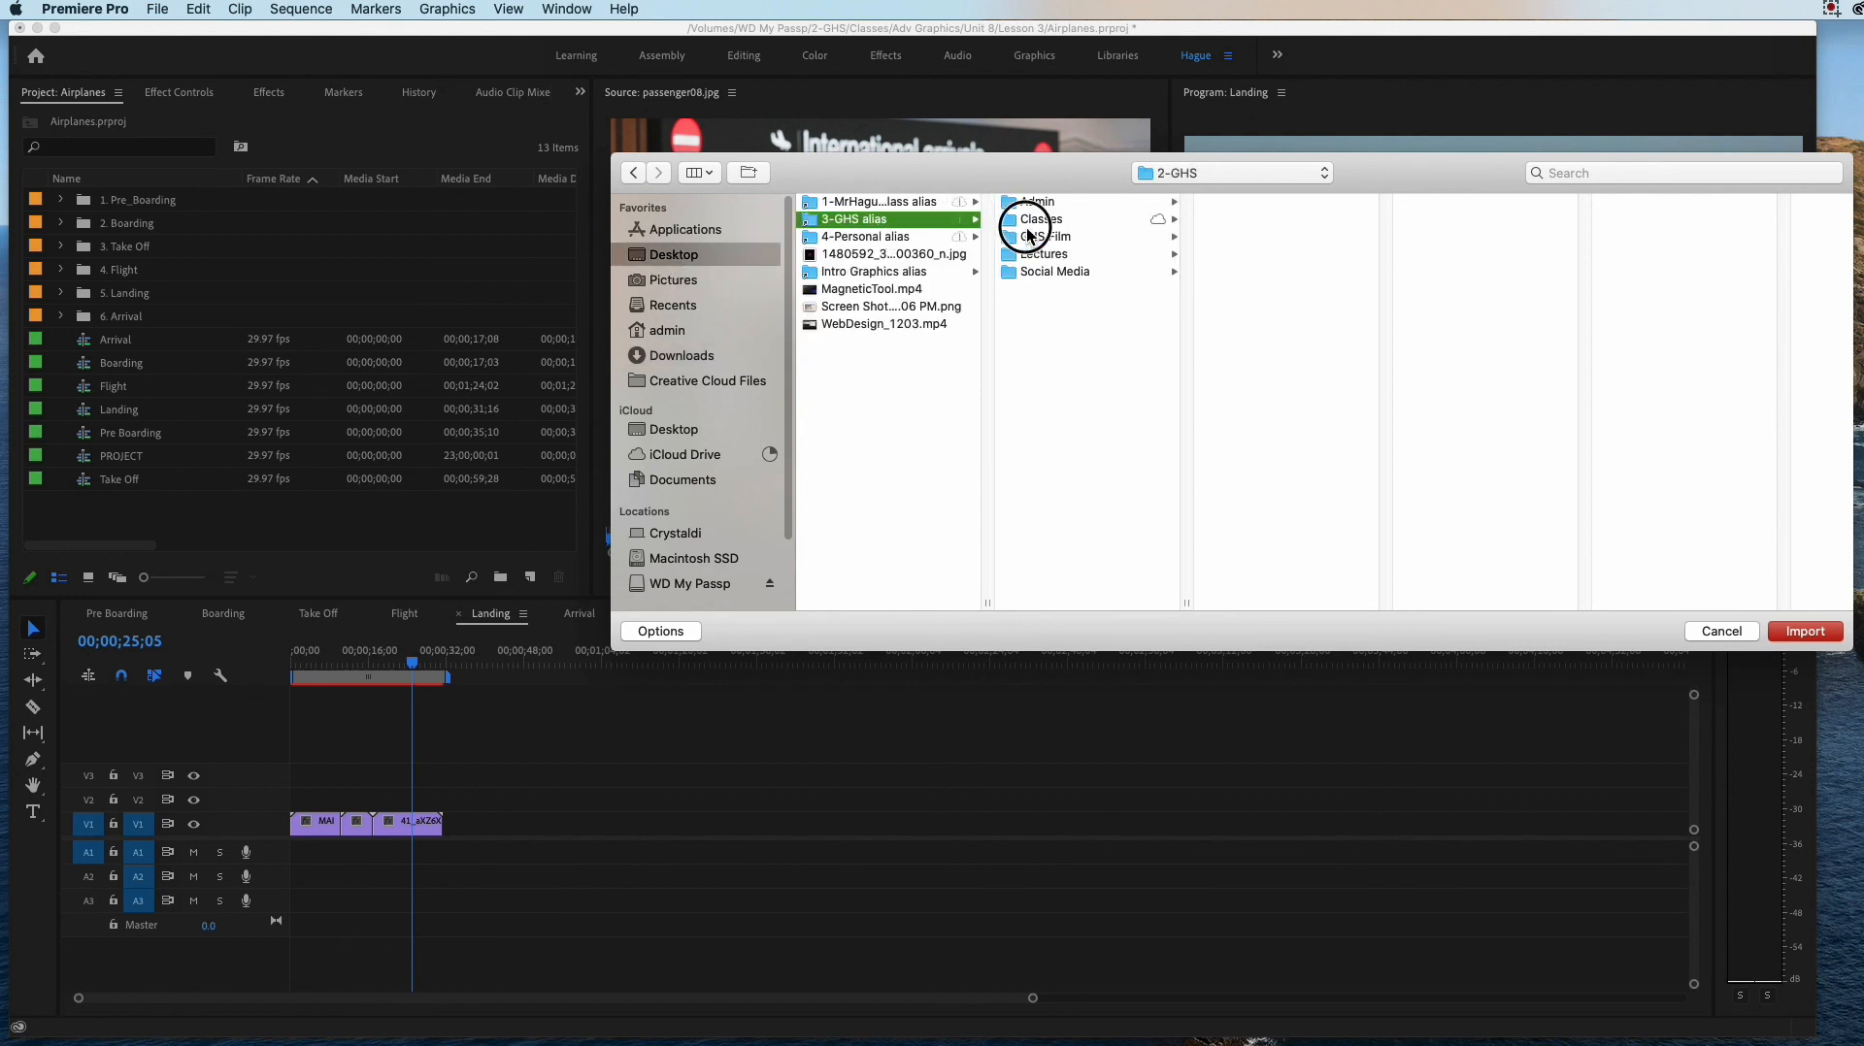
key(shift+Down)
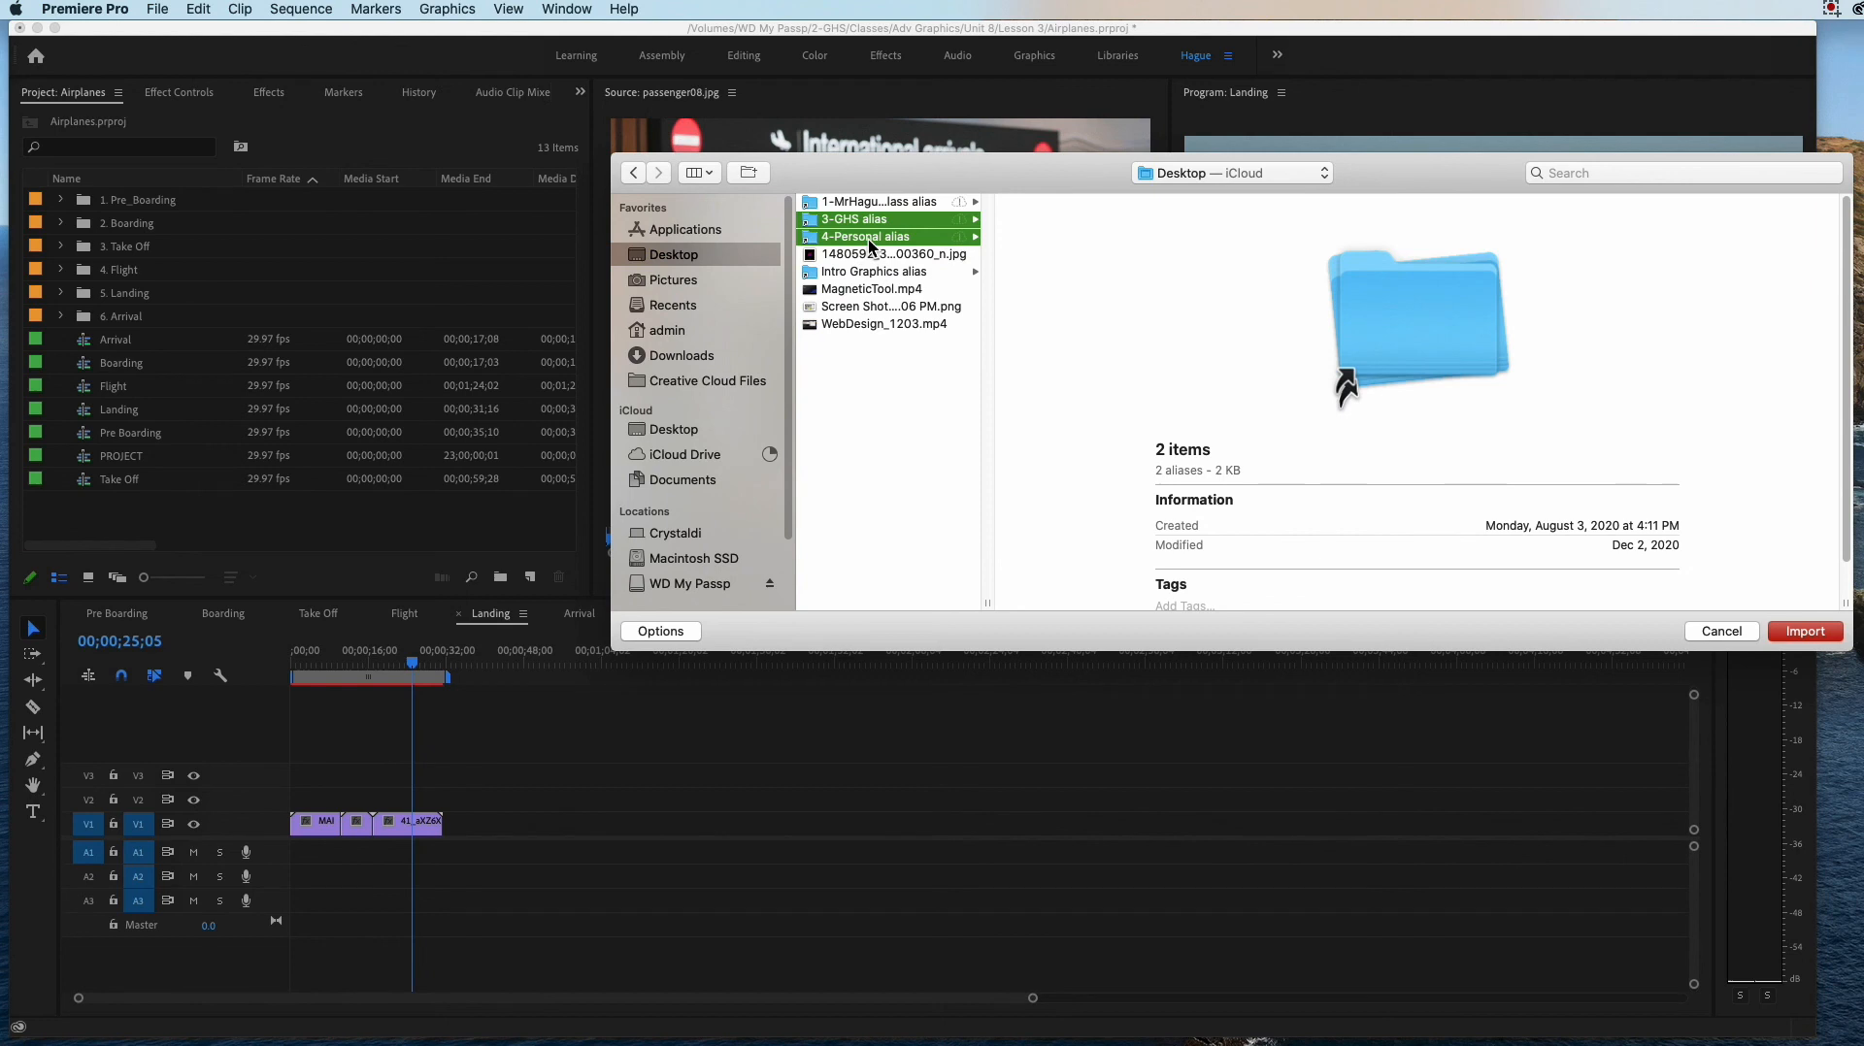
click(881, 290)
click(862, 223)
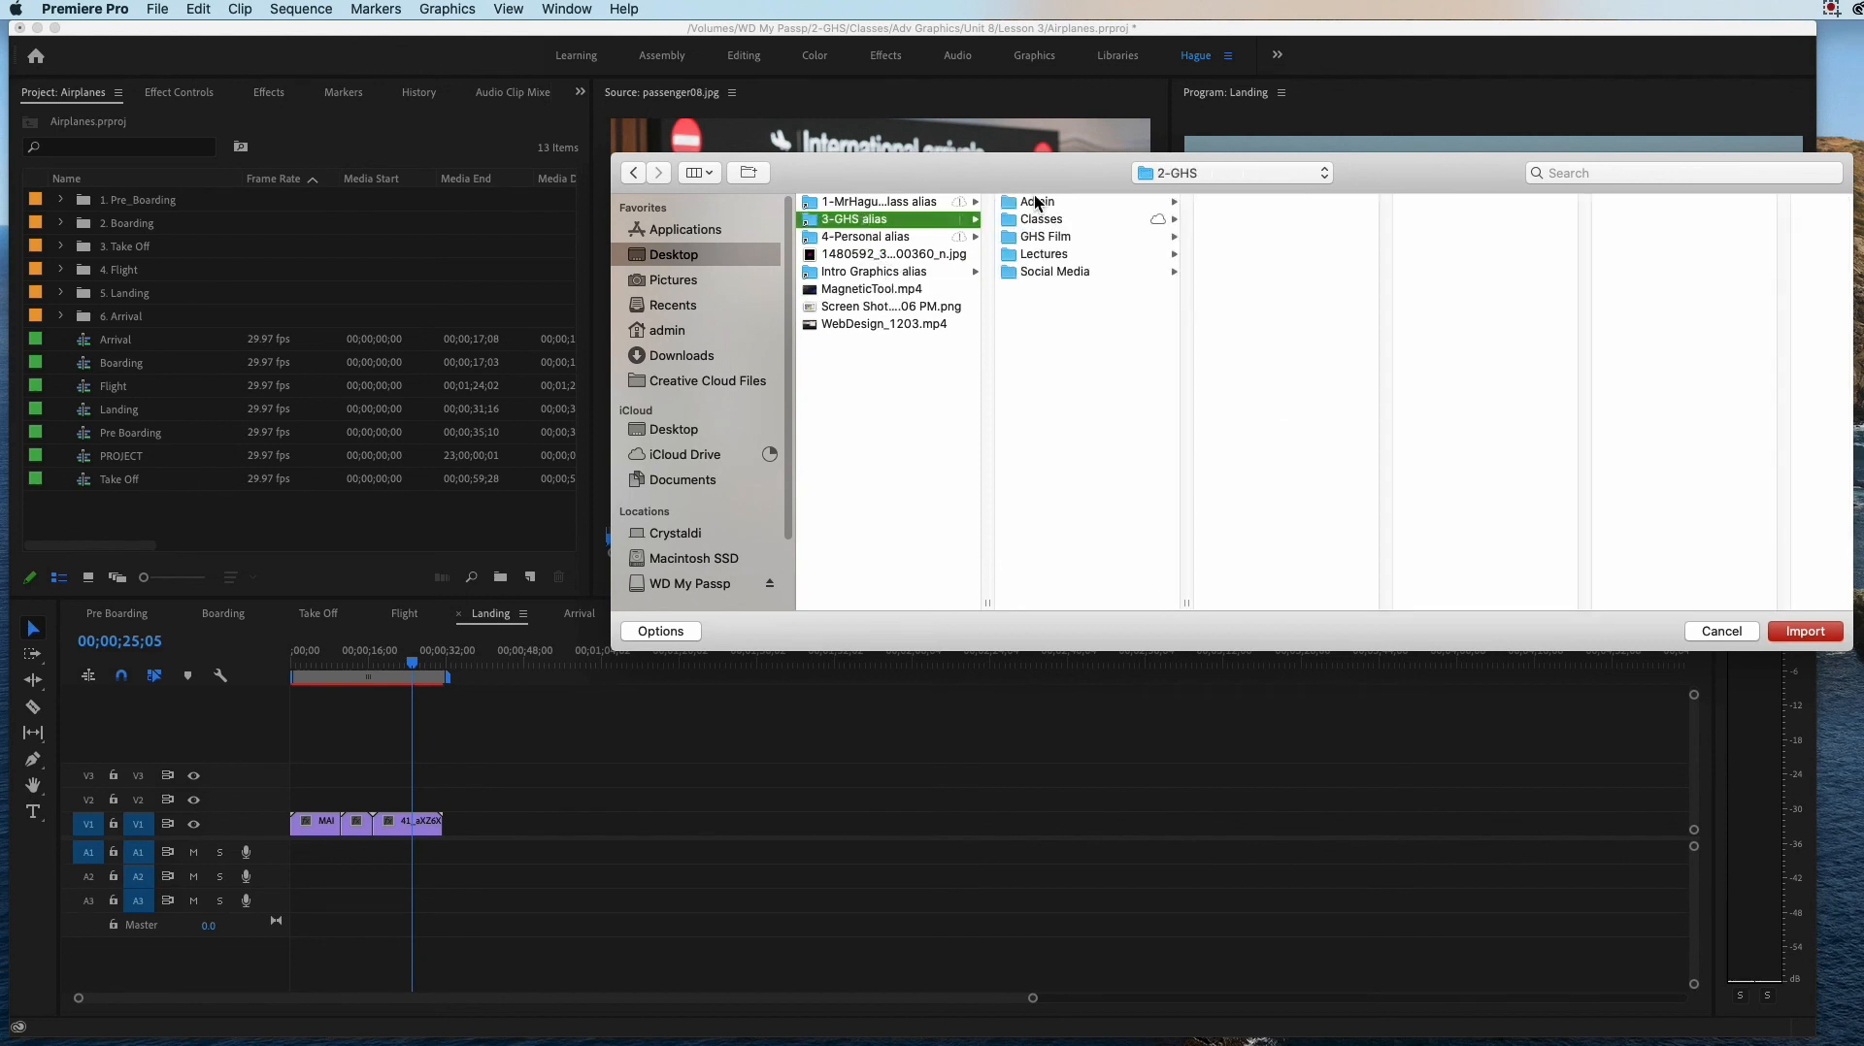
click(1049, 222)
click(1279, 203)
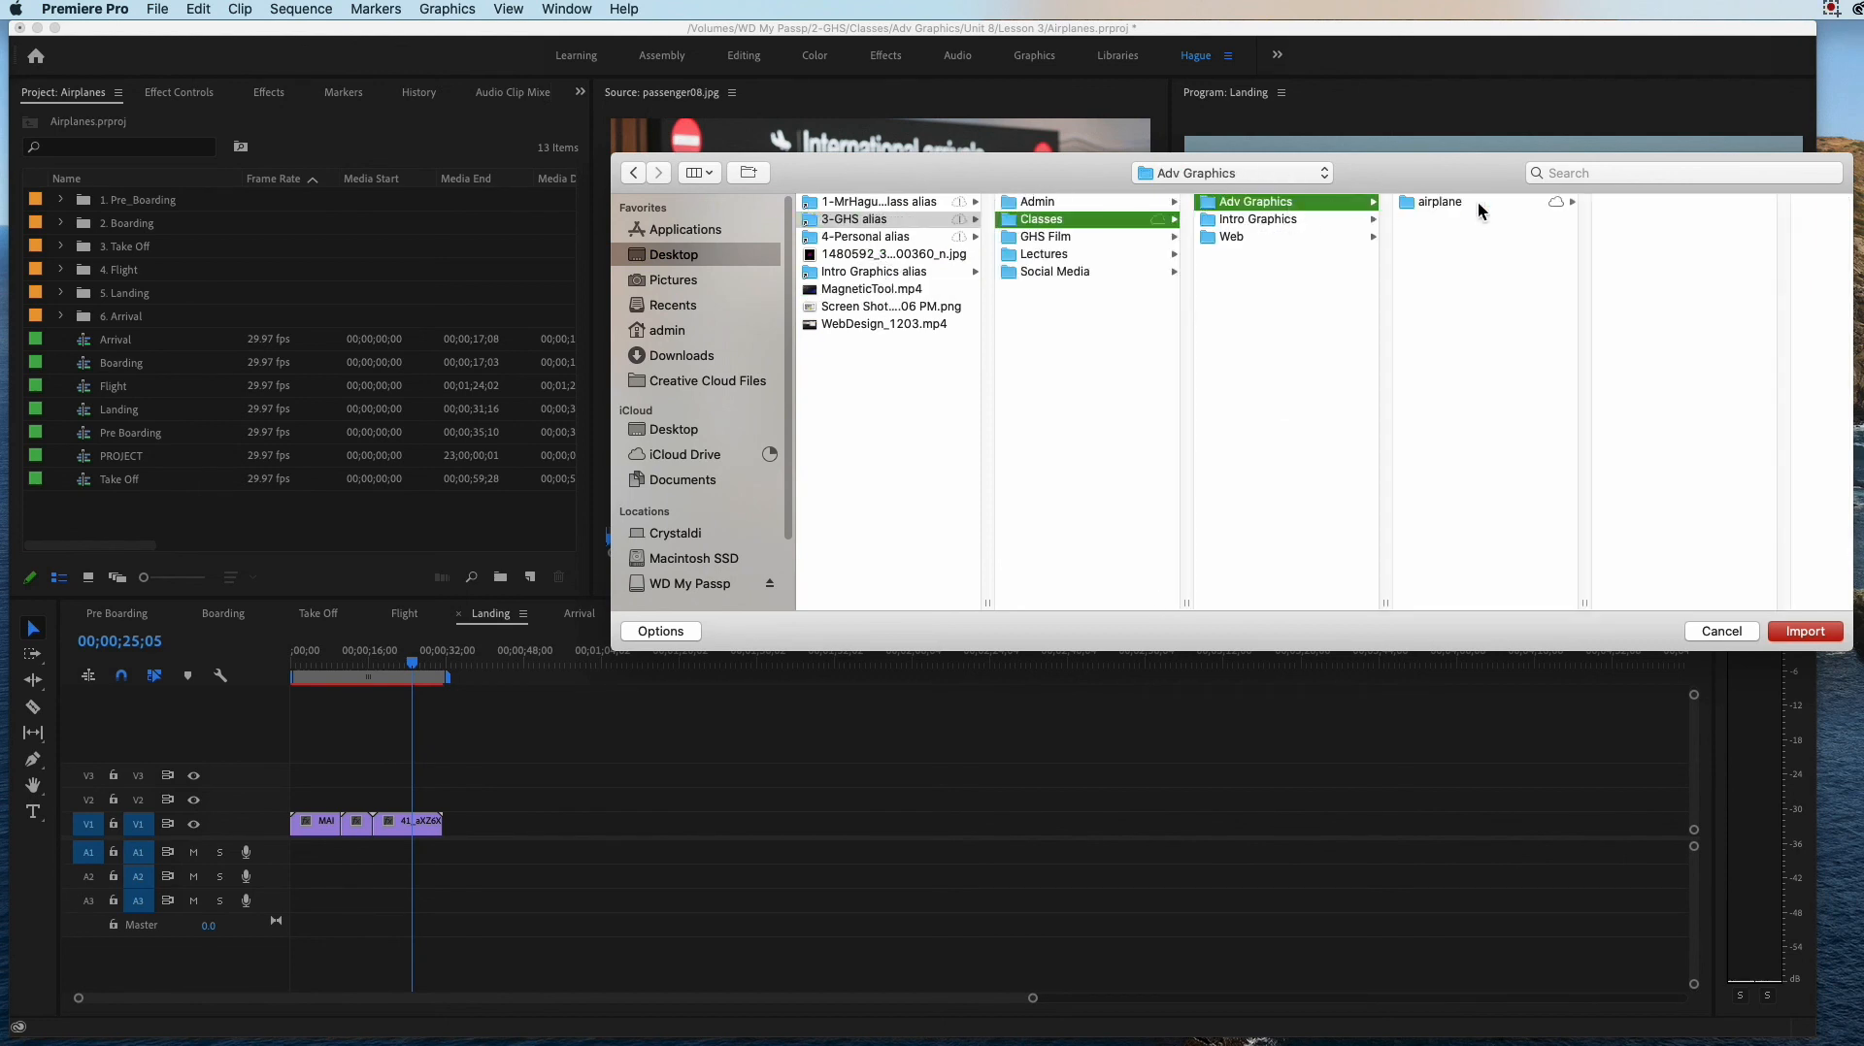
click(1451, 202)
click(1628, 309)
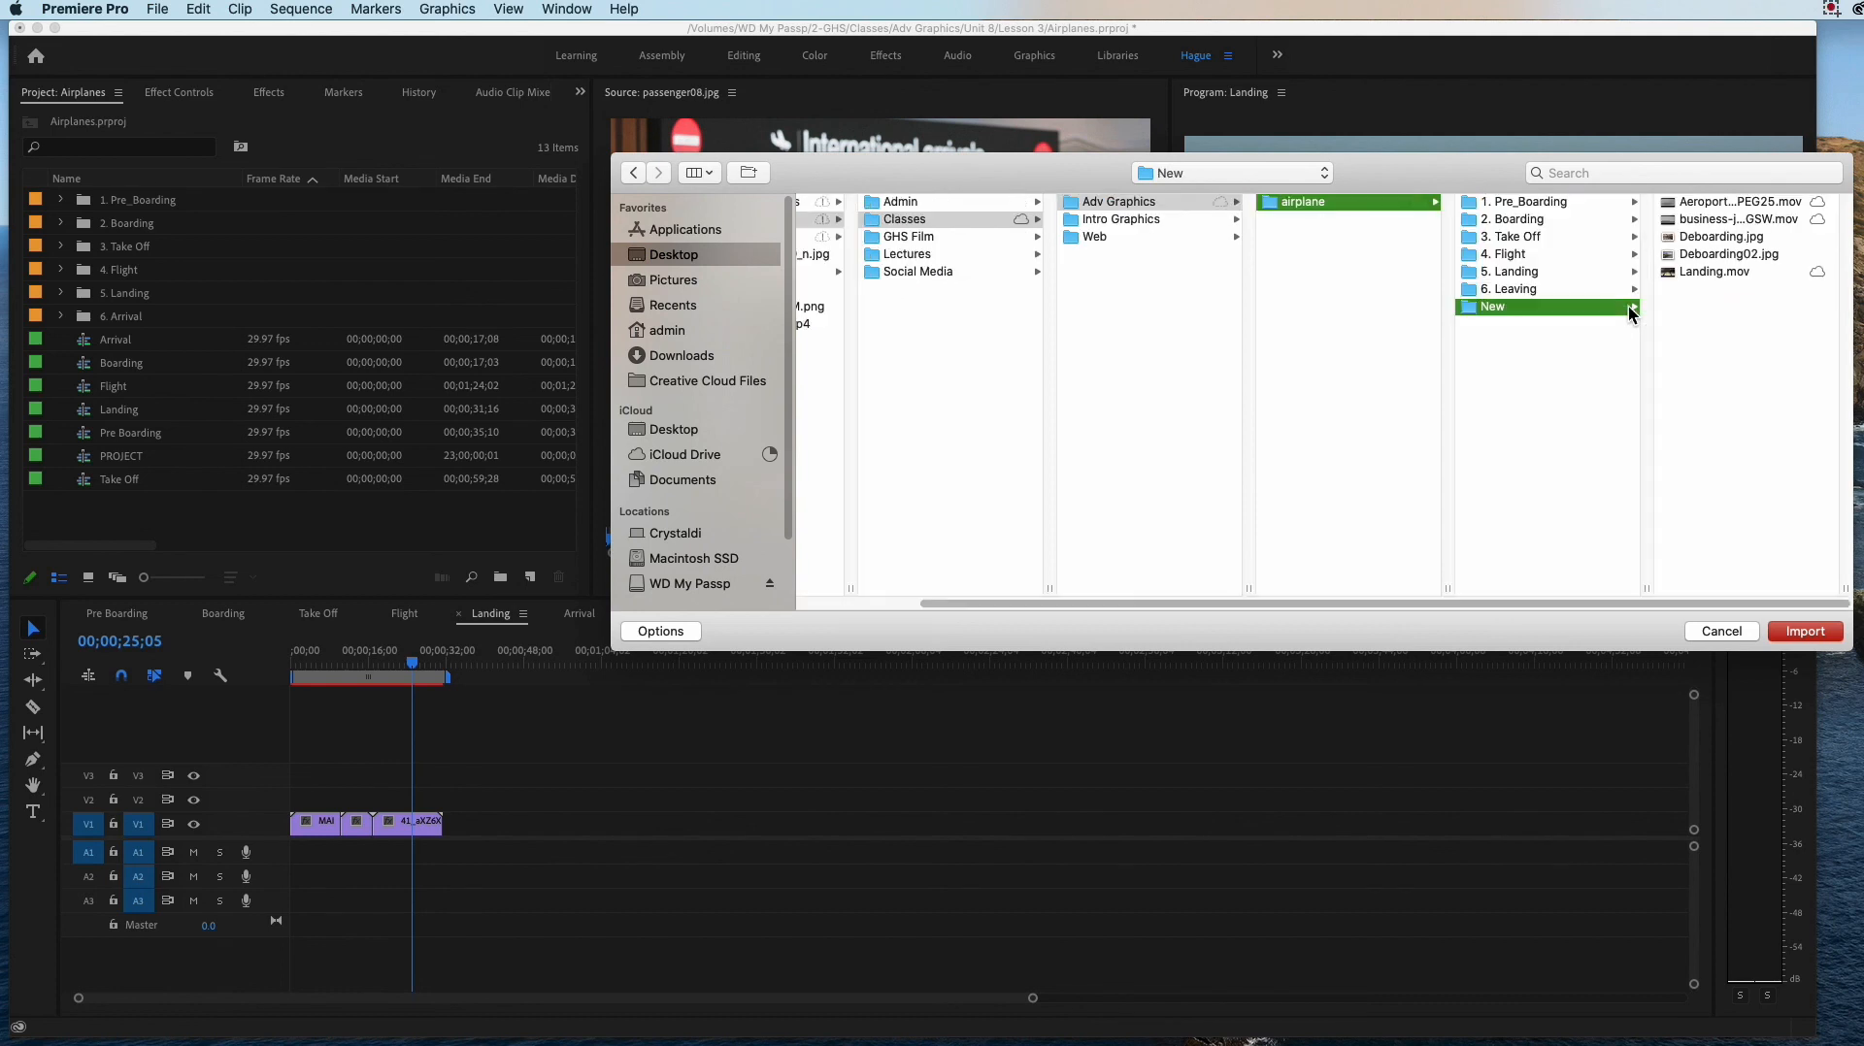
click(1693, 206)
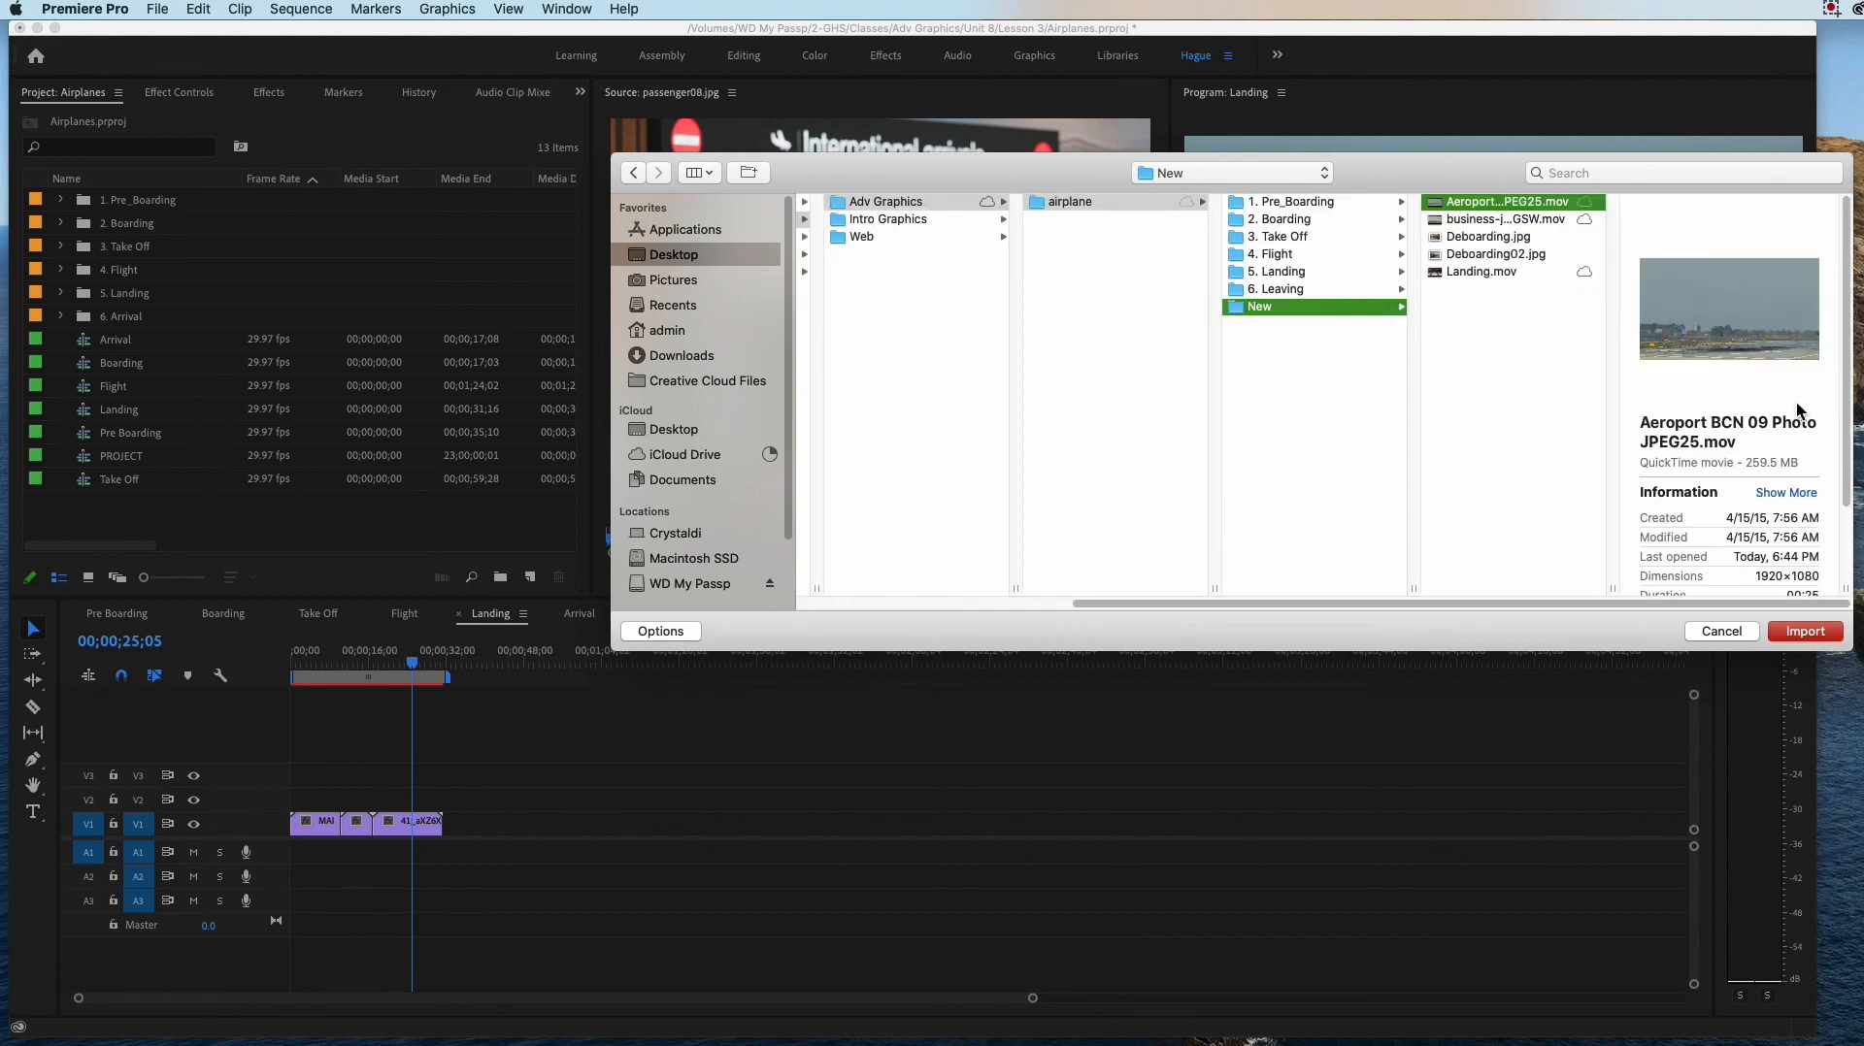
click(1803, 631)
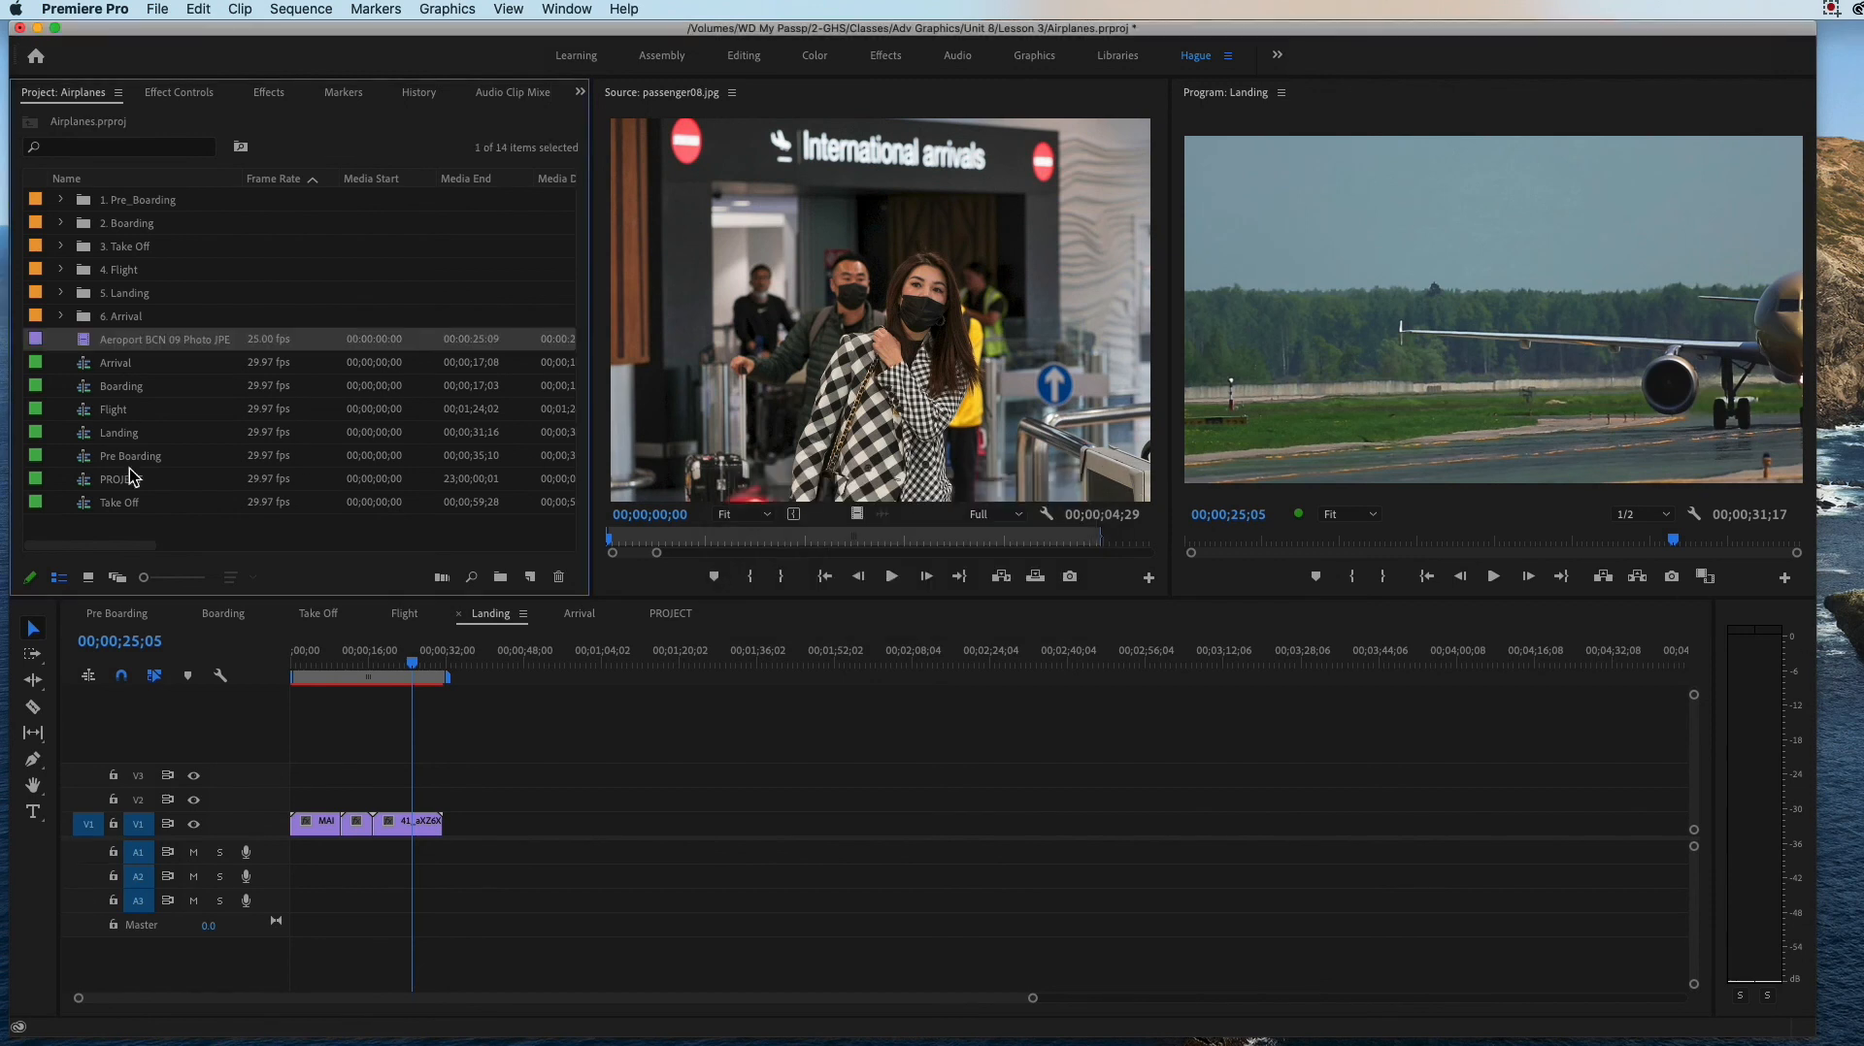
Step: Move the imported Aeroport BCN 09 Photo clip into the 5. Landing bin and expand the bin
click(119, 350)
drag(118, 346, 118, 296)
click(60, 293)
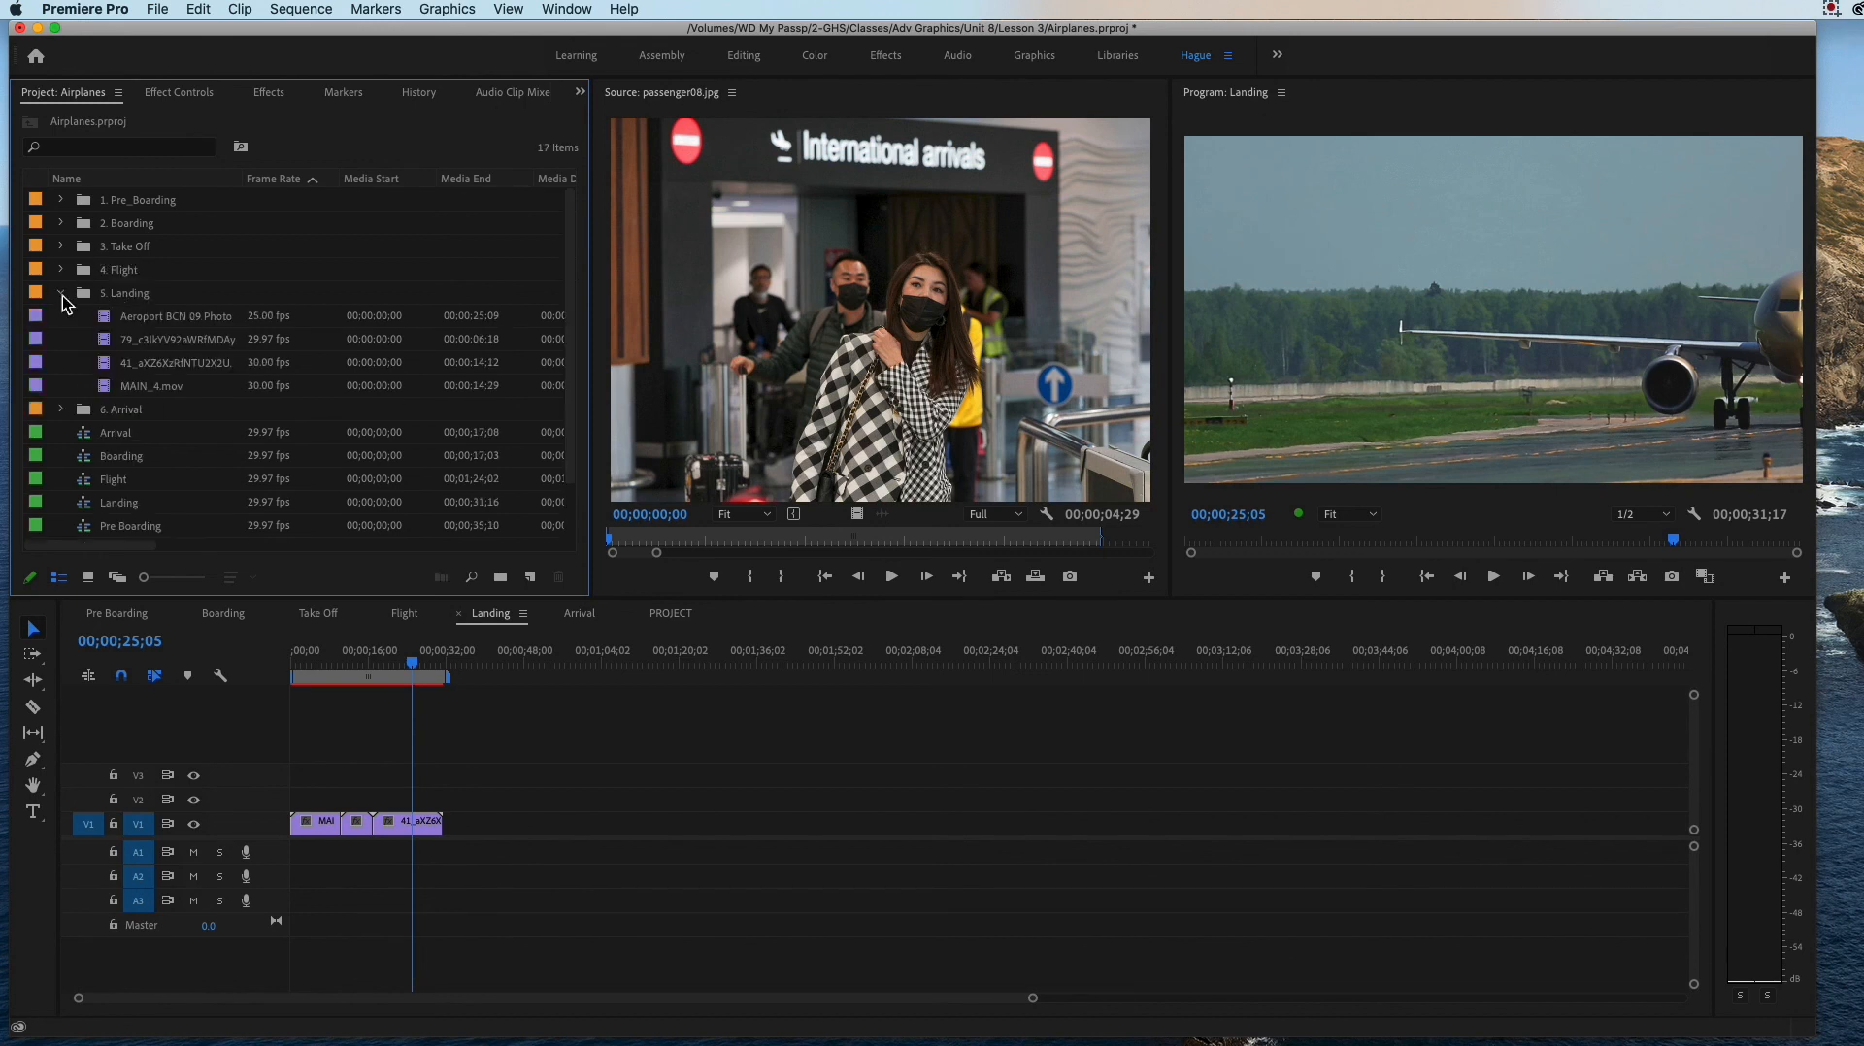
Step: Switch to Finder and preview business-jet-plane-landing-QAR4GSW.mov from the New folder
key(super+Tab)
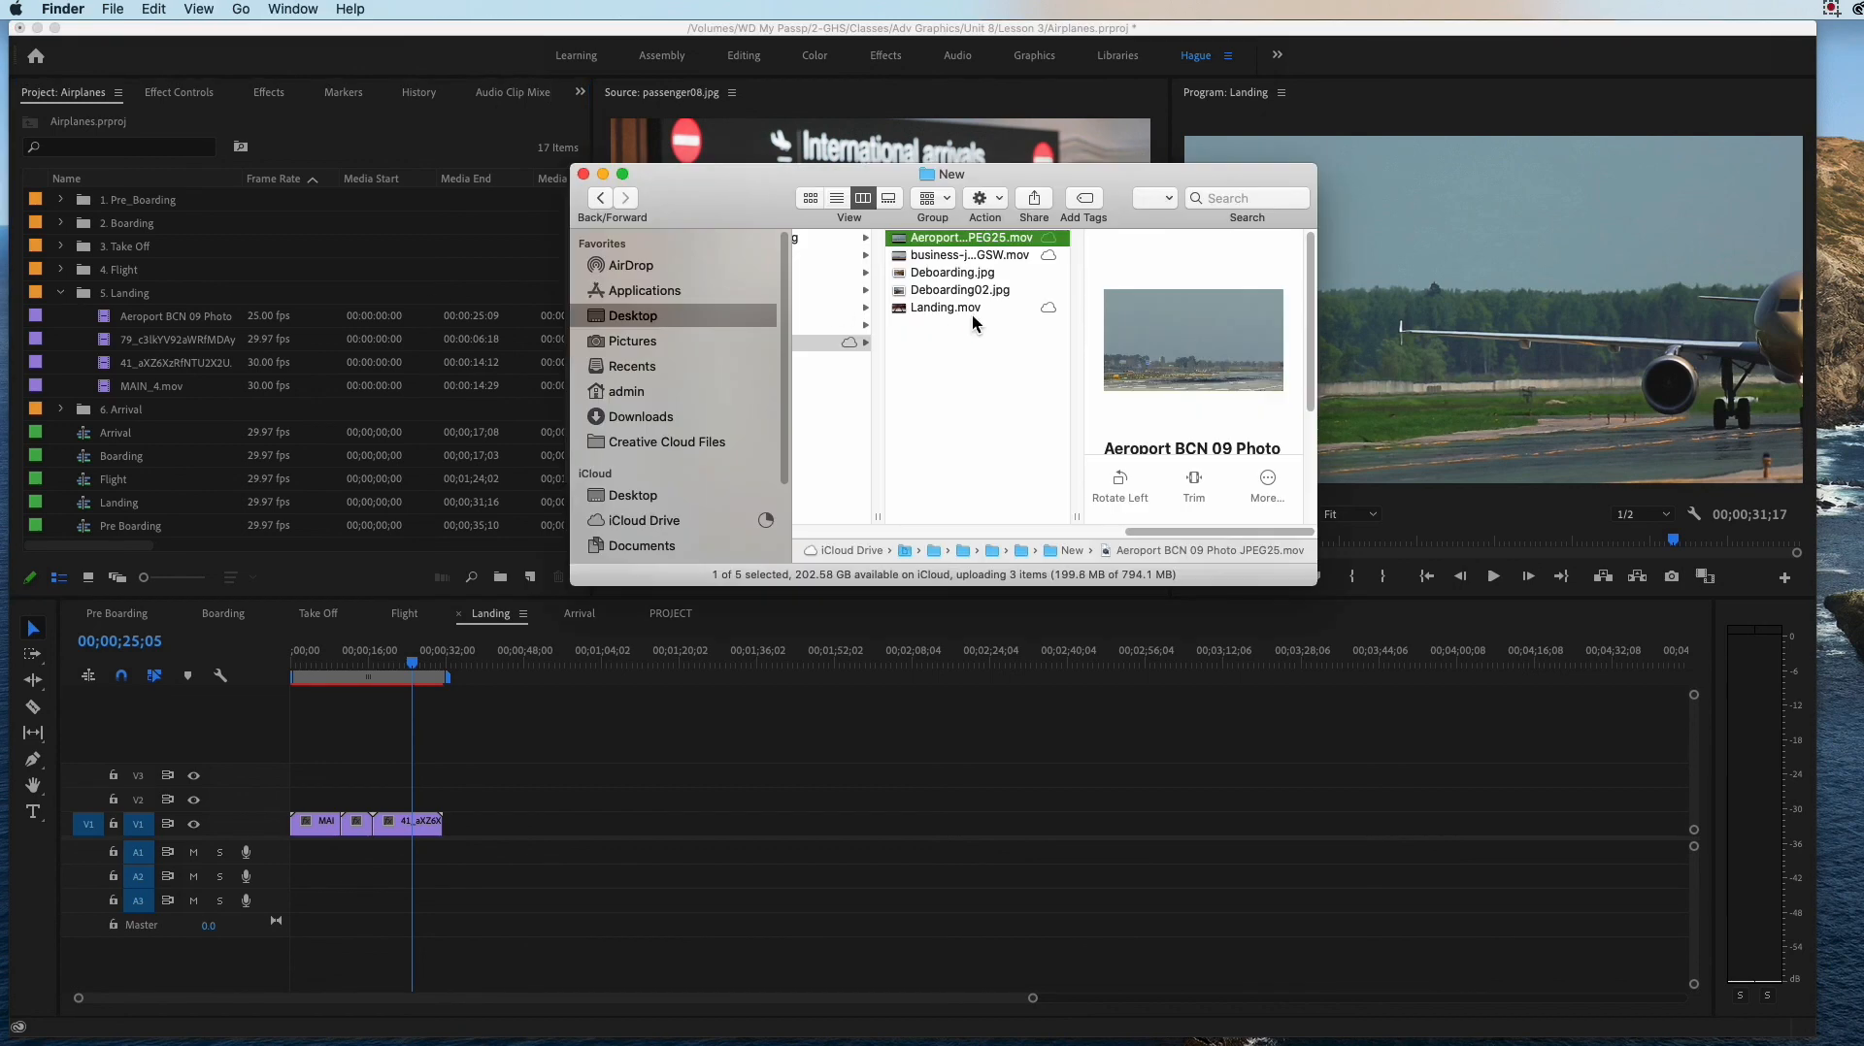
click(955, 259)
key(space)
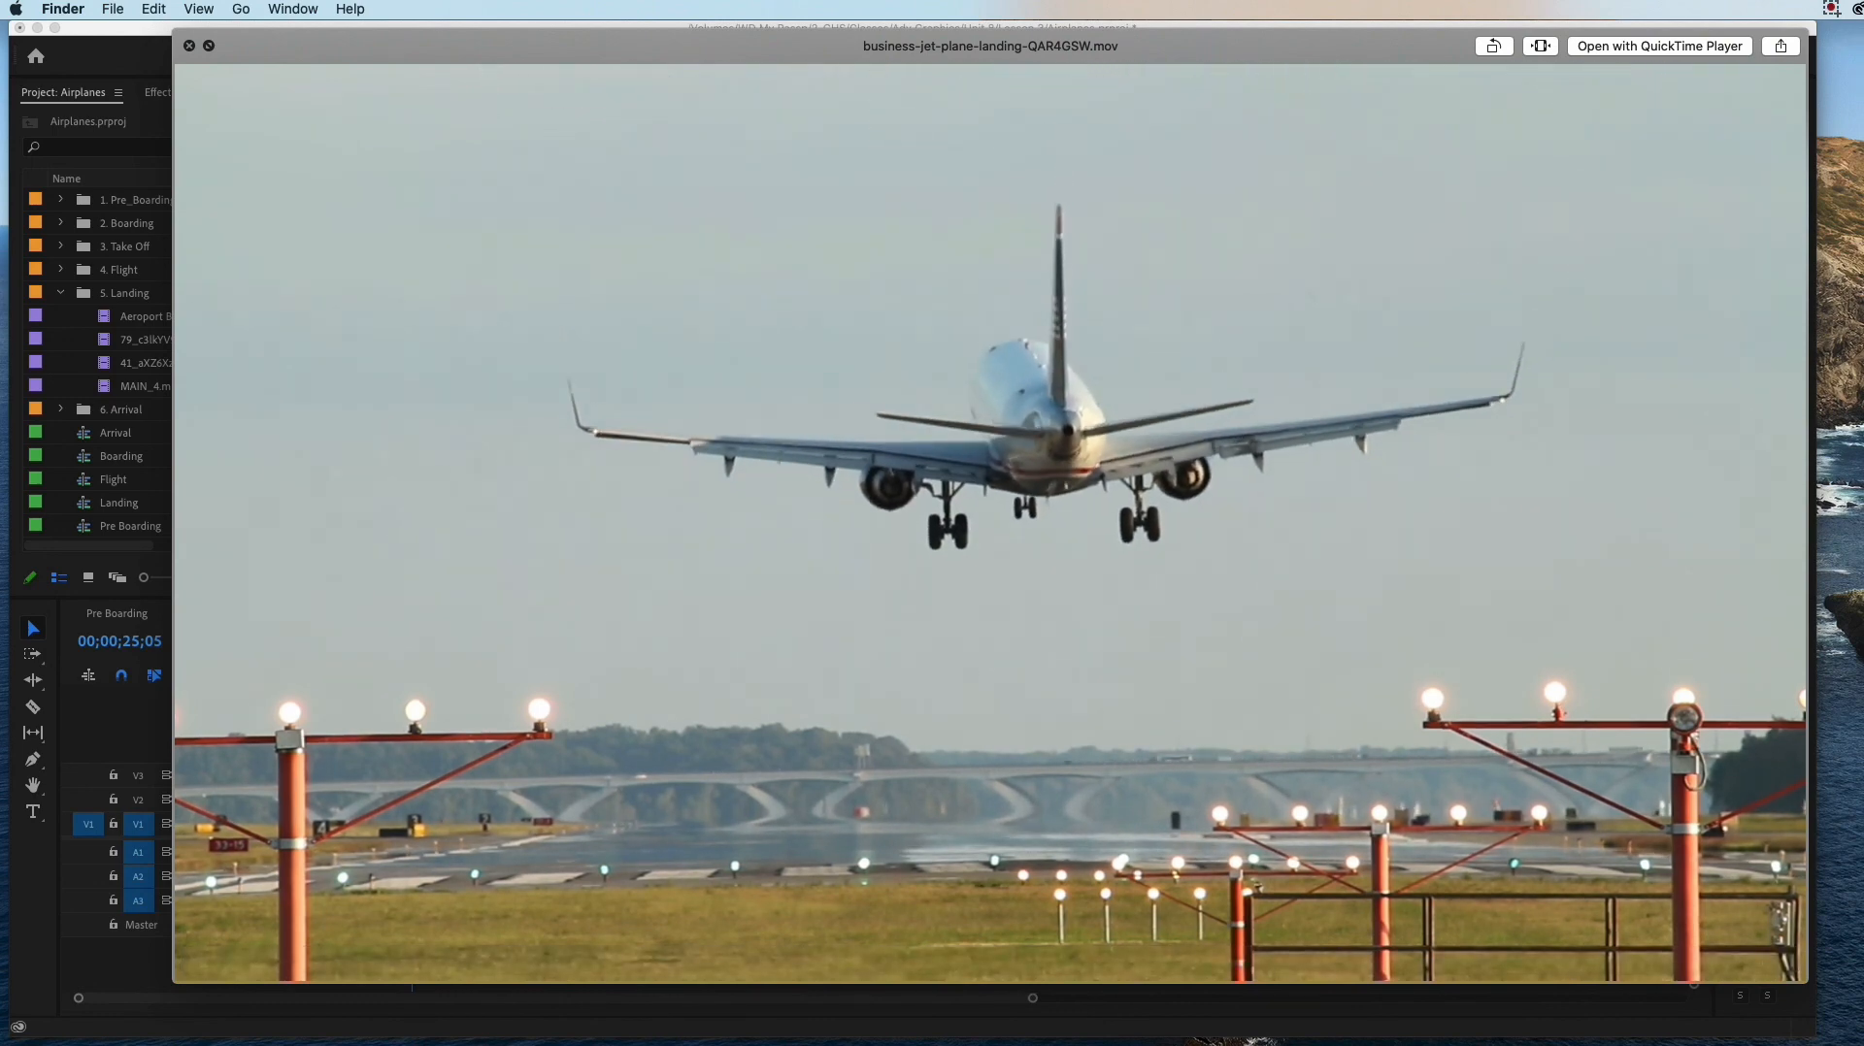
Step: Close the file preview and import business-jet-plane-landing-QAR4GSW.mov from the New folder into the 5. Landing bin
key(space)
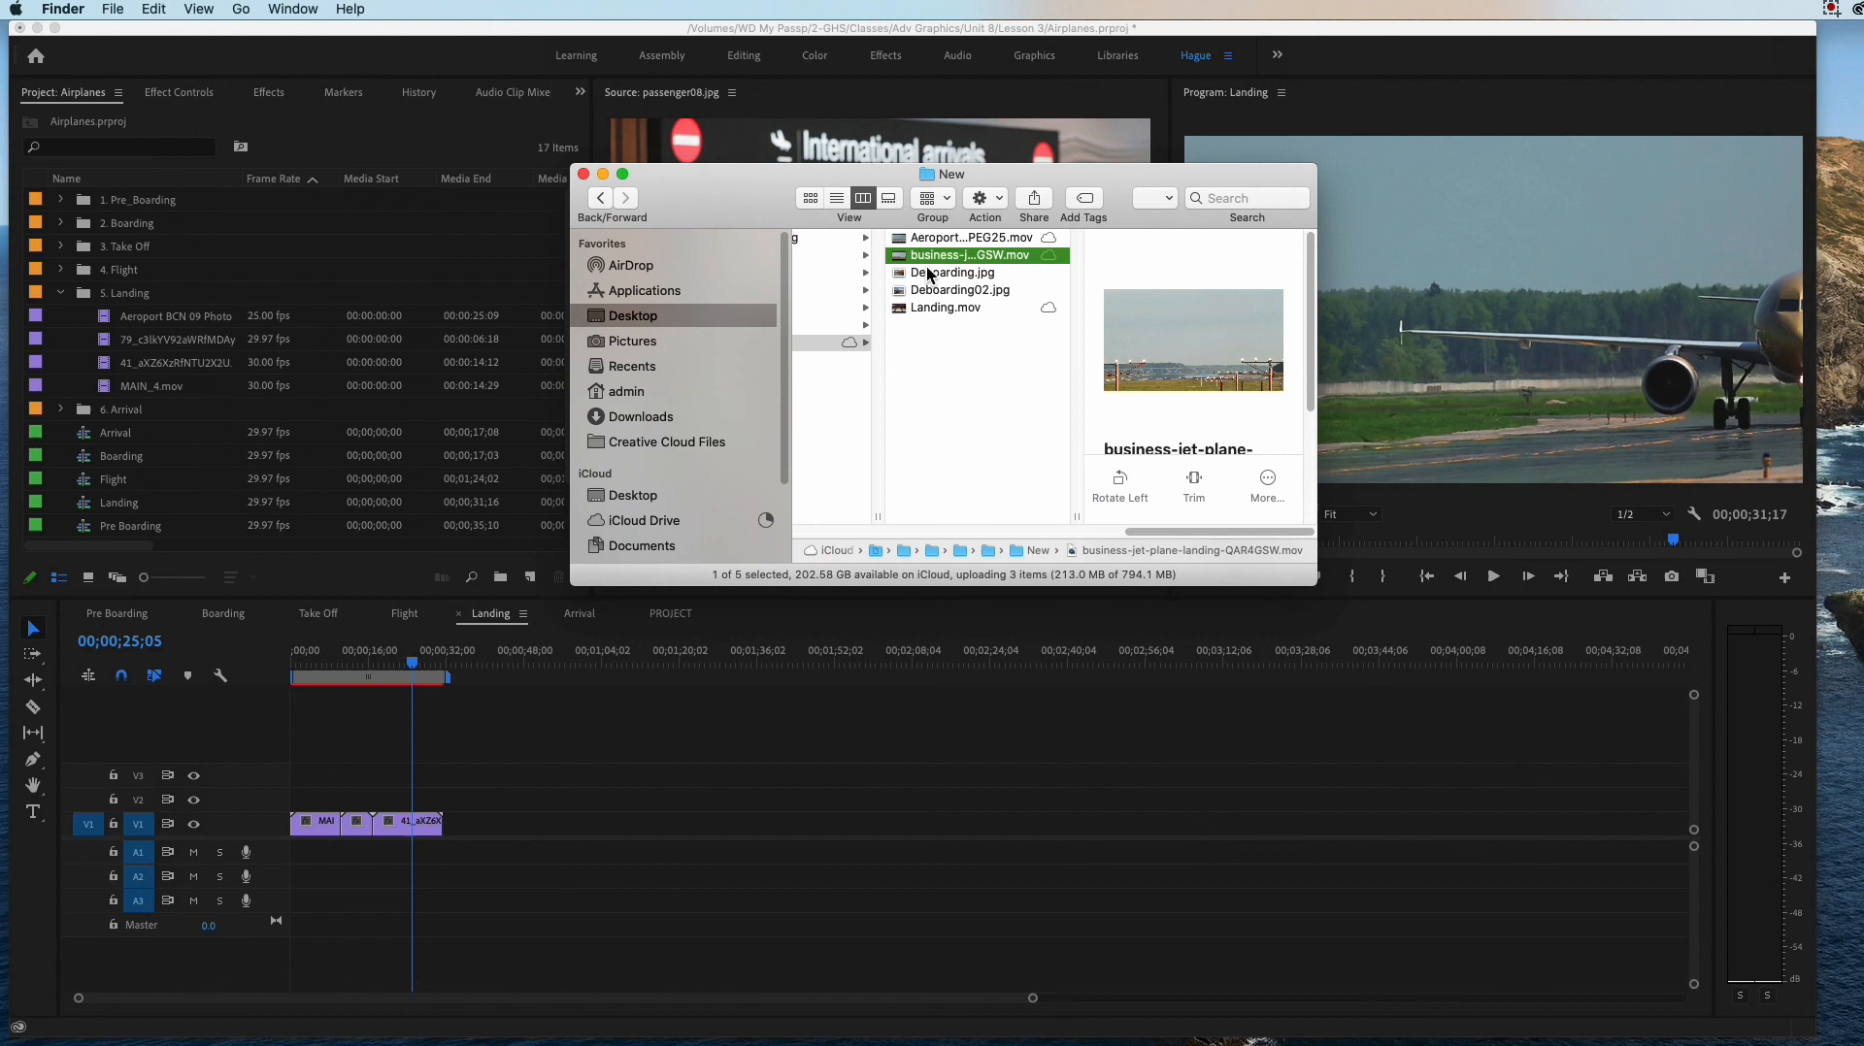
drag(930, 254, 152, 312)
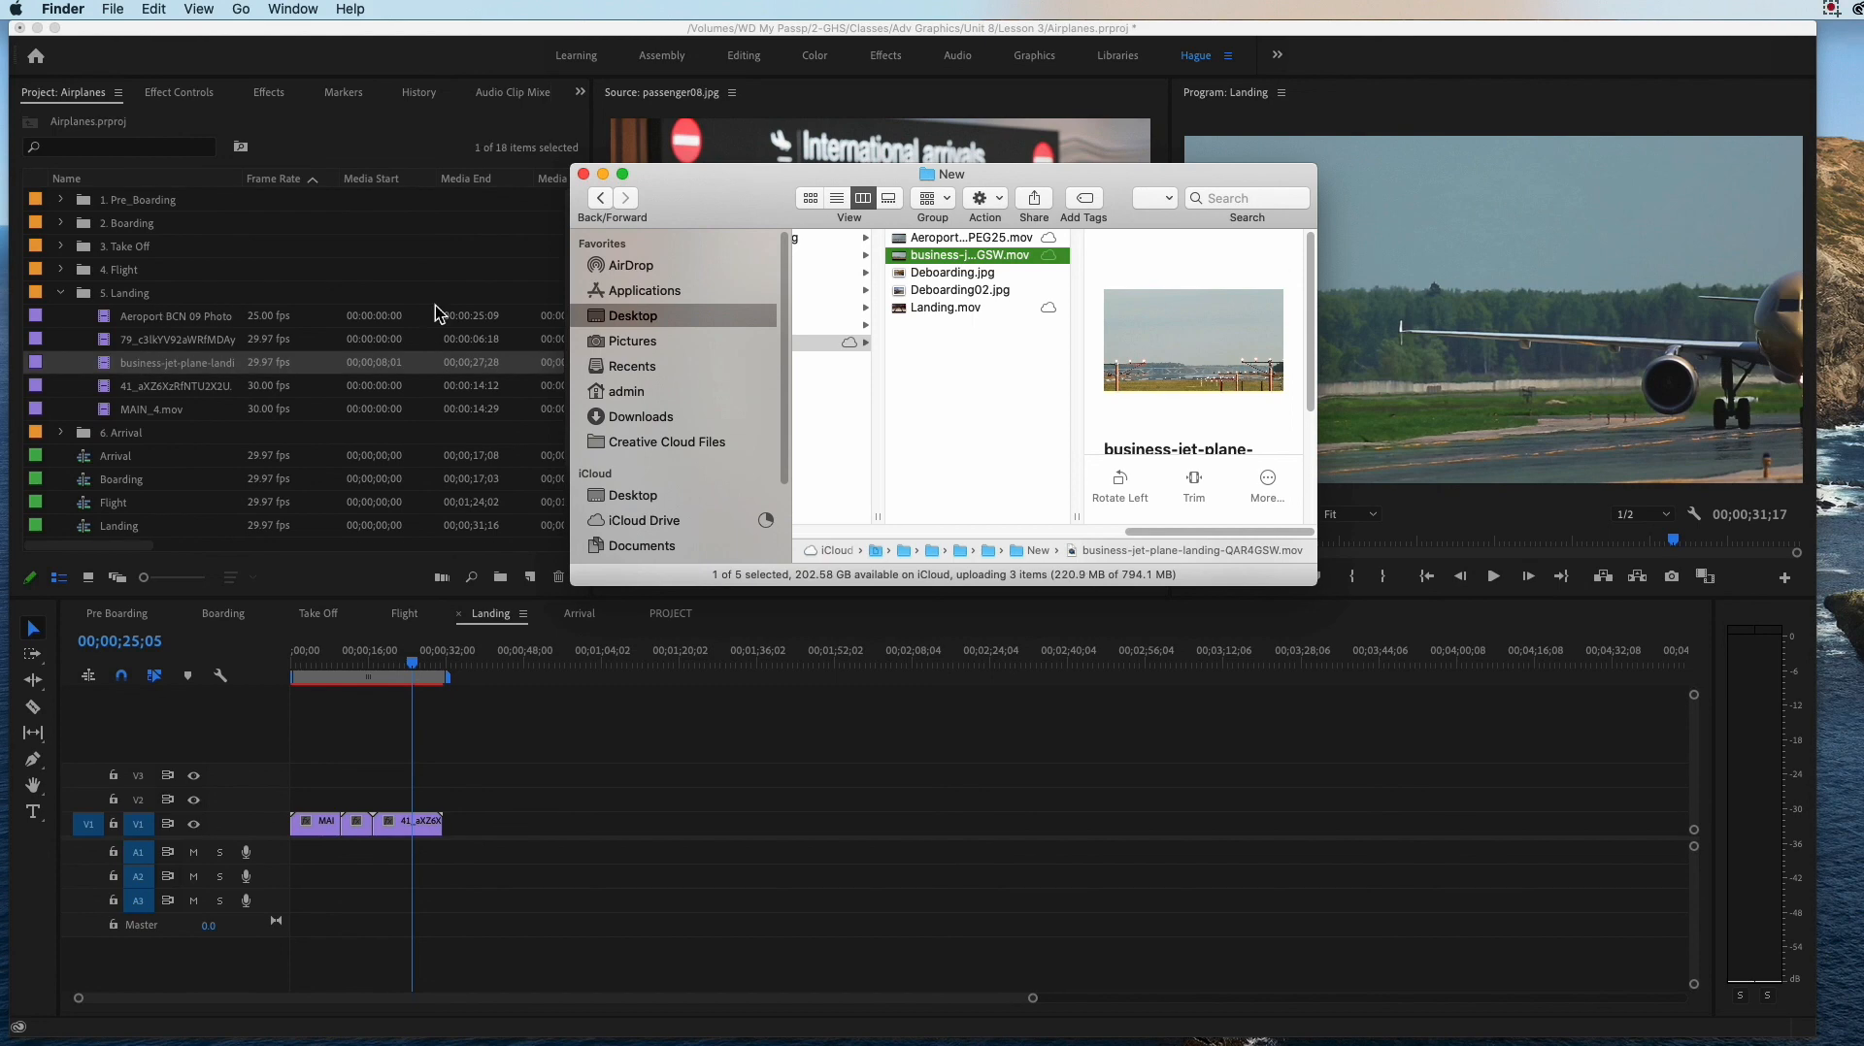
Step: Select Deboarding.jpg, switch back to Premiere Pro and play the beginning of the Arrival sequence
click(919, 281)
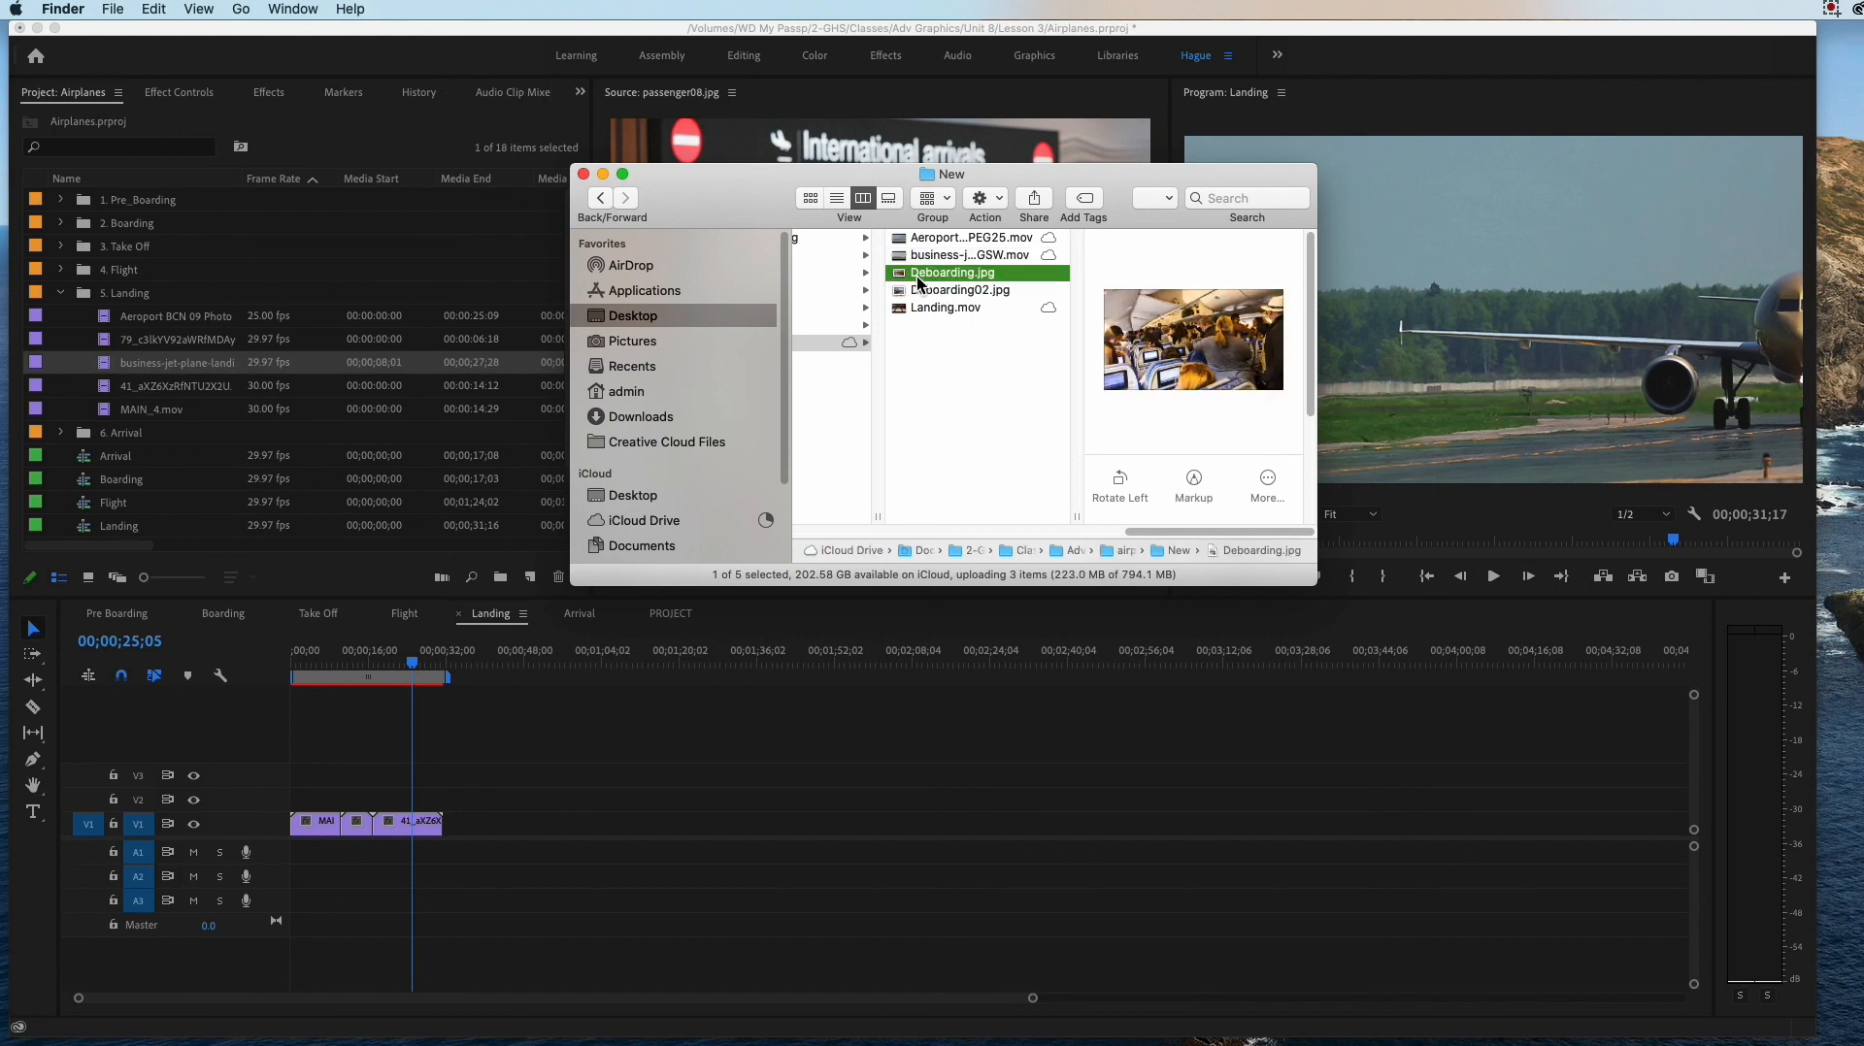
click(635, 631)
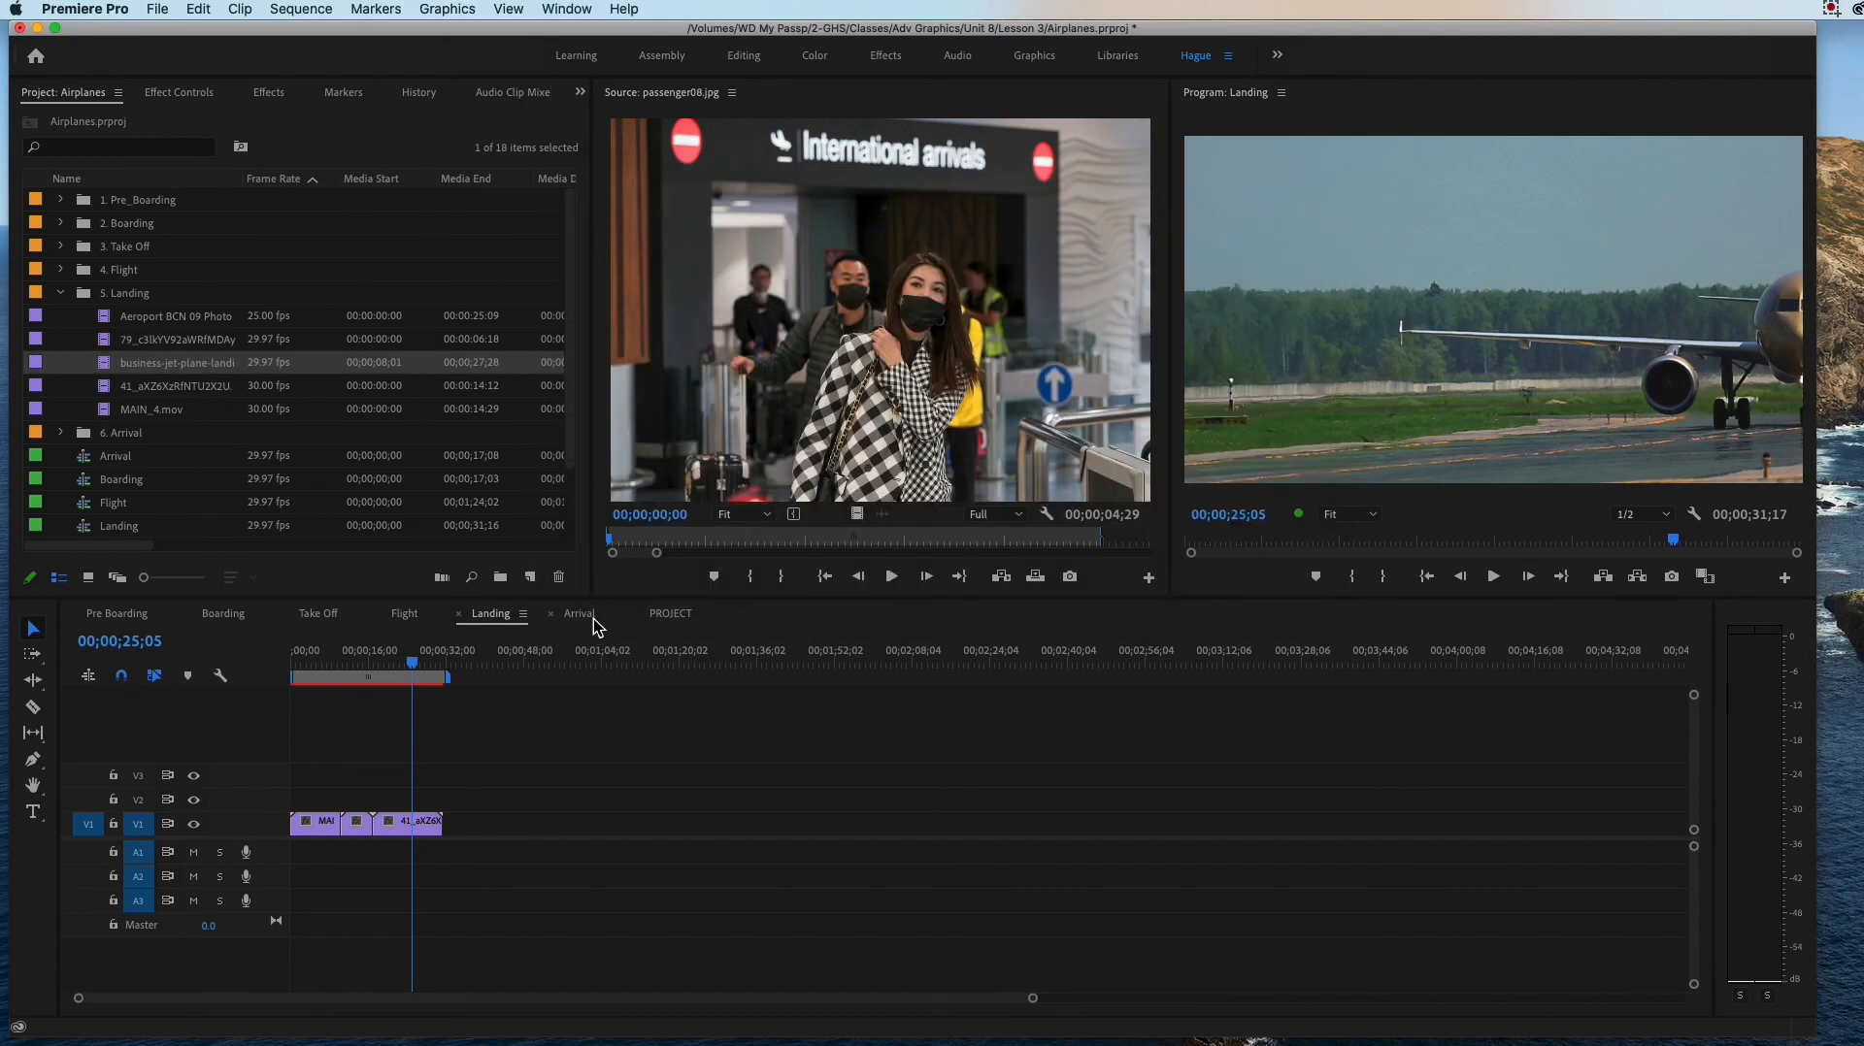
click(594, 621)
click(358, 665)
drag(357, 668, 296, 673)
key(space)
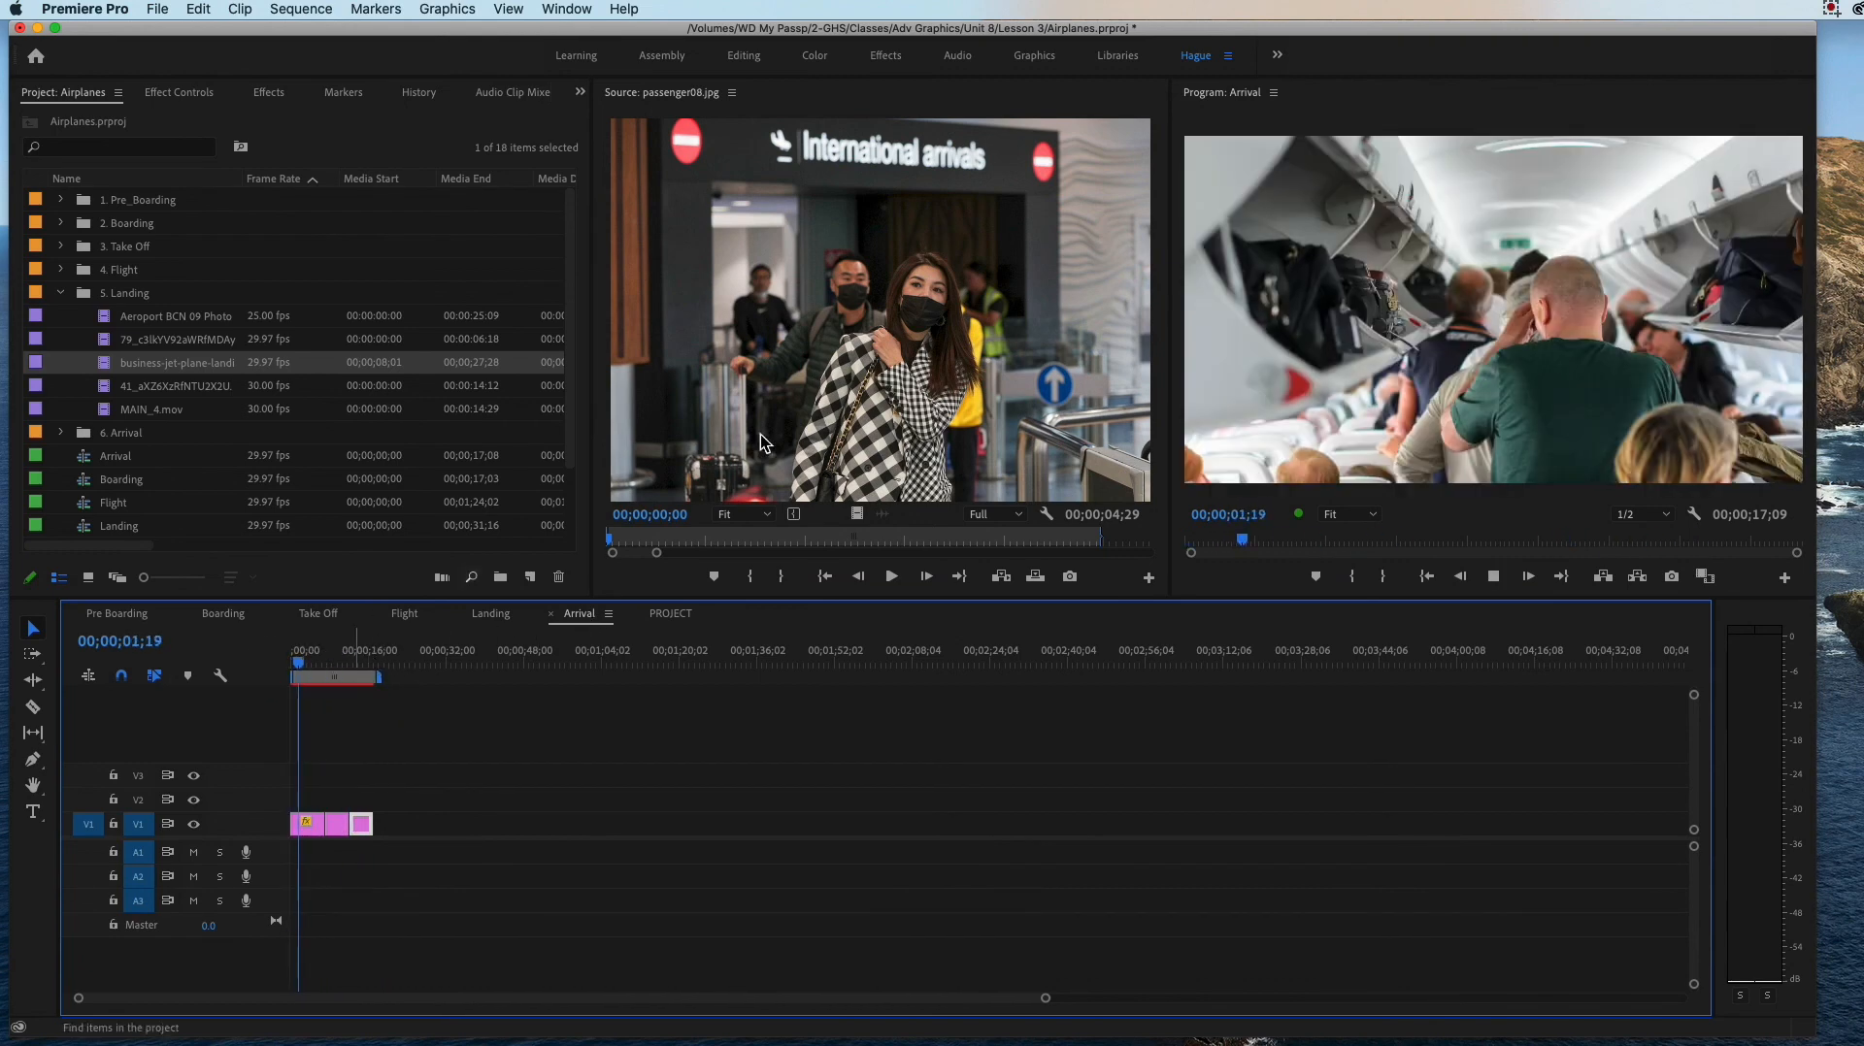
key(space)
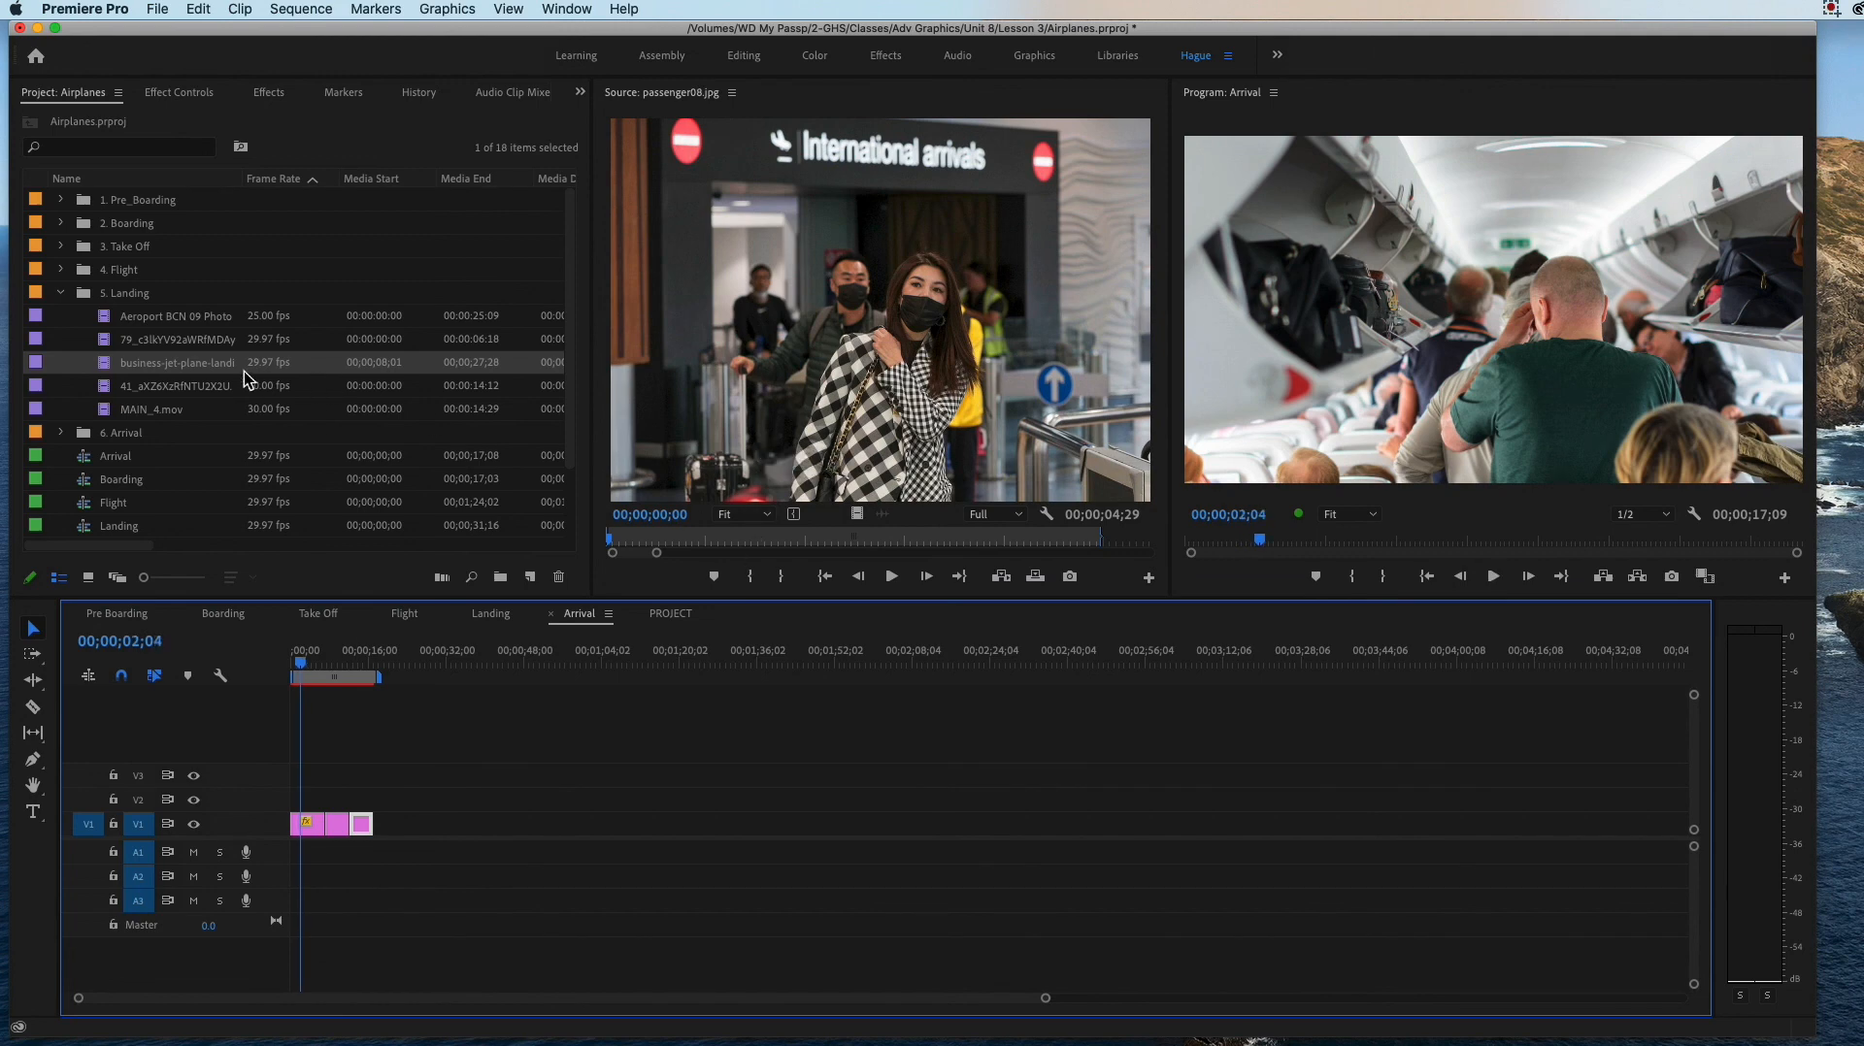
Step: Switch to Finder, preview Landing.mov by skimming through it, and import it into the 5. Landing bin
key(super+Tab)
click(623, 318)
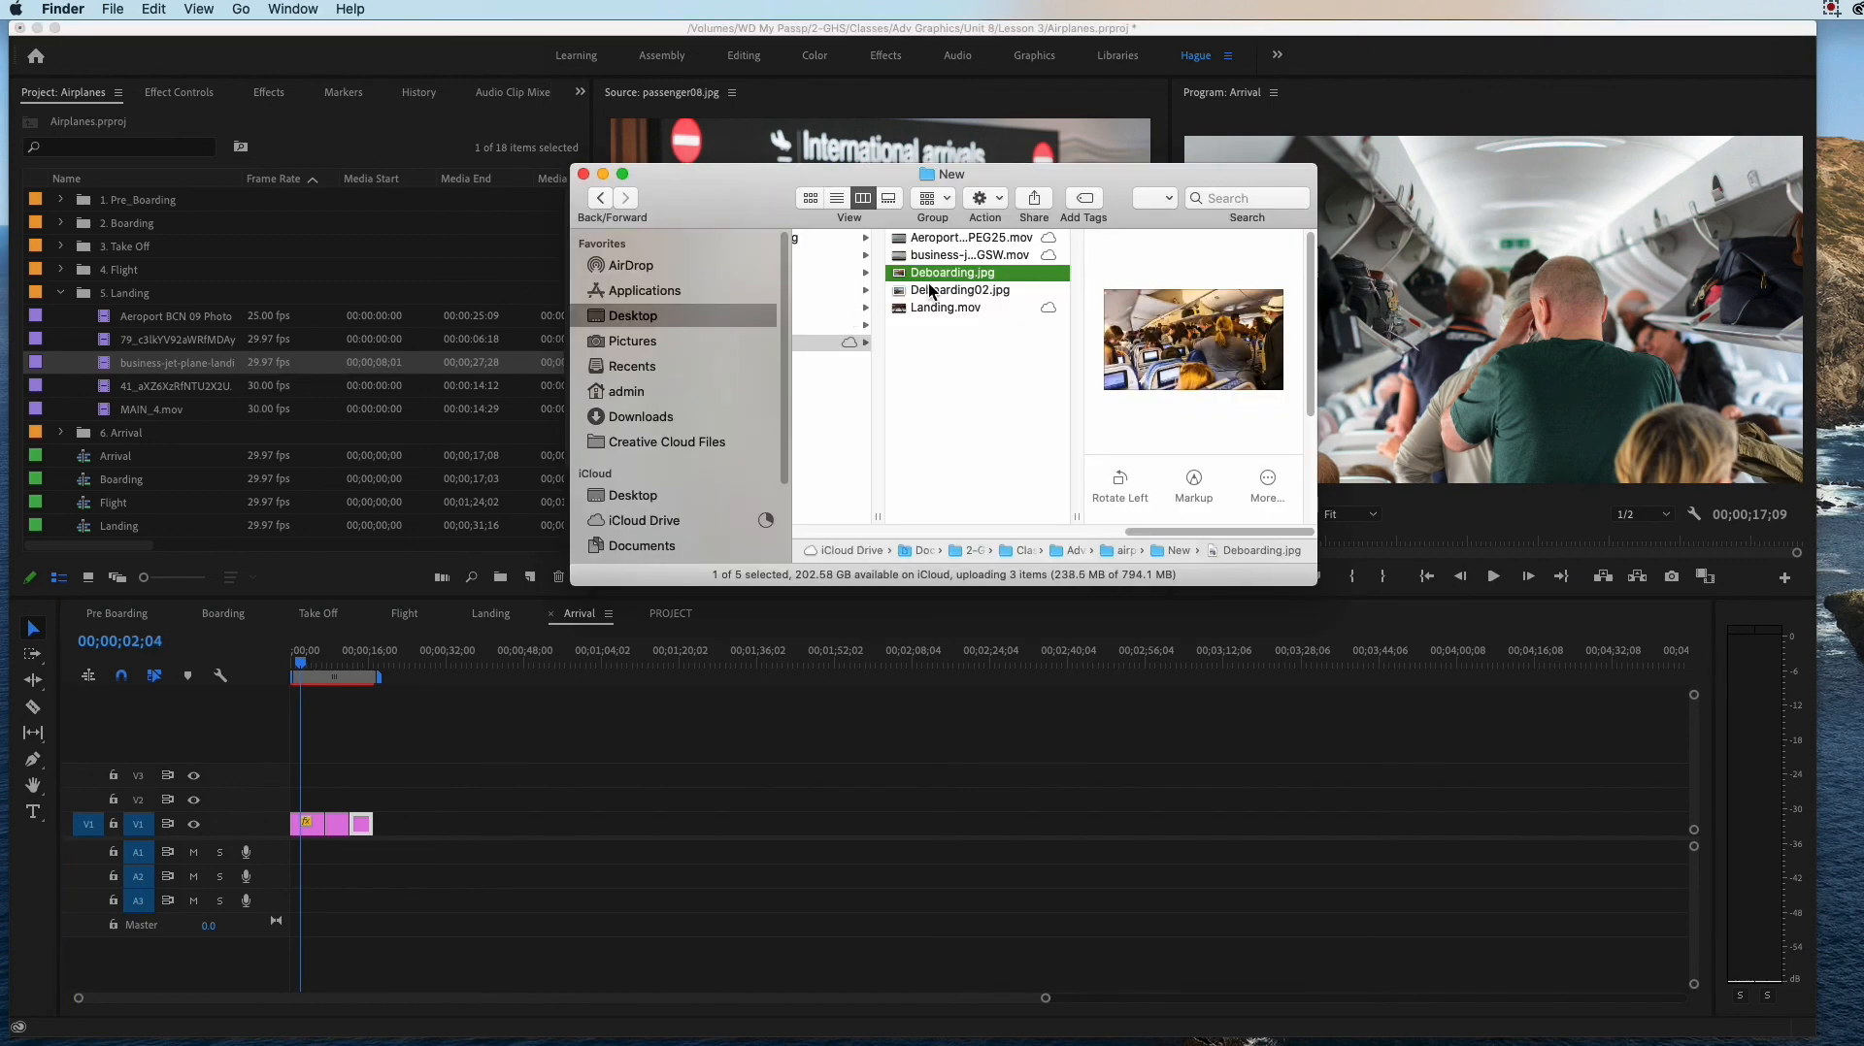
click(932, 309)
key(space)
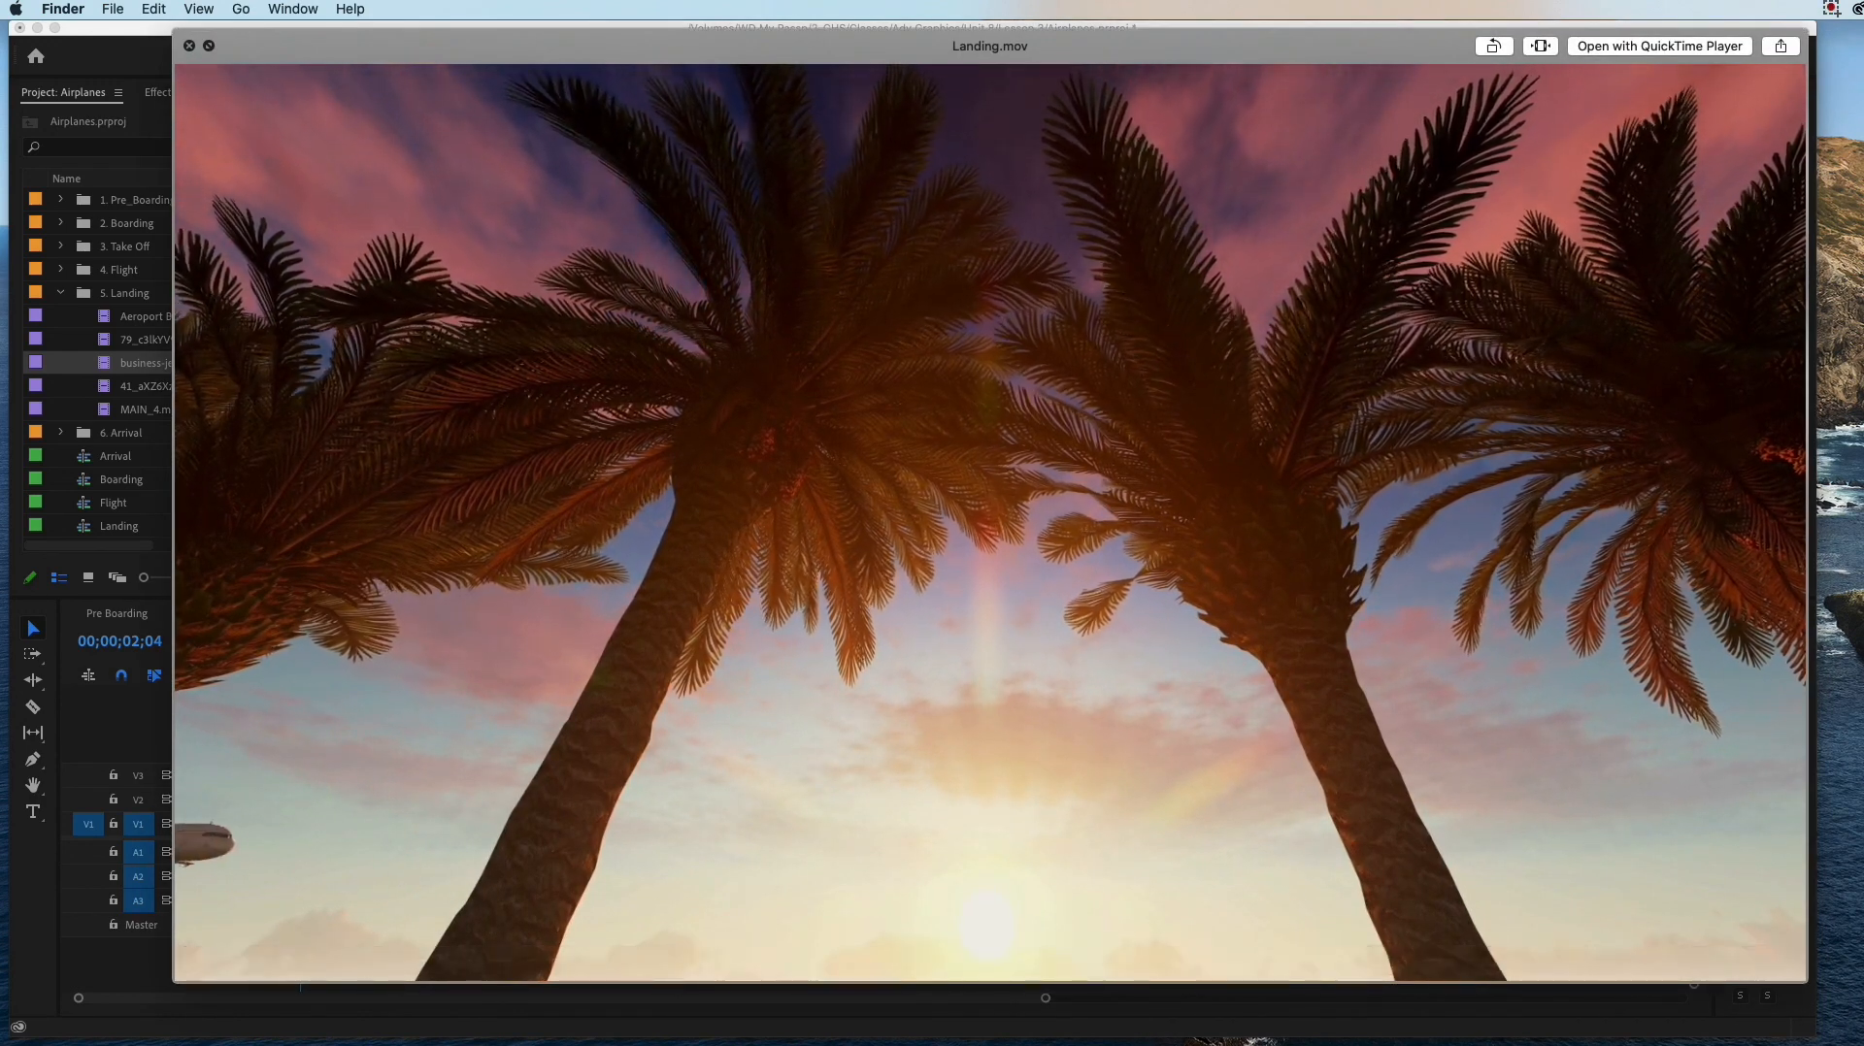
drag(713, 959, 1344, 951)
key(space)
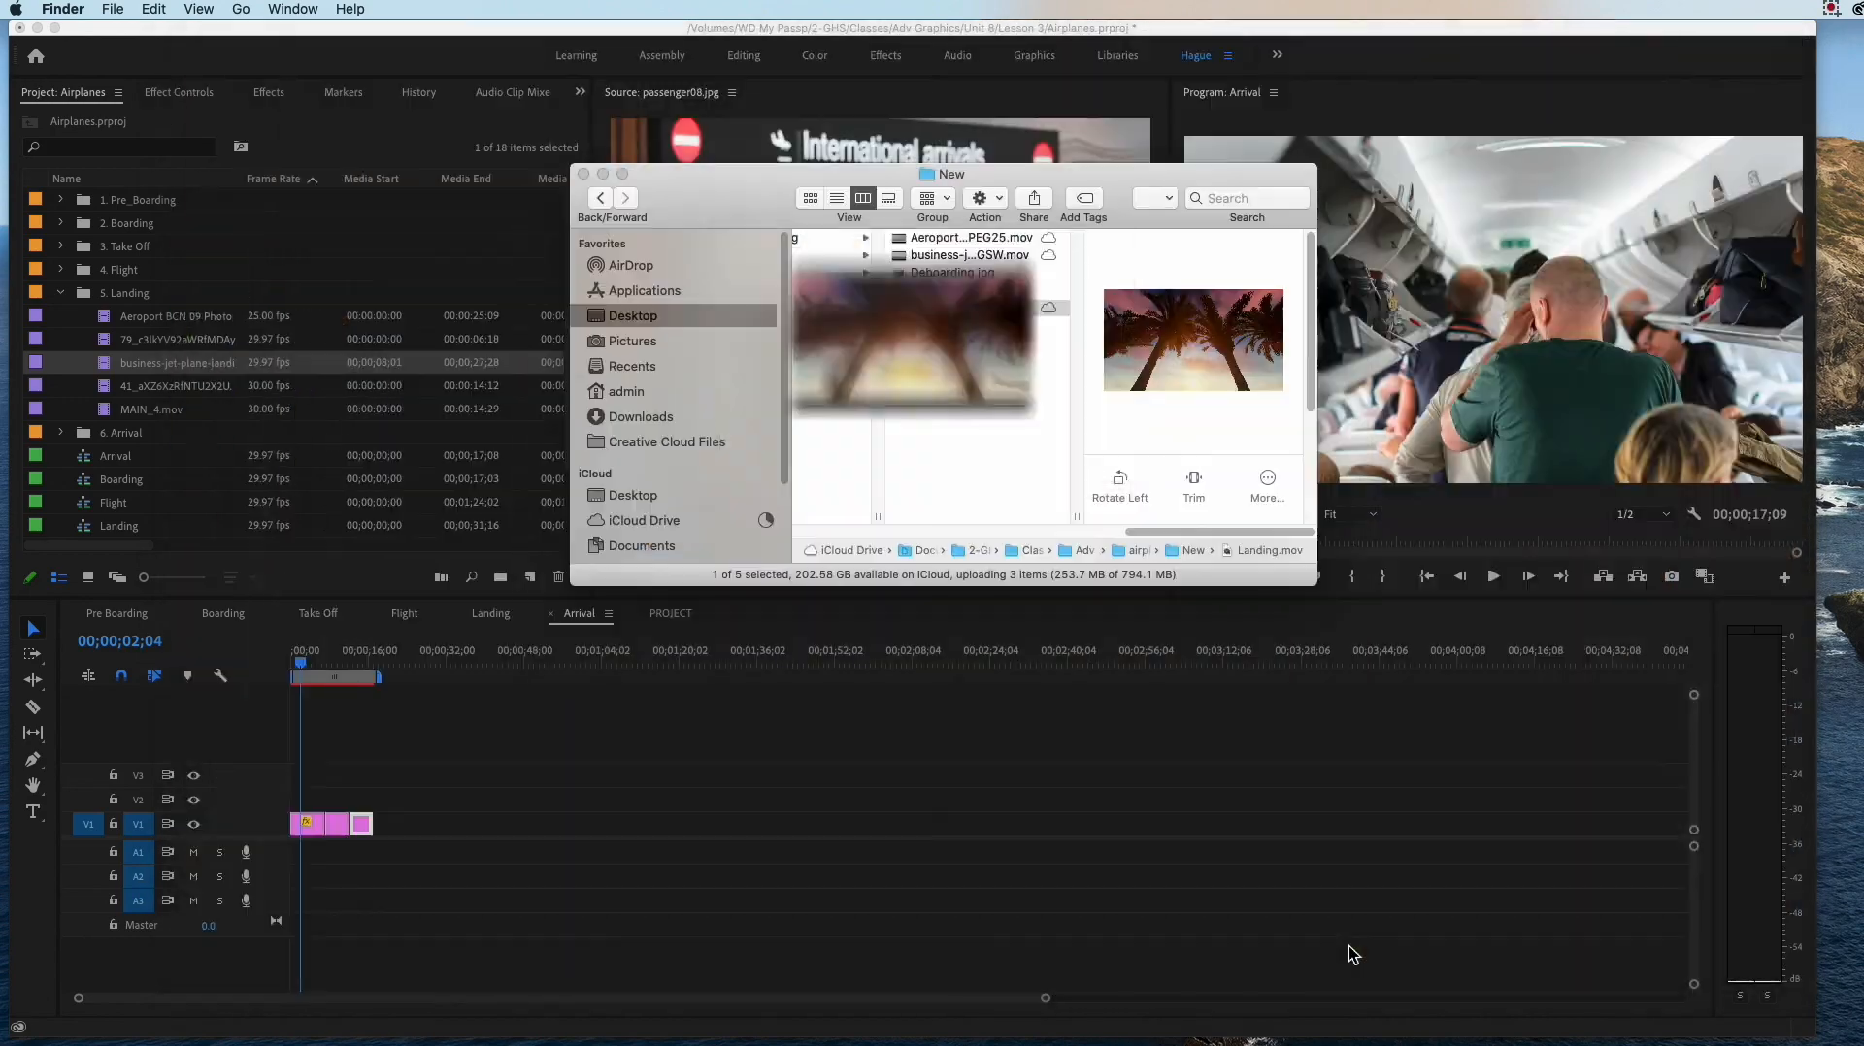
drag(929, 307, 199, 307)
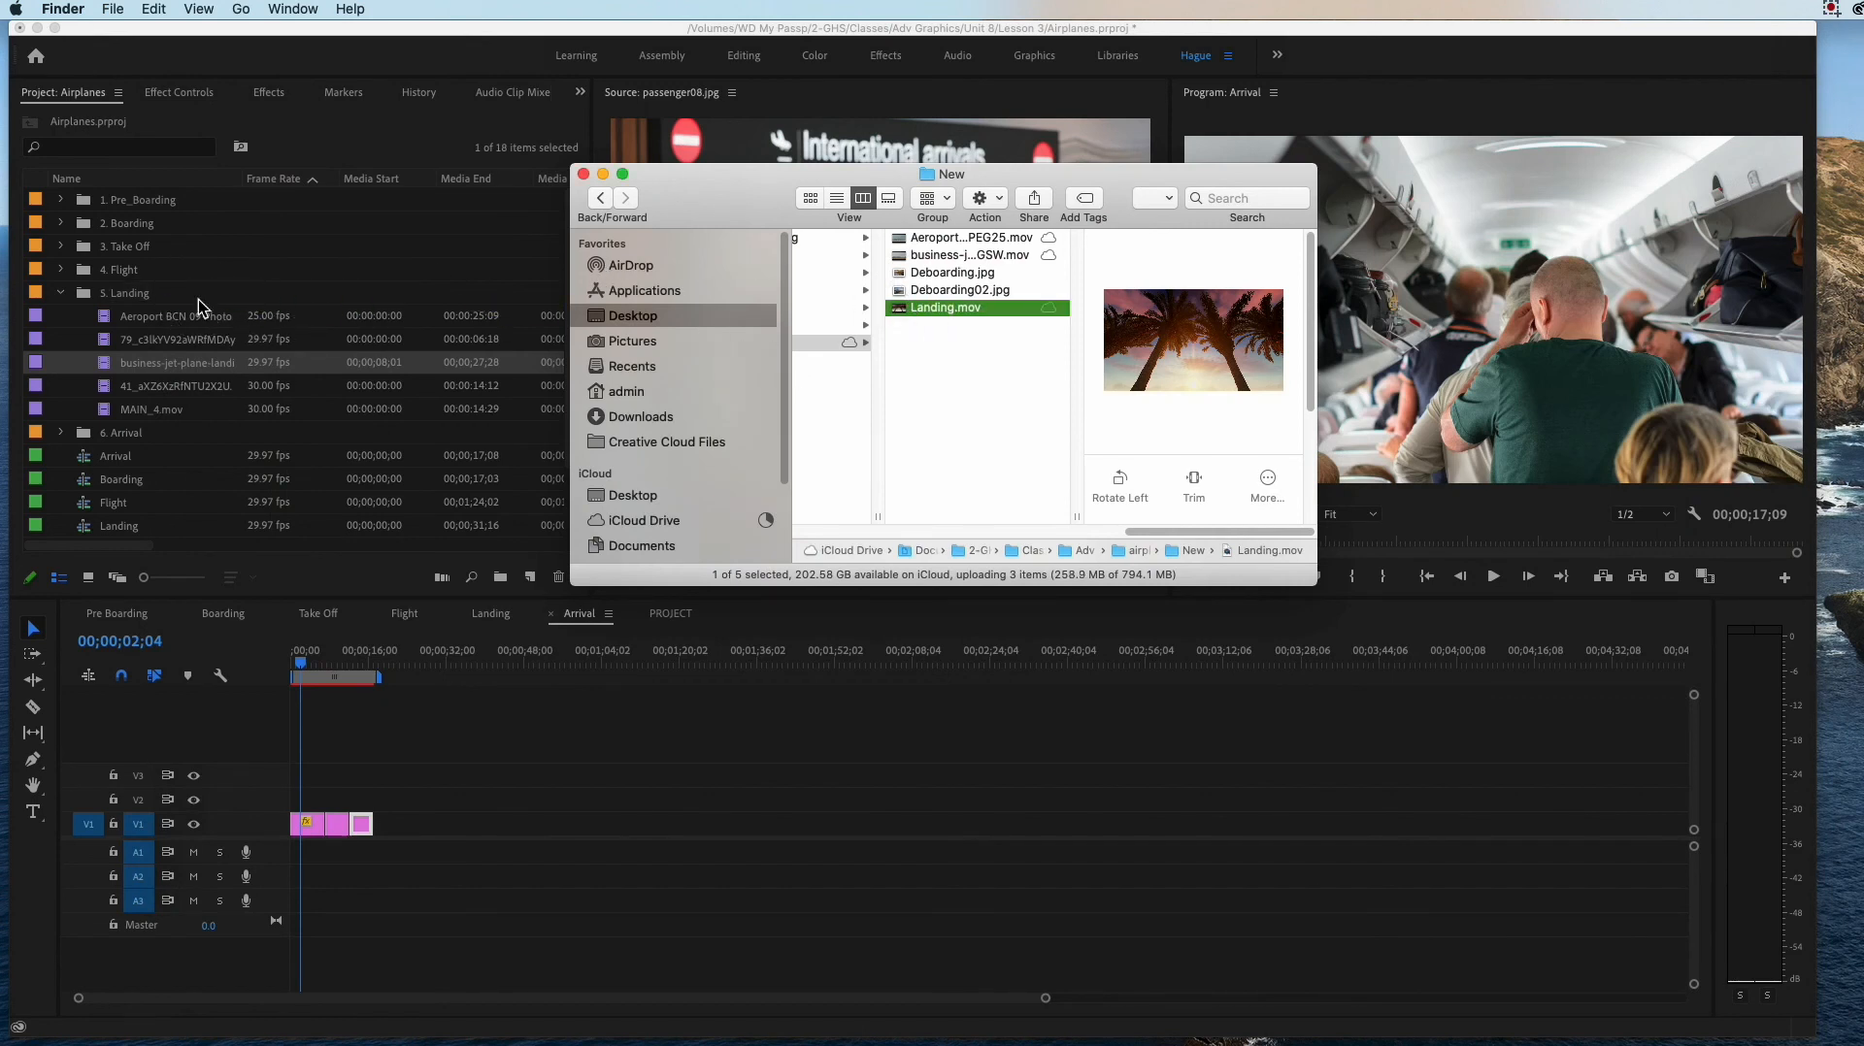
Step: Collapse the 5. Landing bin in Premiere Pro, then expand and select the 6. Arrival bin
click(59, 295)
click(60, 294)
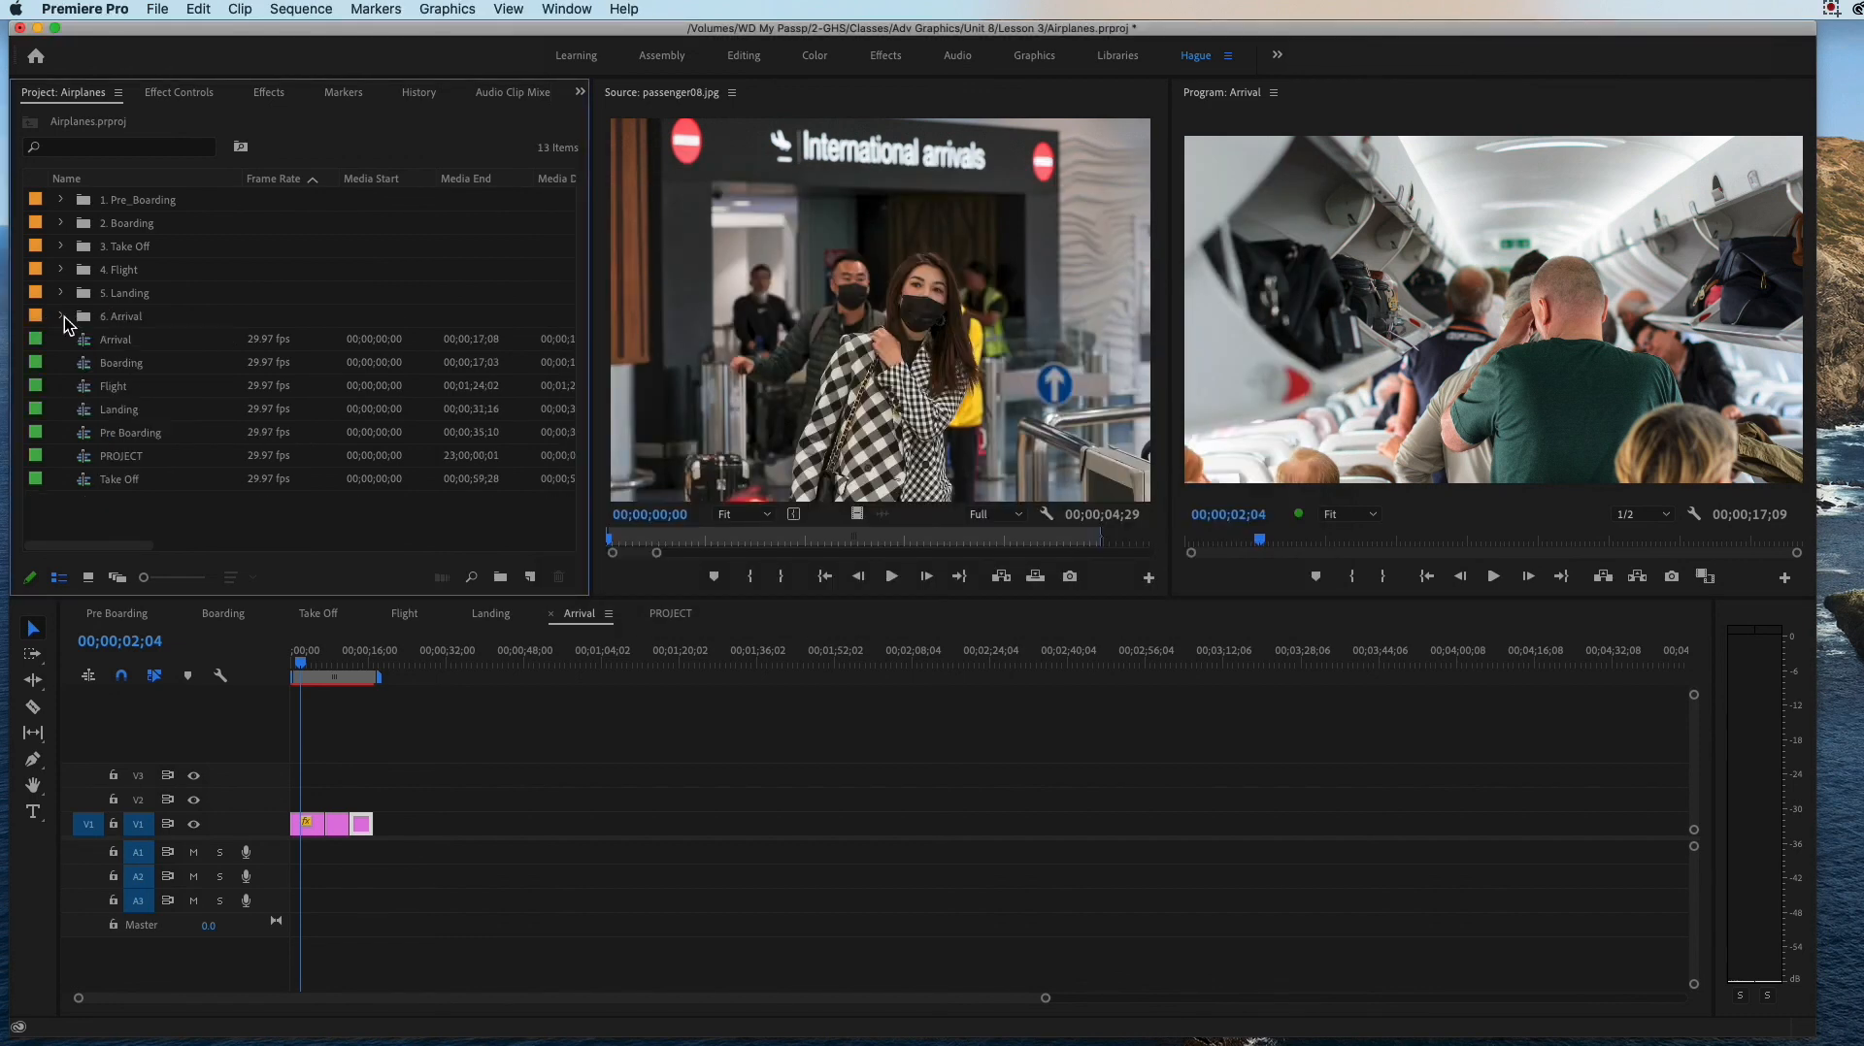
click(62, 318)
click(109, 322)
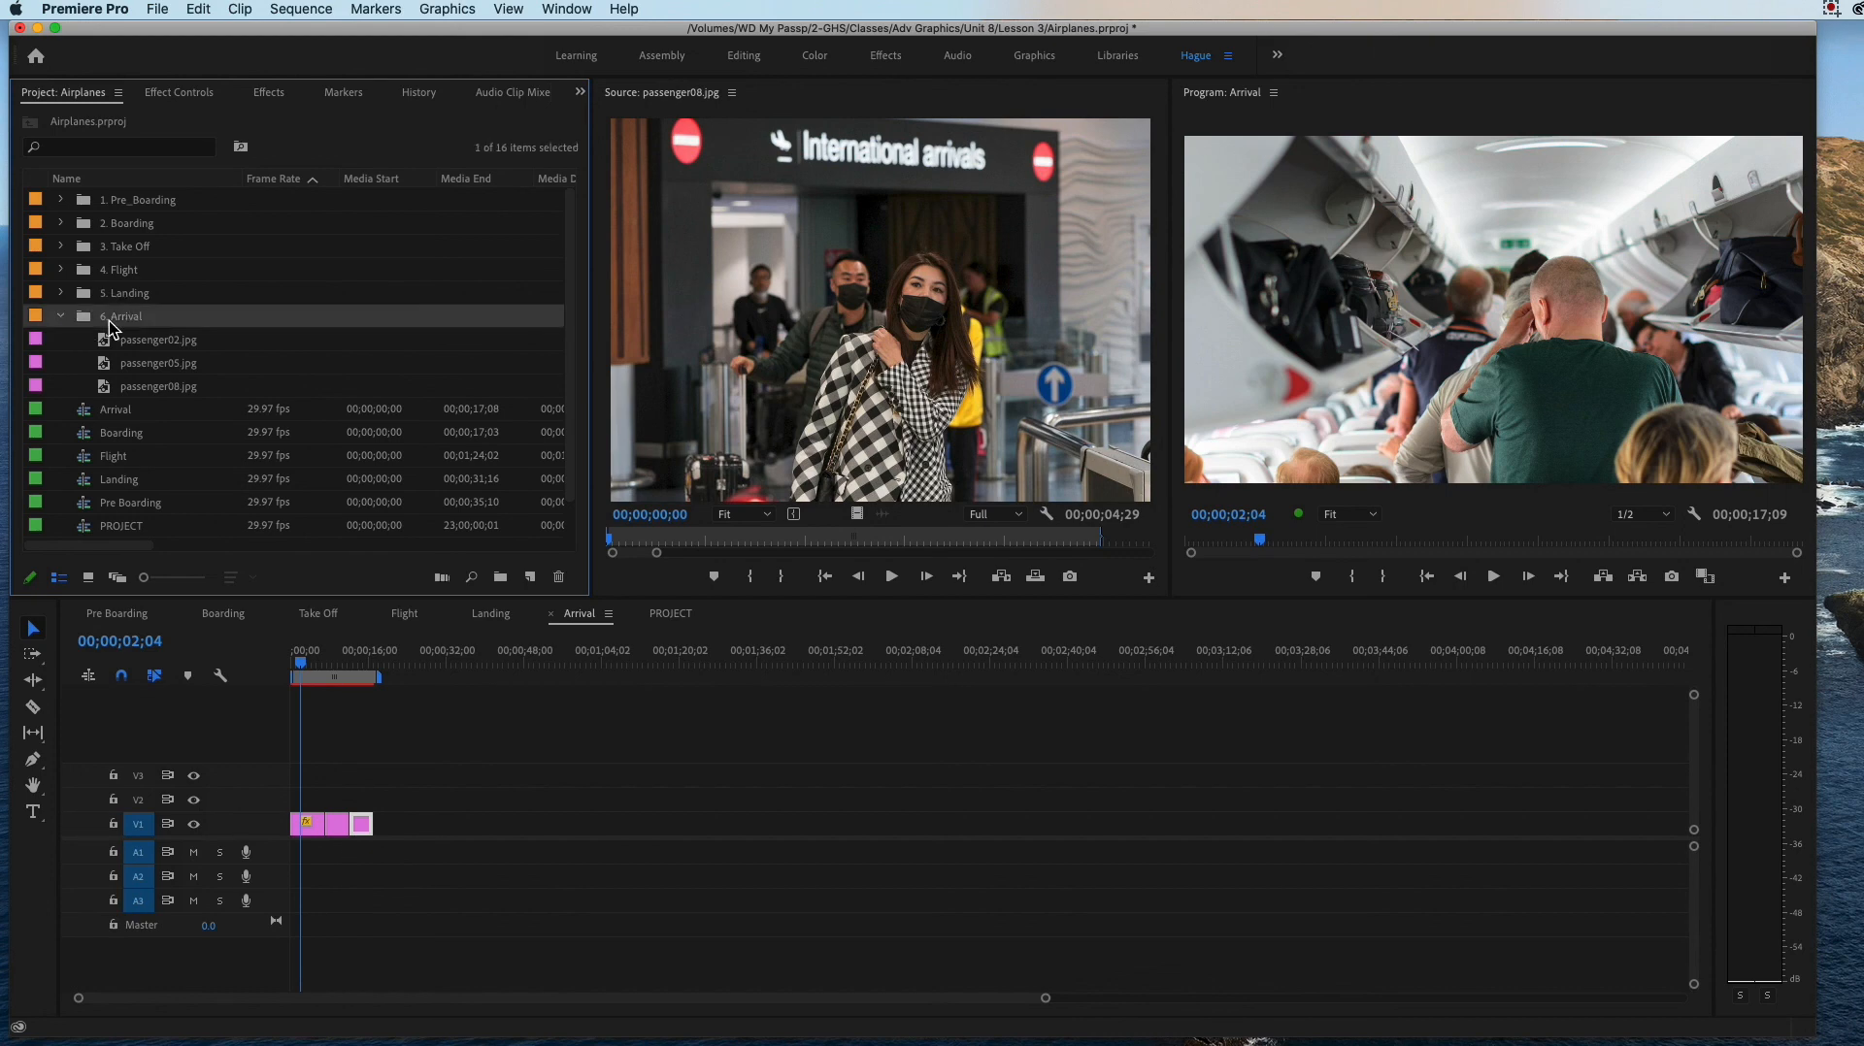
Step: Switch to Finder and preview the images Deboarding.jpg and Deboarding02.jpg in the New folder
key(super+Tab)
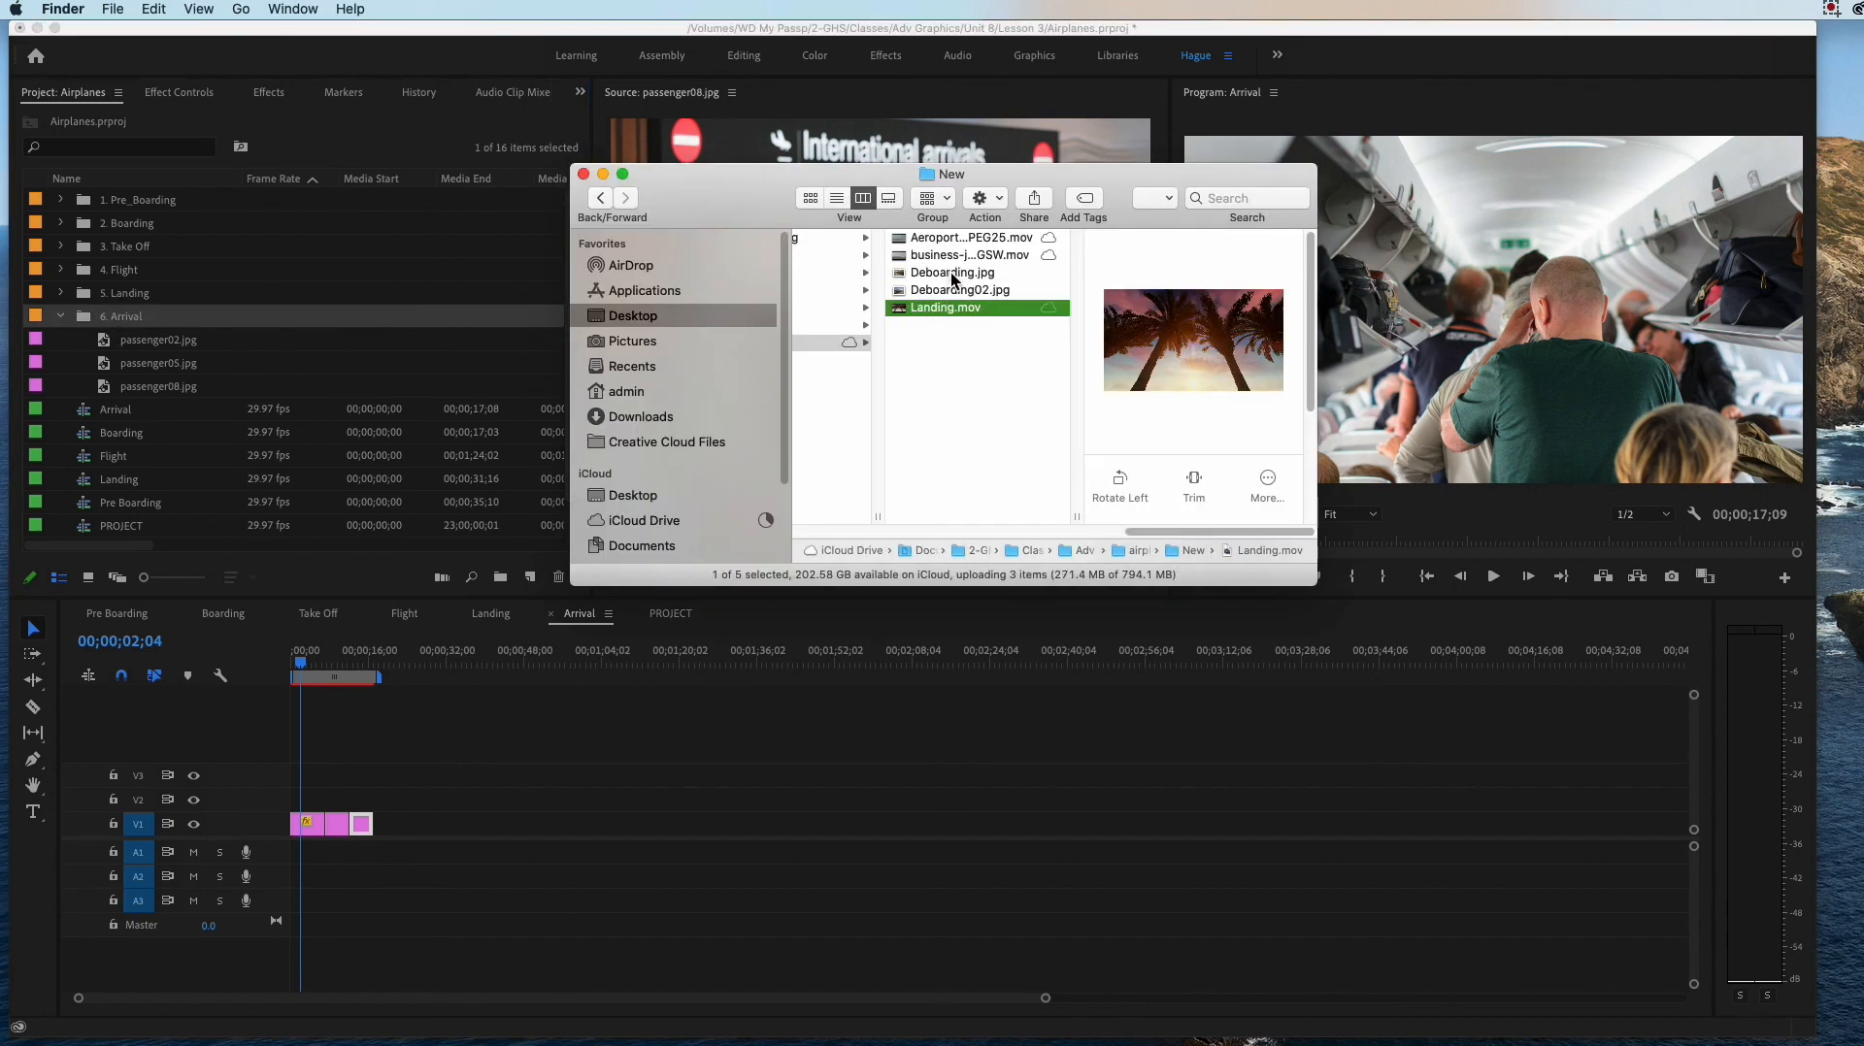
click(951, 273)
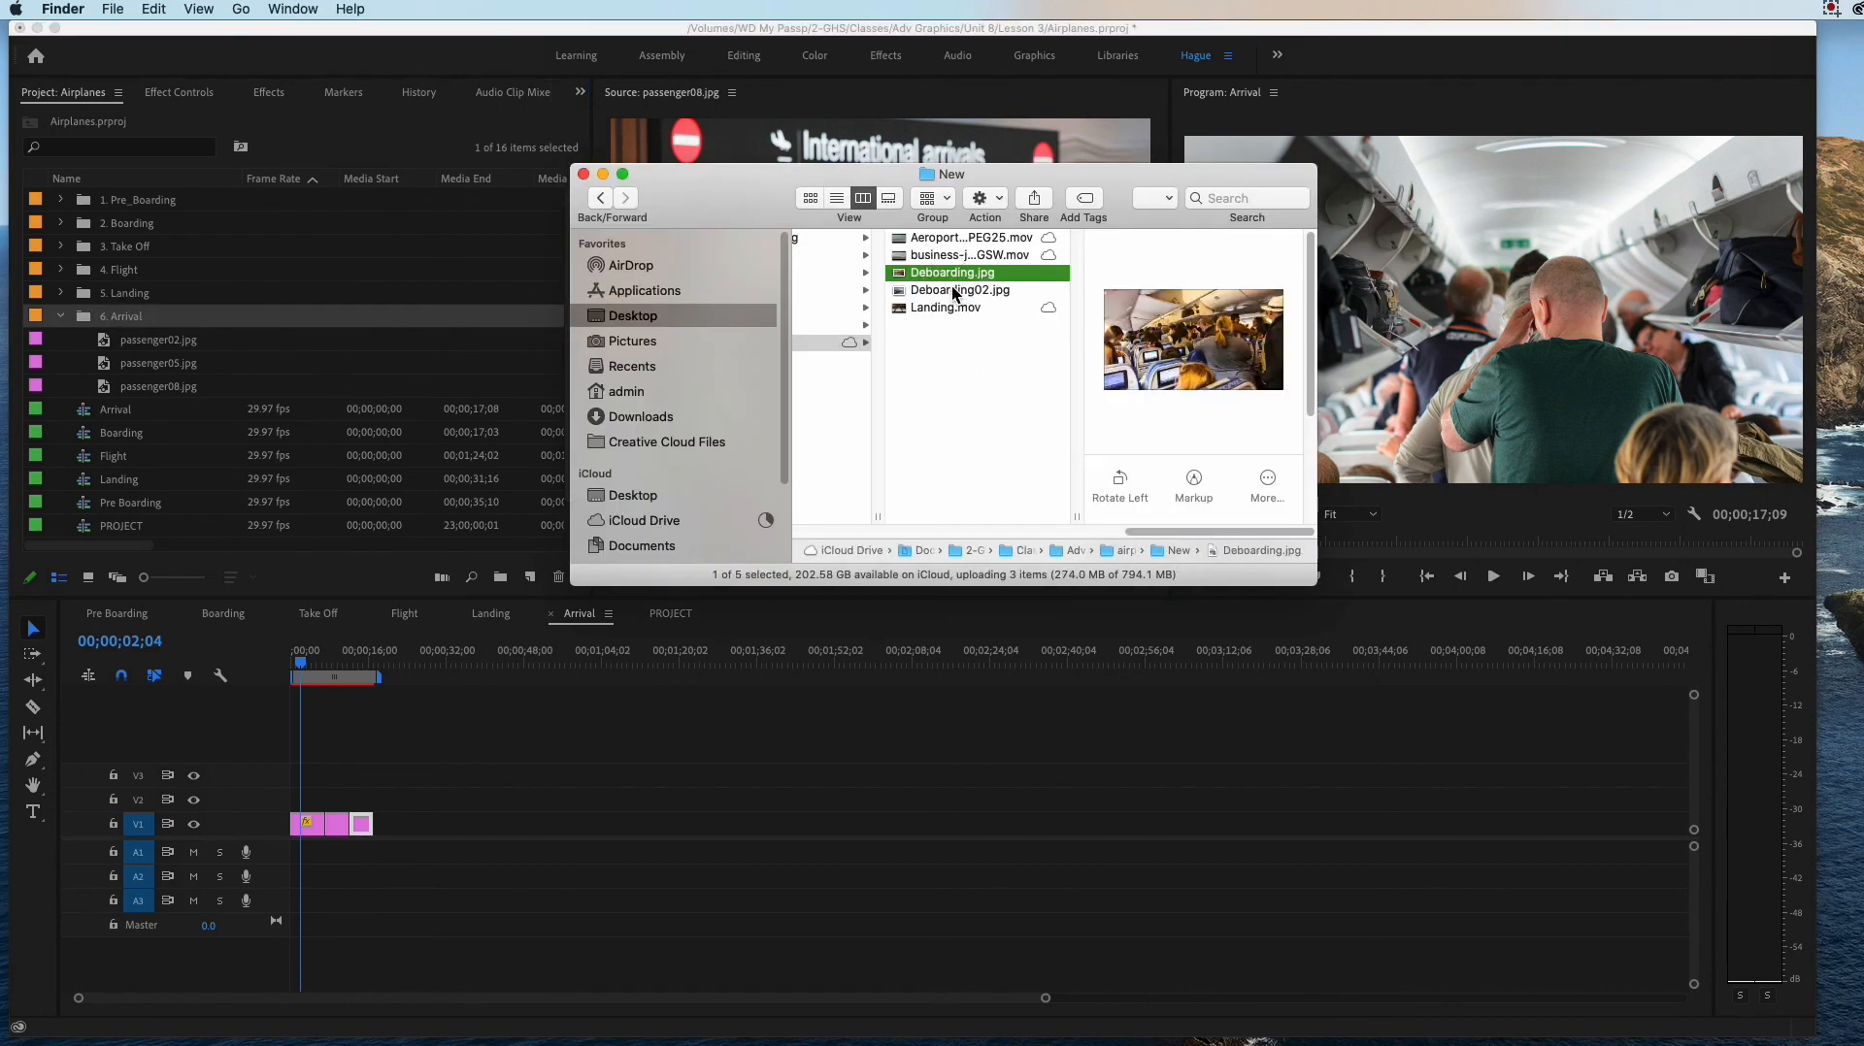
click(952, 288)
click(947, 272)
click(934, 254)
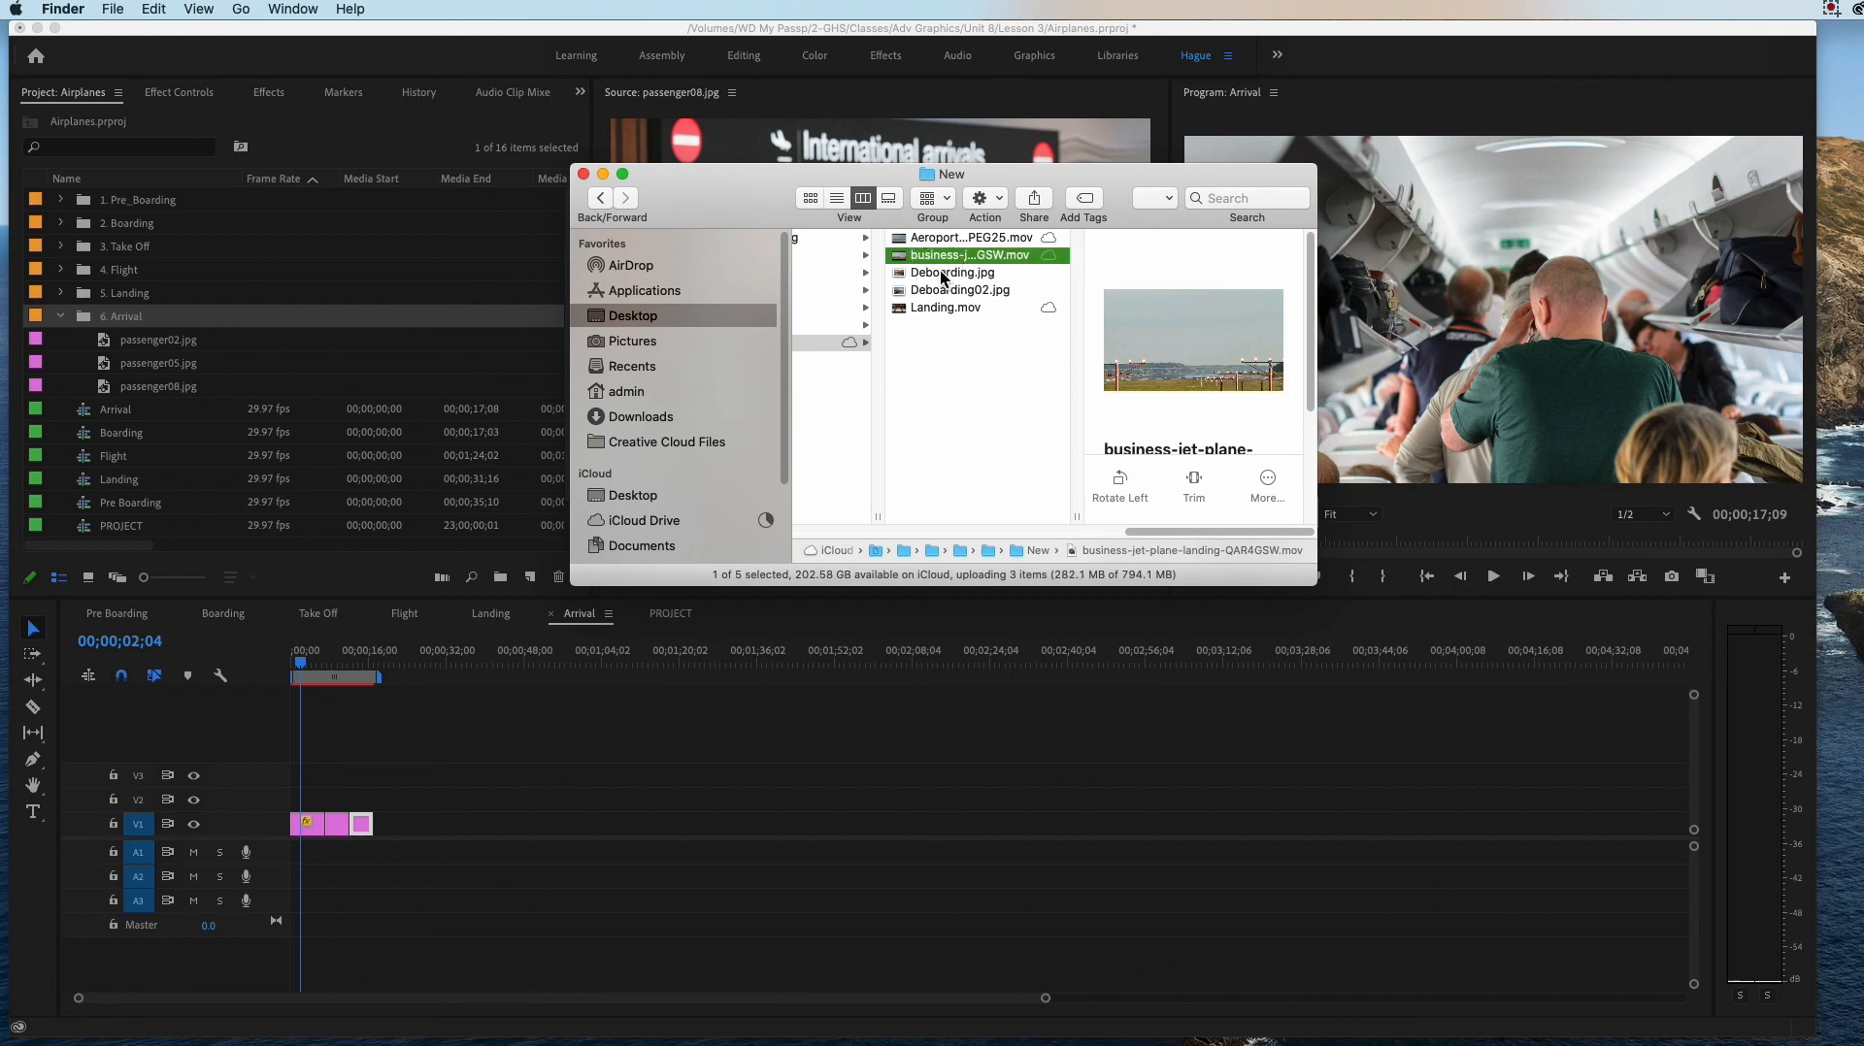
click(943, 276)
key(space)
key(space)
click(940, 290)
key(space)
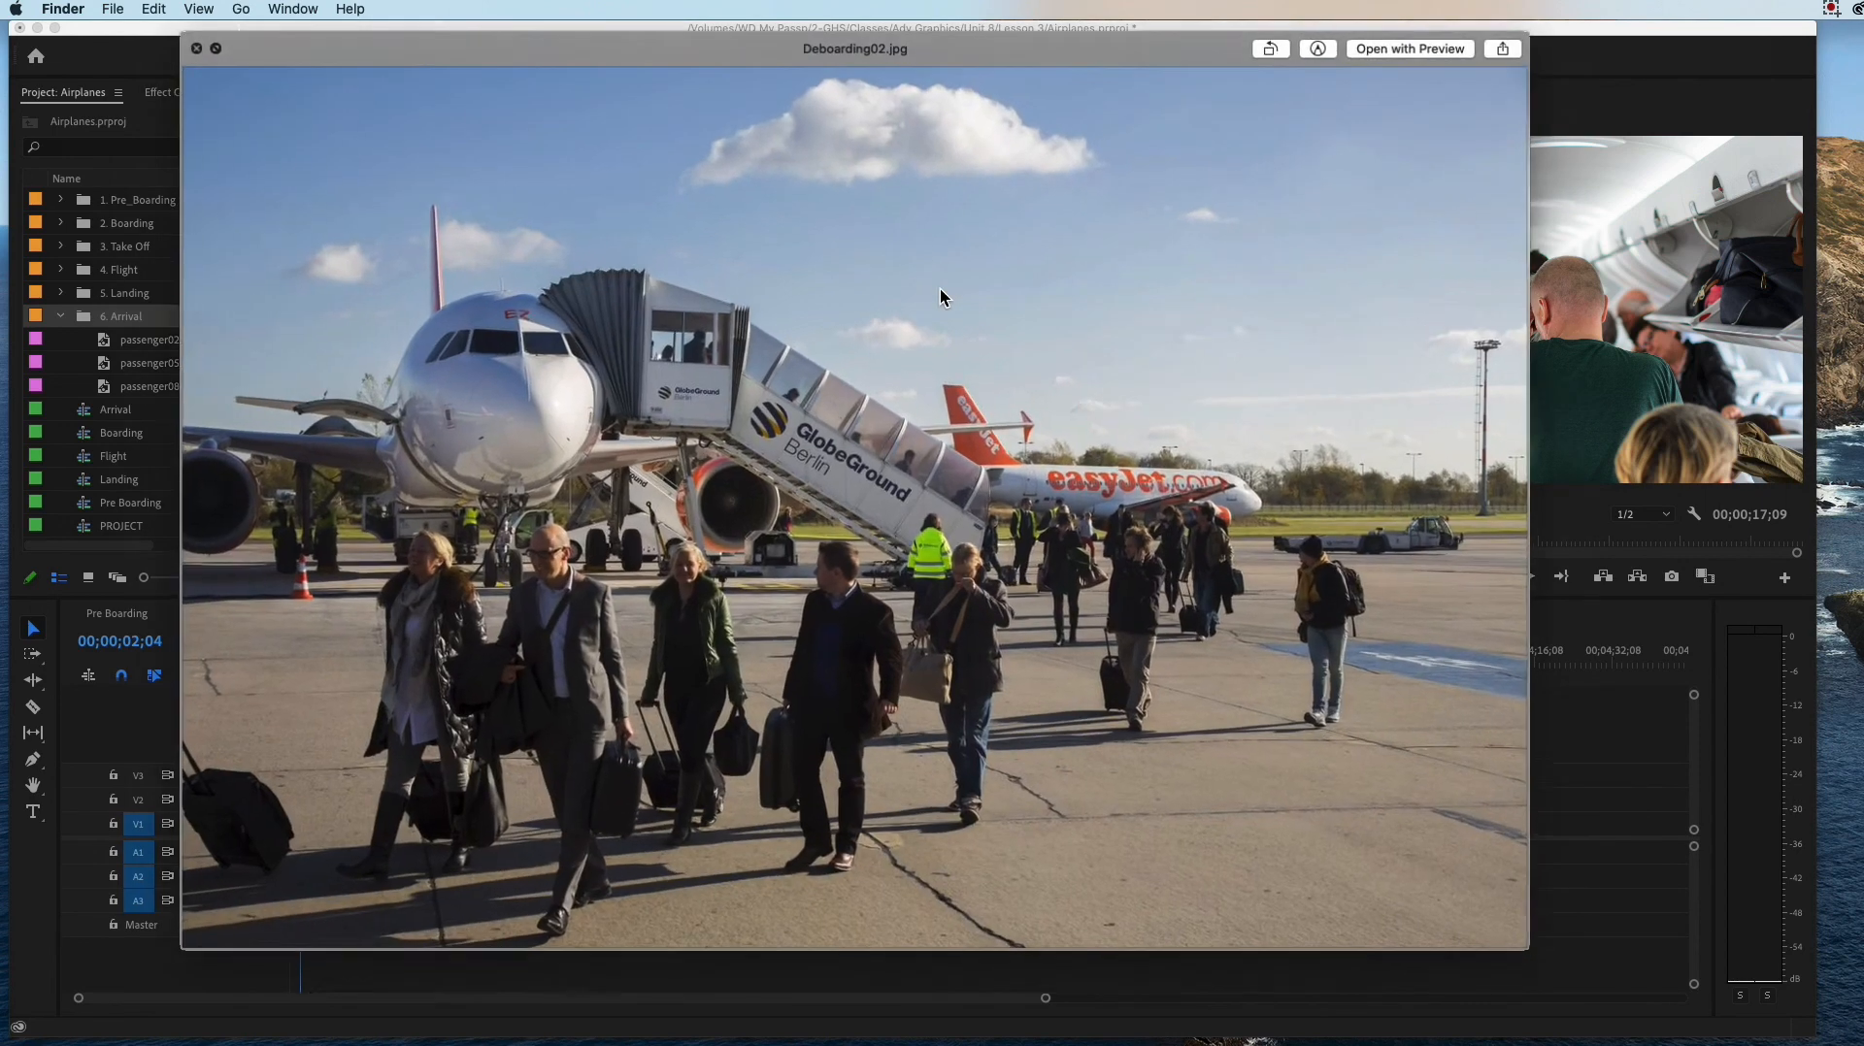
key(space)
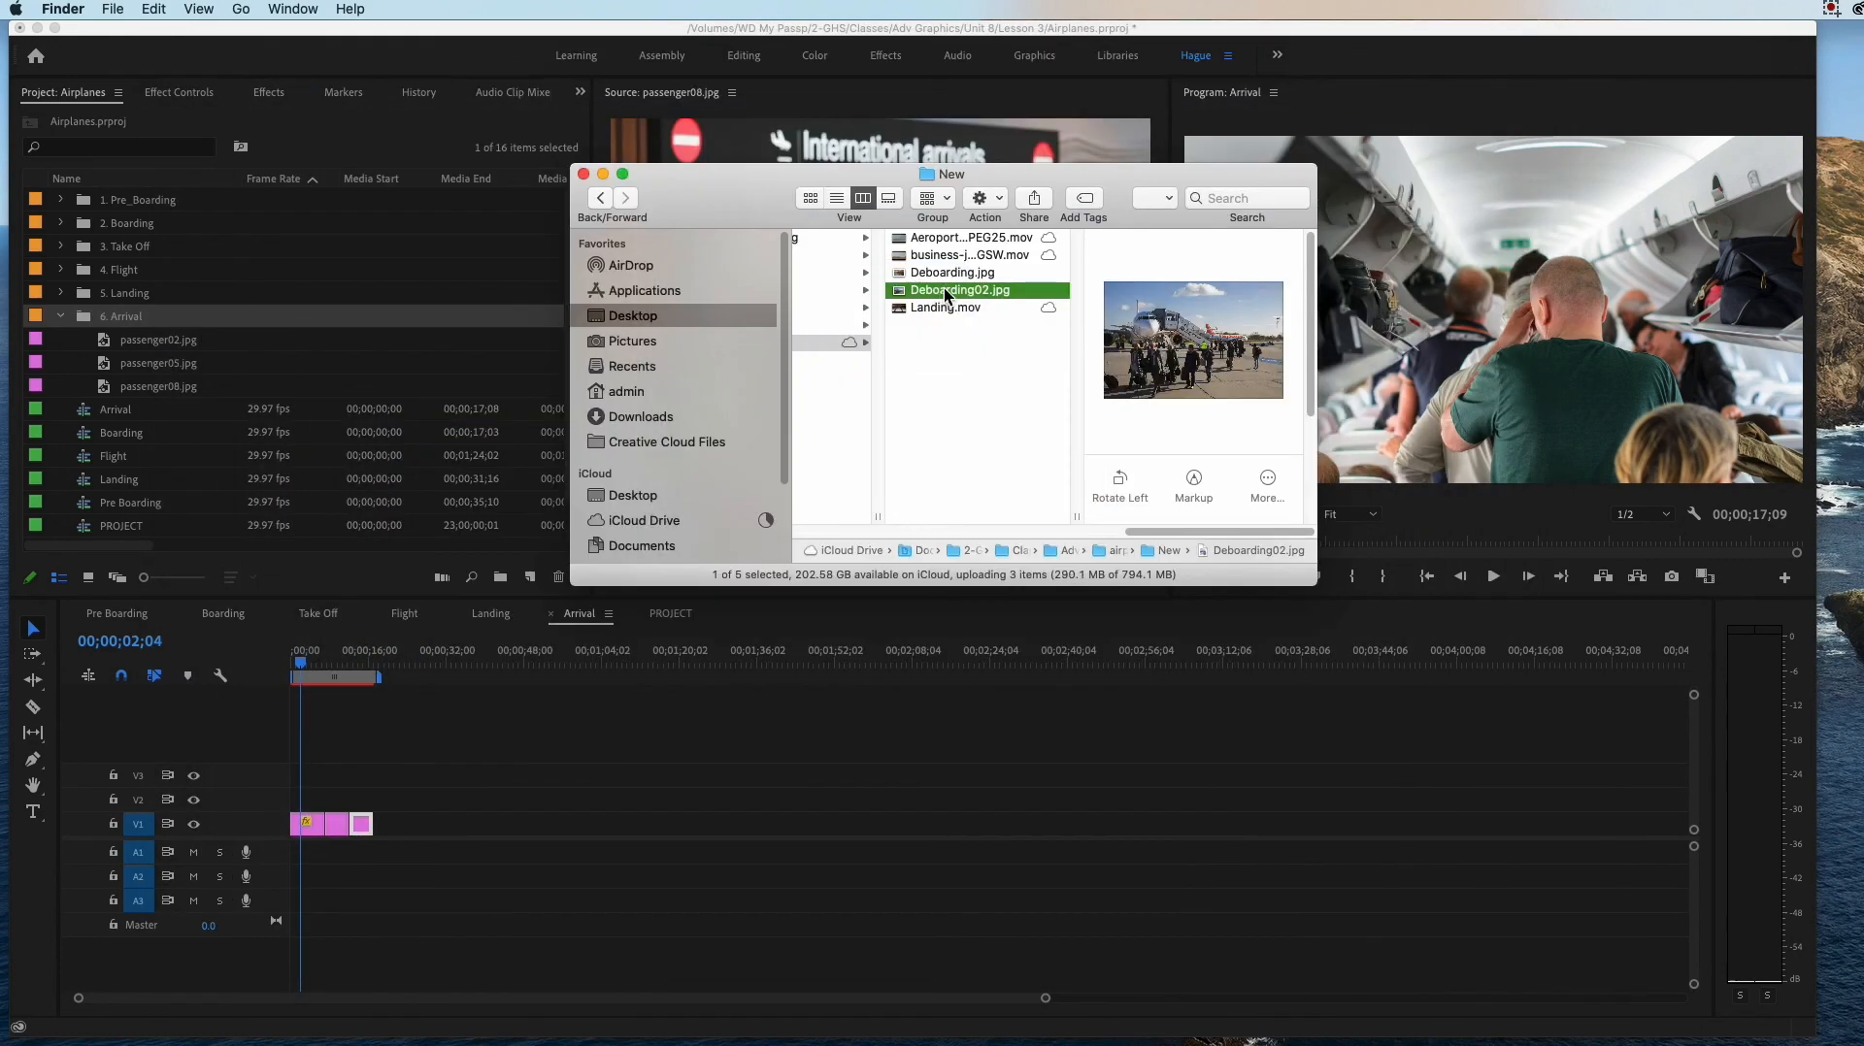
Step: Import Deboarding.jpg and Deboarding02.jpg together from the New folder into the 6. Arrival bin
shift+click(947, 280)
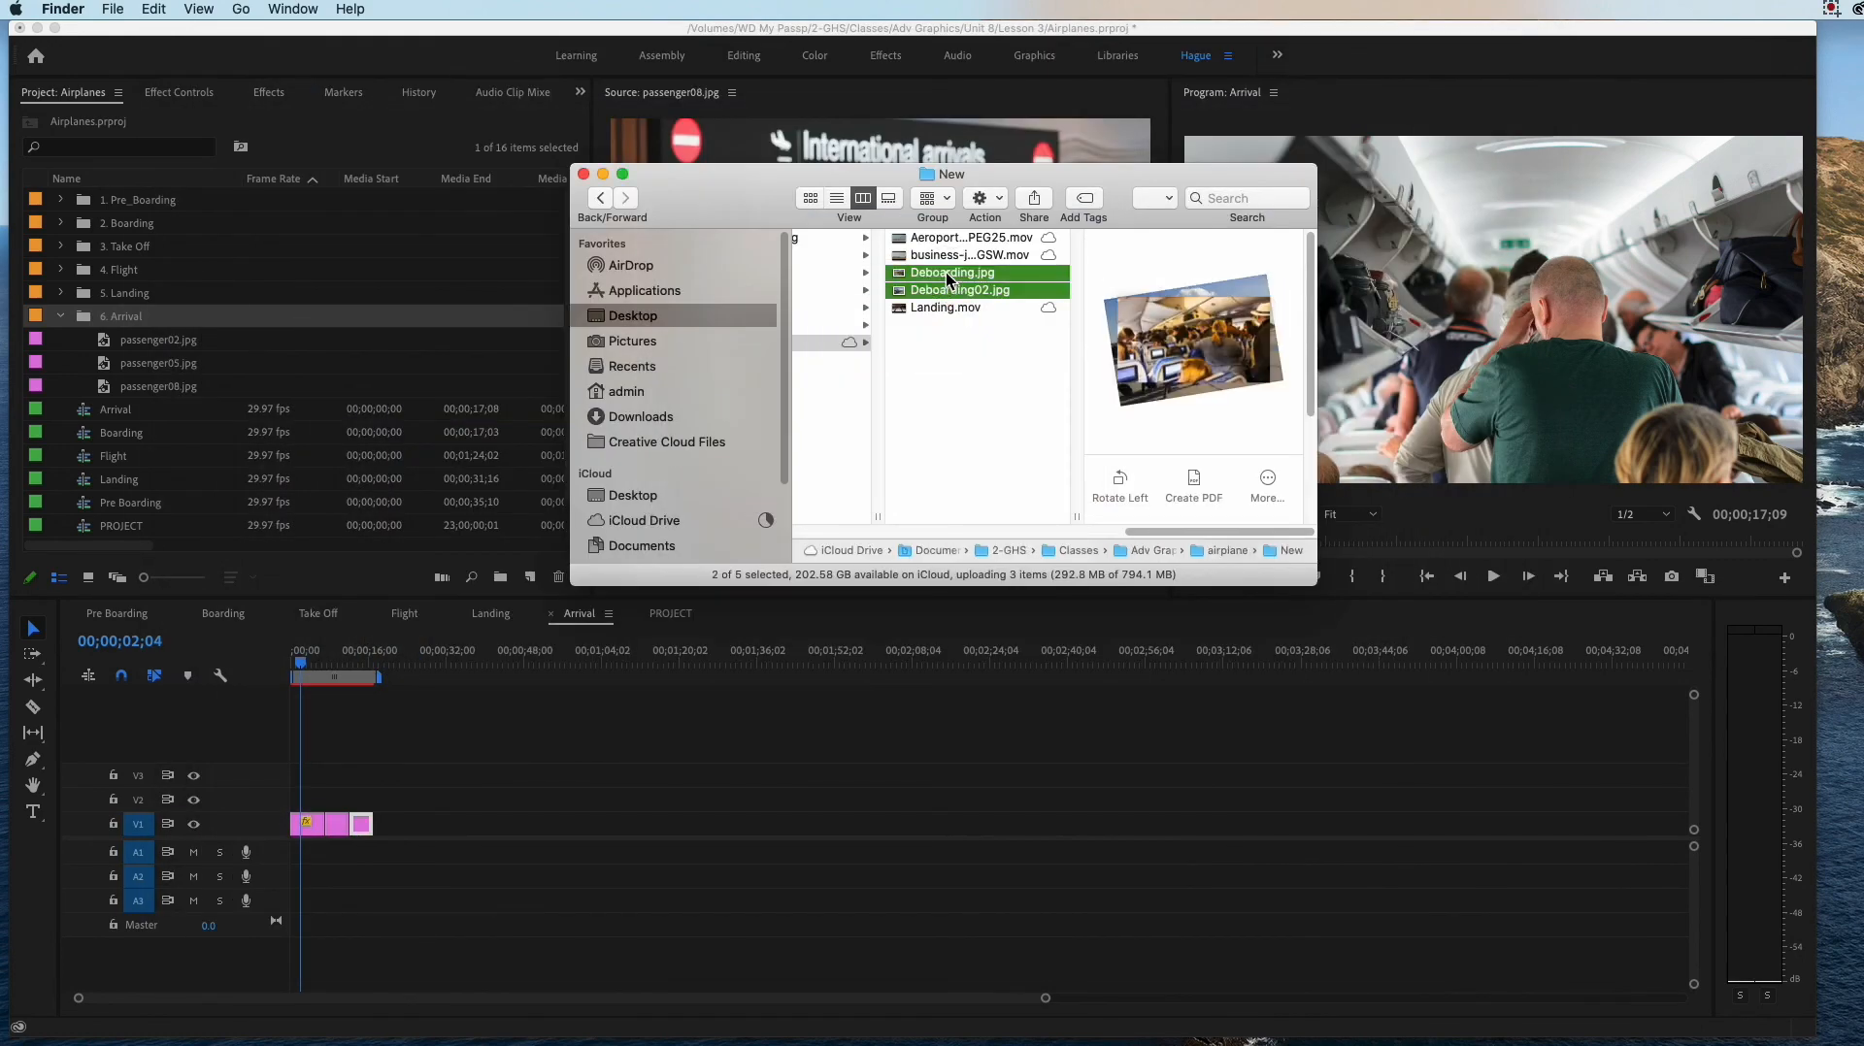
click(59, 320)
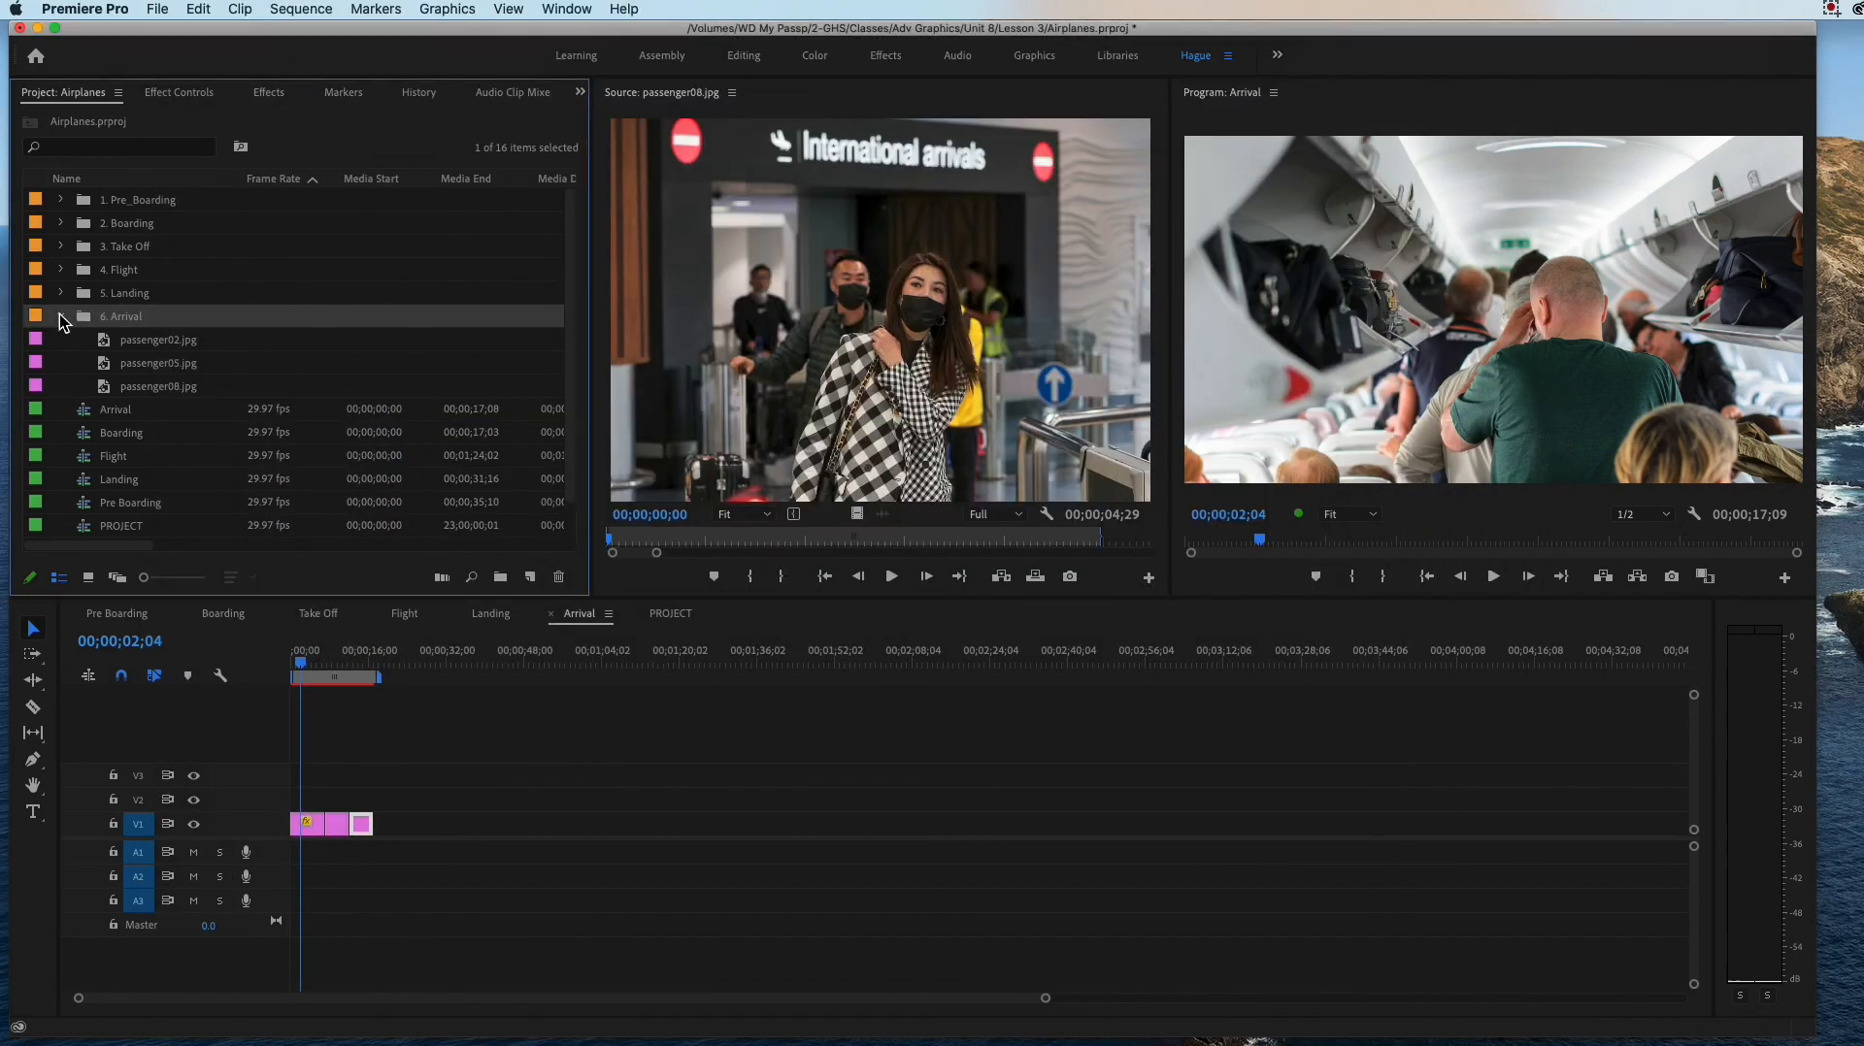
key(super+Tab)
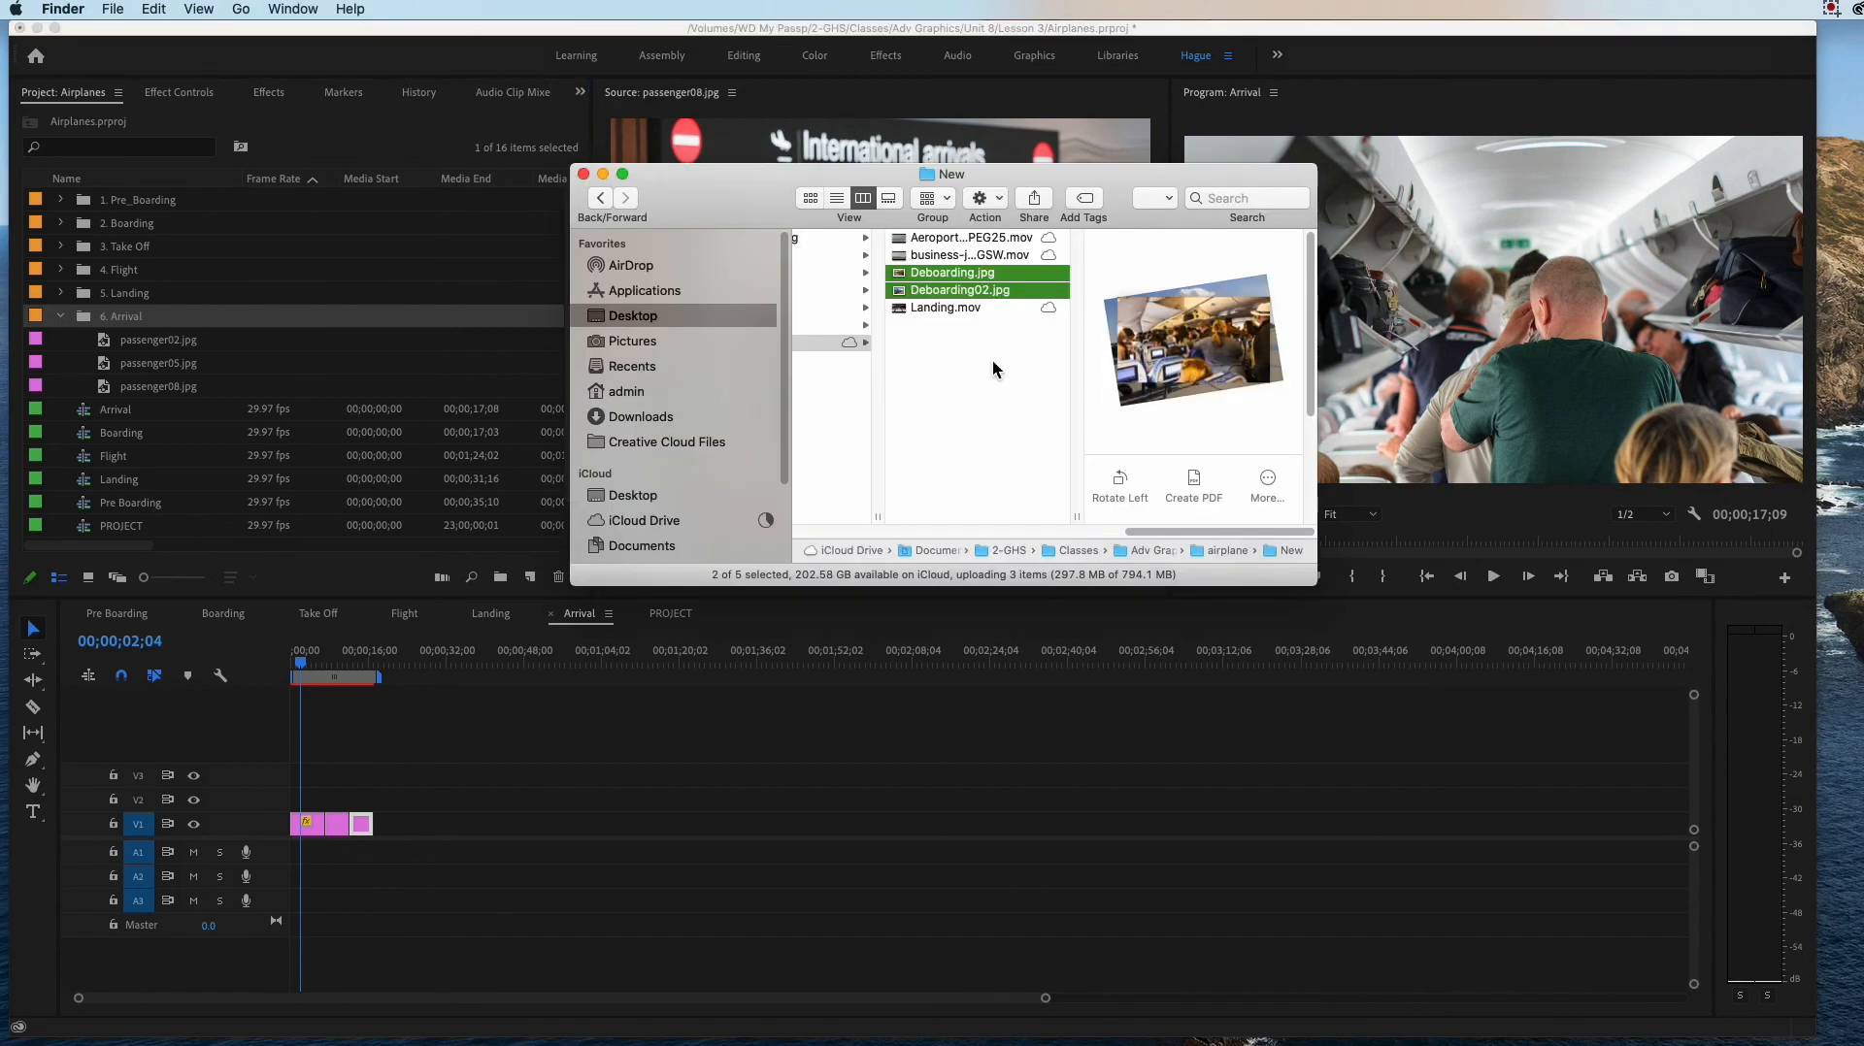
drag(994, 282, 132, 322)
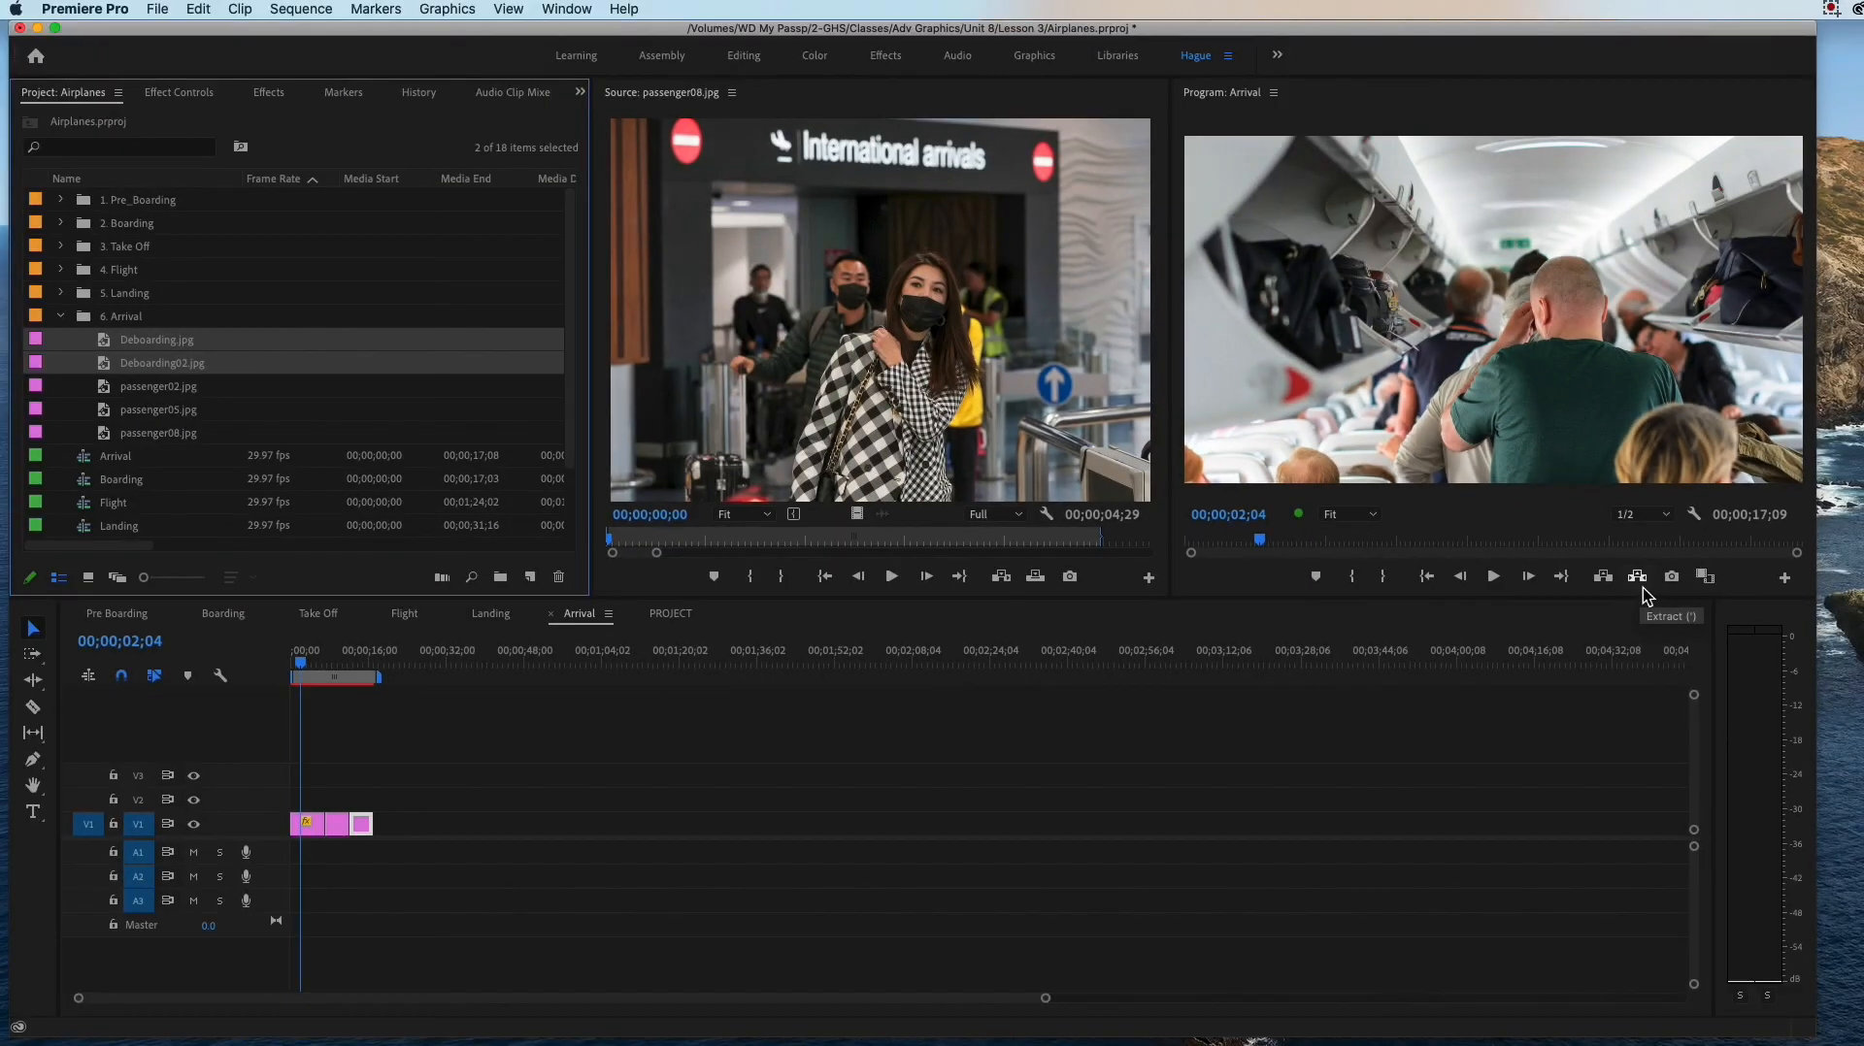
Step: Scrub through the first clip of the Arrival sequence and return the playhead to 00;00;00;00
click(304, 666)
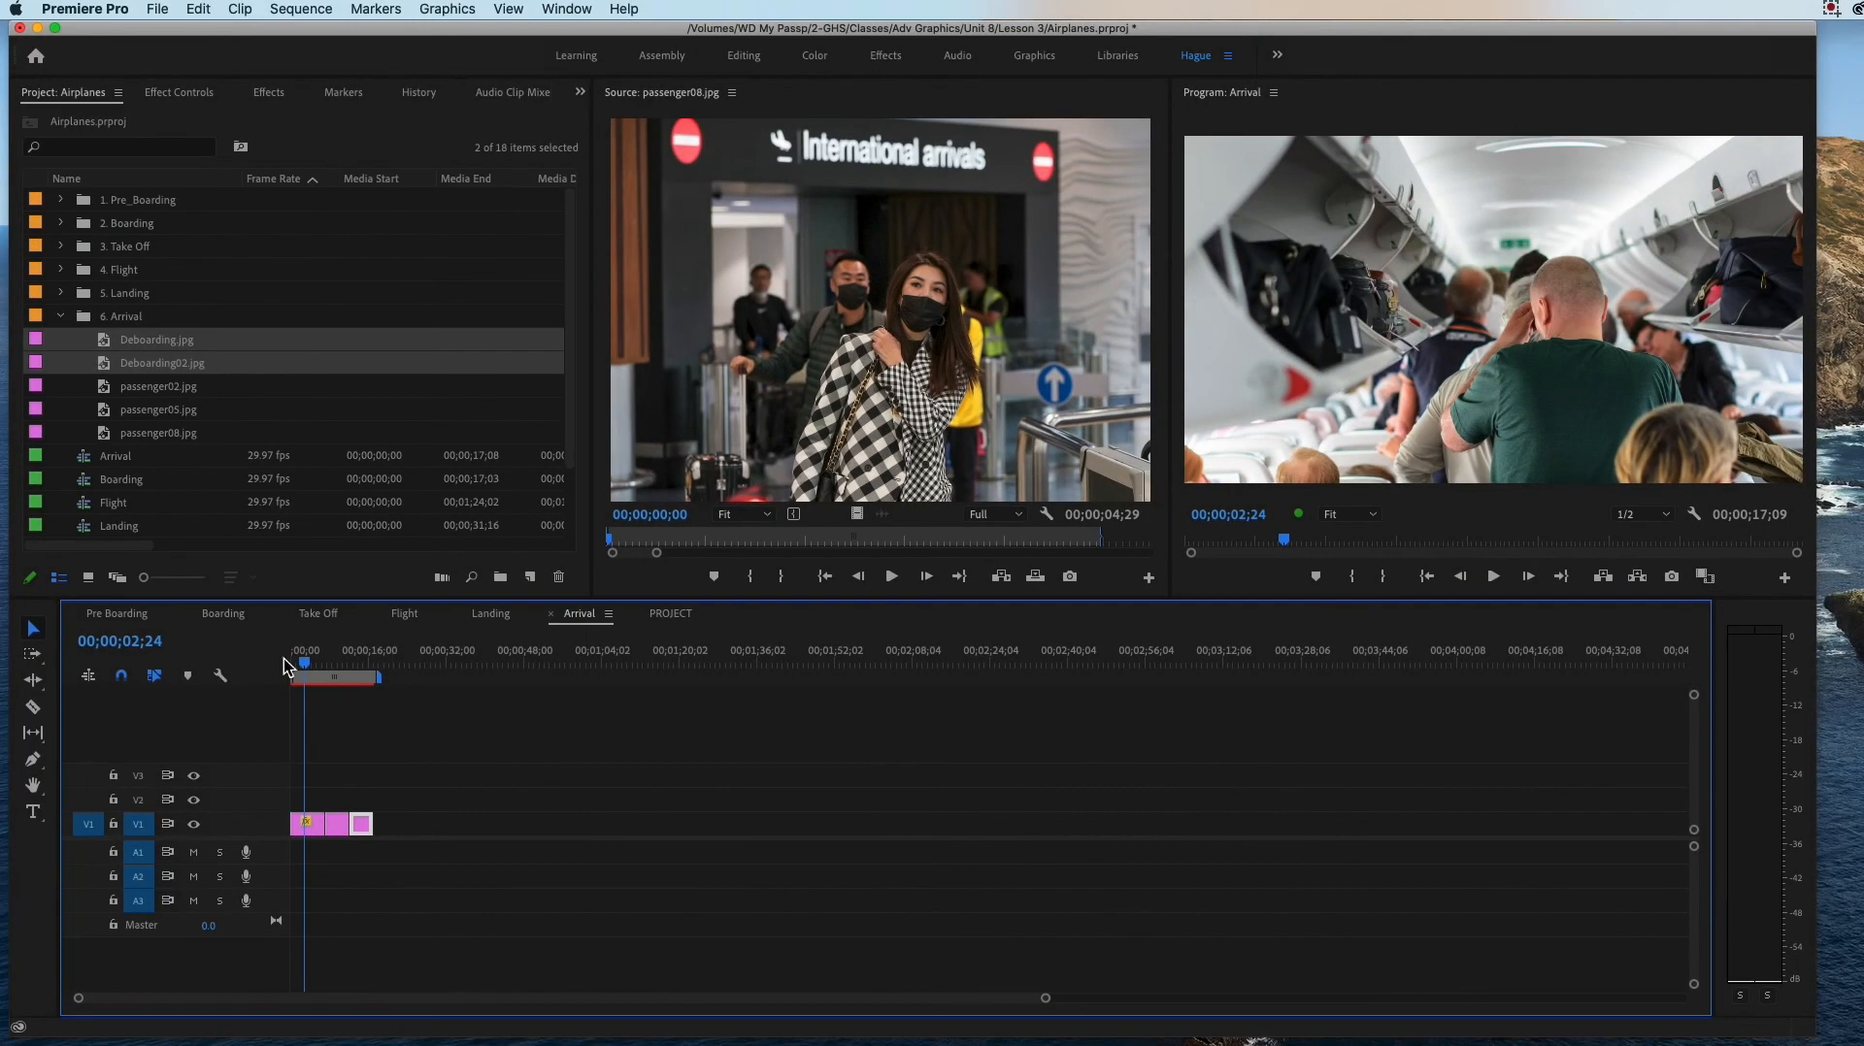
click(304, 663)
drag(303, 663, 323, 666)
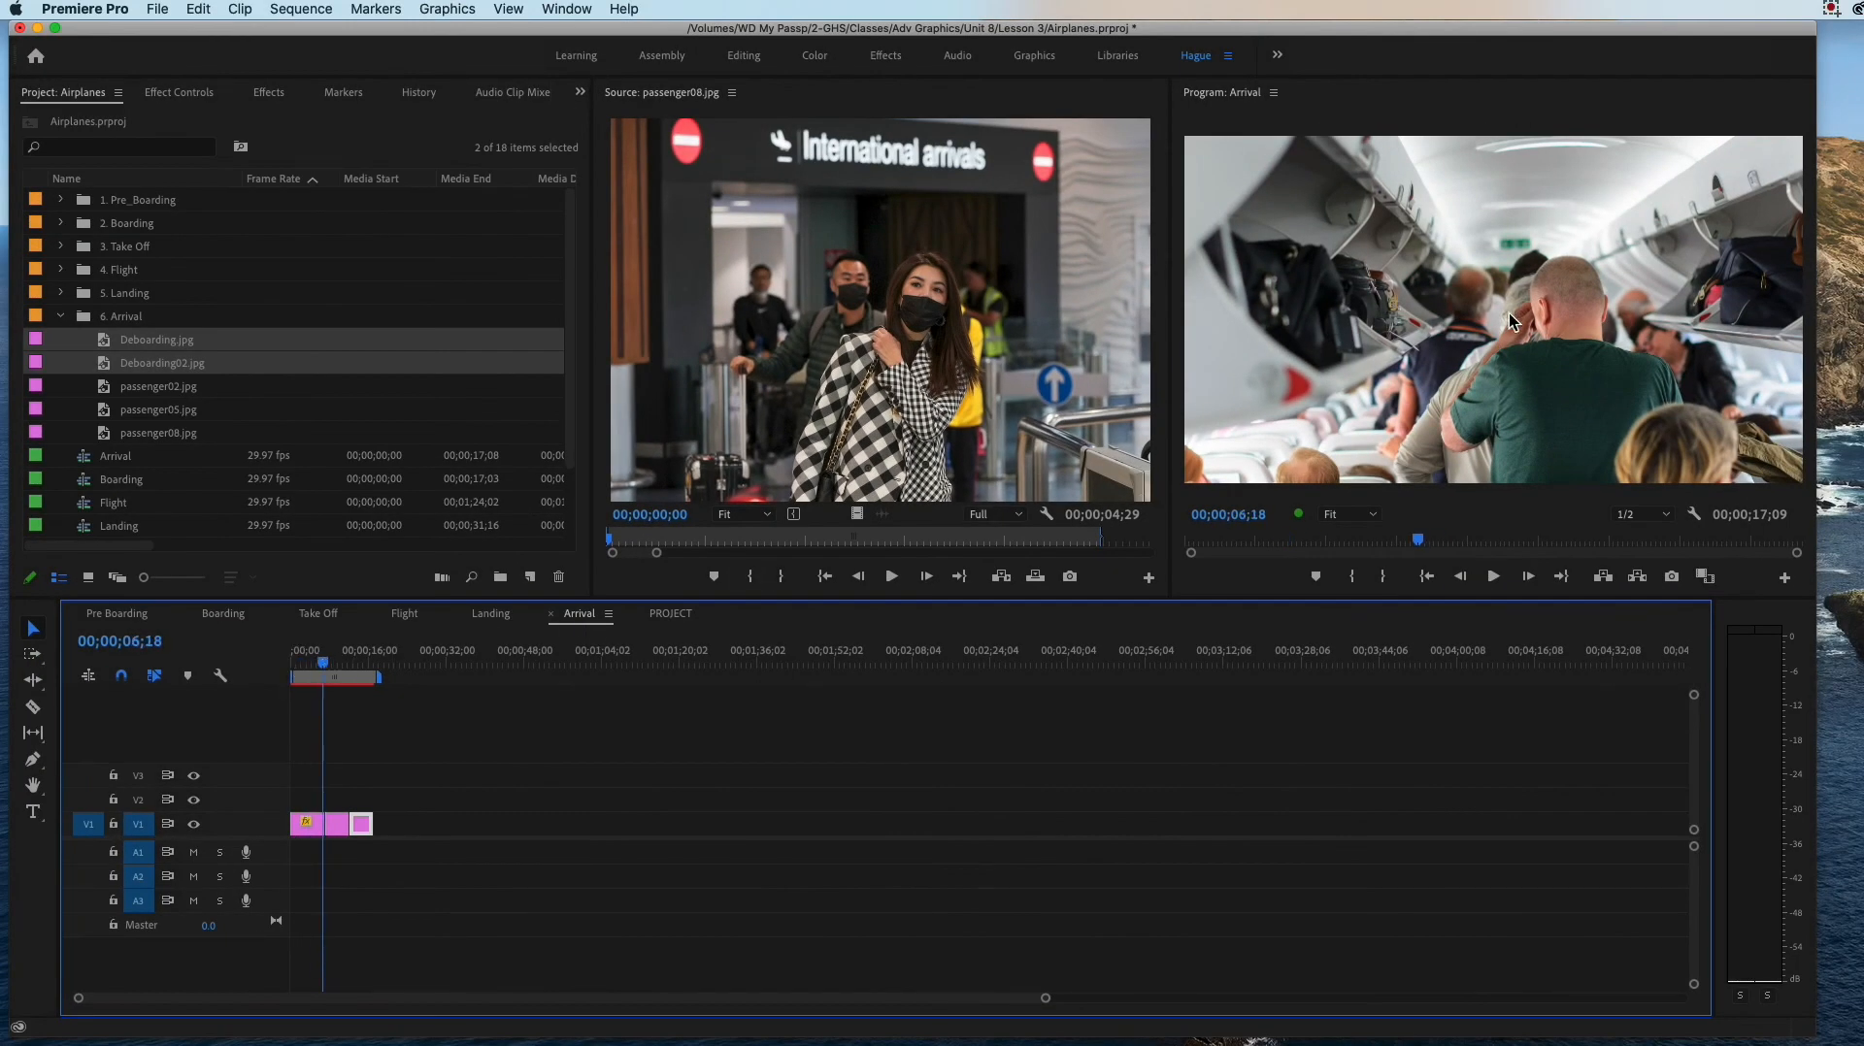
click(327, 664)
drag(330, 668, 292, 662)
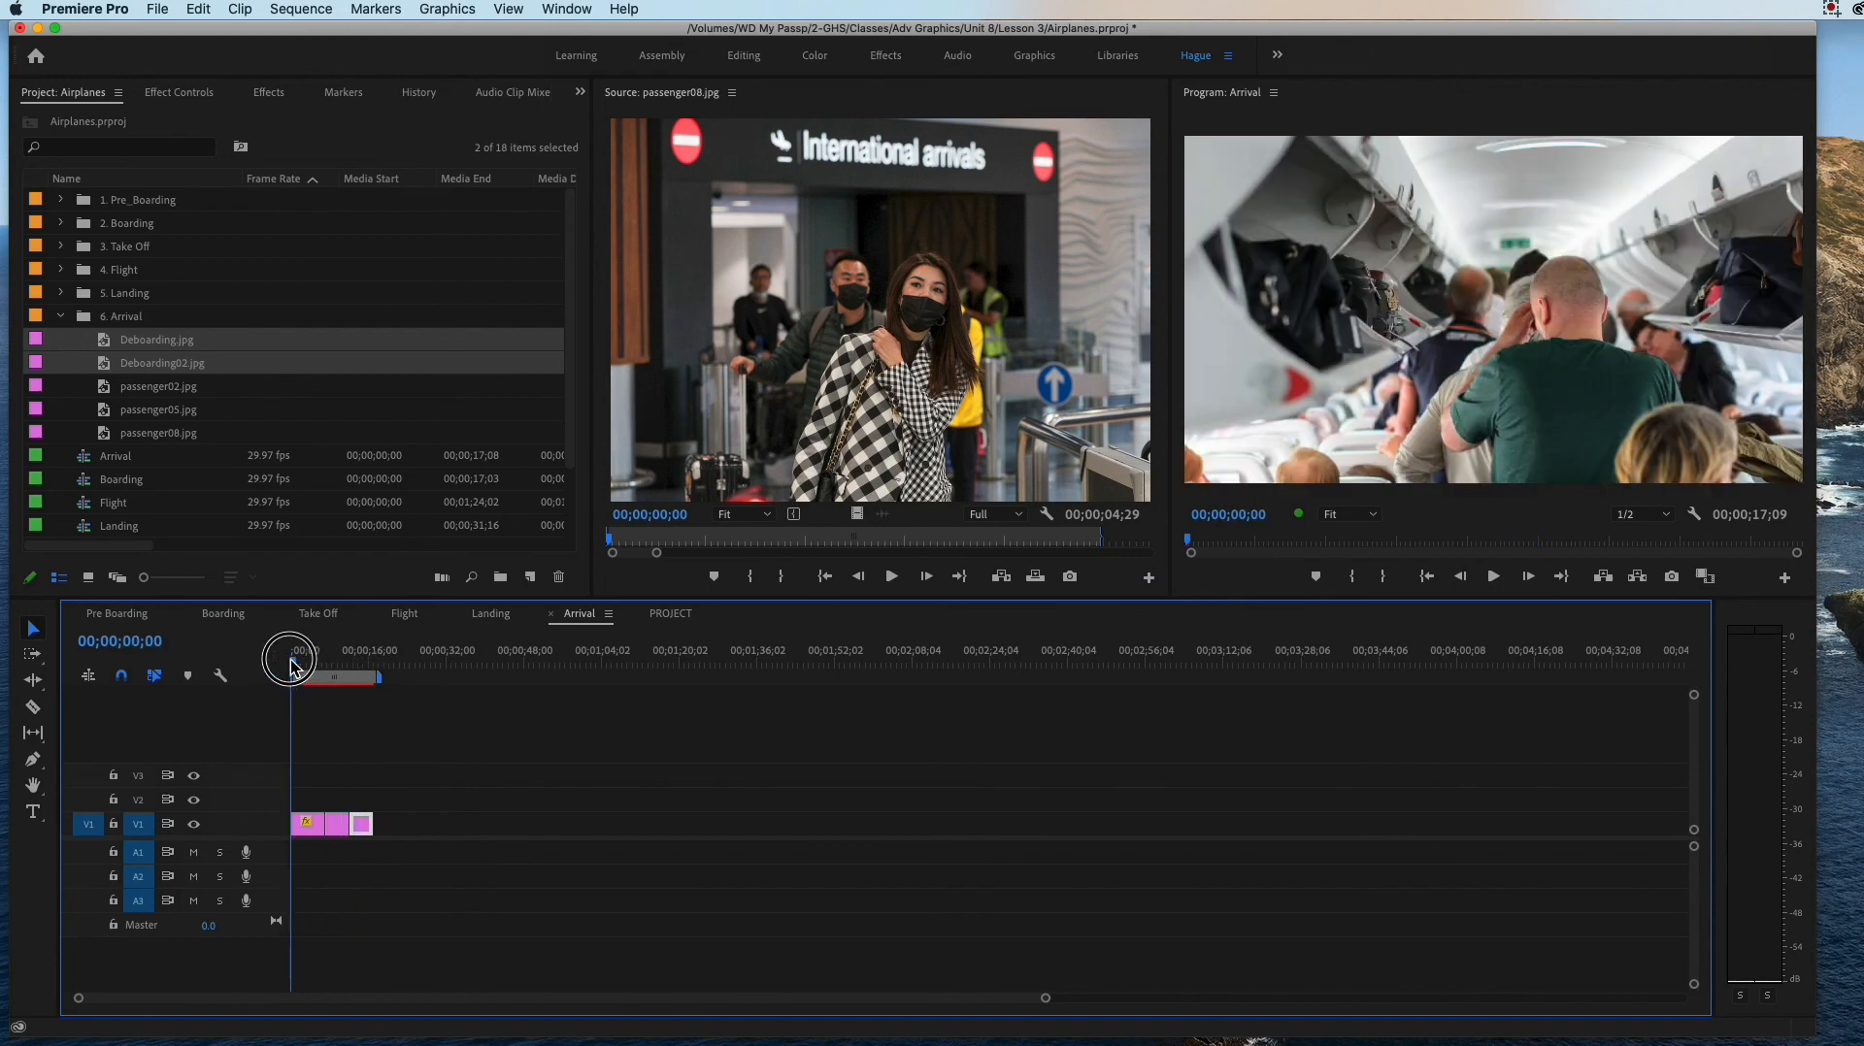
Step: Open Deboarding.jpg from the 6. Arrival bin in the Source monitor
click(173, 385)
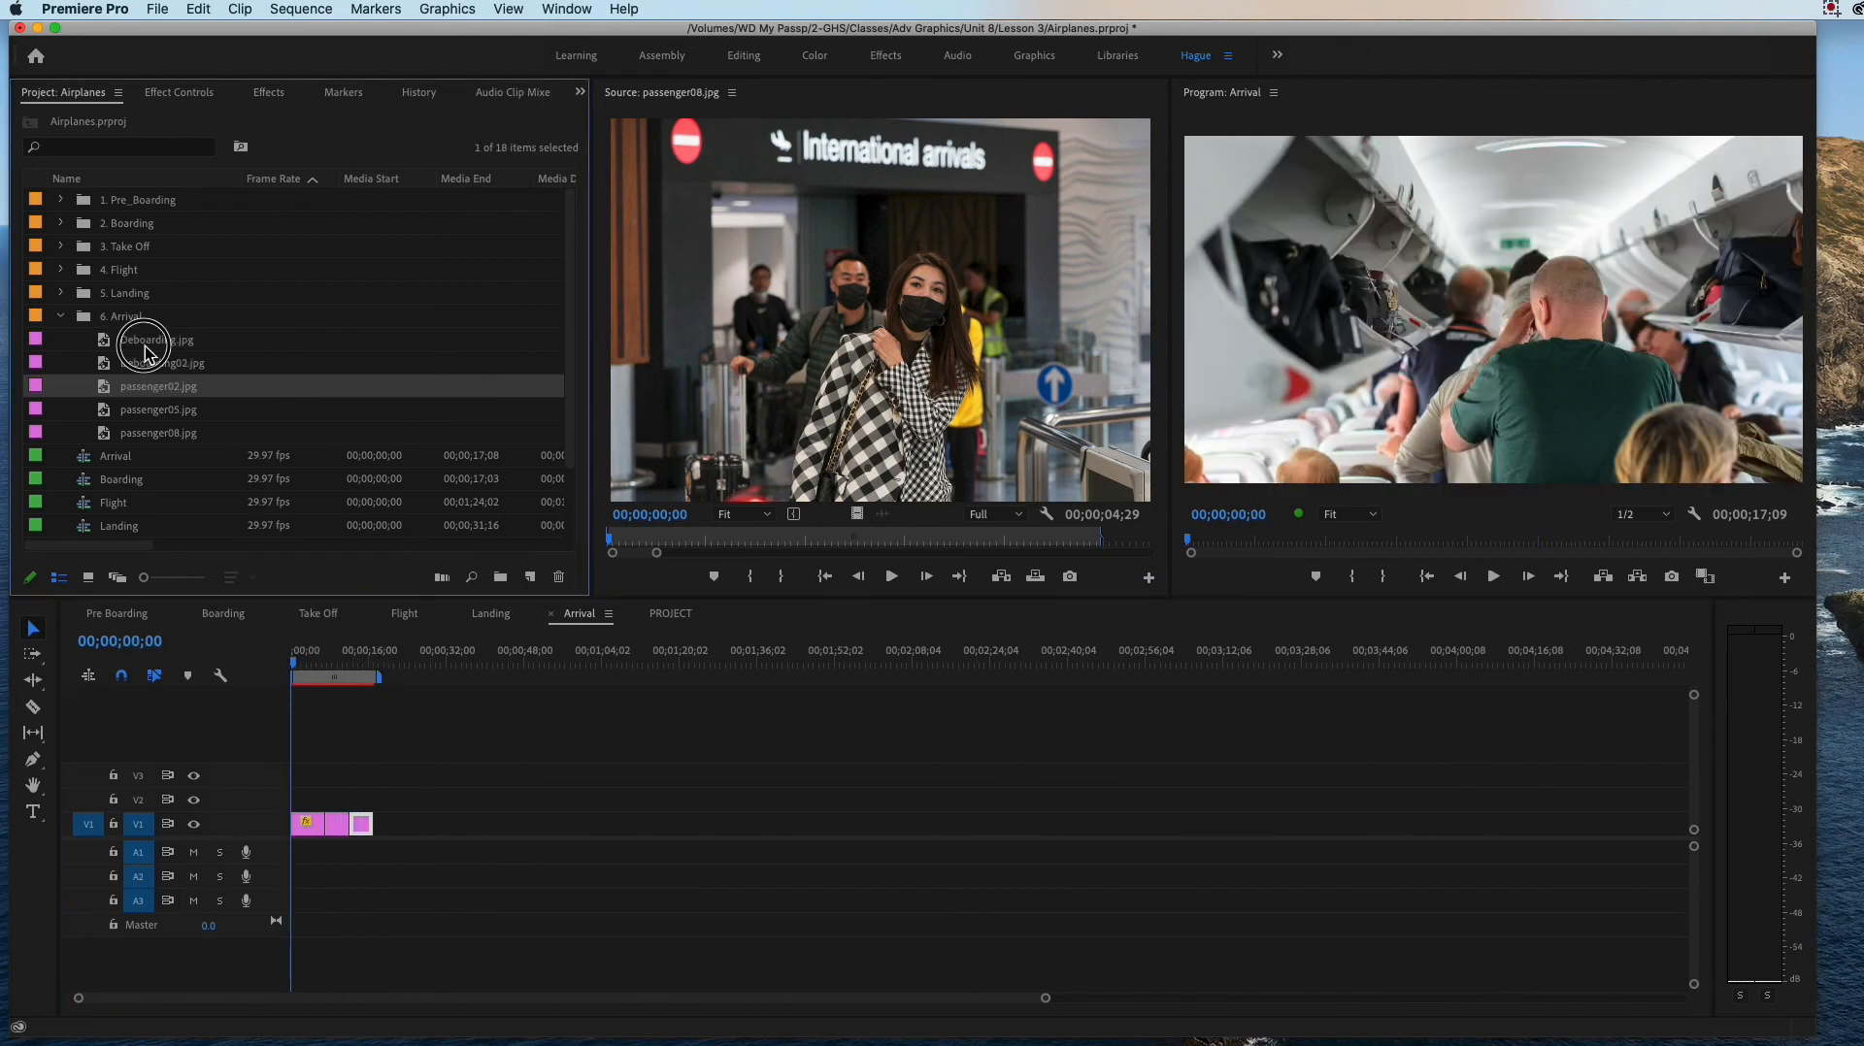
click(148, 352)
double_click(126, 351)
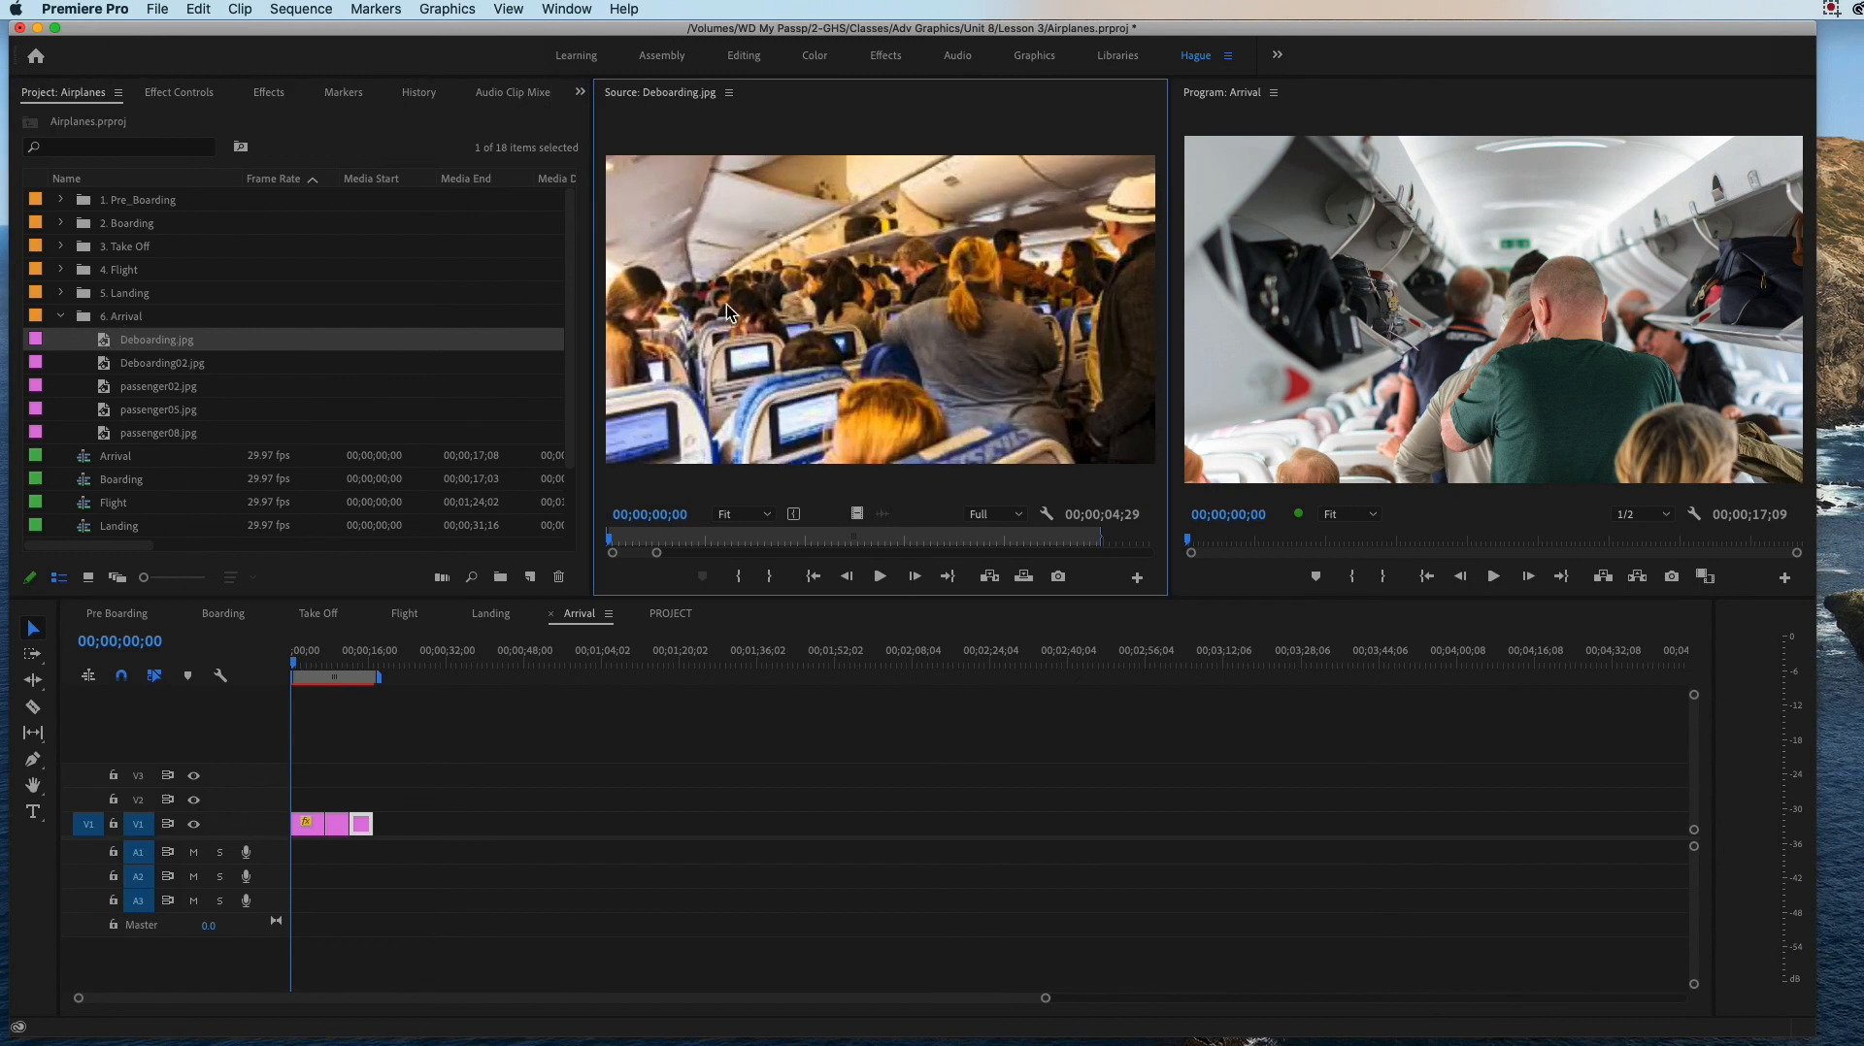
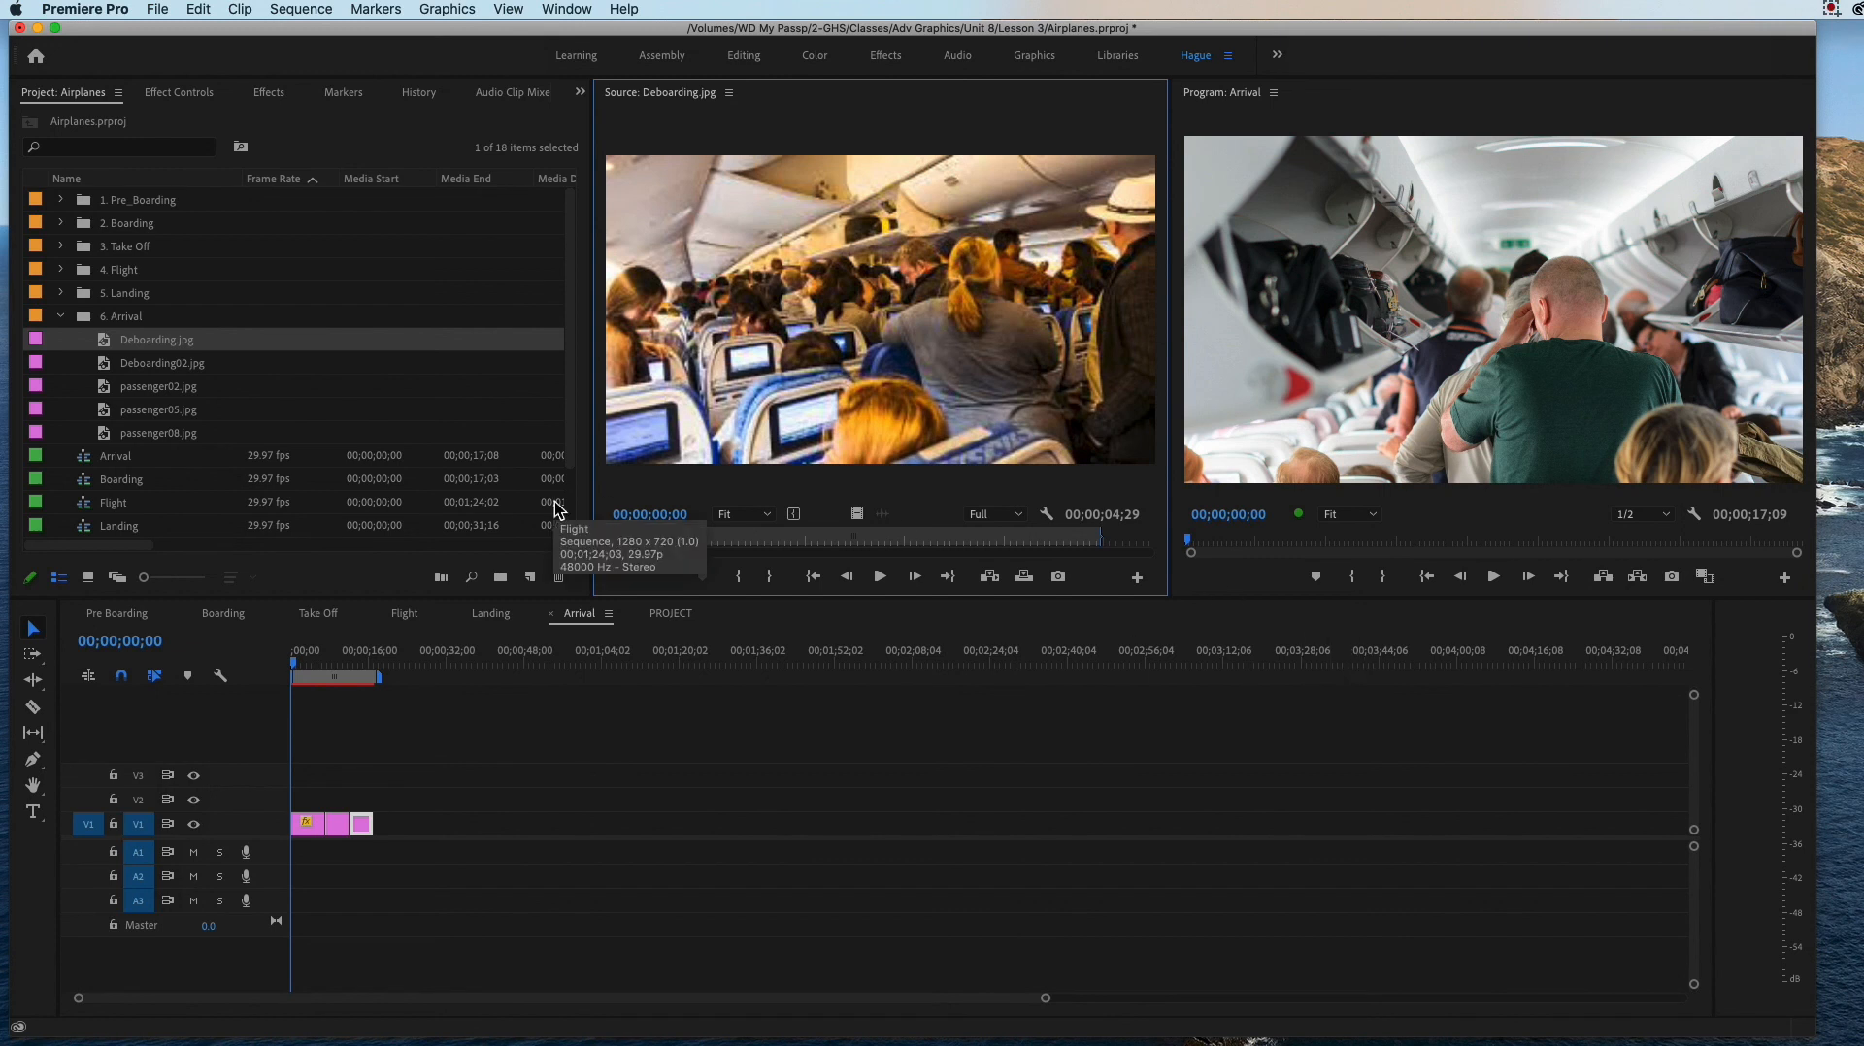
Step: Insert Deboarding.jpg from the 6. Arrival bin at the start of the Arrival sequence on V1
click(457, 794)
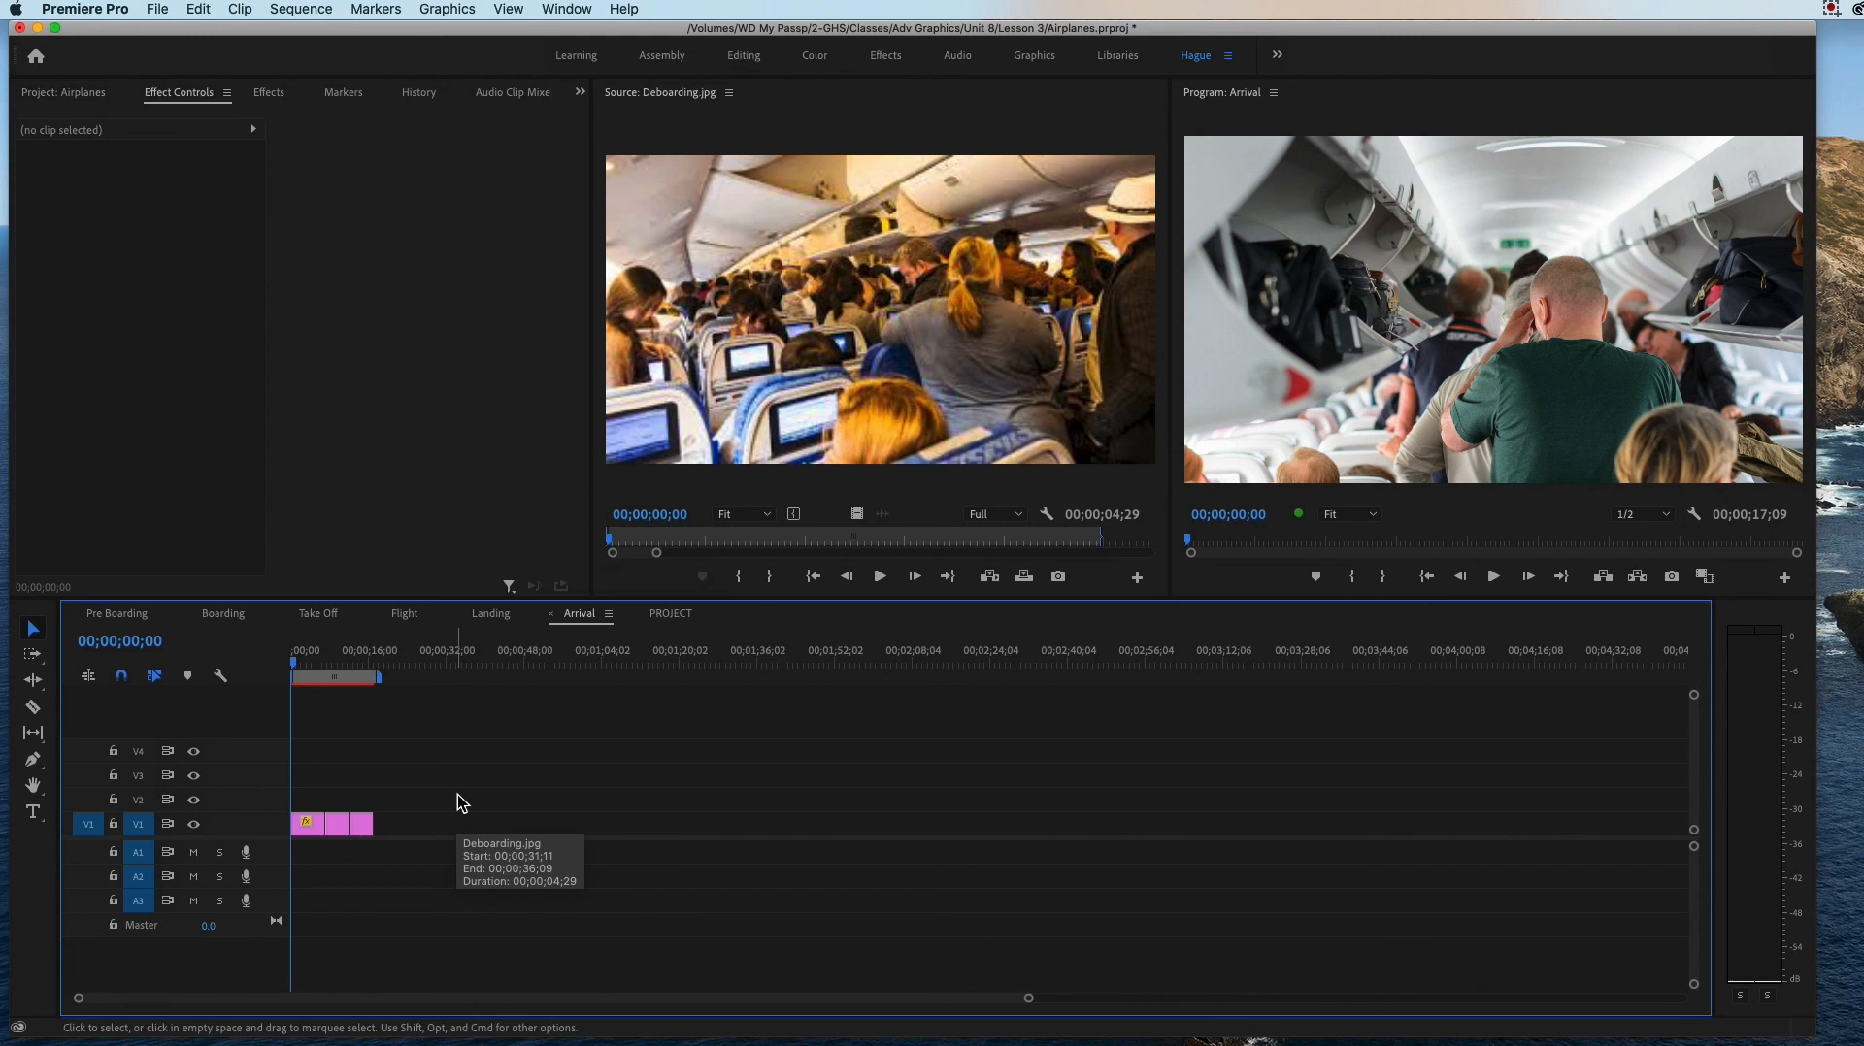
click(55, 95)
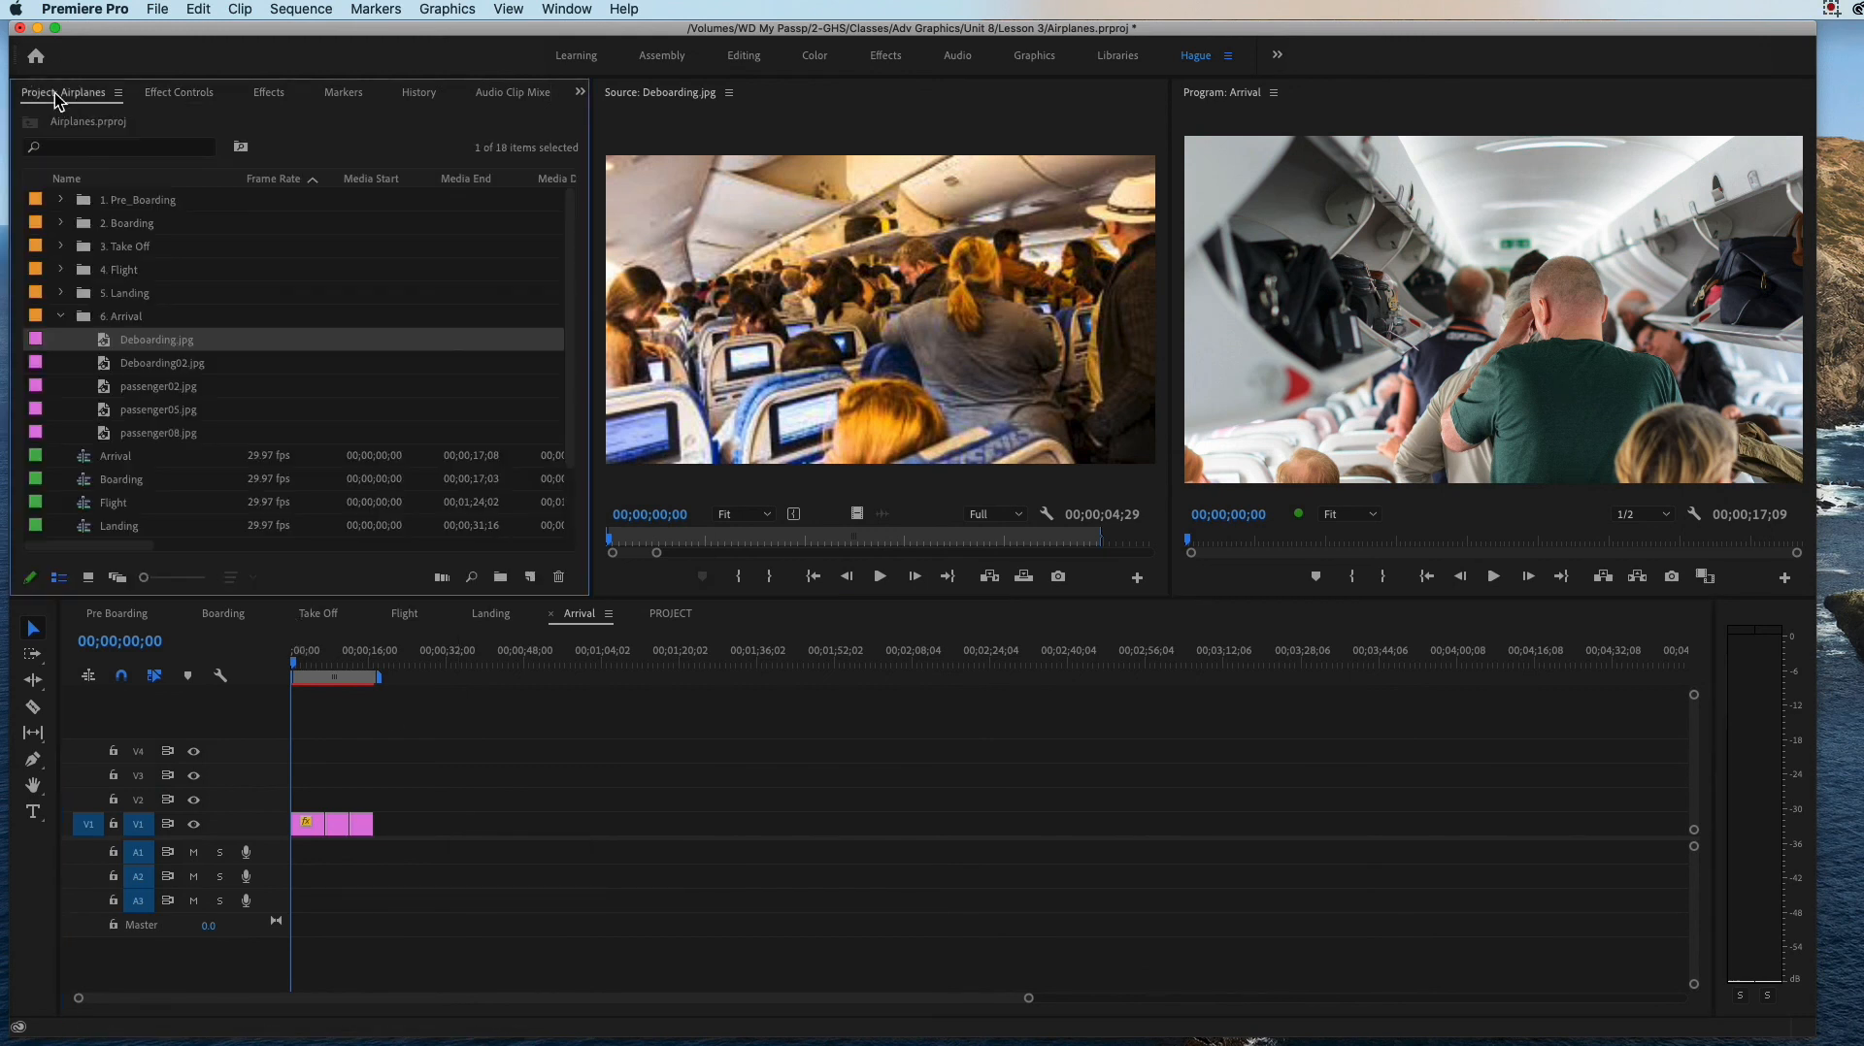
click(133, 341)
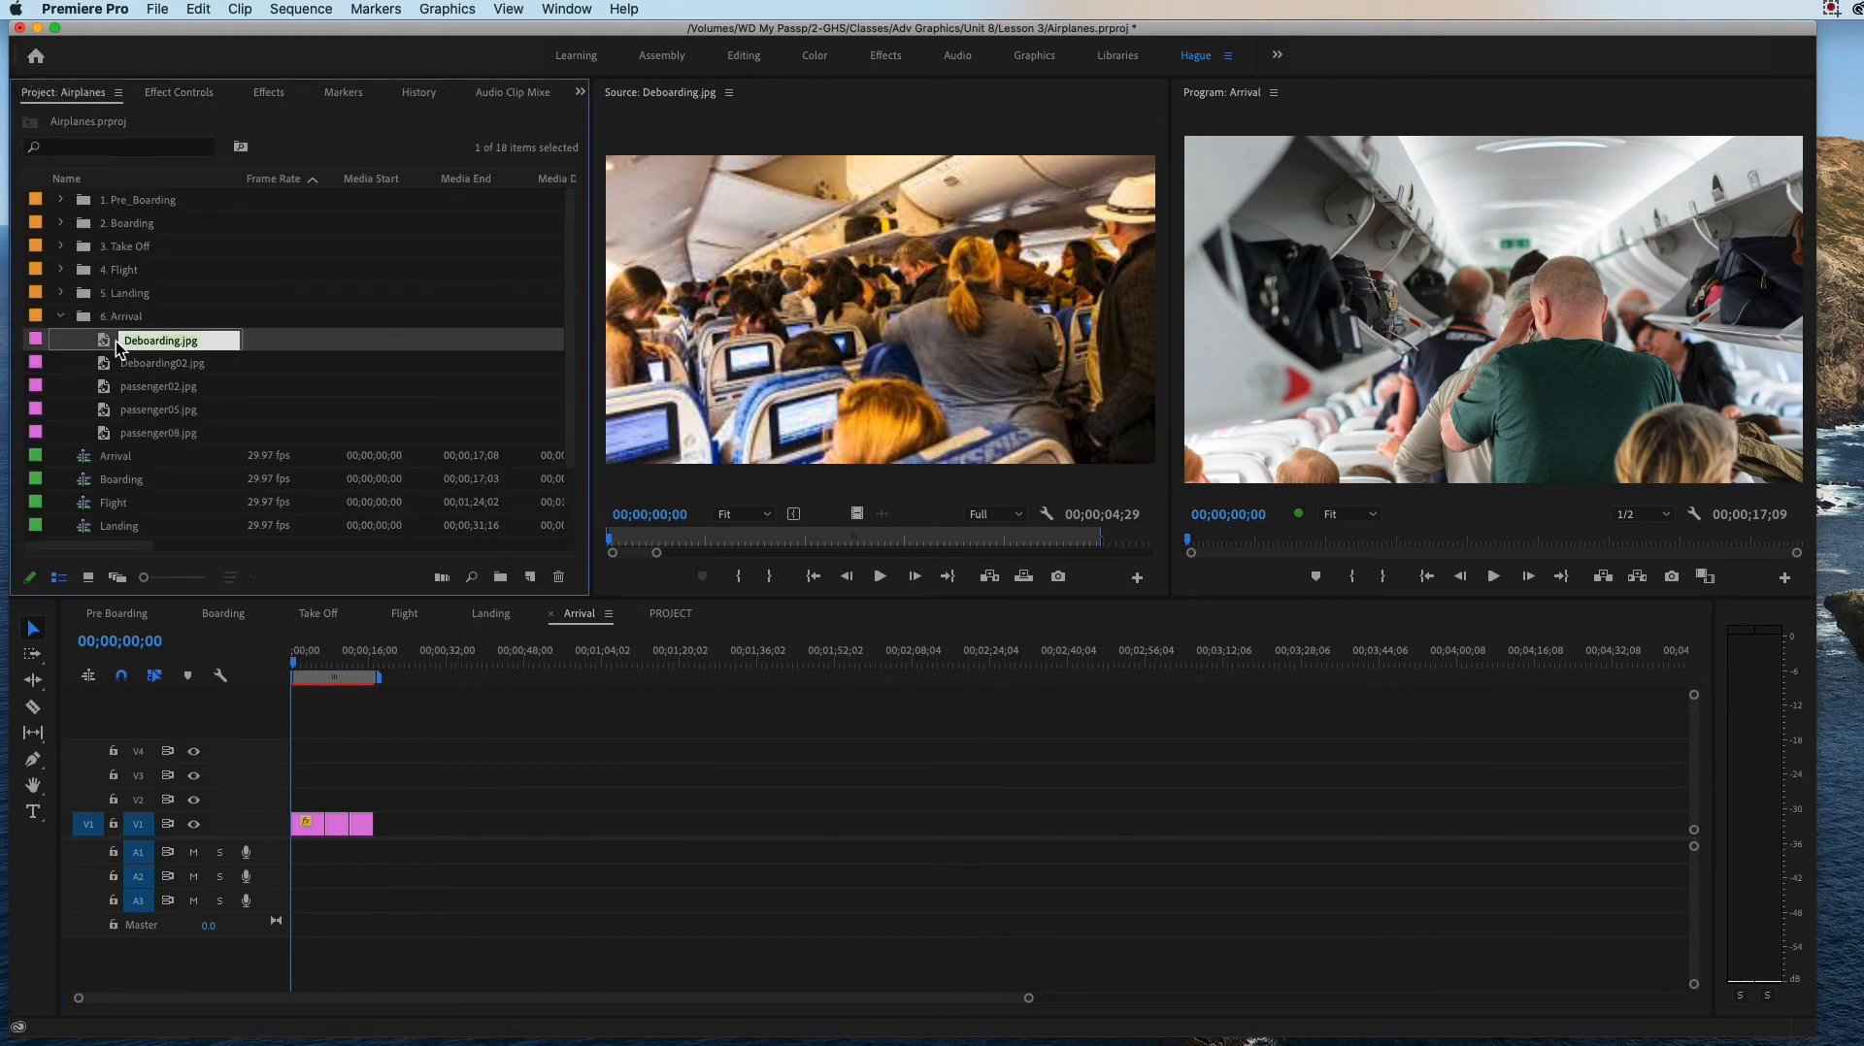
double_click(102, 343)
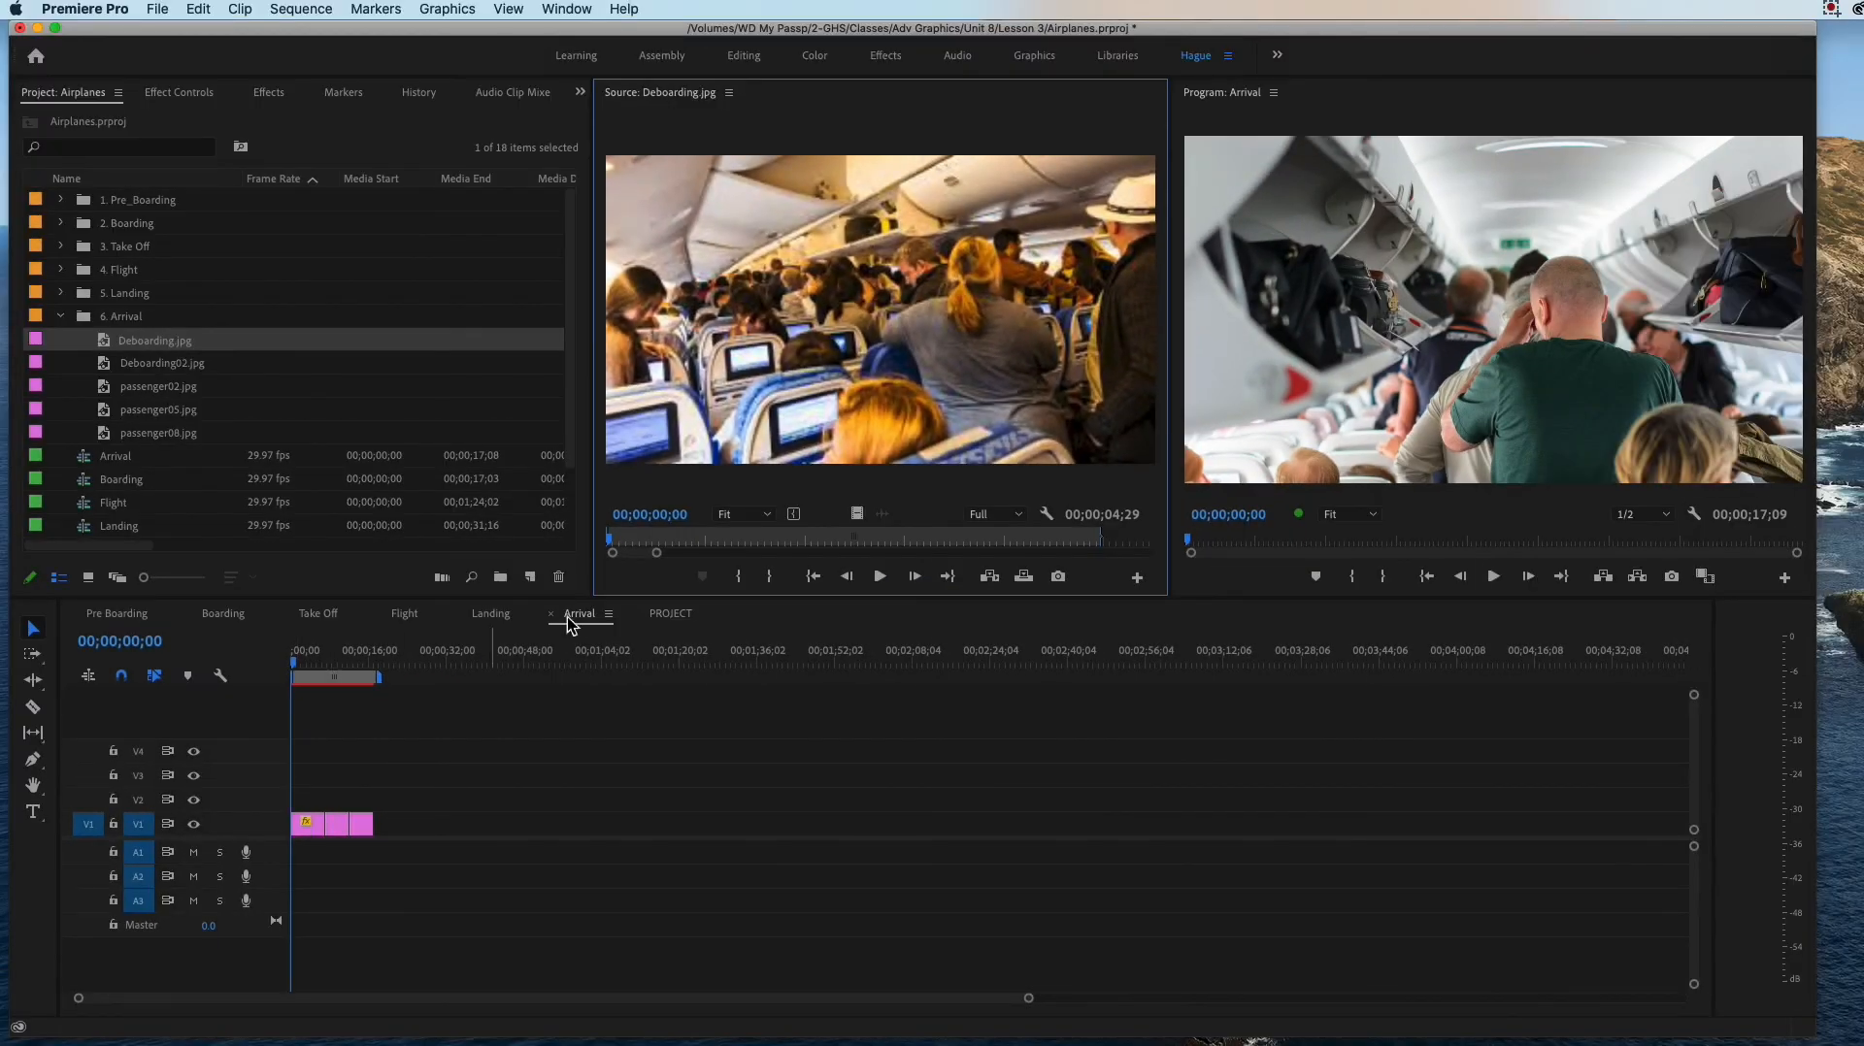
click(989, 578)
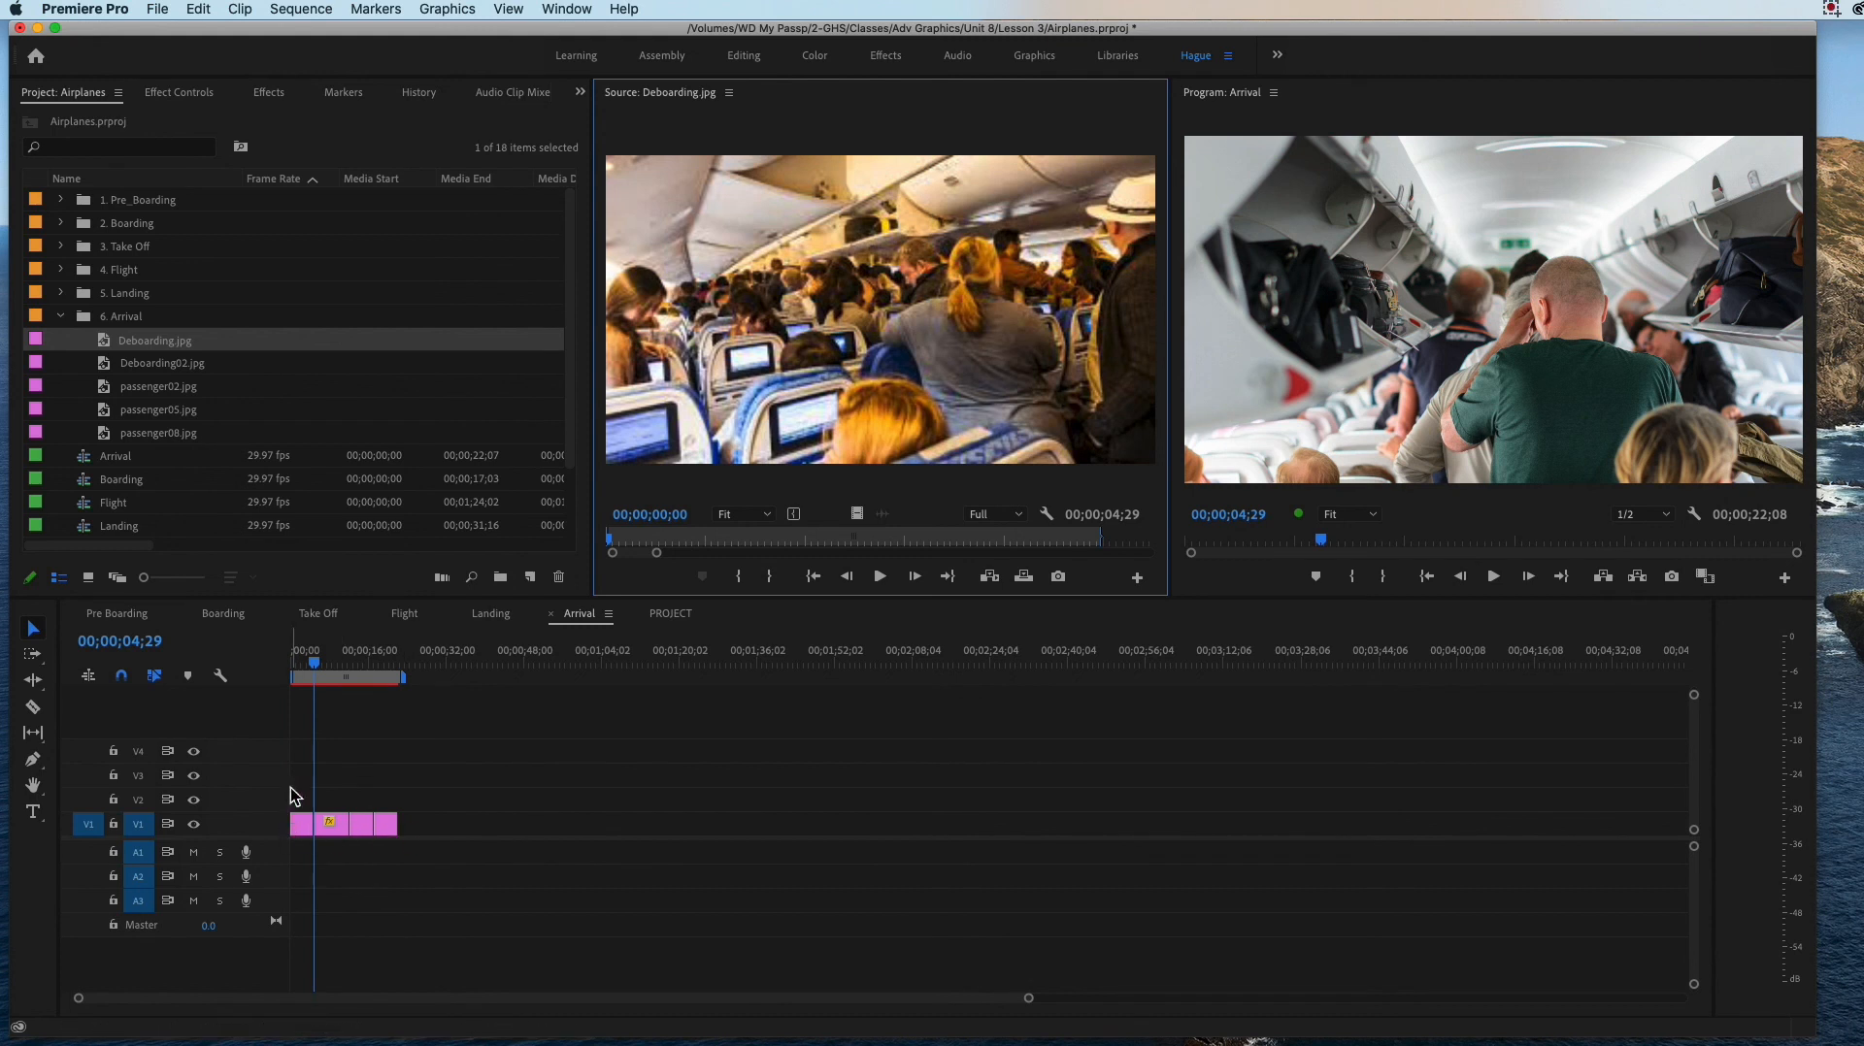
Step: Scale the first Arrival clip, Deboarding.jpg, to 480 so it fills the frame
click(282, 662)
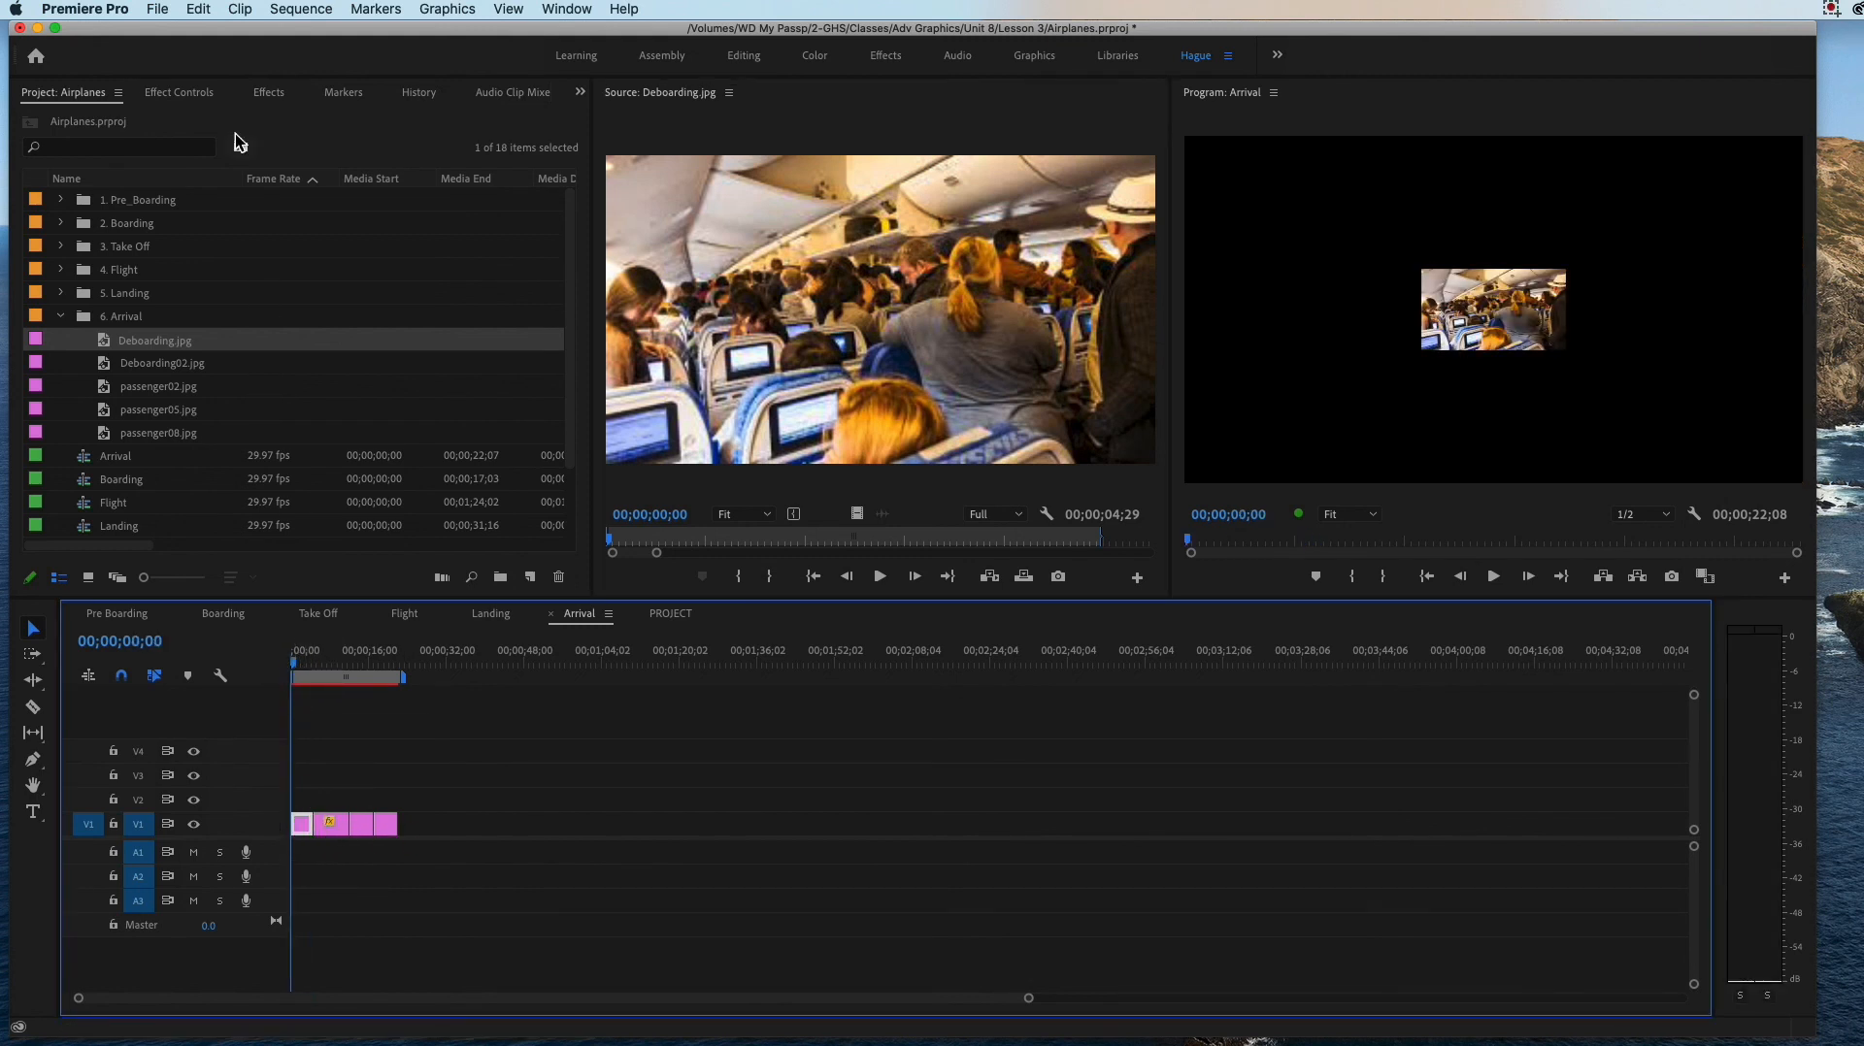
click(194, 108)
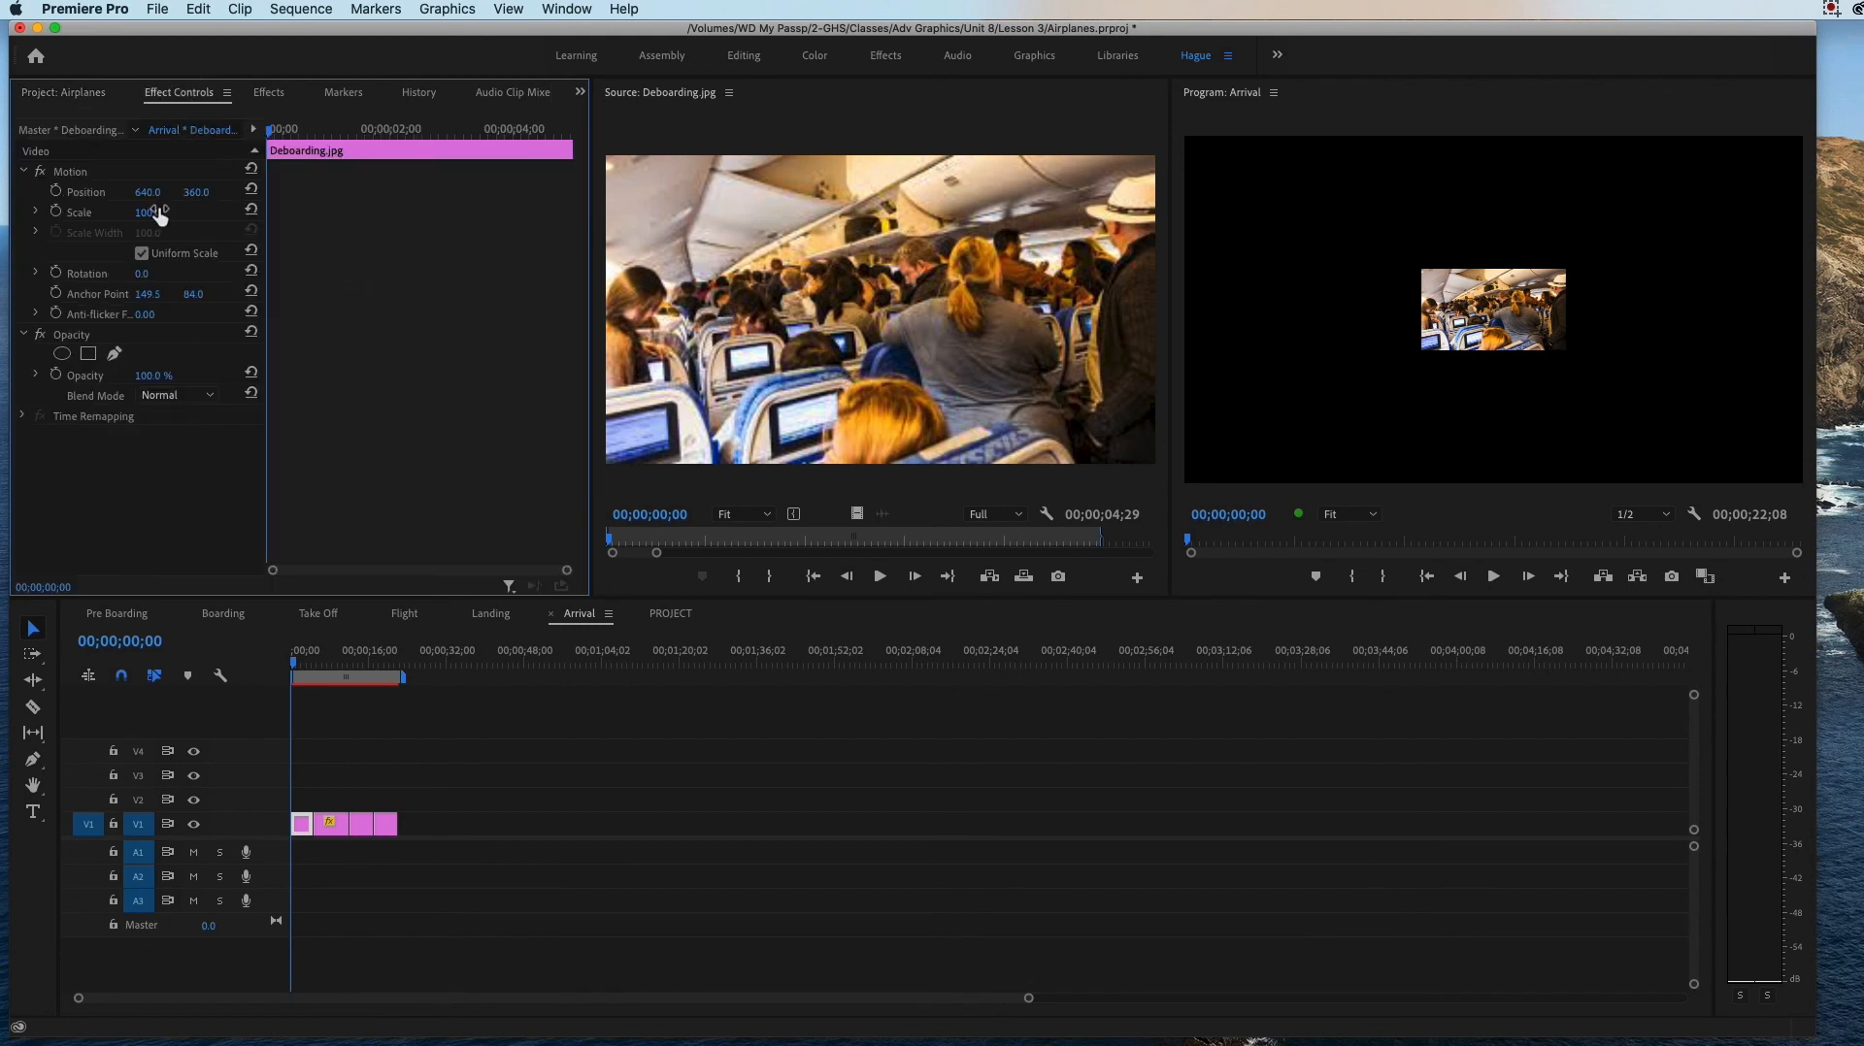
drag(147, 212, 514, 212)
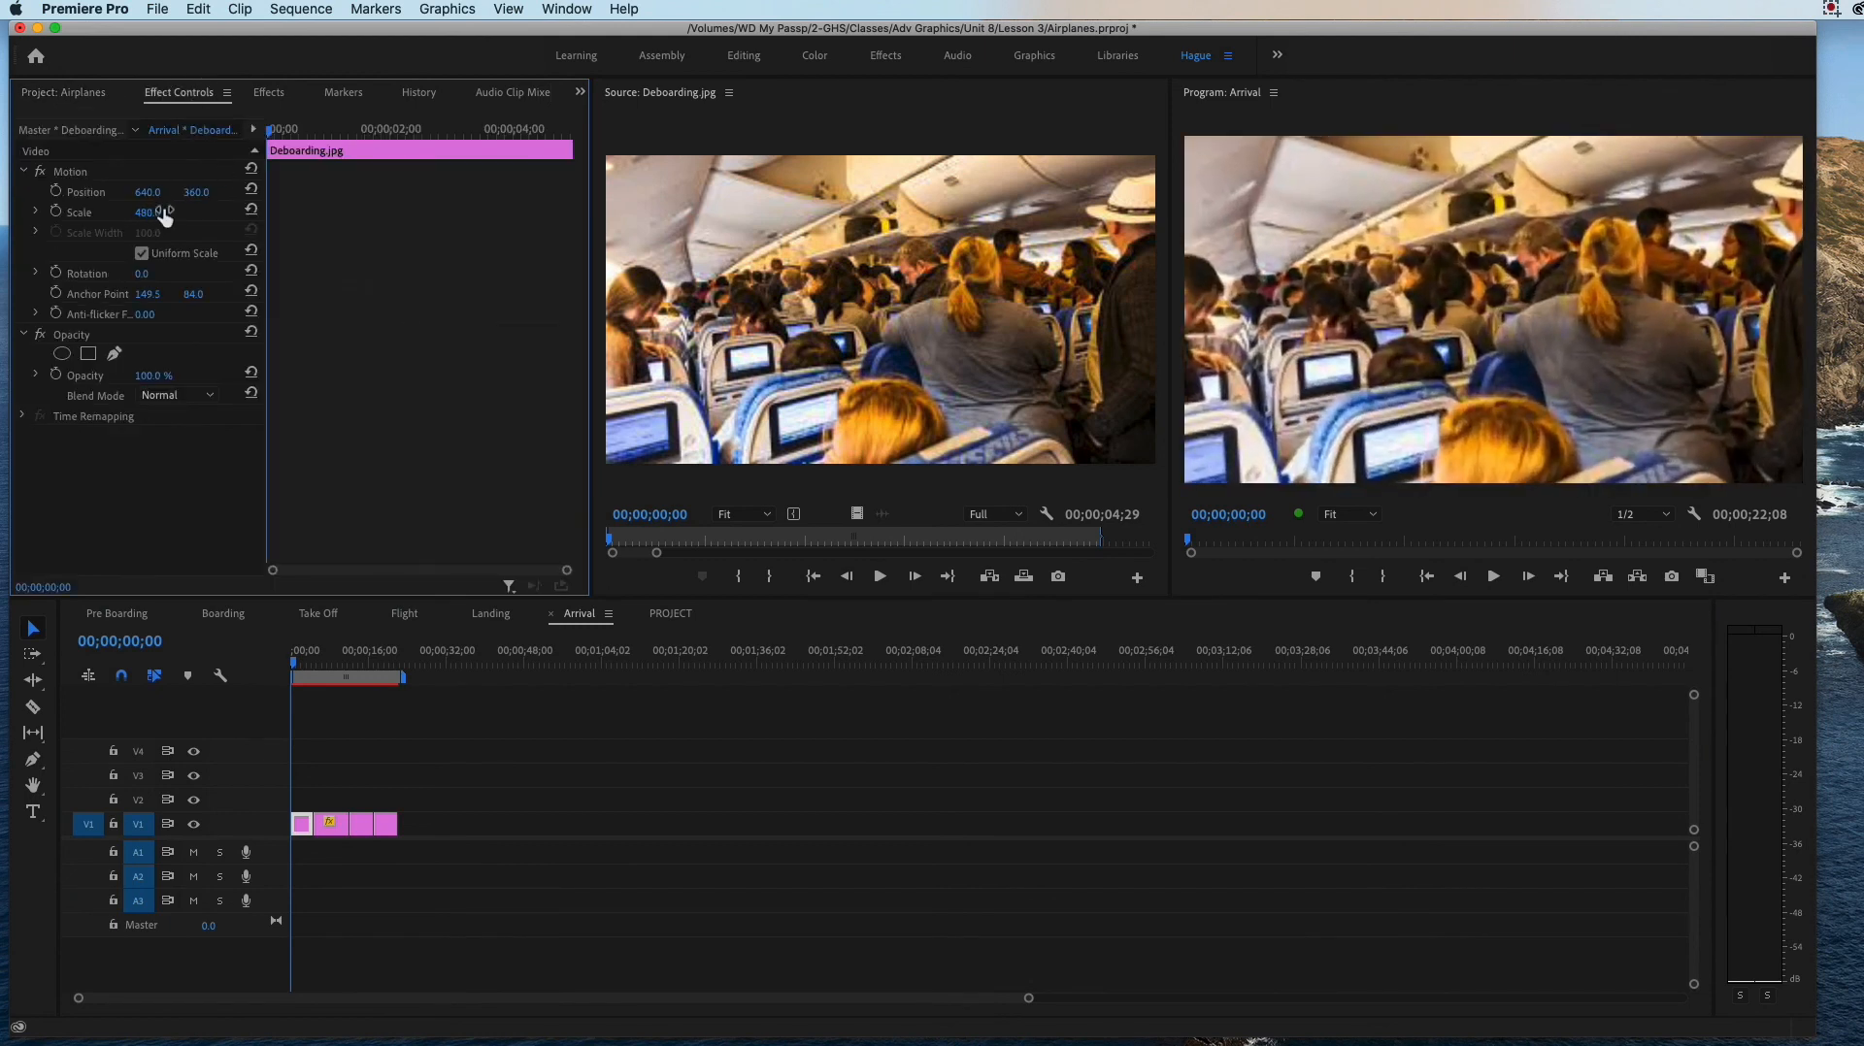
drag(293, 660, 218, 626)
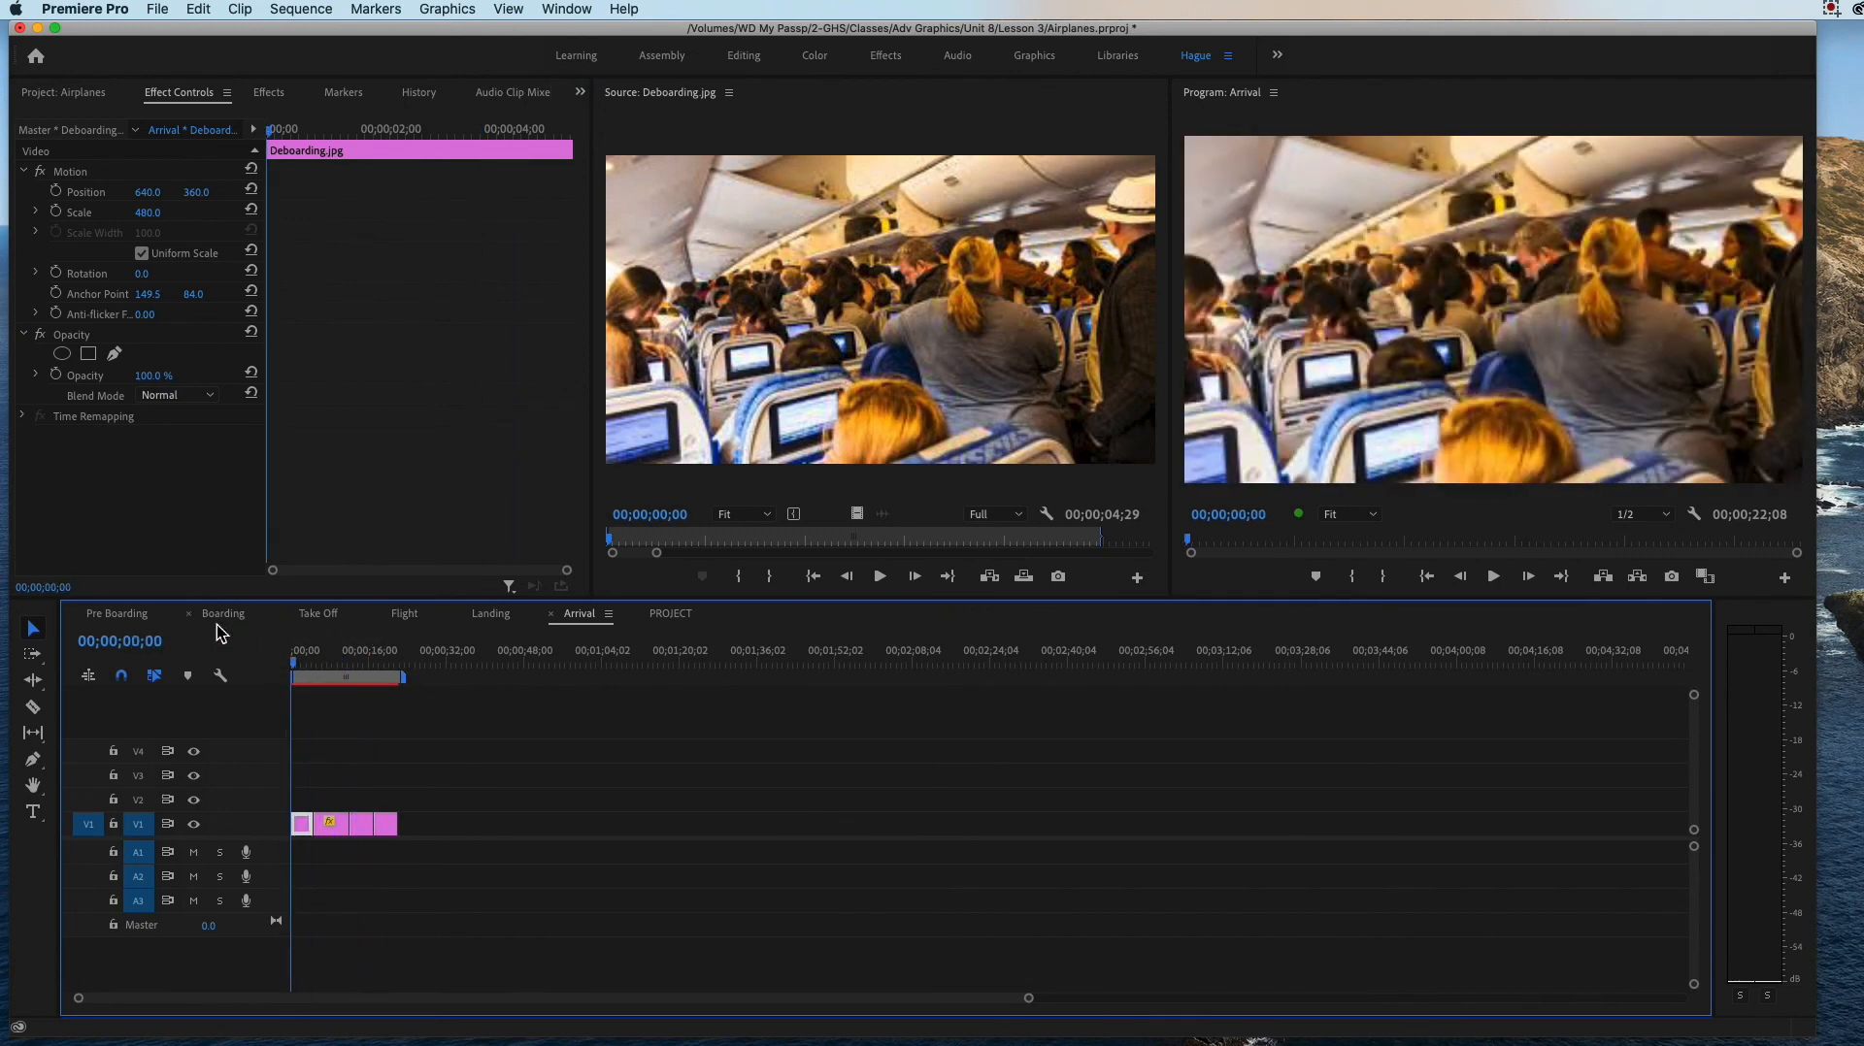
Step: Open Deboarding02.jpg from the 6. Arrival bin in the Source monitor
click(80, 95)
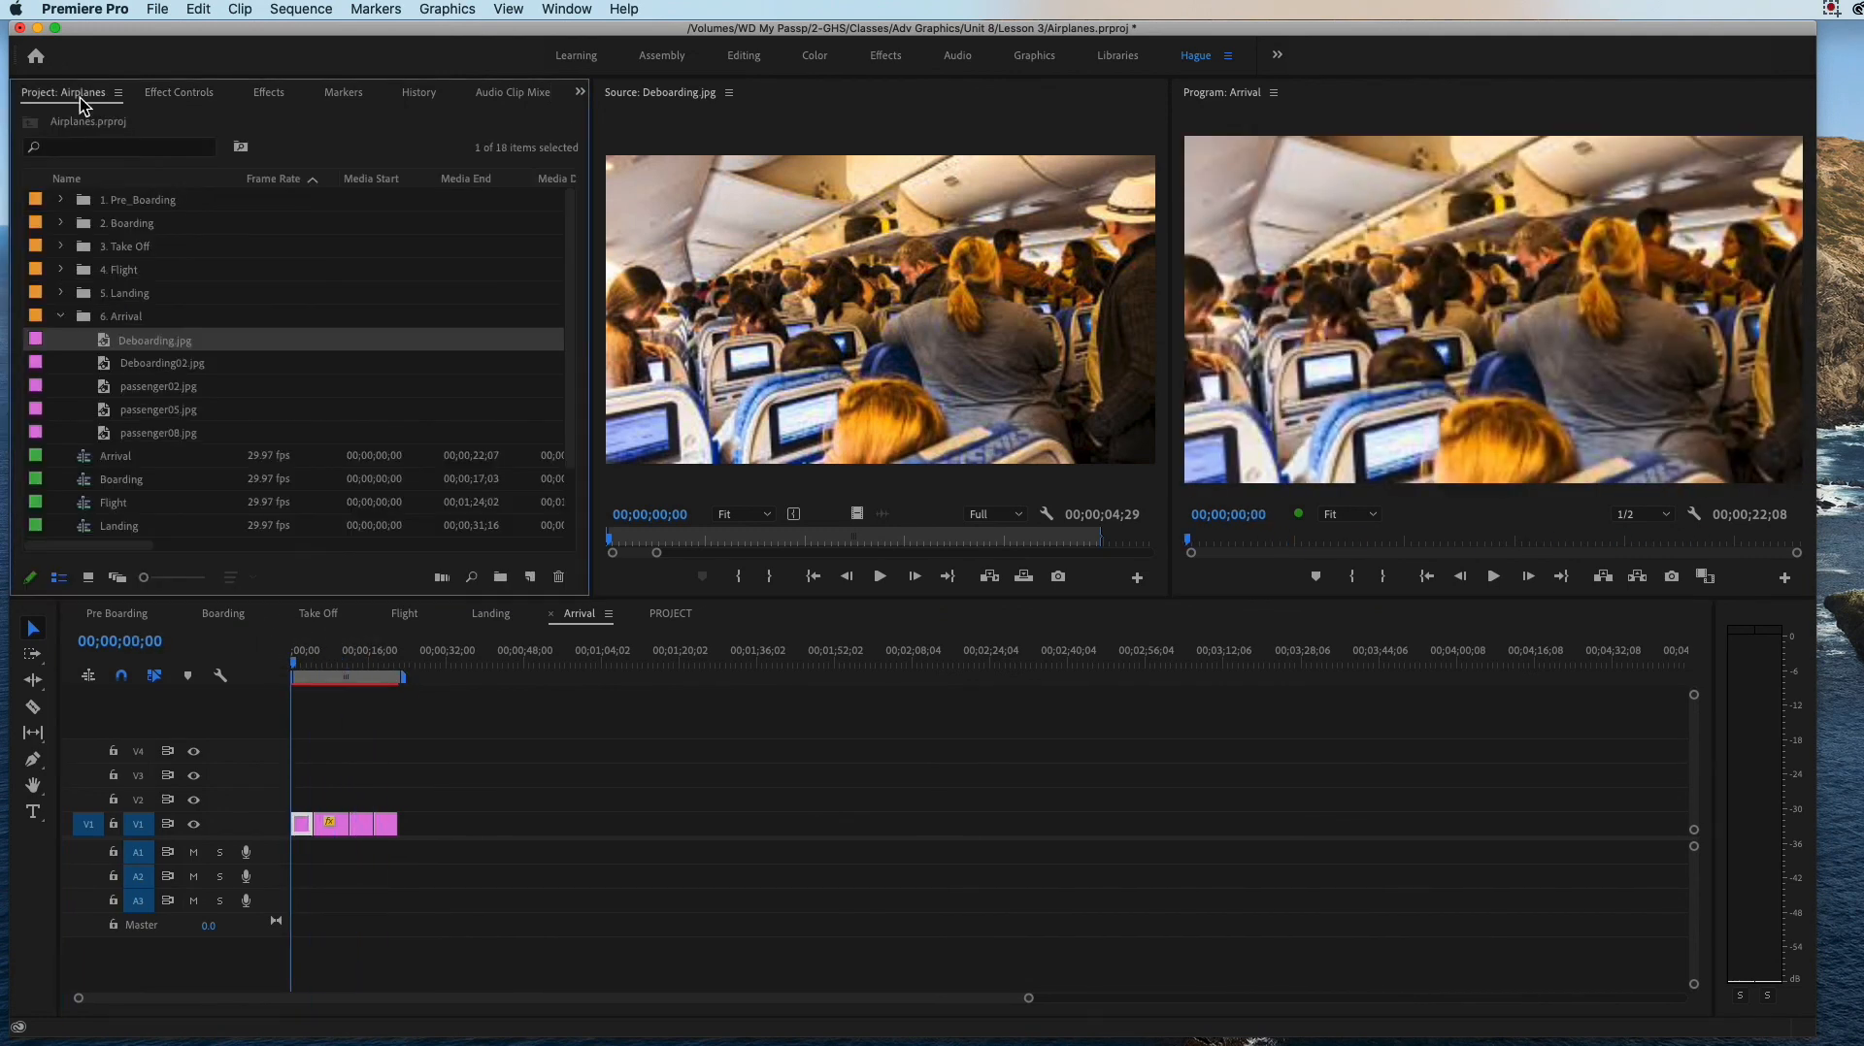
double_click(114, 376)
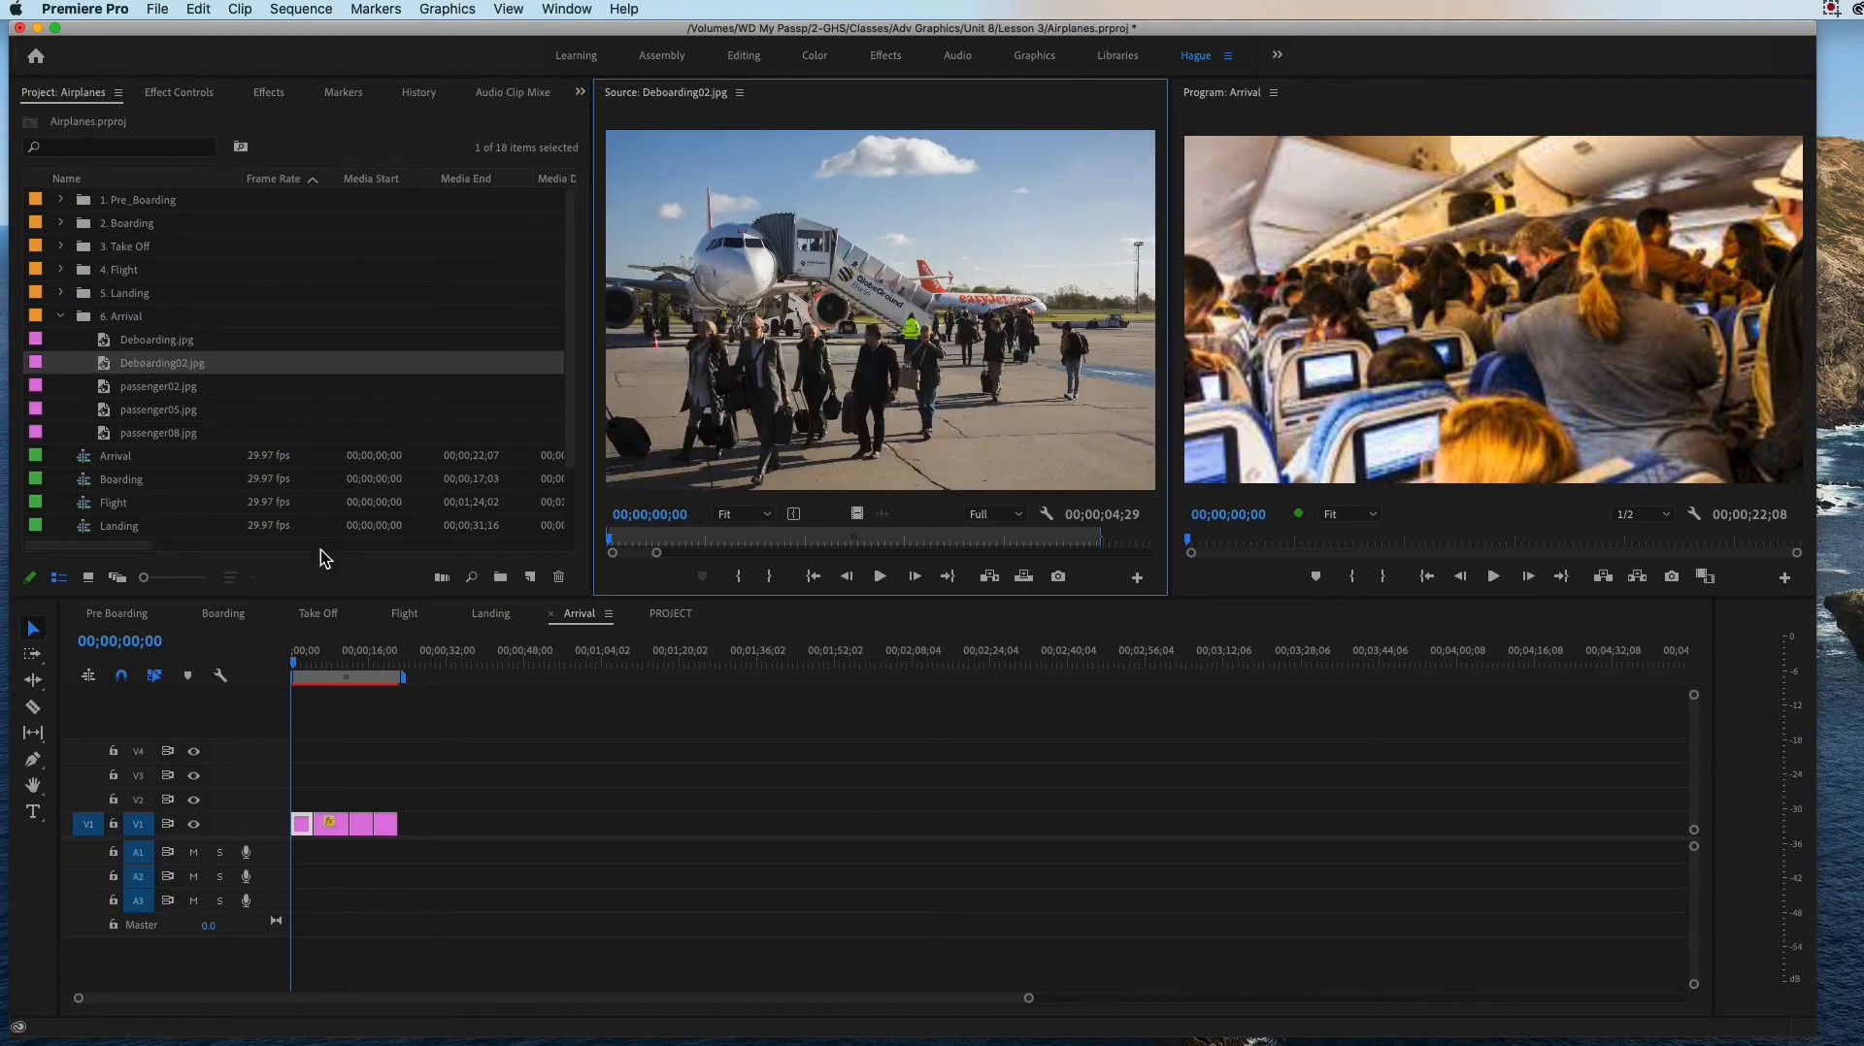
Step: Try placing Deboarding02.jpg after the last Arrival clip on V1, view it, and delete it from the sequence
drag(117, 364, 412, 830)
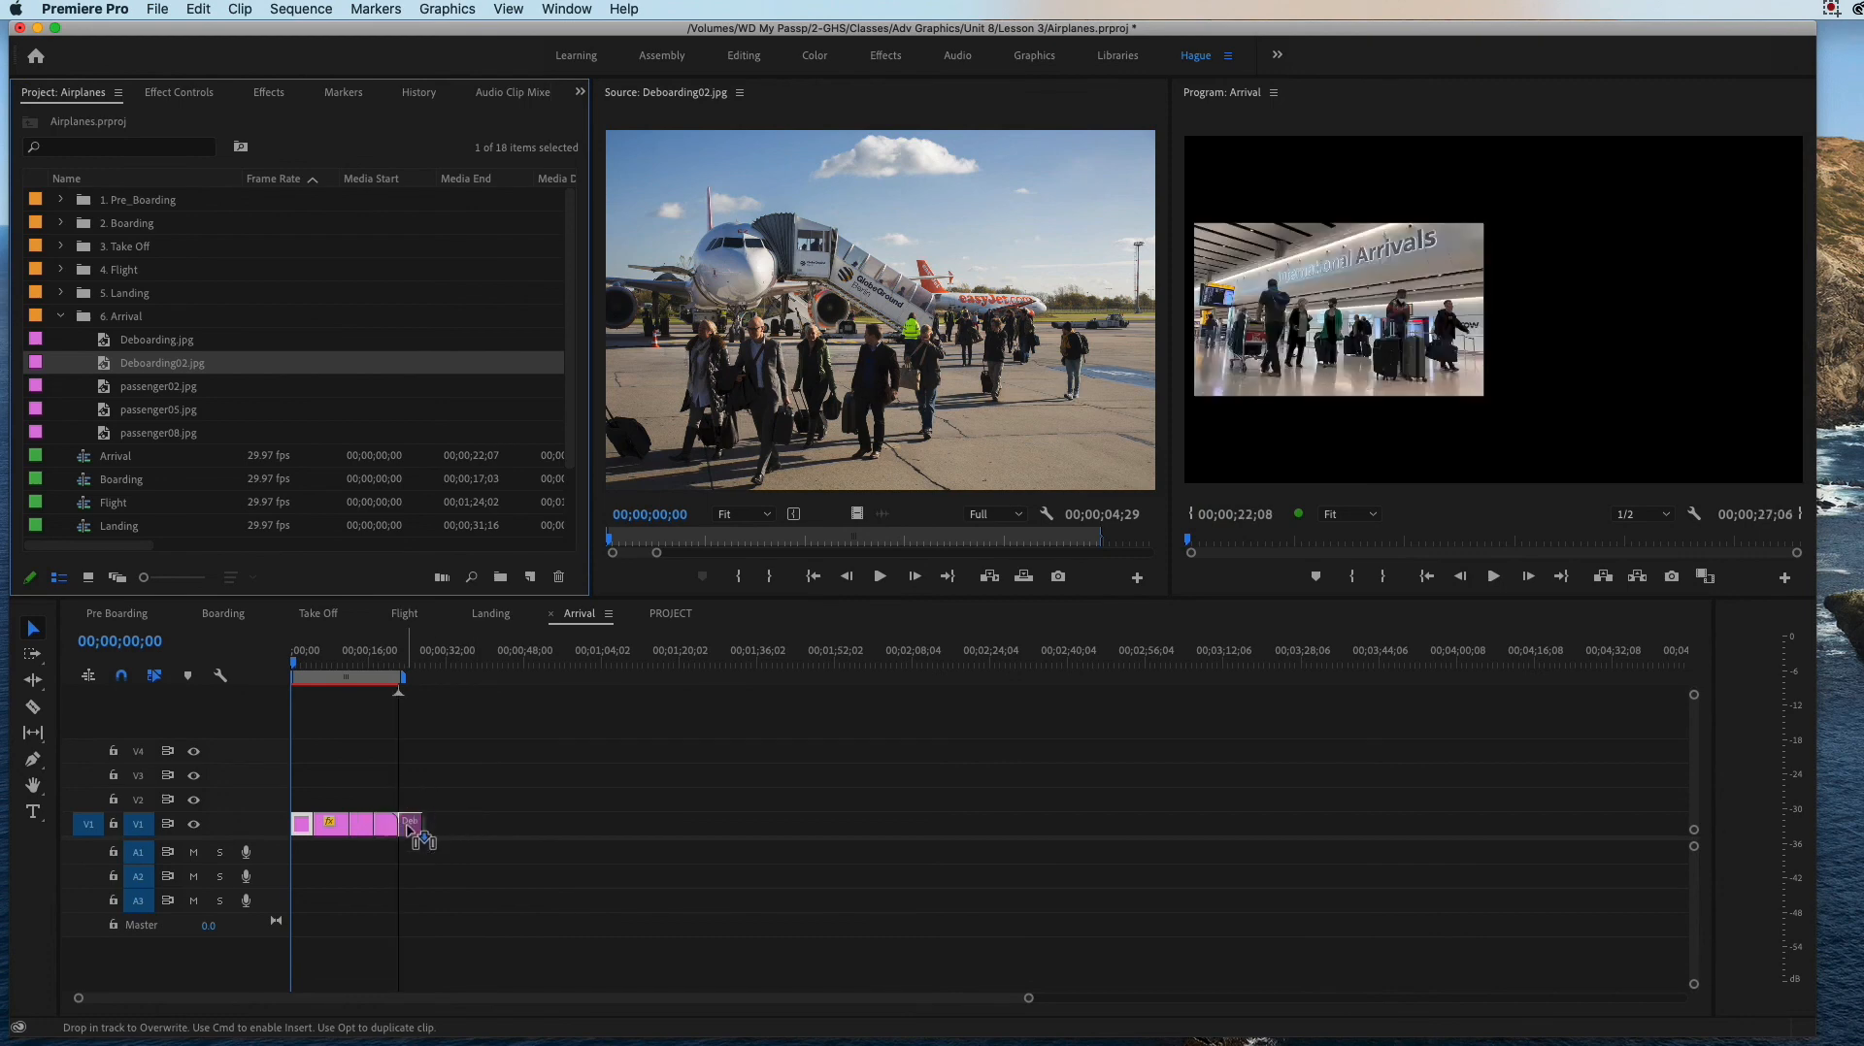
click(416, 654)
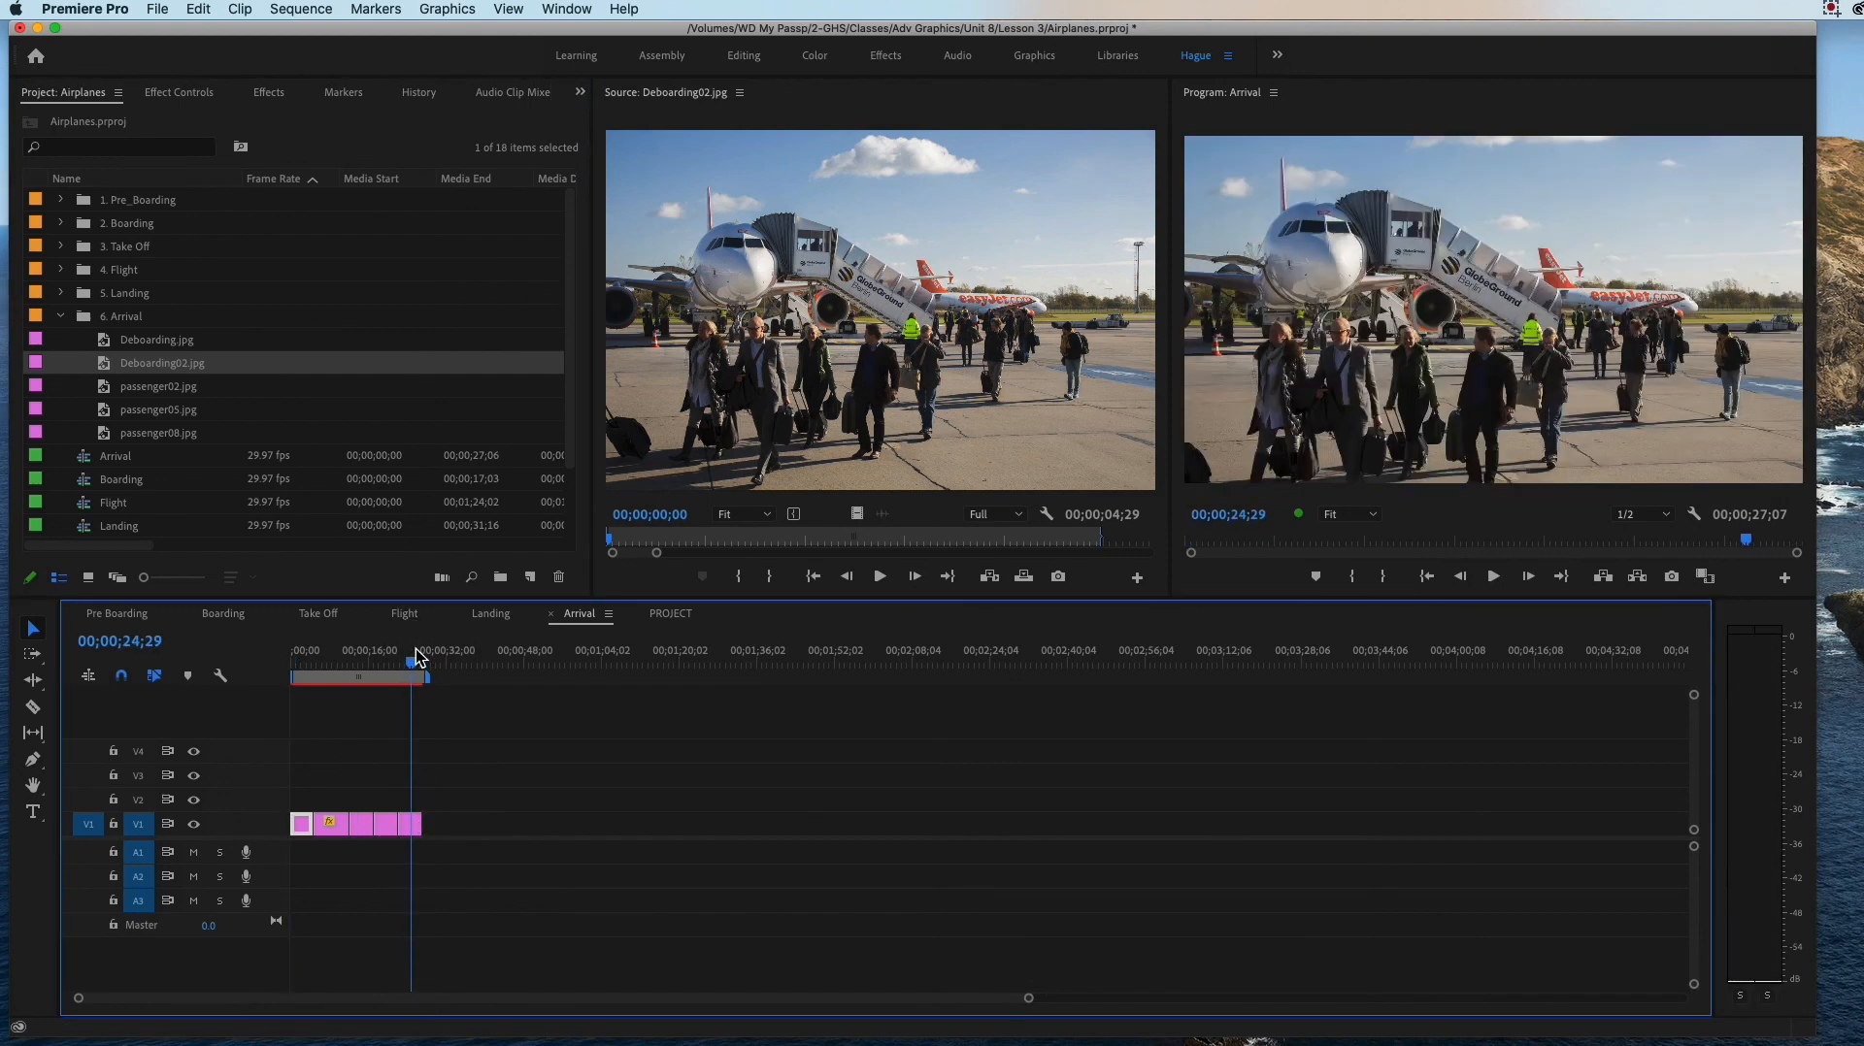
click(403, 827)
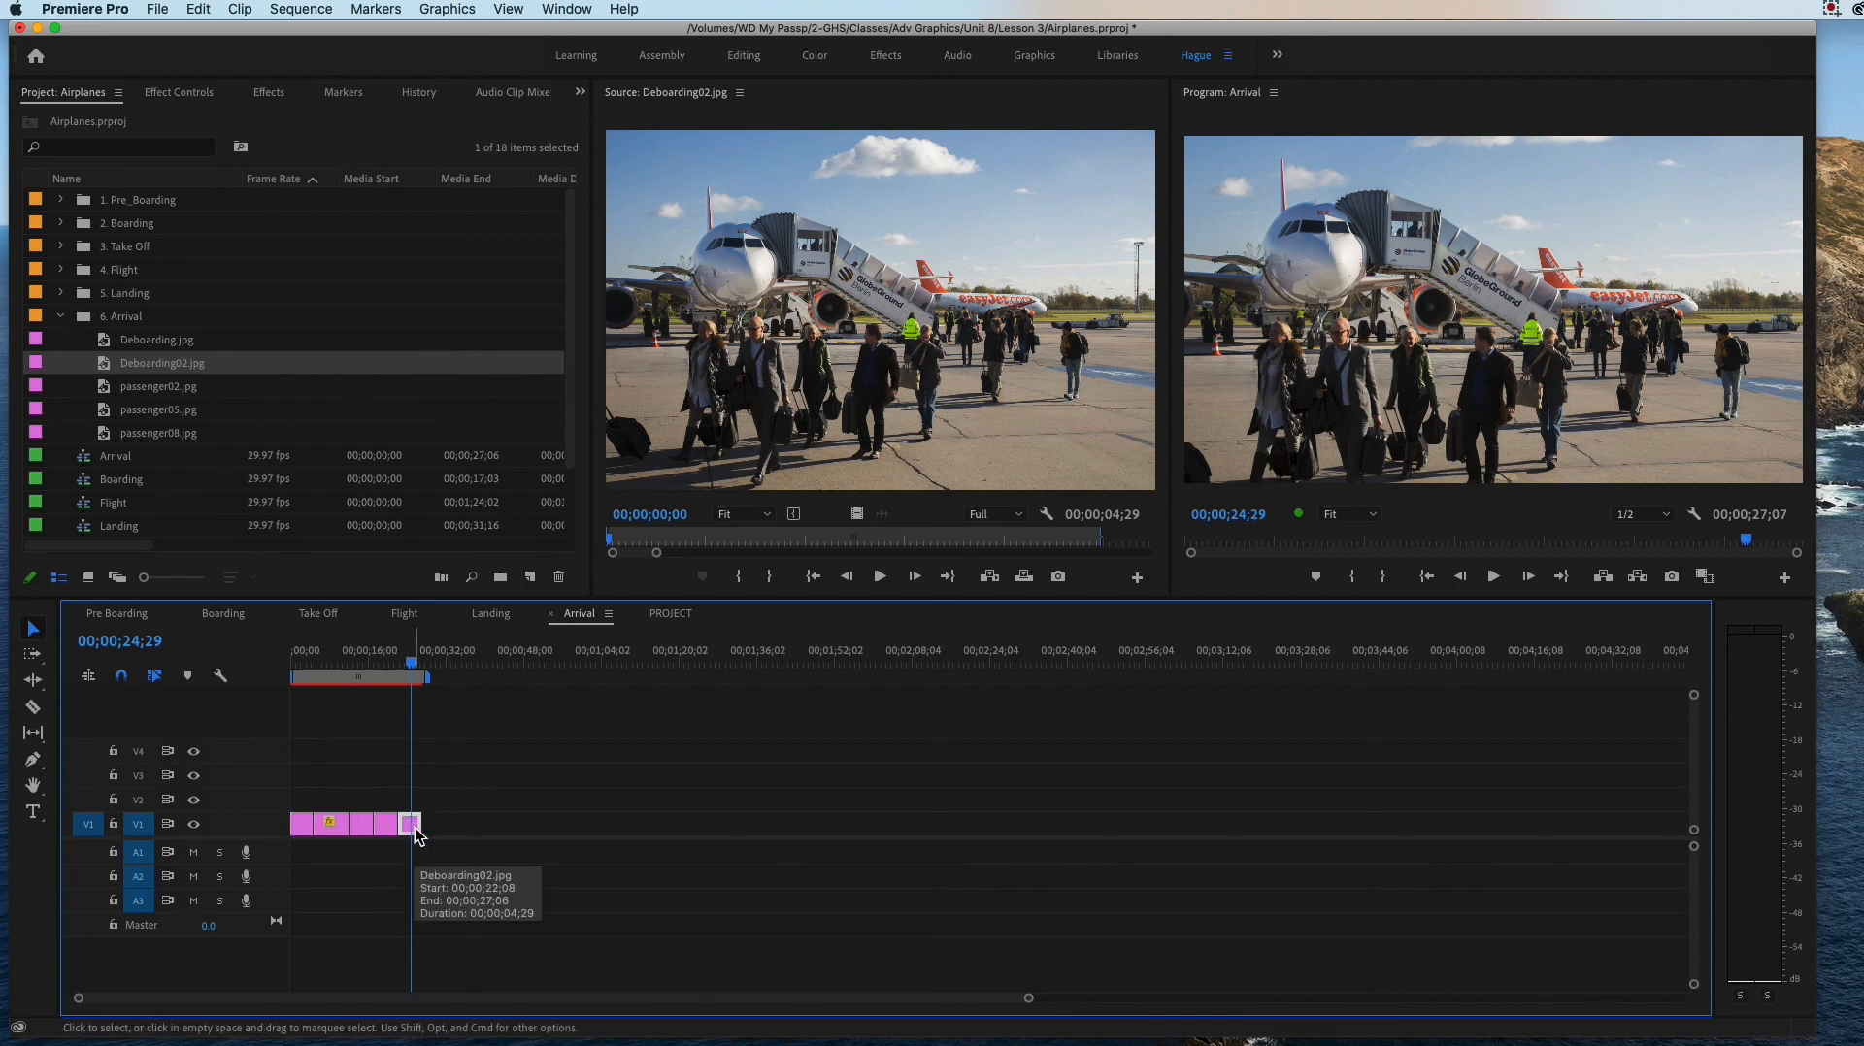
key(Delete)
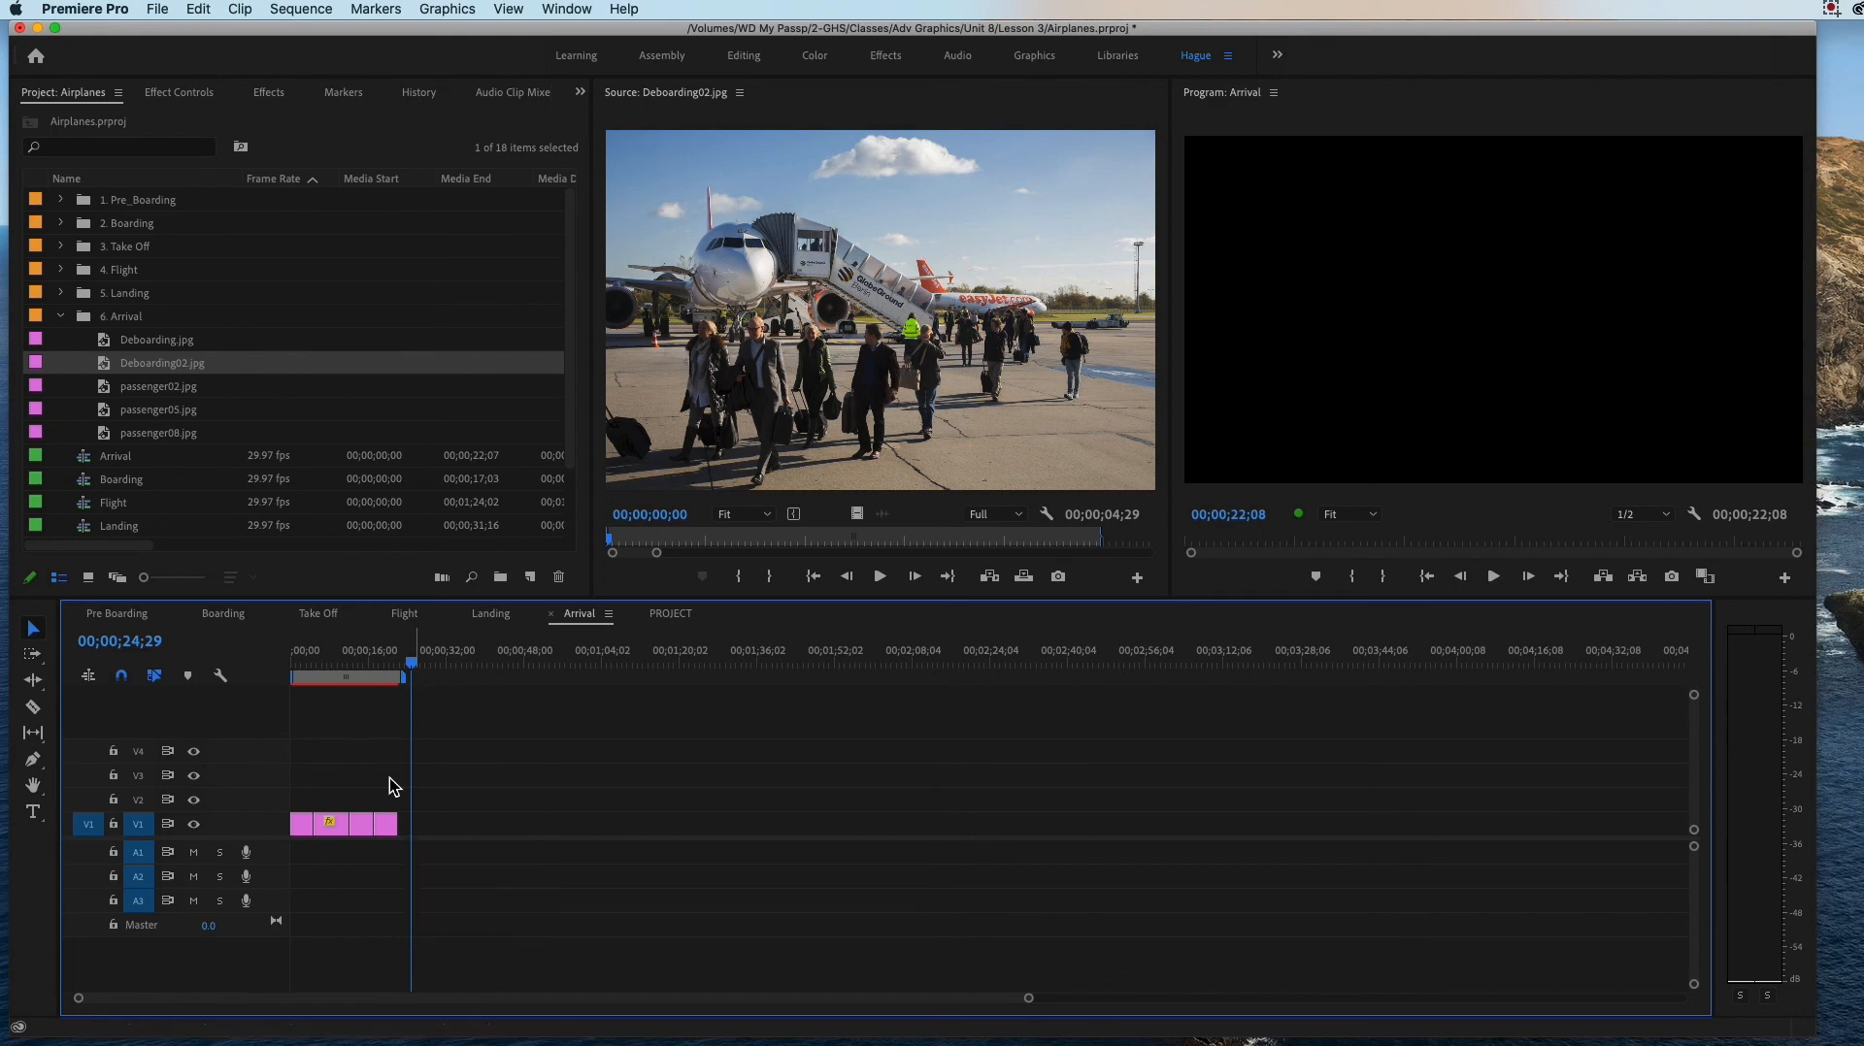
Step: Insert Deboarding02.jpg into the Arrival sequence at 00;00;12;10 and scrub through the clips after it
drag(413, 664, 350, 668)
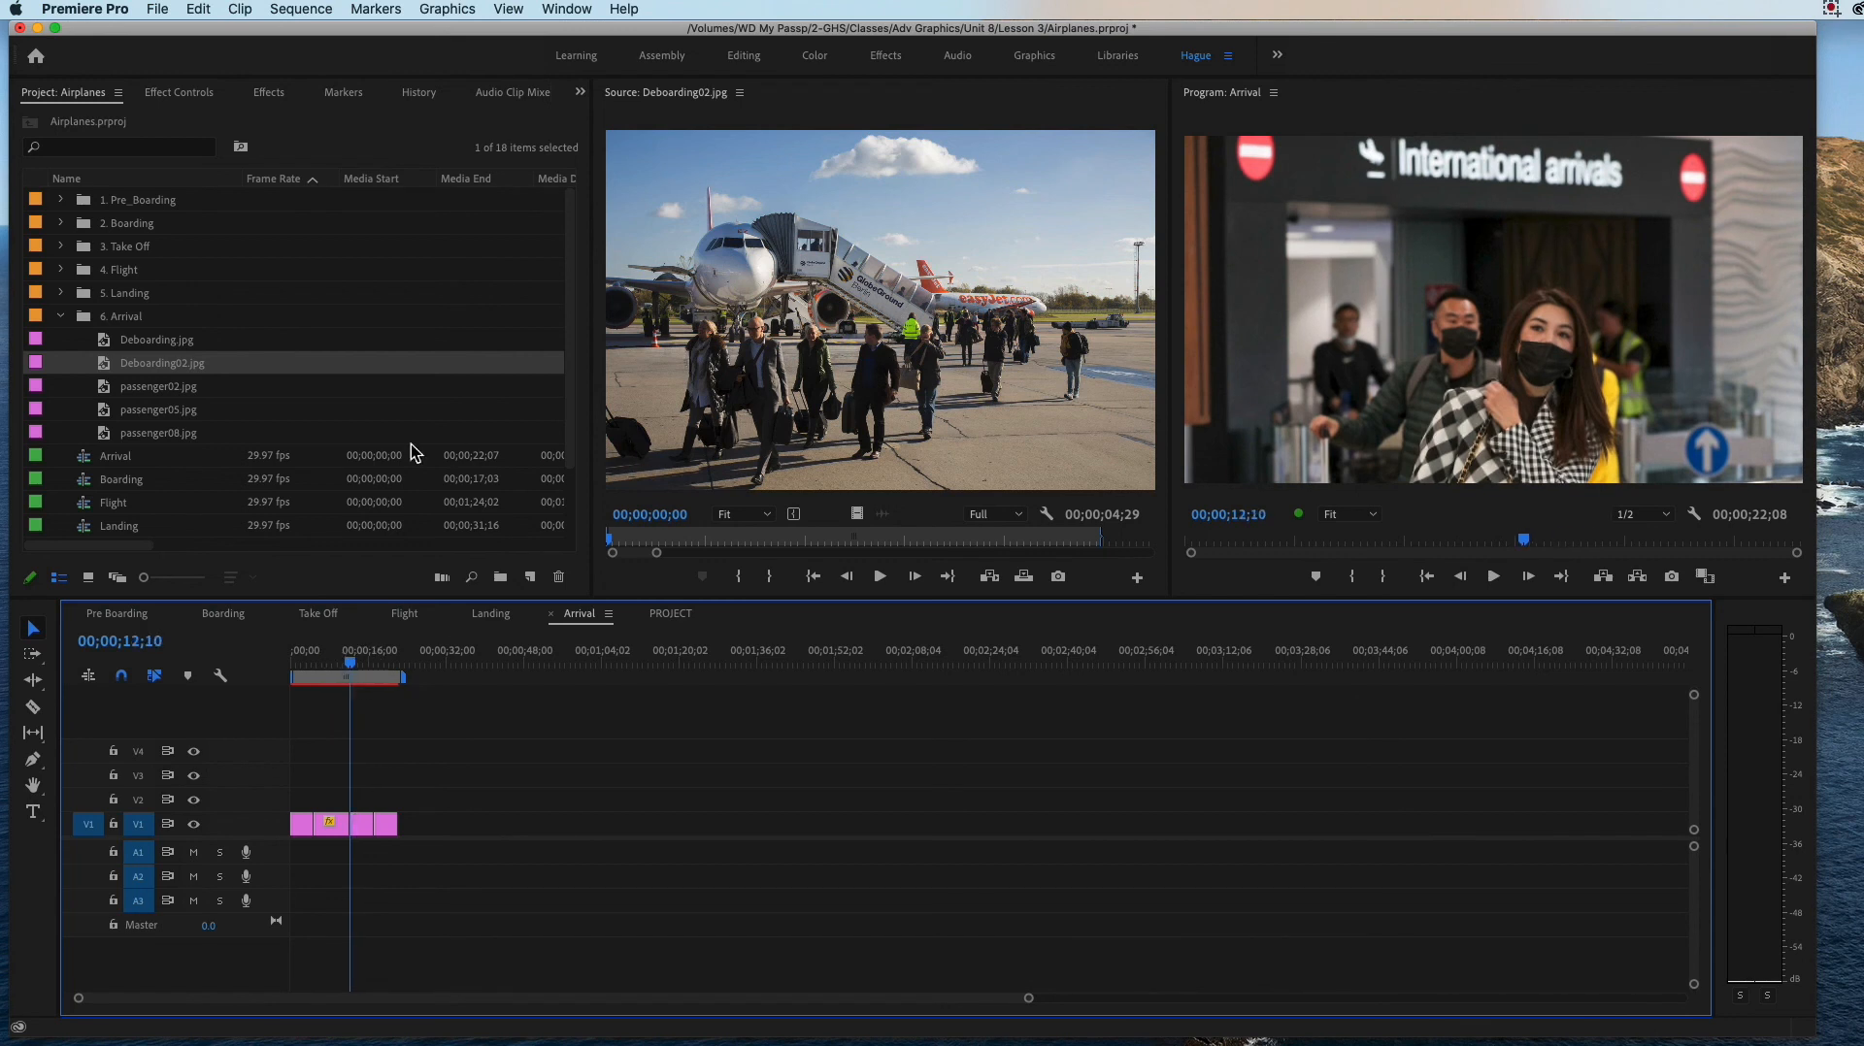
click(990, 576)
mouse_move(388, 666)
mouse_down()
mouse_move(283, 655)
mouse_move(407, 687)
mouse_up()
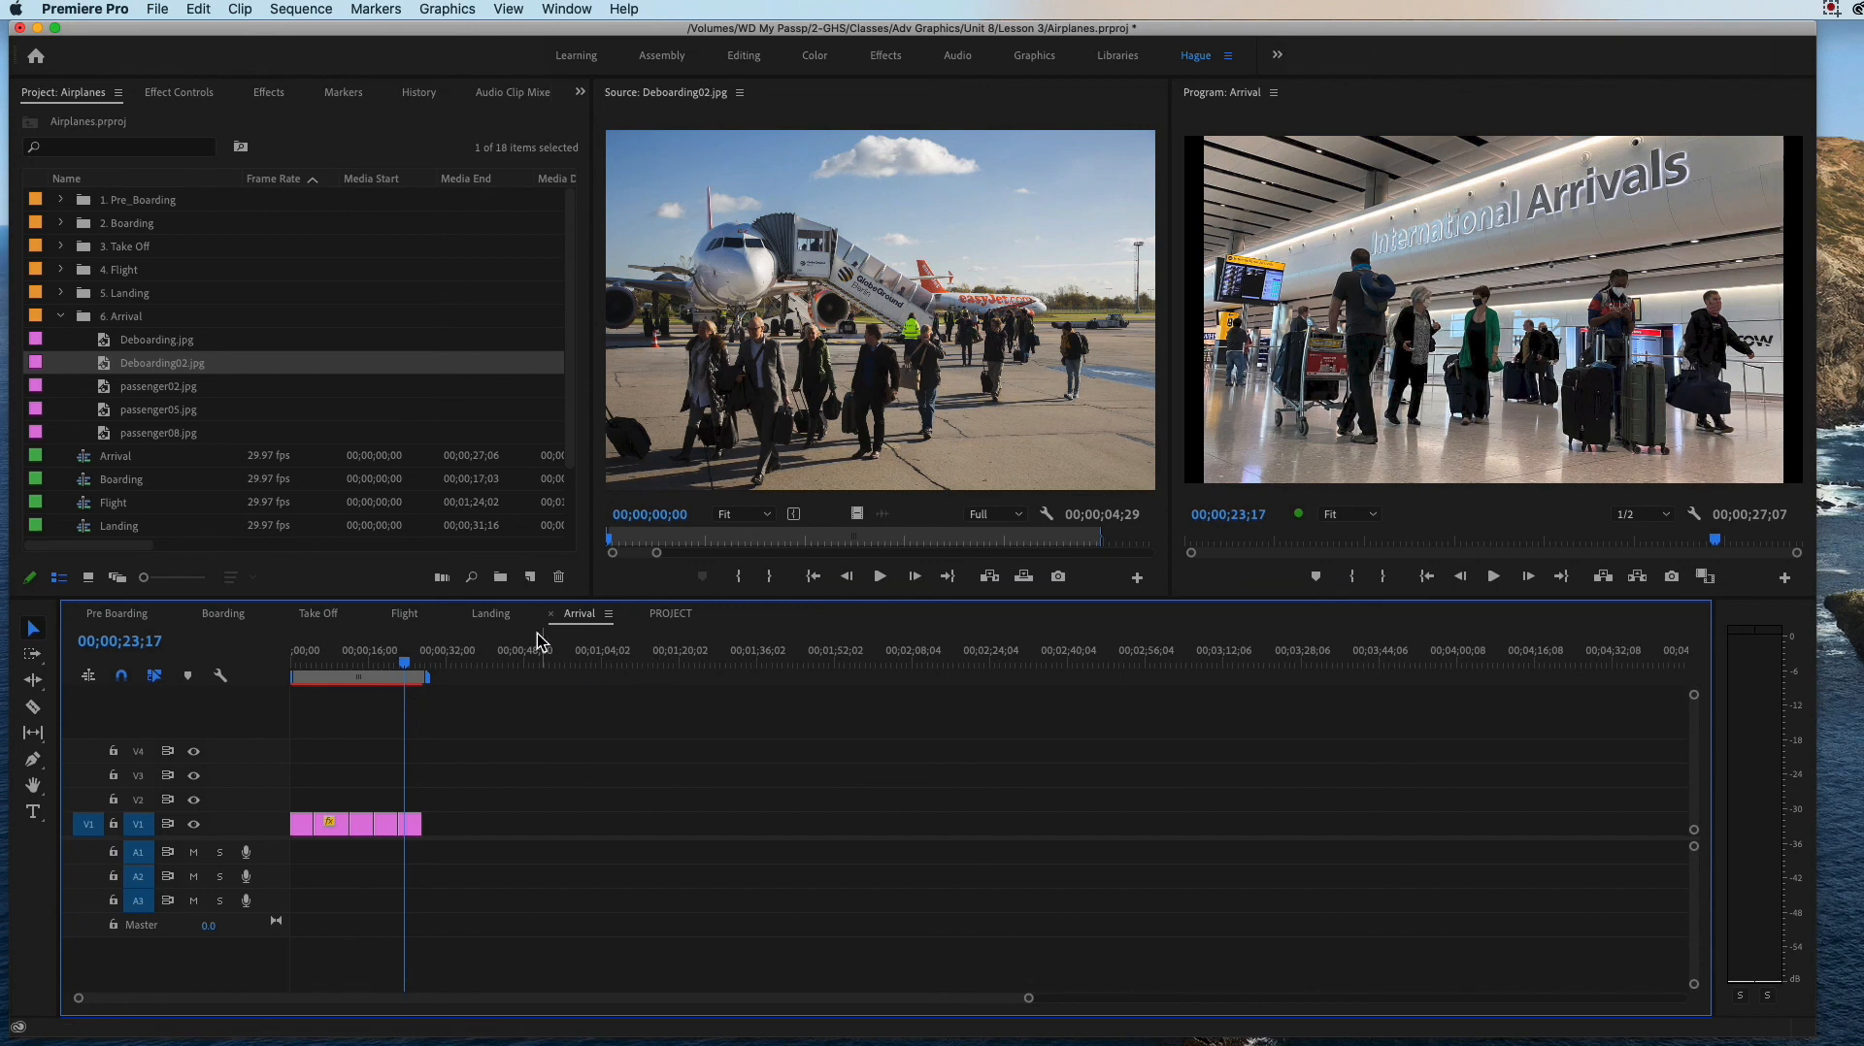
Step: Switch to the Landing sequence, collapse the 6. Arrival bin, and open the first clip of the 5. Landing bin in the Source monitor
click(488, 616)
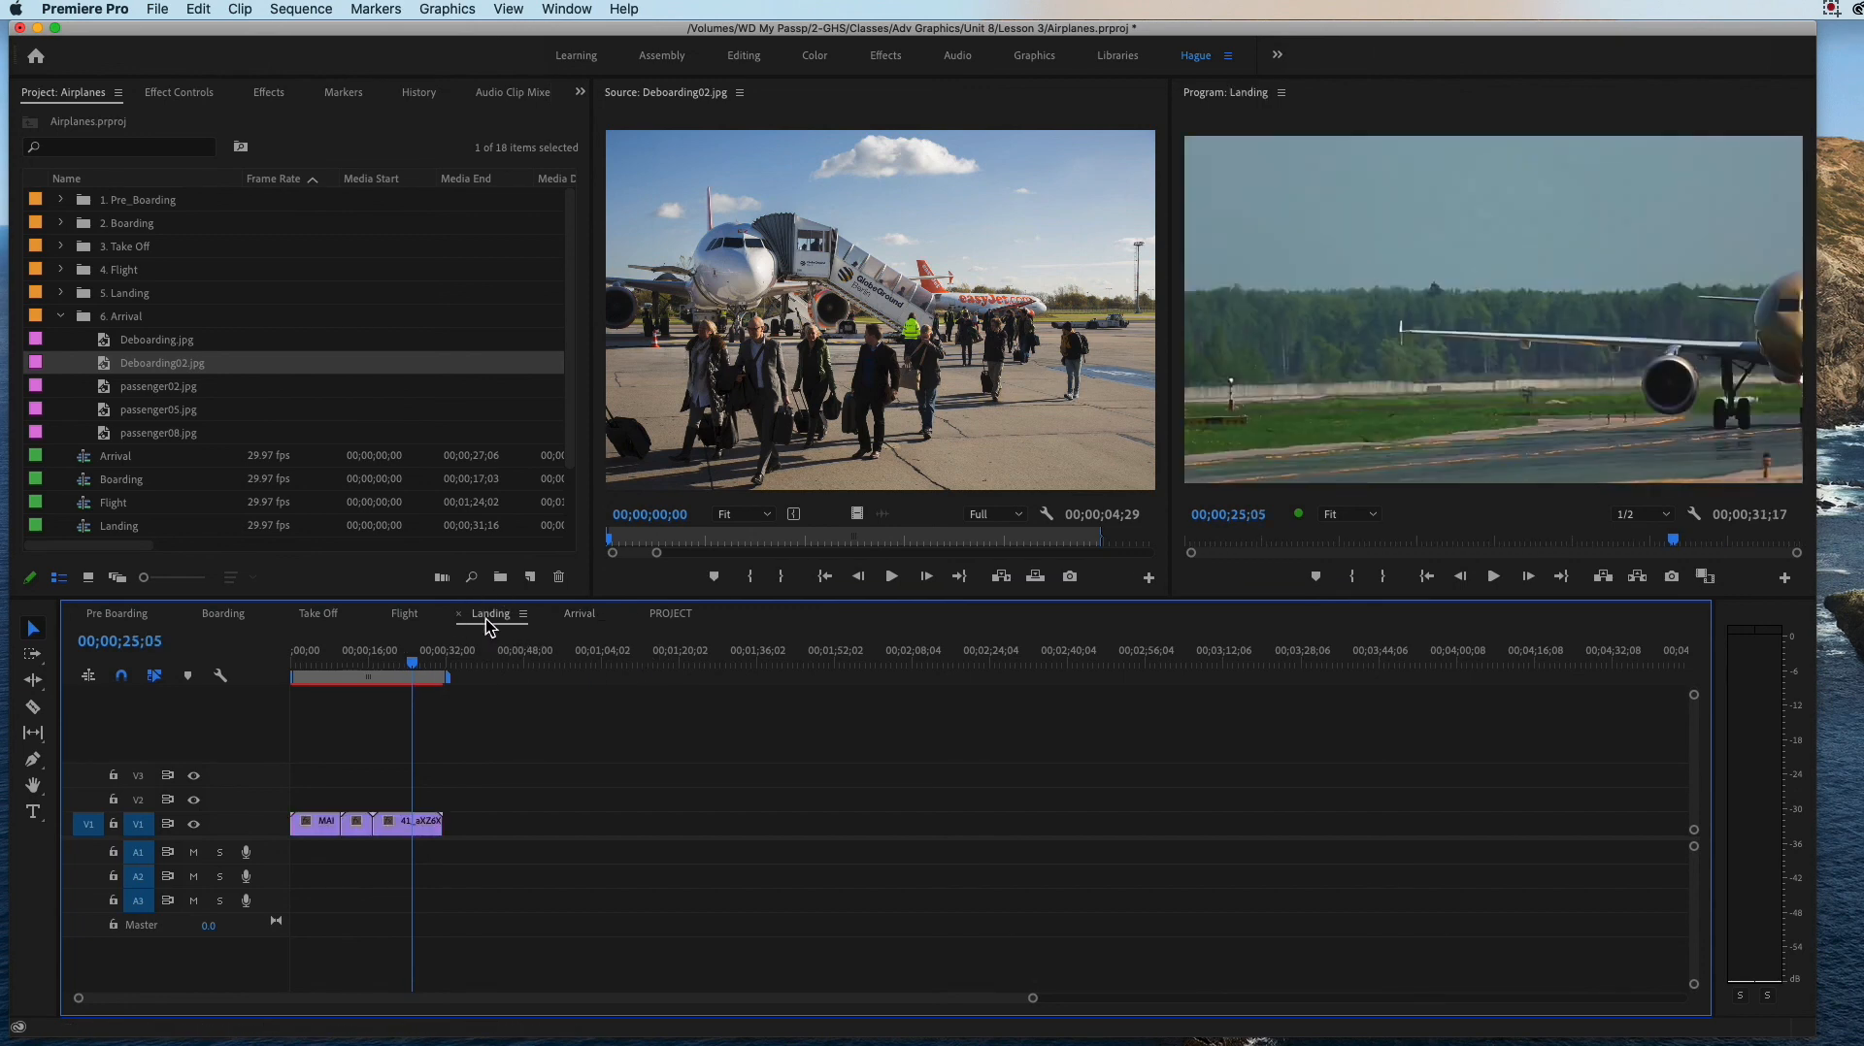
click(60, 316)
click(60, 294)
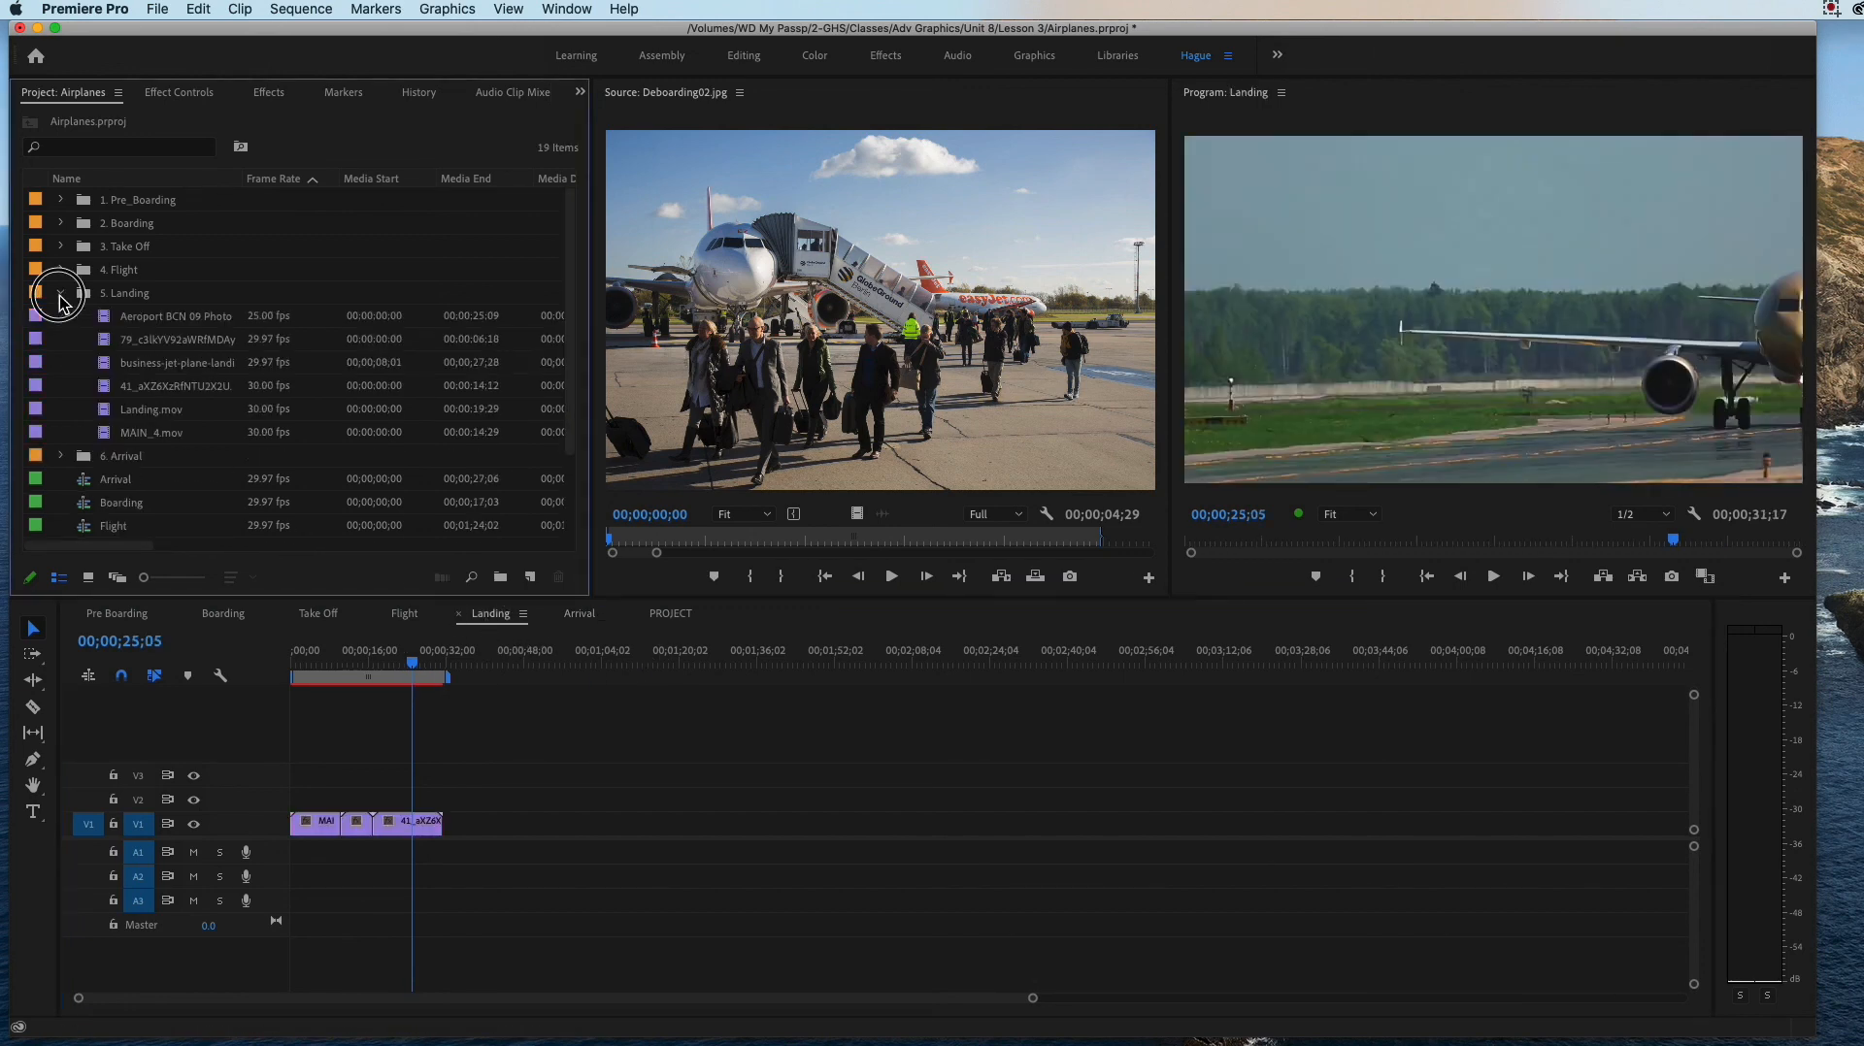
double_click(113, 320)
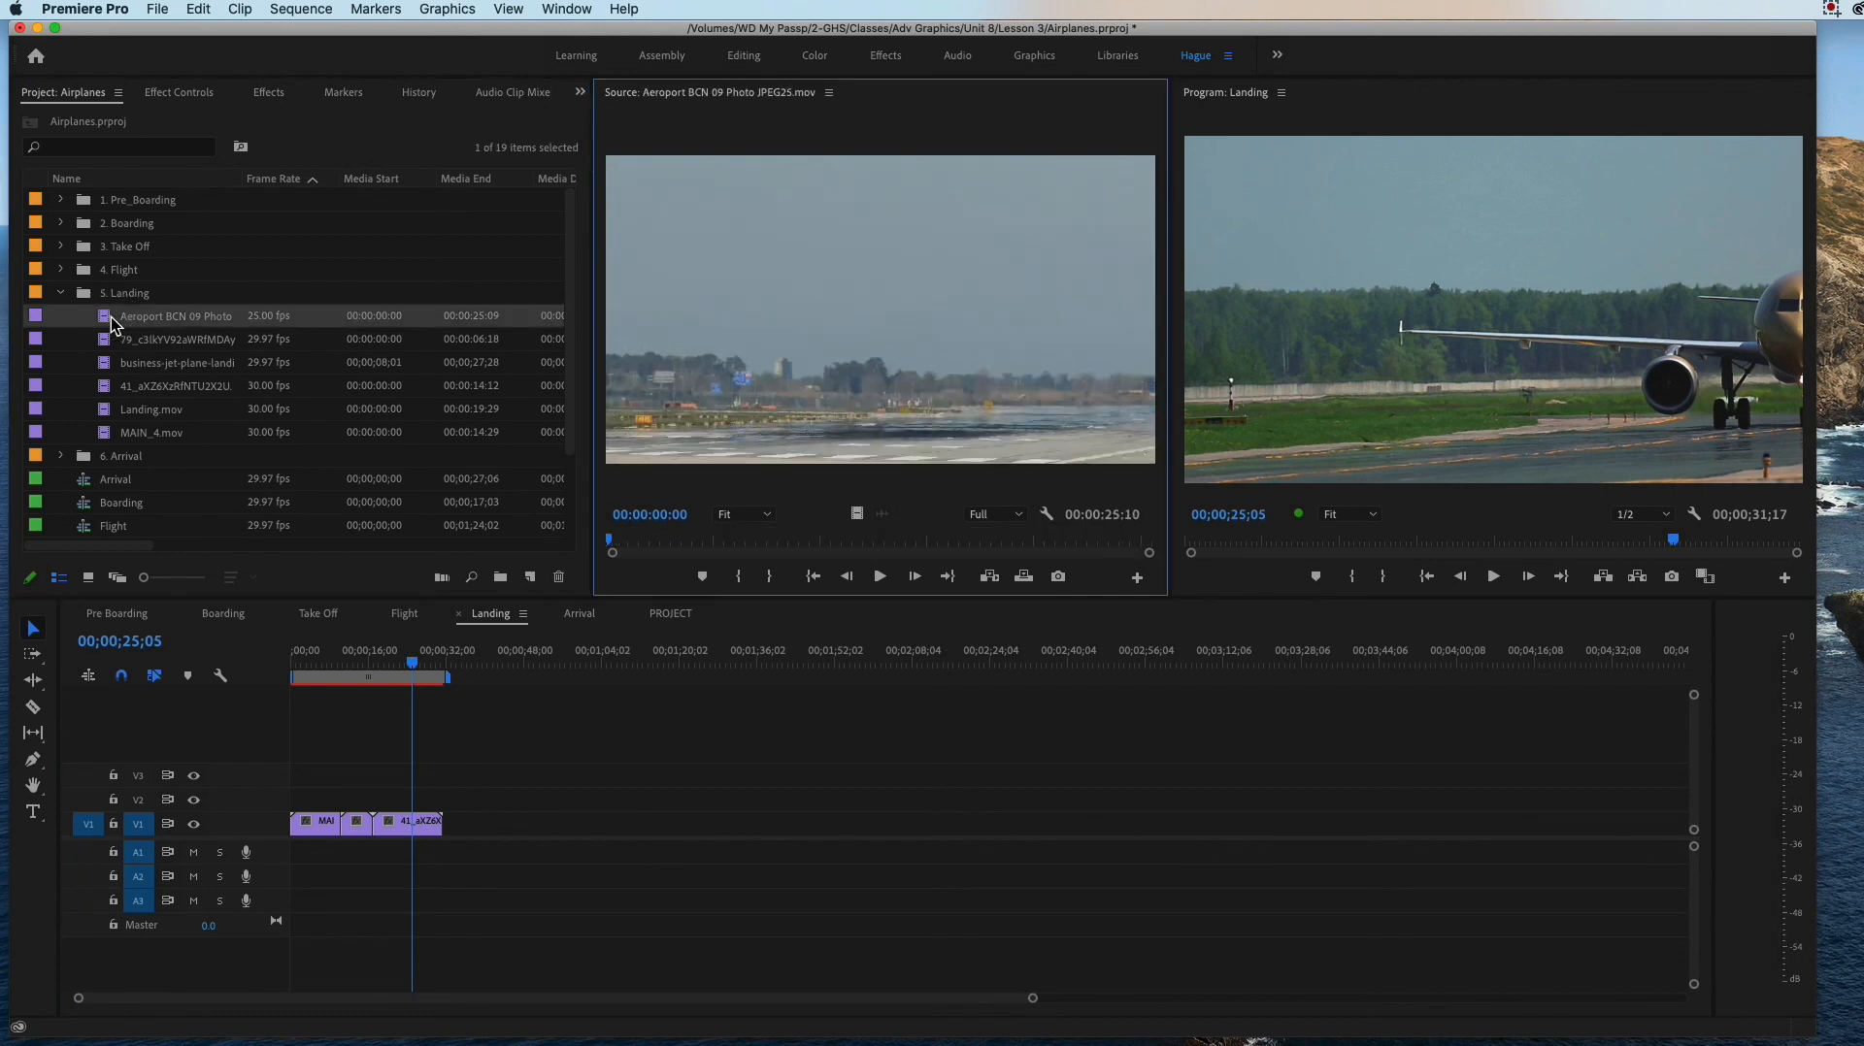
Step: Scrub around the cut between the first and second clips of the Landing sequence
click(330, 668)
mouse_move(313, 668)
mouse_down()
mouse_move(291, 658)
mouse_move(430, 698)
mouse_move(266, 675)
mouse_move(344, 688)
mouse_up()
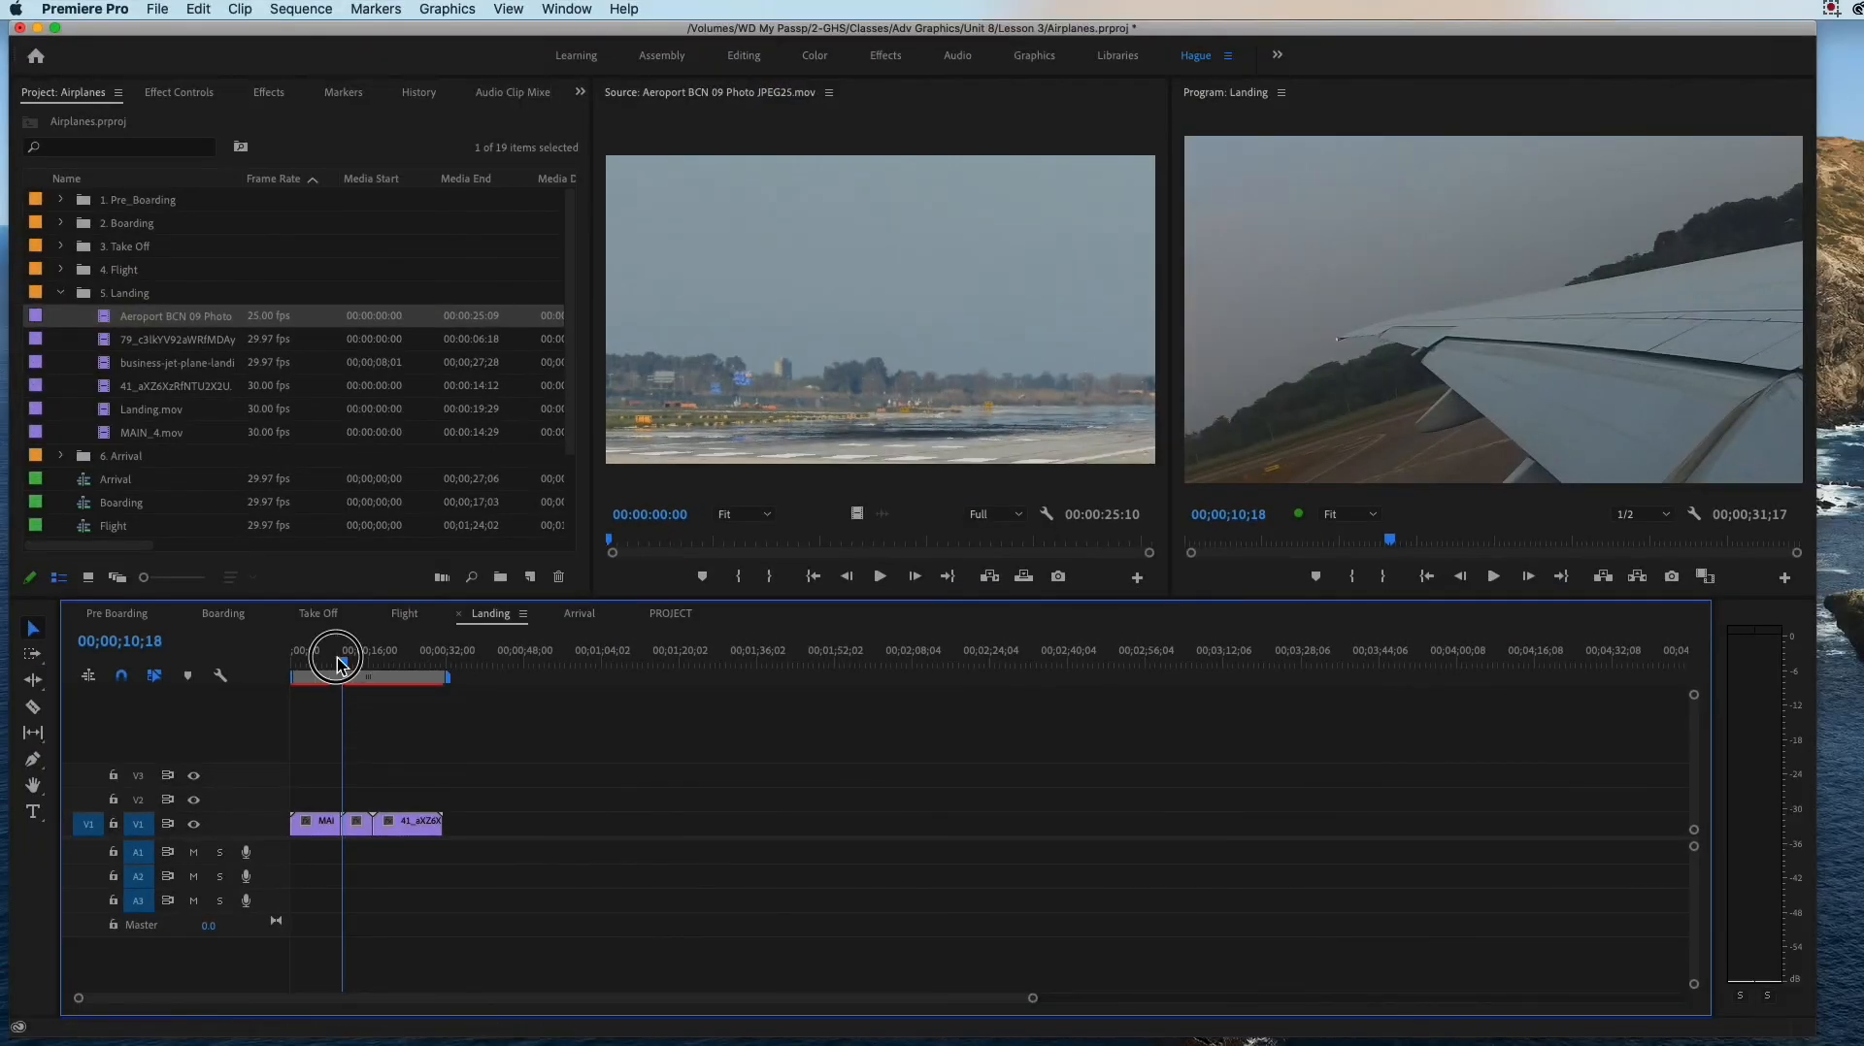
click(333, 664)
mouse_move(333, 664)
mouse_down()
mouse_move(310, 663)
mouse_move(330, 669)
mouse_up()
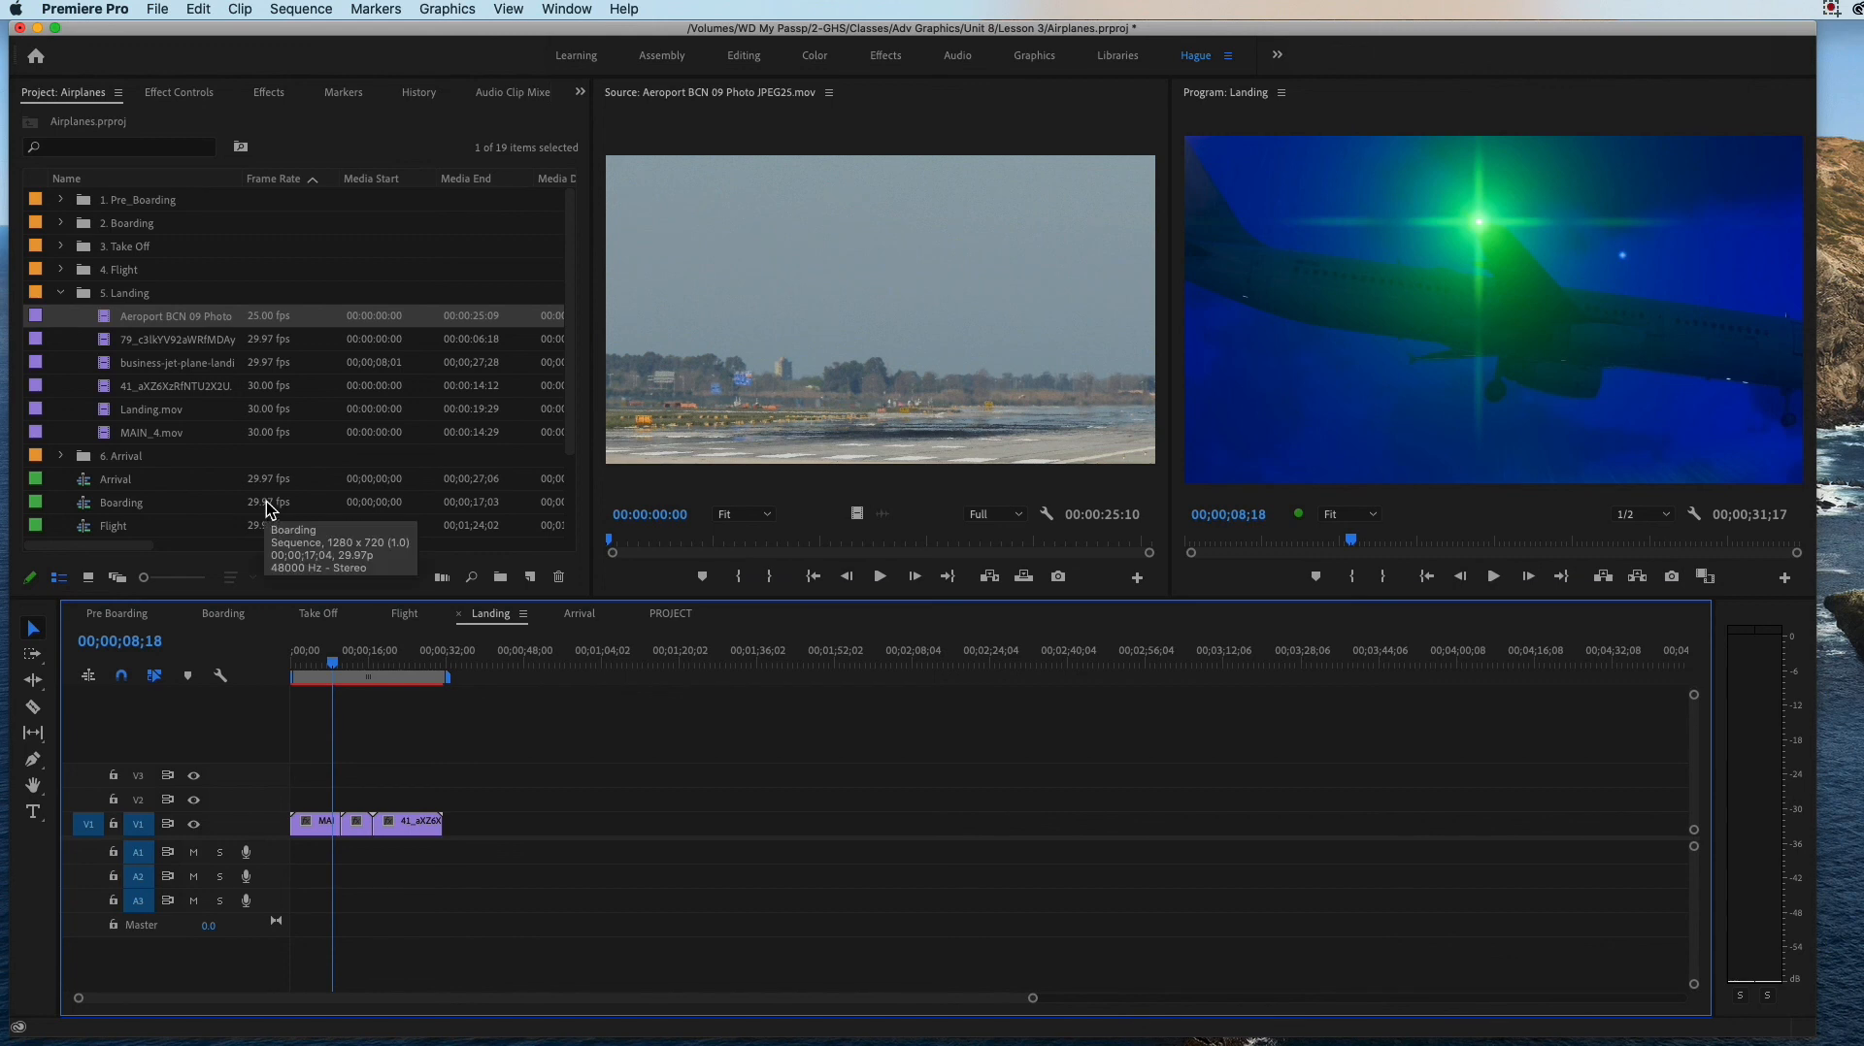
Step: Preview the remaining 5. Landing clips in the Source monitor up to Landing.mov and leave Landing.mov loaded
double_click(114, 342)
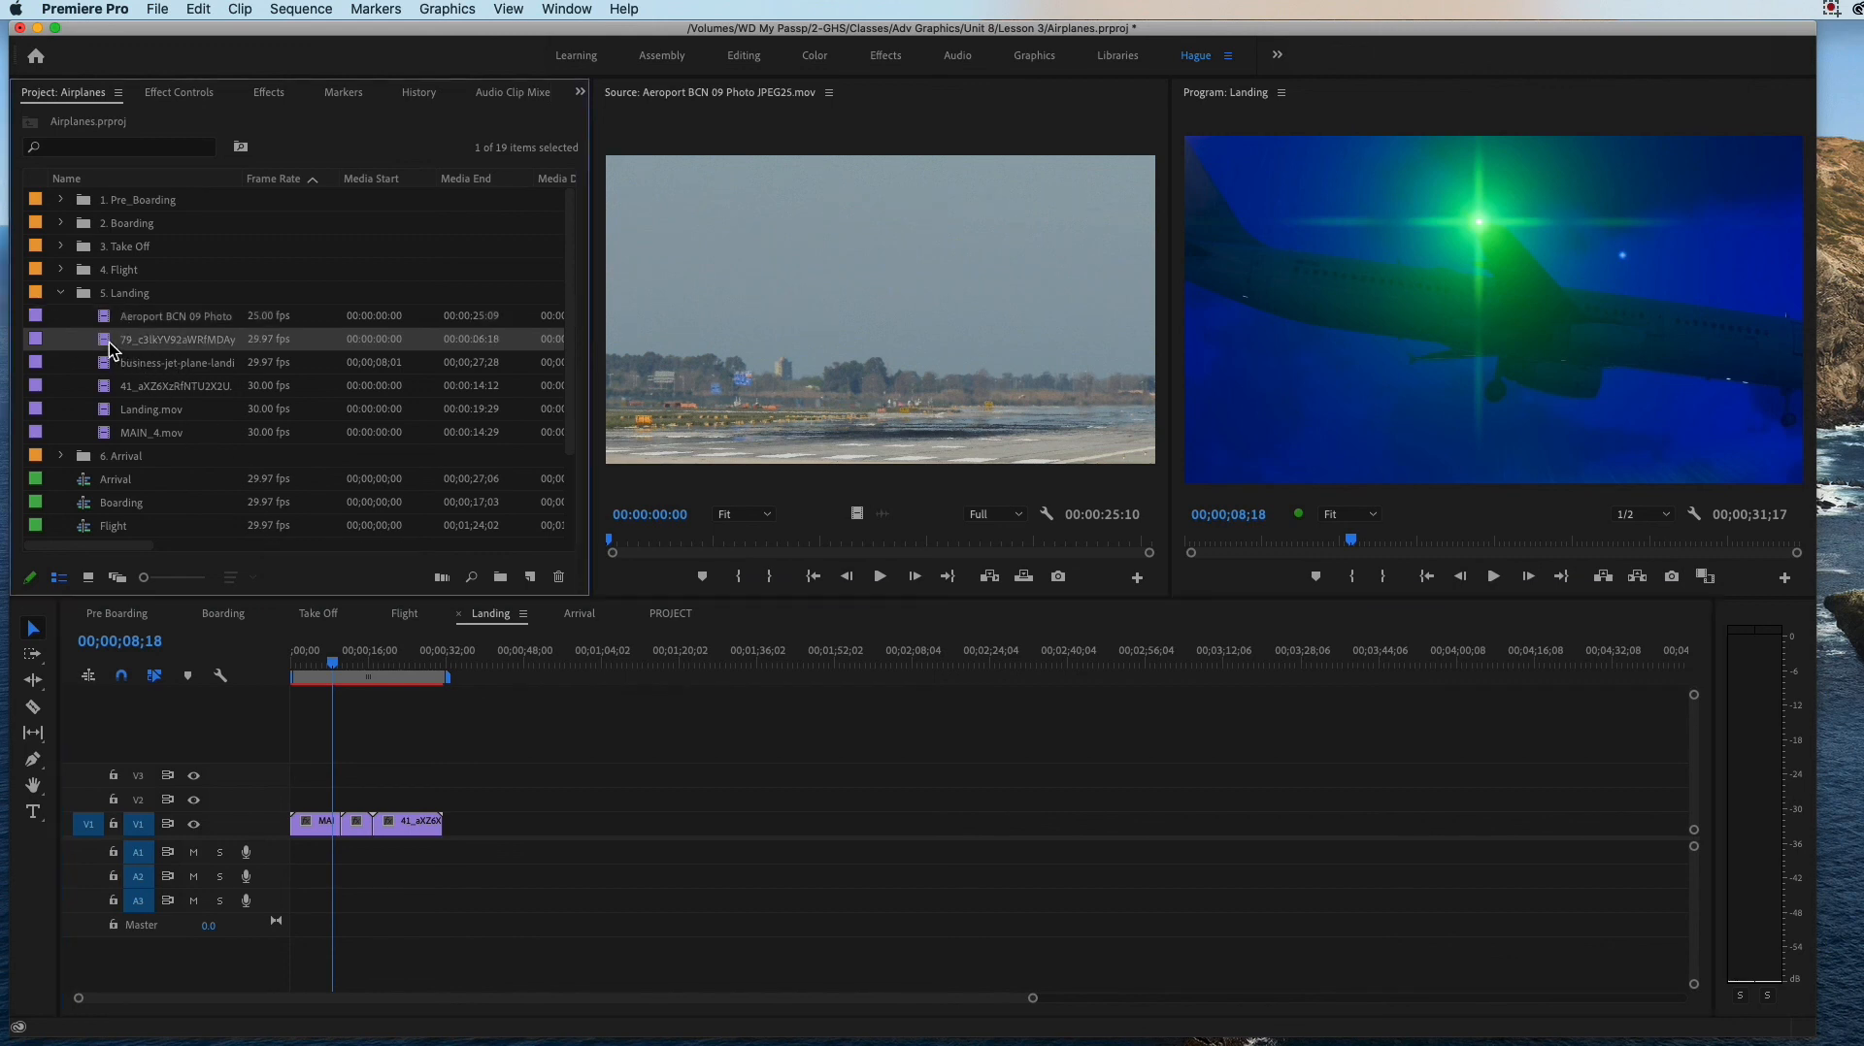
double_click(110, 366)
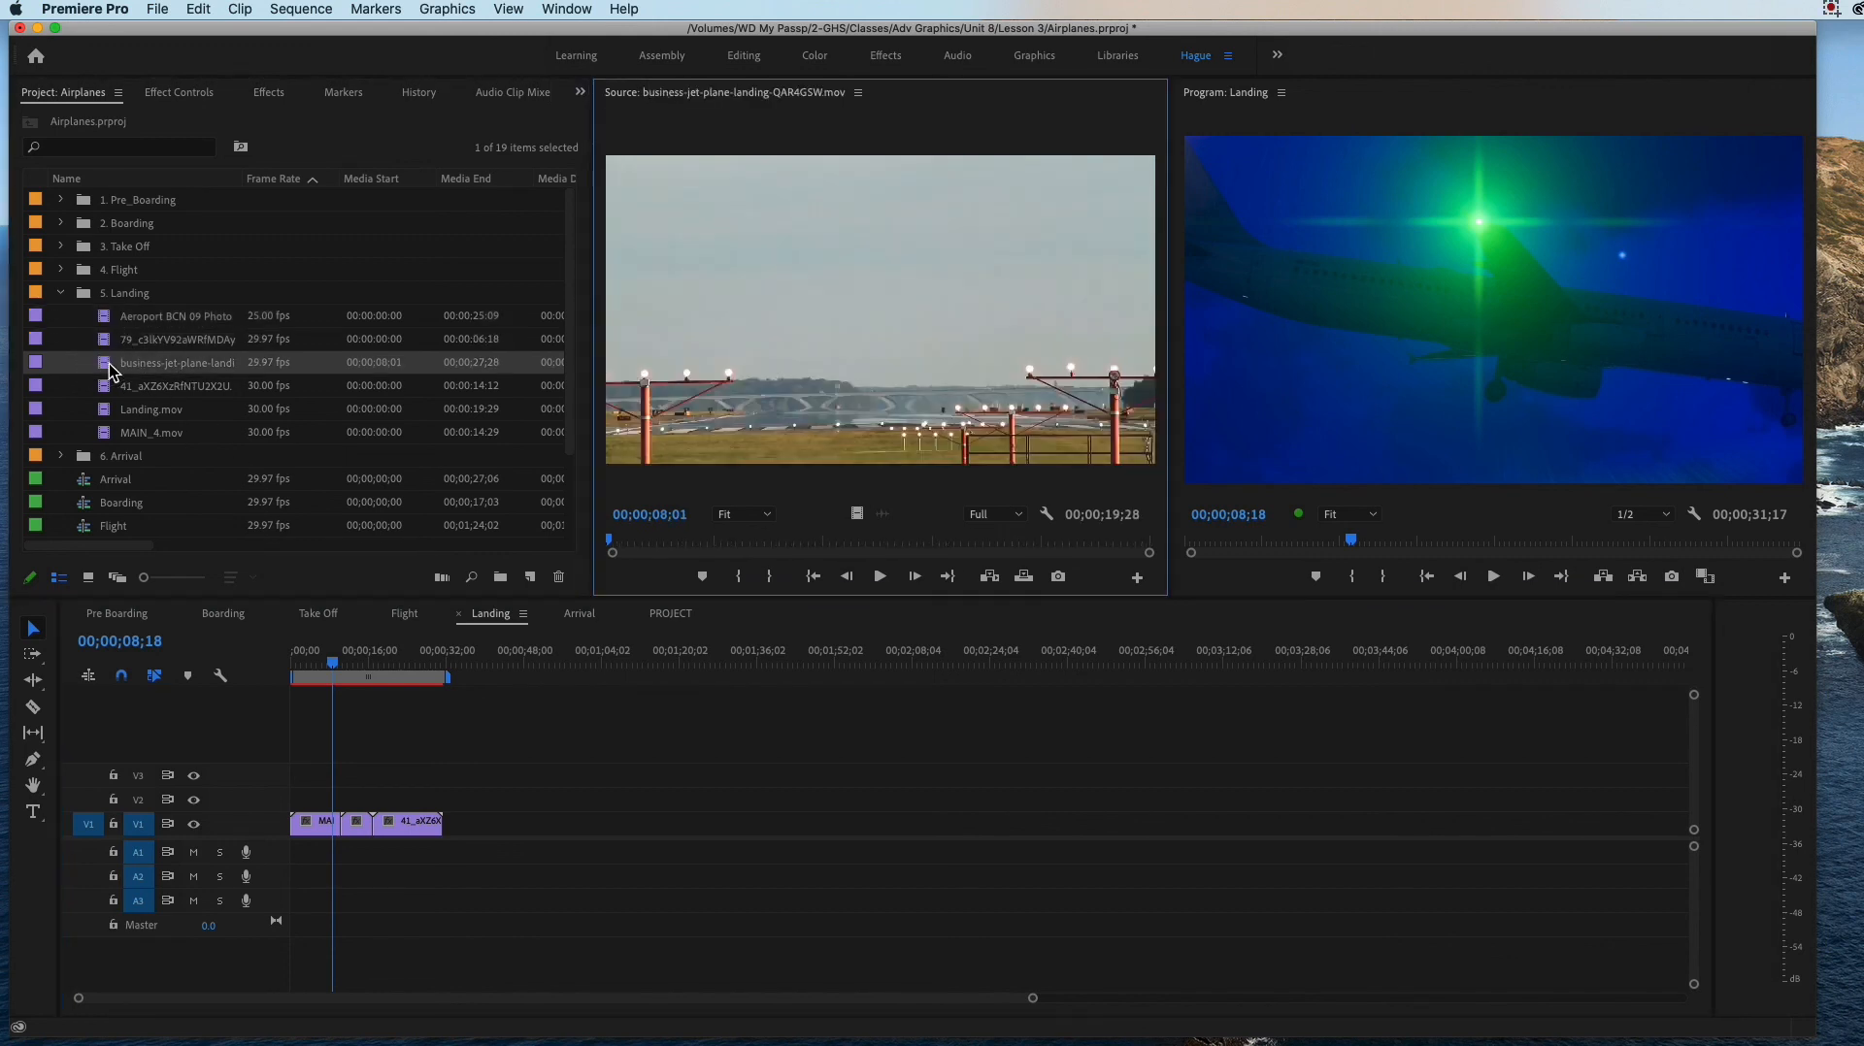
double_click(106, 390)
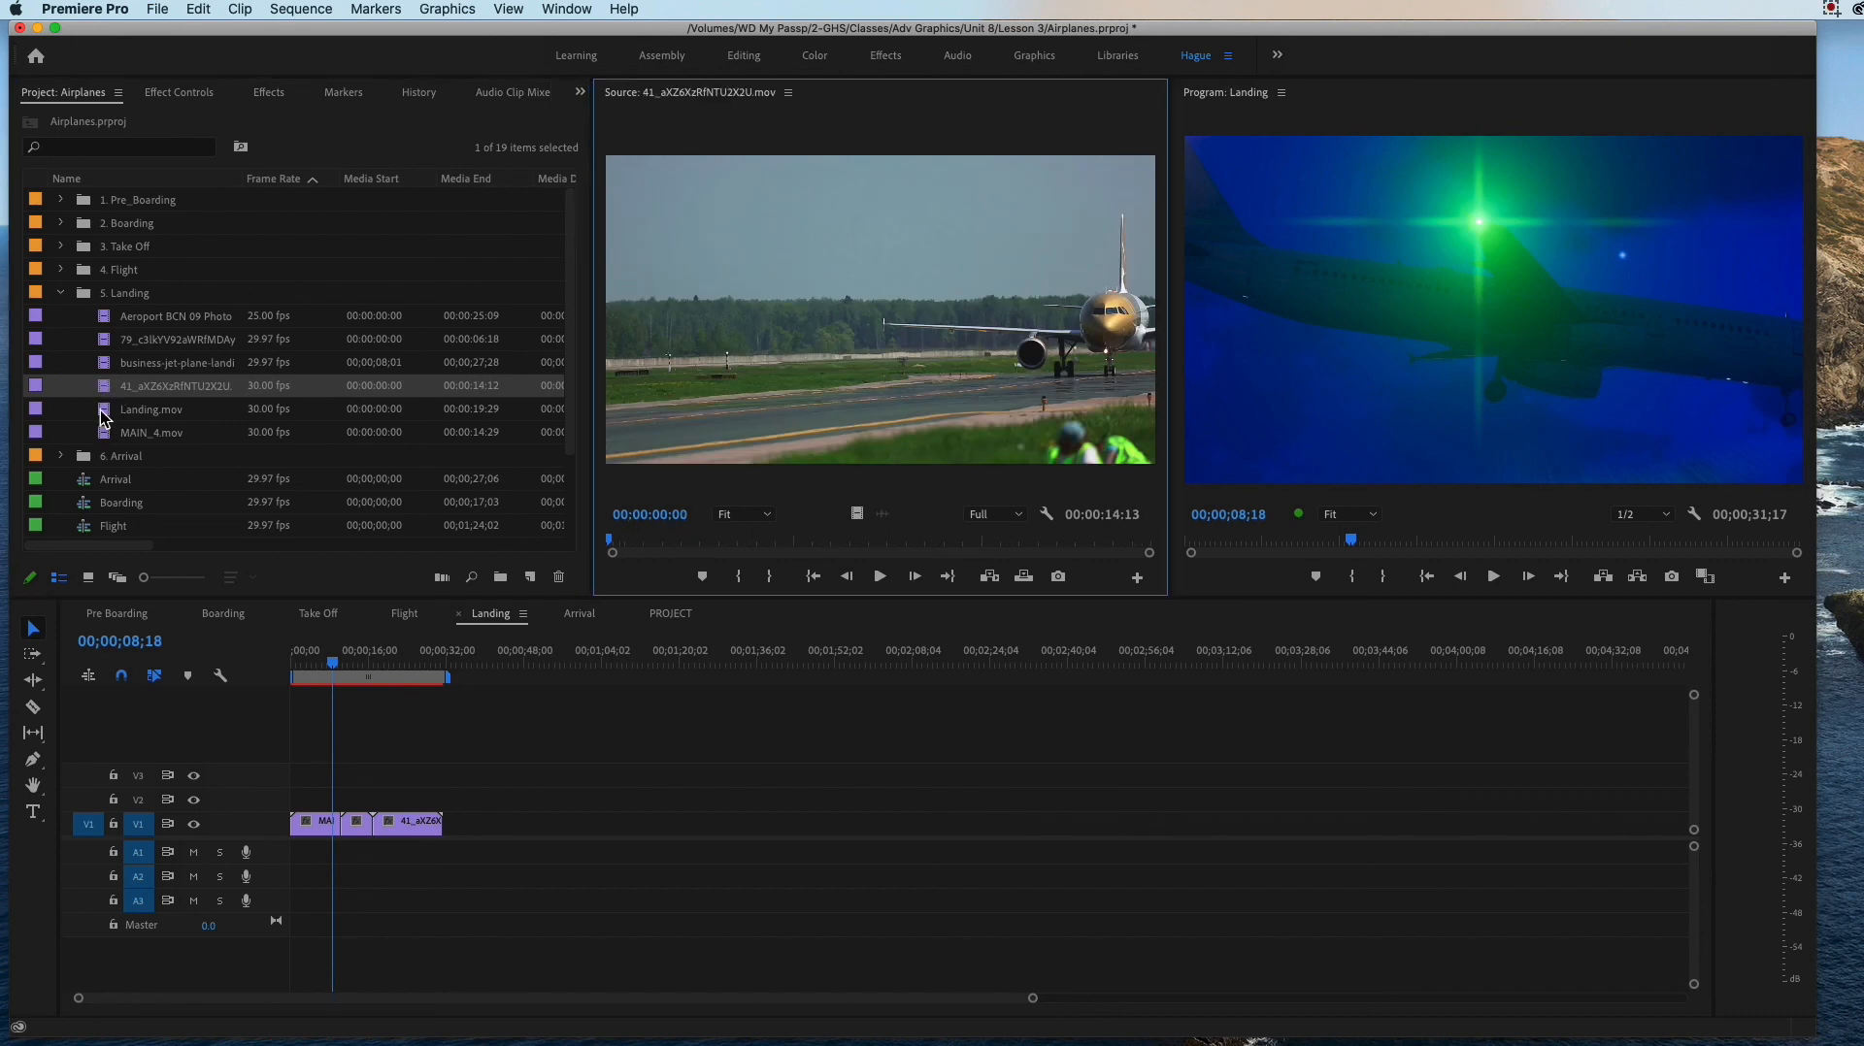
double_click(104, 414)
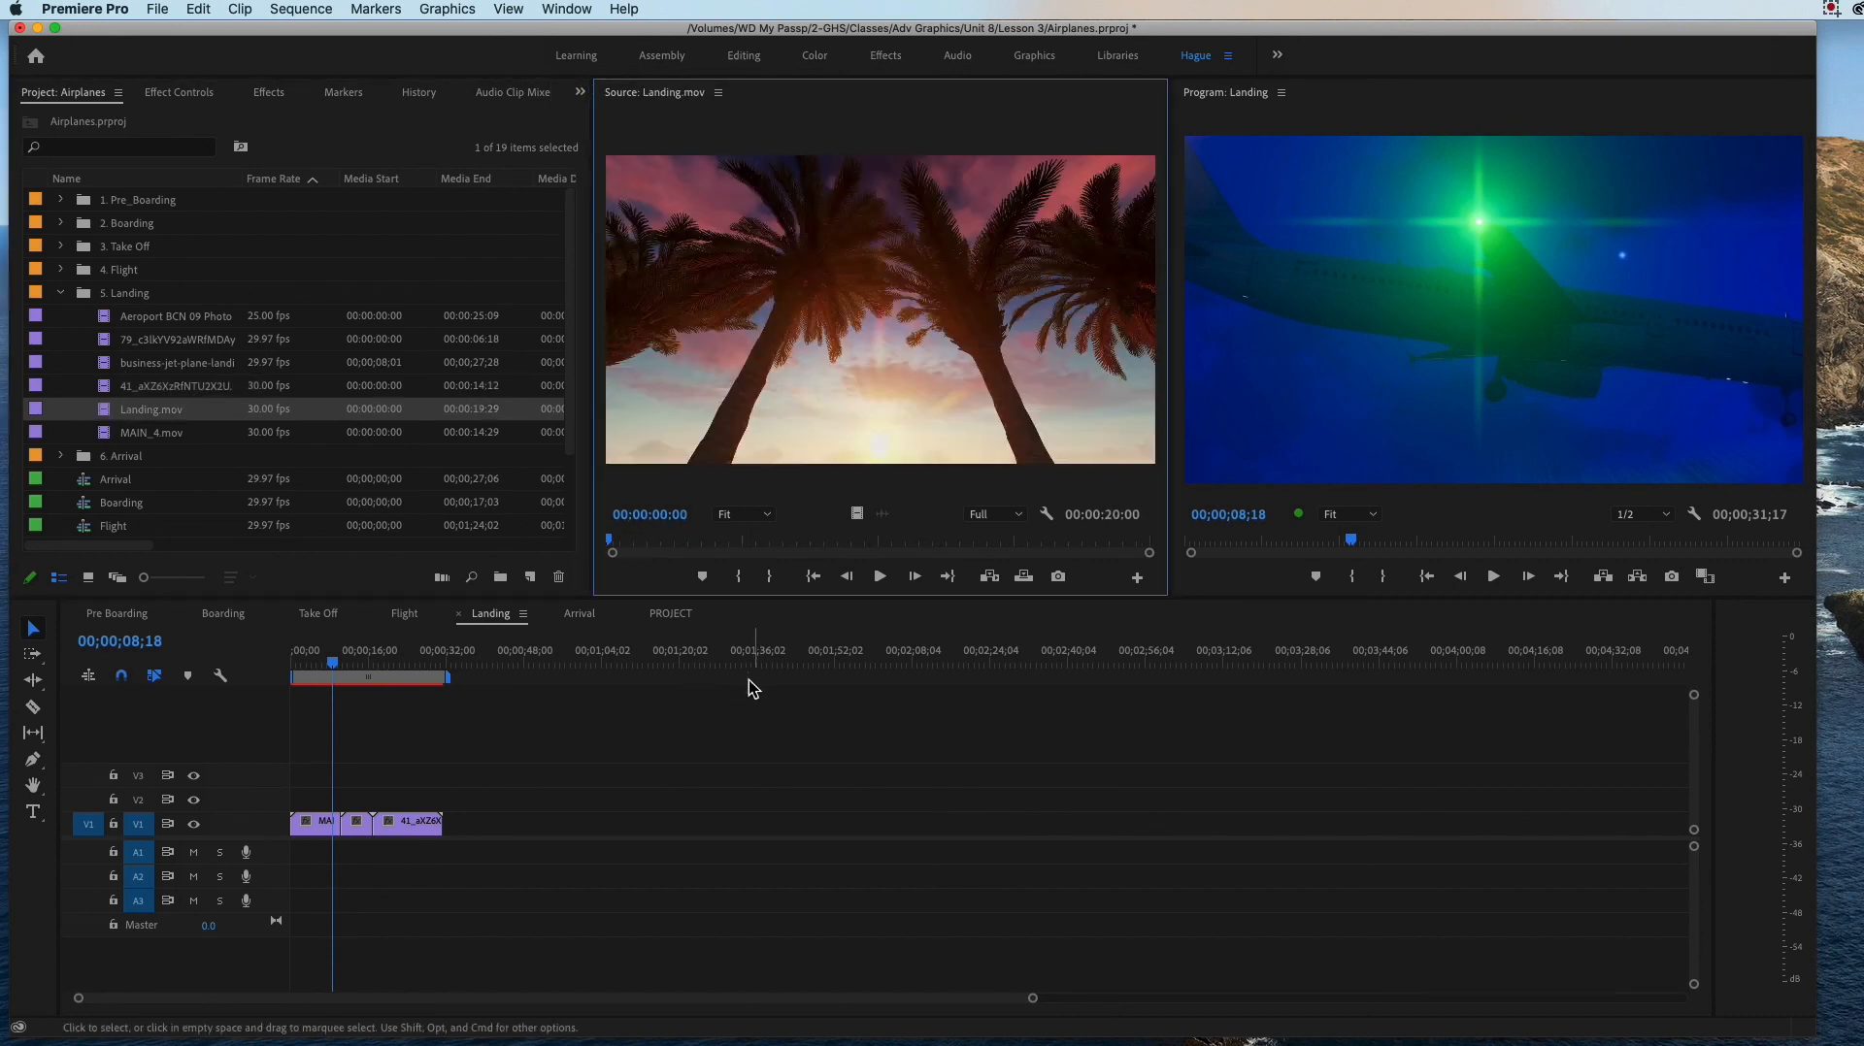
Step: Mark Landing.mov with an In point at 00:00:02:09 and an Out point at 00:00:17:12
click(622, 544)
drag(627, 540, 672, 556)
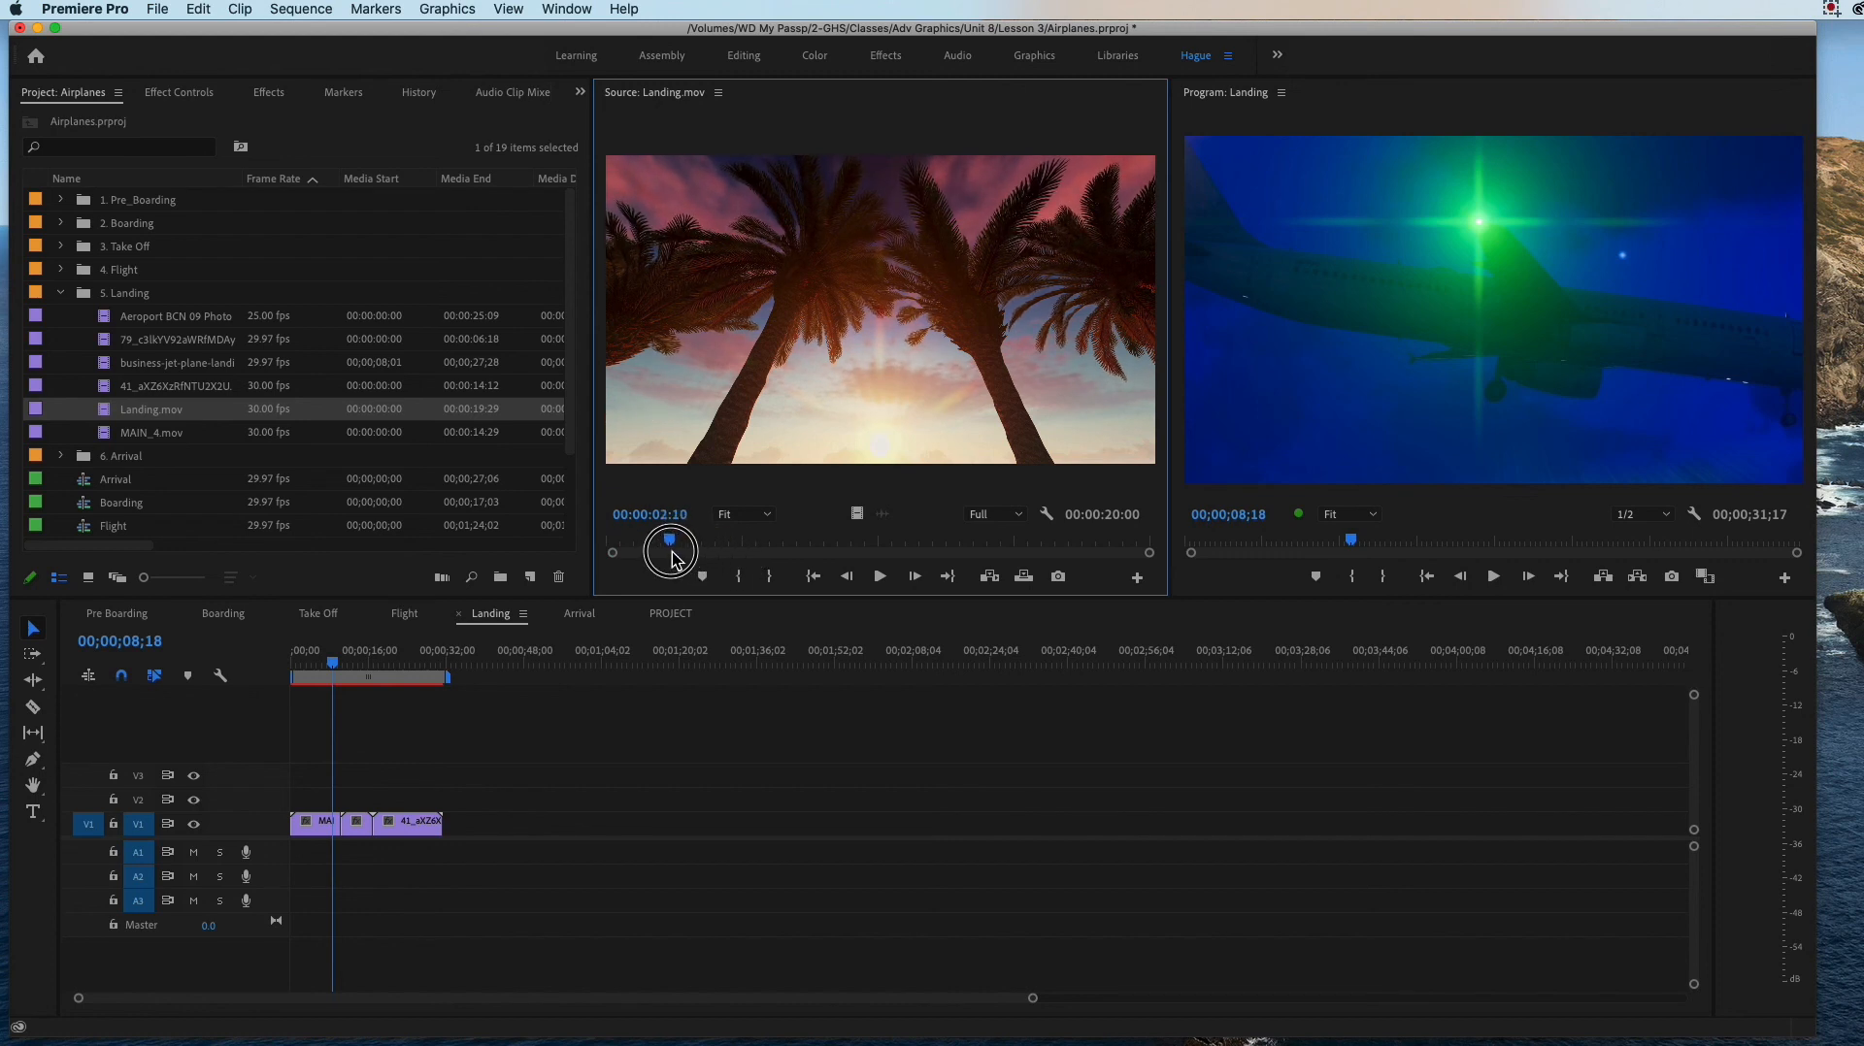
click(741, 580)
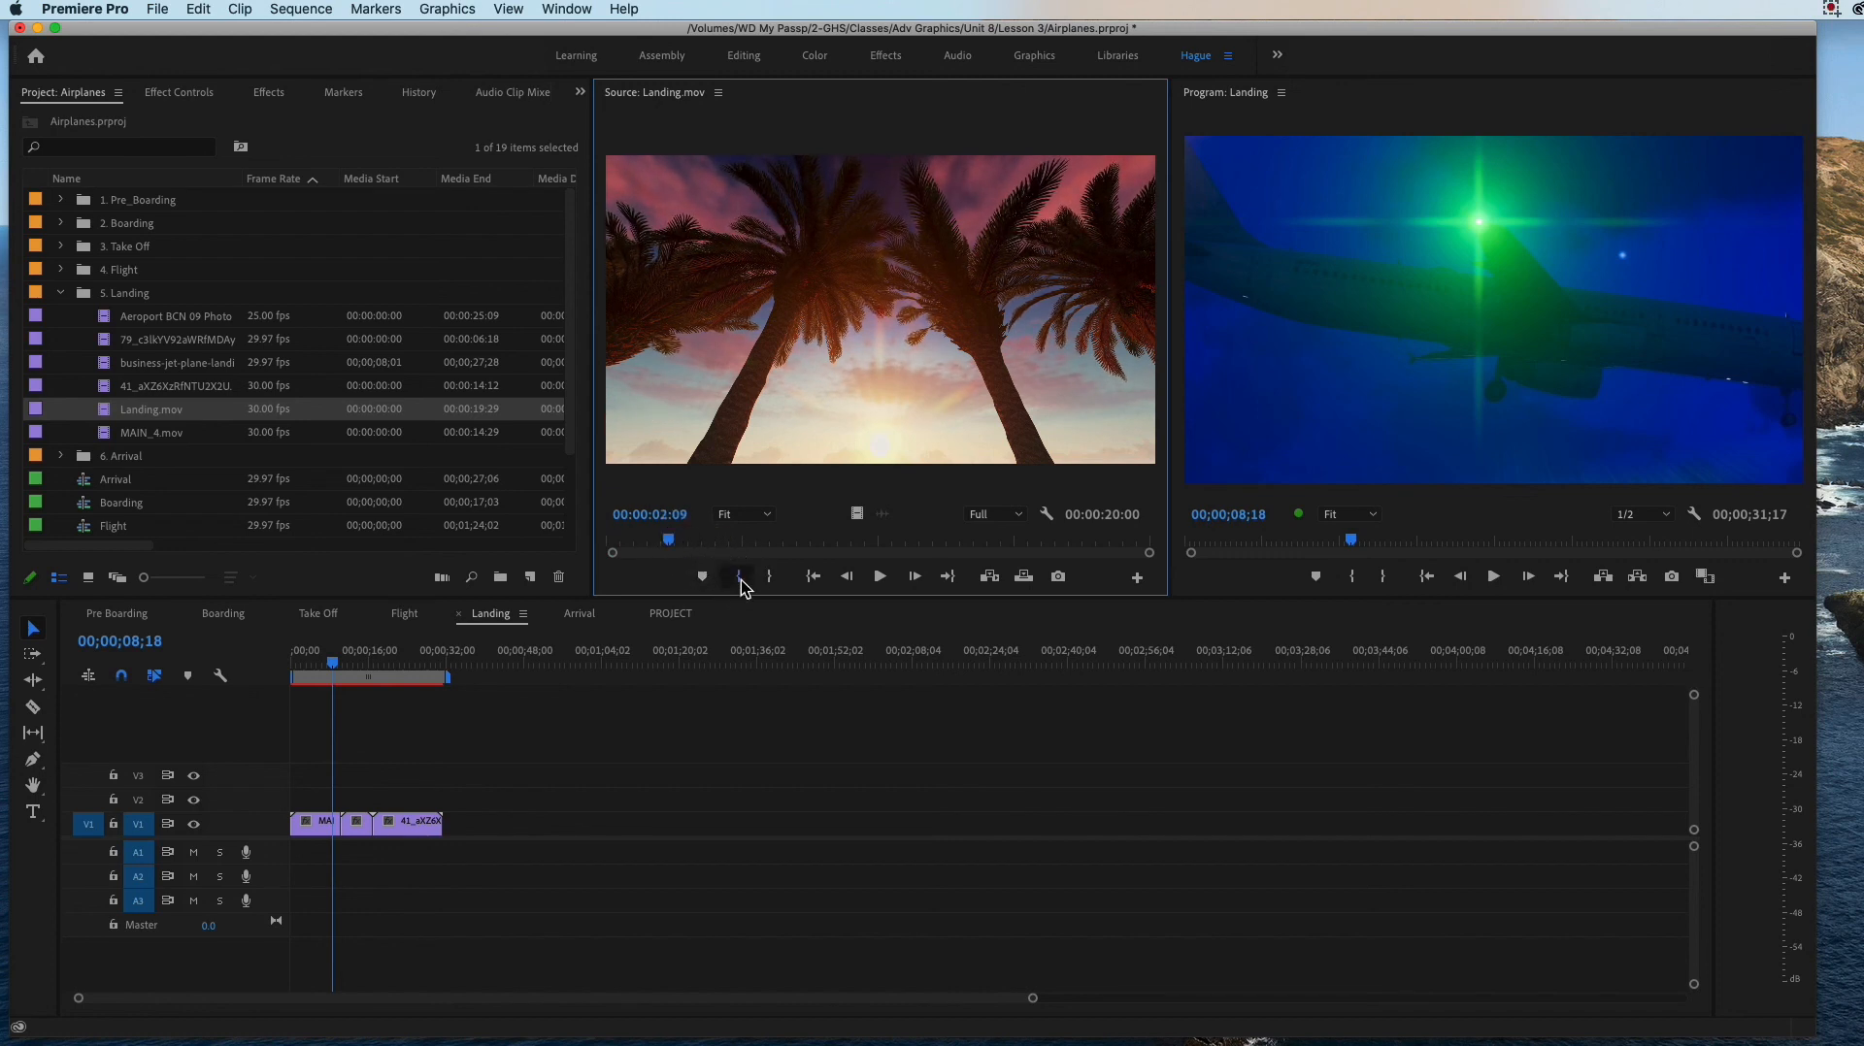
drag(673, 545, 1085, 575)
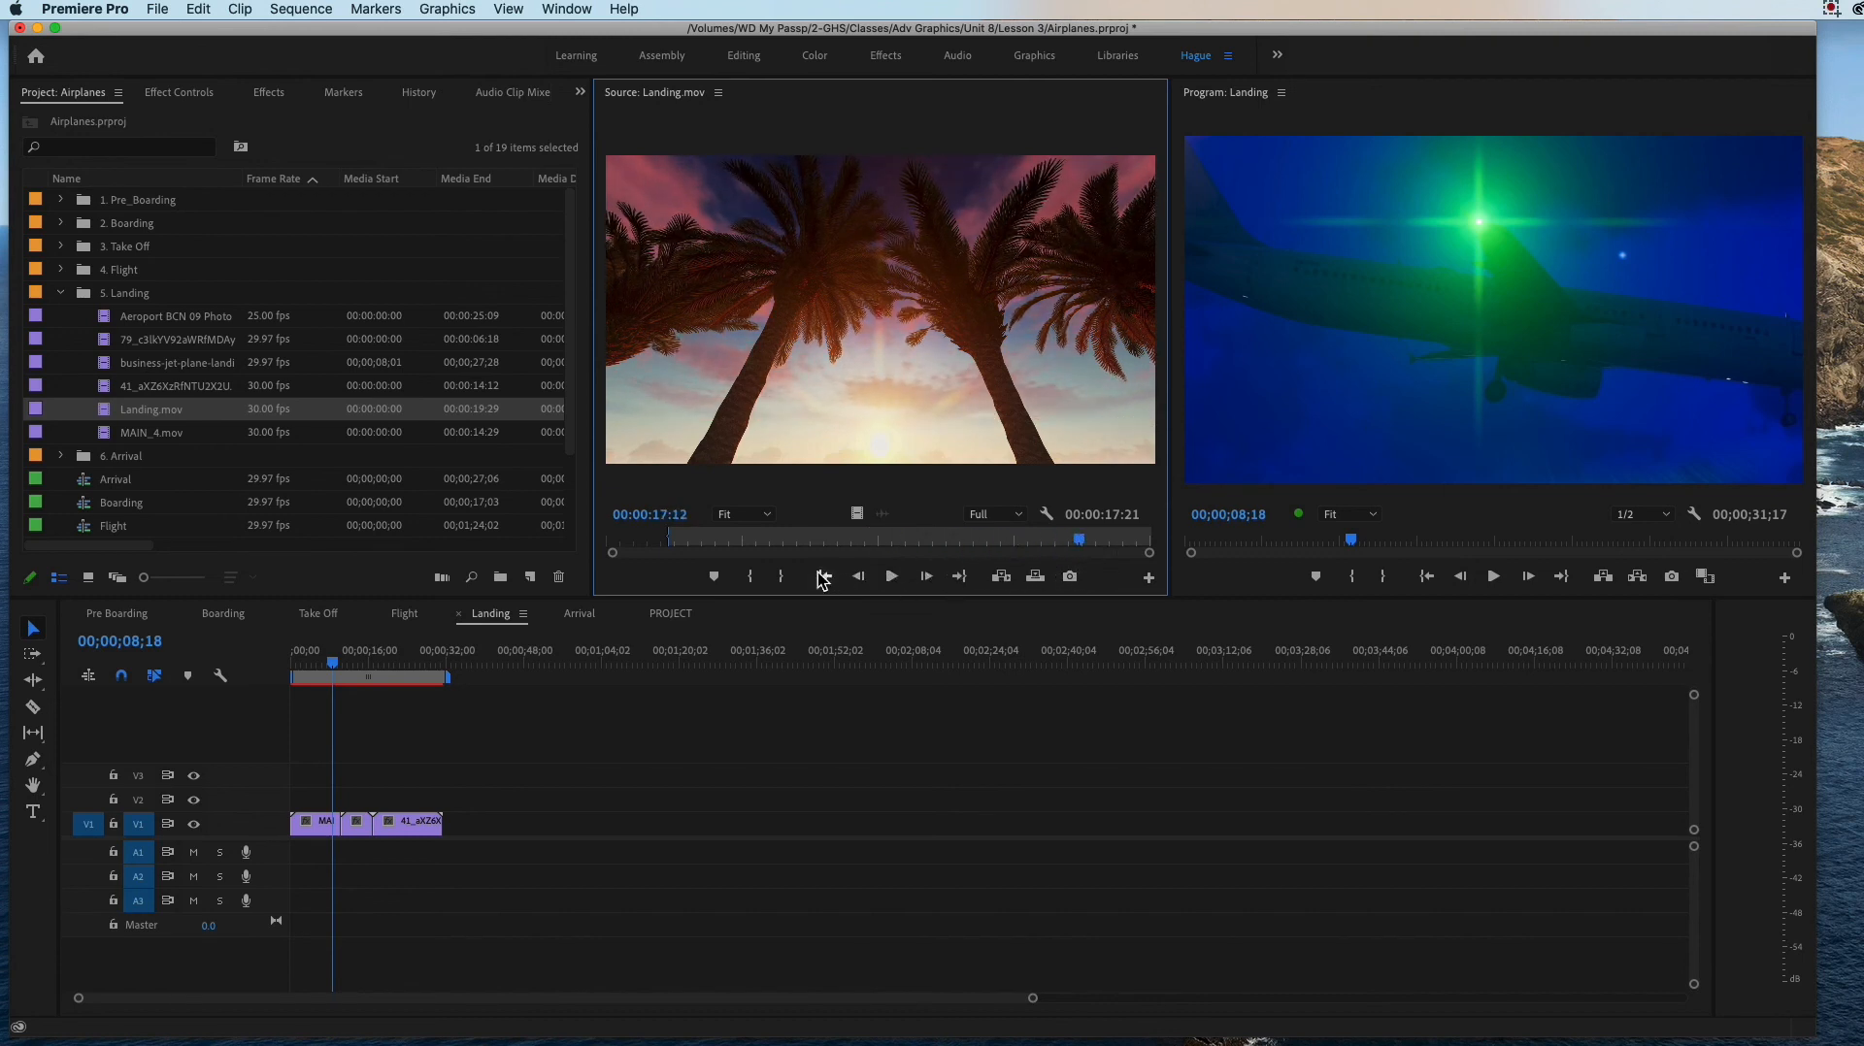
click(784, 577)
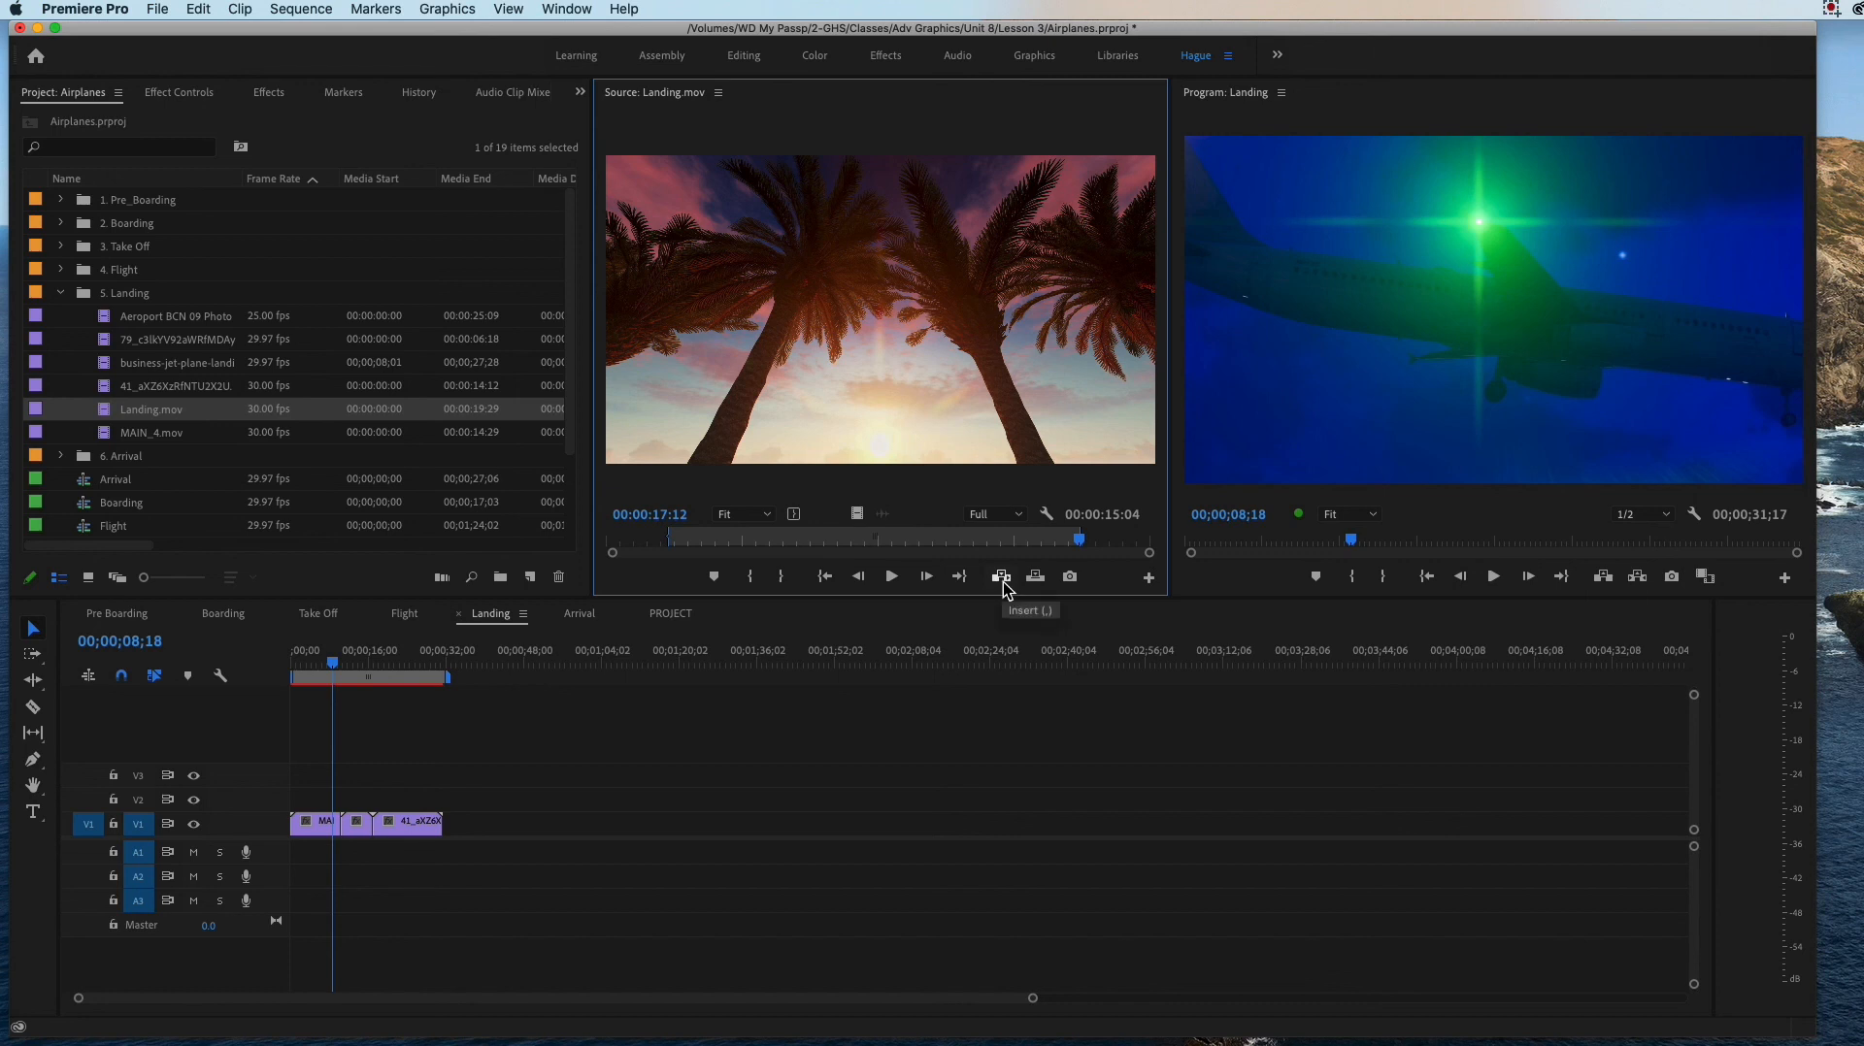
Step: Insert the marked Landing.mov range at 00;00;10;16, after the first Landing clip, and scrub from the sequence start into it
drag(333, 664, 347, 672)
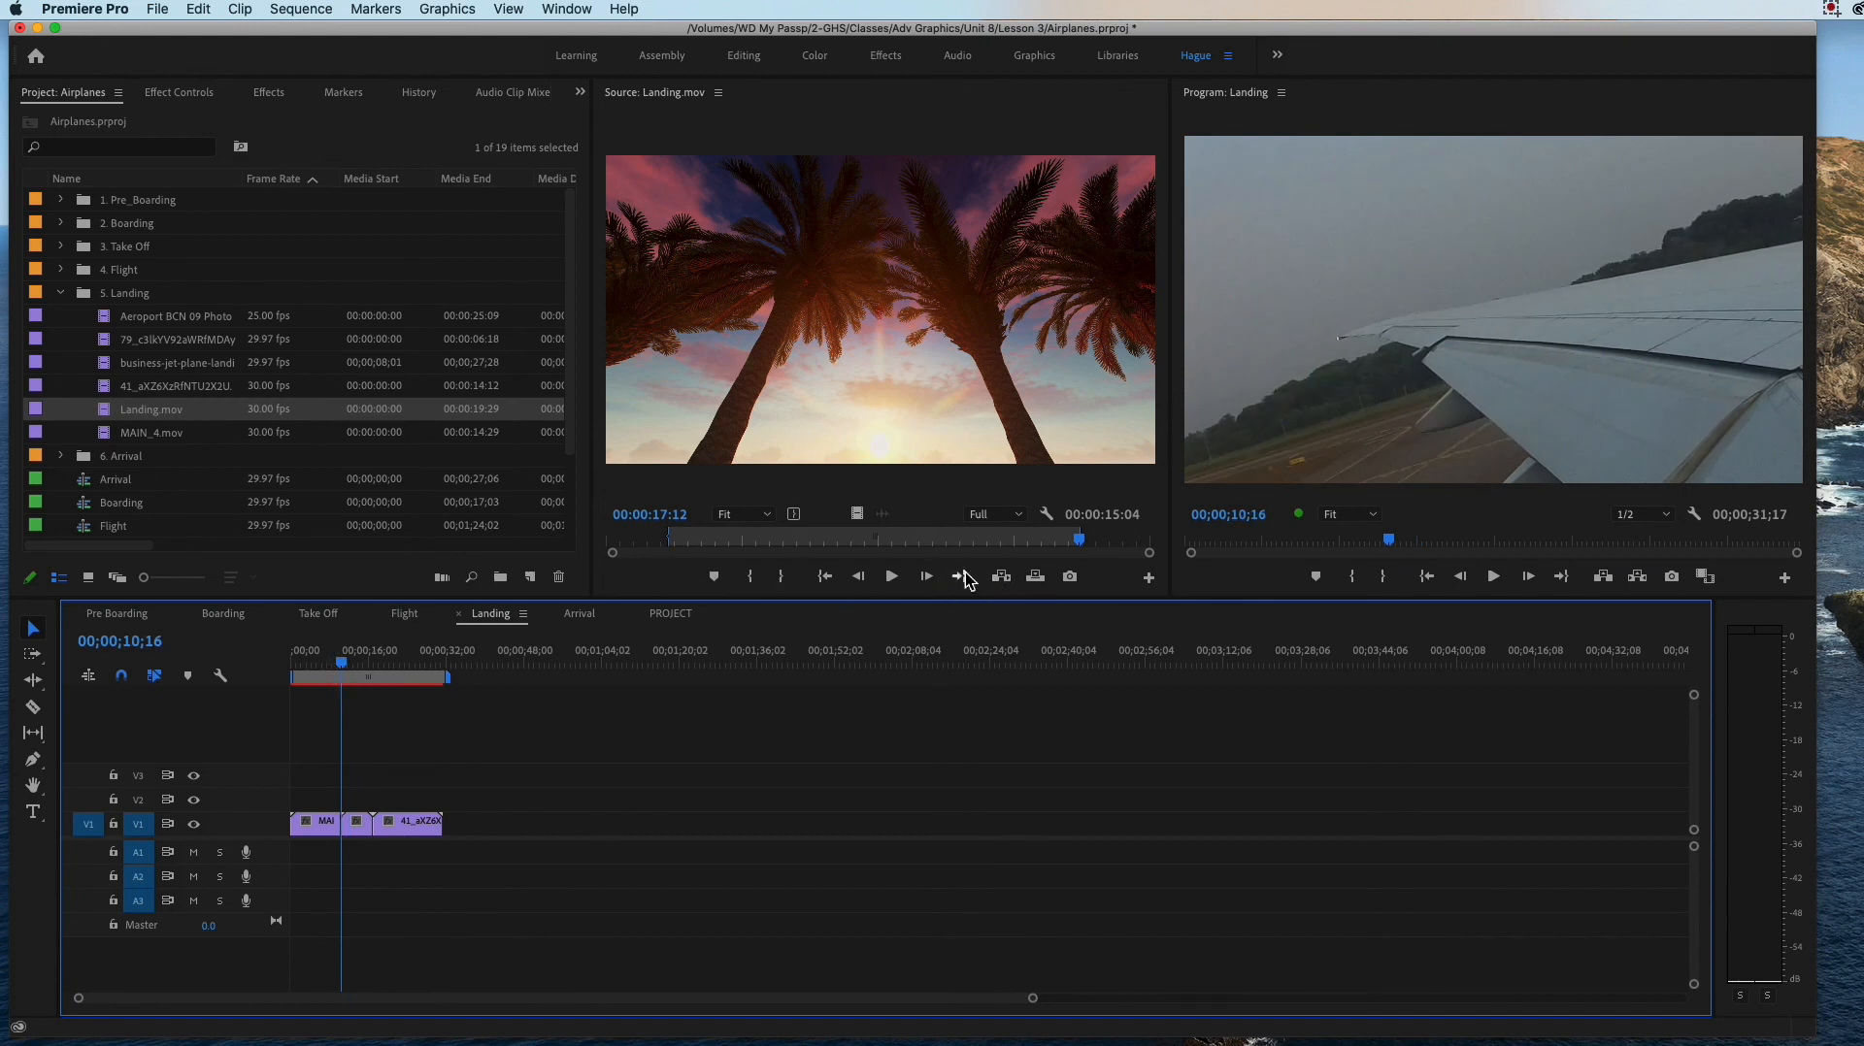
click(1001, 577)
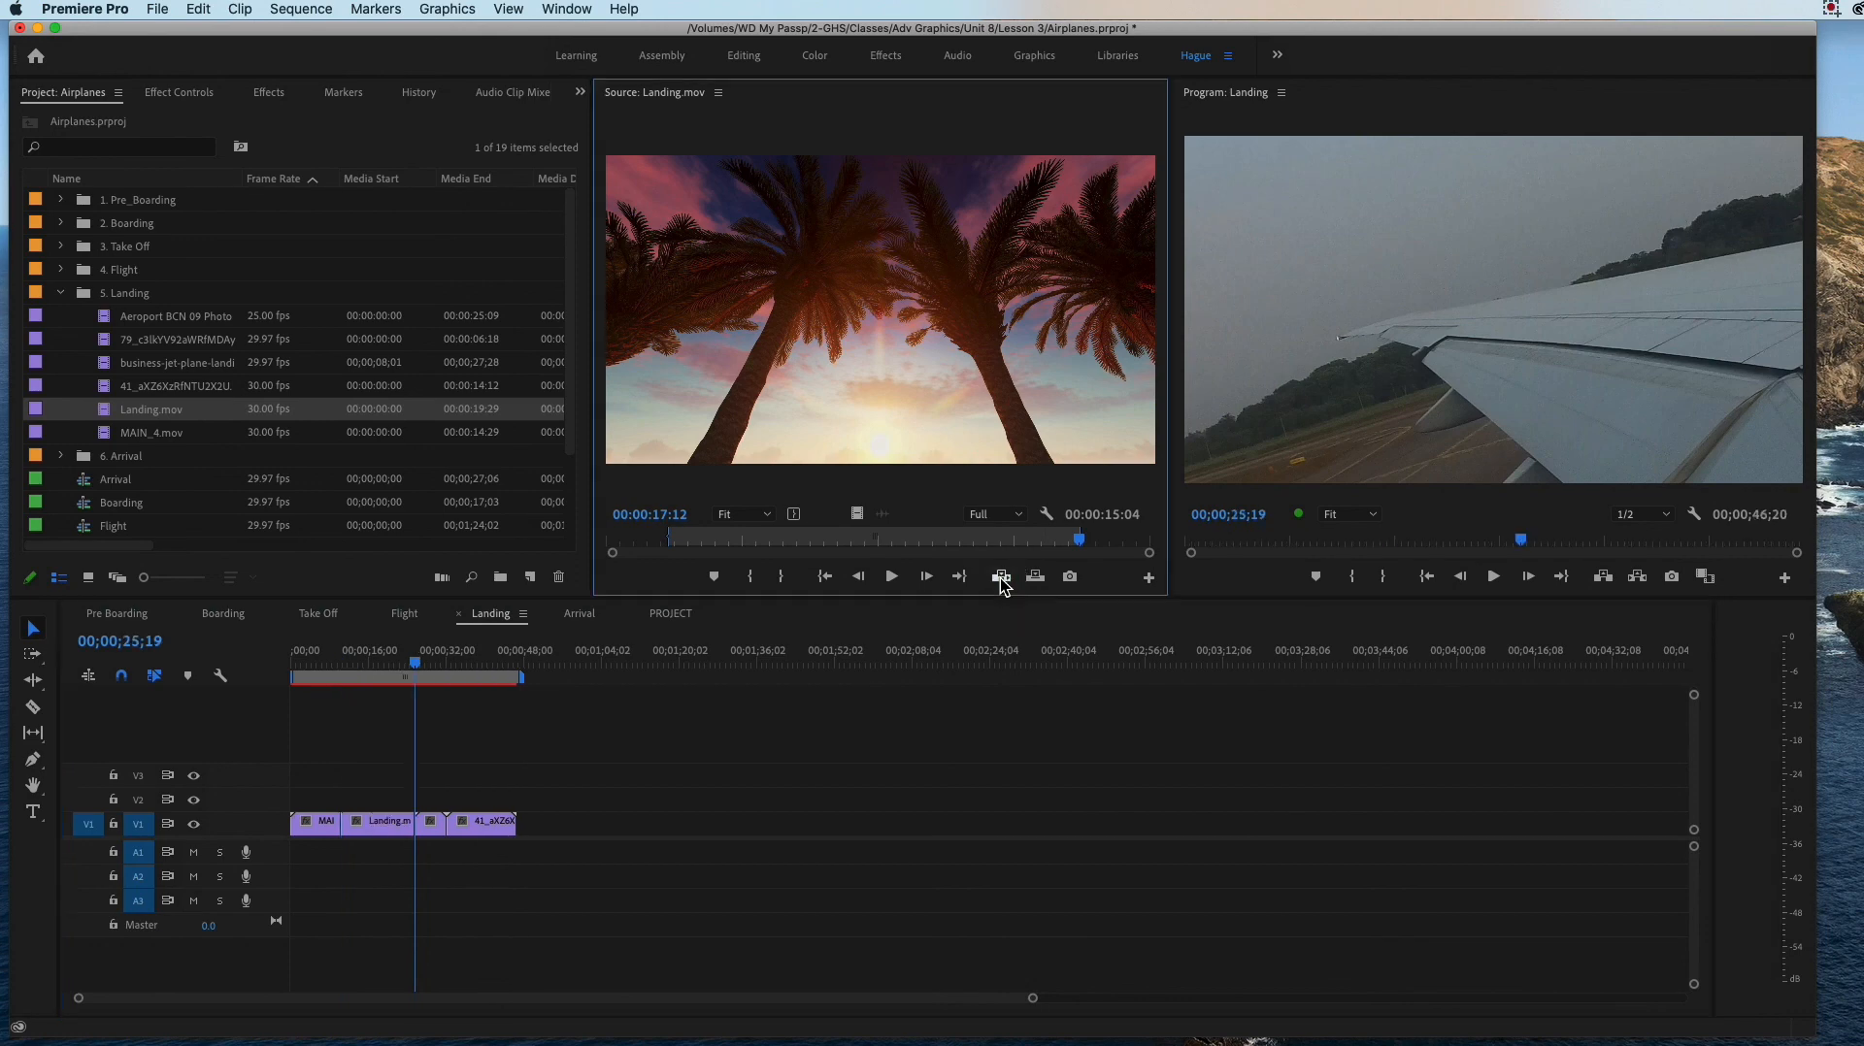
click(291, 662)
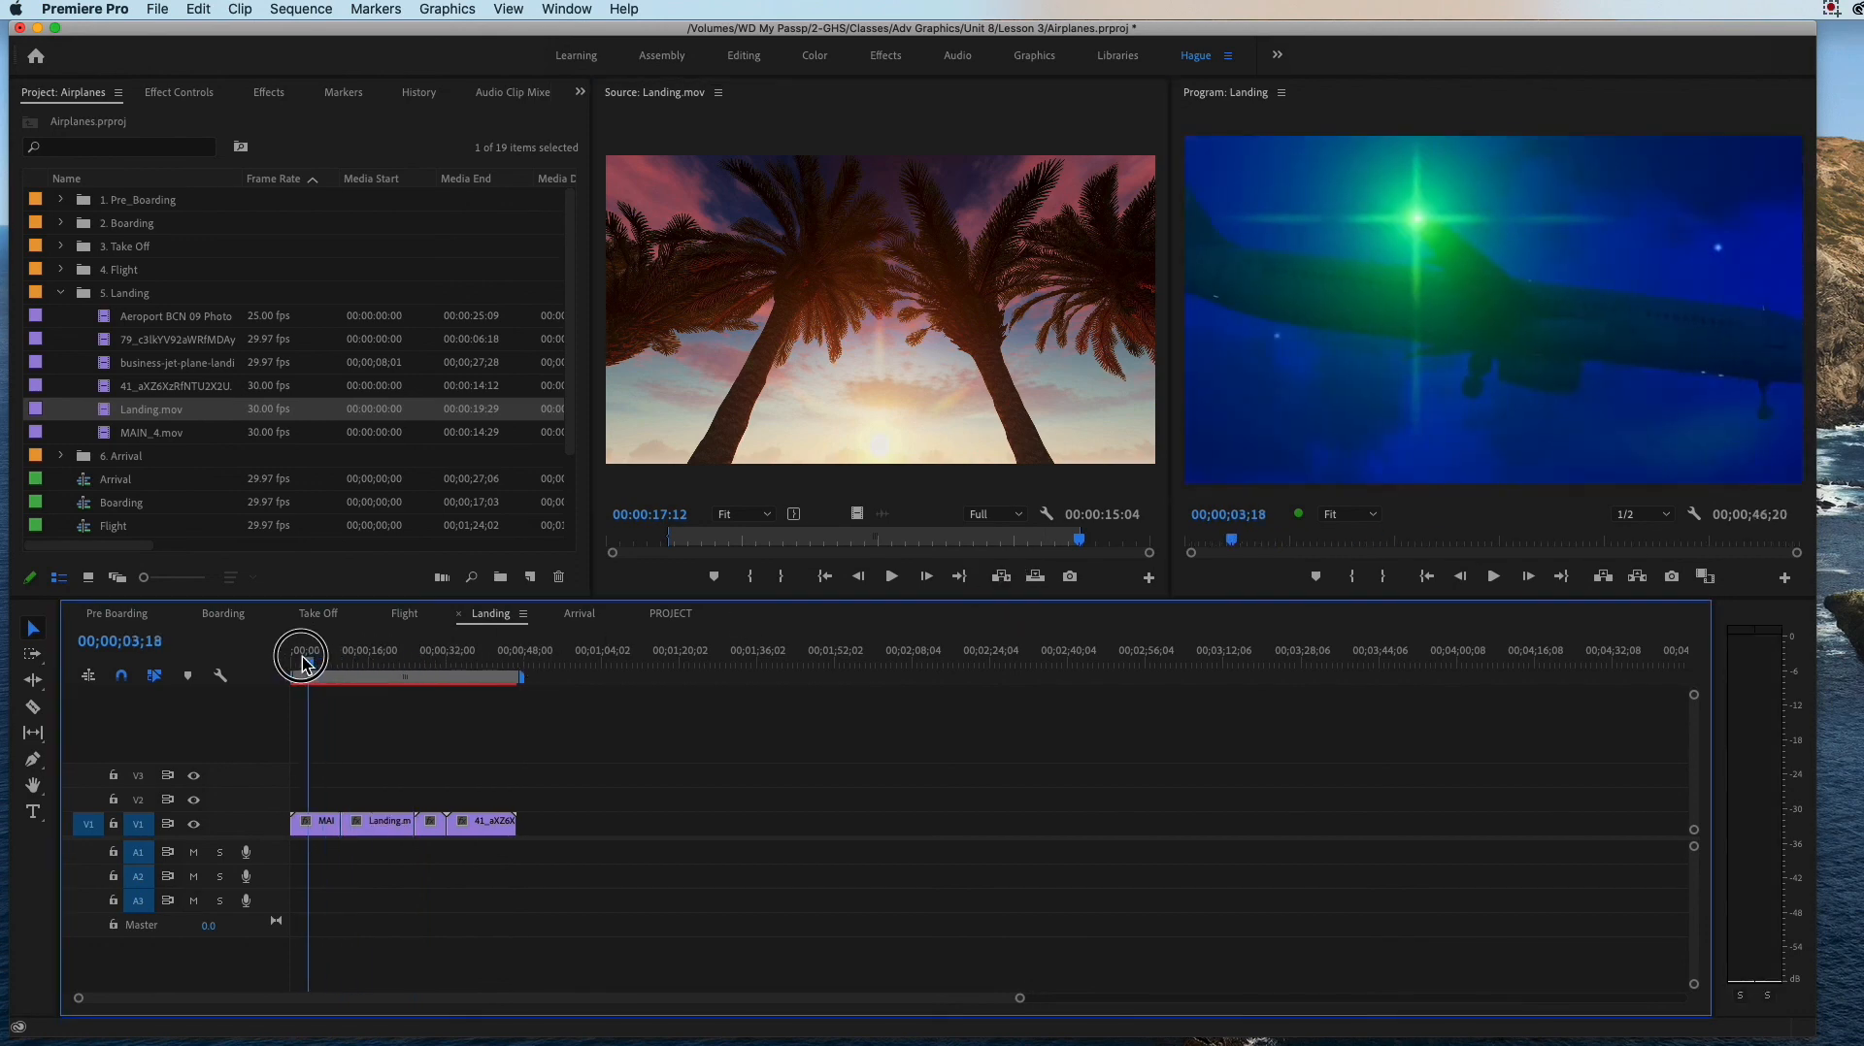
drag(289, 665, 383, 684)
Step: Scale the Landing.mov clip in the Landing sequence to 66
click(384, 826)
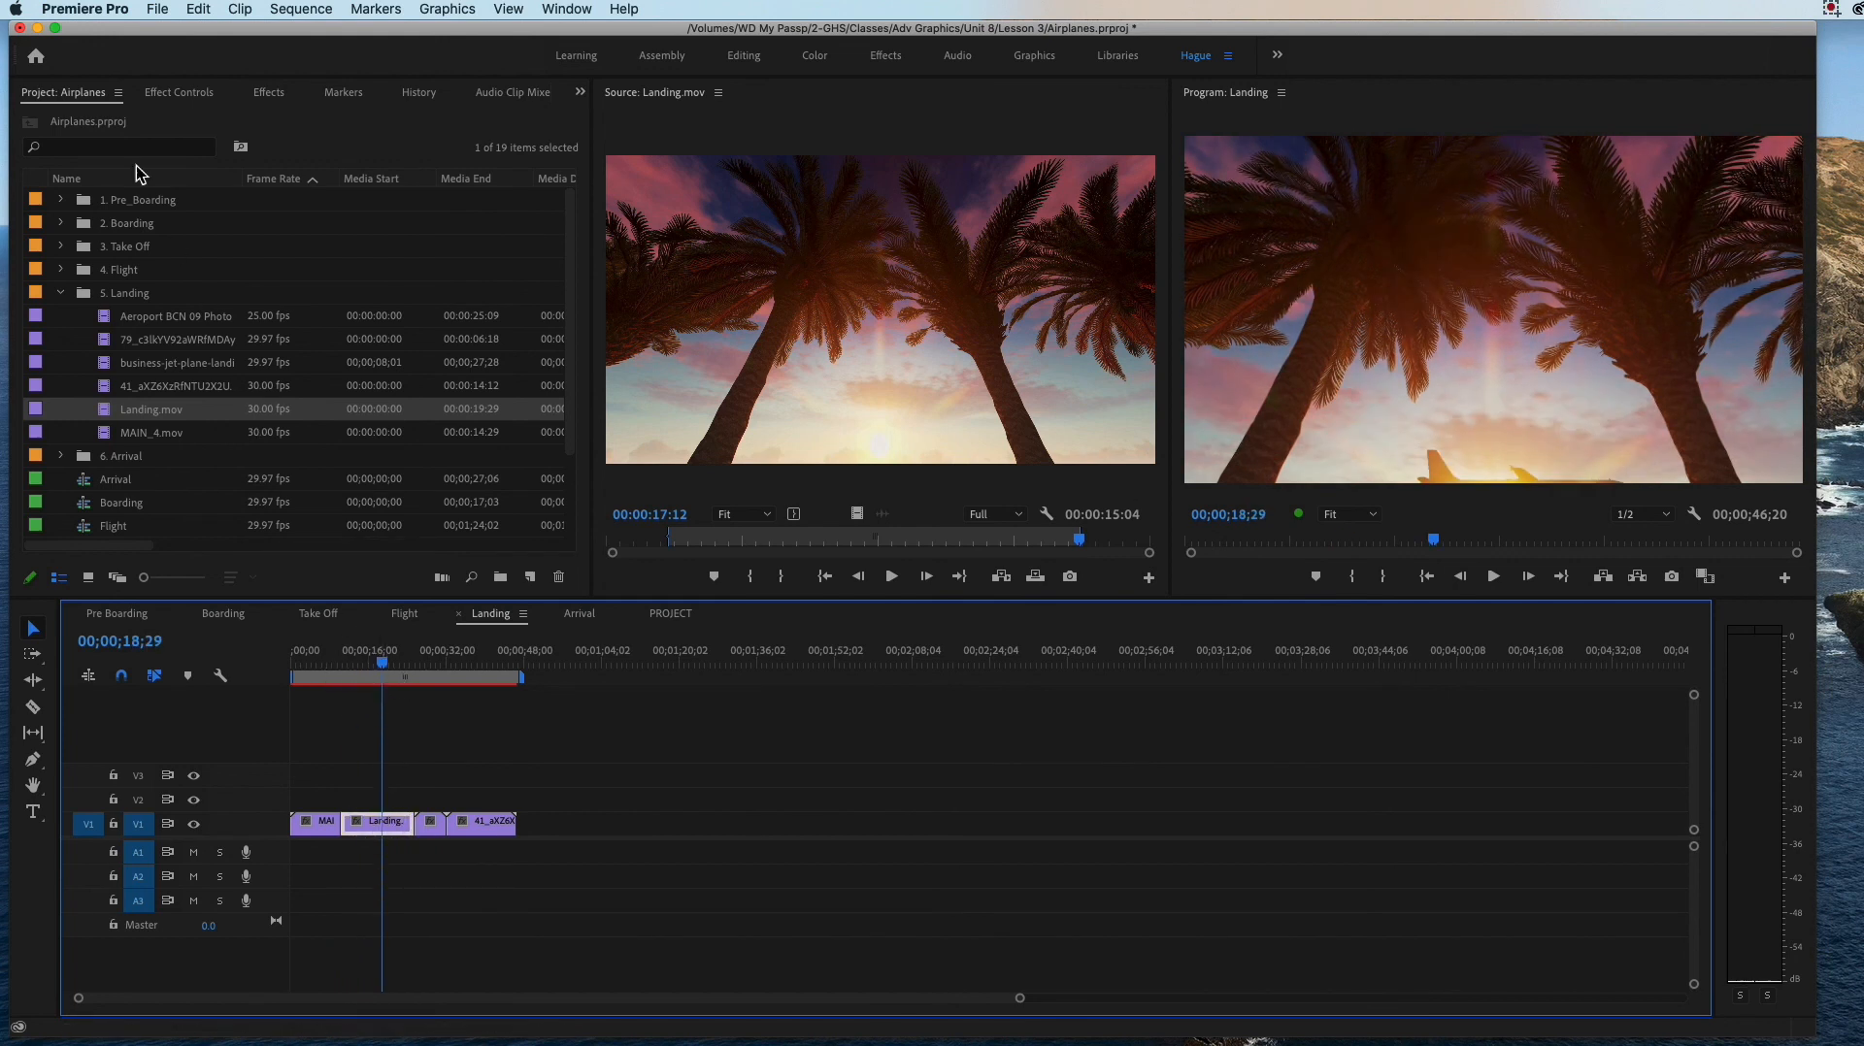
click(175, 93)
mouse_move(148, 213)
mouse_down()
mouse_move(97, 213)
mouse_move(114, 213)
mouse_up()
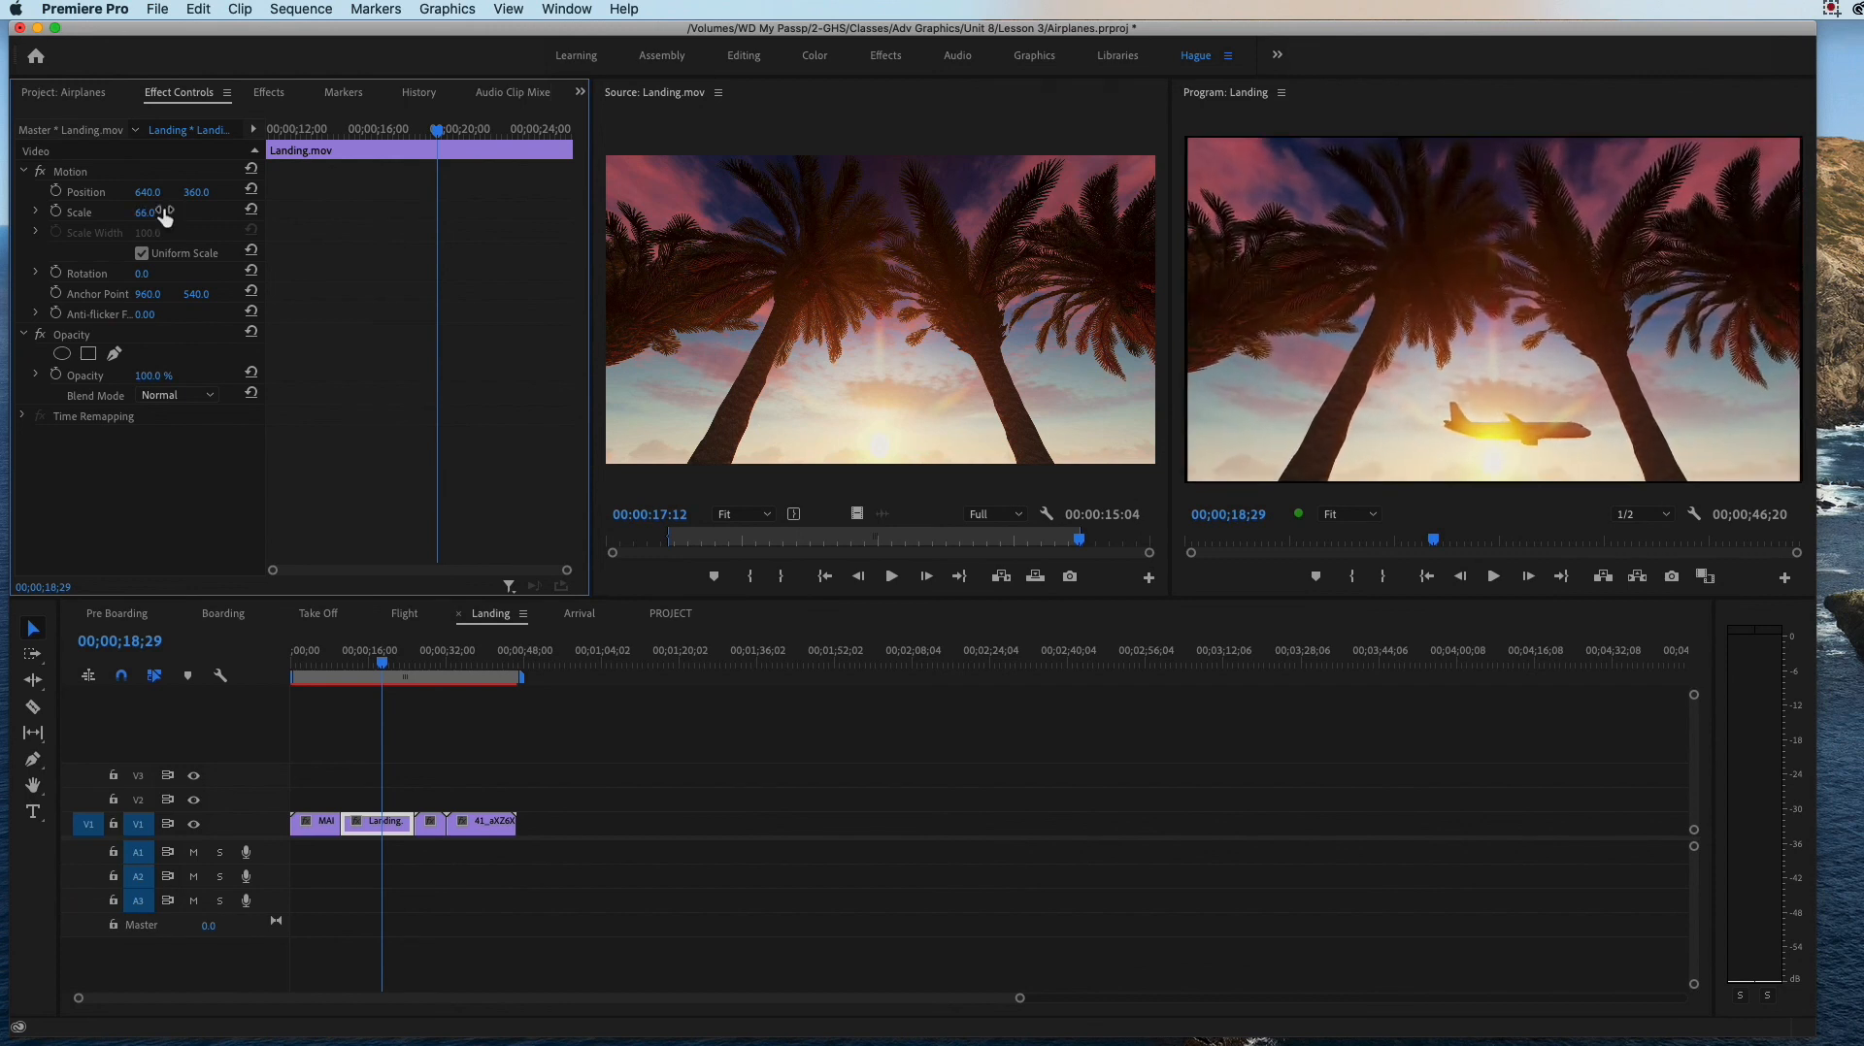
Step: Preview clips from the 5. Landing bin and load business-jet-plane-landing-QAR4G5W.mov into the Source monitor
drag(379, 668, 488, 692)
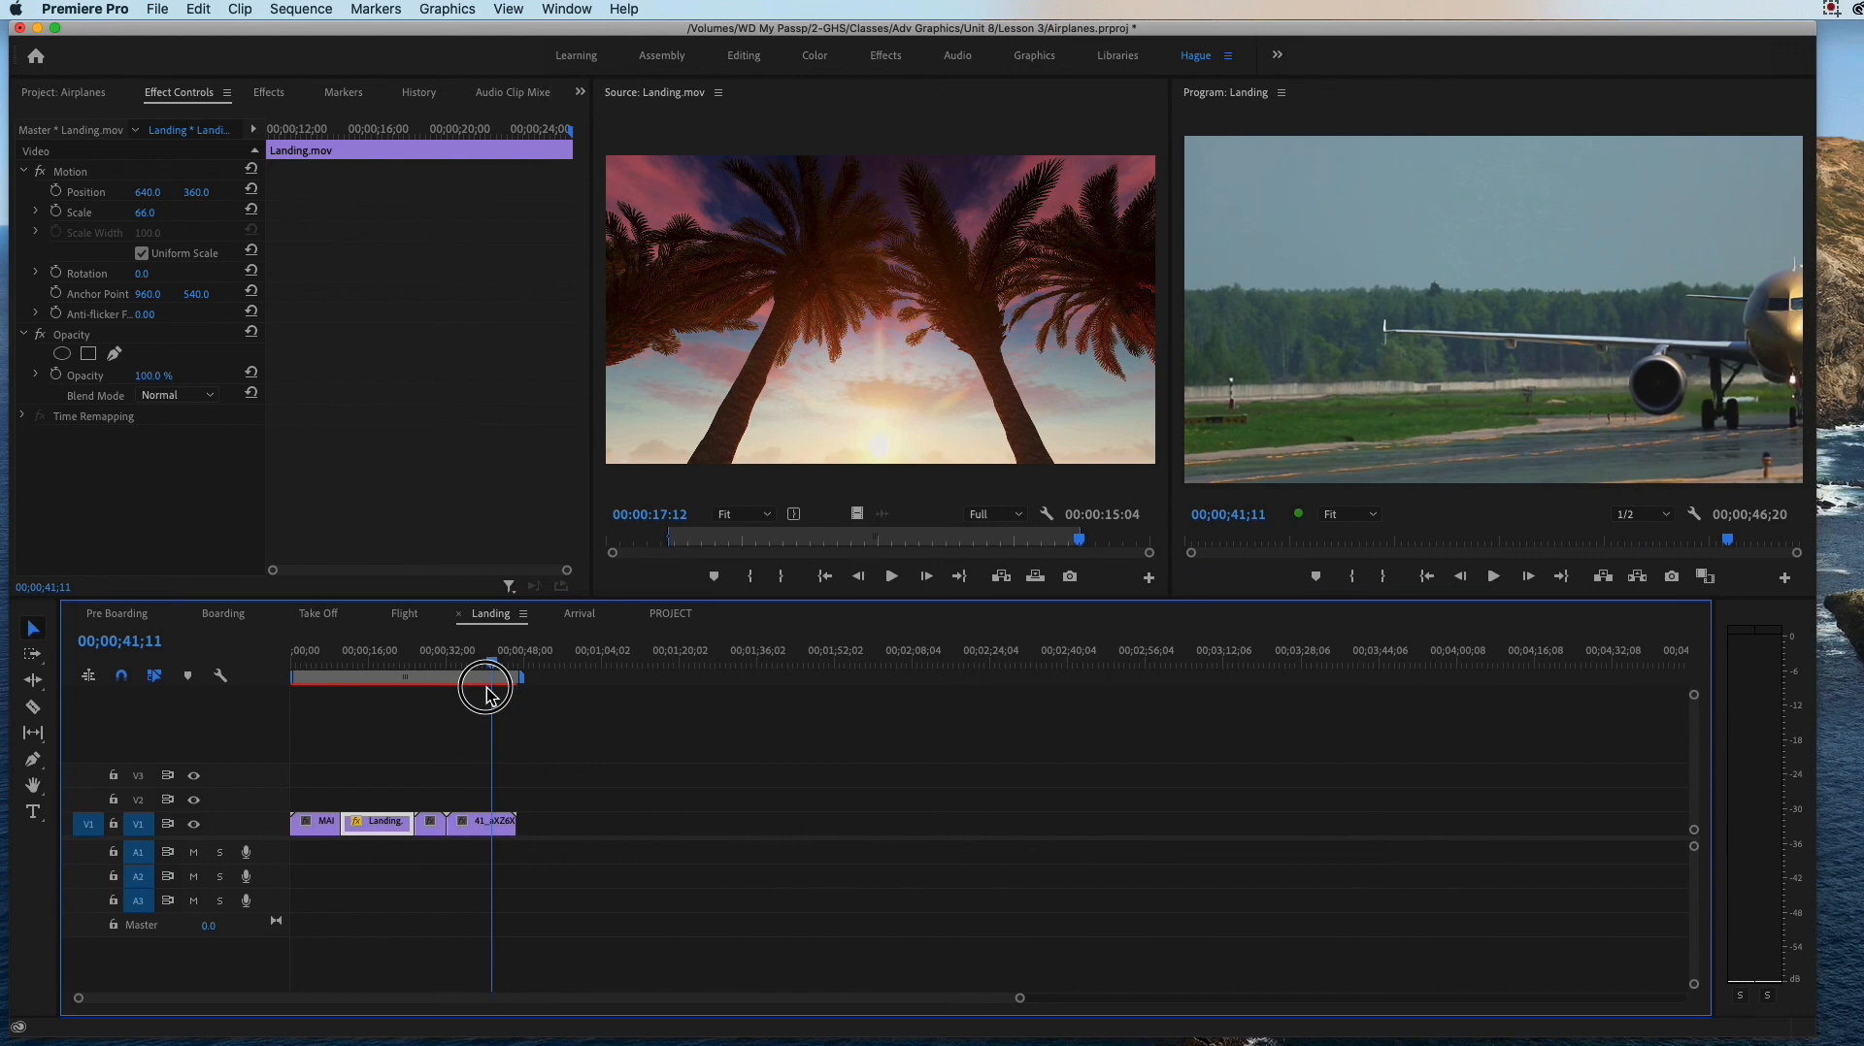
click(68, 92)
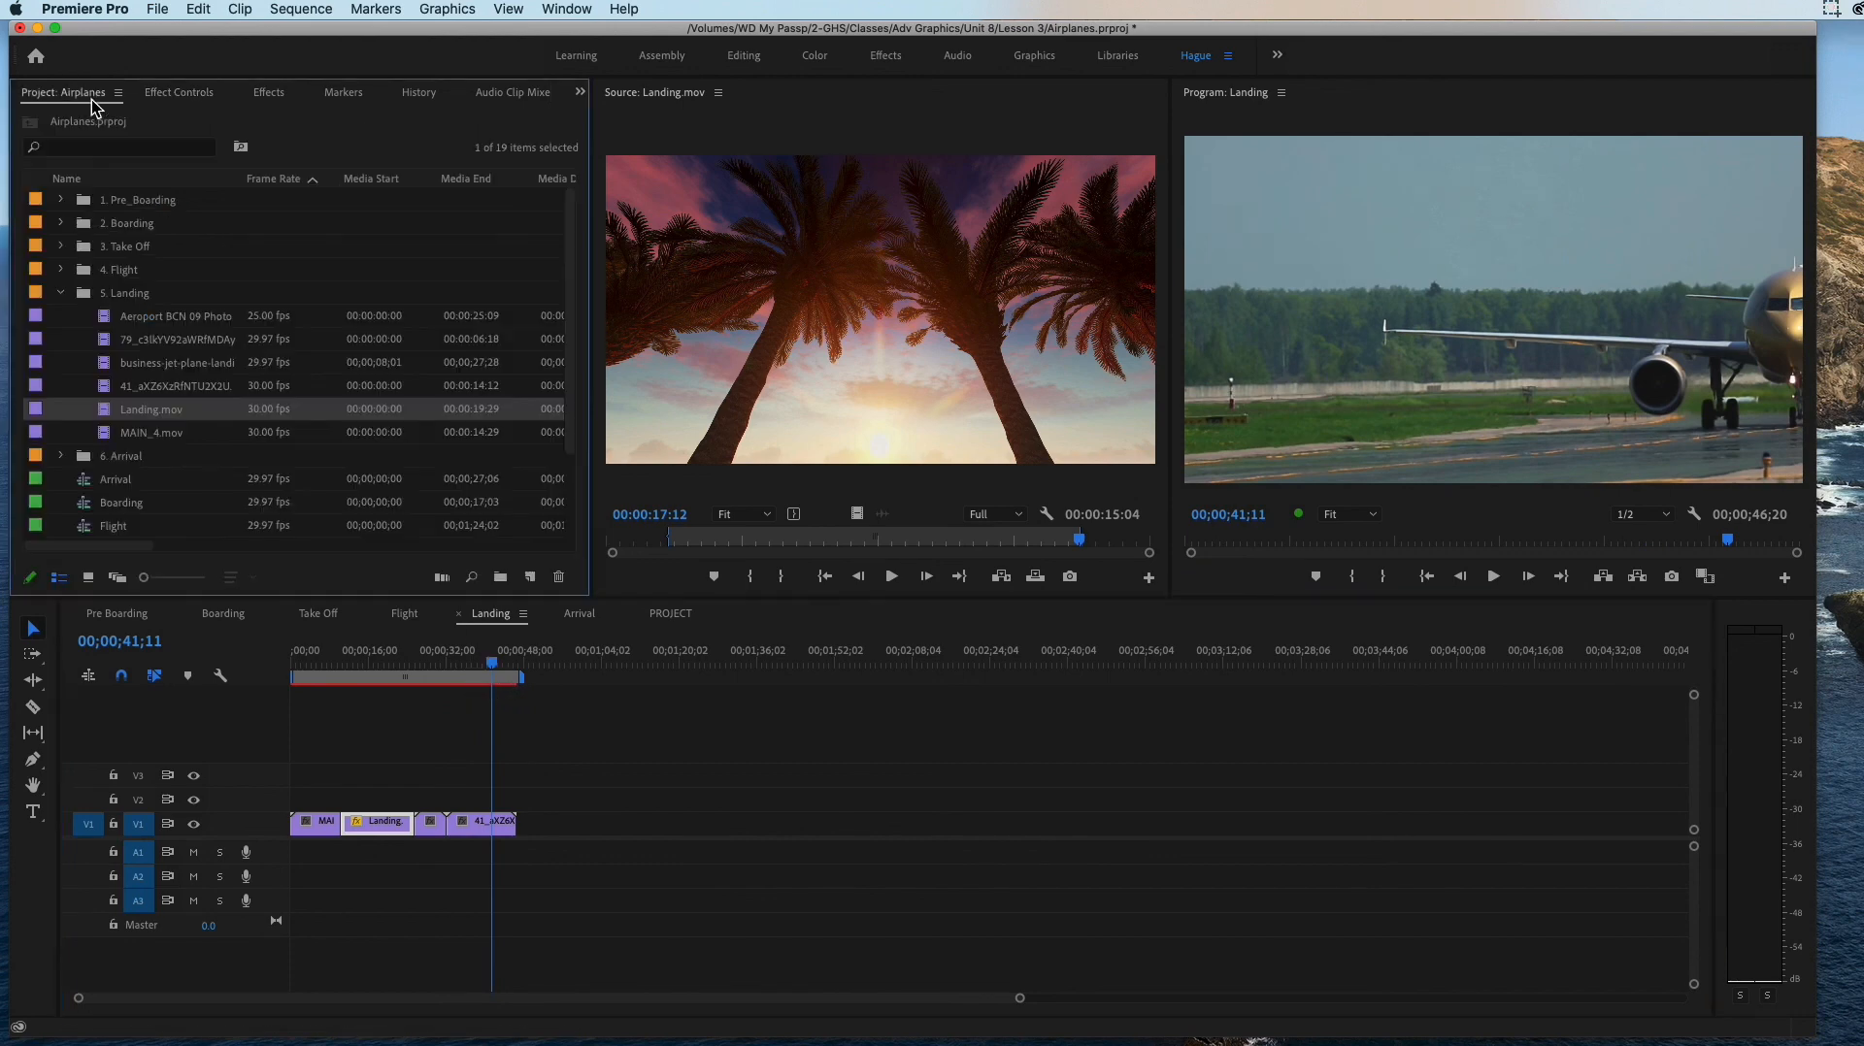
double_click(137, 437)
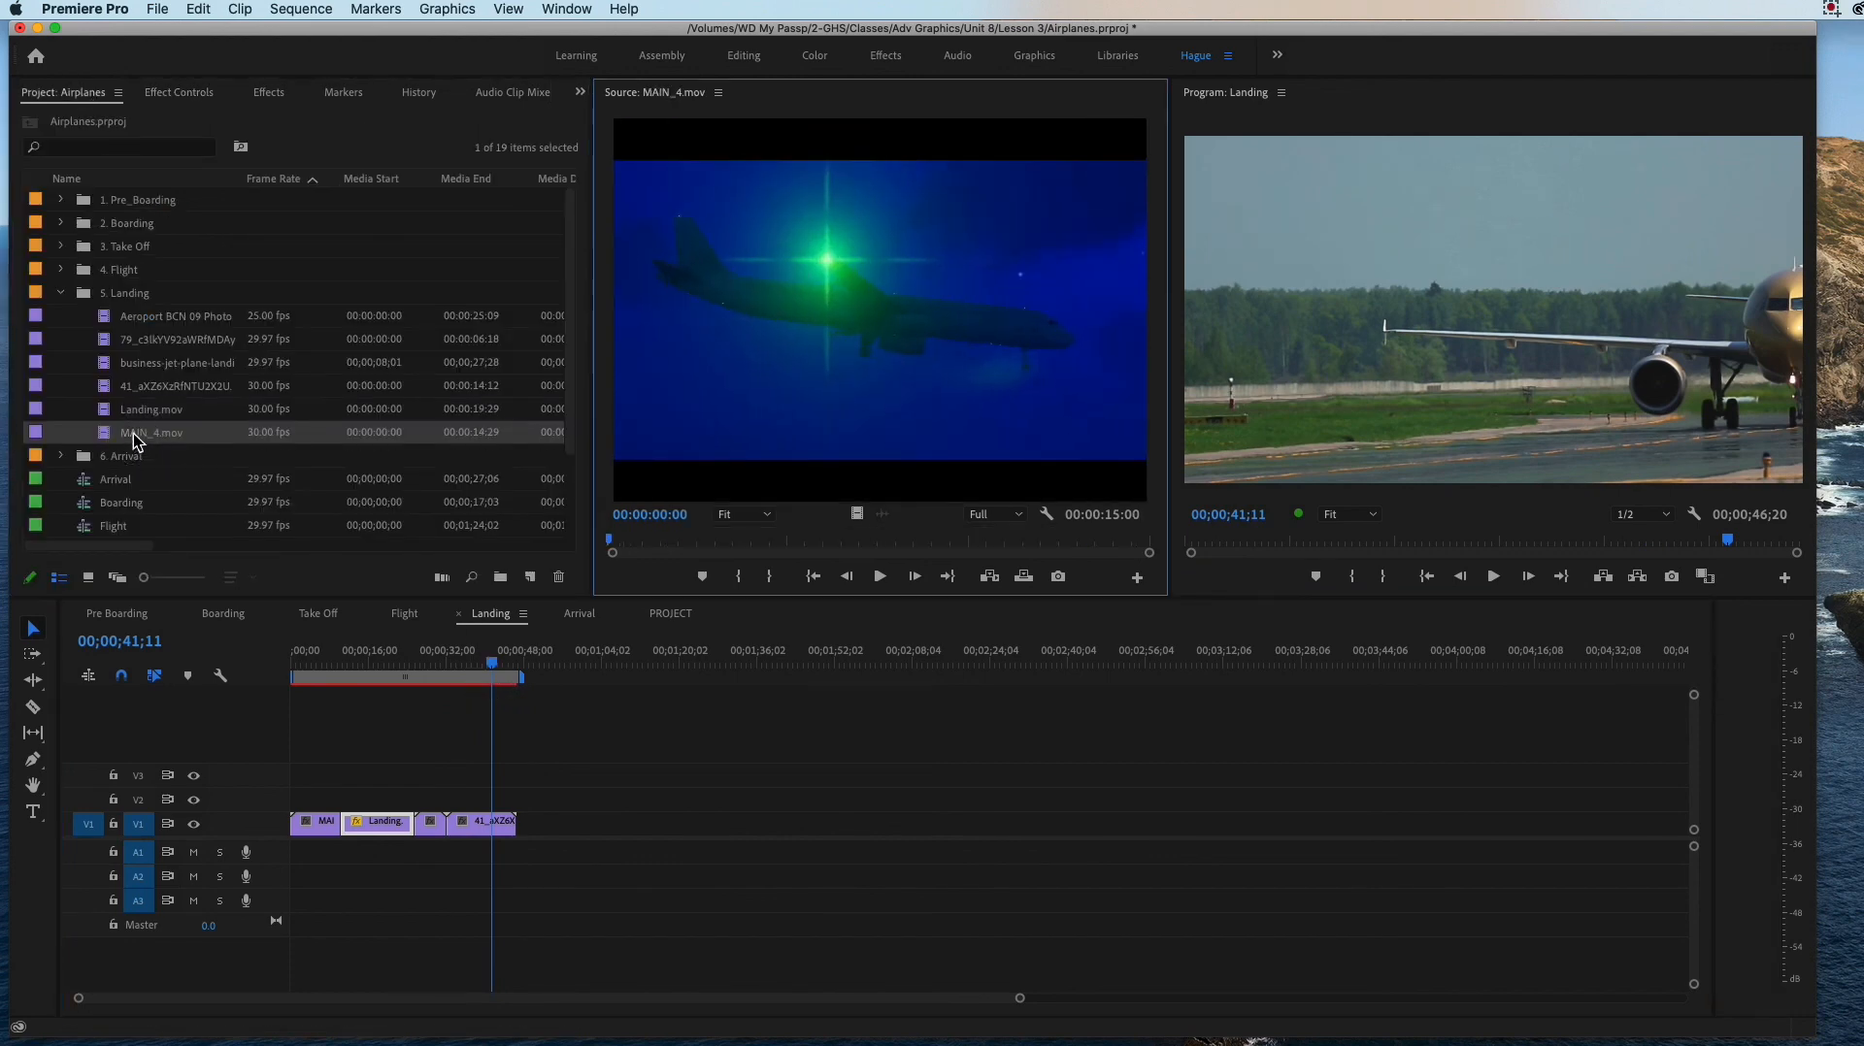
double_click(104, 406)
double_click(104, 388)
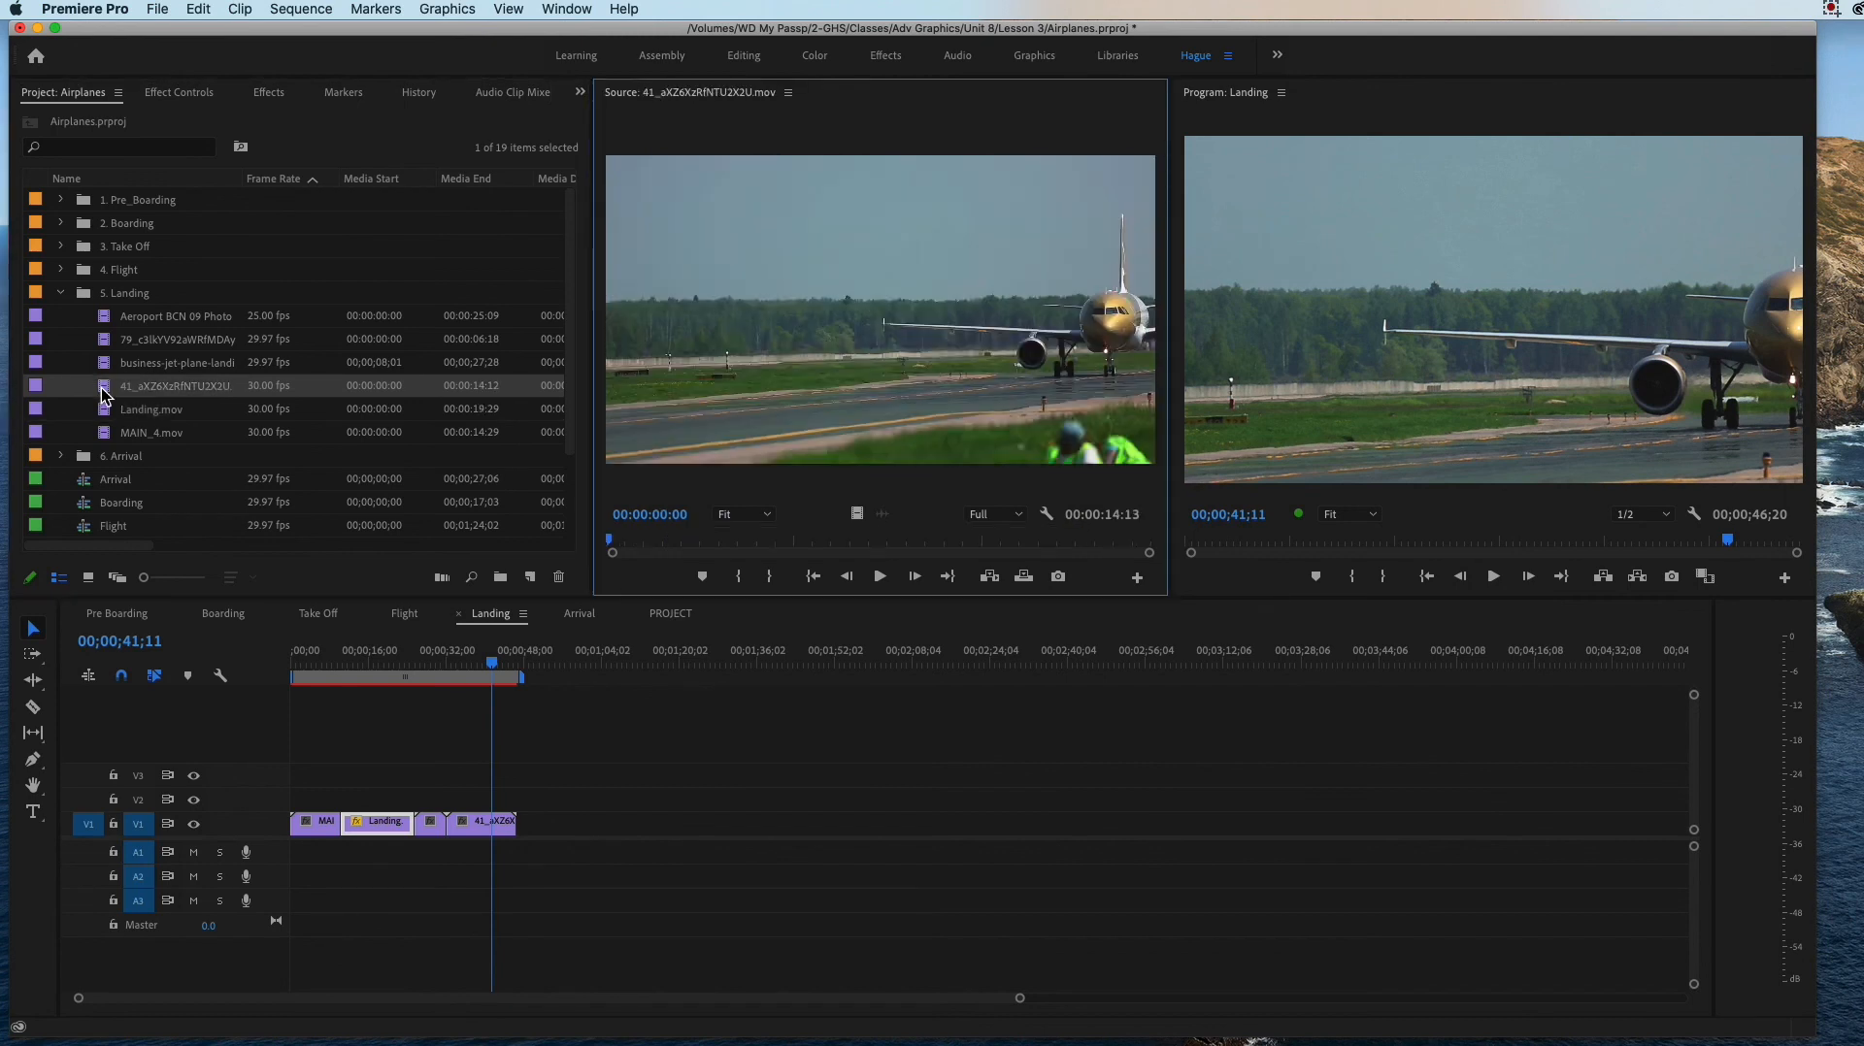
double_click(107, 365)
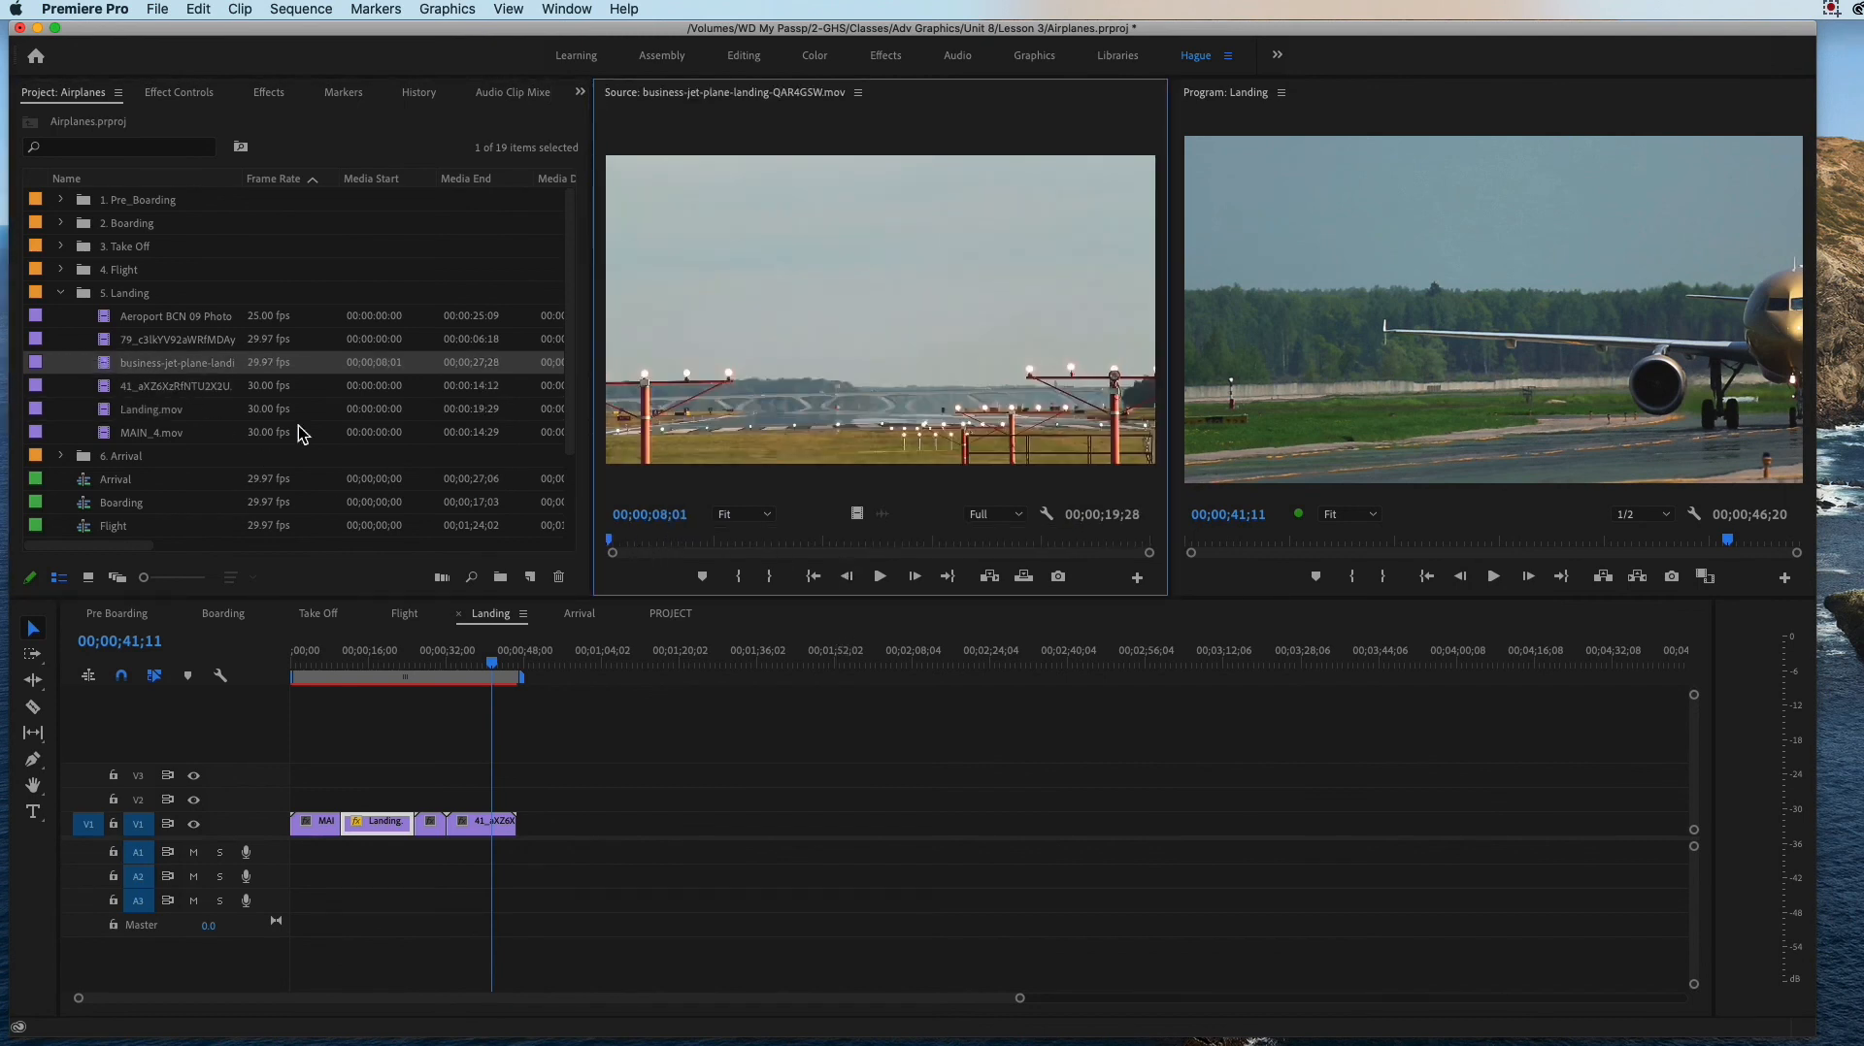
Step: Play and scrub the business jet landing clip and mark its Out point at 00;00;16;23
click(879, 576)
drag(641, 548, 848, 575)
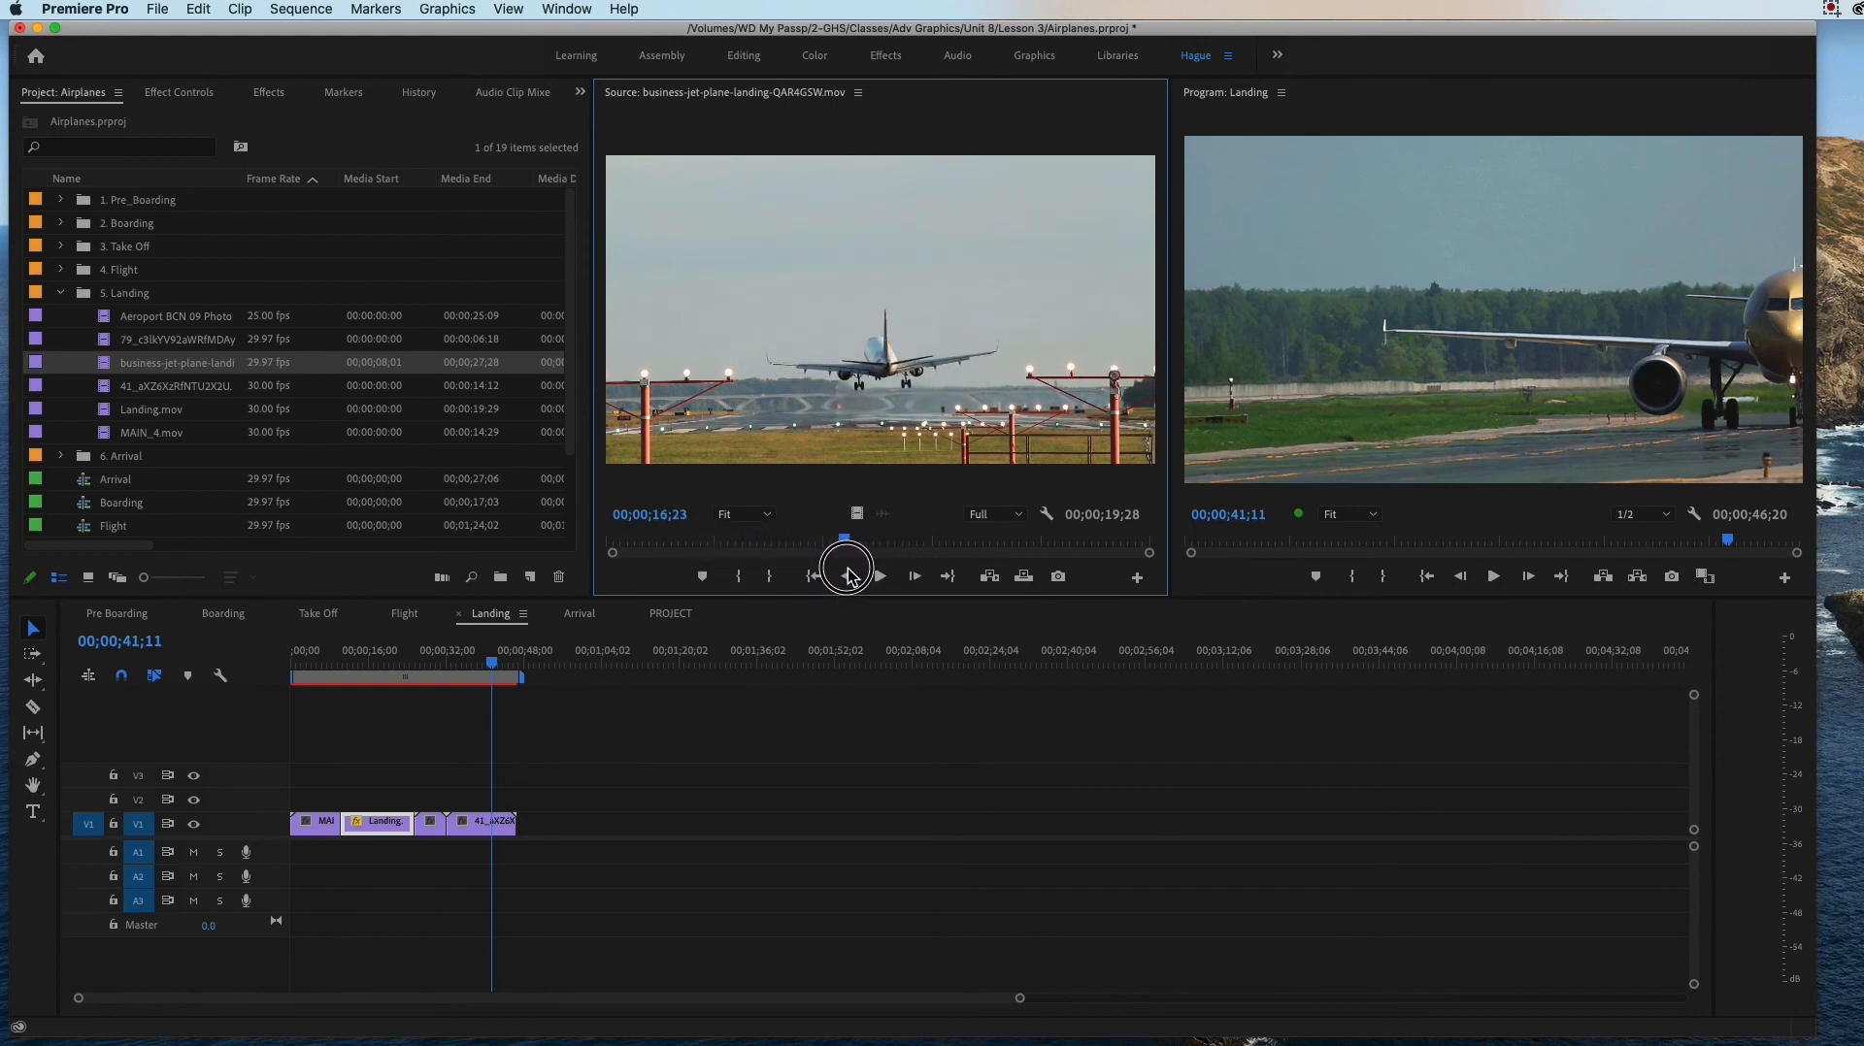
click(770, 578)
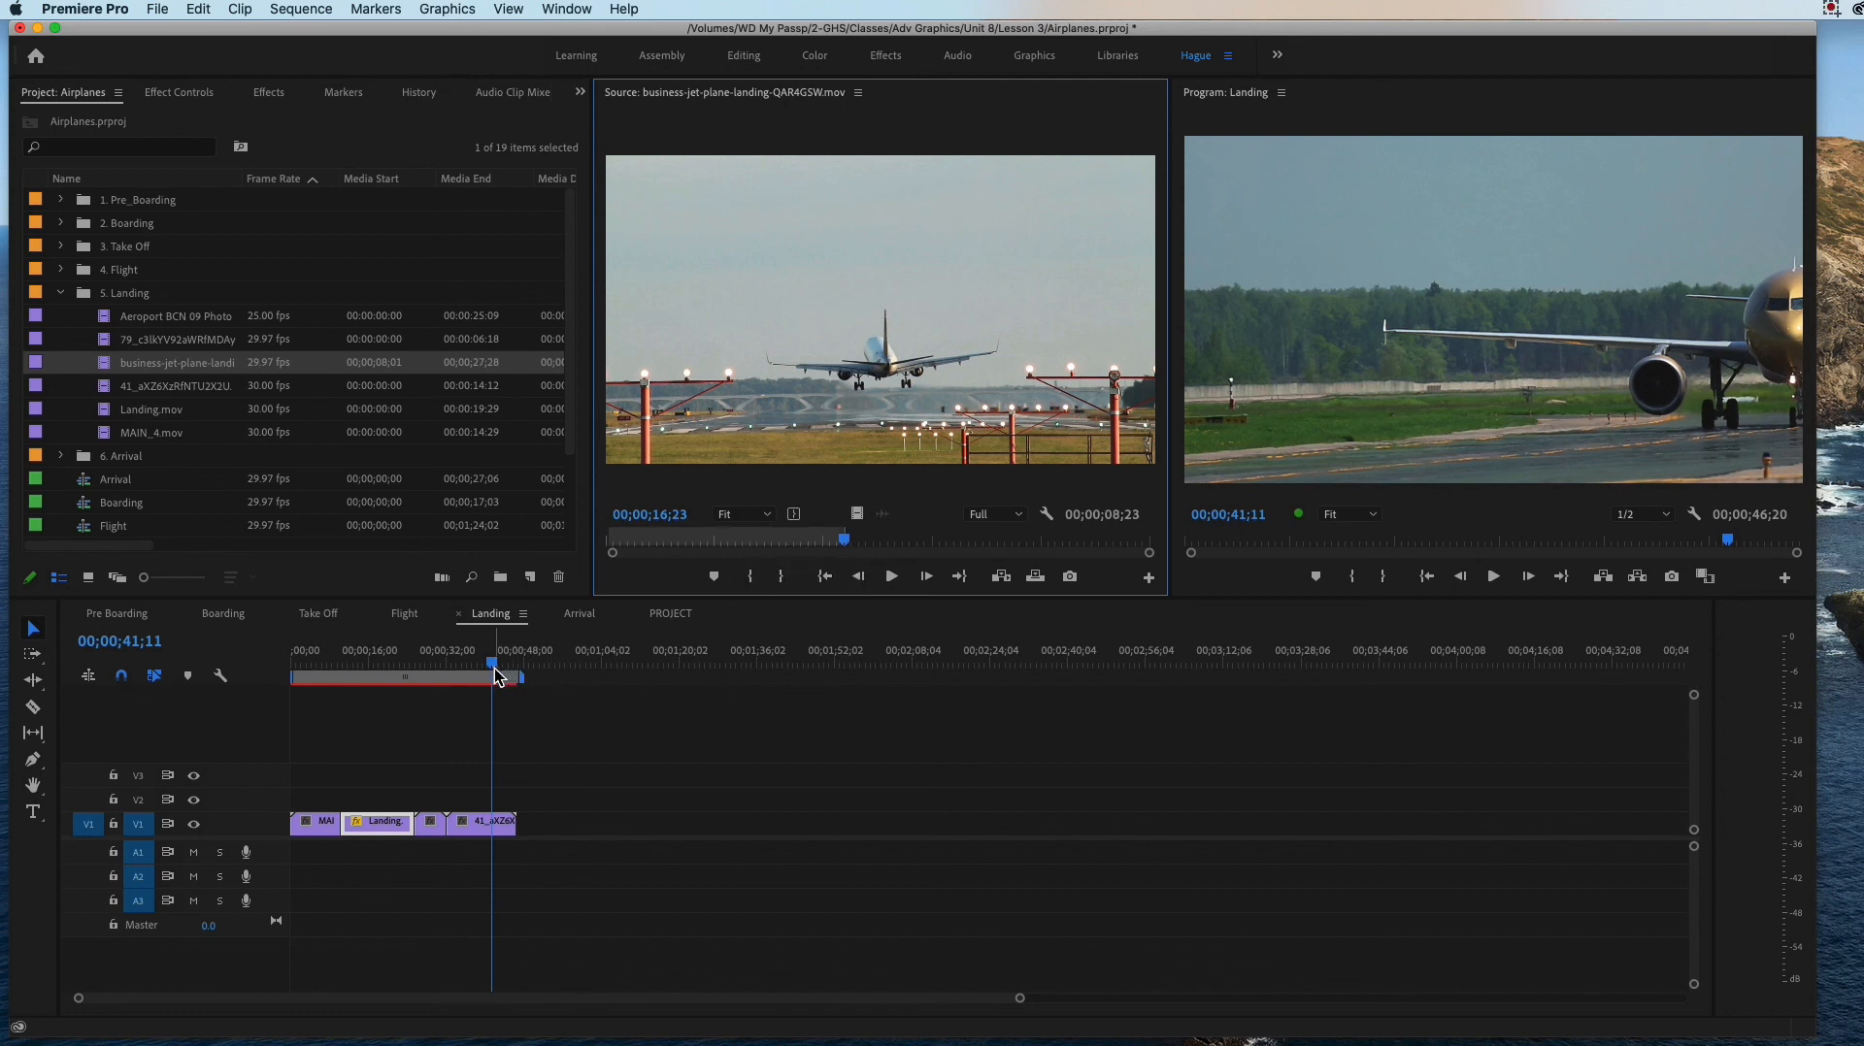
Step: Insert the marked business jet landing range into the Landing sequence at 00;00;25;19, after the Landing.mov clip
drag(493, 668, 412, 668)
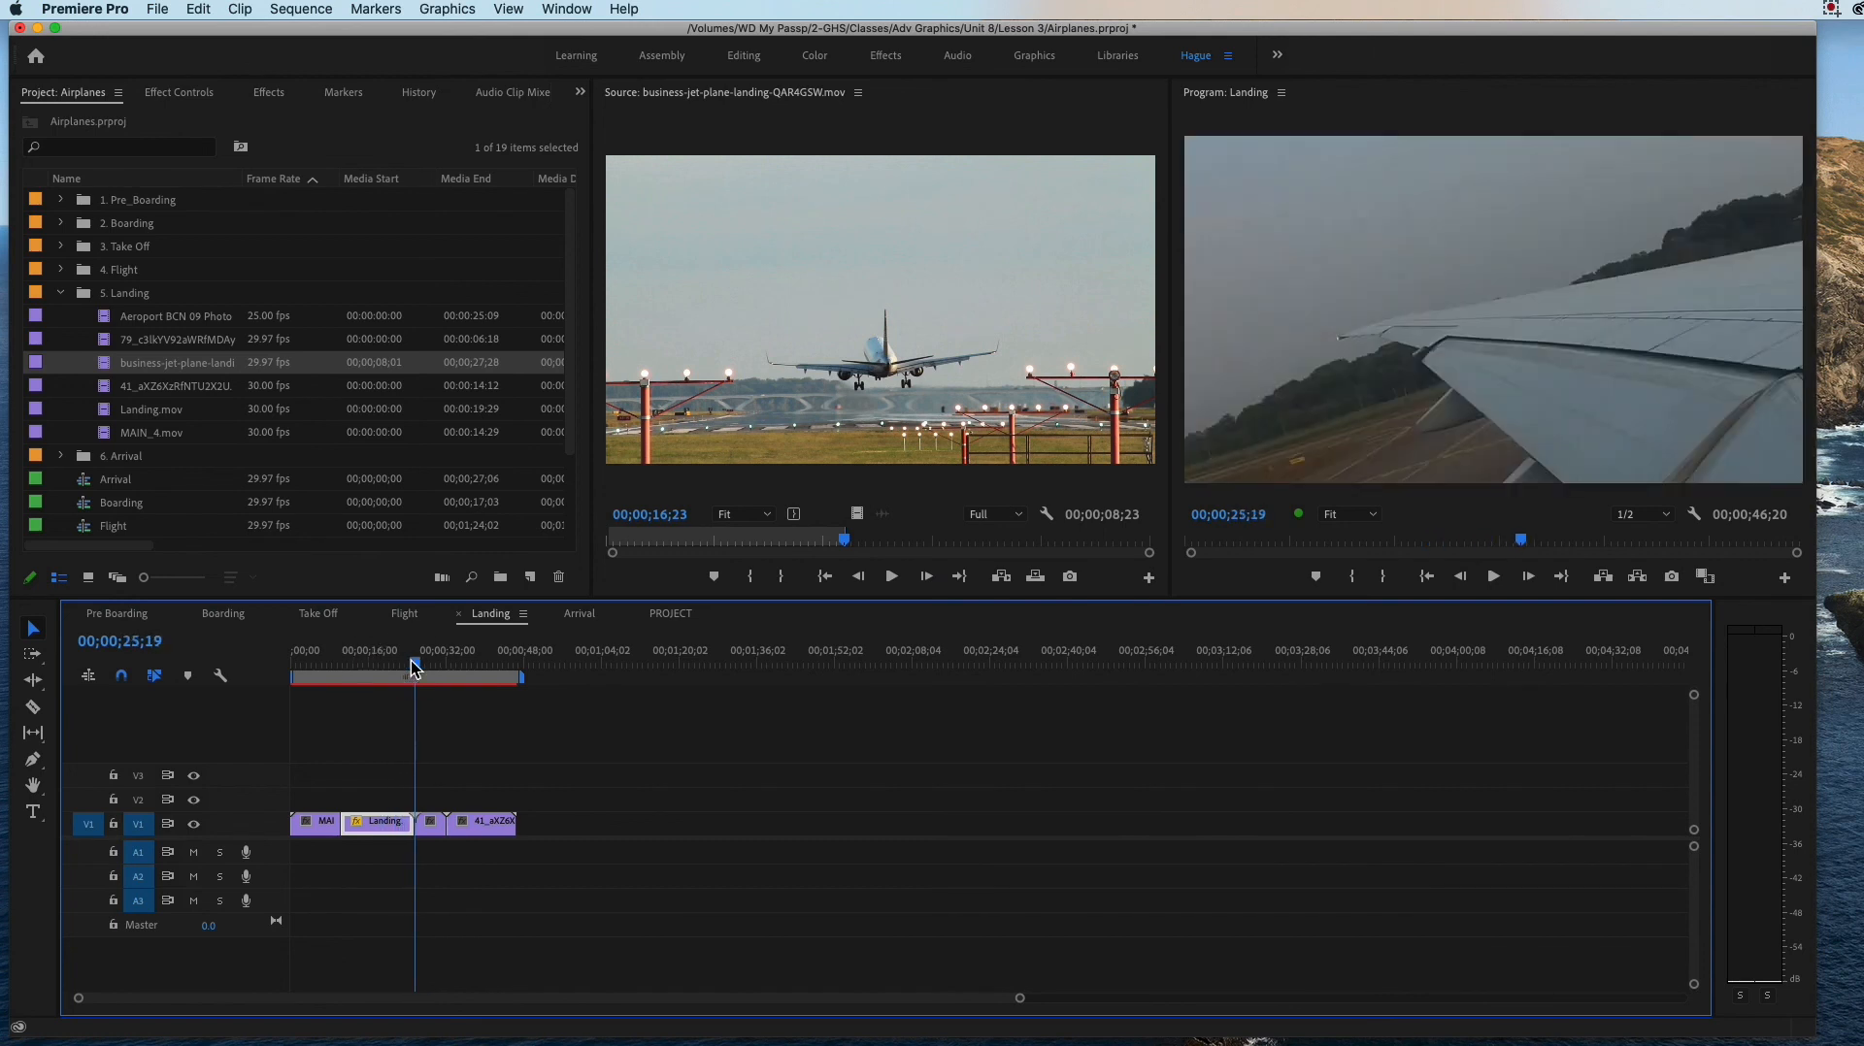
click(999, 577)
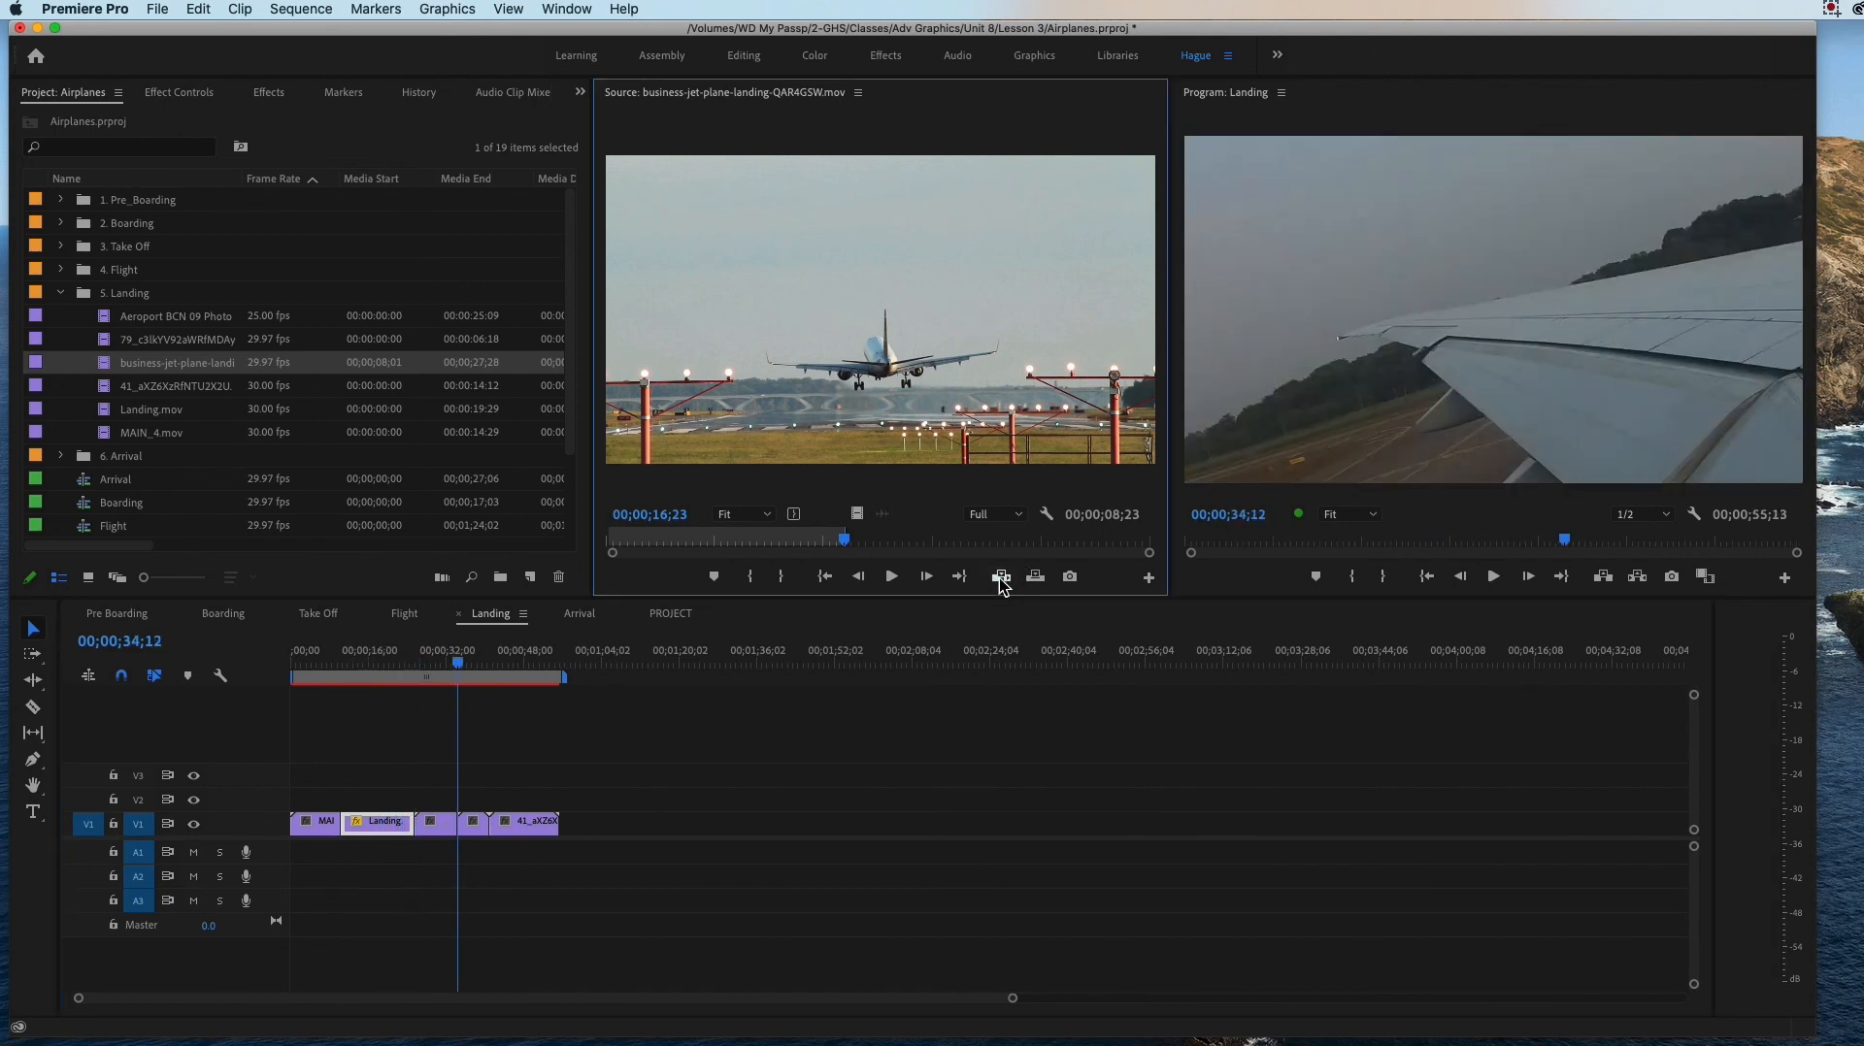
mouse_move(457, 664)
mouse_down()
mouse_move(404, 652)
mouse_move(460, 686)
mouse_up()
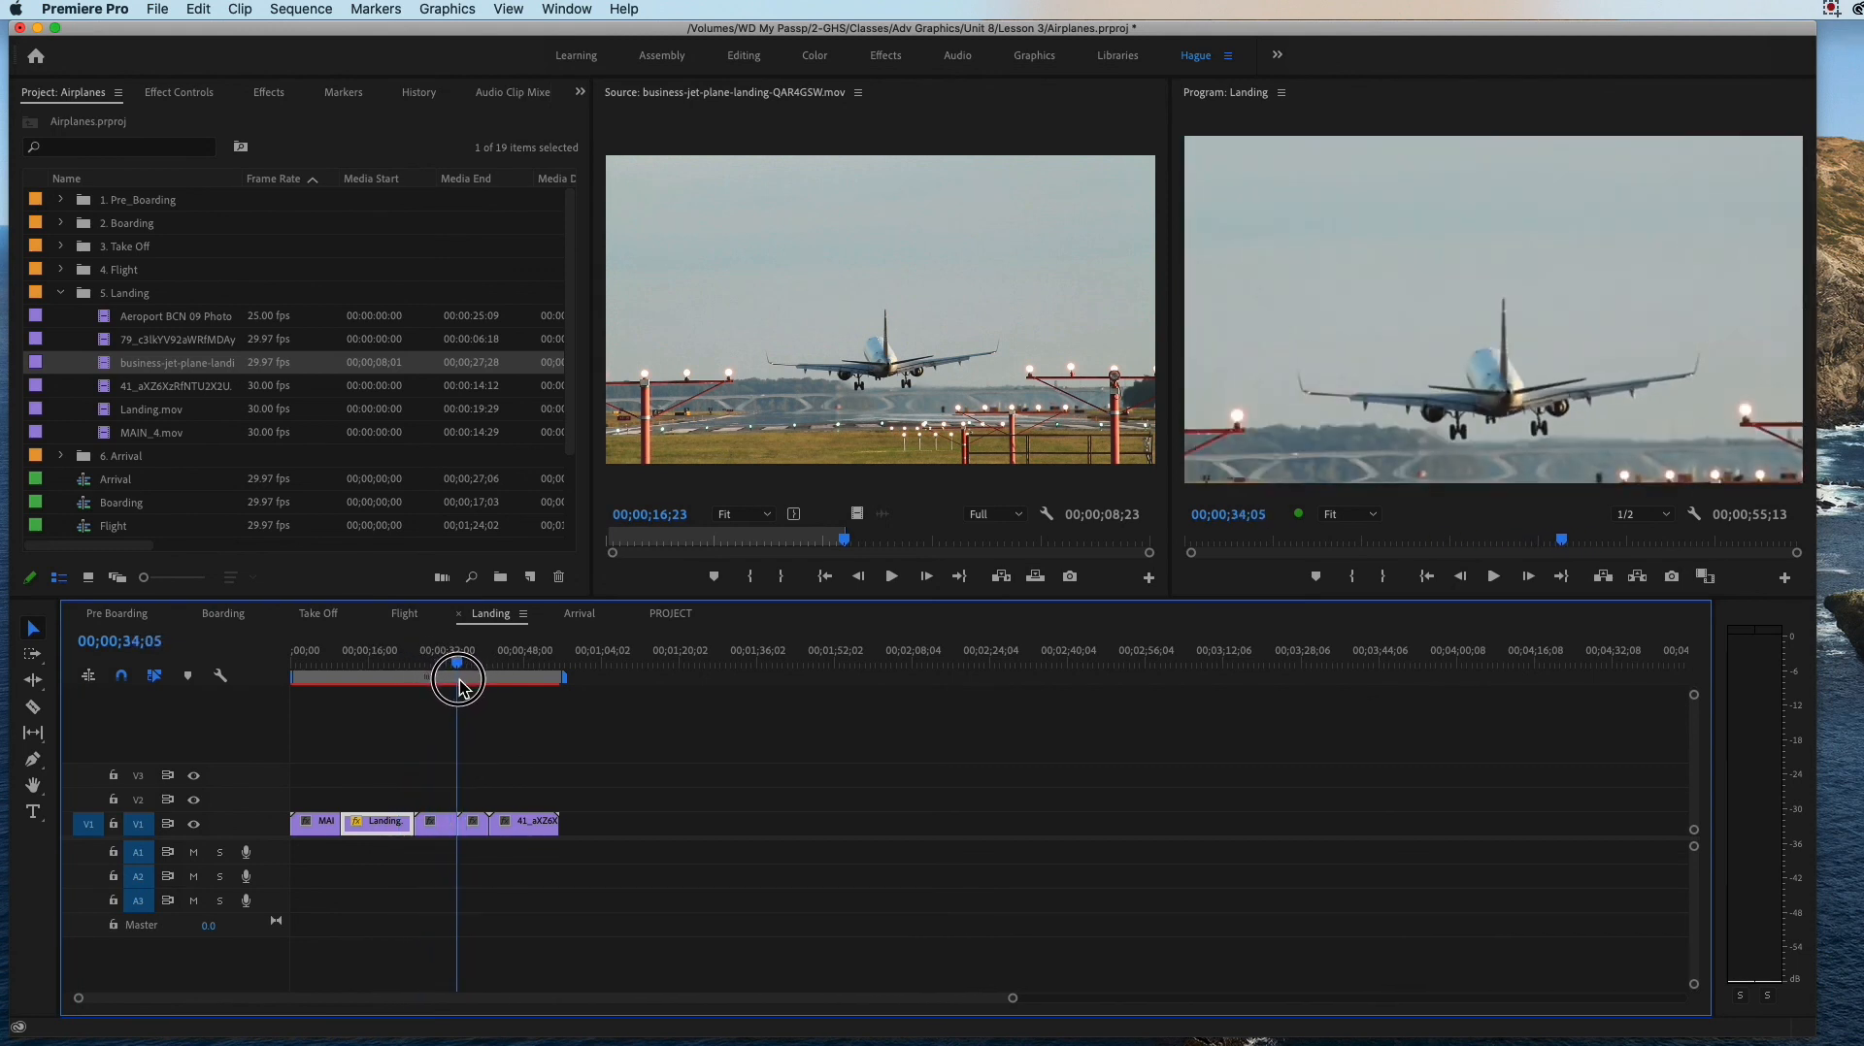
Step: Scale the inserted business jet landing clip to 71 and scrub through the clips after it
click(450, 820)
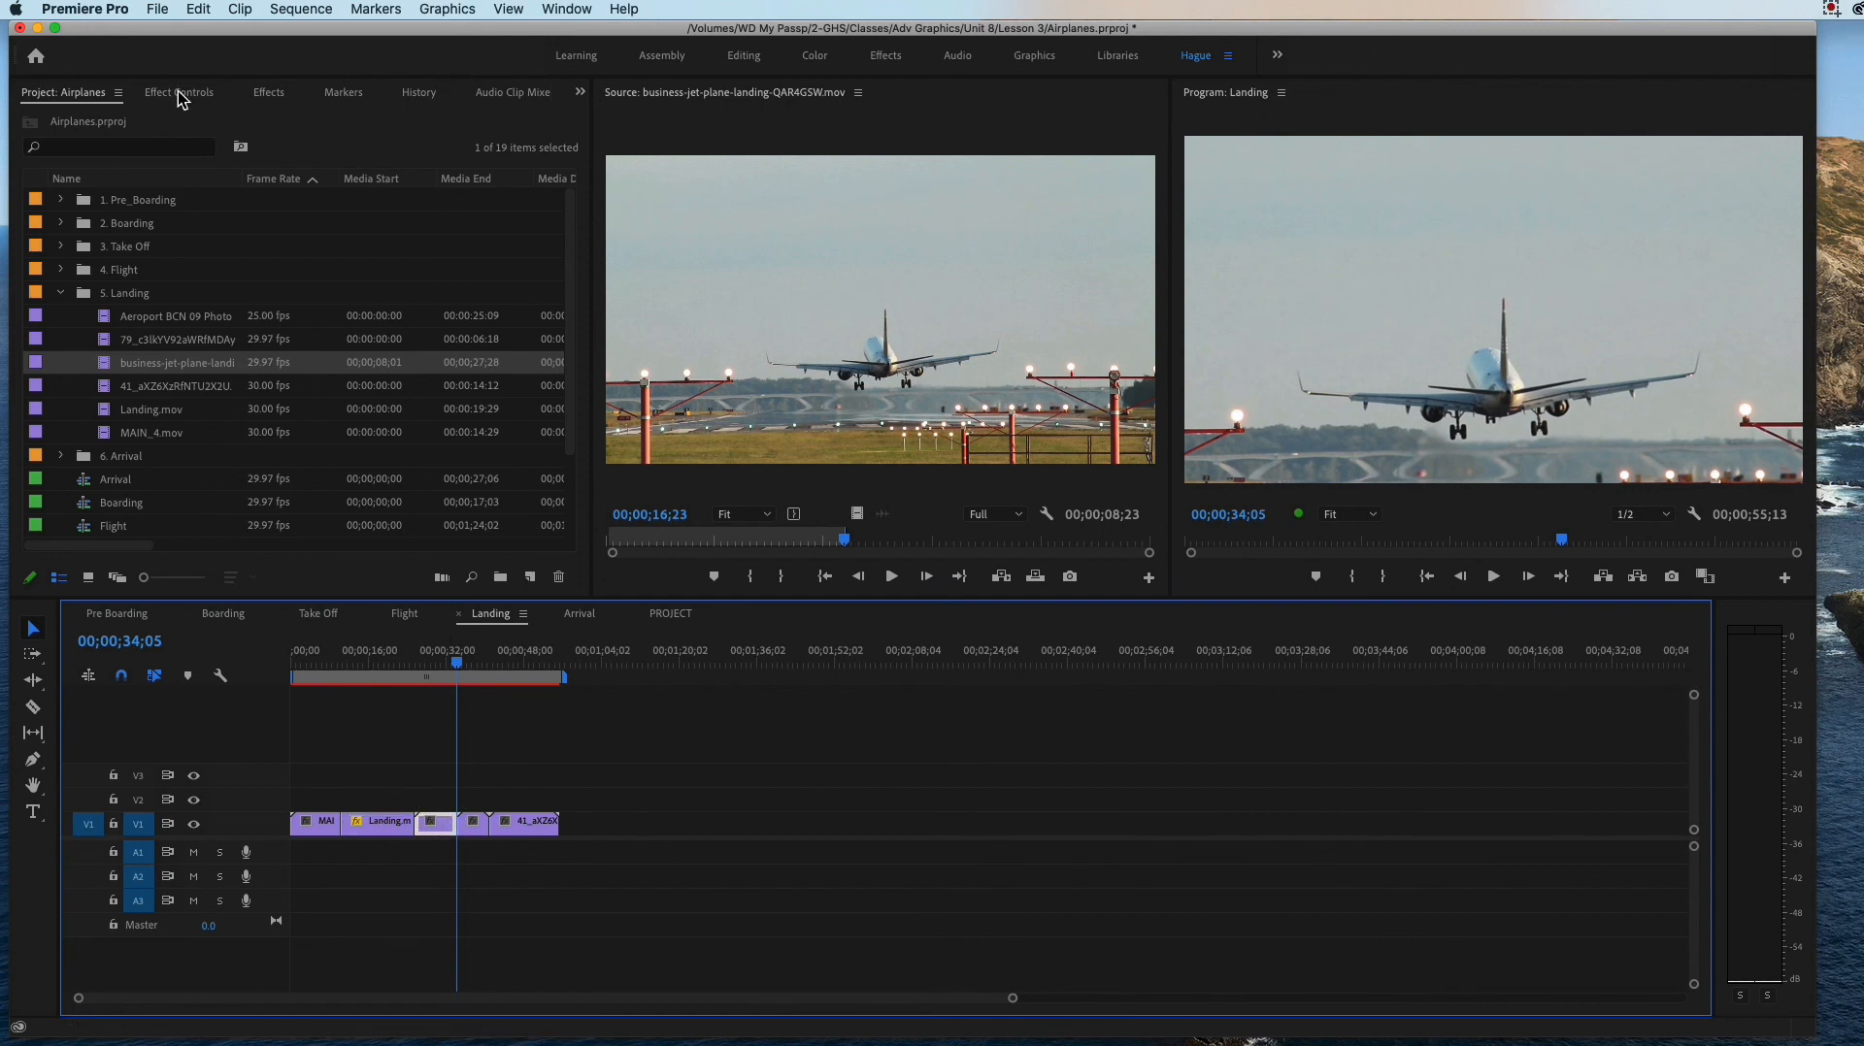
click(179, 93)
drag(148, 212, 165, 215)
mouse_move(457, 664)
mouse_down()
mouse_move(387, 670)
mouse_move(471, 690)
mouse_up()
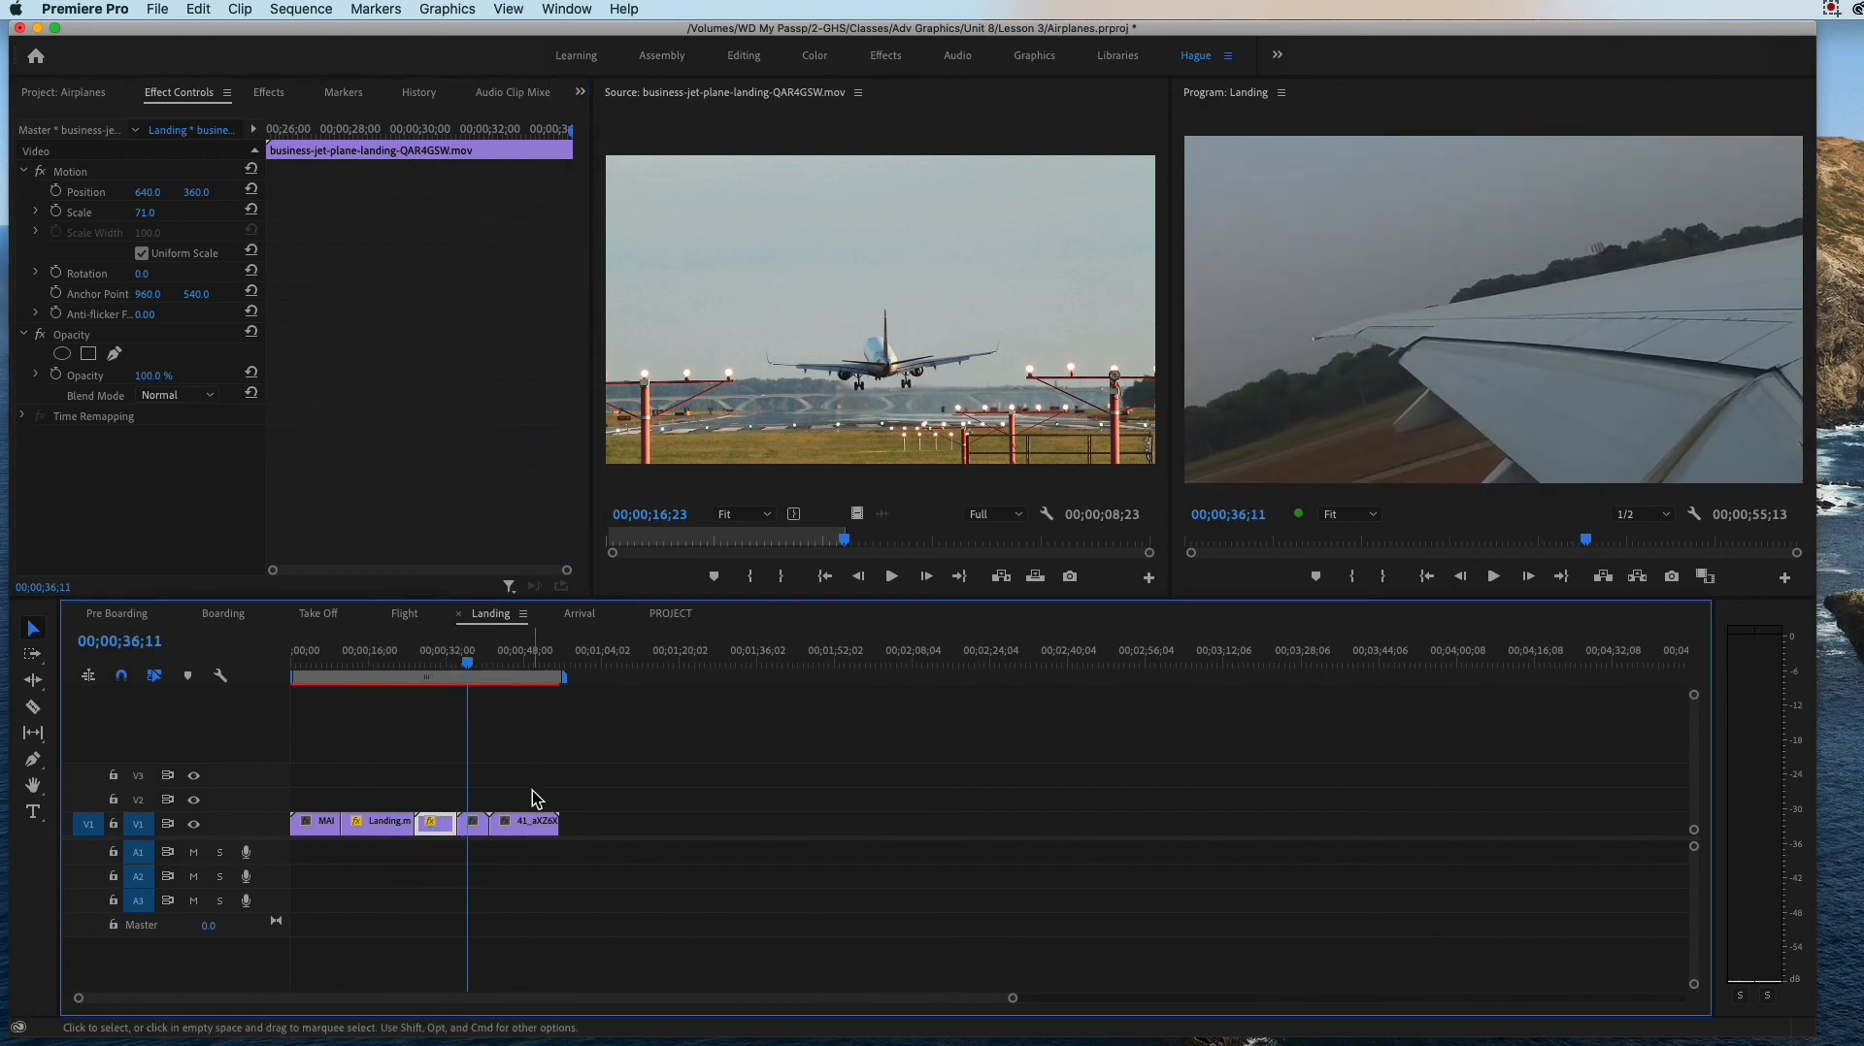
drag(470, 665, 518, 683)
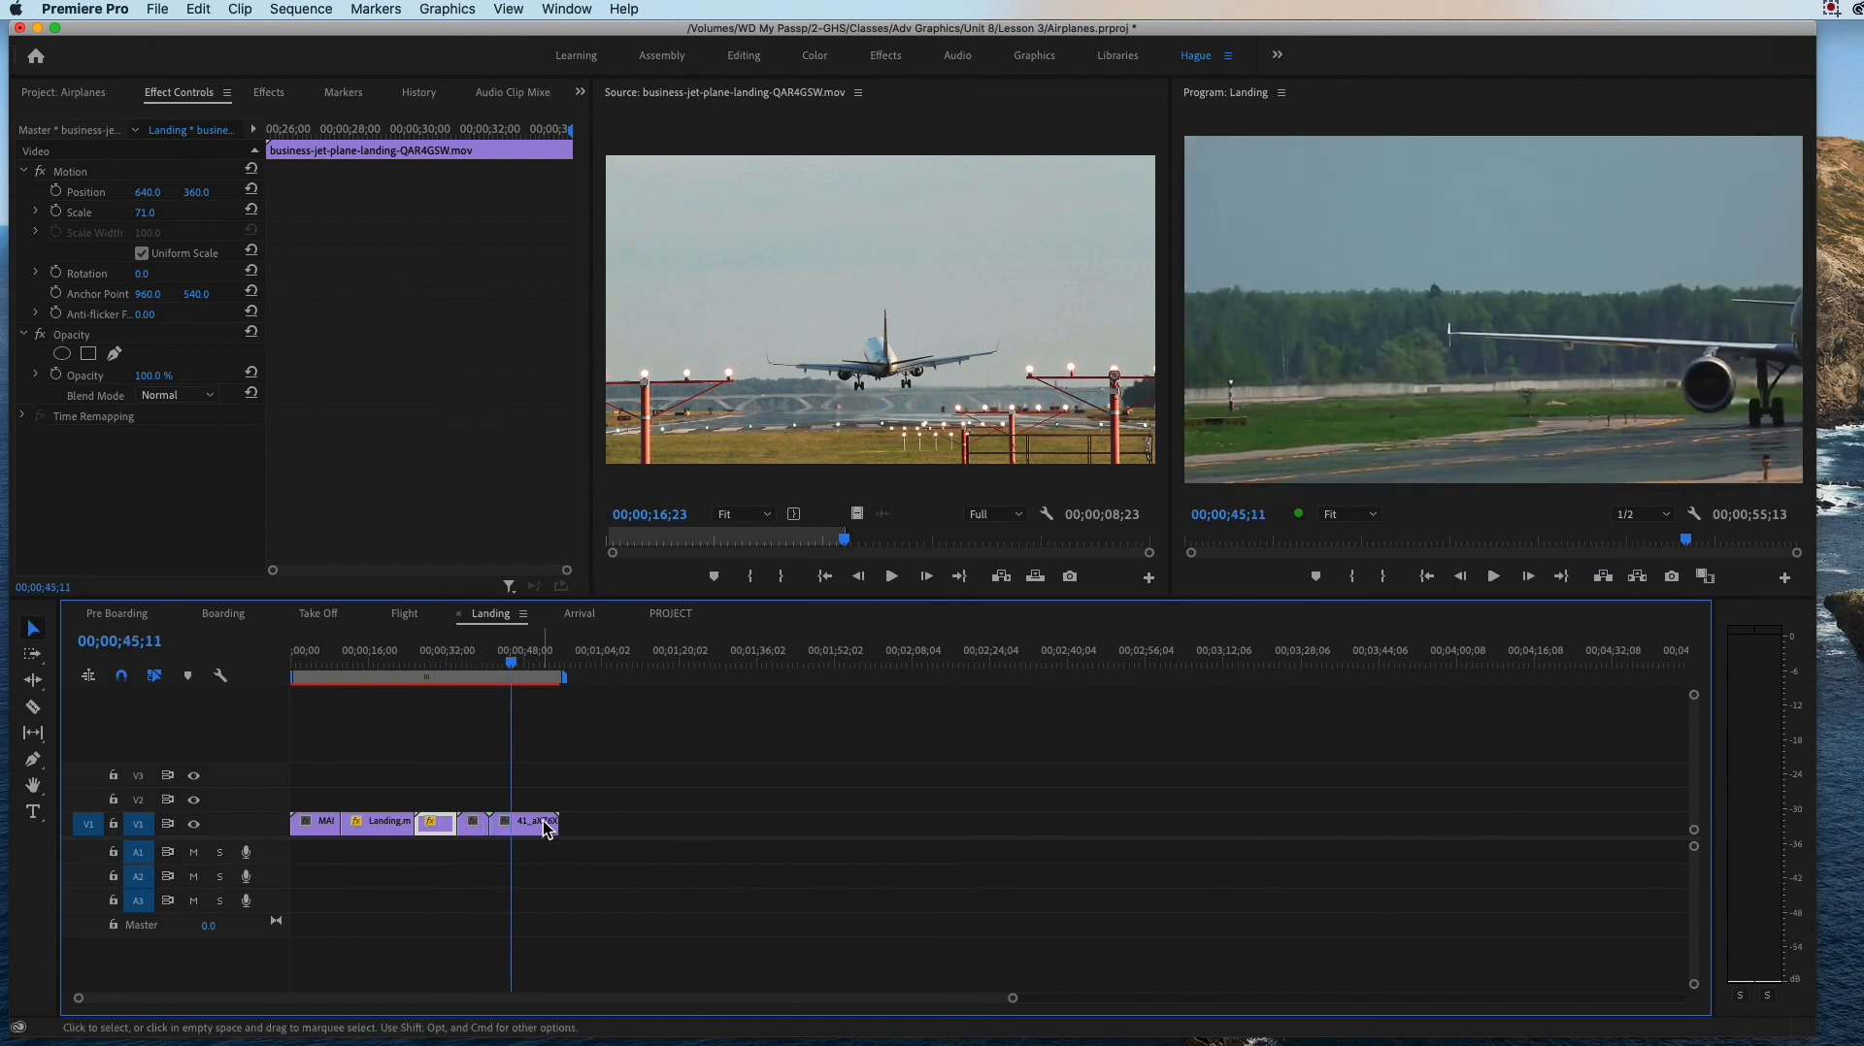
Step: Place the Landing sequence playhead at 00;00;41;01, before the last clip, and load Aeroport BCN 09 Photo JPEG25.mov into the Source monitor
click(491, 663)
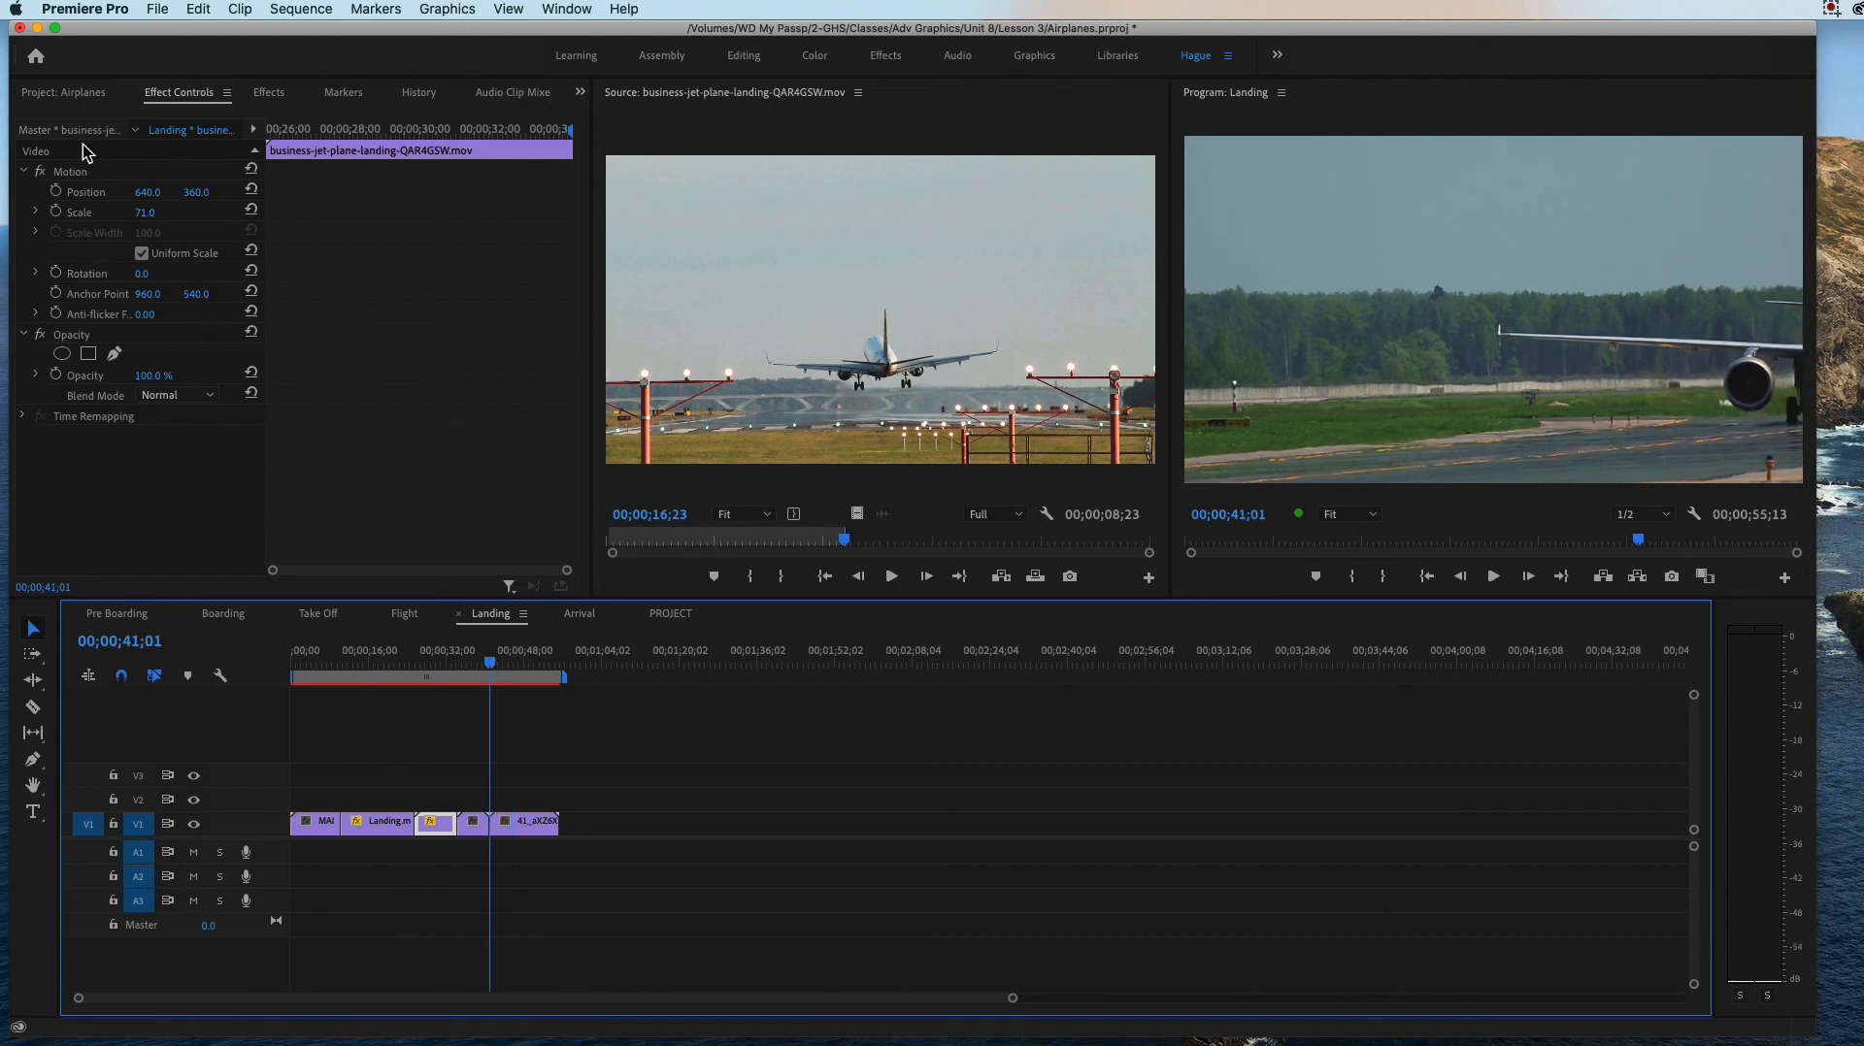
click(58, 92)
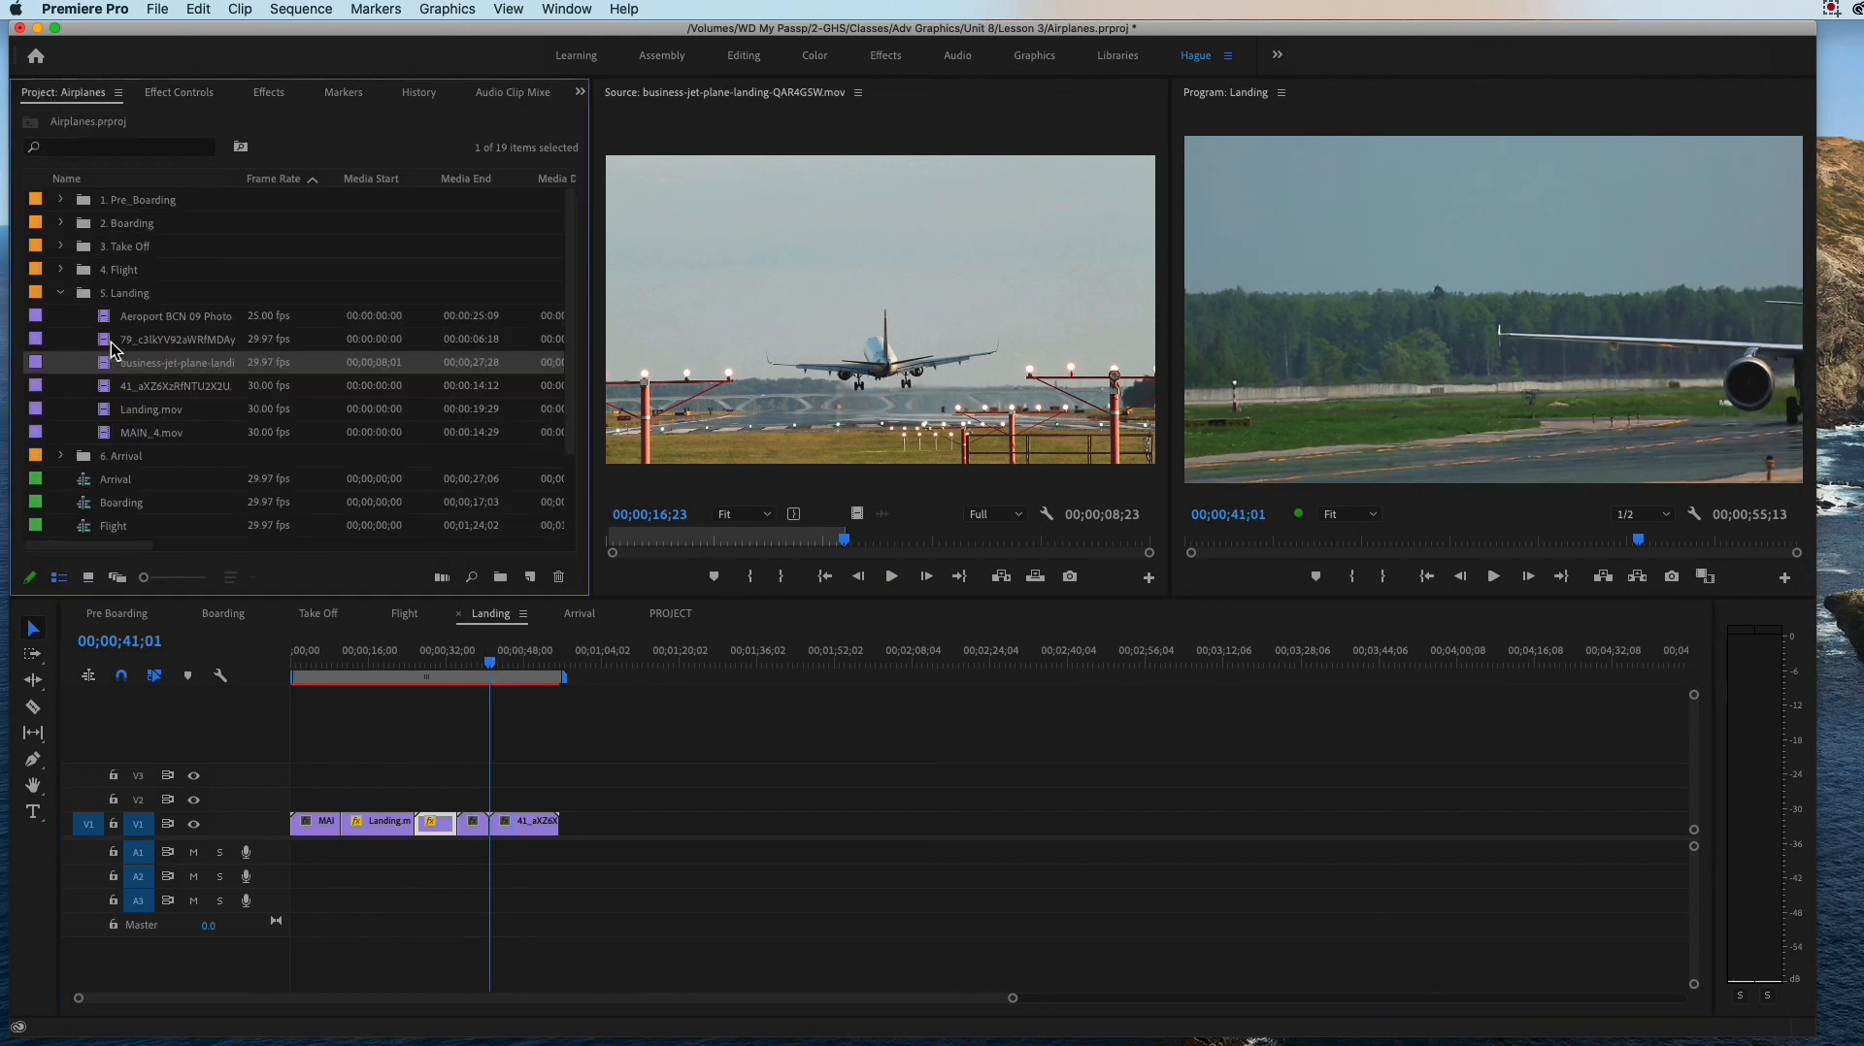
double_click(107, 387)
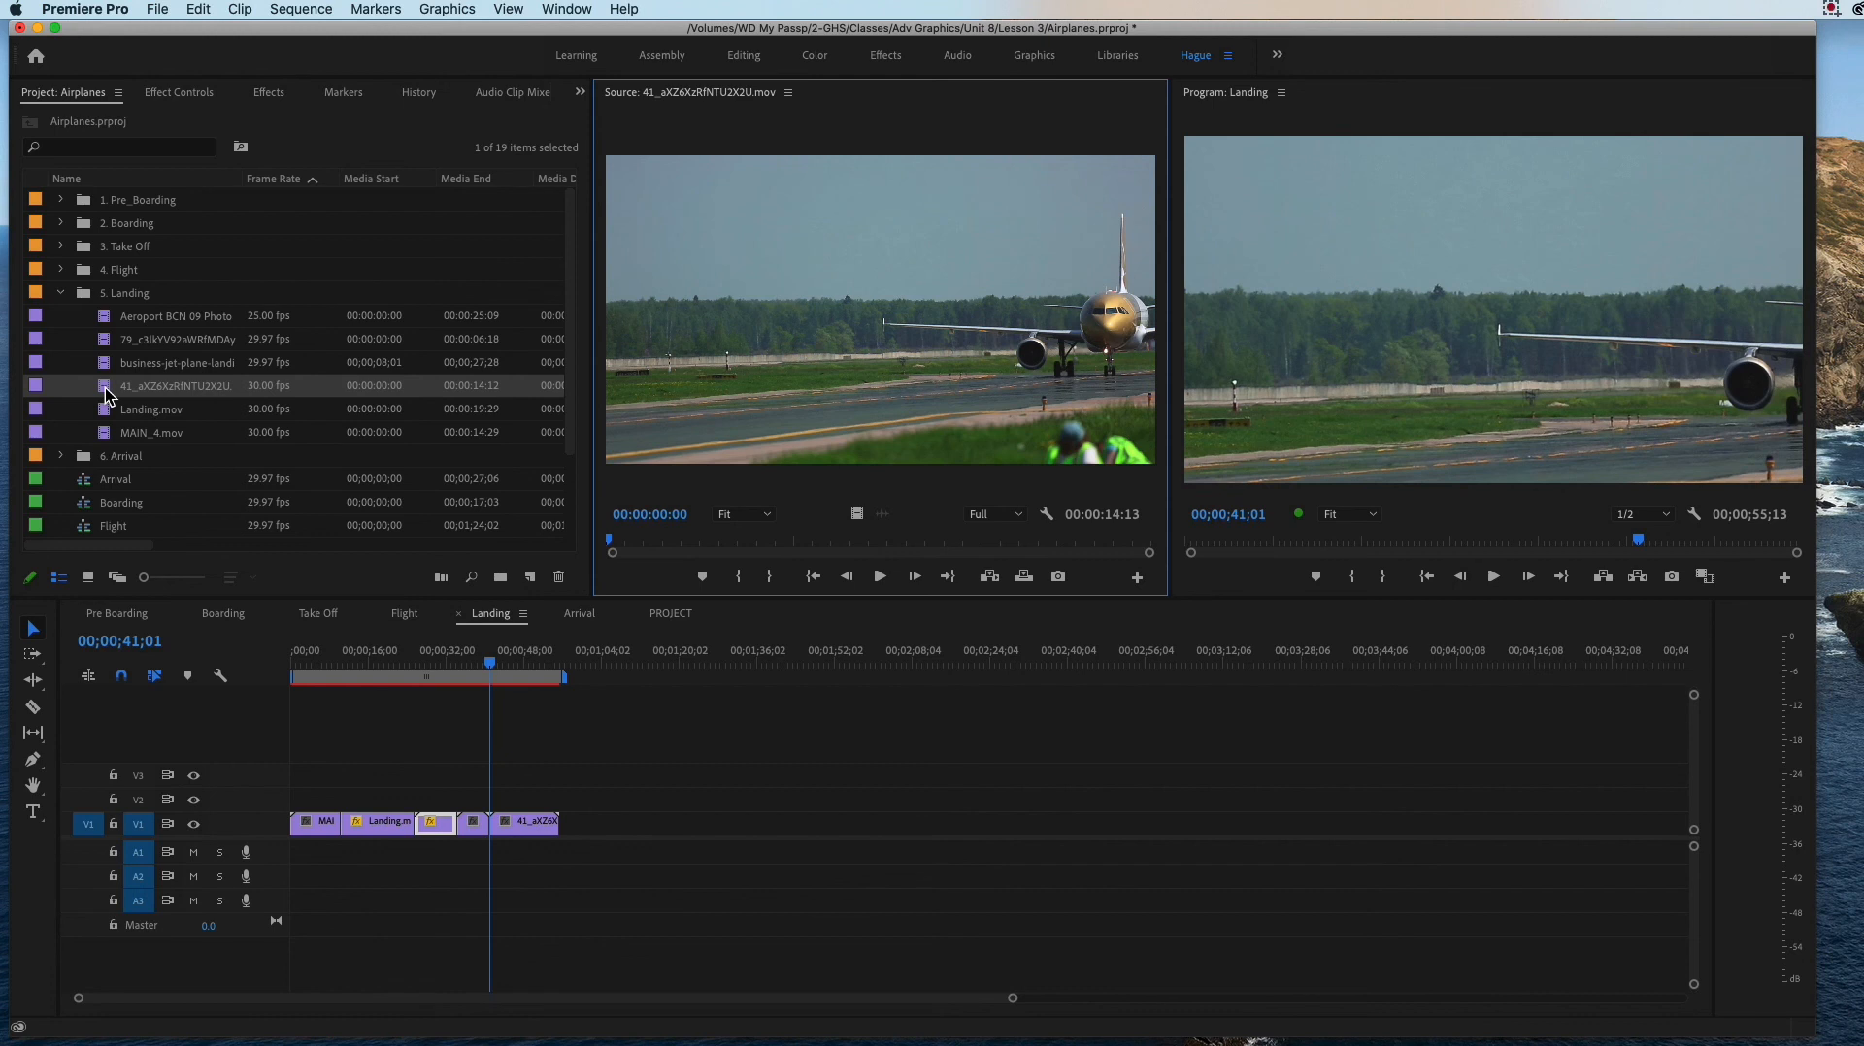
double_click(102, 320)
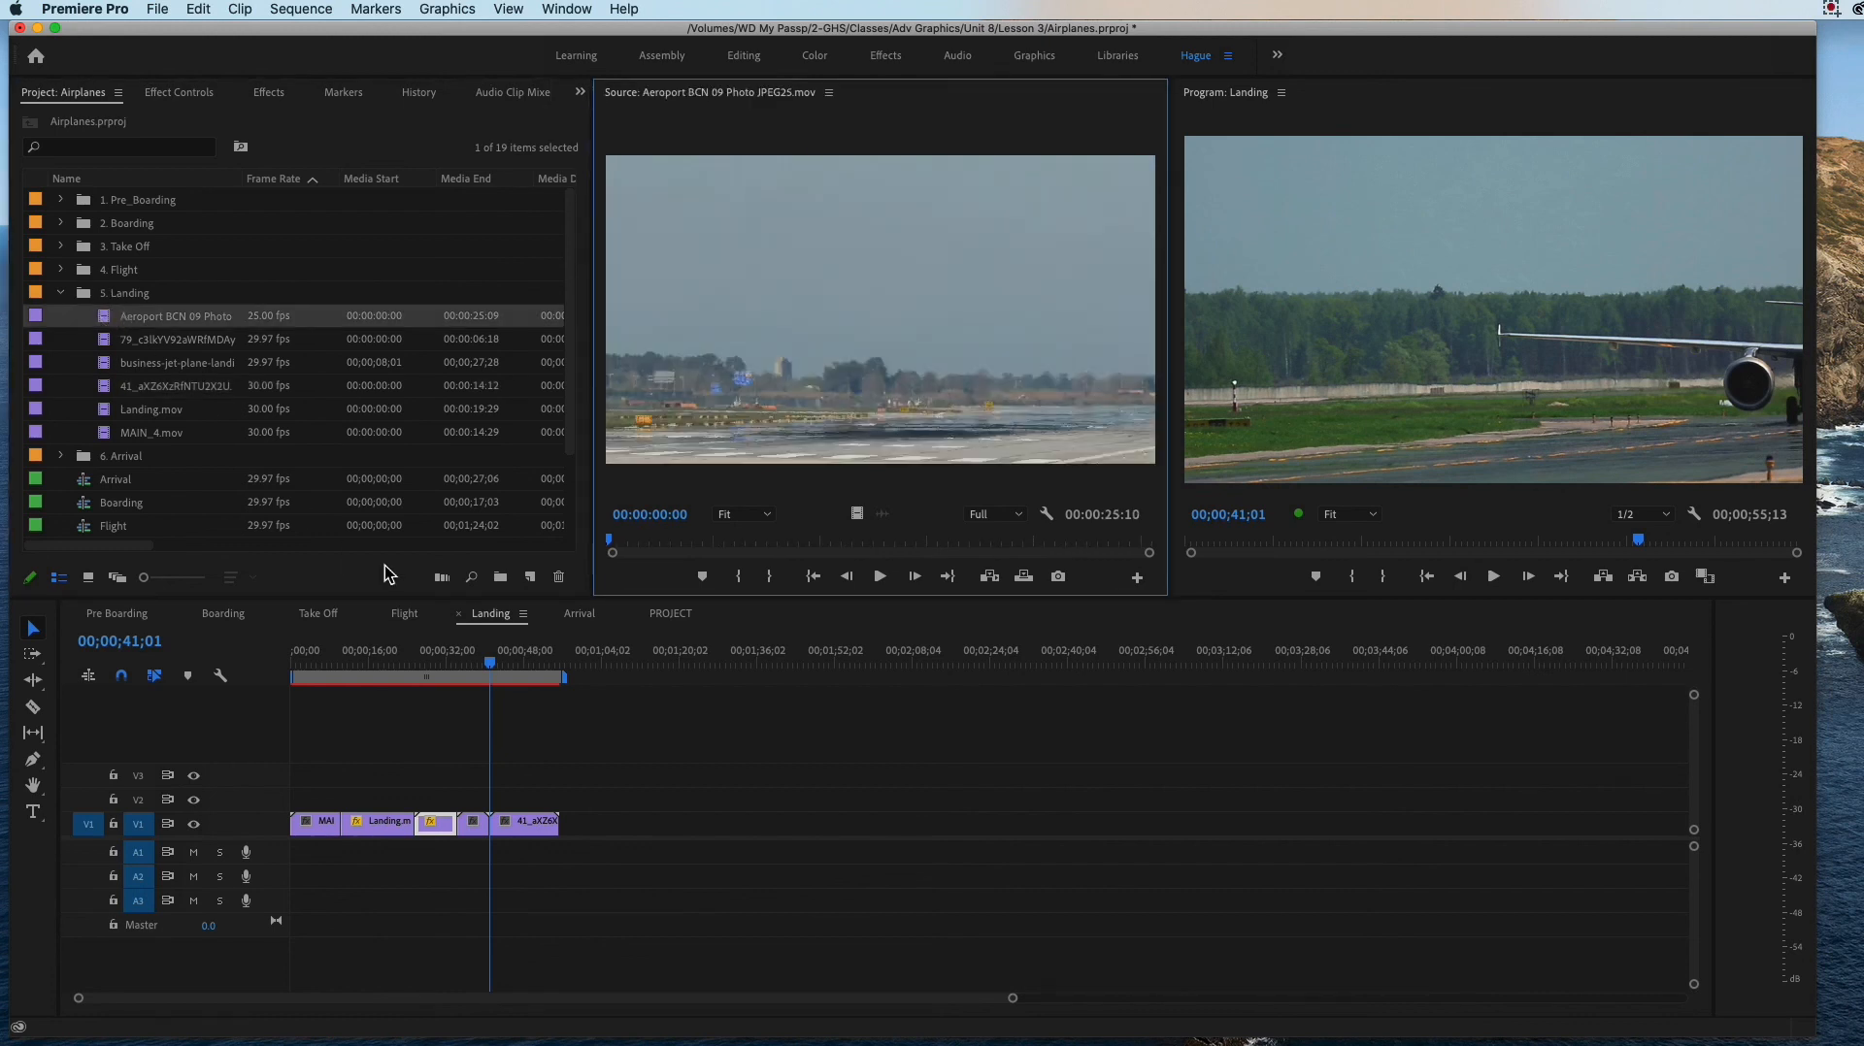
drag(617, 542, 524, 575)
Step: Mark an In point at 00;00;32;17 and an Out point at 00;00;34;08 in the Landing sequence
drag(490, 664, 447, 691)
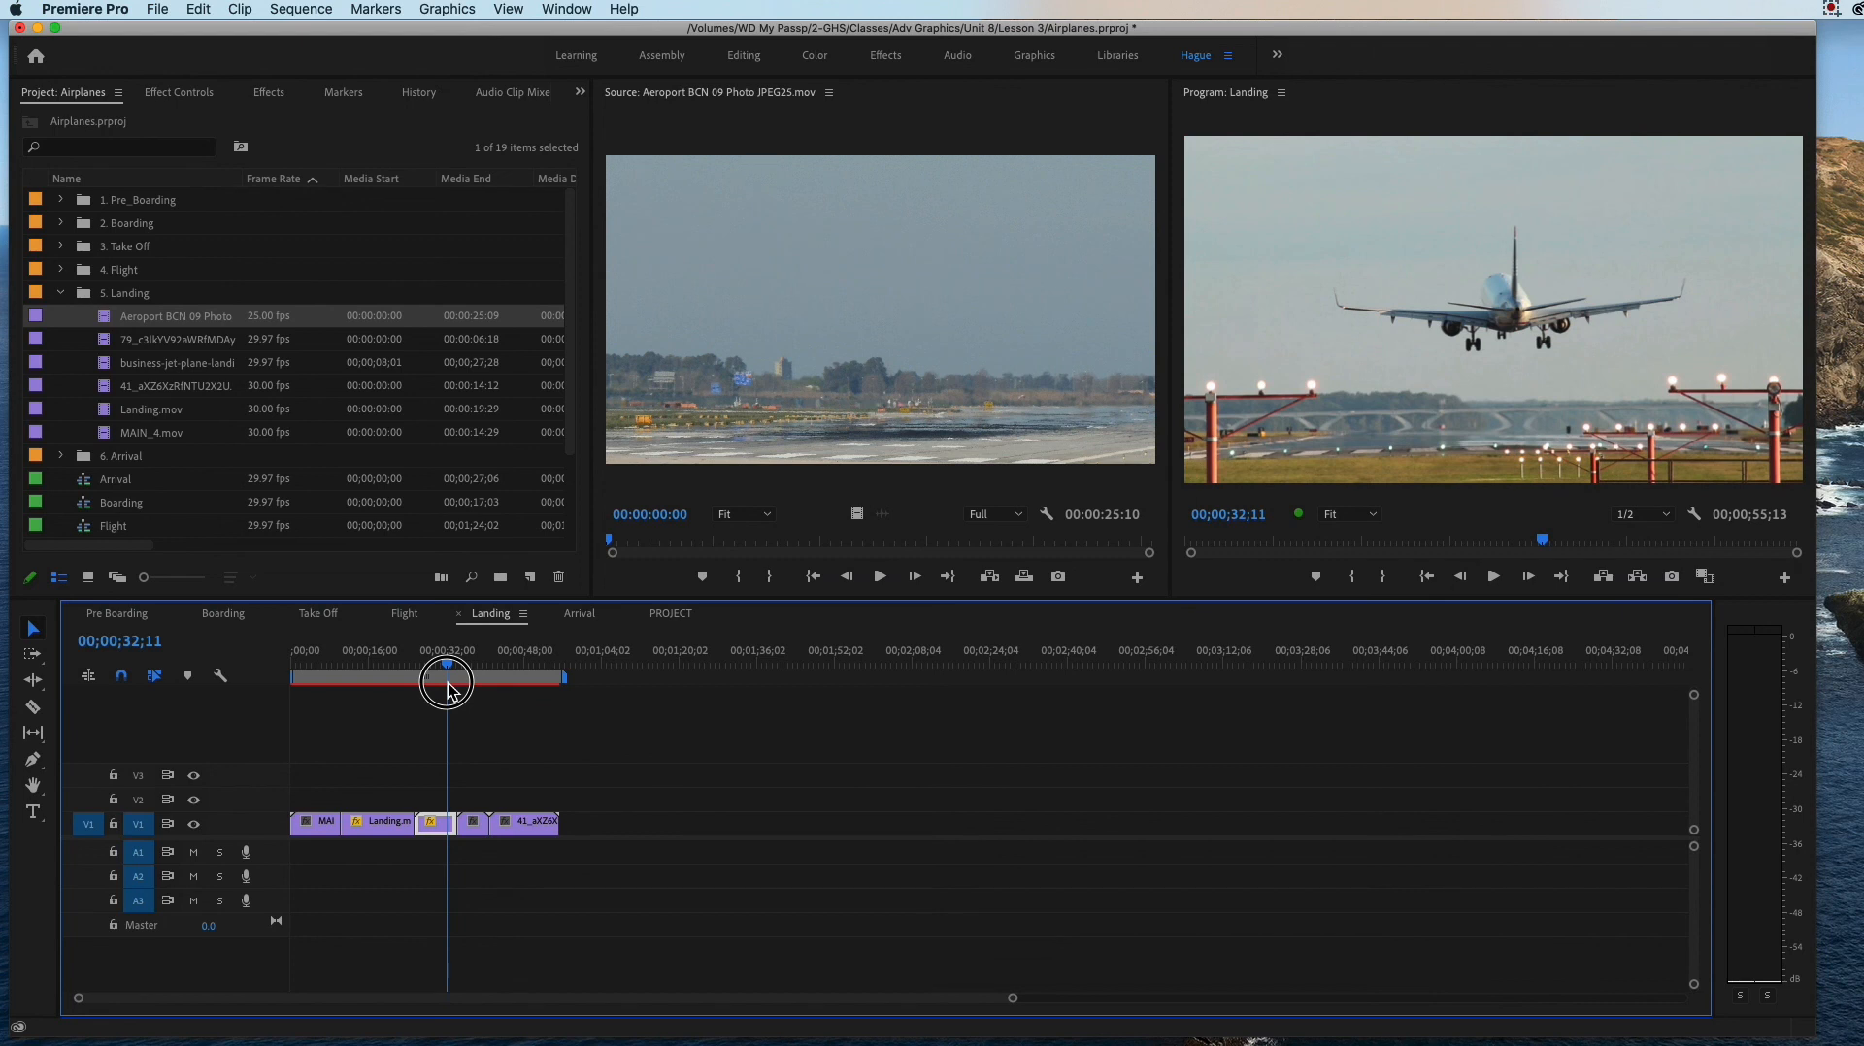
drag(449, 691, 451, 691)
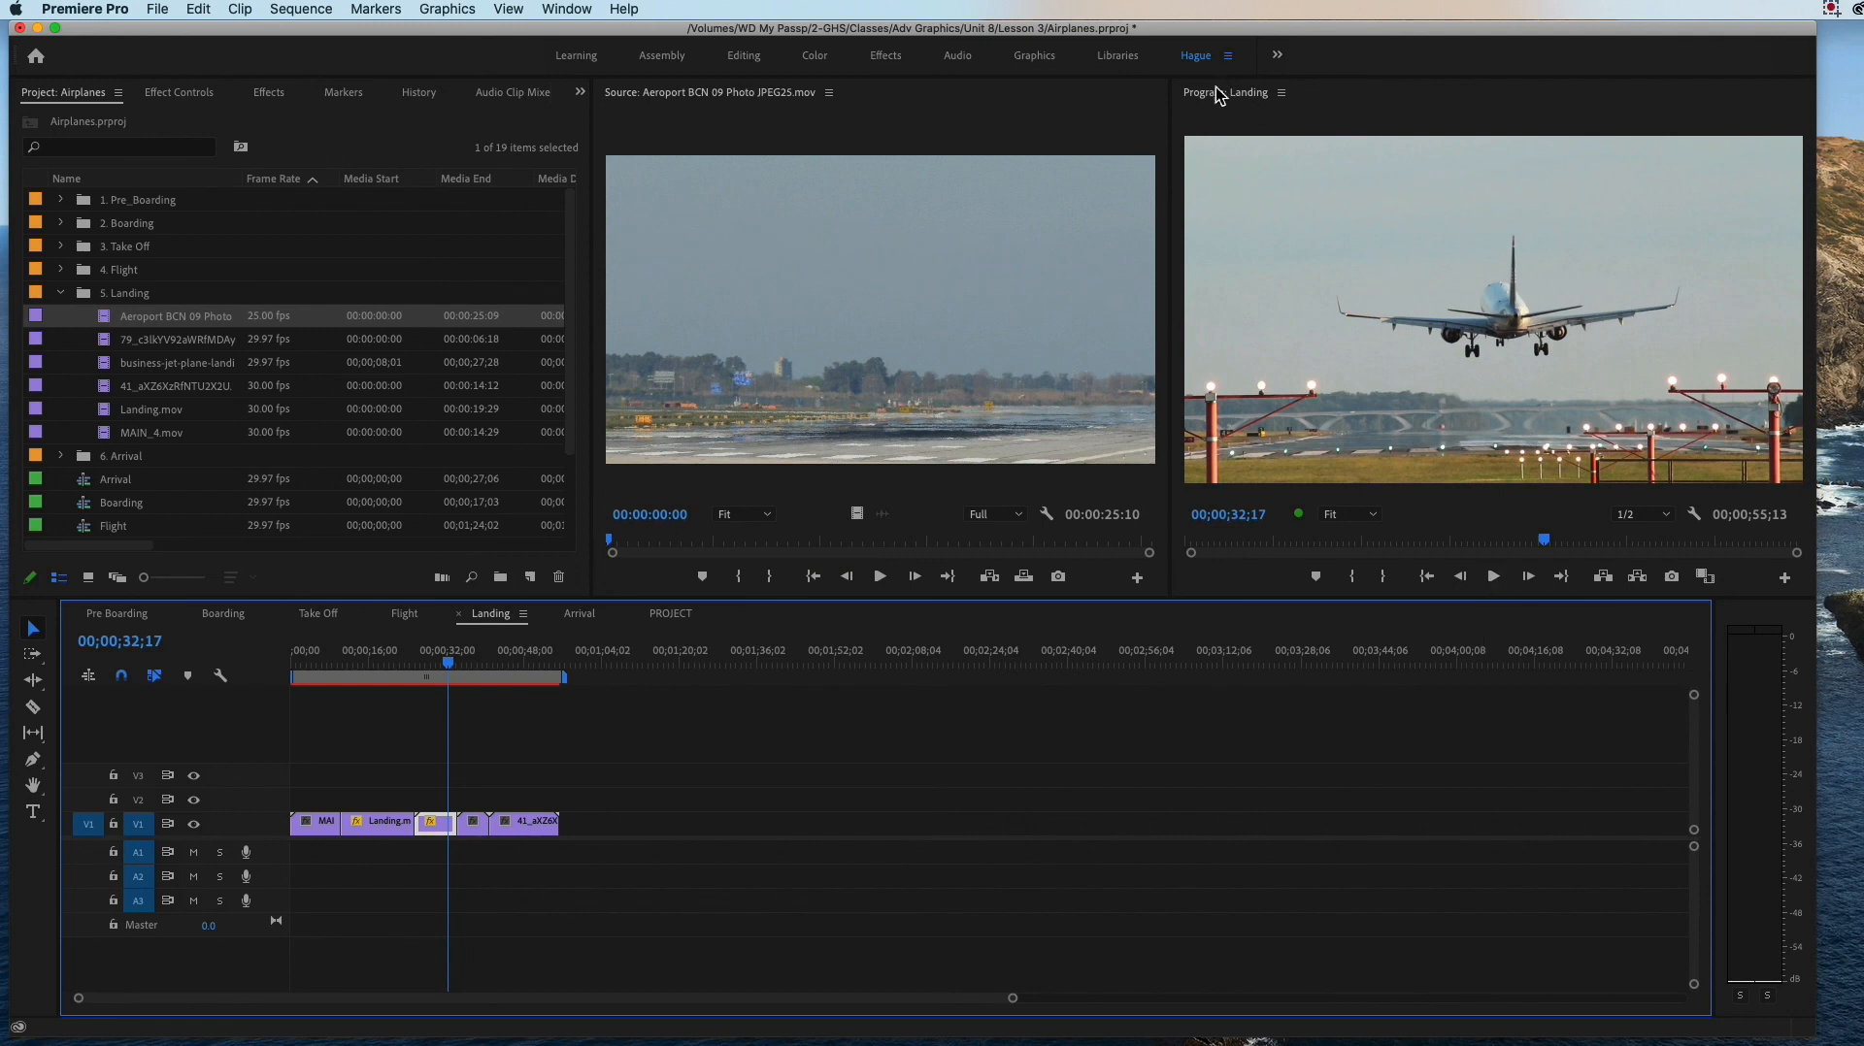
click(1355, 579)
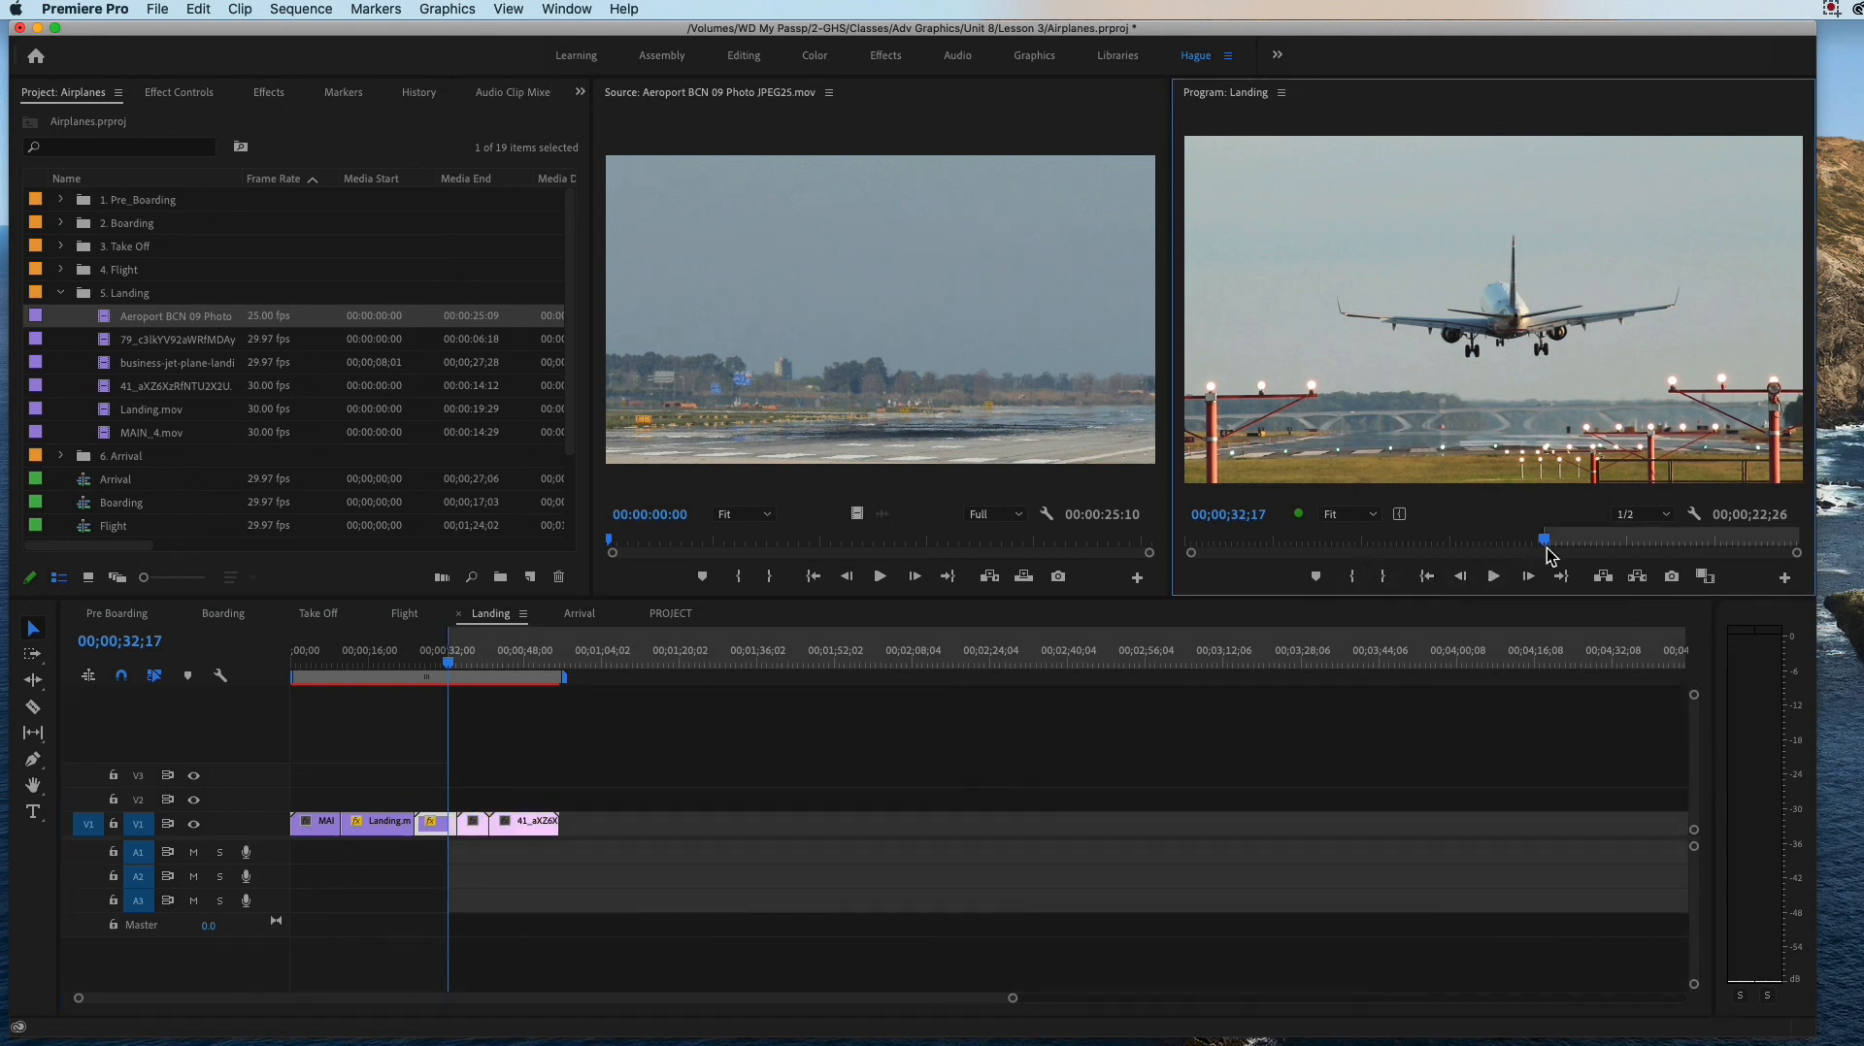
mouse_move(1547, 546)
mouse_down()
mouse_move(1622, 542)
mouse_move(1566, 553)
mouse_up()
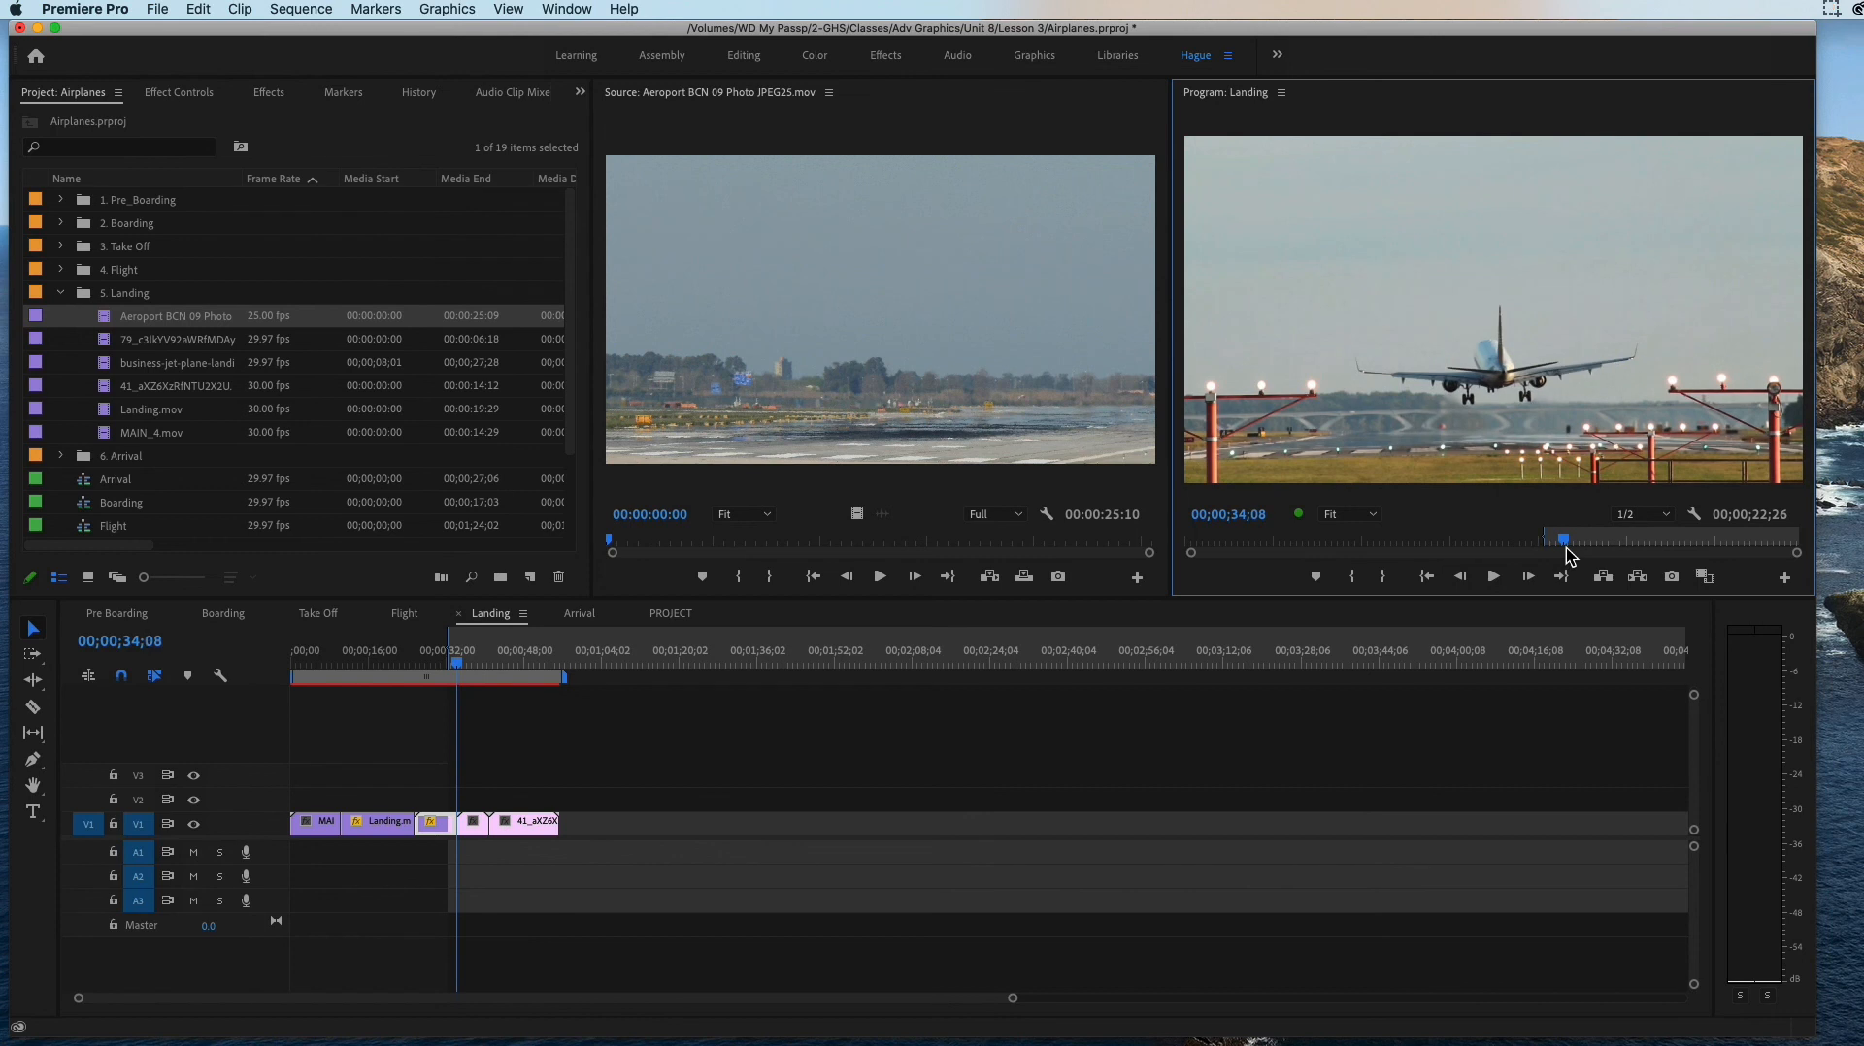
click(1385, 578)
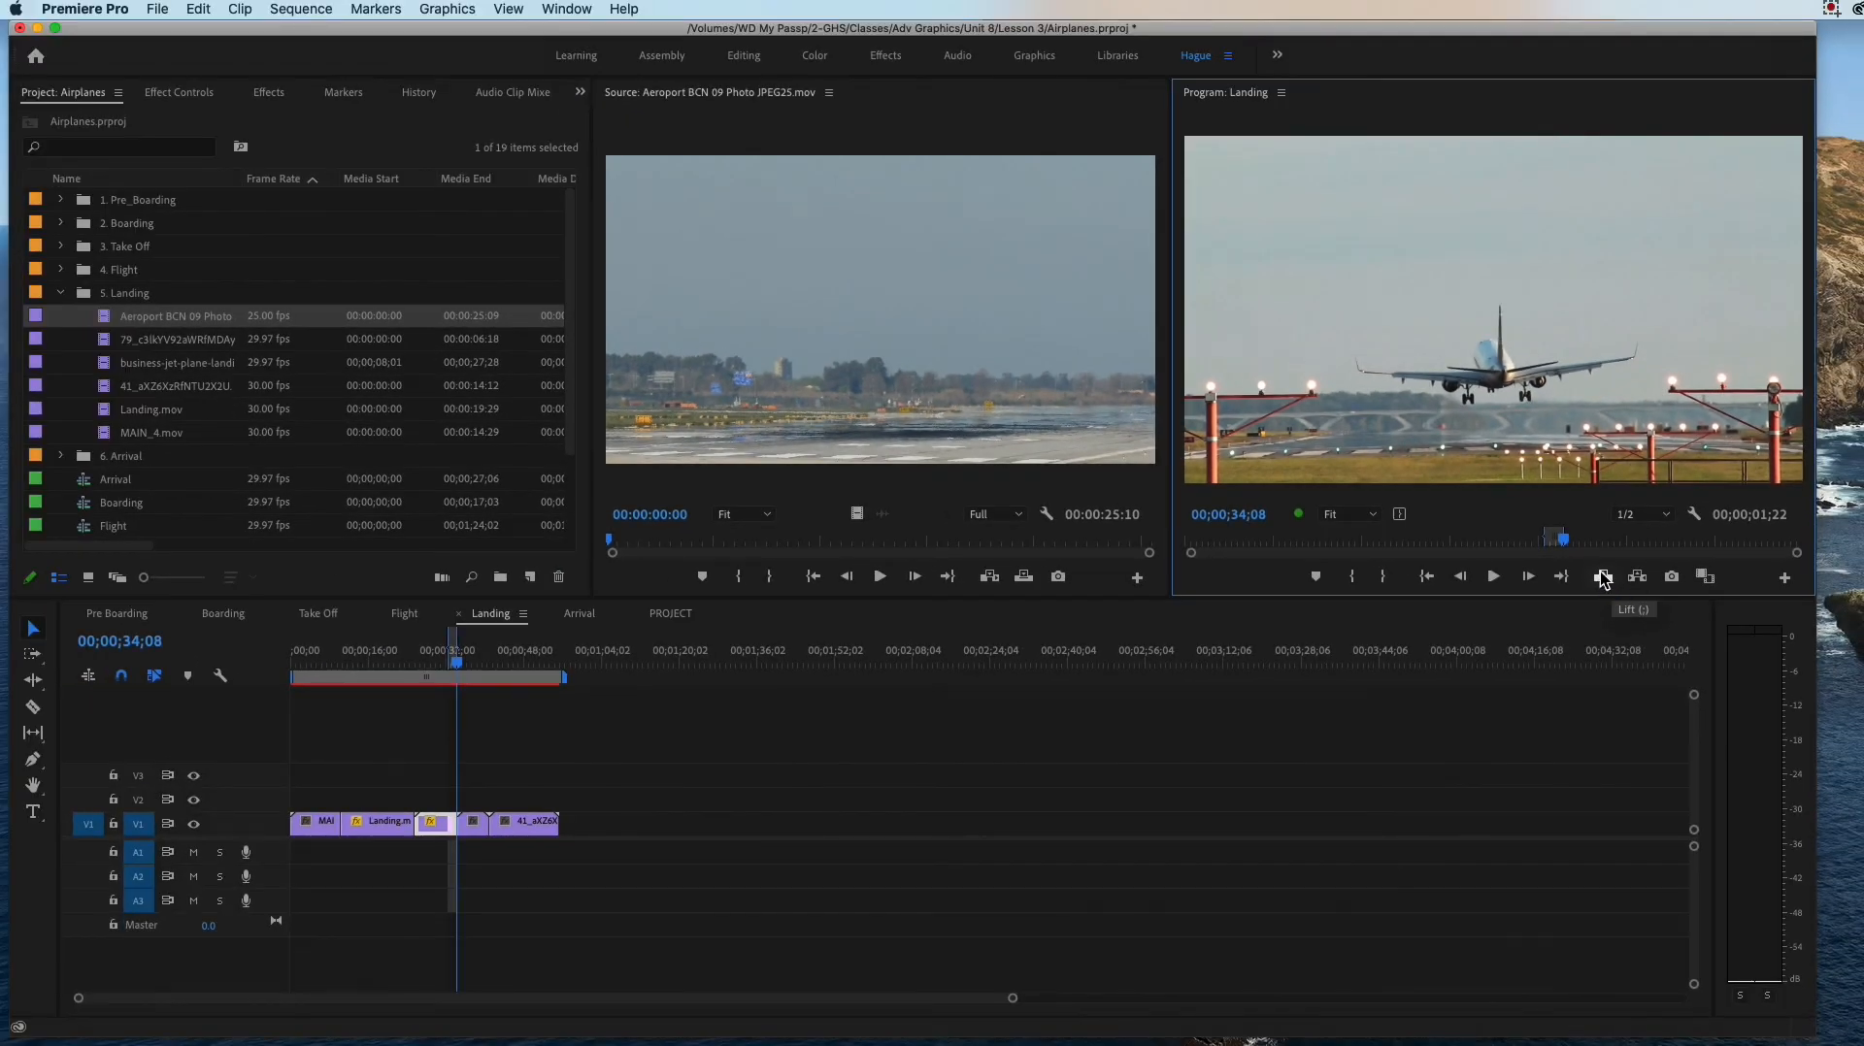
Step: Lift the marked range out of the business jet clip in the Landing sequence and undo the lift
click(1603, 579)
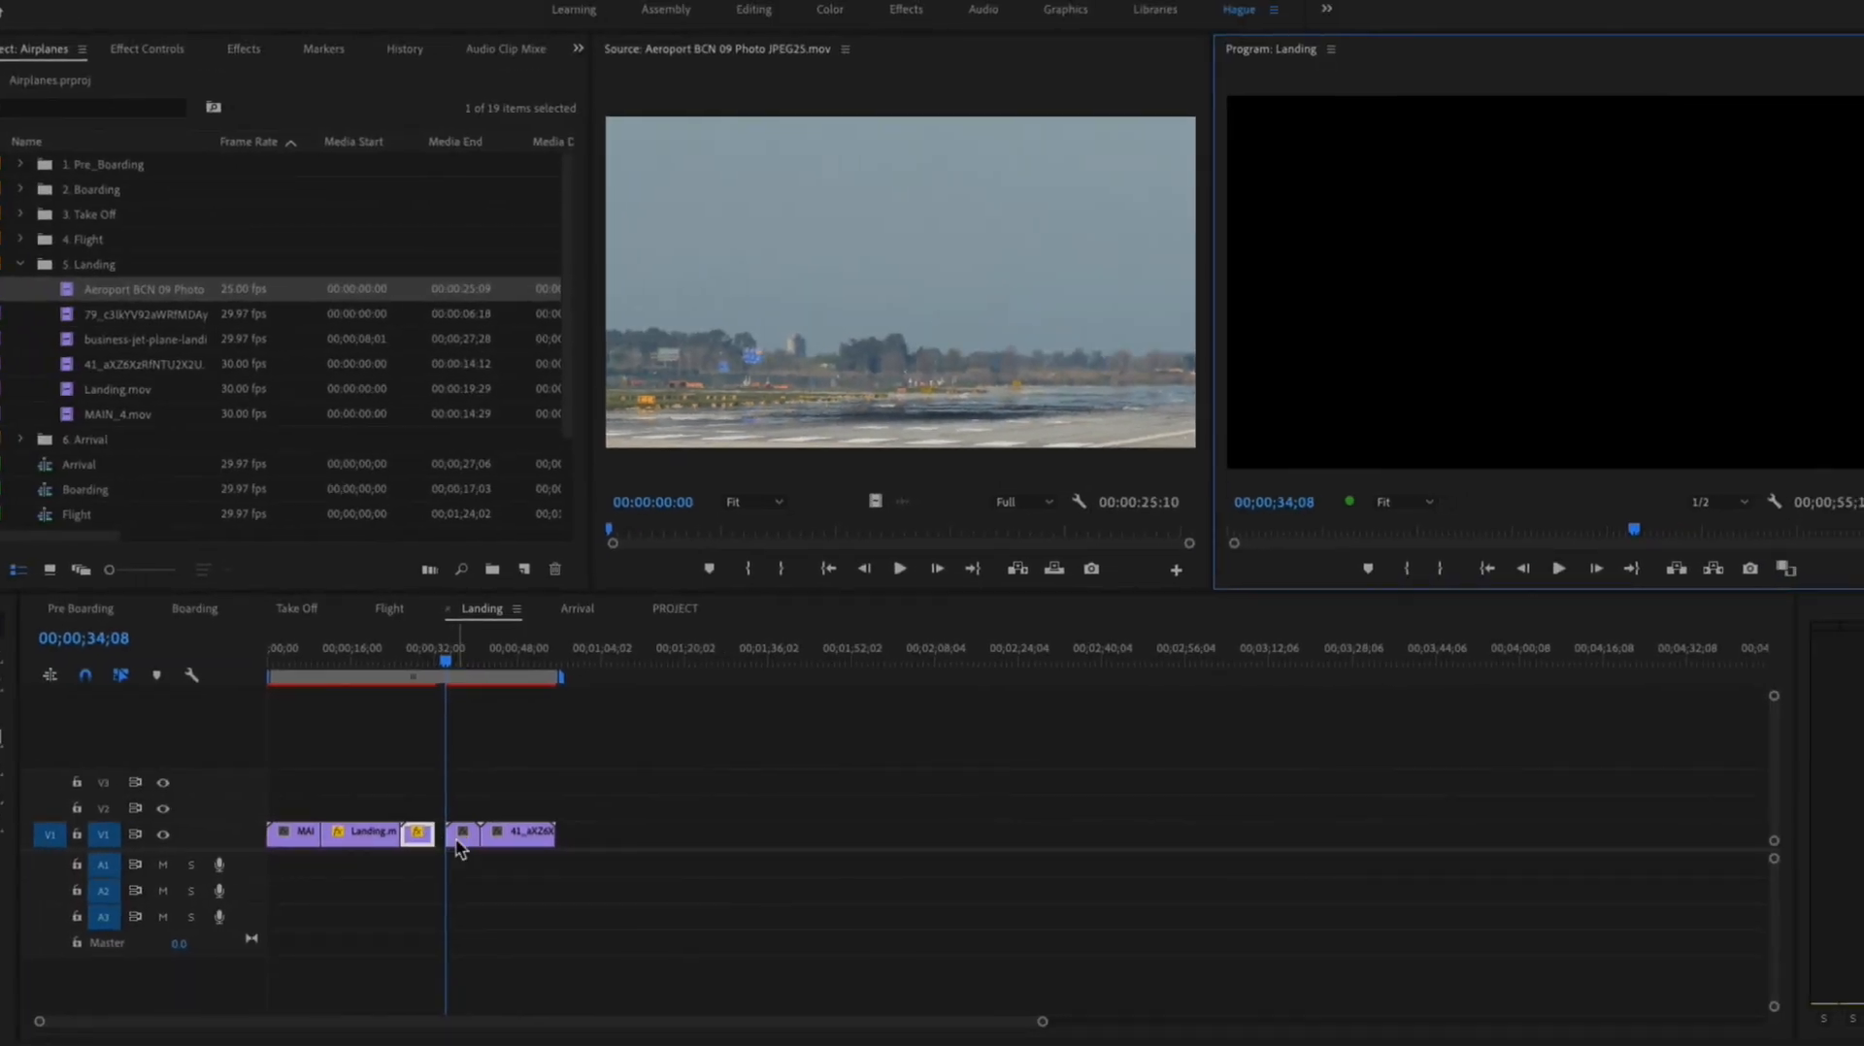
drag(455, 669, 428, 686)
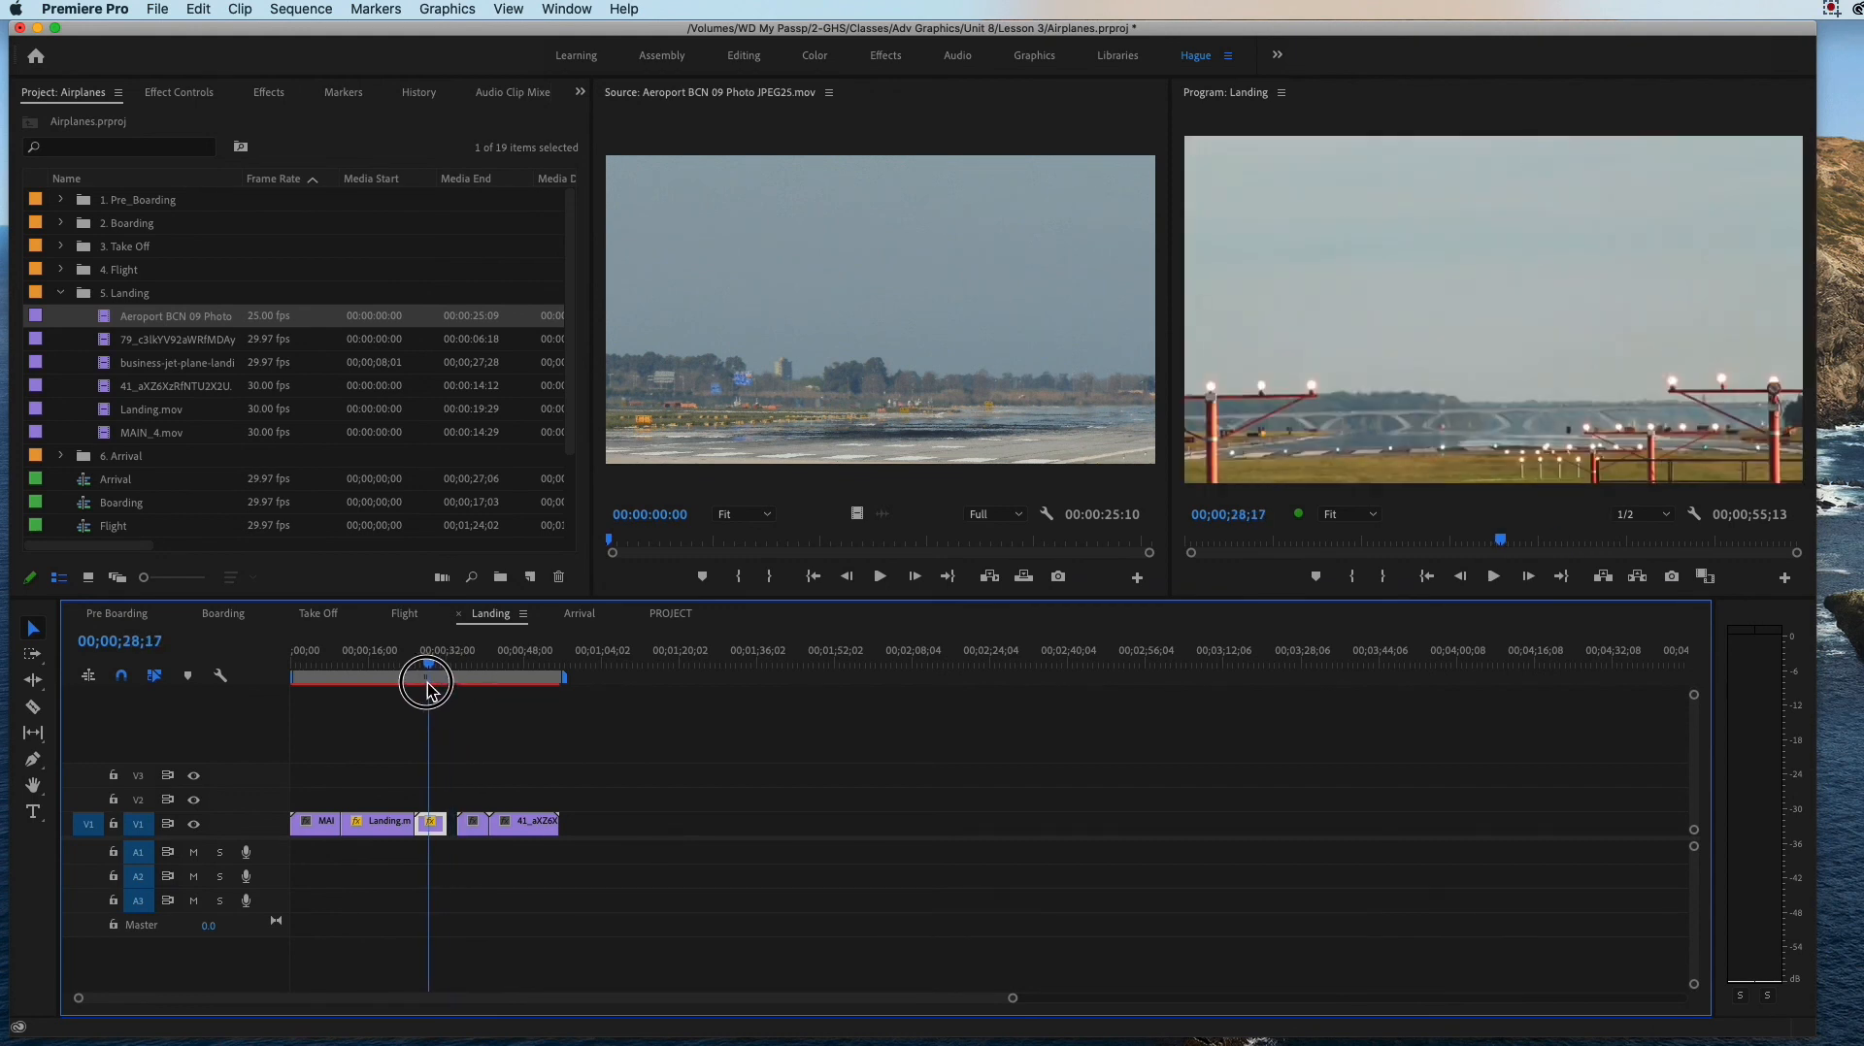
key(super+z)
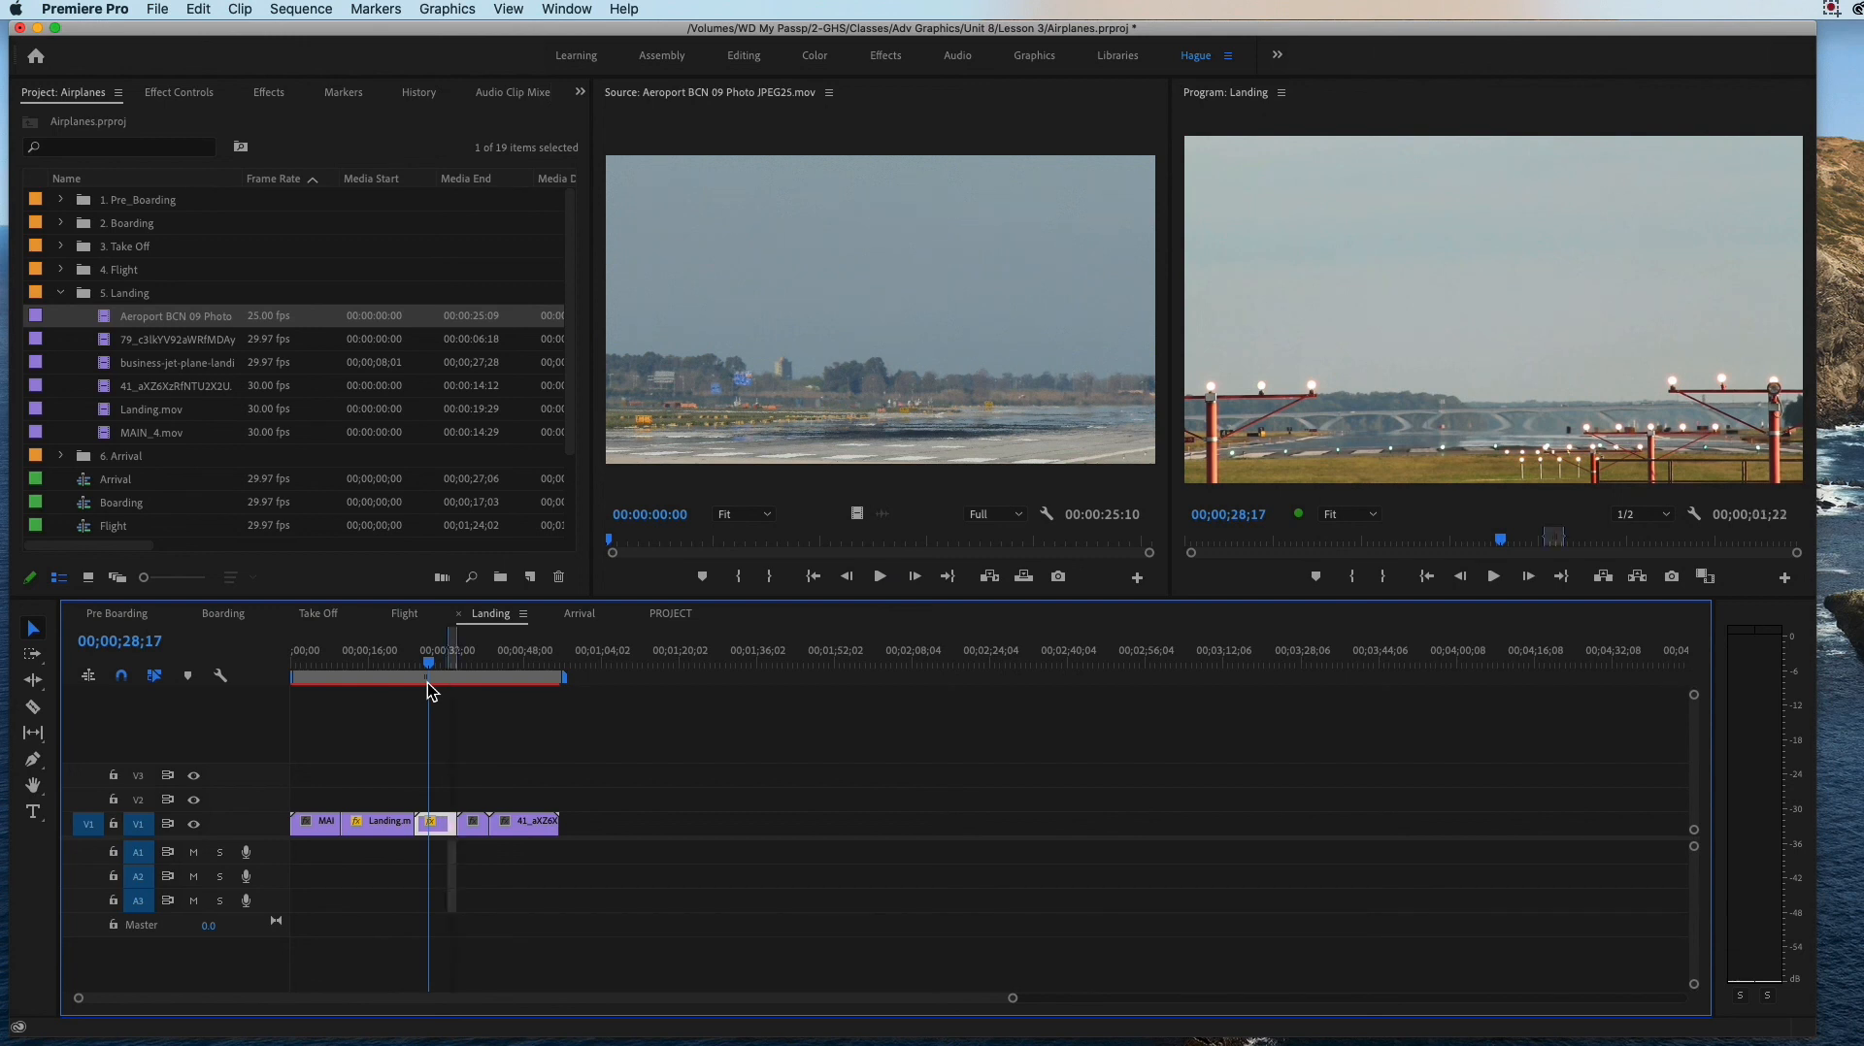
Step: Mark Aeroport BCN 09 Photo JPEG25.mov with an In point at 00:00:09:07 and an Out point at 00:00:22:03
drag(427, 683, 486, 707)
double_click(113, 317)
drag(610, 539, 808, 563)
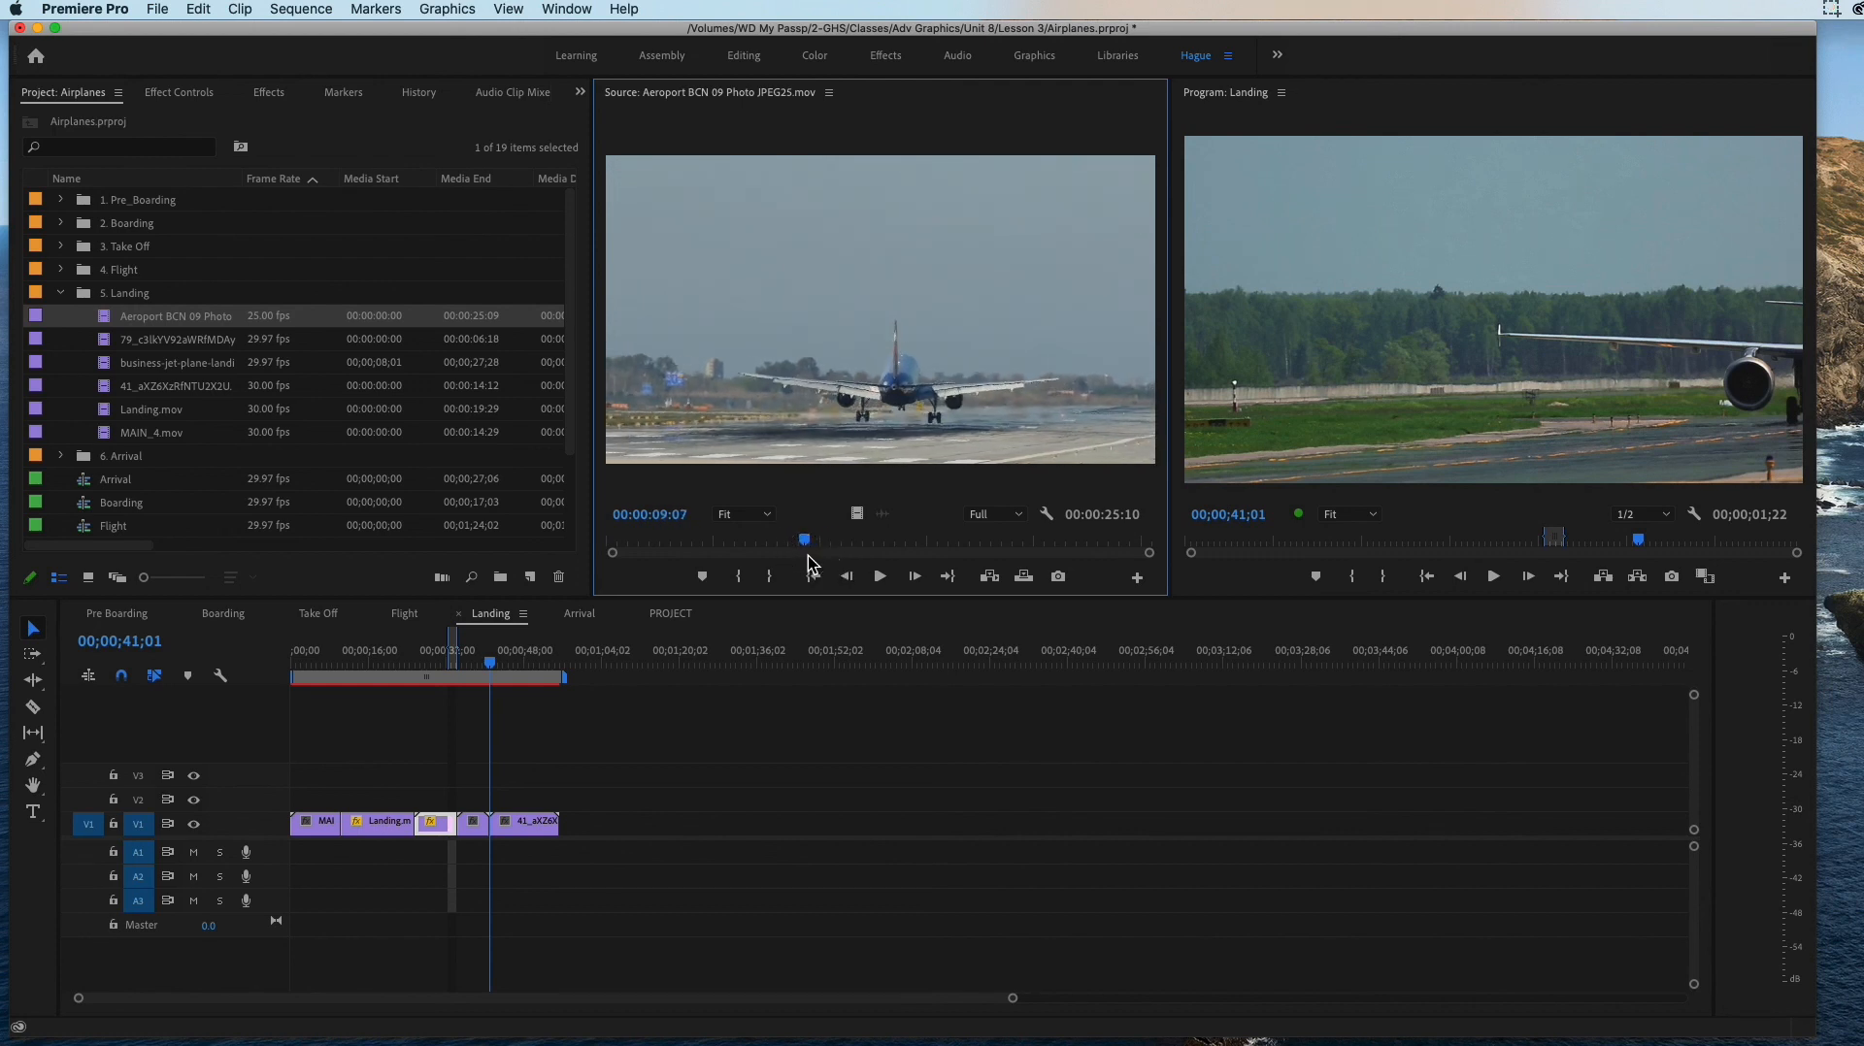
click(740, 576)
drag(809, 546, 1088, 568)
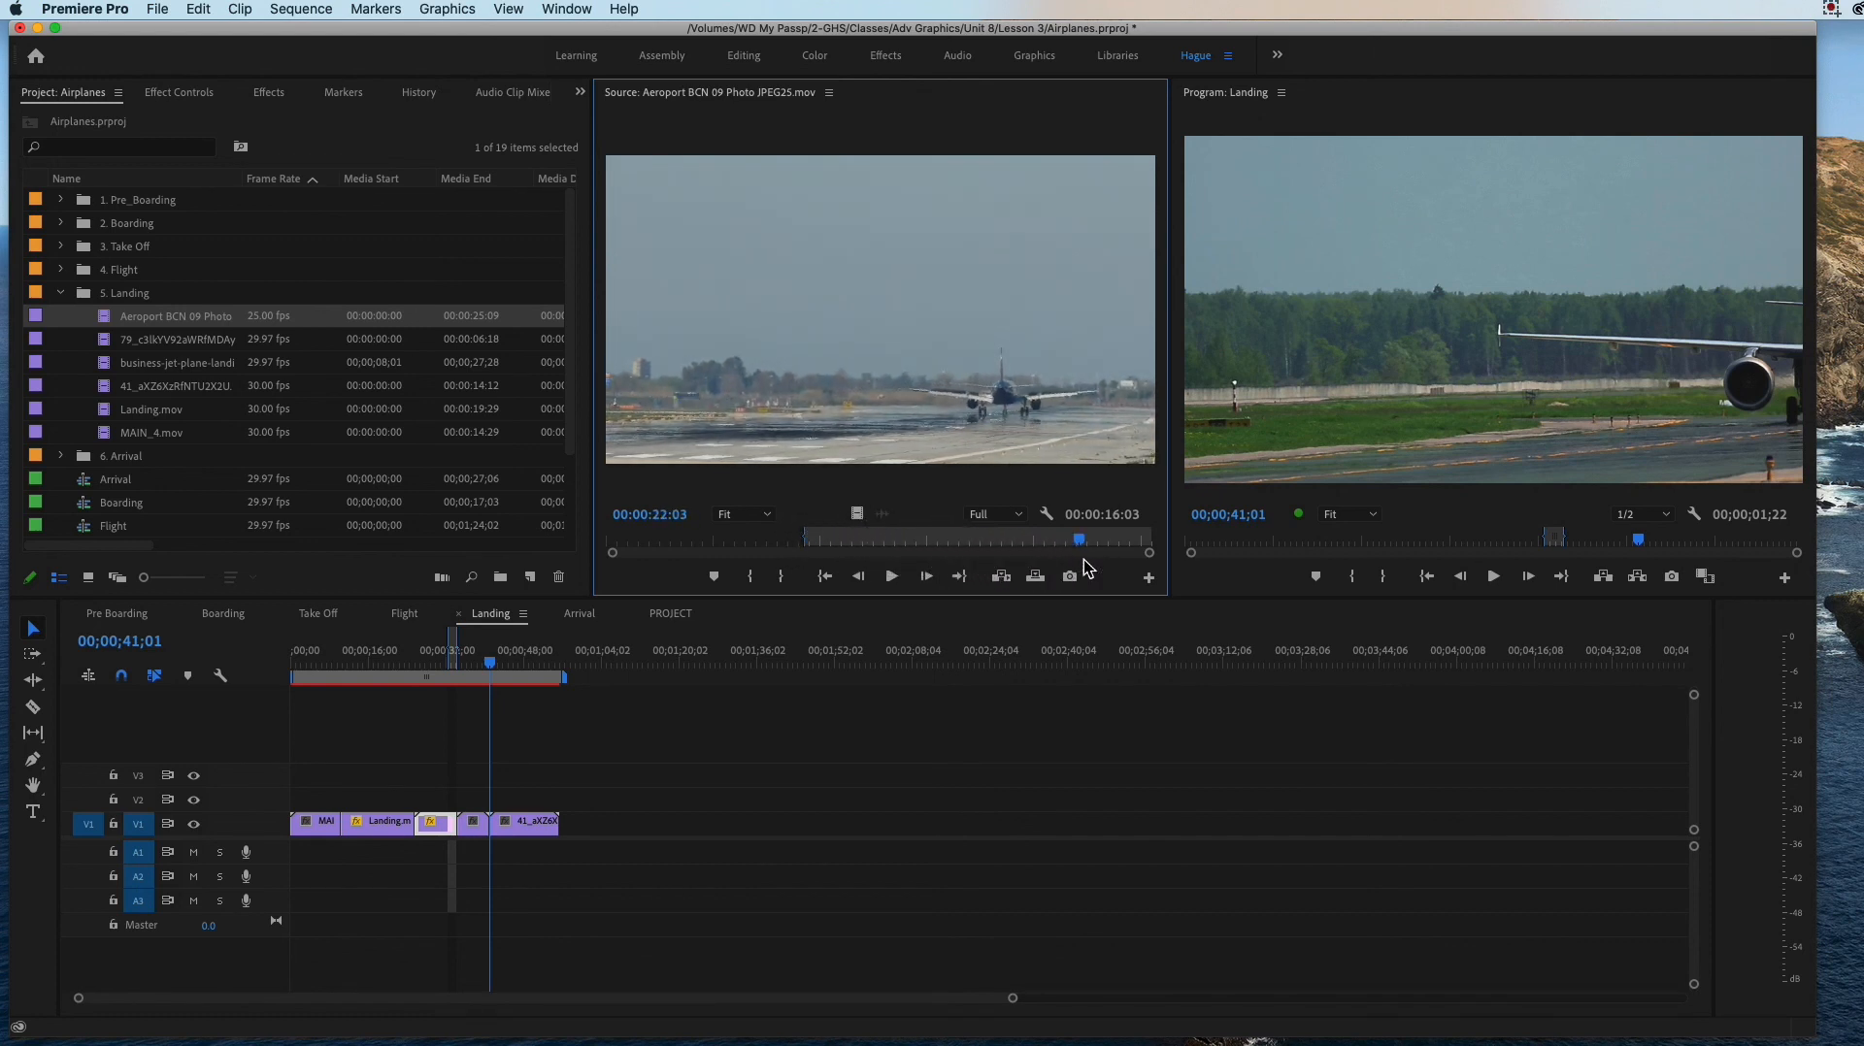
click(782, 578)
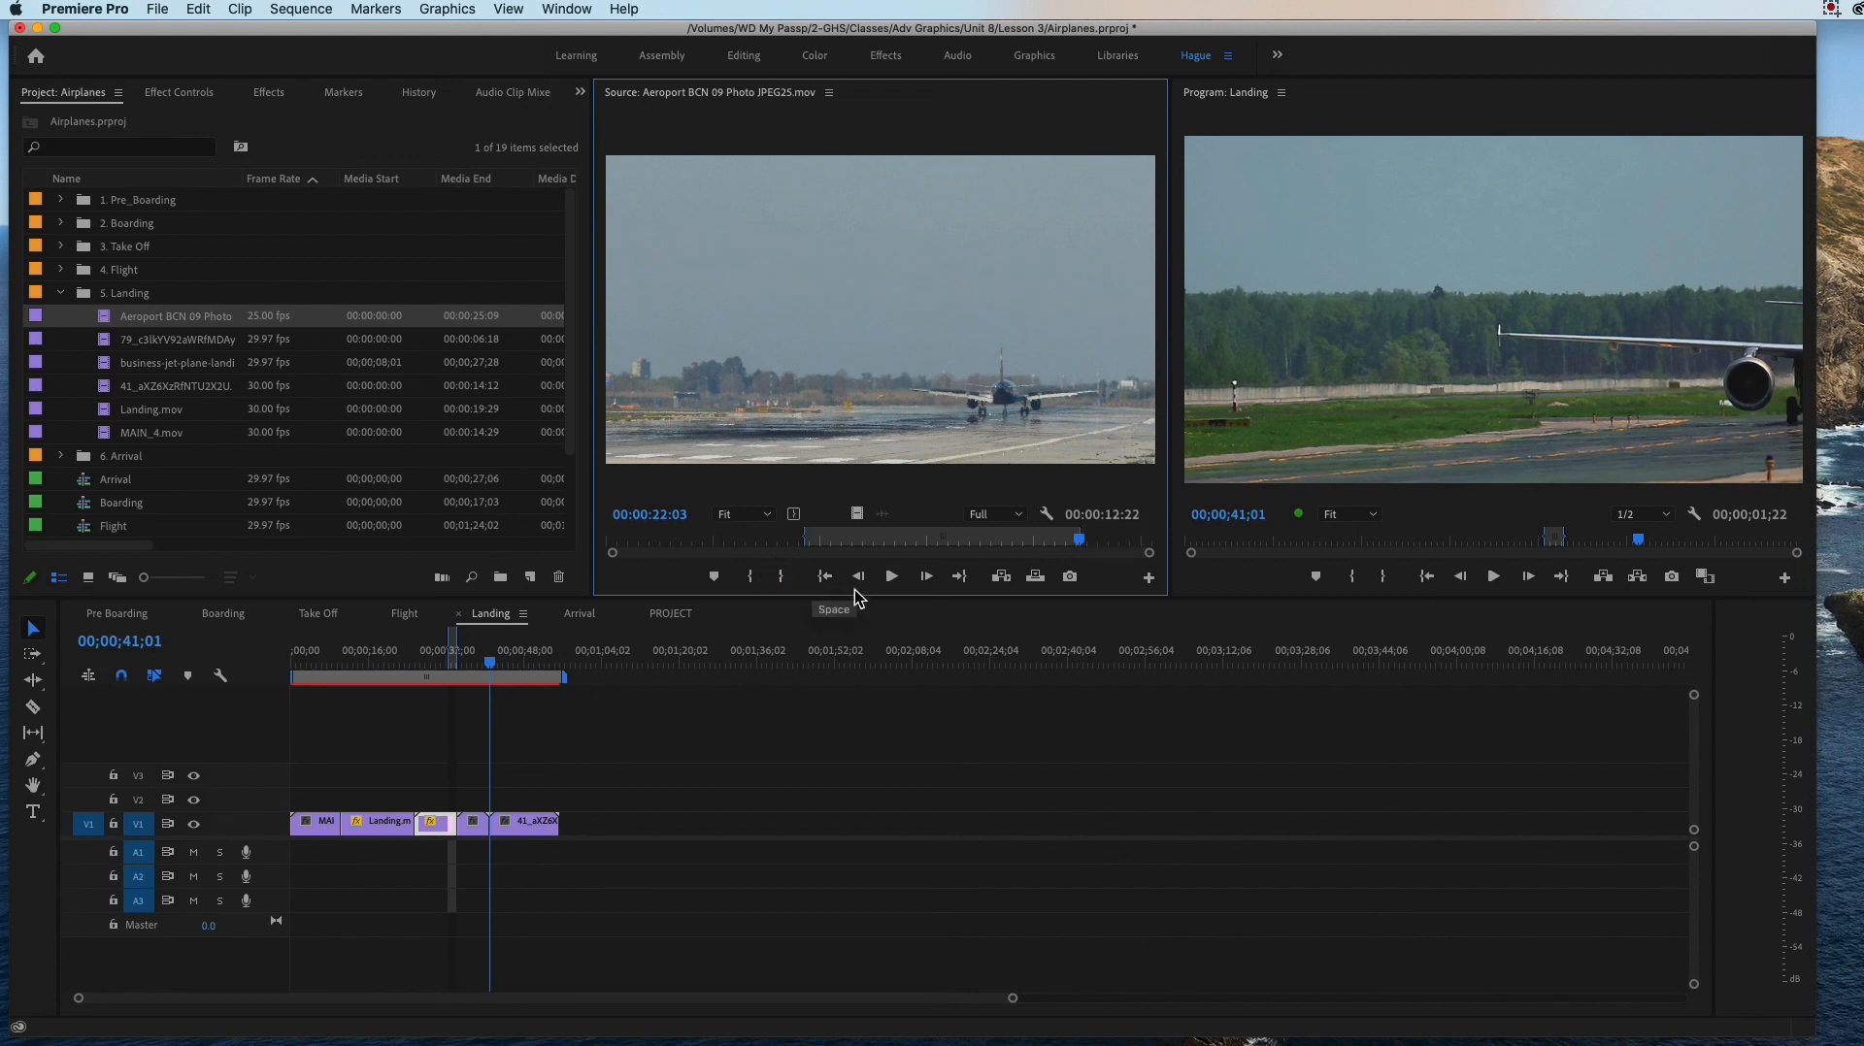
Step: Insert the marked Aeroport range into the Landing sequence with Ignore Sequence Out Point and undo the insert
click(1001, 578)
click(1019, 444)
mouse_move(491, 666)
mouse_down()
mouse_move(512, 670)
mouse_move(489, 668)
mouse_up()
click(1002, 579)
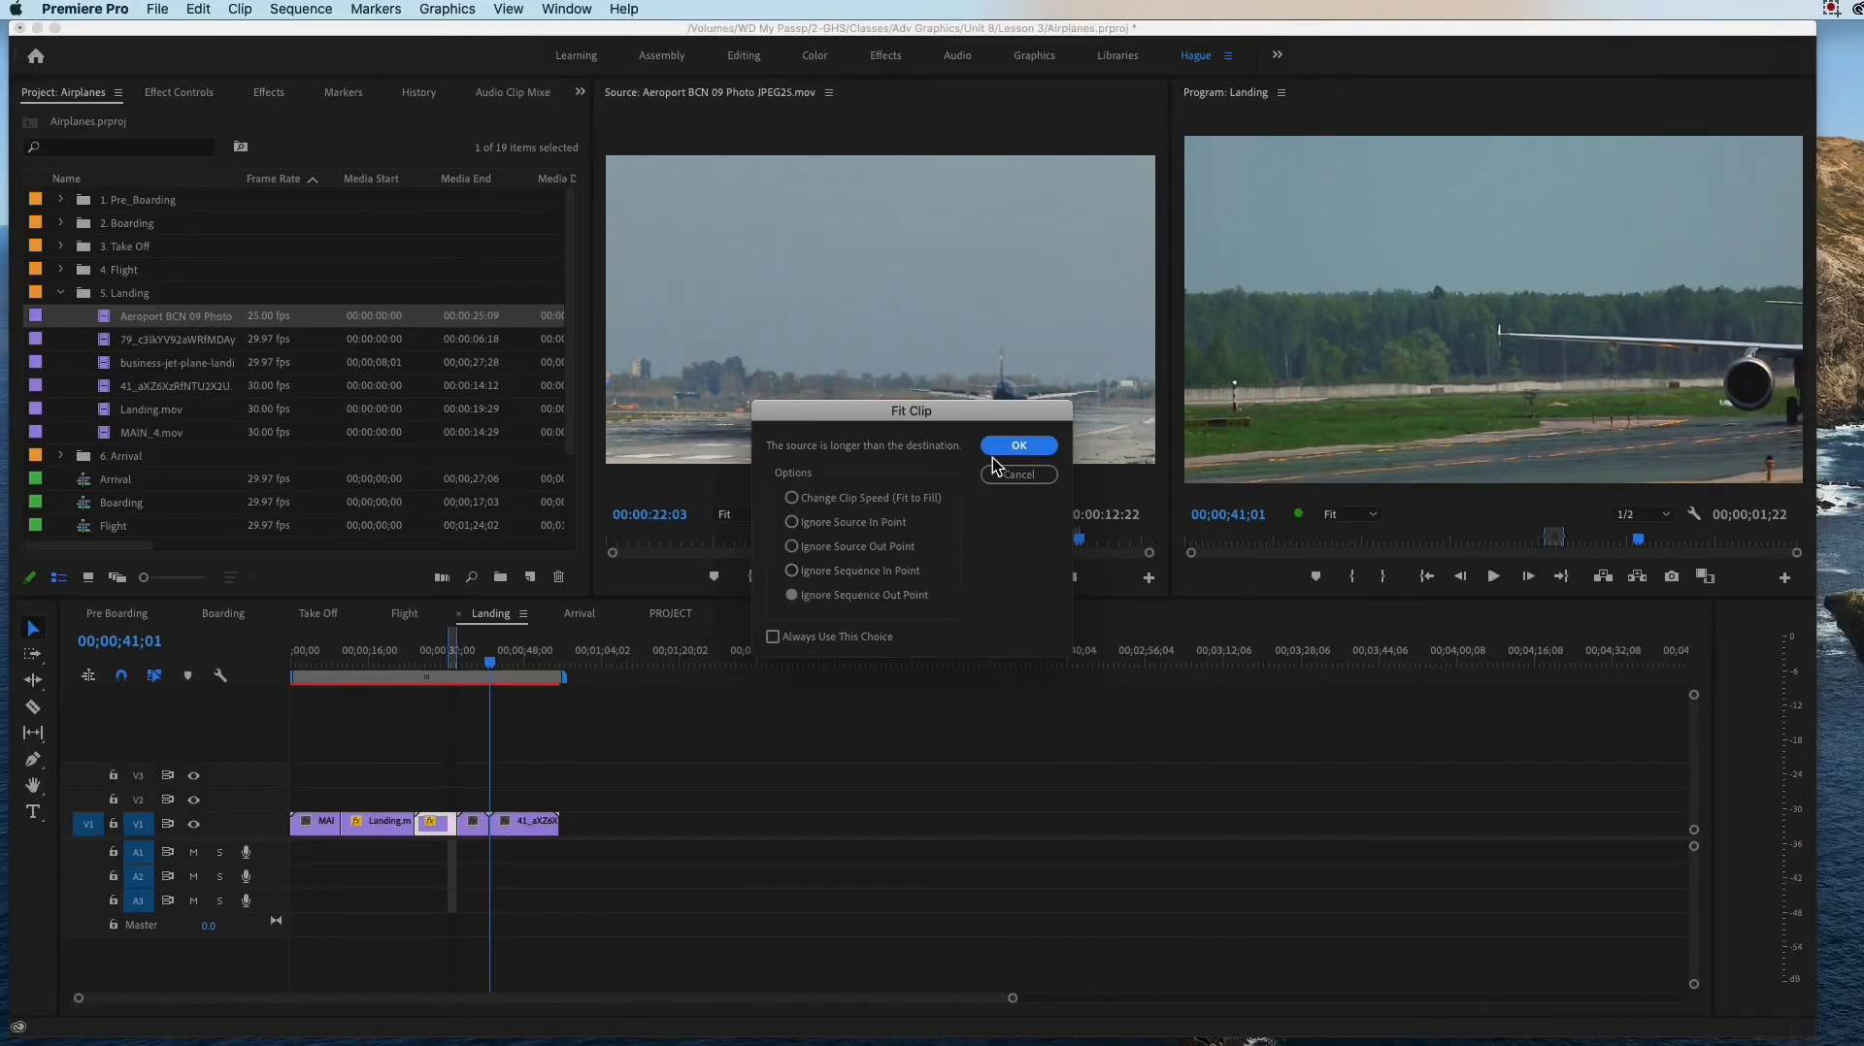
click(1048, 403)
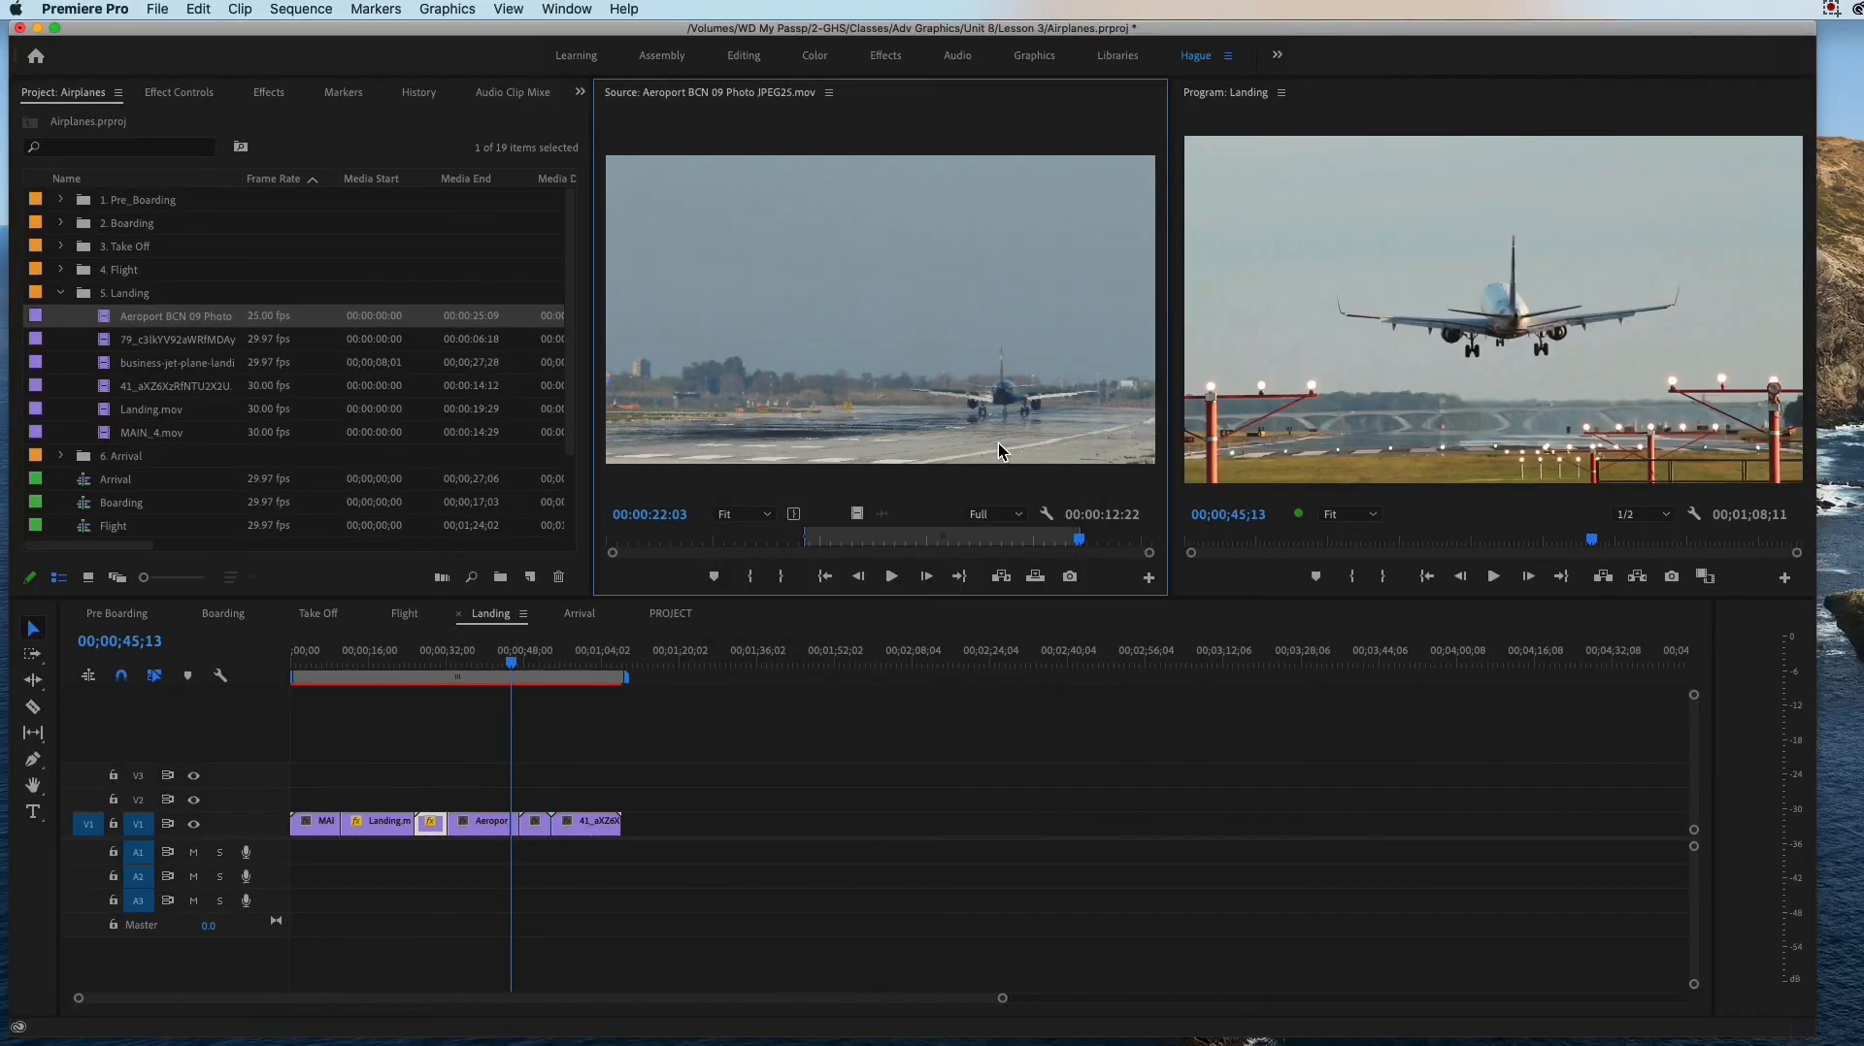
drag(500, 656, 448, 677)
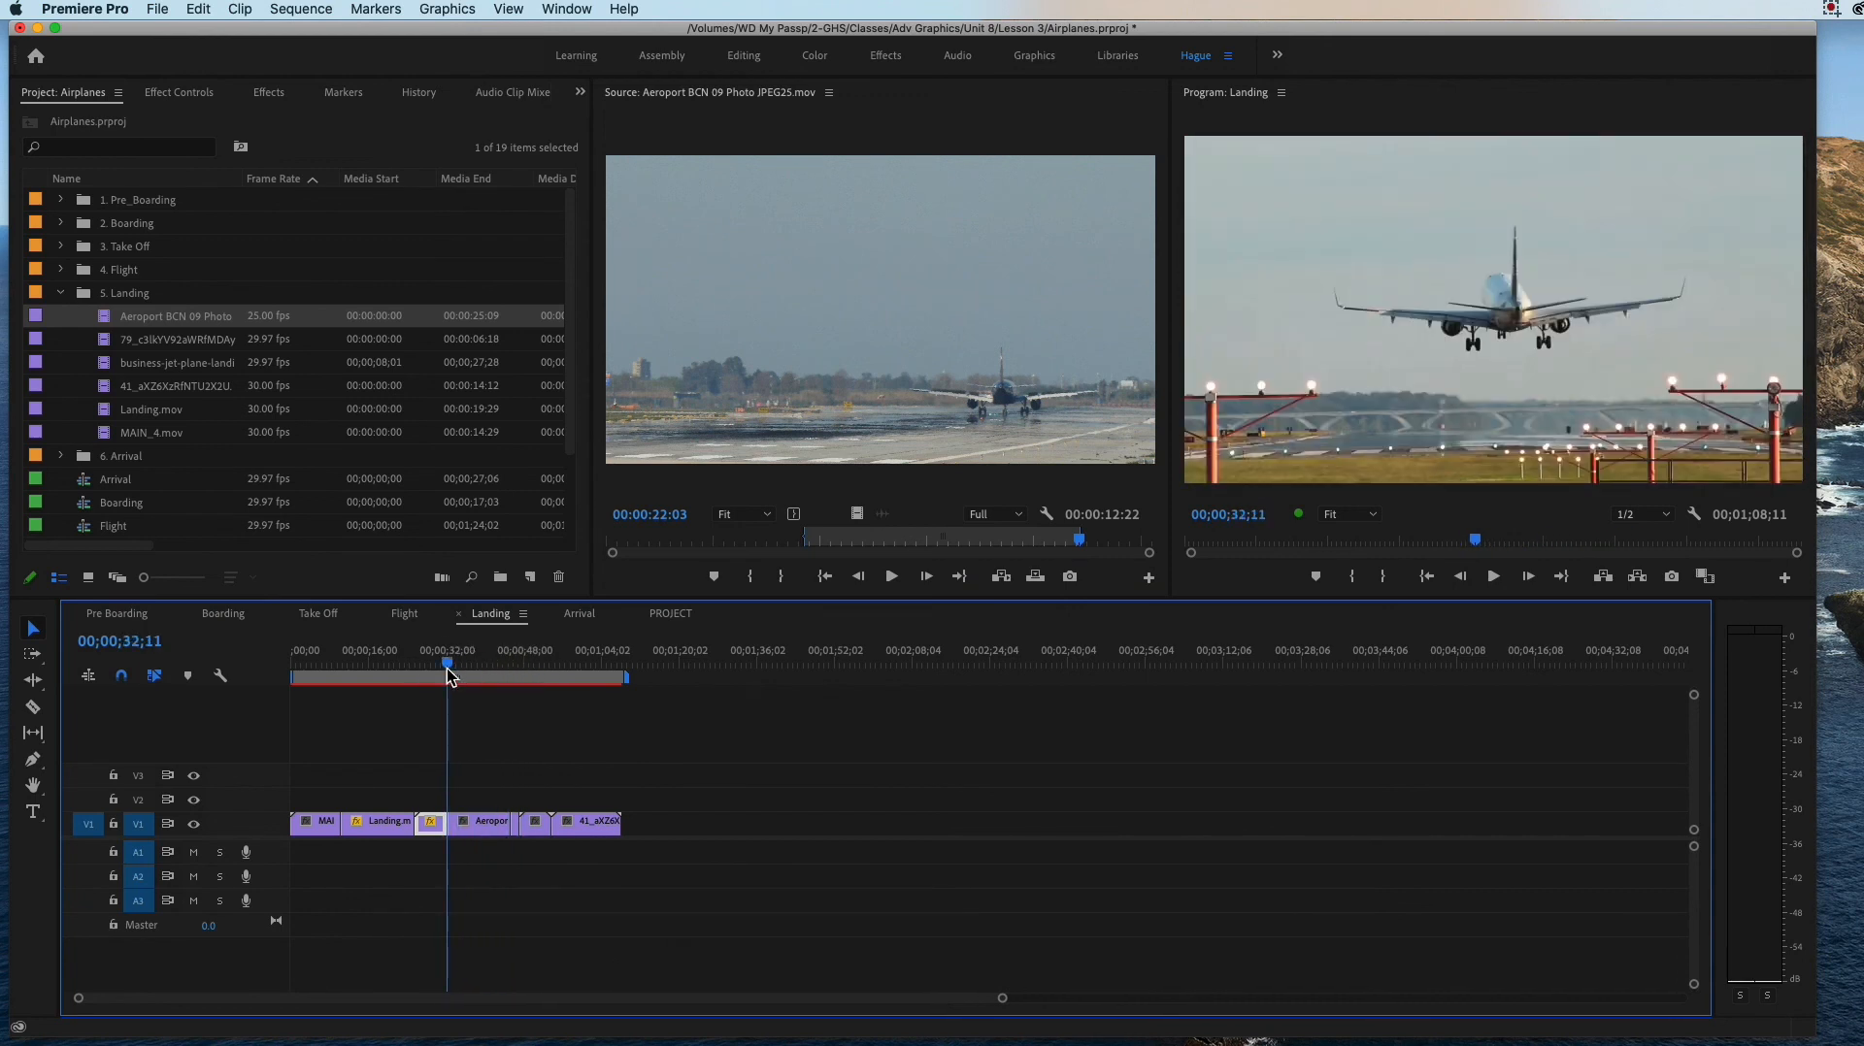
key(super+z)
Step: Try to insert the marked Aeroport range at 00;00;34;12, right after the business jet clip
mouse_move(492, 668)
mouse_down()
mouse_move(415, 672)
mouse_move(495, 673)
mouse_move(422, 668)
mouse_move(462, 684)
mouse_up()
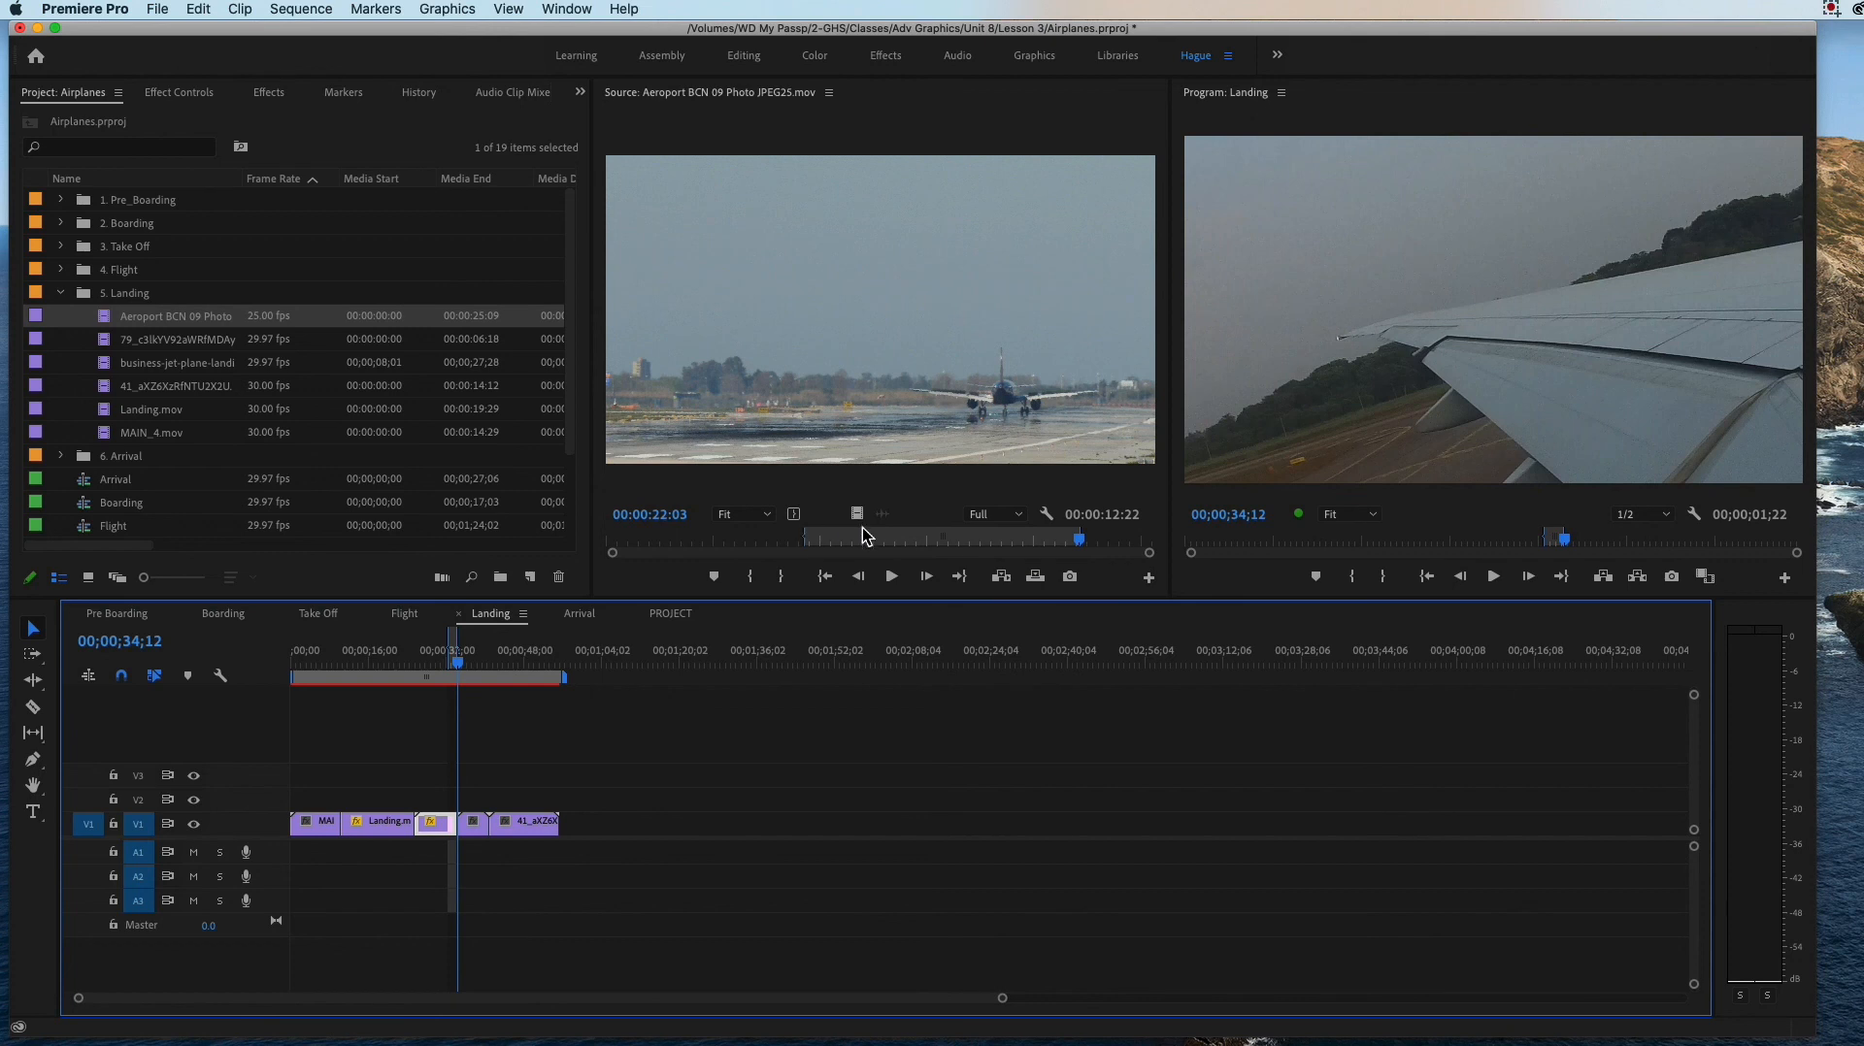
click(1001, 578)
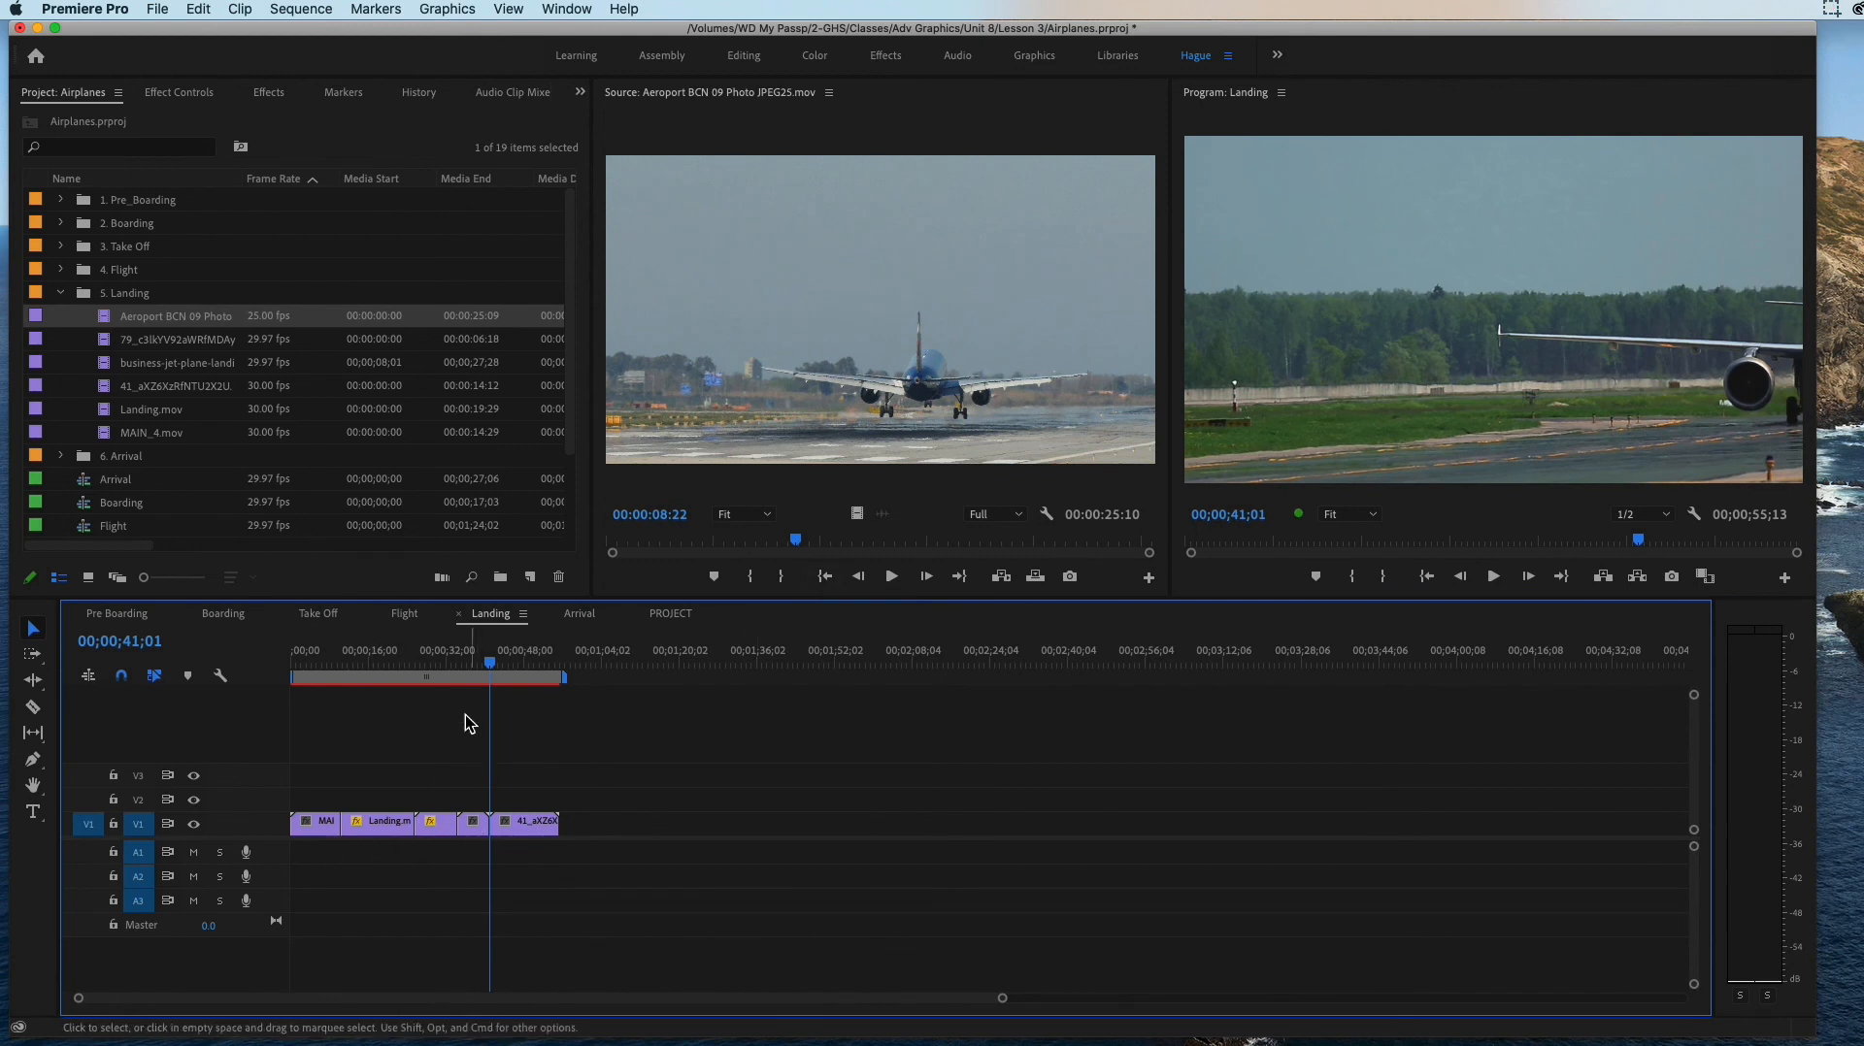
Step: Scrub the Landing sequence across the cut between its last two clips
click(478, 665)
drag(476, 670, 472, 669)
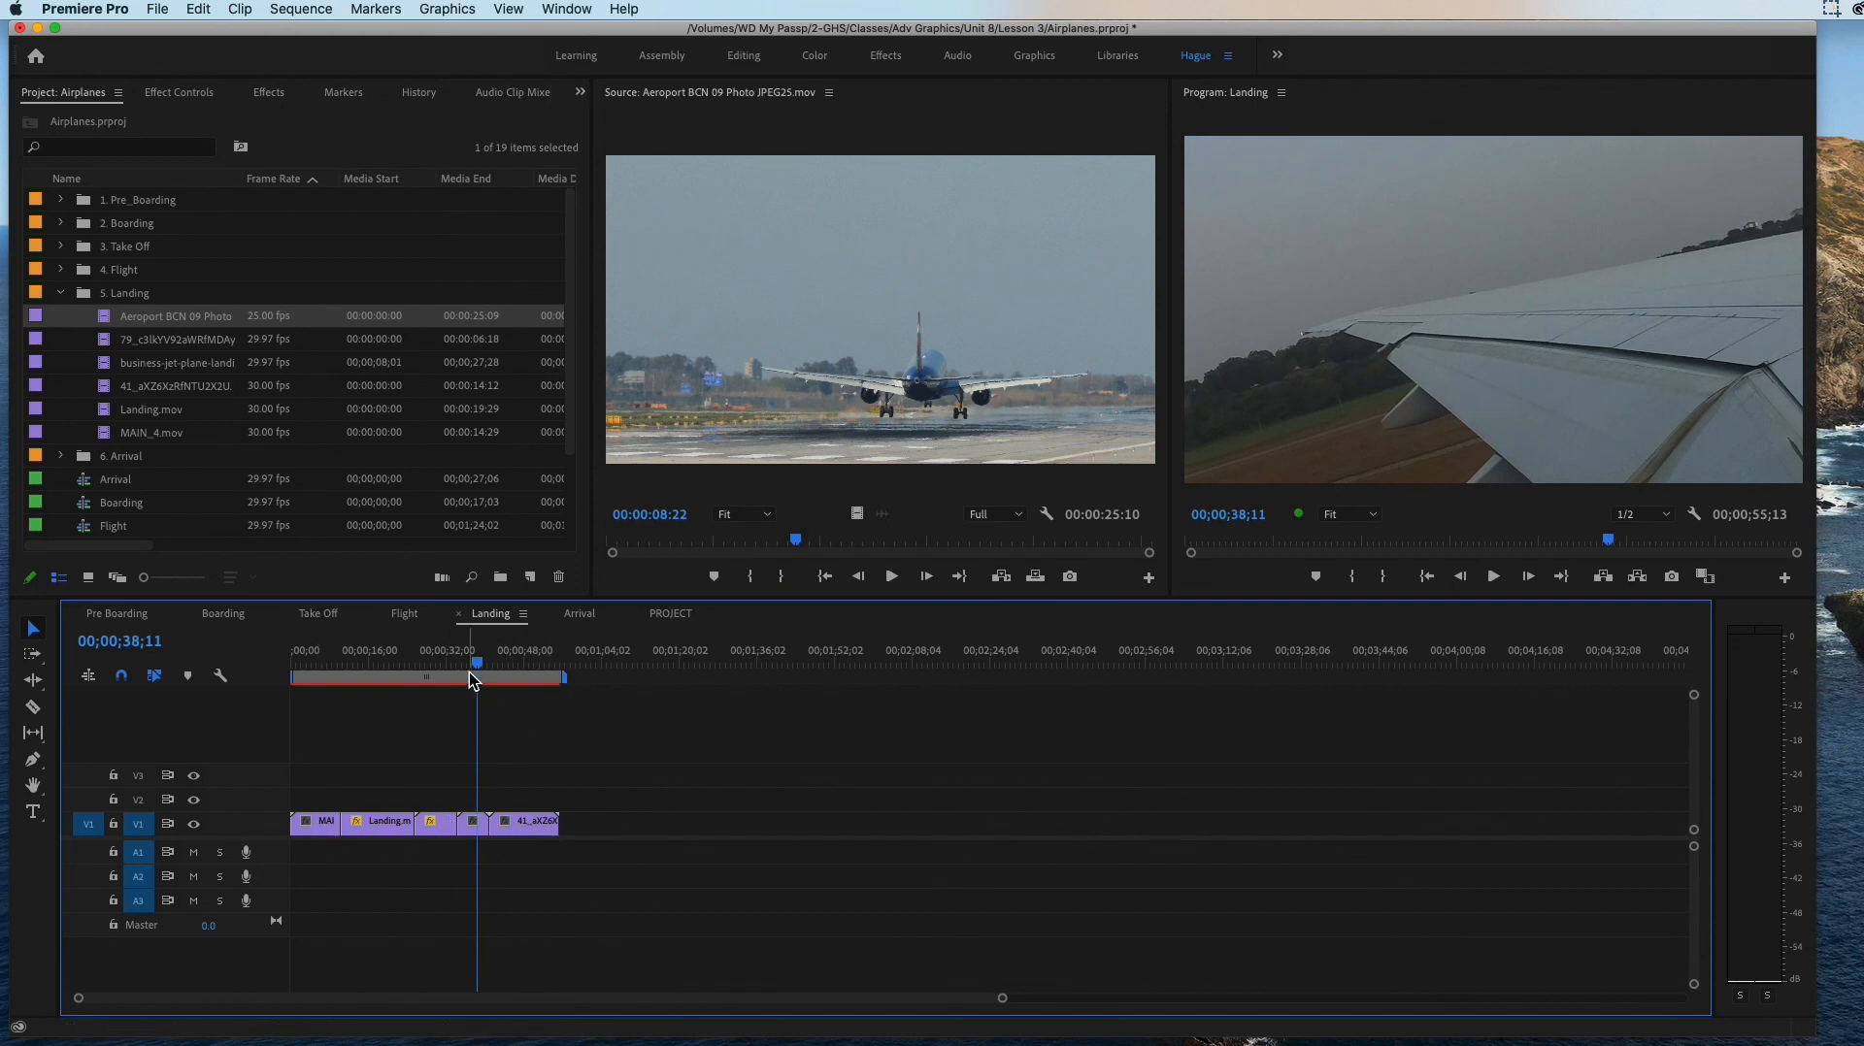
drag(477, 663, 496, 671)
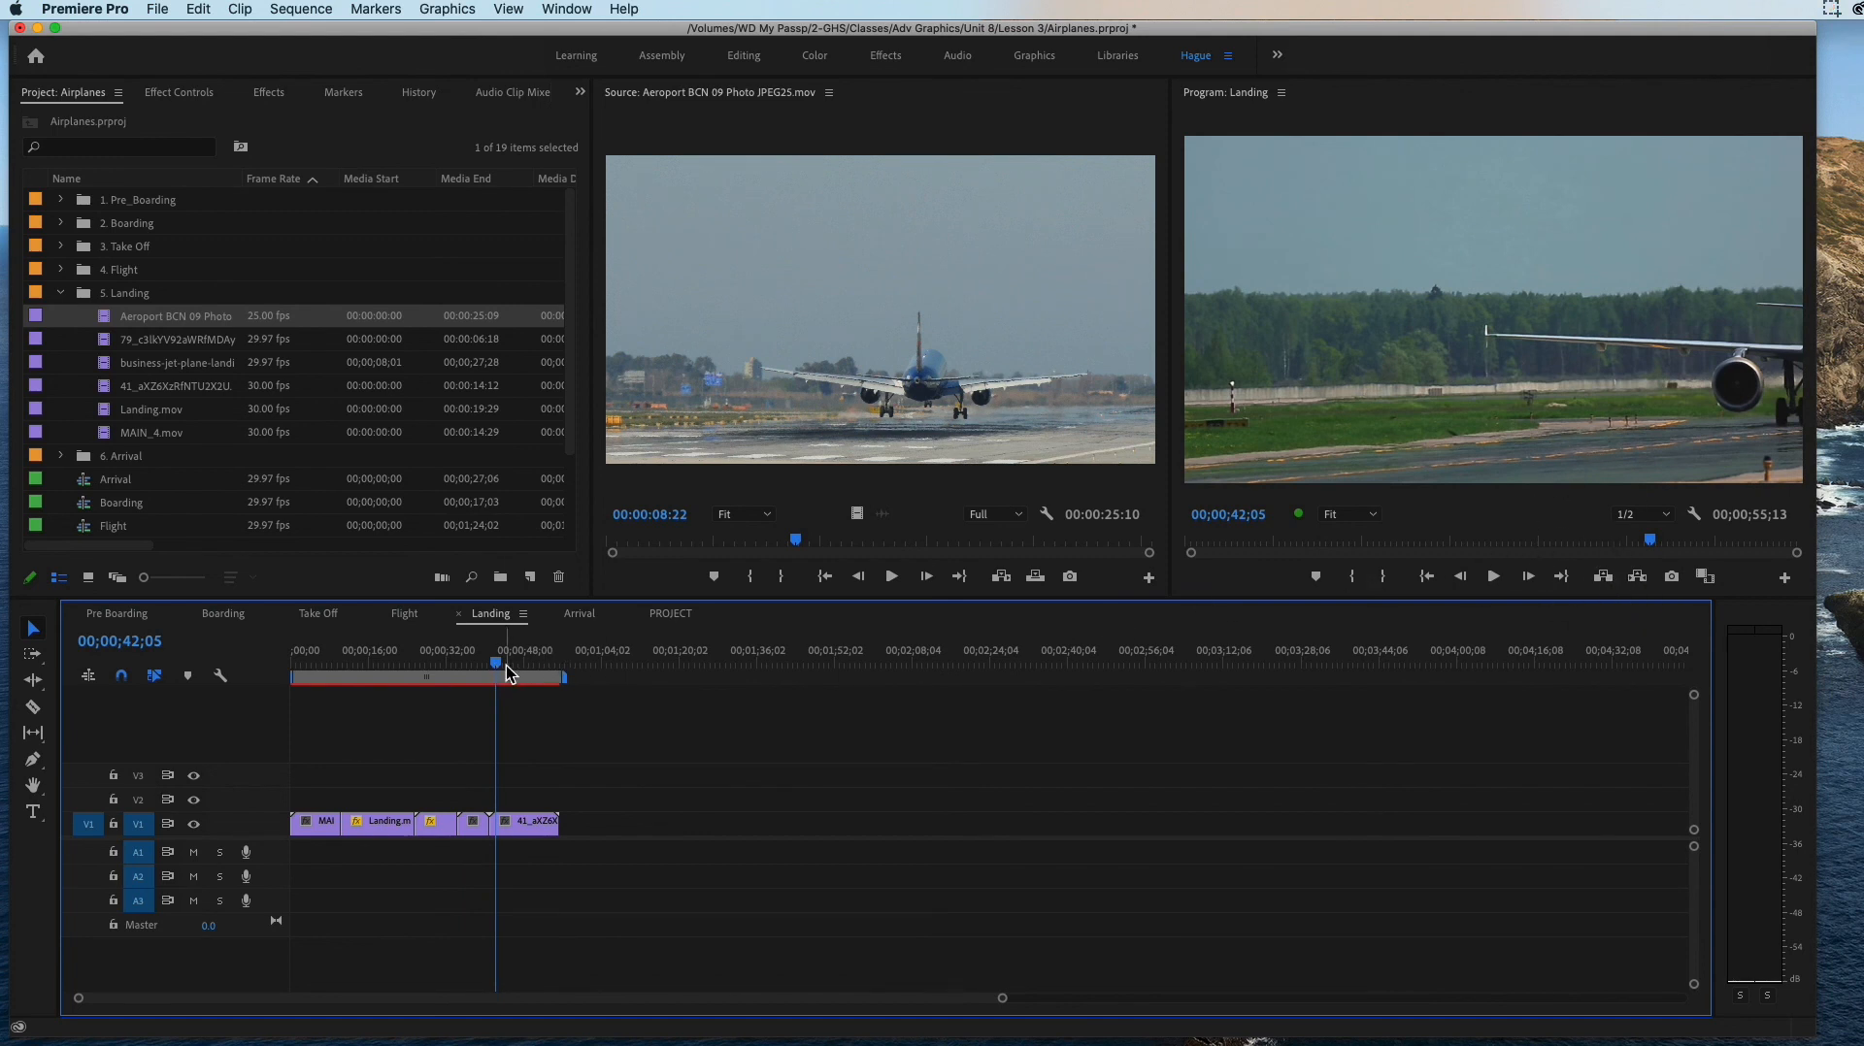
Step: Park the Landing playhead at 00;00;41;01 and mark the Aeroport source clip from 00:00:09:07 to 00:00:18:02
mouse_move(495, 672)
mouse_down()
mouse_move(466, 666)
mouse_move(490, 667)
mouse_up()
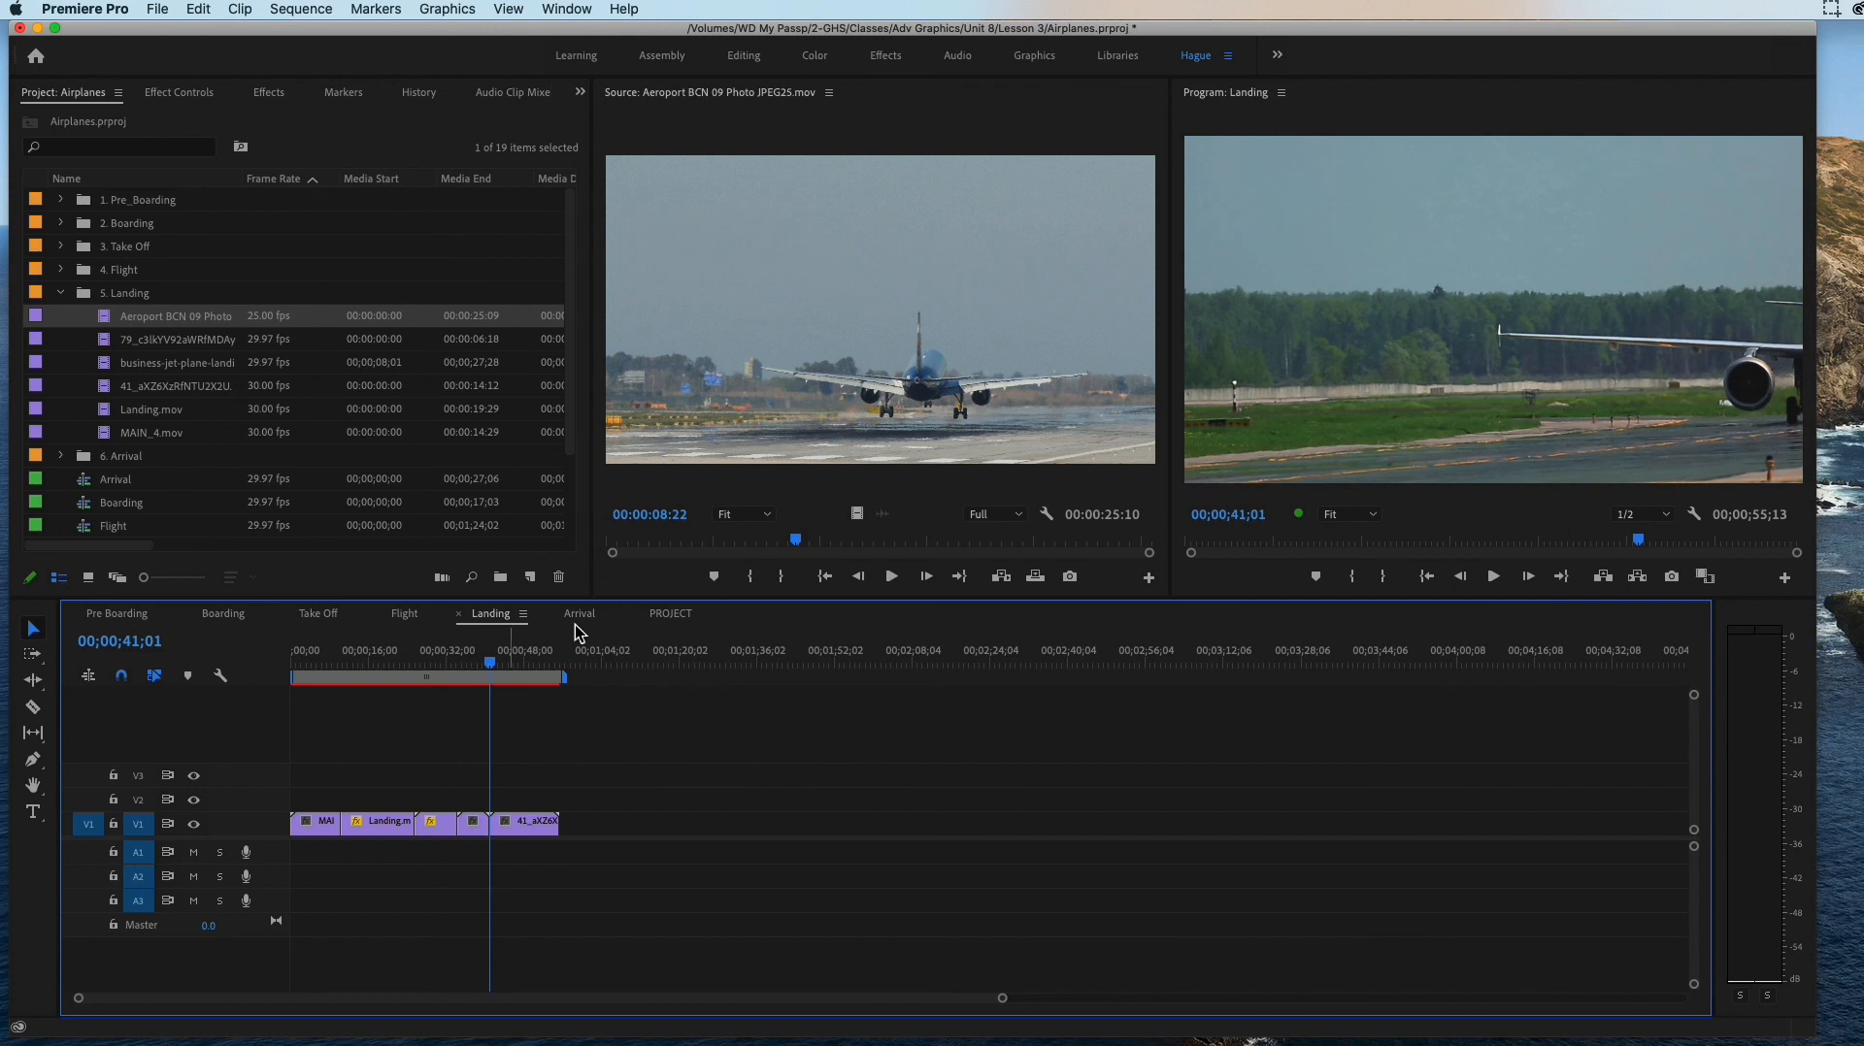
mouse_move(795, 542)
mouse_down()
mouse_move(777, 547)
mouse_move(992, 546)
mouse_up()
click(751, 577)
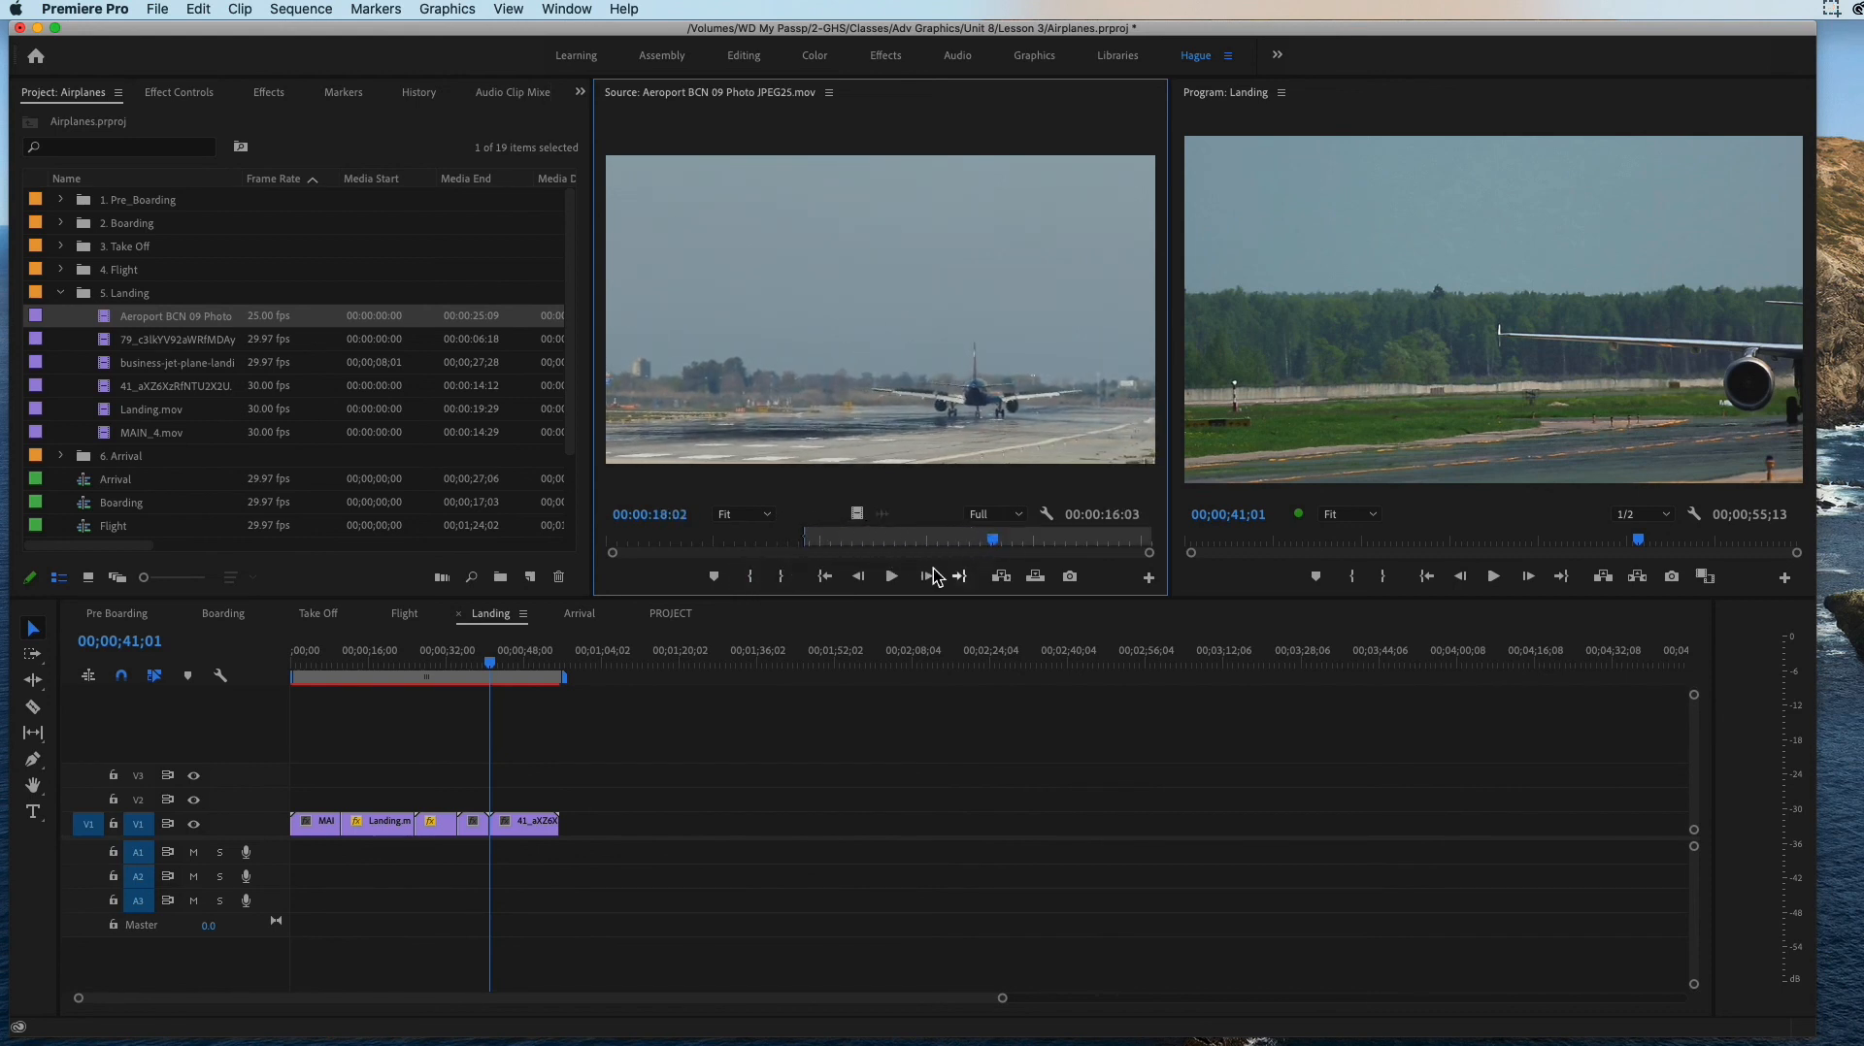
click(781, 577)
Step: Insert the marked Aeroport range before the last Landing clip and set its Scale to 67
click(1006, 576)
mouse_move(535, 663)
mouse_down()
mouse_move(428, 663)
mouse_move(520, 672)
mouse_up()
click(509, 826)
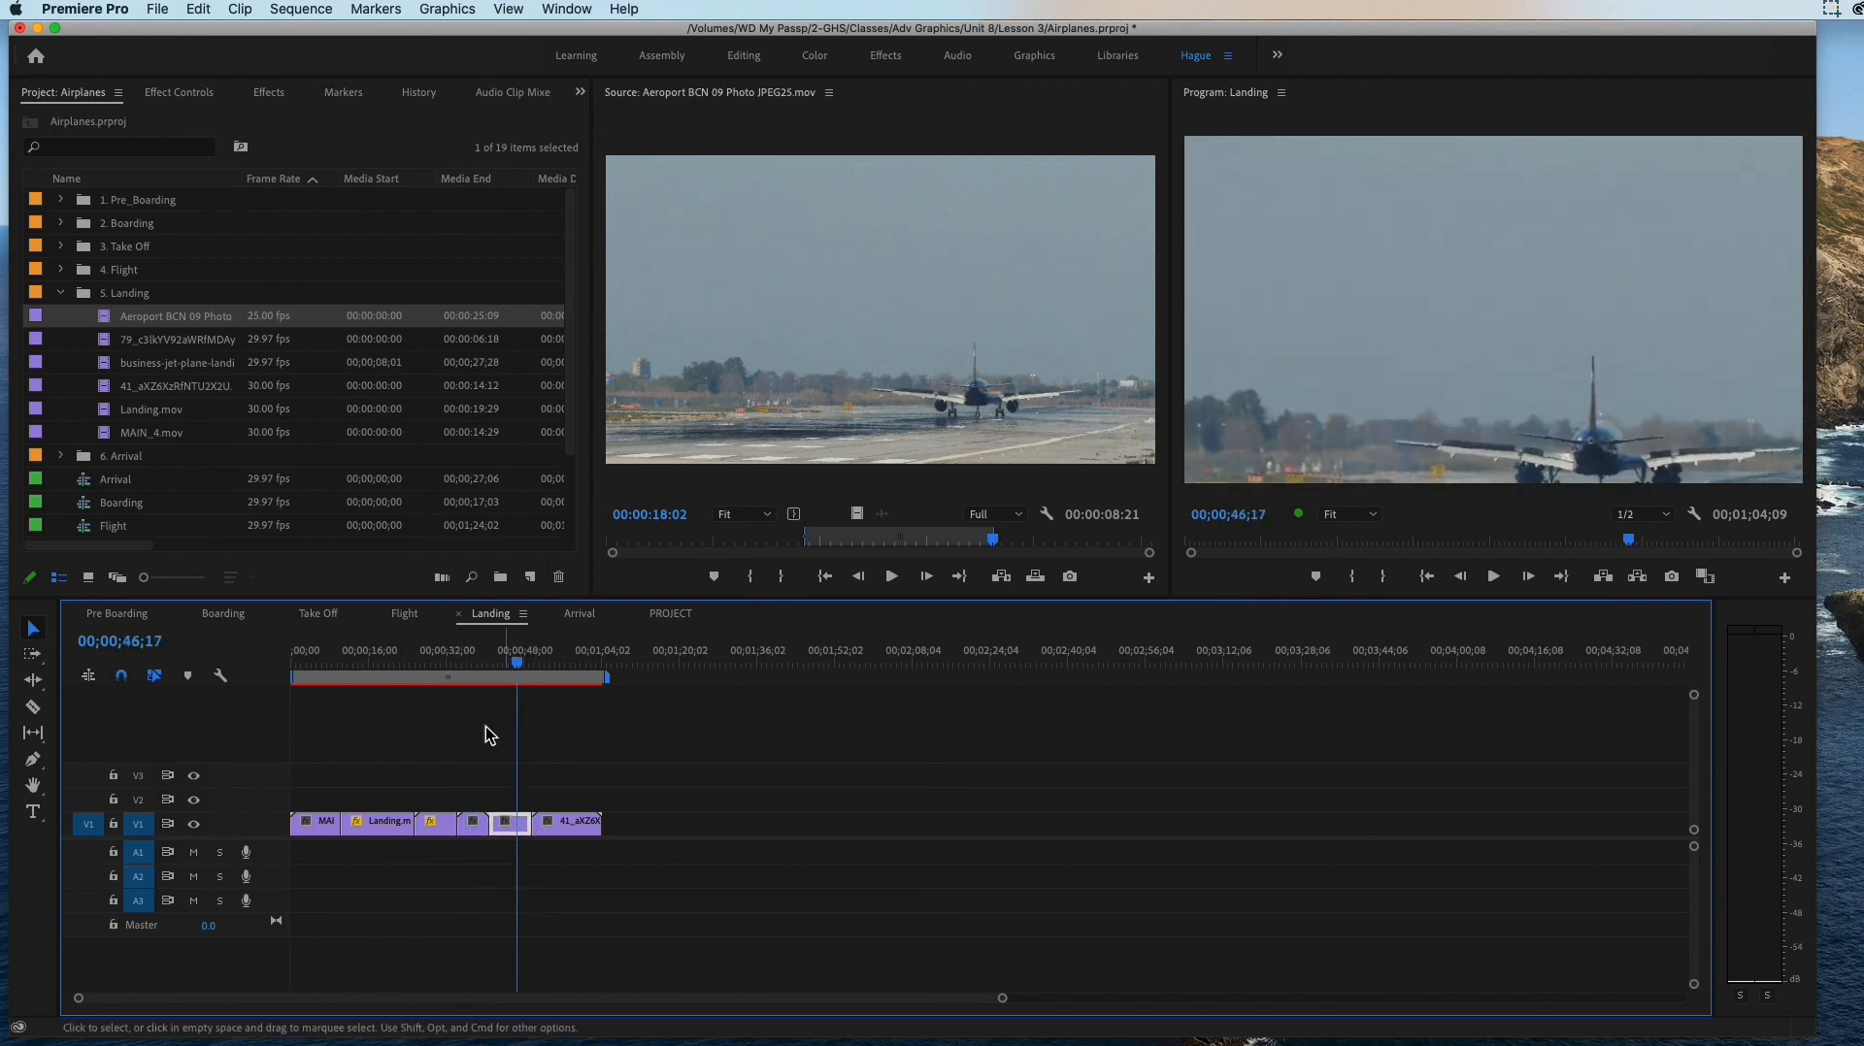
click(178, 93)
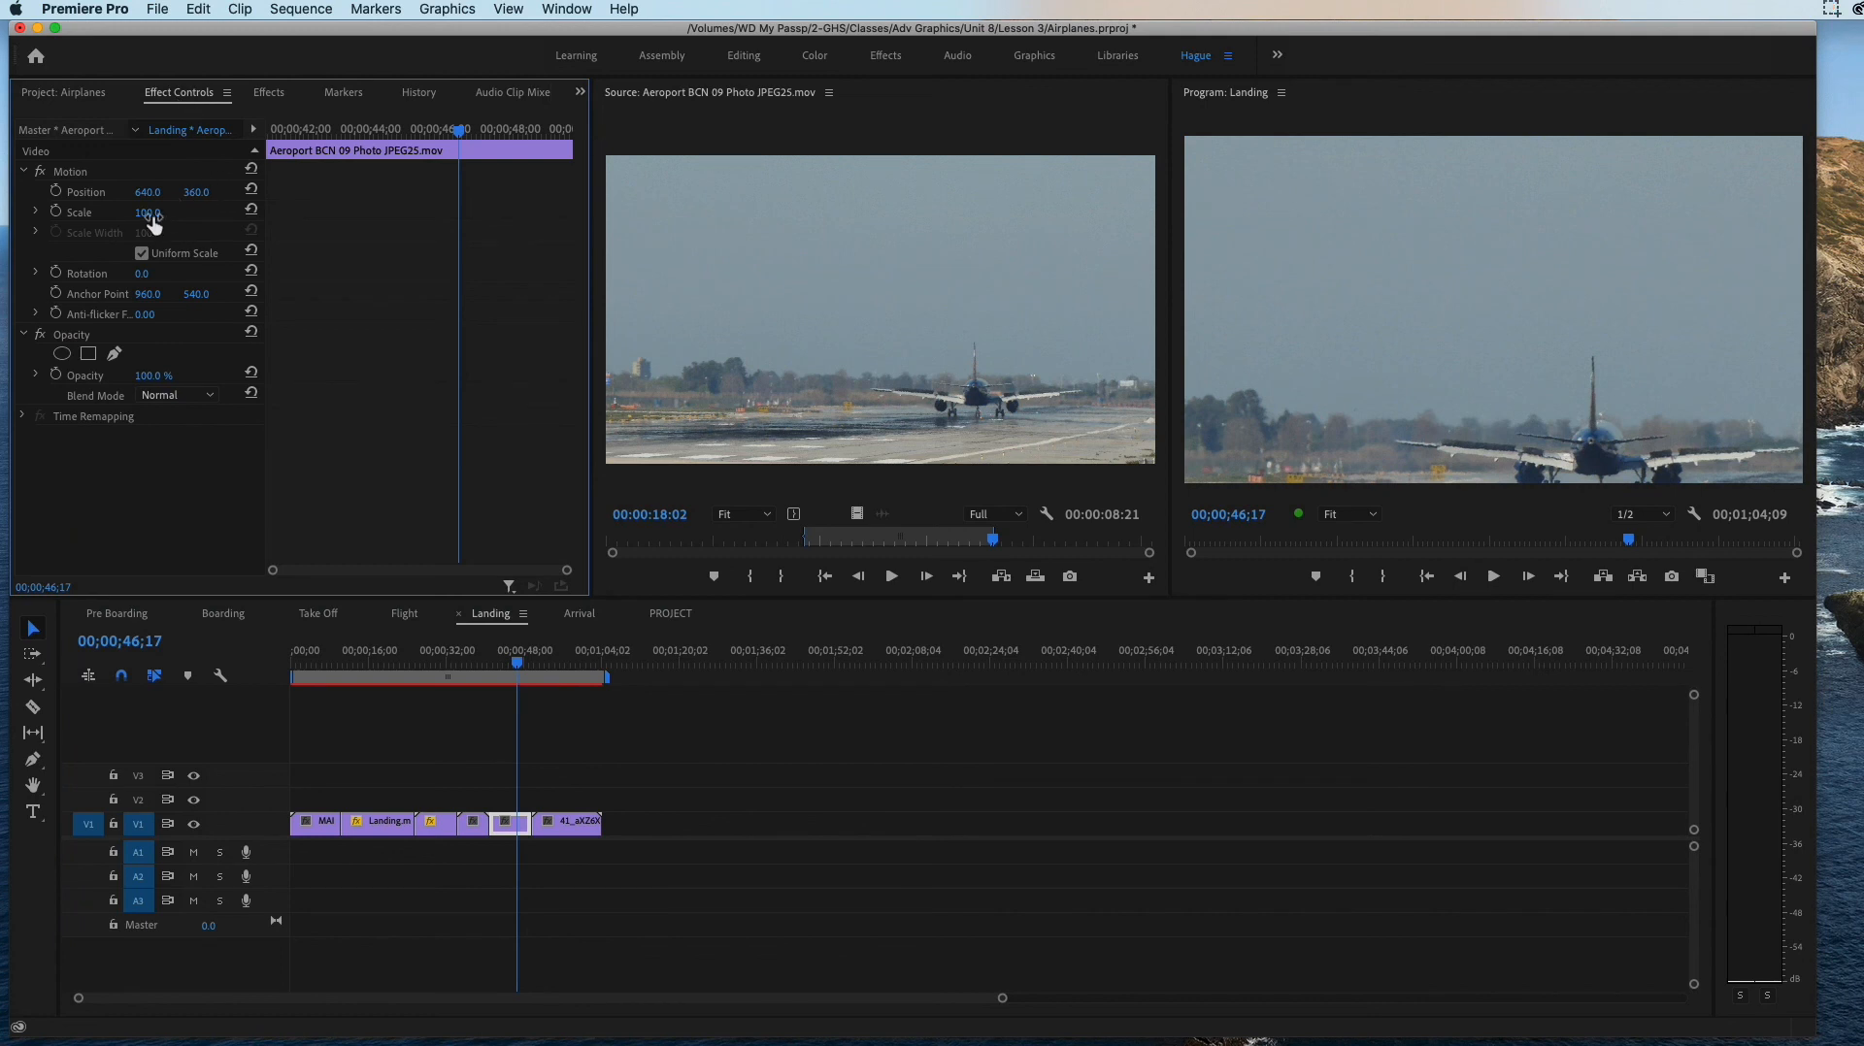
drag(152, 220, 120, 219)
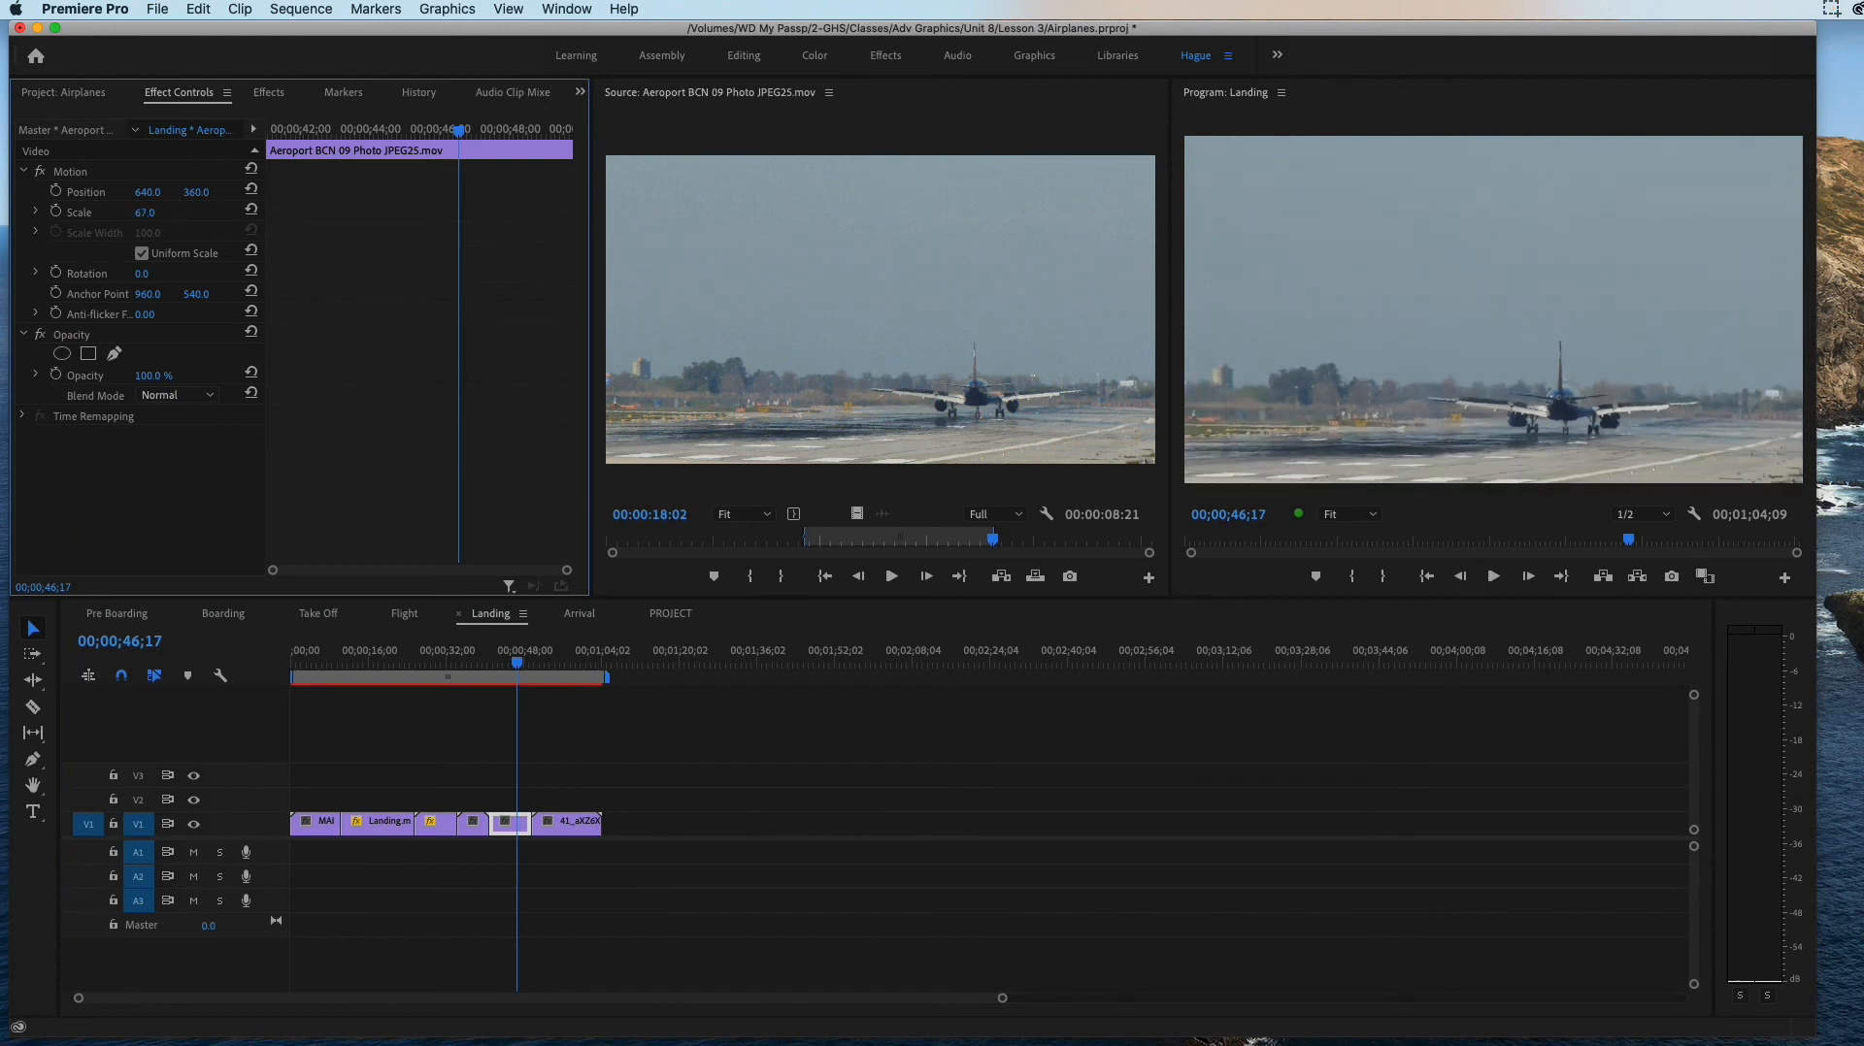
Step: Review the cuts around the inserted Aeroport clip, undo its scaling and insertion, and return the playhead to 00;00;41;01
mouse_move(526, 666)
mouse_down()
mouse_move(604, 684)
mouse_move(486, 683)
mouse_move(528, 685)
mouse_up()
click(484, 660)
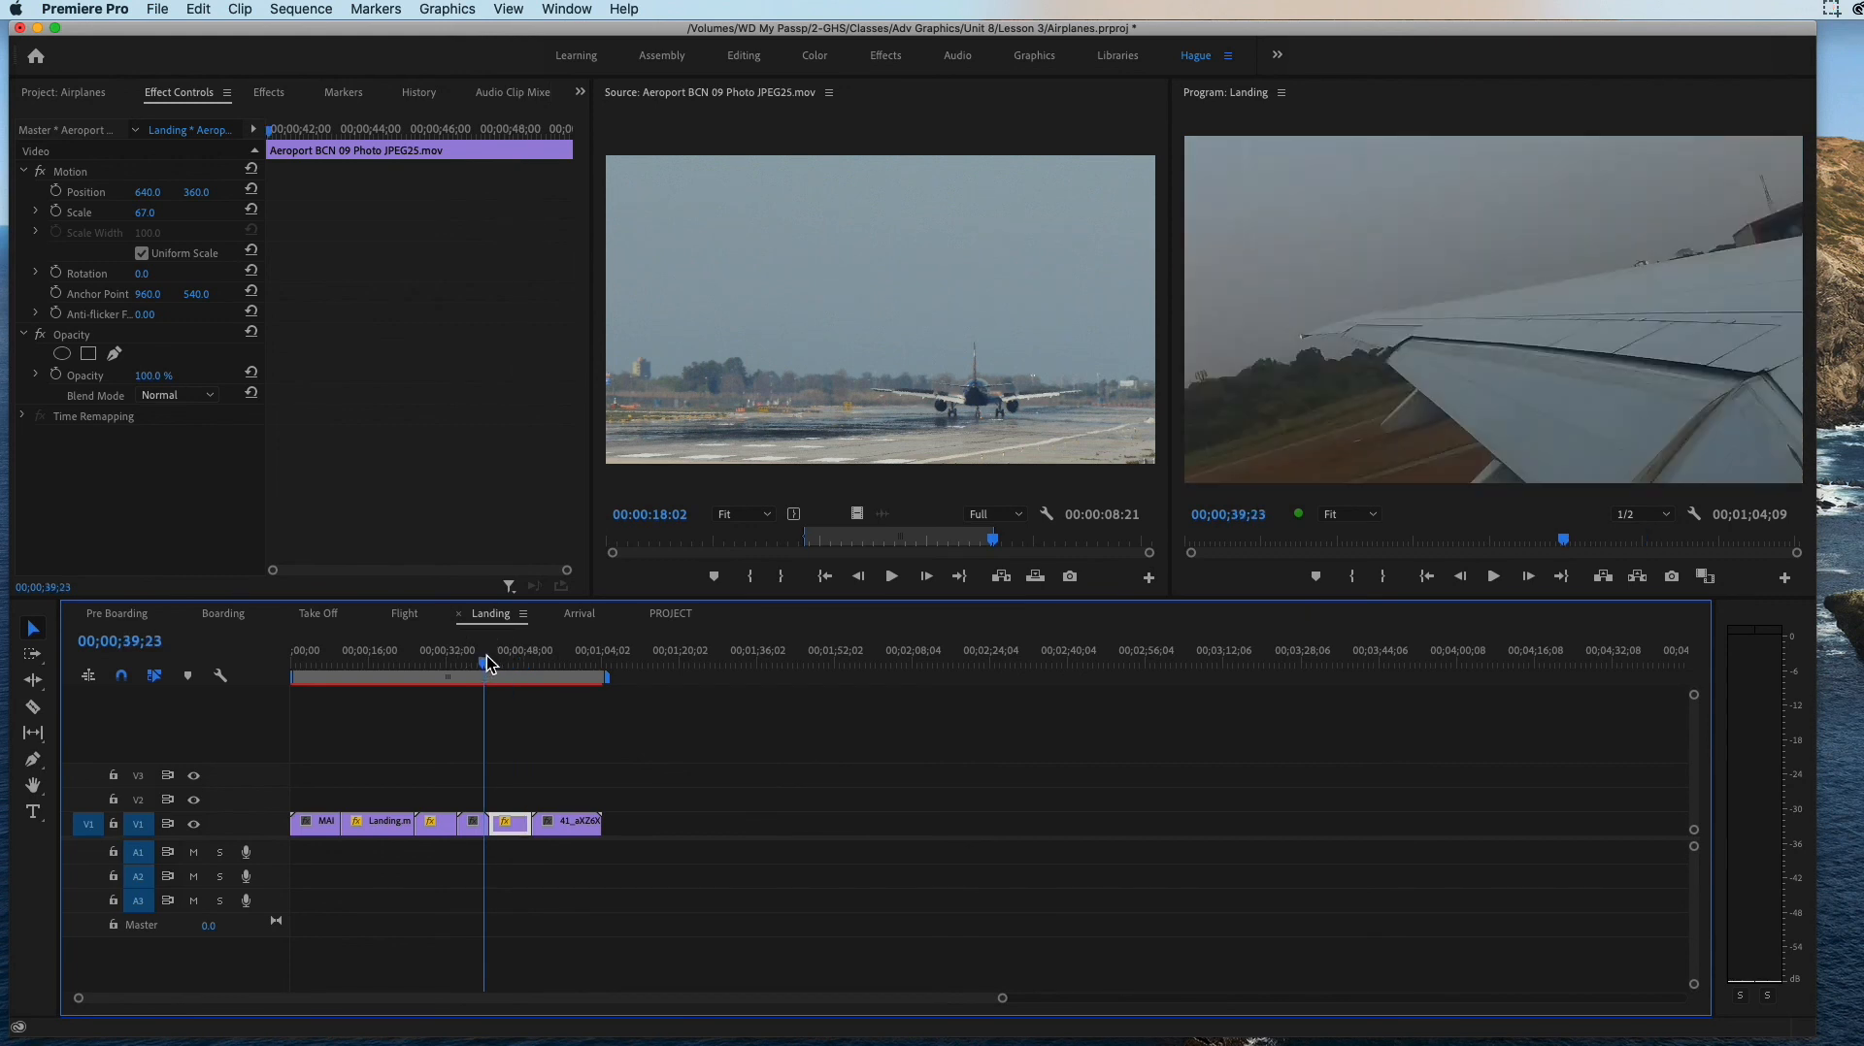
drag(470, 668, 503, 690)
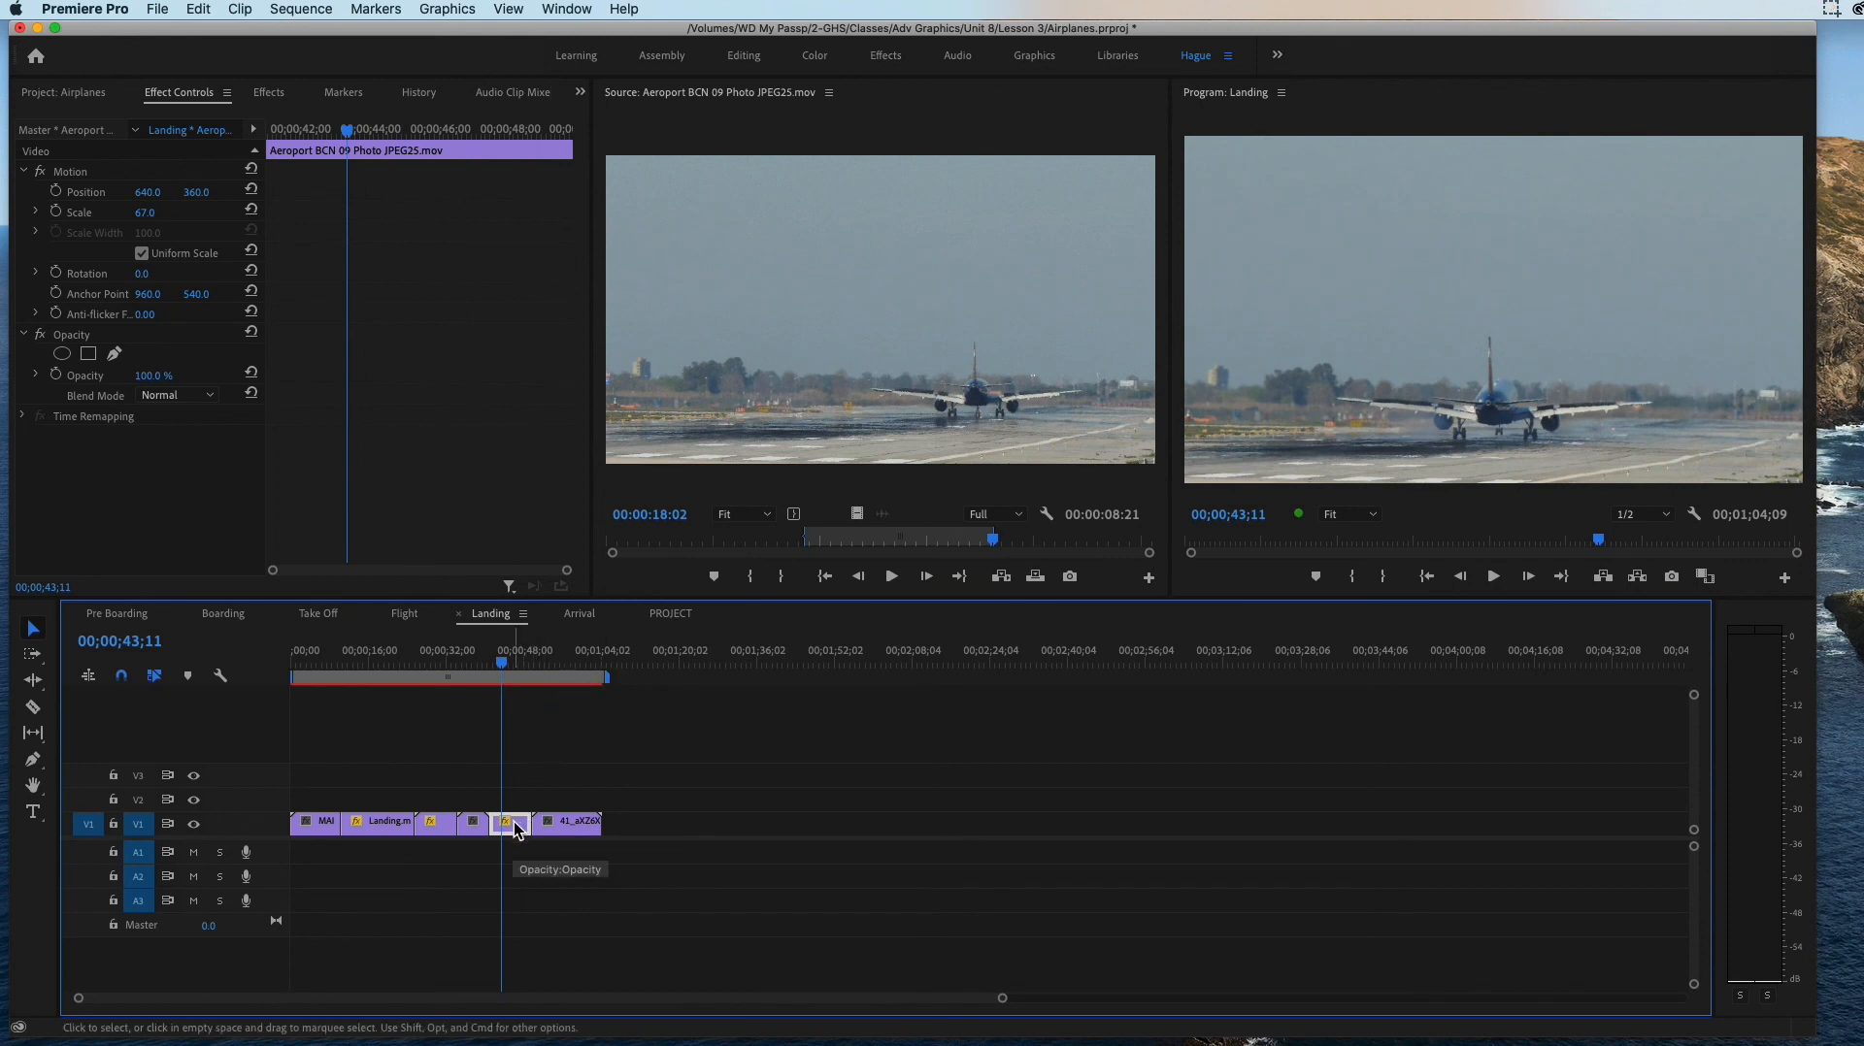
key(shift+Delete)
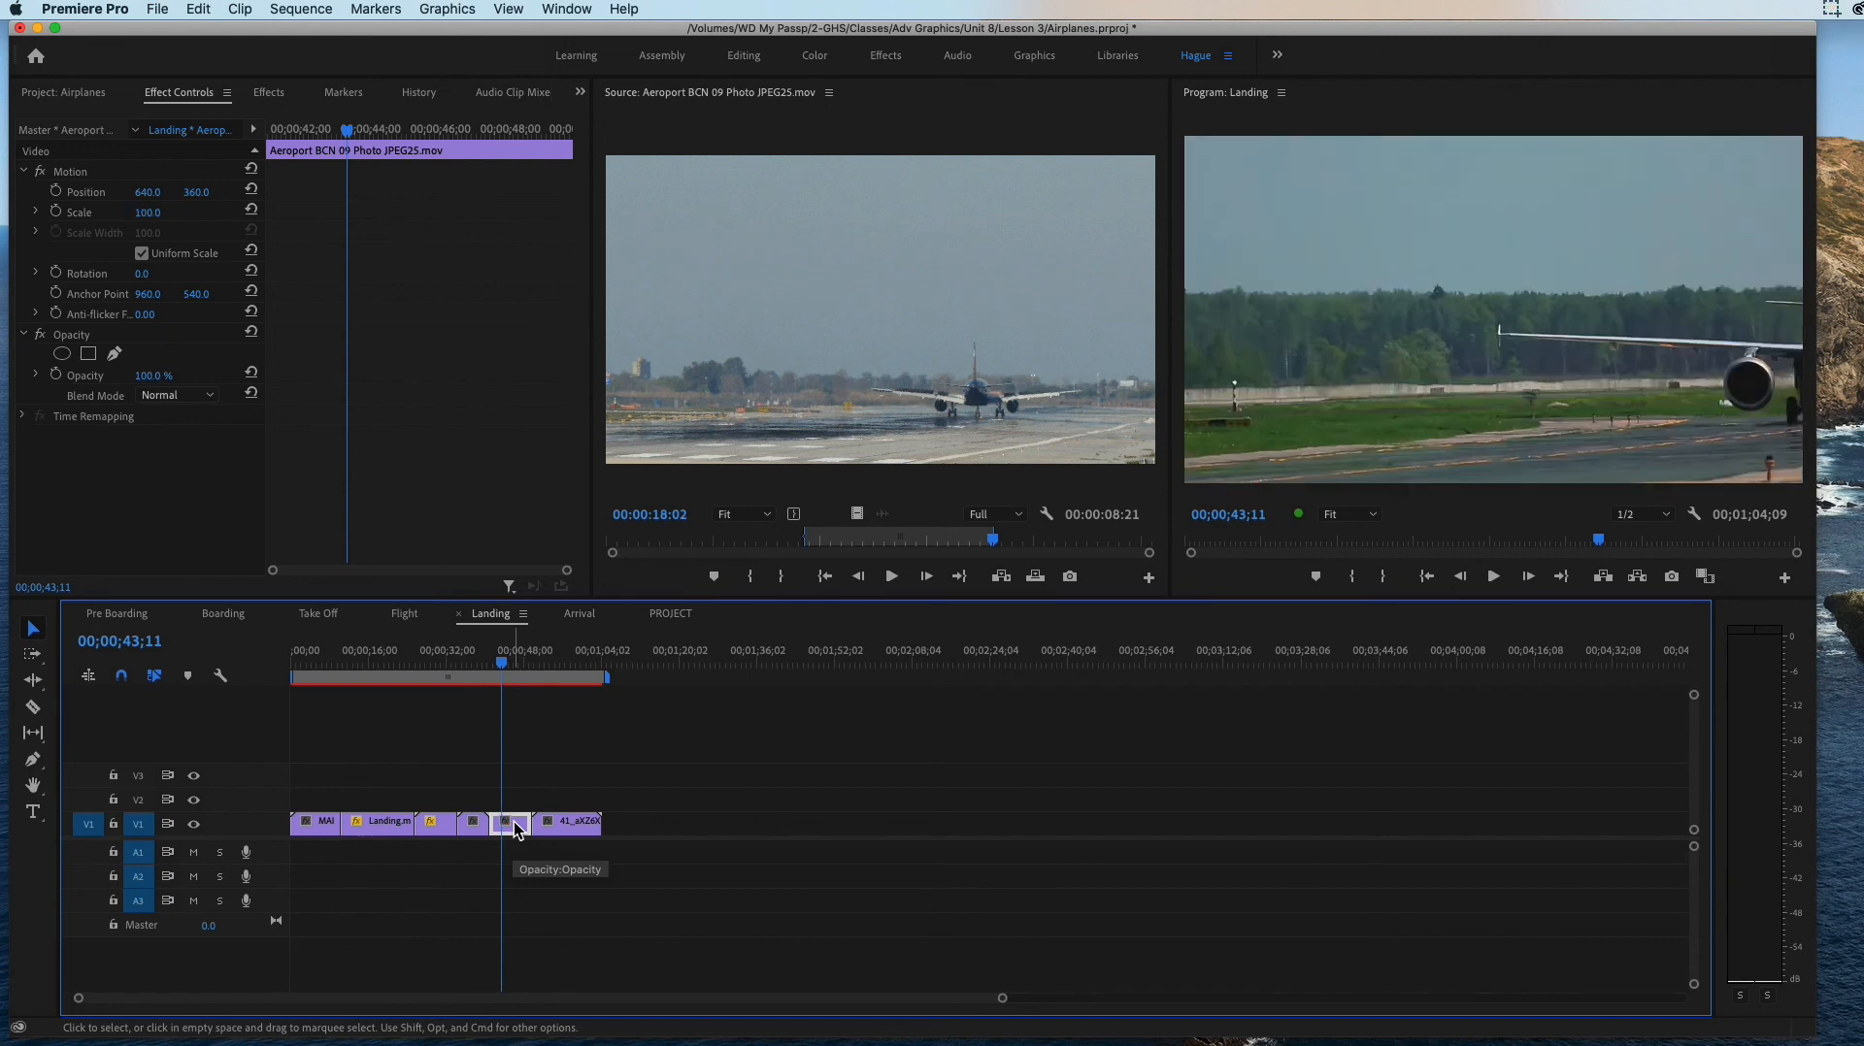
mouse_move(490, 672)
mouse_down()
mouse_move(466, 668)
mouse_move(515, 687)
mouse_move(482, 685)
mouse_up()
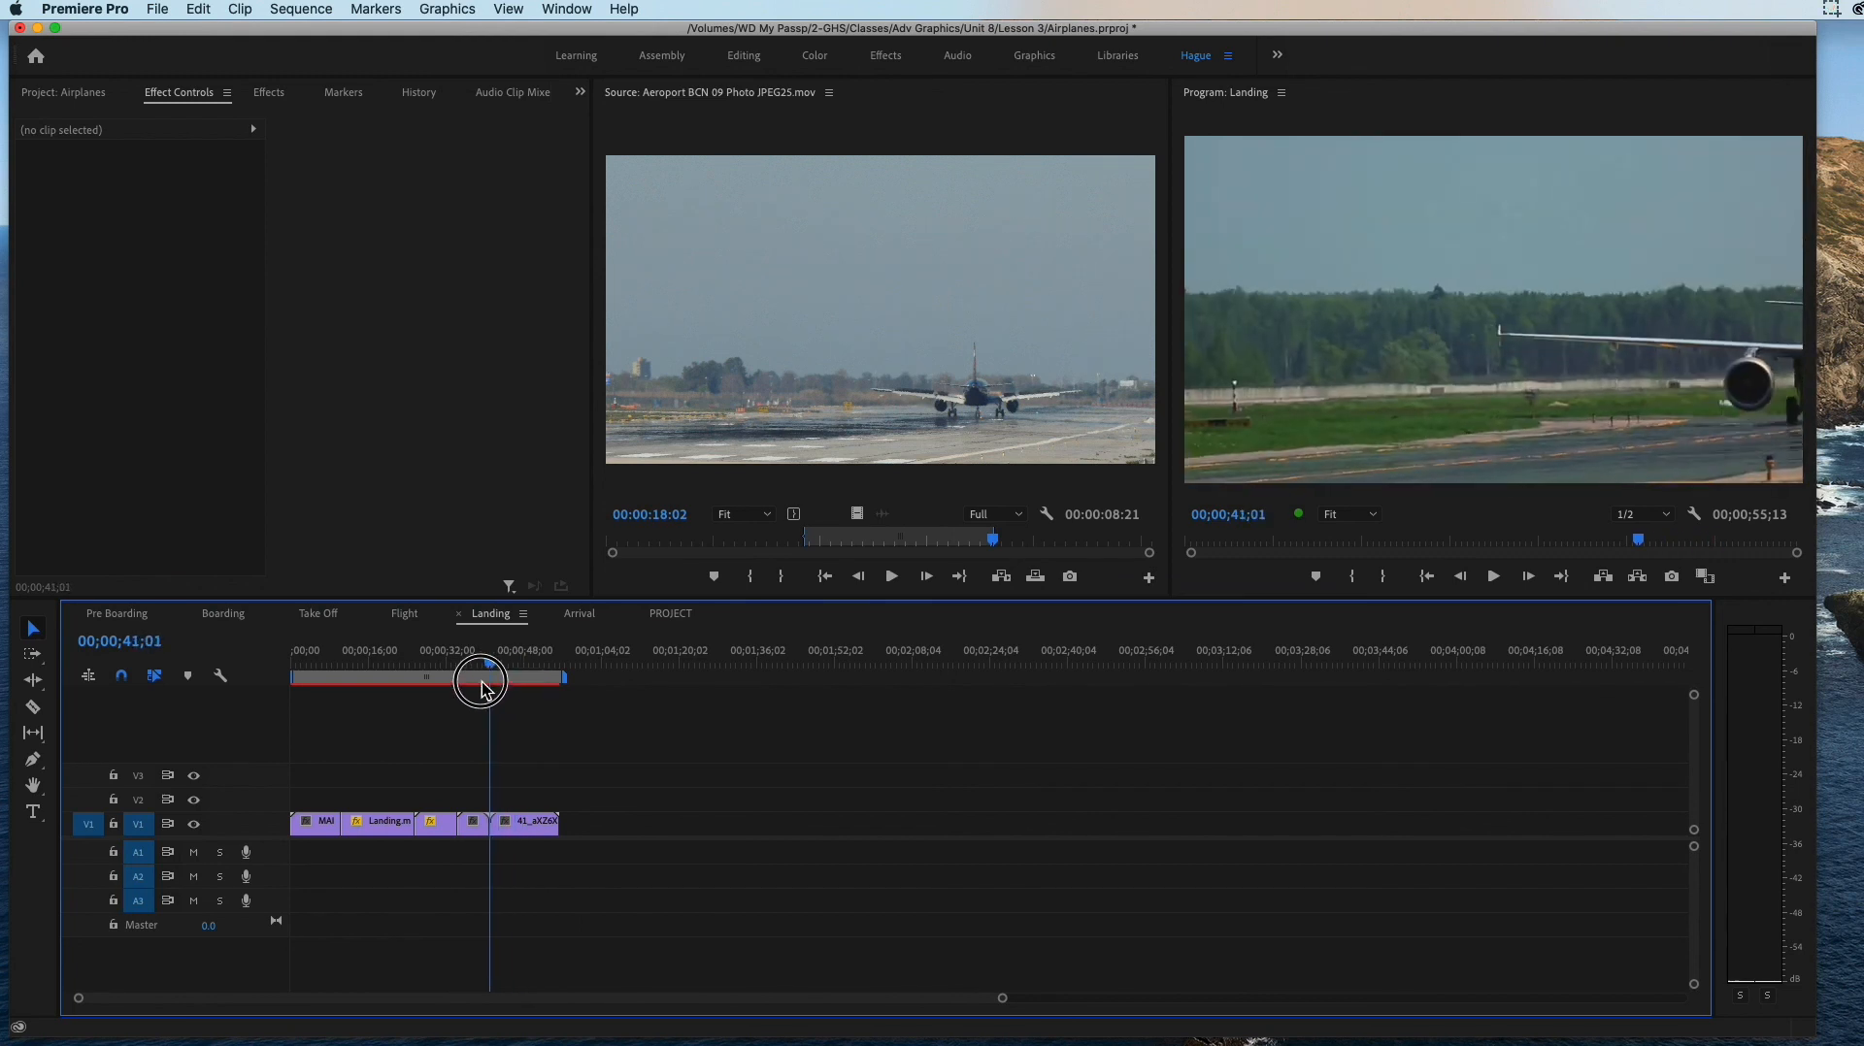
Step: Extend the Out point of the marked Aeroport source range to give it a duration of 00:00:15:11
click(802, 541)
drag(807, 539, 845, 536)
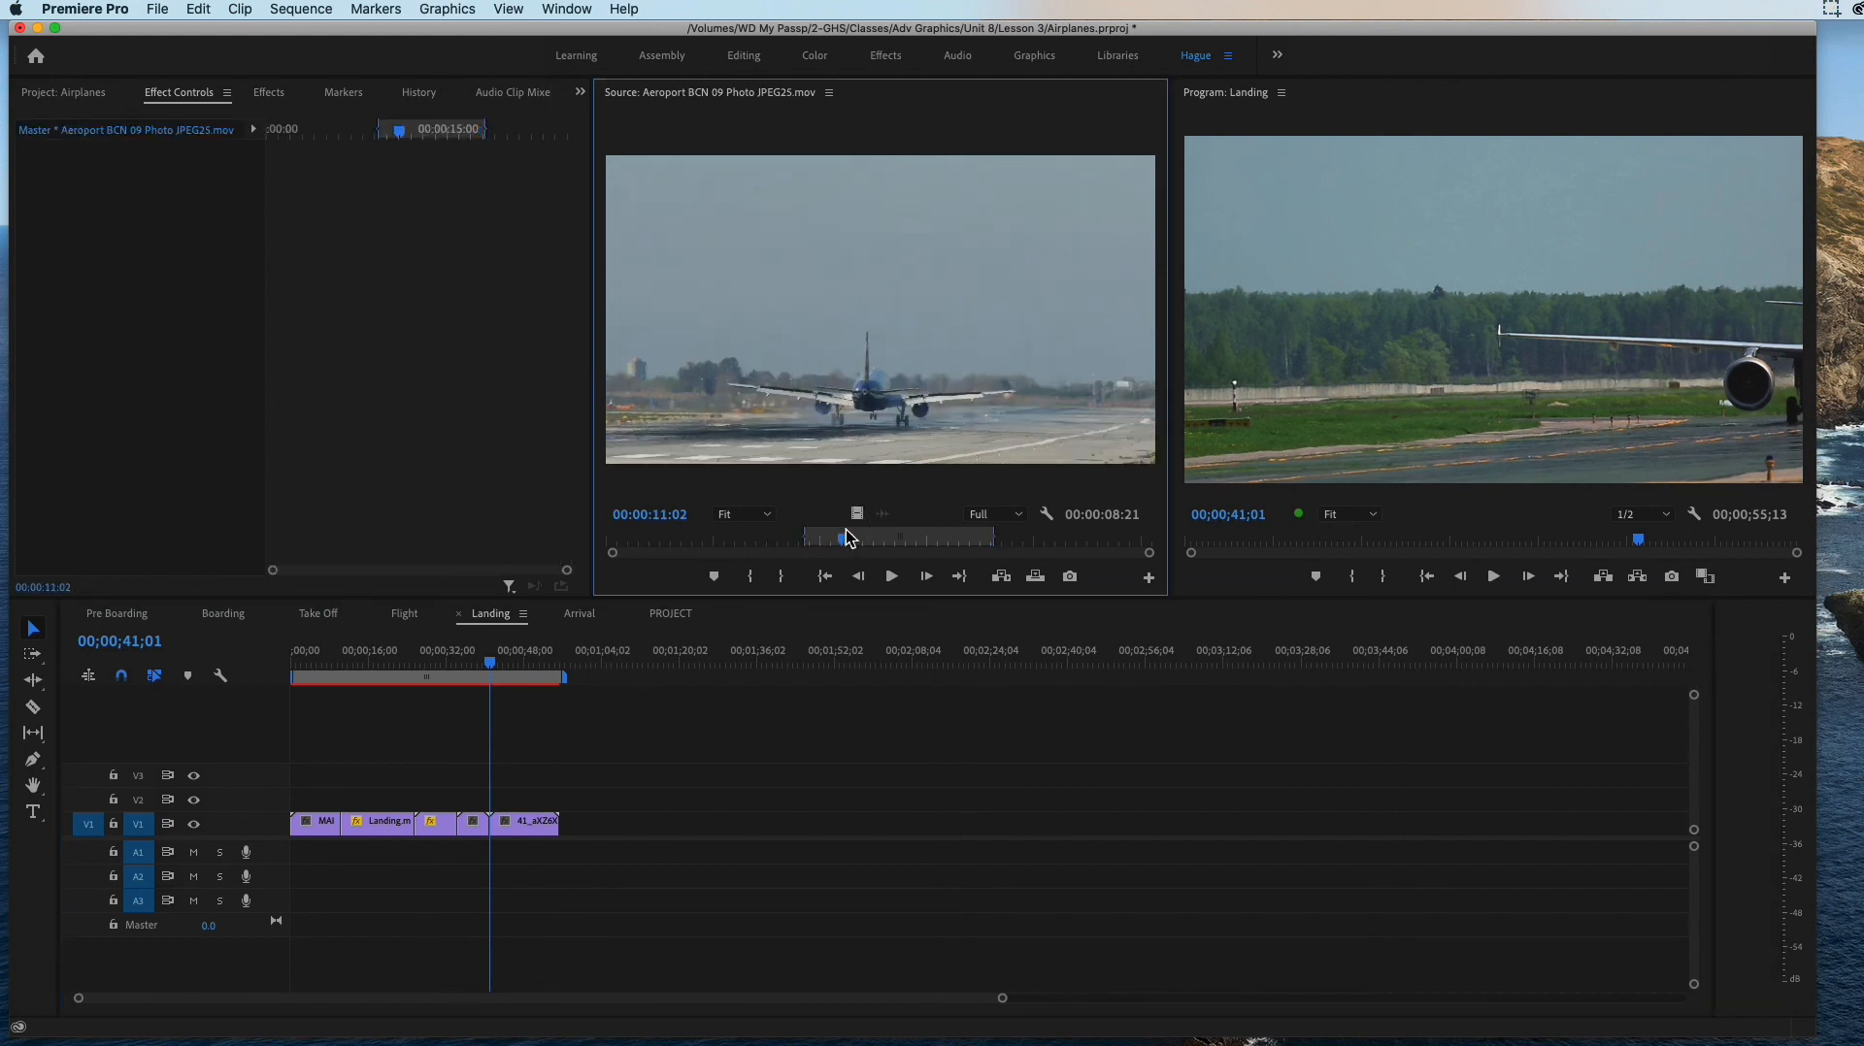
drag(997, 541, 1141, 542)
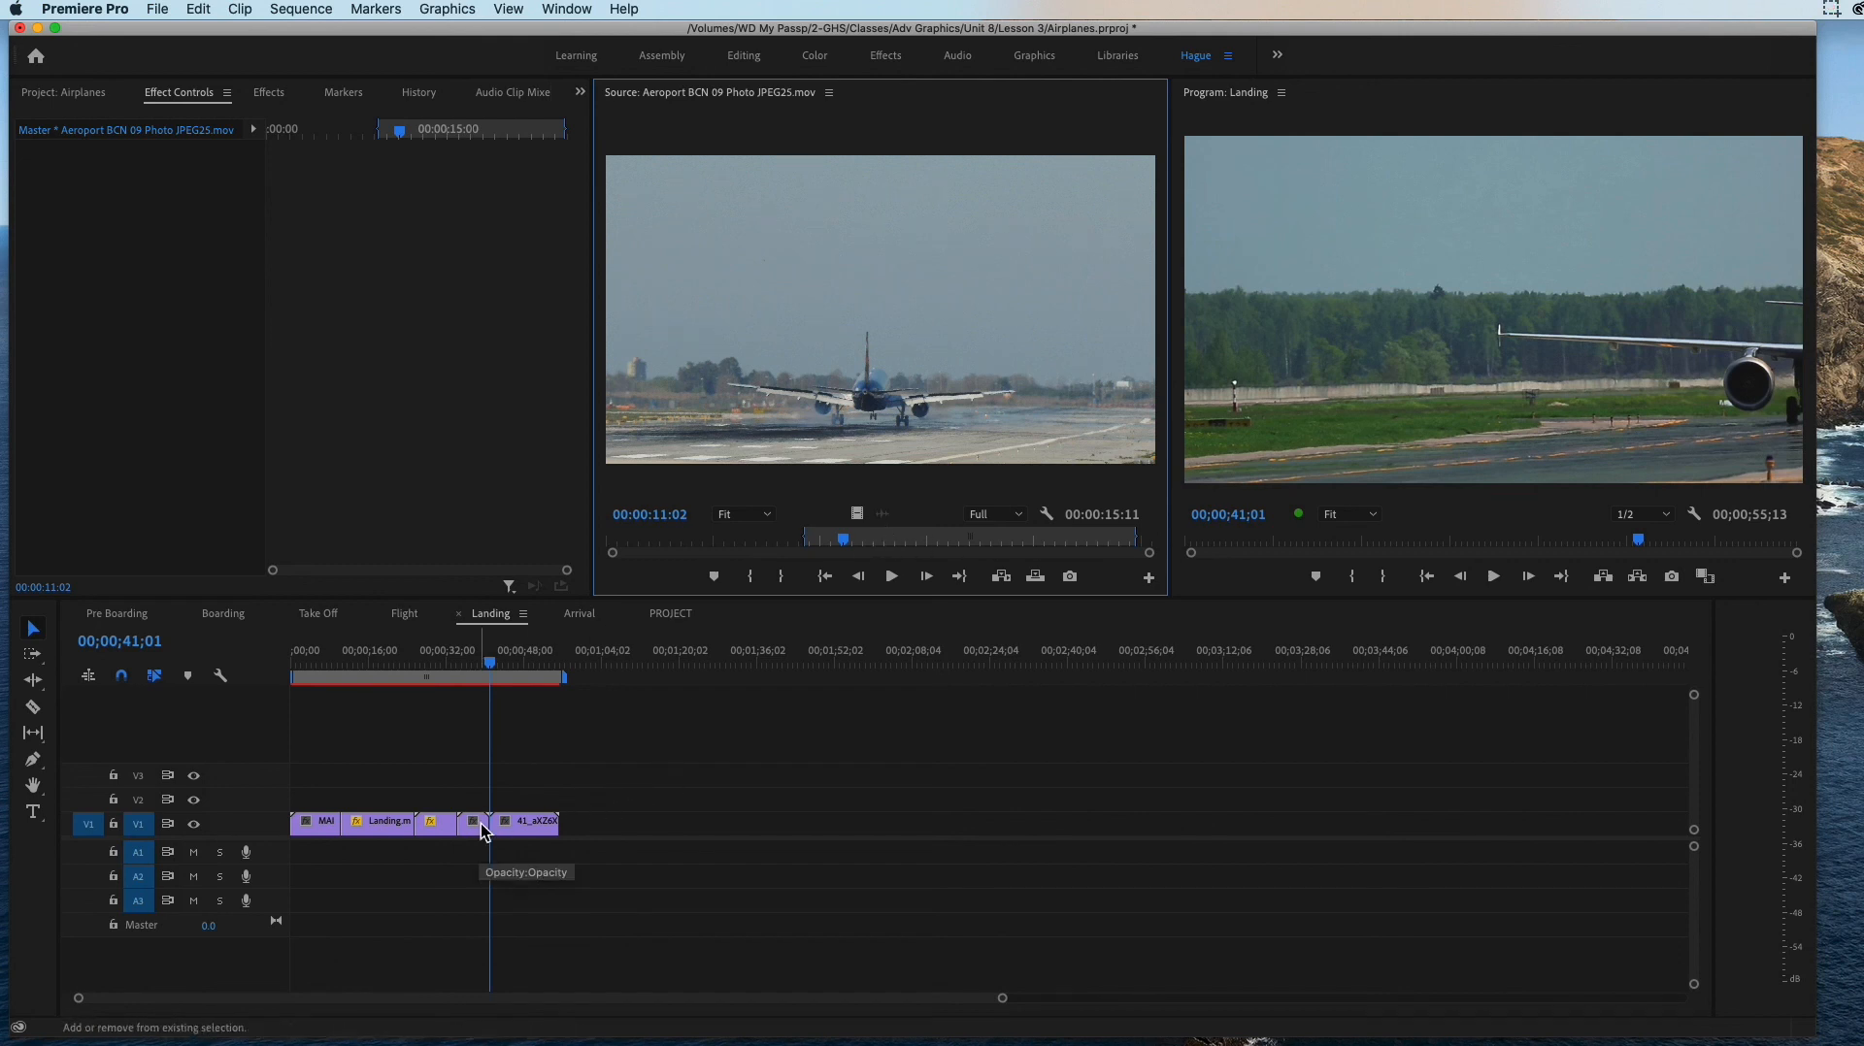
Step: Insert the extended Aeroport range into the Landing sequence at 00;00;41;01, just before the last clip
click(496, 765)
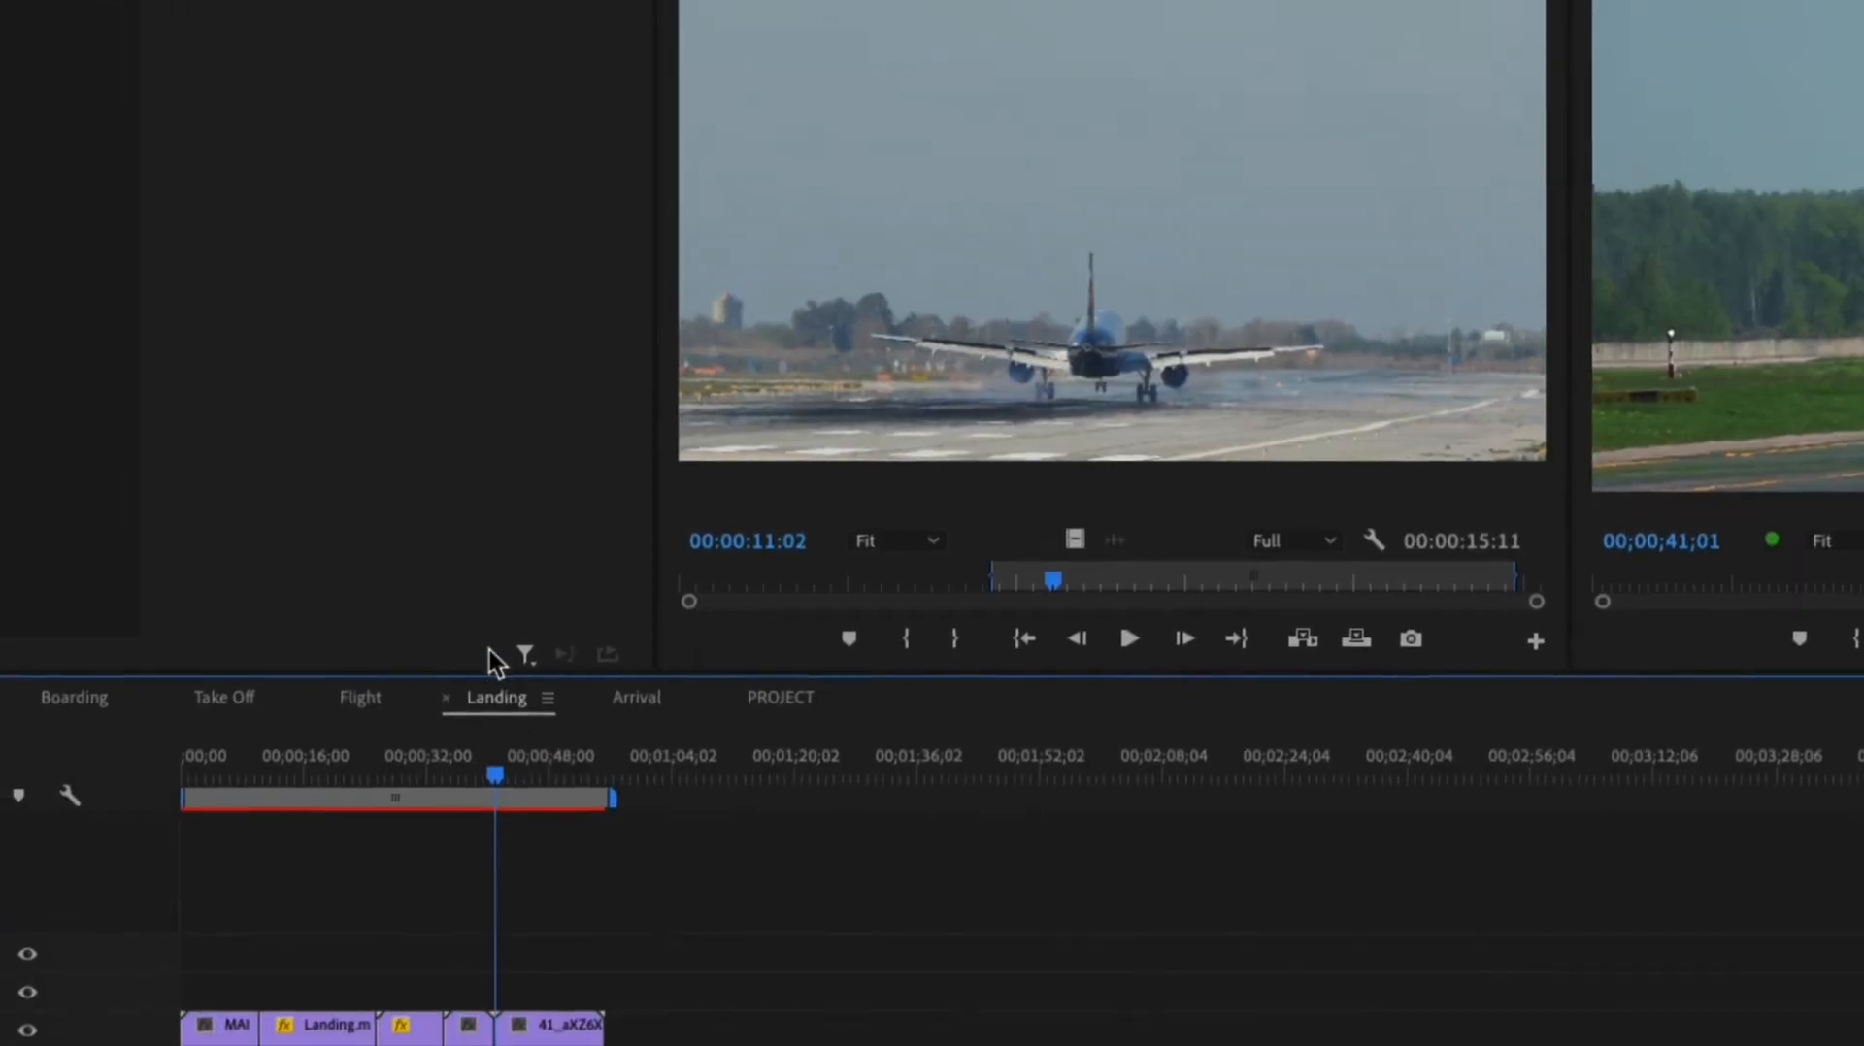
drag(495, 775, 477, 774)
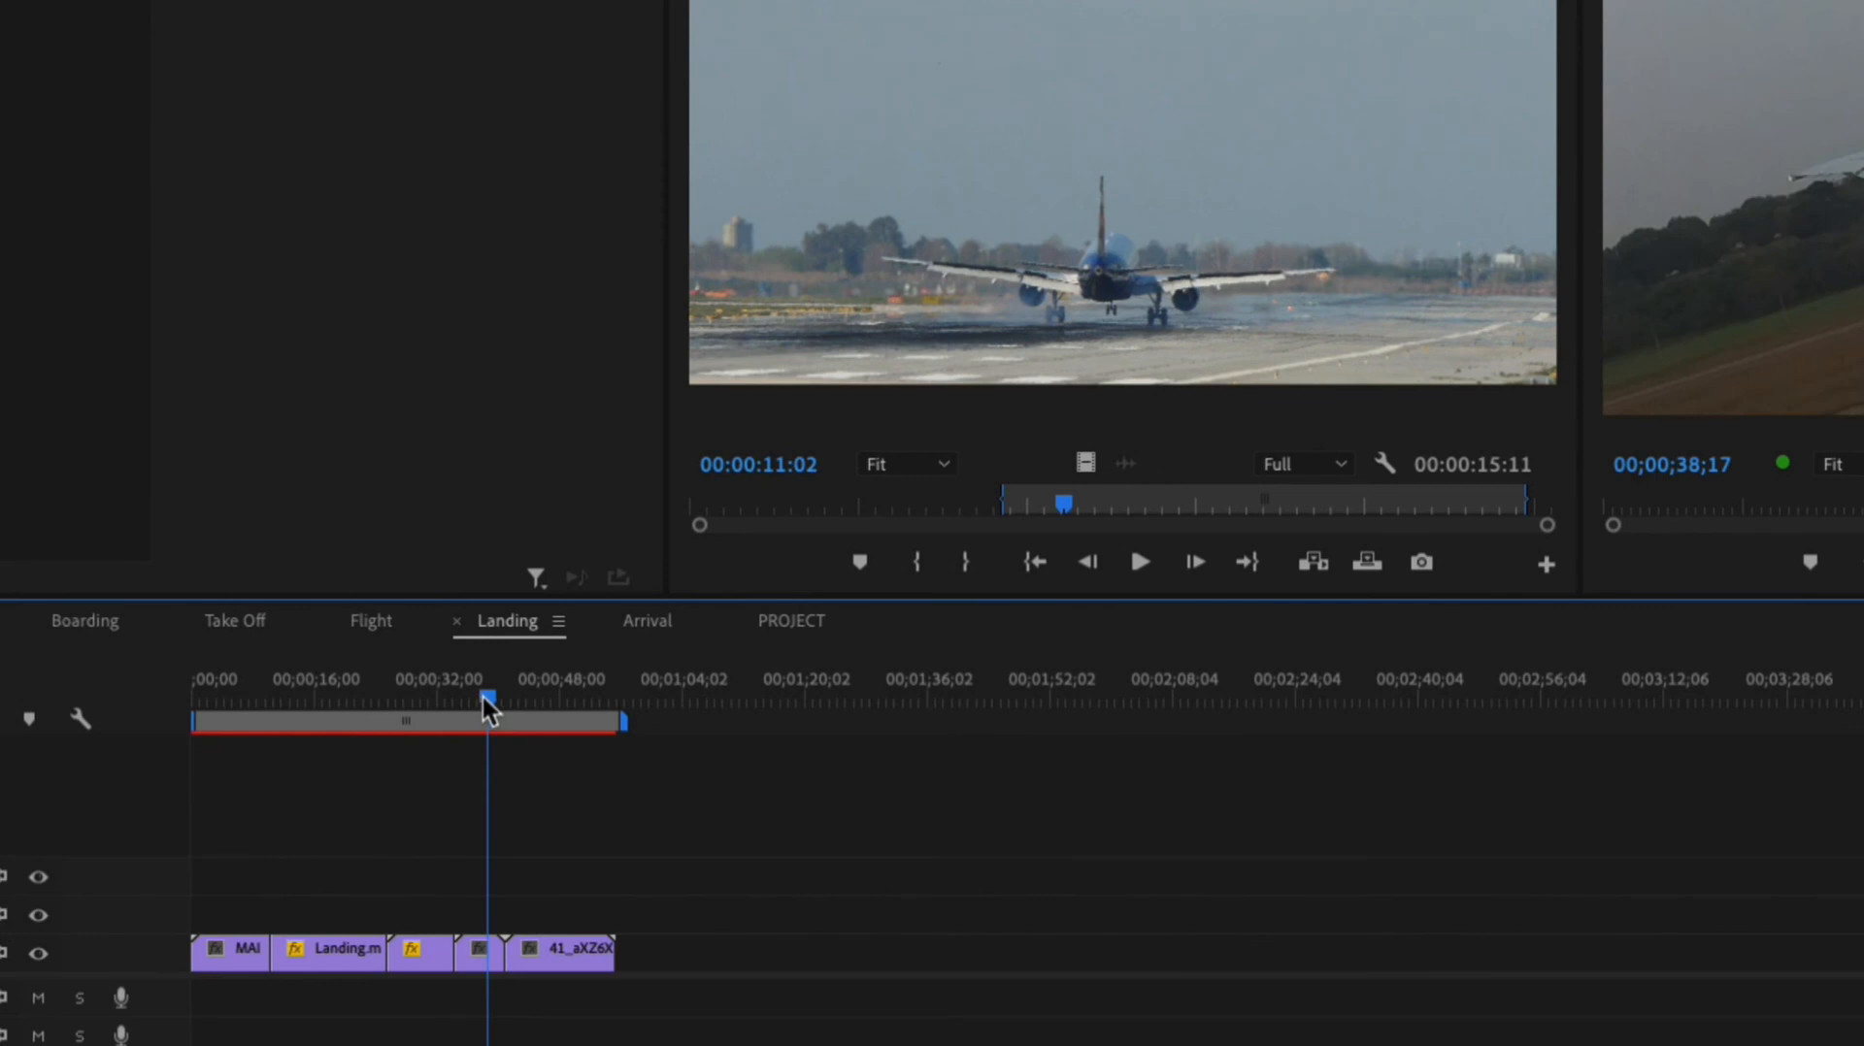
drag(481, 695, 491, 697)
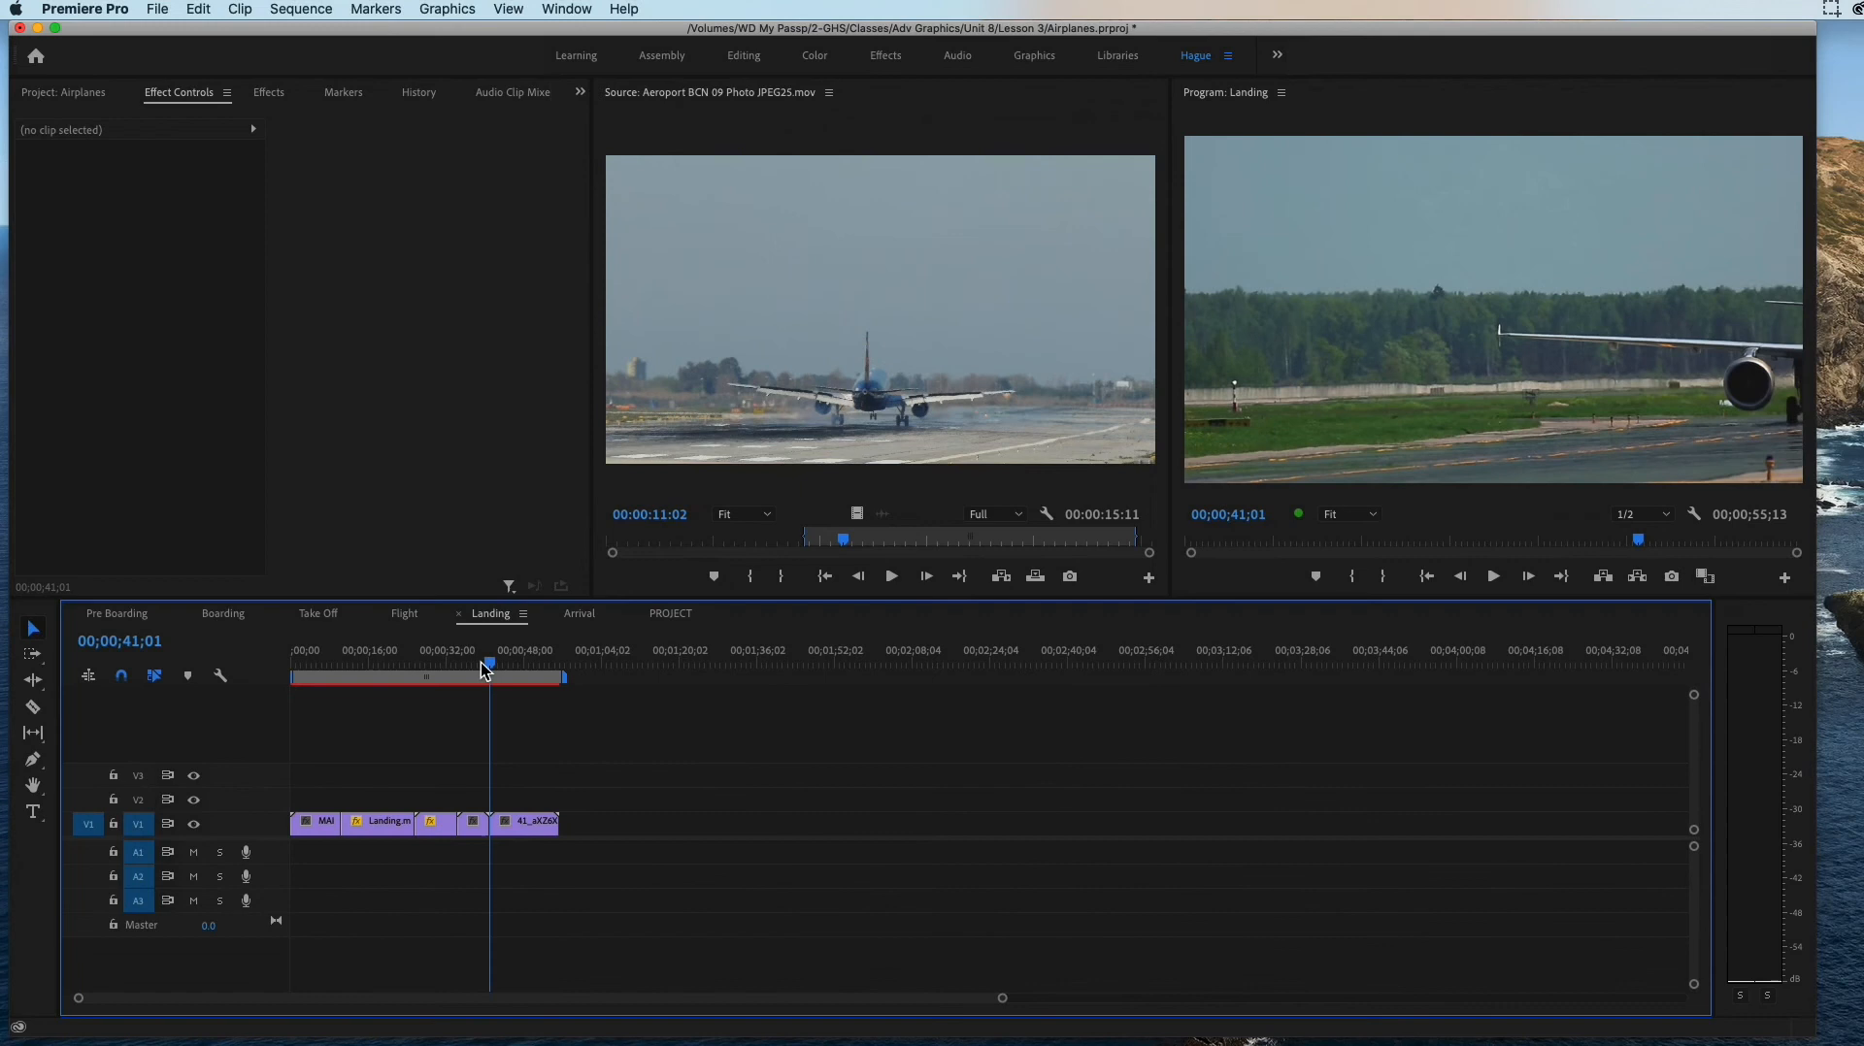
click(999, 578)
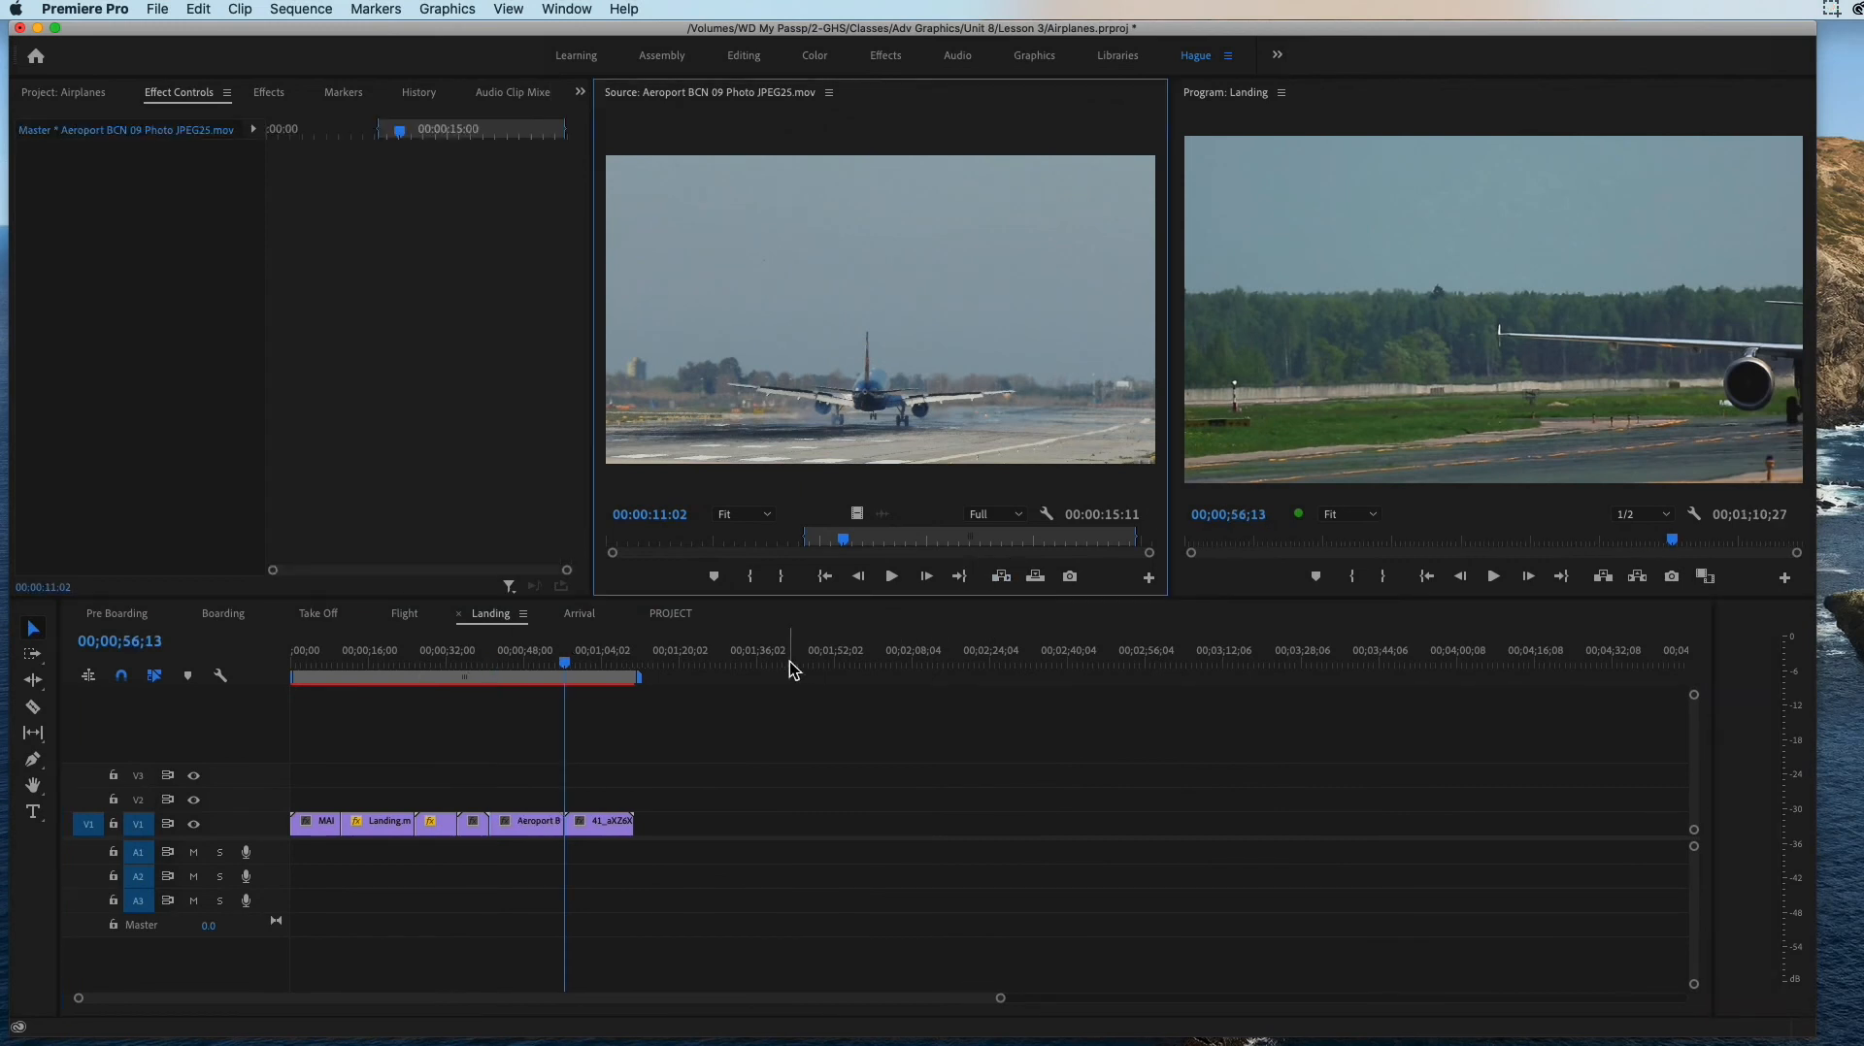
Step: Set the Scale of the inserted Aeroport clip in the Landing sequence to 67
drag(569, 666, 522, 668)
click(532, 821)
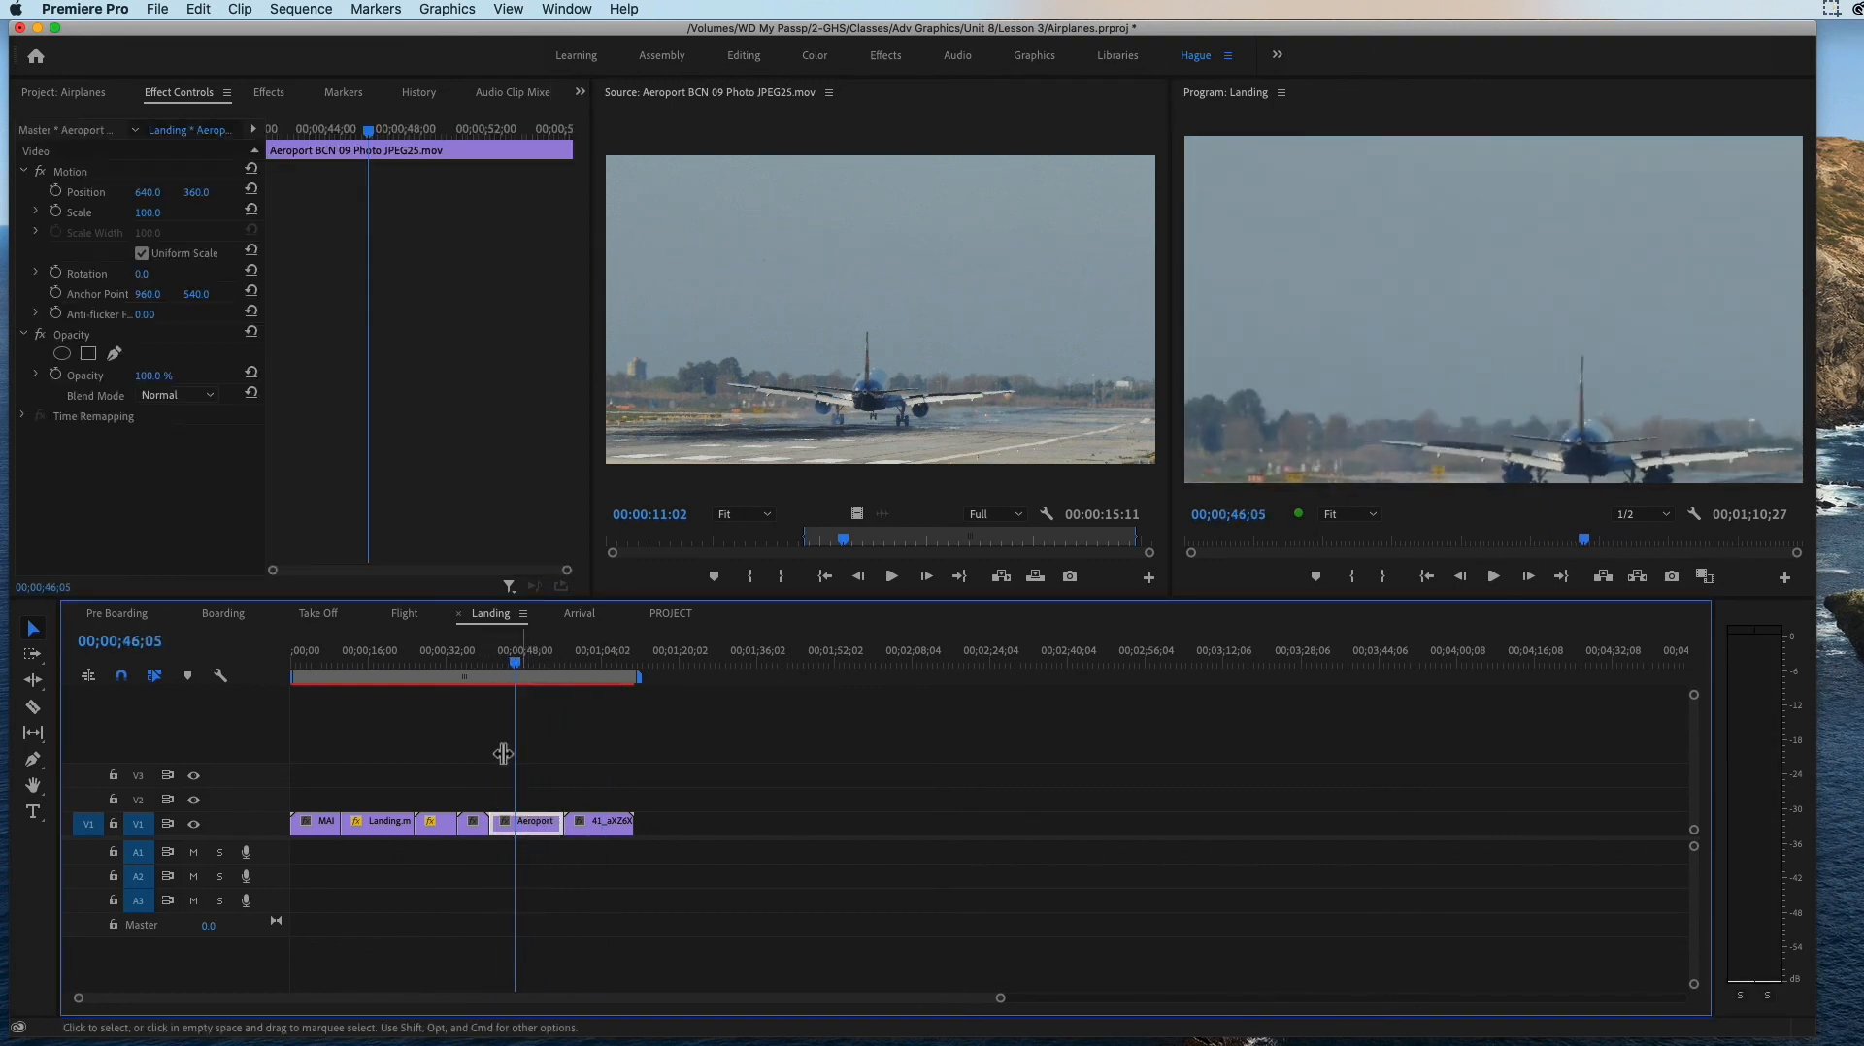
drag(147, 213, 165, 215)
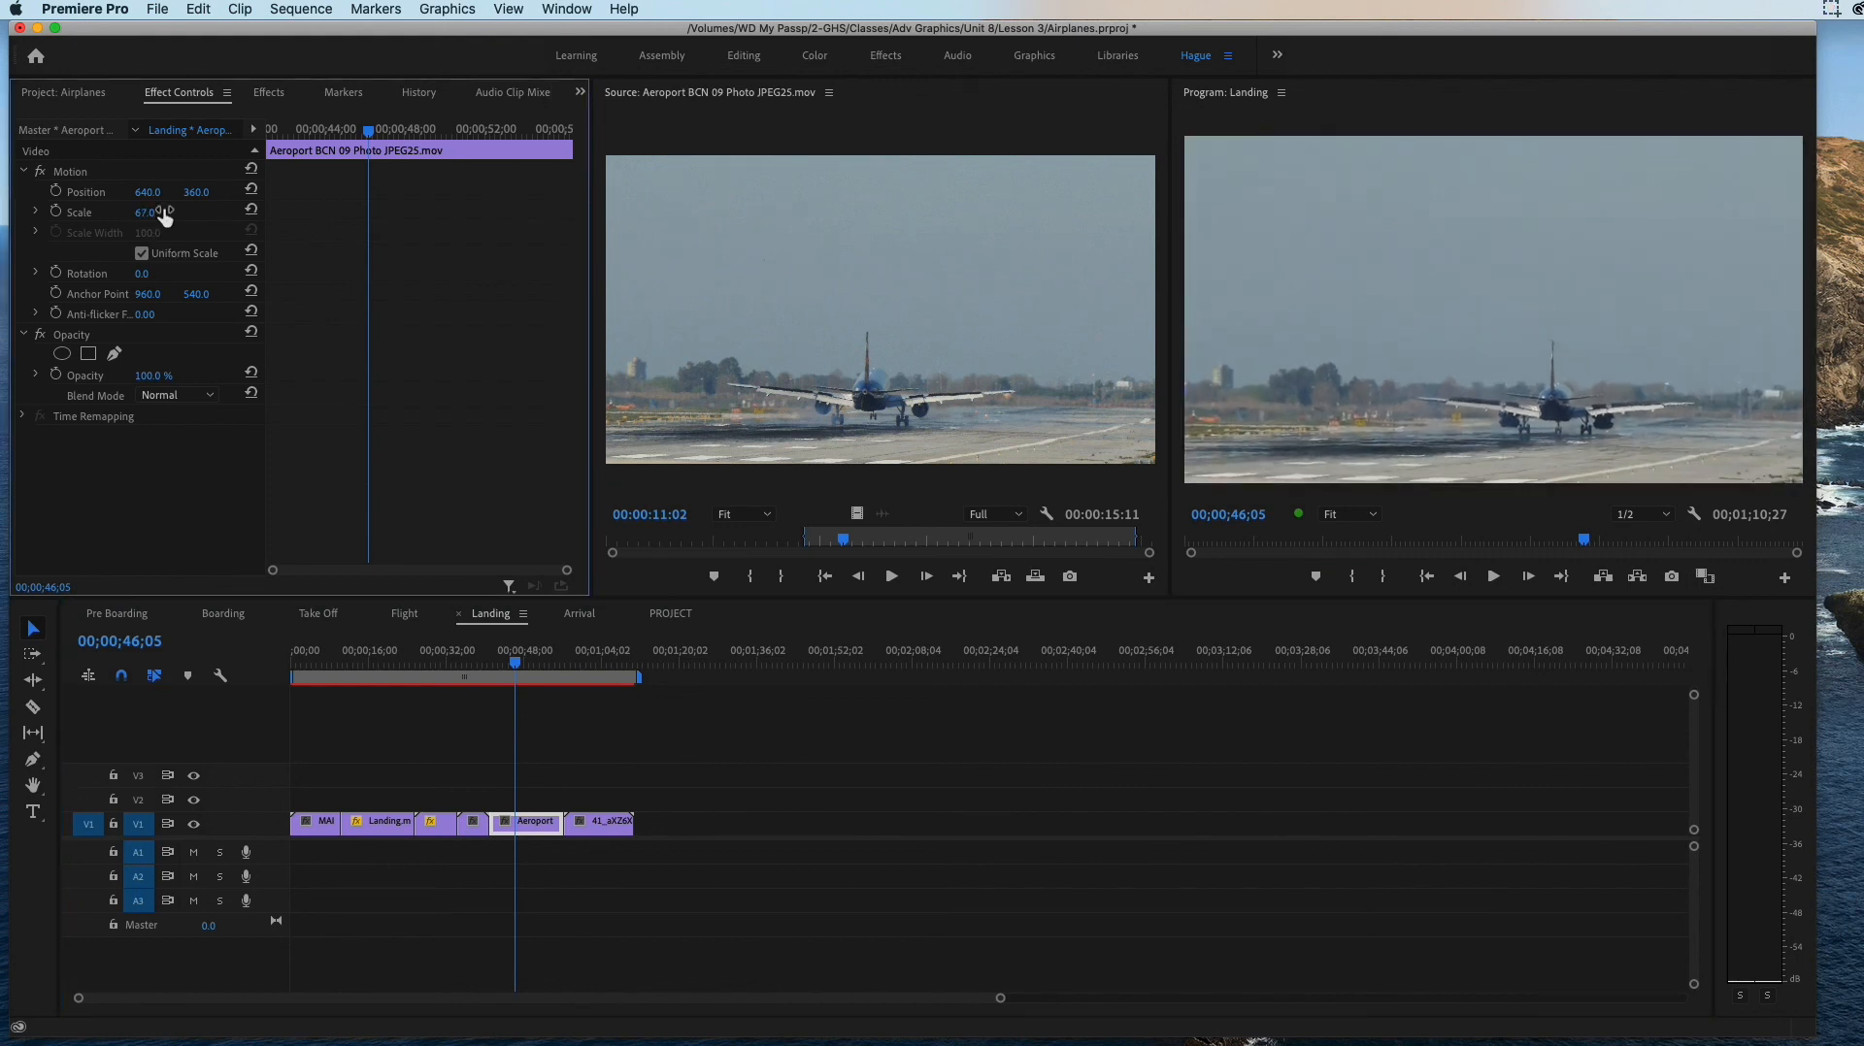
Step: Mark the tail of the Aeroport clip in the Landing sequence with an In point at 00;00;53;16 and an Out point at 00;00;56;13
mouse_move(520, 661)
mouse_down()
mouse_move(566, 673)
mouse_move(543, 668)
mouse_up()
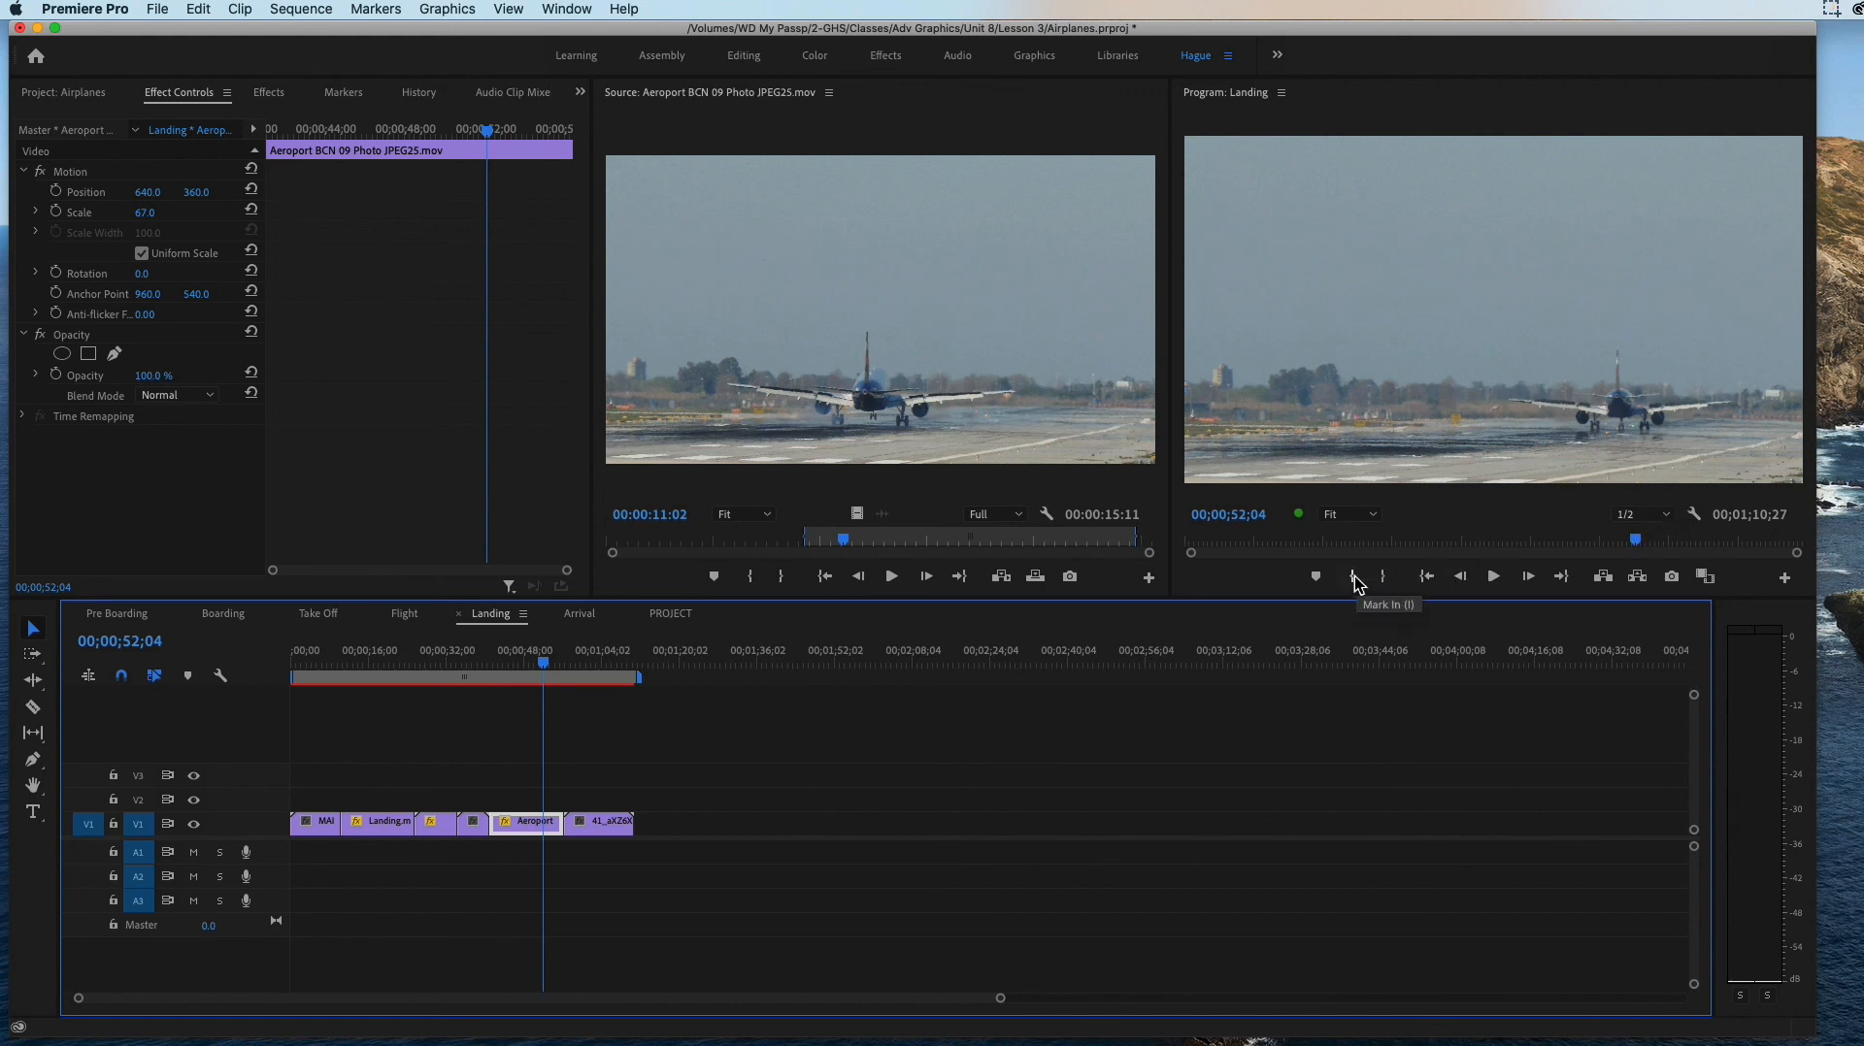
drag(543, 665, 550, 669)
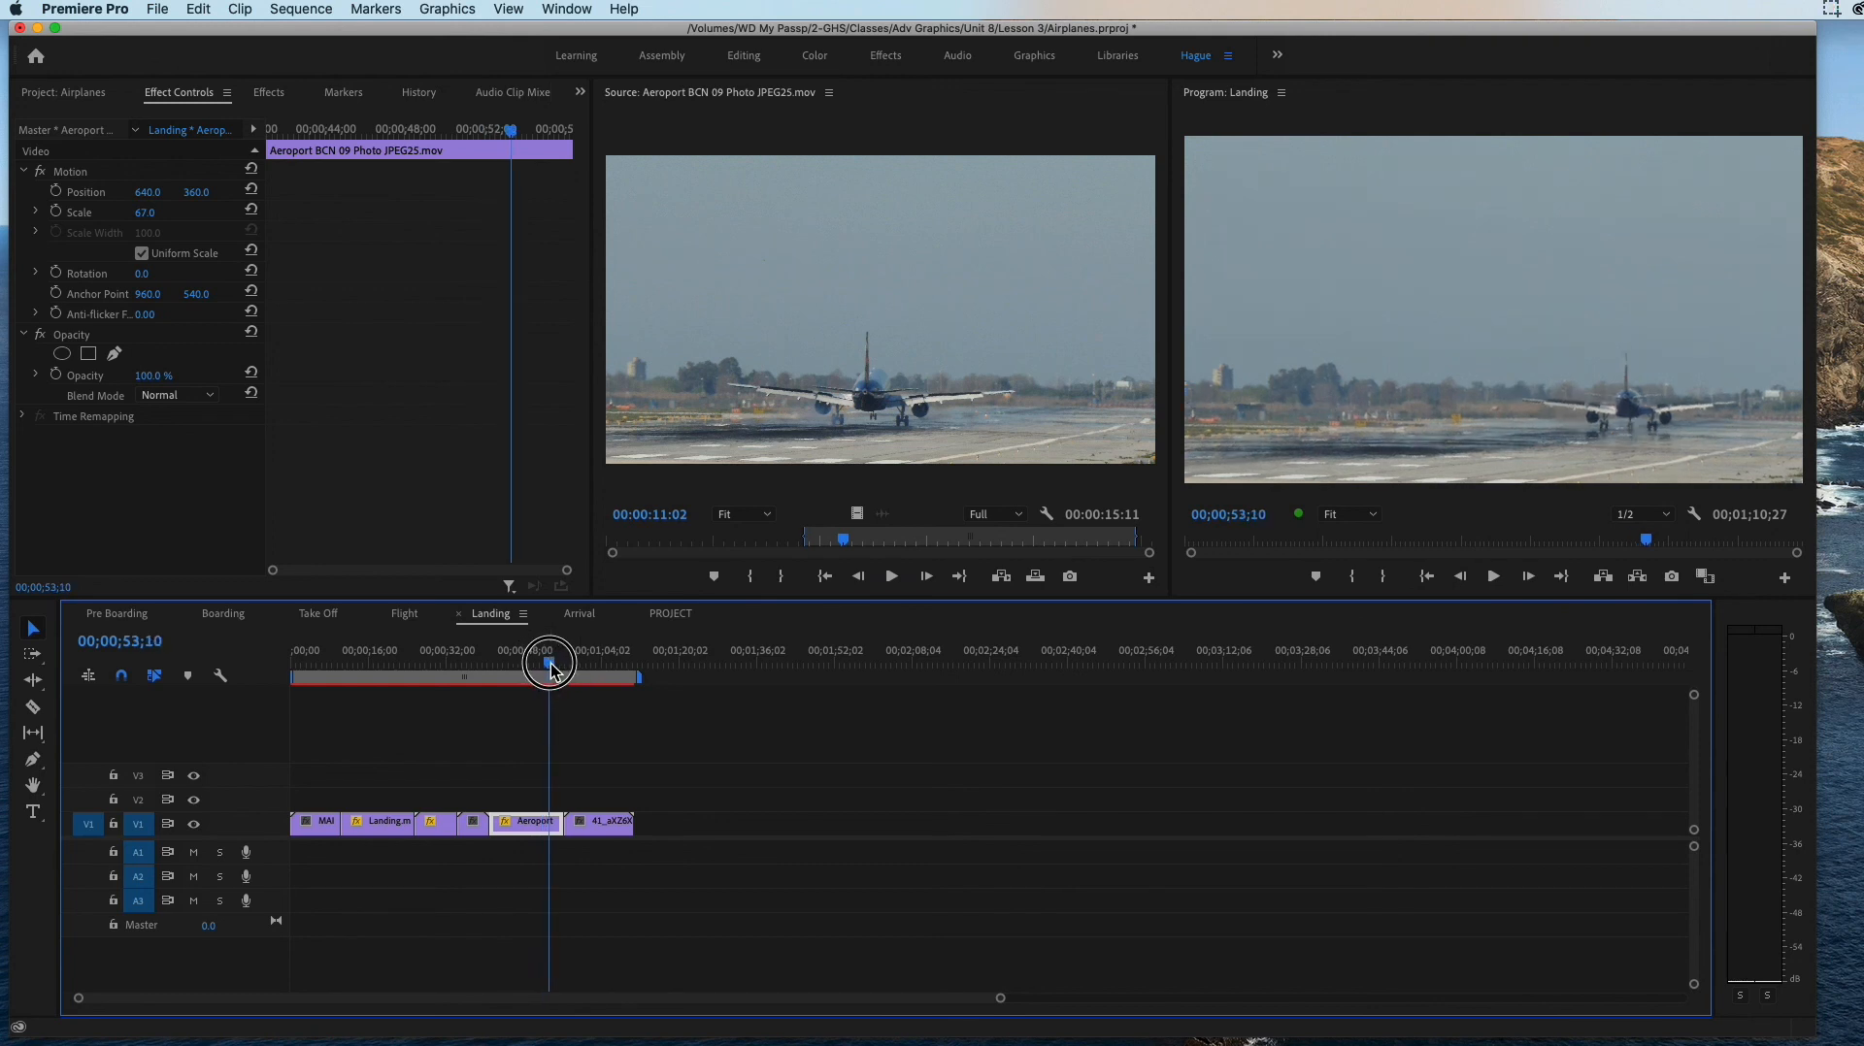
drag(550, 669, 551, 670)
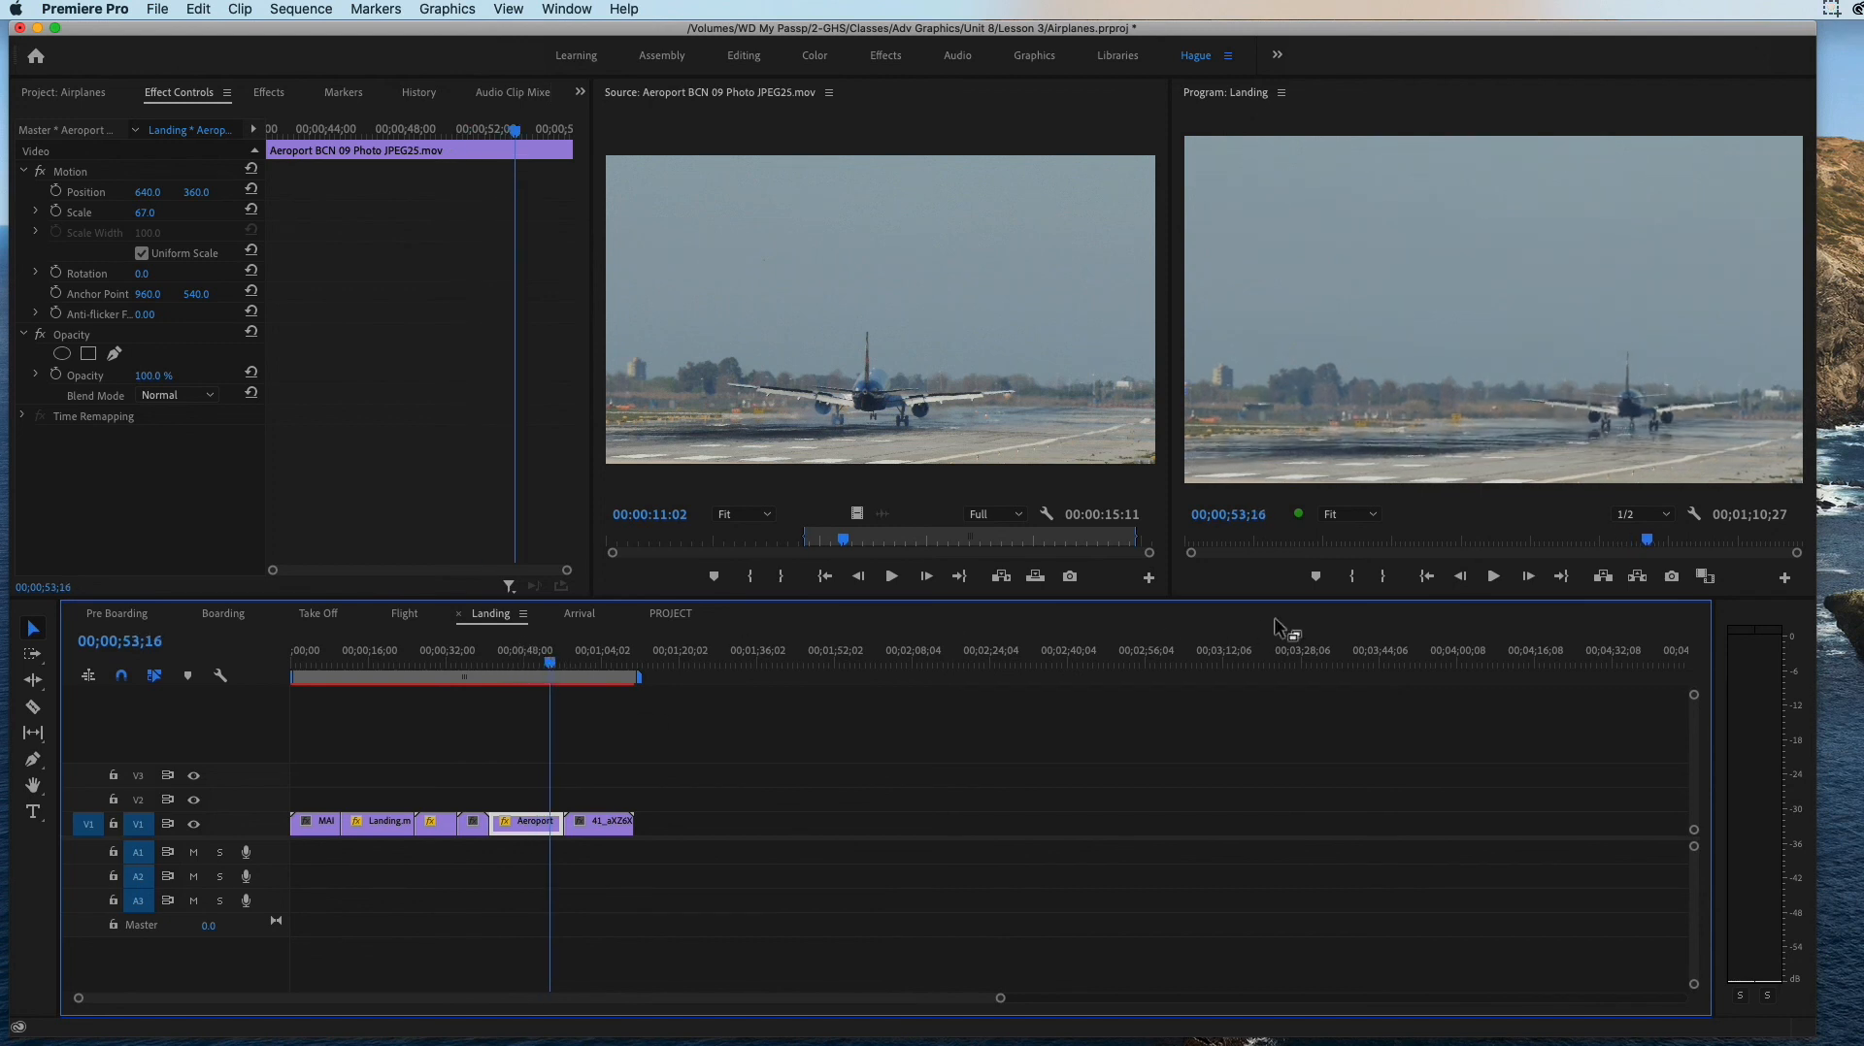
click(1351, 579)
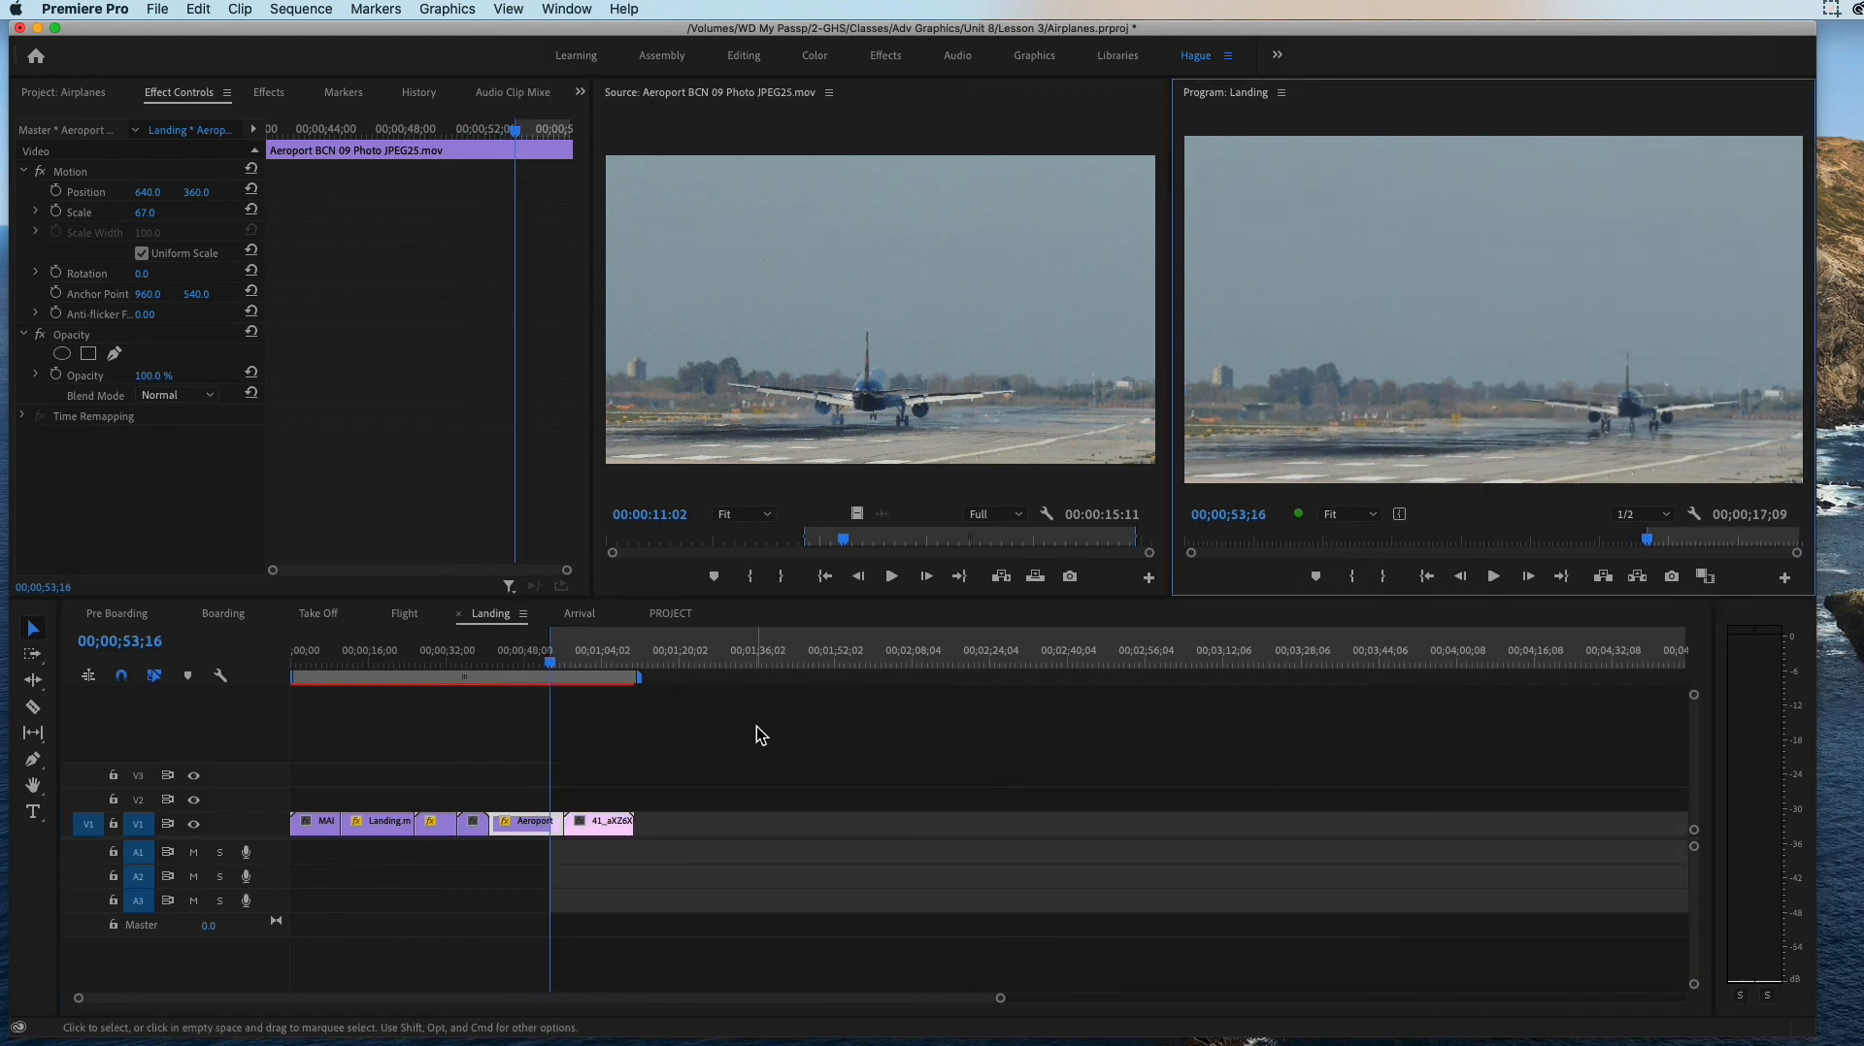
drag(550, 670, 564, 669)
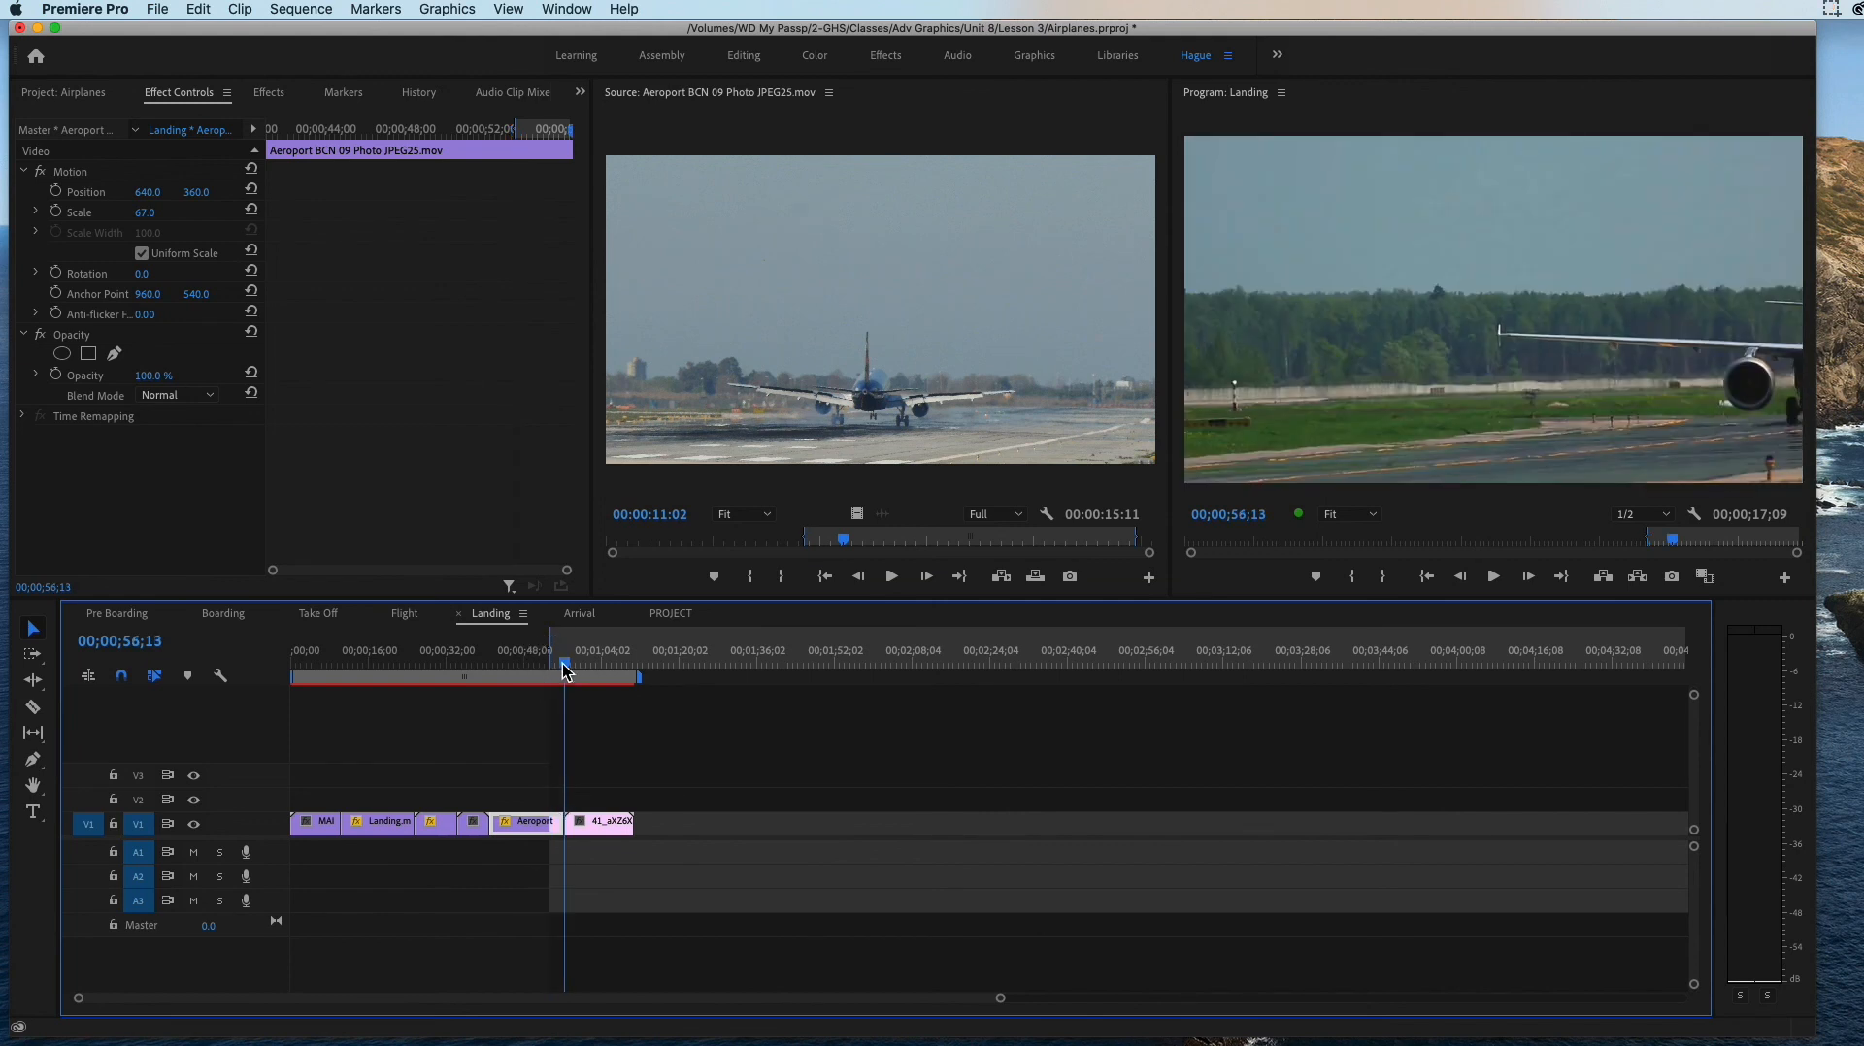
click(1385, 577)
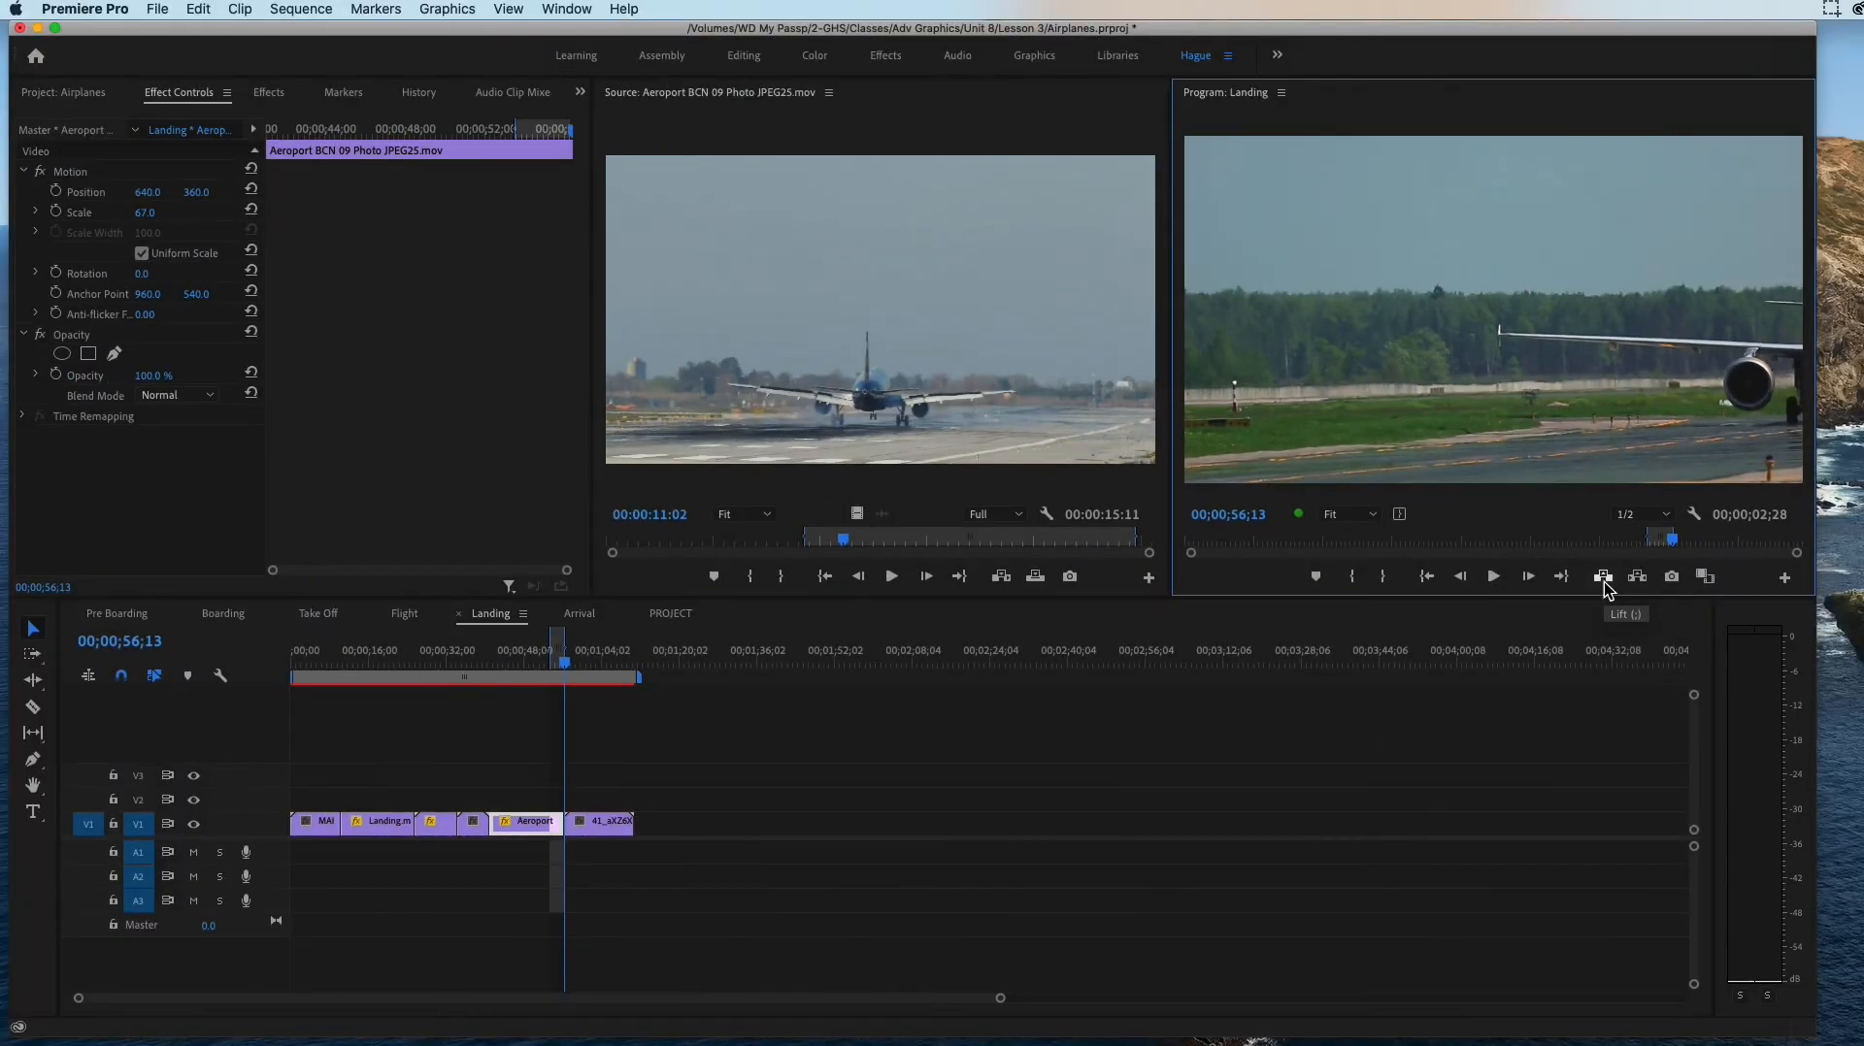
Step: Lift the marked range out of the Landing sequence and undo the lift
click(1604, 581)
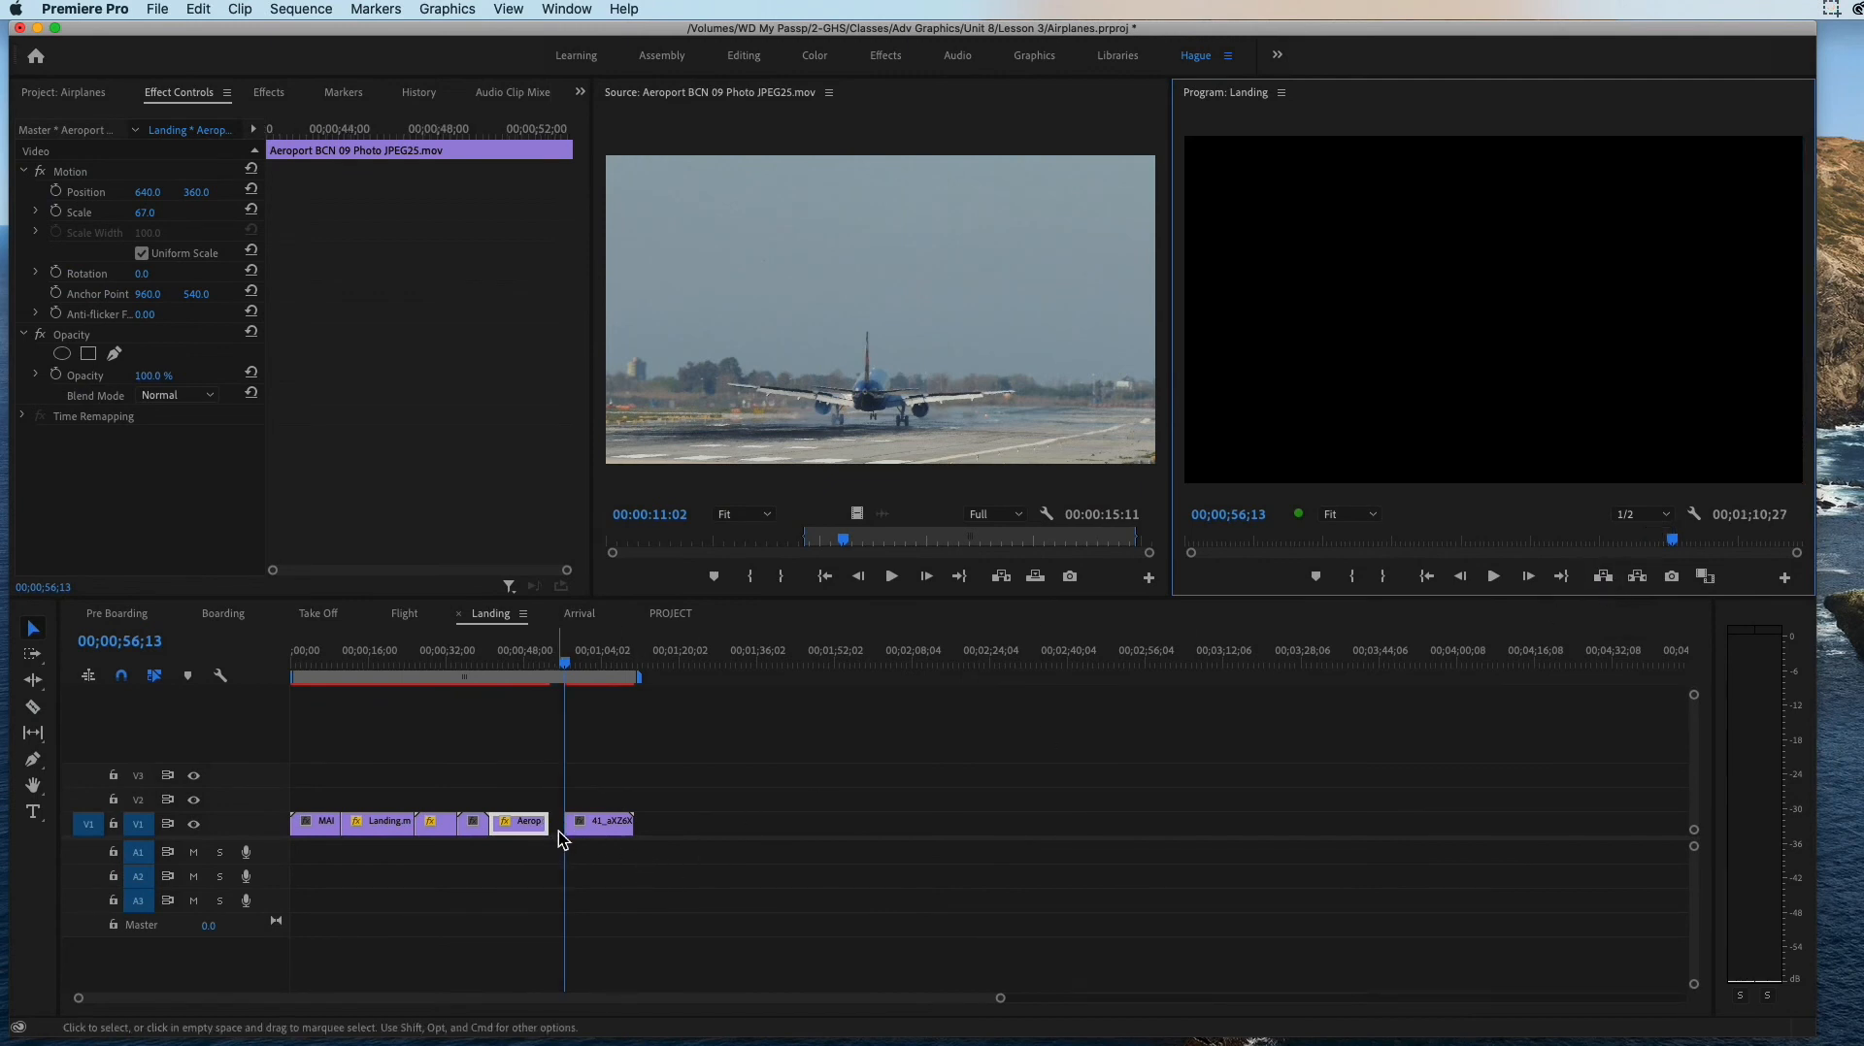
drag(550, 825, 563, 825)
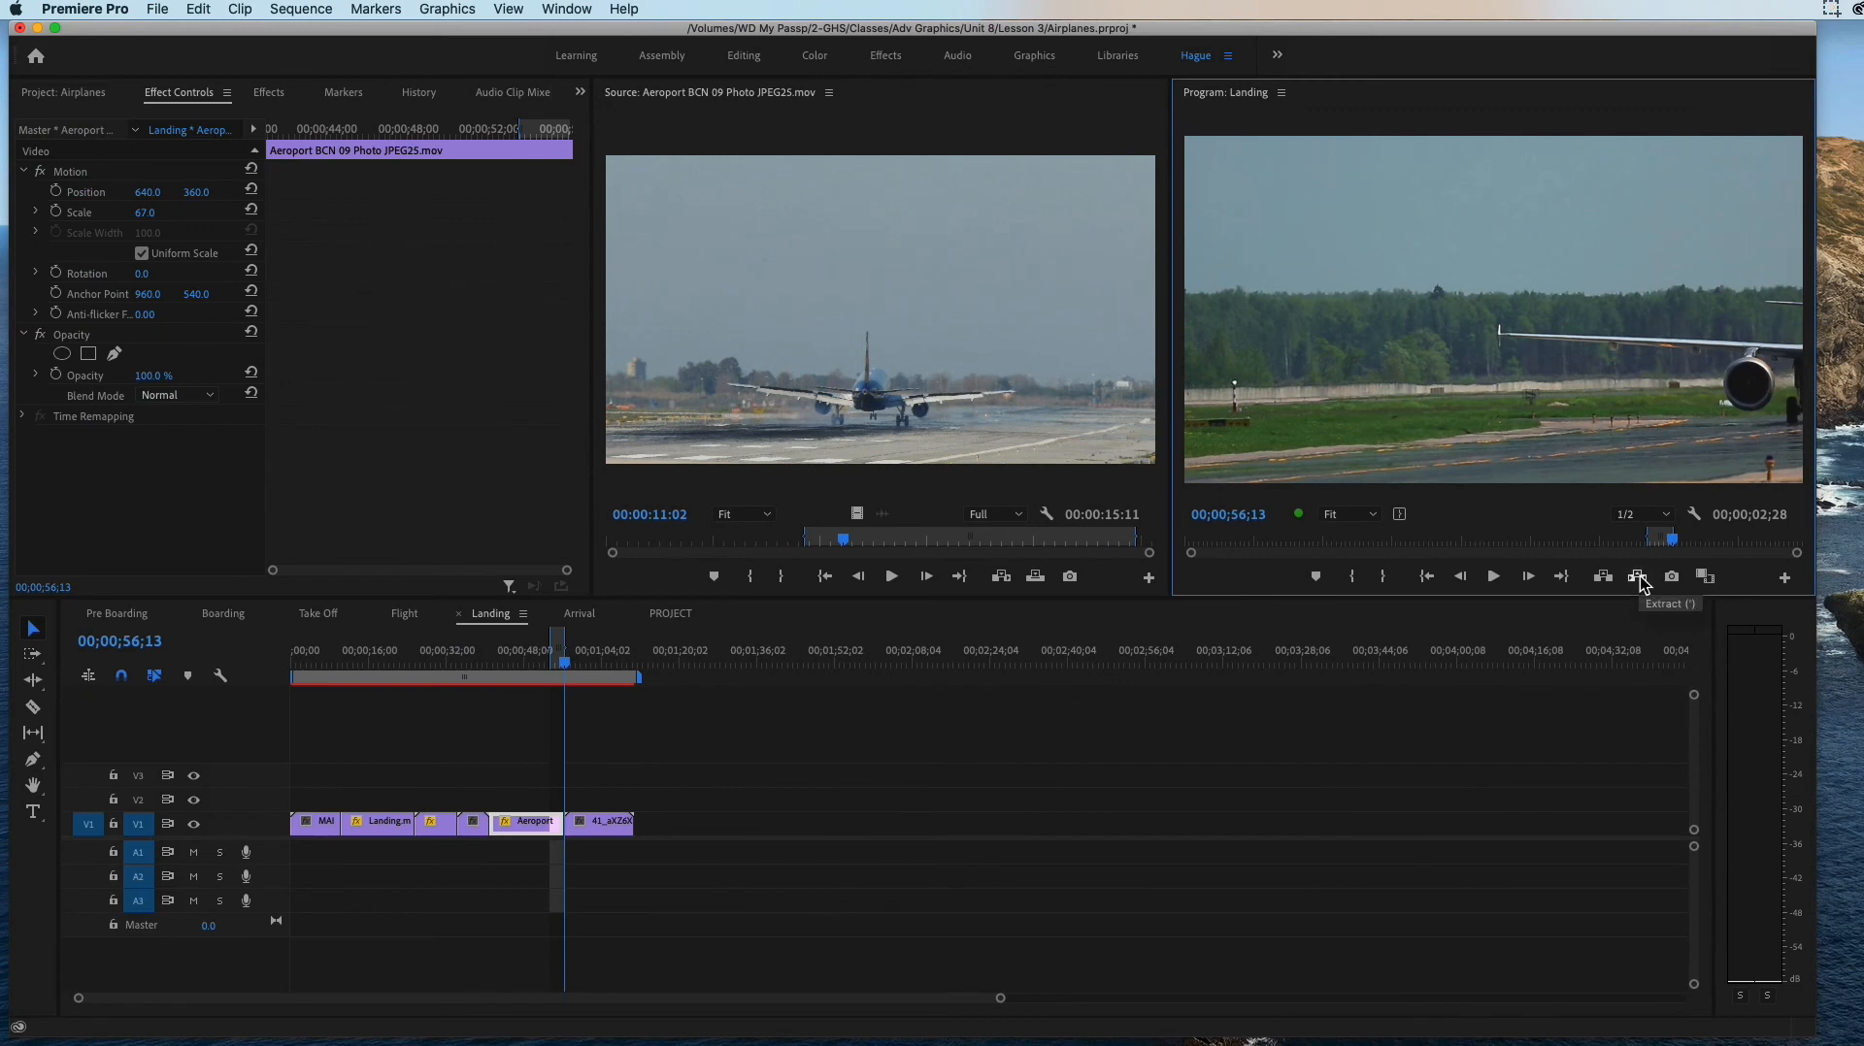
Step: Extract the marked Aeroport tail so the gap closes, review the end of Landing, and save the project
click(1638, 578)
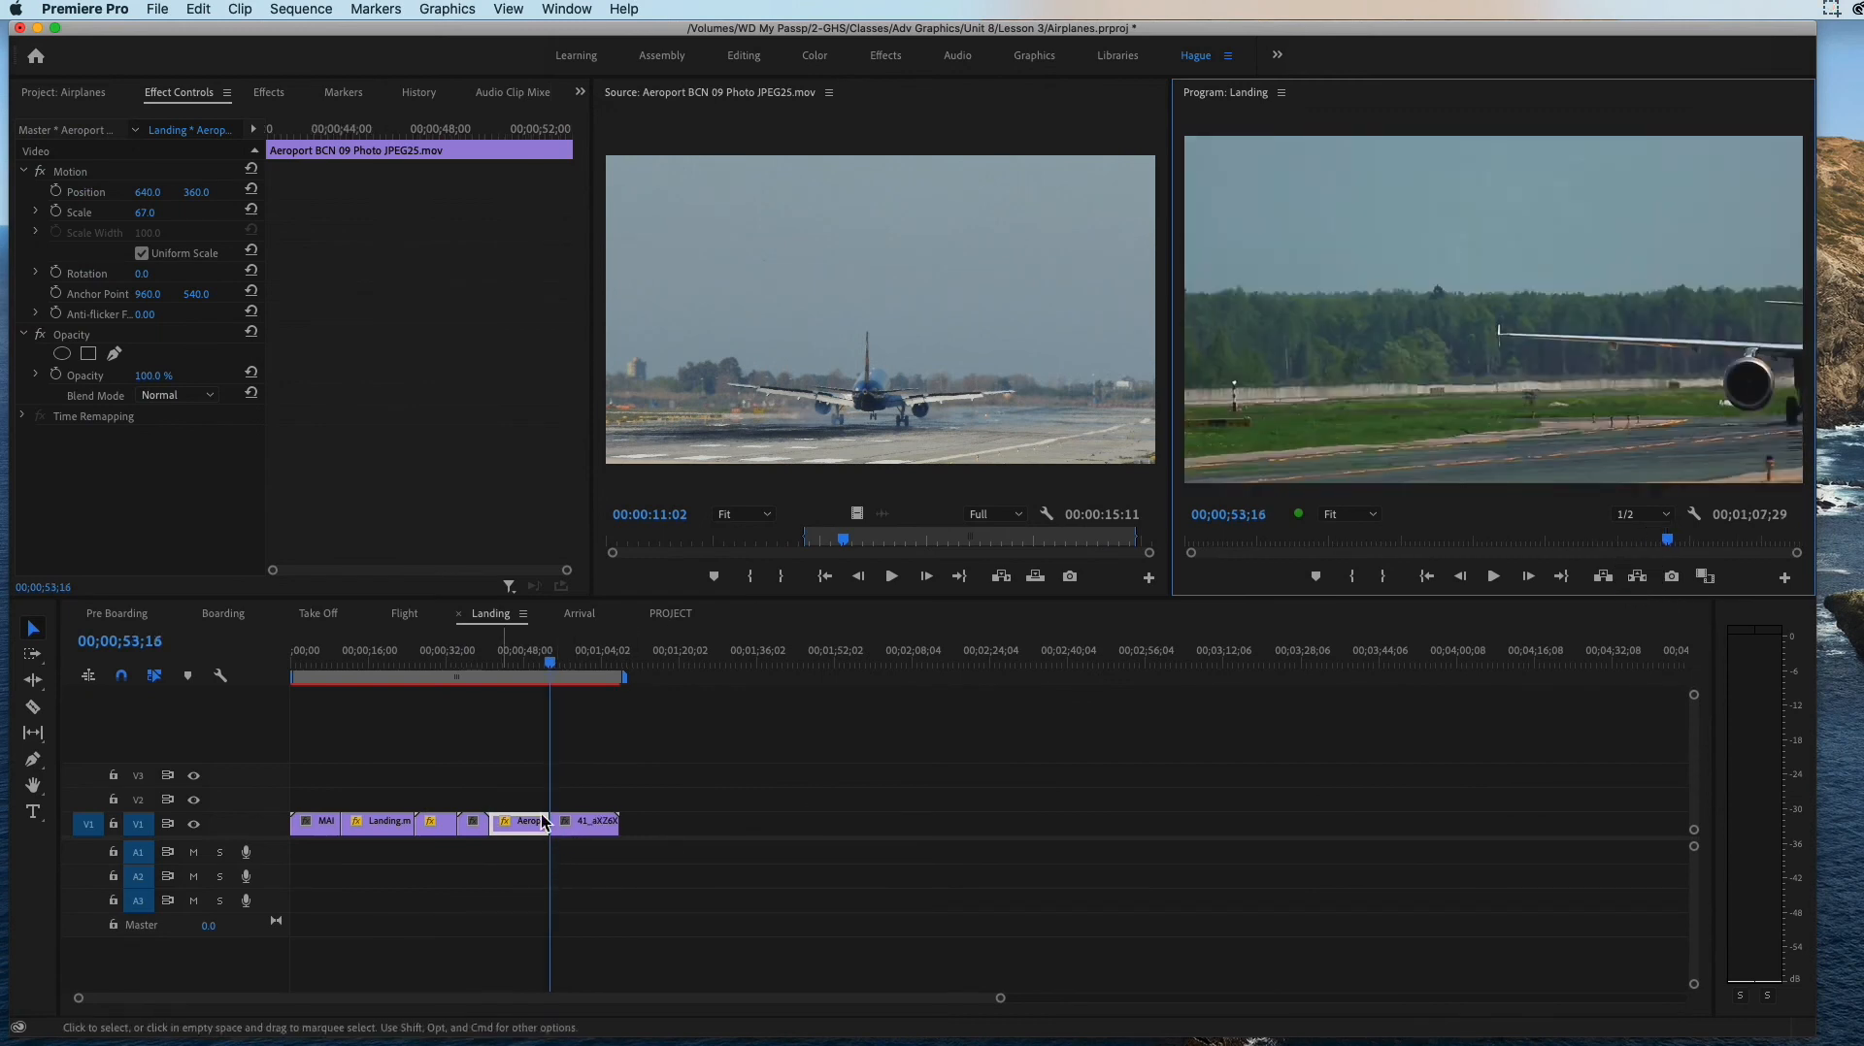
drag(550, 679, 634, 695)
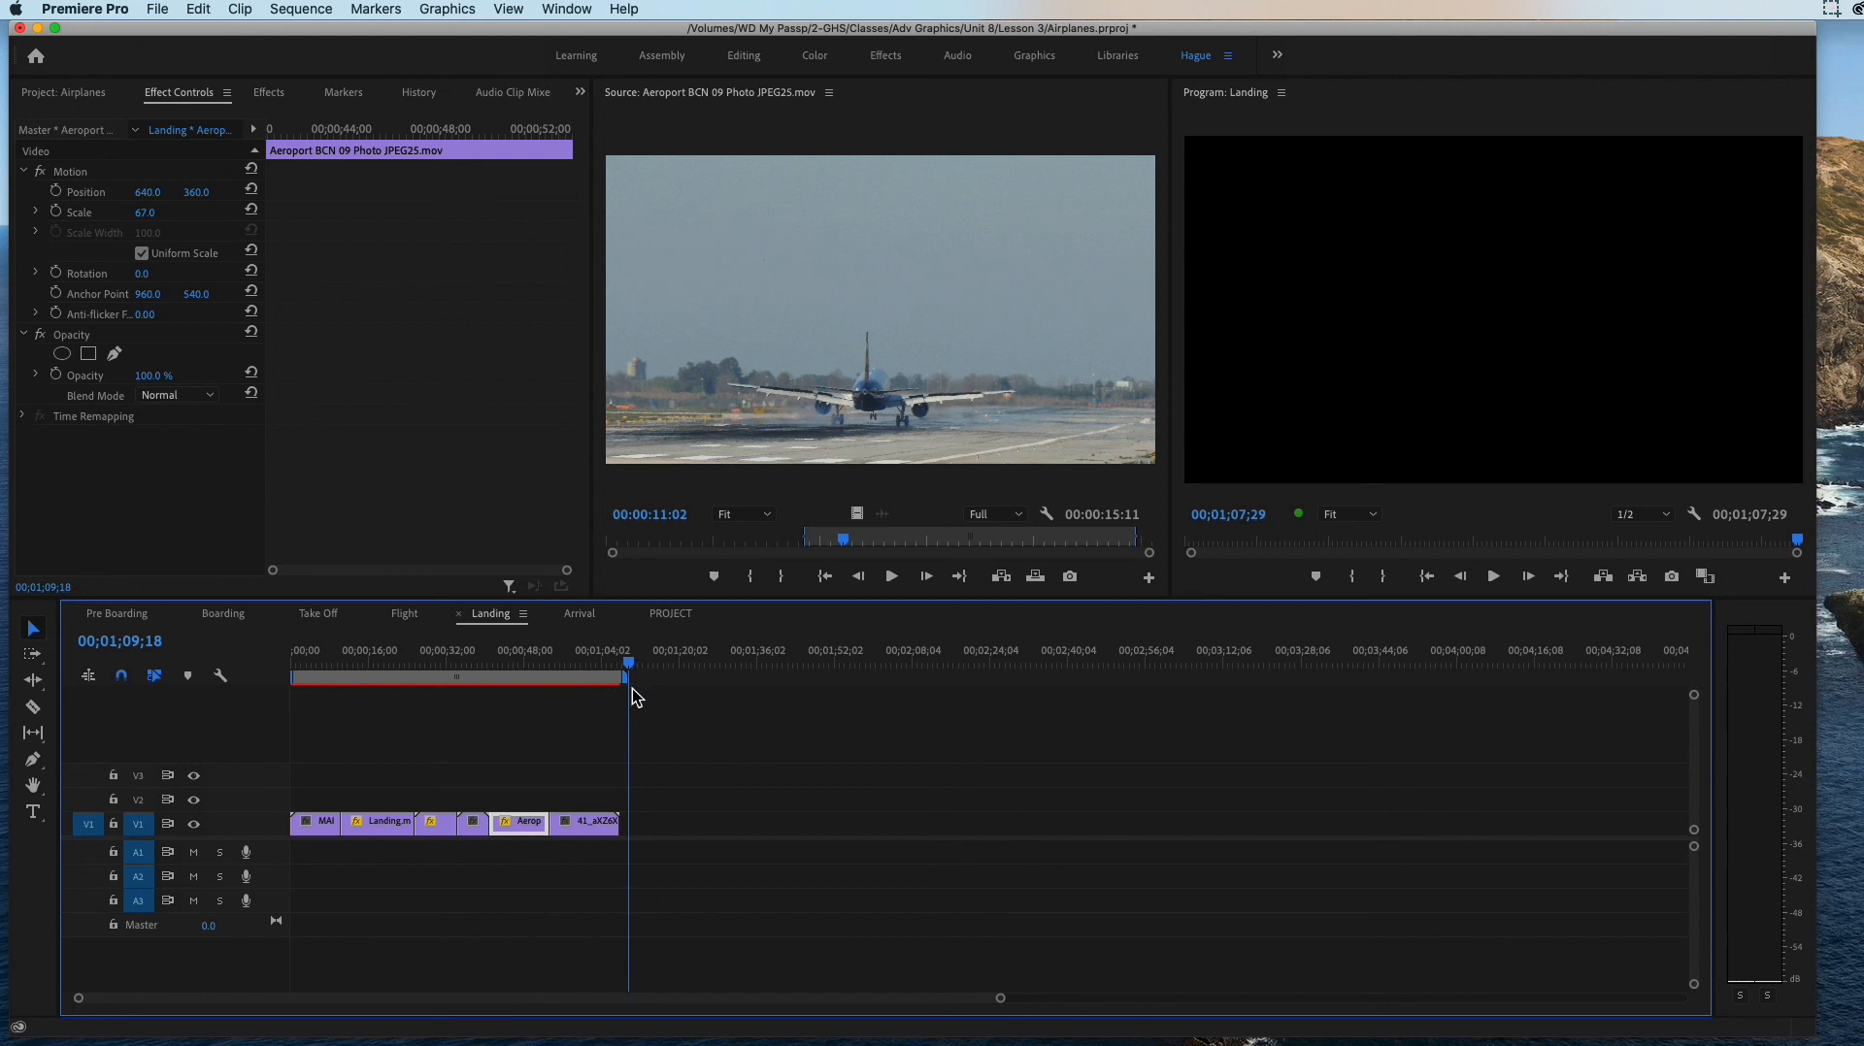
click(157, 10)
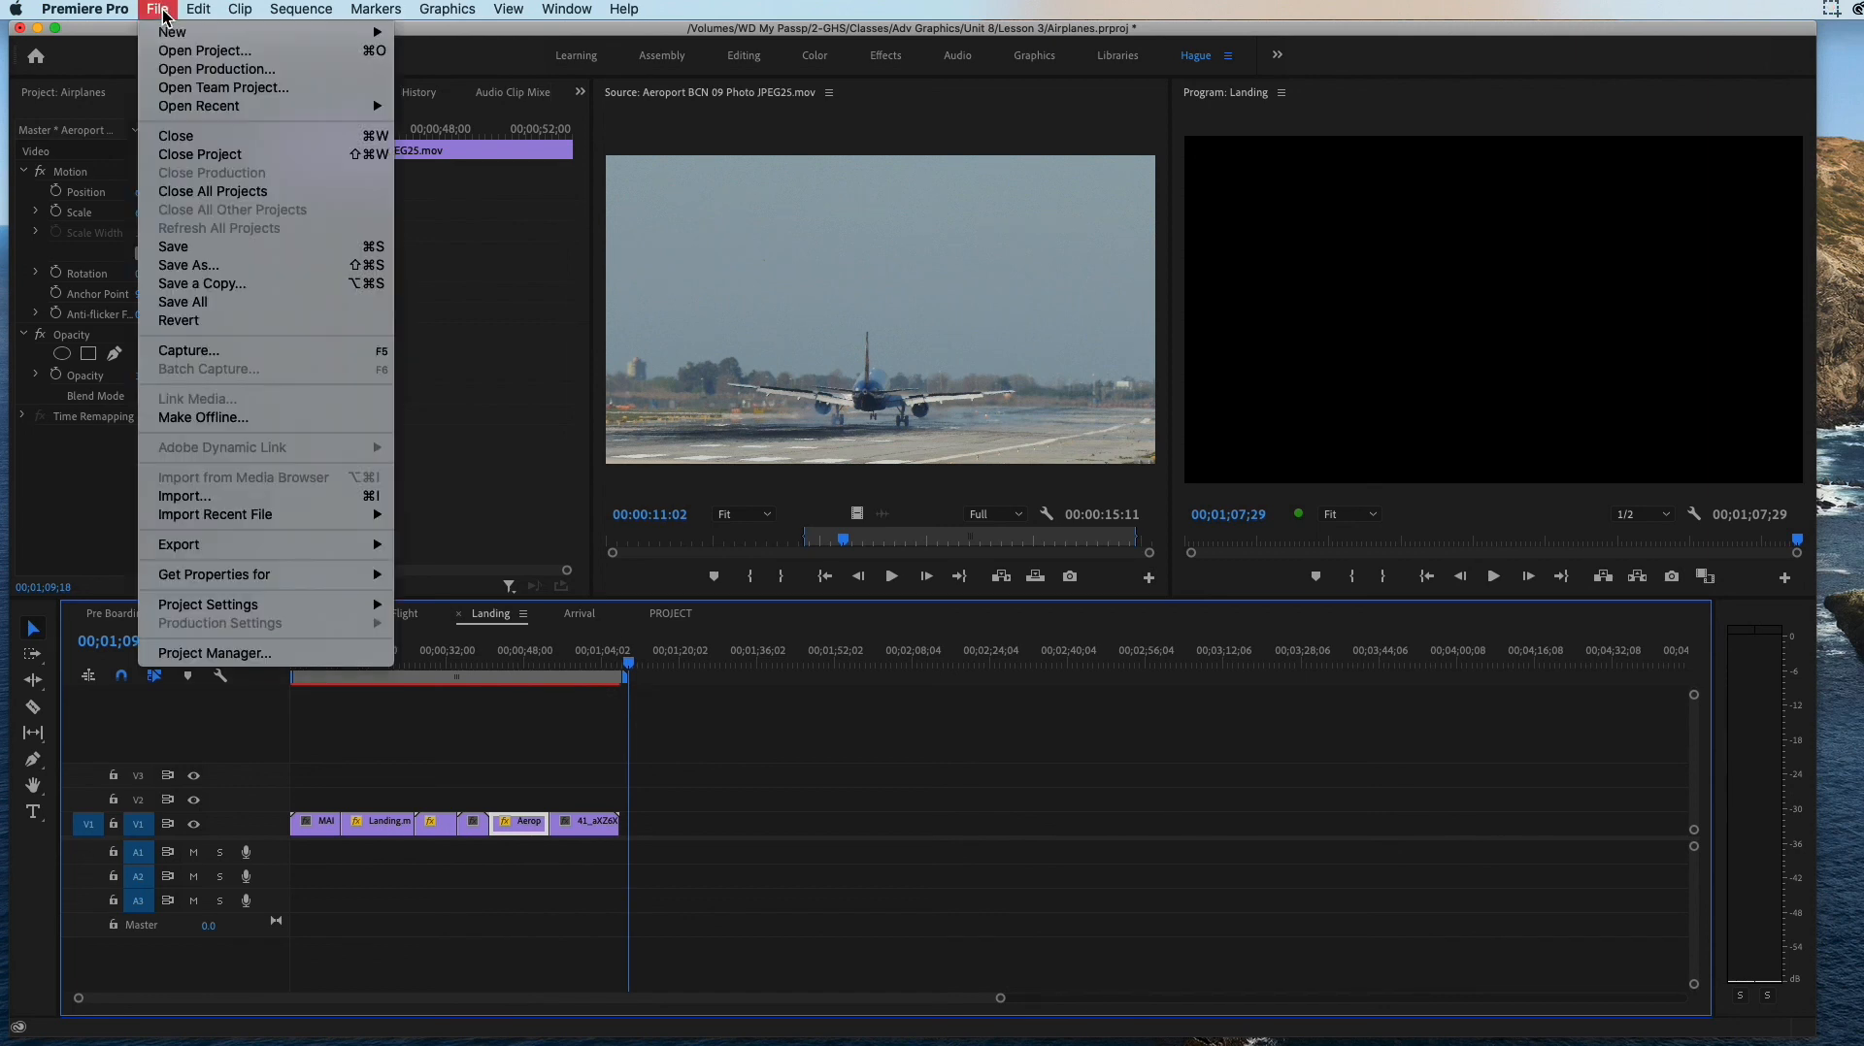
click(169, 248)
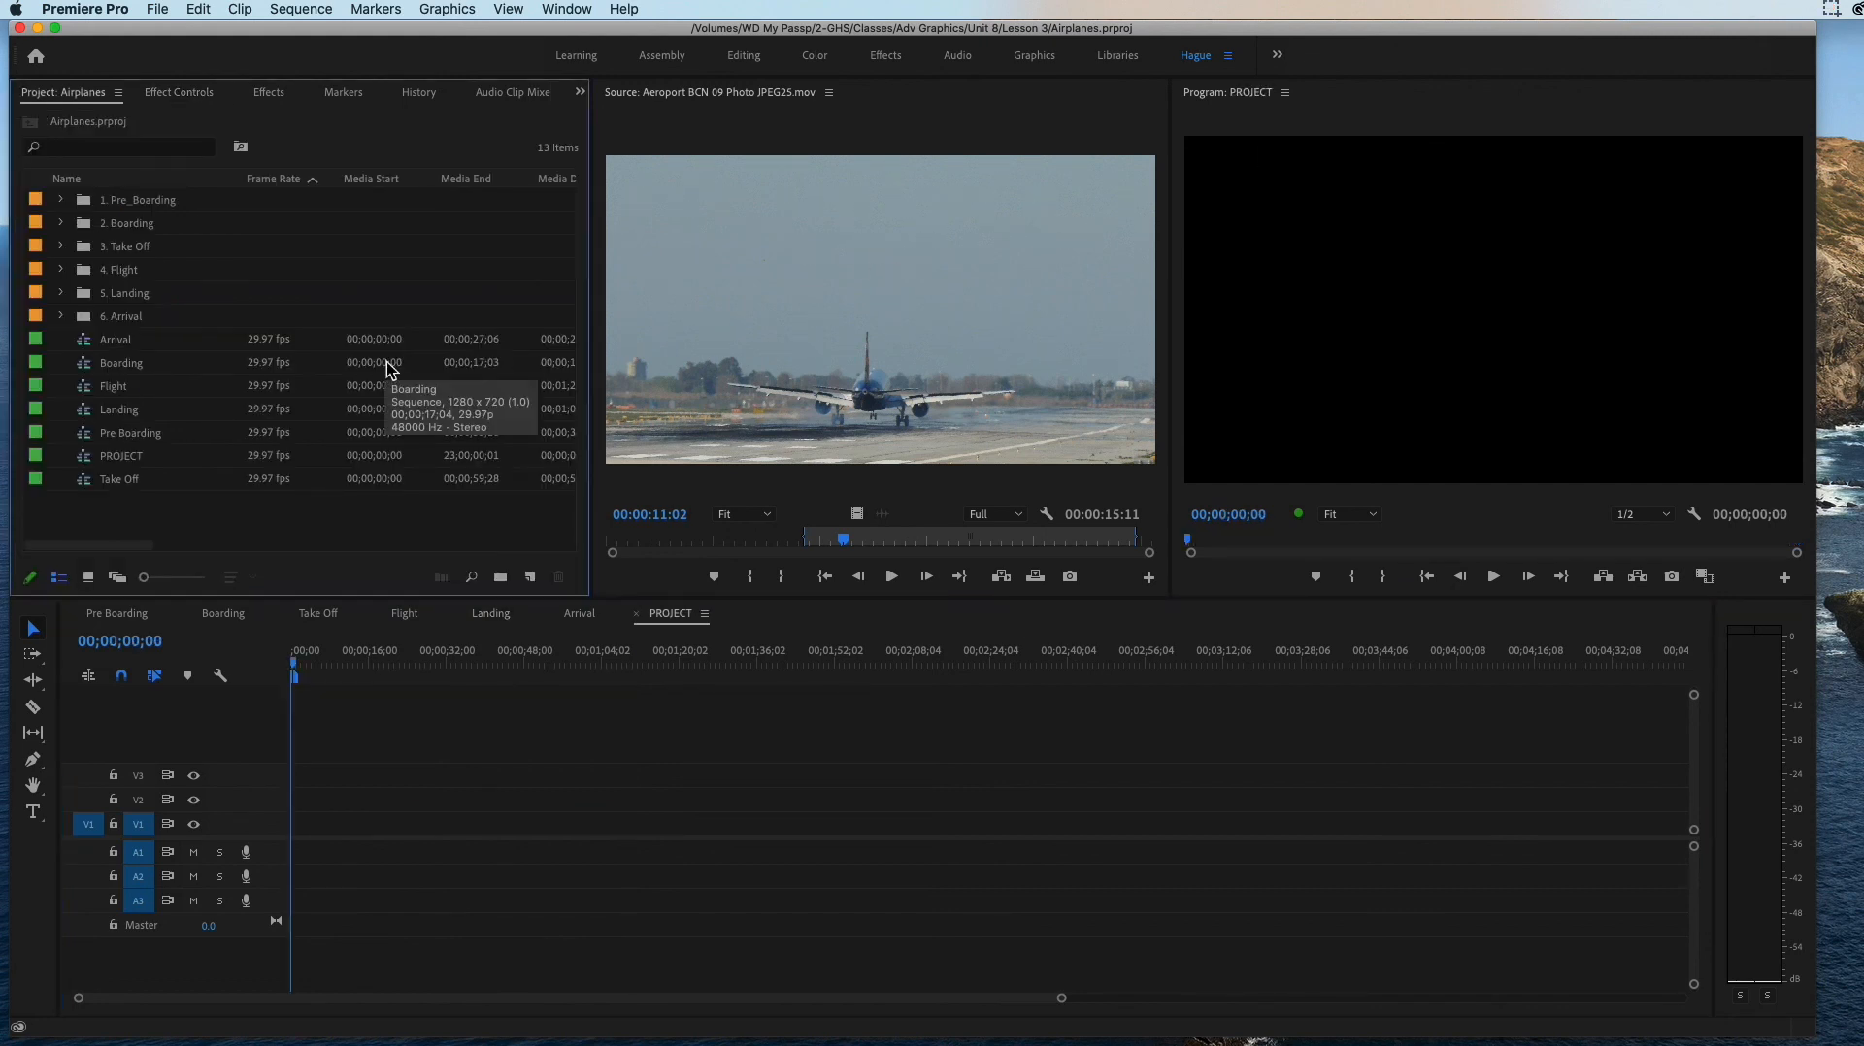
Step: Place the Arrival, Boarding, Flight and Landing sequences end to end on track V1 of the PROJECT sequence
click(94, 342)
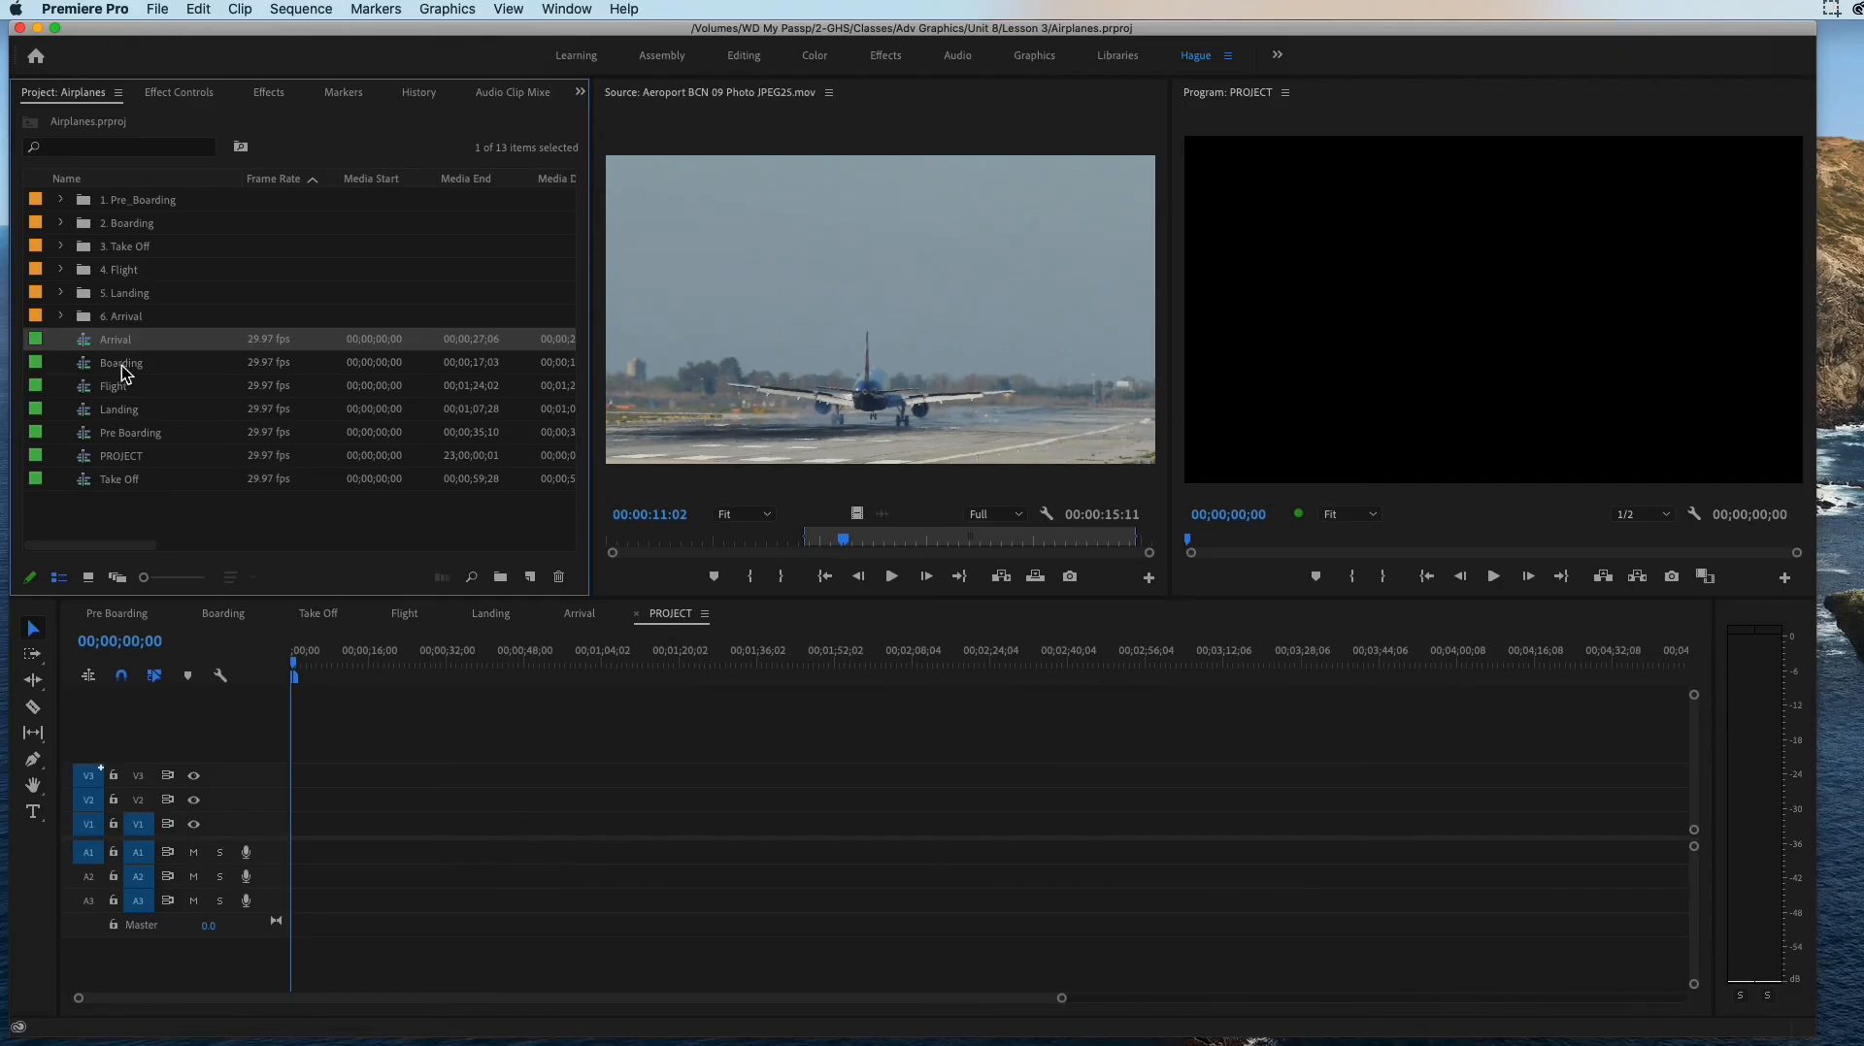
drag(89, 341, 344, 833)
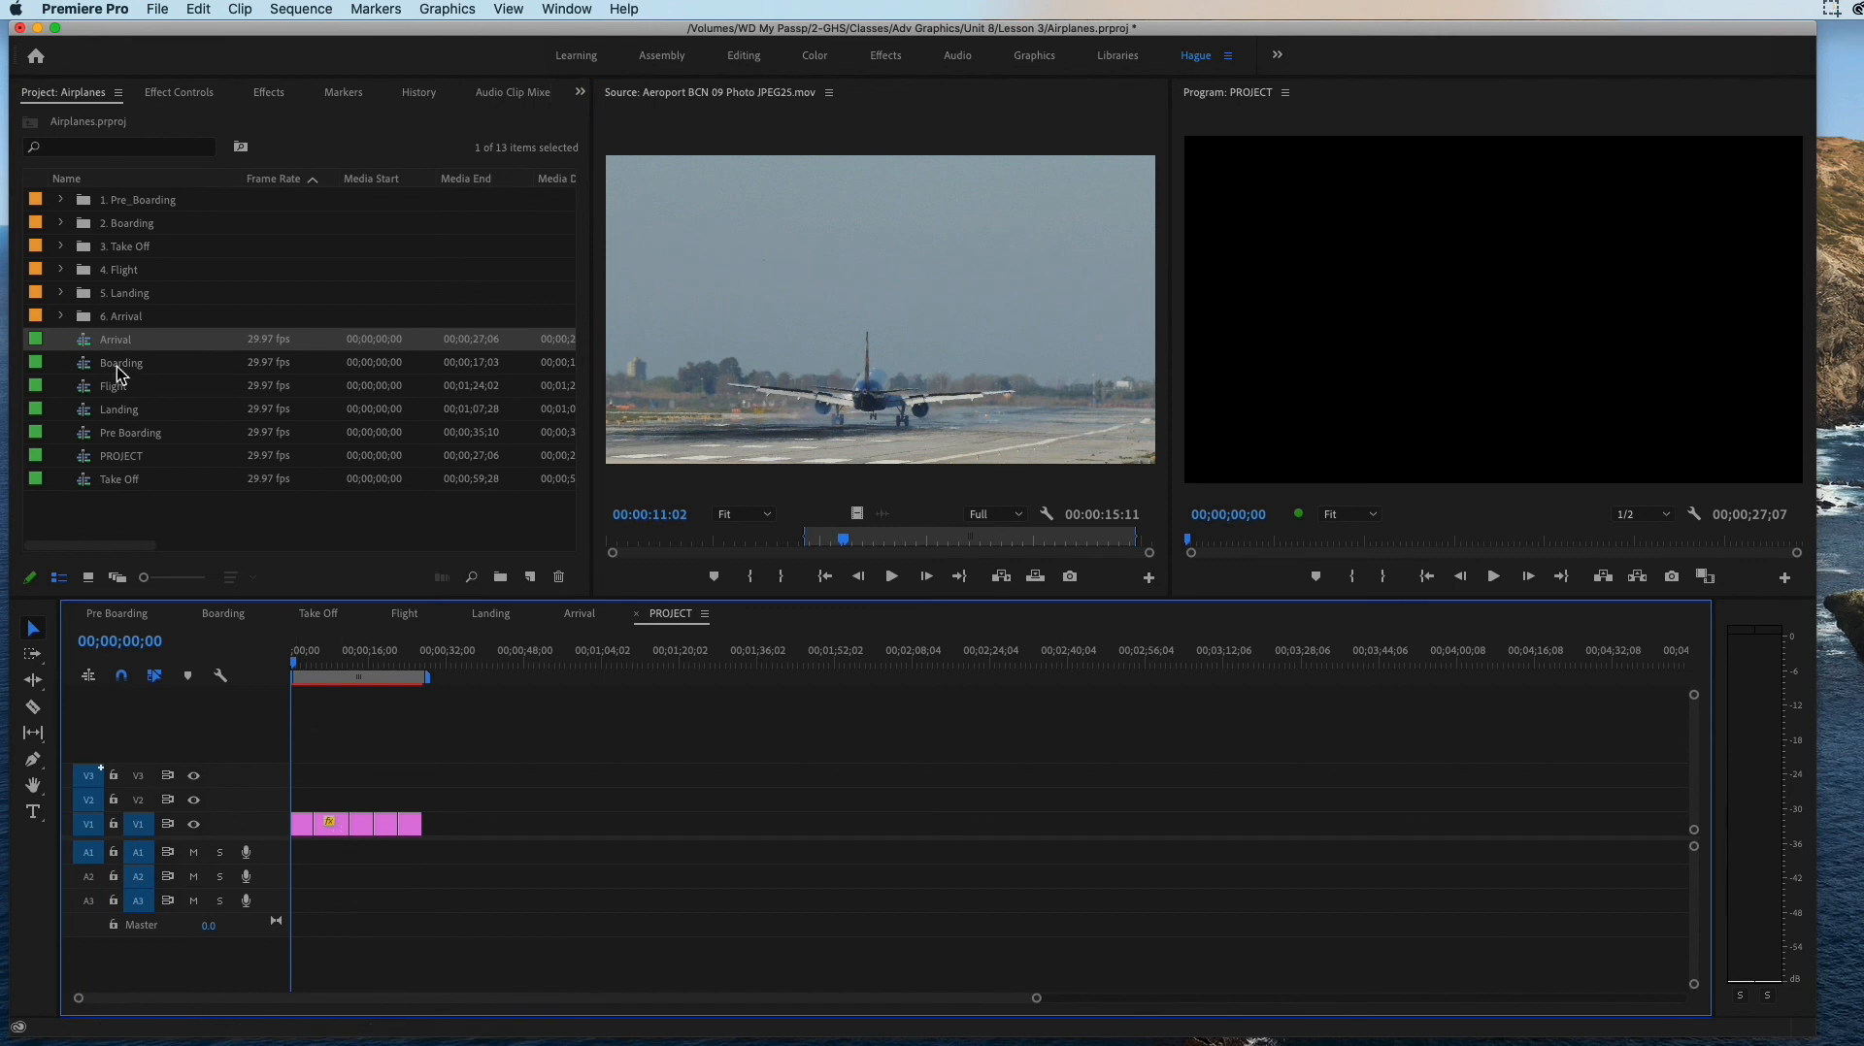
drag(85, 370, 468, 825)
drag(86, 393, 719, 826)
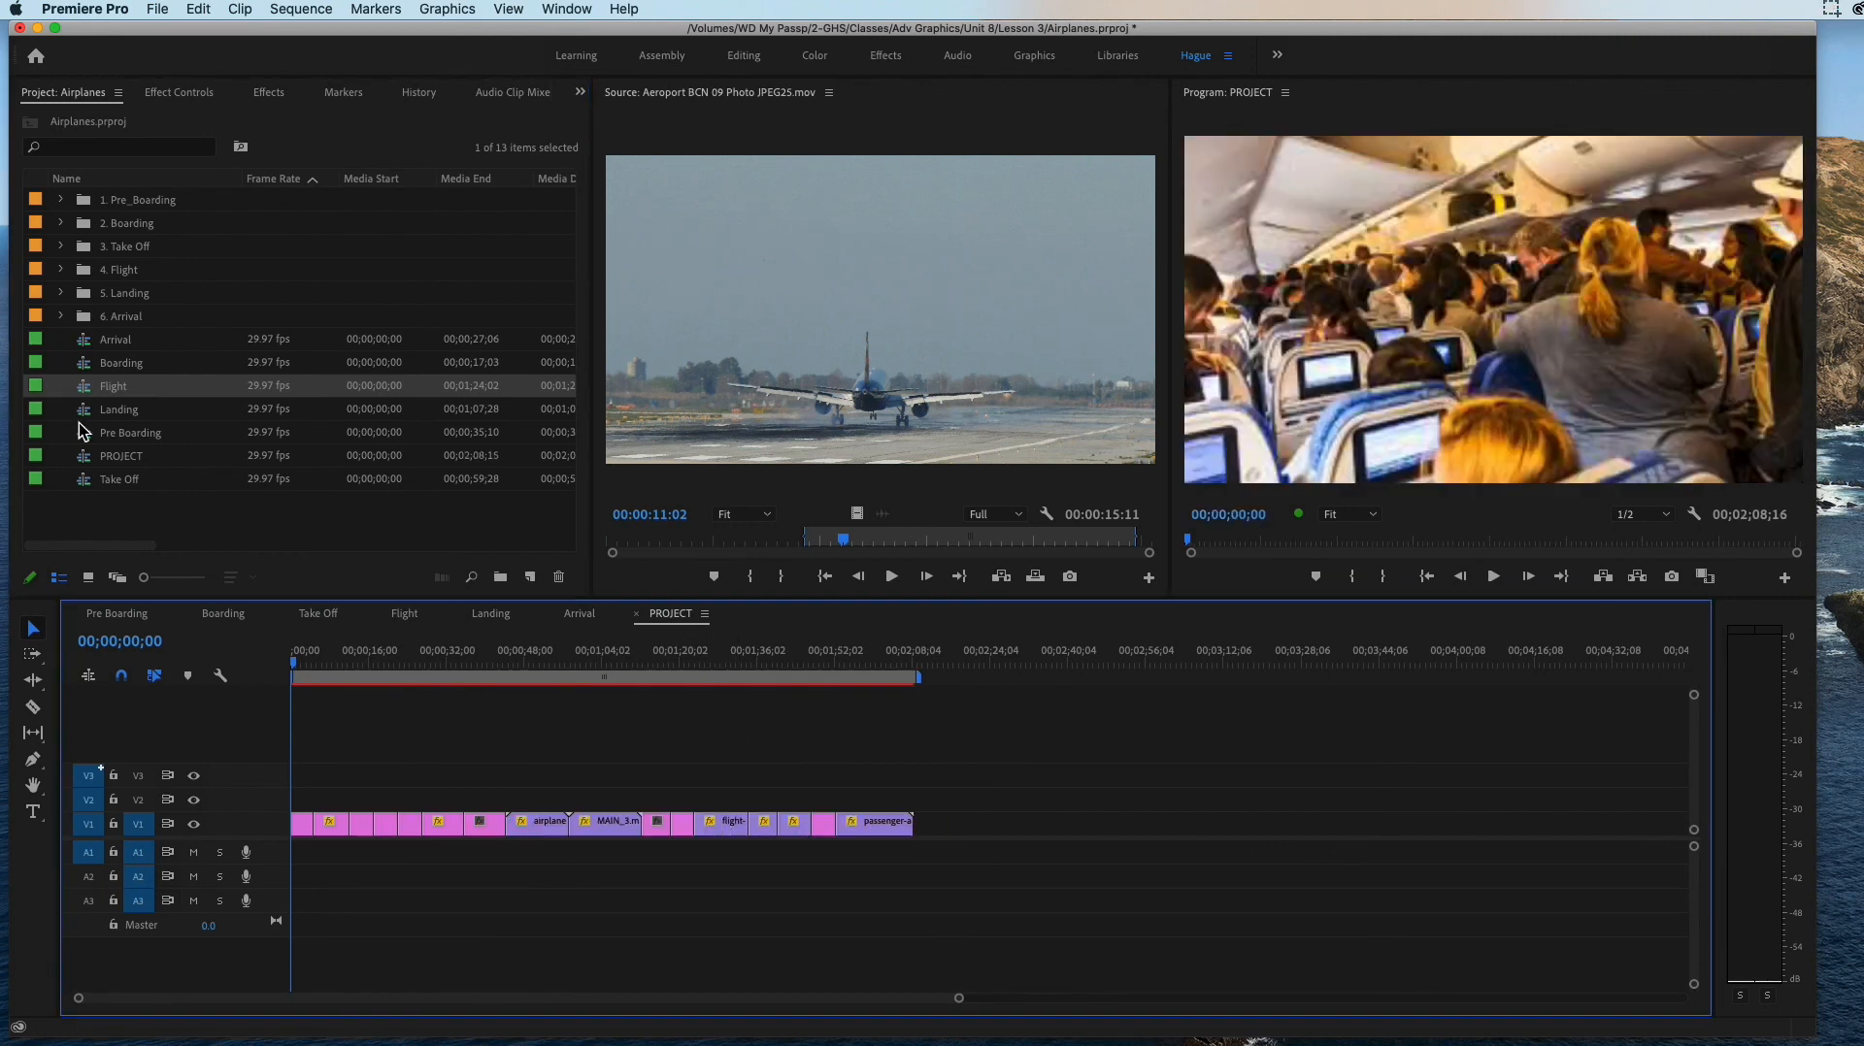
drag(85, 417, 1102, 851)
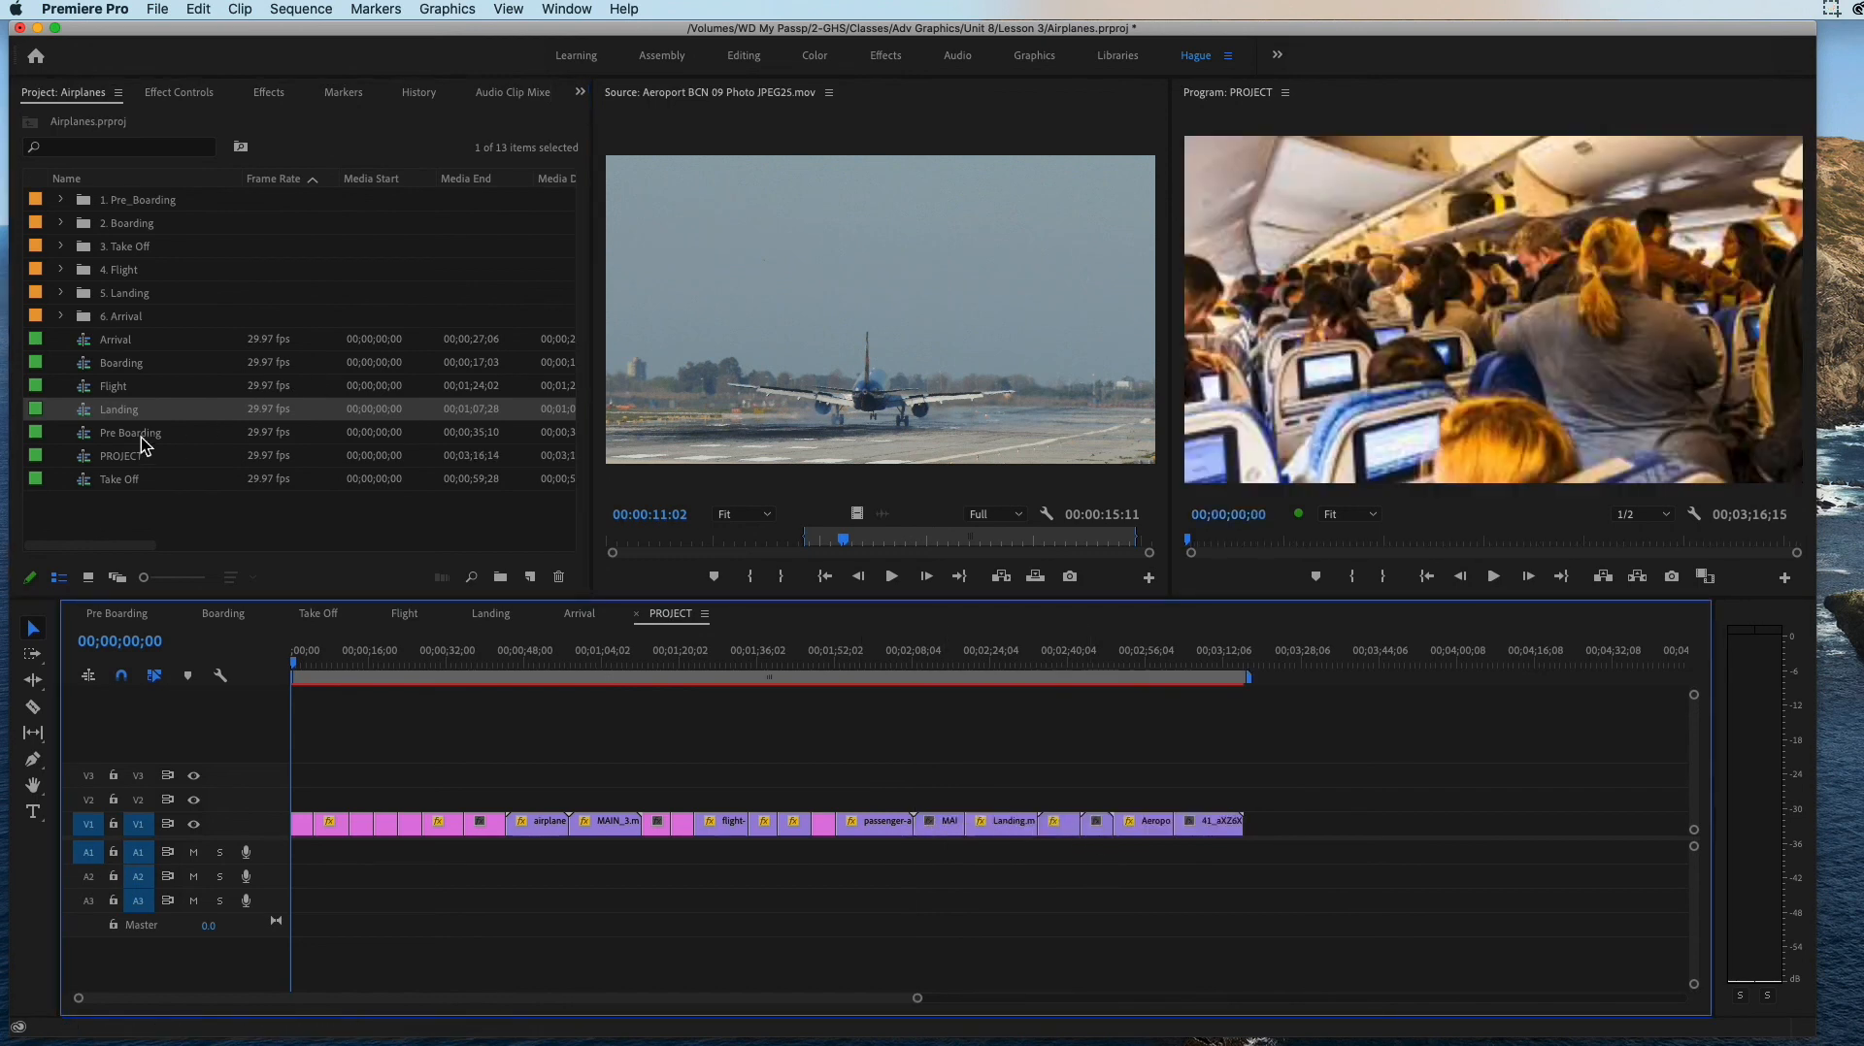
double_click(86, 438)
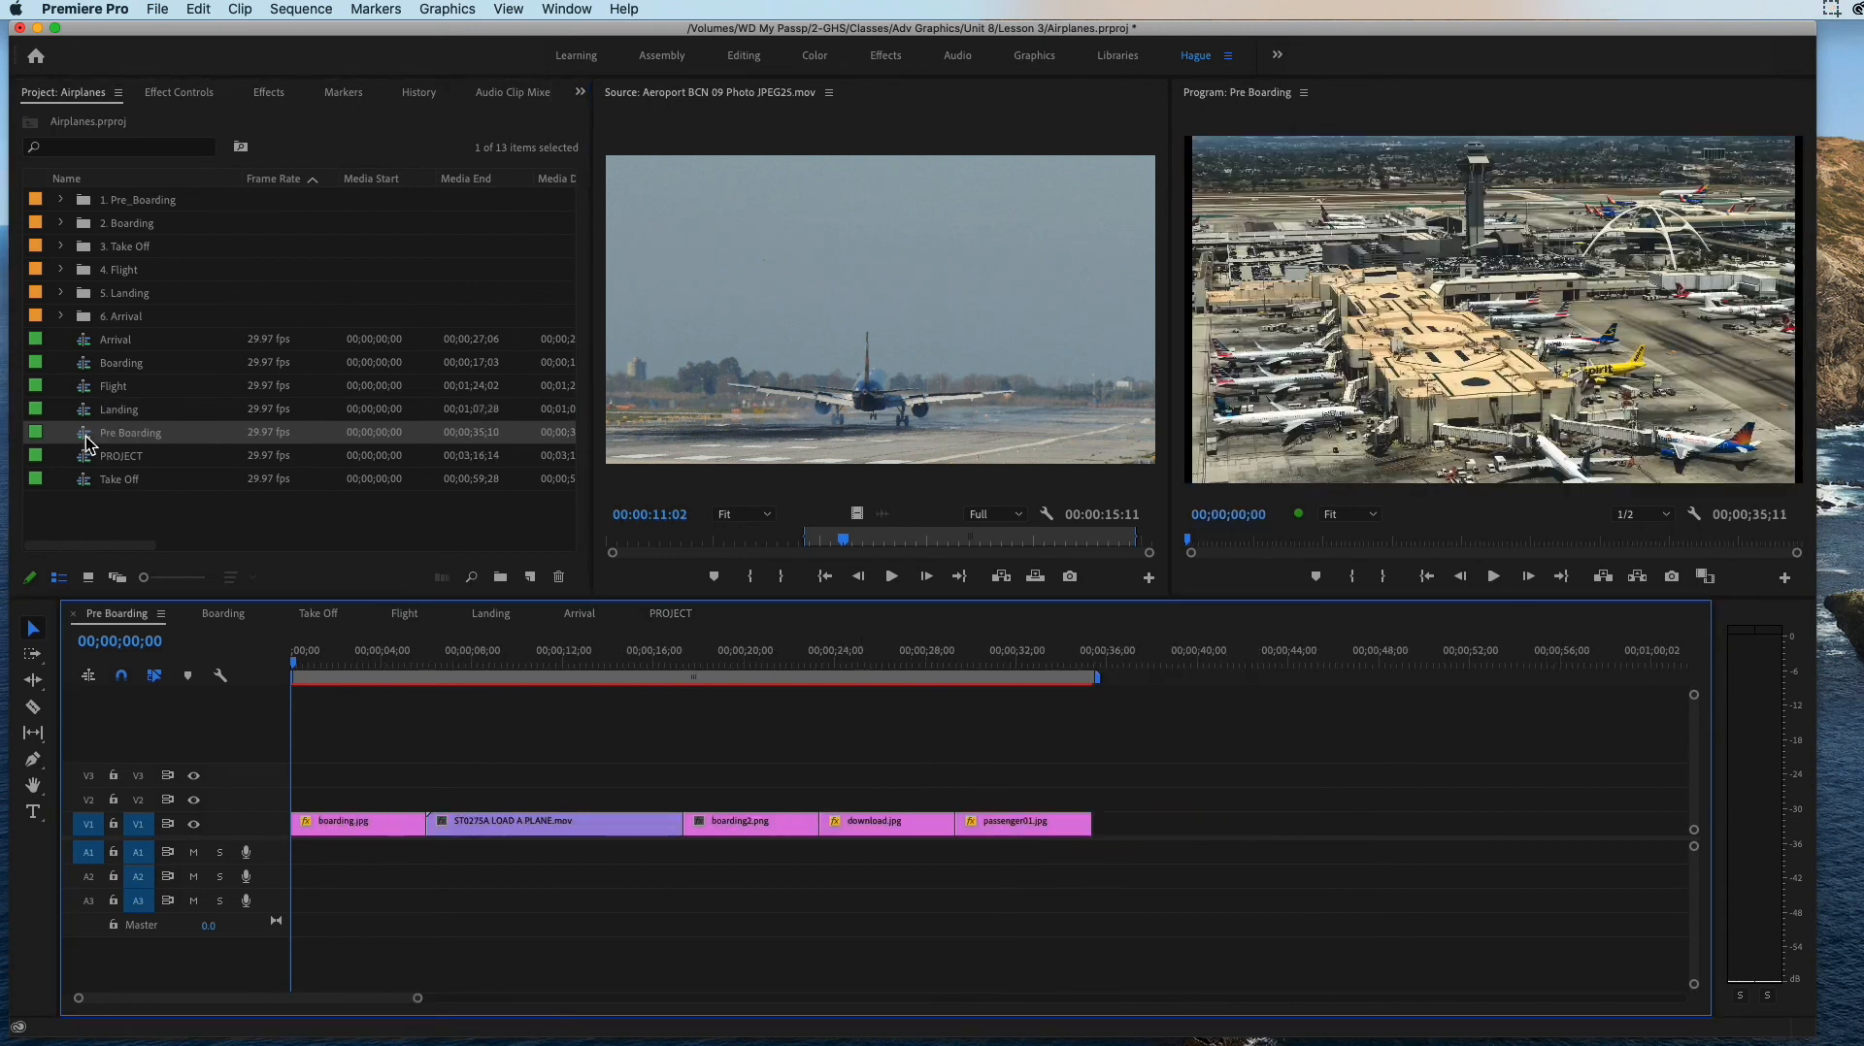
drag(418, 998, 533, 1005)
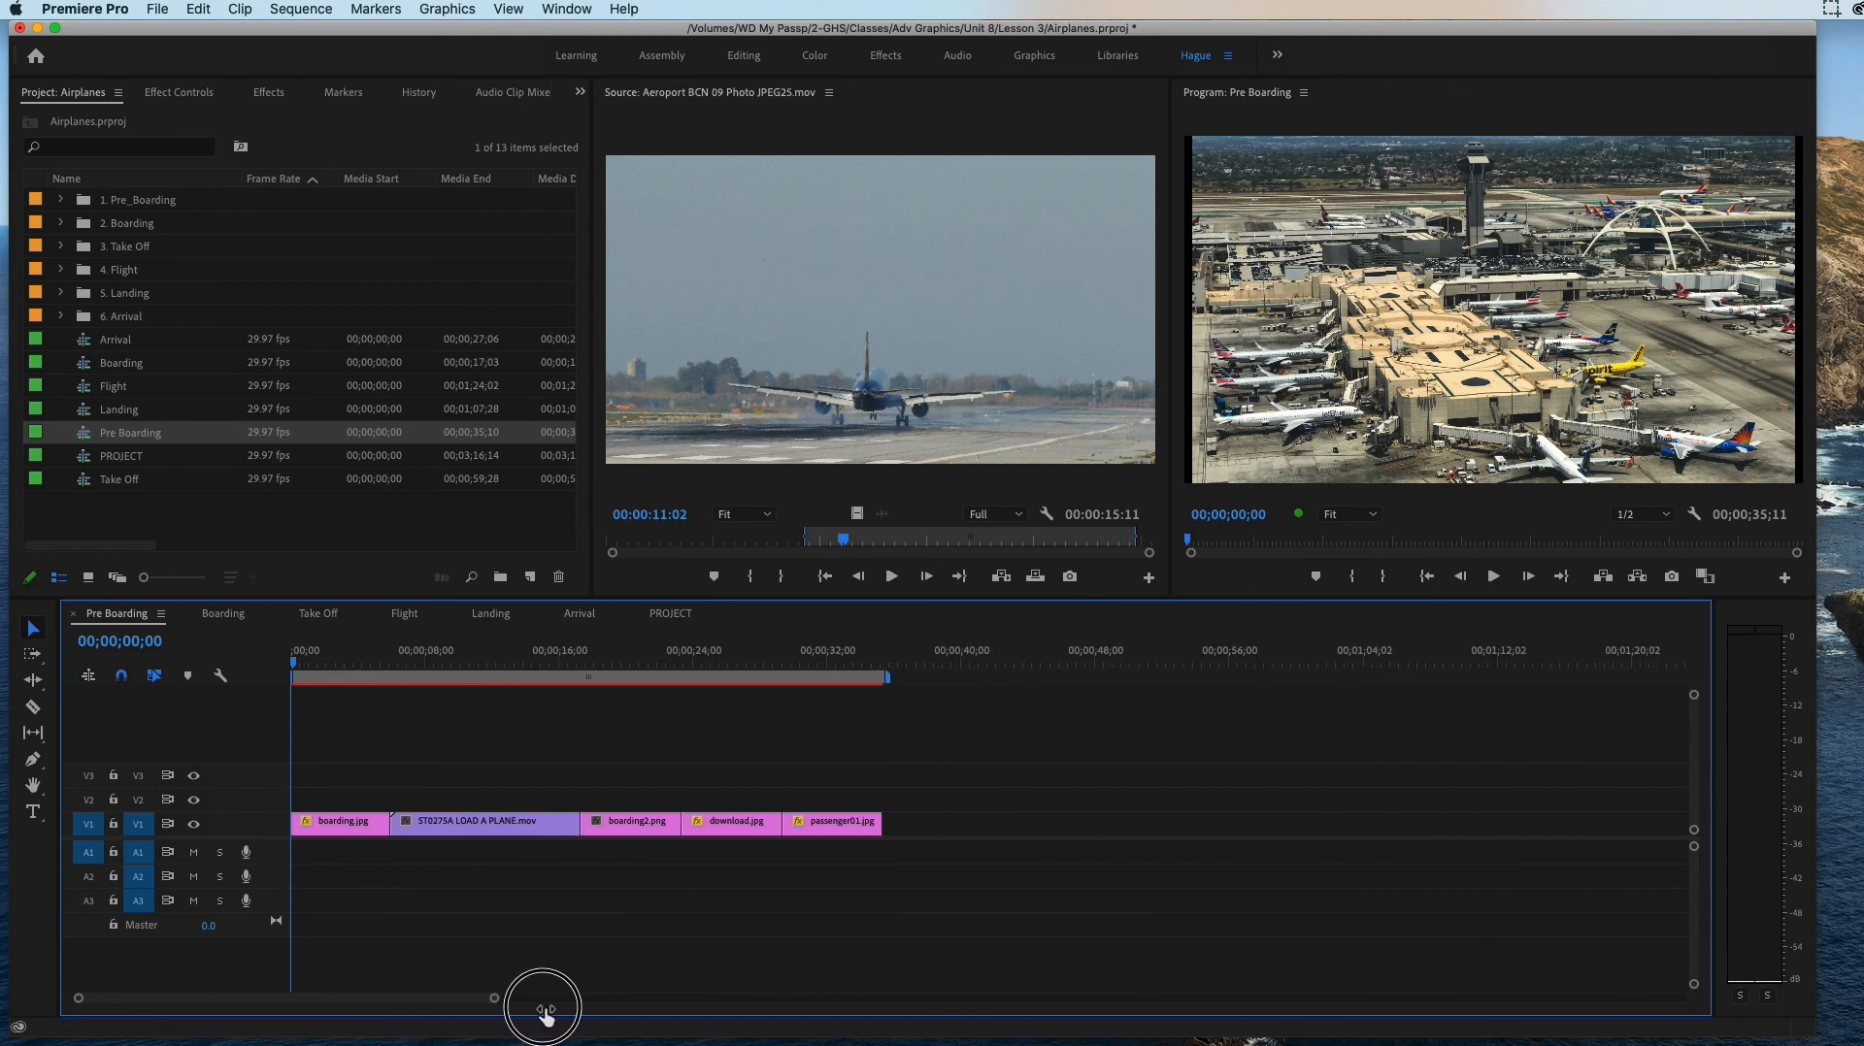
drag(97, 445, 1199, 820)
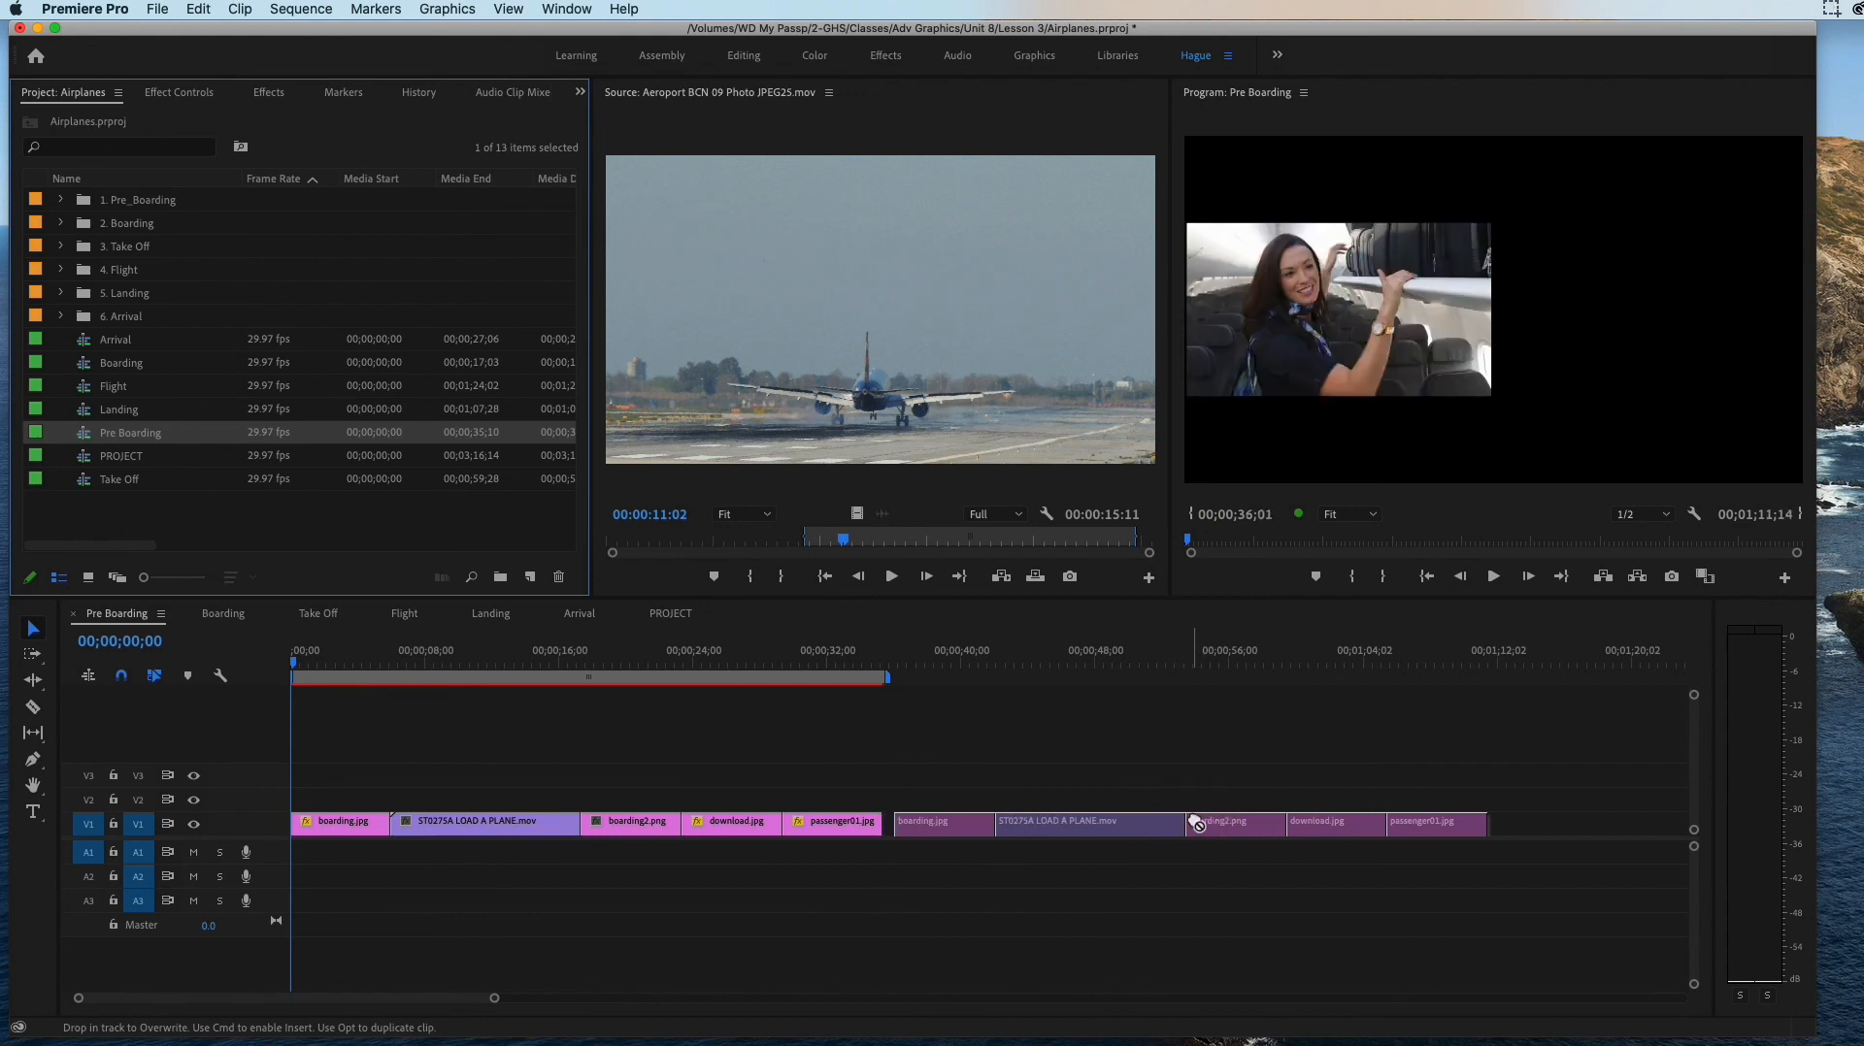
key(super+z)
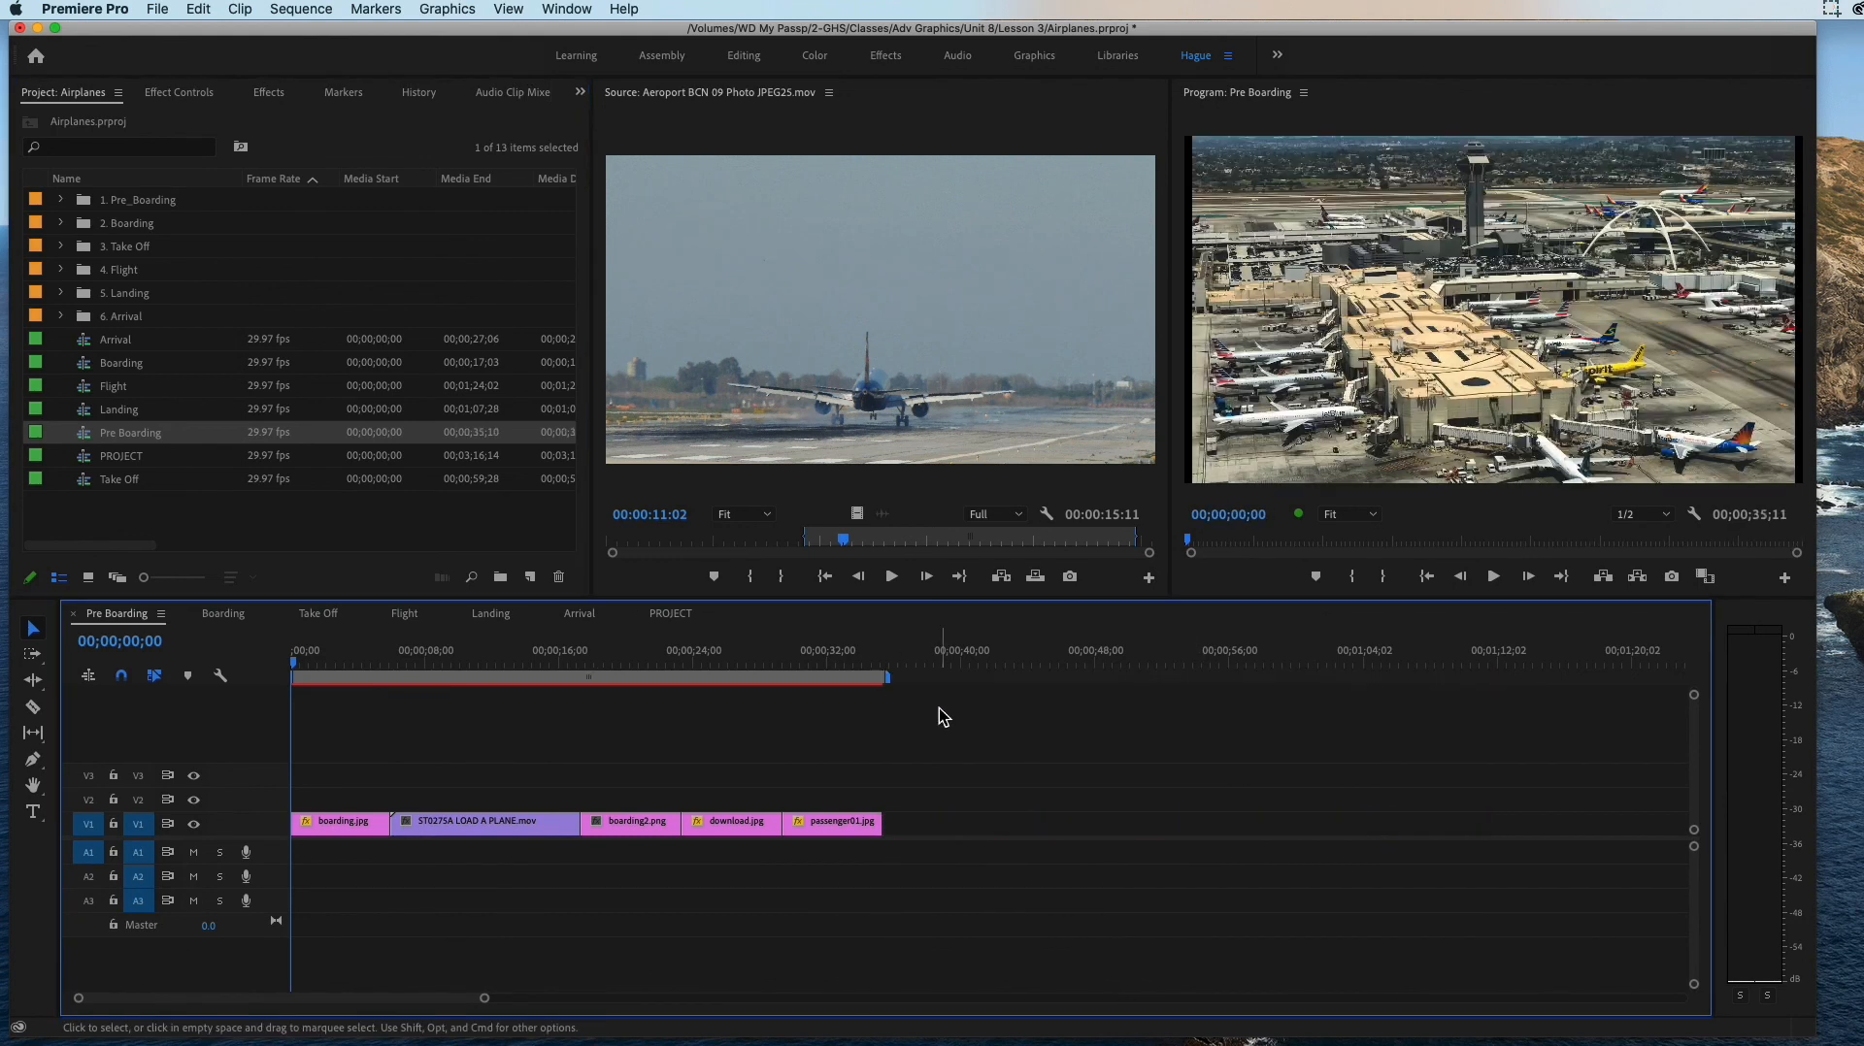
drag(484, 1004, 424, 1003)
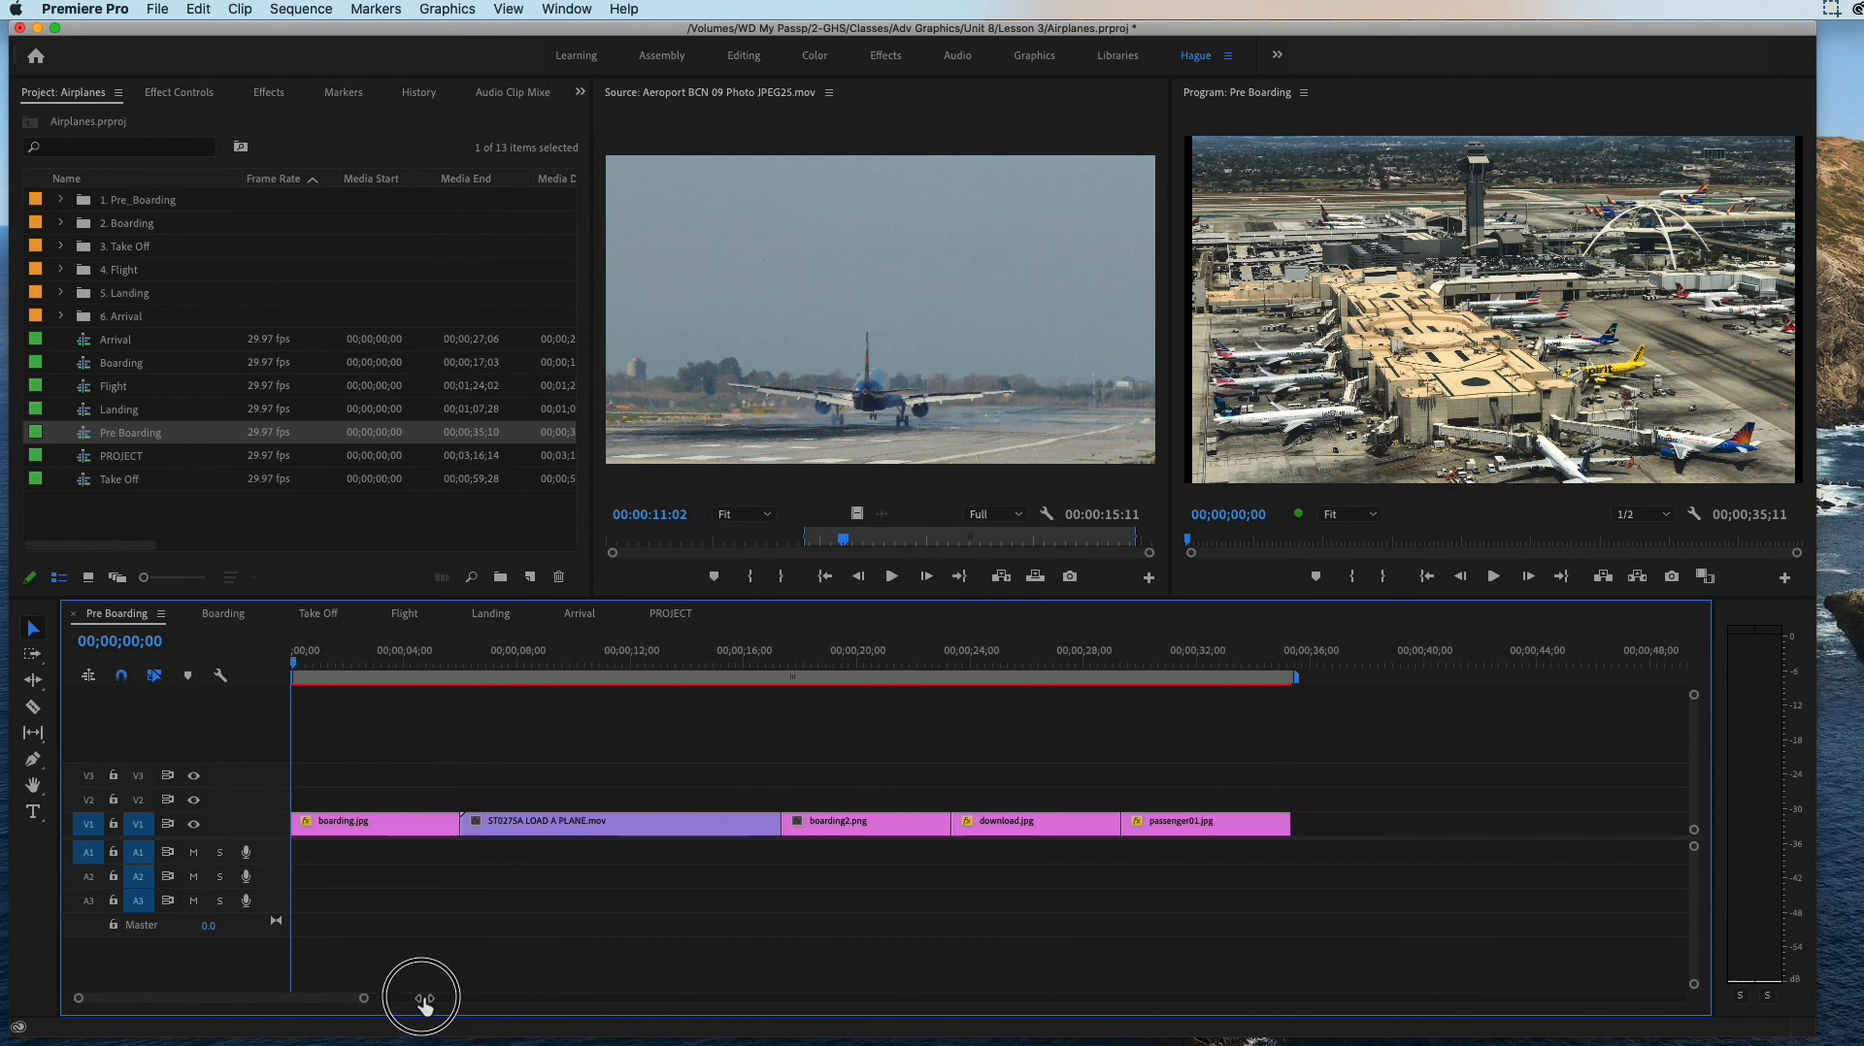
drag(425, 1003, 540, 991)
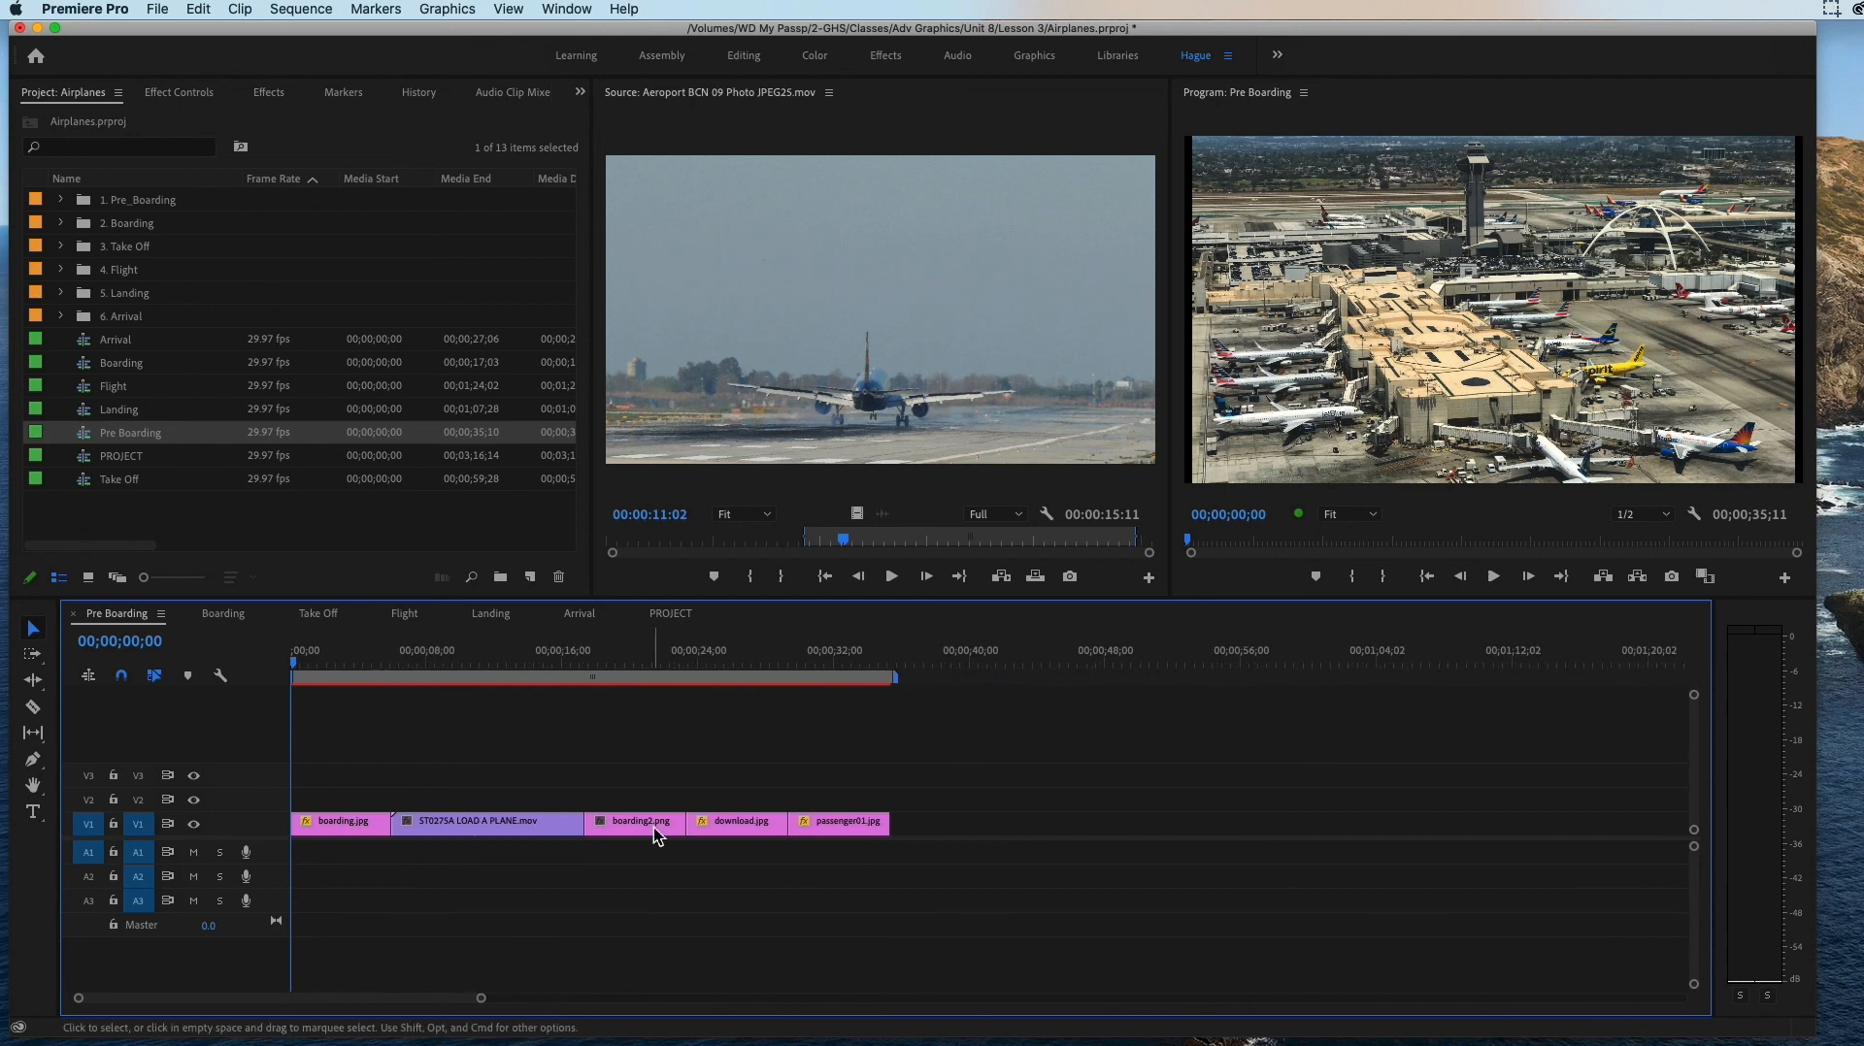
Step: Append the Pre Boarding sequence after the last clip on track V1 of the PROJECT sequence
click(669, 613)
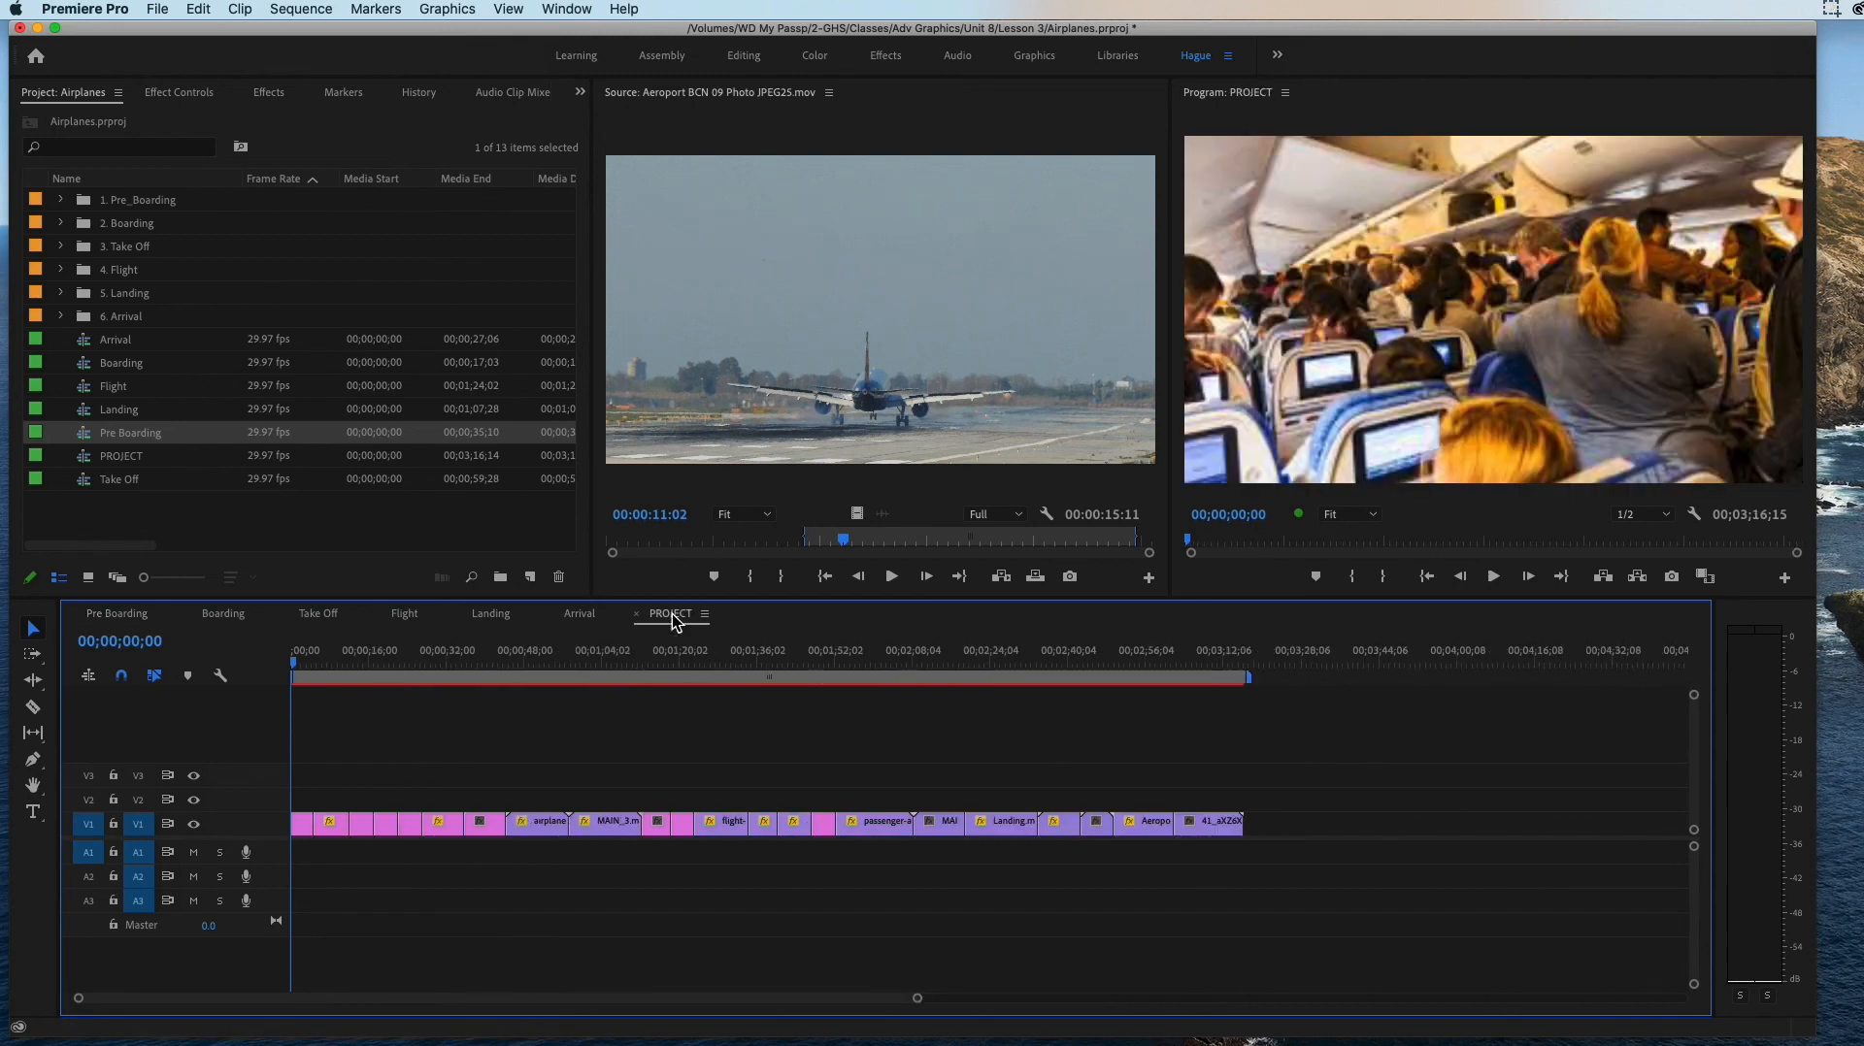
drag(97, 435, 1340, 821)
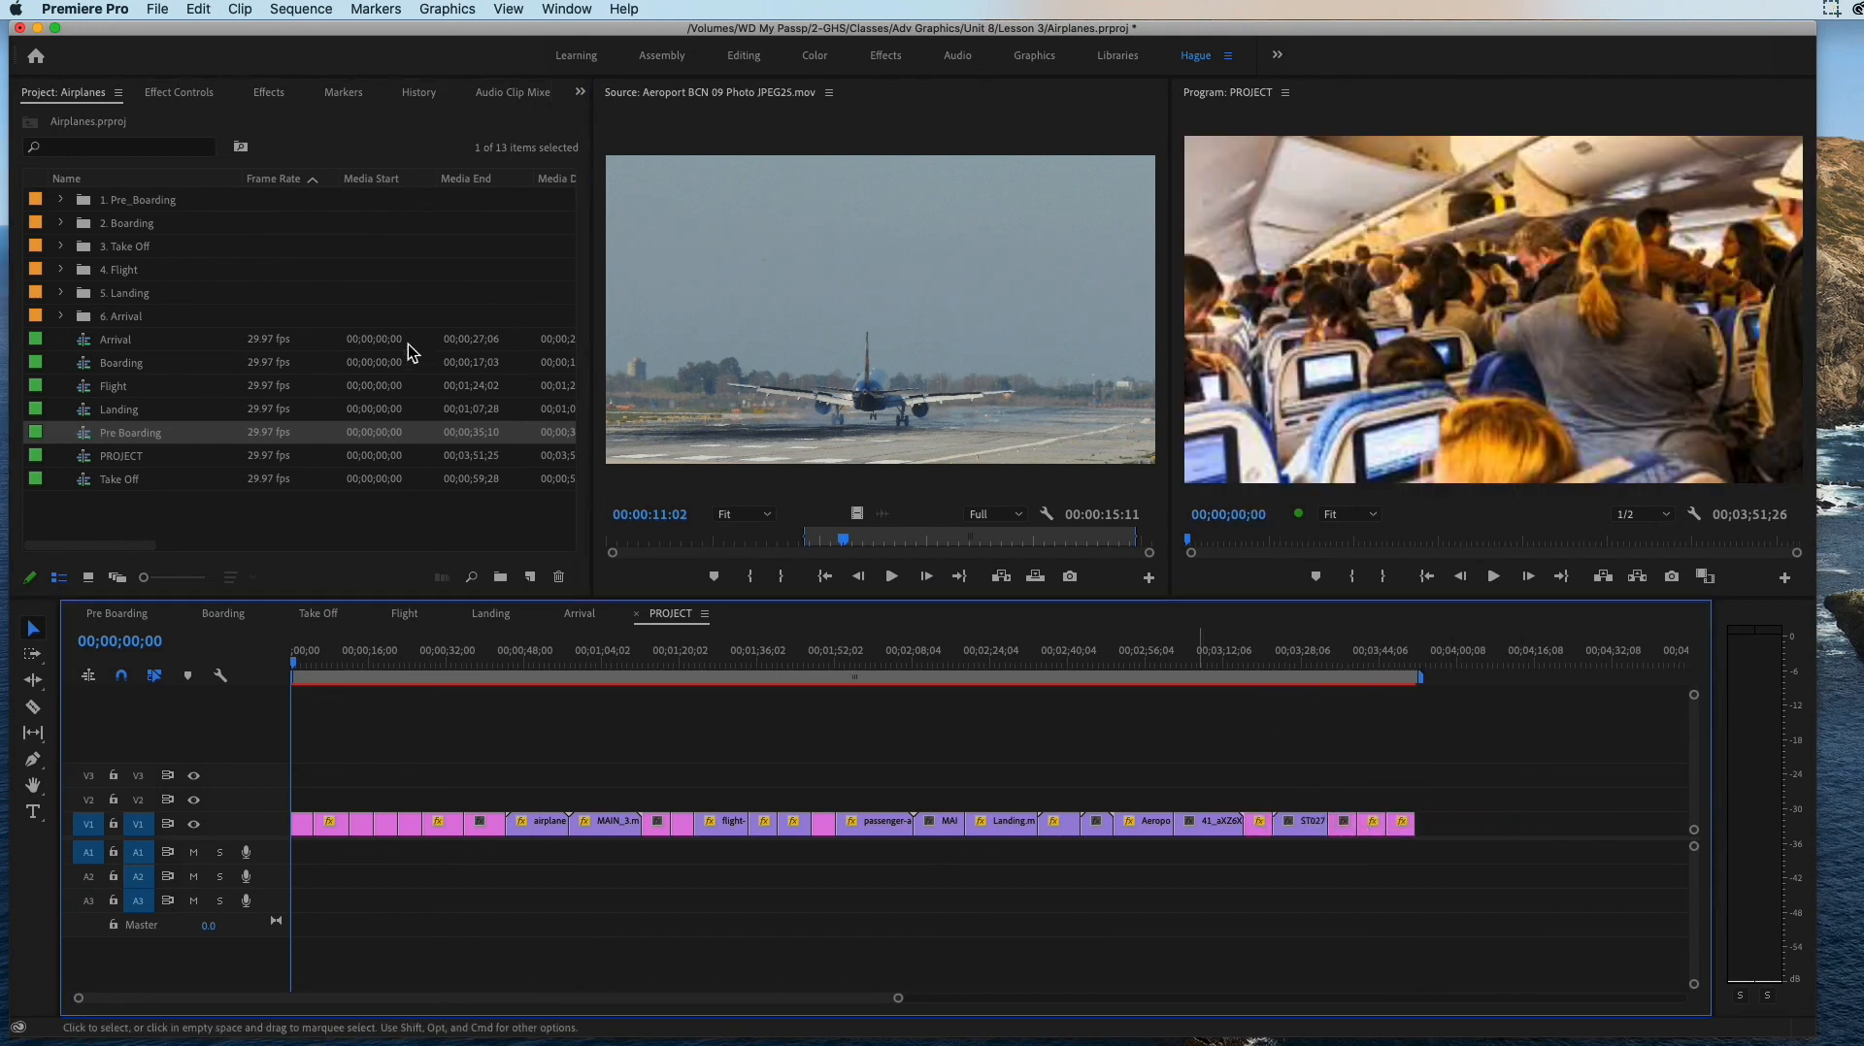
drag(97, 458, 136, 480)
click(103, 481)
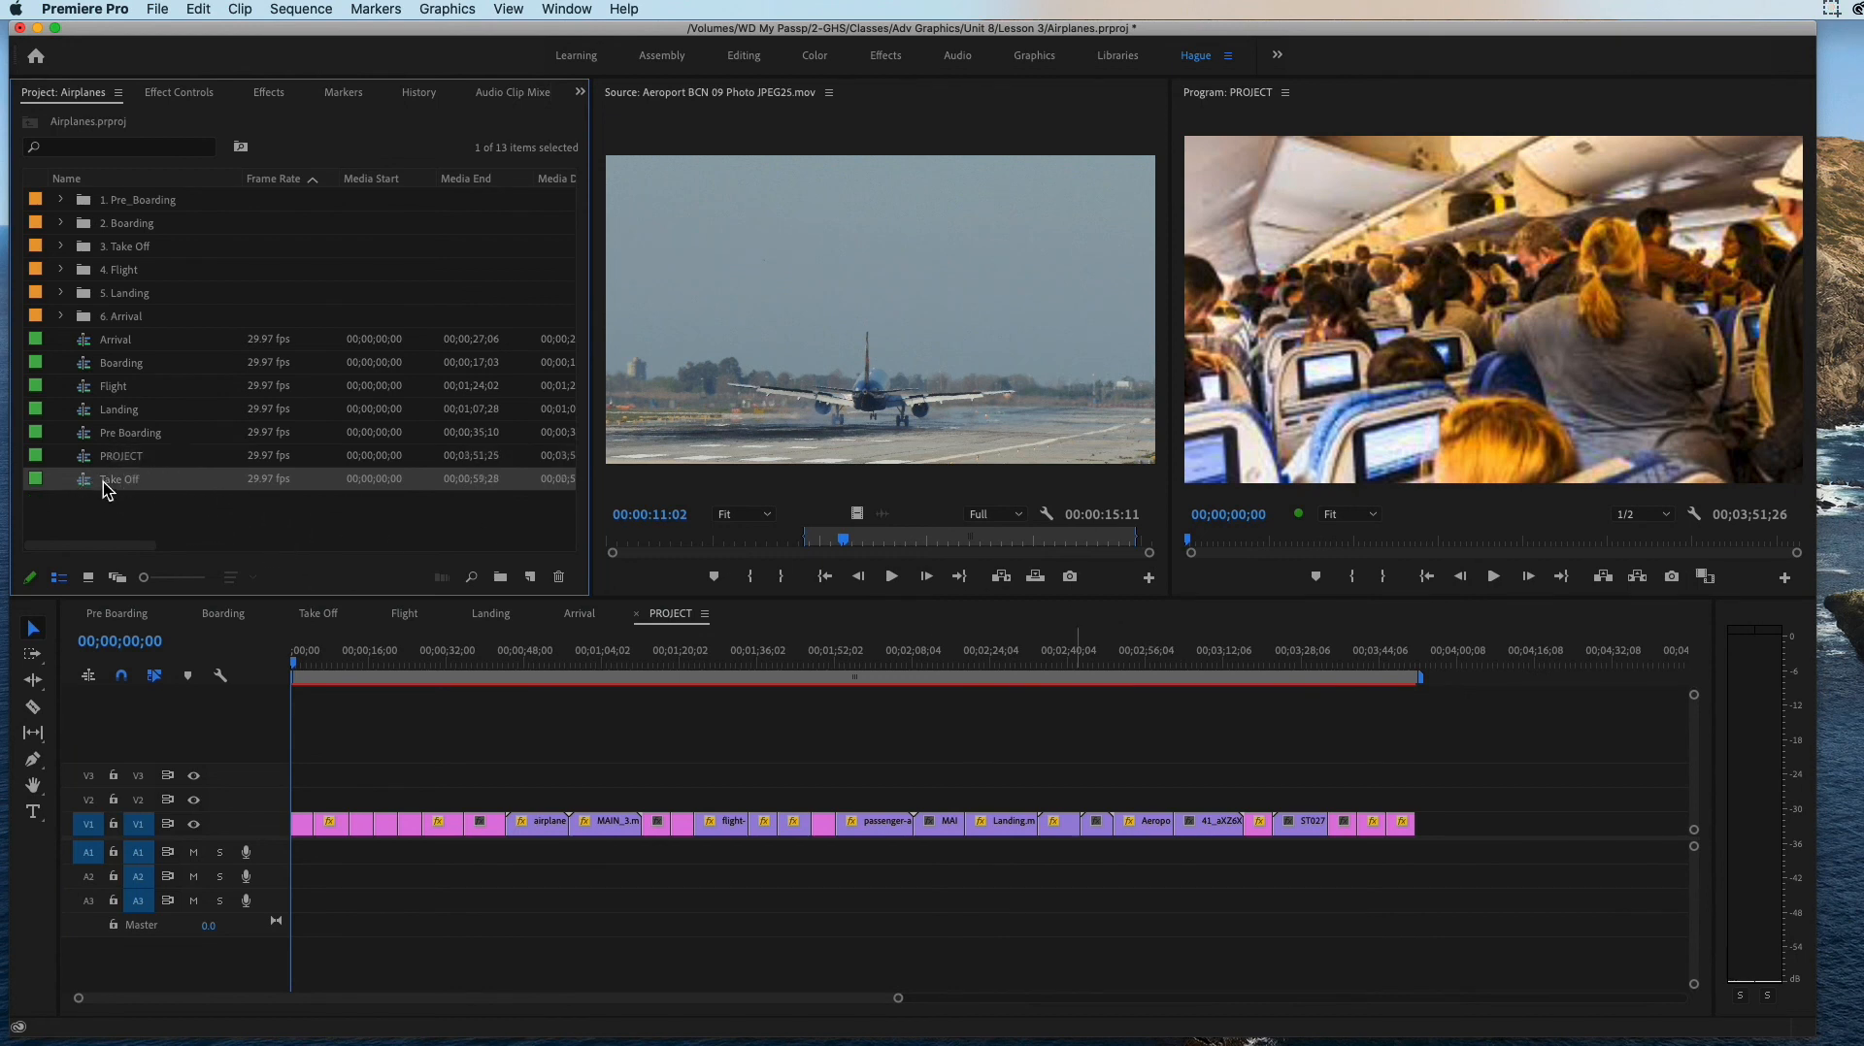
drag(83, 487, 130, 469)
Step: Clear all the wrongly ordered clips from the PROJECT sequence
drag(315, 656, 557, 693)
drag(1435, 788, 165, 862)
key(Delete)
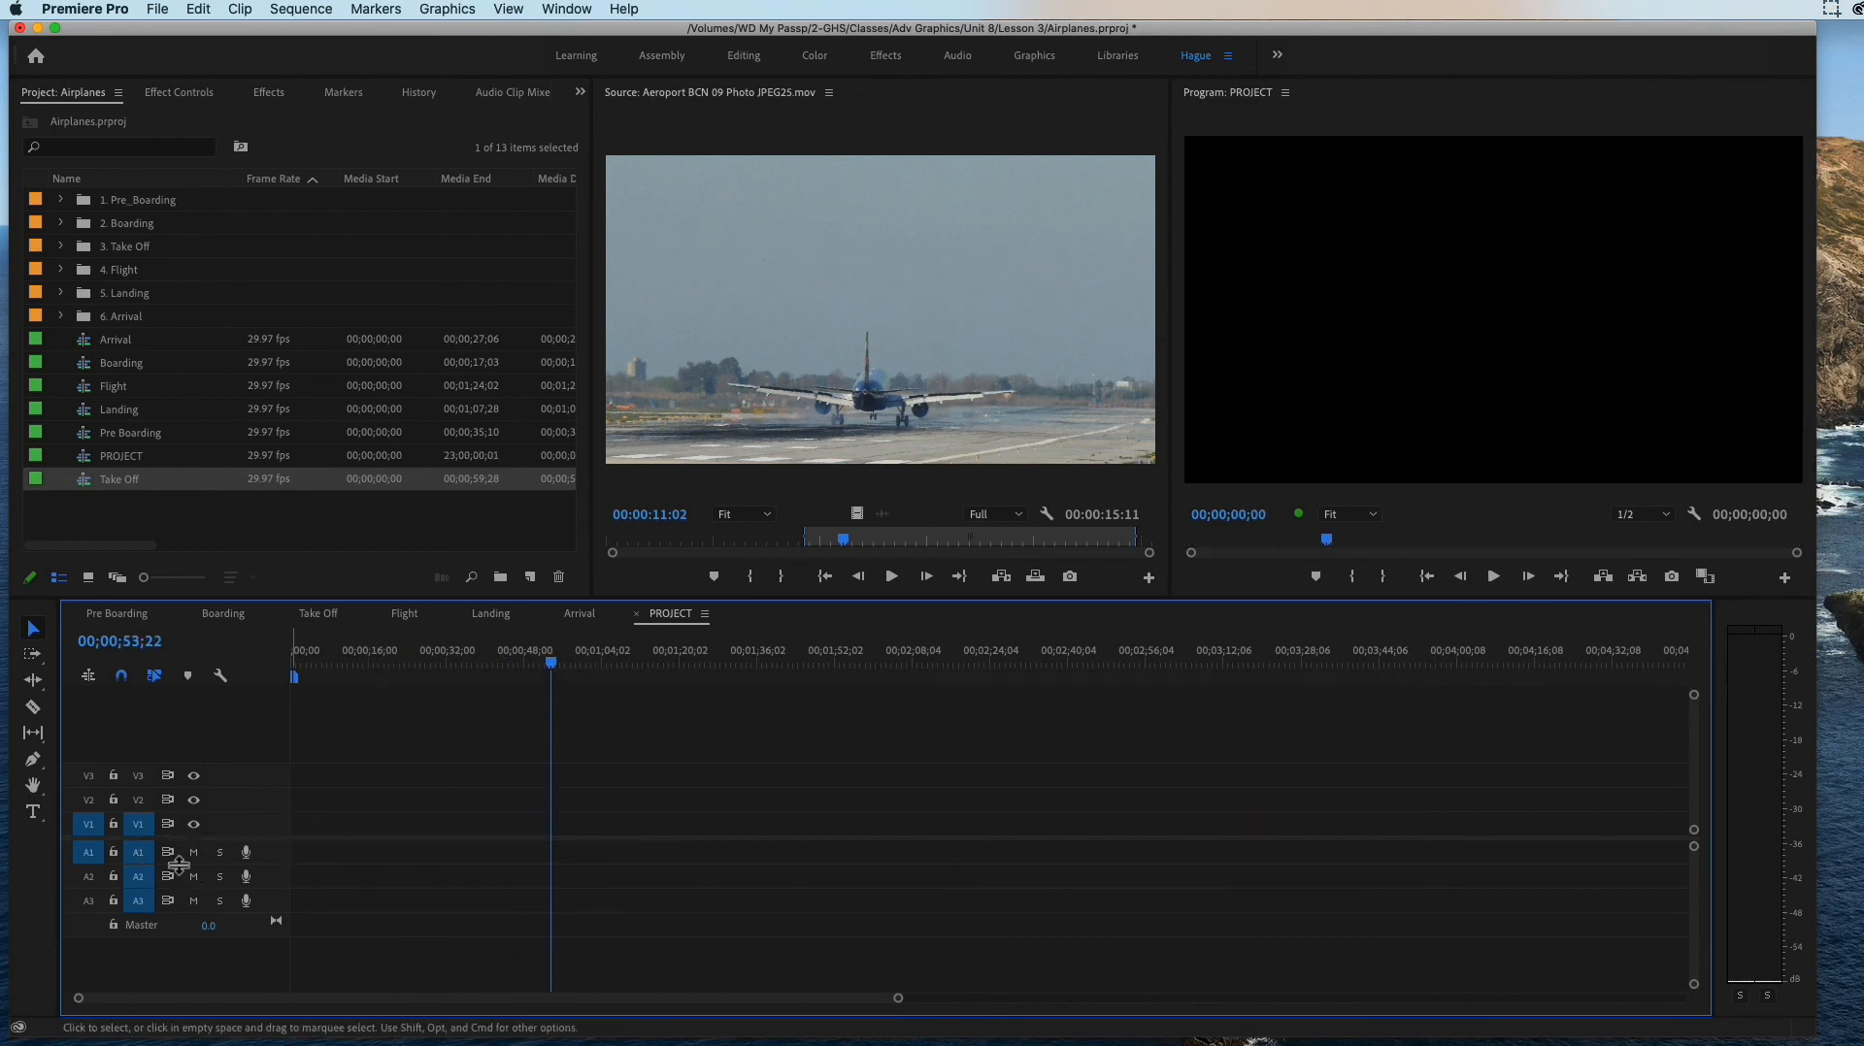
Step: Place the Pre Boarding sequence at the start of track V1 in PROJECT, keeping the existing sequence settings
click(109, 341)
click(125, 365)
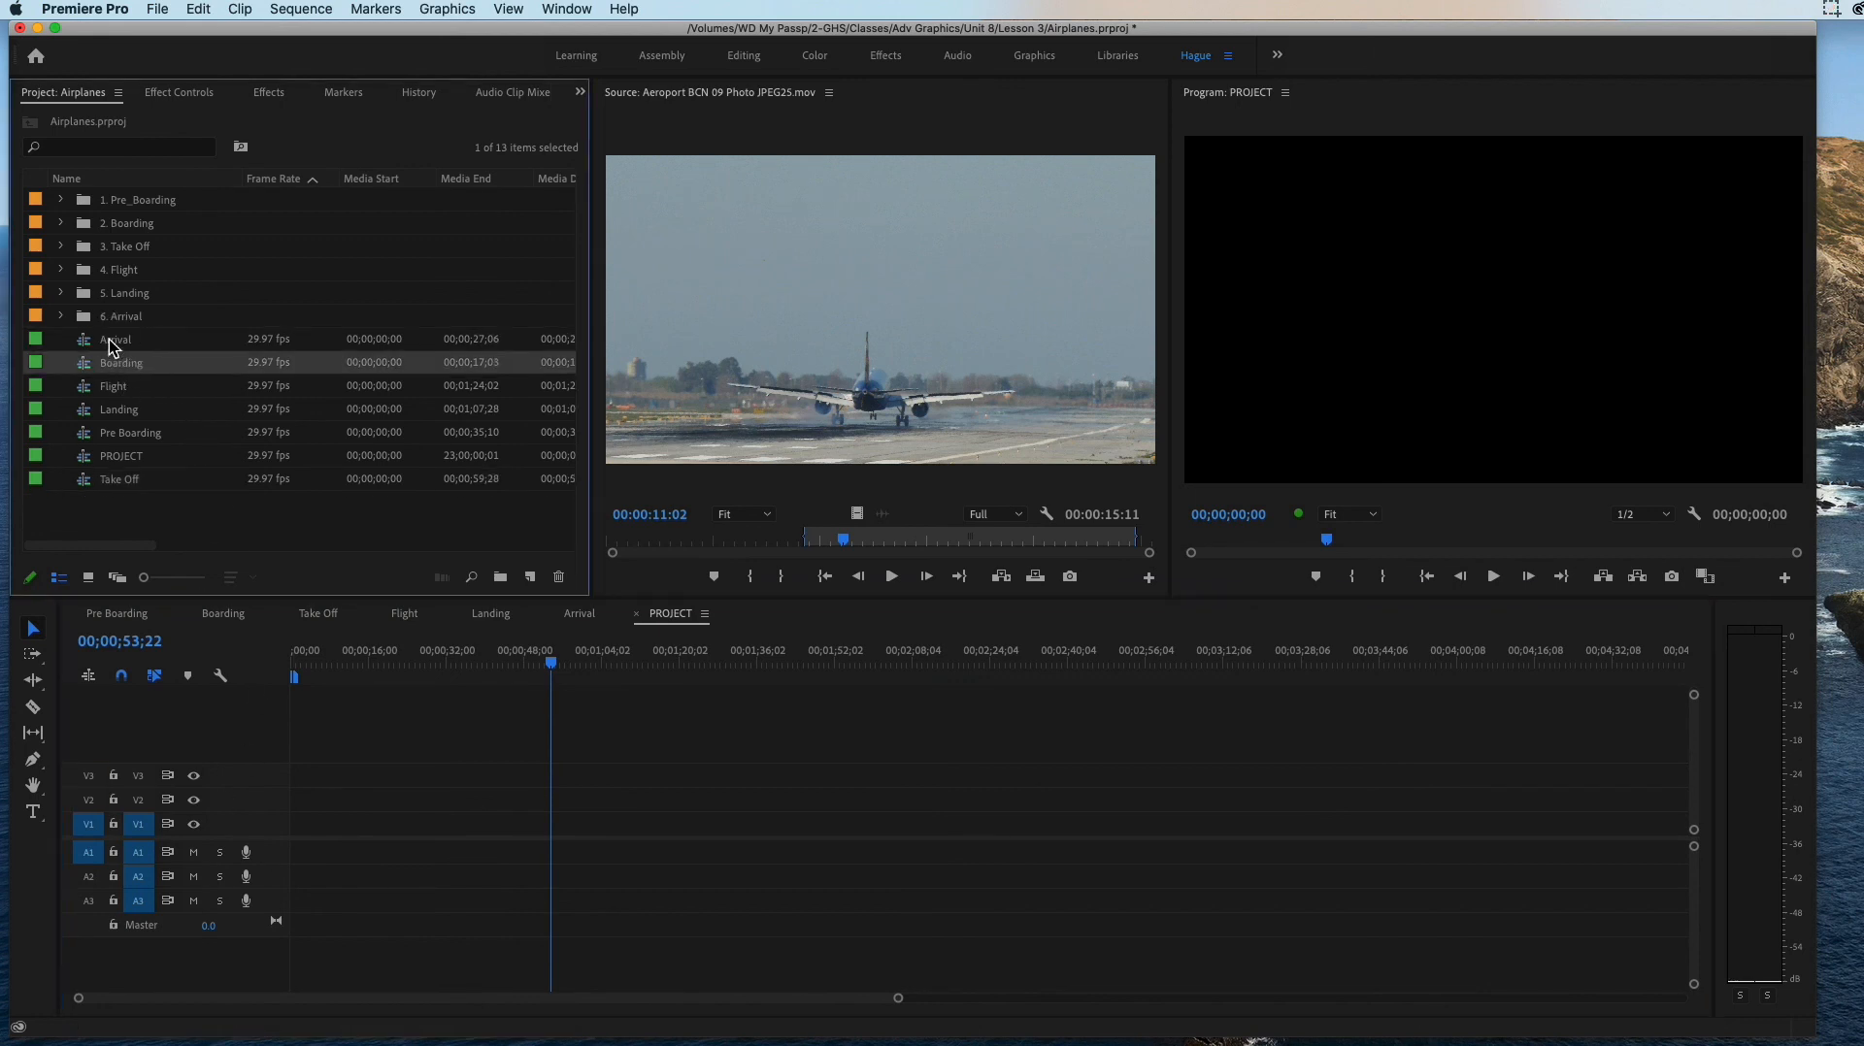
click(155, 436)
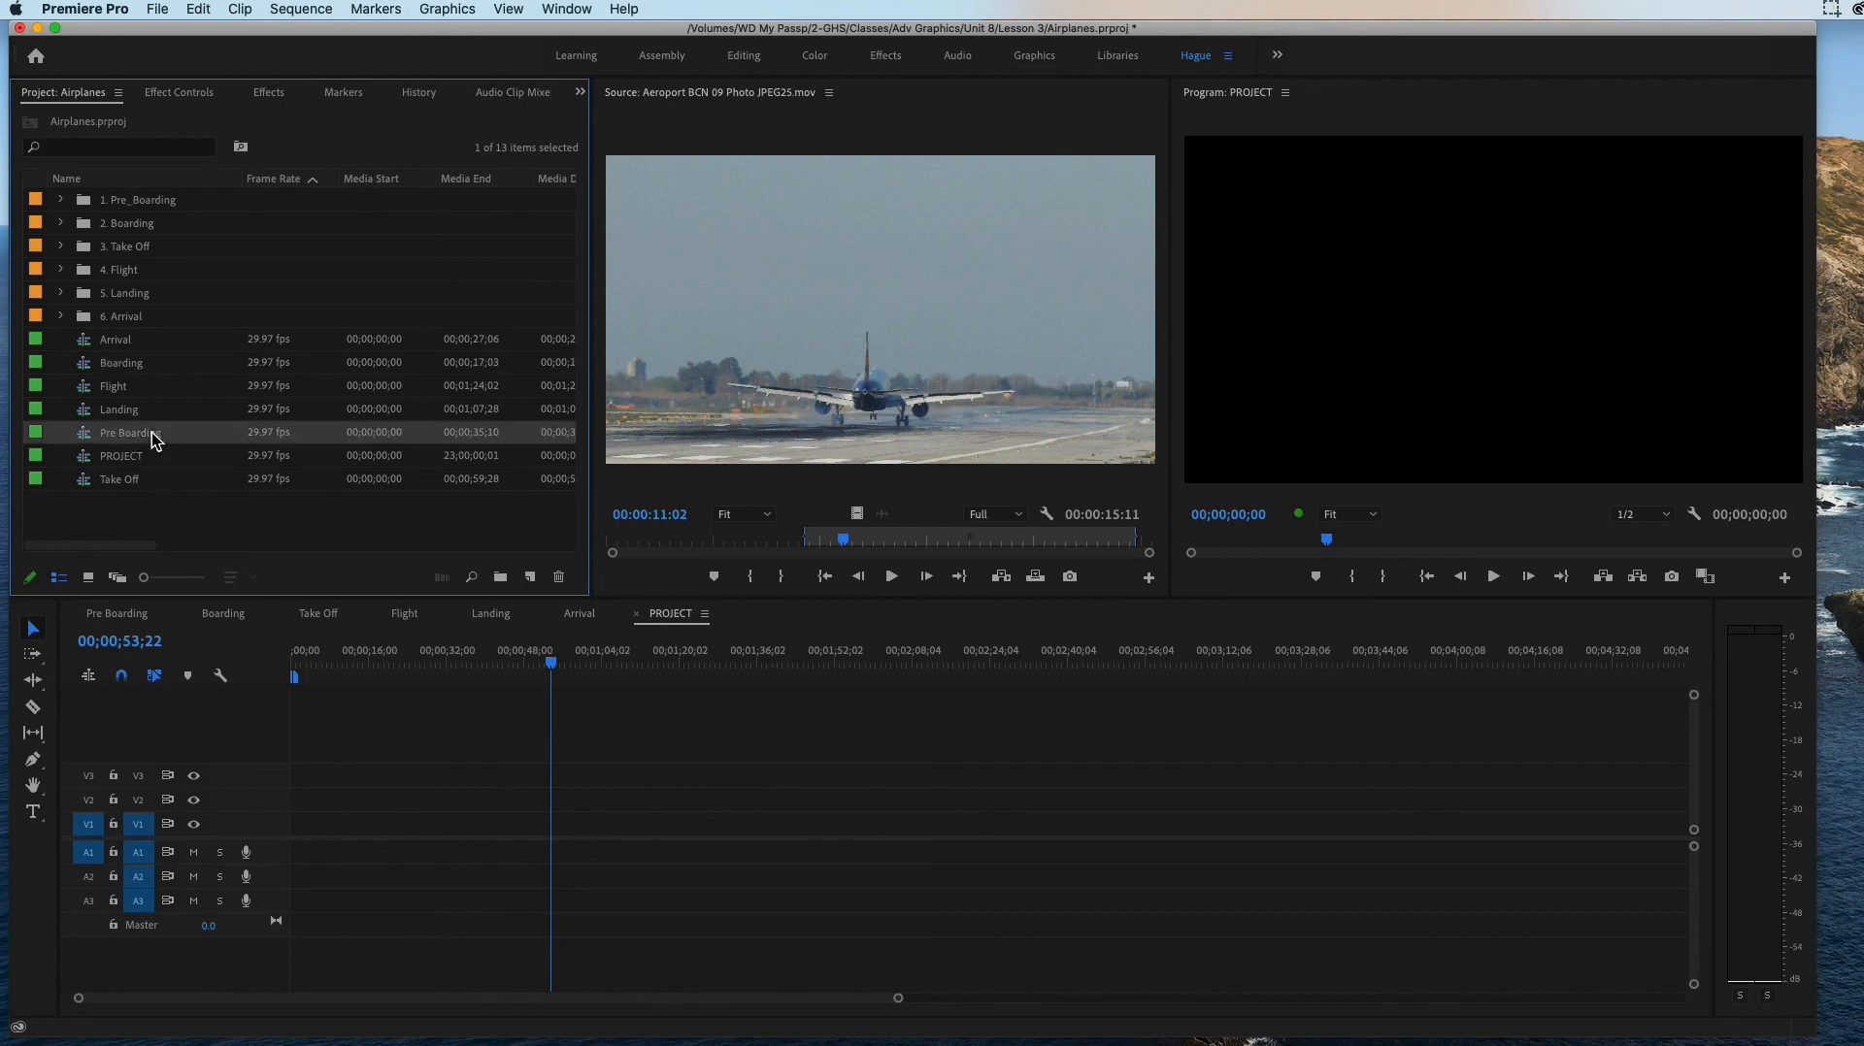
drag(85, 437, 353, 832)
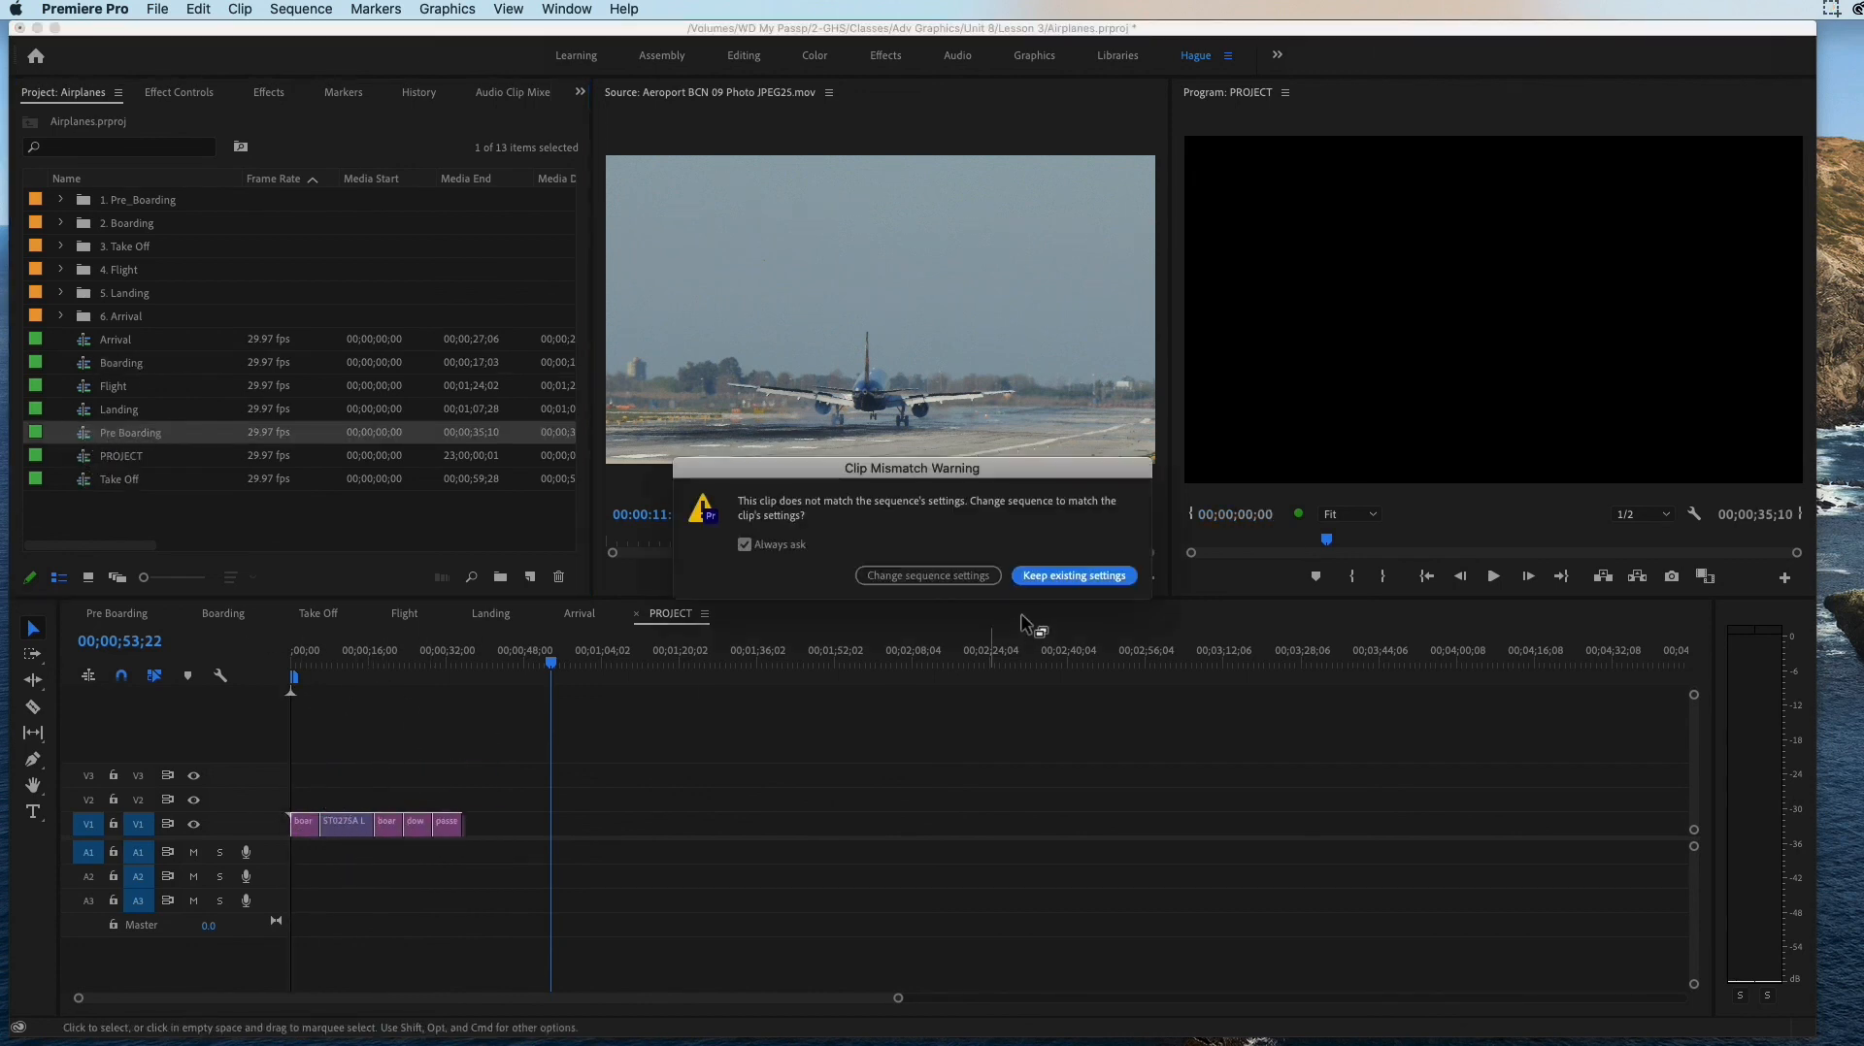
click(1071, 576)
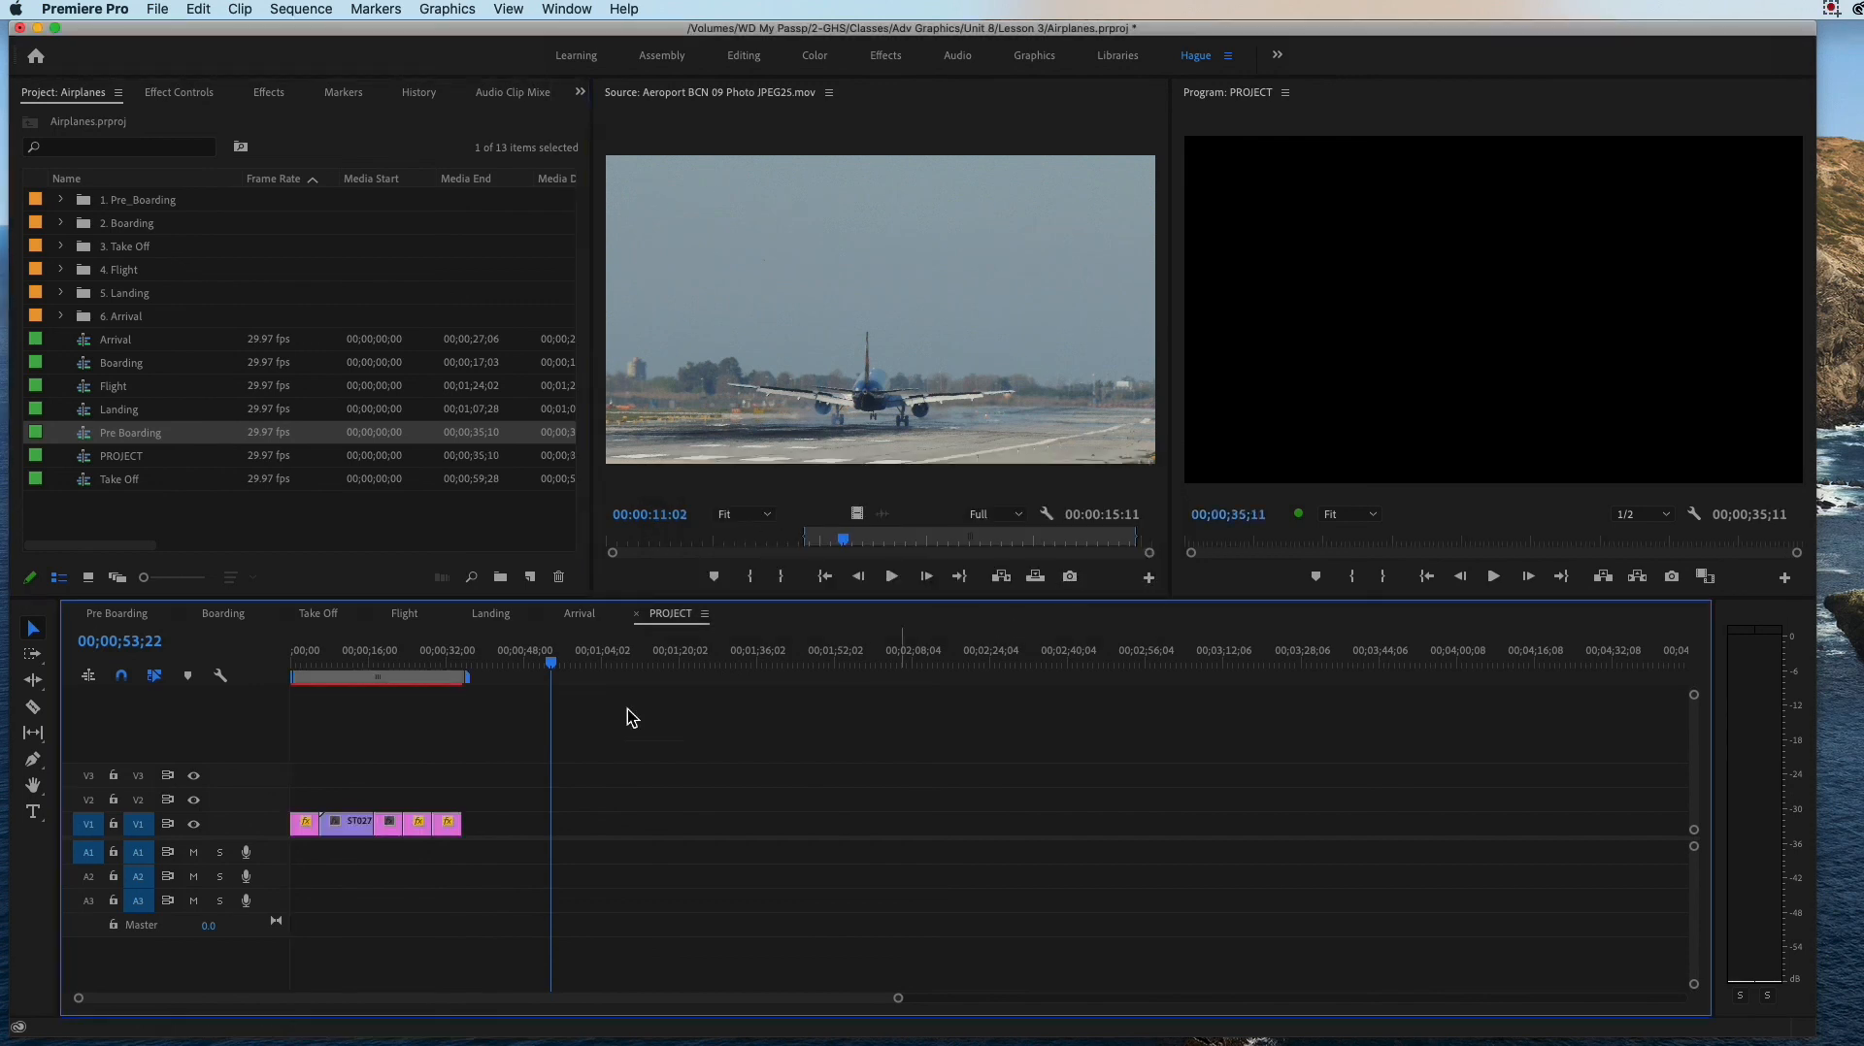
Step: Set the playhead to 00;00;35;11, the end of the Pre Boarding clips, and place the Take Off sequence there on V1
click(419, 664)
mouse_move(422, 661)
mouse_down()
mouse_move(311, 656)
mouse_move(515, 692)
mouse_move(479, 695)
mouse_move(479, 665)
mouse_move(456, 663)
mouse_up()
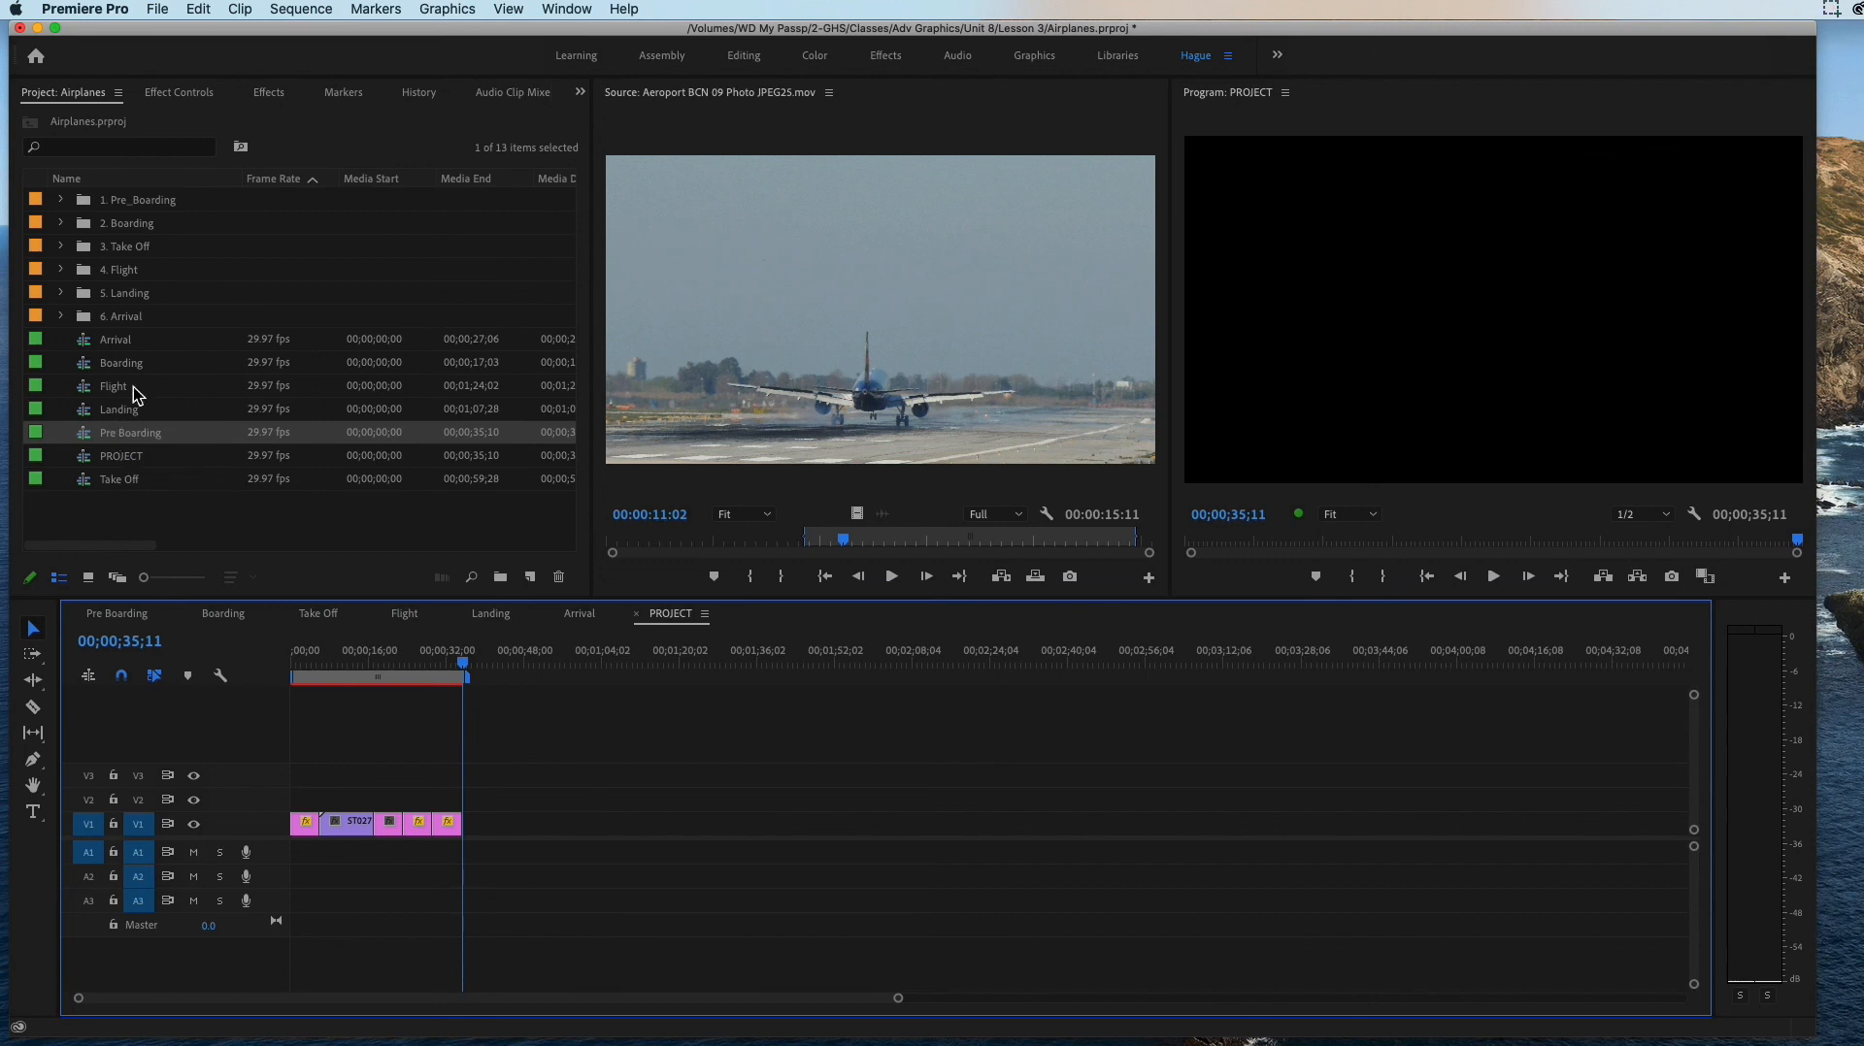
drag(118, 484, 614, 815)
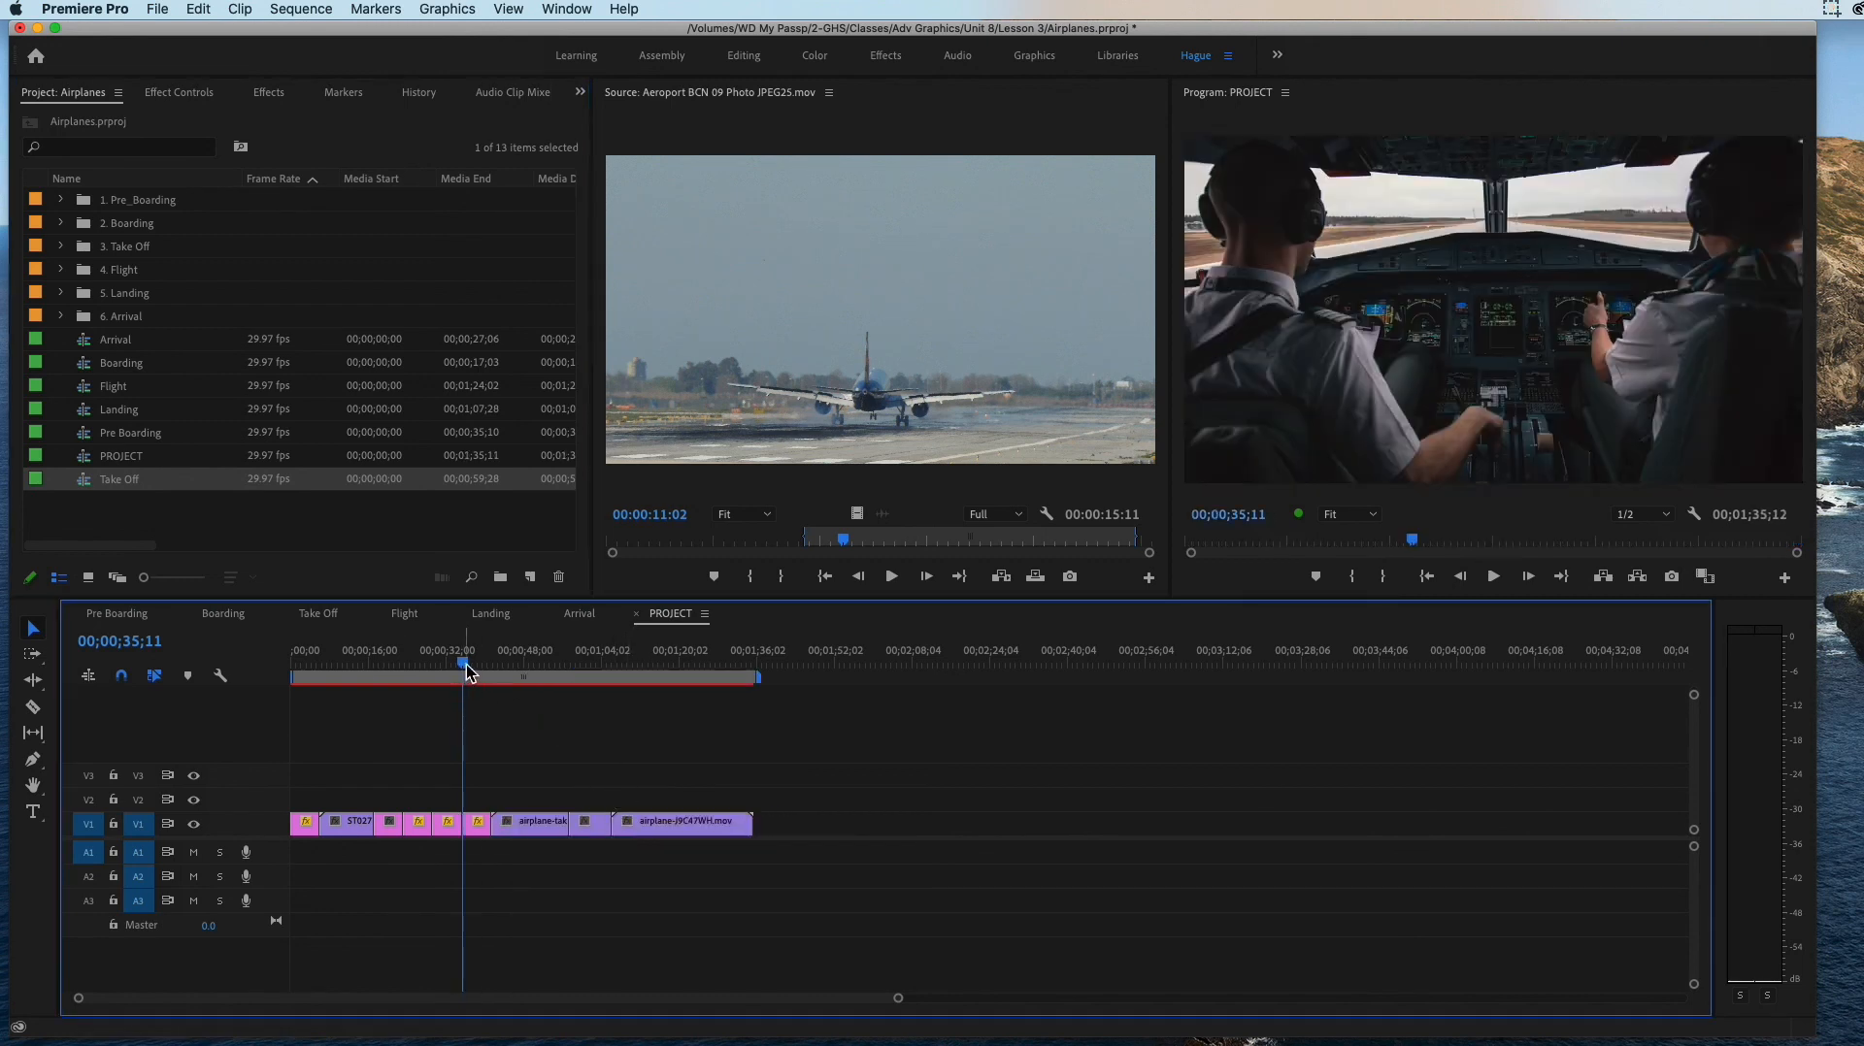
Step: Place the Flight sequence on V1 at 00;01;35;12, directly after Take Off, and move the playhead to its end at 00;02;59;15
drag(467, 672, 765, 692)
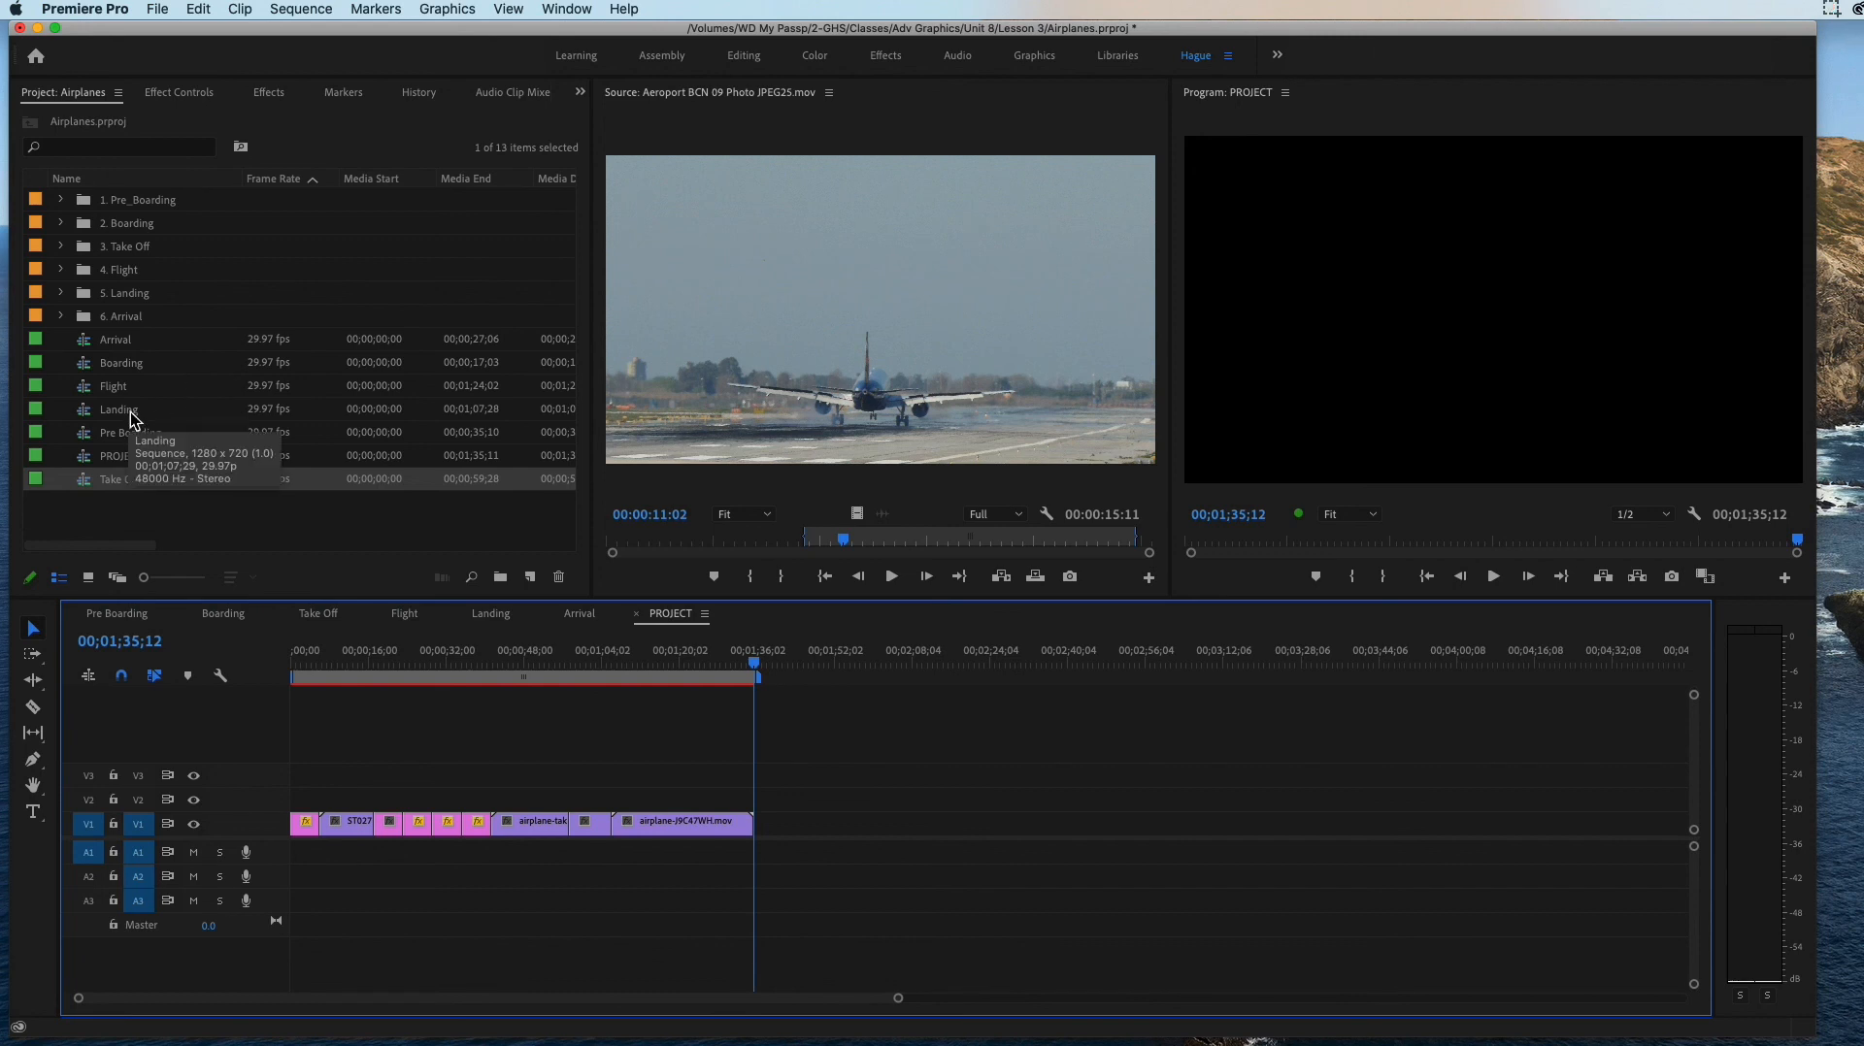
click(105, 387)
drag(88, 386, 970, 828)
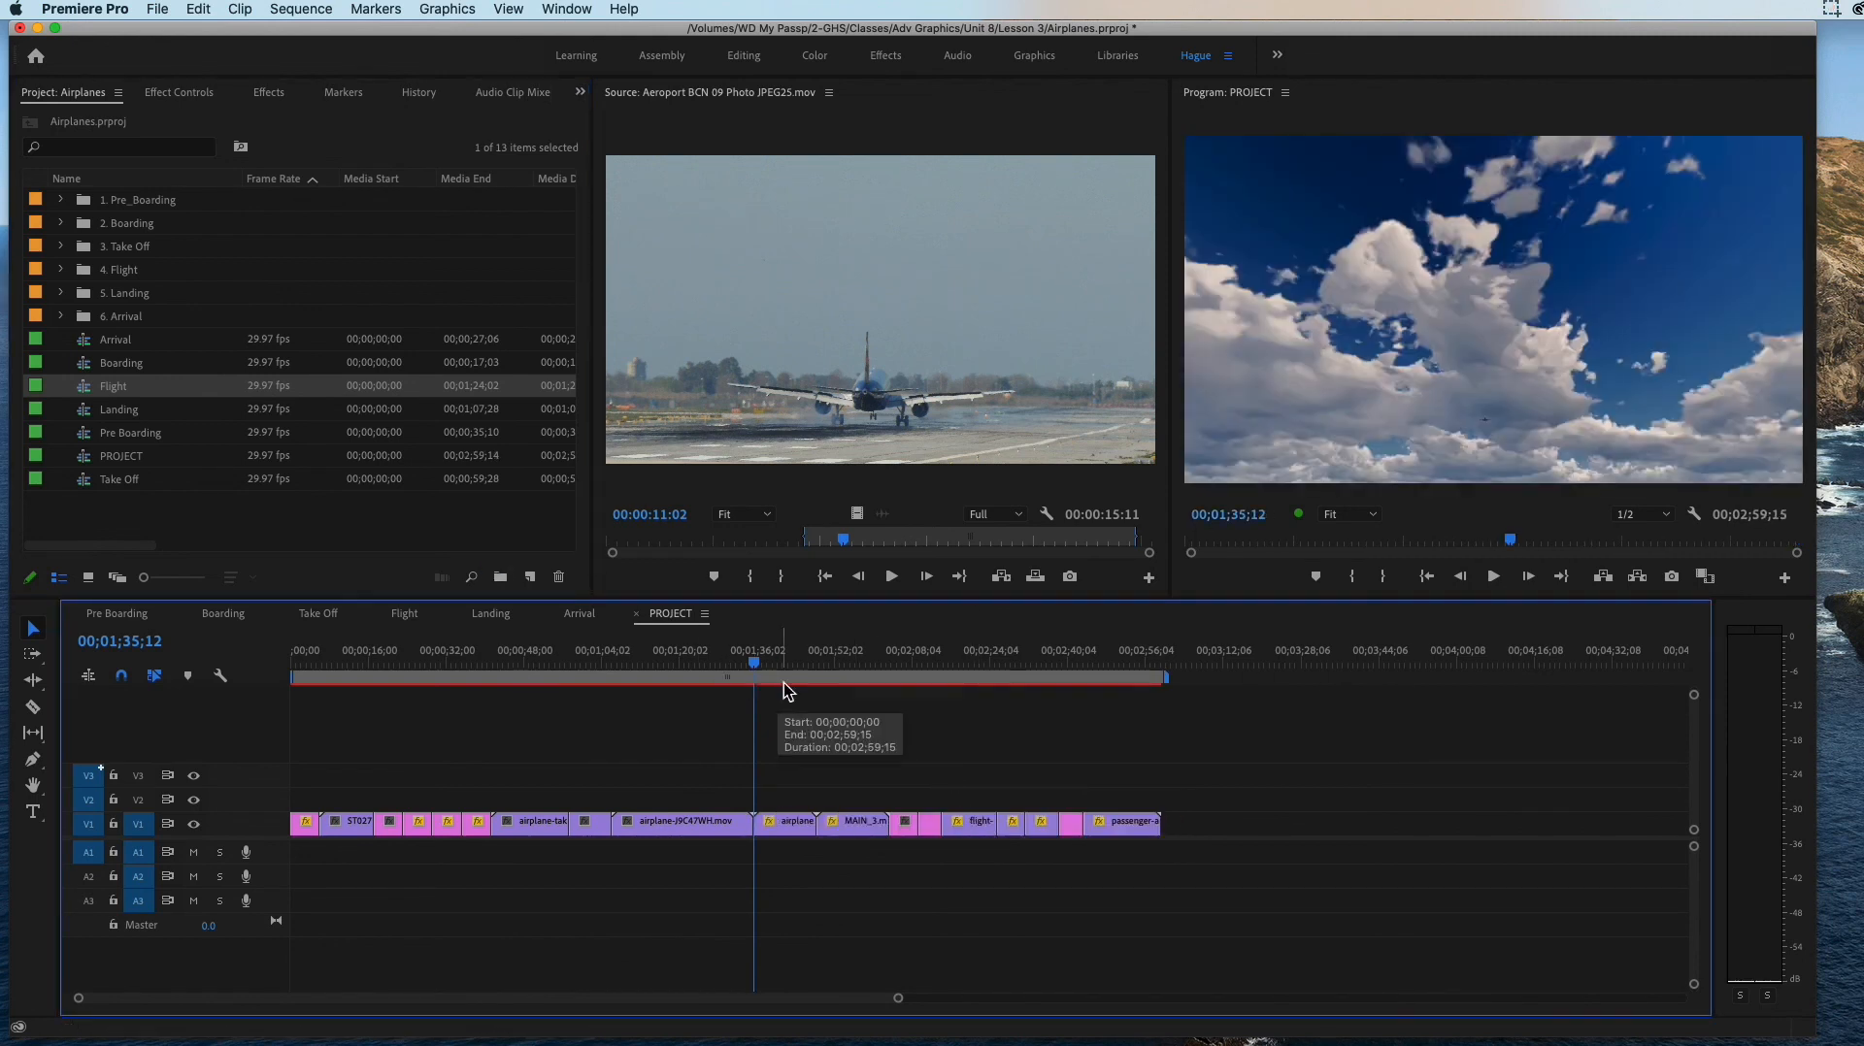
click(1375, 693)
drag(1378, 697, 1170, 689)
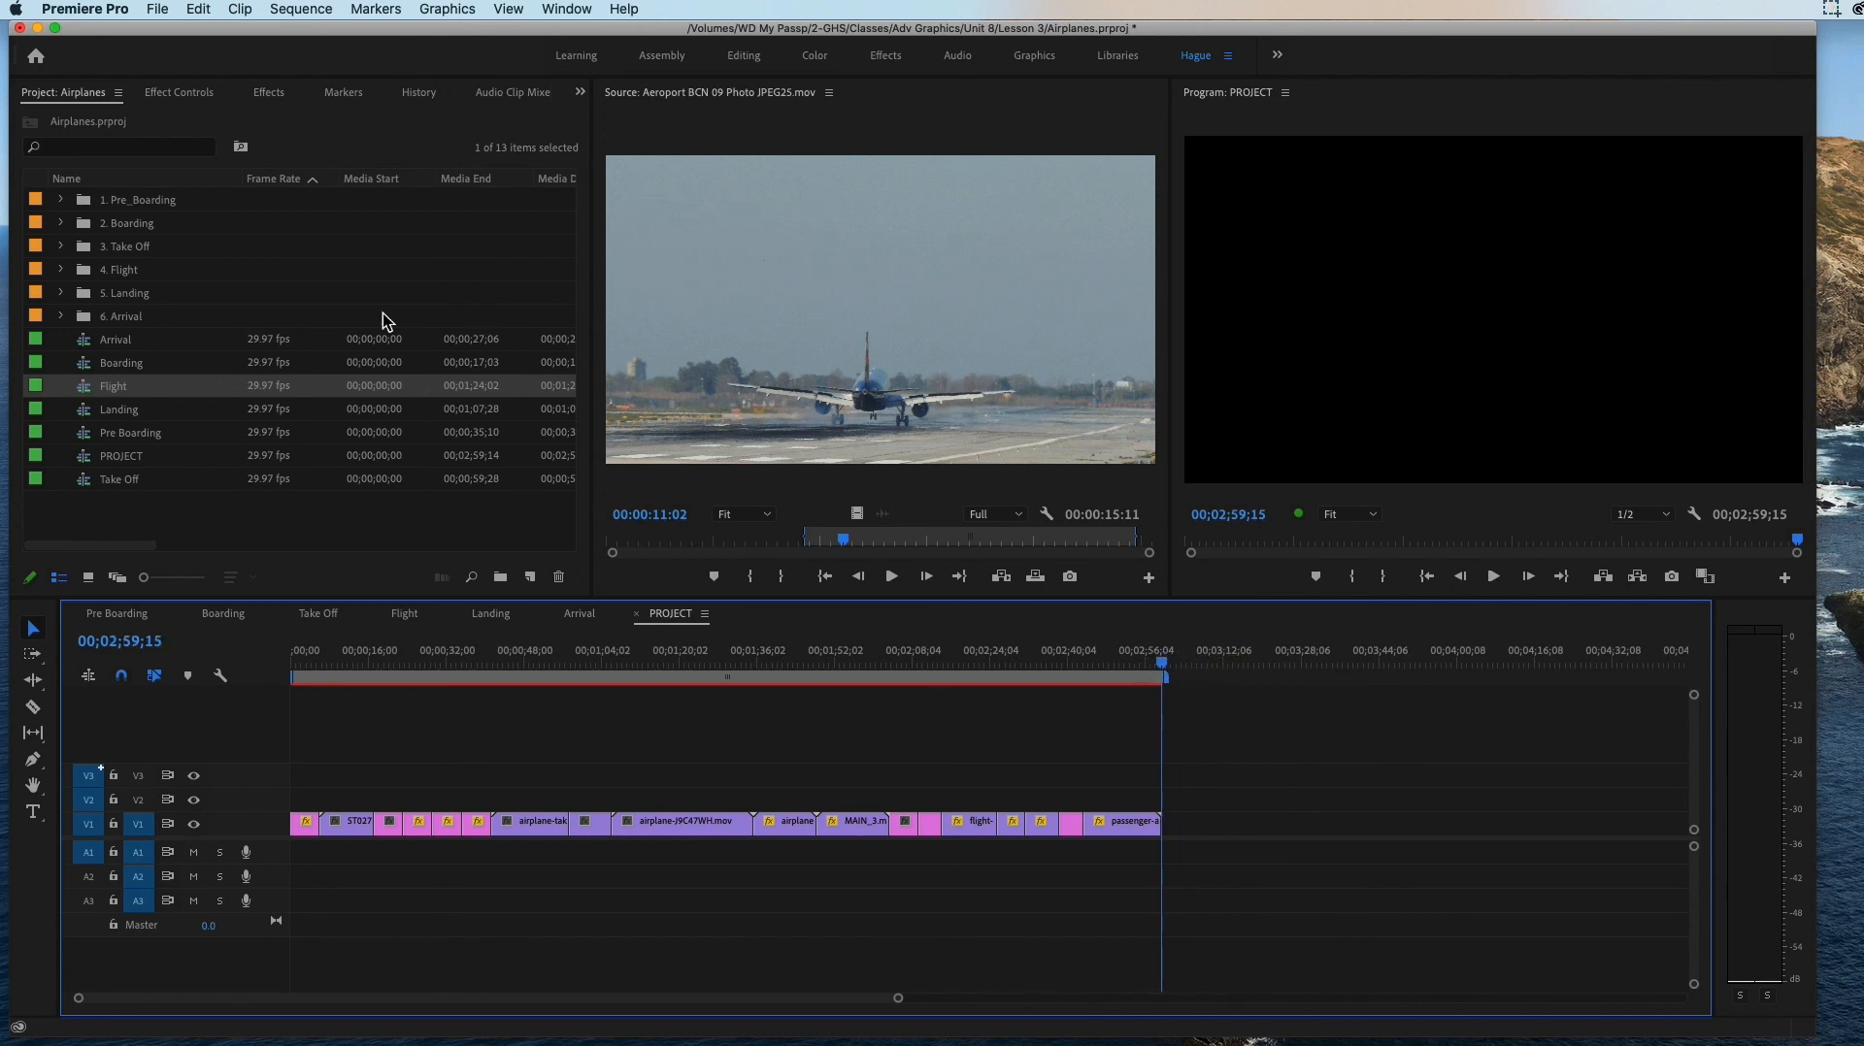
Step: Open the Boarding sequence and examine its clips against the start of the PROJECT sequence
click(143, 367)
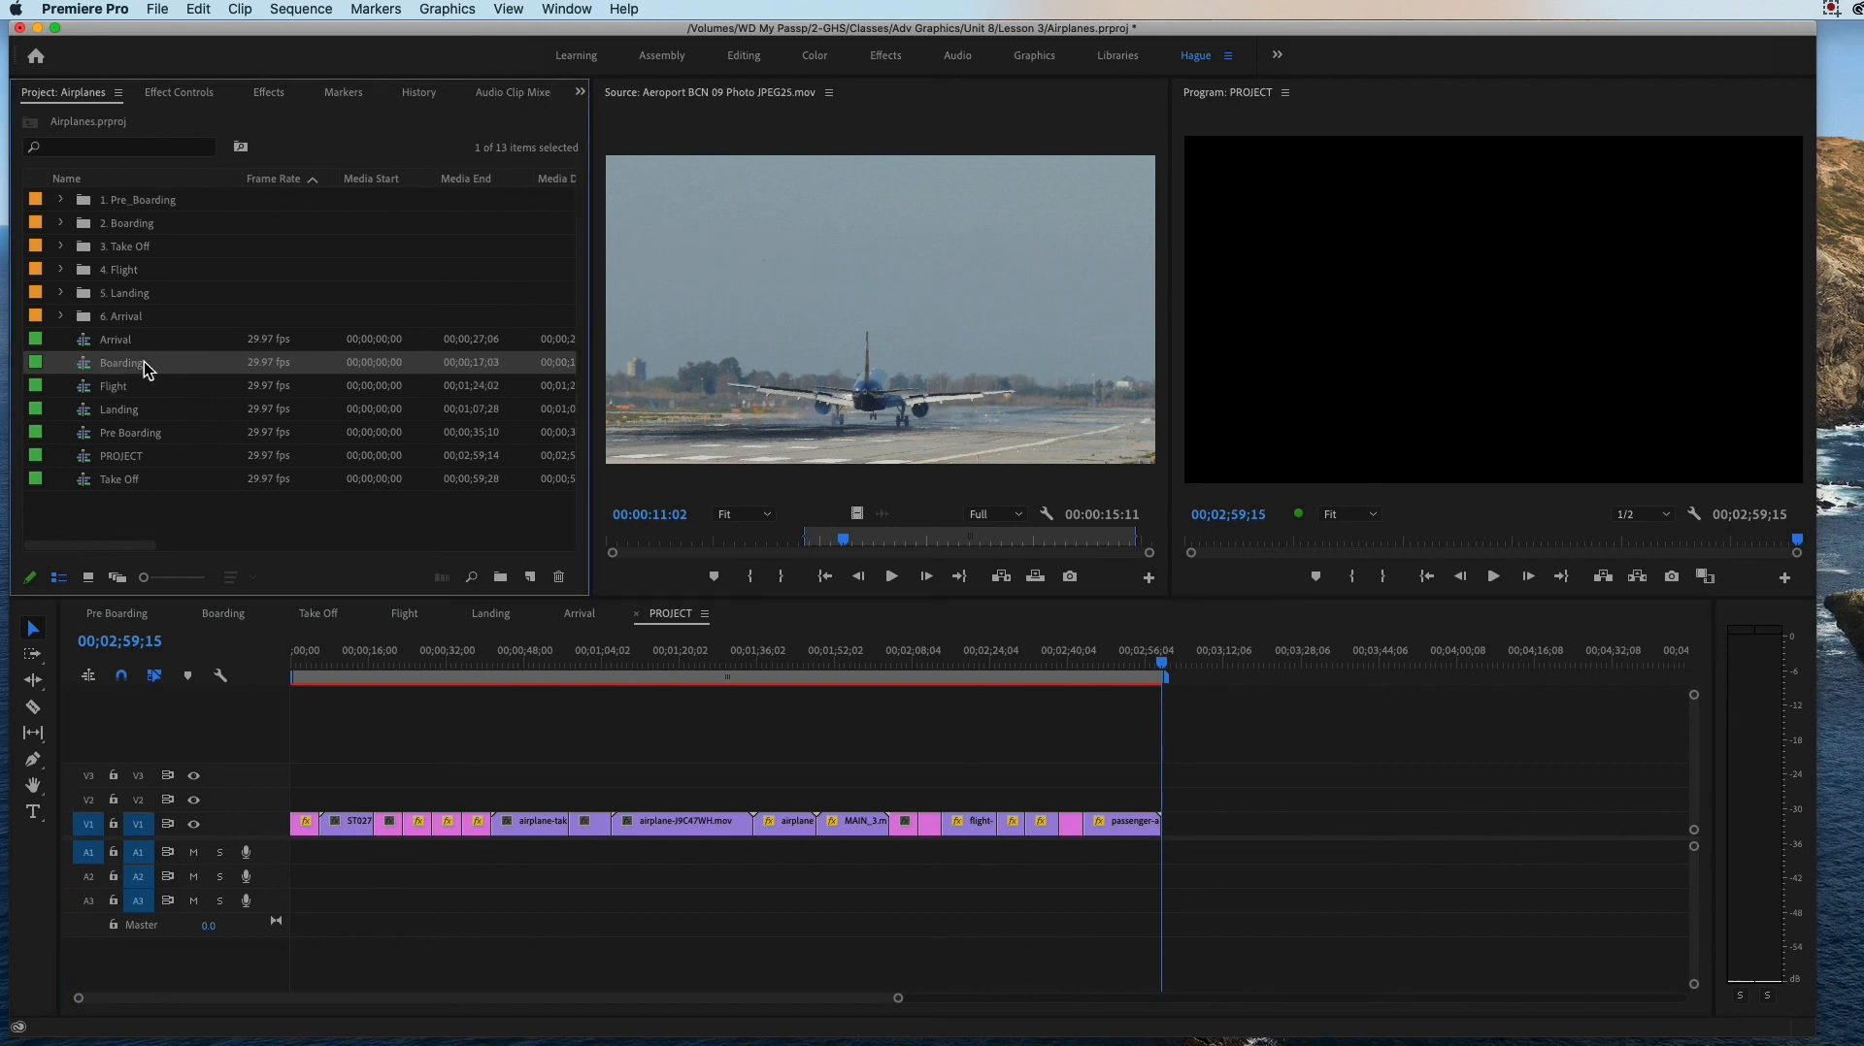
click(313, 666)
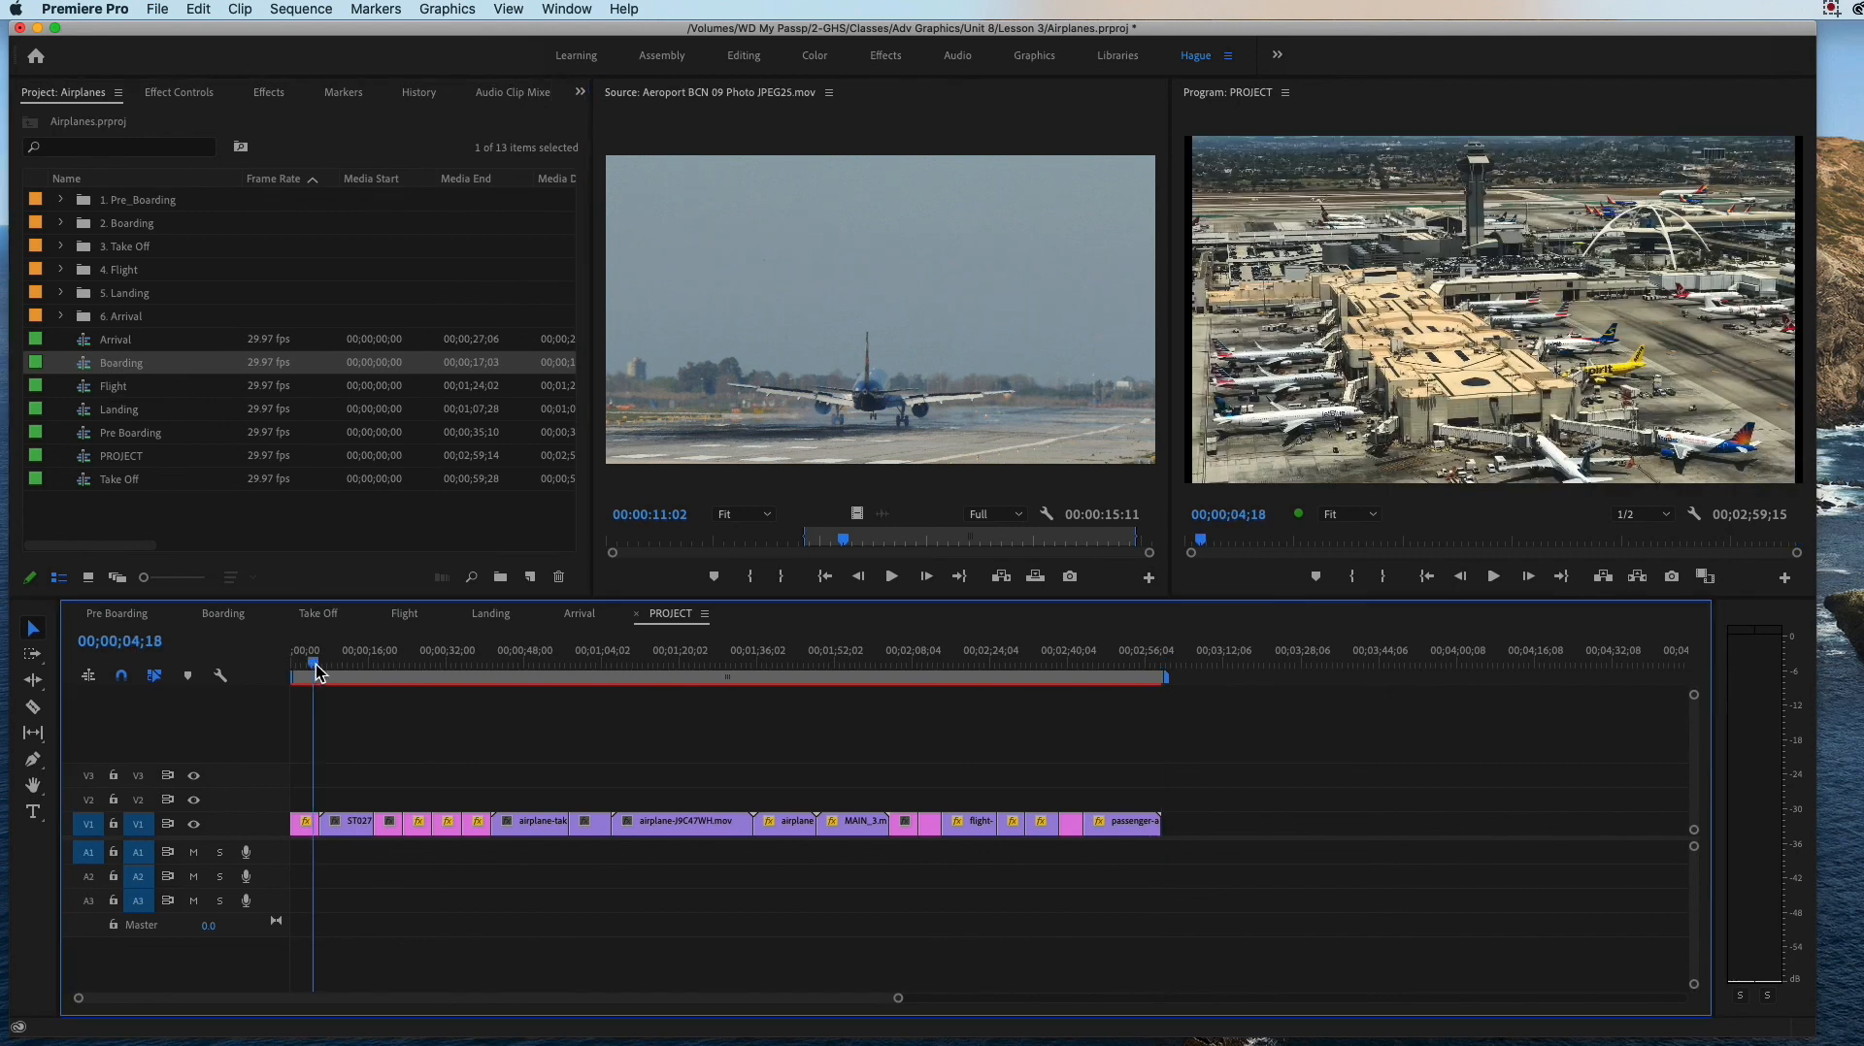
double_click(87, 366)
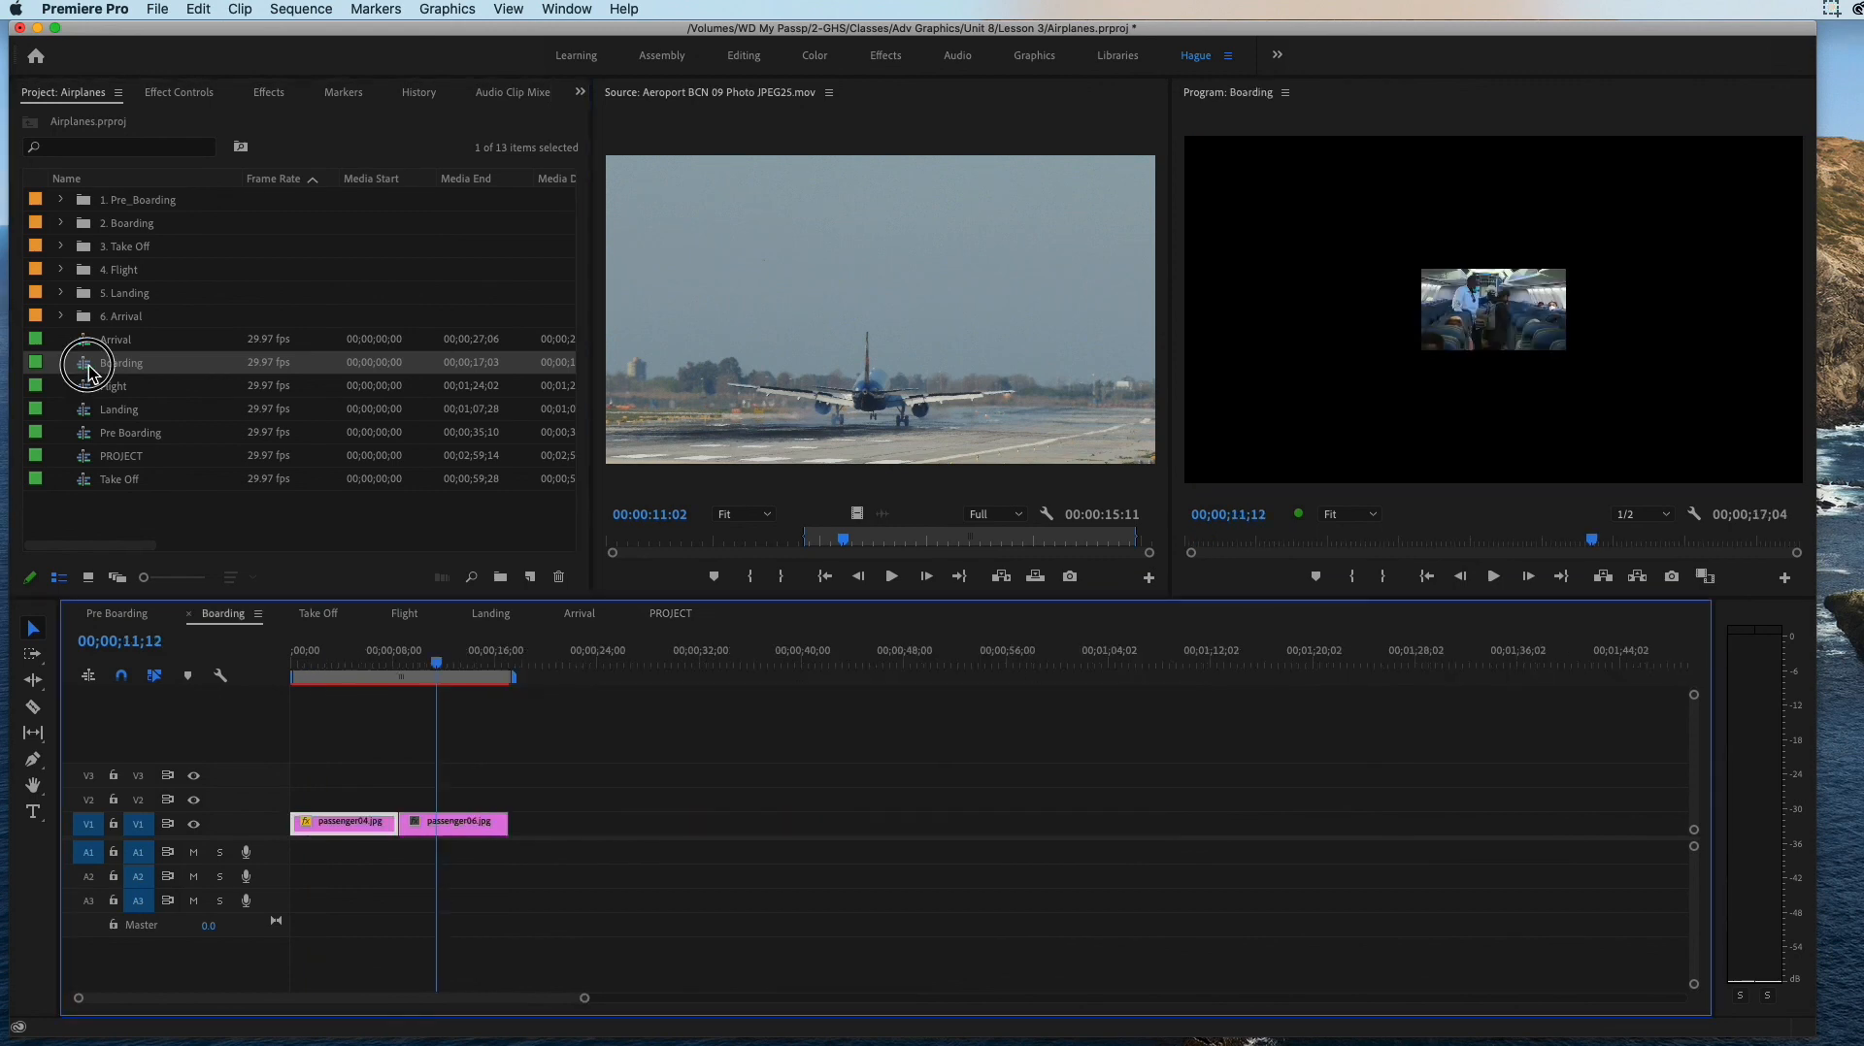
mouse_move(439, 668)
mouse_down()
mouse_move(349, 665)
mouse_move(433, 684)
mouse_up()
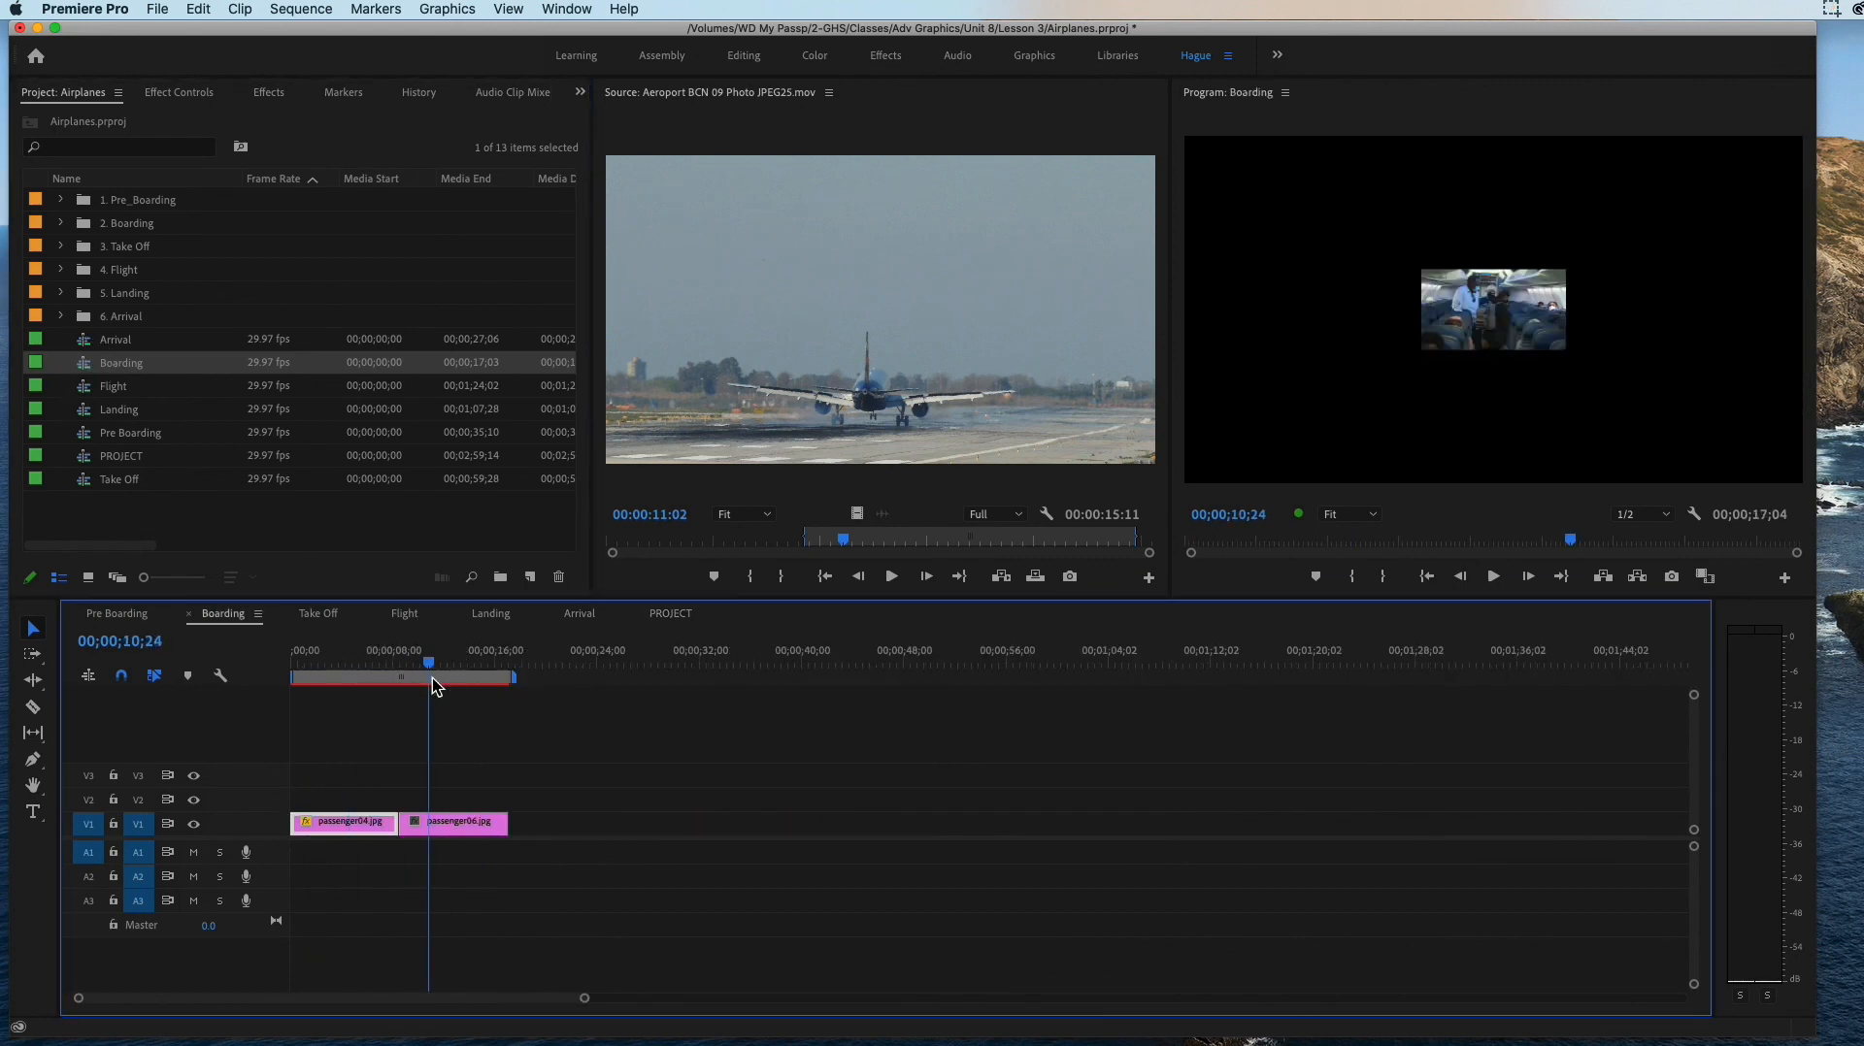
click(670, 613)
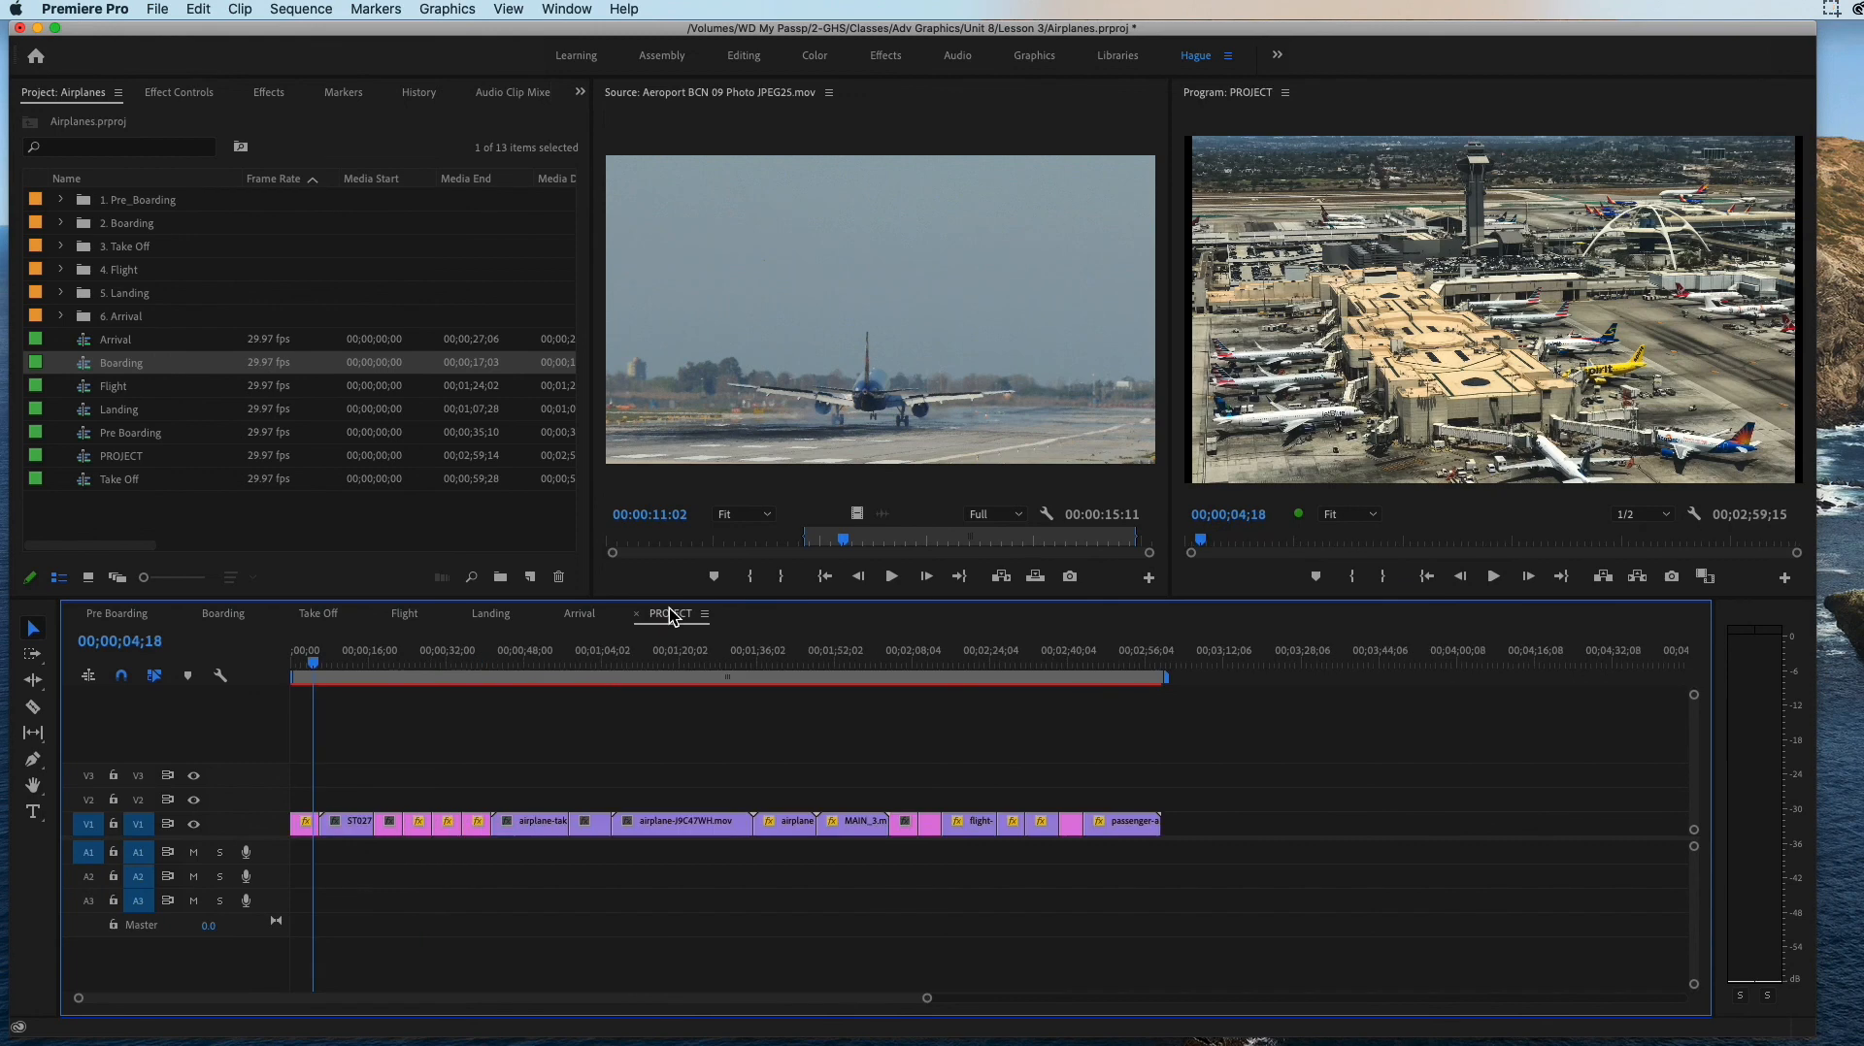
double_click(86, 372)
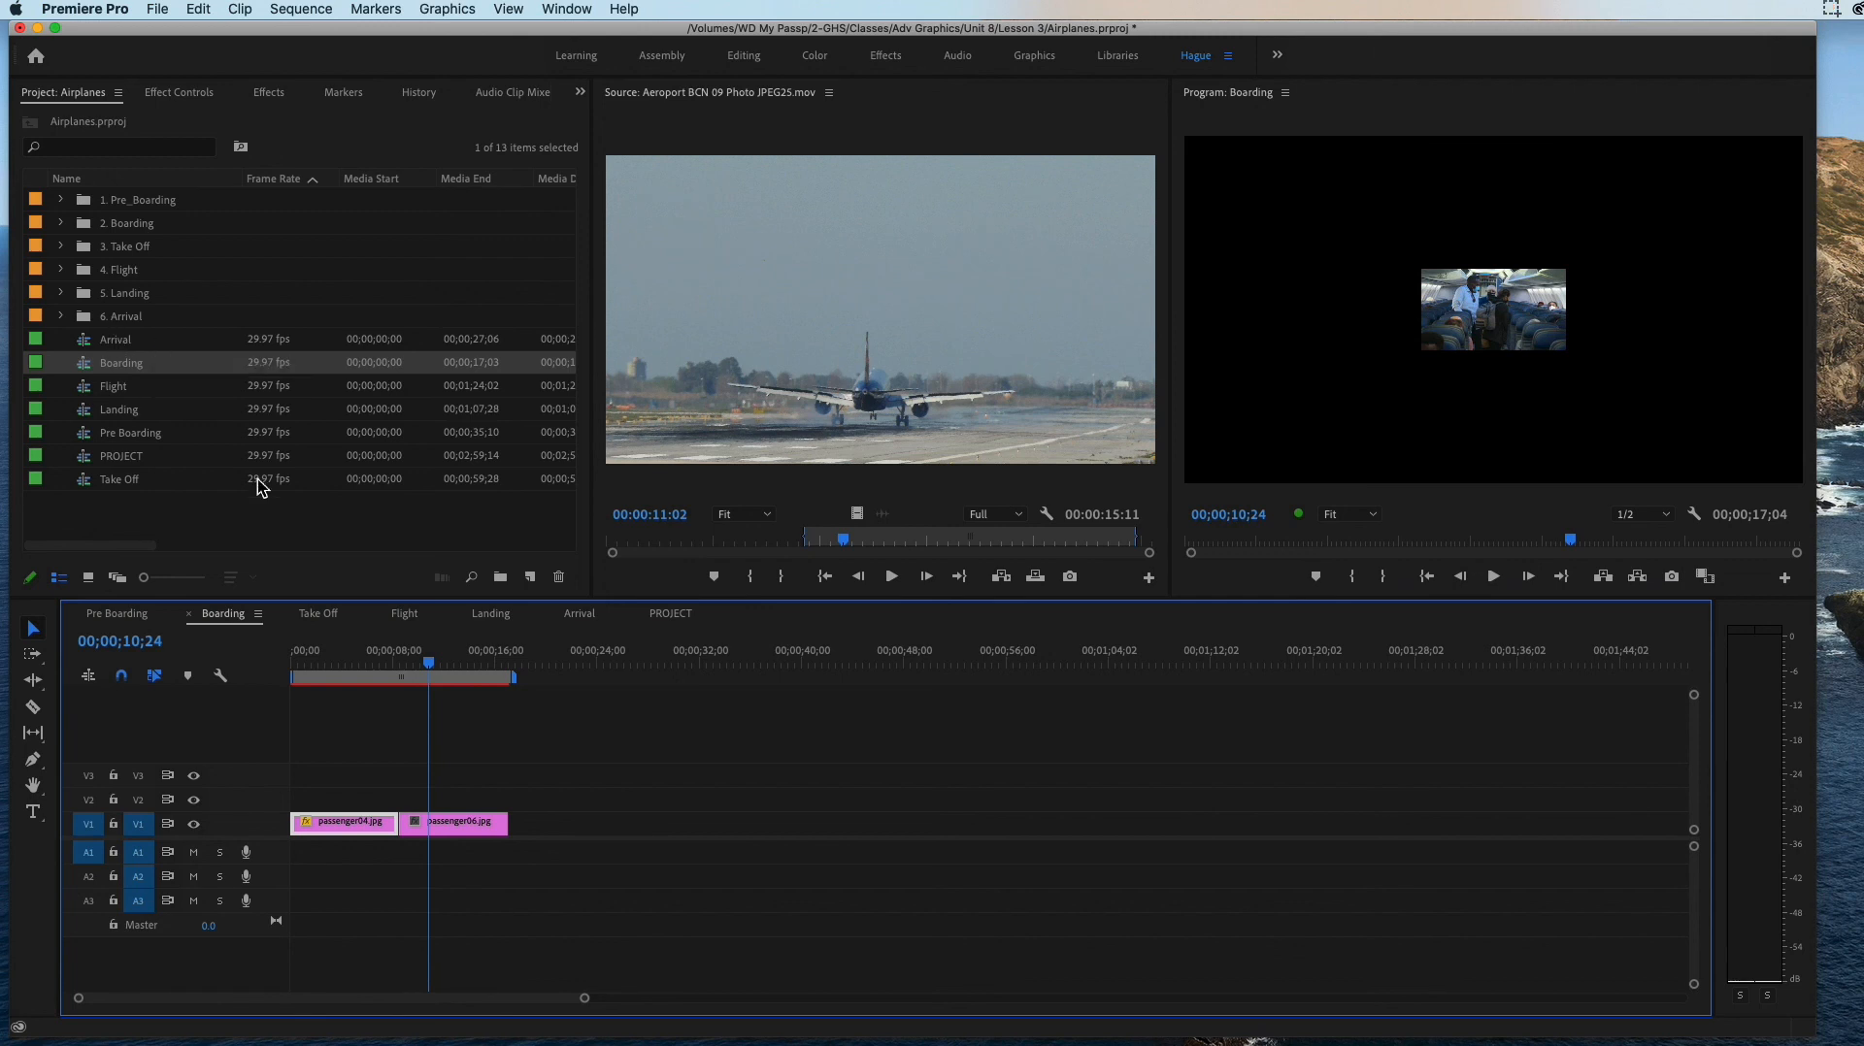
Step: Return to the PROJECT sequence and delete every clip on track V1
click(670, 614)
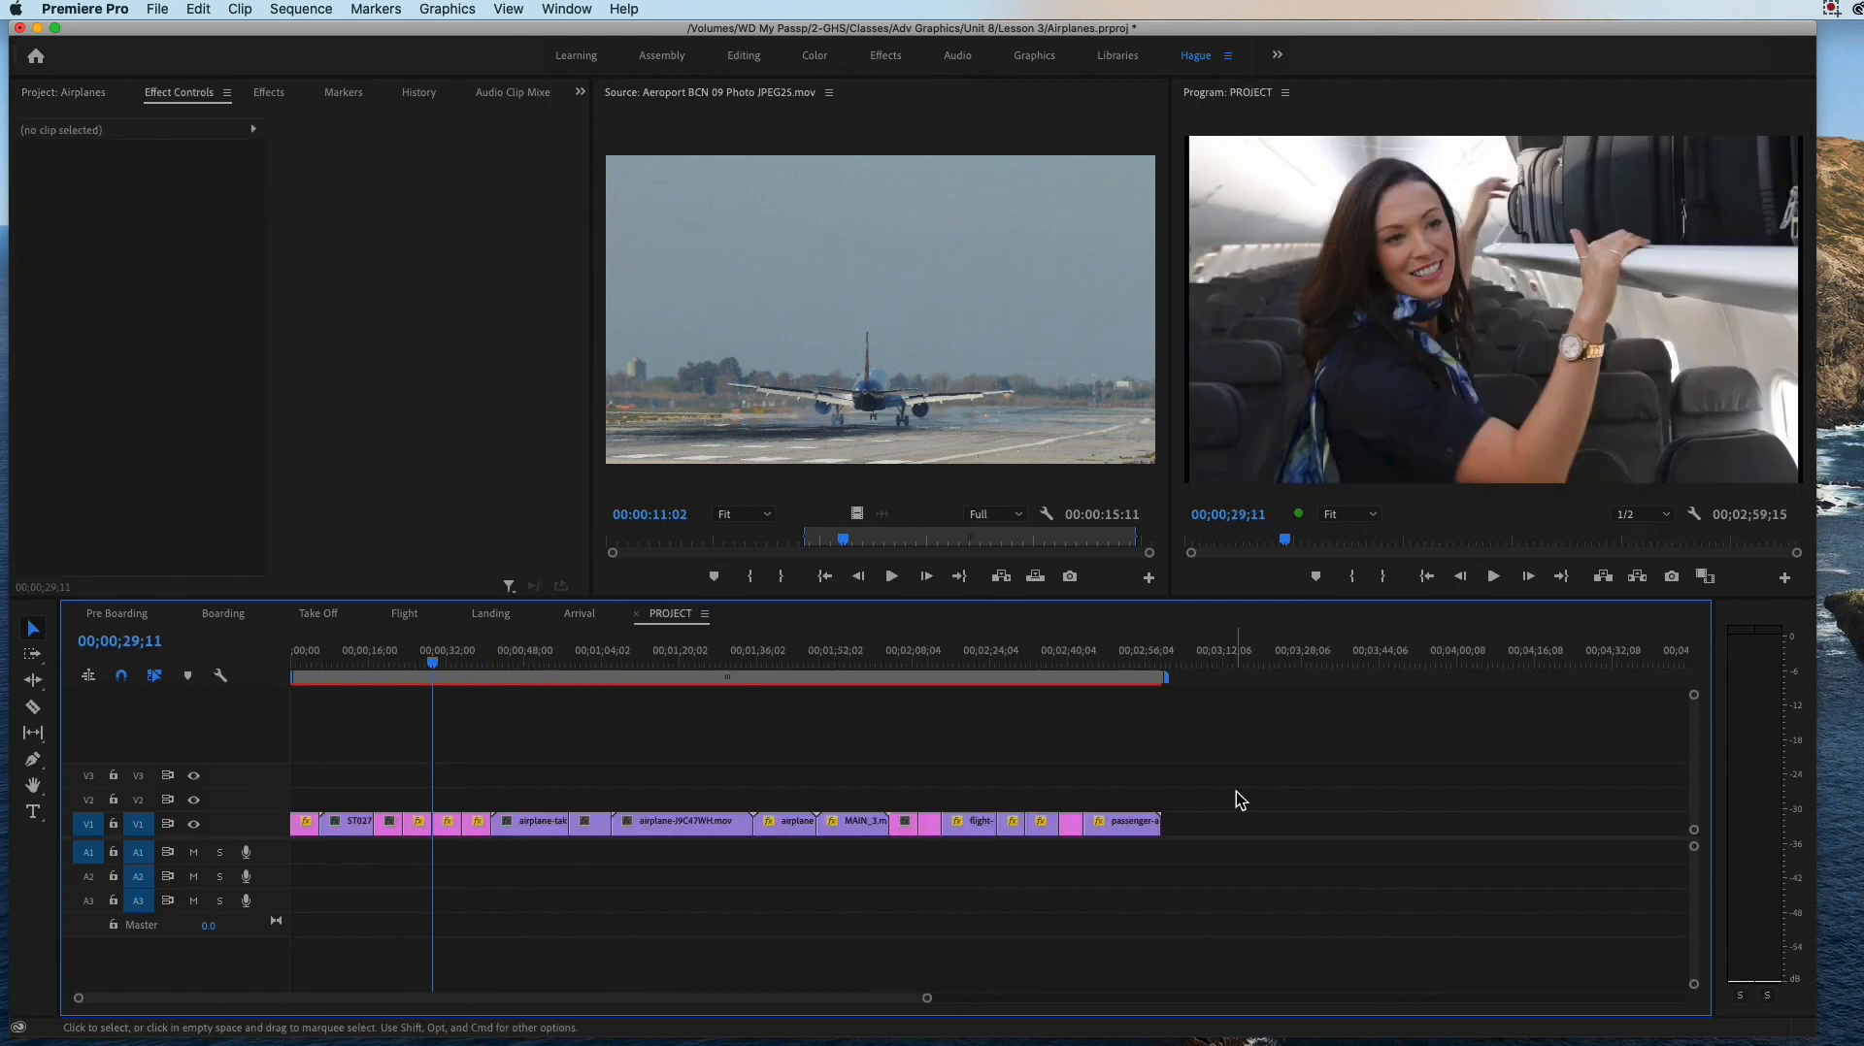
drag(1173, 772, 294, 849)
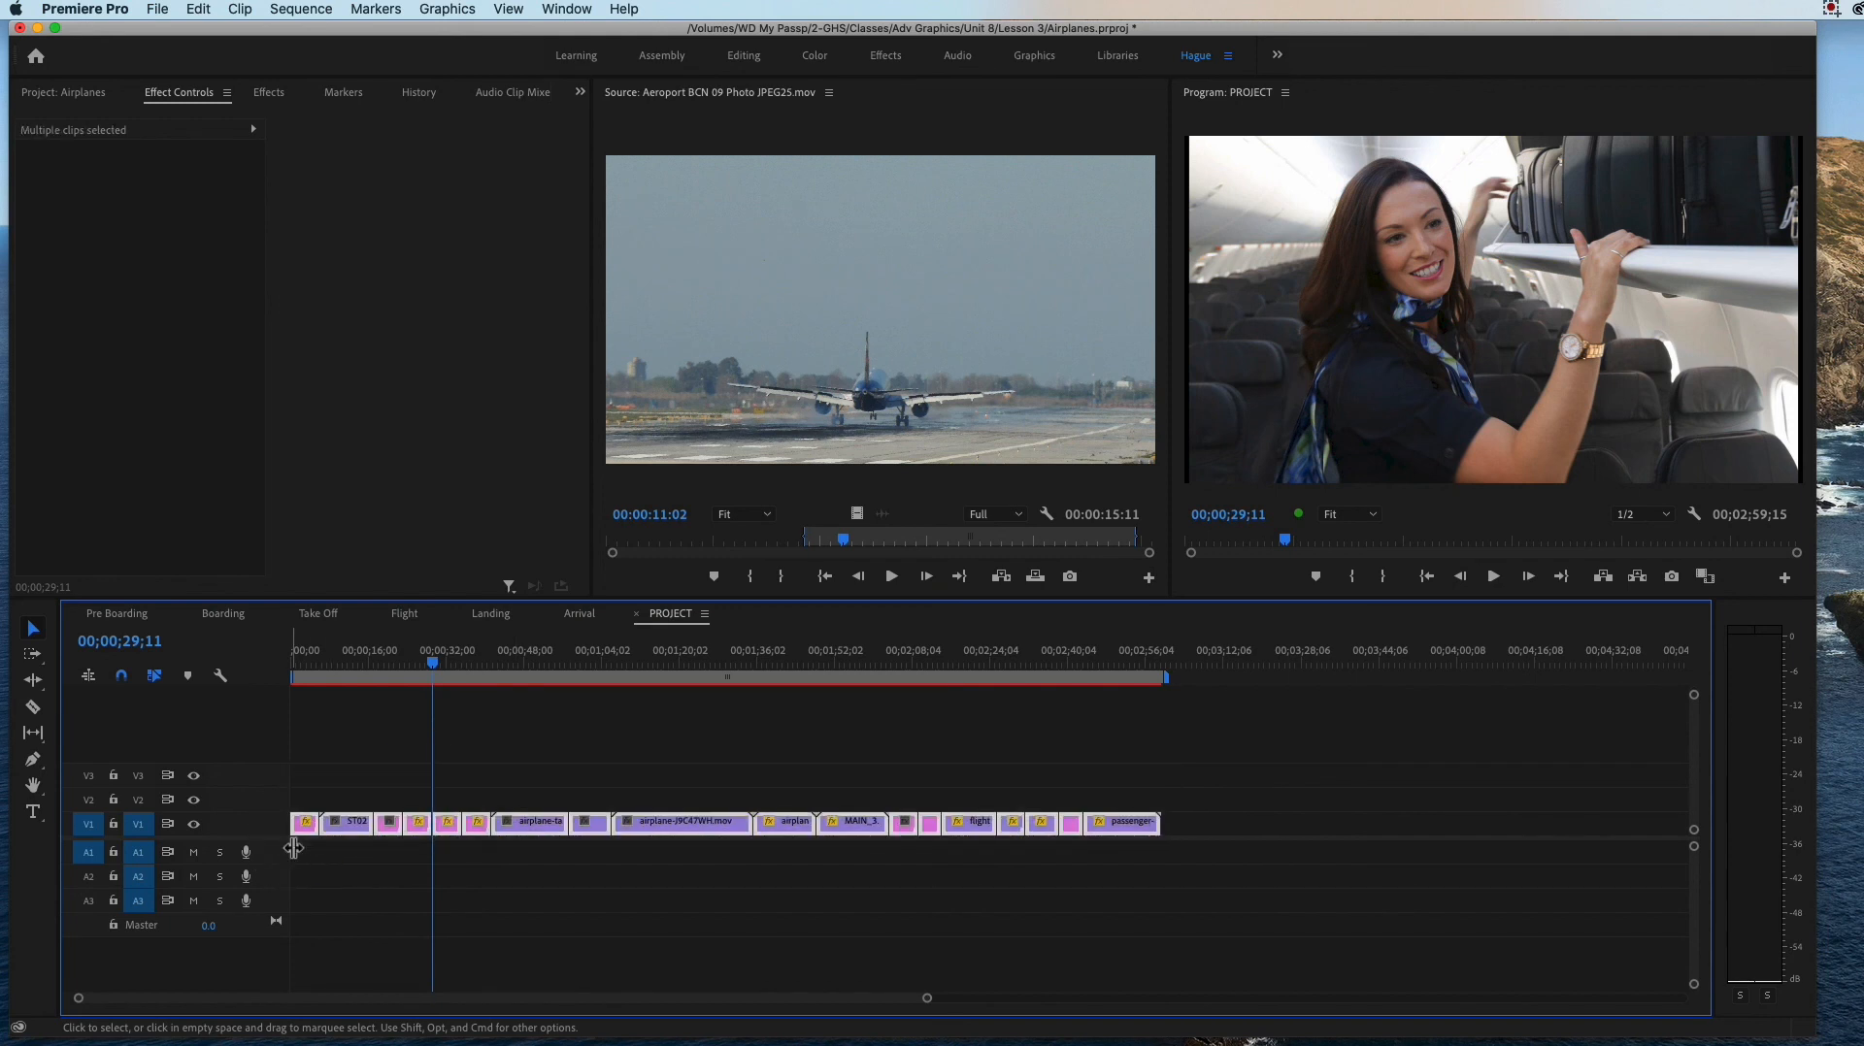
key(Delete)
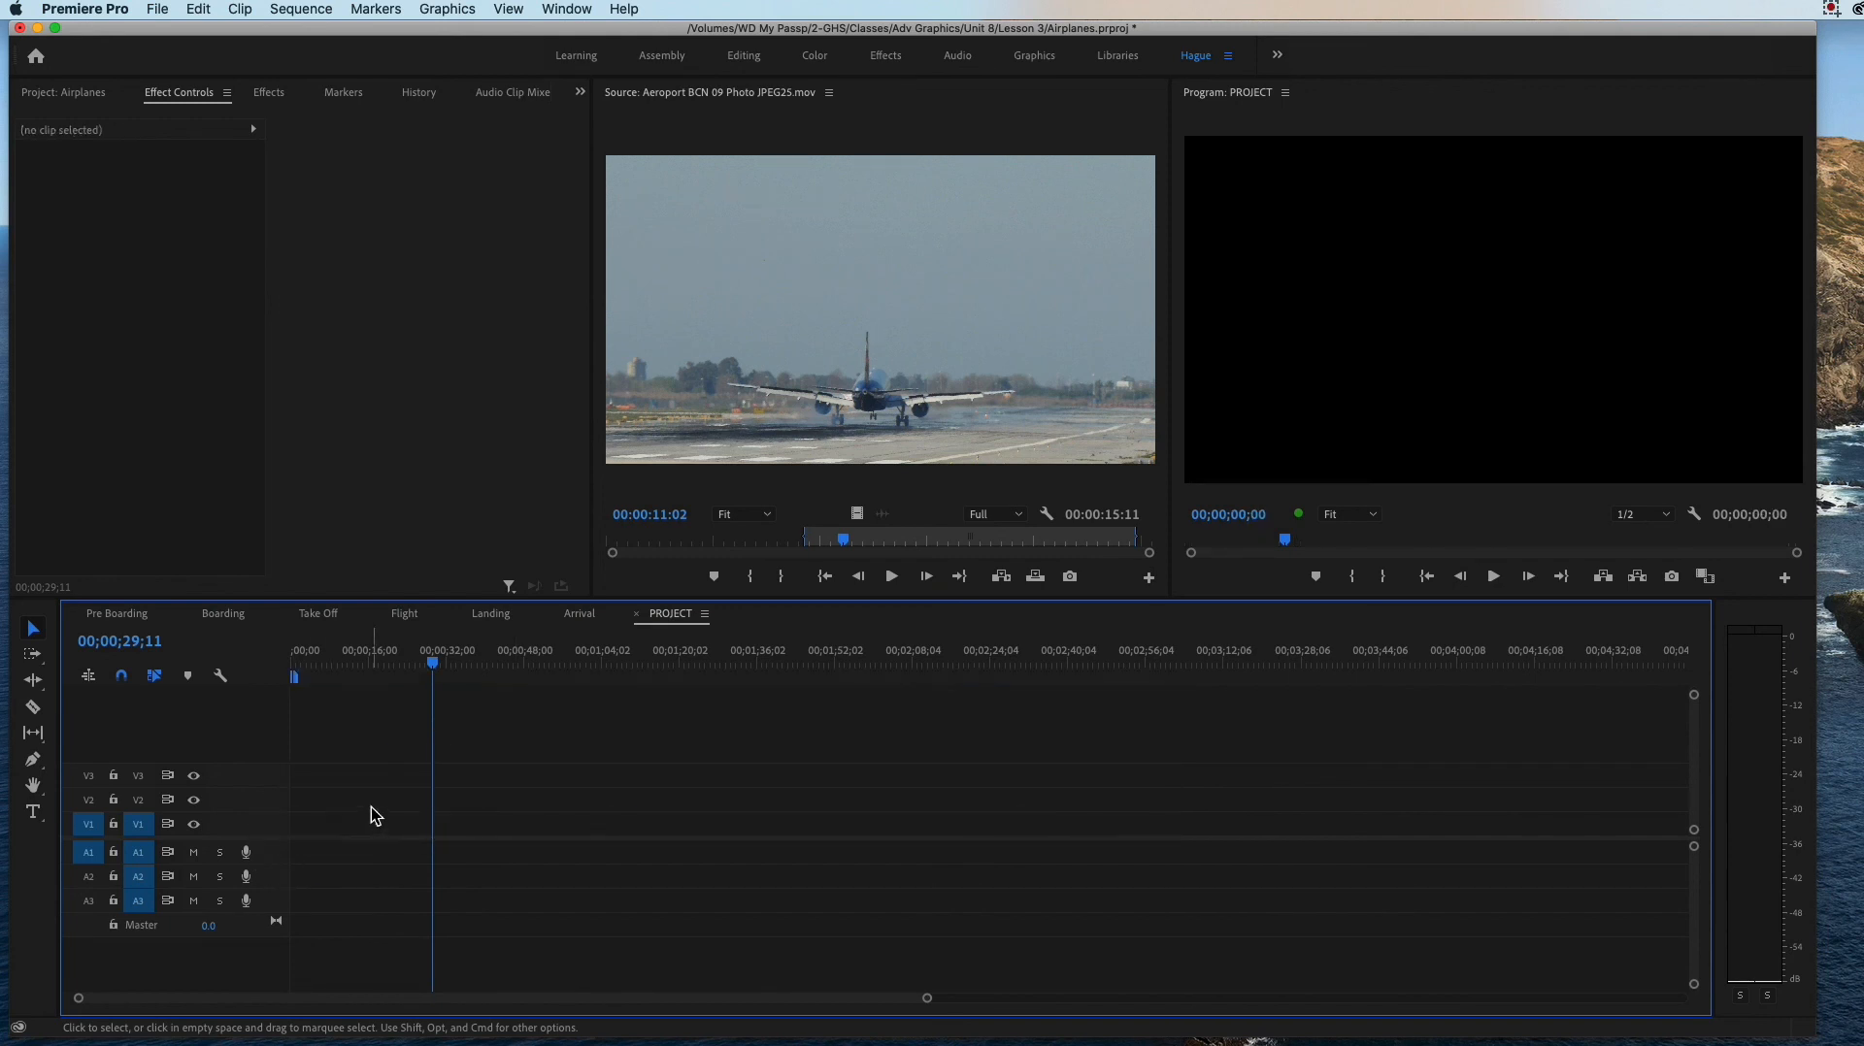
Step: Rename the Pre Boarding sequence as "1. Pre Boarding" in the project's item list
click(60, 93)
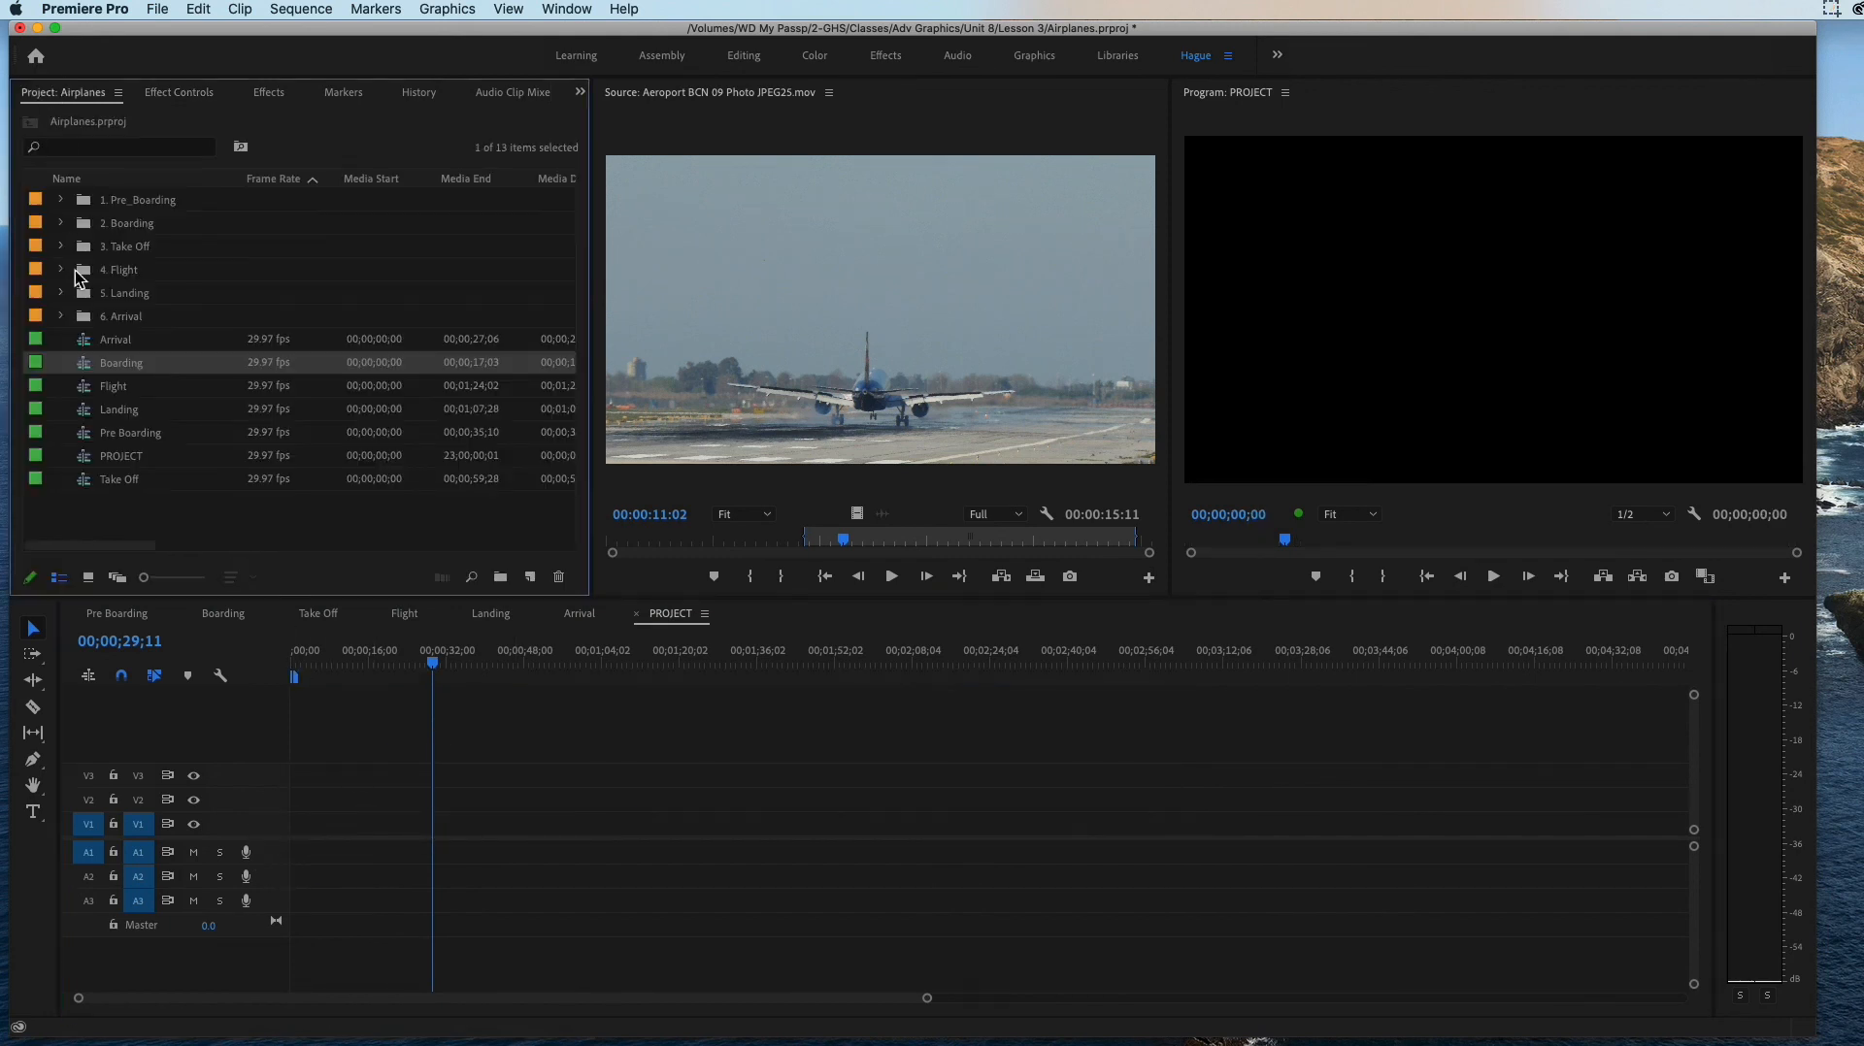
click(96, 340)
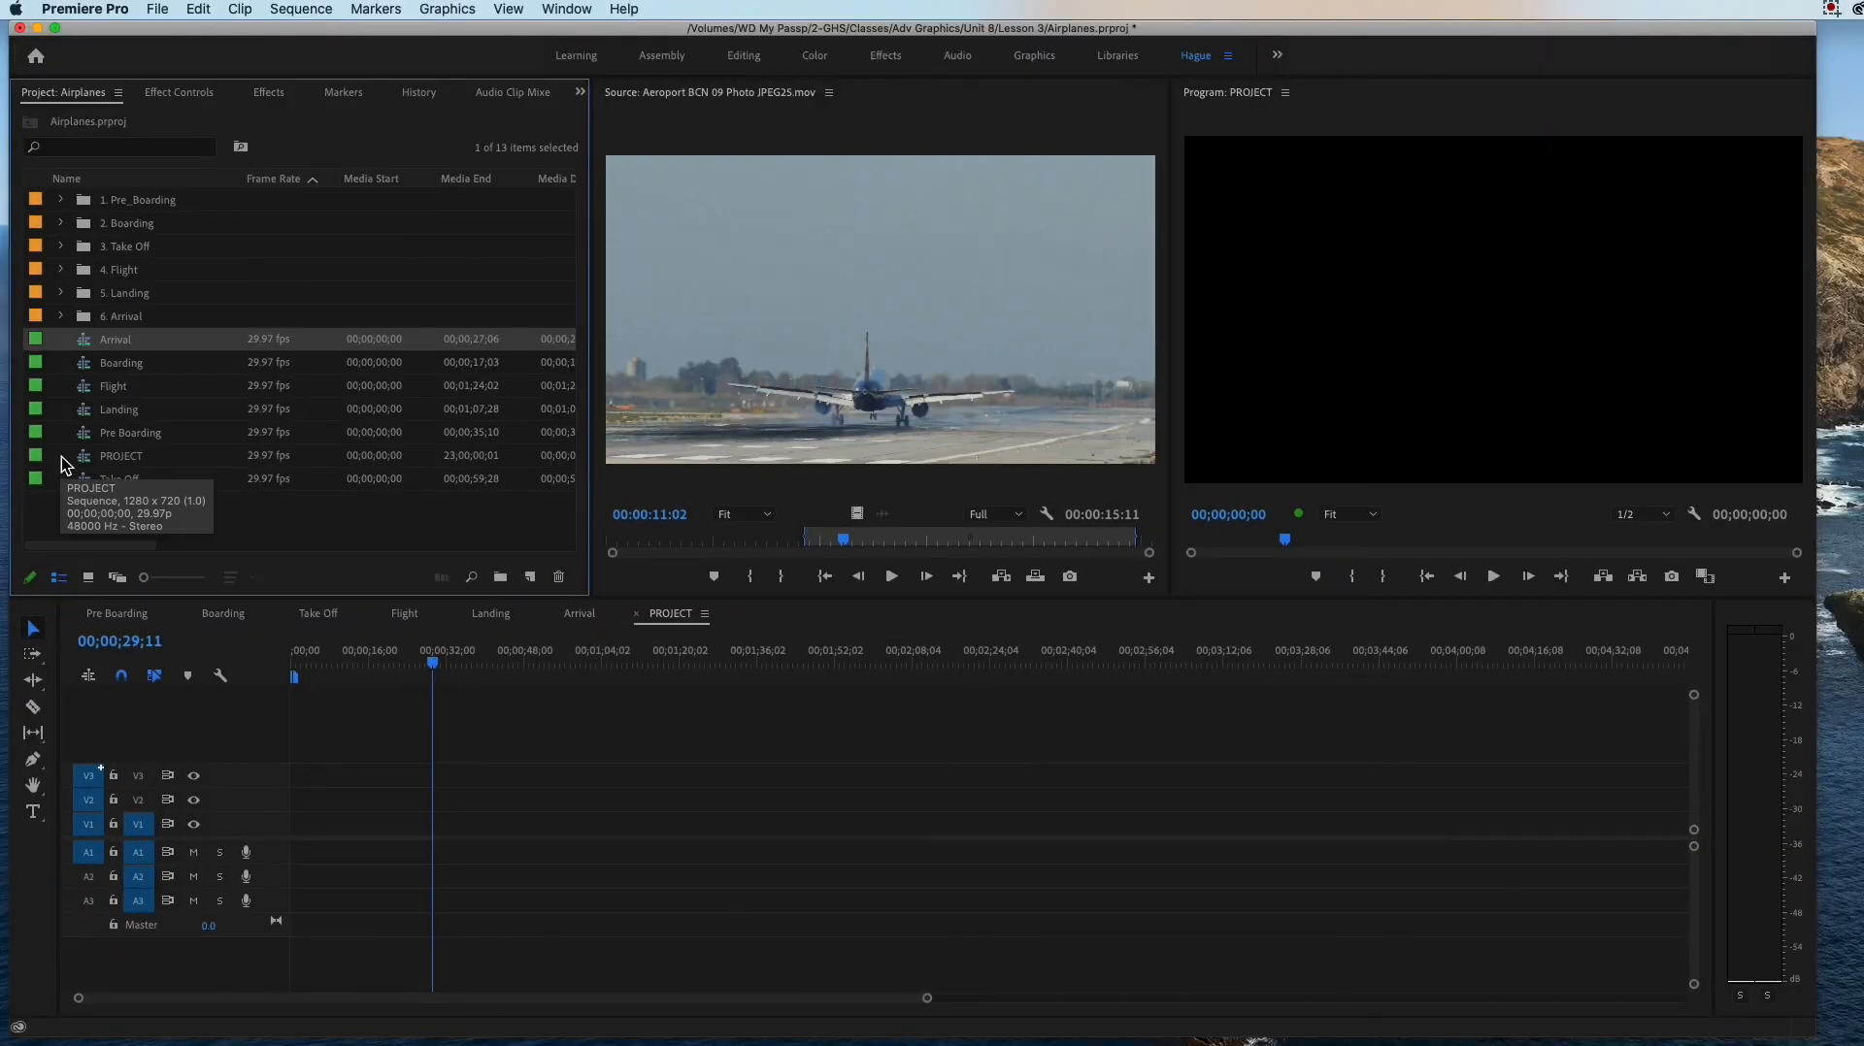
click(124, 382)
click(120, 435)
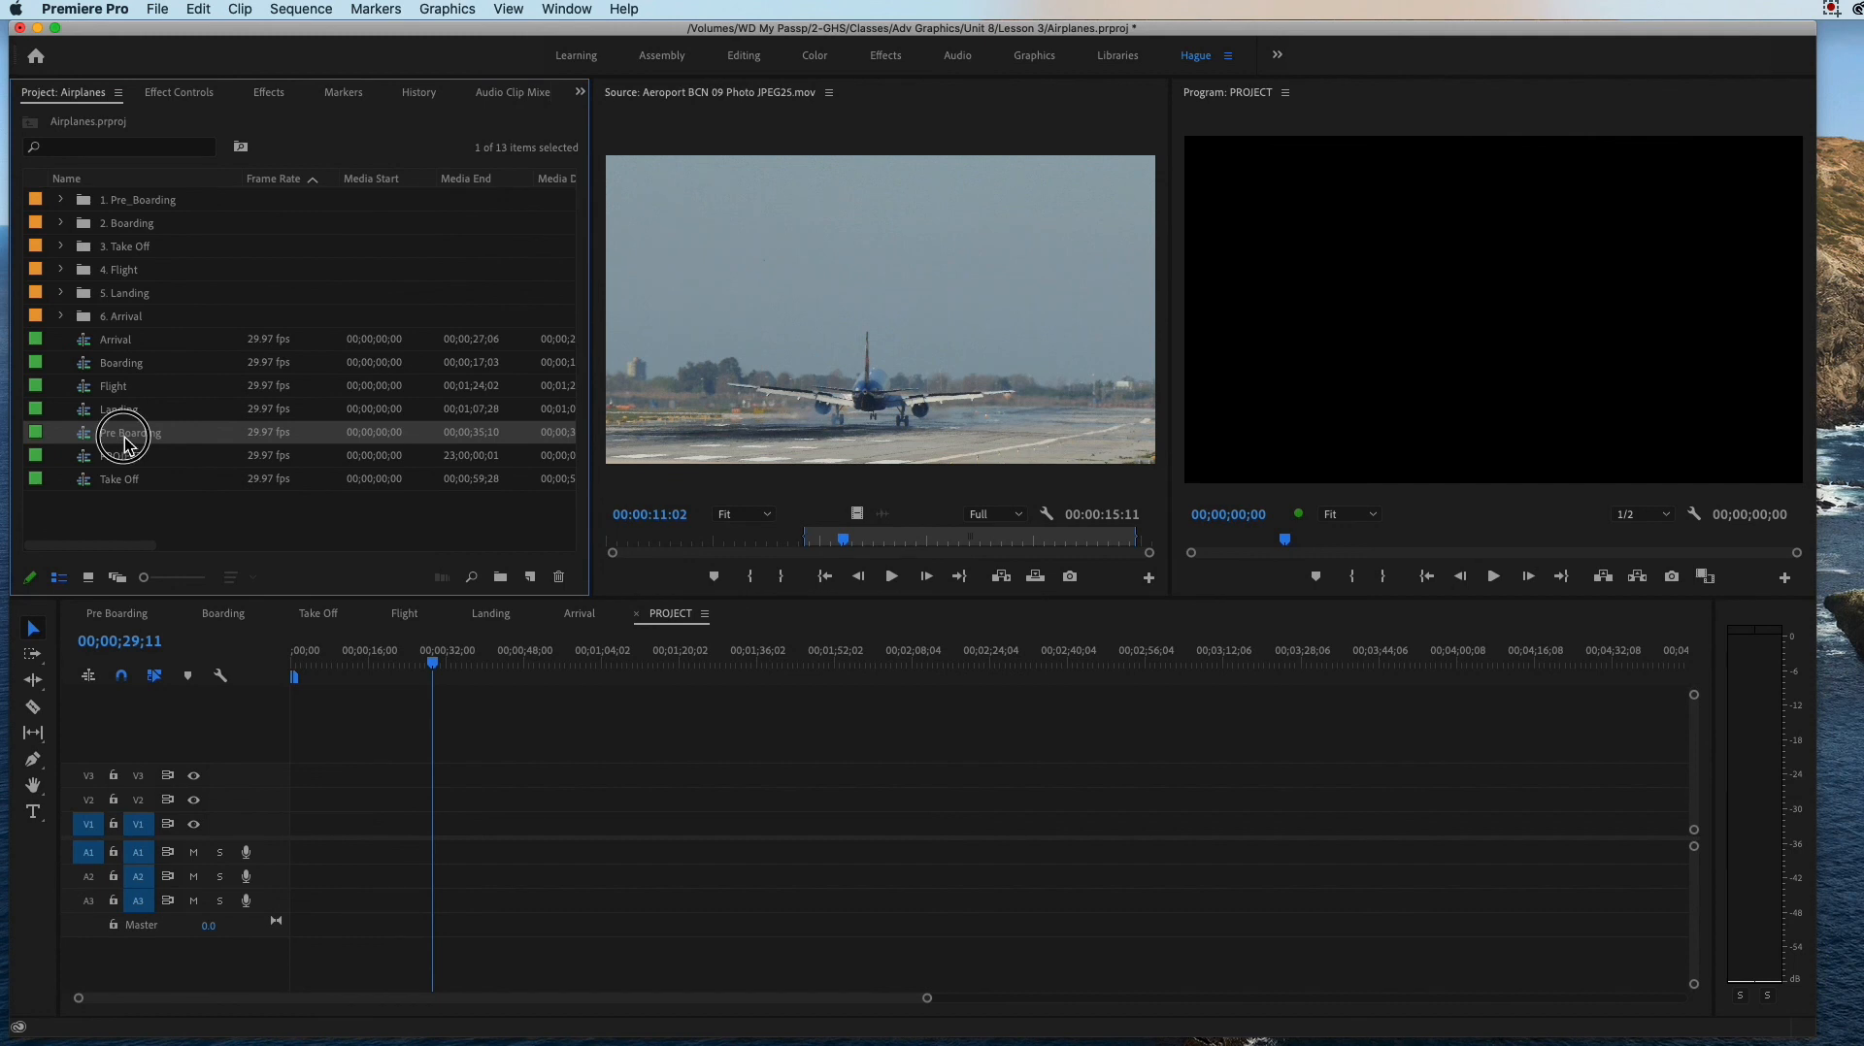
click(106, 437)
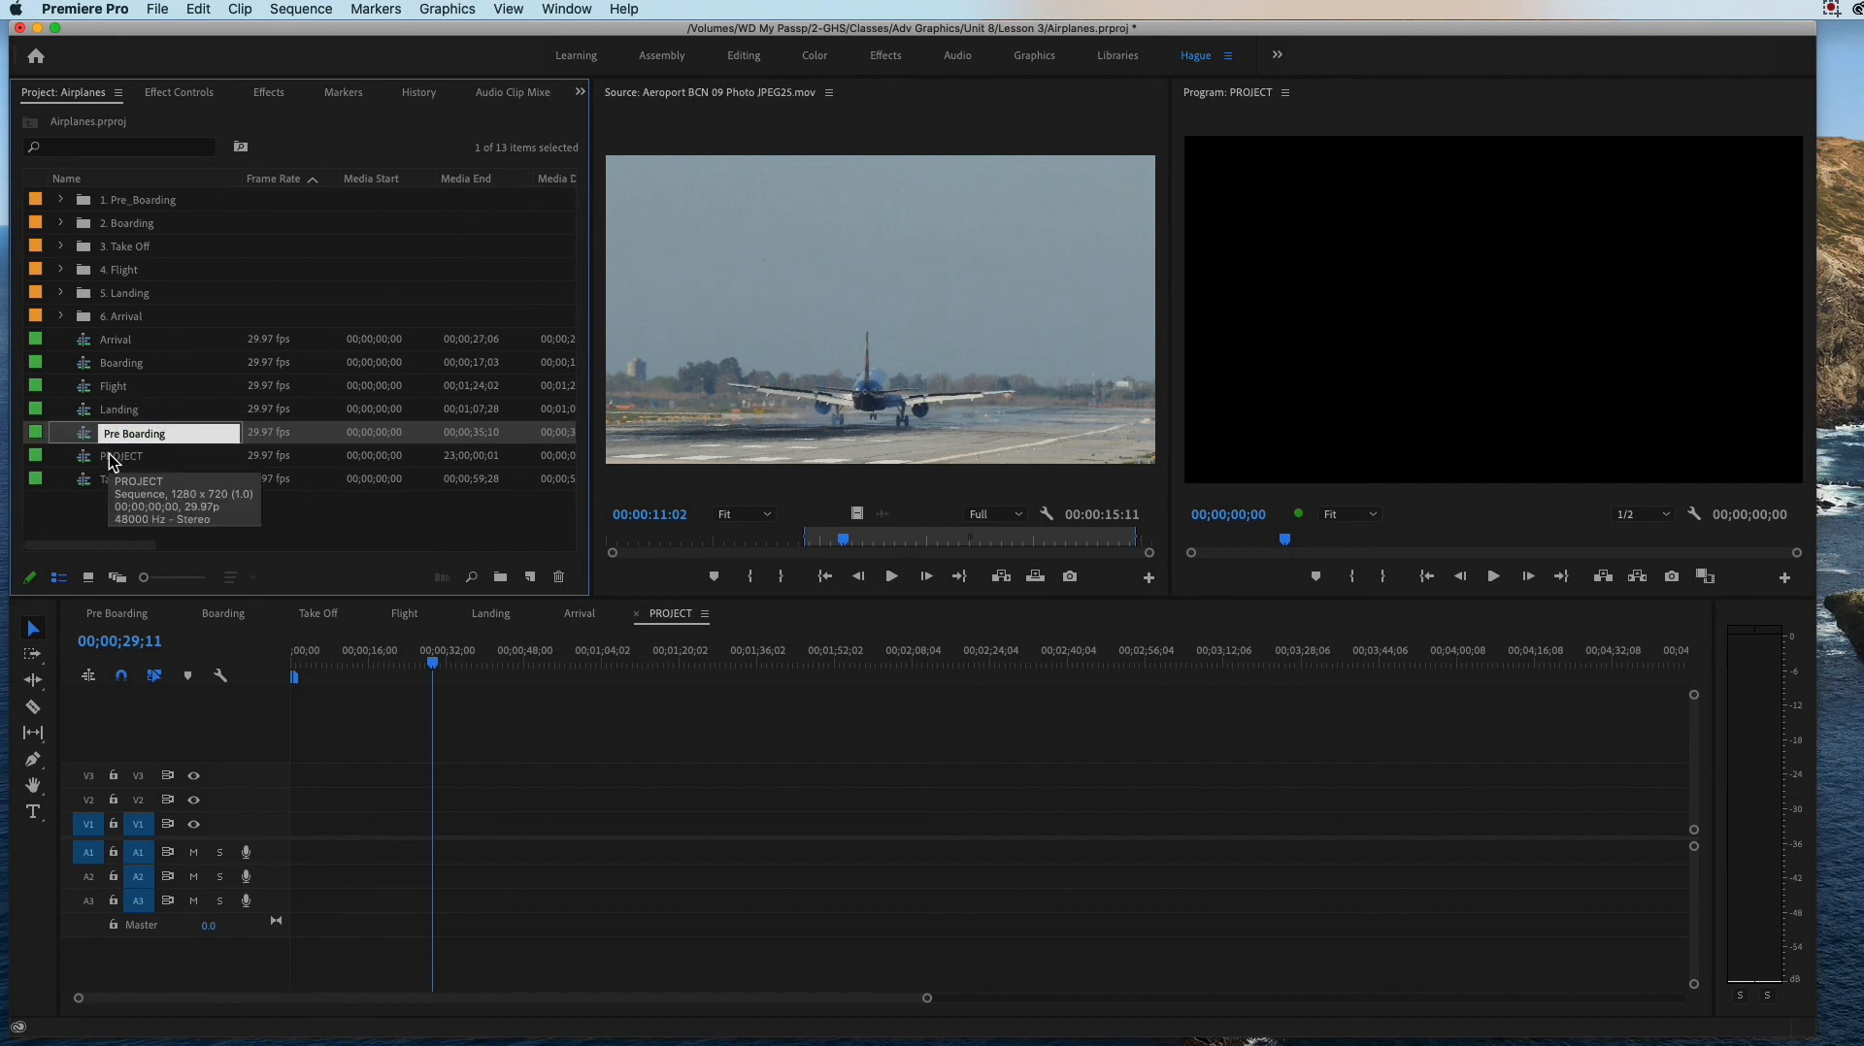
text(1.)
click(121, 405)
Step: Rename the Boarding sequence as "2. Boarding" in the project's item list
double_click(116, 368)
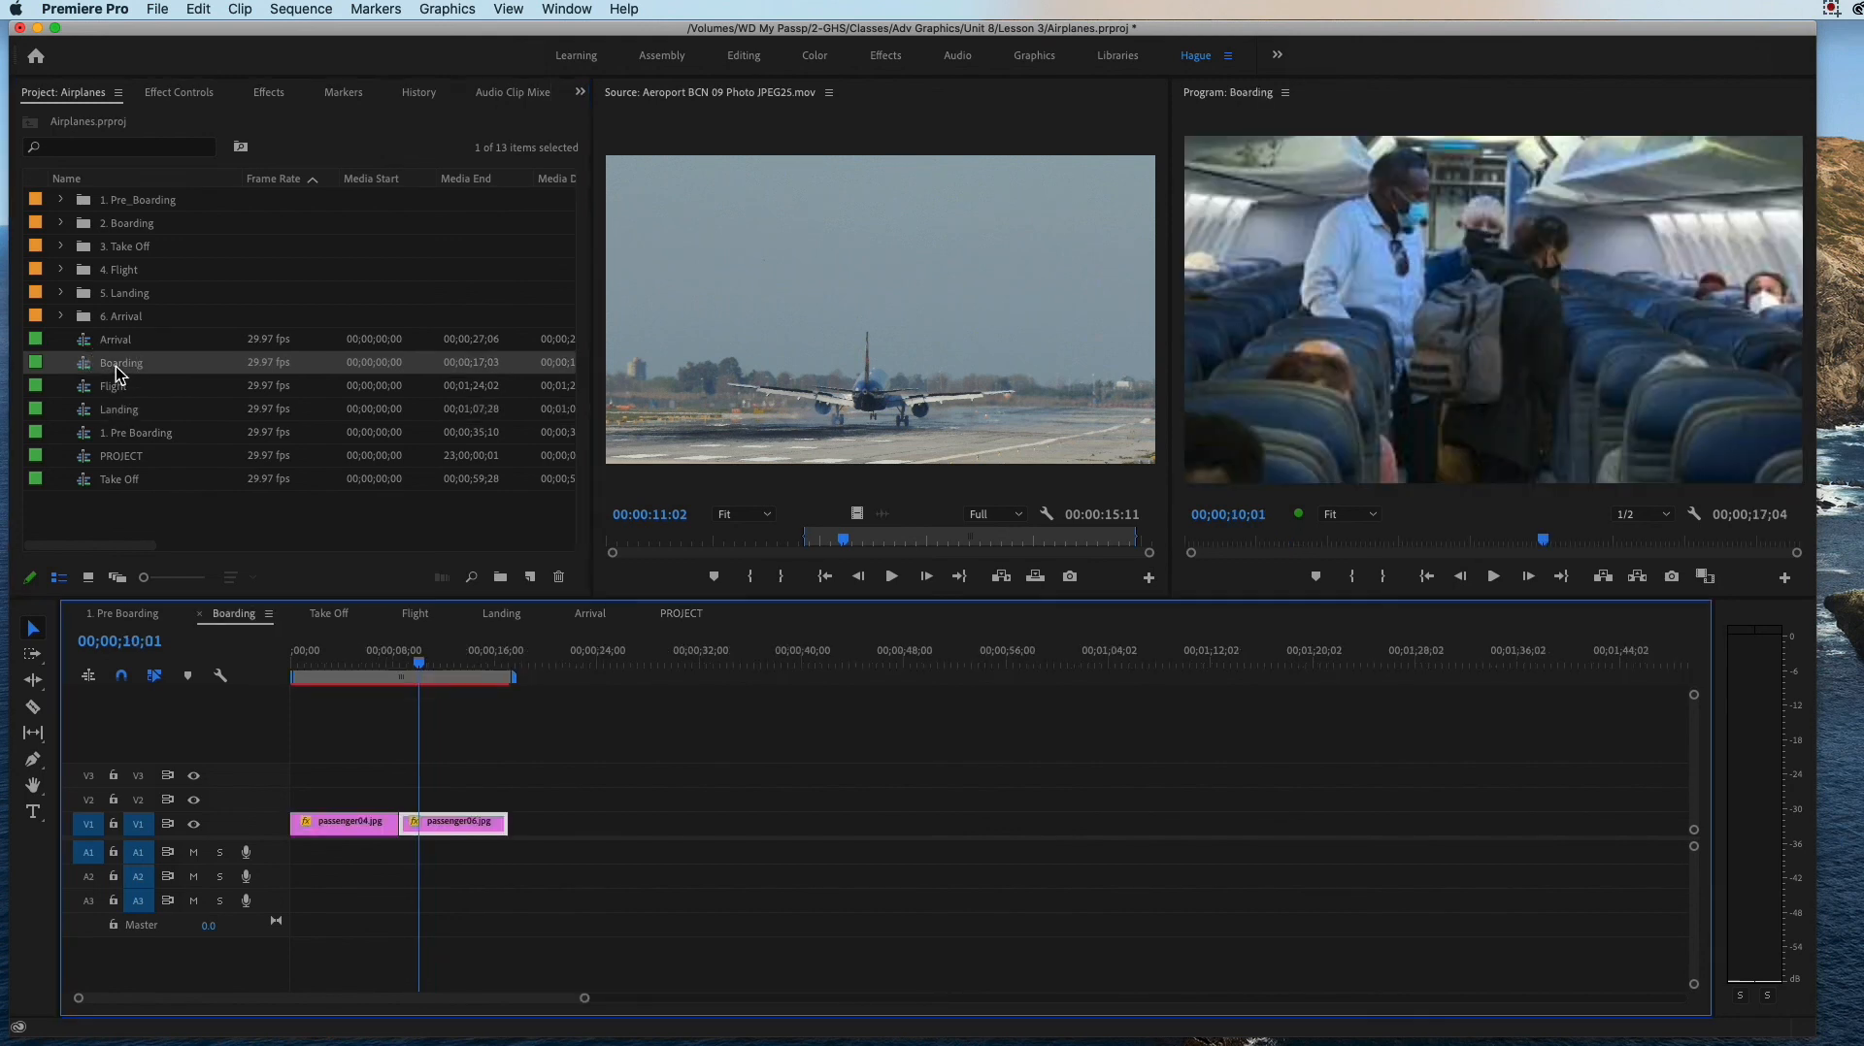
click(117, 367)
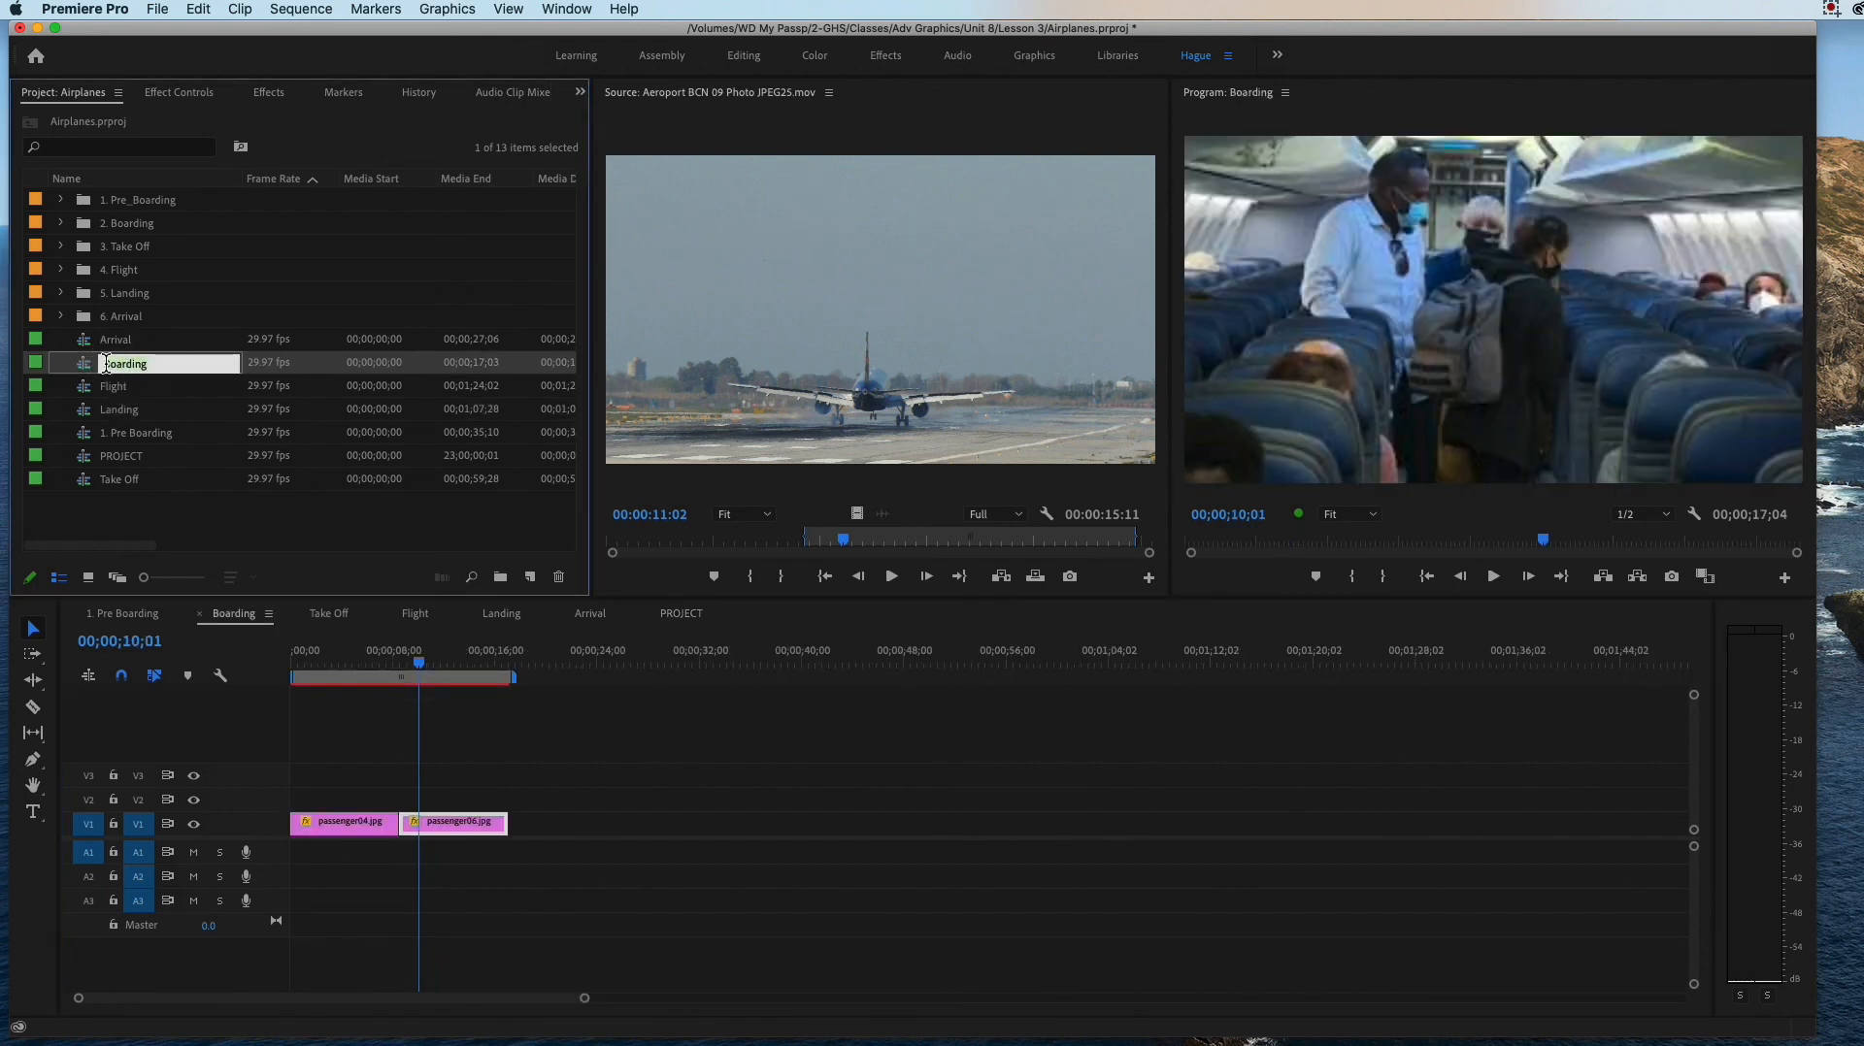
text(2.)
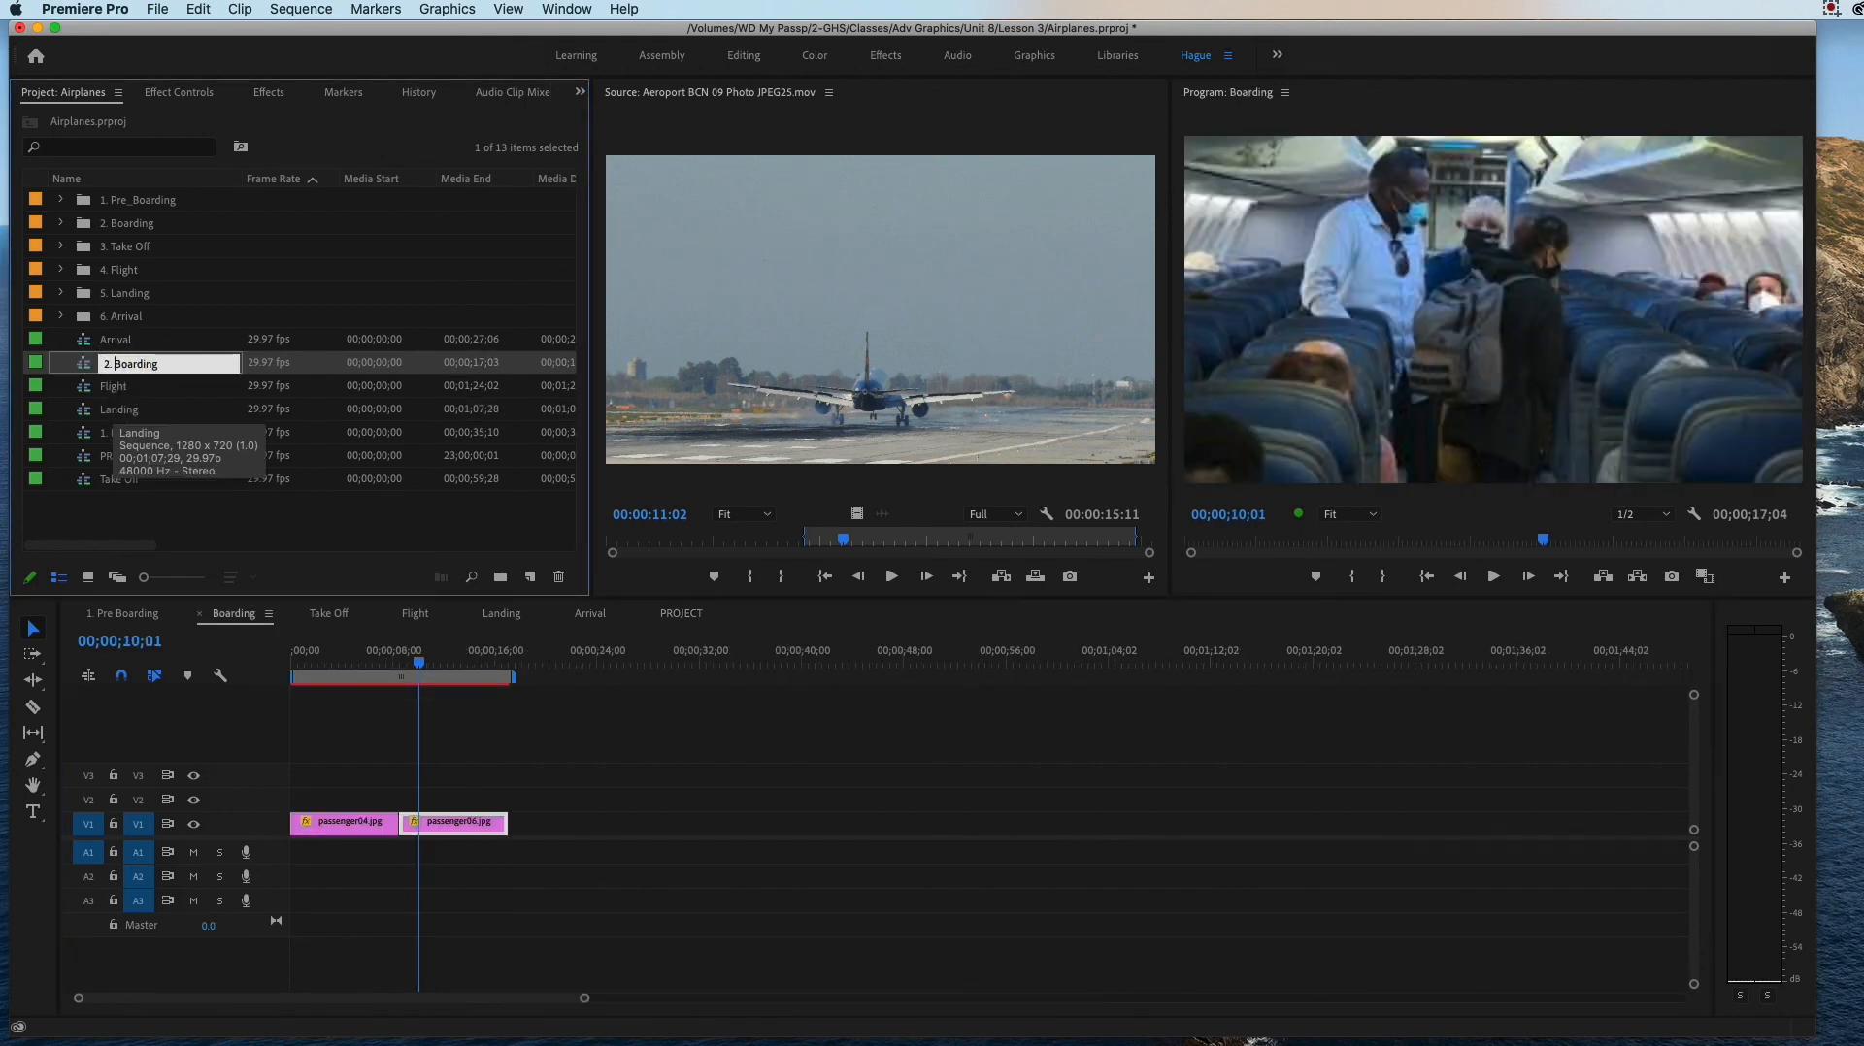
key(Tab)
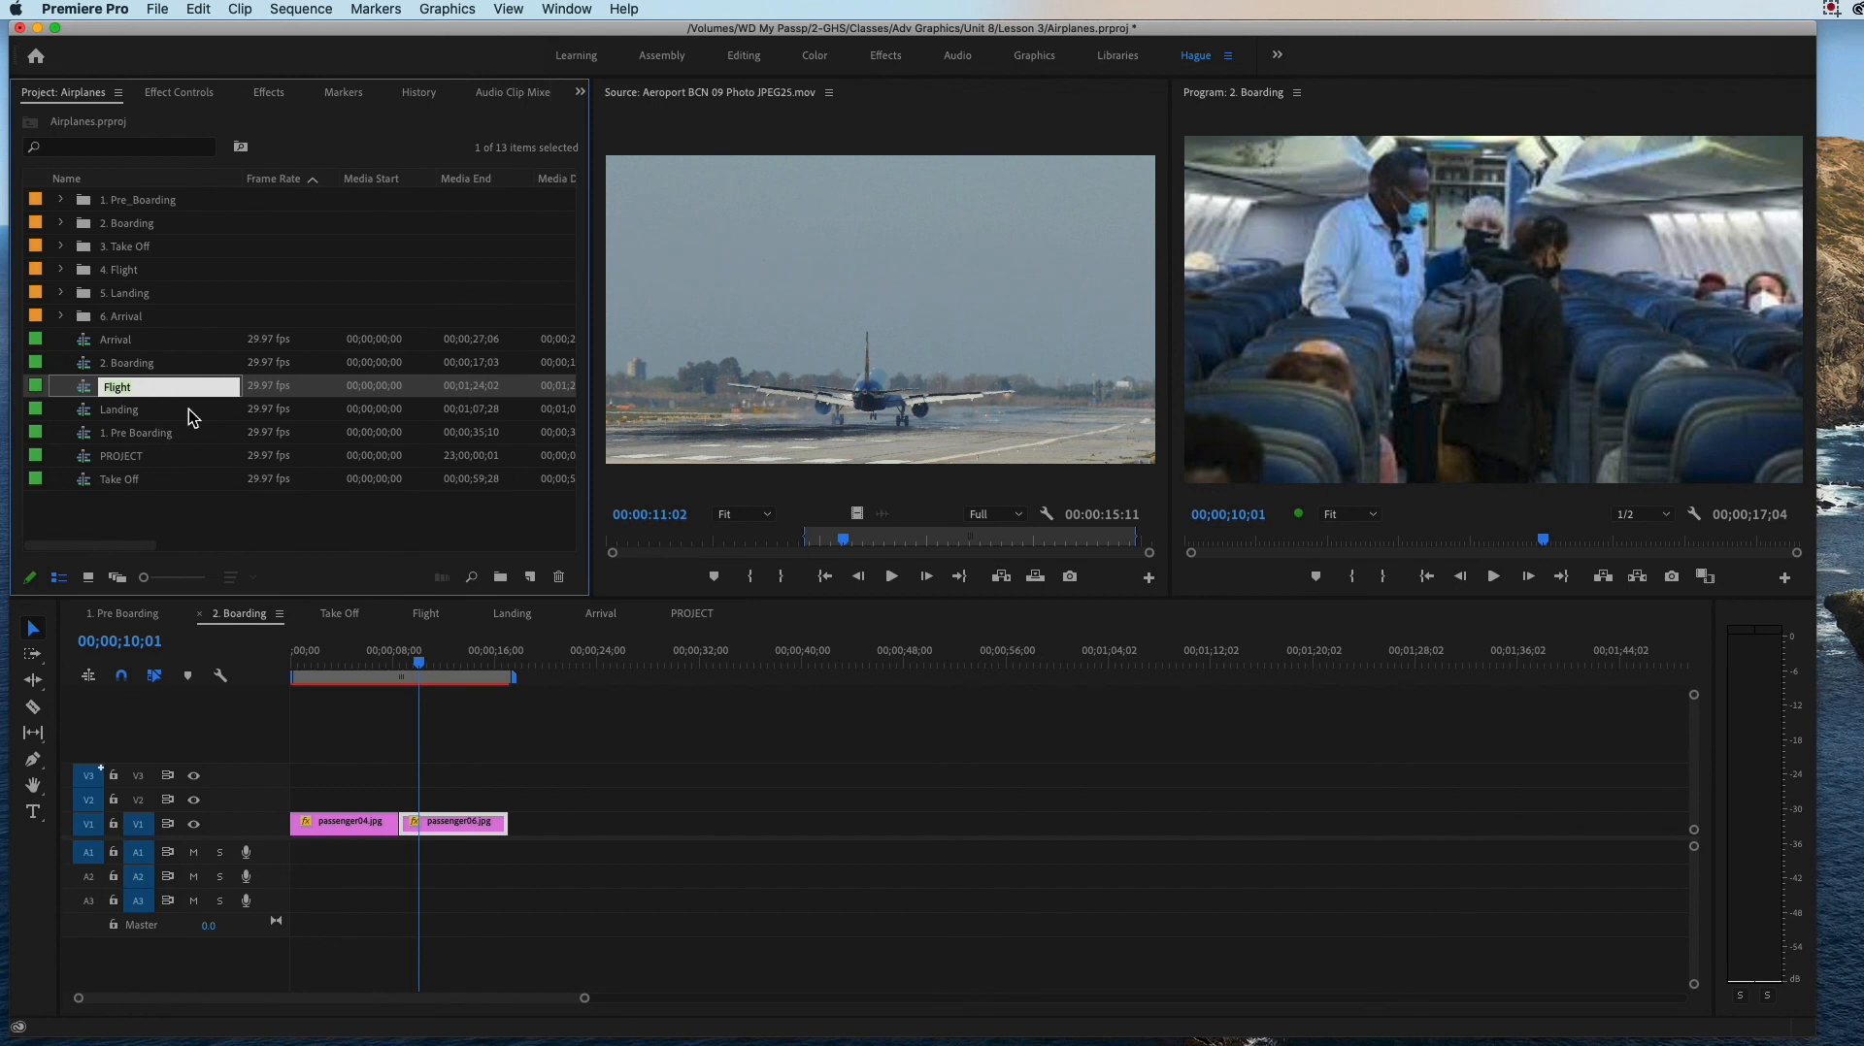
Step: Rename the Flight sequence as "3. Flight" in the project's item list
click(148, 415)
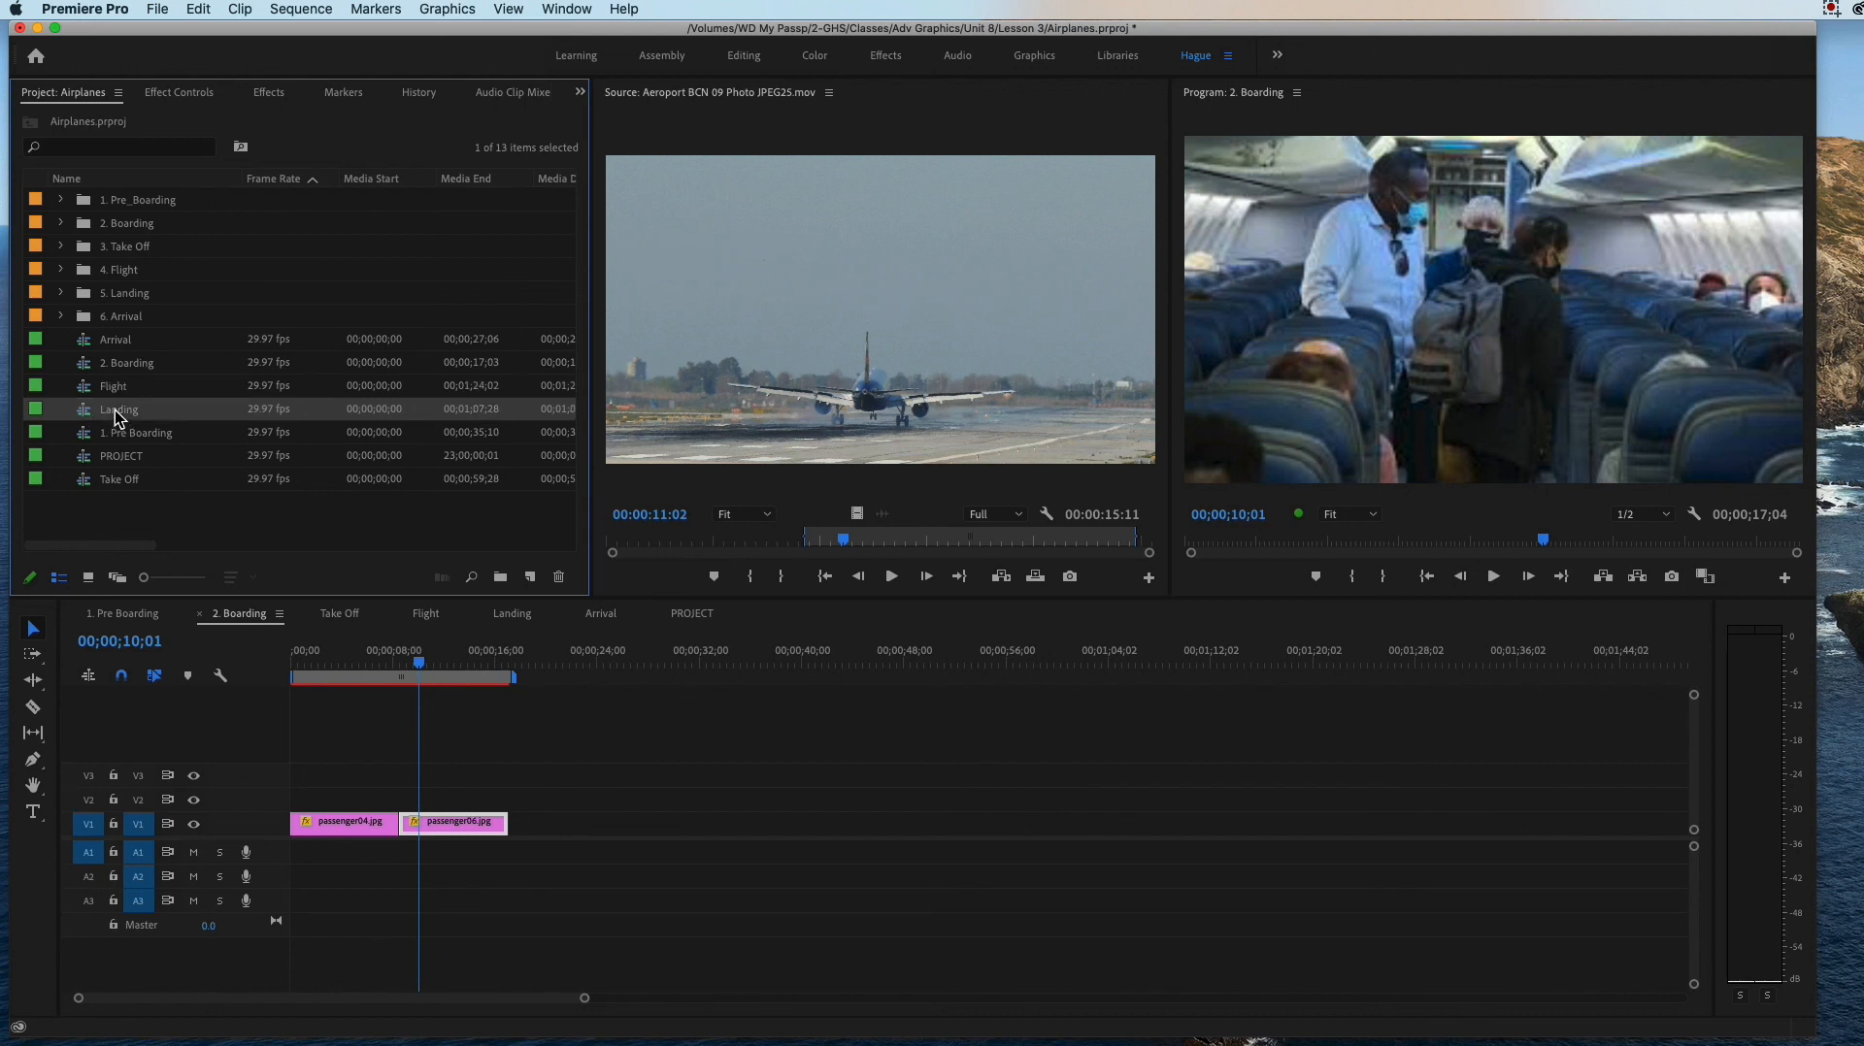
click(118, 386)
double_click(118, 386)
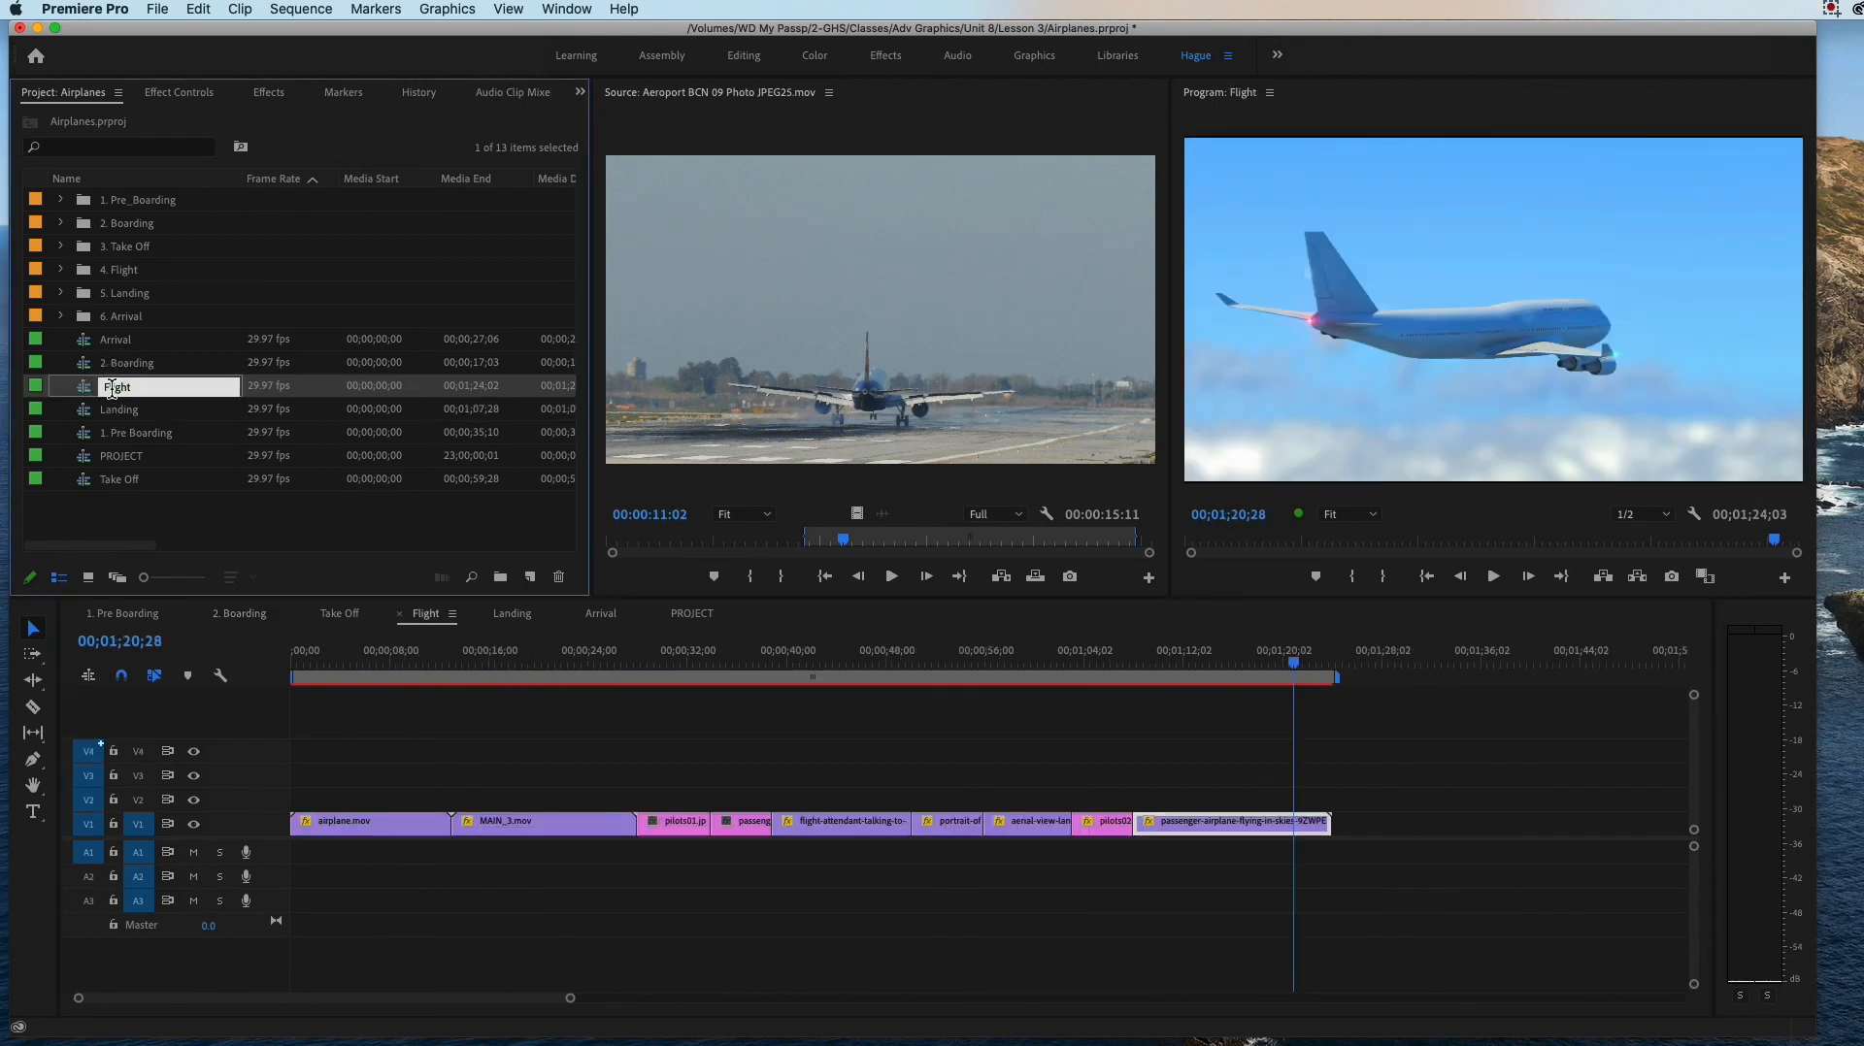
click(119, 391)
text(3.)
key(Tab)
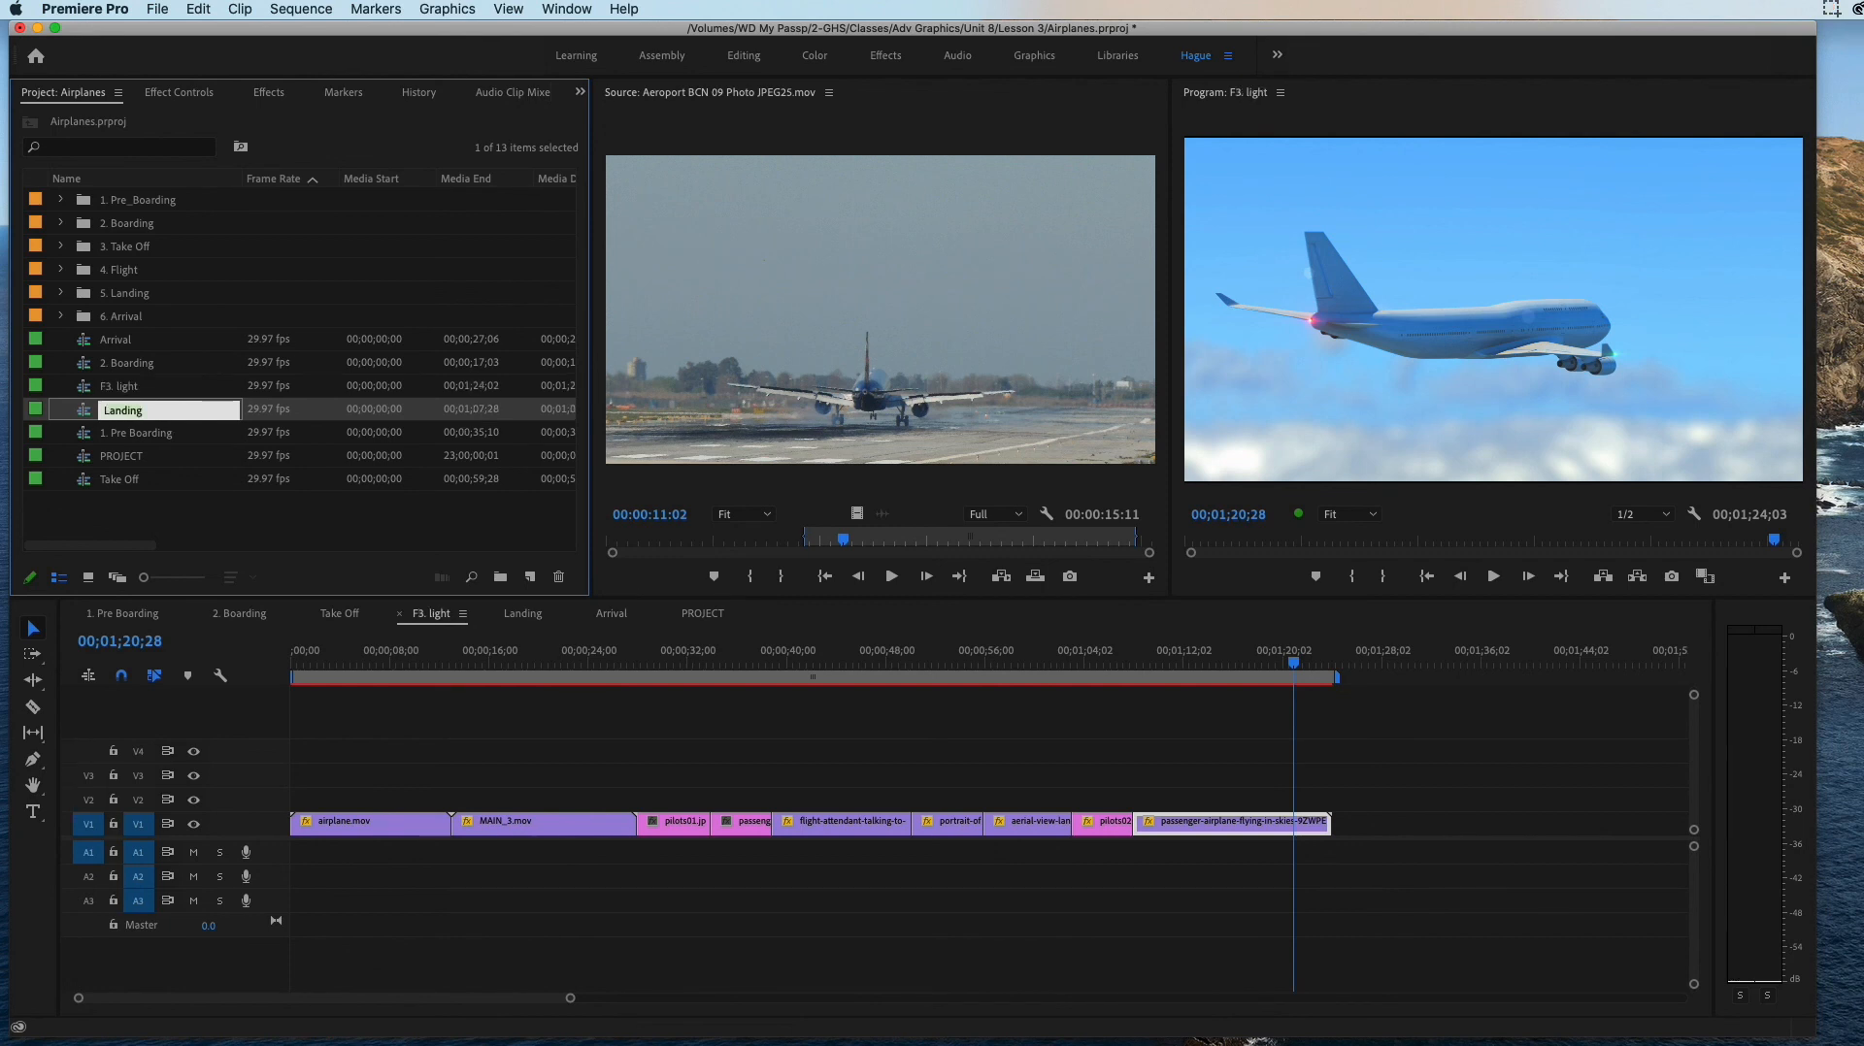
double_click(126, 389)
click(121, 389)
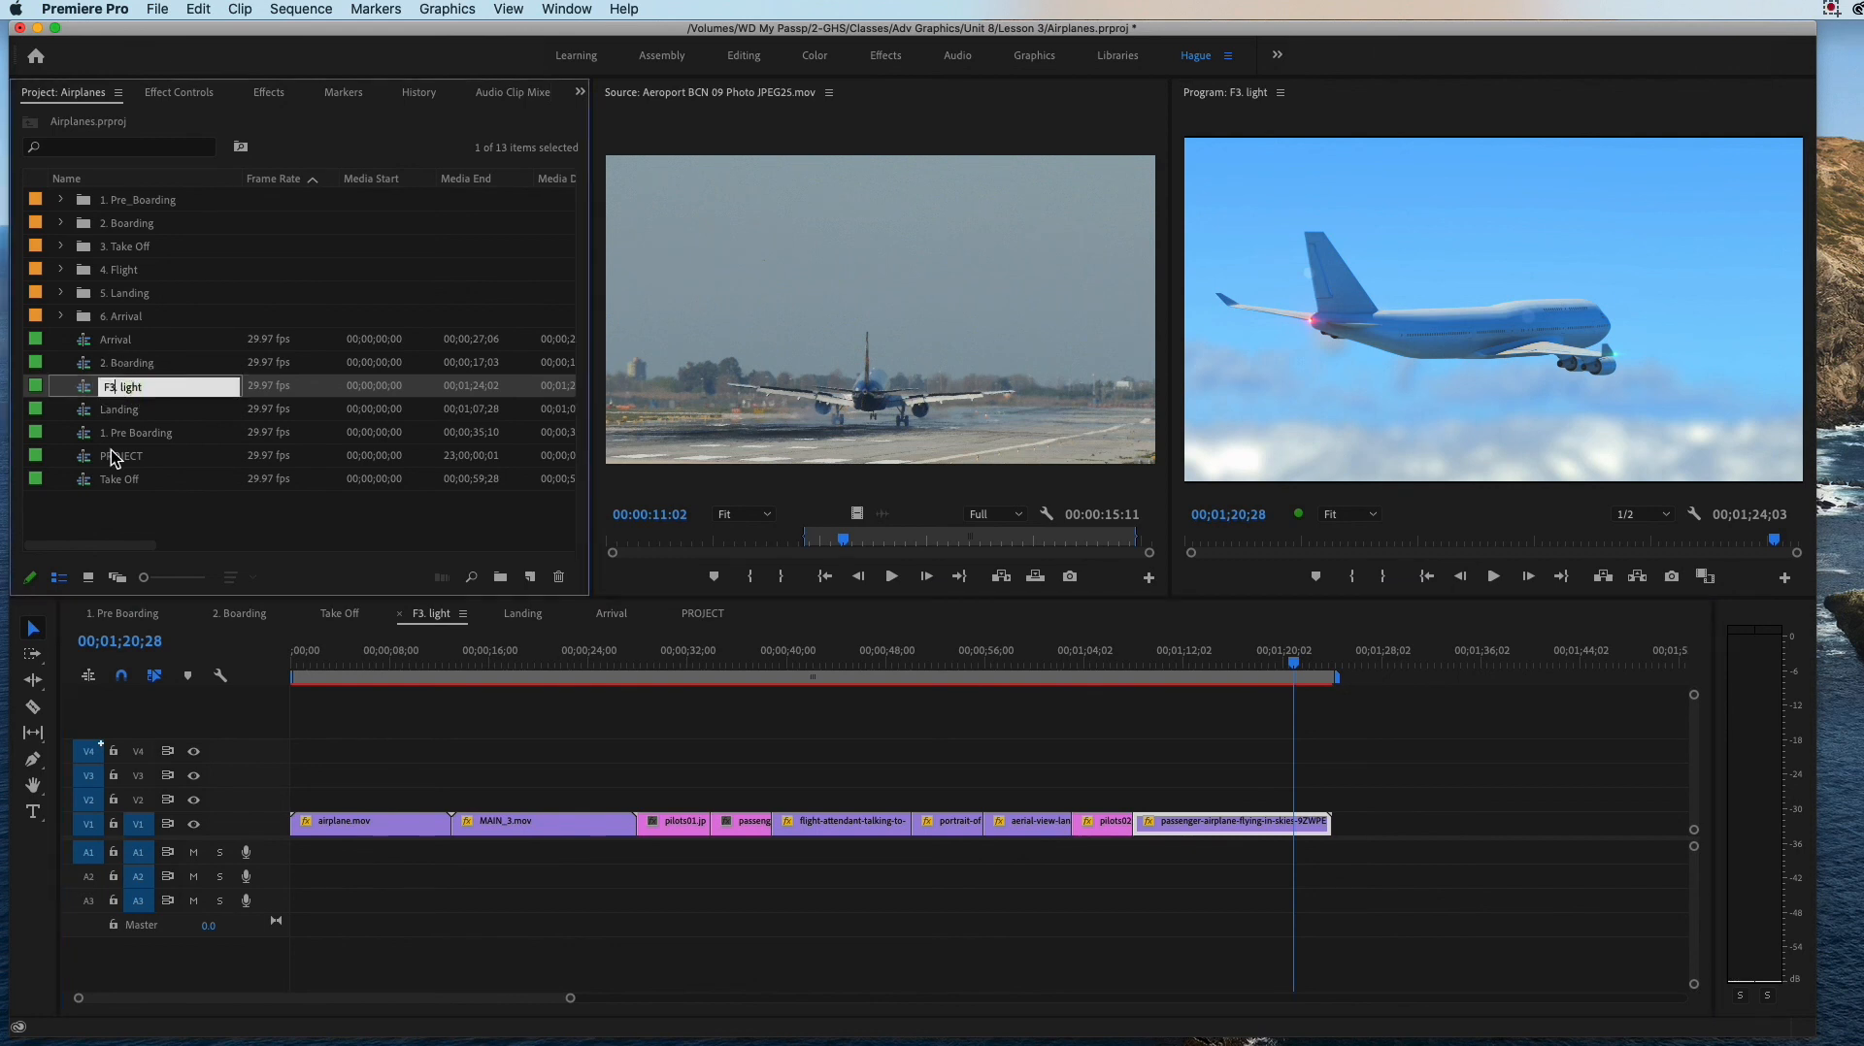
key(BackSpace)
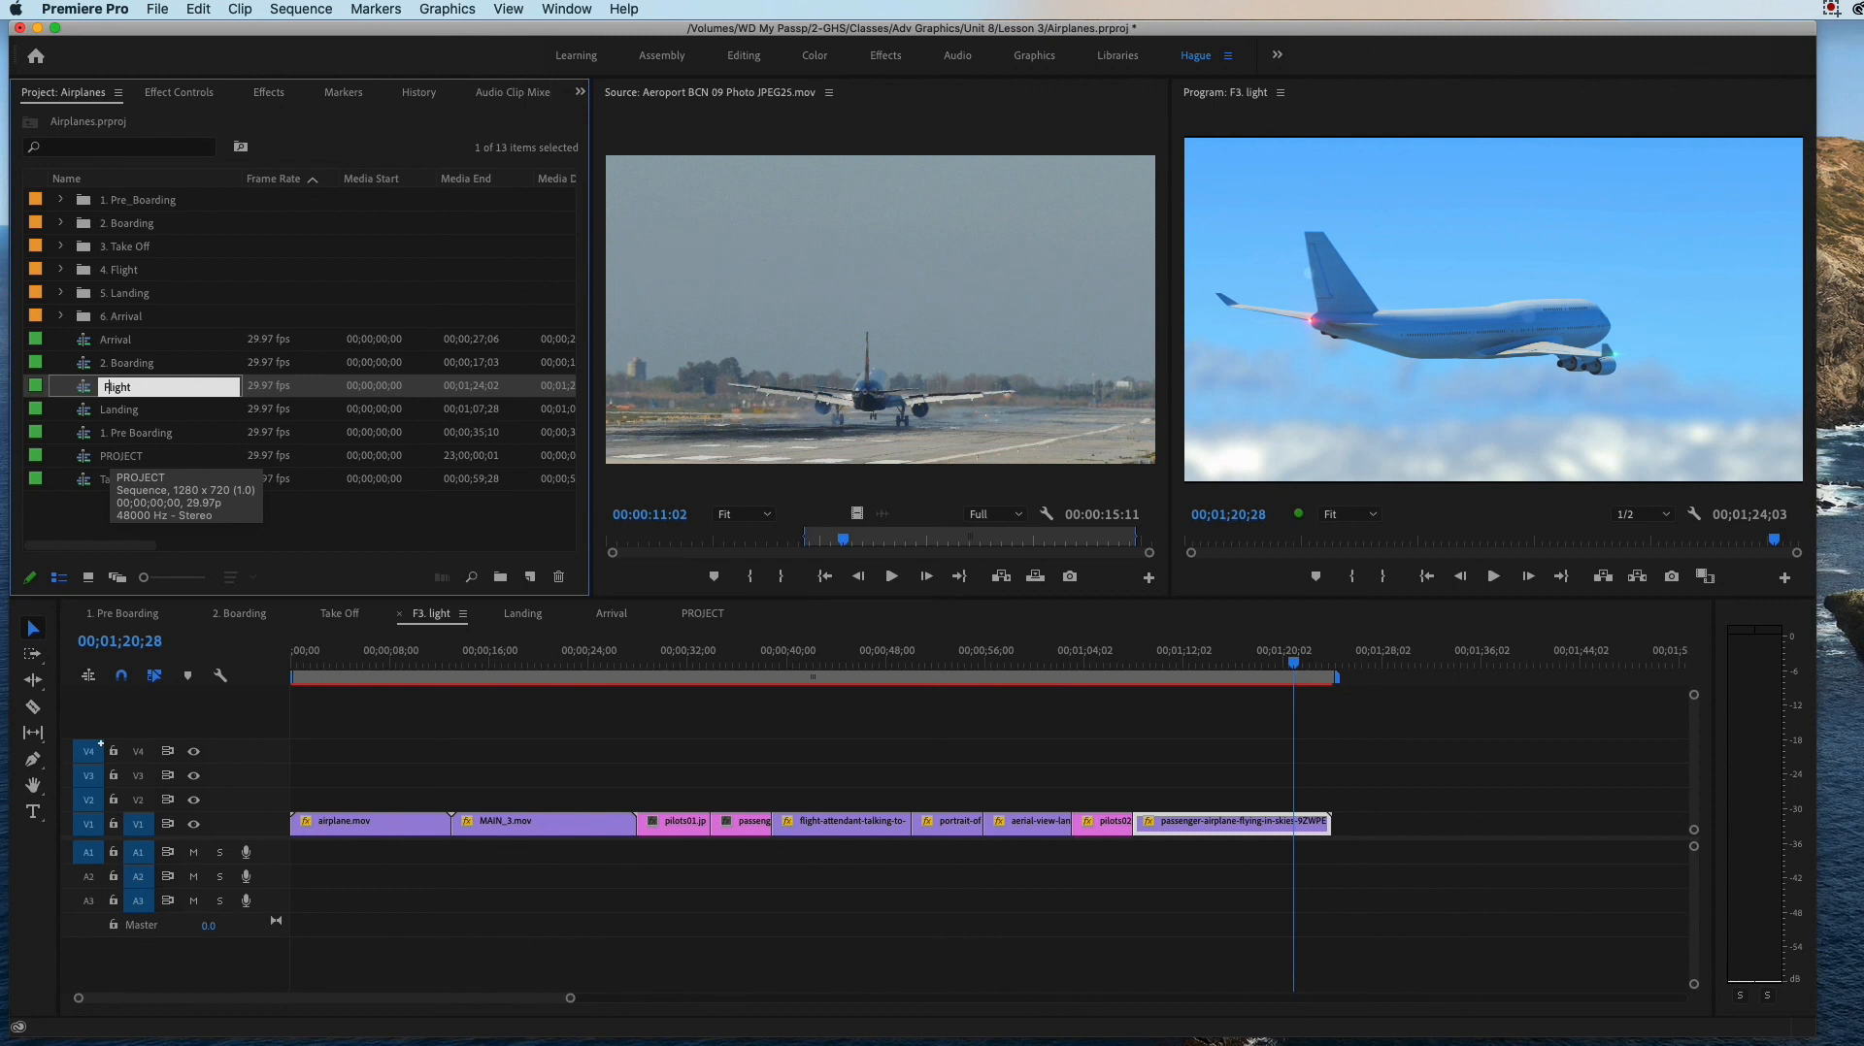
text(3.)
key(Tab)
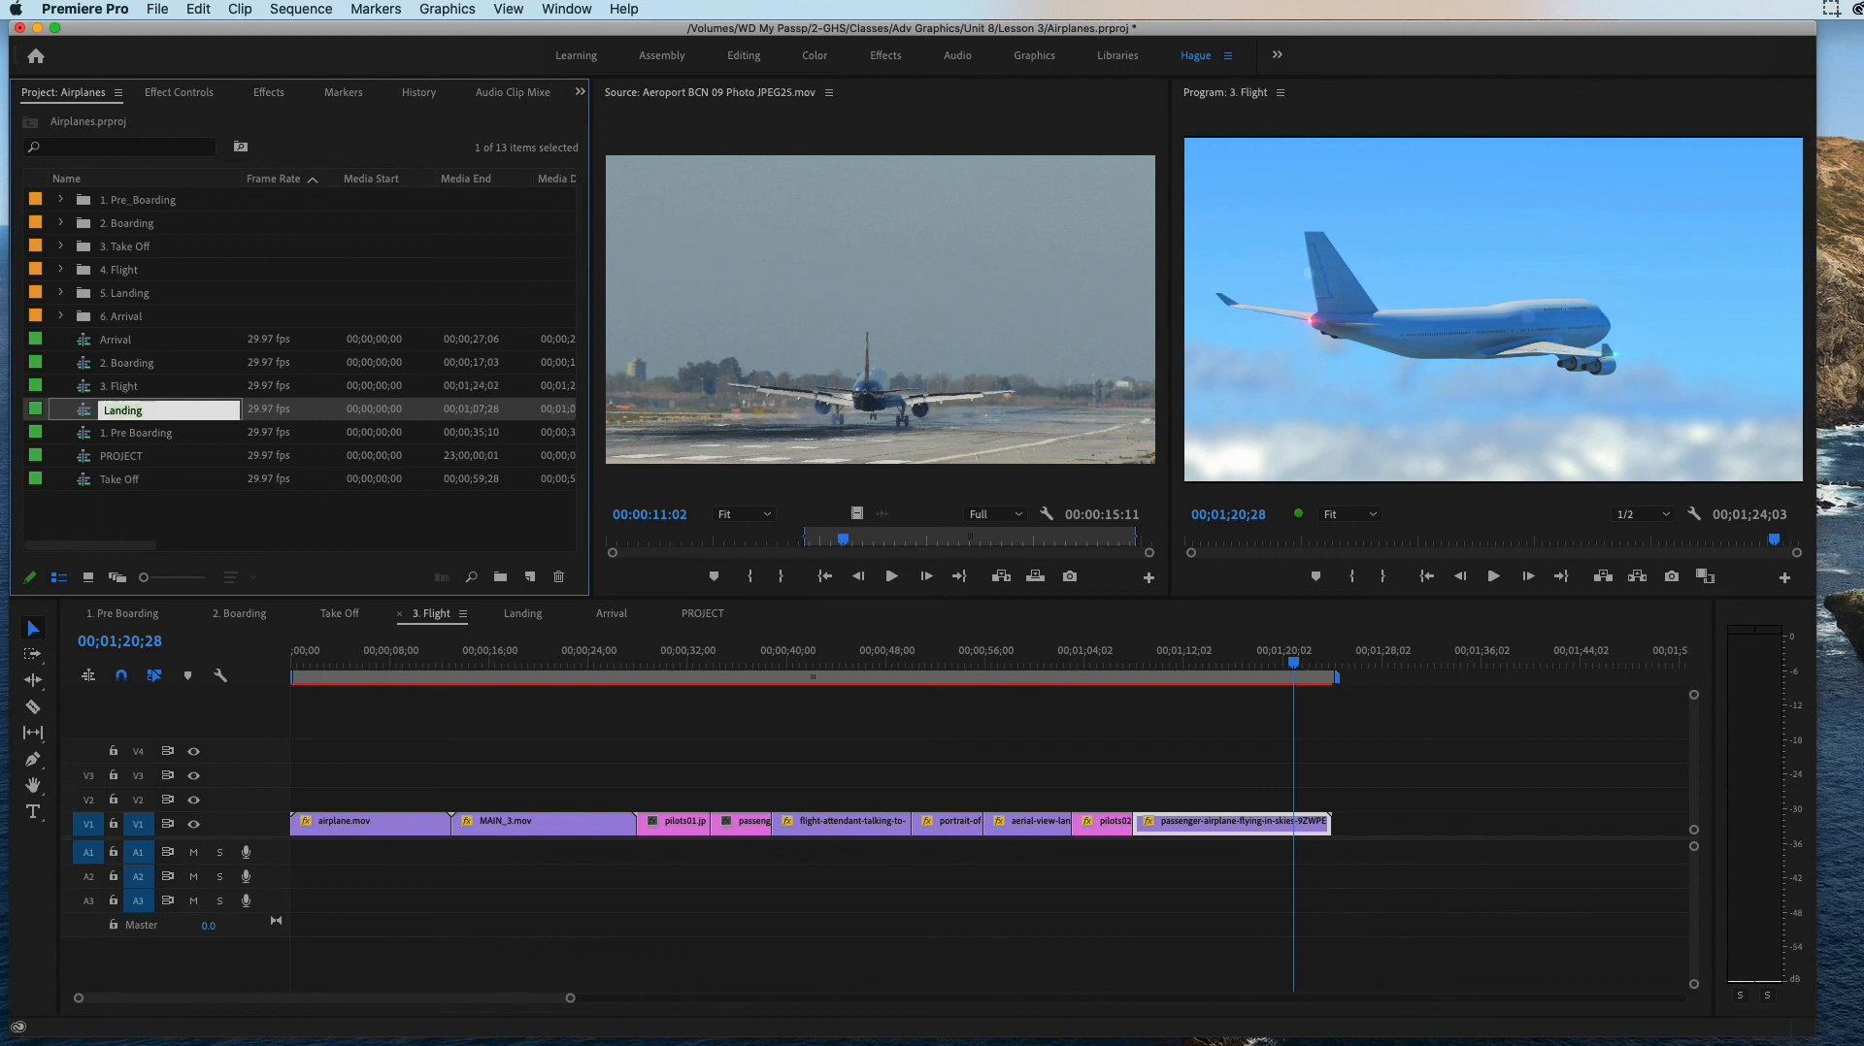
Step: Rename the Take Off sequence as "3. Take Off" in the project's item list
click(150, 392)
click(144, 437)
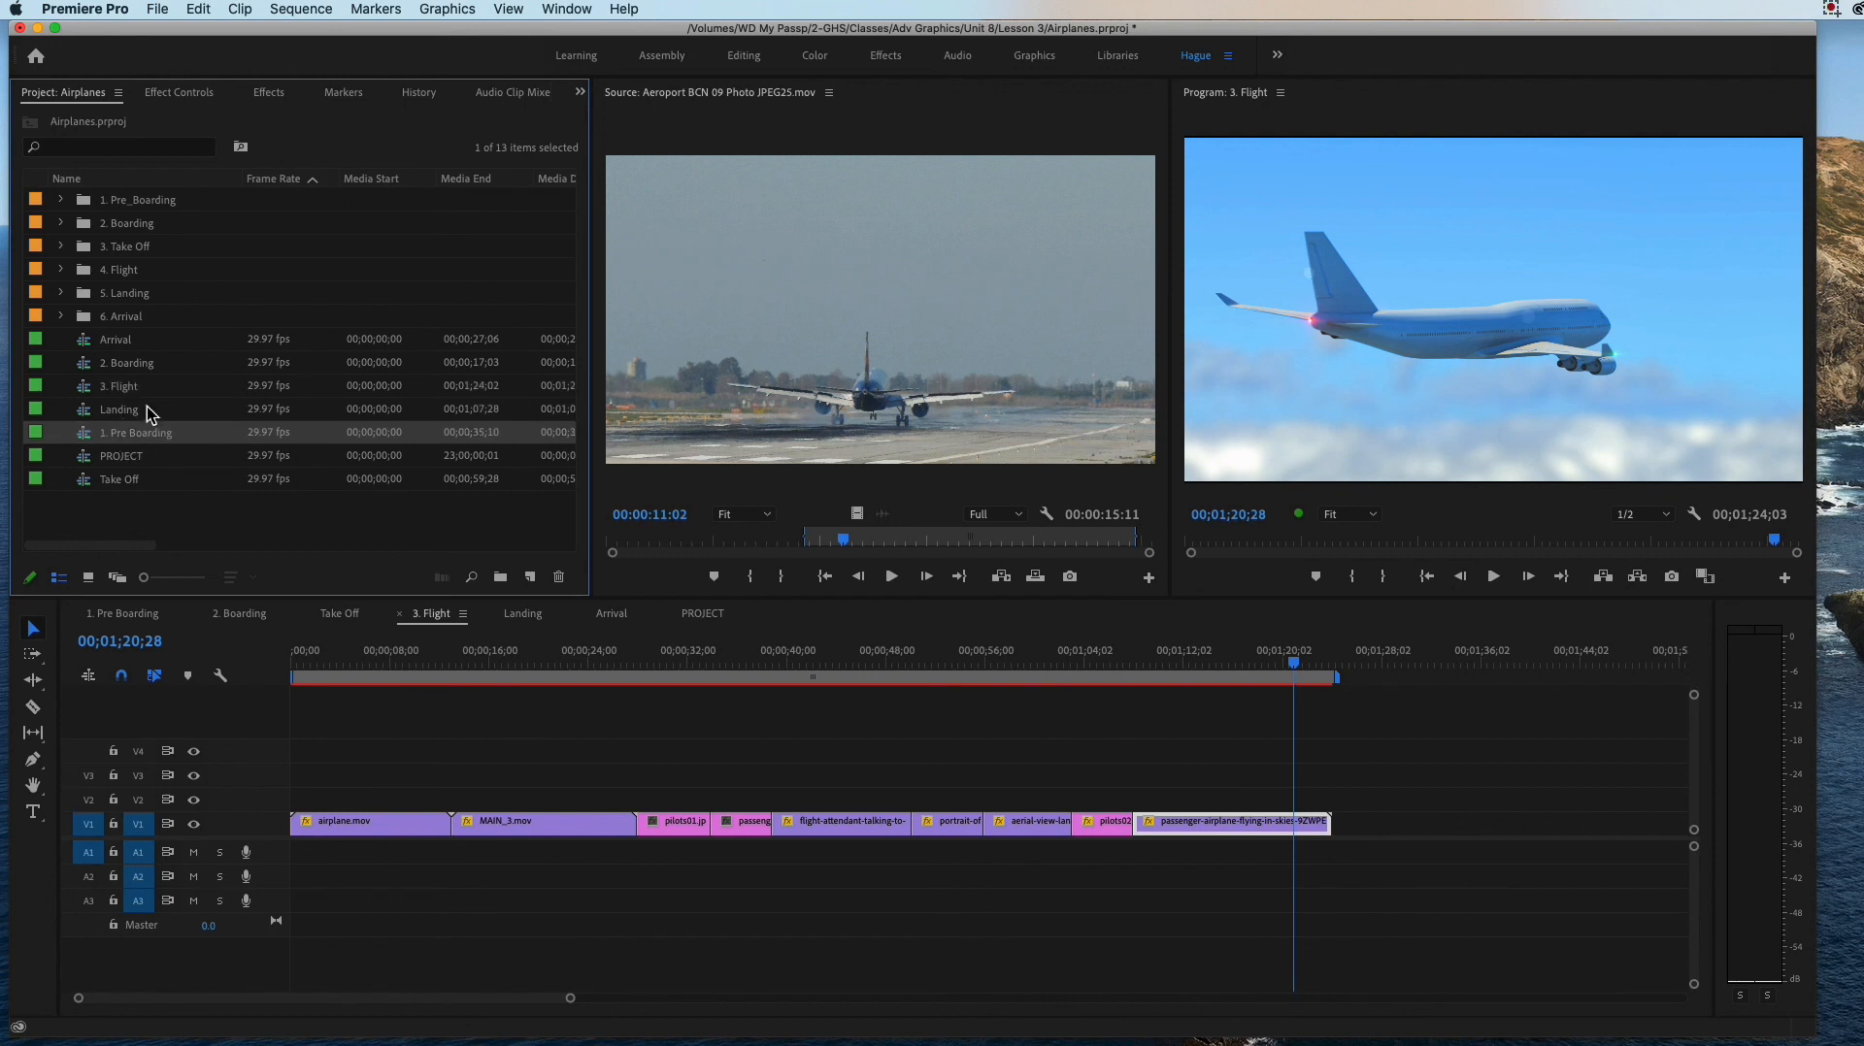
click(152, 374)
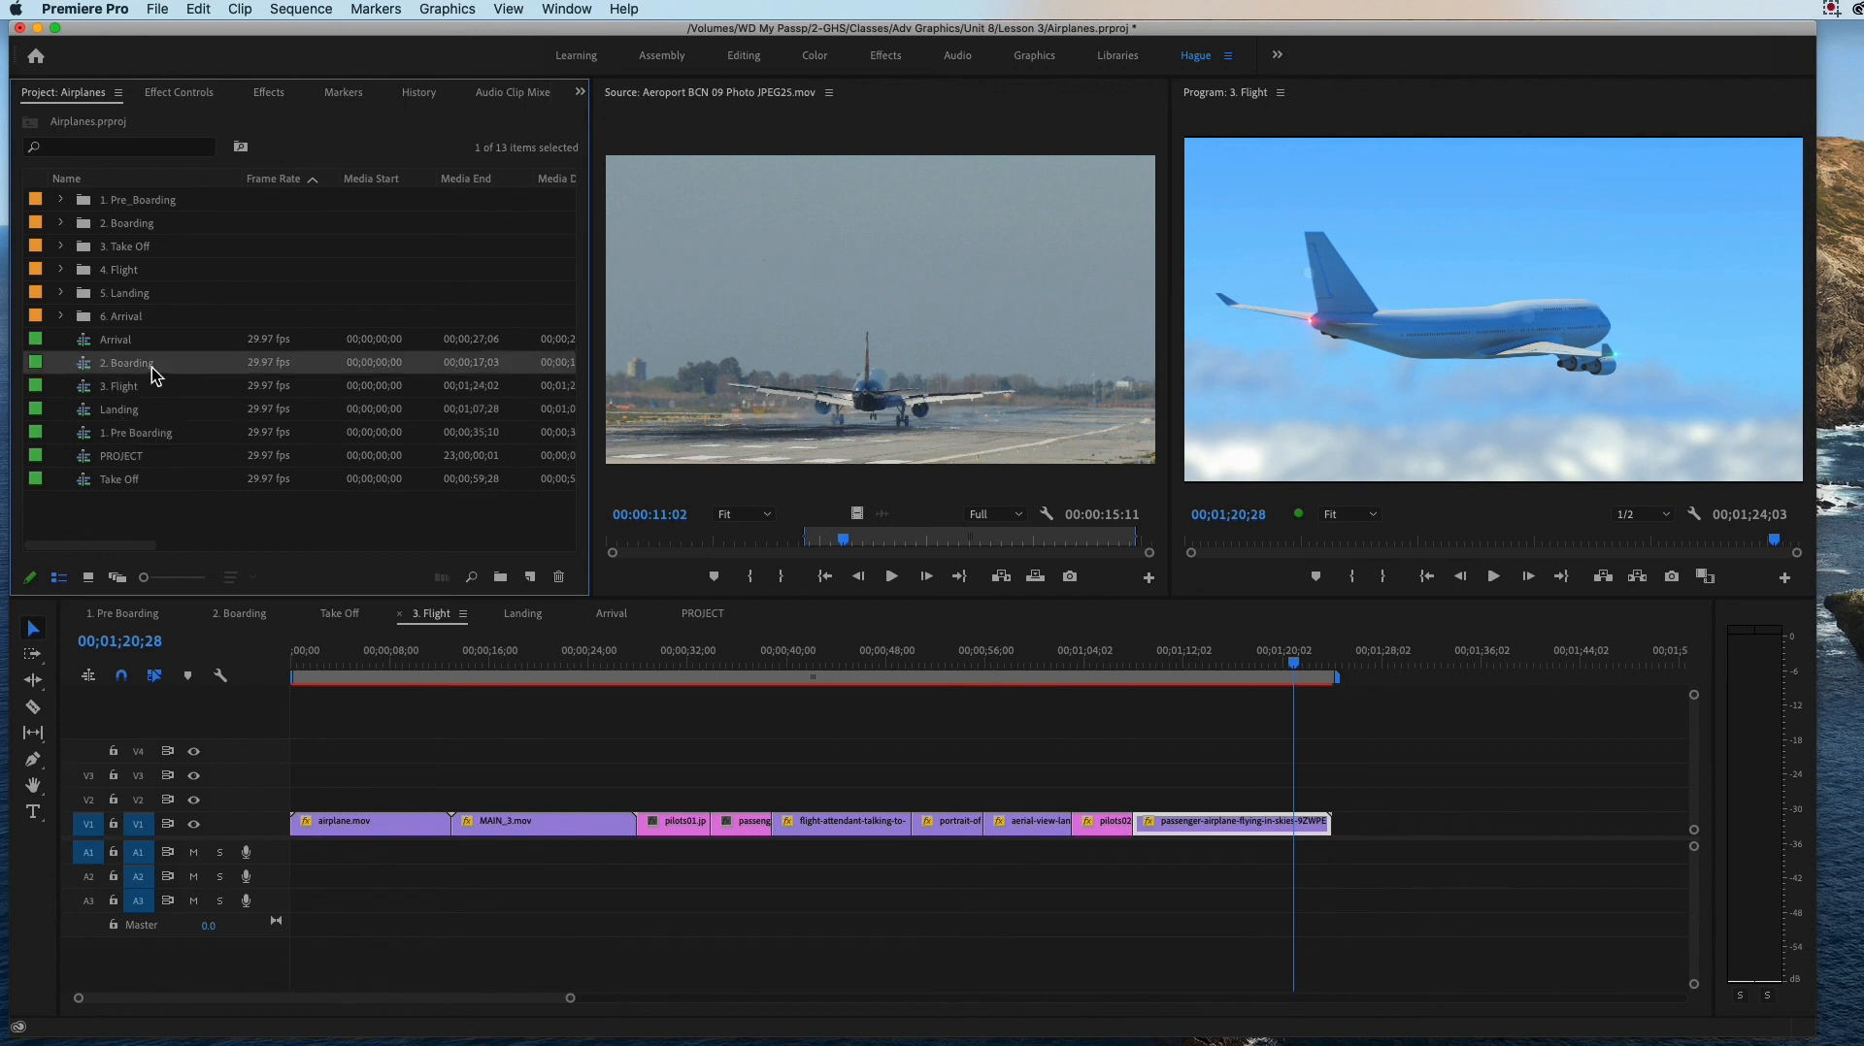
double_click(113, 485)
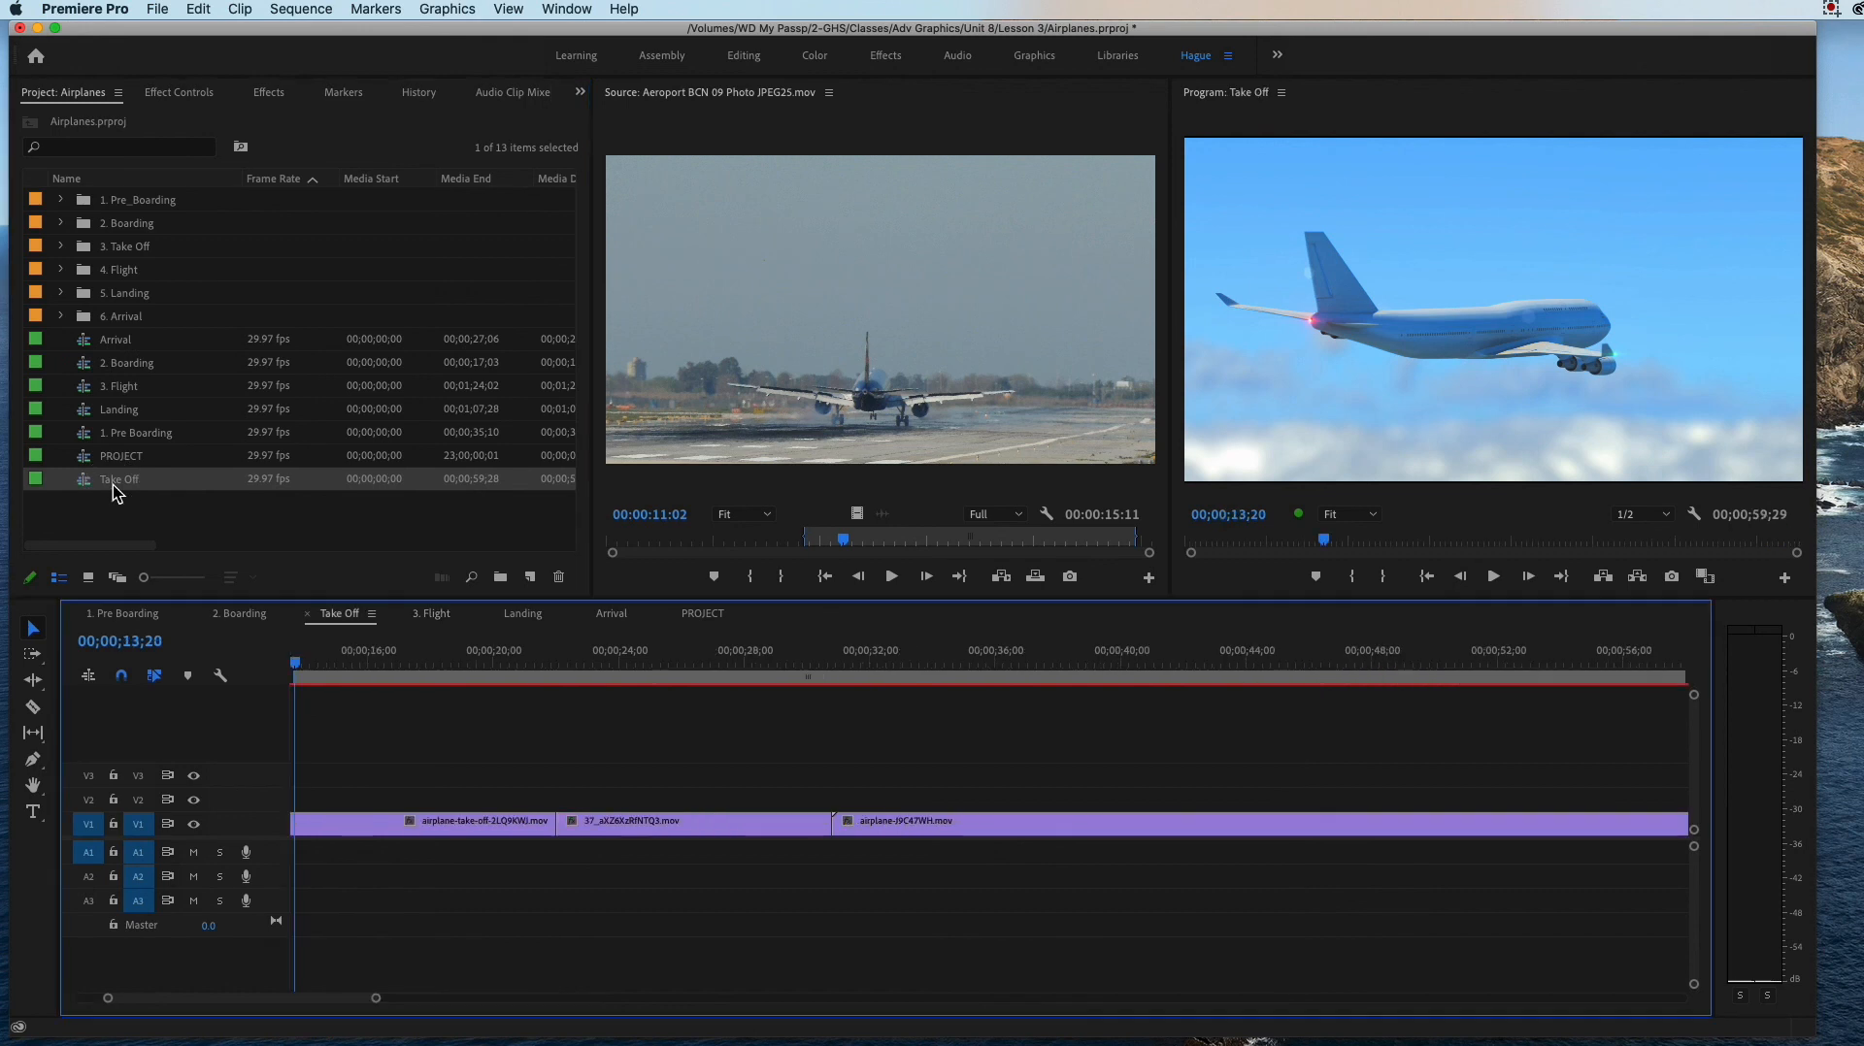
click(113, 485)
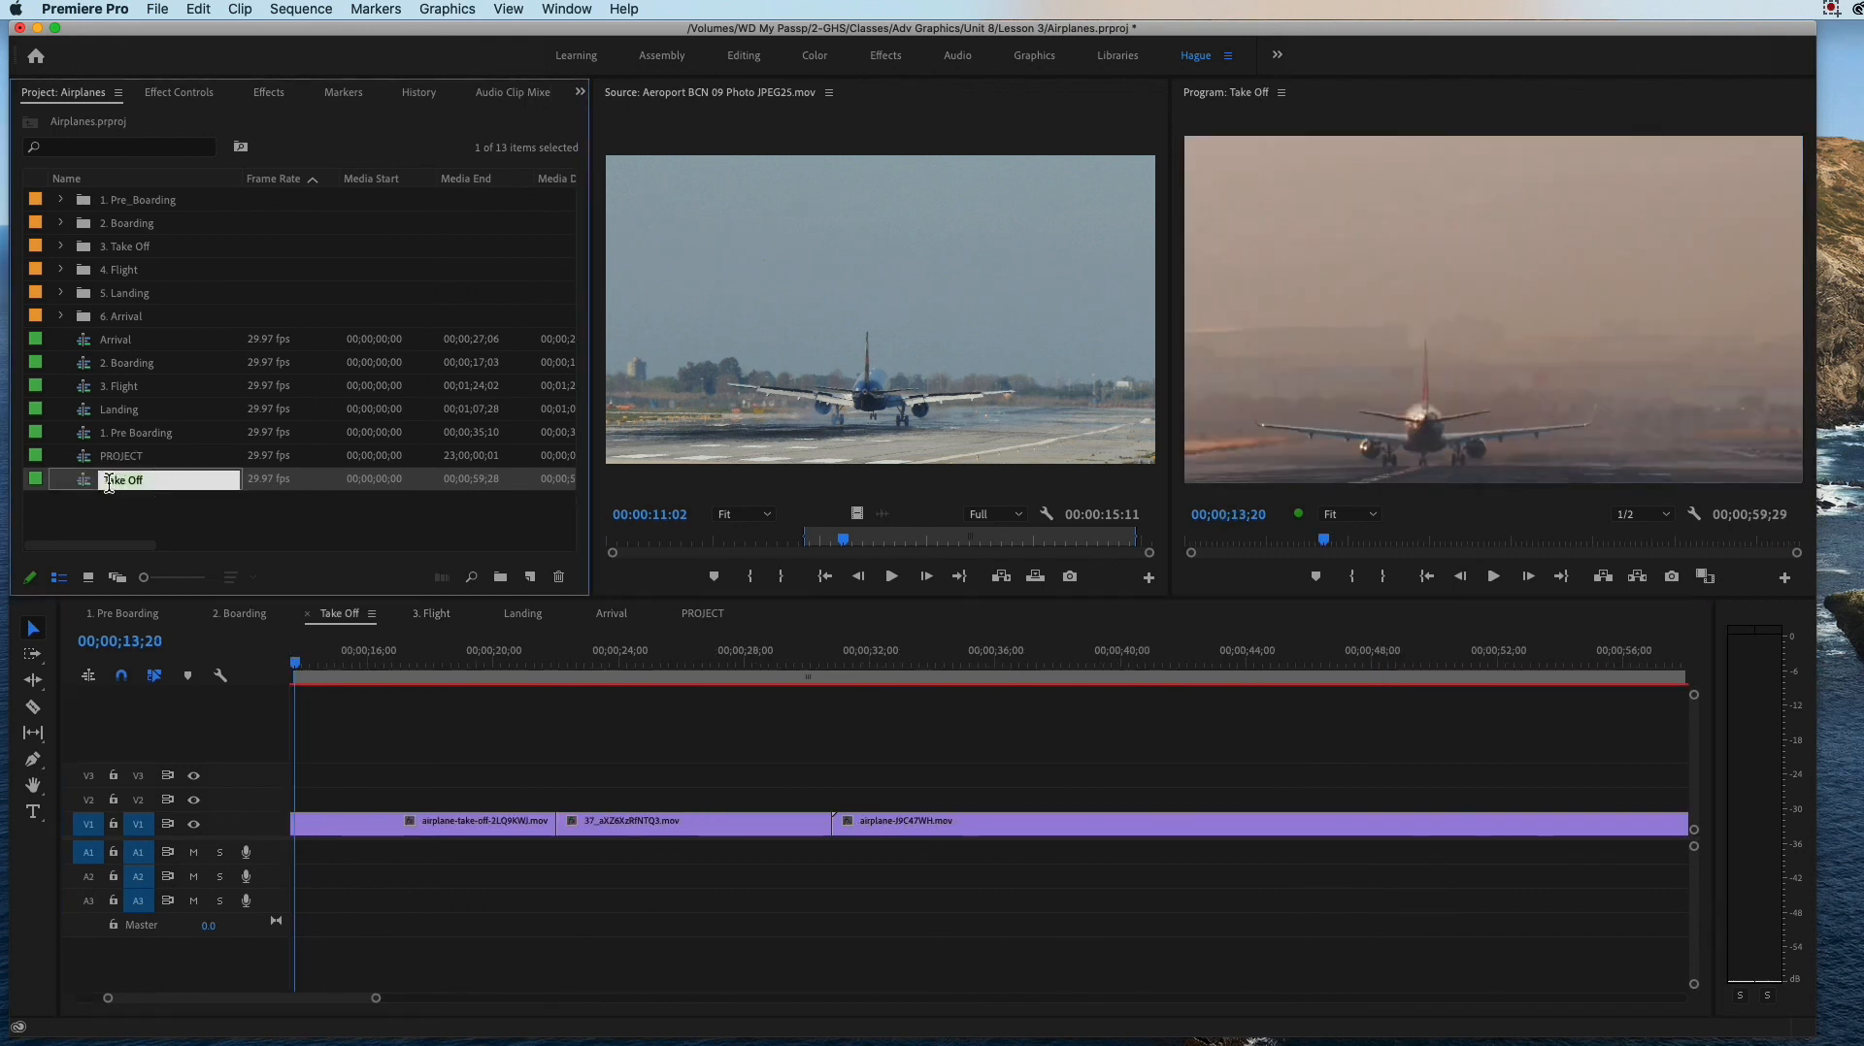
text(3.)
Step: Correct the Flight sequence's number so that it is named "4. Flight"
double_click(117, 384)
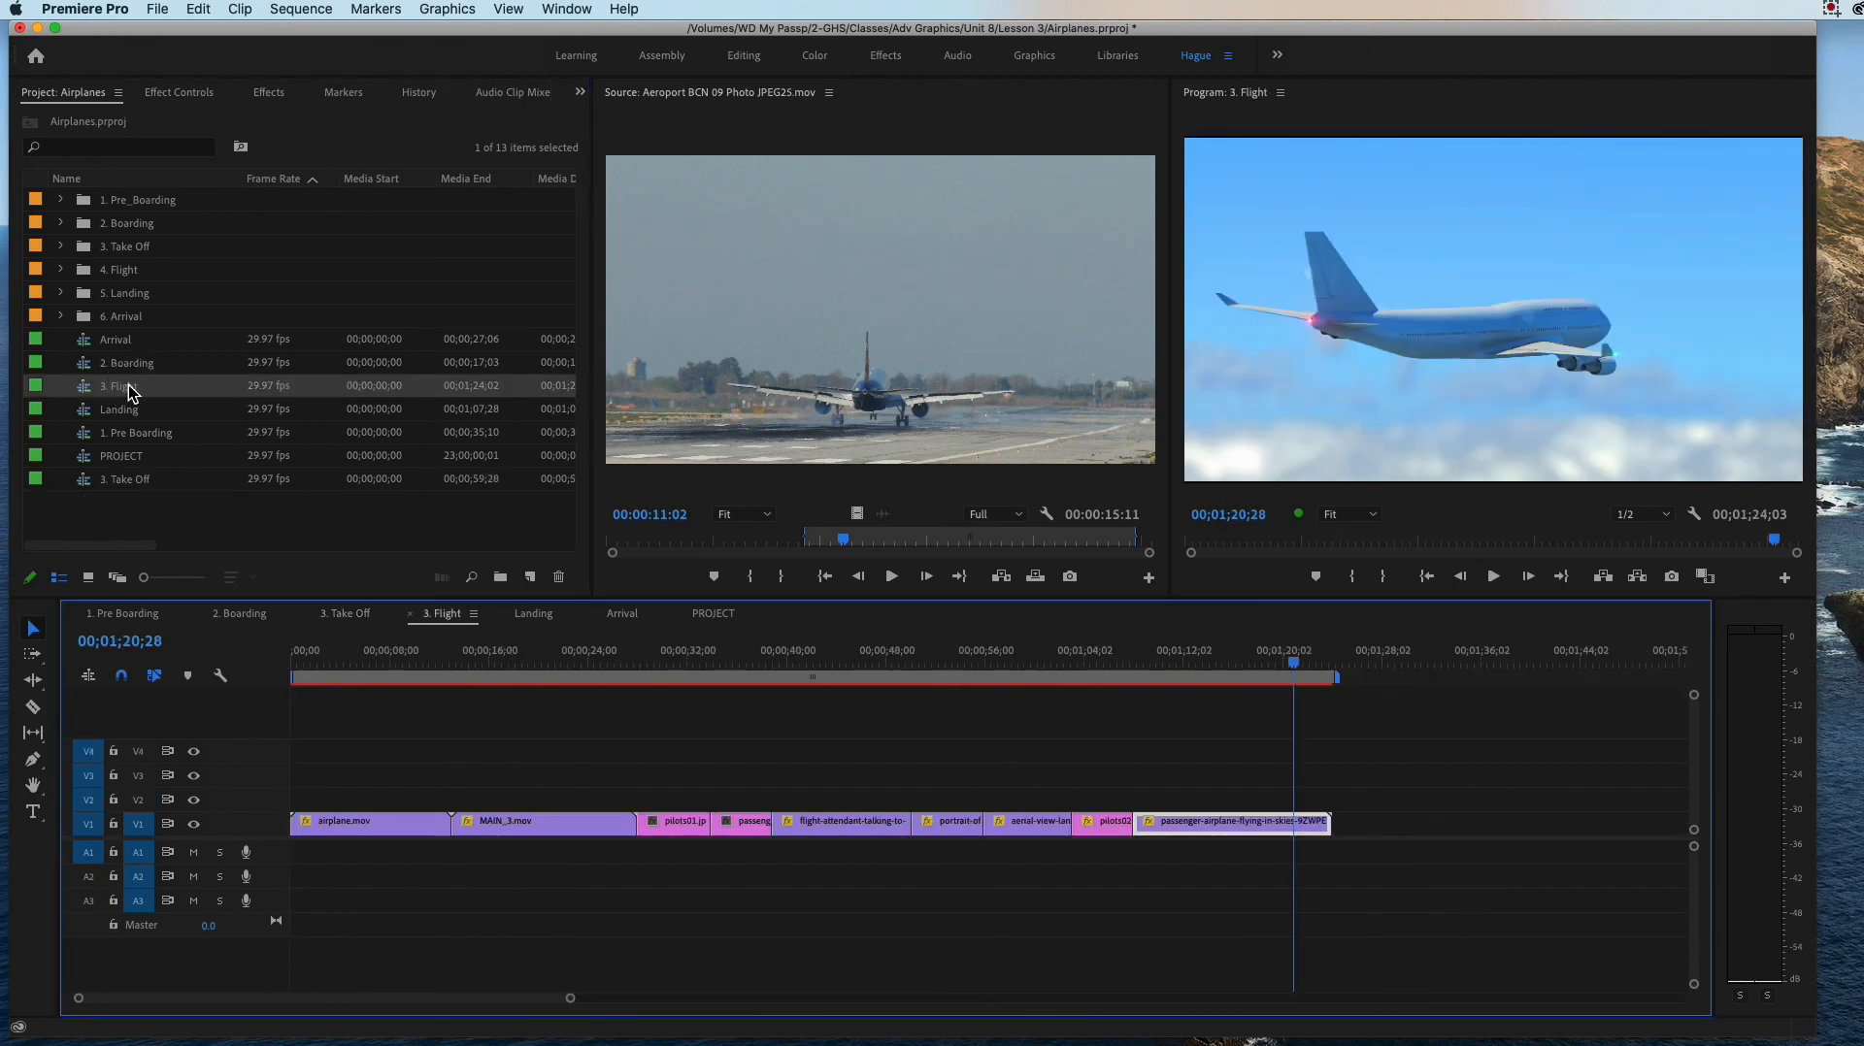
click(134, 384)
click(107, 386)
text(.)
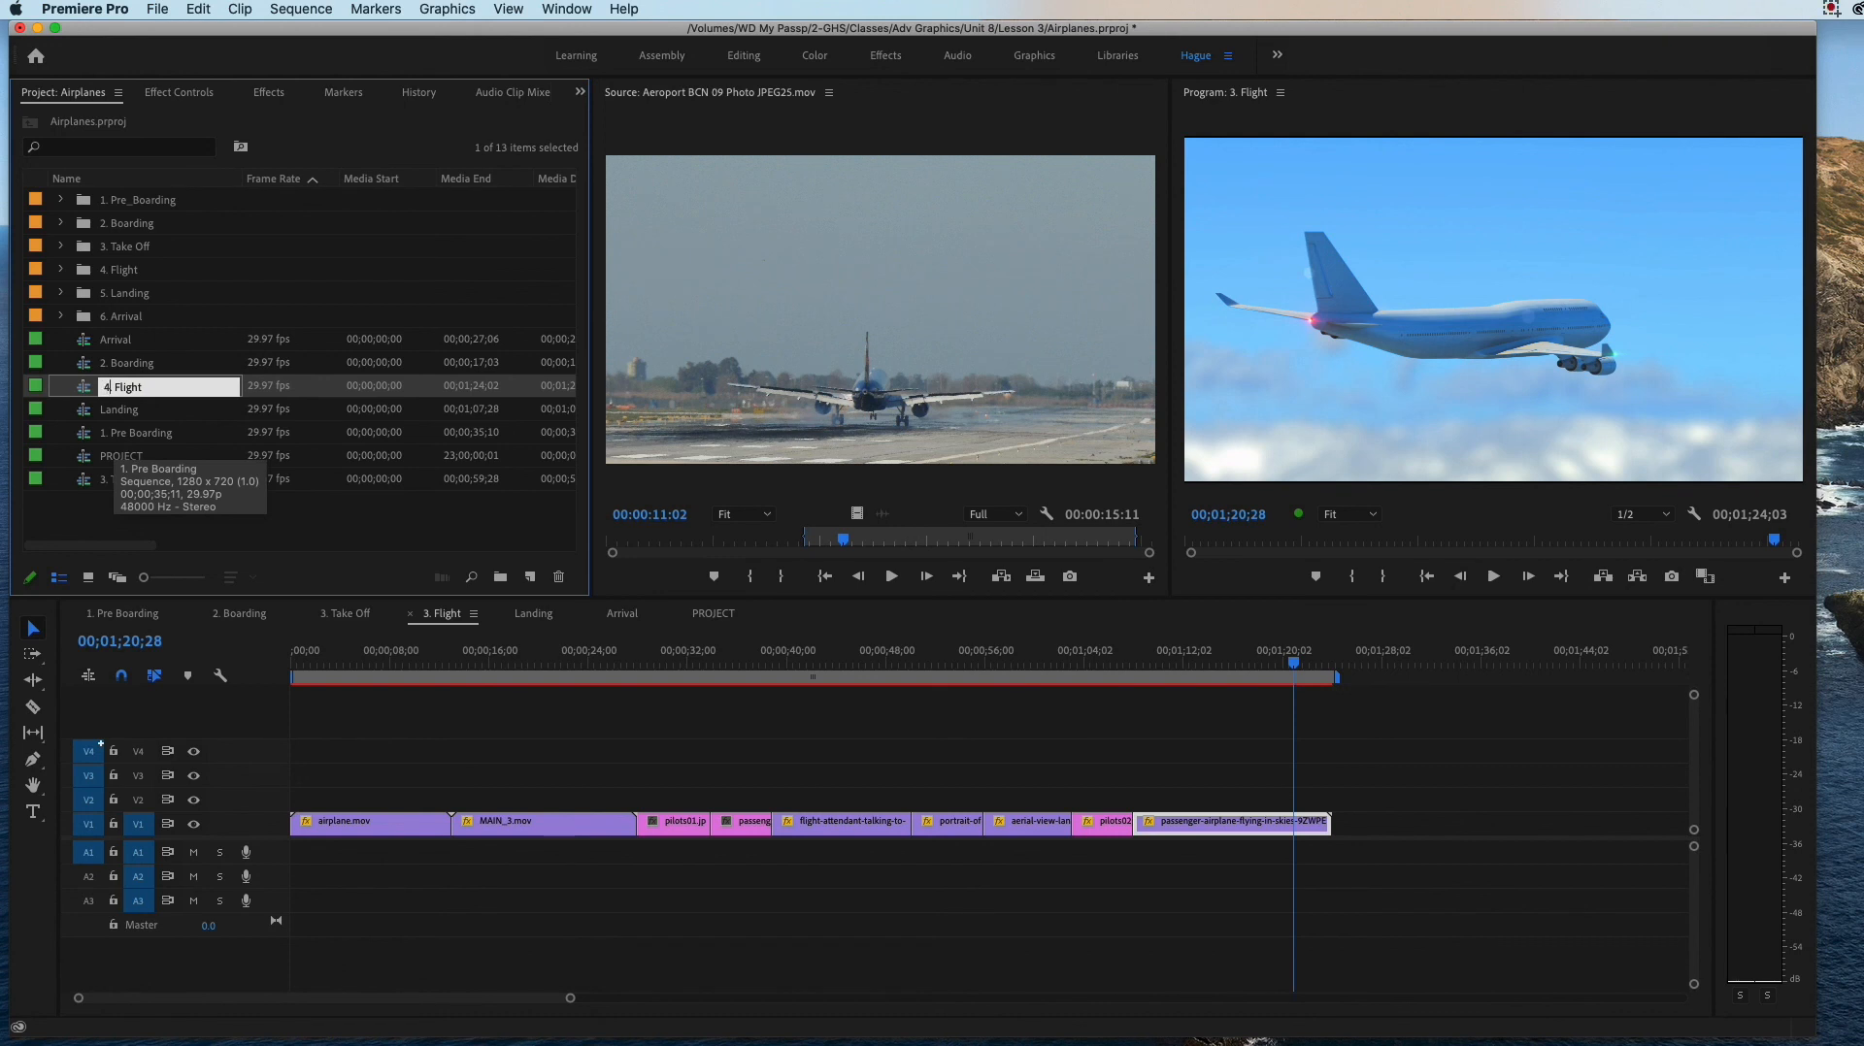
key(Tab)
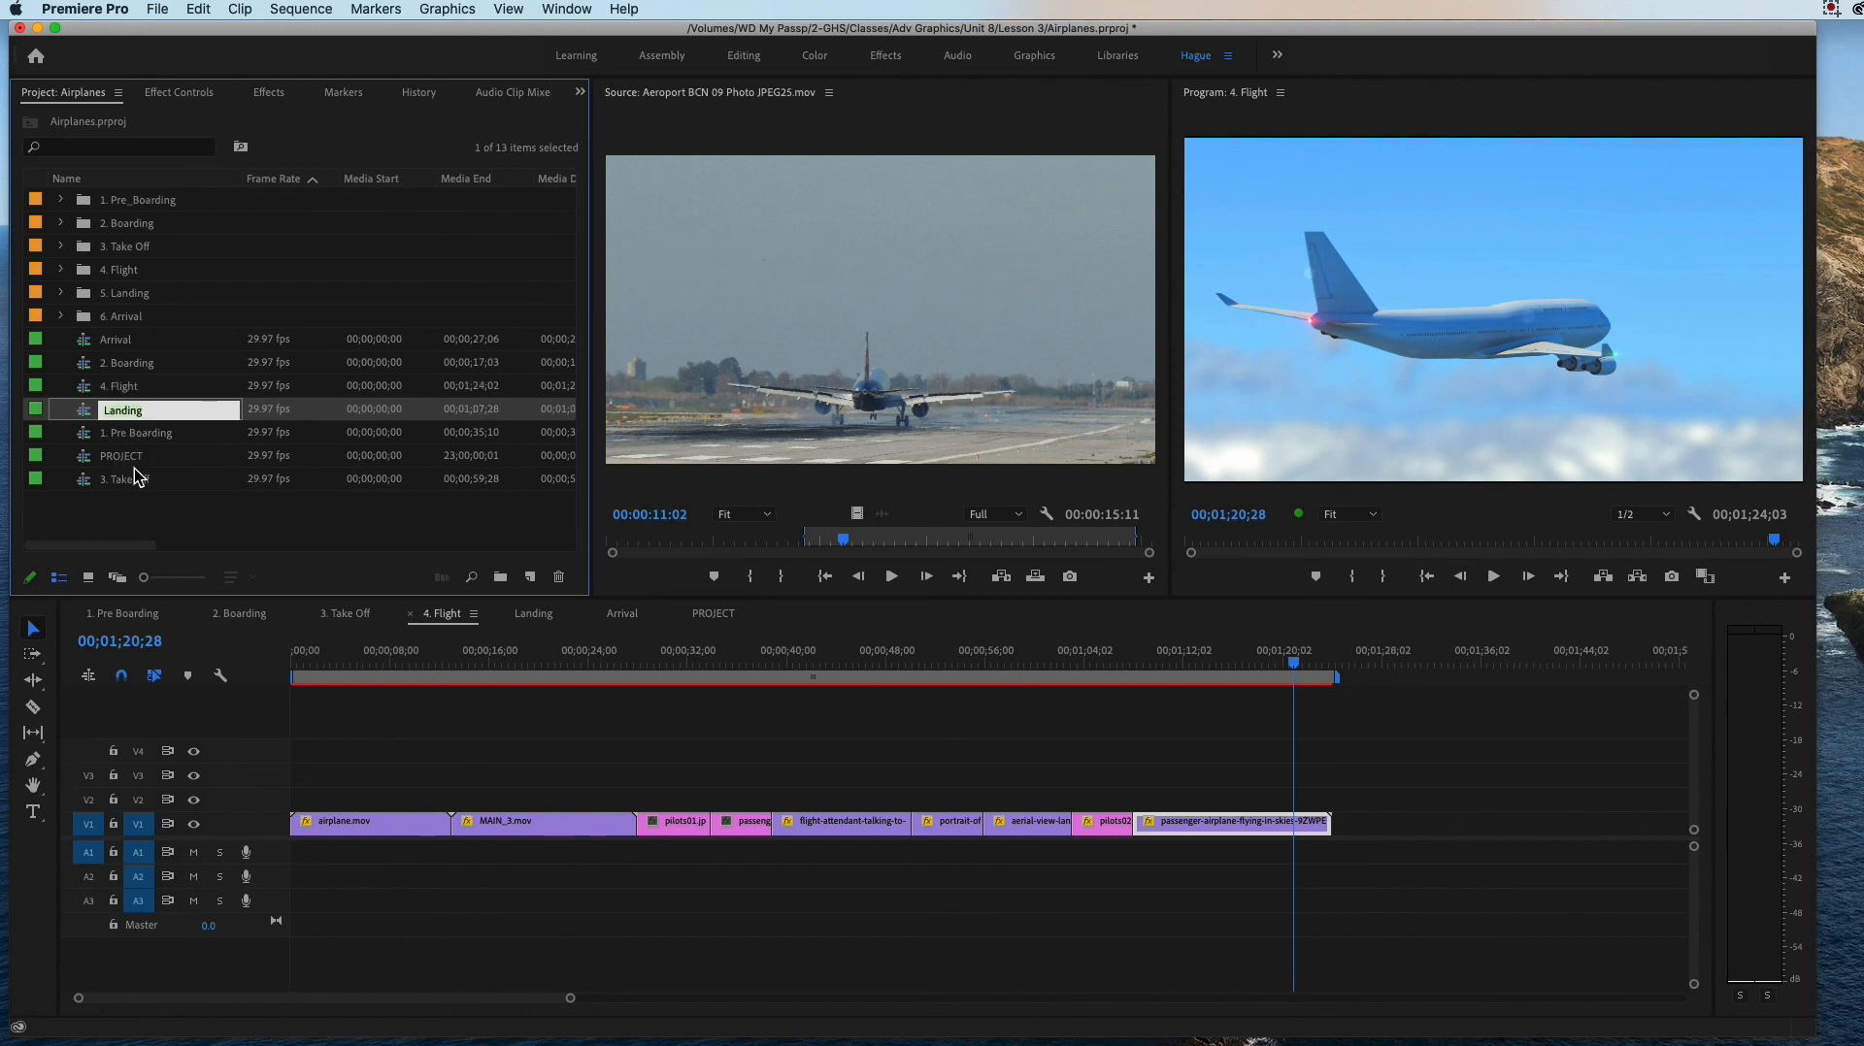
Step: Try to move the 1. Pre Boarding sequence above the other sequences in the project's item list
click(178, 502)
drag(130, 437, 127, 344)
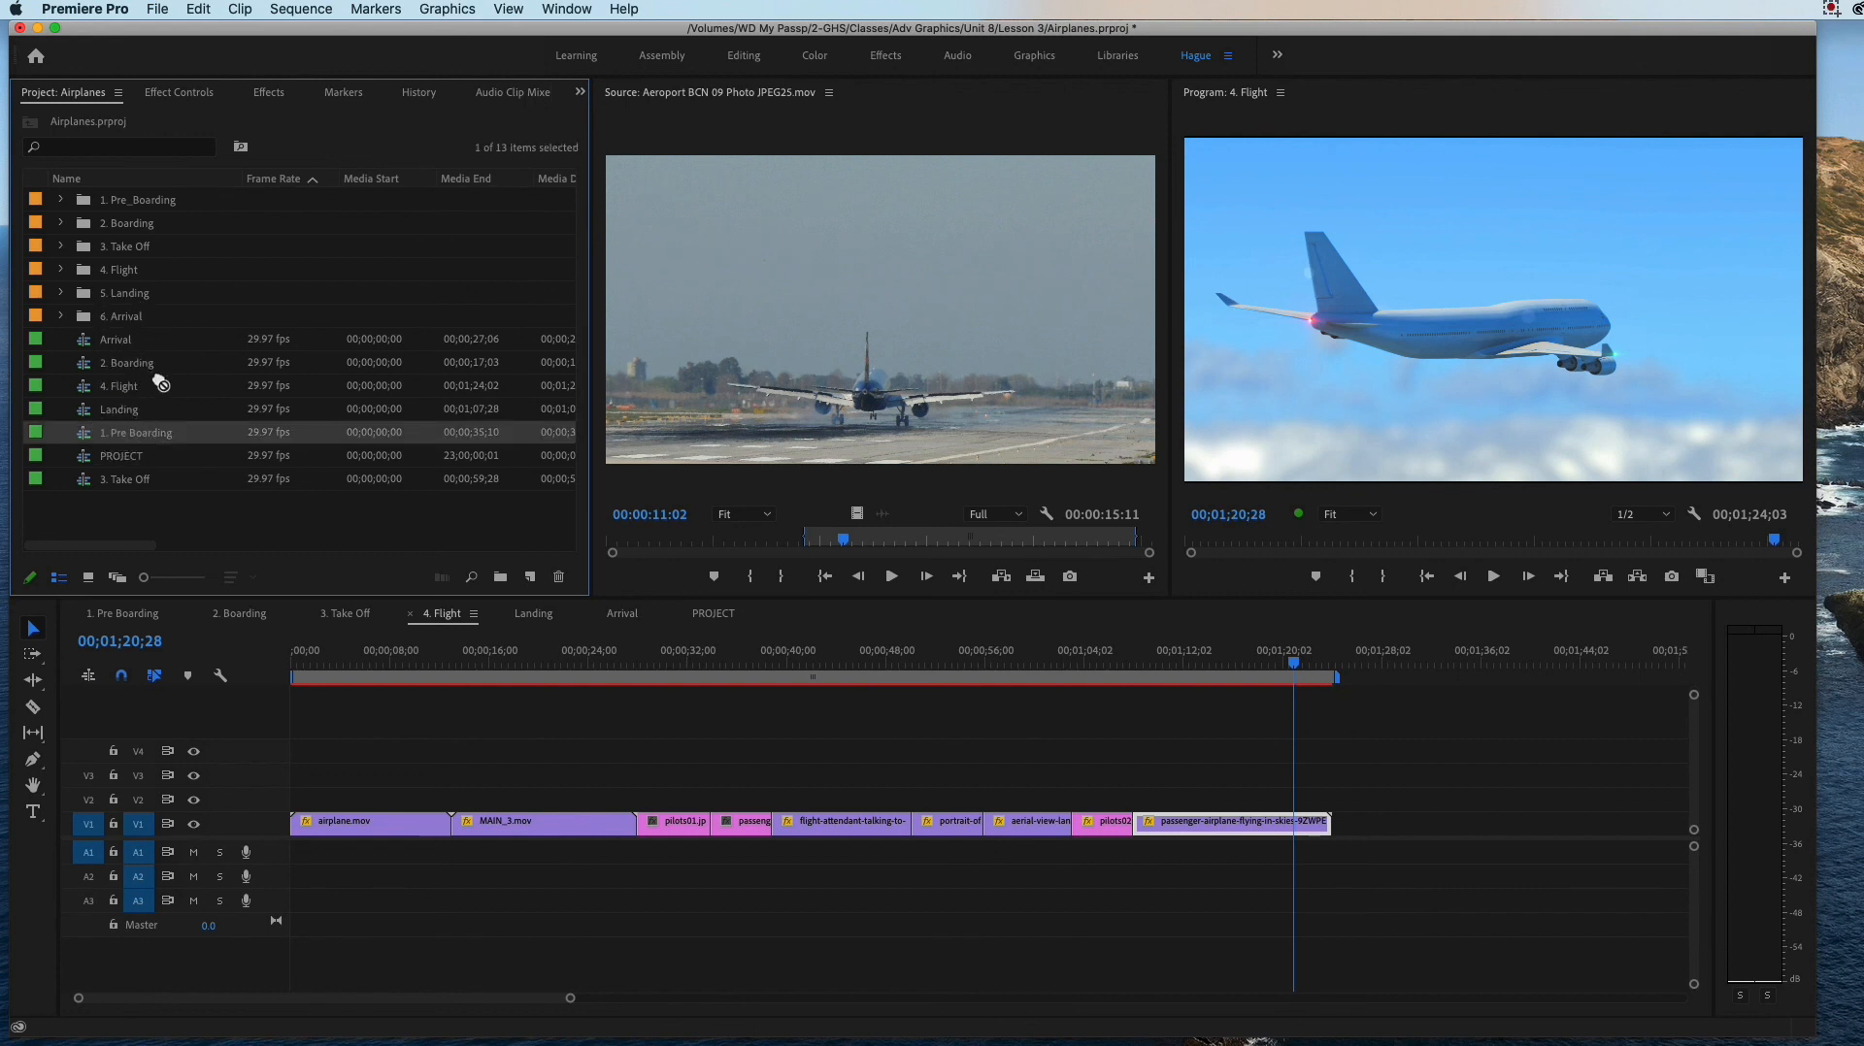
click(155, 383)
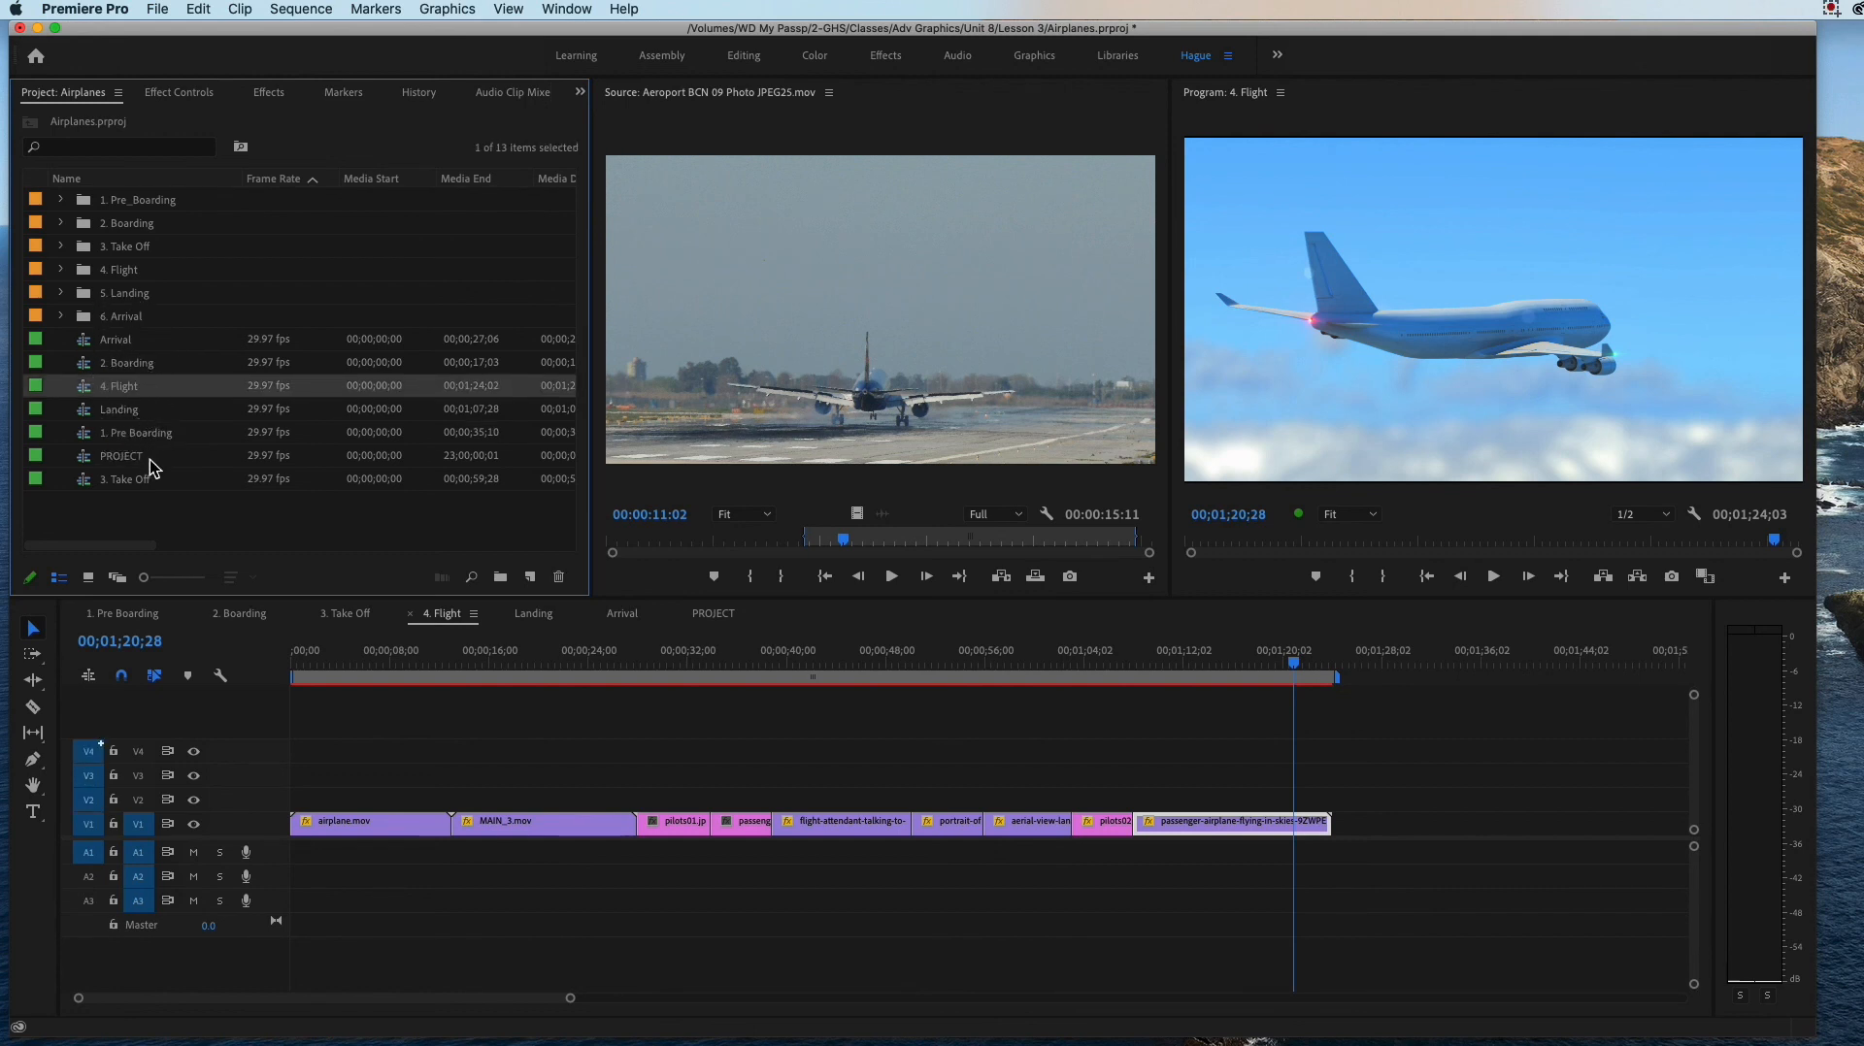
Step: Rename the Landing sequence as "5. Landing" in the project's item list
double_click(124, 415)
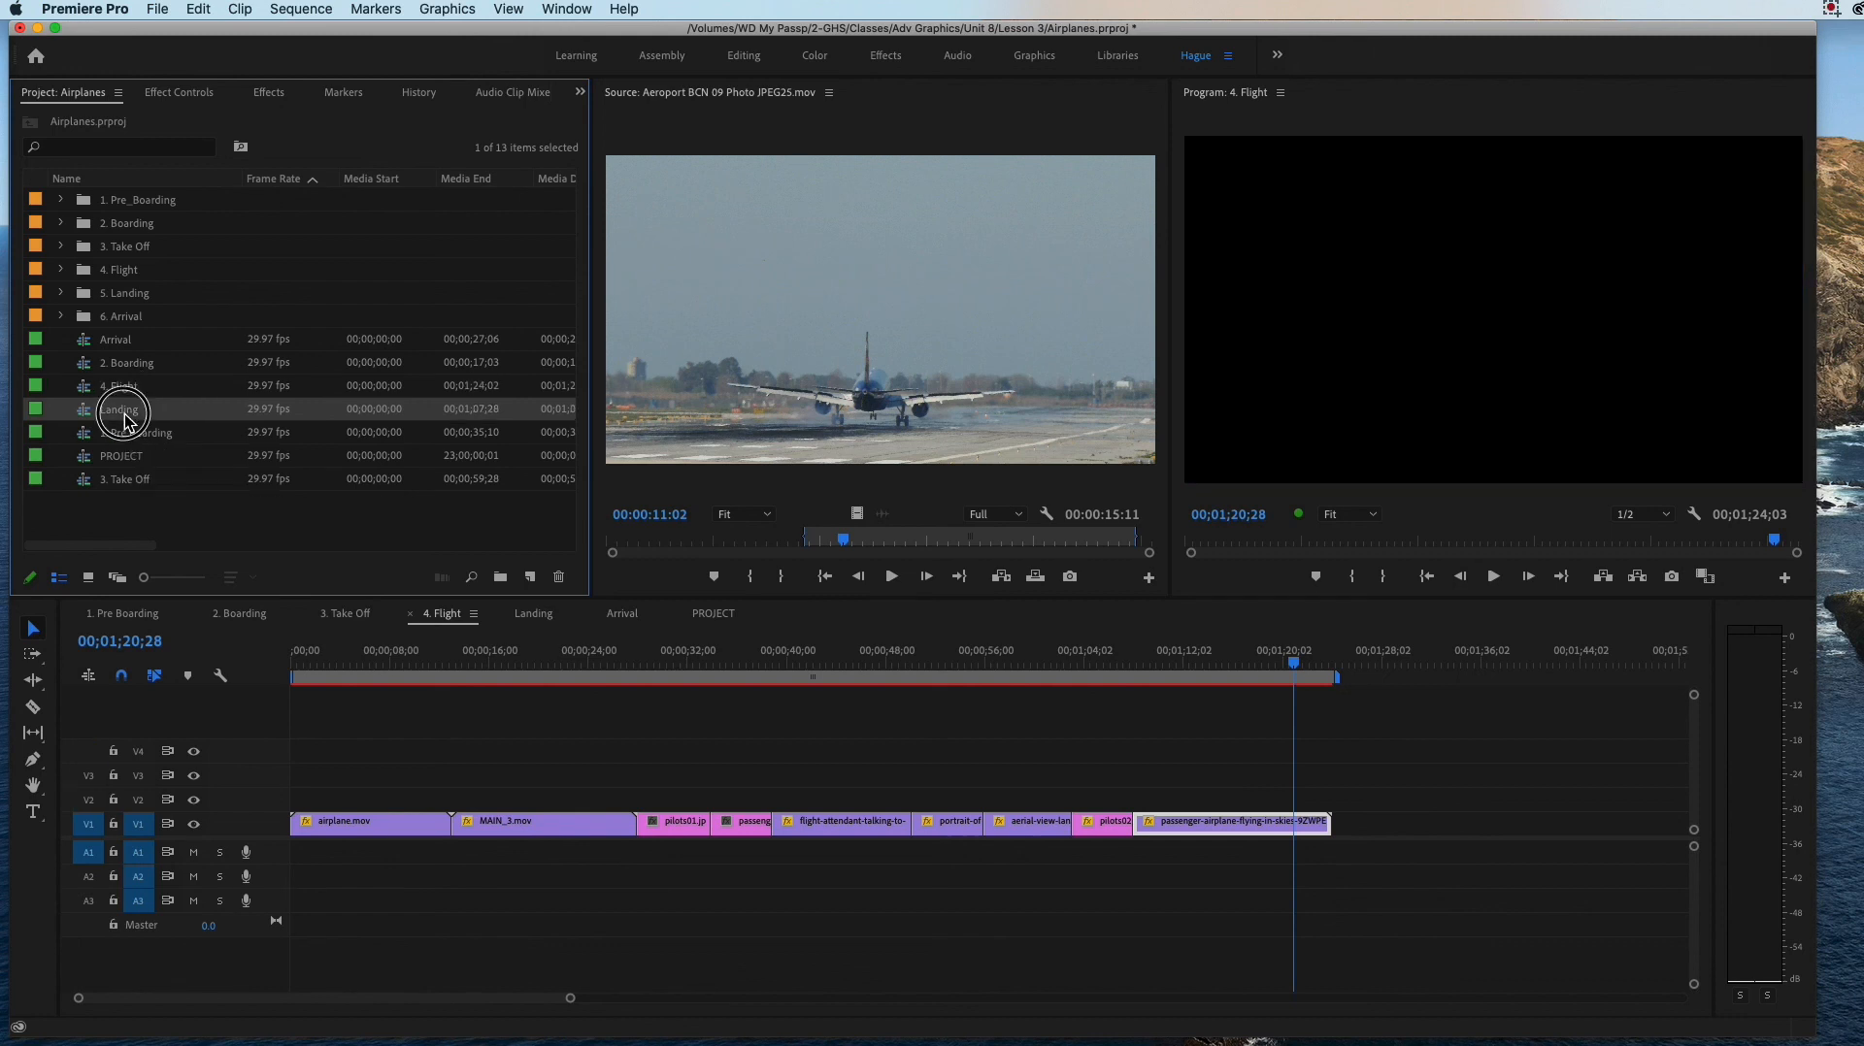
click(125, 415)
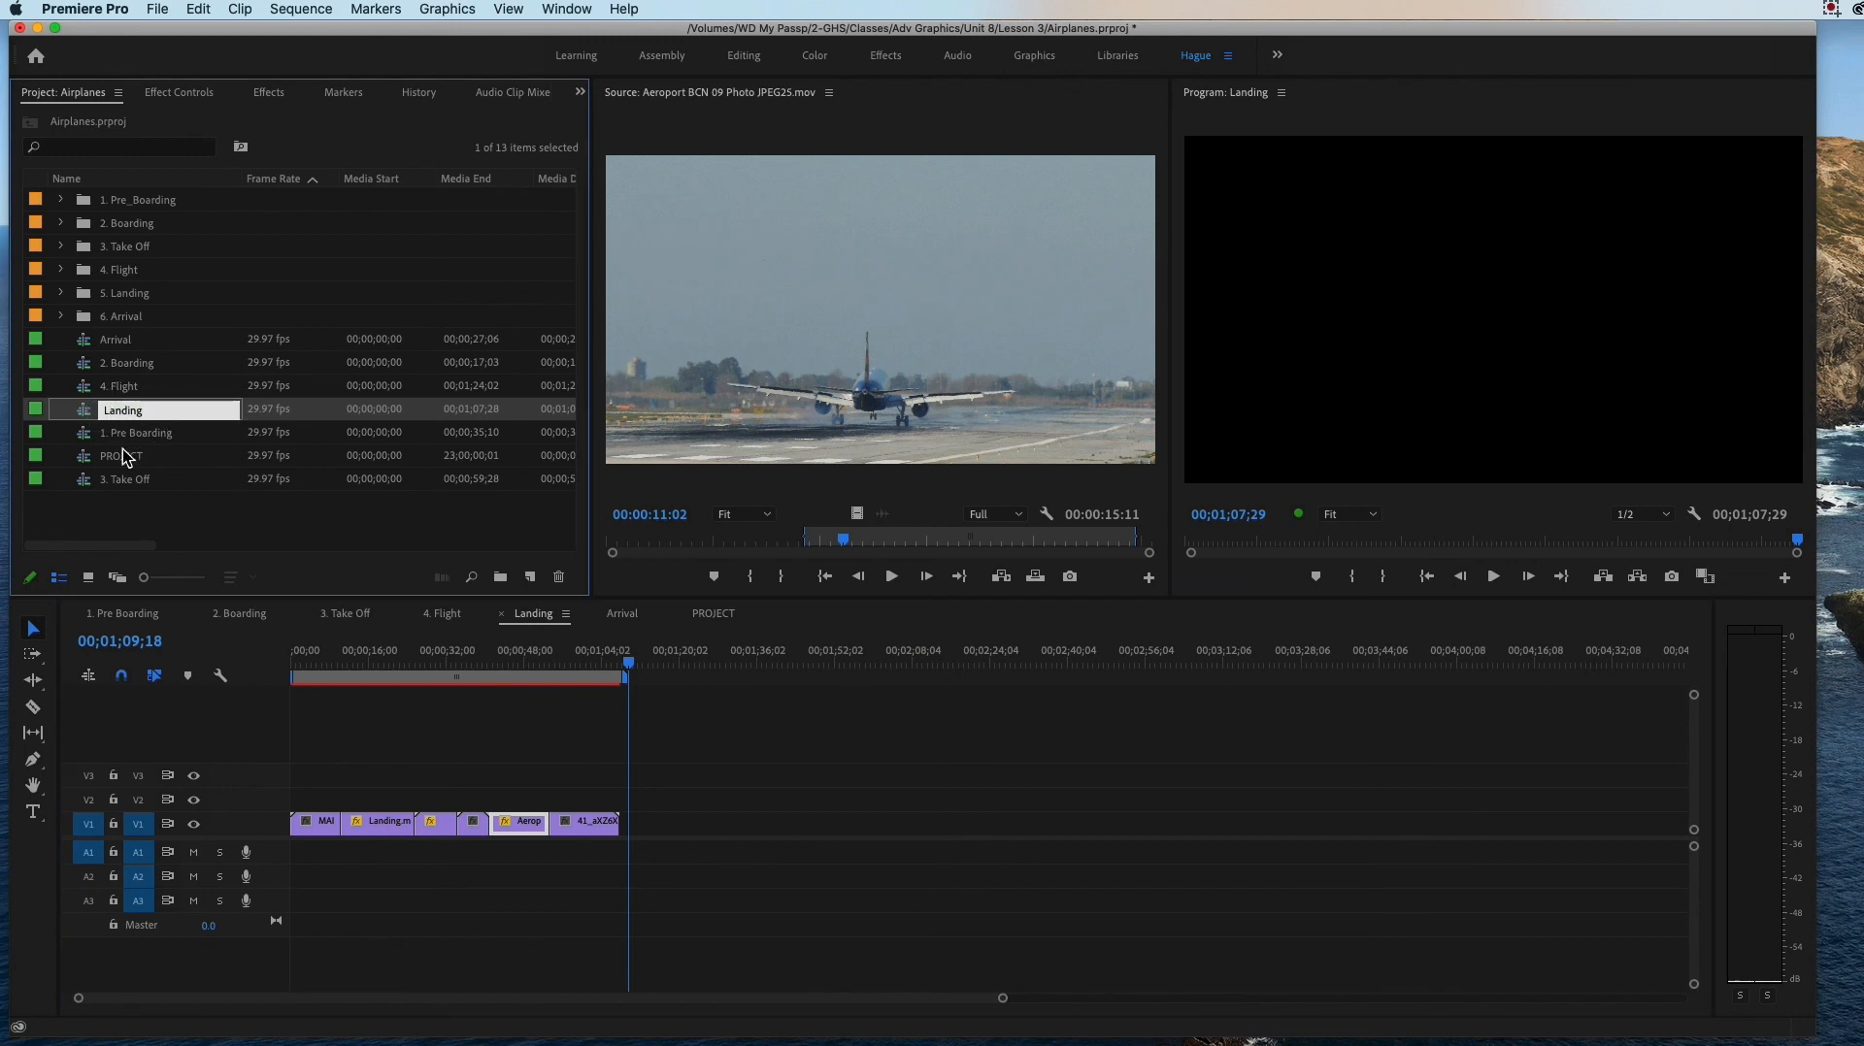
text(5.)
key(Tab)
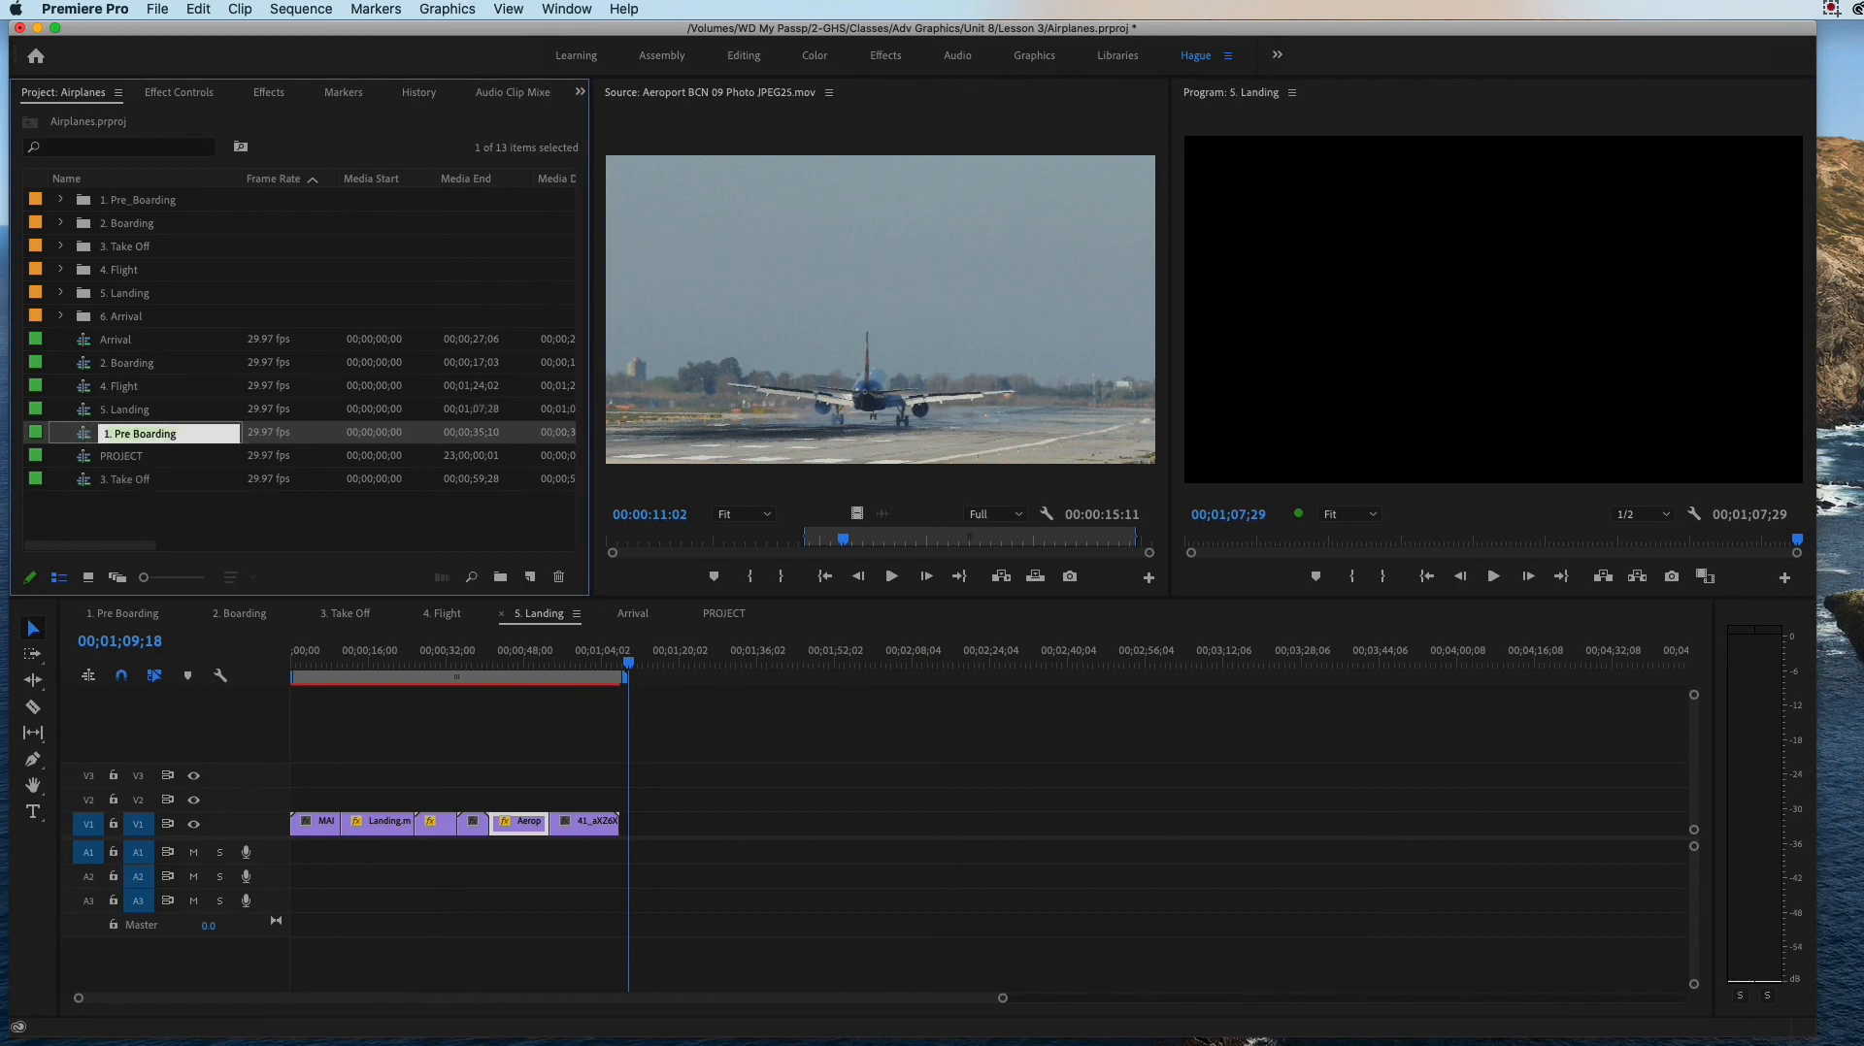
Step: Rename the Arrival sequence as "6. Arrival" in the project's item list
right_click(129, 349)
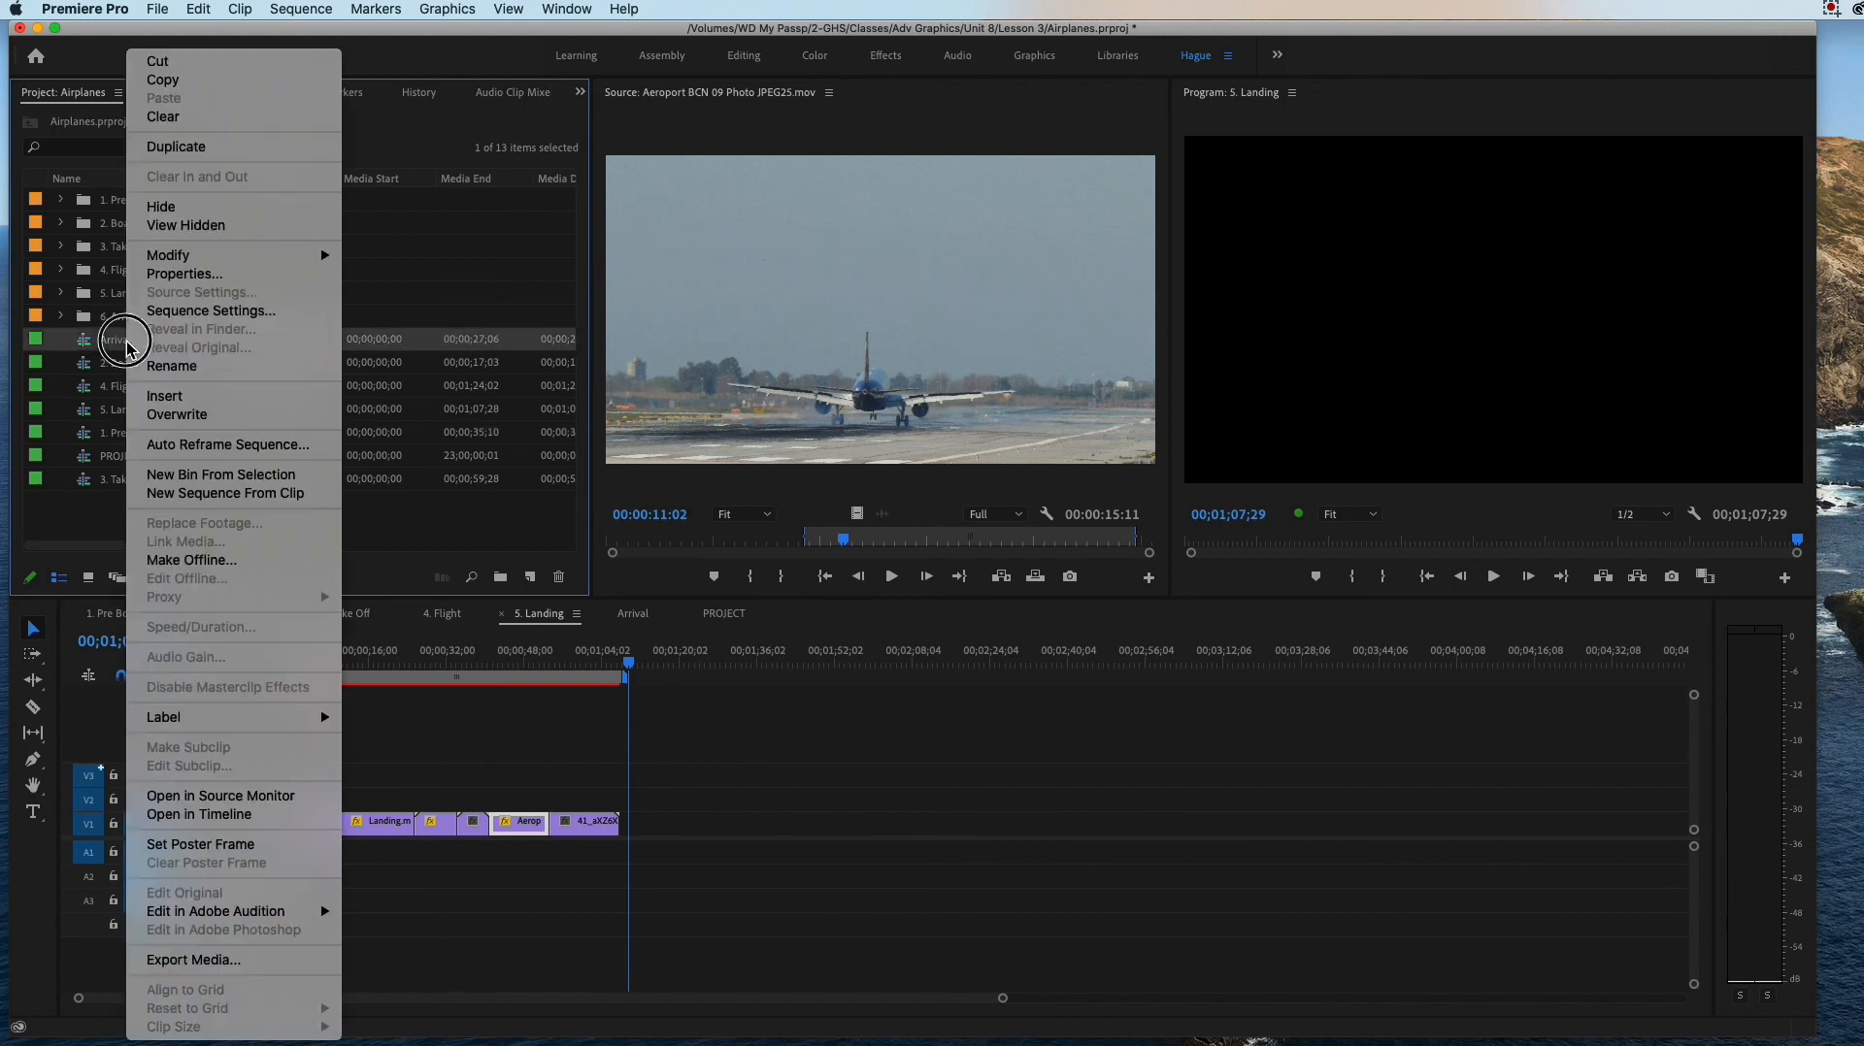
click(108, 343)
double_click(108, 343)
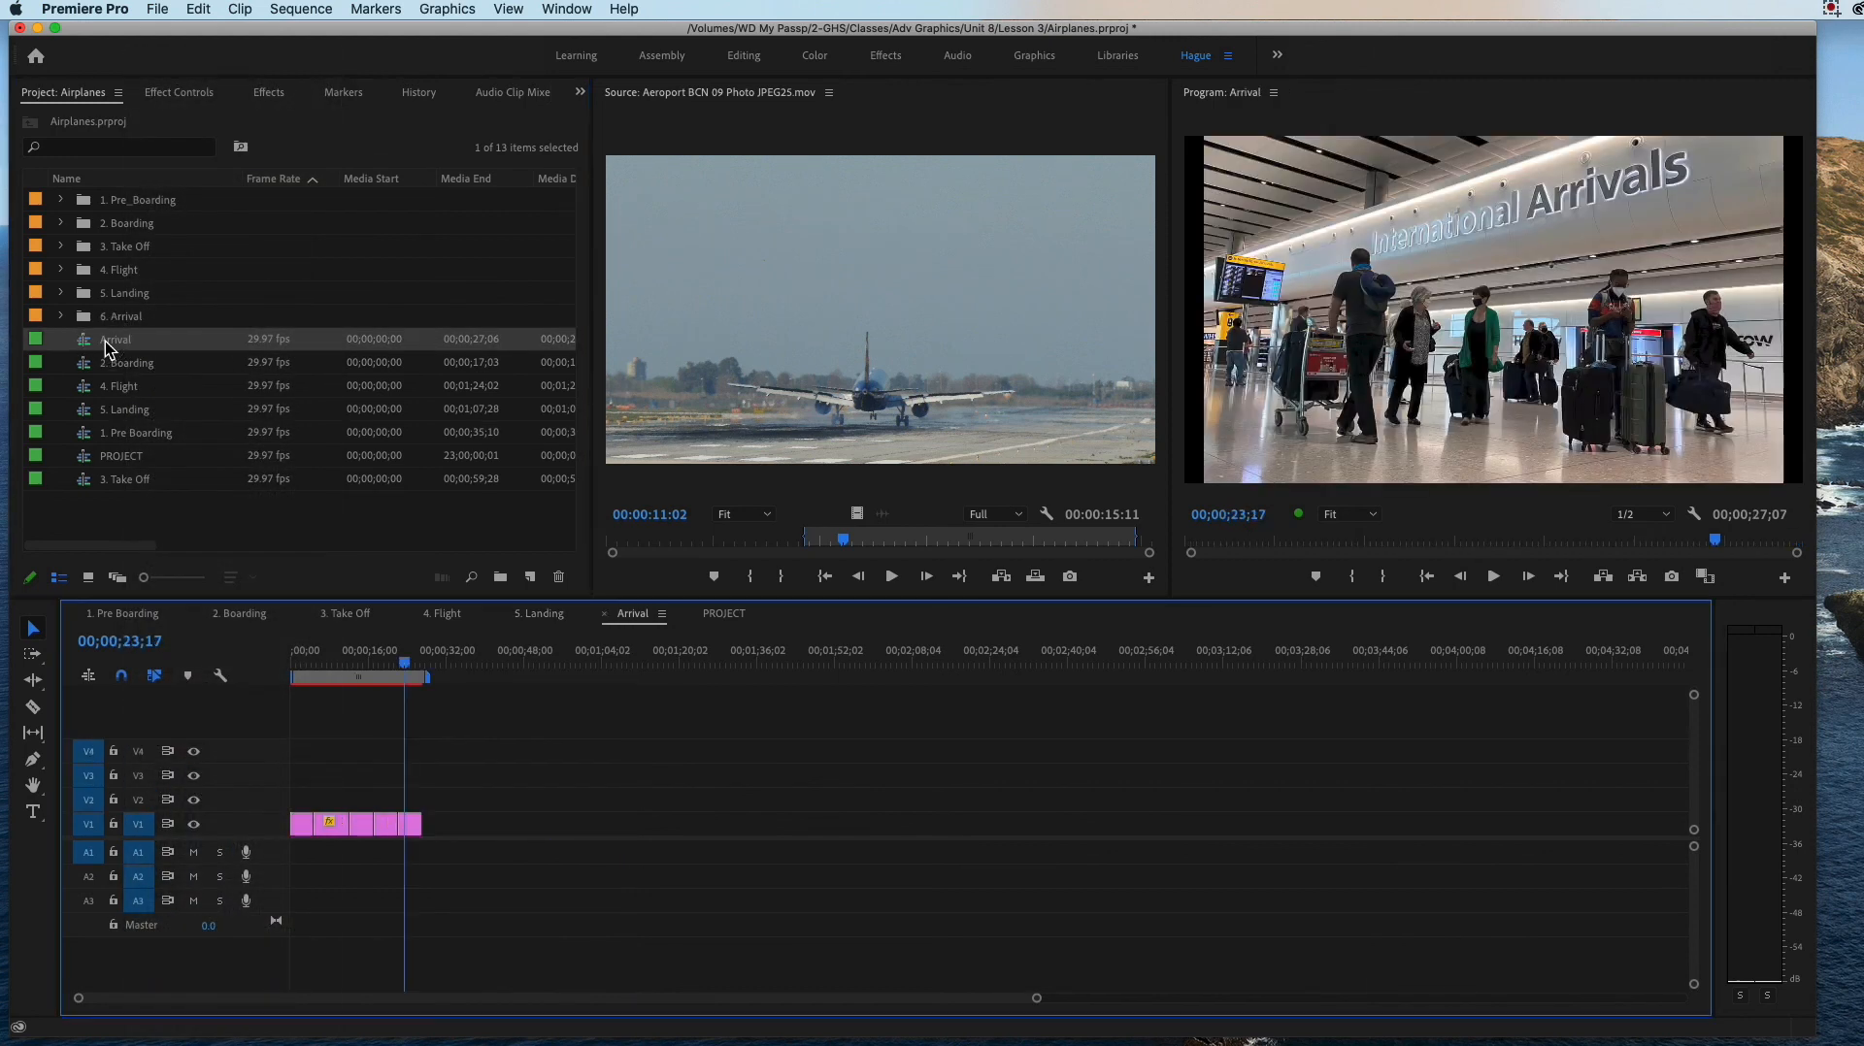
click(113, 340)
click(113, 341)
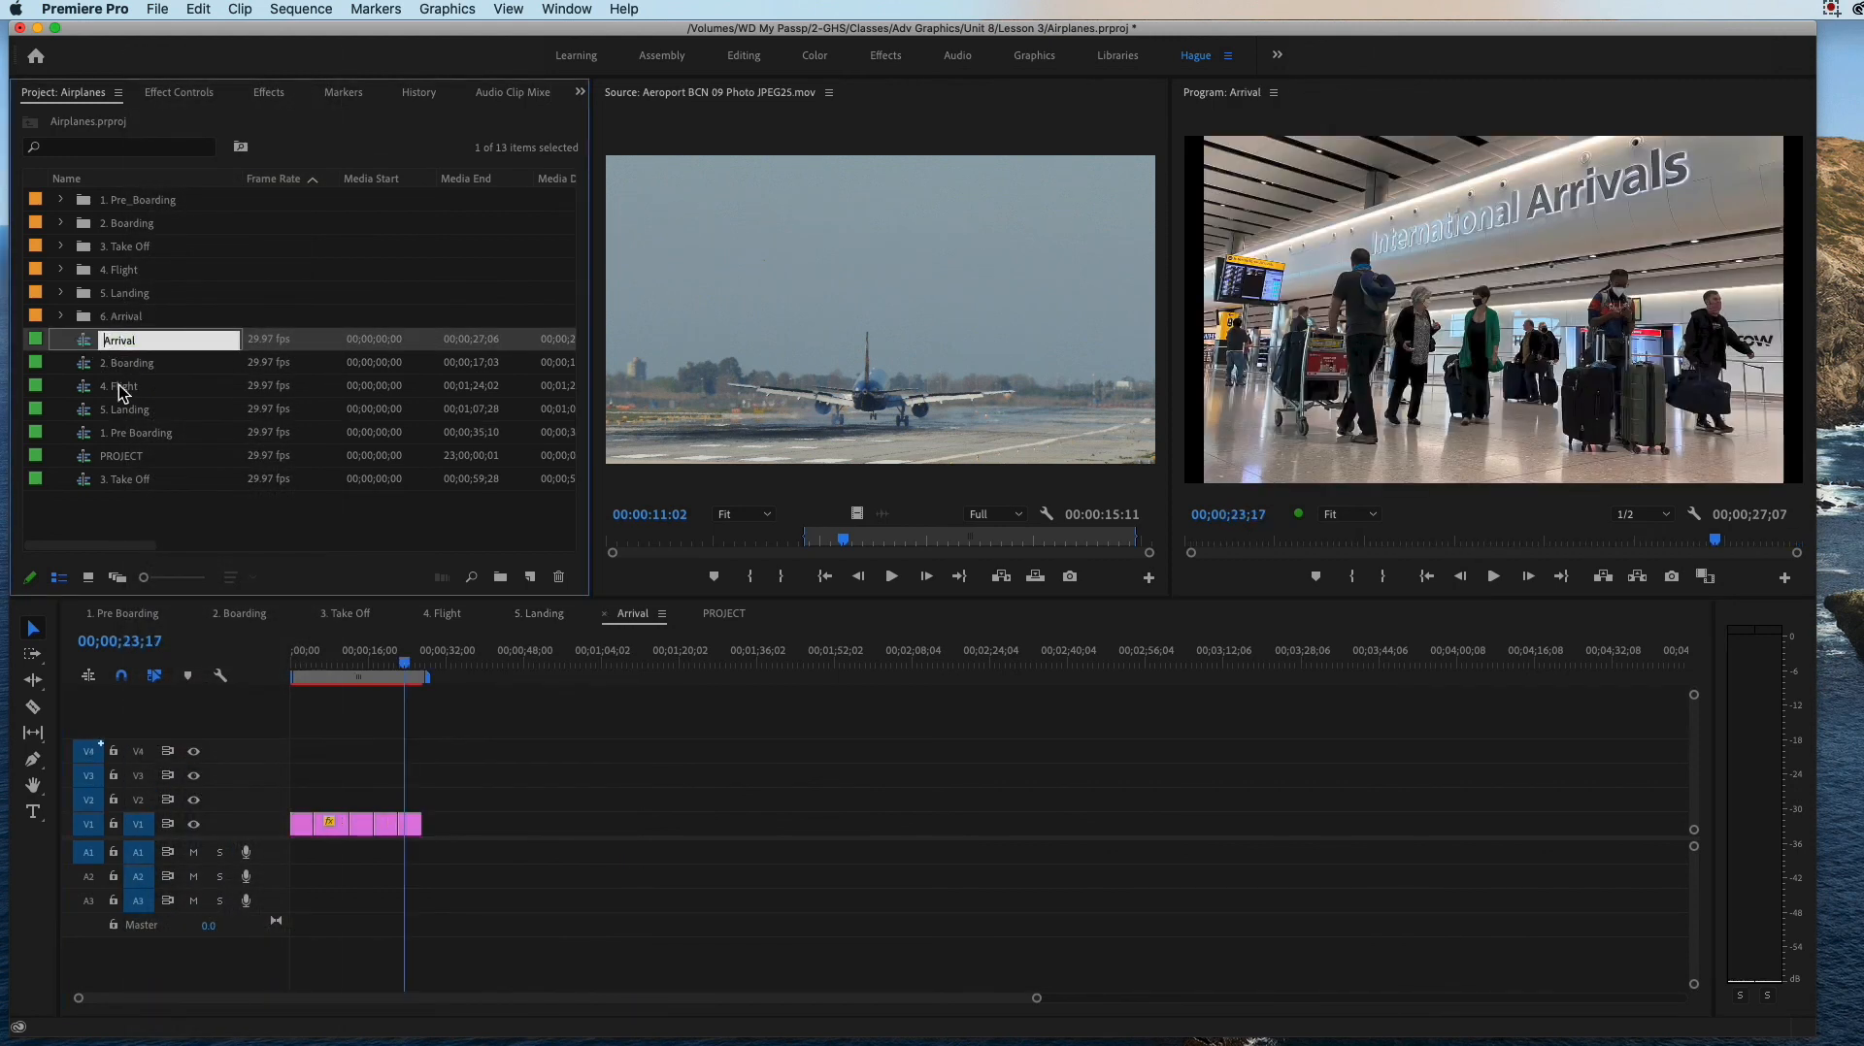
text(6.)
key(Tab)
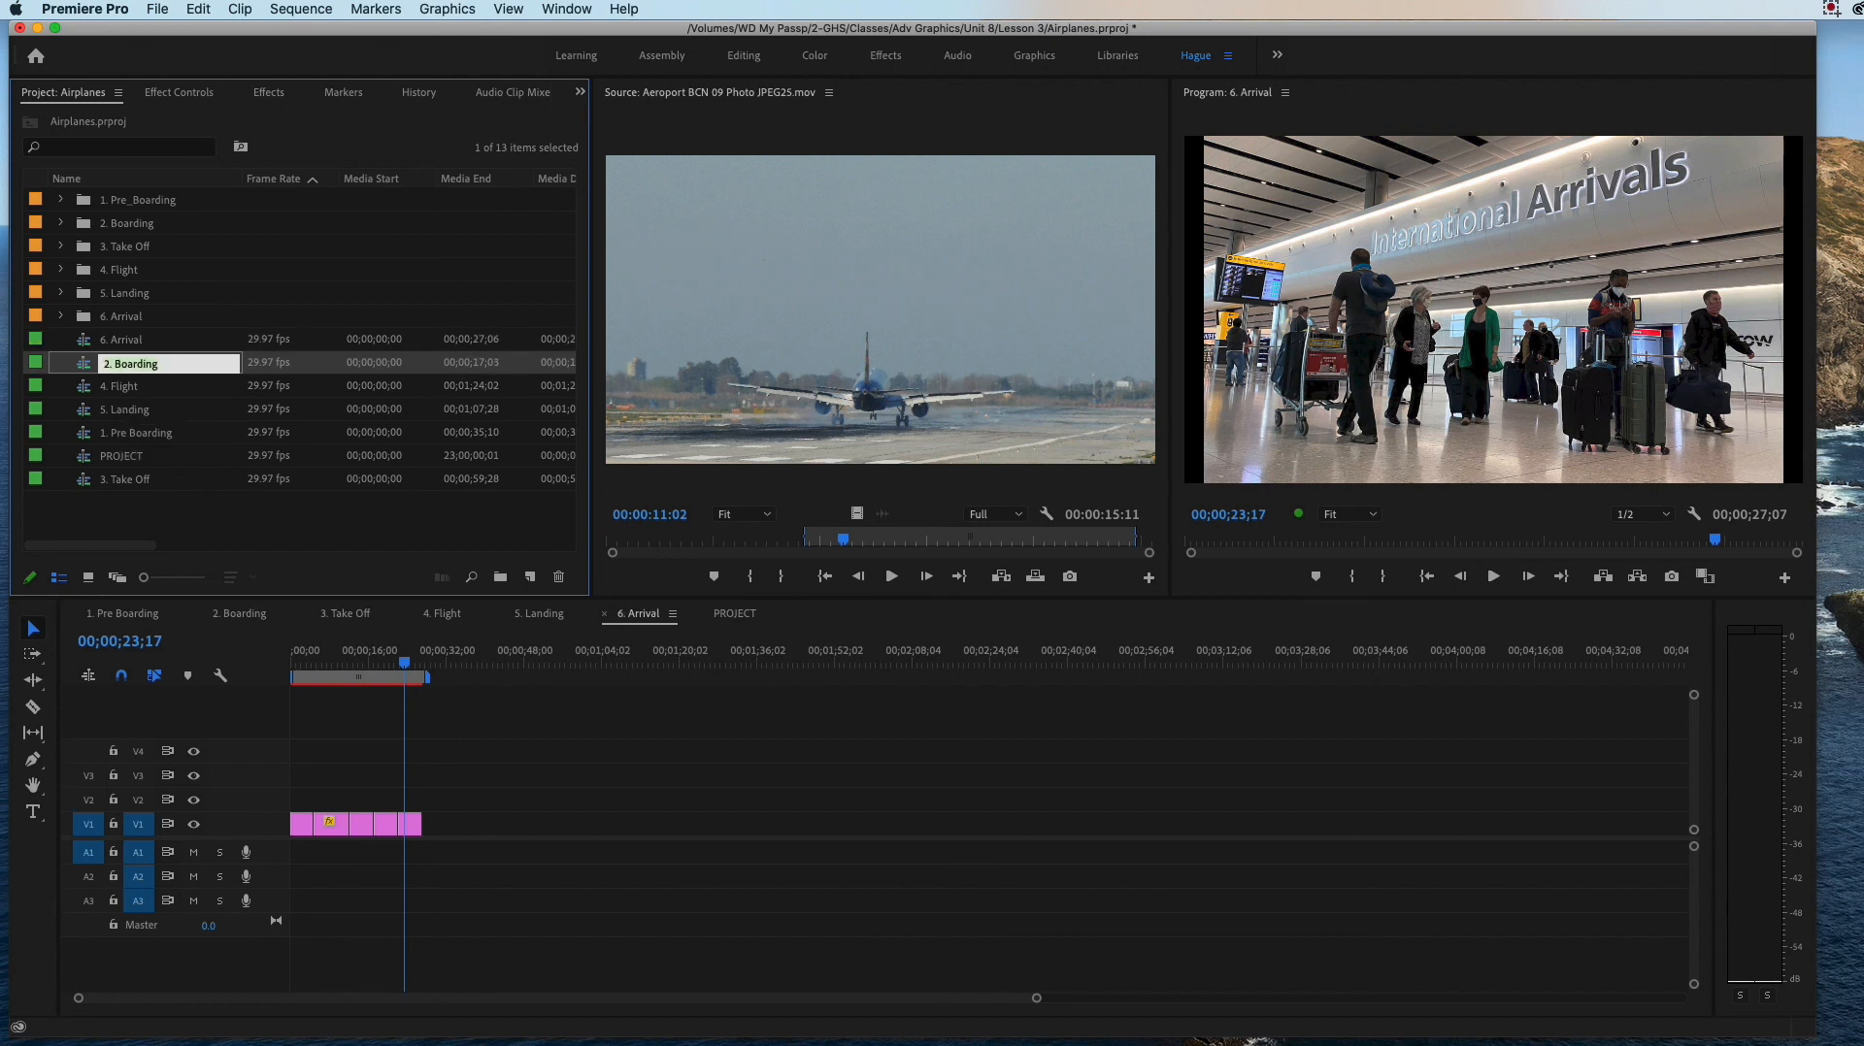
Step: Open the PROJECT sequence and place 1. Pre Boarding at the start of V1, keeping the existing sequence settings
click(133, 462)
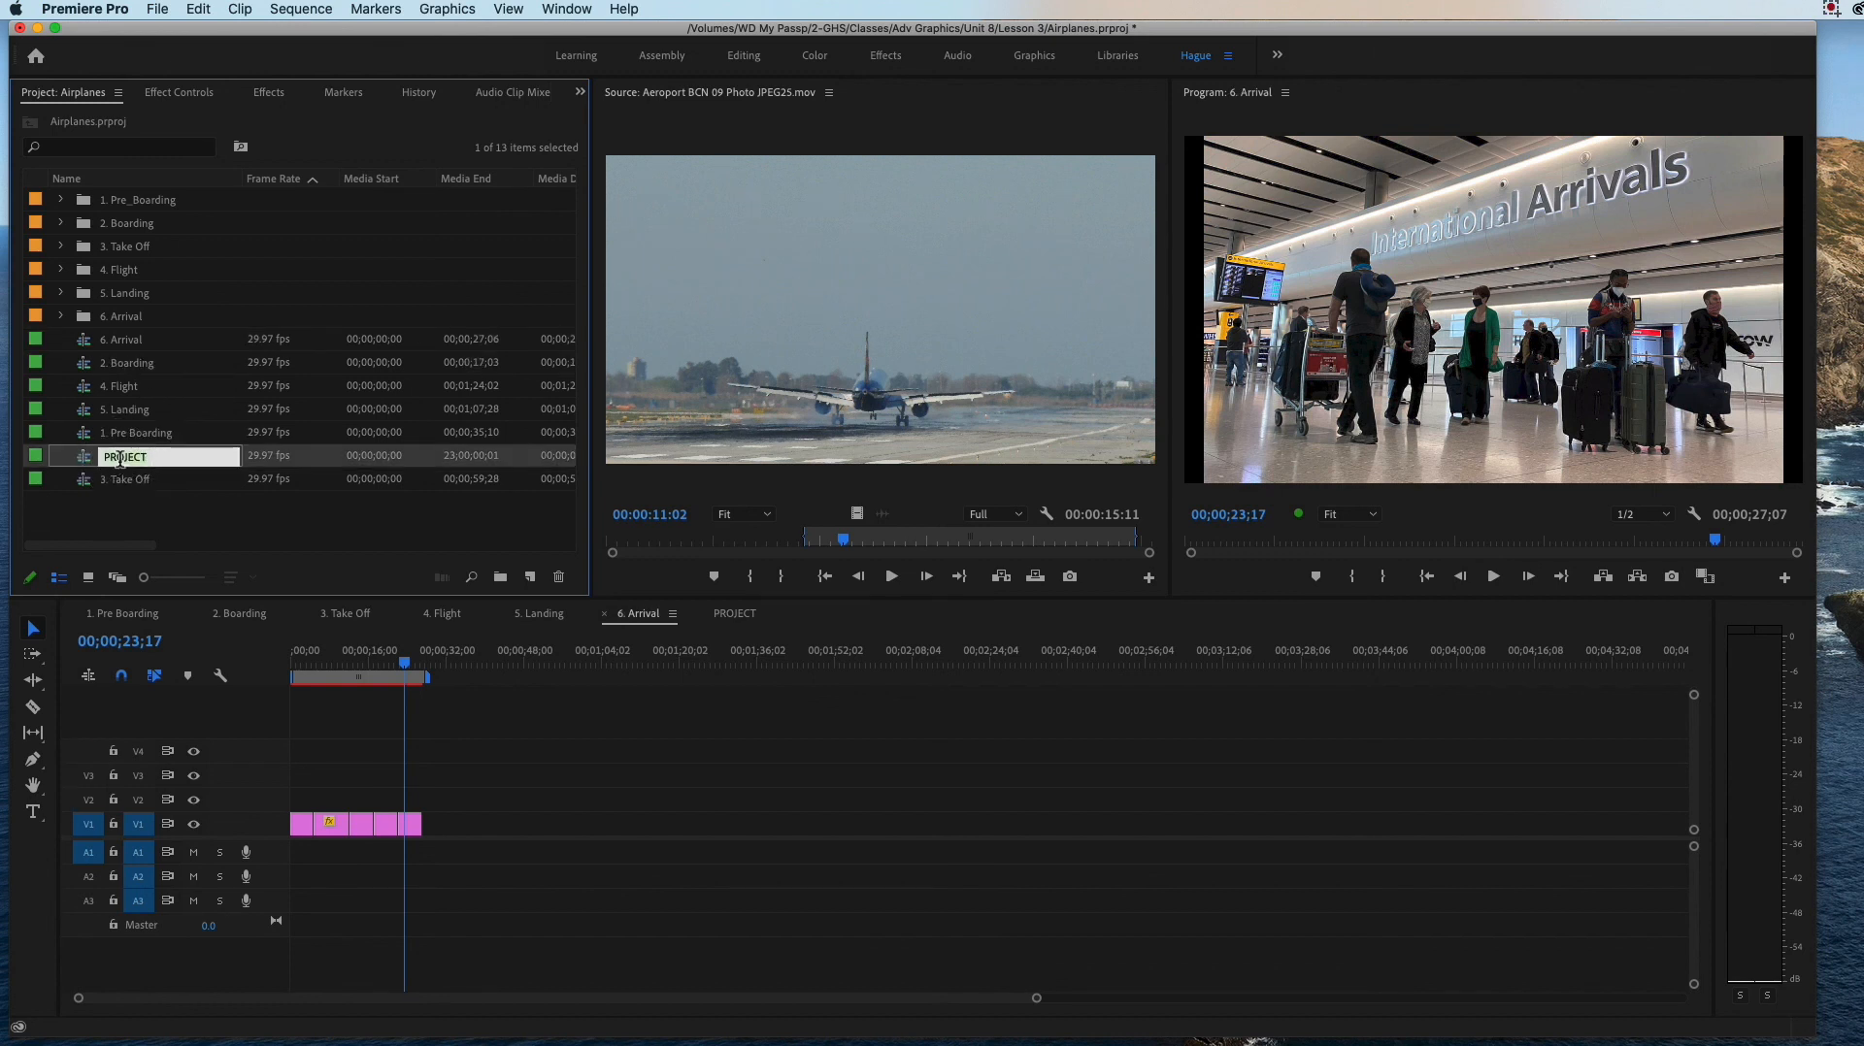
double_click(93, 462)
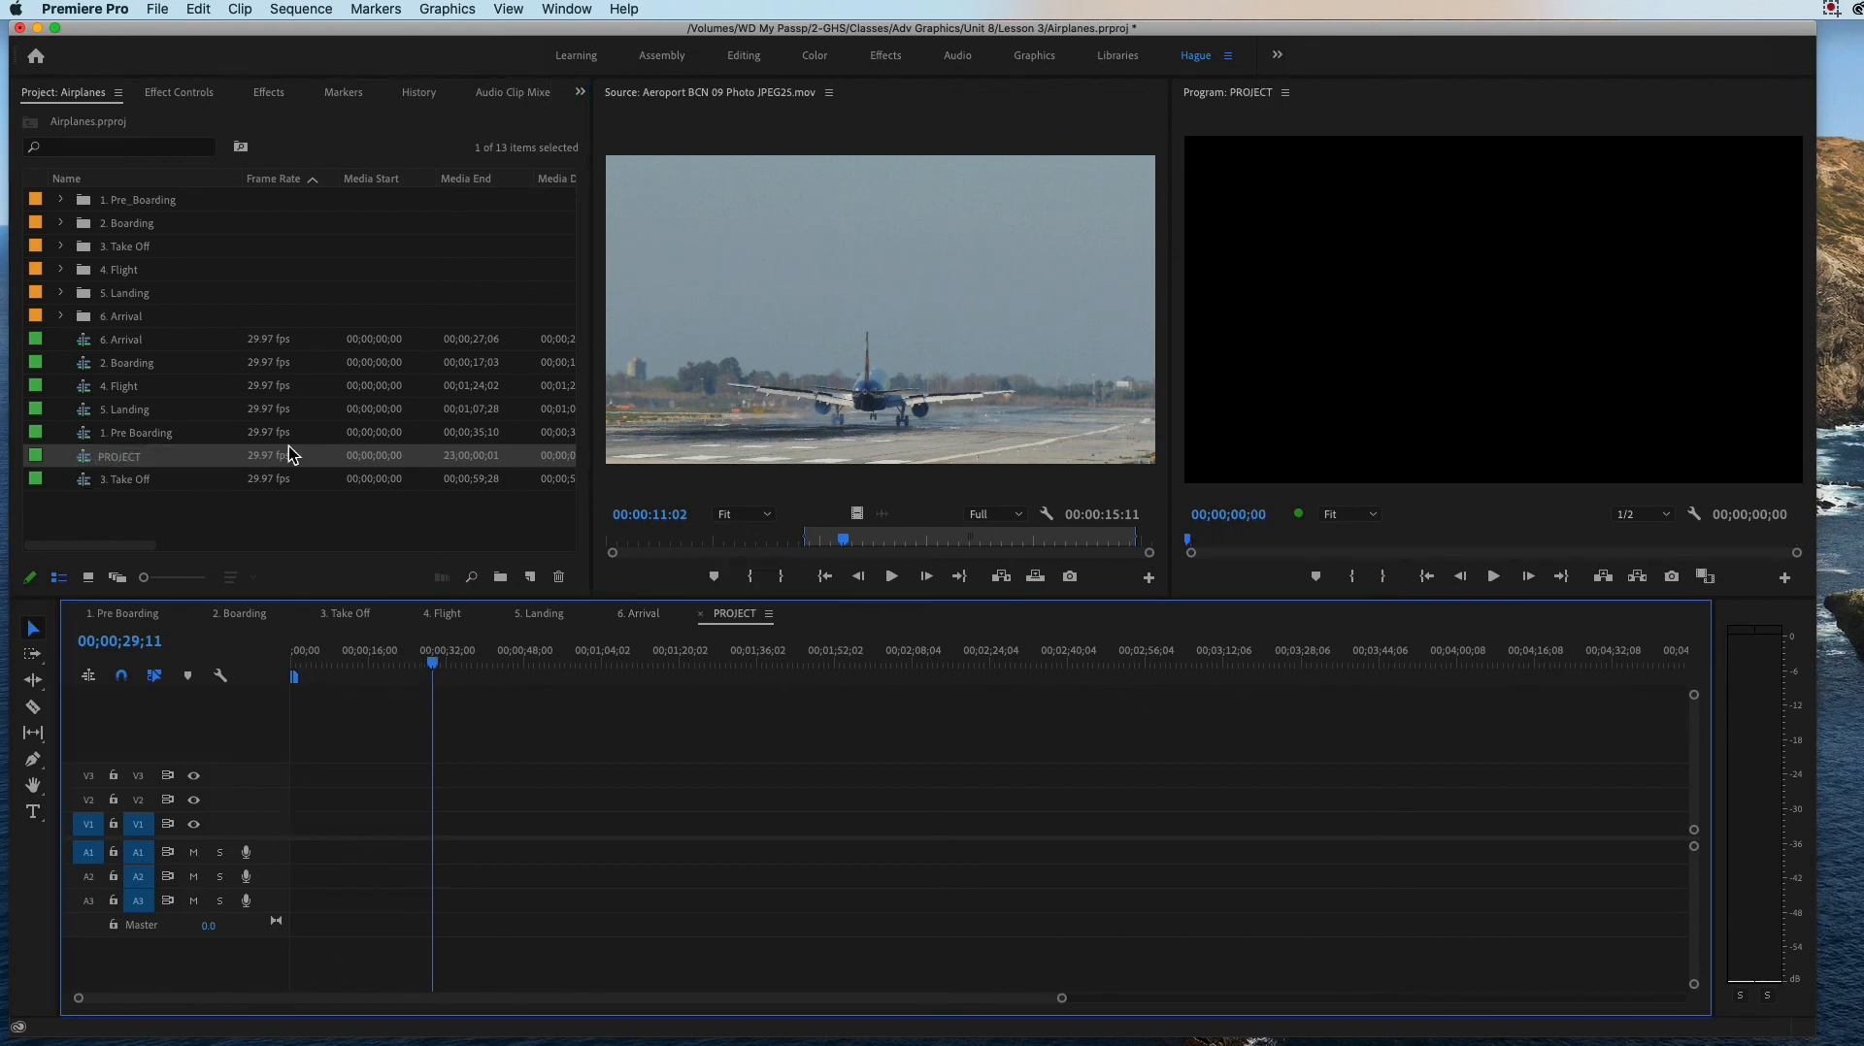
drag(96, 438, 335, 824)
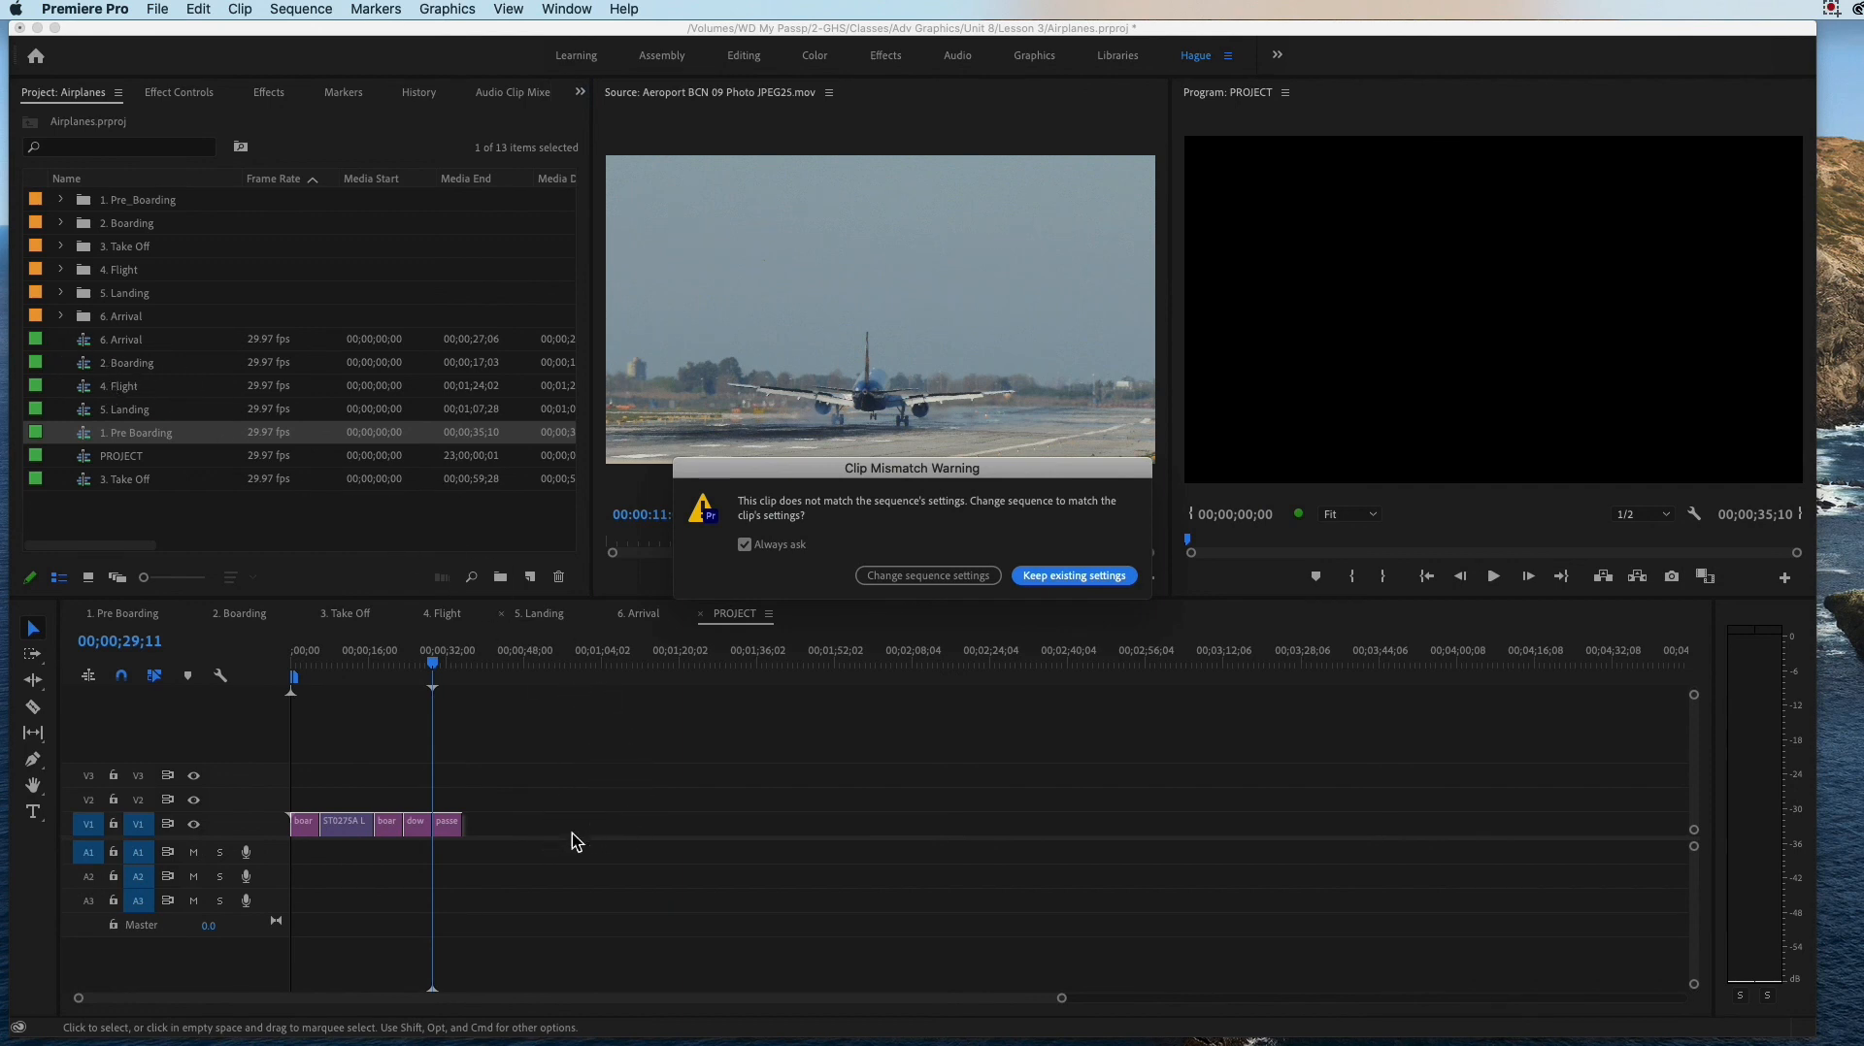
click(1074, 576)
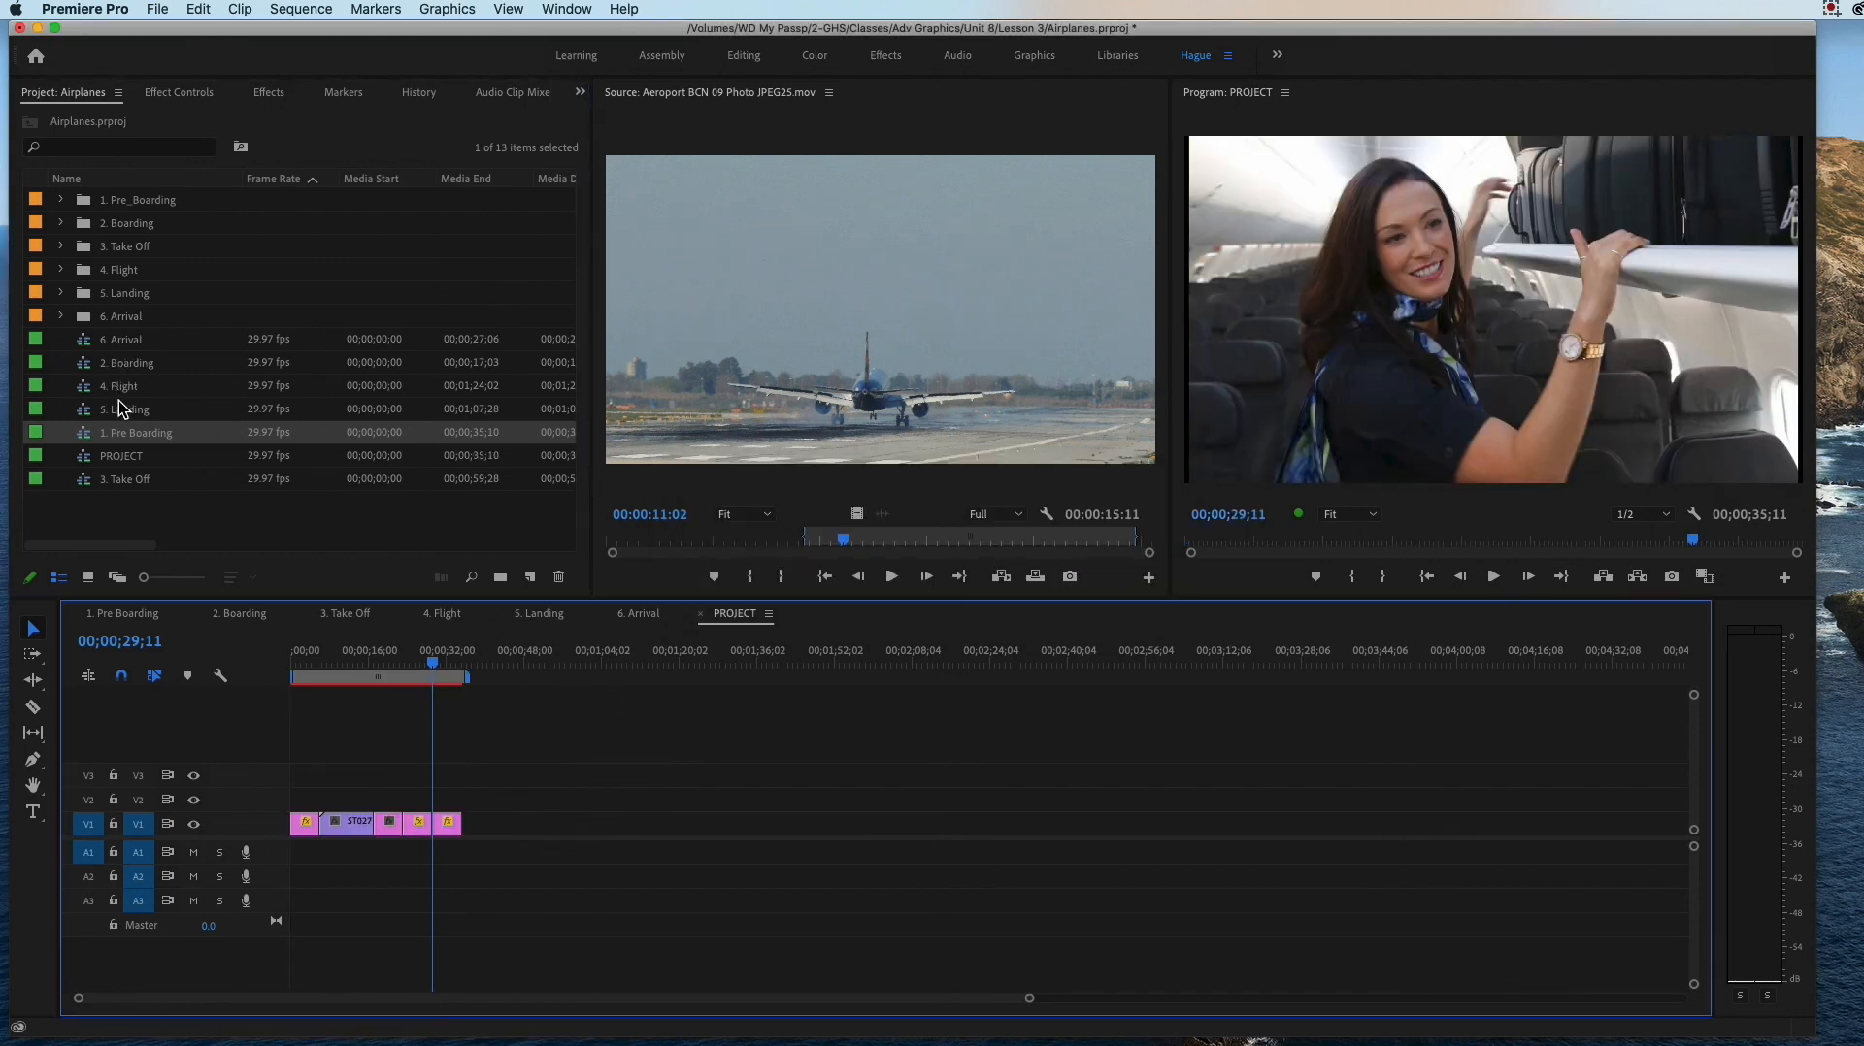
Step: Place 2. Boarding, 3. Take Off, 4. Flight and 5. Landing in that order on V1, end to end after 1. Pre Boarding
click(86, 365)
drag(87, 365, 515, 832)
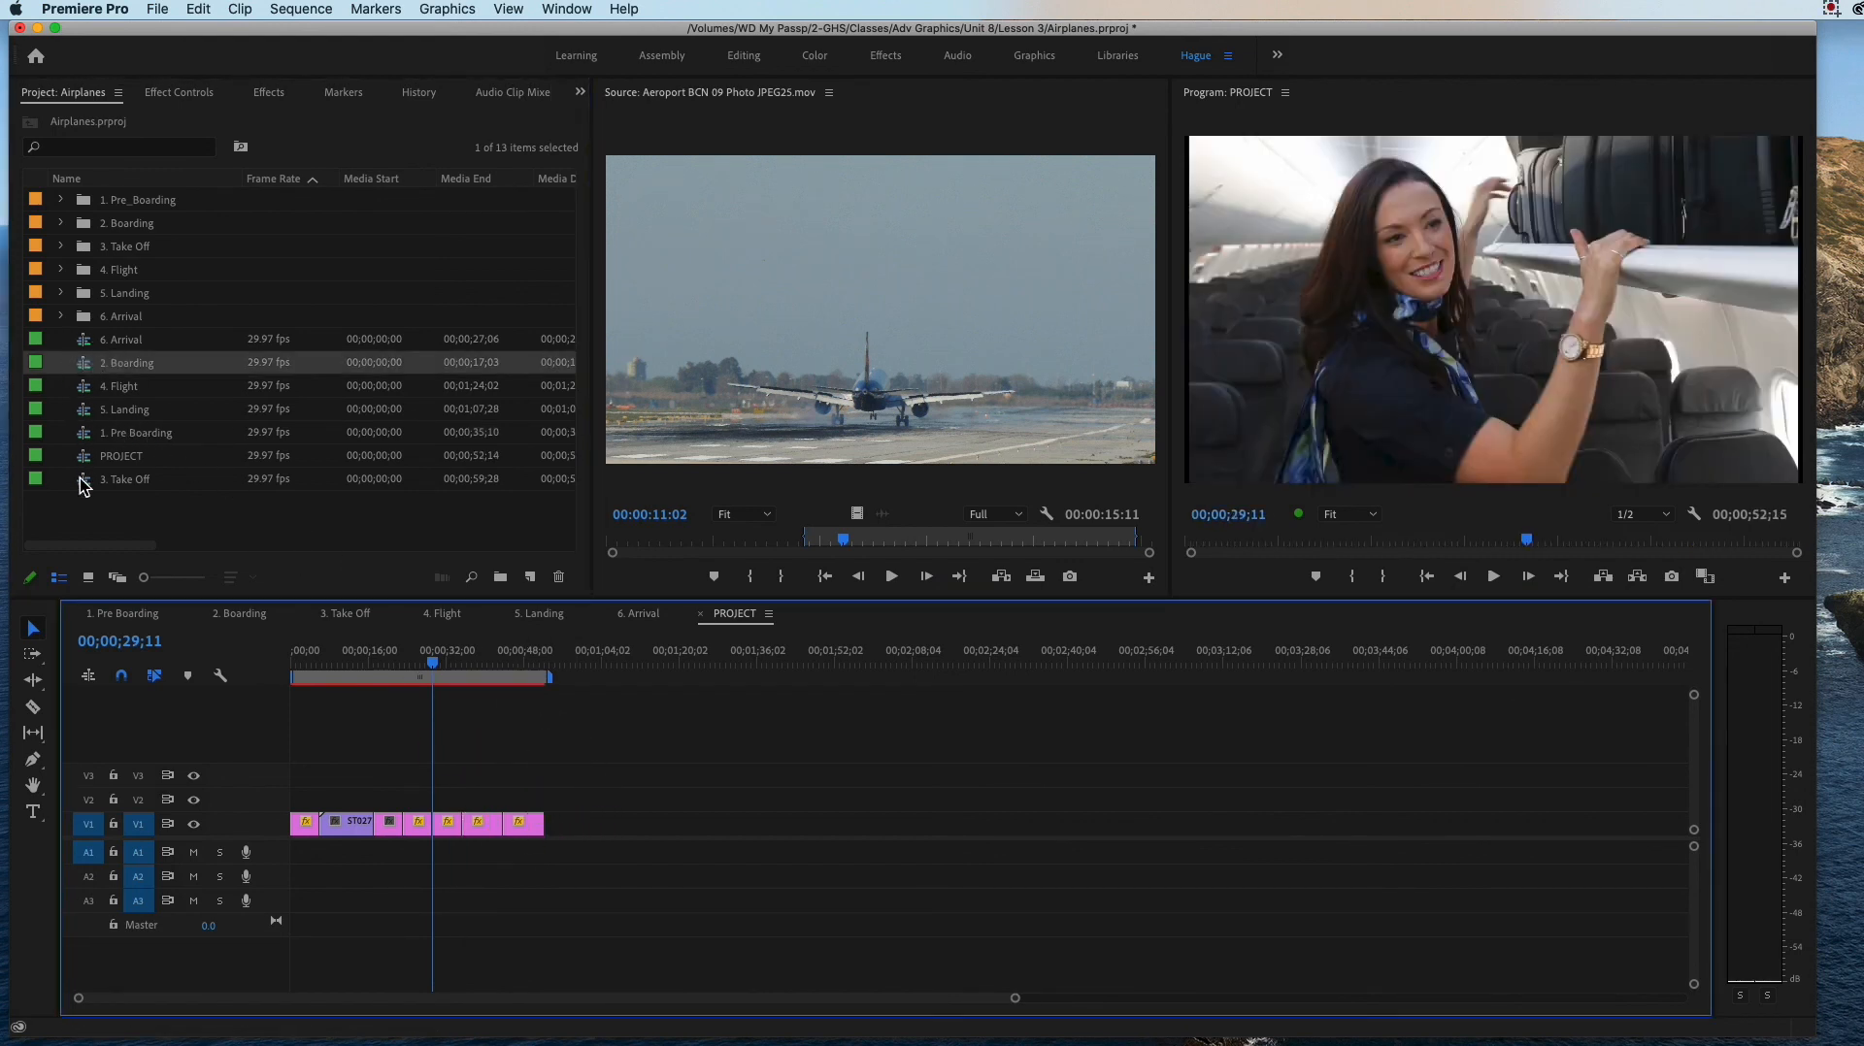
drag(83, 481, 699, 820)
drag(105, 393, 1049, 839)
drag(107, 408, 1412, 832)
Step: Place 6. Arrival on V1 of the PROJECT sequence, directly after the last Landing clip
drag(782, 1000, 940, 1007)
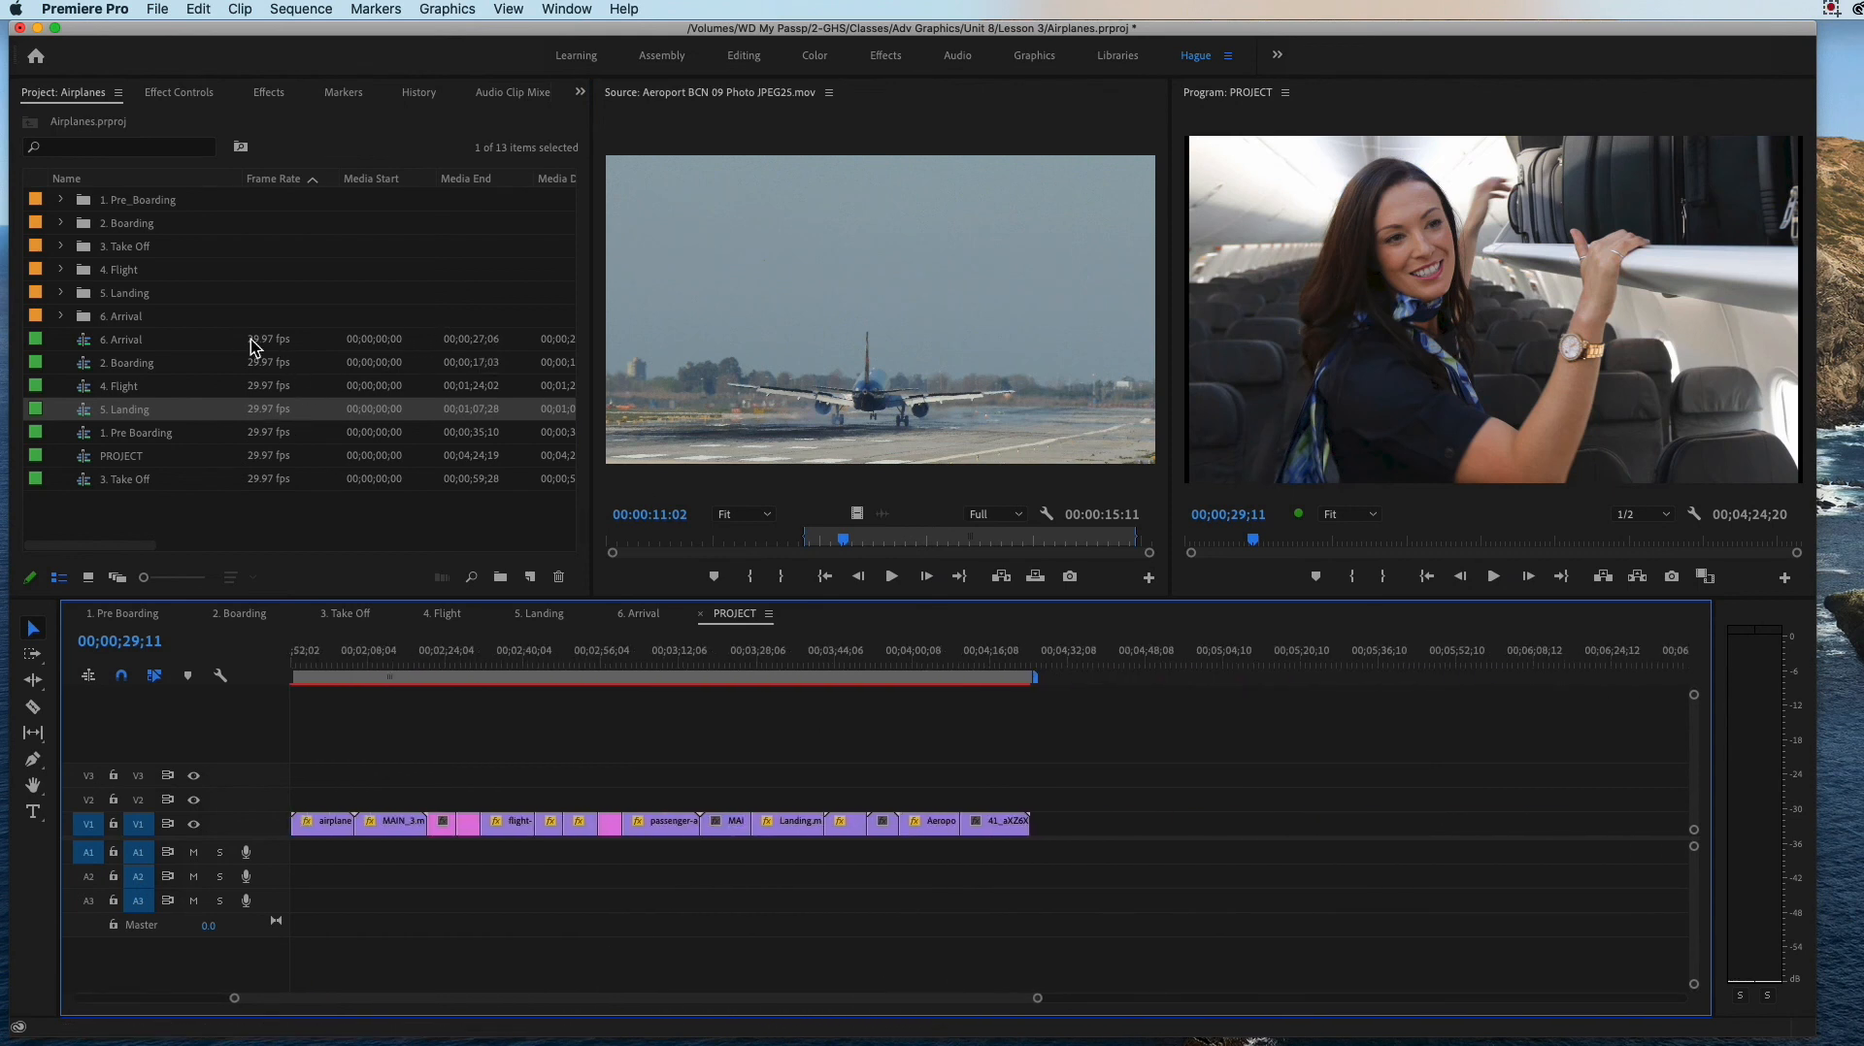
click(123, 347)
drag(124, 348, 1107, 825)
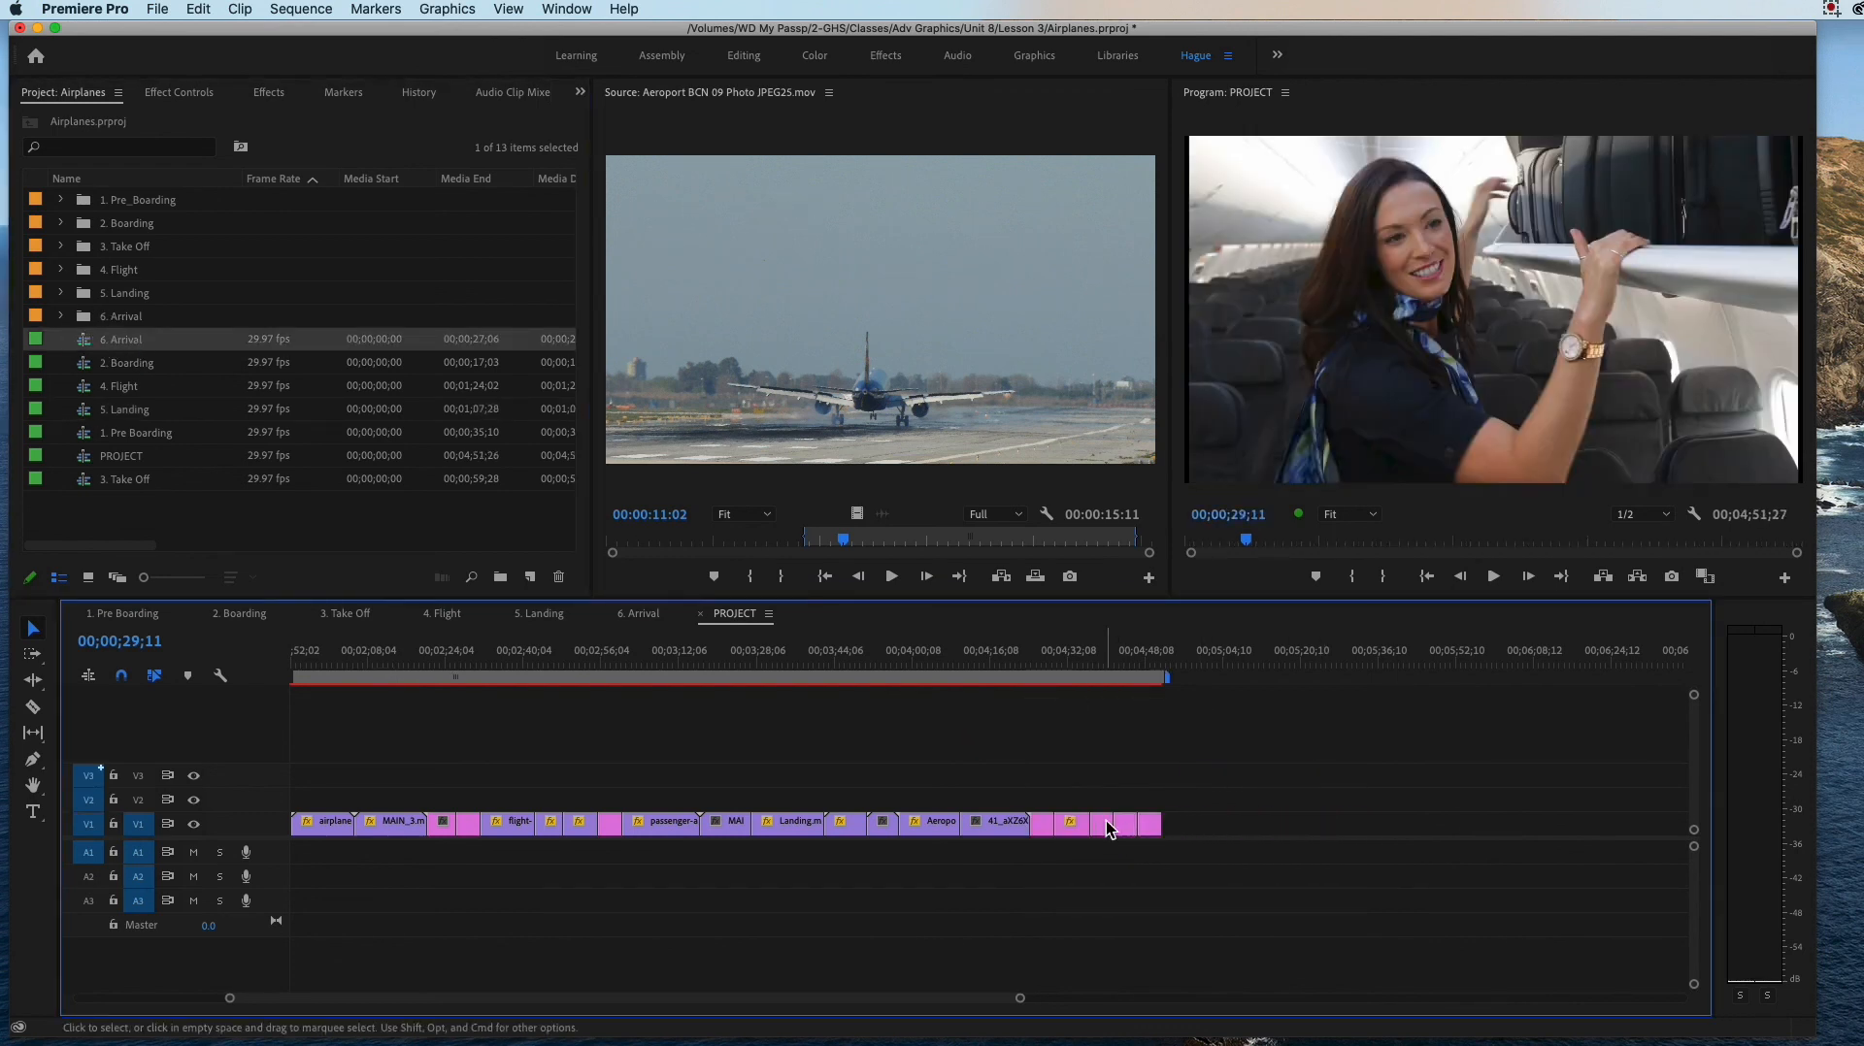
Step: Play the opening clips of the combined PROJECT sequence from its start and stop at 00;00;07;18
drag(854, 996, 588, 982)
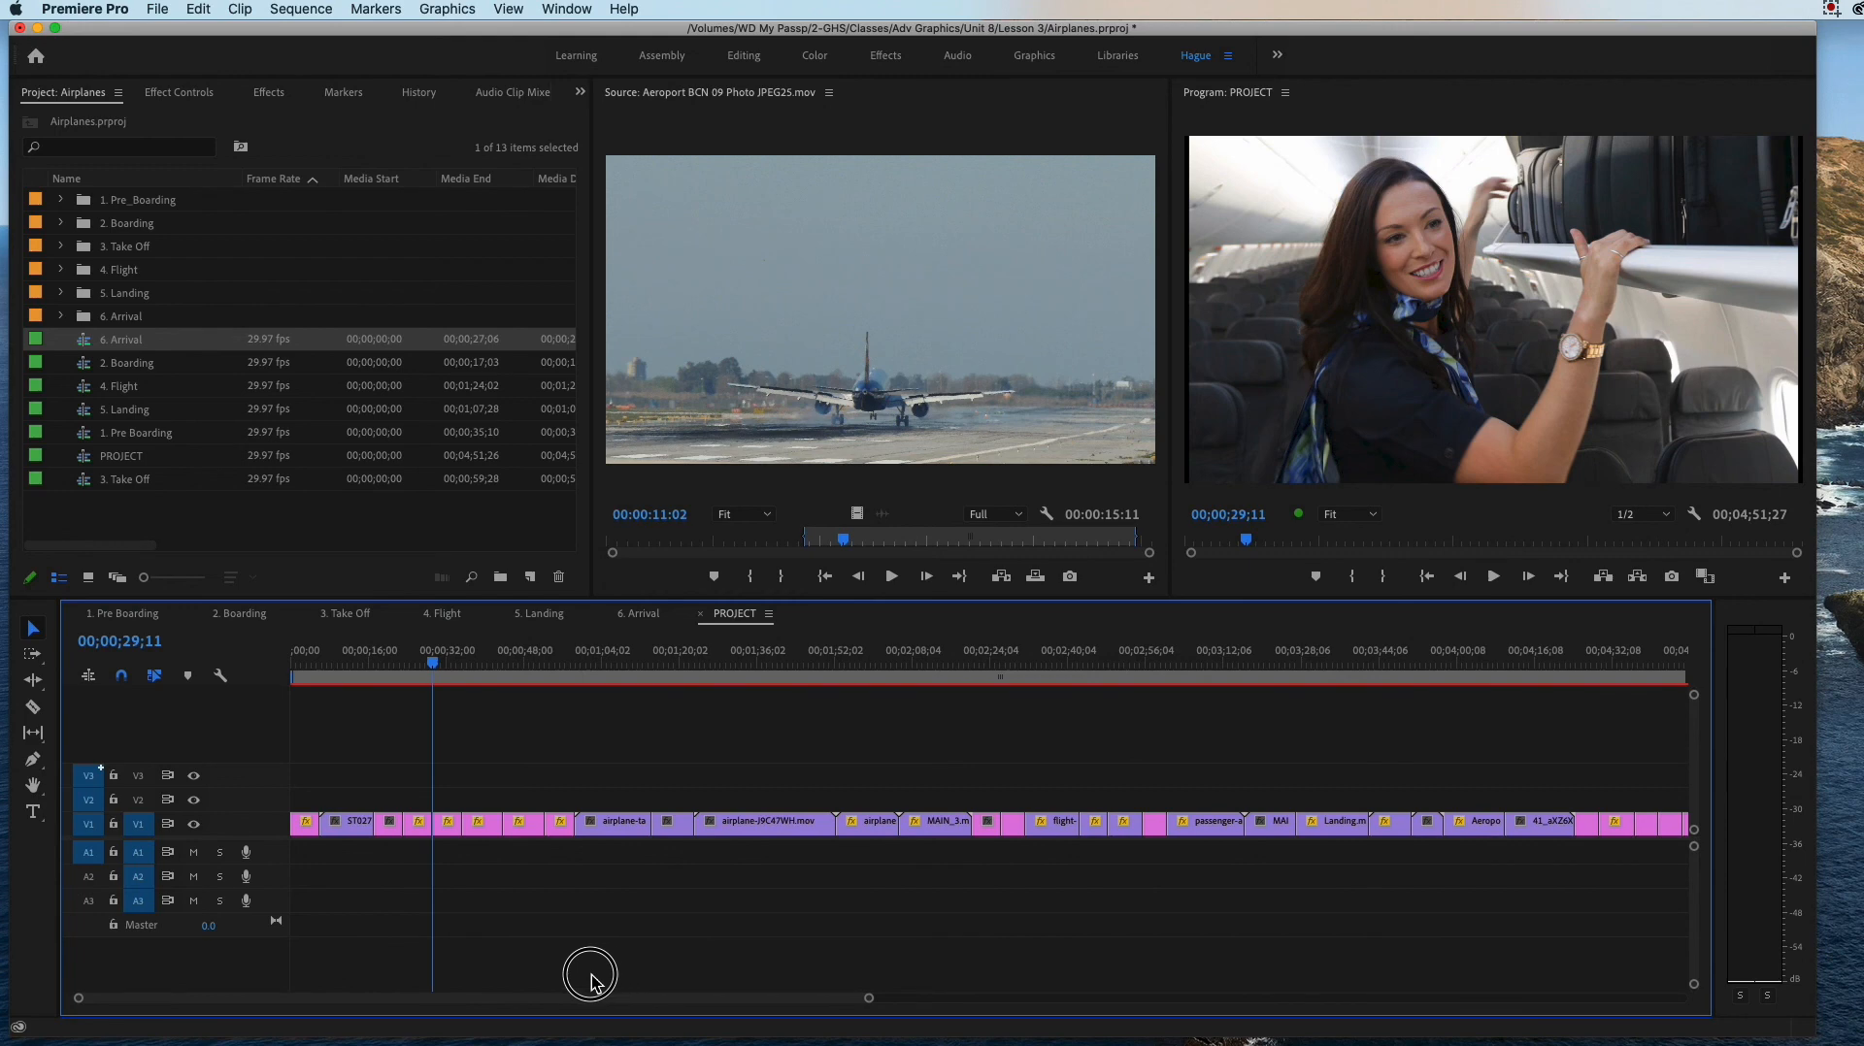
drag(428, 656, 272, 655)
key(space)
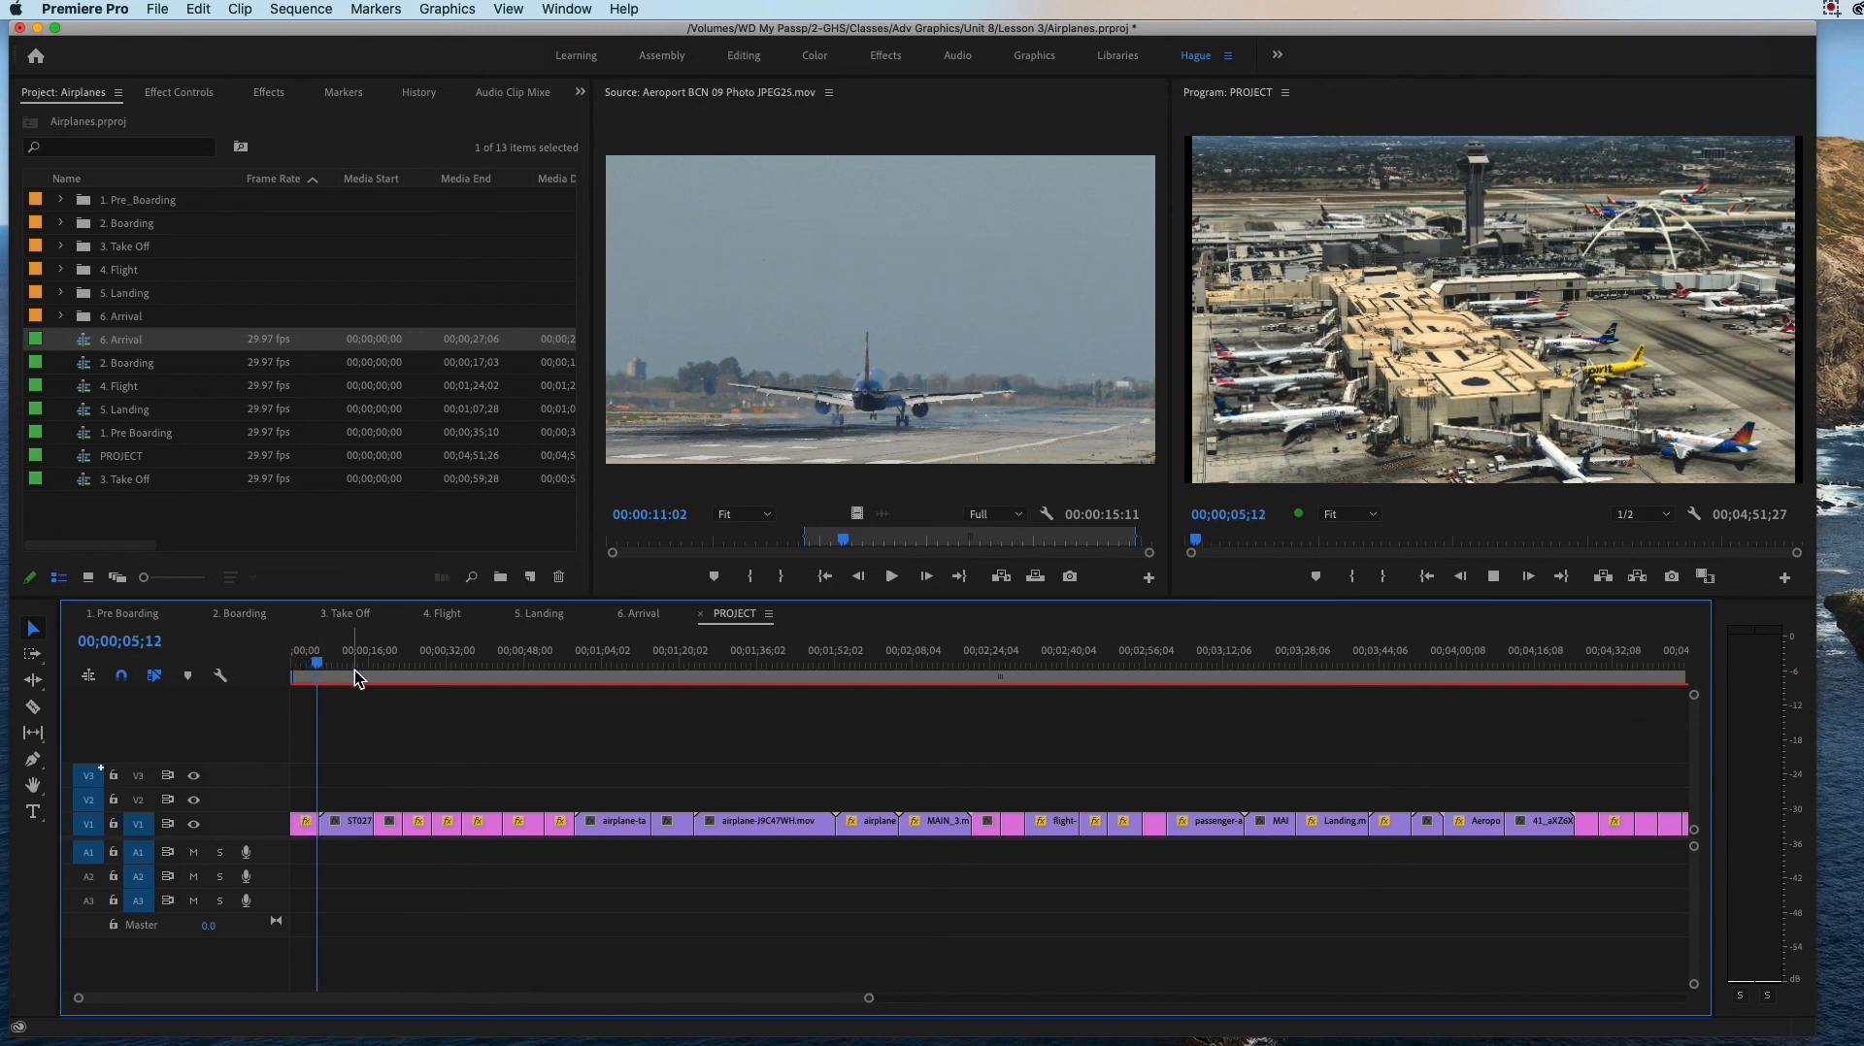
key(space)
Step: Look over the available effect categories and the effect settings area for clips
click(184, 95)
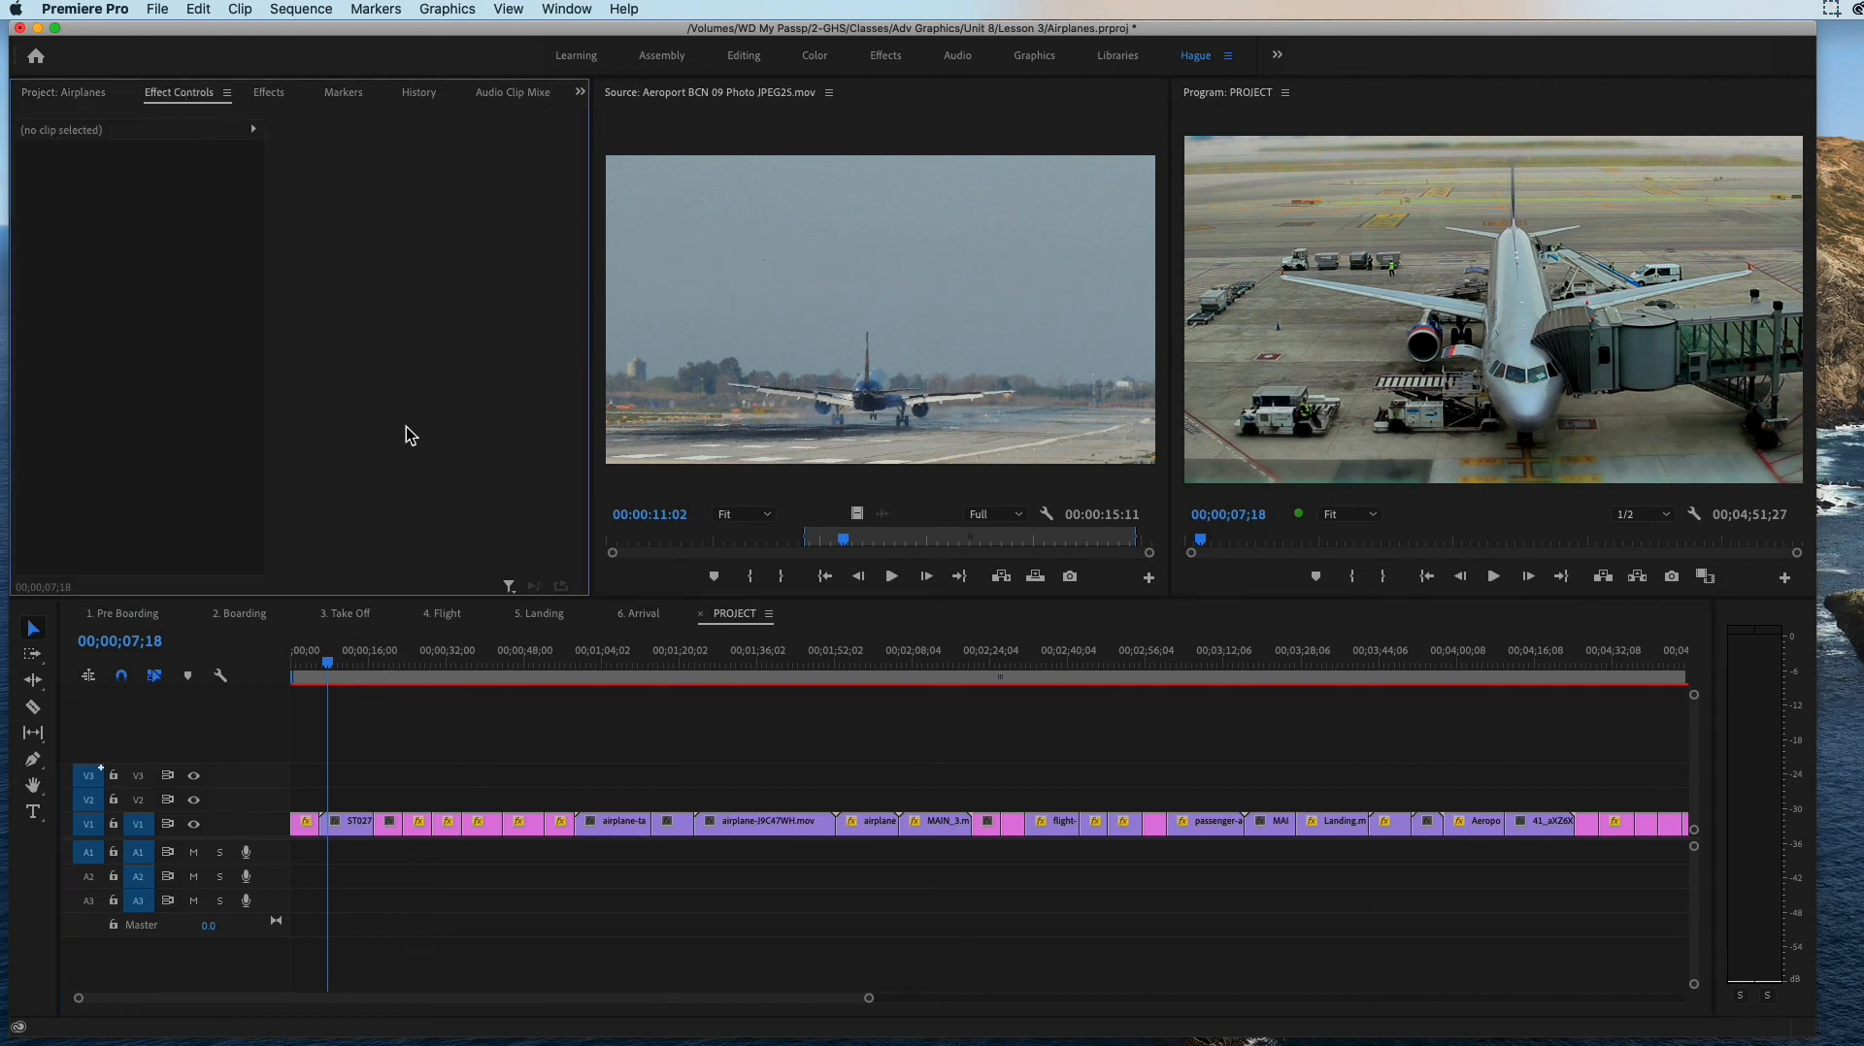
click(271, 97)
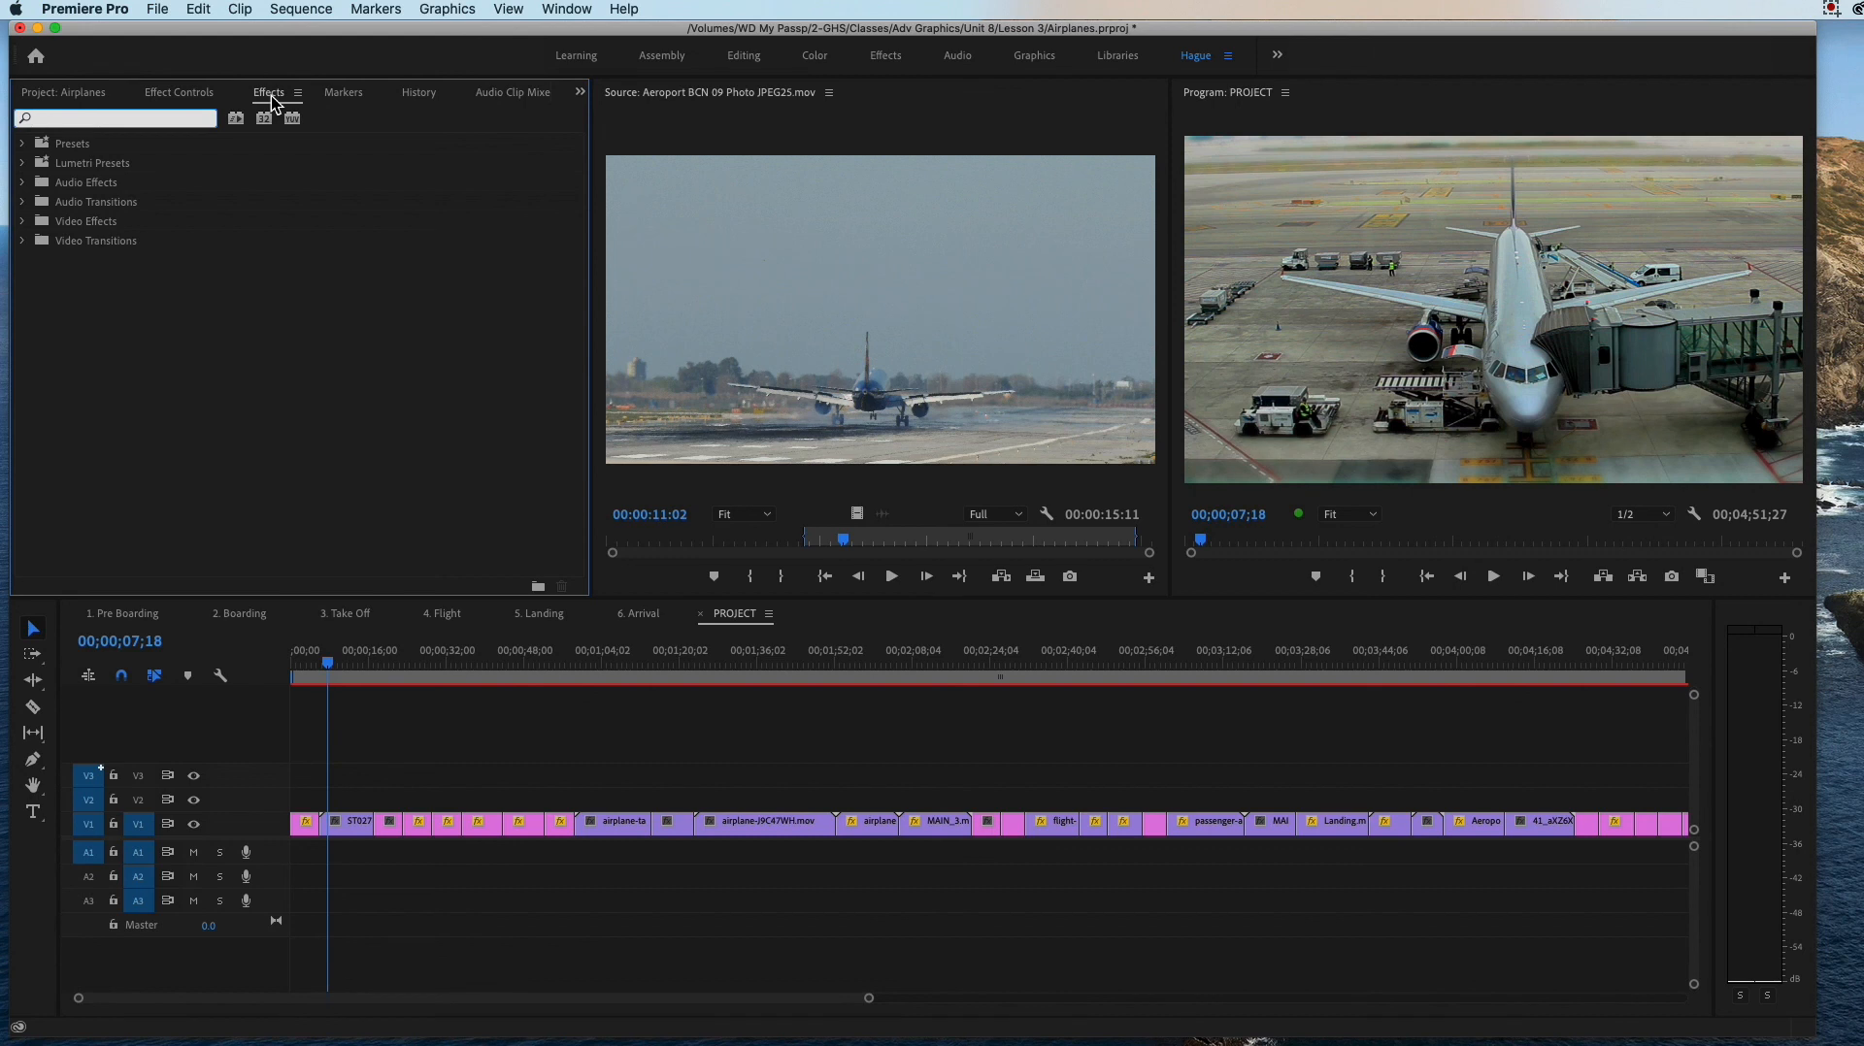
click(190, 94)
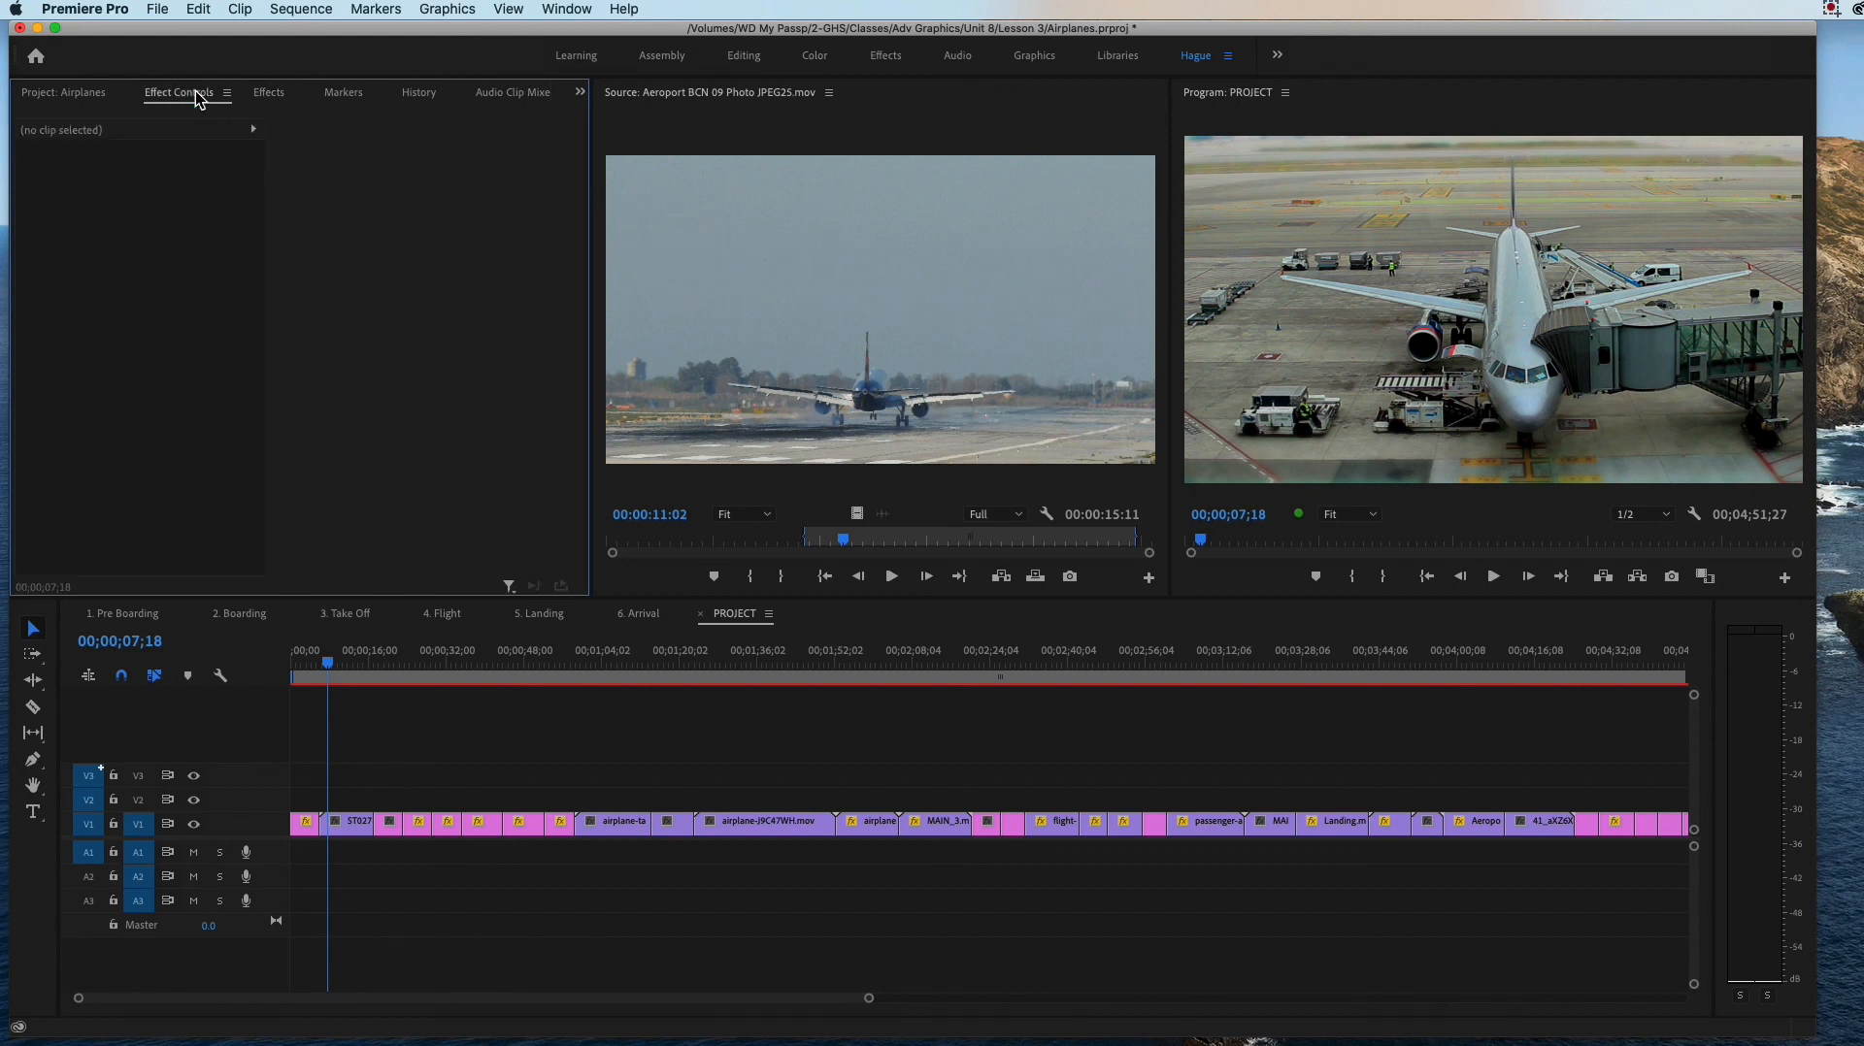